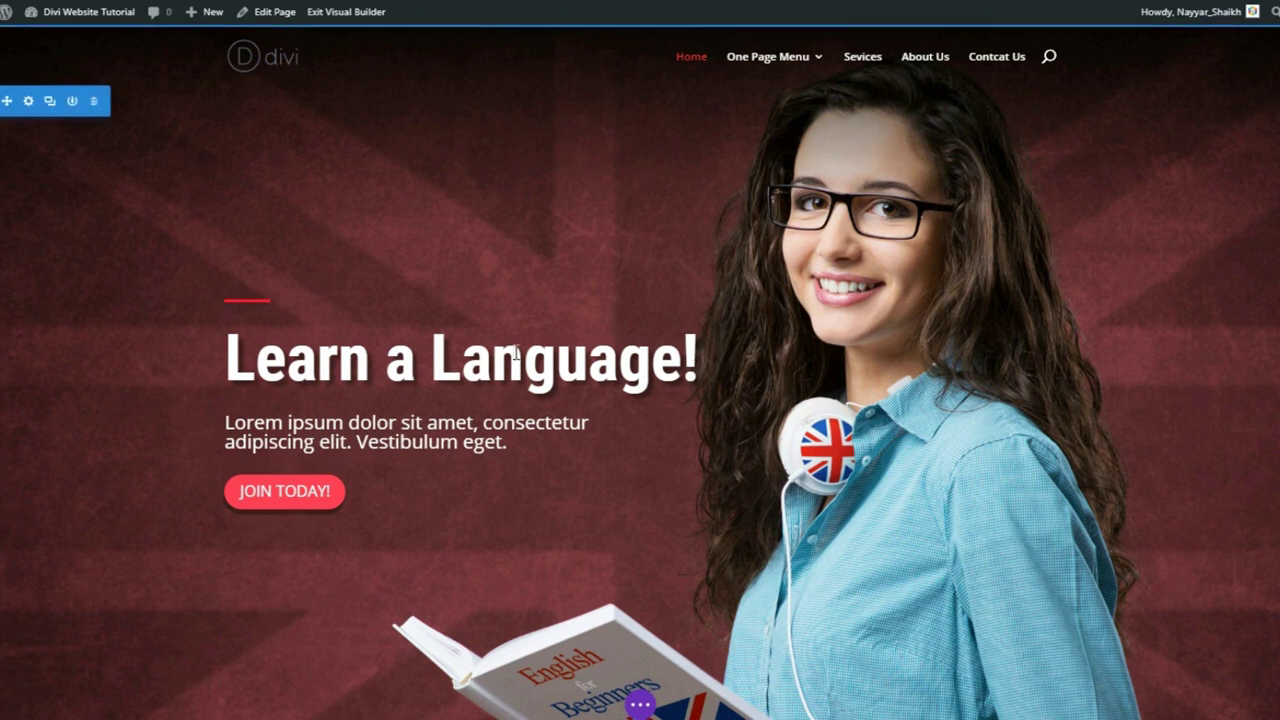
- Replace 'Language!' in the hero heading with a personal name
mouse_move(440, 366)
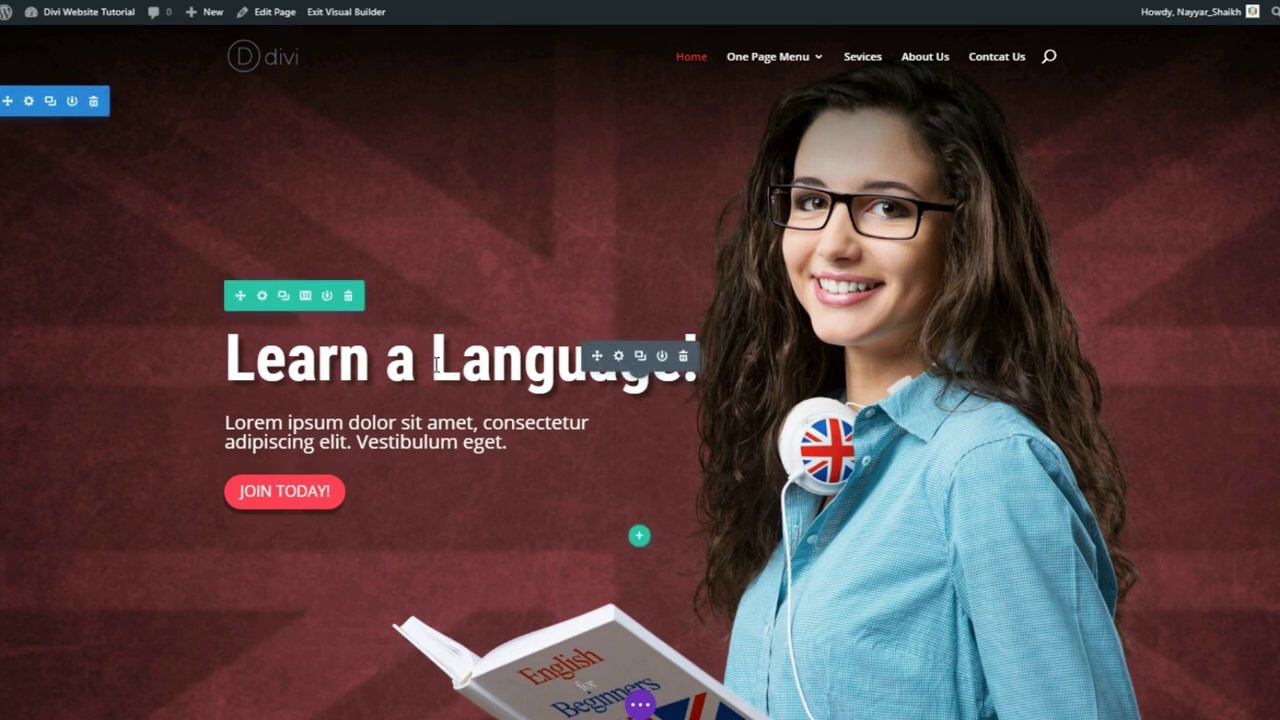
drag(436, 364, 714, 372)
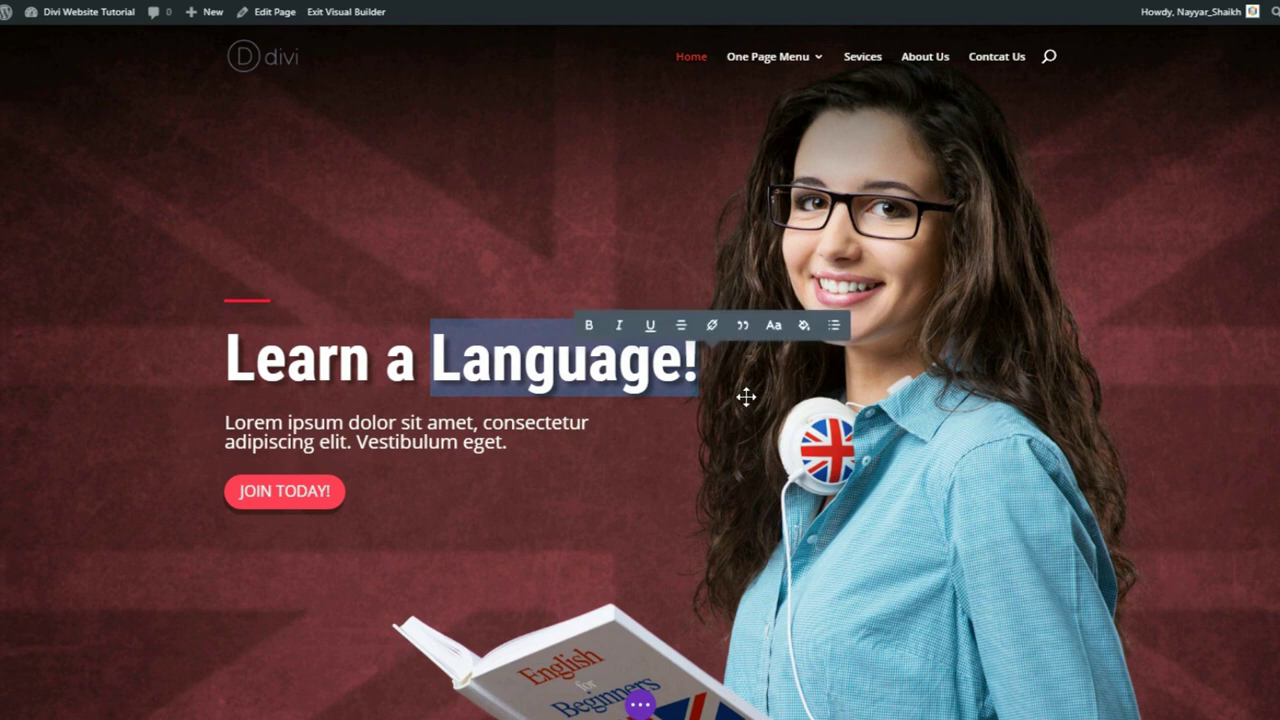
text(Nayyar!)
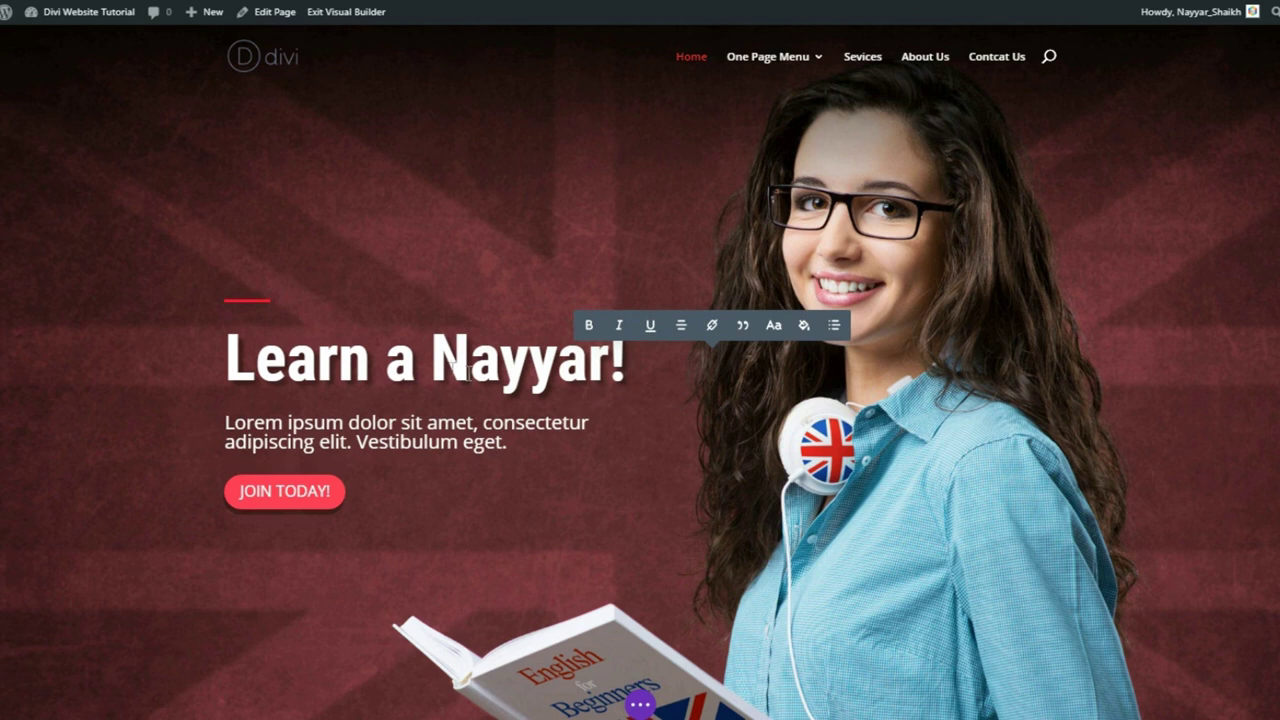
- Underline the new name in the heading and colour it red
drag(437, 366, 626, 370)
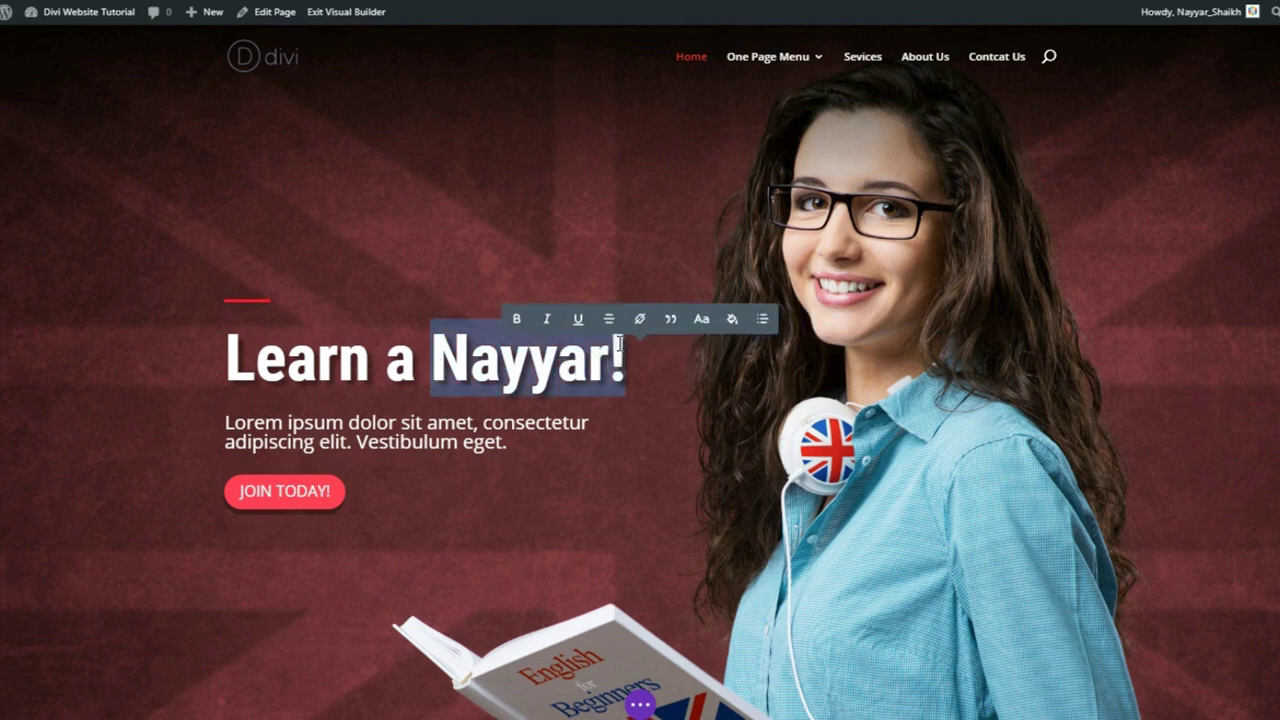
click(560, 318)
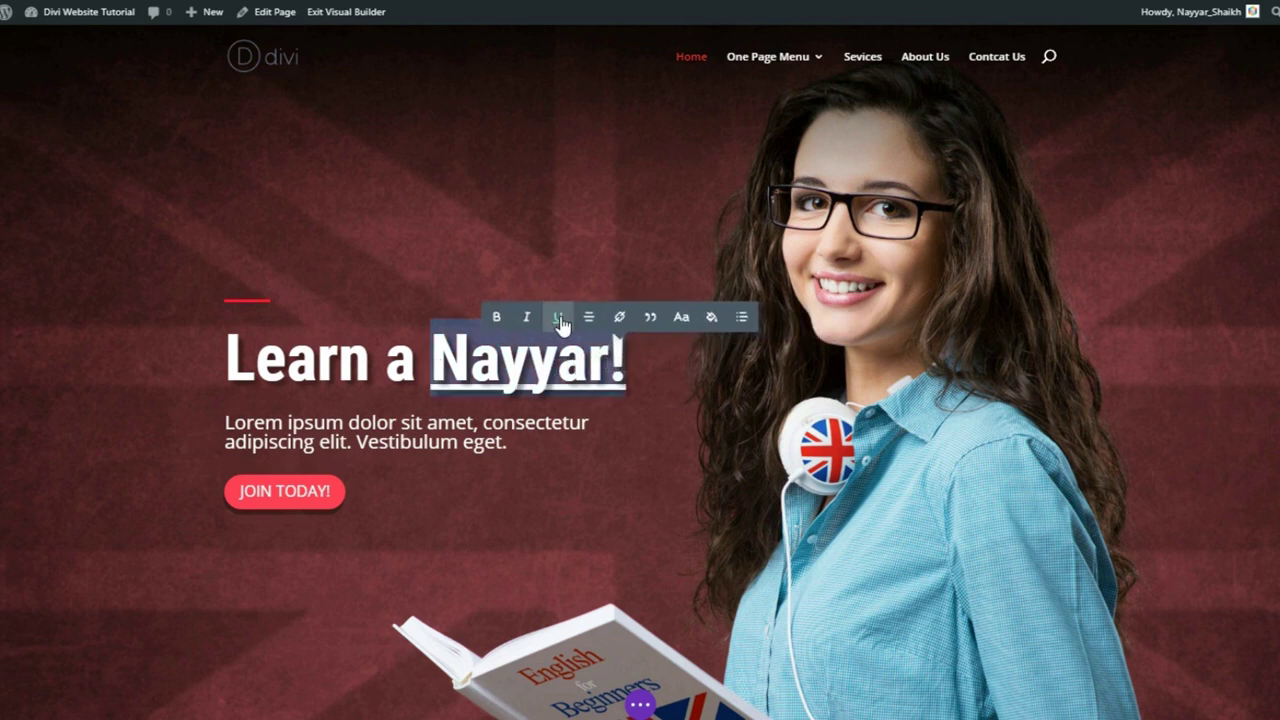
click(712, 318)
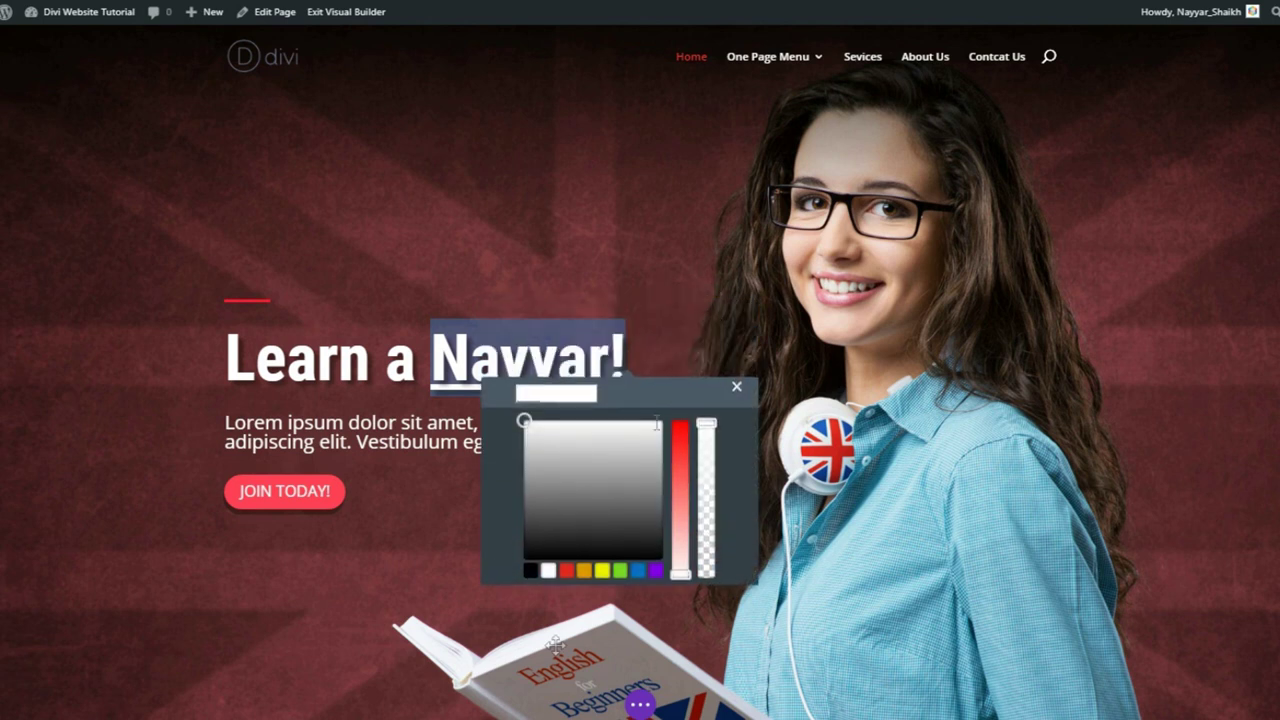
click(567, 572)
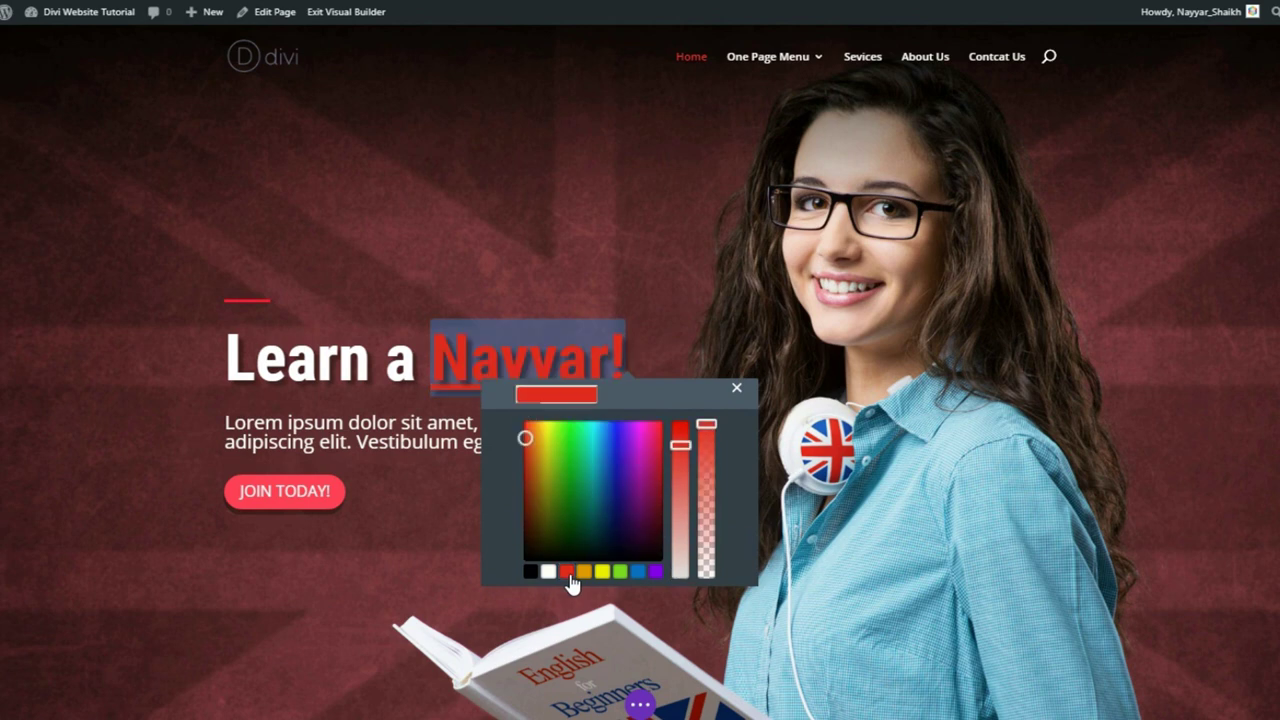
click(736, 388)
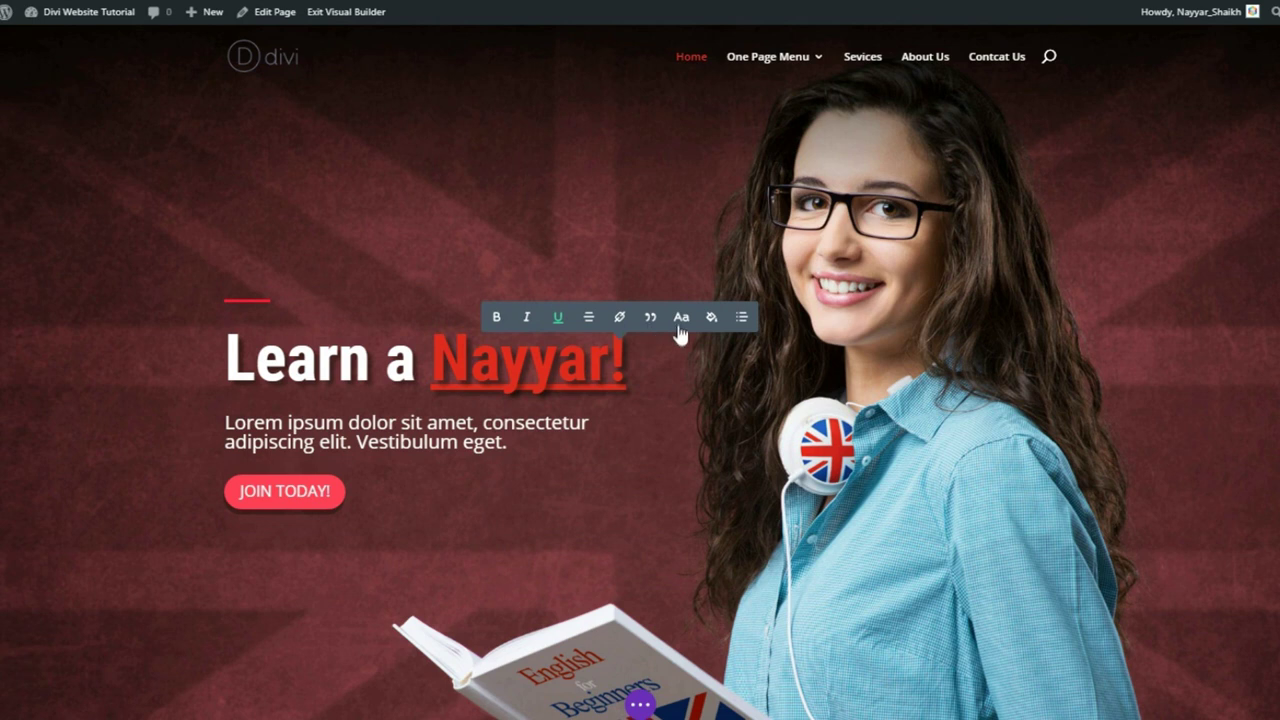
- Set the heading's name in the Aguafina Script font
click(682, 318)
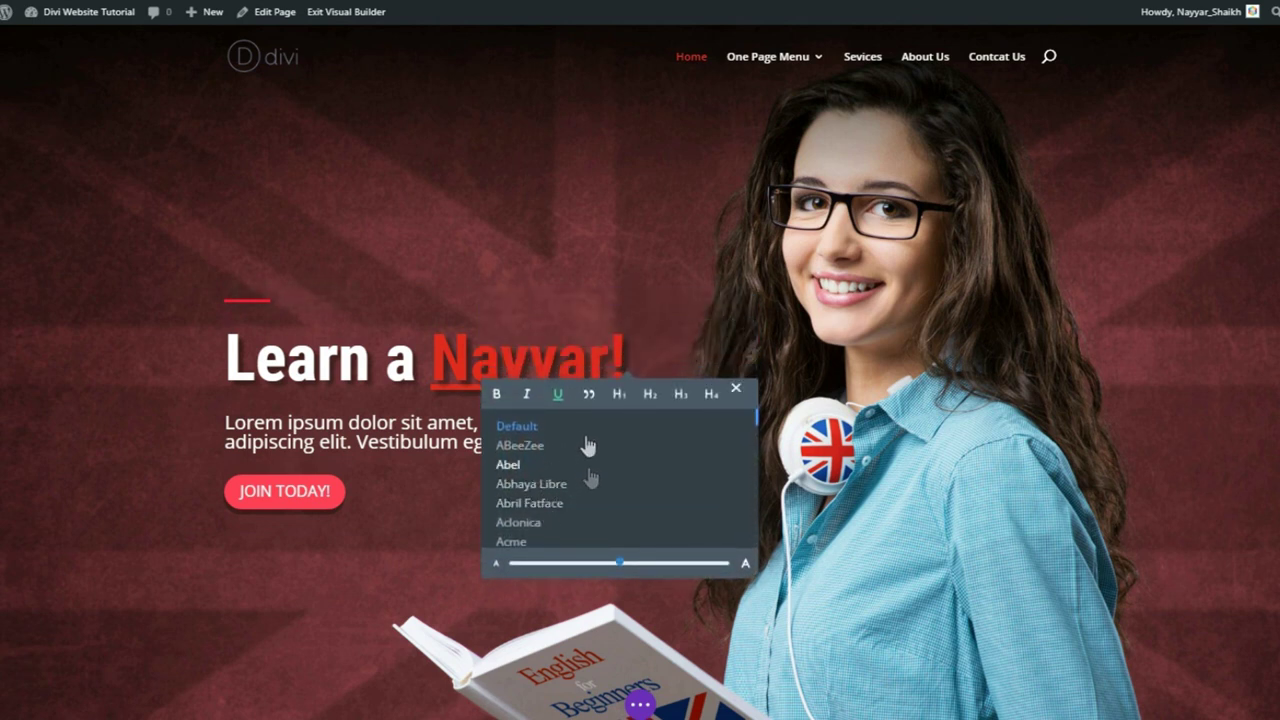
scroll(590, 495, down, 1)
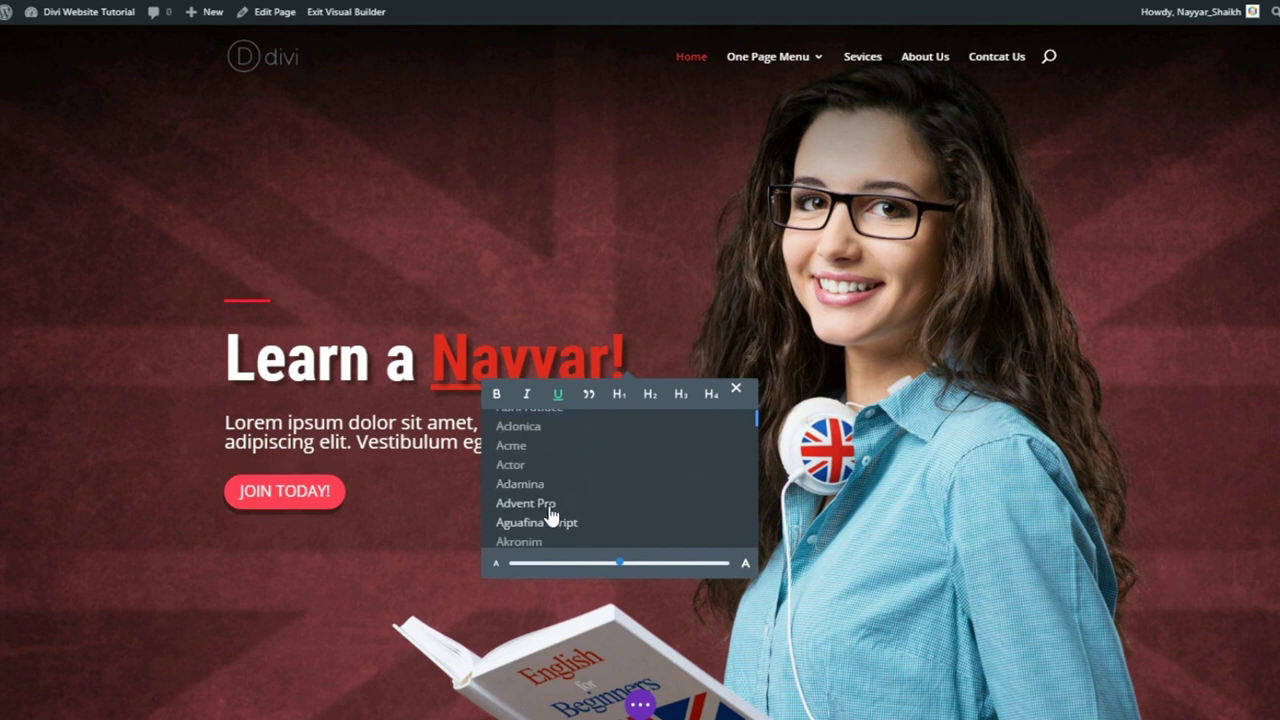
click(557, 523)
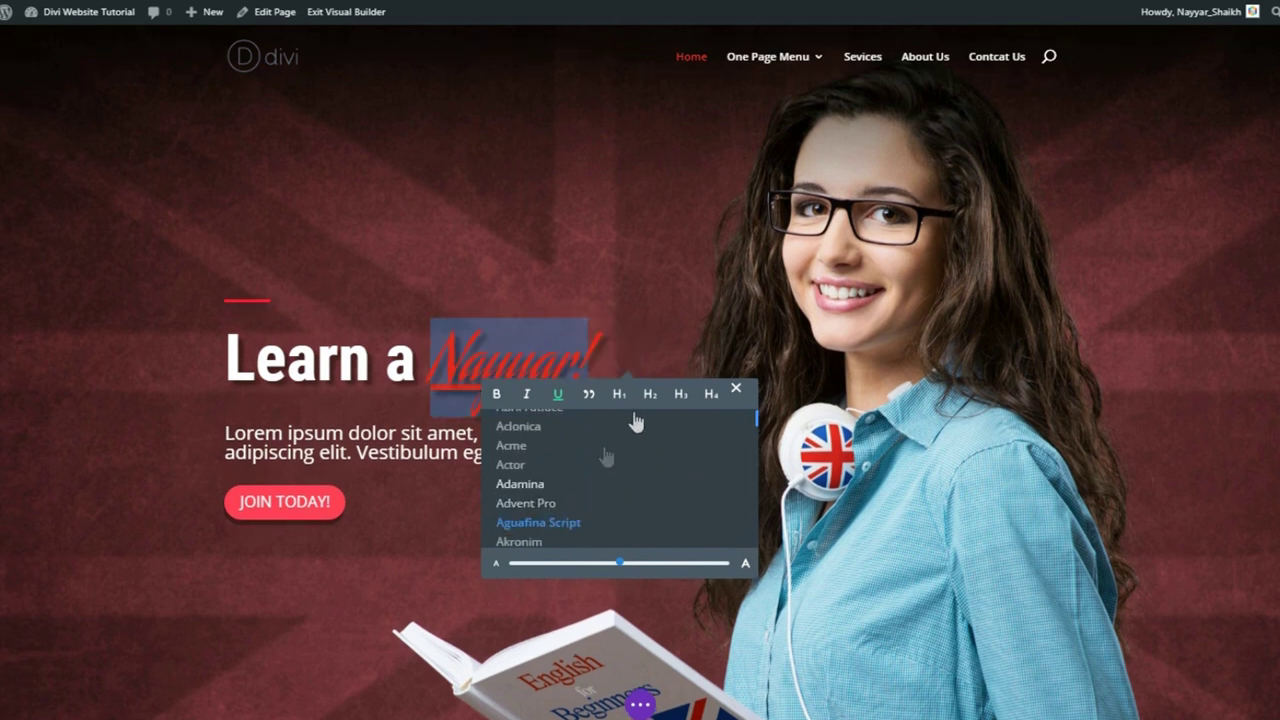
click(736, 388)
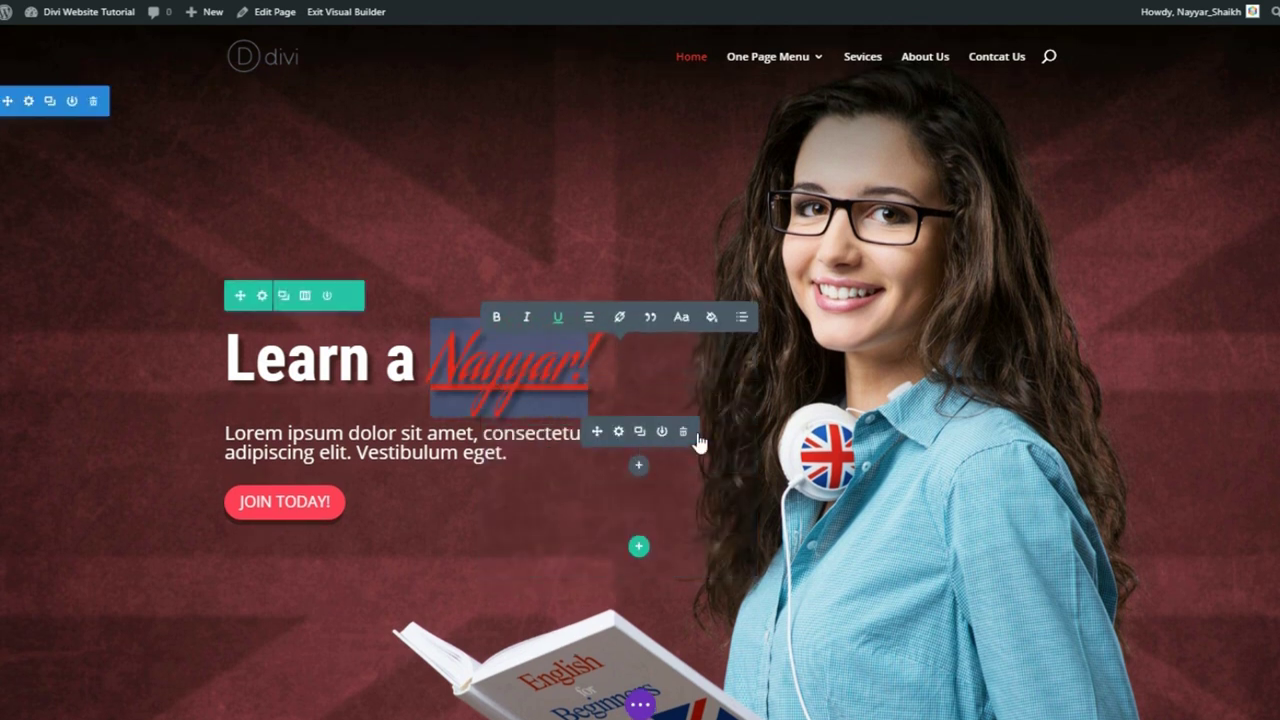
- Replace the English course card's image with about-img1 from the Media Library and save
scroll(940, 393, down, 2)
scroll(940, 393, down, 4)
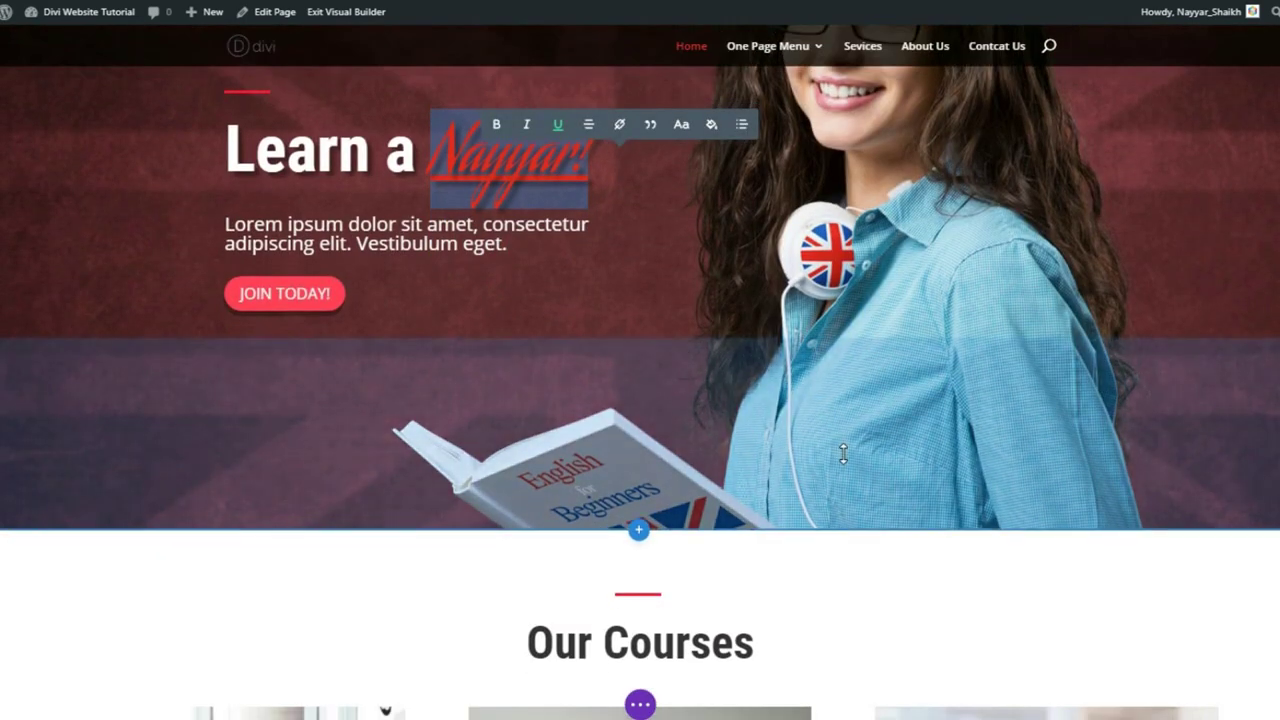
scroll(845, 454, down, 2)
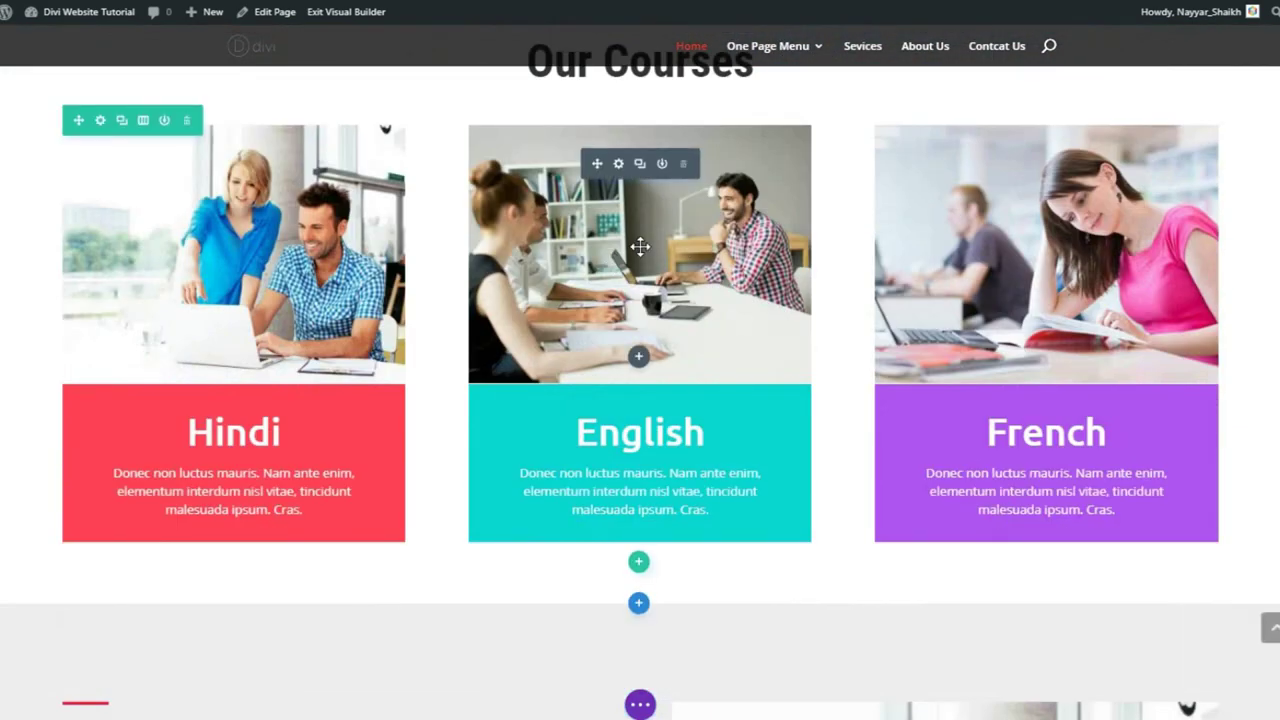
scroll(699, 259, up, 1)
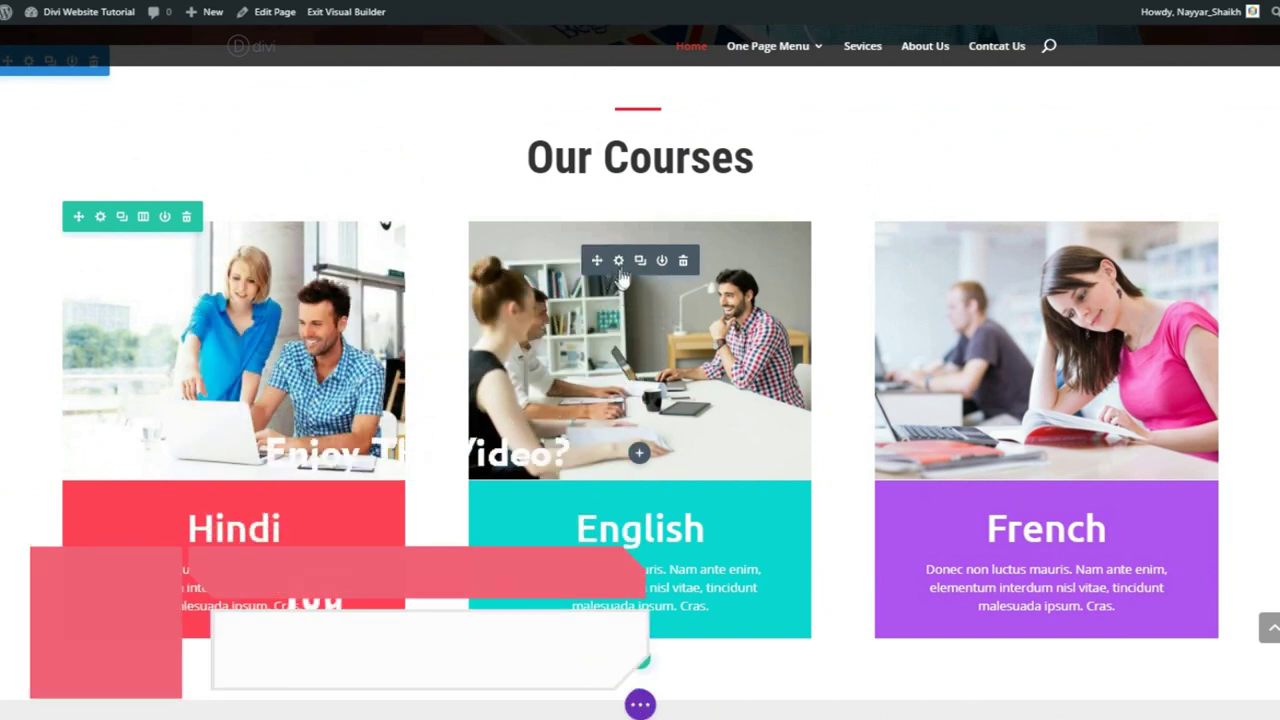
click(622, 275)
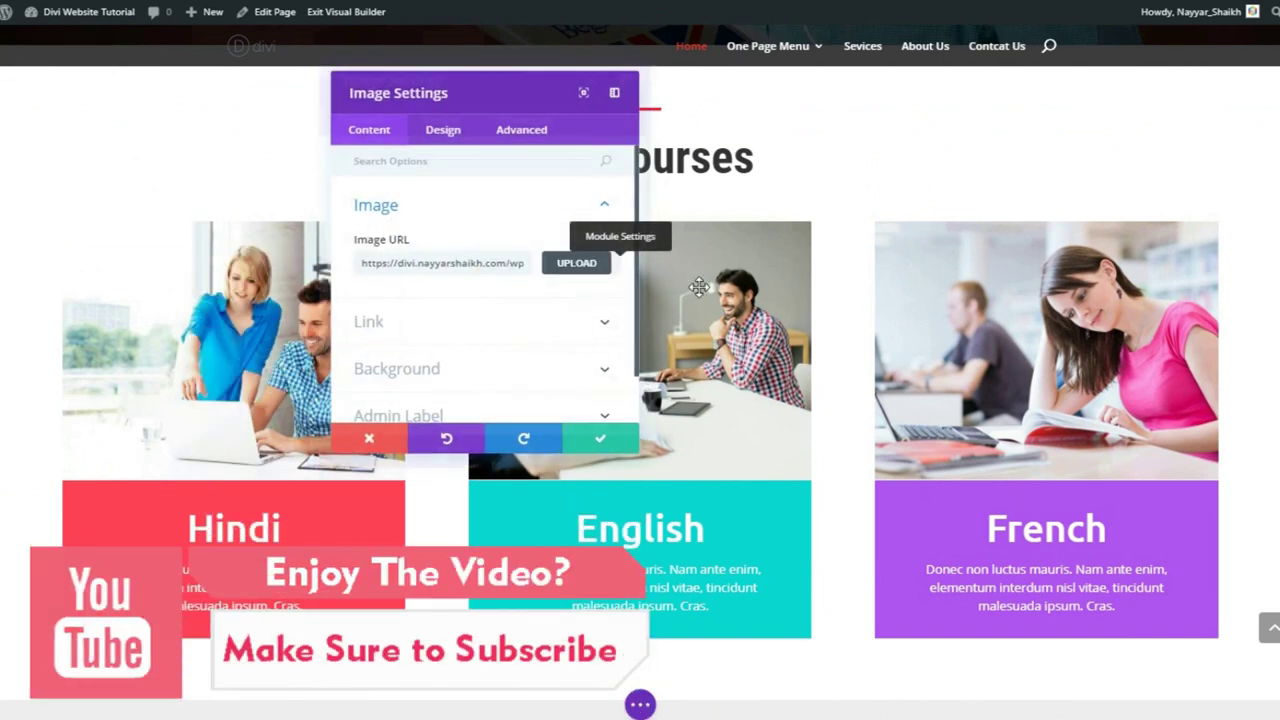
click(578, 266)
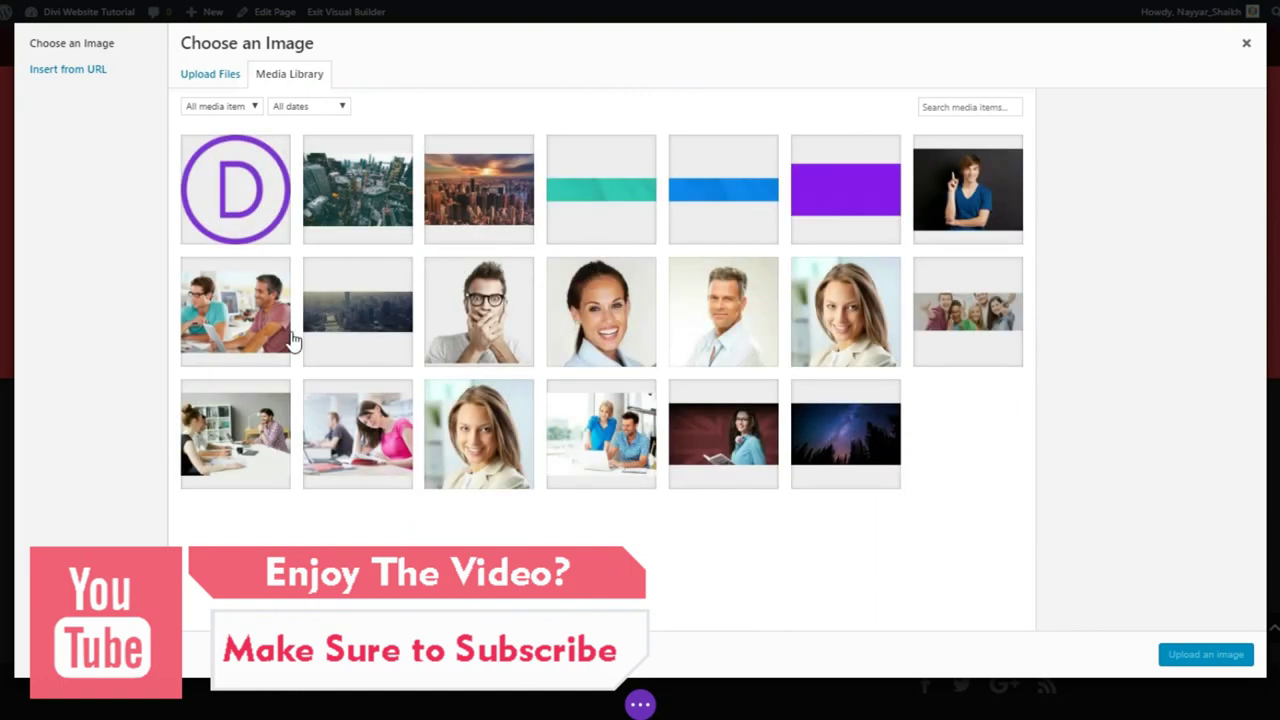
click(240, 320)
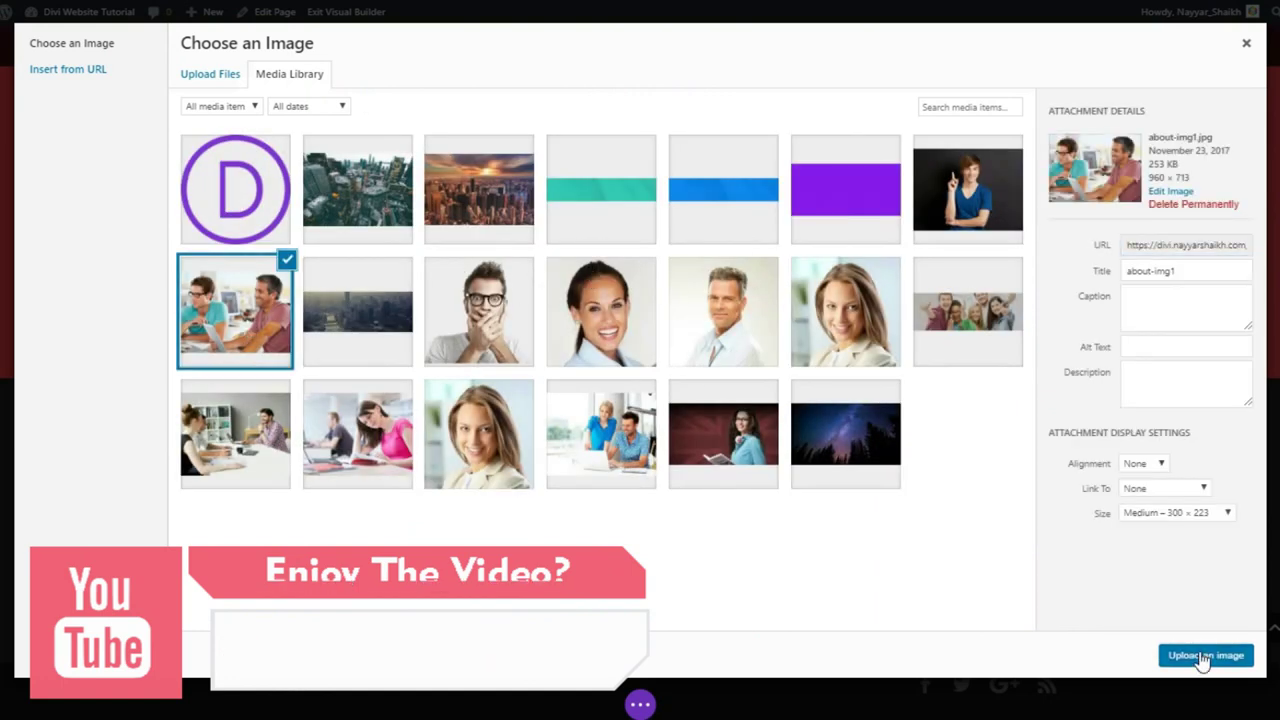
click(1200, 654)
drag(526, 93, 253, 219)
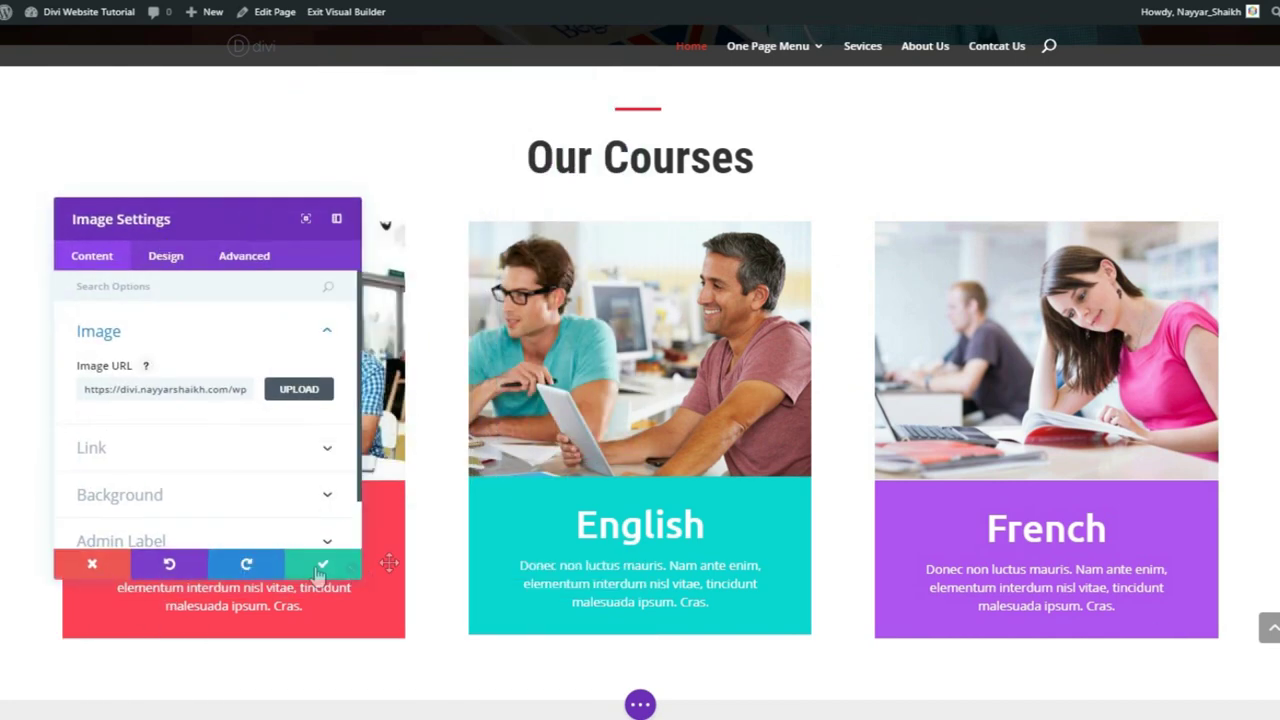
click(313, 567)
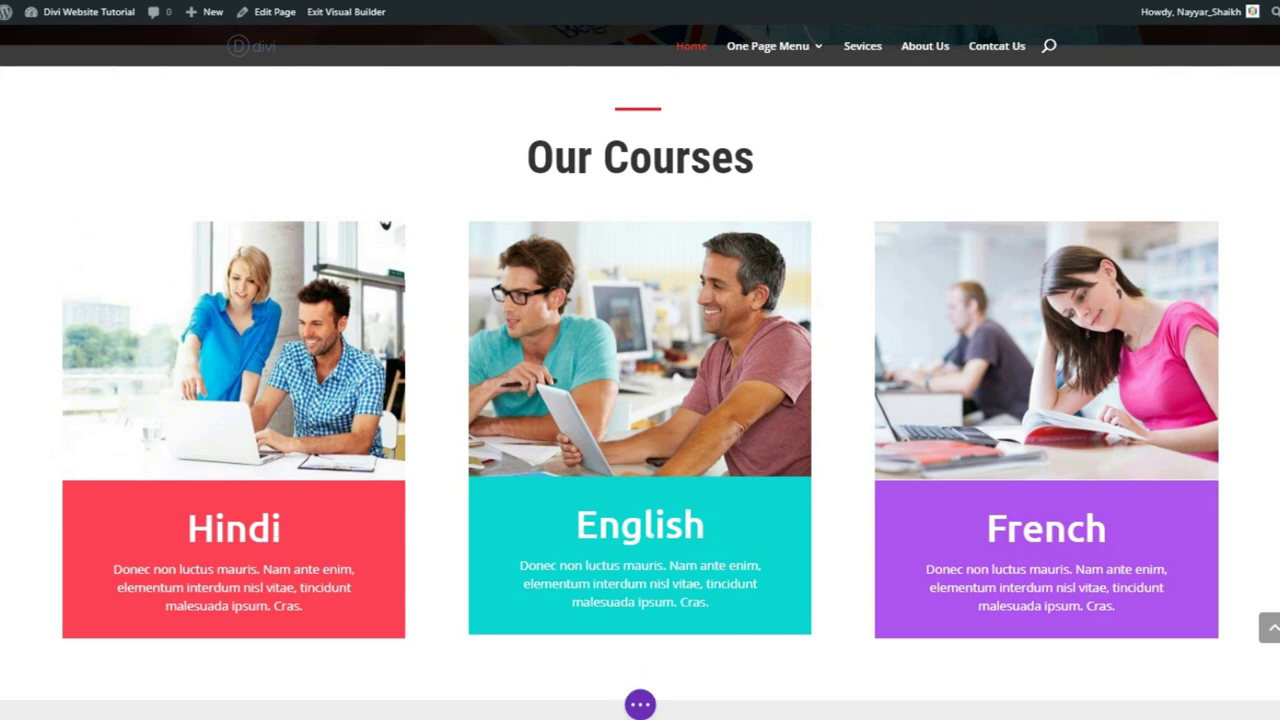
scroll(640, 370, up, 8)
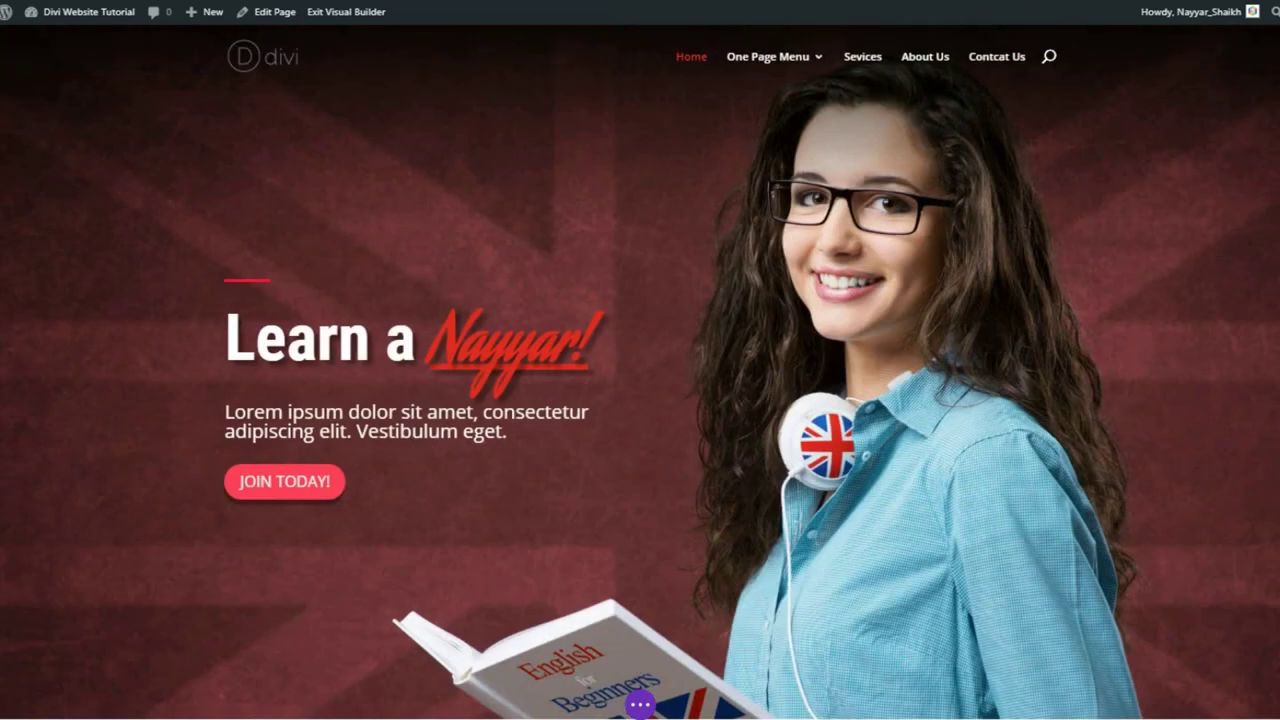
scroll(640, 370, up, 1)
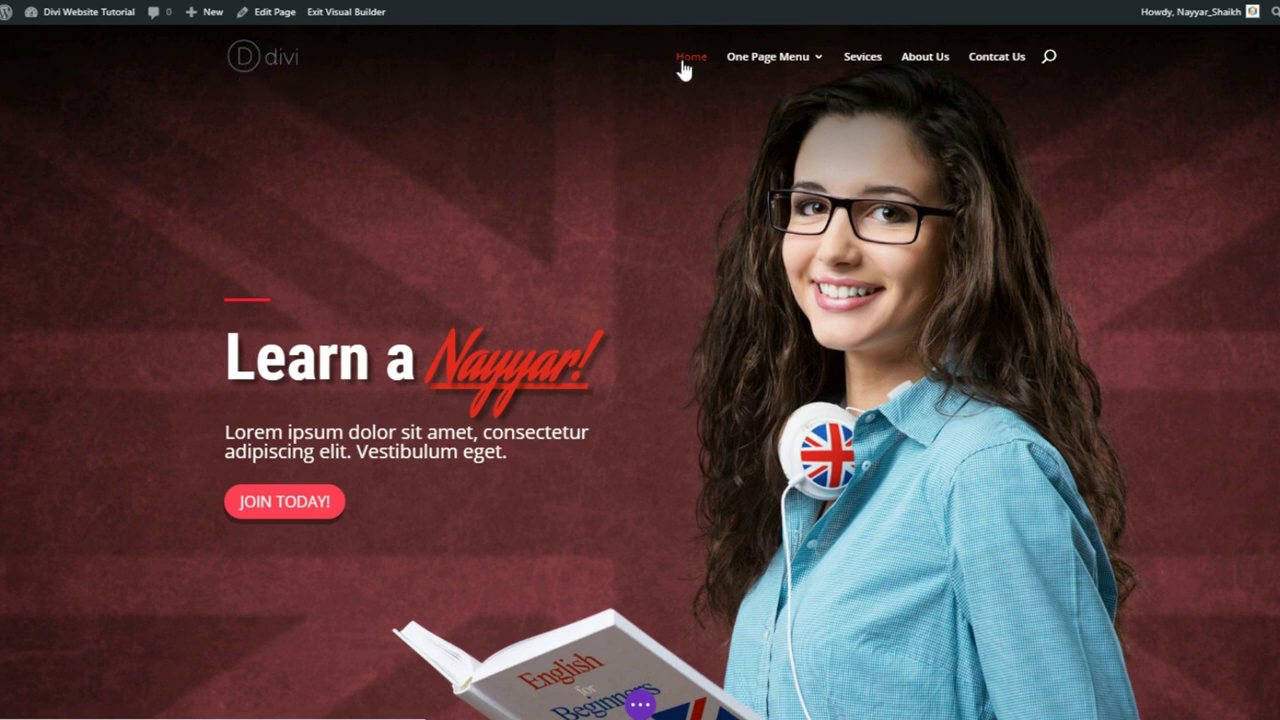
mouse_move(757, 72)
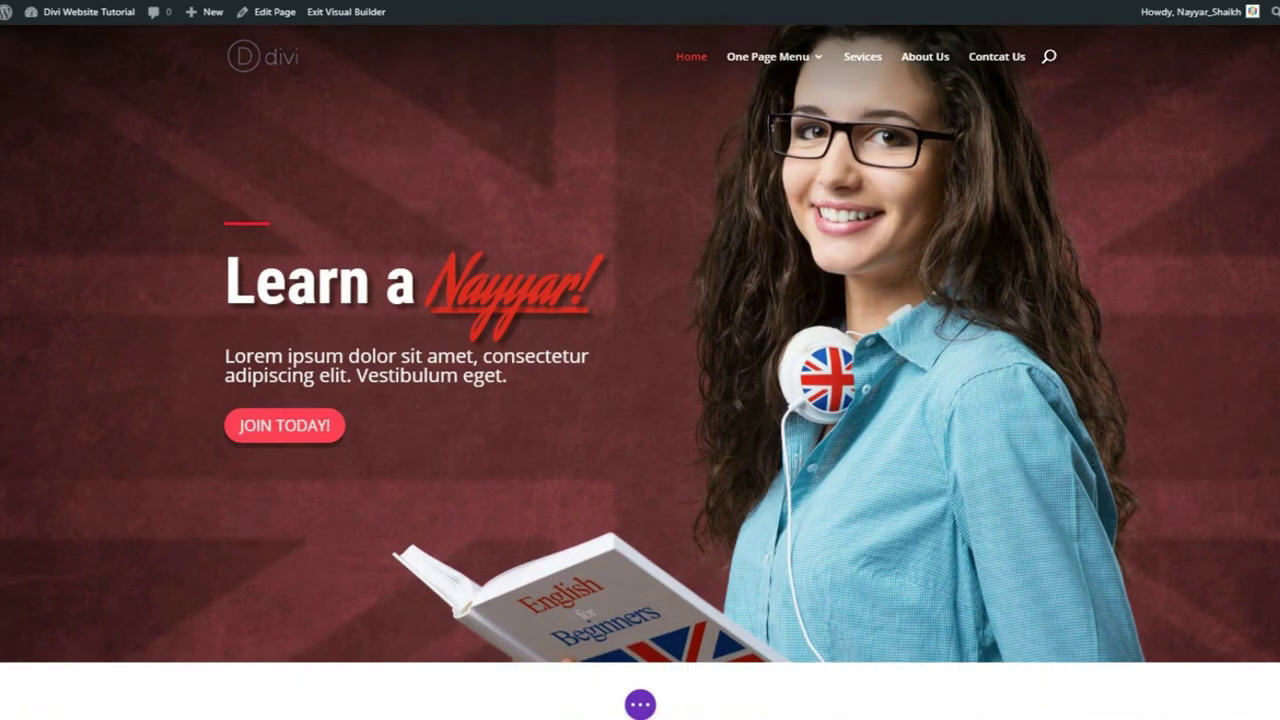
scroll(715, 60, down, 3)
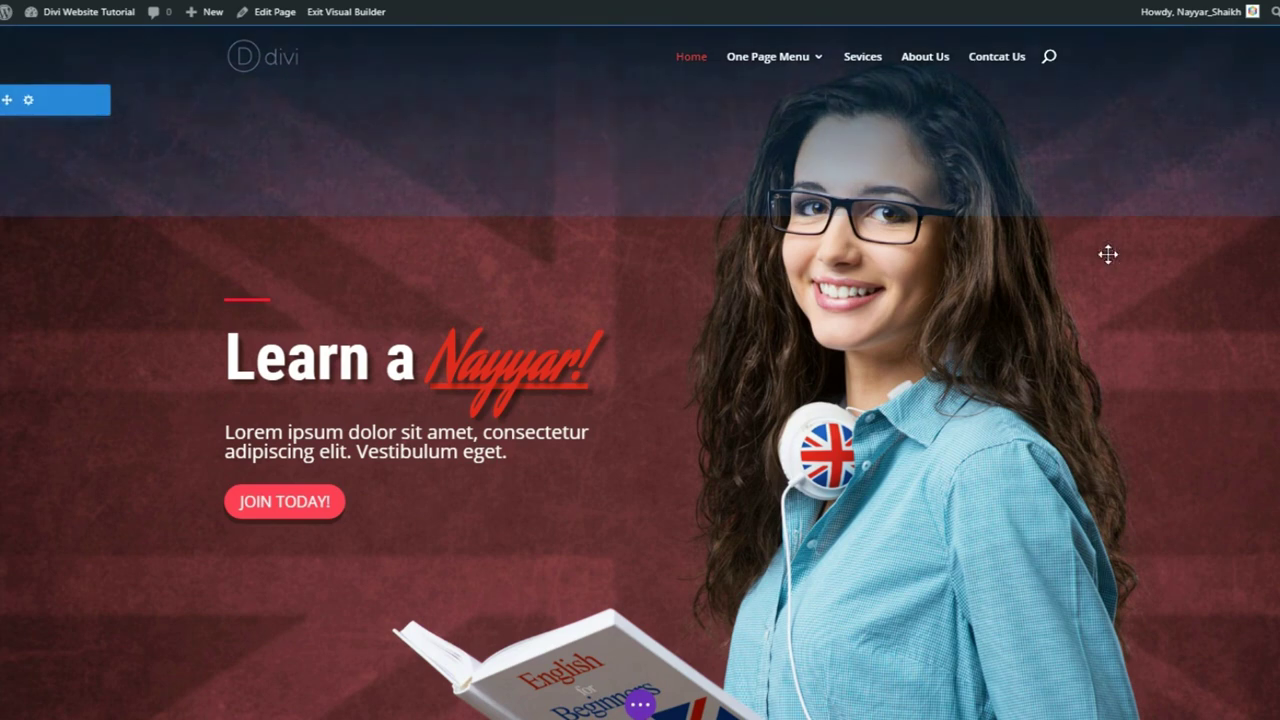
mouse_move(798, 78)
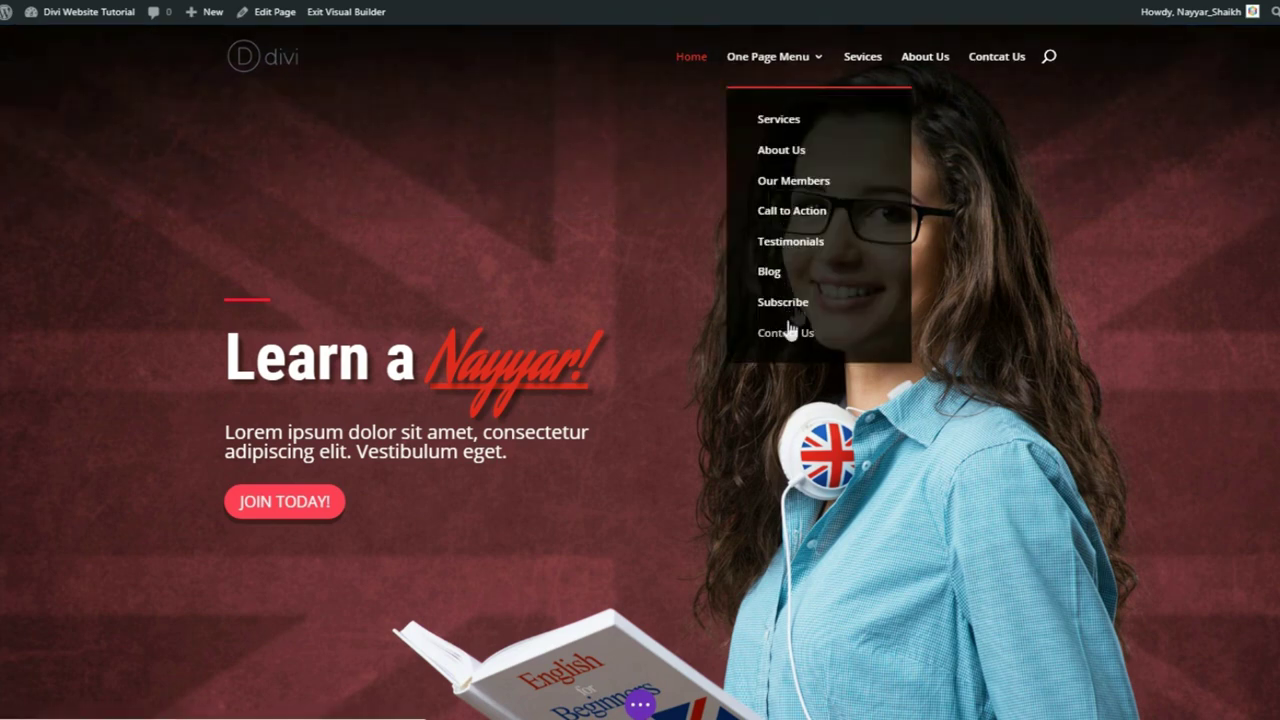
click(795, 155)
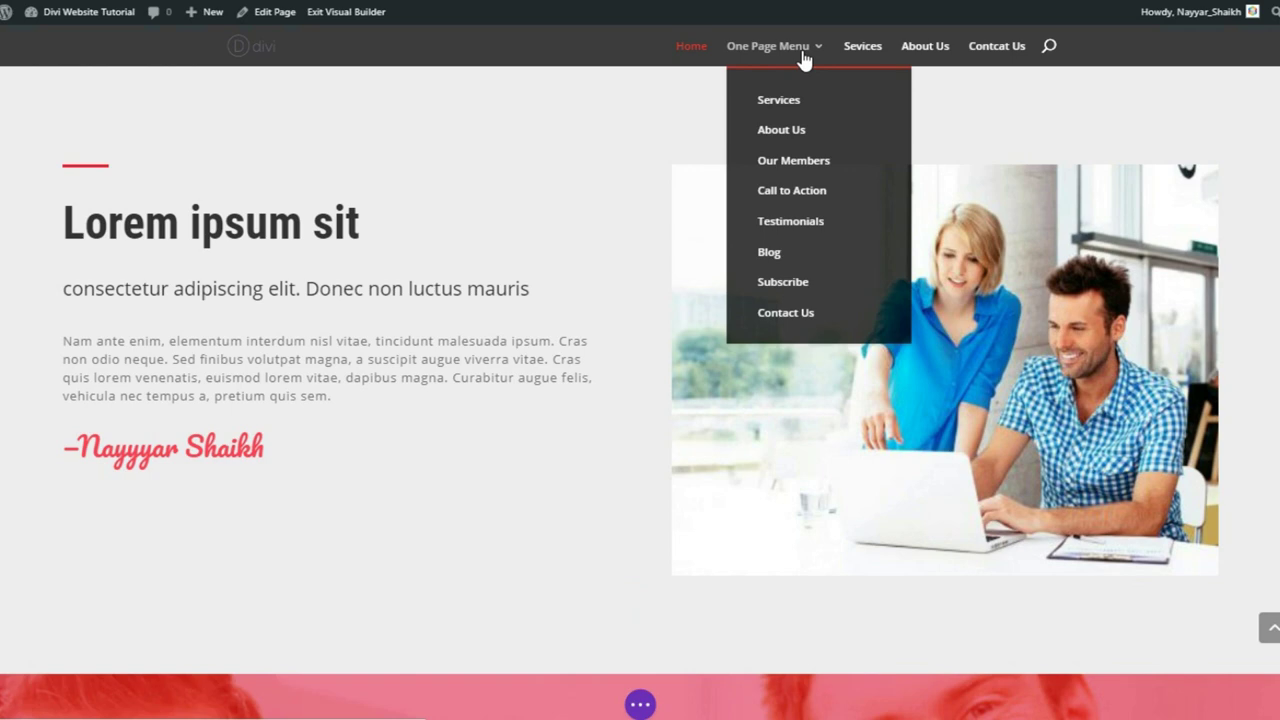
click(805, 316)
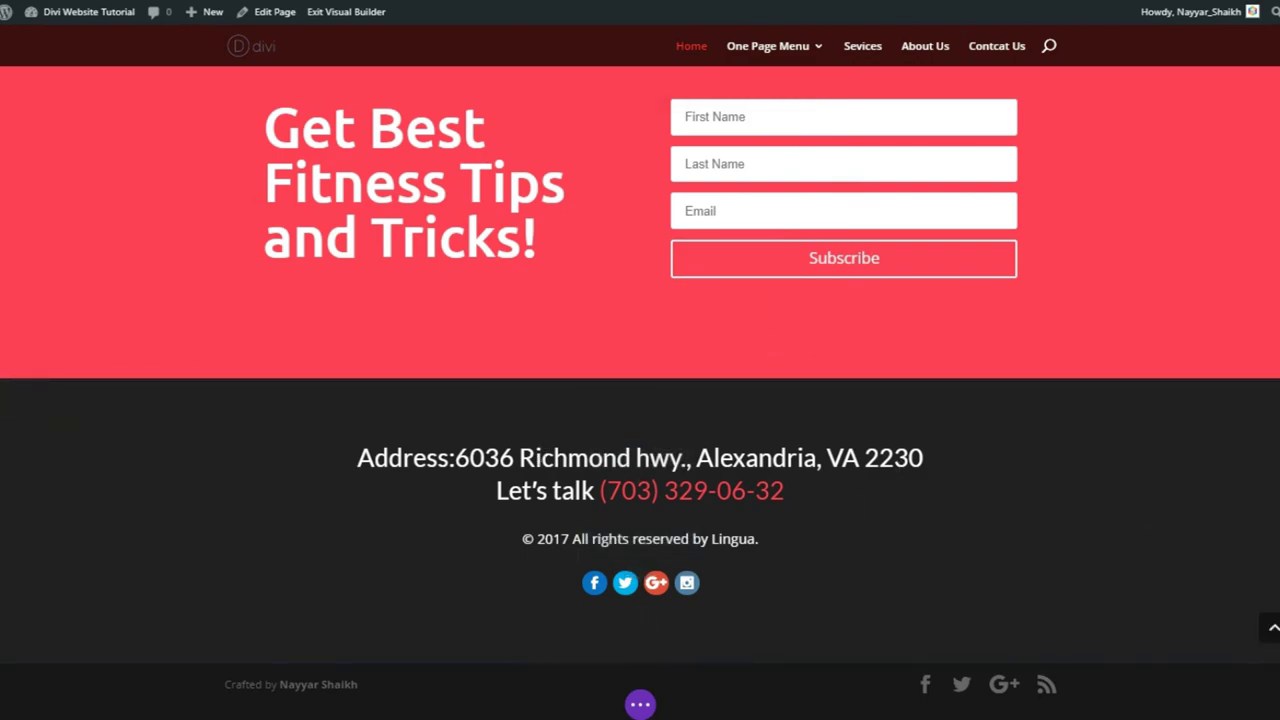
click(1273, 627)
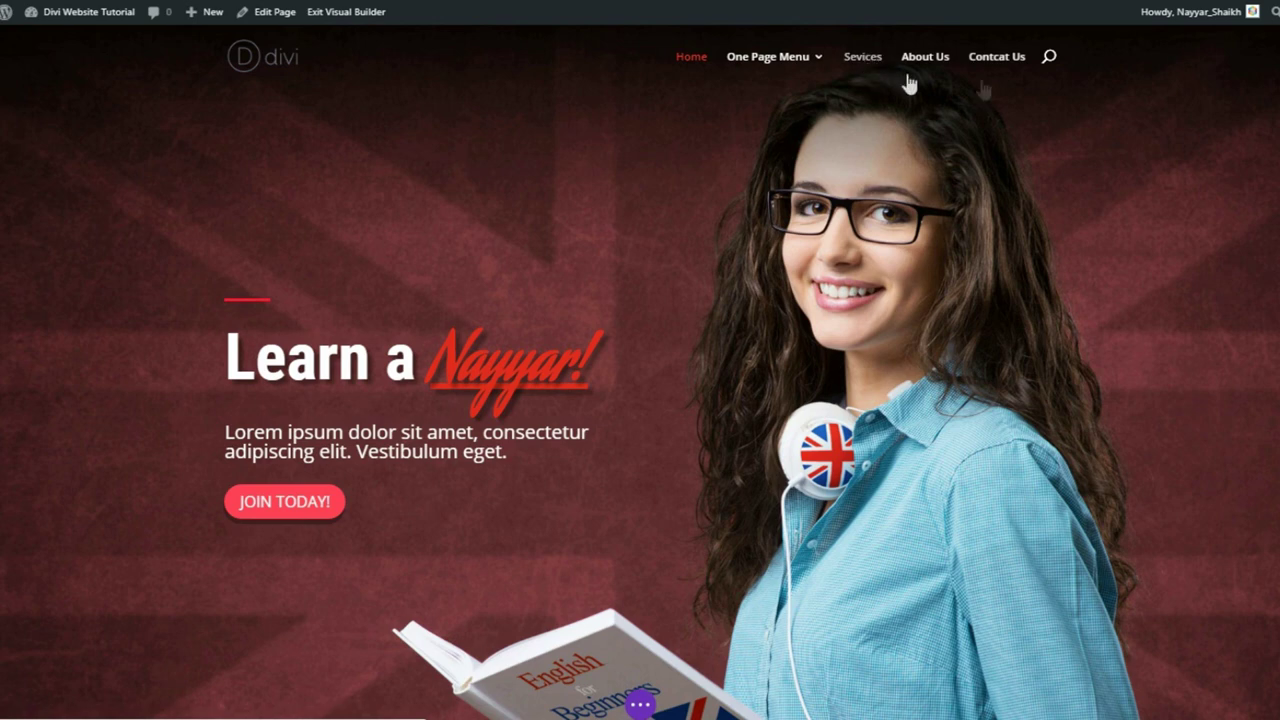
mouse_move(1065, 96)
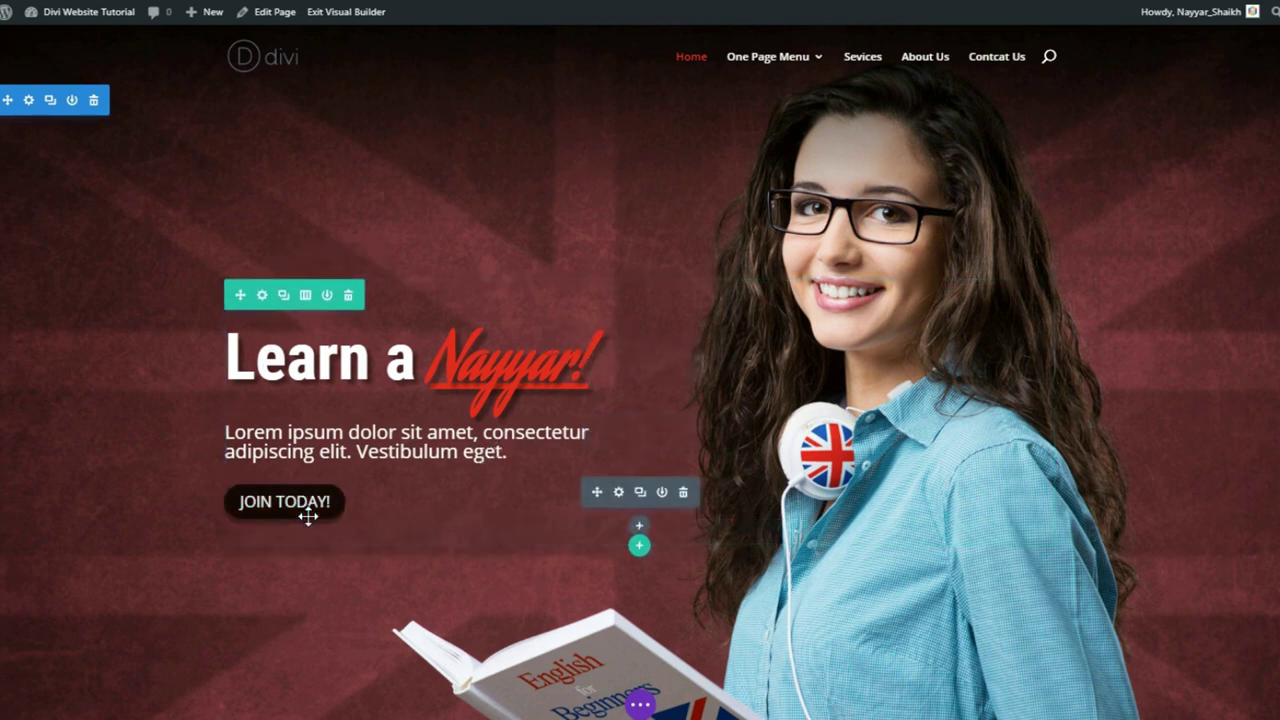
- Exit the Visual Builder with Discard & Exit, dropping the heading and image edits
click(352, 20)
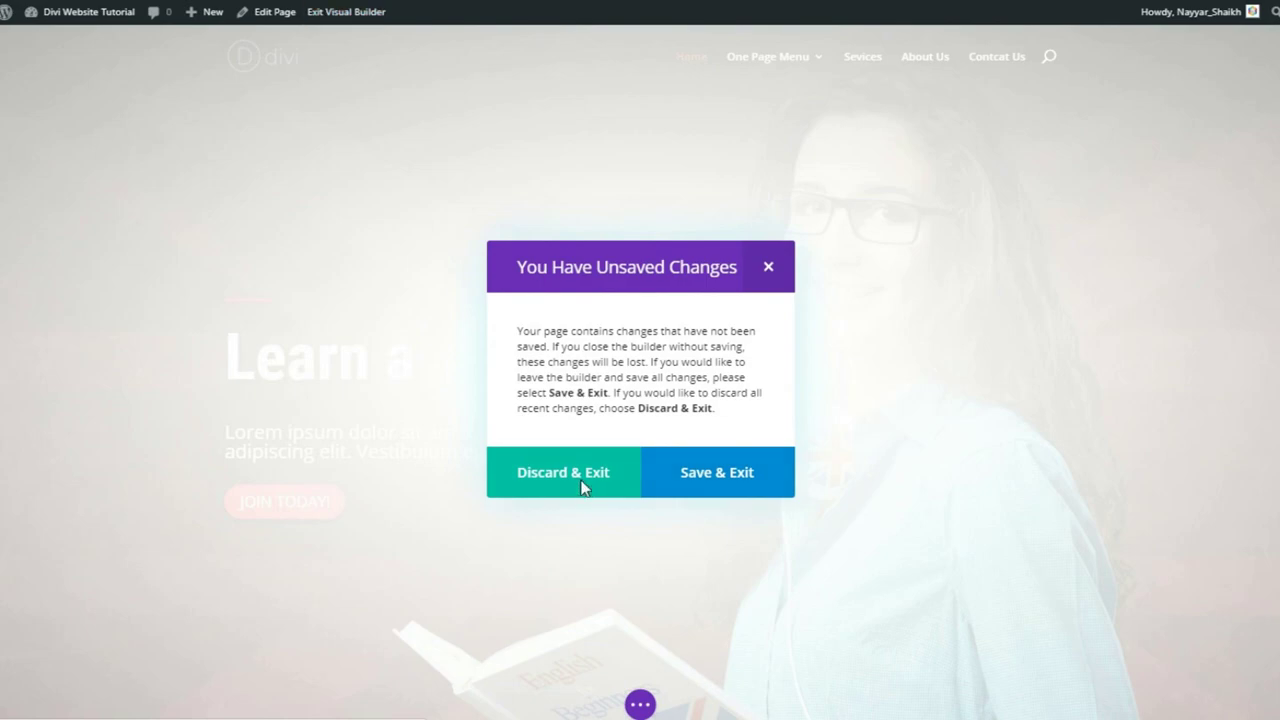
click(583, 488)
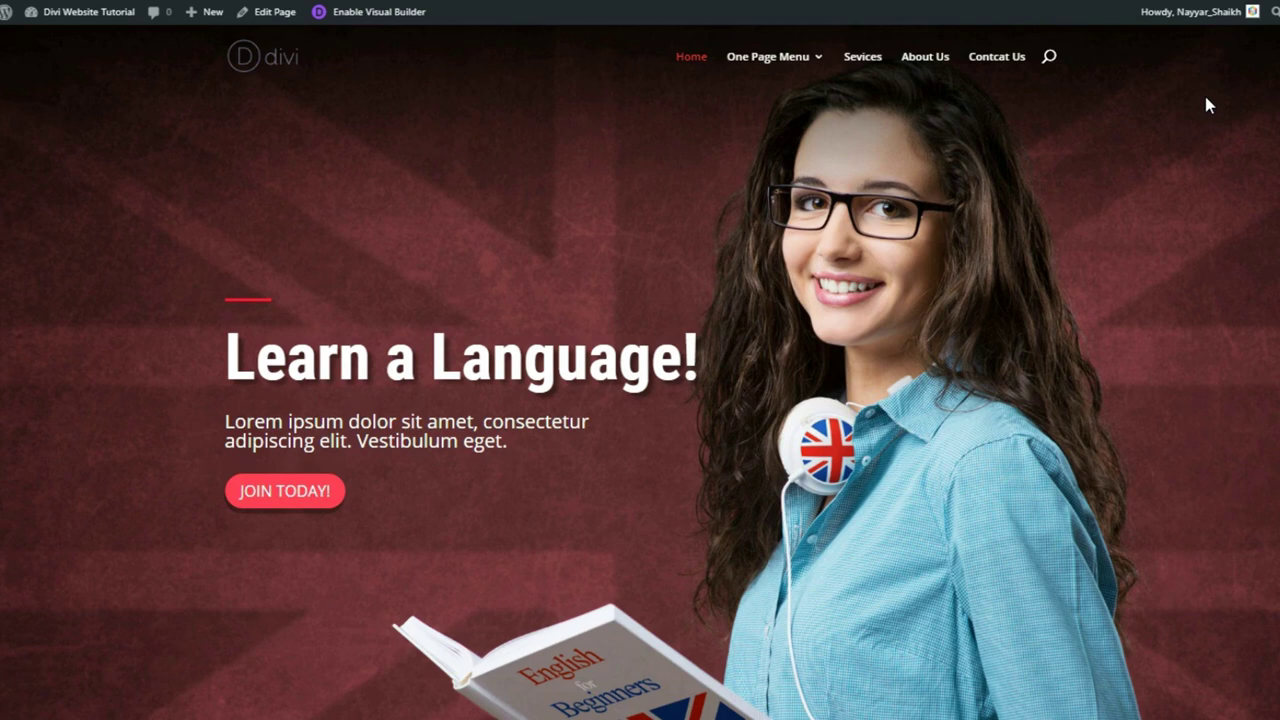
scroll(640, 372, down, 8)
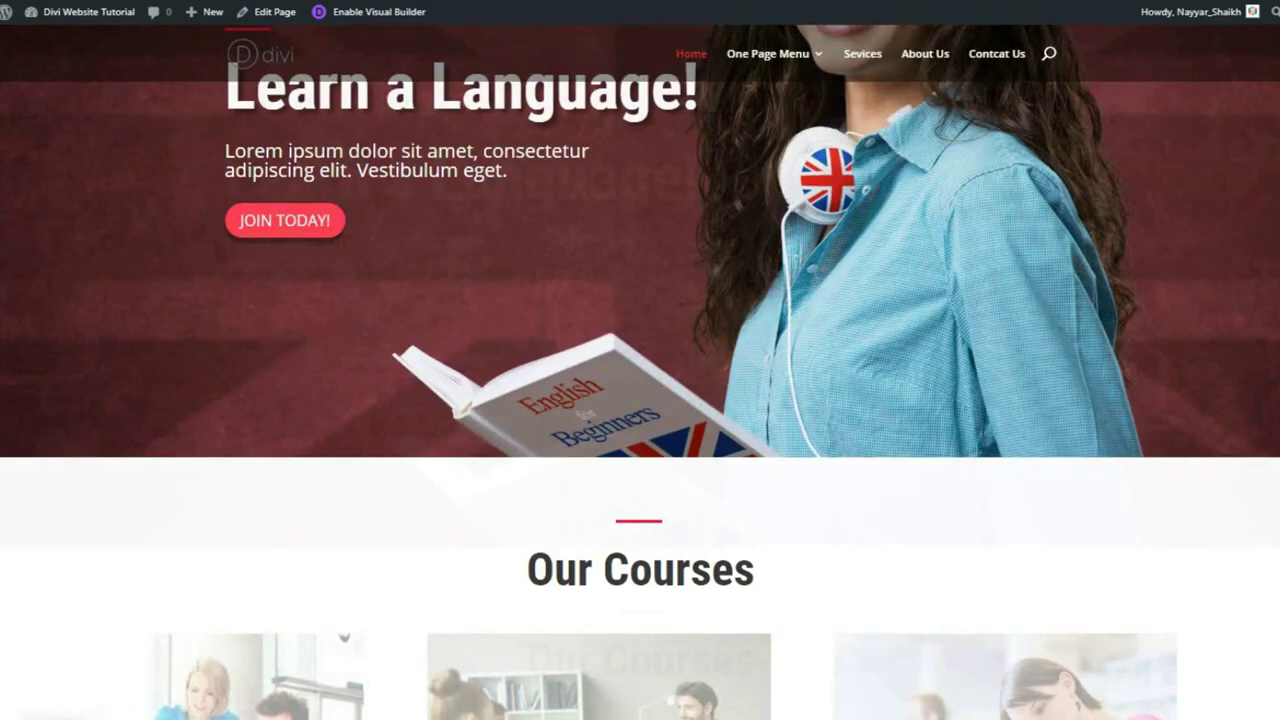
scroll(640, 372, up, 1)
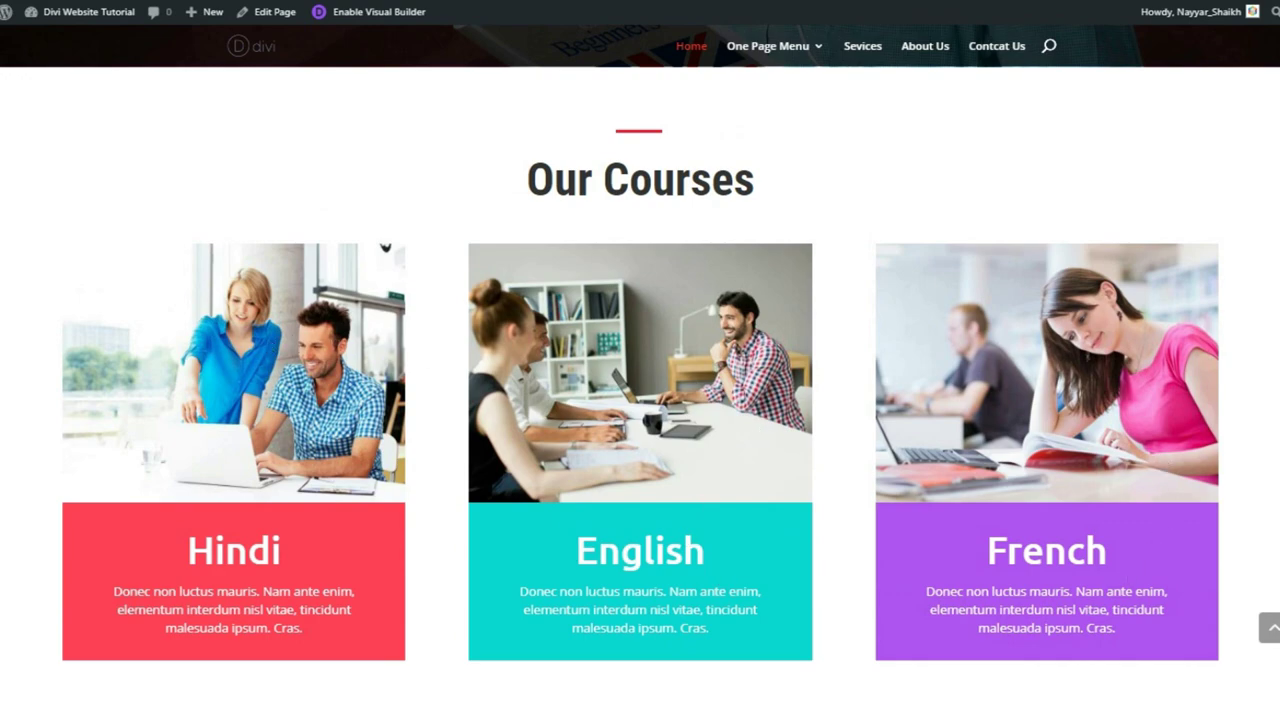
scroll(1262, 78, up, 8)
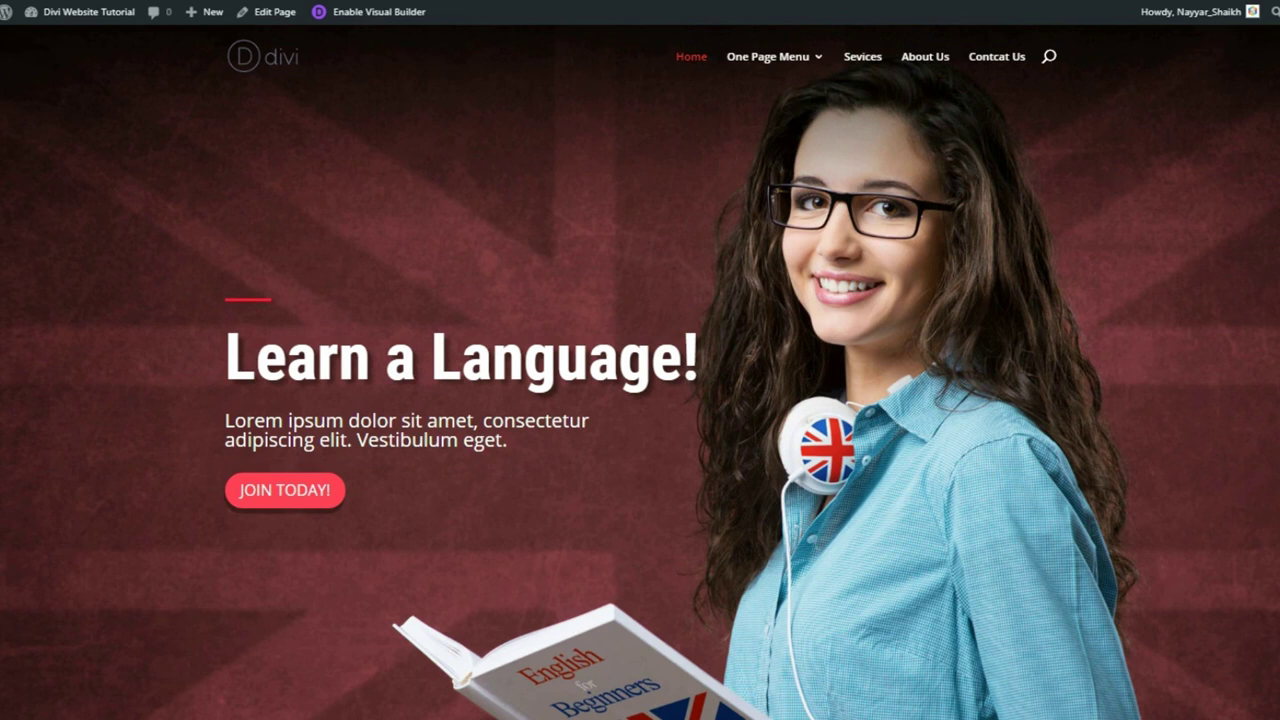
scroll(640, 372, down, 5)
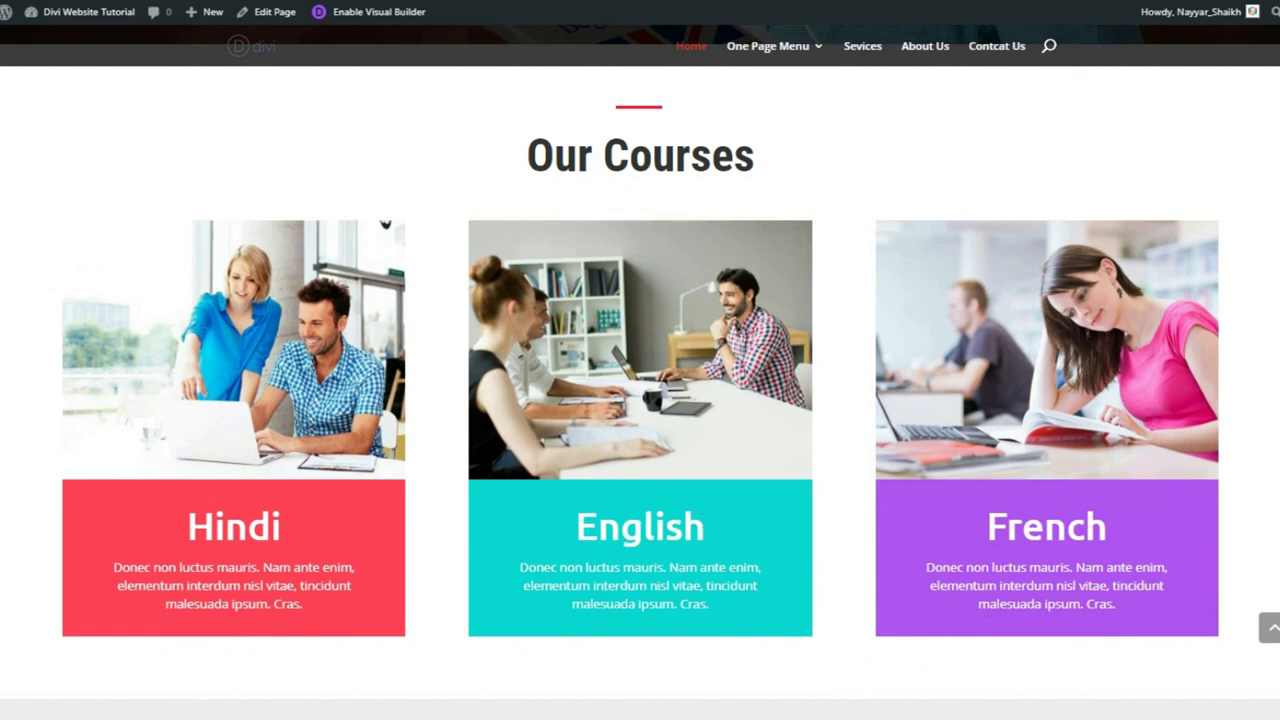
scroll(502, 357, down, 6)
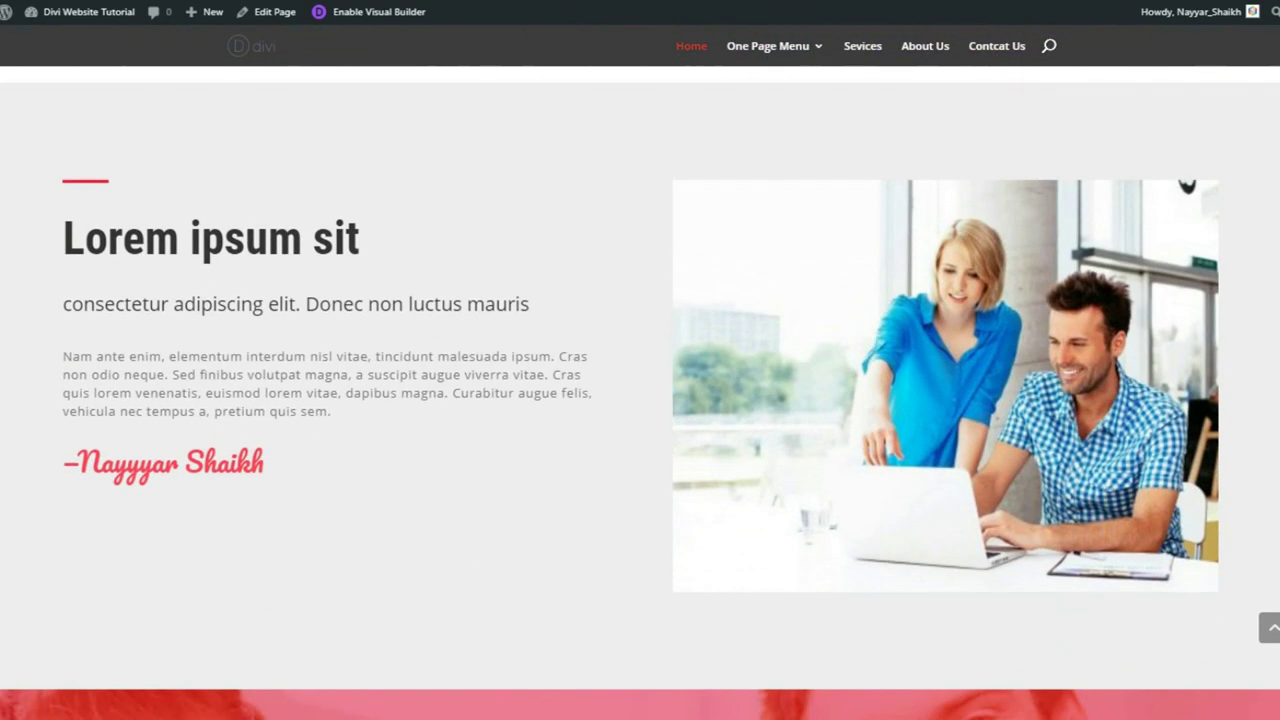
drag(55, 245, 399, 236)
click(367, 320)
drag(331, 412, 63, 357)
click(300, 466)
drag(300, 466, 43, 474)
click(277, 474)
drag(277, 474, 34, 463)
click(62, 470)
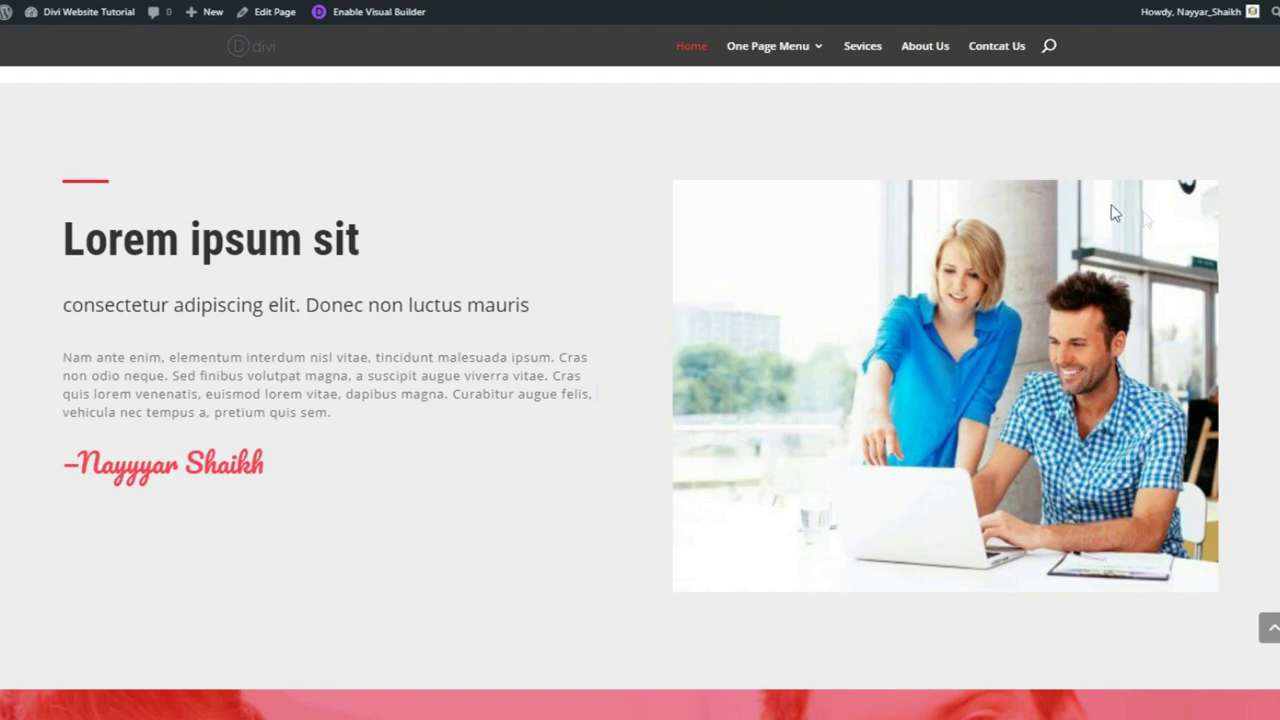
scroll(1187, 186, down, 5)
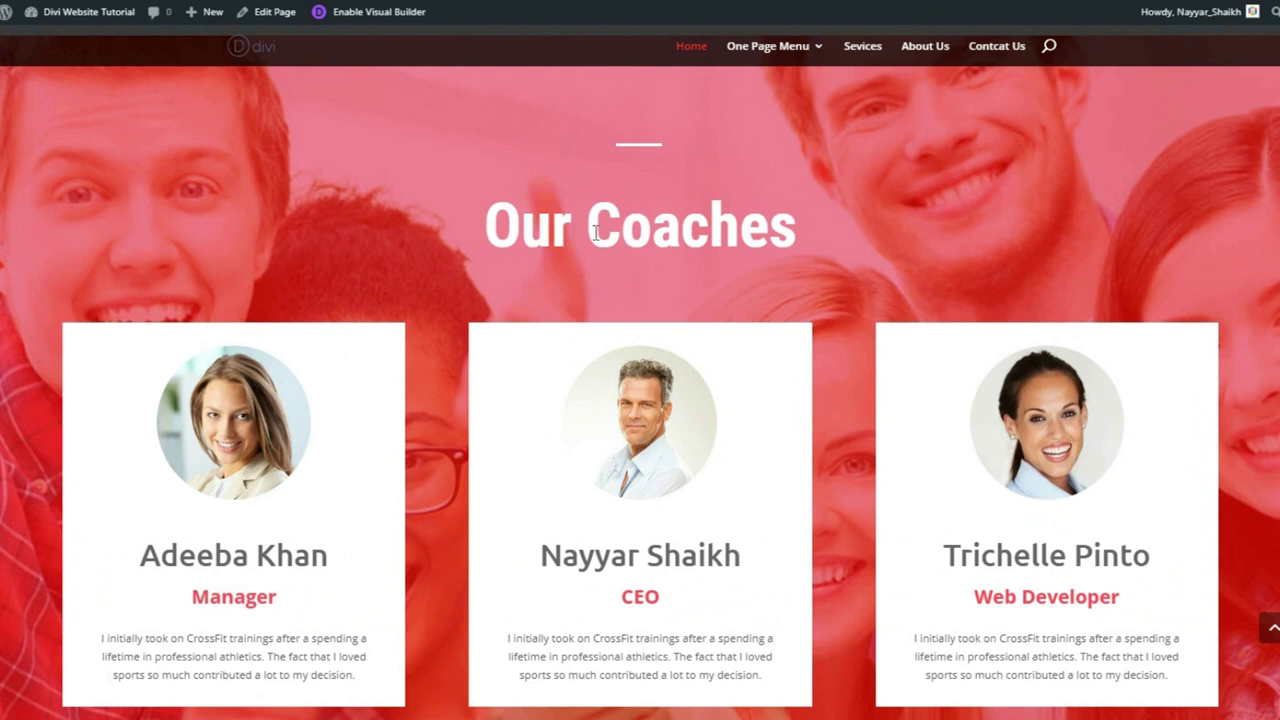
drag(498, 220, 886, 190)
click(886, 198)
scroll(805, 280, down, 1)
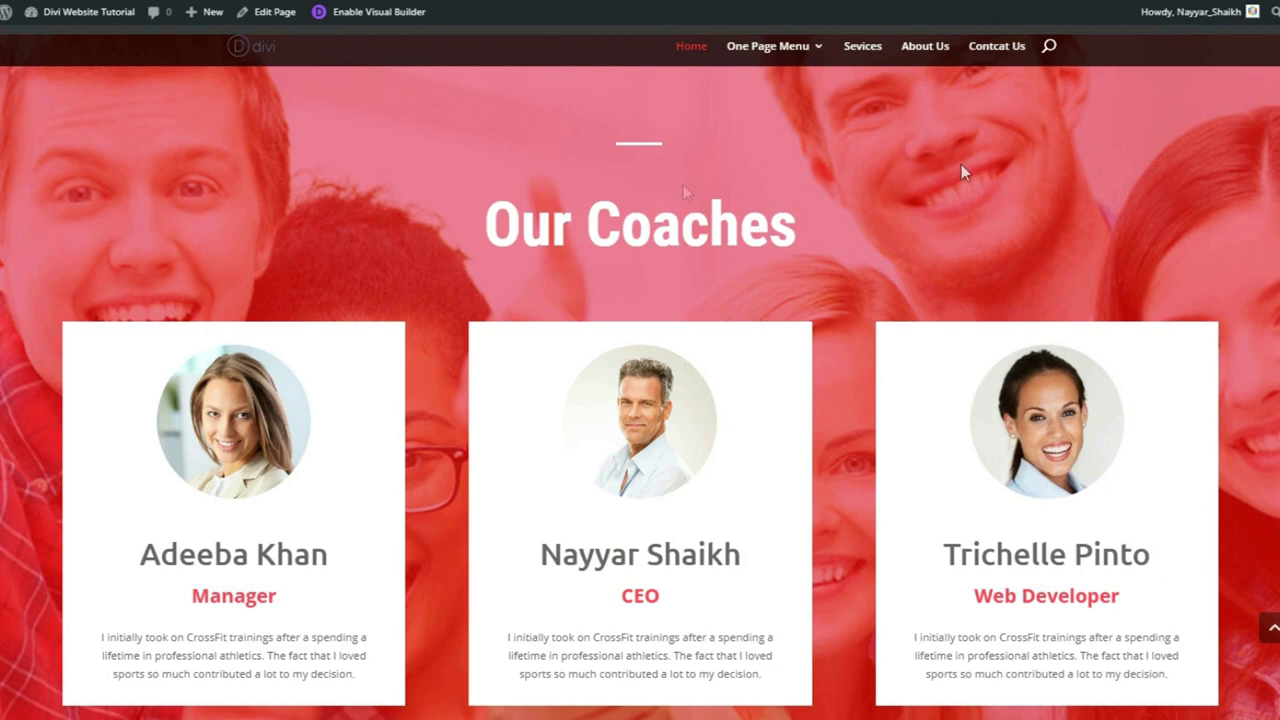
scroll(966, 189, down, 1)
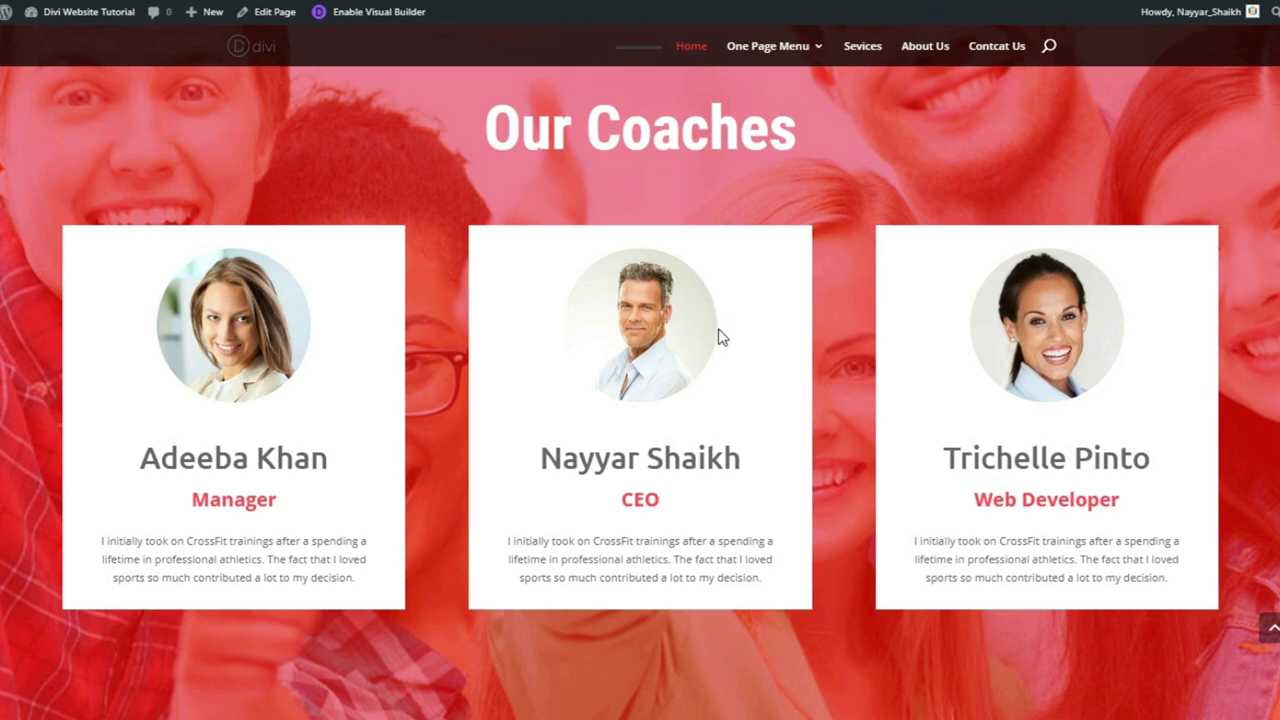
scroll(630, 230, up, 1)
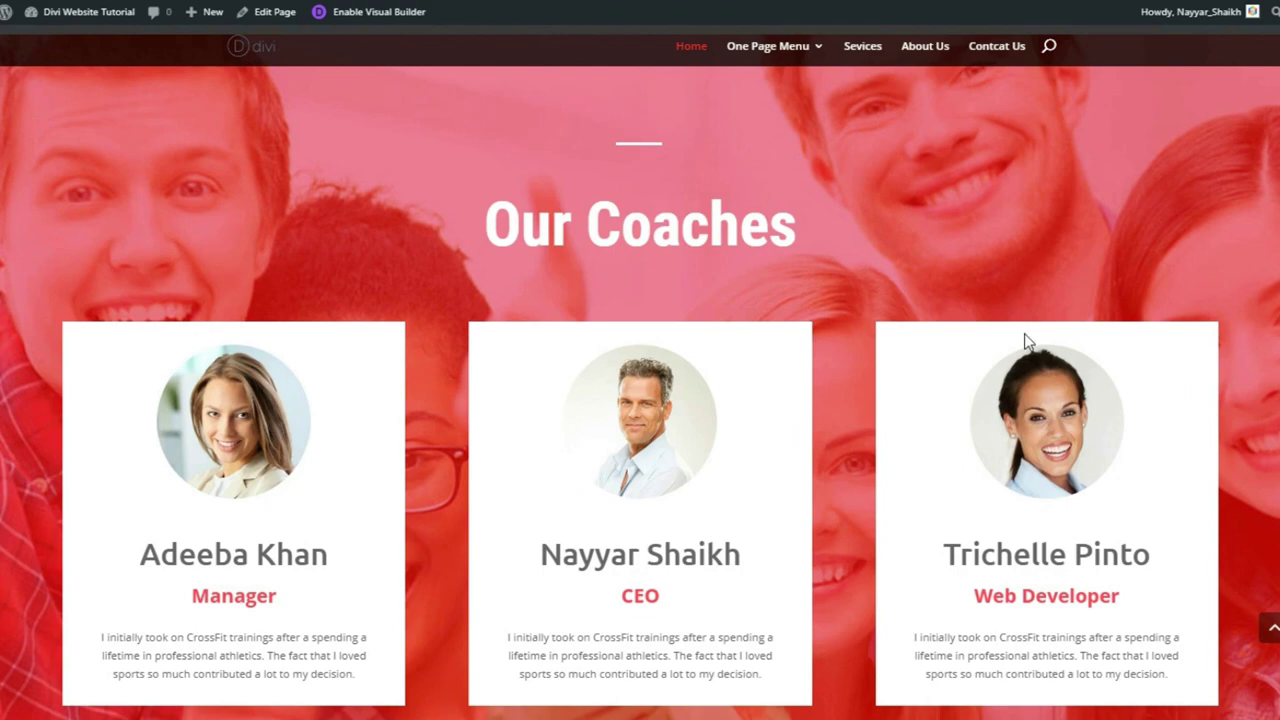
scroll(777, 478, down, 1)
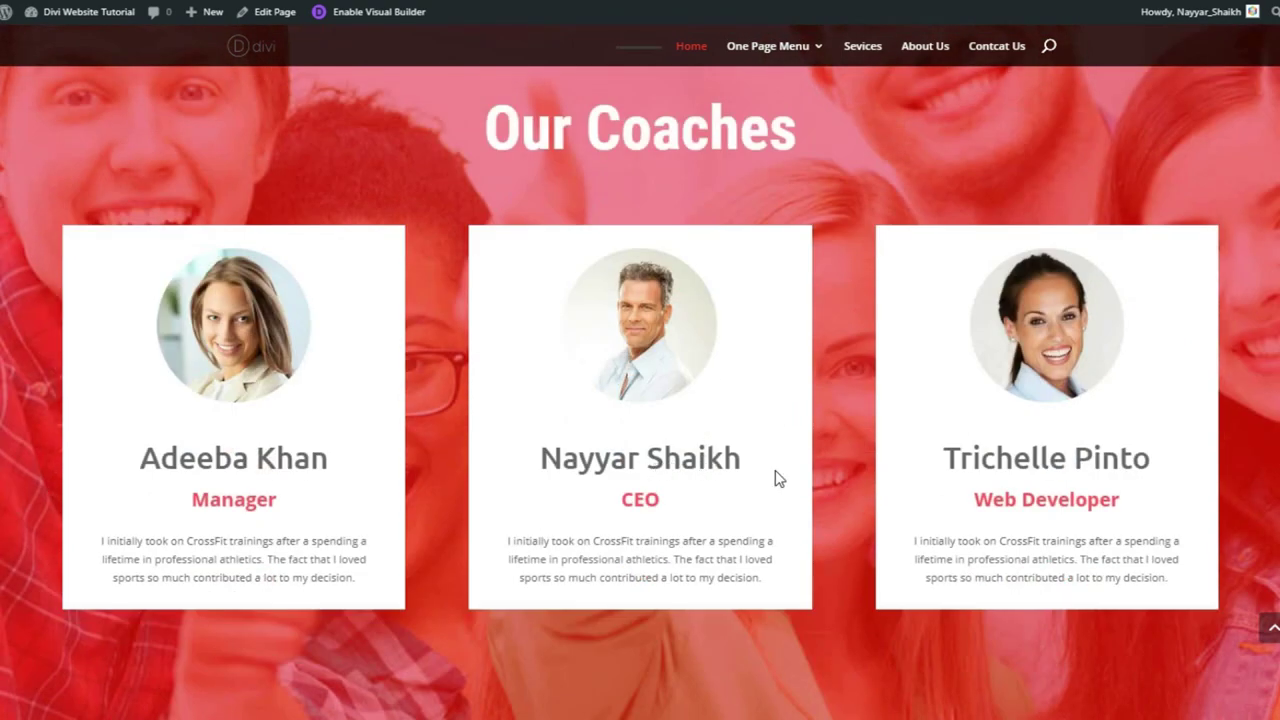
scroll(775, 470, down, 8)
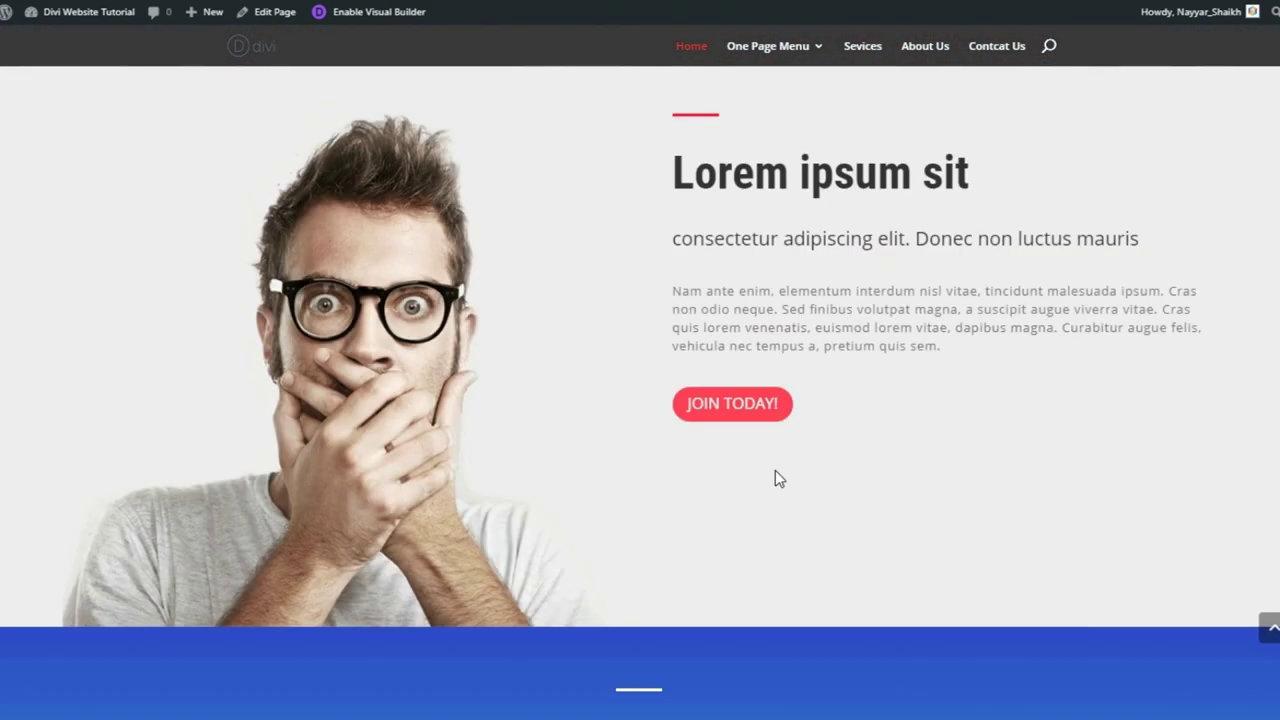
scroll(775, 479, up, 1)
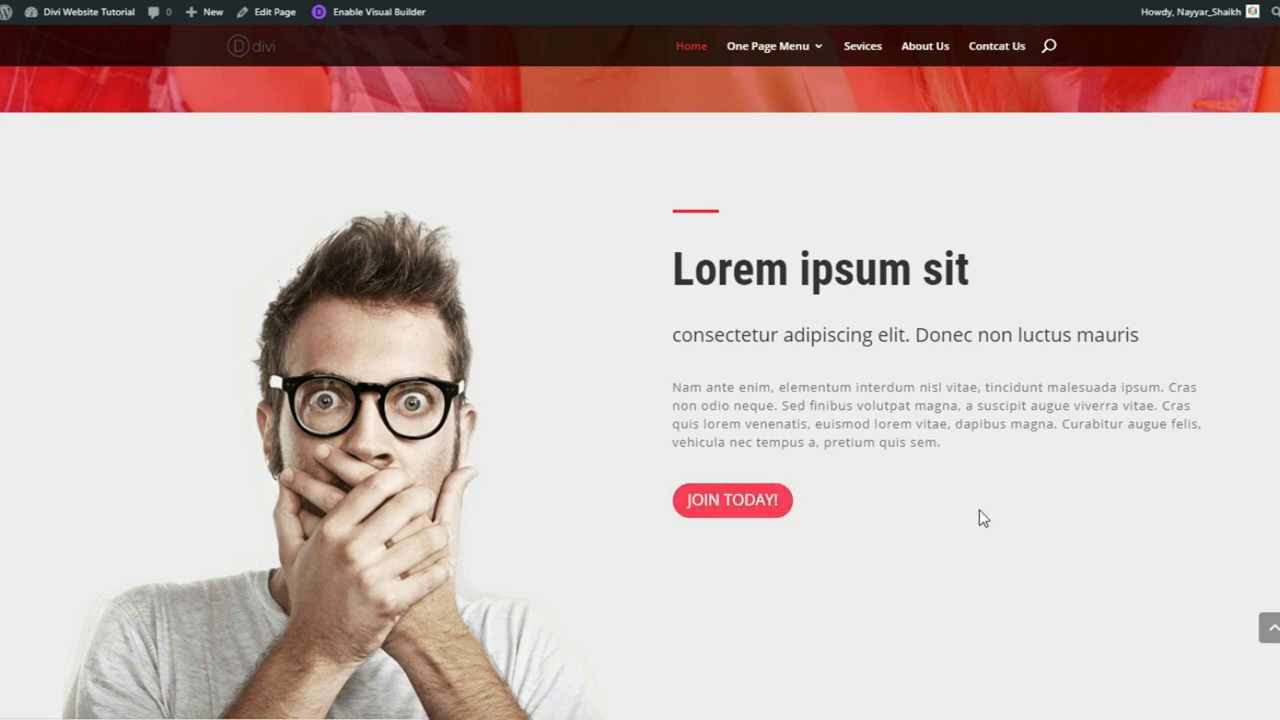
scroll(978, 517, down, 7)
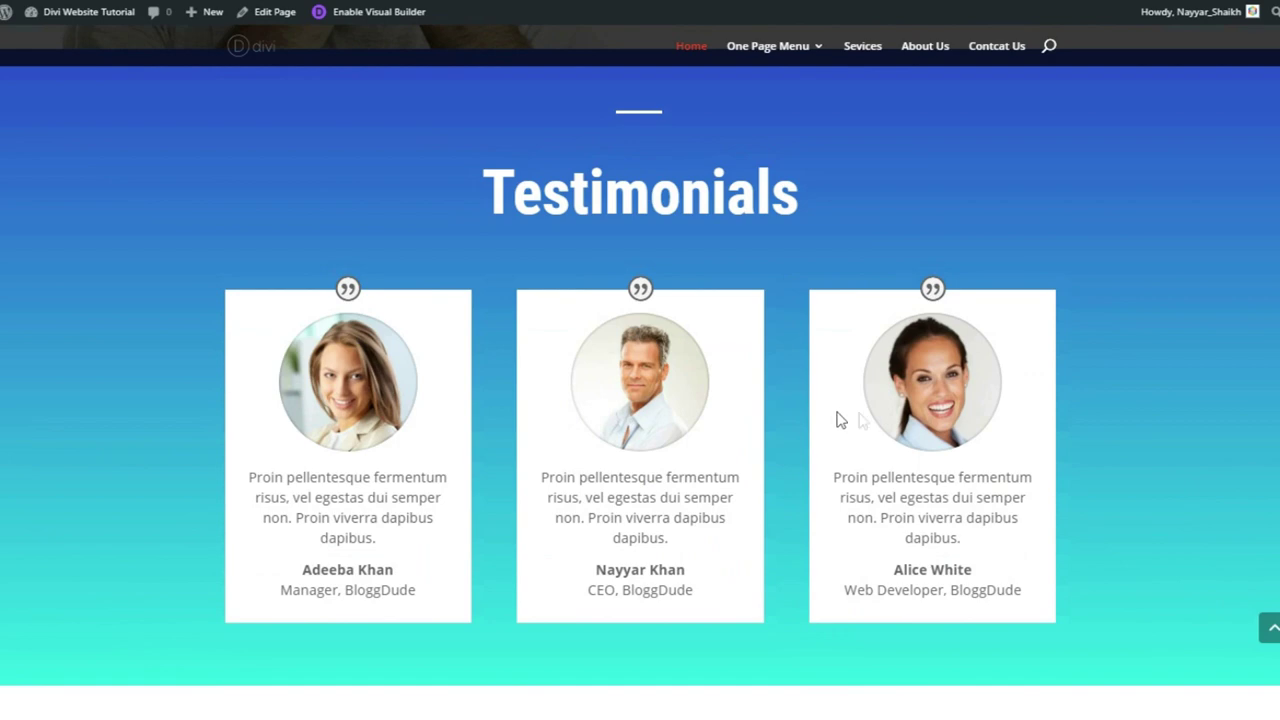
scroll(877, 412, up, 1)
scroll(877, 412, down, 1)
scroll(896, 305, up, 1)
scroll(883, 279, down, 1)
scroll(640, 400, down, 5)
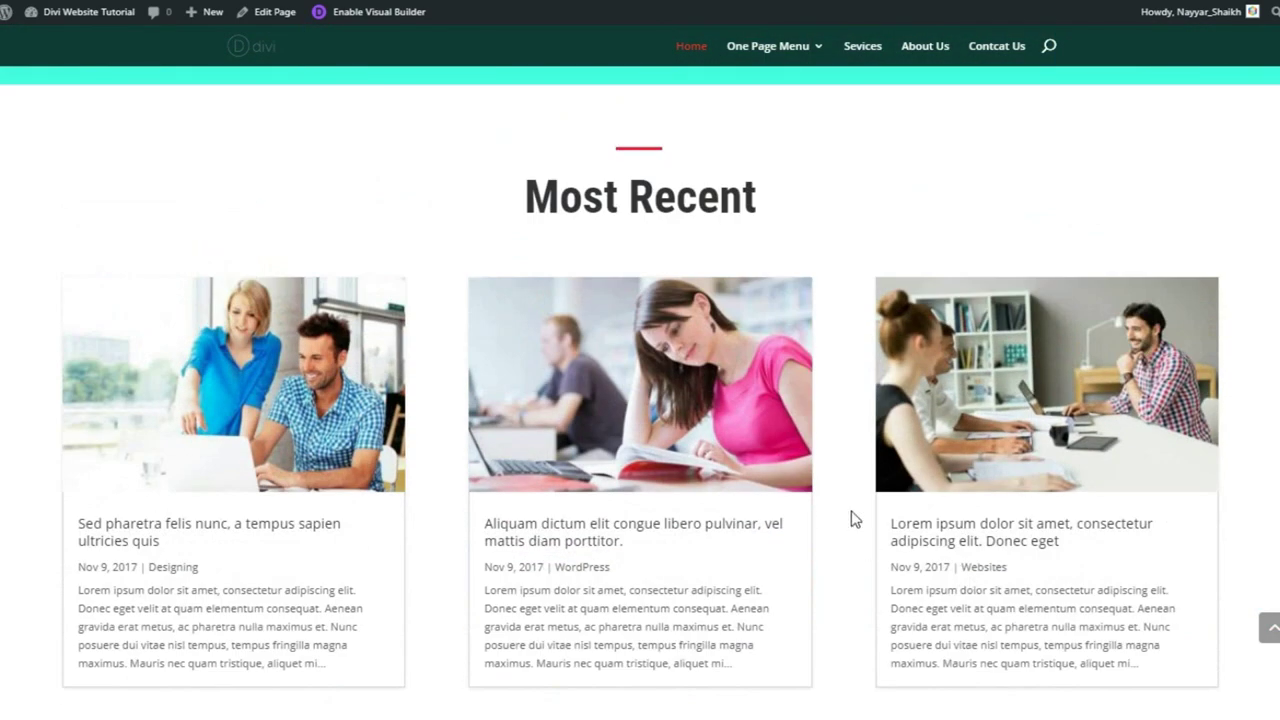
scroll(840, 510, down, 1)
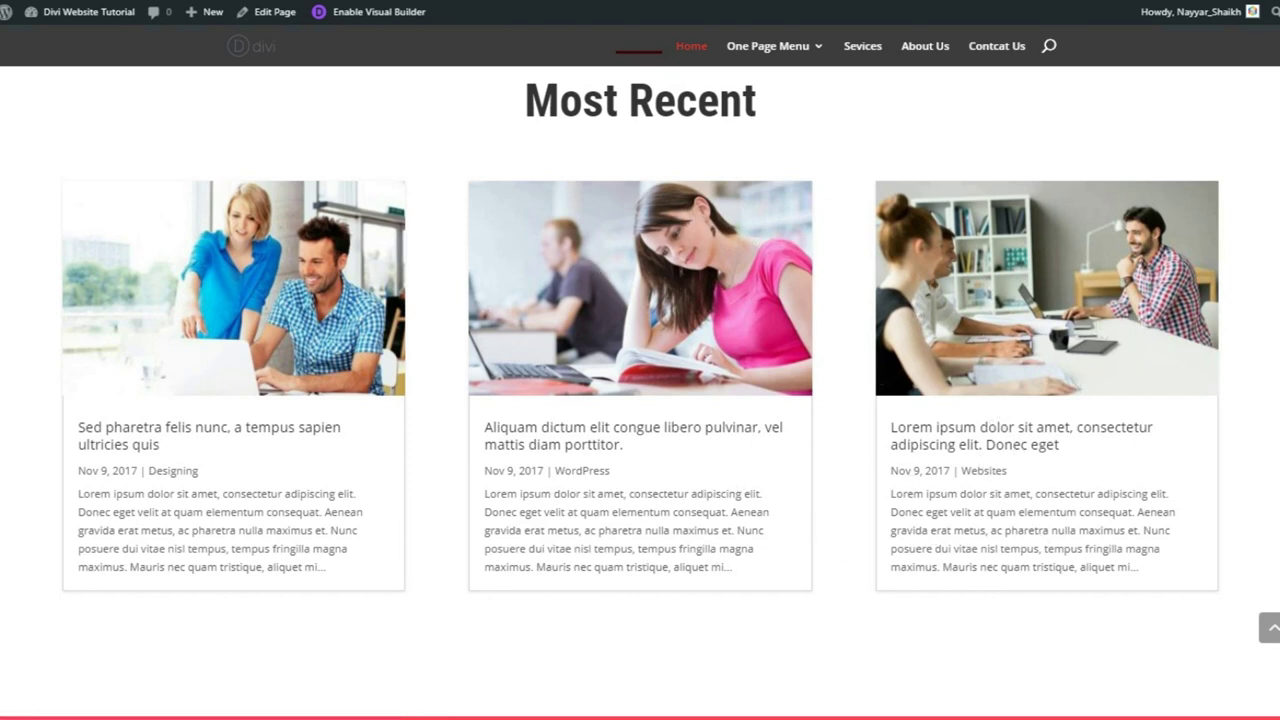
scroll(640, 390, down, 6)
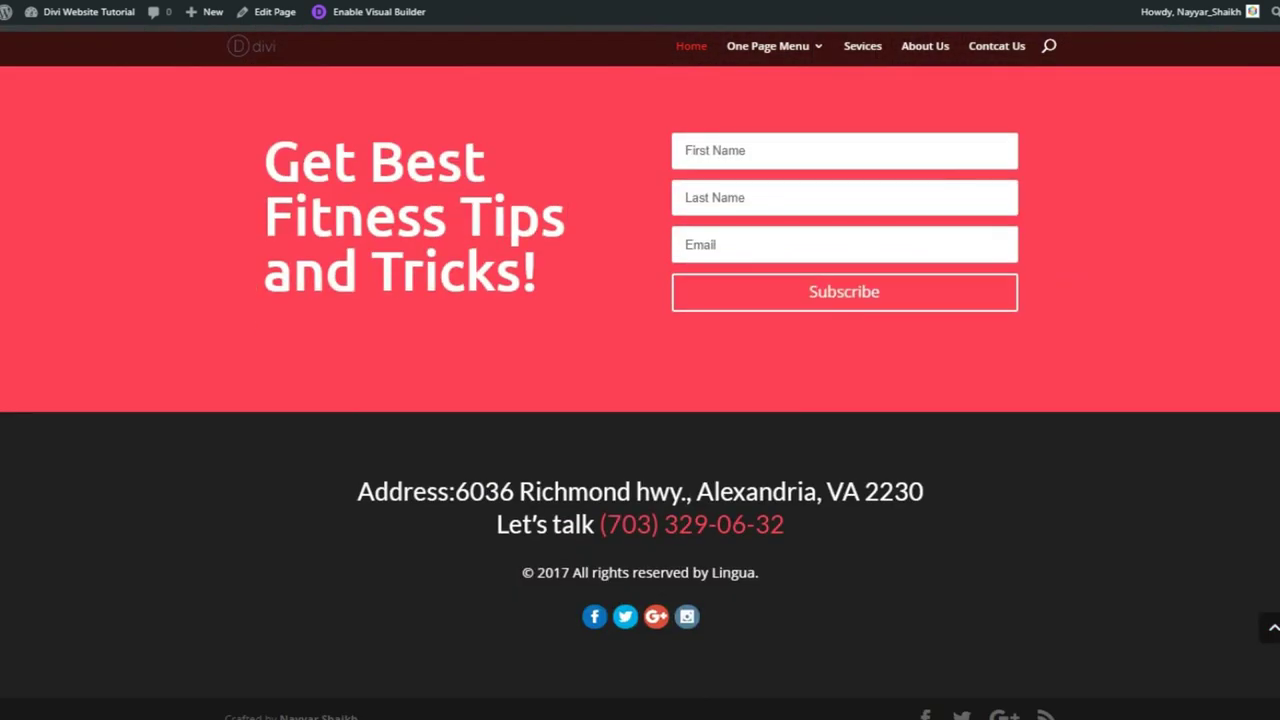
scroll(640, 390, up, 1)
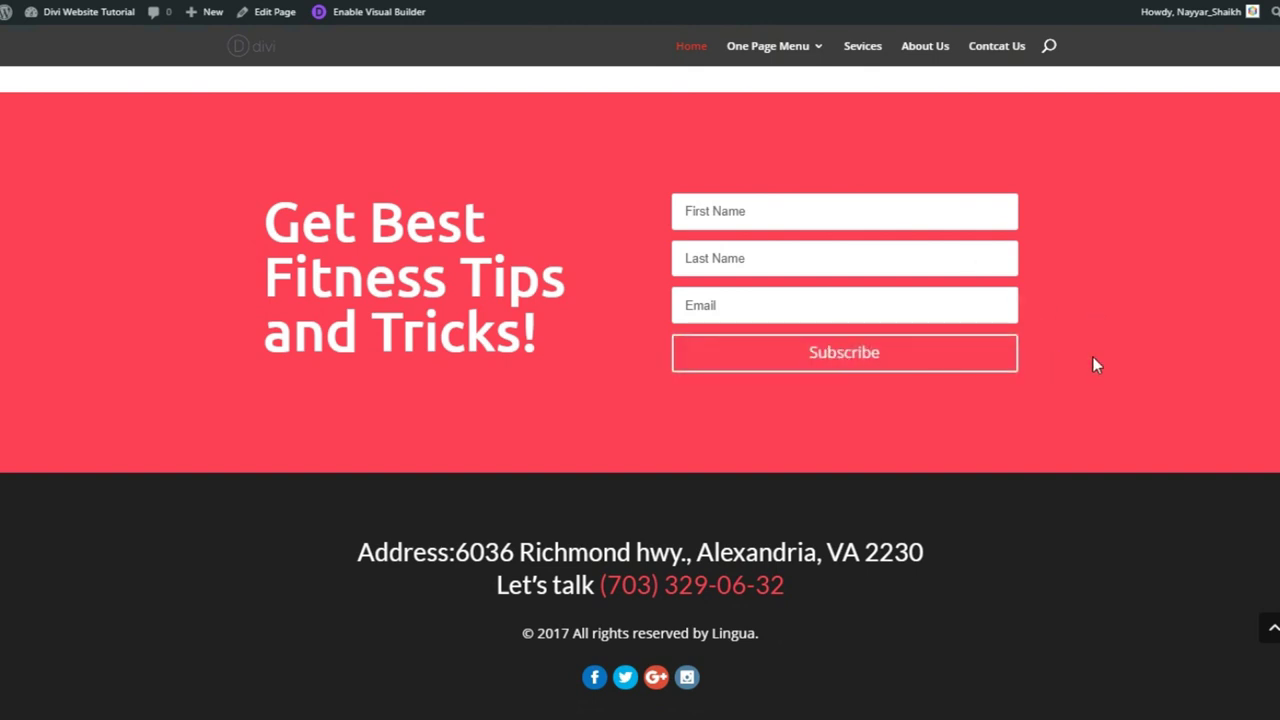
scroll(1092, 356, down, 1)
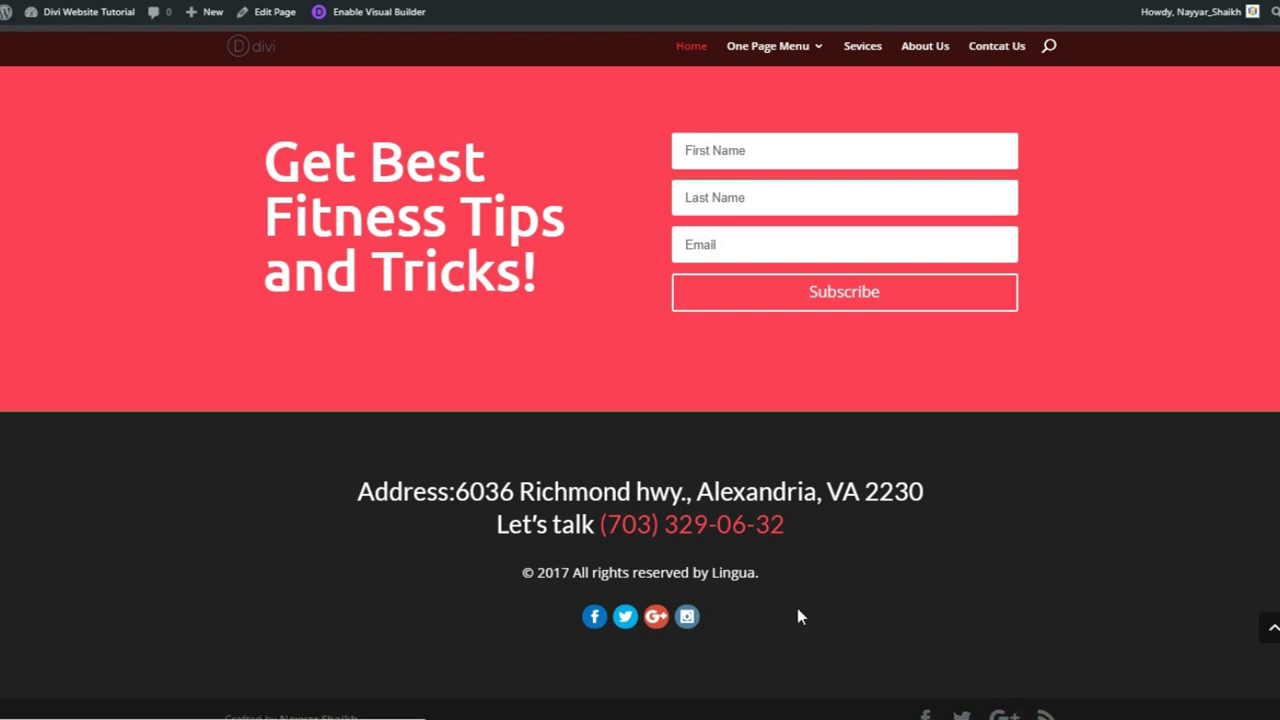
scroll(797, 614, up, 4)
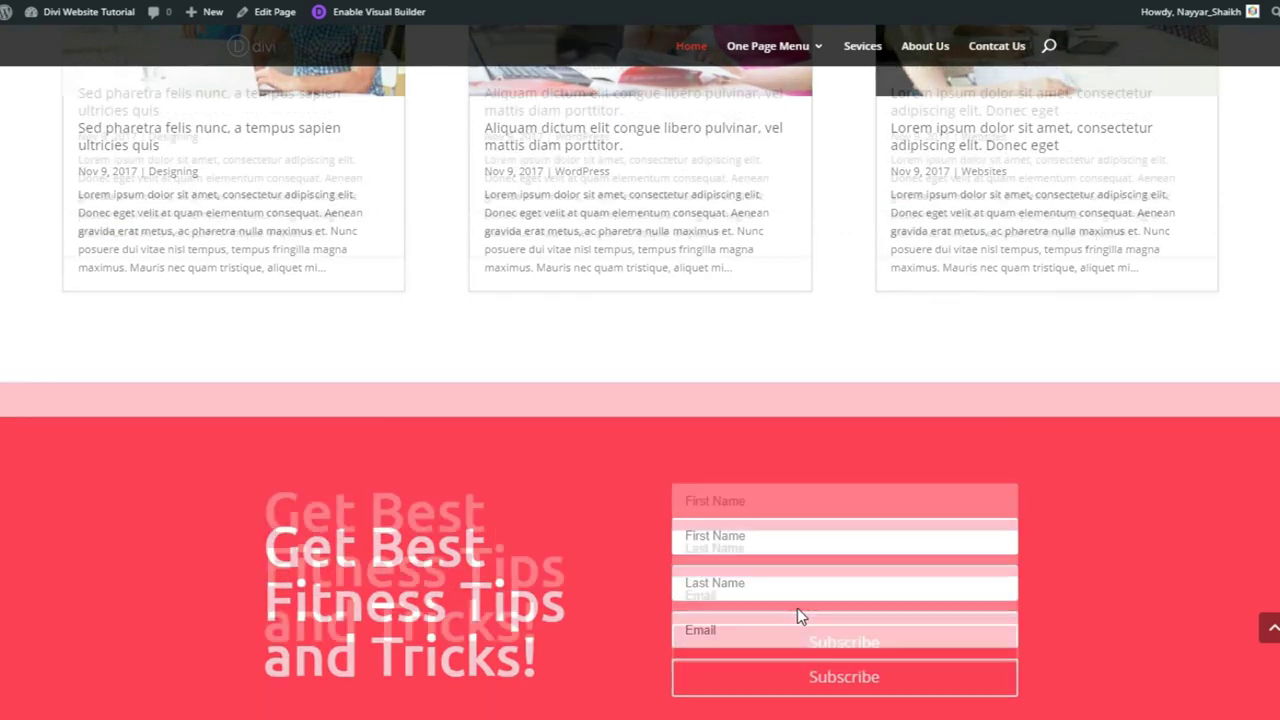
scroll(797, 616, down, 4)
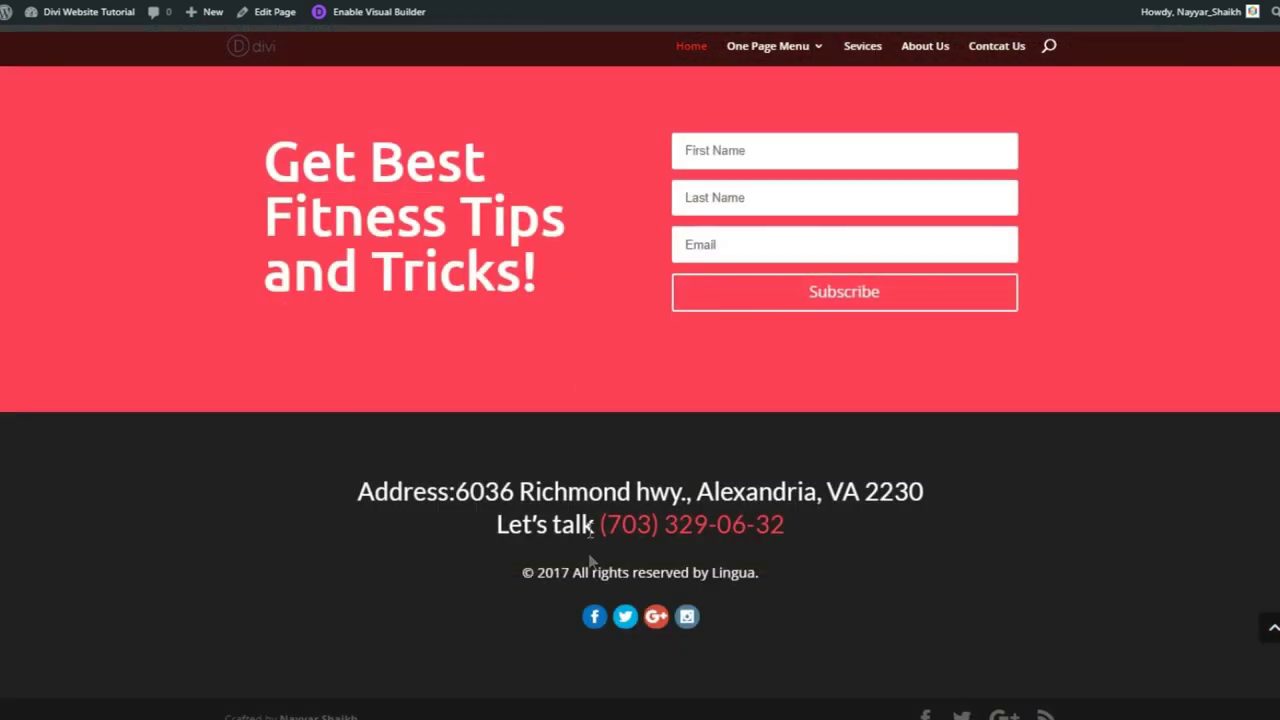
scroll(590, 530, up, 1)
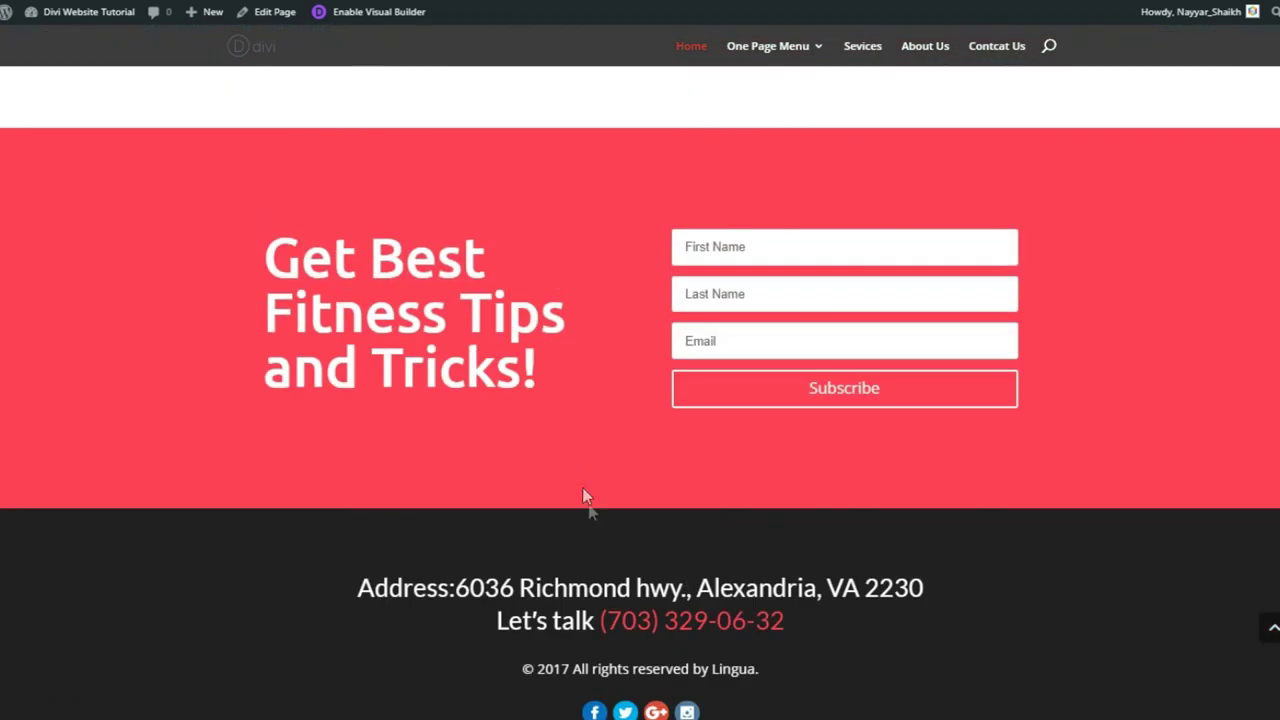
scroll(586, 495, down, 1)
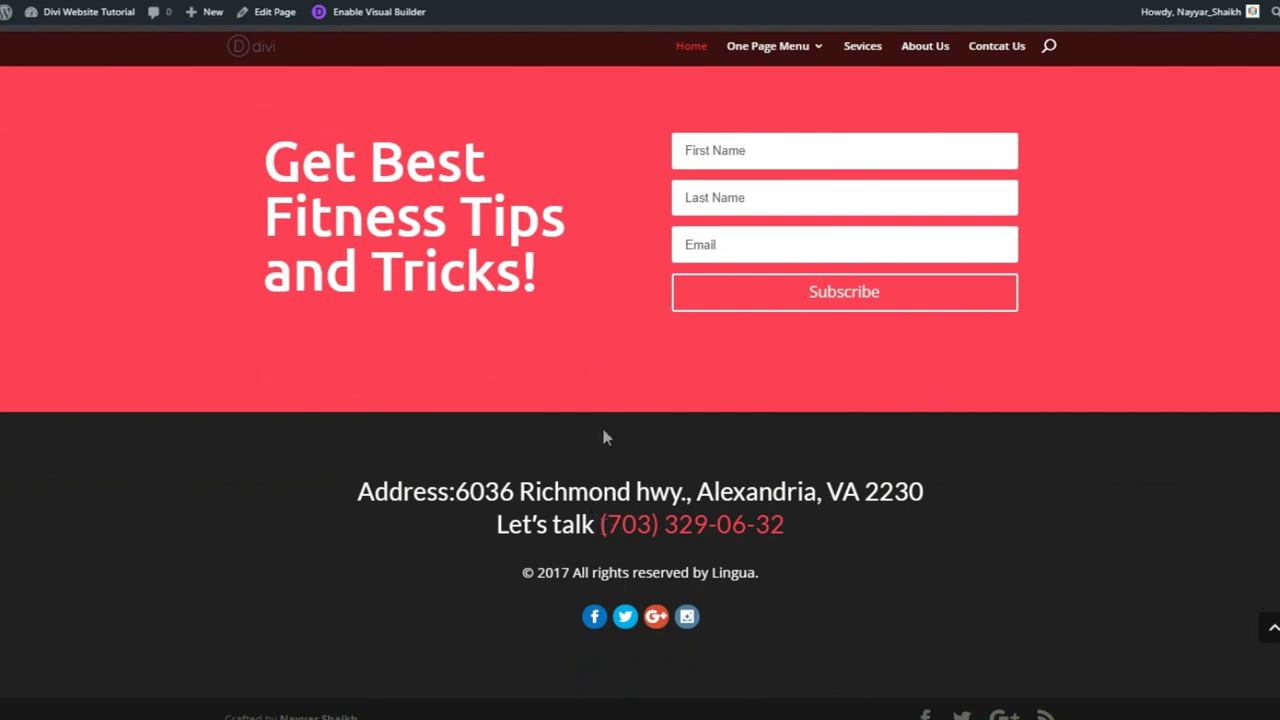
scroll(628, 551, up, 1)
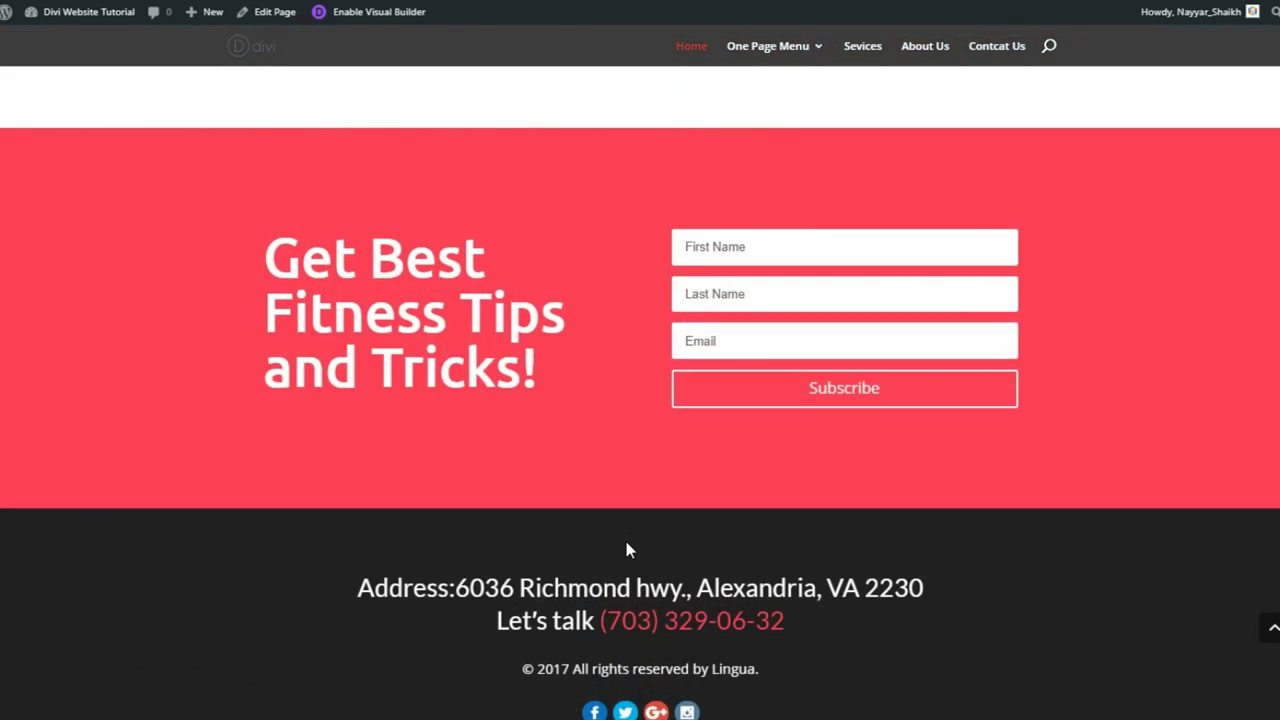
scroll(628, 550, up, 1)
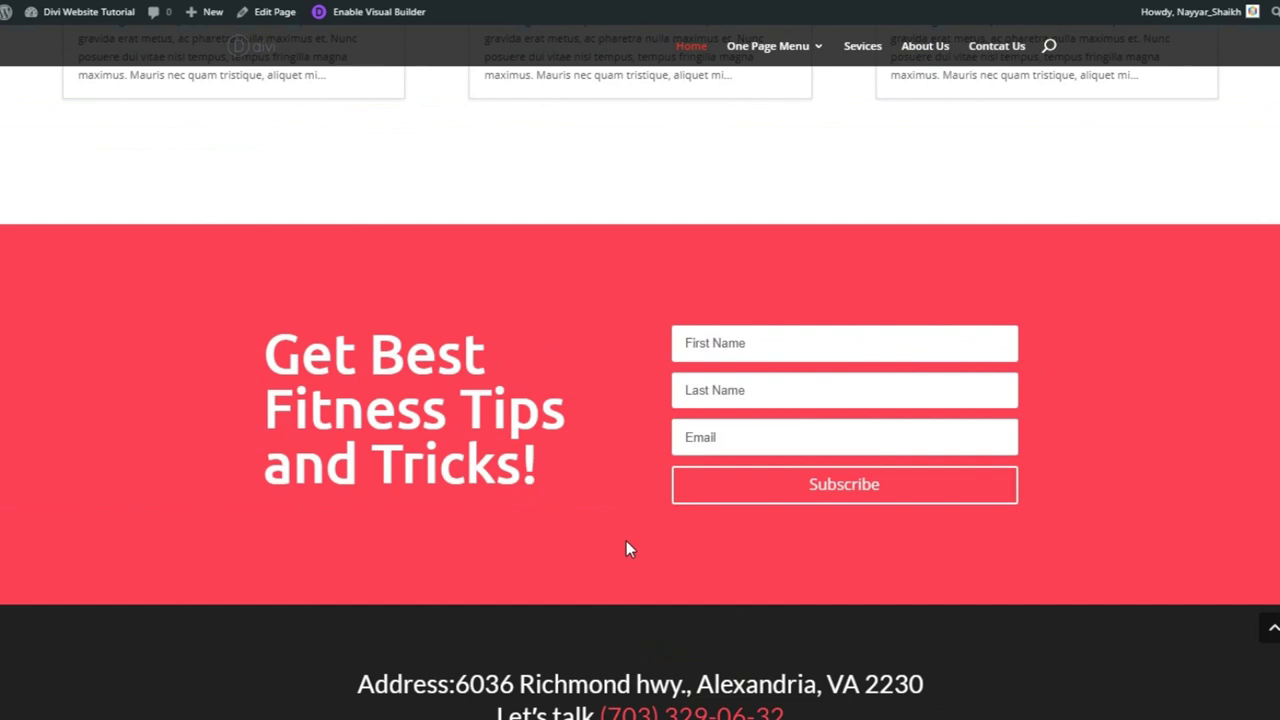
scroll(625, 585, down, 2)
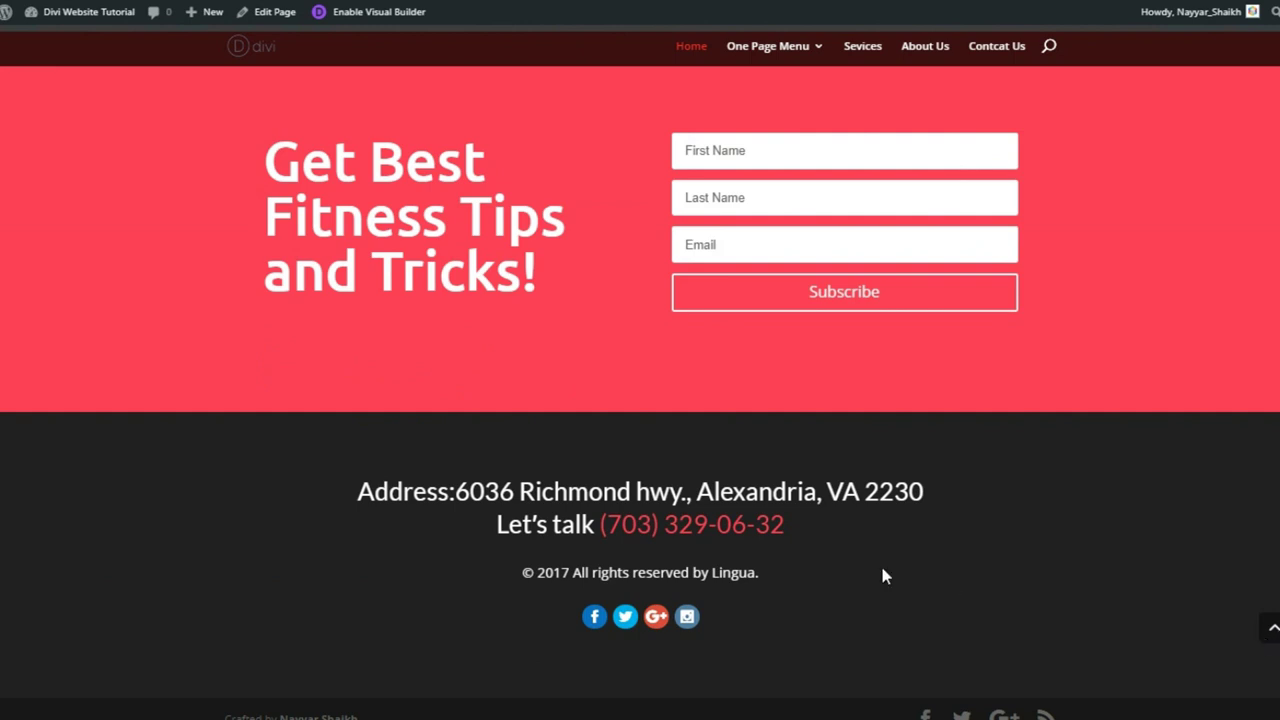
scroll(880, 565, up, 1)
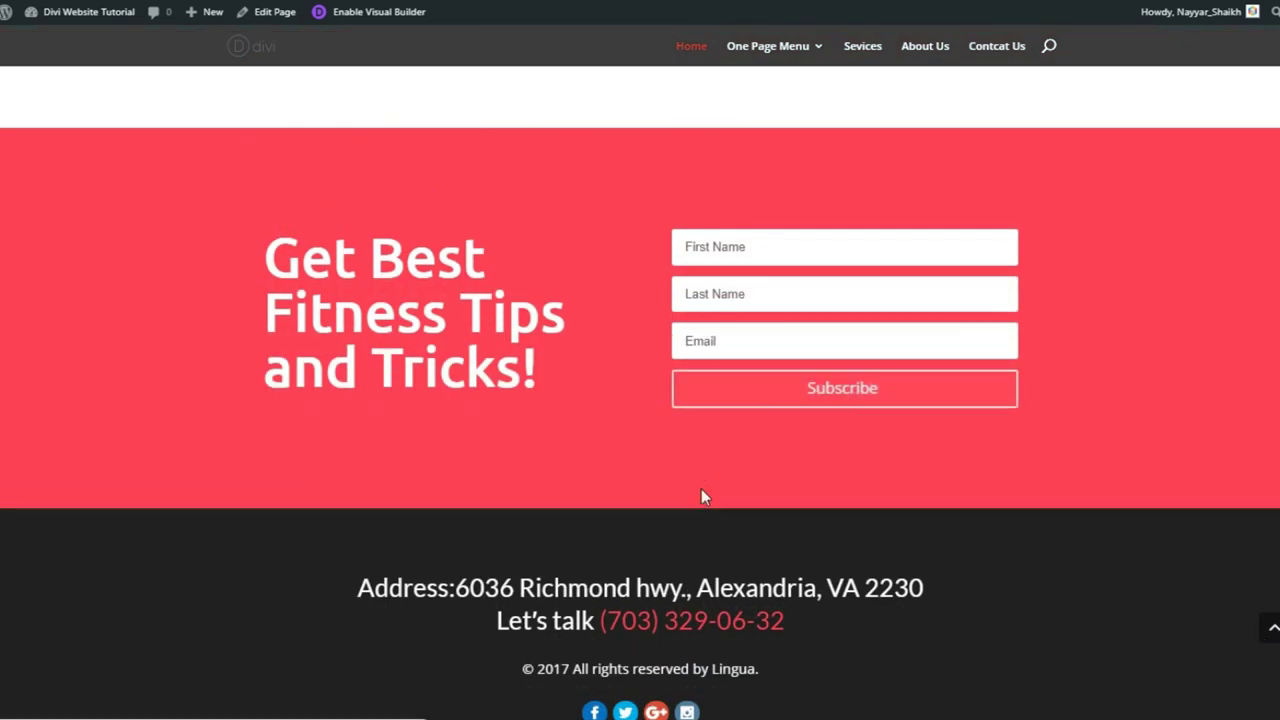
click(1272, 627)
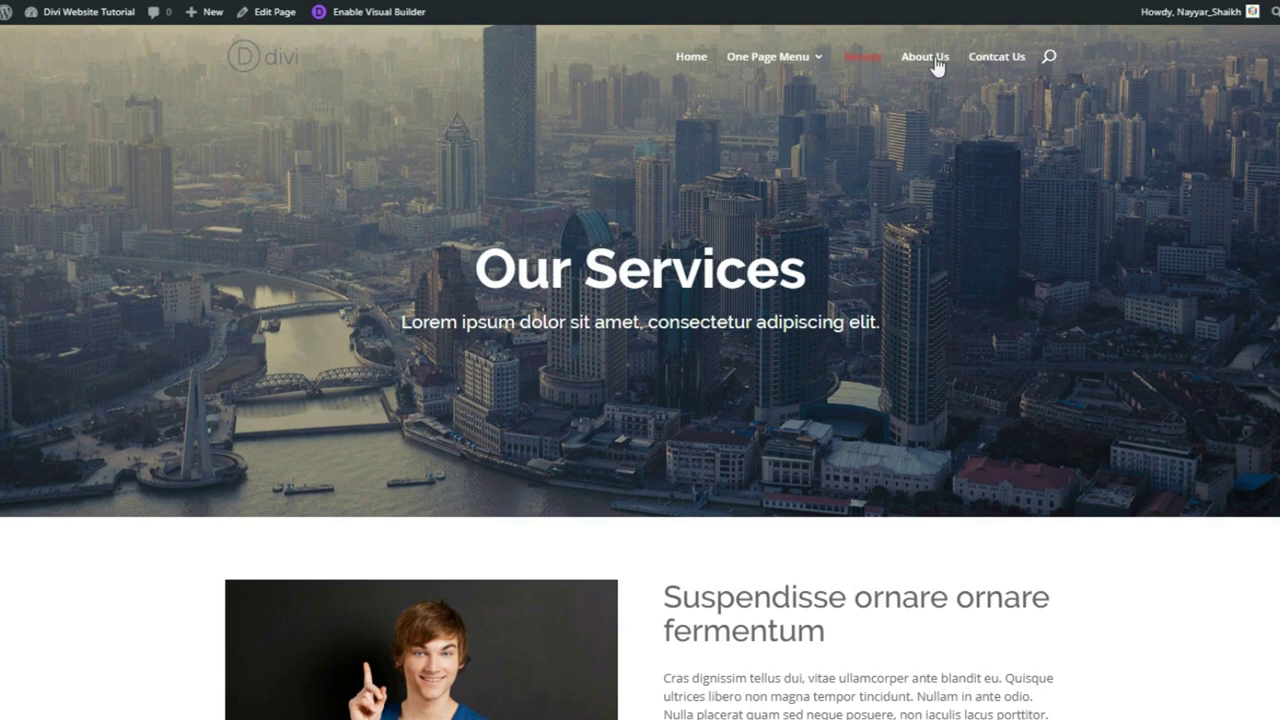
- Highlight the Our Services heading and subtitle, then scroll the Services page to the footer
drag(482, 268, 831, 266)
click(833, 267)
drag(402, 322, 909, 320)
click(782, 333)
scroll(640, 372, down, 4)
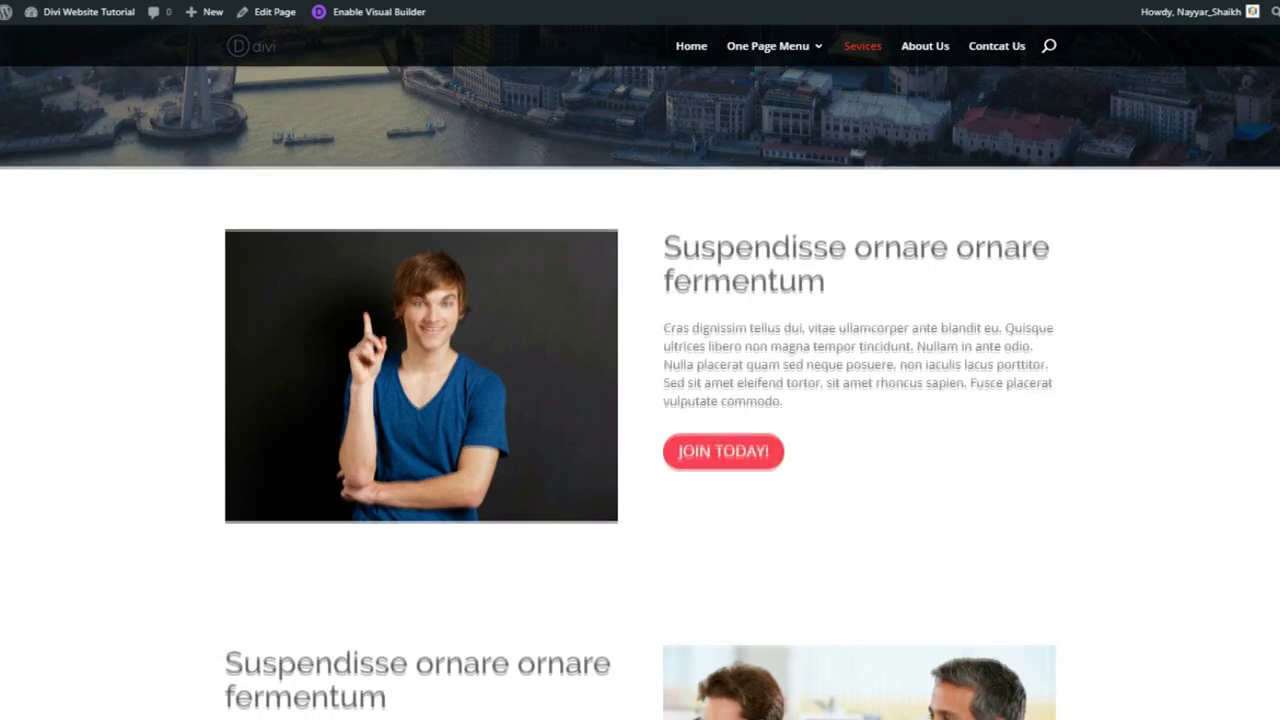
scroll(640, 372, down, 3)
scroll(640, 372, down, 6)
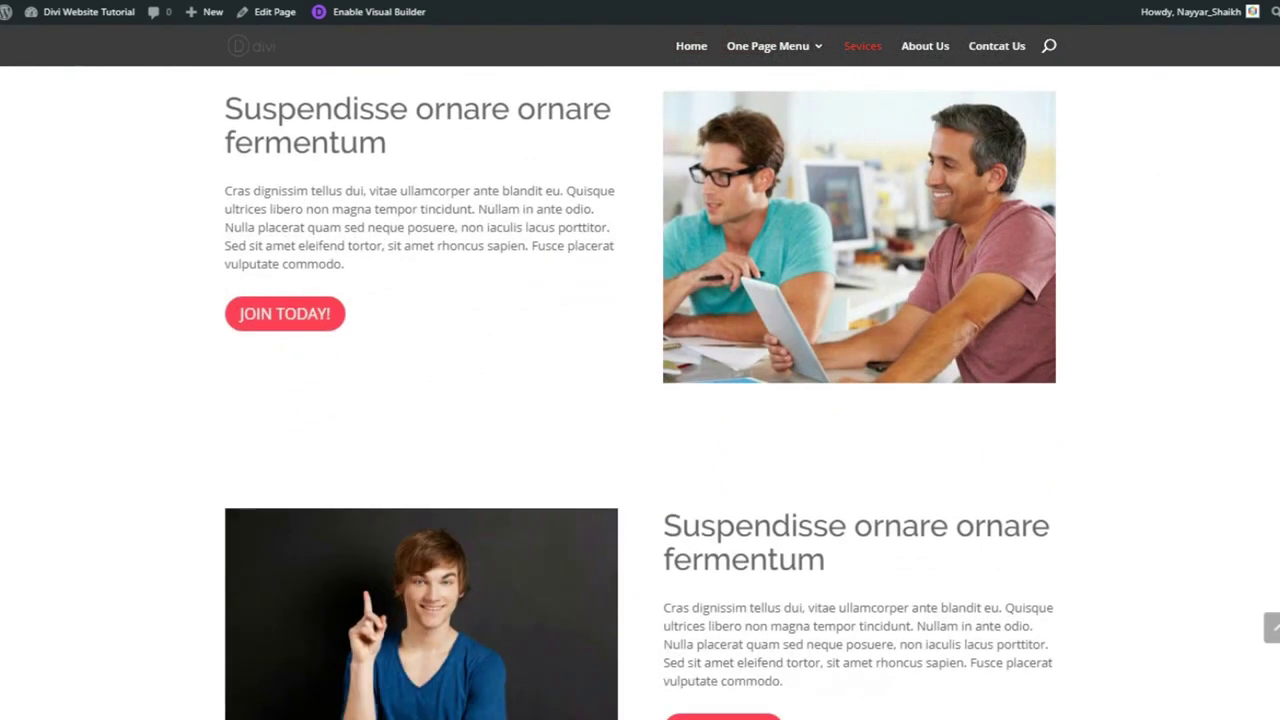
scroll(640, 372, down, 4)
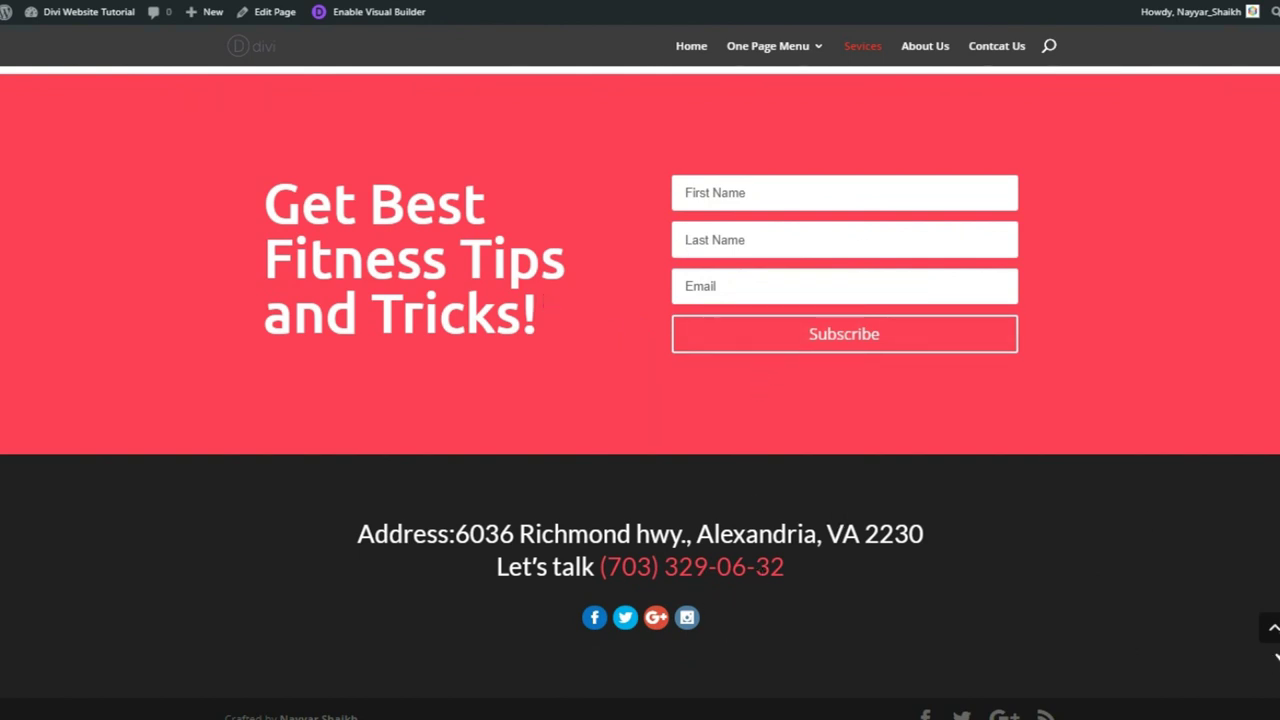
- Return to the top of the Services page
click(1273, 632)
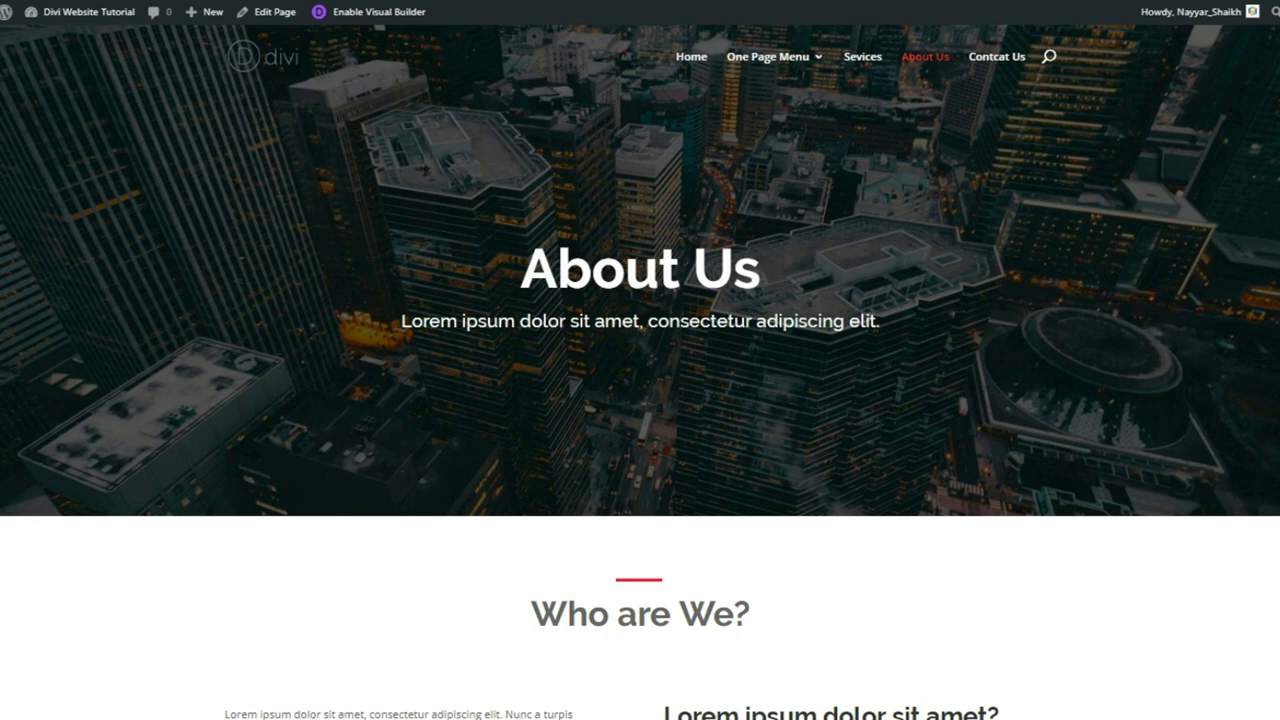
scroll(1007, 187, down, 4)
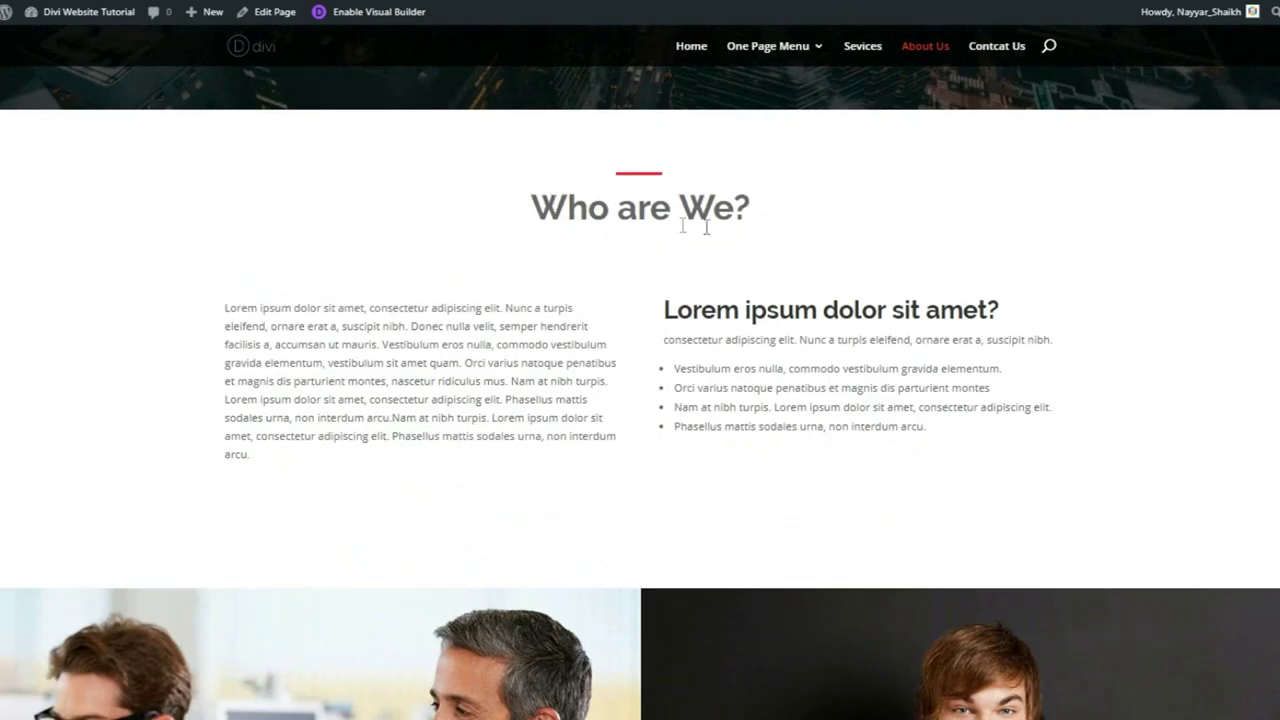
drag(538, 196, 760, 220)
click(750, 225)
drag(225, 310, 287, 453)
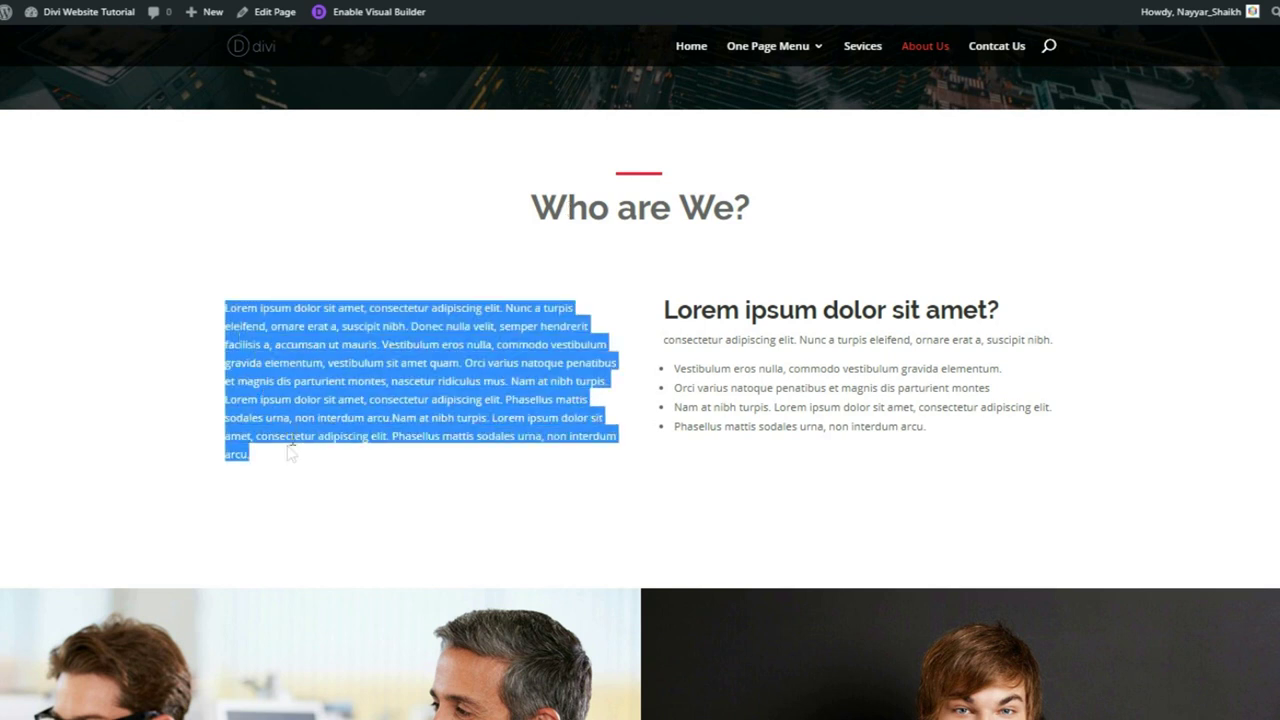
click(311, 395)
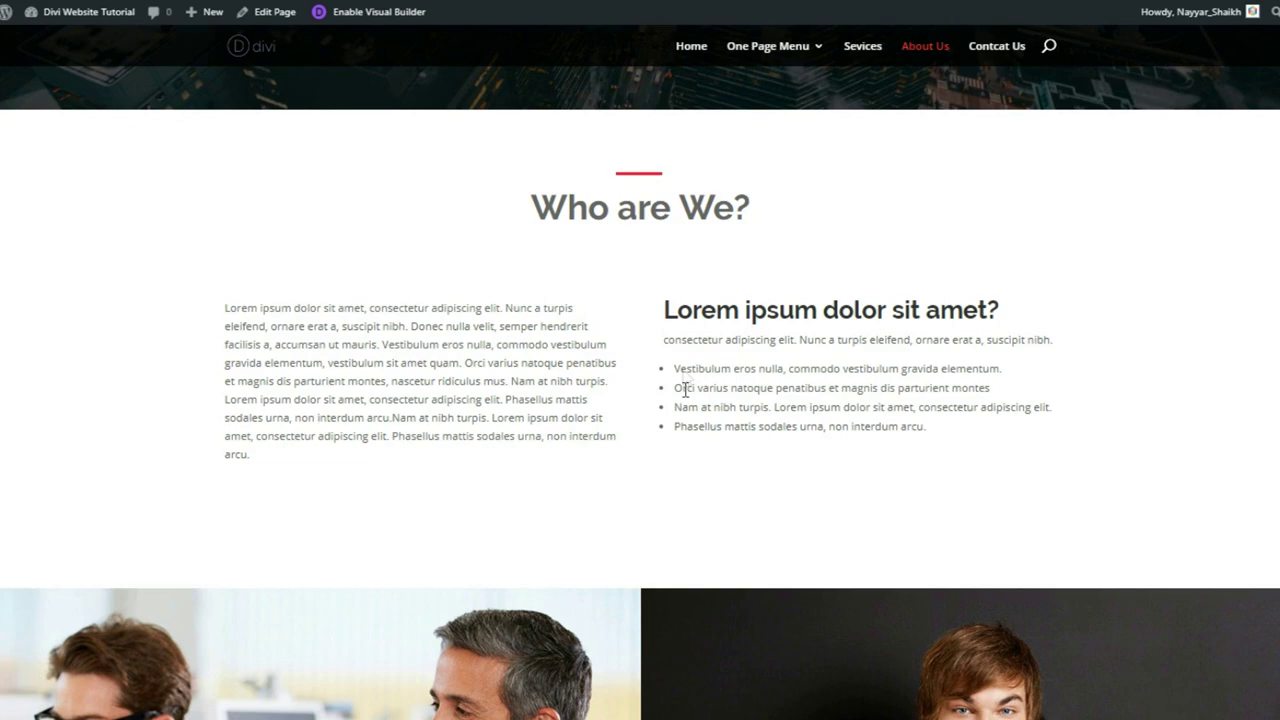
scroll(979, 356, down, 5)
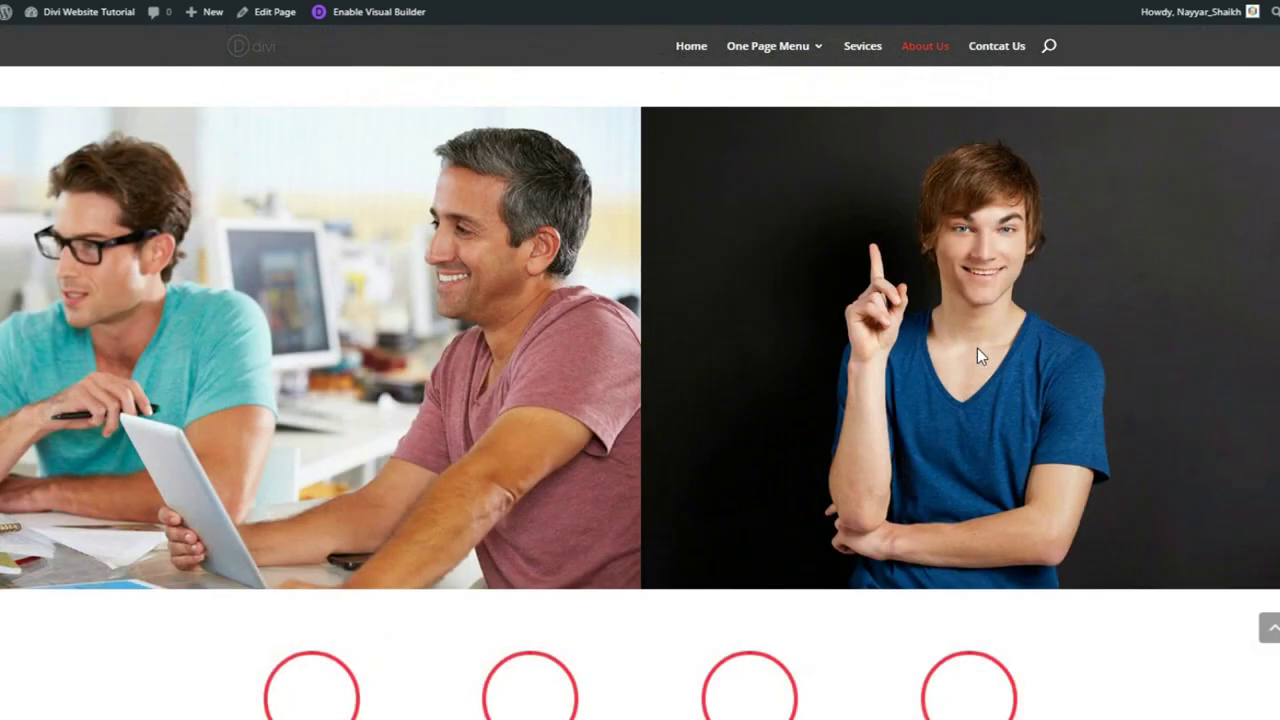
scroll(978, 352, down, 4)
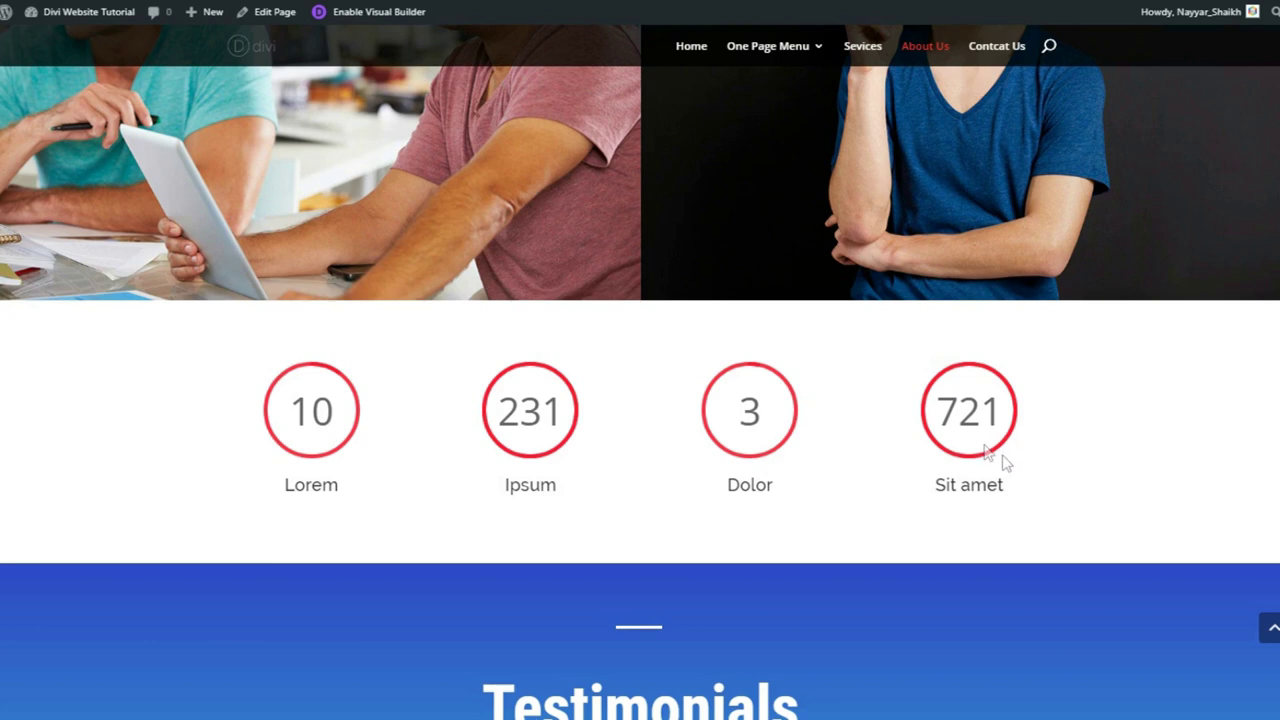
scroll(1086, 446, down, 3)
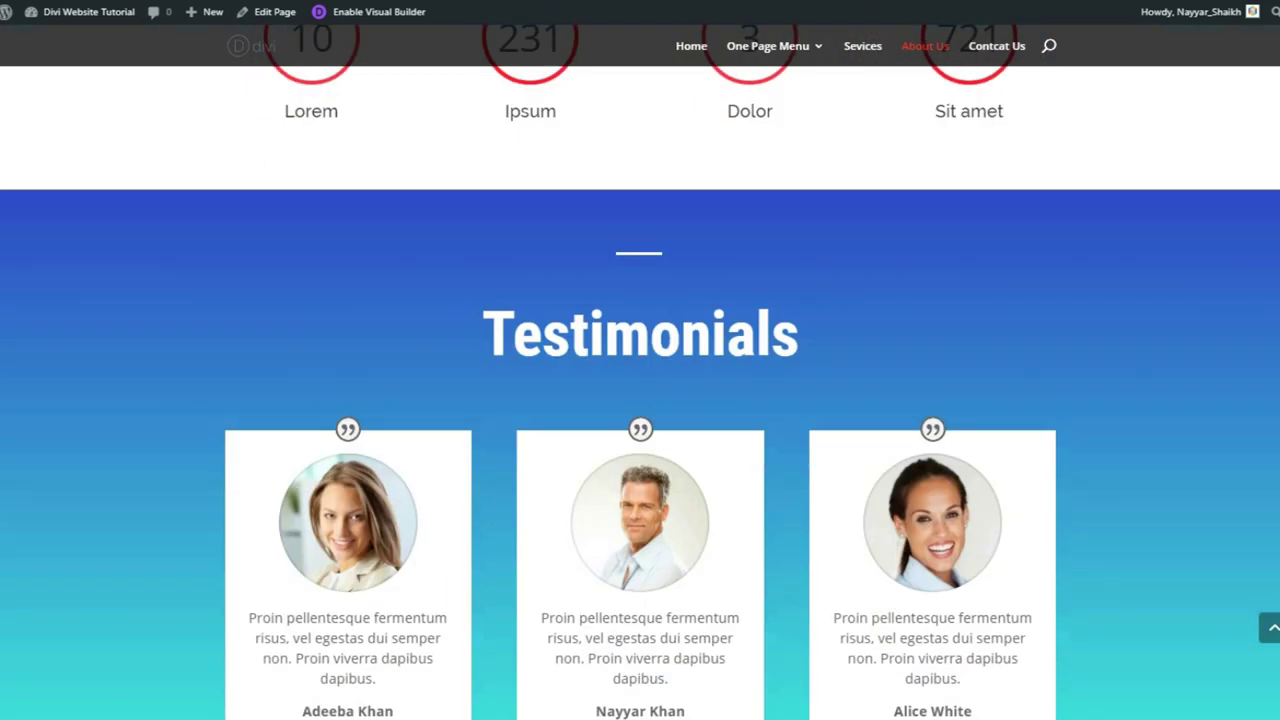
scroll(791, 305, down, 2)
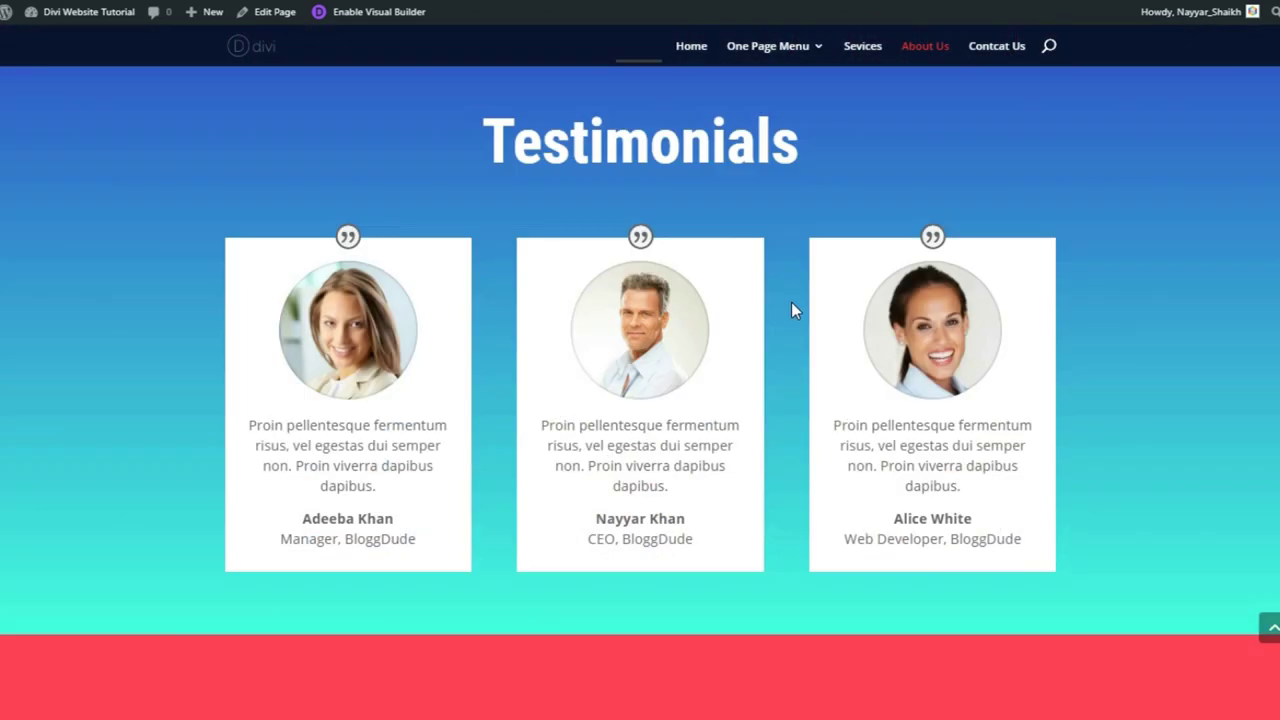
scroll(791, 305, up, 1)
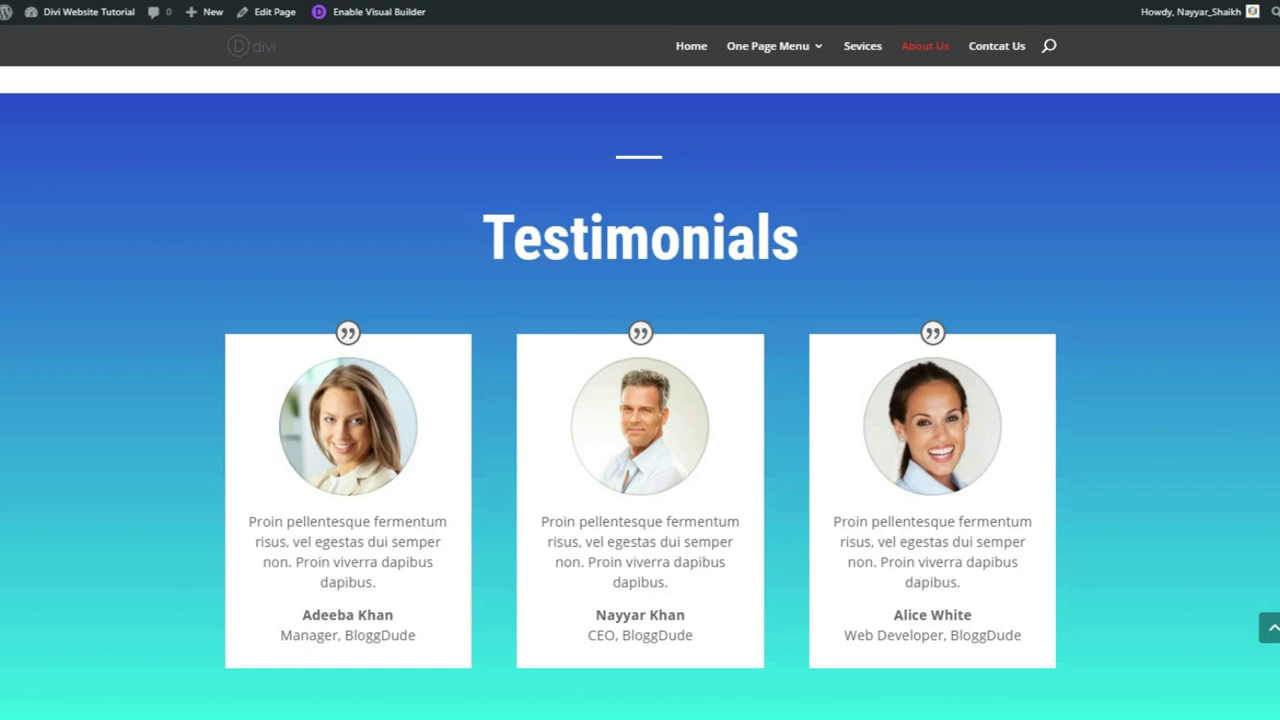
scroll(640, 400, down, 6)
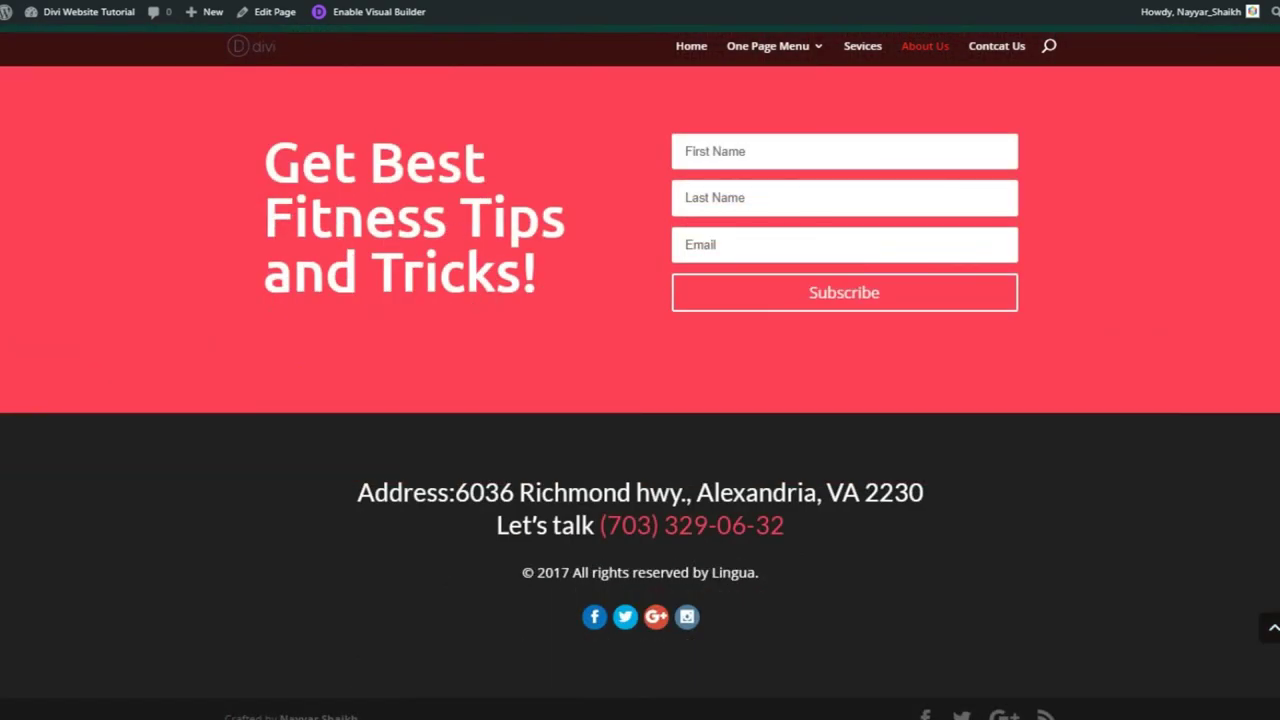
- Scroll through the Contact Us page's form, map and footer
scroll(640, 400, up, 10)
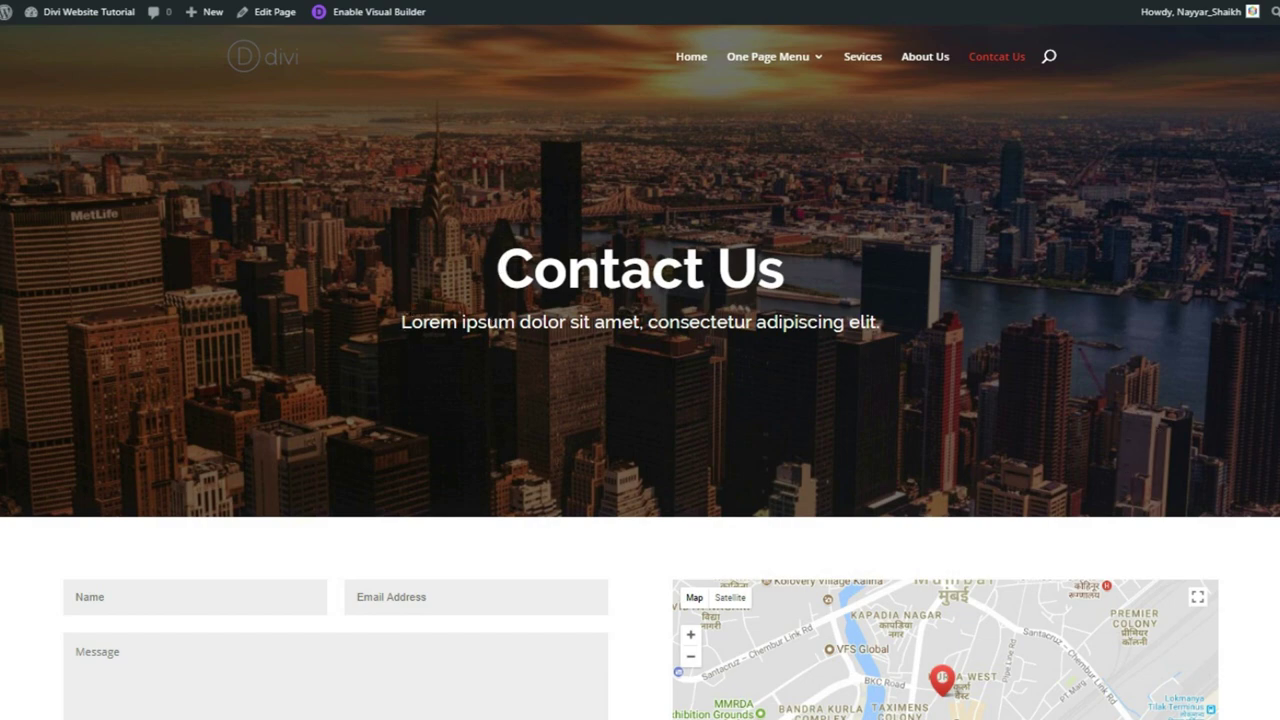
scroll(389, 371, down, 3)
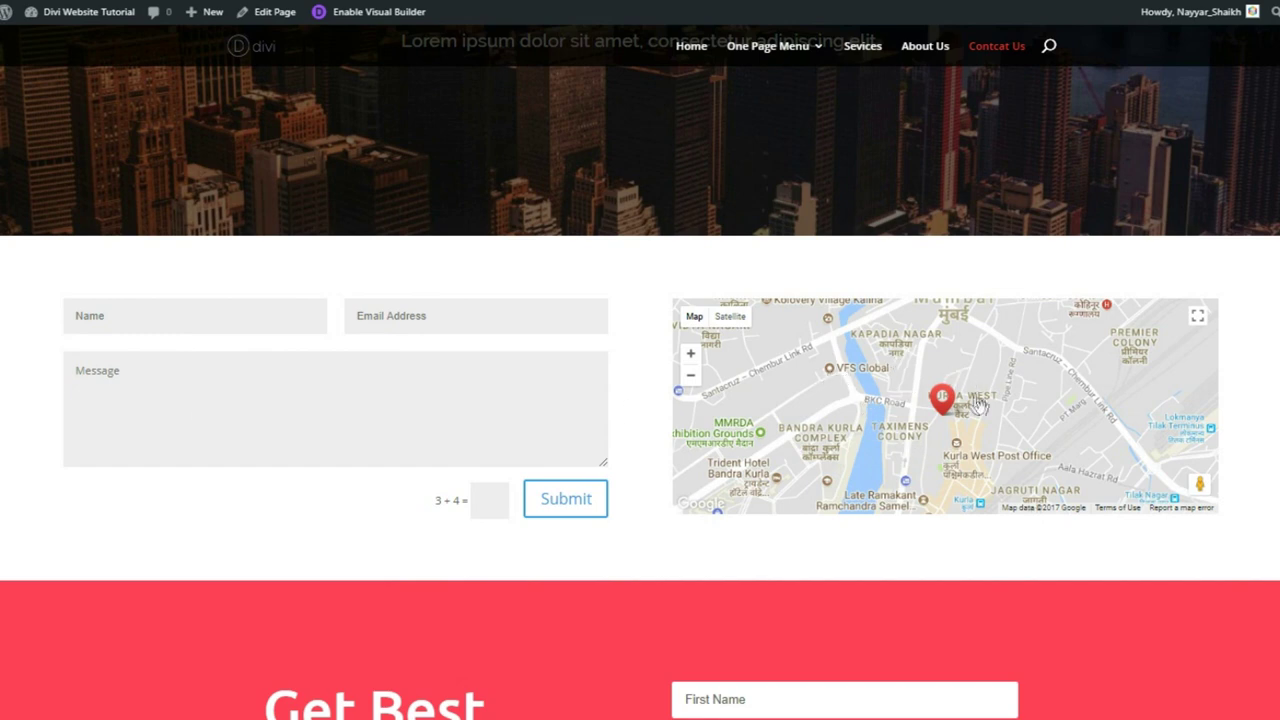
mouse_move(946, 414)
scroll(946, 414, down, 2)
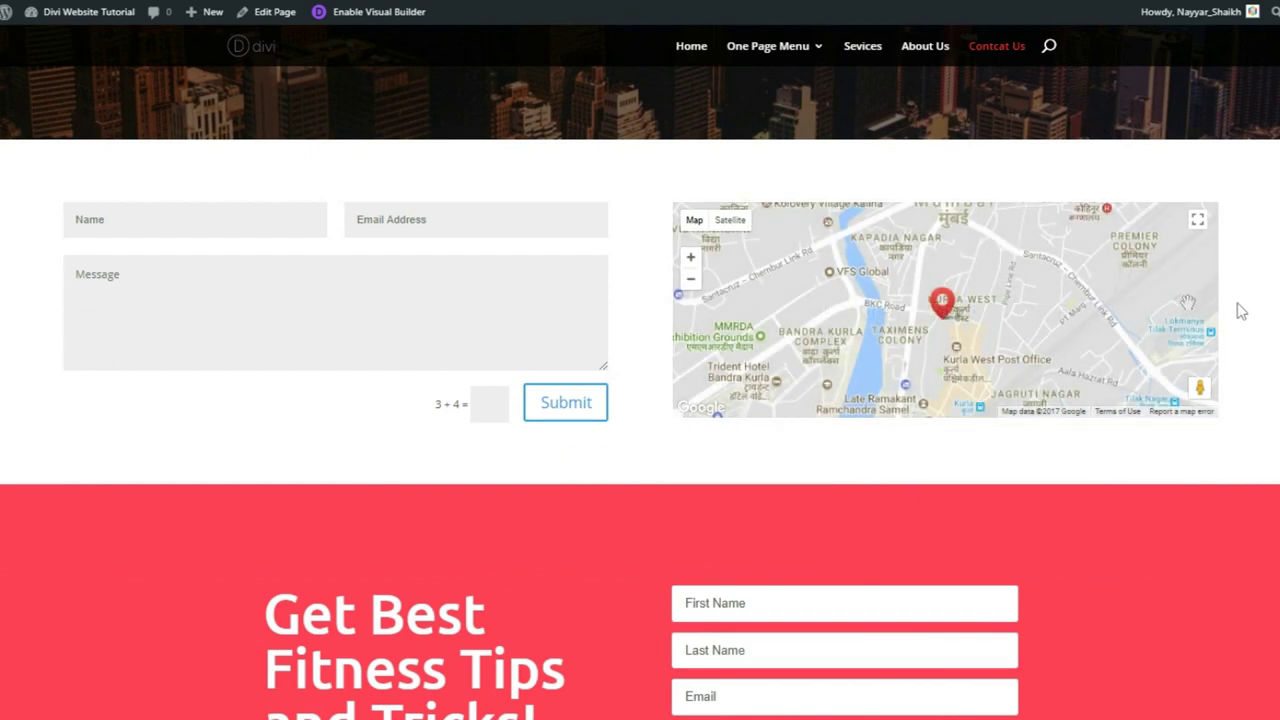
scroll(1180, 301, down, 4)
scroll(640, 400, down, 1)
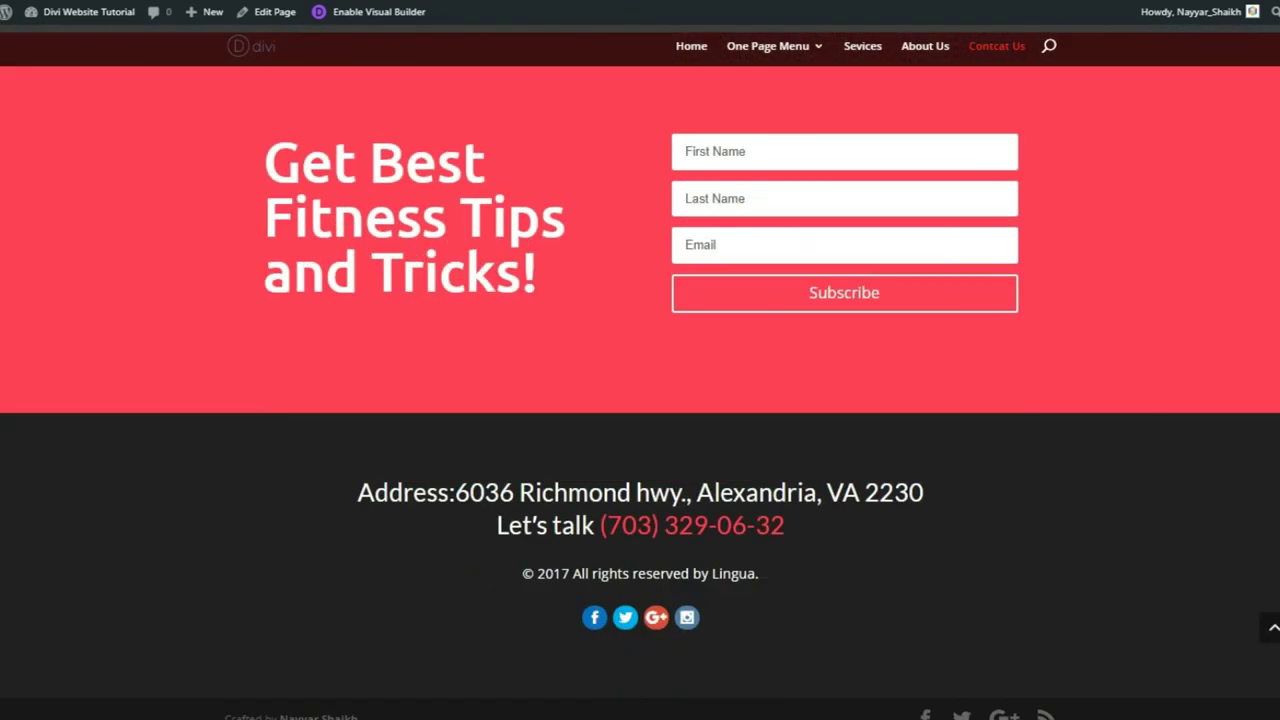
scroll(640, 400, up, 8)
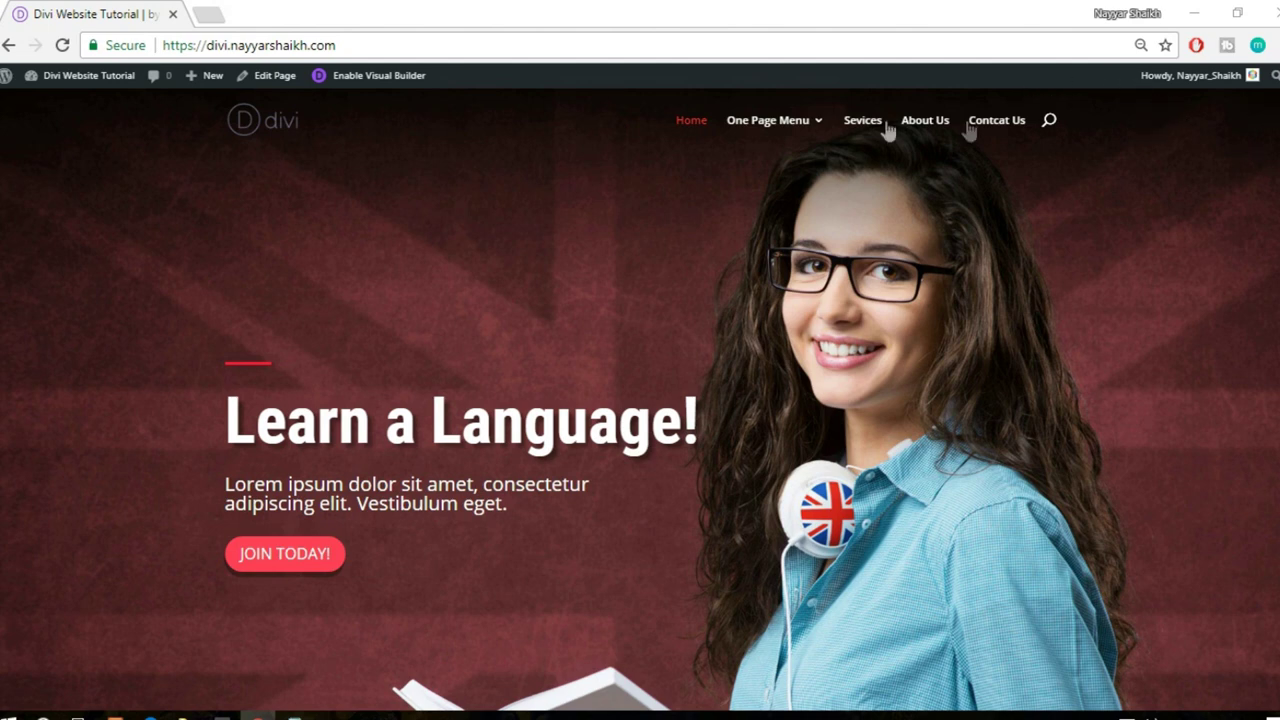
drag(366, 45, 162, 53)
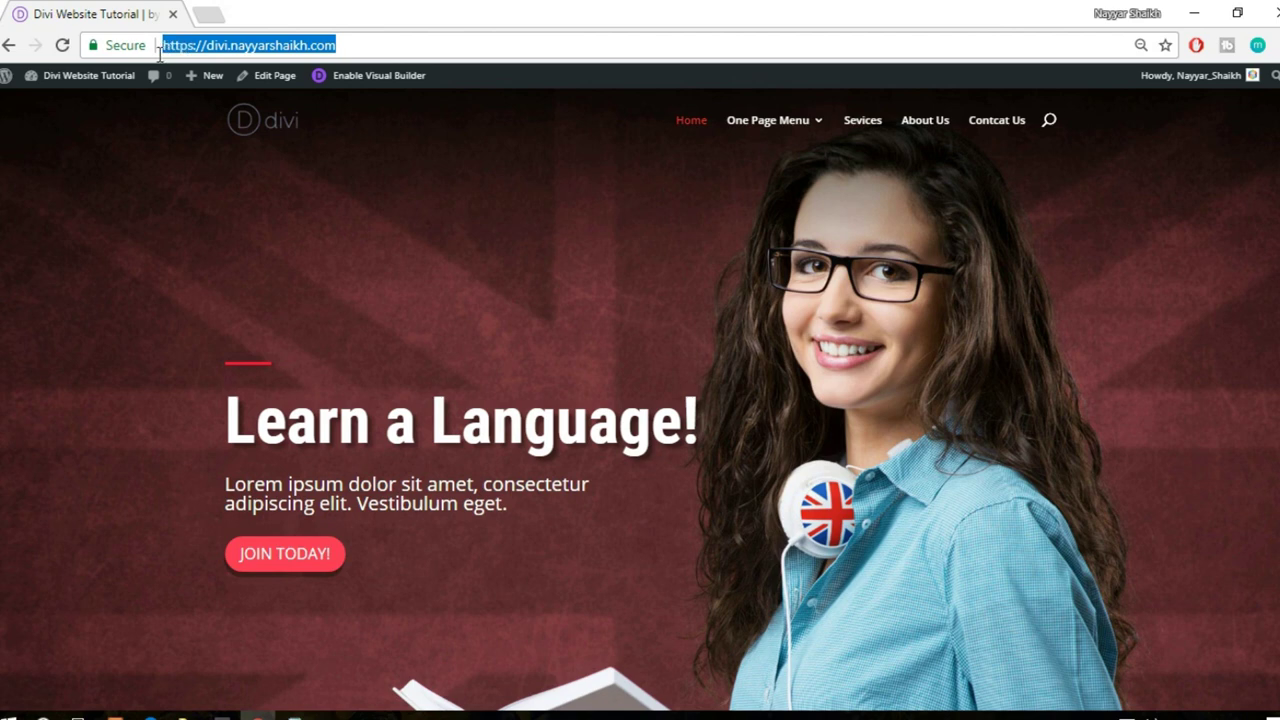
click(233, 50)
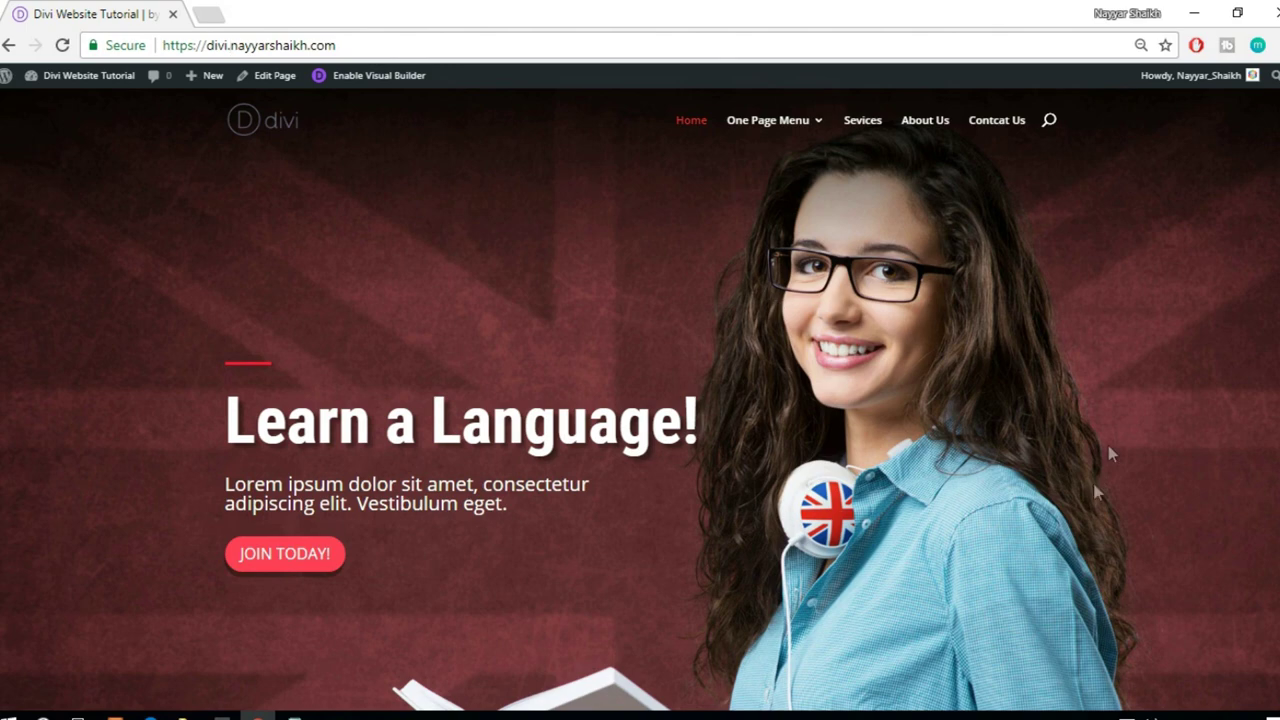
scroll(1052, 402, down, 1)
scroll(931, 412, up, 1)
scroll(640, 400, down, 15)
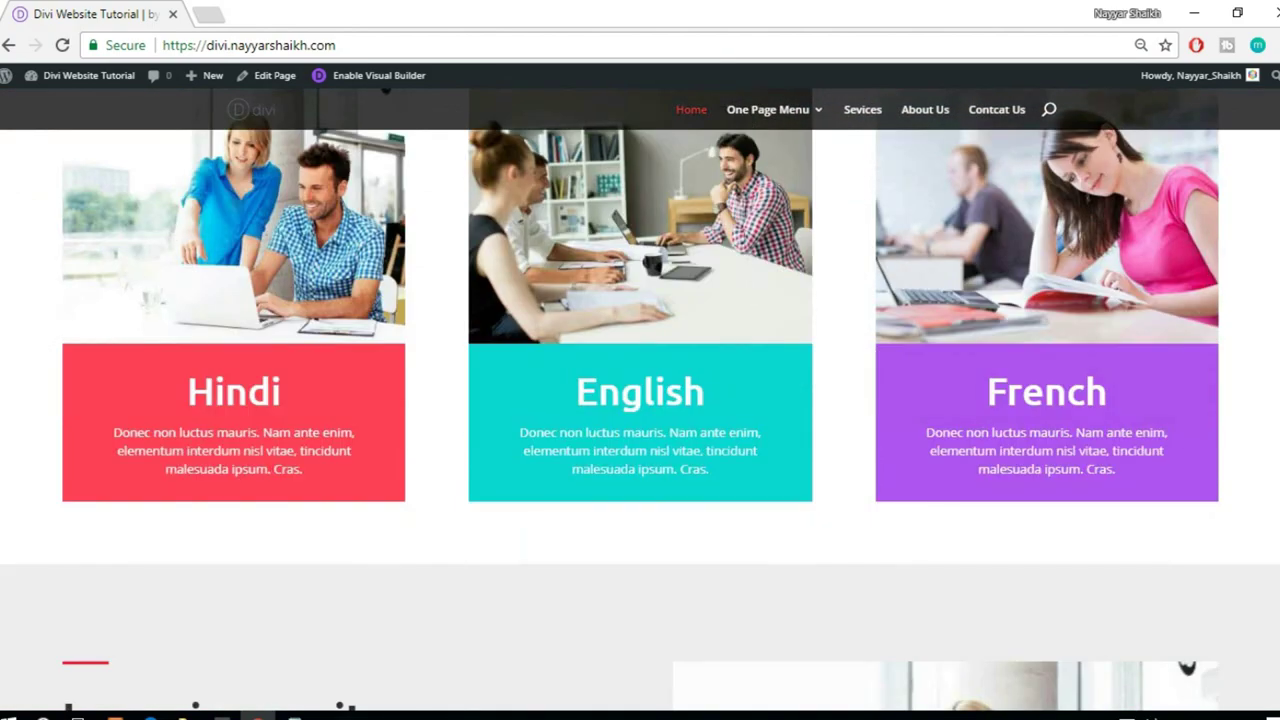
scroll(640, 400, down, 15)
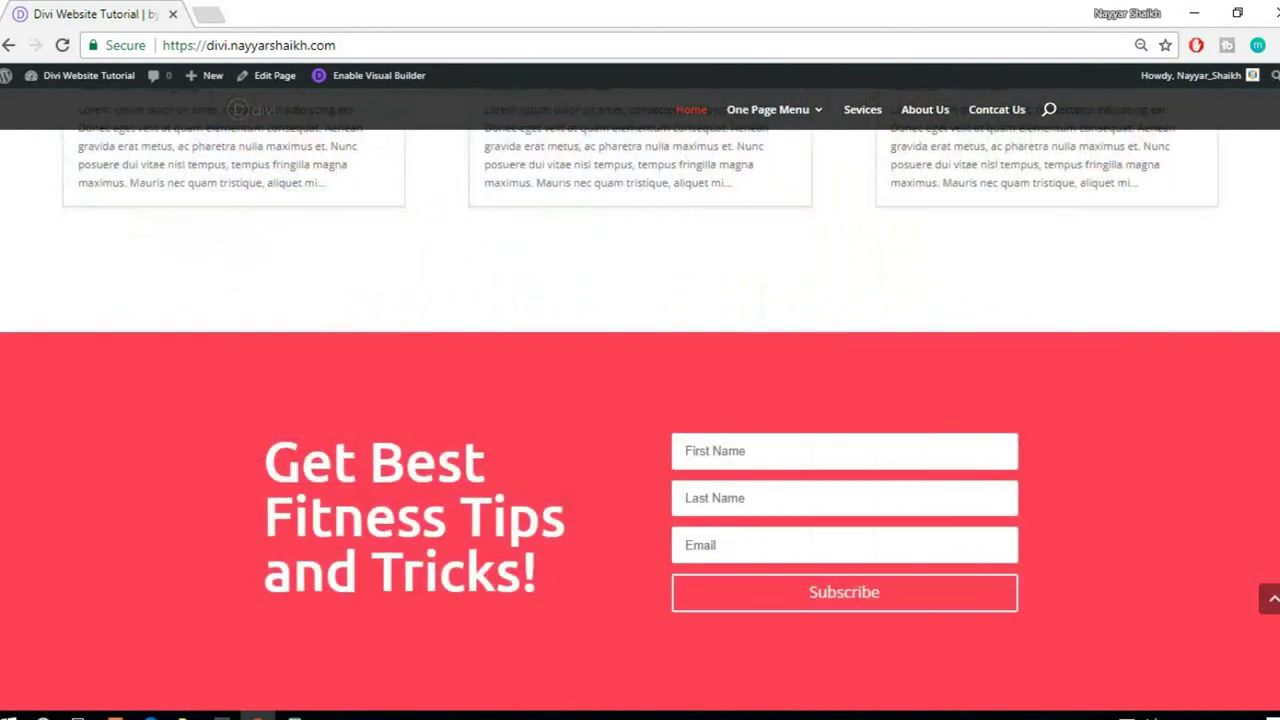
scroll(640, 400, up, 10)
scroll(640, 400, up, 10)
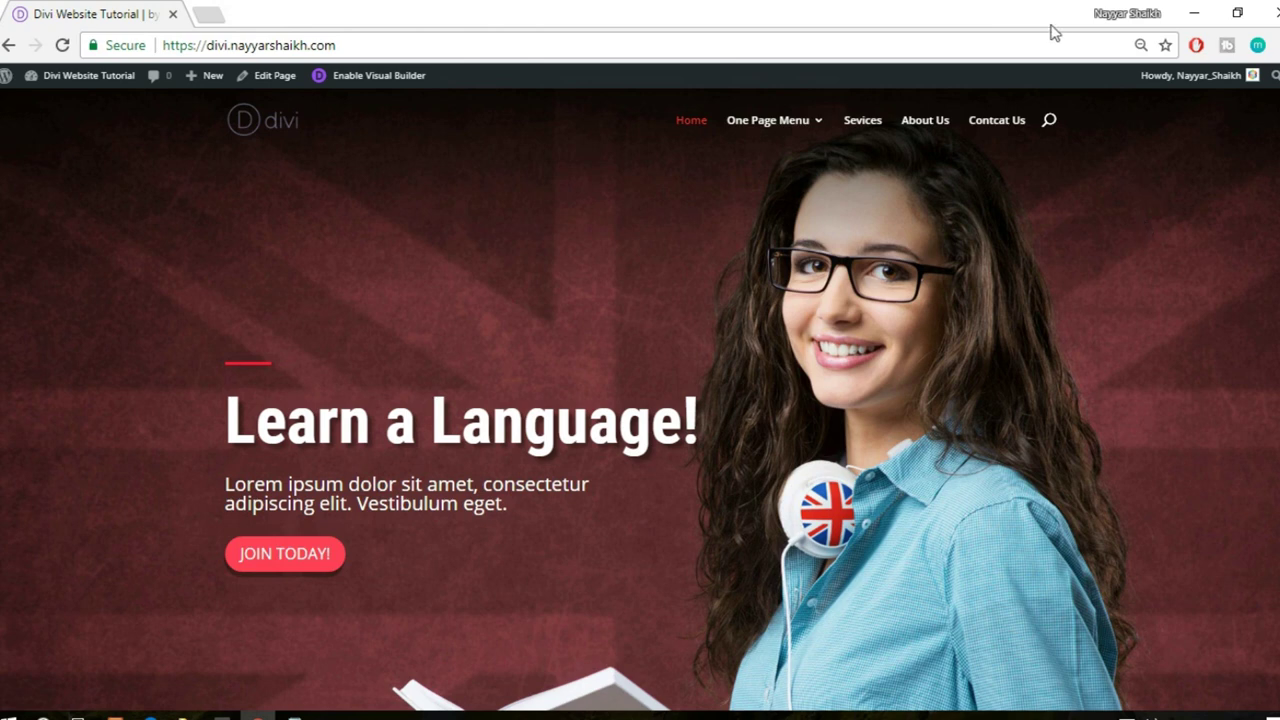
- Load bloggdude.com/tmd in a new Chrome tab
click(213, 16)
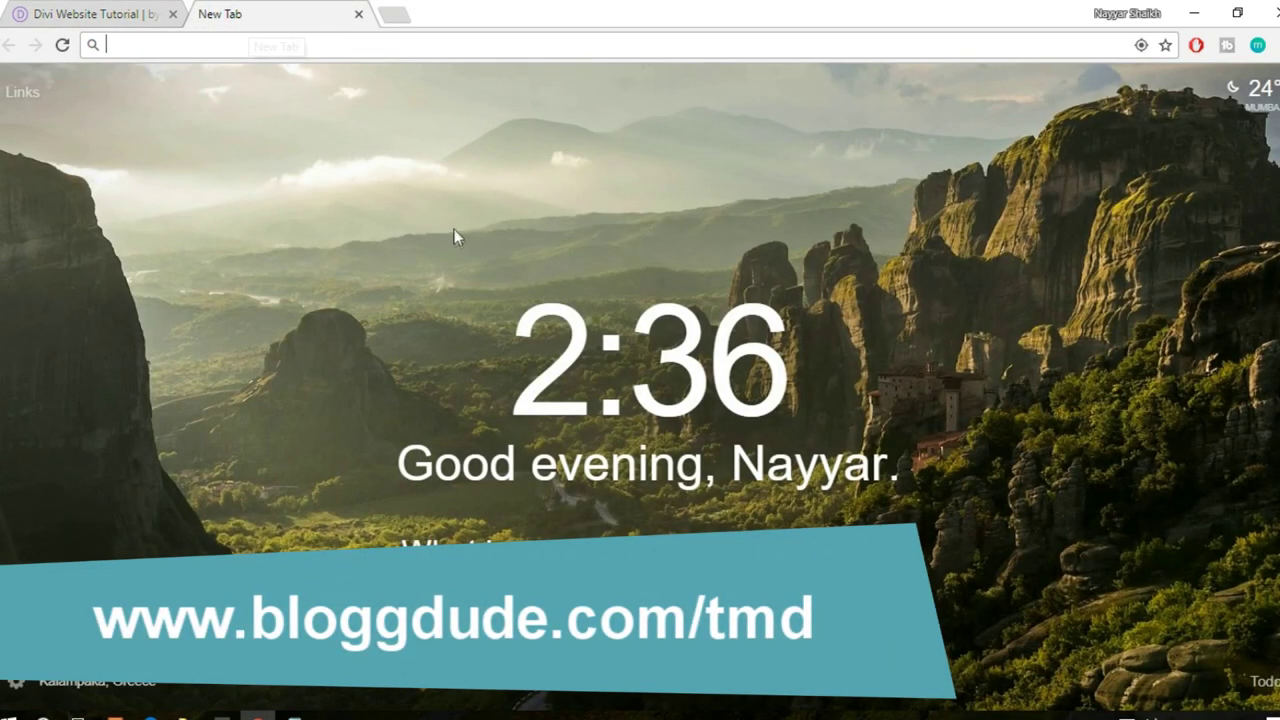
text(BLOG)
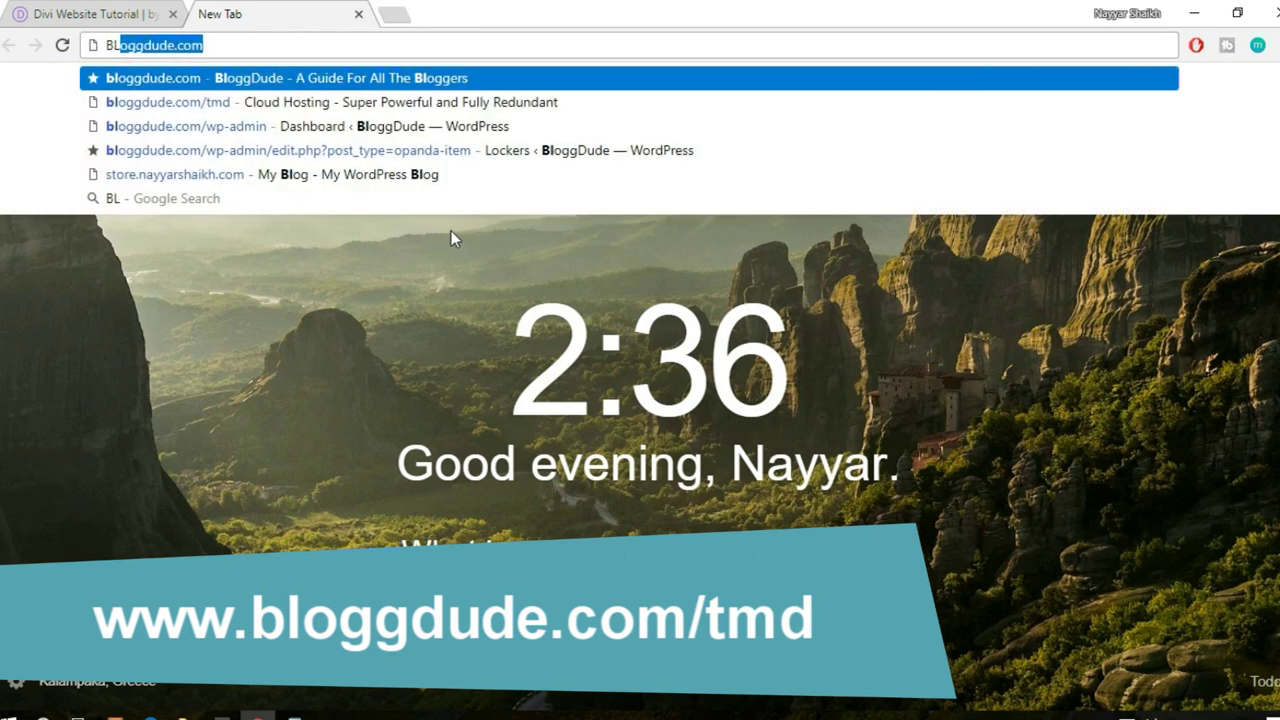
key(Right)
text(/tmd)
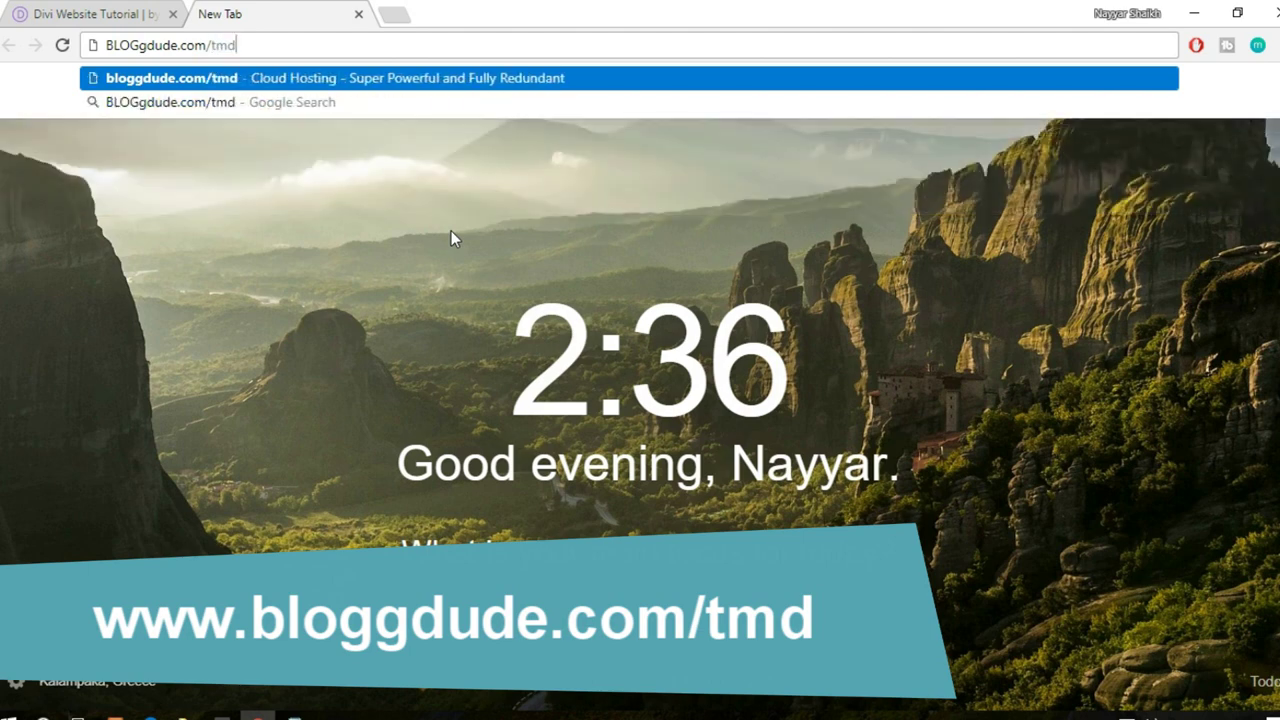
key(Return)
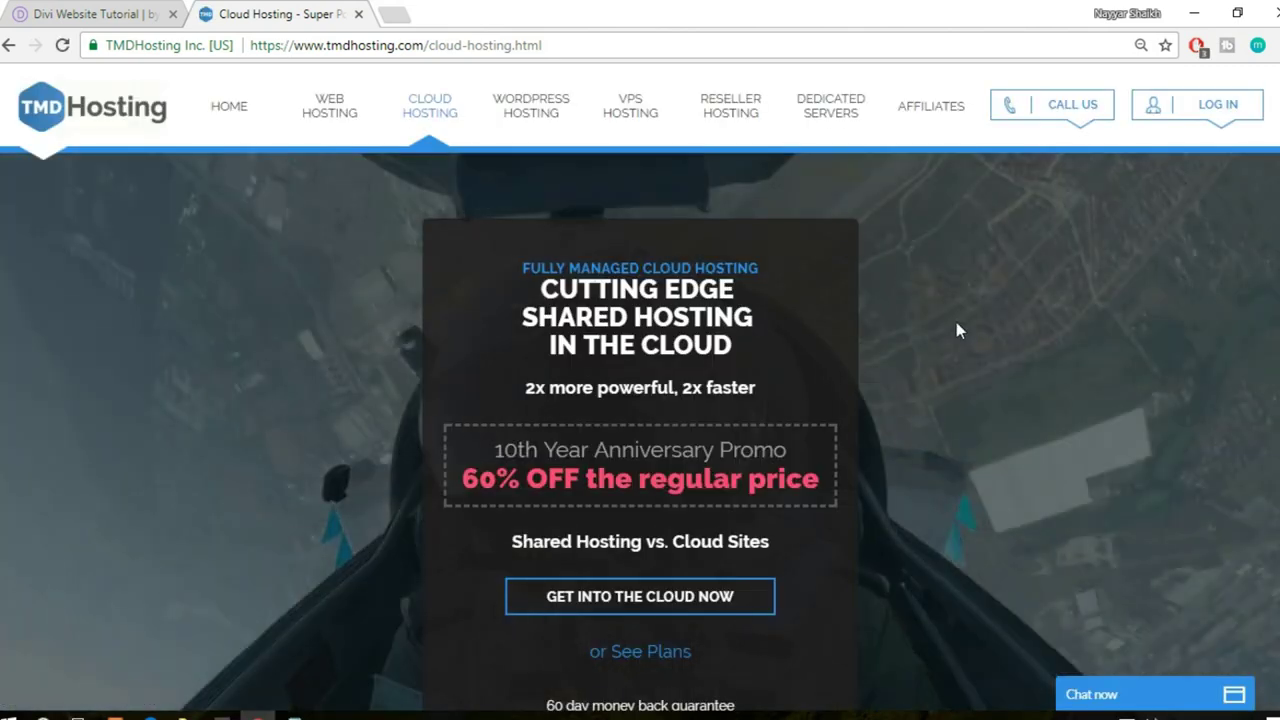
- Go to the cloud plan chooser listing Starter, Business and Enterprise Cloud with prices
scroll(954, 328, down, 4)
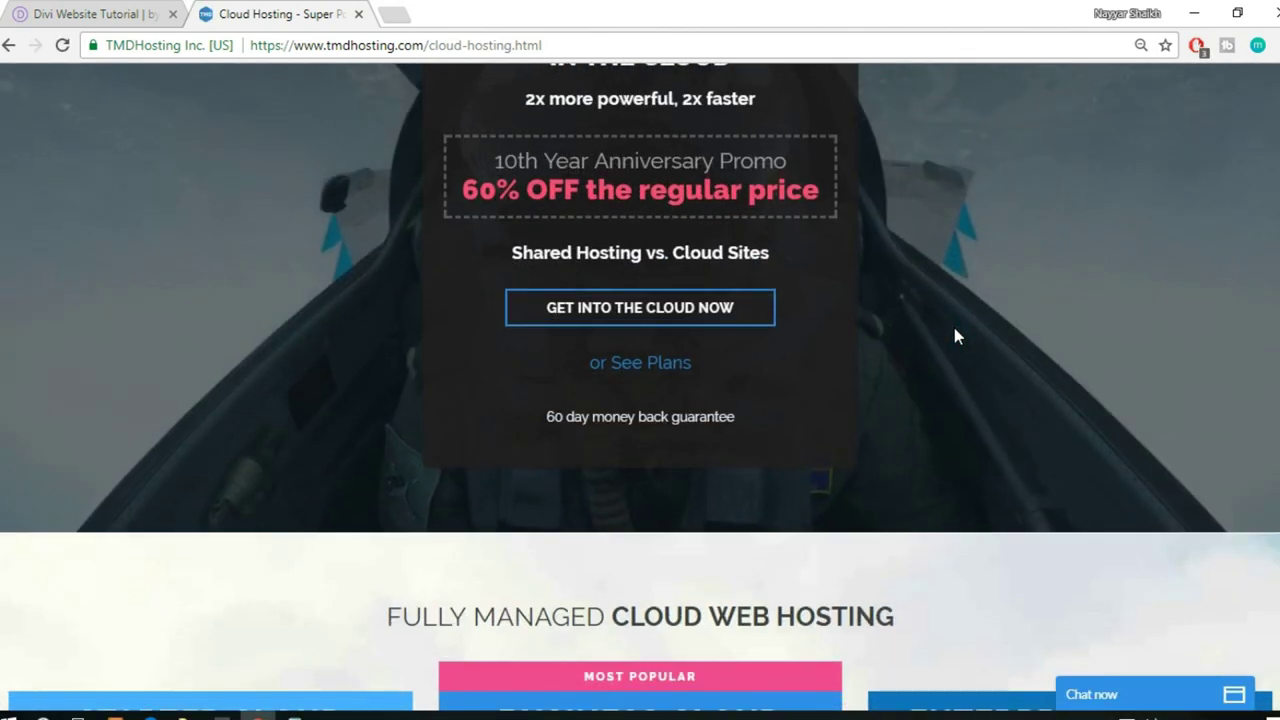
scroll(954, 328, up, 4)
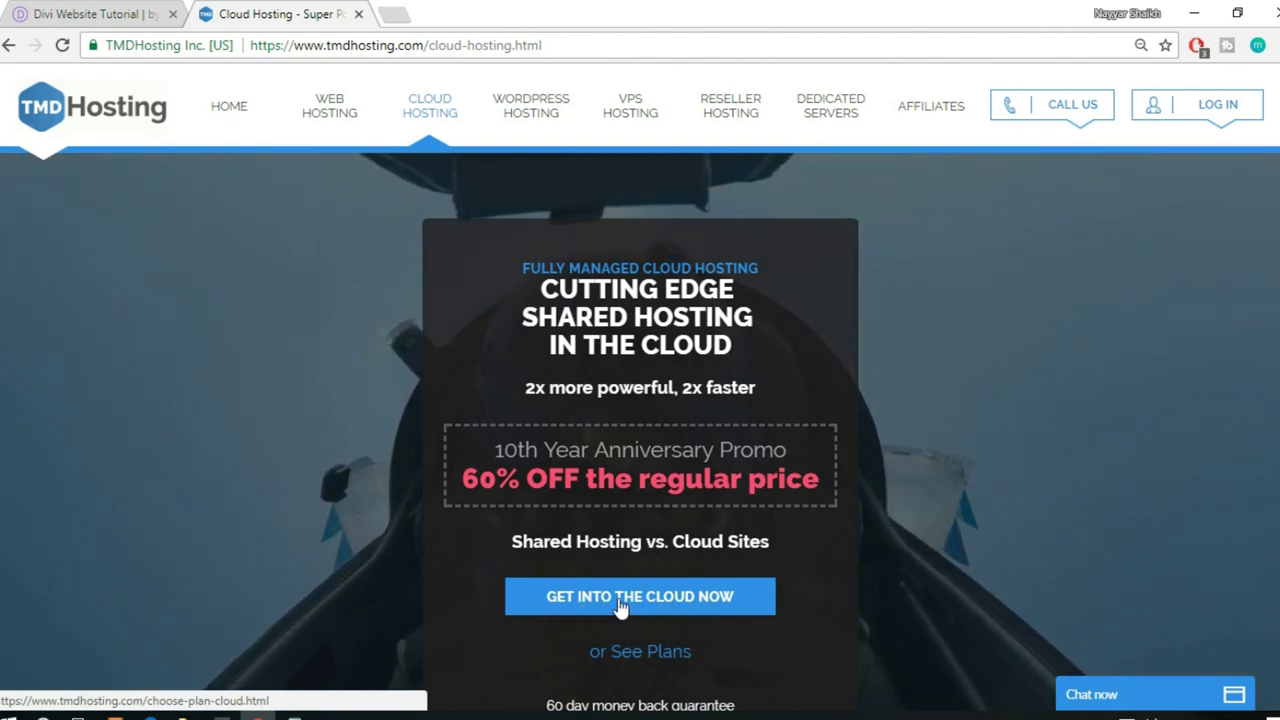
click(616, 598)
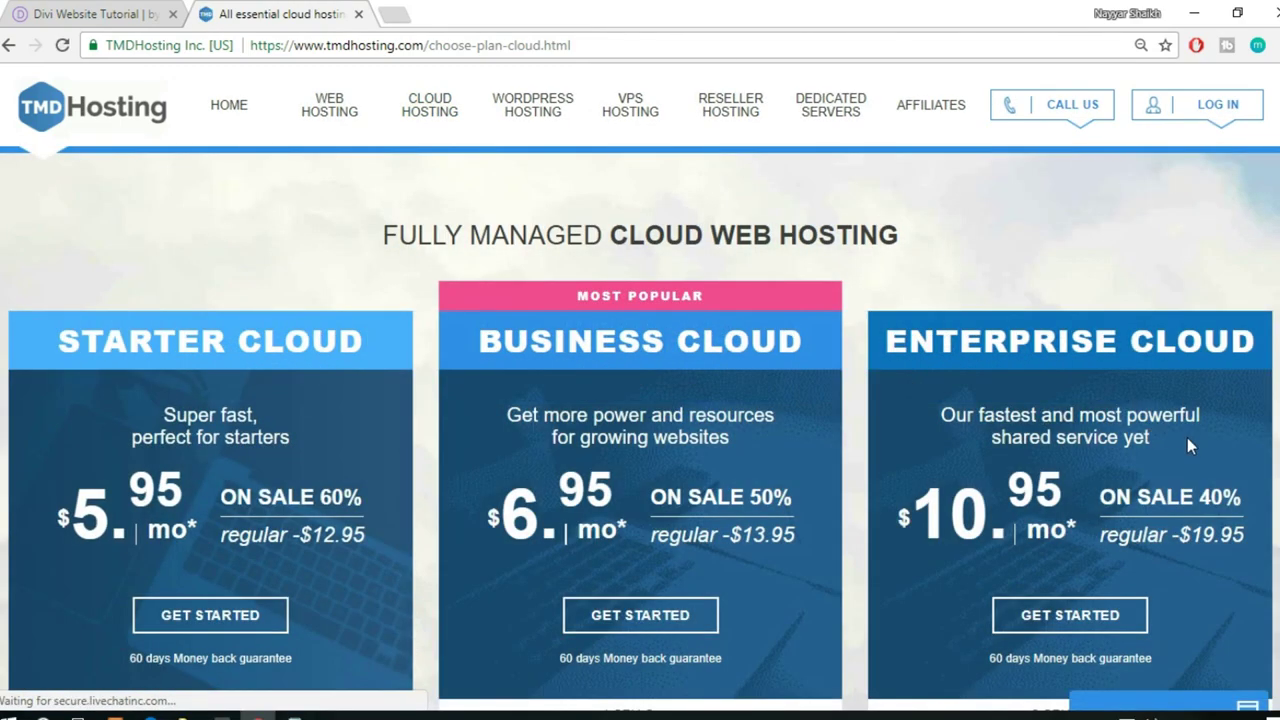
- Collapse the LiveChat window to its Chat now bar to reveal all three cloud plan cards
scroll(1188, 435, down, 3)
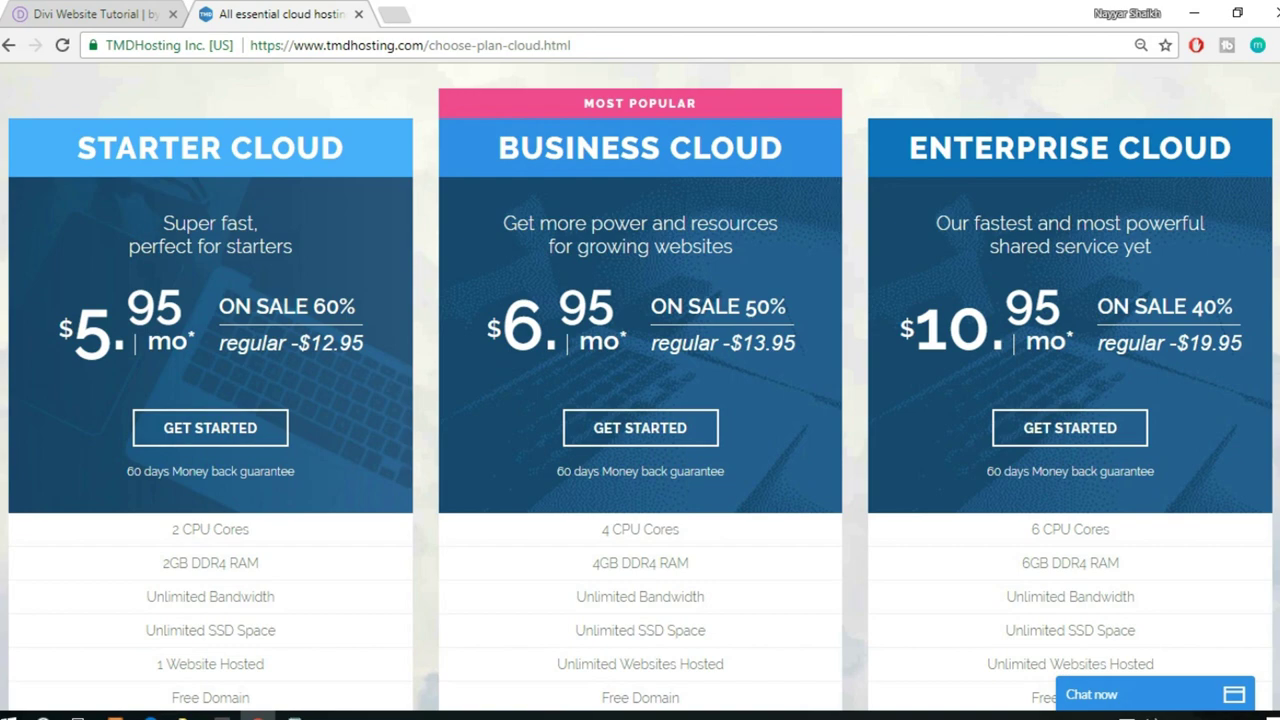
scroll(640, 388, down, 1)
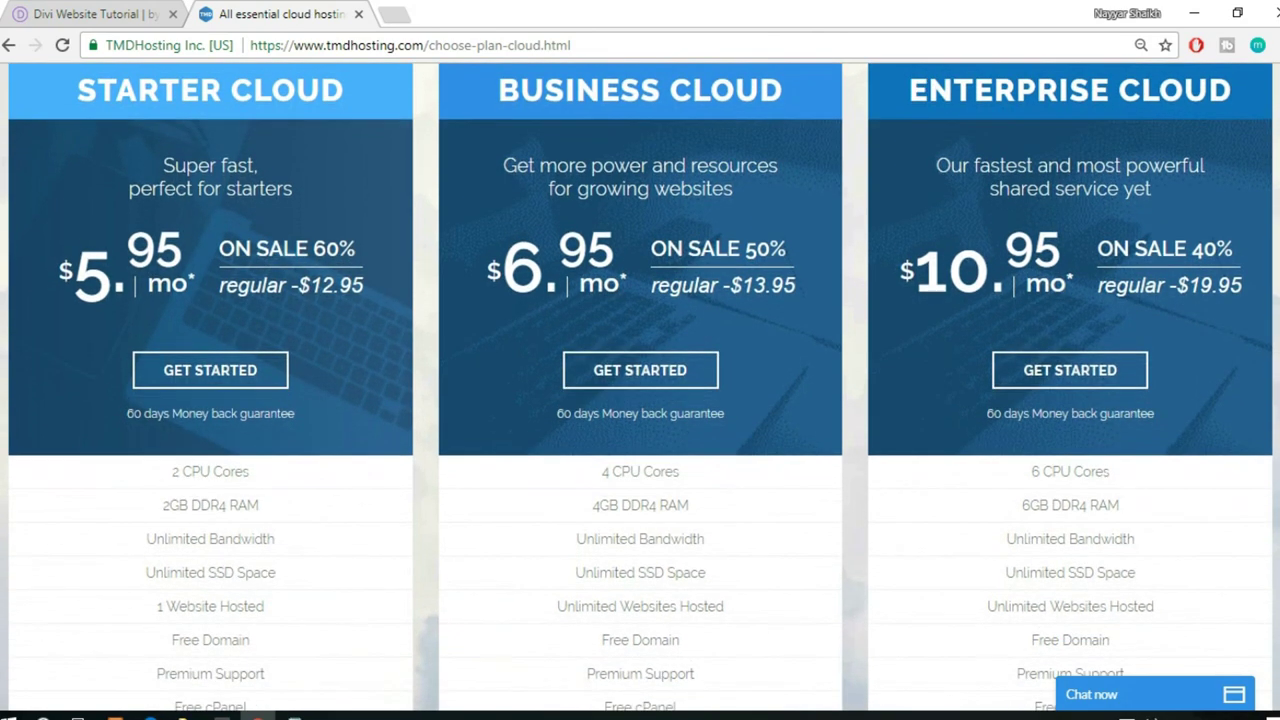
scroll(640, 387, up, 1)
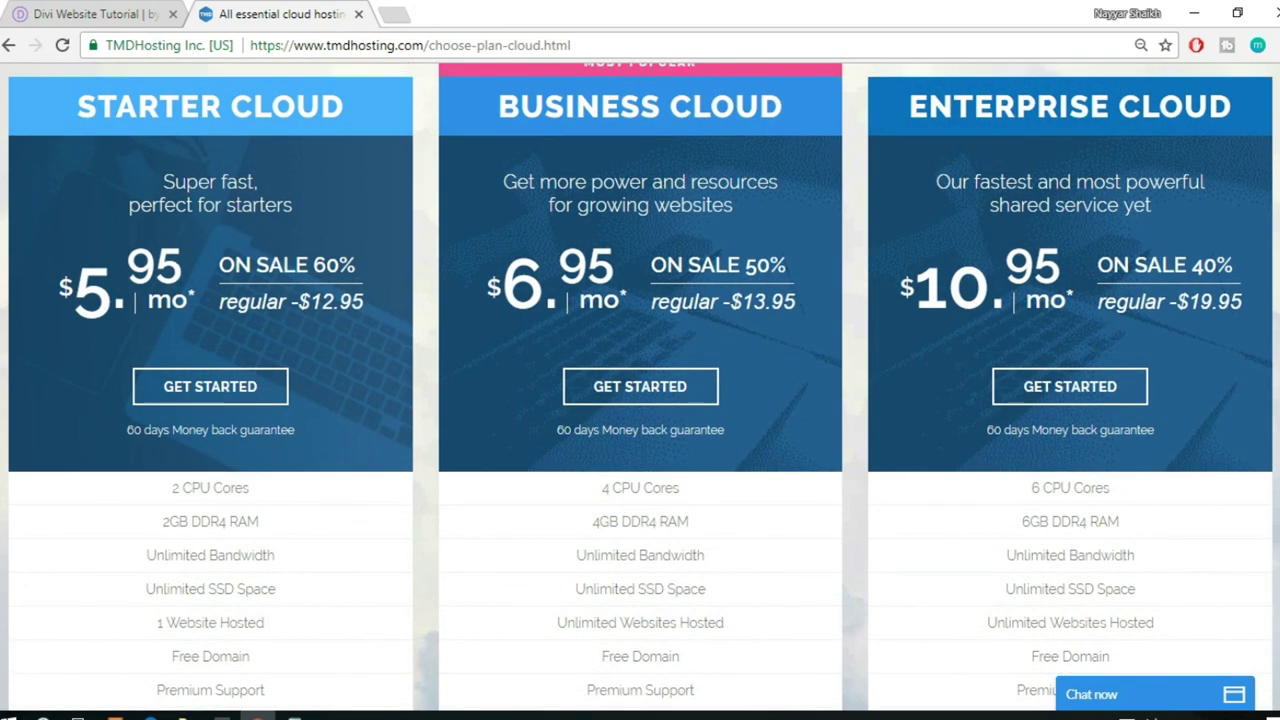
scroll(640, 388, down, 1)
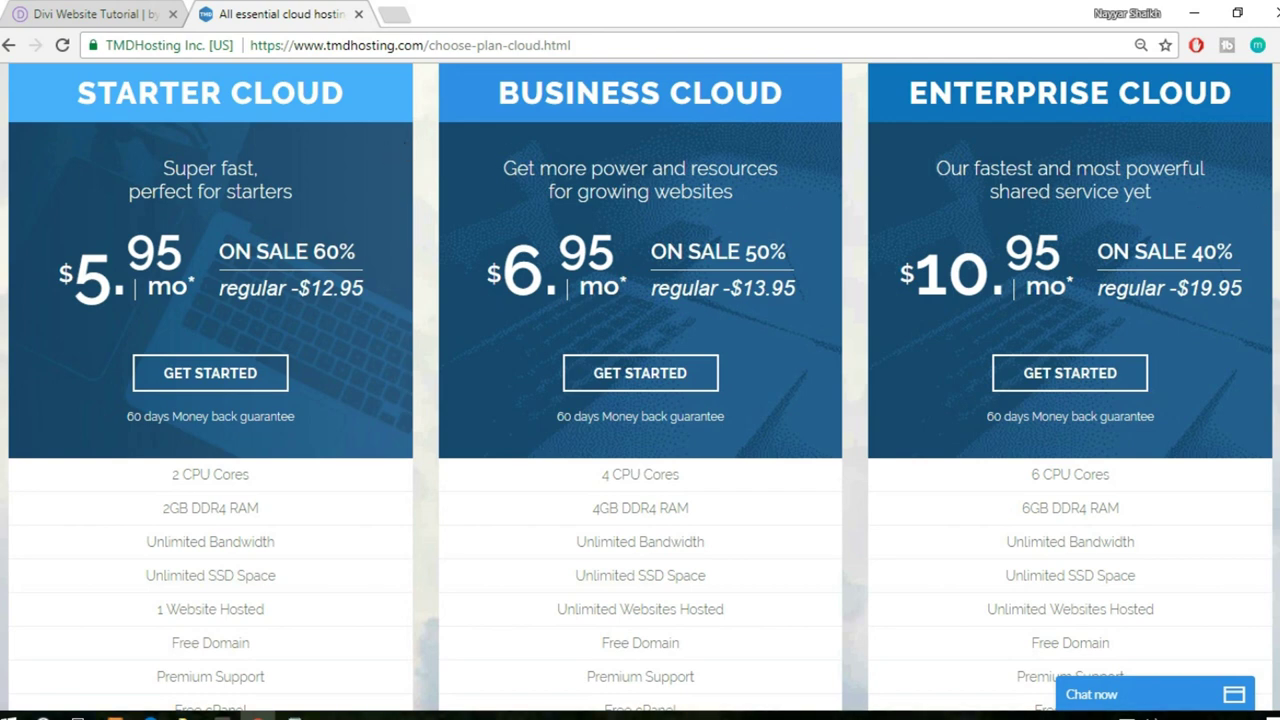
scroll(640, 386, down, 2)
scroll(640, 386, up, 2)
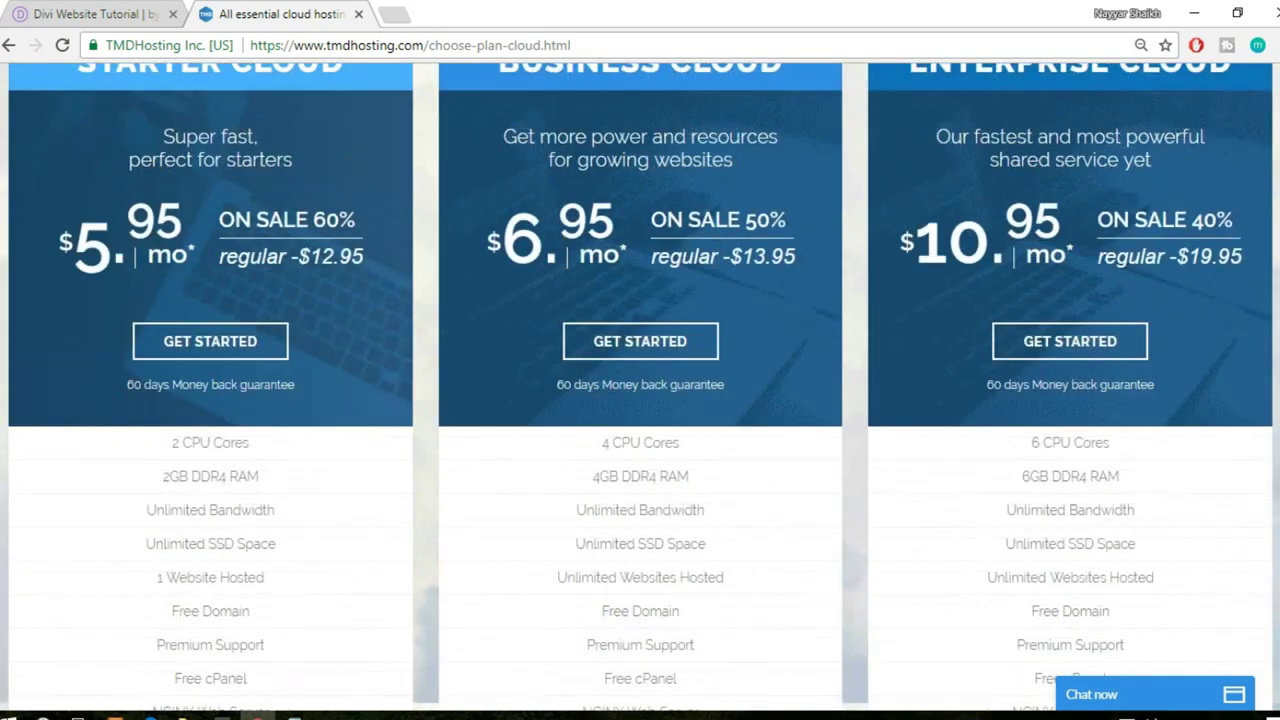
scroll(640, 386, up, 1)
scroll(640, 386, down, 1)
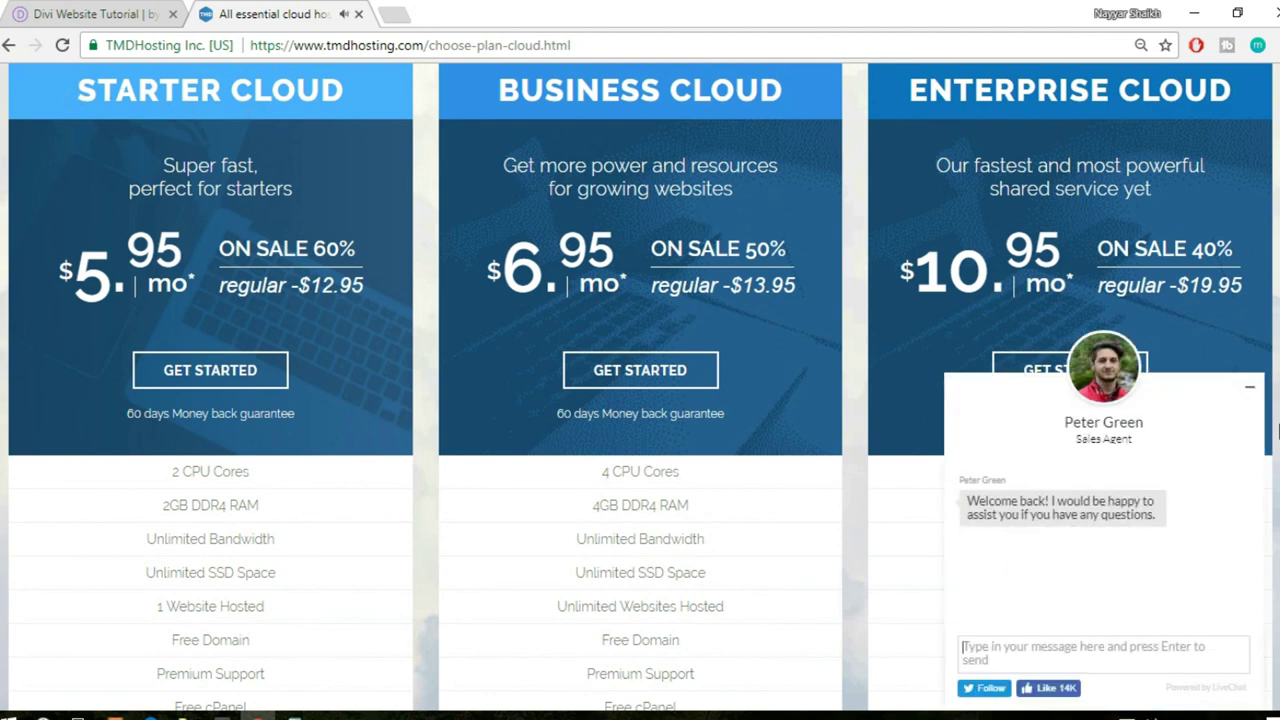
click(1250, 388)
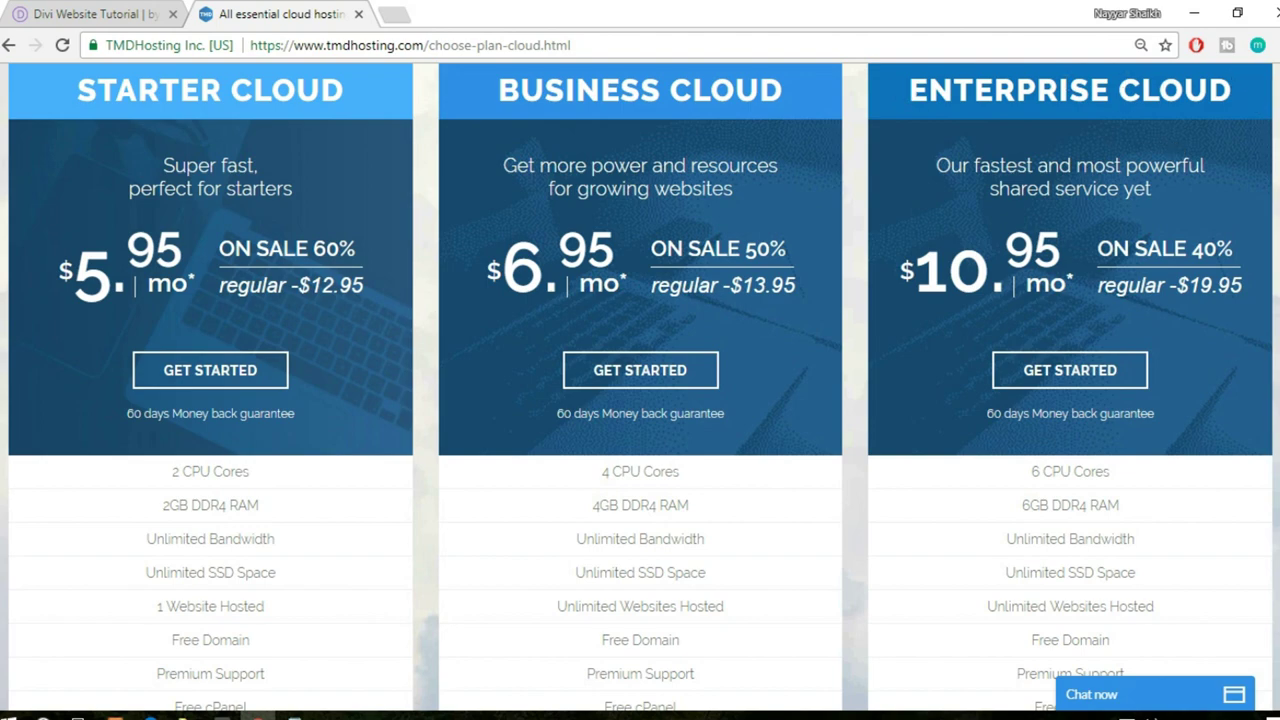
scroll(640, 390, down, 5)
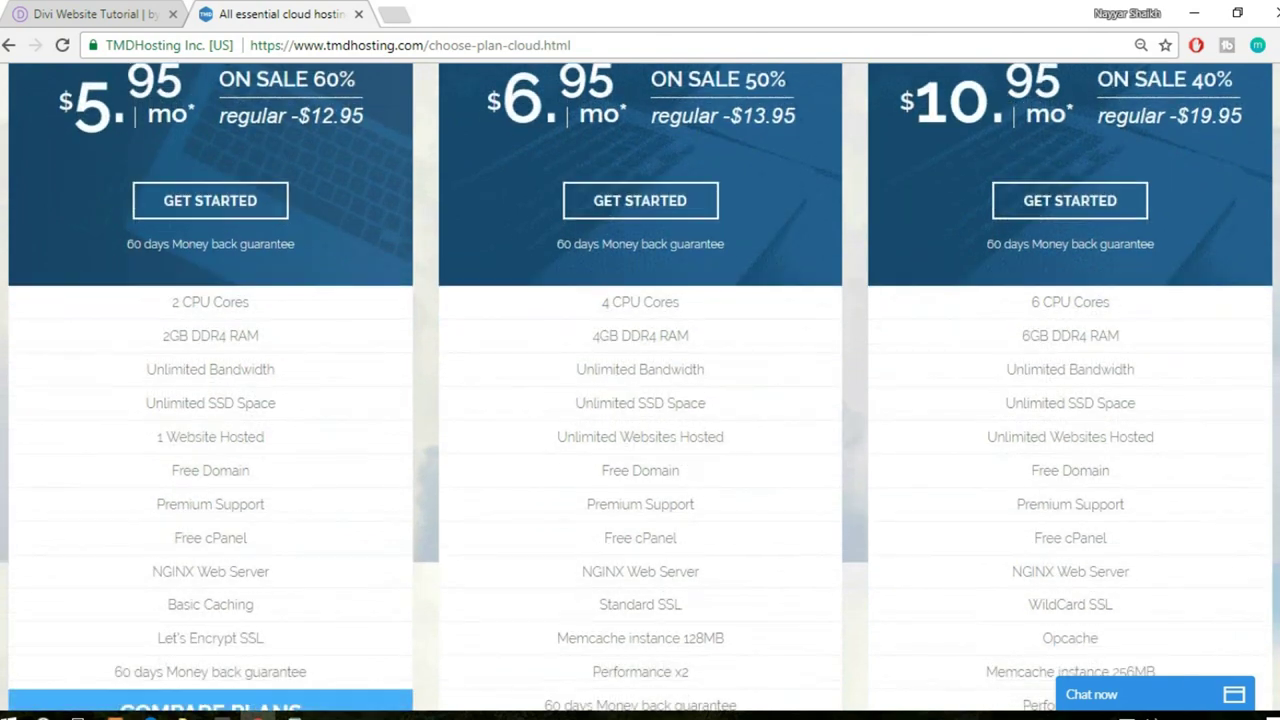
- Highlight 6 CPU Cores and 6GB DDR4 RAM in the Enterprise Cloud column
scroll(1135, 137, down, 1)
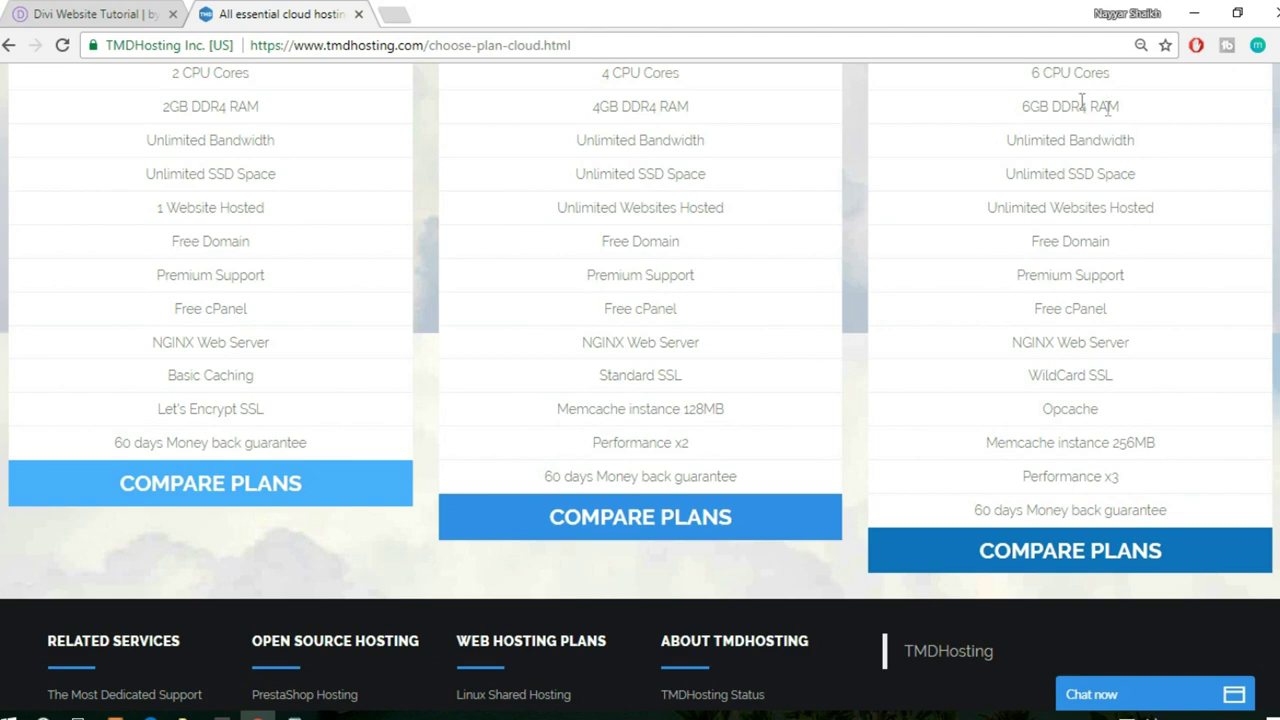
scroll(1095, 100, up, 1)
drag(1095, 100, 1117, 123)
click(1120, 127)
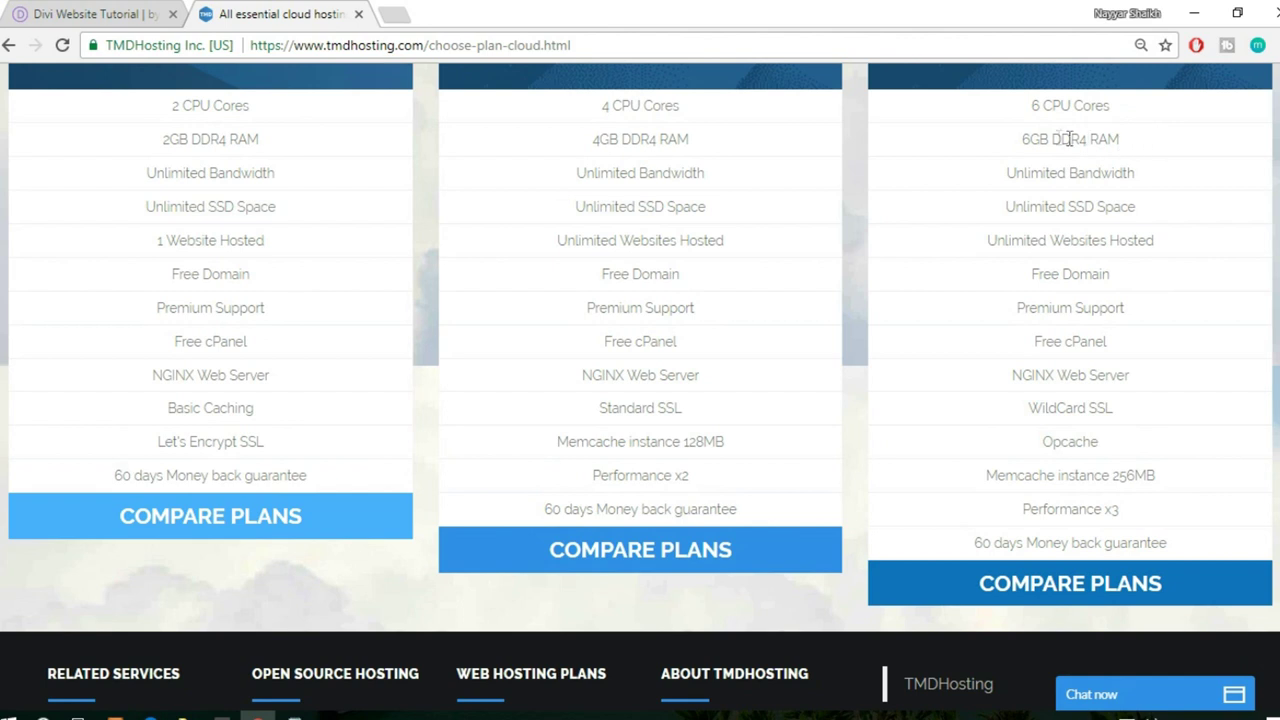
drag(1023, 142, 1115, 139)
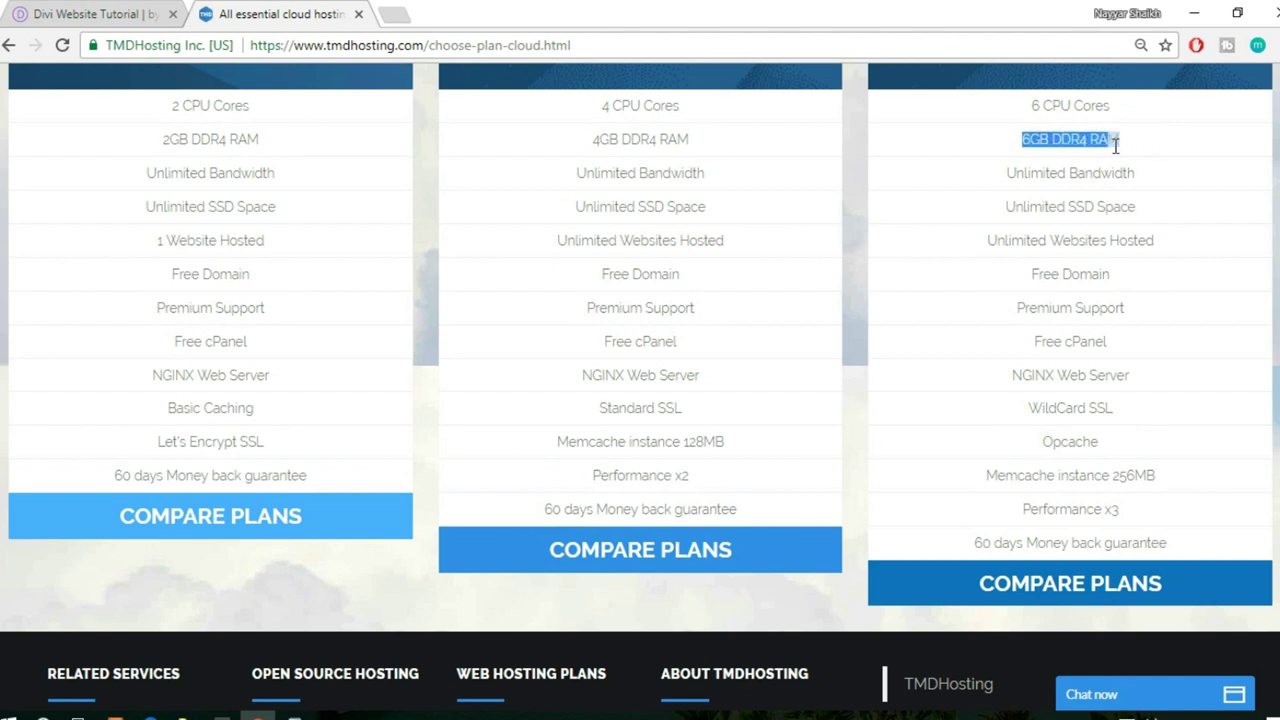
click(1070, 132)
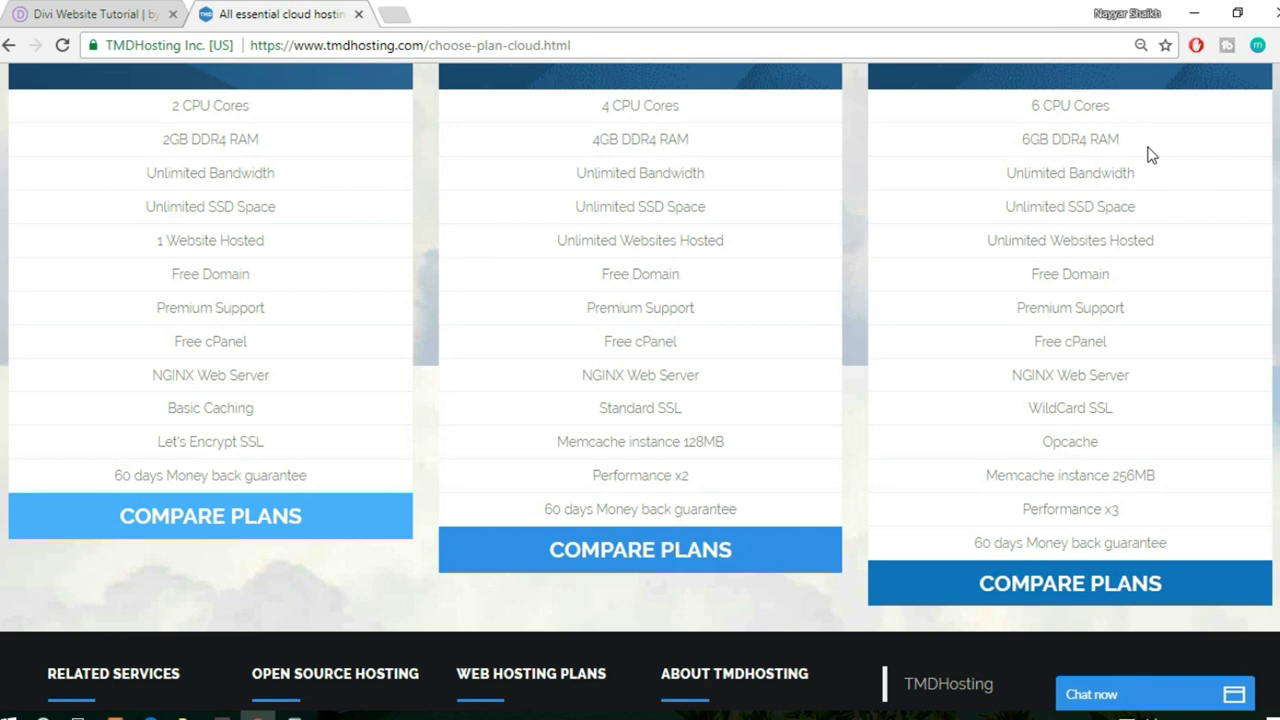
- Highlight the STARTER CLOUD heading and RAM in its memory row
scroll(854, 270, up, 4)
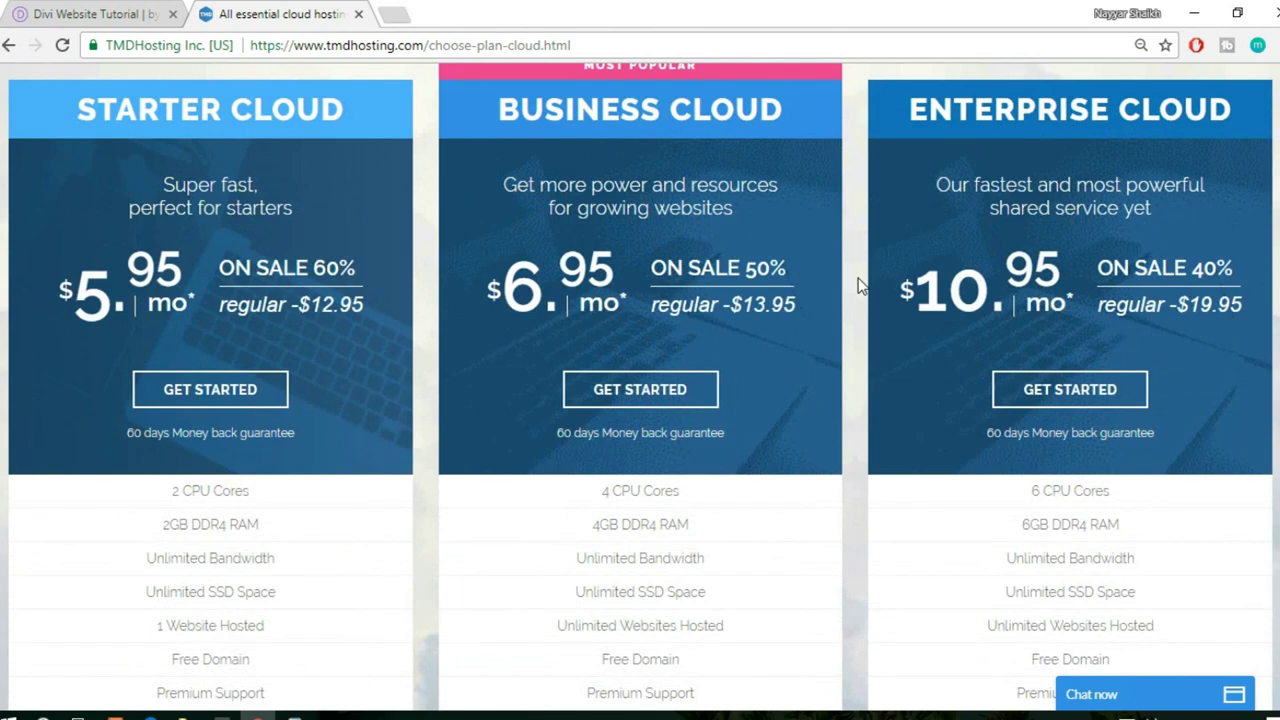
drag(72, 108, 350, 132)
scroll(300, 294, down, 2)
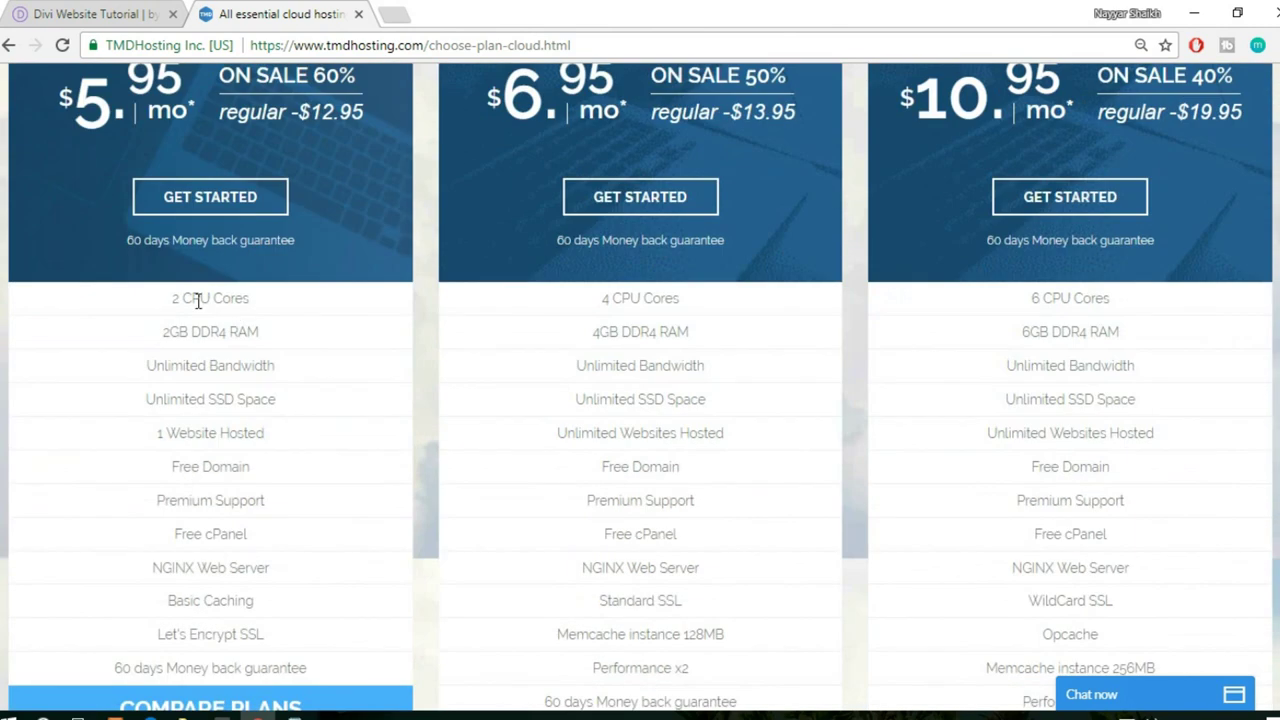
double_click(248, 332)
click(846, 352)
- Highlight 6 CPU Cores again, then SSD Space in the Enterprise Cloud column
scroll(1044, 360, down, 2)
drag(1032, 106, 1112, 108)
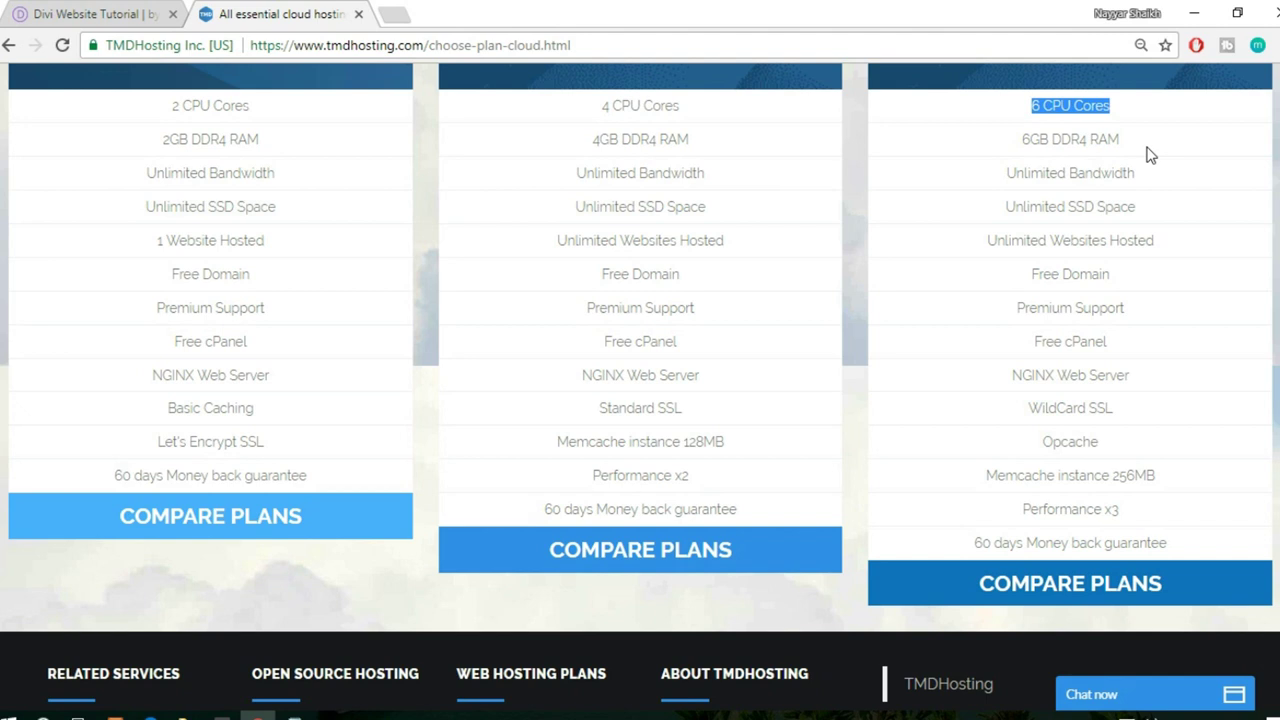
click(1064, 176)
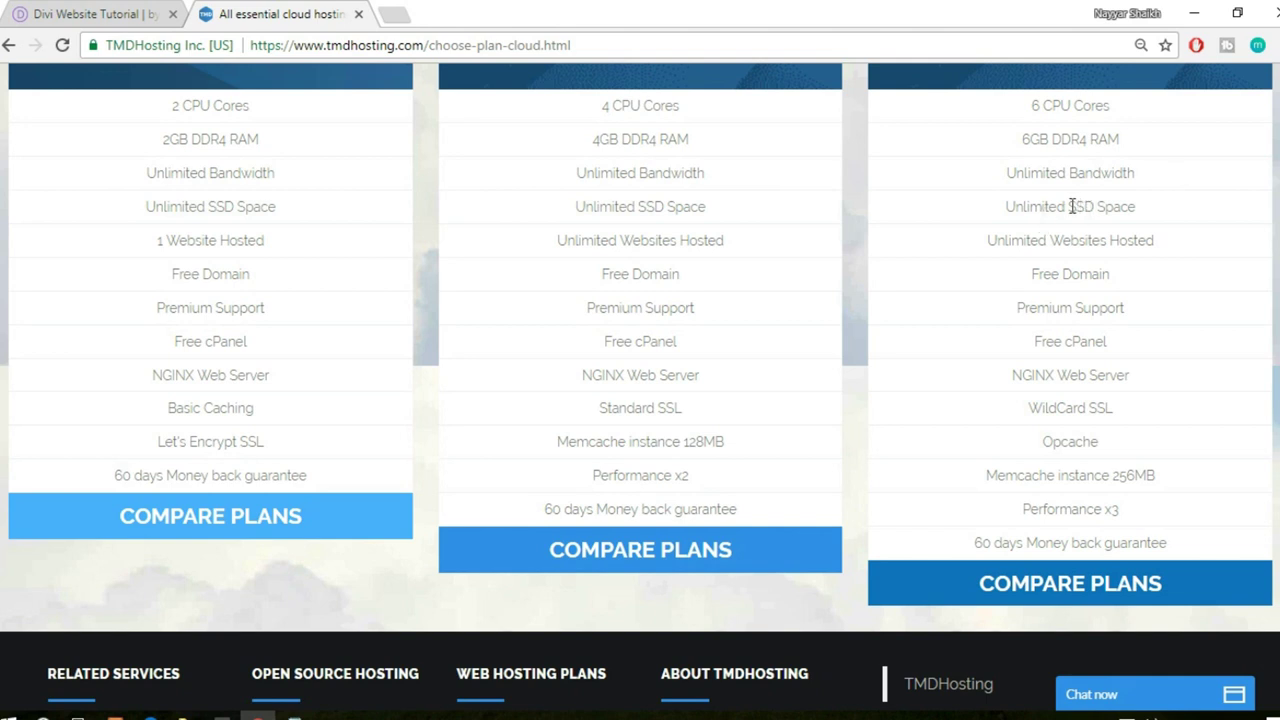
drag(1071, 205, 1138, 205)
click(1161, 207)
drag(1075, 209, 1151, 218)
click(400, 8)
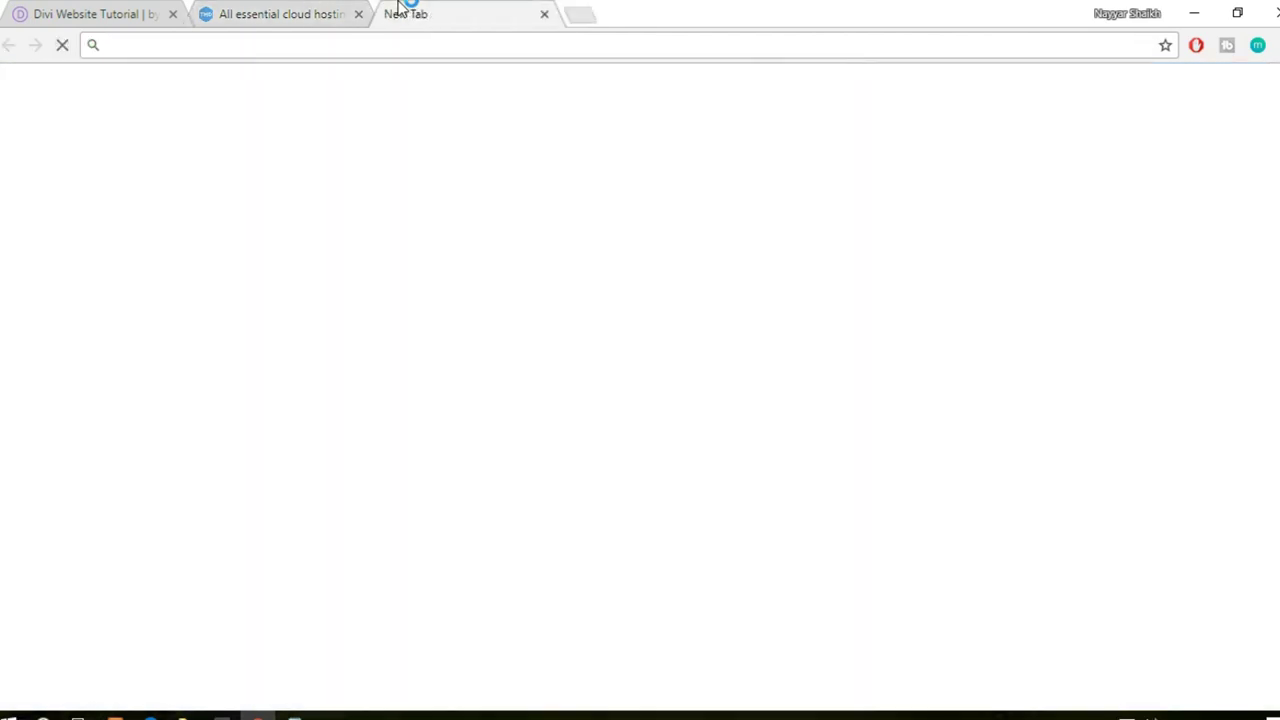
text(ssd v)
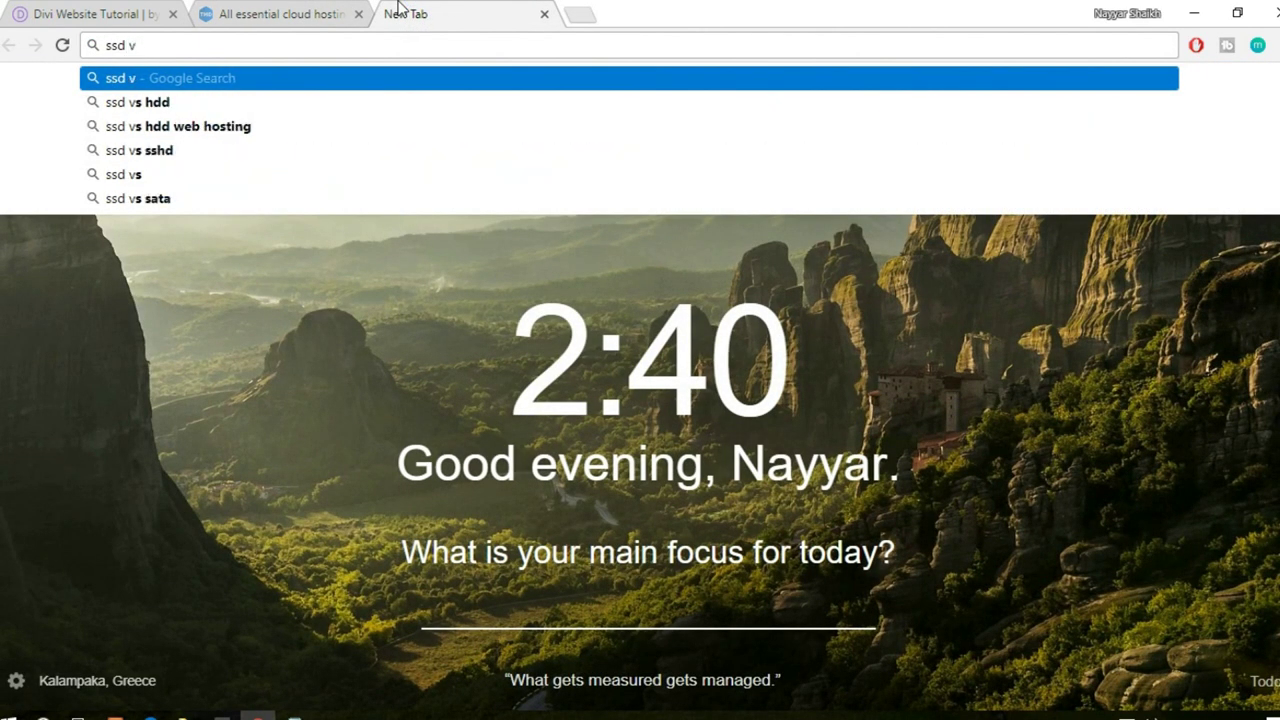
key(Down)
key(Down)
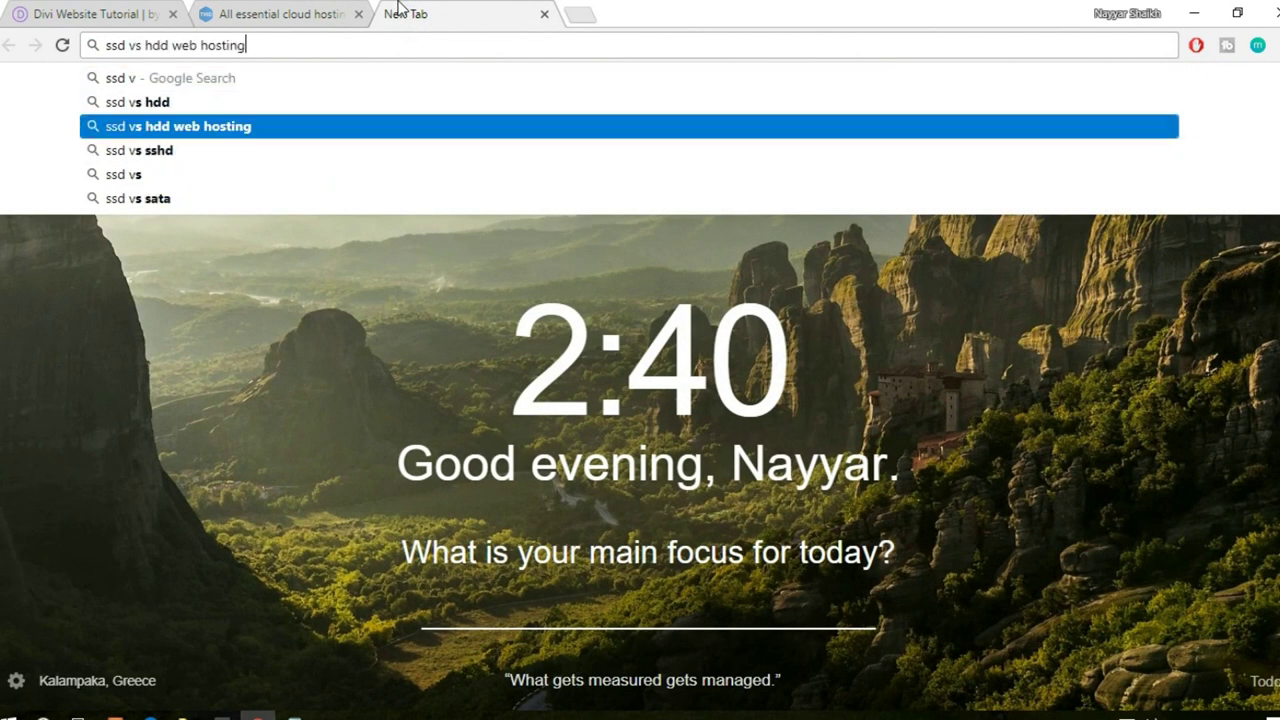
key(Return)
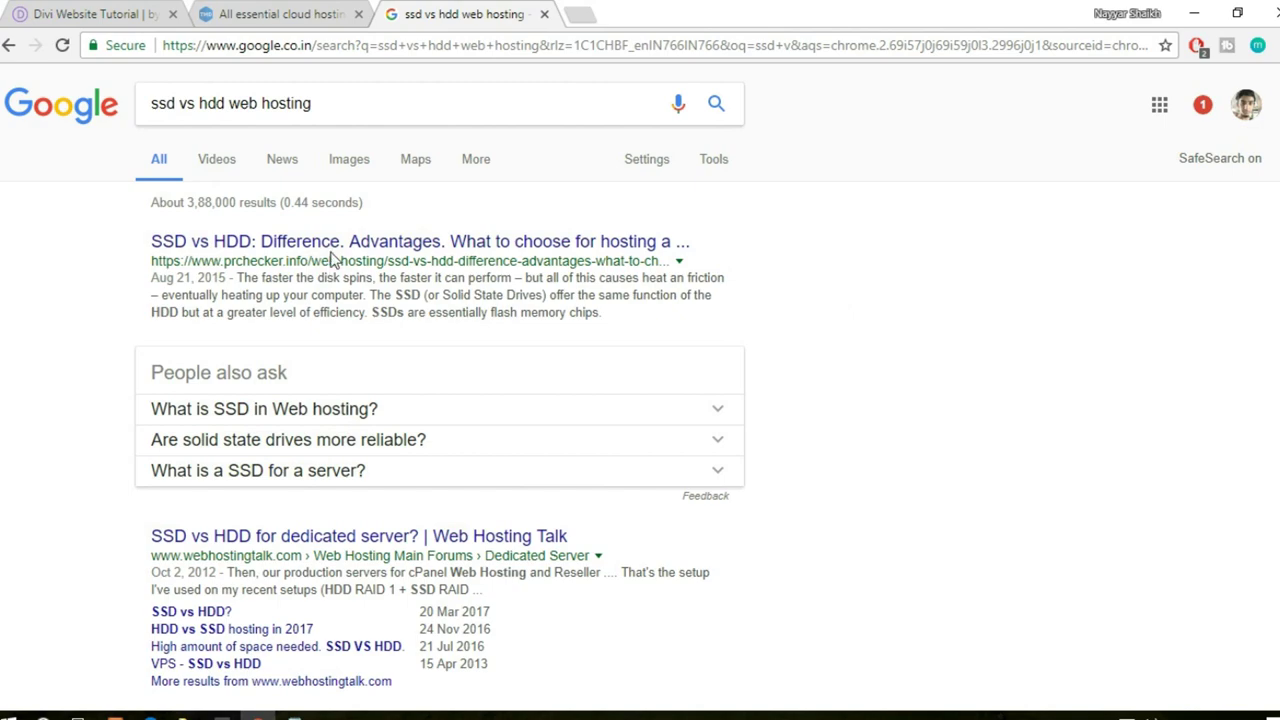
scroll(440, 400, down, 15)
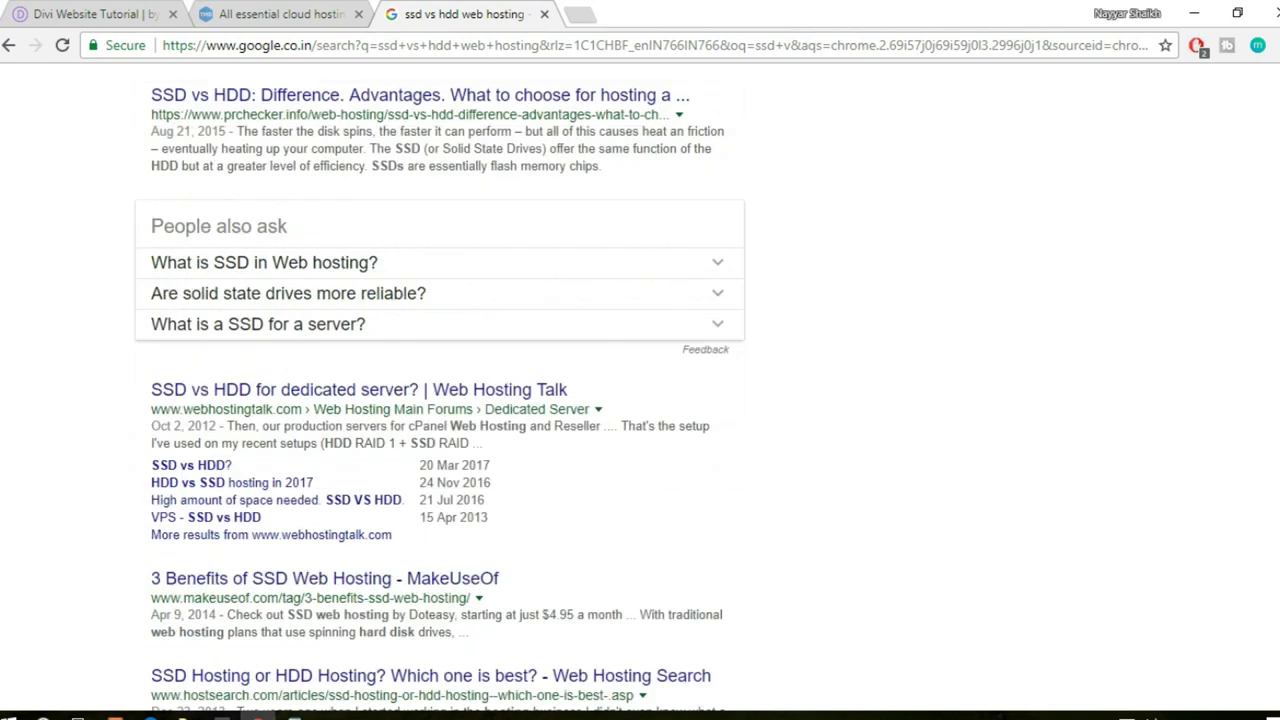
scroll(400, 223, up, 15)
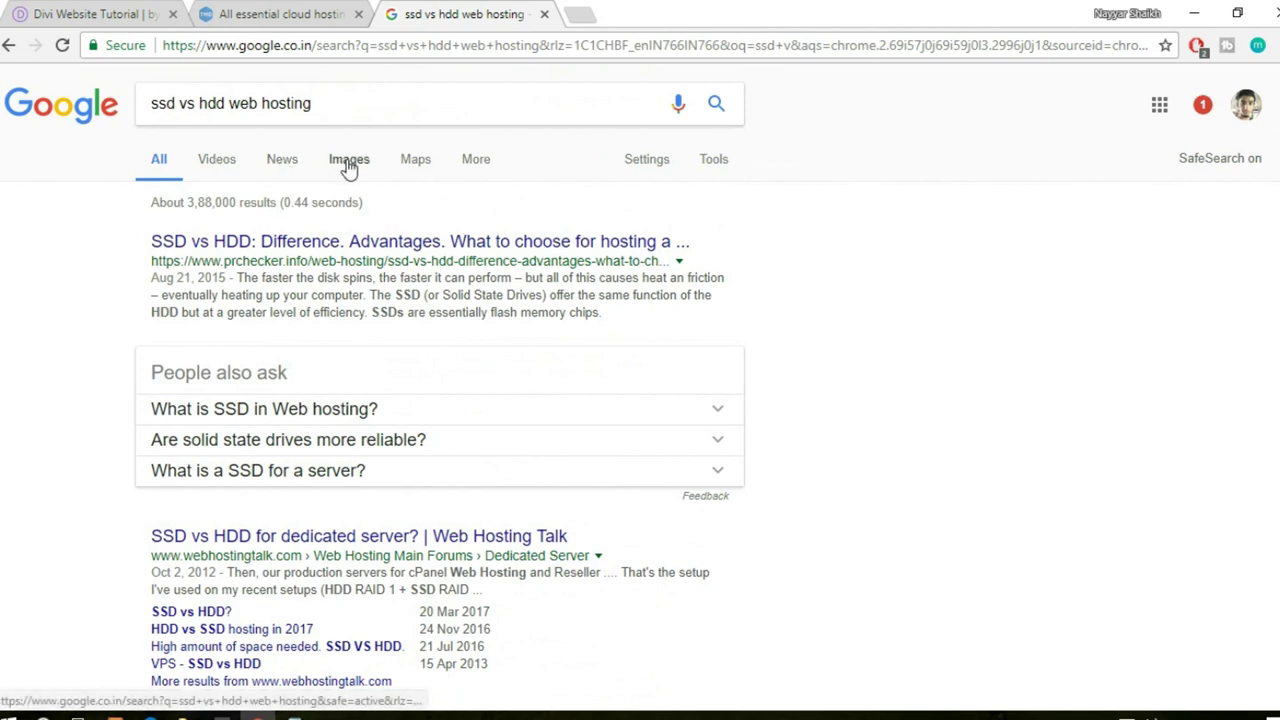
click(347, 165)
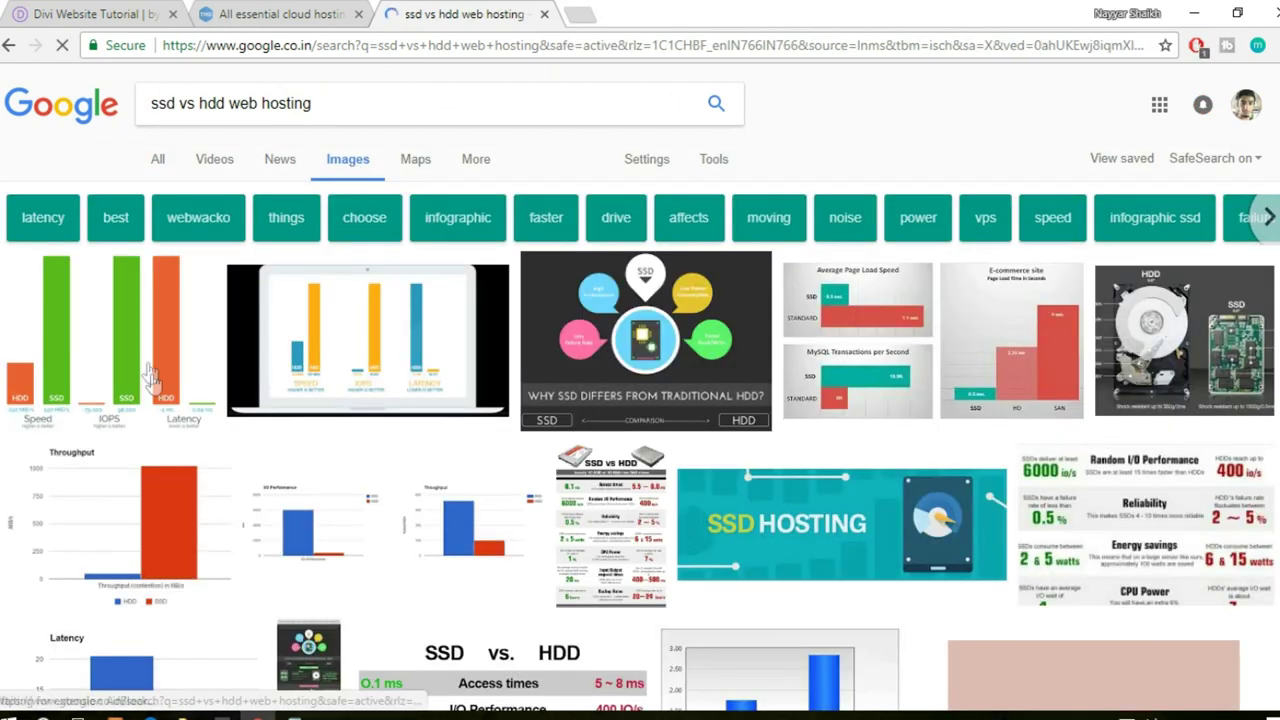
scroll(365, 510, down, 5)
scroll(365, 510, up, 5)
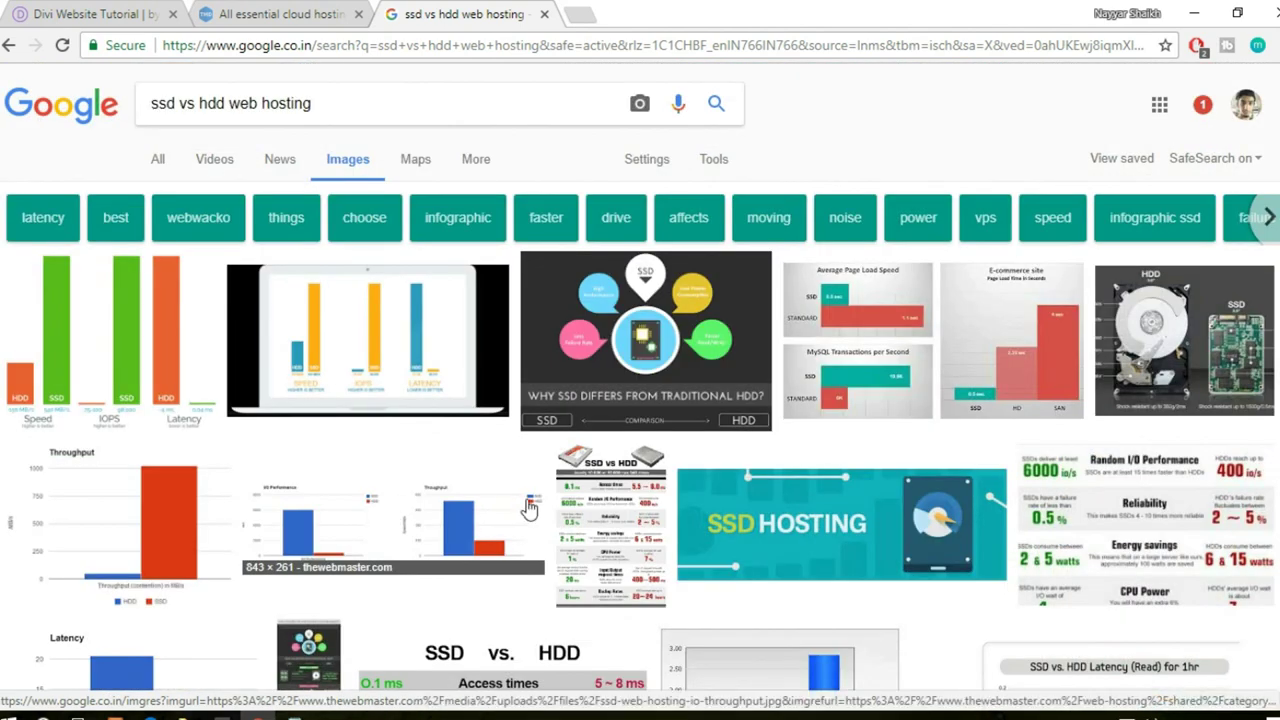
click(125, 316)
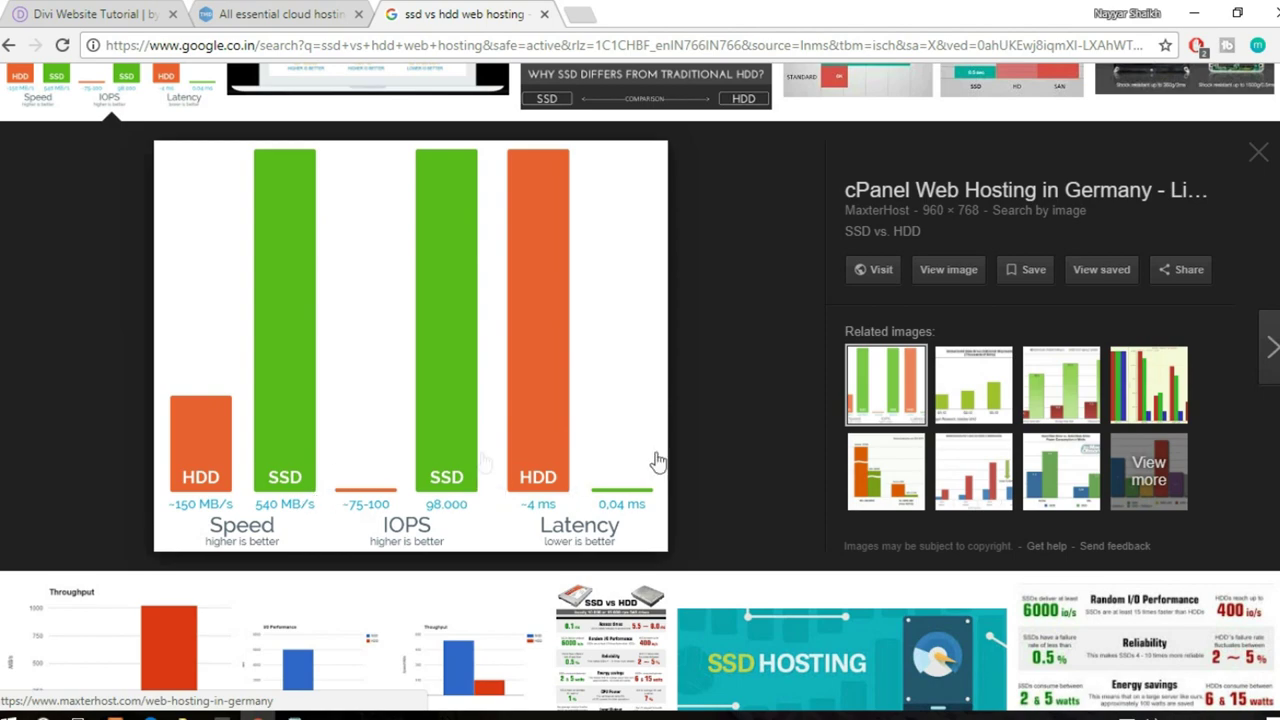
scroll(776, 490, up, 3)
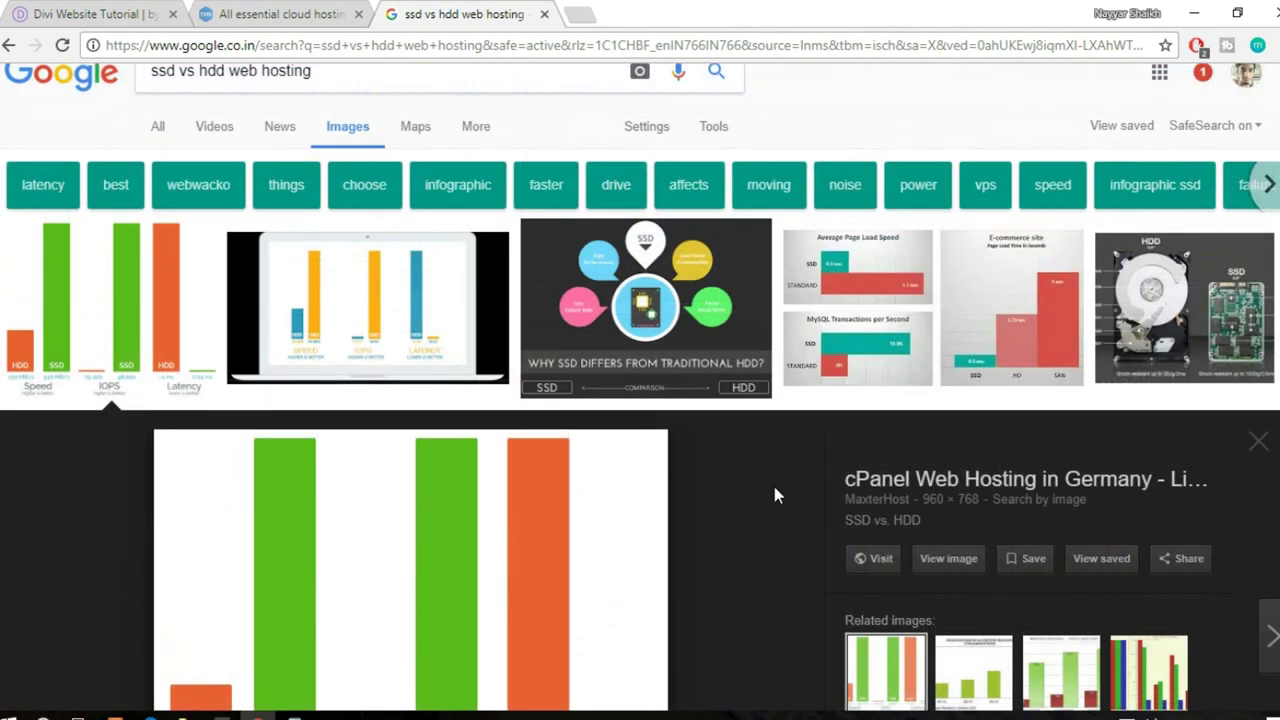
click(544, 14)
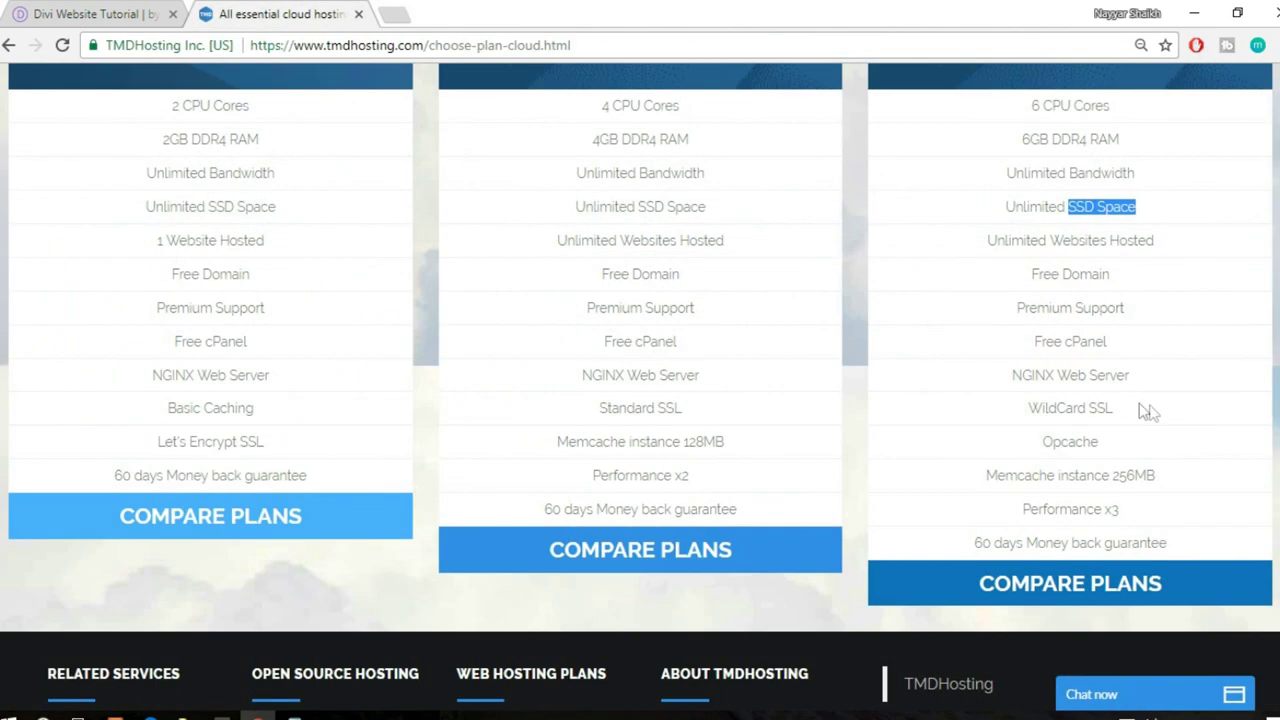
click(1126, 214)
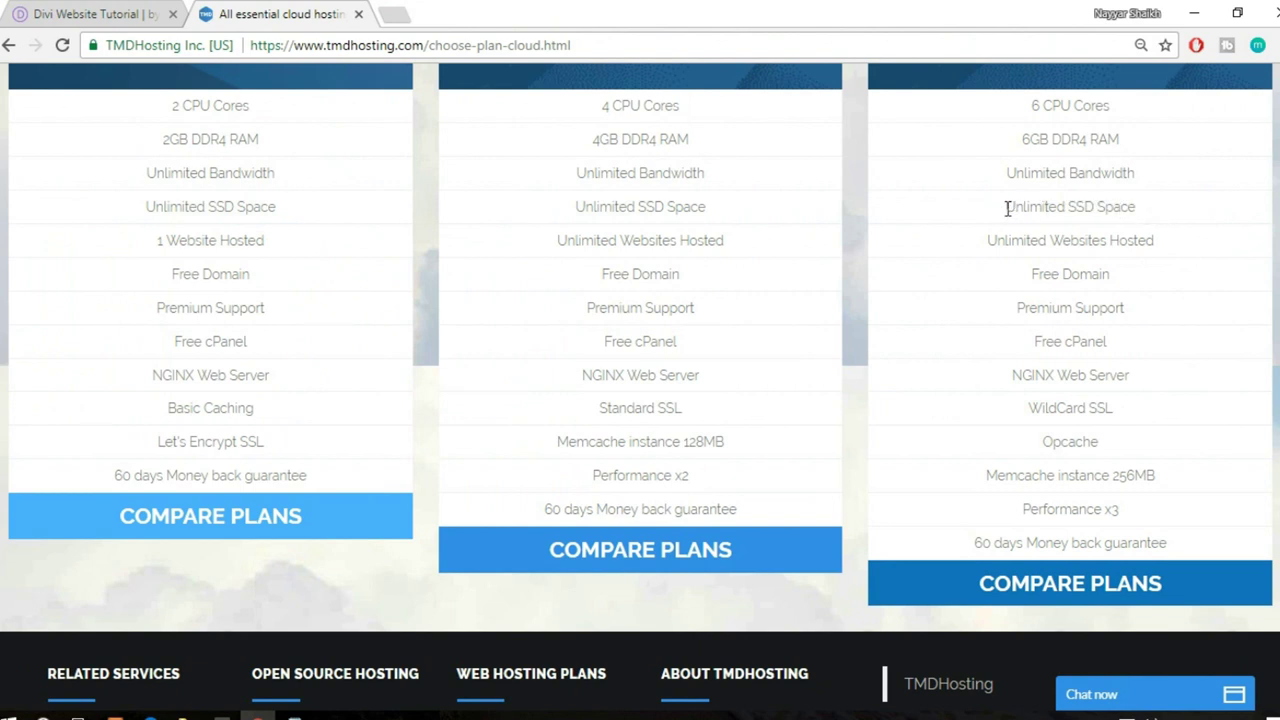
drag(1008, 209, 1137, 214)
click(1148, 218)
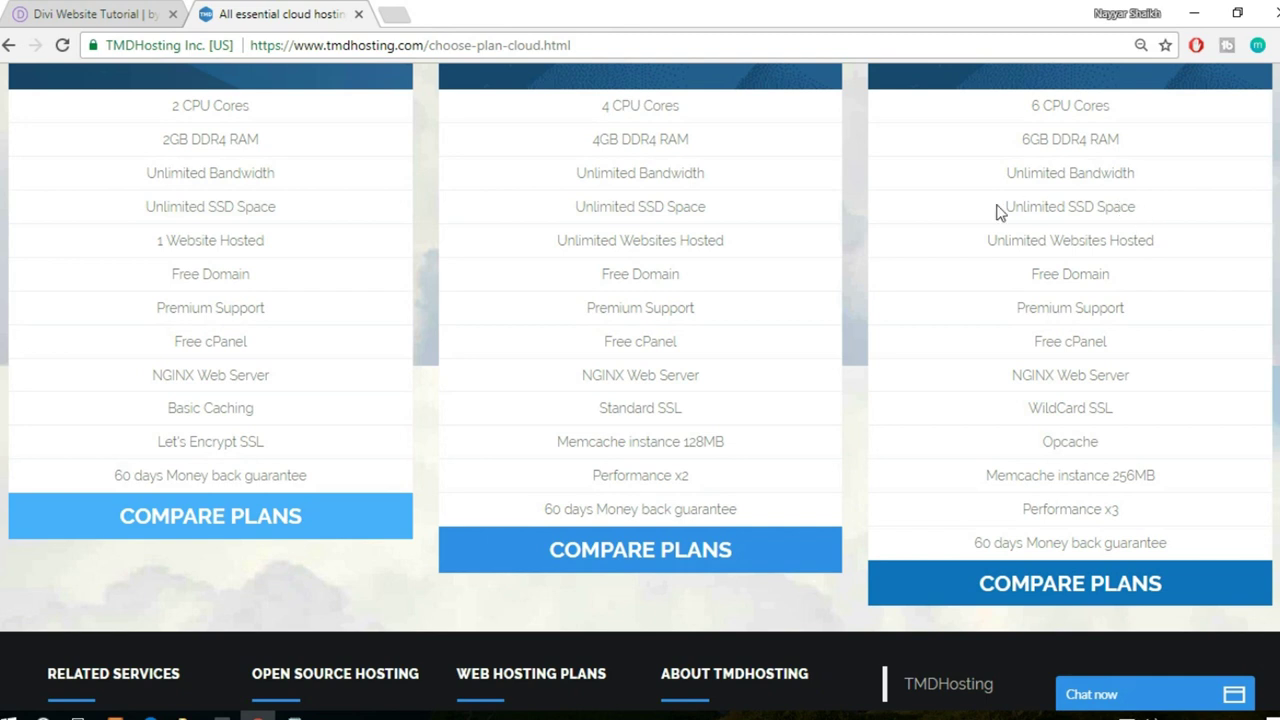
drag(1003, 207, 1143, 204)
click(1165, 204)
drag(1006, 207, 1135, 207)
click(1145, 215)
- Compare the Enterprise plan's Unlimited Websites Hosted row against the other cloud plans
drag(989, 240, 1163, 246)
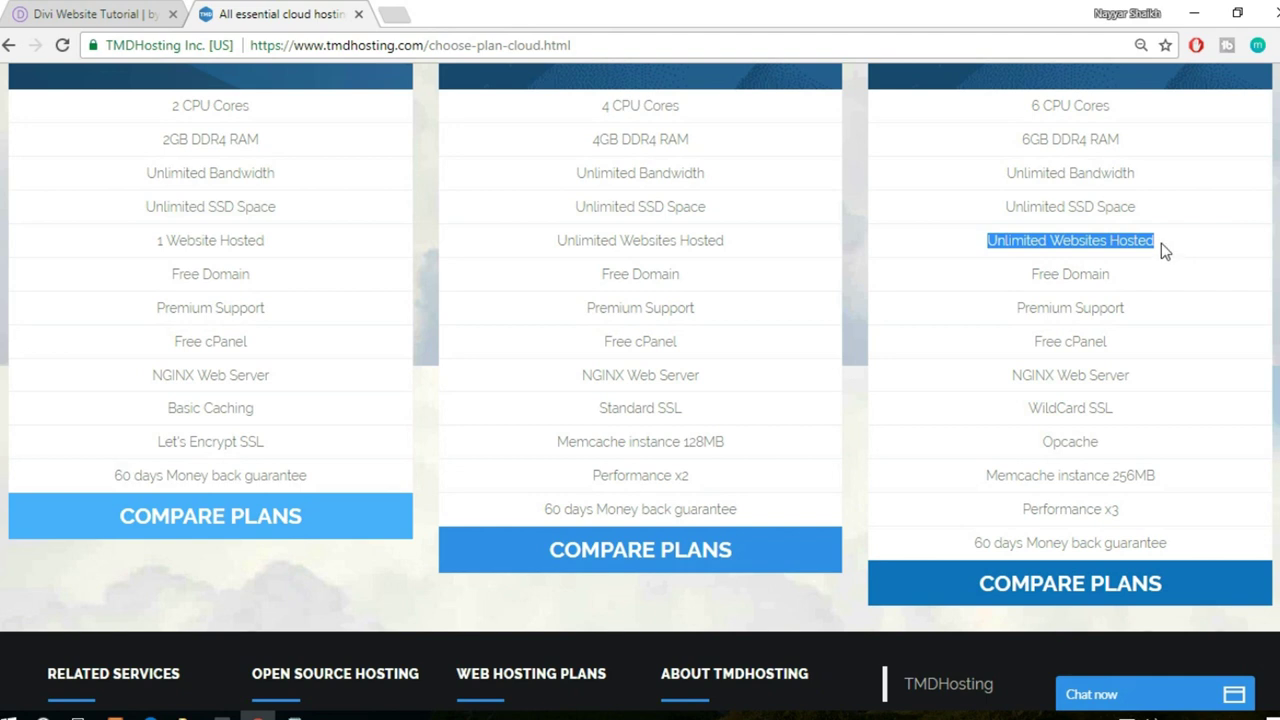
click(1158, 242)
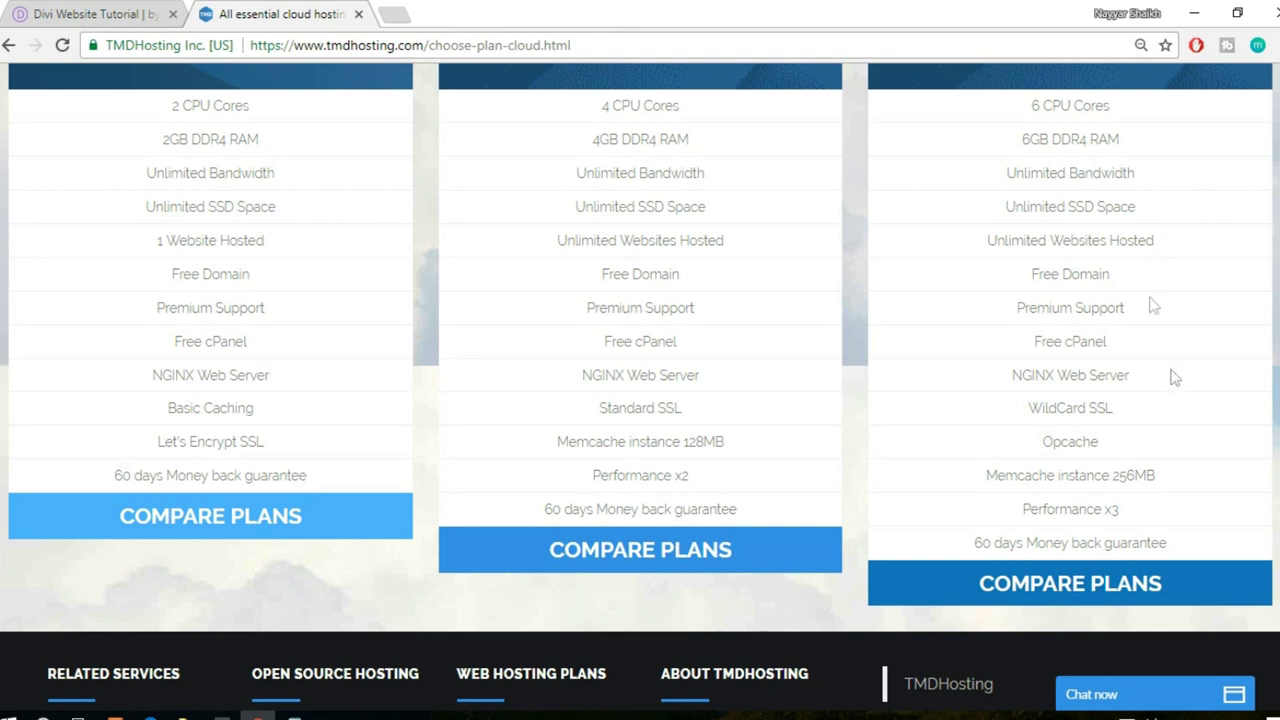
double_click(990, 241)
drag(1066, 240, 1163, 246)
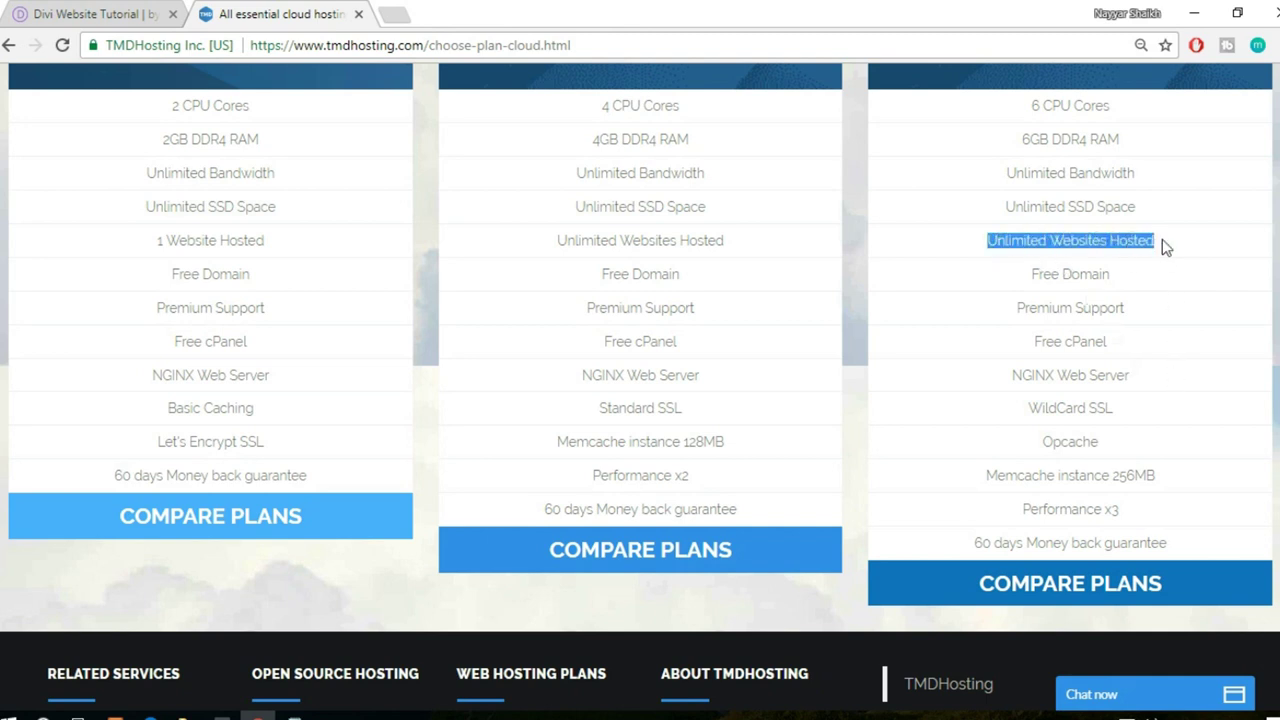
click(1173, 248)
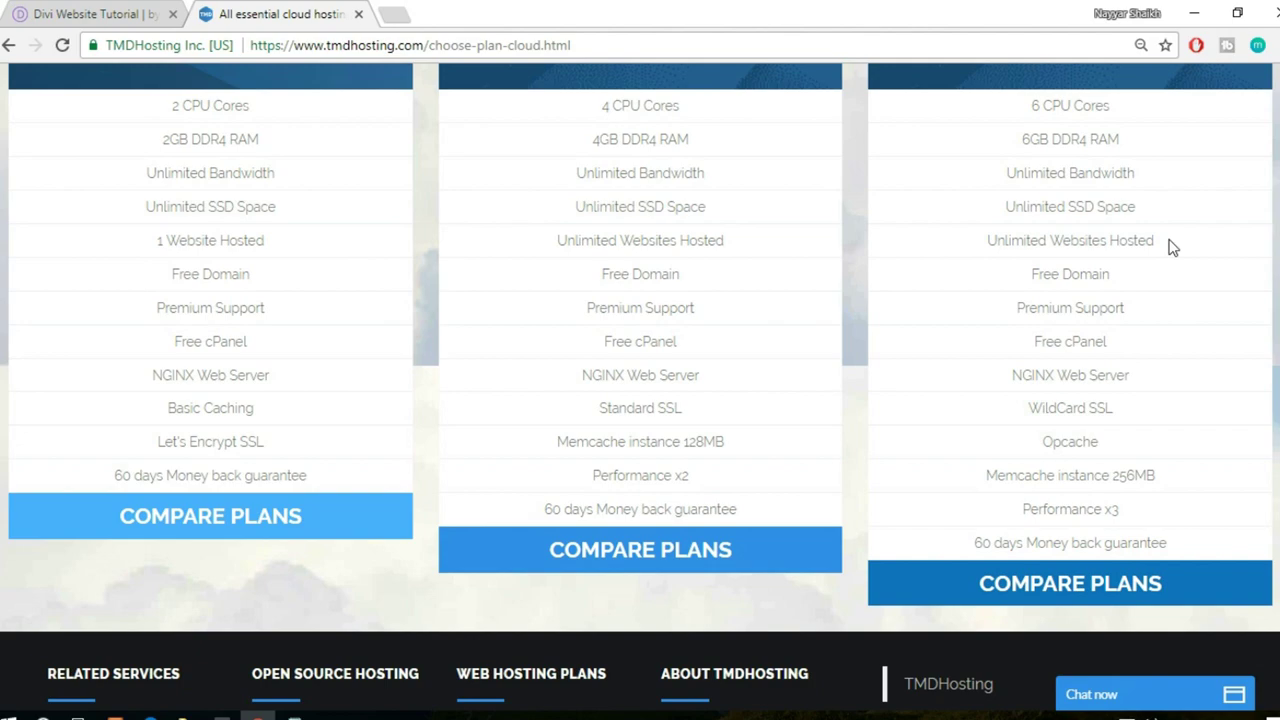
scroll(1183, 370, up, 4)
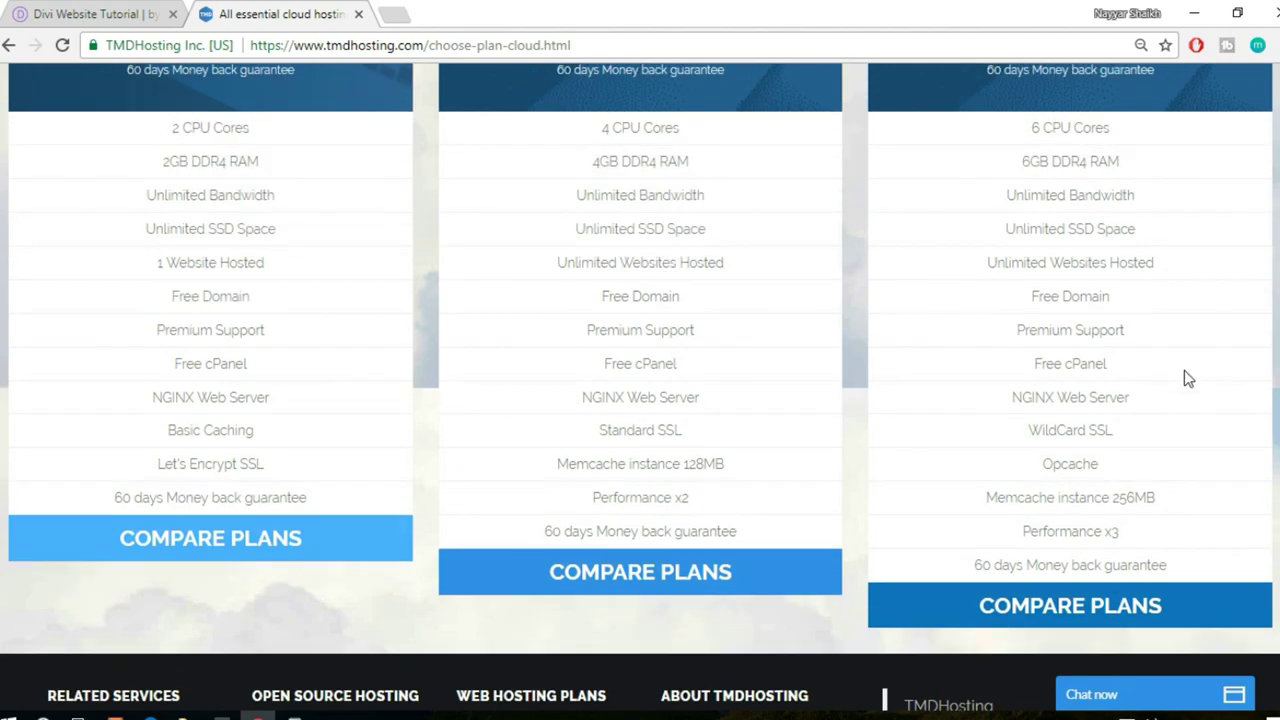
scroll(1134, 372, down, 4)
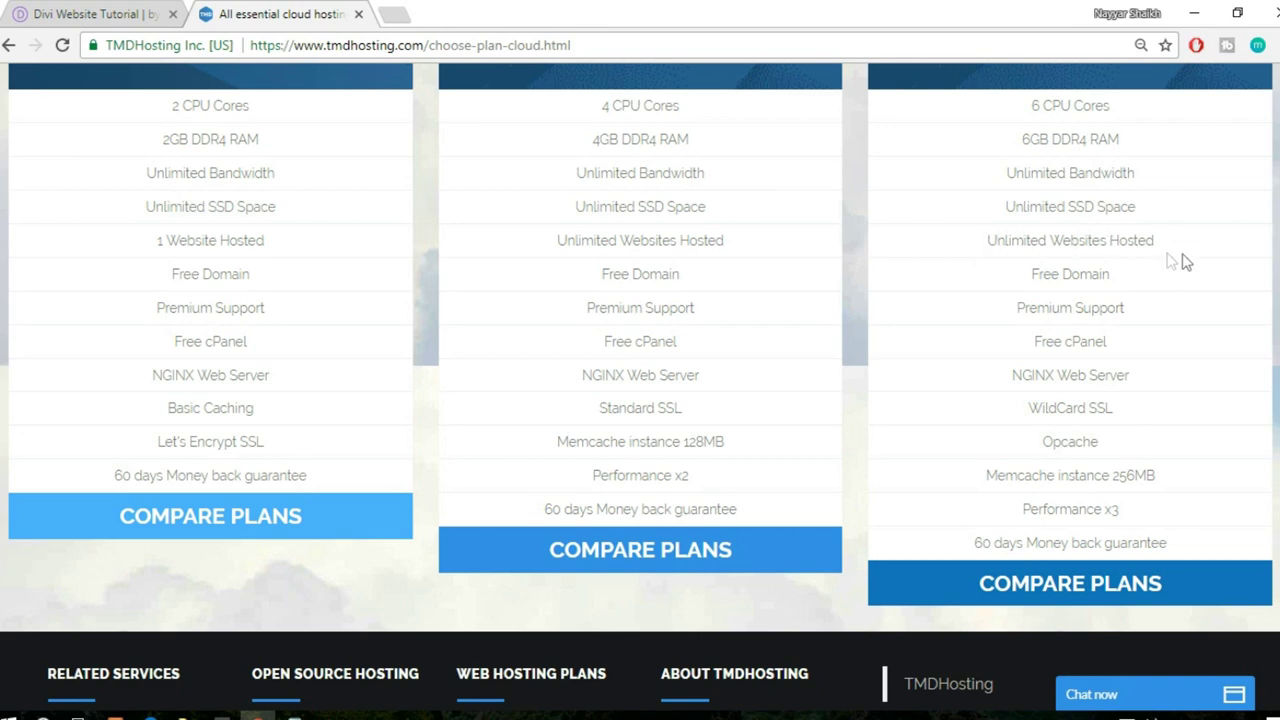
- Check the Free Domain and Enterprise WildCard SSL features, then return to the Divi homepage
scroll(1183, 277, down, 1)
drag(1024, 184, 1123, 178)
click(1123, 178)
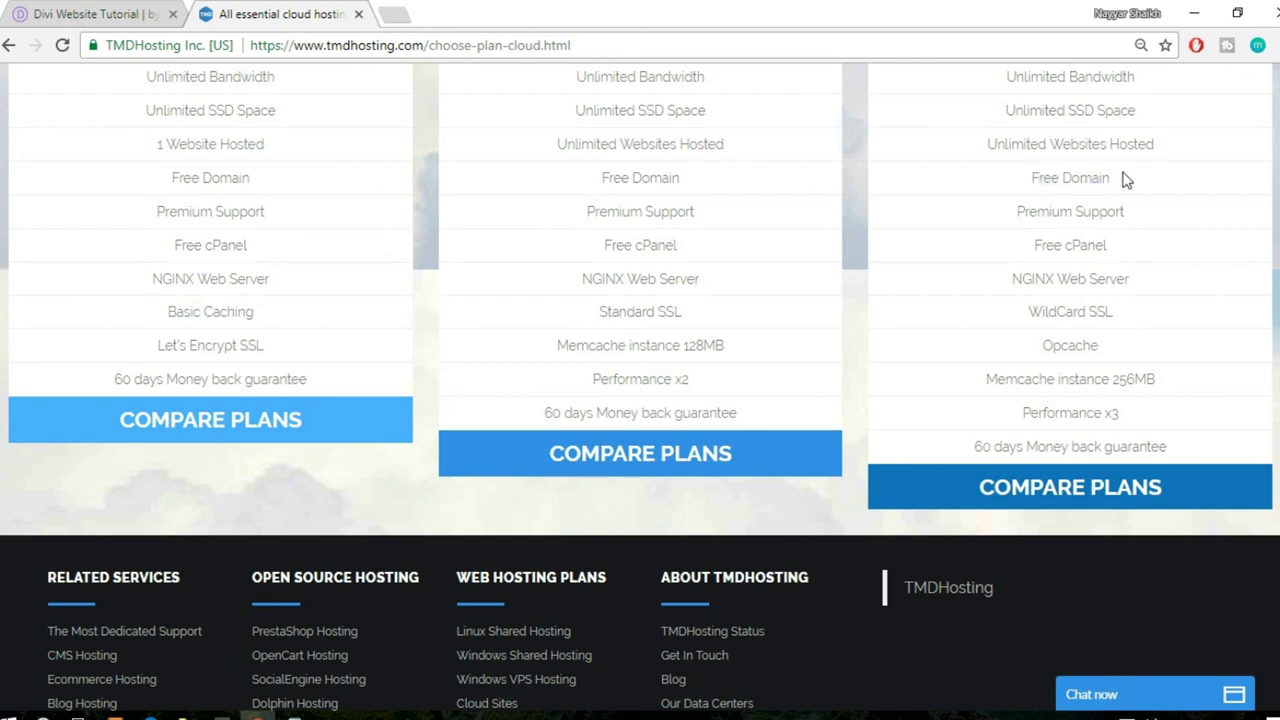
scroll(1137, 280, up, 1)
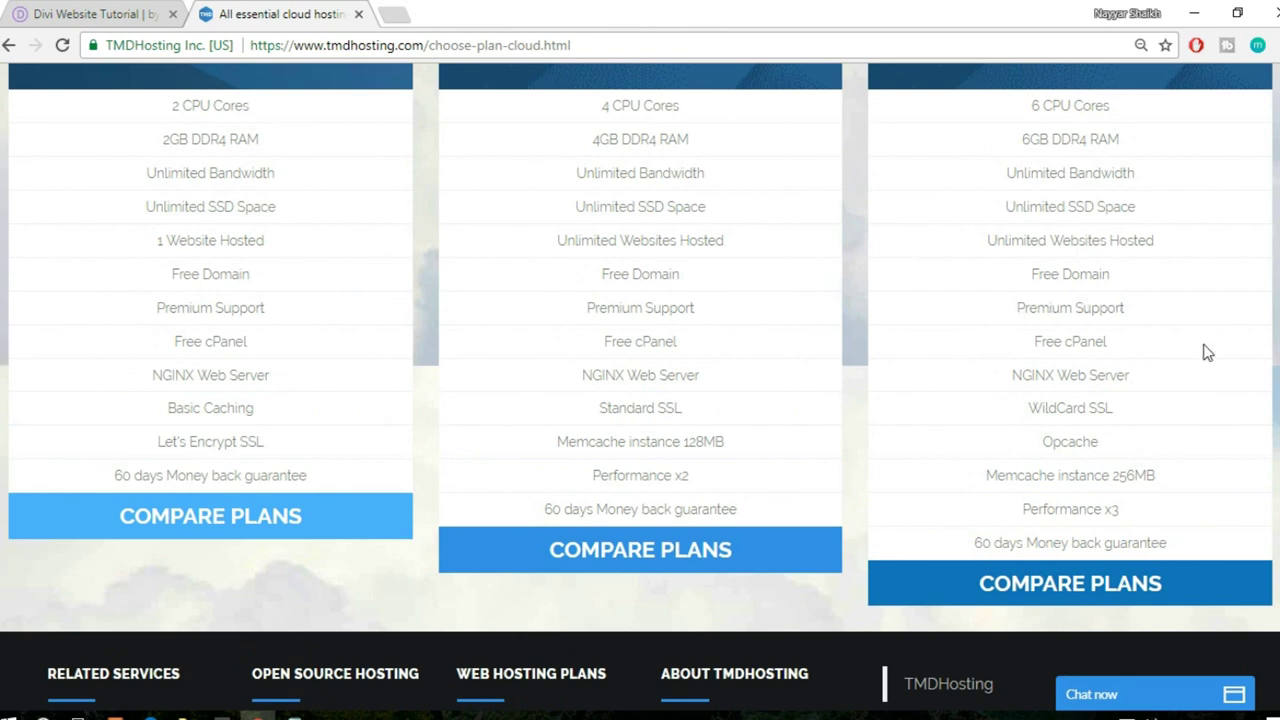
scroll(1207, 352, down, 1)
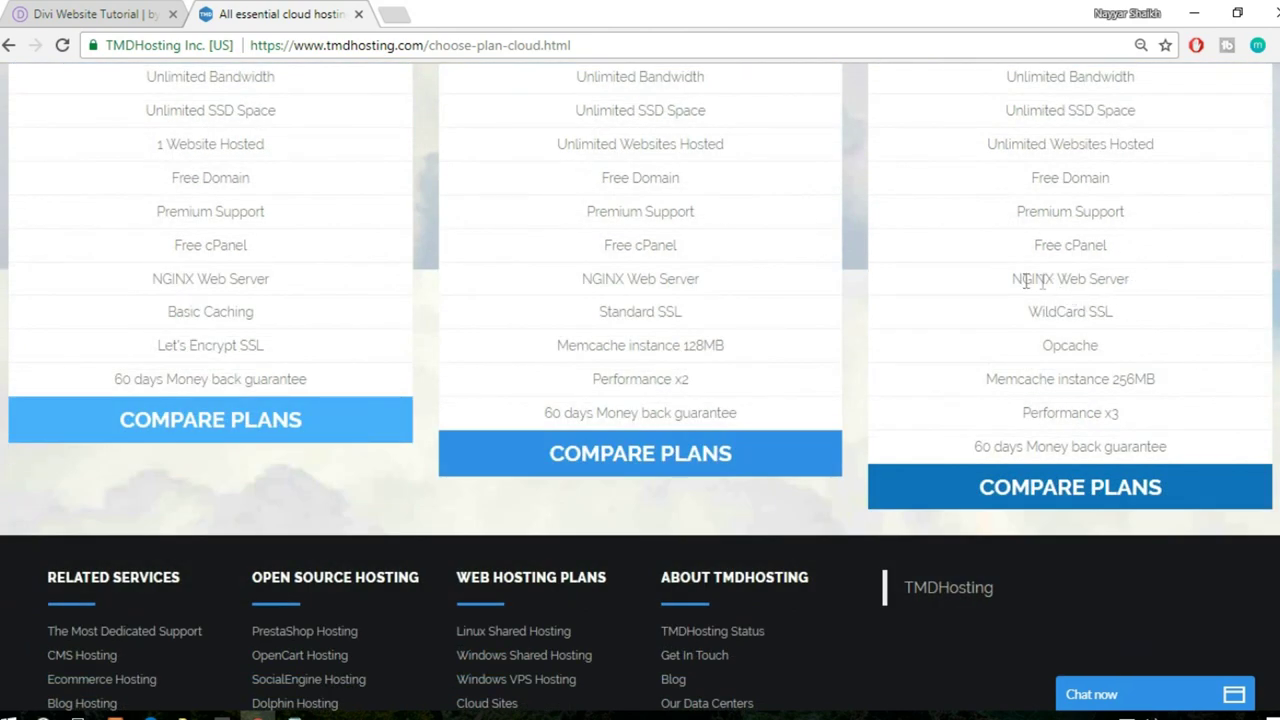
drag(1088, 314, 1020, 322)
click(1120, 317)
click(95, 12)
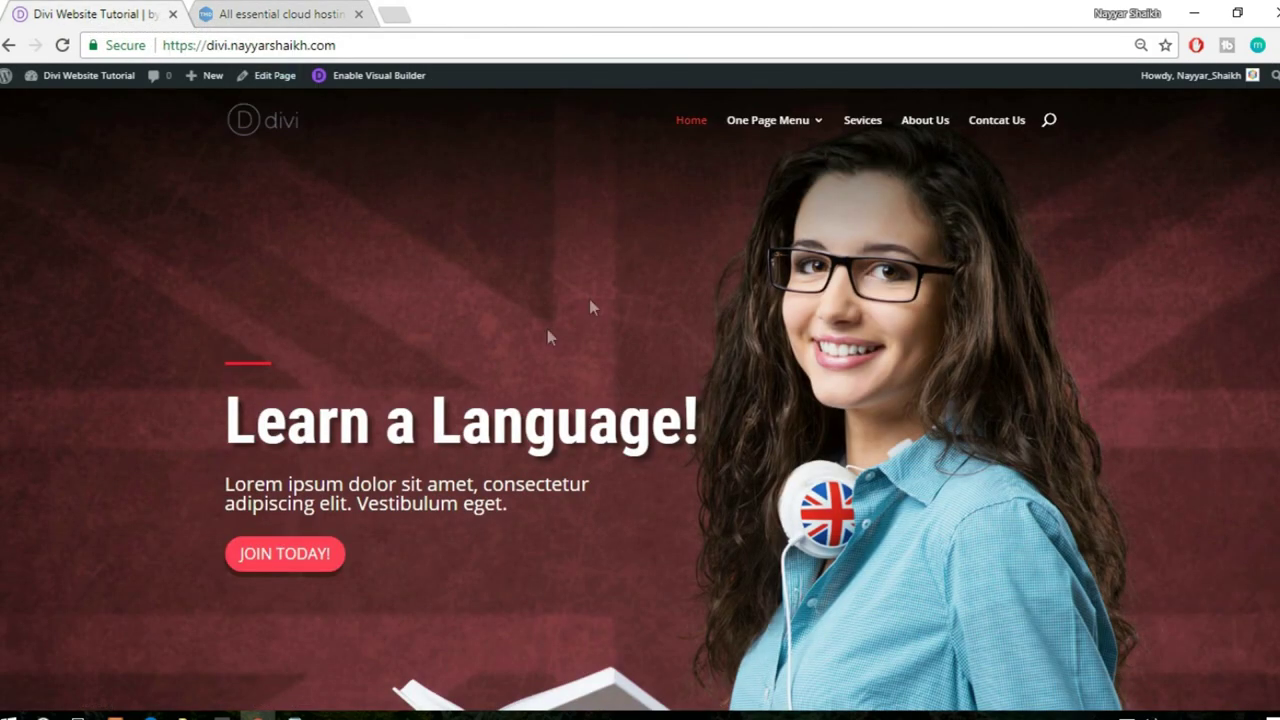
- Glance over the Divi homepage and Enterprise's WildCard SSL feature, ending on the TMDHosting cloud plans
scroll(830, 344, down, 3)
scroll(500, 200, up, 3)
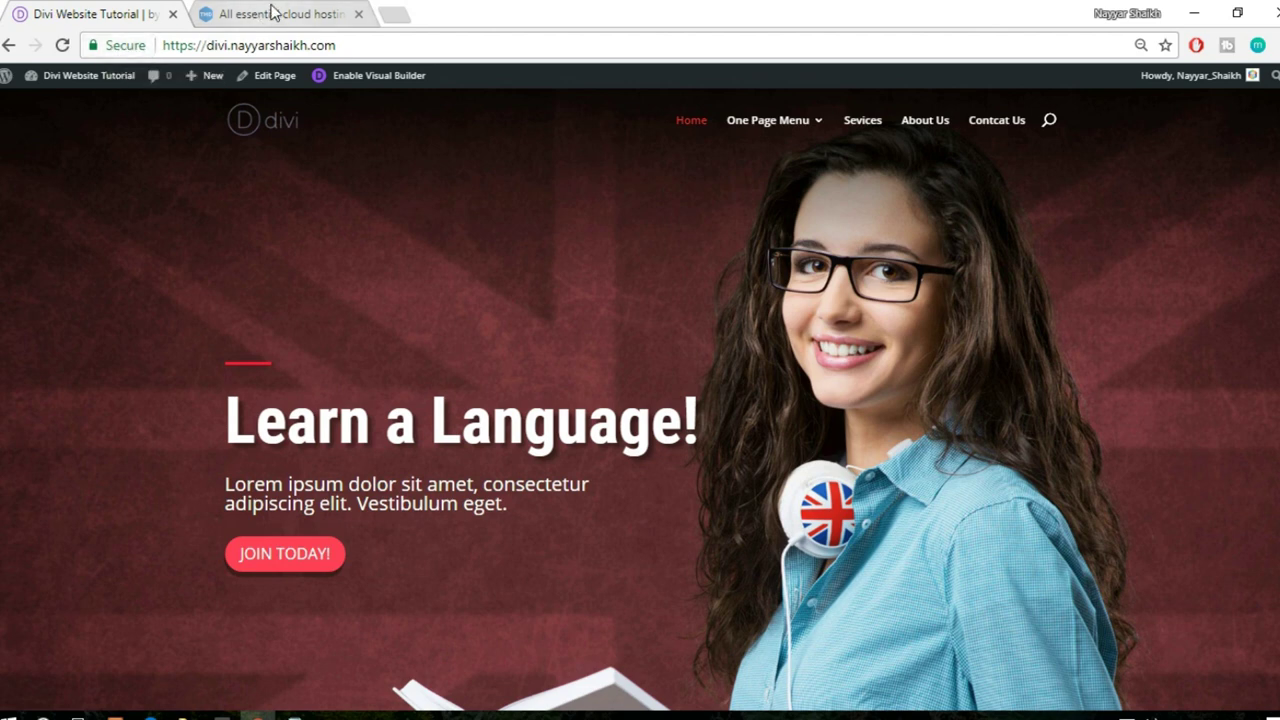
click(230, 14)
drag(1115, 313, 1043, 313)
click(1043, 313)
click(116, 12)
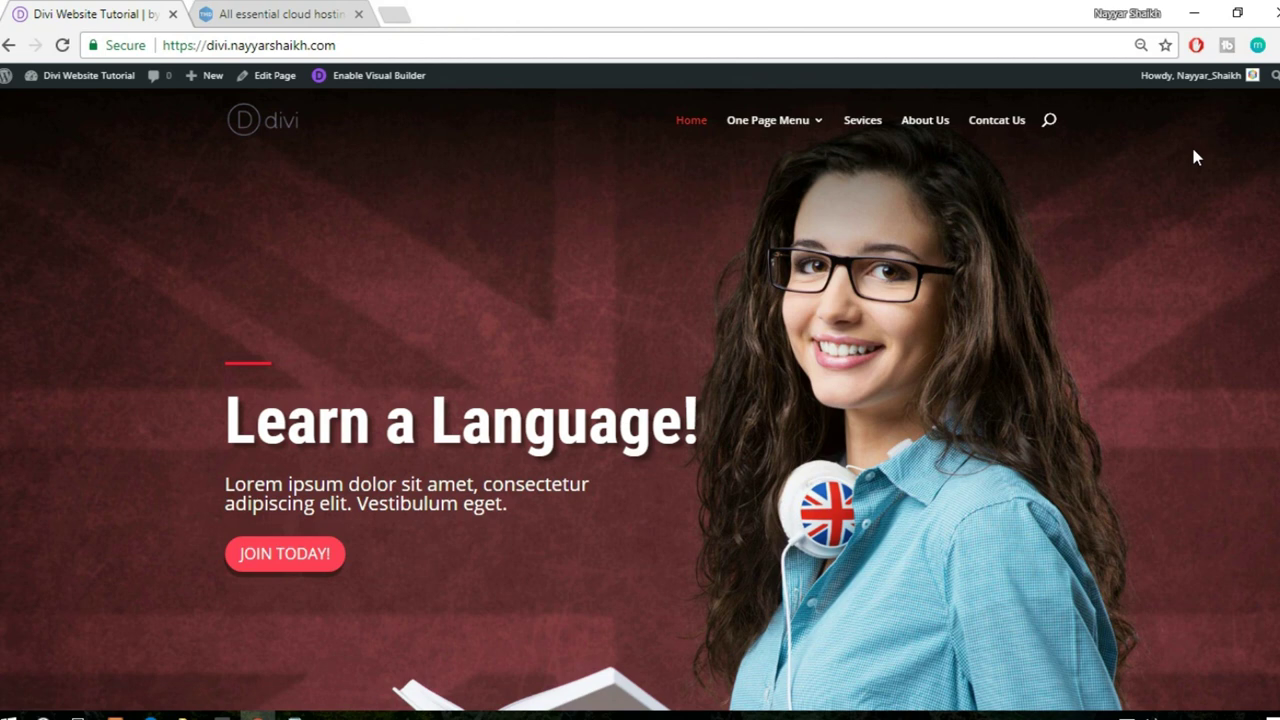
click(322, 9)
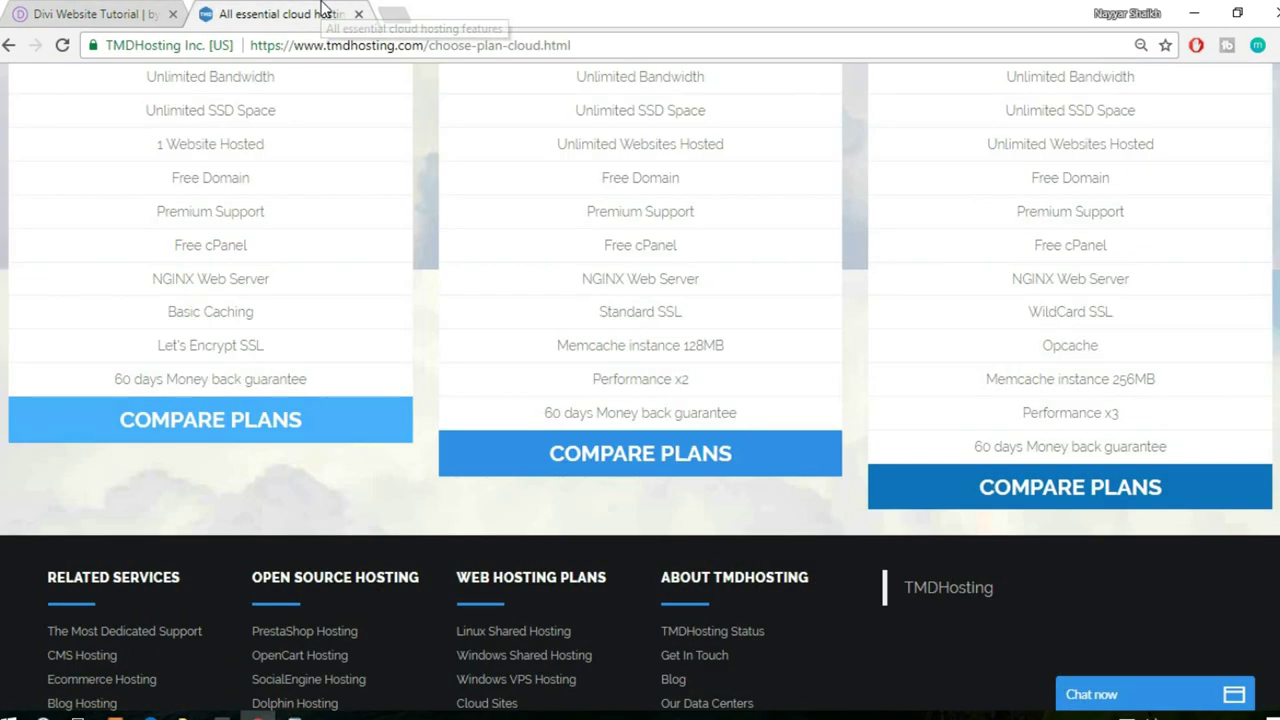
- Switch back to the Divi 'Learn a Language!' homepage
click(100, 12)
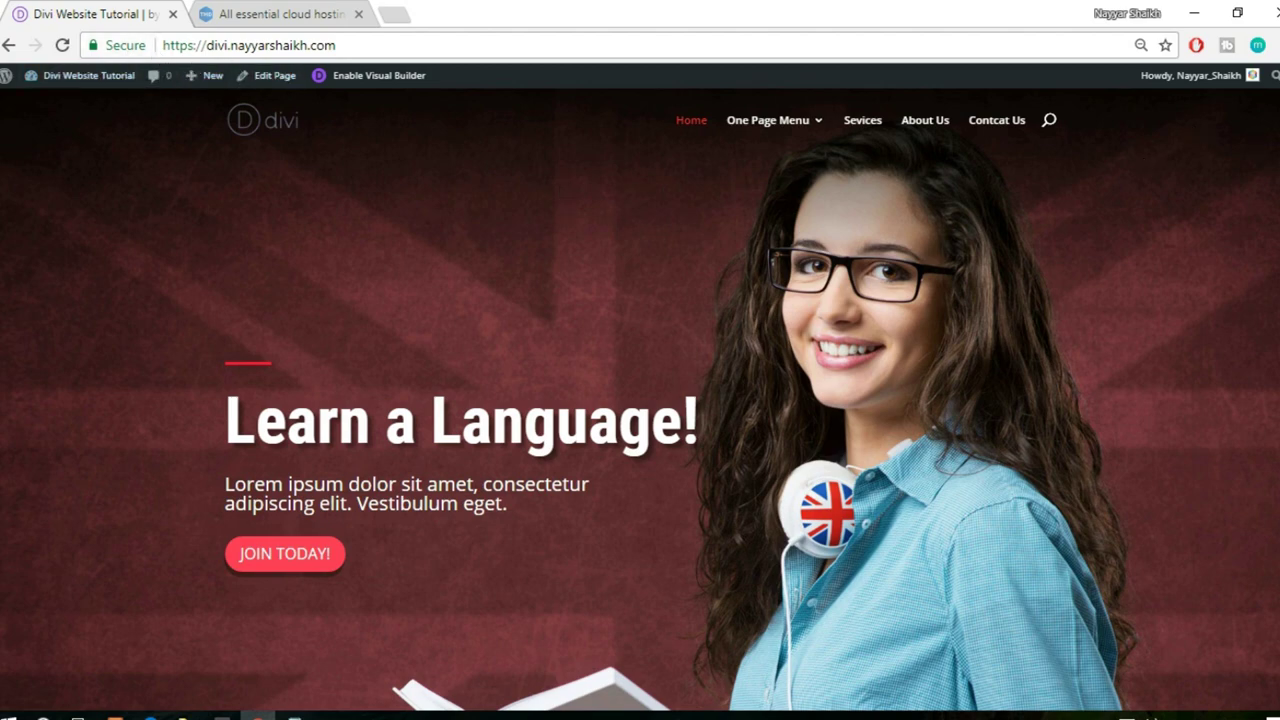
- Scroll the Divi homepage to Our Courses, view its HTTPS security details, then return to TMDHosting
scroll(640, 400, down, 7)
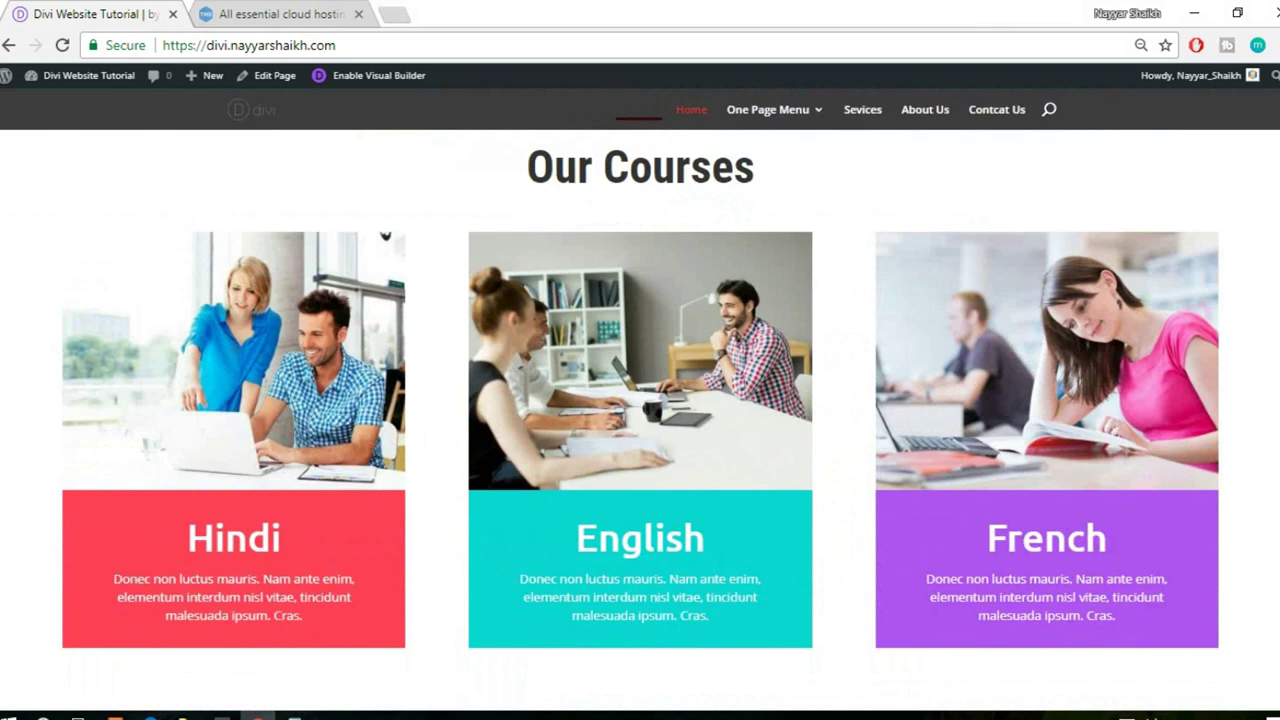
scroll(640, 400, up, 7)
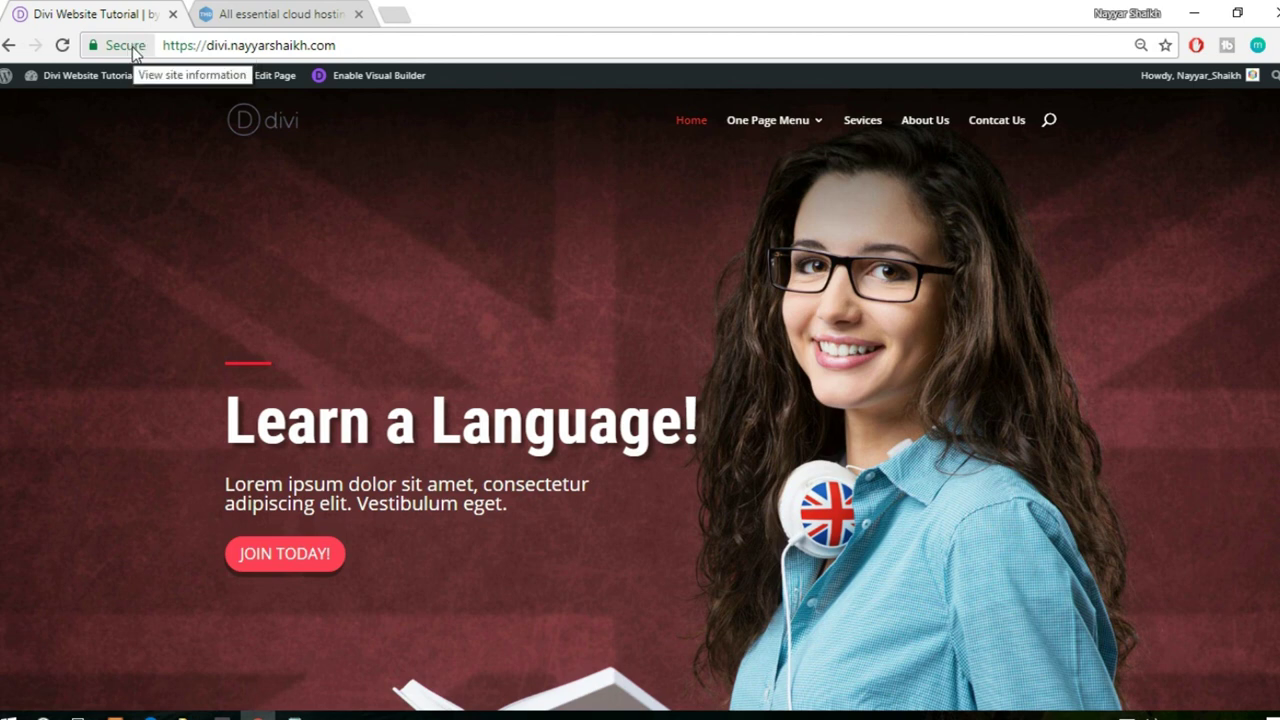
click(133, 47)
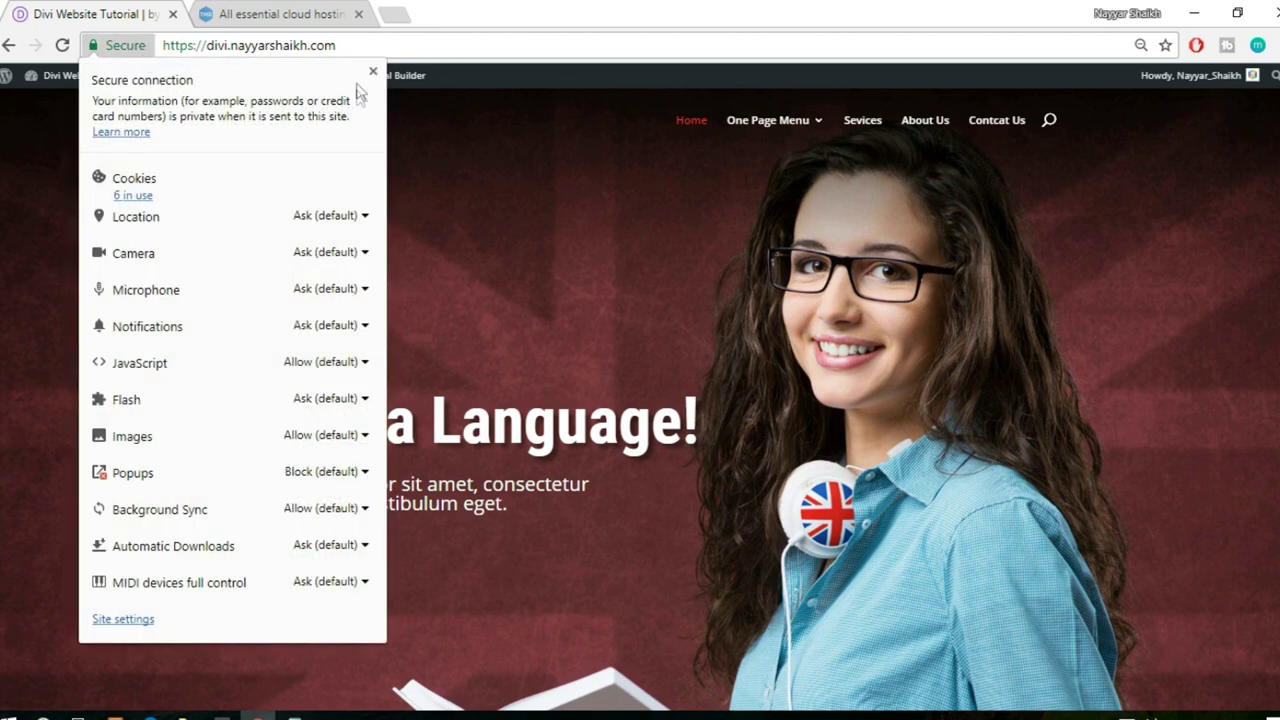
click(369, 74)
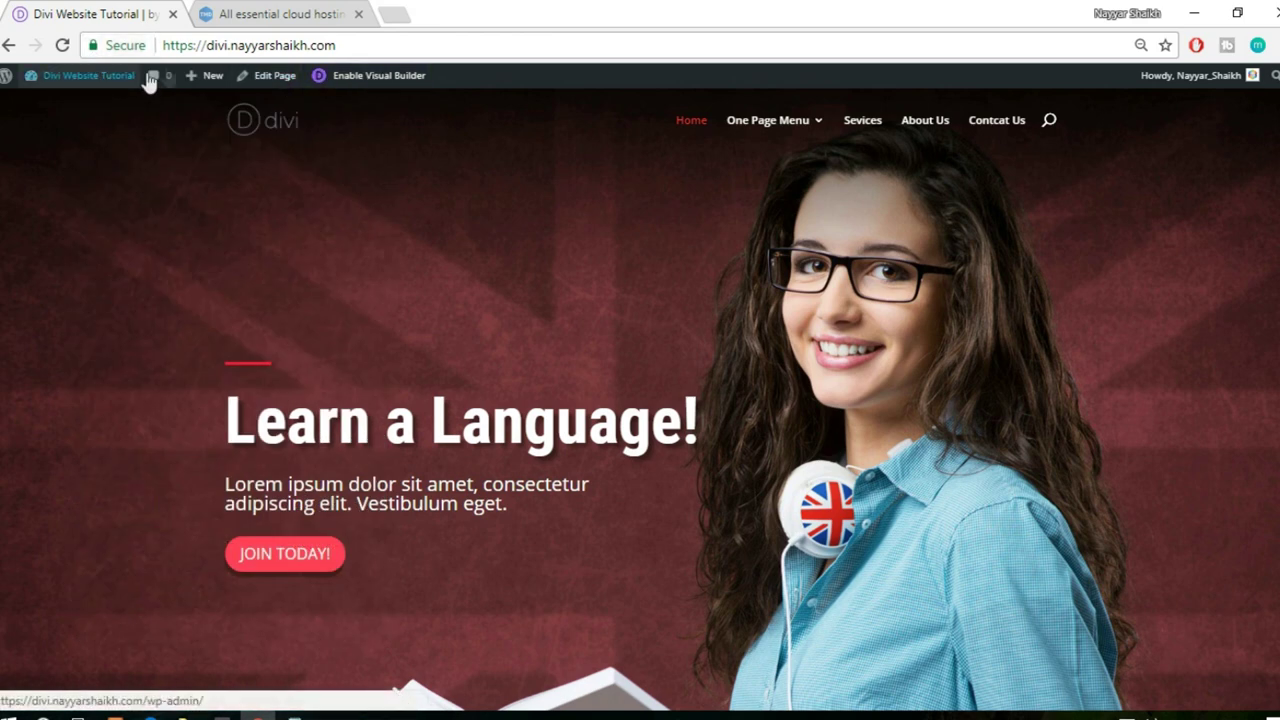
click(246, 14)
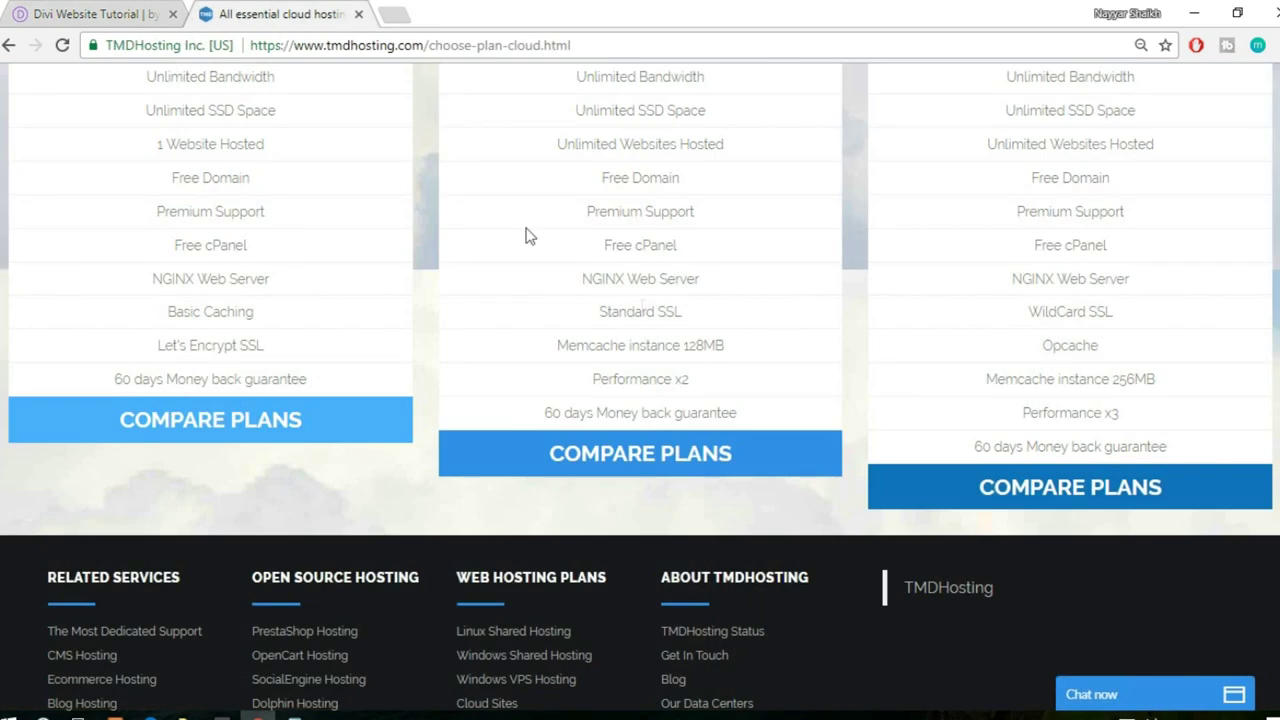
drag(1043, 346, 1123, 346)
click(1172, 375)
drag(1028, 413, 1162, 421)
click(1160, 420)
scroll(931, 480, up, 4)
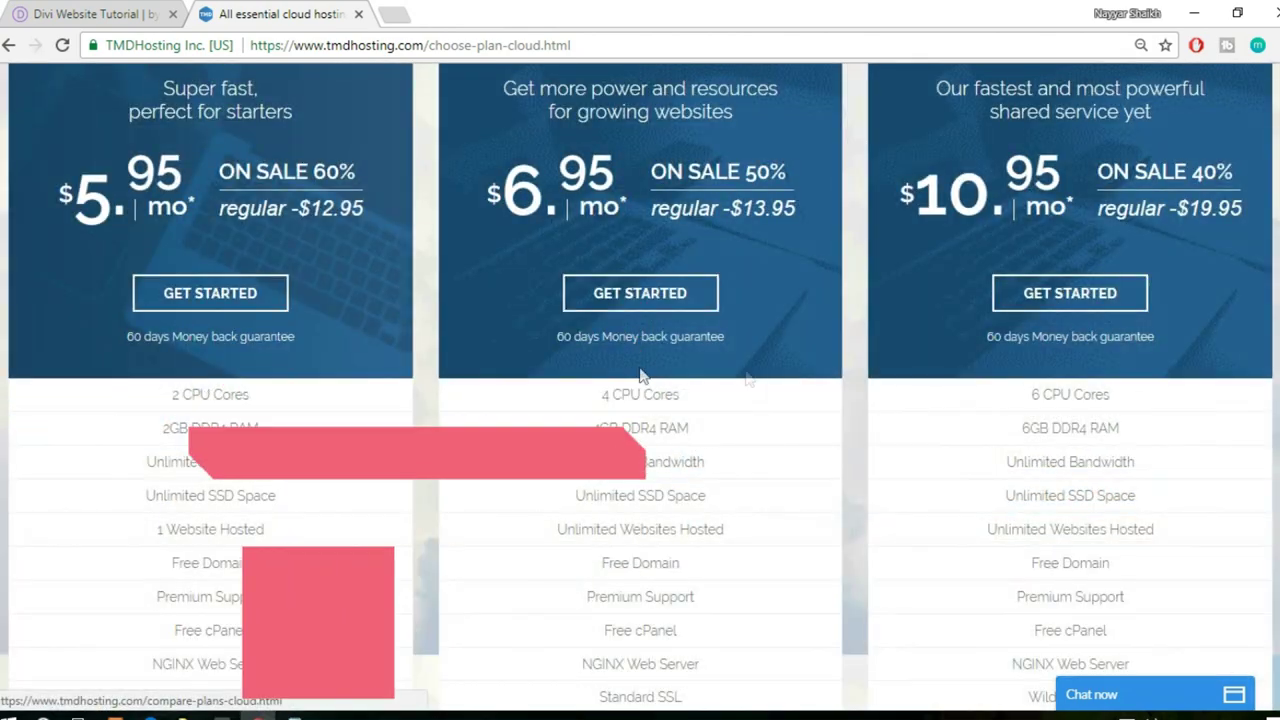
scroll(592, 461, down, 4)
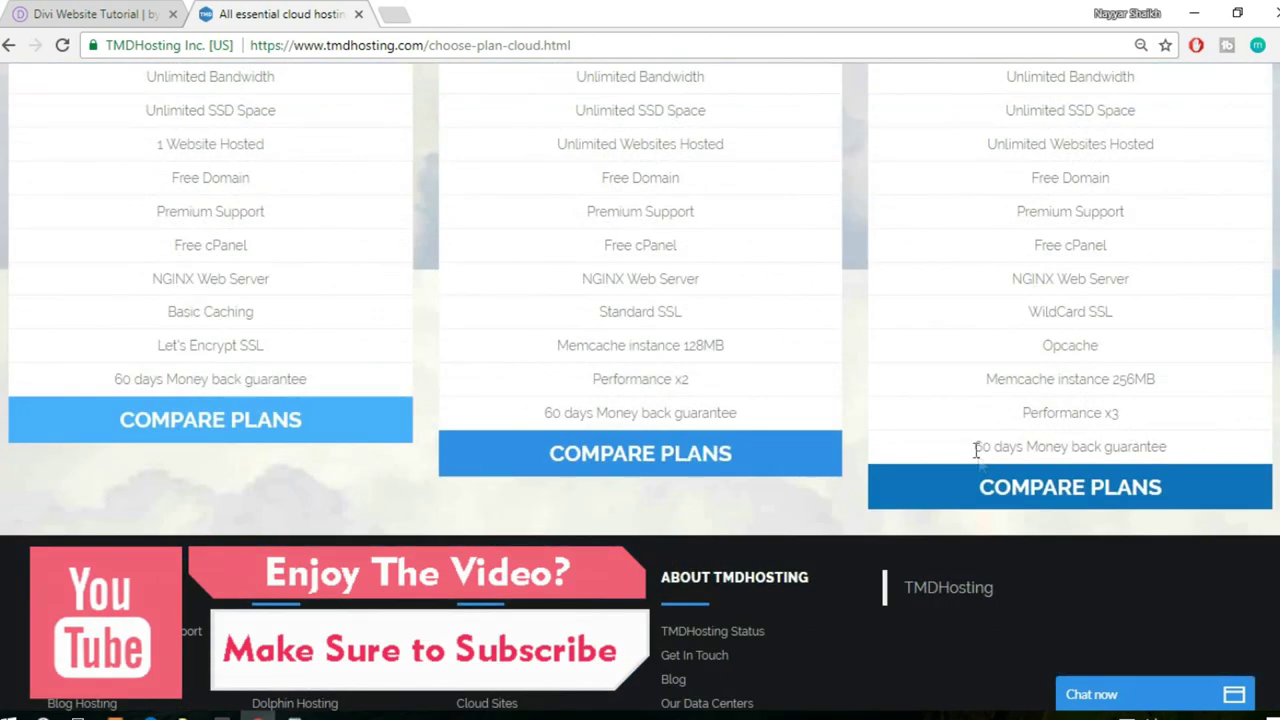
drag(962, 454, 1184, 446)
click(1184, 446)
scroll(1194, 509, up, 5)
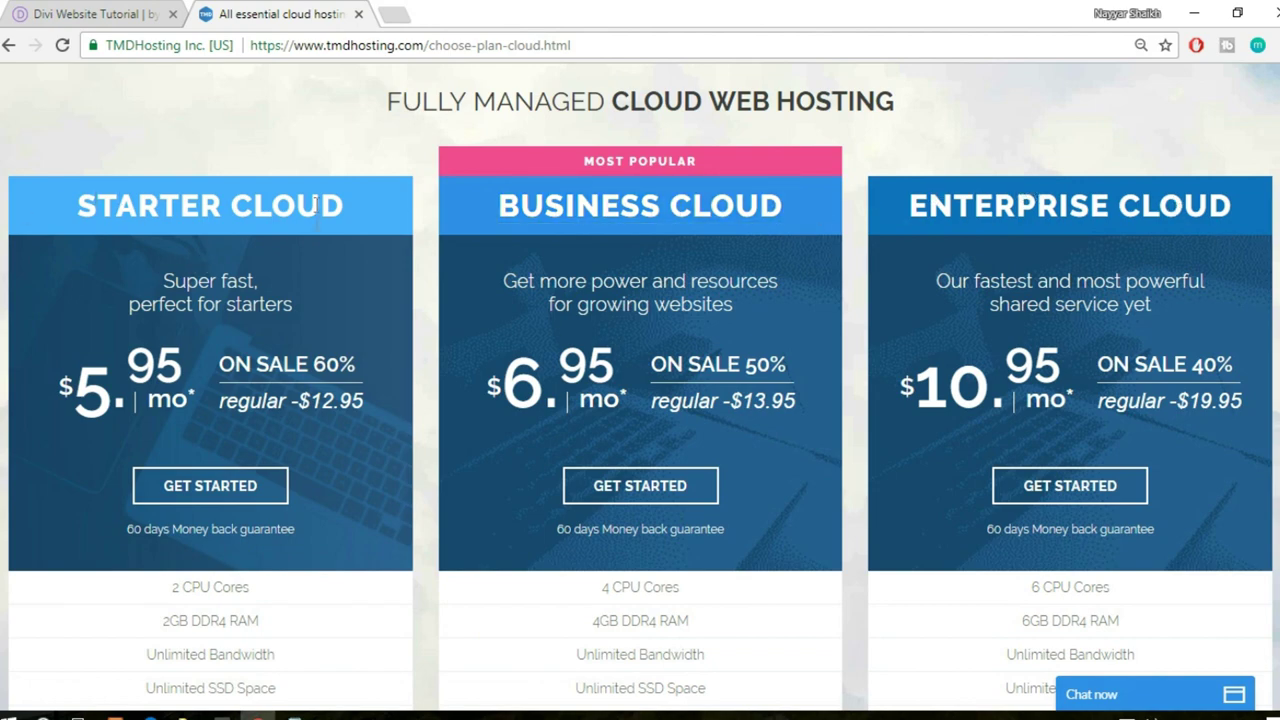
scroll(320, 297, down, 4)
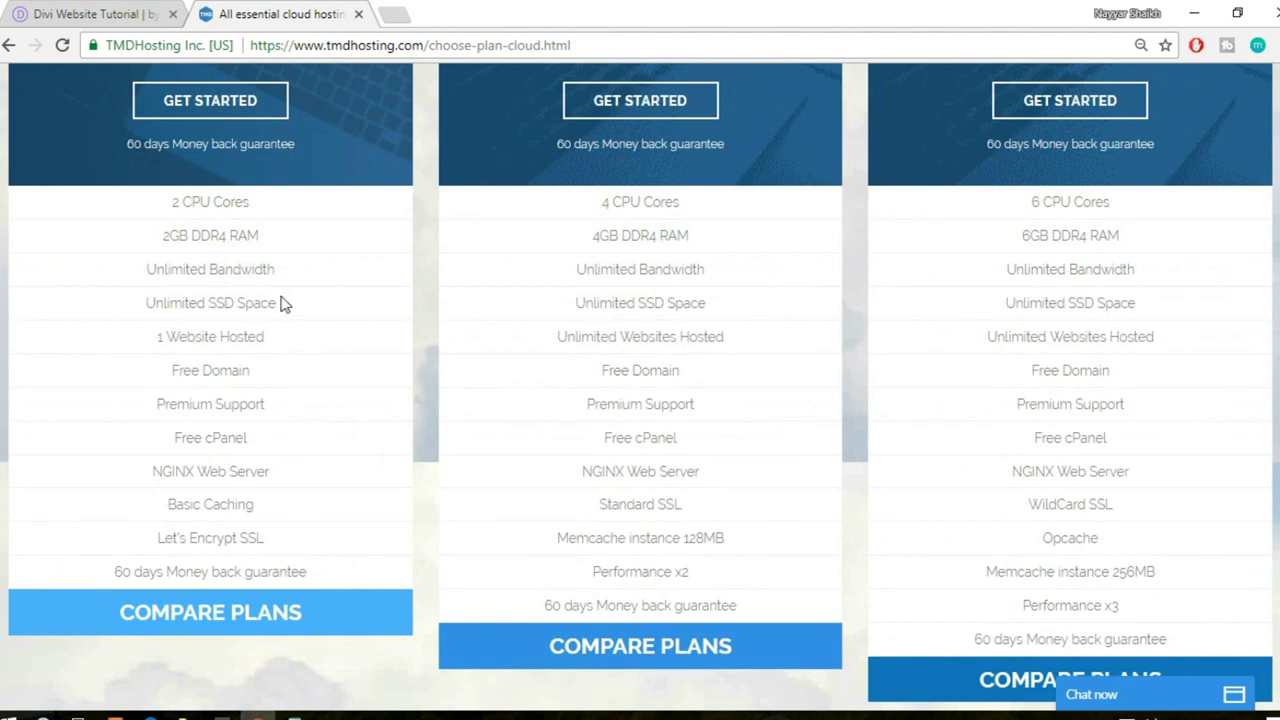
drag(151, 346, 286, 345)
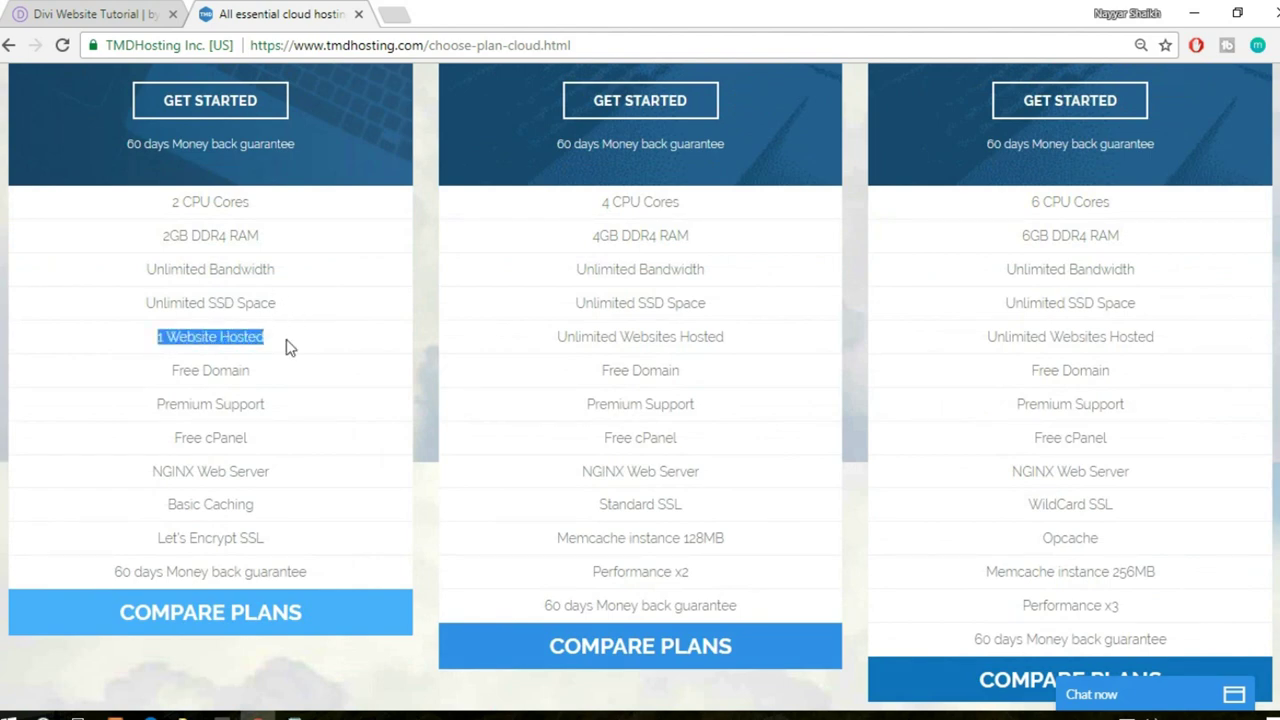
scroll(292, 360, up, 1)
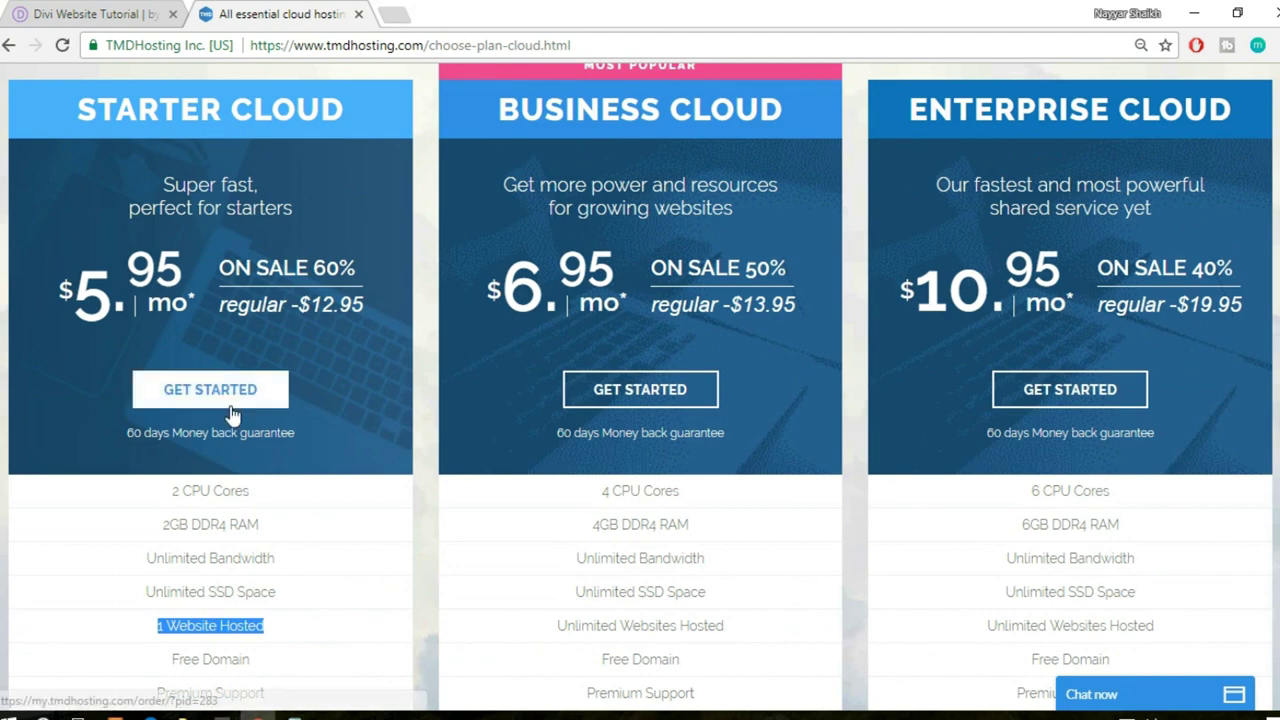
scroll(240, 500, down, 1)
scroll(245, 550, up, 2)
scroll(215, 440, down, 1)
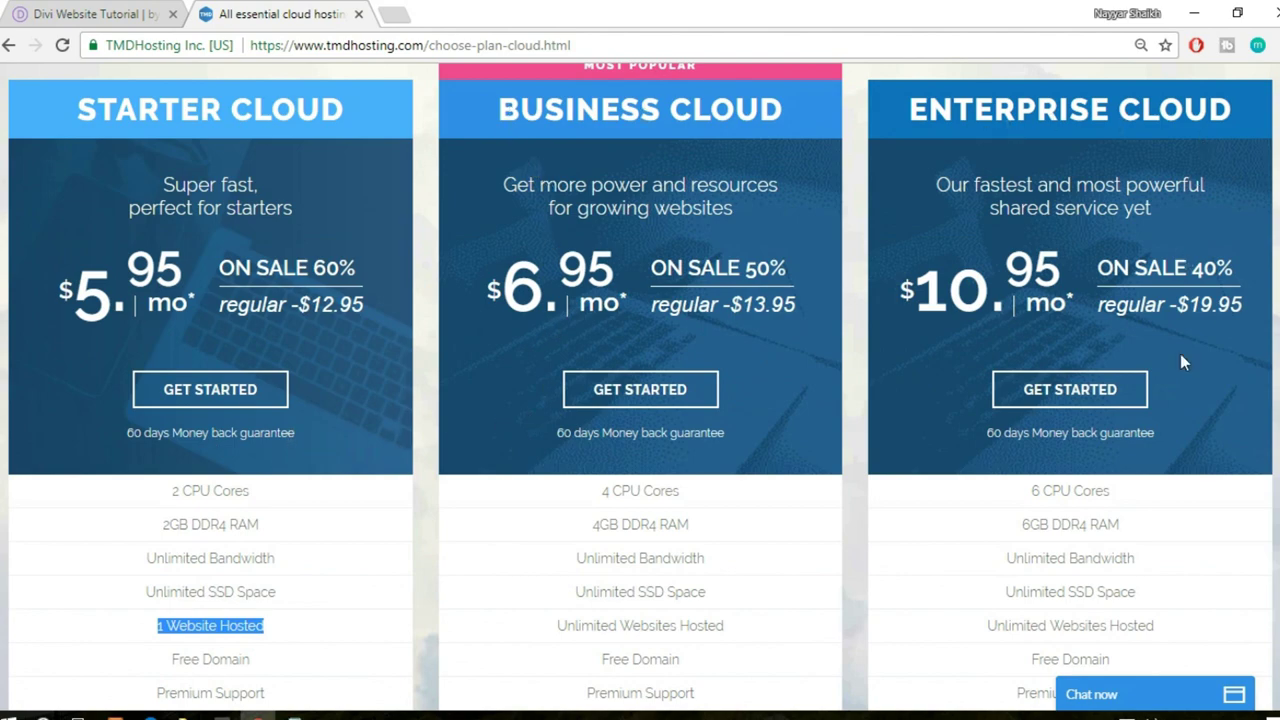
scroll(1179, 372, down, 3)
scroll(1102, 372, up, 4)
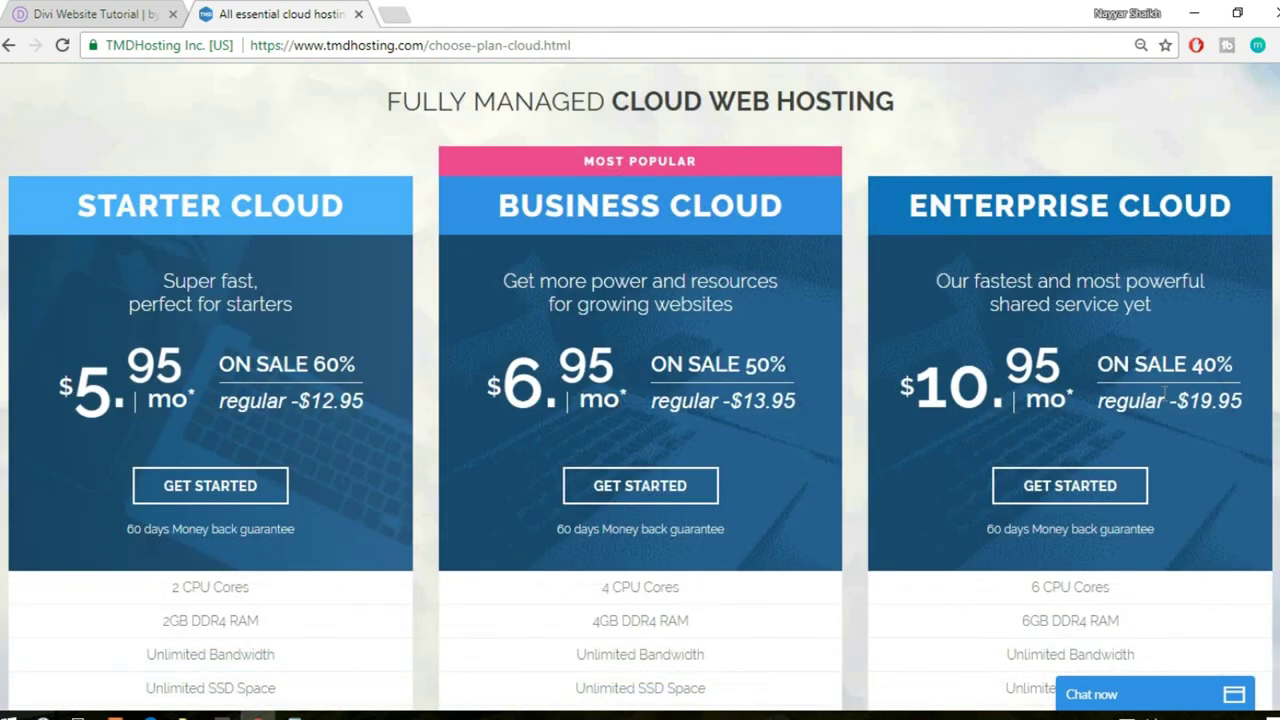
scroll(1161, 421, down, 7)
scroll(1088, 526, up, 3)
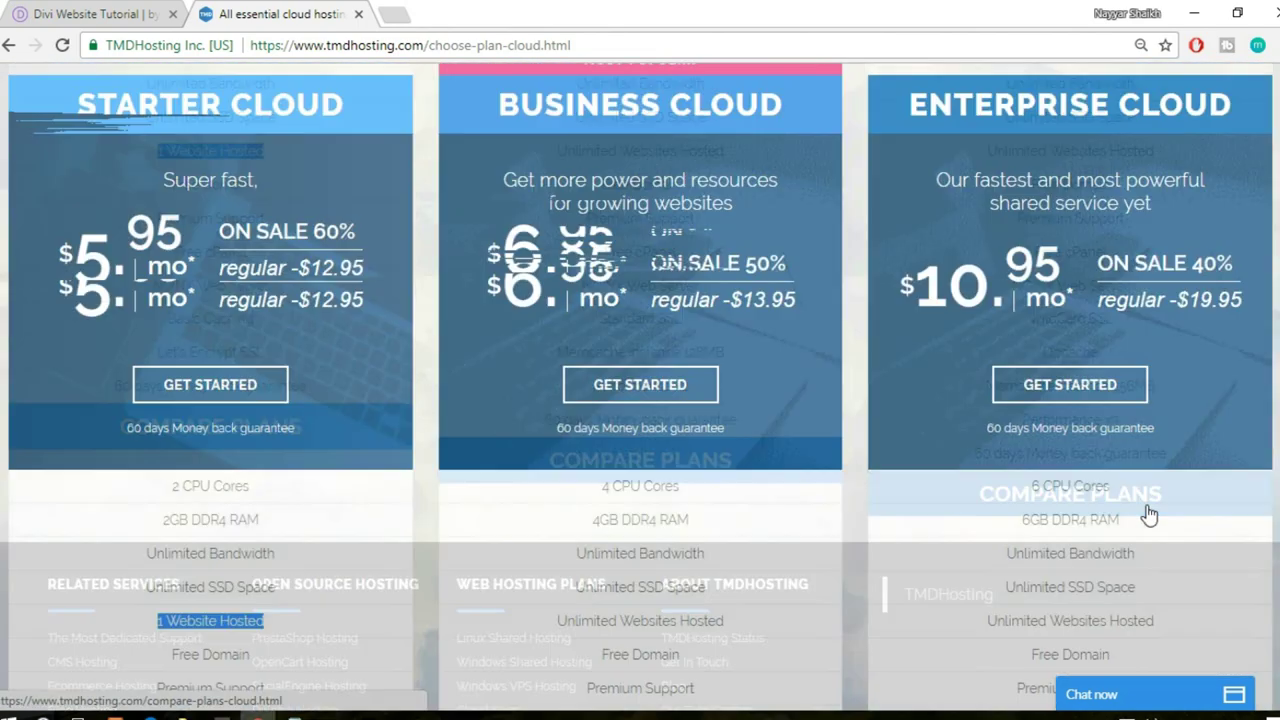
- Start an Enterprise Cloud order, enter the chosen domain name with the .com extension, and proceed
click(1102, 397)
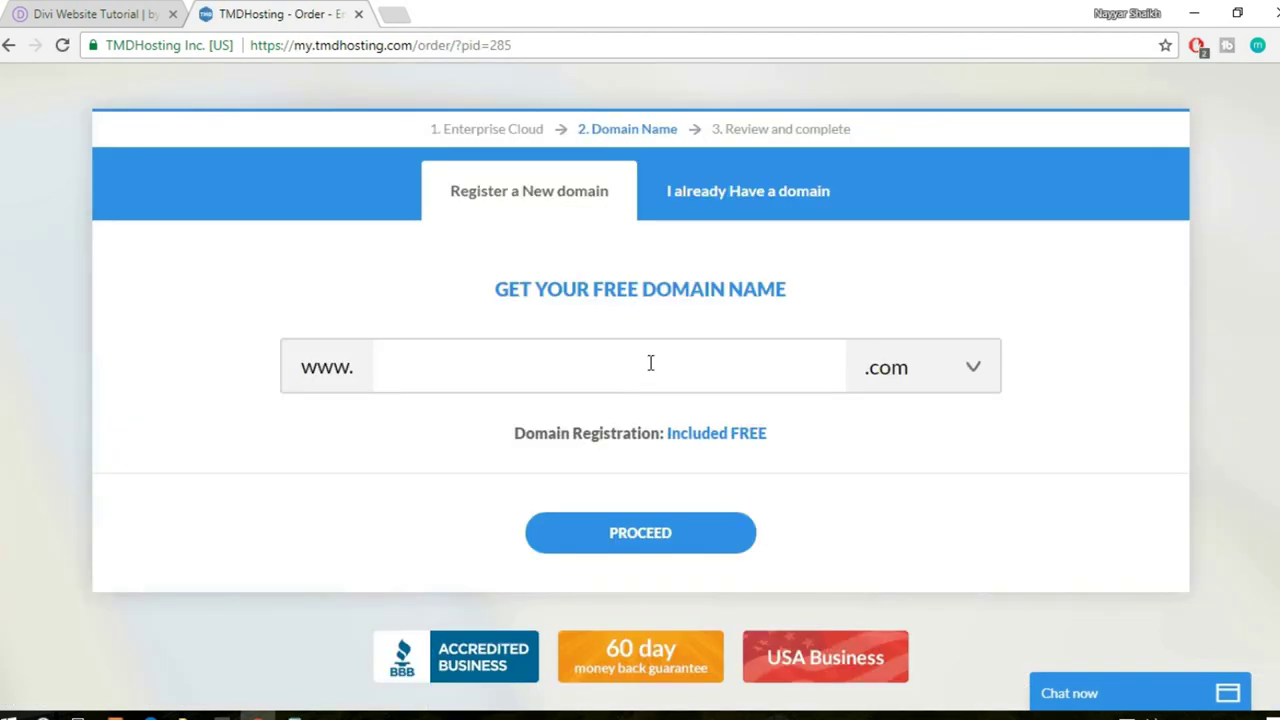
text(nayyarshaikh1)
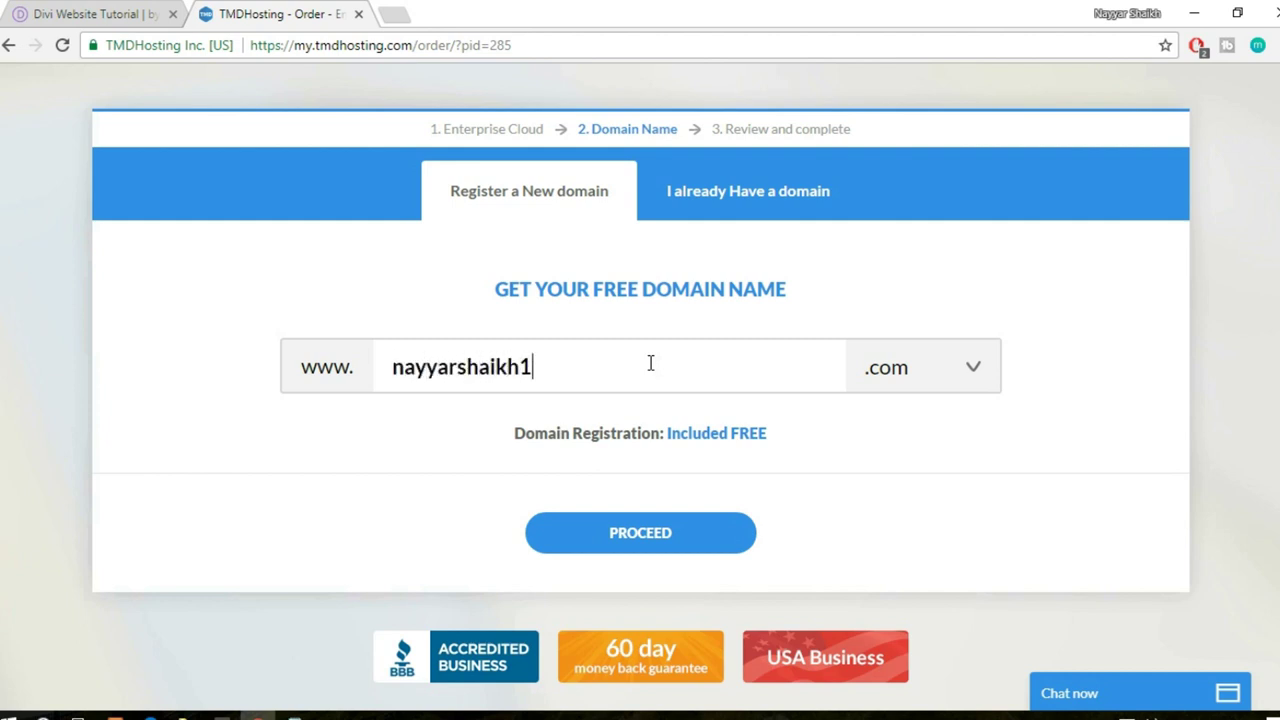
click(948, 372)
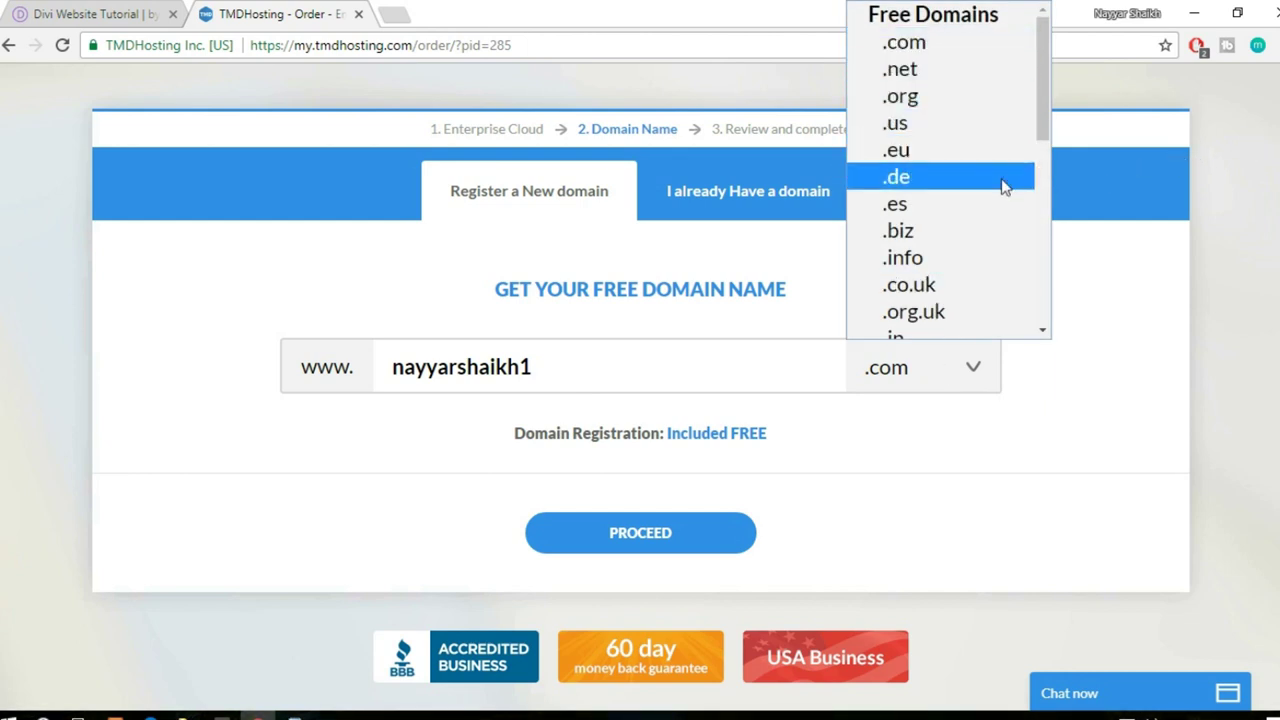
scroll(990, 200, down, 3)
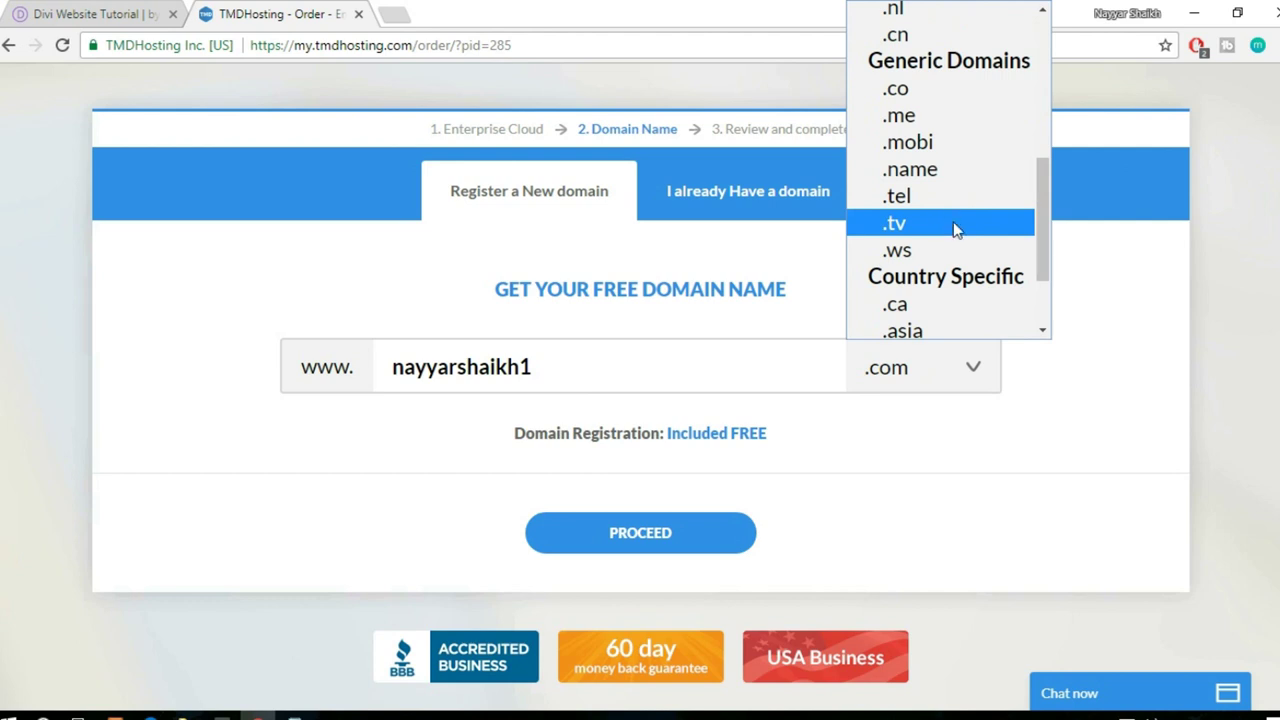
scroll(958, 222, down, 2)
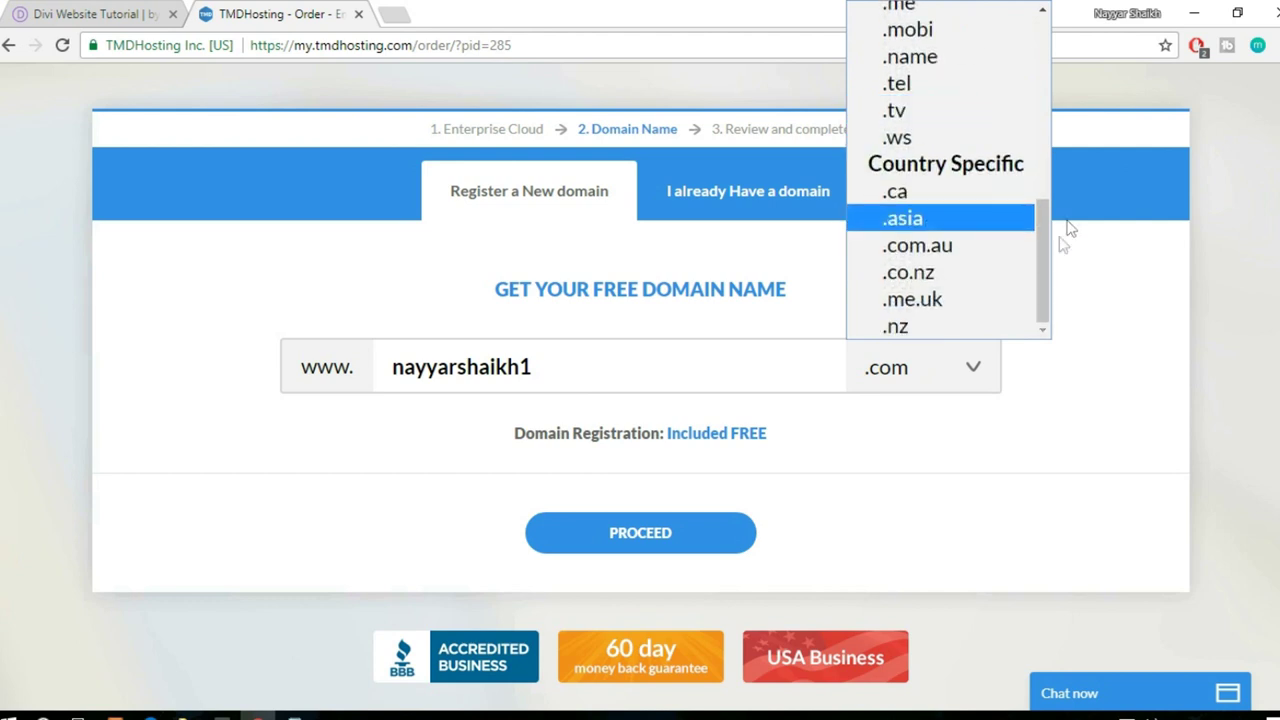
scroll(957, 88, up, 5)
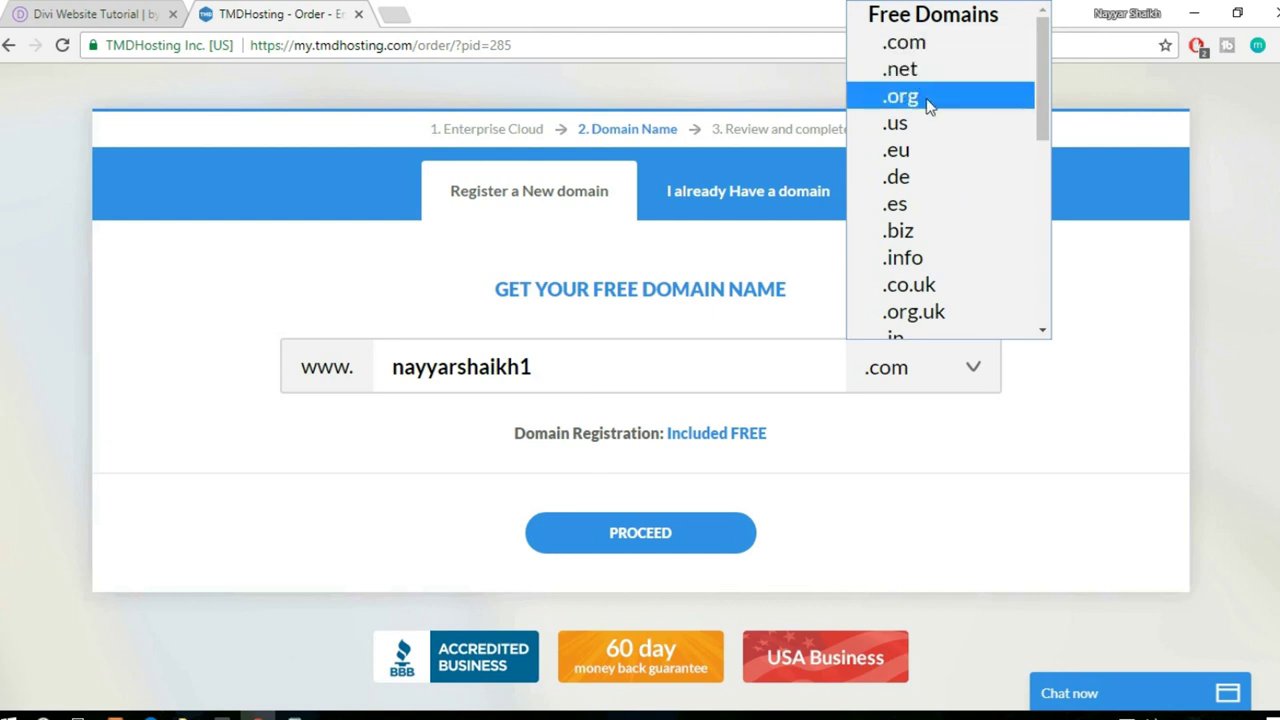
click(1124, 238)
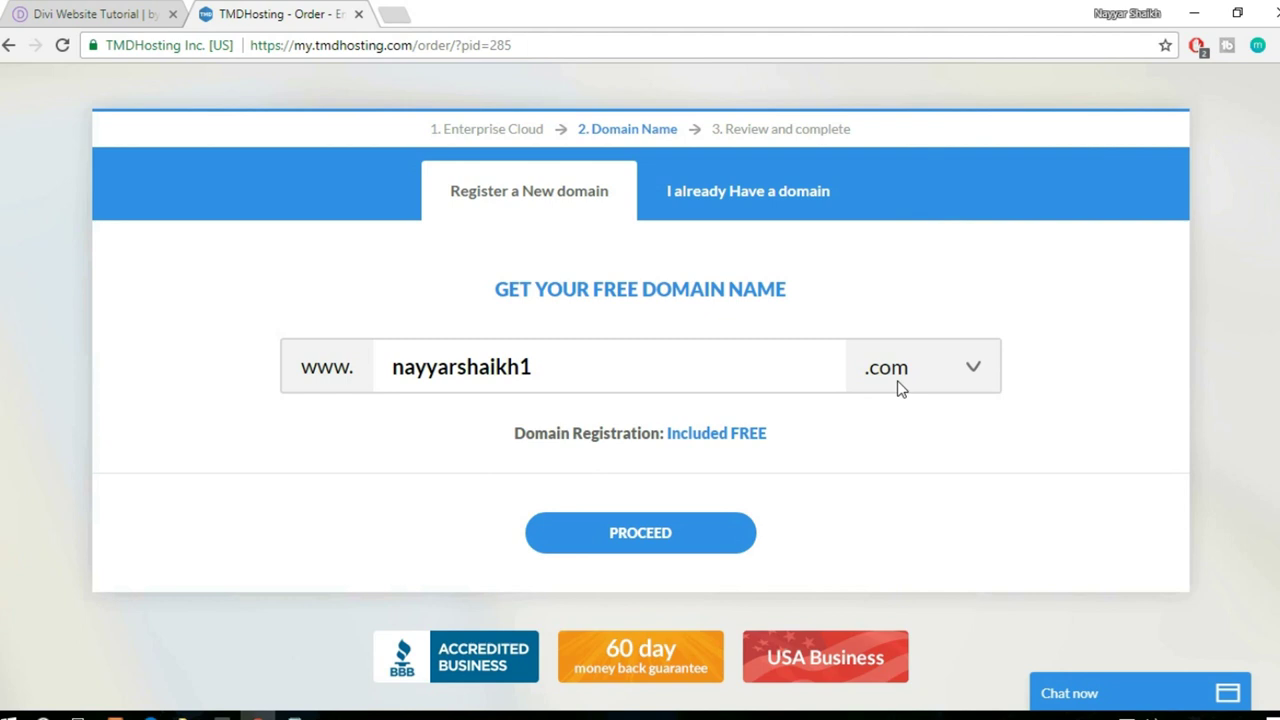
drag(542, 365, 360, 369)
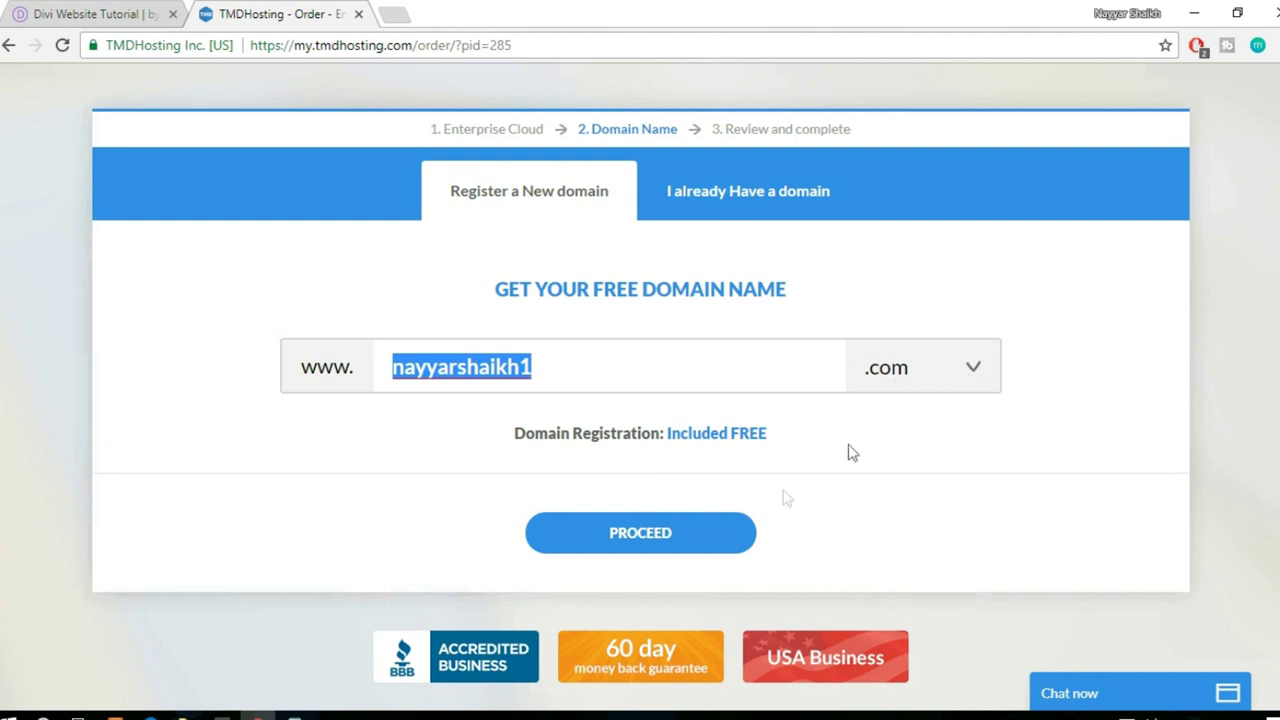
click(667, 536)
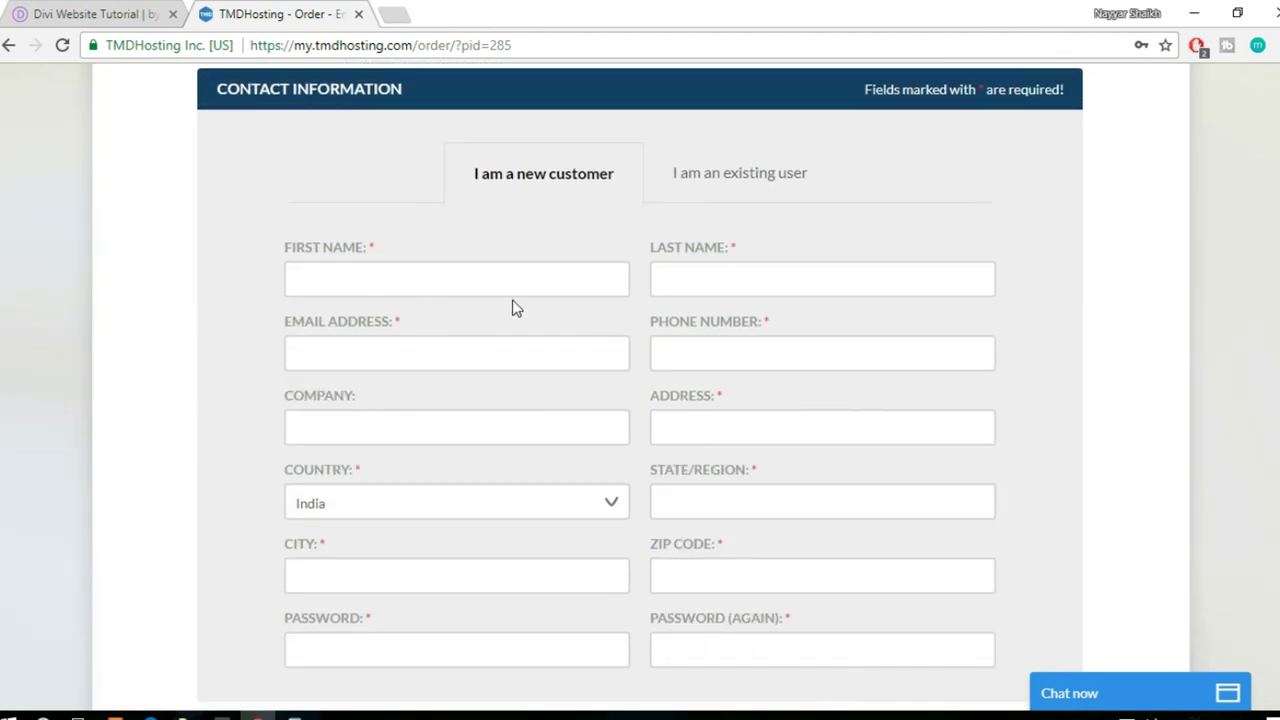
- Scroll past the empty contact form to the Payment Information section offering Credit Card or PayPal
scroll(515, 308, down, 1)
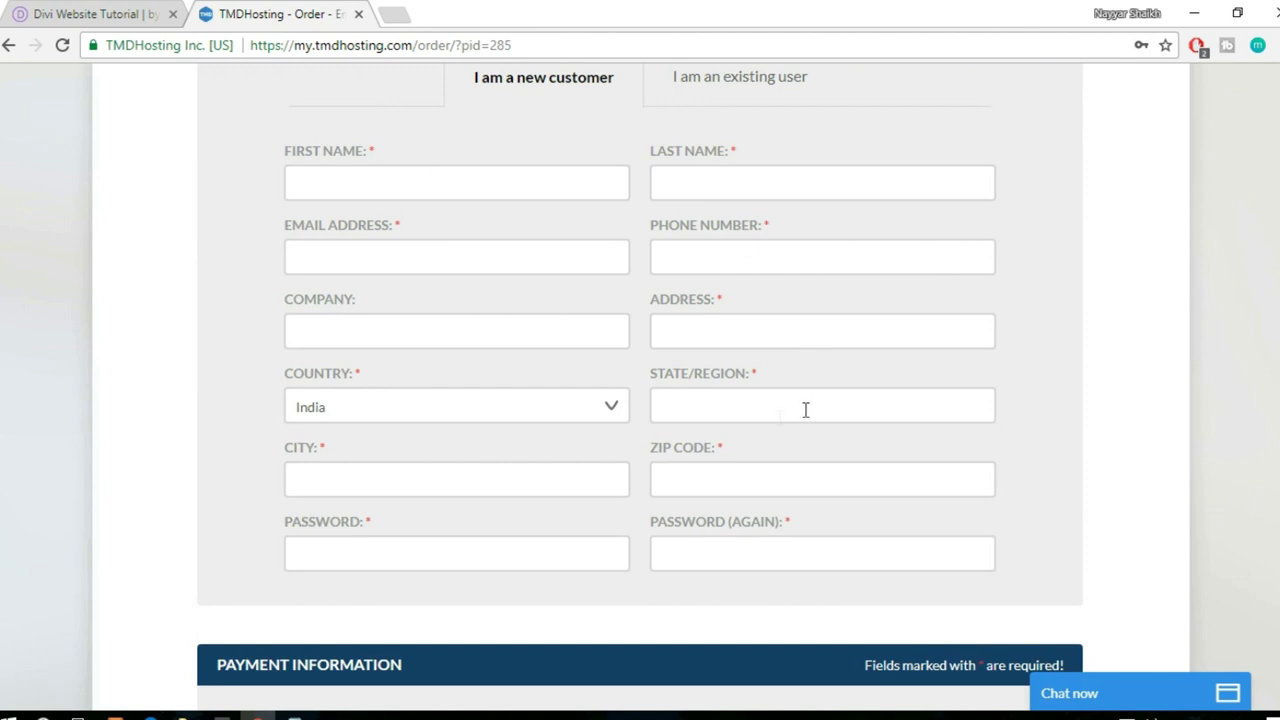
scroll(1130, 438, down, 1)
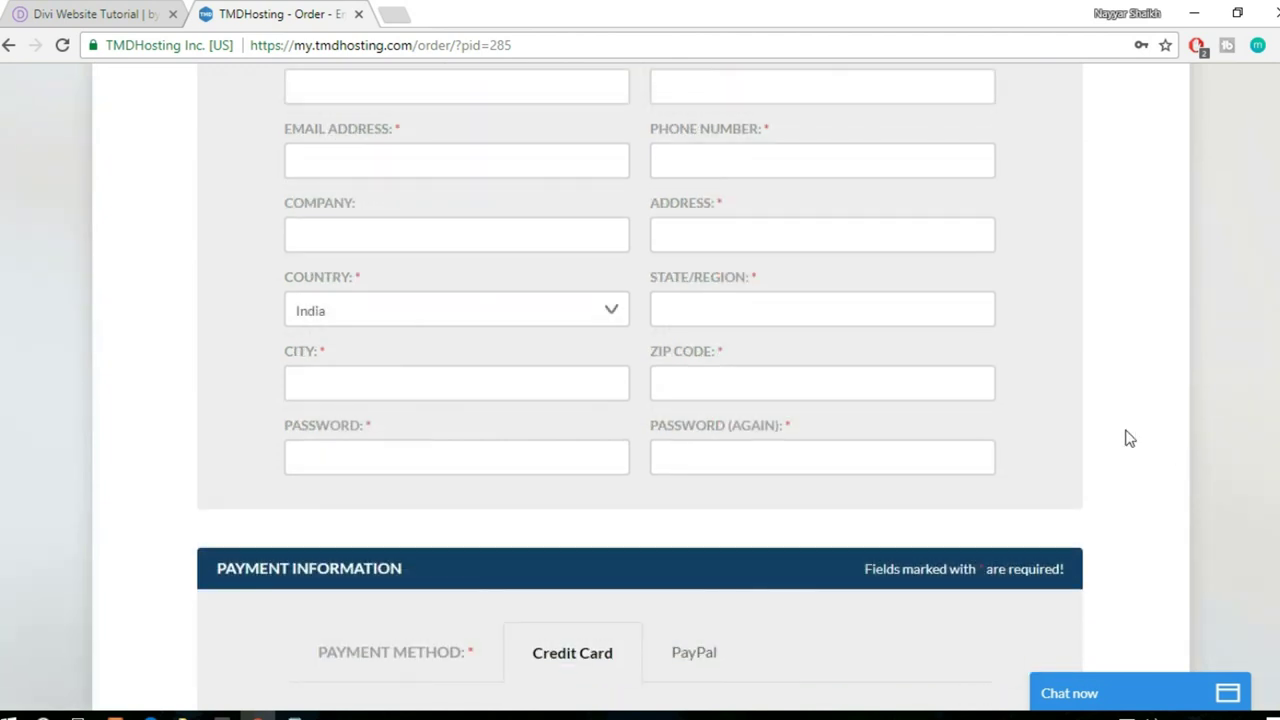
scroll(1130, 438, down, 5)
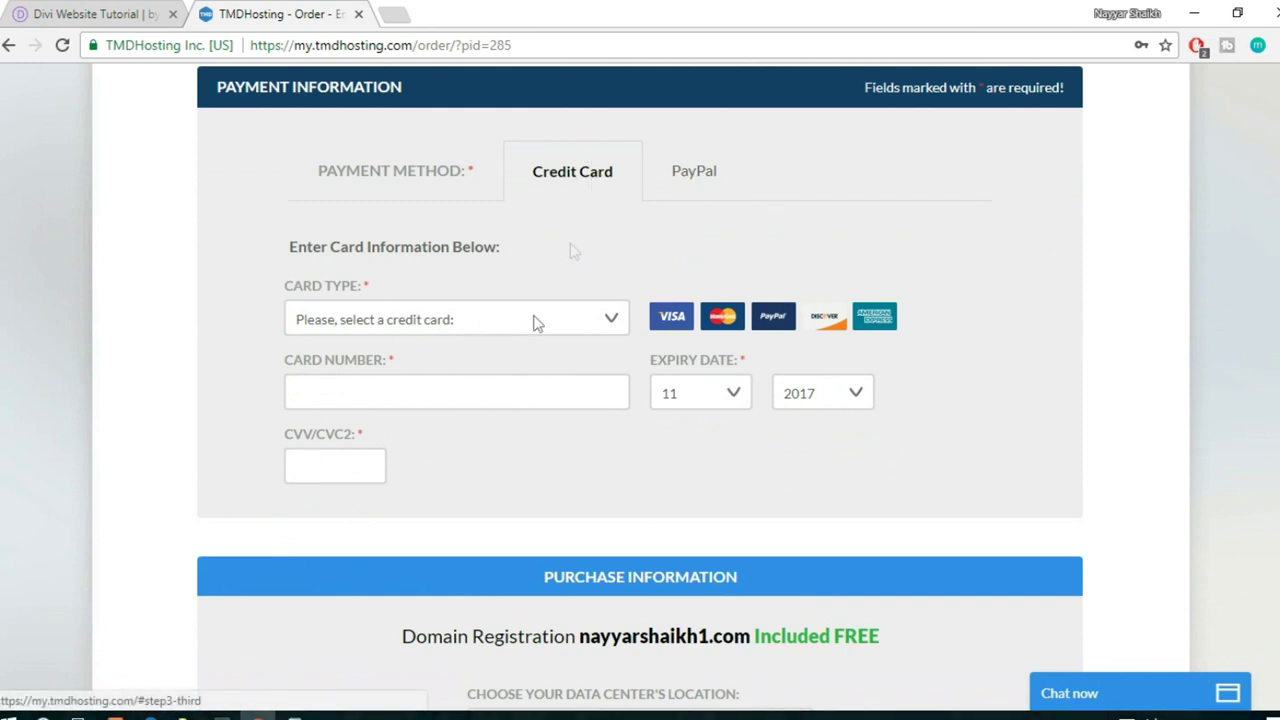
click(414, 318)
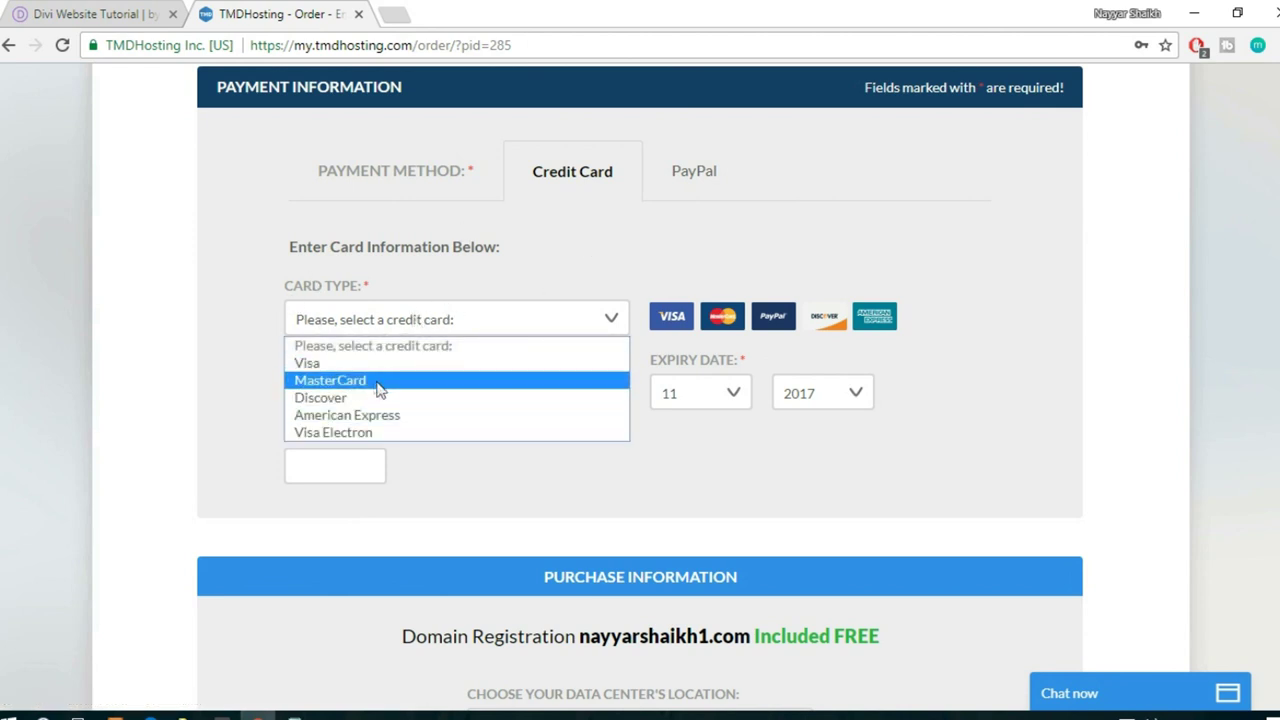
click(598, 463)
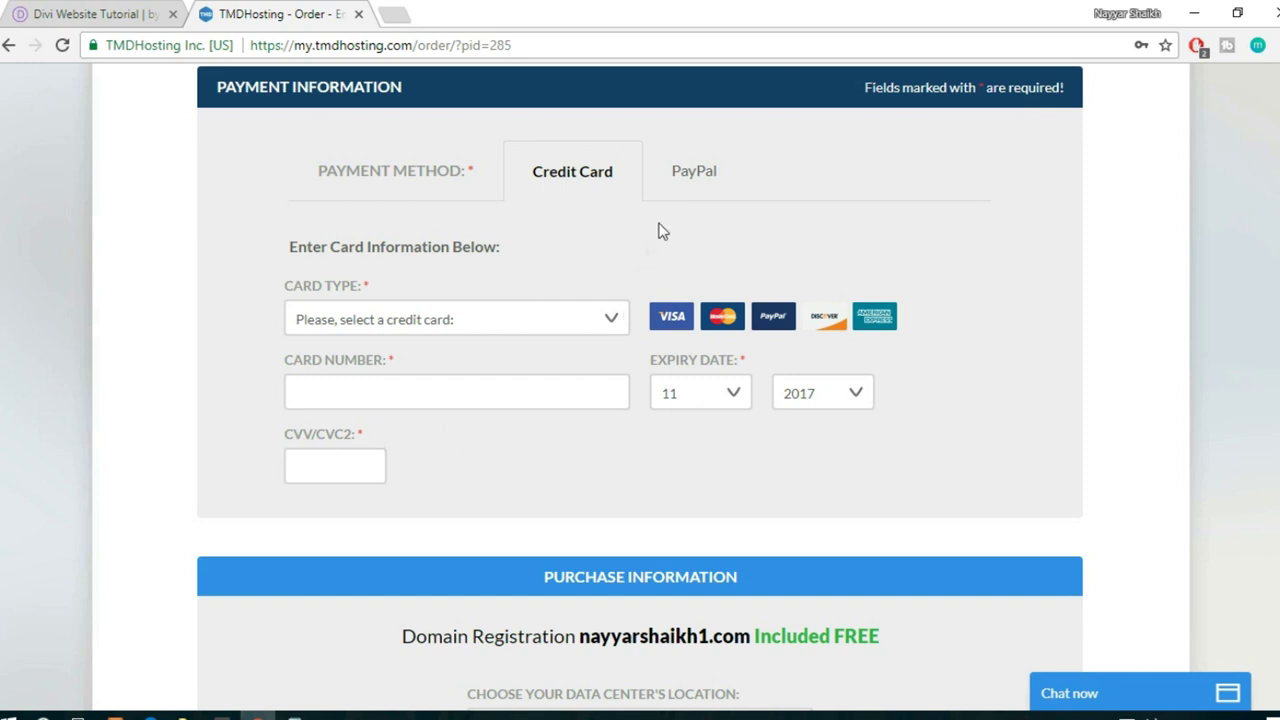
click(688, 180)
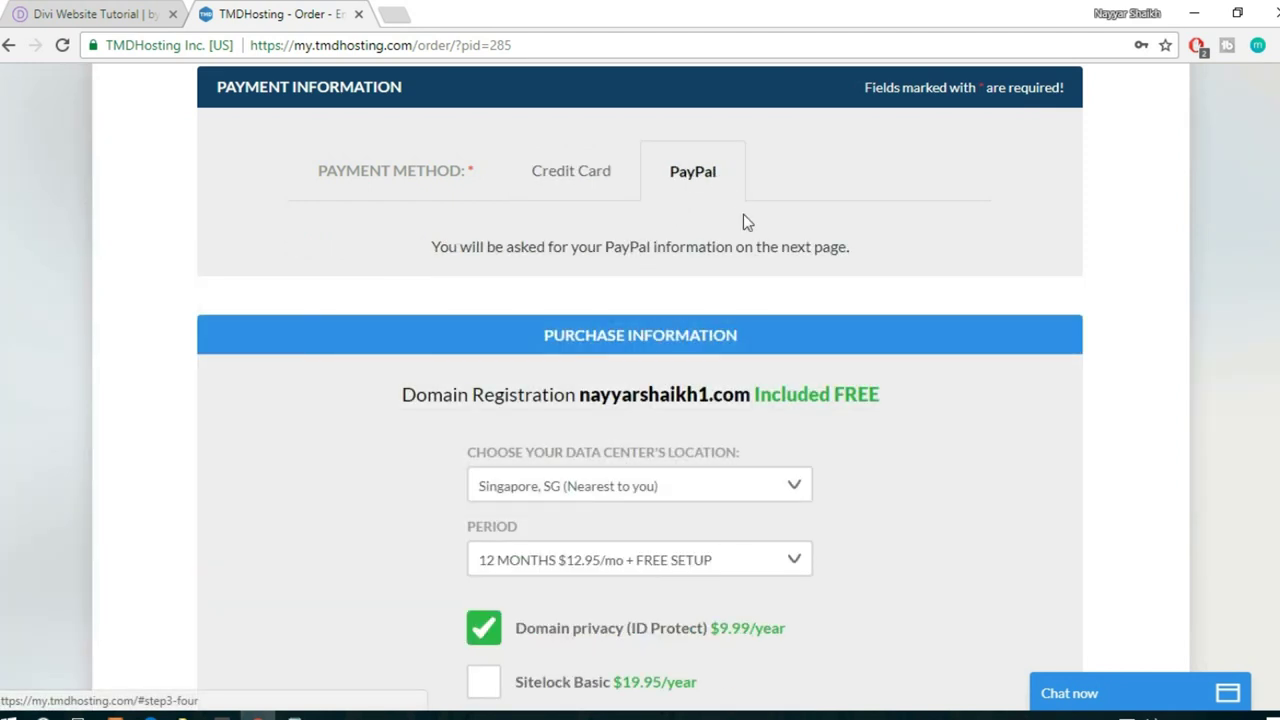
click(591, 180)
- Review the data center locations and keep Singapore, SG
scroll(904, 270, down, 3)
scroll(905, 272, down, 1)
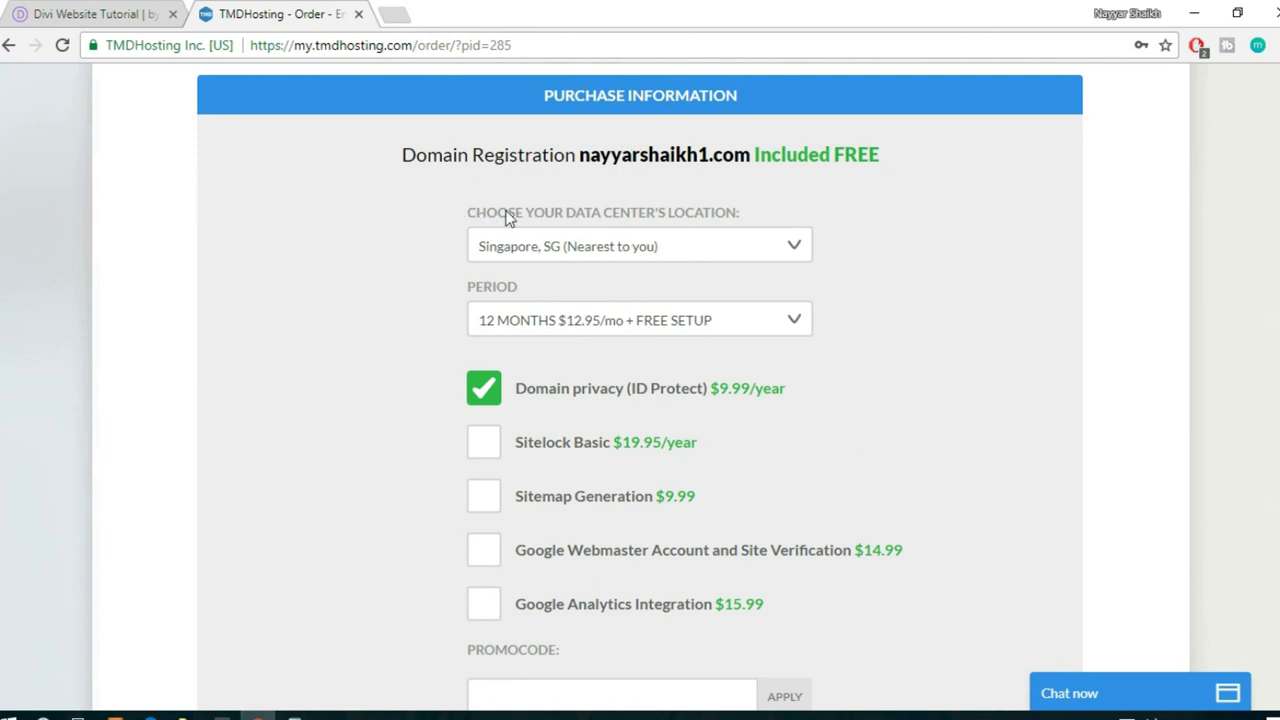
drag(468, 213, 742, 216)
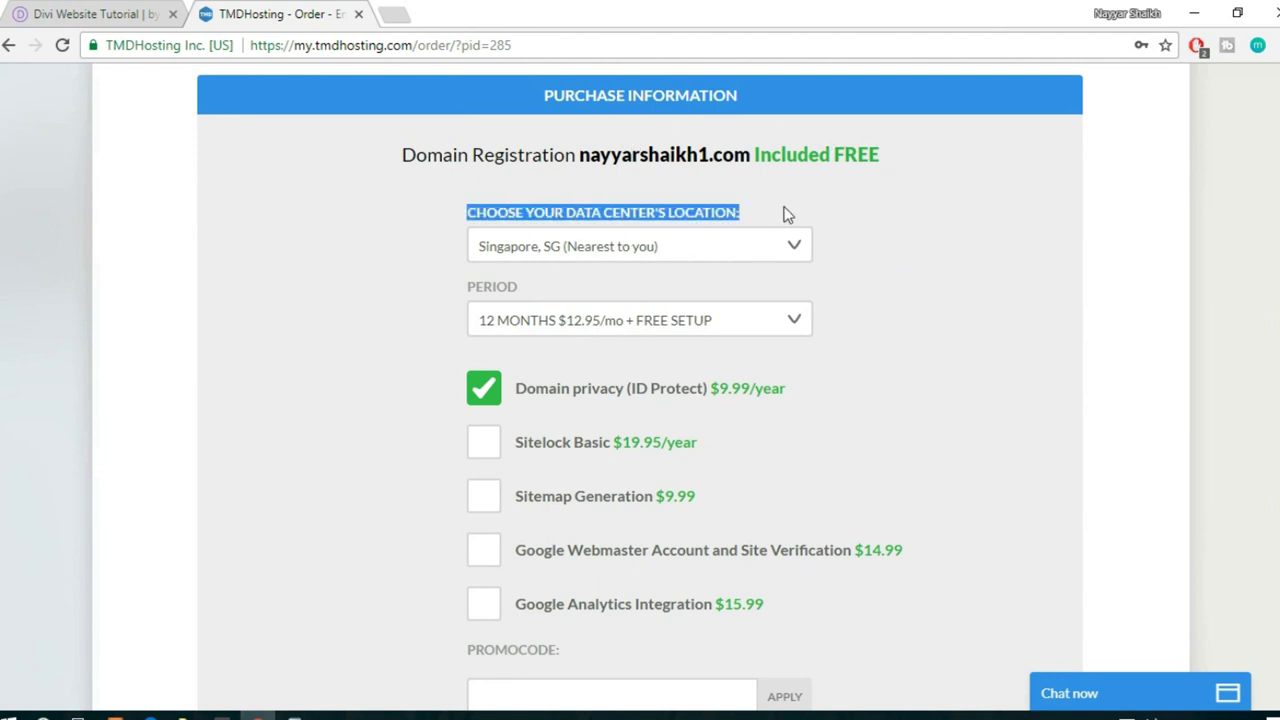
click(757, 250)
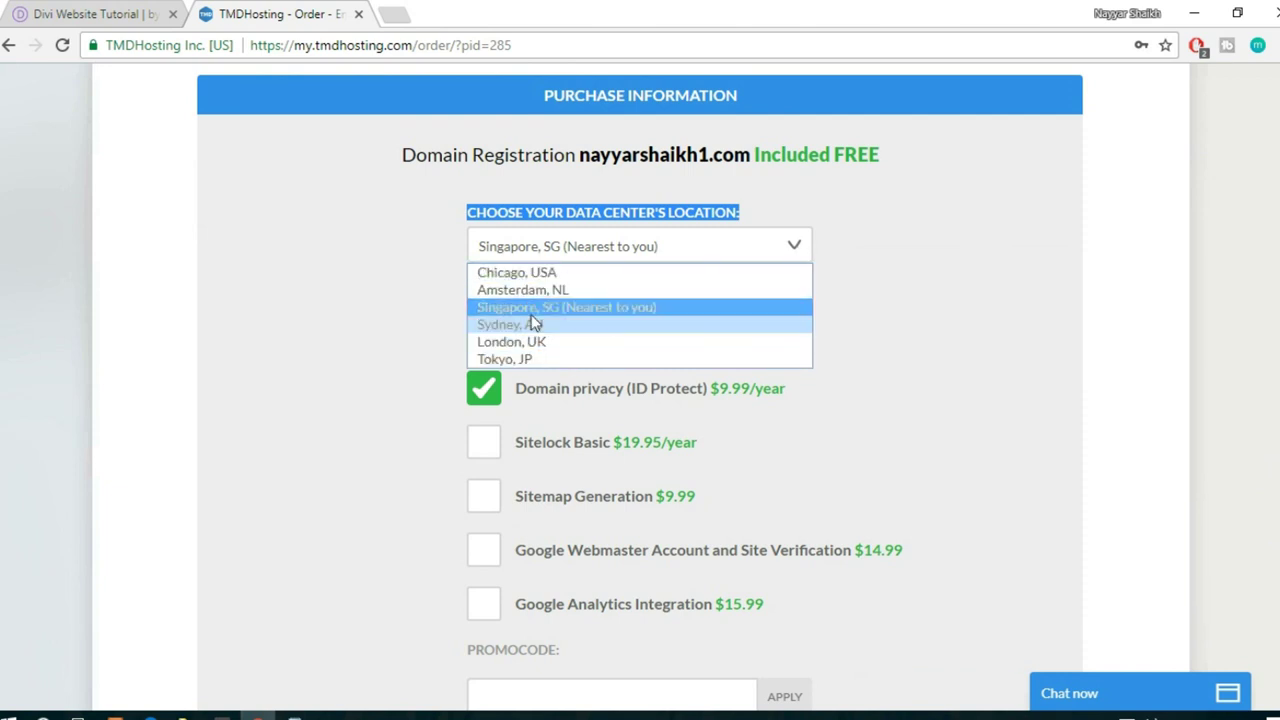
click(585, 315)
- Compare the billing period prices and keep 12 MONTHS at $12.95/mo
scroll(894, 268, down, 1)
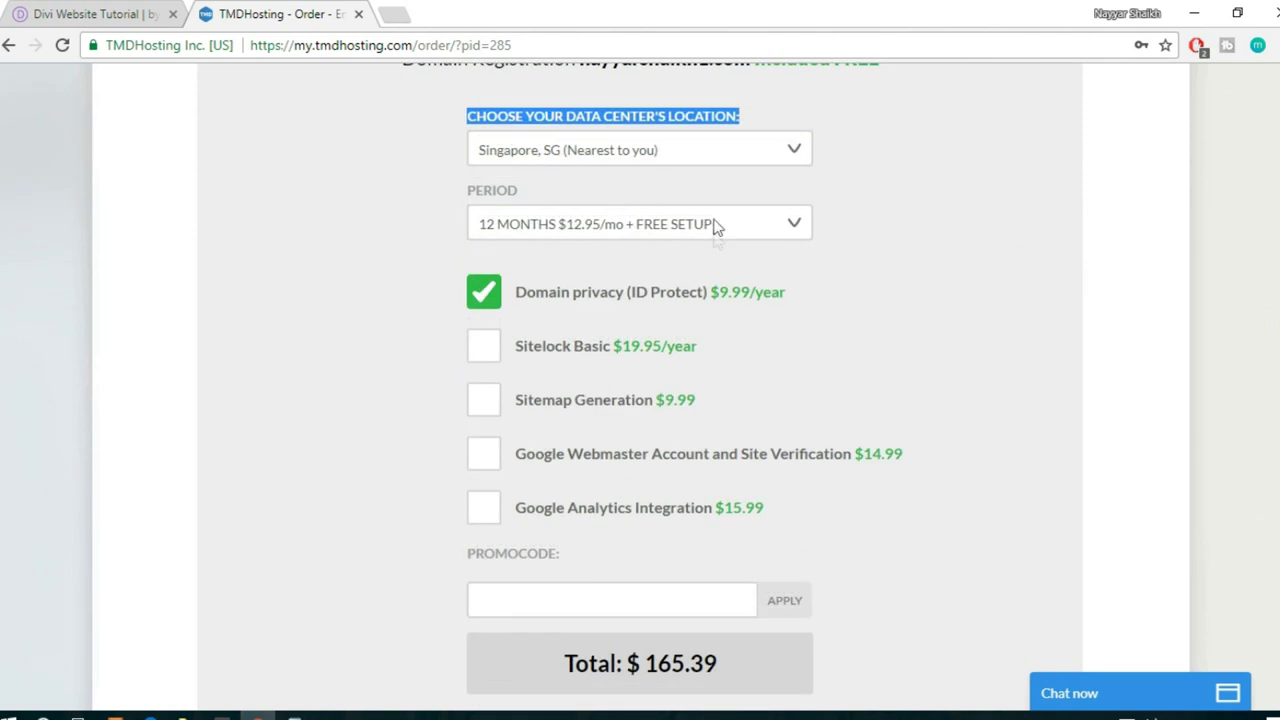
click(716, 229)
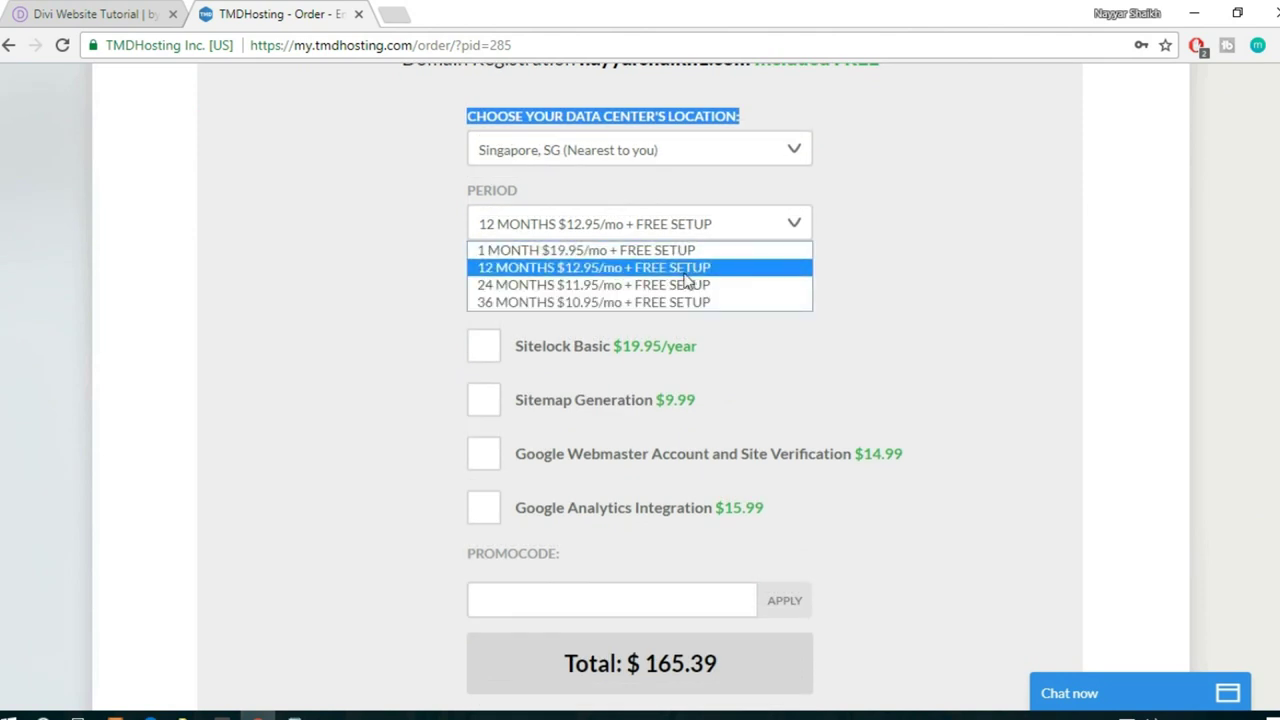
click(645, 267)
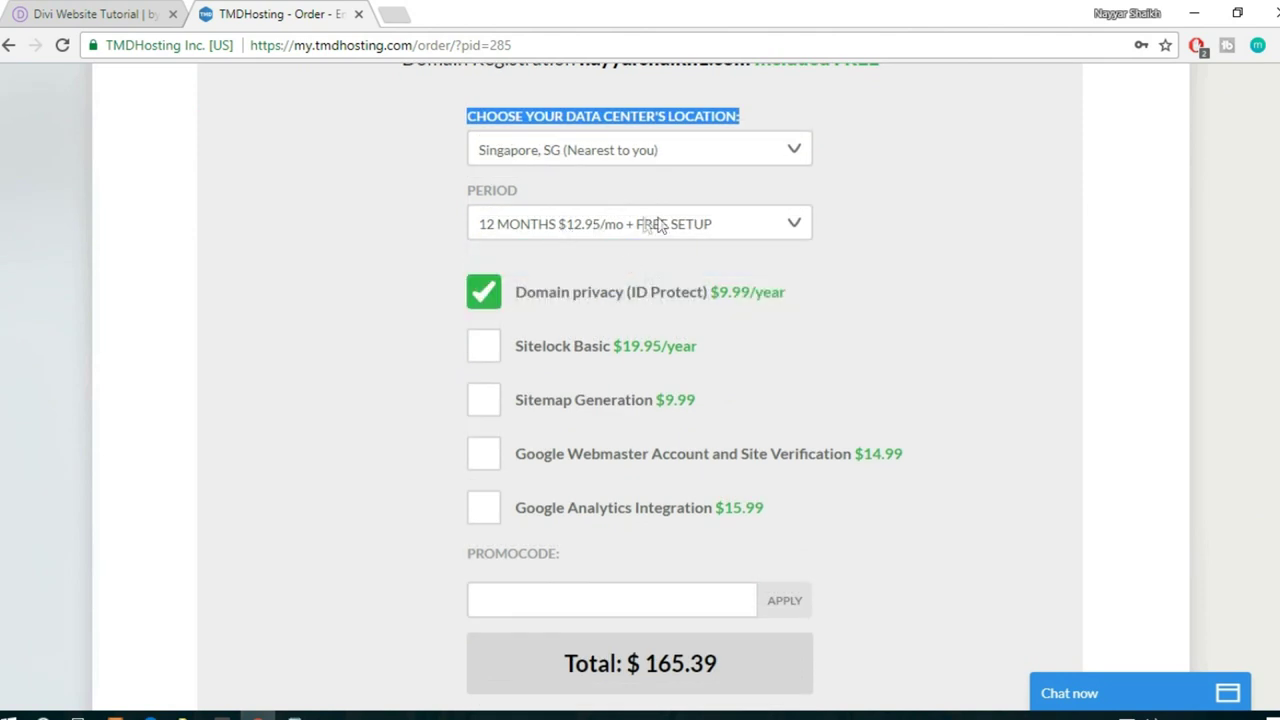
click(740, 226)
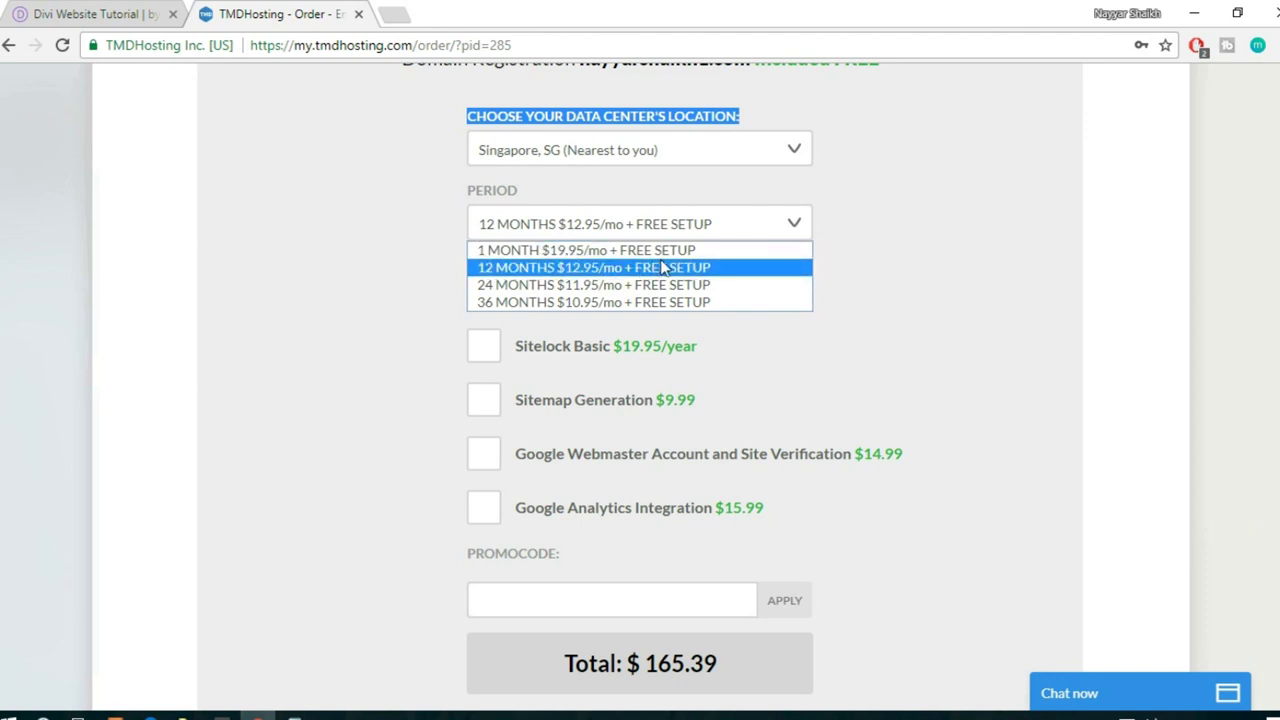
click(599, 265)
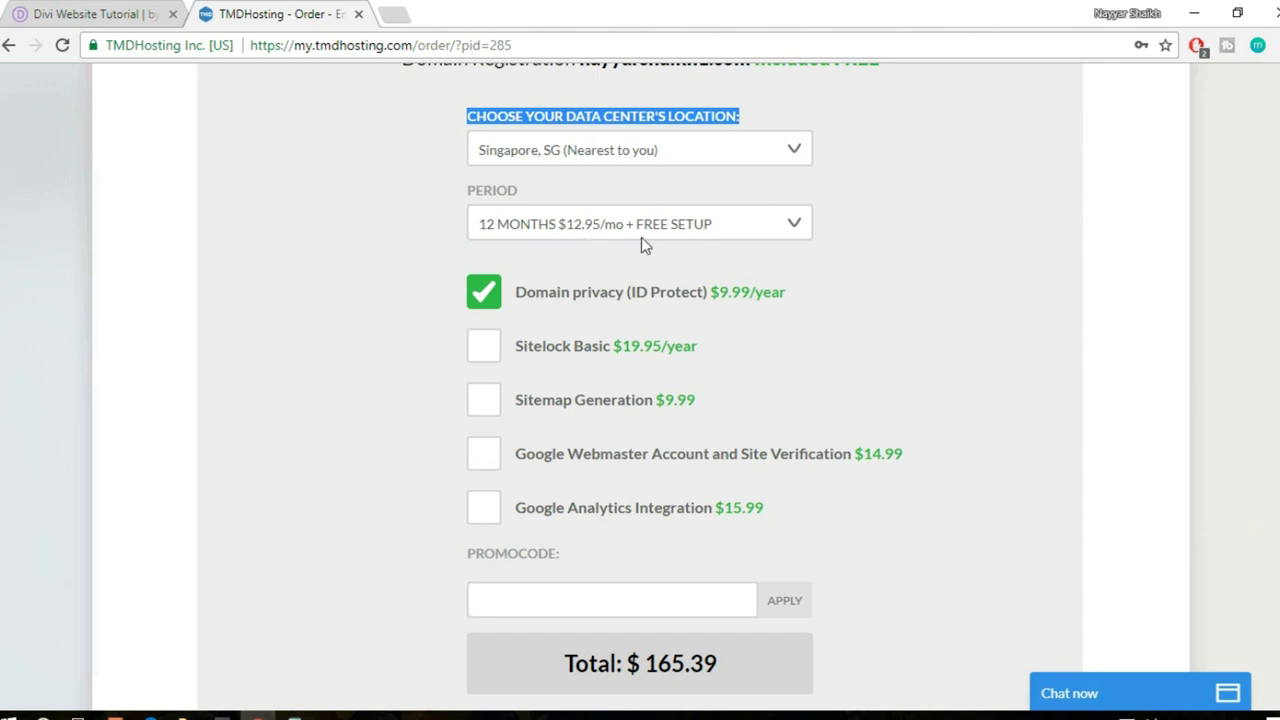
click(607, 238)
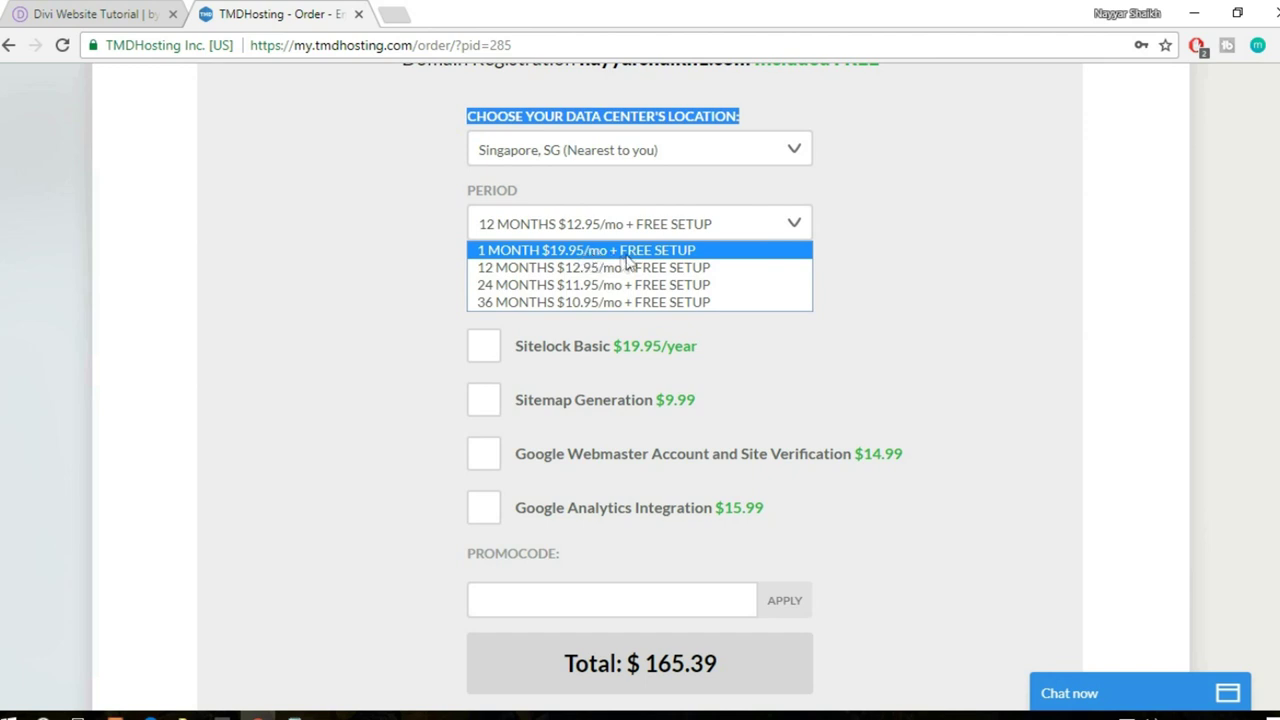
click(932, 228)
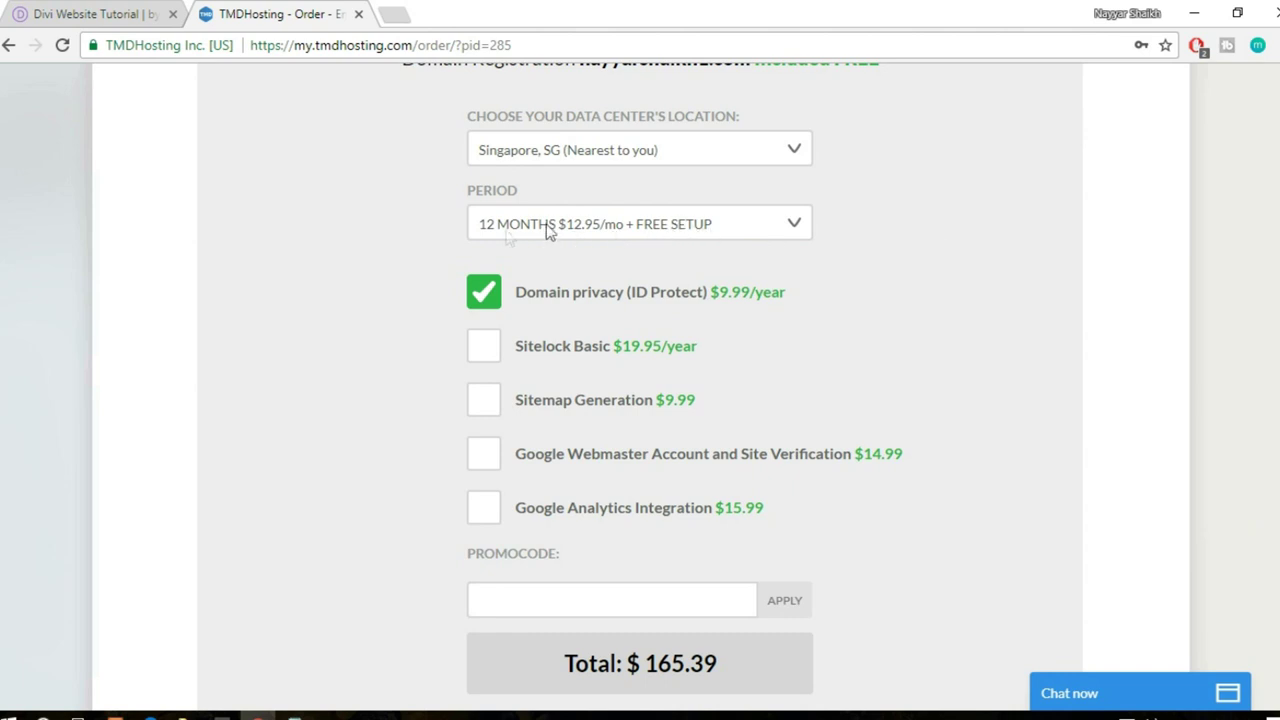
- Scroll the order page to the PROMOCODE field, the $165.39 total and the CHECKOUT button
scroll(1016, 277, down, 3)
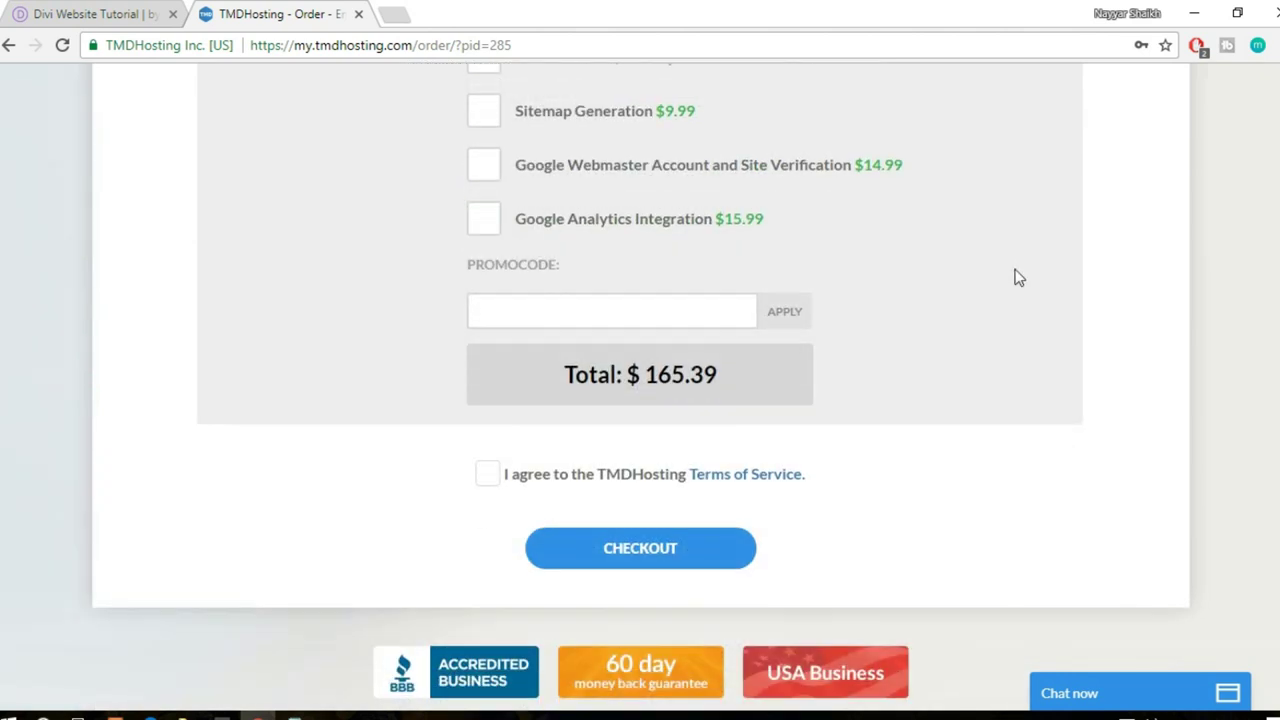
scroll(670, 282, up, 3)
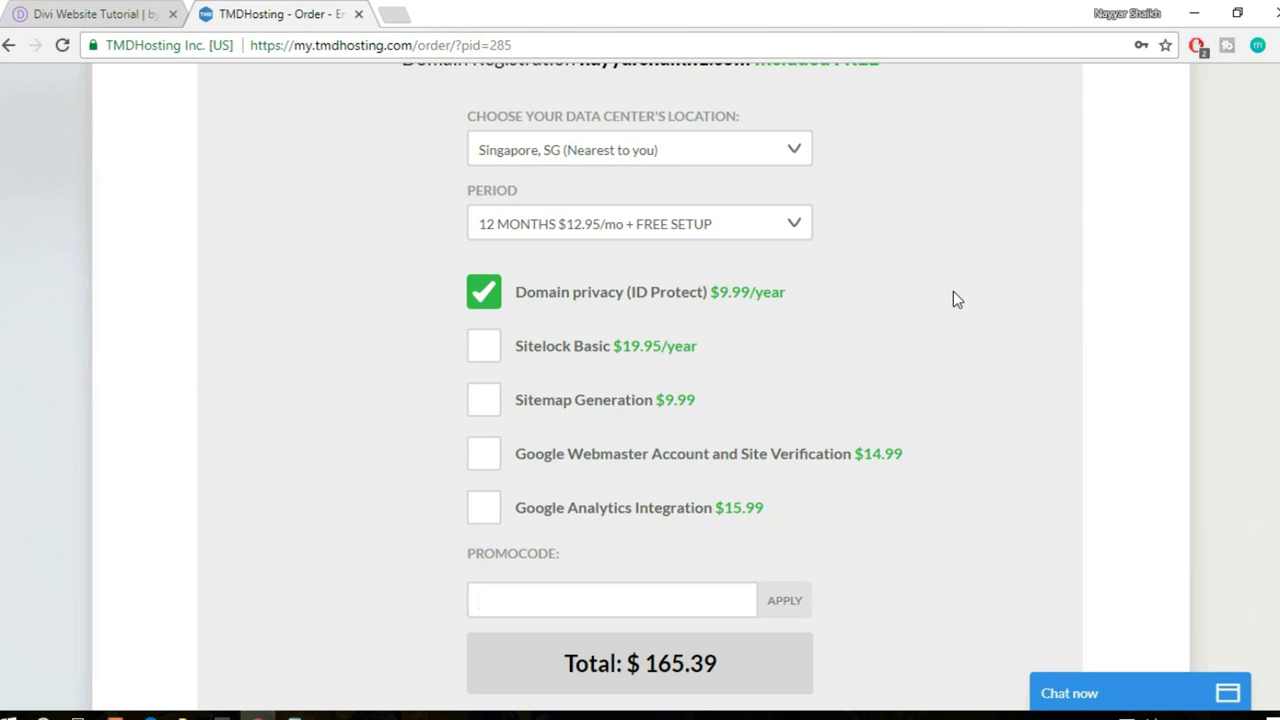
scroll(975, 372, up, 15)
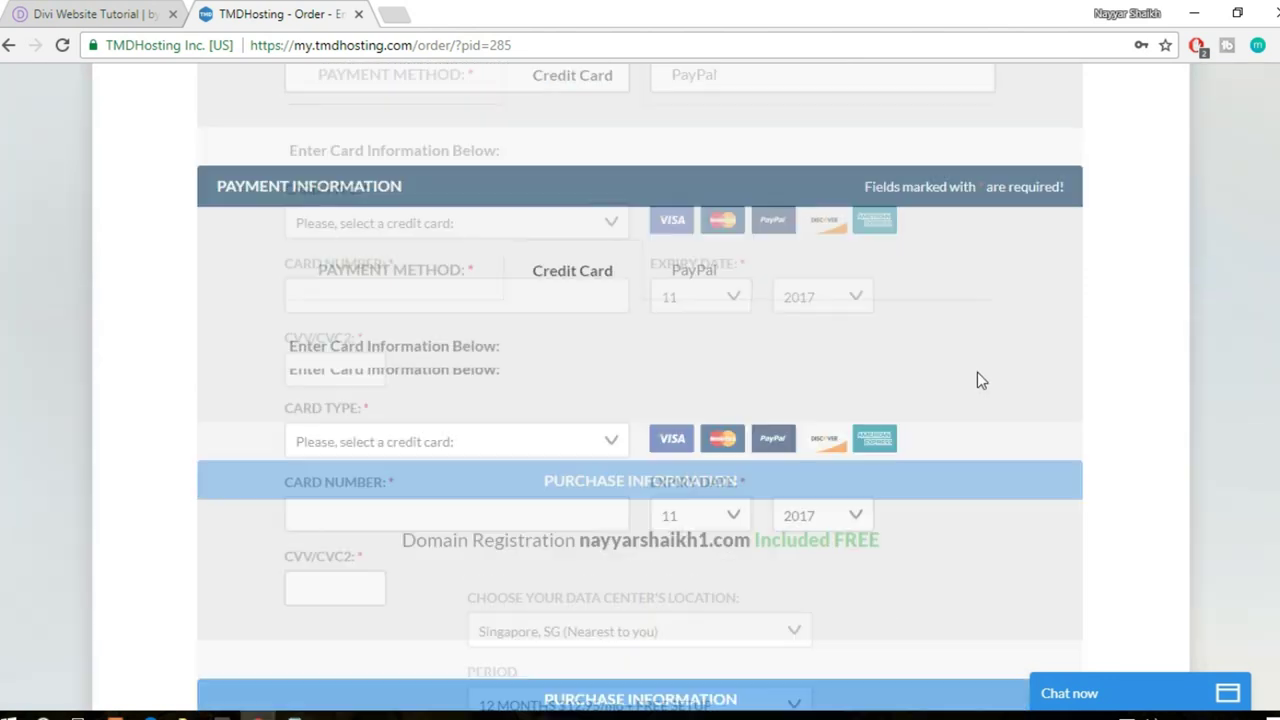
scroll(368, 380, down, 2)
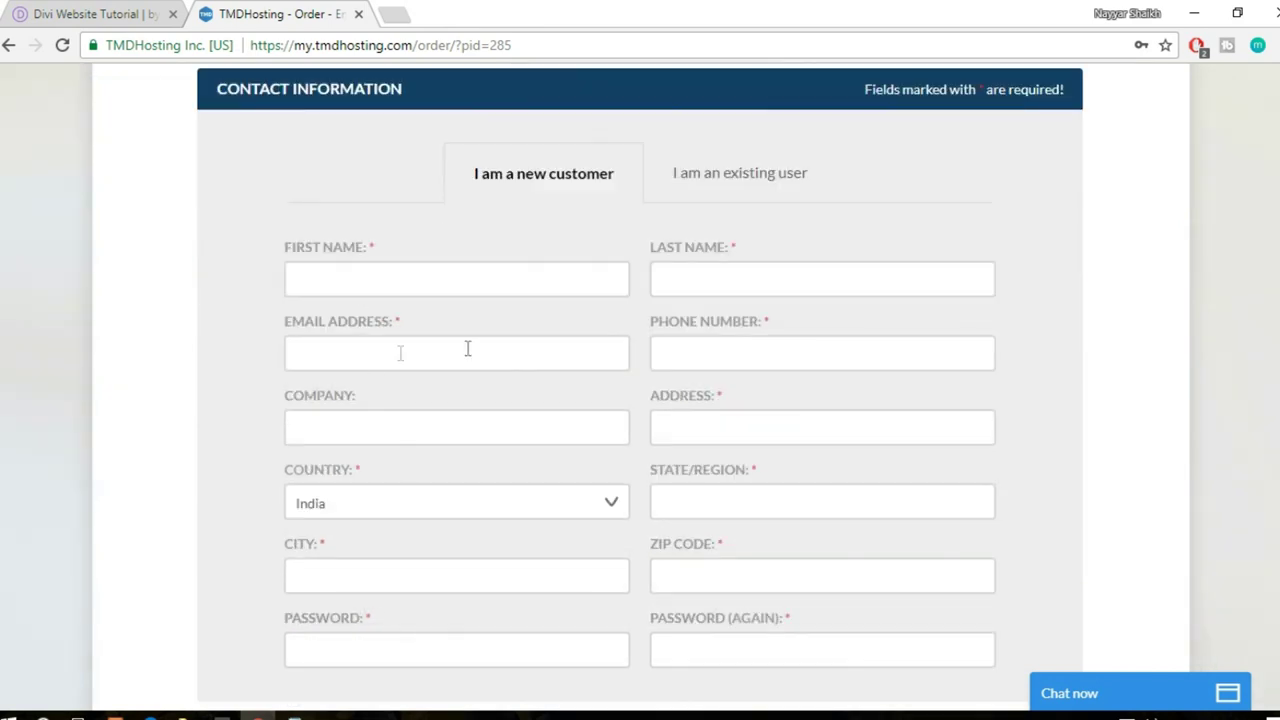
scroll(815, 499, down, 4)
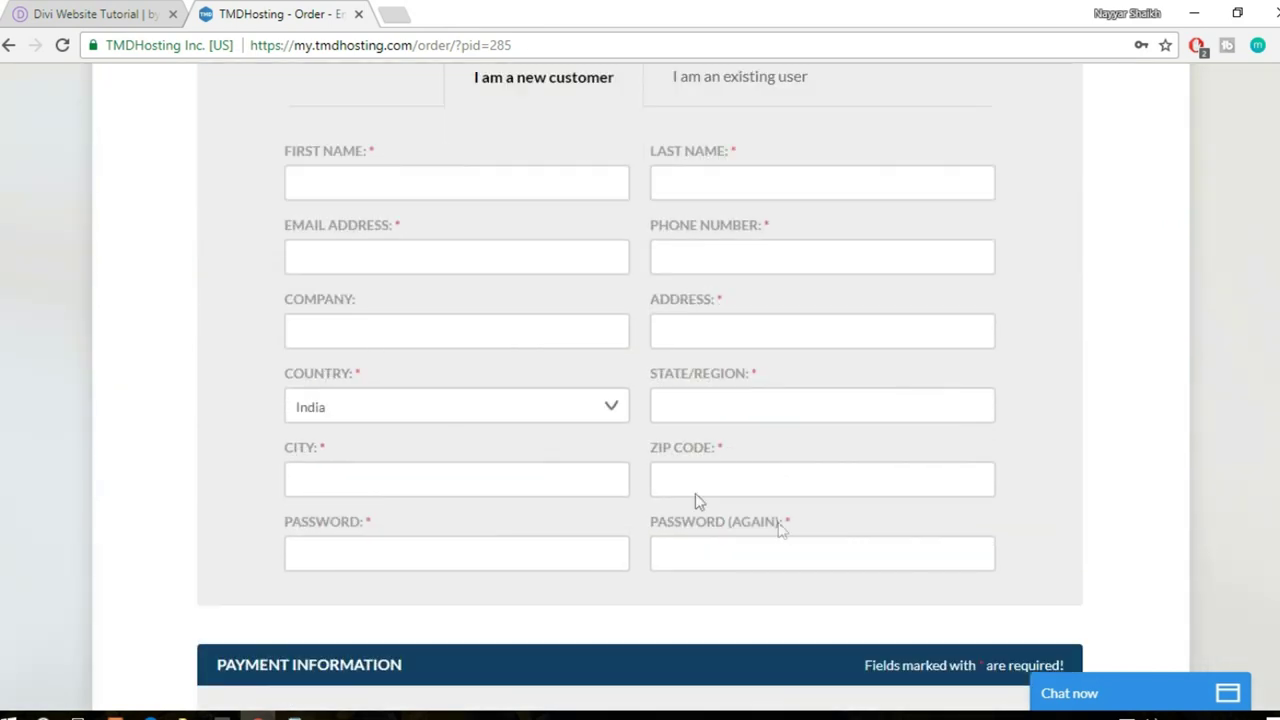
scroll(760, 386, down, 13)
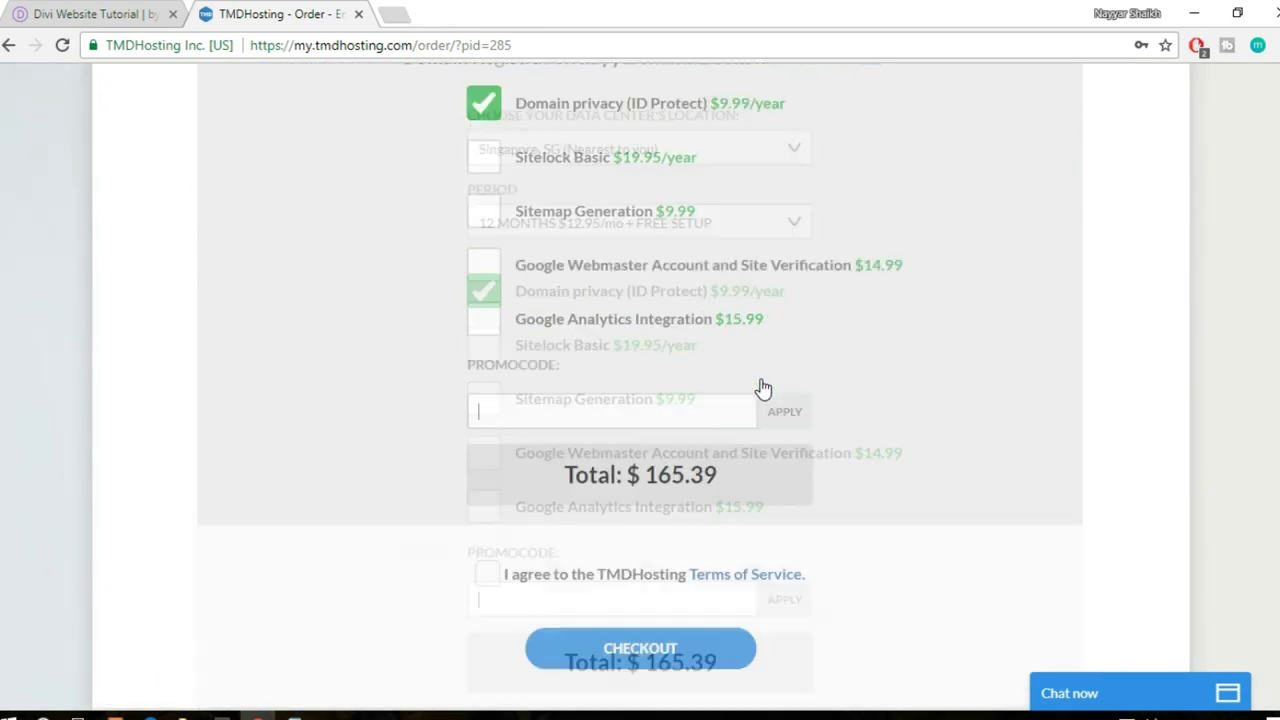
scroll(762, 387, up, 3)
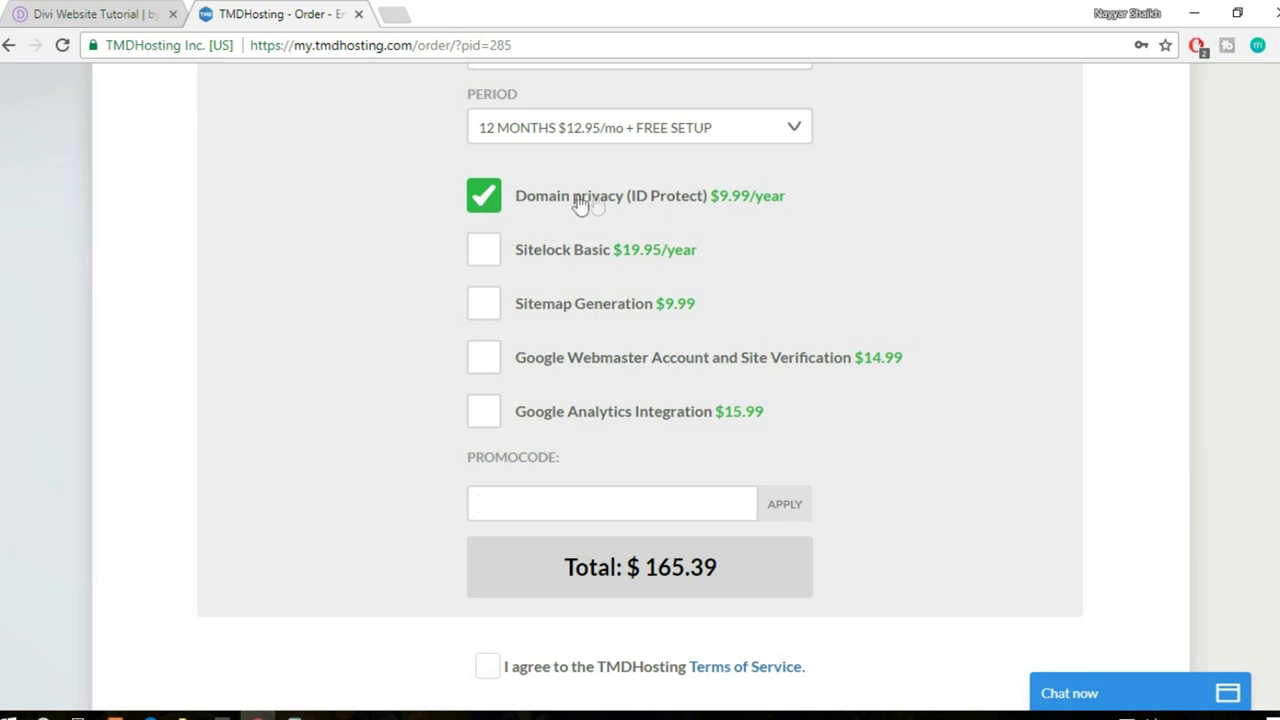
scroll(686, 366, down, 3)
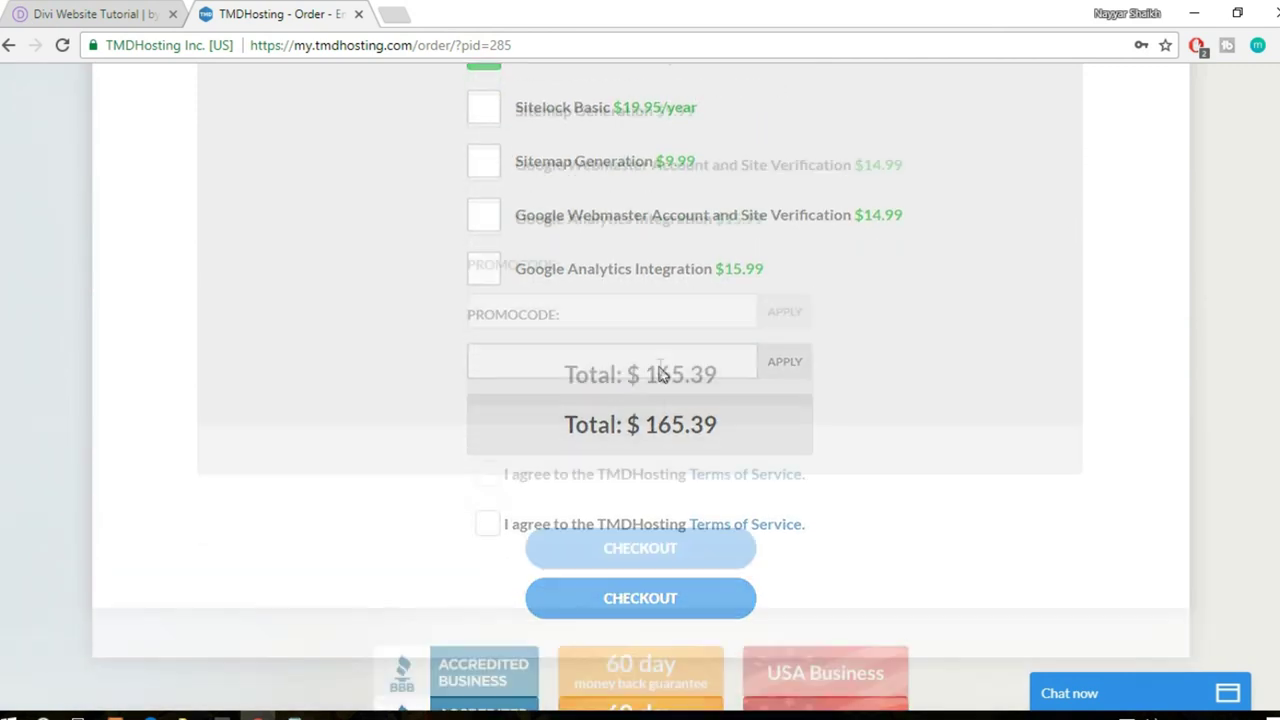
scroll(640, 340, down, 2)
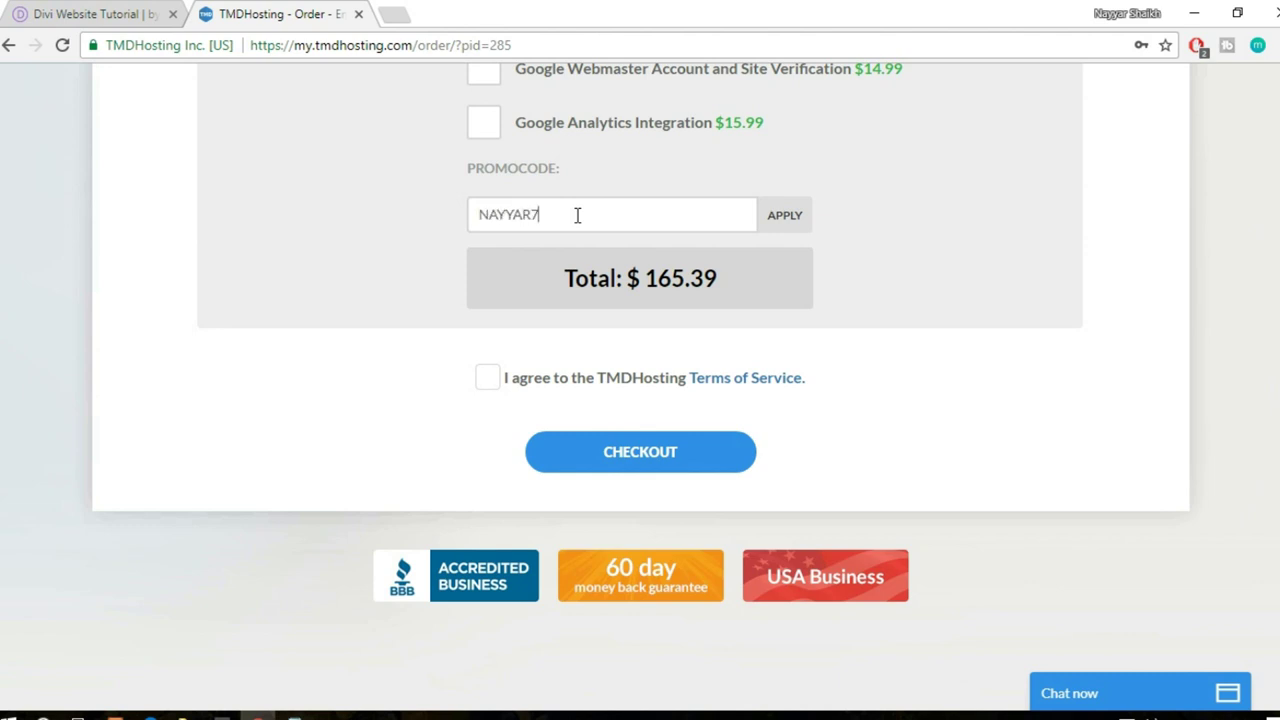
- Apply the 7% promo code (total $154.51), accept the Terms of Service, and open a new tab for email
click(809, 228)
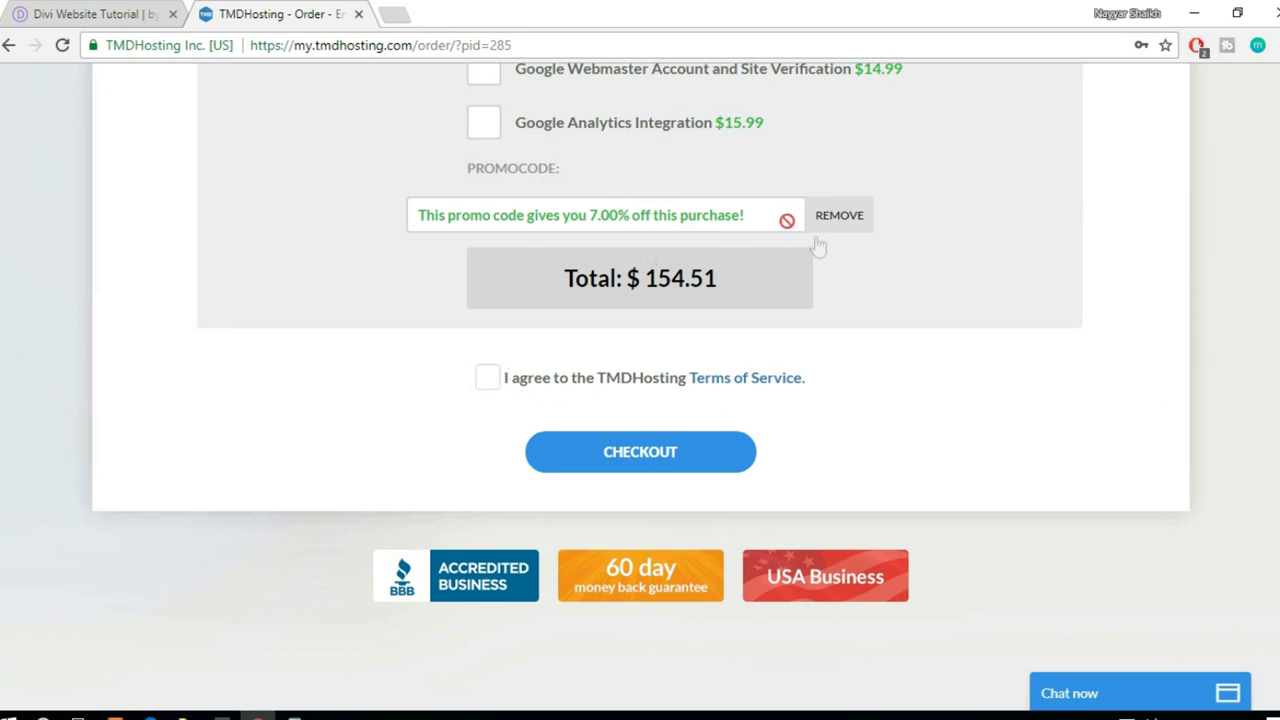
click(489, 384)
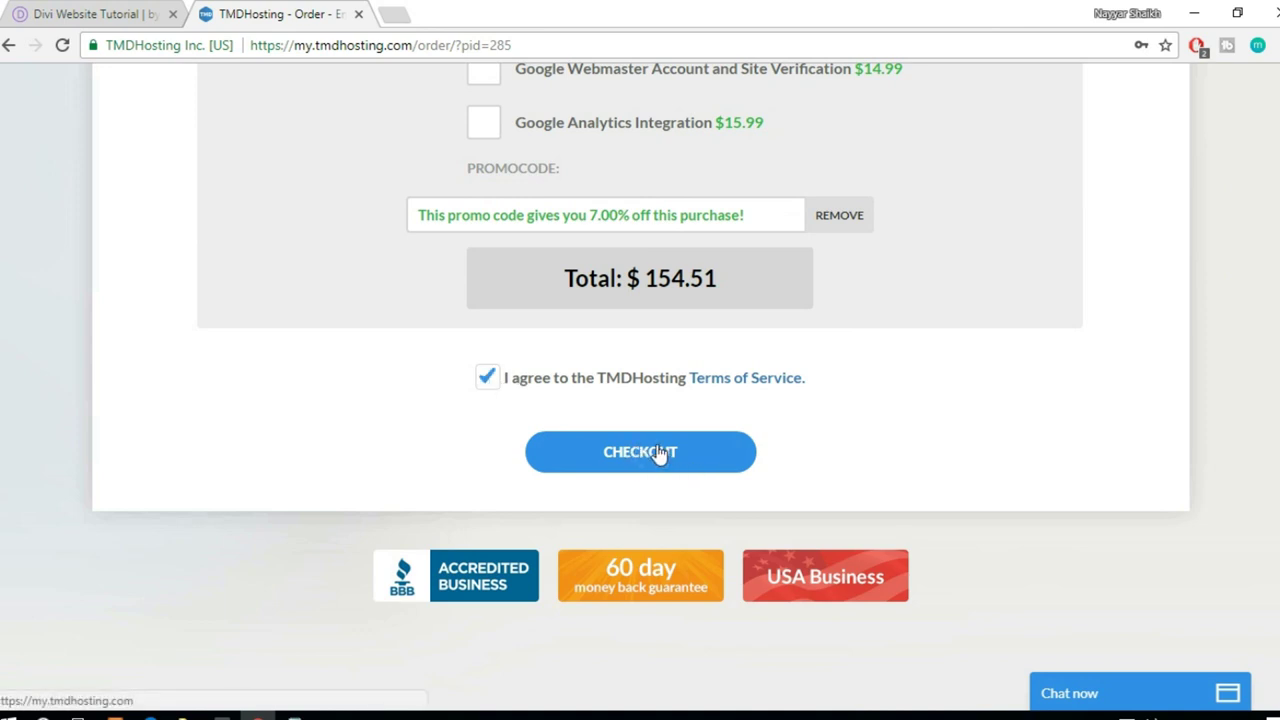
click(400, 12)
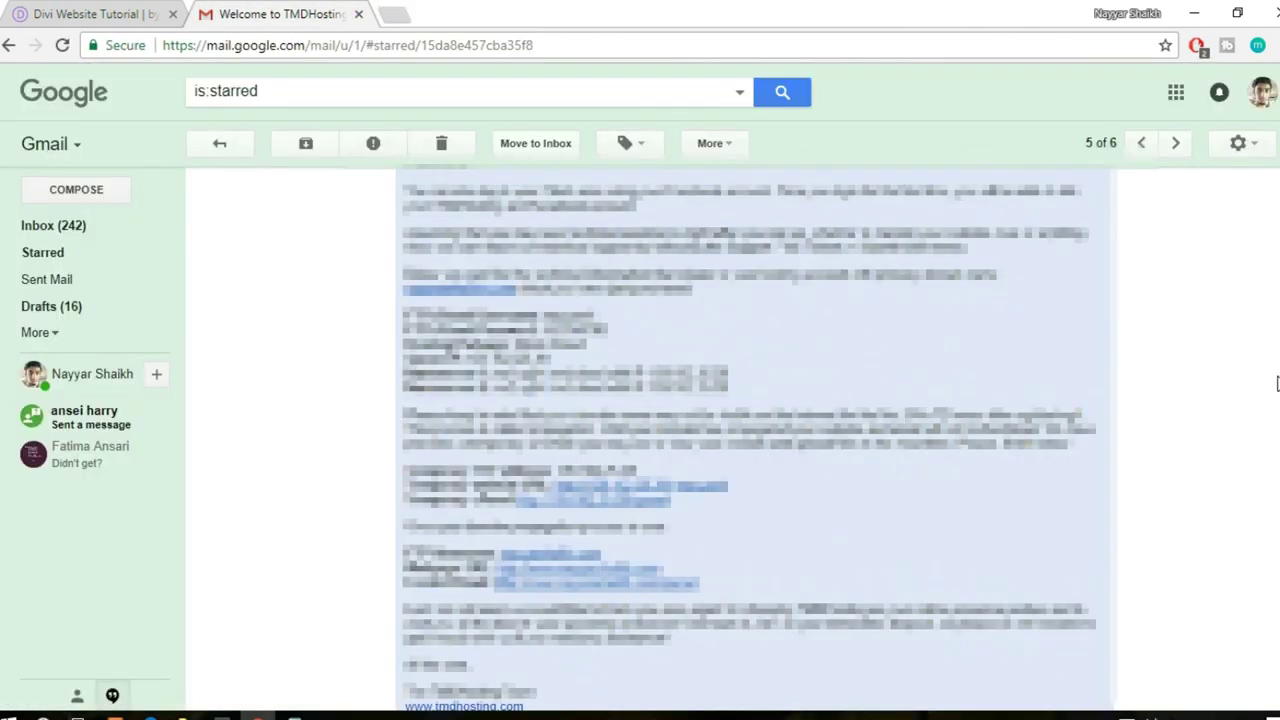
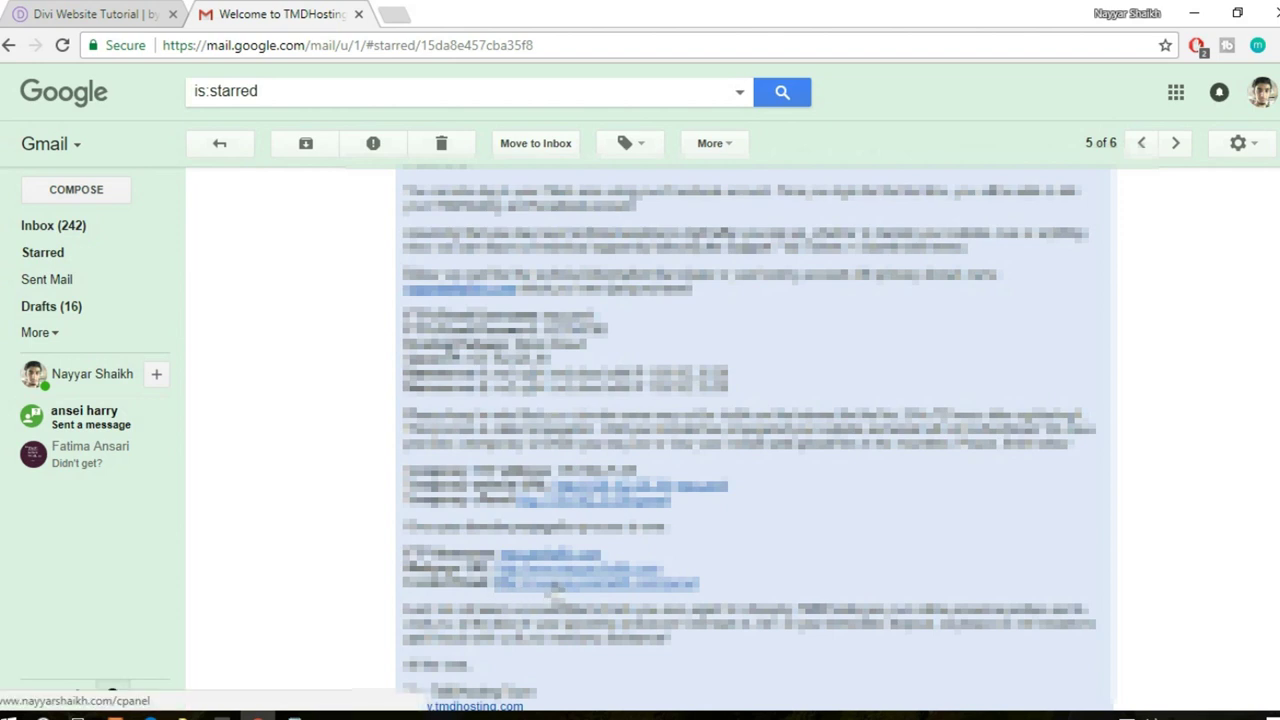
- Open the cPanel login page from the link in the TMDHosting welcome email
click(556, 585)
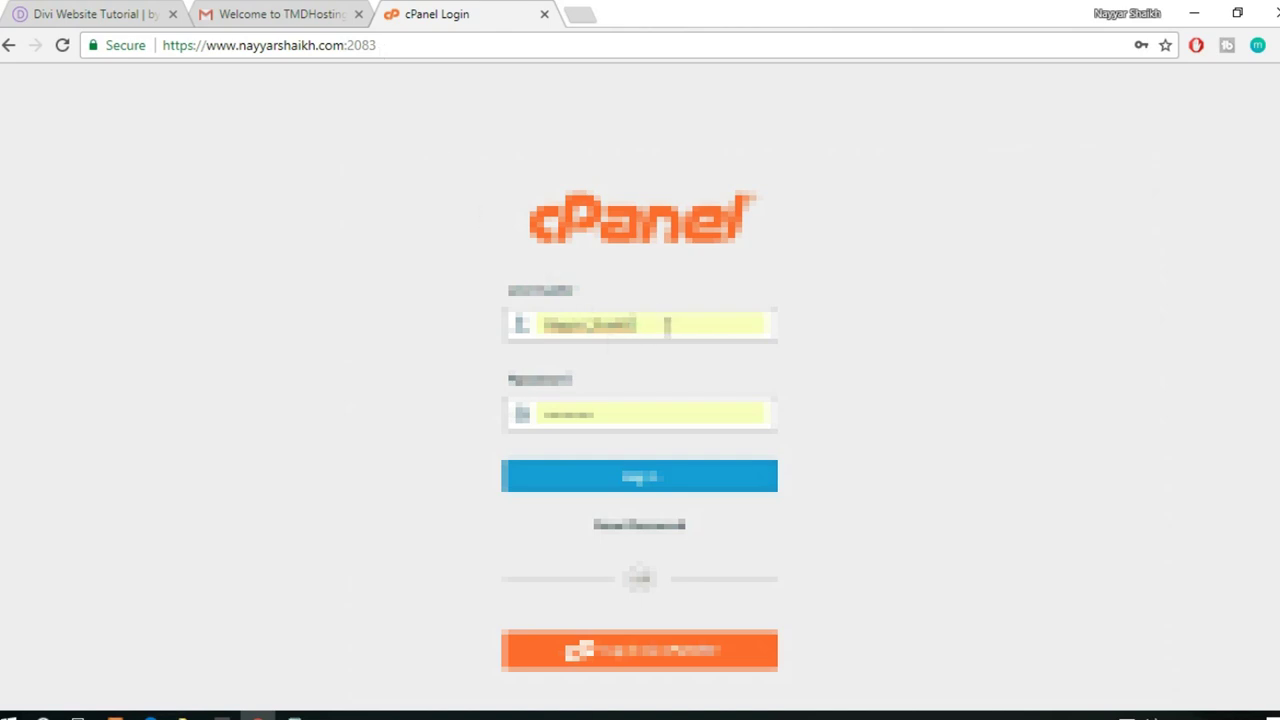
- Log in to cPanel using the saved username and password from Chrome's autofill
drag(666, 325, 488, 330)
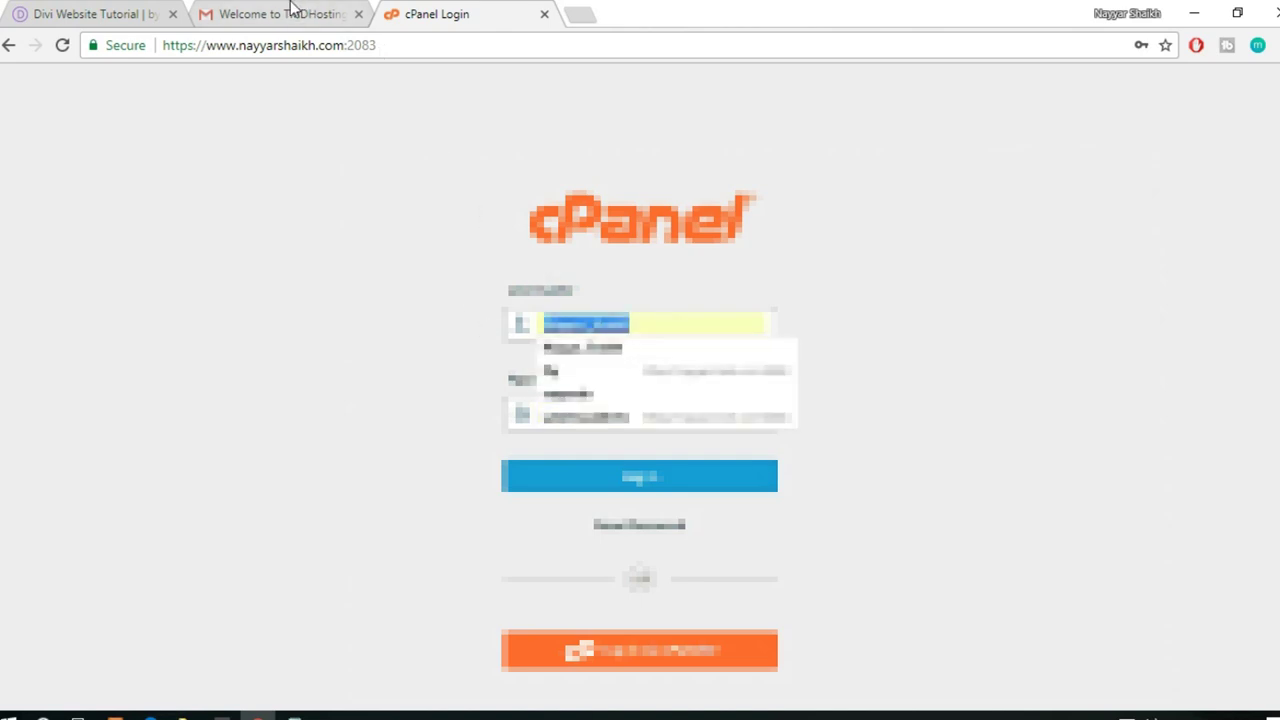
click(292, 12)
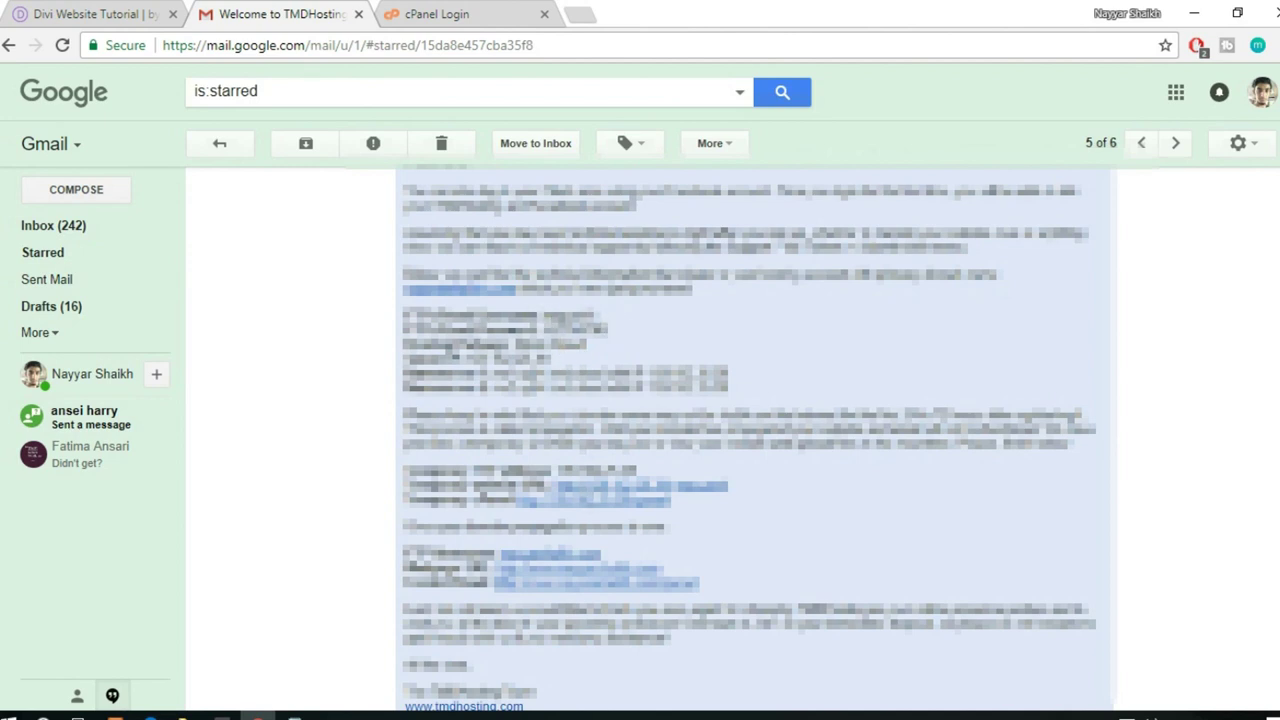
click(470, 14)
click(680, 330)
click(620, 368)
click(614, 480)
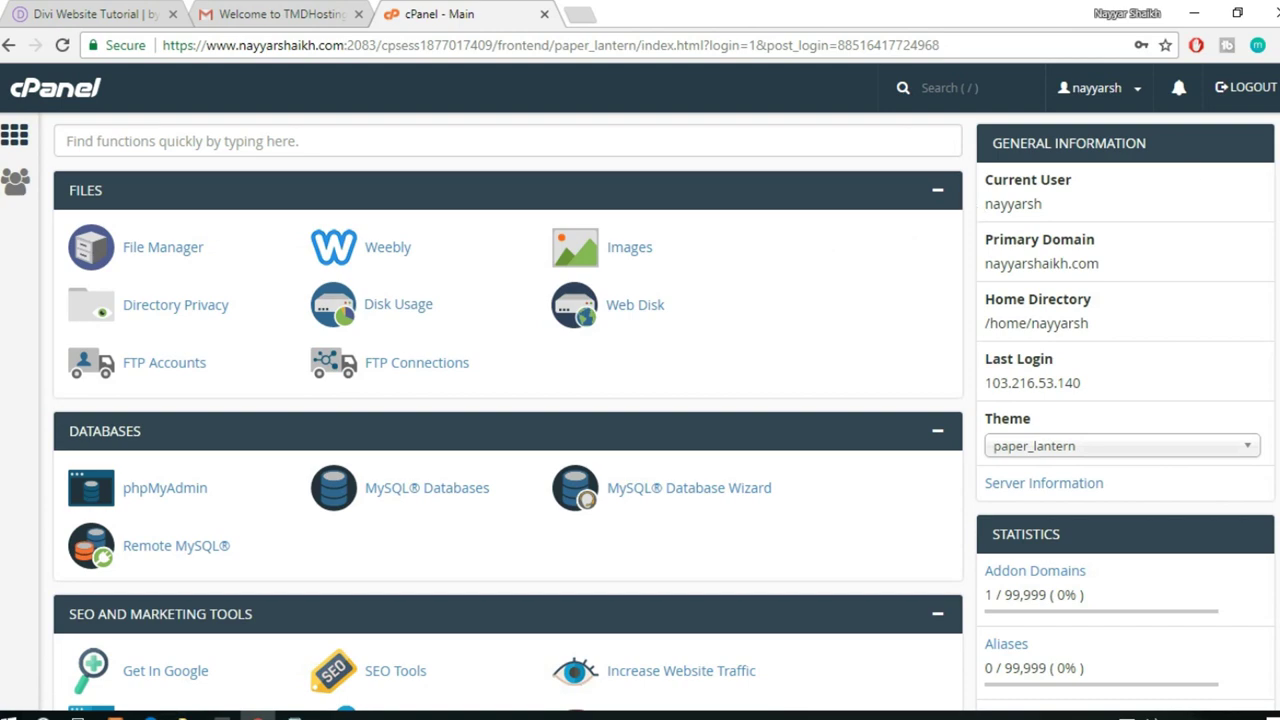
- Scroll to Softaculous Apps Installer and open its WordPress script page
scroll(343, 440, down, 7)
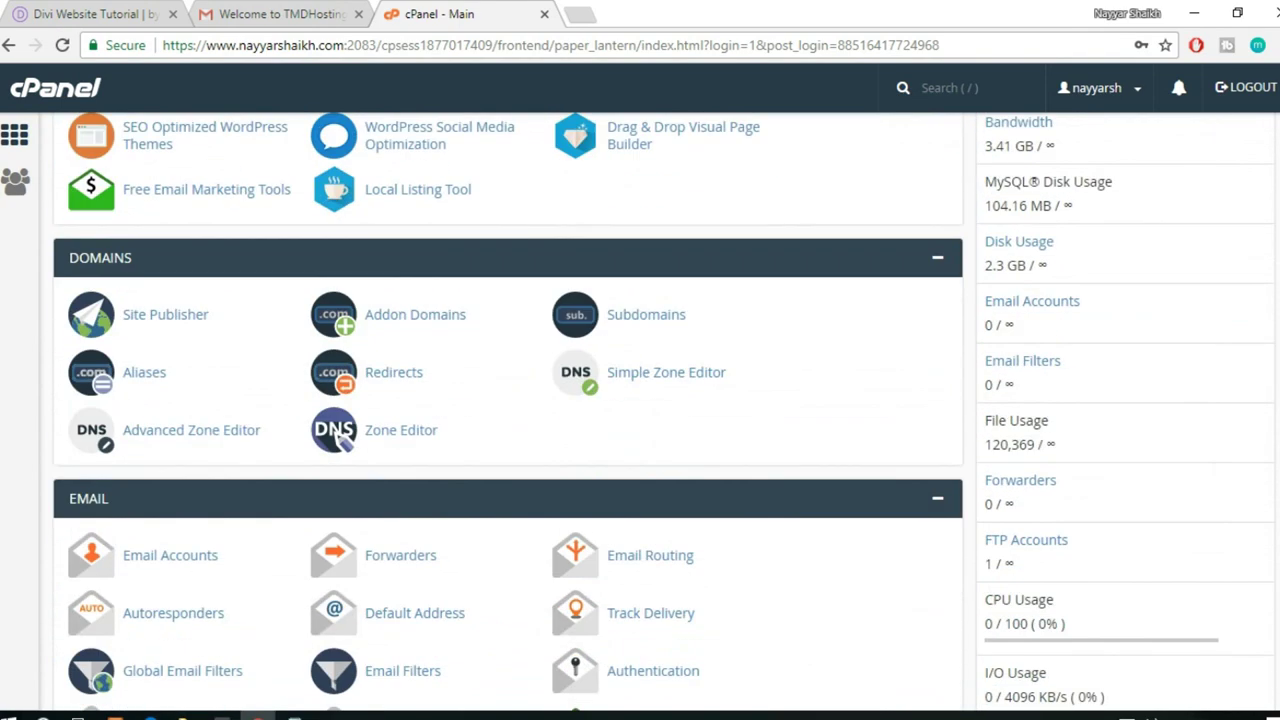
scroll(340, 440, down, 10)
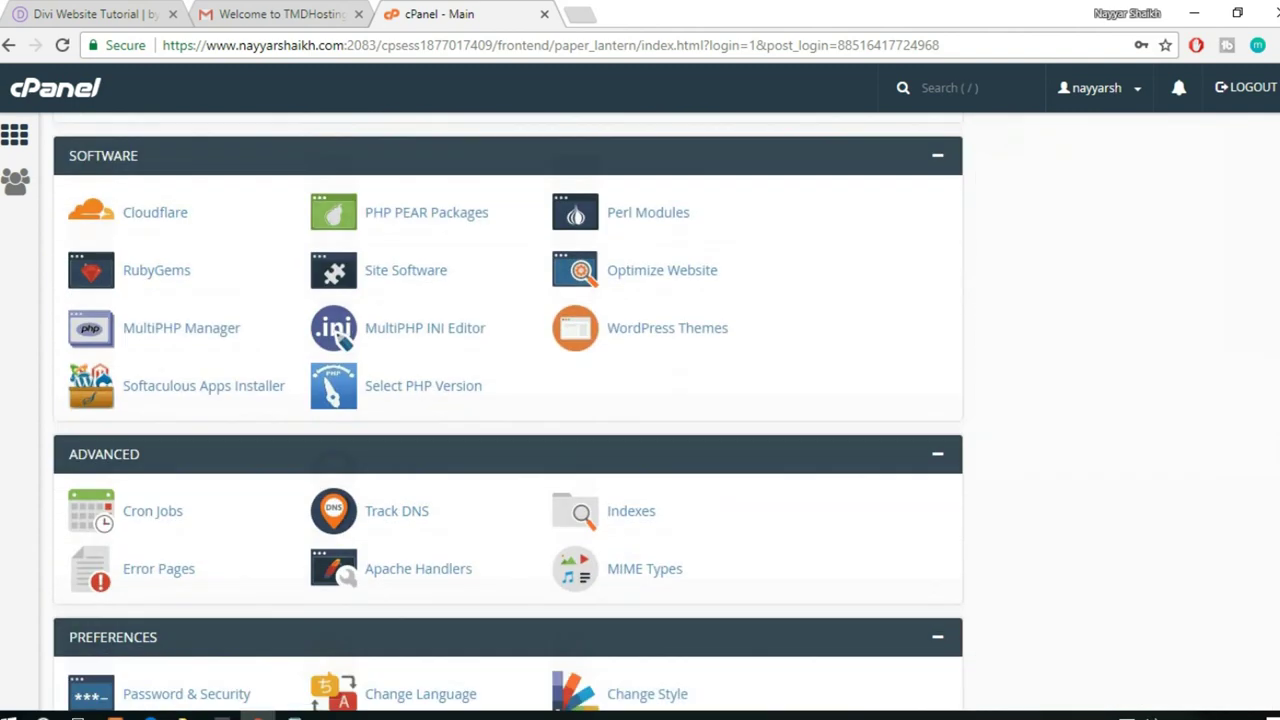
scroll(508, 412, down, 5)
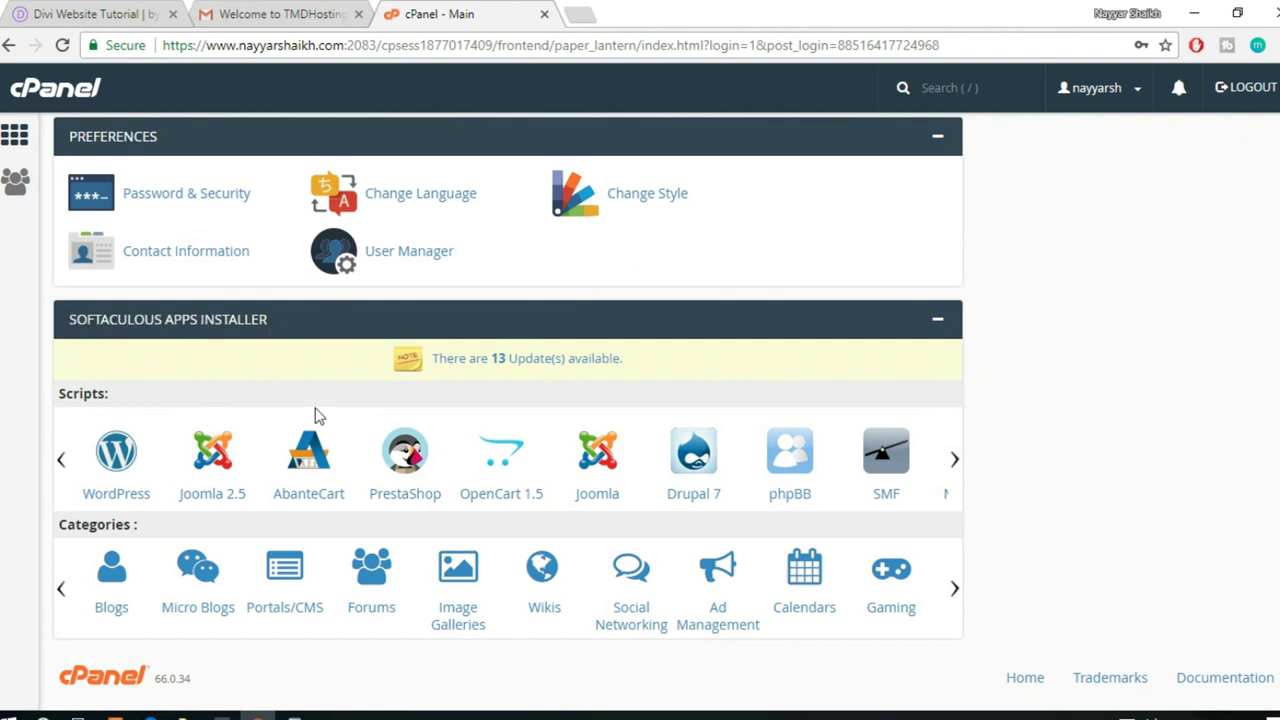
click(118, 466)
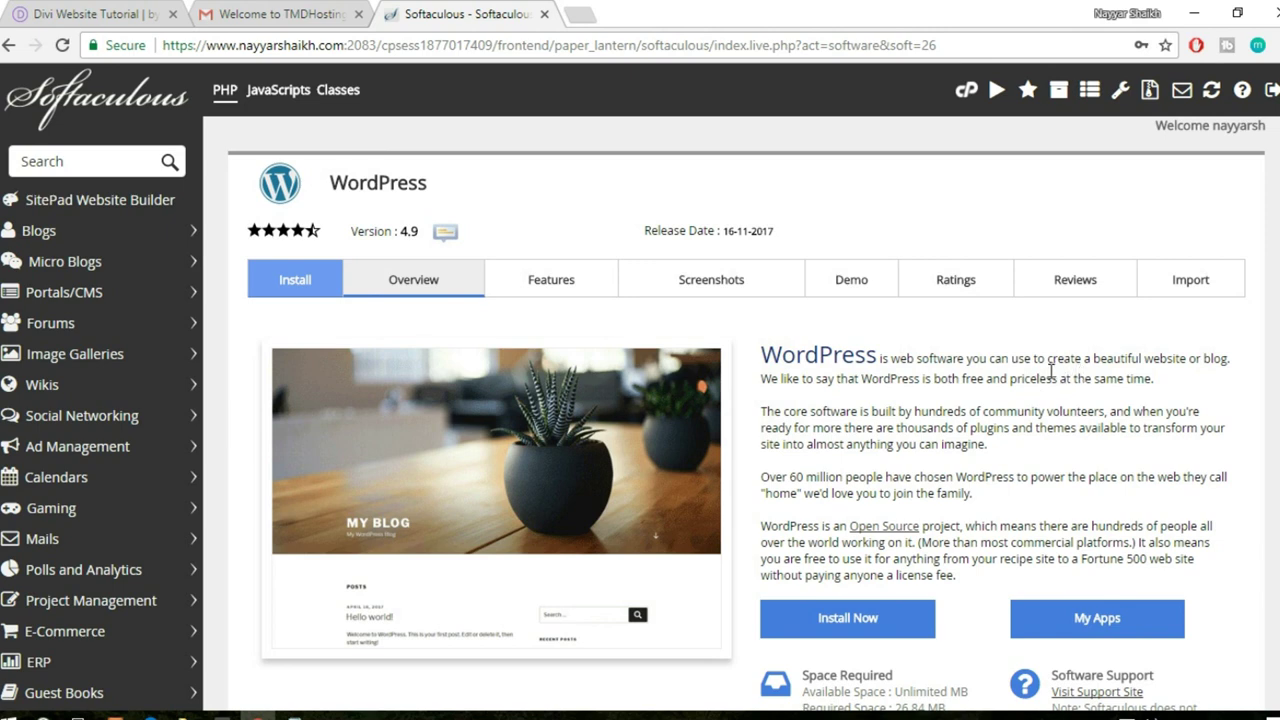
scroll(640, 387, down, 1)
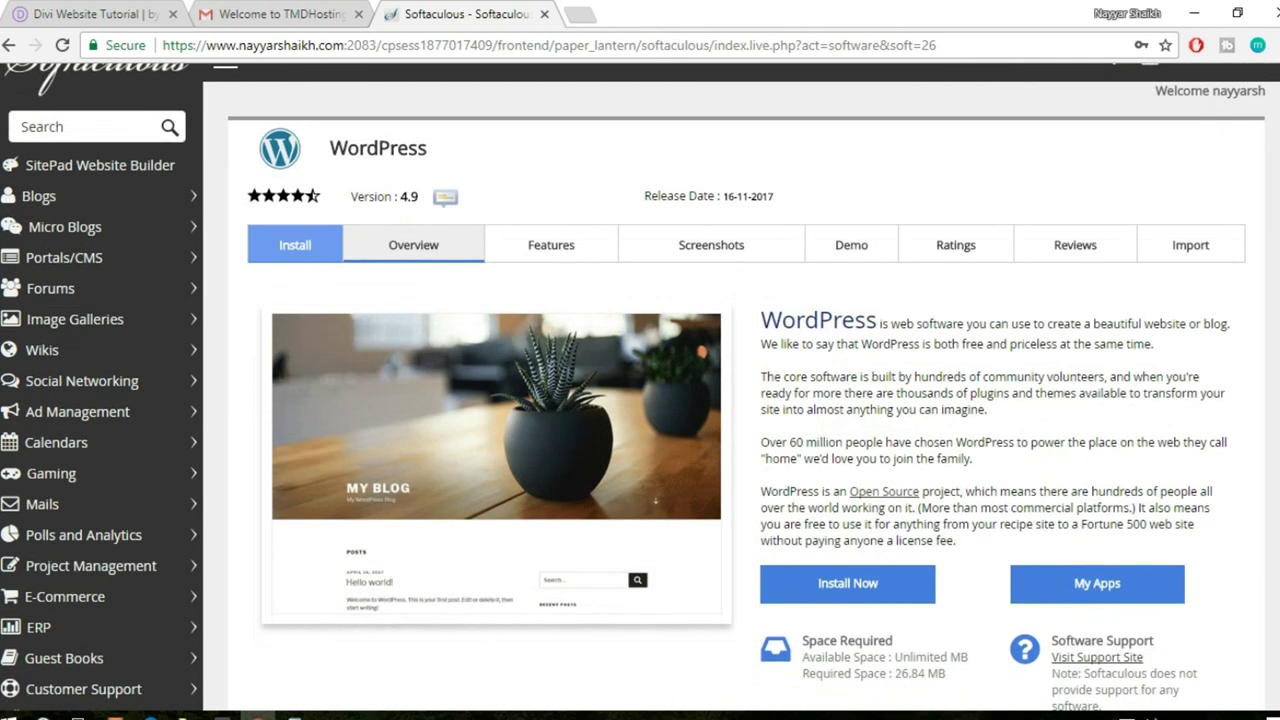
click(893, 585)
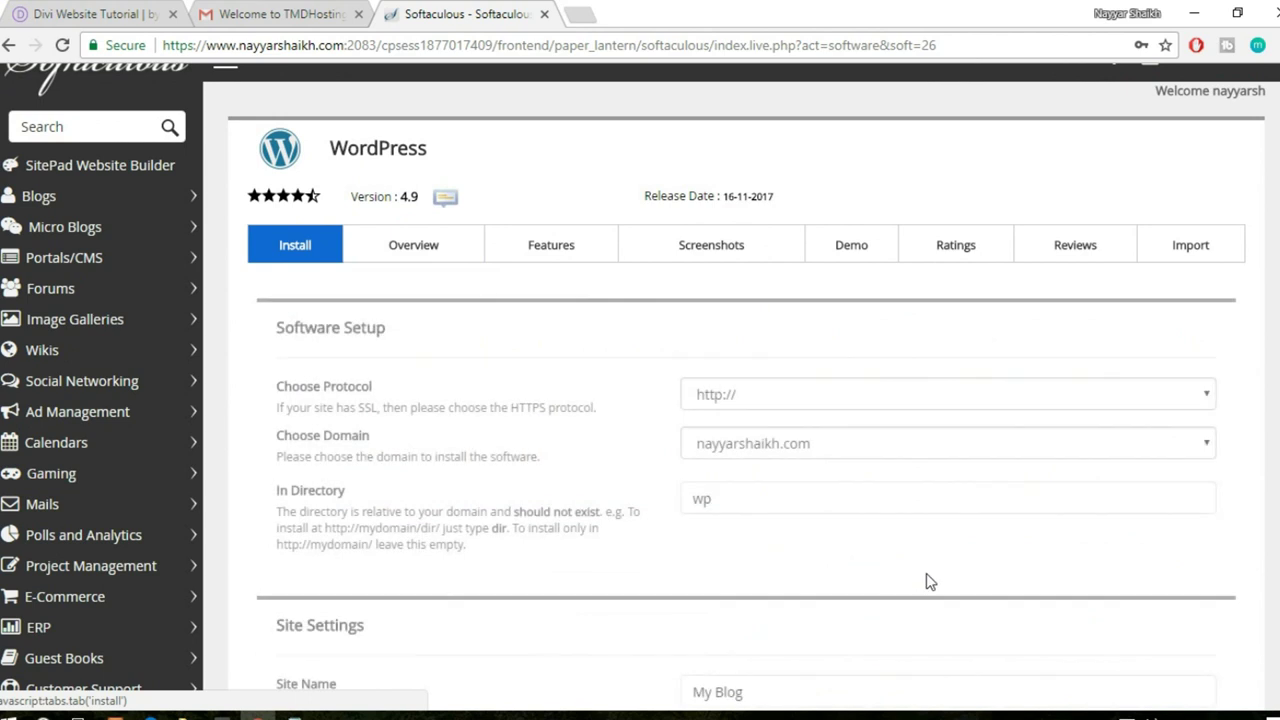
scroll(925, 577, down, 2)
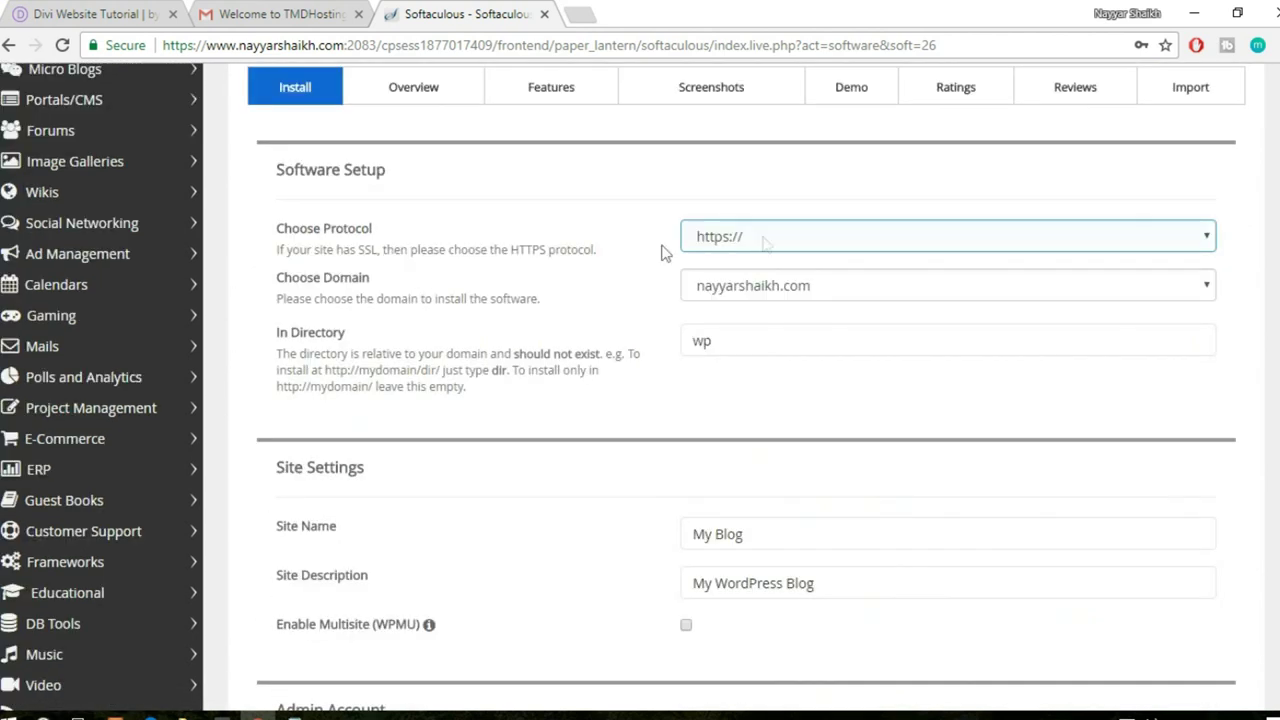
click(743, 250)
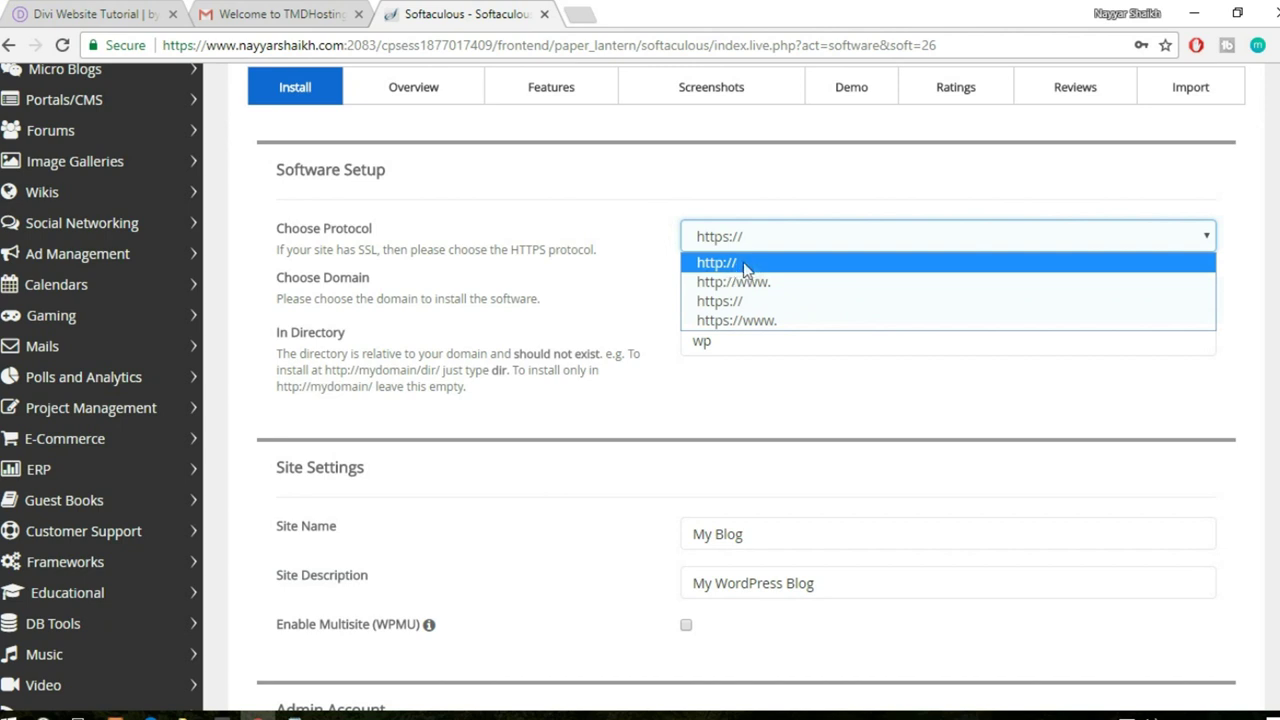
click(765, 301)
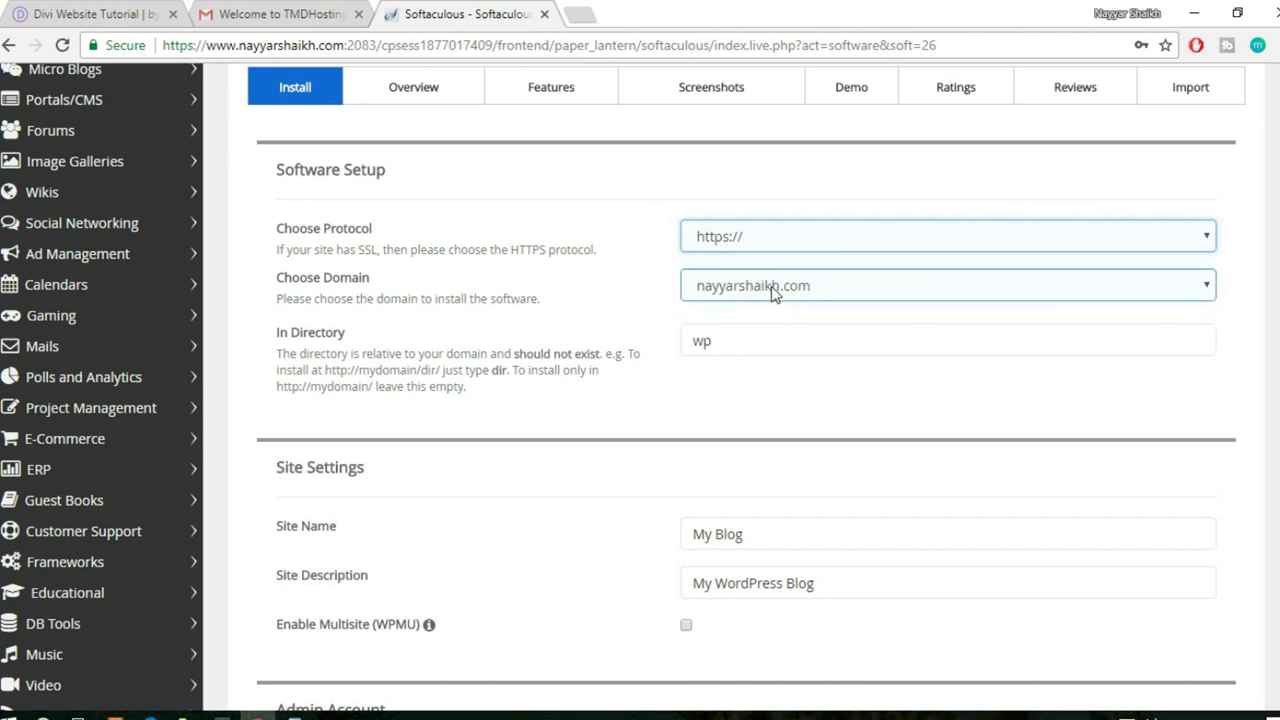
click(771, 288)
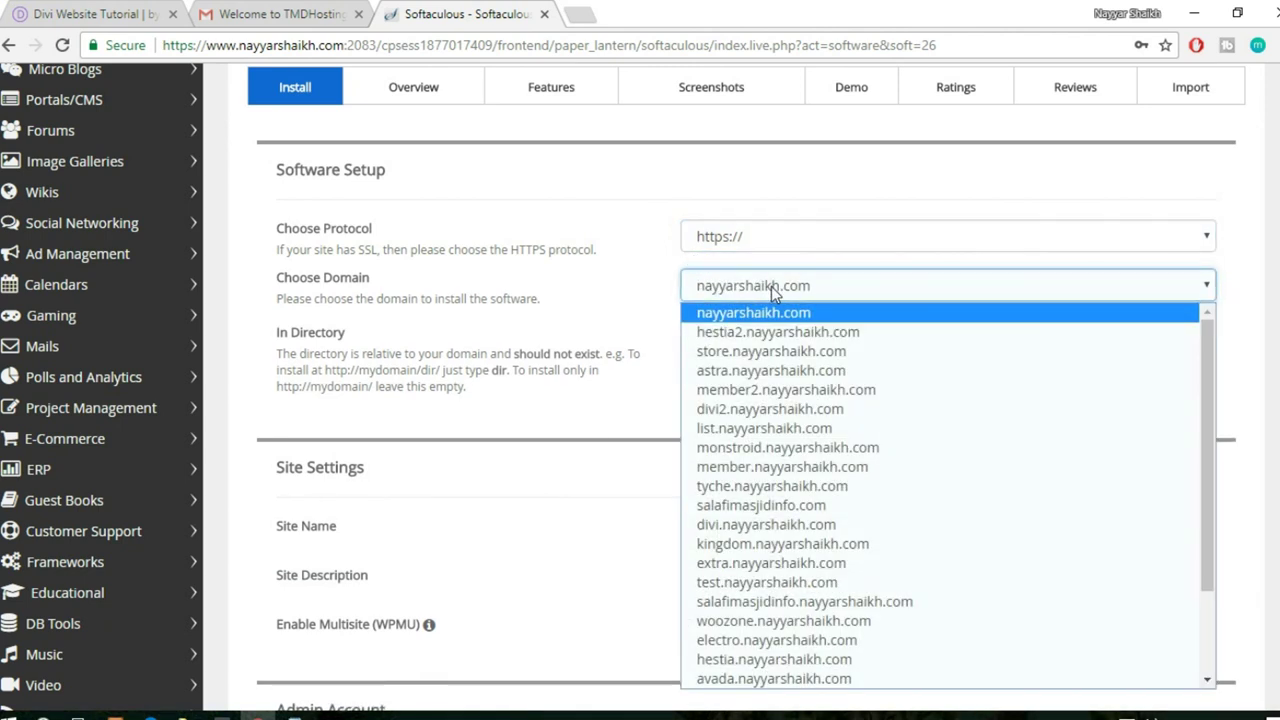
key(d)
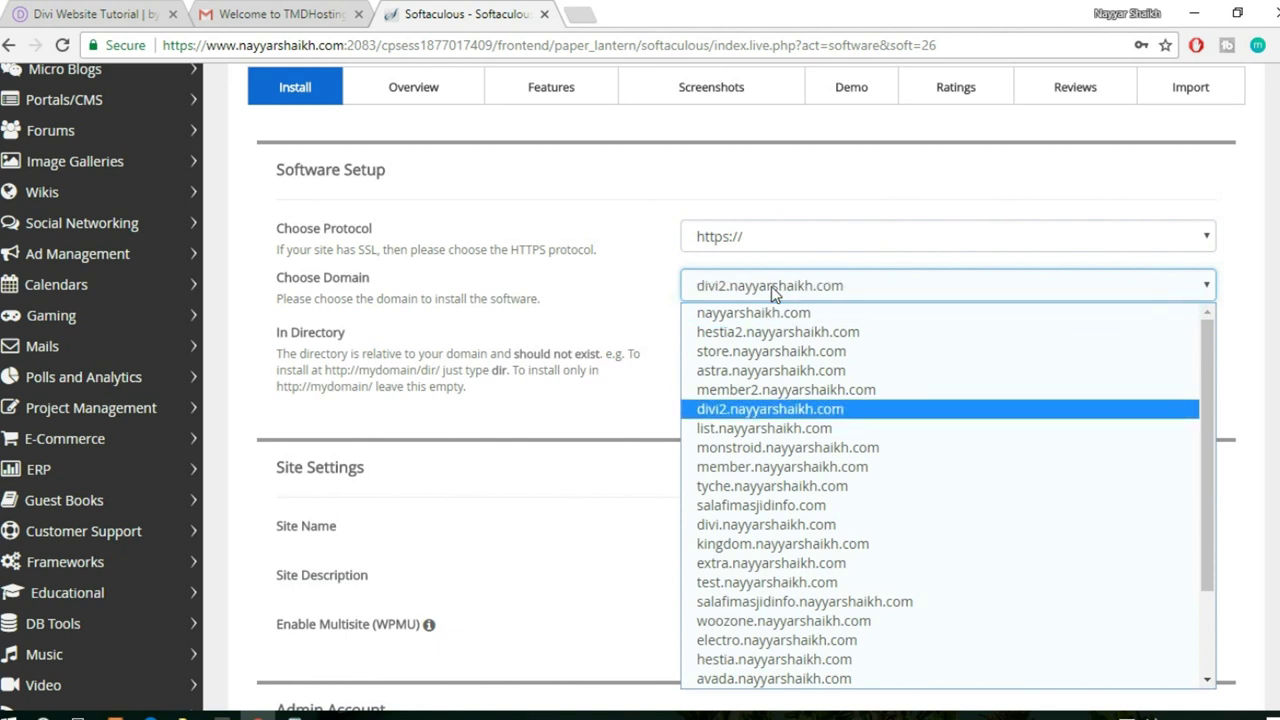
click(772, 410)
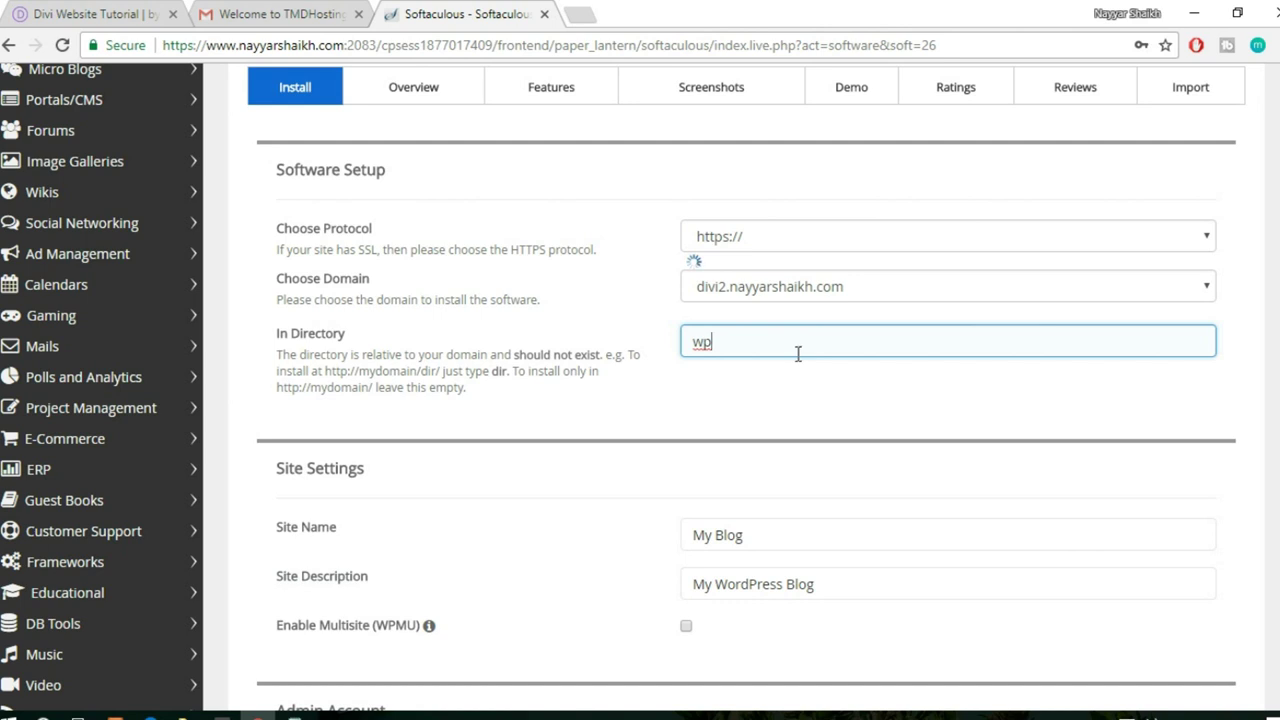
- Delete 'wp' from In Directory so WordPress installs at the subdomain root
drag(800, 351, 665, 356)
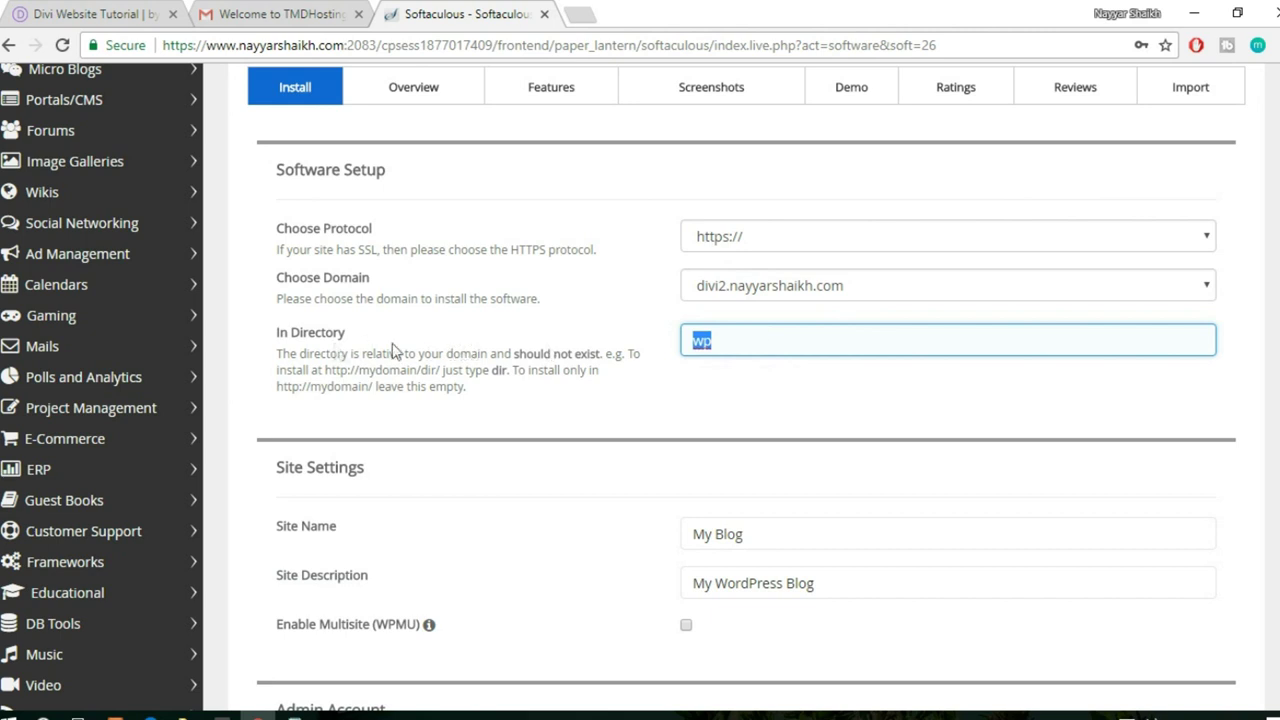
click(738, 341)
double_click(736, 341)
key(BackSpace)
- Leave Site Name as My Blog and set the admin username from the suggestion
scroll(803, 414, down, 4)
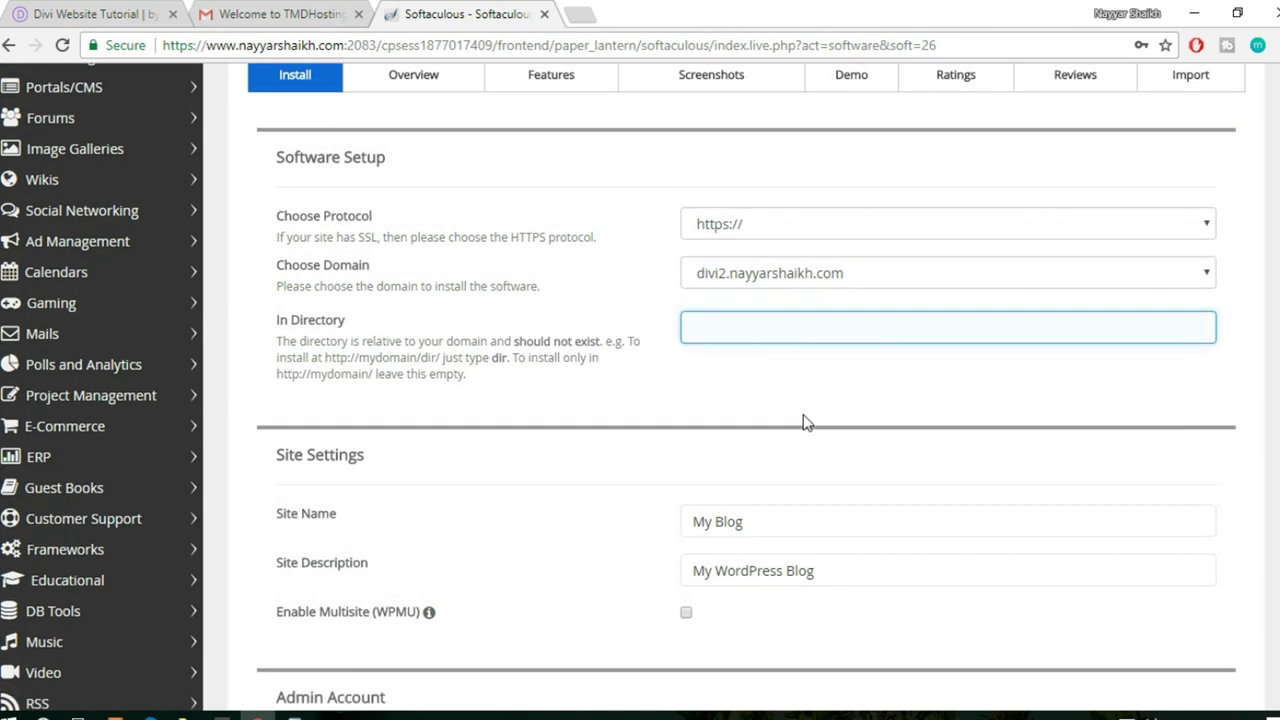
scroll(791, 289, up, 1)
click(775, 240)
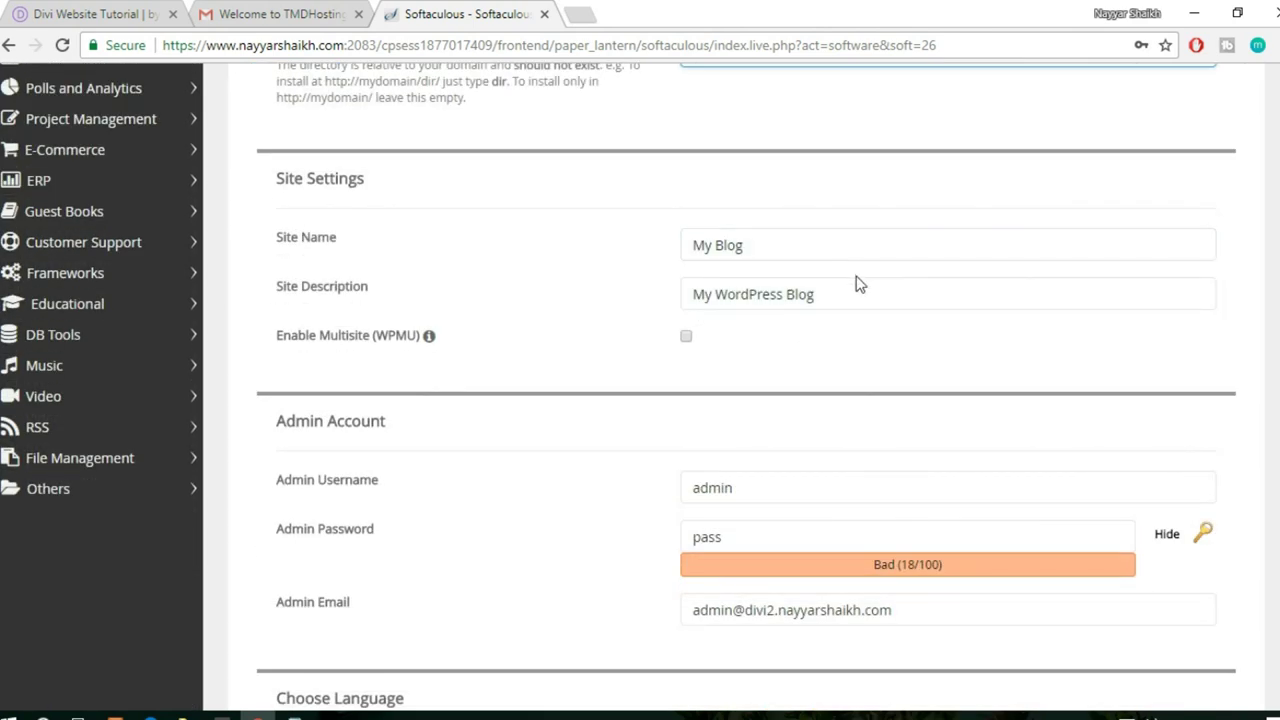
click(802, 244)
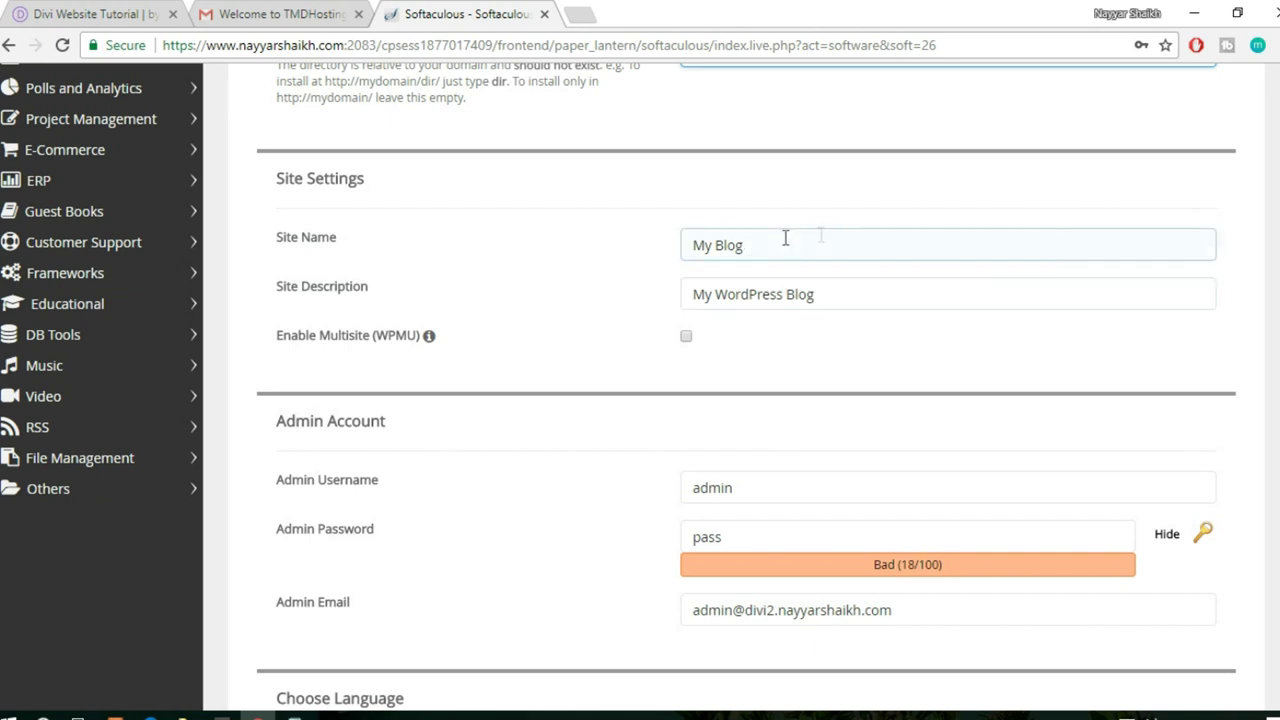
click(778, 251)
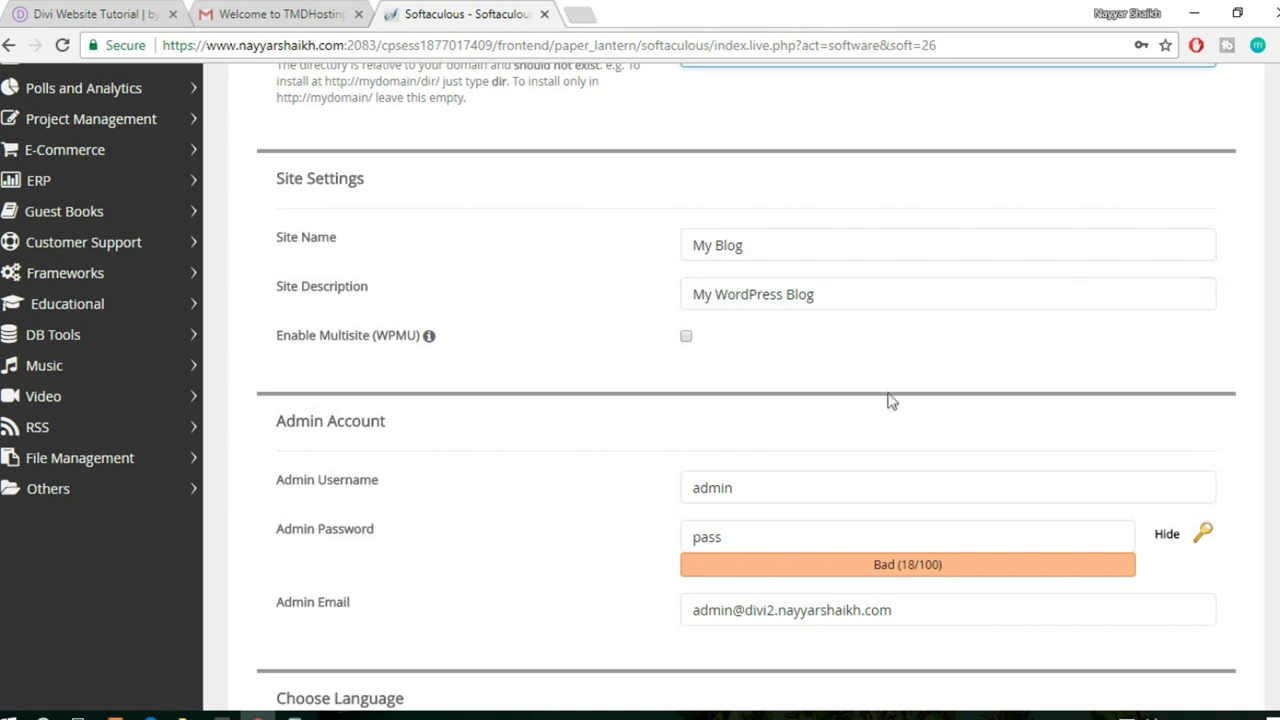
scroll(889, 398, down, 1)
scroll(890, 400, down, 1)
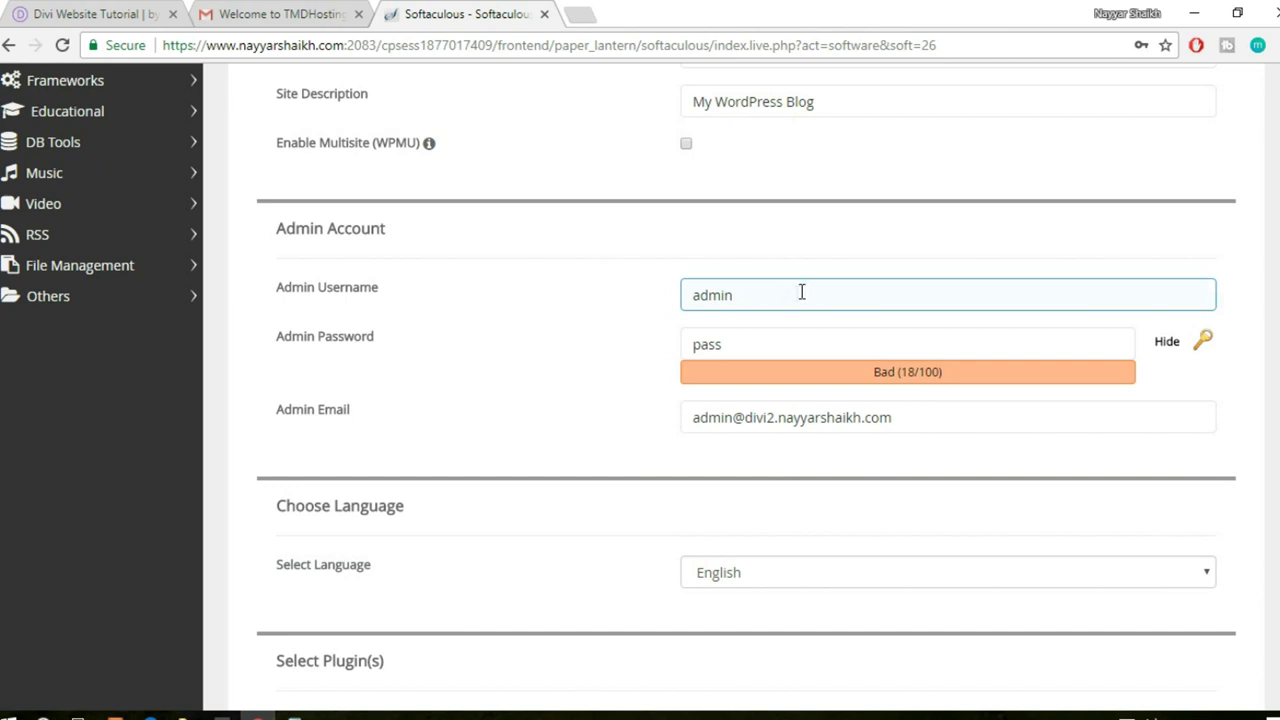
drag(801, 291, 630, 305)
text(Nayyar_Shaikh)
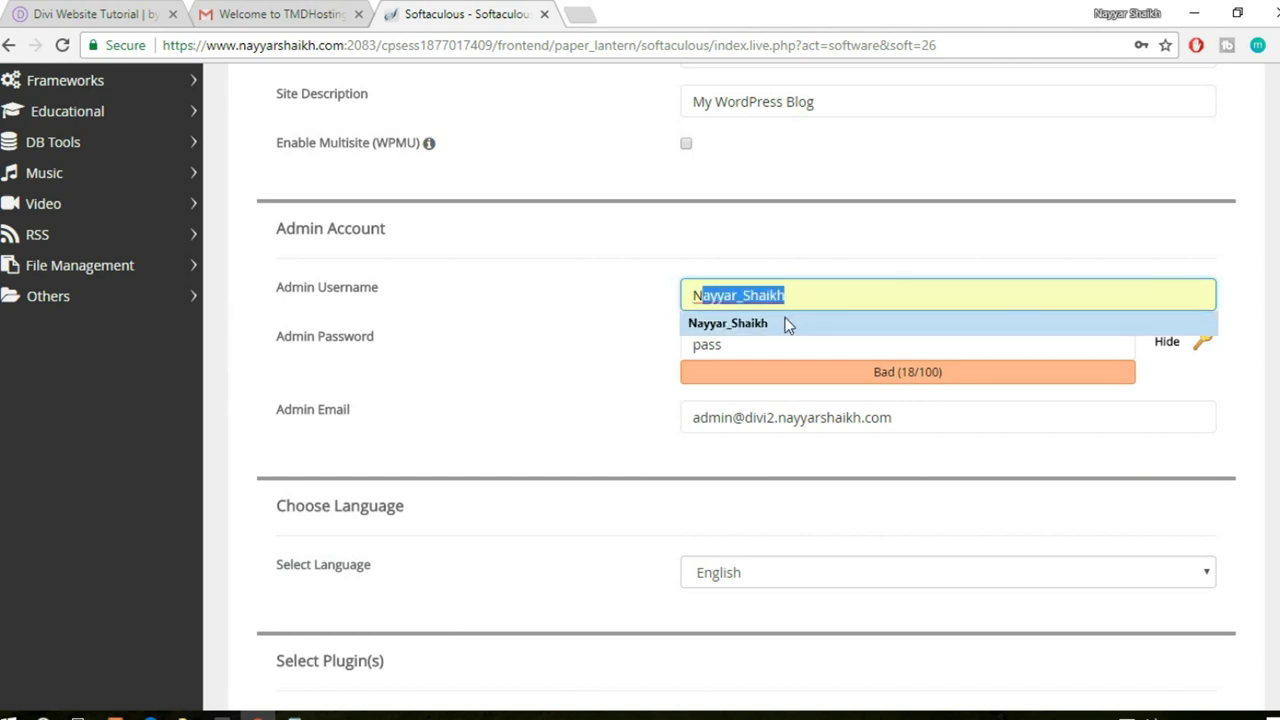
click(786, 323)
- Replace the generated admin password with a simple numeric password
drag(770, 343, 591, 350)
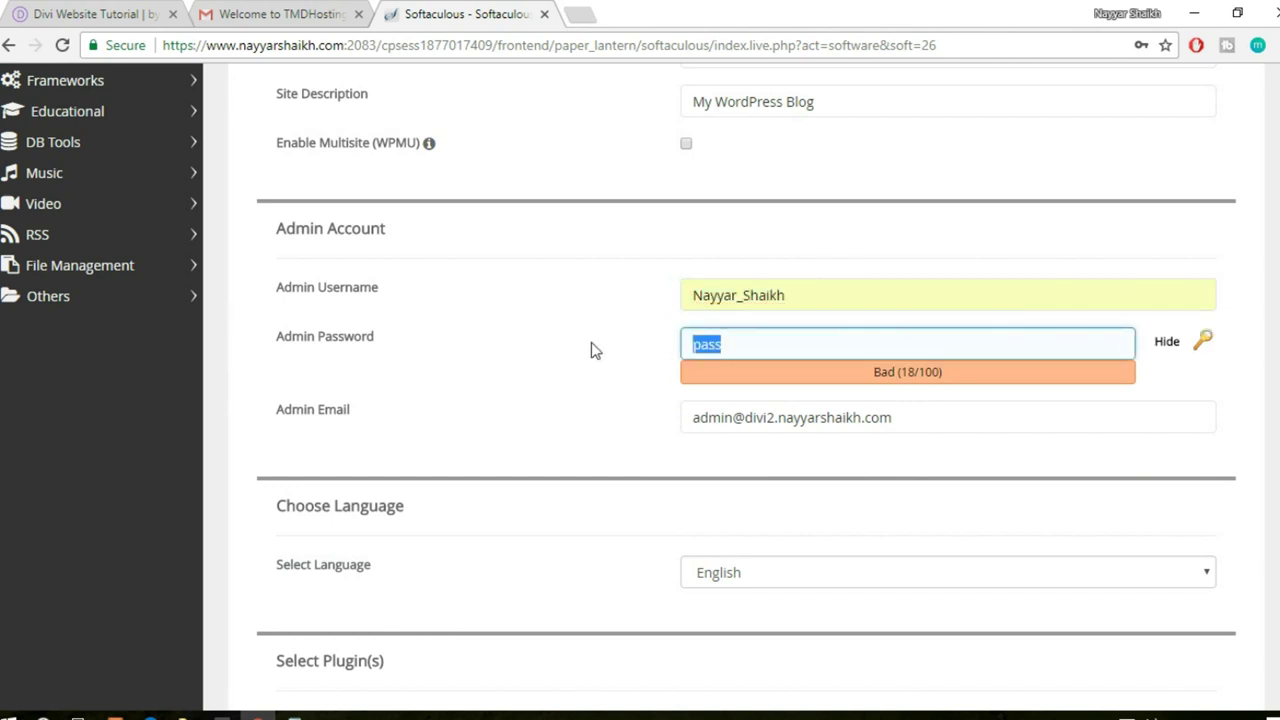
click(1203, 340)
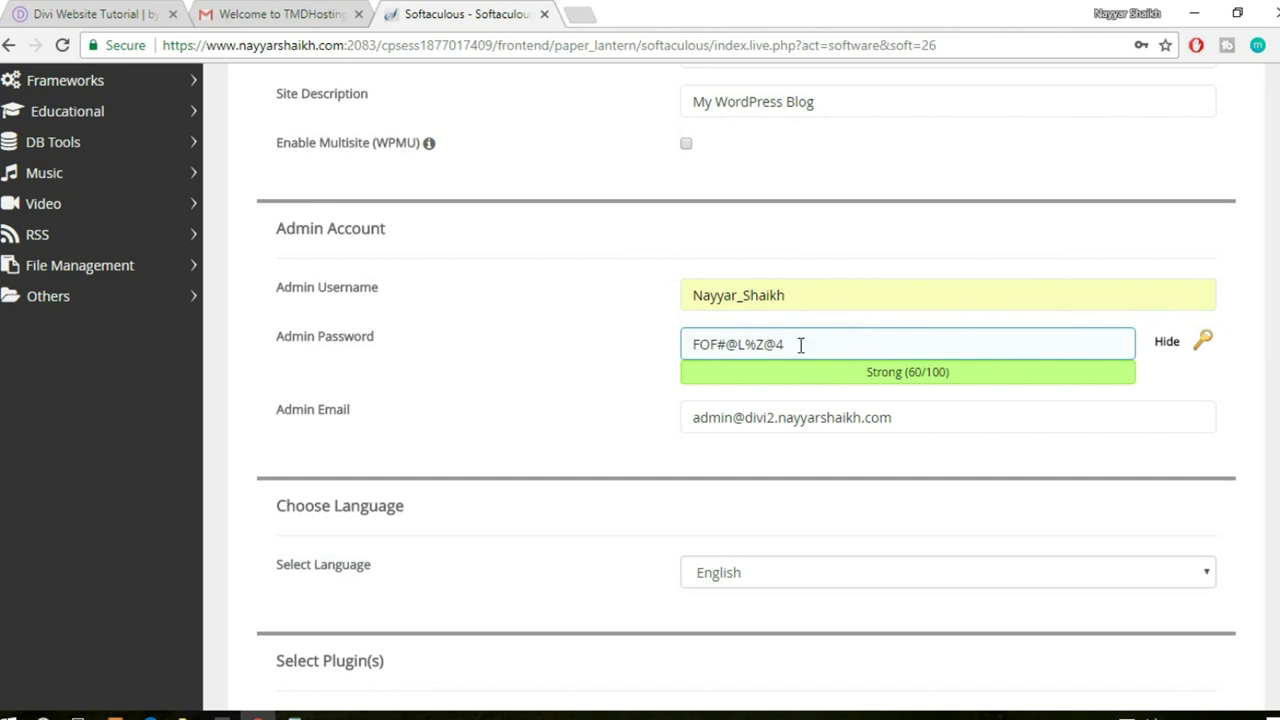
drag(847, 347, 684, 348)
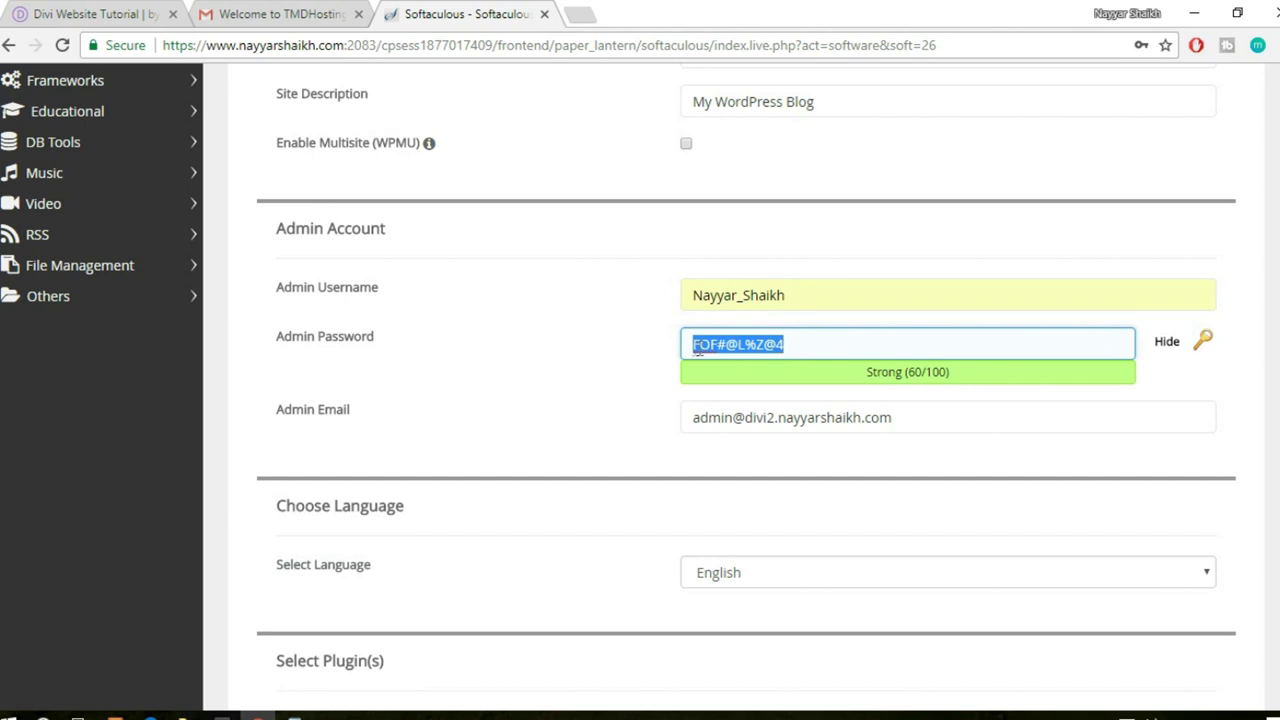
click(697, 350)
drag(727, 348, 739, 348)
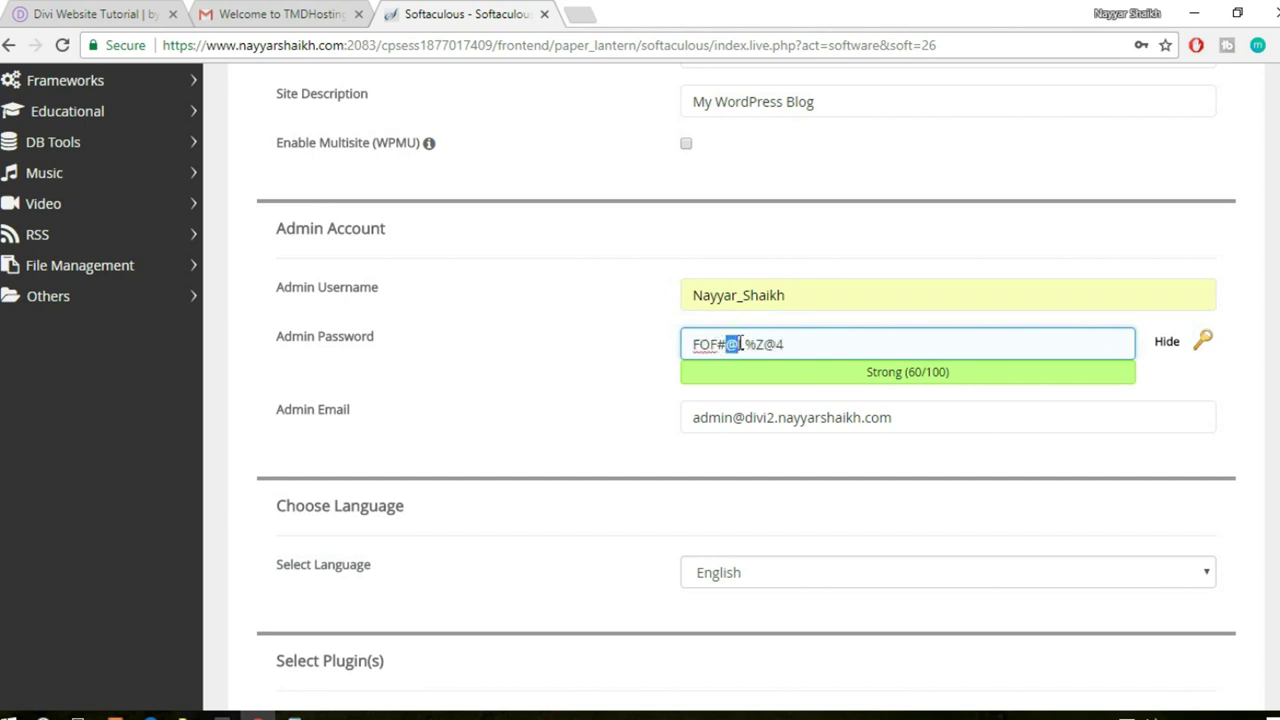
click(820, 344)
click(1166, 341)
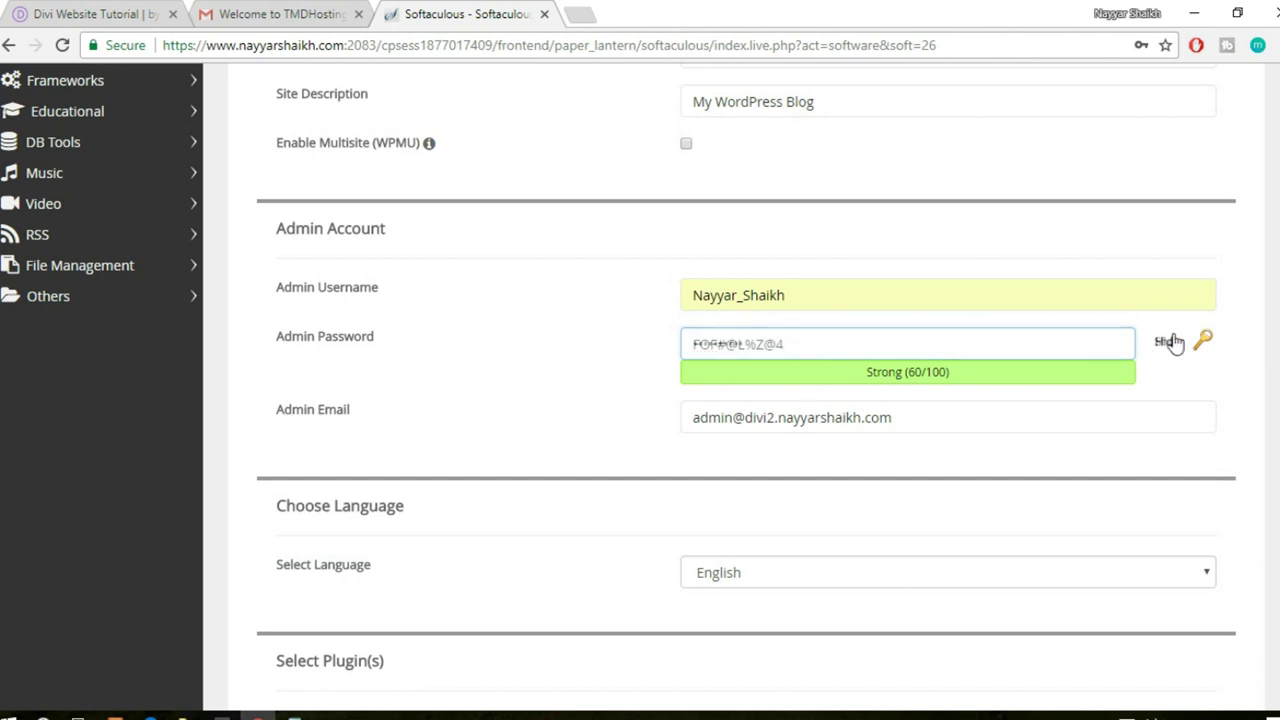
double_click(854, 350)
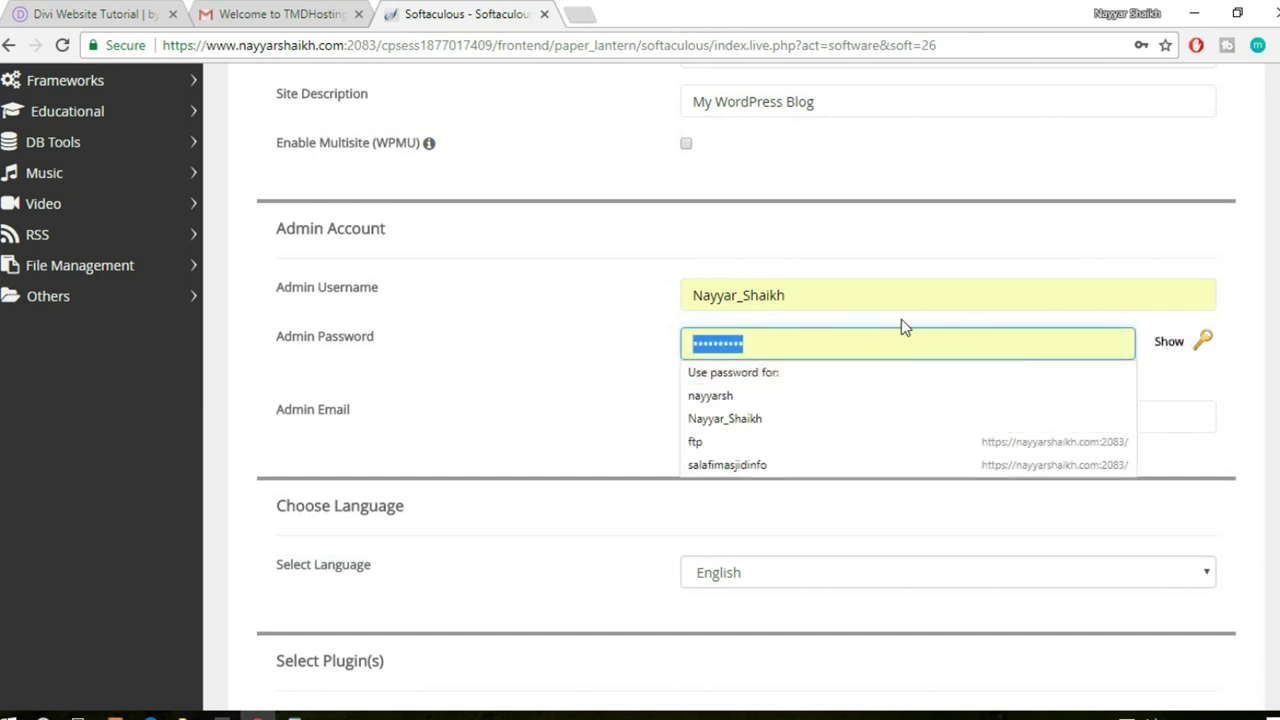
text(1234567890)
- Fill in the admin e-mail address from a saved suggestion
click(914, 413)
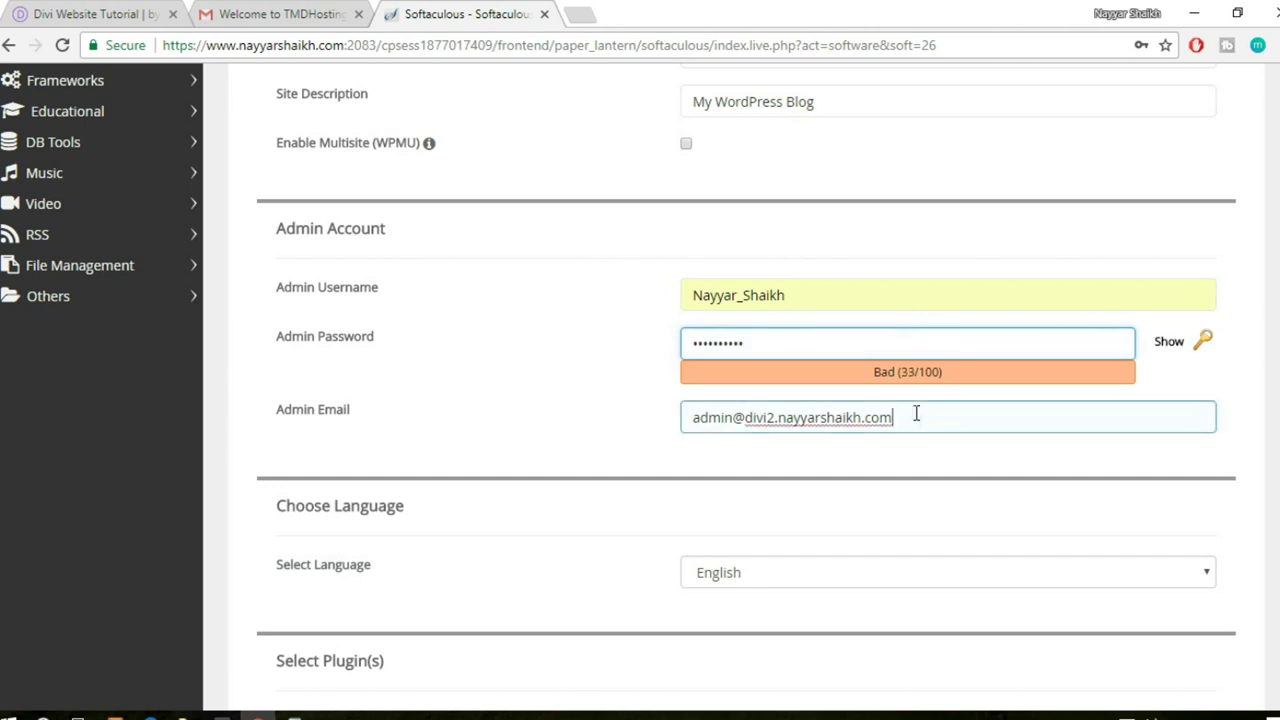
key(ctrl+a)
text(re)
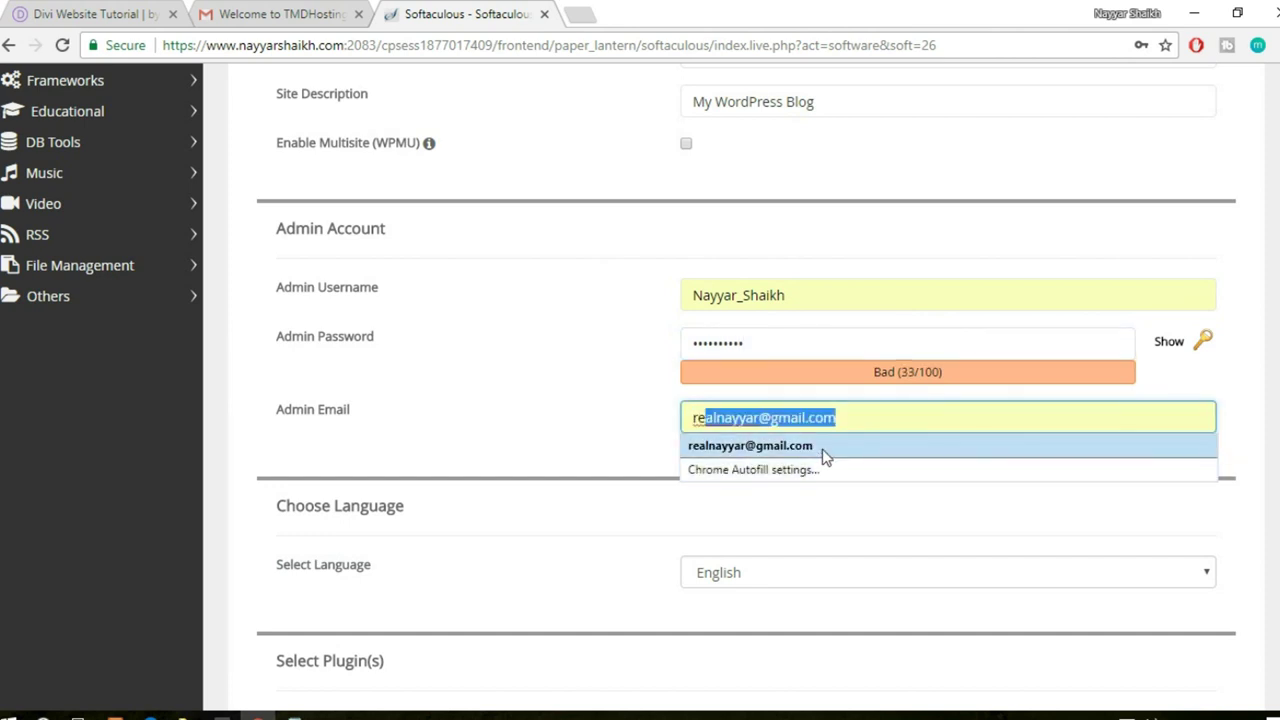
click(828, 447)
scroll(531, 434, down, 2)
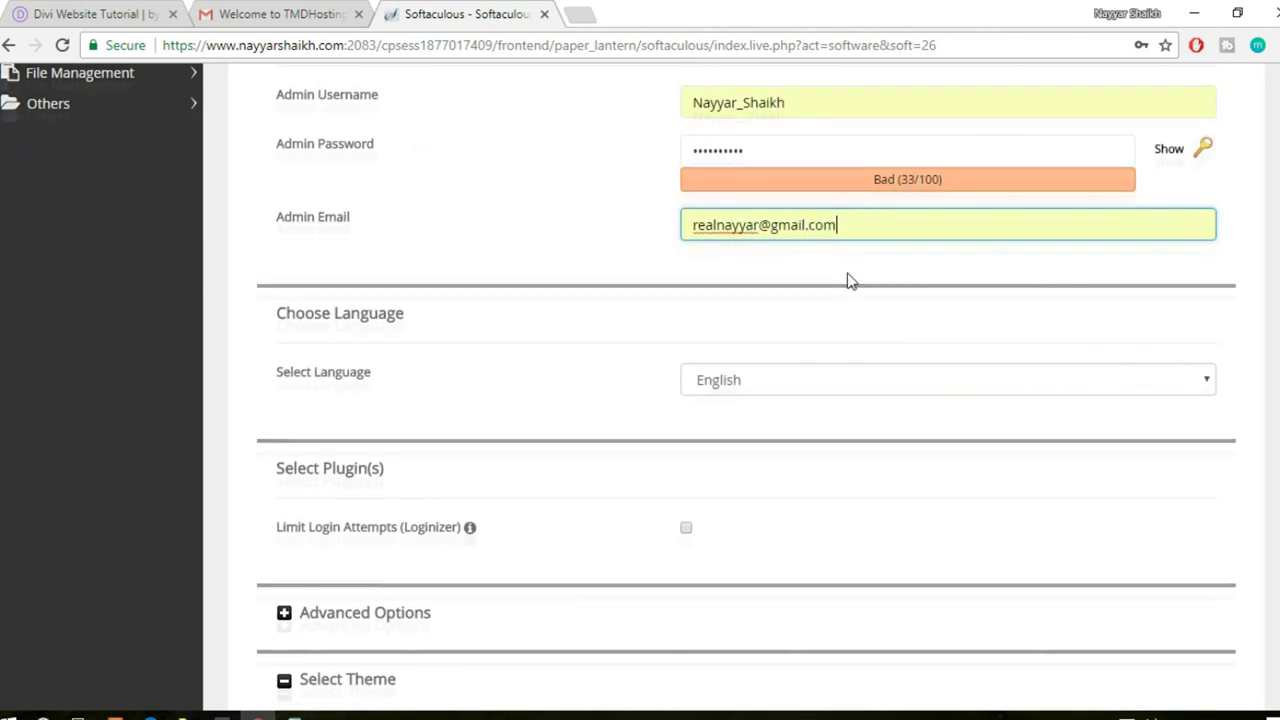
scroll(848, 280, up, 1)
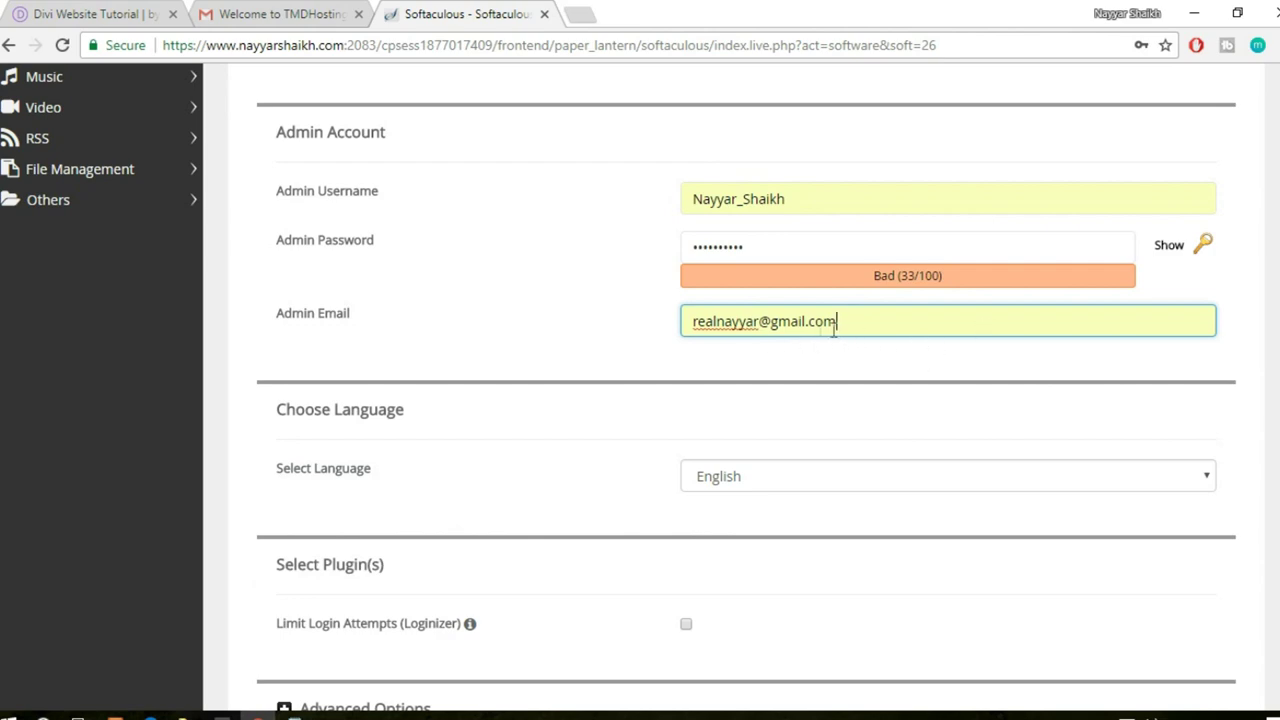
scroll(891, 351, down, 10)
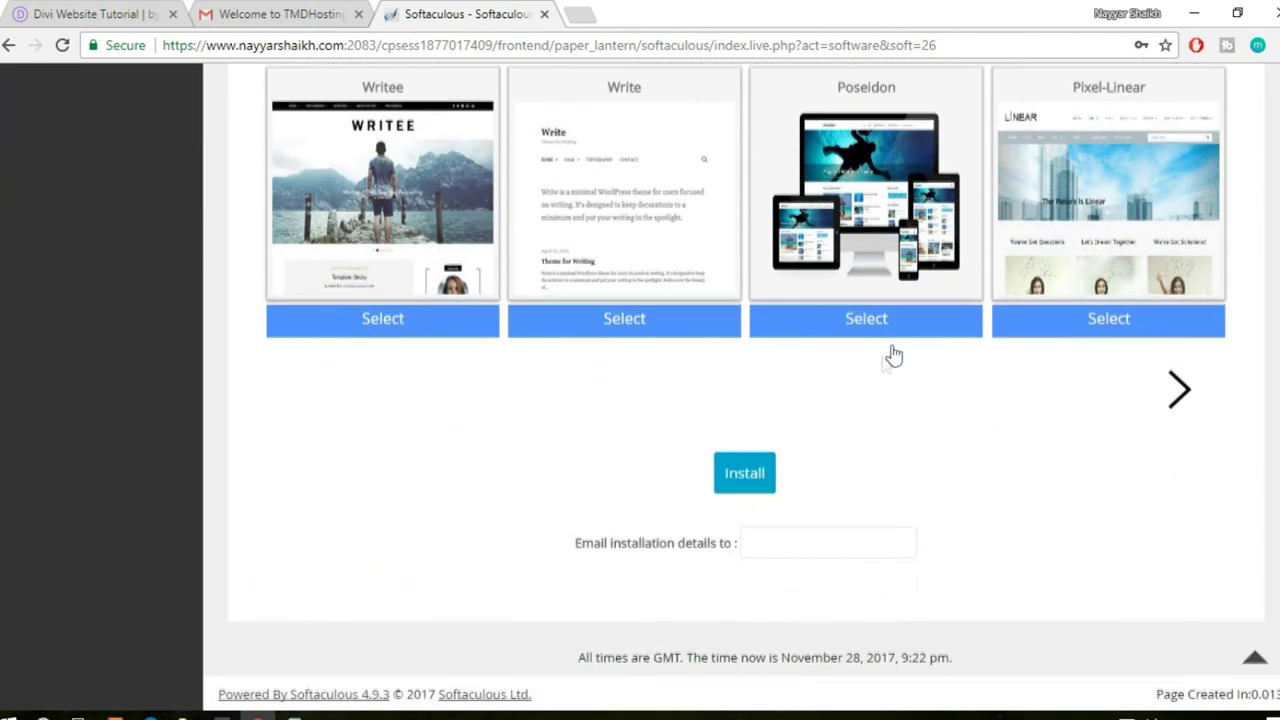
- Run the WordPress install on divi2, then follow the wp-admin Administrative URL
click(749, 486)
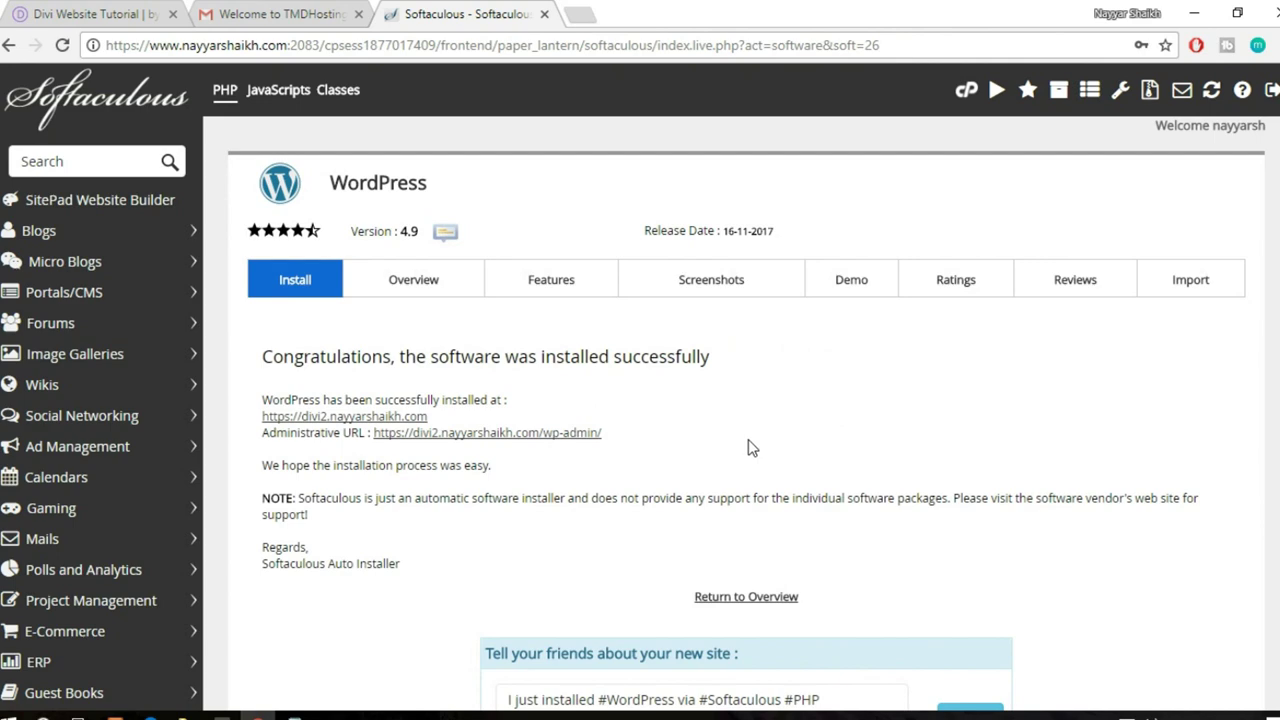
scroll(900, 440, down, 1)
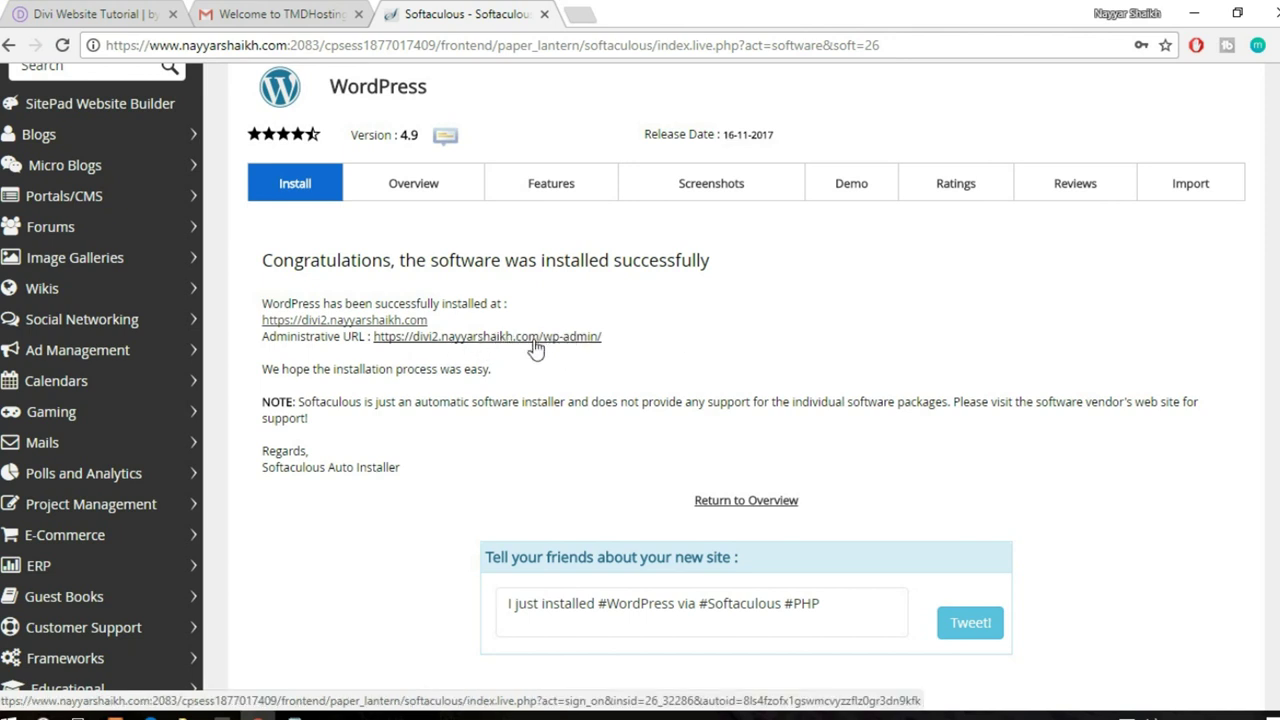
click(535, 340)
- Close the installer tab and clear the WP Super Cache warning via Logout
click(544, 14)
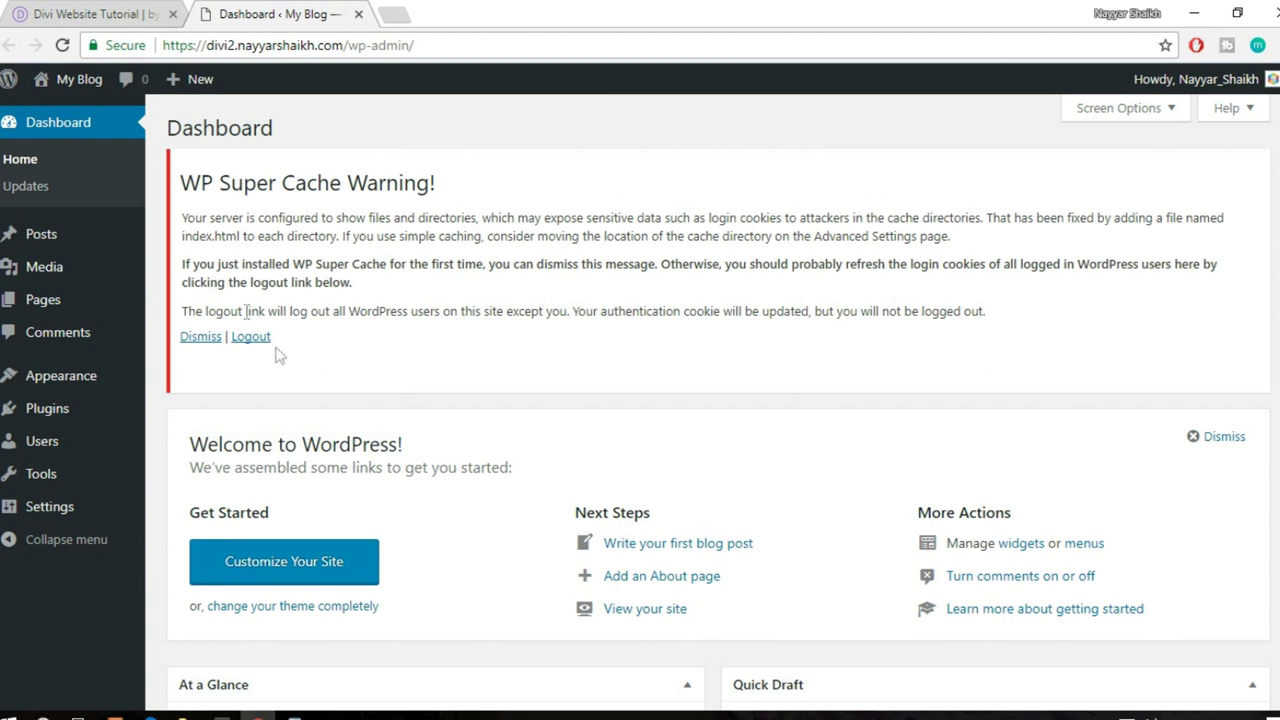
drag(181, 183, 440, 187)
click(450, 200)
click(262, 339)
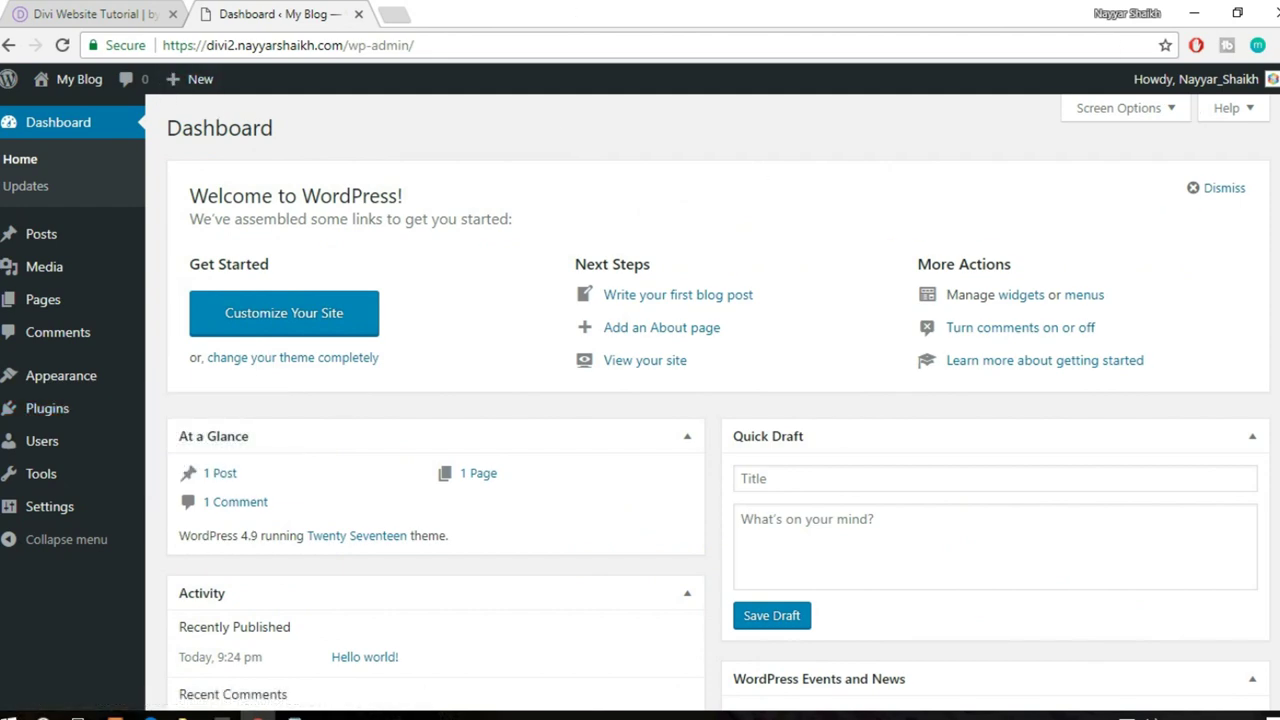
scroll(771, 480, down, 4)
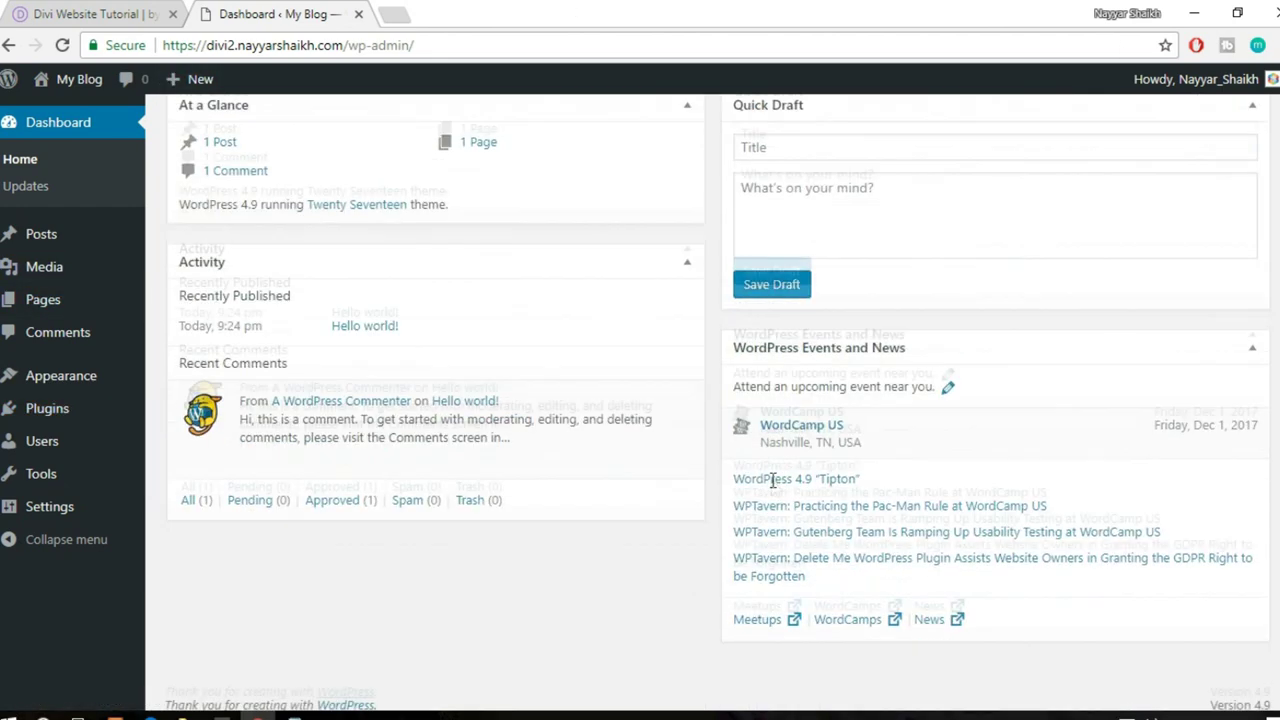
scroll(776, 522, up, 4)
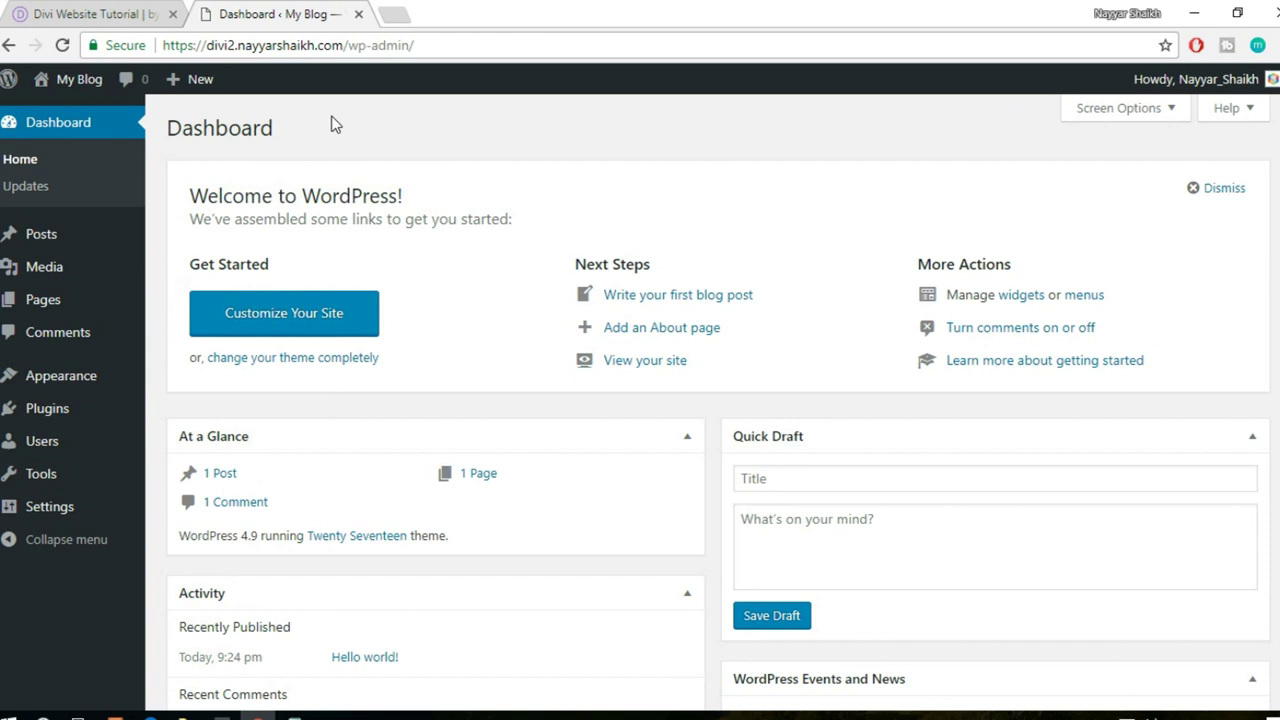
- Open the new blog's Twenty Seventeen front page in a new tab from My Blog > Visit Site
mouse_move(62, 86)
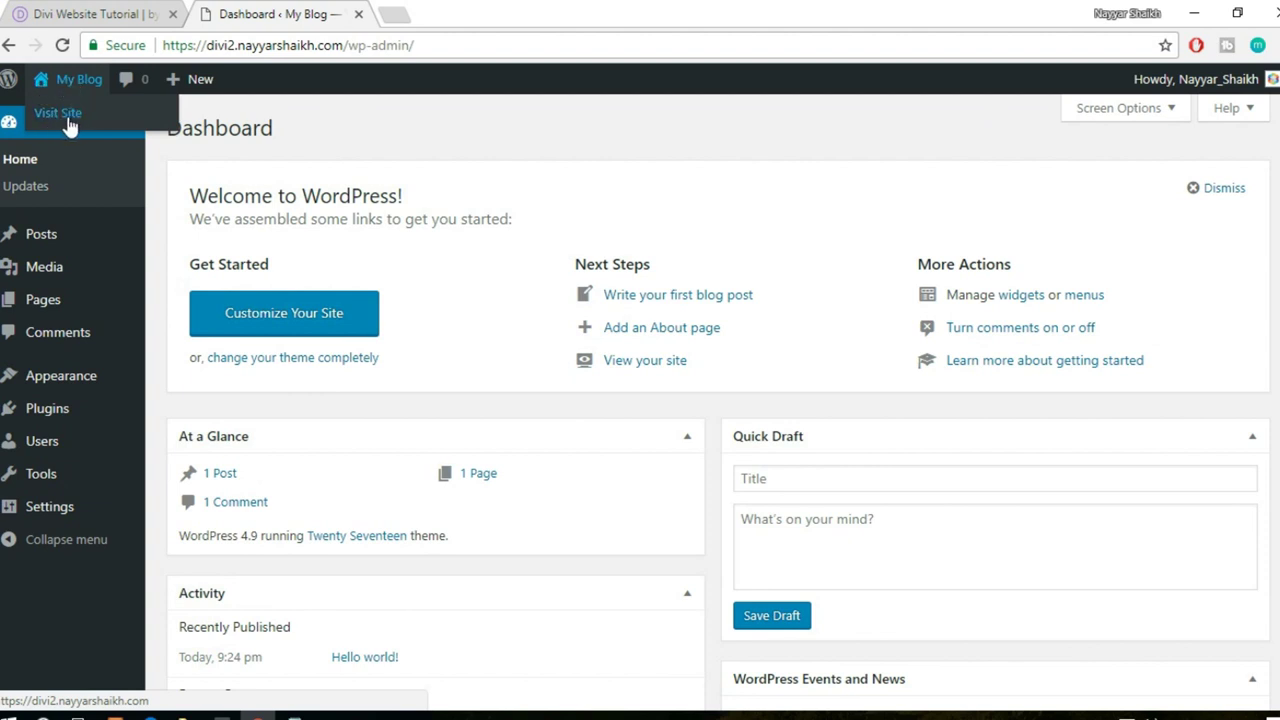
middle_click(68, 120)
click(420, 20)
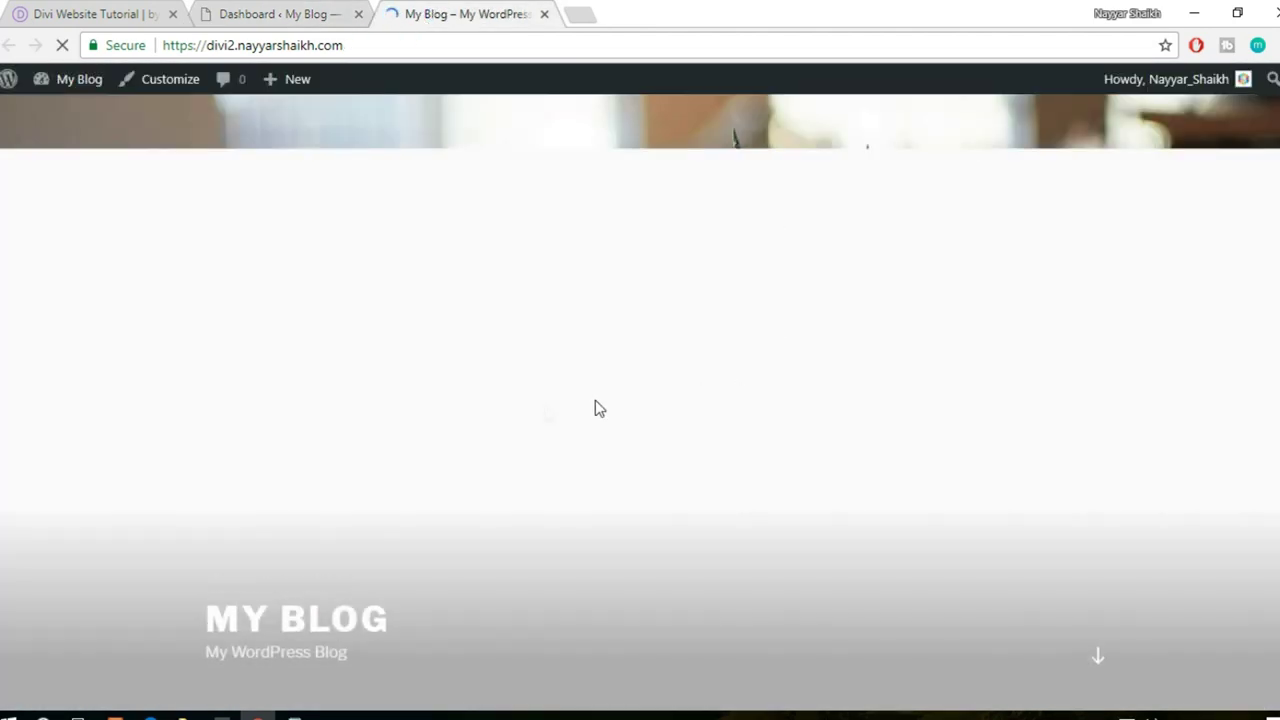
scroll(640, 400, down, 1)
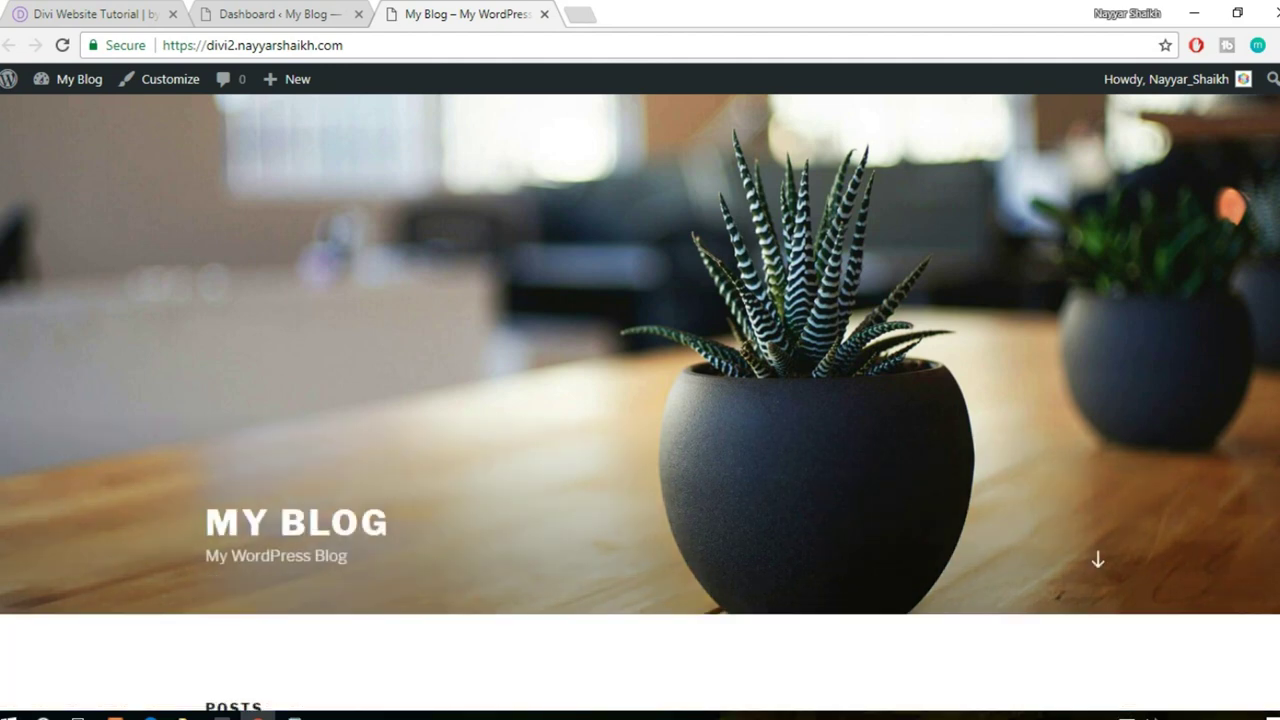
scroll(1146, 318, up, 1)
scroll(690, 494, down, 10)
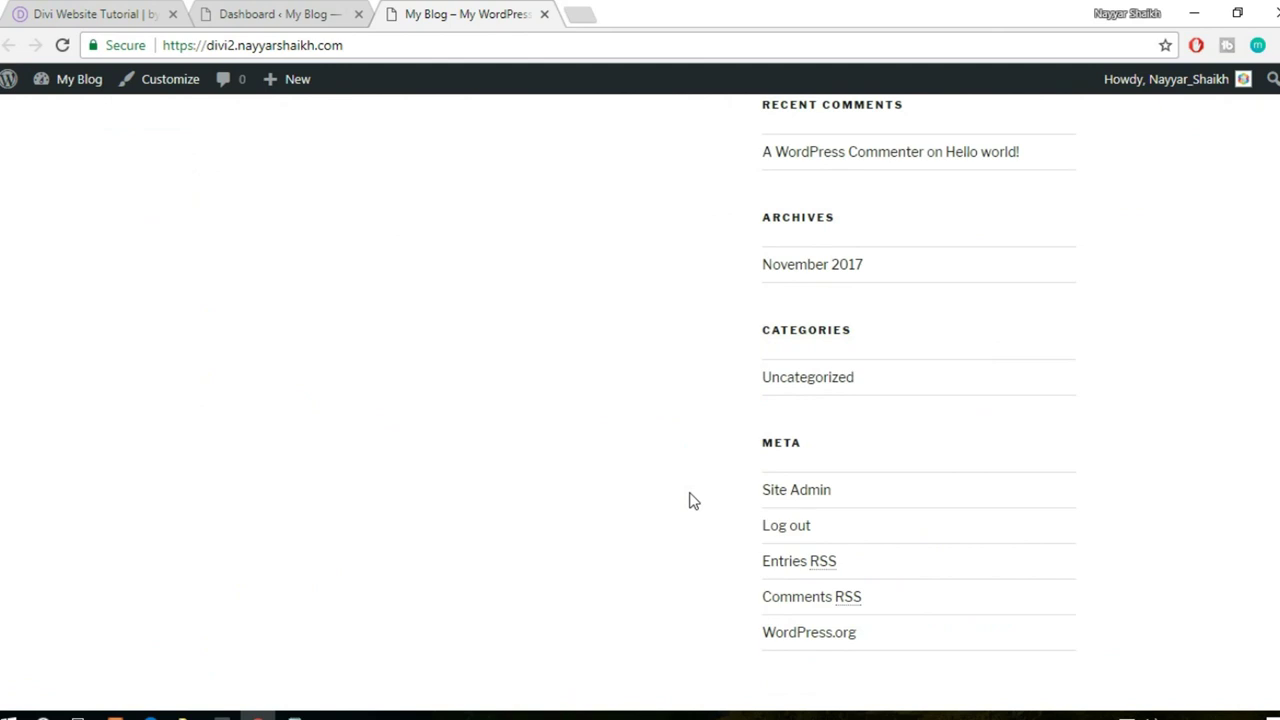
scroll(690, 501, up, 10)
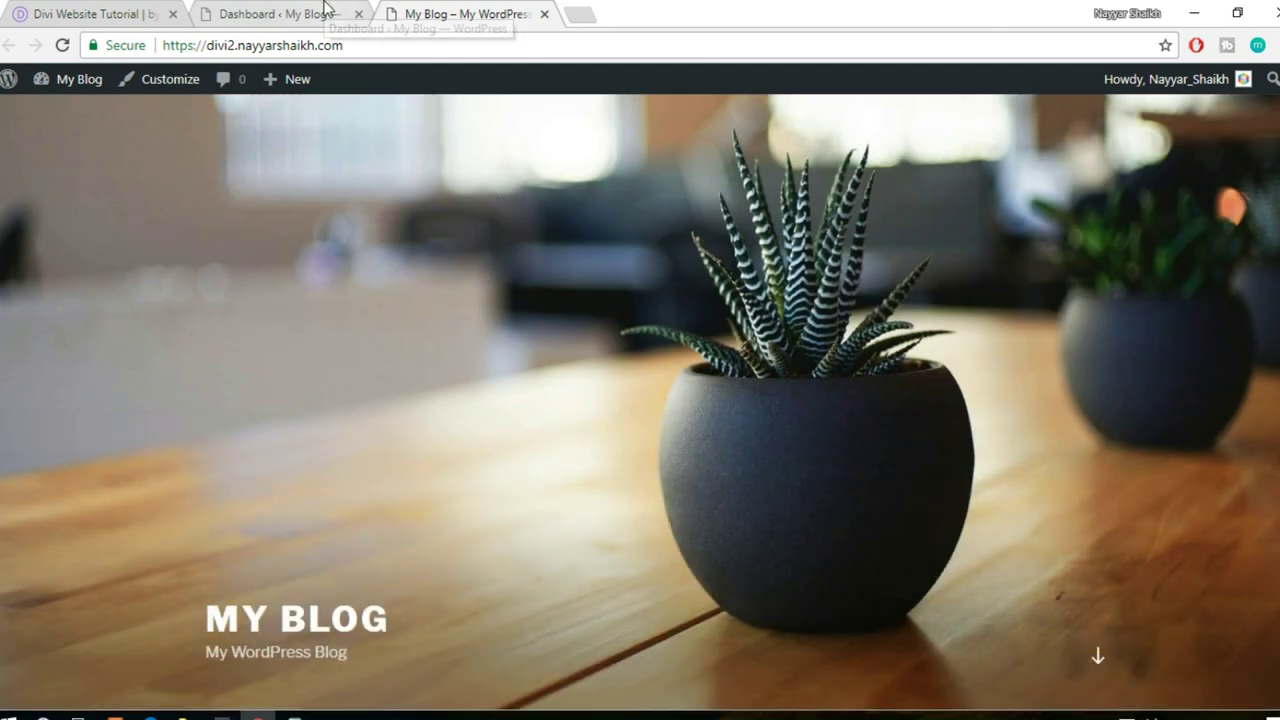
- Compare the new blog's front page with the dashboard and the Divi demo site
click(326, 10)
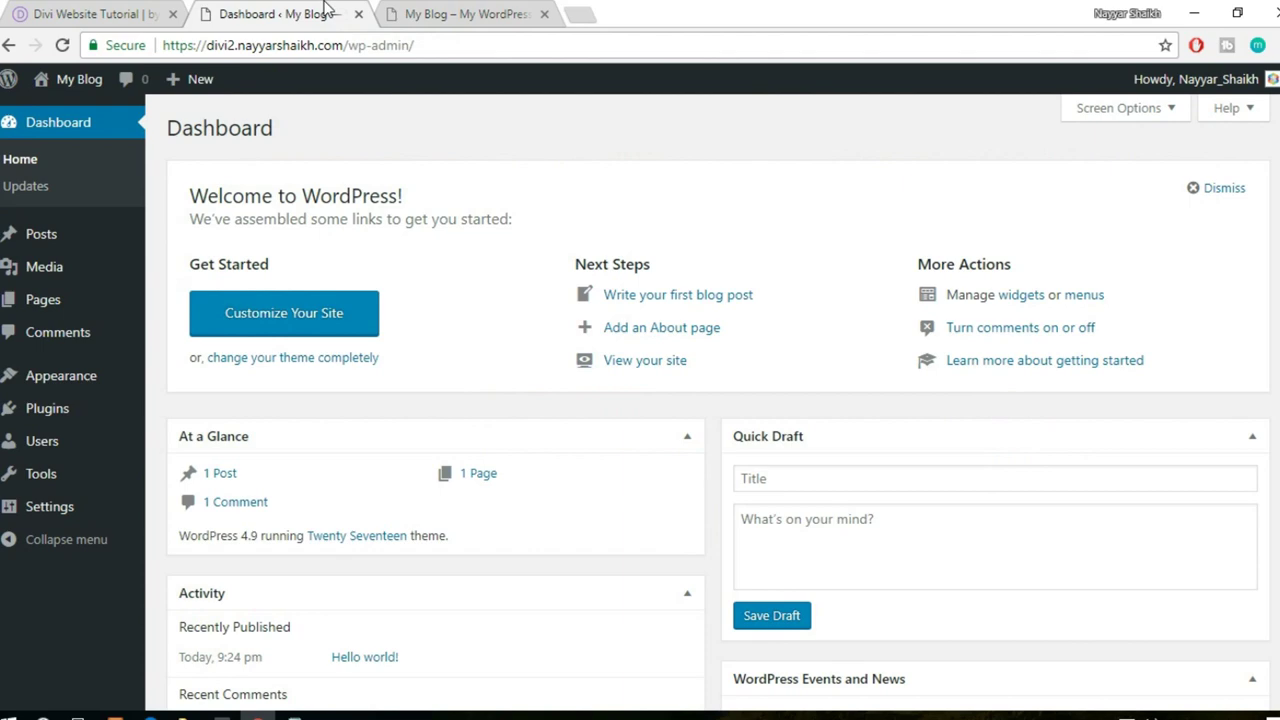
click(486, 10)
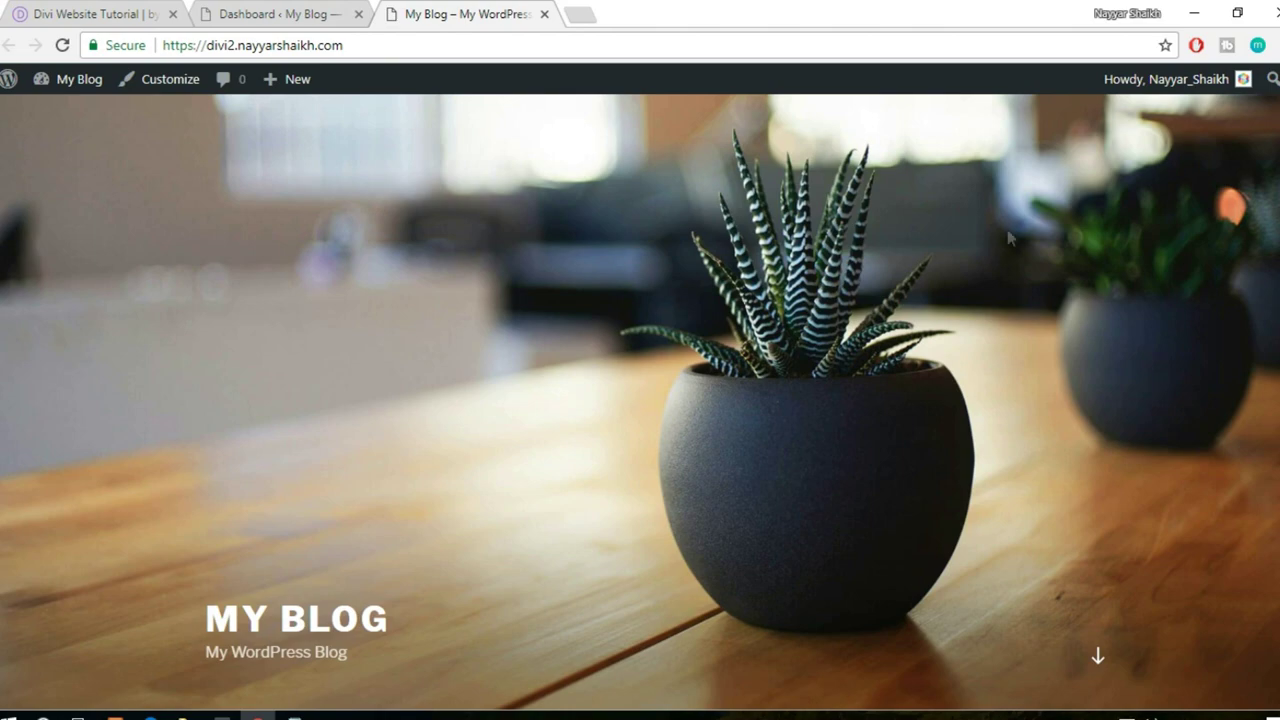
scroll(1246, 517, down, 10)
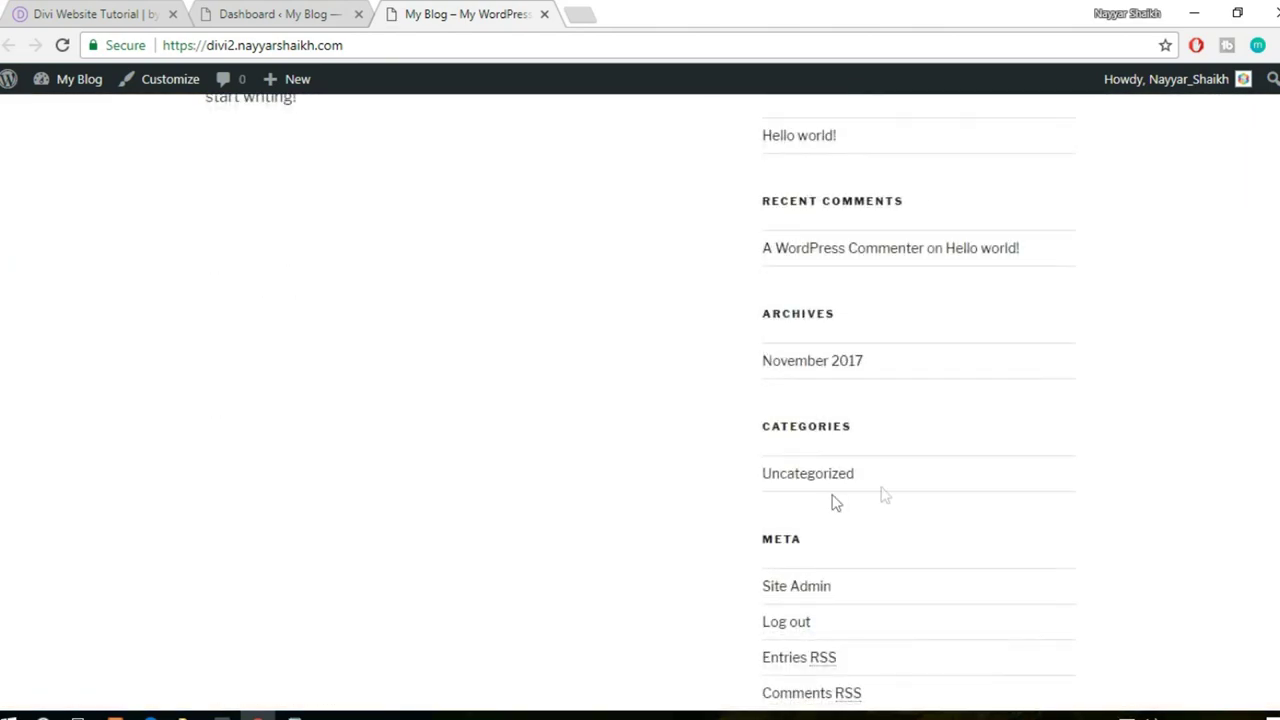
scroll(1107, 477, up, 10)
click(130, 16)
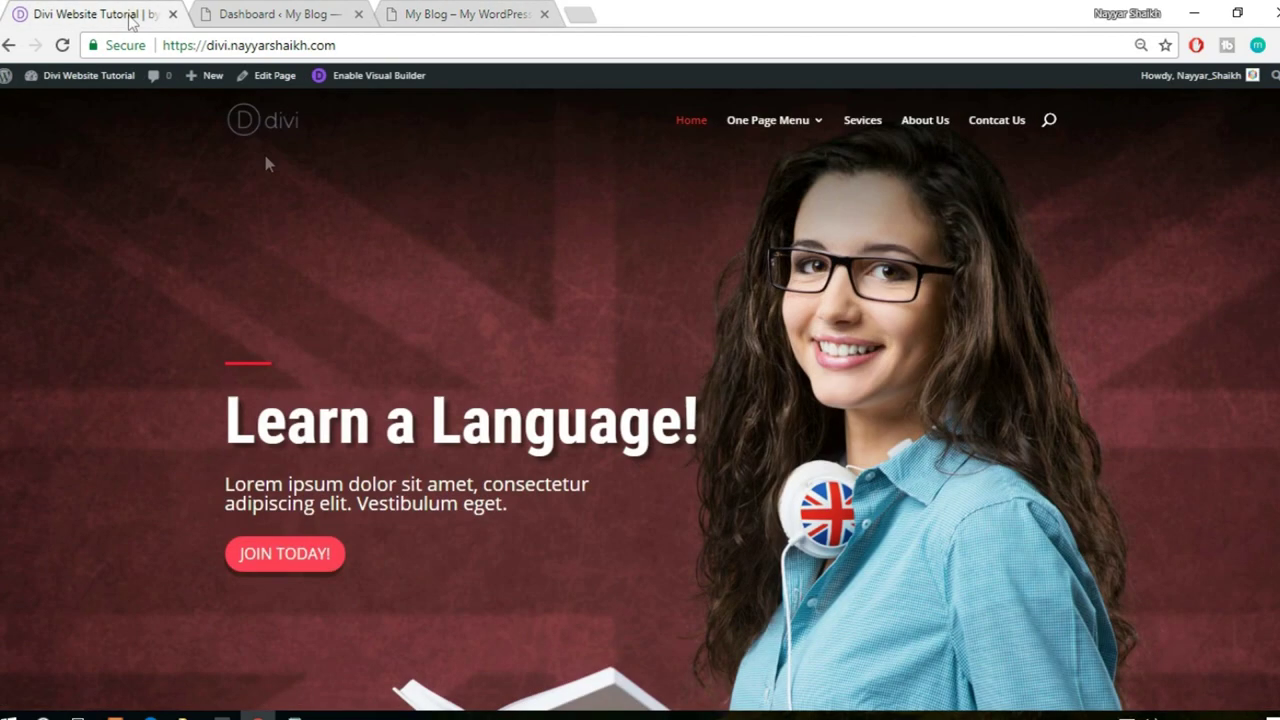
scroll(842, 235, down, 10)
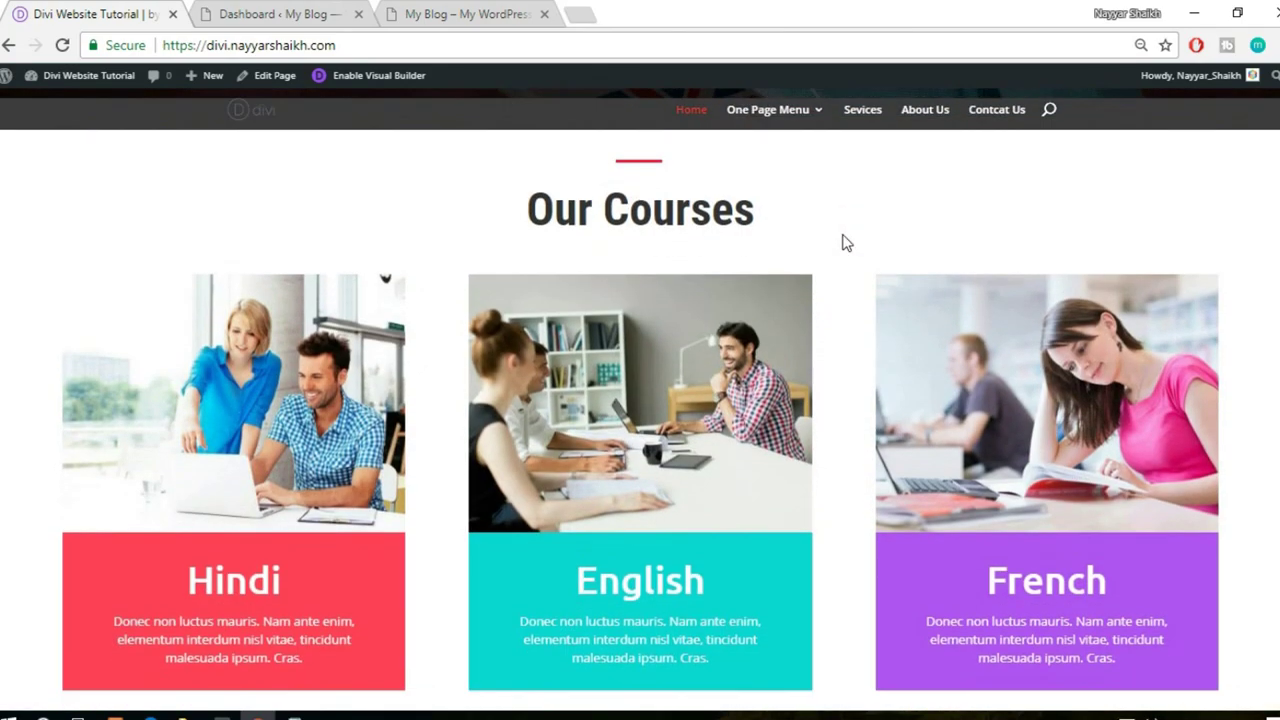
scroll(842, 245, up, 4)
scroll(838, 255, up, 5)
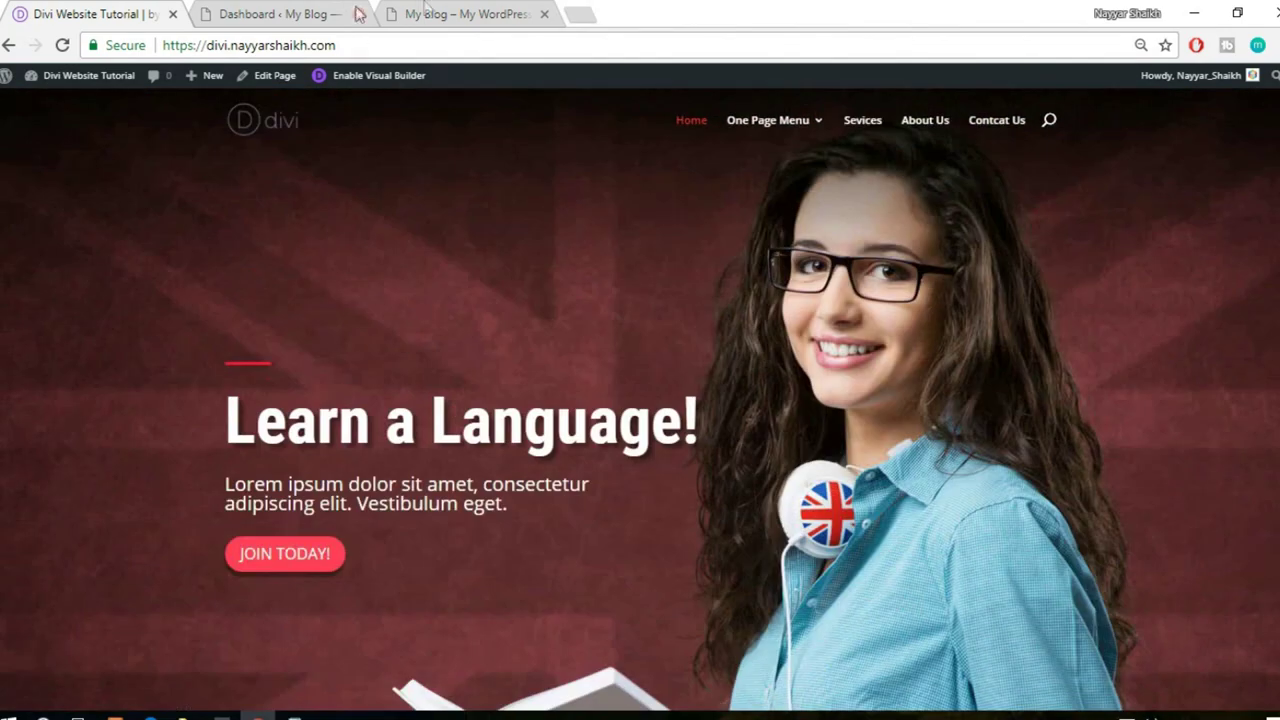
click(450, 12)
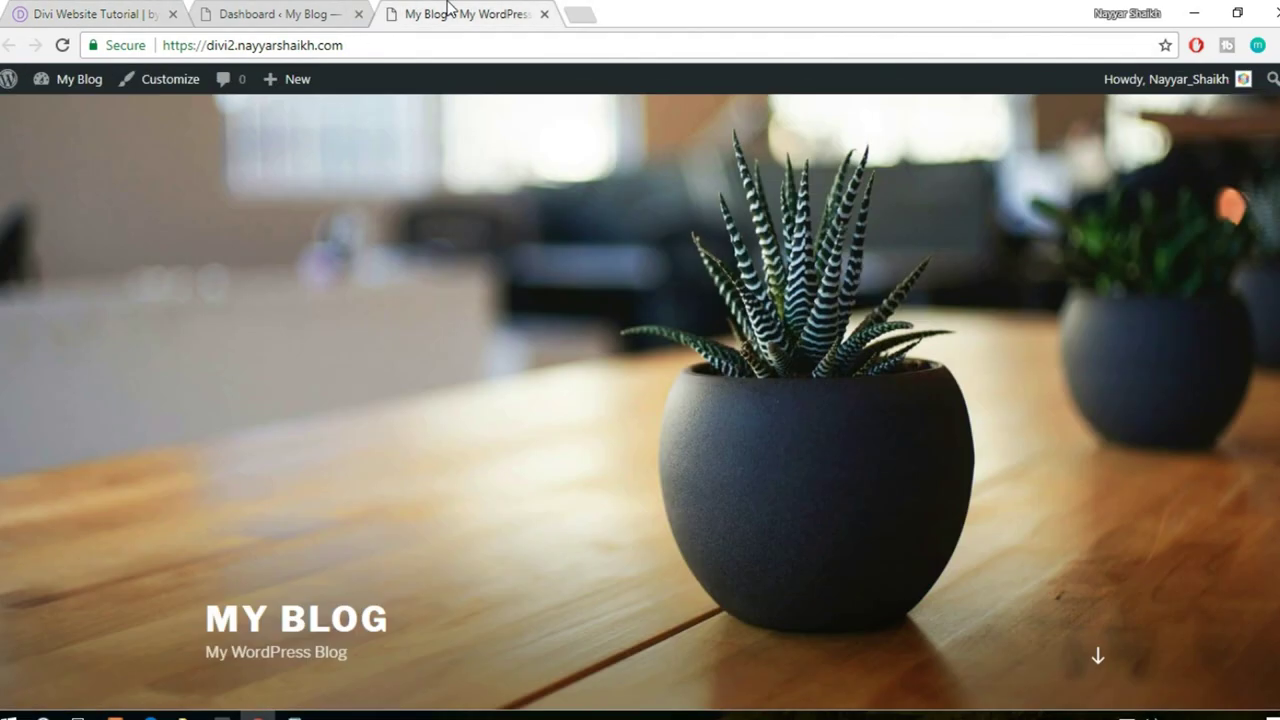
click(583, 10)
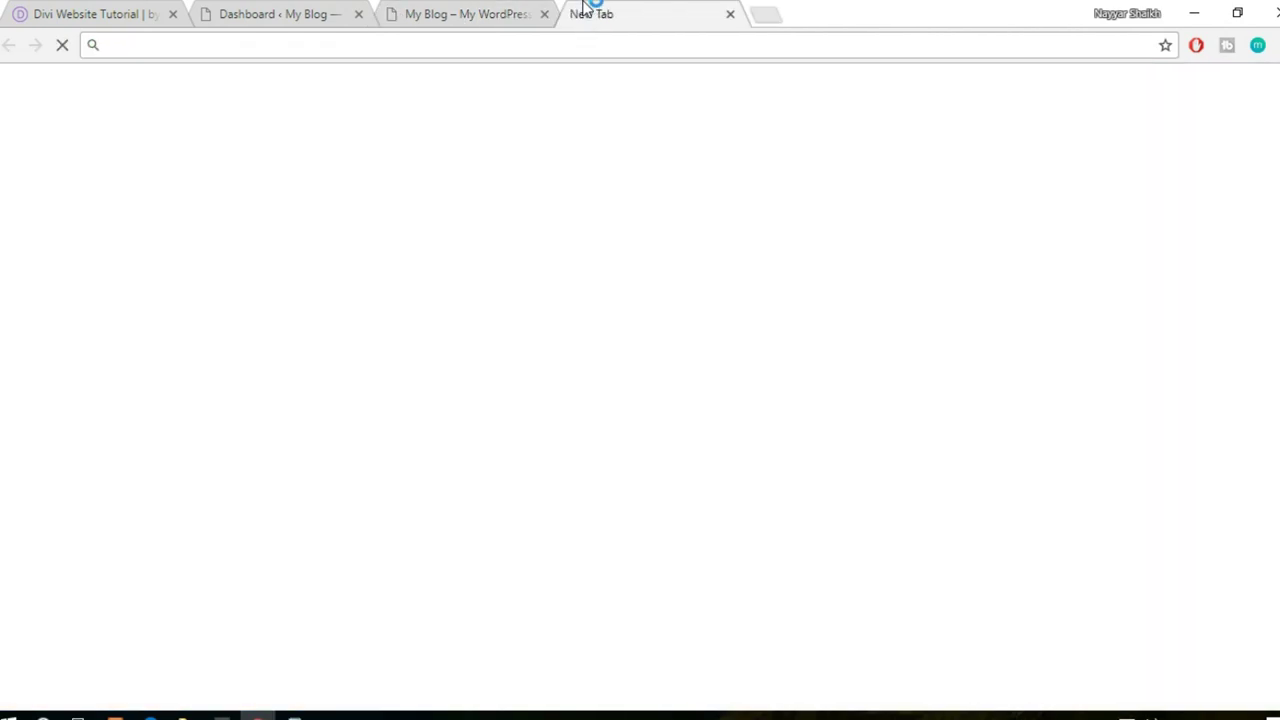
text(blo)
key(Right)
text(/di)
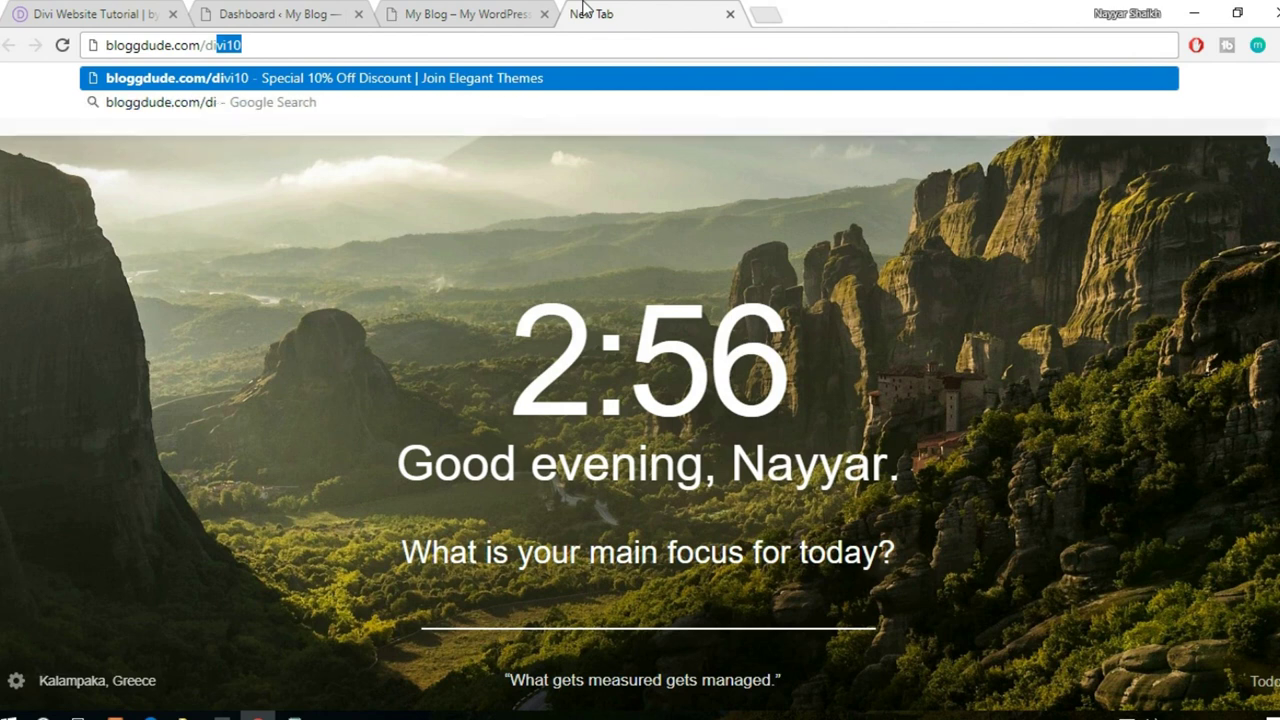
text(vi10)
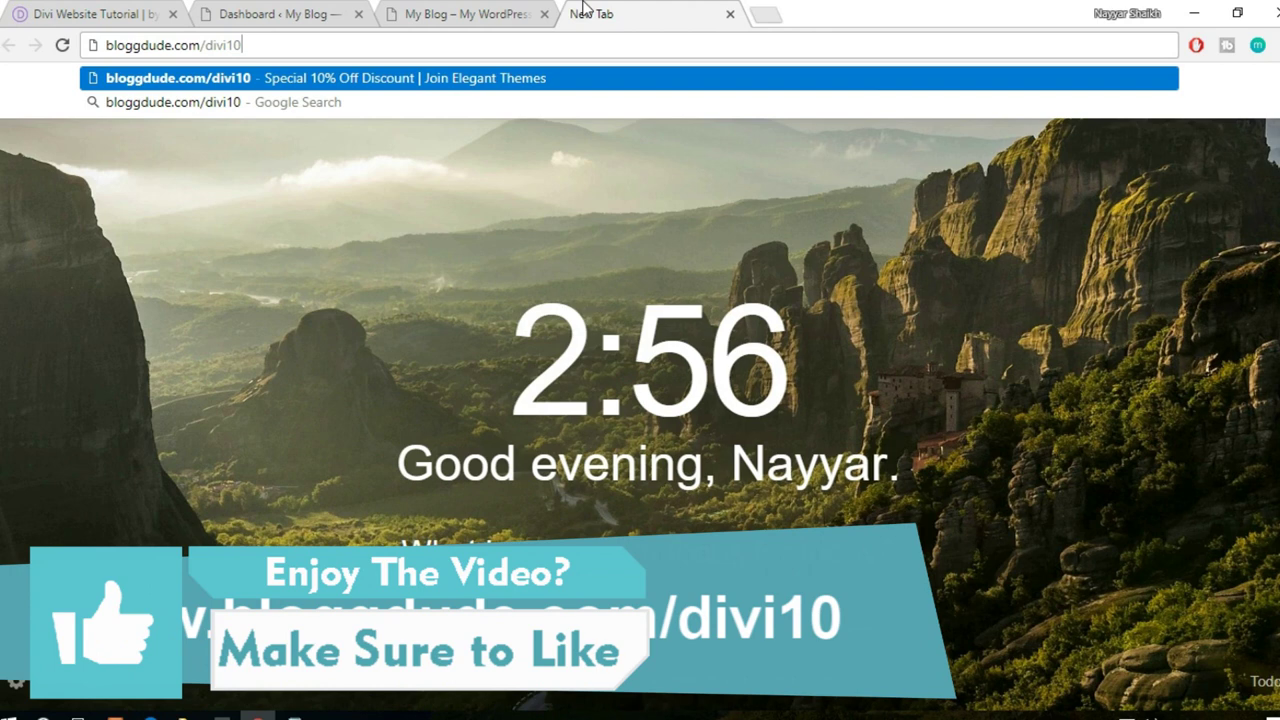
key(Return)
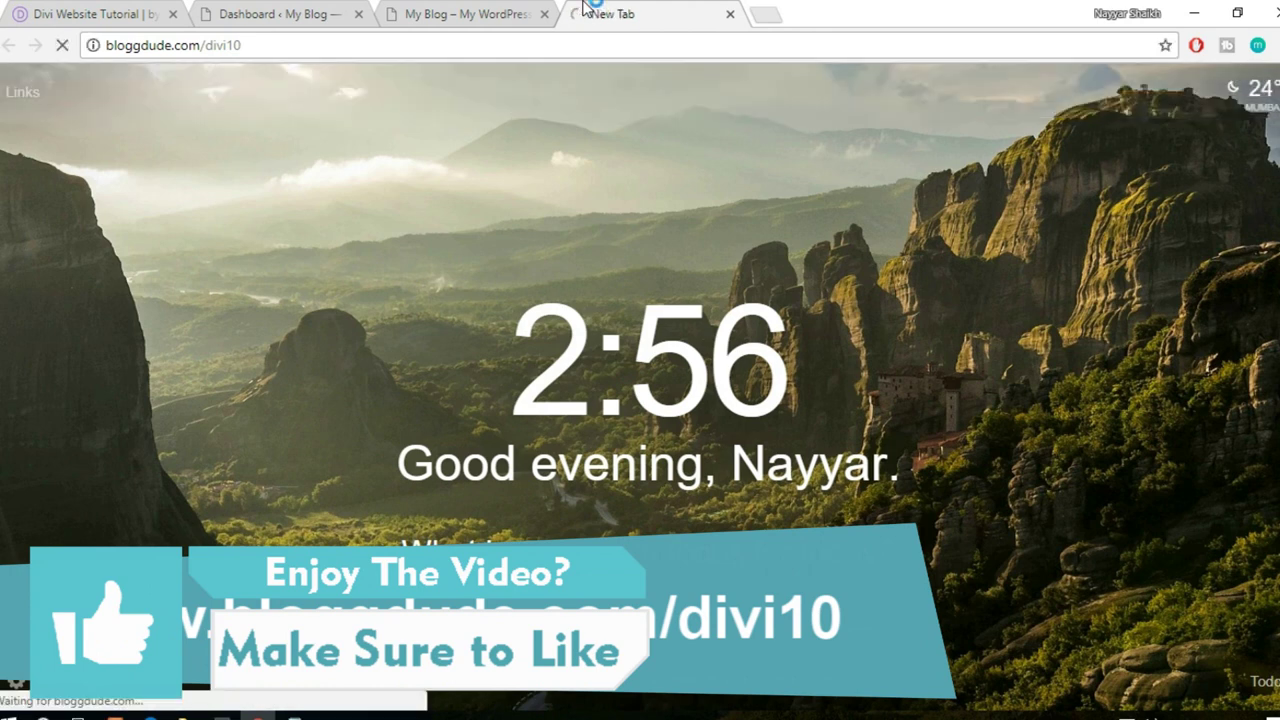
drag(257, 50, 206, 48)
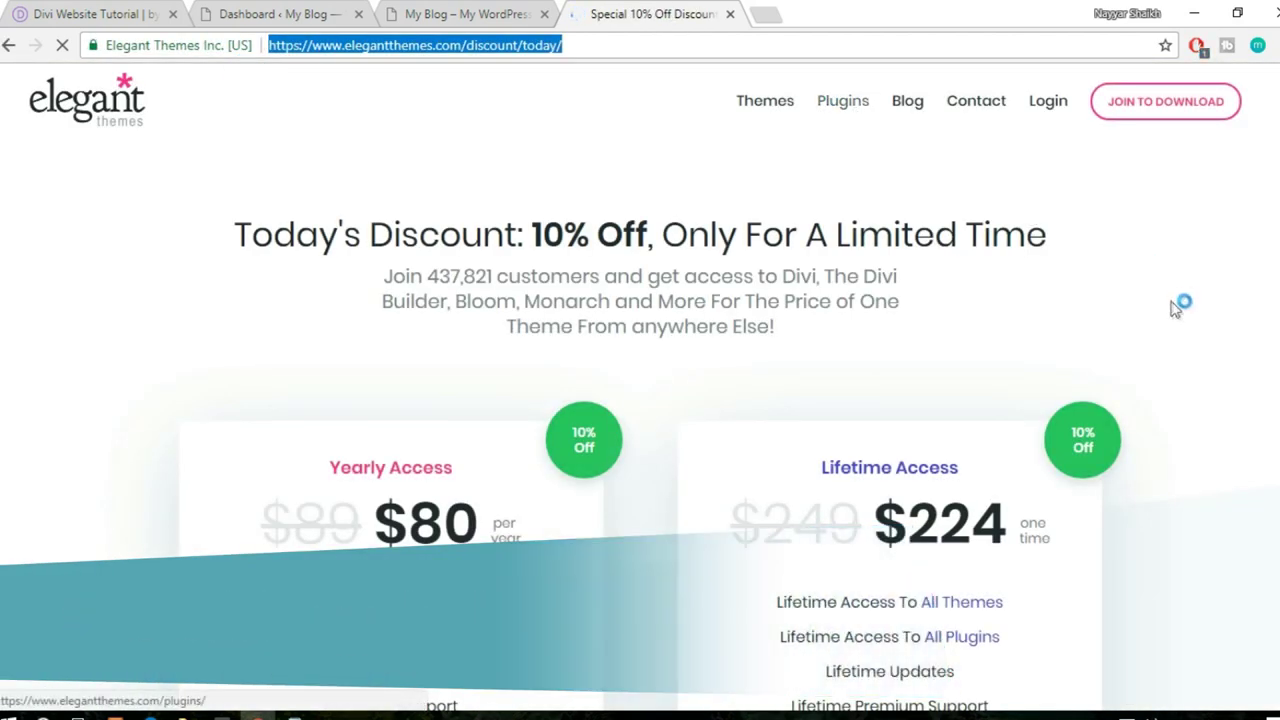
scroll(1177, 305, down, 3)
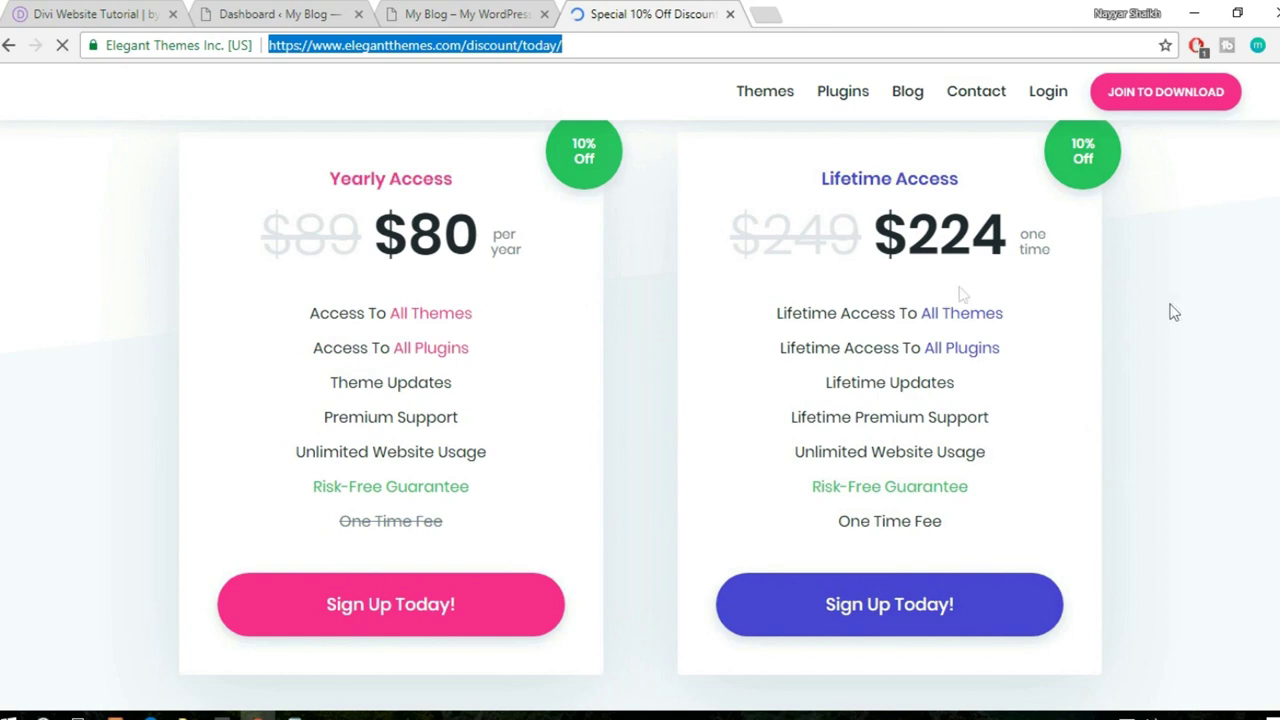
click(590, 160)
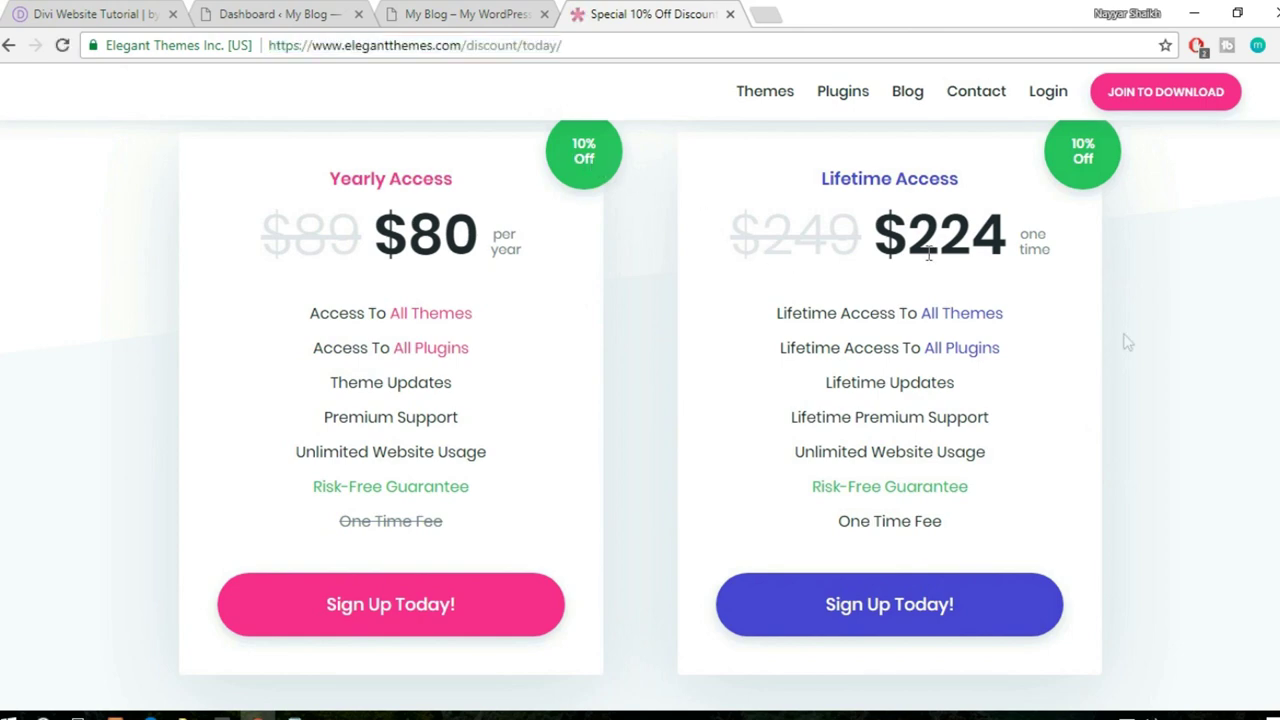
scroll(1162, 360, down, 1)
scroll(1162, 364, up, 2)
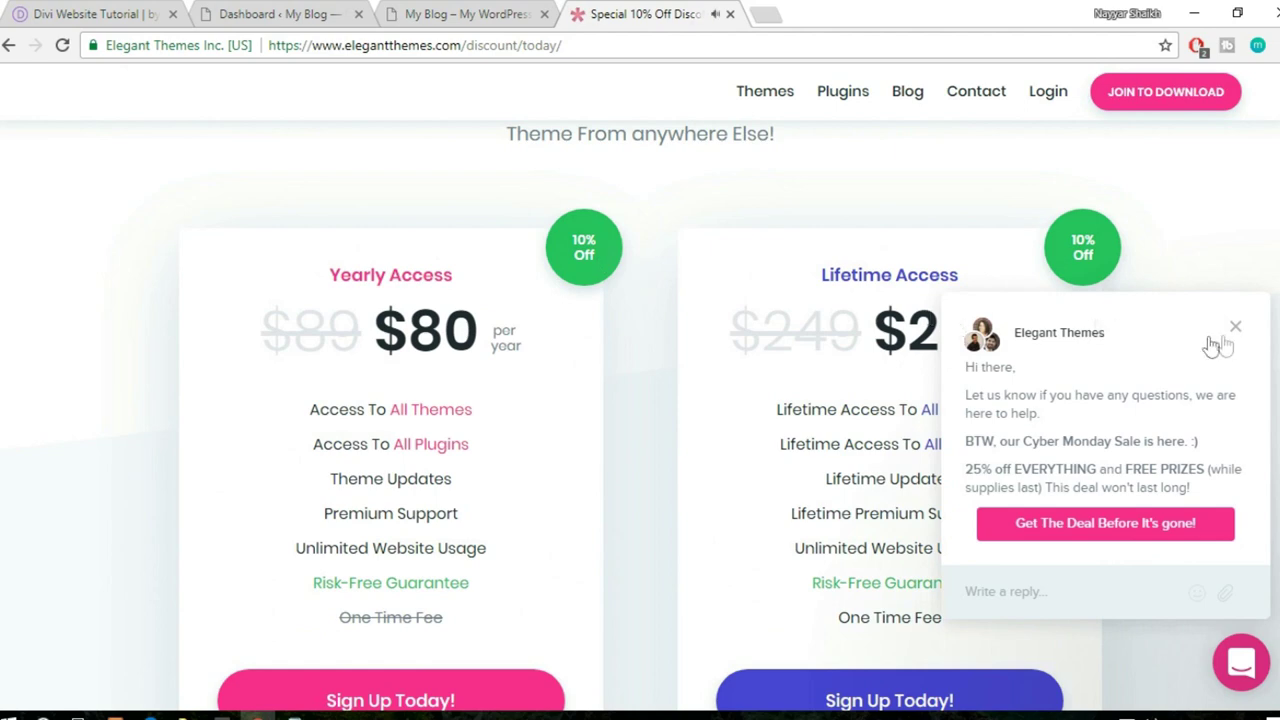
click(1235, 328)
scroll(1194, 334, down, 1)
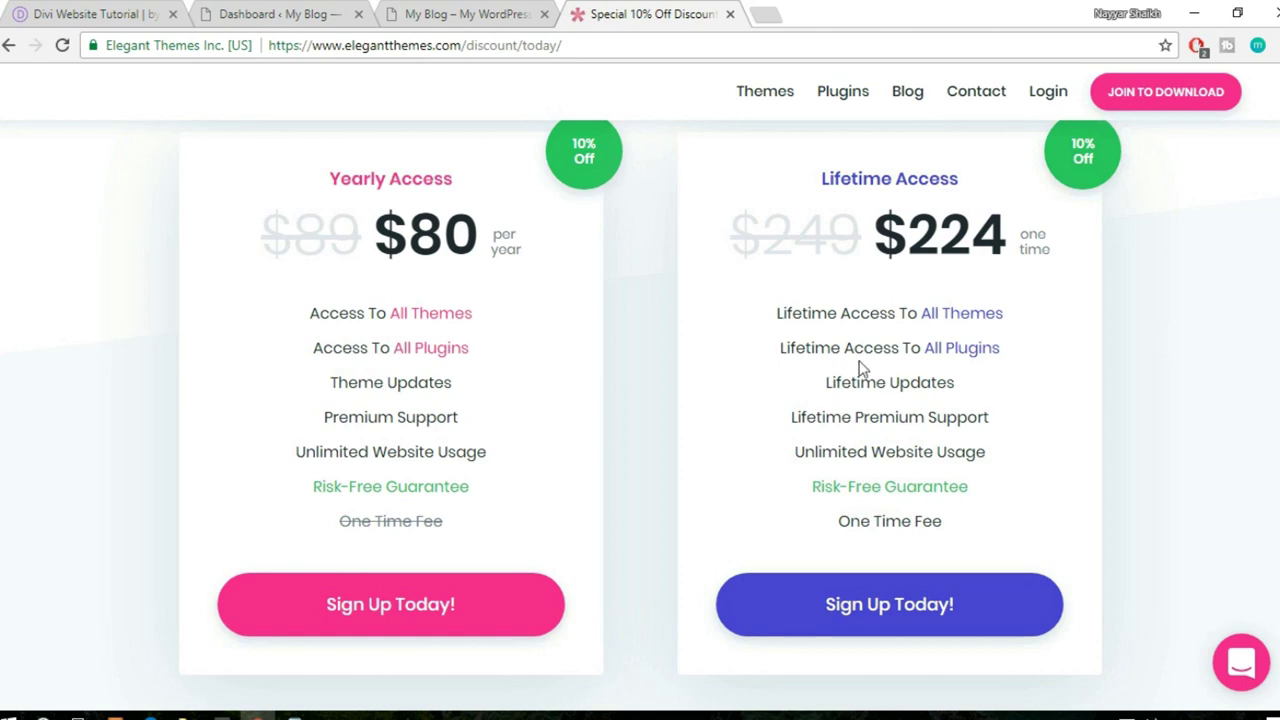
mouse_move(465, 467)
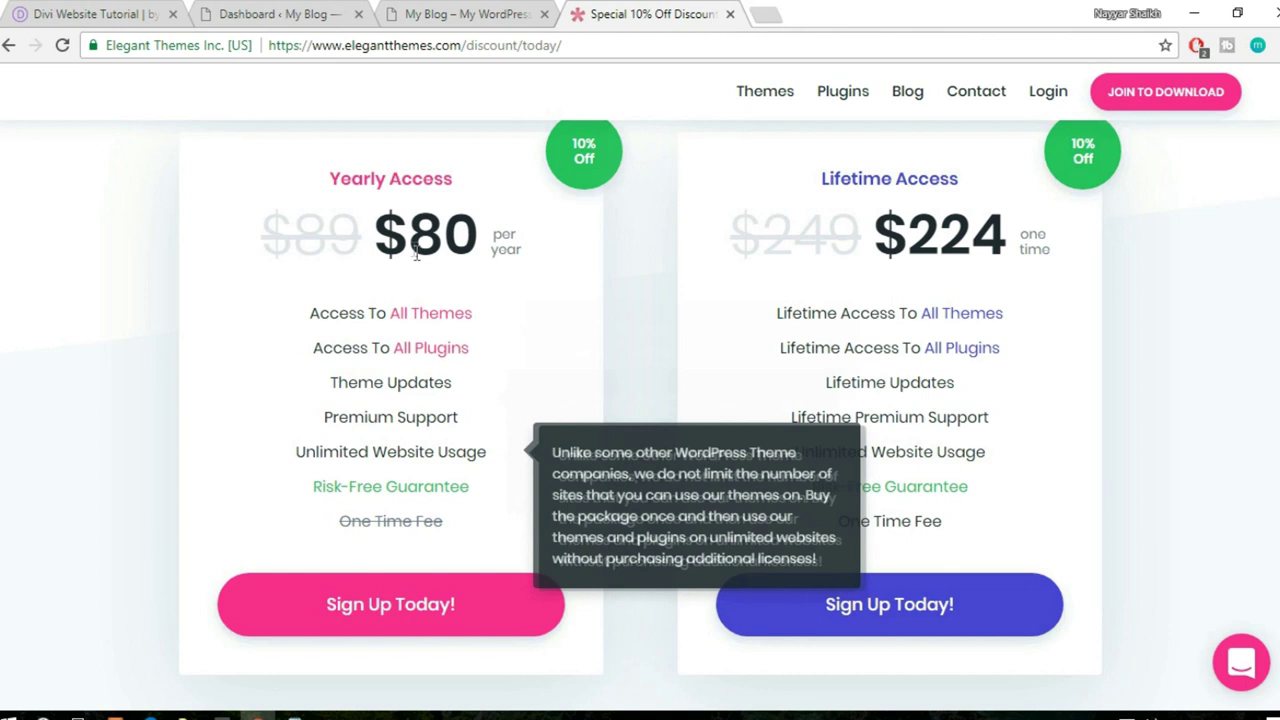
drag(330, 173, 466, 186)
click(483, 192)
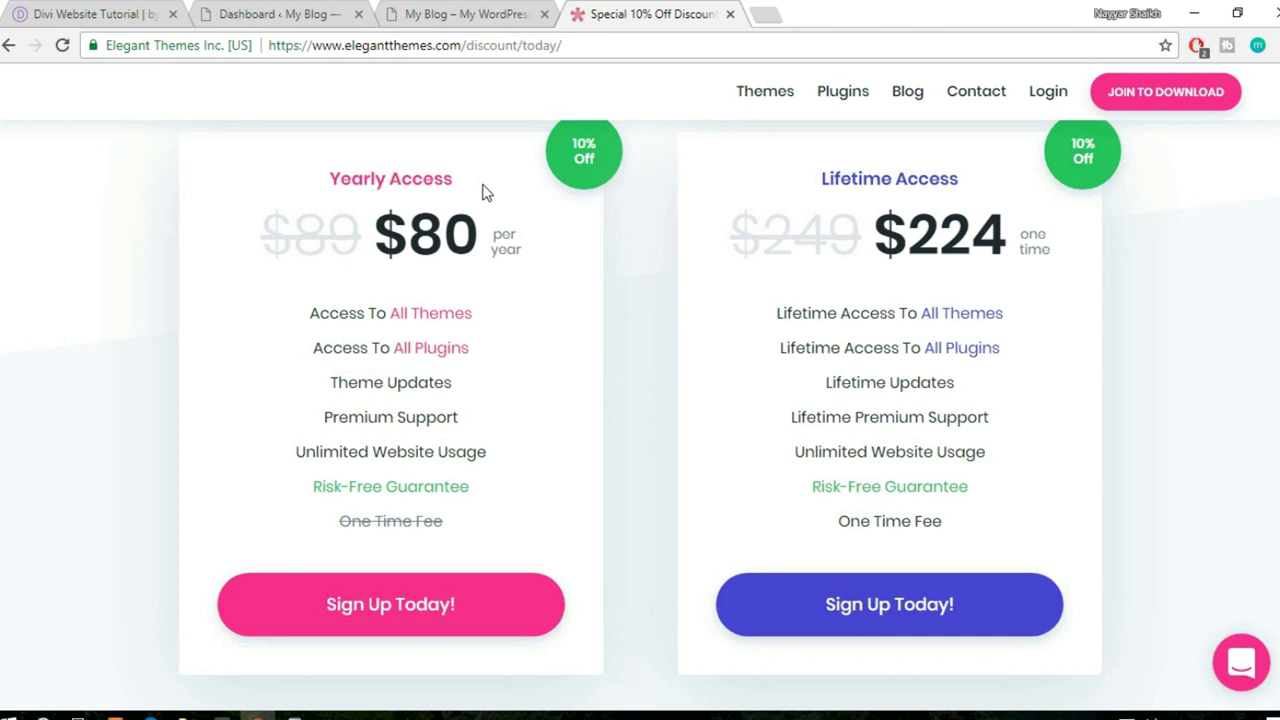
mouse_move(316, 390)
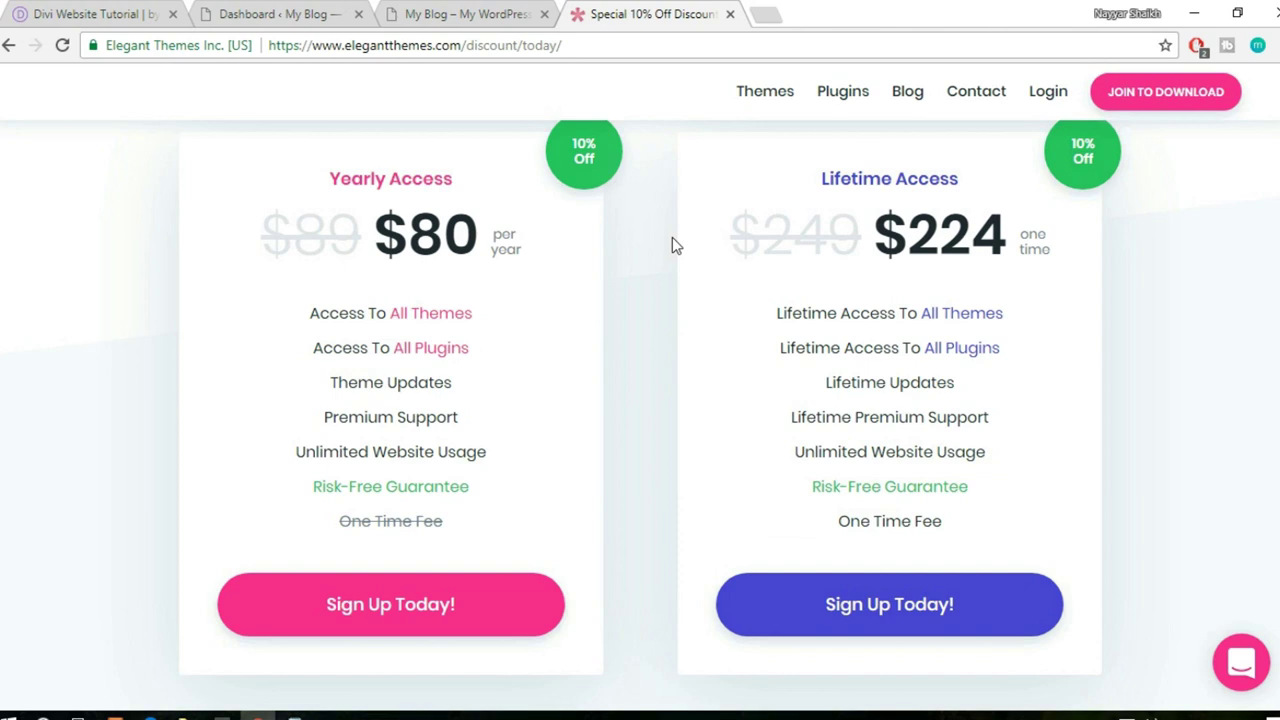
scroll(1014, 286, up, 1)
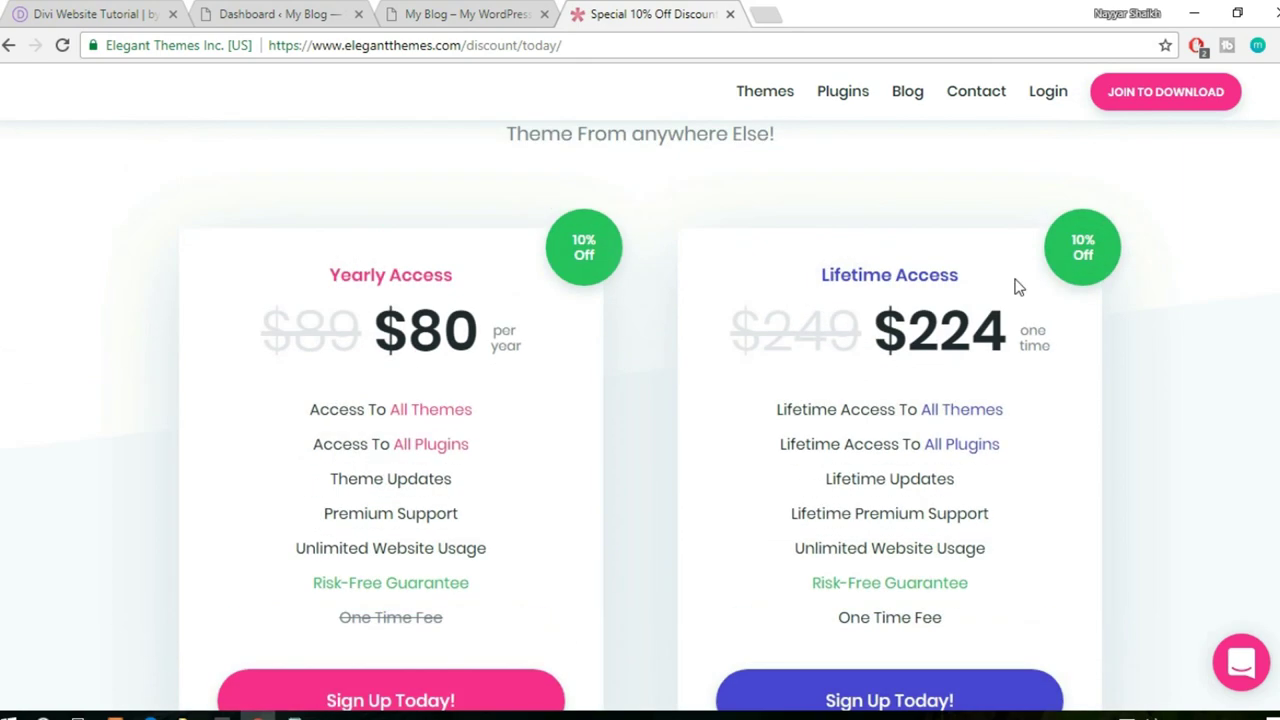
scroll(1014, 280, down, 1)
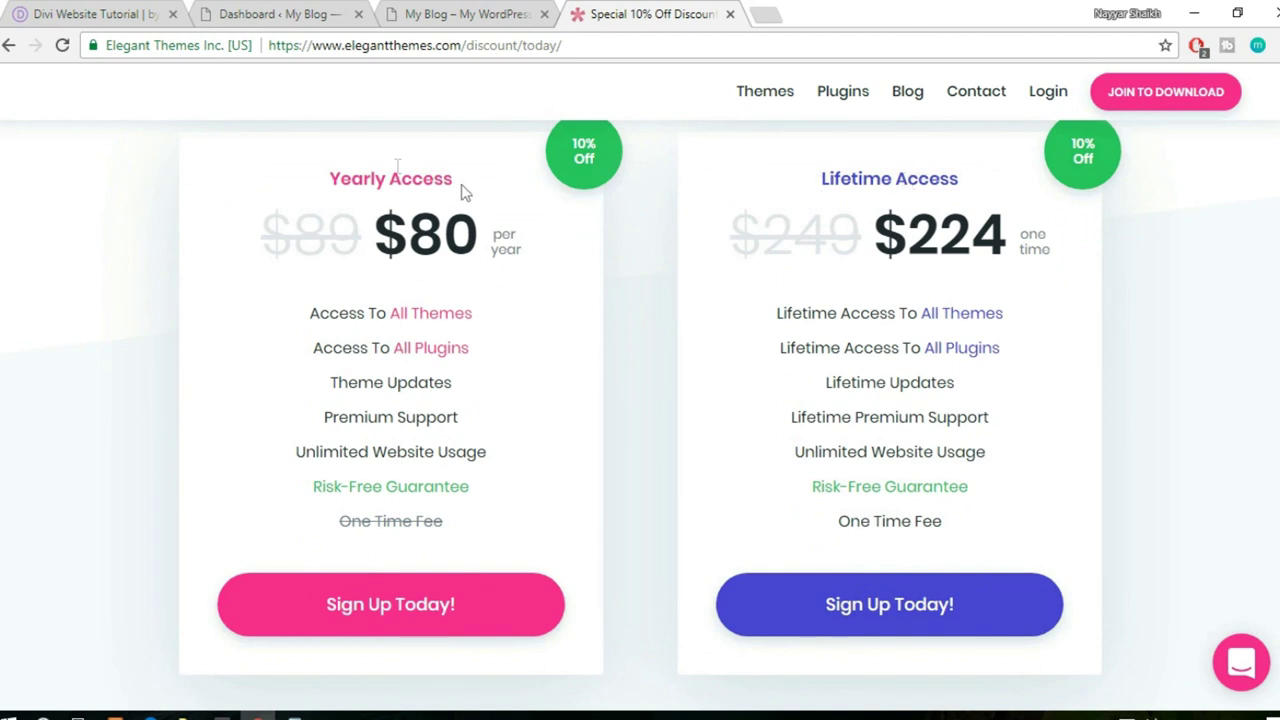
drag(334, 178, 477, 171)
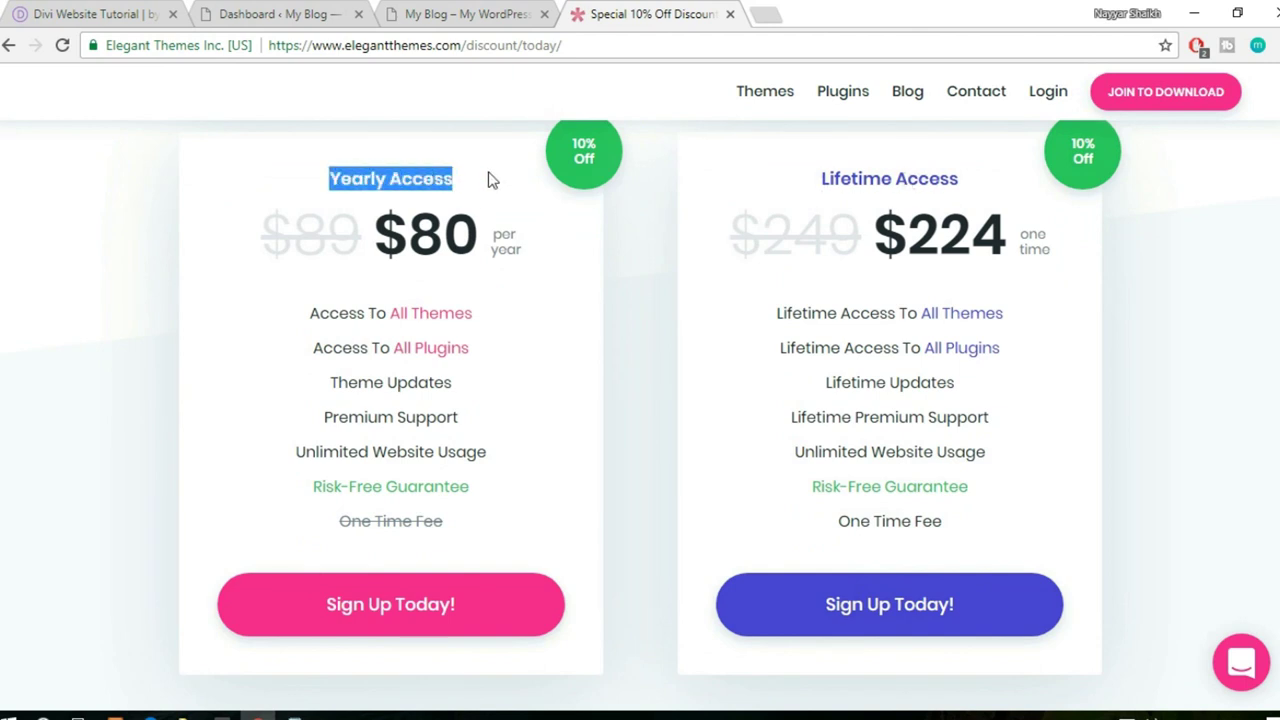
click(490, 179)
drag(331, 178, 457, 166)
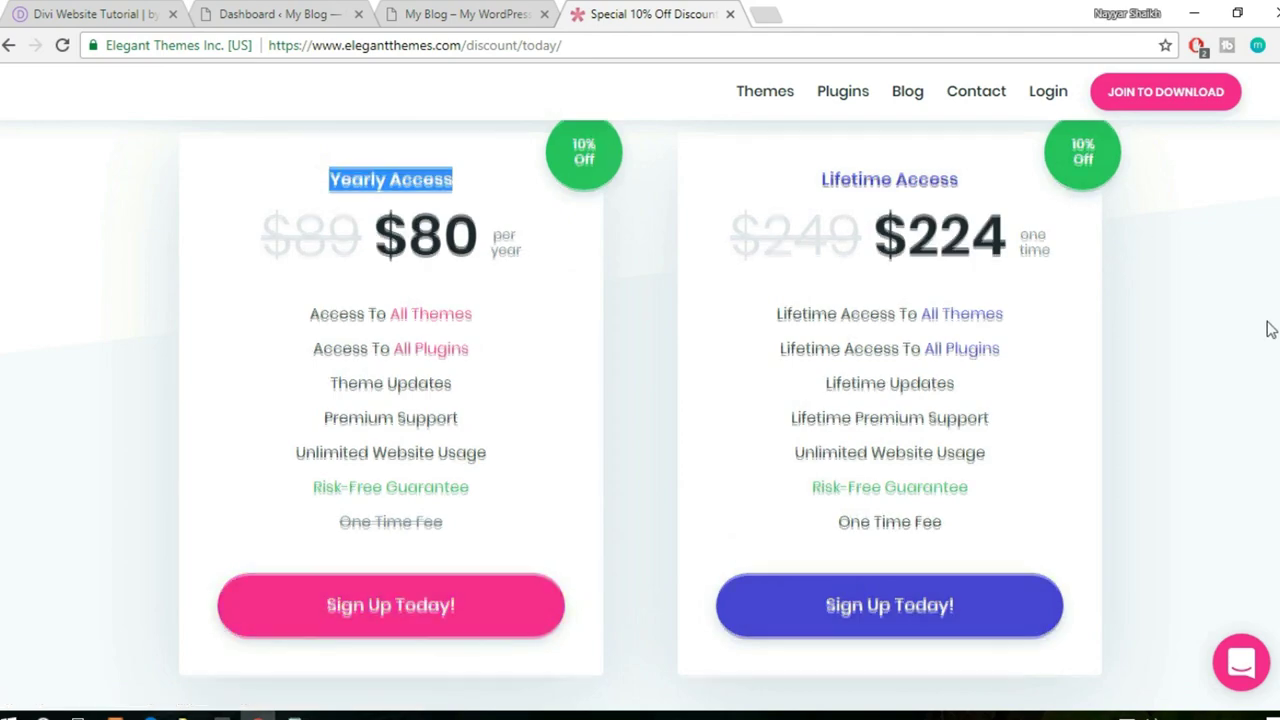
scroll(1268, 330, up, 3)
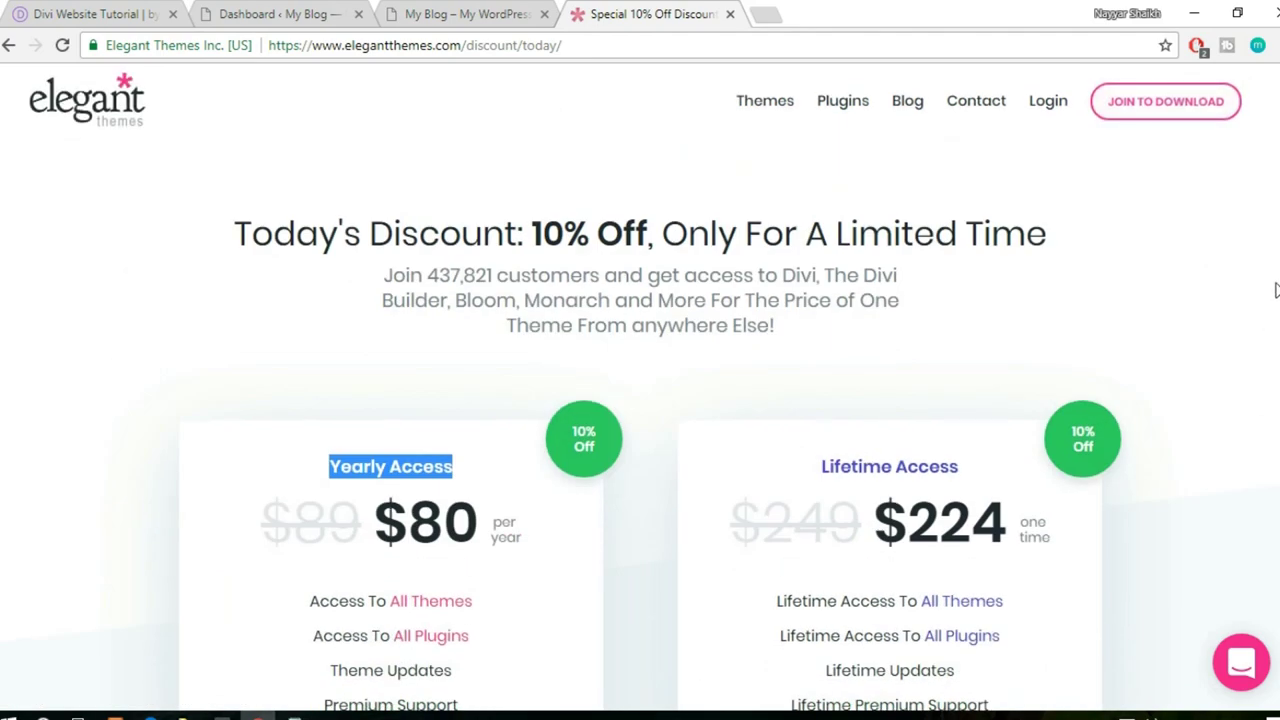
scroll(1275, 290, down, 3)
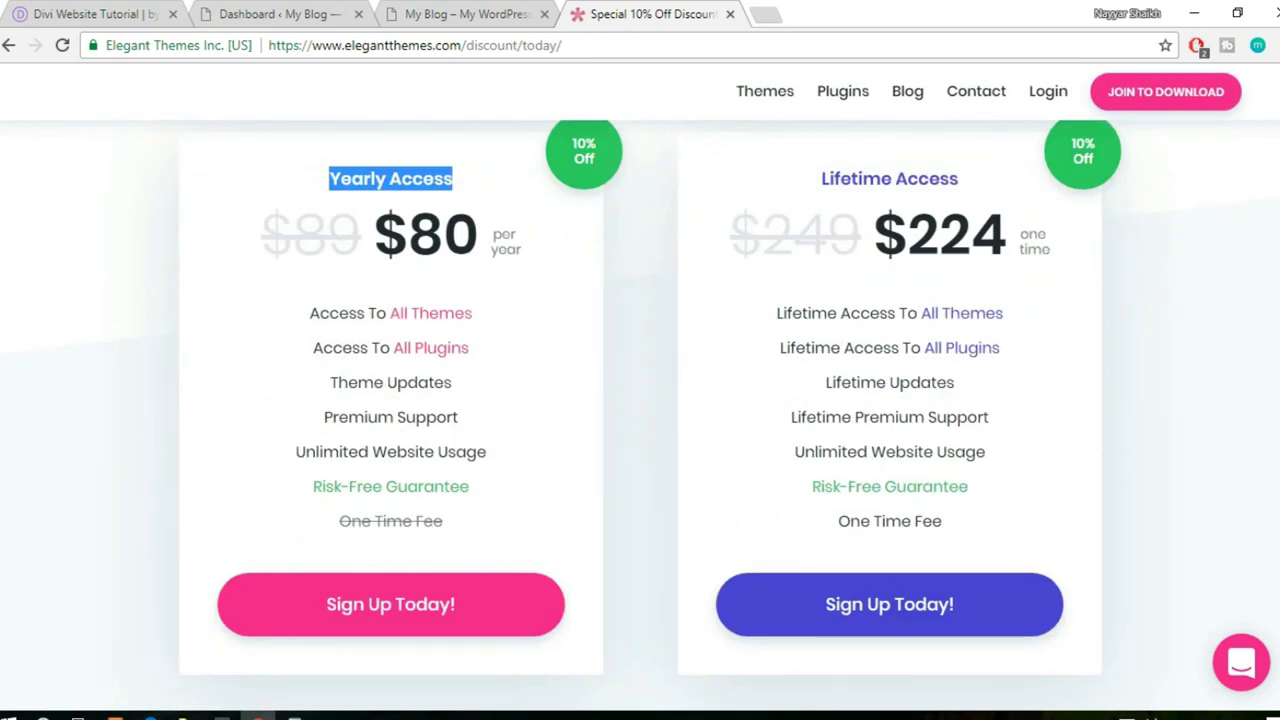
scroll(640, 118, up, 1)
scroll(640, 118, down, 1)
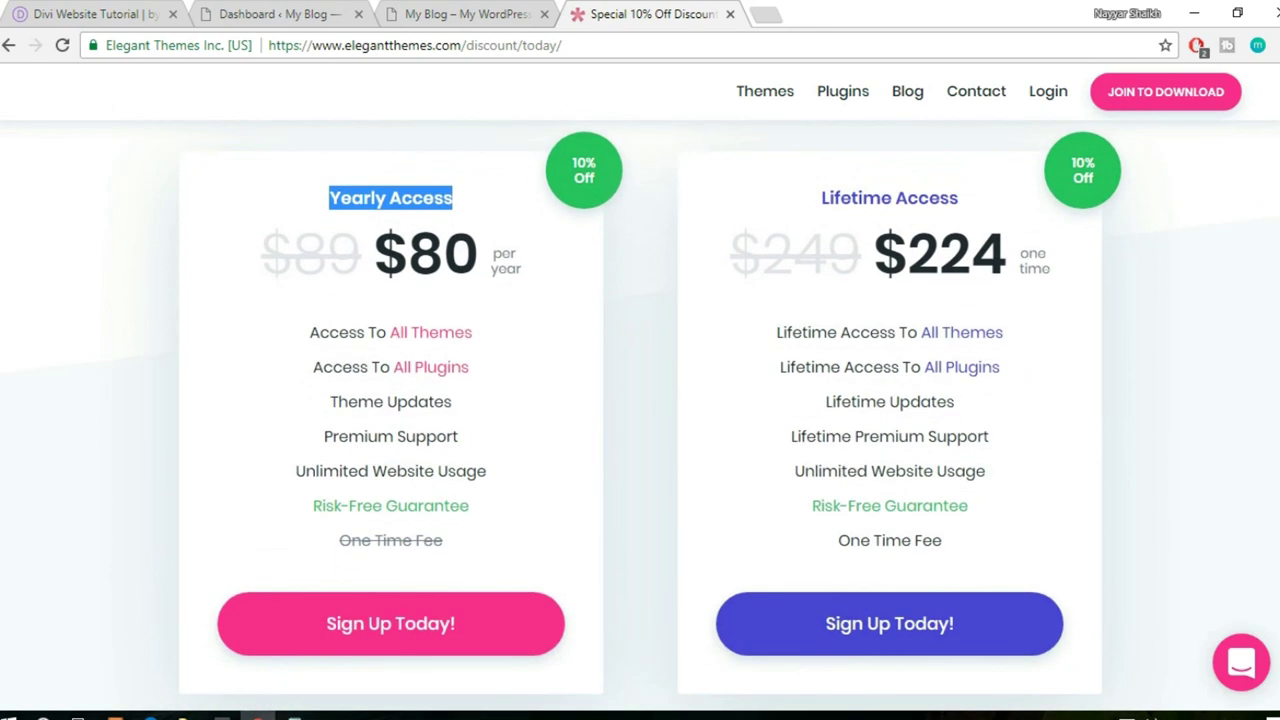
click(665, 260)
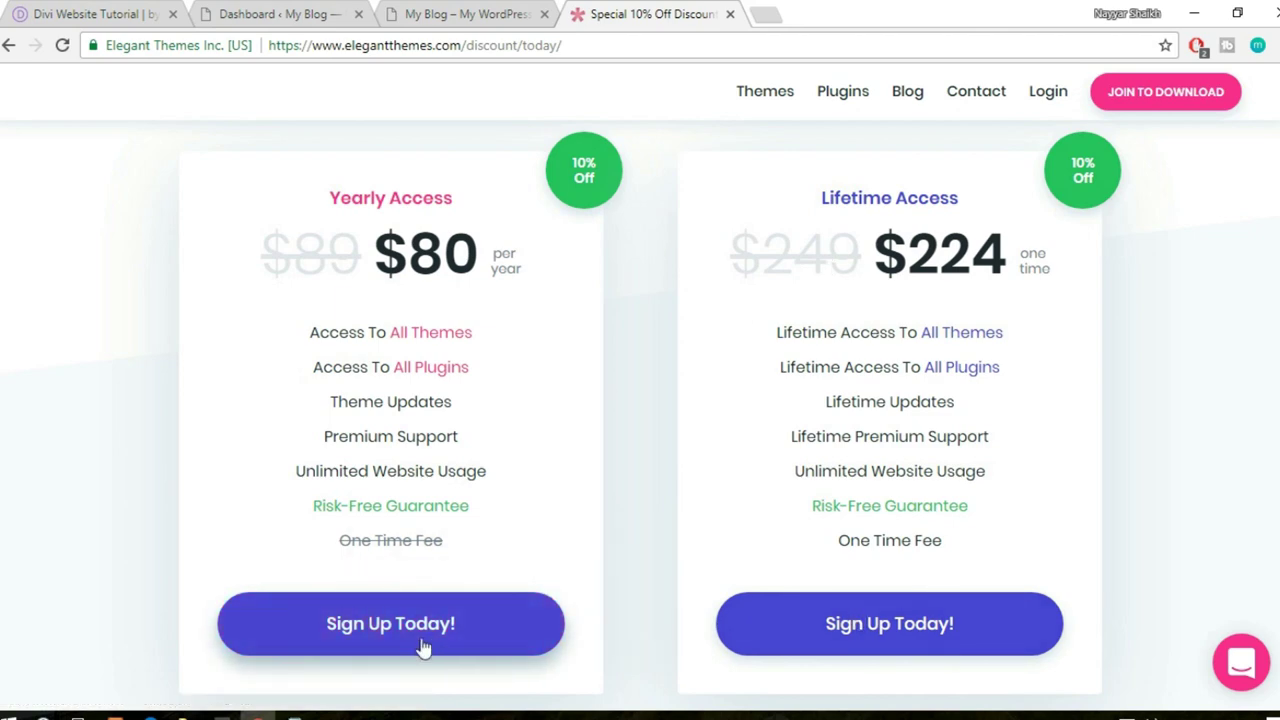
- Close the Elegant Themes tab, select Divi.zip in File Explorer, and return to the Dashboard tab
click(731, 16)
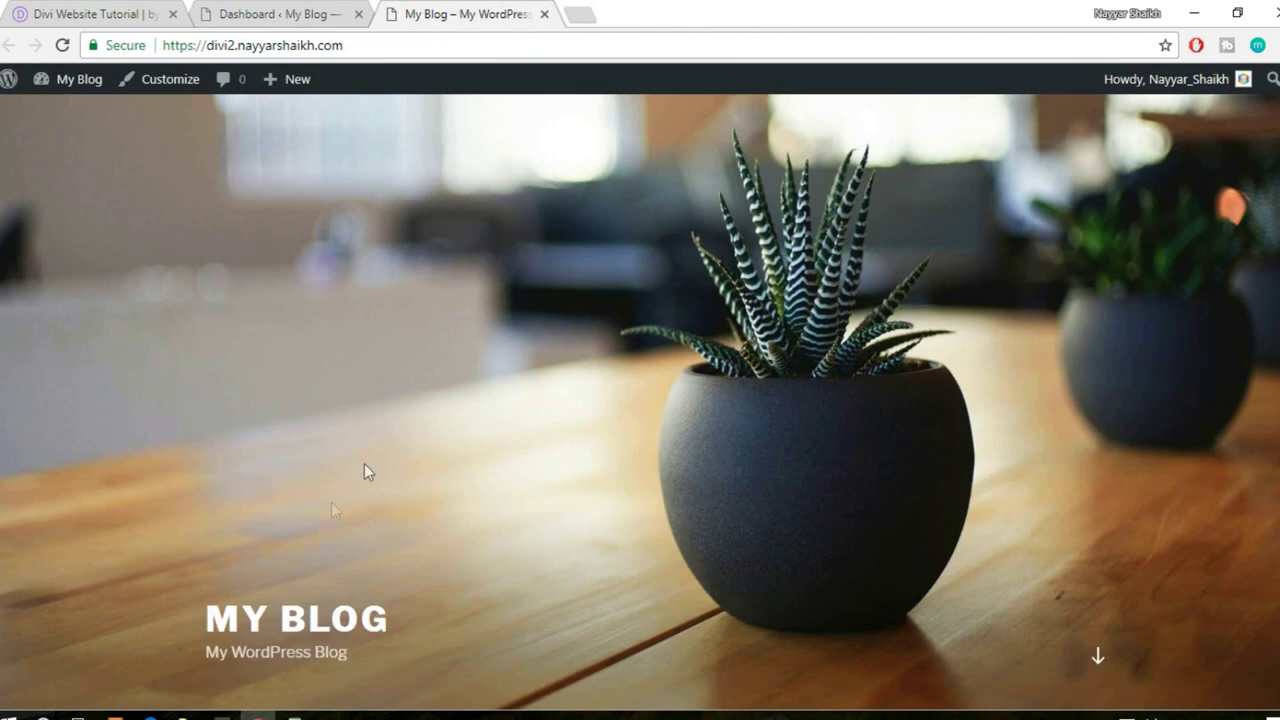
click(183, 716)
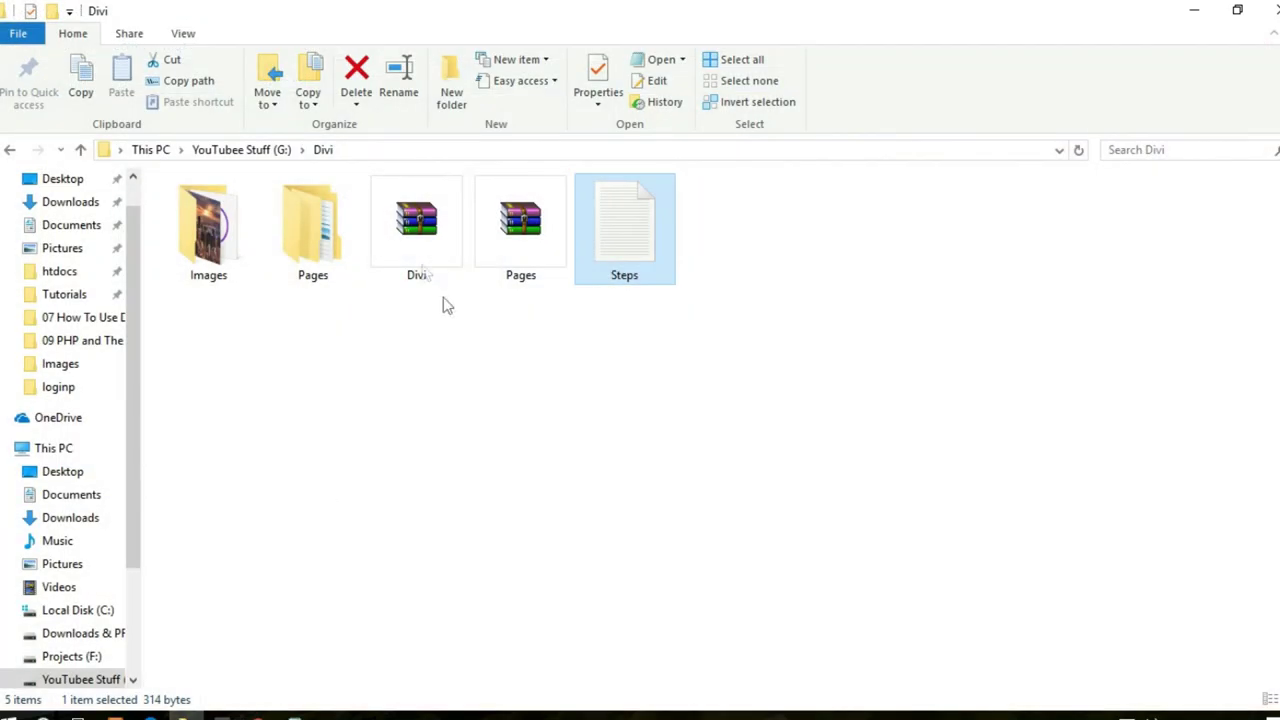
click(440, 255)
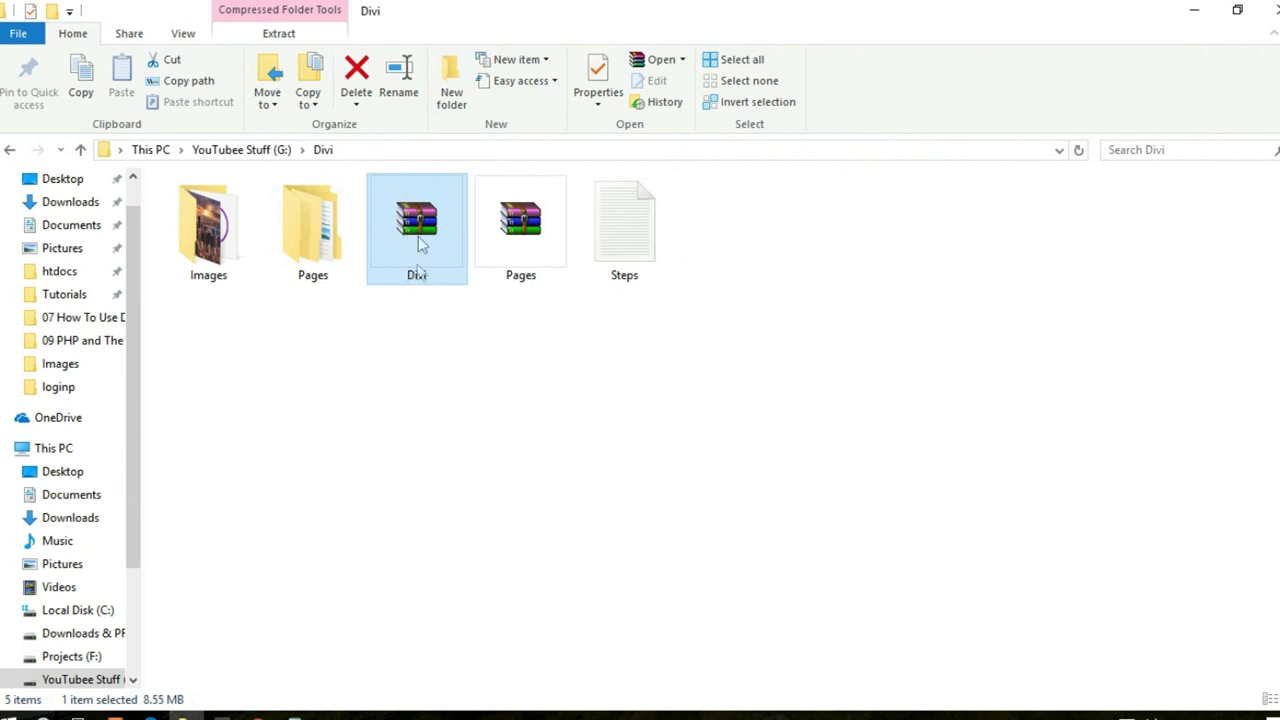
click(258, 716)
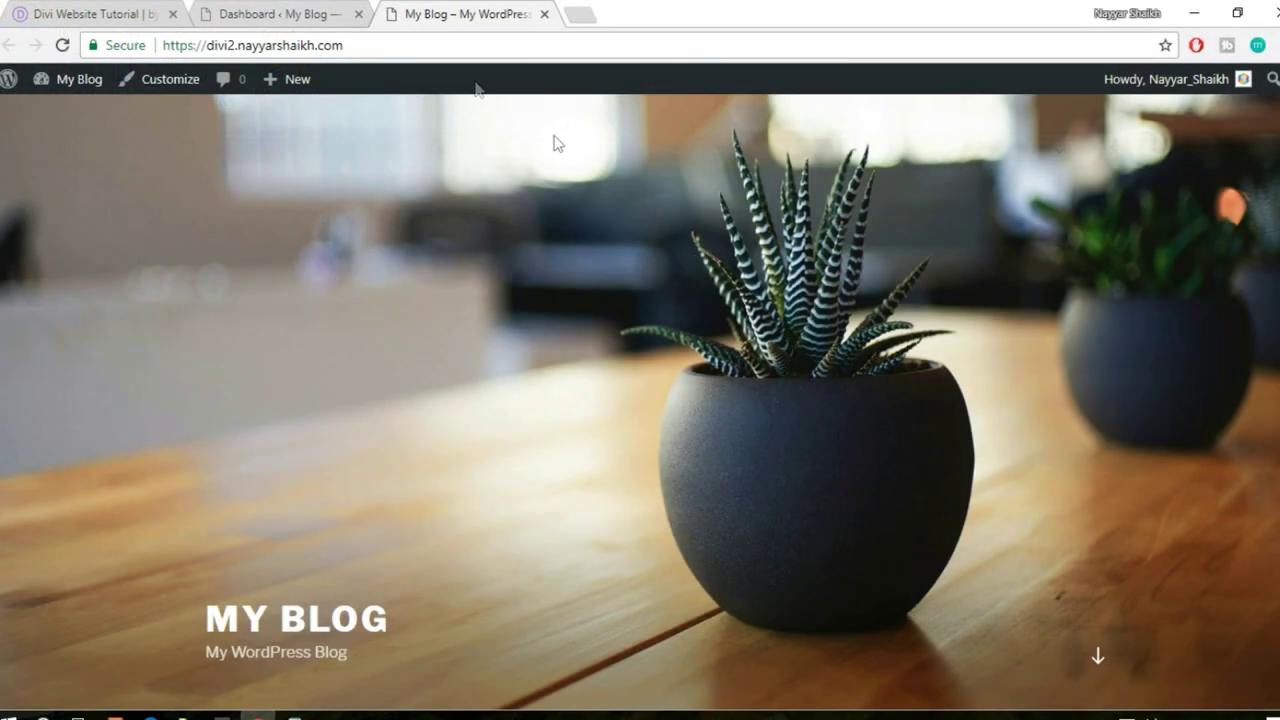
click(325, 14)
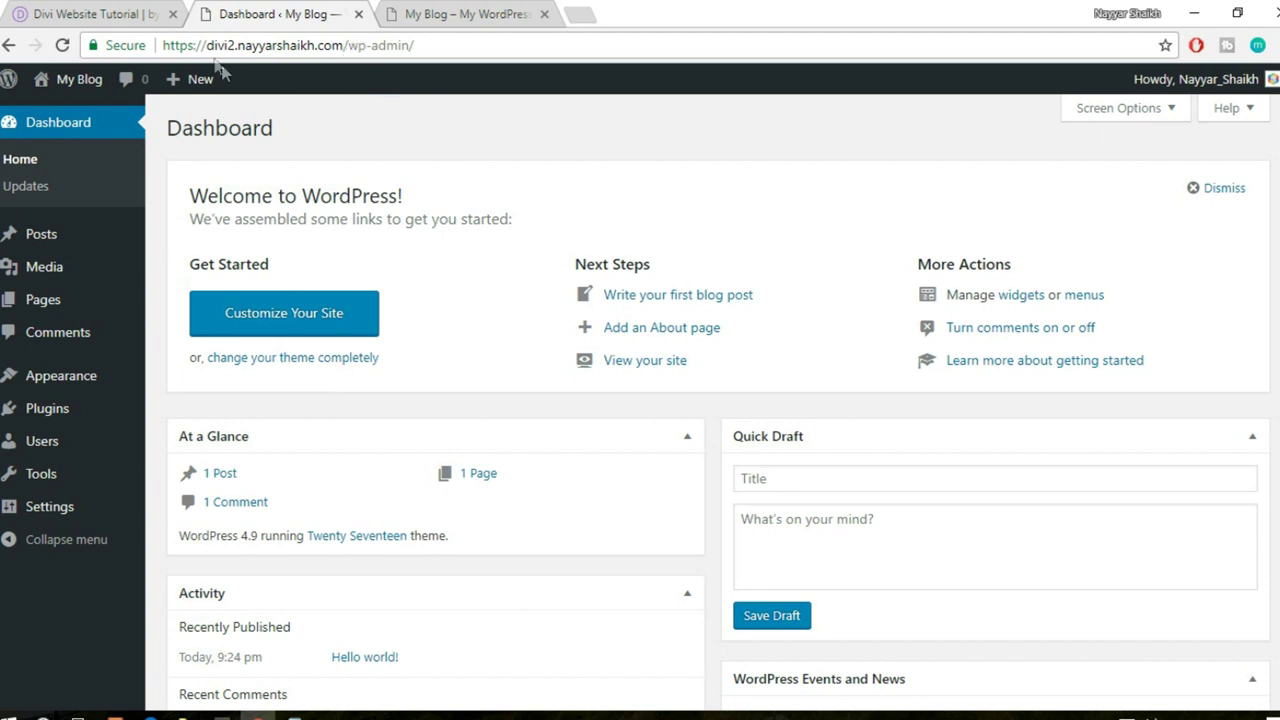
- Check the wp-admin web address, then go to Appearance > Themes
drag(204, 45, 346, 40)
click(346, 40)
click(367, 48)
drag(438, 46, 359, 50)
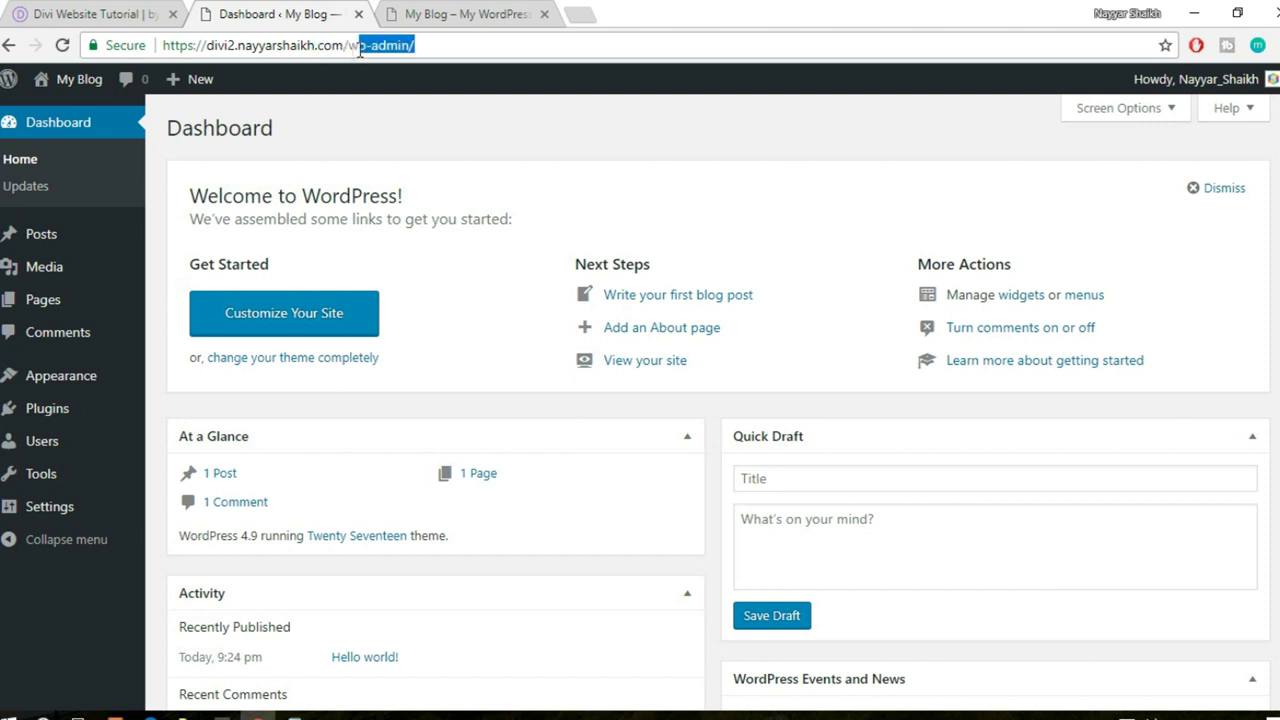
click(416, 88)
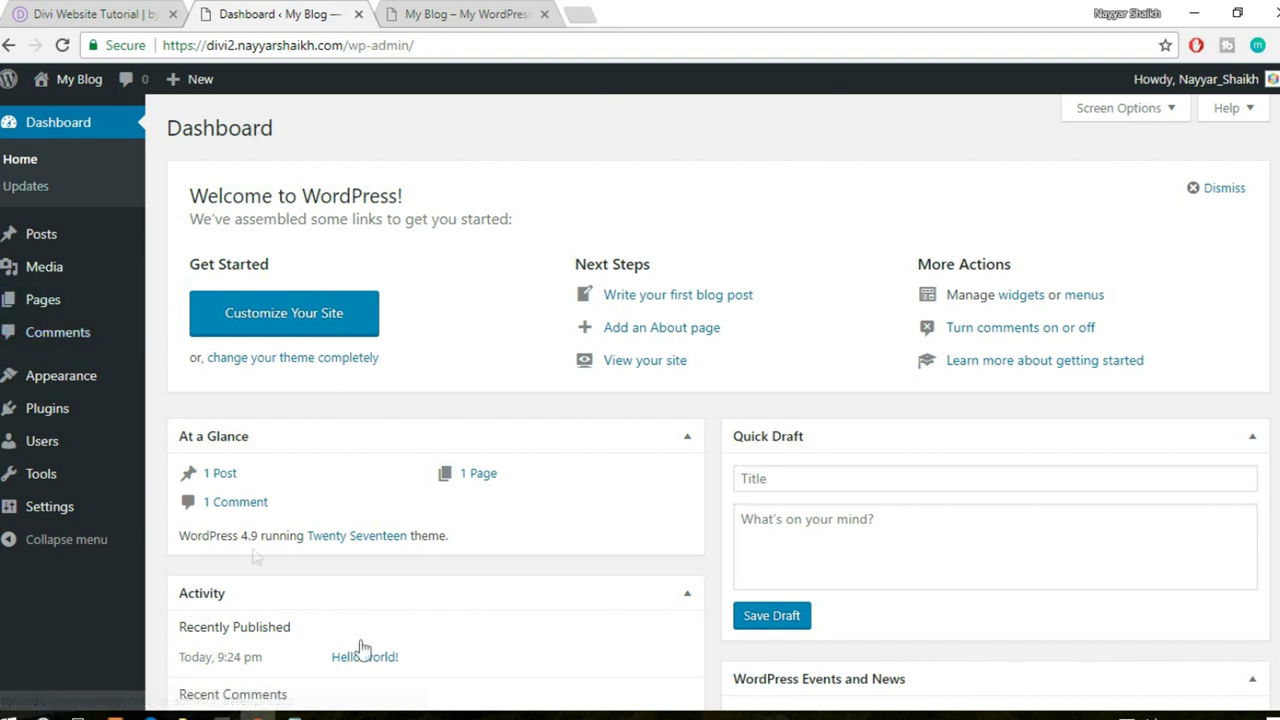
mouse_move(93, 390)
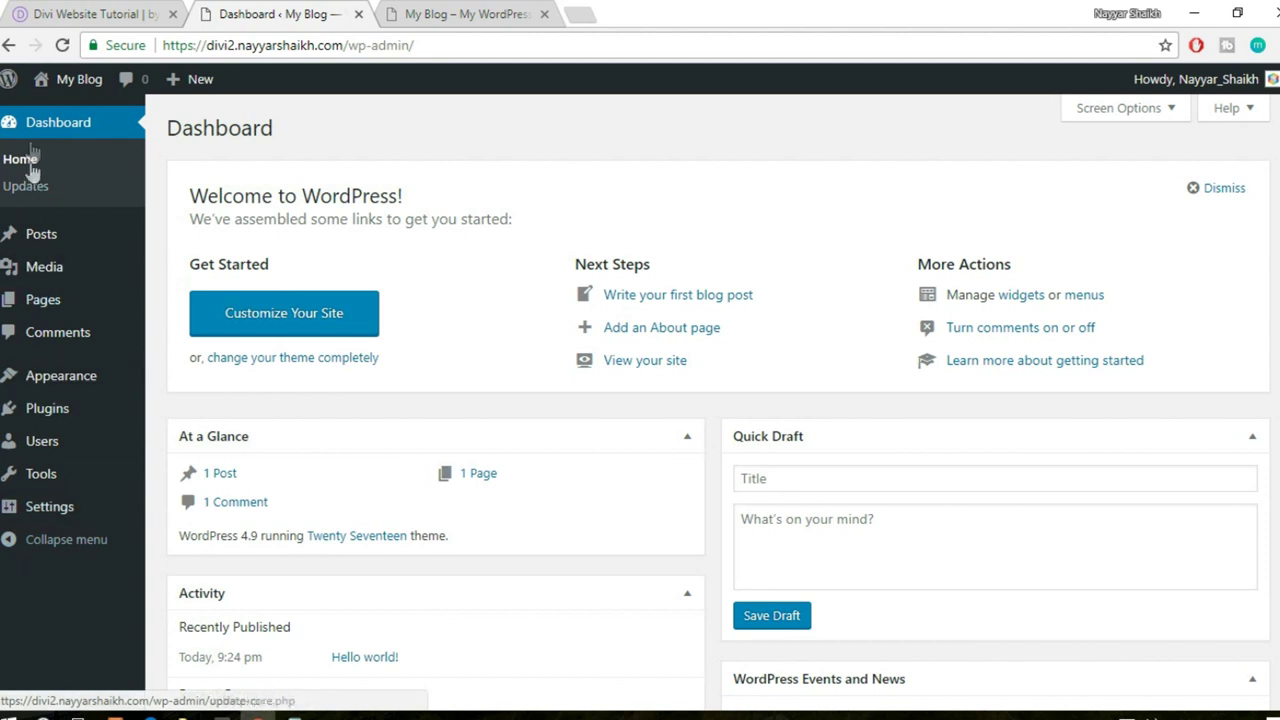
click(92, 381)
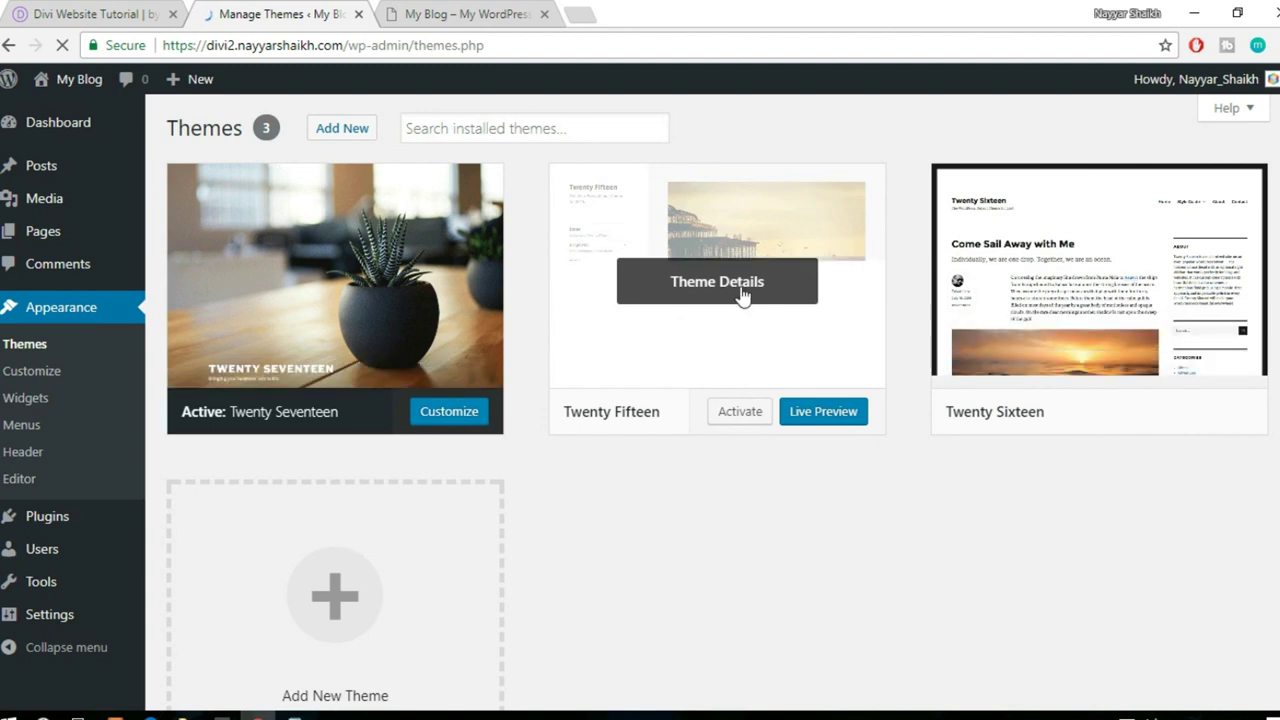
- Delete the Twenty Sixteen and Twenty Fifteen themes, confirming each deletion
click(1094, 290)
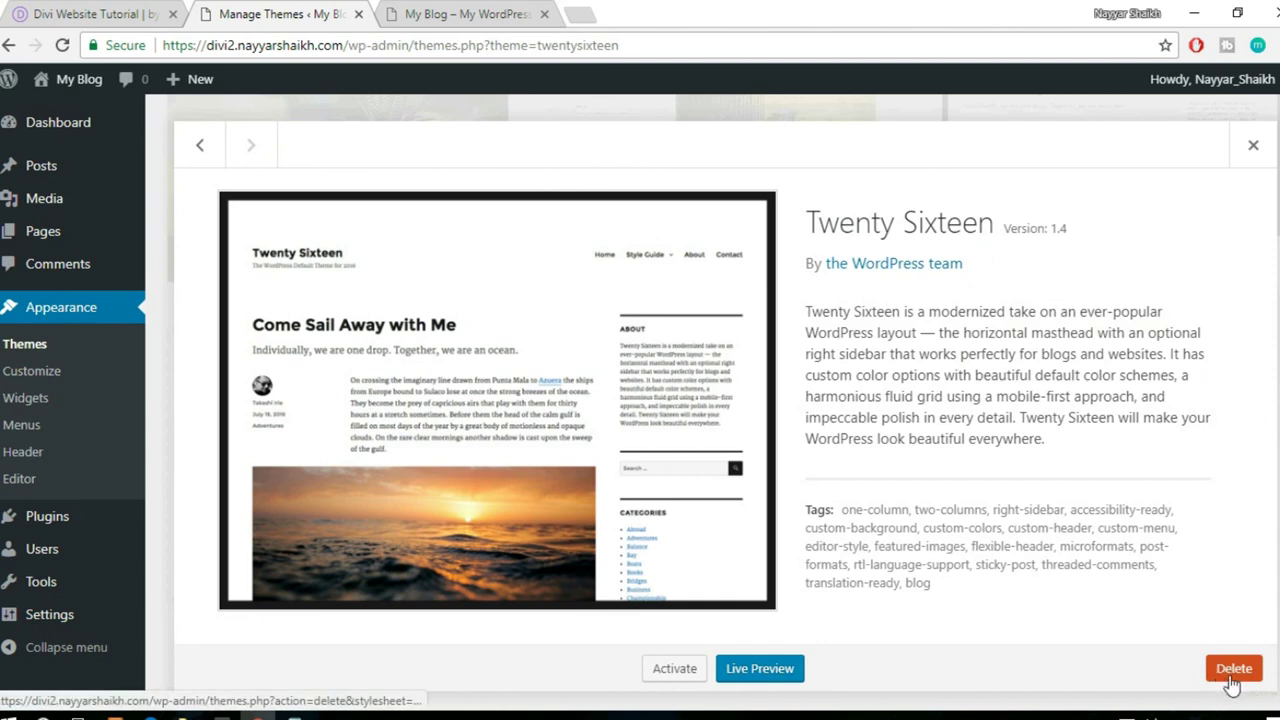
click(1232, 682)
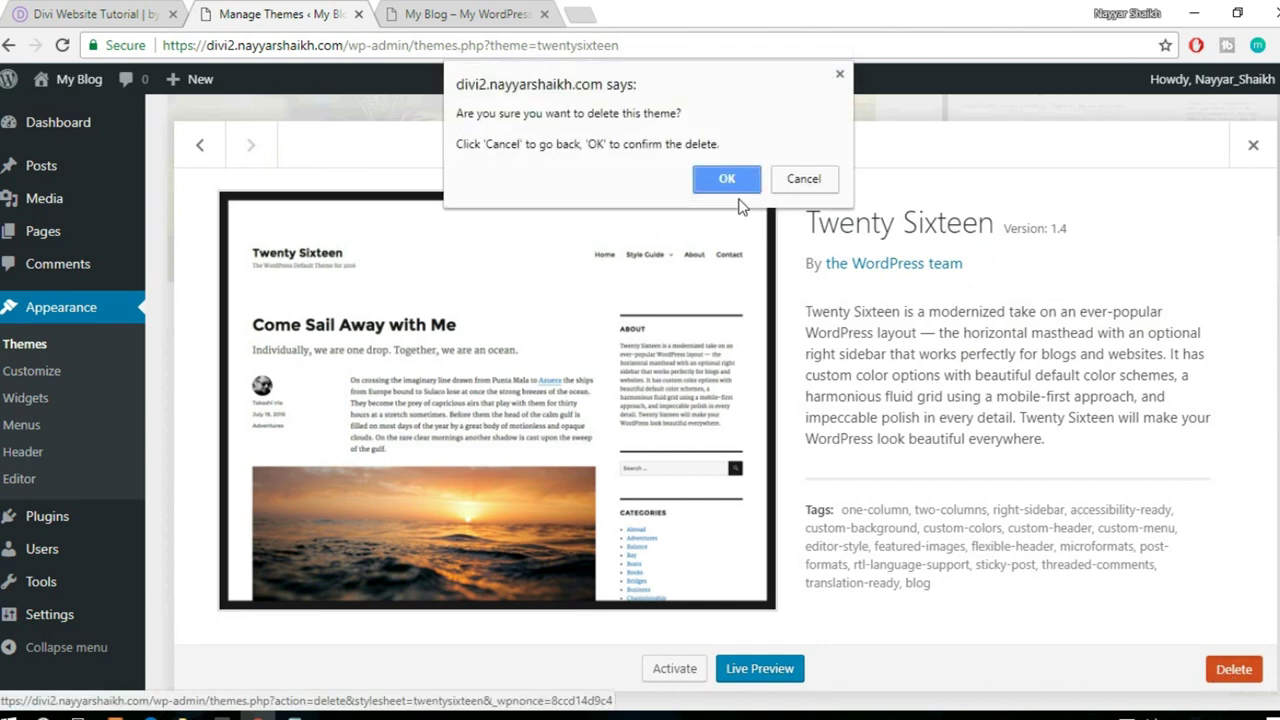
click(728, 180)
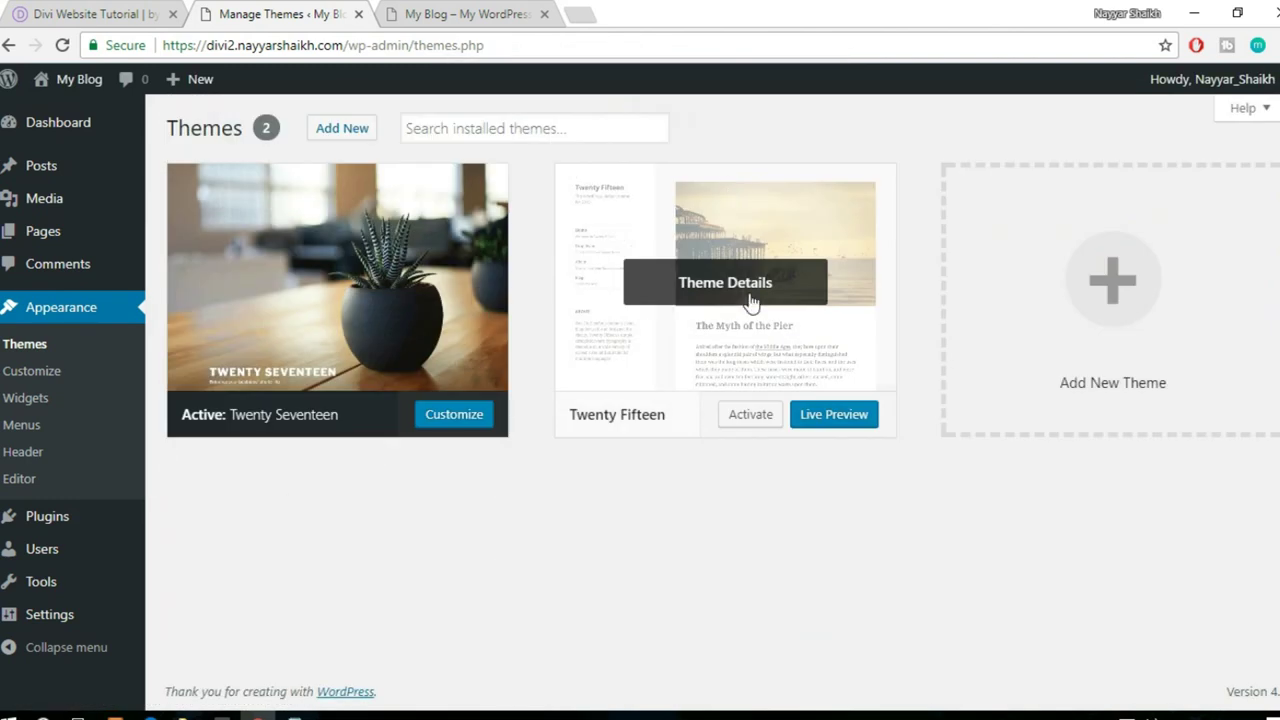
click(752, 302)
click(1233, 669)
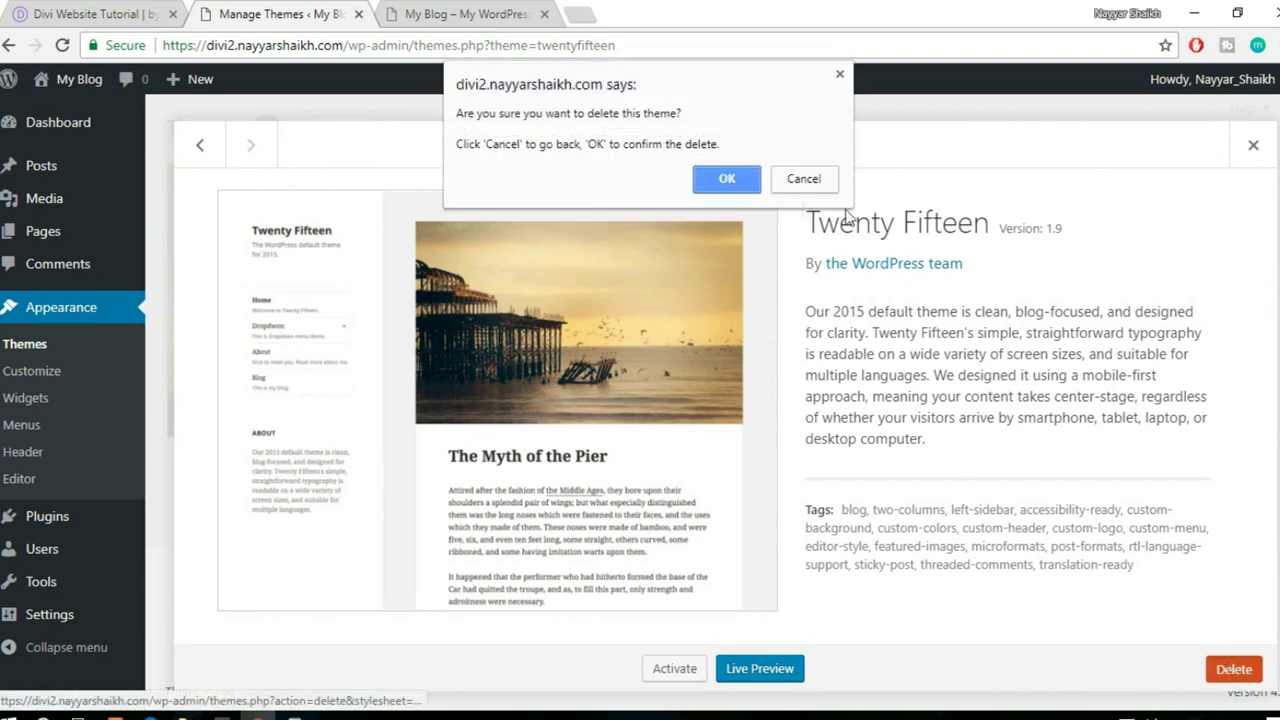
click(730, 181)
scroll(940, 230, down, 1)
scroll(609, 251, up, 1)
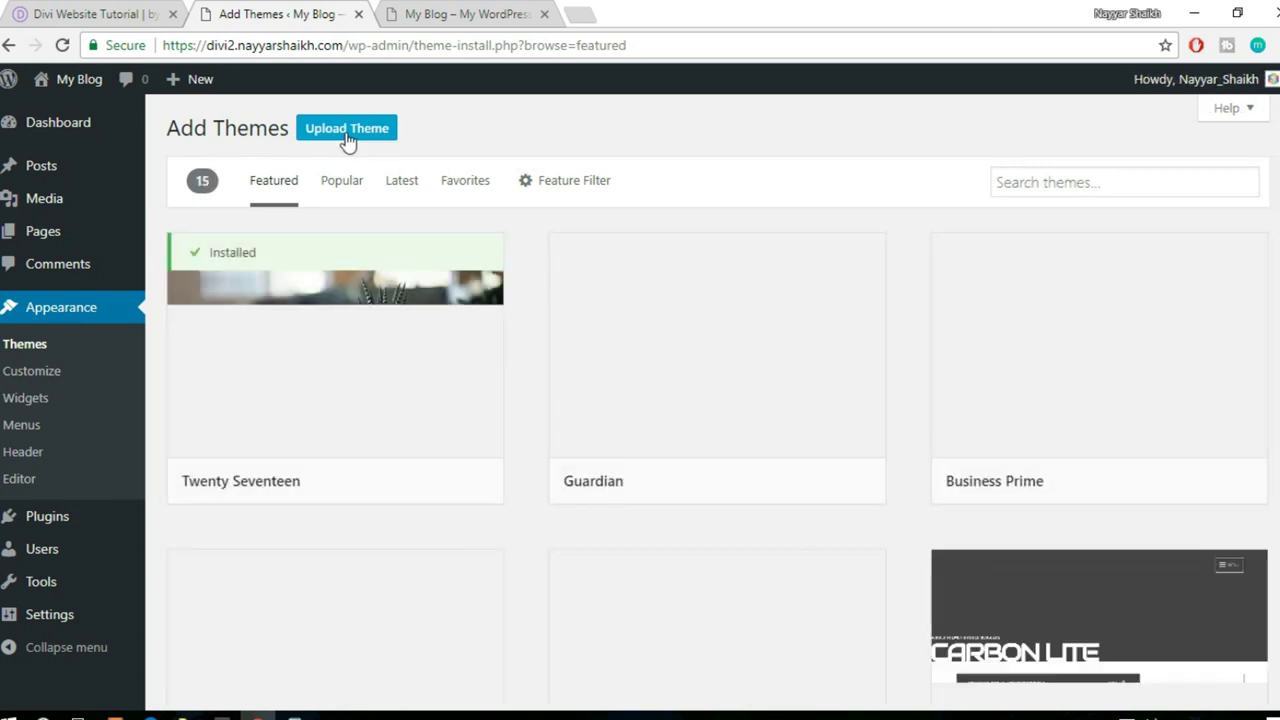
- Choose Divi.zip in the Upload Theme form and start installing it
click(347, 130)
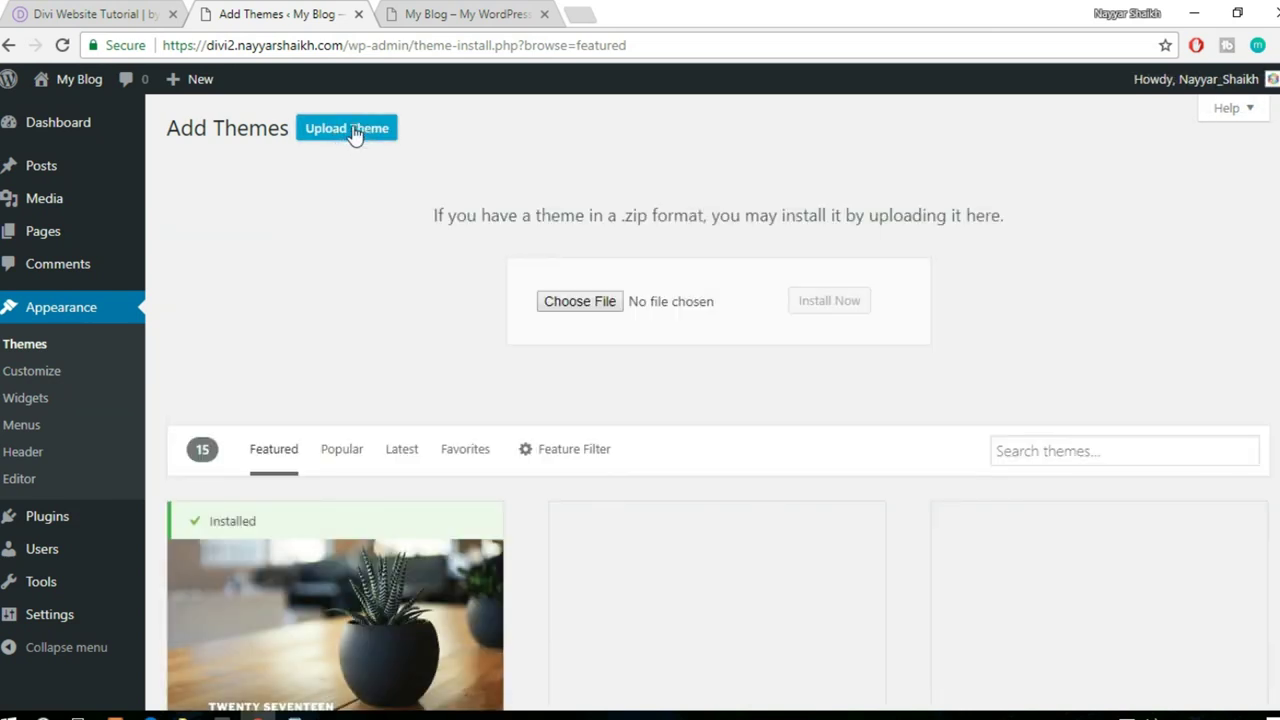
click(581, 312)
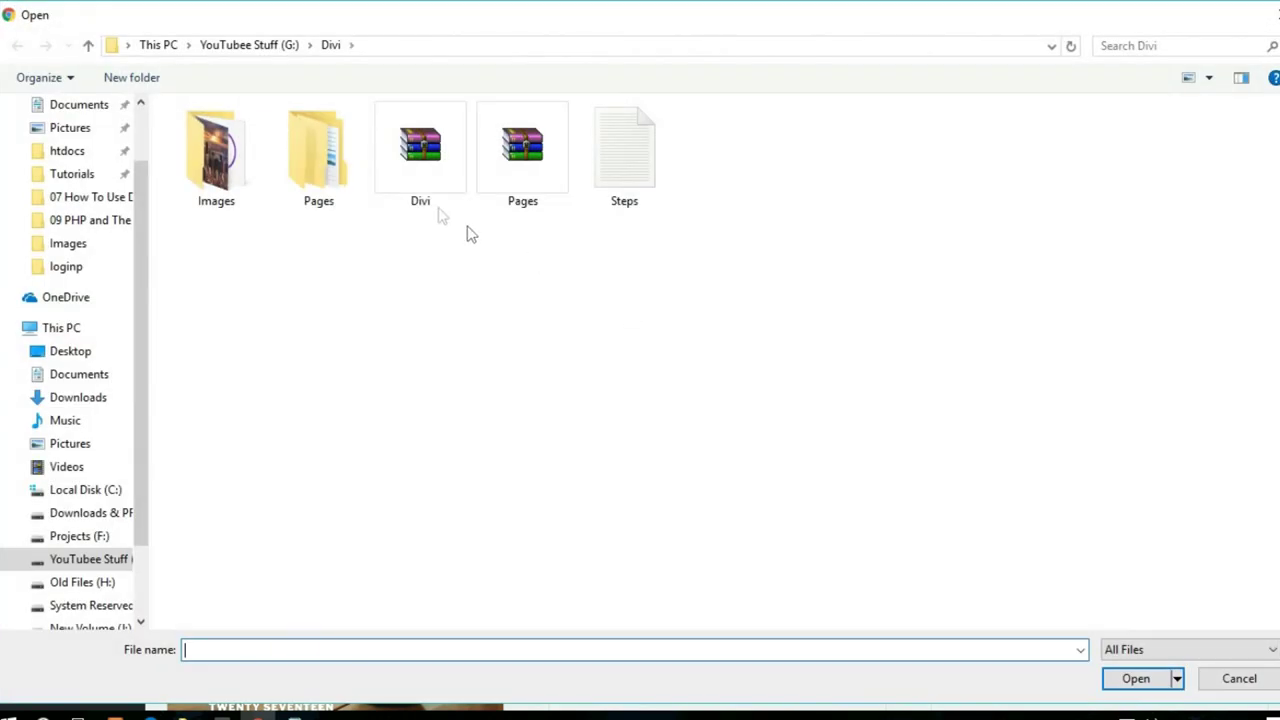
click(448, 195)
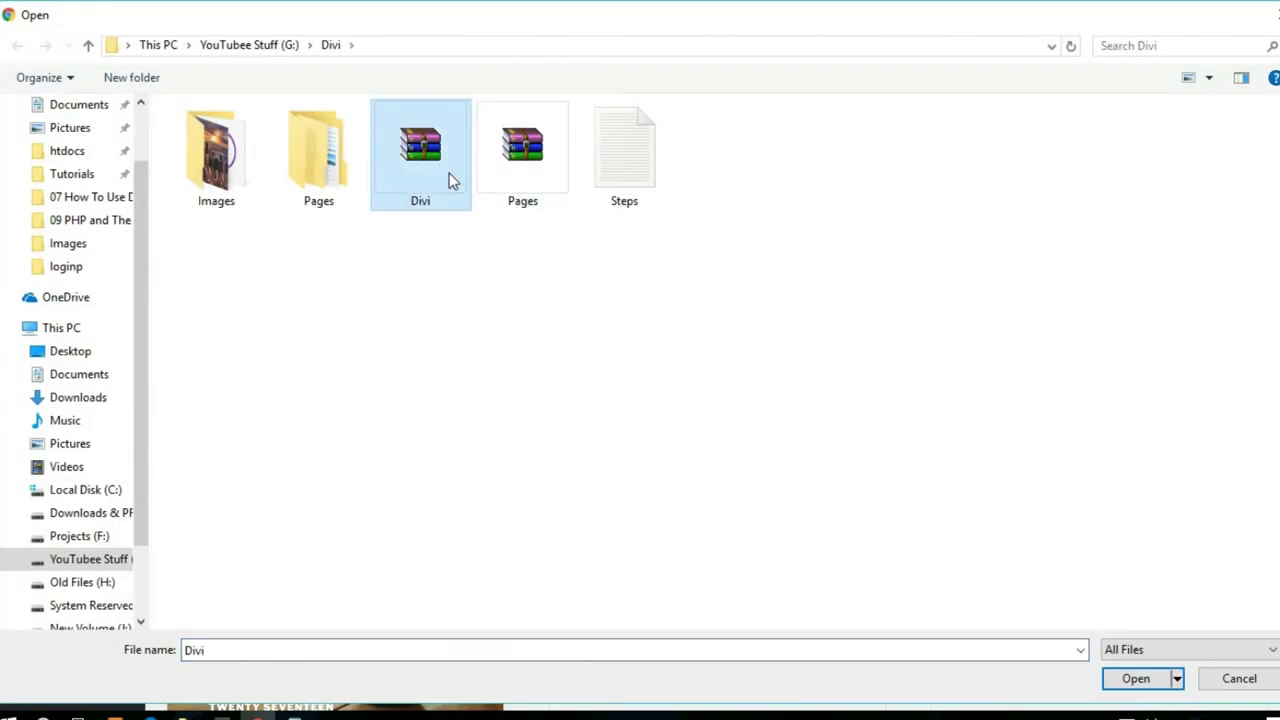
click(1135, 679)
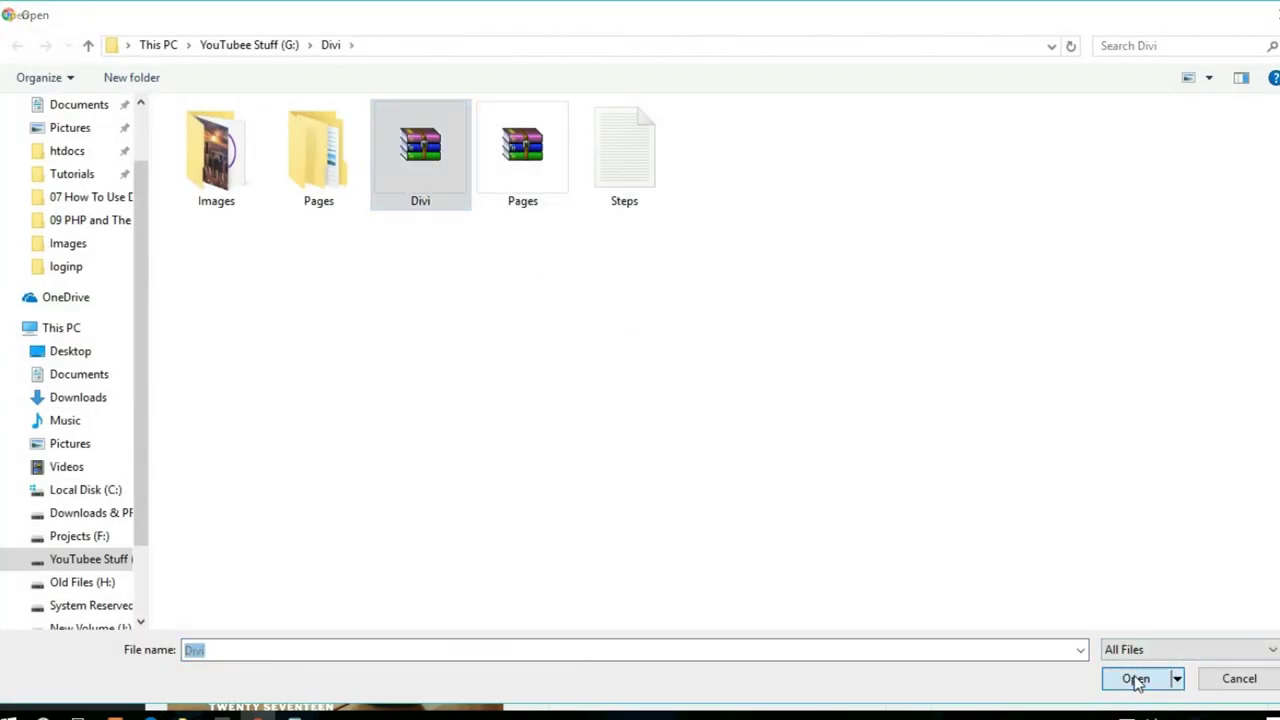
click(838, 306)
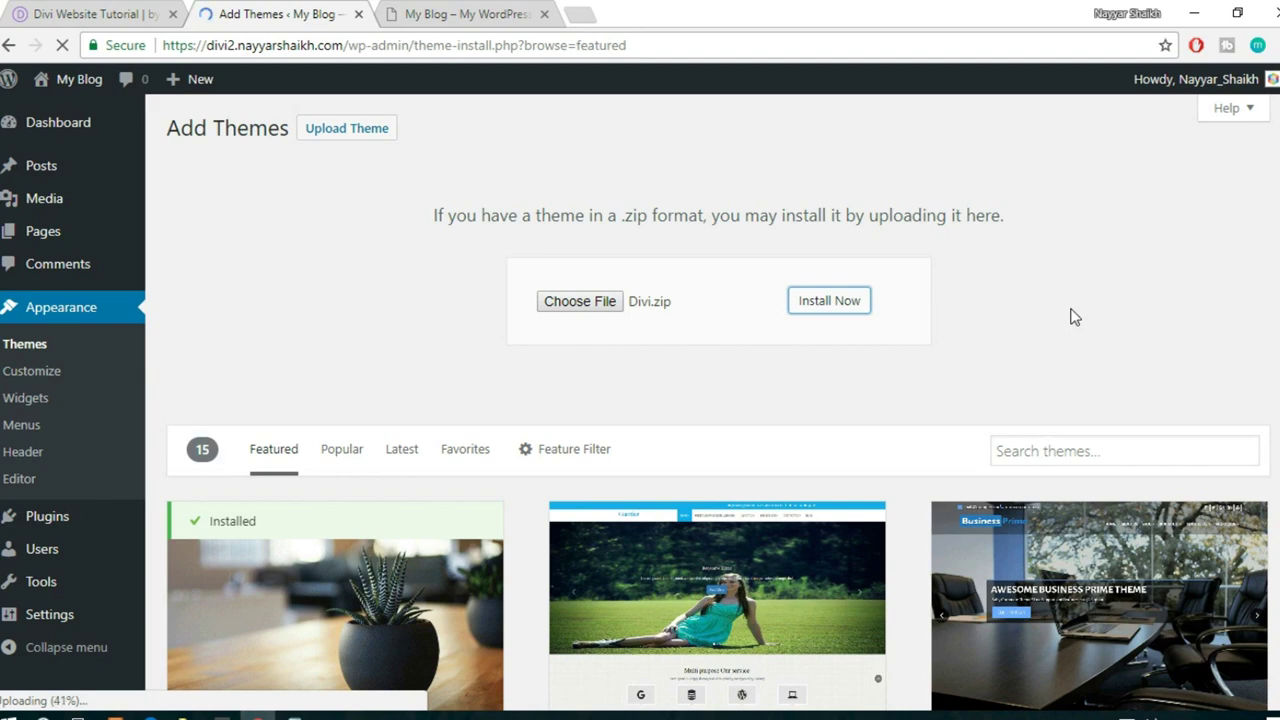
- Scroll through the 'Learn a Language!' demo homepage, then check the Divi.zip upload
click(60, 13)
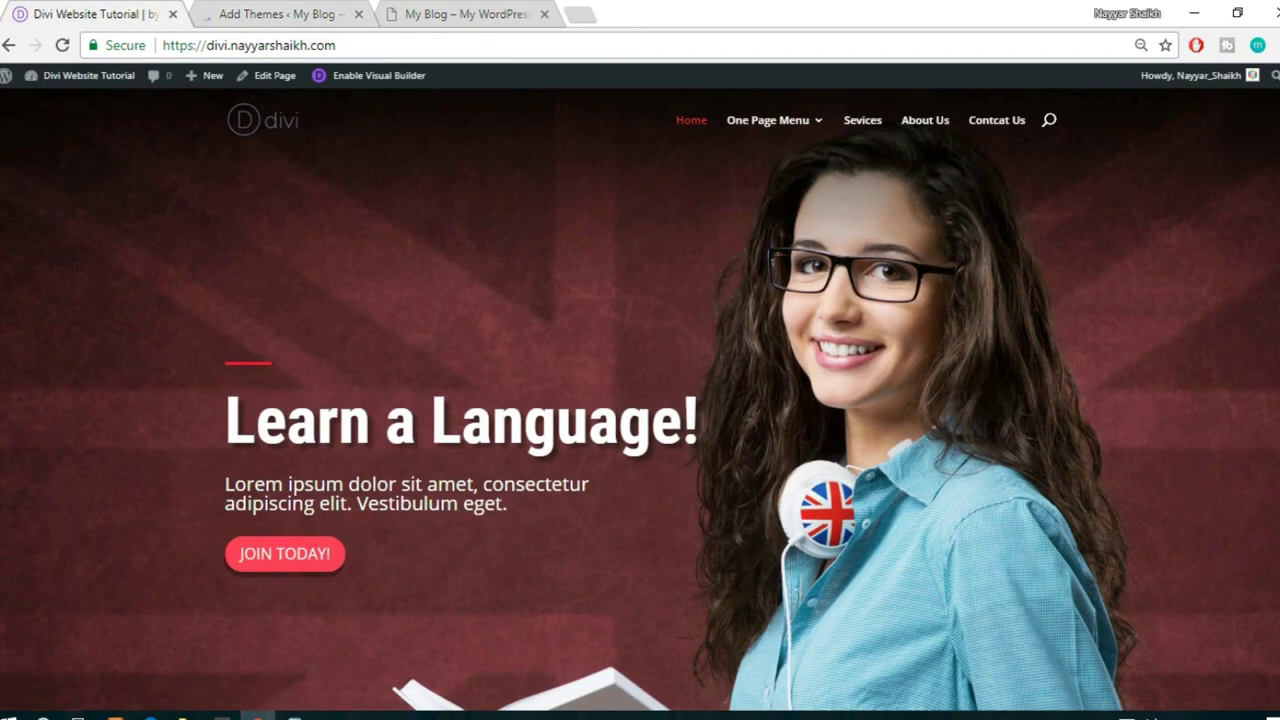
scroll(640, 400, down, 10)
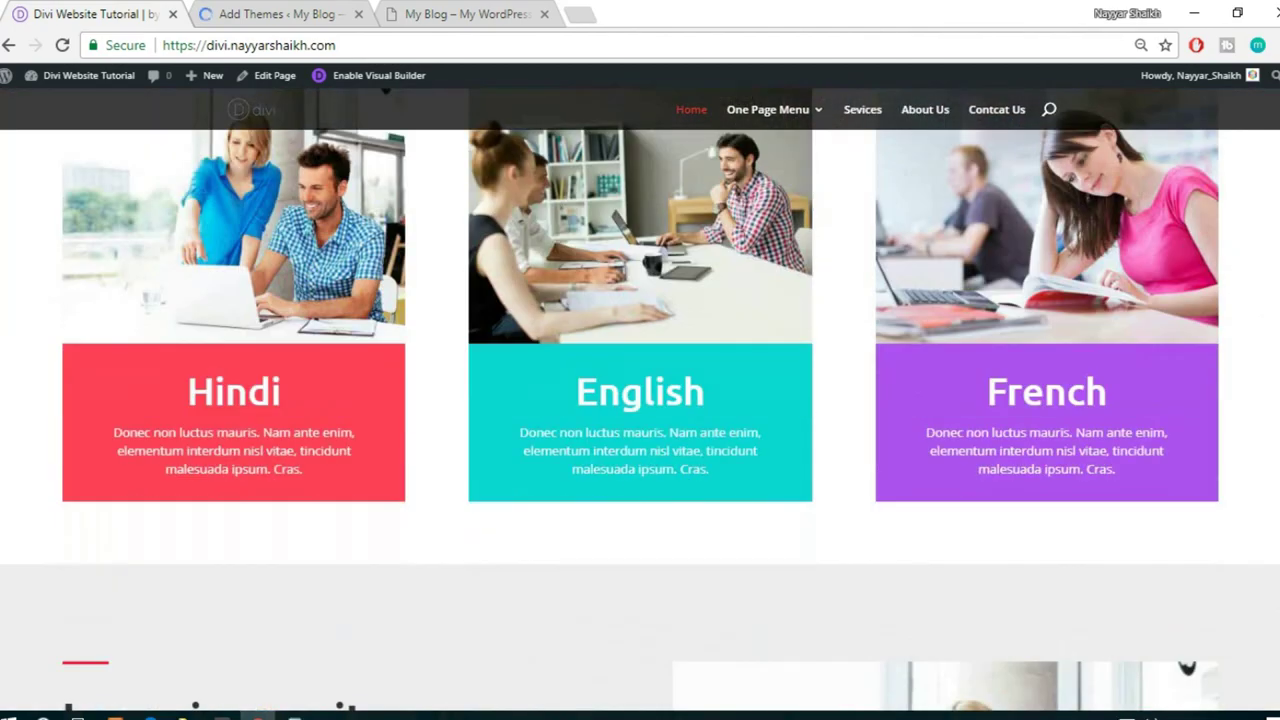
scroll(640, 400, down, 15)
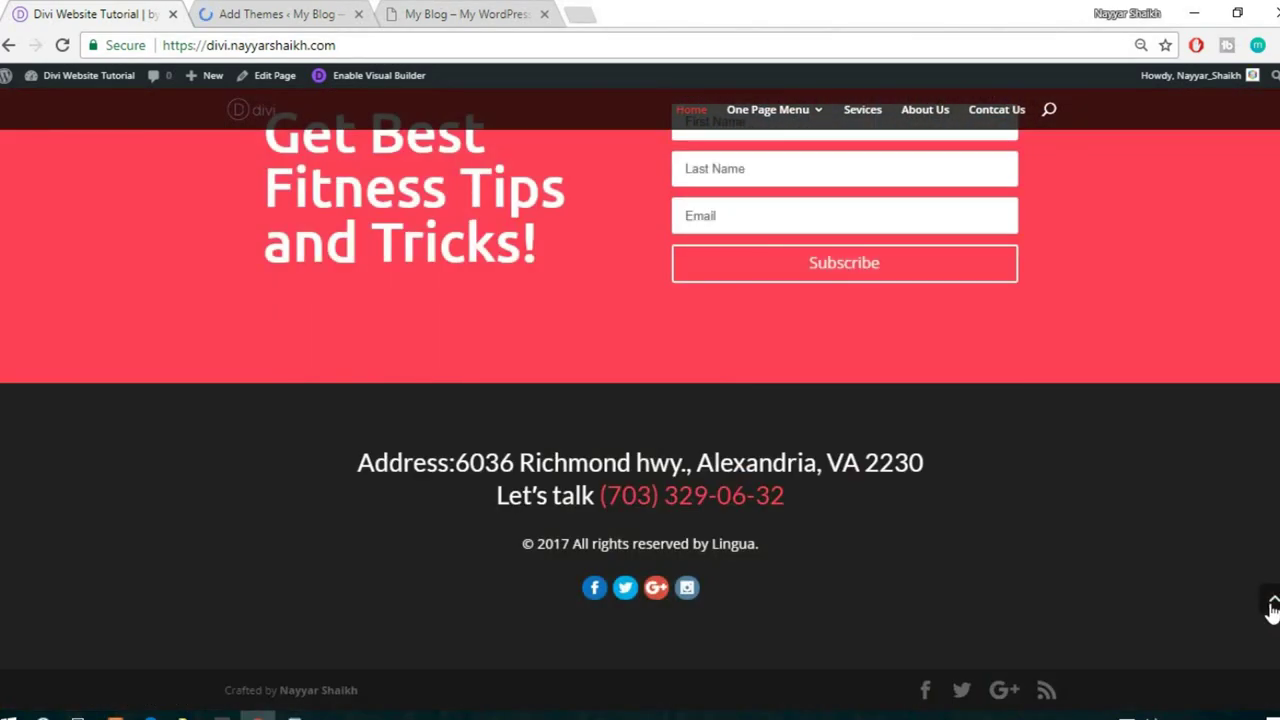
click(1270, 606)
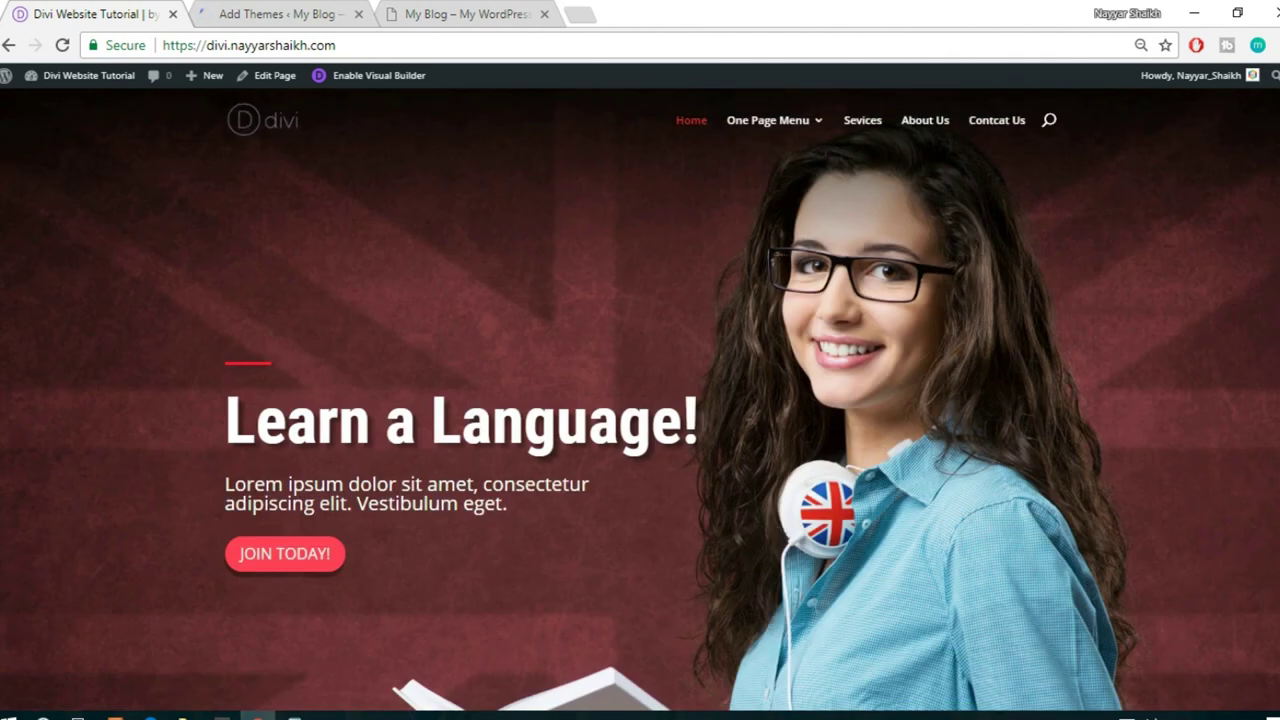
click(287, 8)
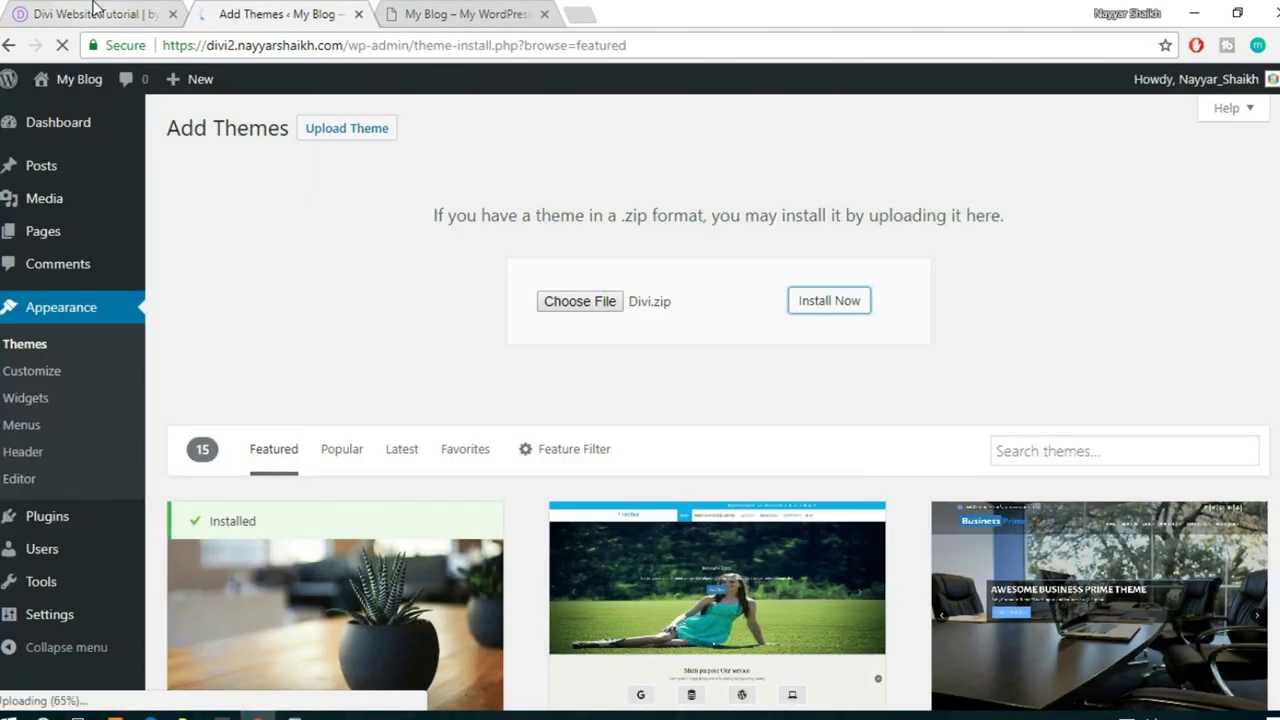
- Review the demo page again while rechecking the Divi.zip upload progress
click(90, 14)
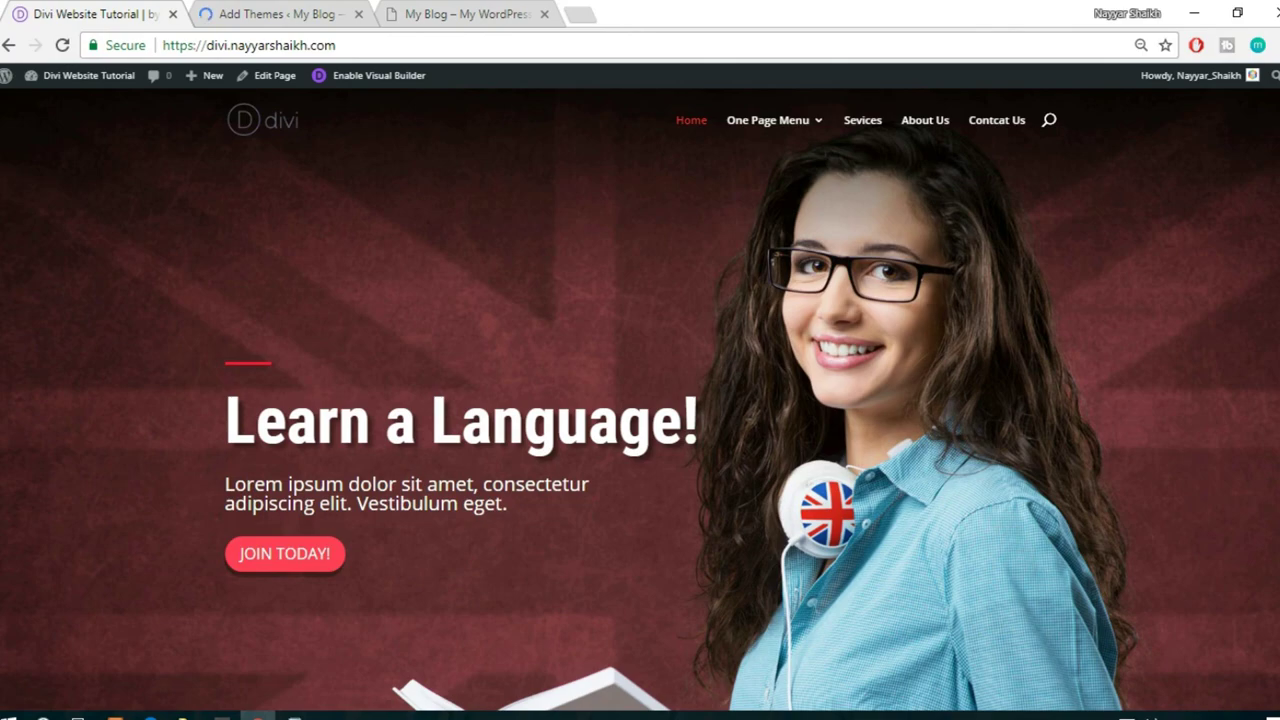
scroll(640, 400, down, 15)
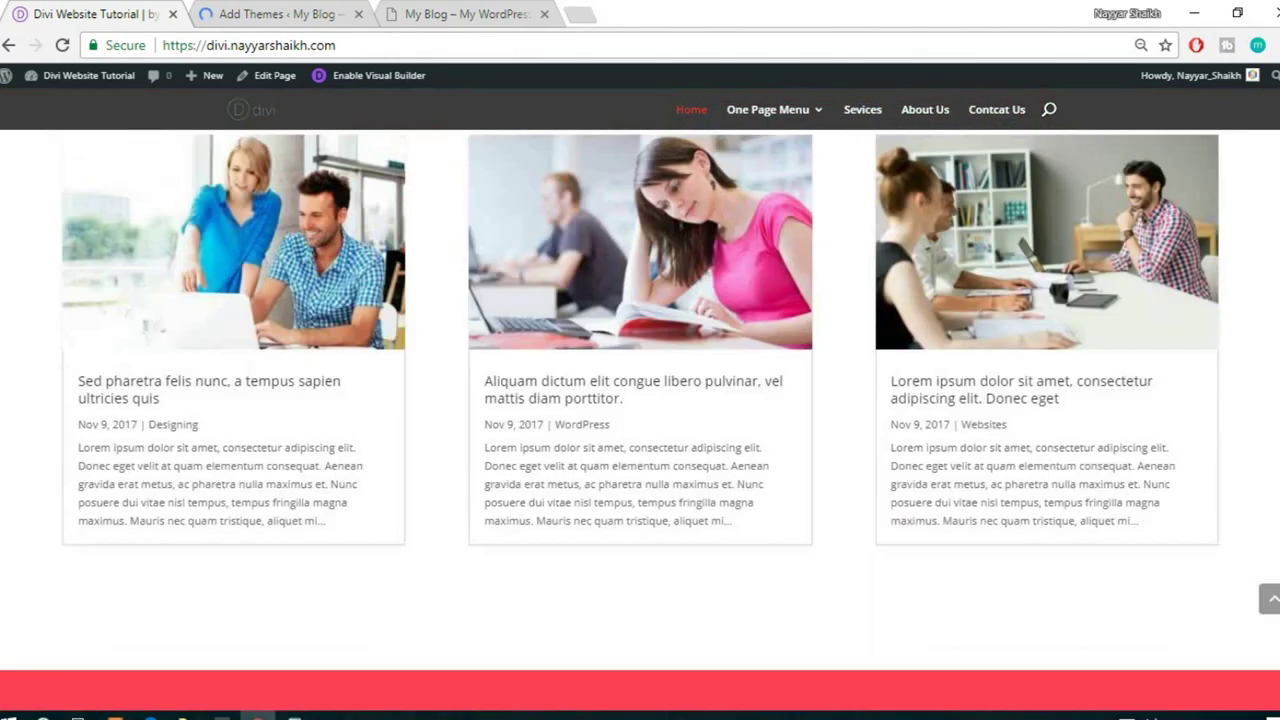
click(1269, 598)
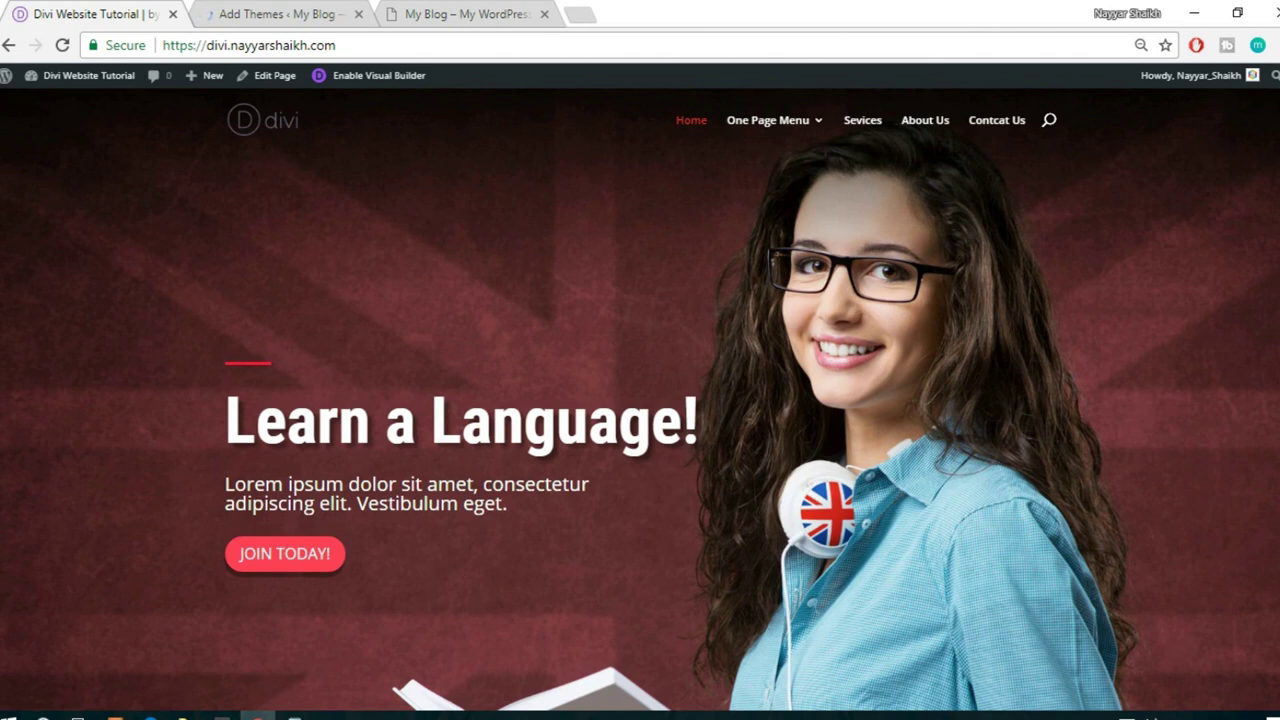
click(277, 14)
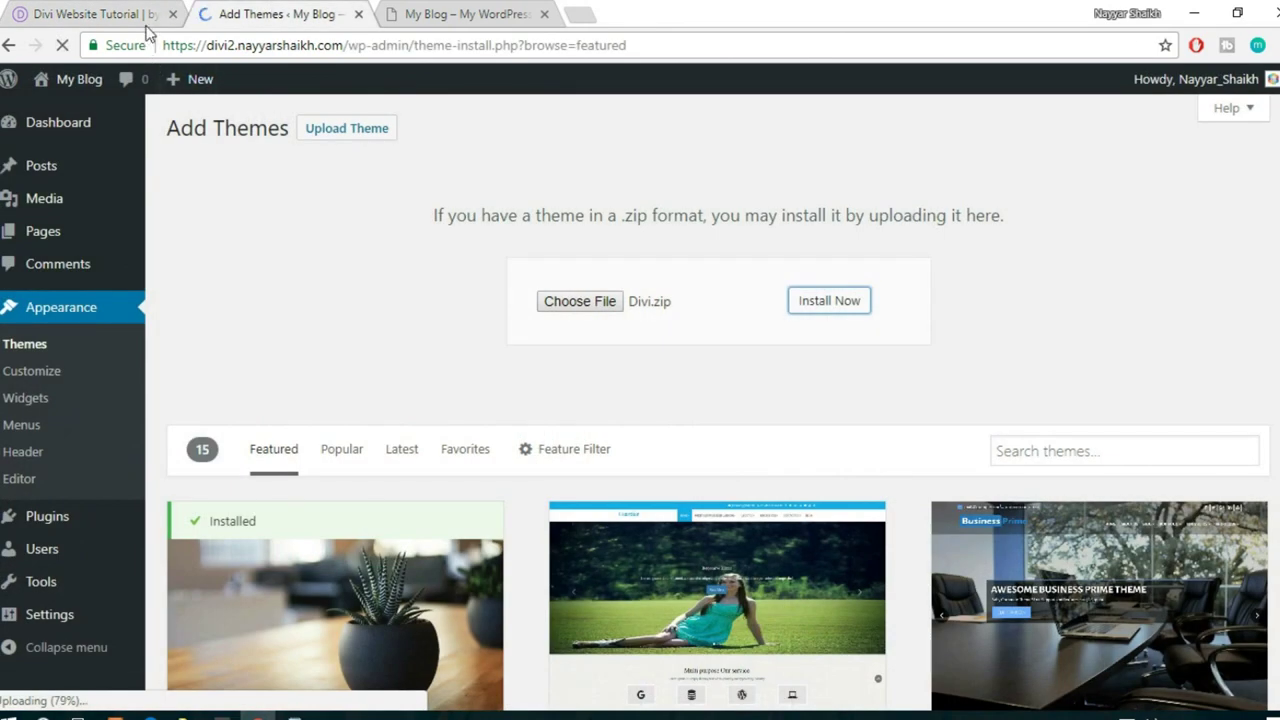
click(100, 12)
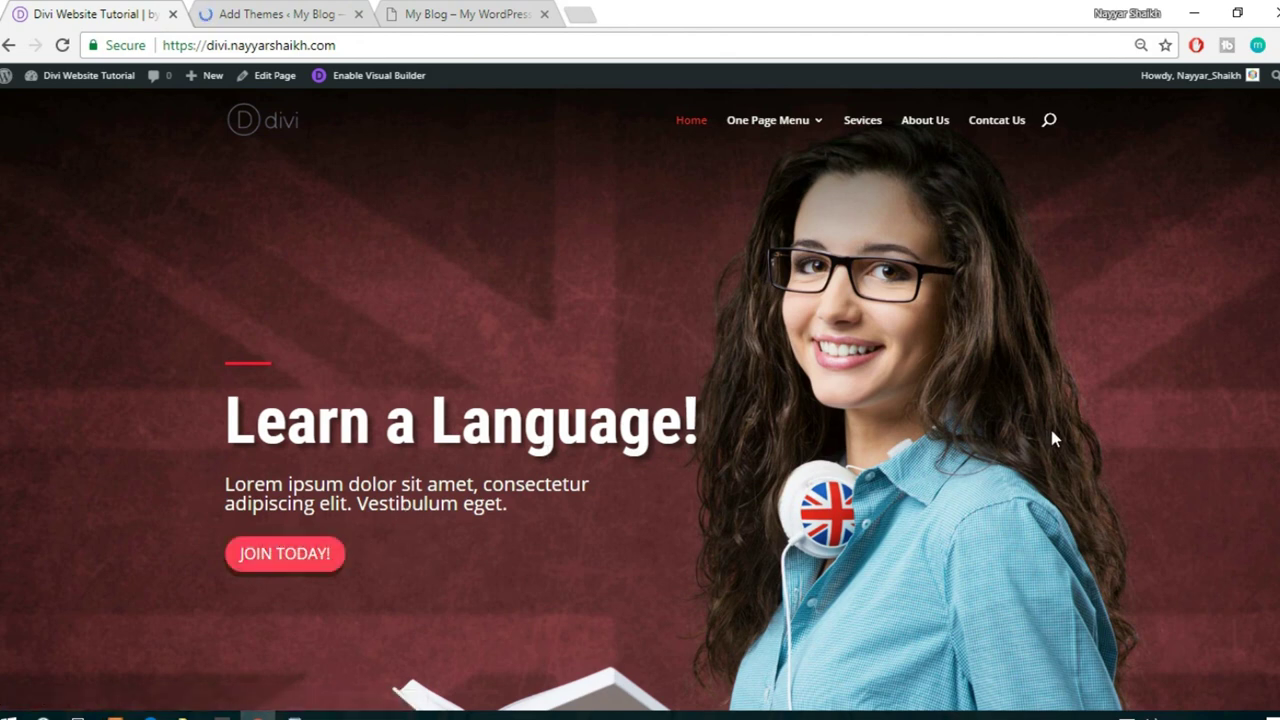
click(245, 13)
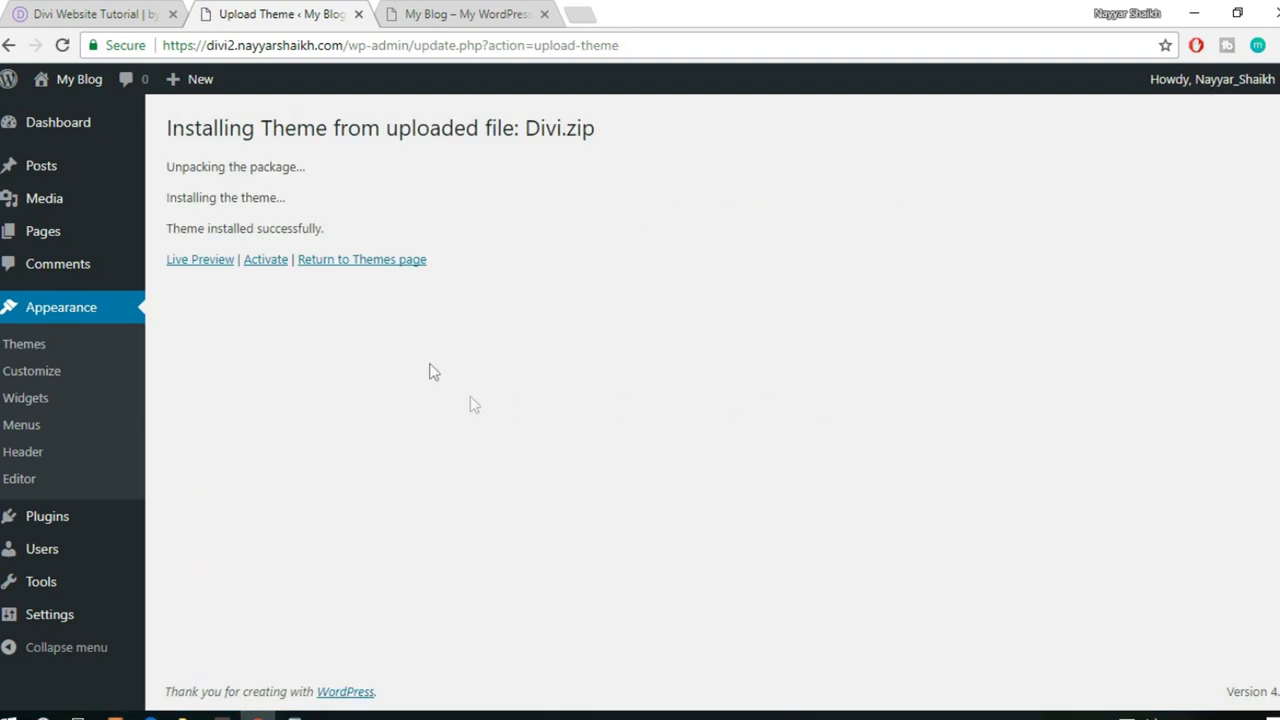
- Activate the installed Divi theme and confirm it on the Themes page
click(263, 262)
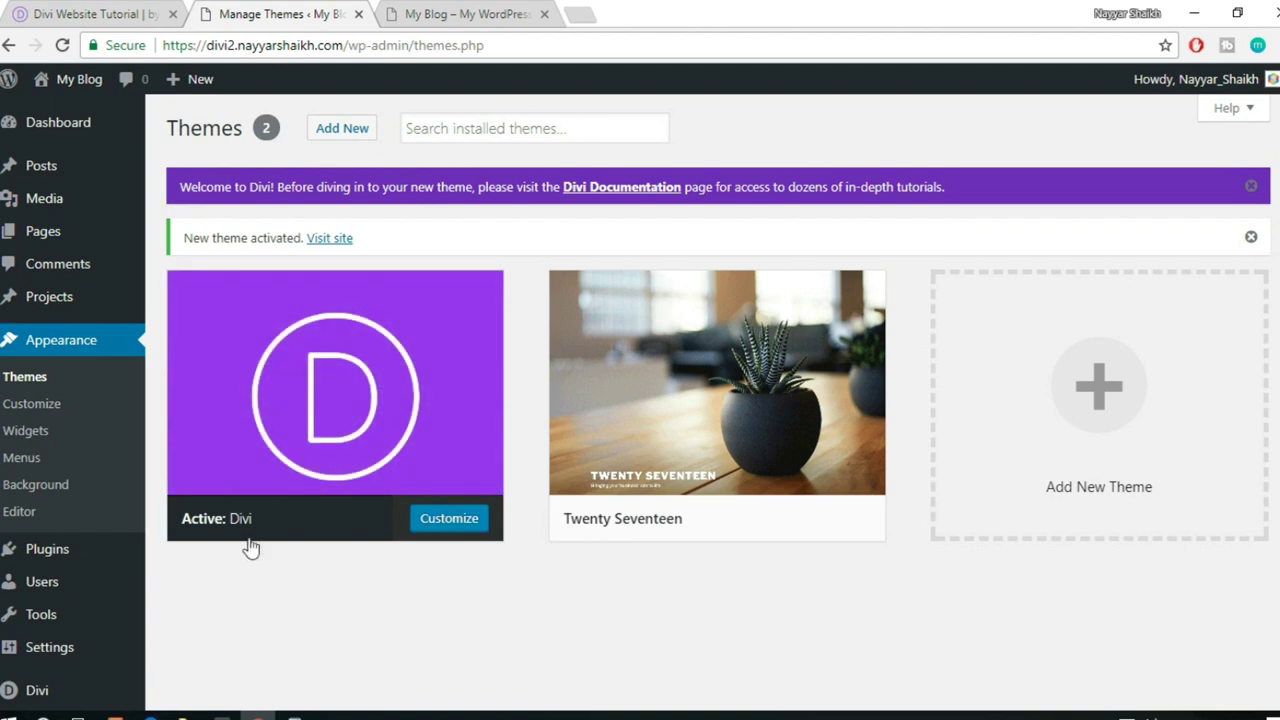
scroll(245, 540, down, 2)
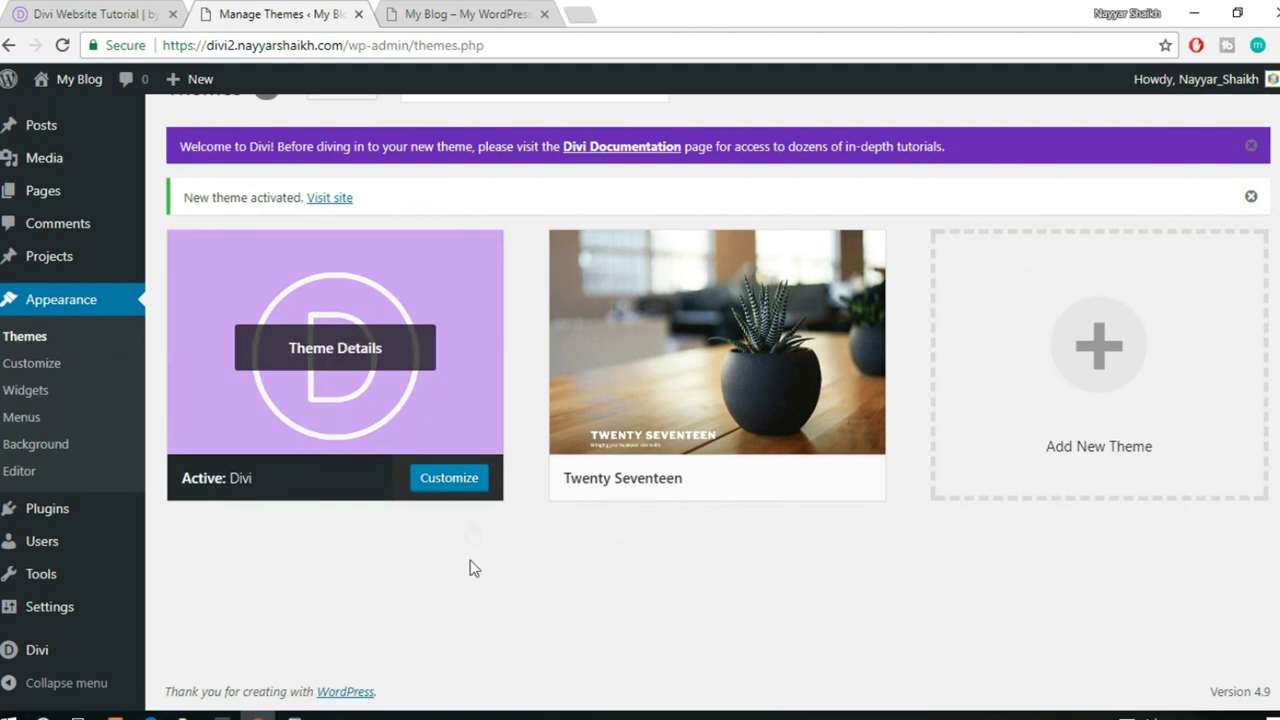
scroll(460, 570, up, 1)
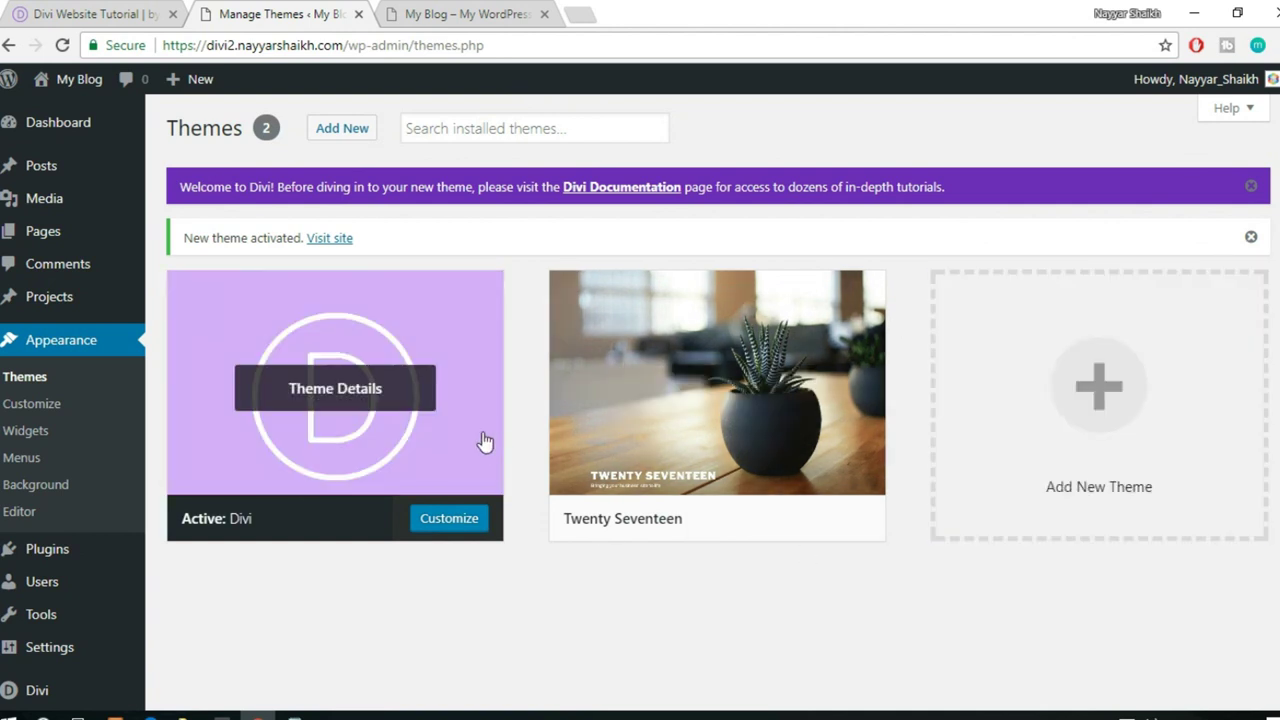
- Reload the My Blog front page to show the Divi default layout
click(456, 13)
click(439, 49)
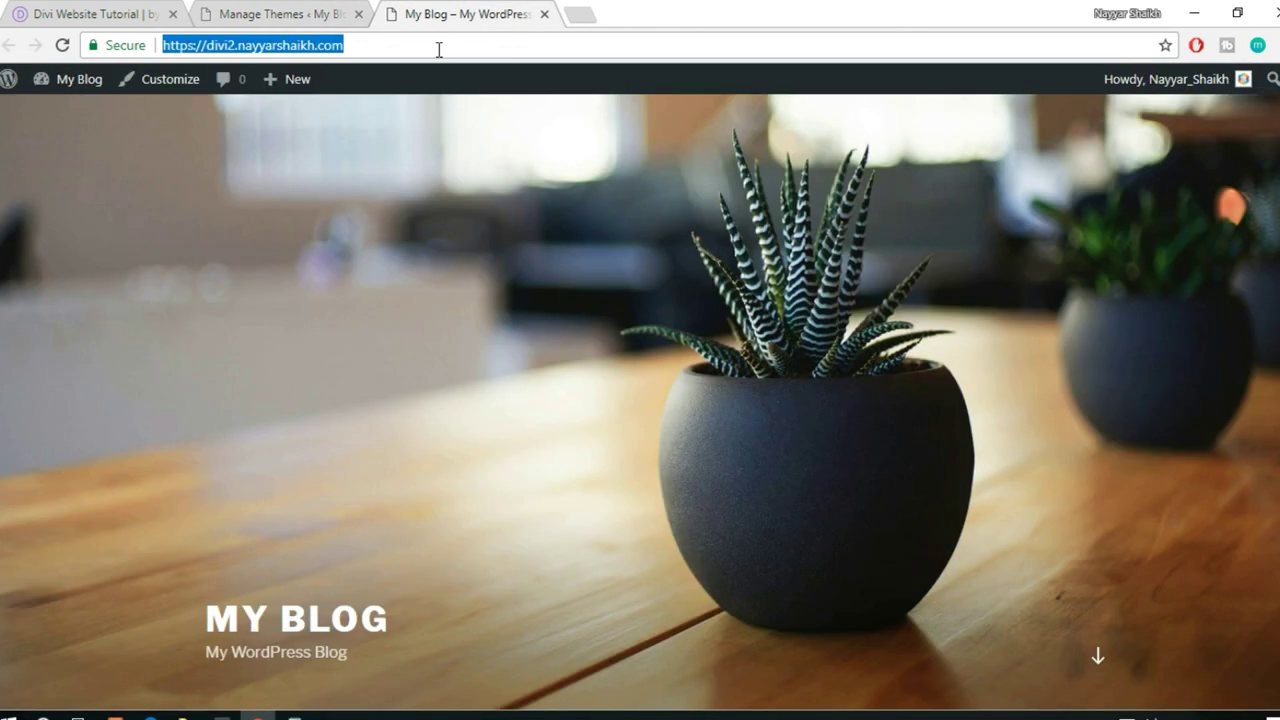
key(Return)
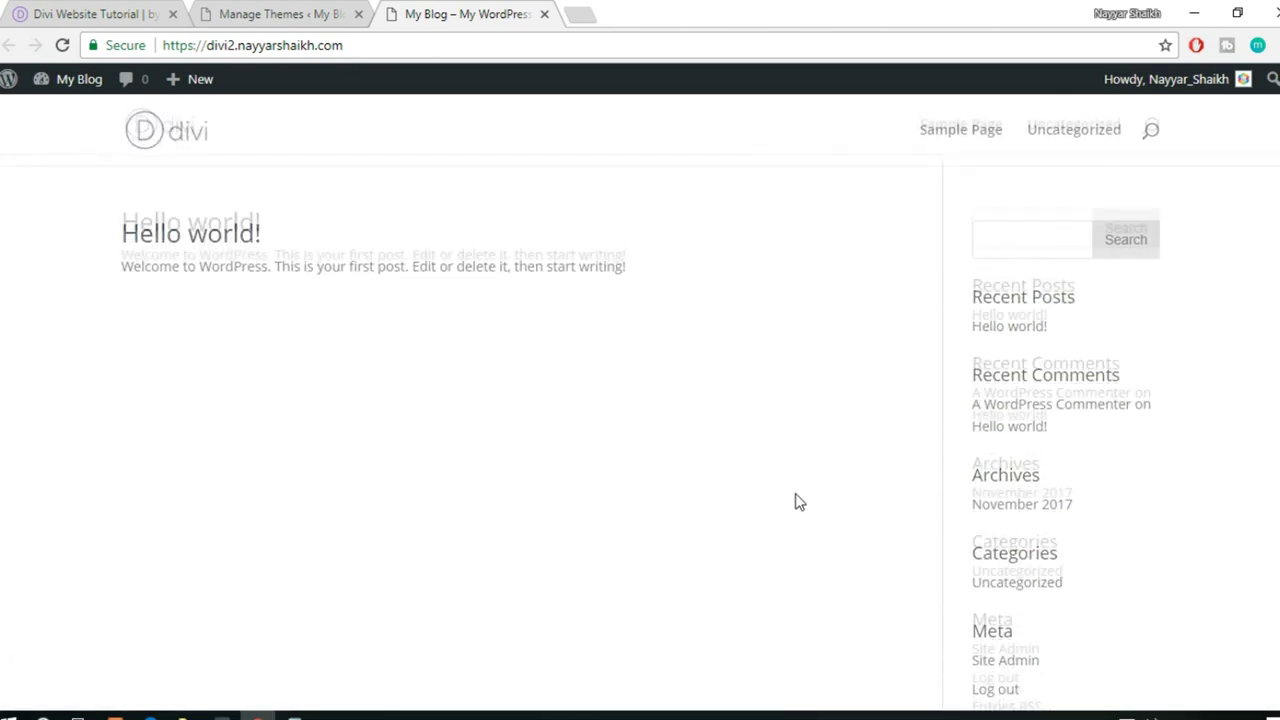
- Compare against the 'Learn a Language!' demo homepage, then return to Manage Themes
click(90, 12)
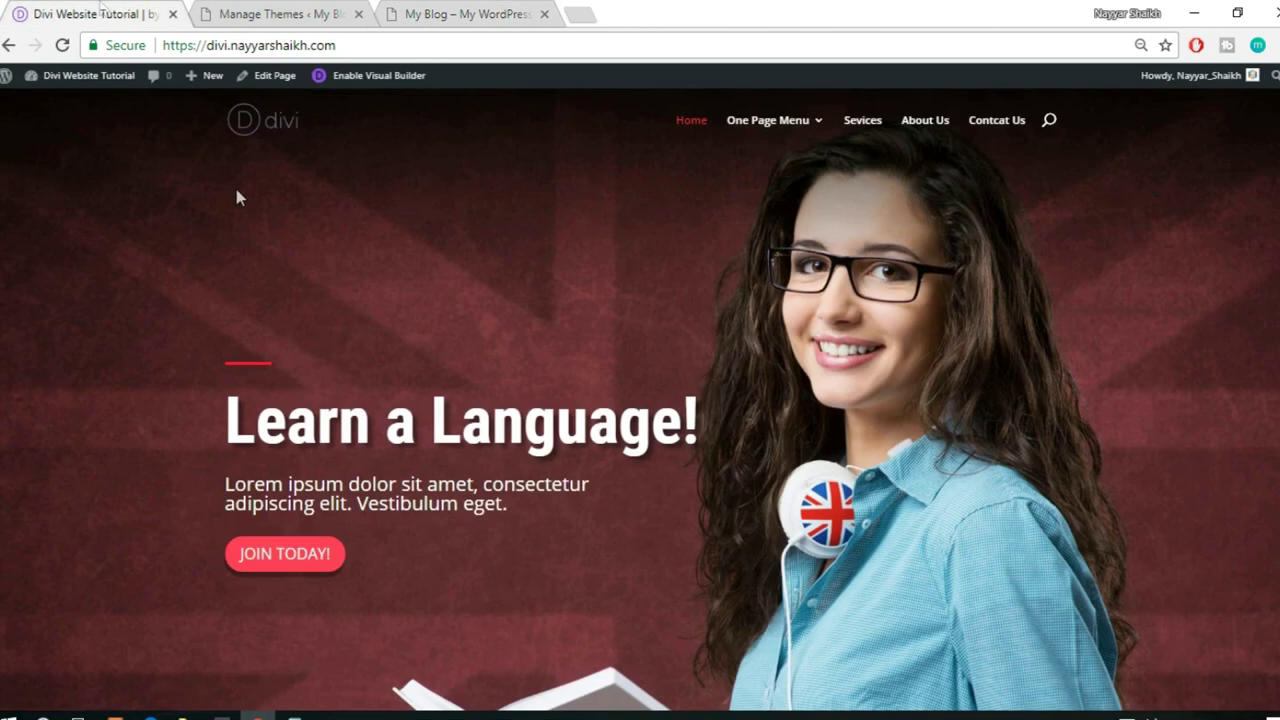
scroll(1151, 571, down, 4)
scroll(1151, 571, up, 4)
scroll(1150, 570, down, 4)
scroll(1150, 570, down, 2)
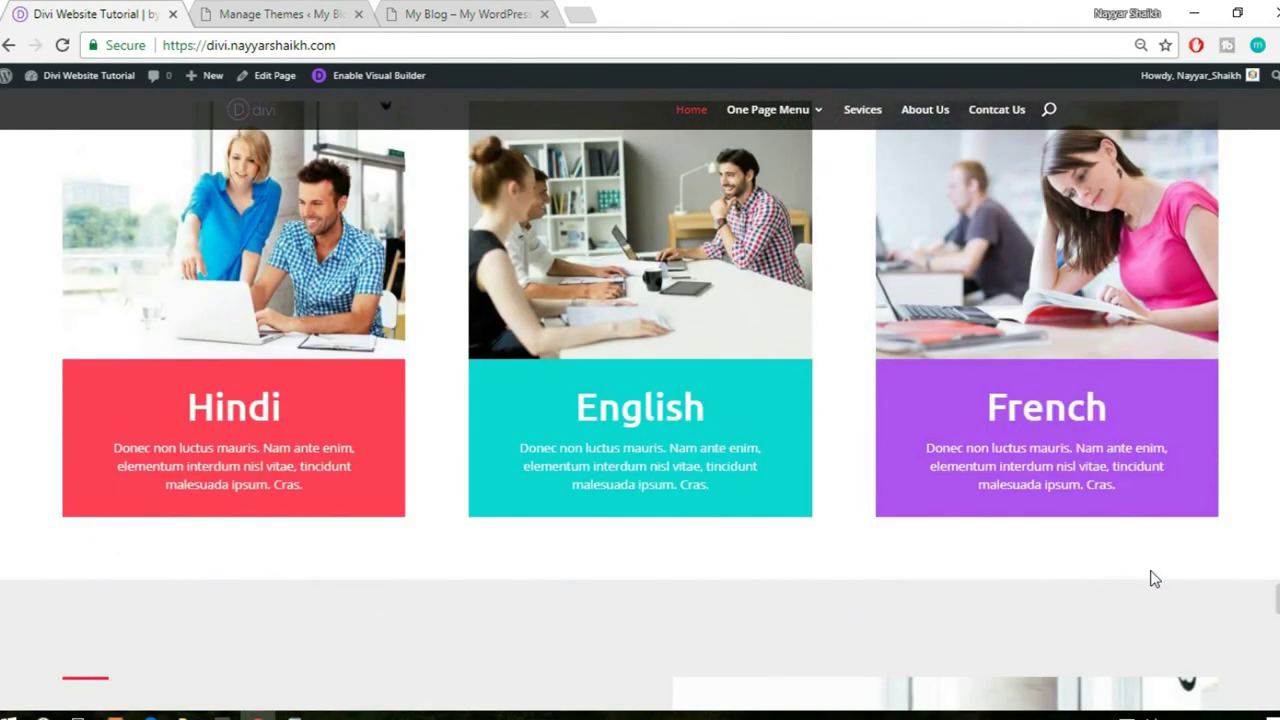
scroll(1150, 570, up, 6)
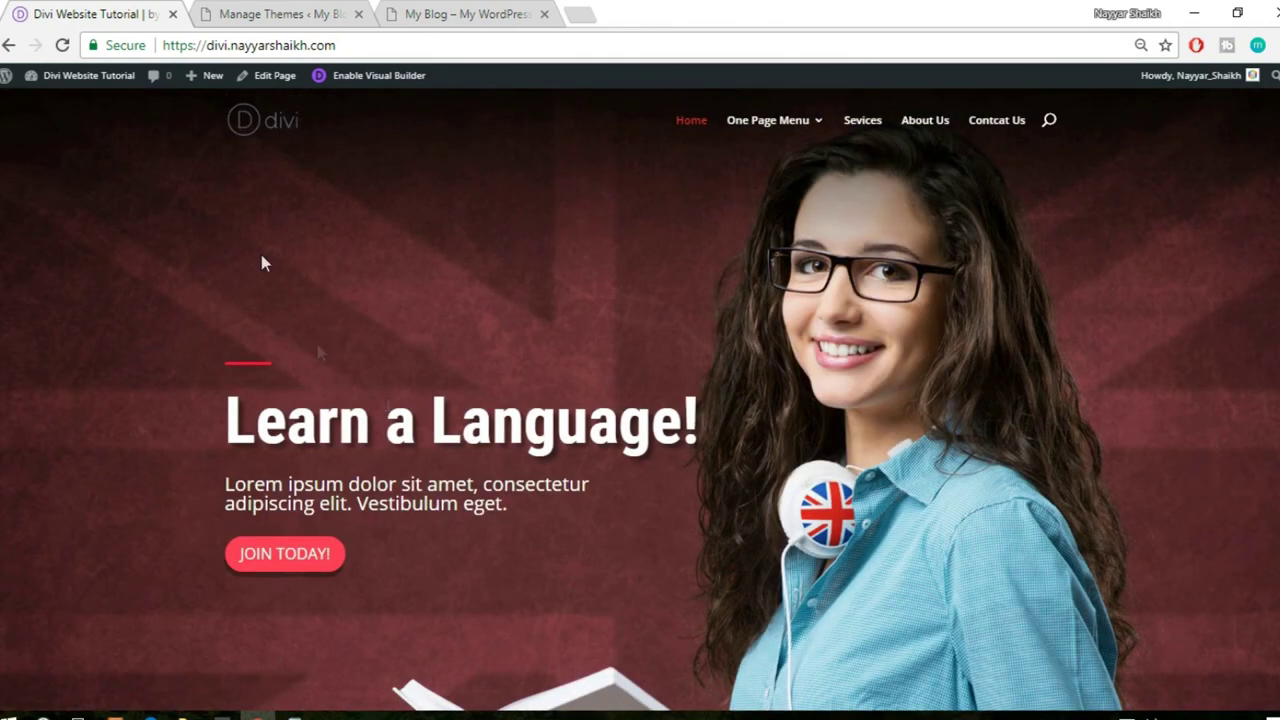
click(299, 14)
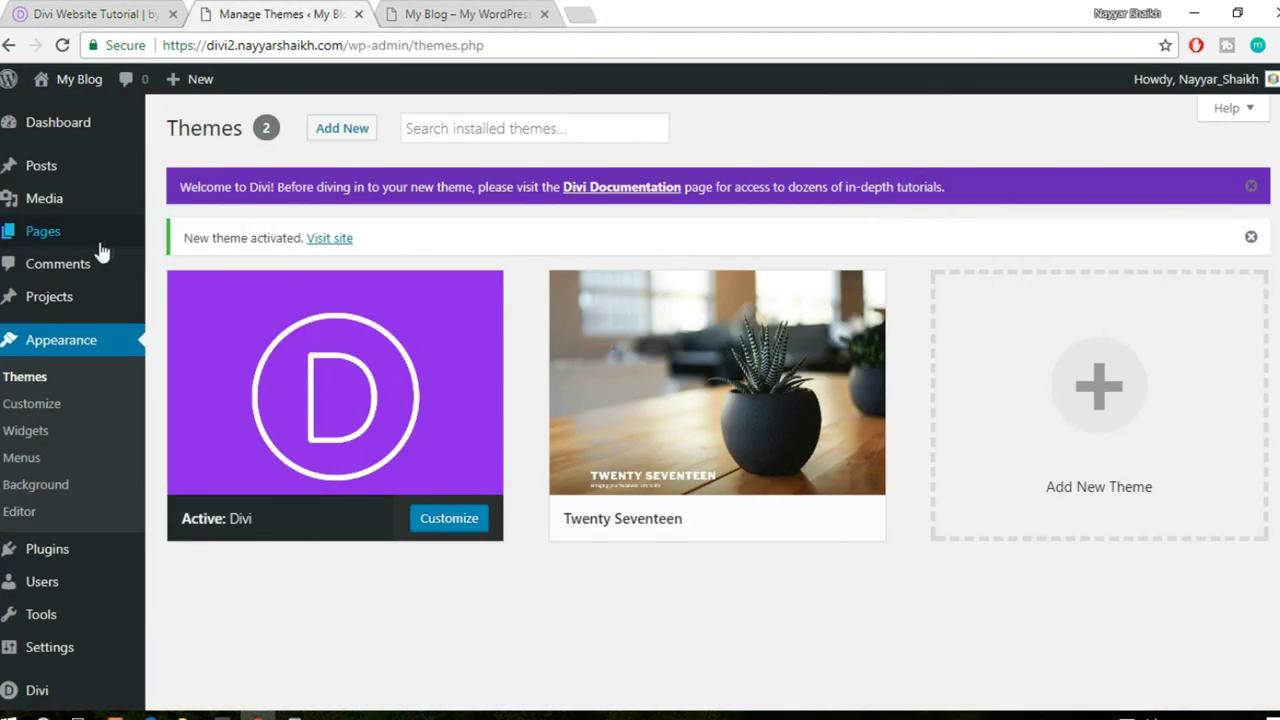
- Start a new page from Pages > Add New
mouse_move(84, 186)
mouse_move(83, 250)
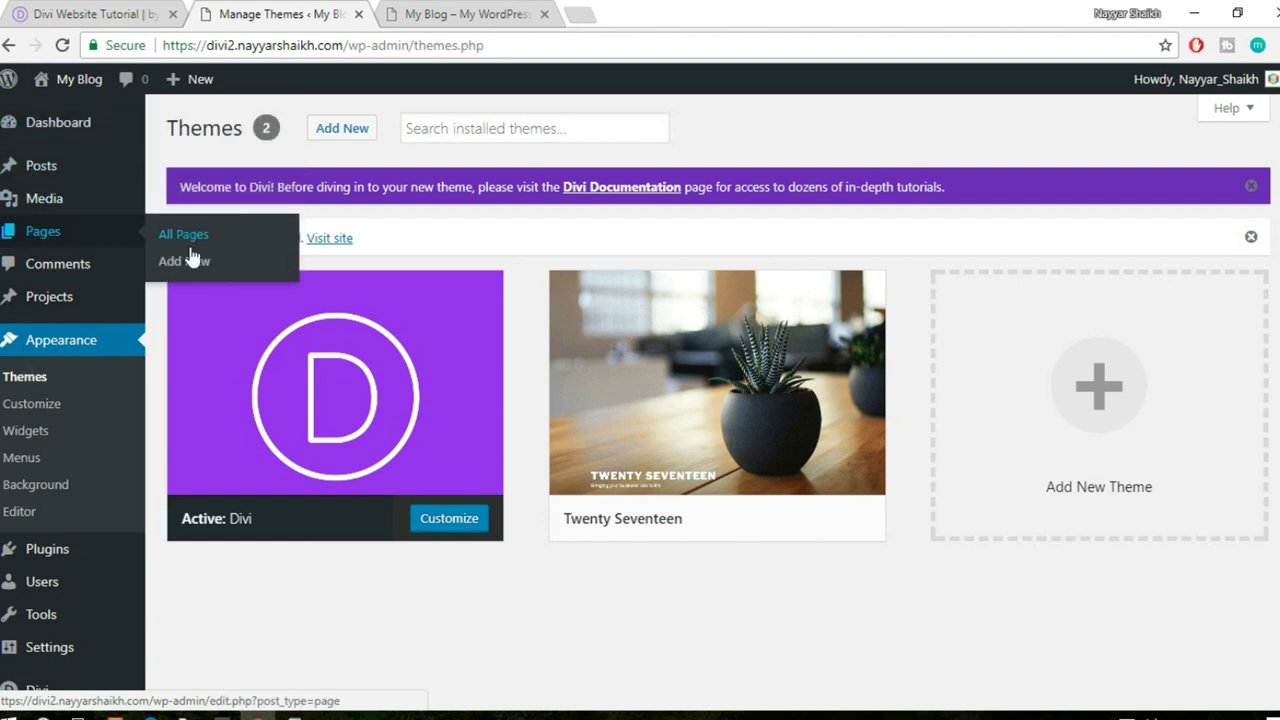
click(177, 262)
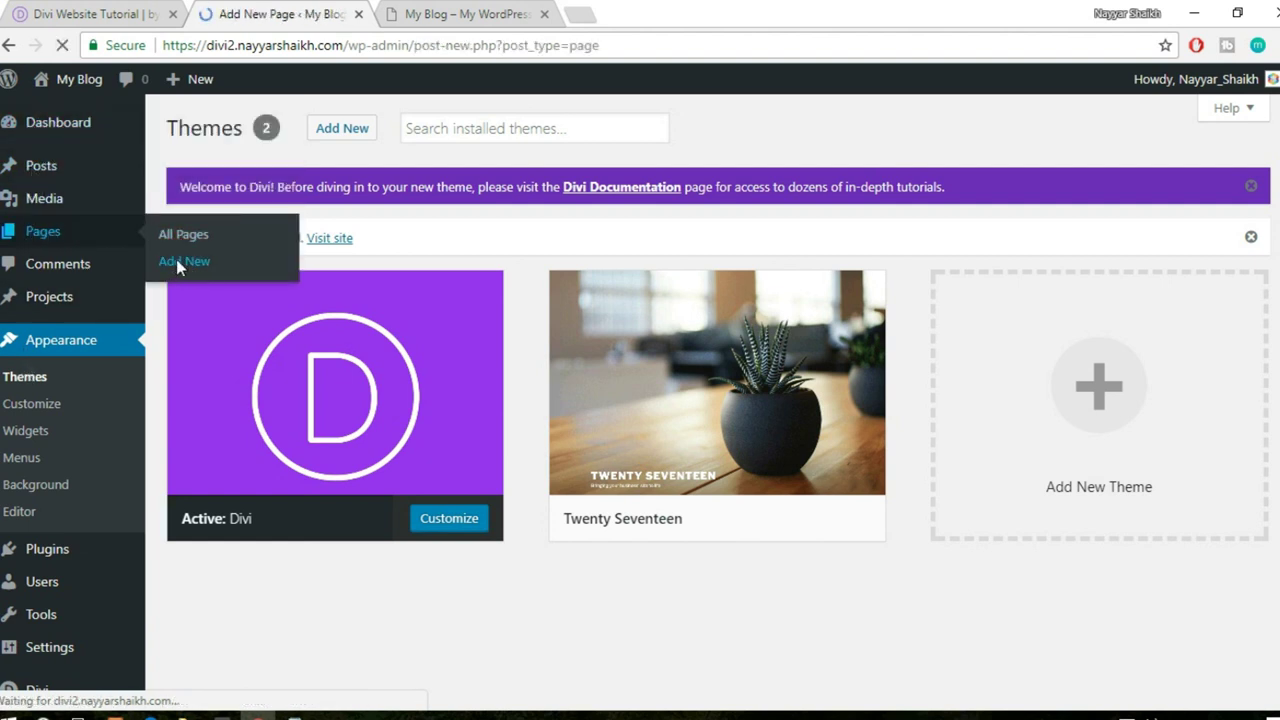
click(110, 8)
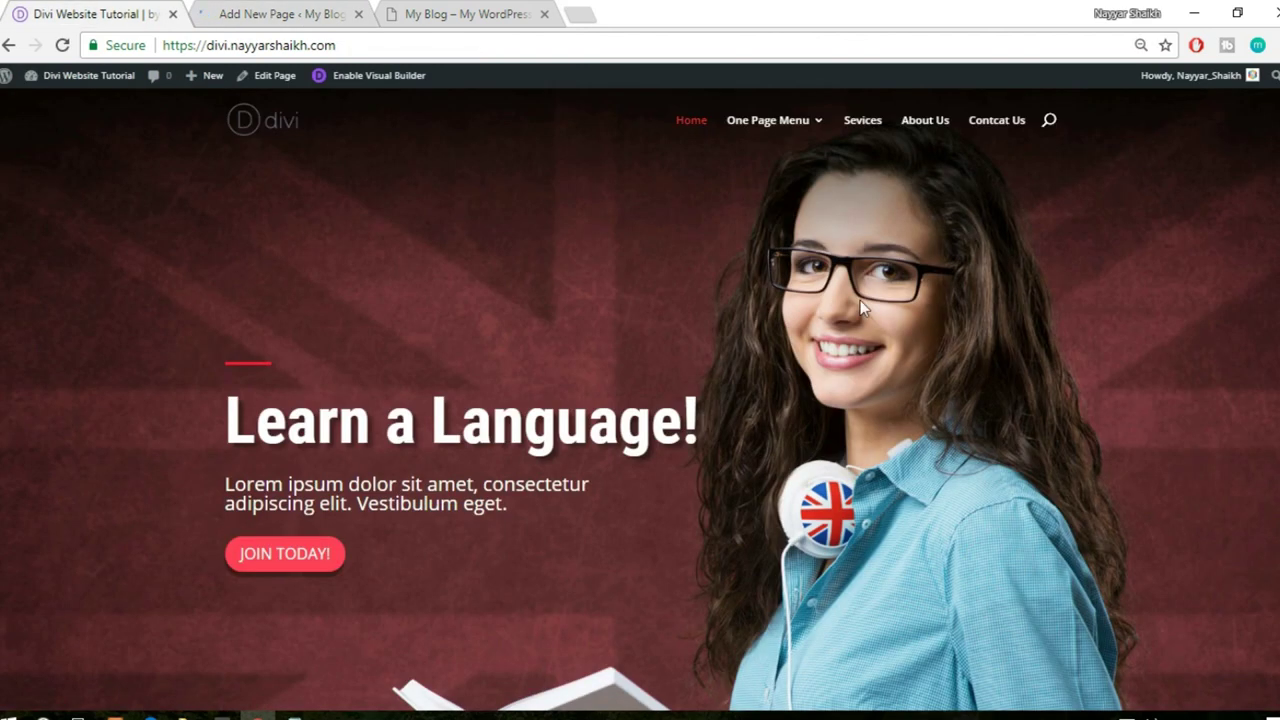
click(290, 12)
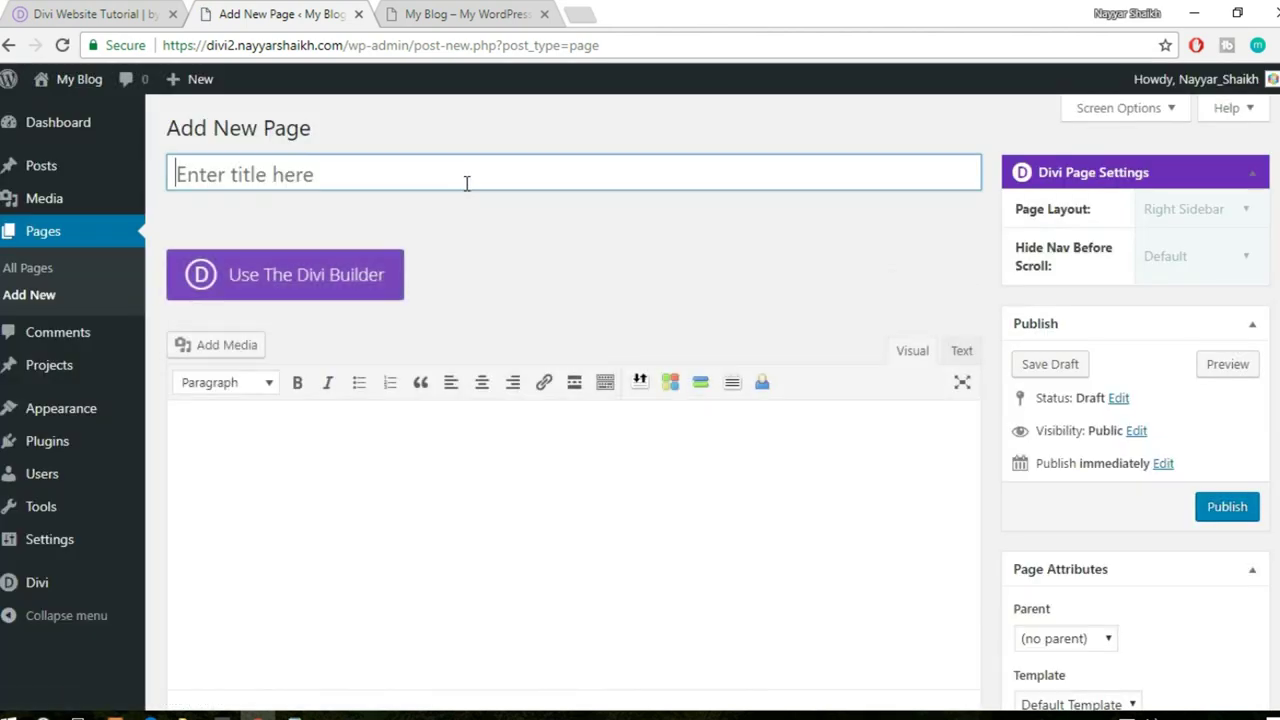
- Title the page 'HomePage' and publish it
text(H)
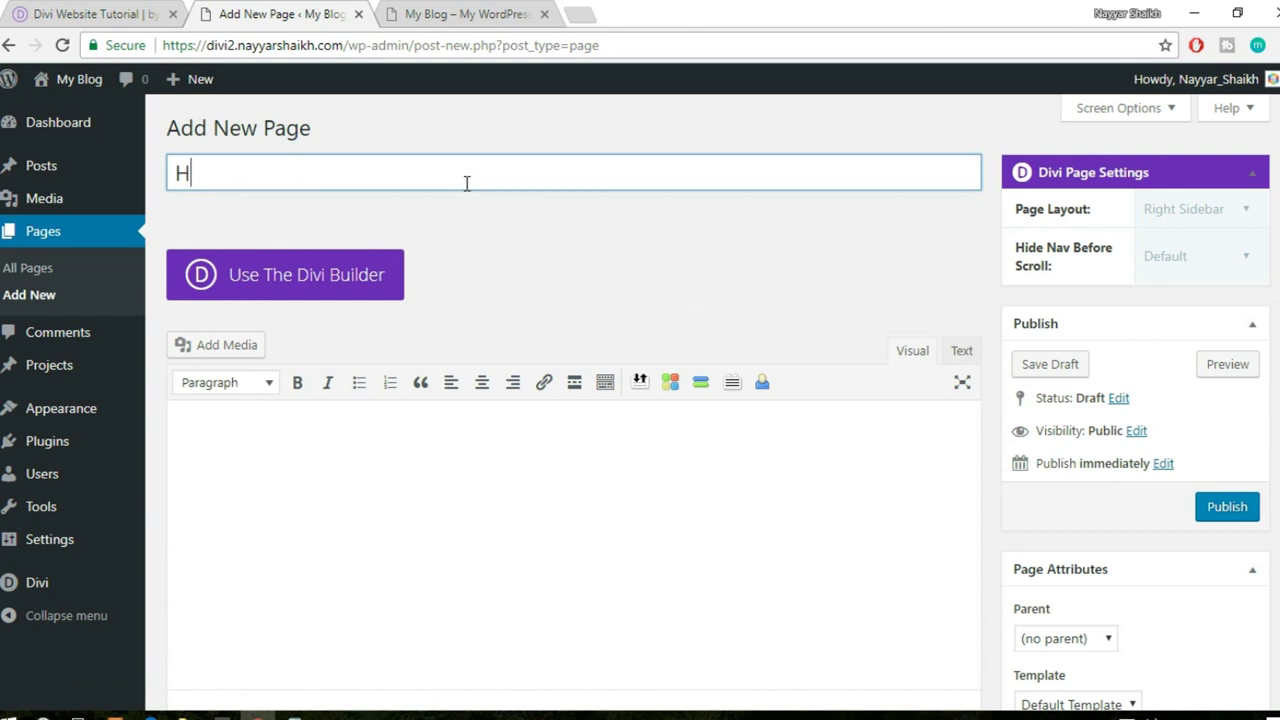
text(omePage)
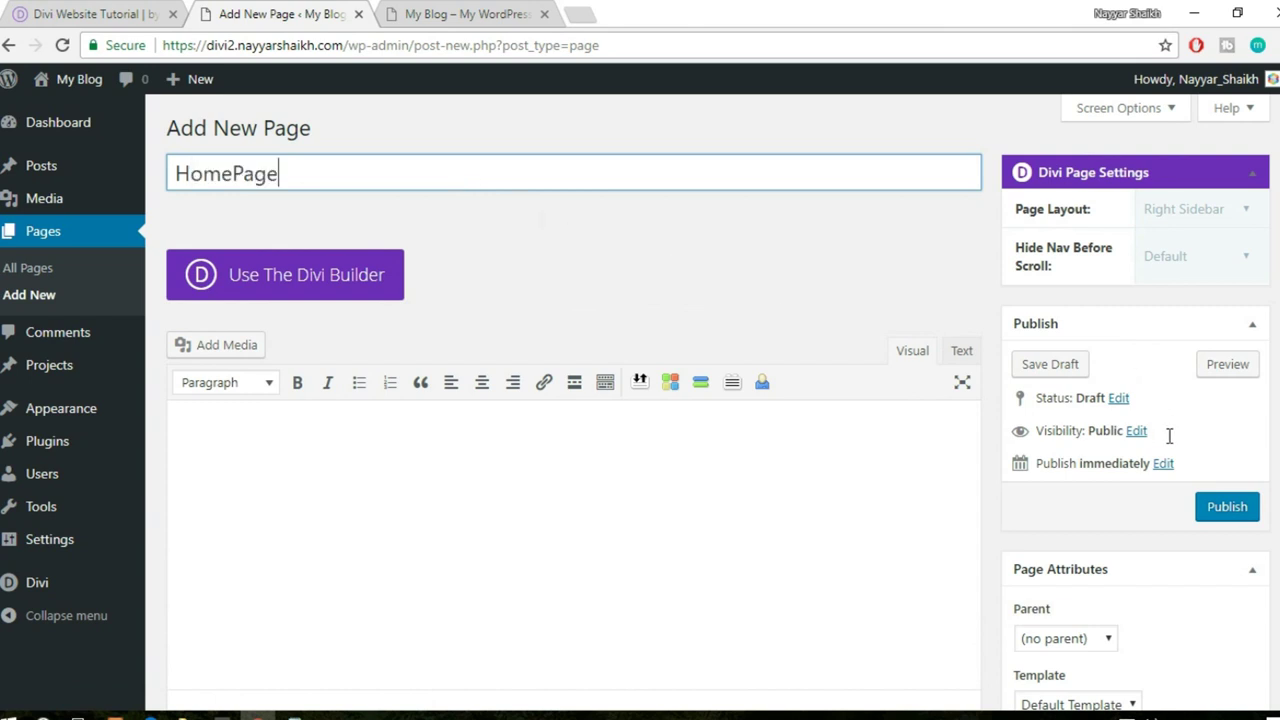
scroll(1169, 436, down, 2)
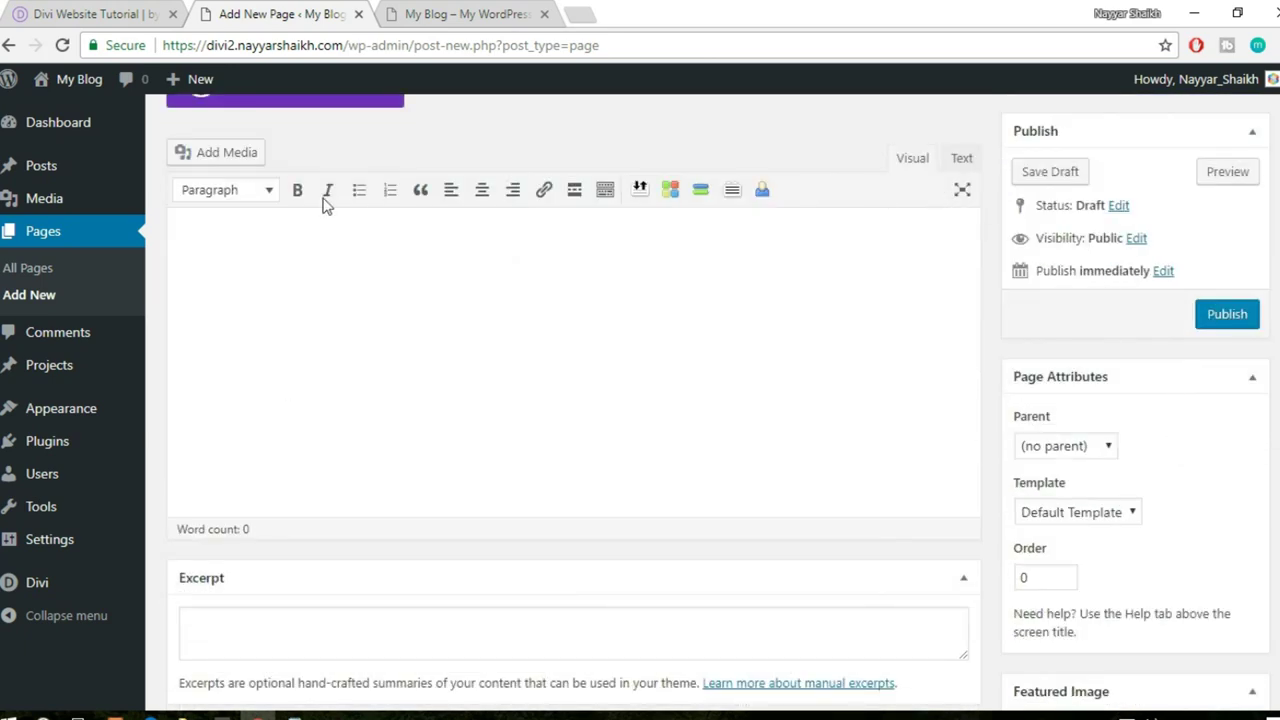
scroll(325, 205, up, 2)
click(1228, 509)
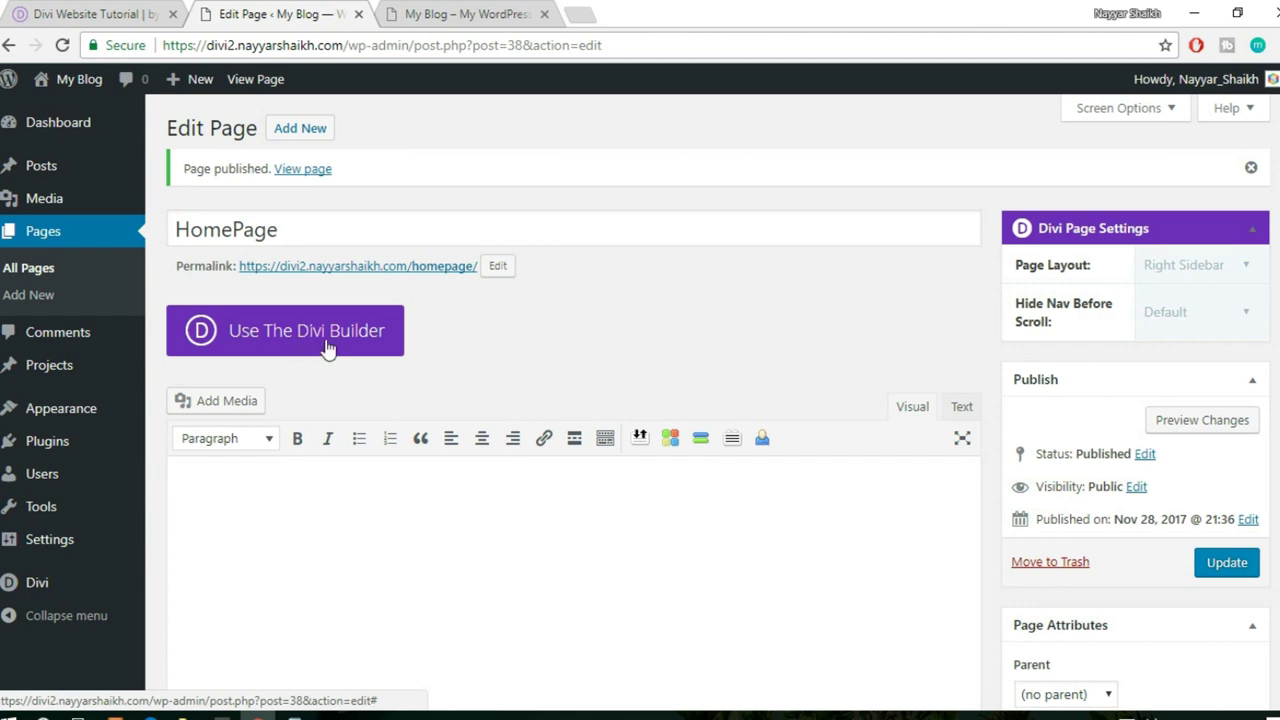
- Enable the Divi Builder on HomePage, open the Visual Builder and start building
click(327, 346)
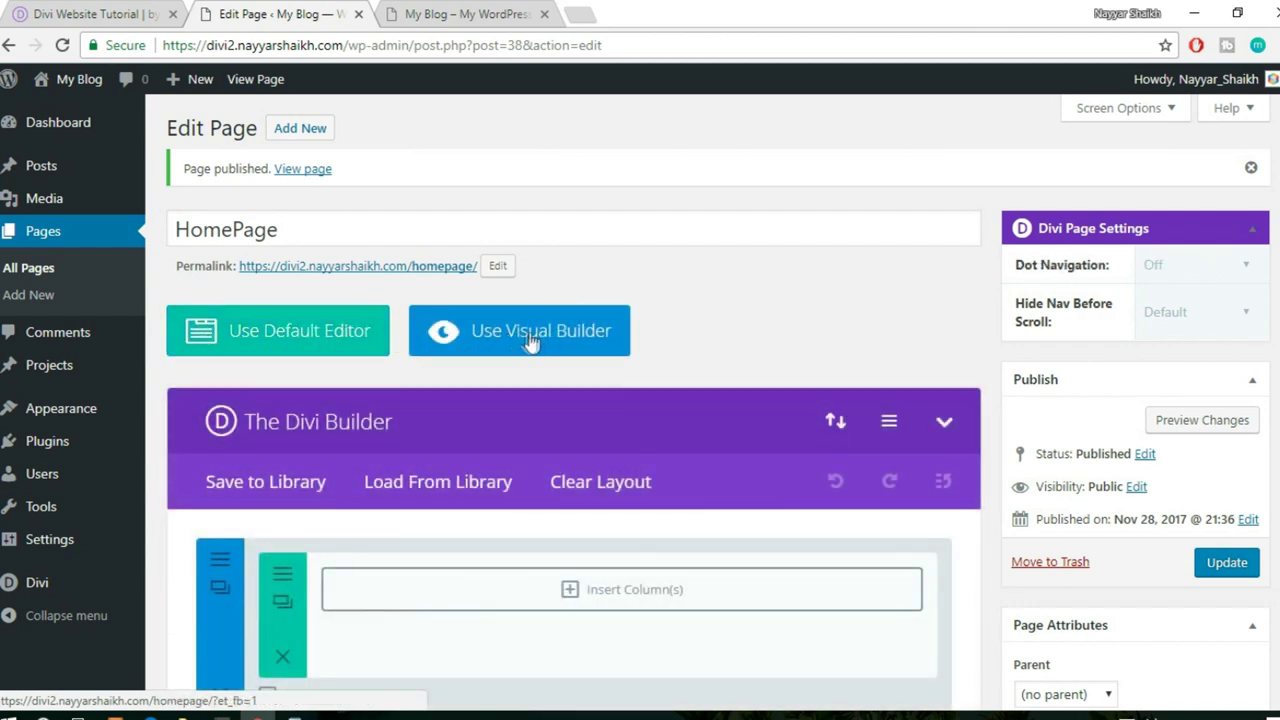
click(556, 340)
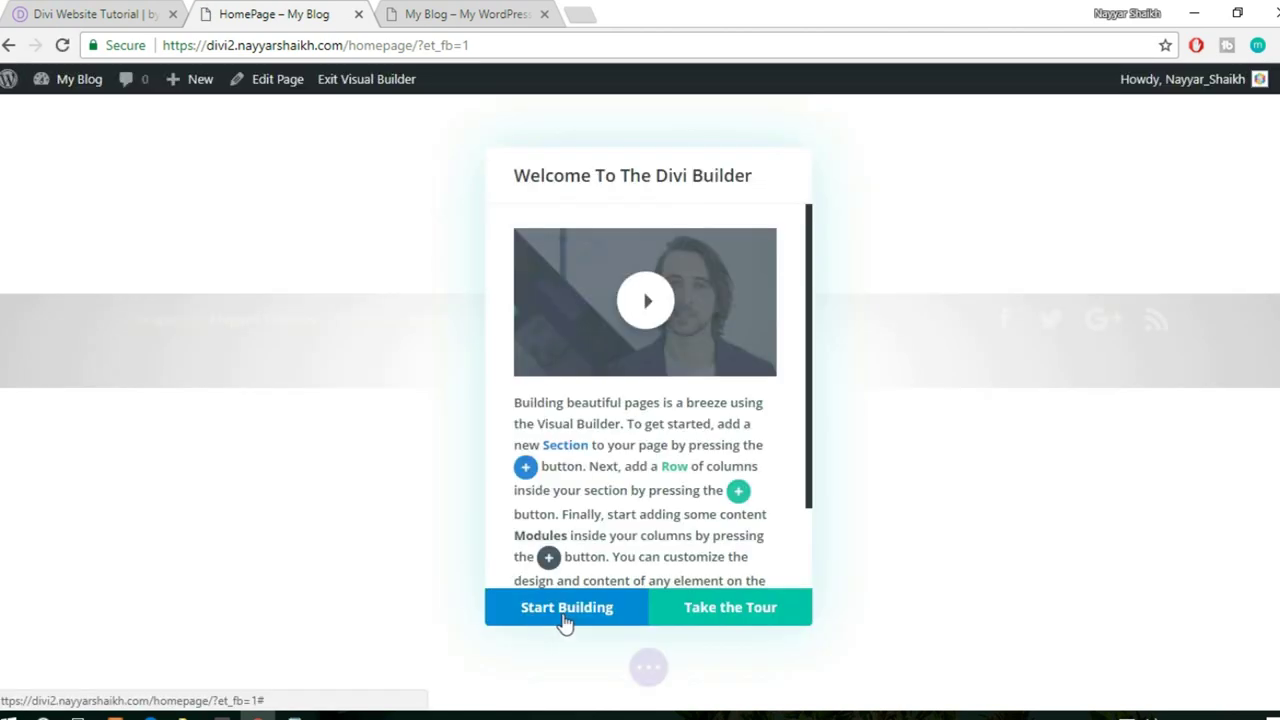
click(588, 618)
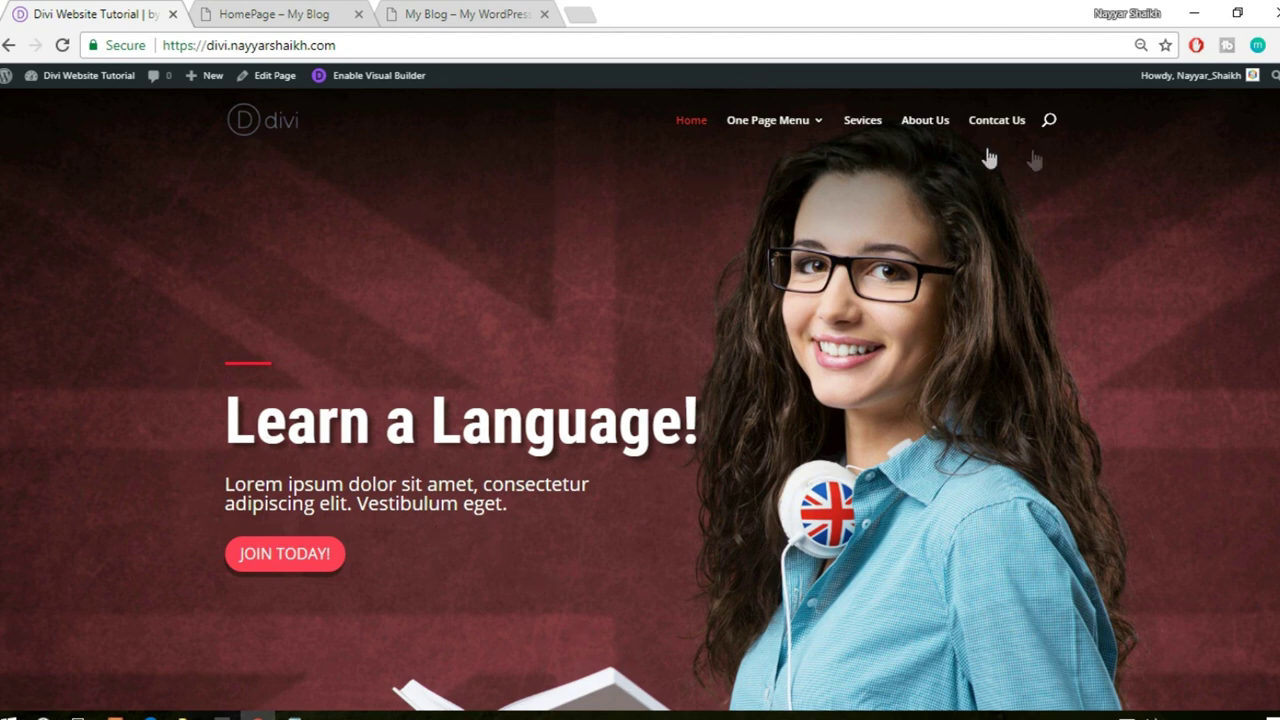
click(263, 14)
drag(149, 262, 137, 266)
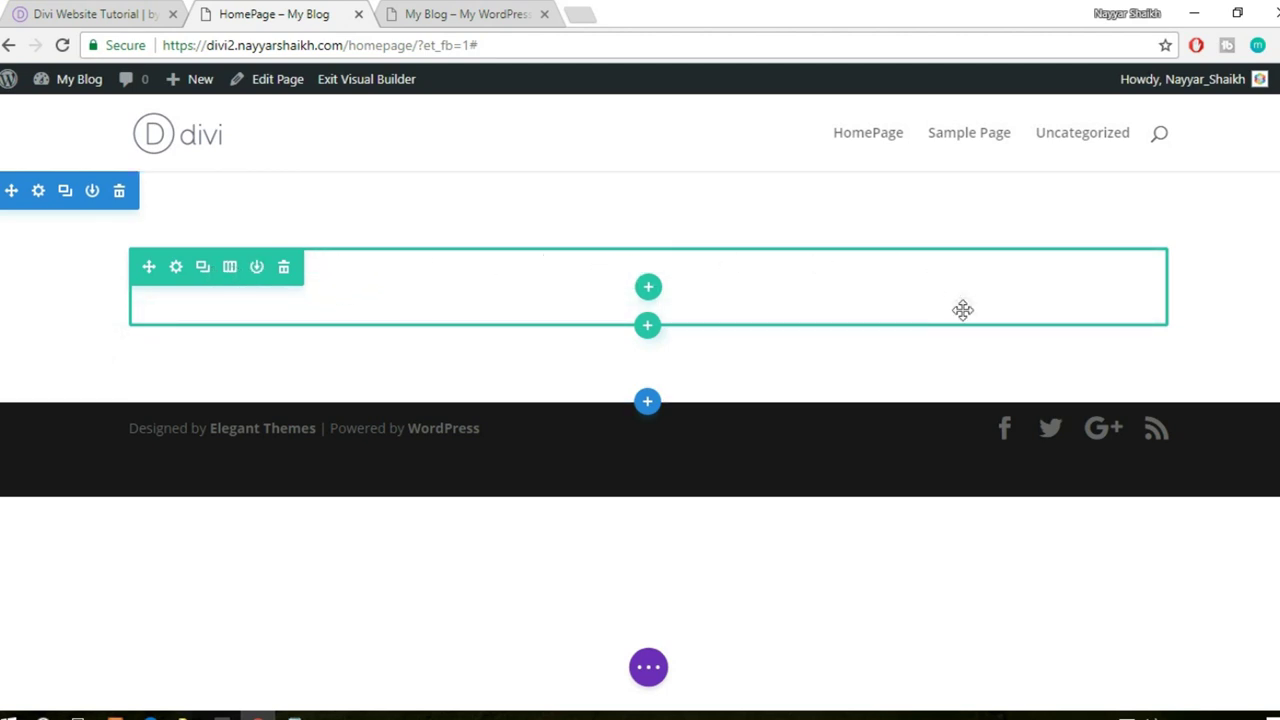
click(65, 12)
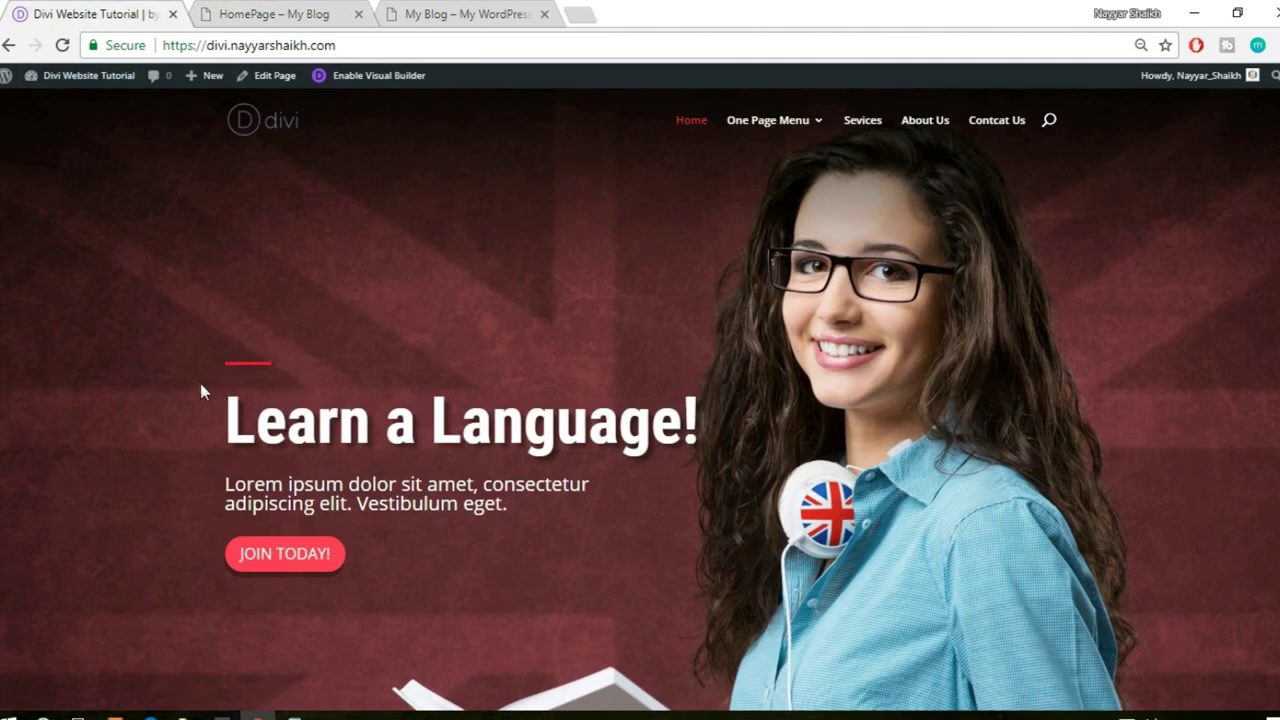
scroll(1103, 374, down, 1)
drag(195, 278, 634, 451)
click(250, 12)
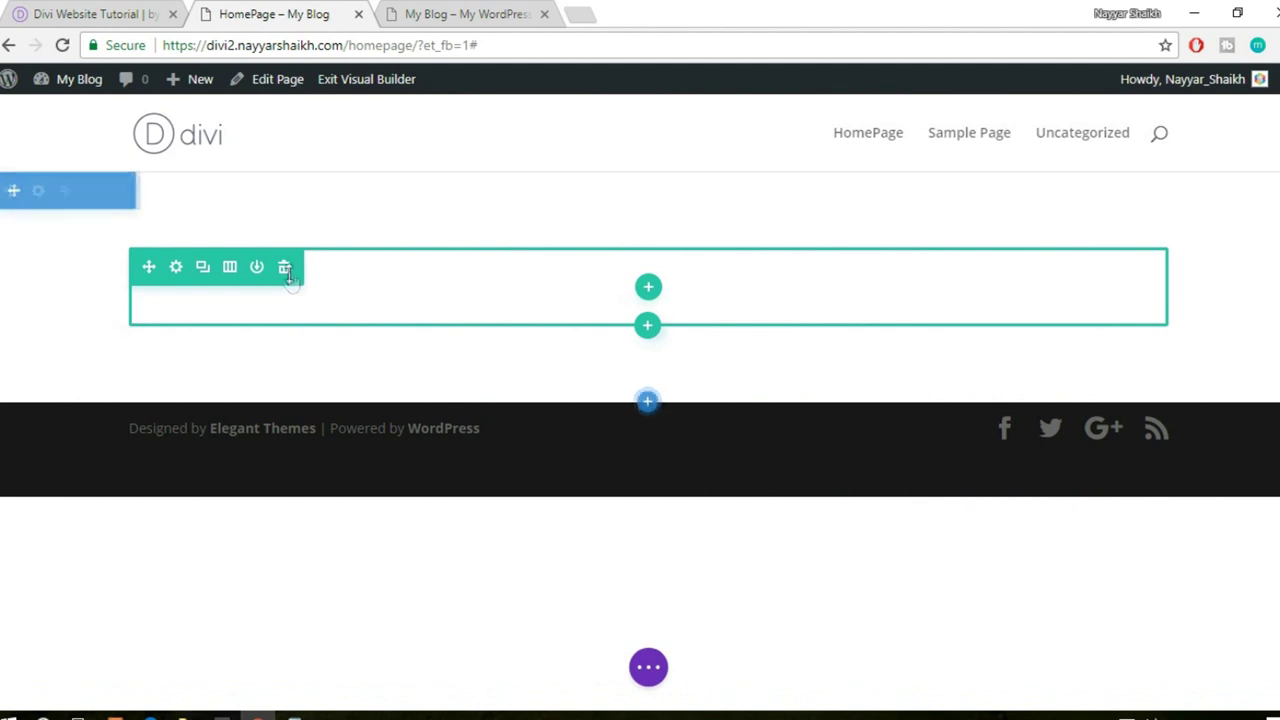
click(72, 8)
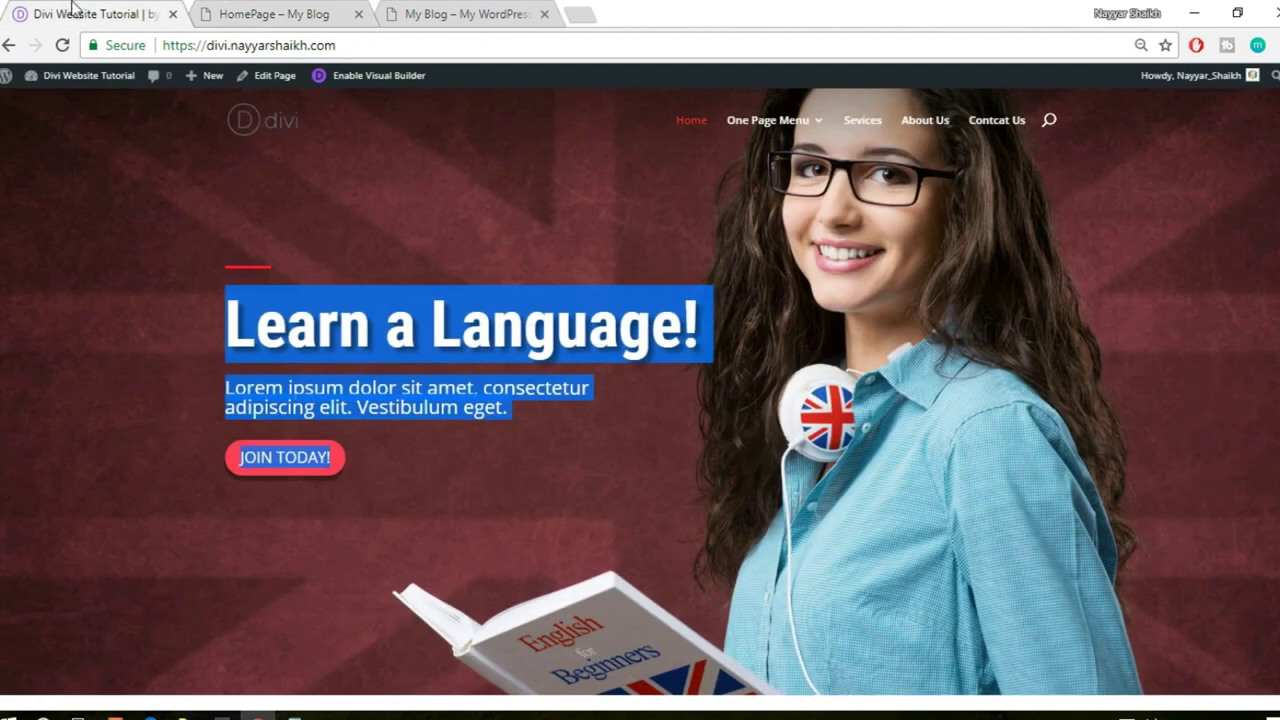
click(120, 343)
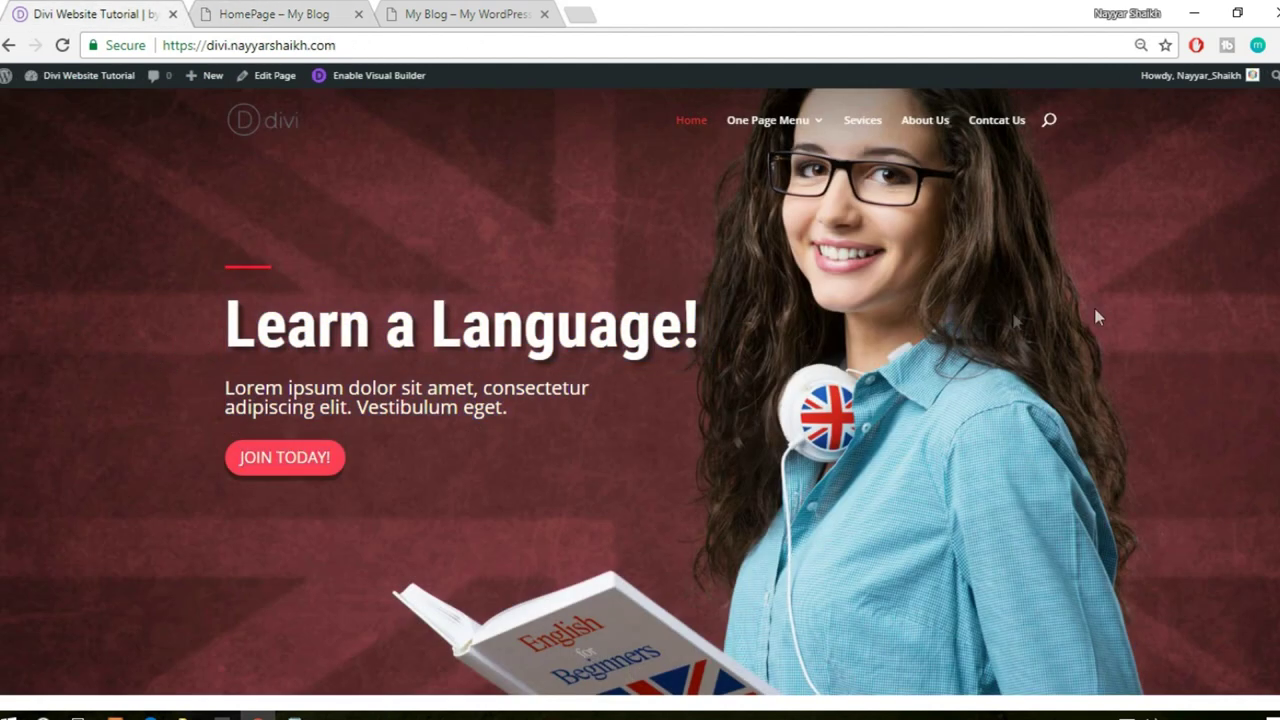
click(295, 8)
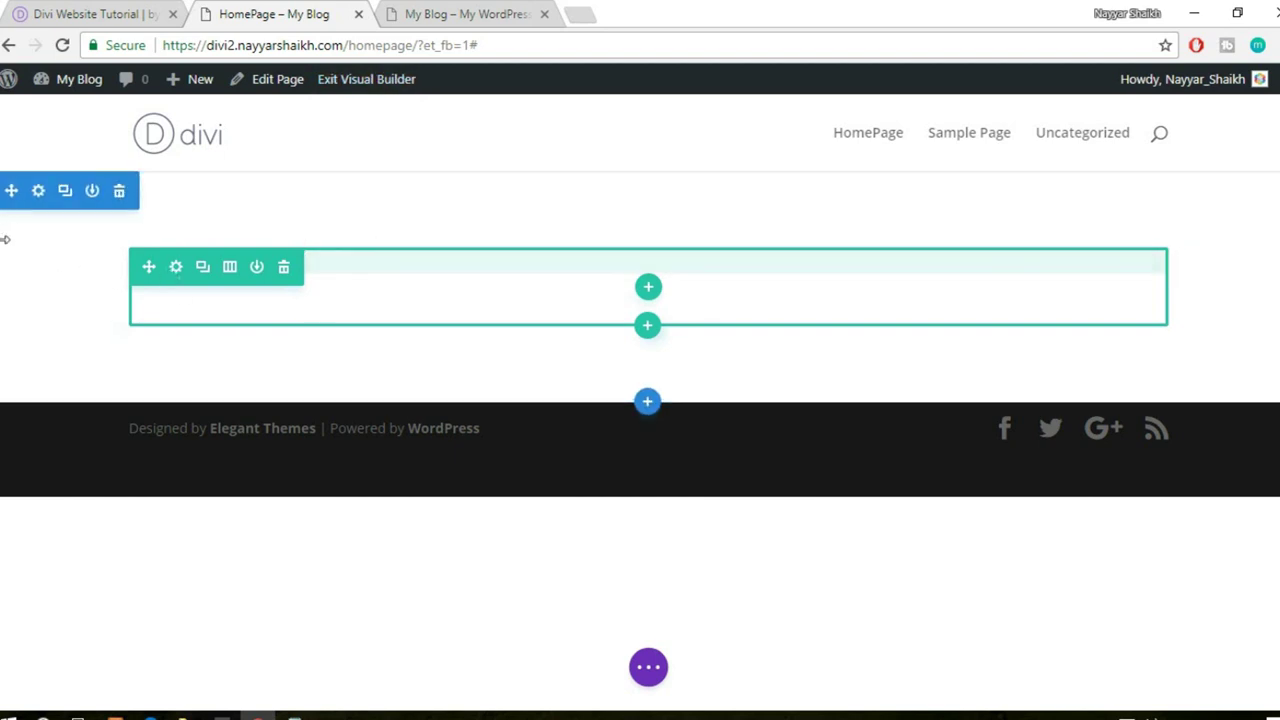
key(ctrl+shift+Tab)
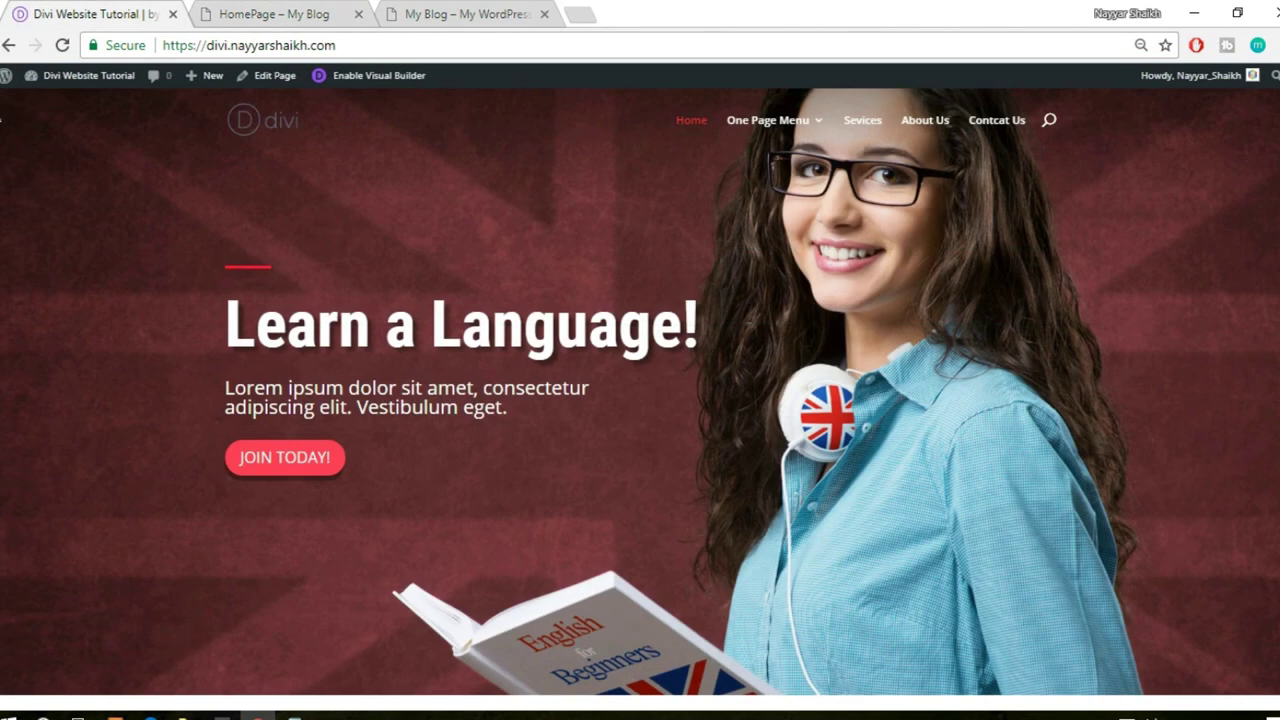
scroll(1129, 263, down, 3)
scroll(1146, 292, down, 2)
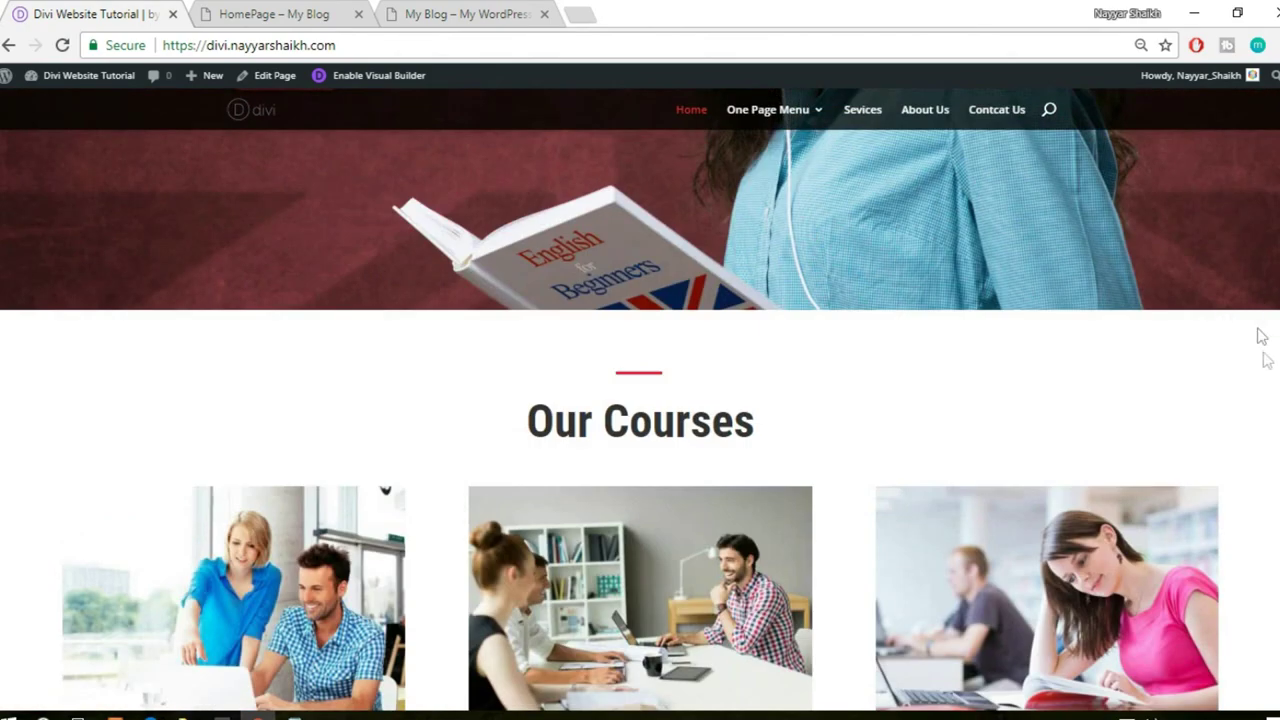
scroll(1264, 360, up, 5)
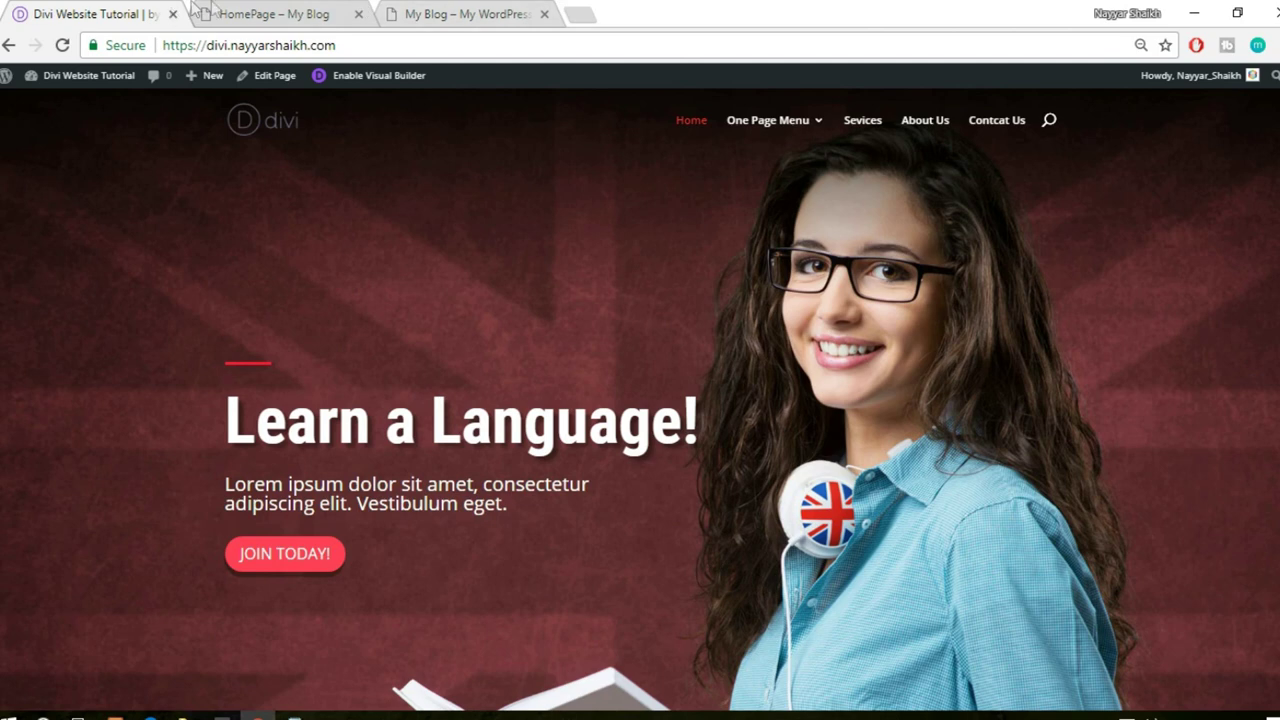
click(276, 14)
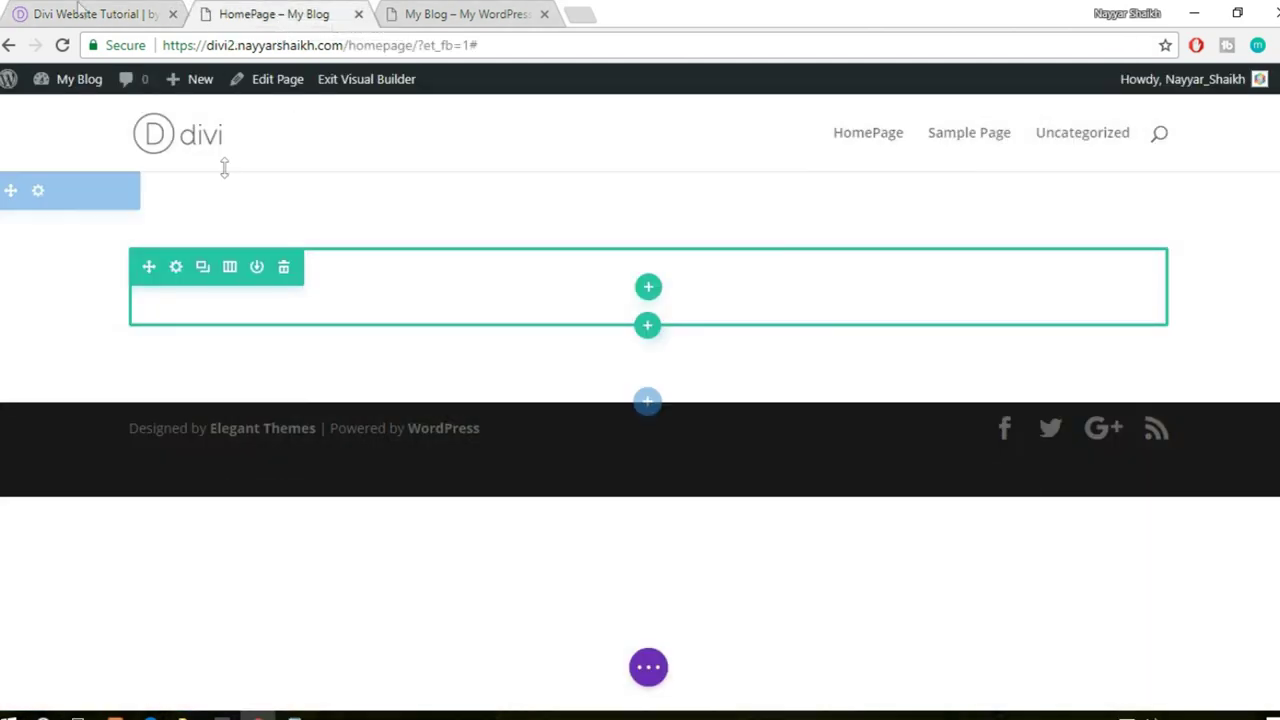
click(82, 12)
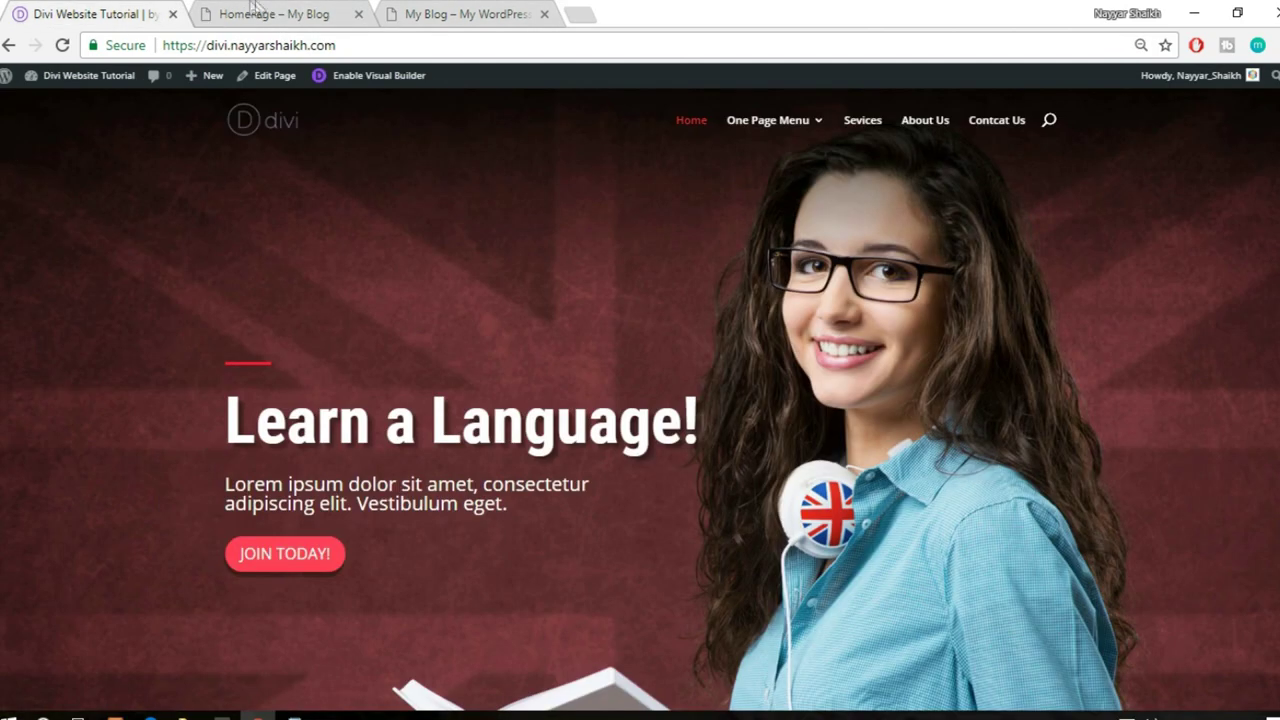
drag(137, 366, 571, 549)
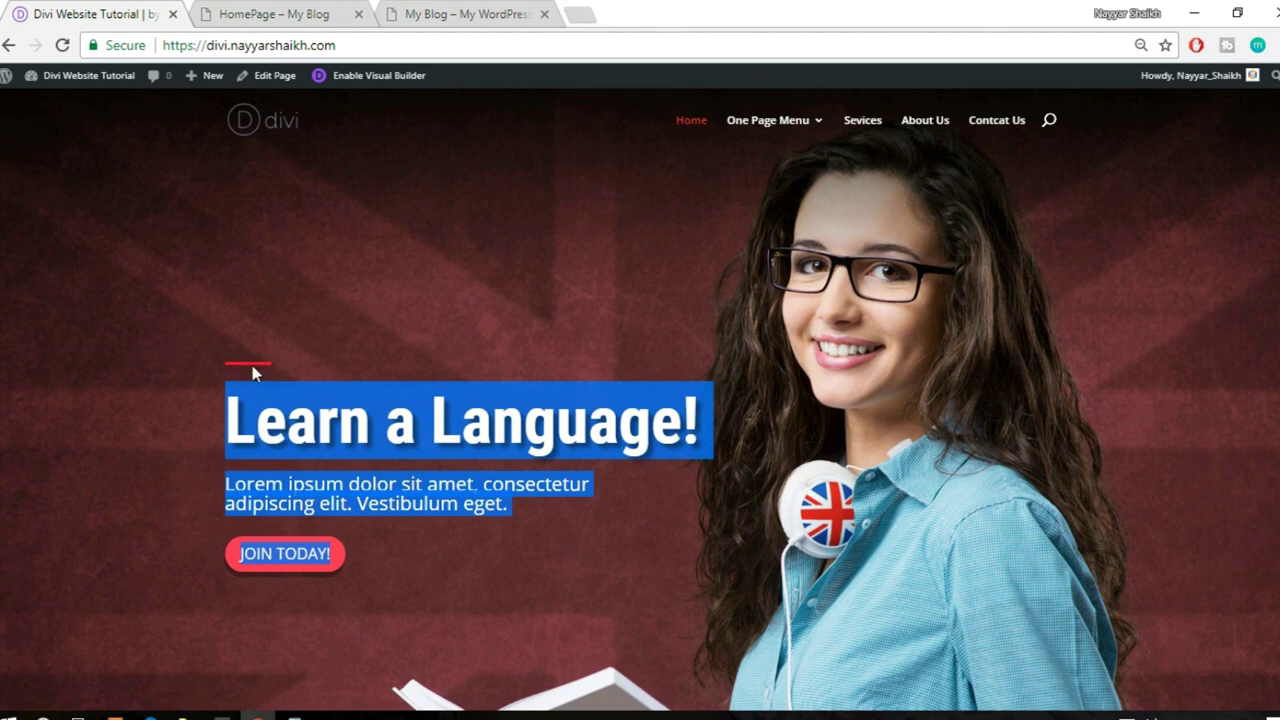
click(264, 12)
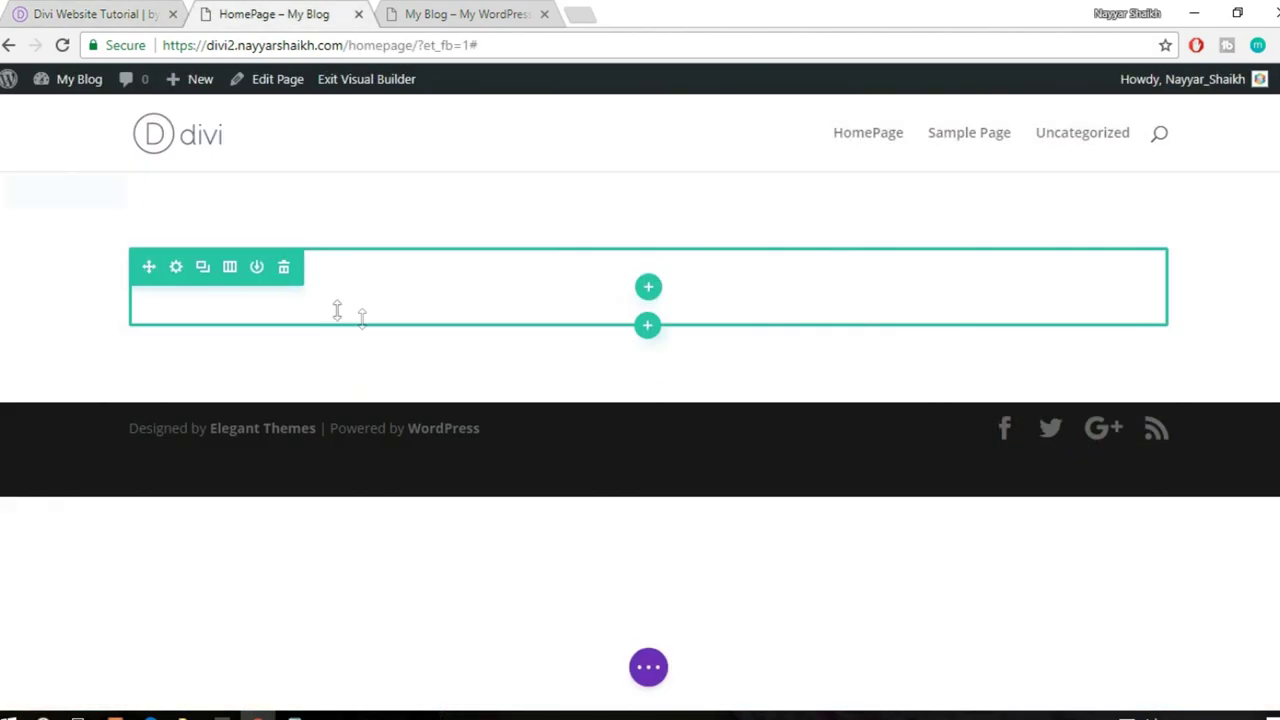
click(118, 10)
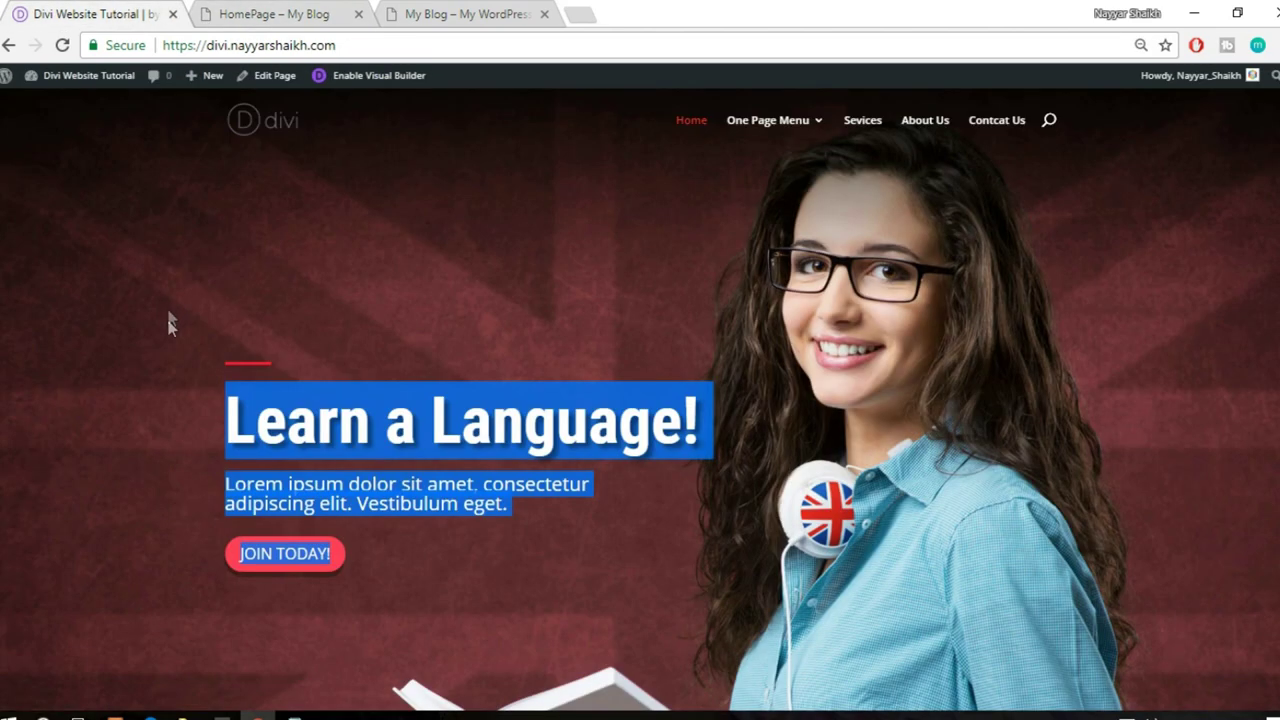
click(218, 366)
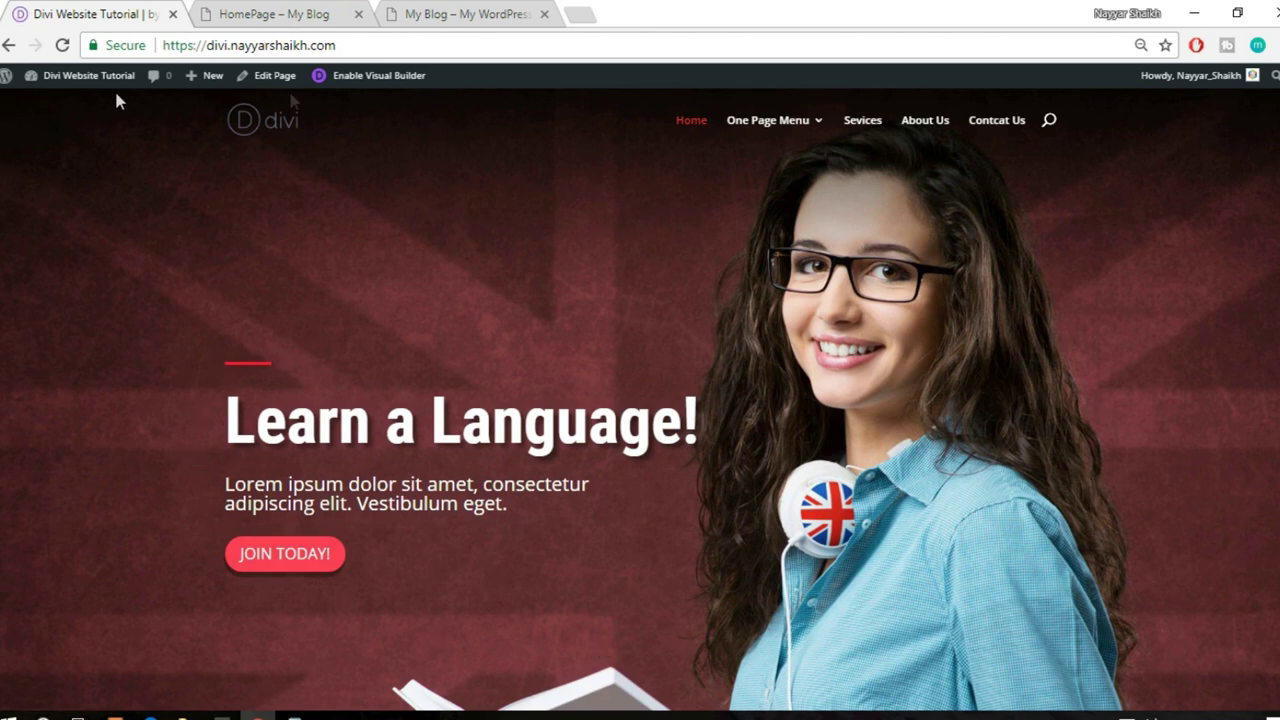
click(274, 14)
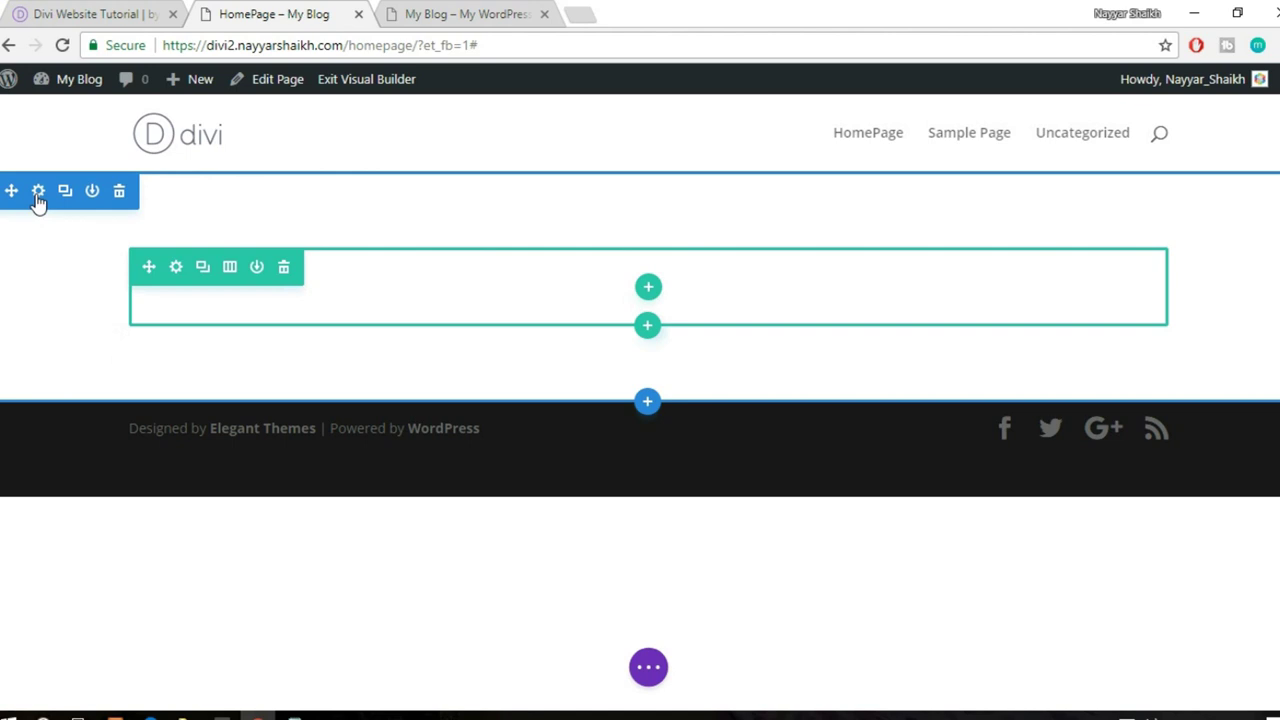
- Open the empty section's settings and try a red background colour
click(38, 192)
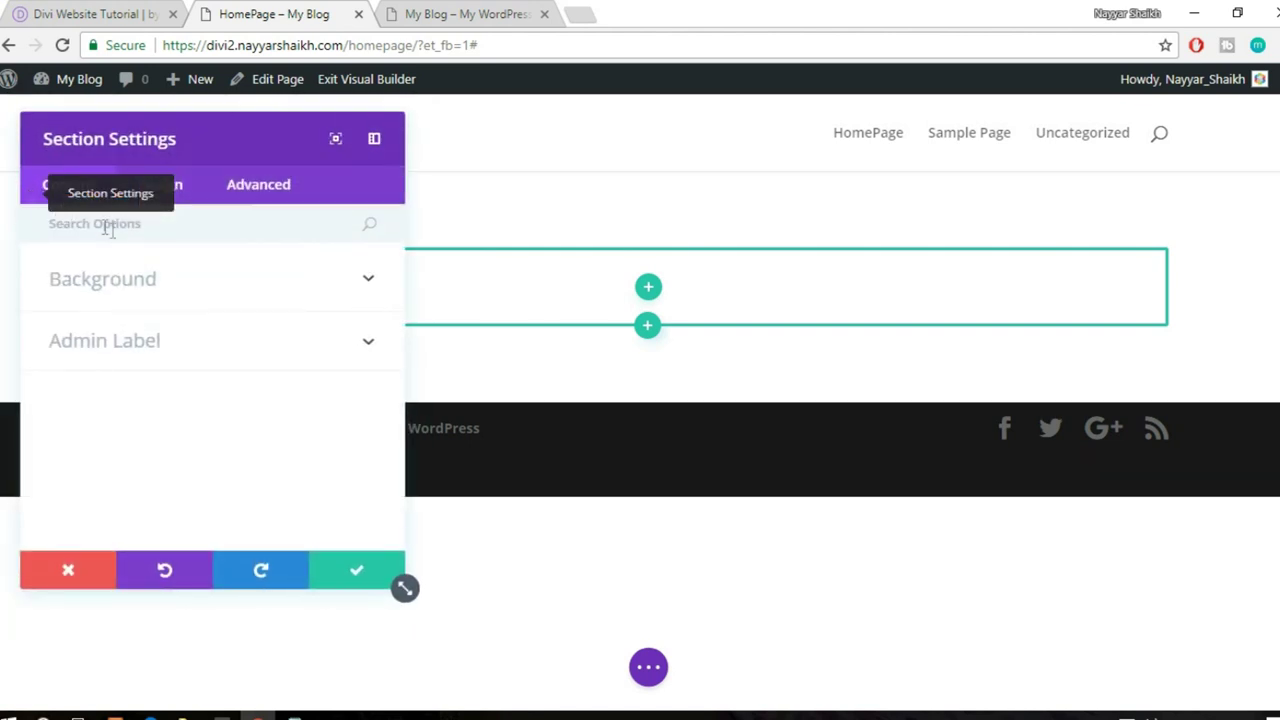
click(196, 290)
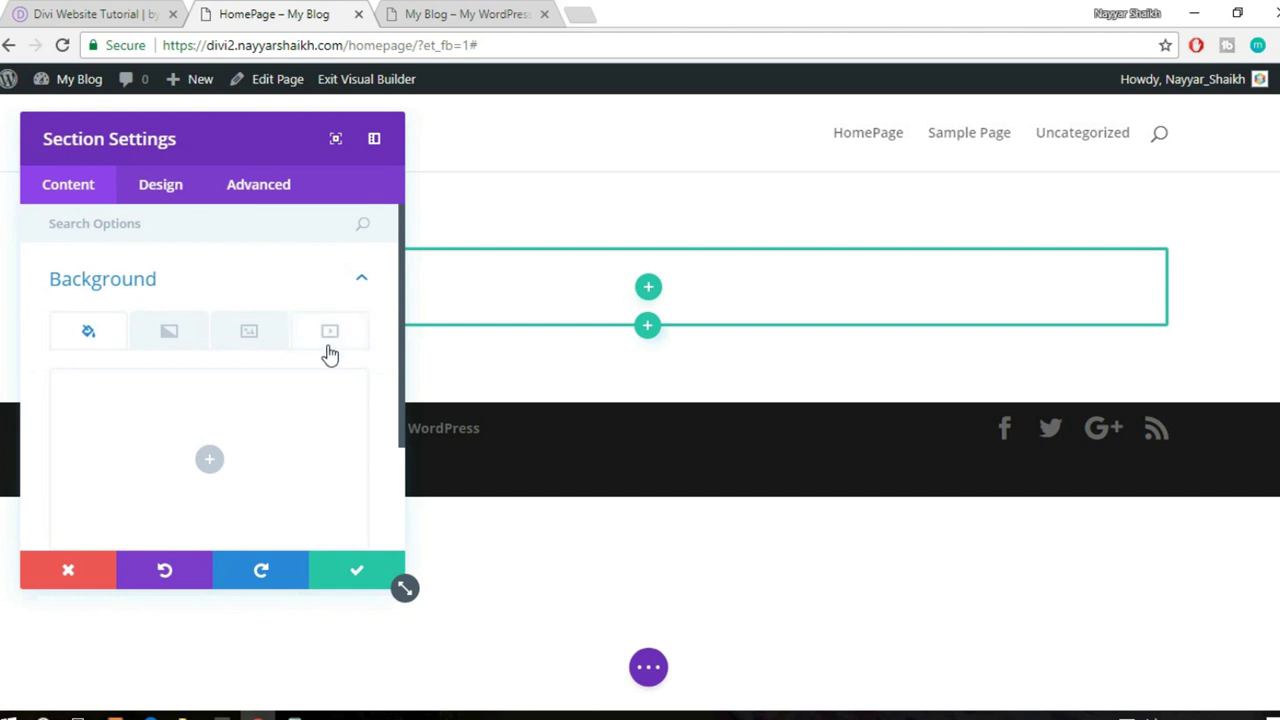
scroll(330, 355, down, 2)
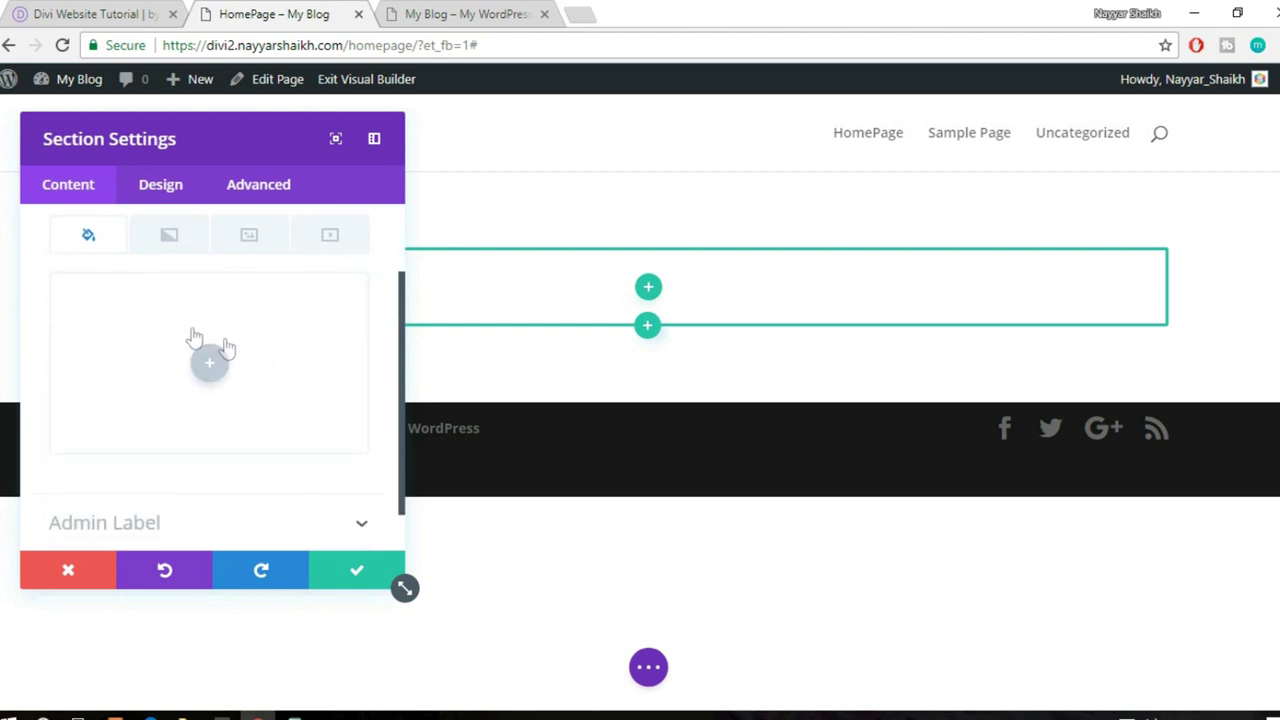
click(257, 370)
click(152, 457)
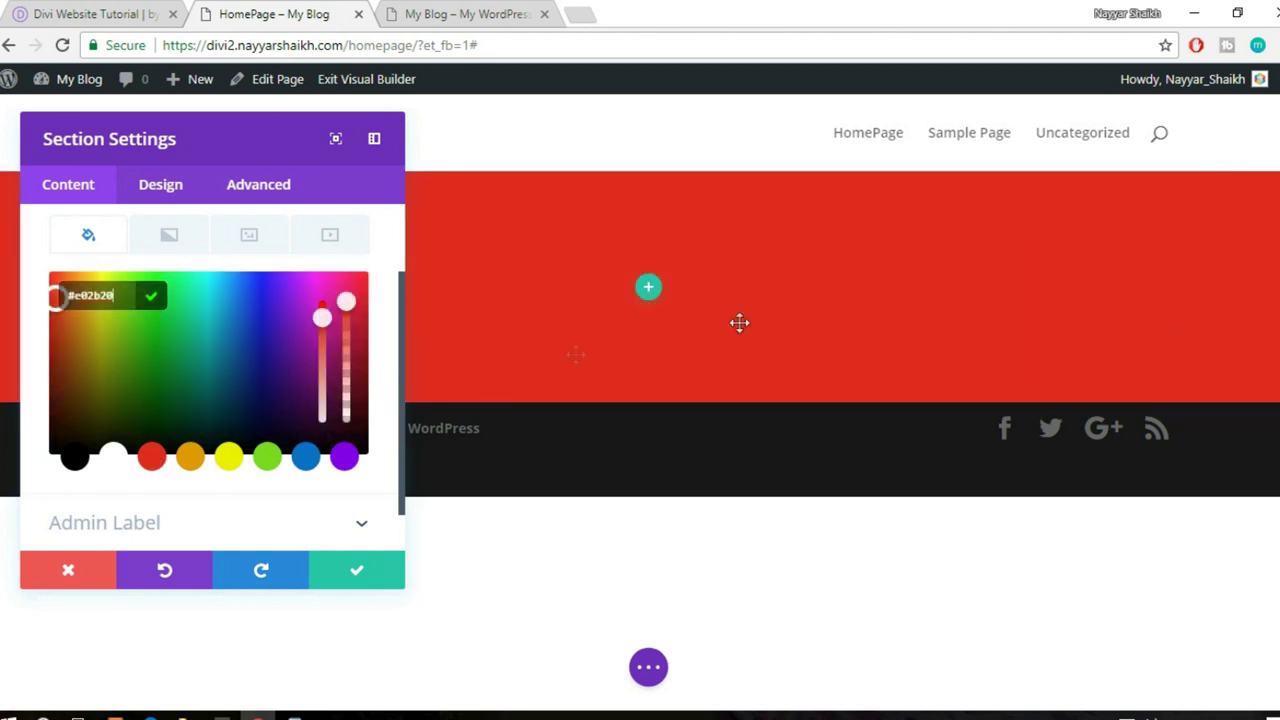
- Remove the red #e02b20 colour and switch to the image background option
click(168, 236)
click(90, 236)
mouse_move(340, 304)
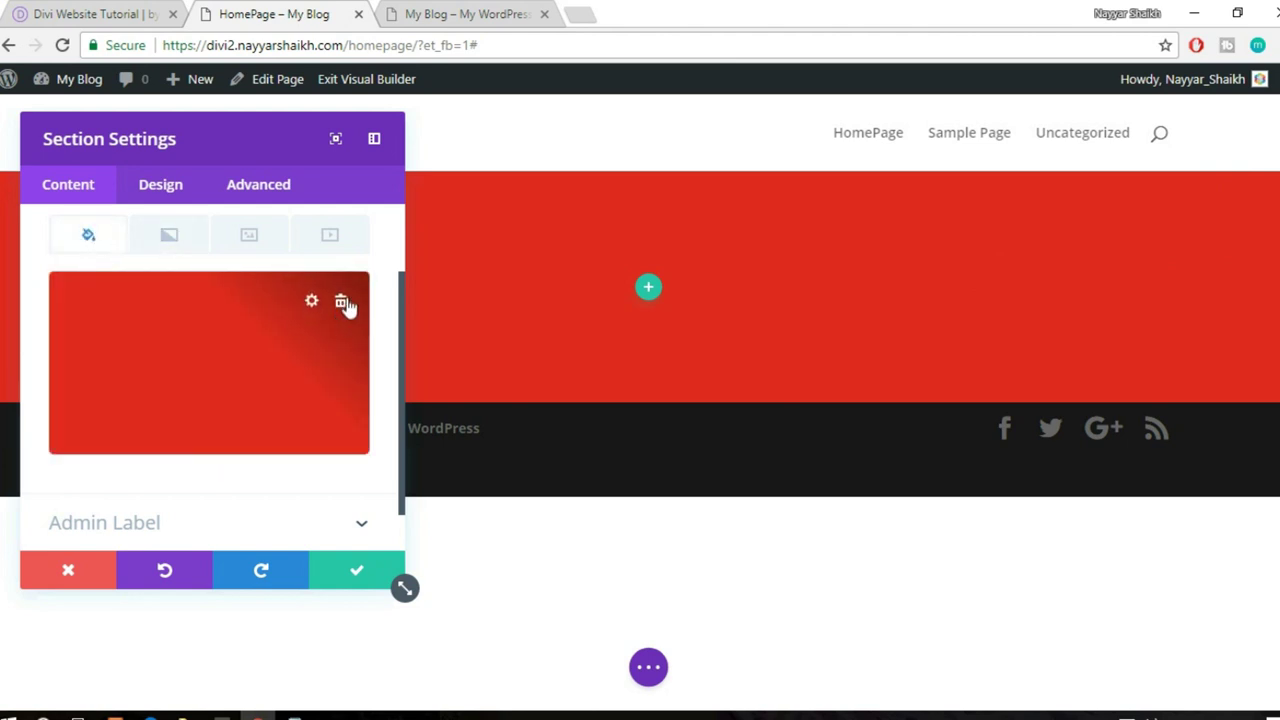
click(341, 303)
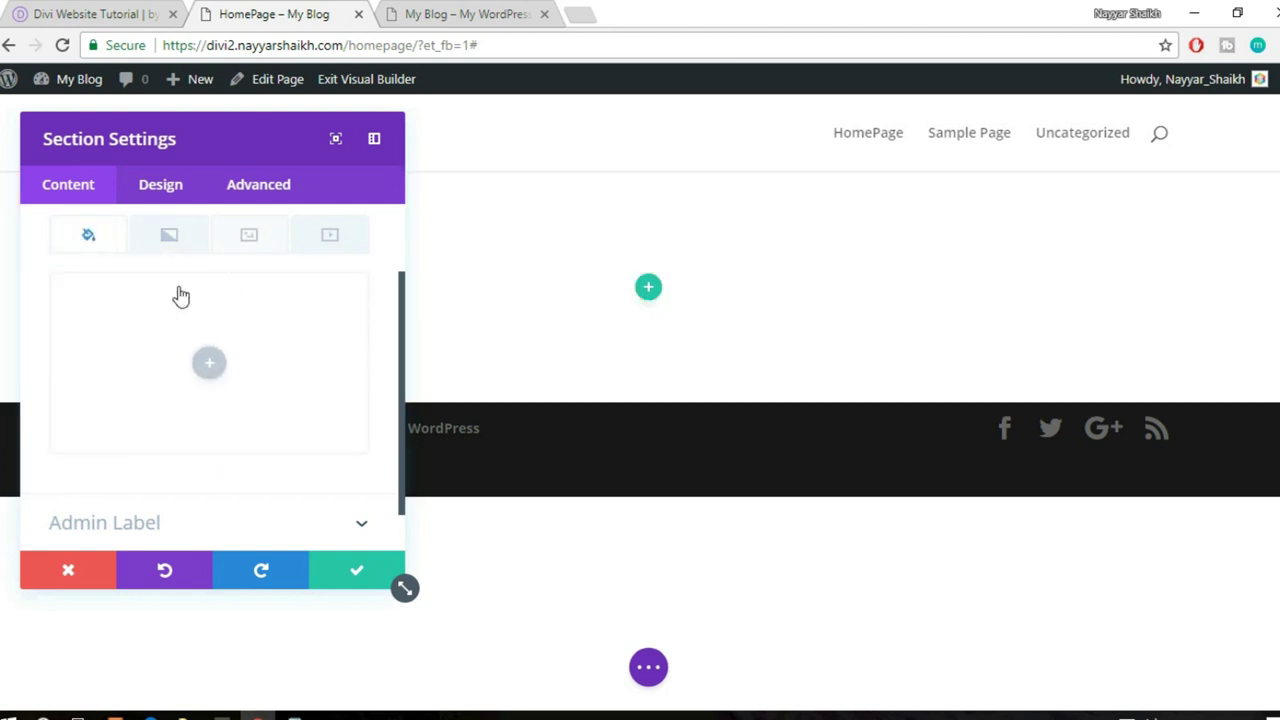
click(240, 236)
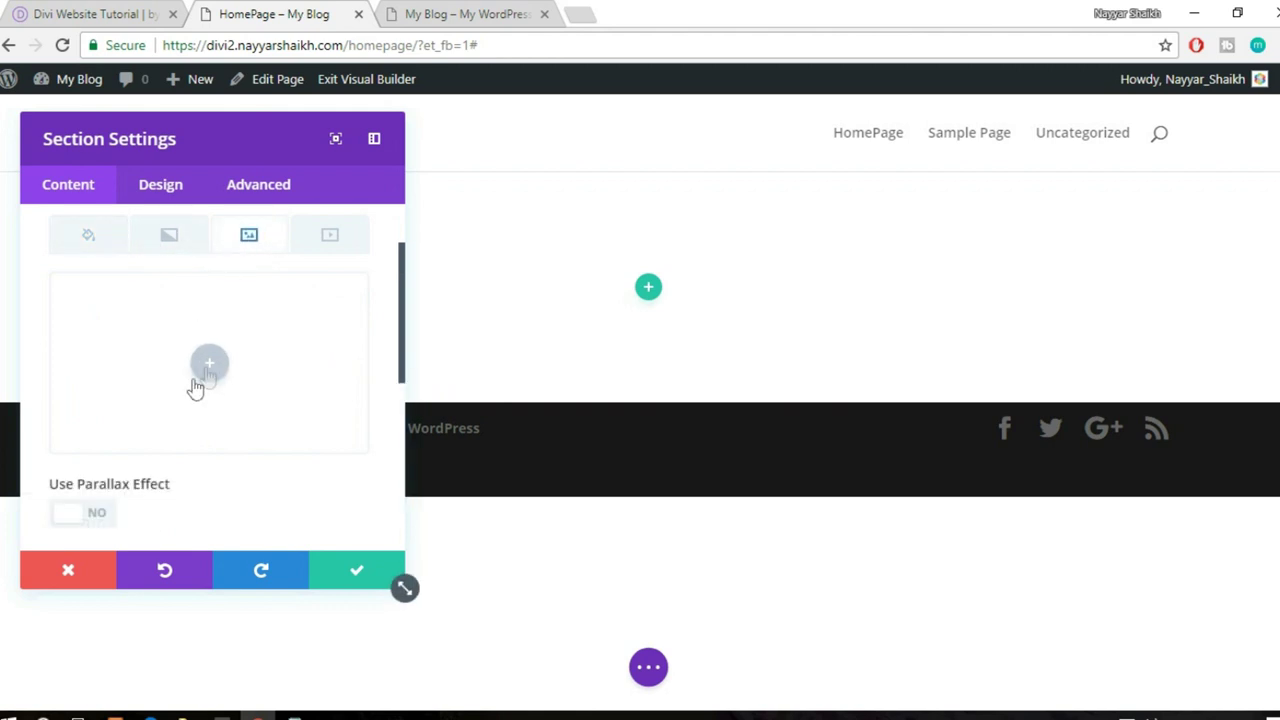
- Upload main-slider-img-1.jpg from the Images folder as the section background image
click(209, 364)
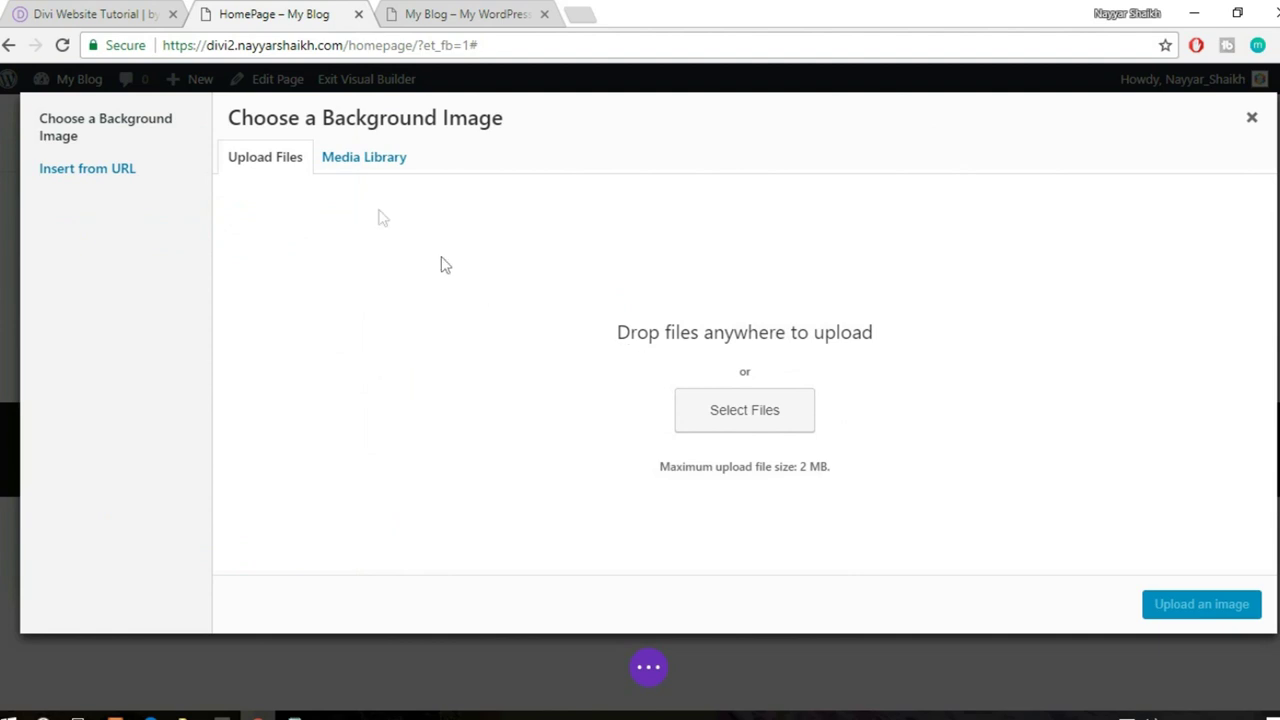
click(363, 171)
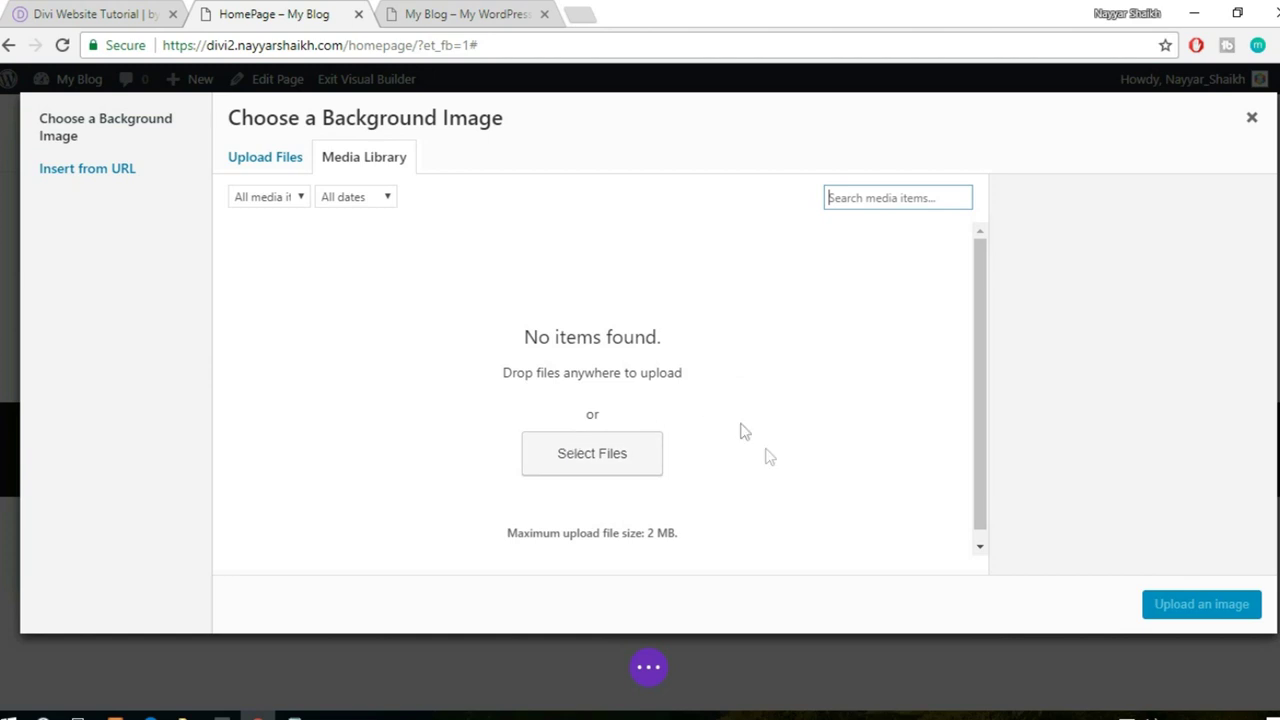
click(270, 166)
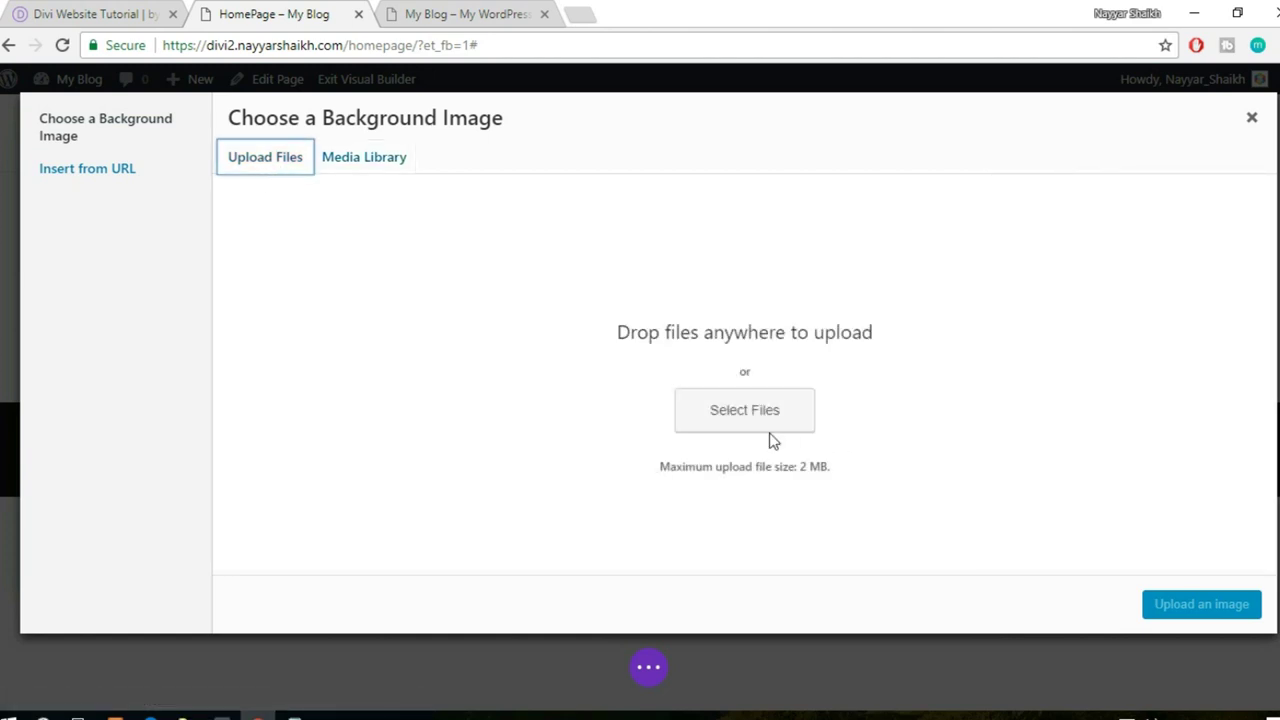
click(770, 424)
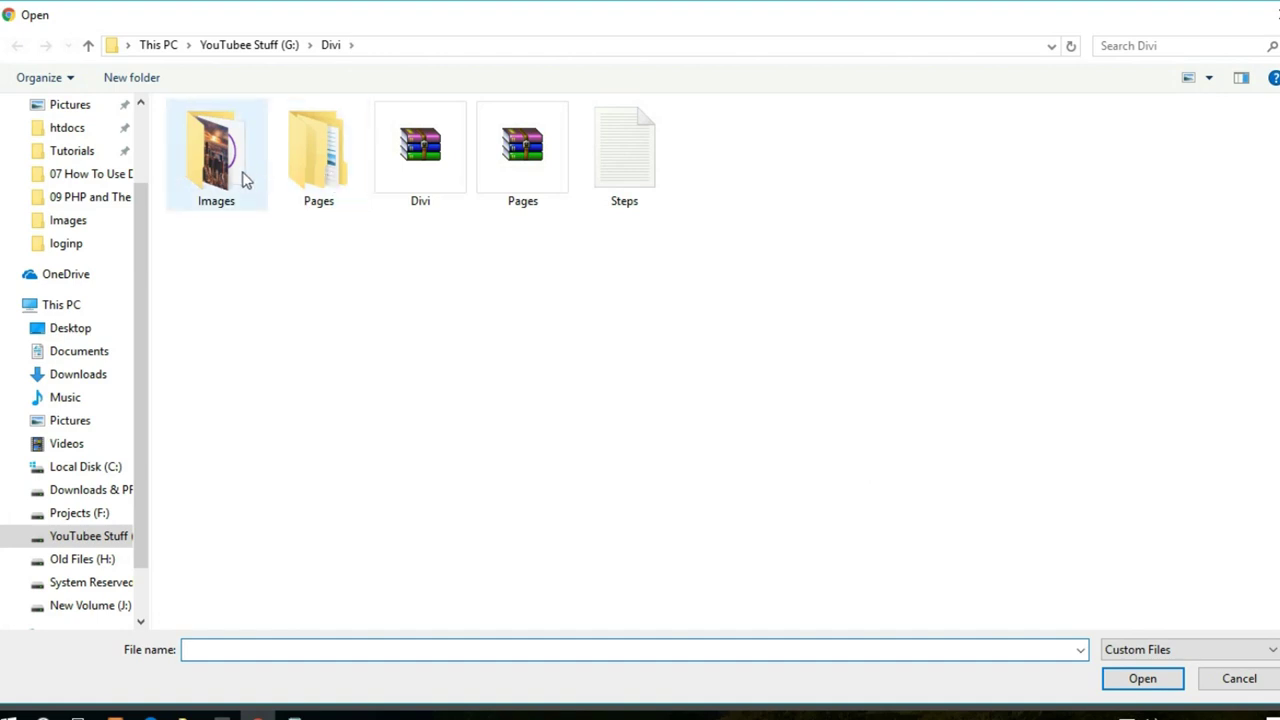
double_click(228, 170)
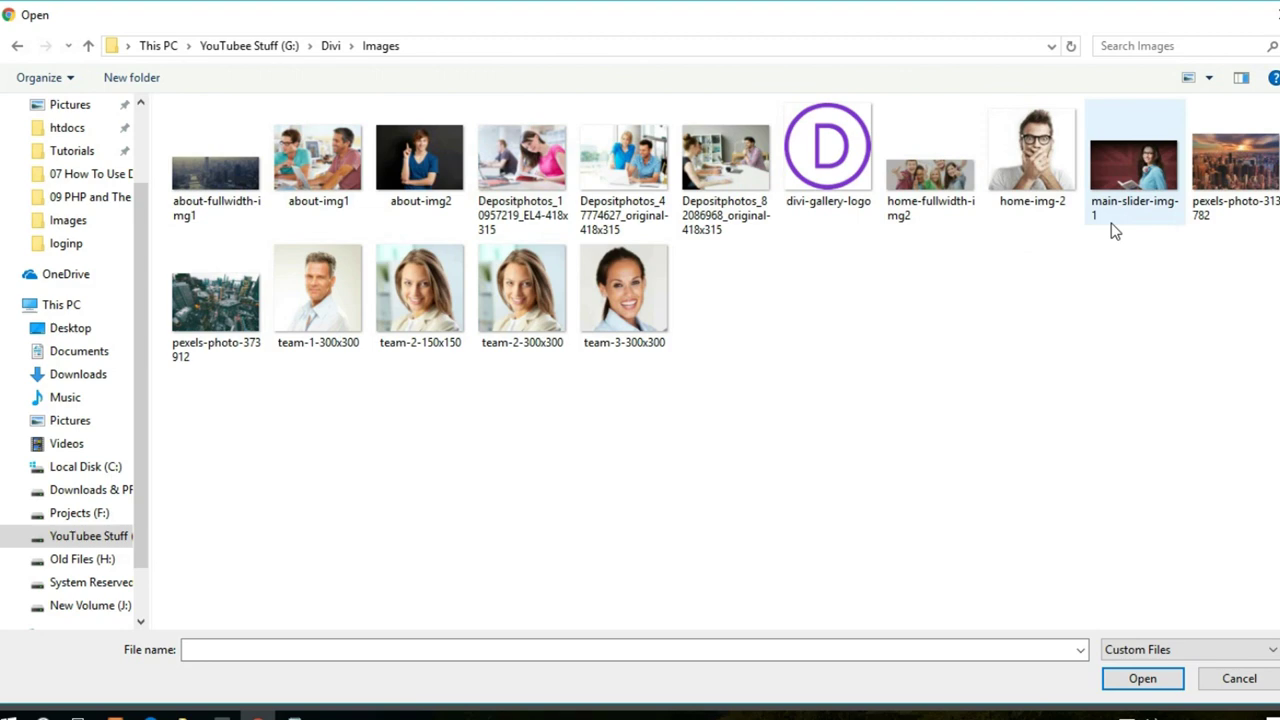
click(1118, 229)
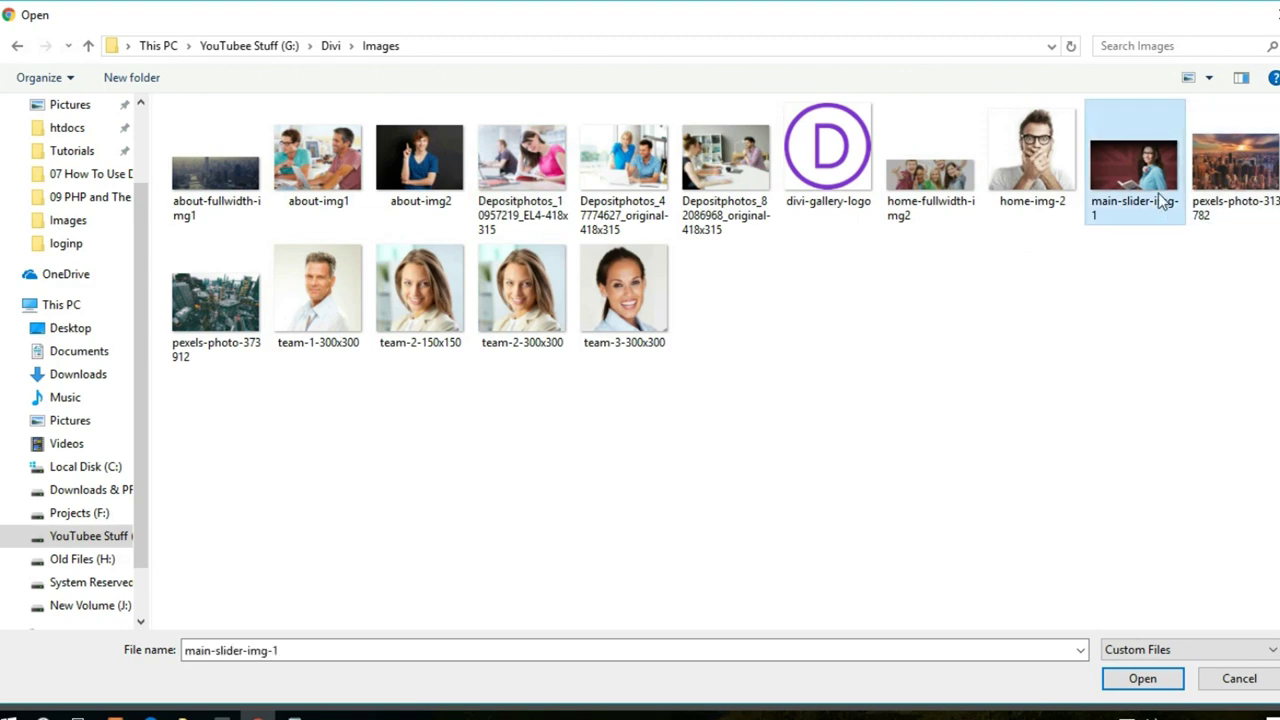
click(1138, 680)
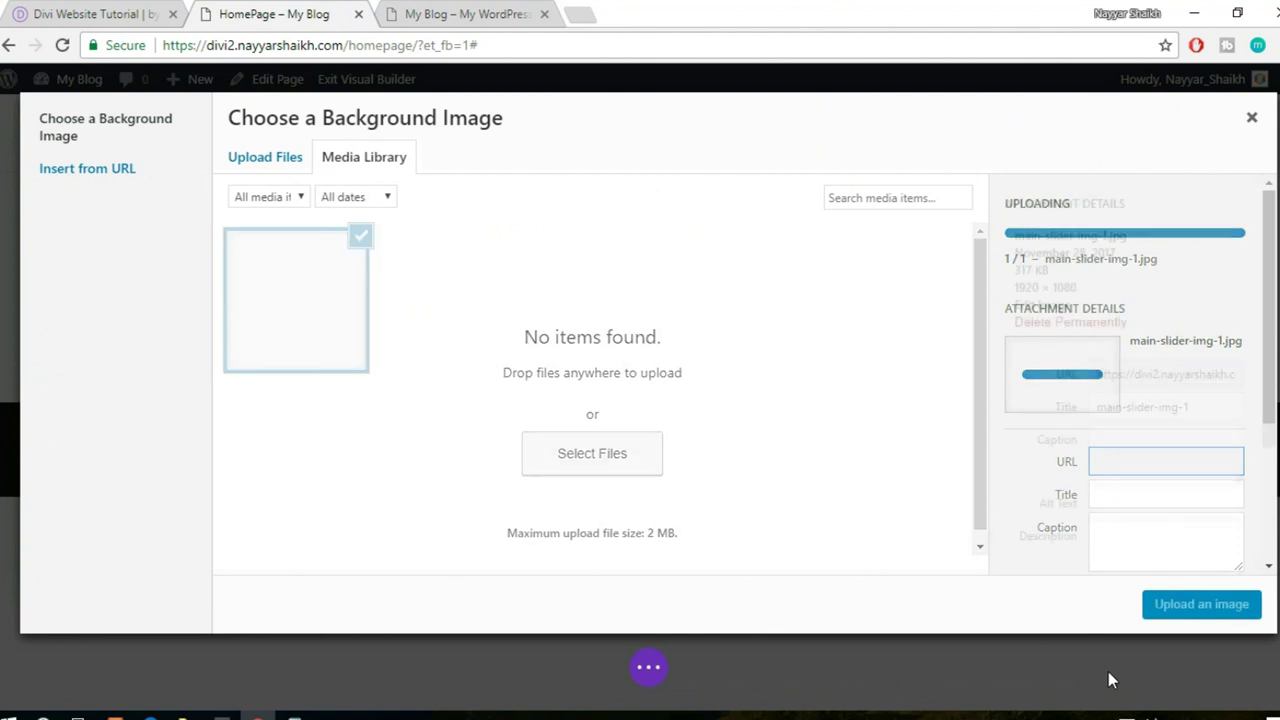
click(1200, 618)
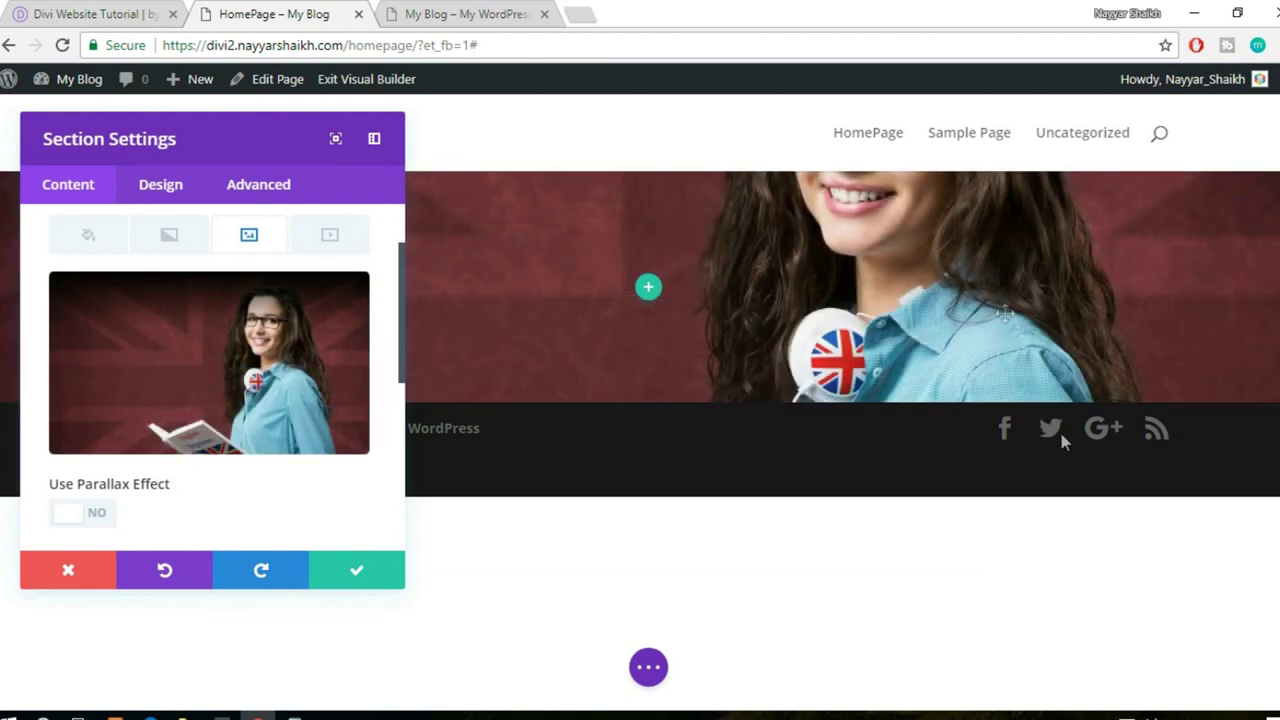
- Try Fit for the background image size, then set it back to Cover
click(72, 10)
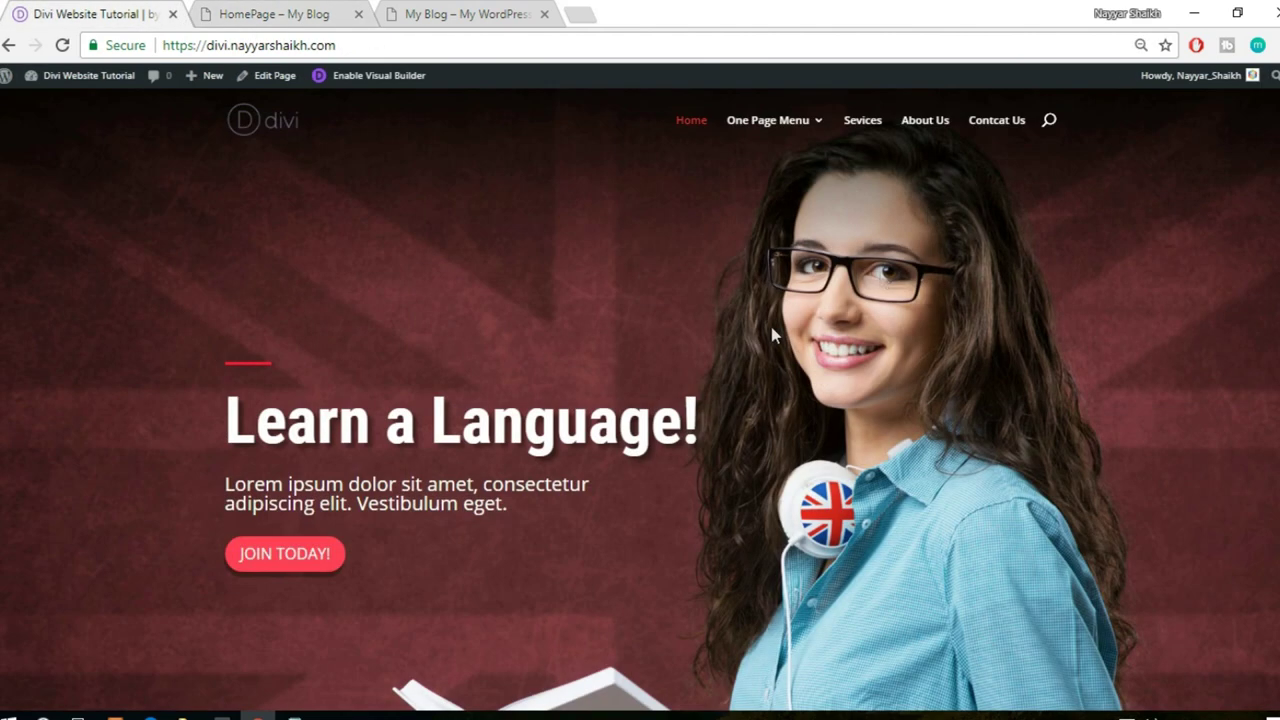
click(348, 12)
mouse_move(245, 409)
scroll(300, 417, down, 5)
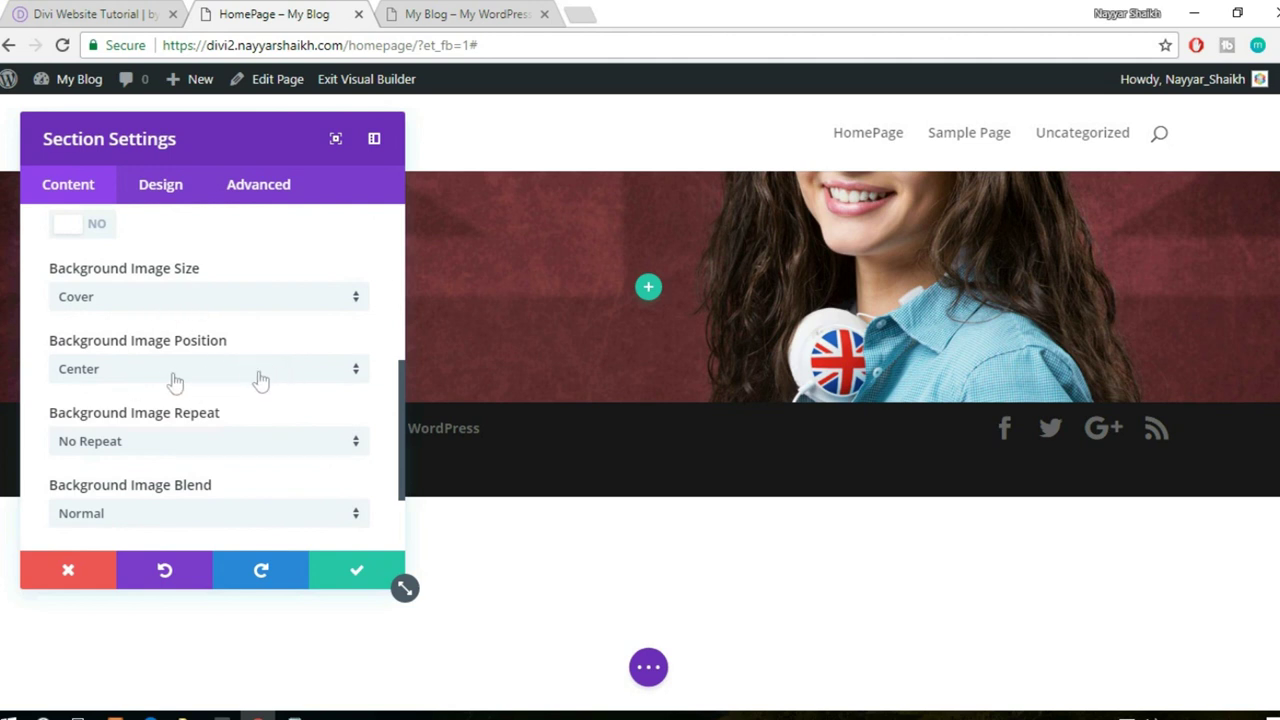
scroll(262, 379, down, 1)
scroll(262, 379, up, 1)
click(168, 300)
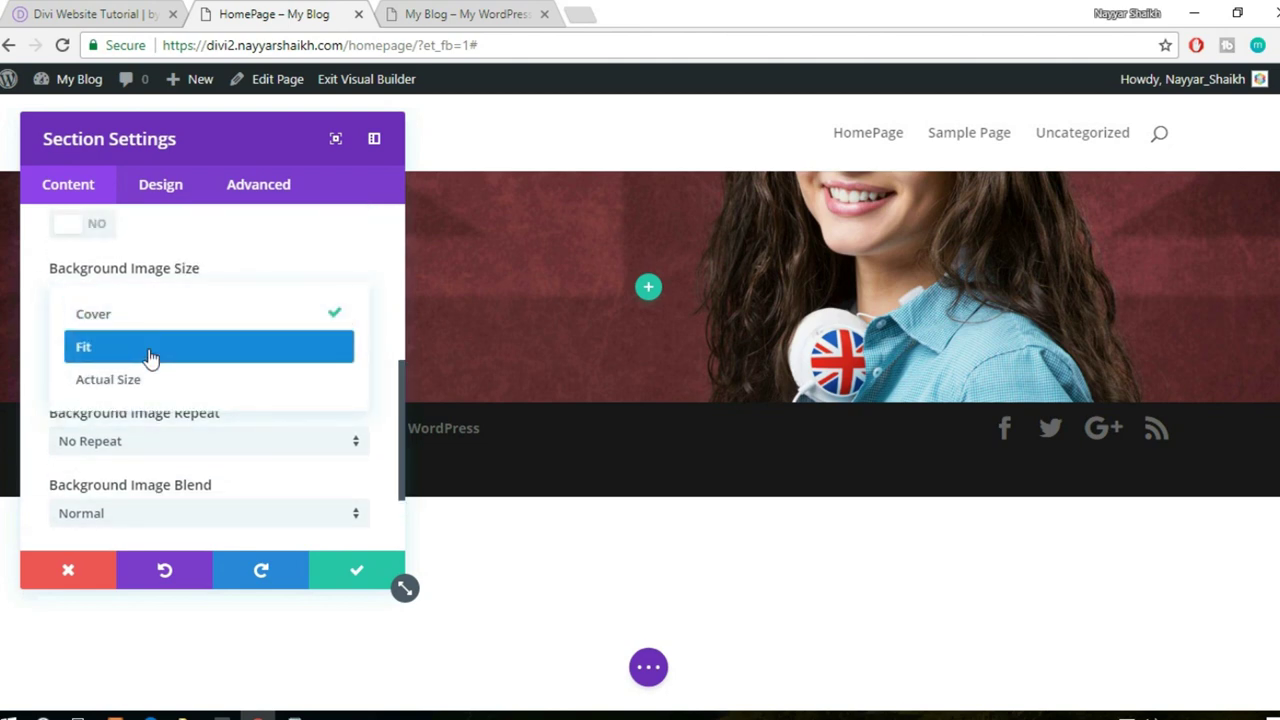
click(150, 350)
drag(240, 146, 1259, 373)
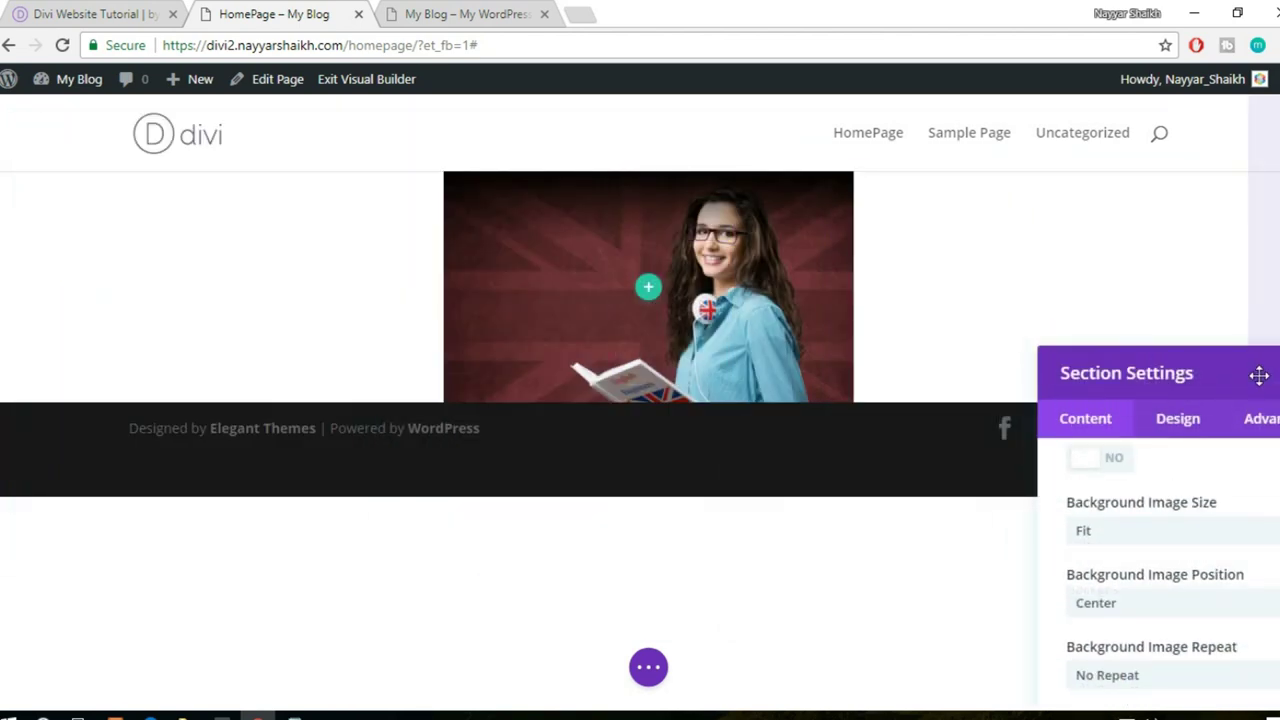
click(384, 289)
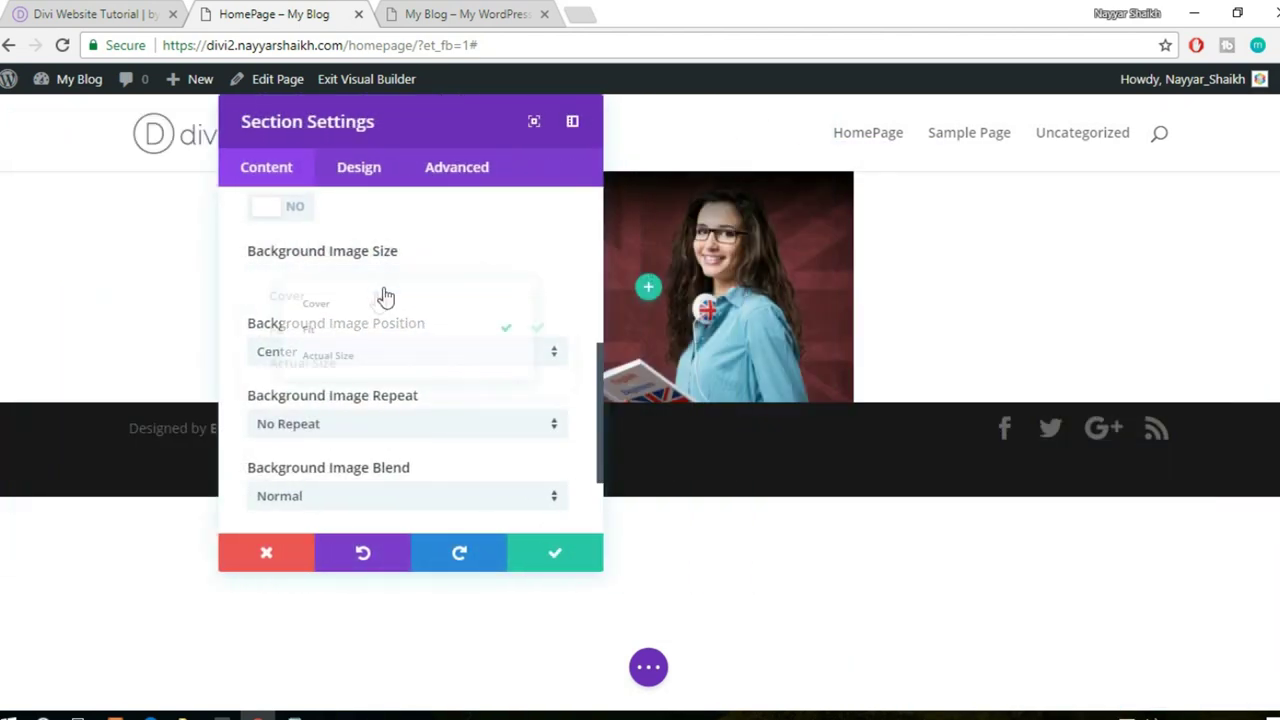
click(355, 298)
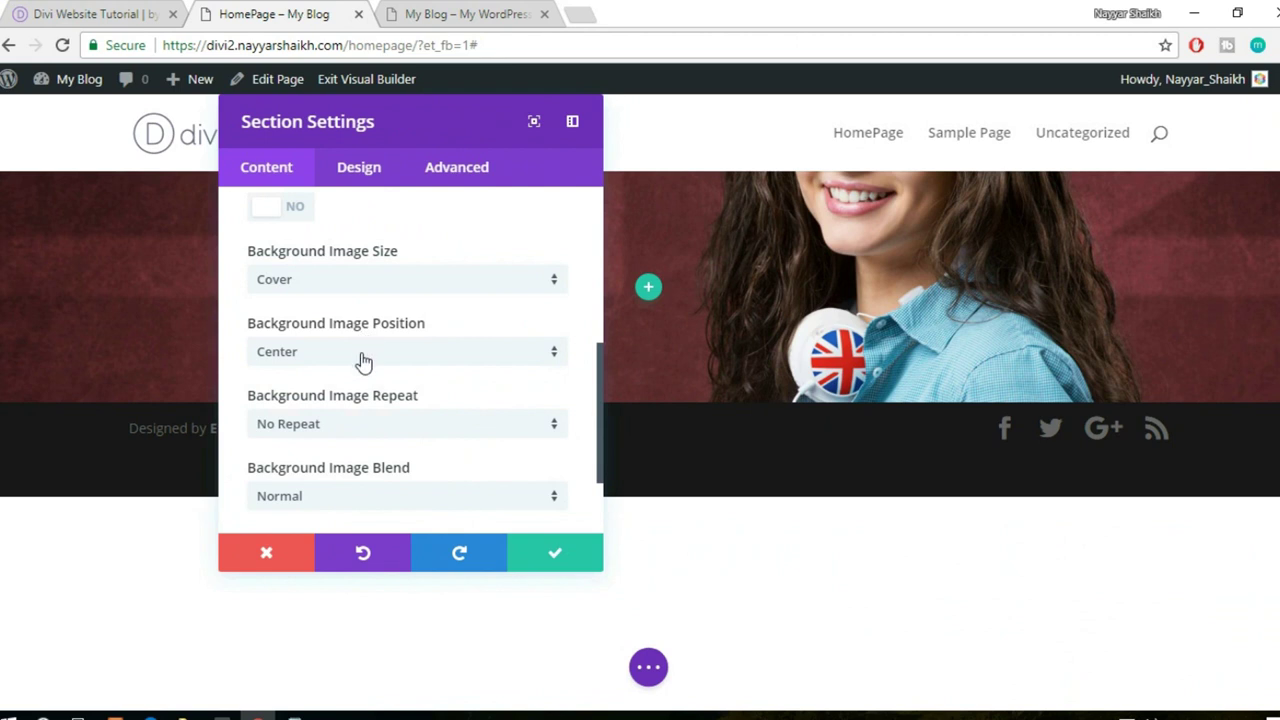
- Keep background repeat at No Repeat, review the Design tab, and save the section settings
scroll(487, 386, down, 1)
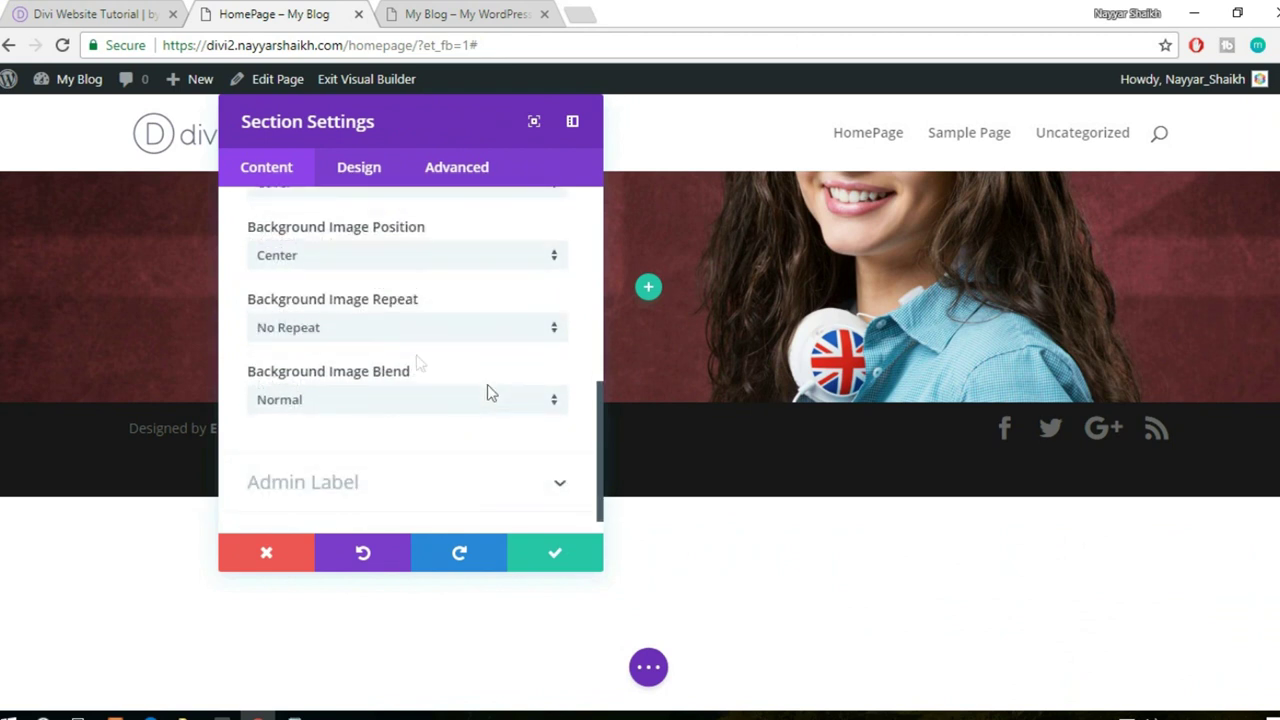
click(408, 341)
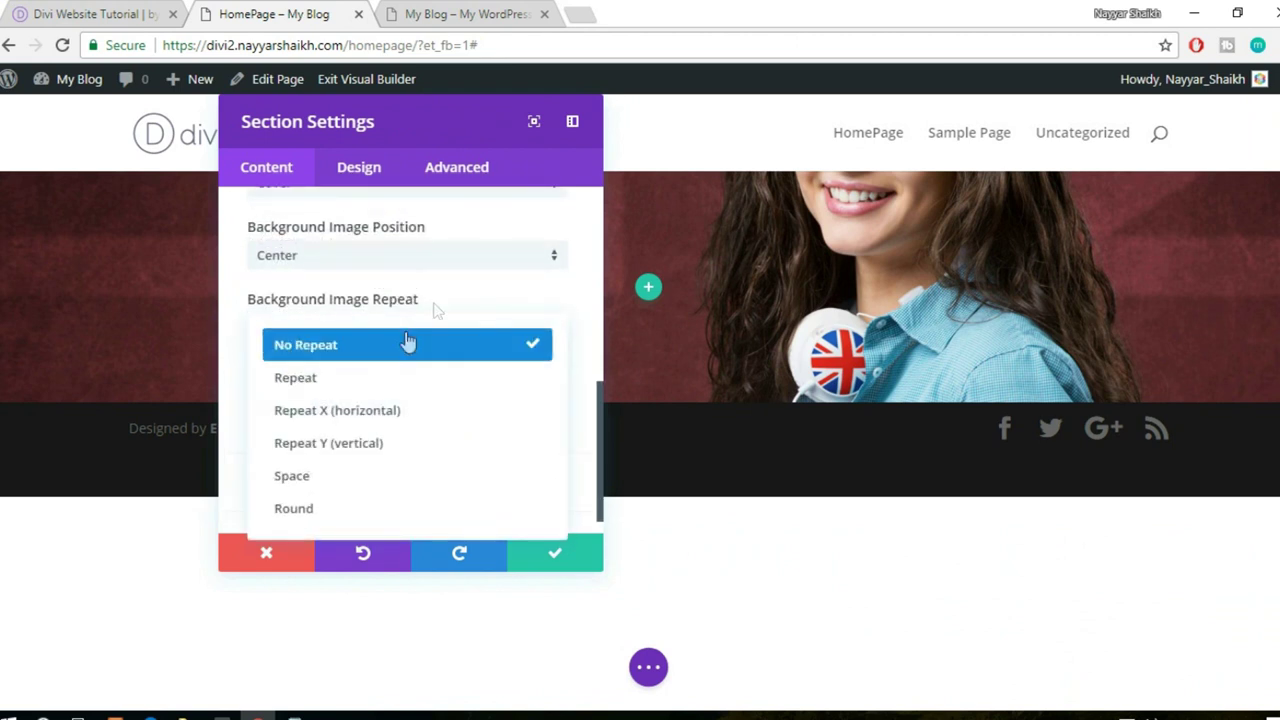
click(433, 310)
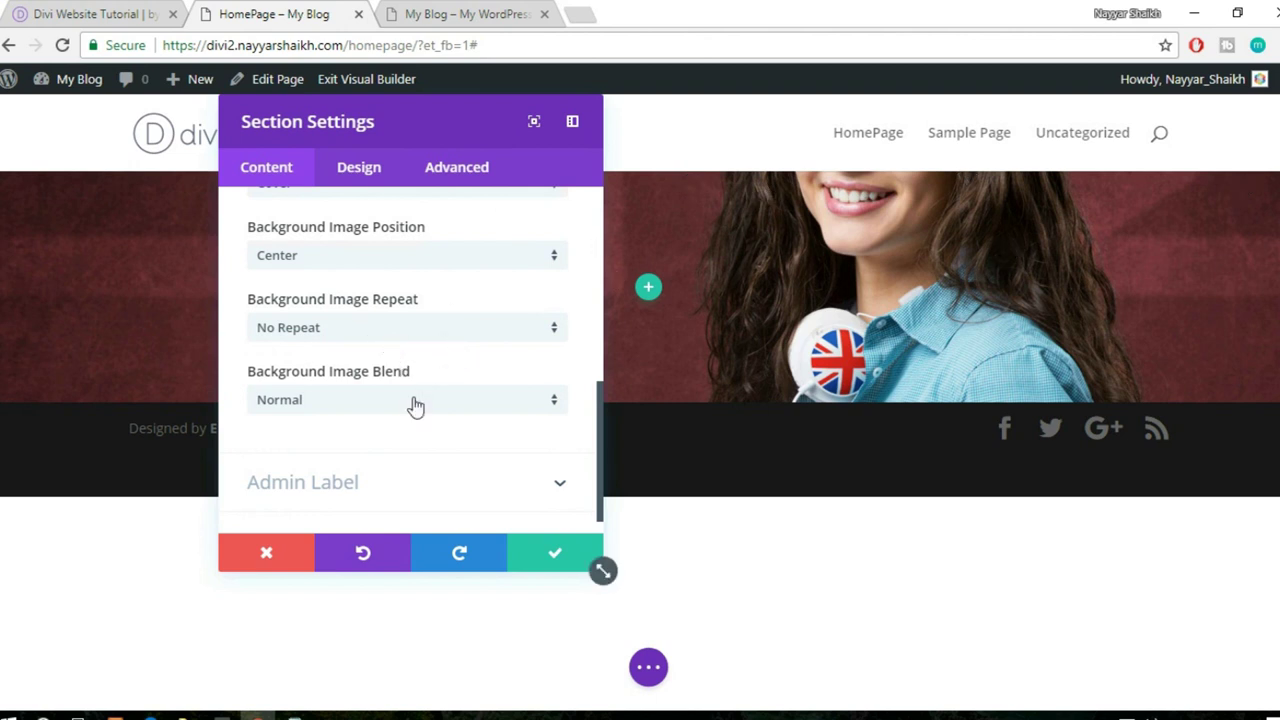
scroll(410, 412, up, 10)
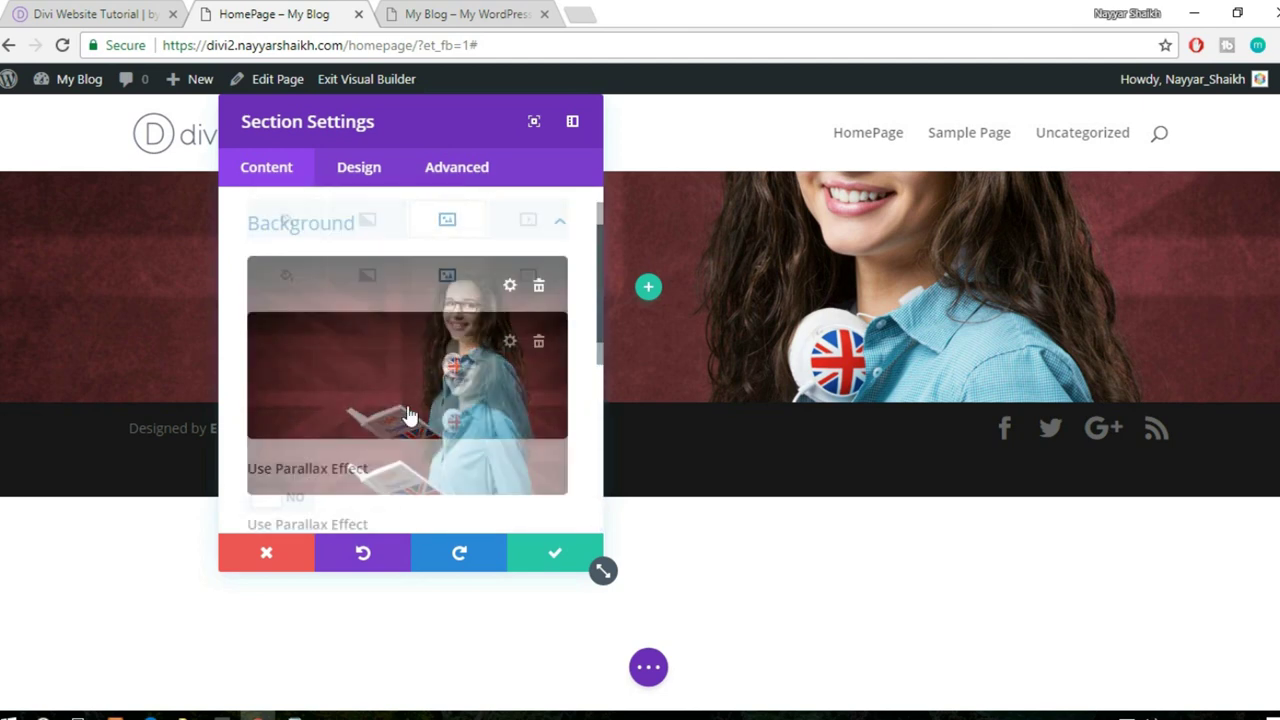
click(366, 170)
scroll(376, 365, down, 2)
scroll(400, 400, up, 2)
click(276, 174)
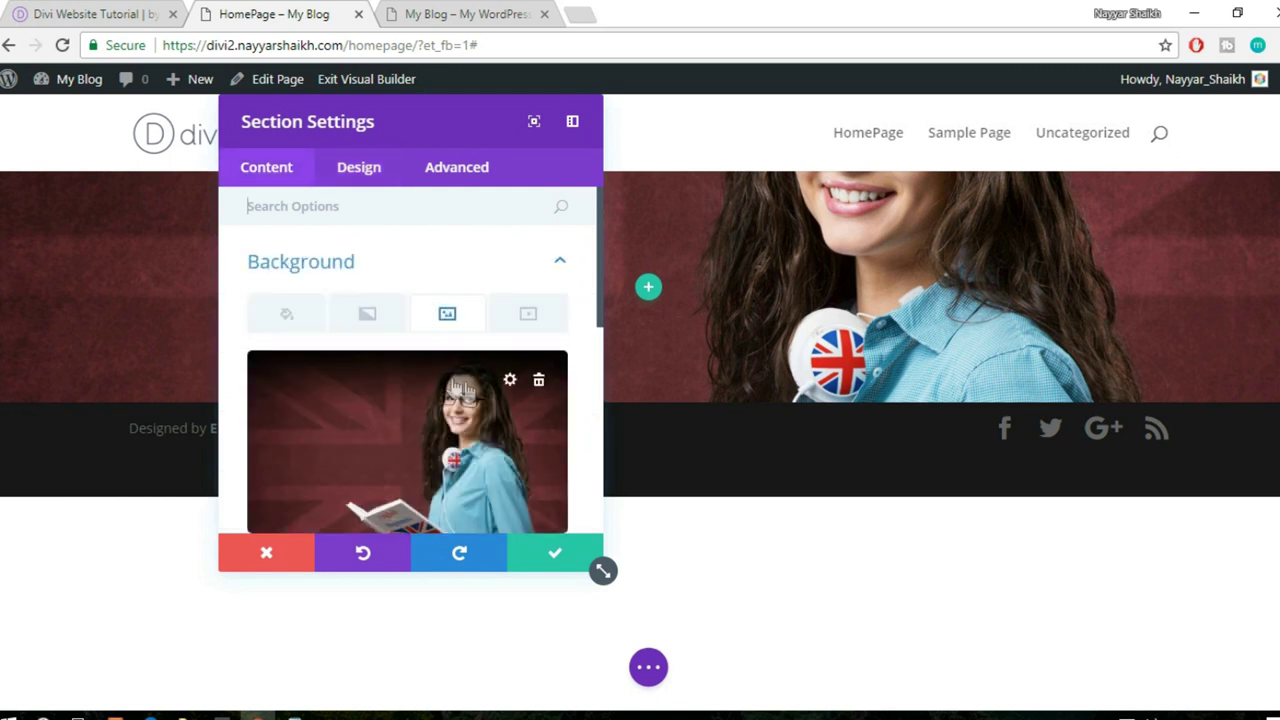
scroll(460, 388, down, 1)
click(553, 563)
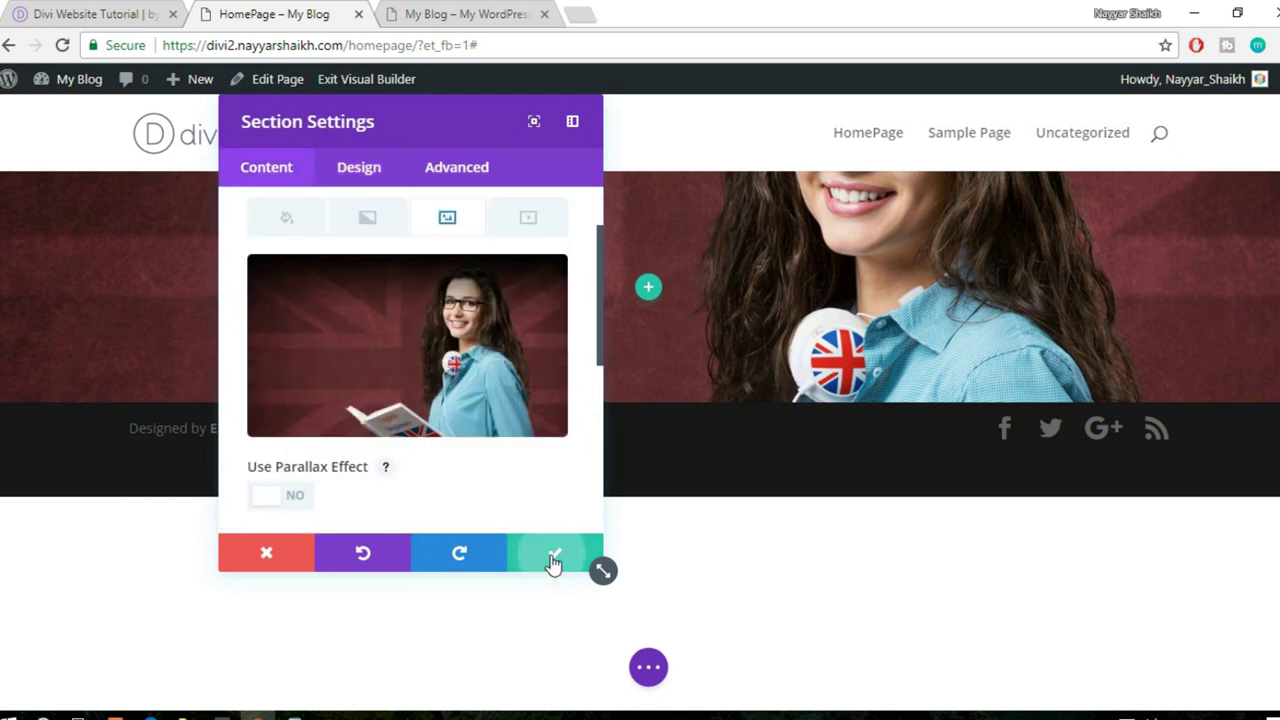
- Review the live demo's hero section for reference
click(104, 12)
scroll(280, 420, down, 2)
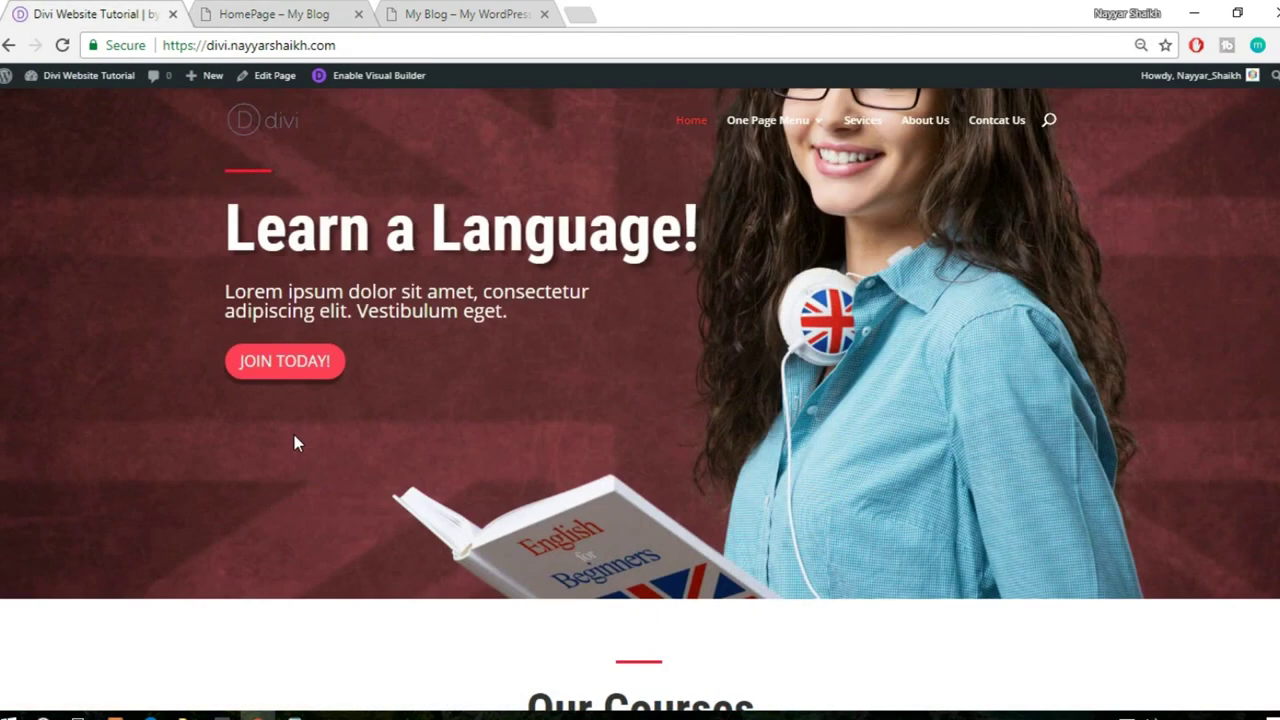
scroll(294, 443, up, 1)
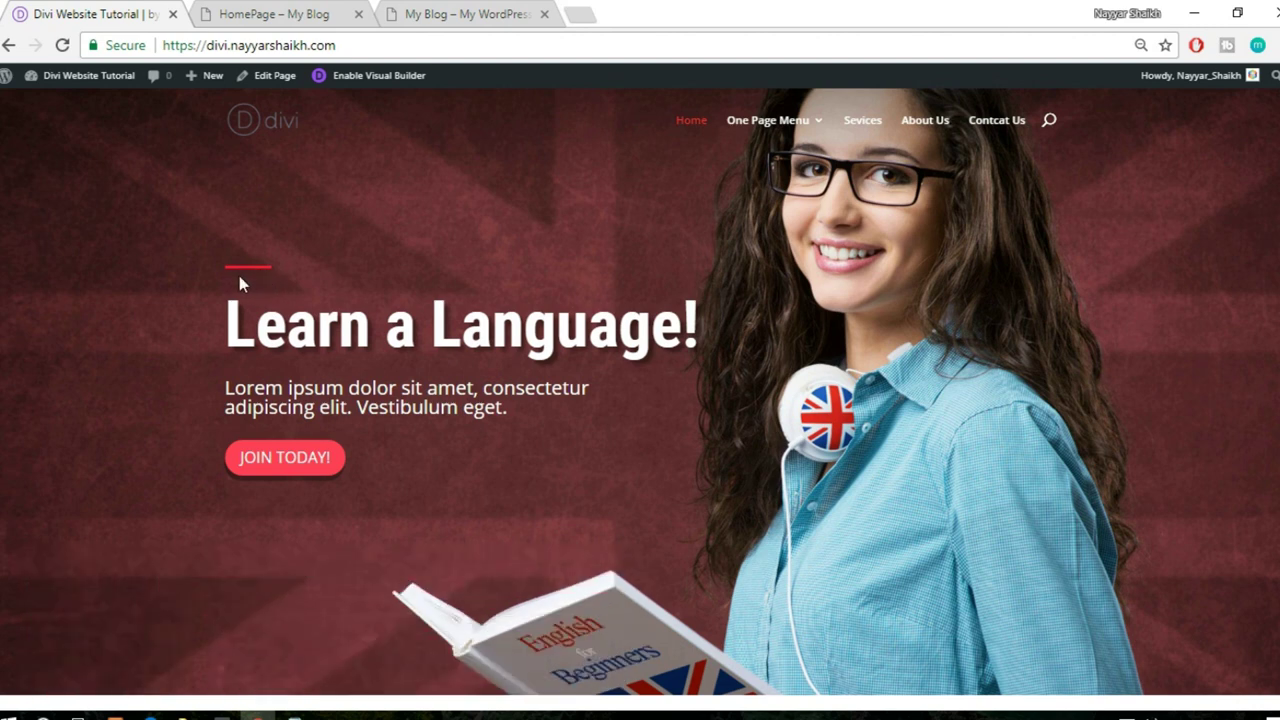
click(254, 10)
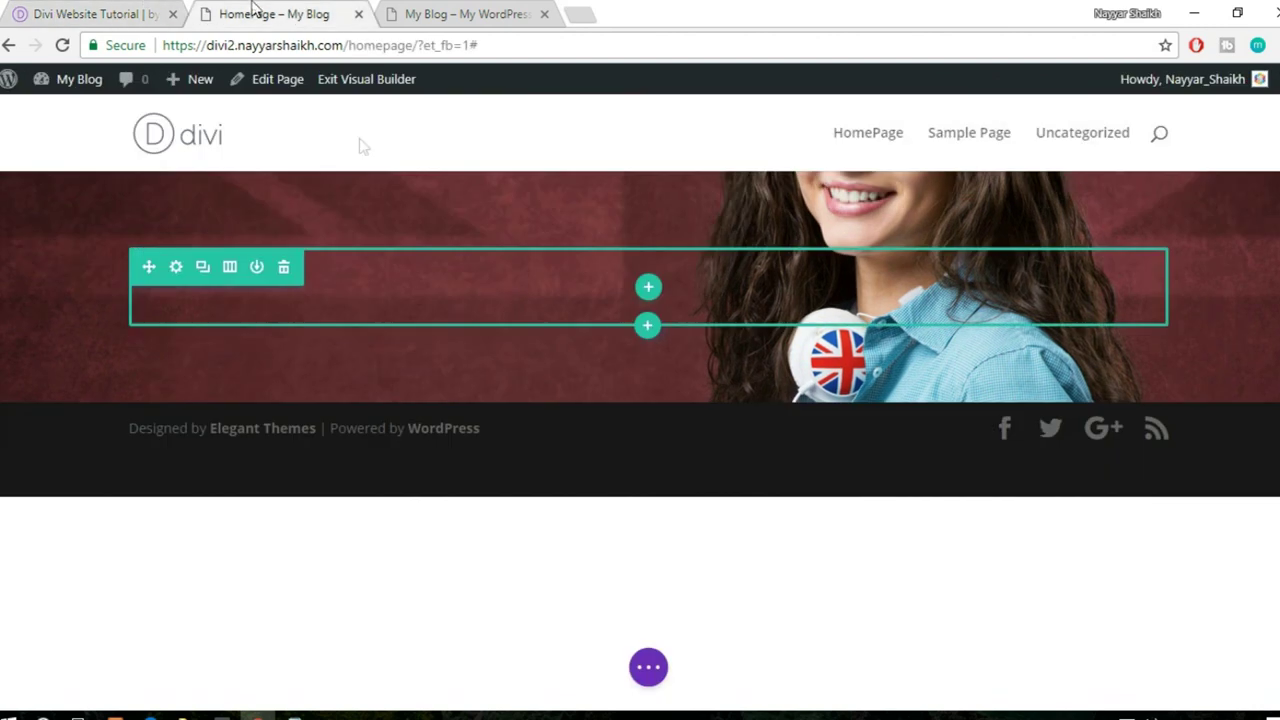
- Open Choose Layout on the empty row and pick the single full-width column
click(649, 288)
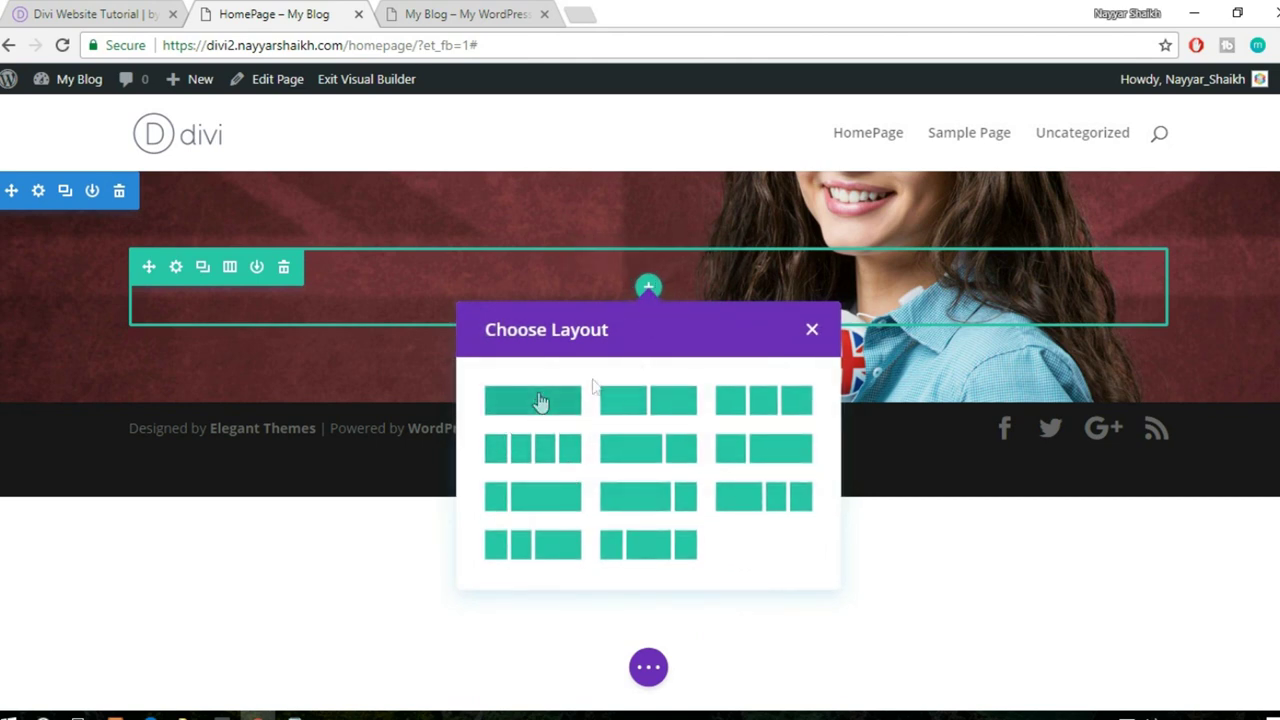
click(133, 12)
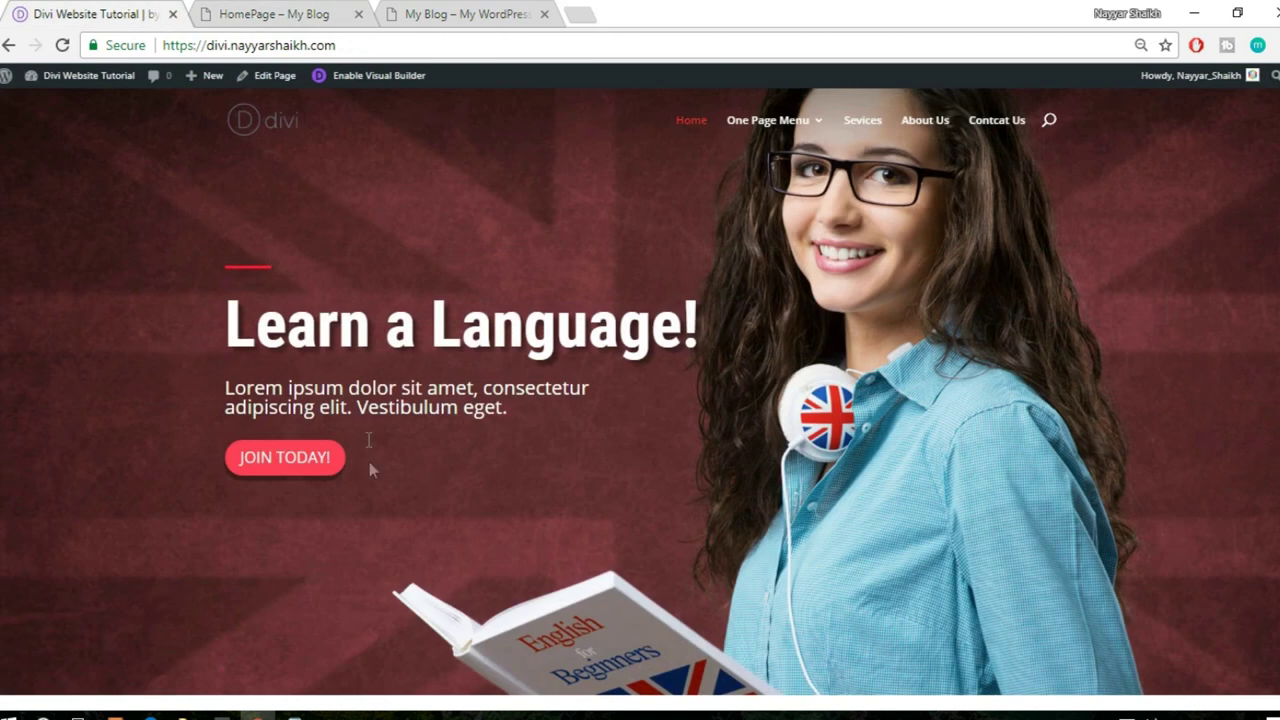
click(265, 14)
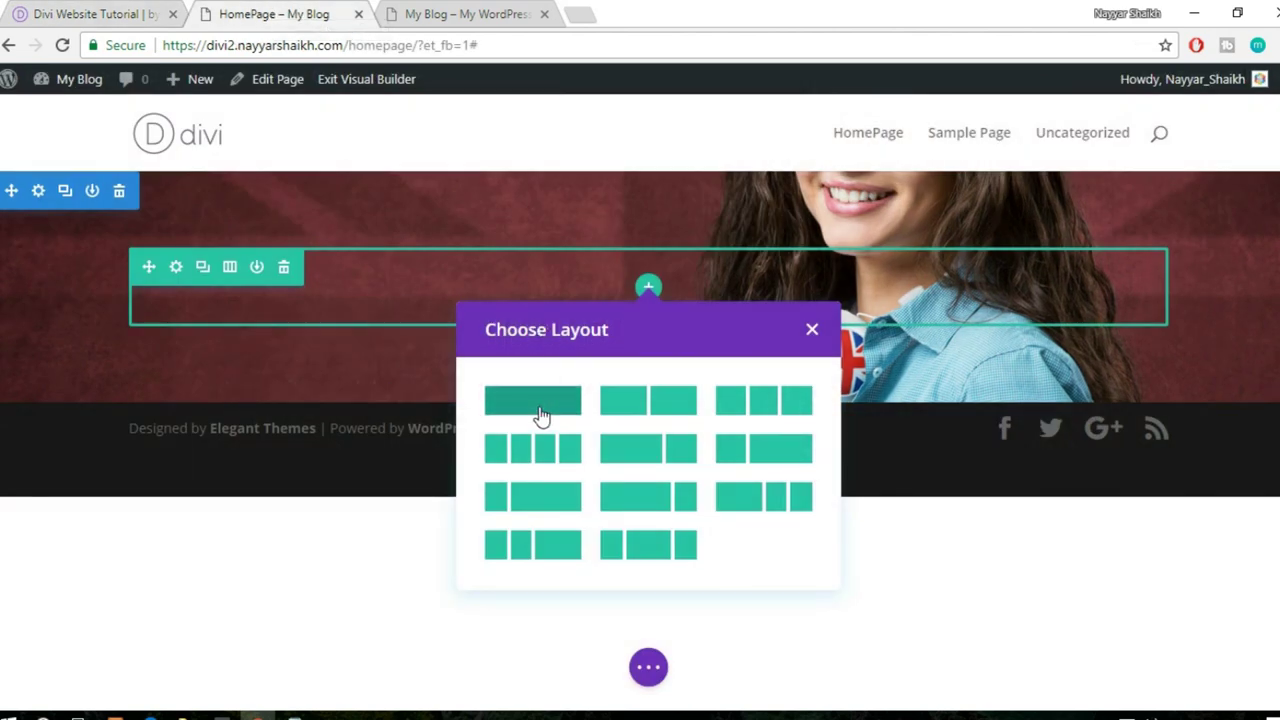
click(540, 415)
- Compare the hero content with the demo site, then return to the builder's module list
scroll(677, 429, down, 1)
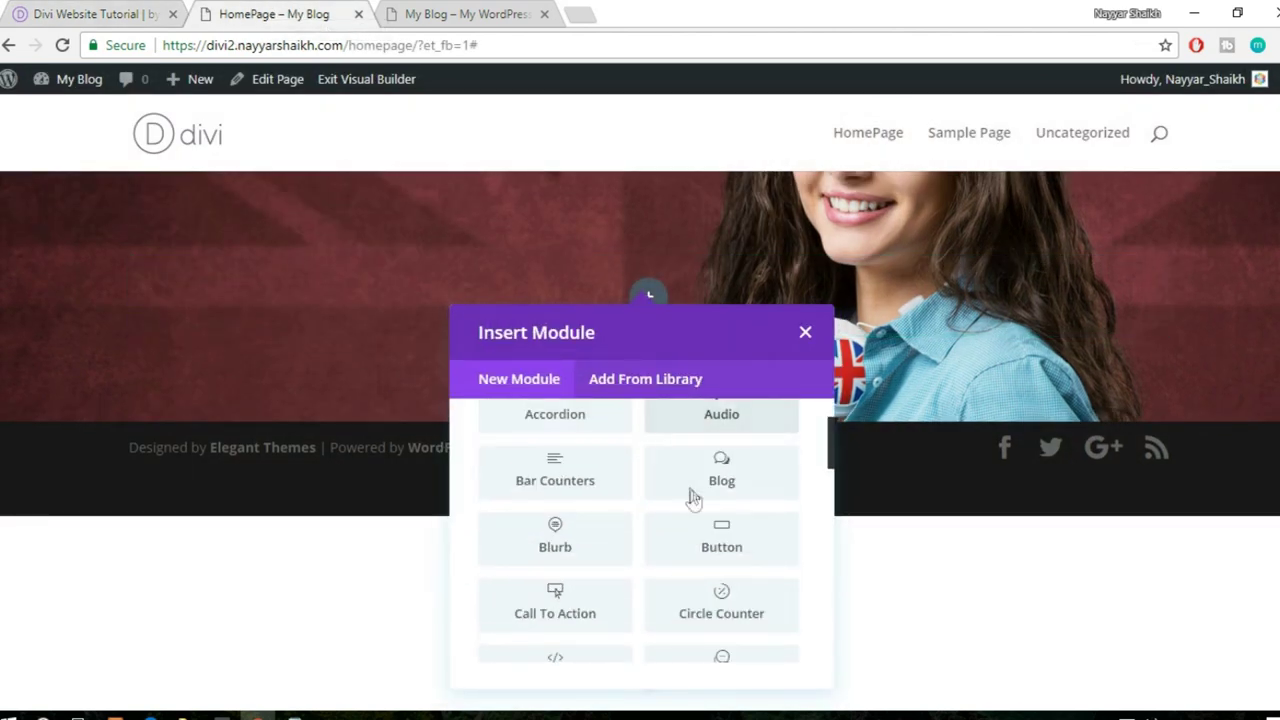
scroll(690, 497, up, 1)
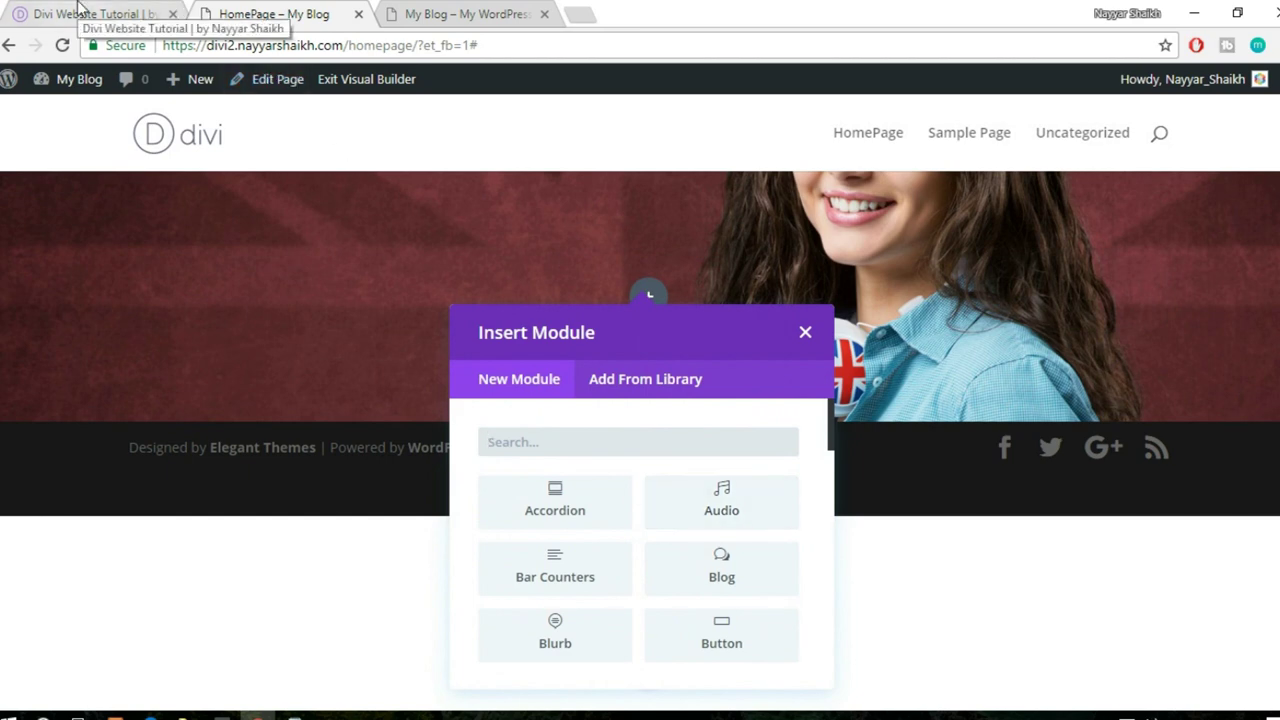
click(80, 12)
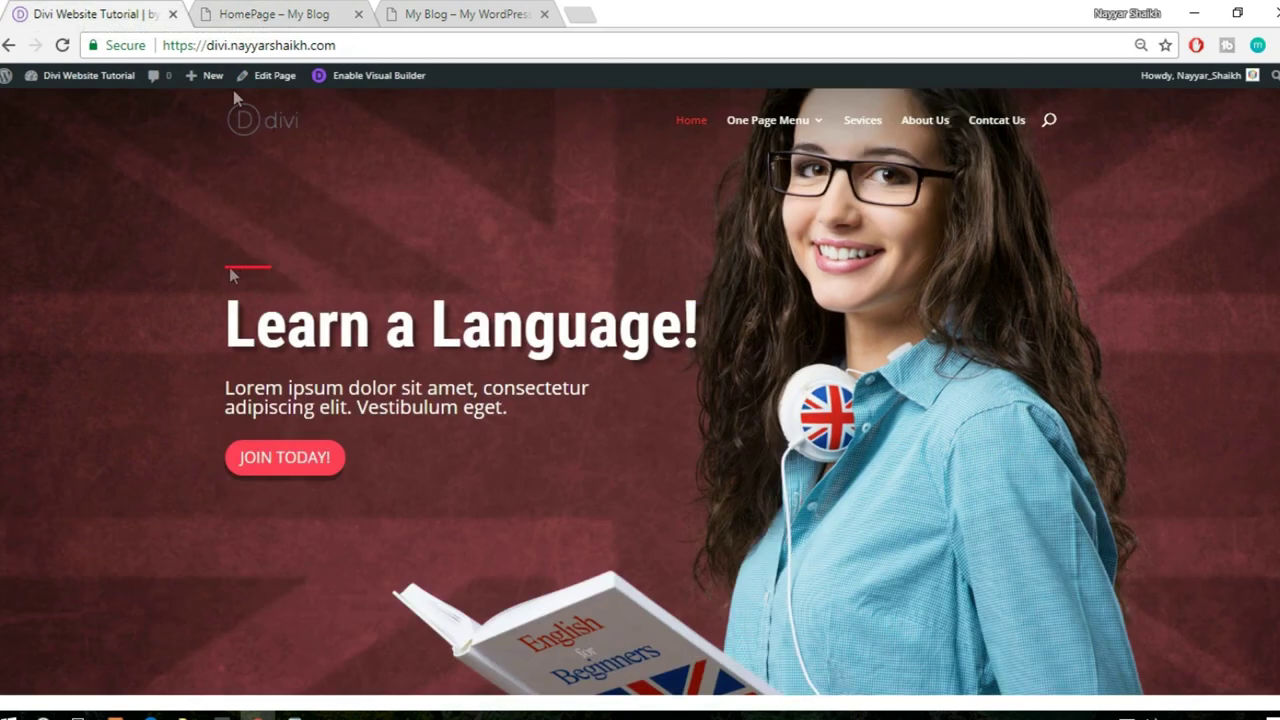
click(250, 10)
- Insert a Divider module found via 'divi' and switch Show Divider to Yes
text(divi)
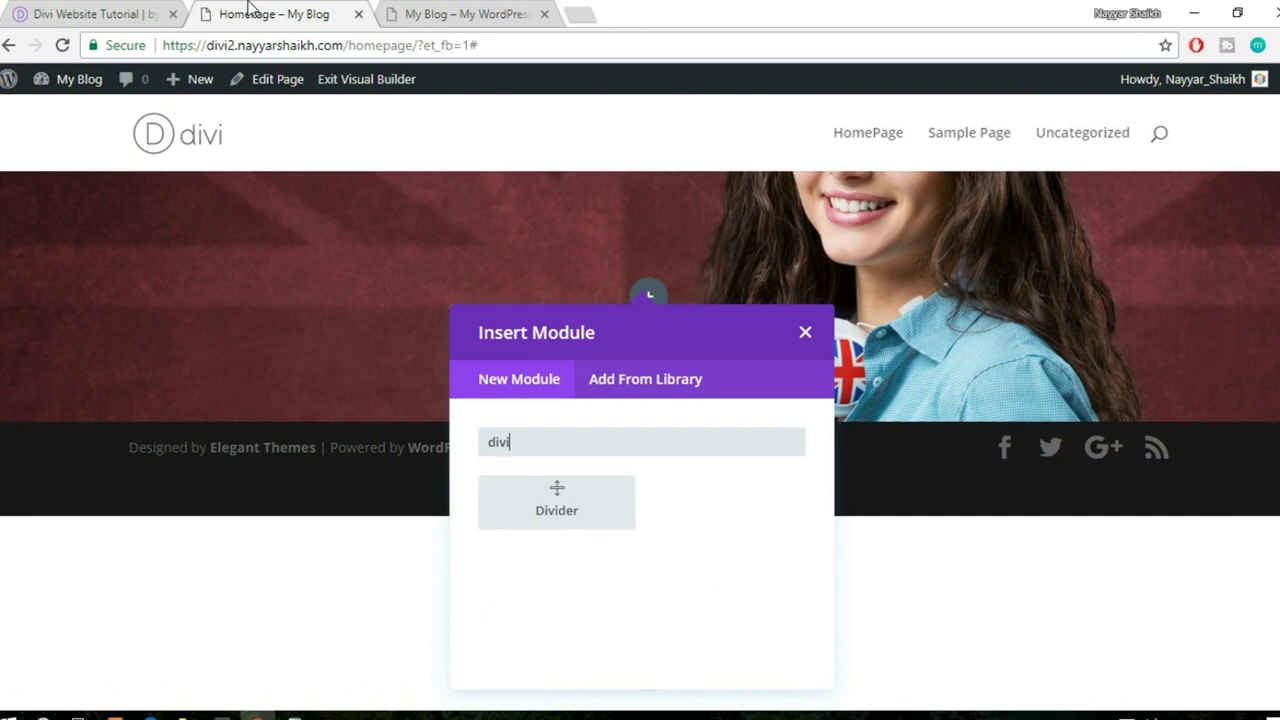
click(571, 506)
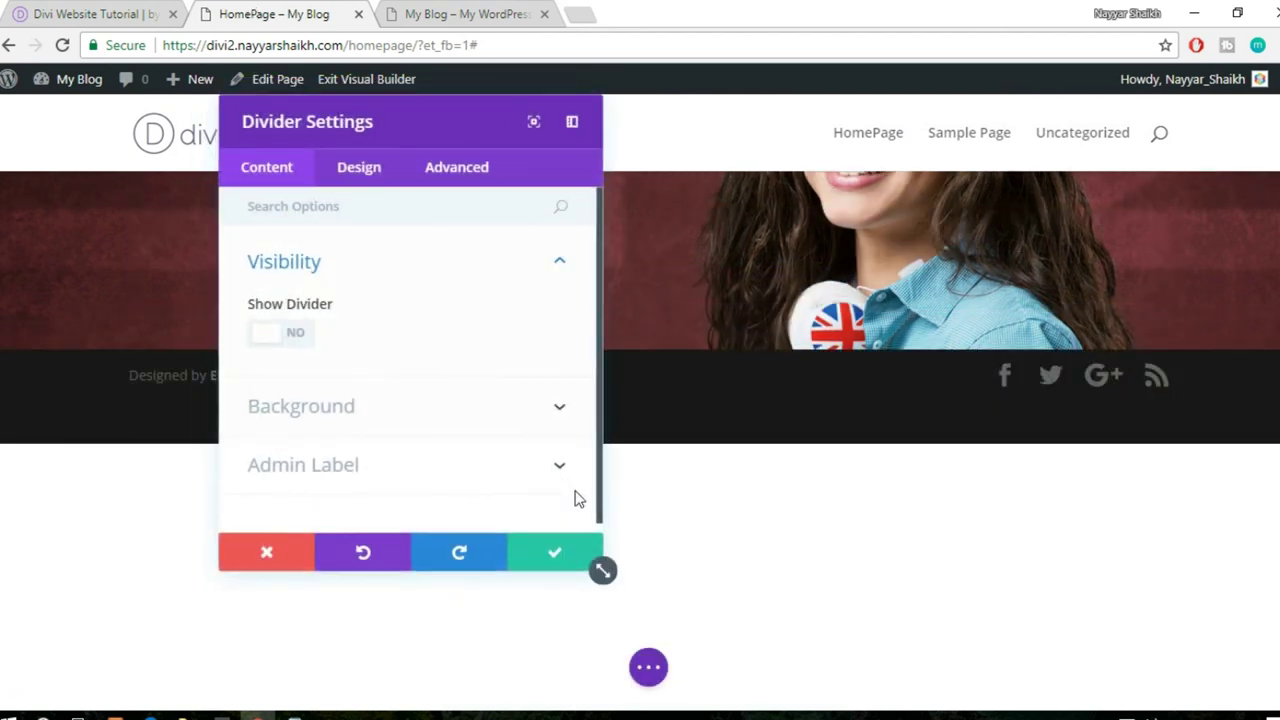
drag(474, 128, 923, 146)
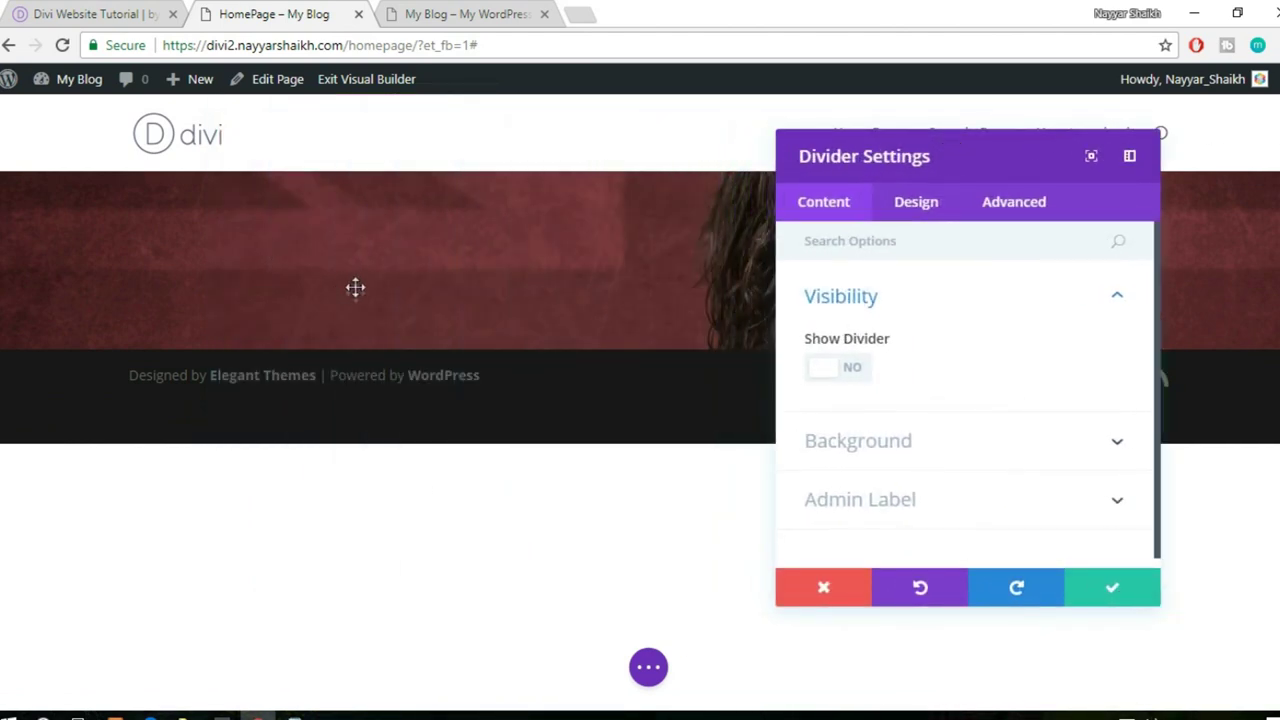
click(848, 372)
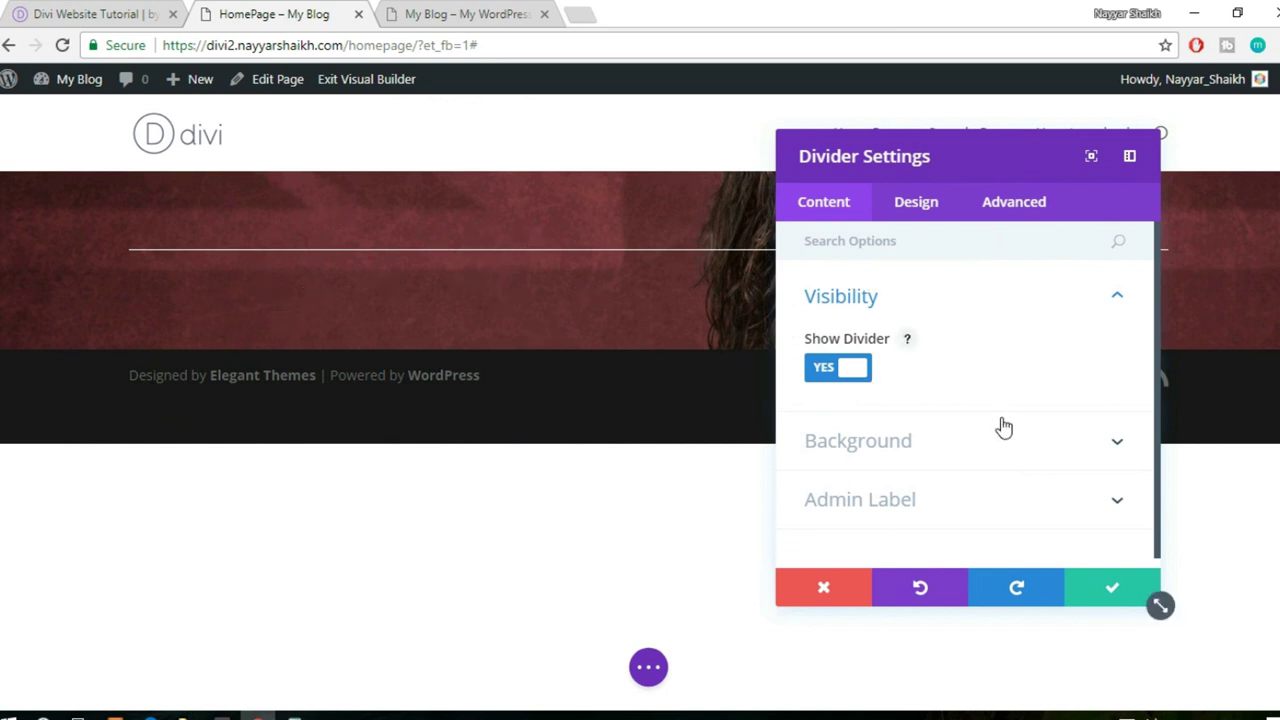
- Inspect the divider's background options, then collapse them
click(989, 448)
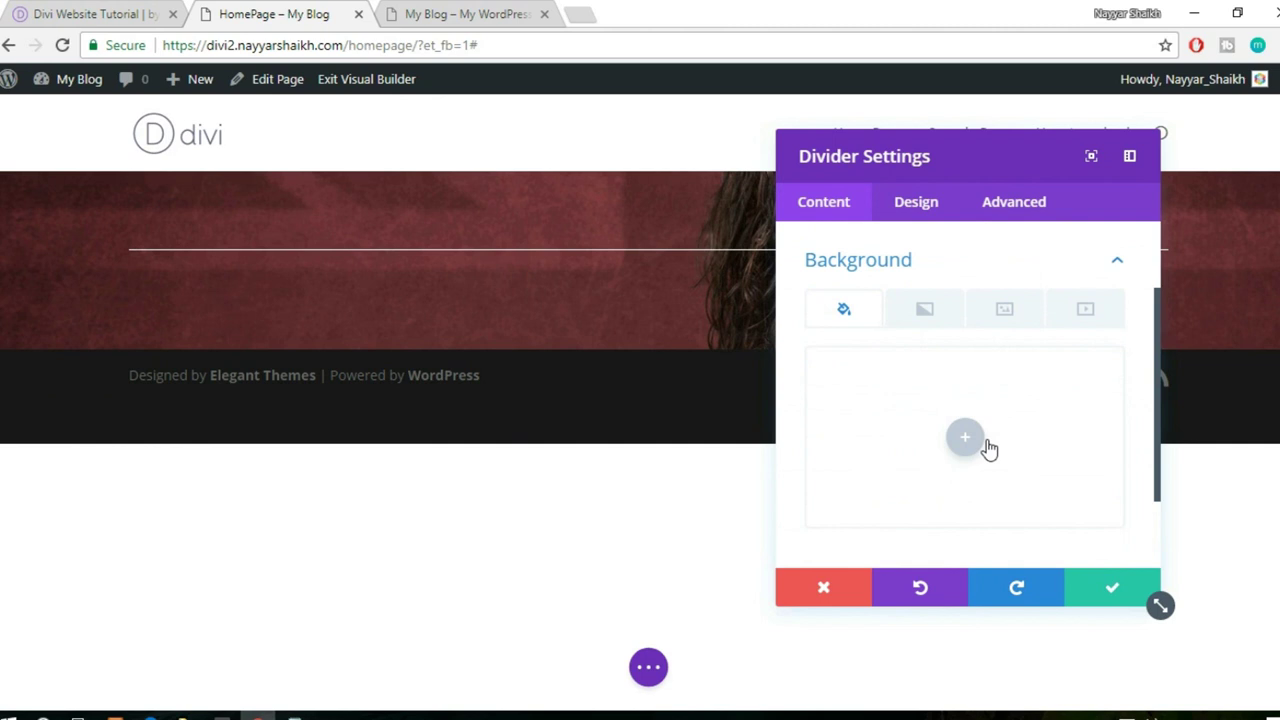
scroll(971, 400, up, 2)
click(958, 357)
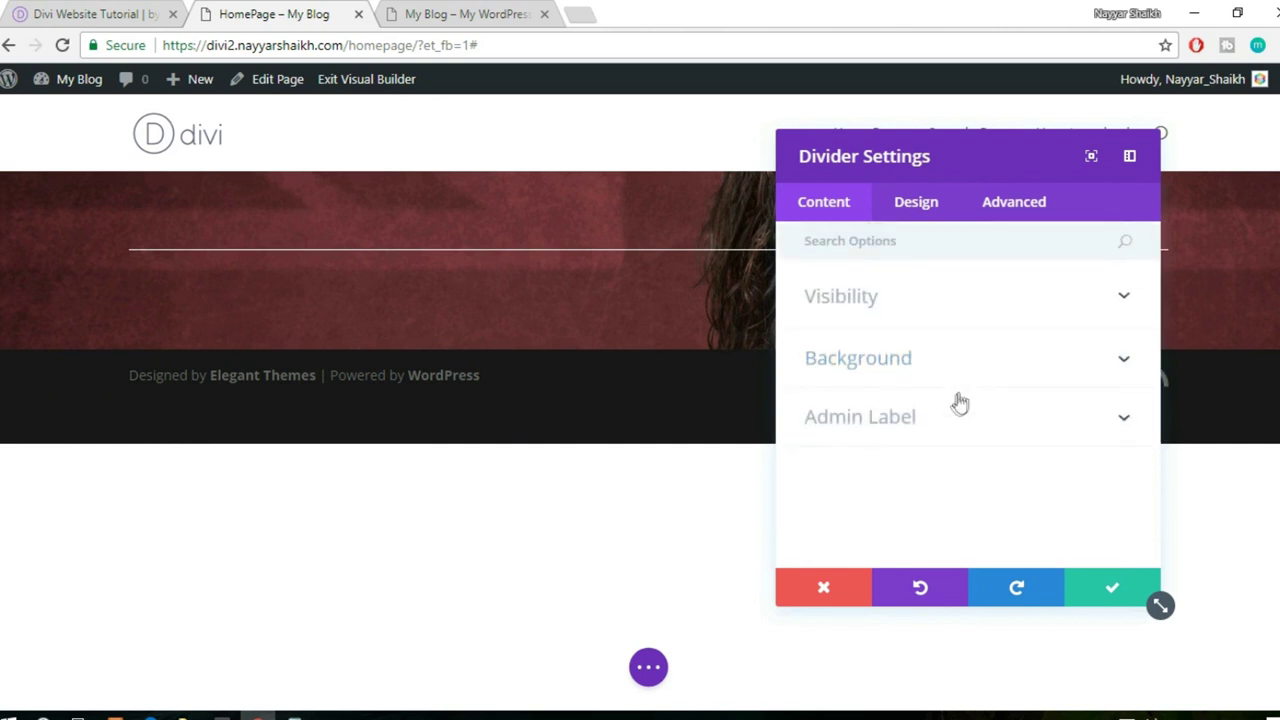
- Set the divider line colour to the red swatch (#e02b20) under Design > Color
click(912, 212)
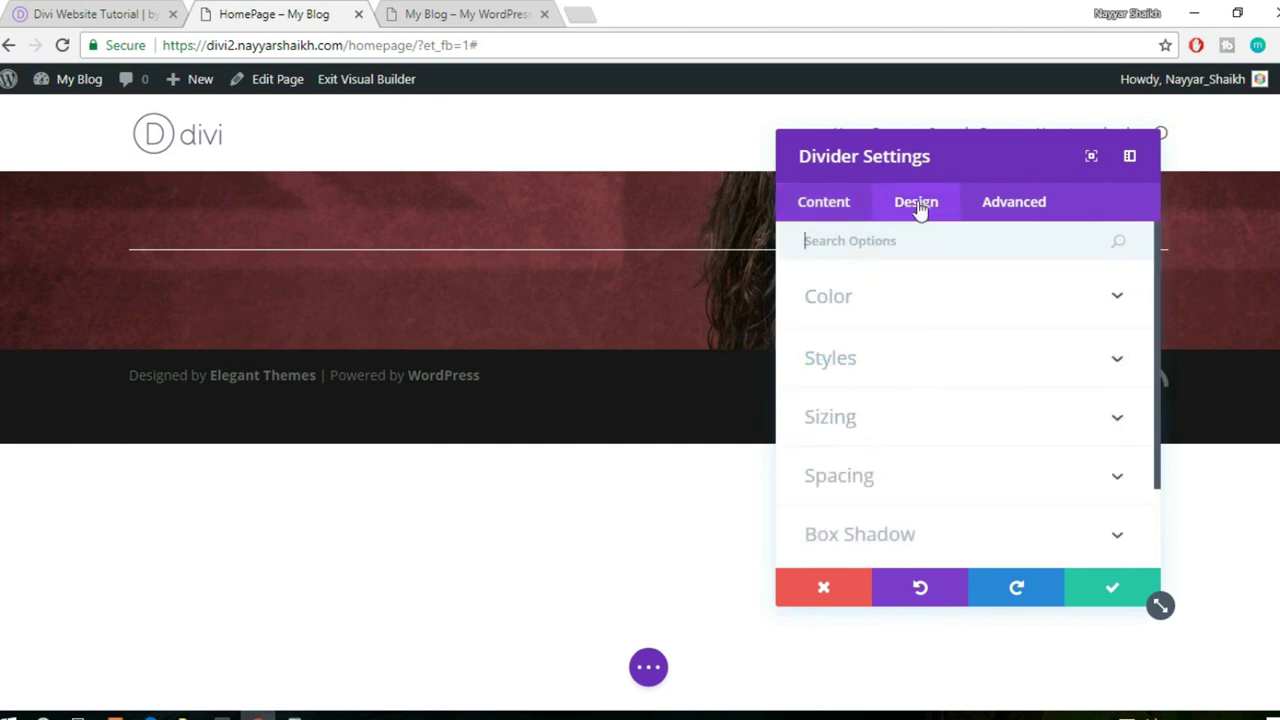
click(958, 302)
click(972, 376)
scroll(960, 425, down, 1)
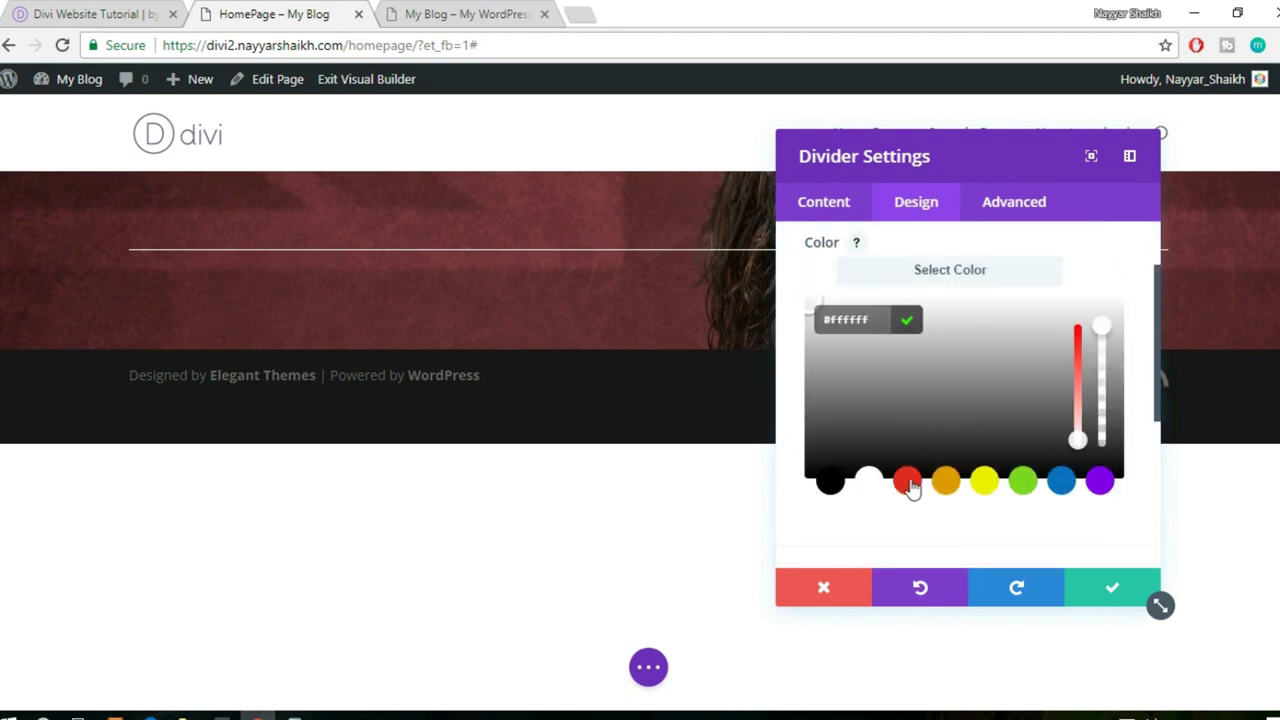
click(907, 482)
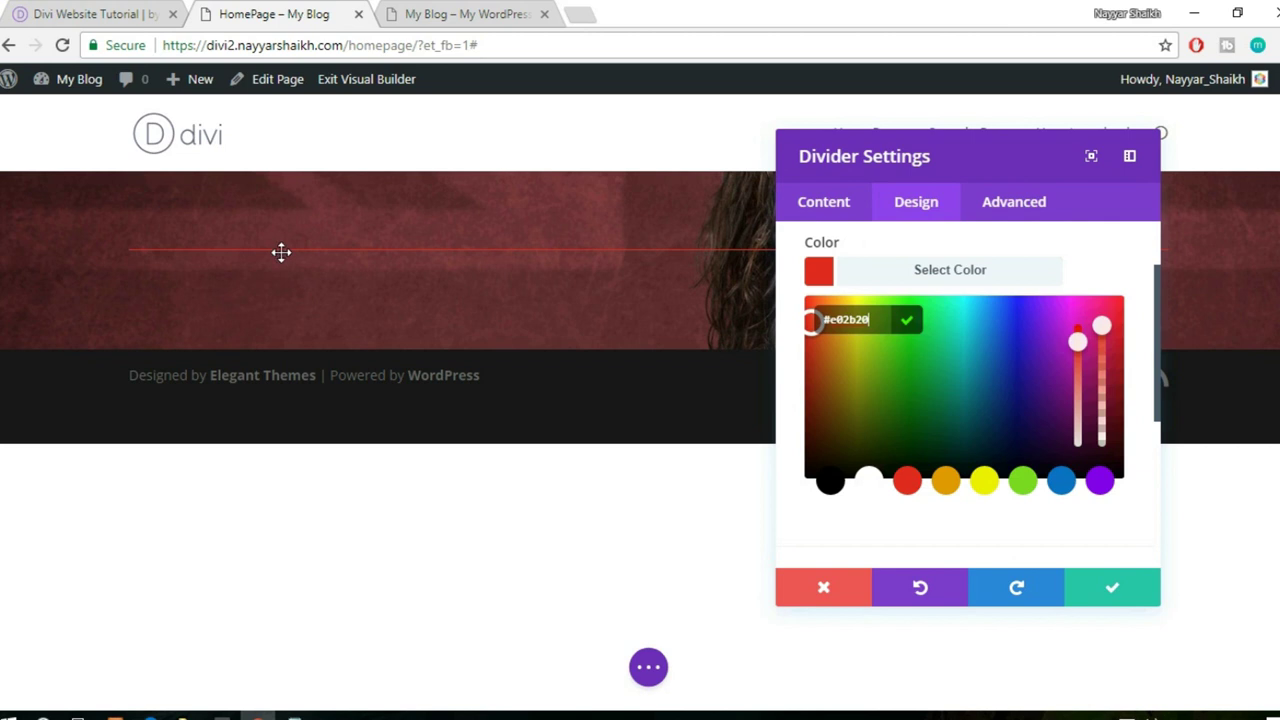
click(948, 280)
click(923, 355)
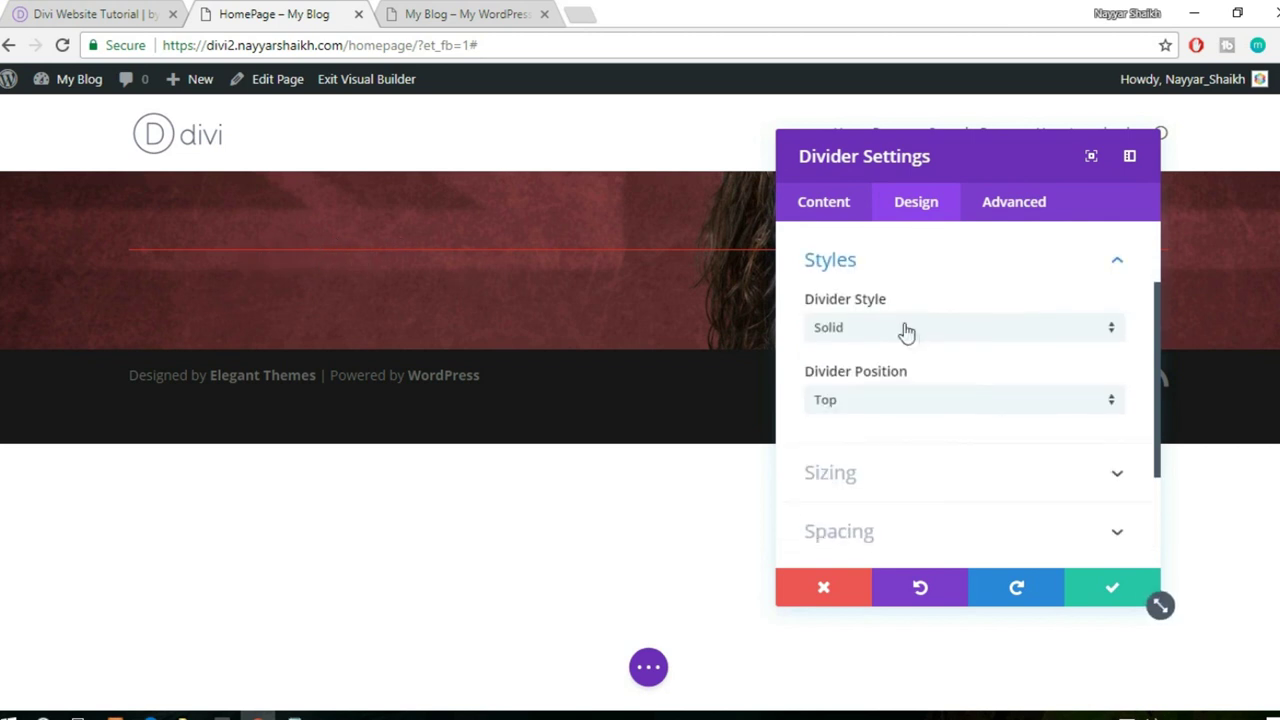
- Set Divider Weight to 3px under Design > Sizing, checking it against the demo
scroll(971, 371, down, 3)
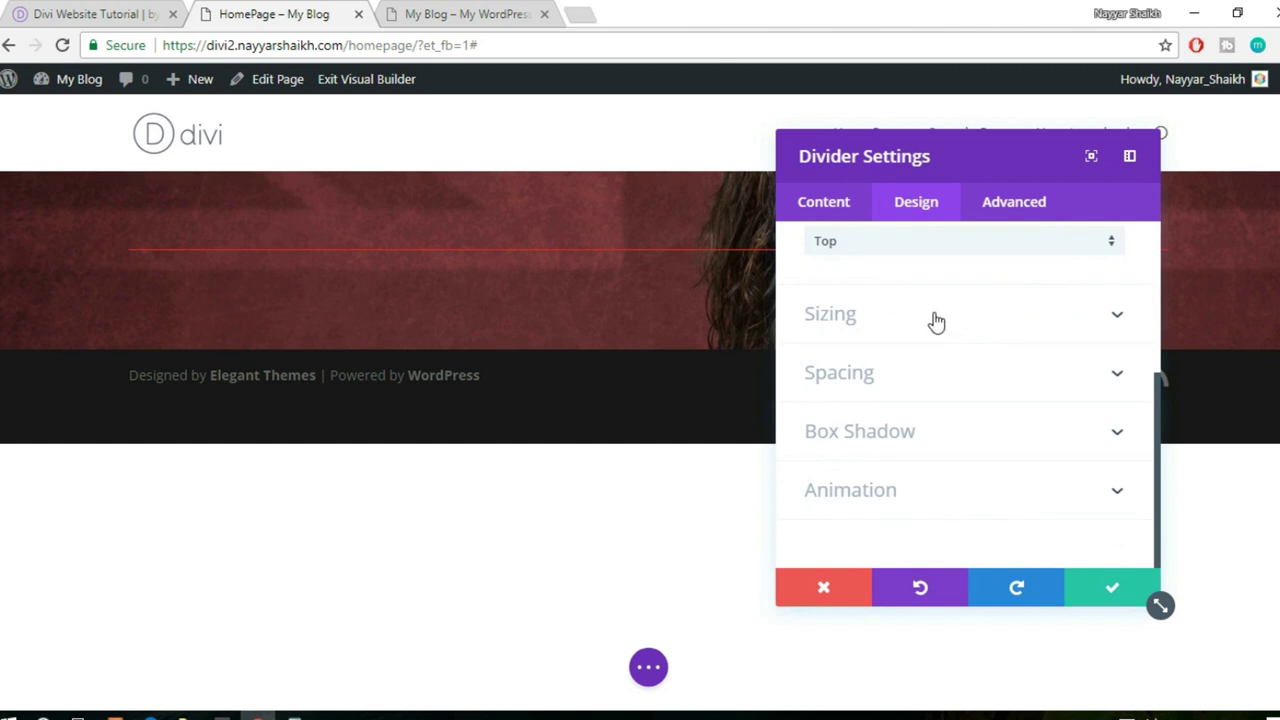
click(886, 318)
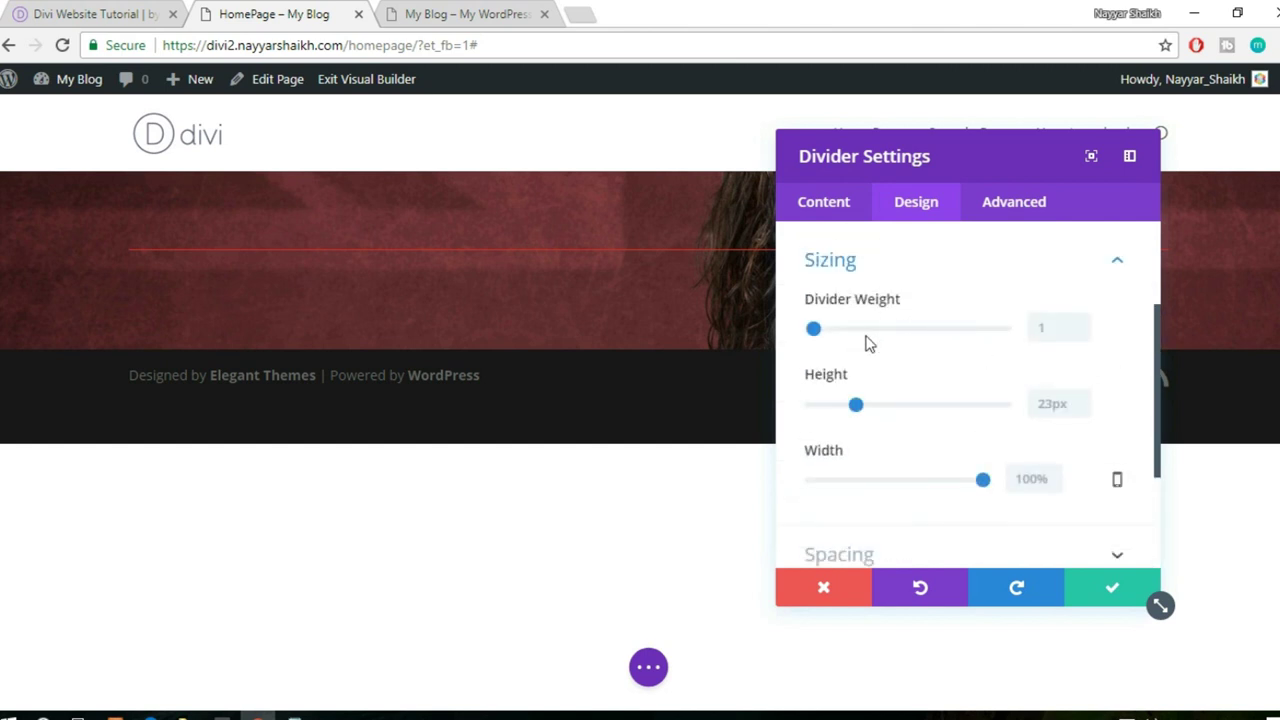
mouse_move(814, 333)
mouse_down()
mouse_move(845, 336)
mouse_move(820, 346)
mouse_up()
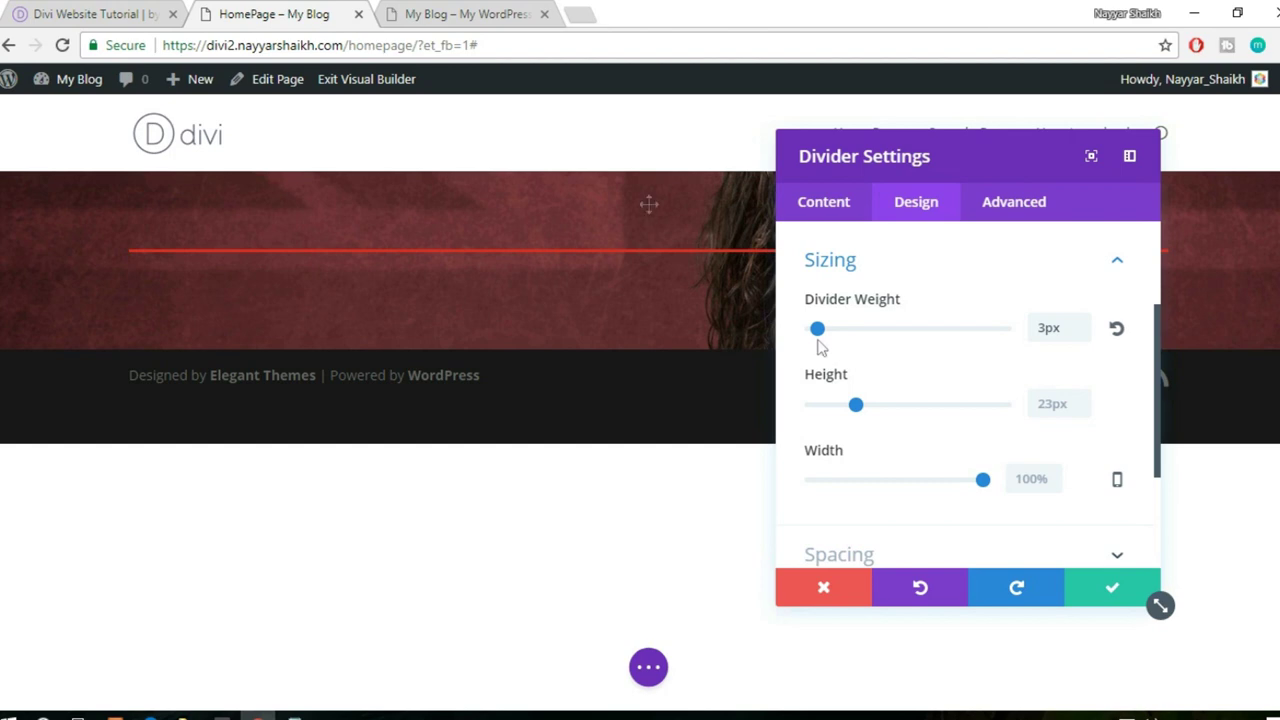
click(60, 14)
click(262, 14)
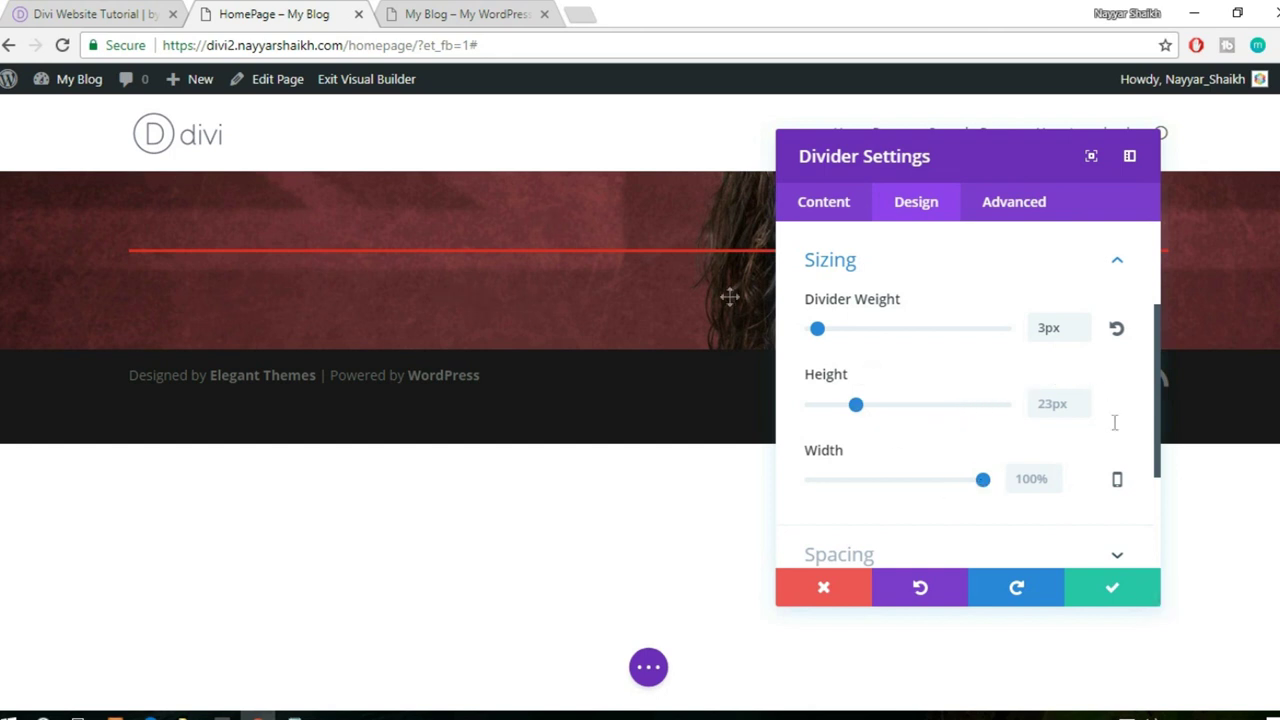
- Shorten the divider Width to 5%, matching the demo's short accent line
drag(984, 481, 824, 500)
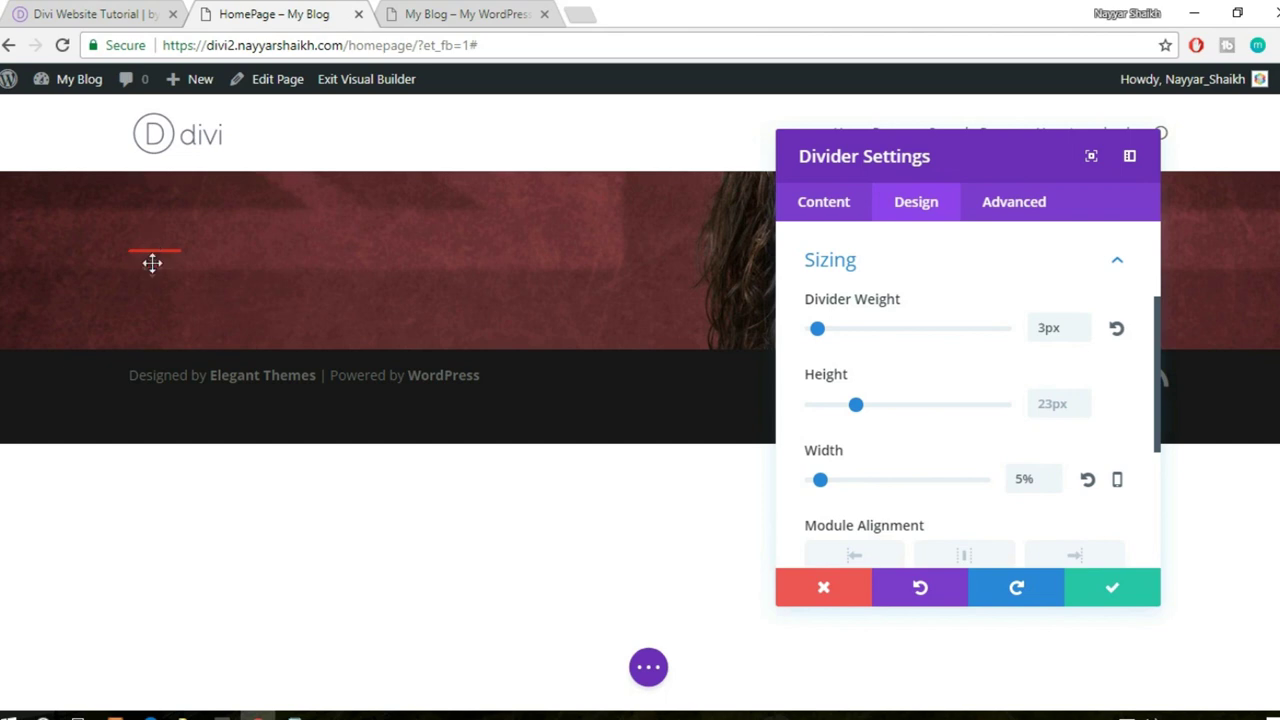
click(97, 12)
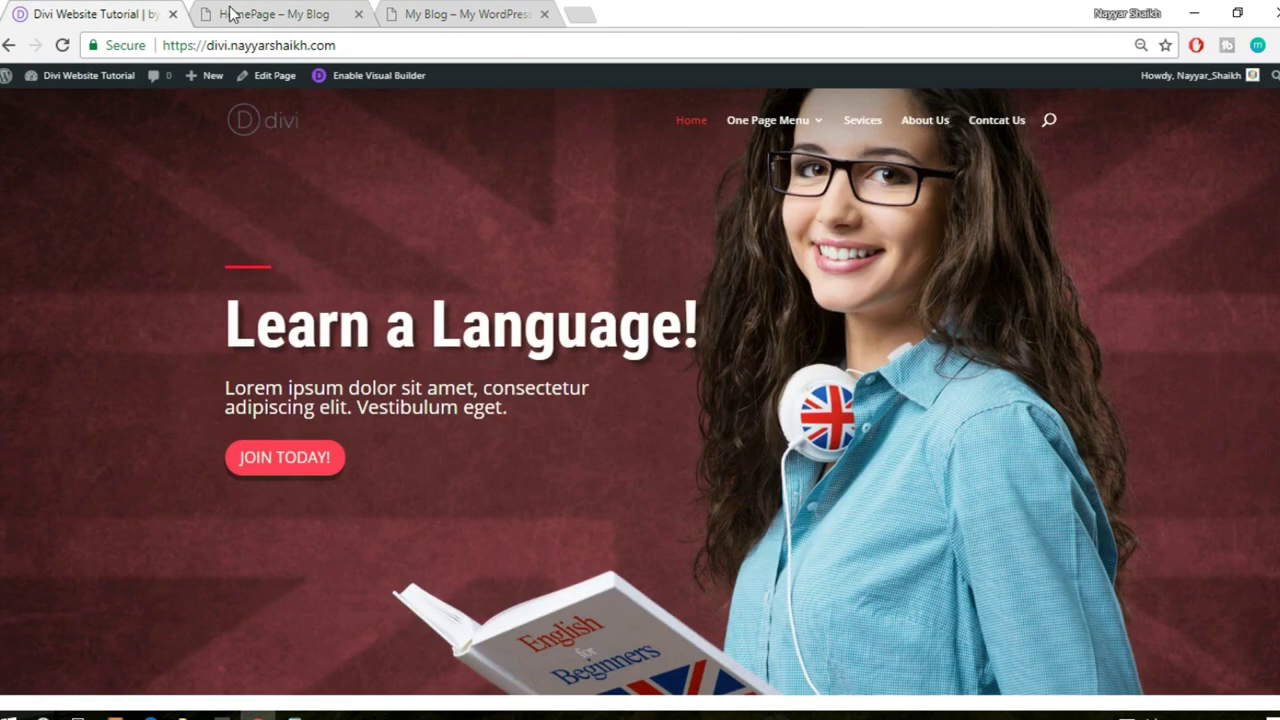
click(230, 14)
scroll(991, 491, down, 1)
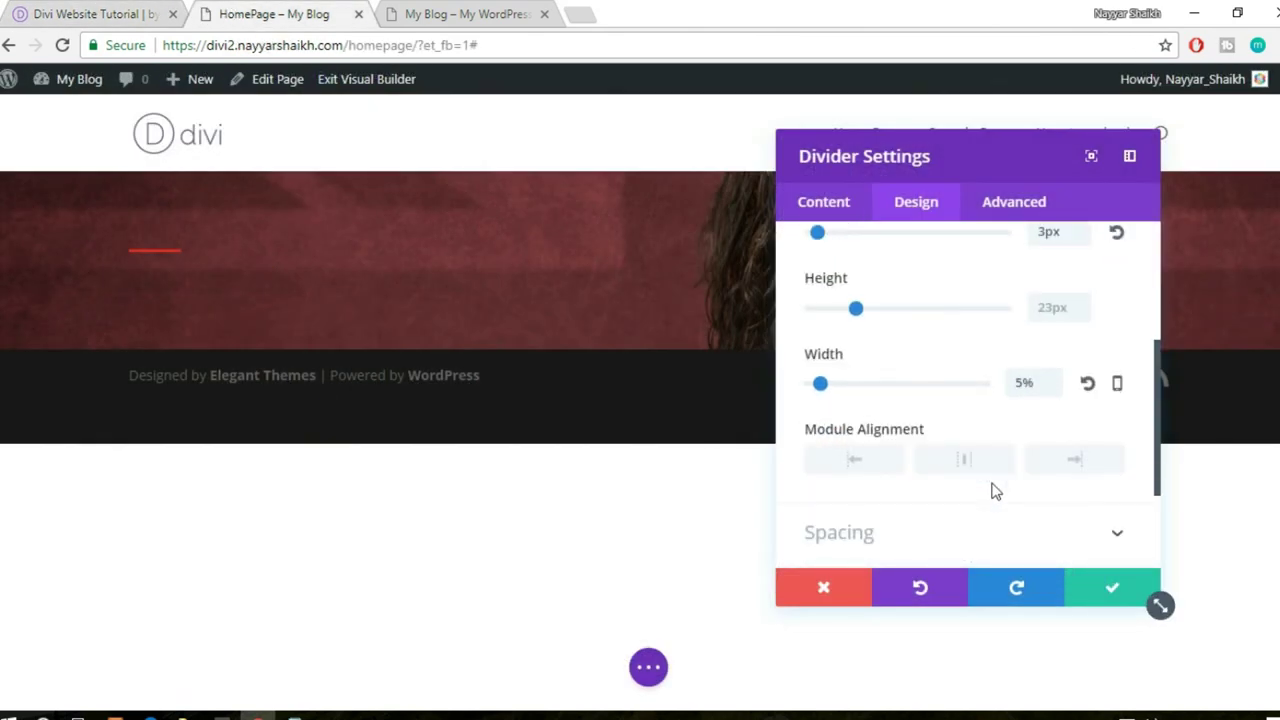
scroll(991, 491, down, 3)
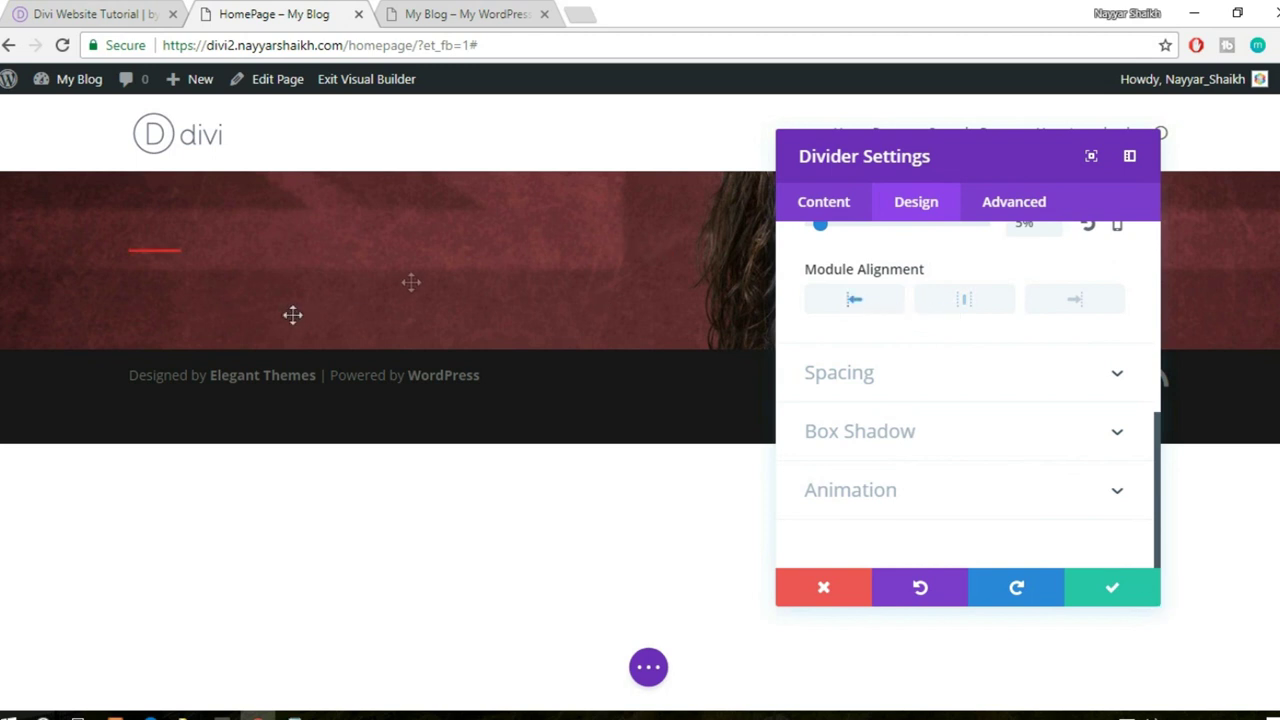
- Left-align the red divider, save it, and examine the demo's 'Learn a Language!' heading
click(850, 304)
click(1113, 592)
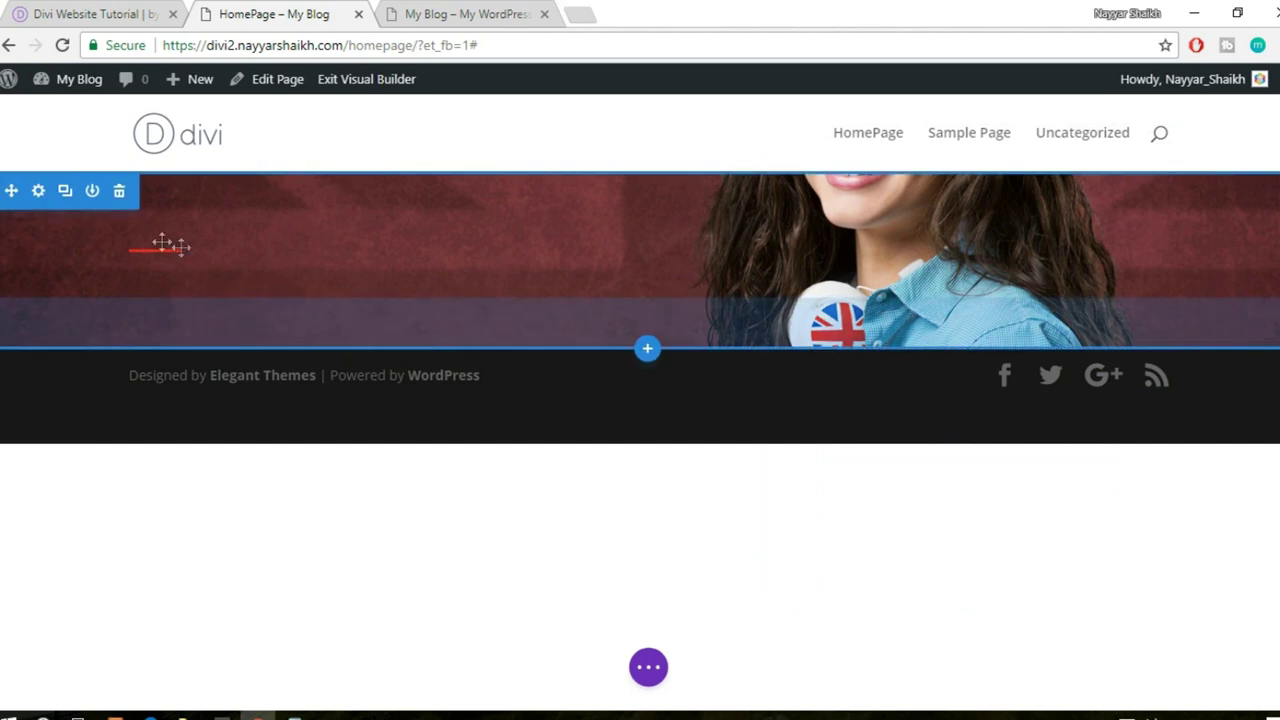
click(118, 12)
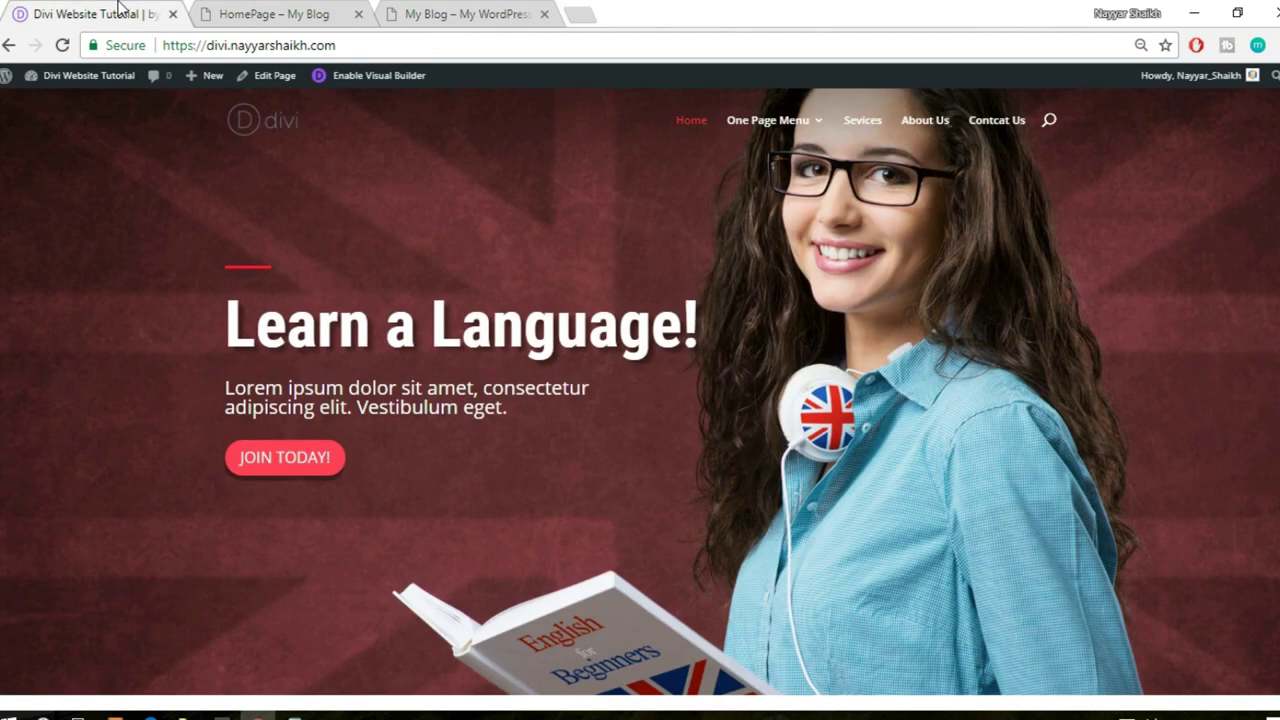
drag(240, 325, 700, 318)
key(ctrl+c)
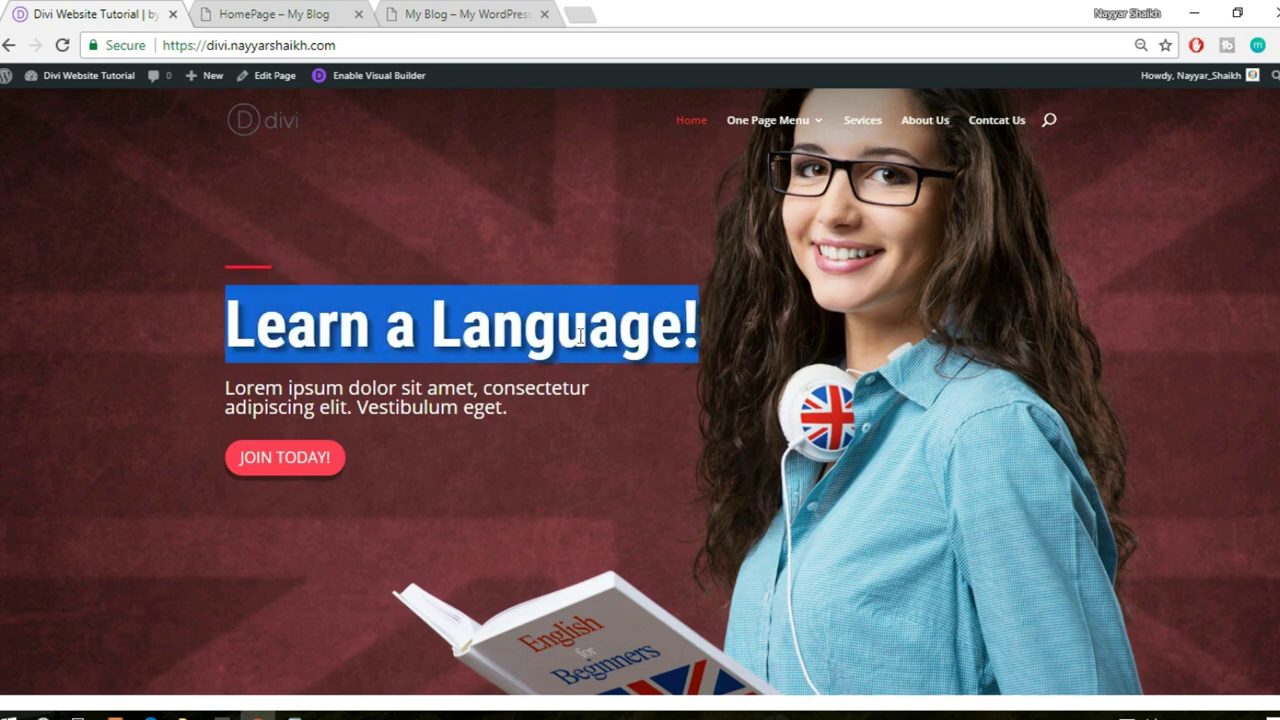
click(400, 348)
click(290, 14)
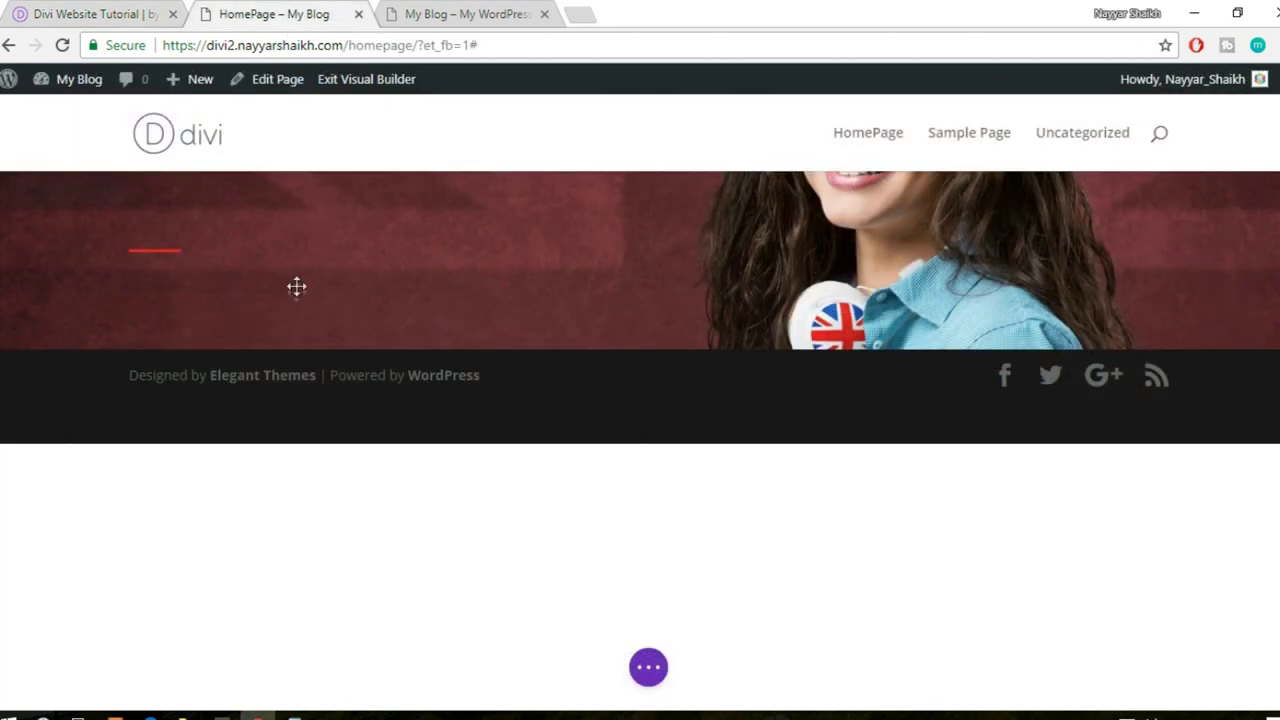
mouse_move(294, 290)
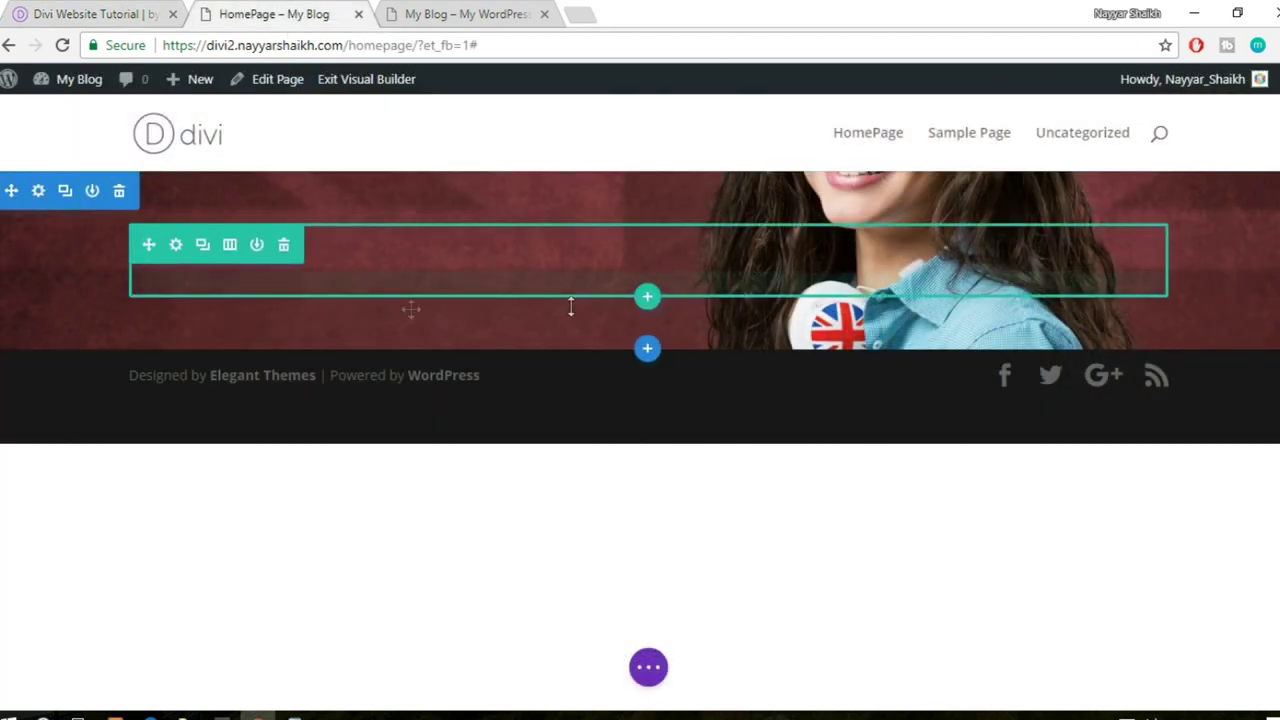
drag(174, 277, 155, 303)
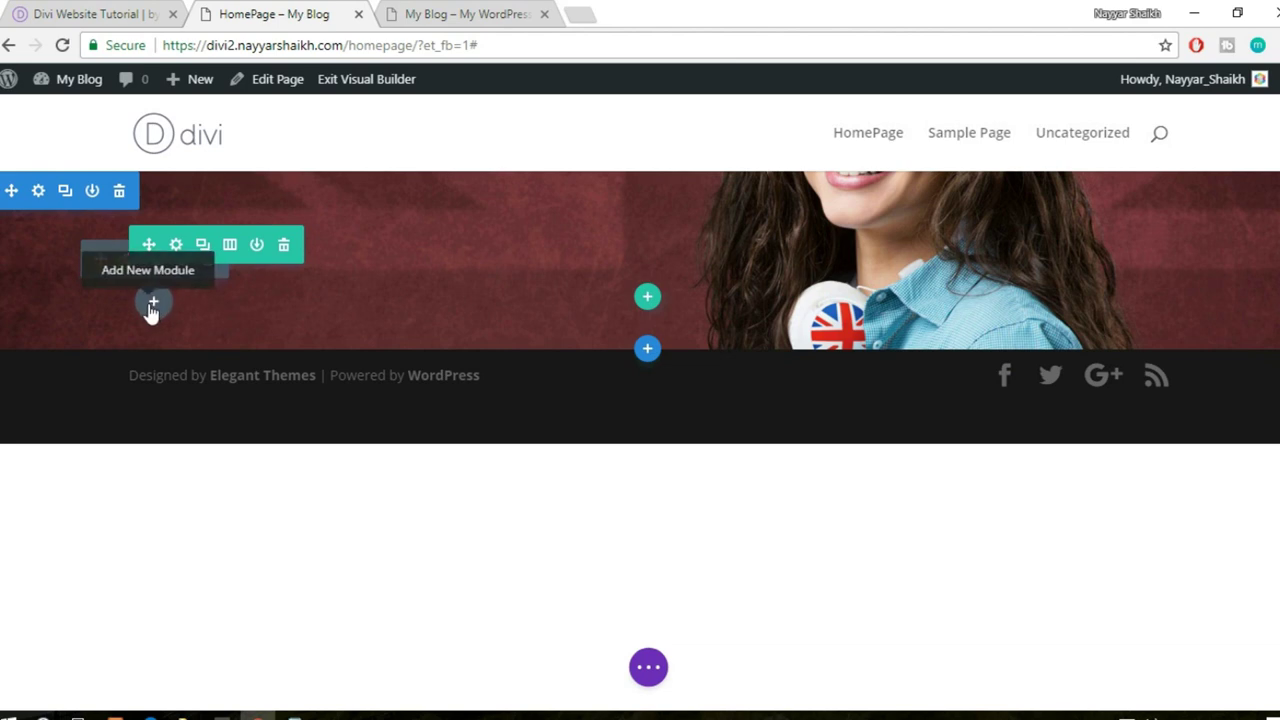
- Insert a Text module under the divider and paste 'Learn a Language!' in the Text editor
click(152, 303)
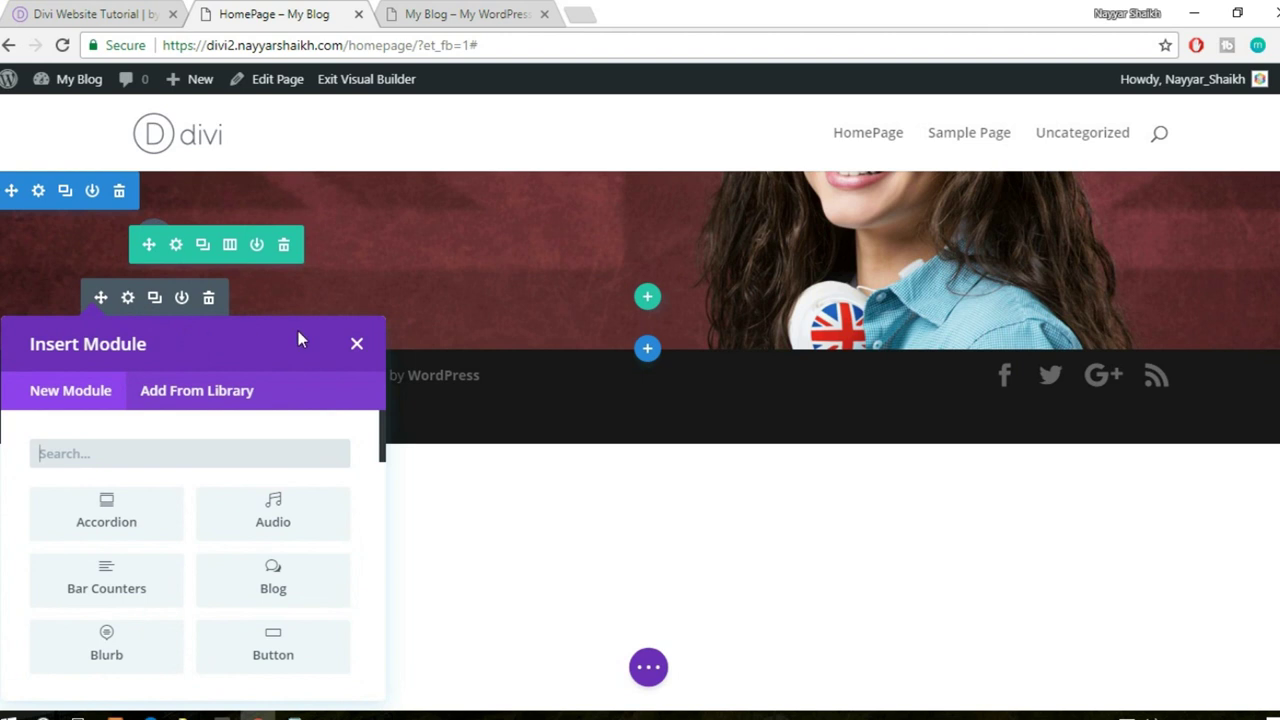
text(text)
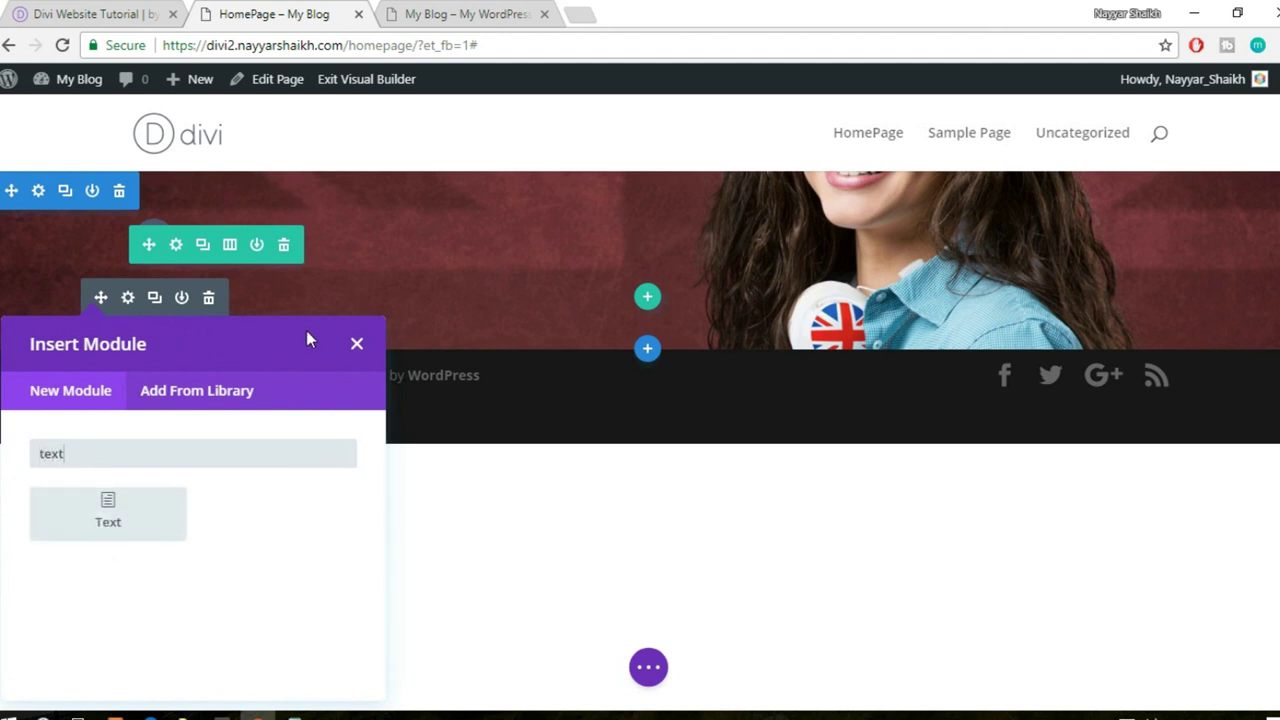
click(112, 522)
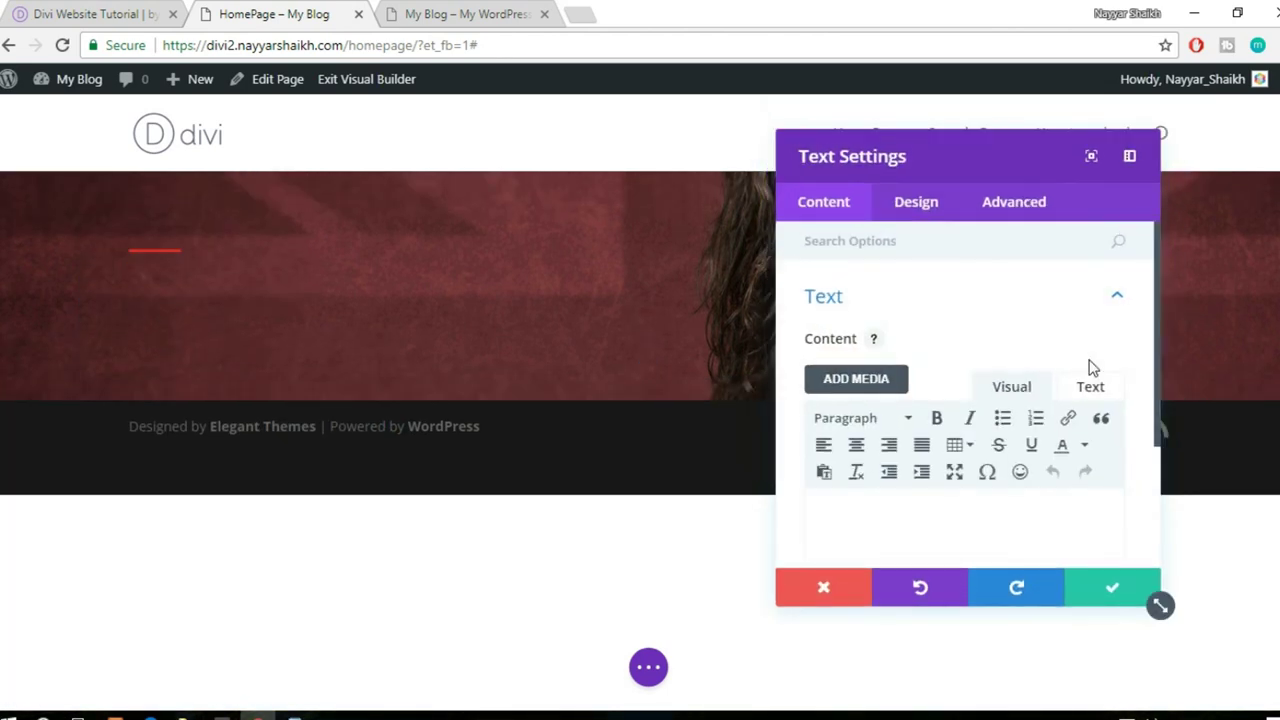
scroll(1041, 348, down, 2)
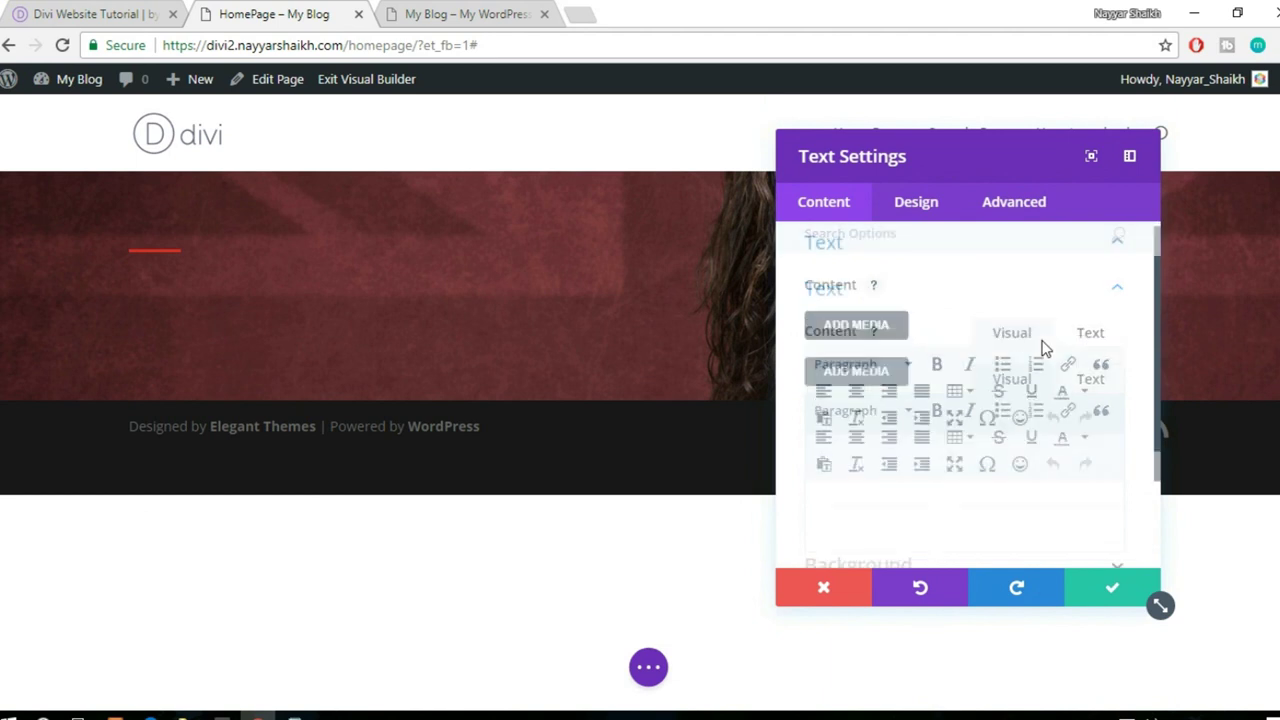
scroll(1020, 340, up, 1)
click(1096, 297)
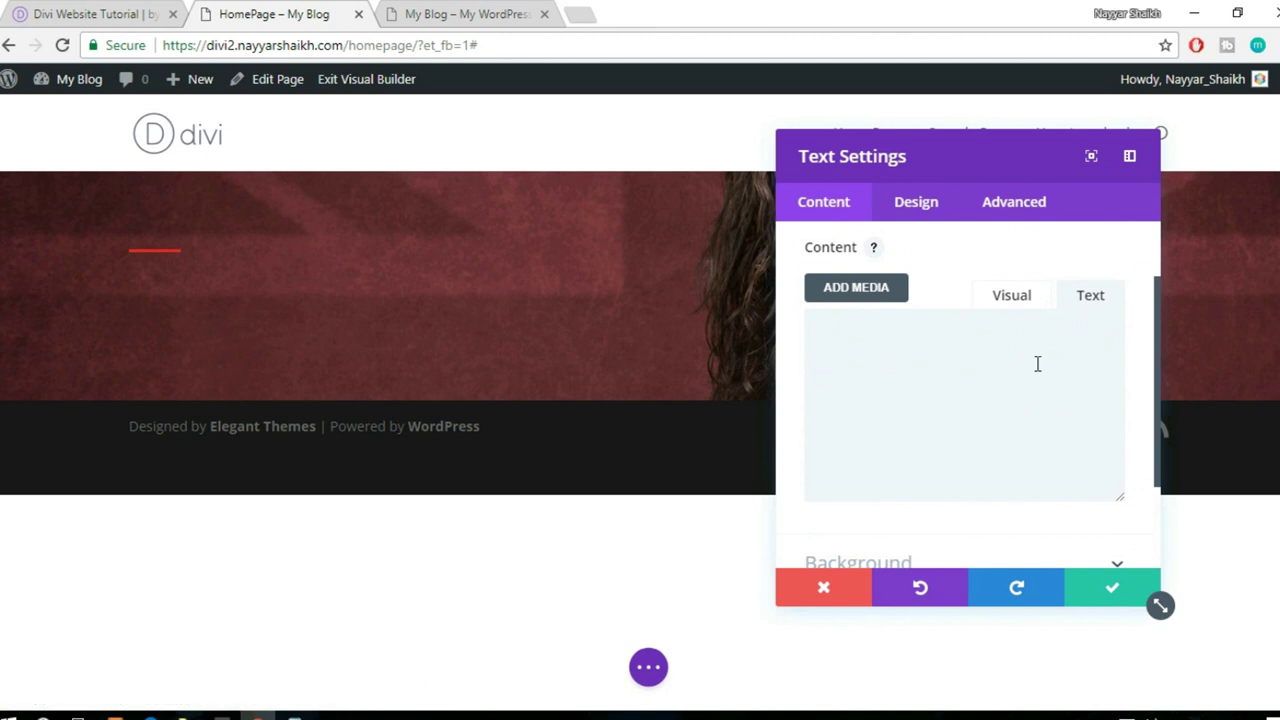
key(ctrl+v)
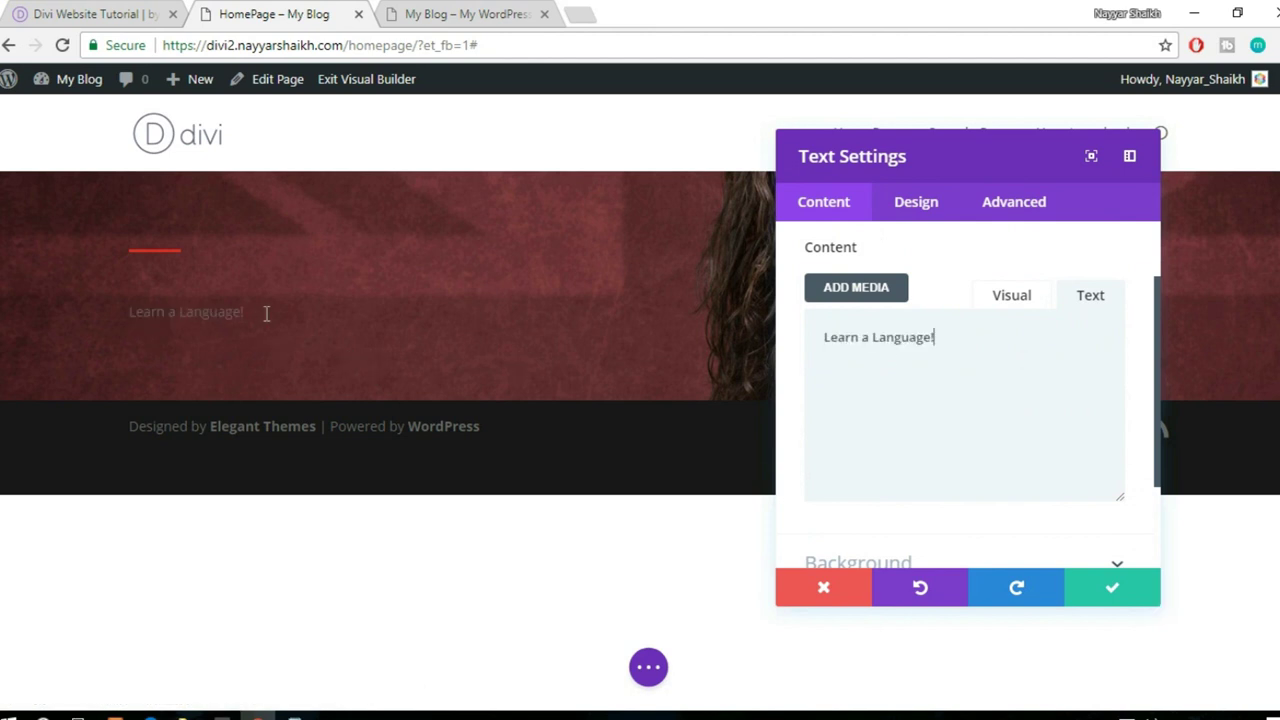
drag(273, 311, 135, 313)
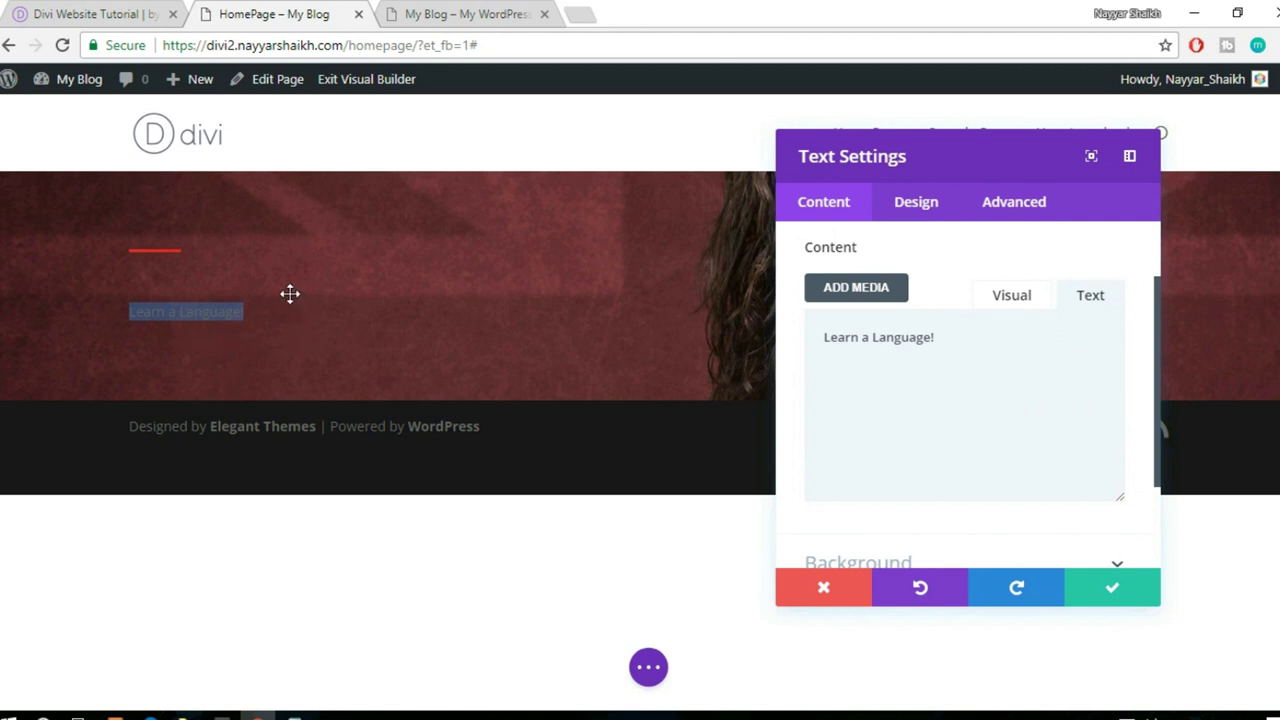
click(194, 320)
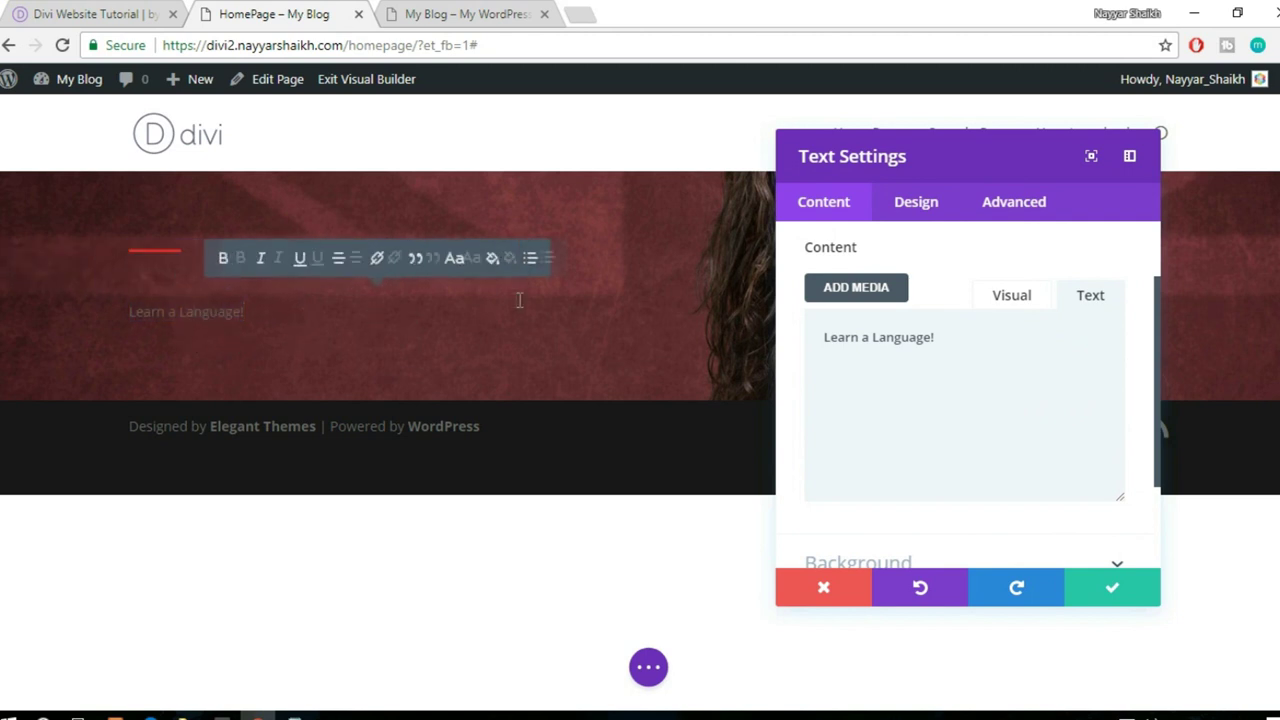
scroll(1011, 346, down, 2)
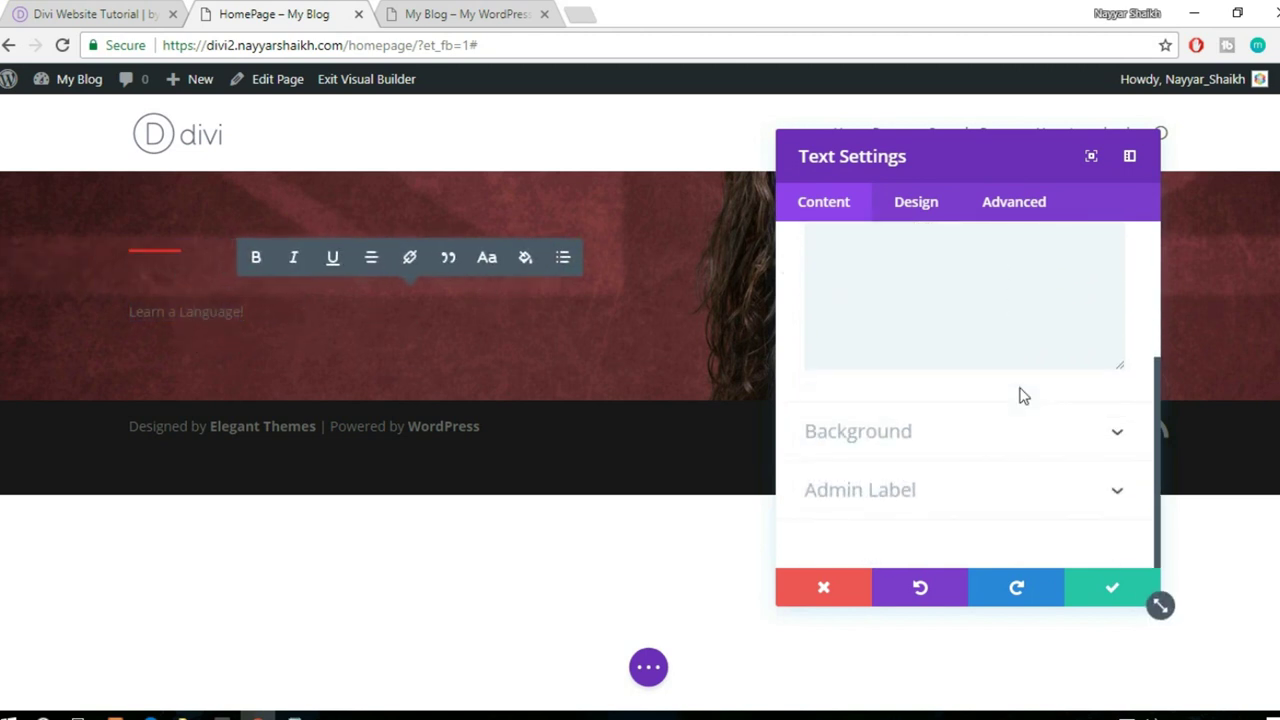
- Set the text module's Text Color to Light after checking the demo heading
click(918, 215)
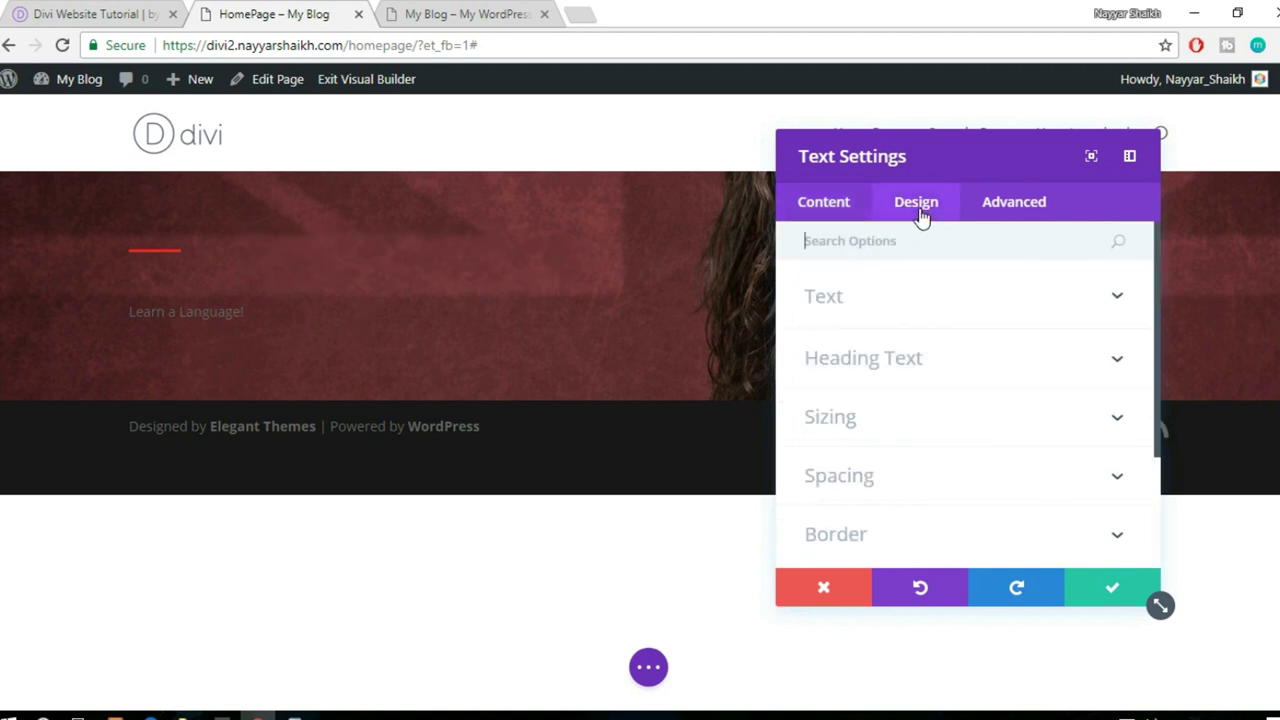
click(951, 300)
scroll(997, 314, down, 3)
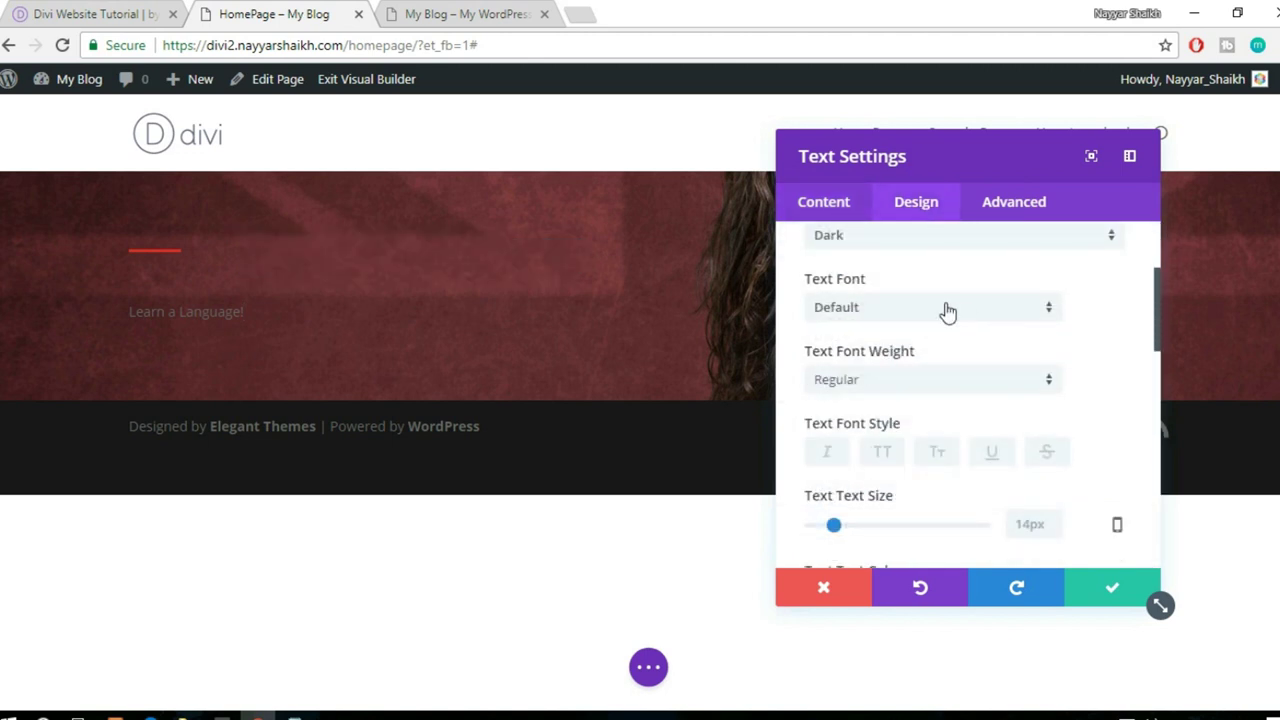
scroll(947, 310, up, 2)
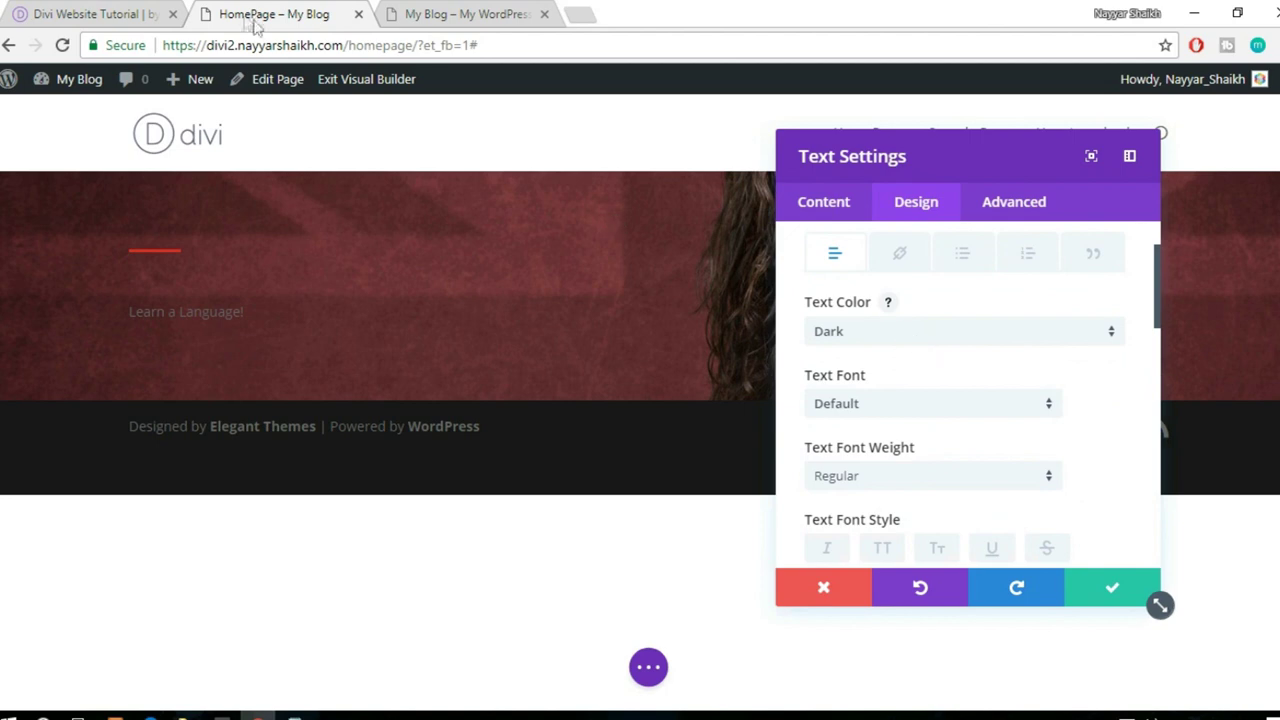
click(98, 12)
click(327, 8)
click(945, 340)
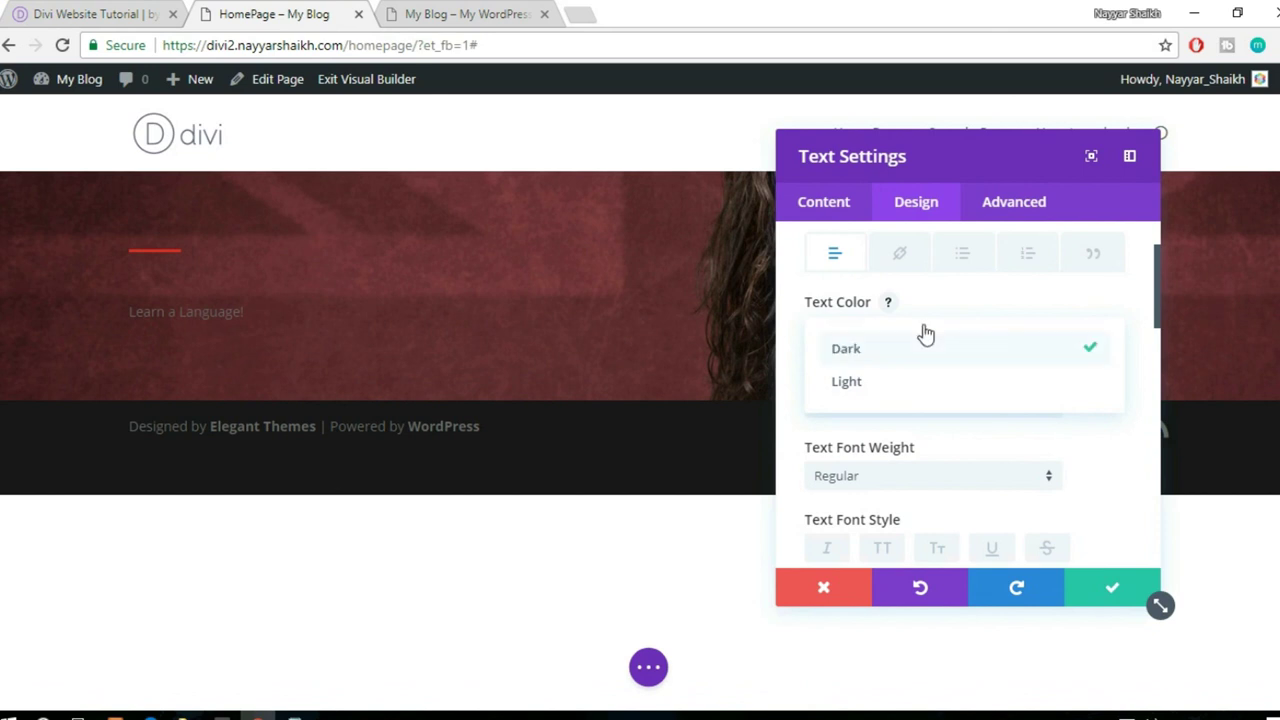
click(906, 384)
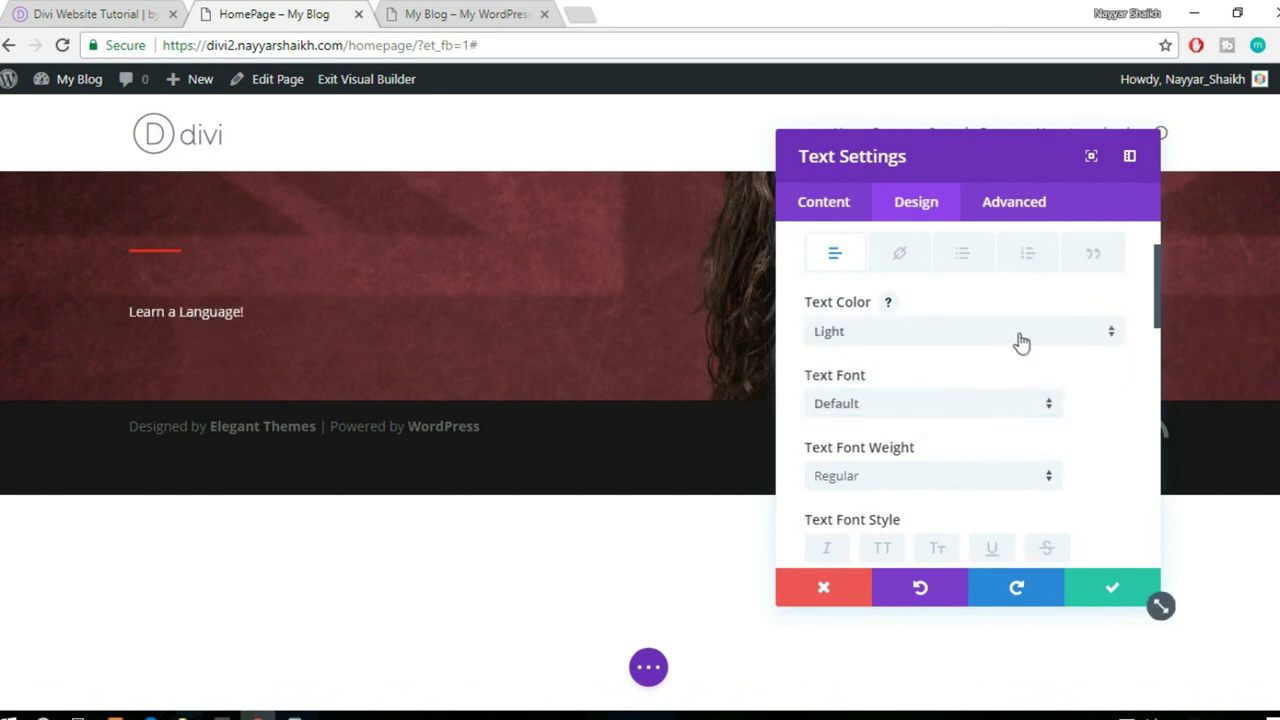
- Set the Text Font to Roboto Condensed
scroll(1020, 343, down, 1)
click(922, 310)
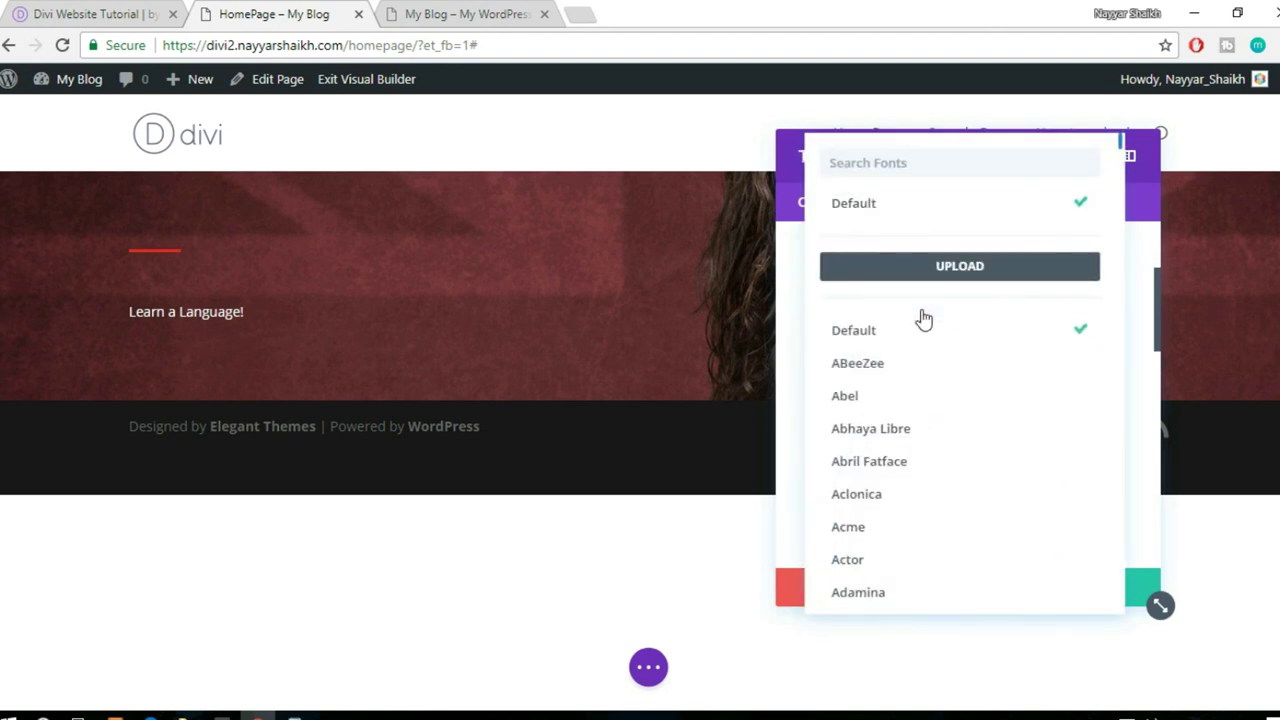
text(robo)
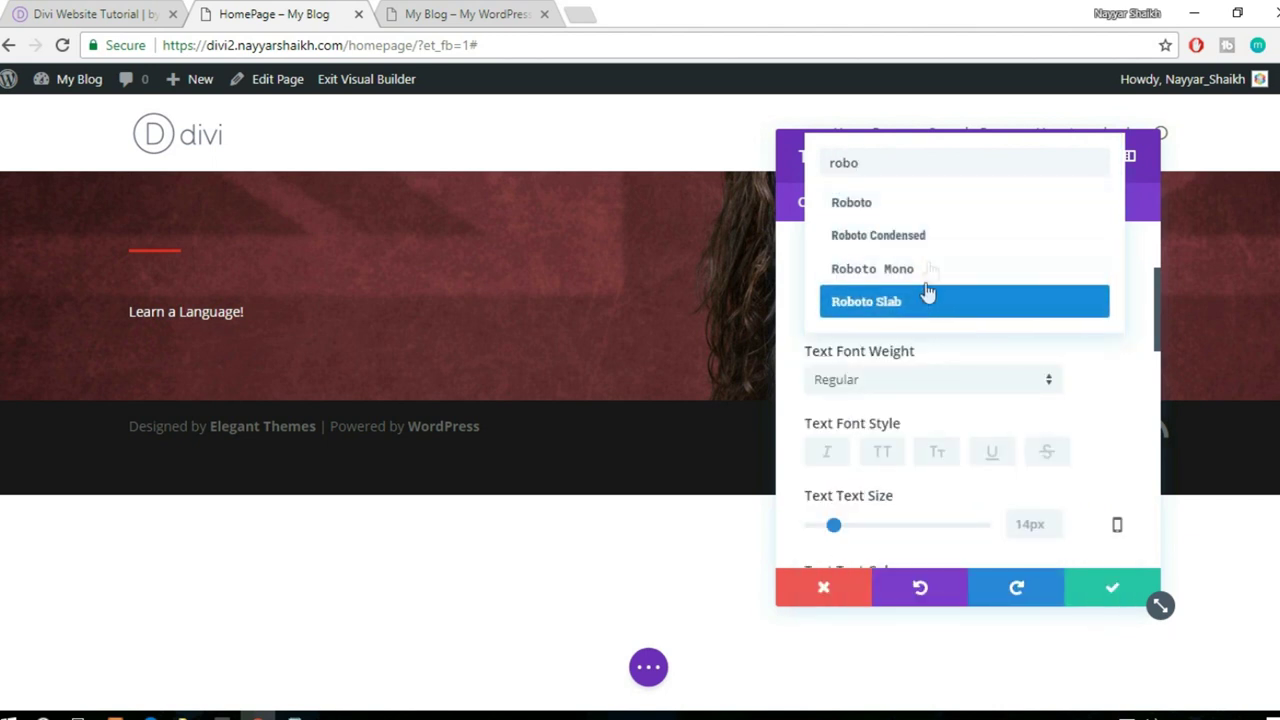
click(912, 240)
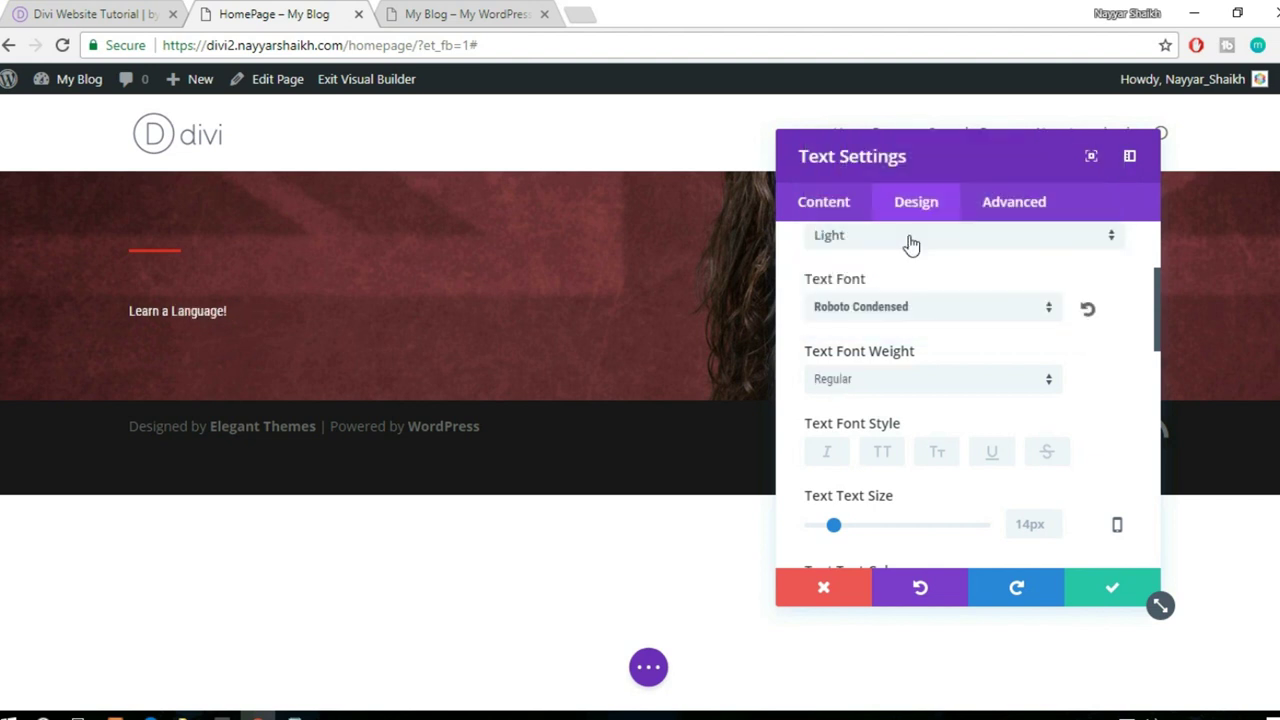
- Make the heading 80px and Bold, then compare it with the demo
scroll(1109, 378, down, 1)
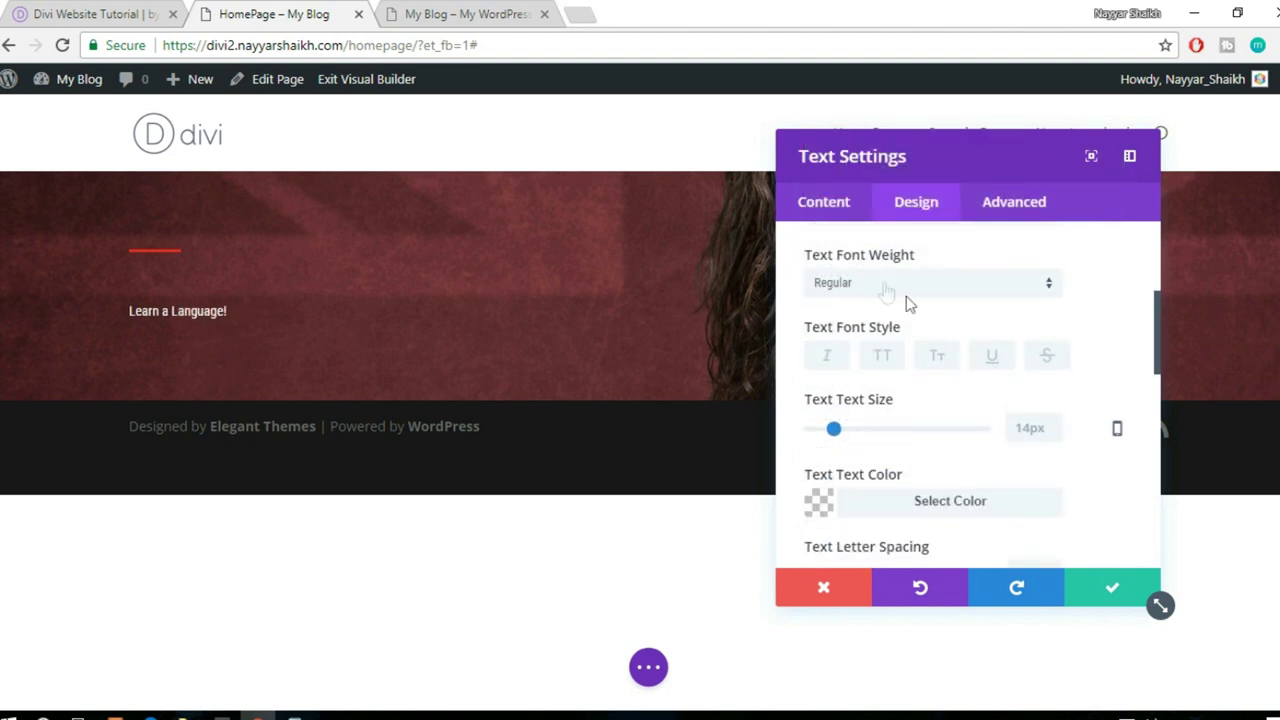
scroll(1000, 312, down, 1)
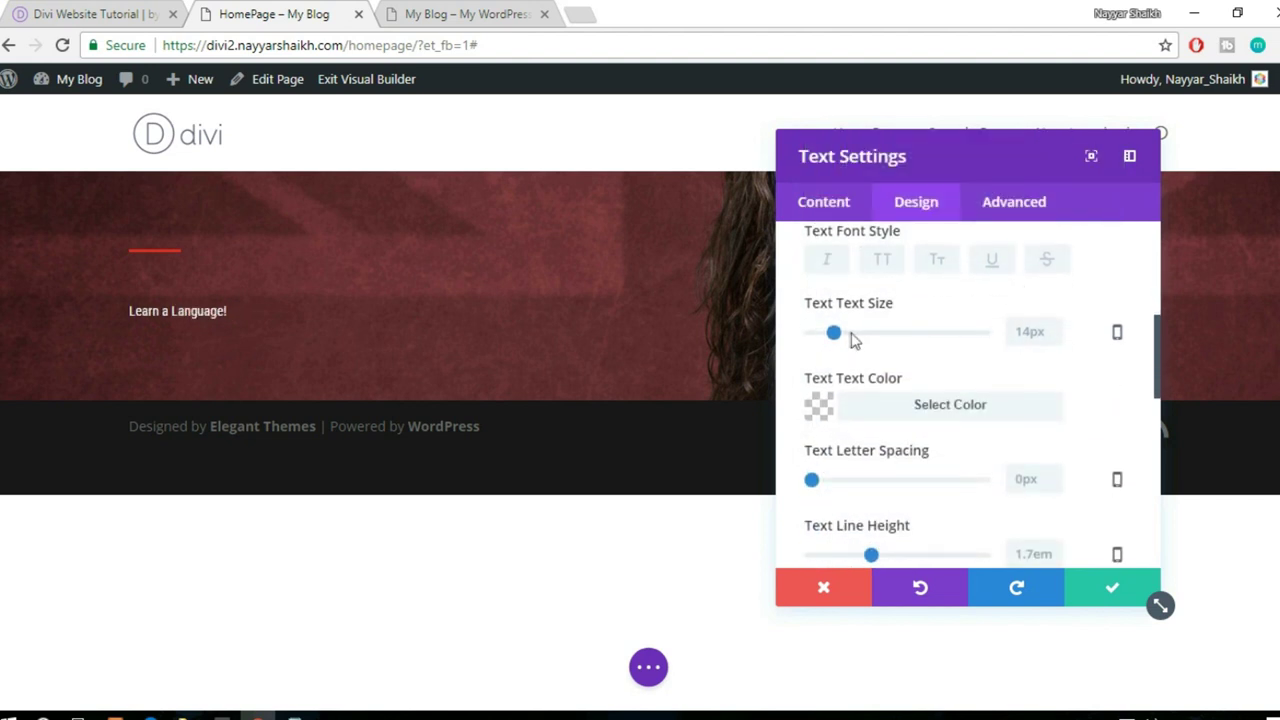
drag(840, 342, 951, 340)
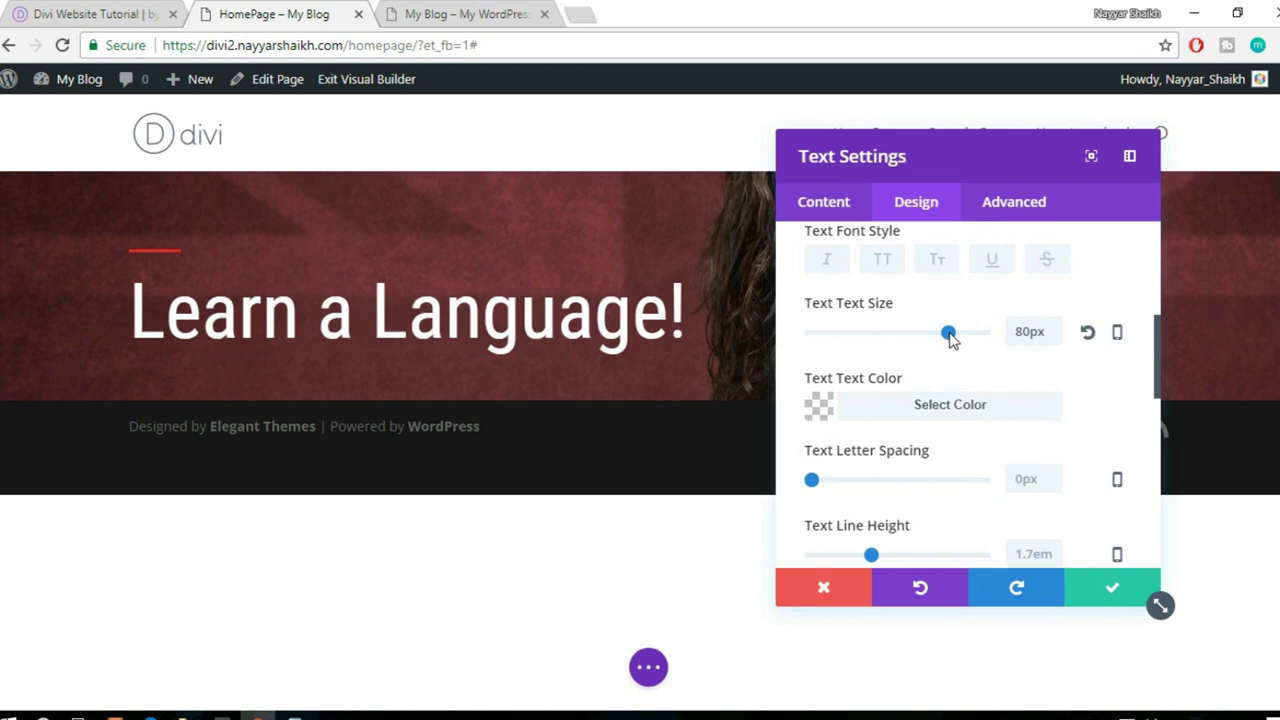
scroll(1094, 389, up, 2)
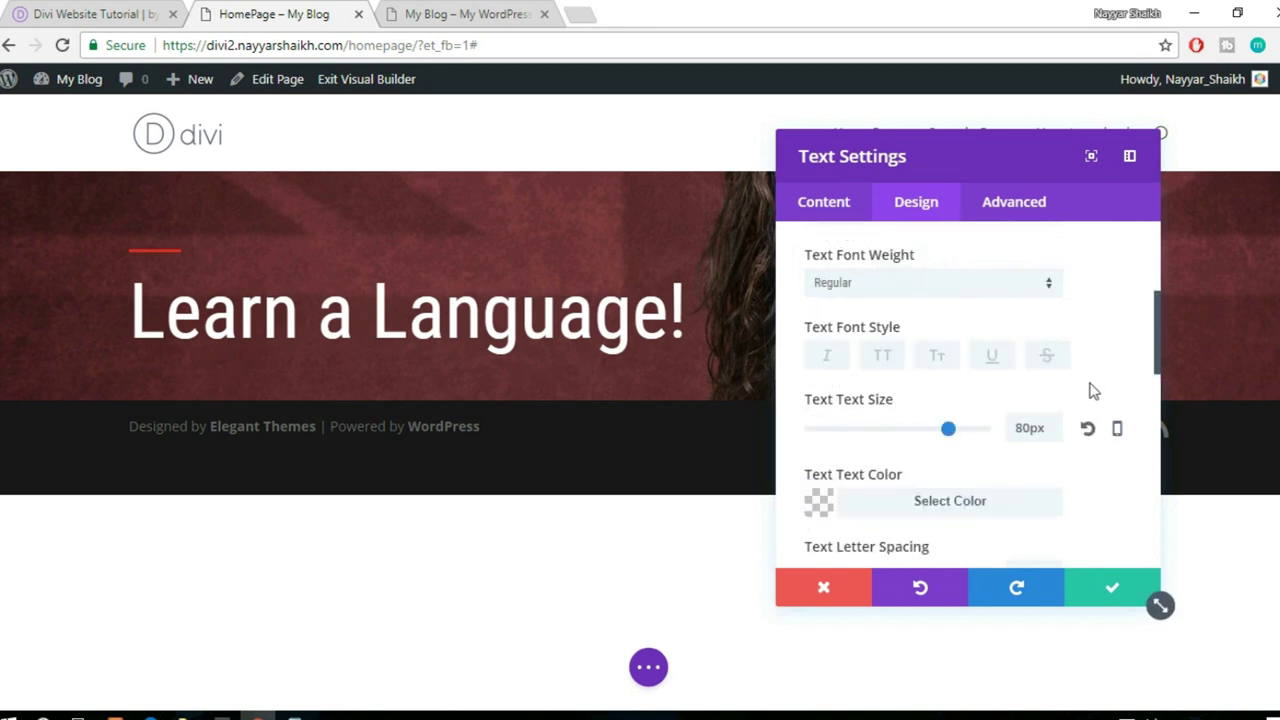
click(926, 290)
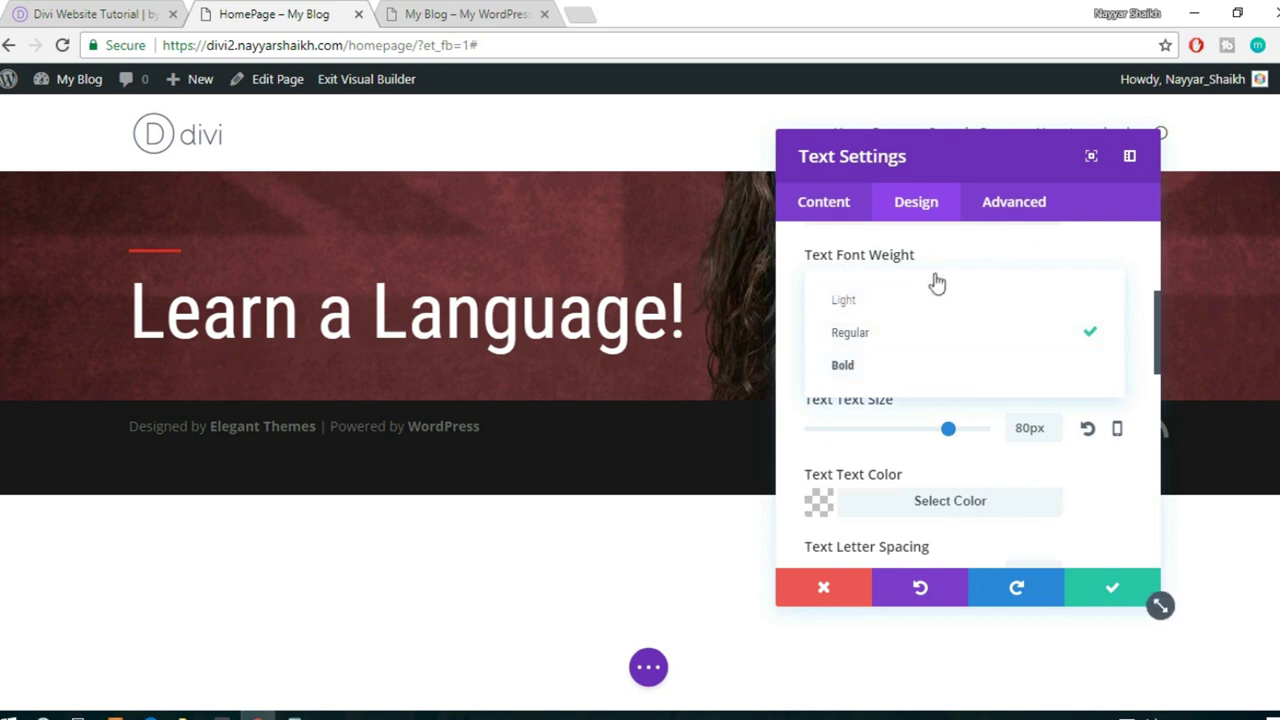
click(905, 372)
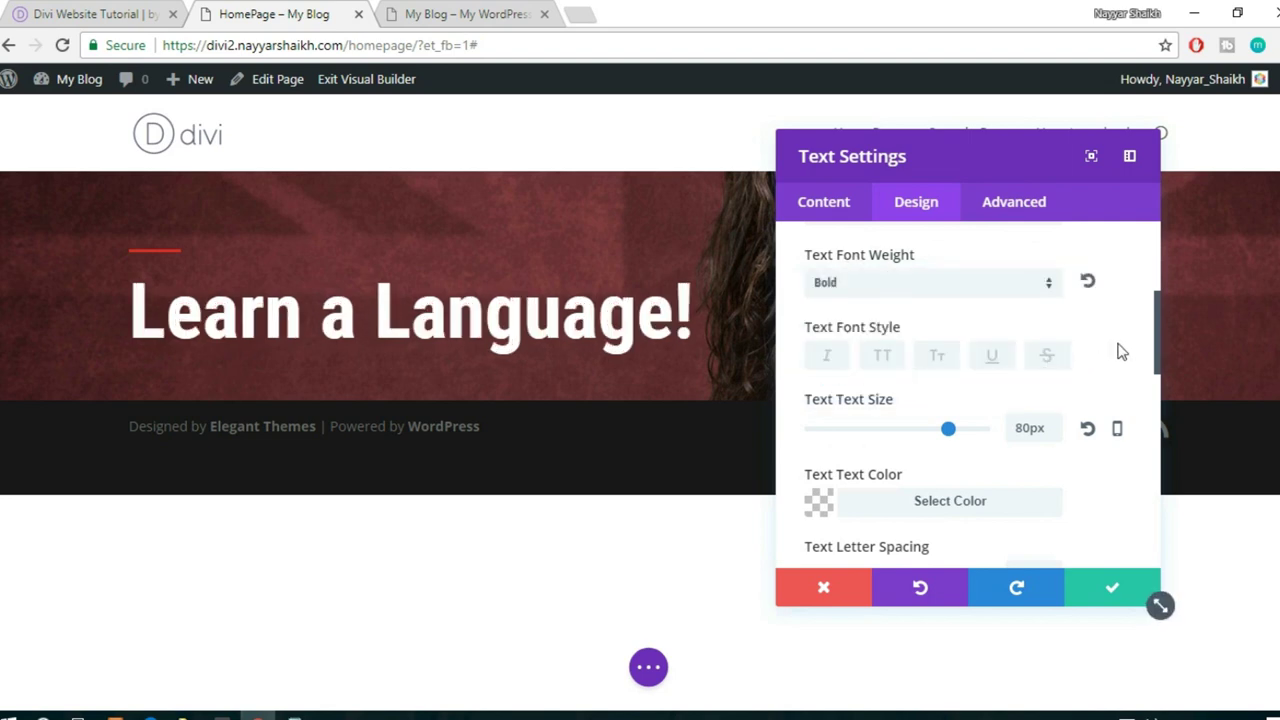
click(78, 12)
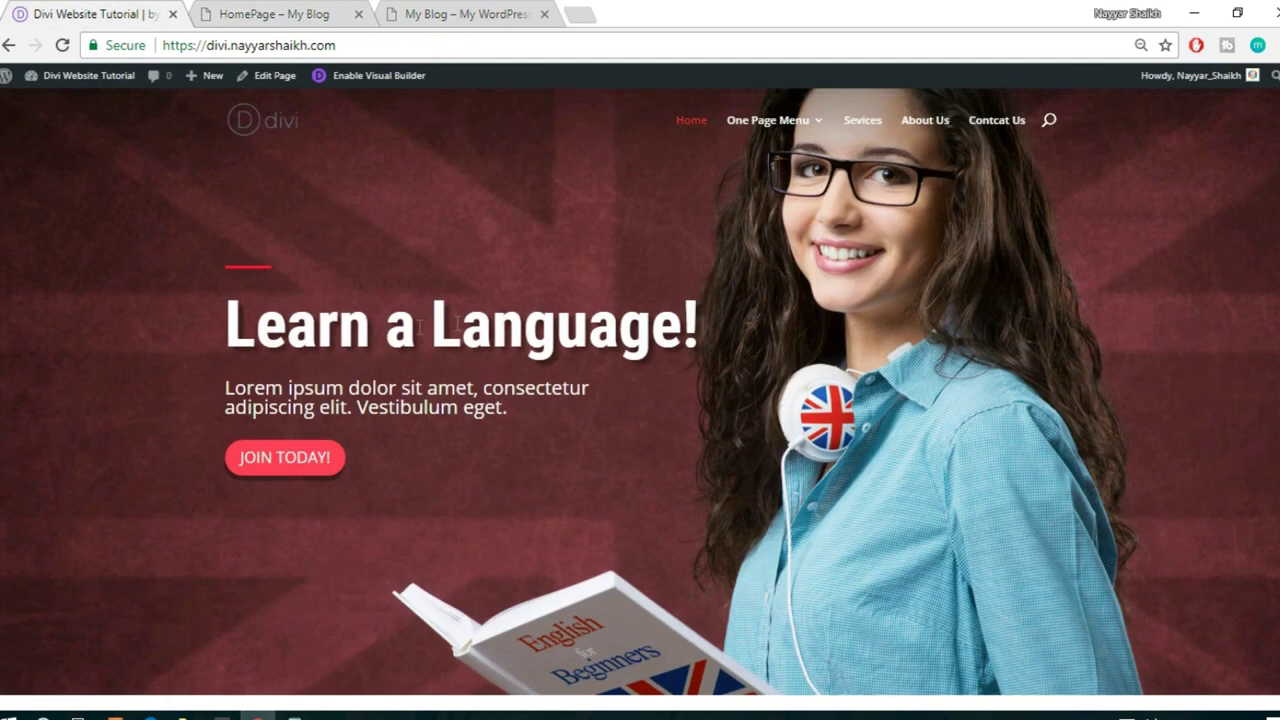
click(218, 10)
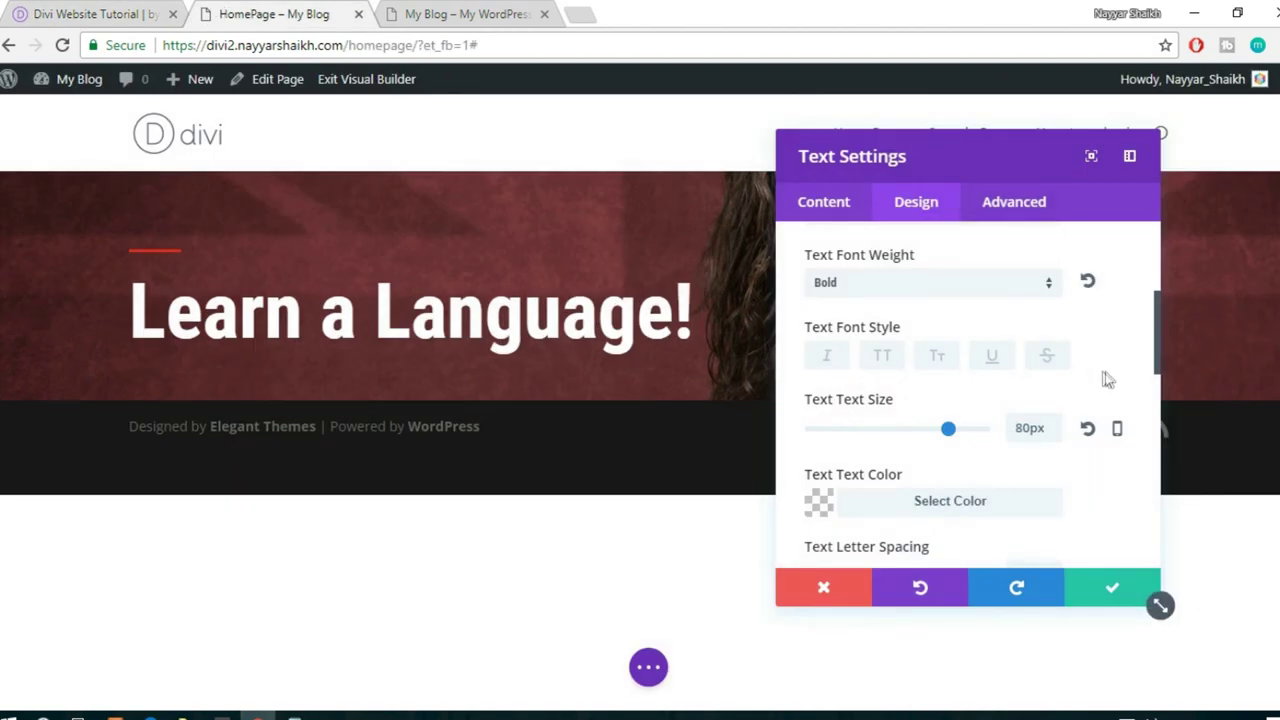
- Test red and orange swatches, then set the heading text colour to white (#ffffff)
scroll(1107, 379, down, 1)
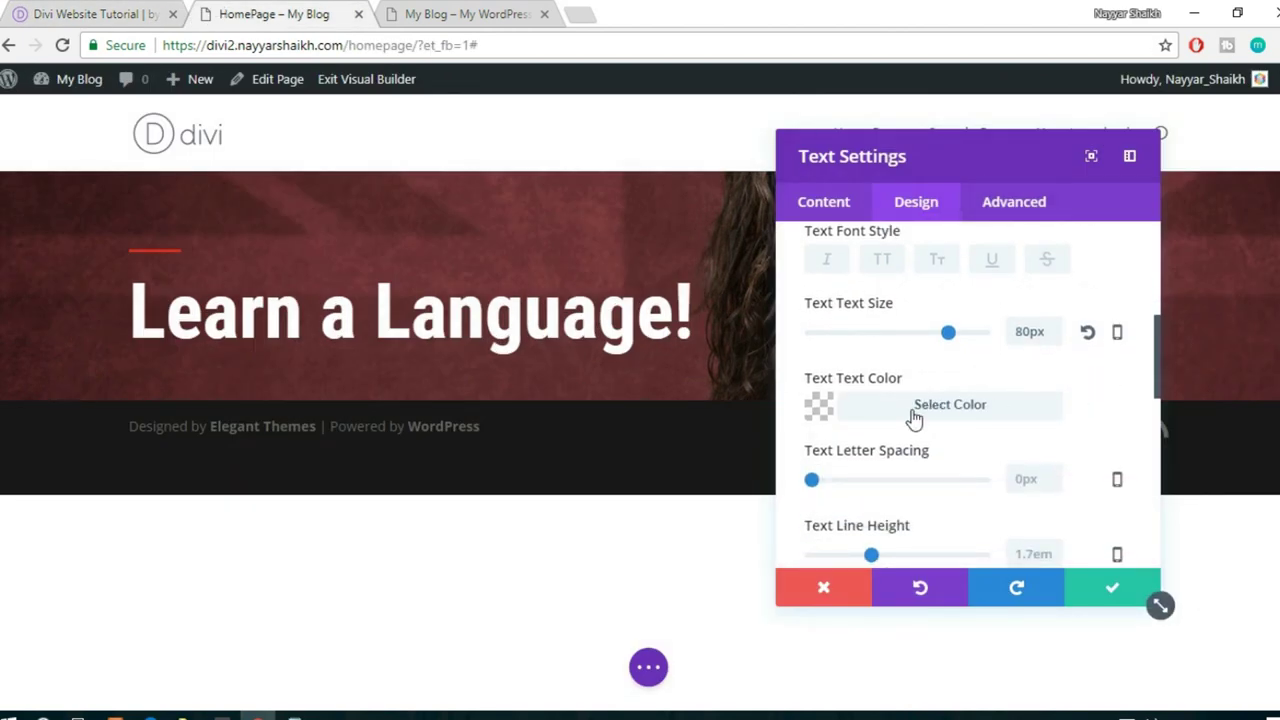
scroll(1000, 380, down, 1)
click(960, 306)
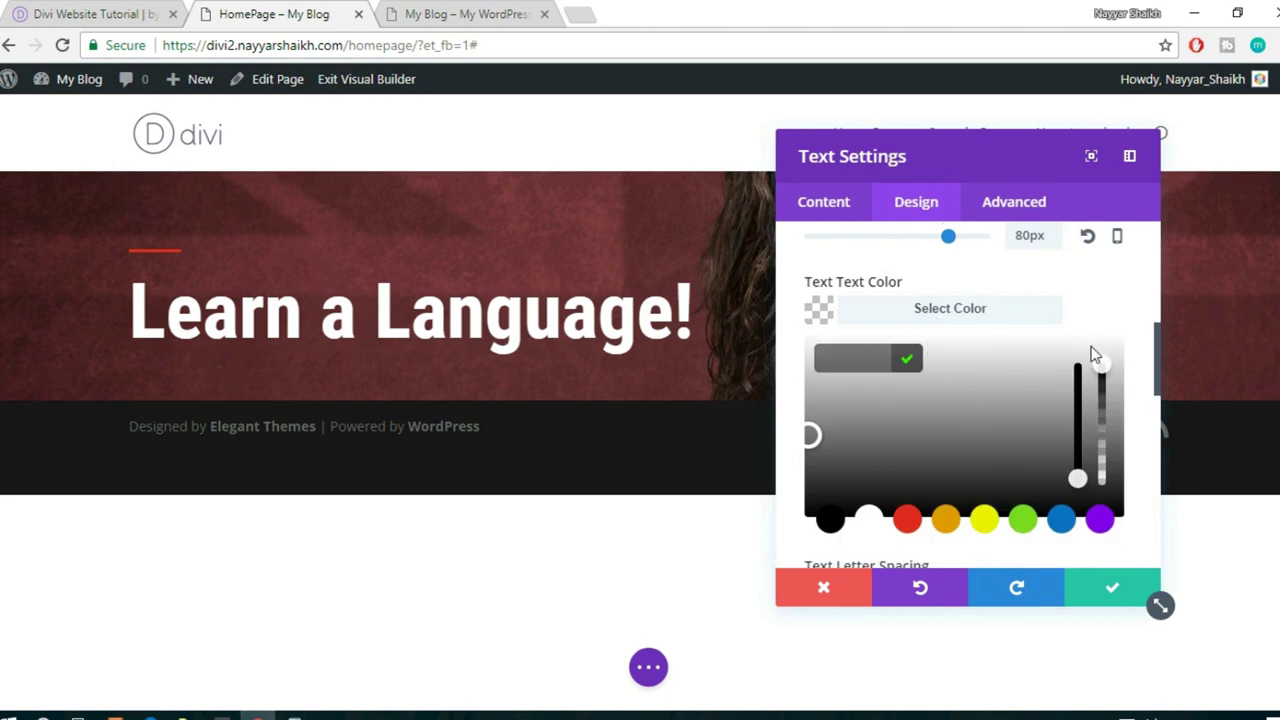
scroll(905, 425, down, 1)
click(905, 425)
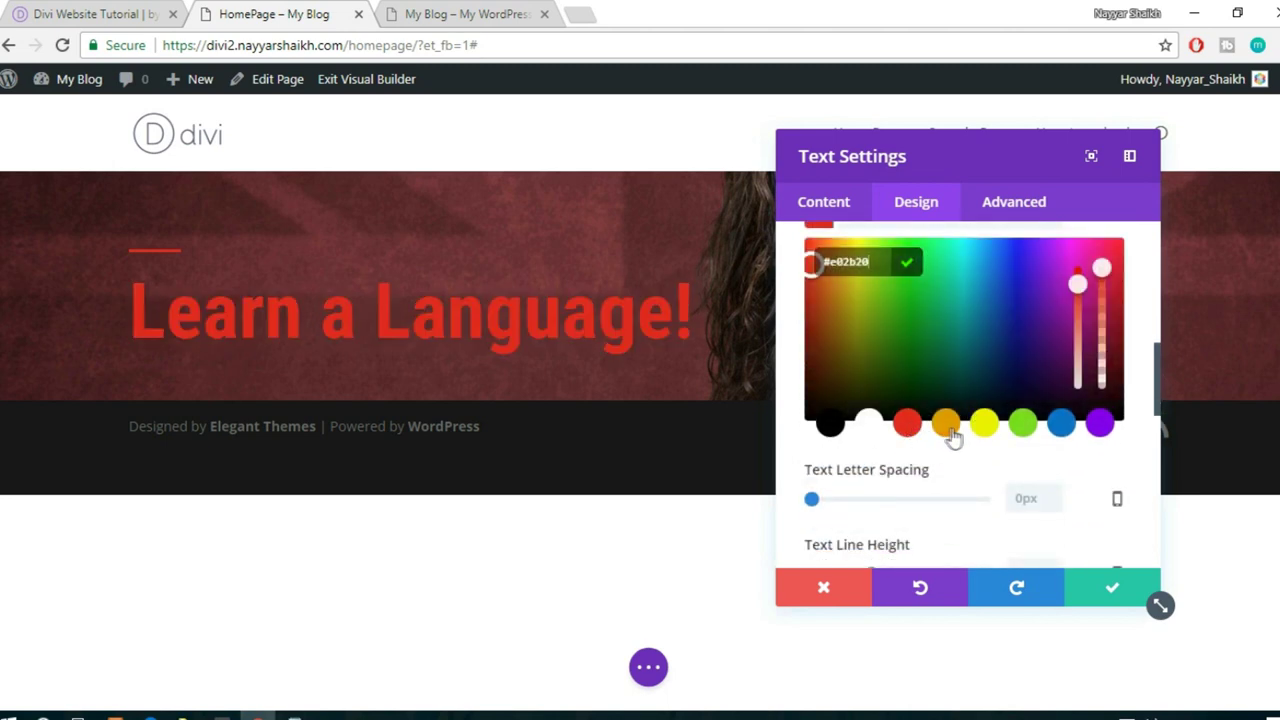
click(949, 430)
scroll(993, 428, up, 1)
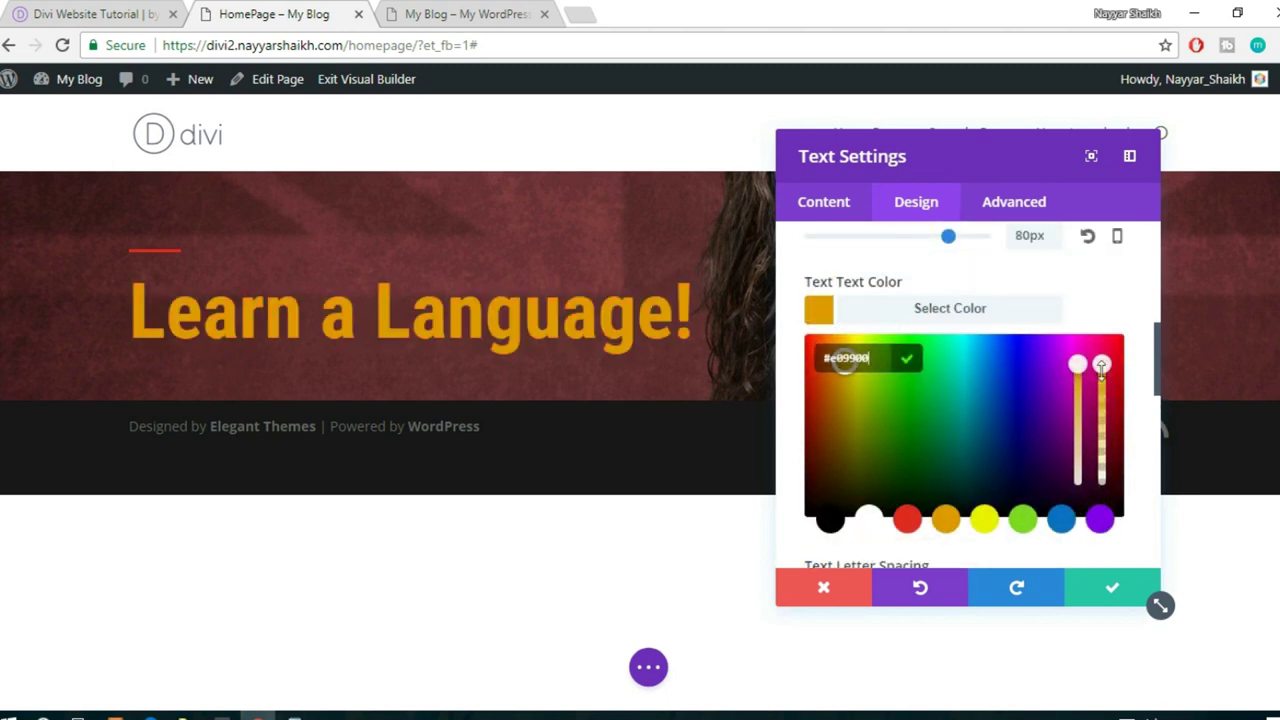
click(1006, 316)
click(1006, 316)
click(870, 520)
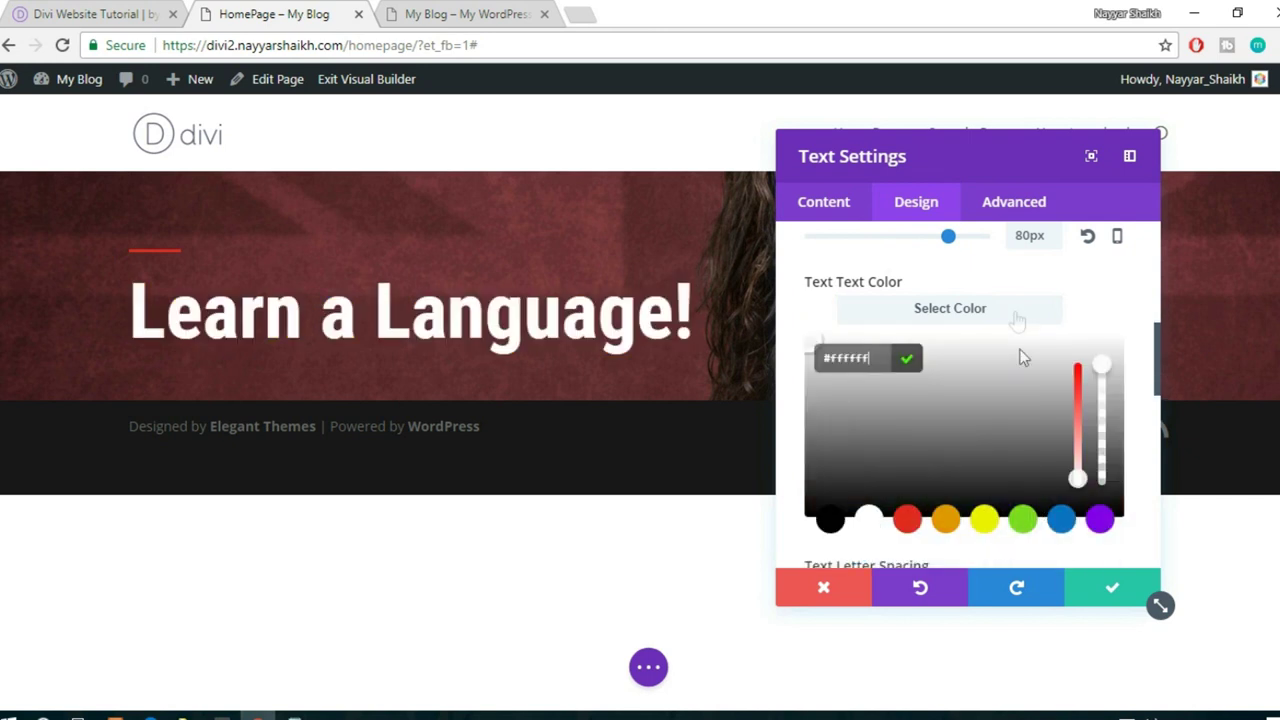
click(1000, 316)
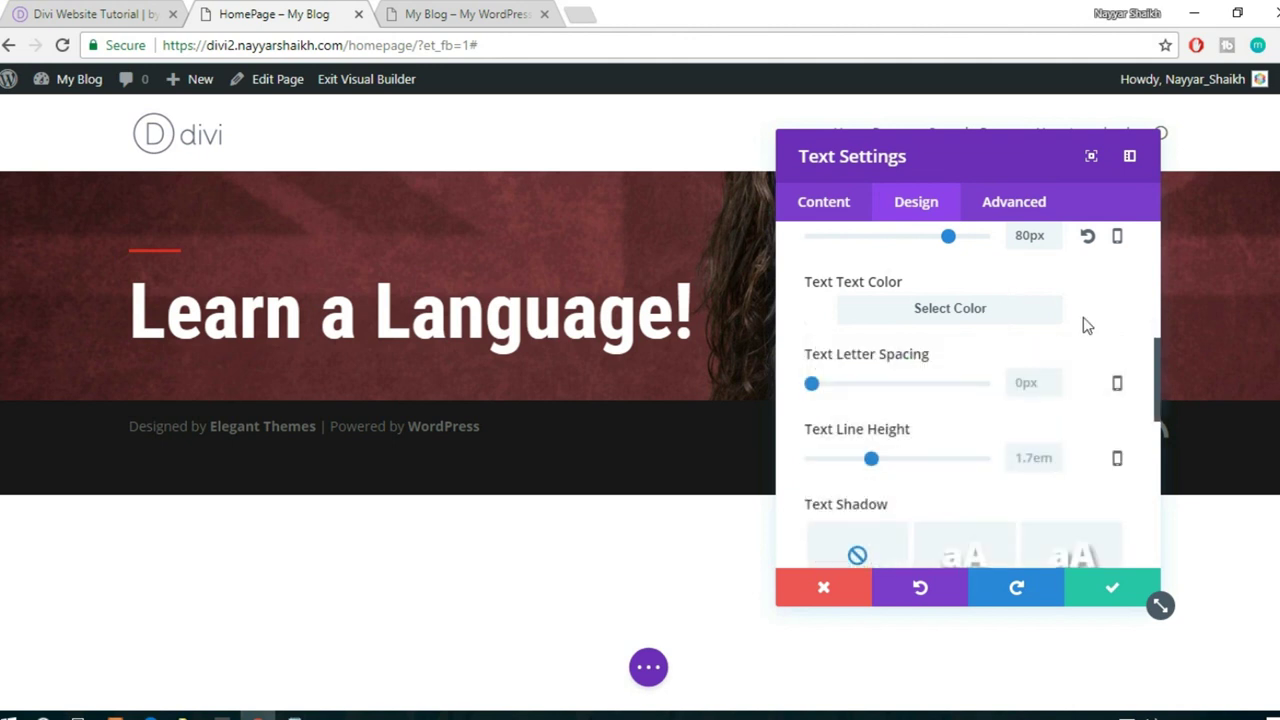
- Try several Text Shadow presets and settle on the bottom-right offset preset
scroll(1052, 420, down, 1)
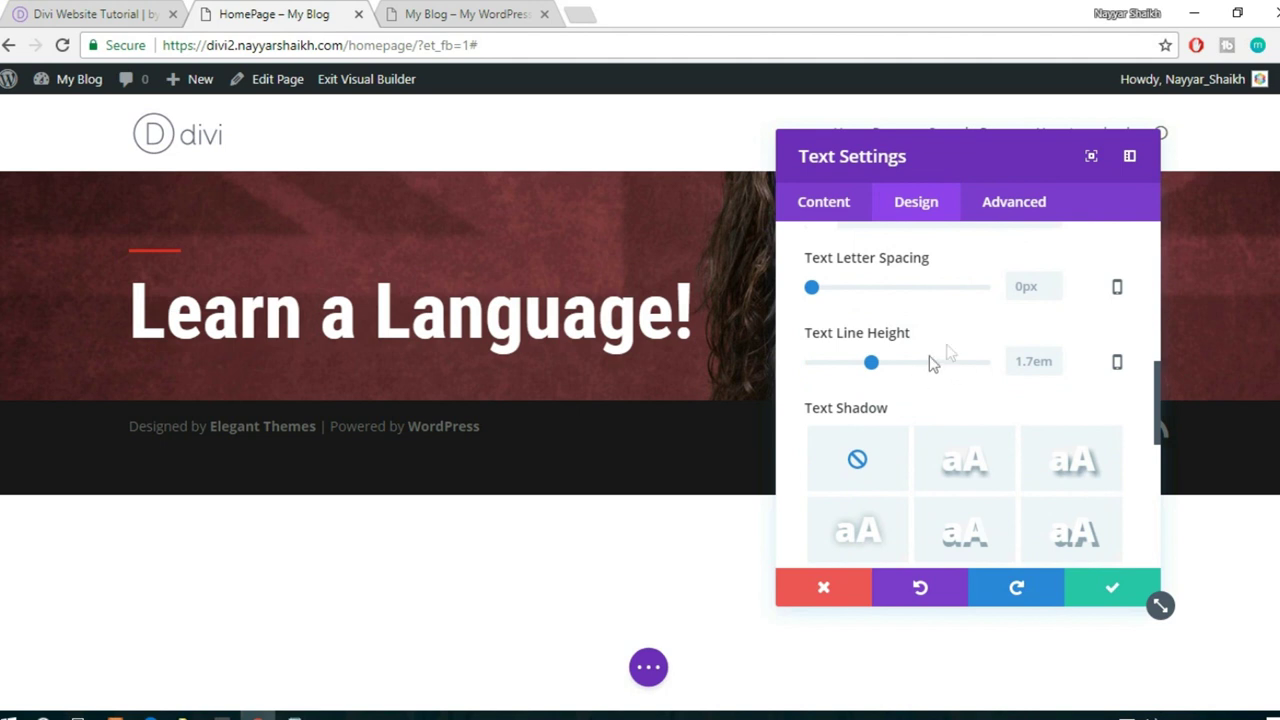
scroll(1040, 345, down, 2)
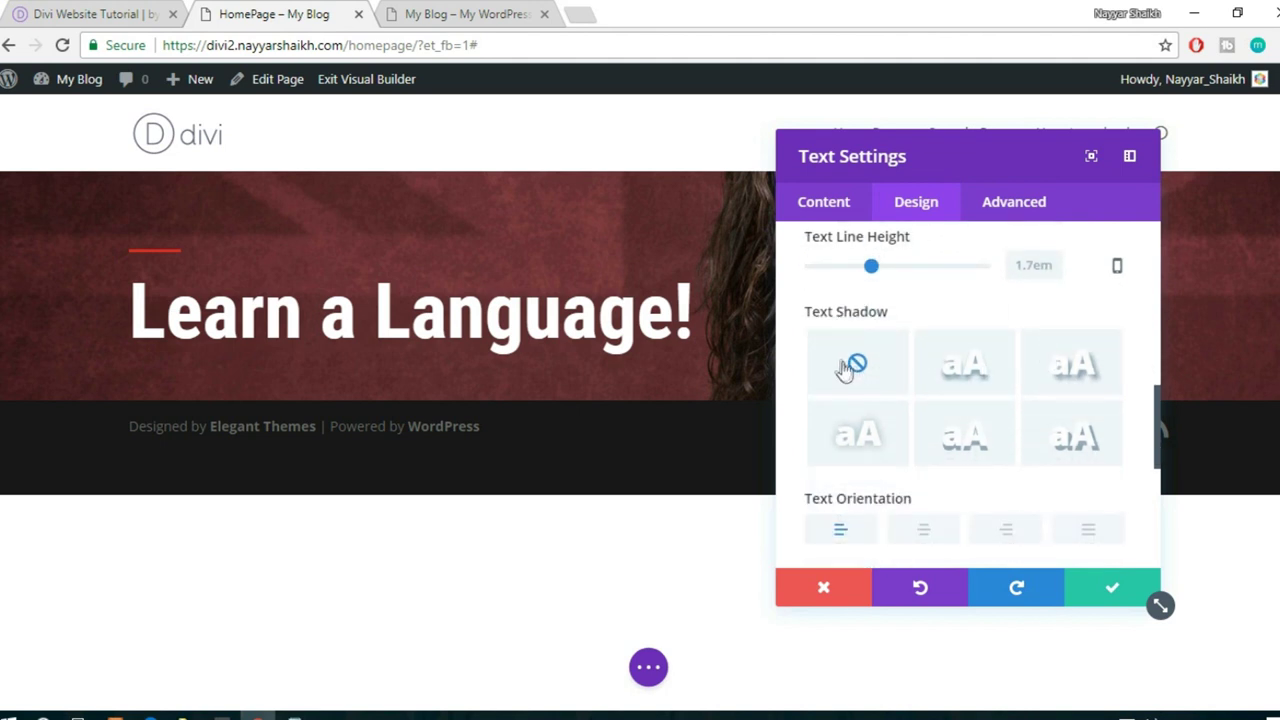
scroll(1018, 400, down, 2)
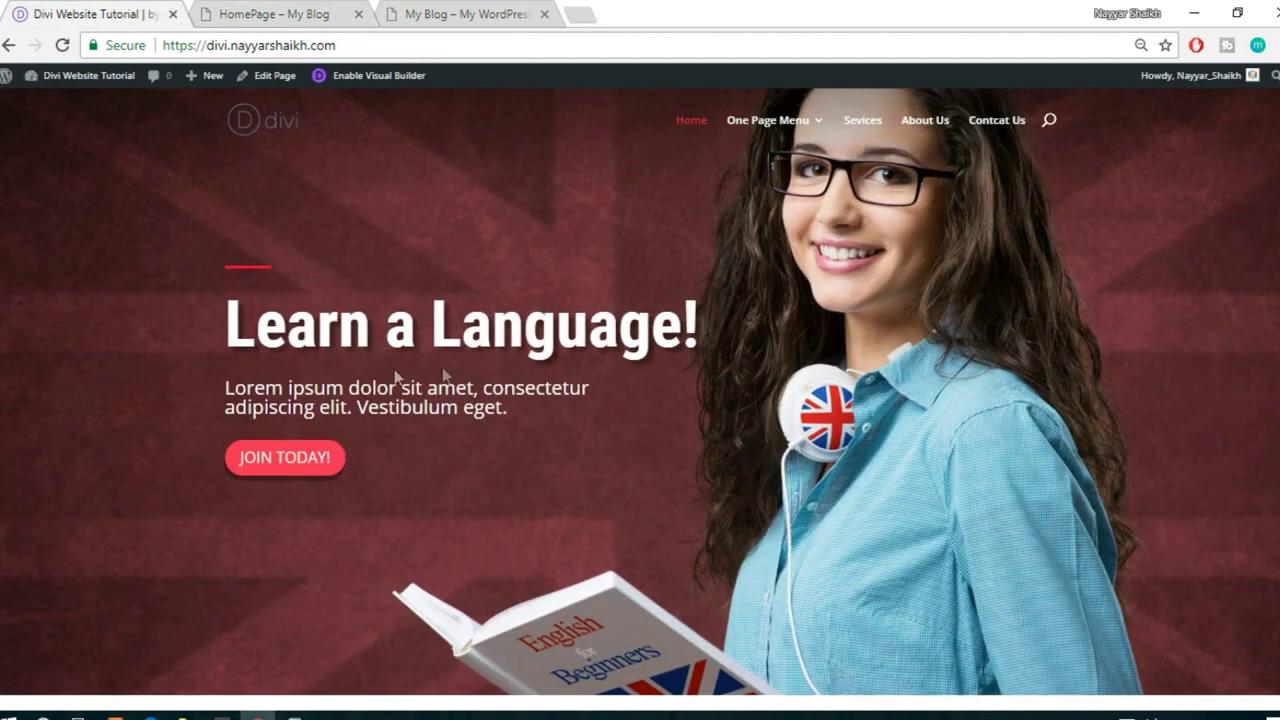
click(265, 12)
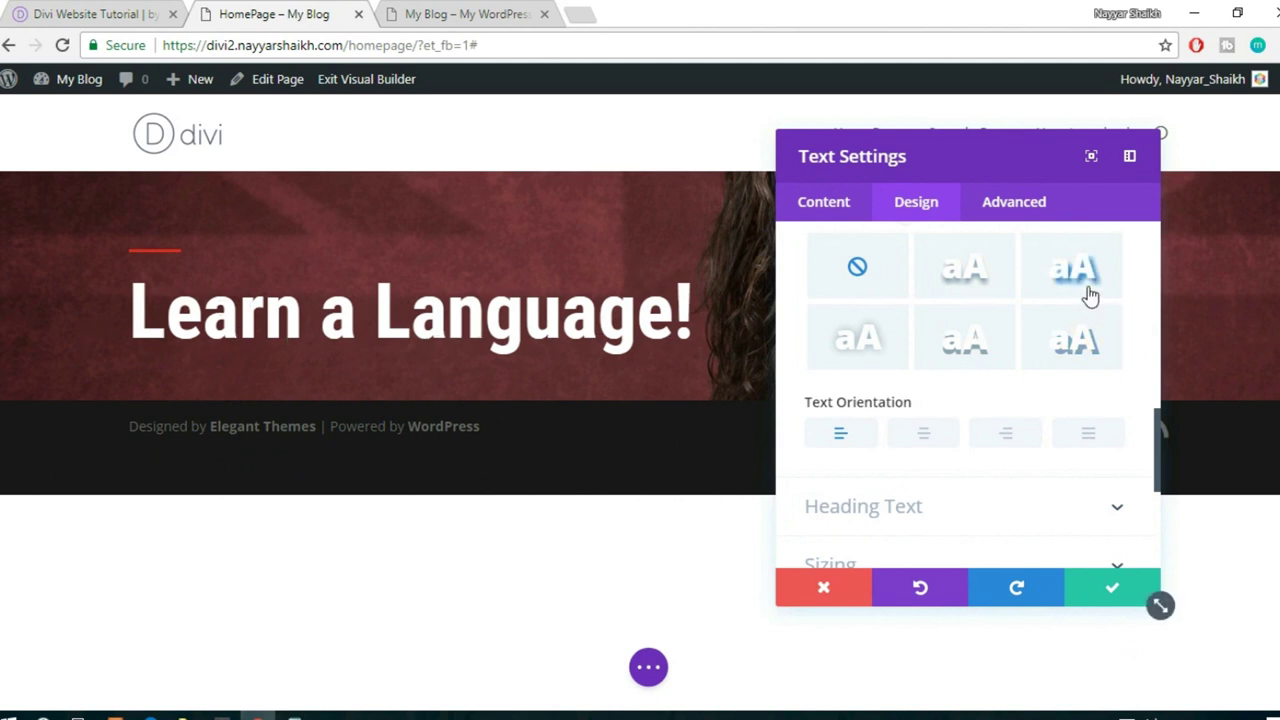
click(1078, 345)
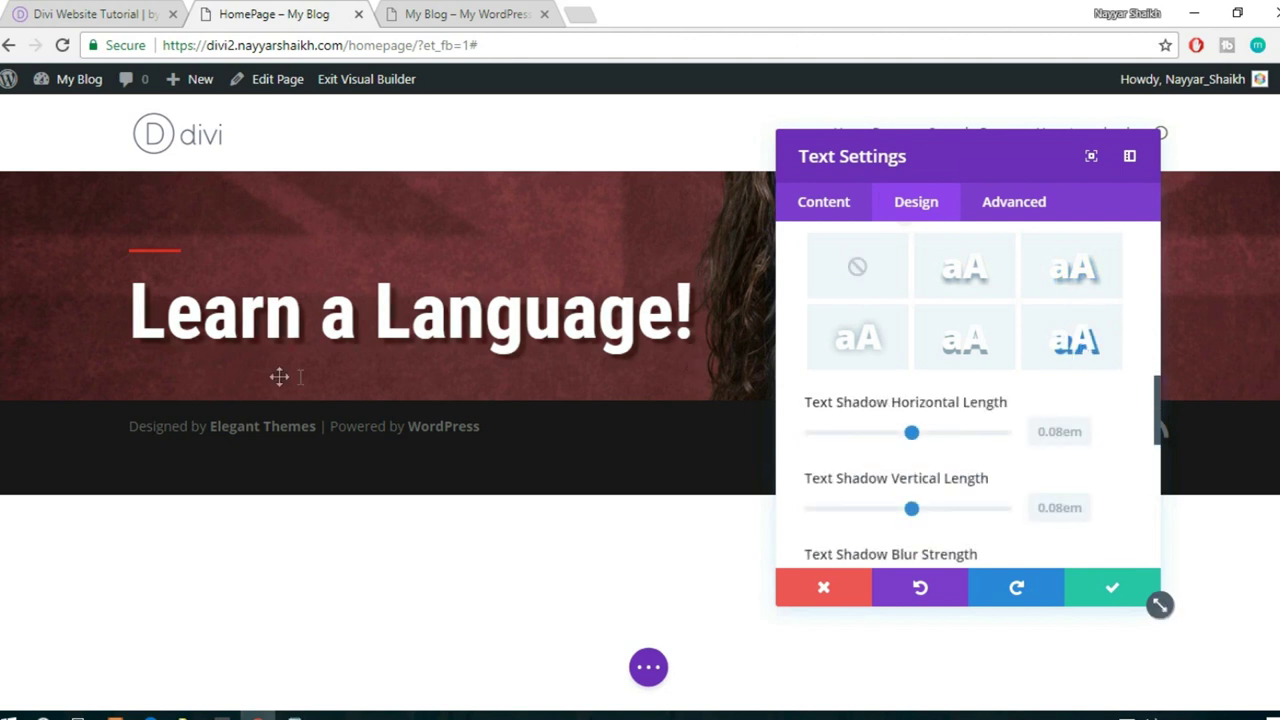
click(1072, 268)
click(985, 352)
click(876, 352)
click(1070, 358)
- Set the shadow's horizontal and vertical lengths to 0.08em
scroll(1105, 355, down, 1)
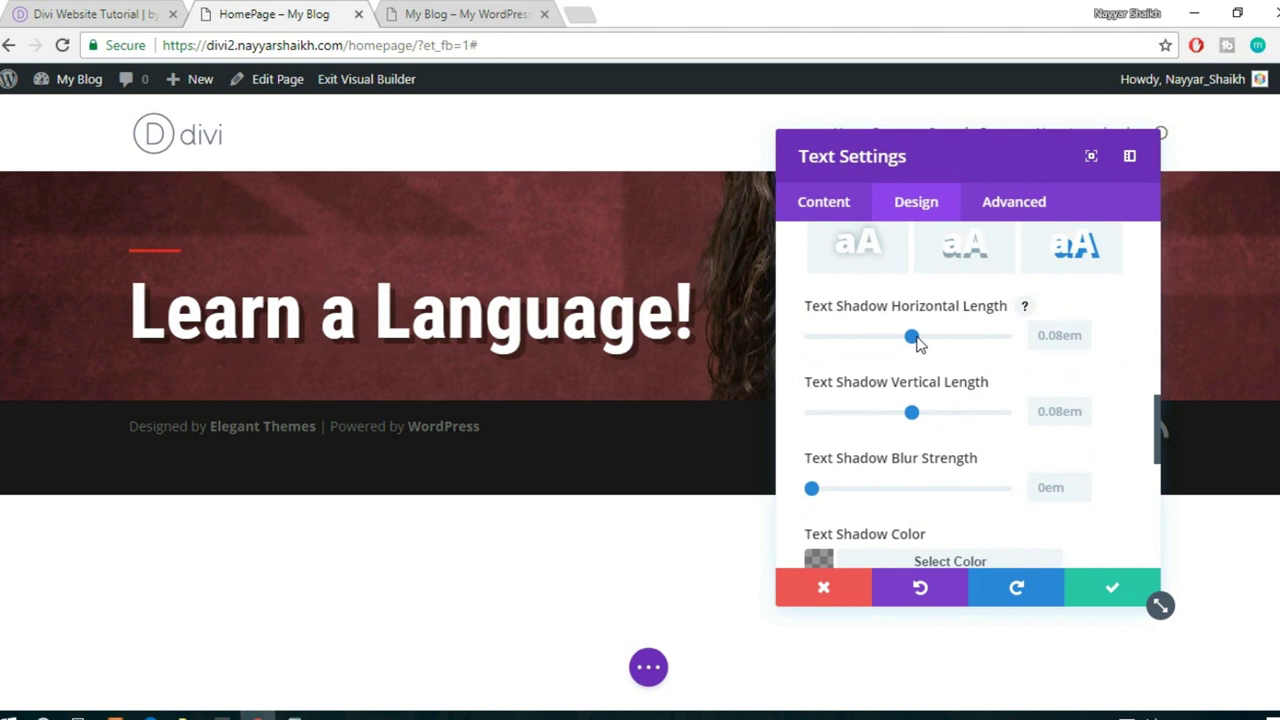
drag(912, 337, 927, 337)
drag(912, 413, 928, 413)
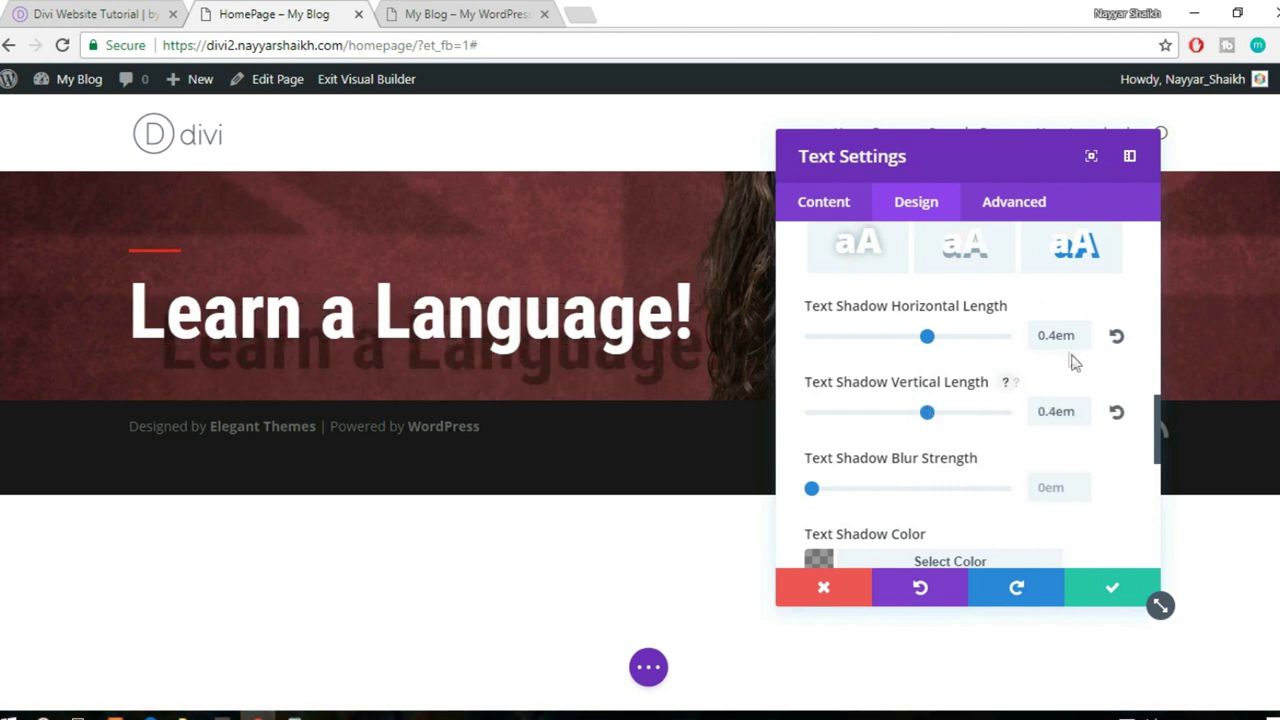
click(1116, 336)
click(1116, 412)
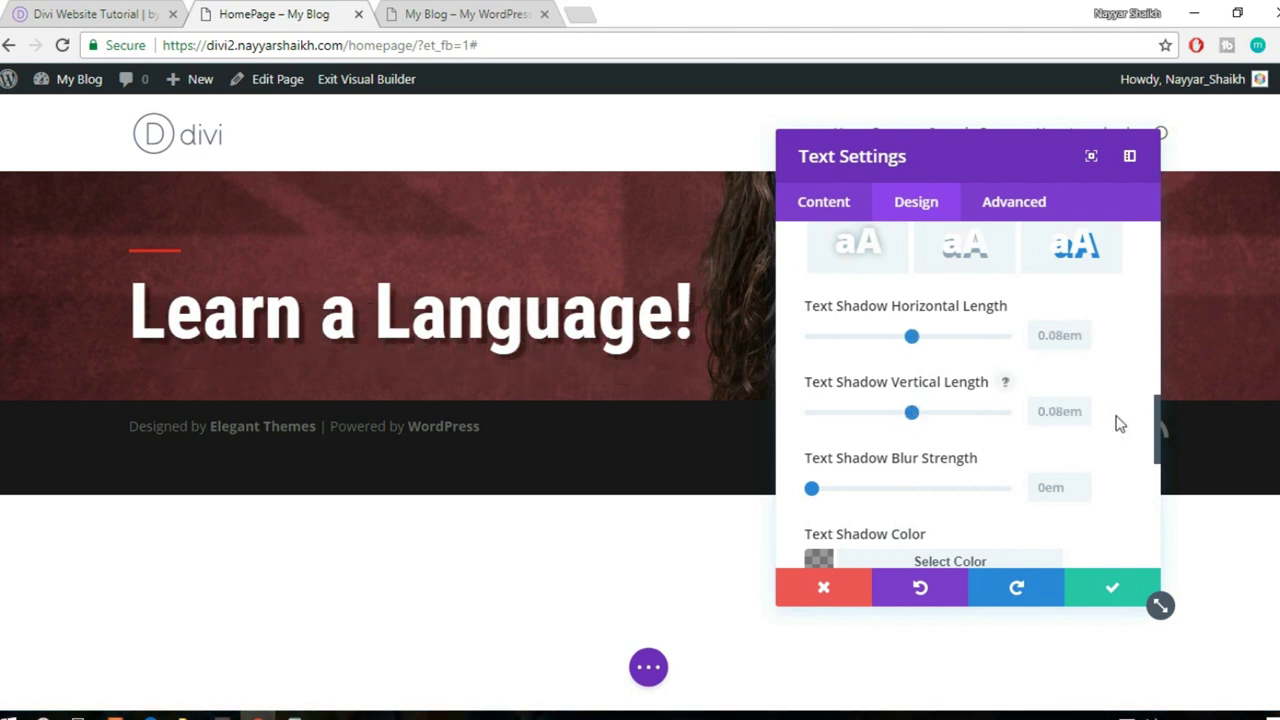
scroll(1120, 424, down, 3)
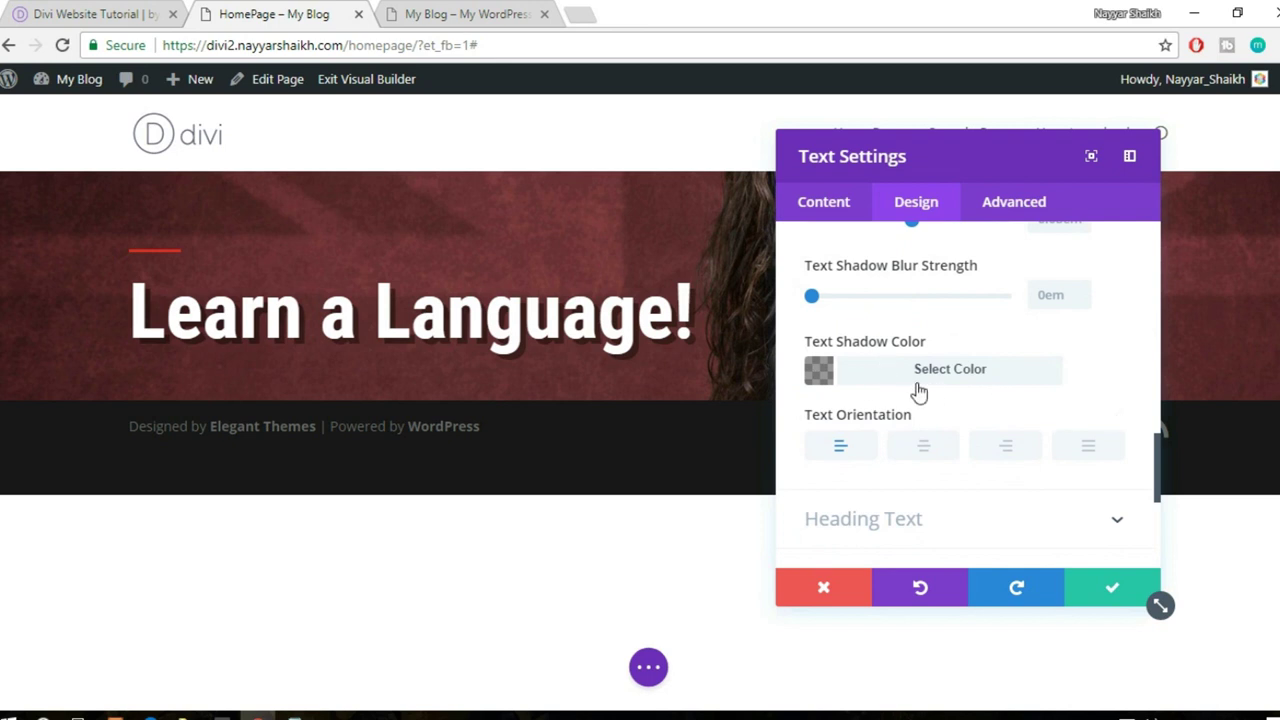
- Set Text Shadow Color to black after trying yellow
click(918, 388)
scroll(930, 440, down, 1)
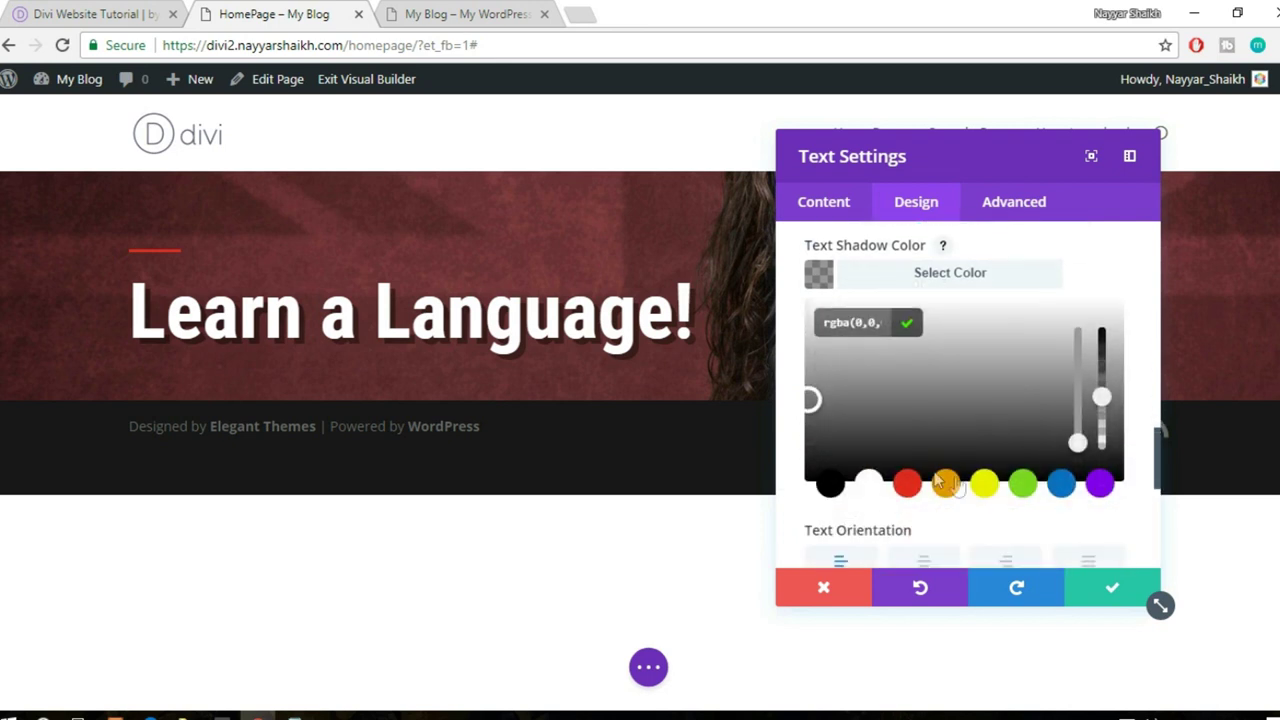
click(983, 485)
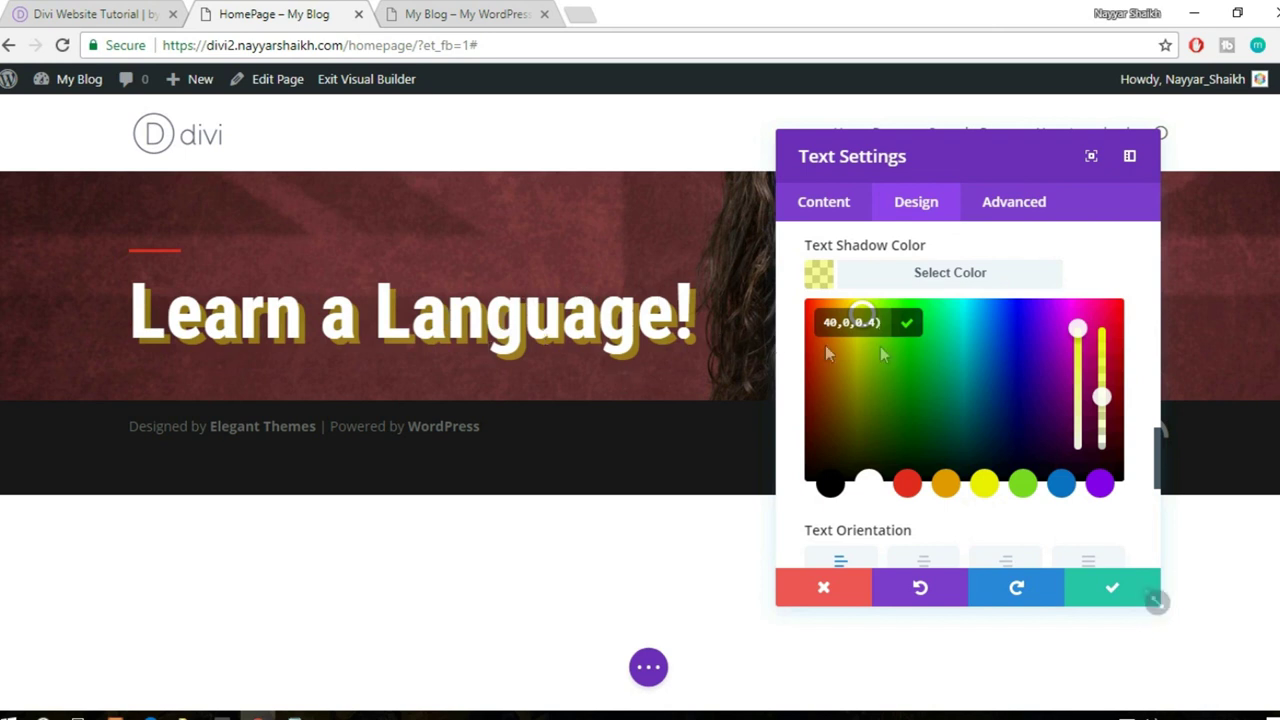
click(830, 485)
click(977, 273)
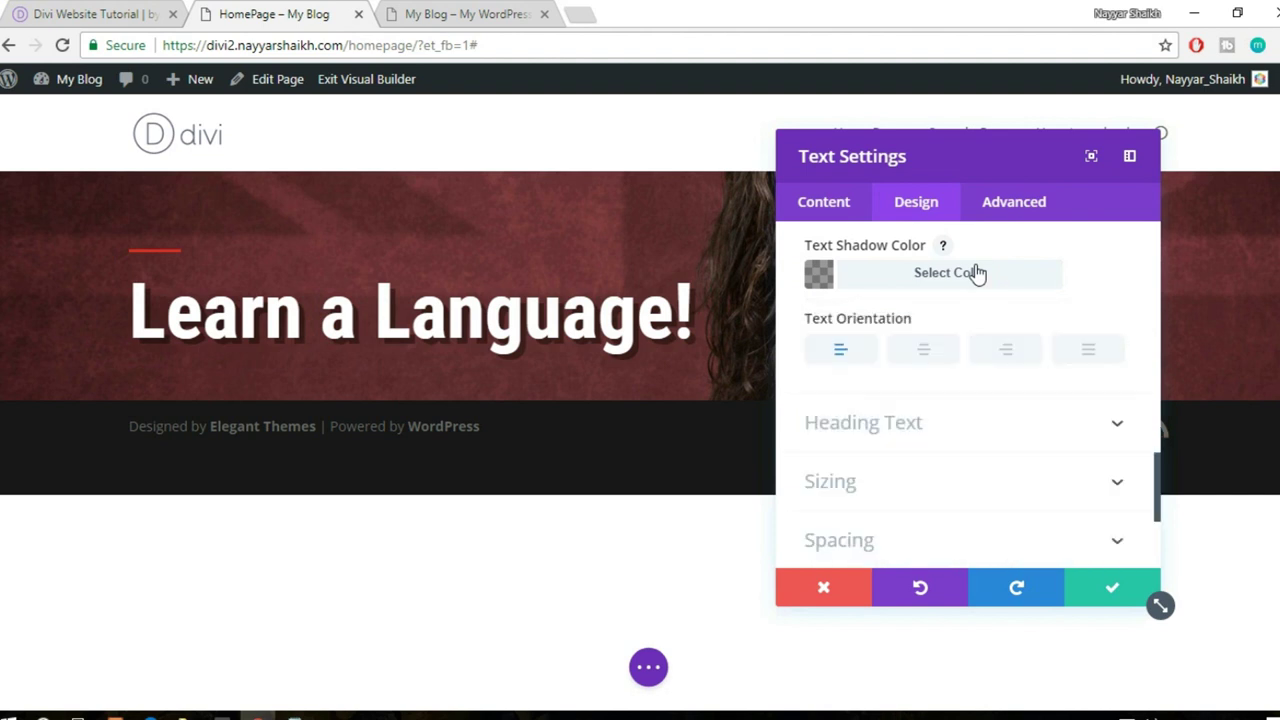
scroll(1035, 325, down, 3)
- Try centre and right Text Orientation, then keep the heading left-aligned
scroll(1035, 325, up, 3)
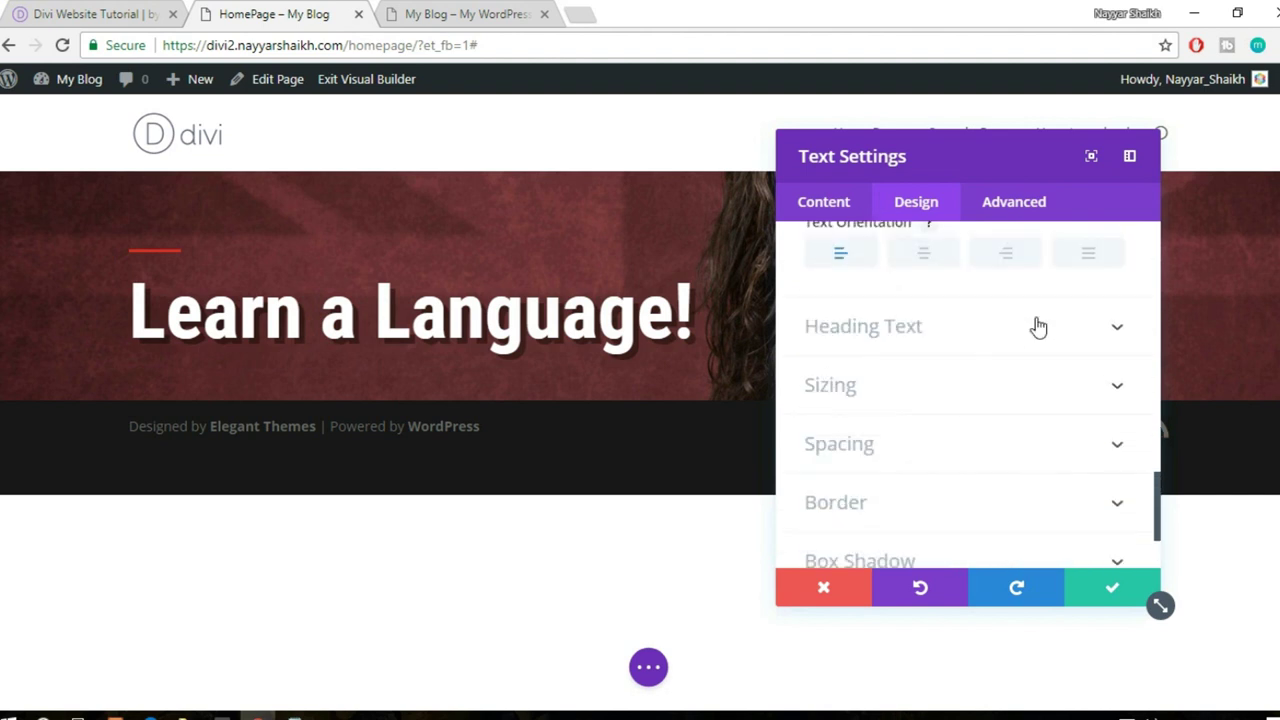
click(937, 358)
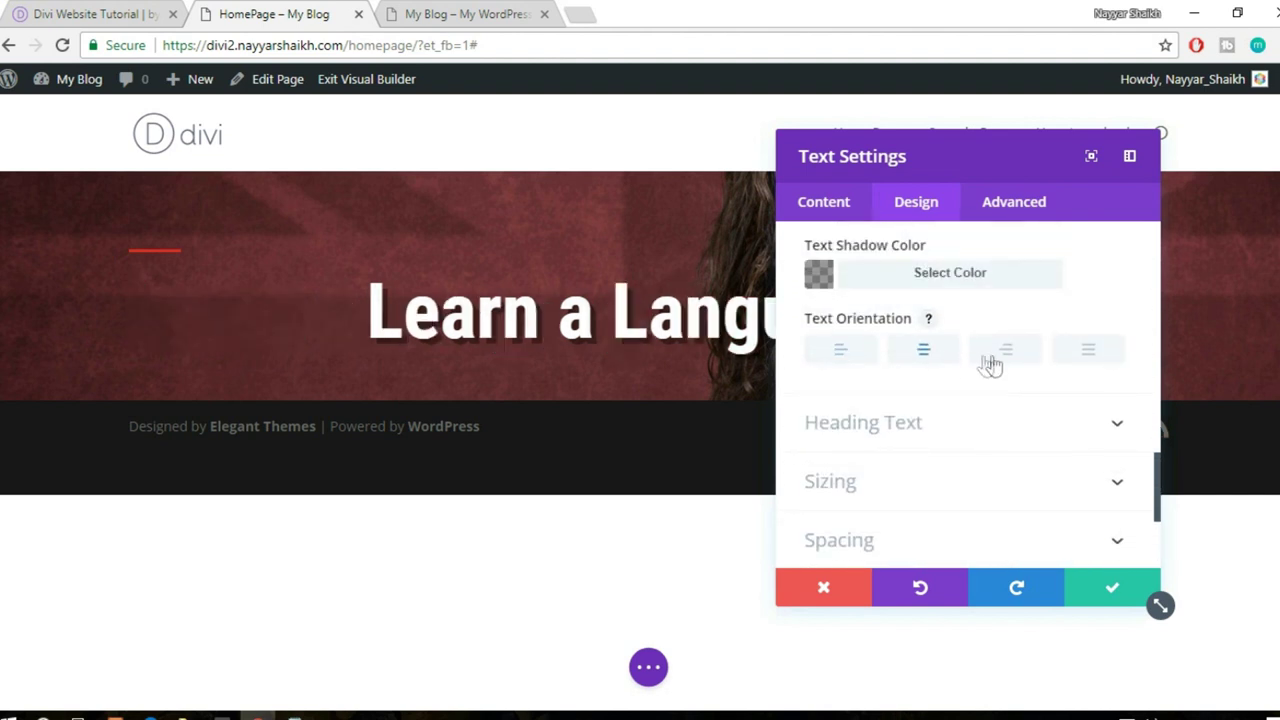
mouse_move(1003, 160)
mouse_down()
mouse_move(1163, 463)
mouse_move(1014, 145)
mouse_up()
click(1020, 345)
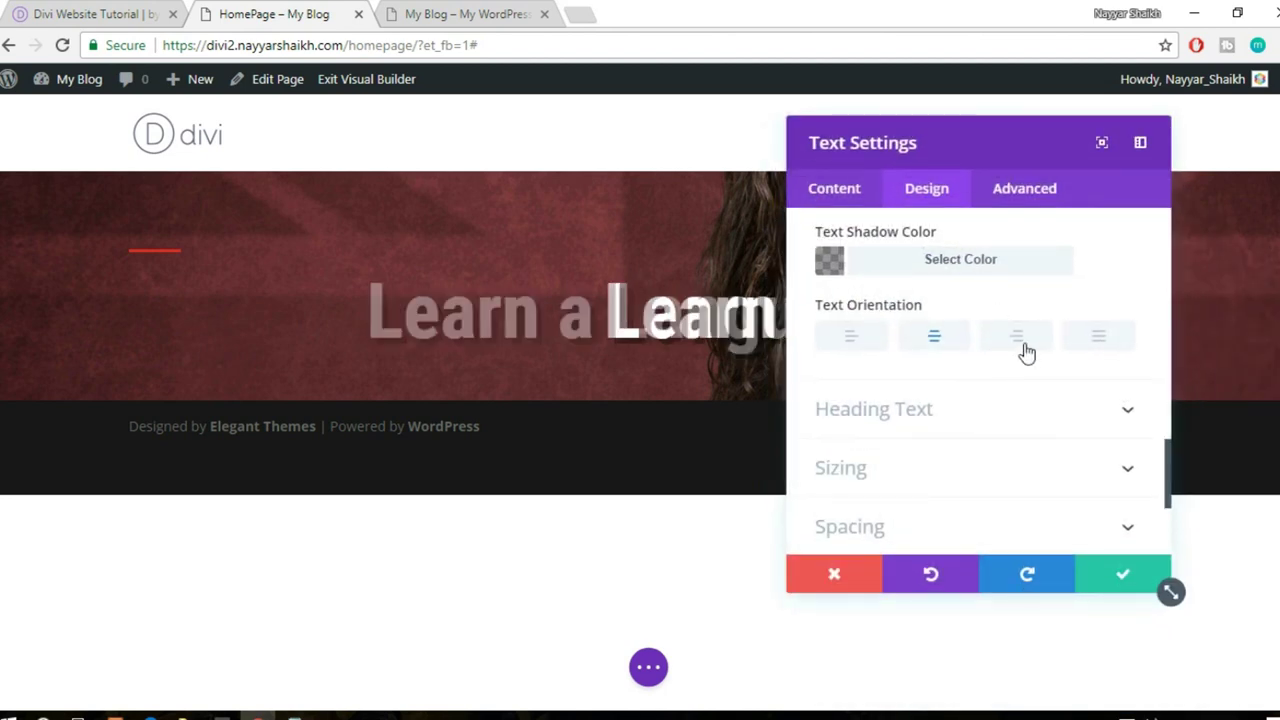
click(875, 347)
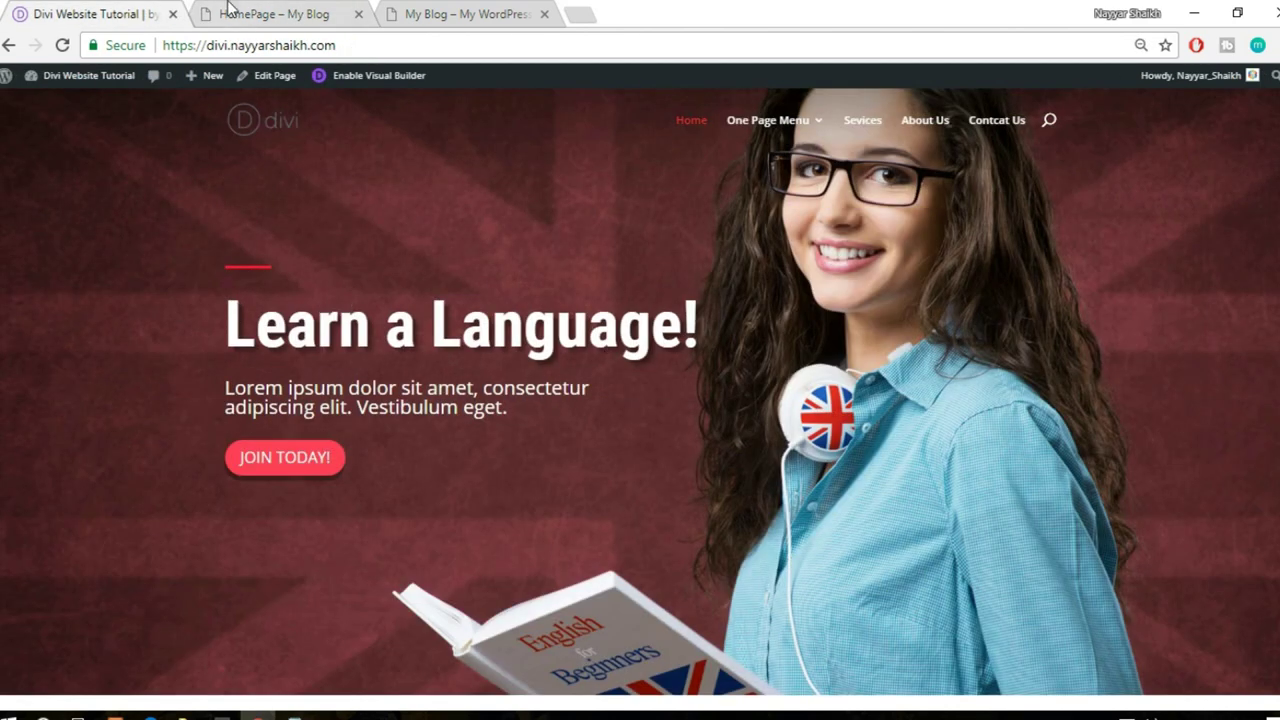
- Collapse the Text group and save the text module's settings
click(228, 10)
scroll(910, 437, down, 2)
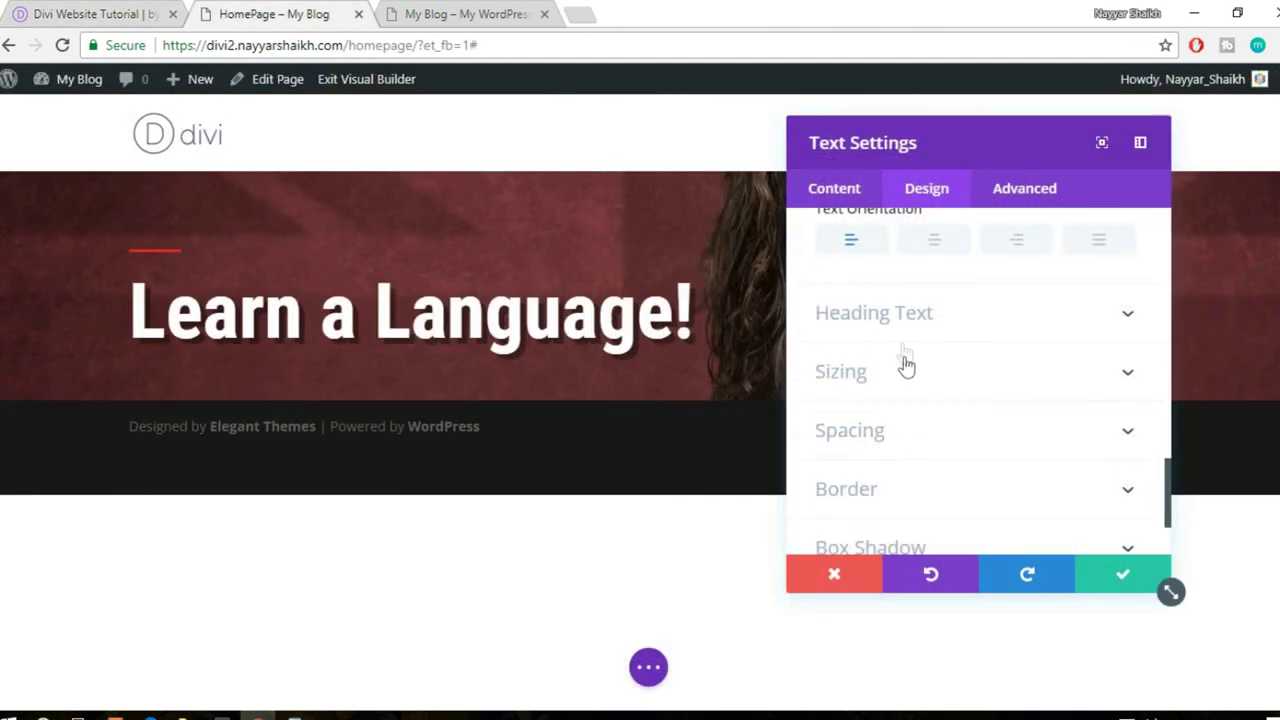
scroll(1000, 333, down, 2)
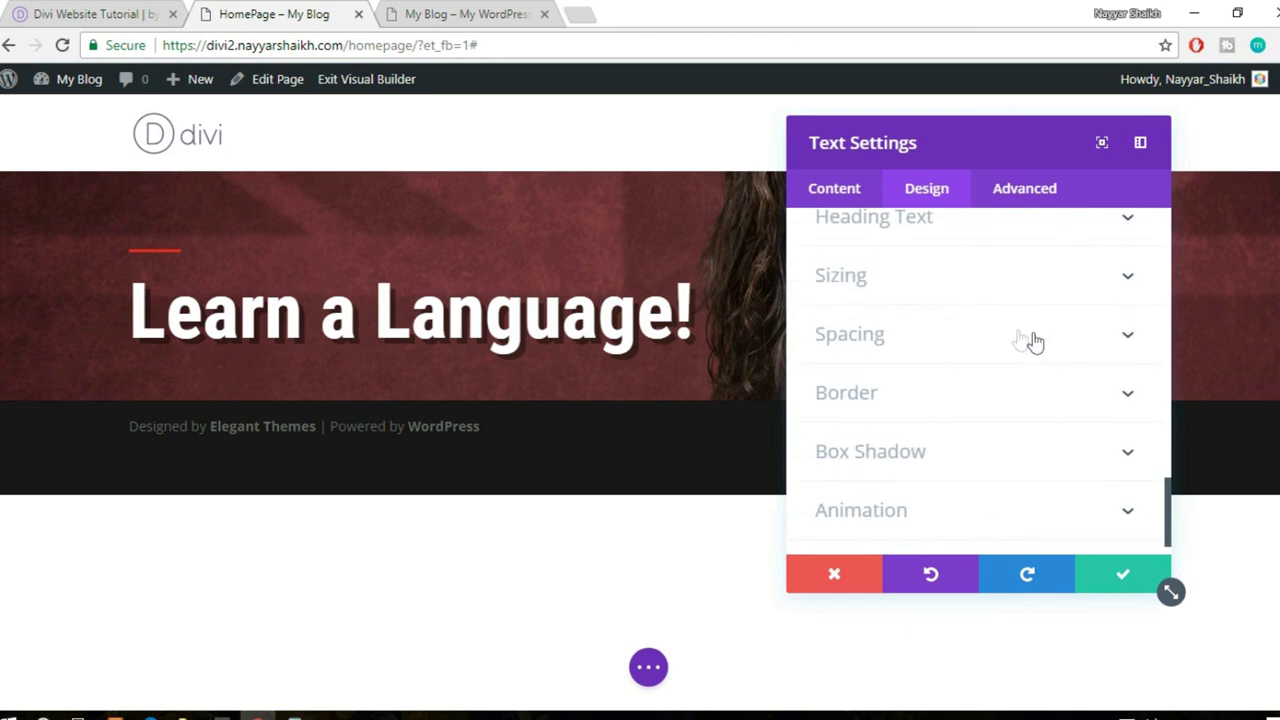
scroll(977, 314, down, 1)
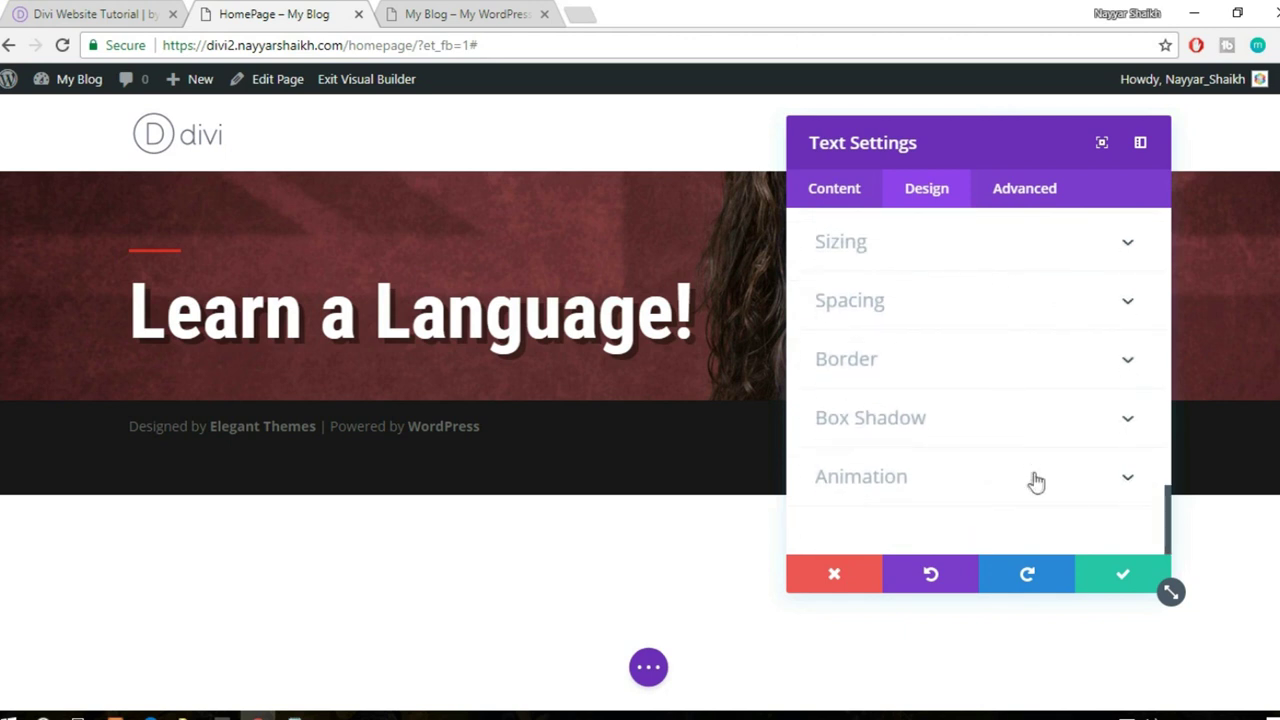
scroll(997, 460, up, 6)
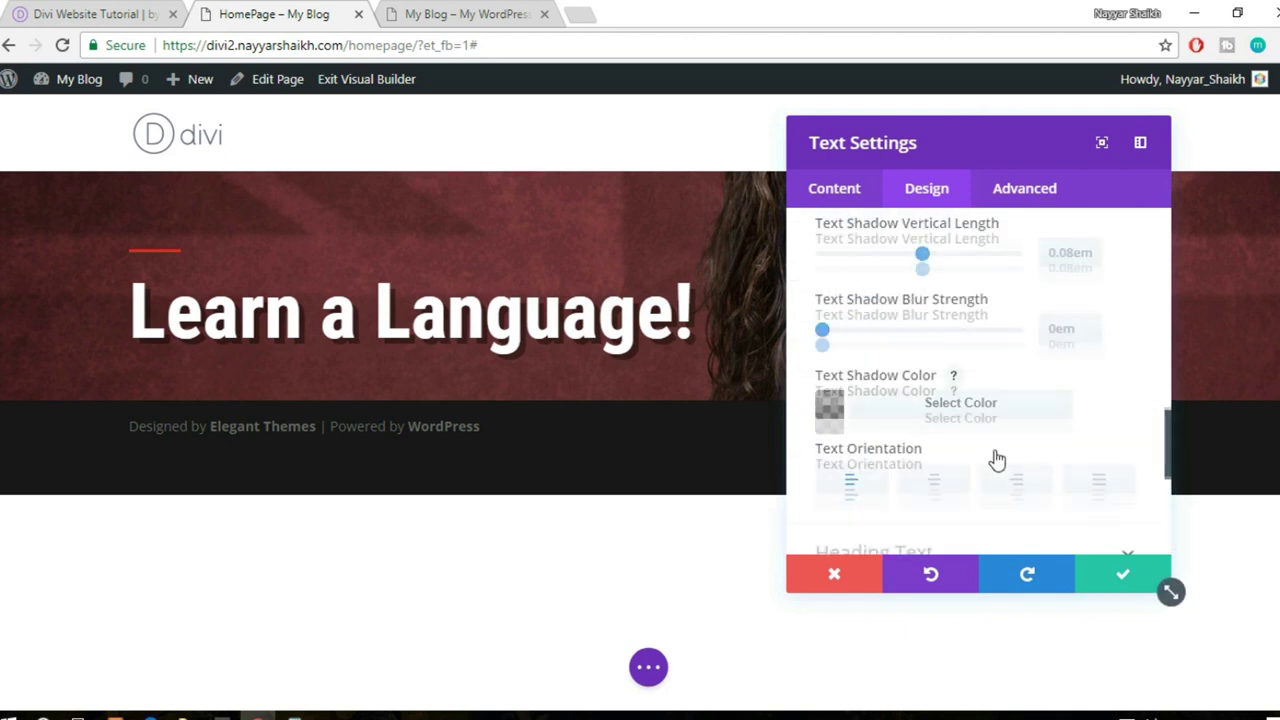
scroll(968, 303, up, 3)
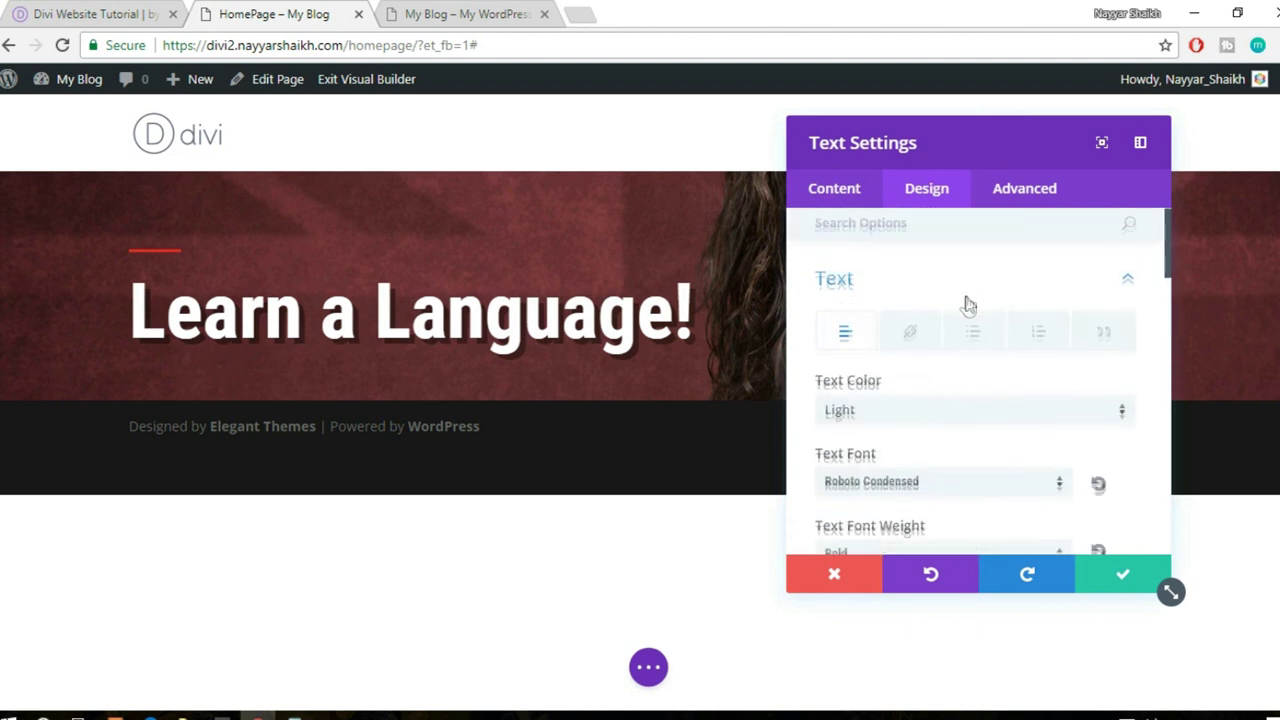
click(1027, 286)
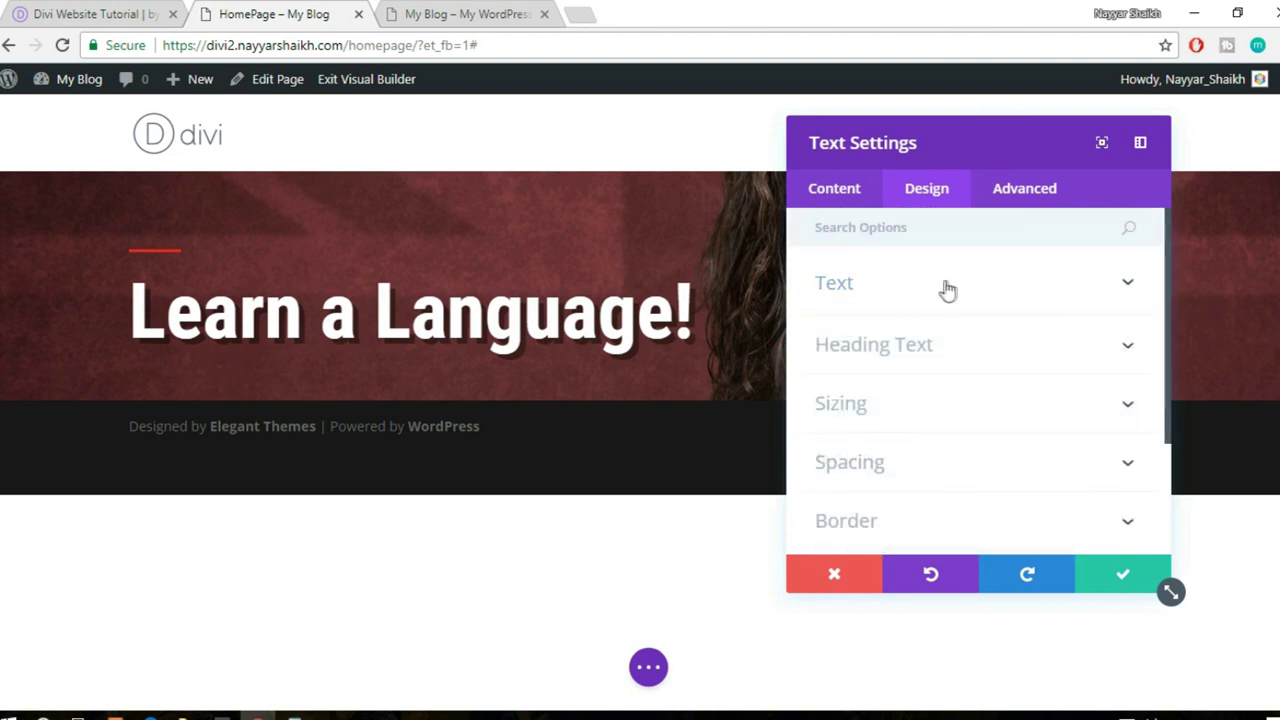
click(1113, 580)
- Select the demo's subtitle paragraph, then go back to the HomePage builder tab
click(100, 12)
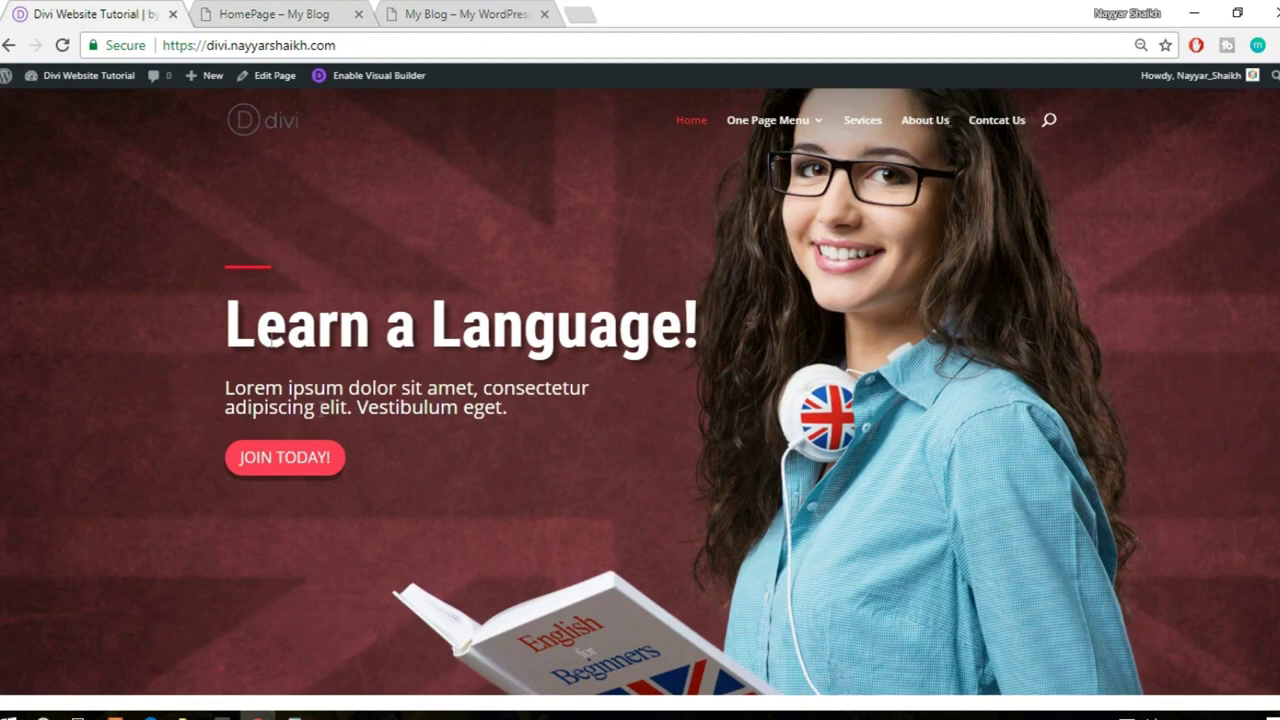
drag(225, 387, 550, 416)
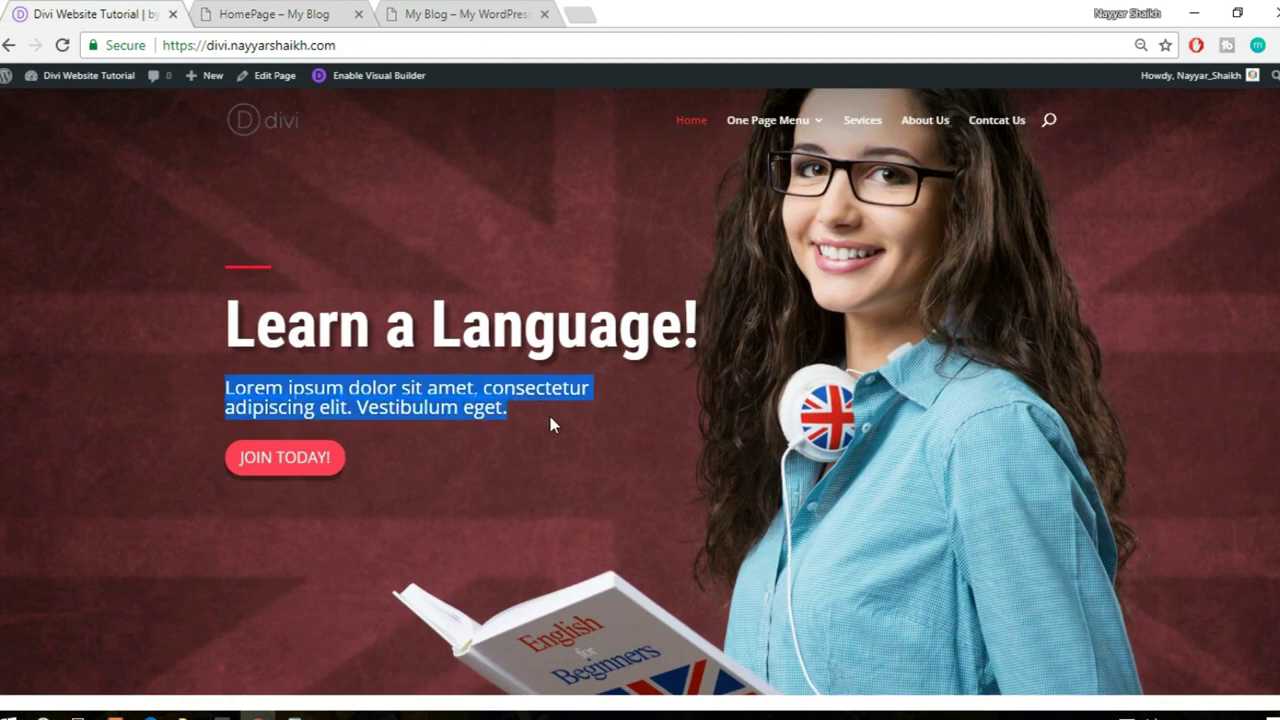
click(262, 14)
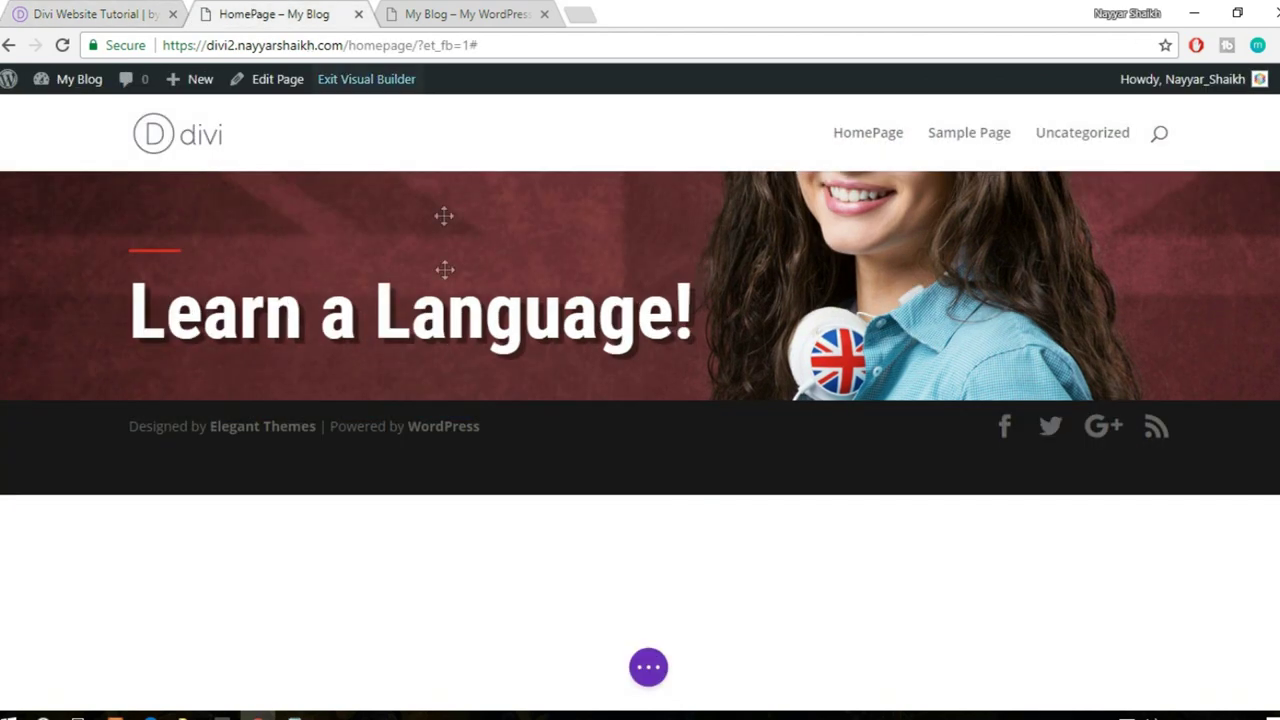
mouse_move(560, 328)
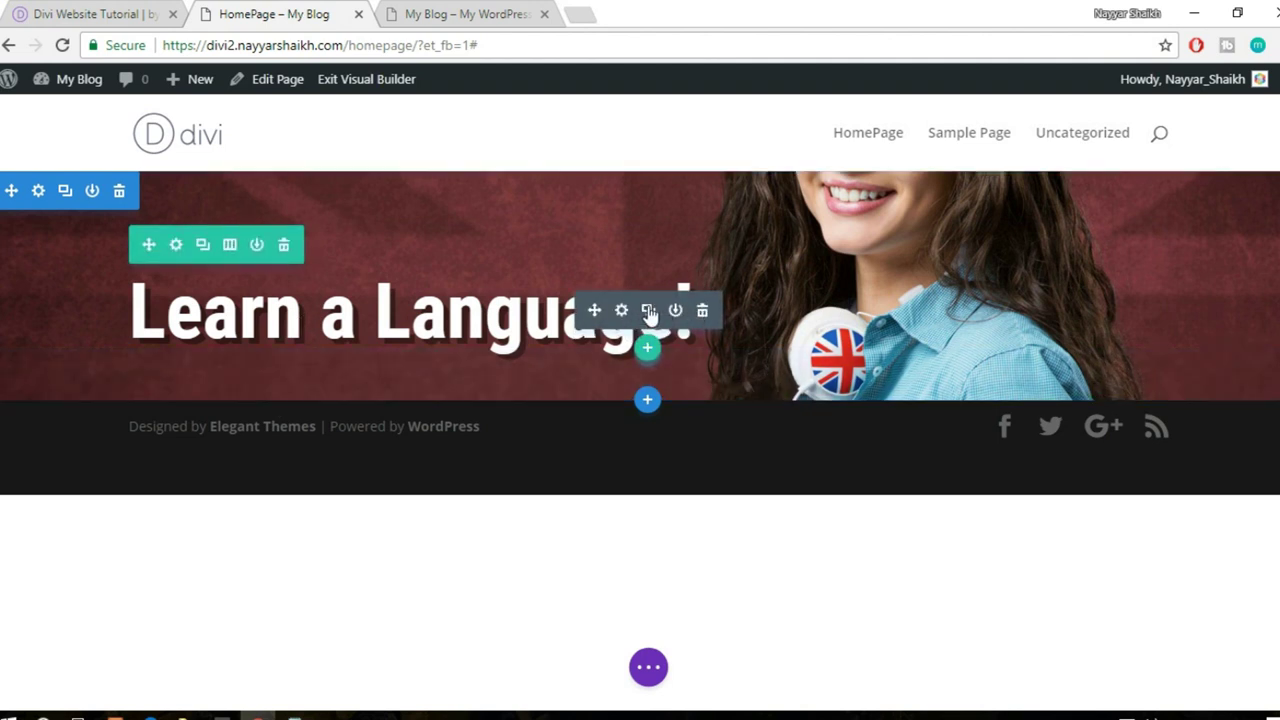
- Duplicate the Learn a Language! heading and add a Text module below it
click(648, 312)
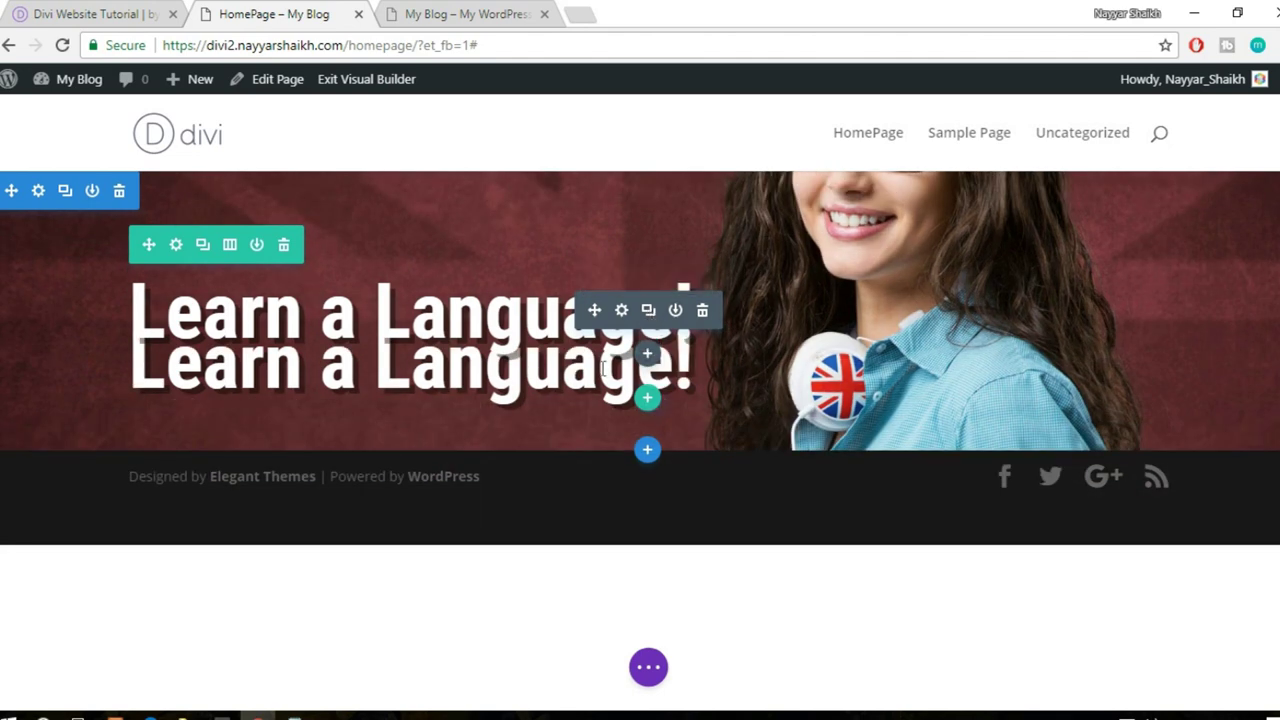
click(418, 374)
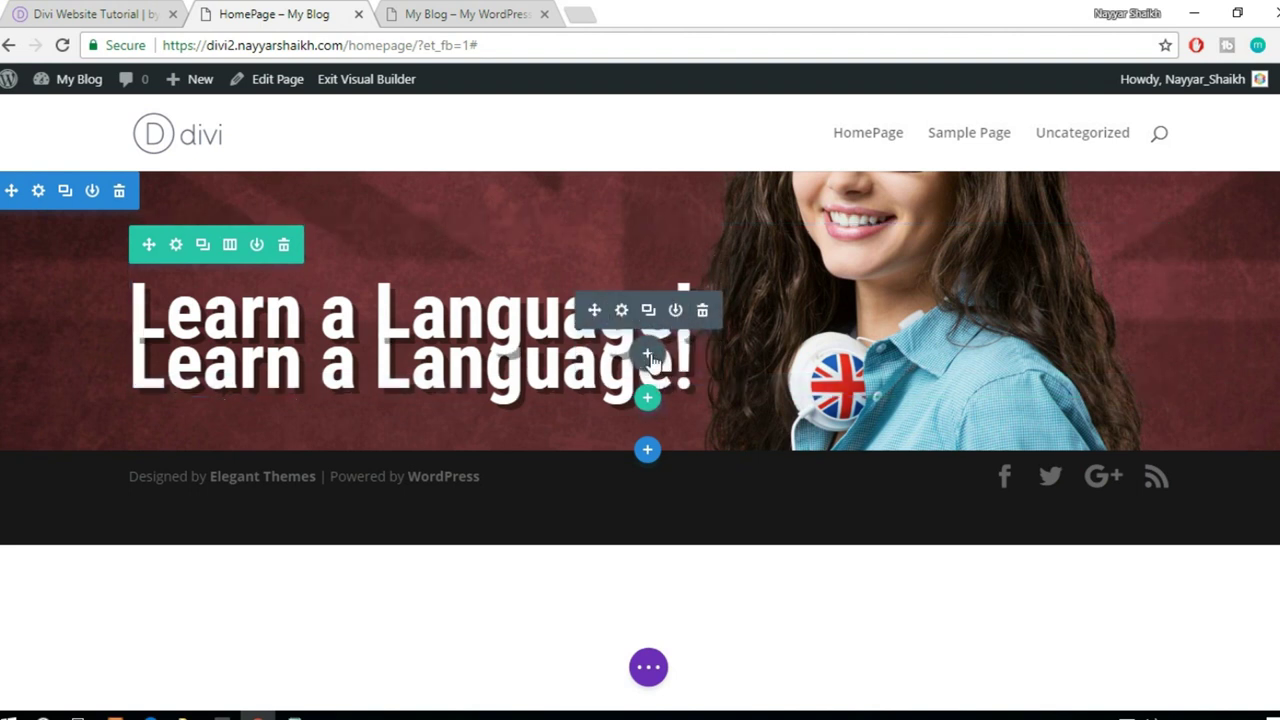
click(648, 355)
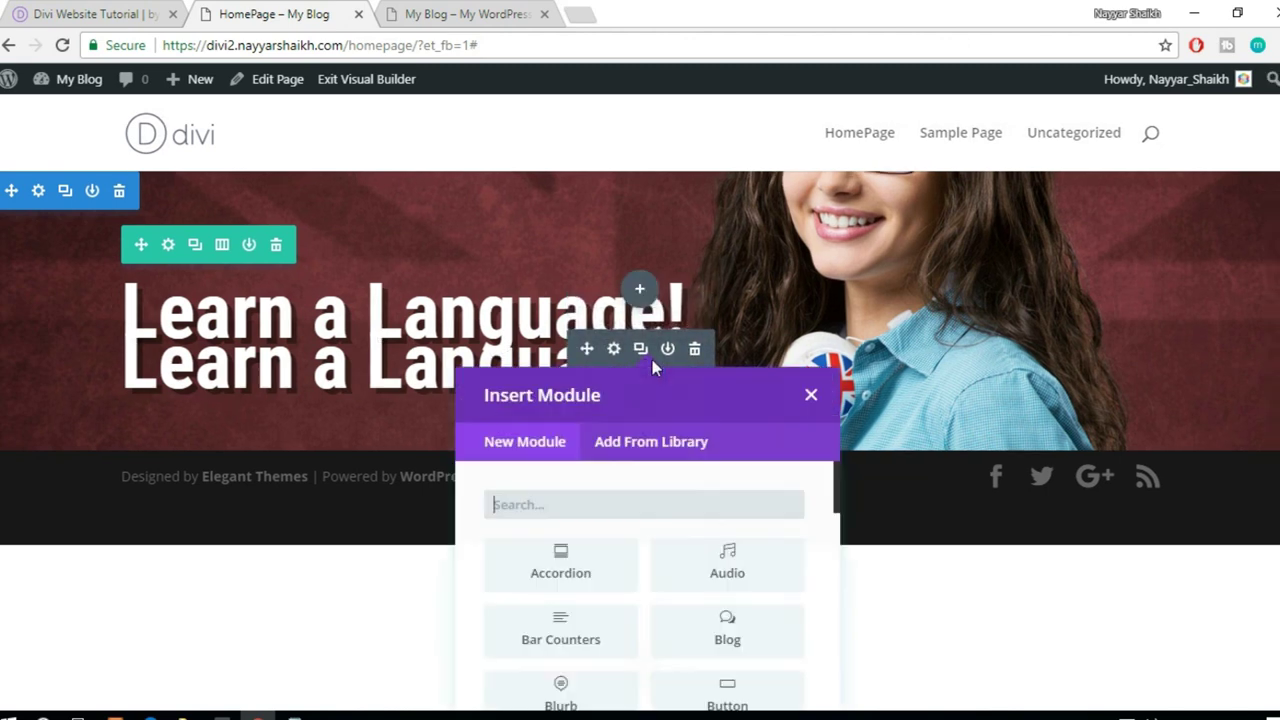
text(text)
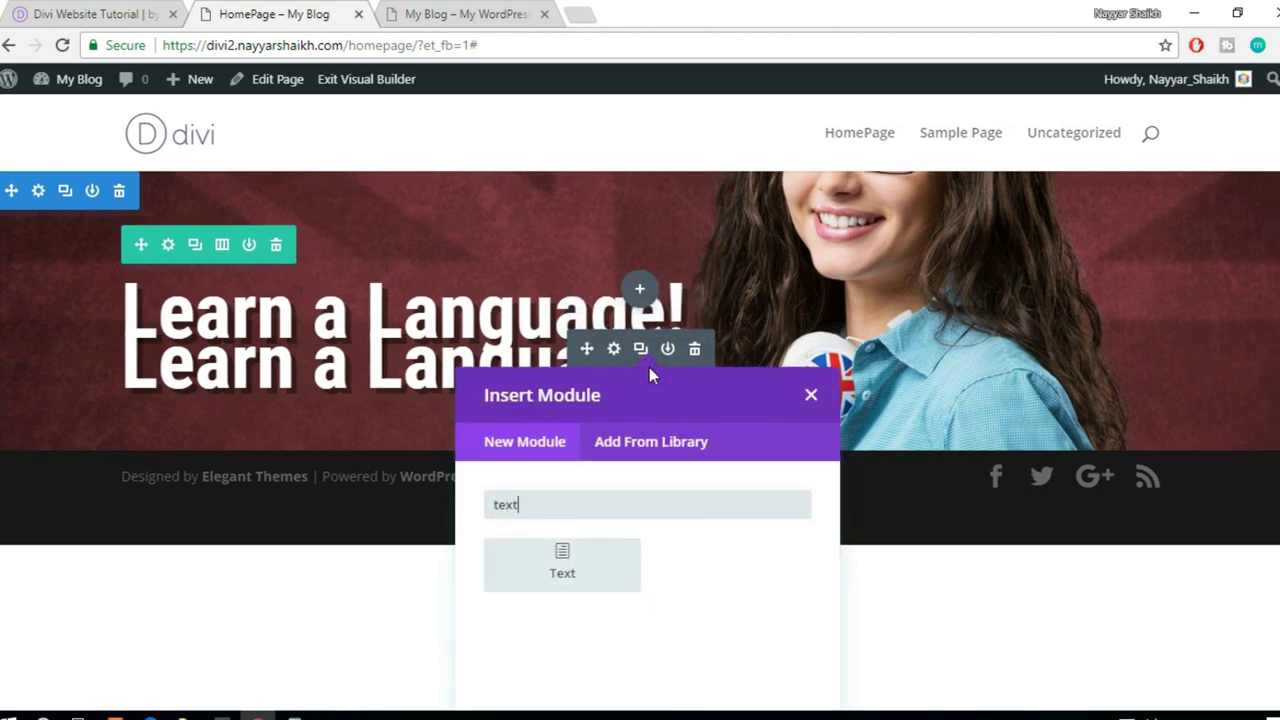
click(563, 555)
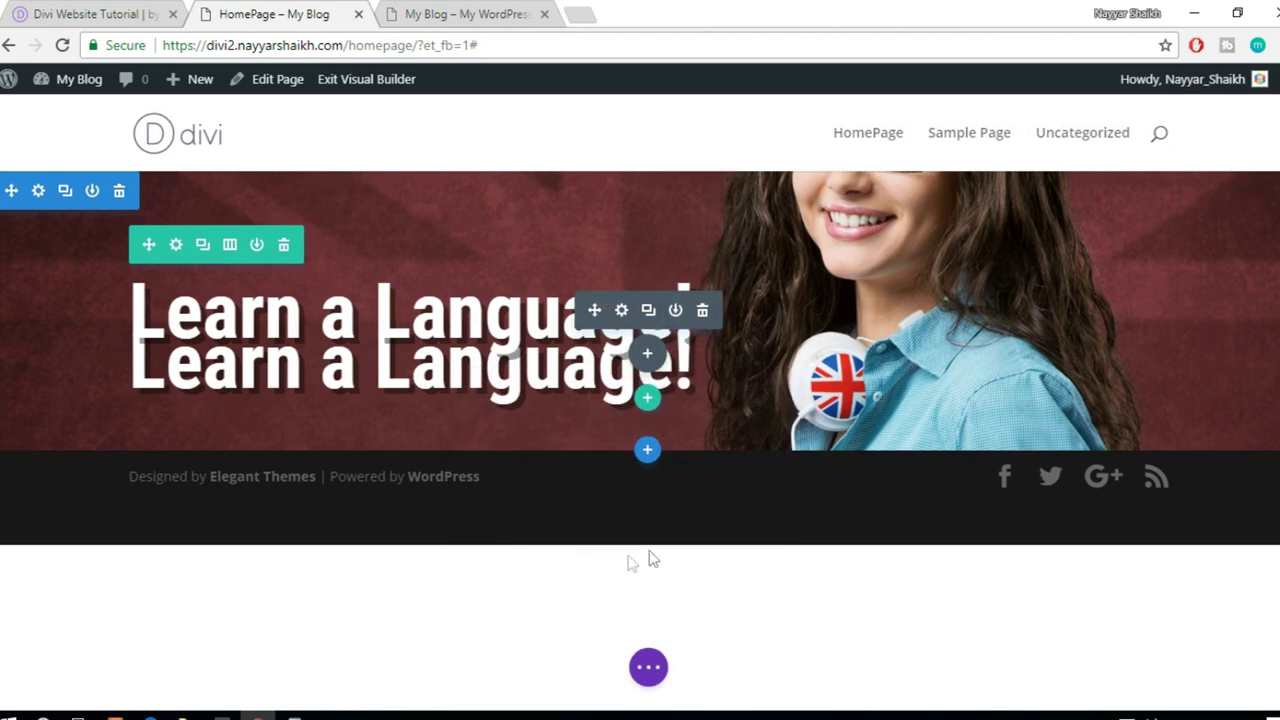
- Save the Lorem ipsum Text module and delete the duplicate heading
click(1106, 377)
click(1022, 445)
scroll(1008, 444, down, 1)
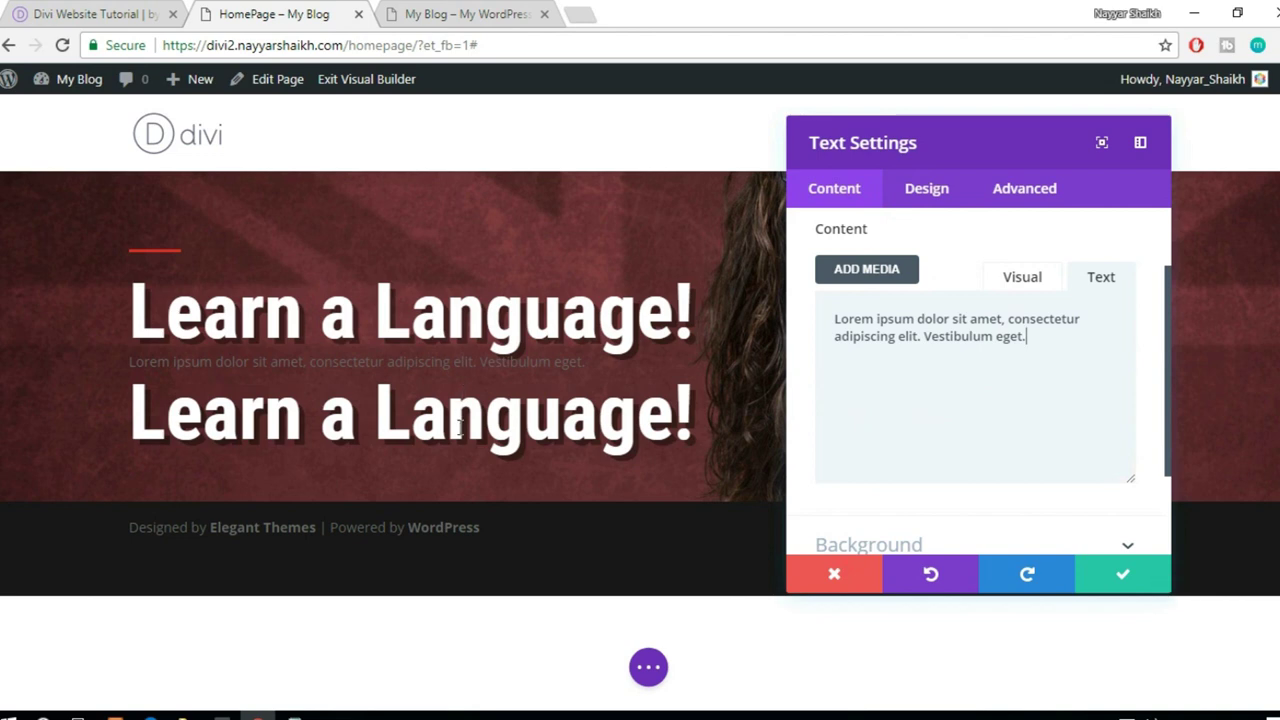
click(1120, 574)
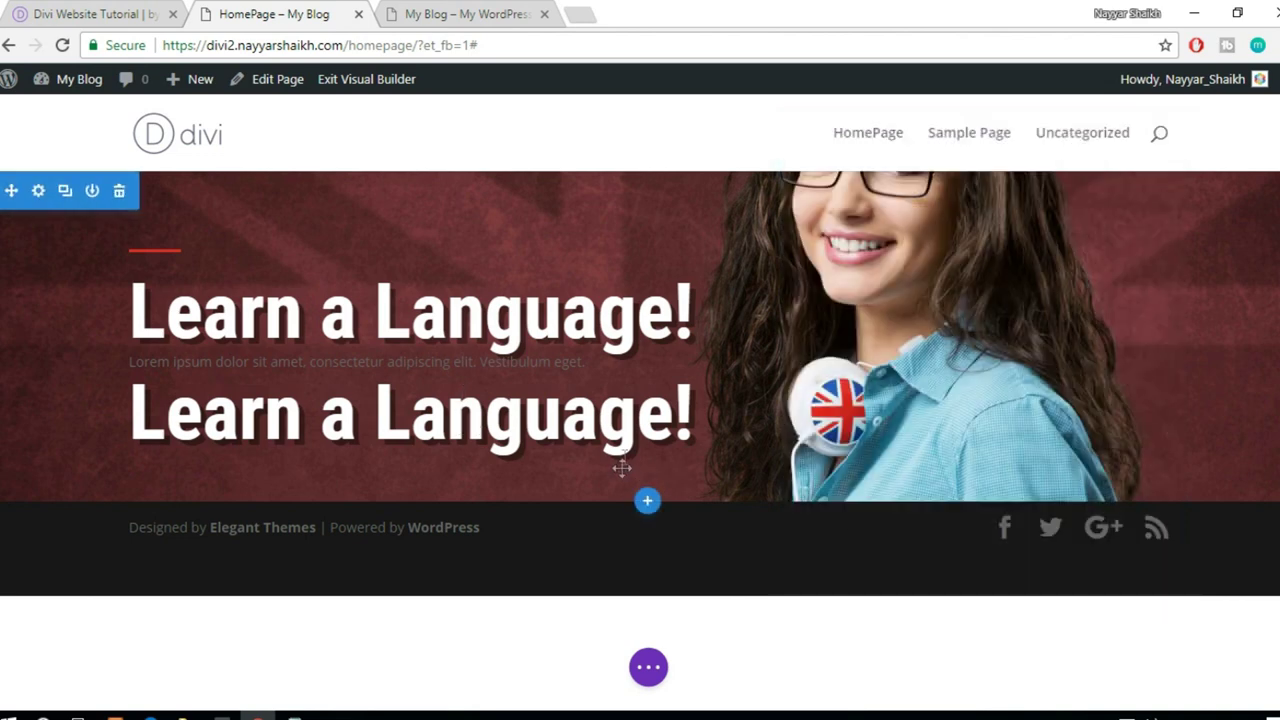
mouse_move(650, 432)
click(703, 412)
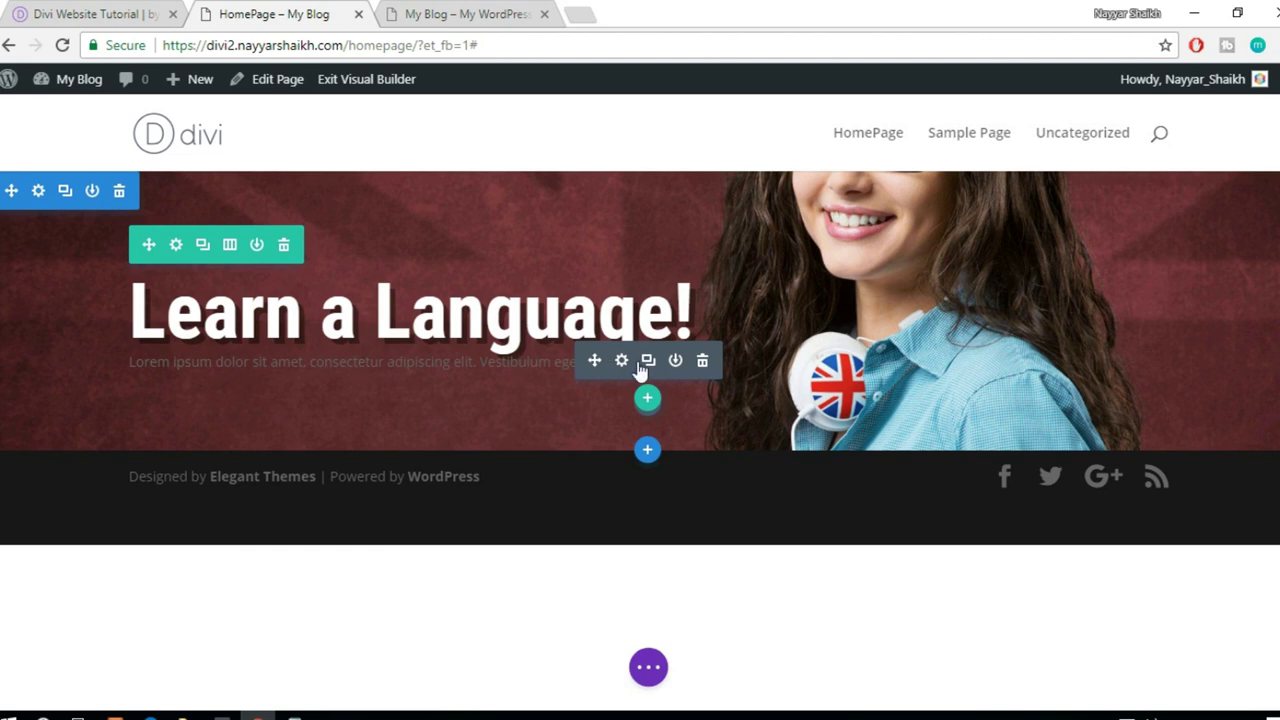
- Set the paragraph's text colour scheme to Light
click(622, 363)
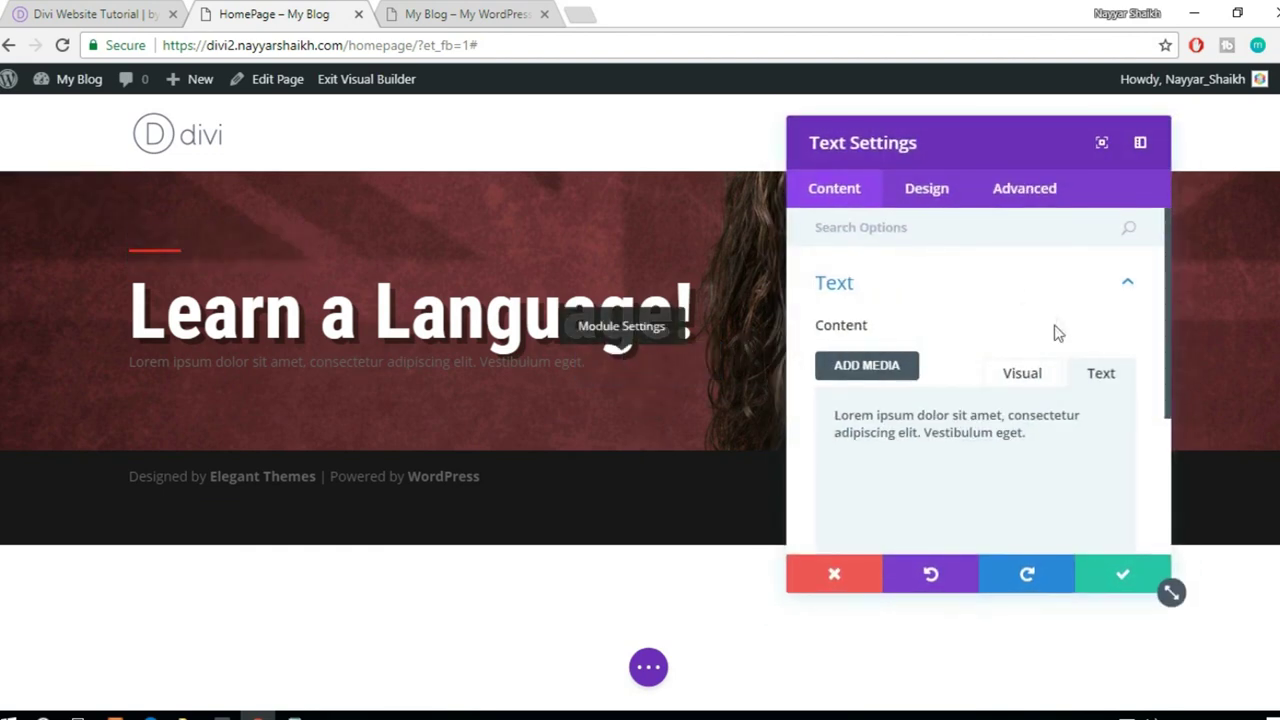
click(941, 208)
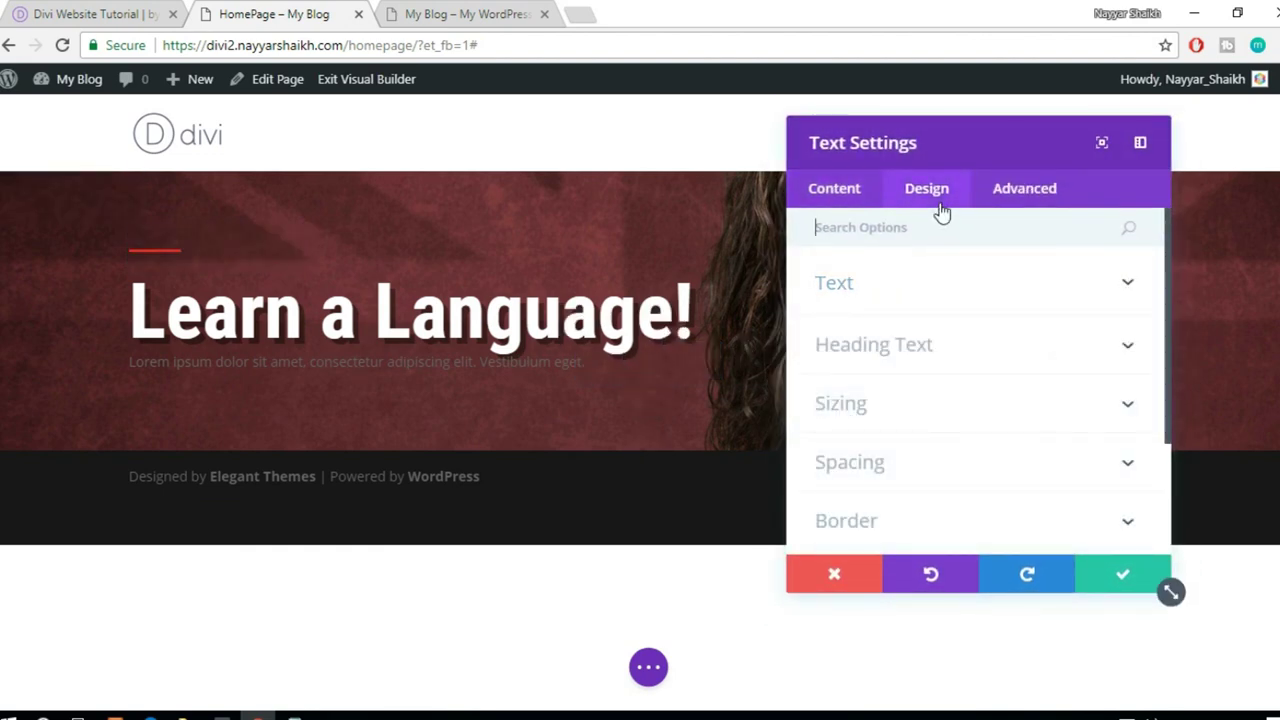
click(940, 293)
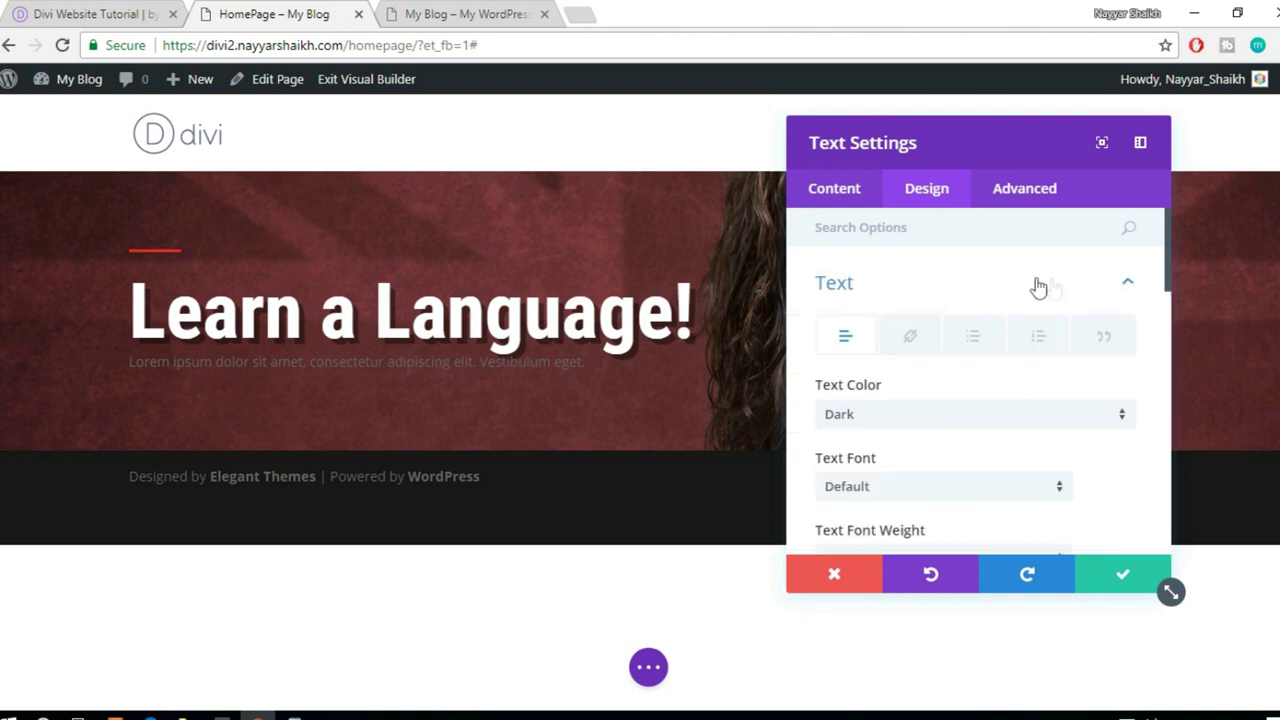
scroll(1000, 335, down, 1)
click(938, 325)
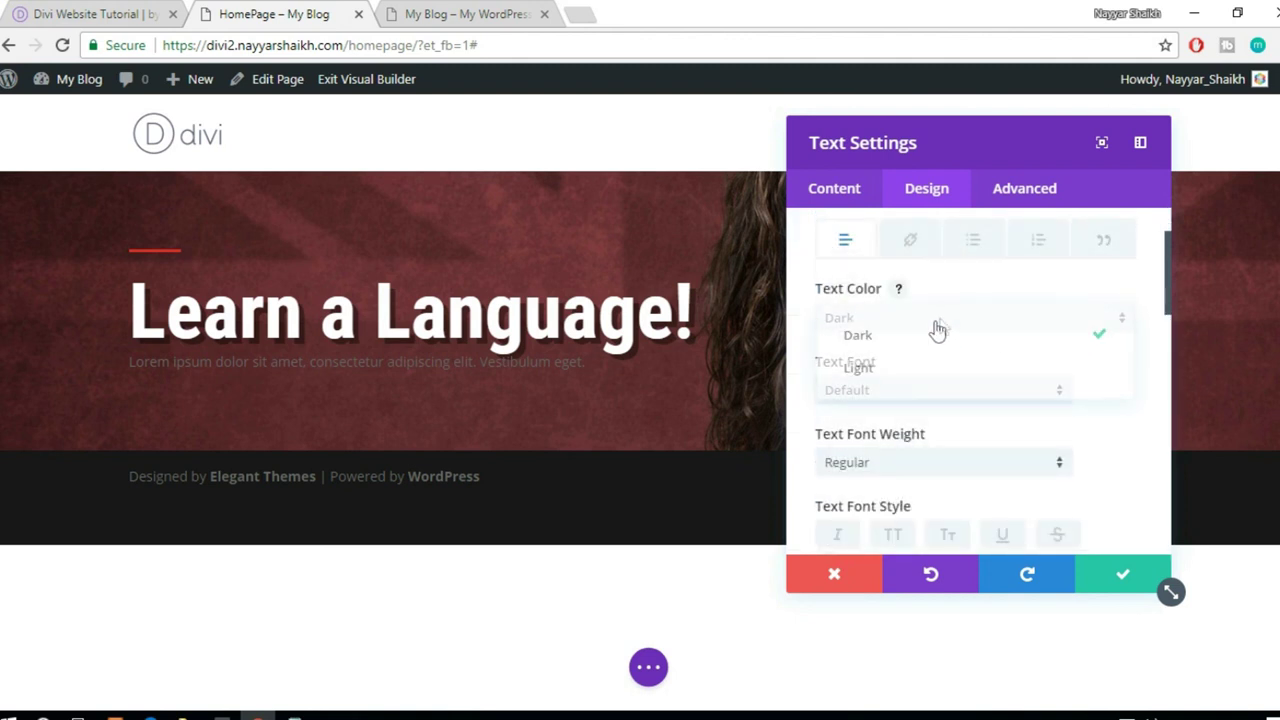
click(903, 369)
- Enlarge the paragraph text to 32px and adjust its line height
scroll(1072, 374, down, 2)
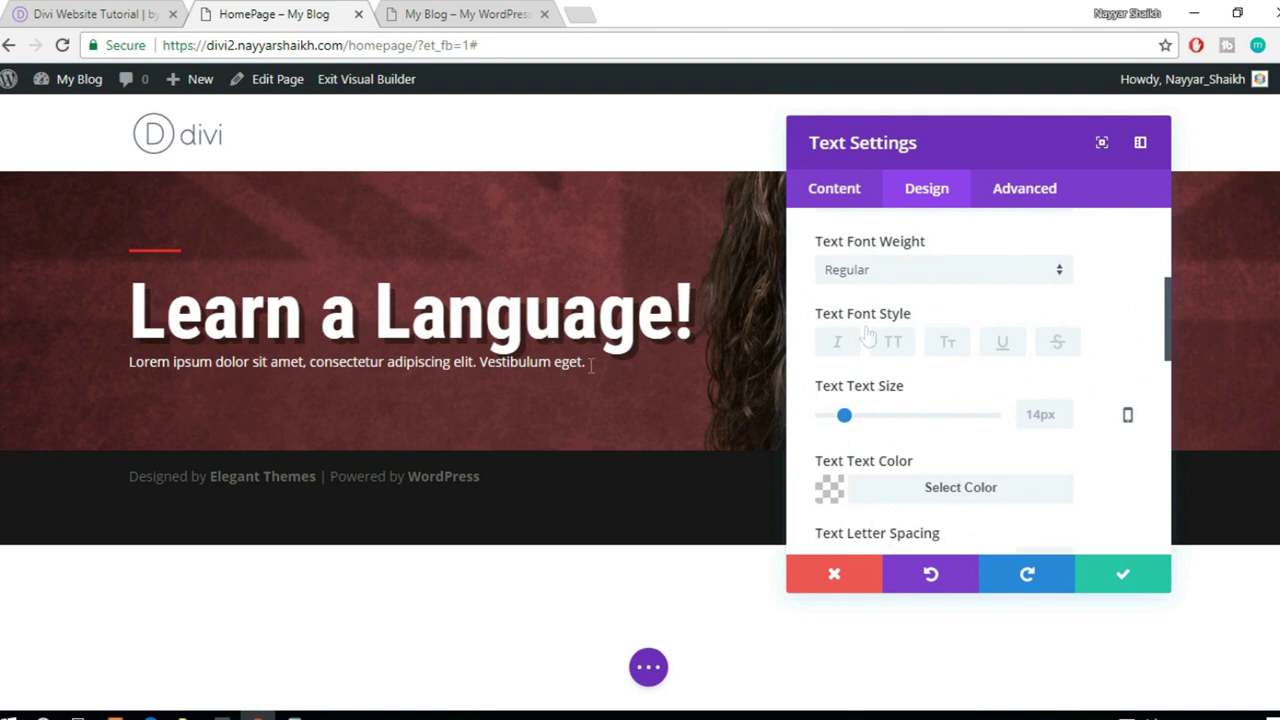
scroll(905, 355, down, 1)
drag(845, 325, 877, 326)
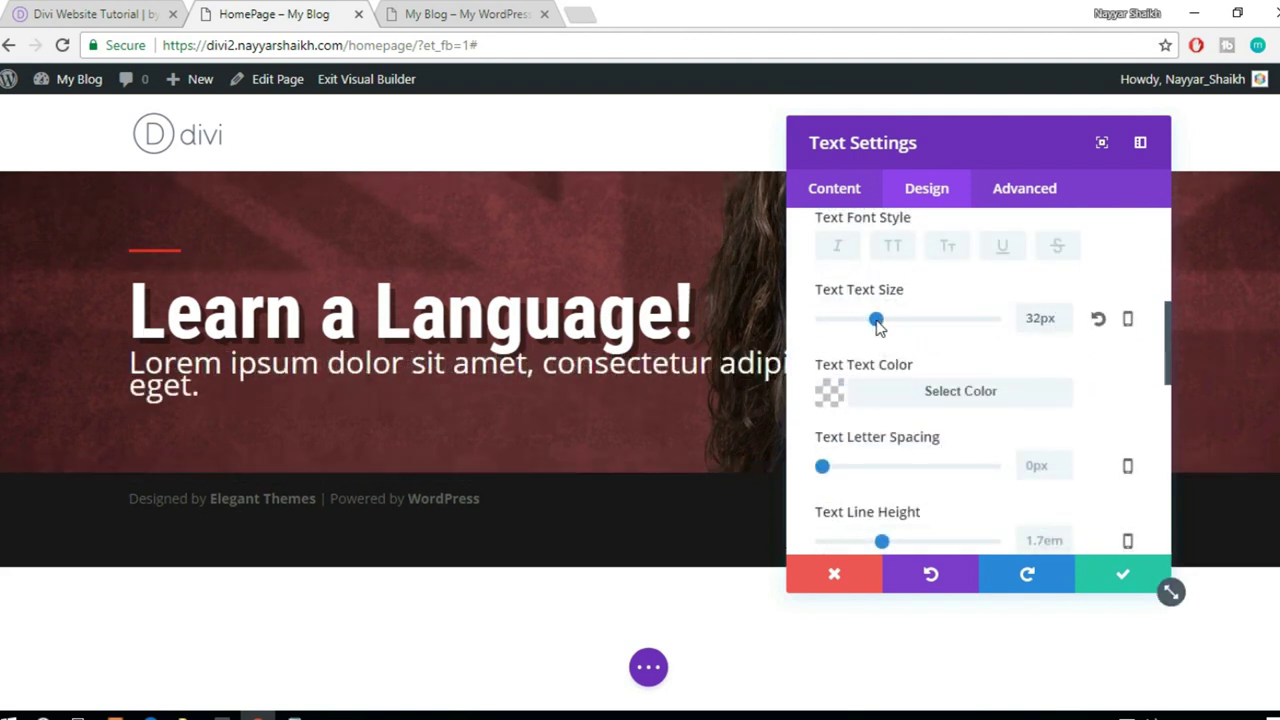
drag(925, 134, 1005, 139)
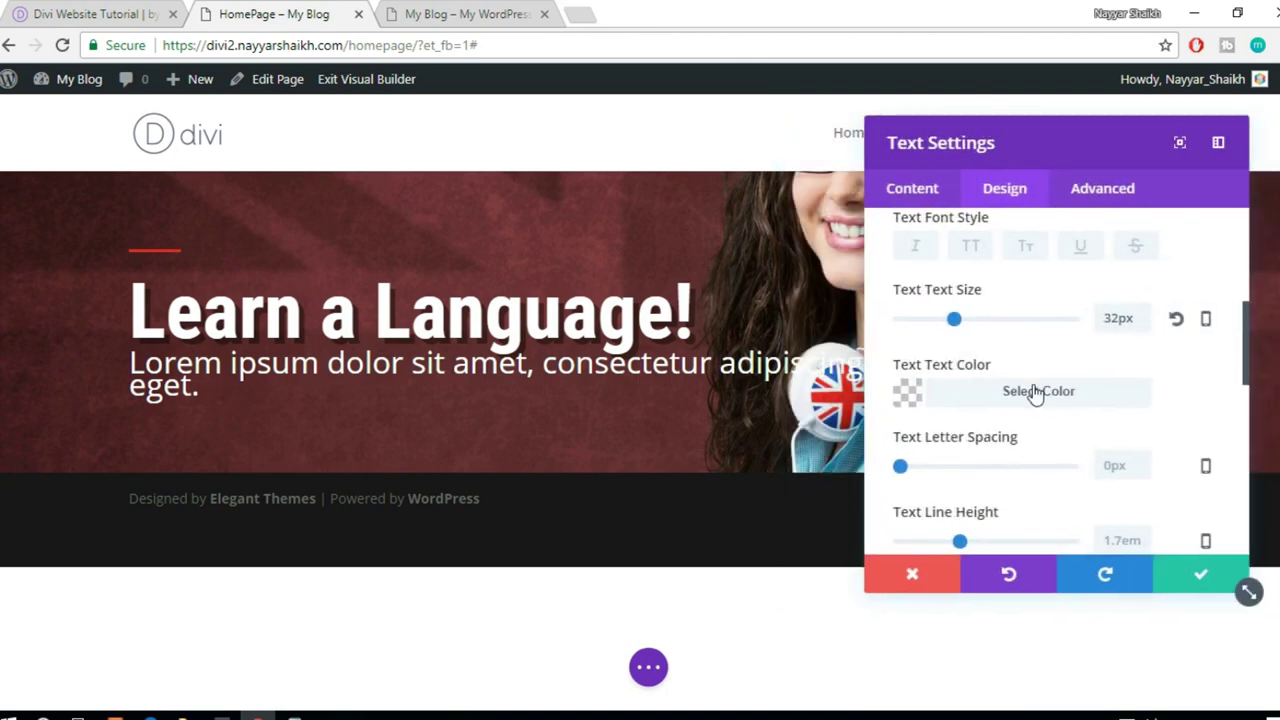
scroll(1036, 394, down, 1)
scroll(1036, 394, up, 1)
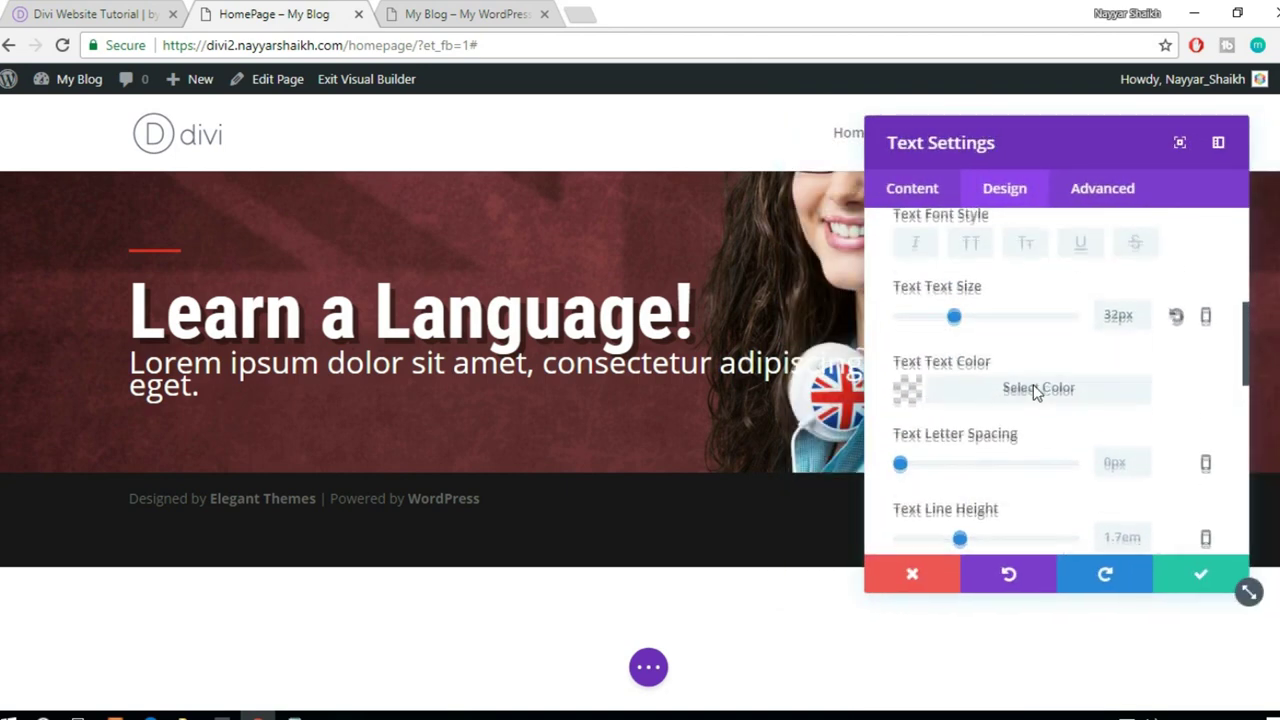
scroll(1166, 385, down, 1)
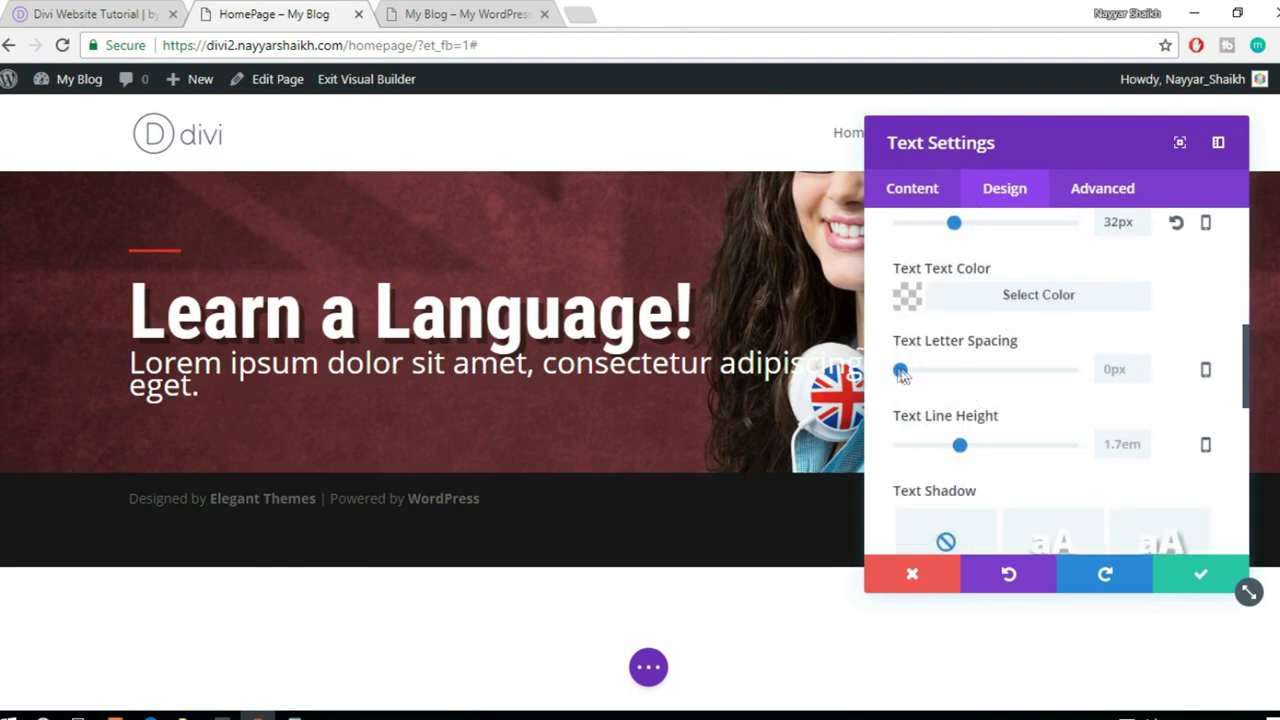
scroll(1000, 420, down, 1)
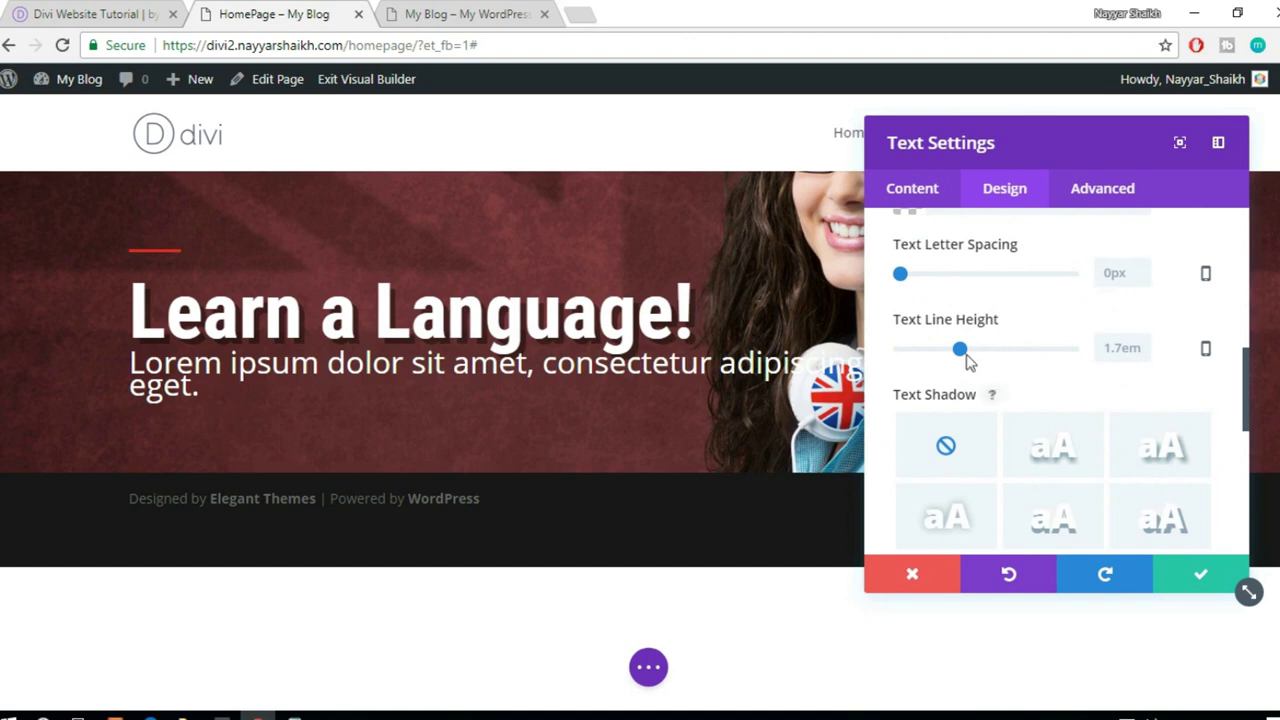
drag(961, 349, 960, 349)
click(1132, 349)
text(1.1)
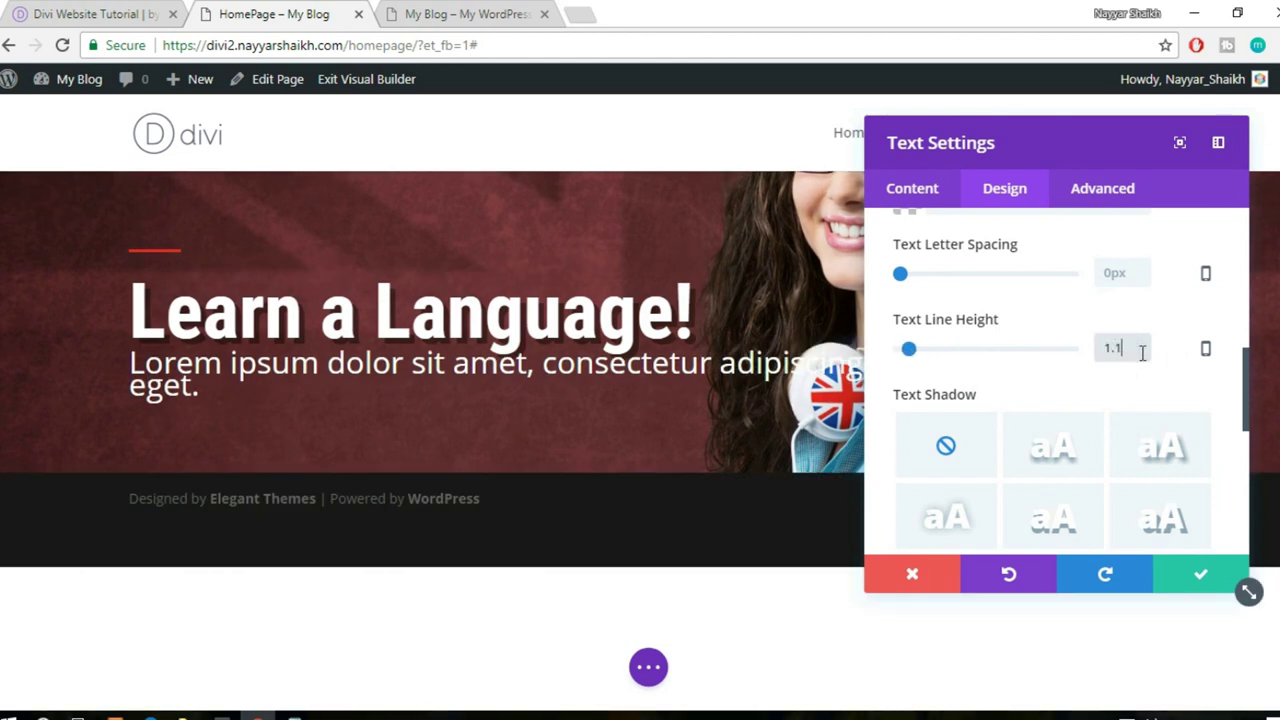
key(Escape)
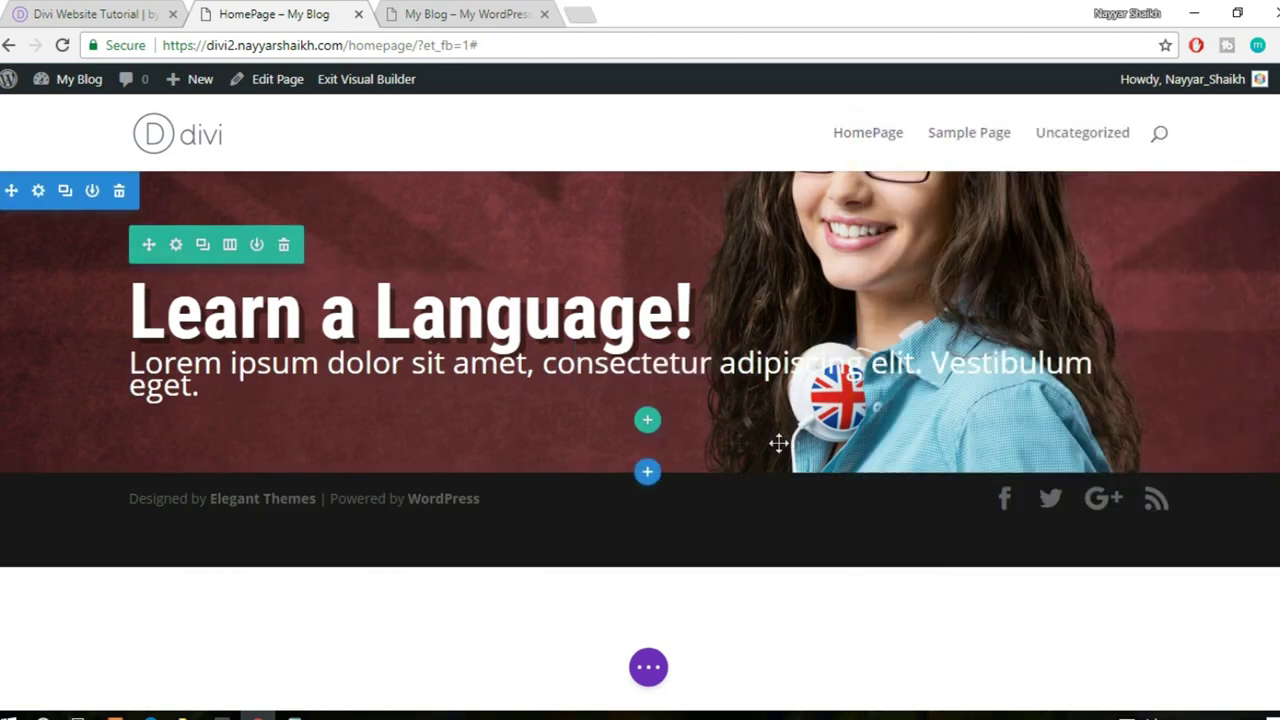
- In the paragraph's Design > Text options, try line heights of 1.2, 1 and 1.5
click(633, 370)
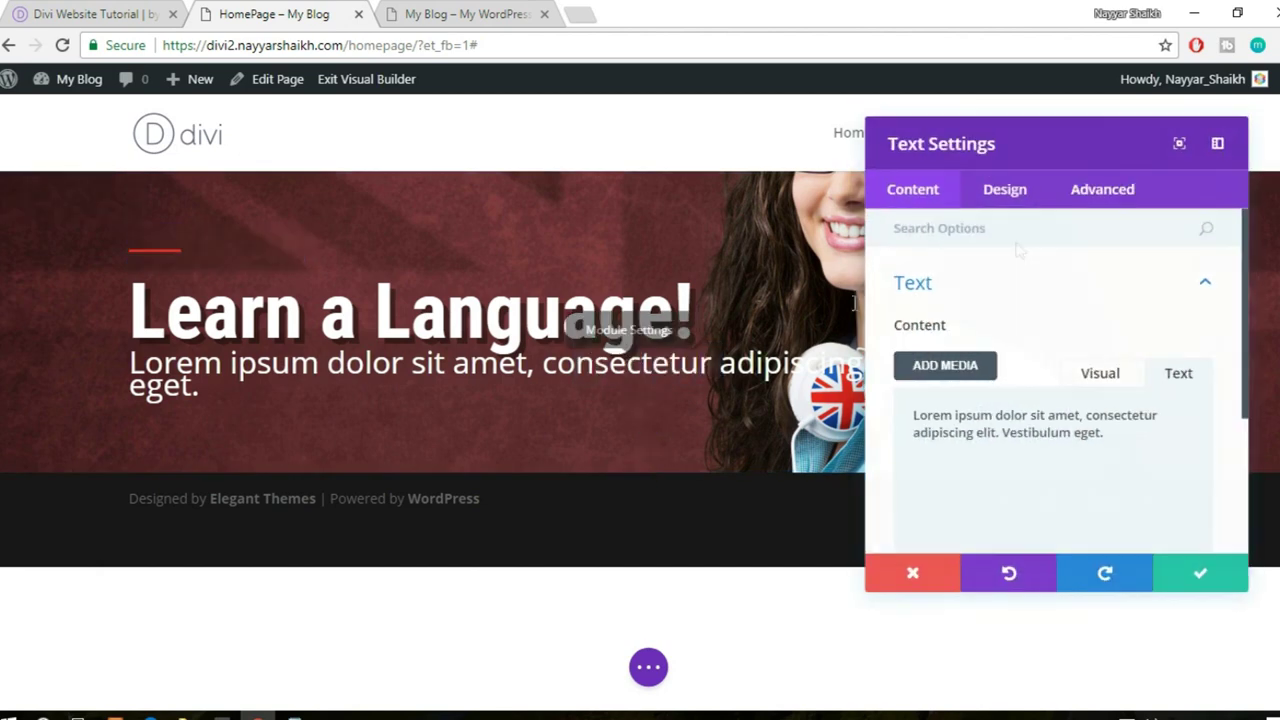
click(1007, 200)
scroll(1053, 390, down, 2)
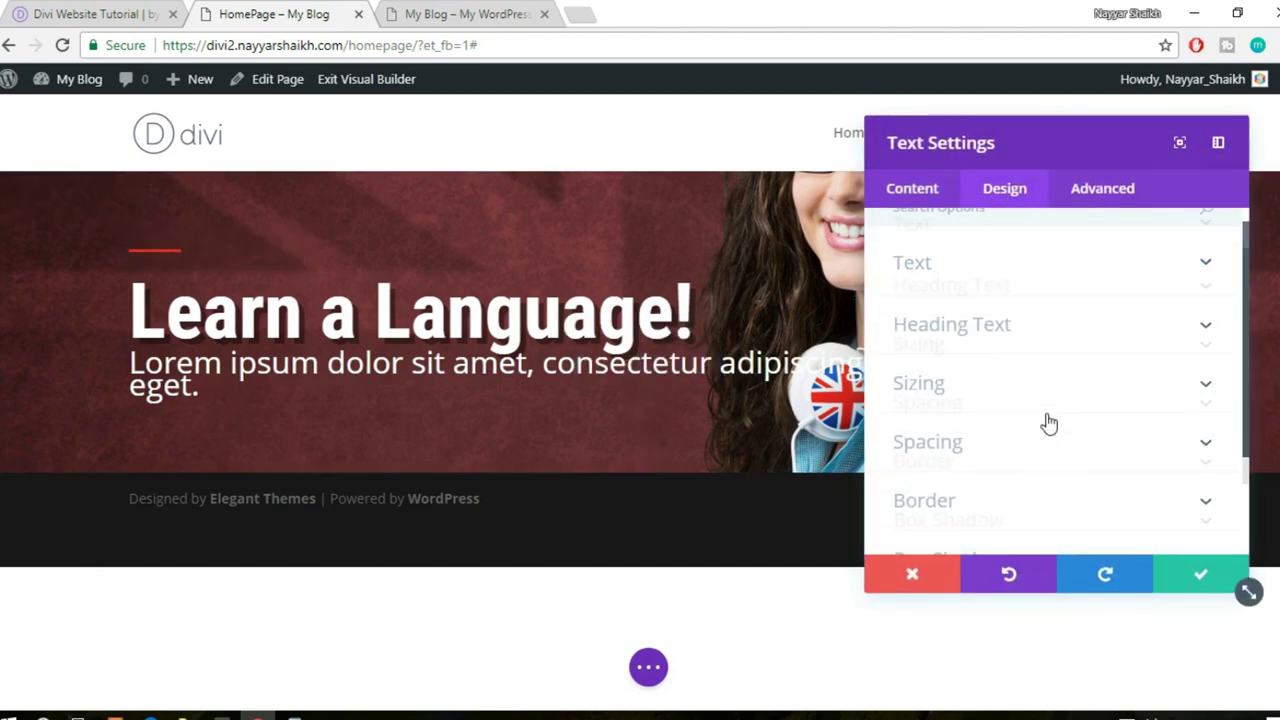
scroll(1009, 394, up, 2)
click(1000, 300)
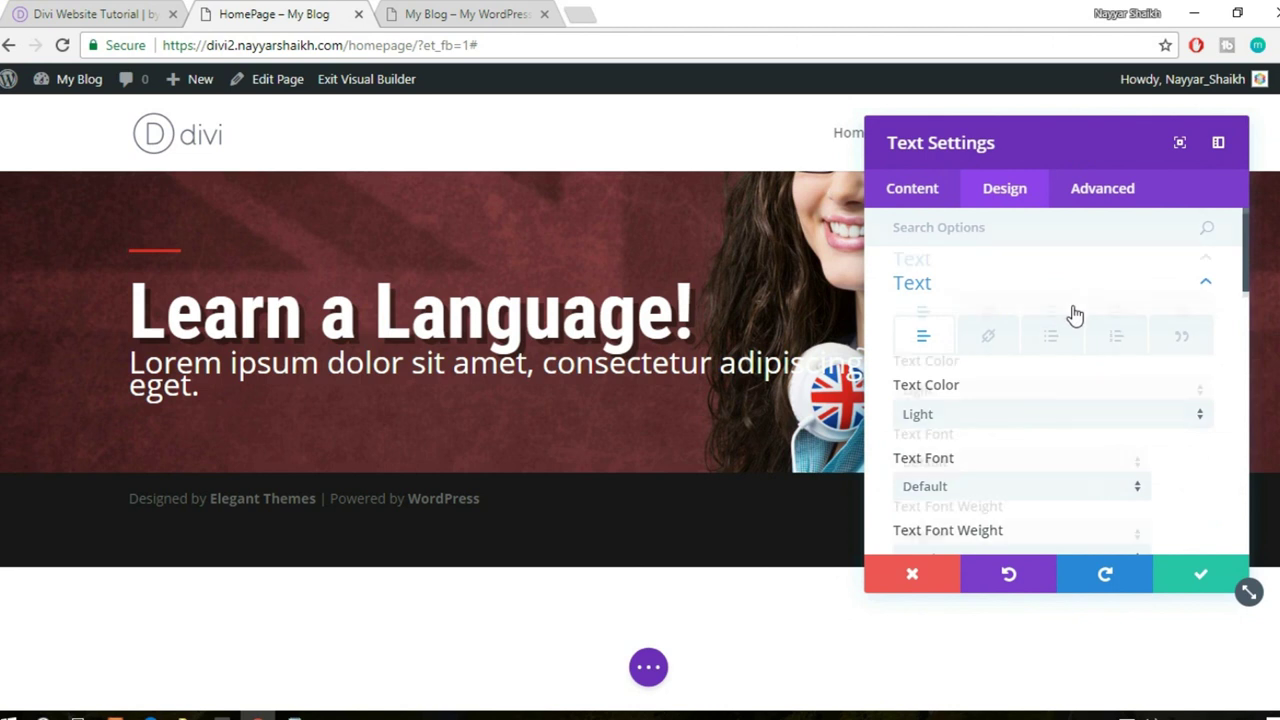
scroll(1074, 314, down, 3)
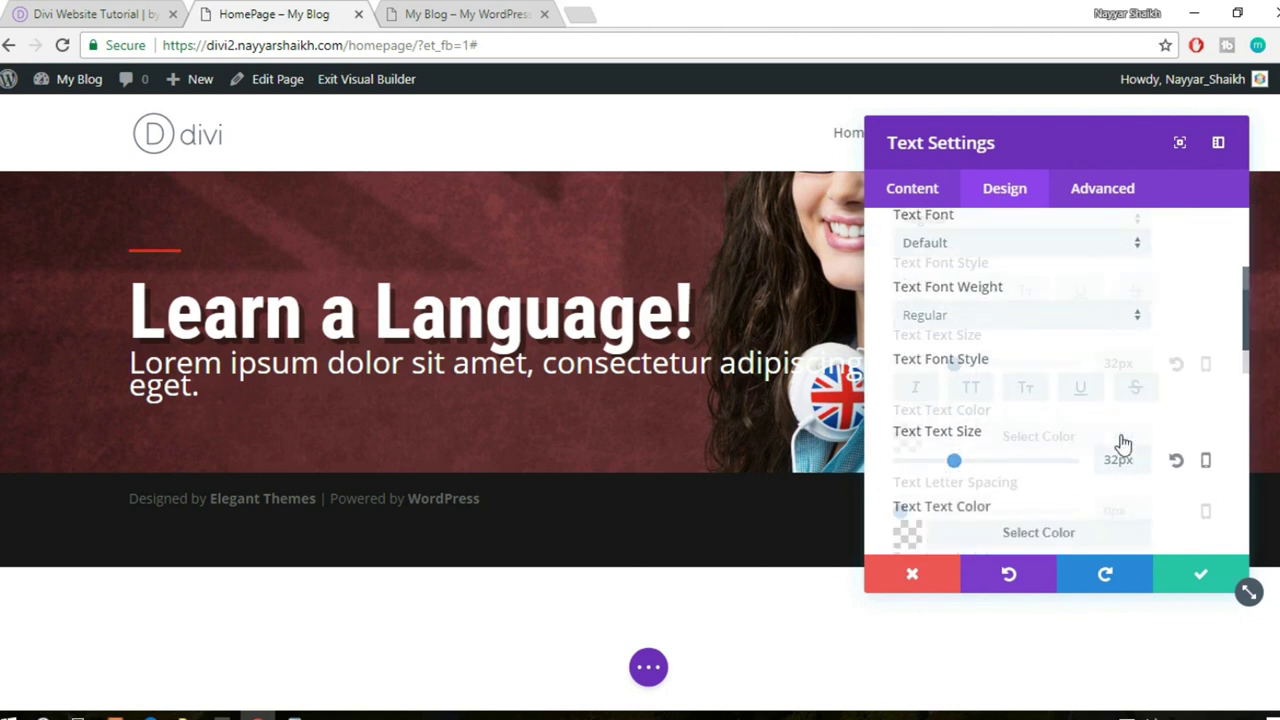
scroll(1120, 440, down, 2)
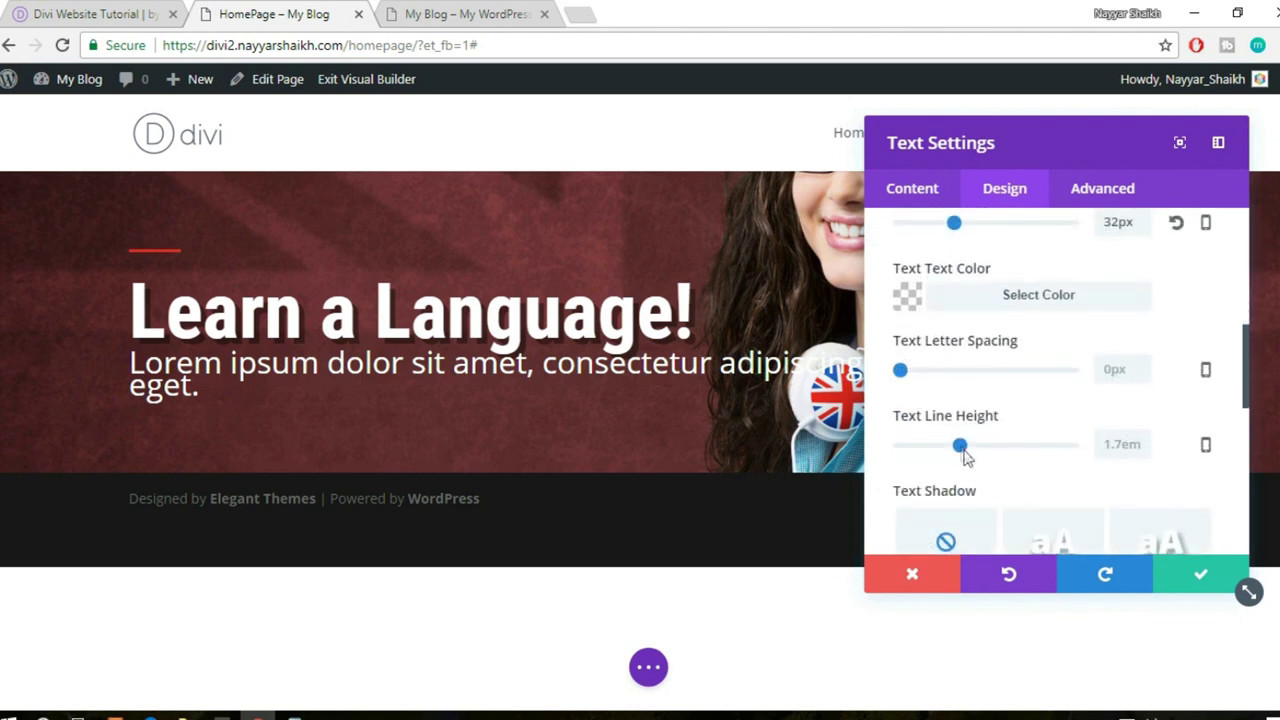
drag(963, 448, 963, 455)
click(1135, 448)
text(1.2)
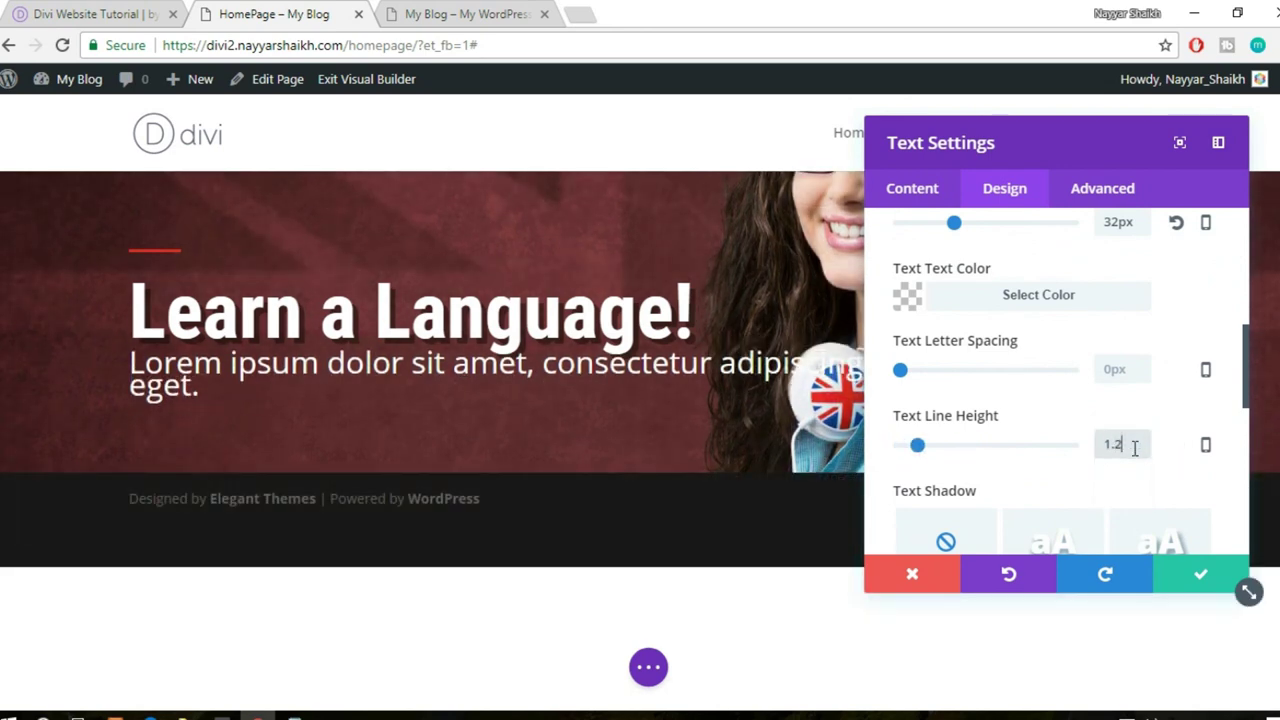
double_click(1122, 446)
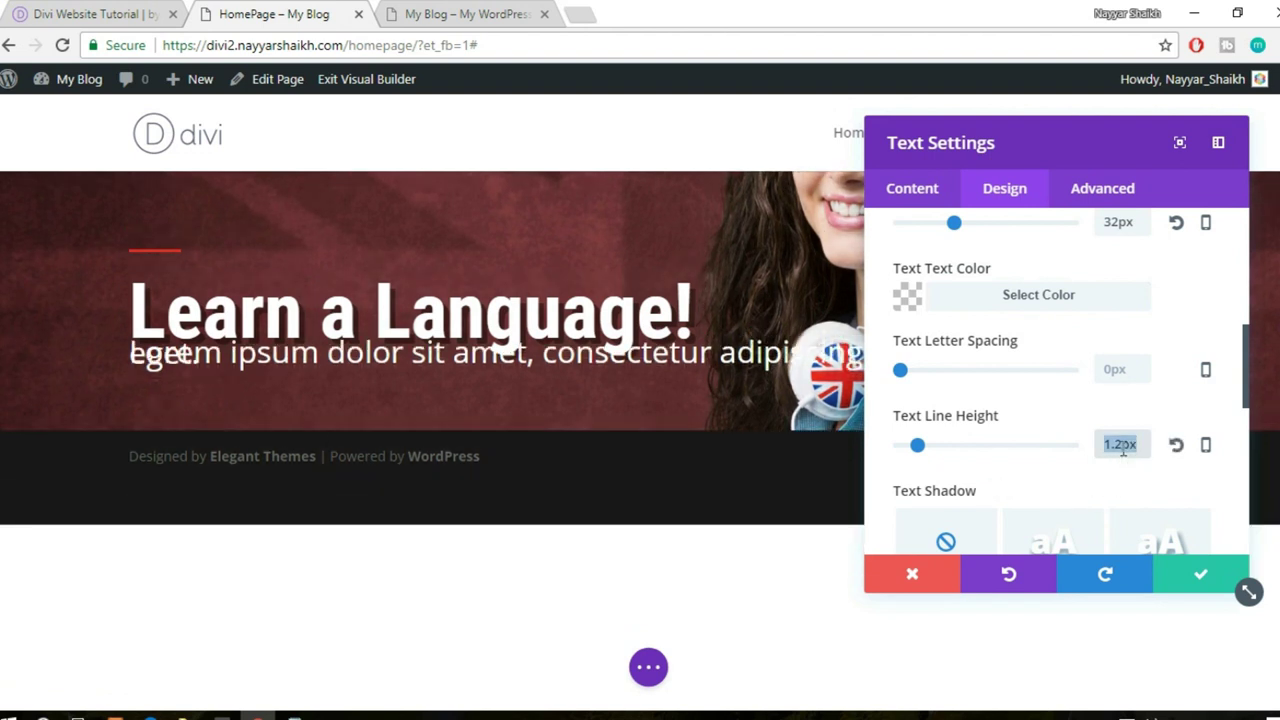
text(1)
double_click(1122, 446)
text(1.5)
click(1078, 486)
- Change the paragraph line height to 1.3em and save the text settings
drag(1123, 447, 1138, 444)
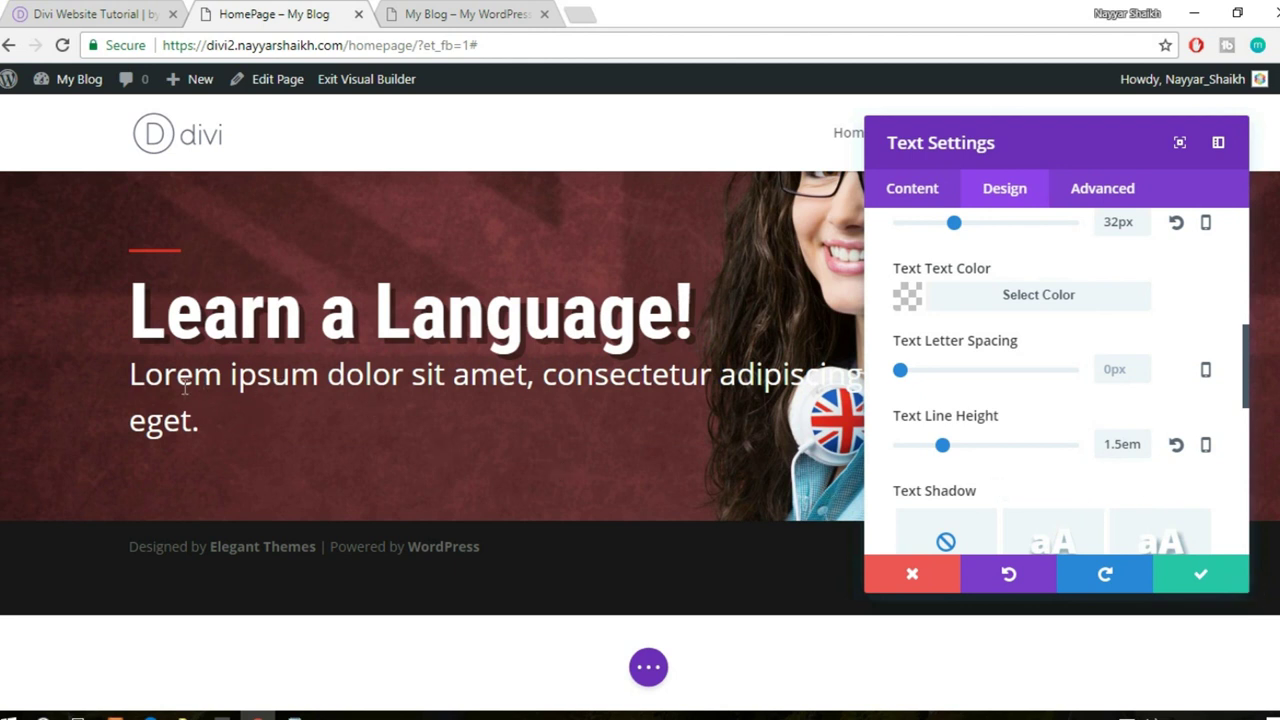
drag(1116, 448, 1122, 448)
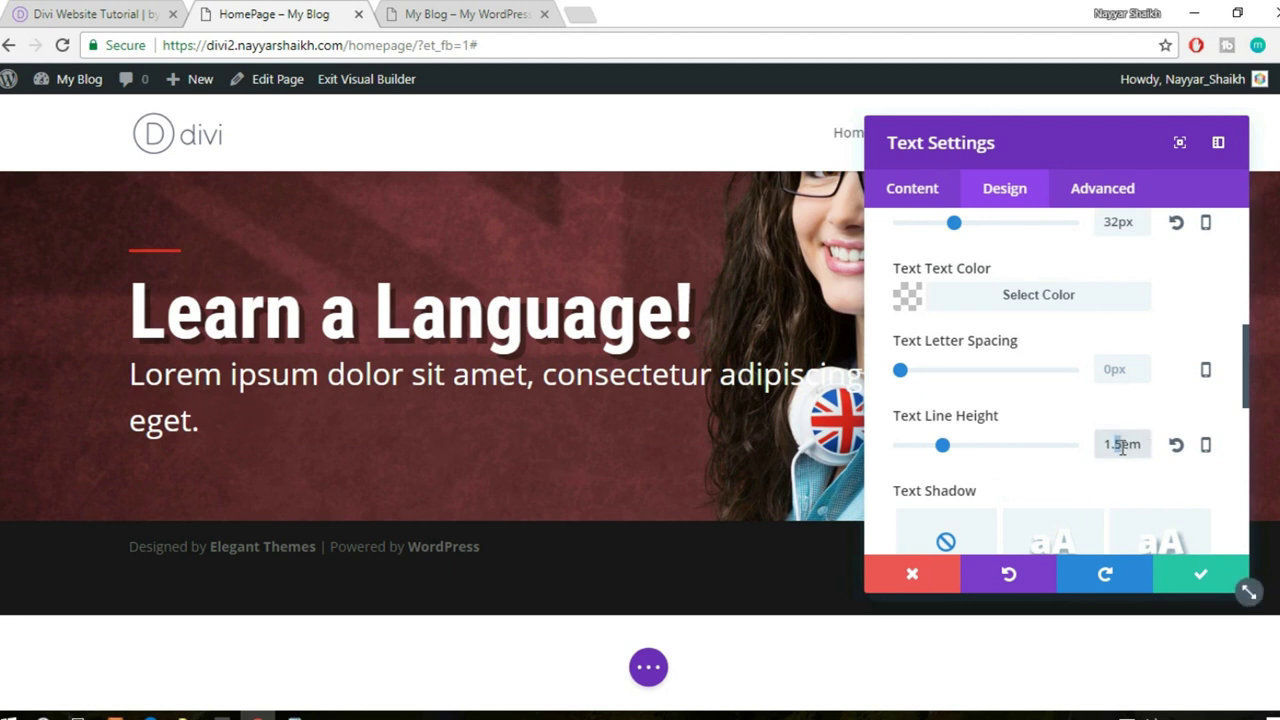
text(3)
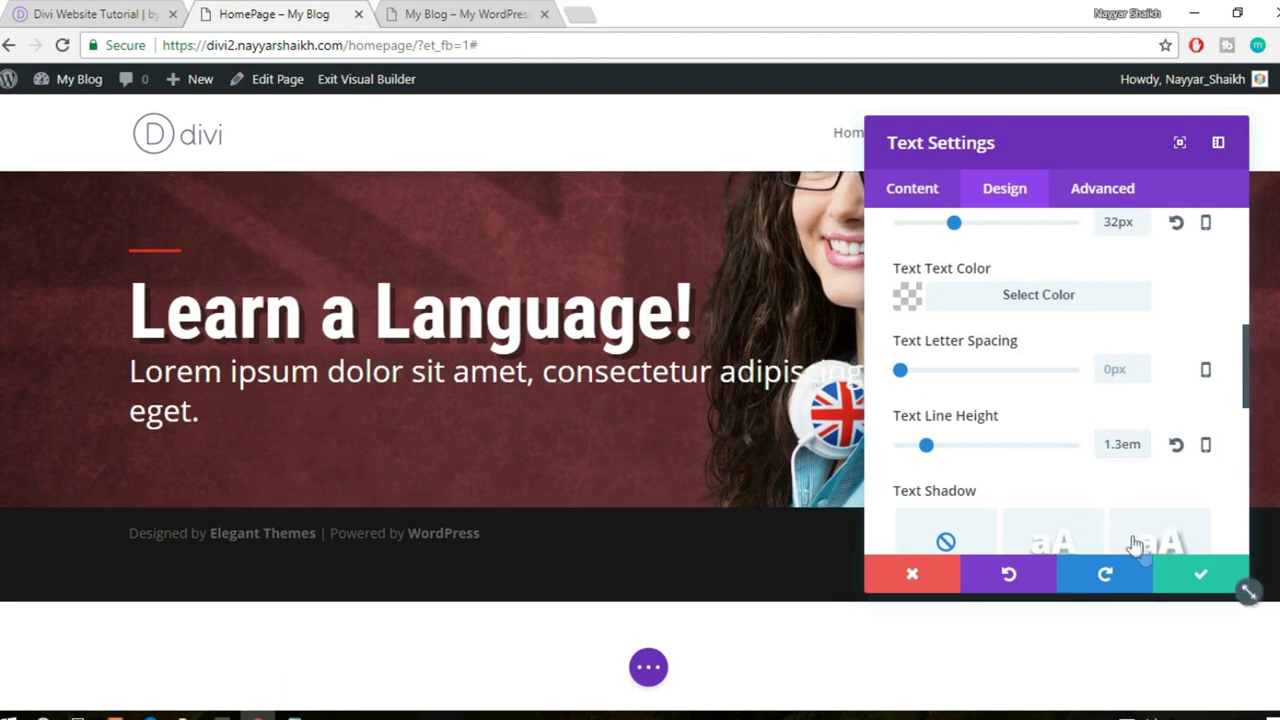
click(1181, 583)
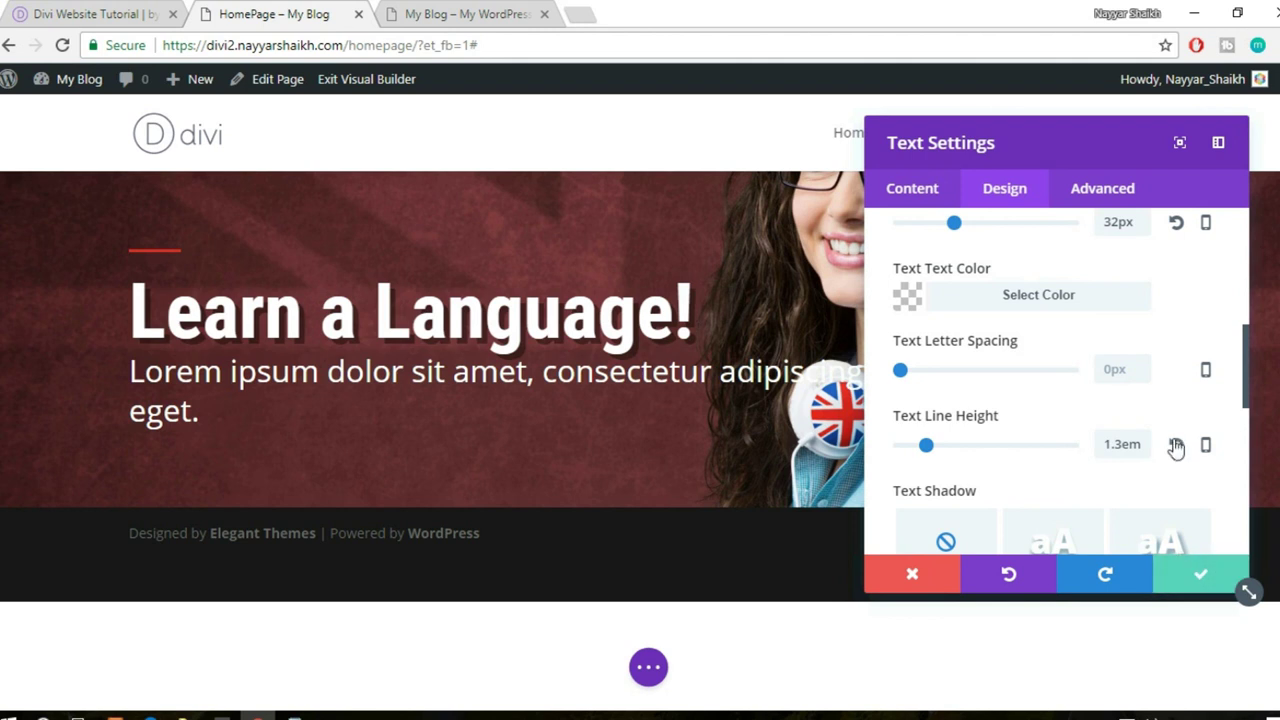
scroll(1129, 452, down, 2)
scroll(1163, 381, down, 1)
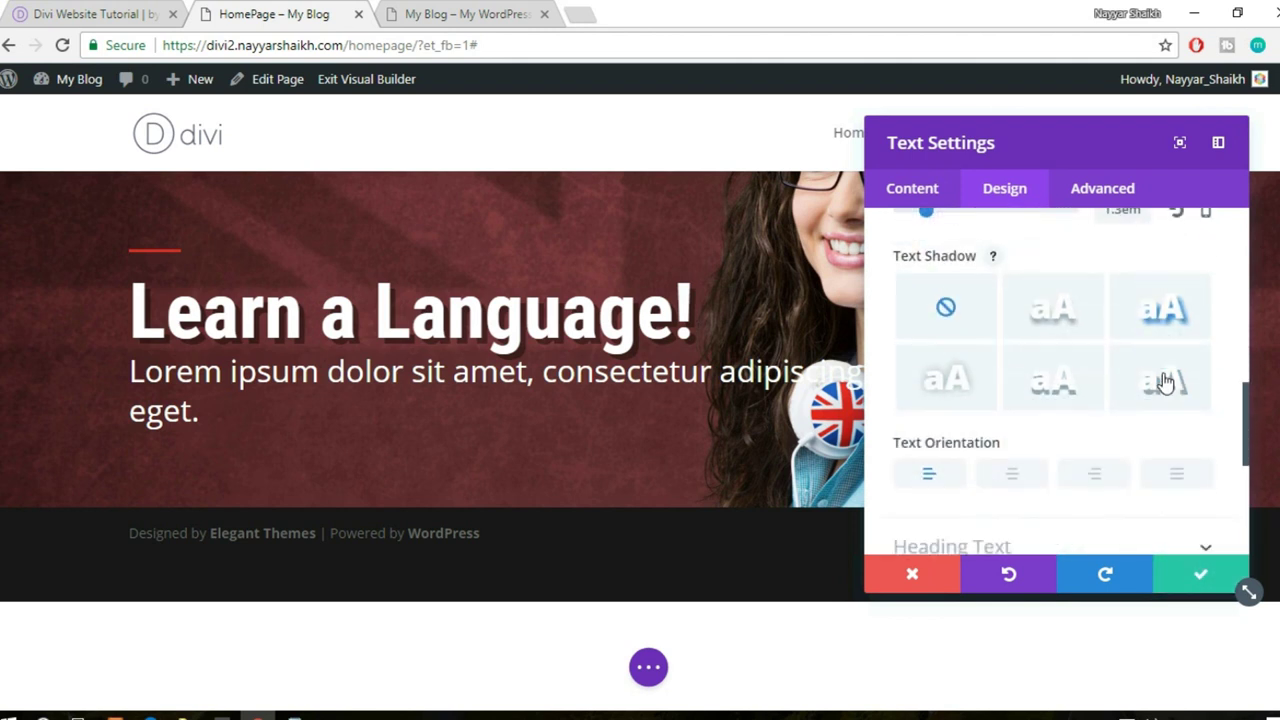
scroll(1066, 502, down, 1)
scroll(1066, 502, down, 1)
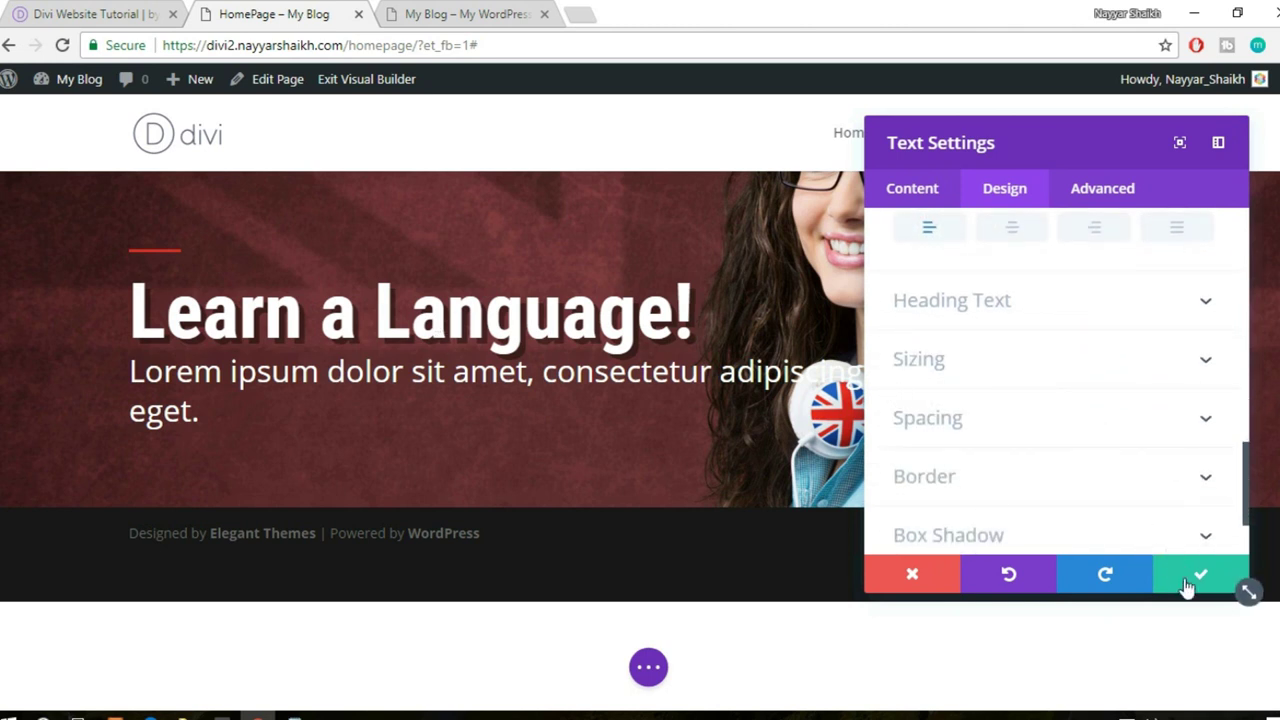
click(1186, 588)
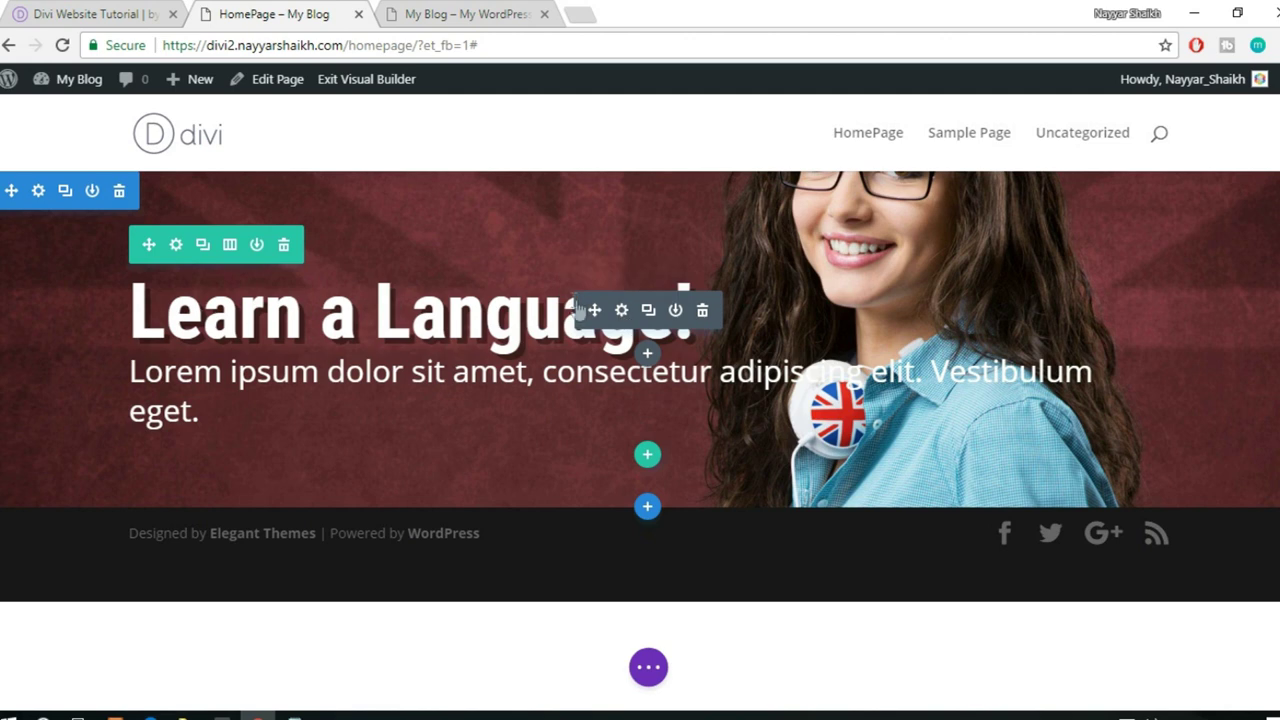
- Give the heading a 1em text line height, save it, and view the live demo site
click(621, 310)
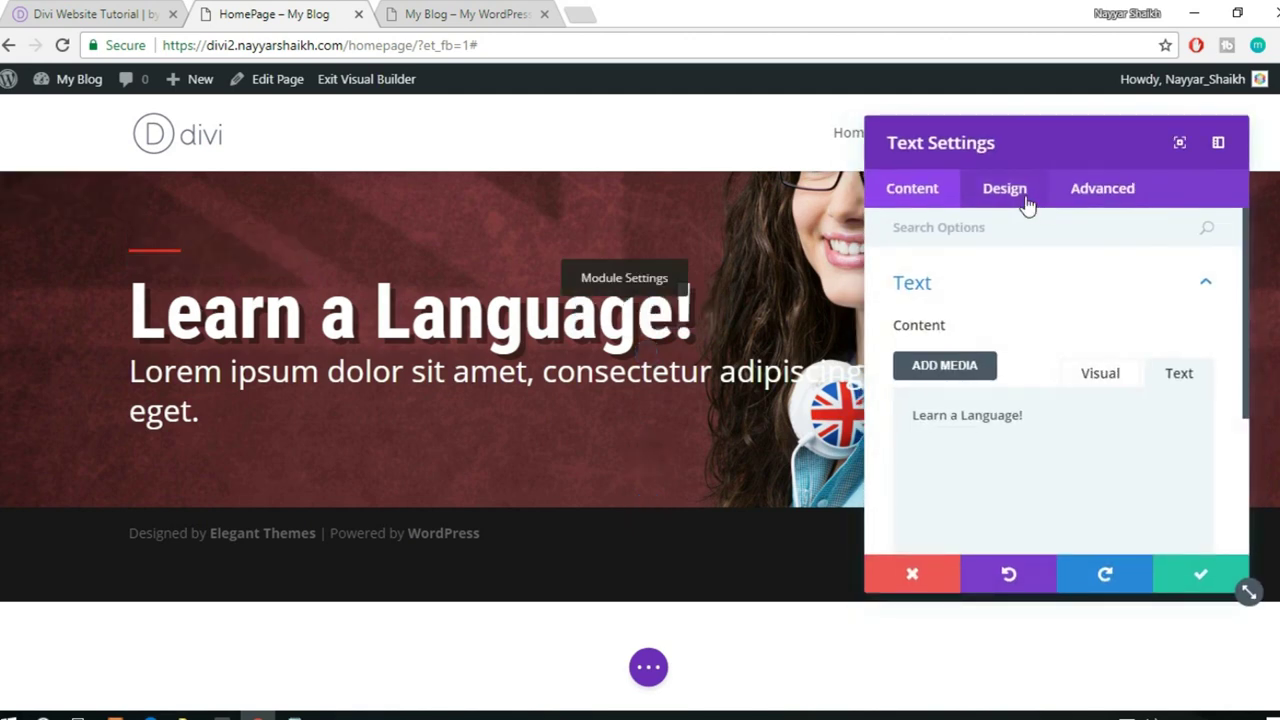
click(1028, 204)
click(991, 318)
scroll(1111, 311, down, 5)
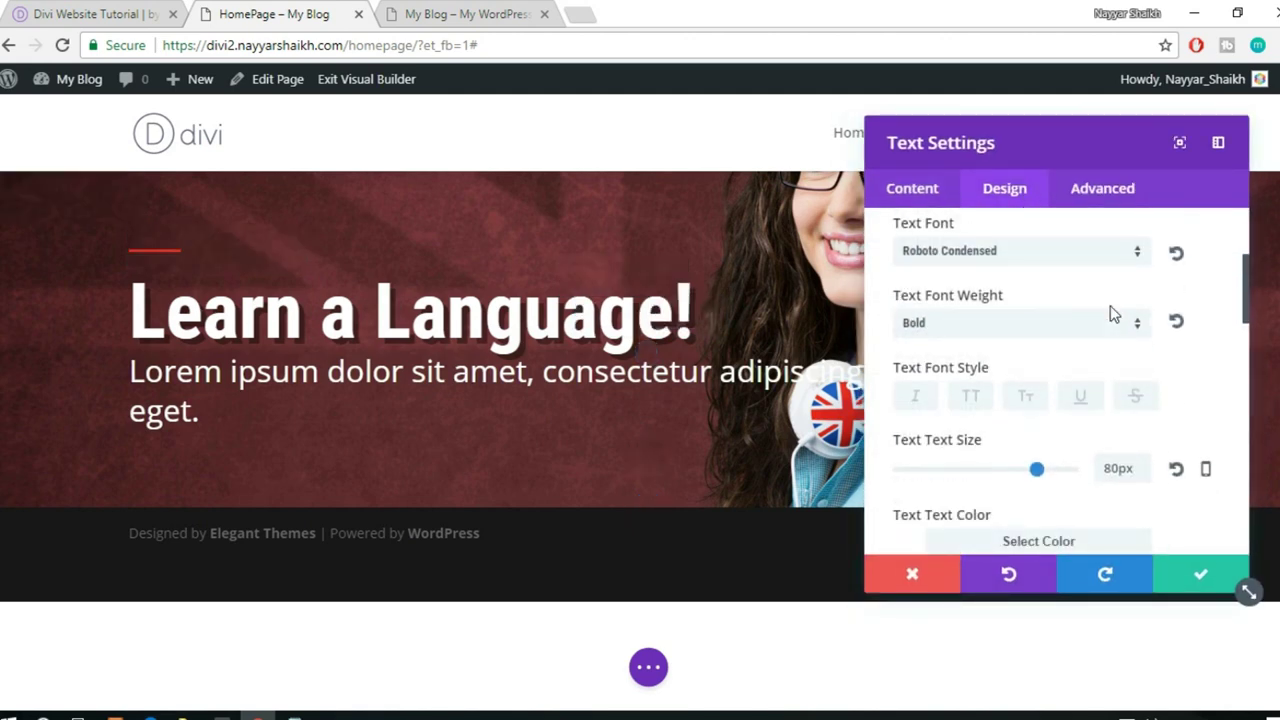
drag(964, 446, 963, 449)
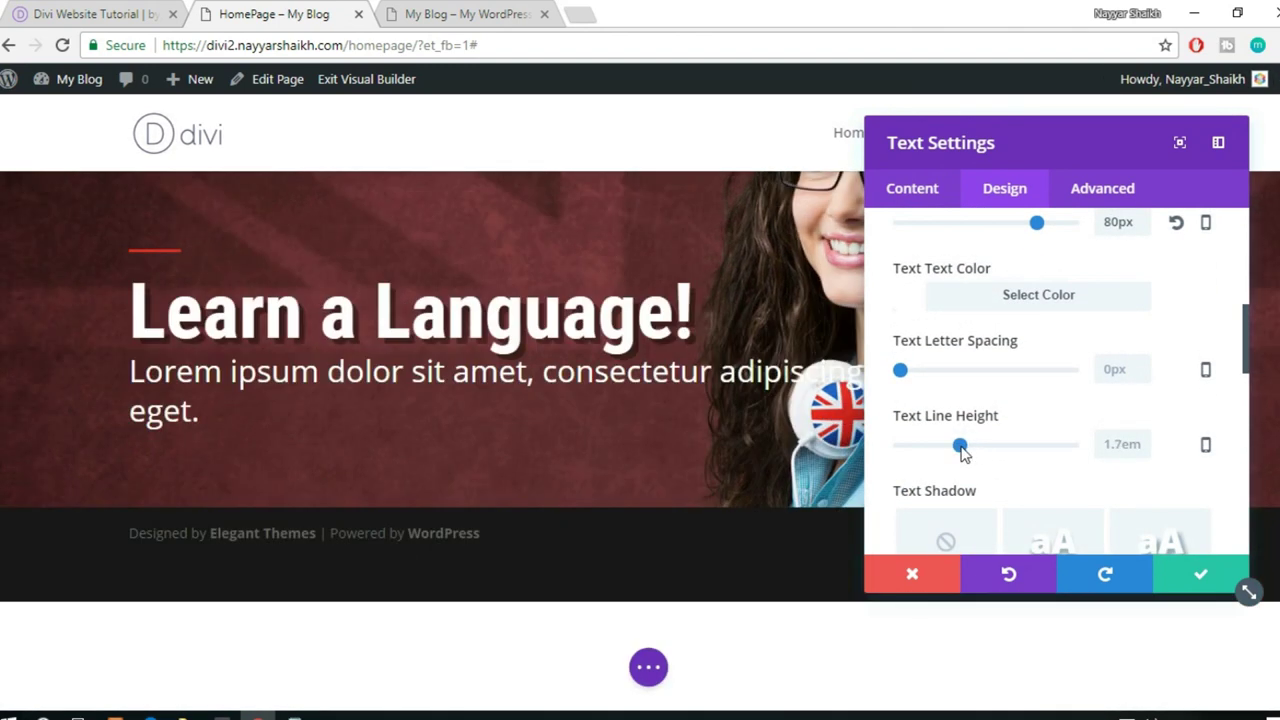
click(1130, 451)
text(1.)
text(3)
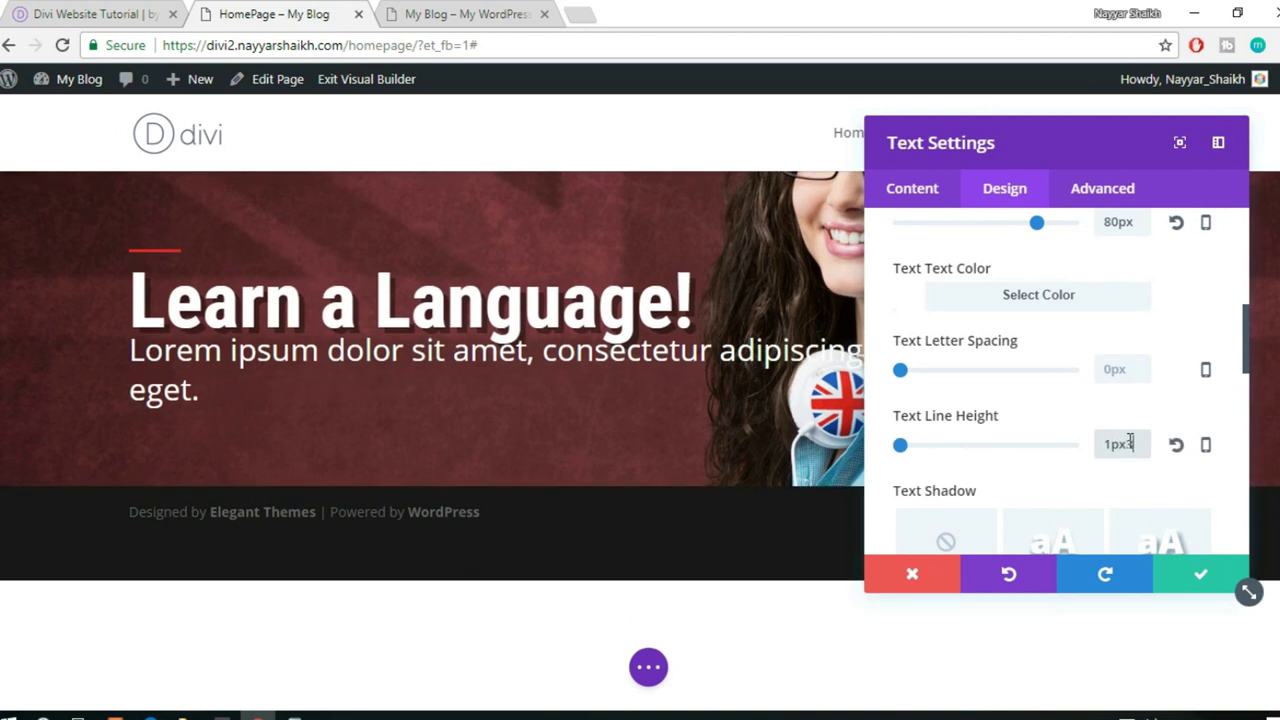
key(BackSpace)
key(BackSpace)
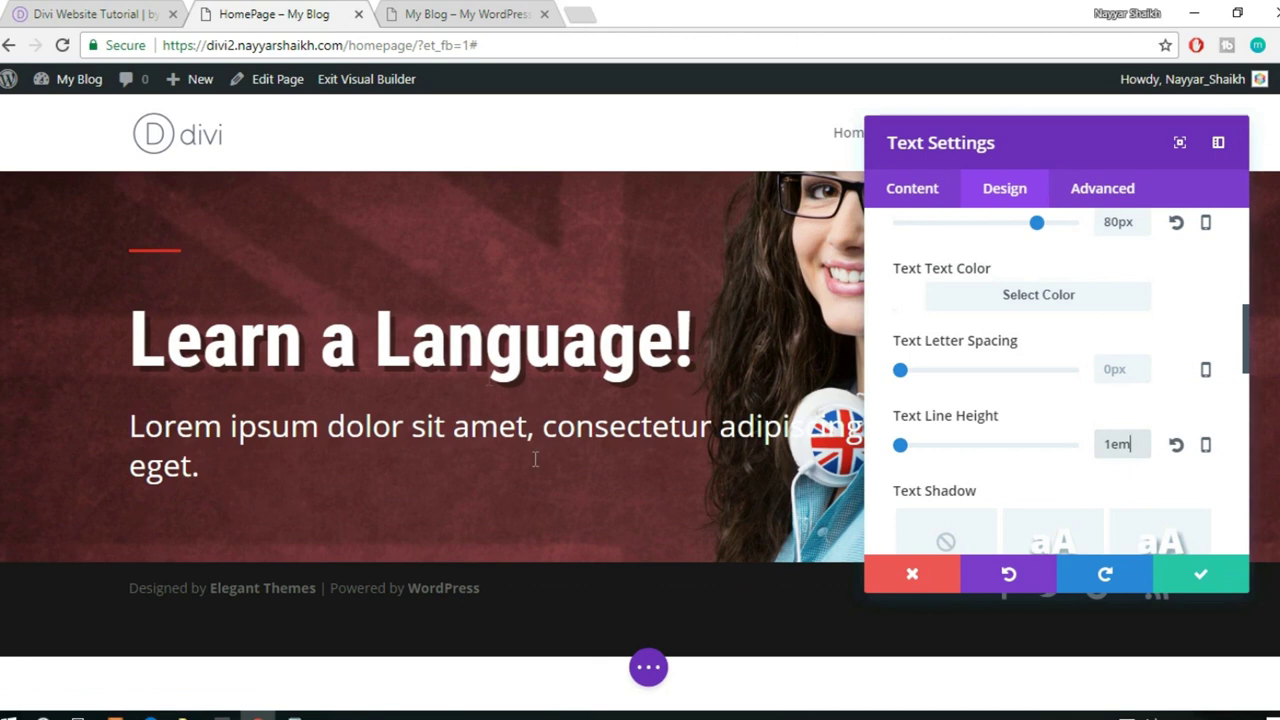
click(1195, 573)
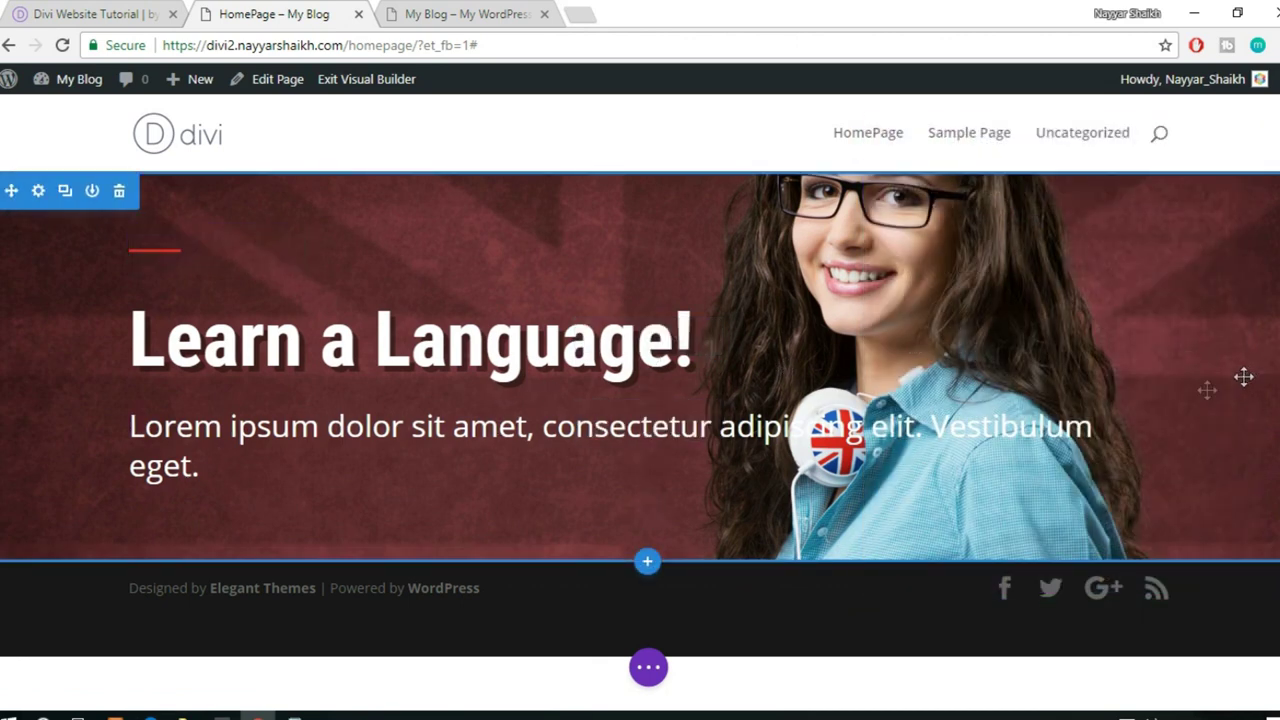
click(28, 10)
click(477, 394)
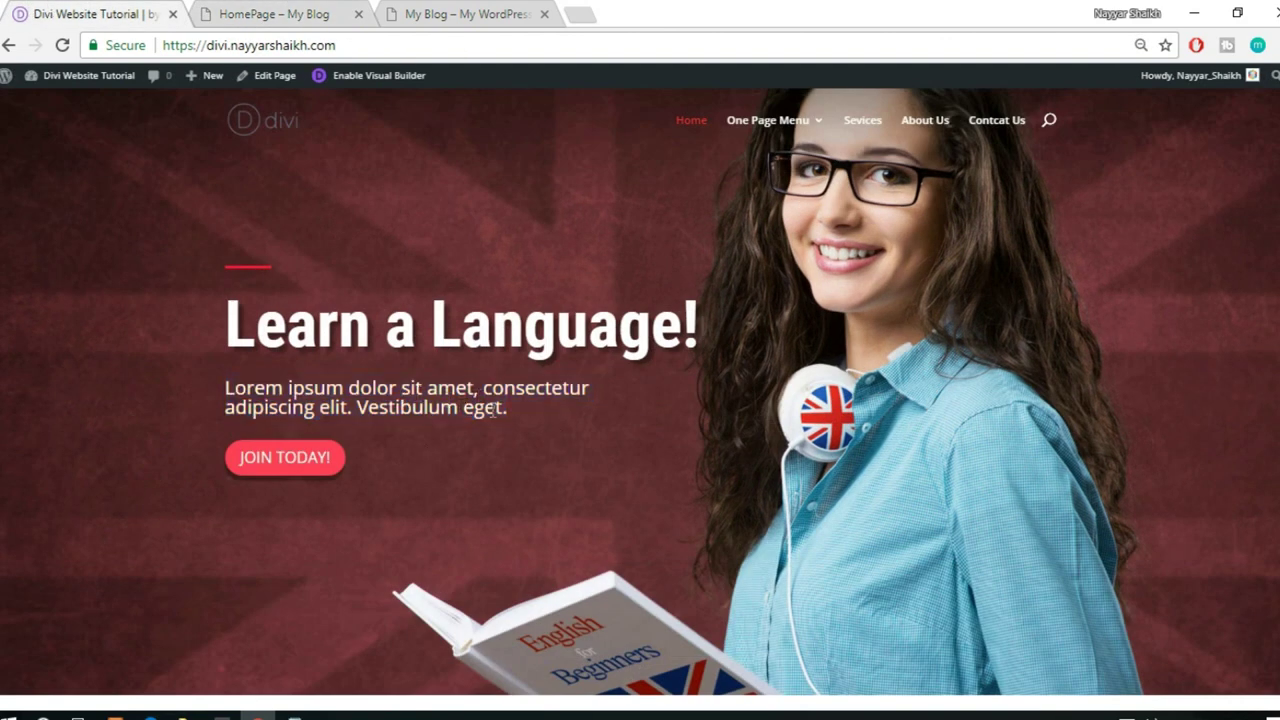
- After checking the demo paragraph, reduce the builder paragraph's text size to 20px
drag(537, 410, 220, 407)
click(310, 12)
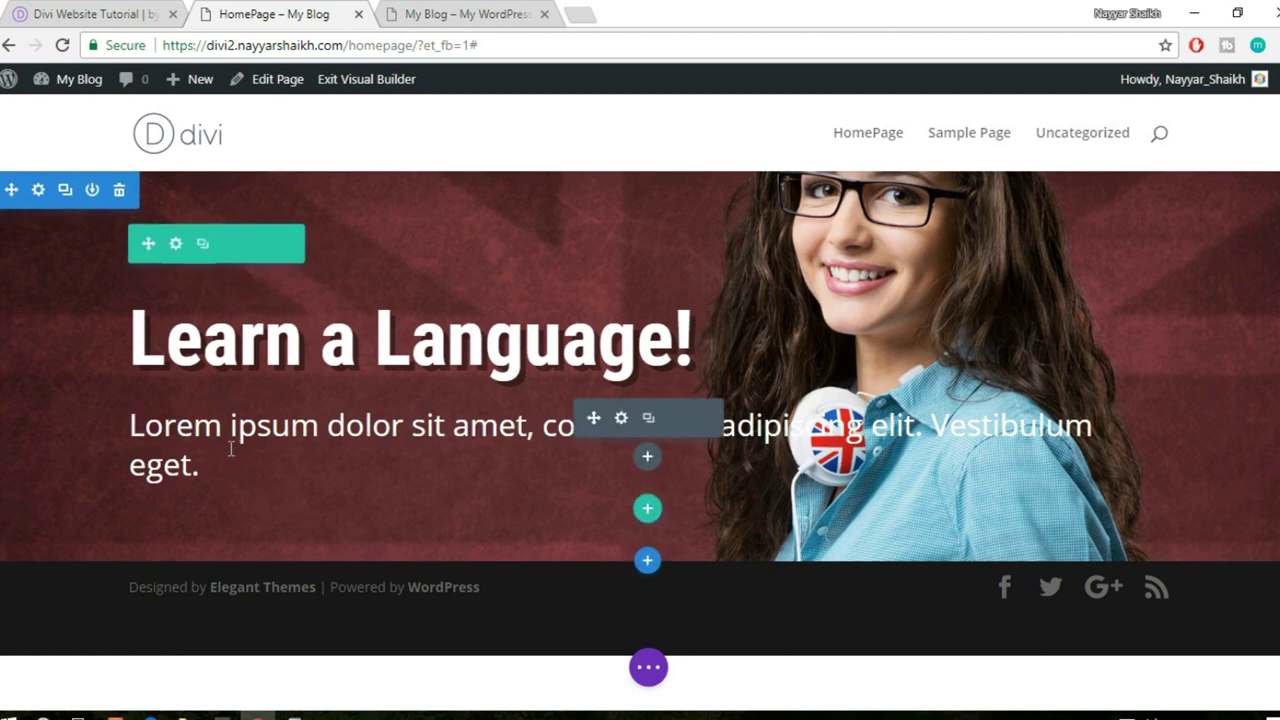
click(621, 420)
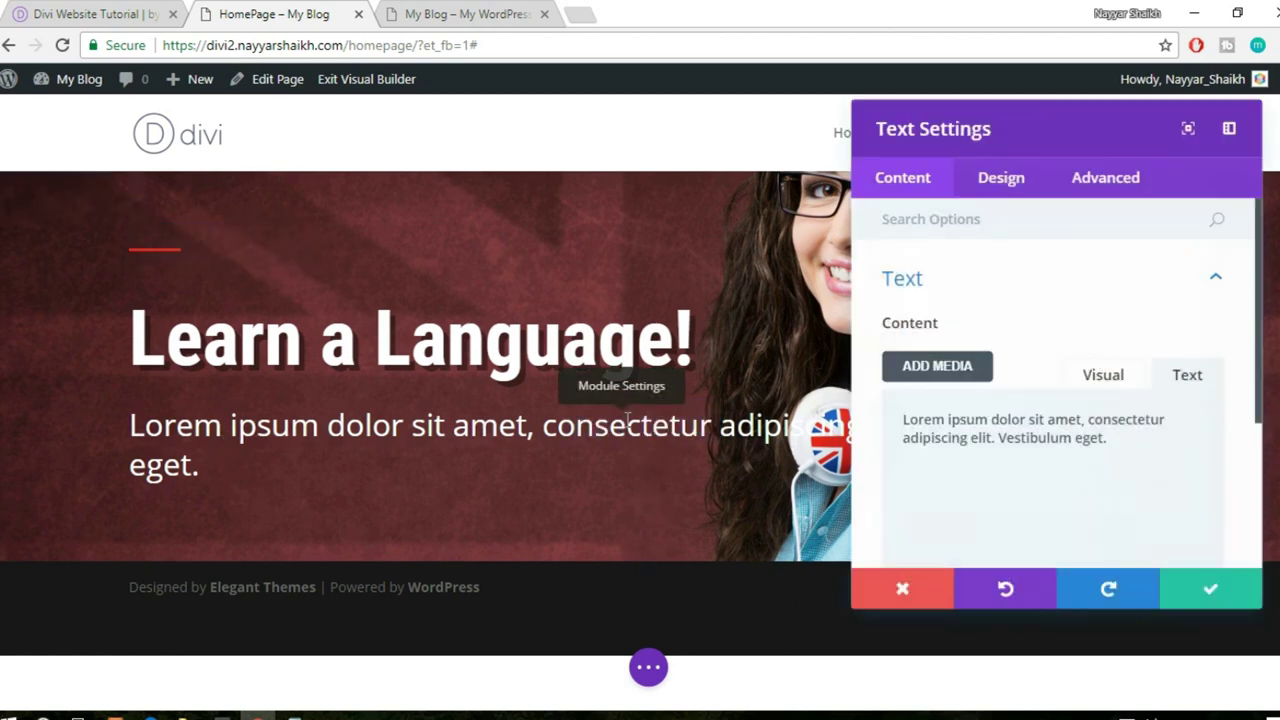
click(1003, 195)
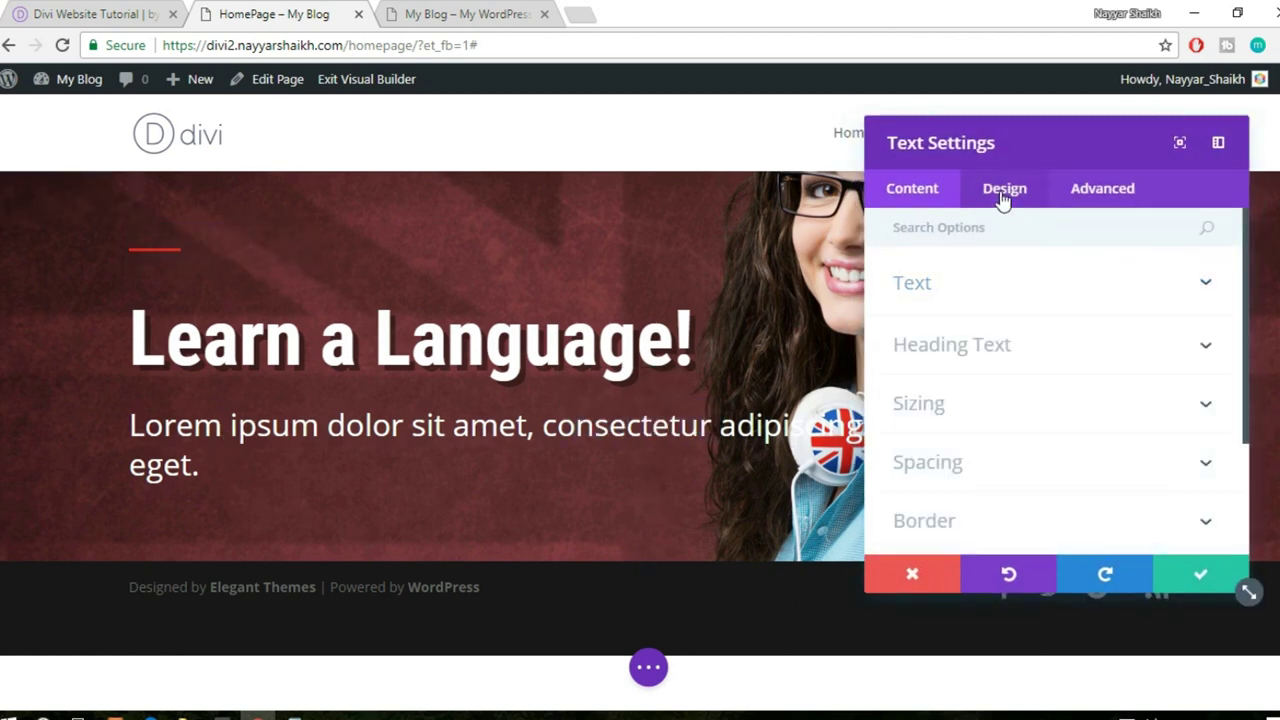
click(1012, 292)
scroll(1036, 326, down, 3)
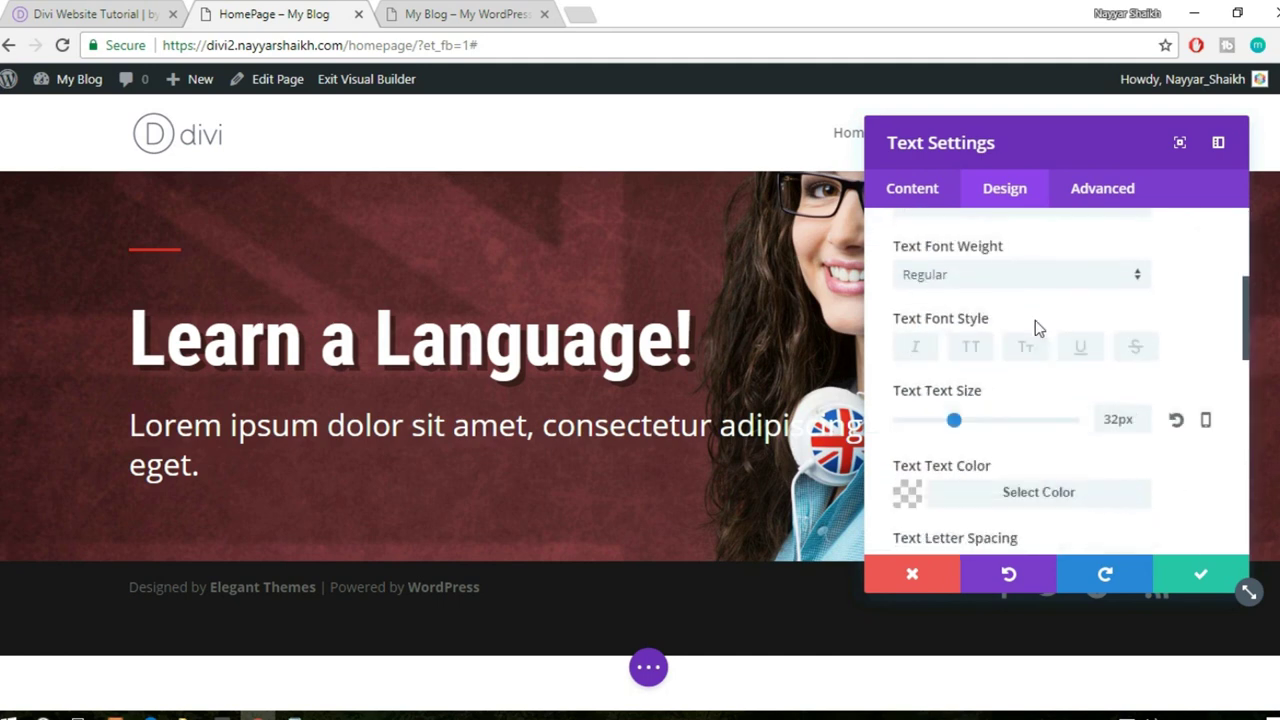
drag(955, 322, 933, 334)
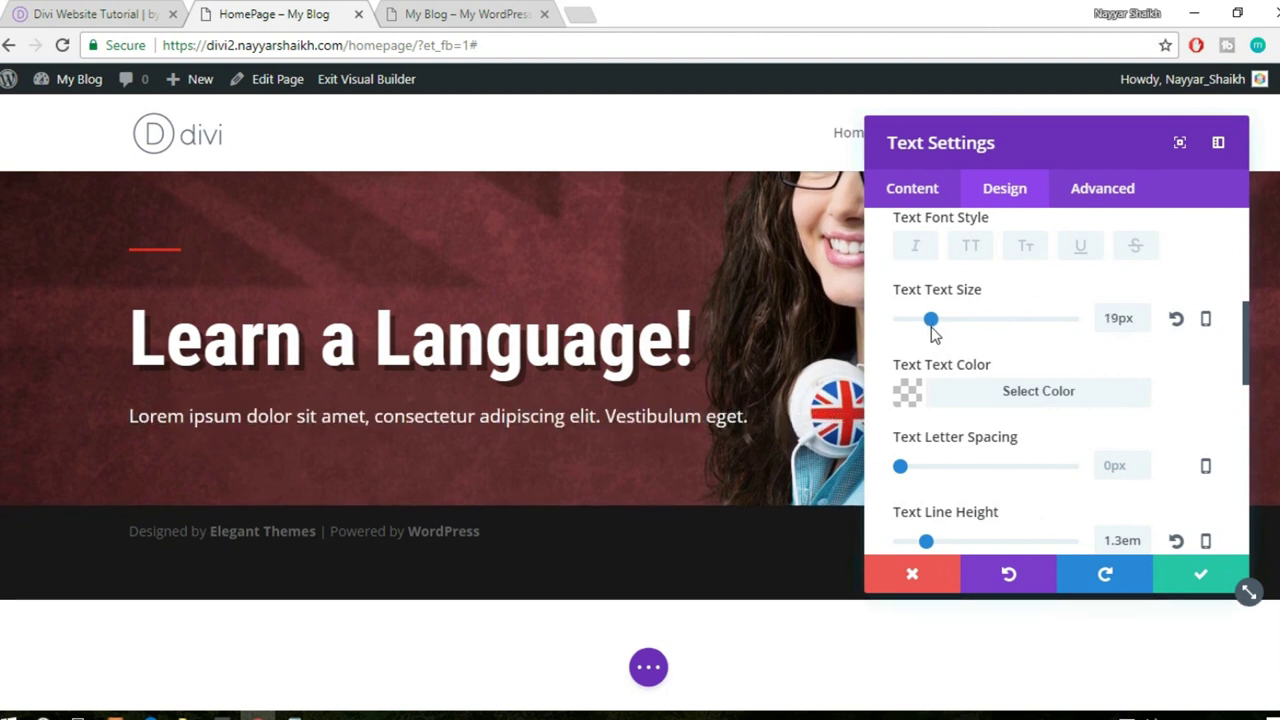
drag(937, 328, 935, 330)
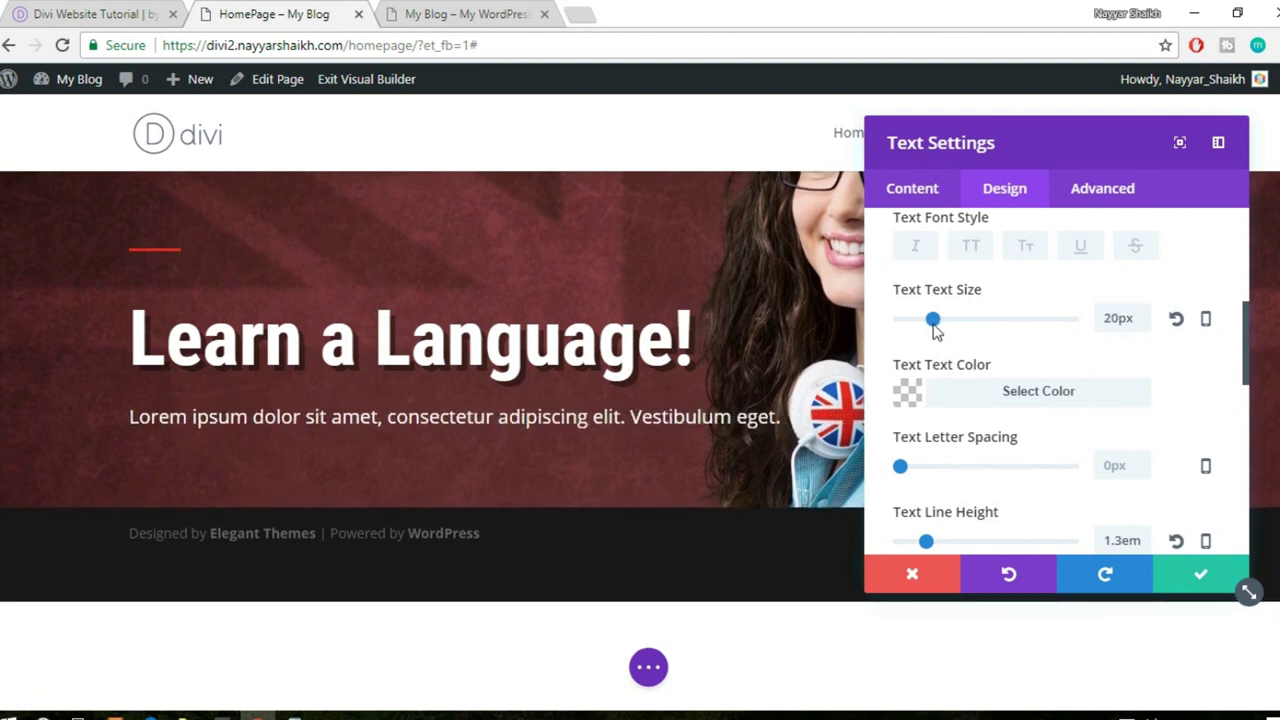
- Show the paragraph's content in the Visual editor
click(928, 196)
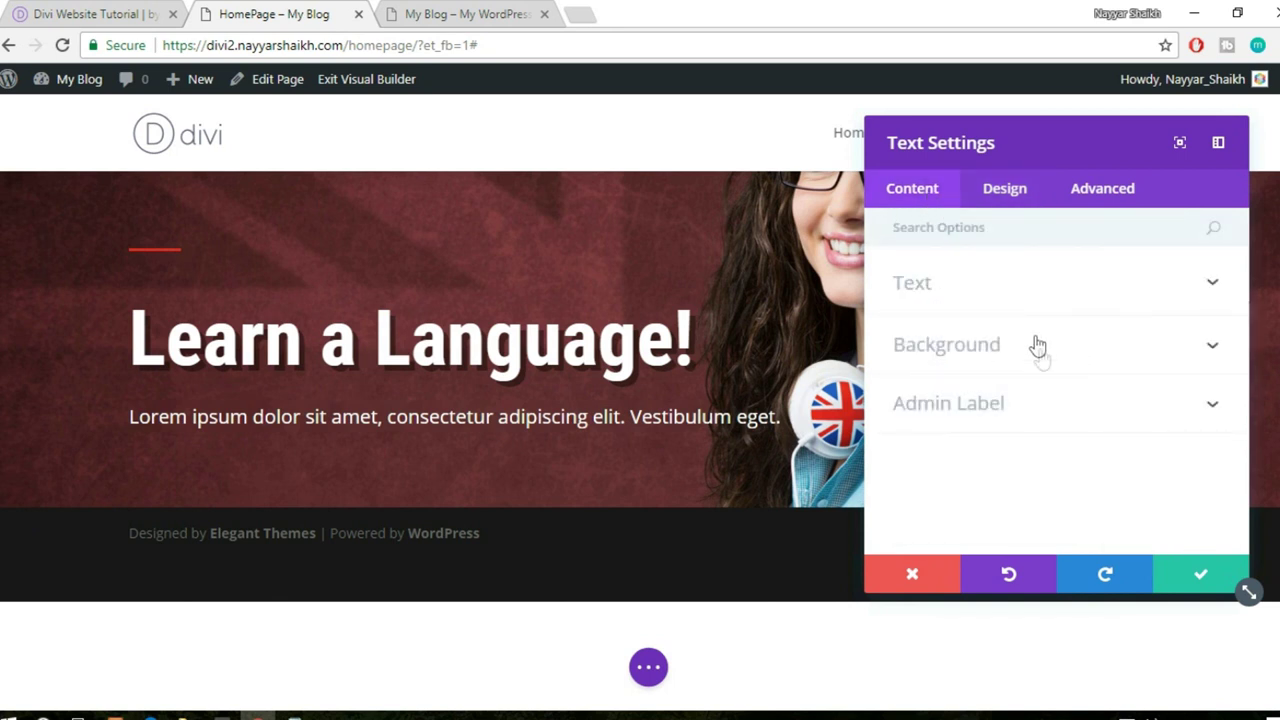
click(1010, 284)
click(1112, 384)
scroll(1138, 467, down, 1)
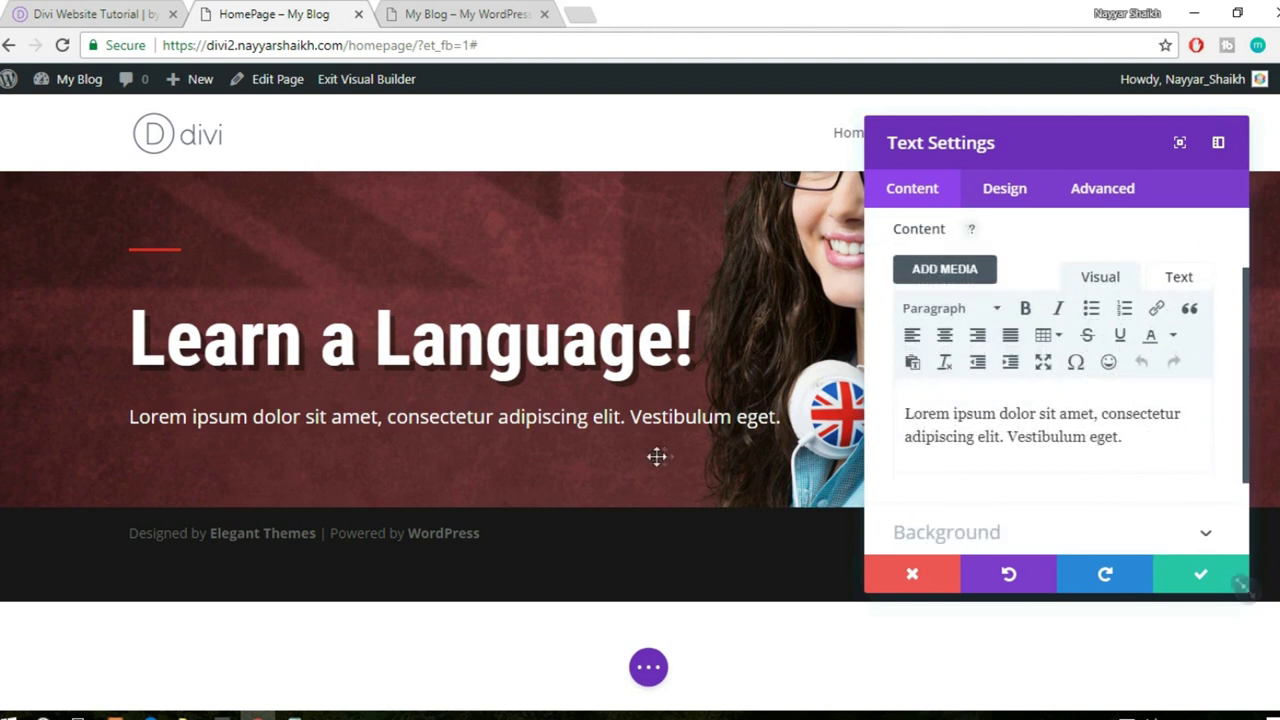
- Break the paragraph after 'consectetur', set its line height to 1em, and save
click(499, 416)
key(Return)
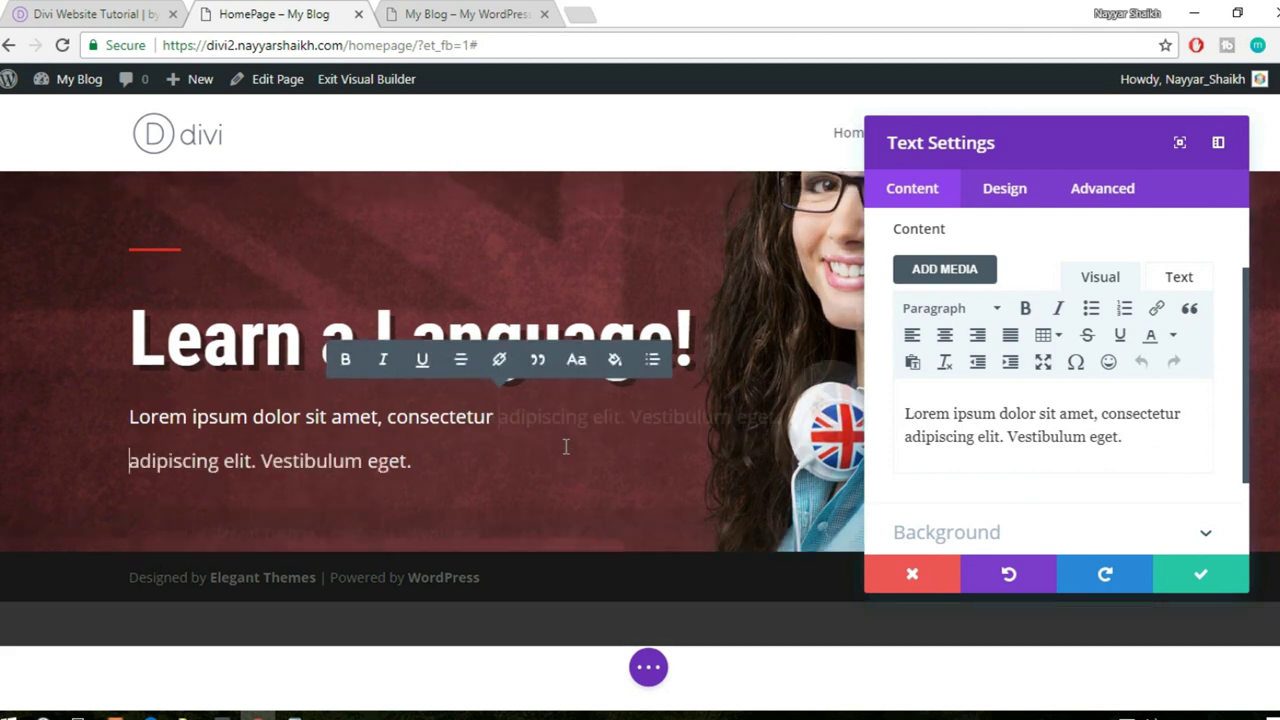
click(1004, 200)
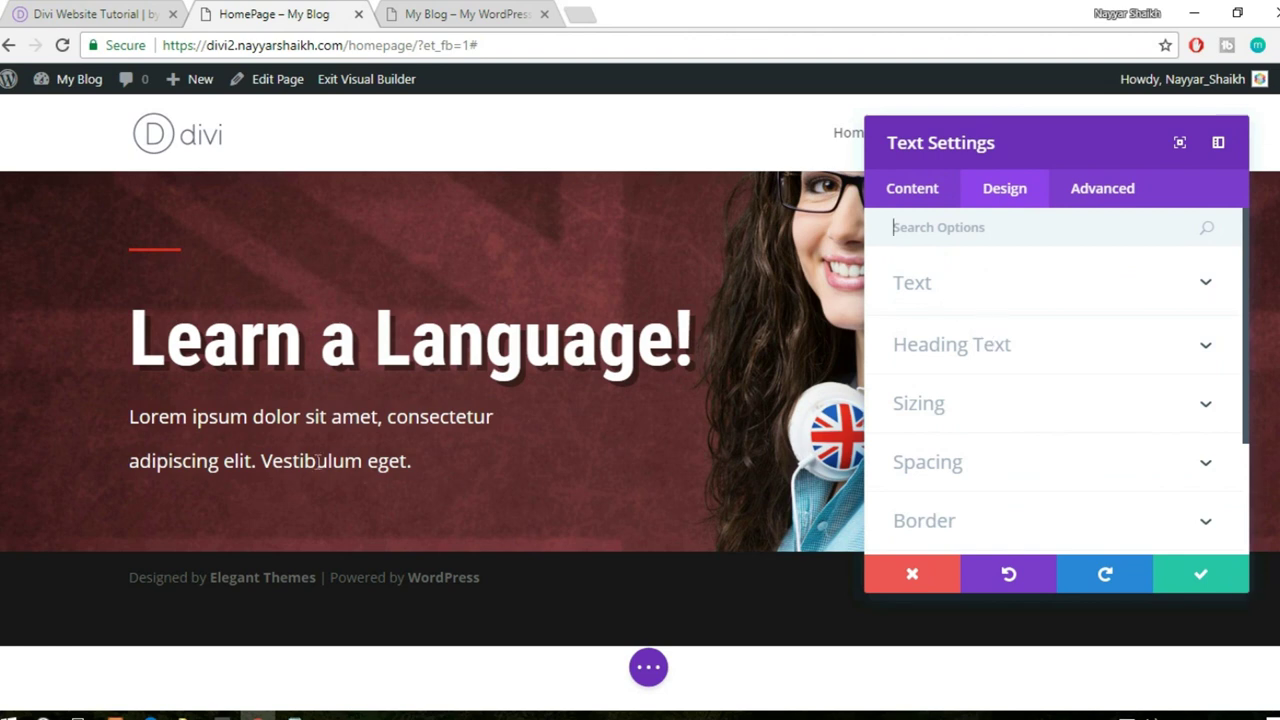
click(946, 296)
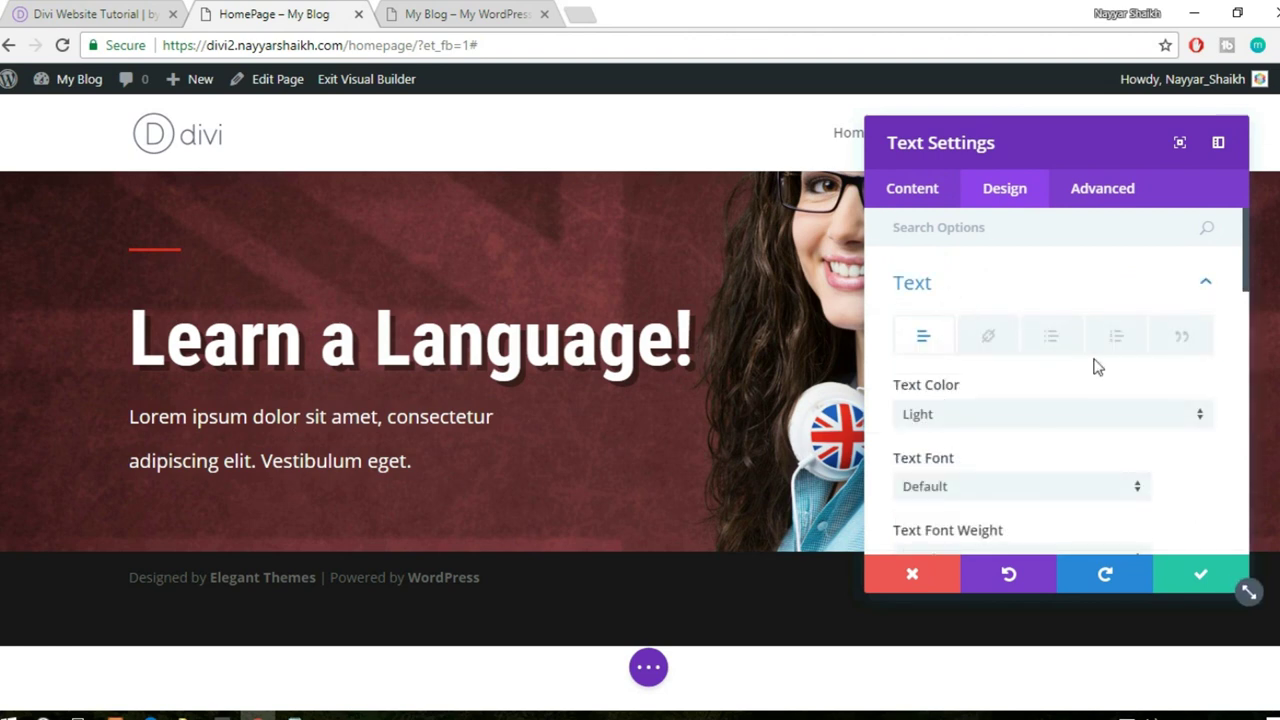
scroll(1094, 364, down, 2)
scroll(1094, 368, down, 2)
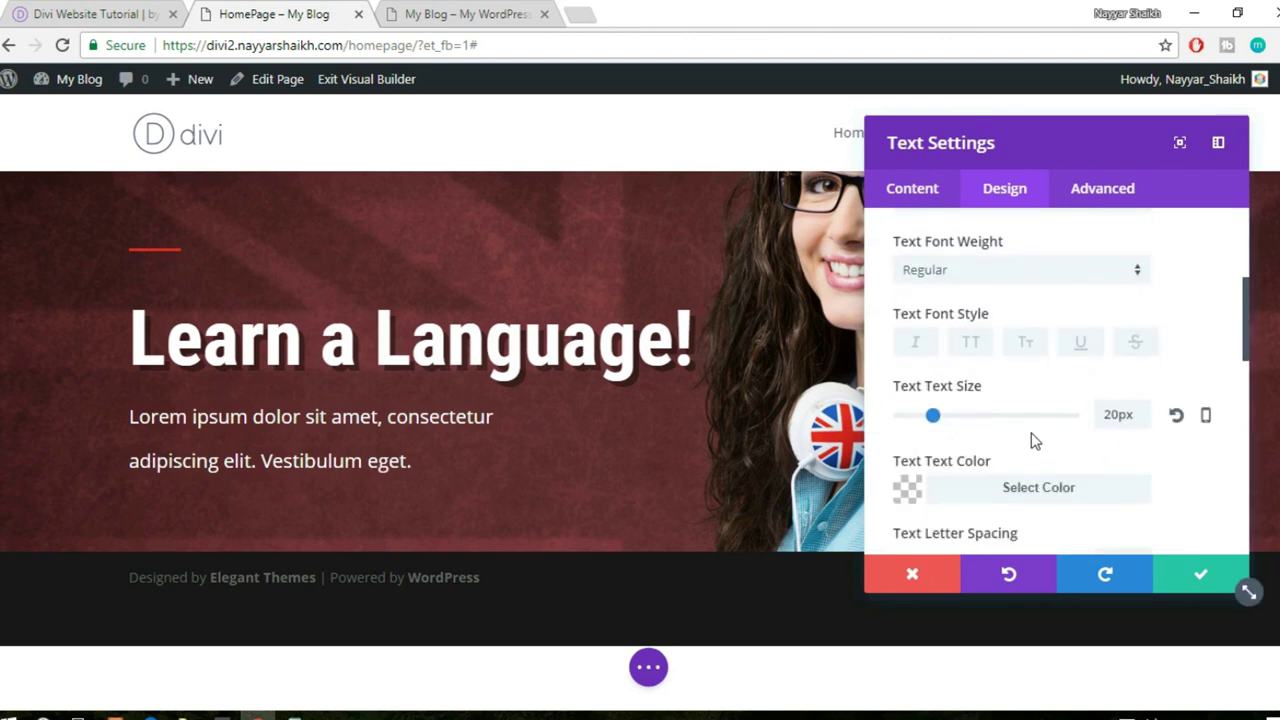
scroll(1032, 441, down, 3)
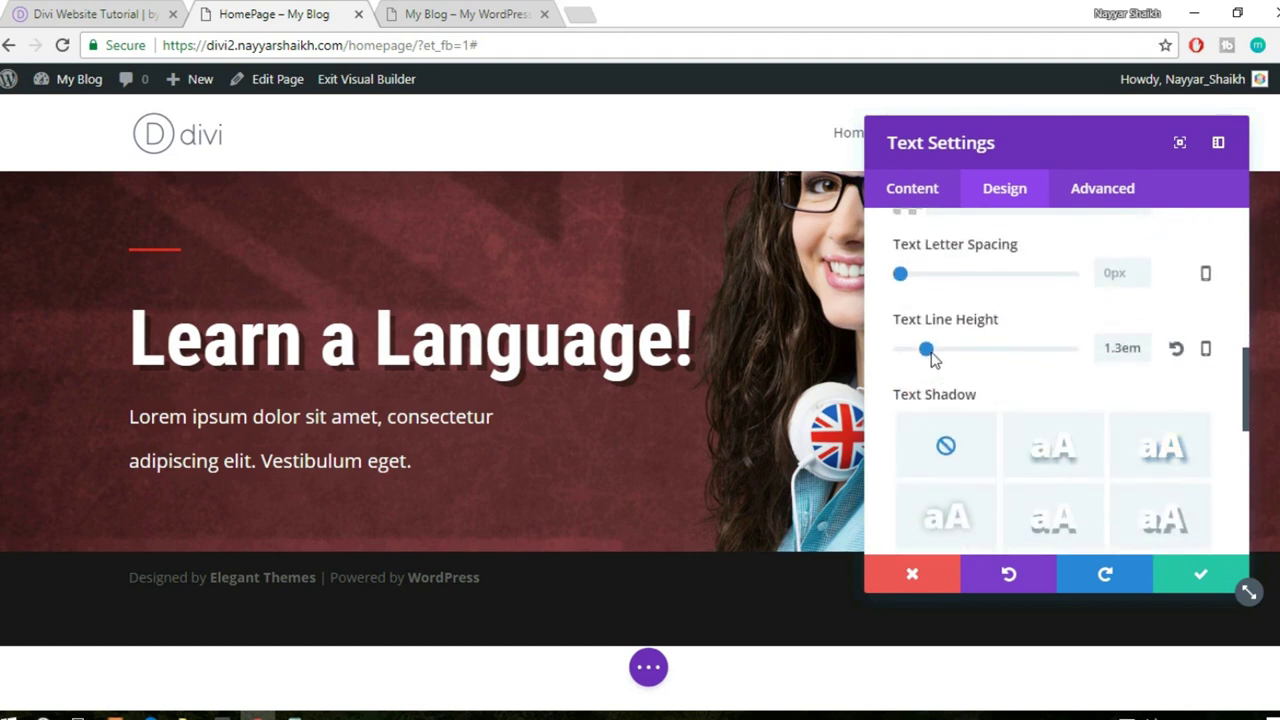
drag(924, 353, 902, 363)
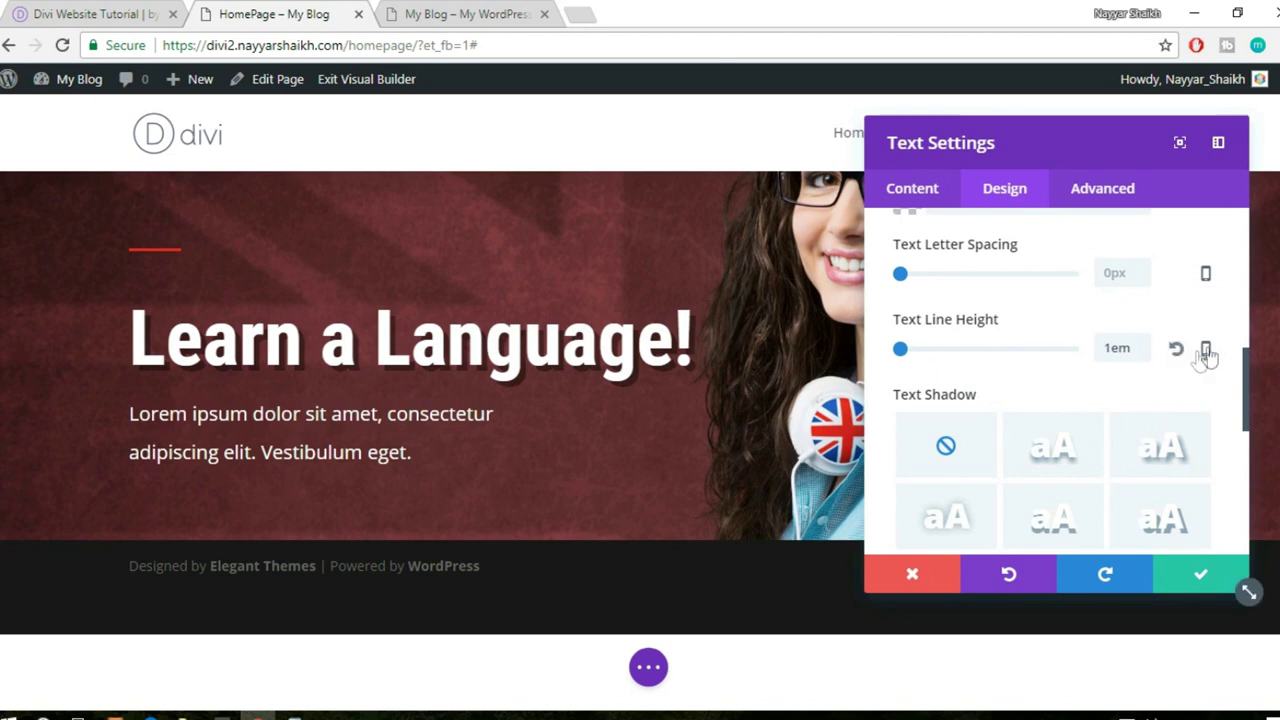
click(1166, 582)
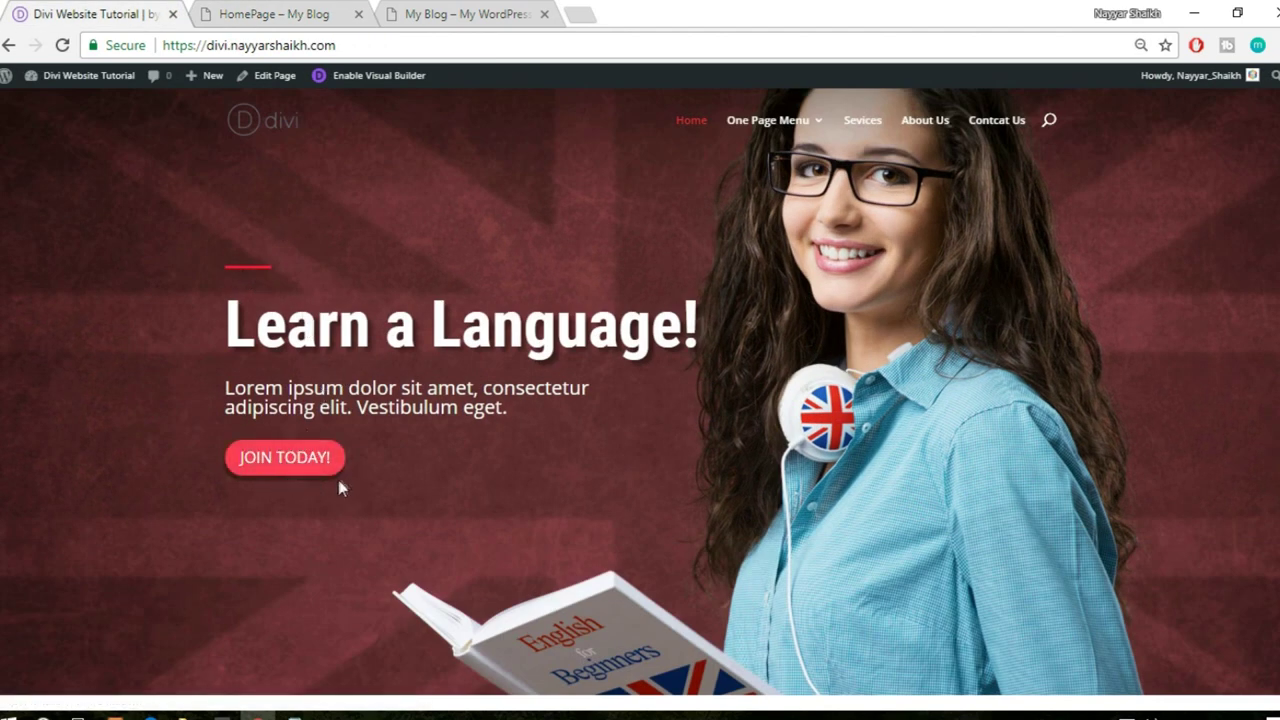
- Add a Button module below the Lorem ipsum paragraph
click(280, 12)
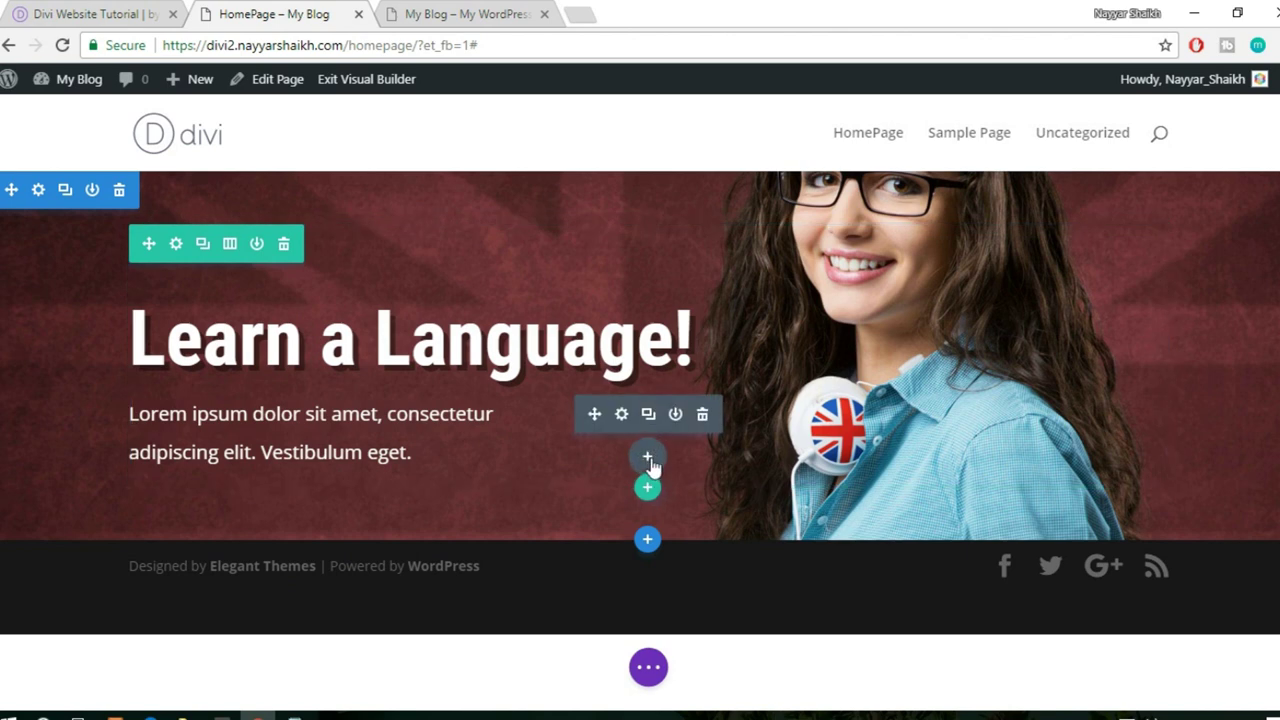
click(648, 458)
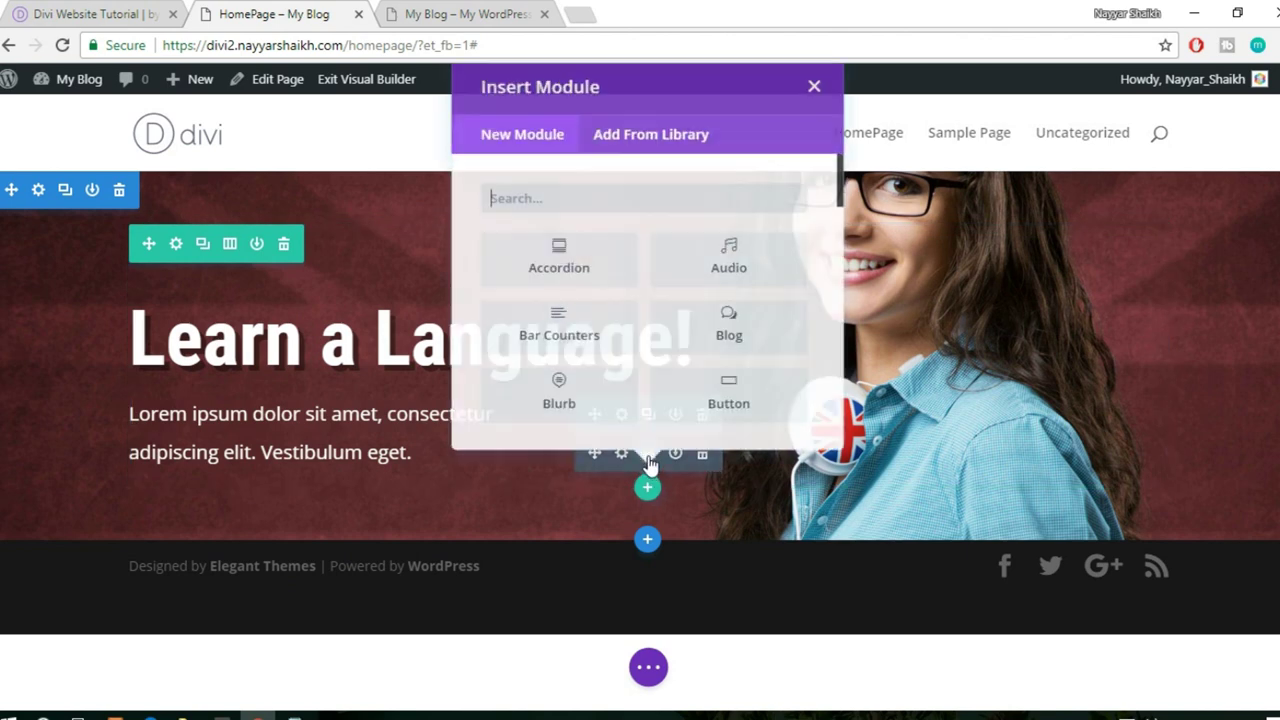
text(but)
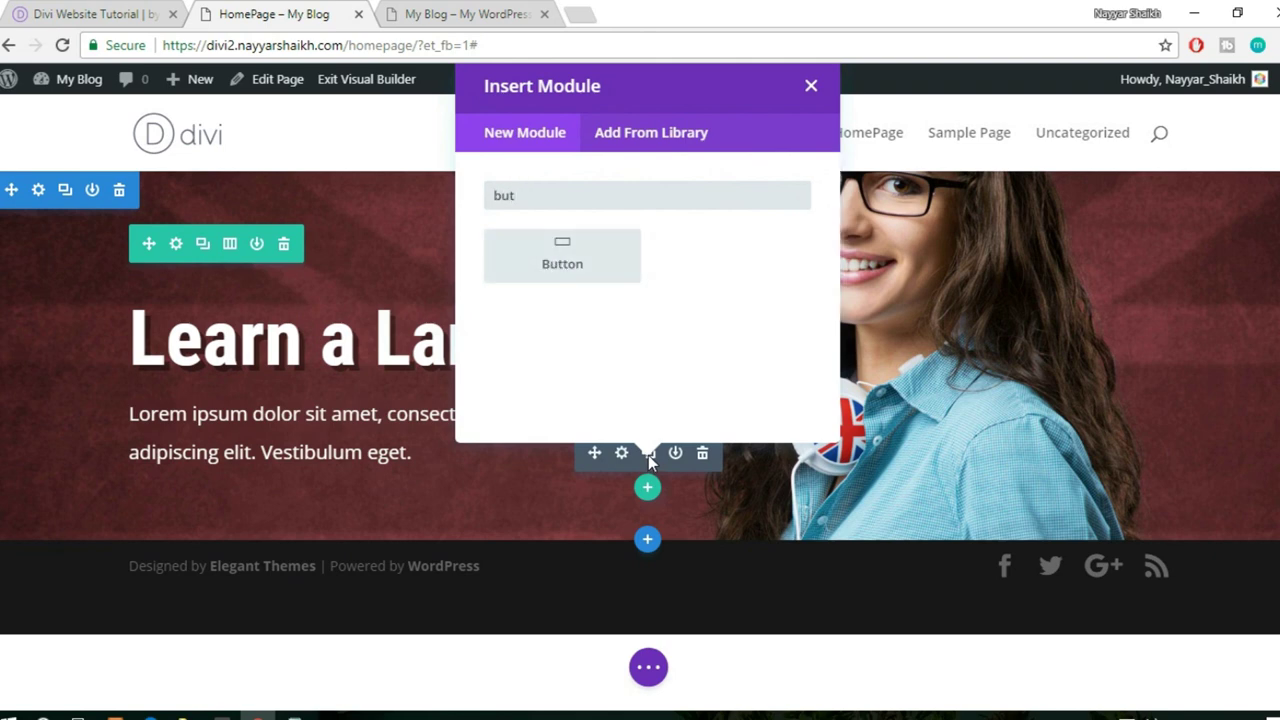
click(590, 262)
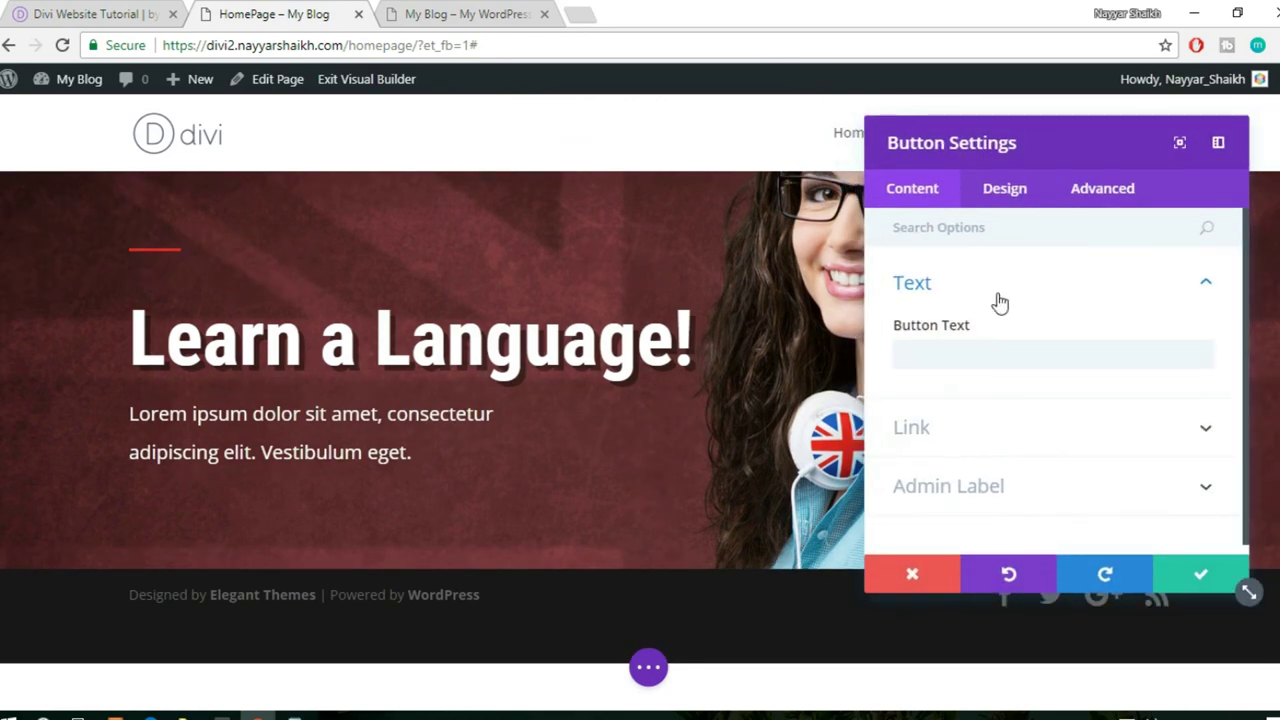
- Label the button JOIN TODAY to match the live site's button
click(45, 14)
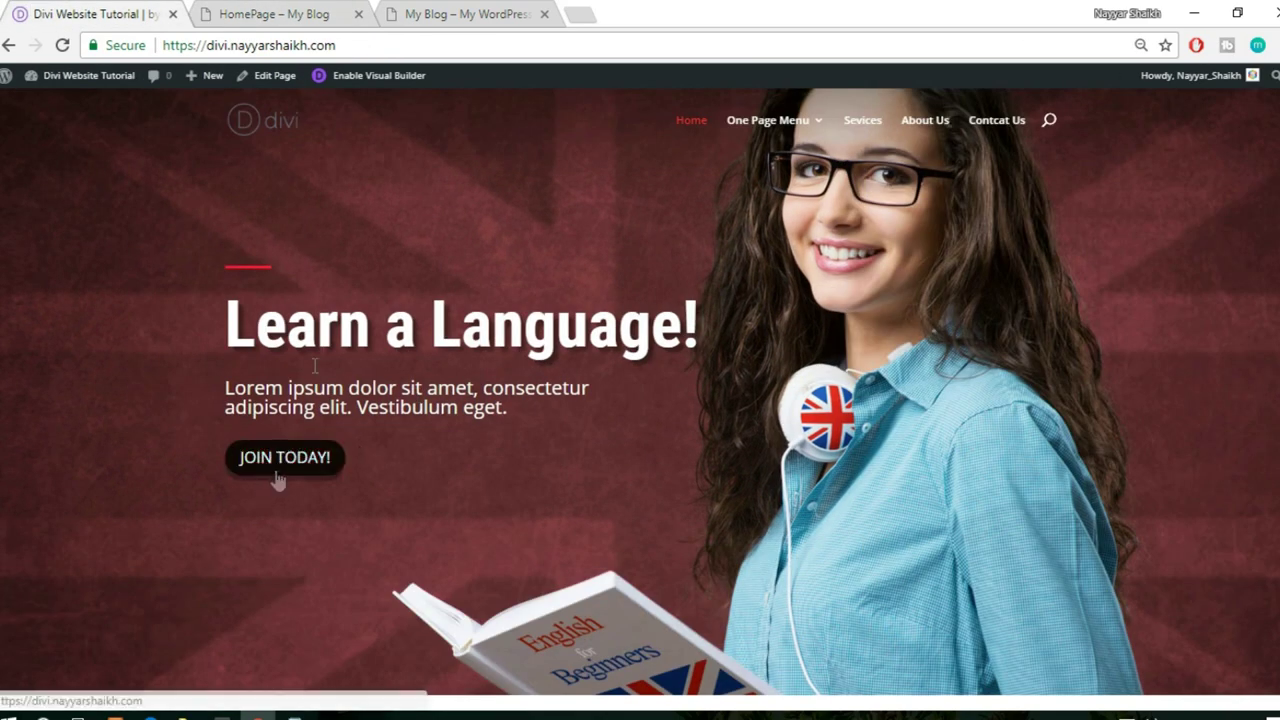
click(251, 14)
click(957, 354)
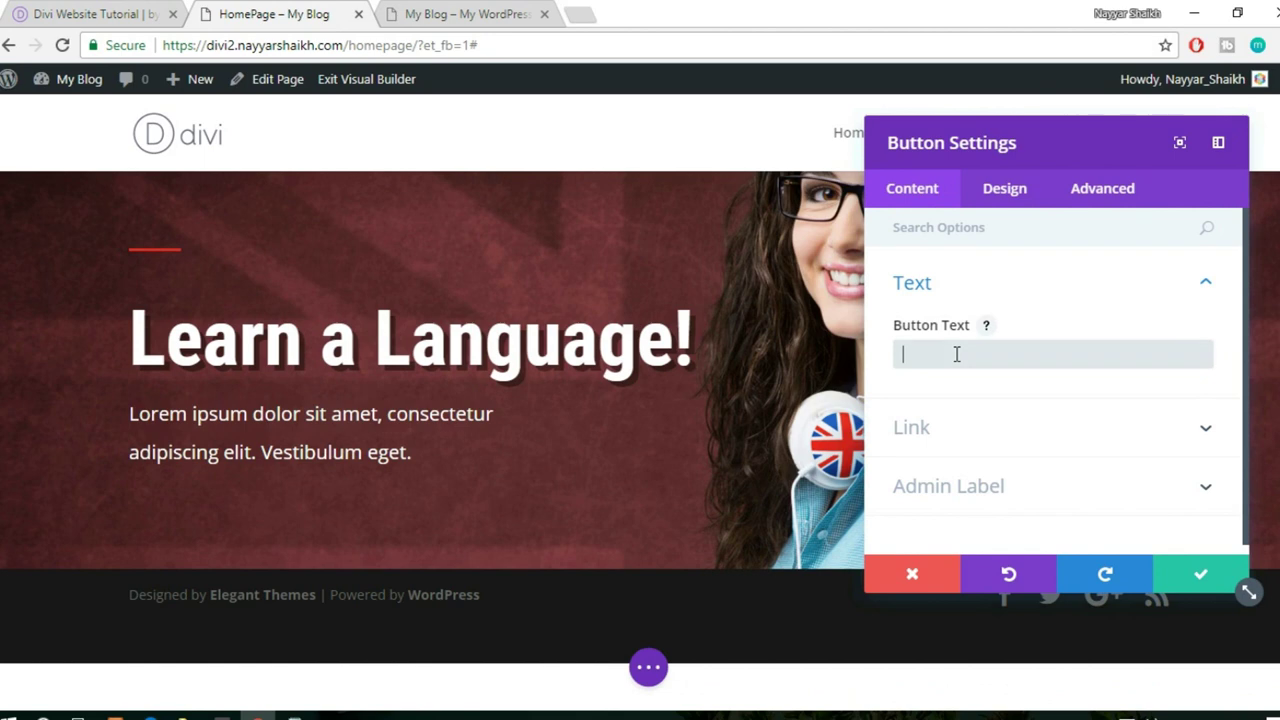
text(JOIN TODAY)
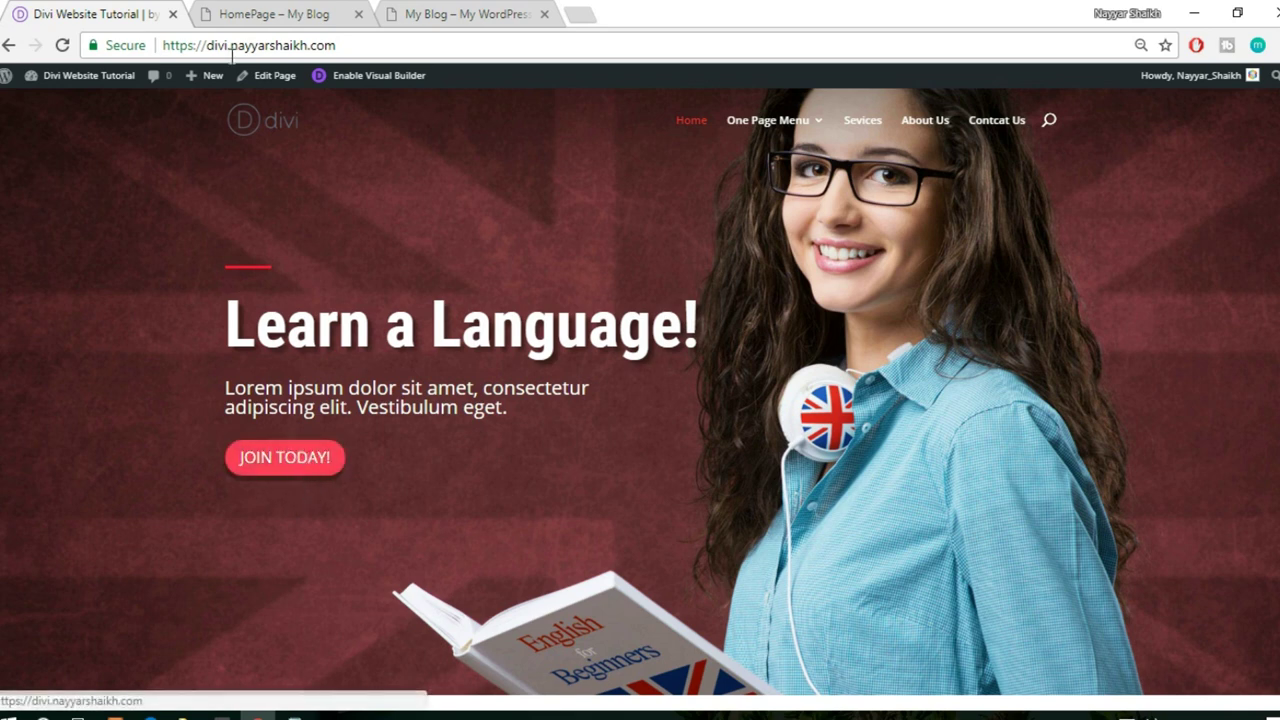
click(234, 18)
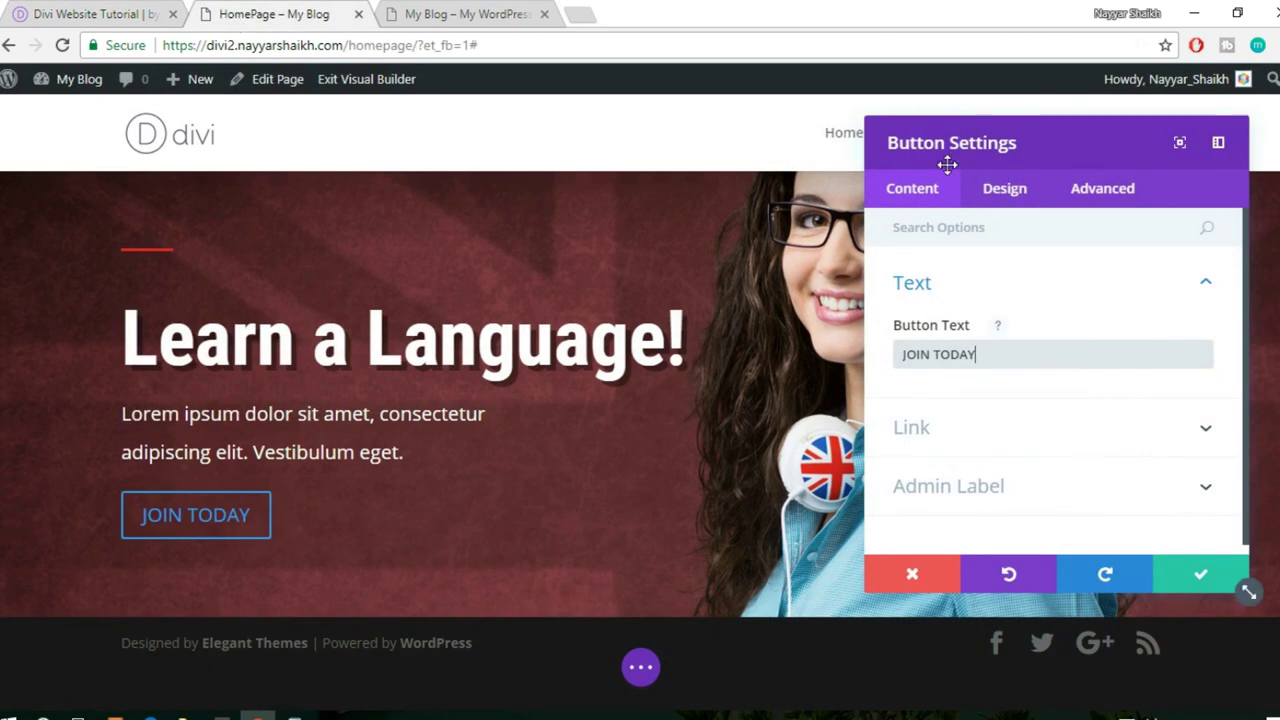
- Turn on Use Custom Styles for Button and set the button text size to 15px
click(1000, 203)
scroll(1046, 303, down, 1)
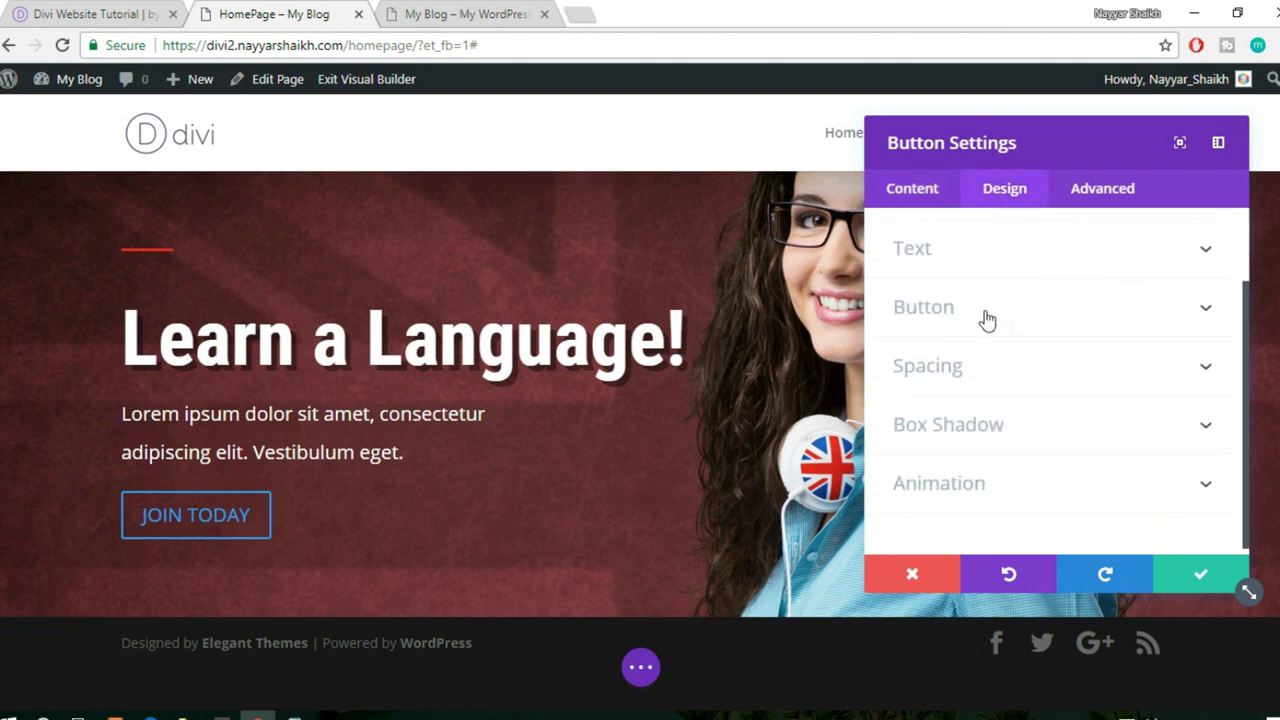
click(1014, 323)
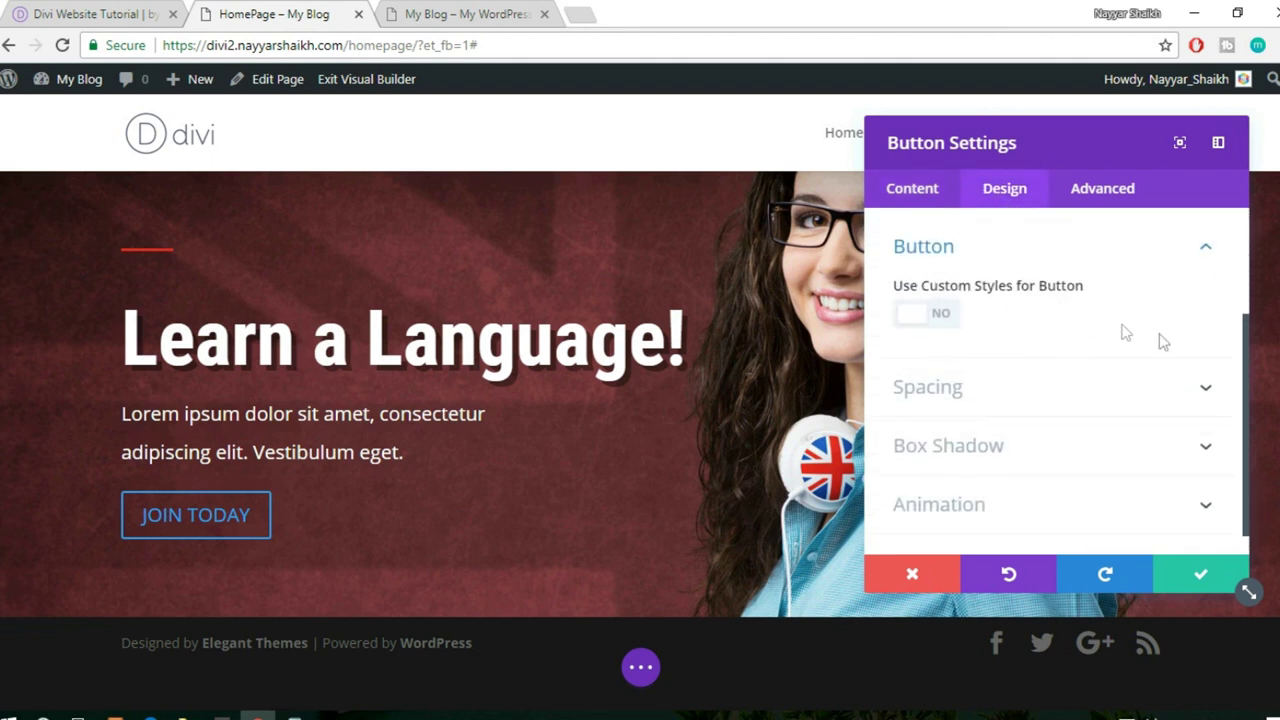
click(943, 318)
scroll(1150, 328, down, 1)
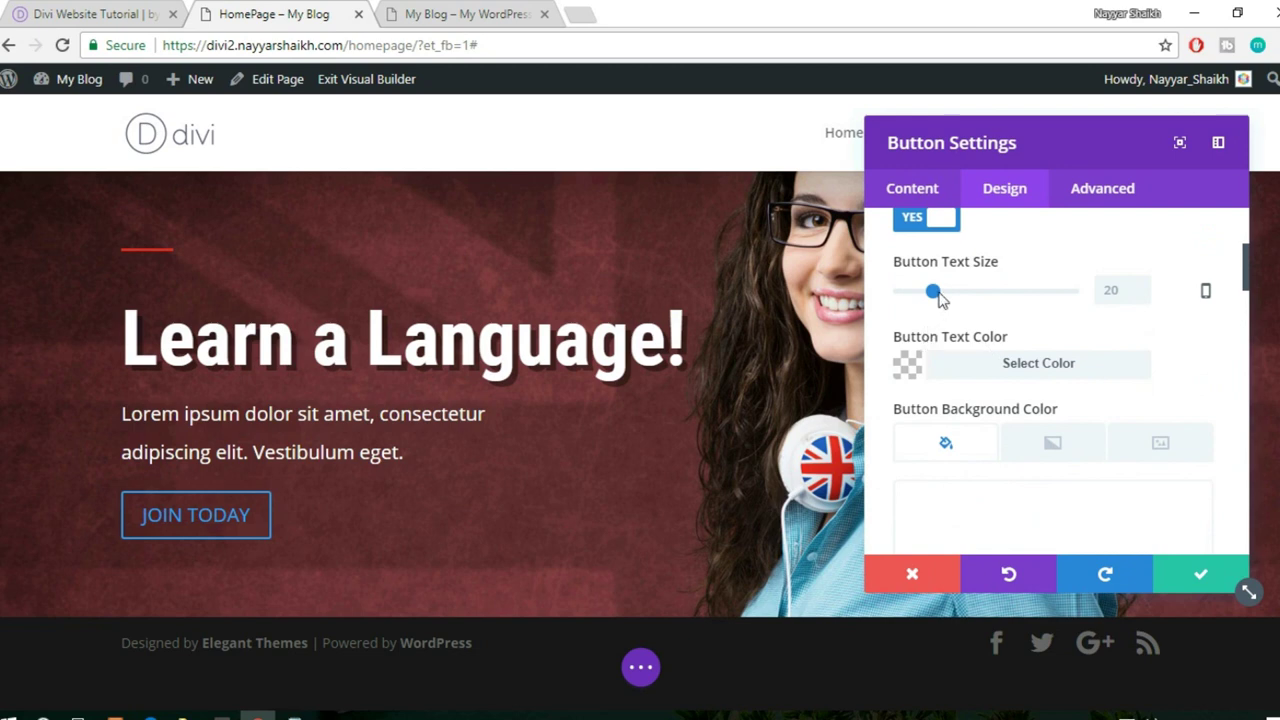
drag(933, 294, 925, 298)
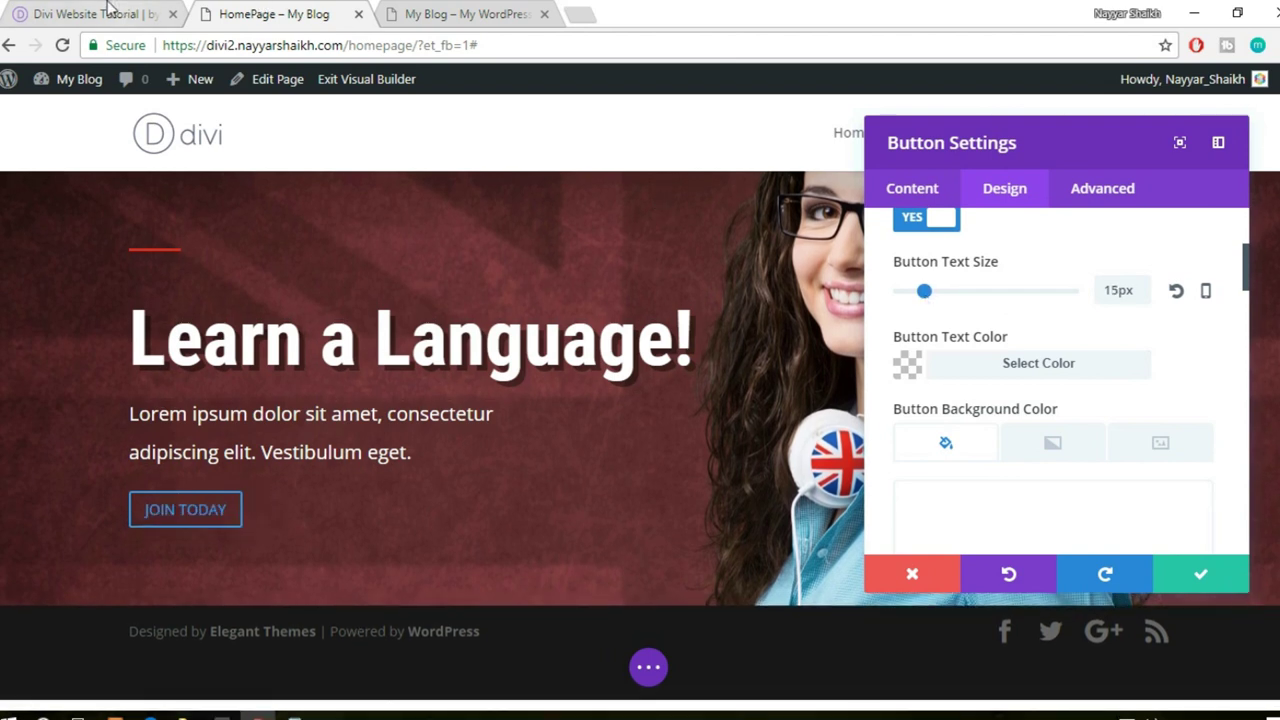
- Compare the builder button with the live site's JOIN TODAY! button
click(110, 12)
click(265, 10)
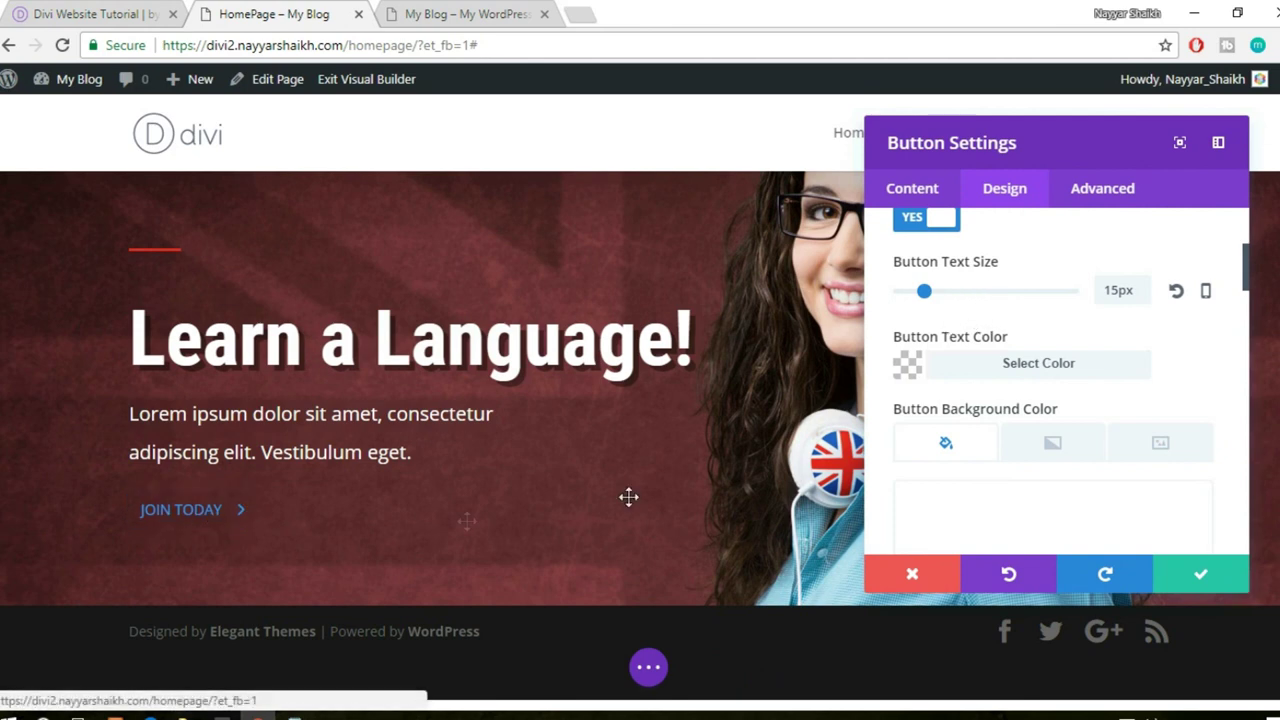
scroll(1165, 375, down, 2)
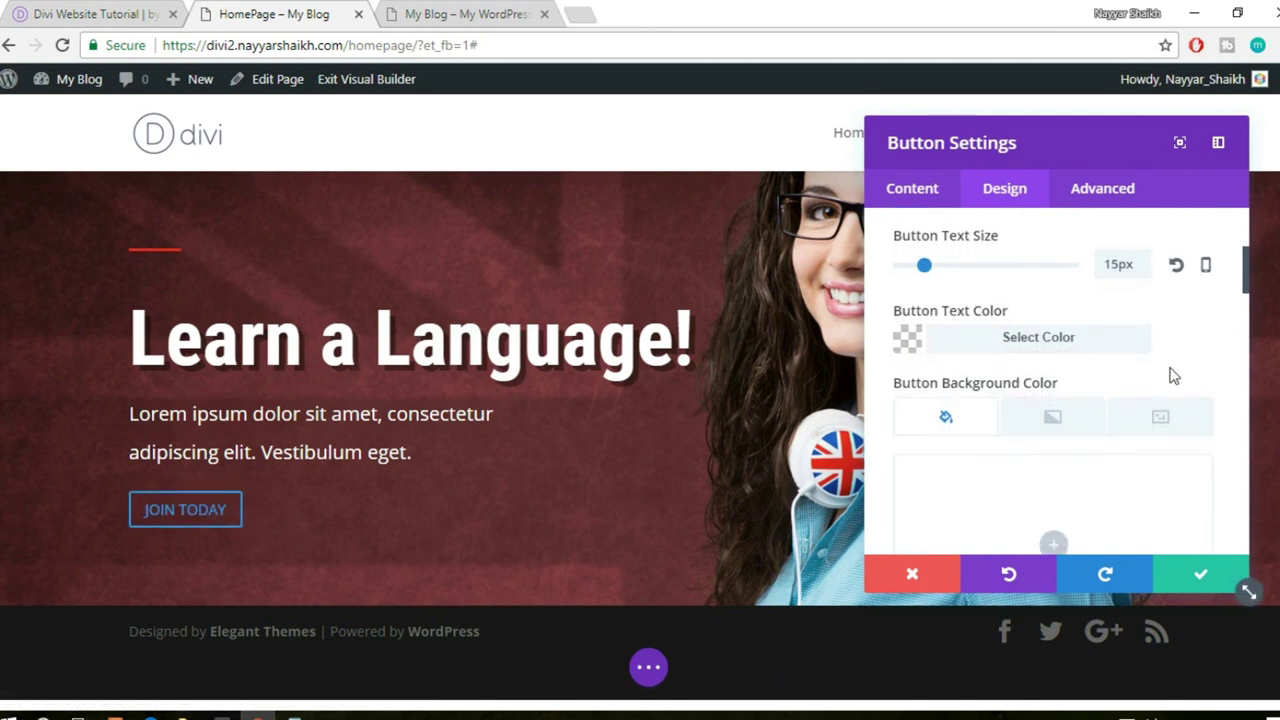
click(70, 14)
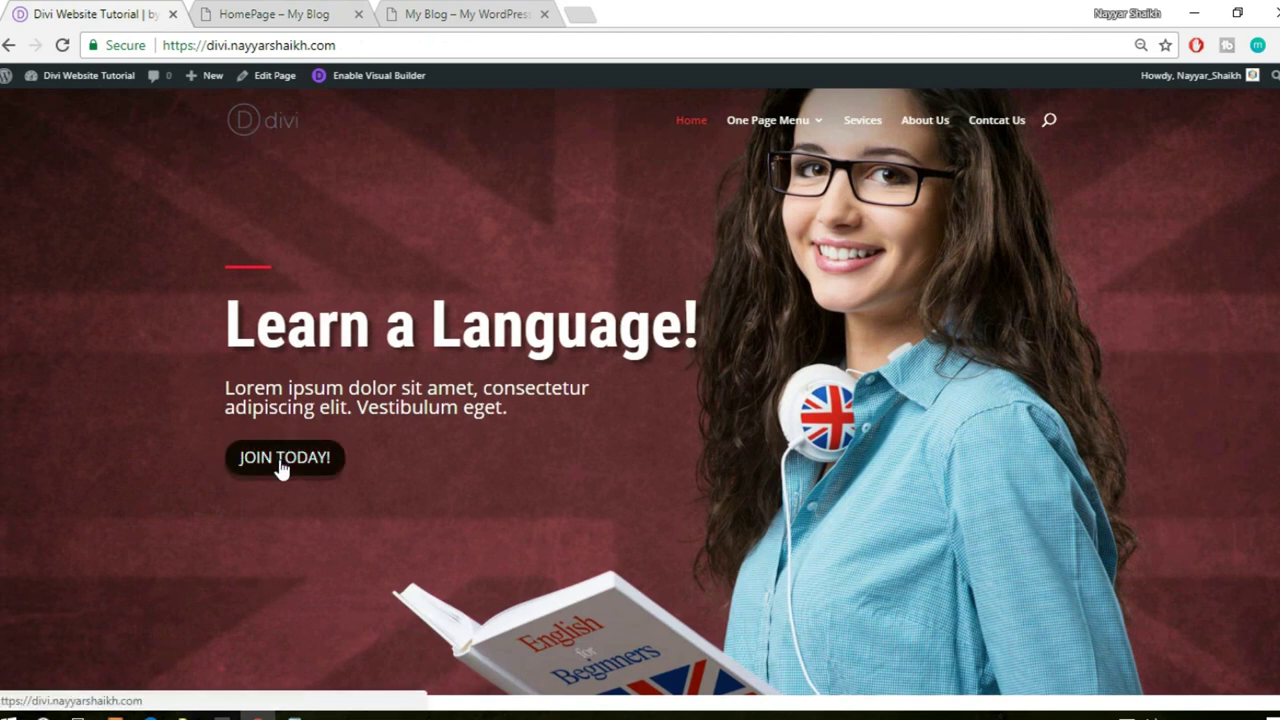
- Set the JOIN TODAY button text colour to white (#ffffff), then view the live button
click(293, 13)
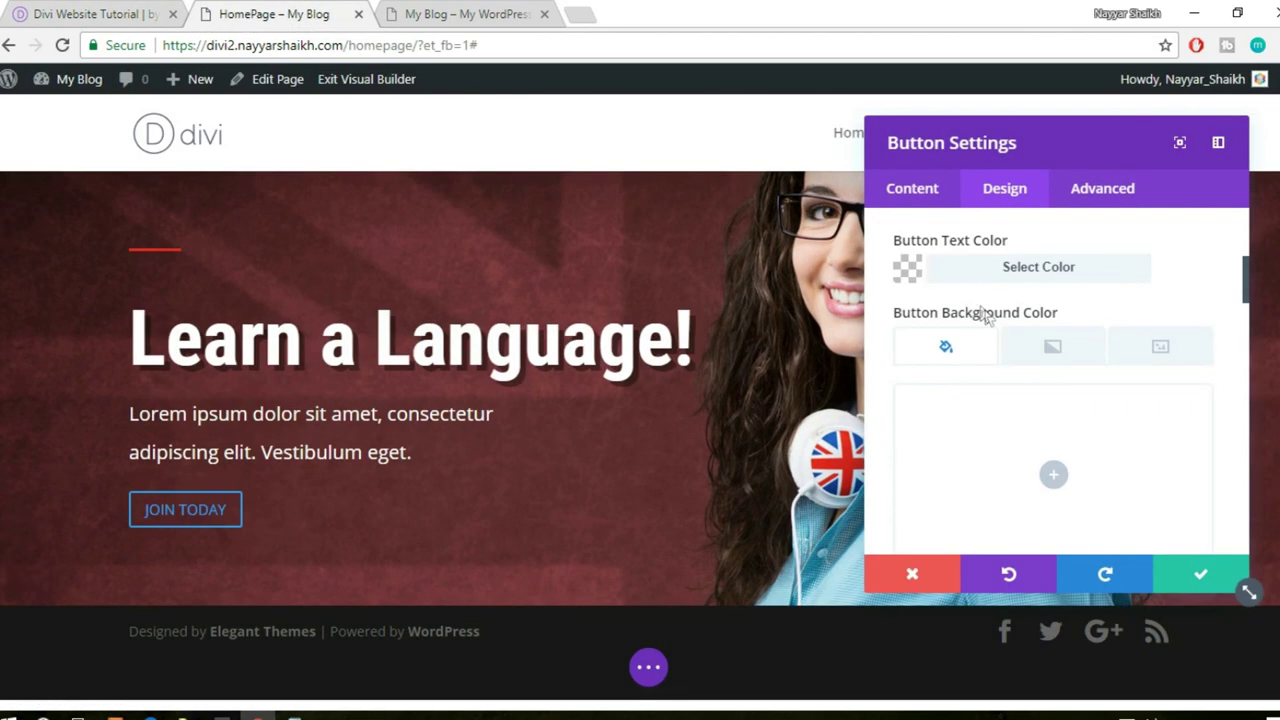
click(1058, 273)
click(958, 484)
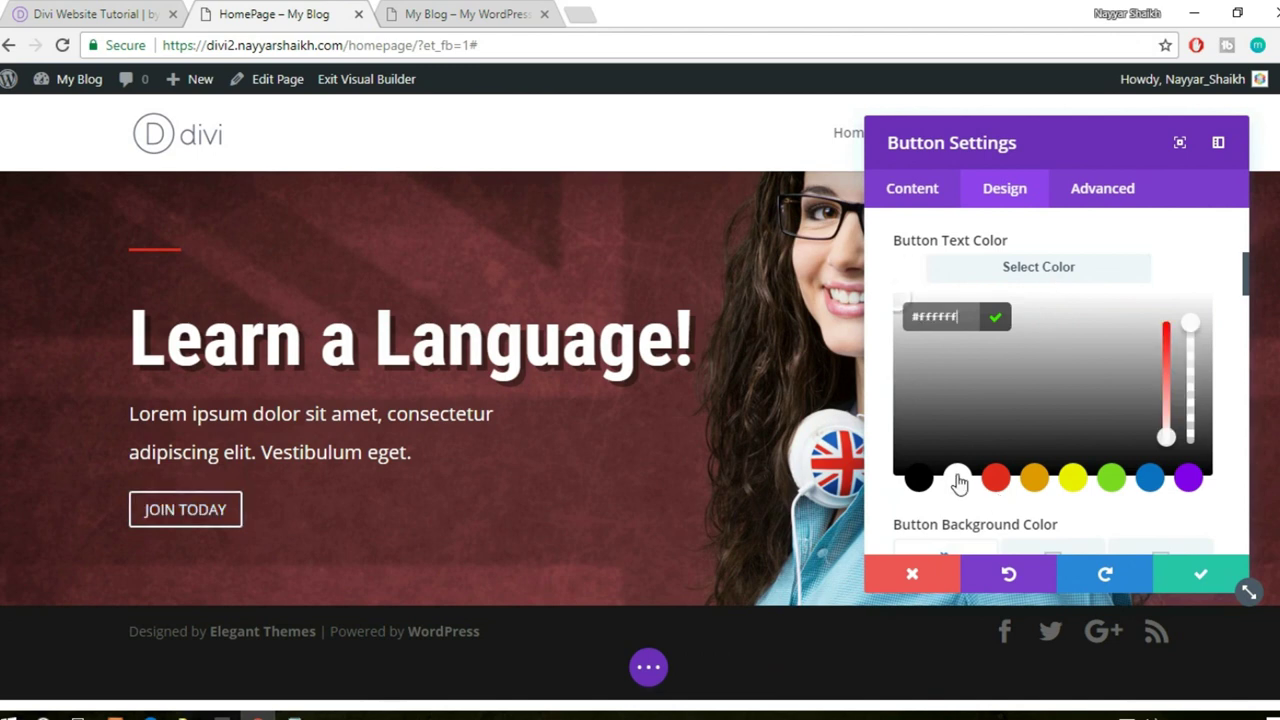
click(1045, 278)
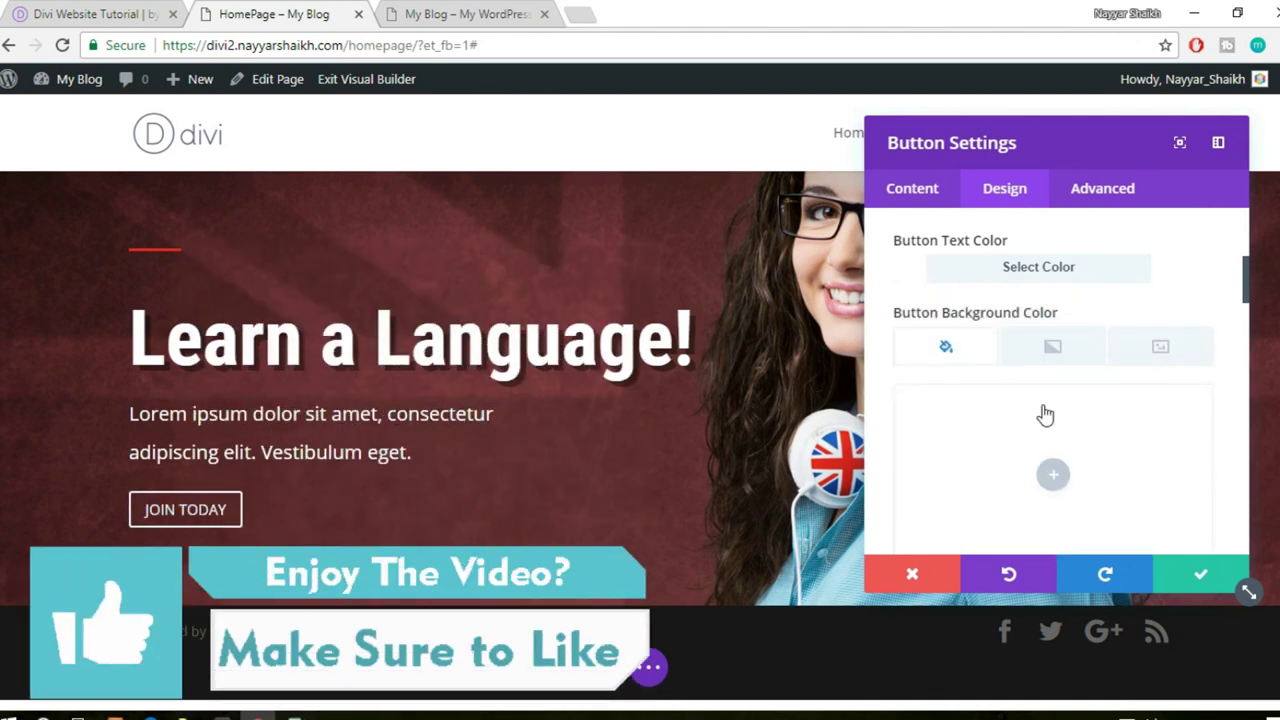
click(57, 9)
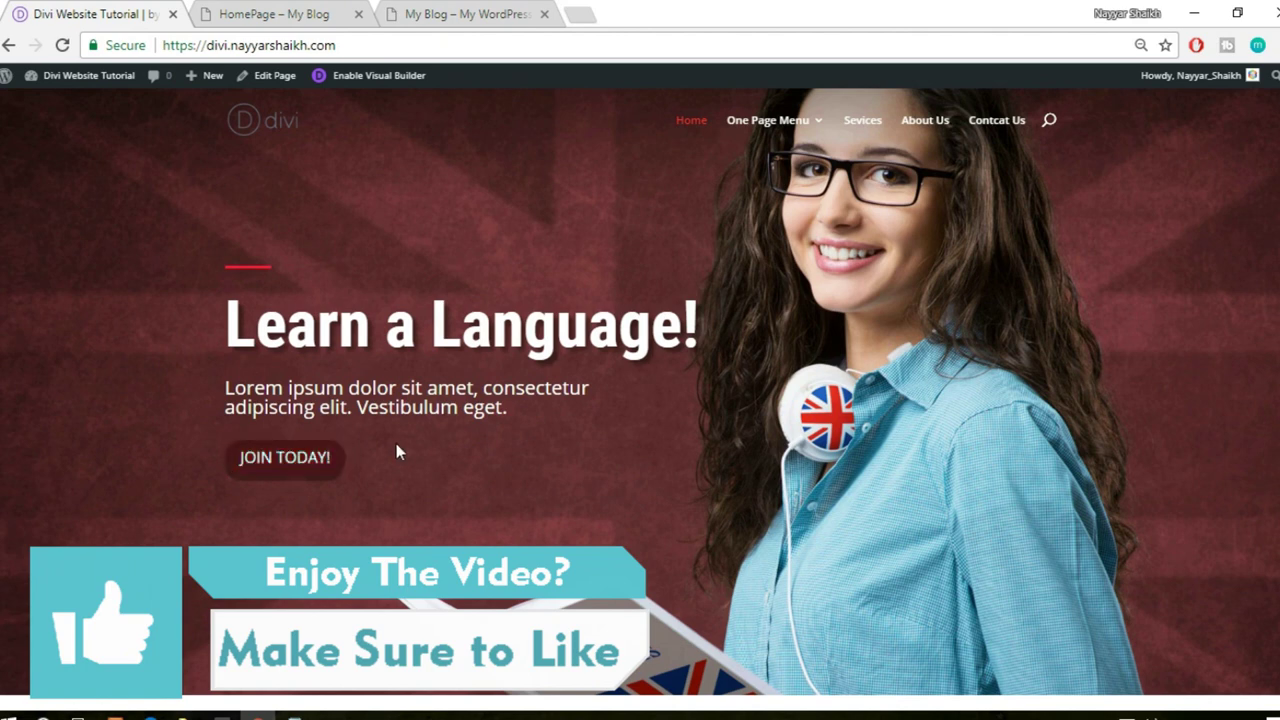
scroll(405, 443, down, 1)
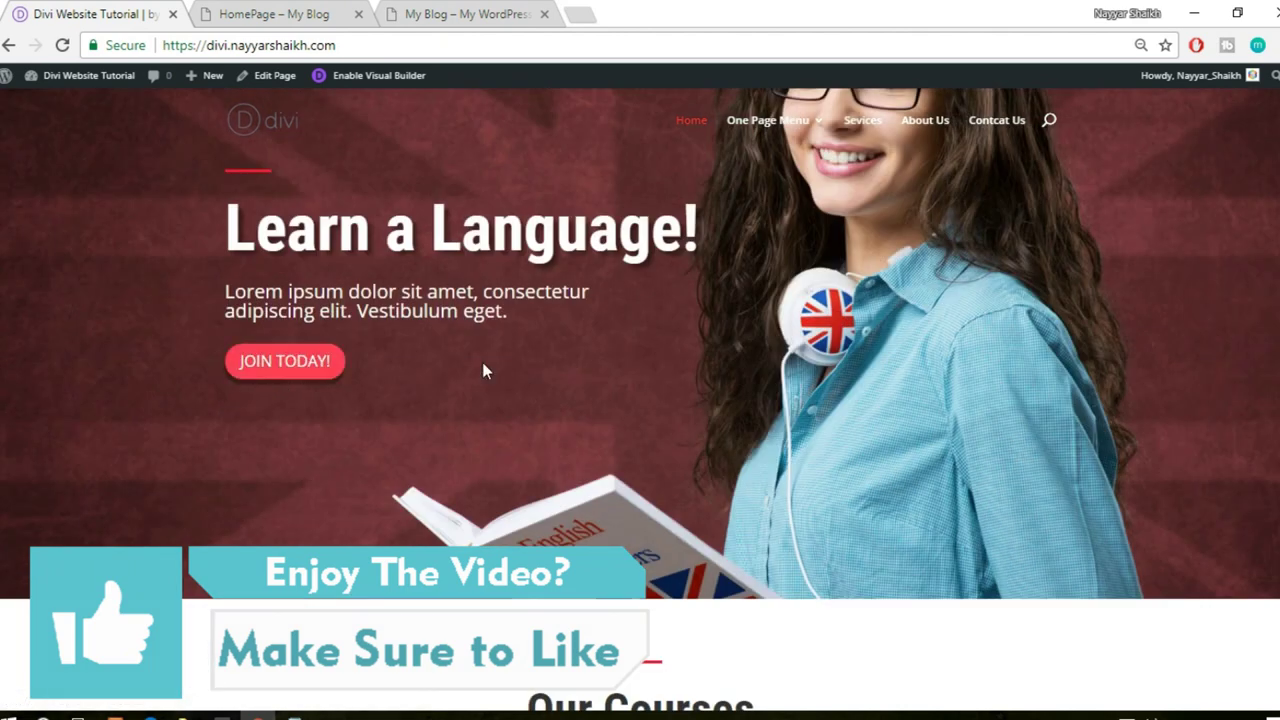
- Inspect the live JOIN TODAY! button and copy its background colour #ff3f56
right_click(281, 383)
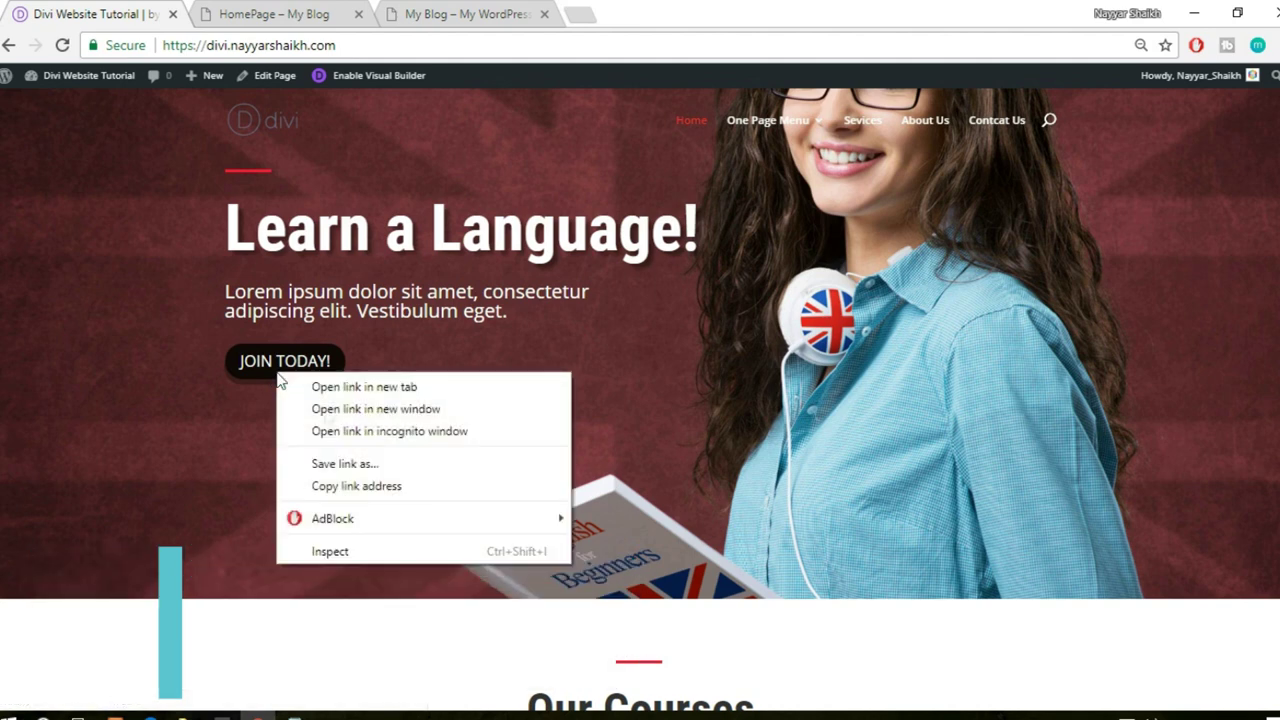
click(359, 552)
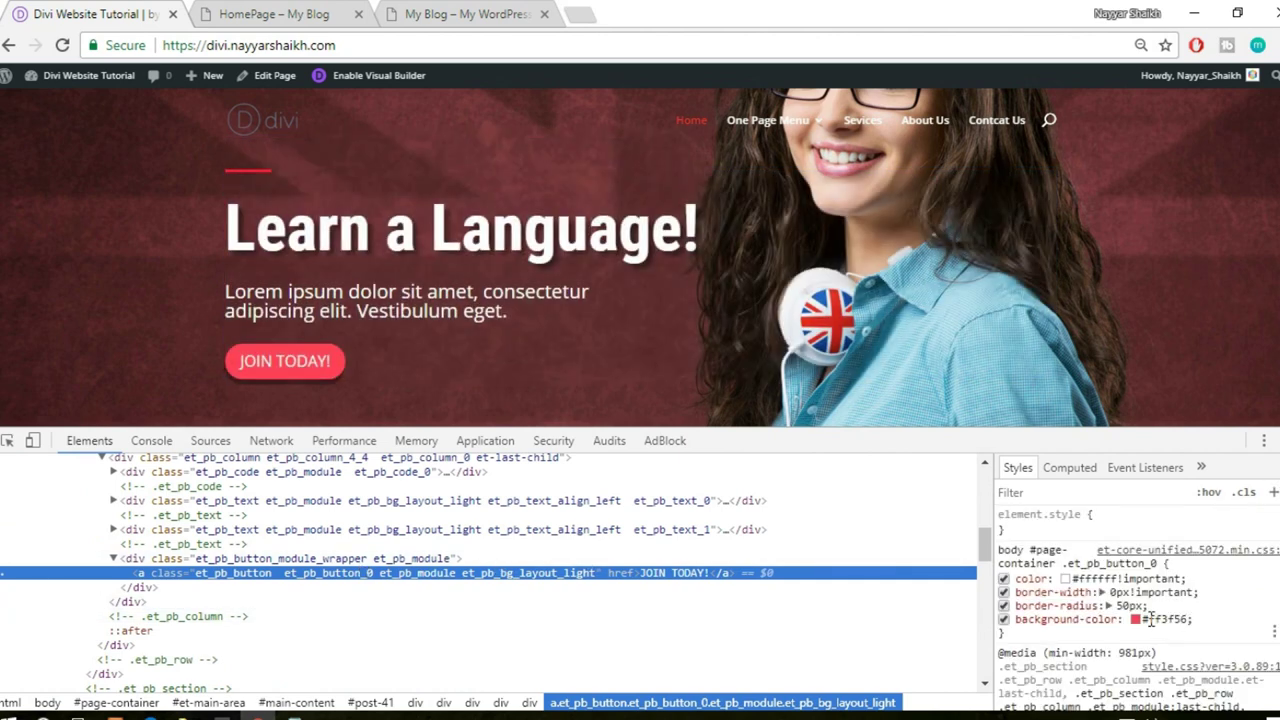
click(1147, 622)
key(ctrl+c)
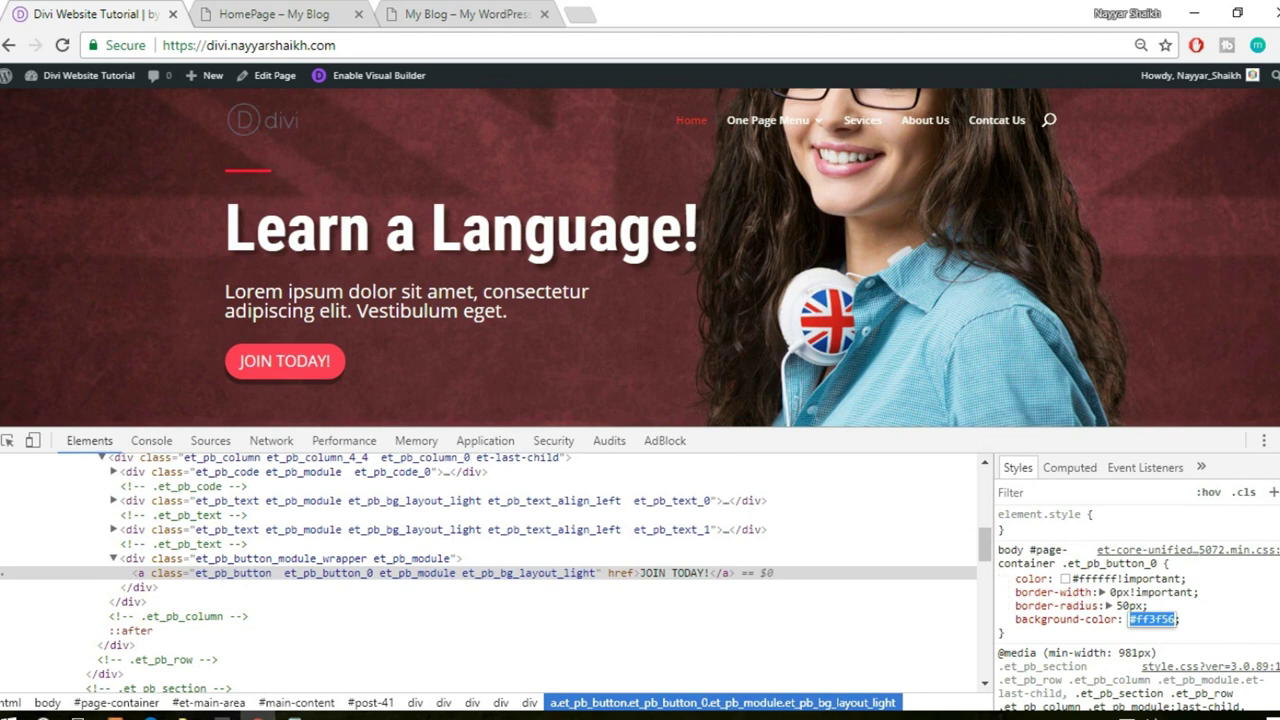
key(F12)
- In the builder, open the Button Background Color hex field
click(314, 13)
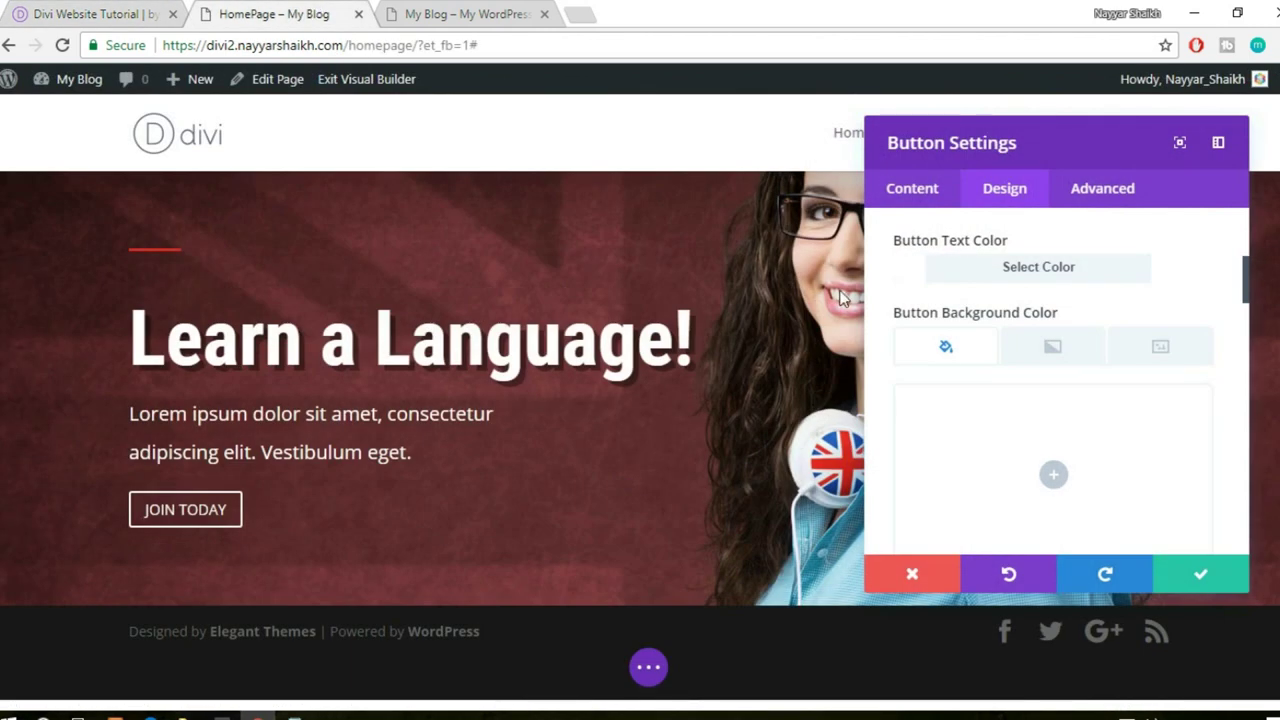
click(1051, 466)
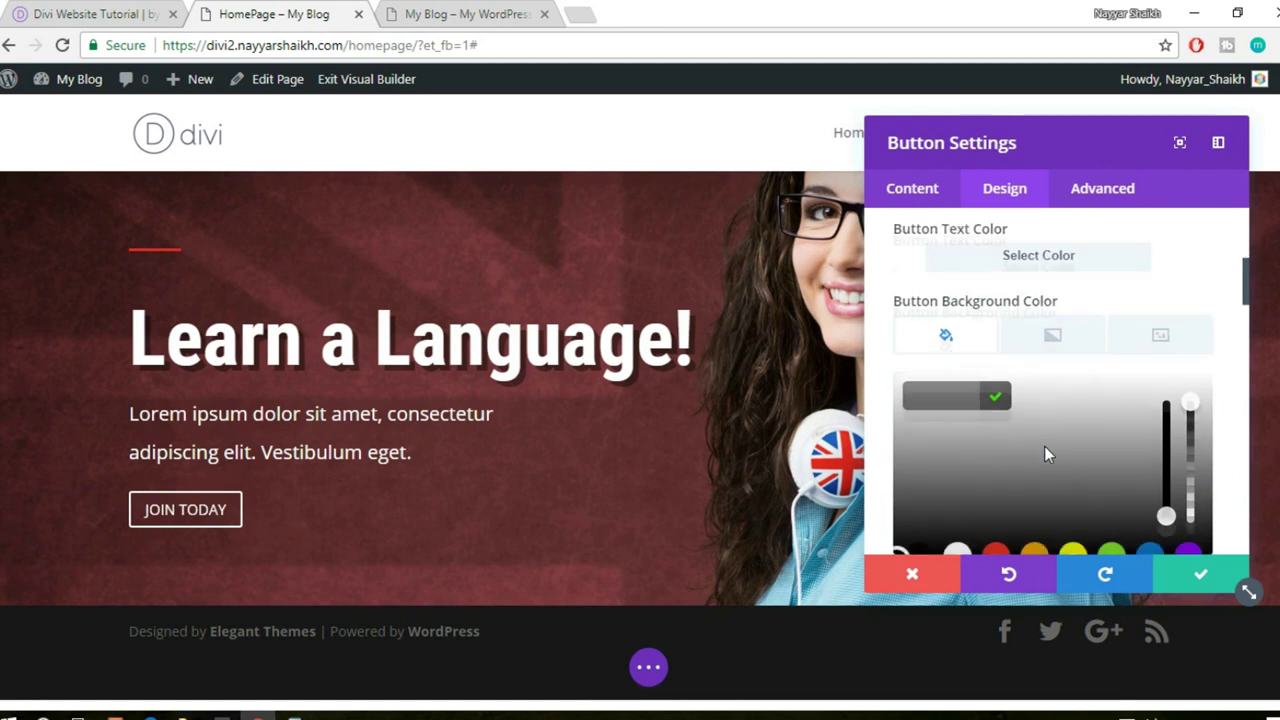
click(944, 312)
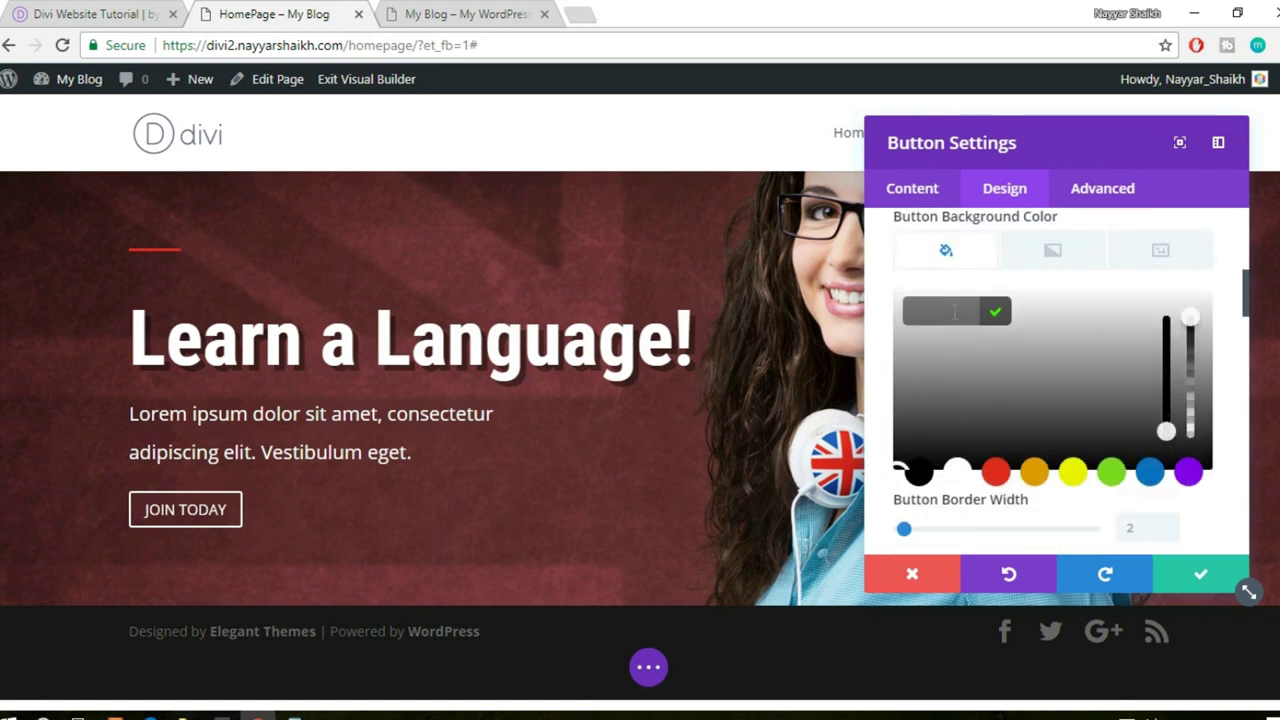
- Paste #ff3f56 as the JOIN TODAY button's background colour
key(ctrl+v)
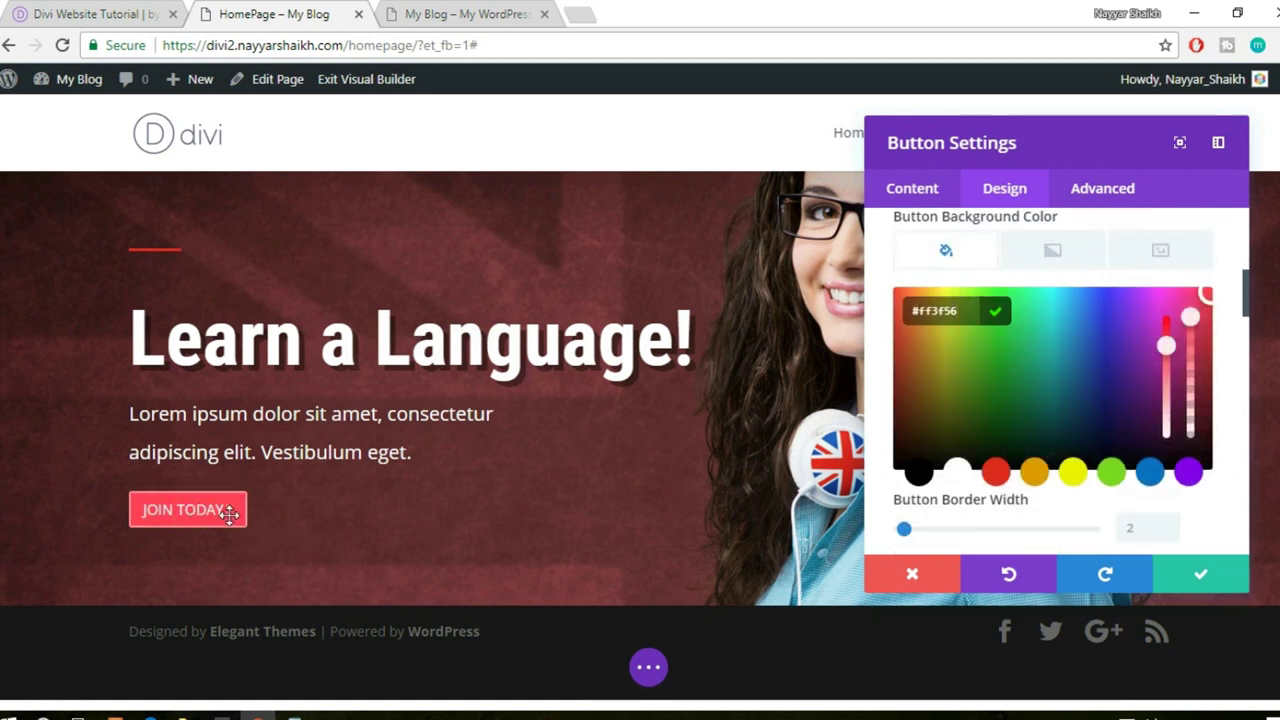
click(958, 266)
scroll(1213, 377, down, 2)
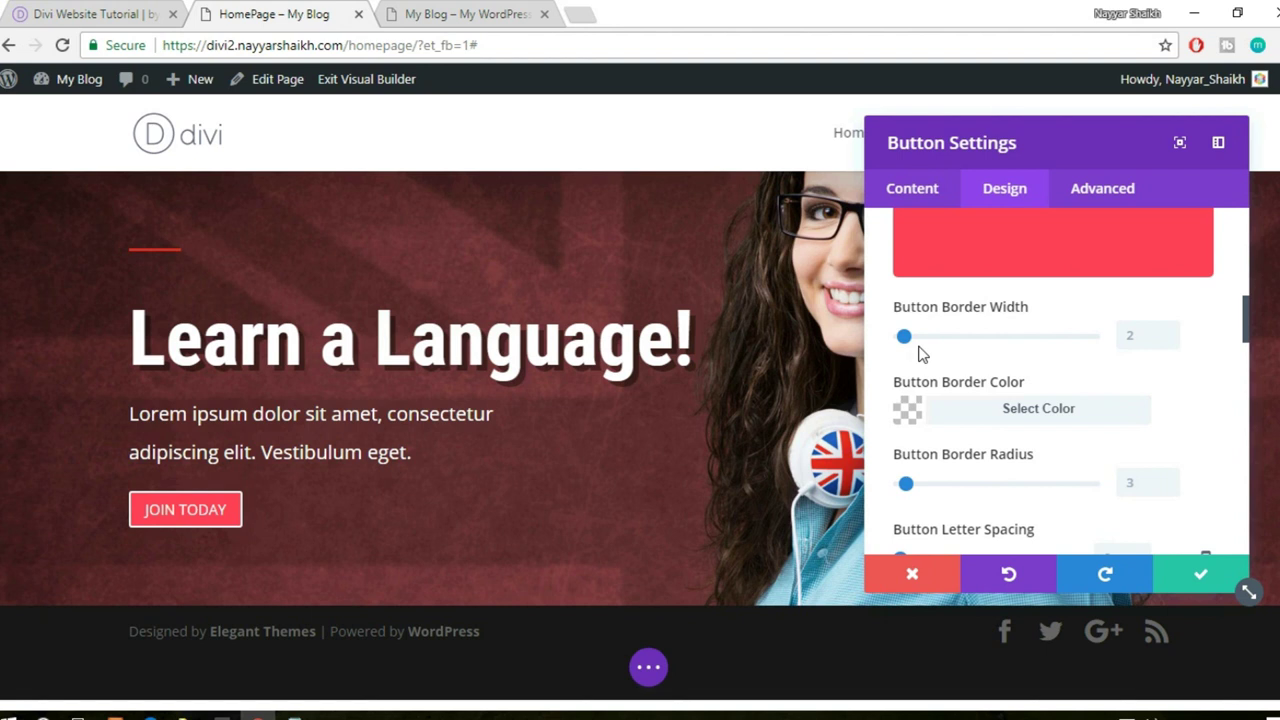
- Set the button border width to 0px and round its corners to about 27px
click(1126, 342)
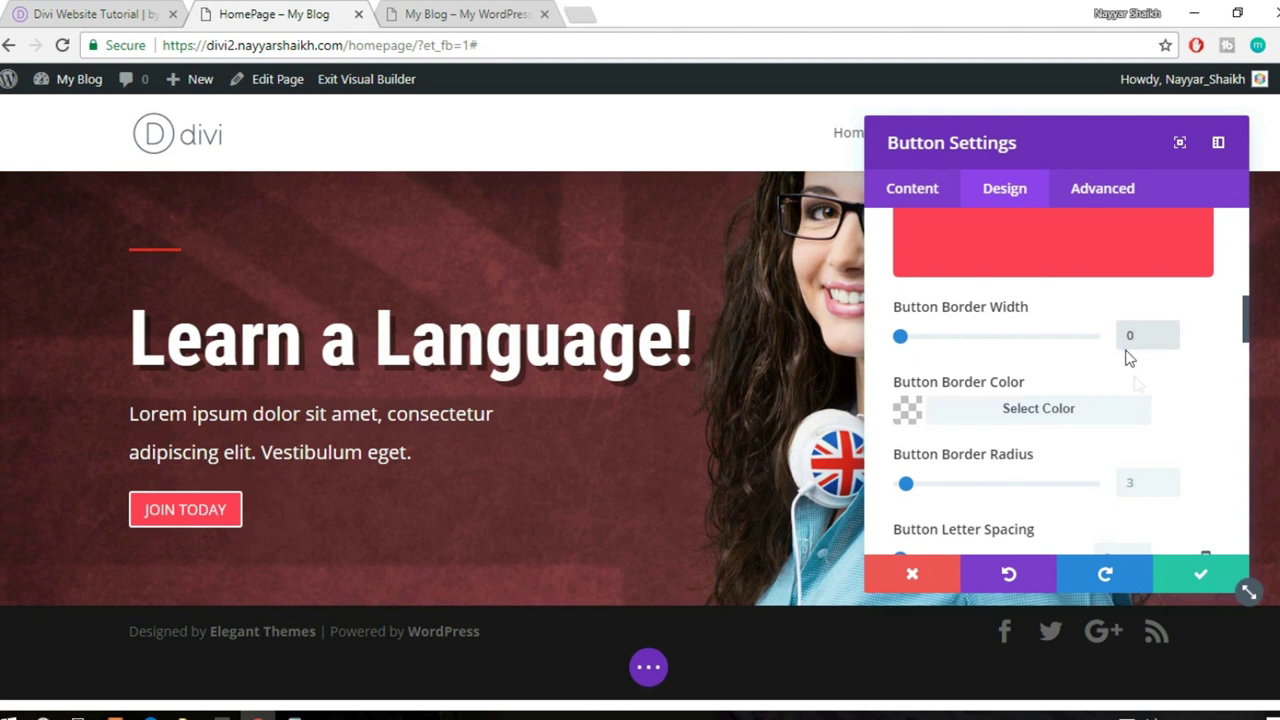
click(1146, 407)
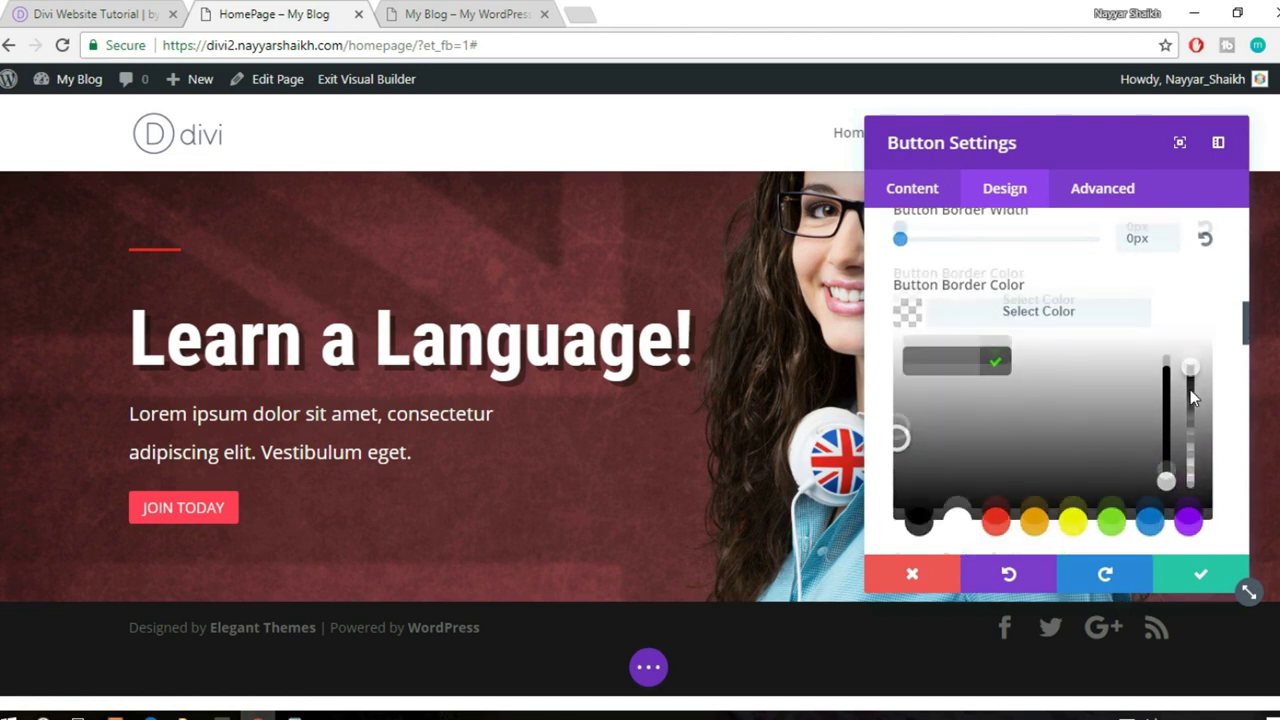
scroll(1190, 397, down, 3)
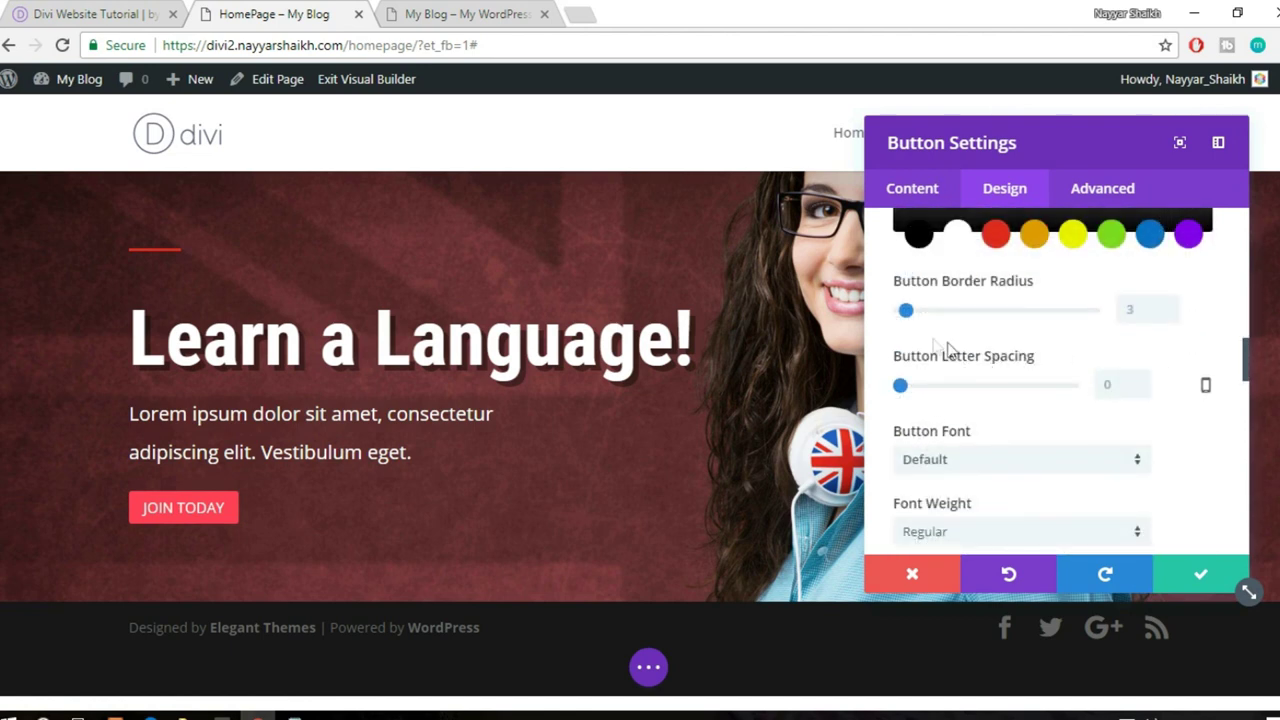
drag(907, 311, 962, 314)
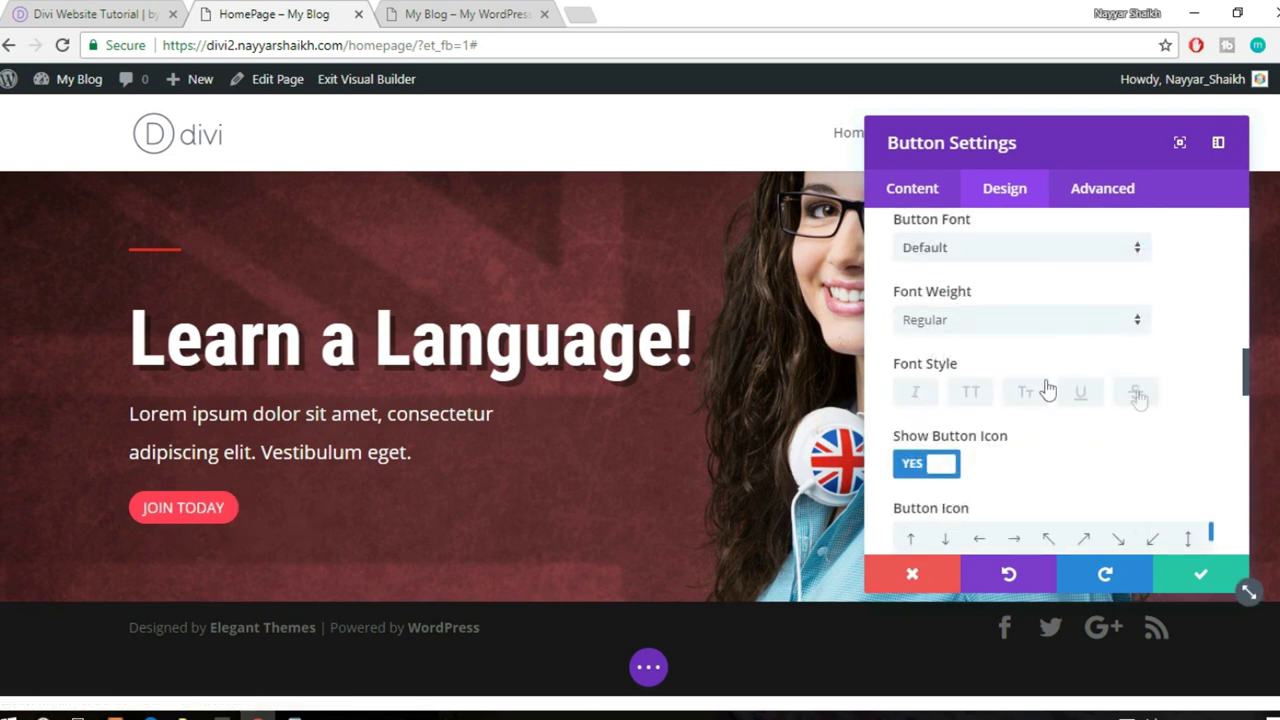
- Round the button corners to about 54px and compare with the live site's button
scroll(1155, 401, up, 2)
drag(963, 295, 1005, 292)
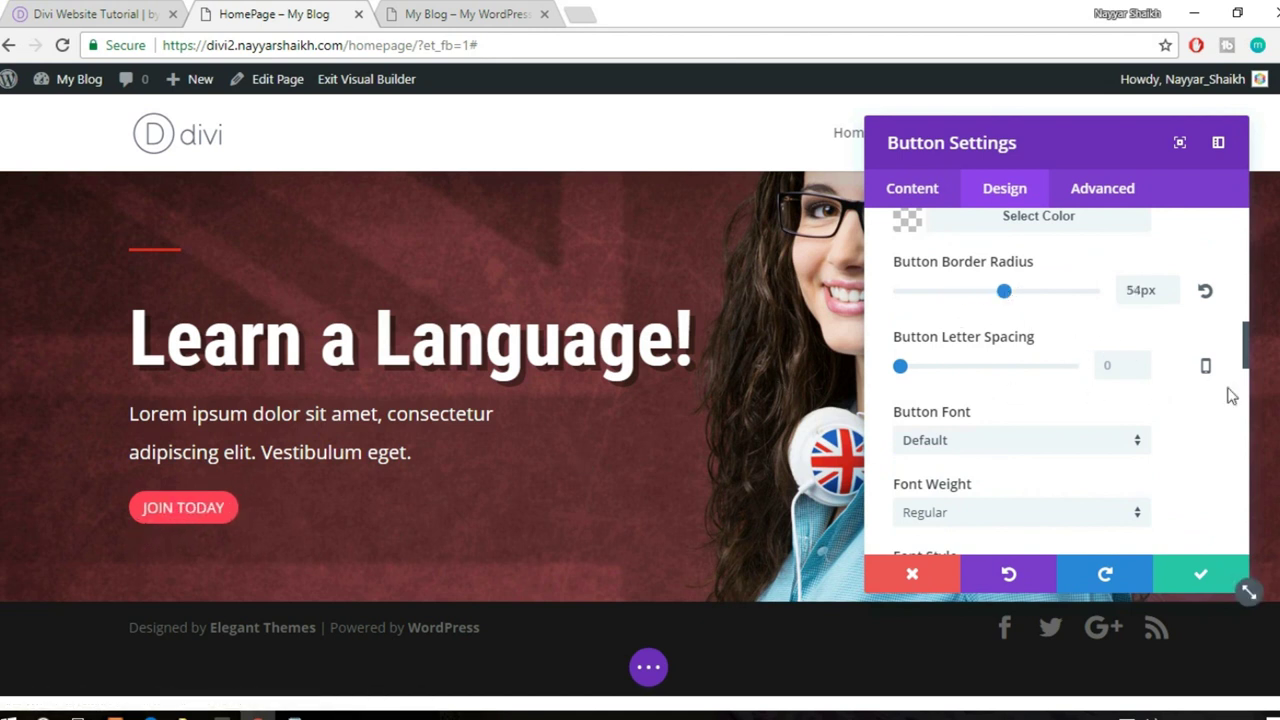
click(107, 9)
click(310, 13)
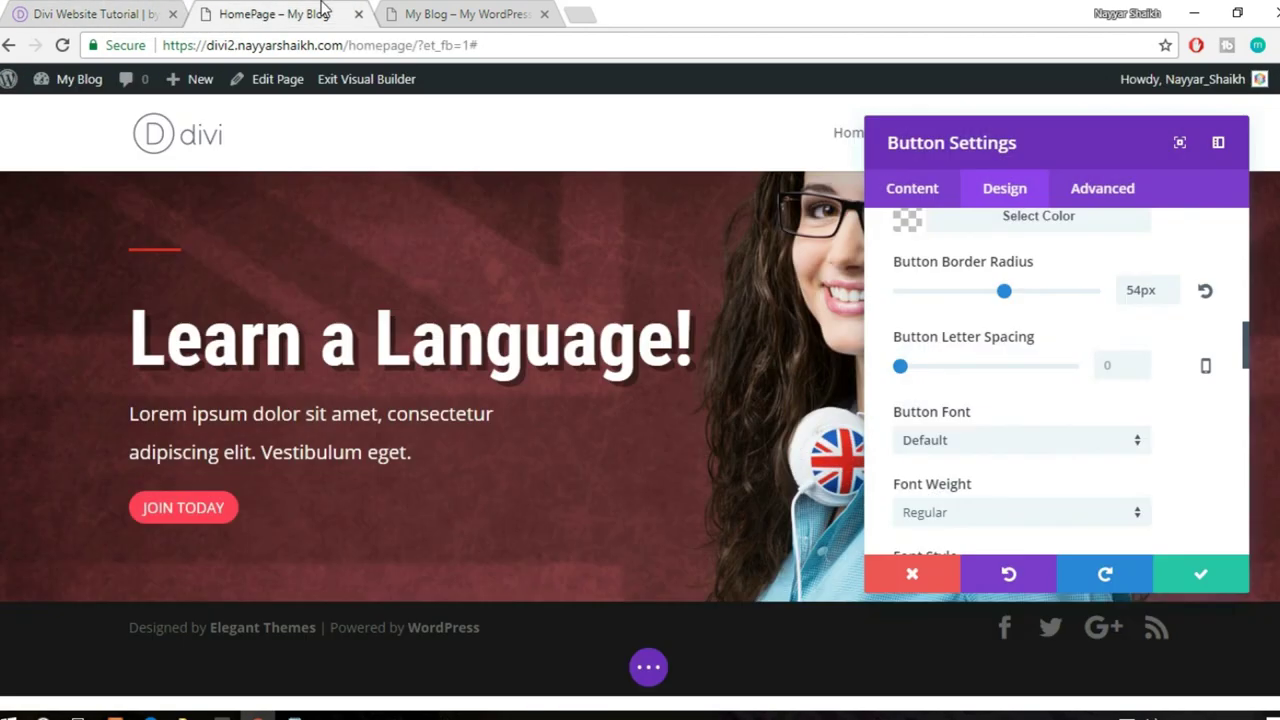
- Review the live site's JOIN TODAY button again for comparison
right_click(3, 6)
click(40, 10)
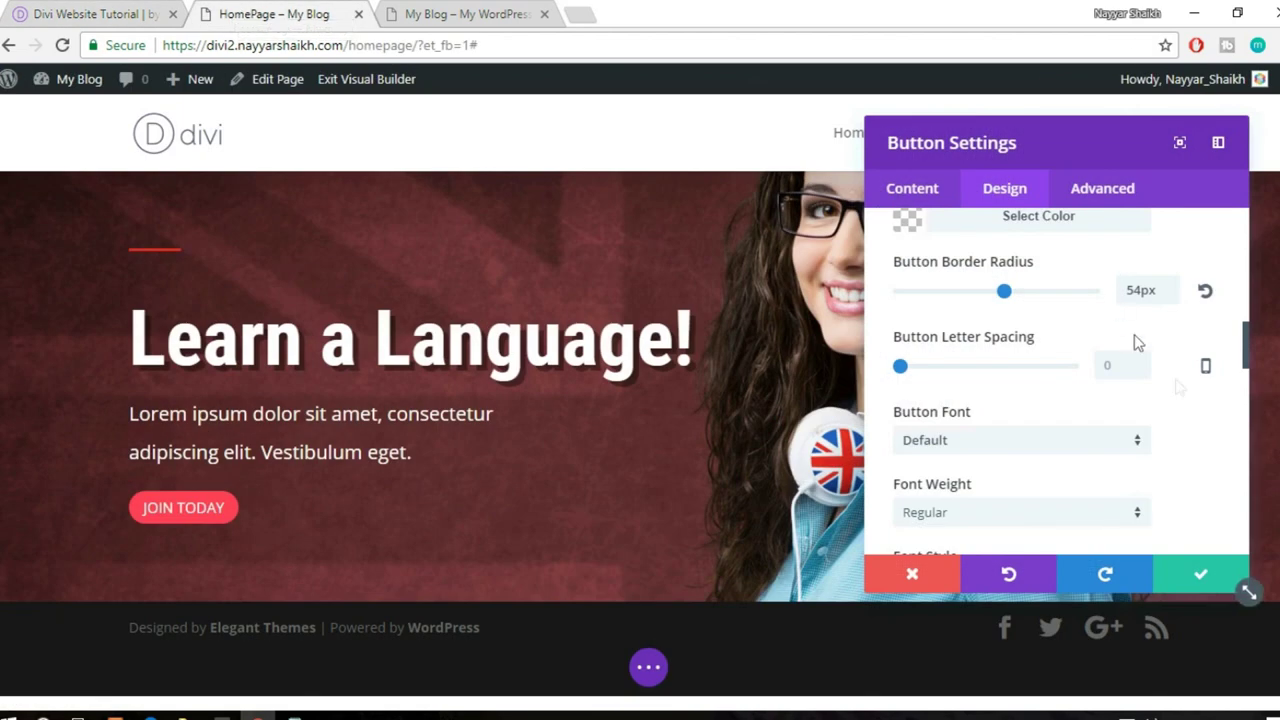
scroll(1183, 390, down, 3)
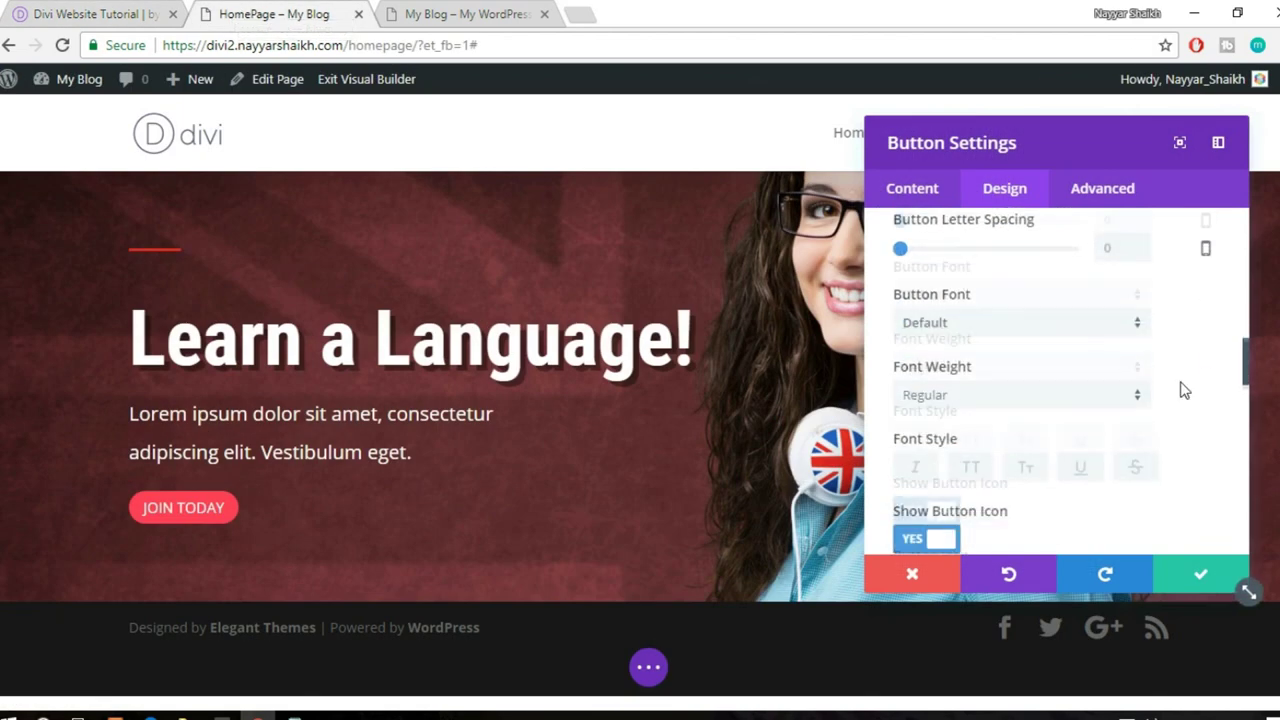
scroll(1183, 390, down, 1)
scroll(1180, 388, up, 1)
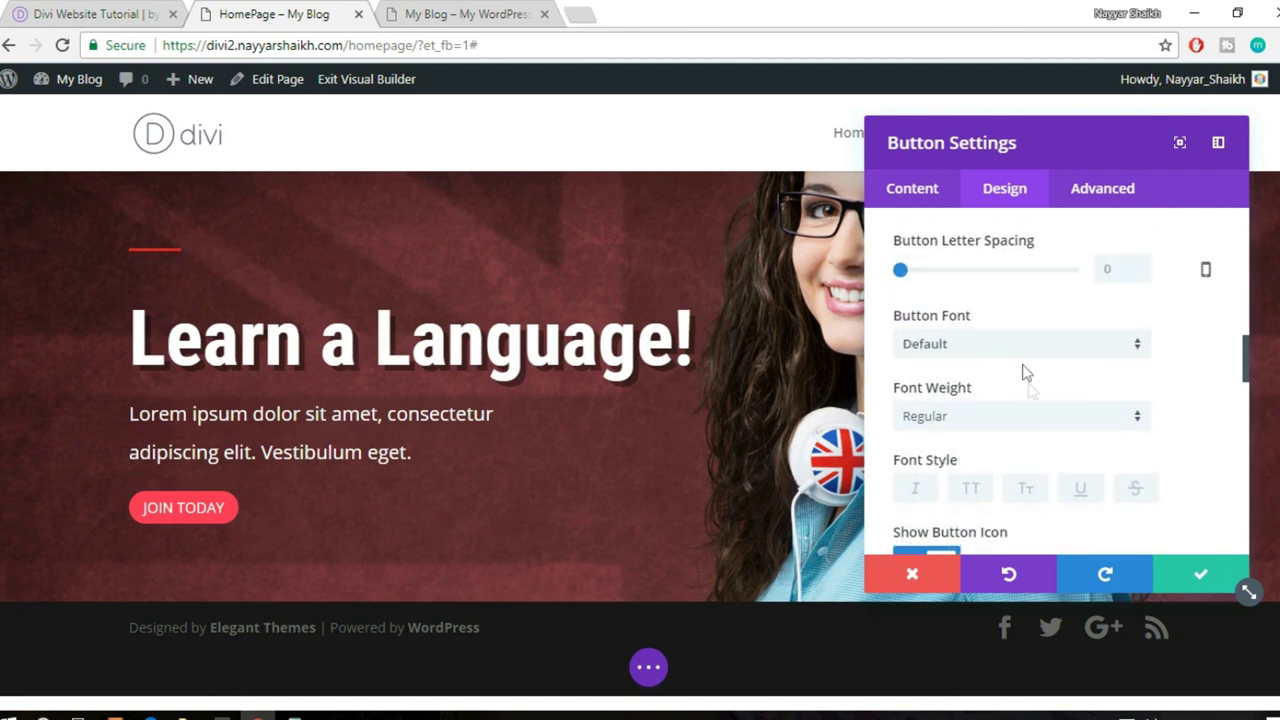
- Set the button's hover icon to a lightbulb, after trying pencil and home icons
scroll(1025, 371, down, 1)
scroll(1193, 425, down, 1)
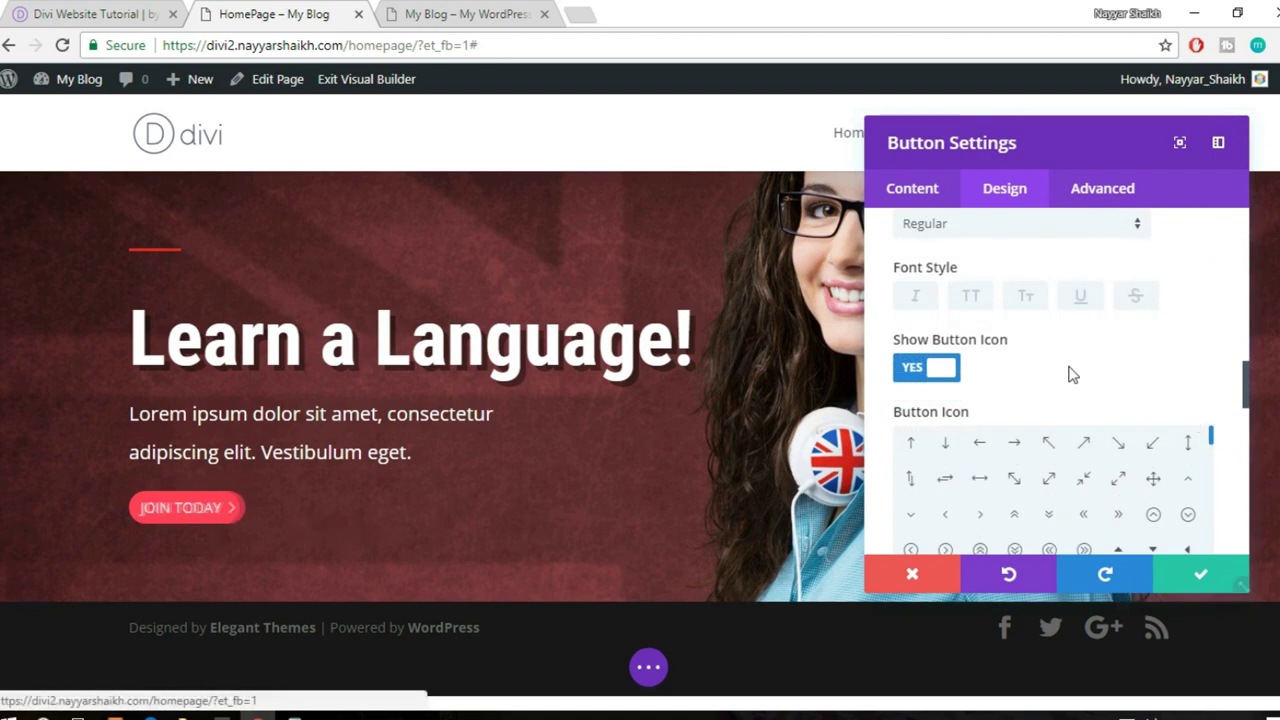
scroll(1071, 371, down, 1)
scroll(1181, 425, down, 1)
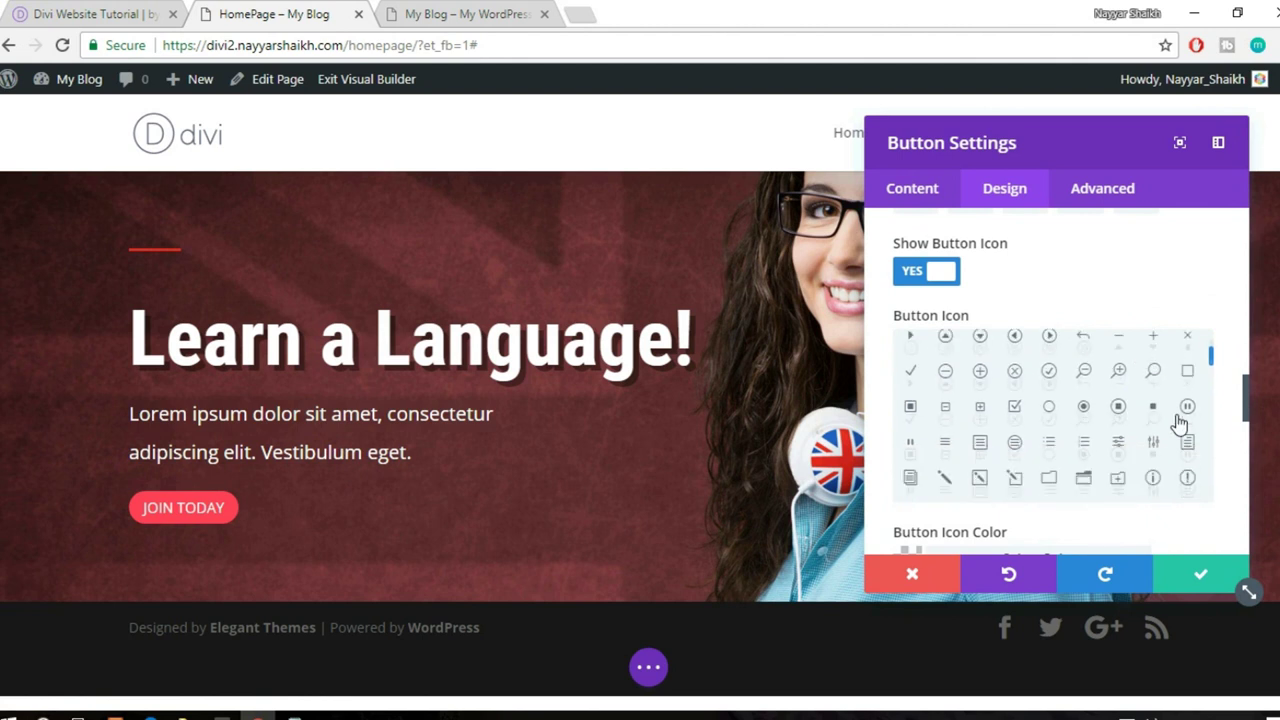
scroll(1176, 421, down, 1)
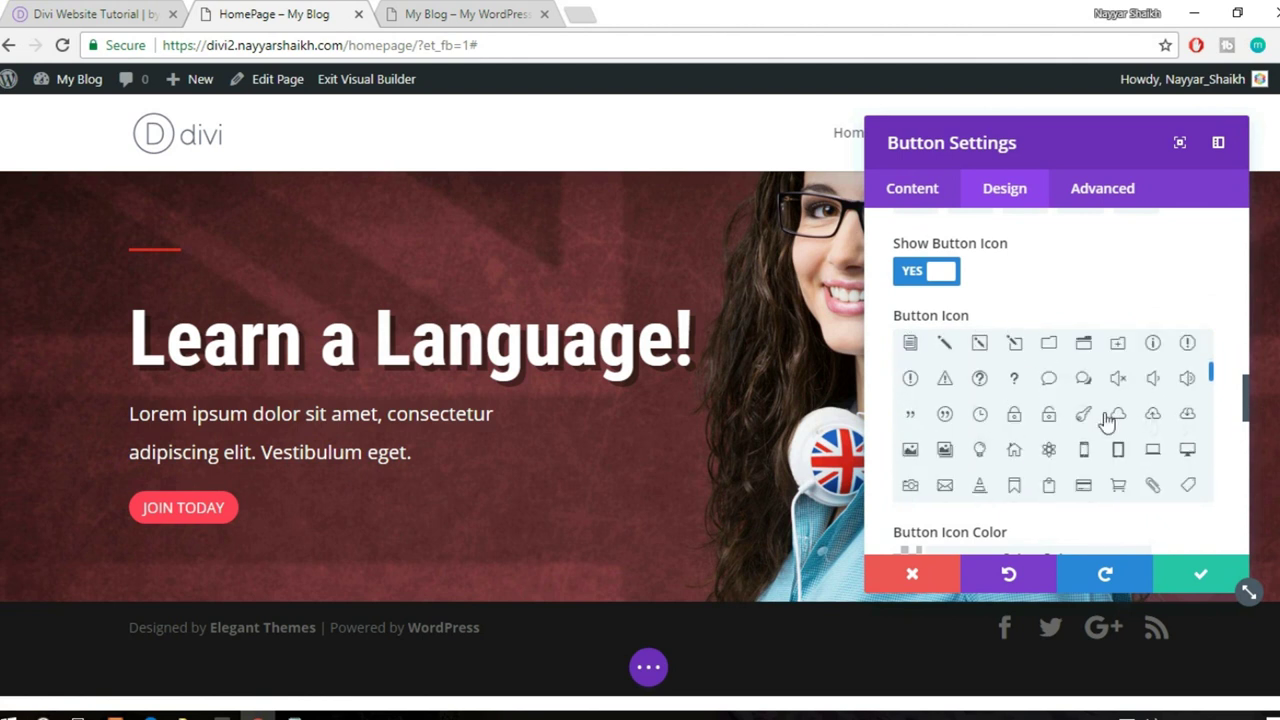
scroll(1100, 421, up, 1)
click(945, 442)
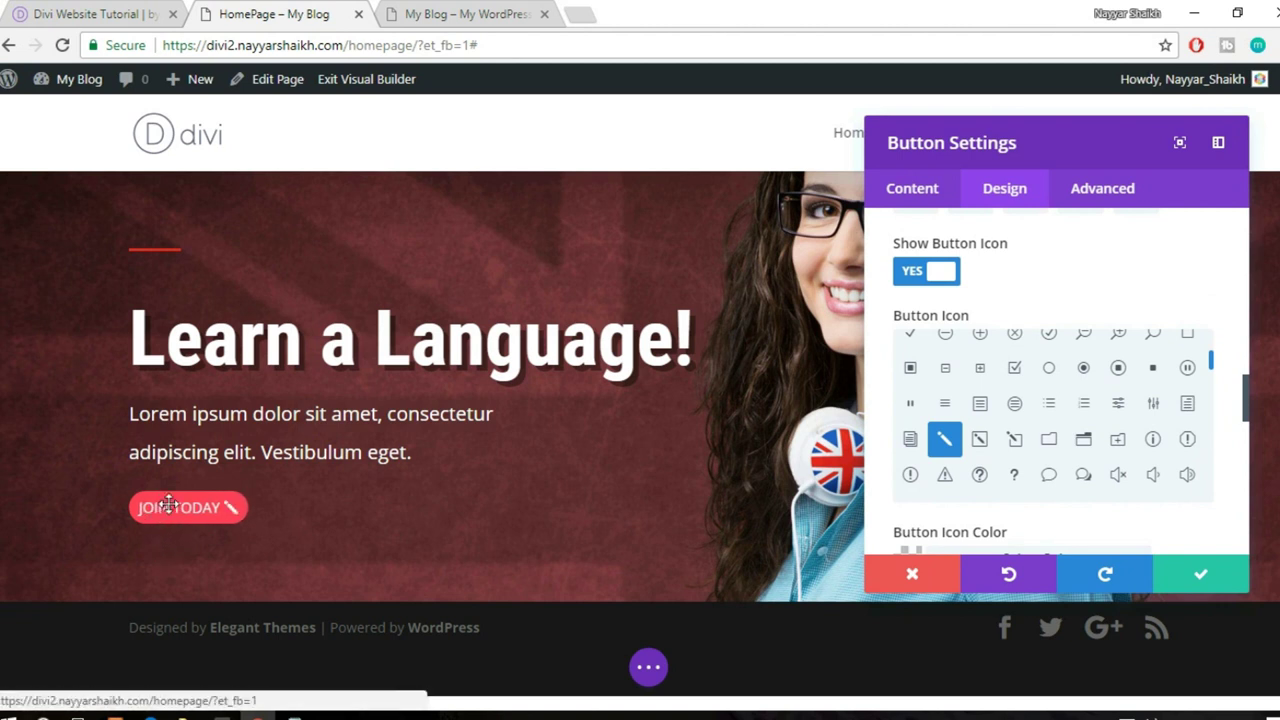
scroll(1155, 449, down, 1)
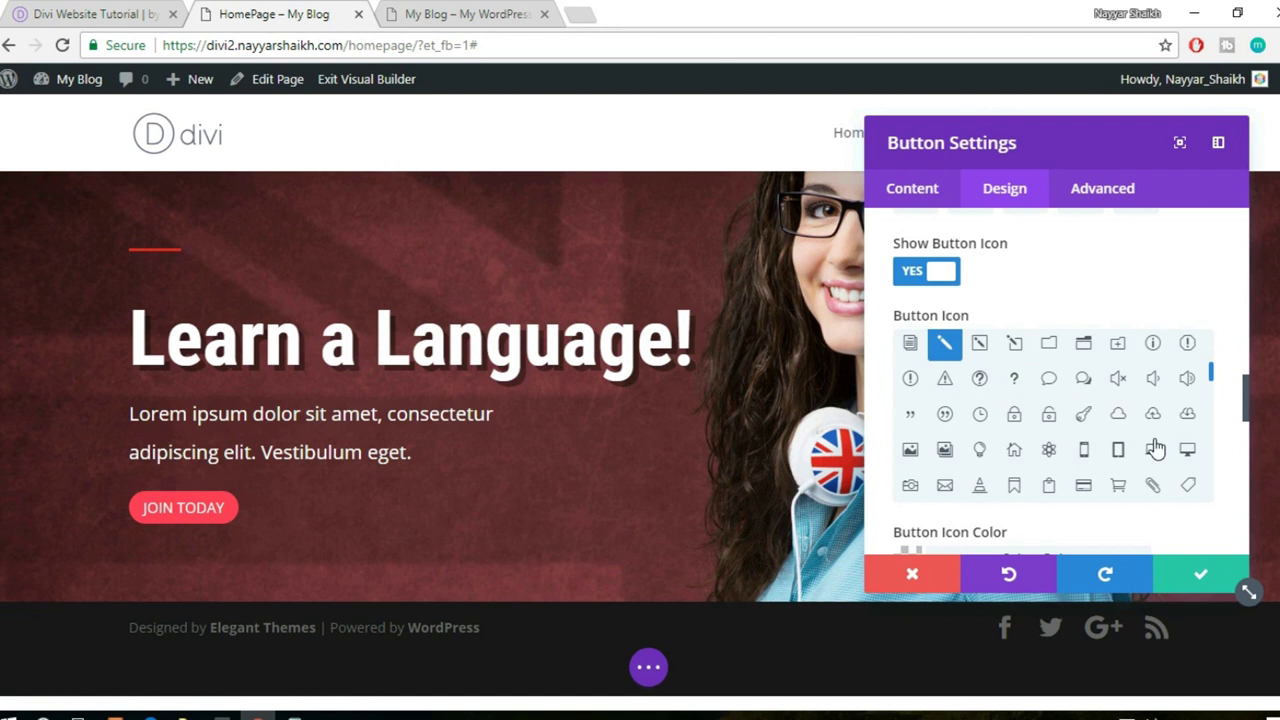
click(1013, 452)
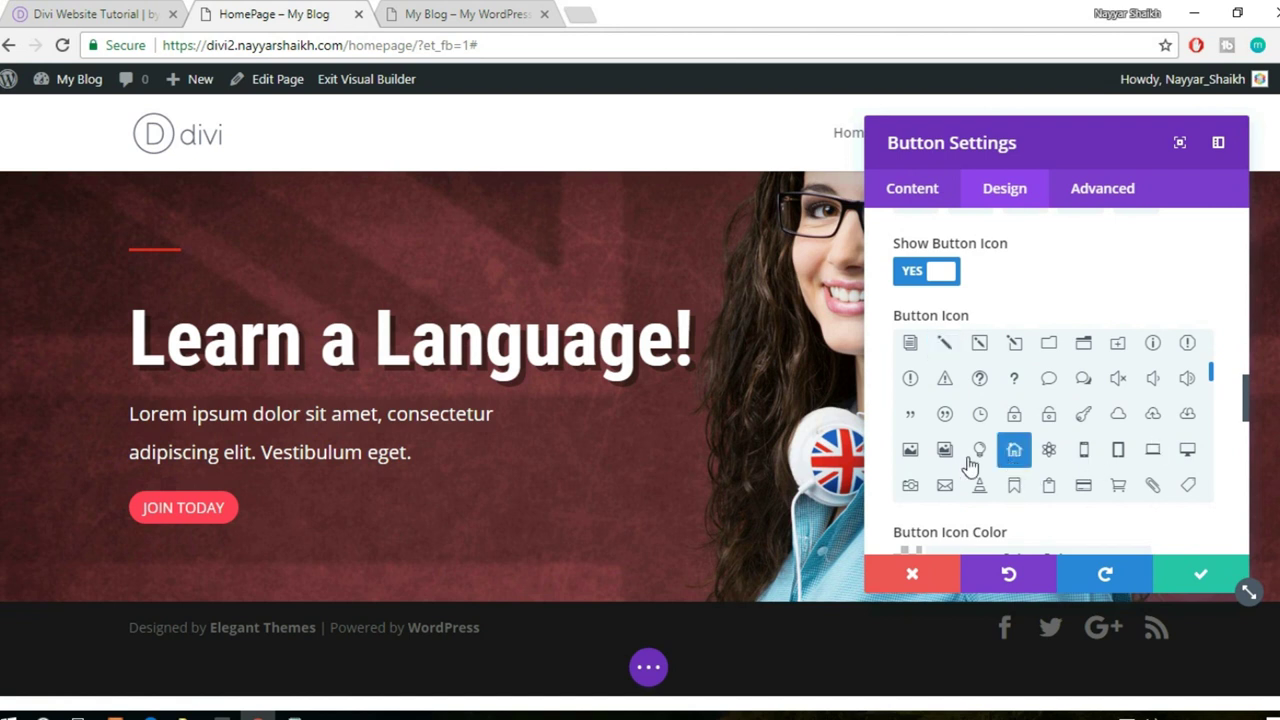
click(981, 455)
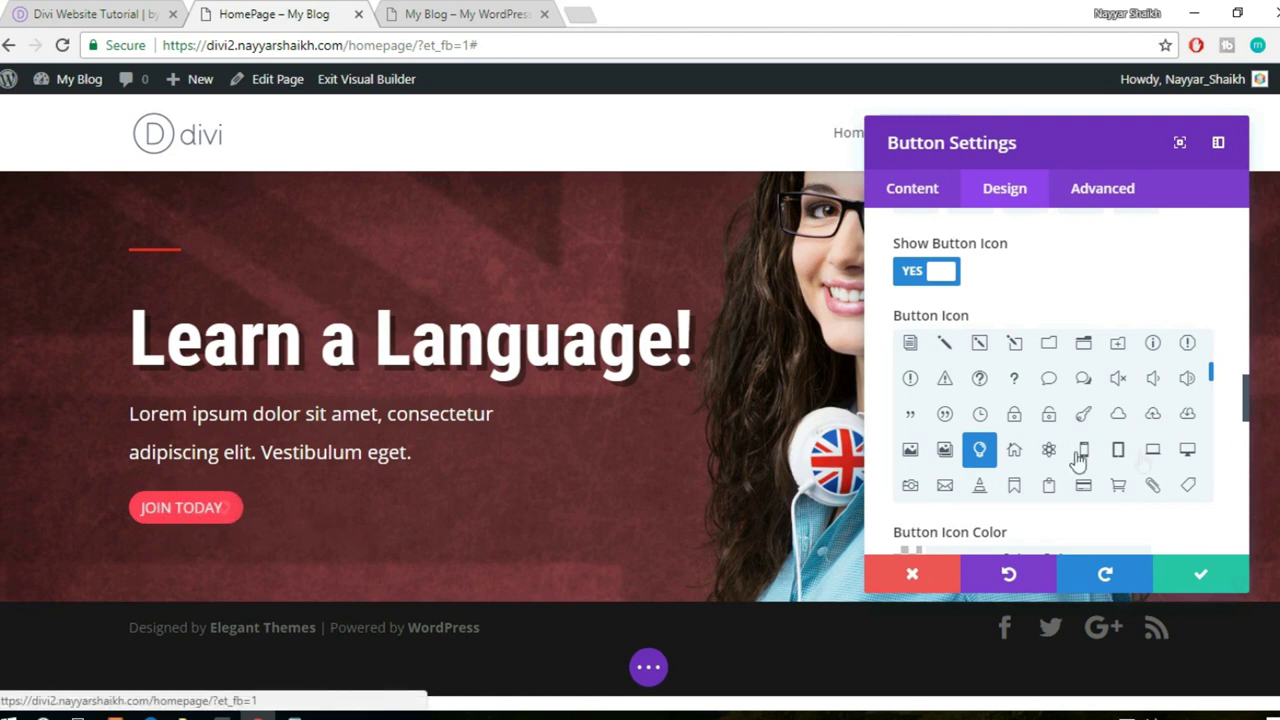
scroll(1230, 472, down, 3)
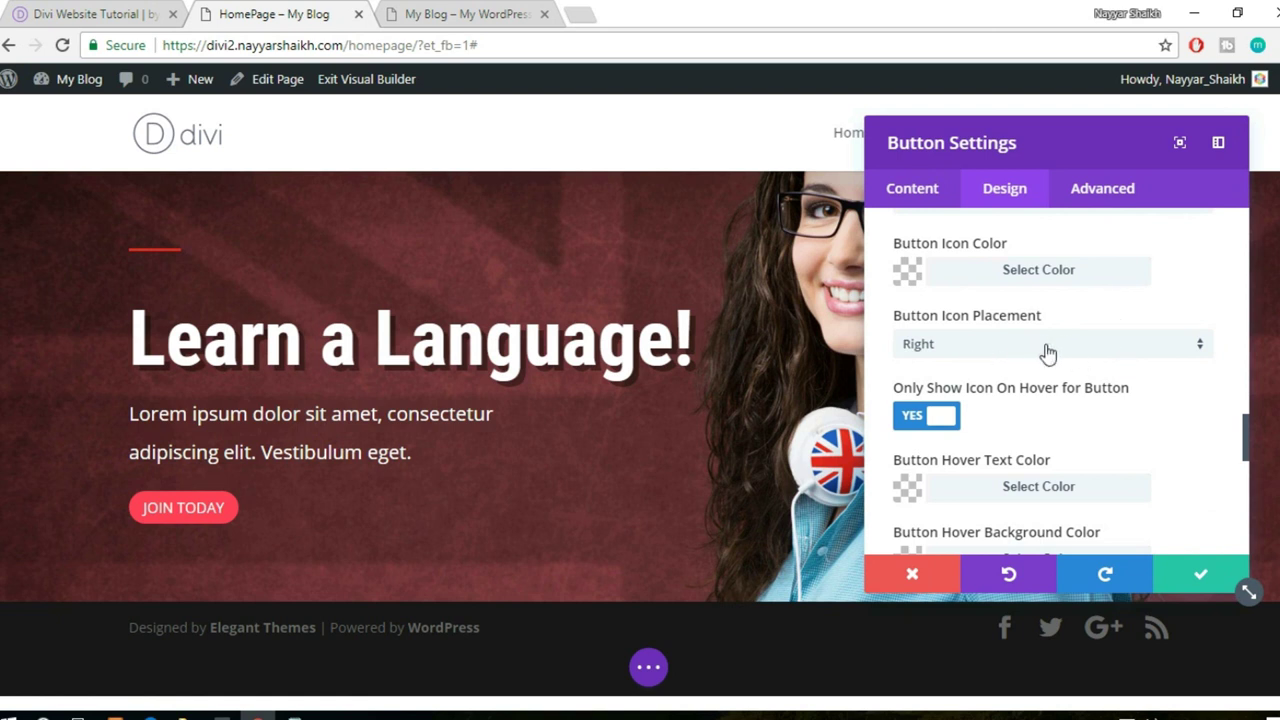
click(1013, 350)
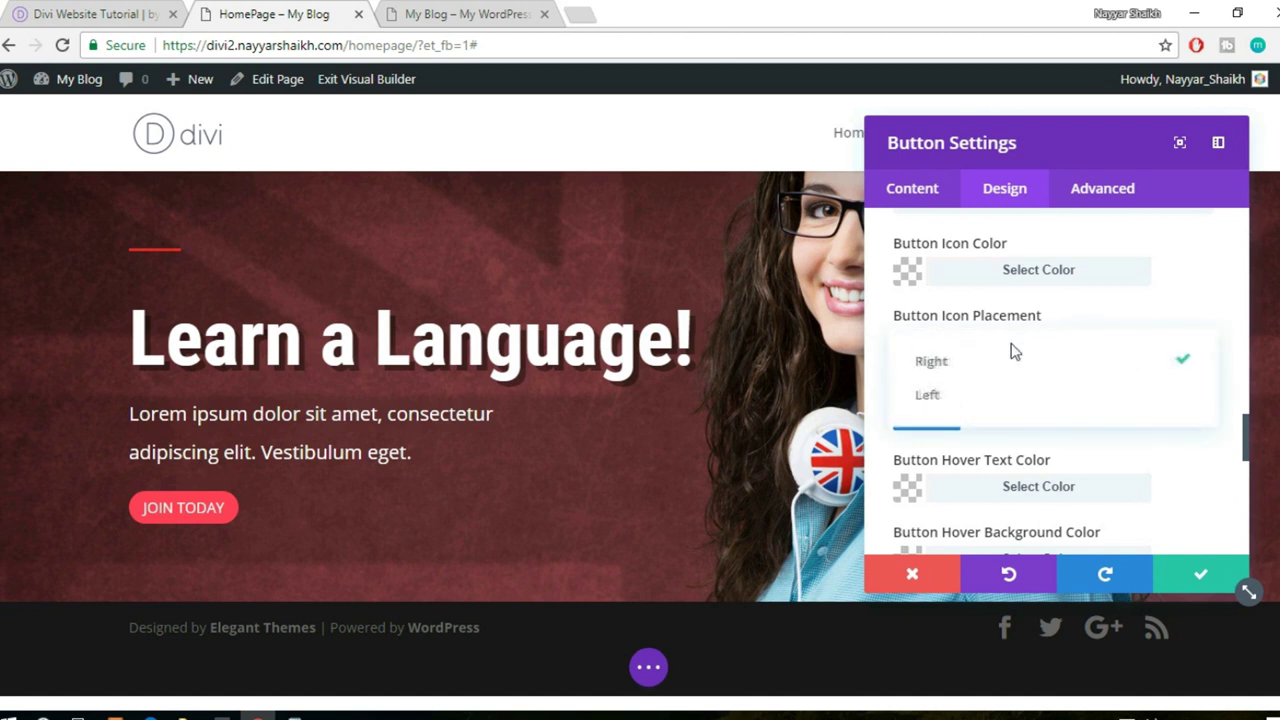
click(983, 394)
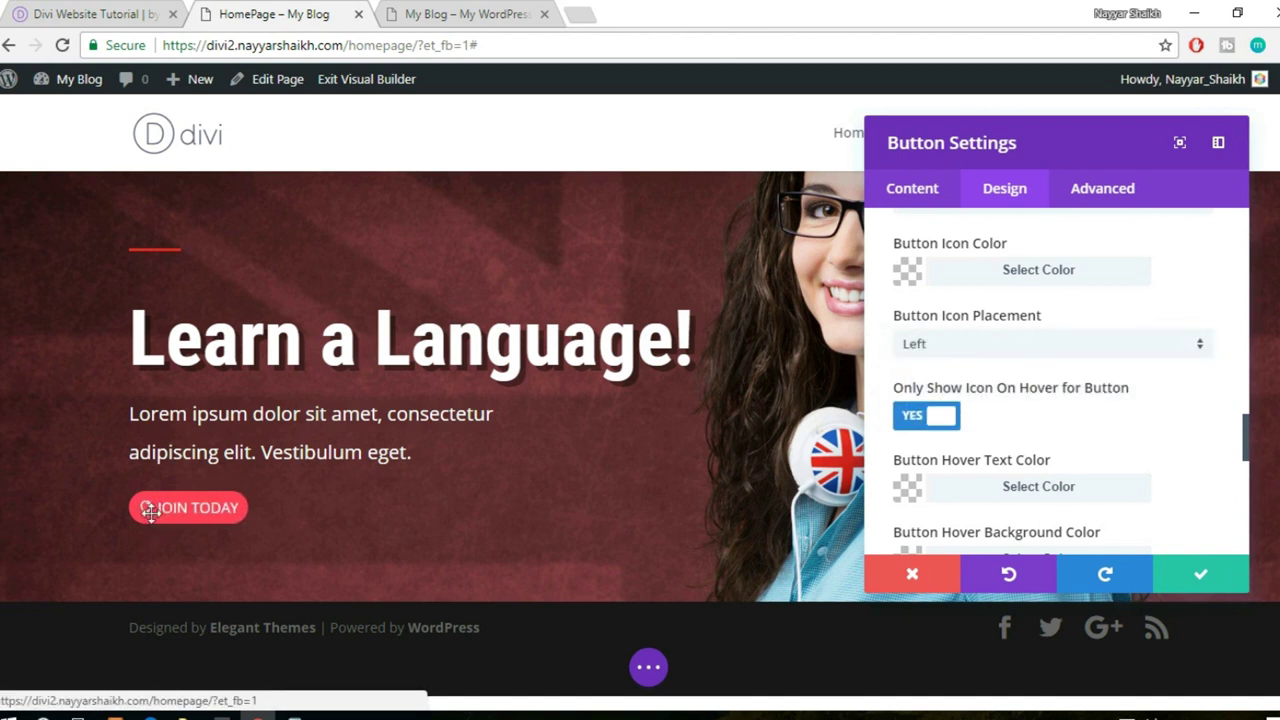
click(1020, 352)
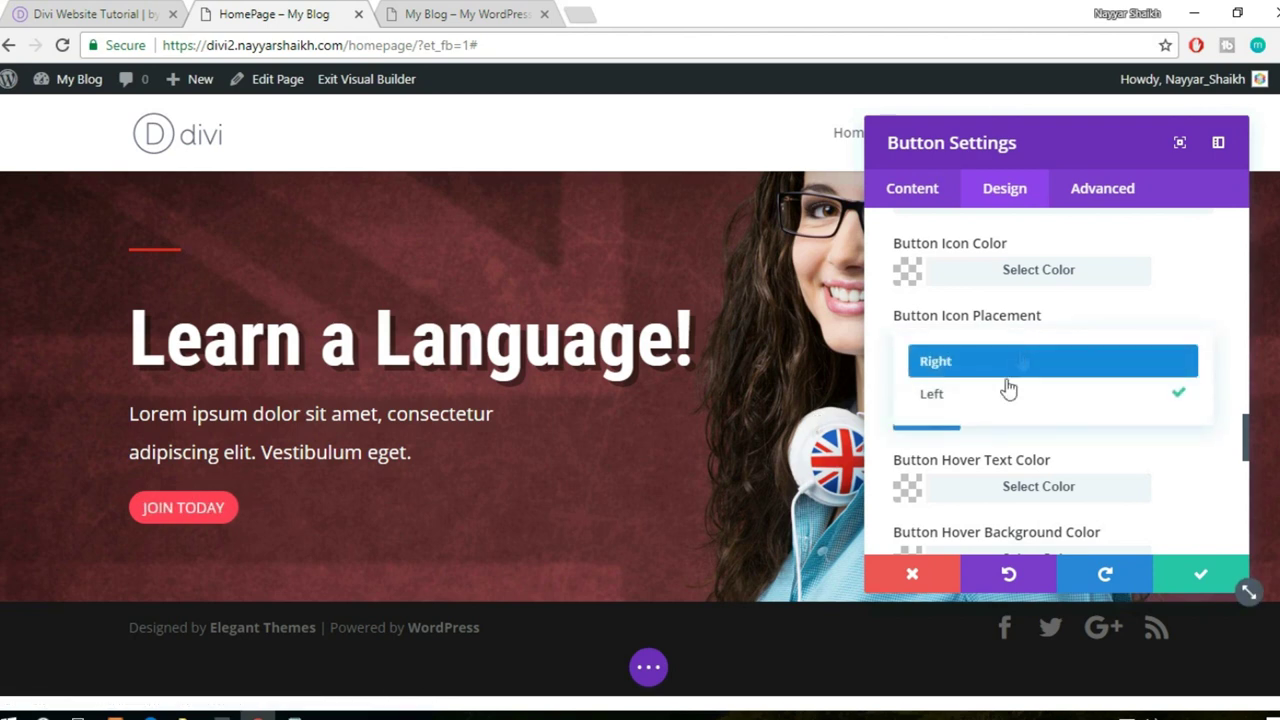
click(995, 366)
scroll(1131, 383, down, 1)
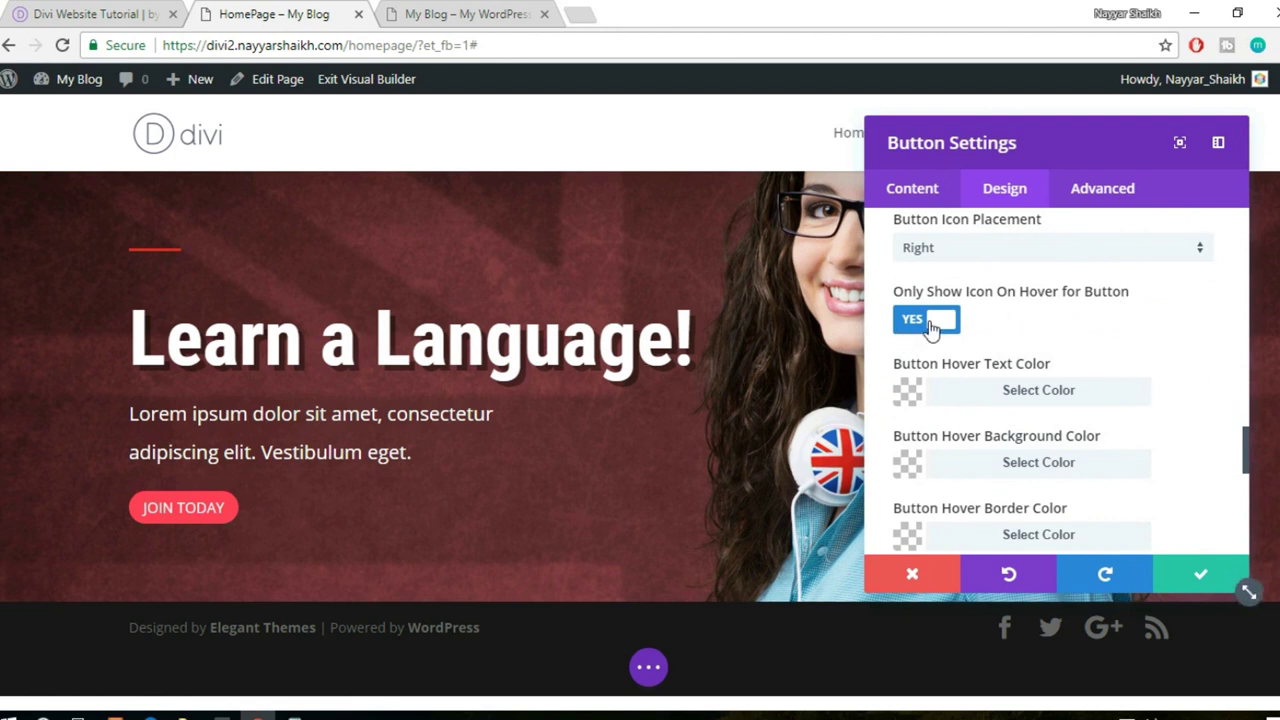
click(930, 326)
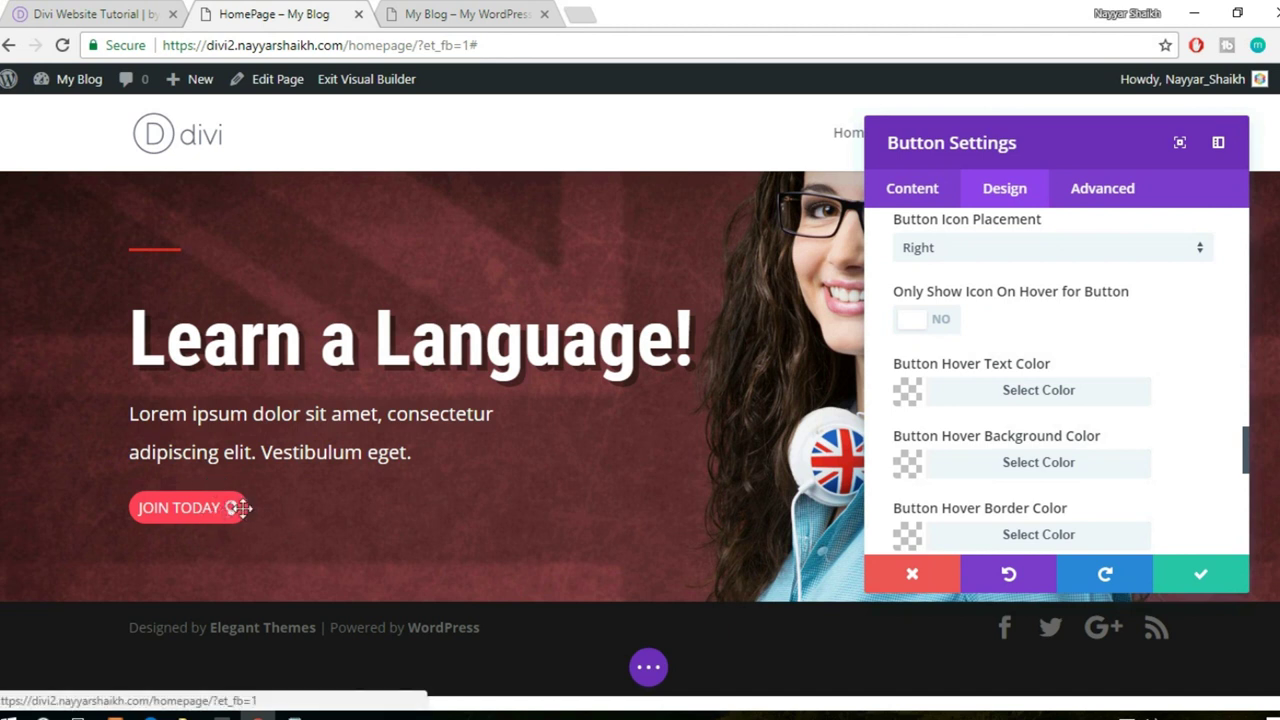
click(928, 322)
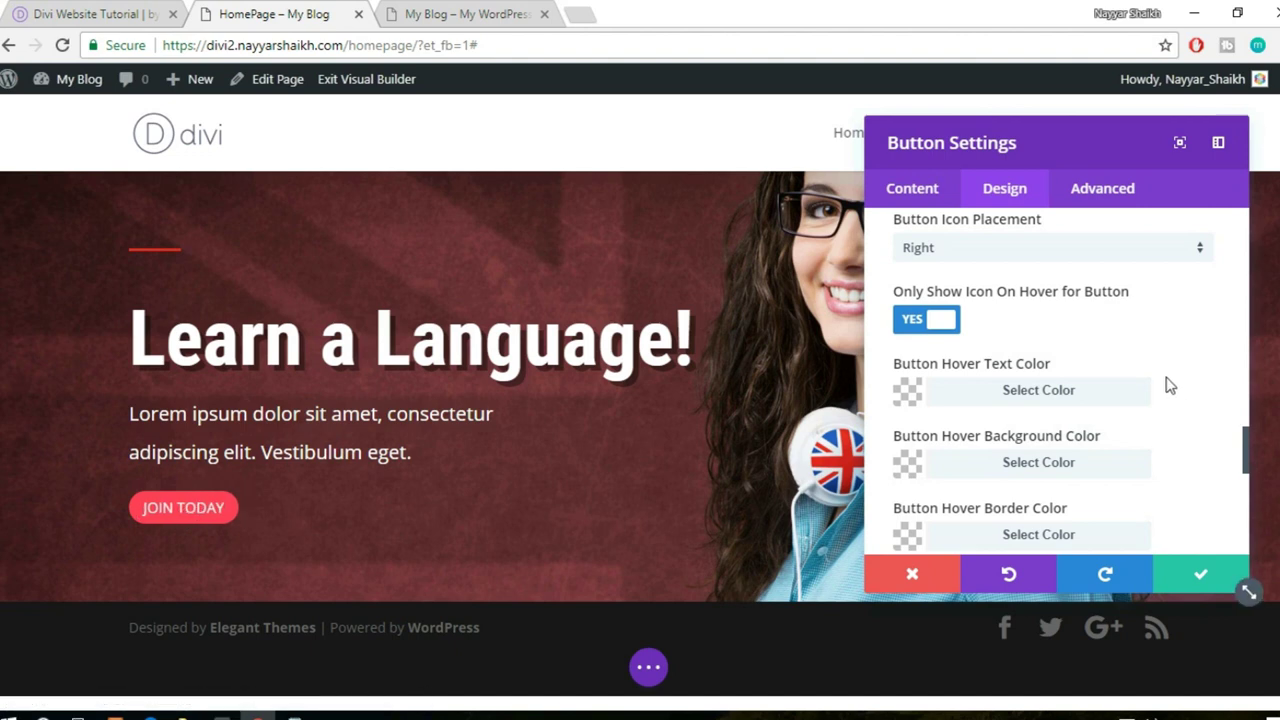
scroll(1170, 385, down, 1)
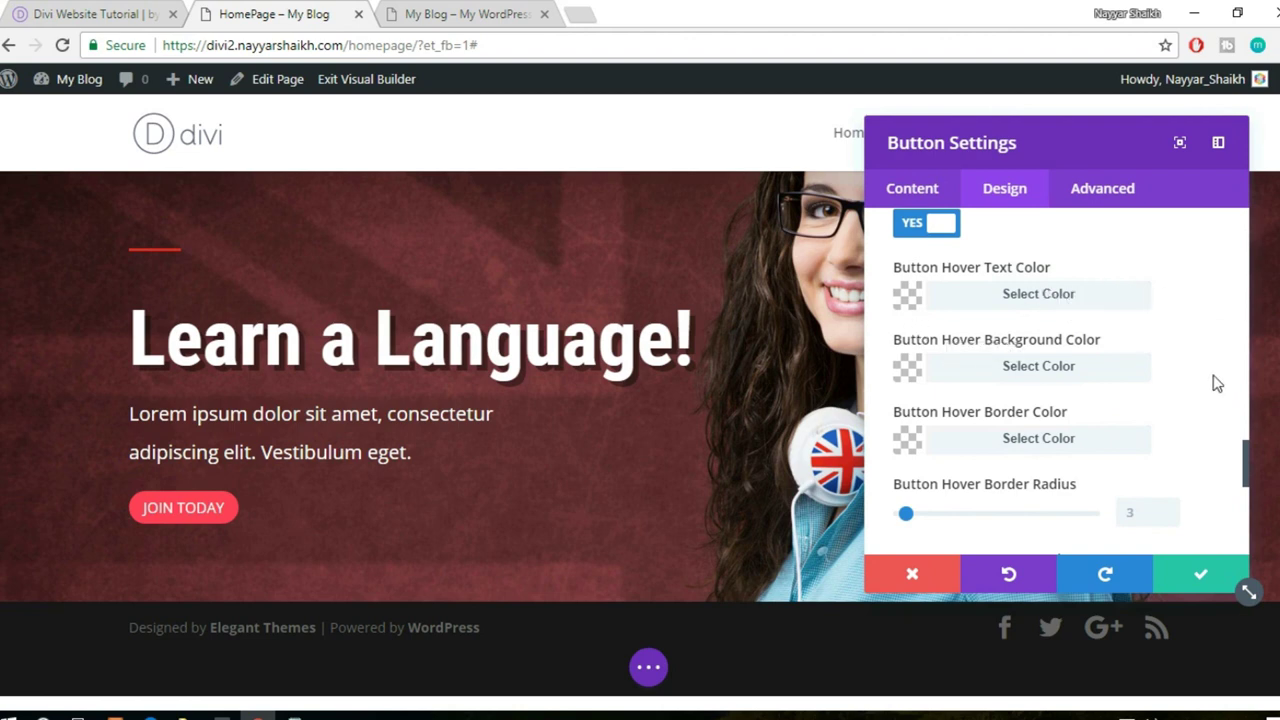
scroll(1175, 347, down, 1)
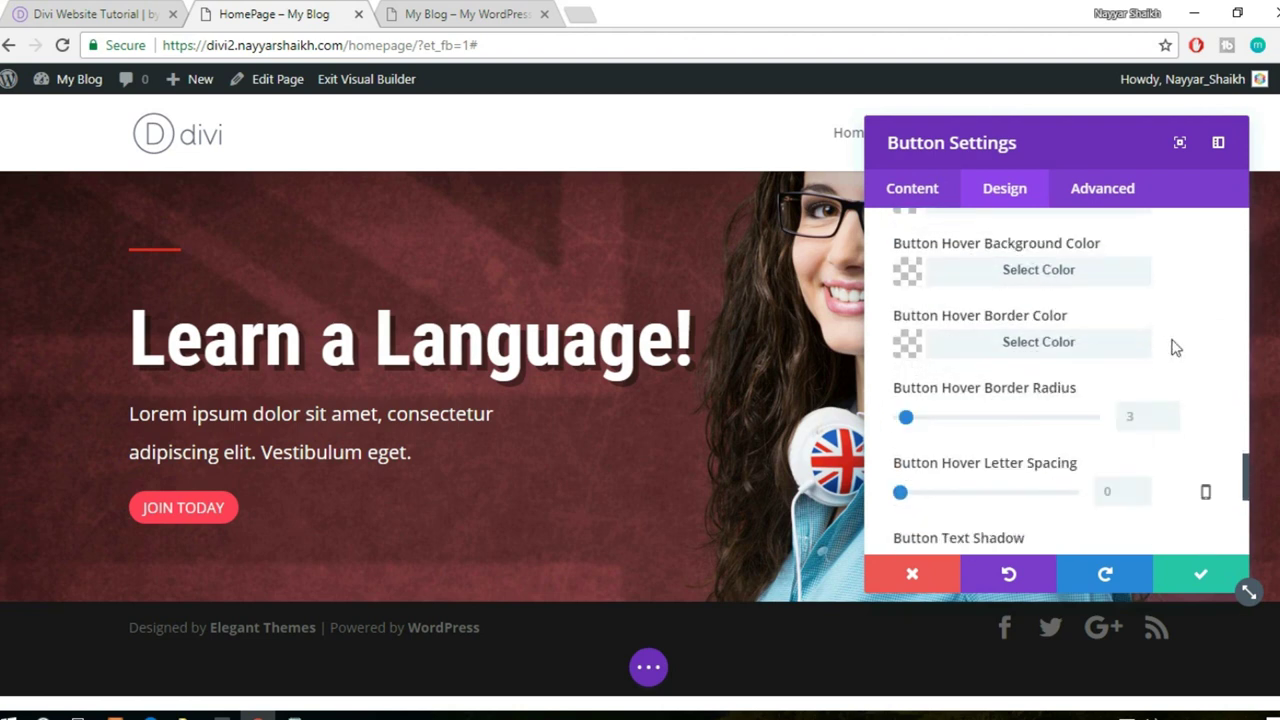
- Set the button hover background colour to dark grey #2d2d2d at full opacity
click(1077, 287)
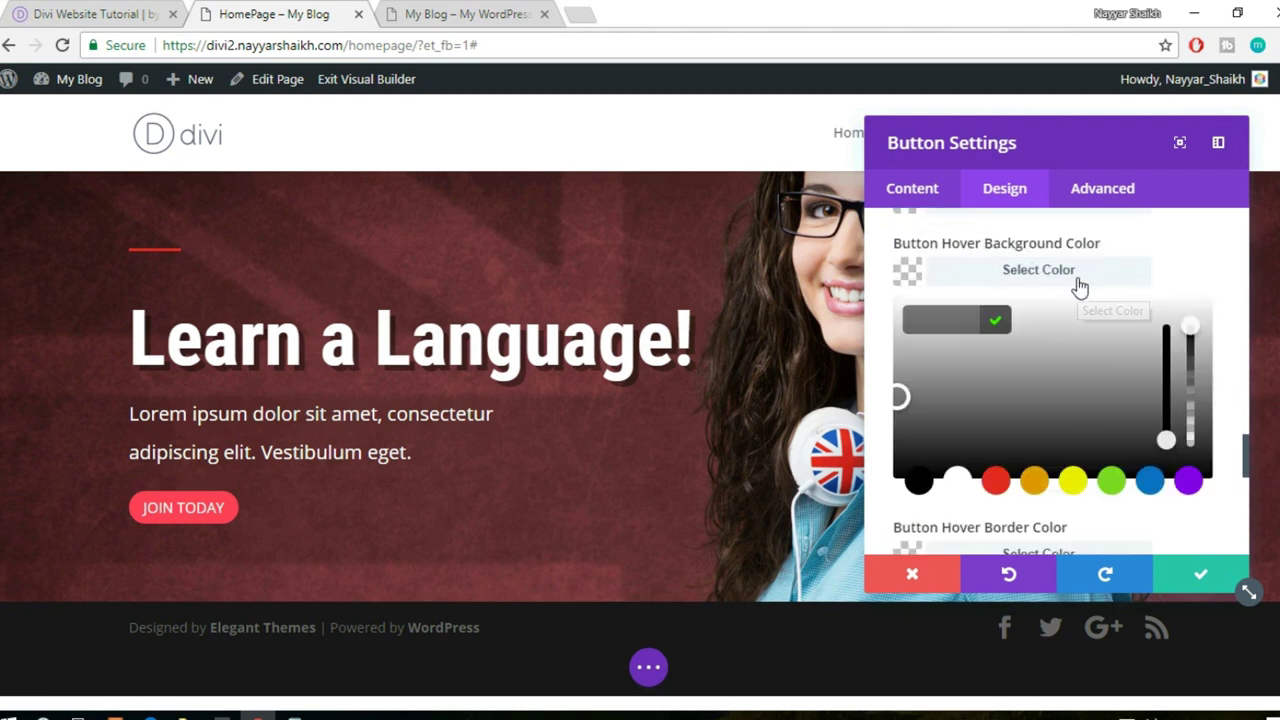
click(920, 484)
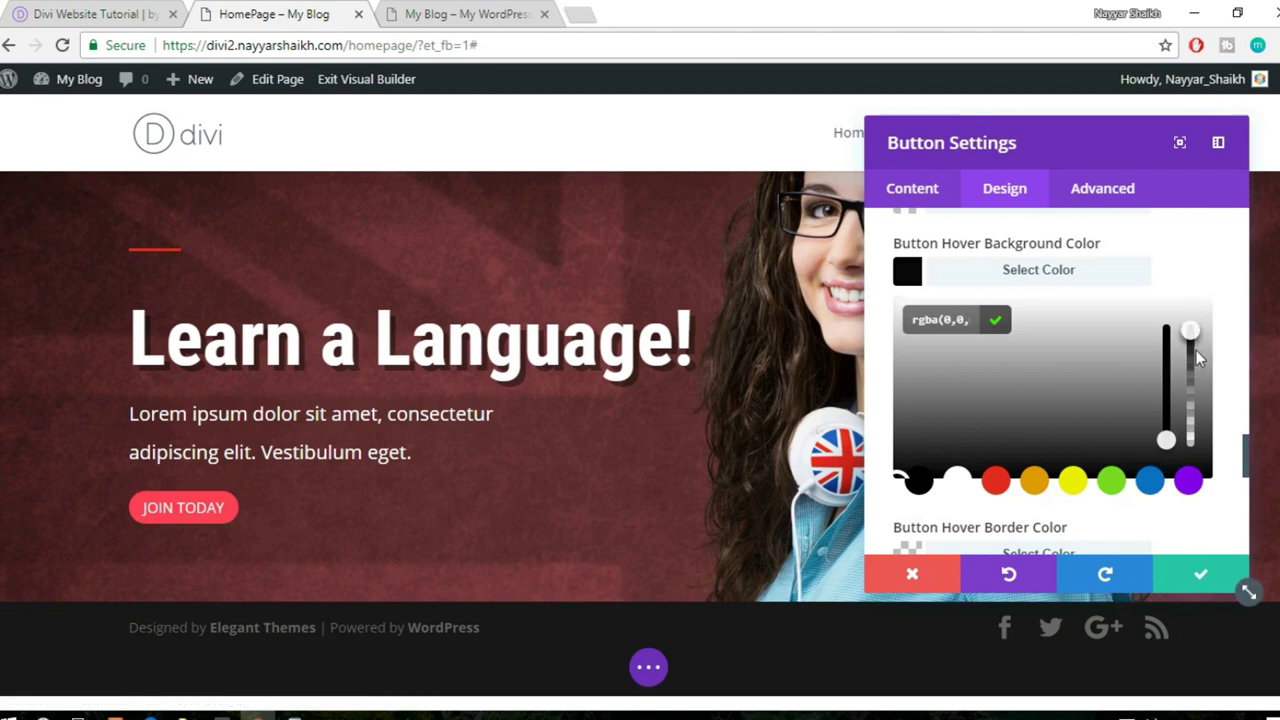
drag(1196, 350, 1196, 360)
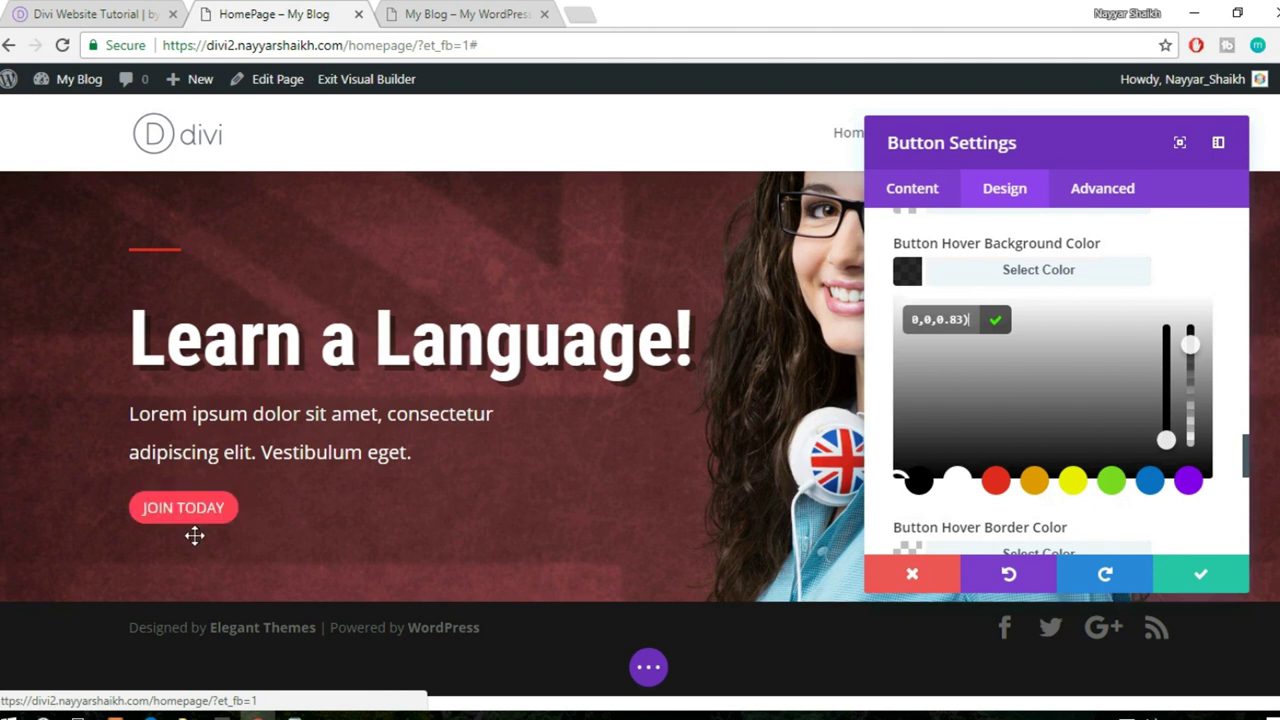
drag(899, 477, 899, 410)
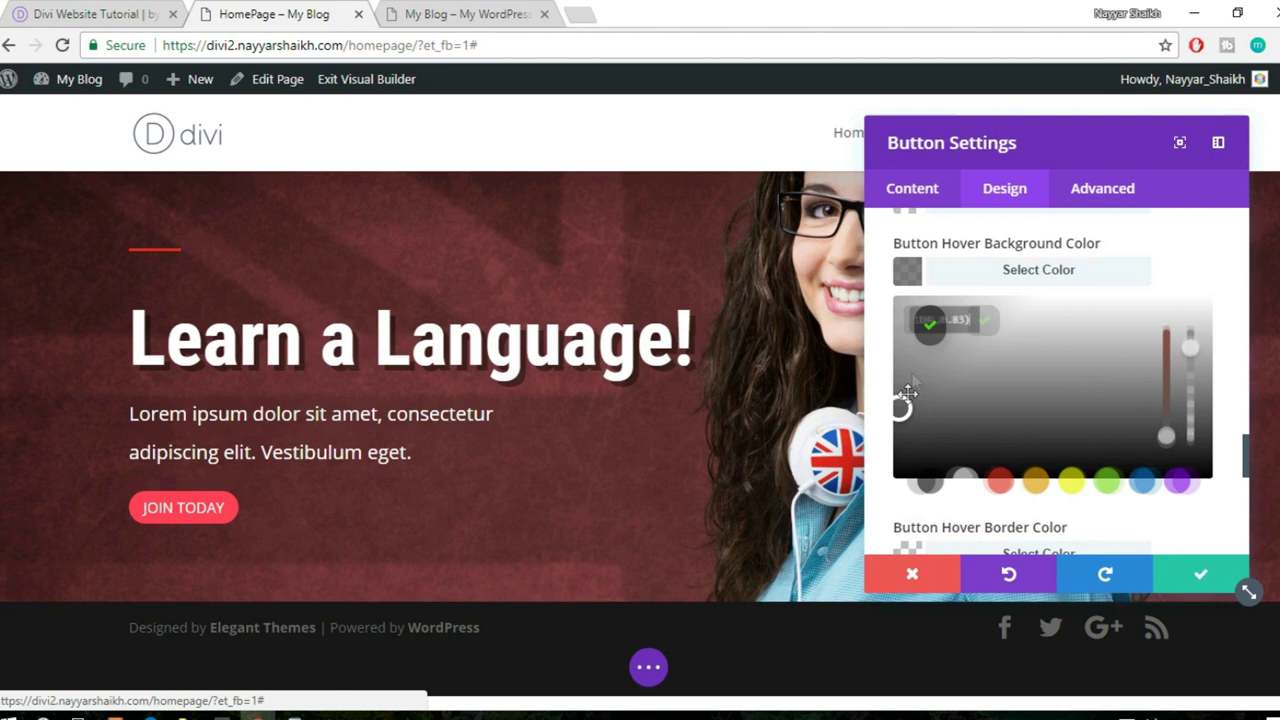
click(902, 410)
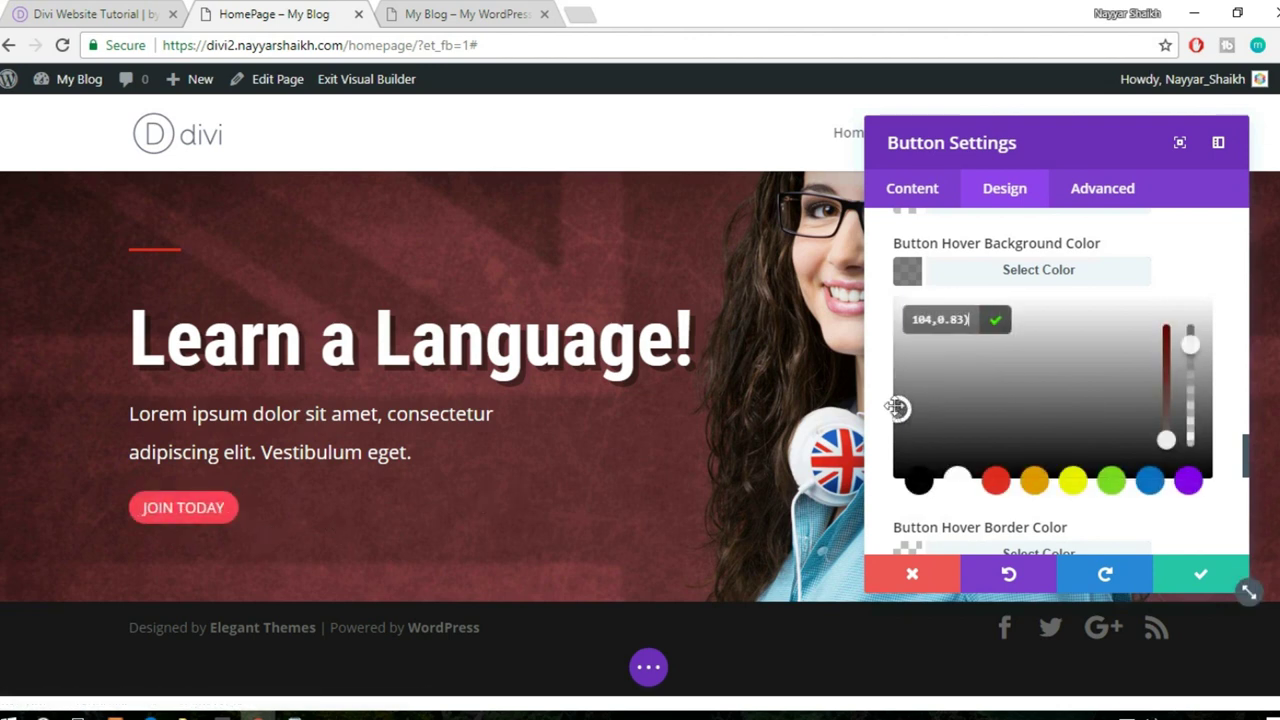
drag(900, 409, 899, 433)
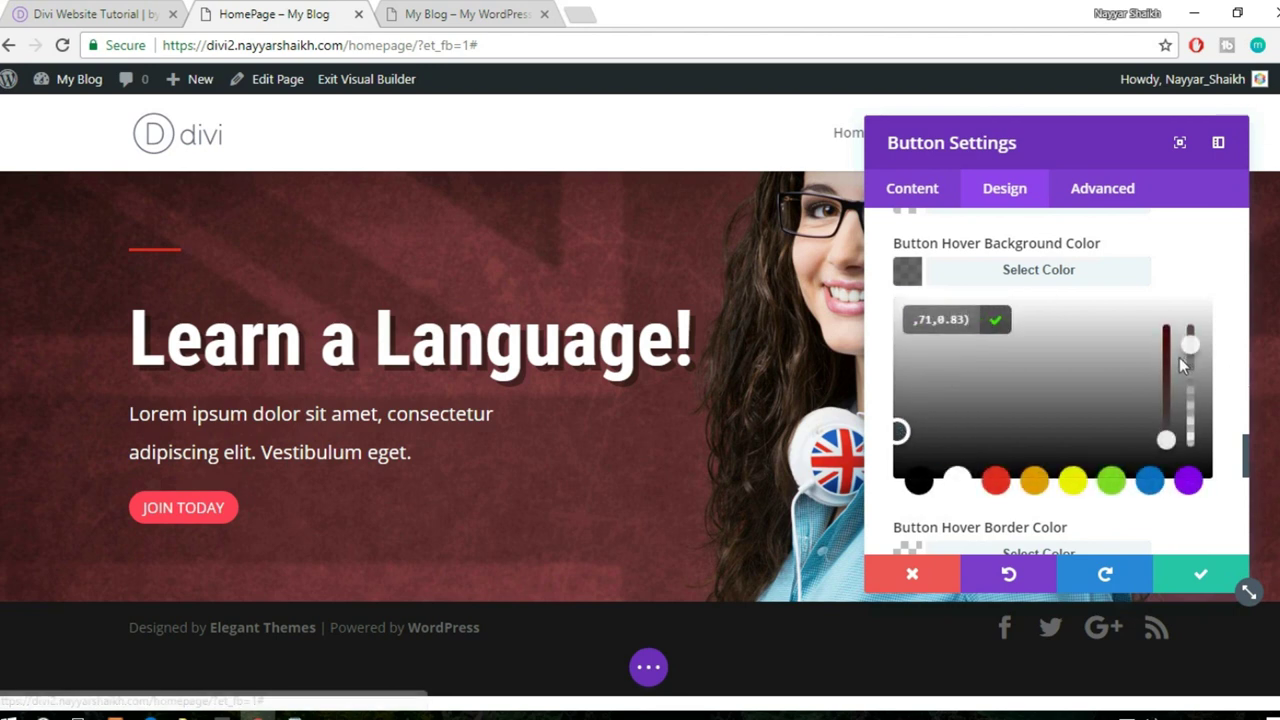
drag(1189, 345, 1189, 318)
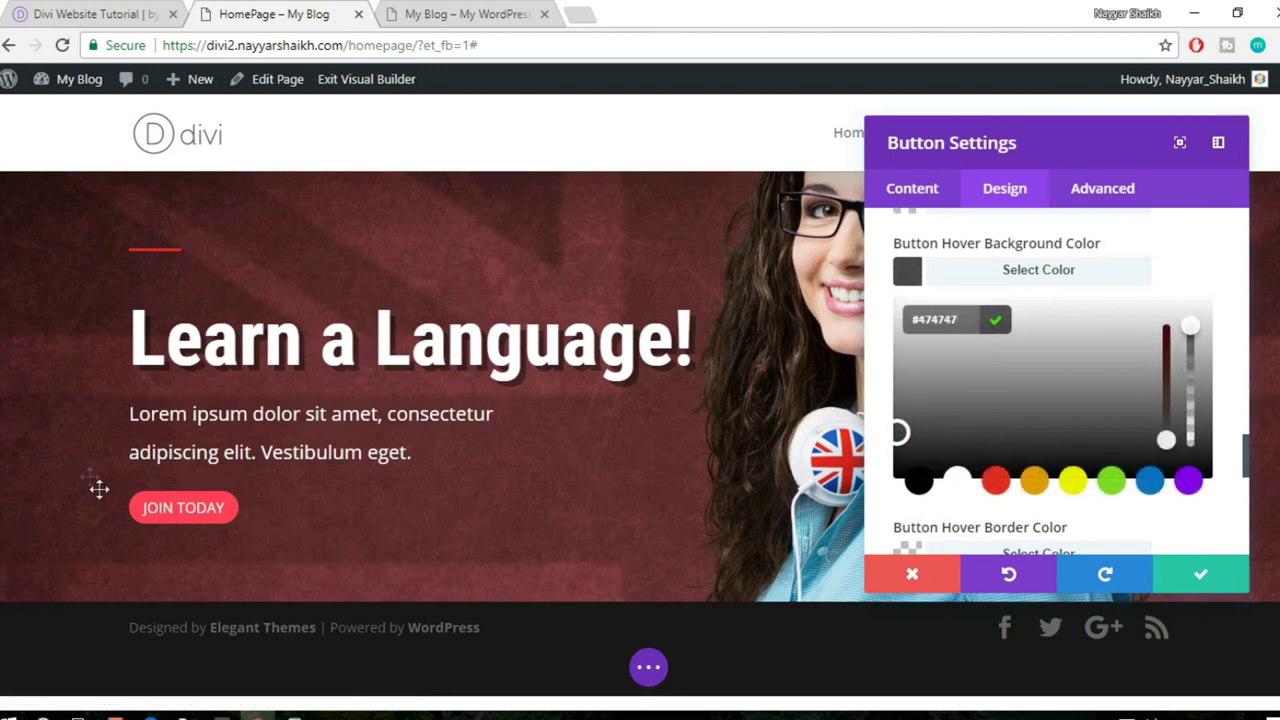
drag(900, 428, 898, 449)
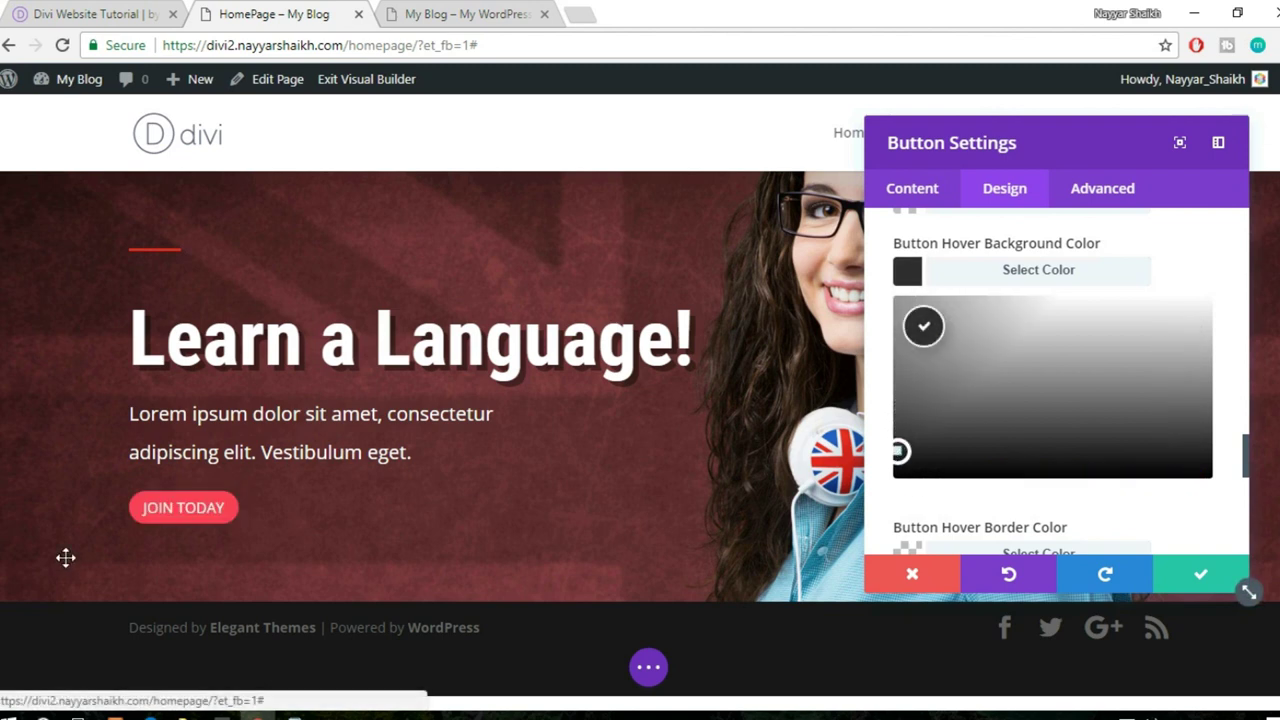
drag(65, 557, 199, 508)
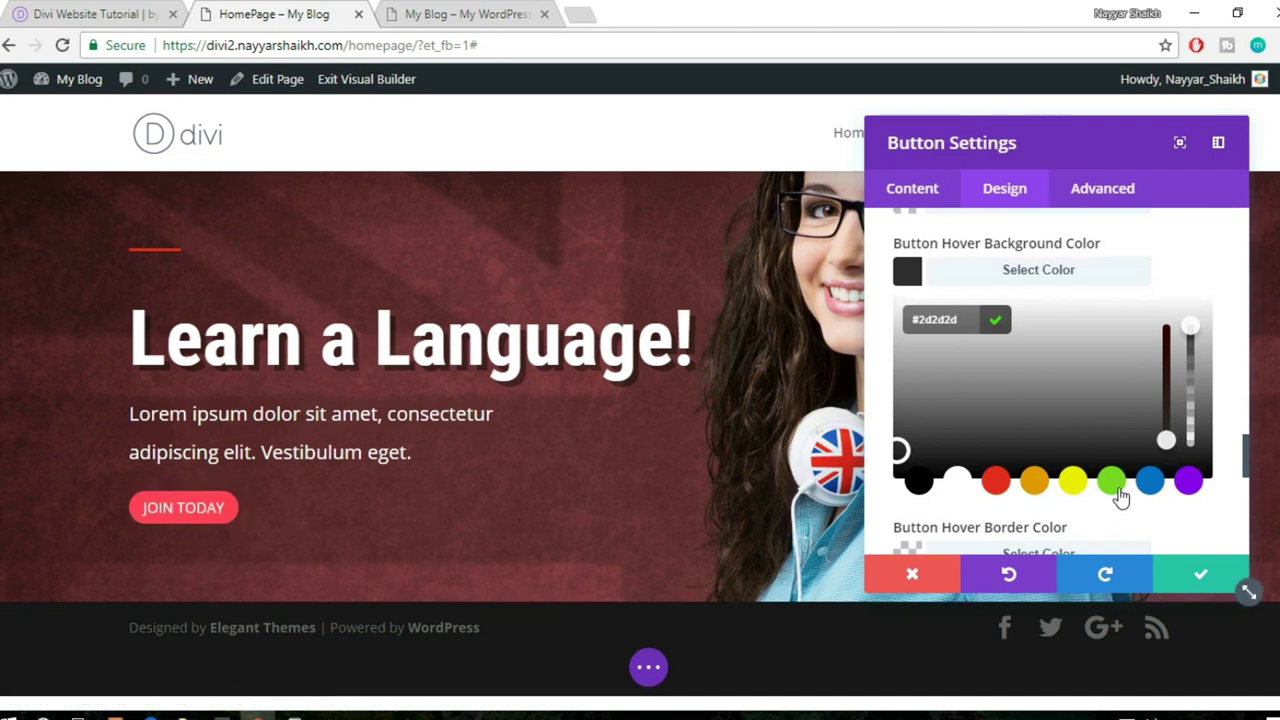
scroll(1171, 466, down, 10)
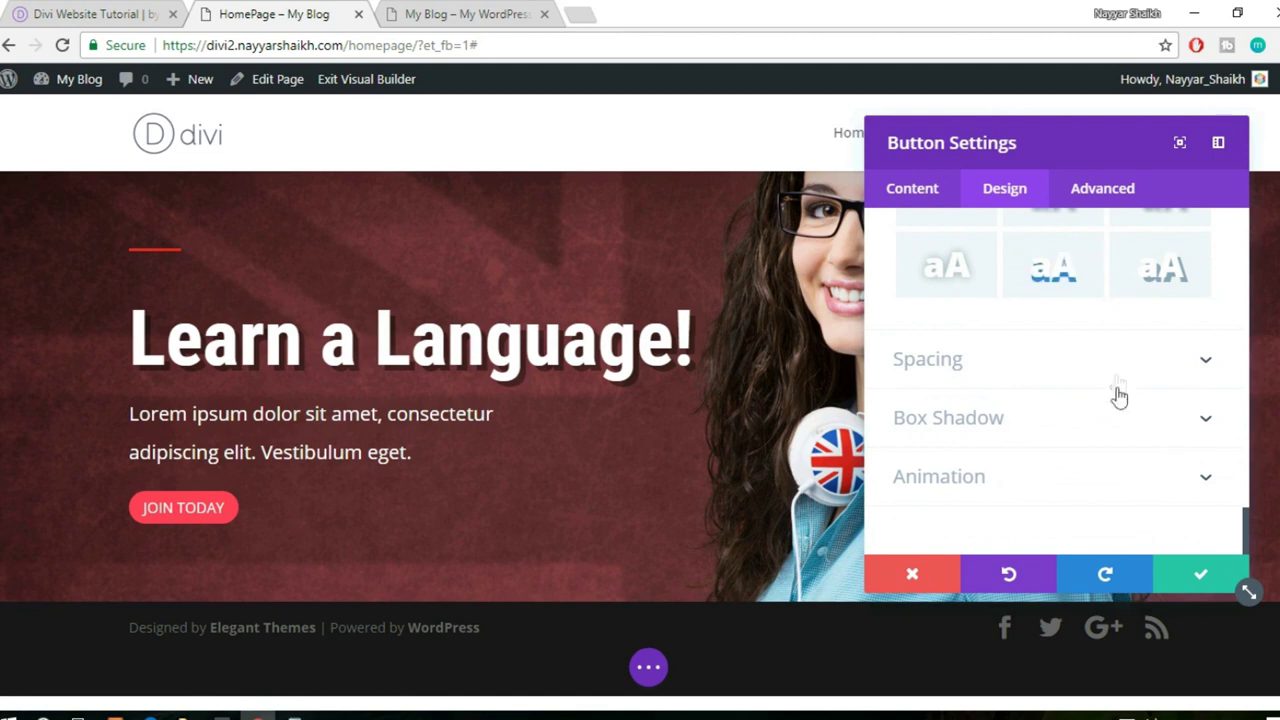
- Apply the offset bottom-right box shadow preset to the button
click(985, 427)
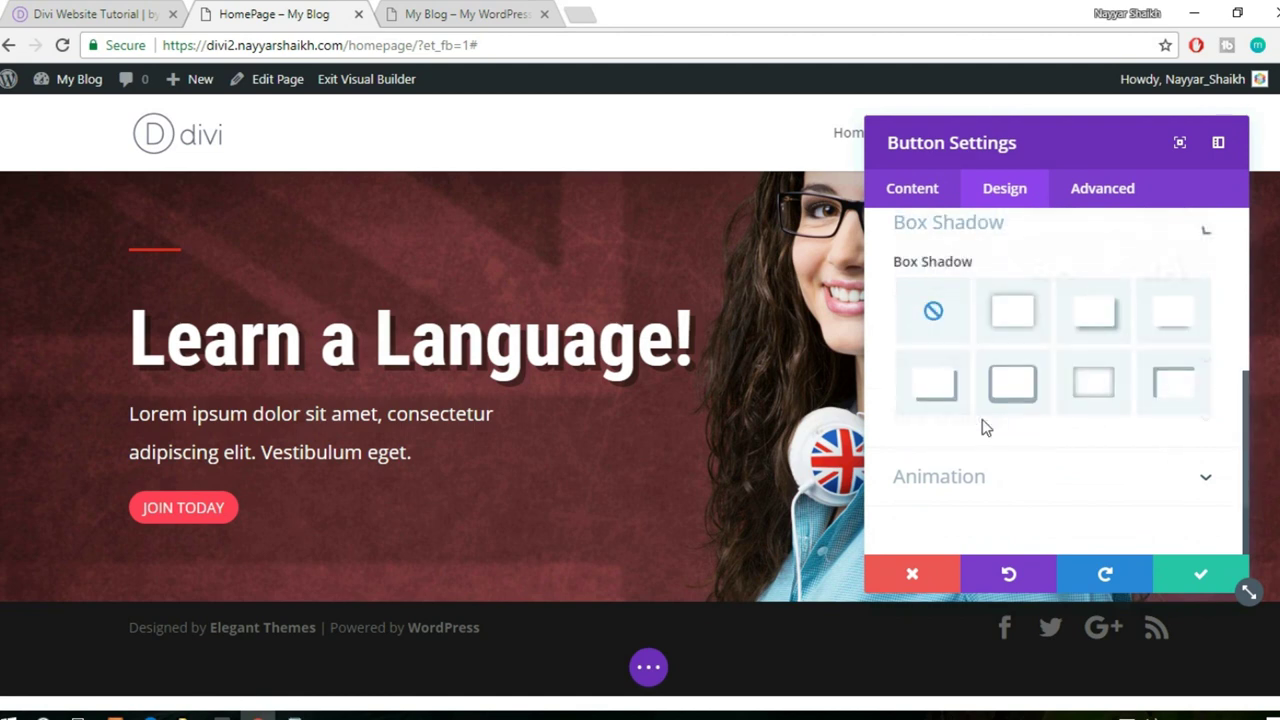
click(1108, 392)
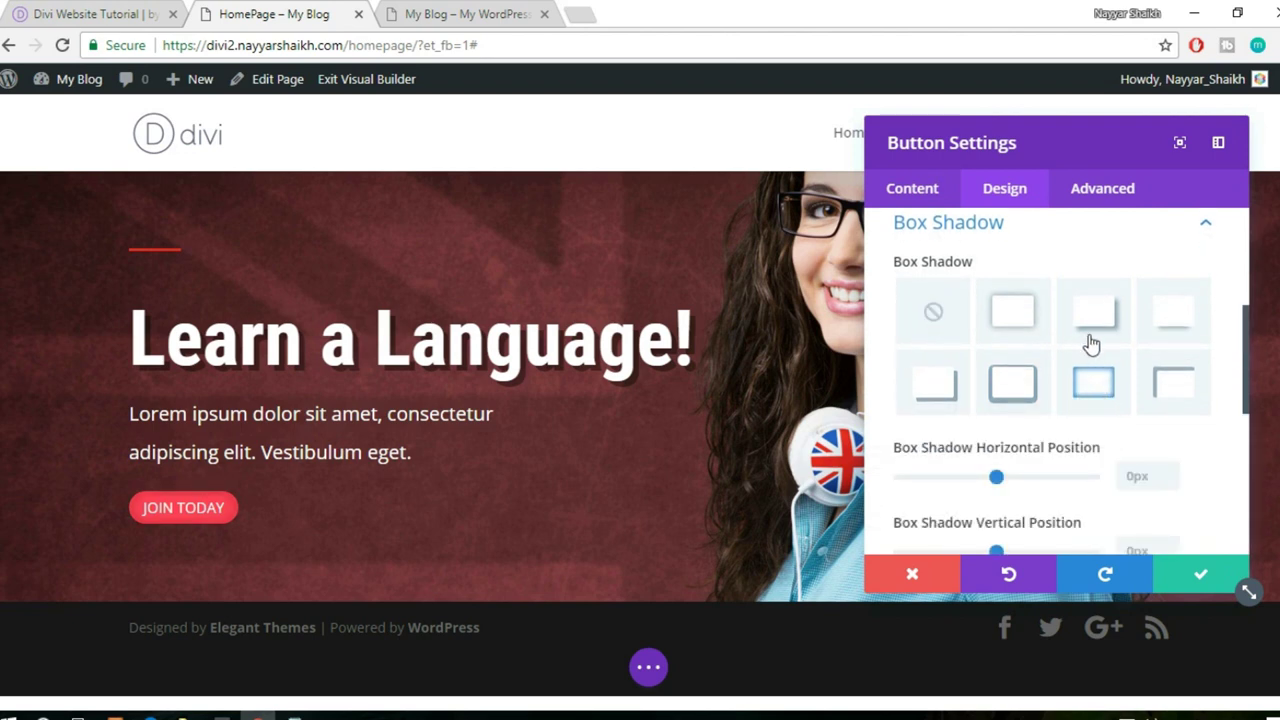
click(1013, 381)
click(950, 383)
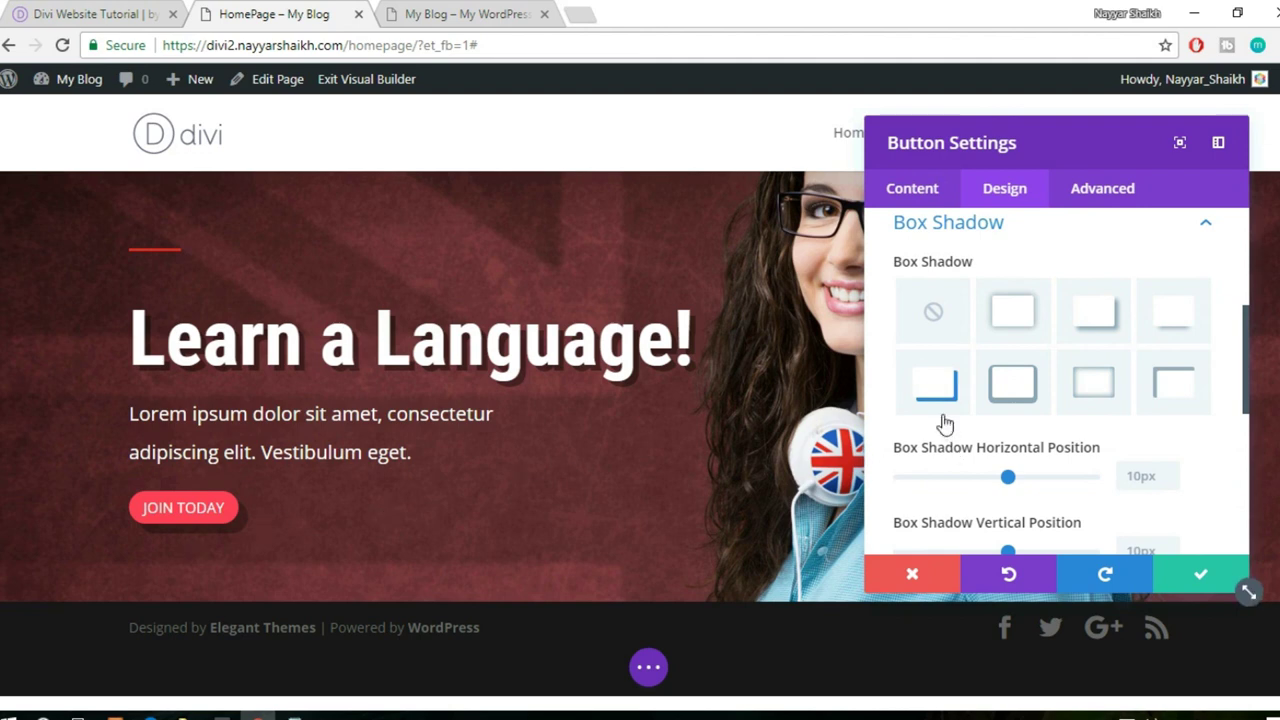
- Set the shadow offsets to 3px horizontal and 7px vertical
scroll(945, 423, down, 2)
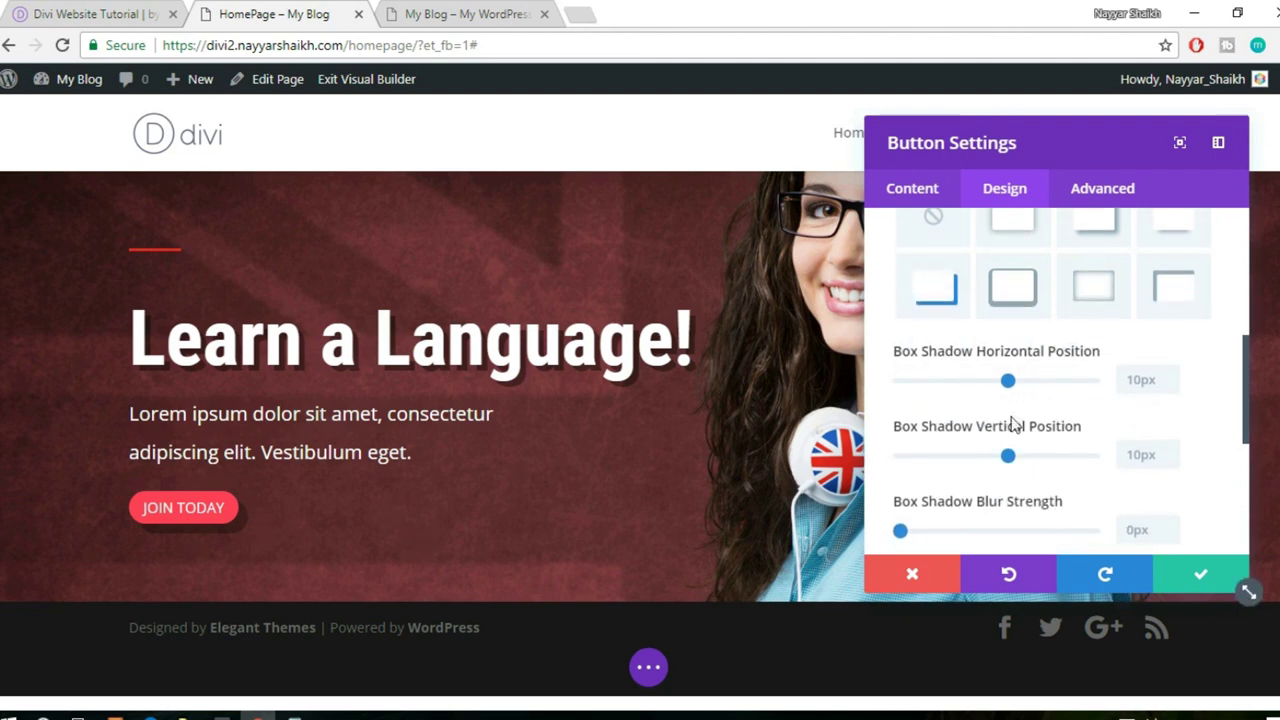
drag(1009, 386, 1006, 388)
drag(1009, 458, 1010, 462)
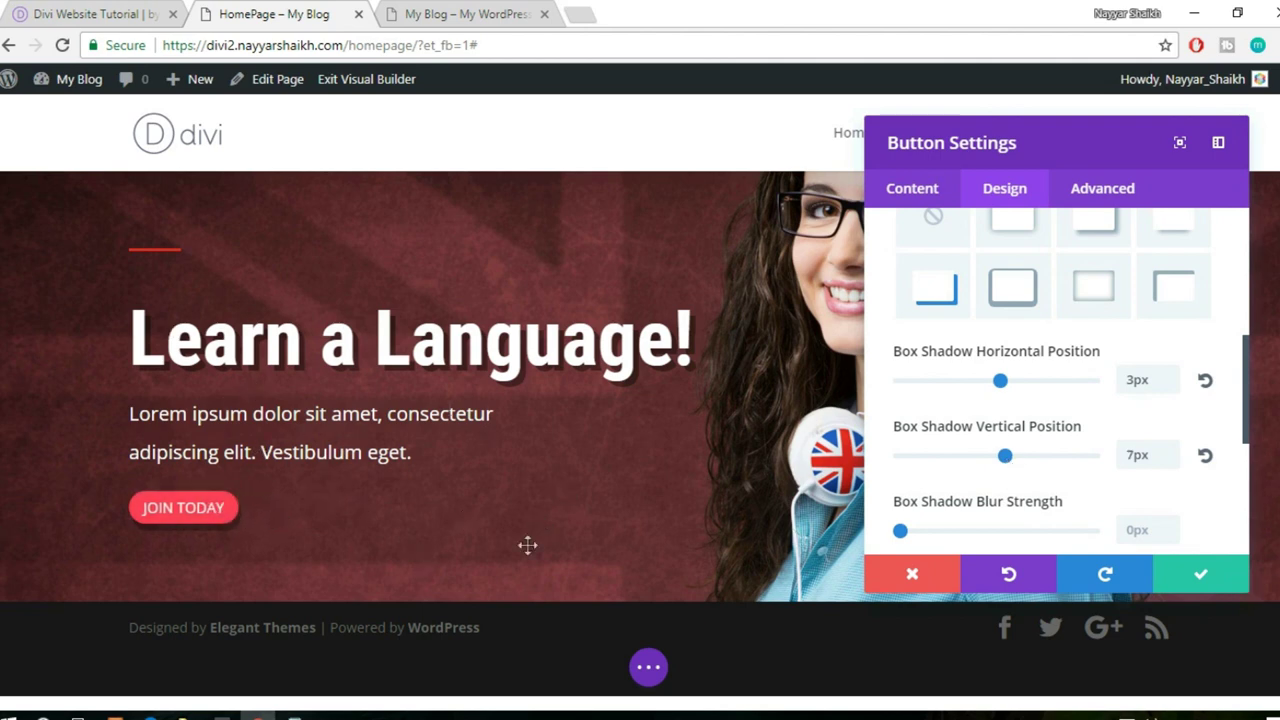
- Save the button's shadow settings and compare the page with the reference live site
click(1201, 580)
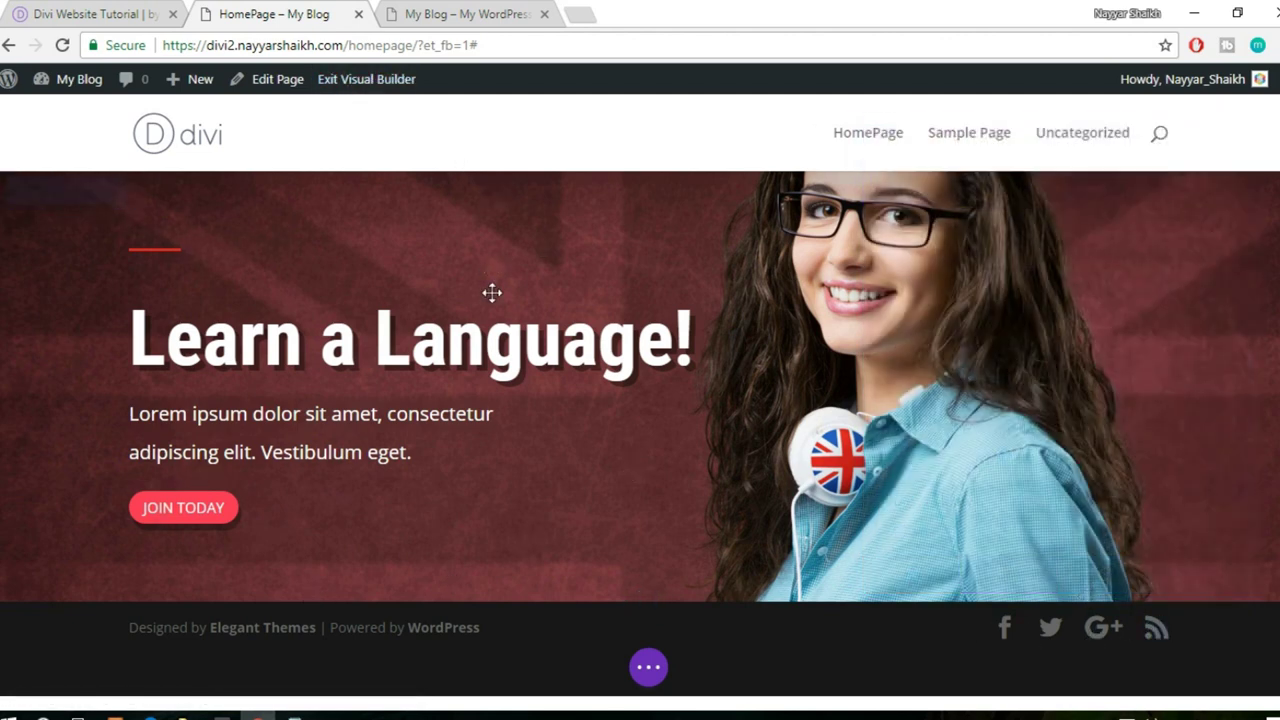
click(105, 12)
scroll(698, 418, up, 2)
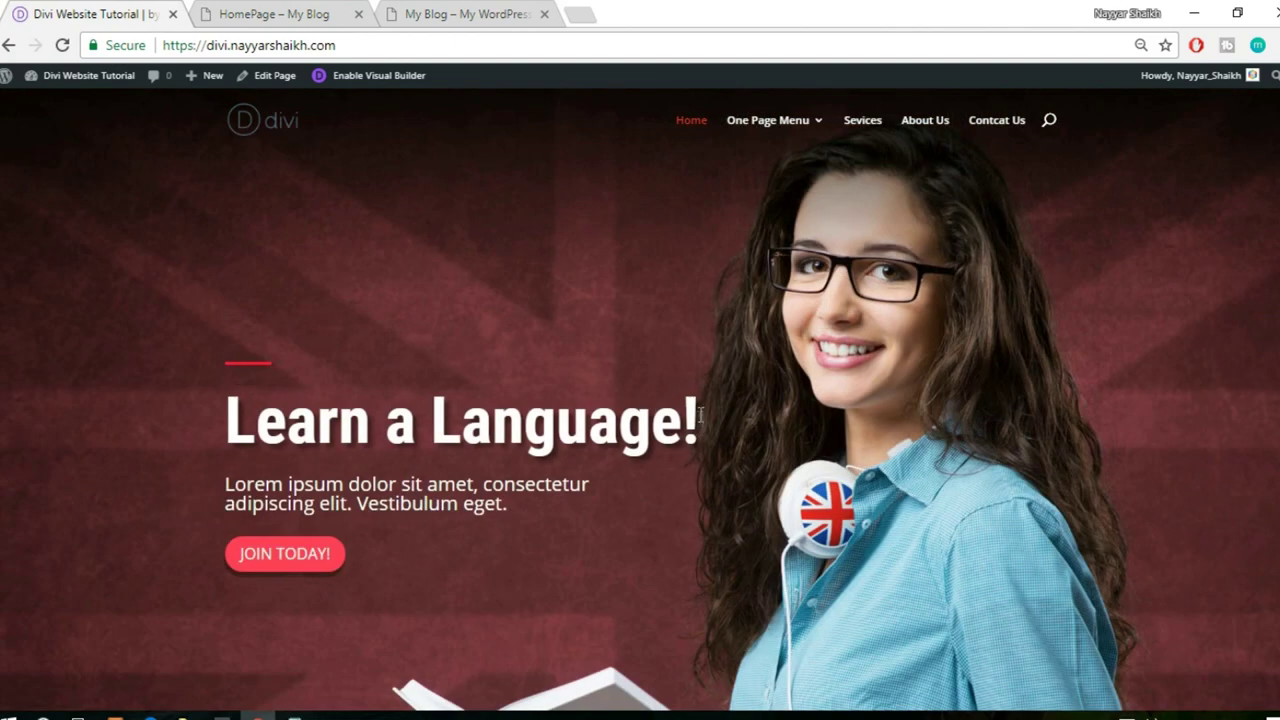
click(229, 10)
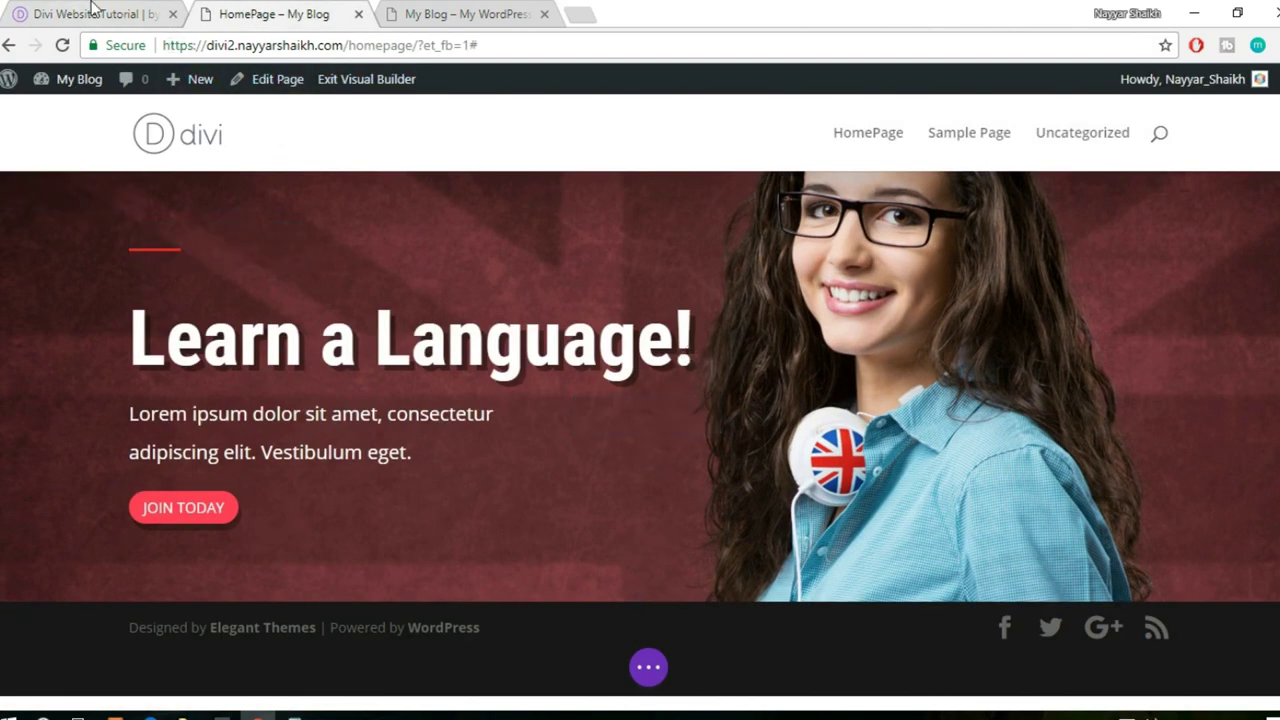
key(ctrl+1)
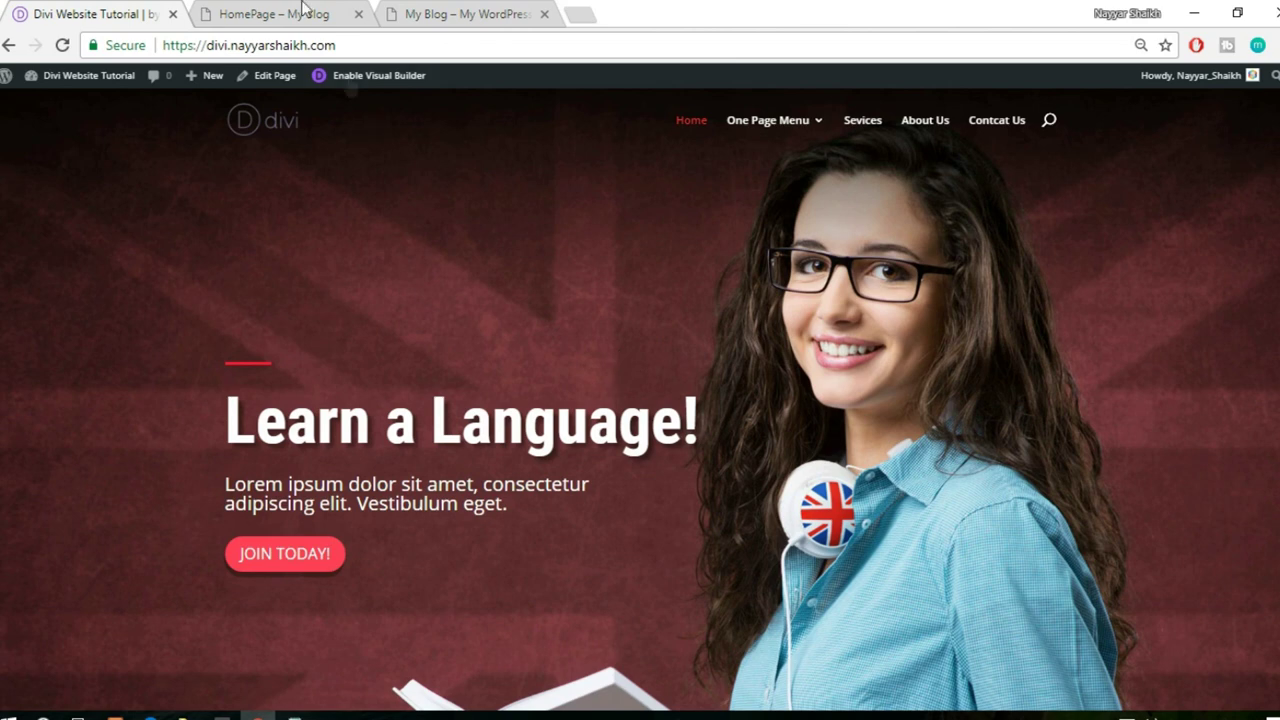
click(302, 10)
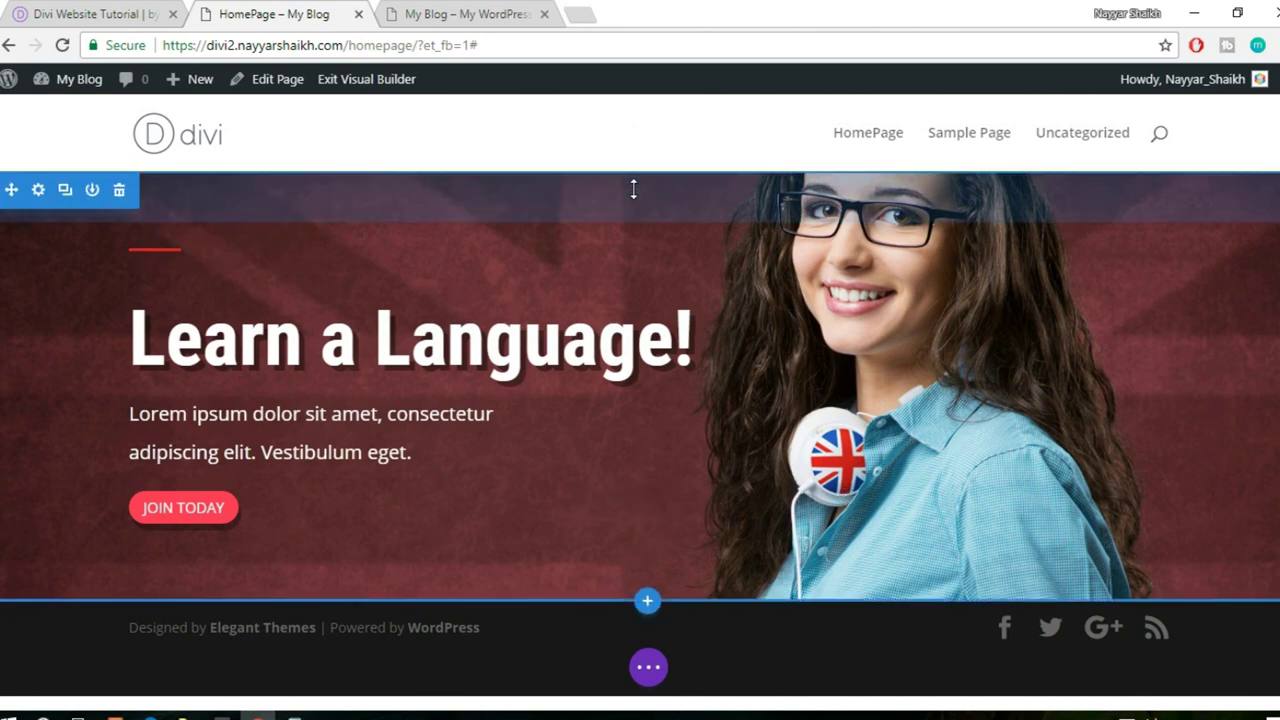
- Increase the hero section's top padding to 109px and extend its bottom padding
drag(666, 201, 666, 309)
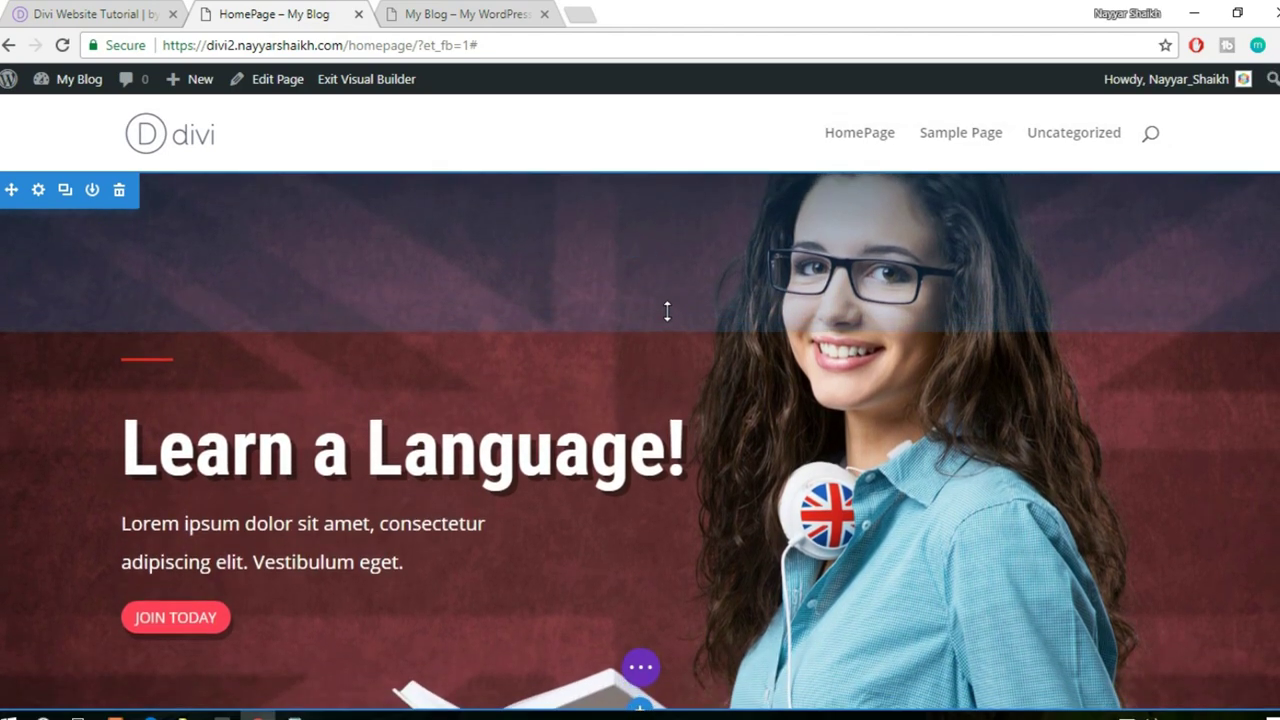
scroll(670, 312, down, 1)
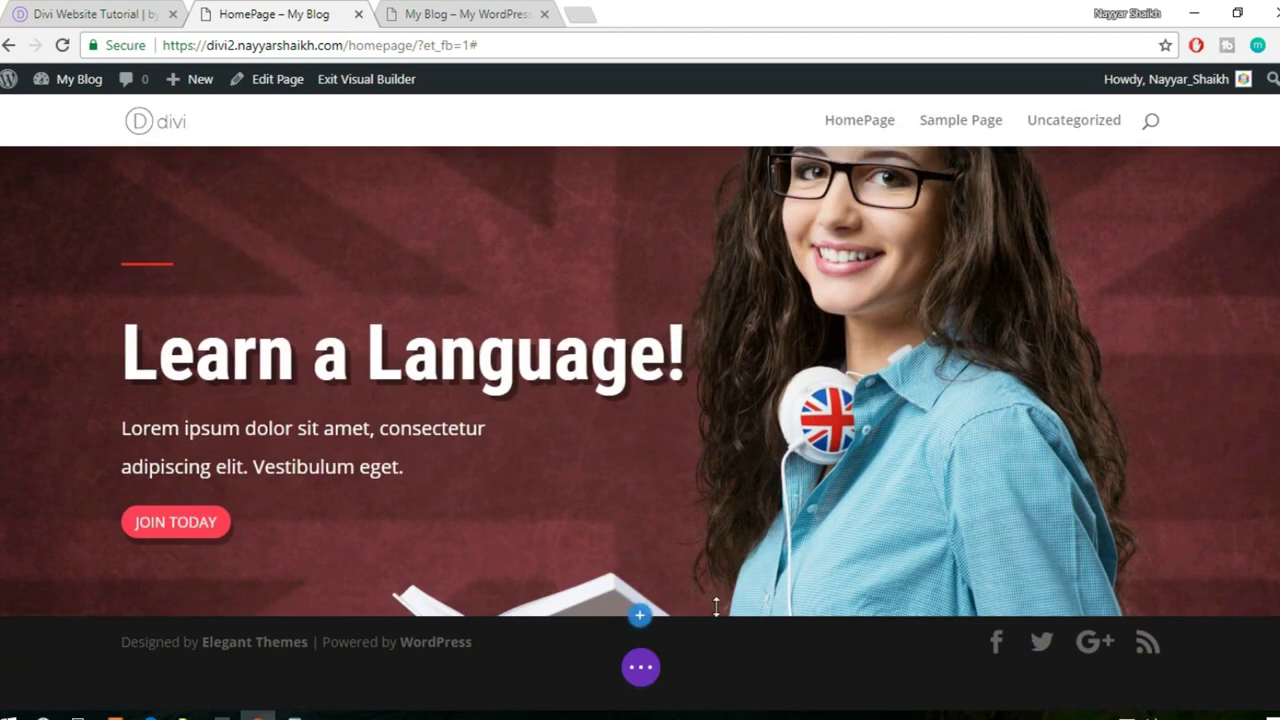
drag(807, 603, 797, 712)
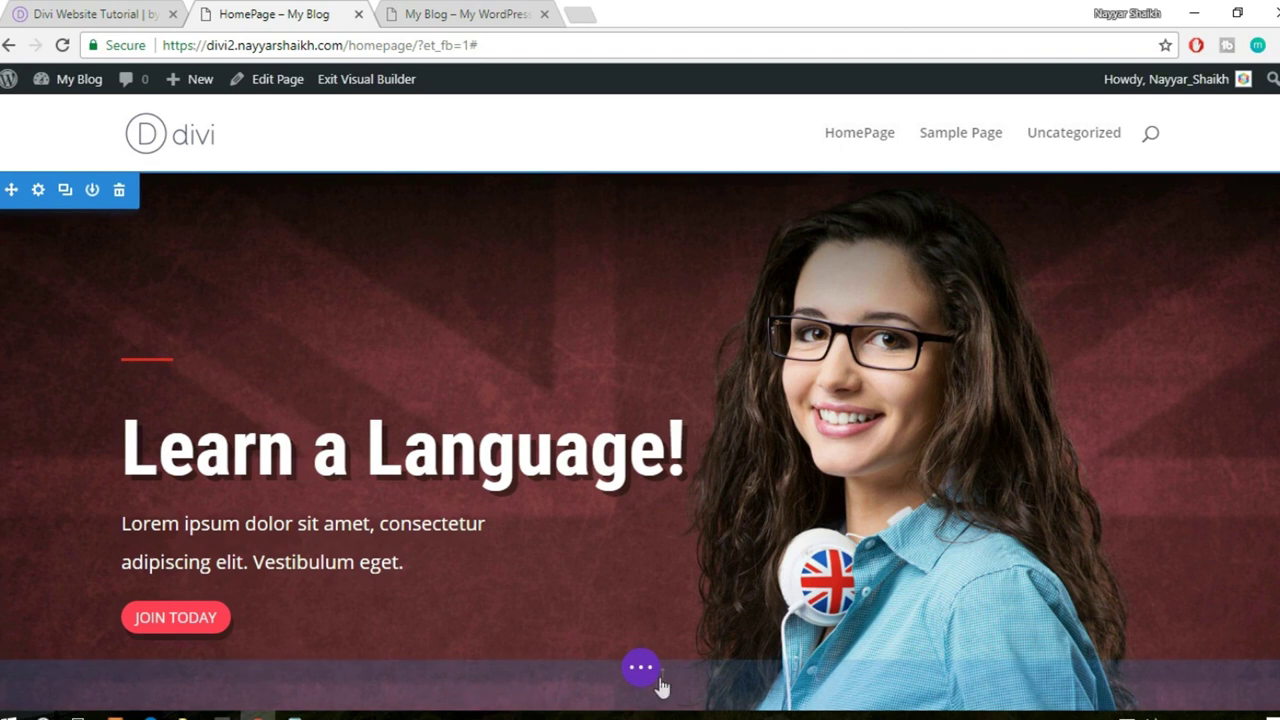
click(648, 679)
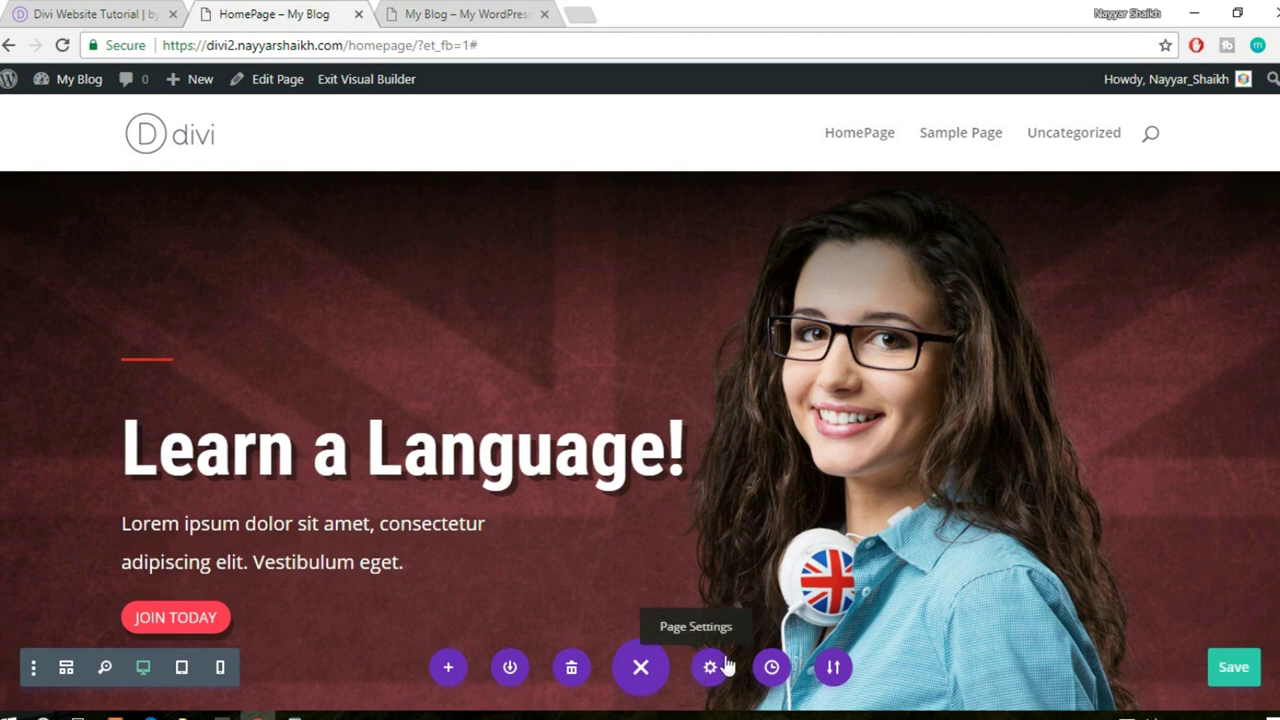
click(640, 670)
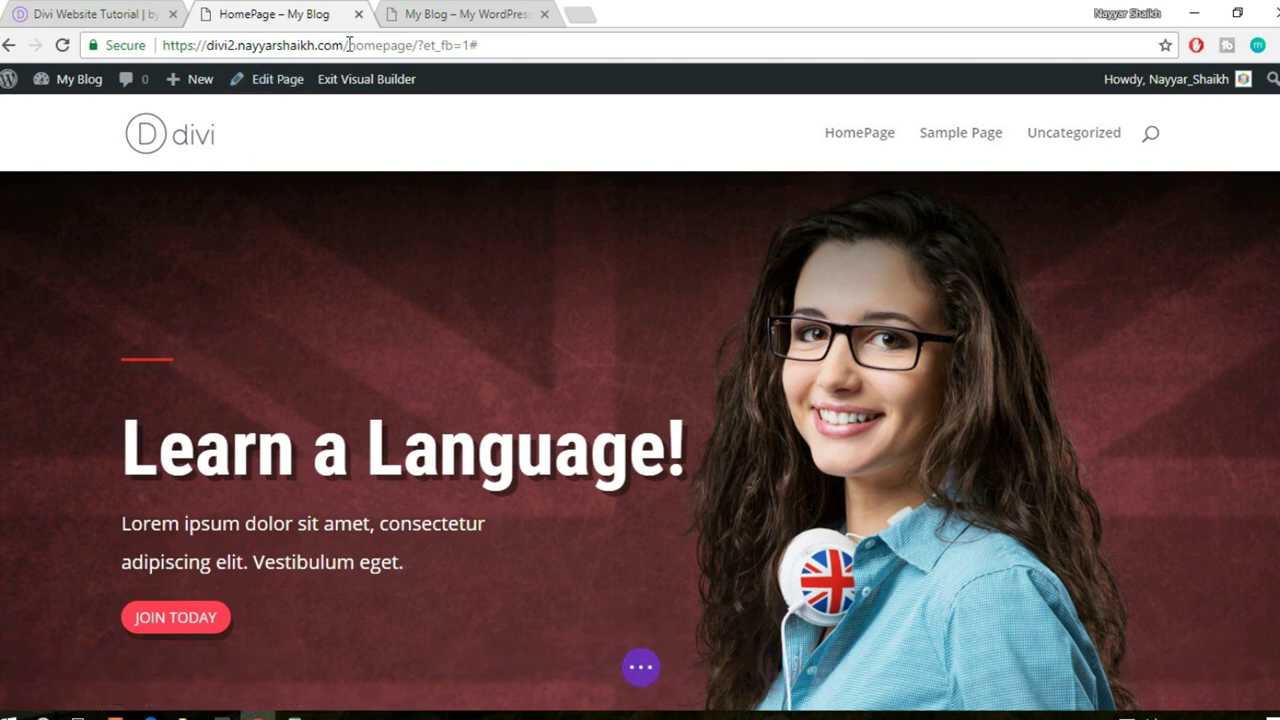
- Open the site's domain in a new tab, close the old tab, and load the published HomePage
drag(344, 45, 105, 44)
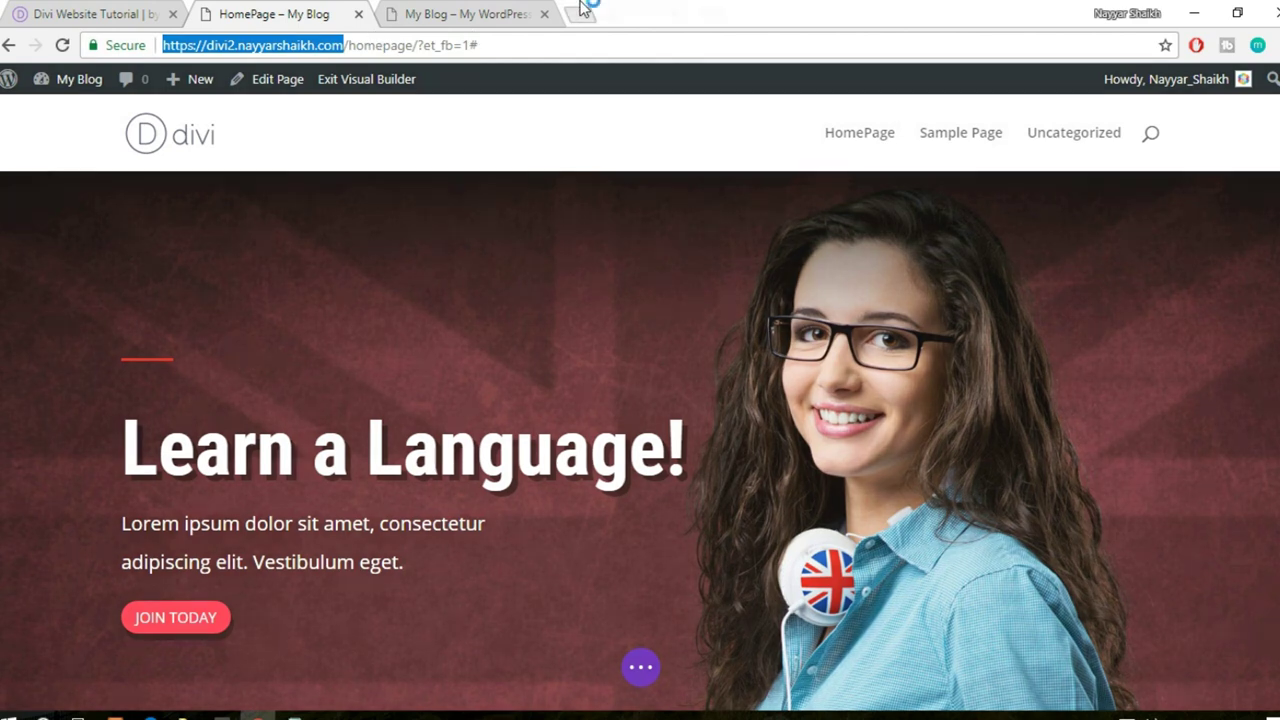
drag(585, 8, 586, 10)
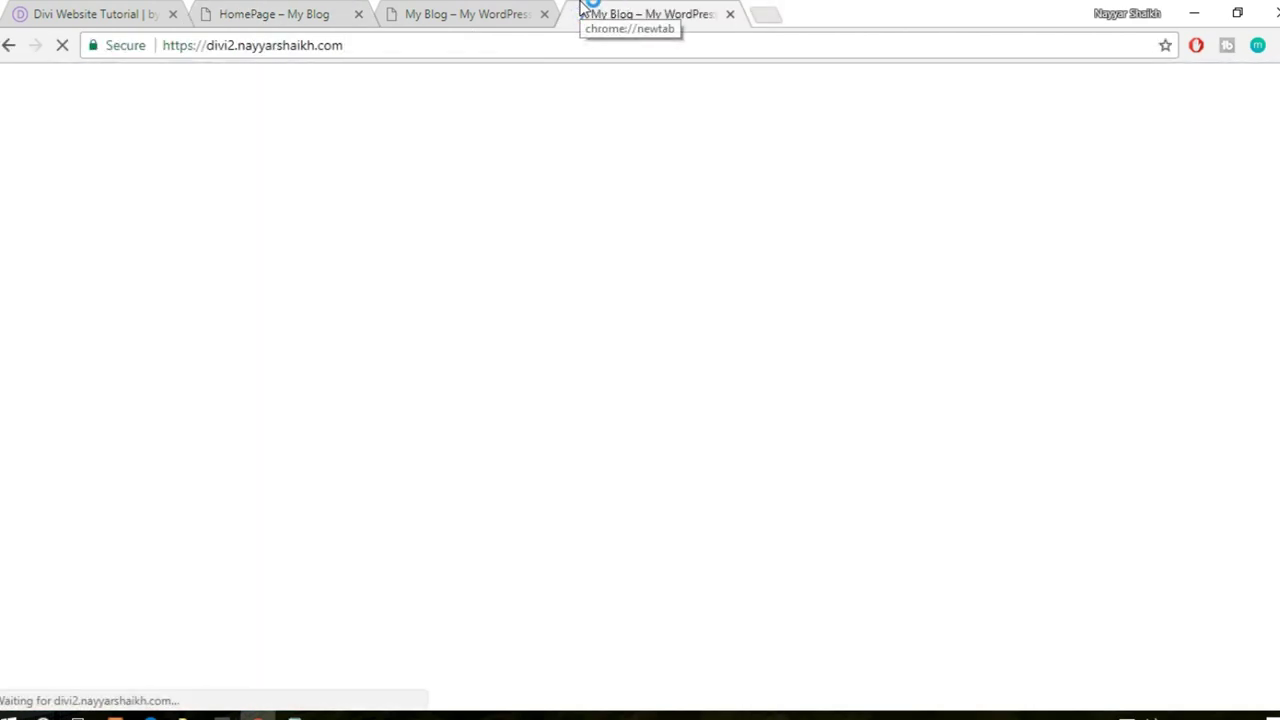
click(544, 14)
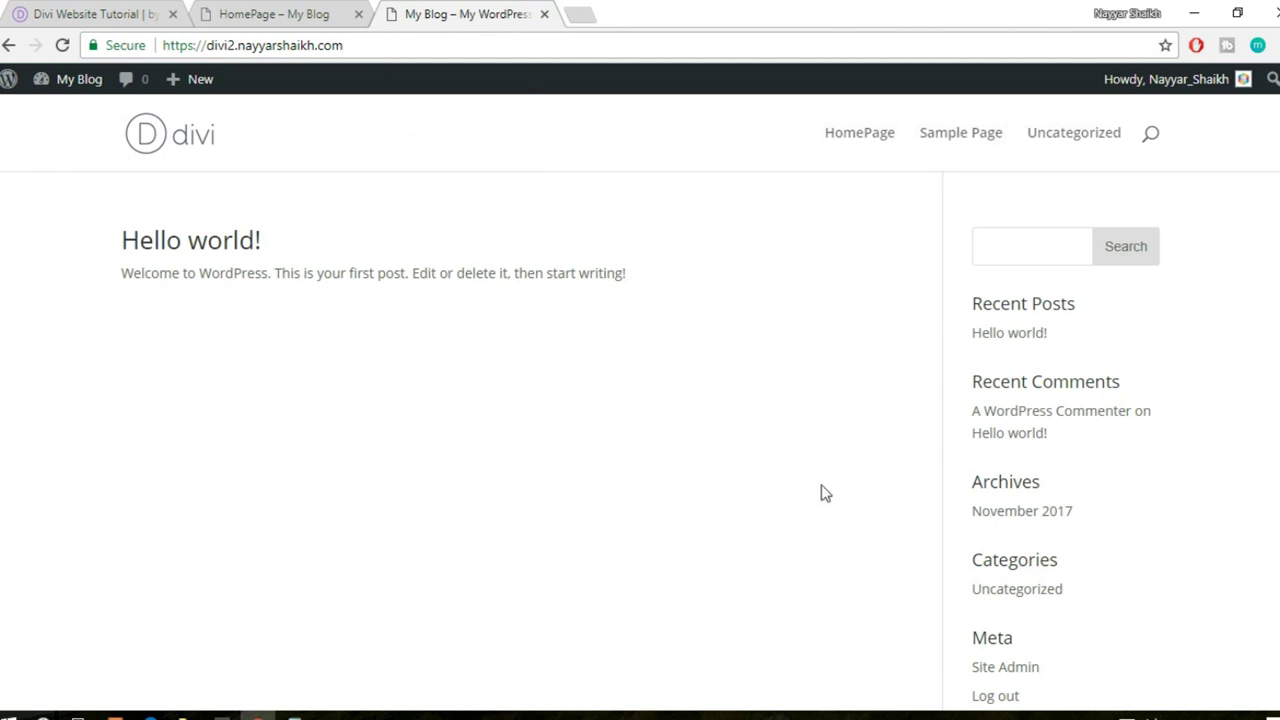
scroll(822, 494, down, 2)
scroll(820, 500, up, 3)
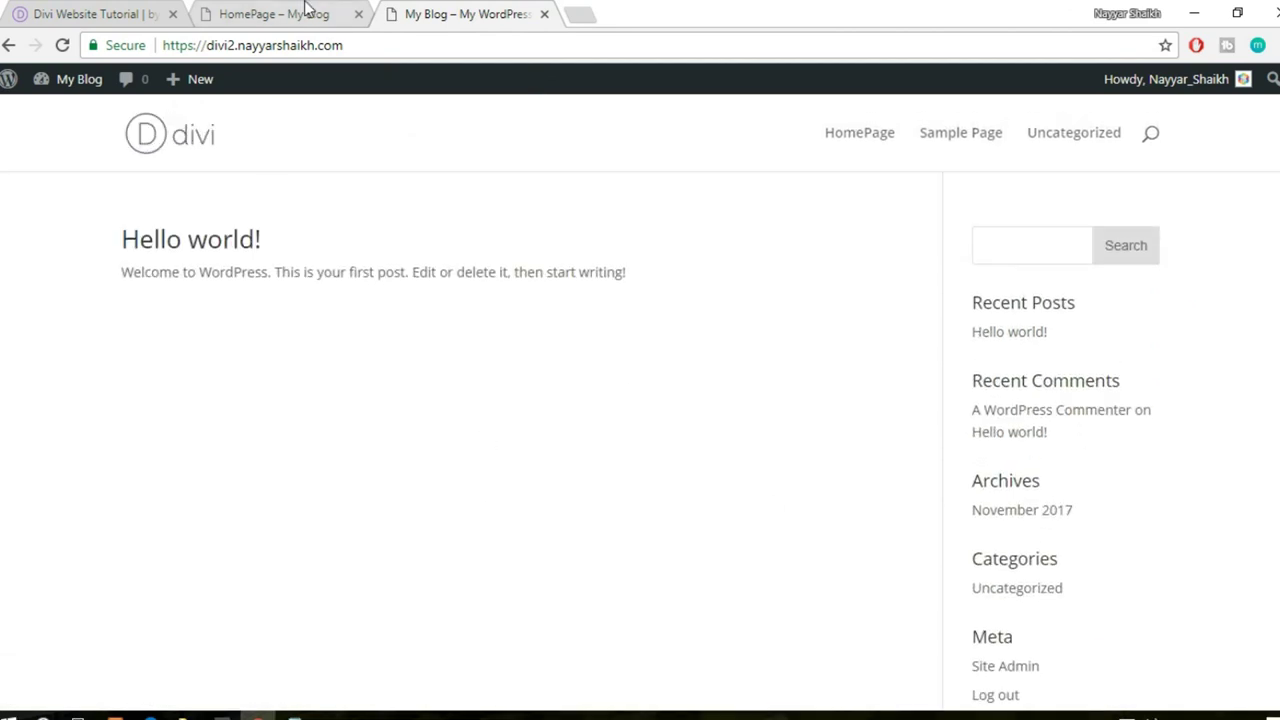
click(314, 14)
click(470, 10)
click(240, 12)
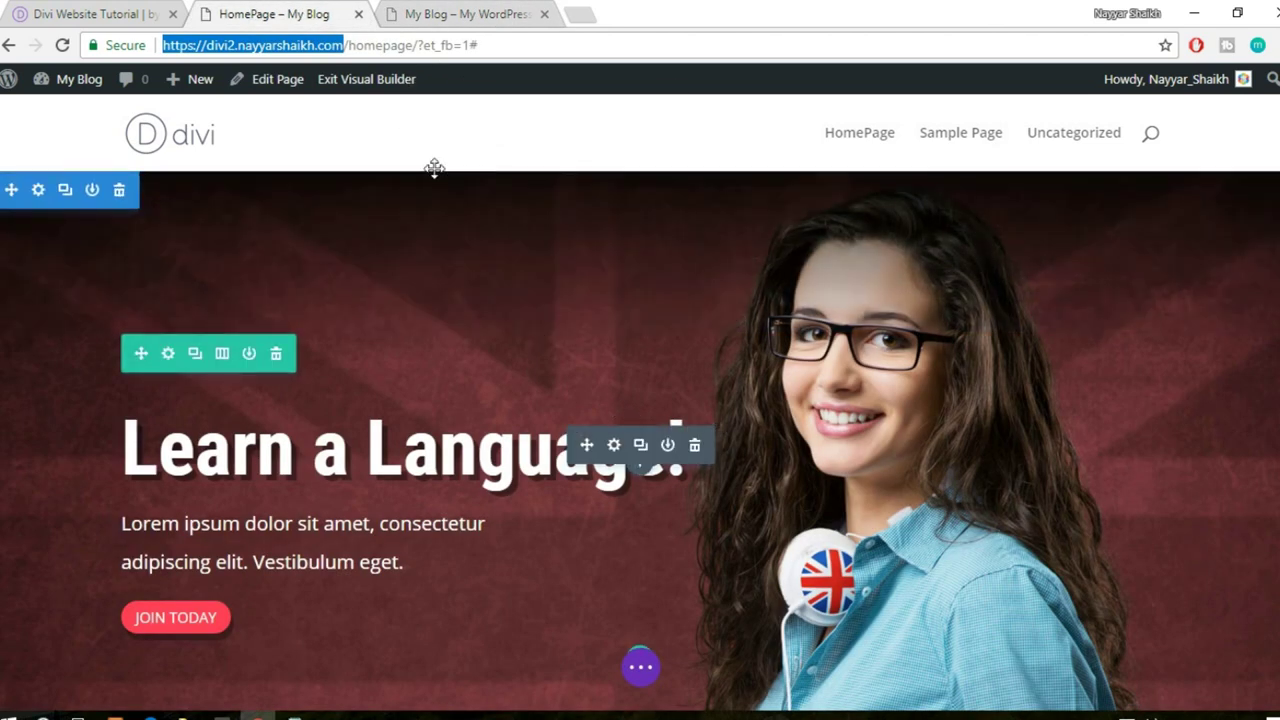
click(451, 12)
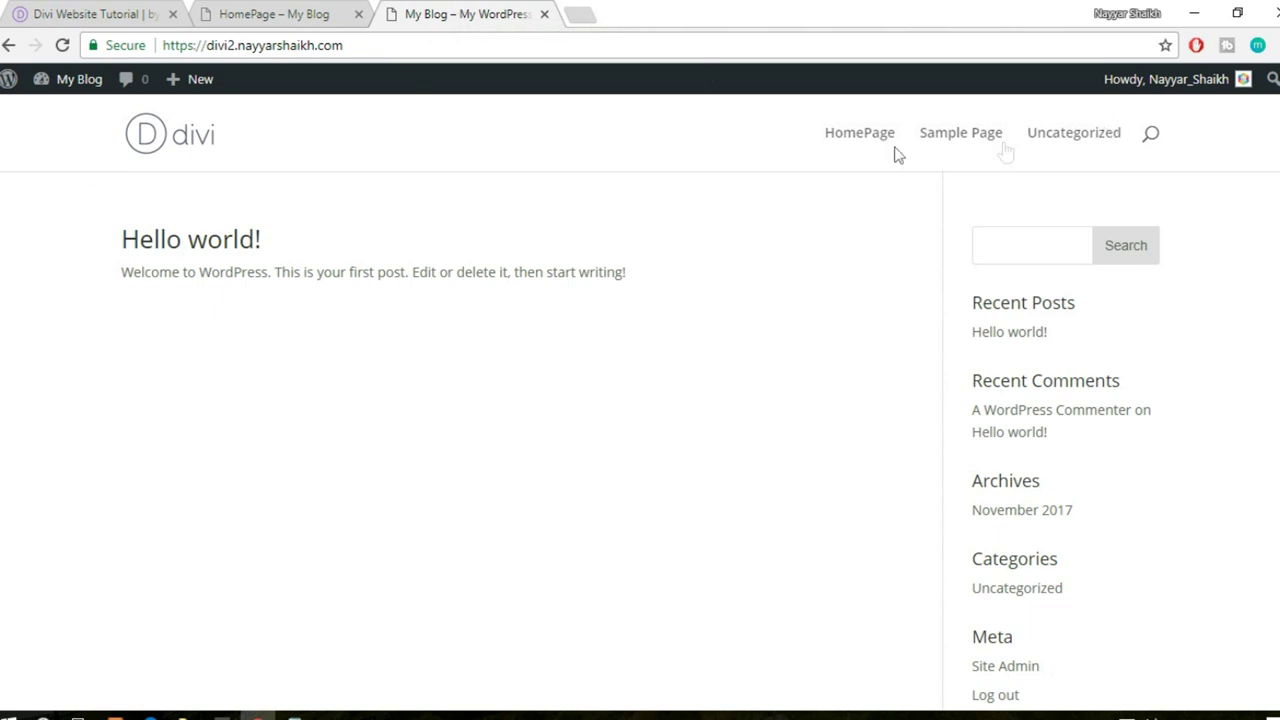
click(862, 145)
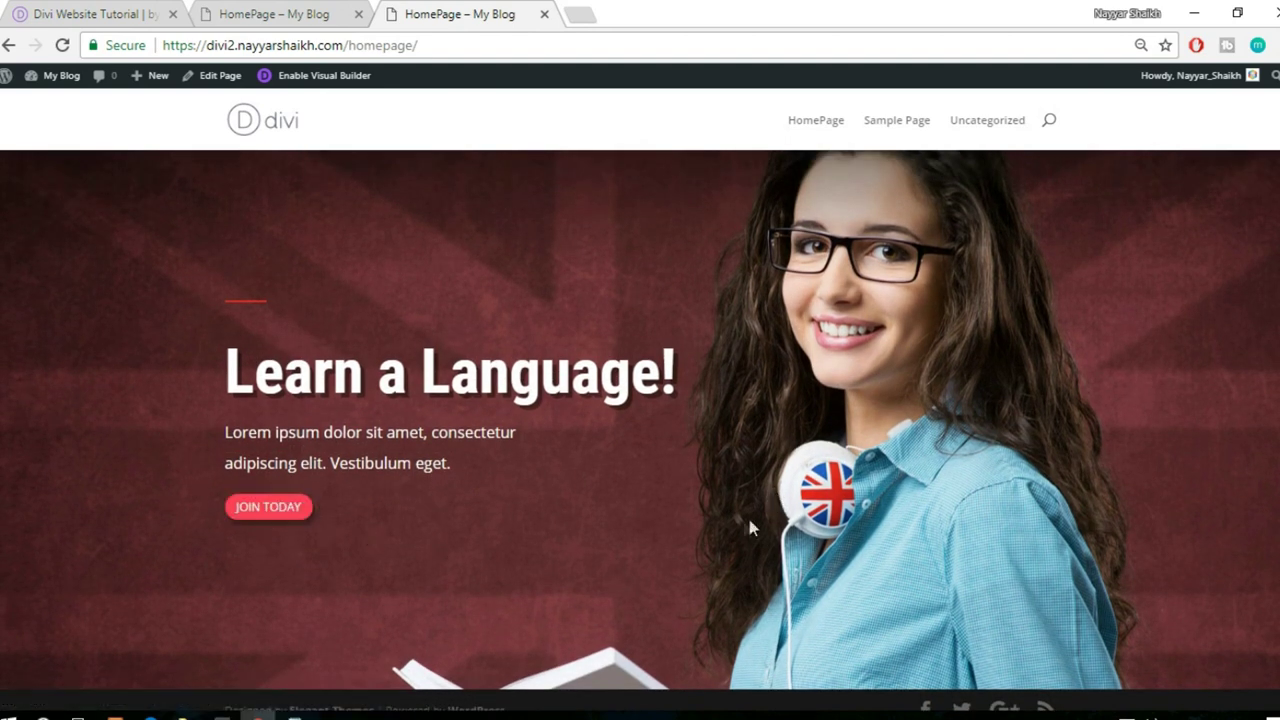
- Compare the published homepage, the builder and the reference site's Our Courses section
click(140, 14)
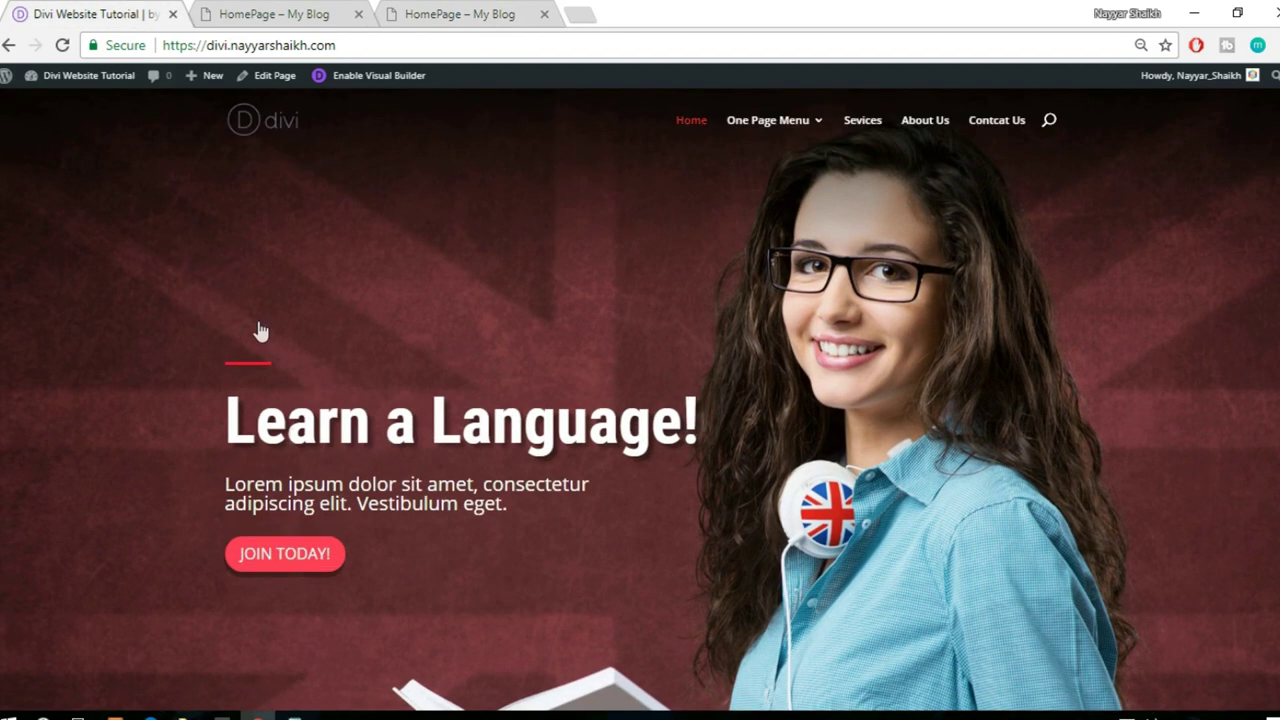
click(500, 14)
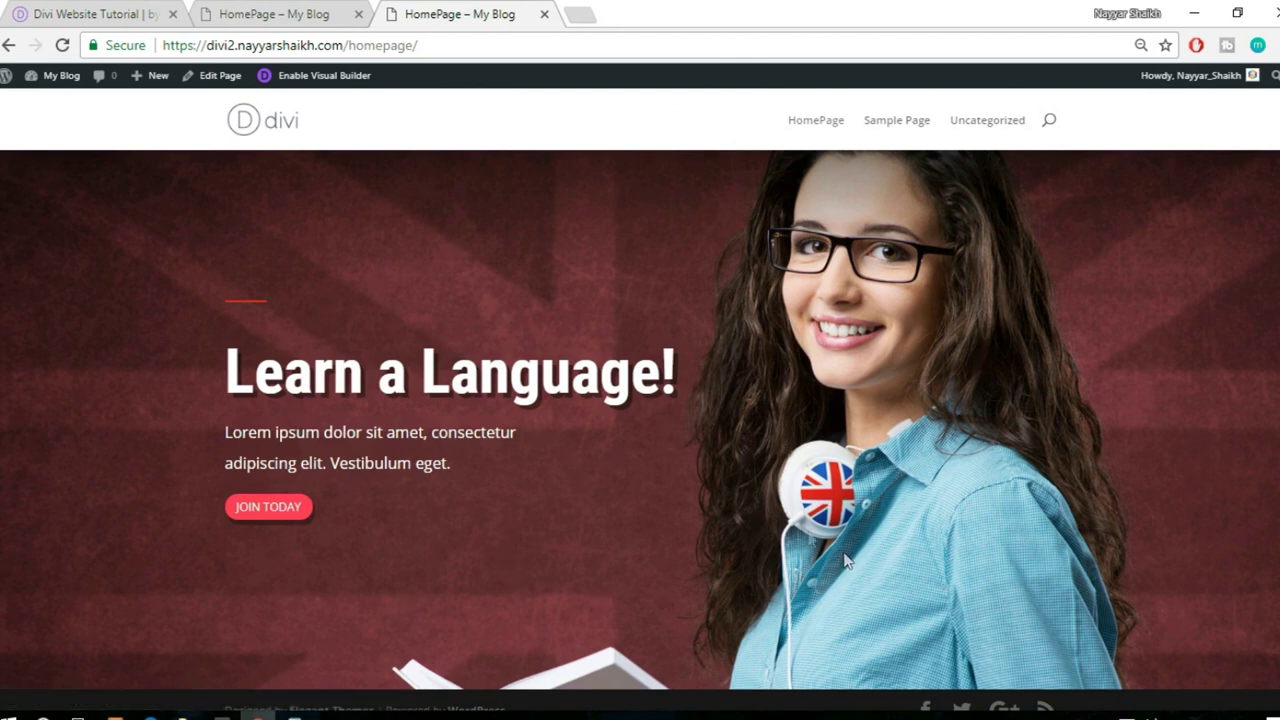
click(289, 16)
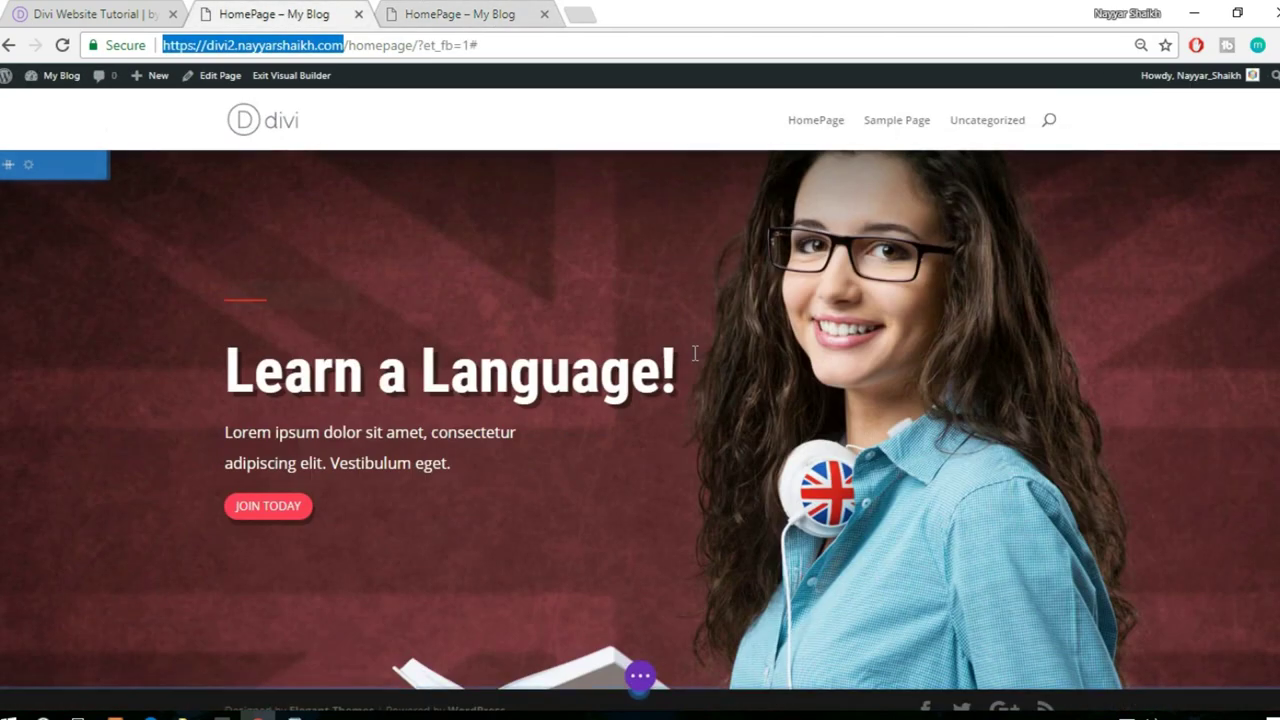
key(ctrl+shift+Tab)
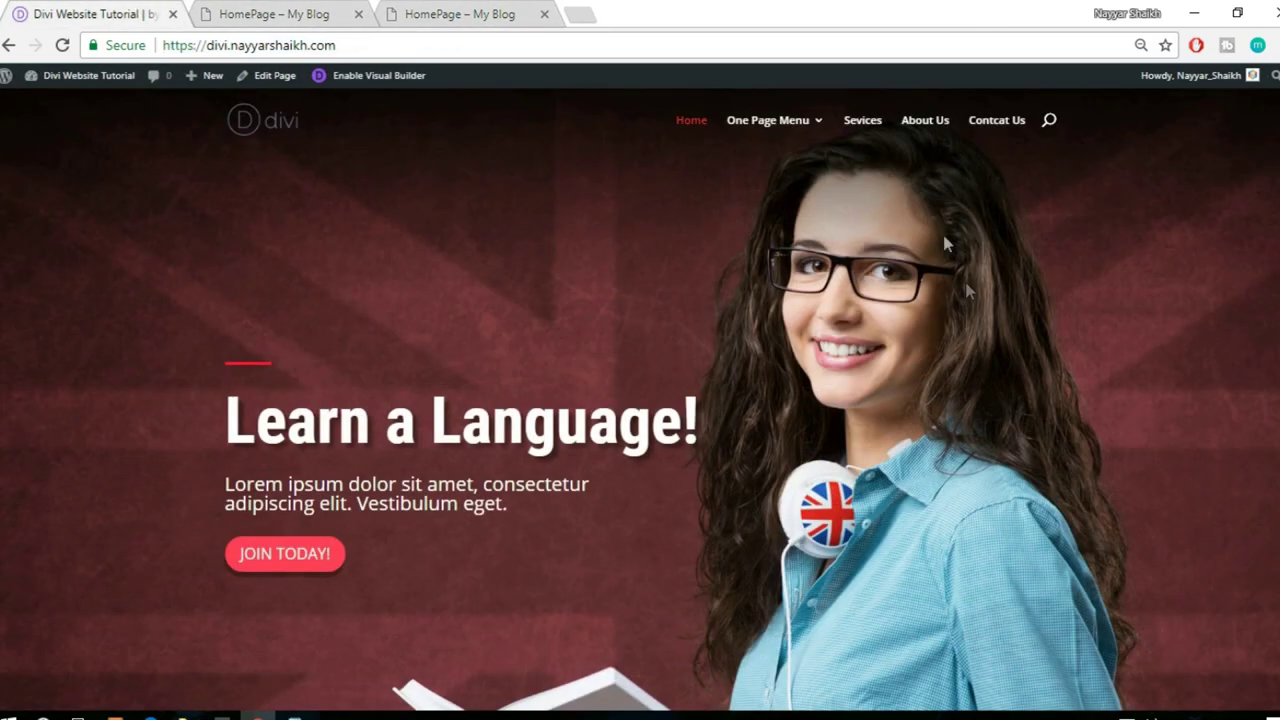
scroll(988, 355, down, 5)
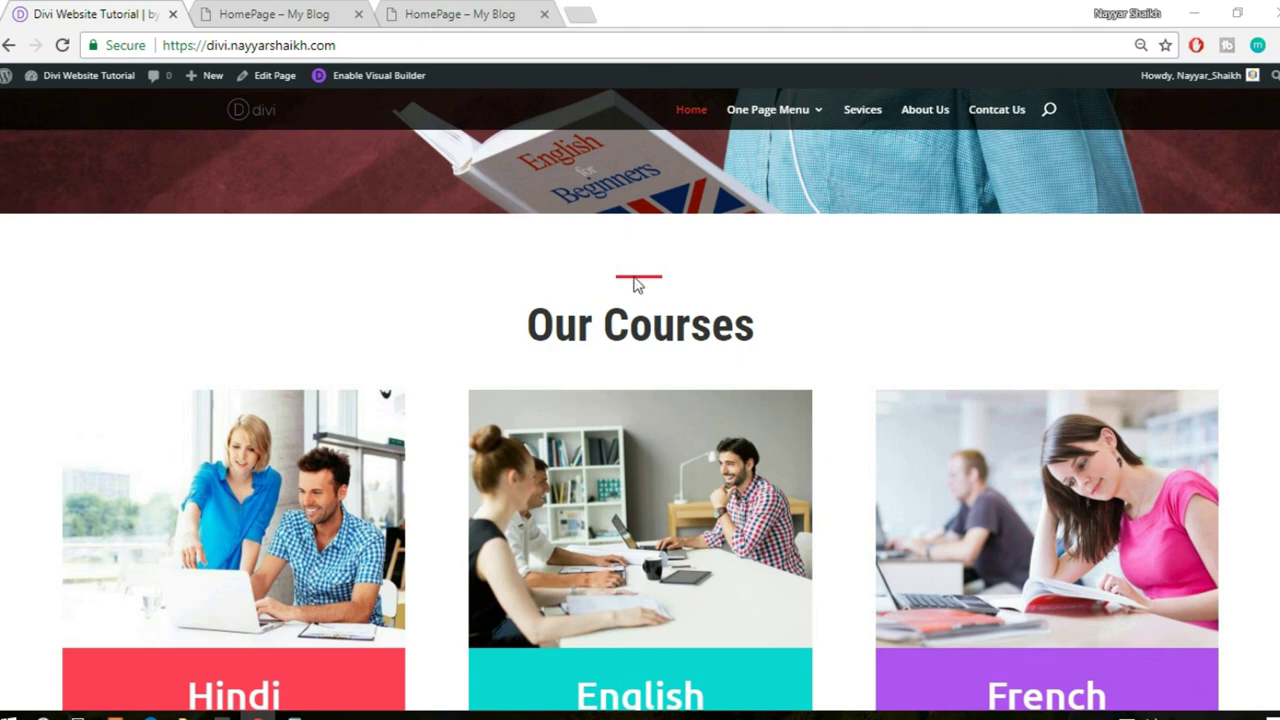
click(287, 12)
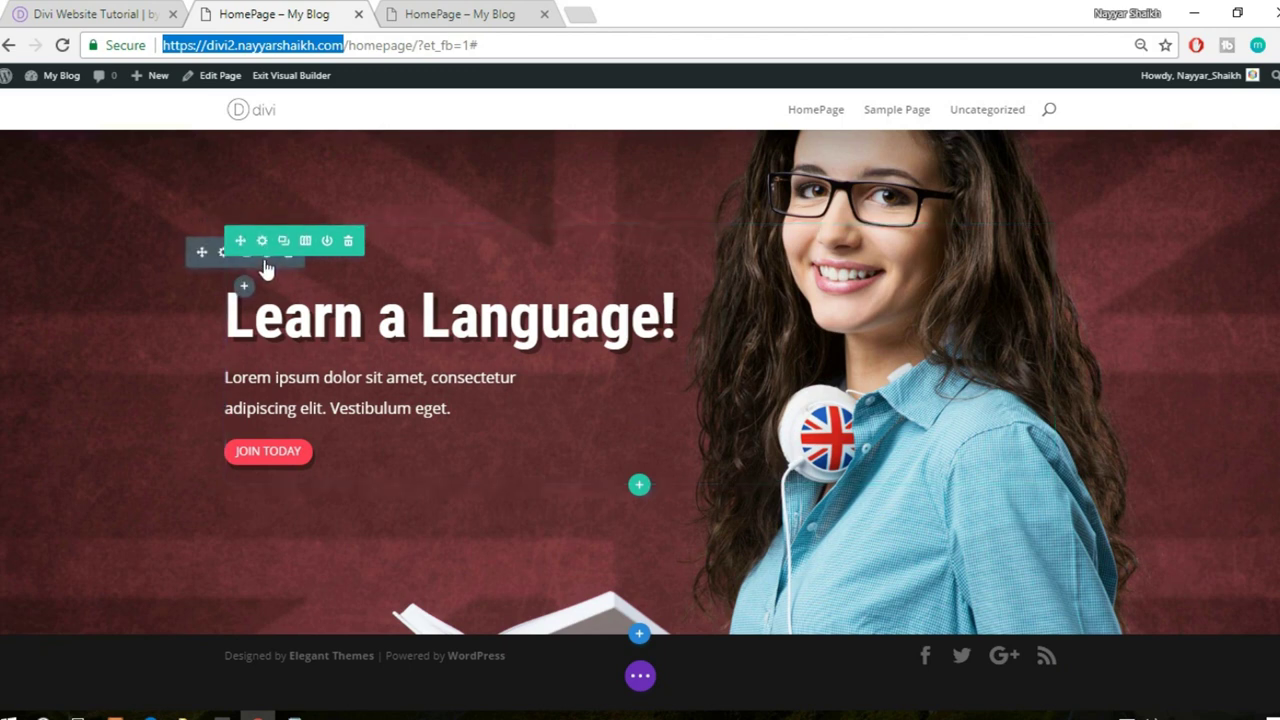
- Save the divider module to the Divi Library as 'Divider'
click(266, 257)
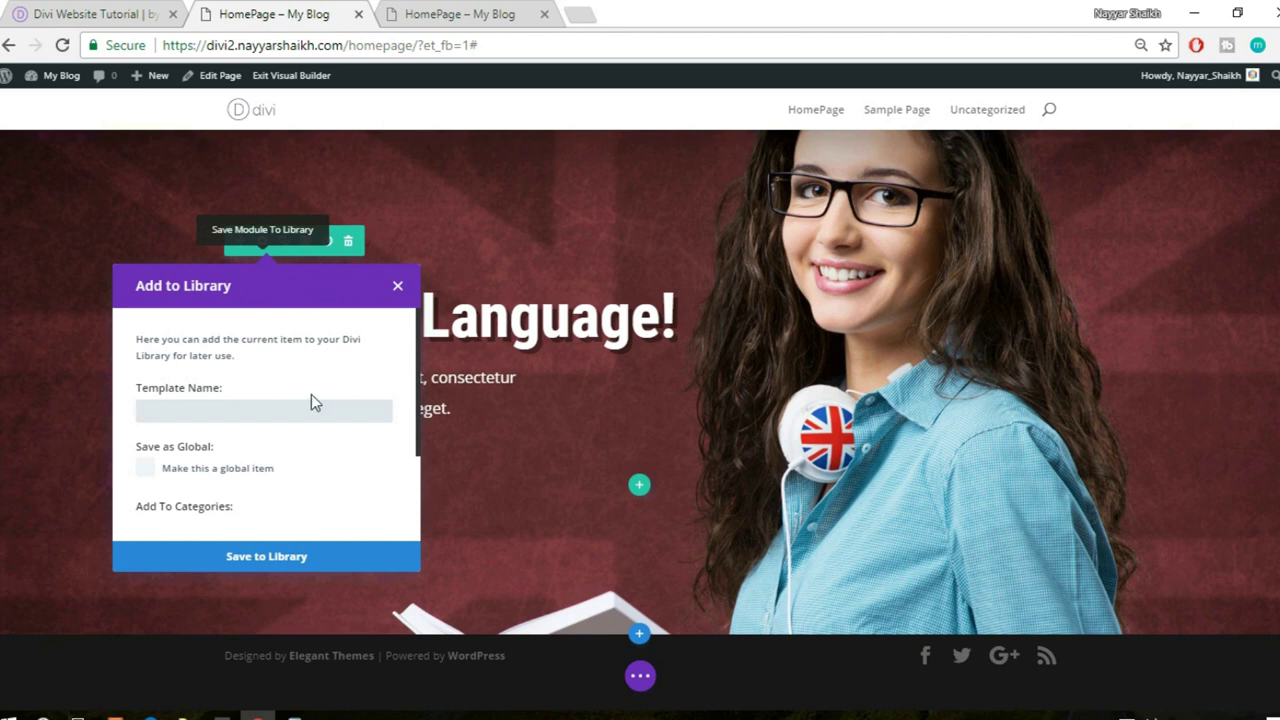
text(dIVIDE)
key(ctrl+a)
text(d)
key(BackSpace)
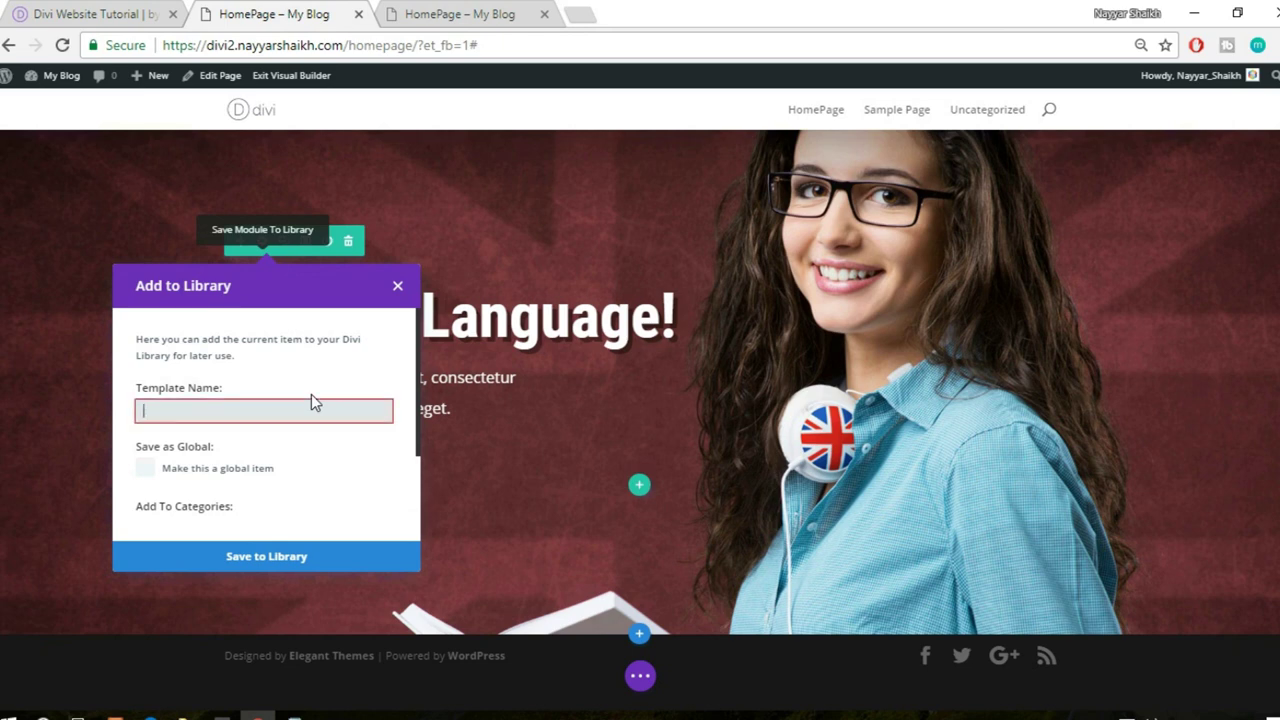
text(Divider)
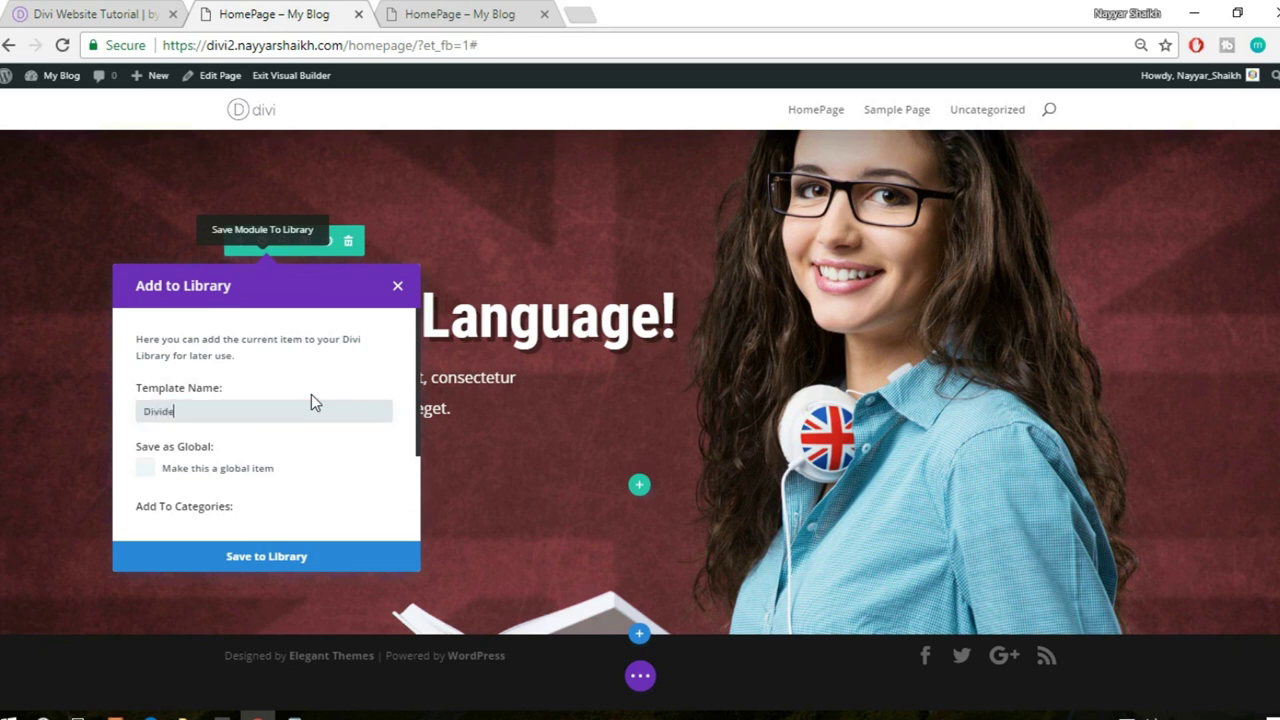
click(306, 557)
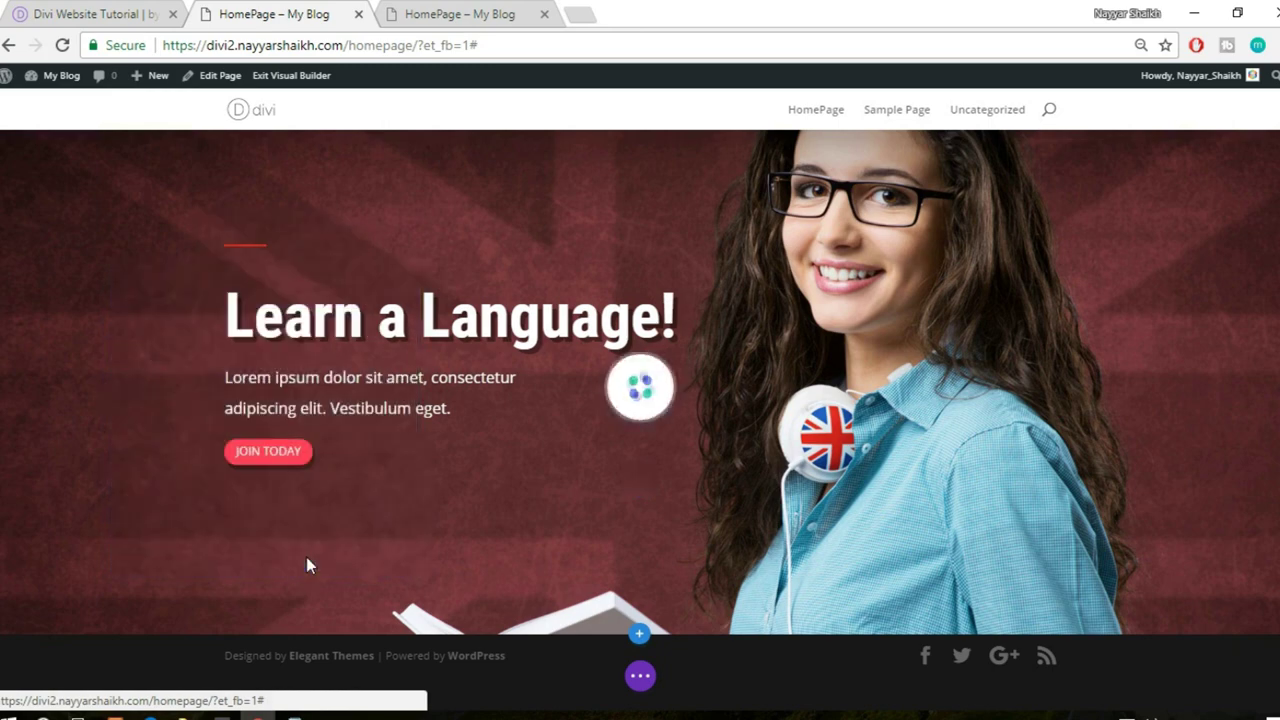
- View the published homepage alongside the reference site
click(463, 9)
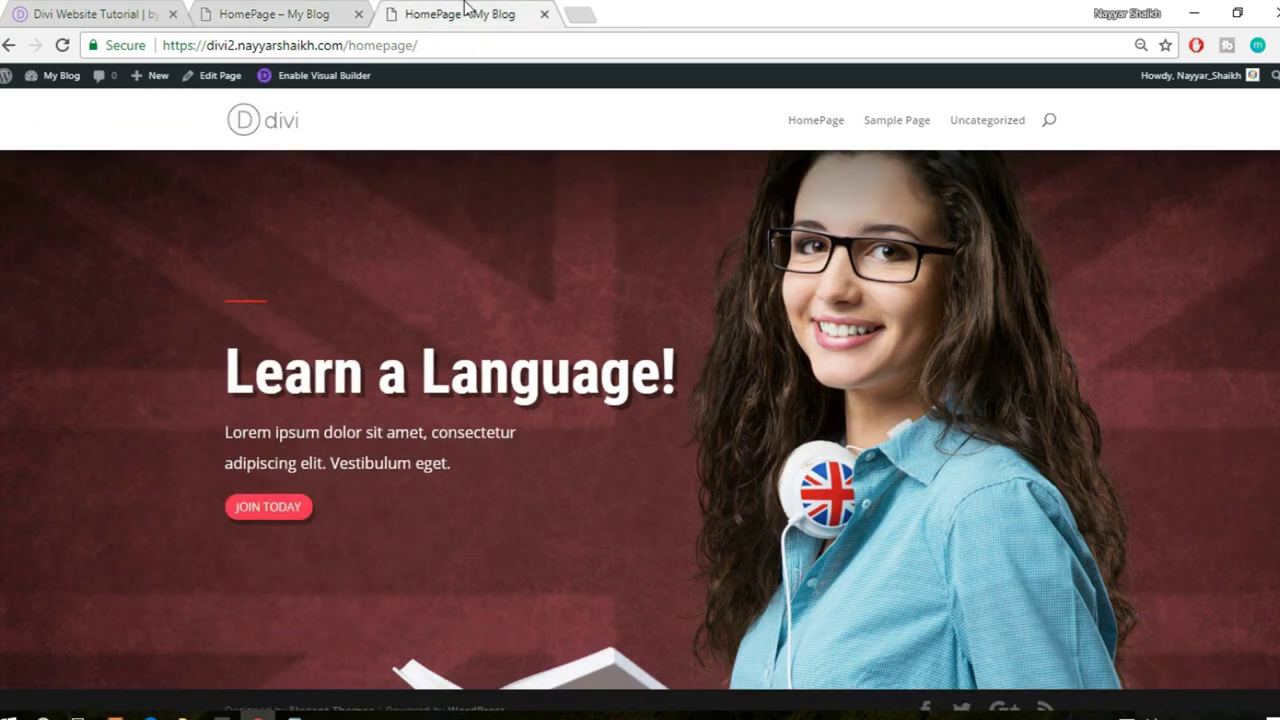
click(118, 9)
scroll(233, 290, up, 5)
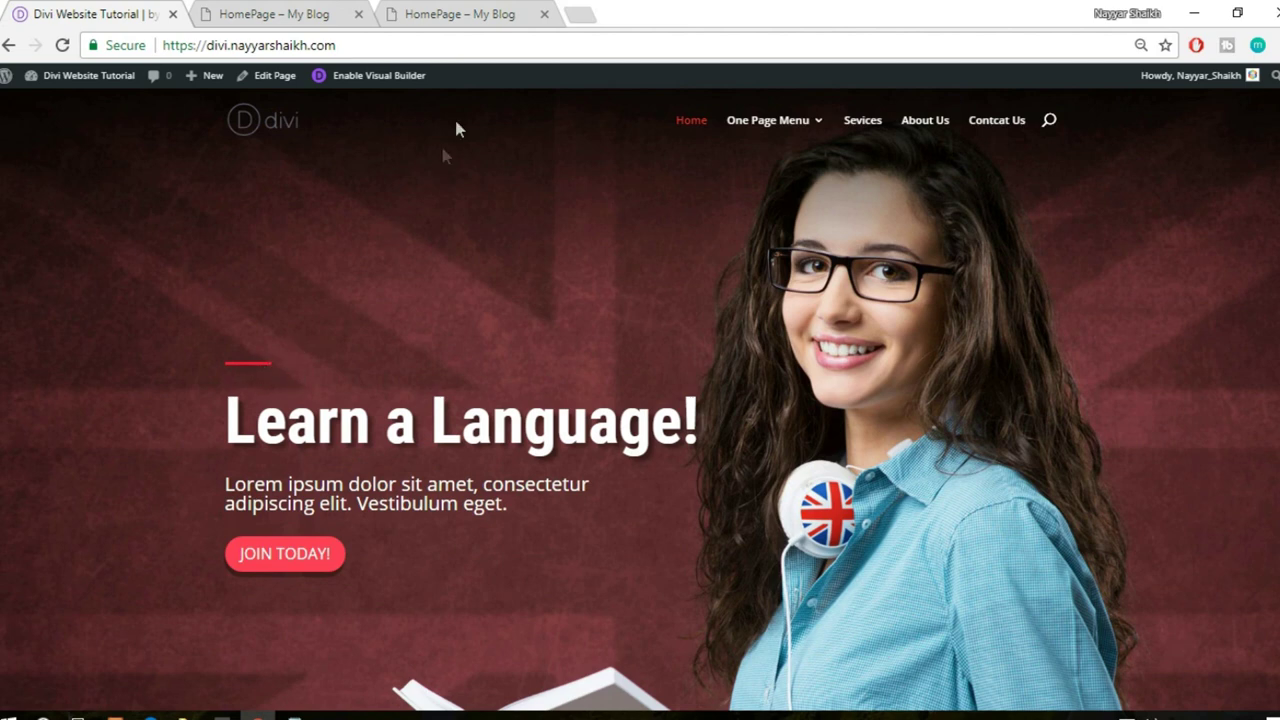
click(463, 10)
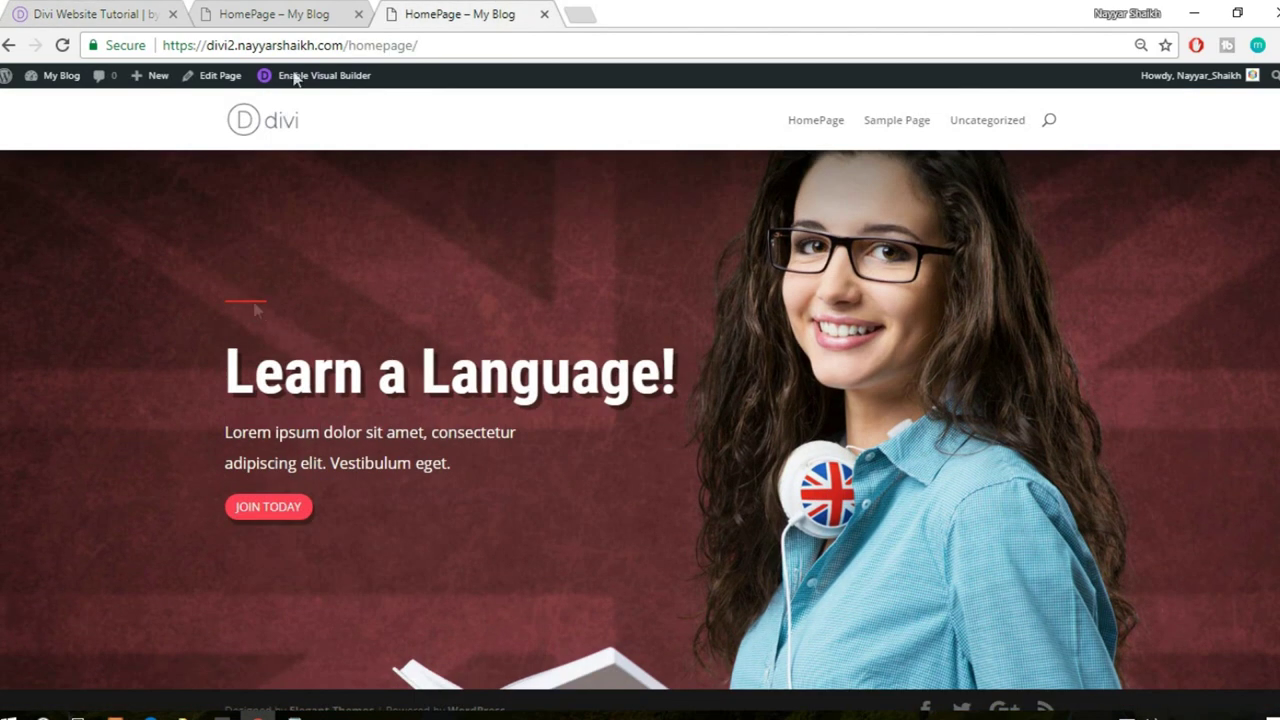
- Set the hero divider's weight to 4px and save the module
click(299, 12)
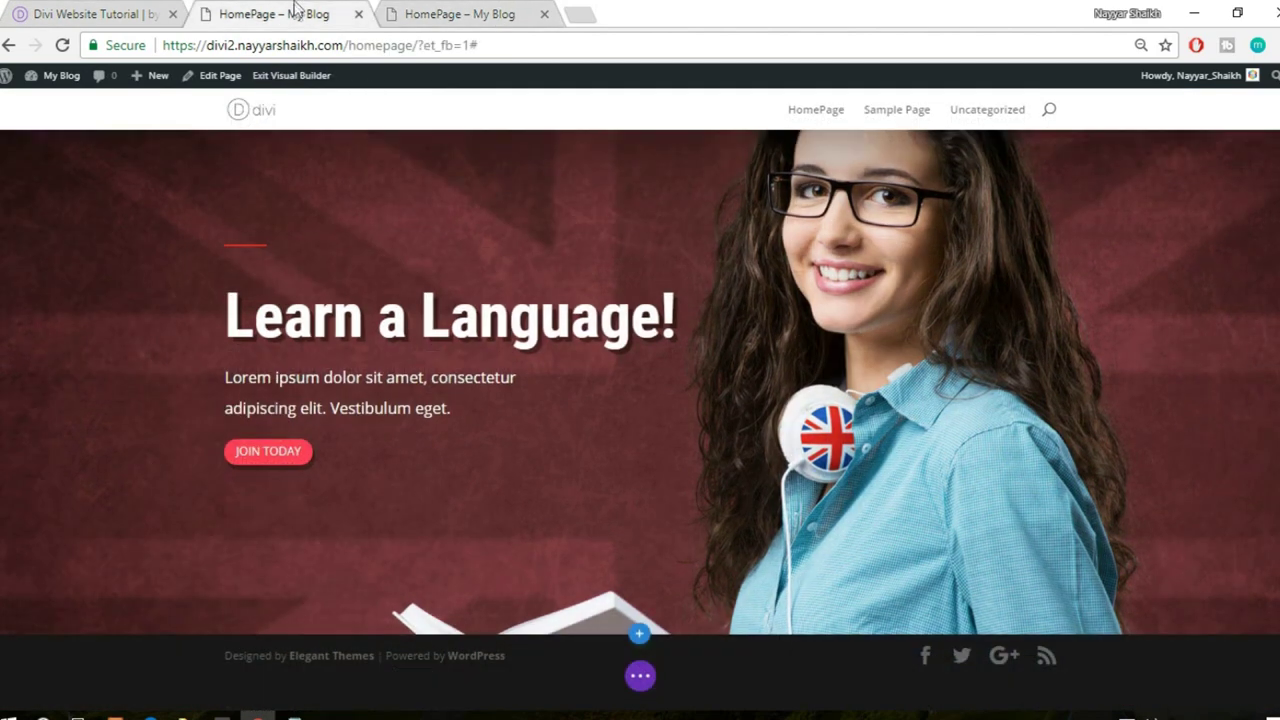
click(222, 253)
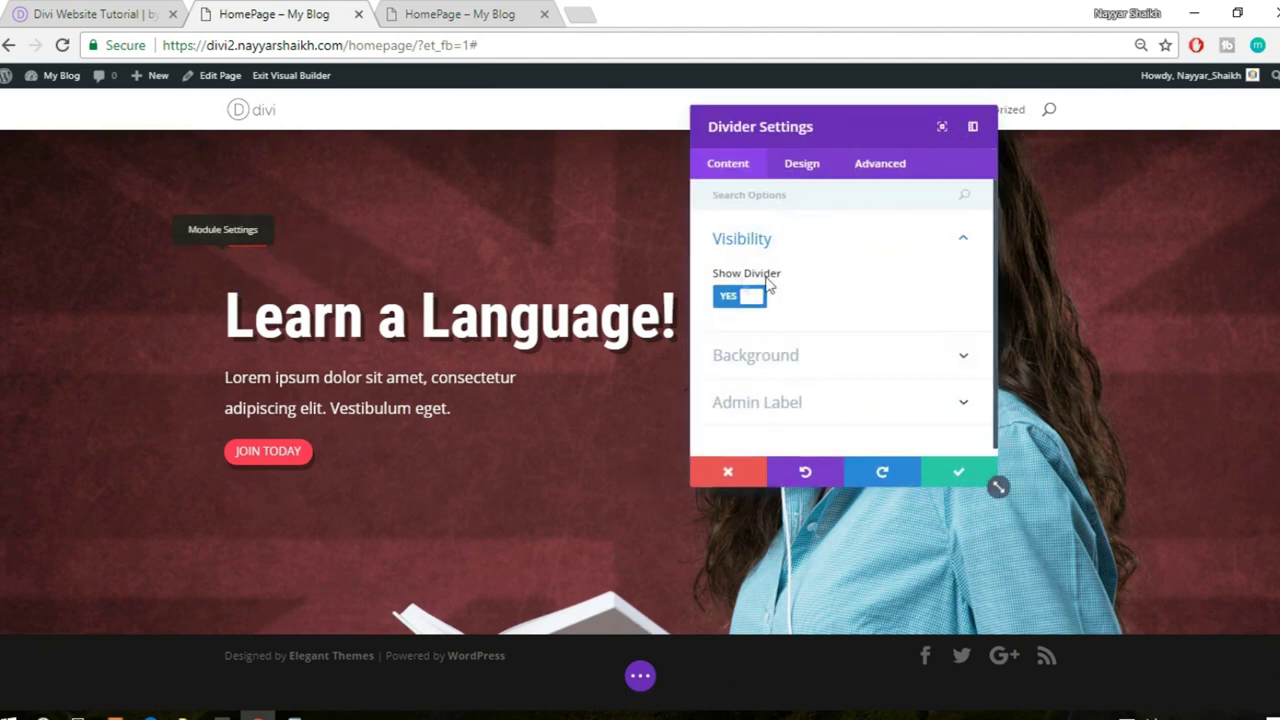
click(803, 167)
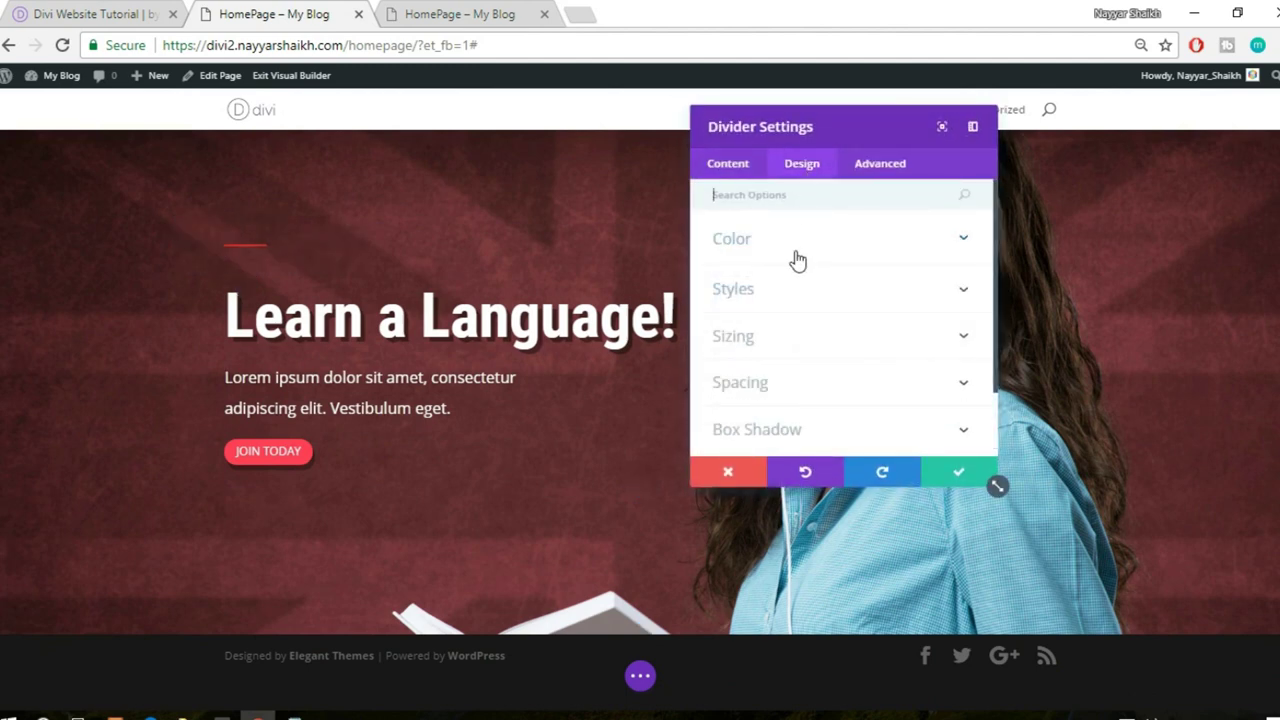
scroll(836, 318, down, 2)
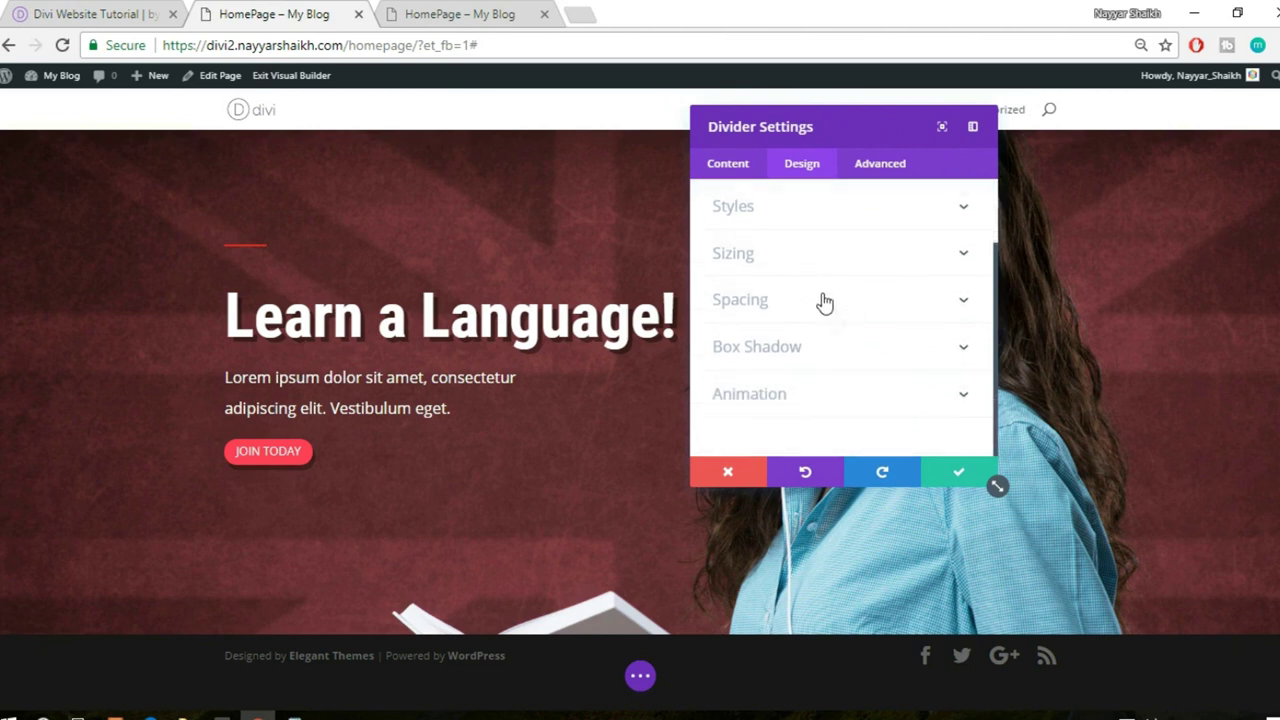
click(821, 258)
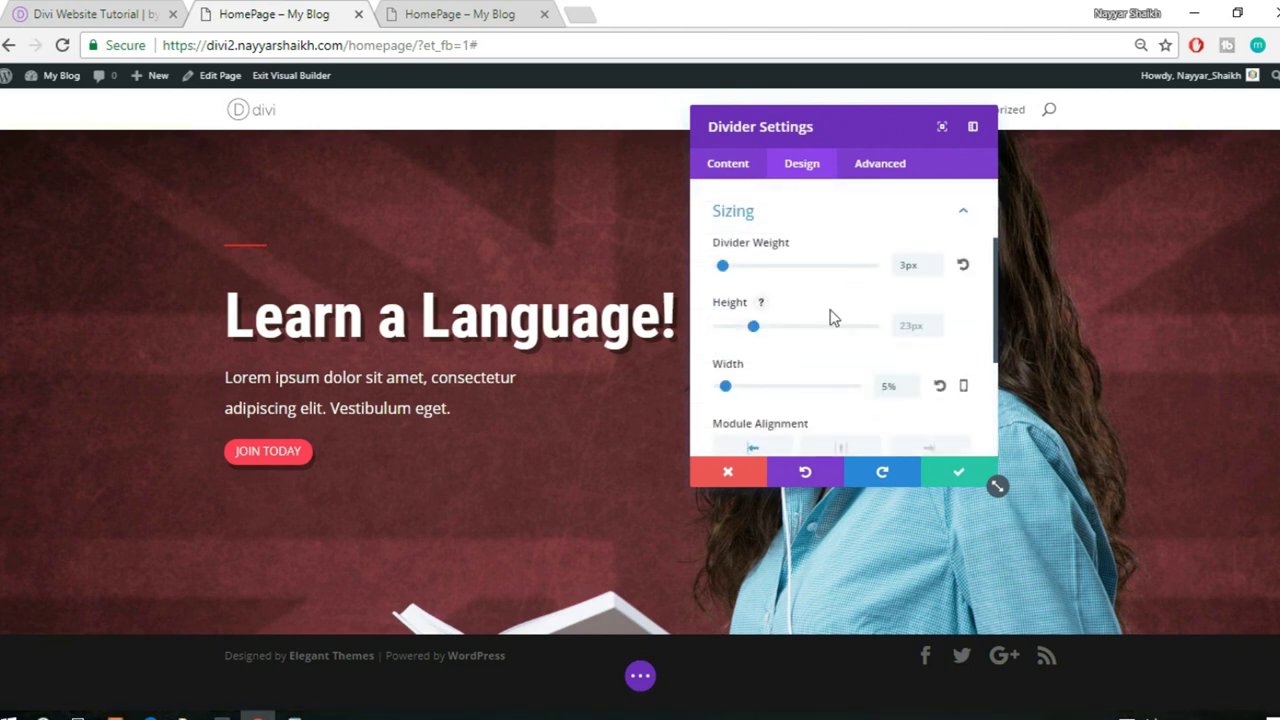
drag(916, 262, 884, 270)
text(4px)
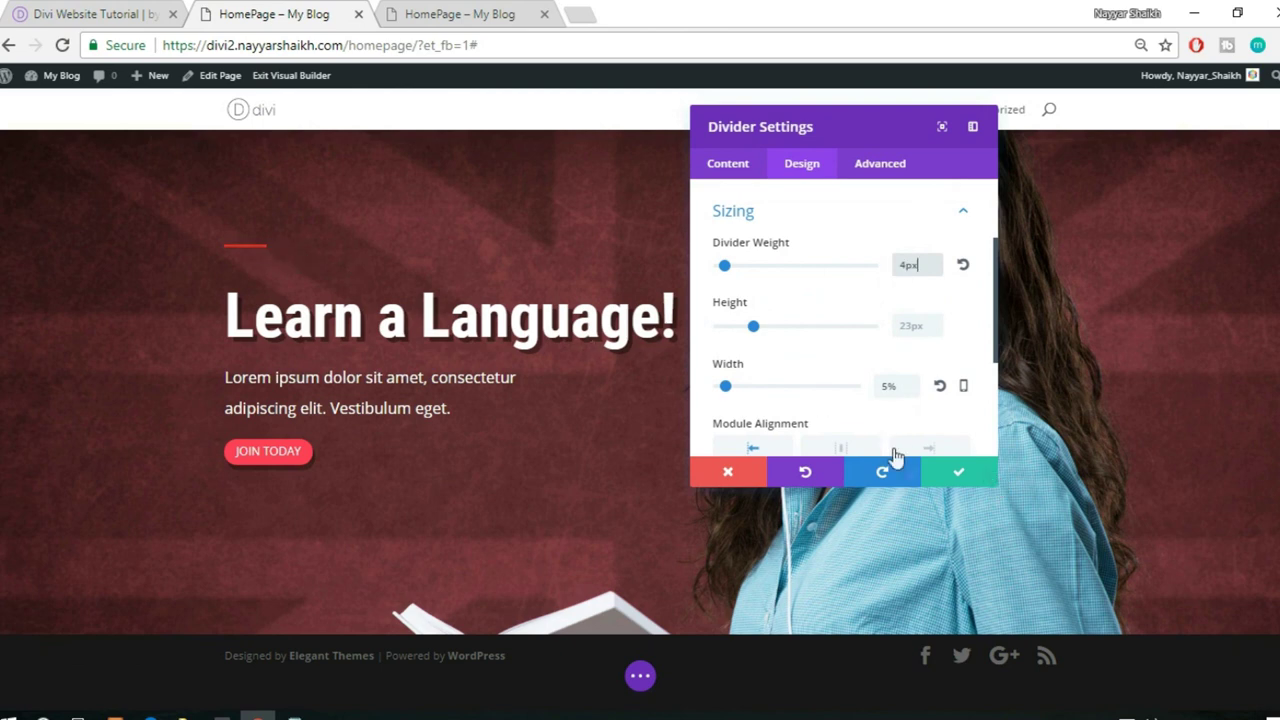
click(945, 473)
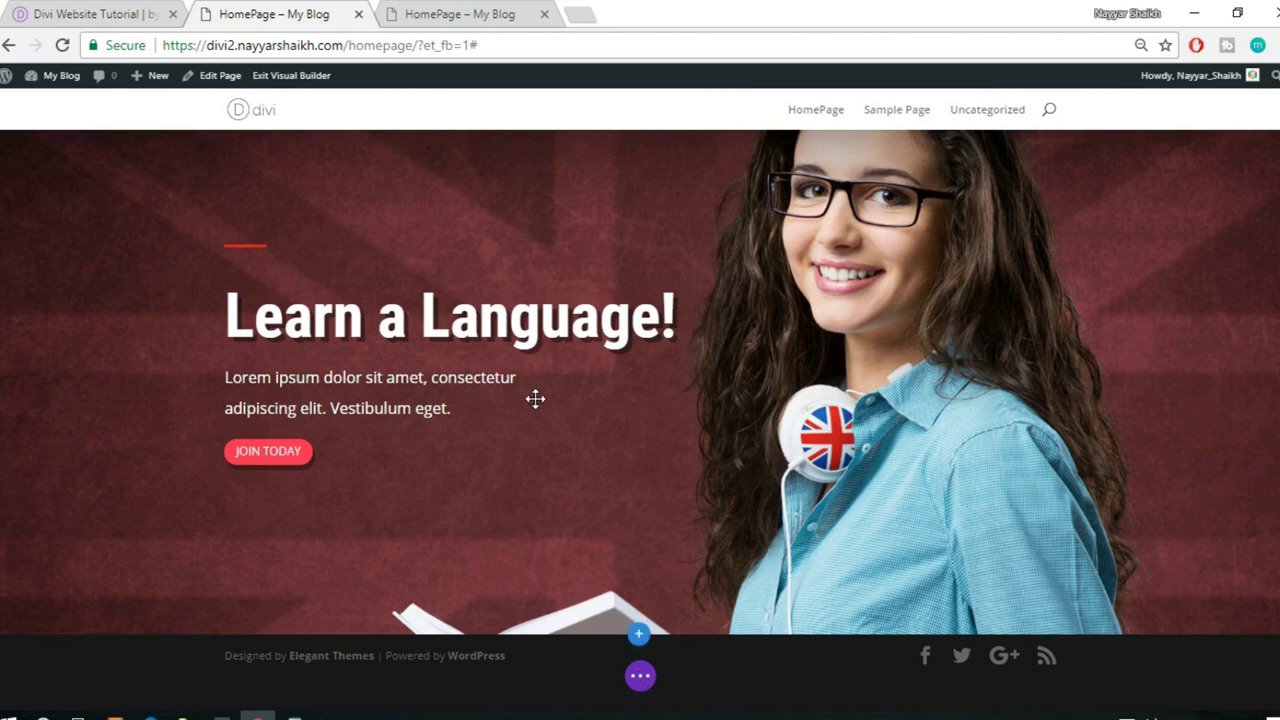
- Begin adding a section below the hero, then view the reference site's Our Courses section
click(640, 634)
click(90, 13)
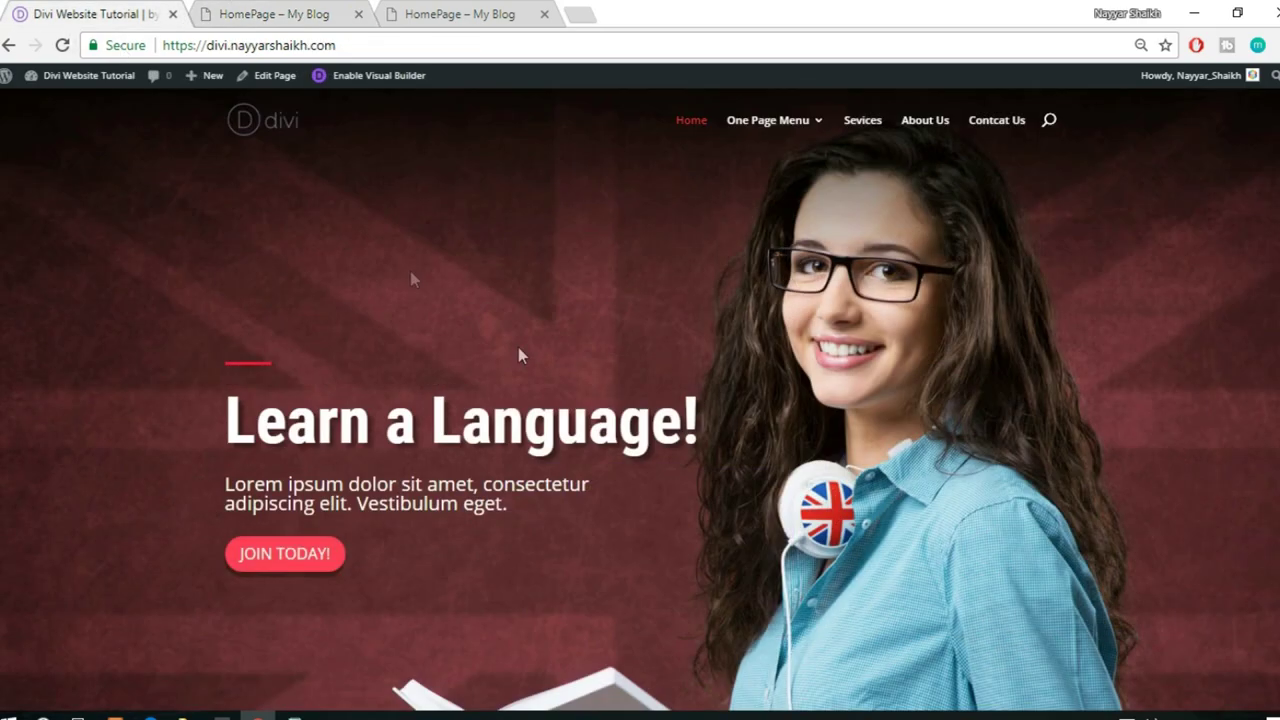
scroll(518, 355, down, 8)
scroll(1078, 428, up, 1)
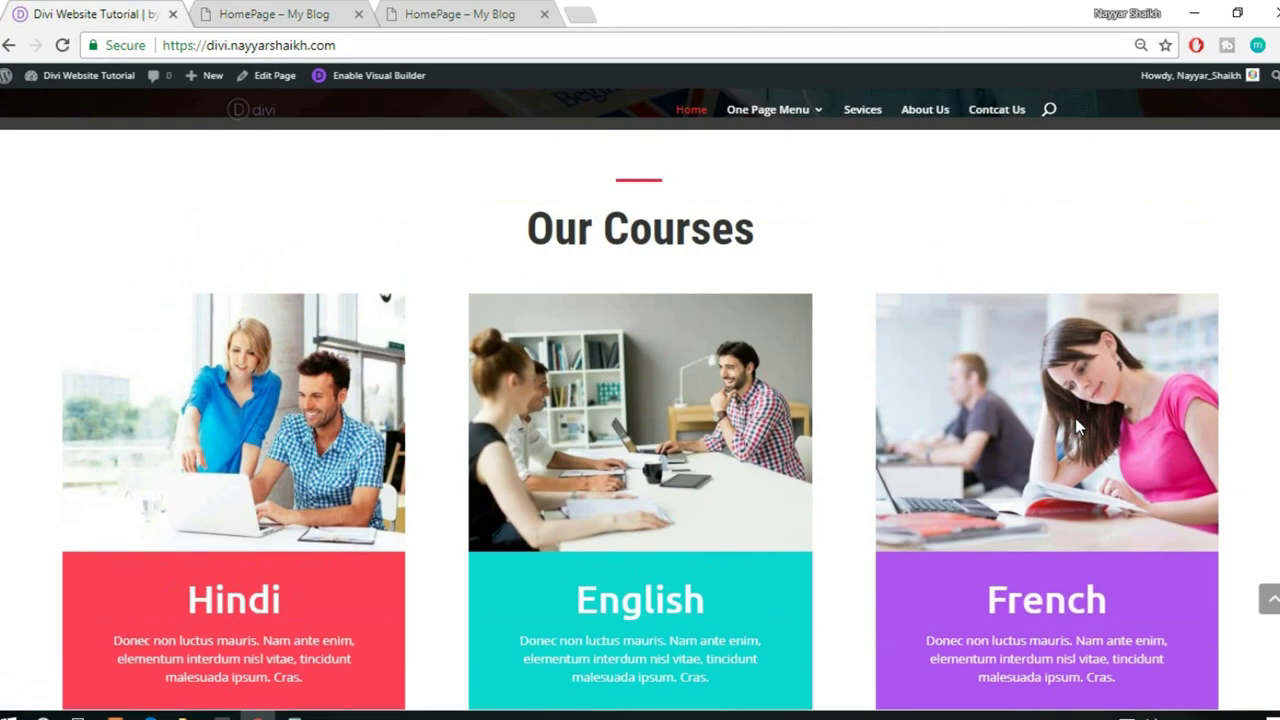
scroll(1077, 425, up, 2)
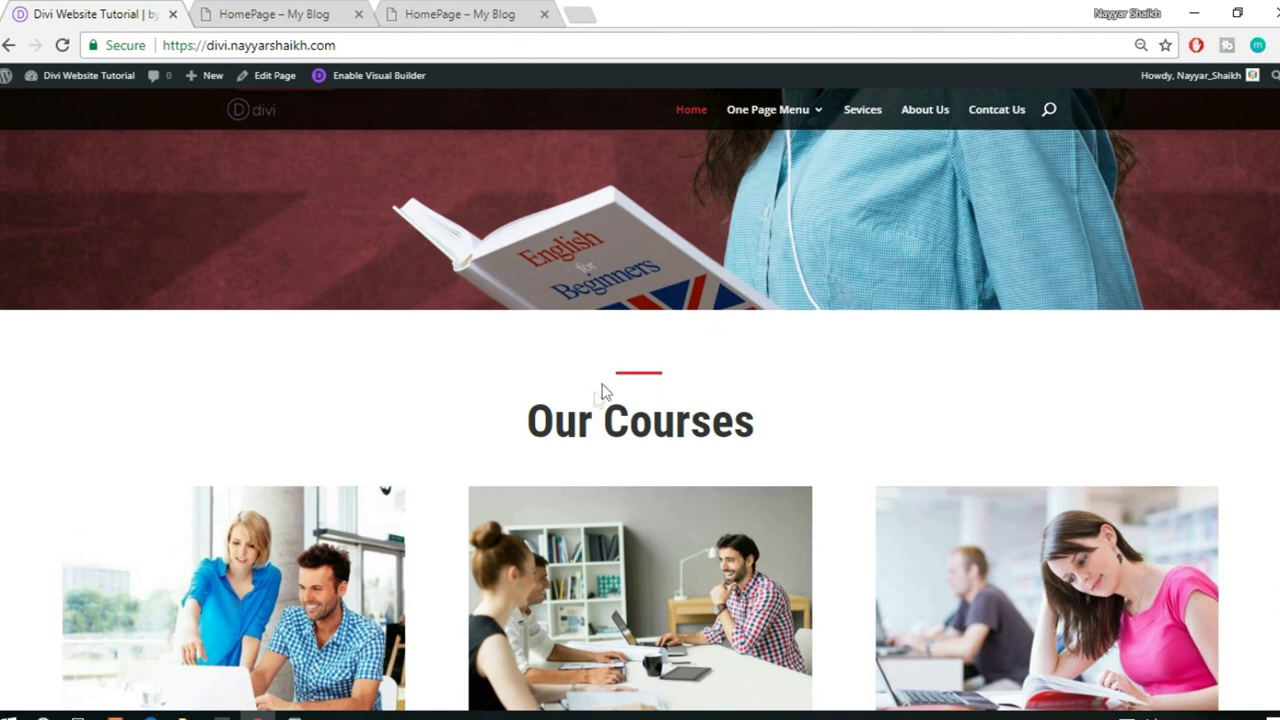
- Insert a regular section with a single-column row below the hero
drag(525, 434, 770, 436)
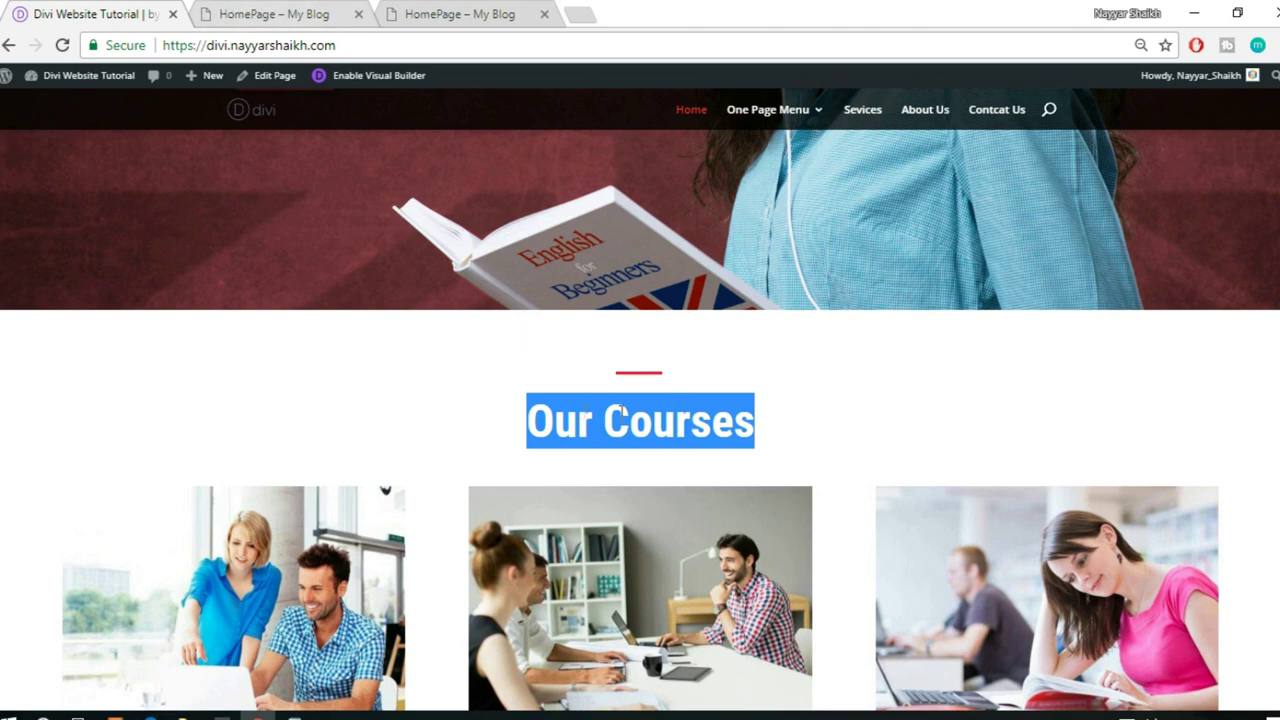
click(214, 8)
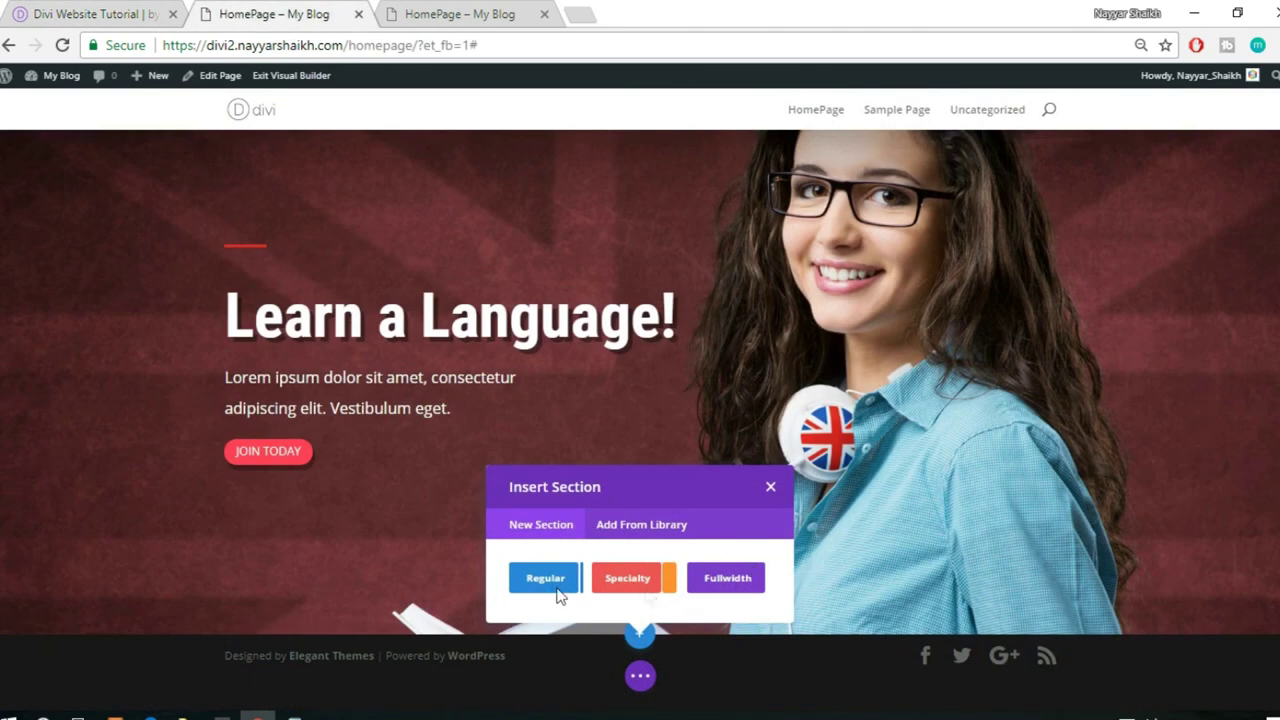
click(546, 580)
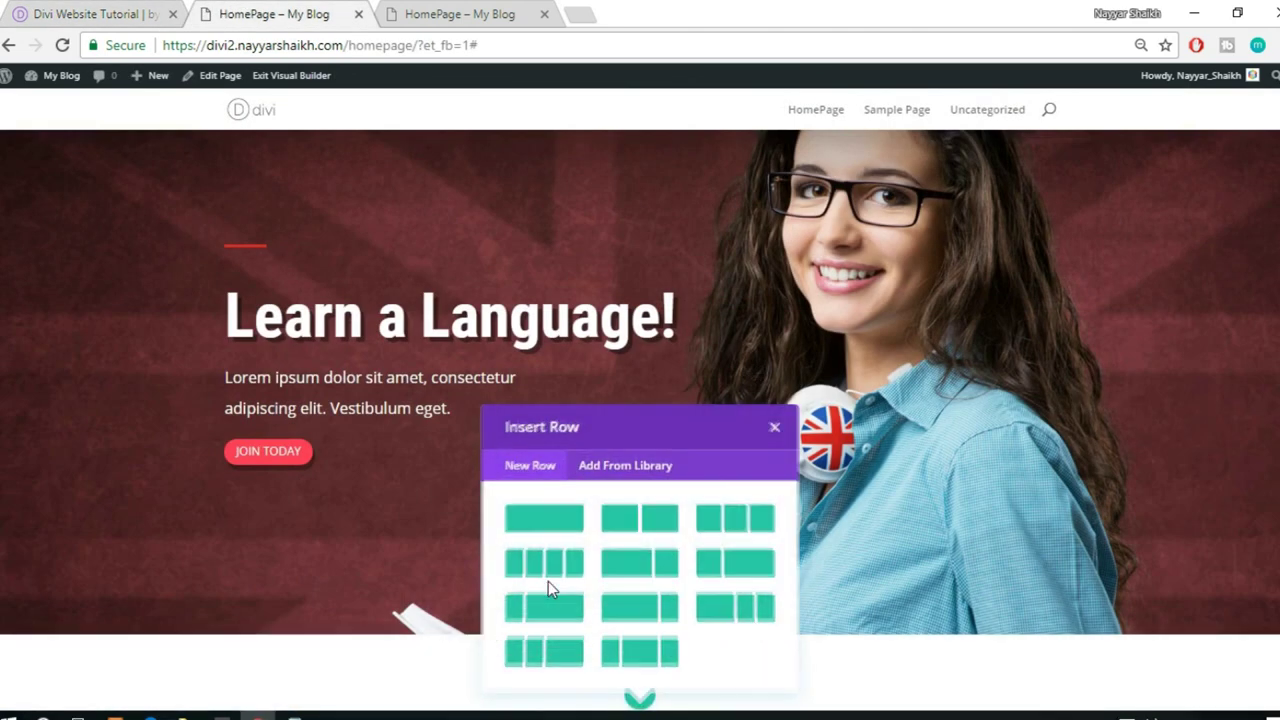
click(553, 517)
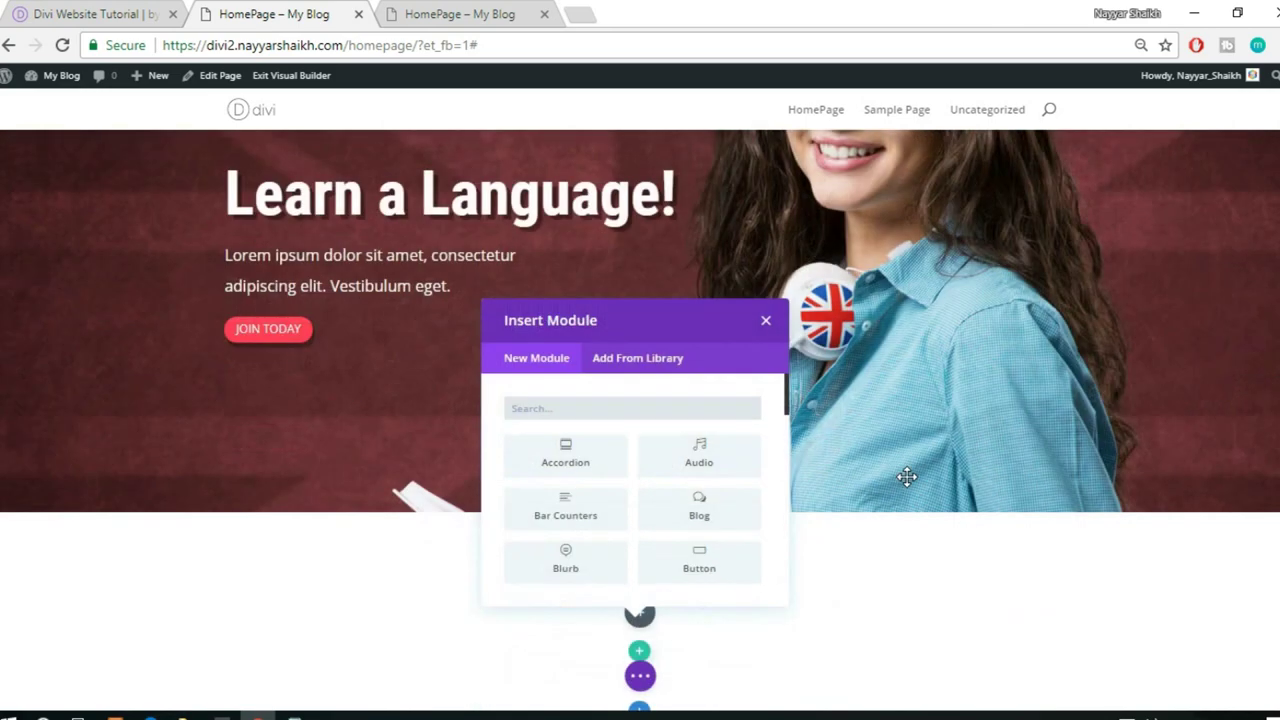
- Zoom the browser page in and browse the saved modules in the library
text(div)
key(BackSpace)
key(BackSpace)
key(BackSpace)
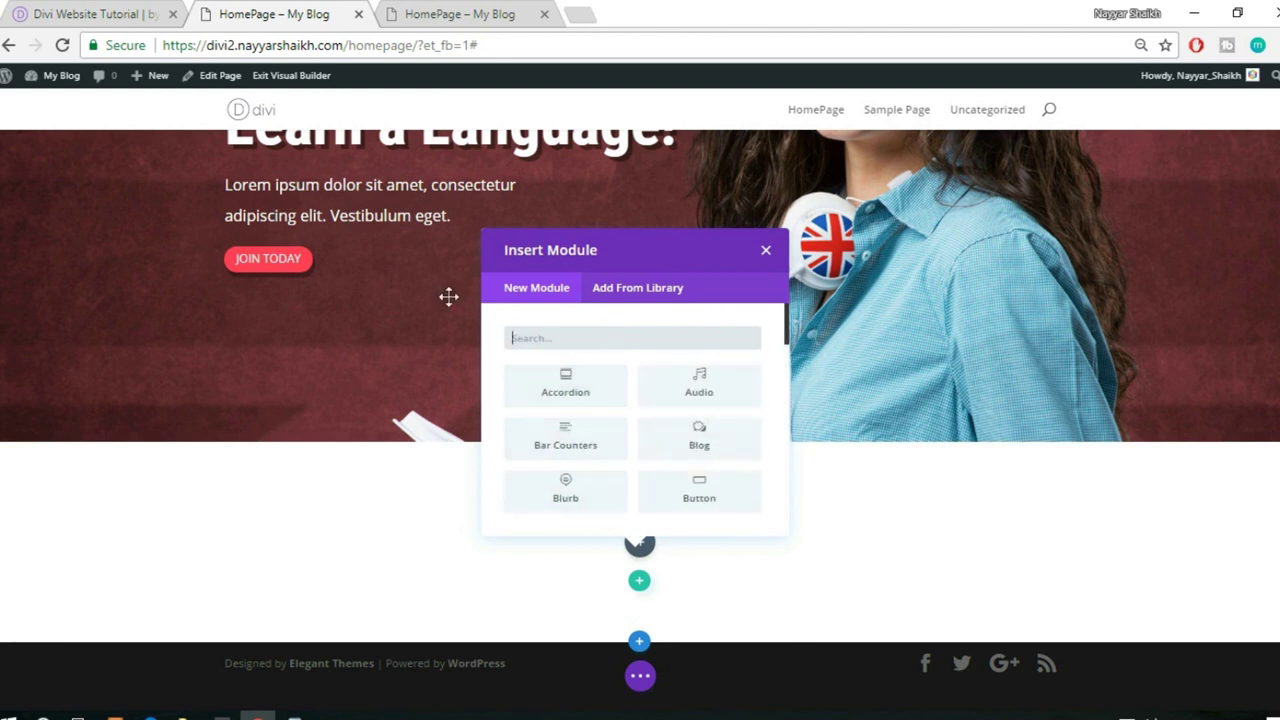
scroll(250, 150, up, 1)
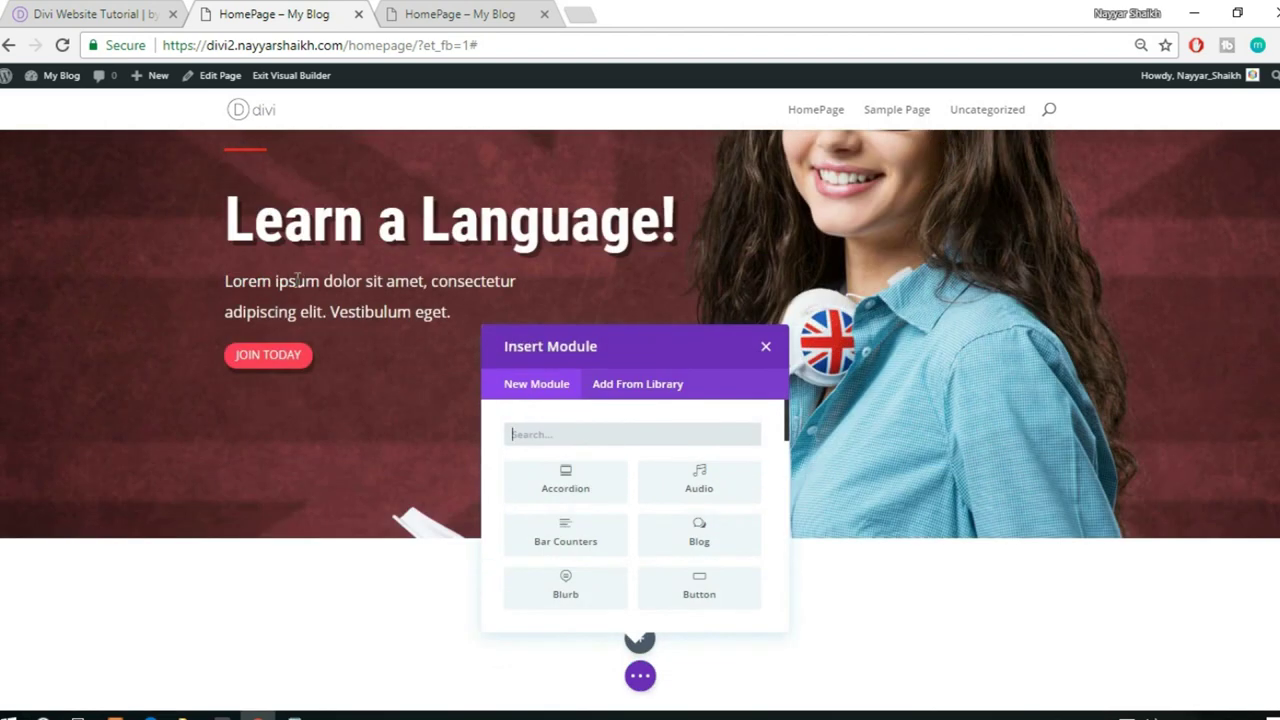
scroll(297, 281, down, 1)
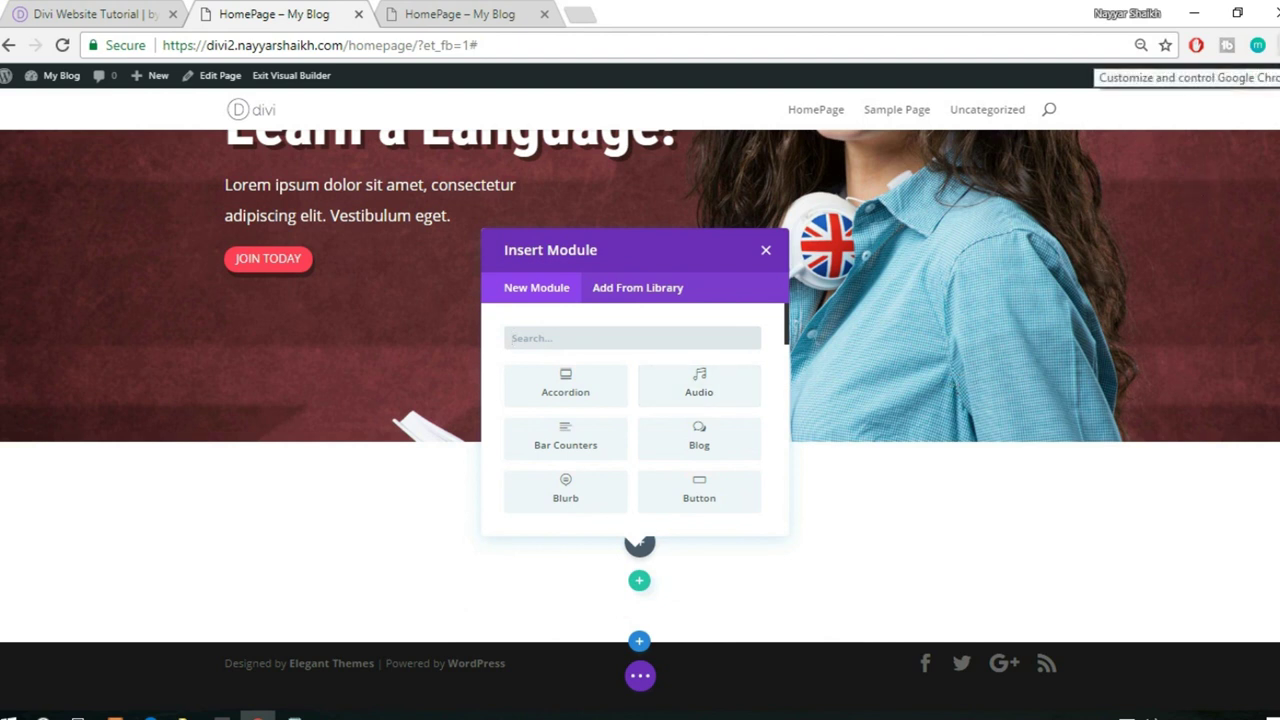
click(1272, 45)
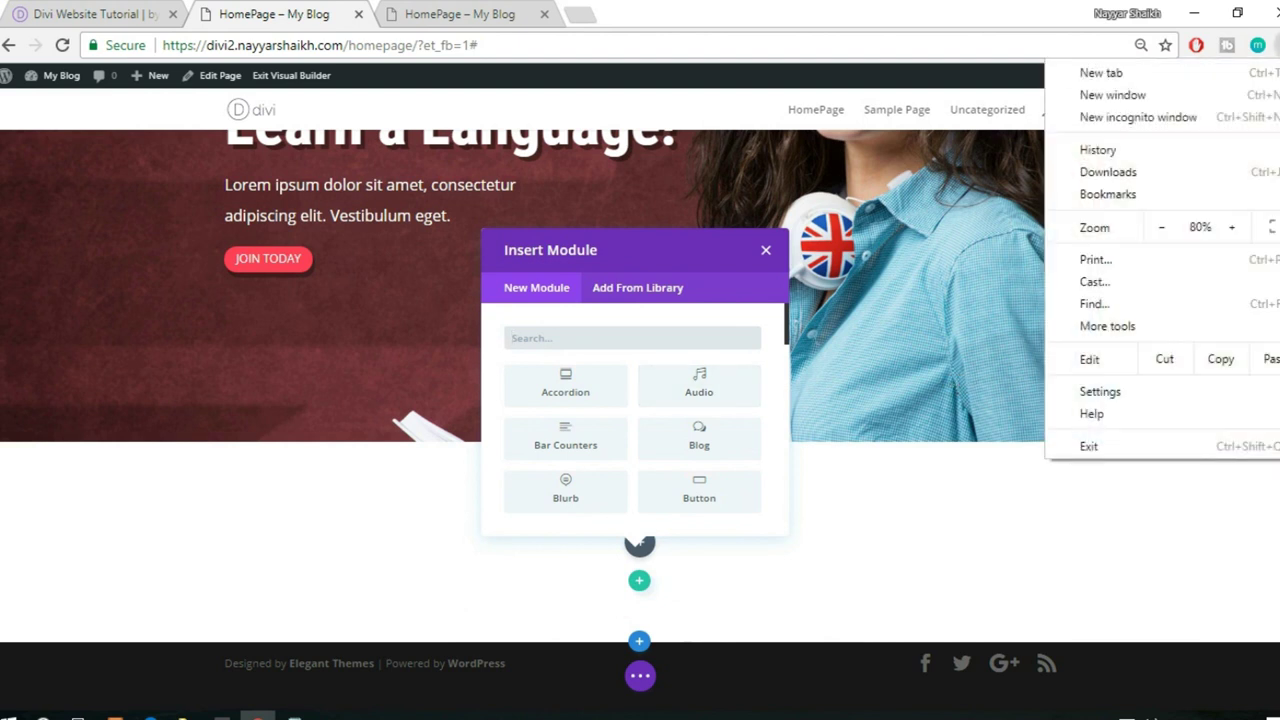
click(1234, 232)
click(1234, 232)
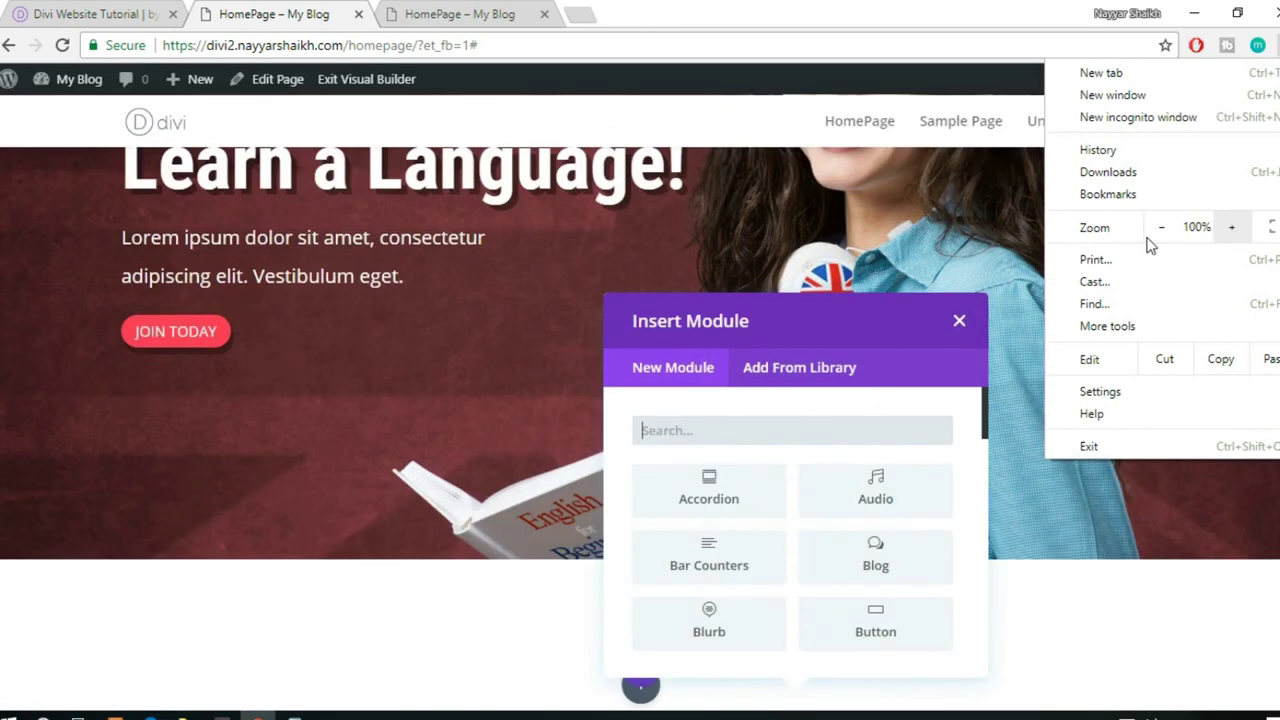
click(851, 366)
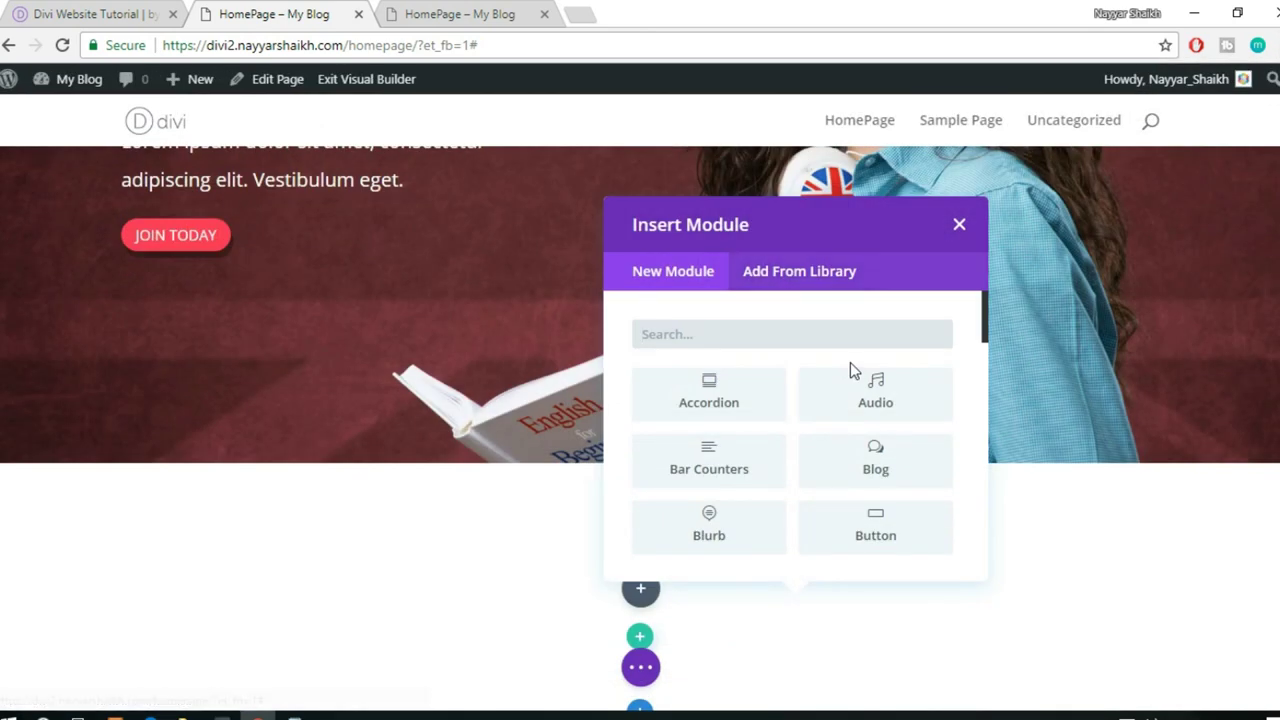
scroll(850, 362, down, 2)
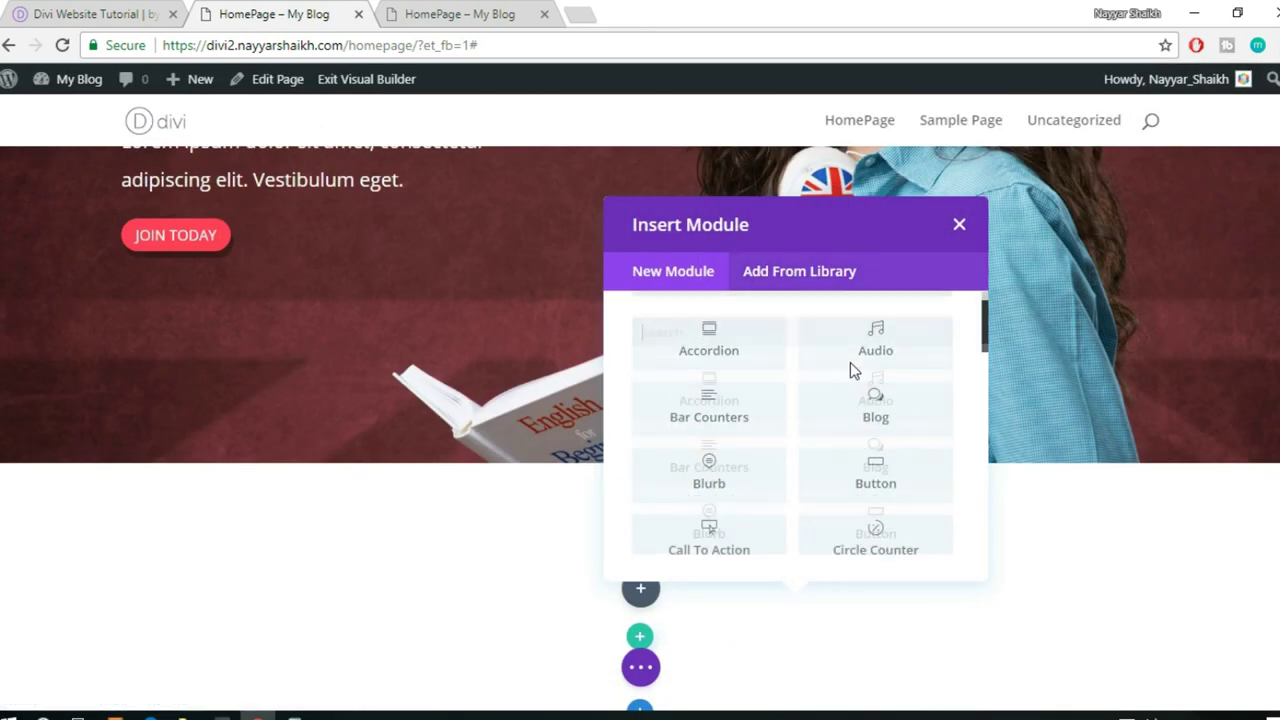
click(787, 285)
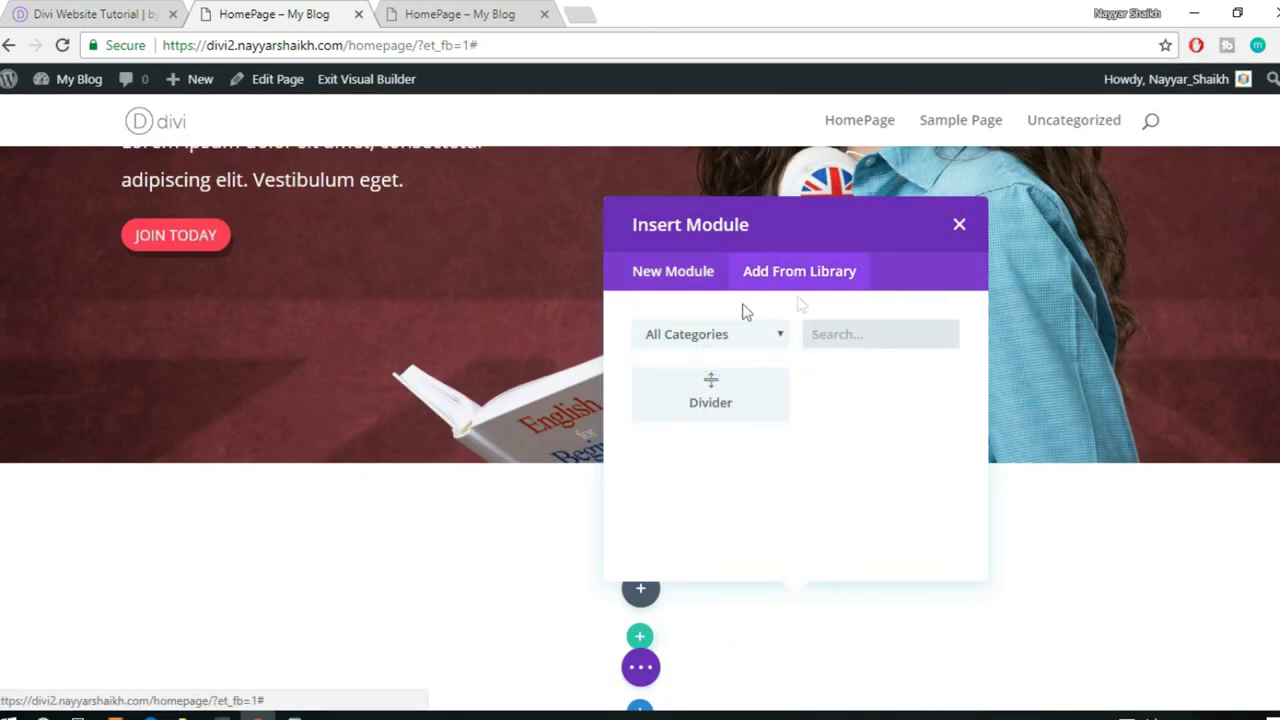
- Insert the saved red Divider from the library into the new row
scroll(360, 370, up, 3)
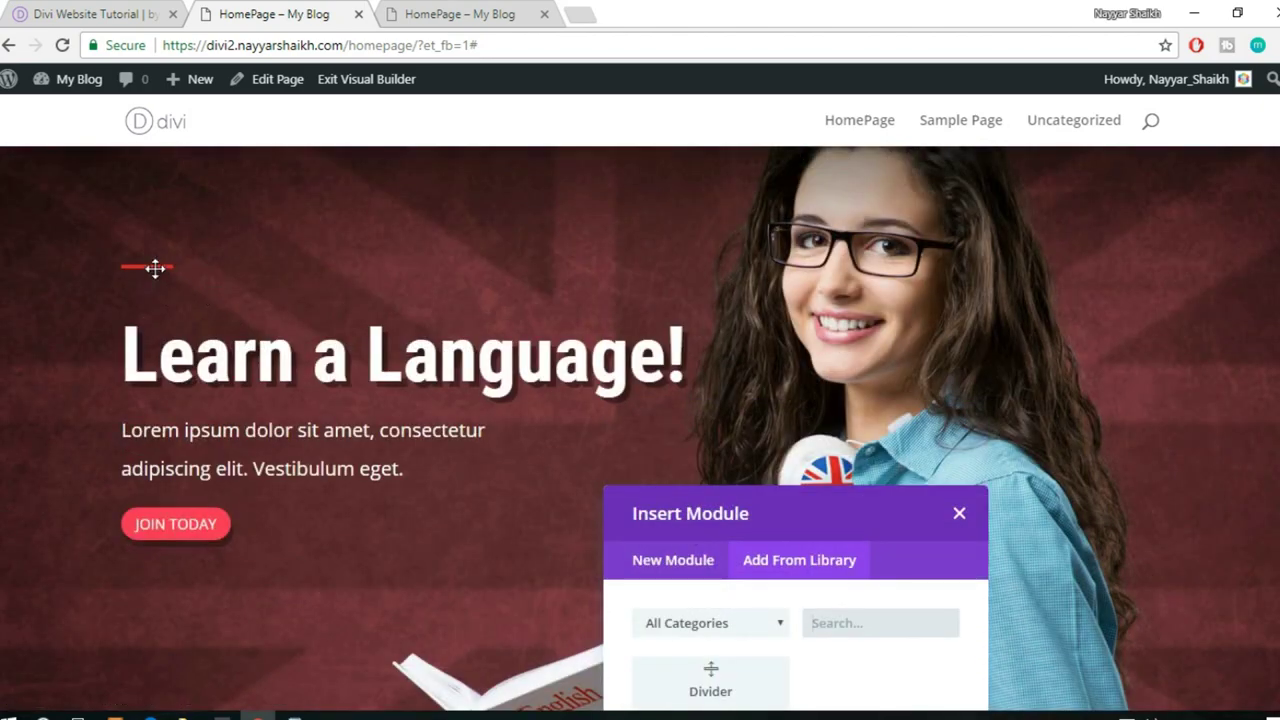
scroll(765, 395, down, 2)
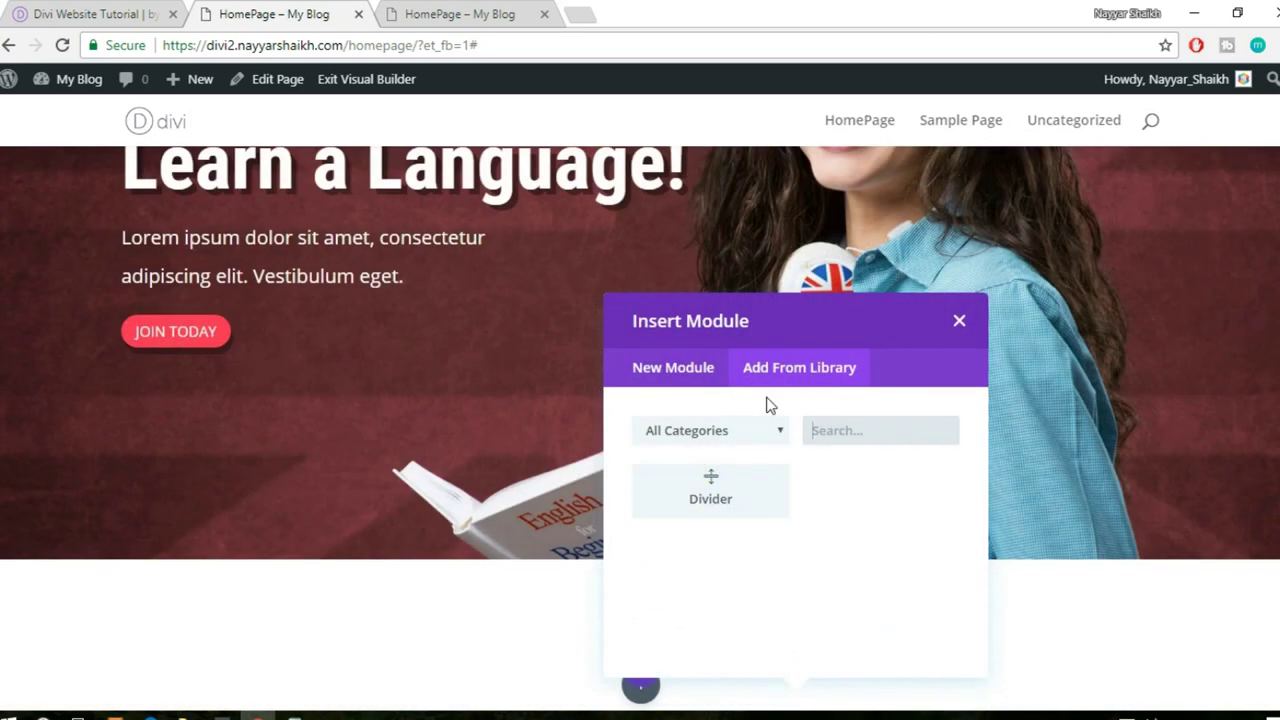
click(757, 490)
scroll(257, 571, down, 1)
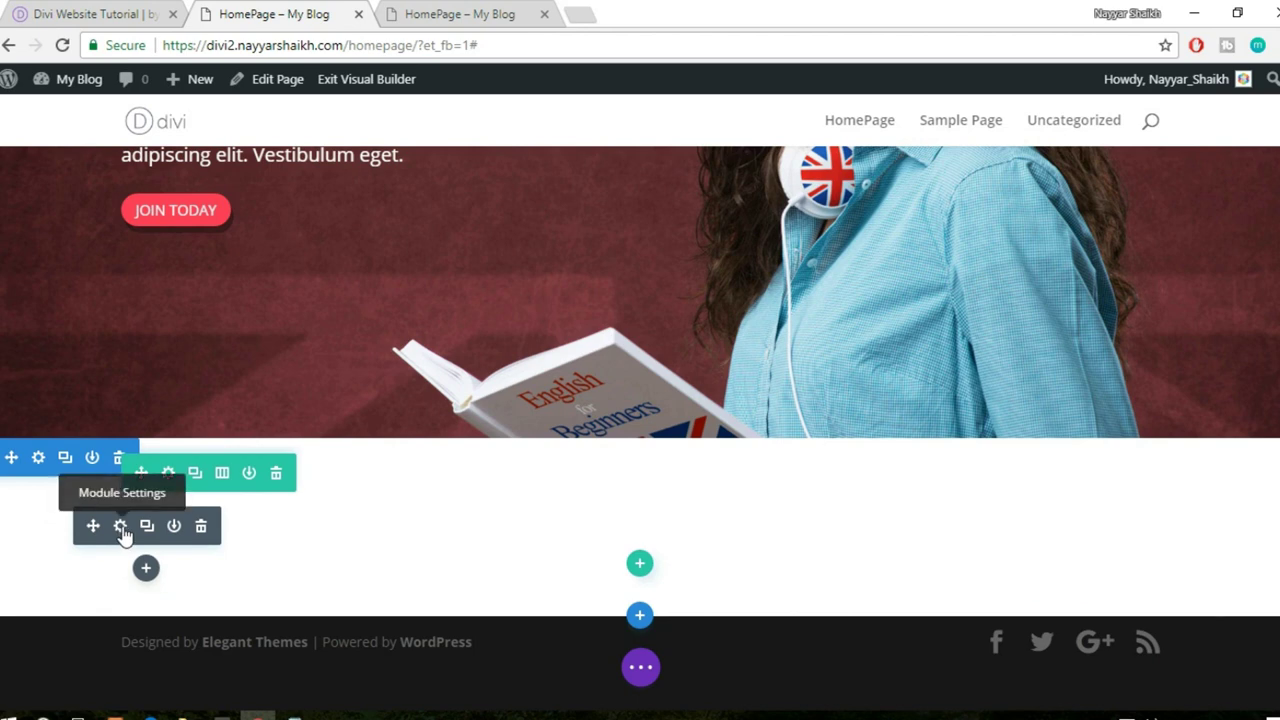
- Set the divider weight to 4px, centre its module alignment, and save
click(120, 527)
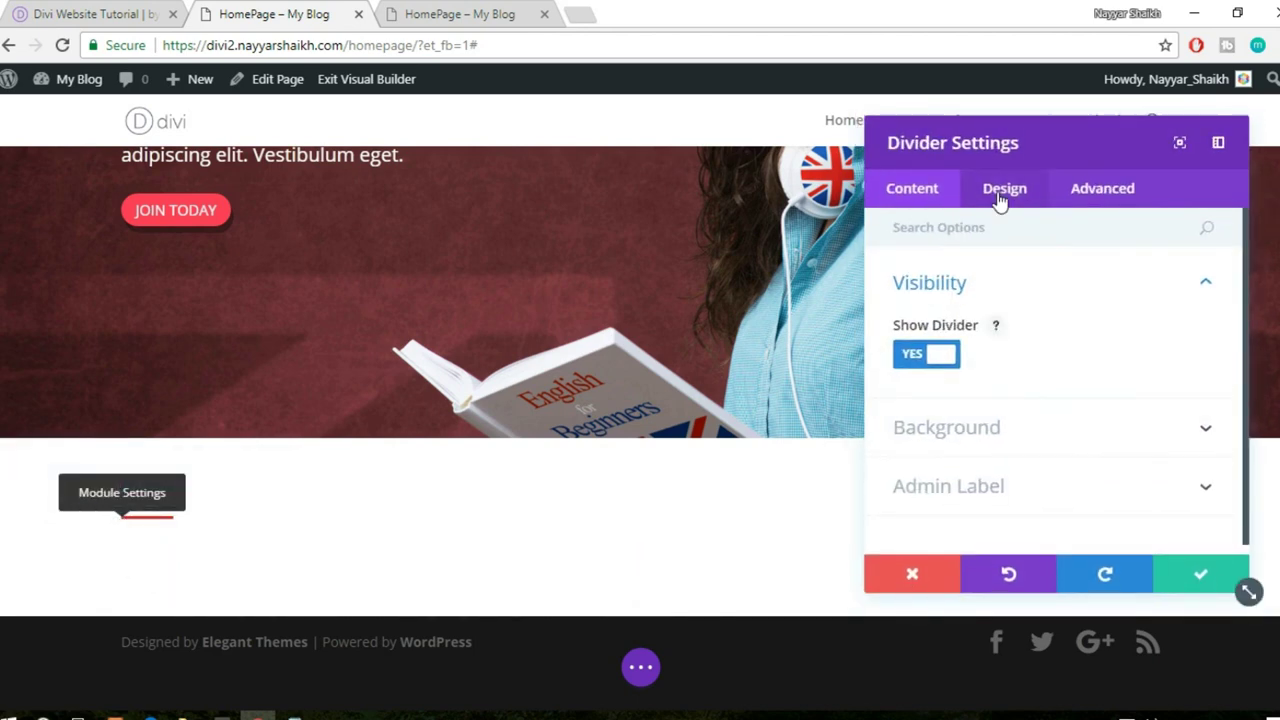
click(1004, 188)
scroll(972, 457, down, 1)
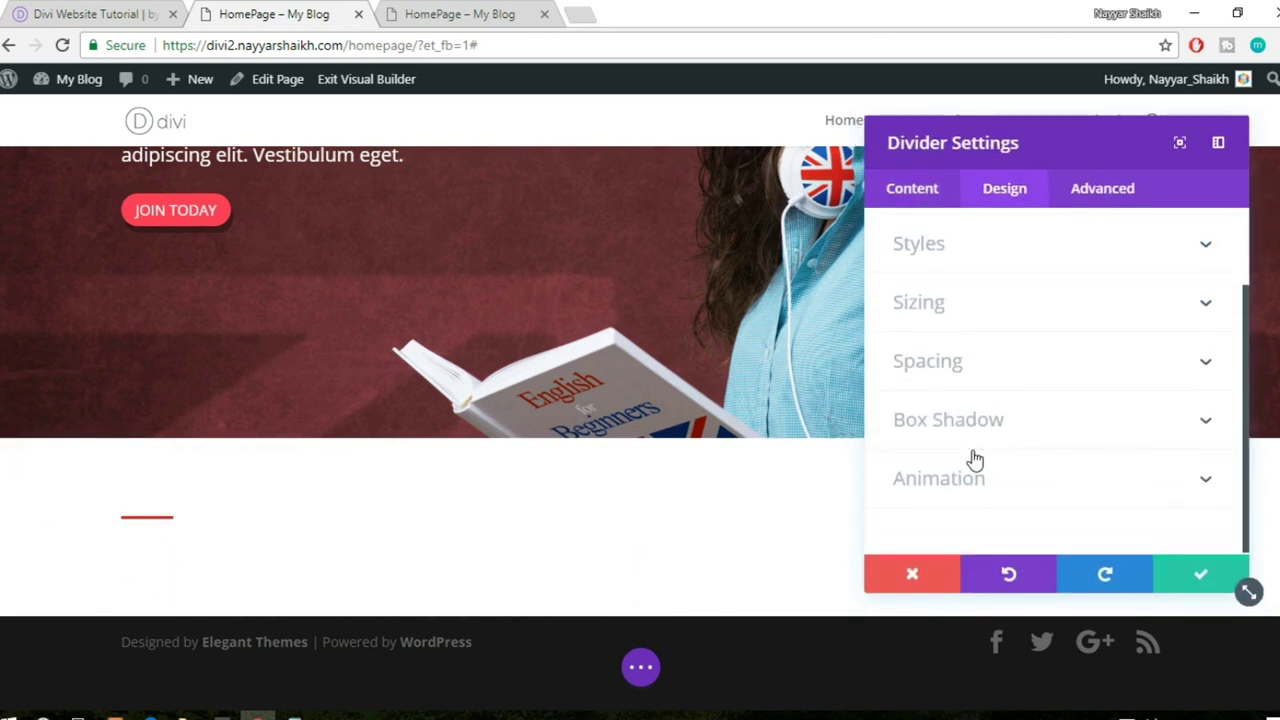
click(977, 307)
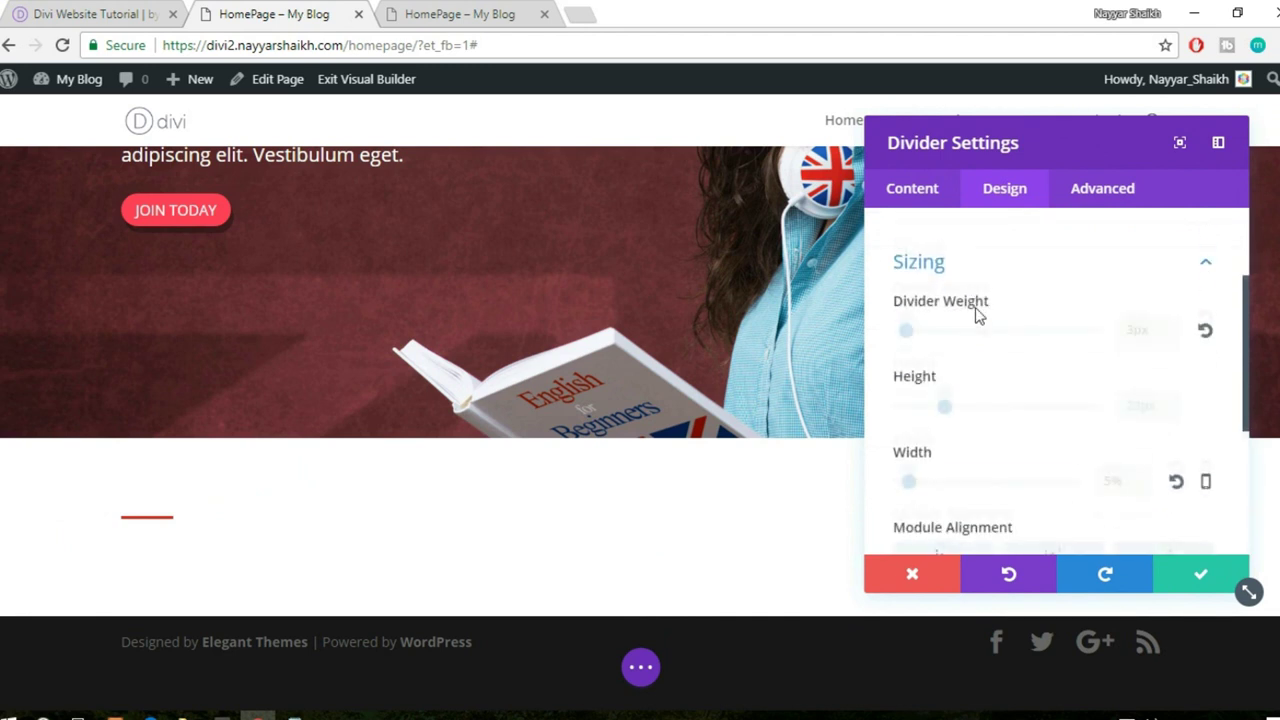
double_click(1141, 316)
text(4)
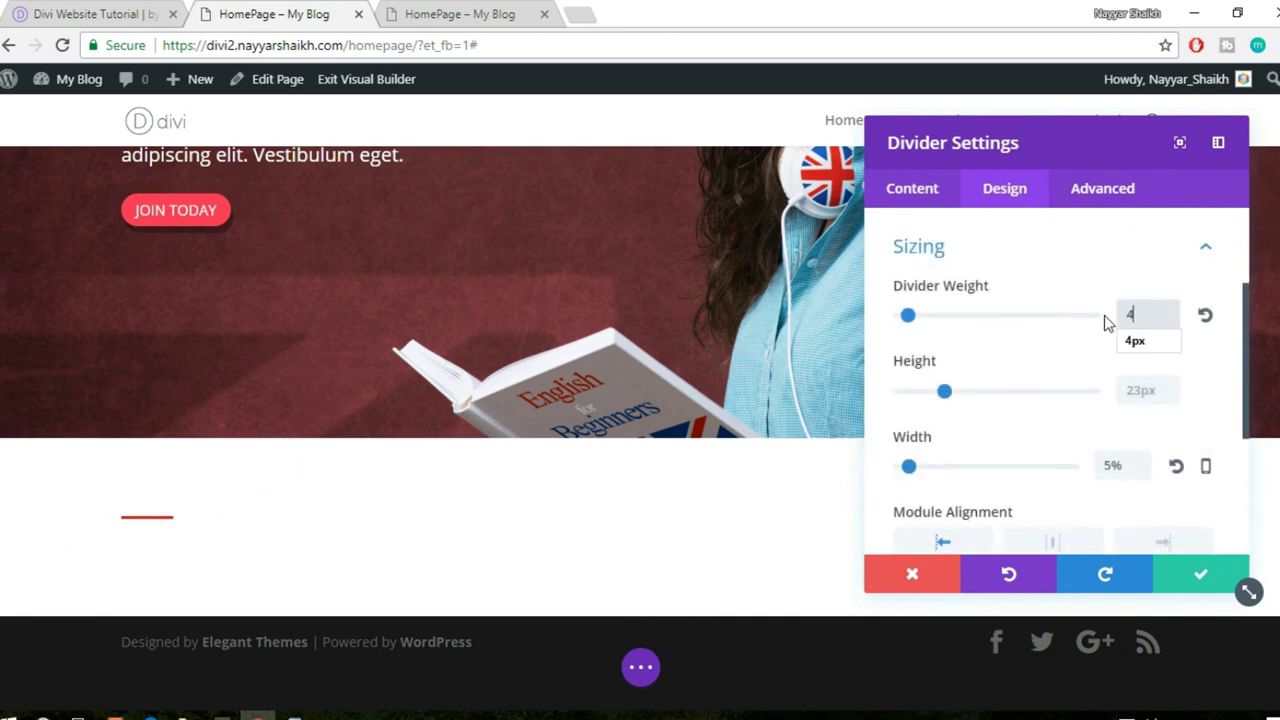
click(1119, 349)
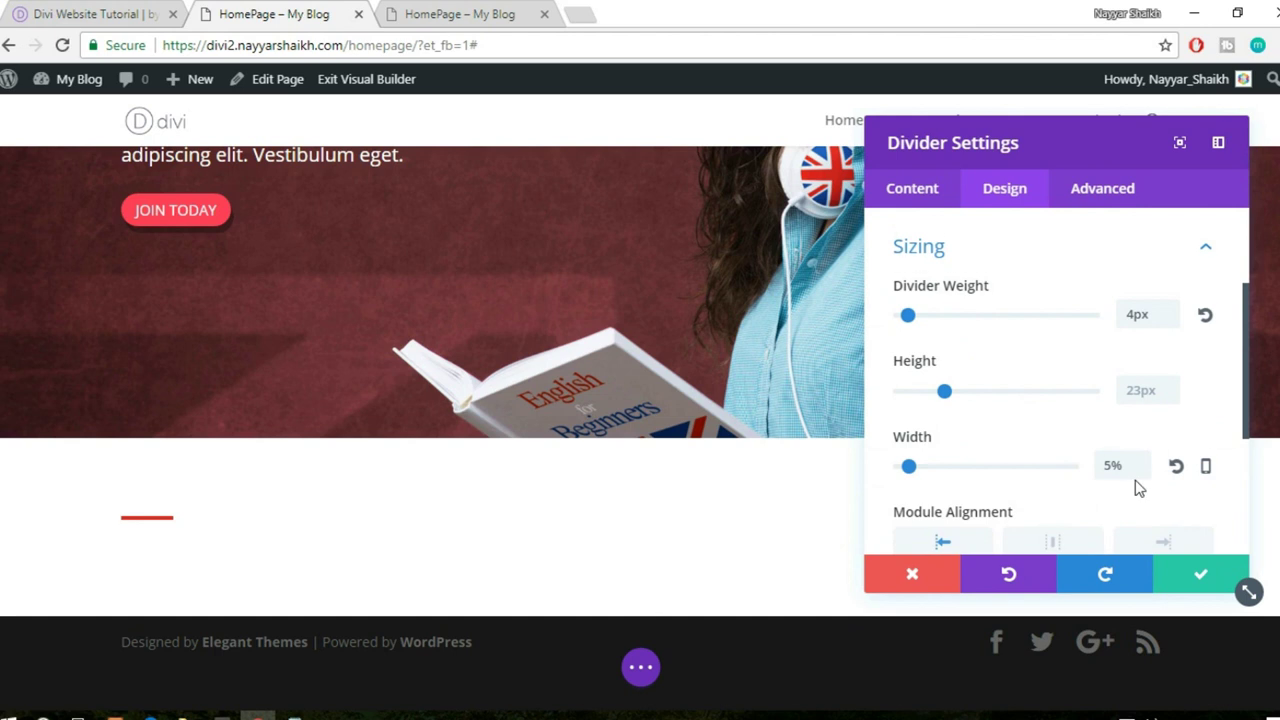
scroll(1135, 487, down, 3)
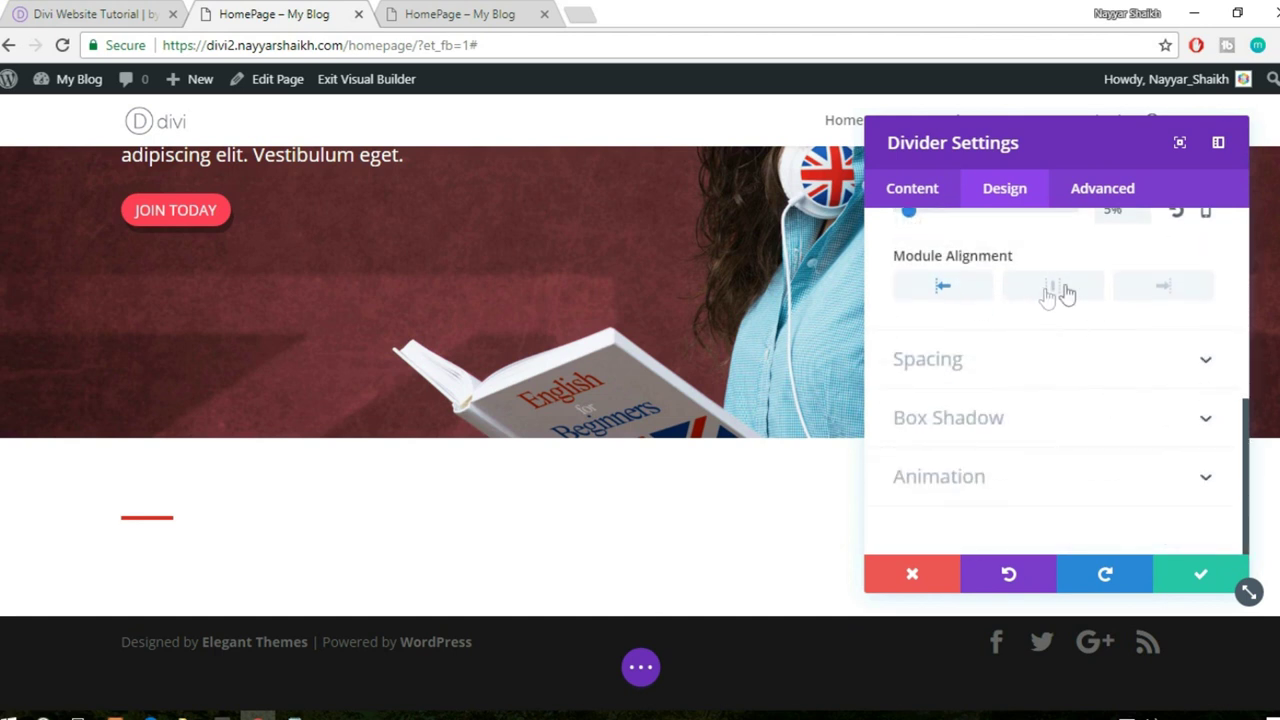
click(1056, 288)
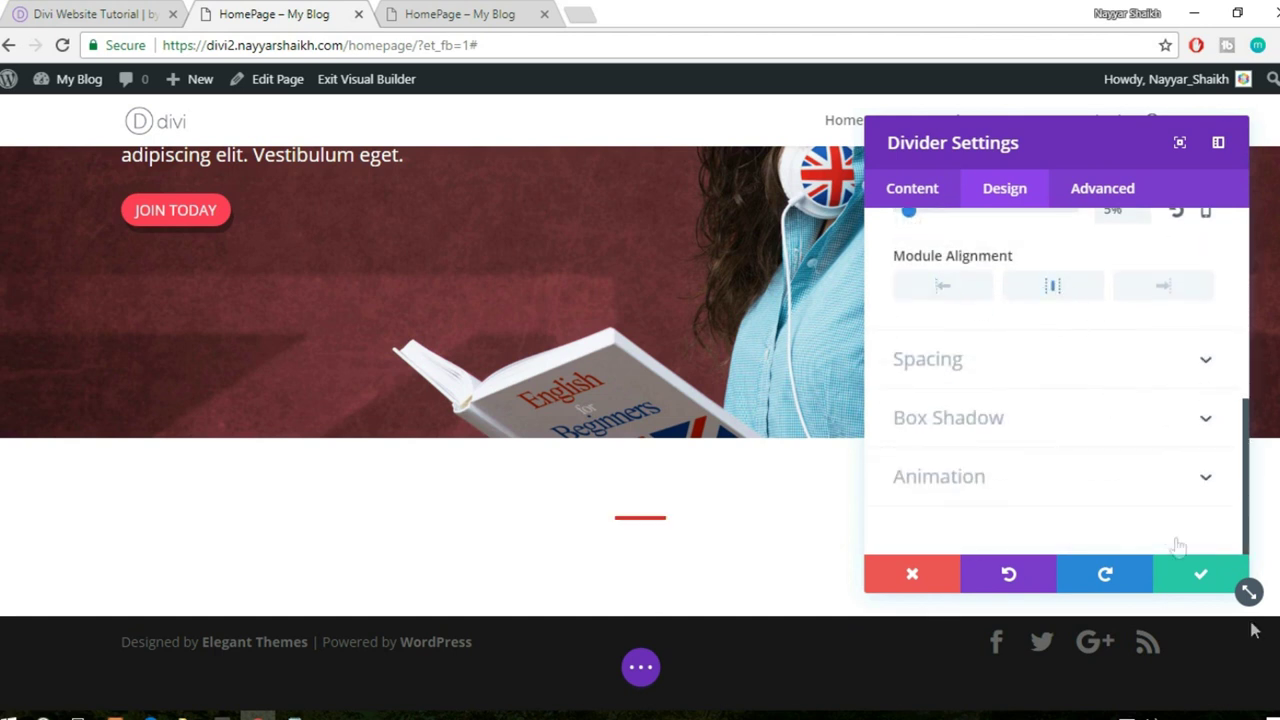
click(1190, 573)
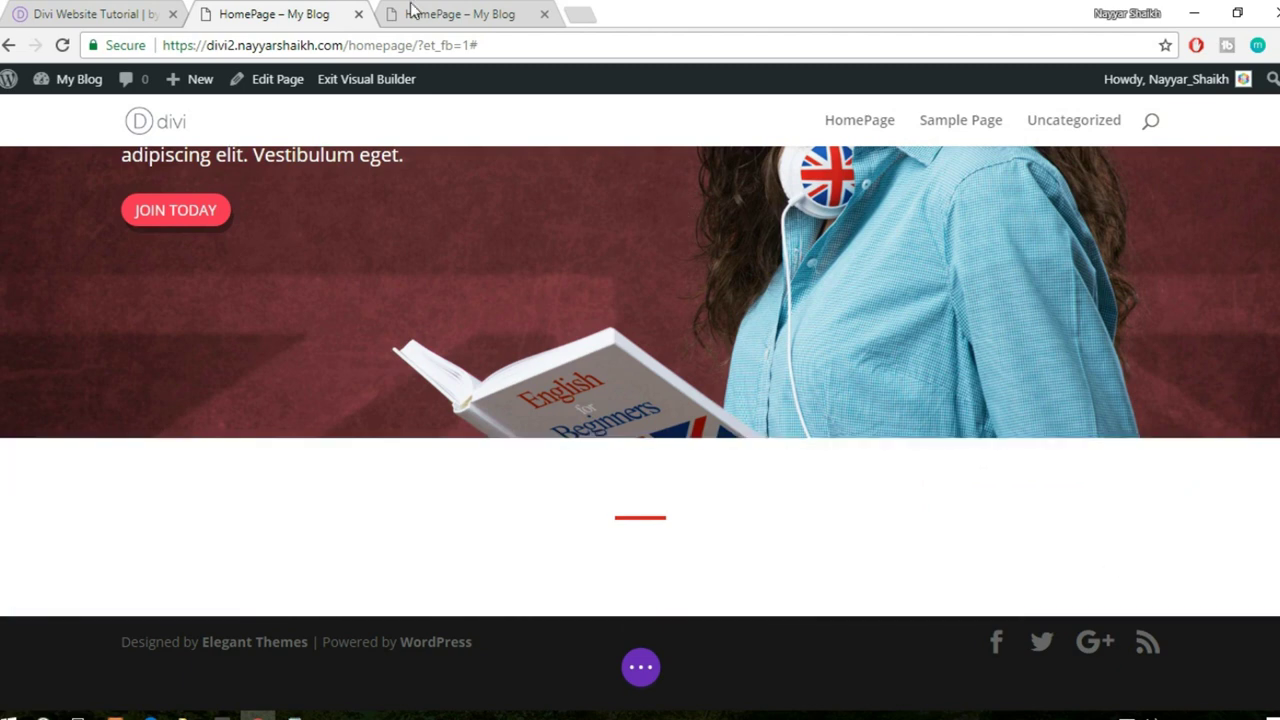
- Check the reference Our Courses section, then duplicate the red divider
click(80, 14)
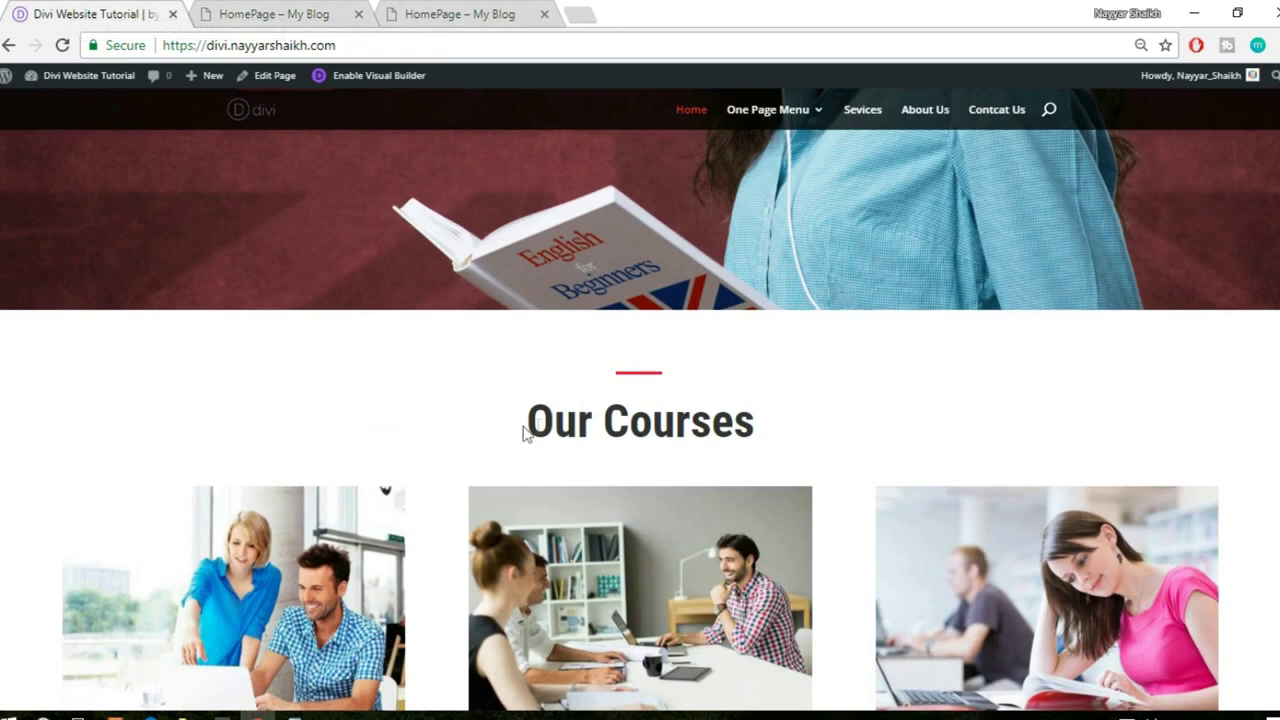
drag(528, 420, 913, 396)
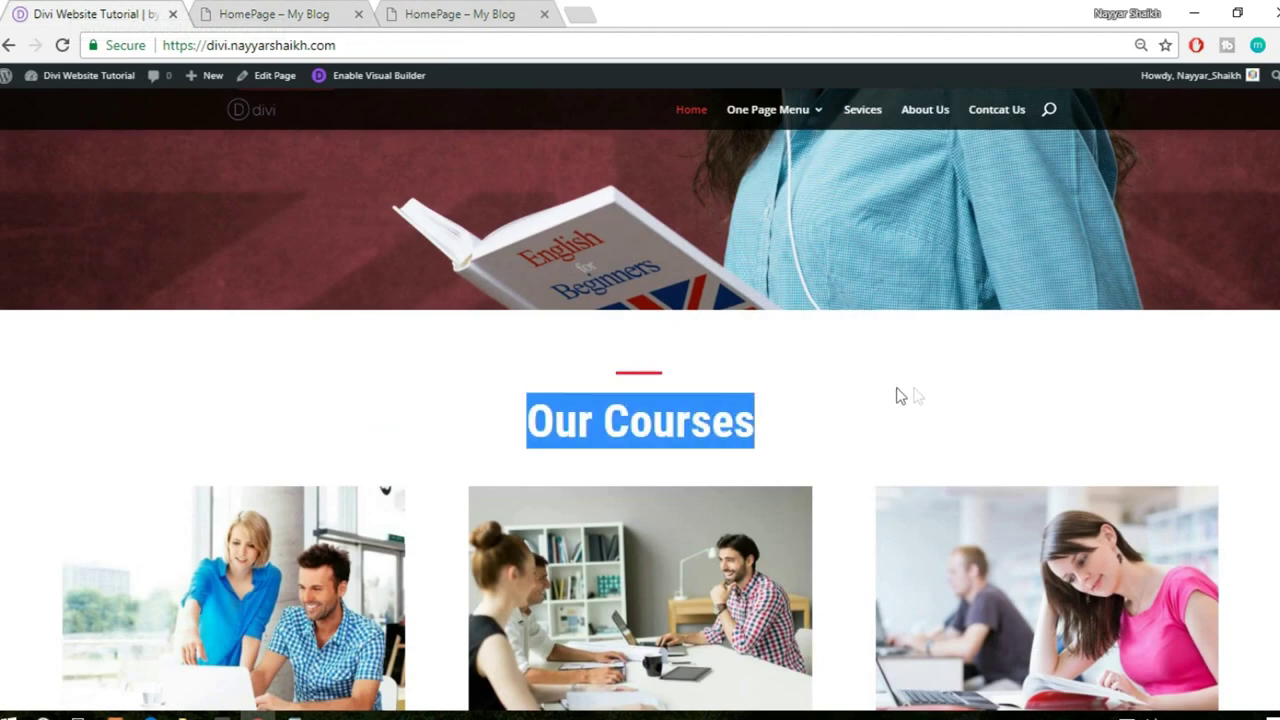
click(310, 18)
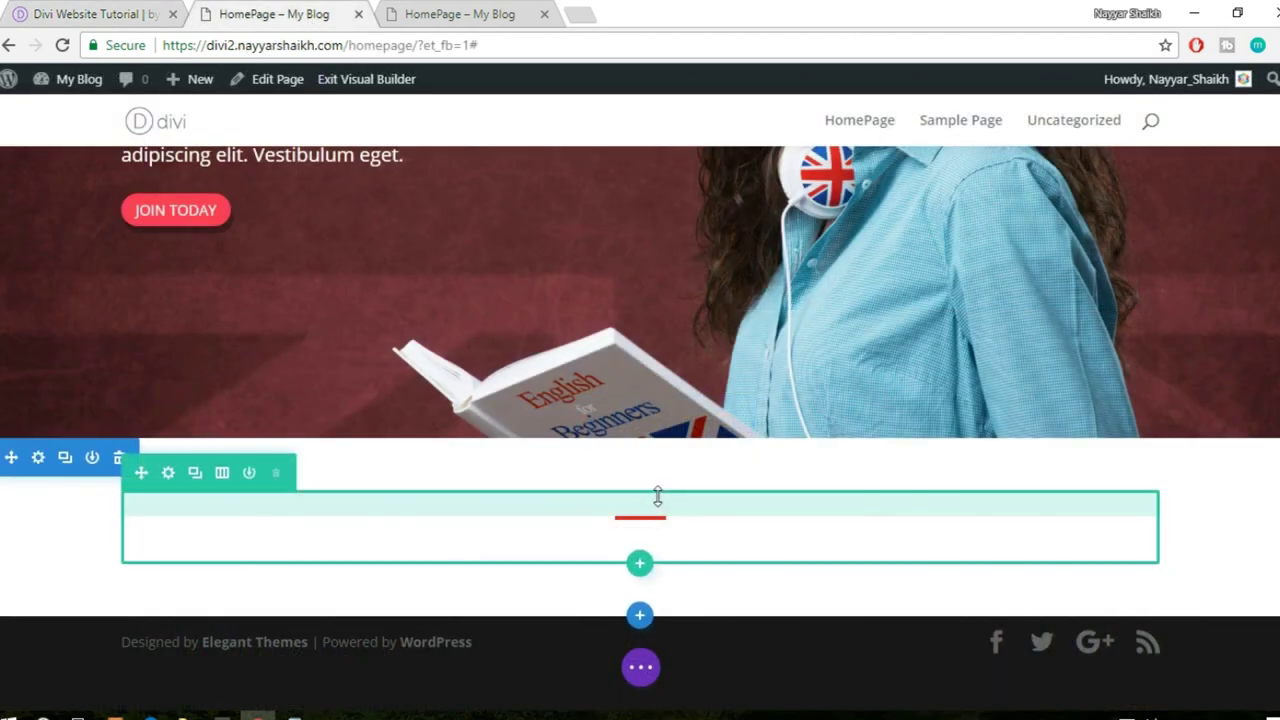
mouse_move(640, 530)
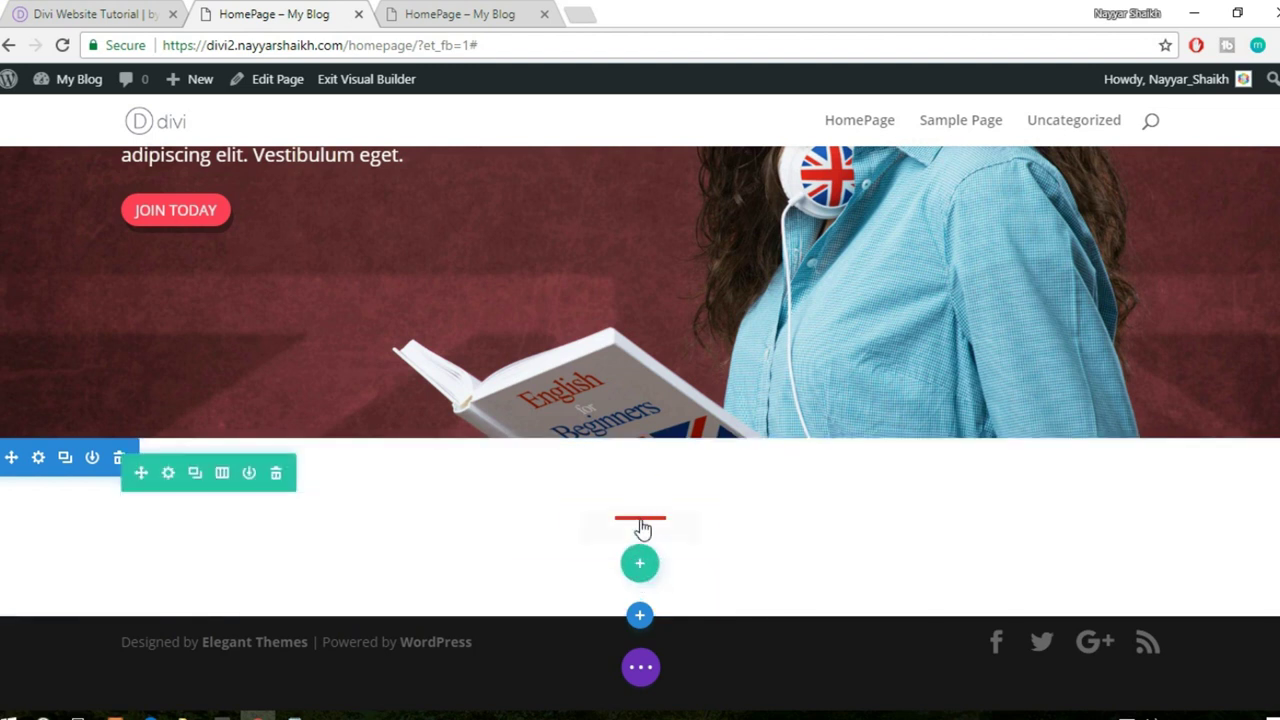
click(640, 526)
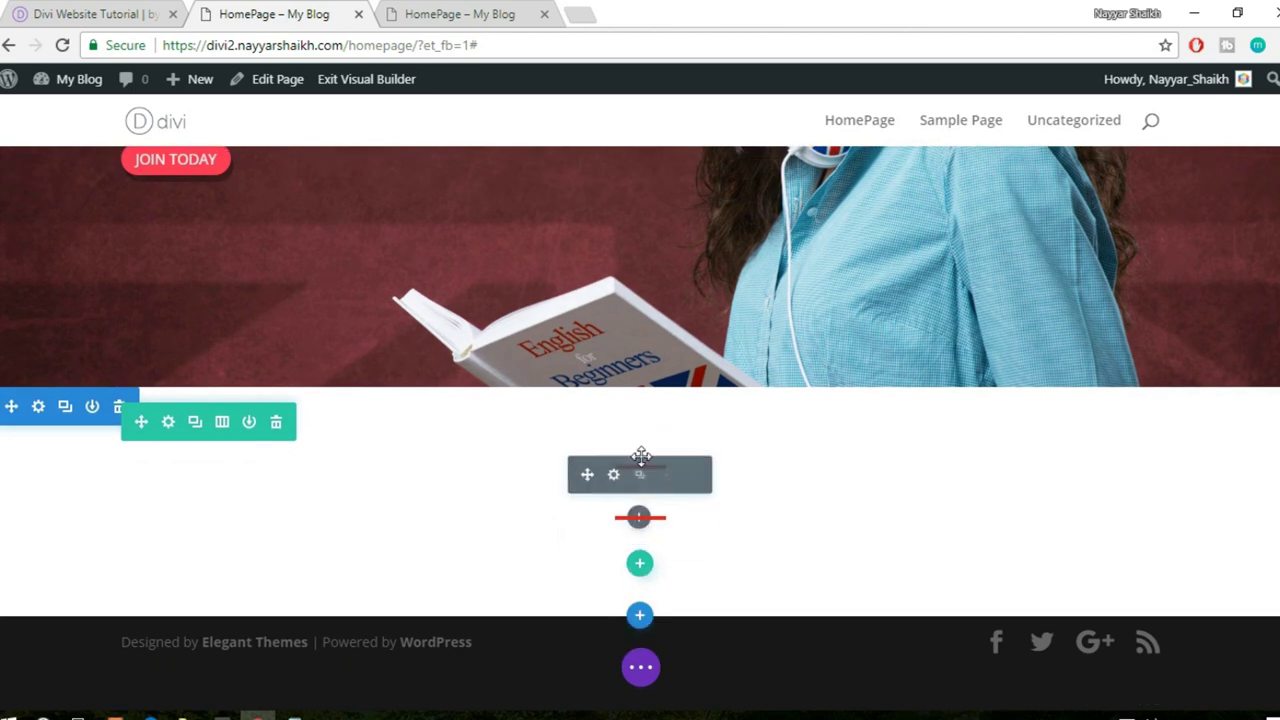
- Add a Text module between the two dividers via the 'text' module search
click(639, 519)
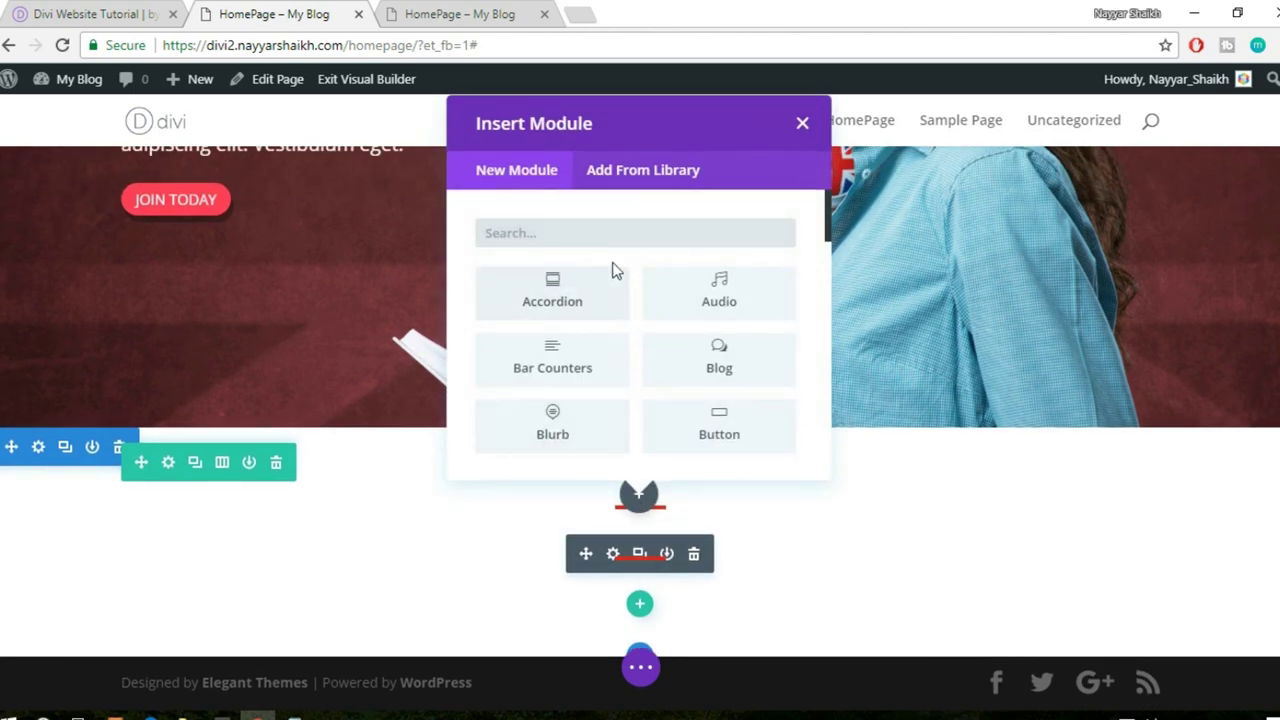
text(text)
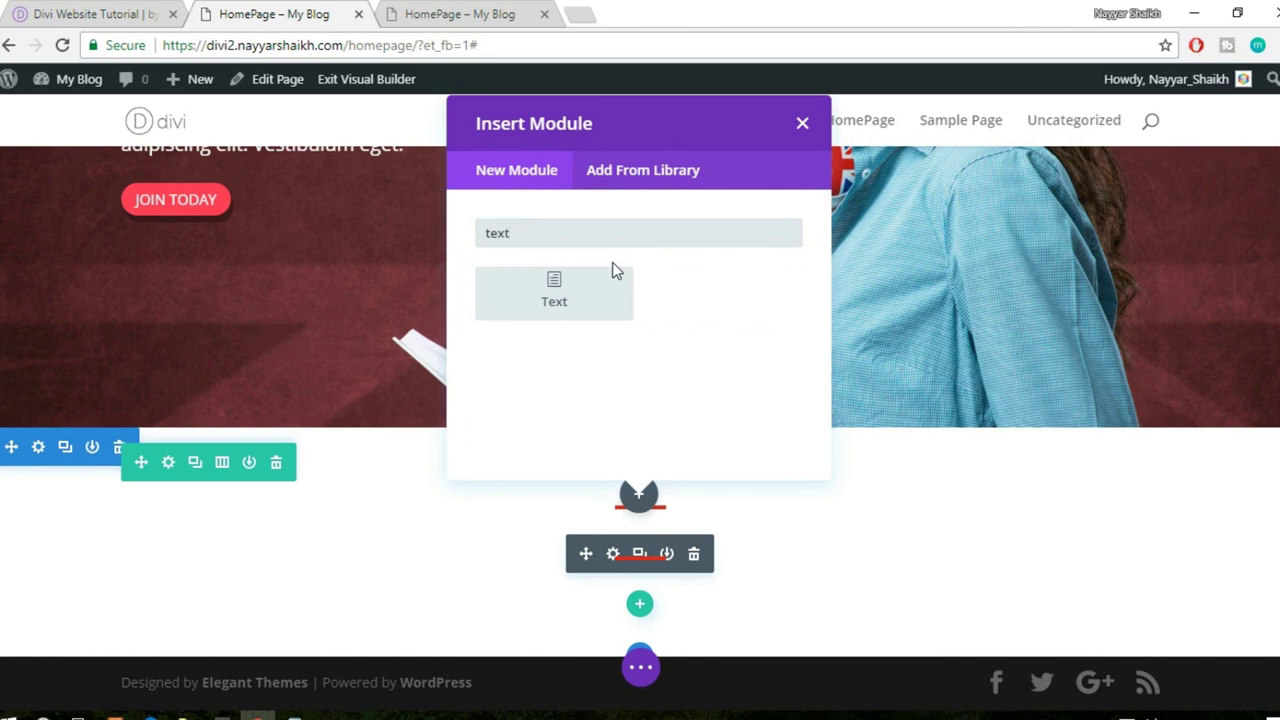
click(600, 296)
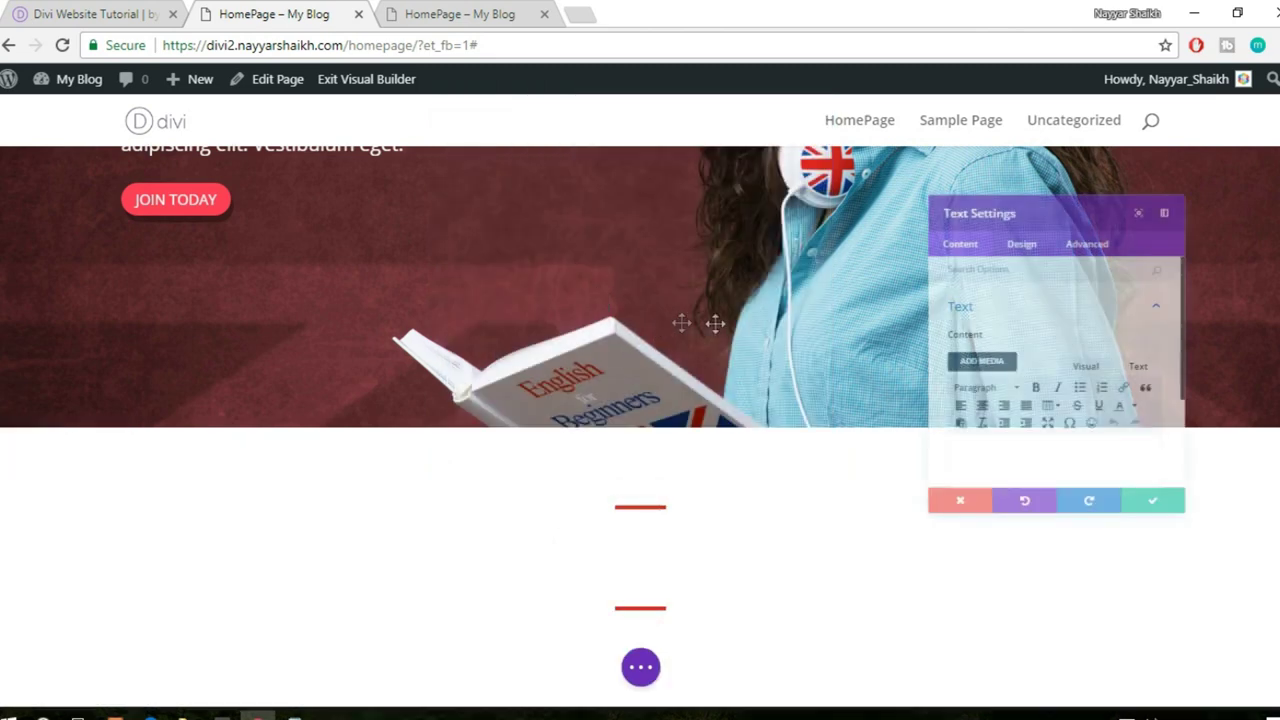
- Enter 'Our Courses' as the Text module's content in the plain text editor
scroll(1086, 463, down, 3)
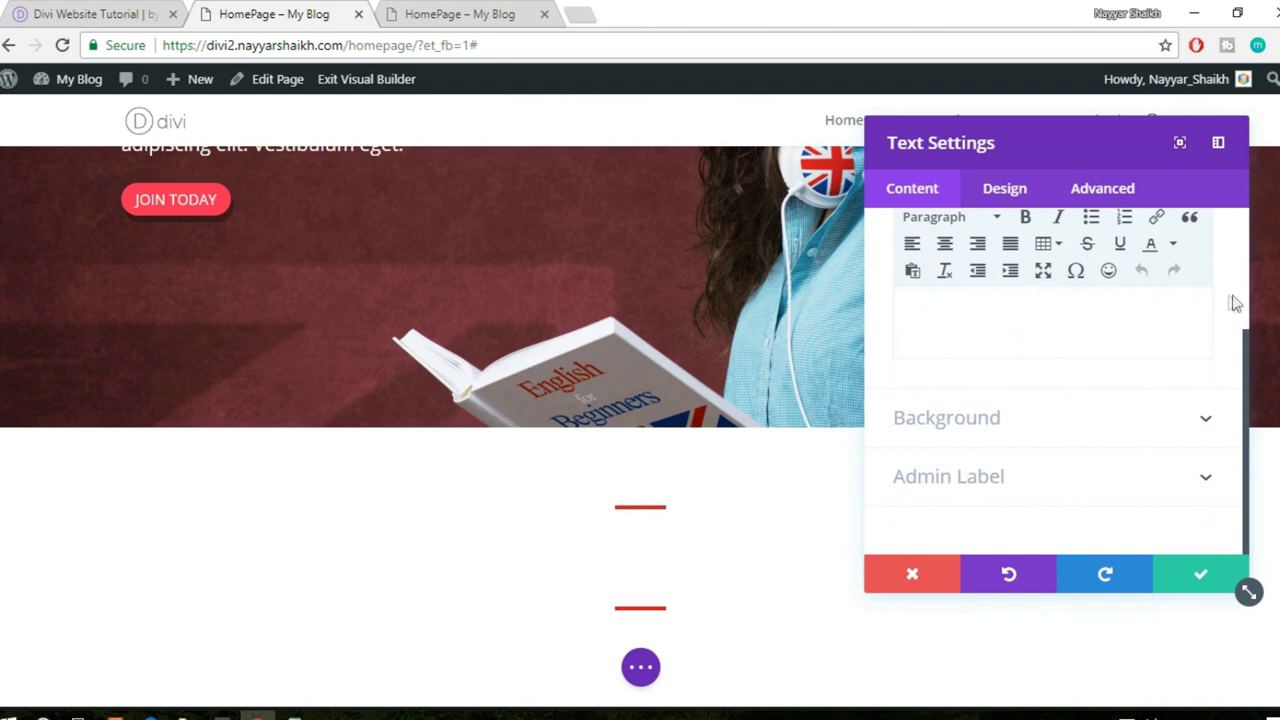
drag(1250, 342, 1249, 277)
click(1180, 290)
click(1077, 383)
text(Our Courses)
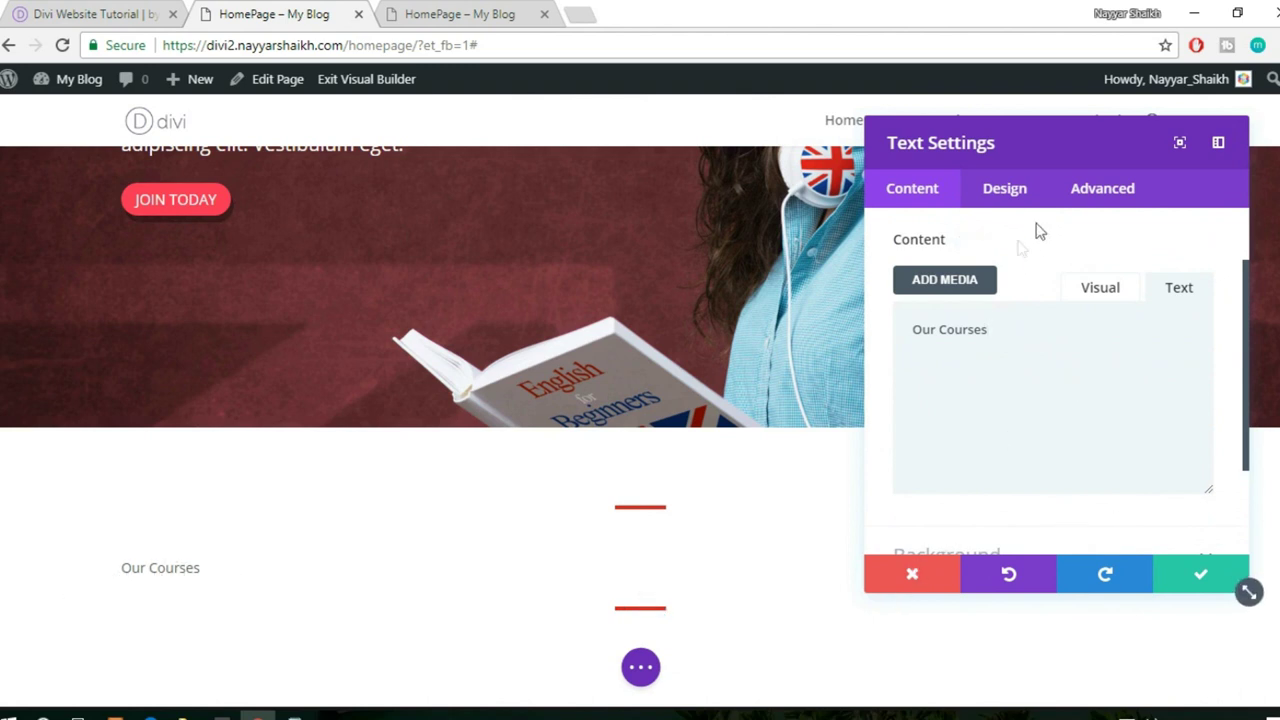
- Set the Our Courses text size to 60px in the design text options
click(1018, 192)
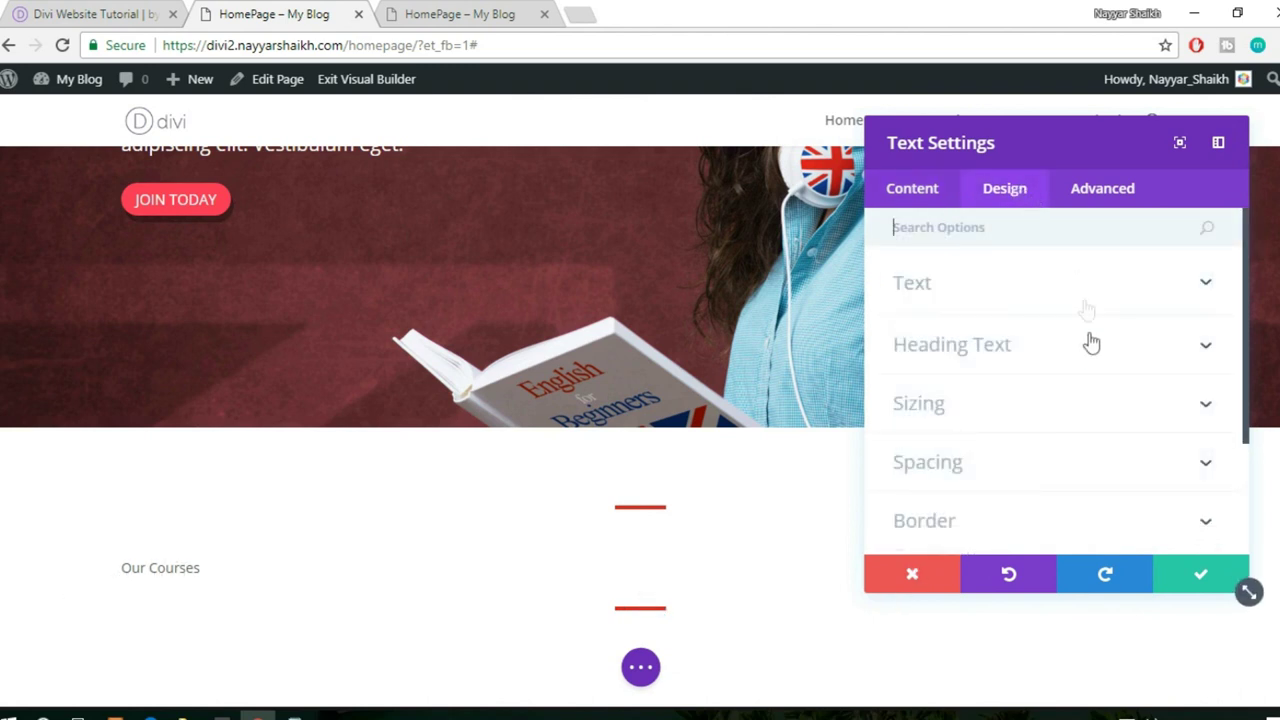
click(1014, 286)
scroll(1094, 320, down, 1)
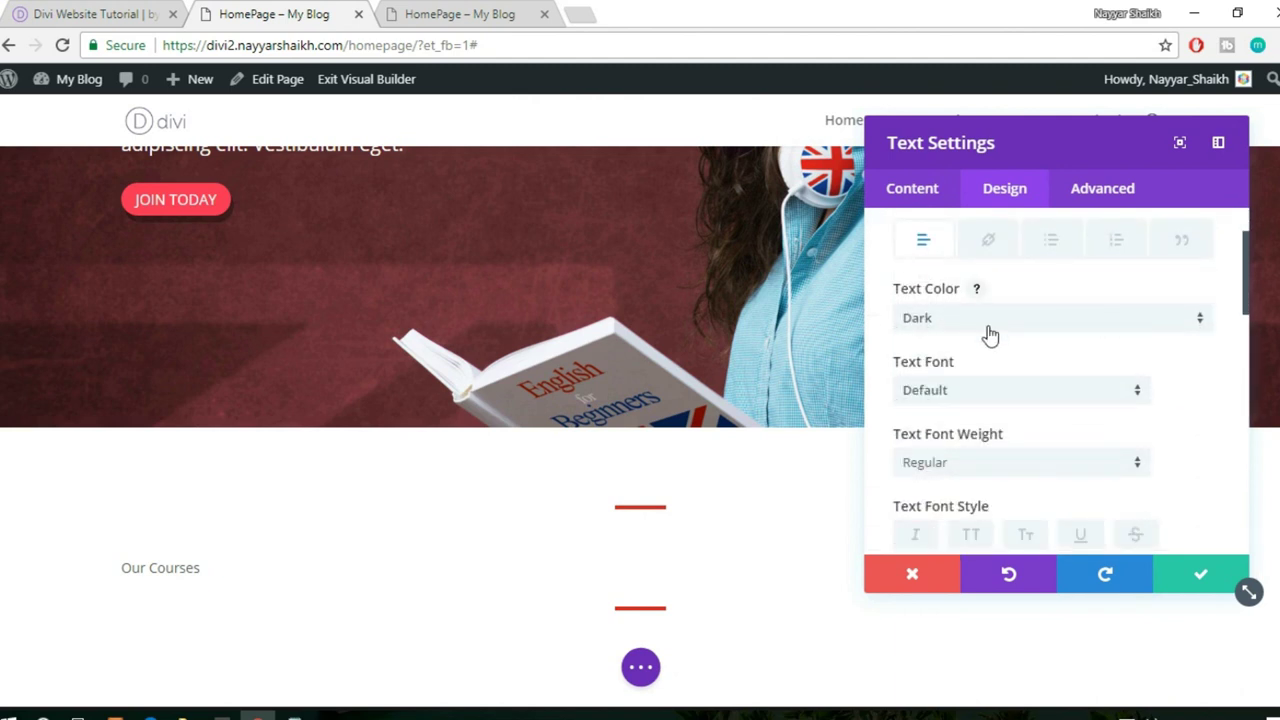
scroll(990, 335, down, 1)
scroll(1048, 337, down, 1)
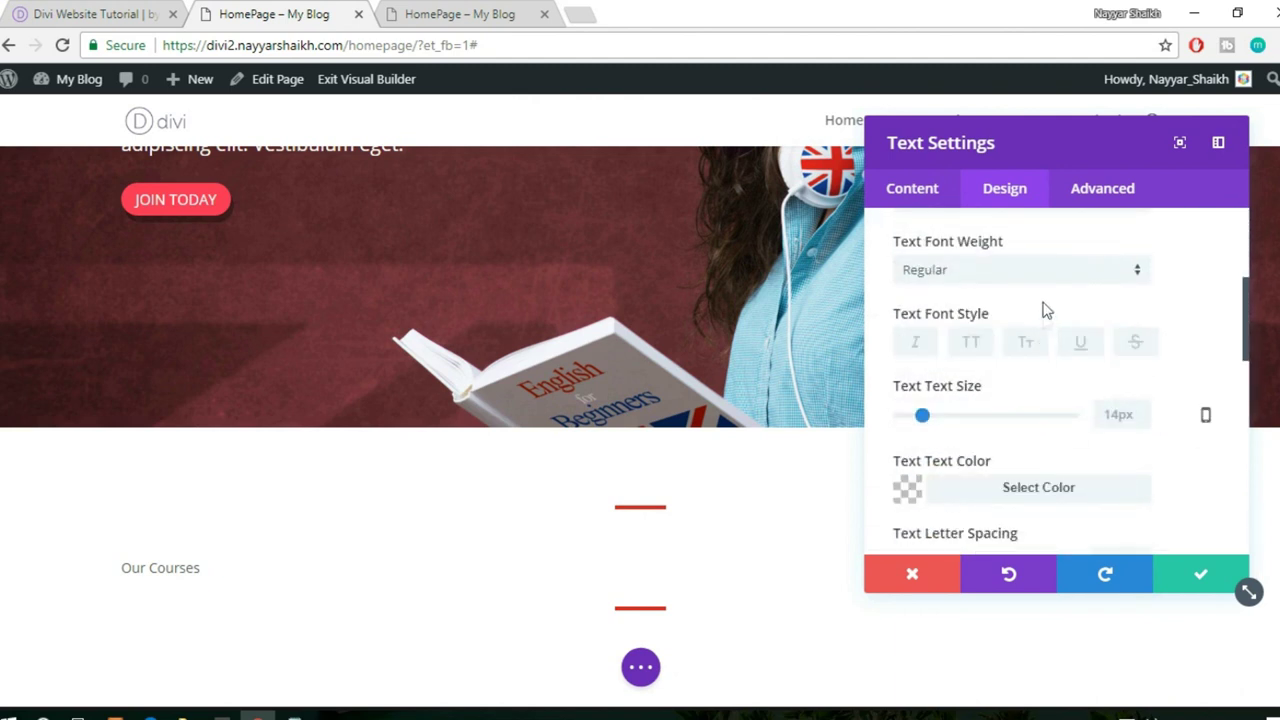
scroll(1045, 316, down, 1)
scroll(1045, 312, up, 3)
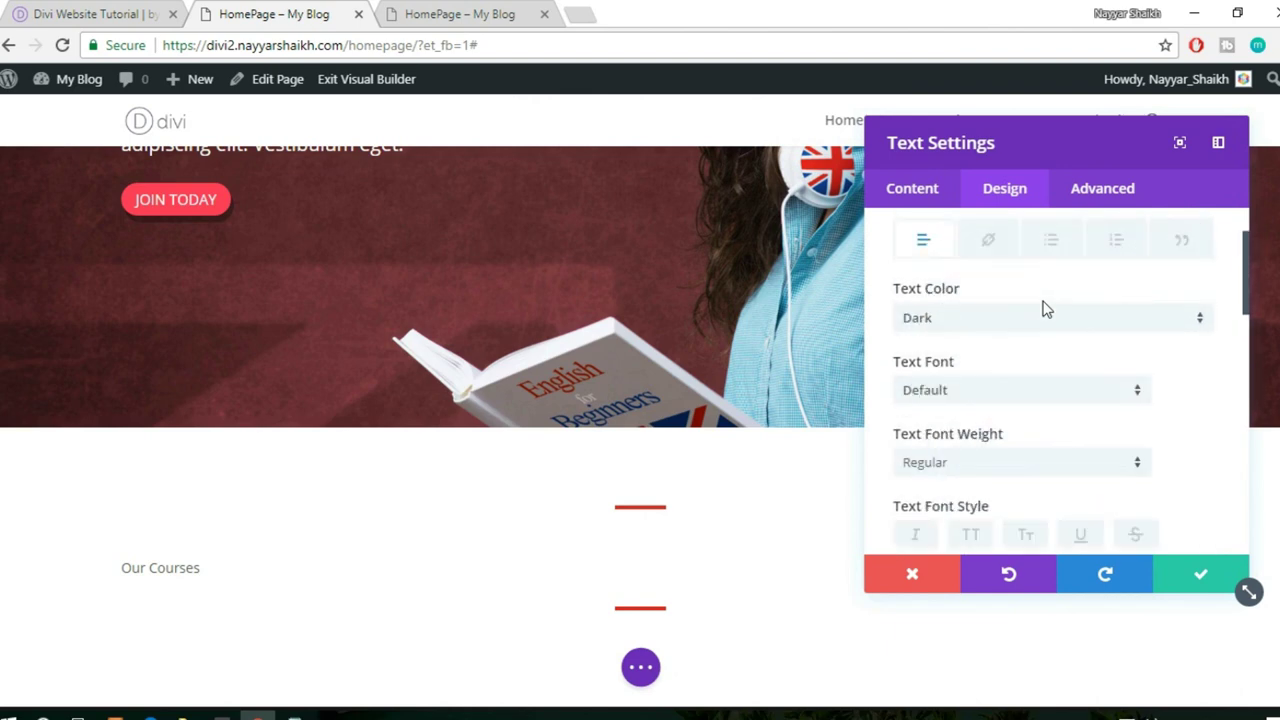
scroll(1090, 315, down, 2)
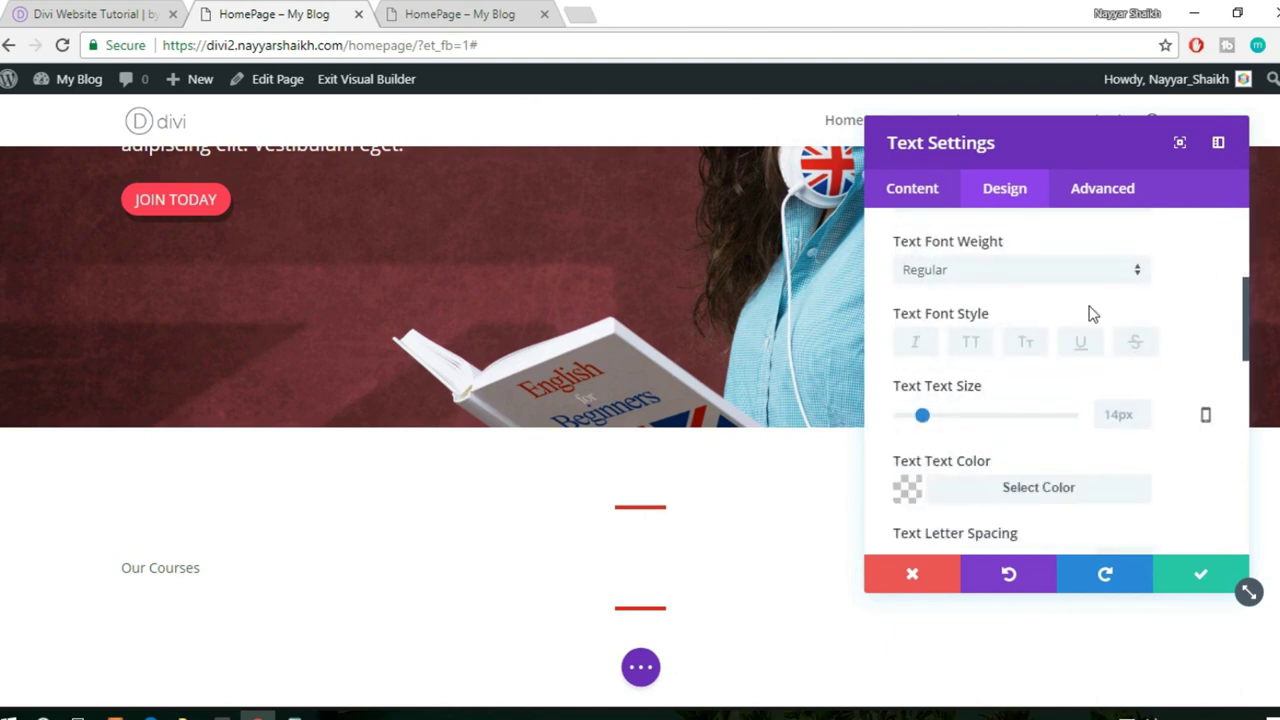
scroll(1100, 340, up, 1)
scroll(1100, 342, down, 1)
drag(922, 418, 1005, 420)
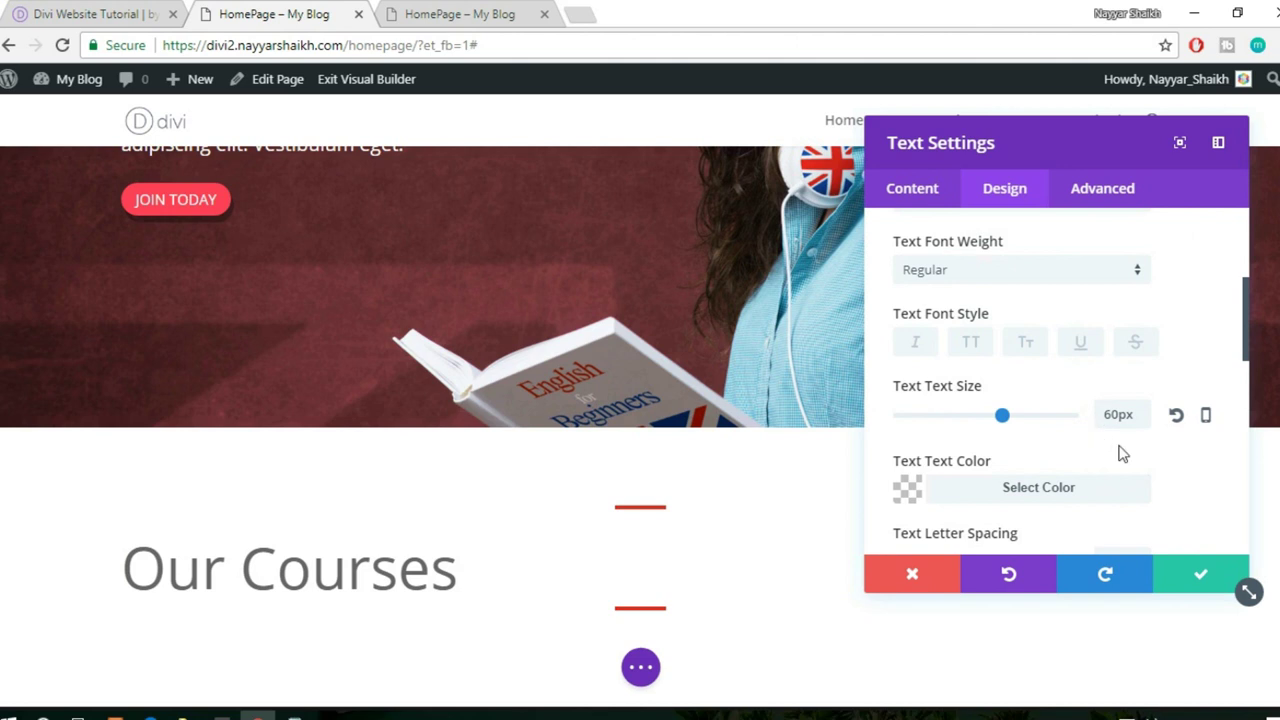
scroll(1121, 453, down, 2)
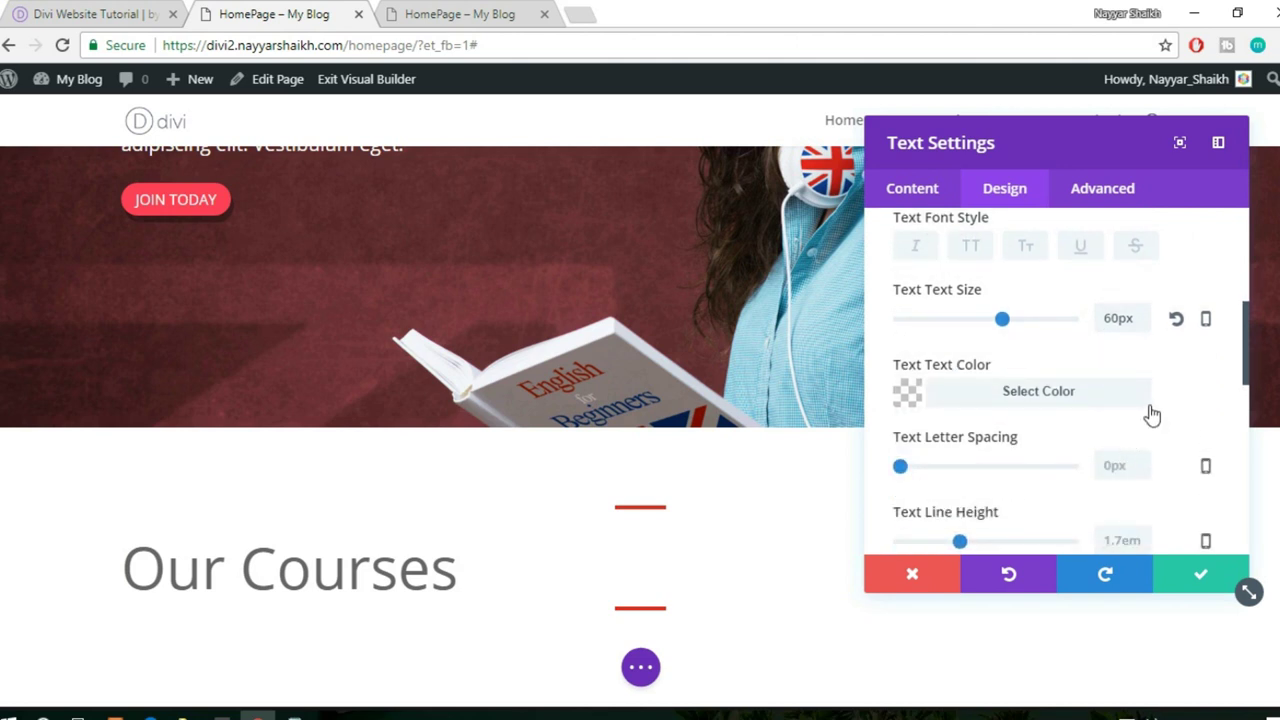
scroll(1152, 412, up, 4)
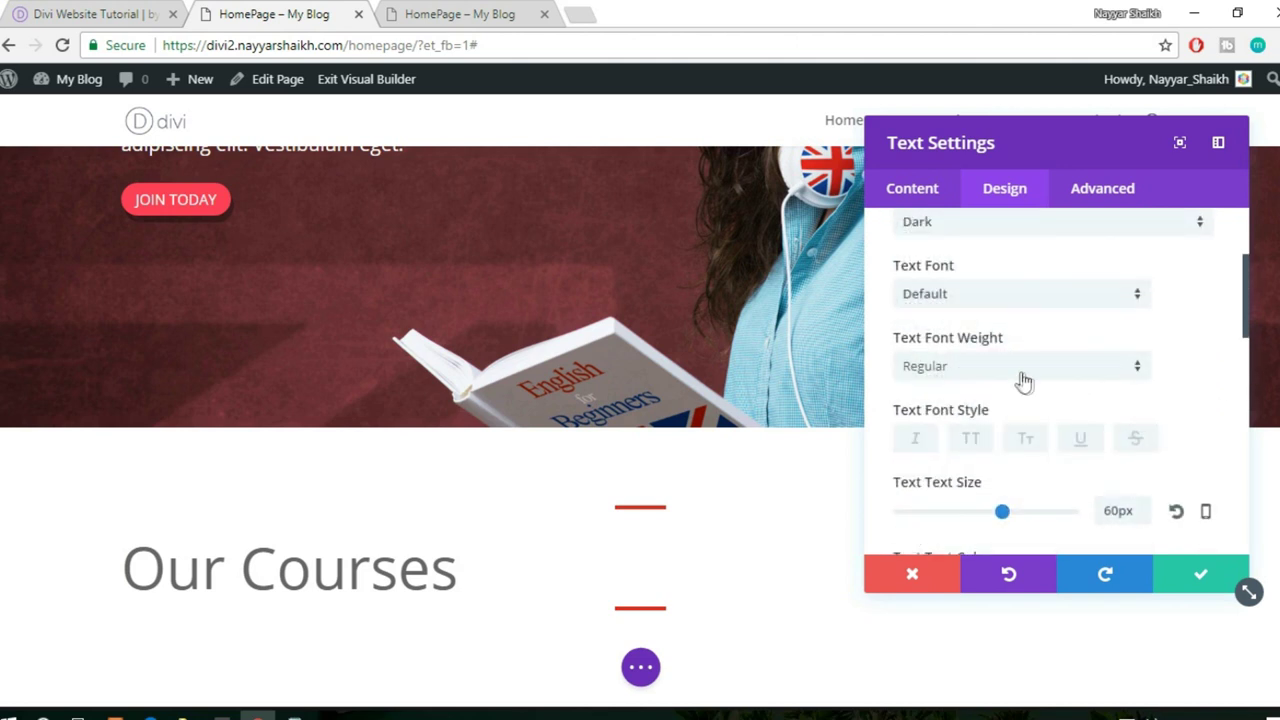
- Make the heading font Ubuntu and its text colour black
click(988, 304)
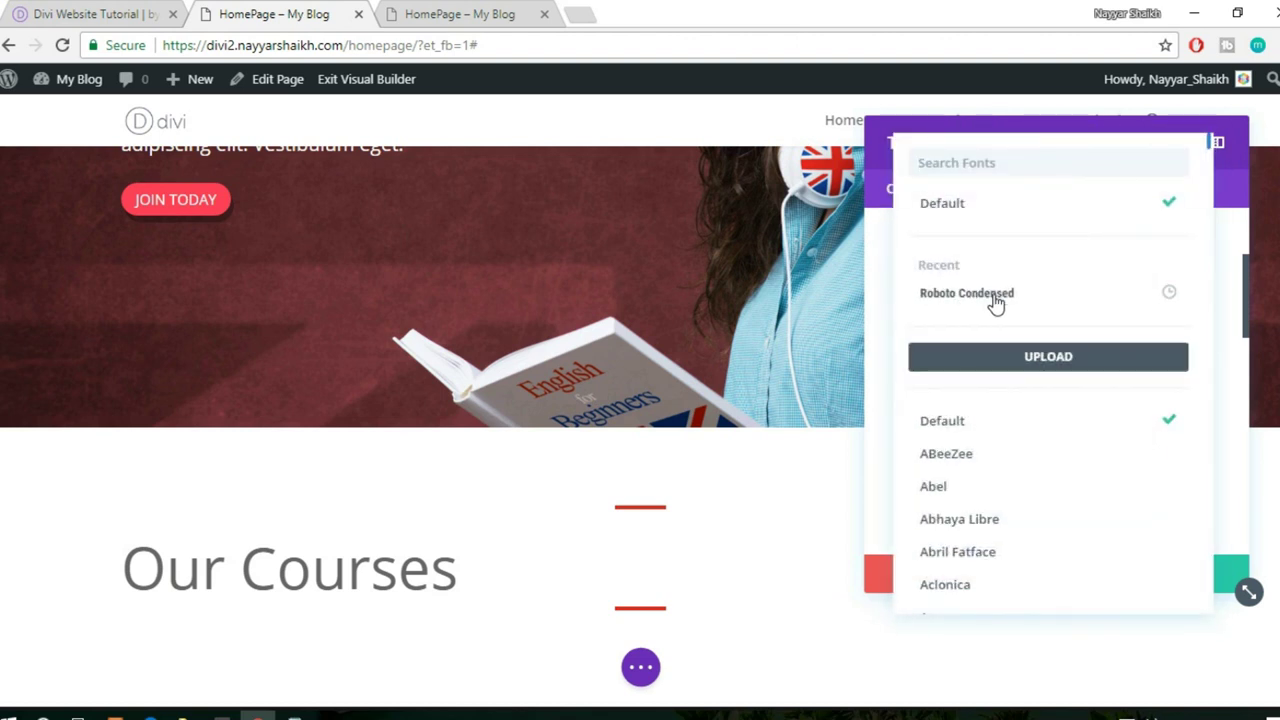
text(ub)
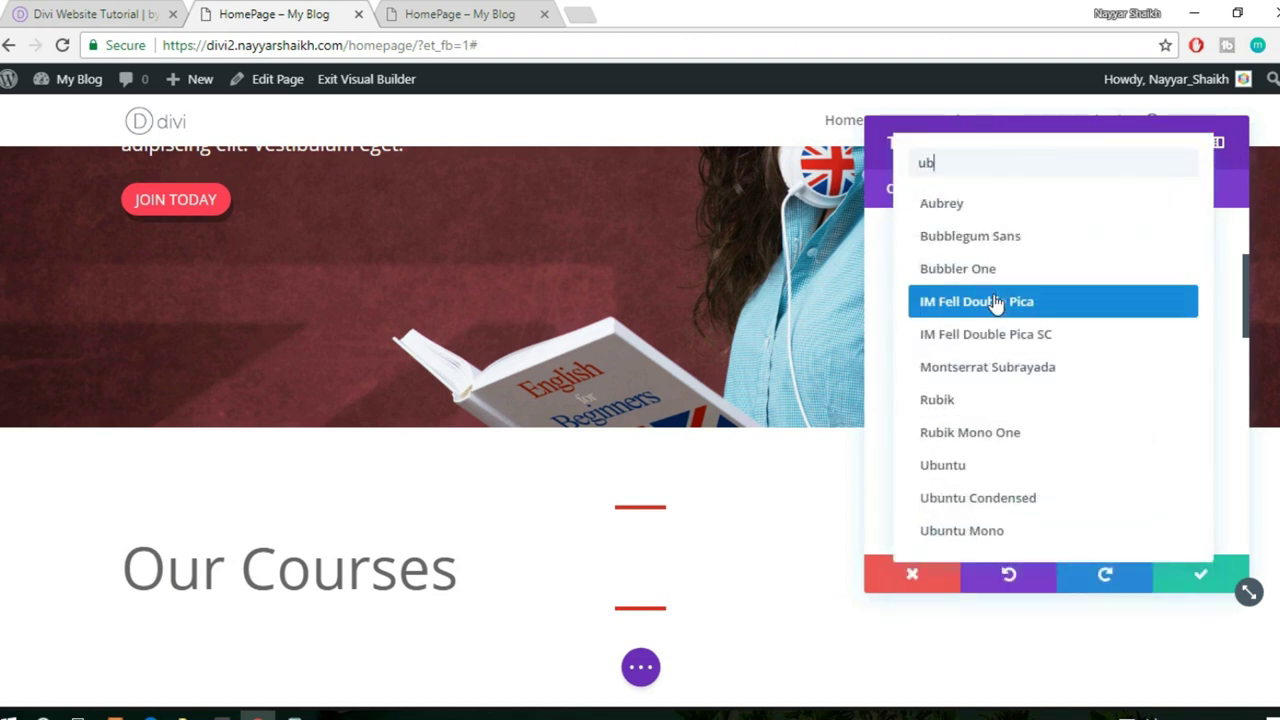
text(u)
click(1023, 210)
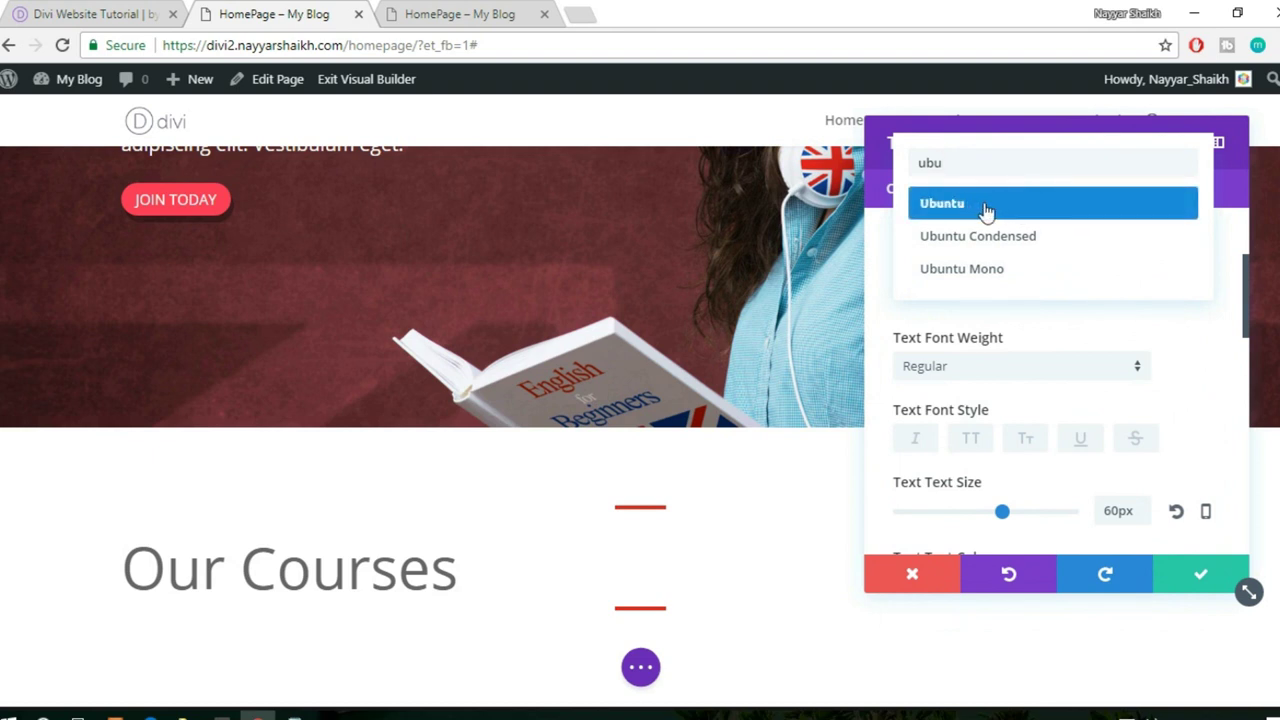
click(992, 208)
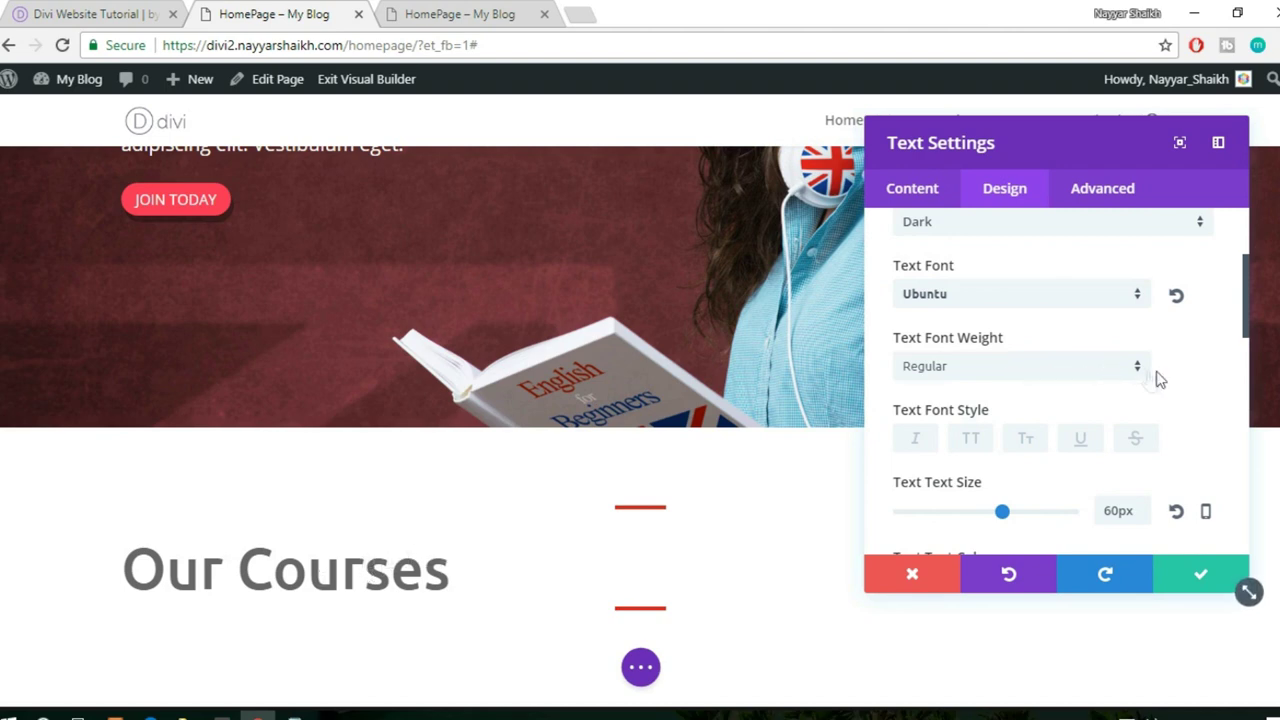
scroll(460, 553, down, 1)
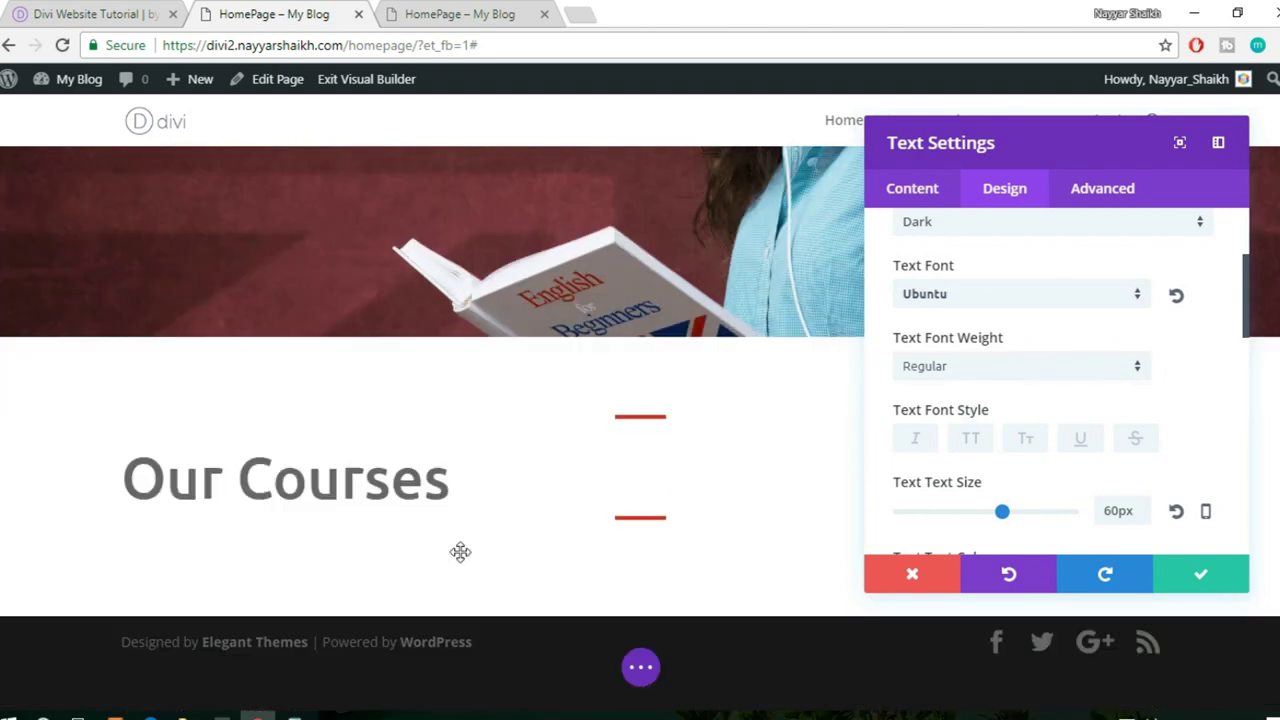
scroll(306, 509, up, 1)
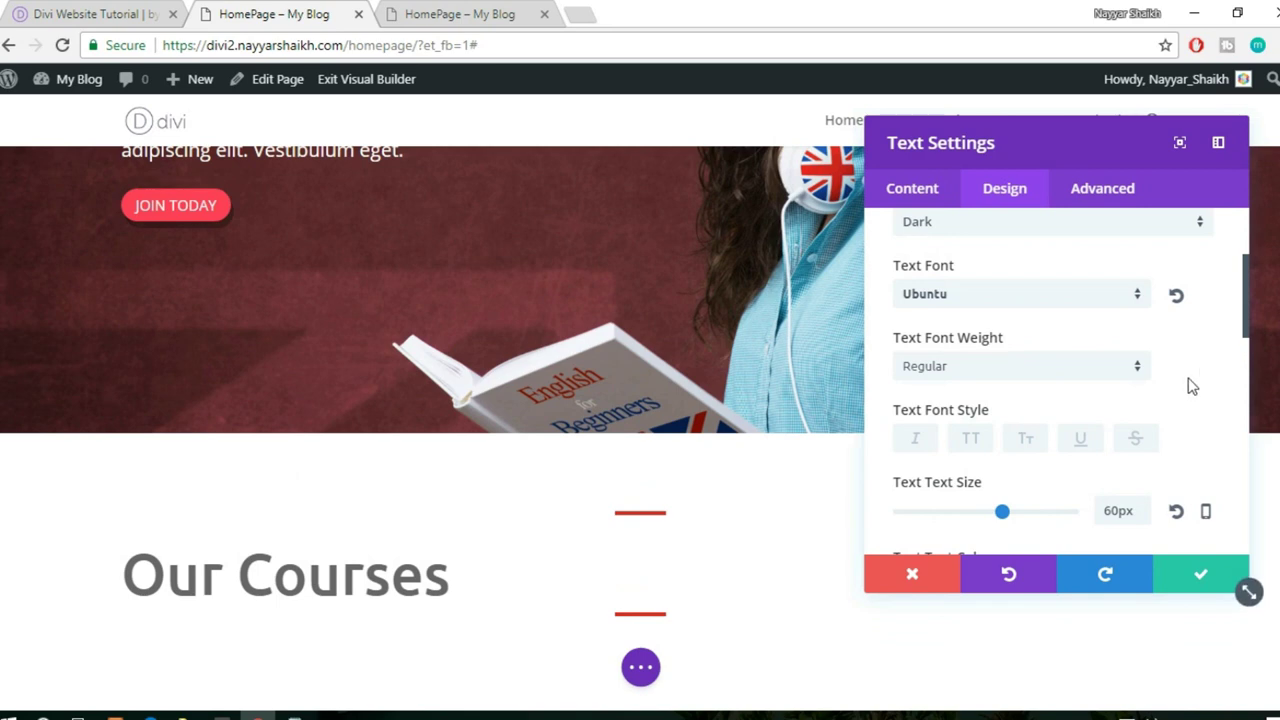
scroll(1190, 387, down, 2)
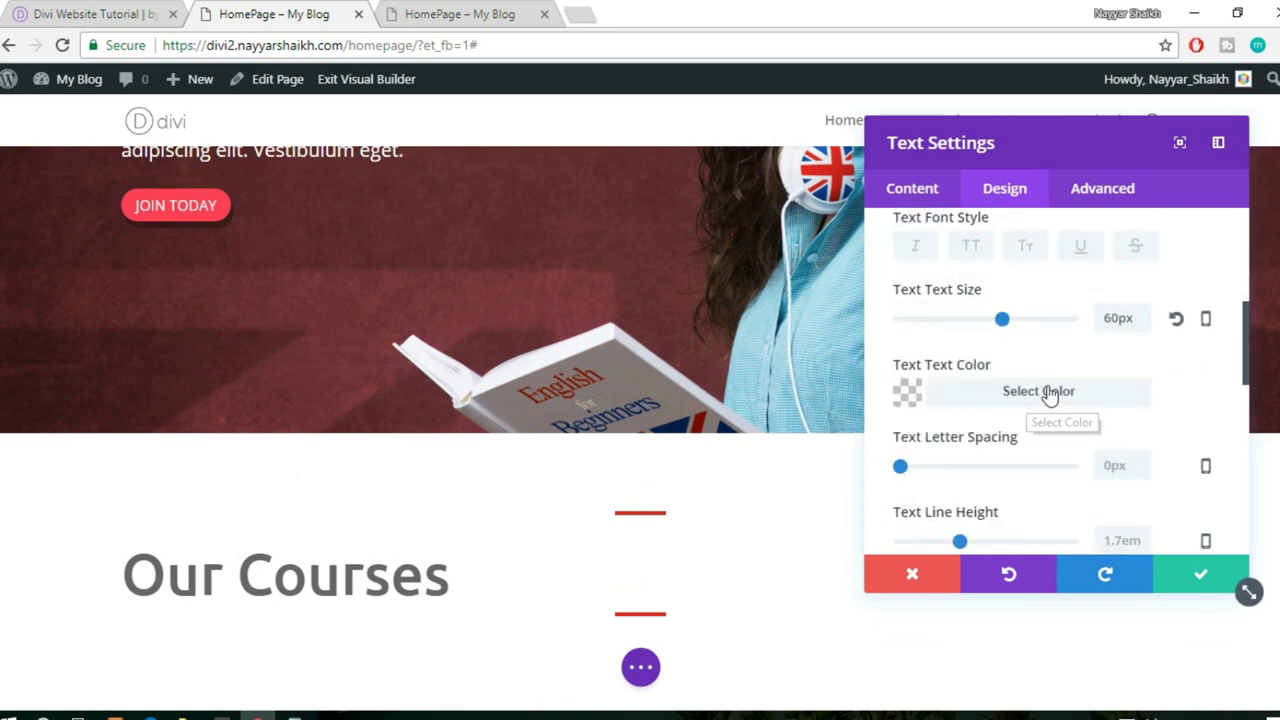
scroll(1050, 396, down, 1)
click(1038, 303)
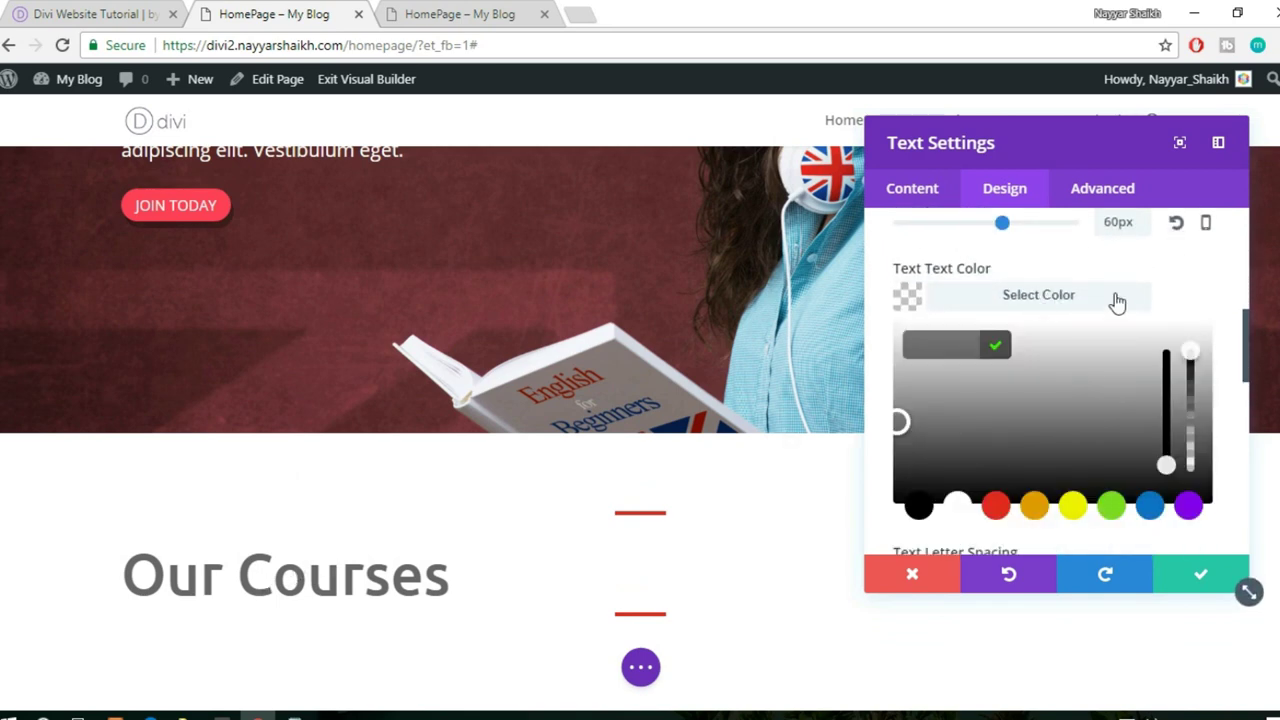
scroll(1117, 302, down, 1)
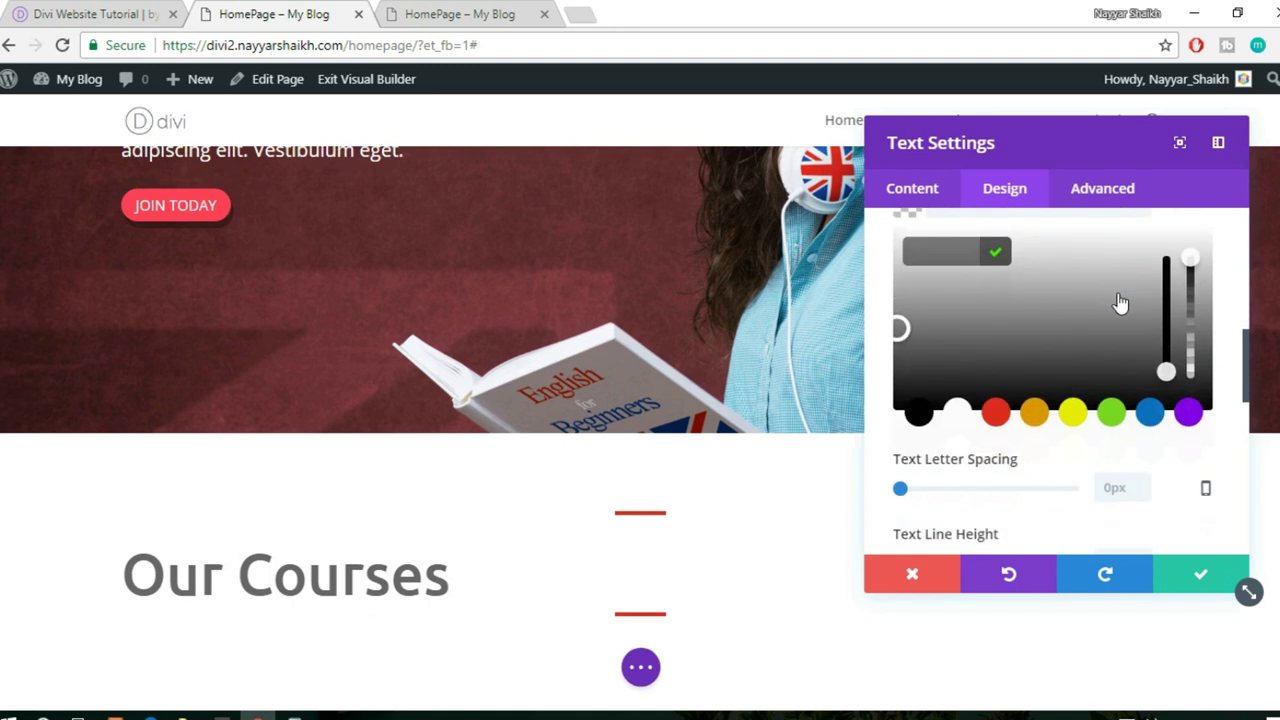
click(920, 416)
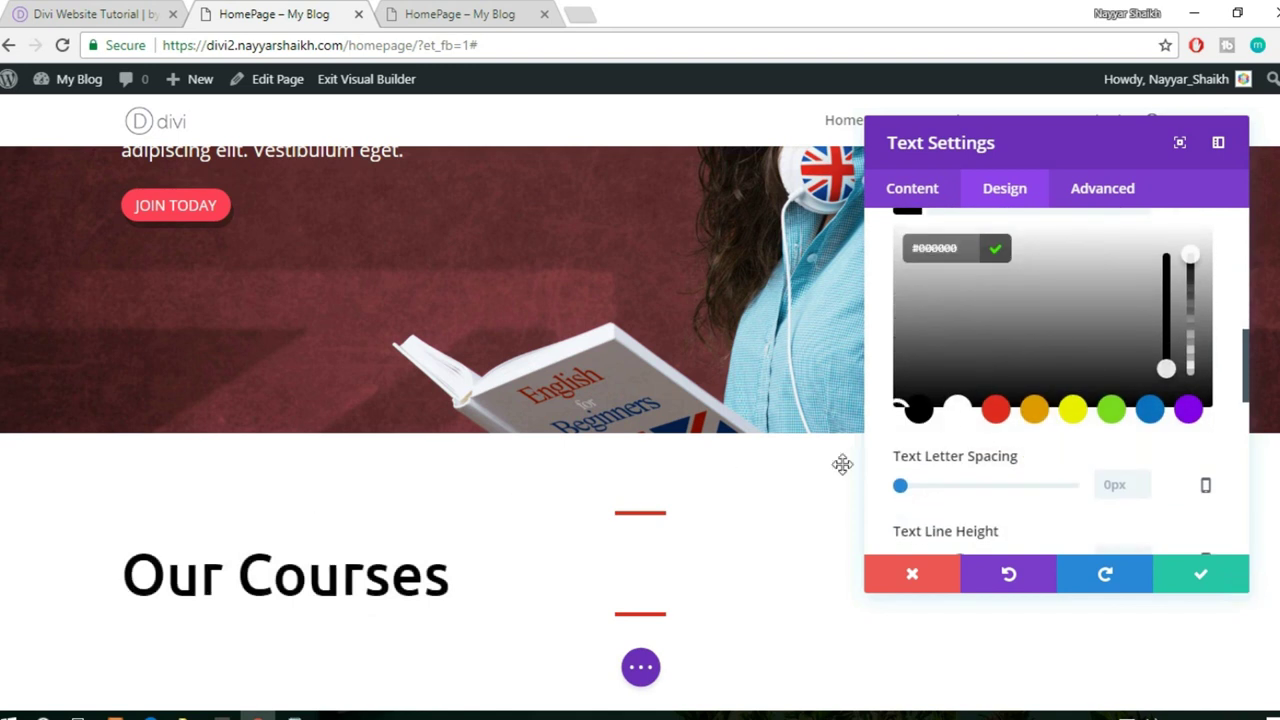
- Centre the Our Courses heading and save the text module settings
scroll(1070, 425, up, 2)
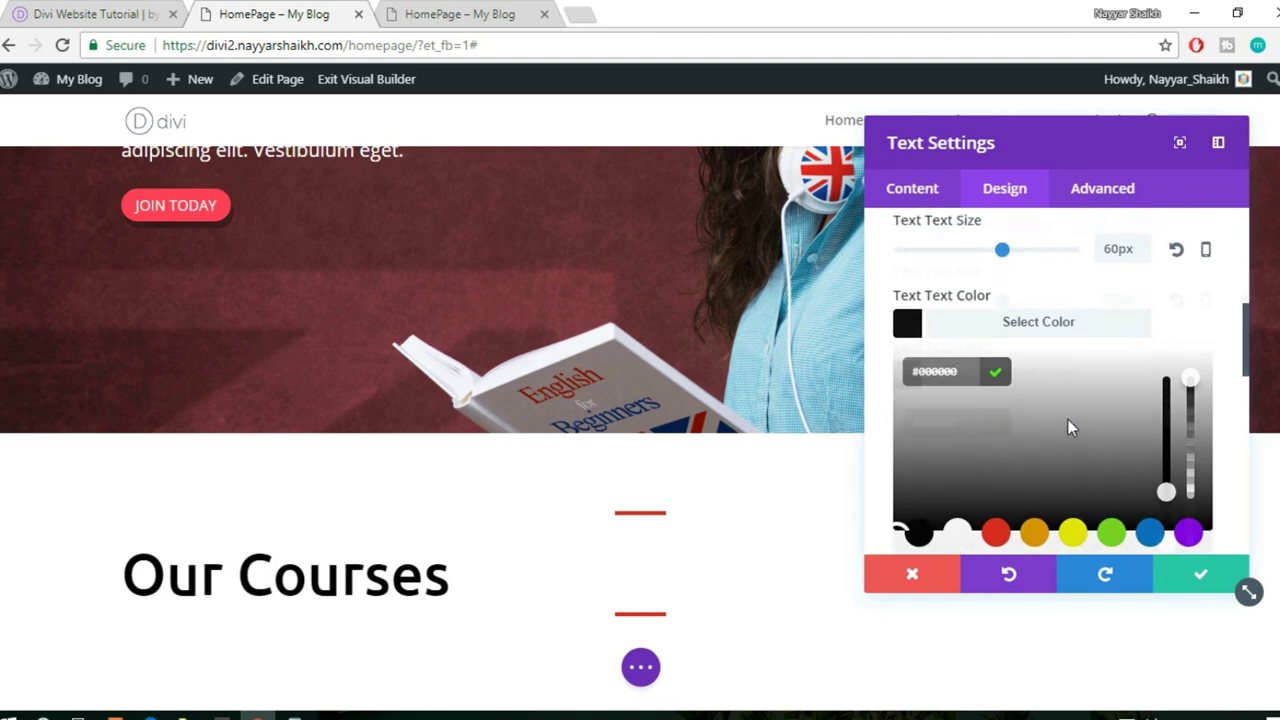
scroll(1110, 414, down, 1)
scroll(1121, 407, down, 1)
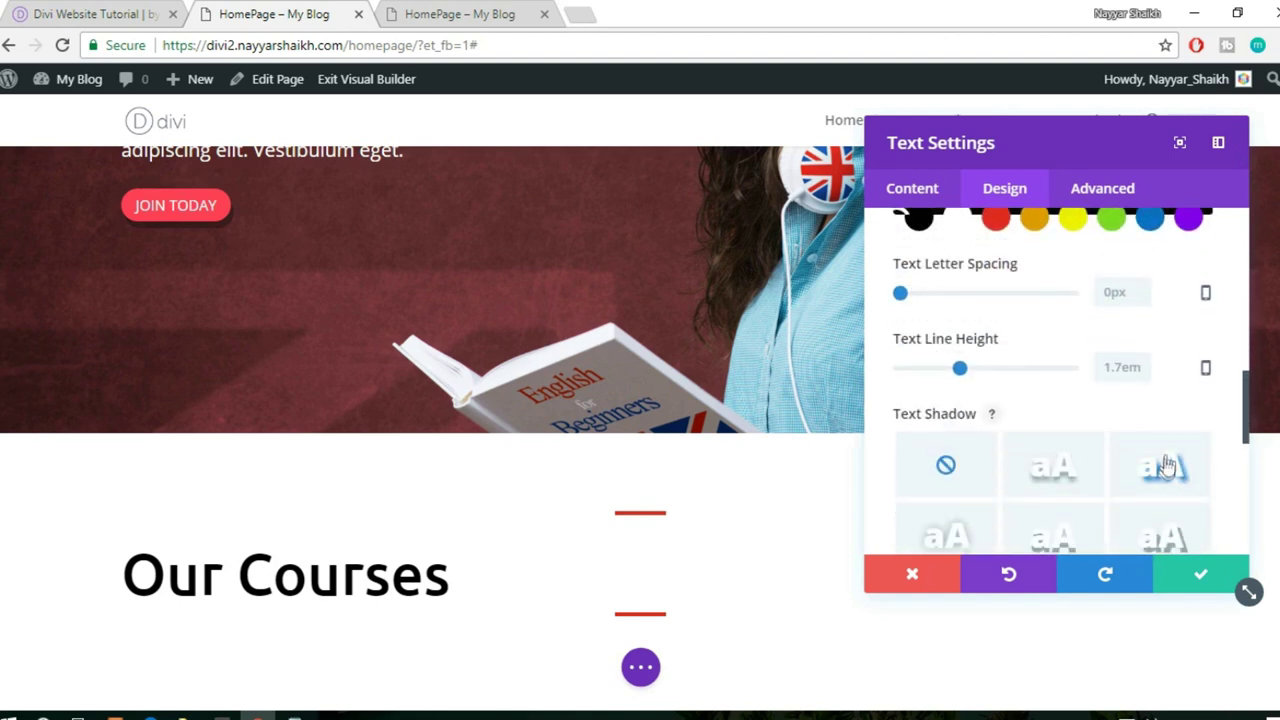
scroll(1182, 462, down, 2)
scroll(1178, 457, down, 2)
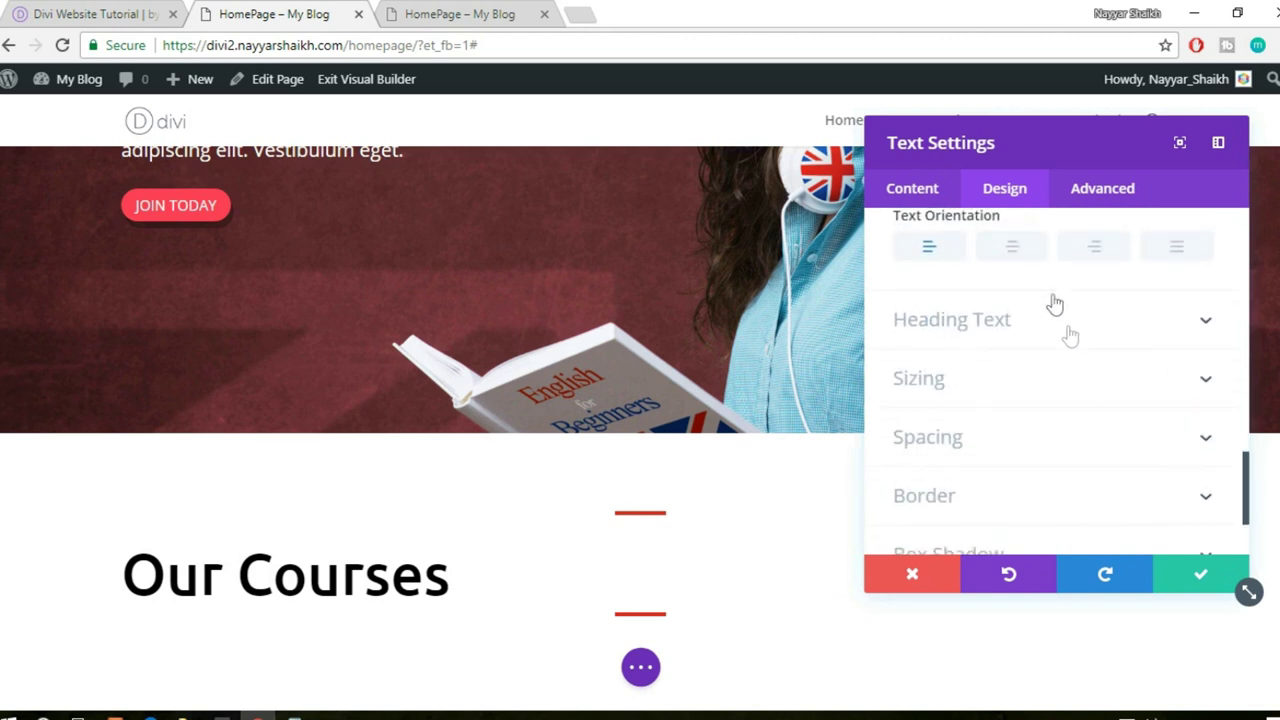
click(1025, 258)
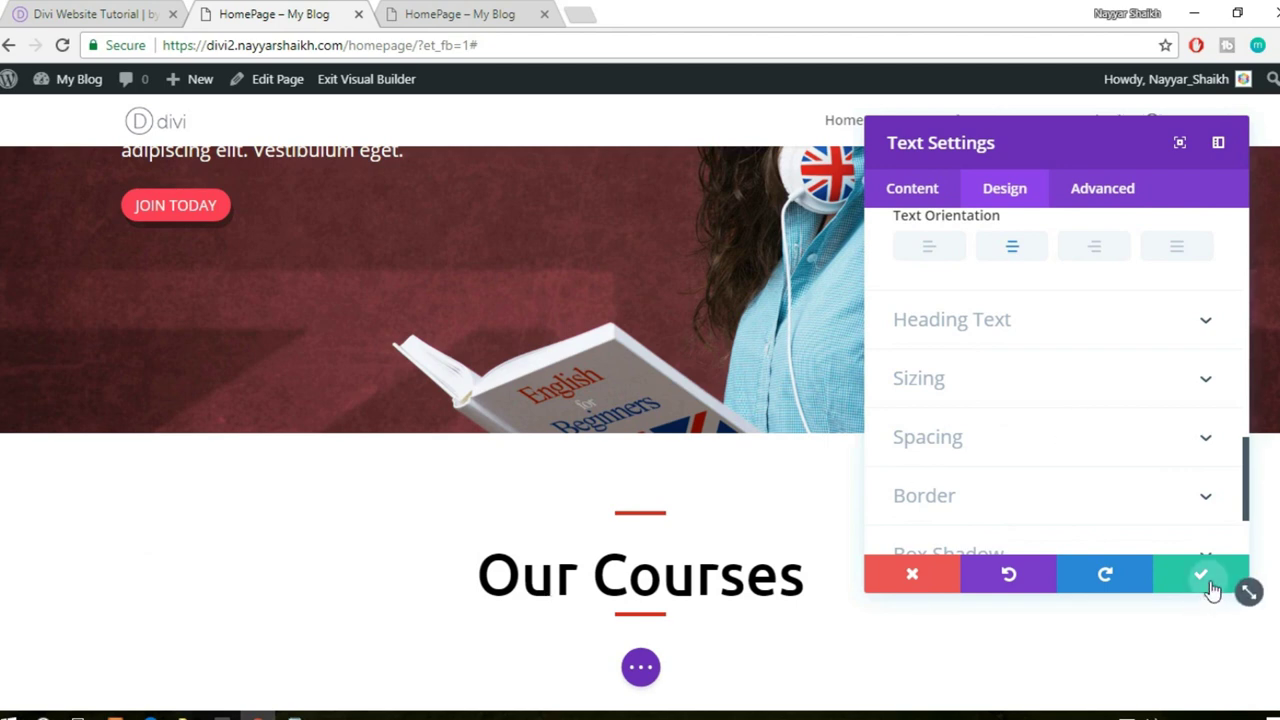
click(1205, 576)
scroll(1191, 591, down, 1)
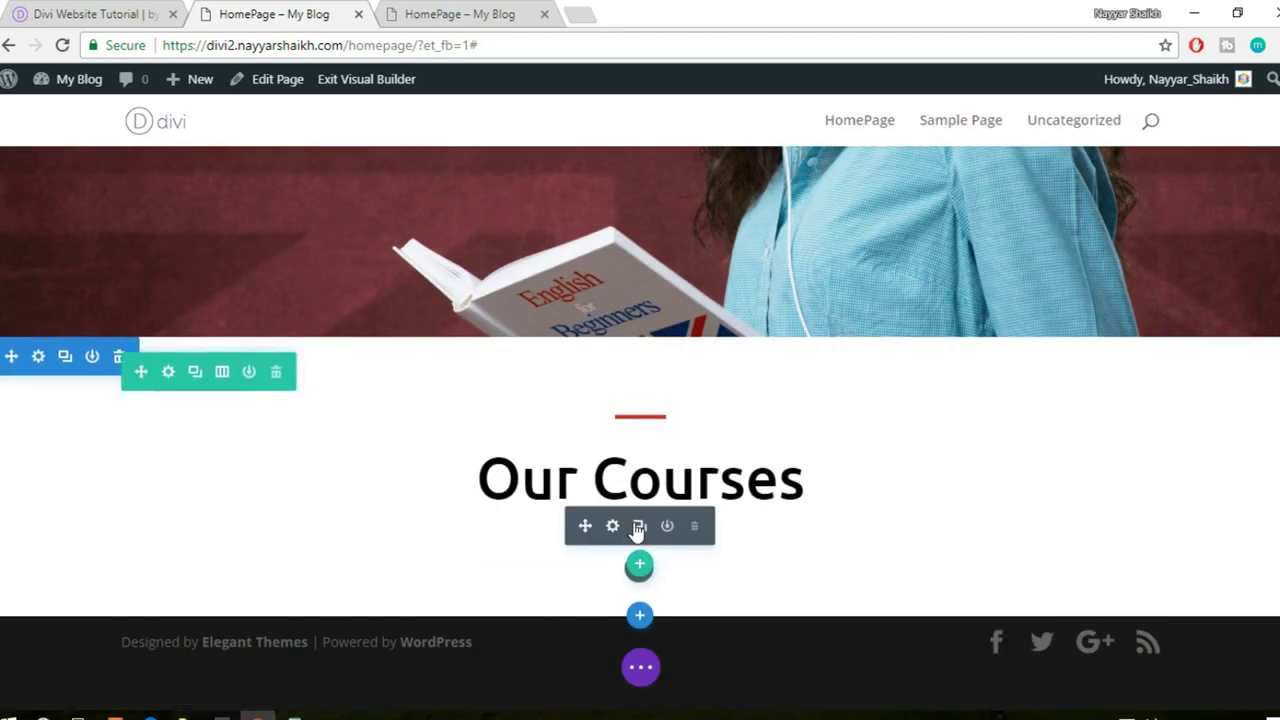
- Delete the module under Our Courses and add a three-column row there
click(694, 528)
click(65, 8)
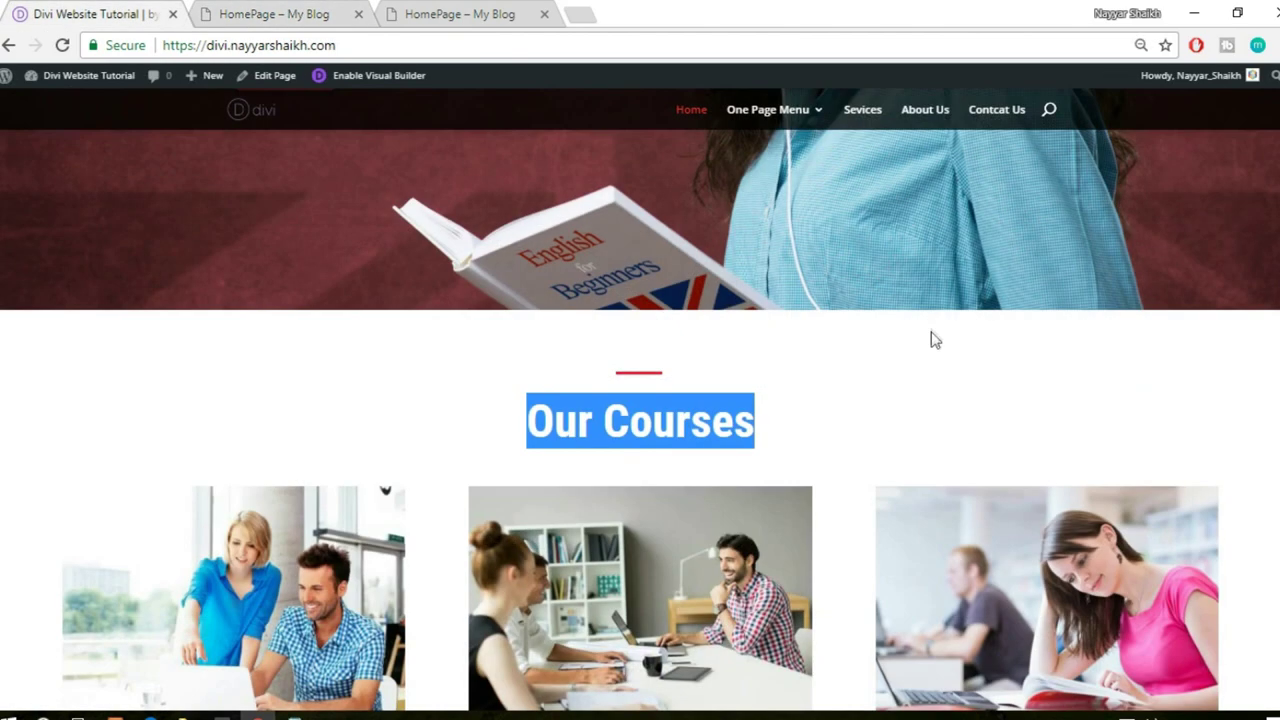
scroll(880, 350, down, 3)
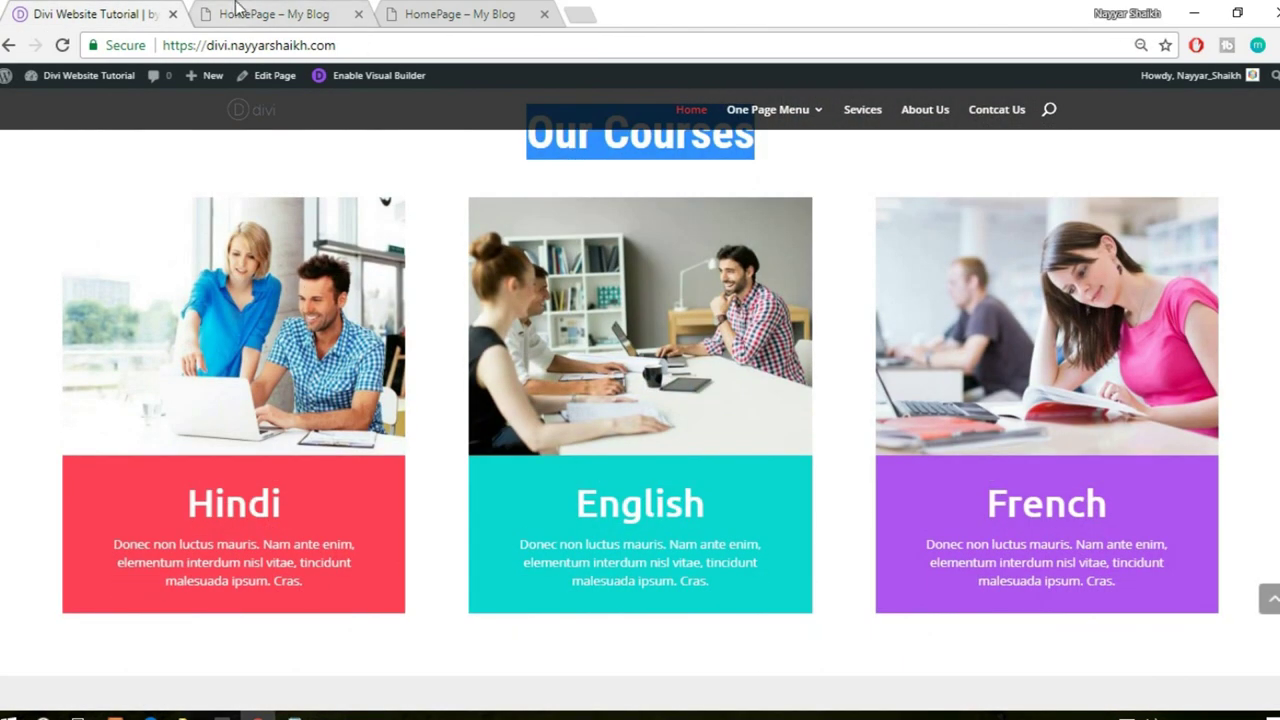
click(238, 10)
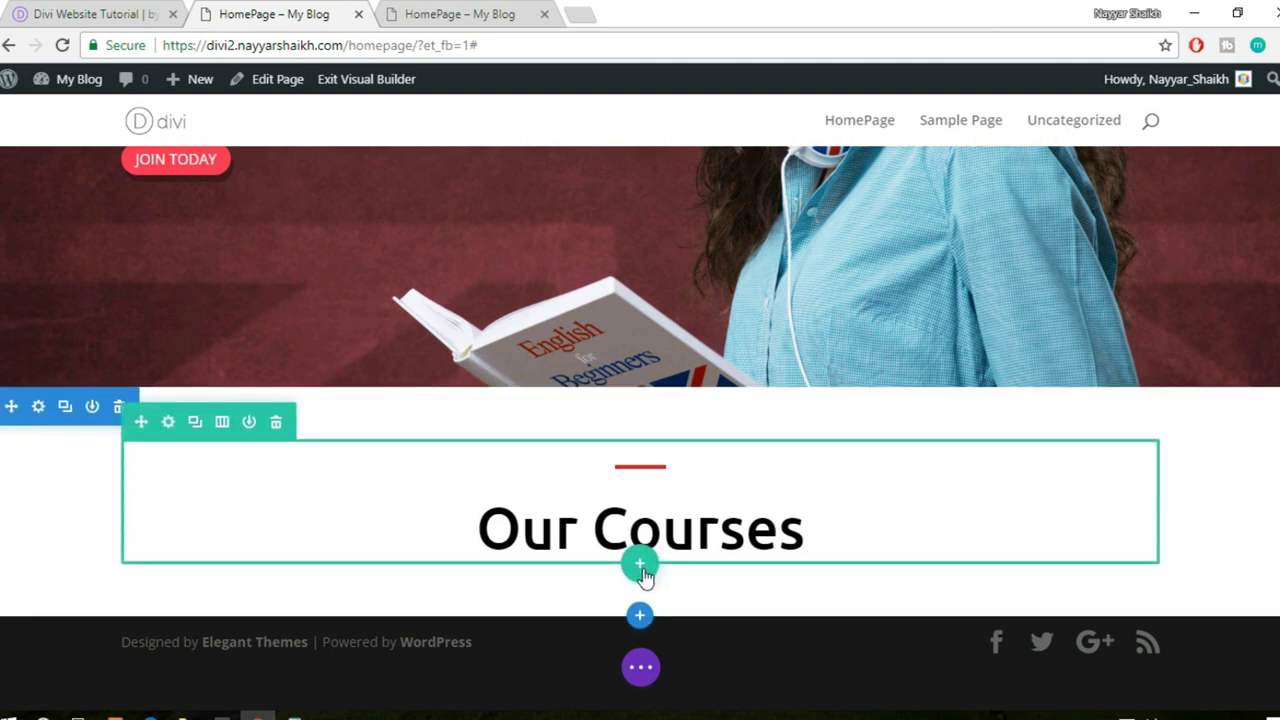
click(640, 570)
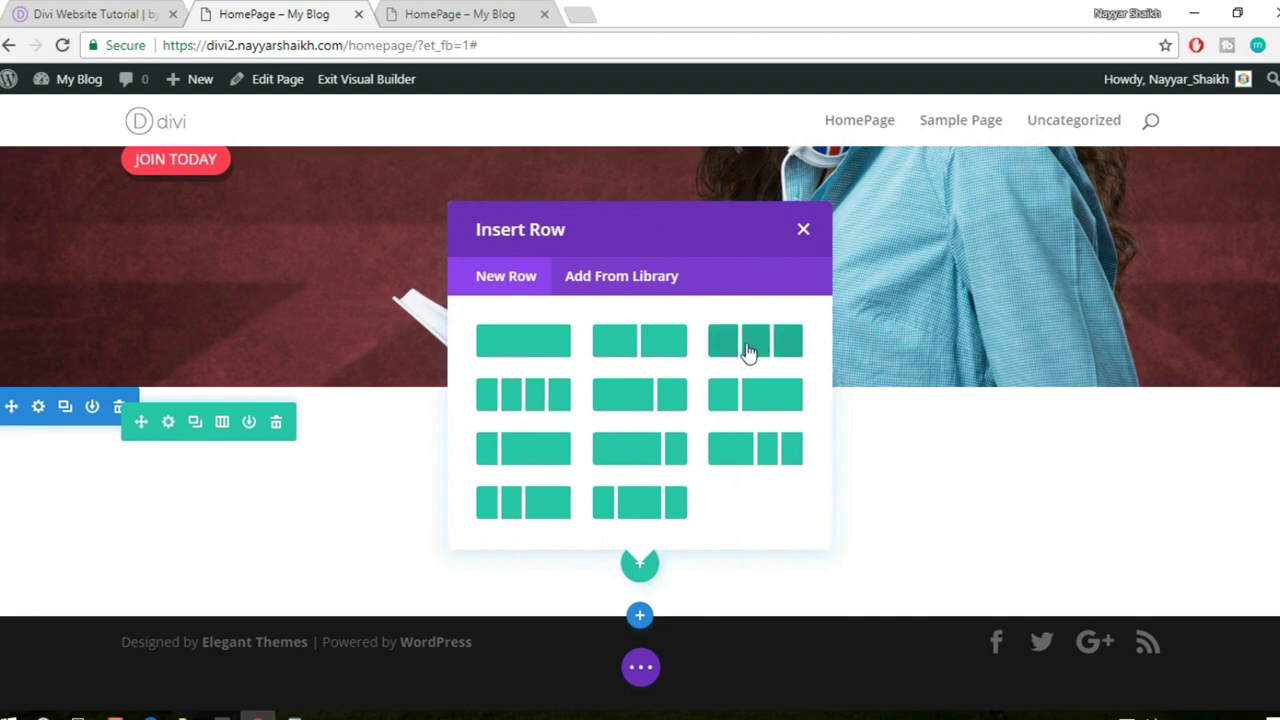
click(748, 350)
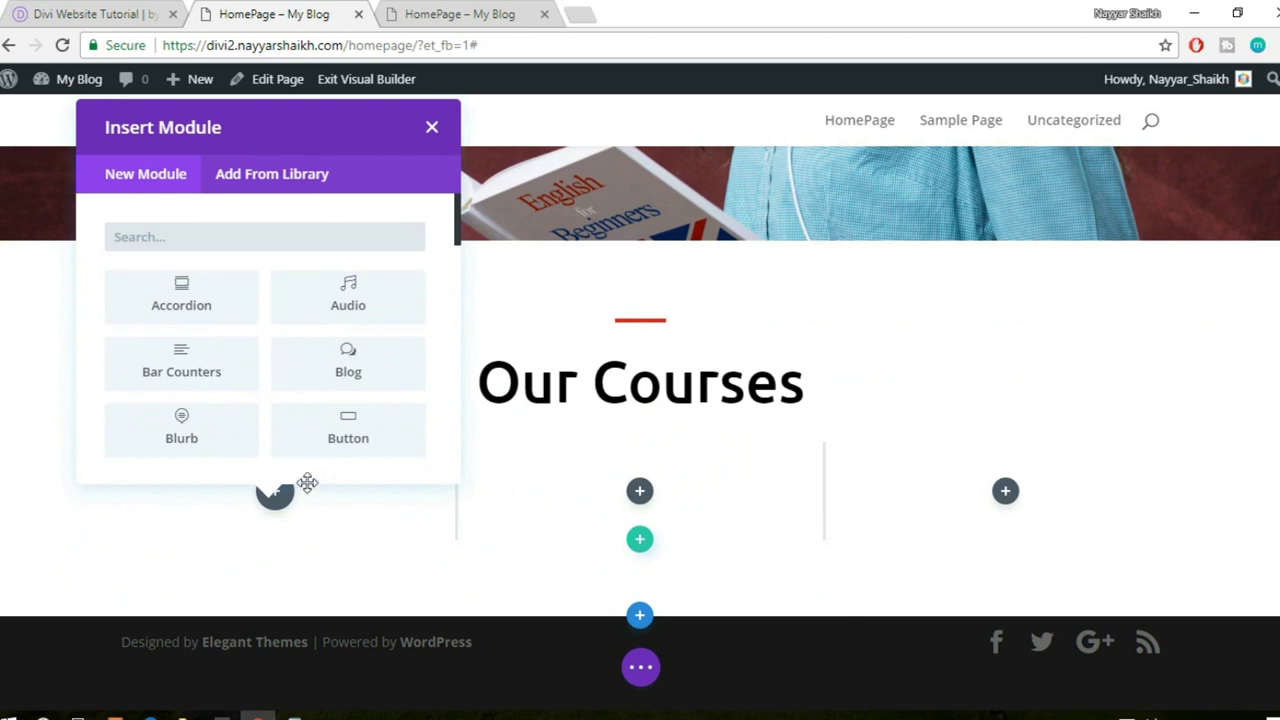
- Check the live course cards, then add an Image module to the first column
click(127, 12)
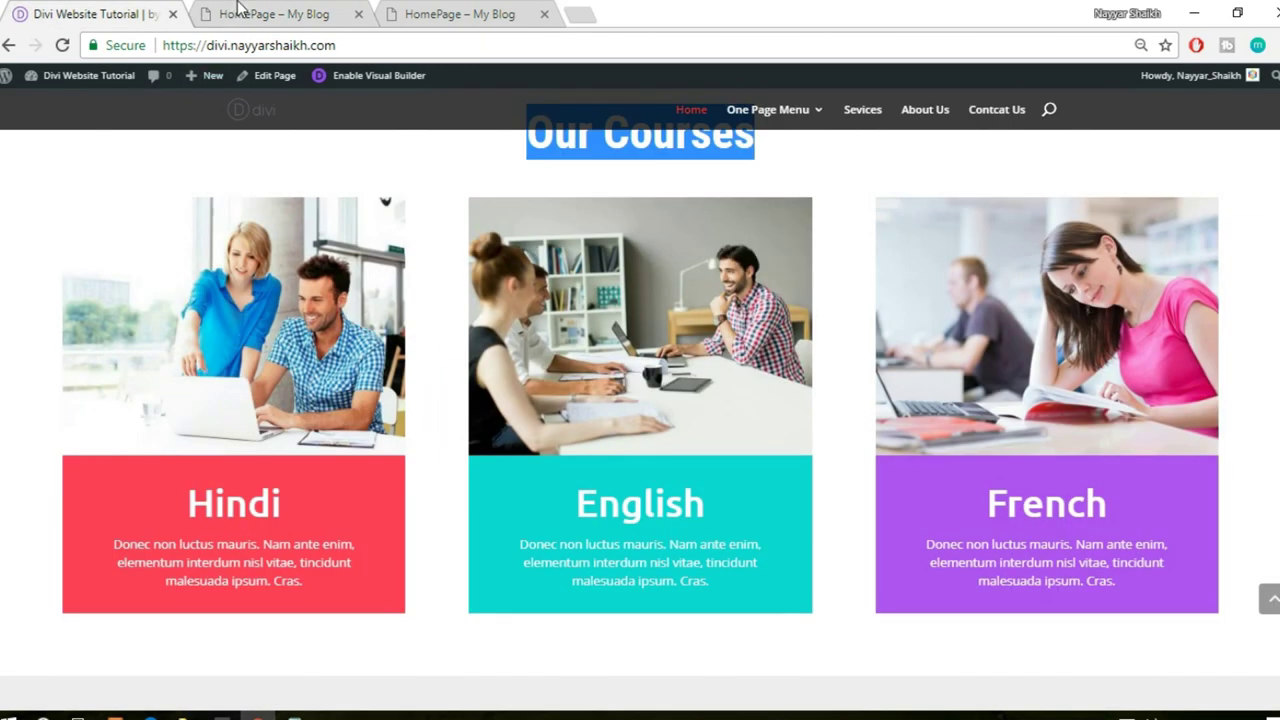
click(237, 12)
text(imag)
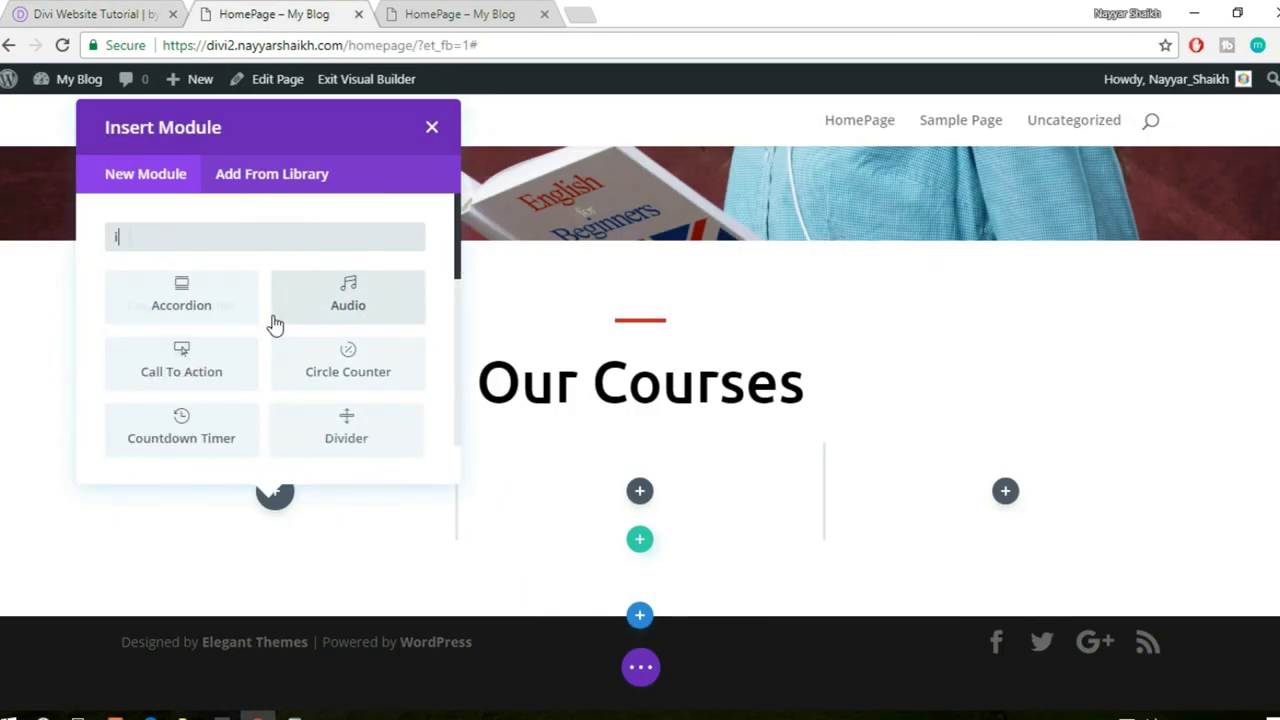
click(205, 313)
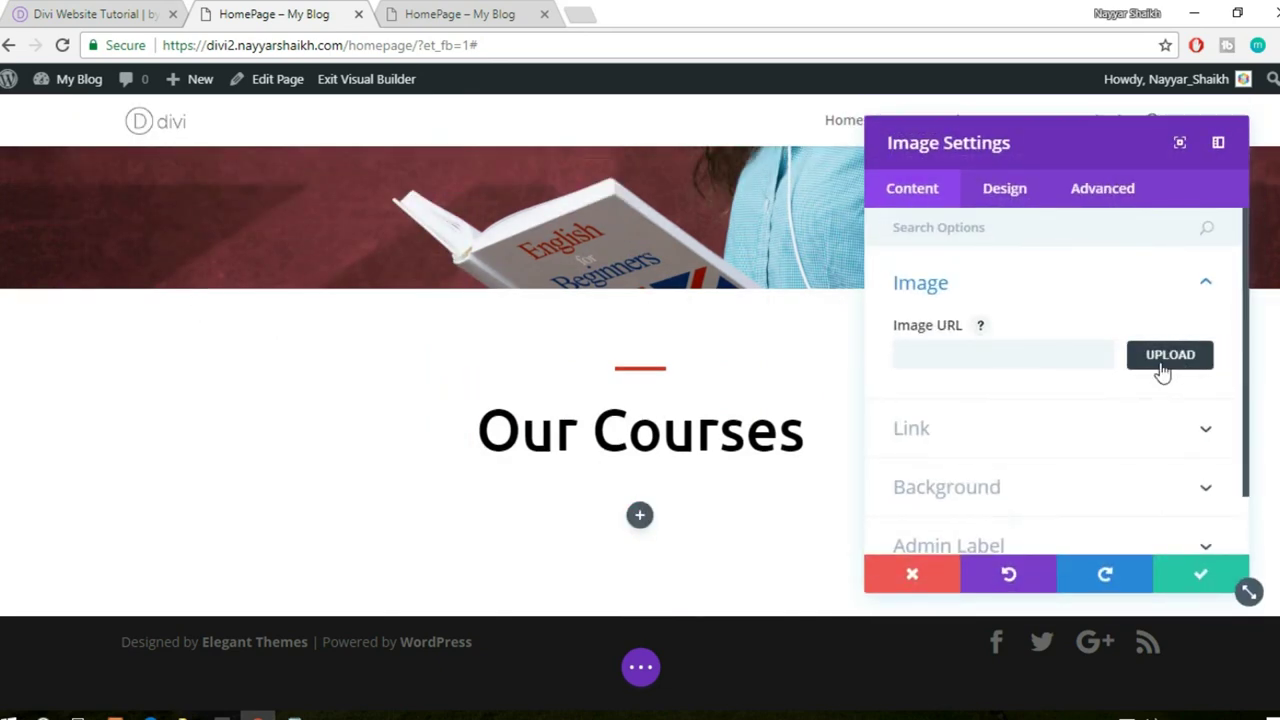
- Upload the Depositphotos_47774627_original-418x315 photo and insert it into the image module
click(1163, 360)
click(278, 157)
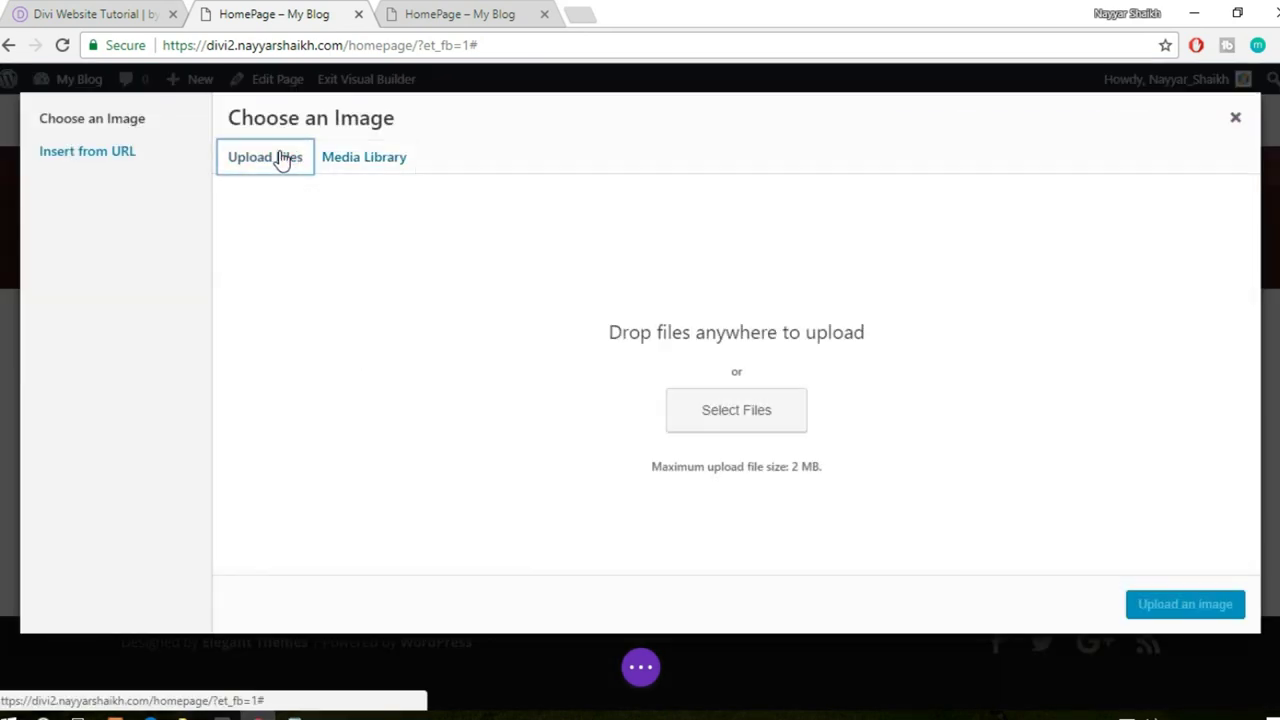
click(737, 409)
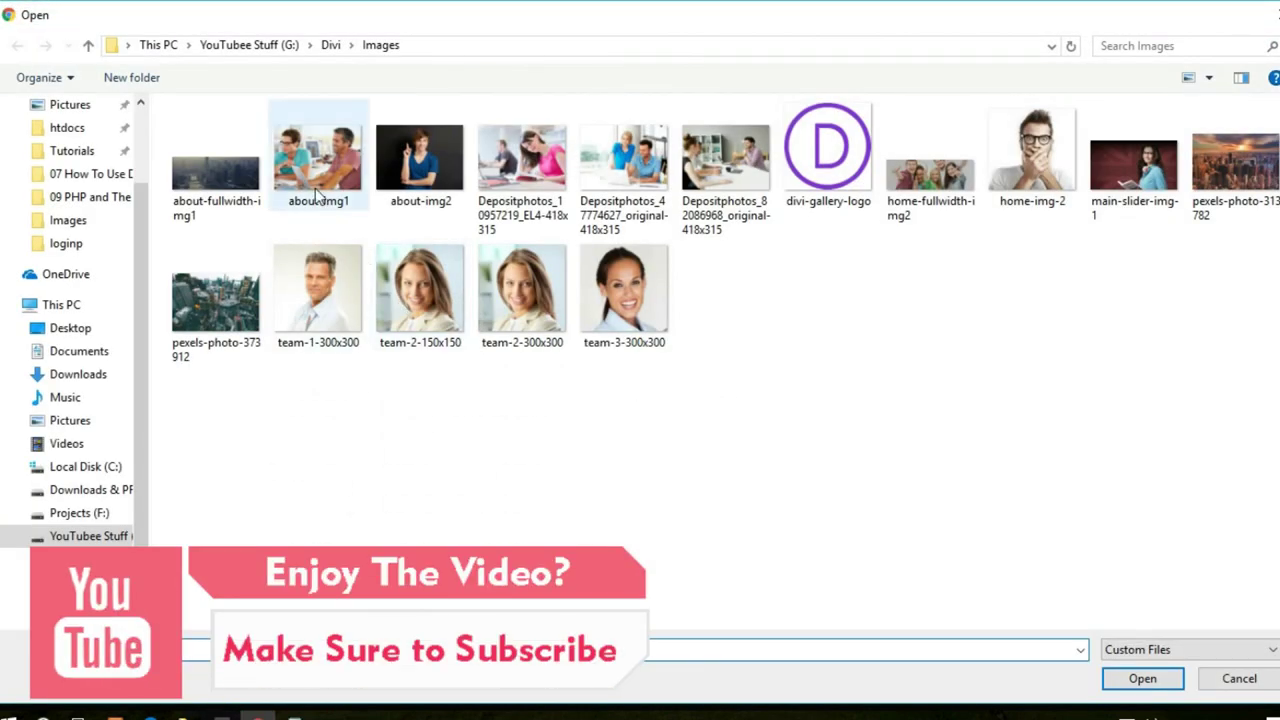
click(628, 186)
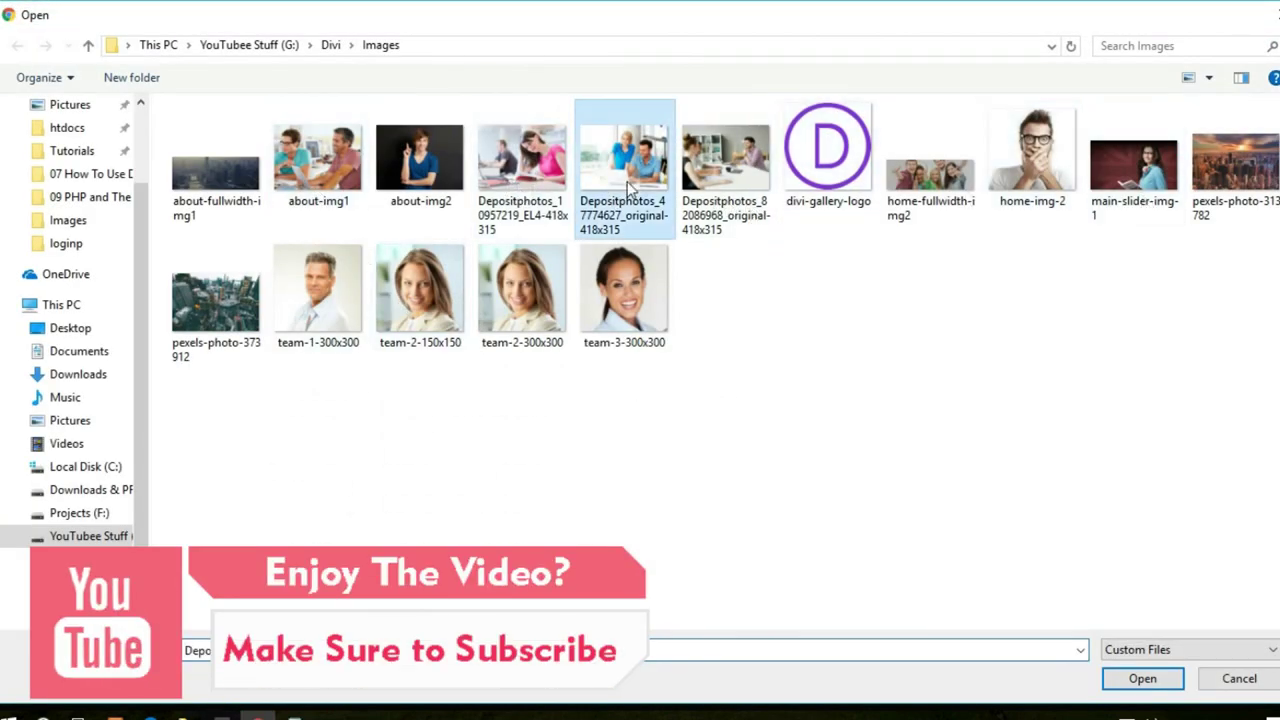
click(1133, 681)
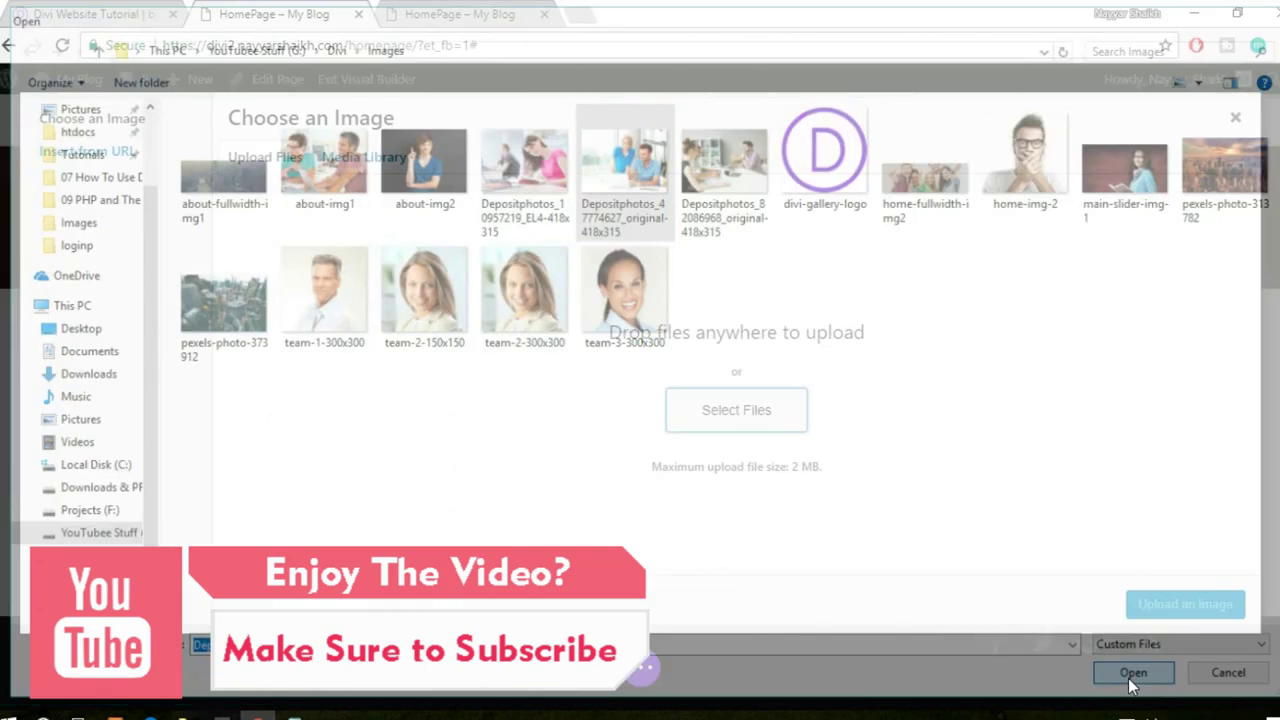
click(1198, 618)
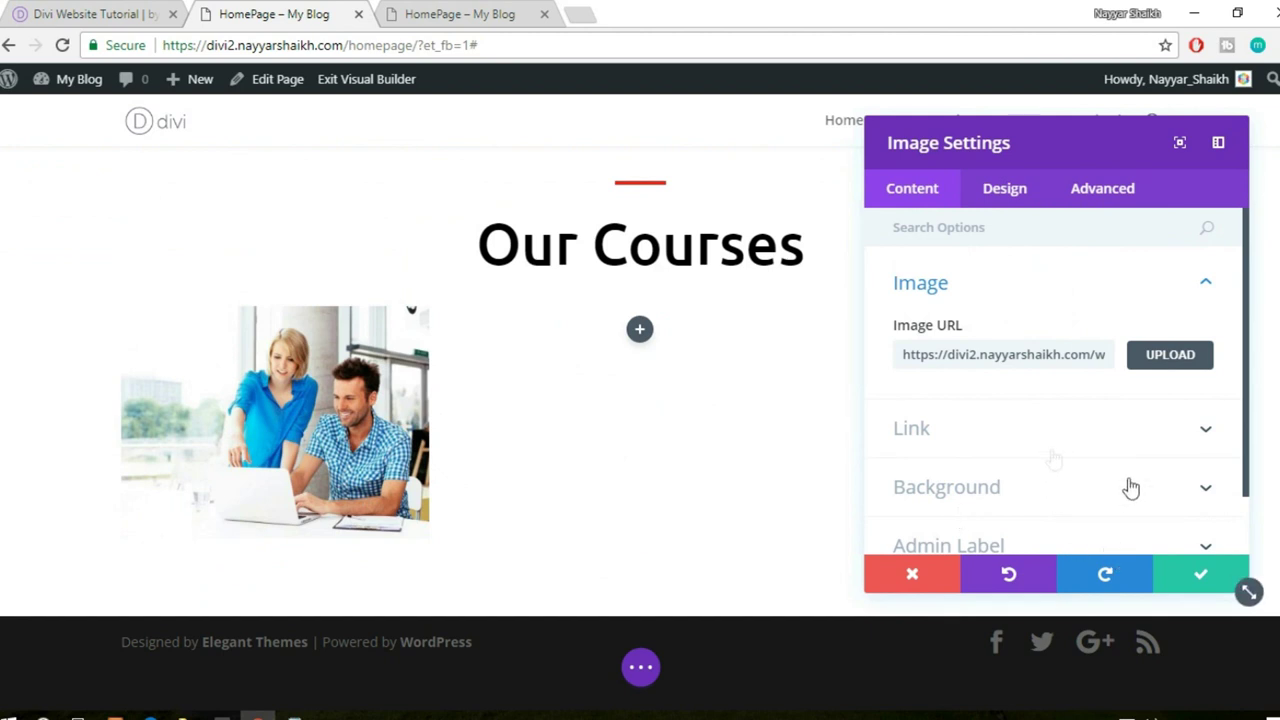
- Save the image module settings and switch to the live courses page
scroll(1080, 430, down, 1)
scroll(1086, 443, up, 1)
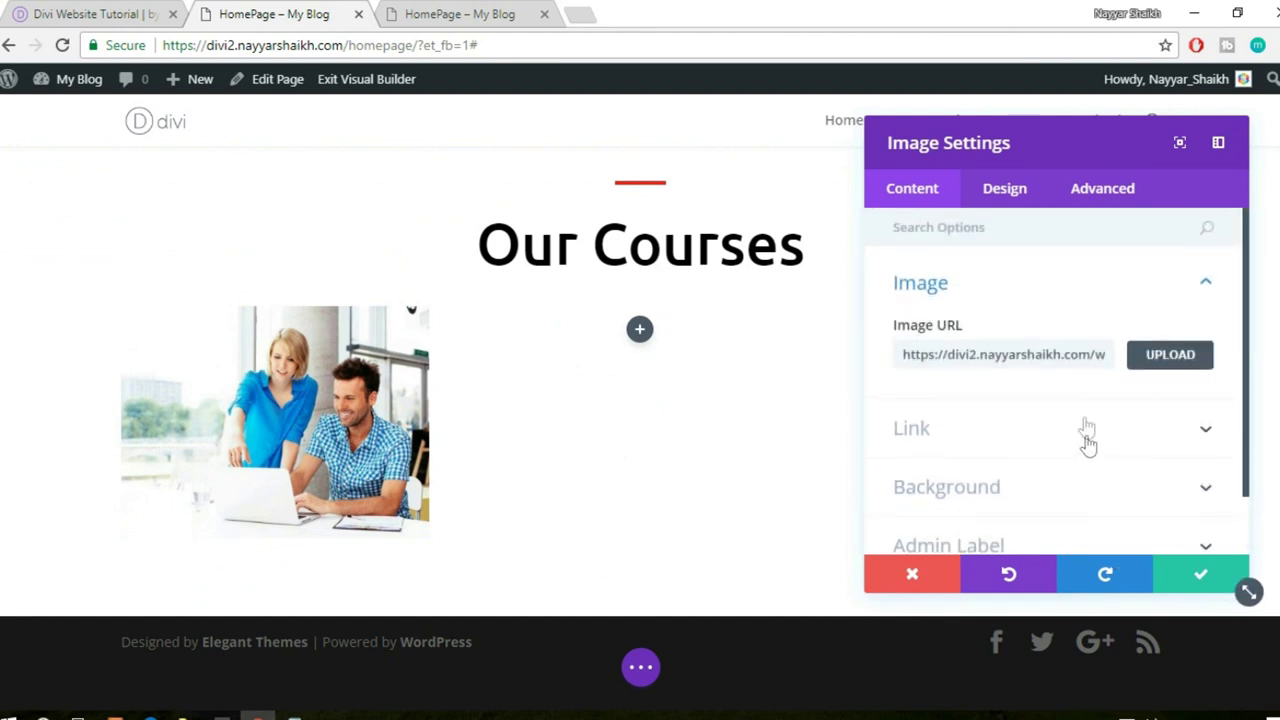
click(1200, 573)
click(118, 10)
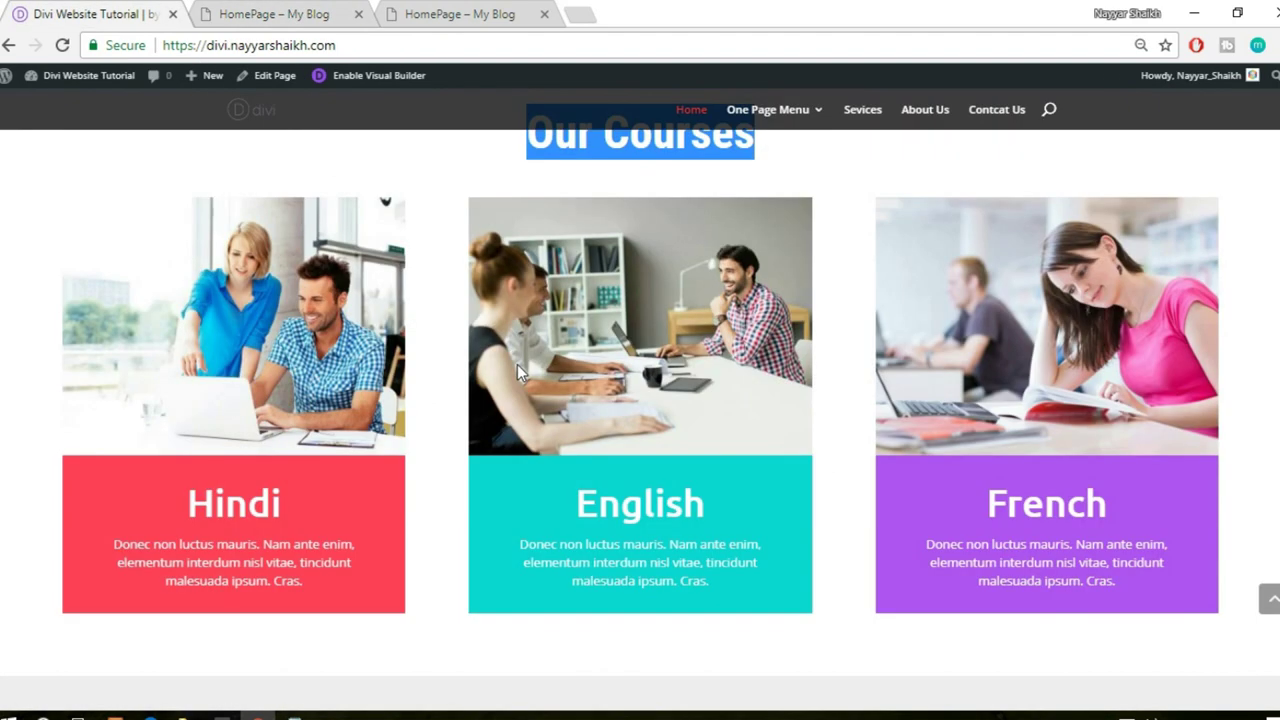
- Add a Text module below the photo in the first column
scroll(391, 461, down, 1)
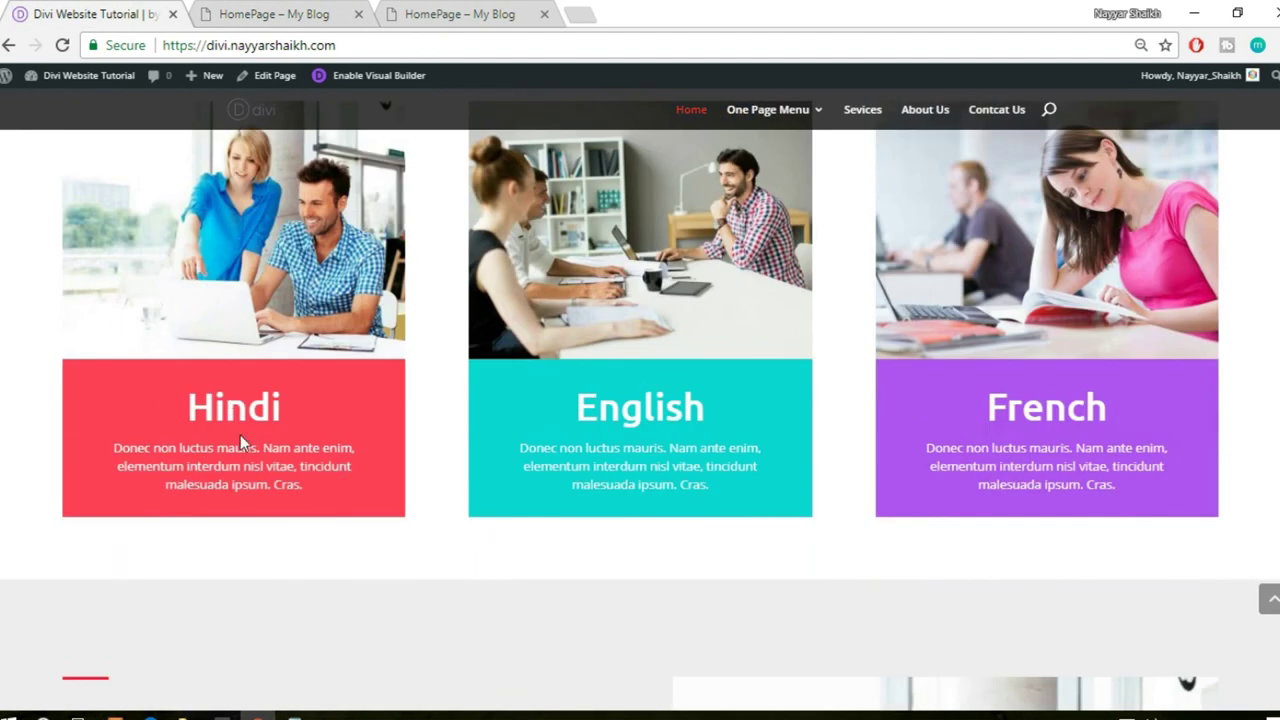
click(251, 13)
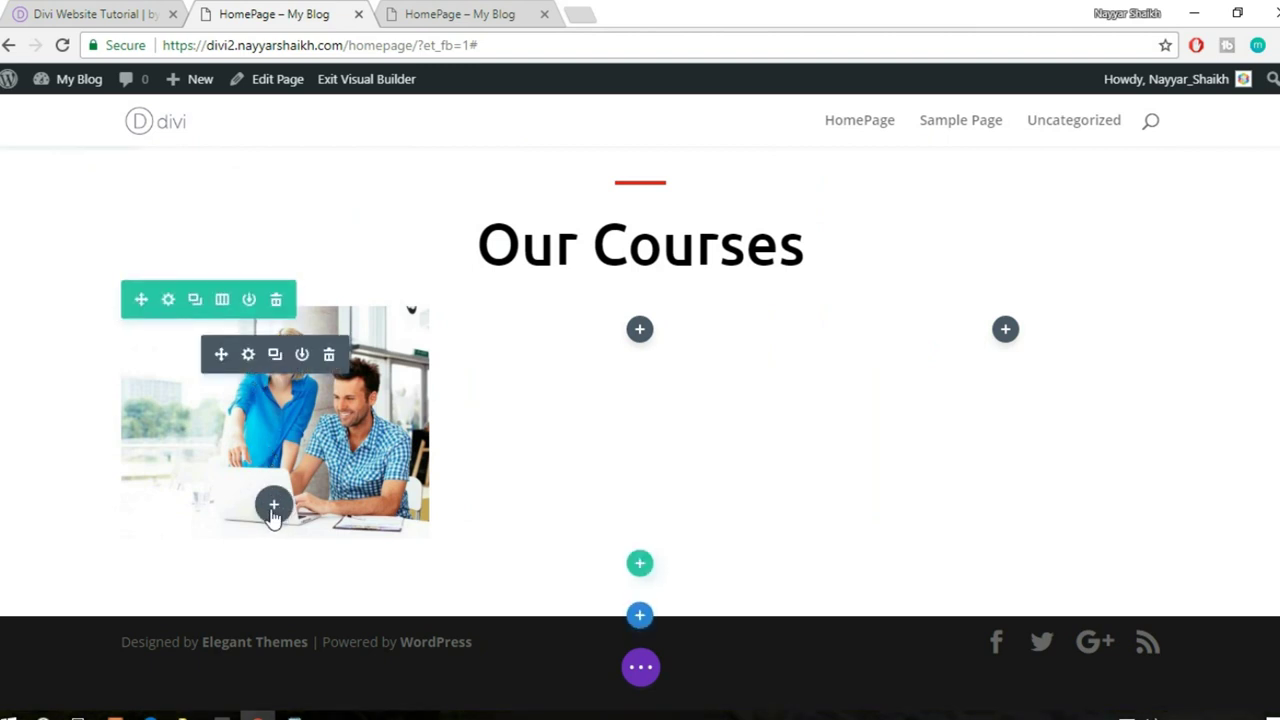
click(273, 507)
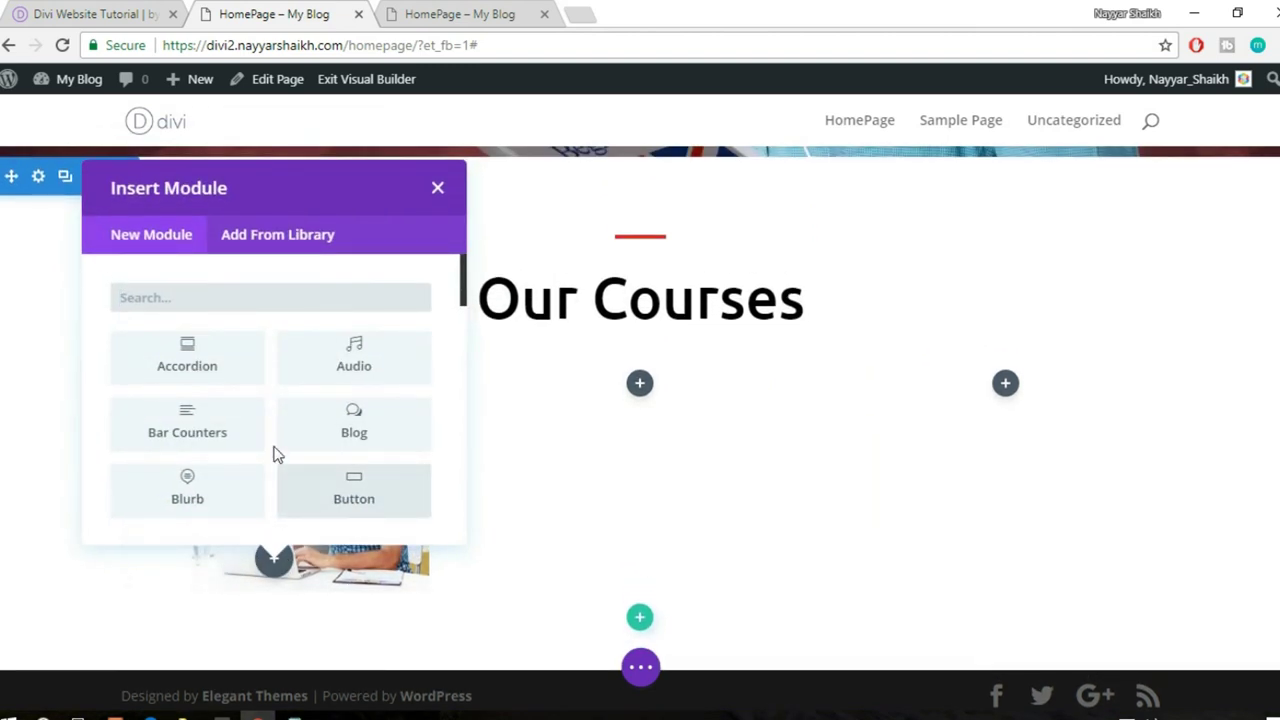
text(text)
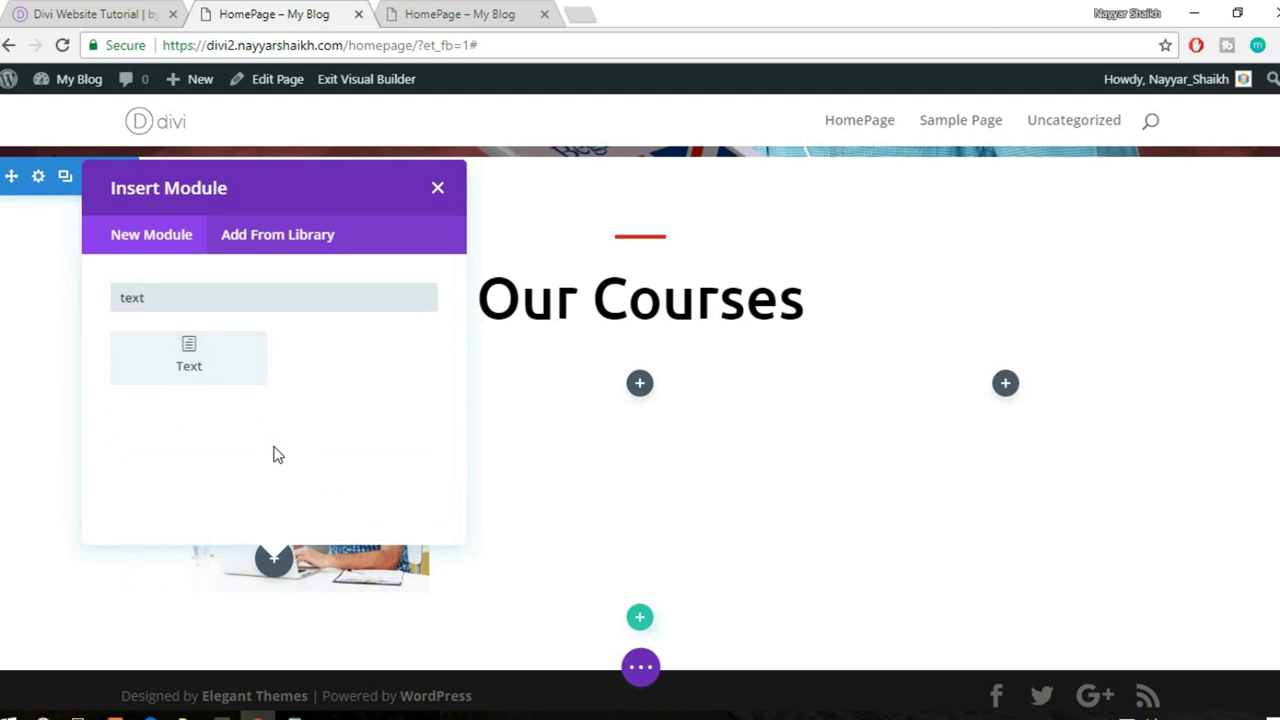
click(200, 368)
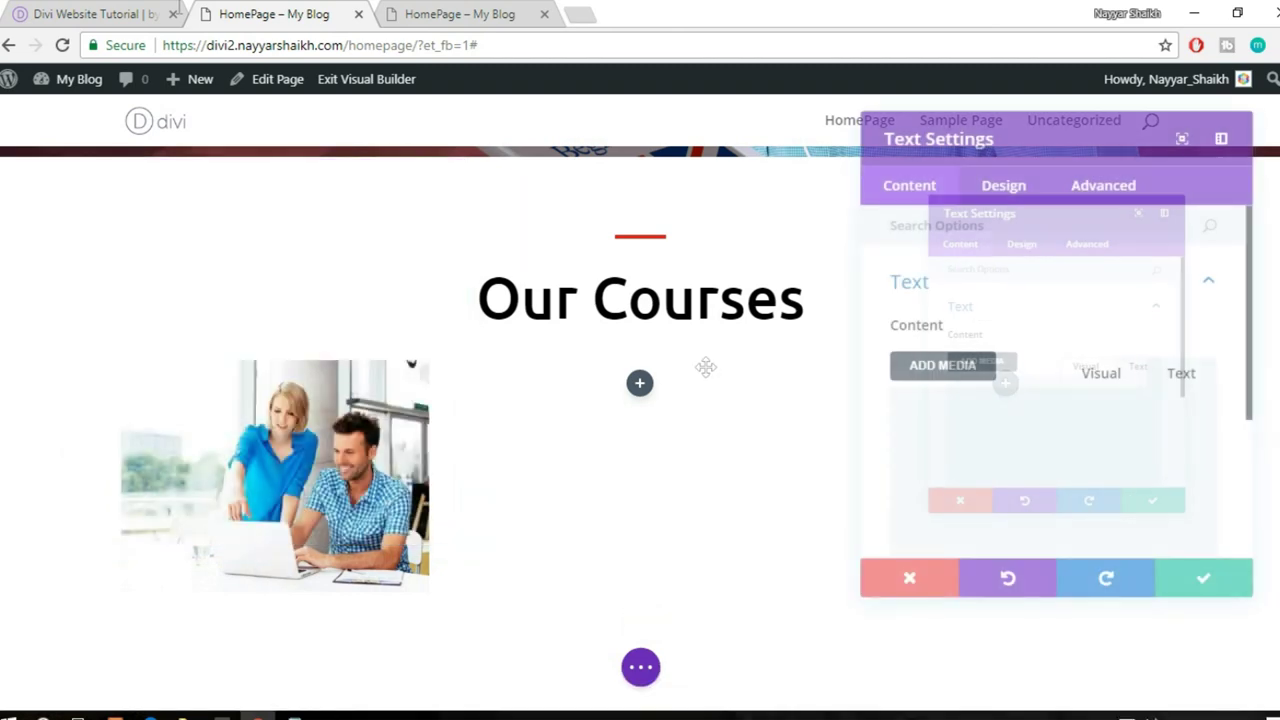
- Compare with the live course cards and open the text module's design text options
click(128, 12)
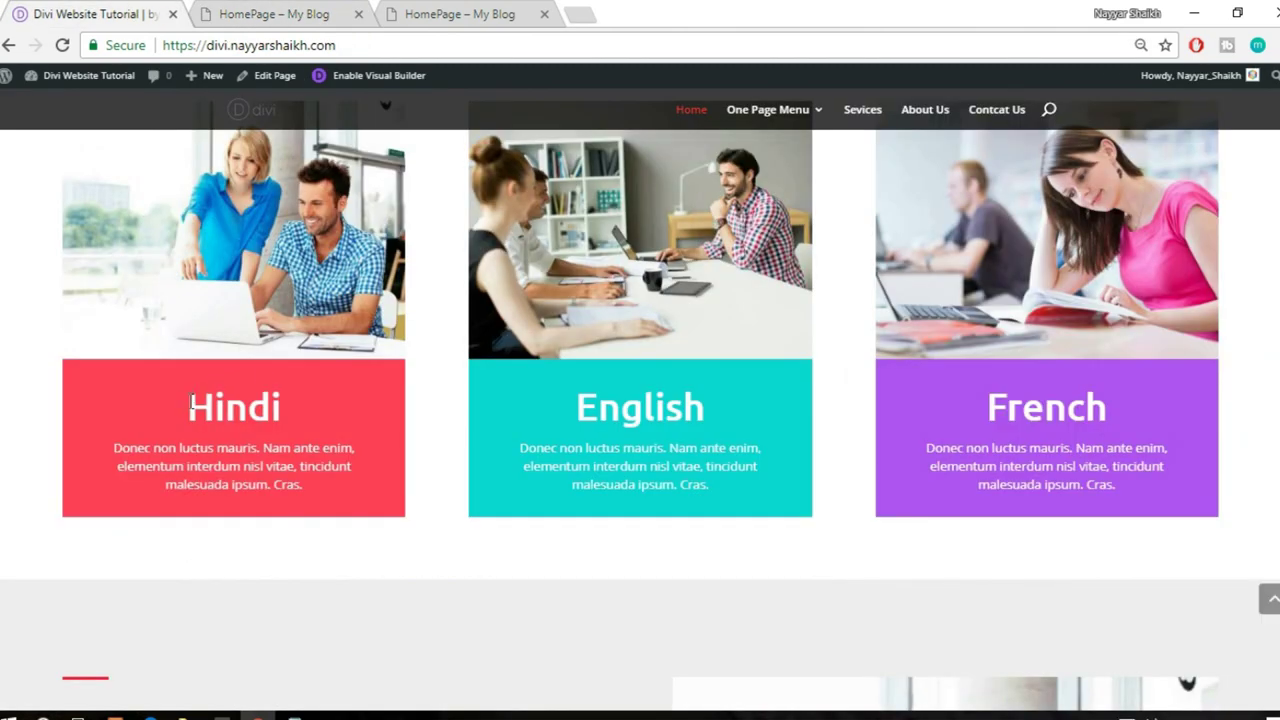
click(321, 10)
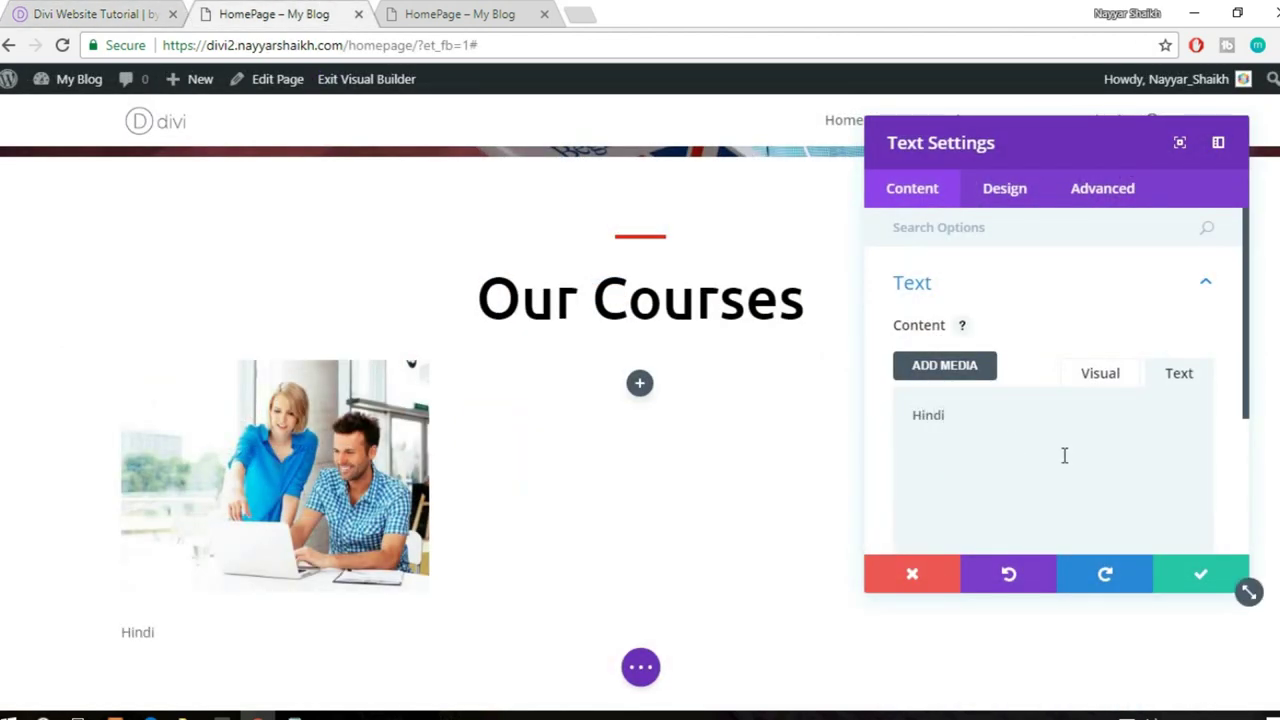
click(1005, 192)
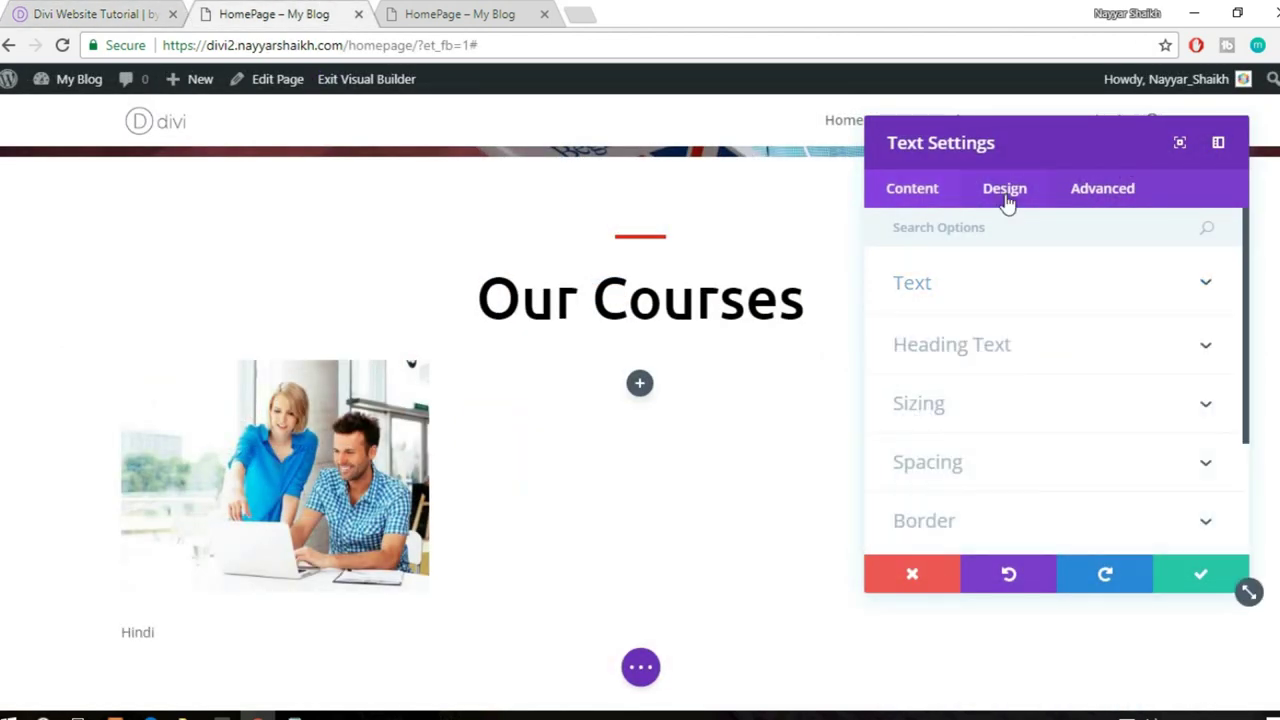
click(1036, 290)
scroll(1040, 310, down, 2)
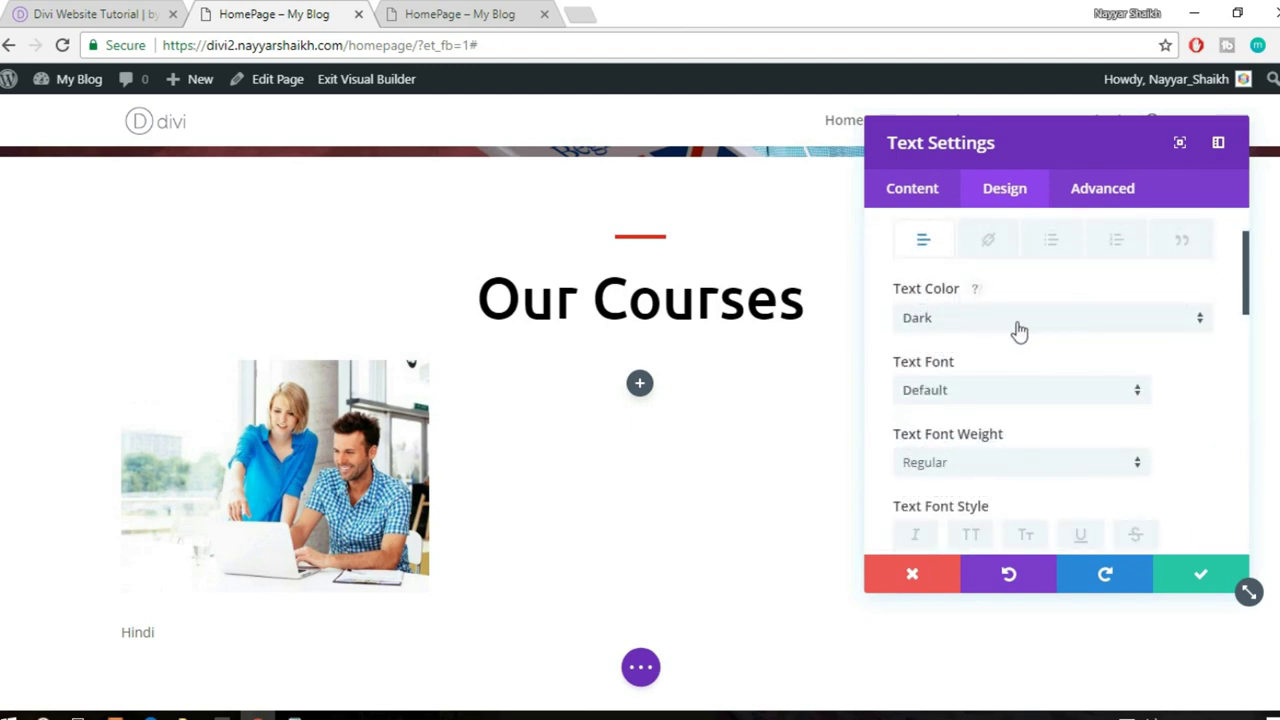
click(135, 8)
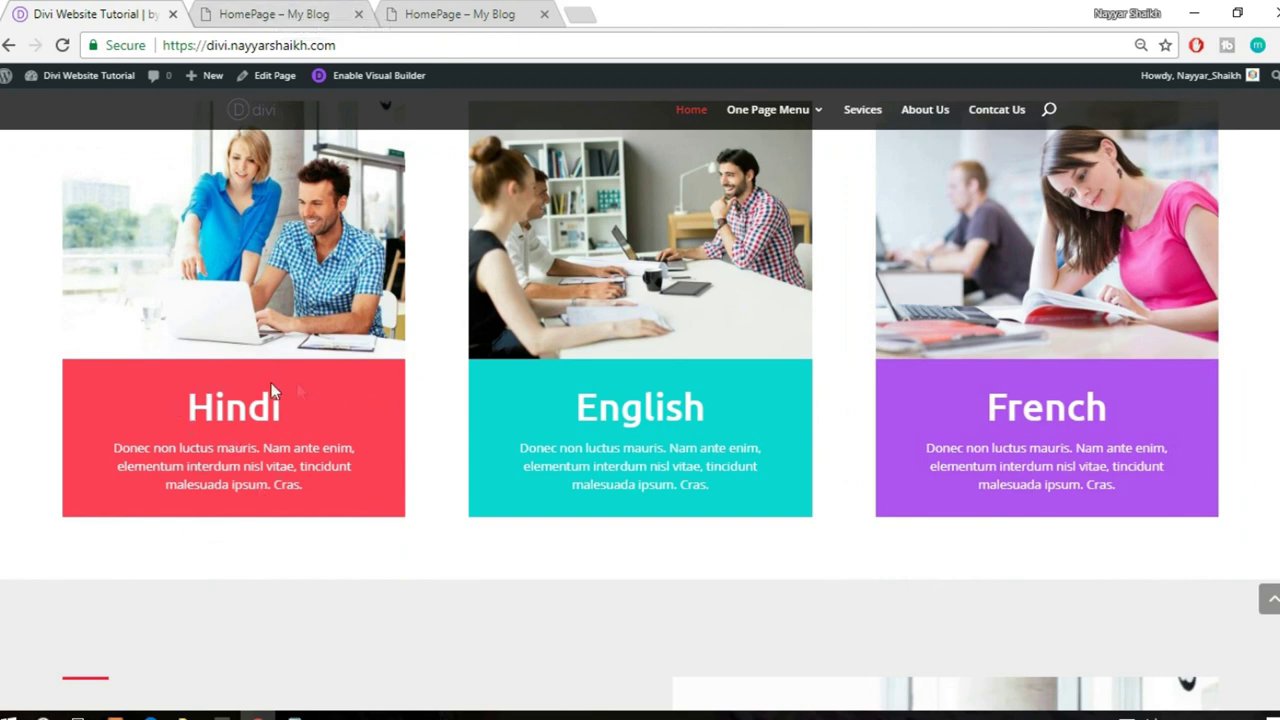
- Set the Hindi heading's text font to Ubuntu
click(318, 8)
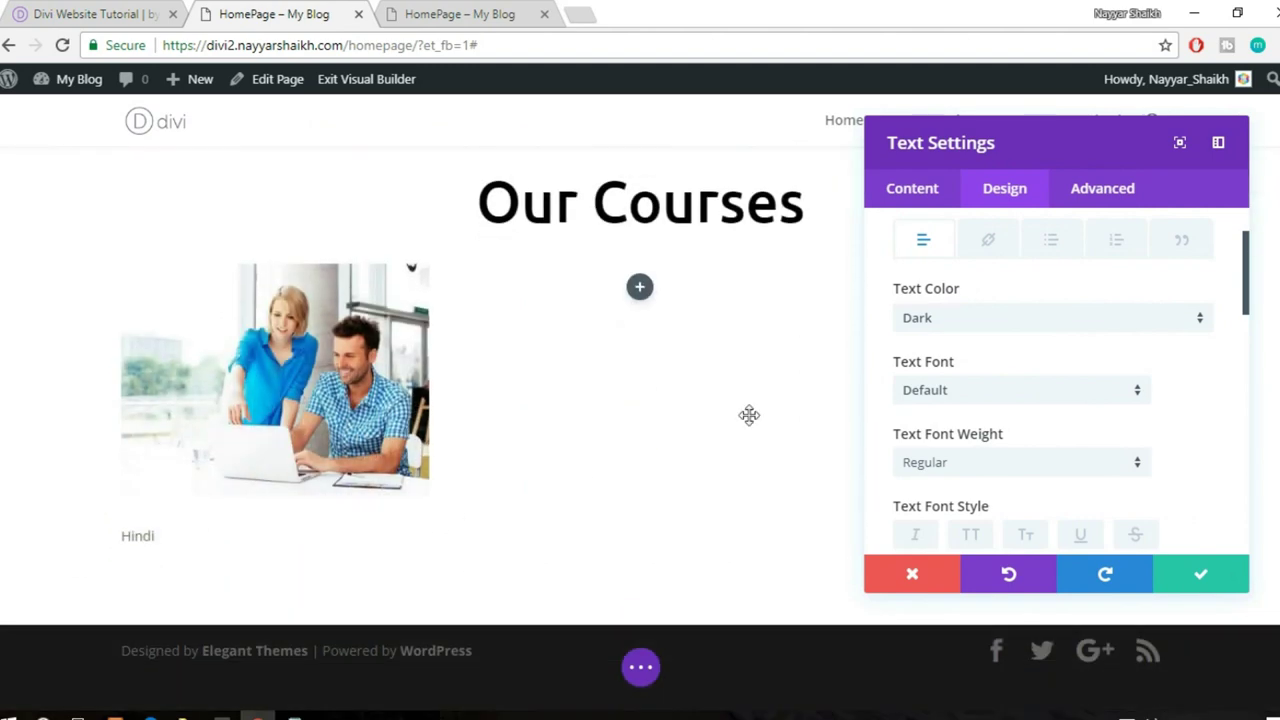
scroll(1203, 370, down, 1)
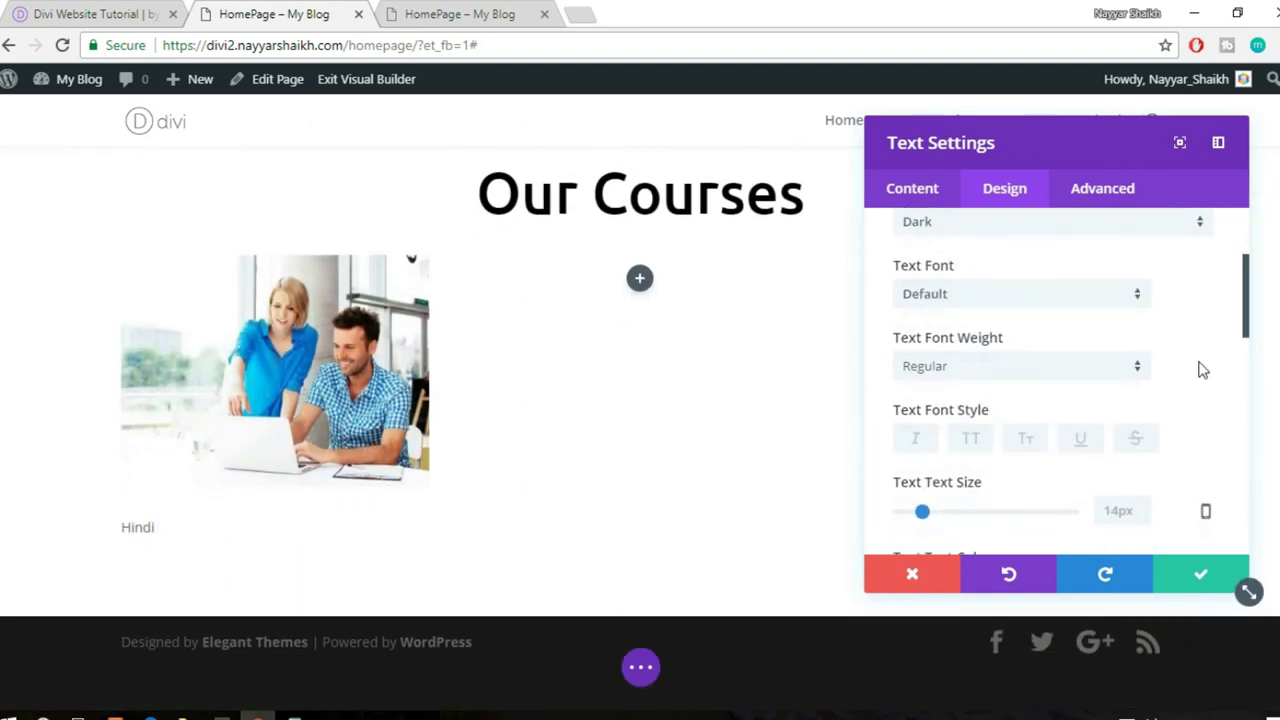
click(1003, 295)
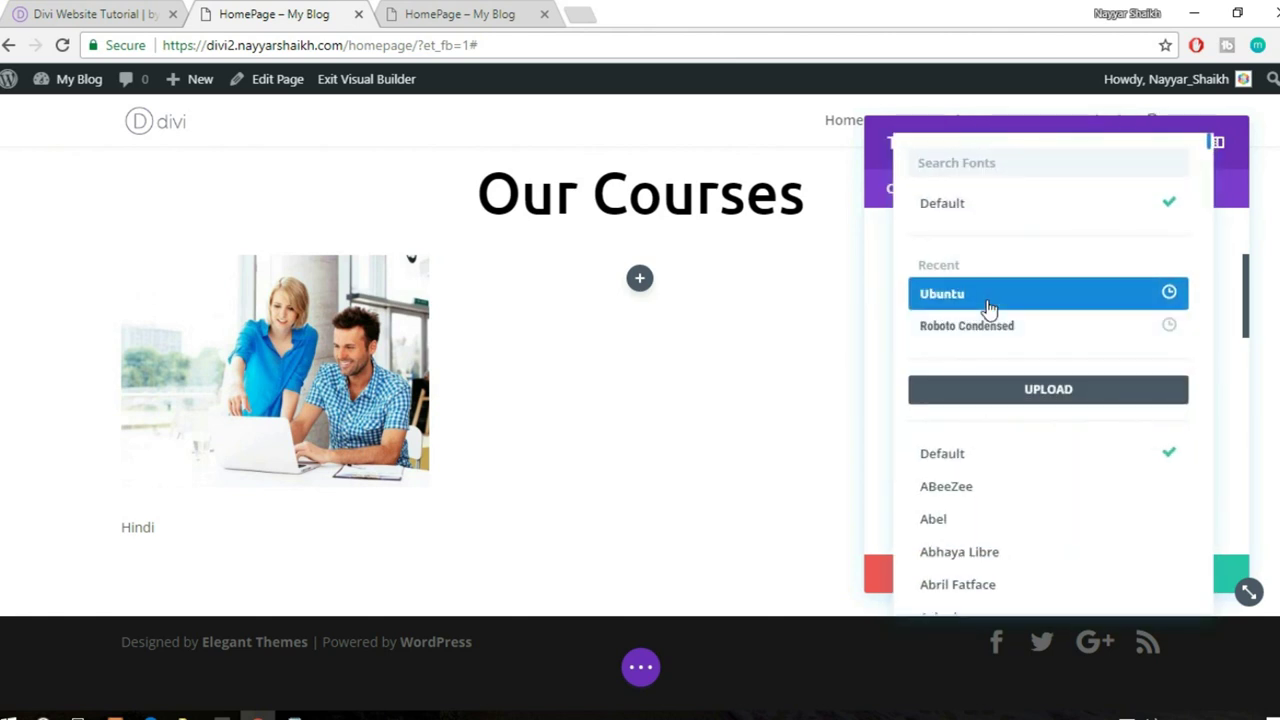
click(988, 300)
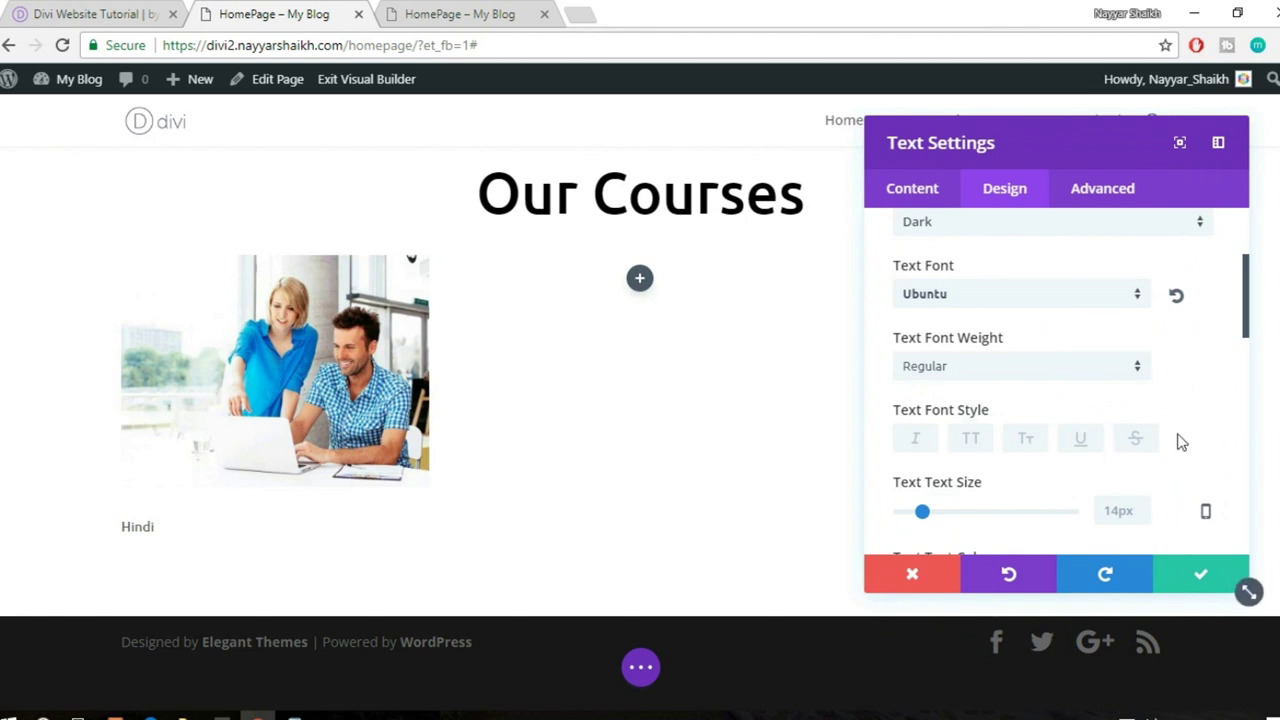
scroll(1180, 440, down, 1)
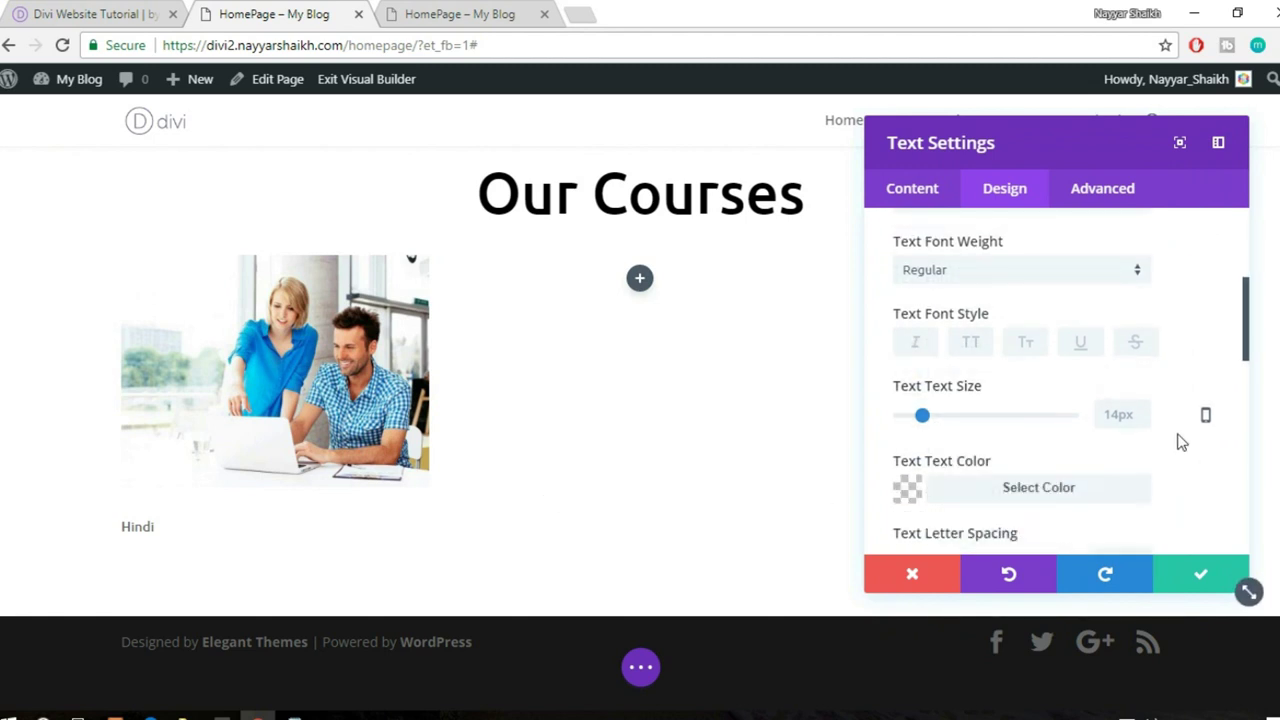
scroll(1180, 442, up, 1)
scroll(1198, 432, down, 1)
- Size the heading to 45px, centre it, save, then select the reference Hindi card's description
drag(932, 424, 978, 421)
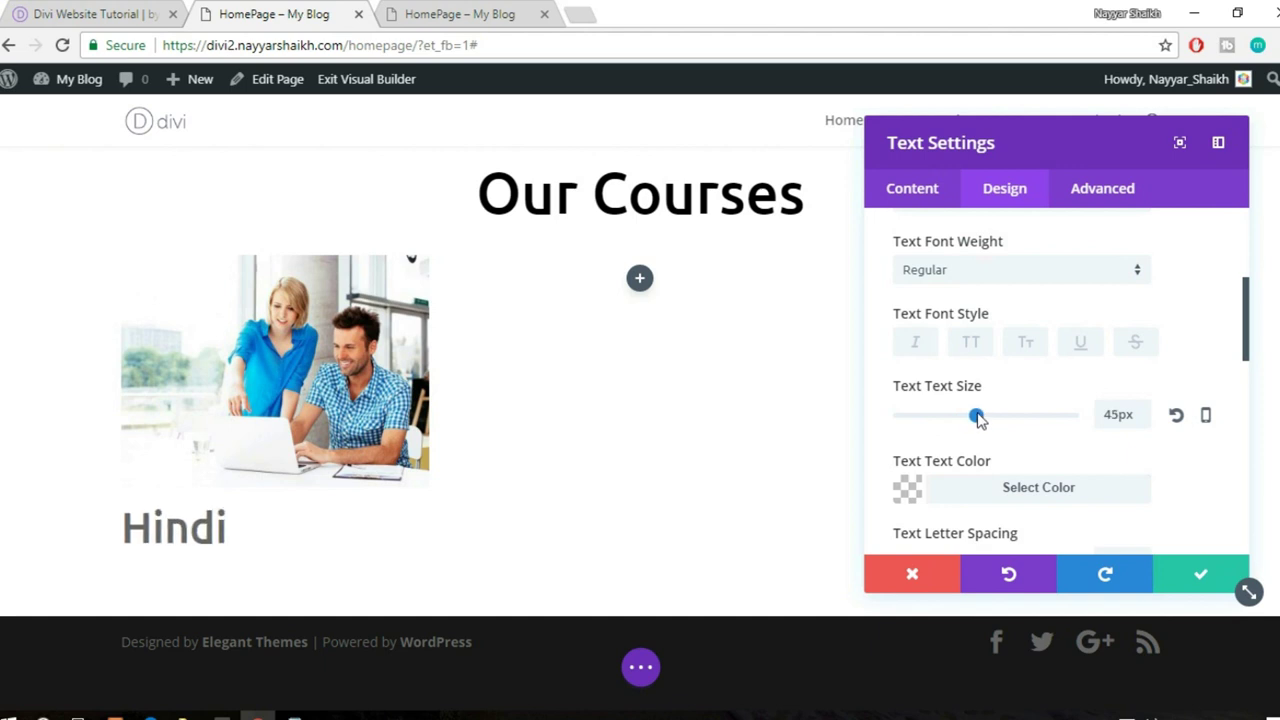
scroll(1142, 431, down, 5)
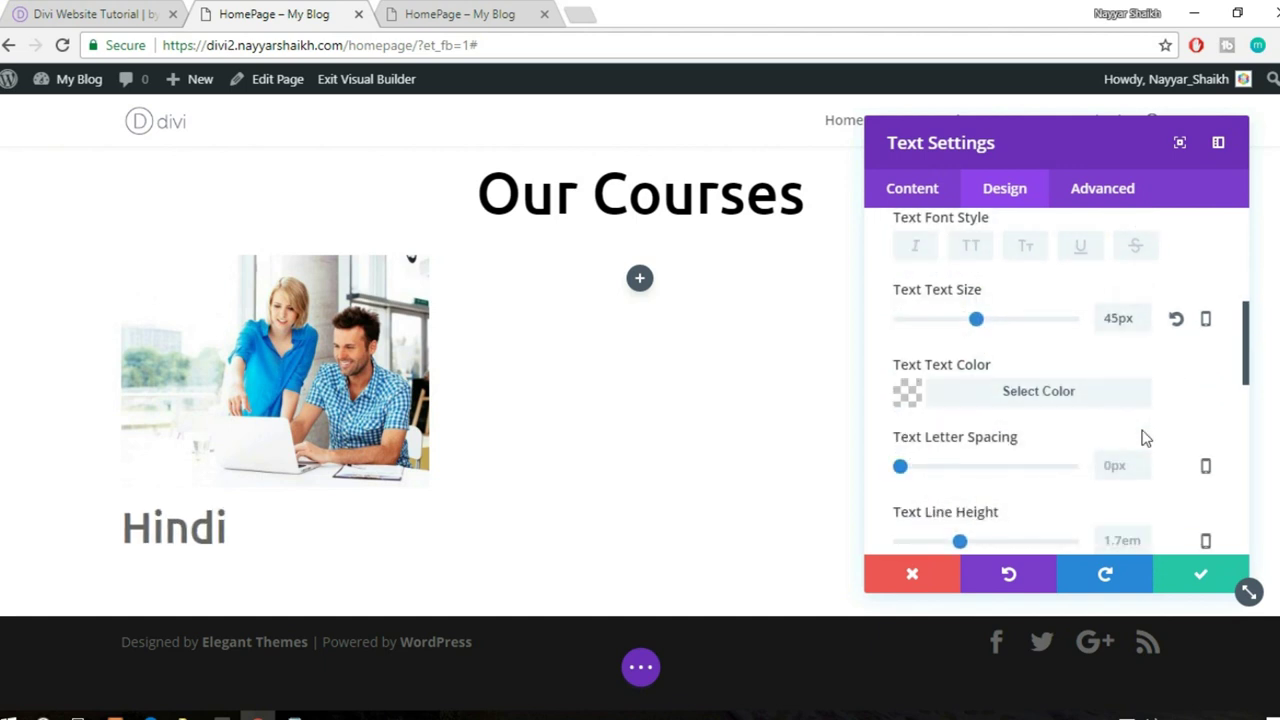
scroll(1140, 441, down, 2)
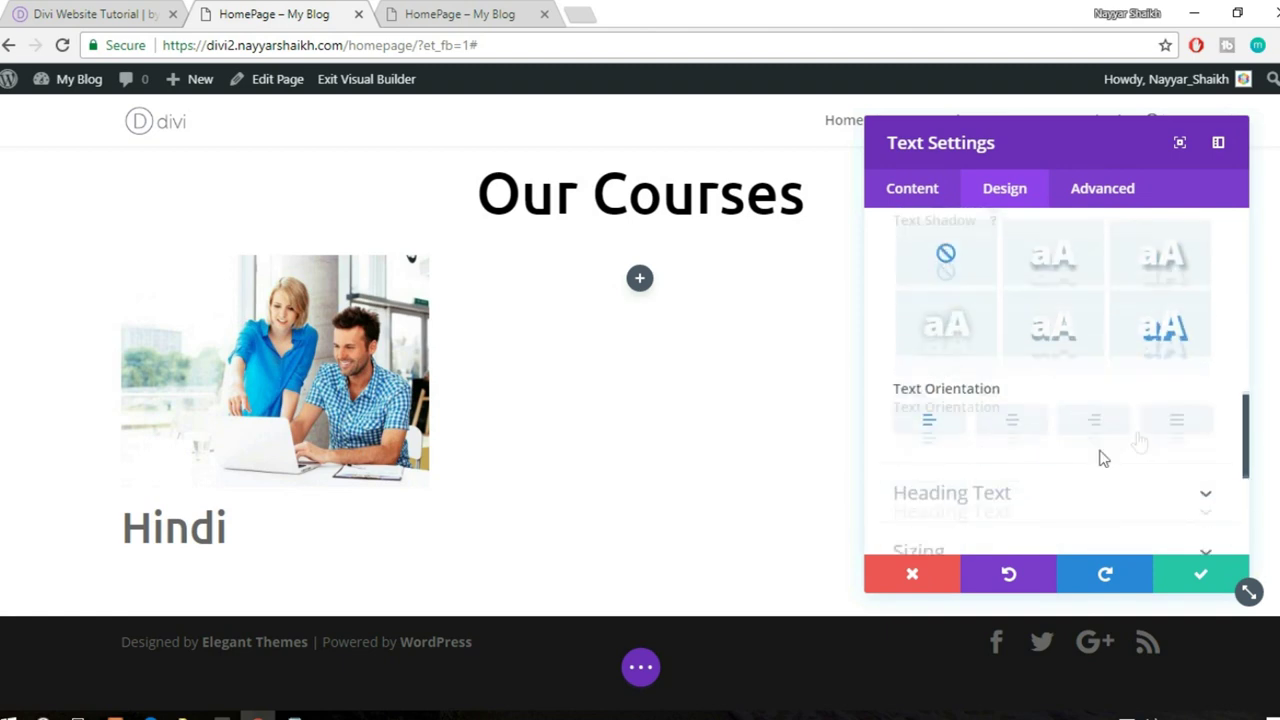
click(1012, 432)
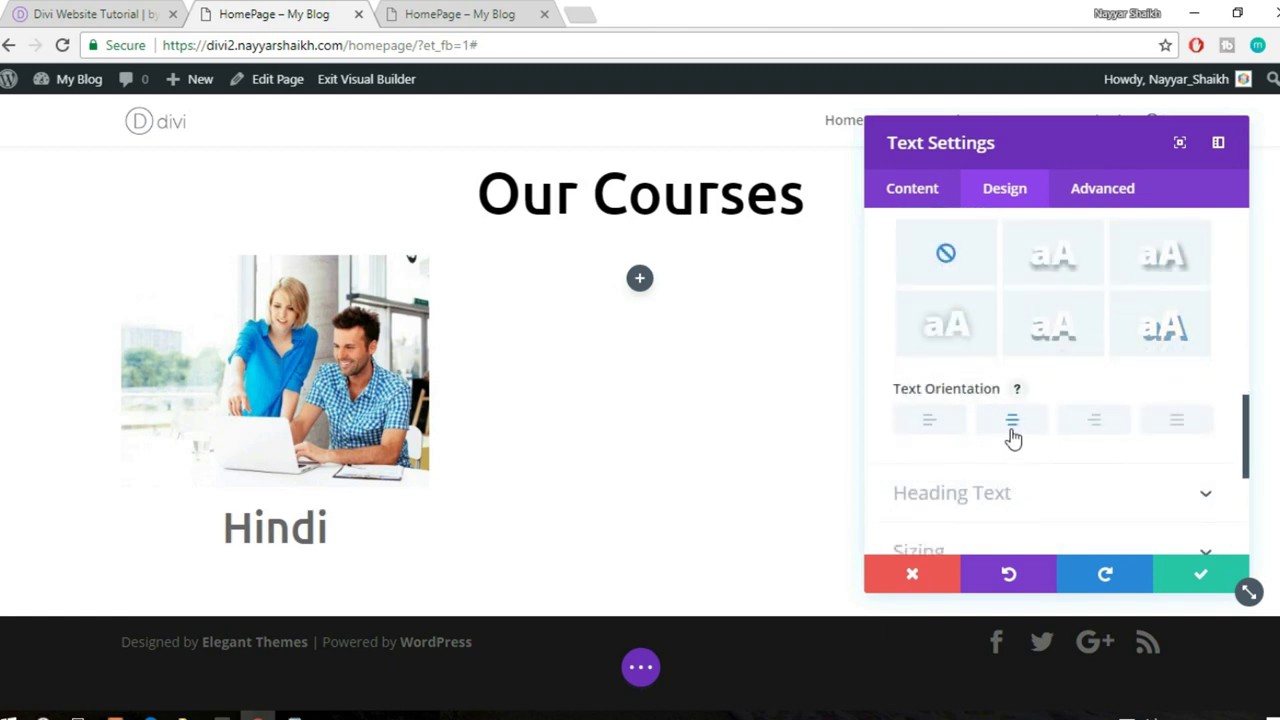
click(1201, 576)
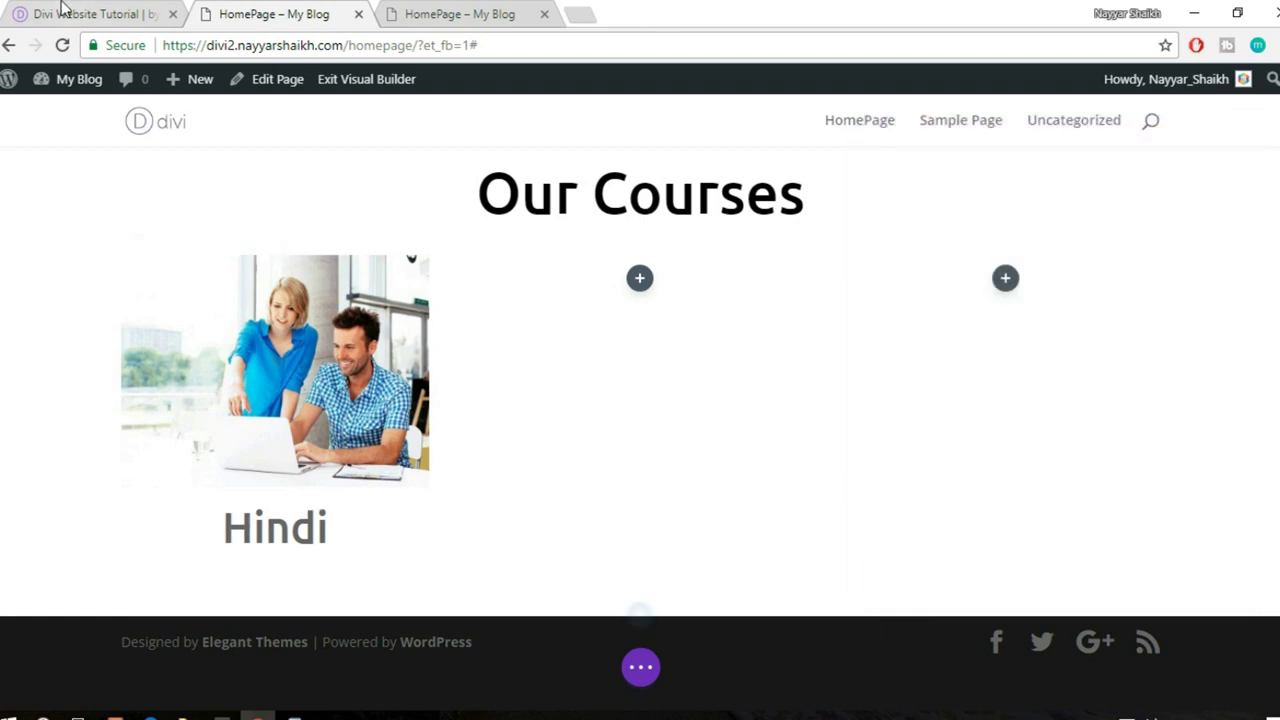
click(62, 8)
drag(113, 451, 349, 482)
- Add a Text module below the Hindi heading with centre text orientation, and save it
click(230, 8)
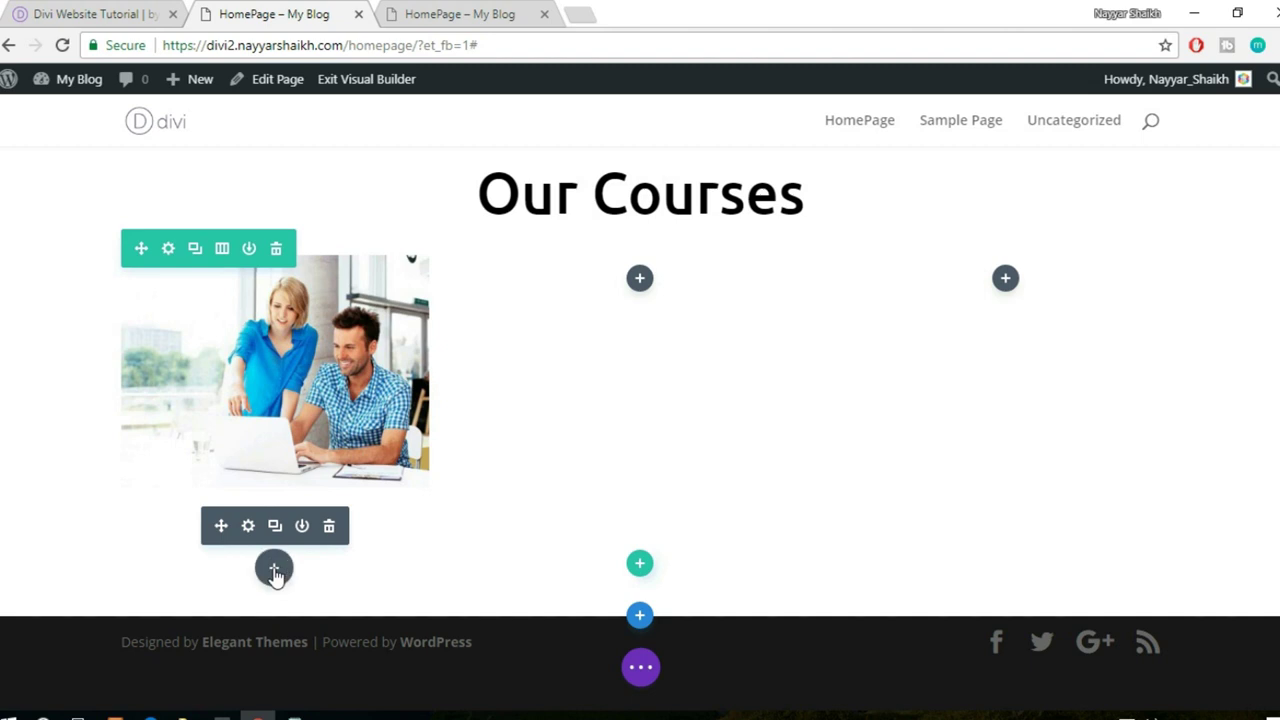
click(274, 572)
text(text)
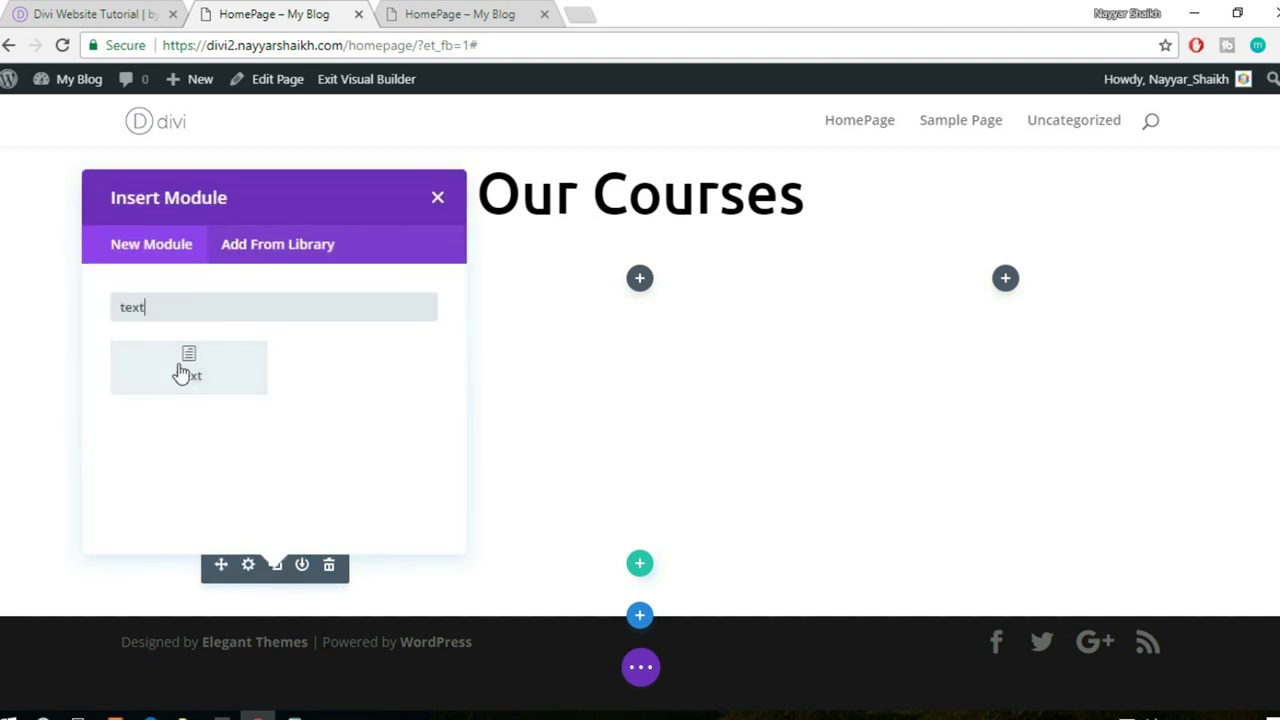
click(186, 369)
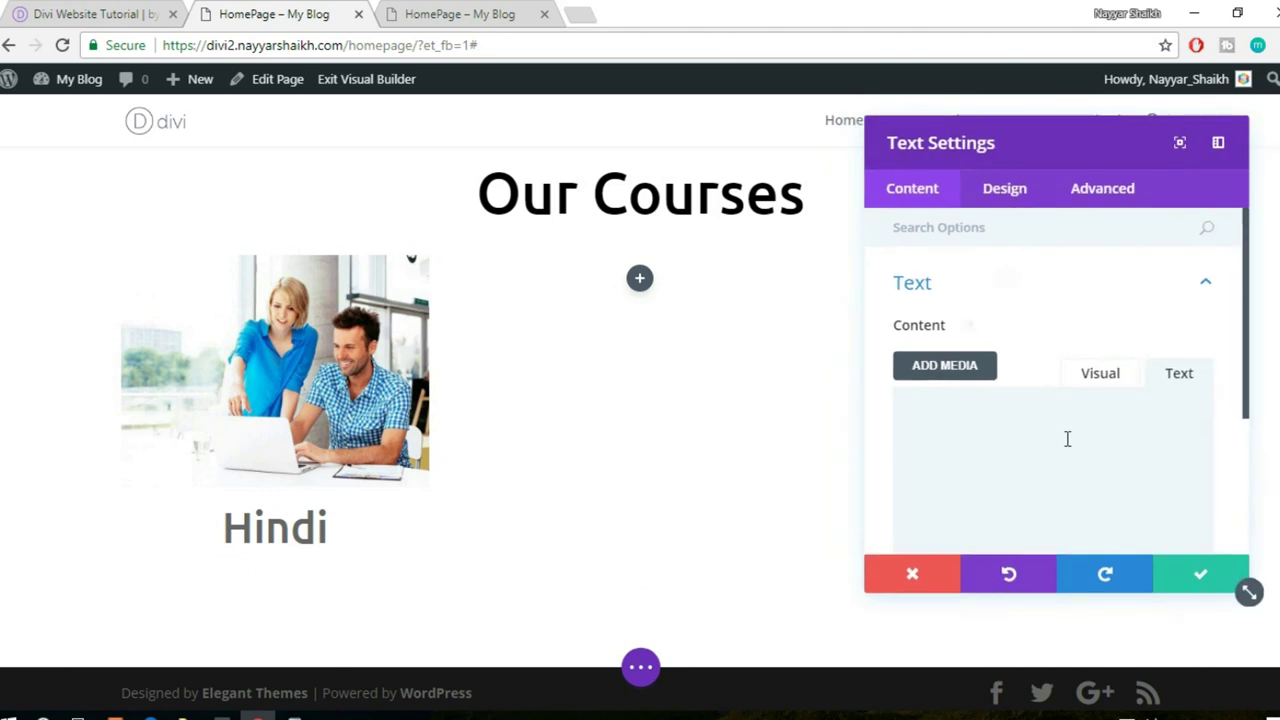
click(1005, 189)
click(1036, 294)
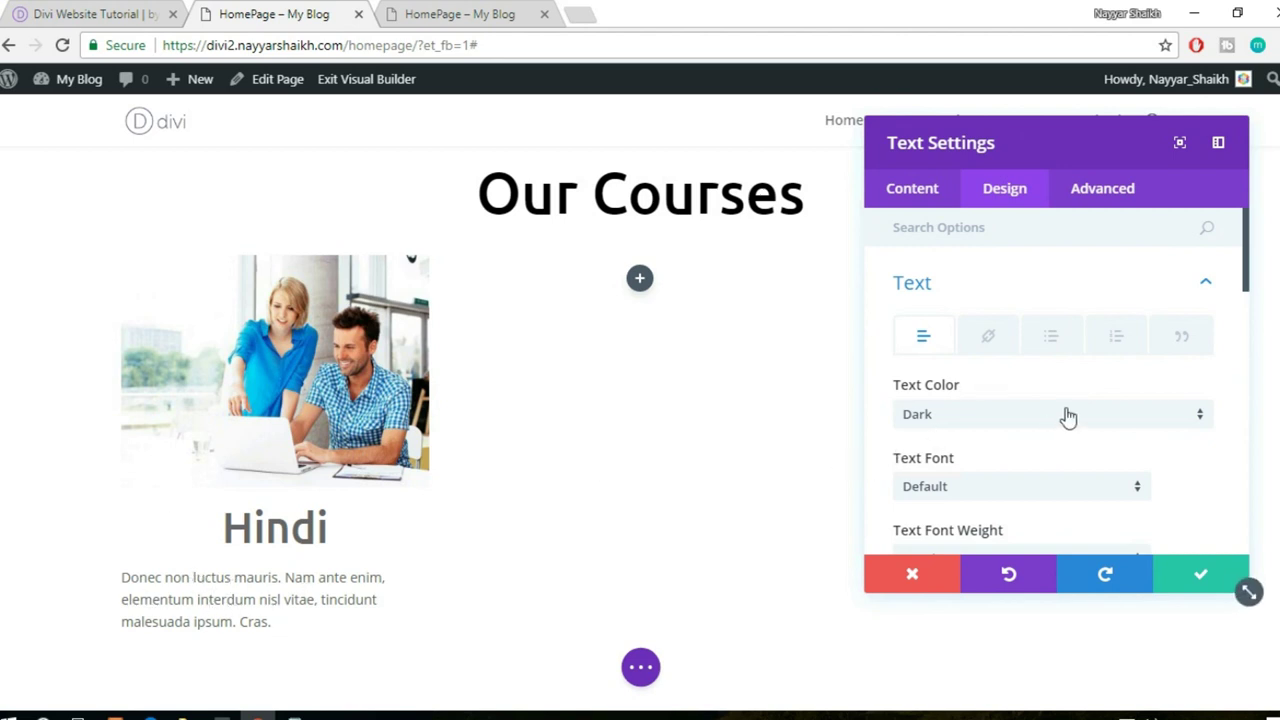
scroll(1064, 414, down, 5)
scroll(1066, 414, down, 2)
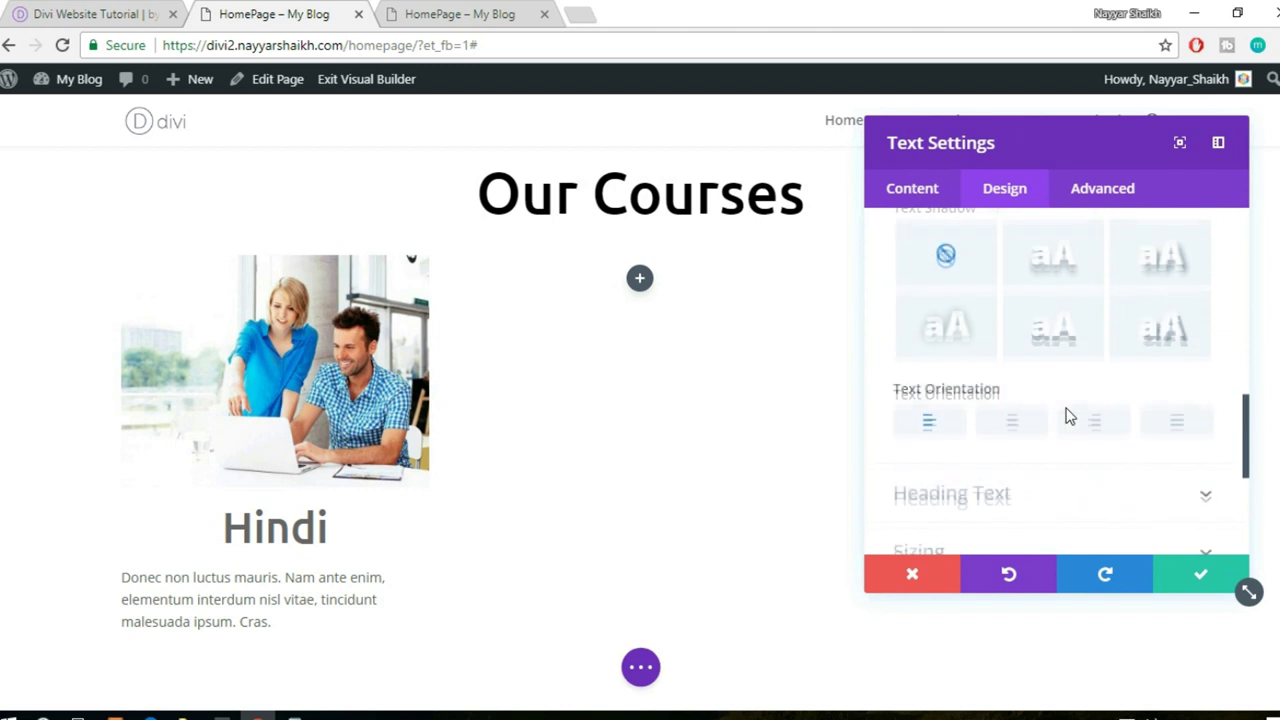
click(1013, 425)
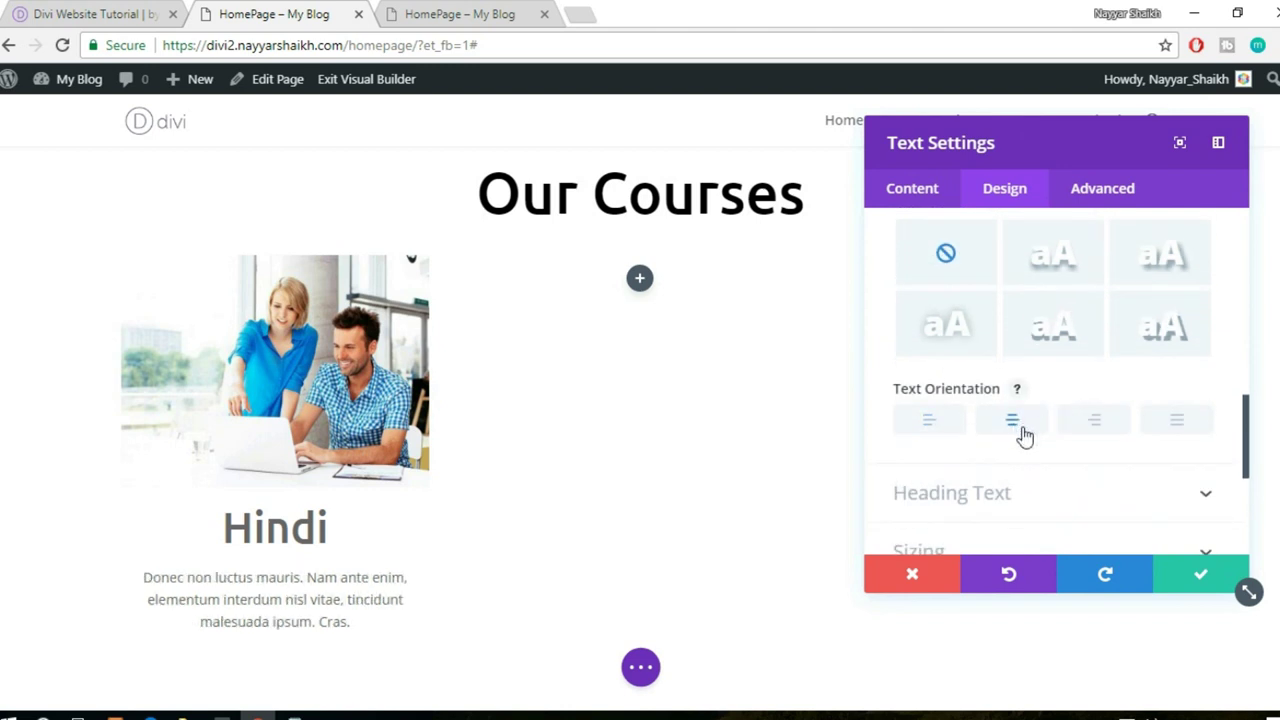
click(1195, 578)
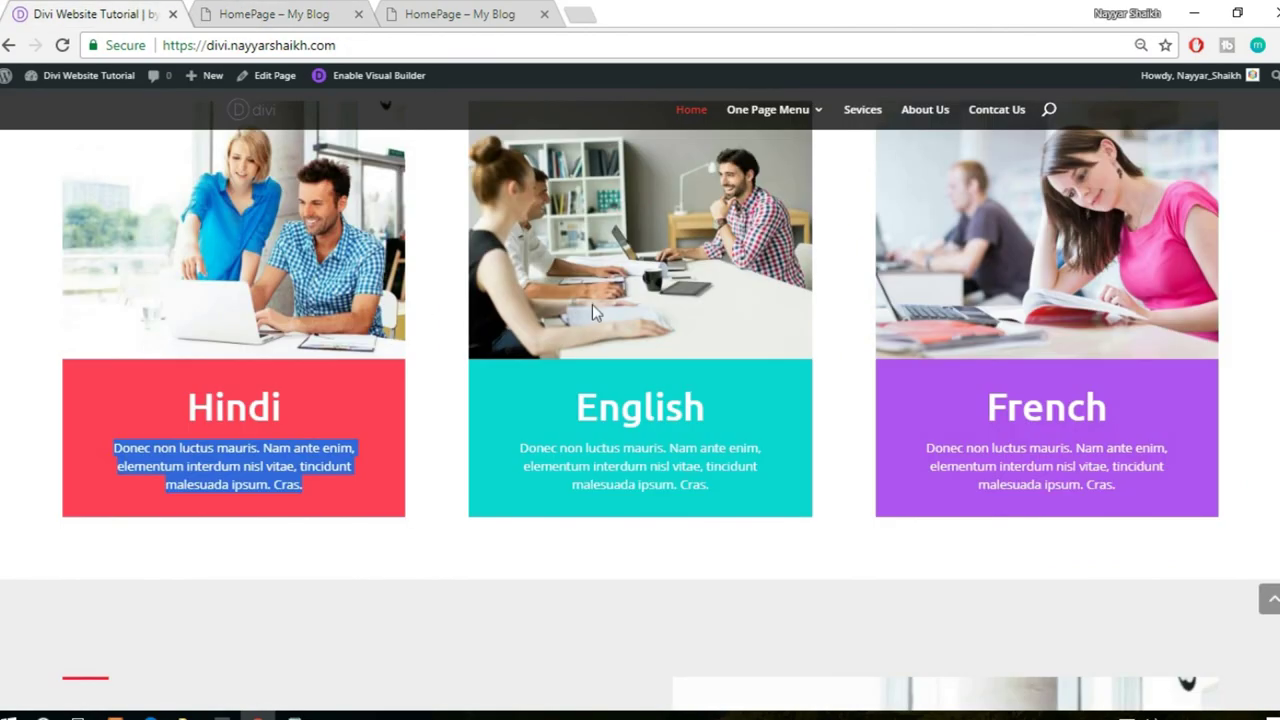
- Clear the reference page's text selection and return to the builder's Hindi column
scroll(437, 406, down, 1)
click(431, 406)
scroll(432, 404, up, 2)
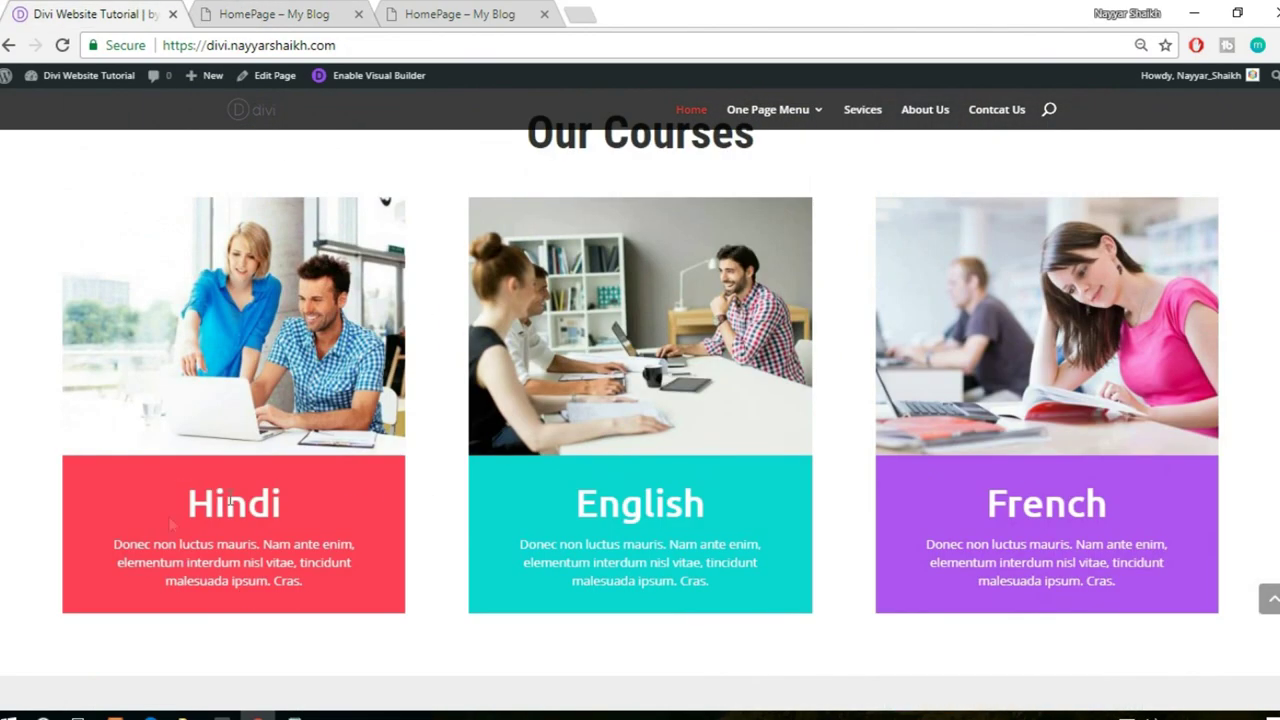
click(262, 14)
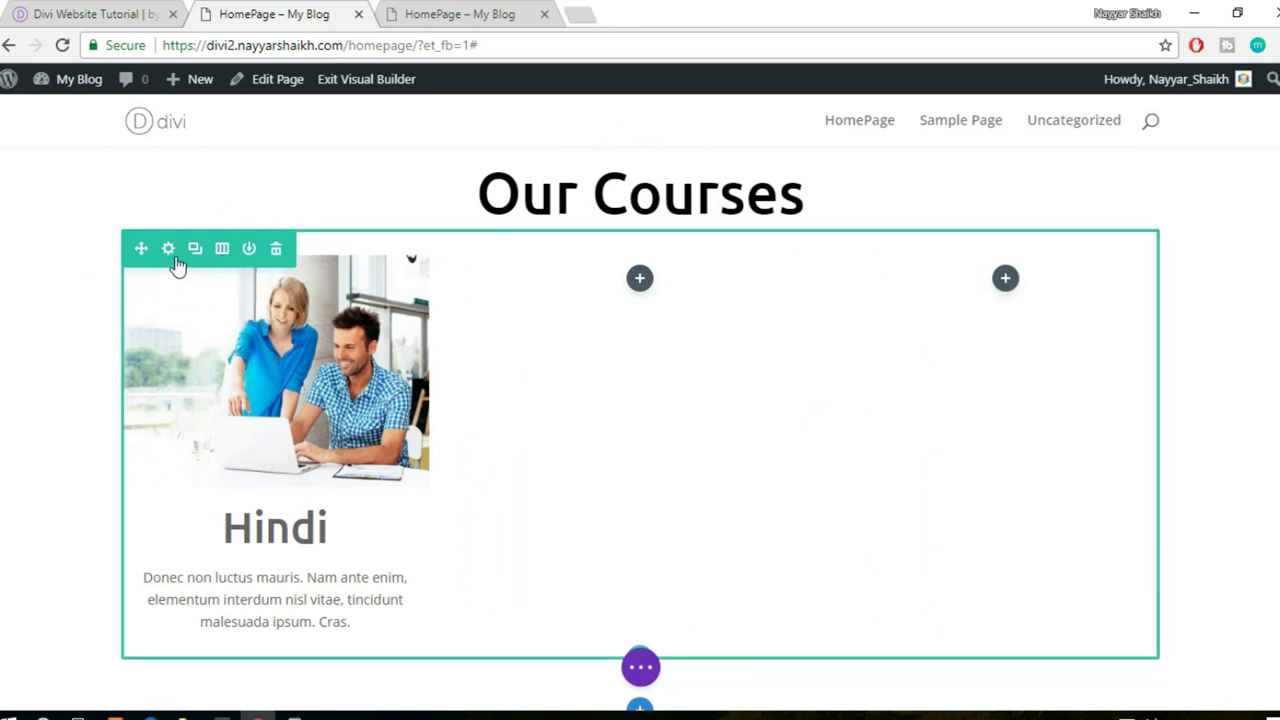
mouse_move(243, 318)
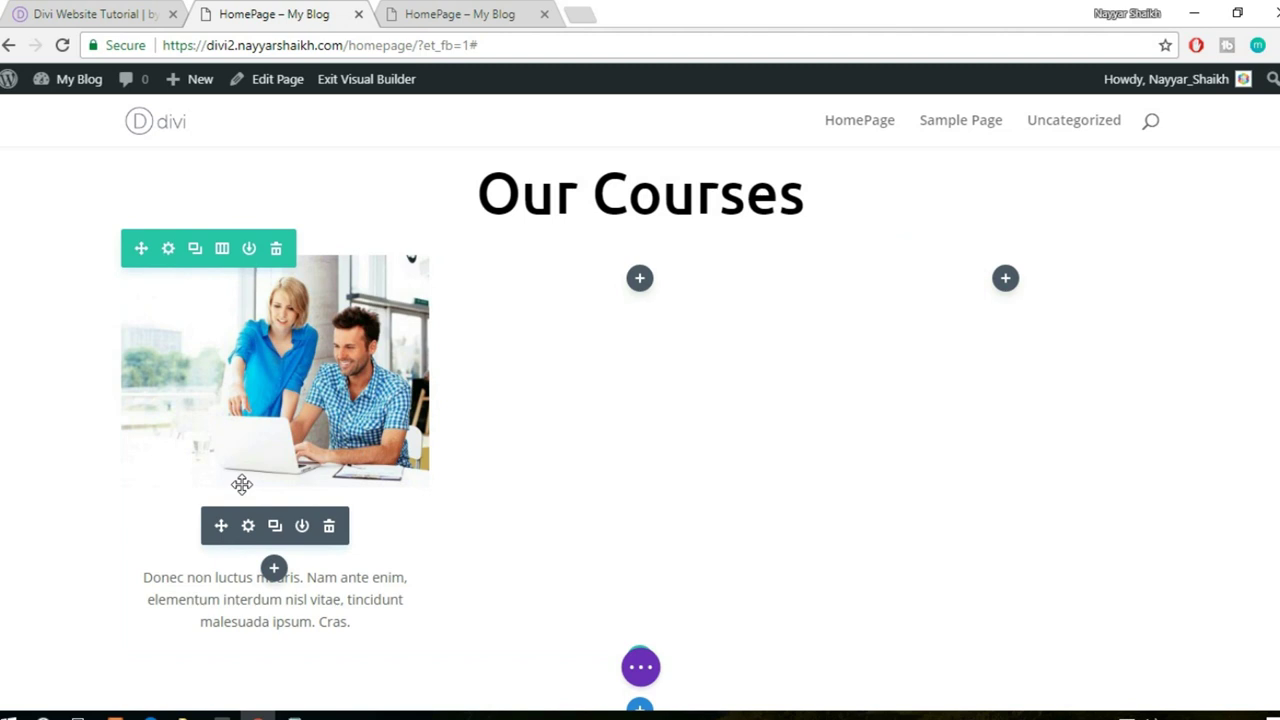
mouse_move(243, 471)
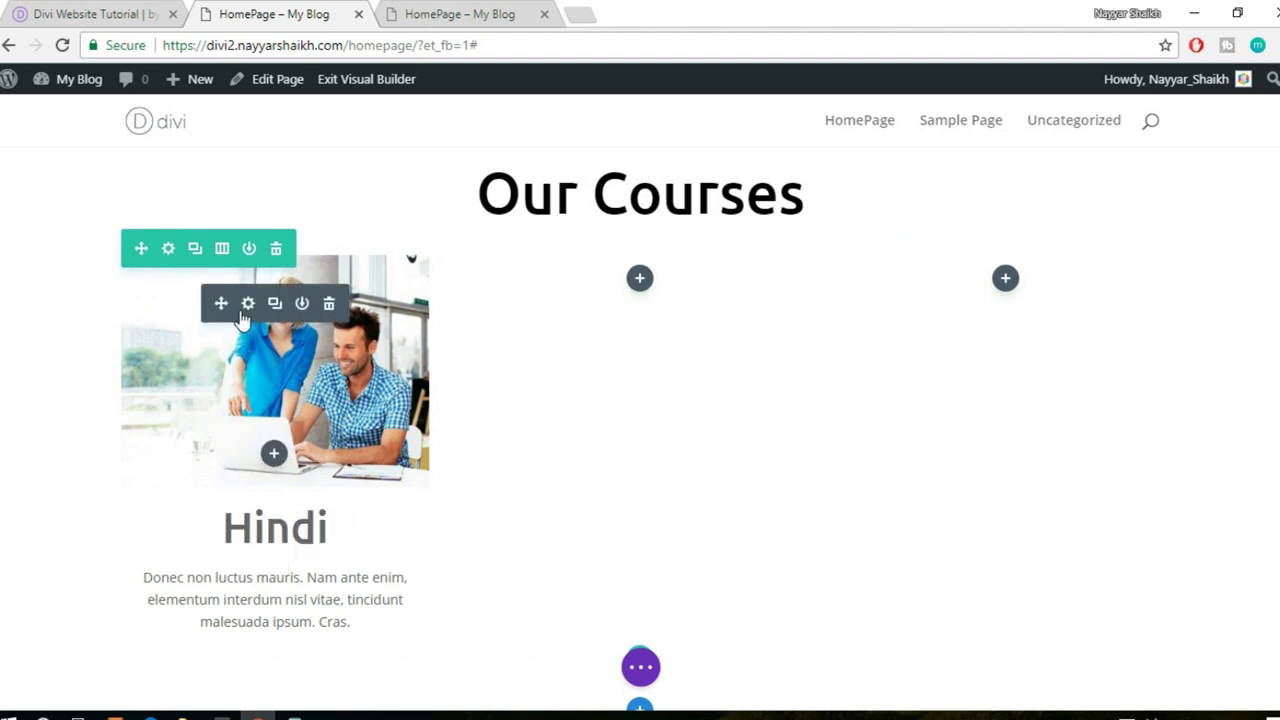
- Give Column 1 of the course row a #ff5f36 background colour in Row Settings
click(169, 250)
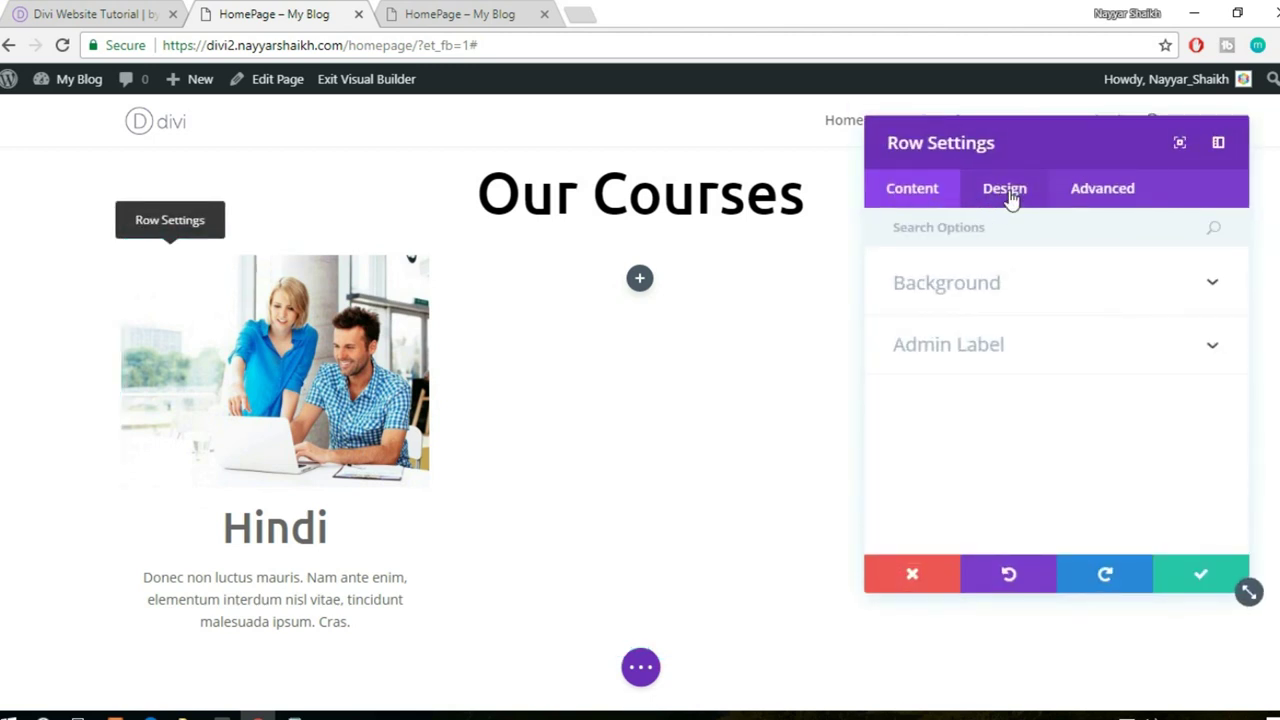
click(1005, 290)
scroll(1128, 363, down, 4)
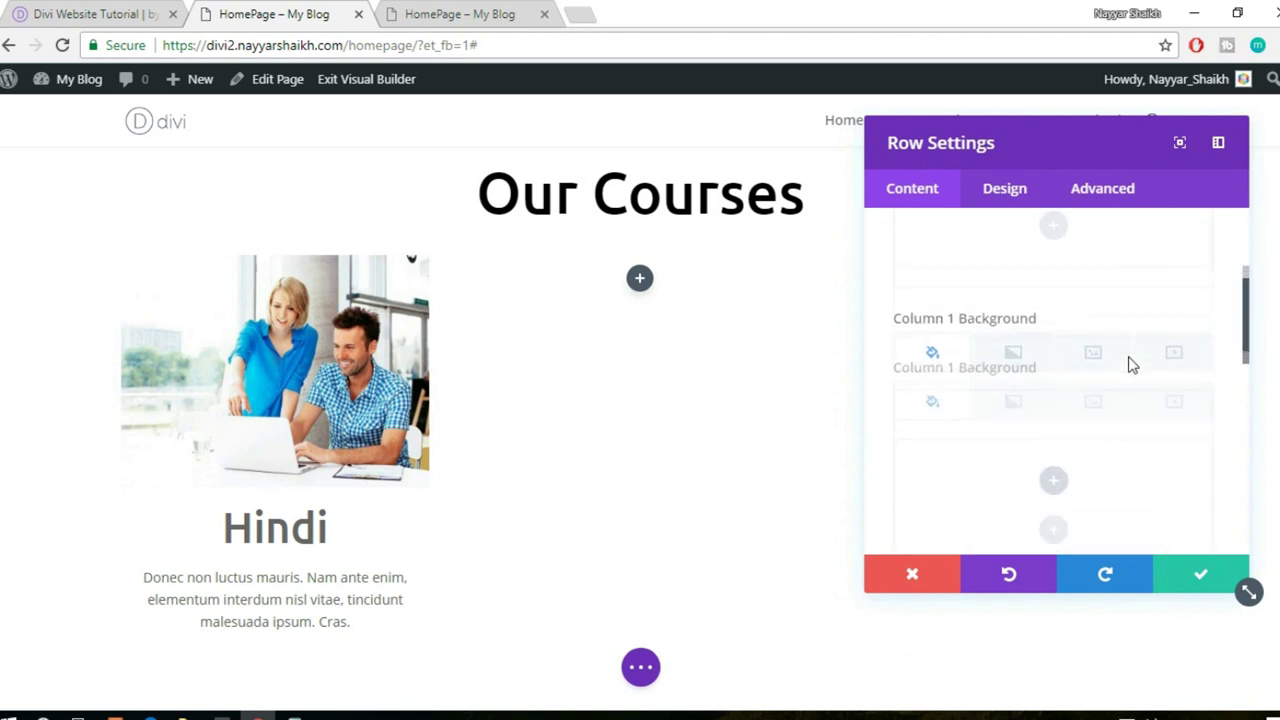
scroll(1062, 392, down, 1)
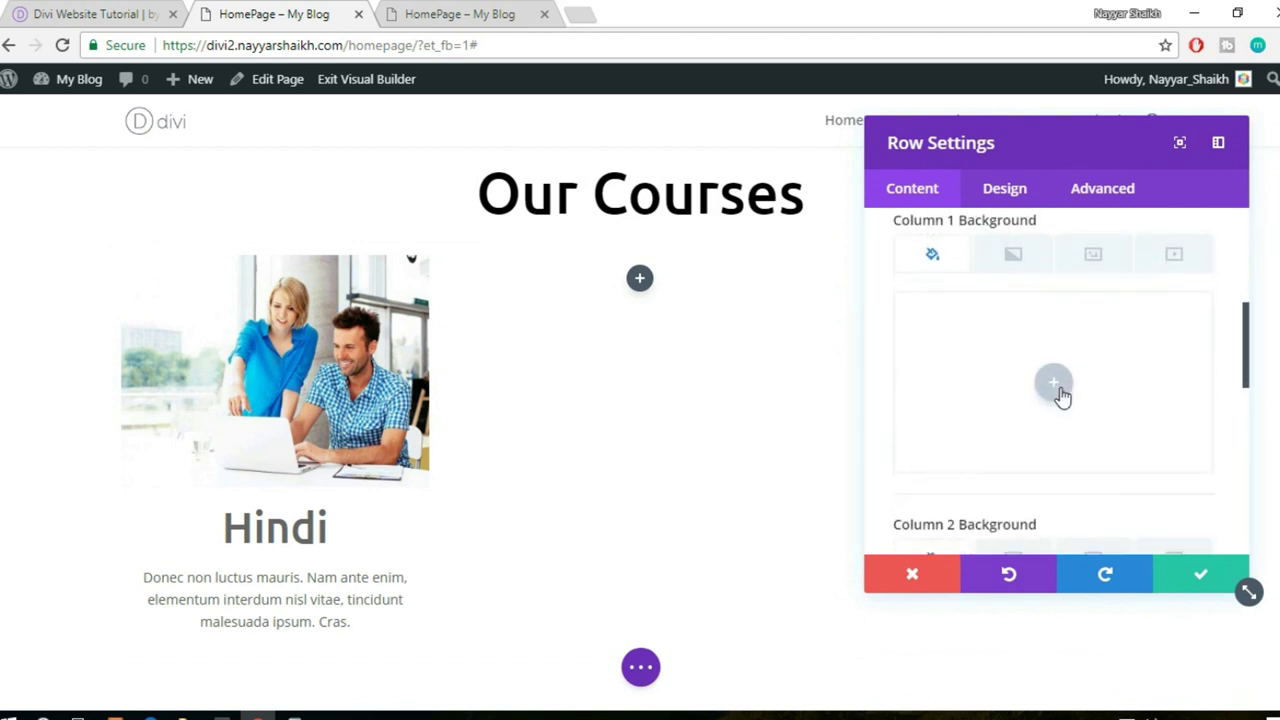
click(1055, 385)
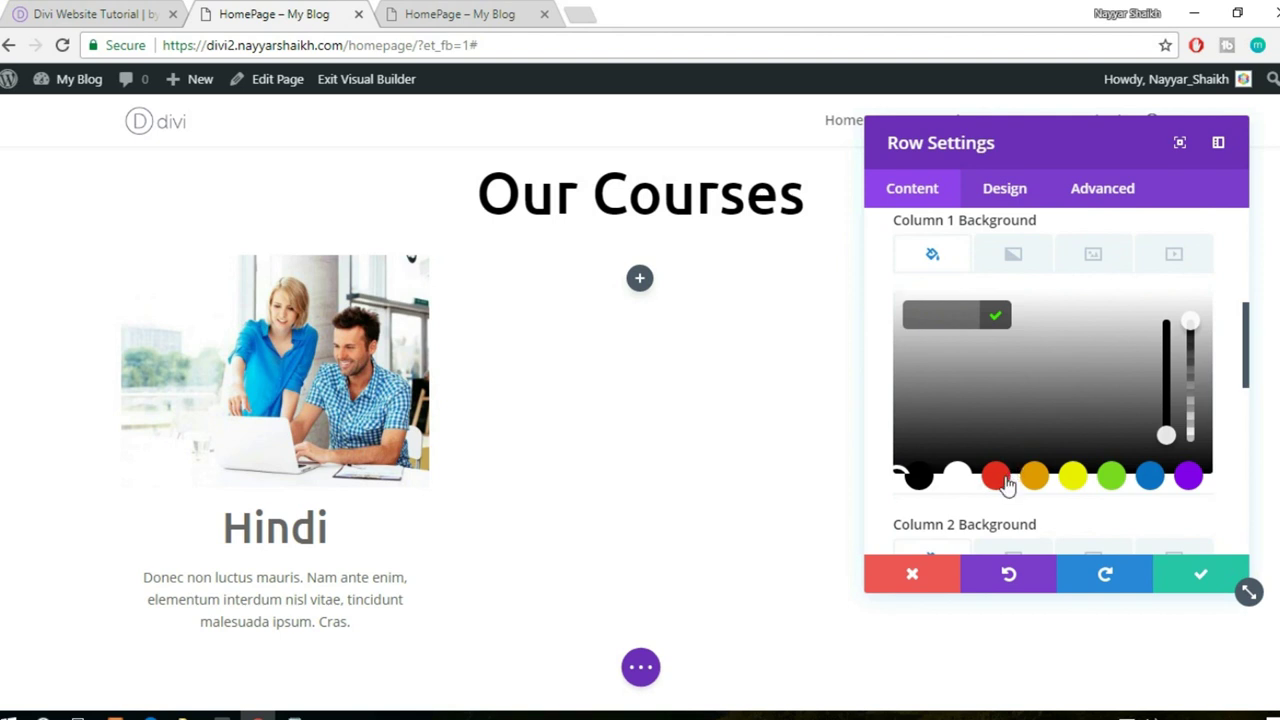
click(996, 477)
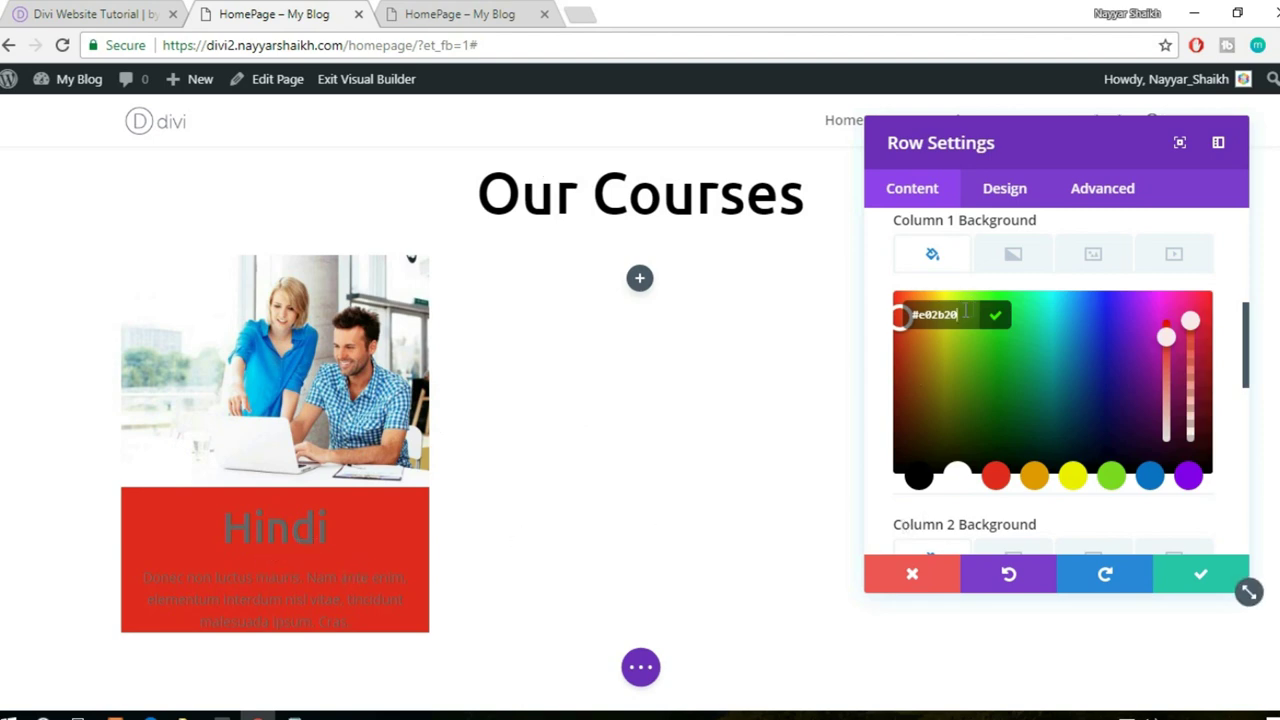
key(ctrl+1)
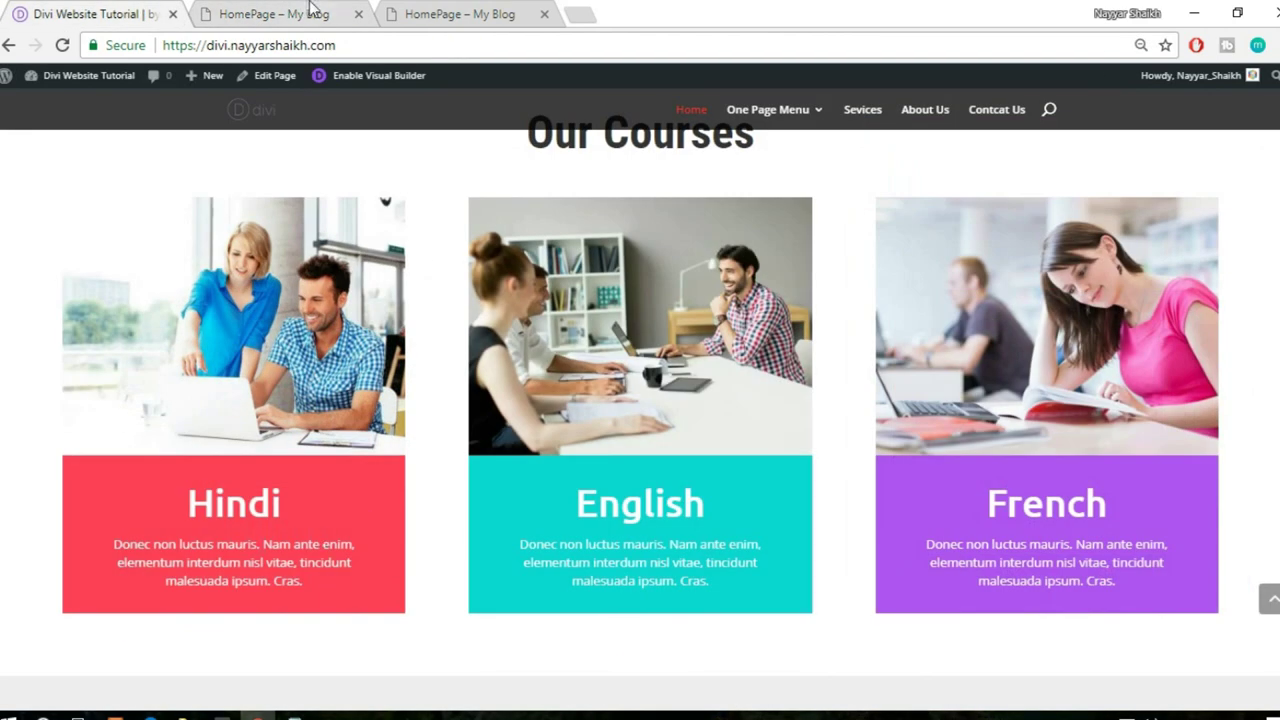
click(305, 12)
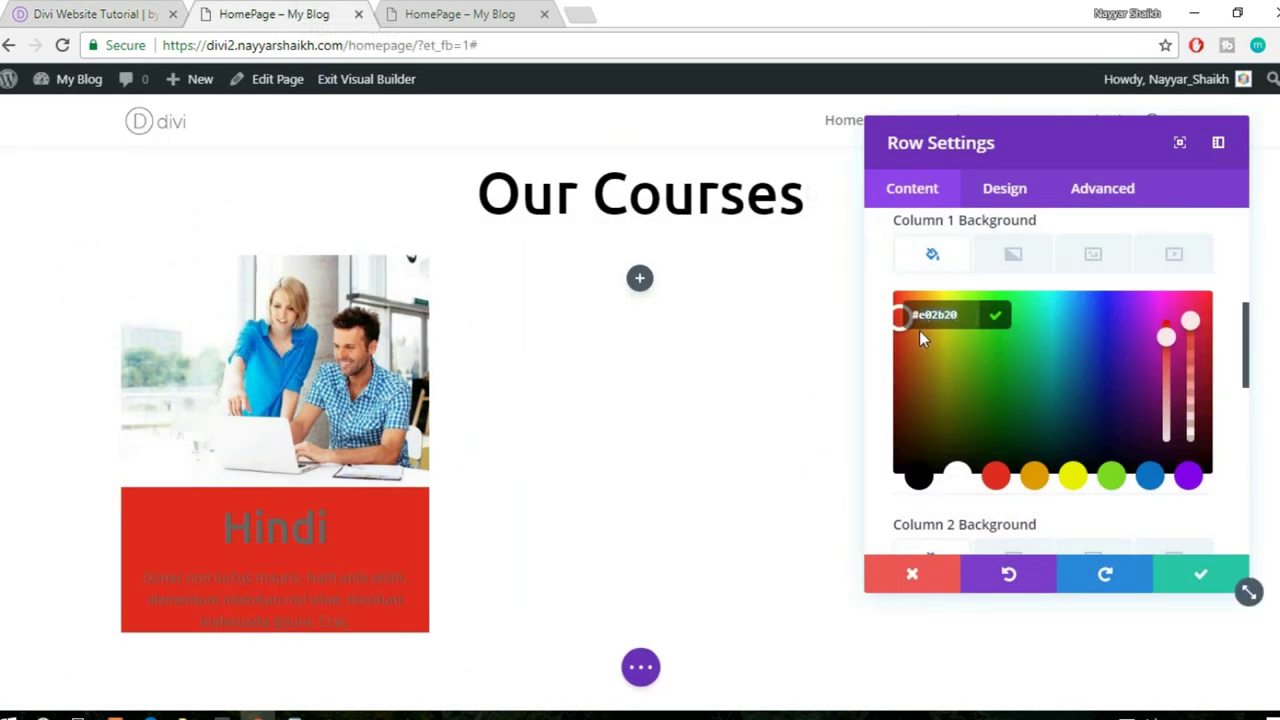
text(#ff5f36)
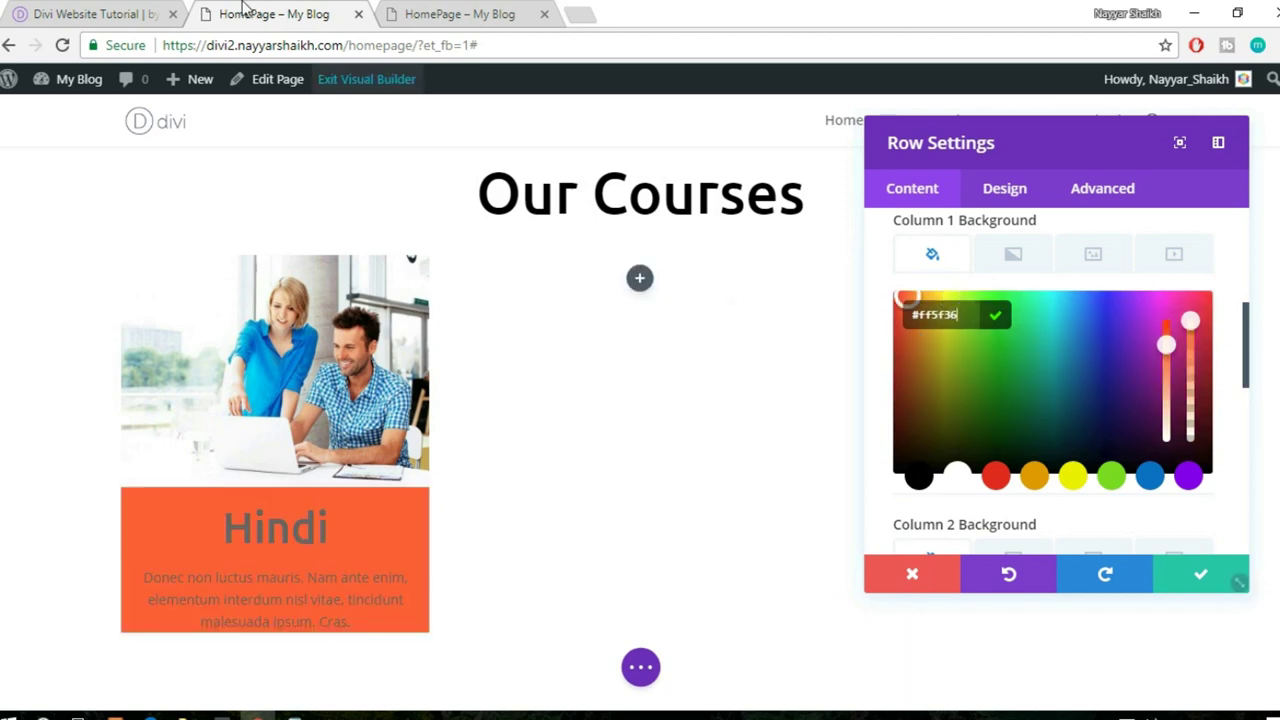
click(163, 12)
scroll(184, 342, down, 2)
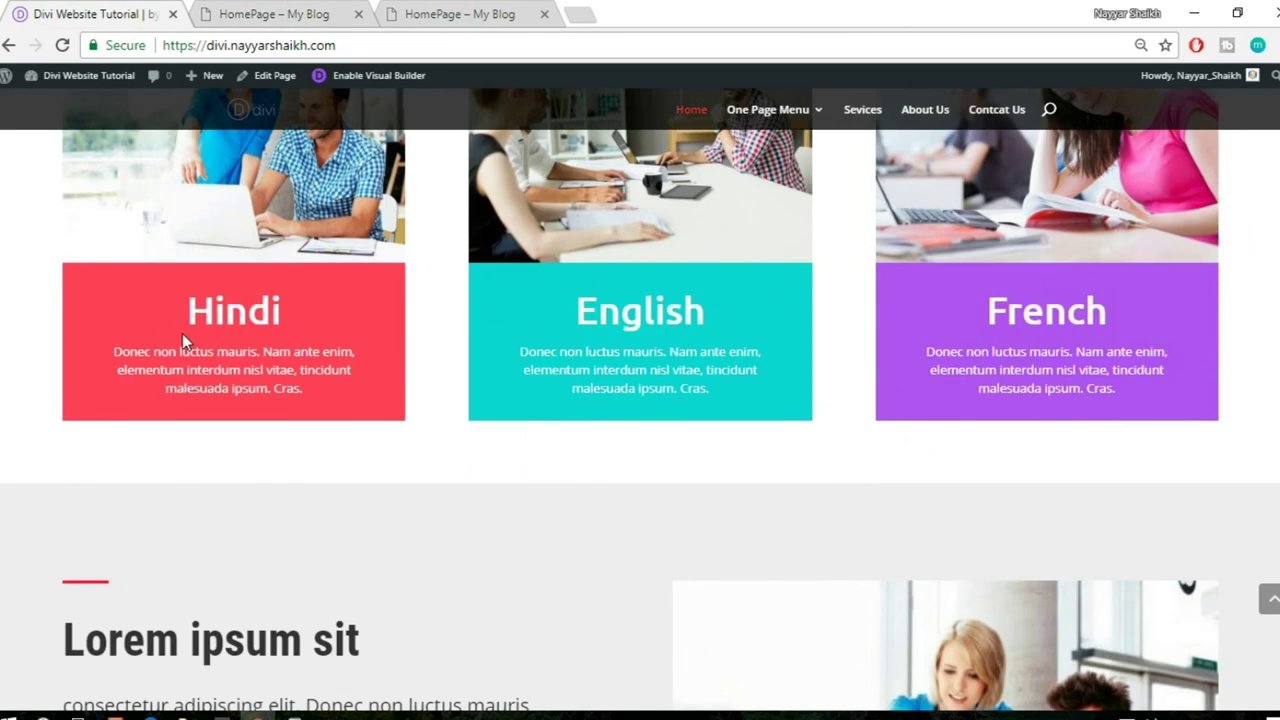
- Inspect the reference Hindi card in DevTools and copy its #ff3f56 background colour
right_click(85, 287)
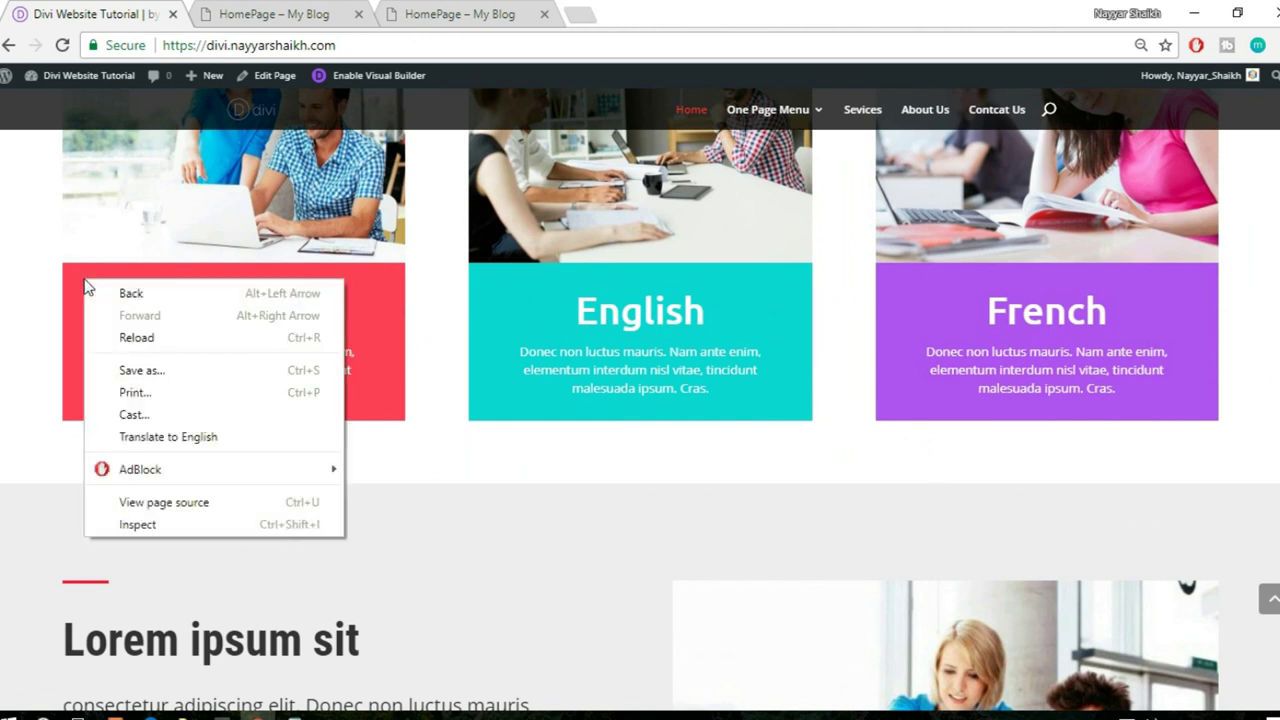
click(130, 522)
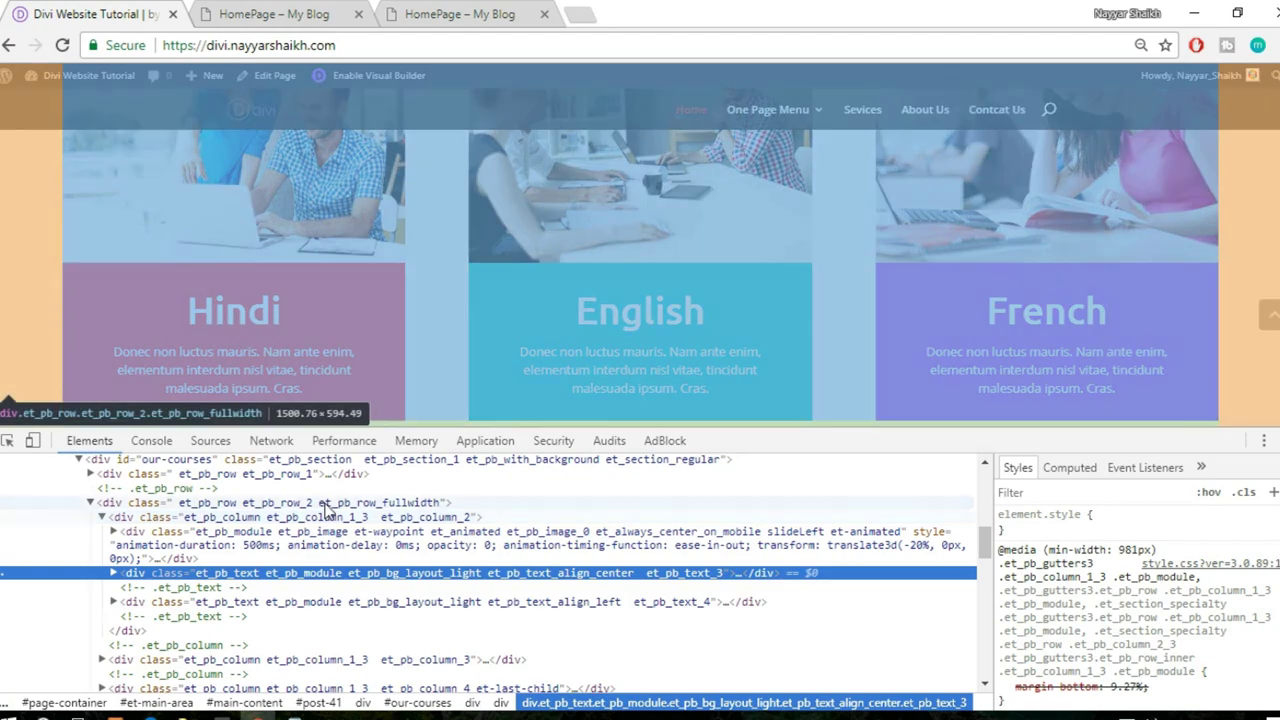
scroll(1153, 625, down, 5)
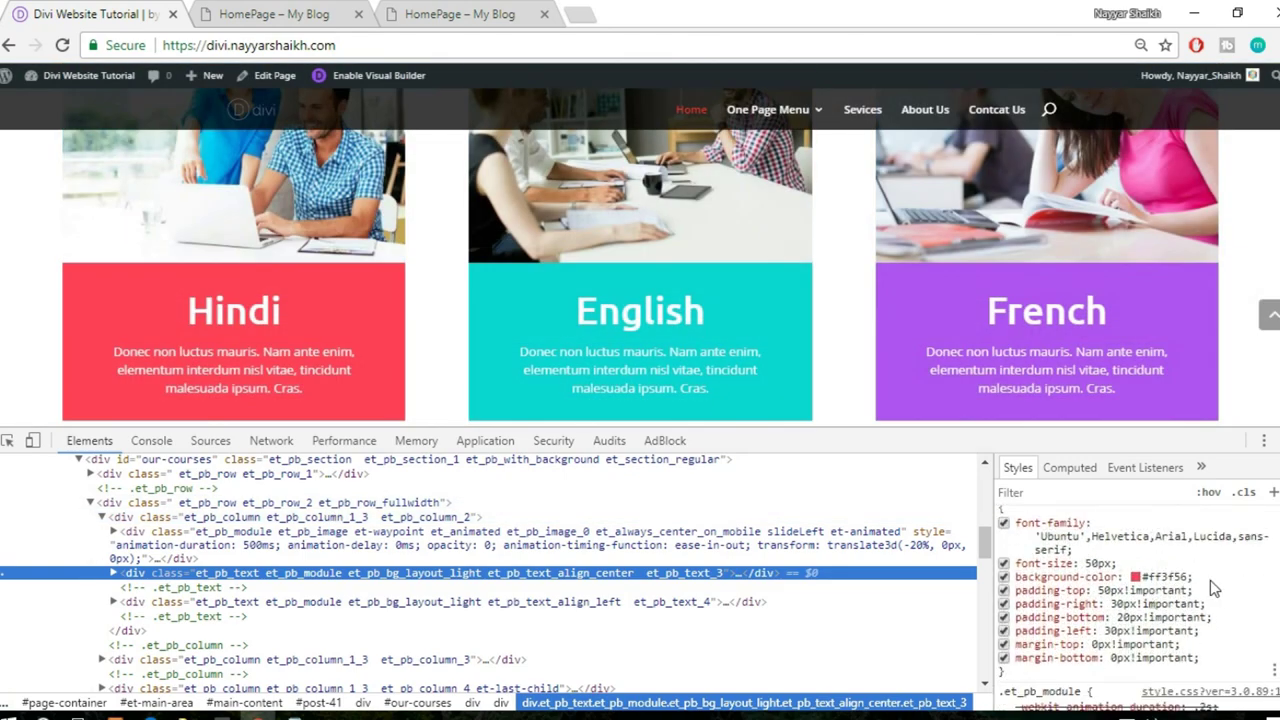
click(1186, 578)
key(ctrl+c)
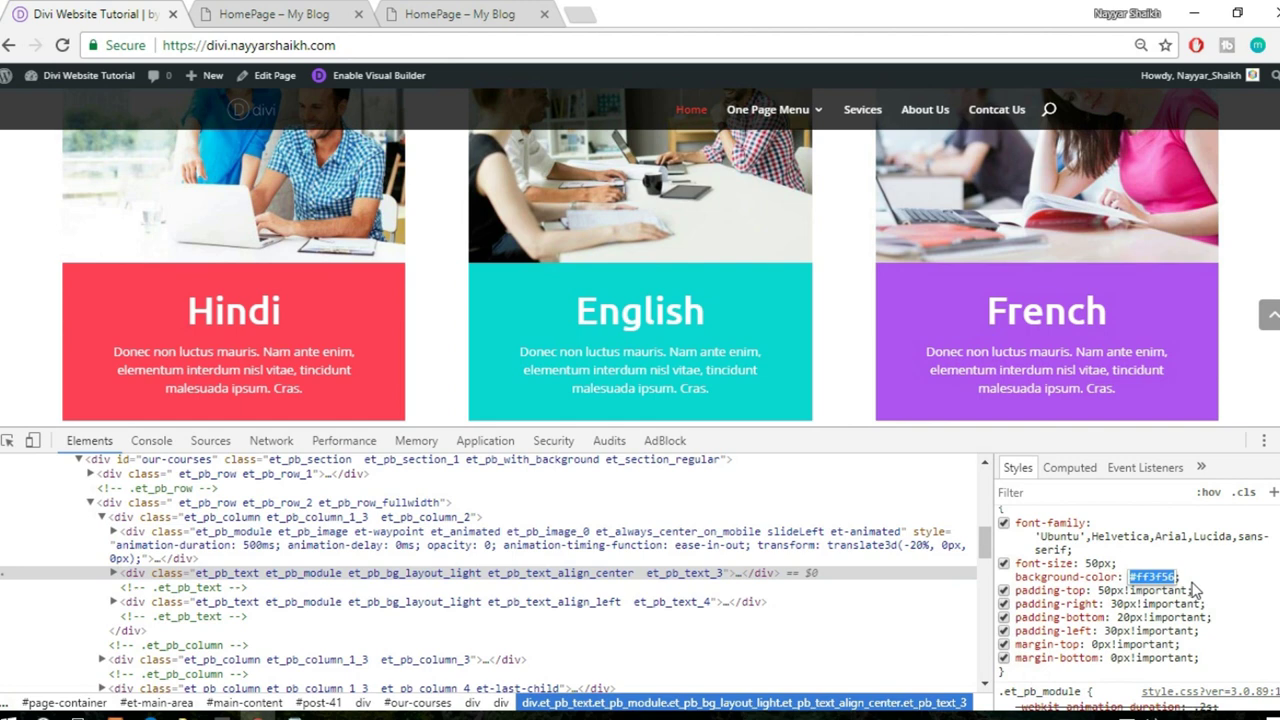
key(F12)
click(270, 14)
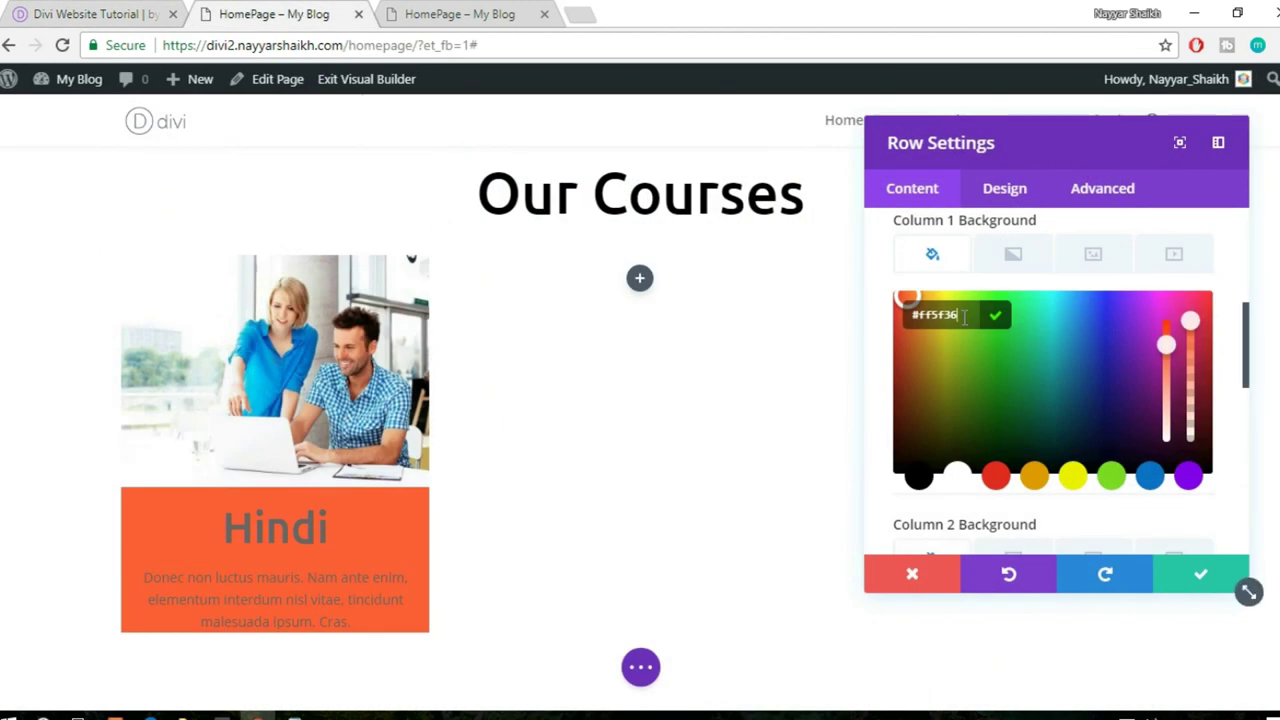
- Paste #ff3f56 as the Column 1 background and save the row
key(ctrl+v)
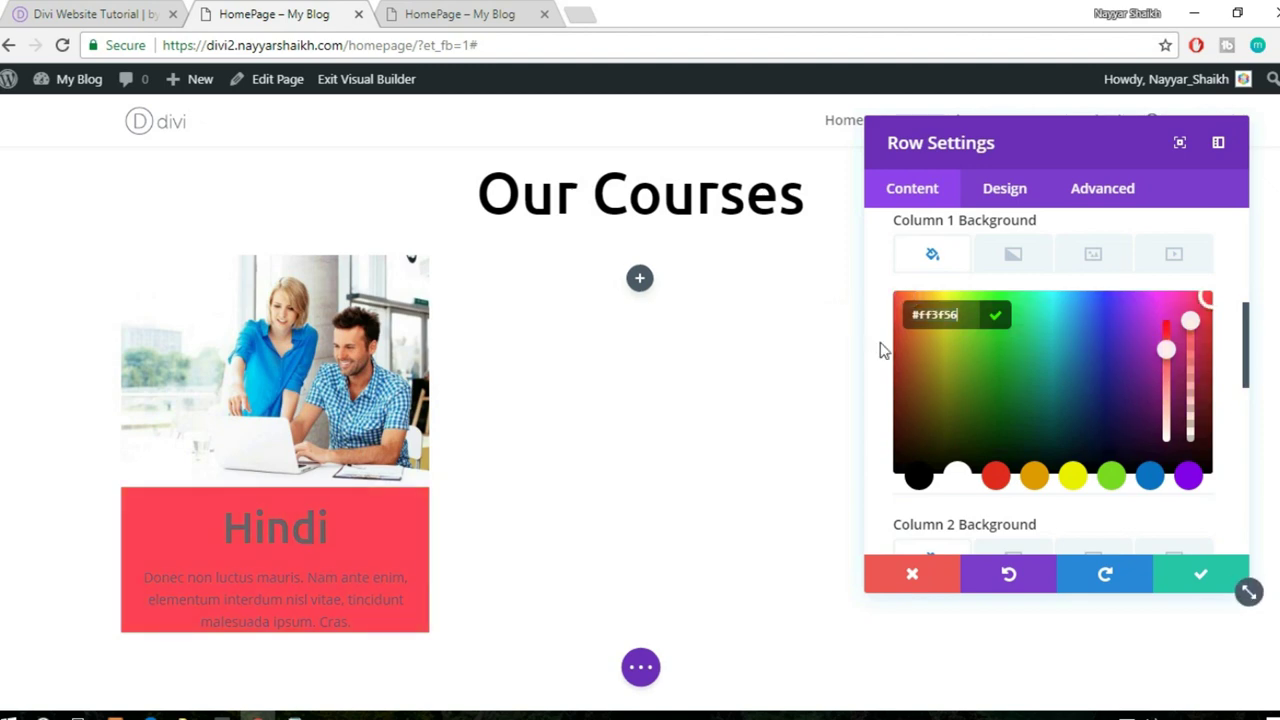
scroll(440, 465, down, 1)
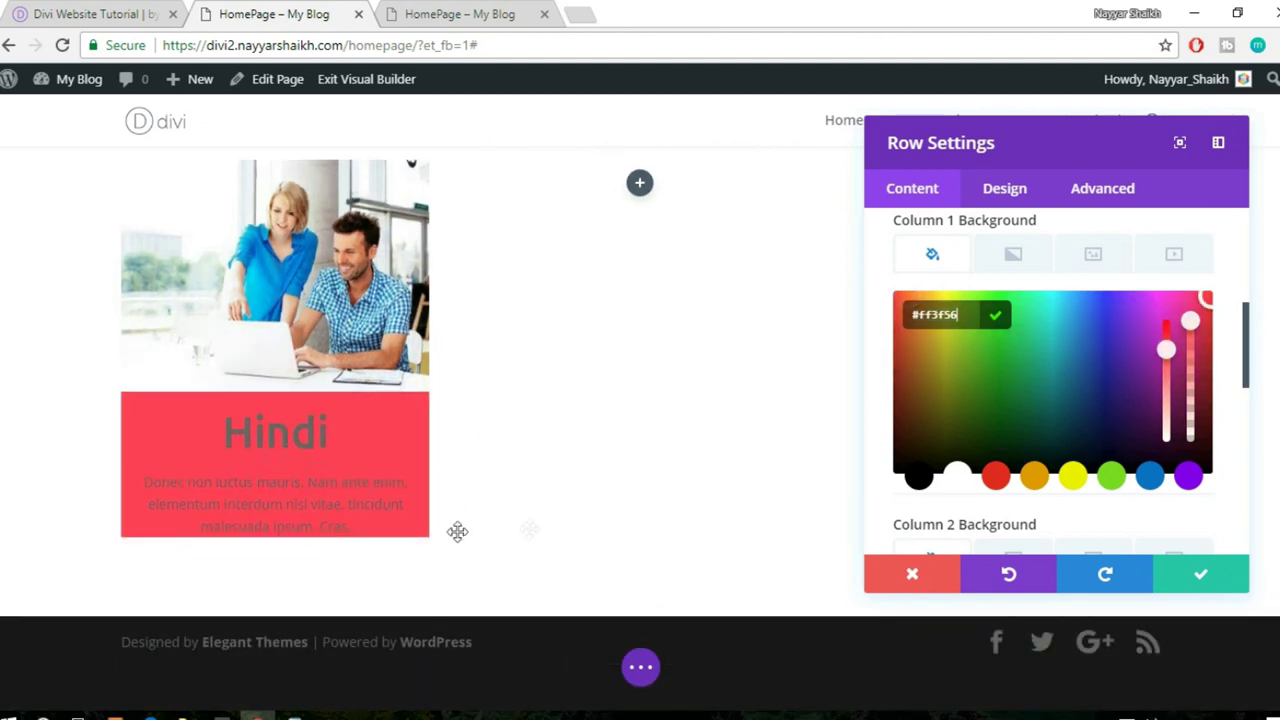
click(1193, 582)
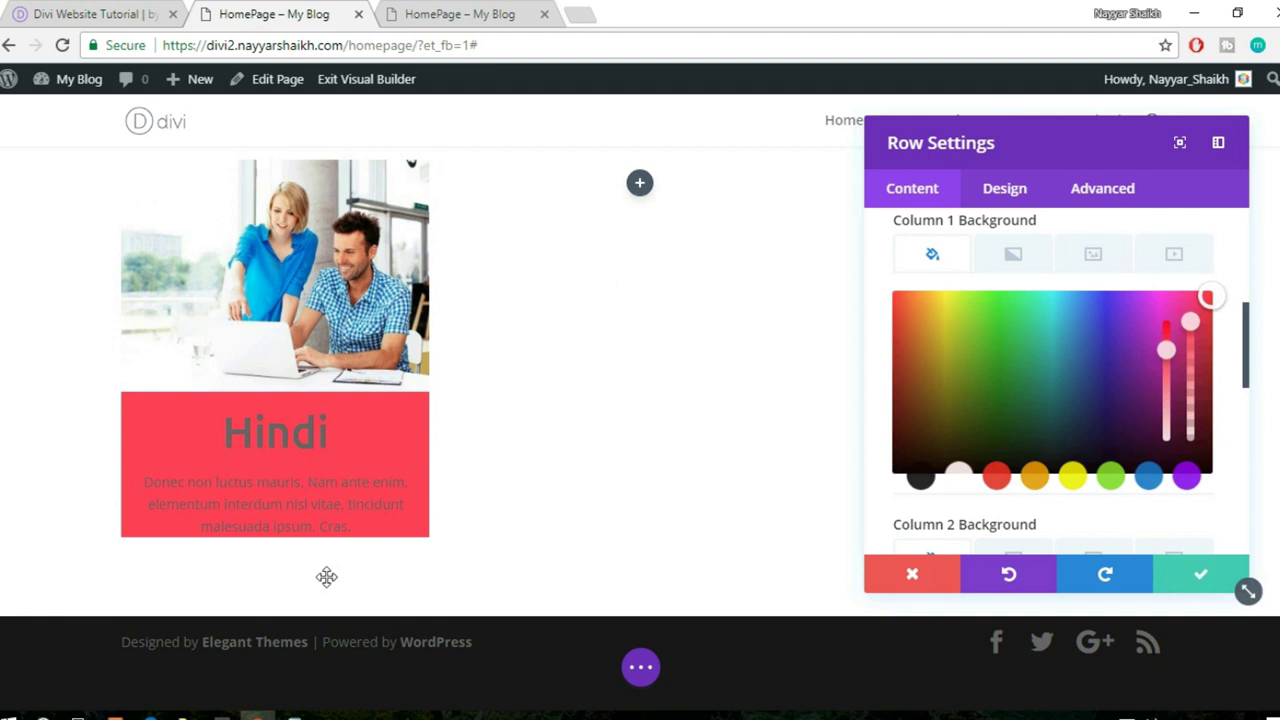
click(374, 527)
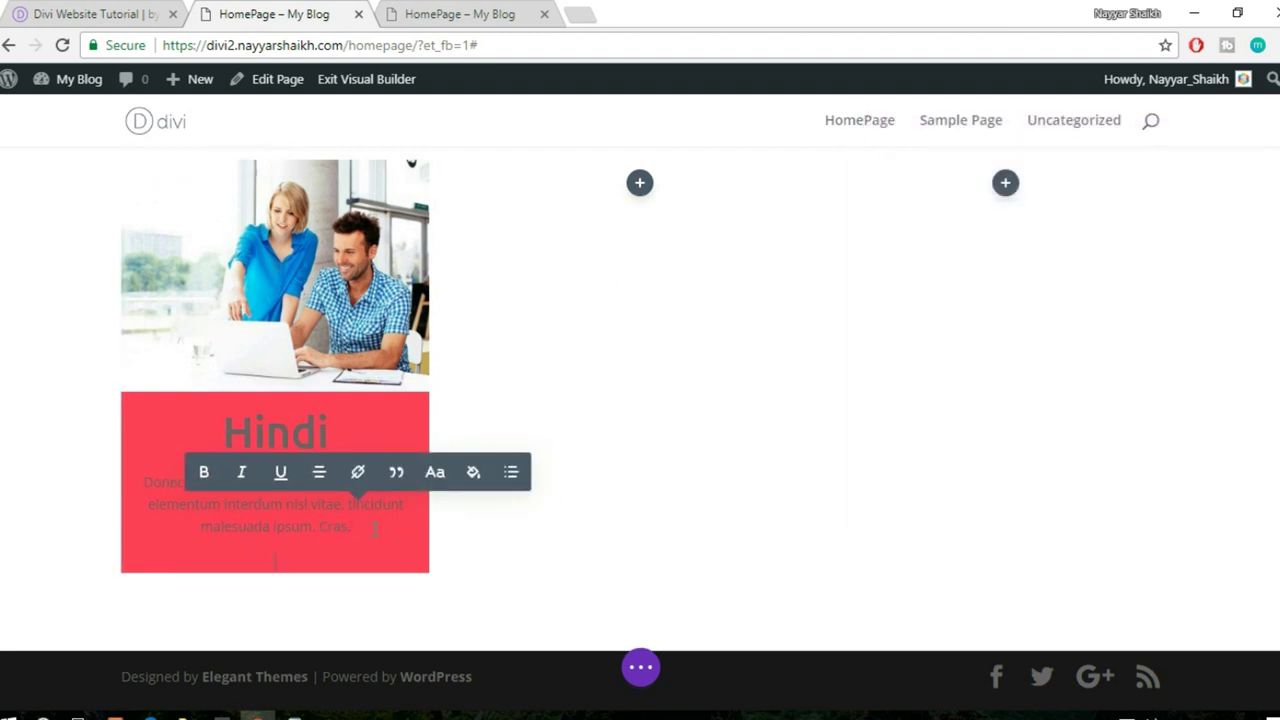
click(600, 363)
- Set the Hindi heading's text colour to Light and save
mouse_move(278, 452)
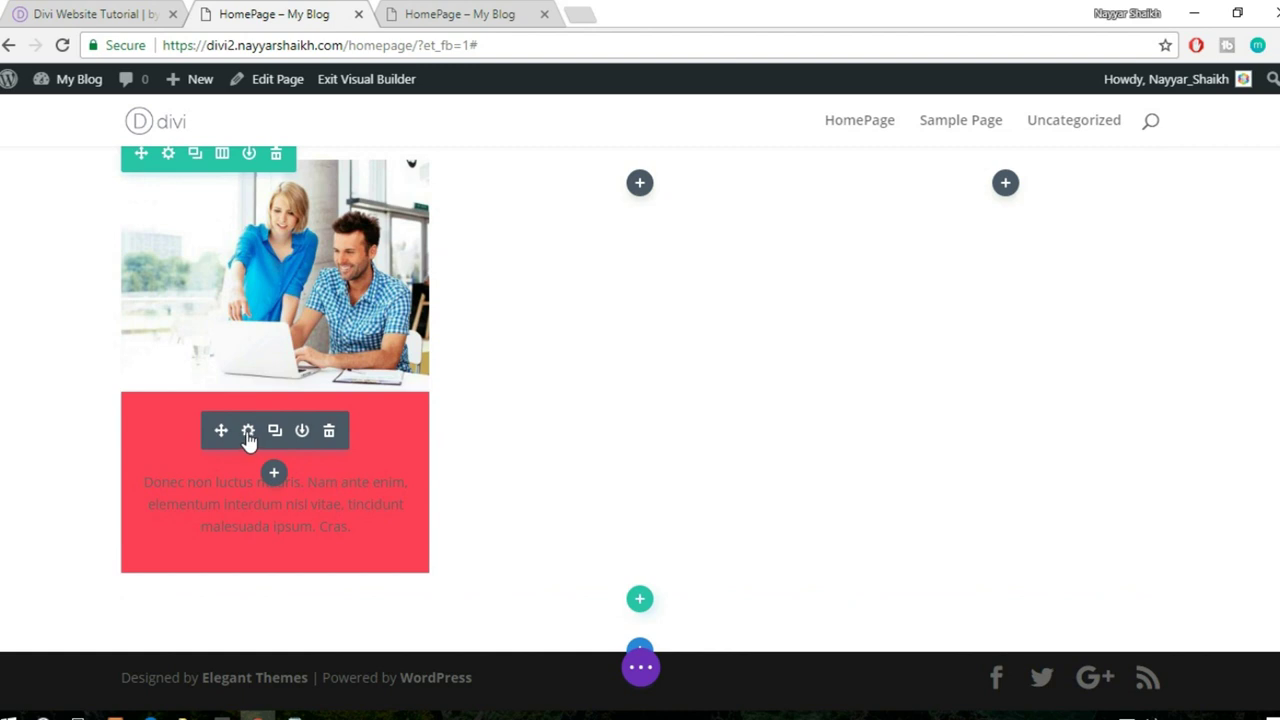
click(248, 432)
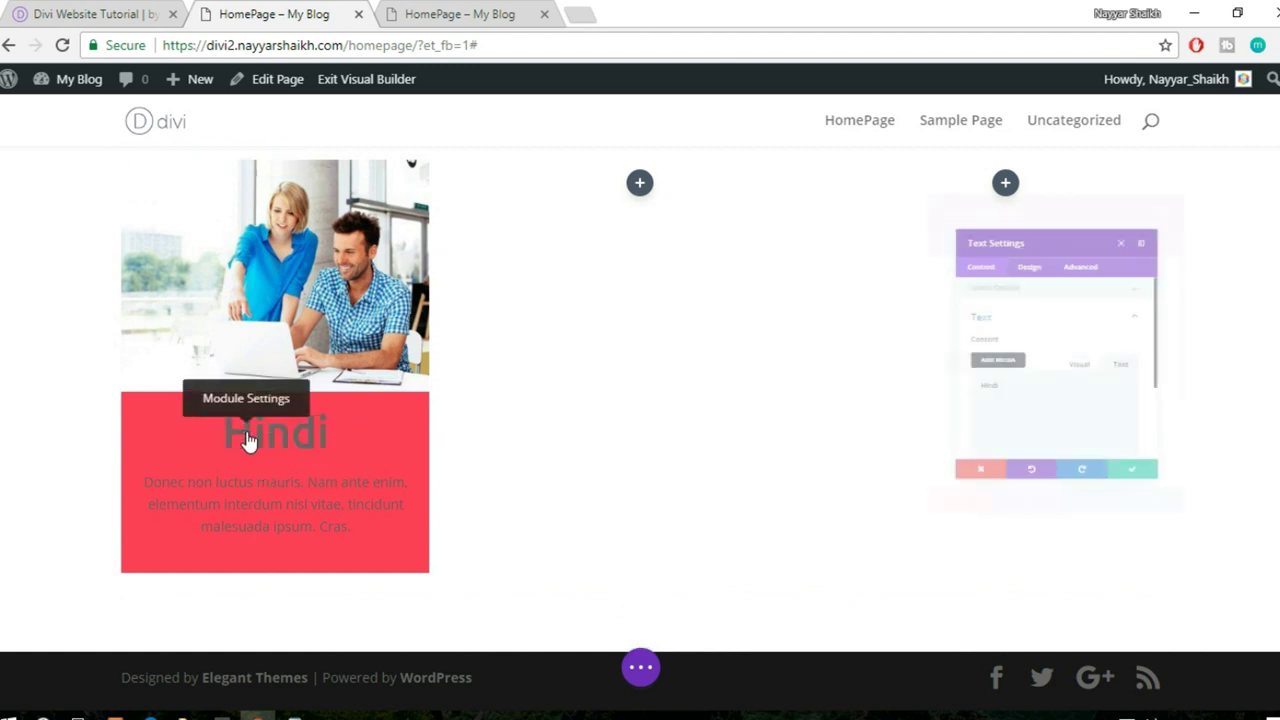
click(1005, 190)
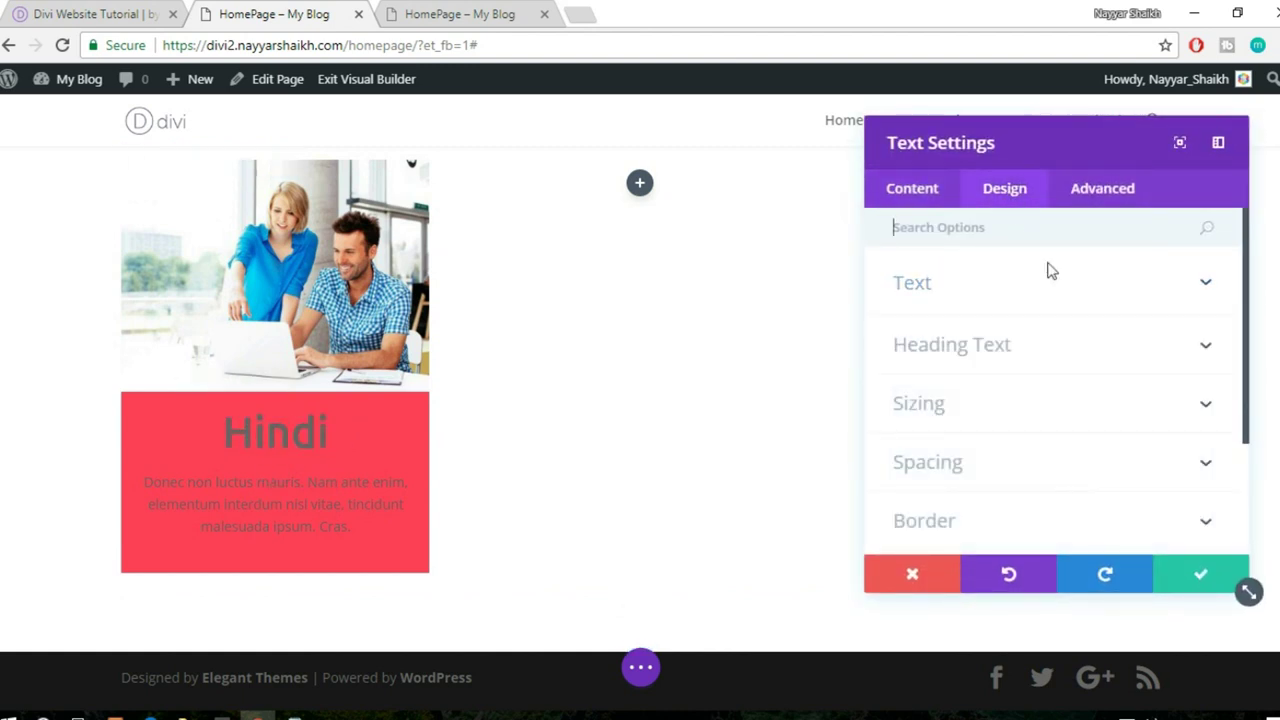
click(1016, 289)
scroll(1020, 305, down, 1)
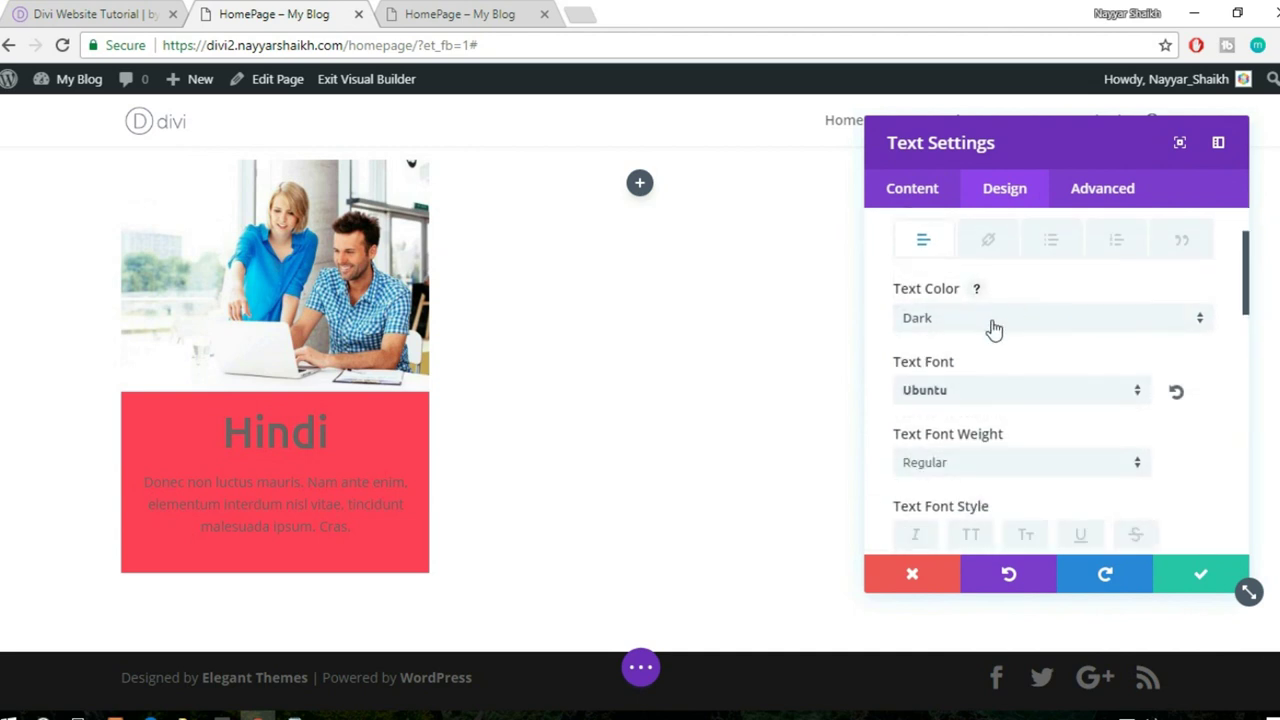
click(992, 326)
click(968, 369)
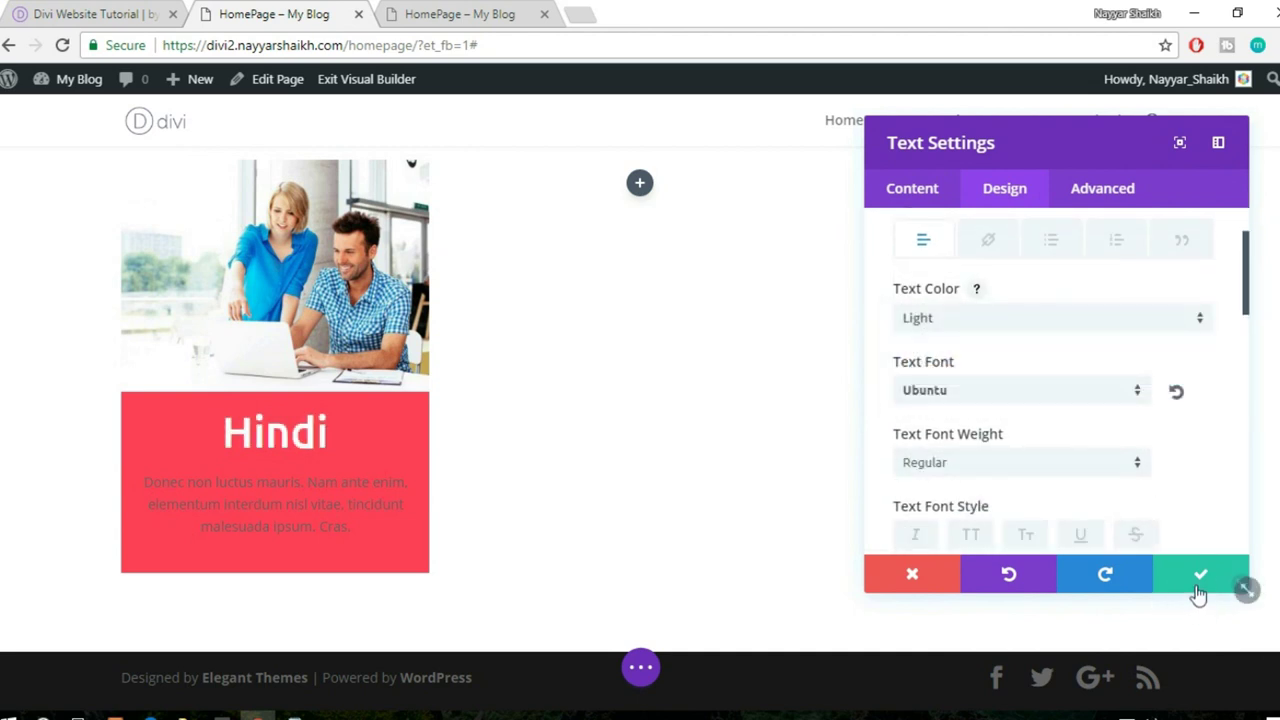
click(1198, 584)
- Set the Hindi description paragraph's text colour to Light and save
mouse_move(249, 484)
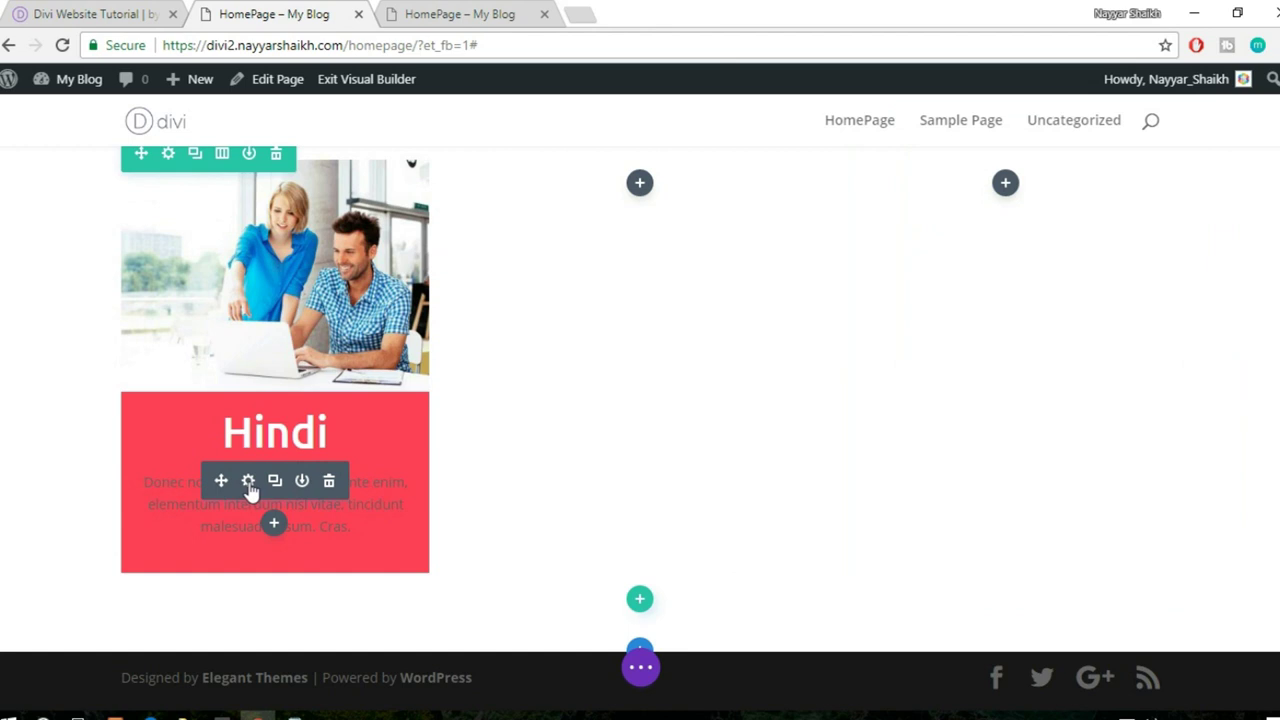
click(248, 481)
click(1000, 189)
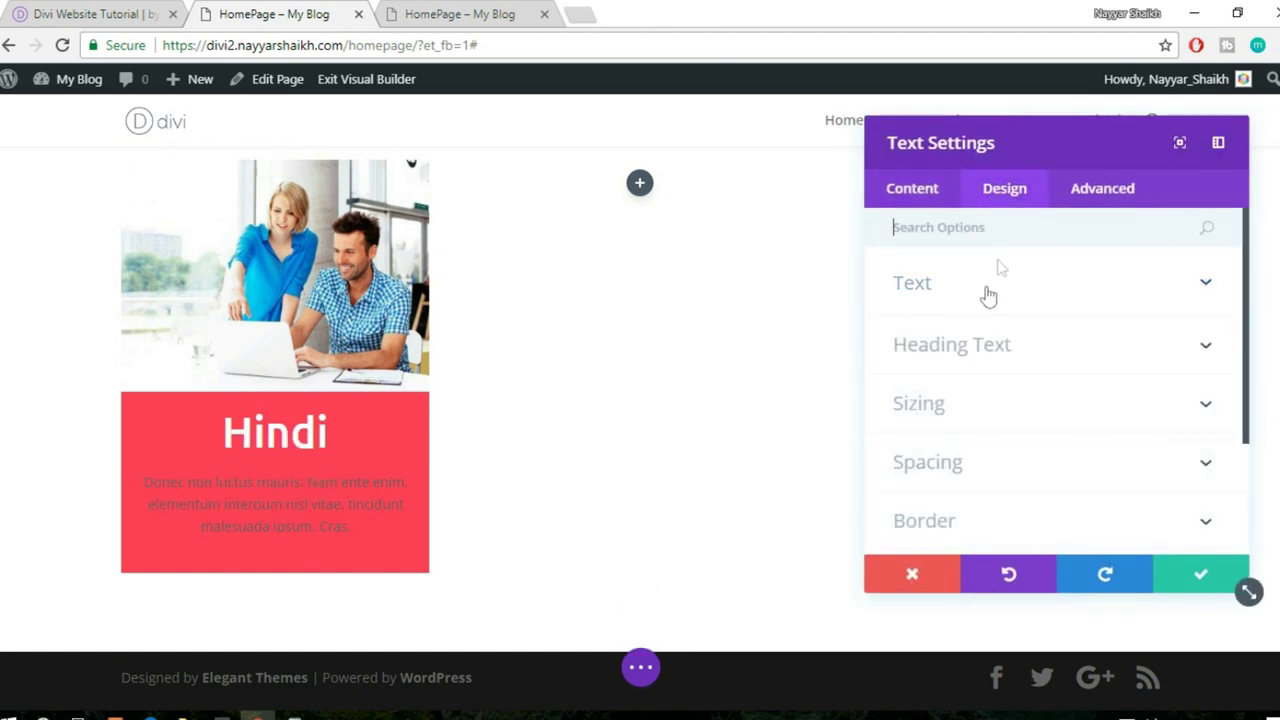
click(986, 292)
scroll(990, 350, down, 1)
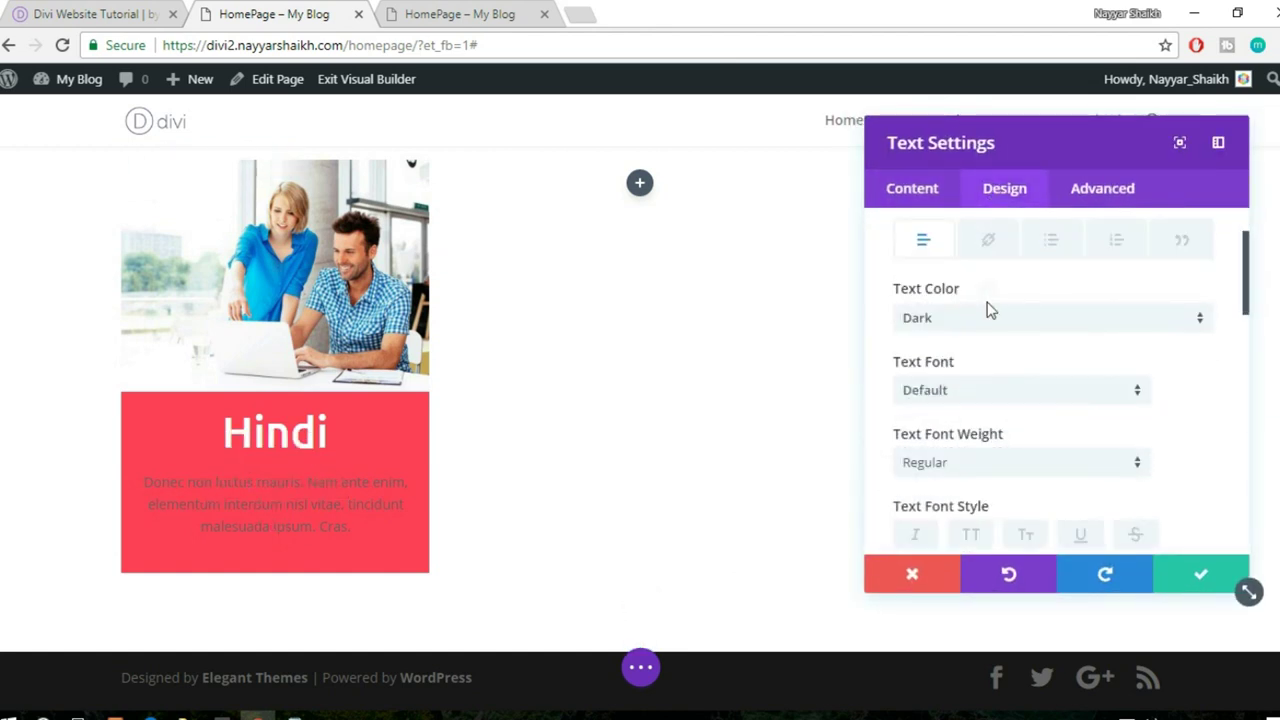
click(986, 318)
click(957, 369)
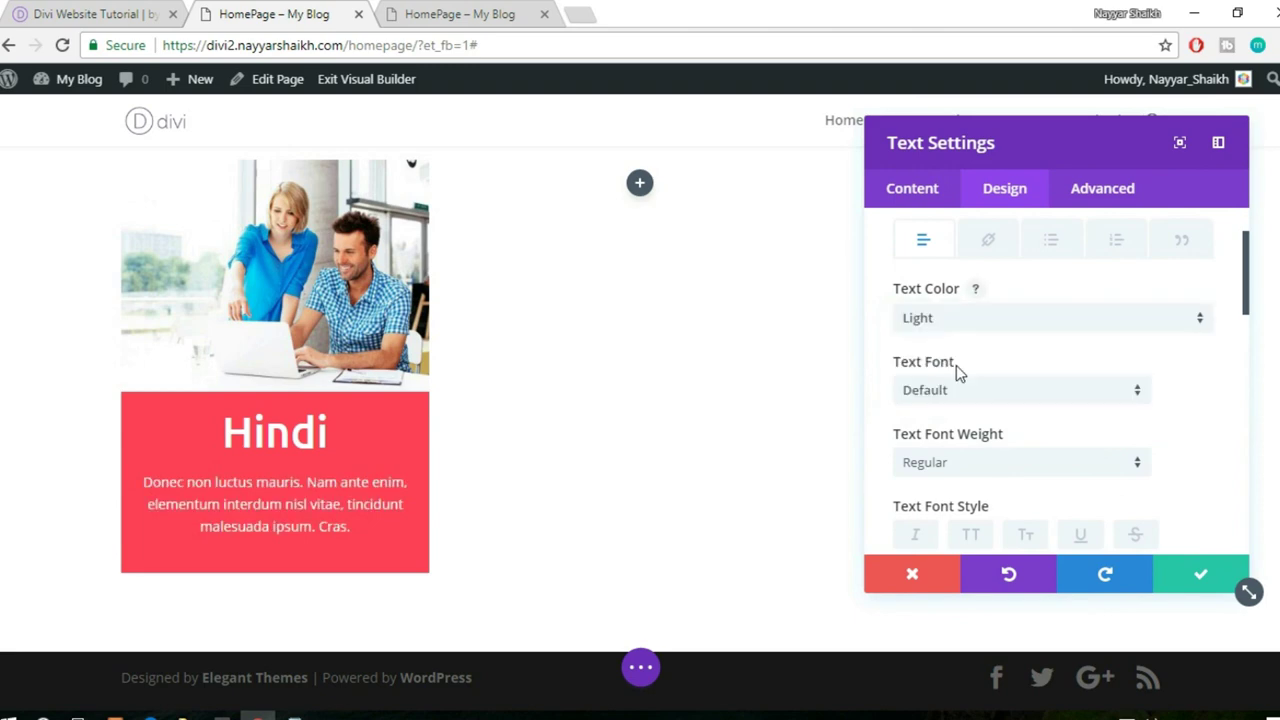
click(1205, 576)
scroll(1055, 513, up, 1)
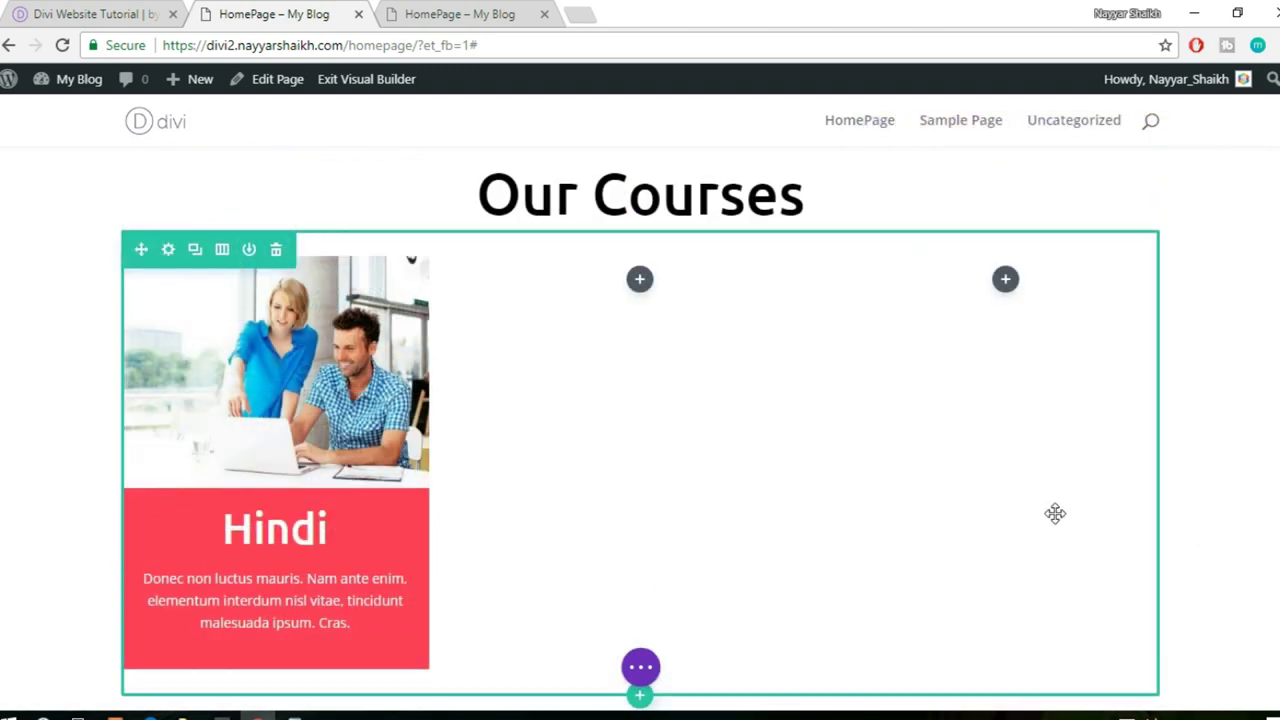
- Duplicate the course photo module and move the copy into the empty second column
scroll(1055, 513, down, 1)
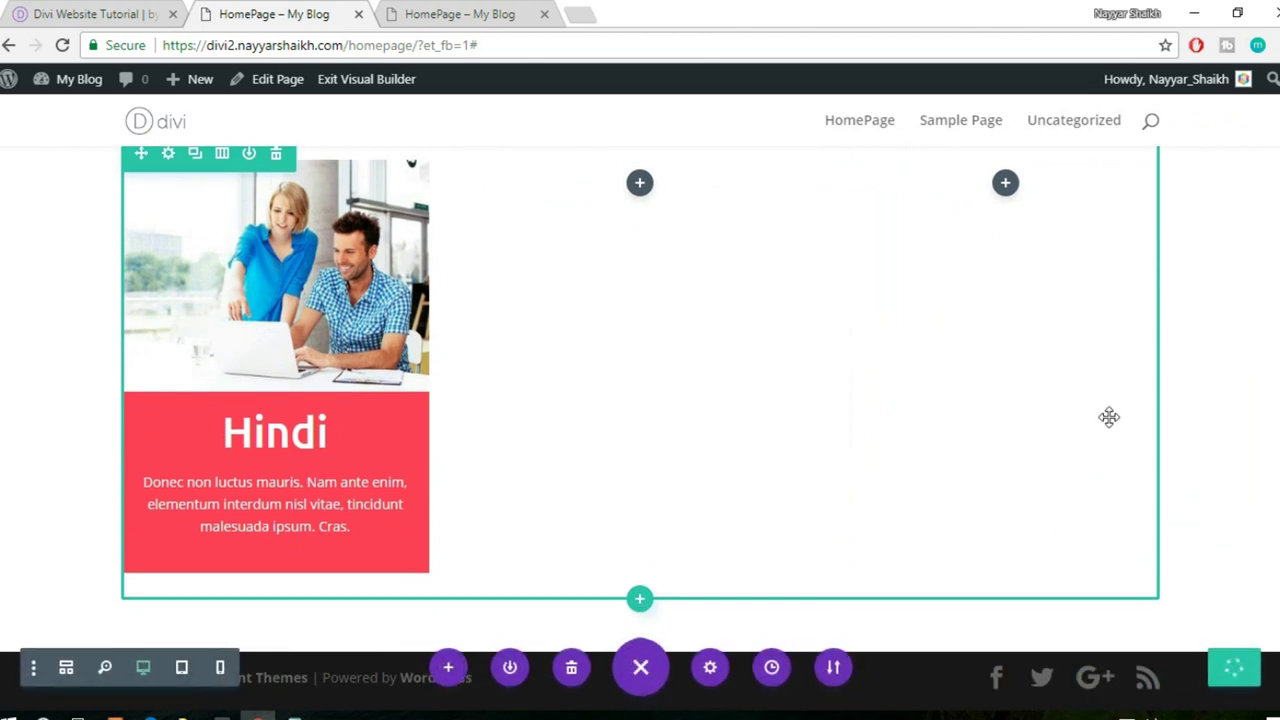
scroll(1261, 424, up, 2)
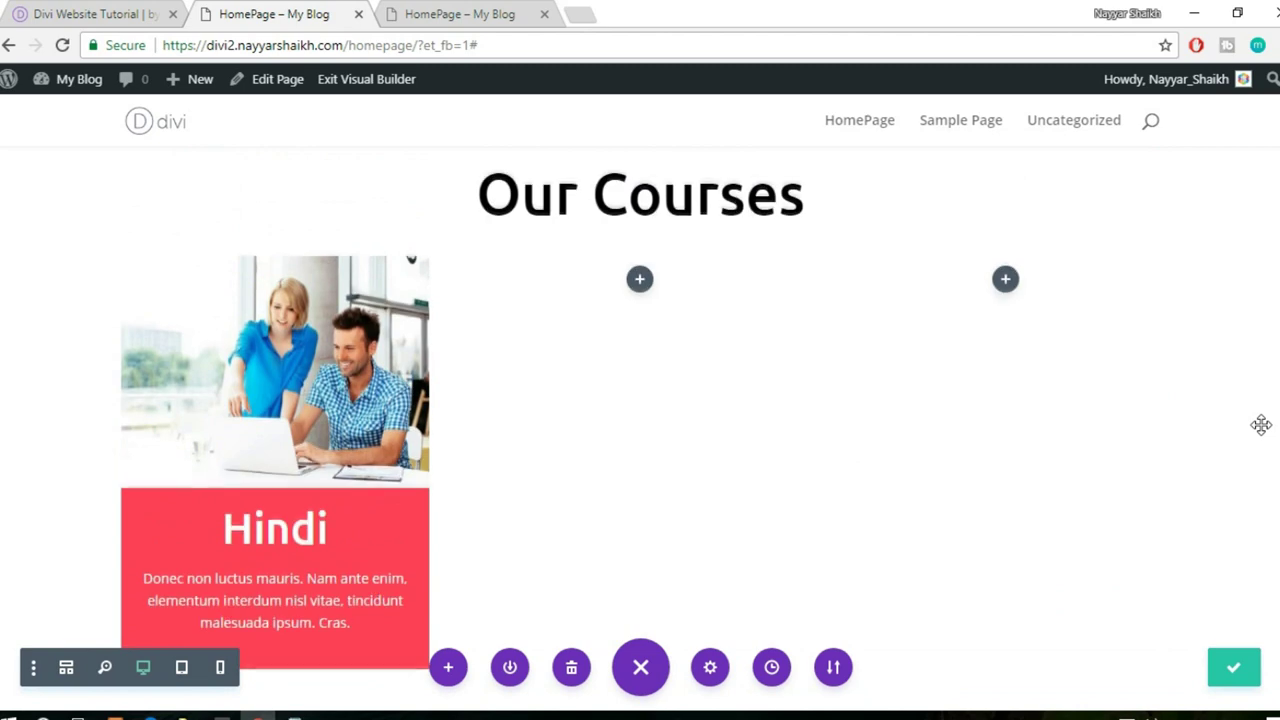
scroll(1261, 424, down, 2)
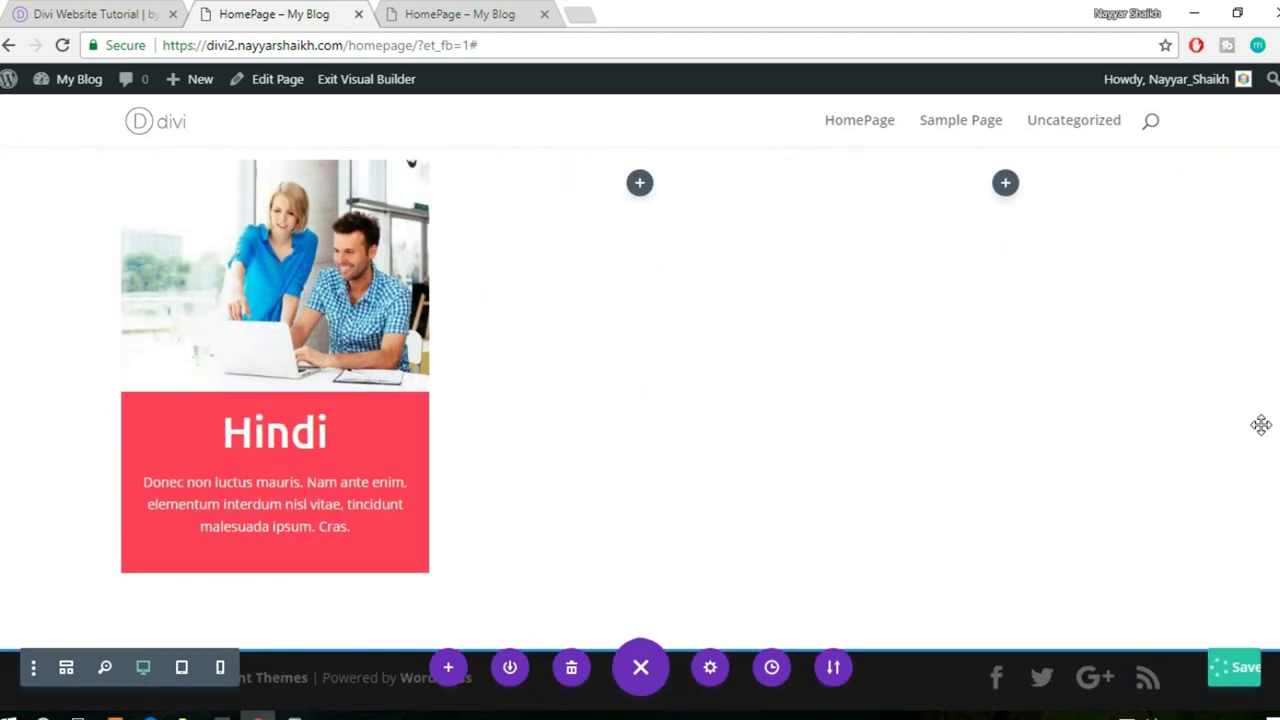
scroll(811, 423, up, 1)
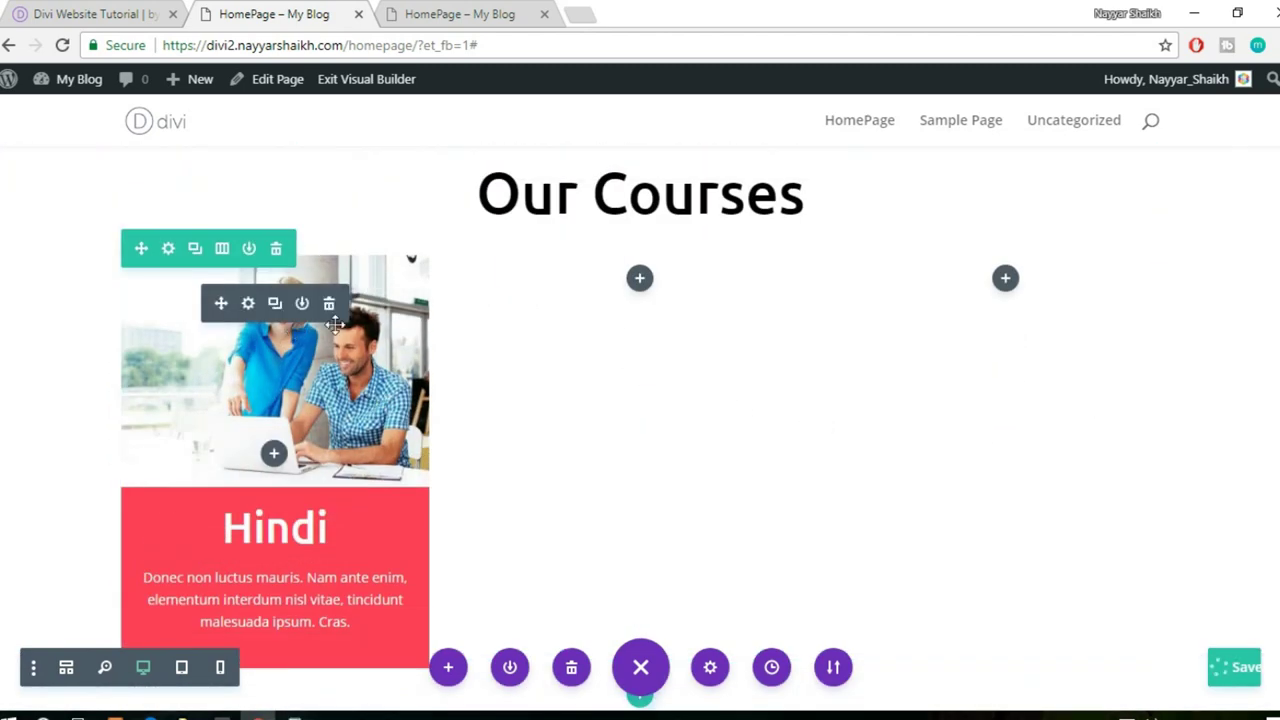
click(274, 305)
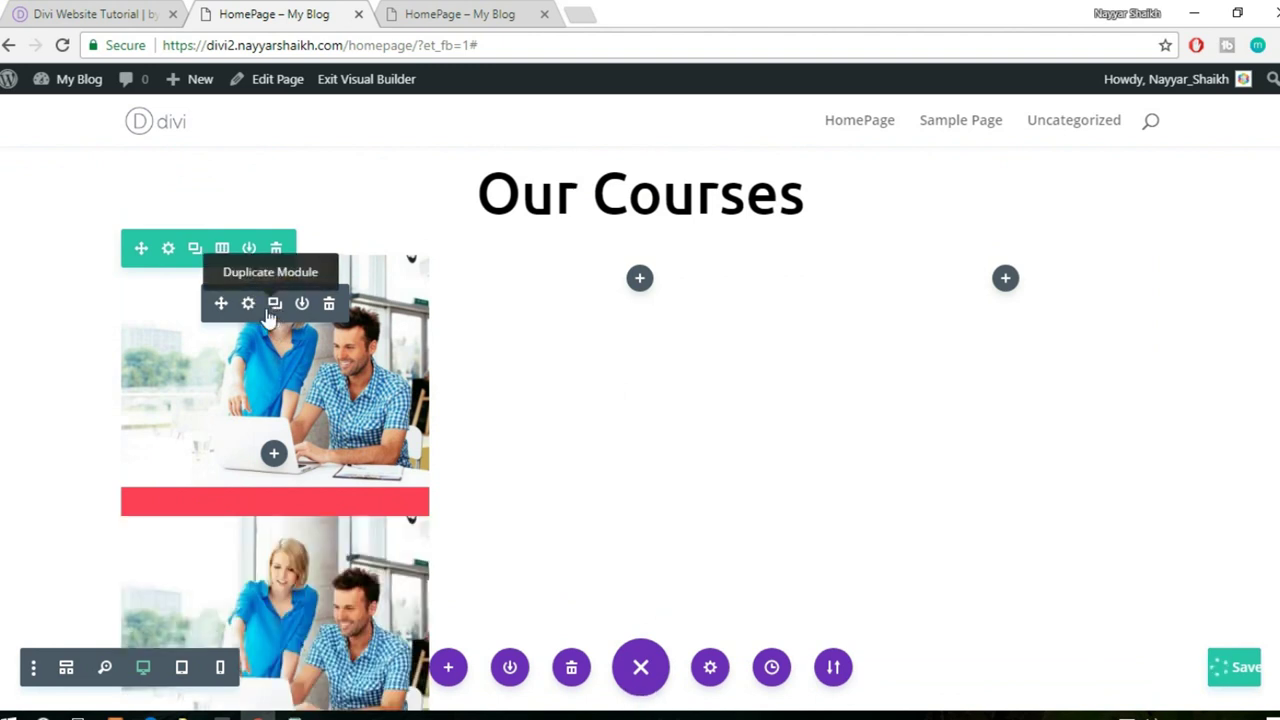
drag(572, 289, 634, 276)
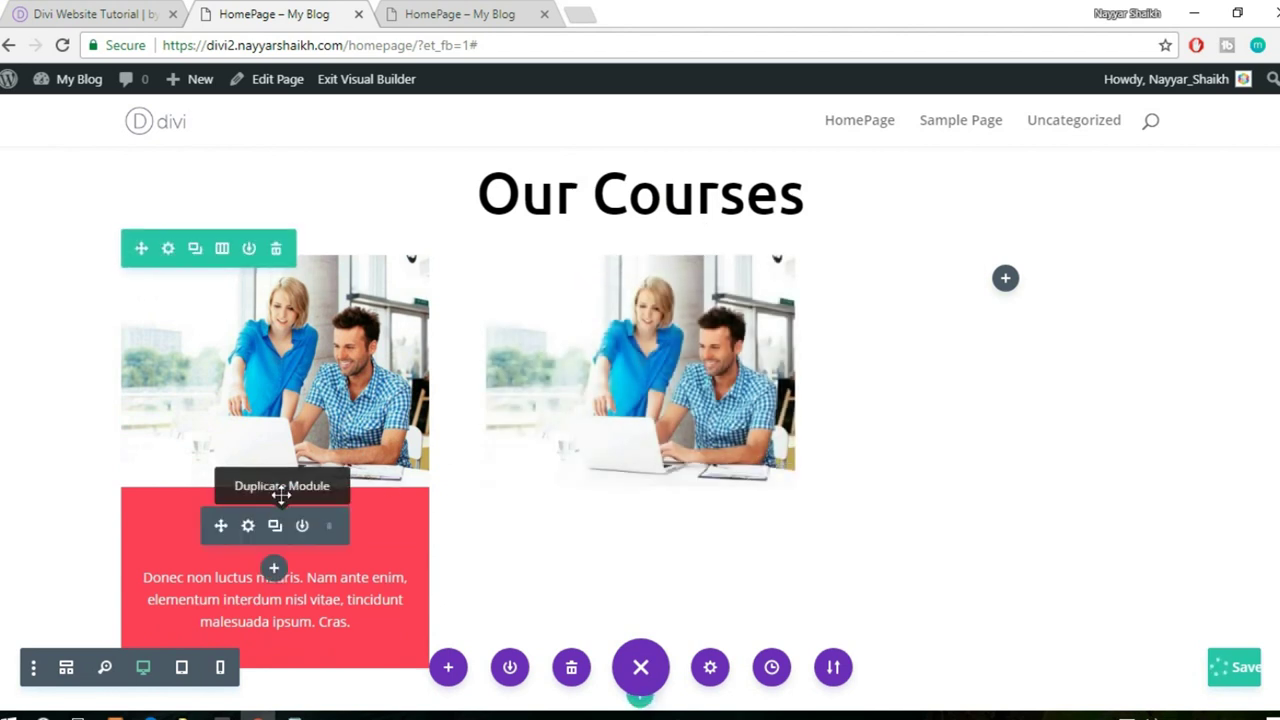
- Duplicate the Hindi text module, then undo to remove the extra copy
drag(217, 523, 674, 514)
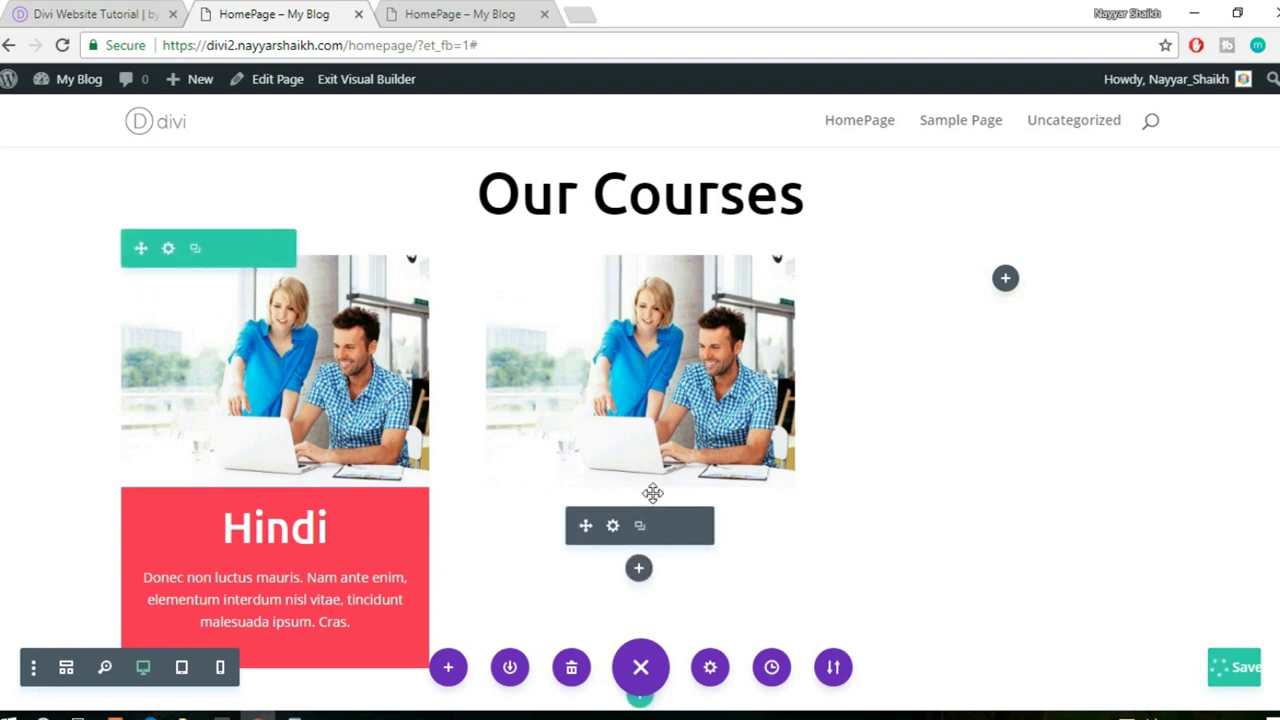
click(285, 583)
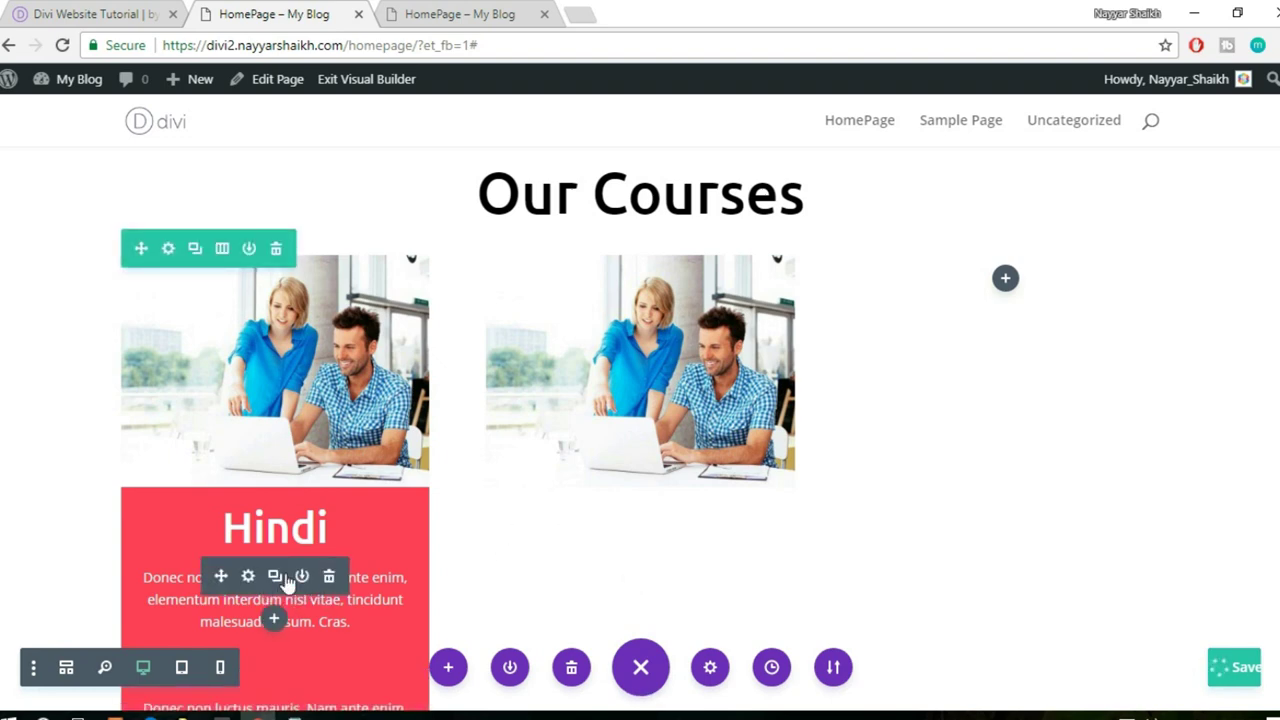
scroll(259, 631, down, 2)
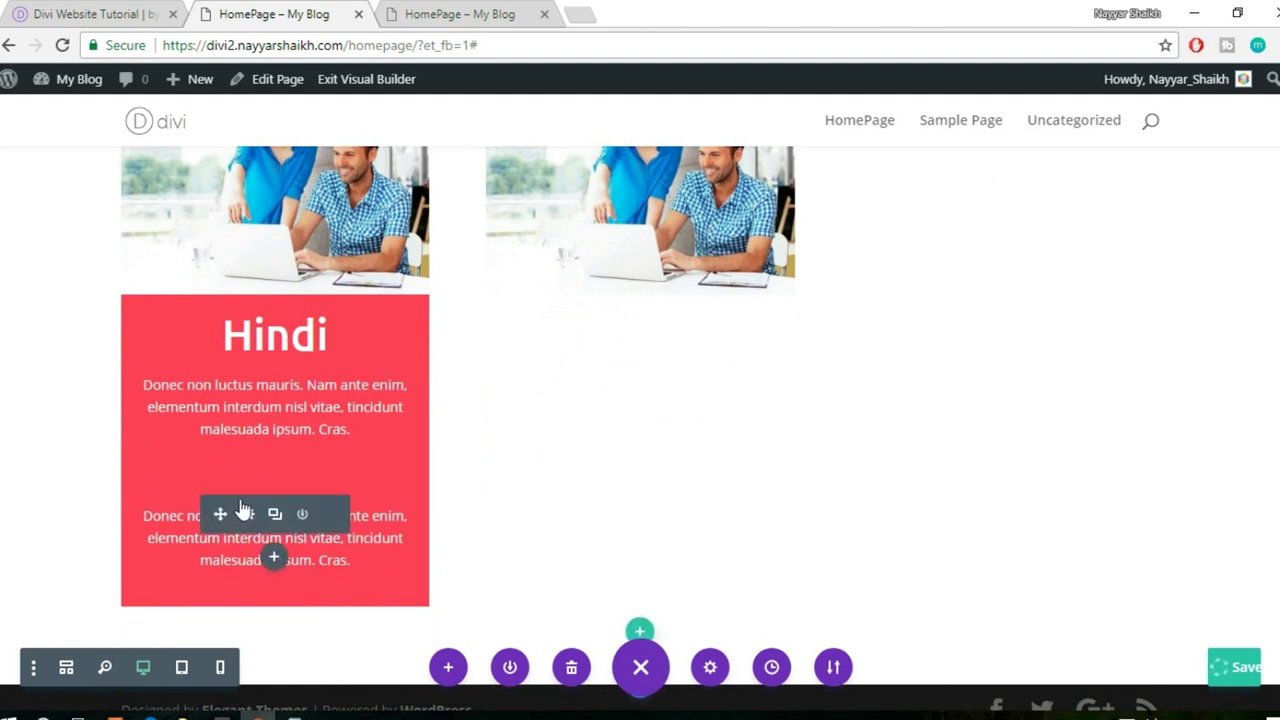
key(ctrl+z)
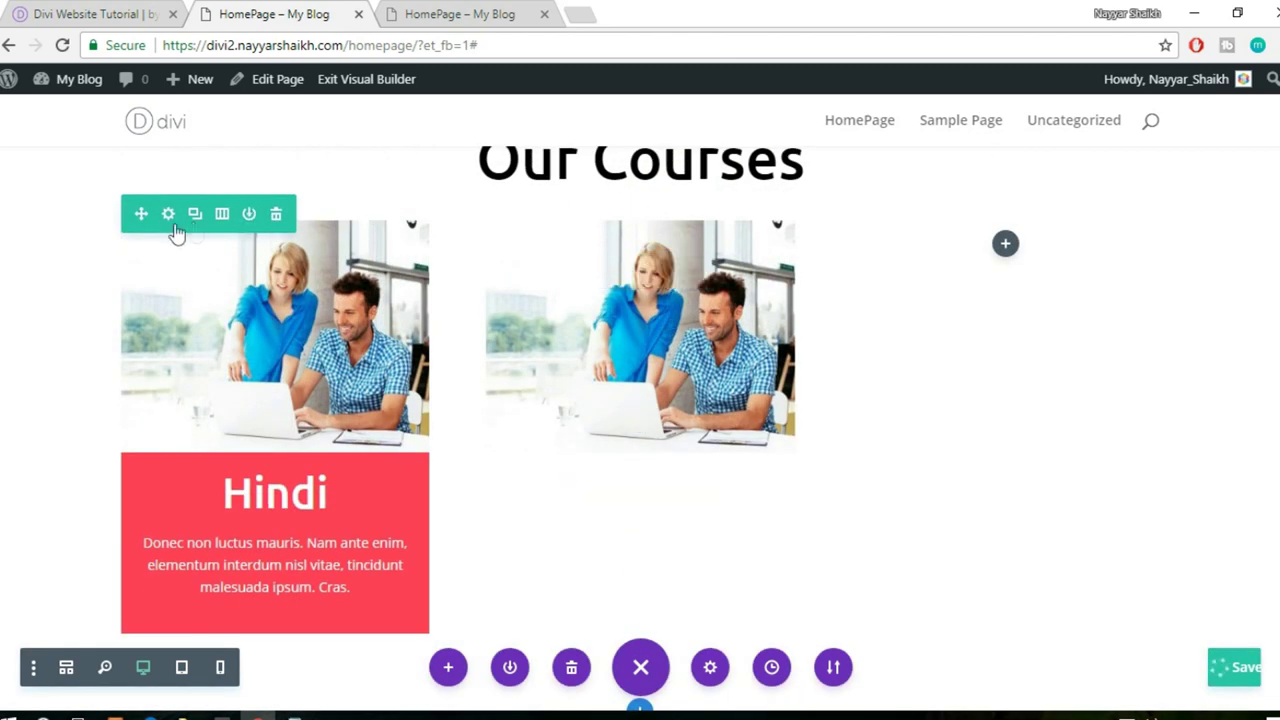
mouse_move(171, 221)
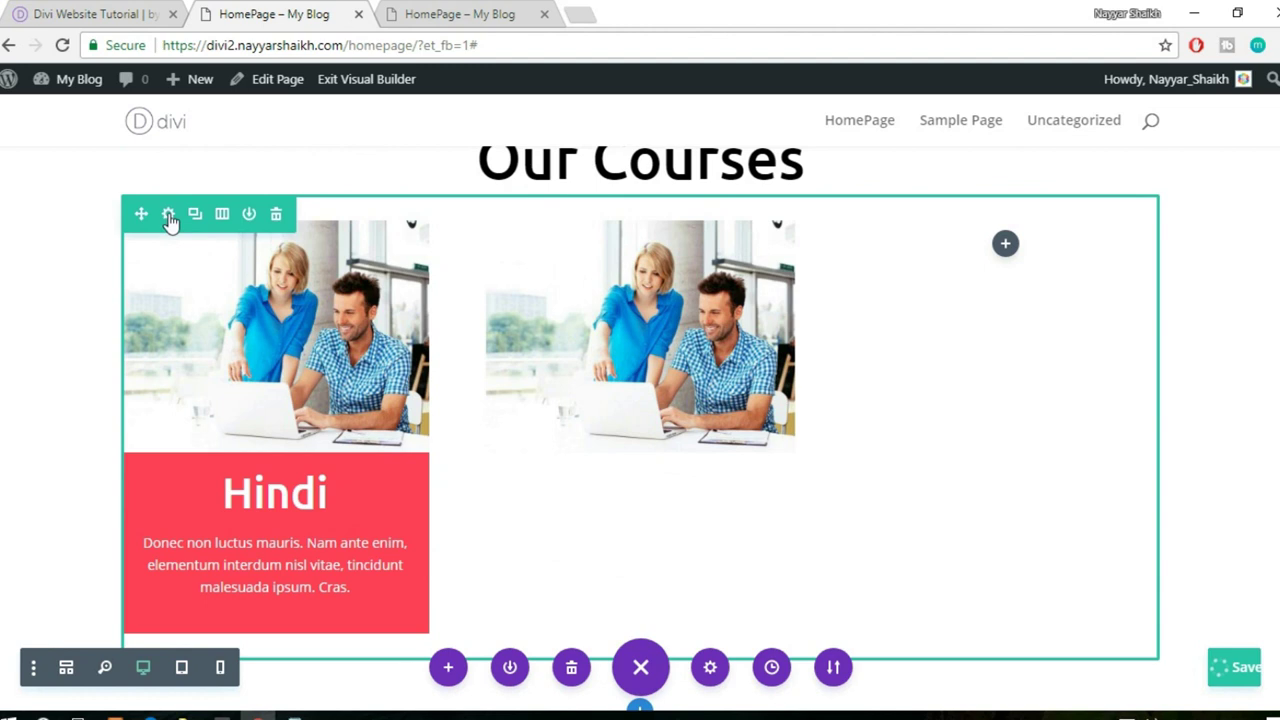
- In the course row's background options, add a Column 2 background colour
click(168, 214)
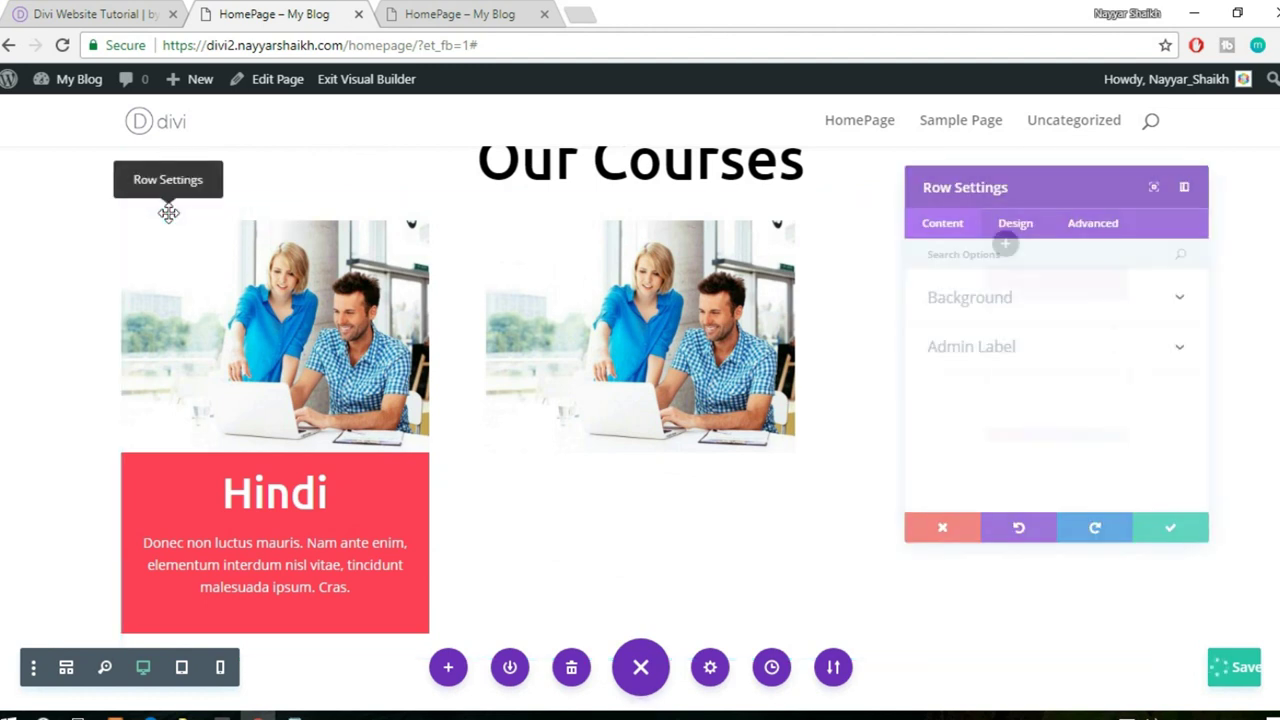
click(1028, 284)
scroll(1073, 321, down, 3)
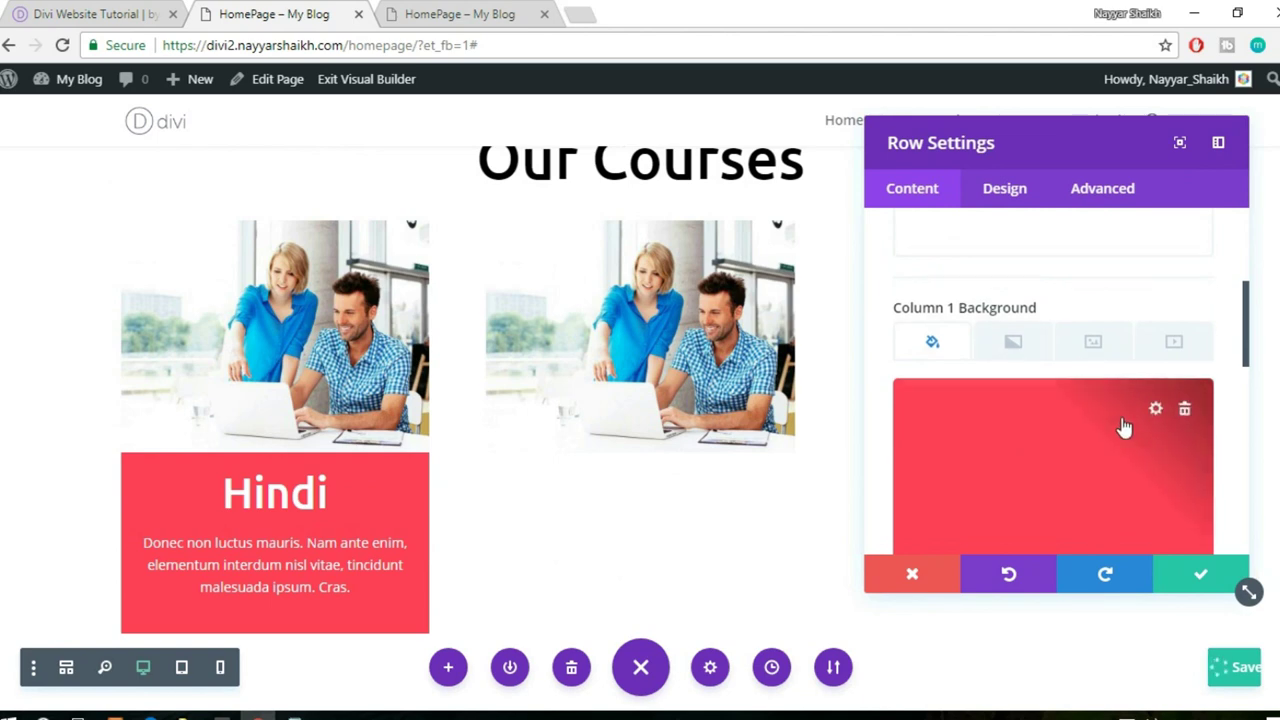
scroll(1123, 428, down, 3)
scroll(1123, 428, down, 2)
click(1041, 396)
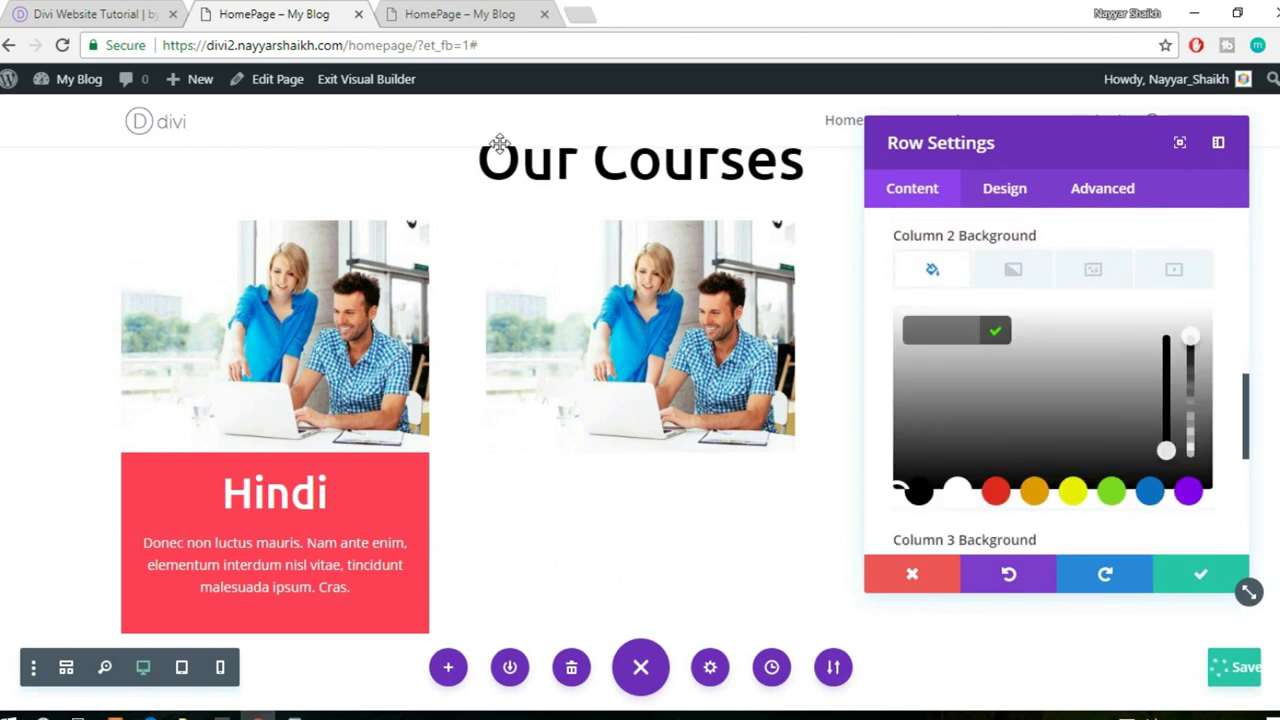
- Copy the English card's #0cd6d2 background from DevTools and paste it into Column 2
key(alt+space)
click(133, 22)
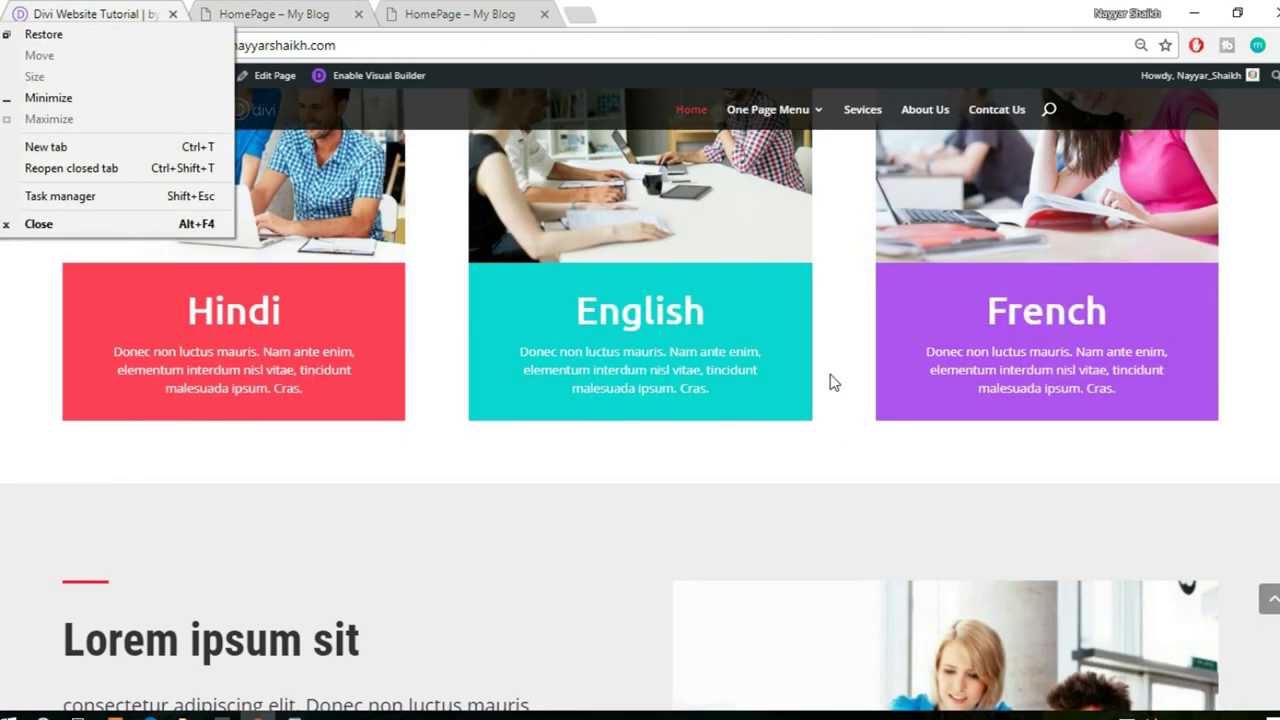
key(Escape)
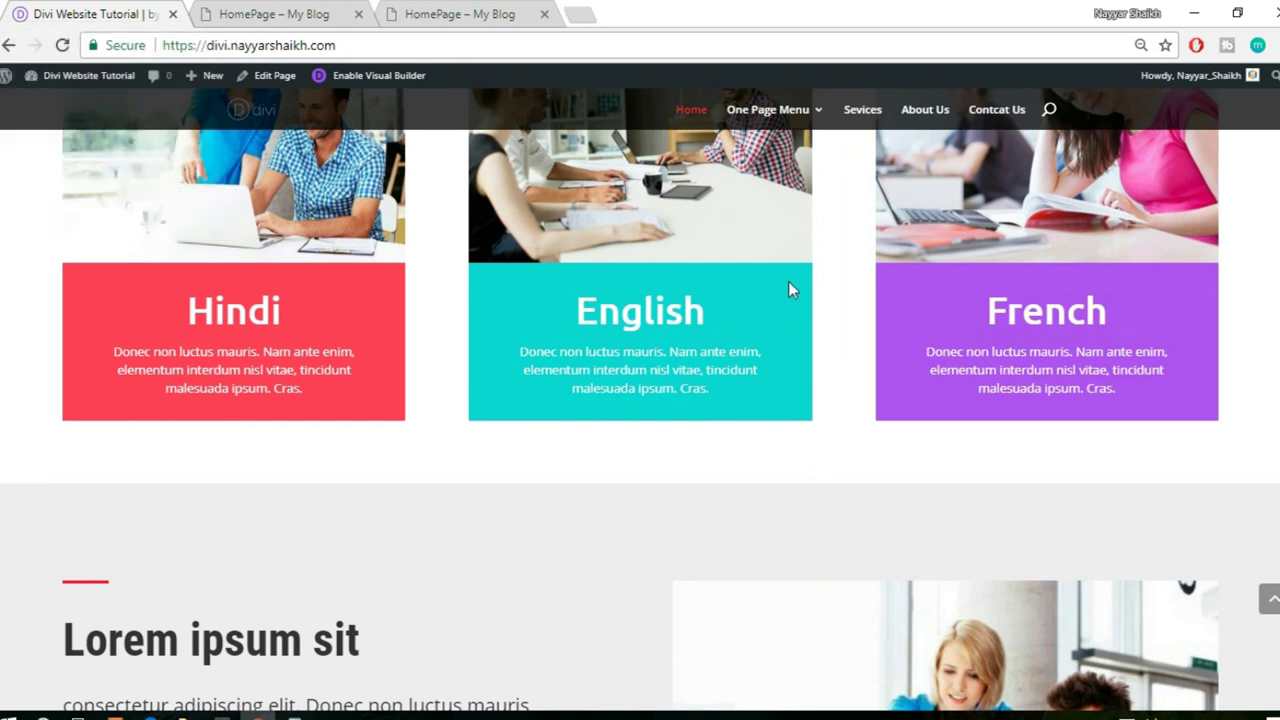
right_click(790, 289)
click(843, 526)
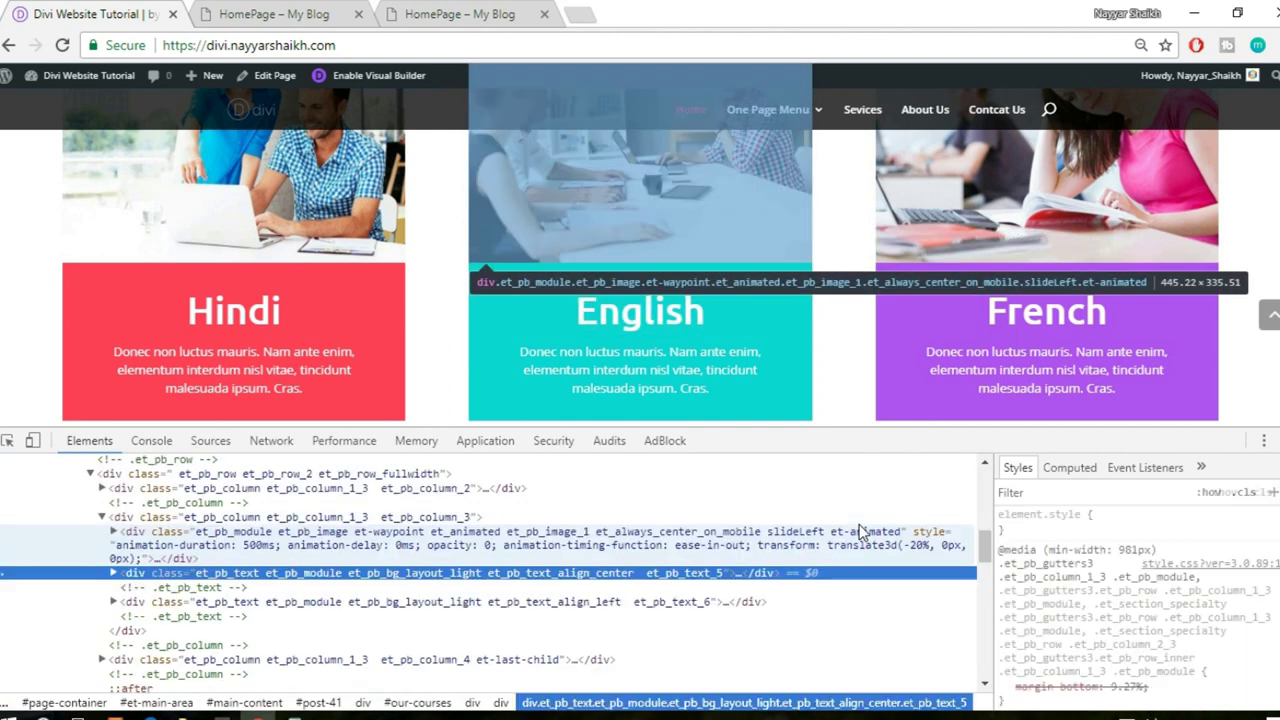
scroll(1191, 547, down, 2)
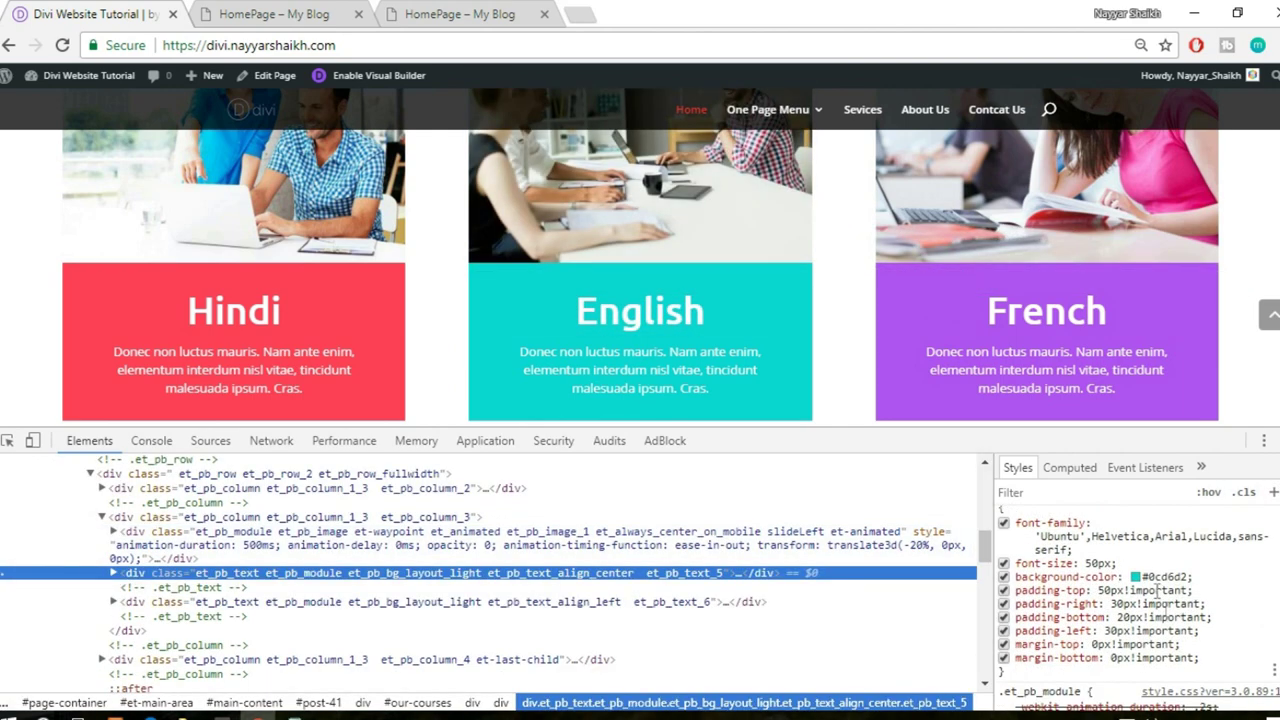
click(1157, 576)
key(ctrl+c)
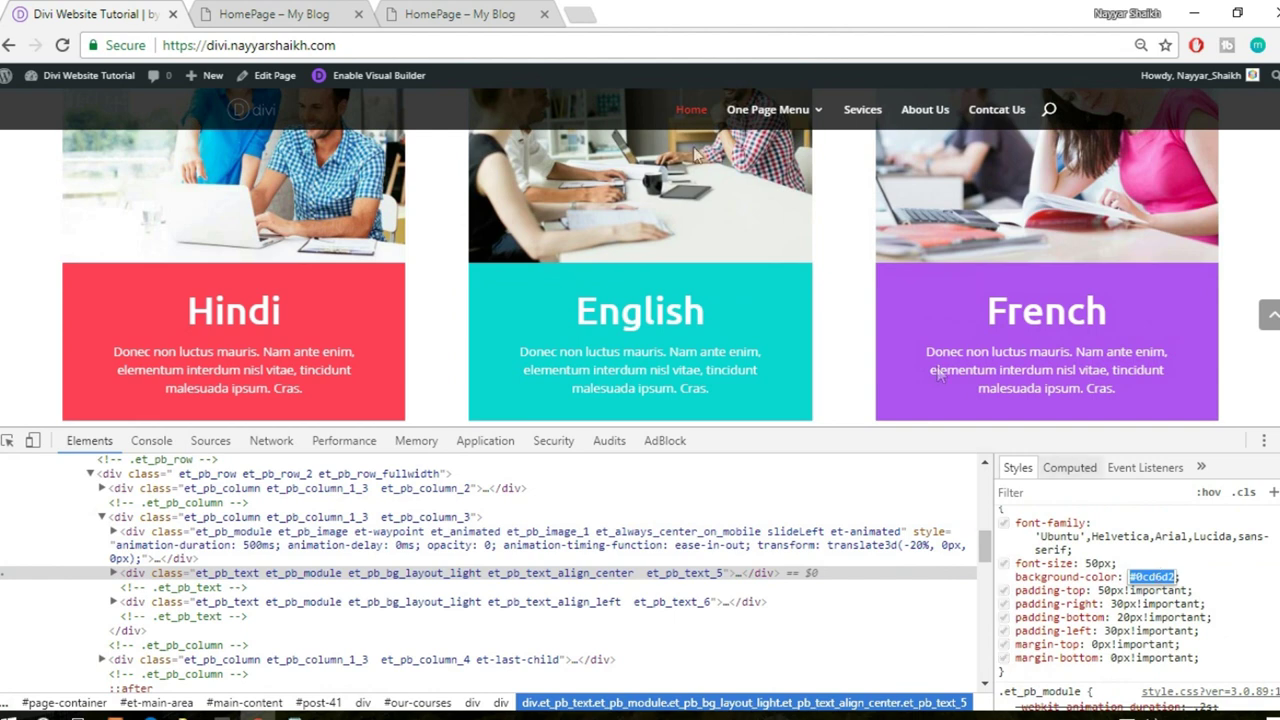
click(303, 12)
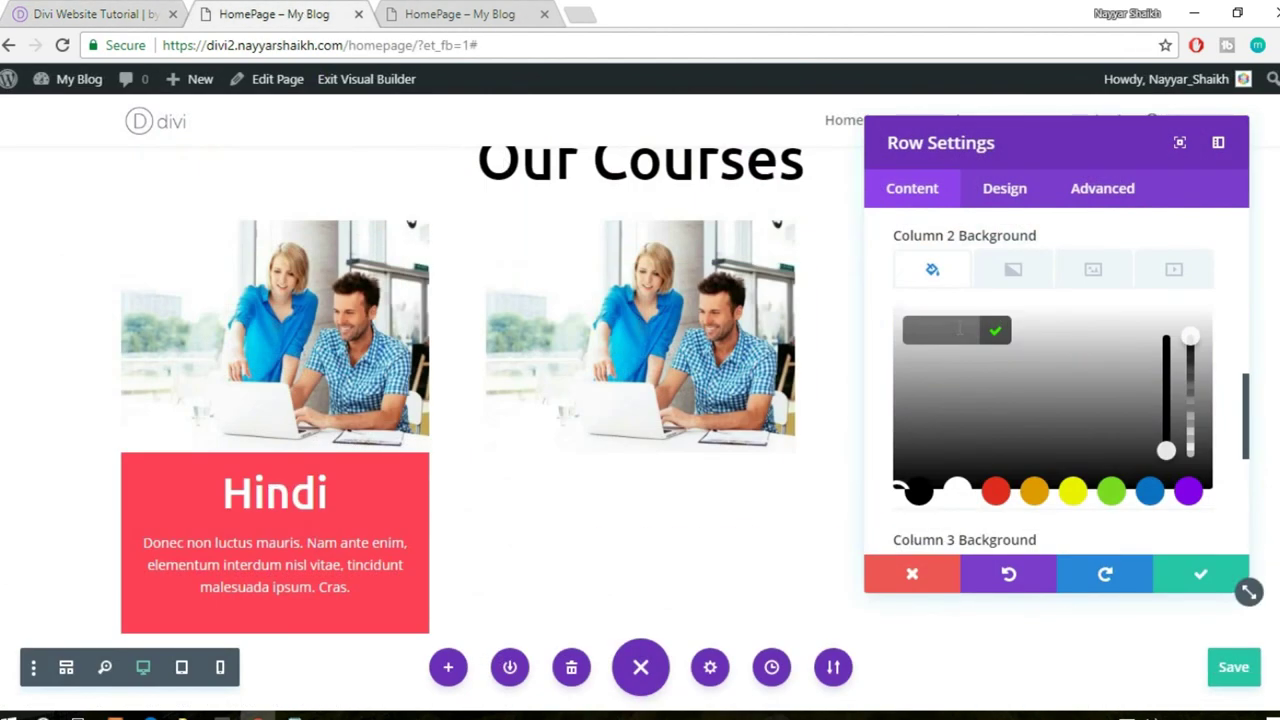
key(ctrl+v)
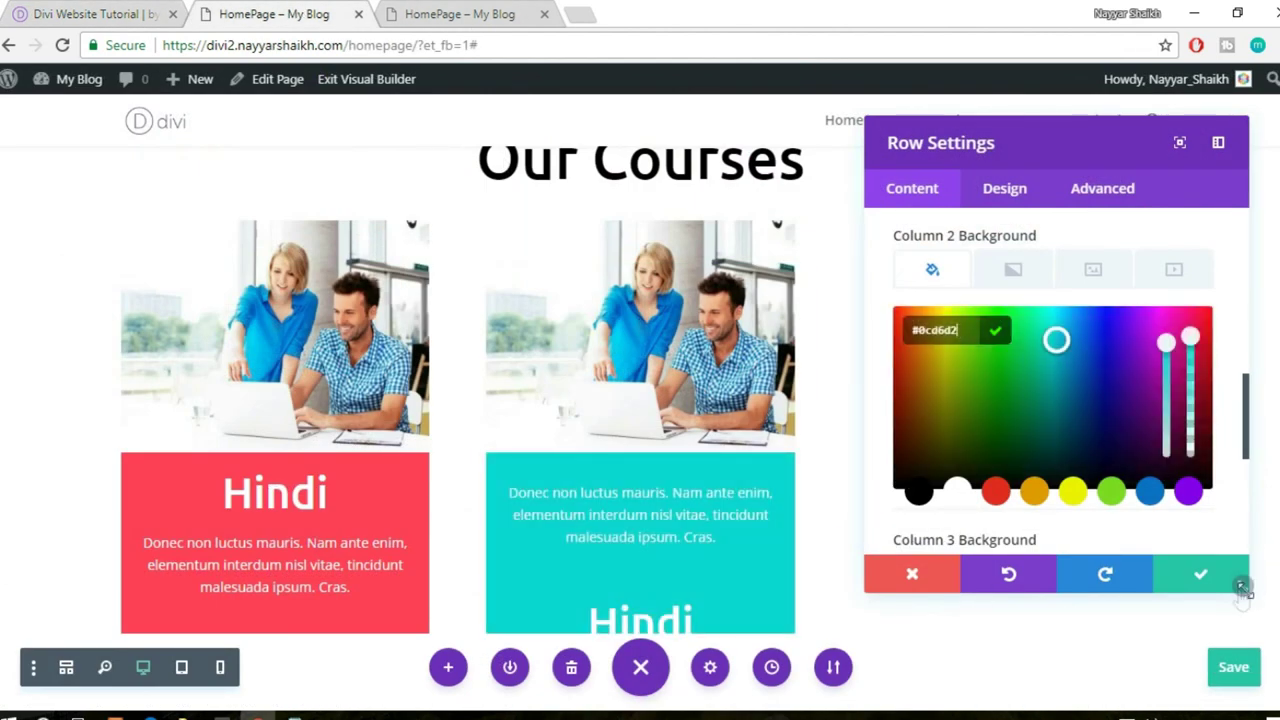
- Apply the French card's rgba(138,0,237,0.68) background to Column 3 and save the row
key(ctrl+shift+Tab)
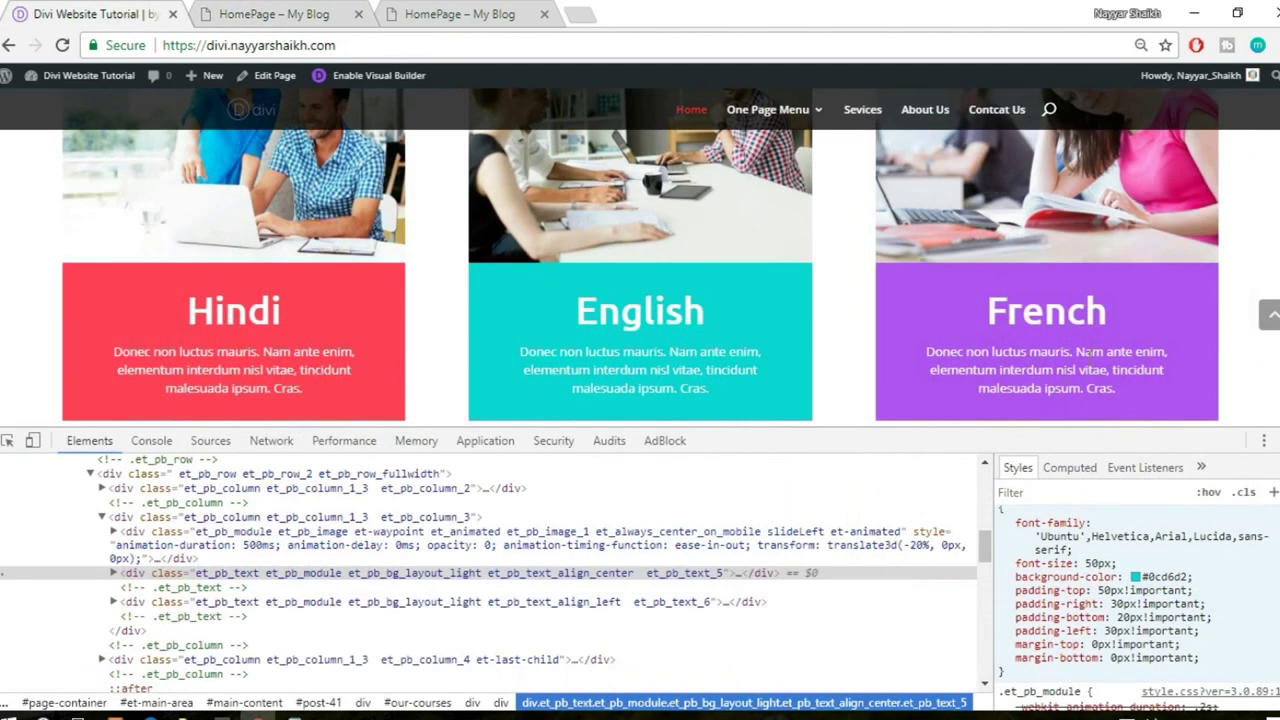
right_click(1188, 305)
click(1142, 532)
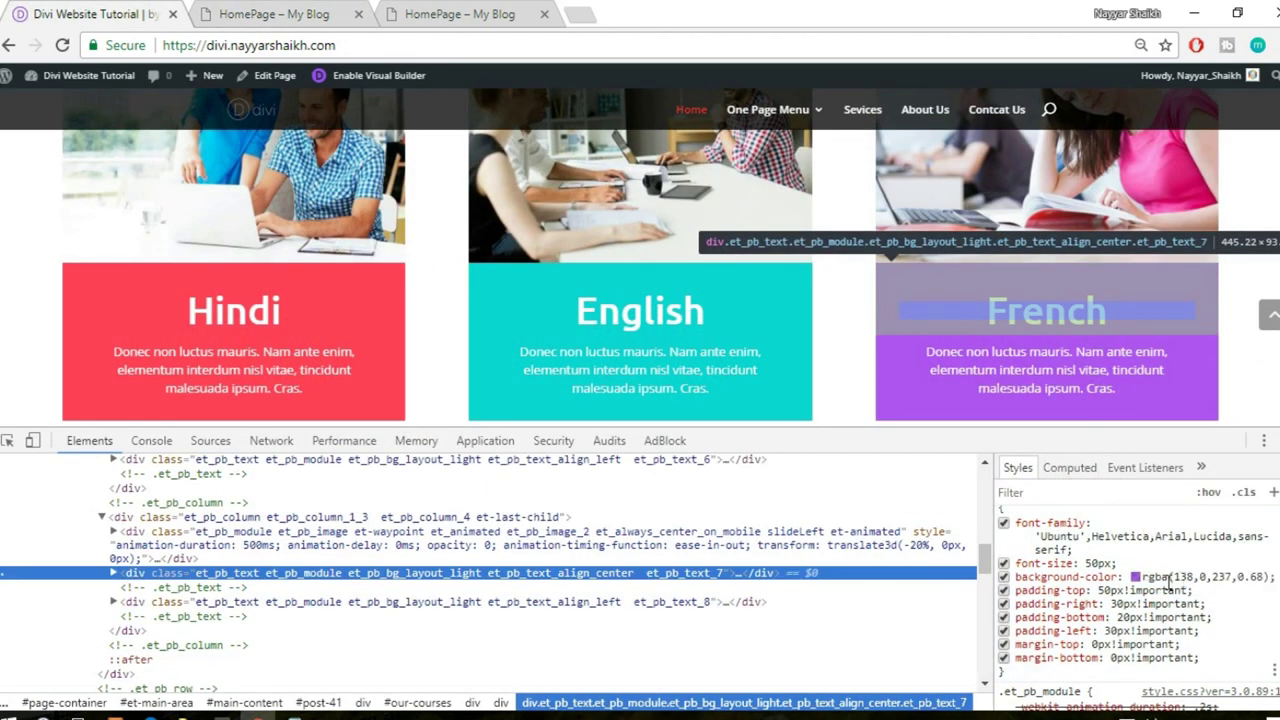
click(1167, 580)
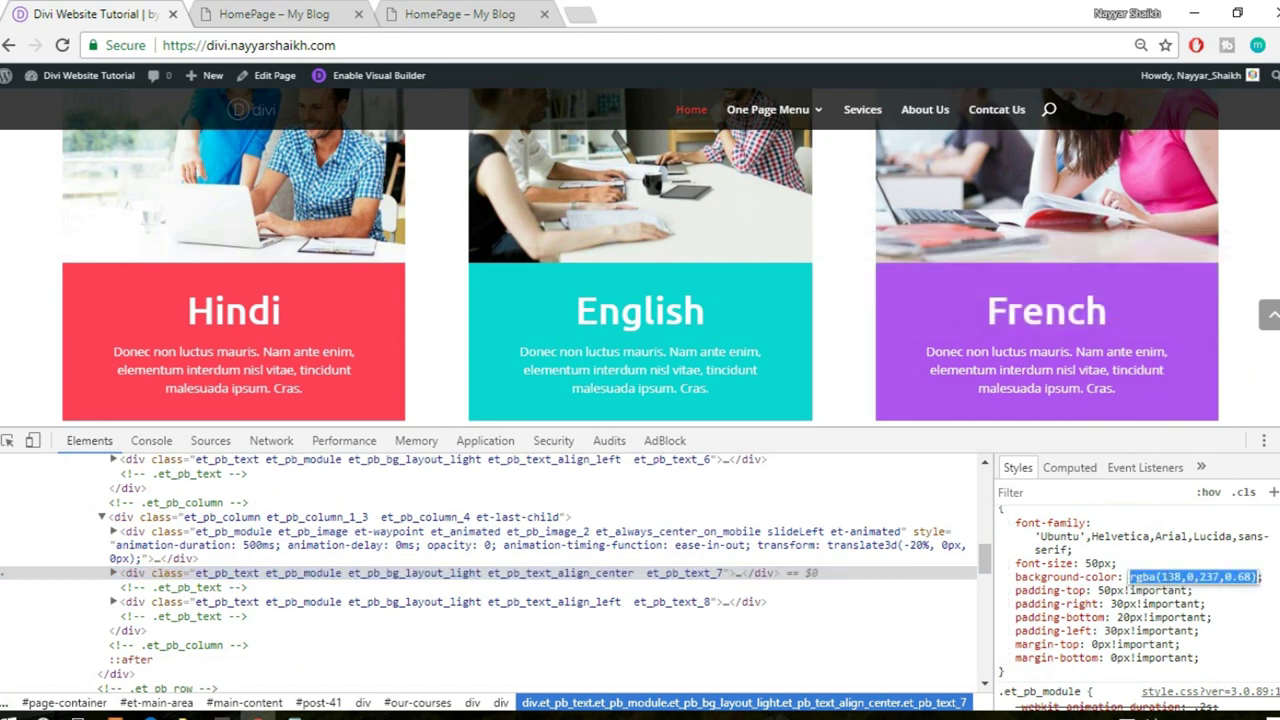
key(F12)
click(258, 13)
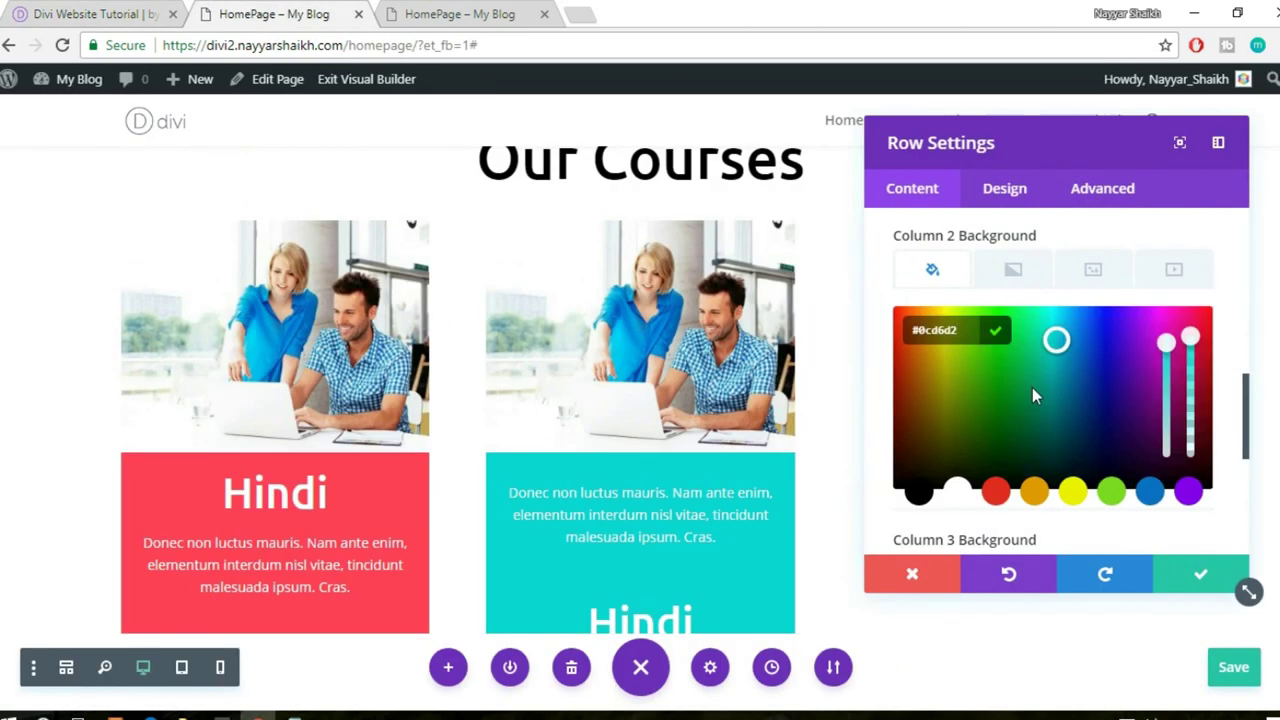
scroll(1034, 388, down, 5)
scroll(1047, 386, up, 1)
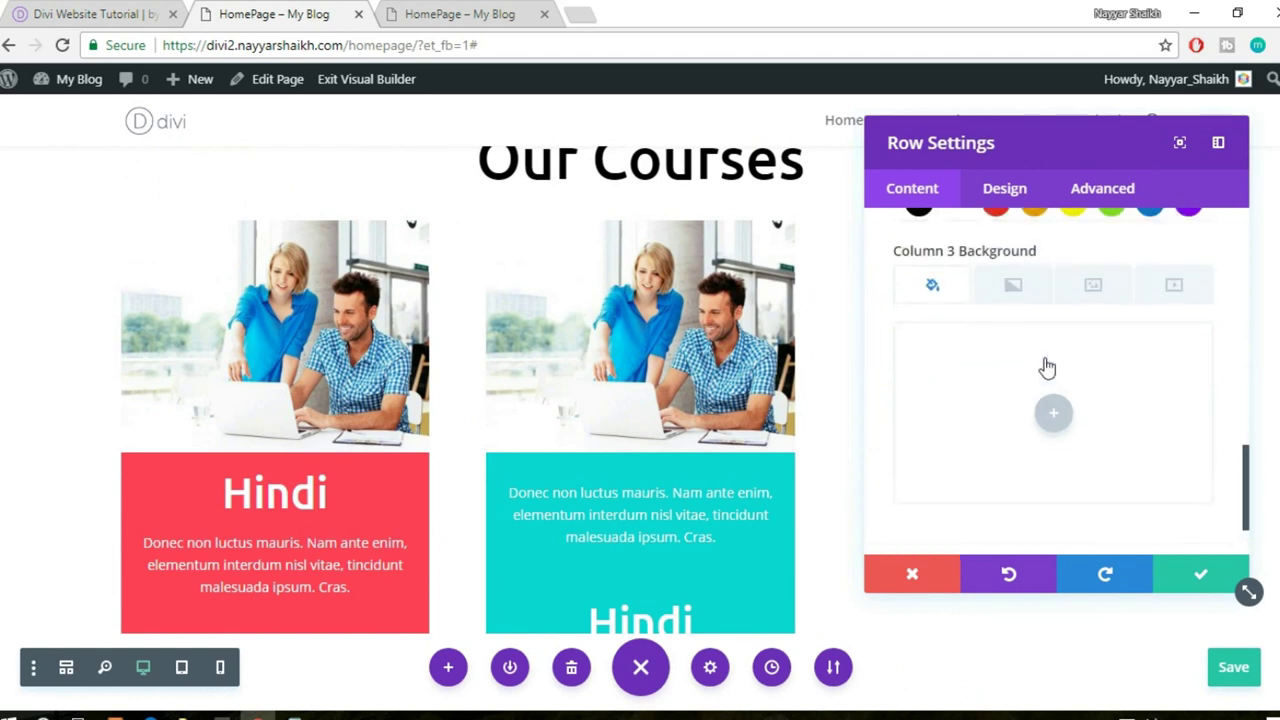
click(1057, 392)
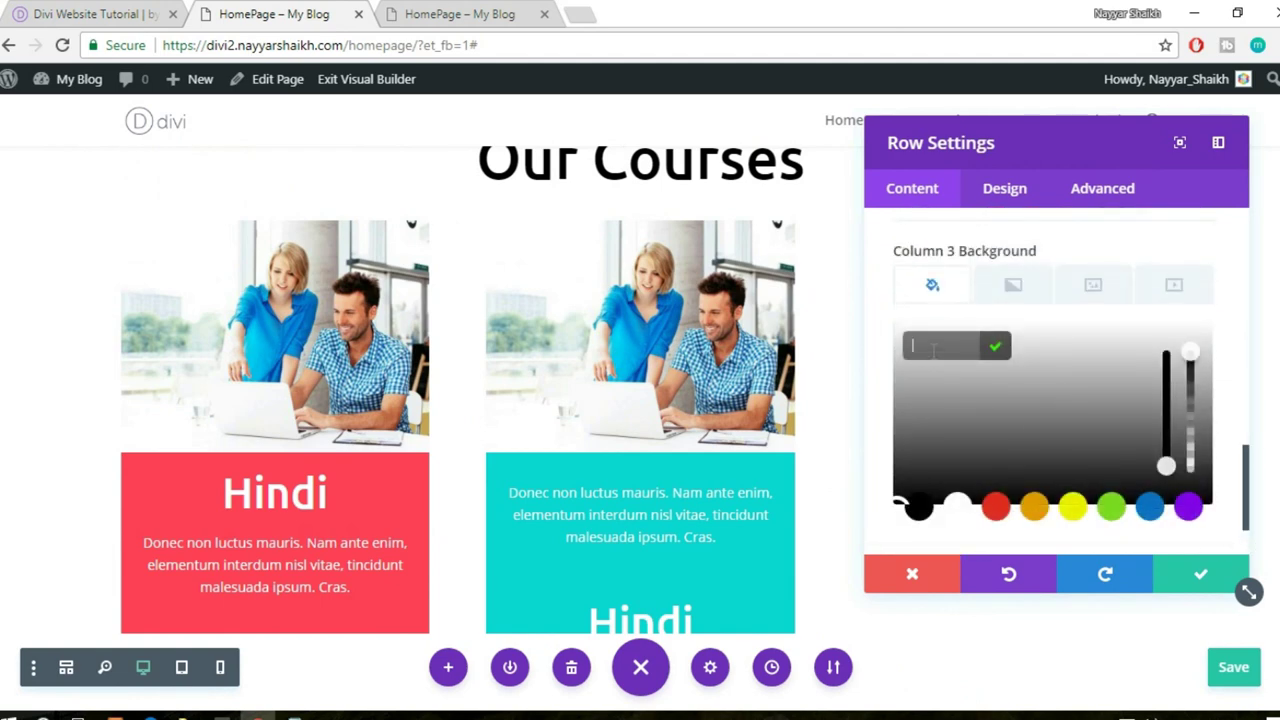
key(ctrl+v)
click(1180, 570)
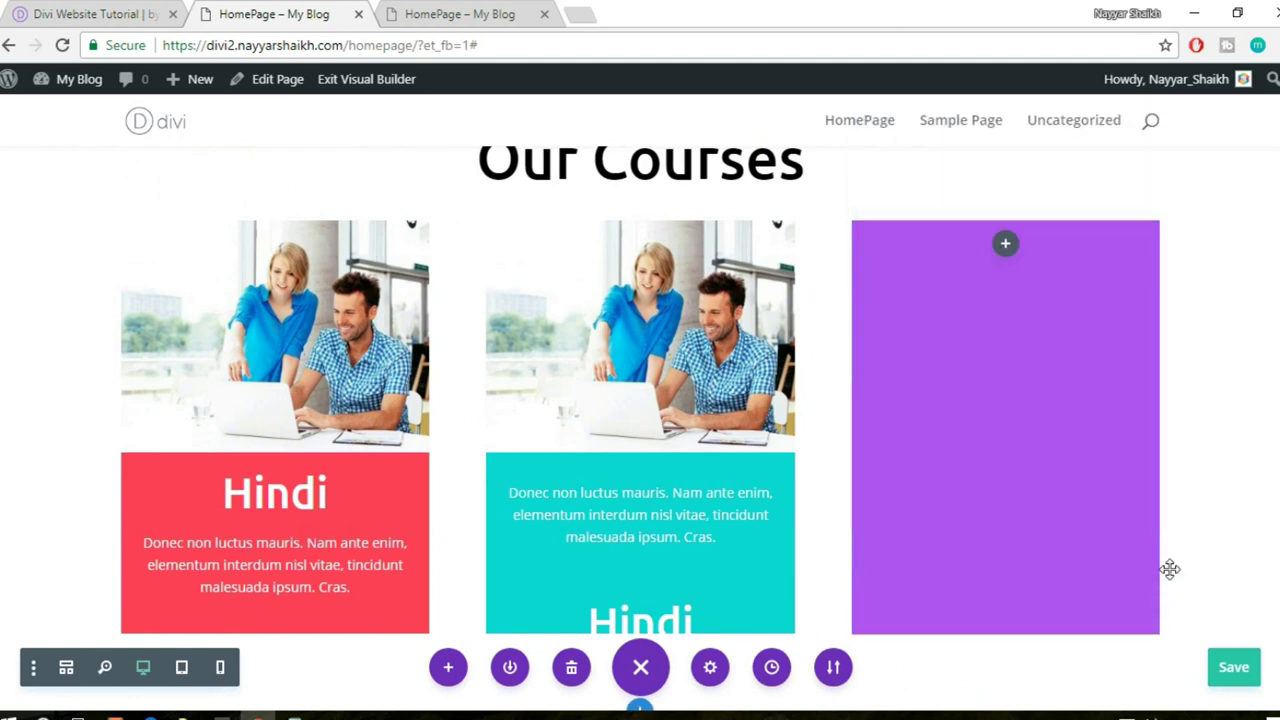
scroll(1150, 570, down, 1)
mouse_move(663, 530)
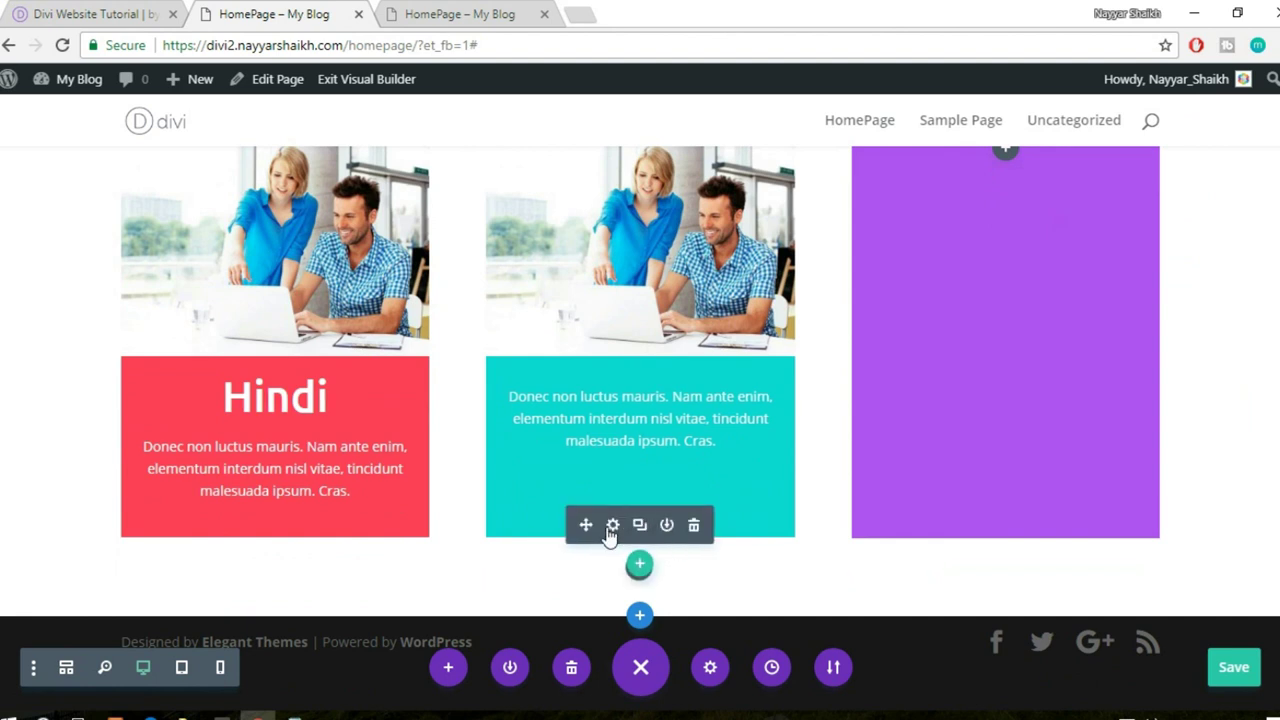
- Move the middle card's heading above its text and upload the Depositphotos_10957219_EL4-418x315 photo as its image
drag(605, 400, 681, 420)
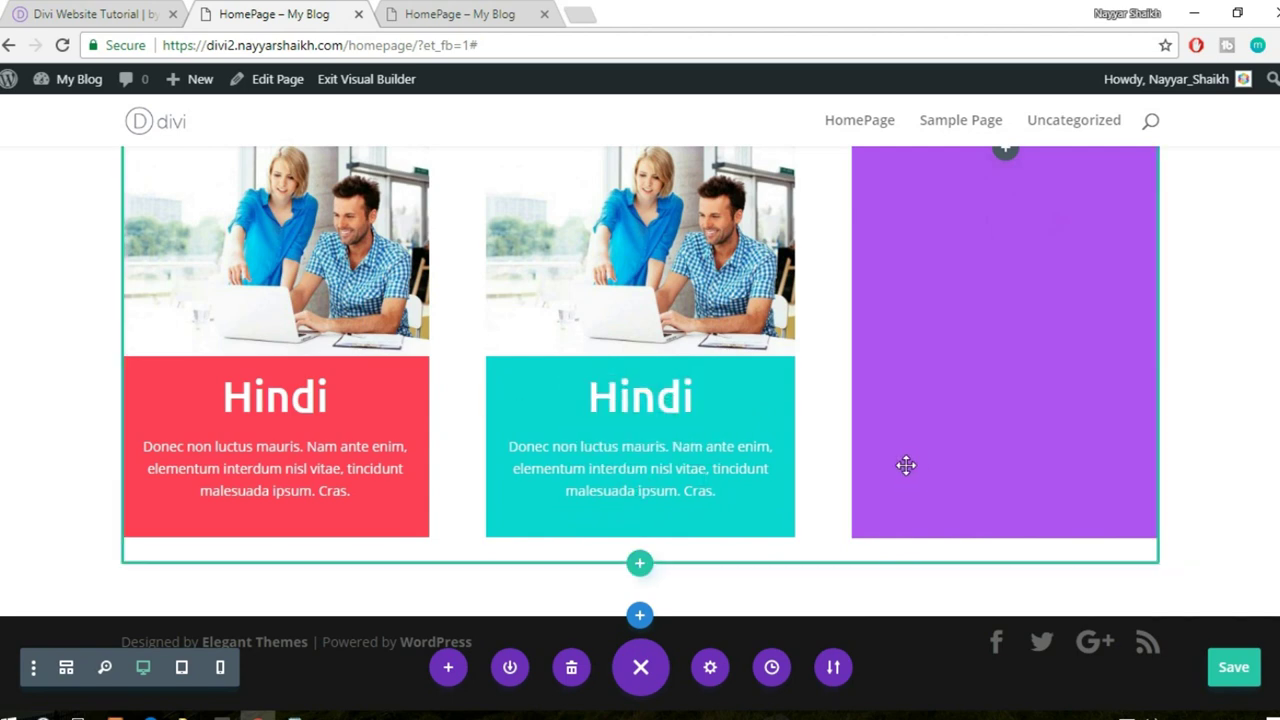
scroll(906, 466, up, 1)
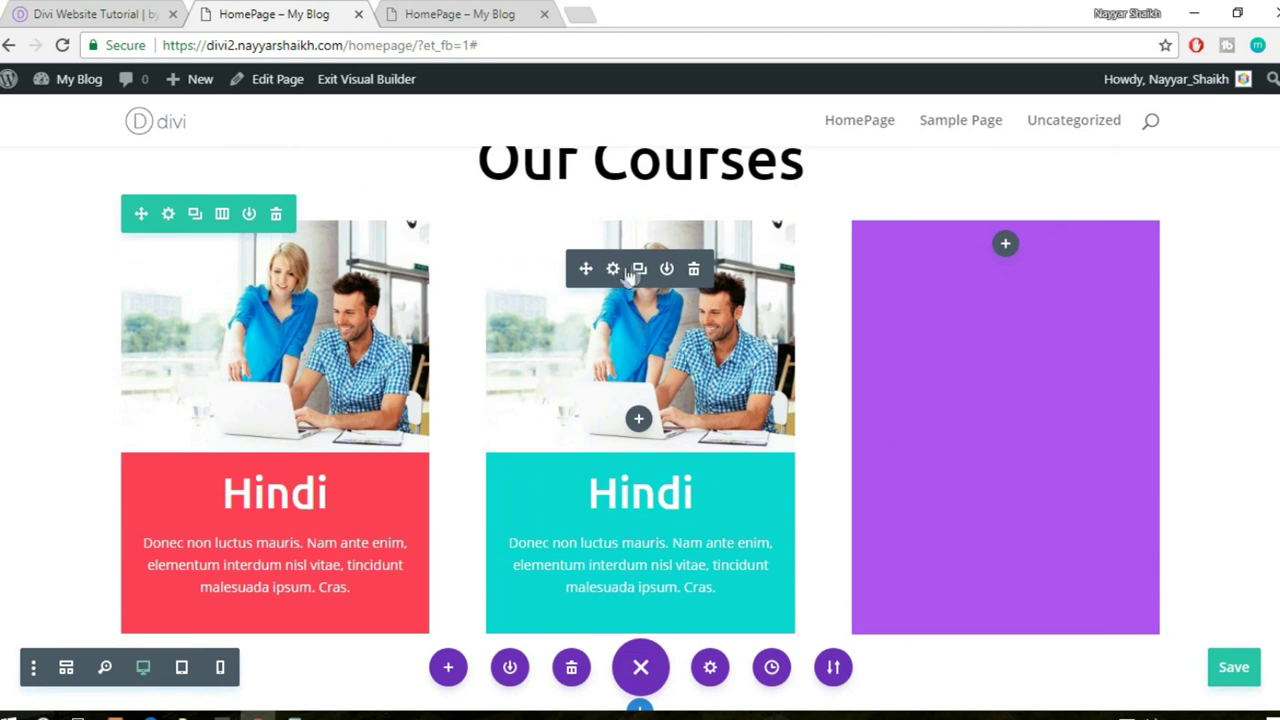
click(613, 270)
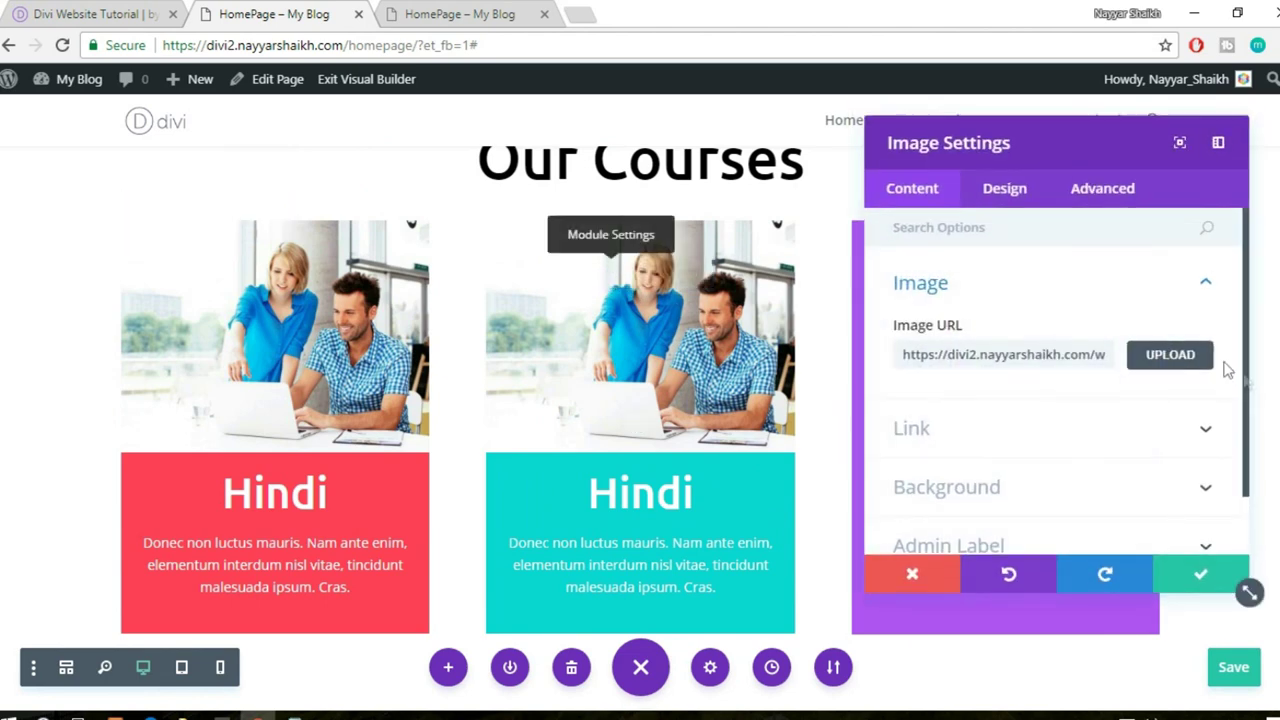
click(1186, 360)
click(282, 178)
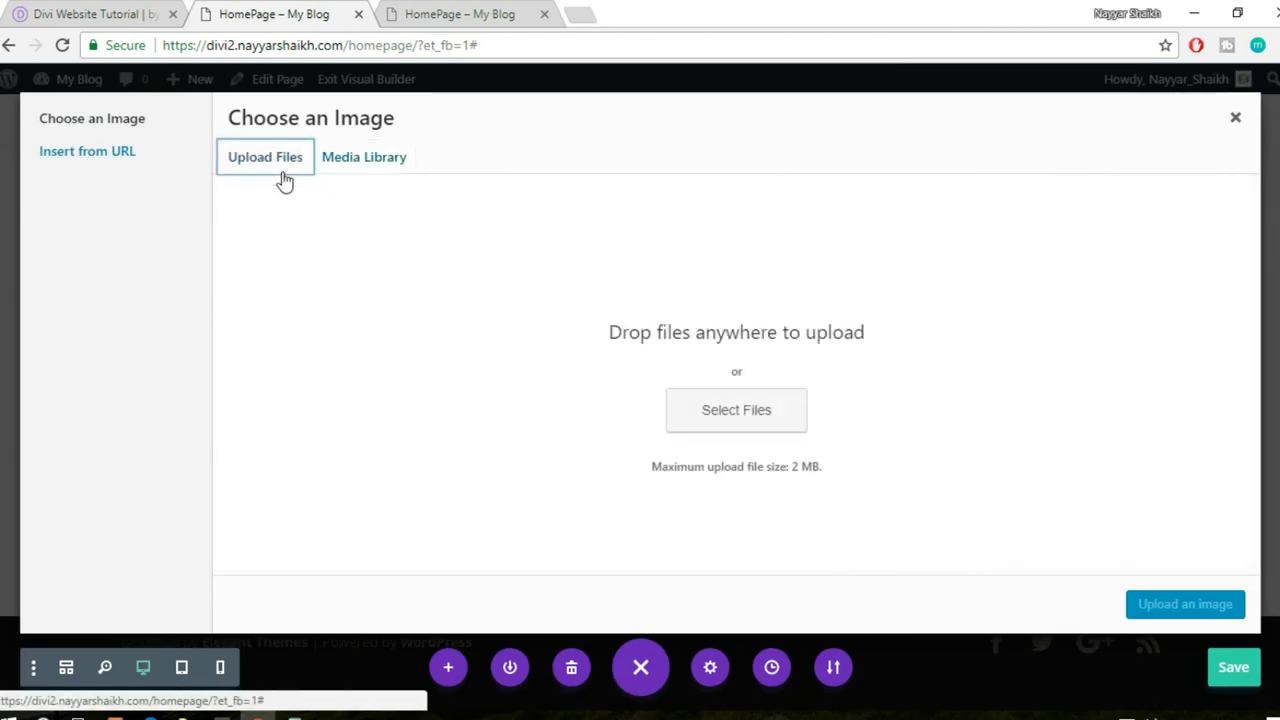
click(688, 400)
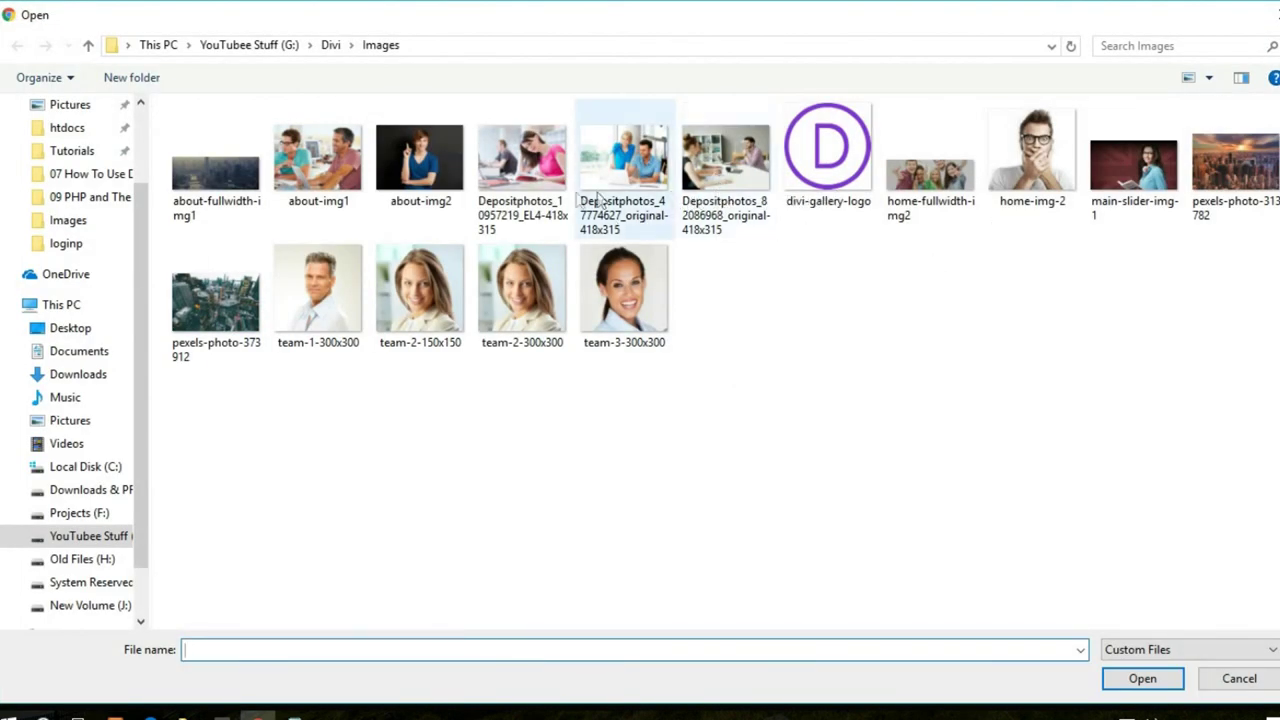
click(519, 190)
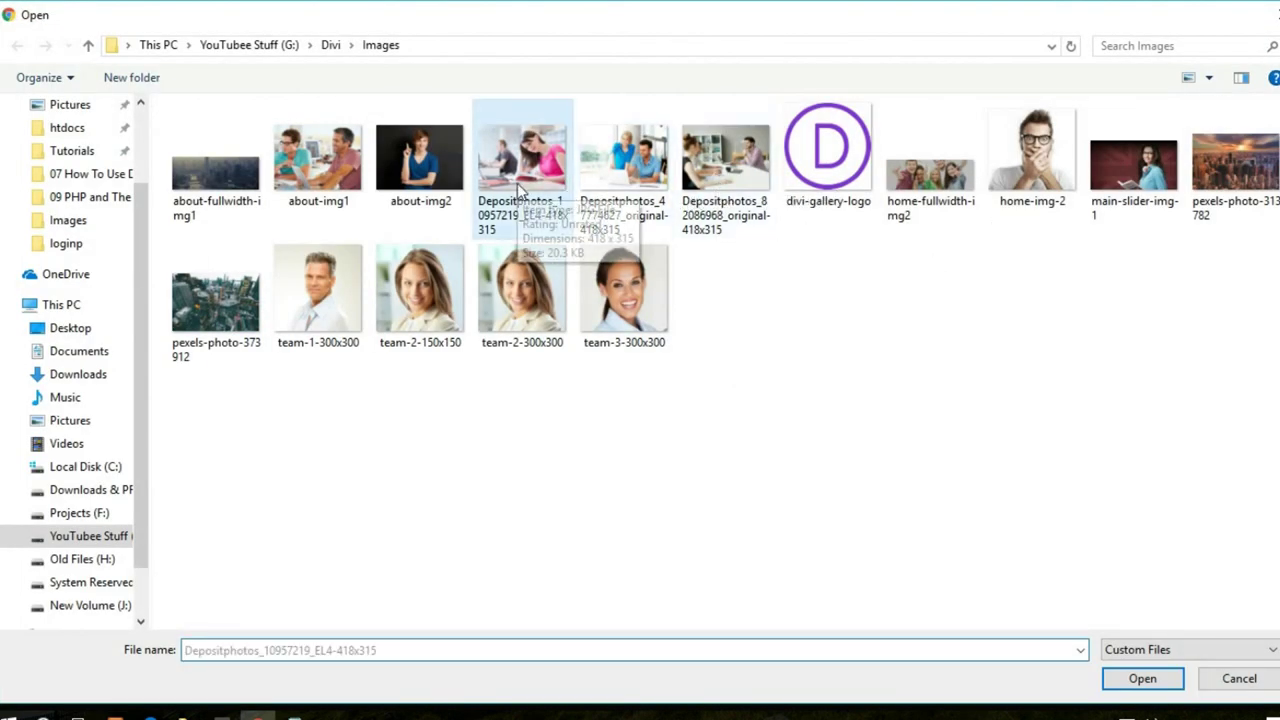
click(1125, 686)
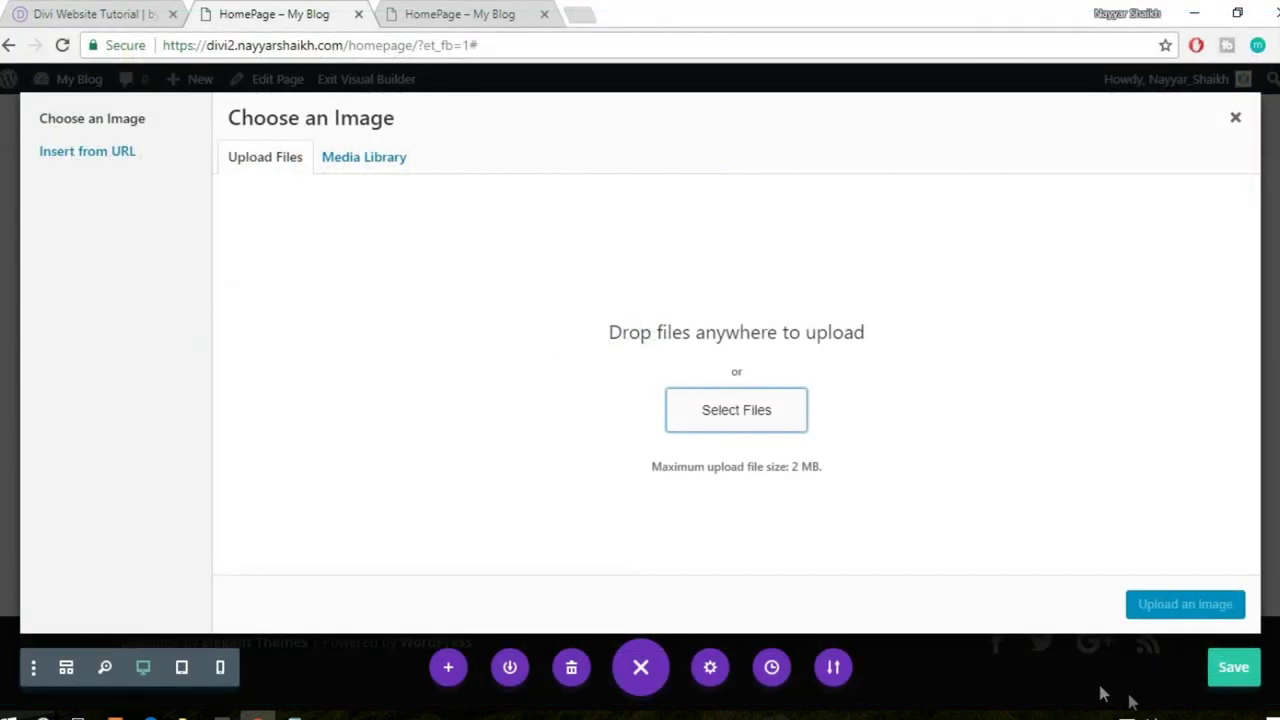
click(1150, 612)
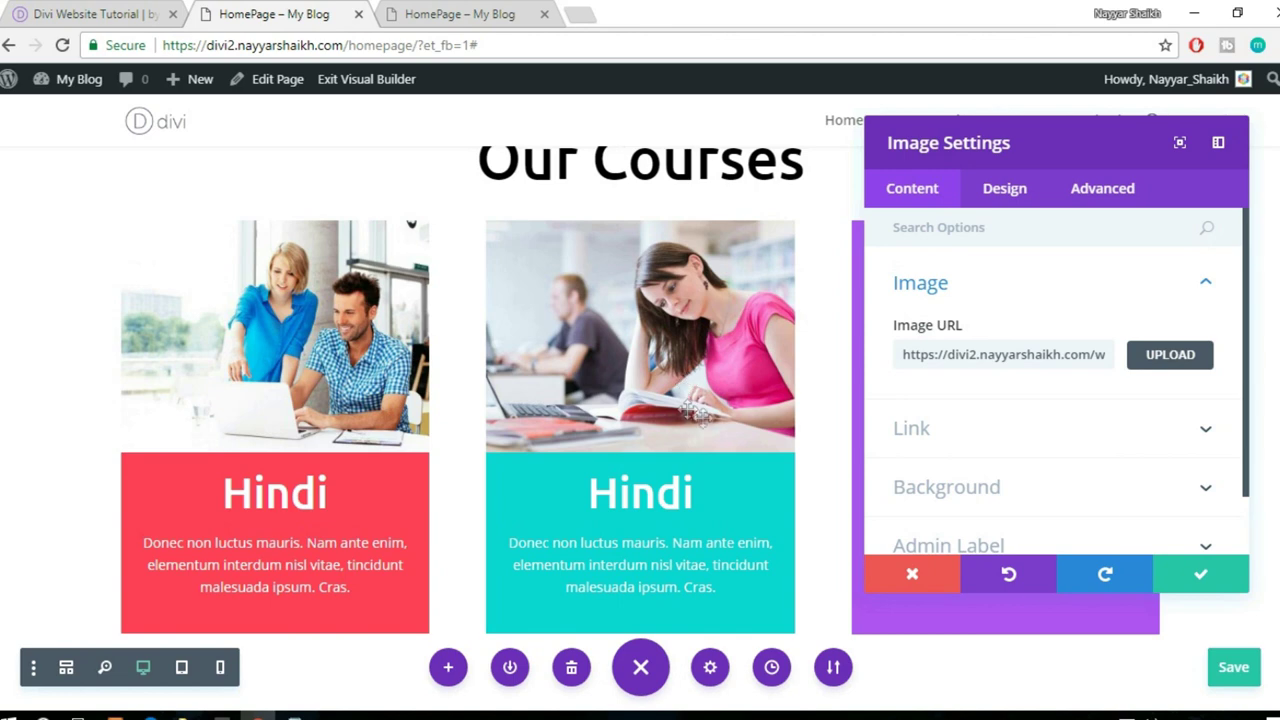
click(1206, 571)
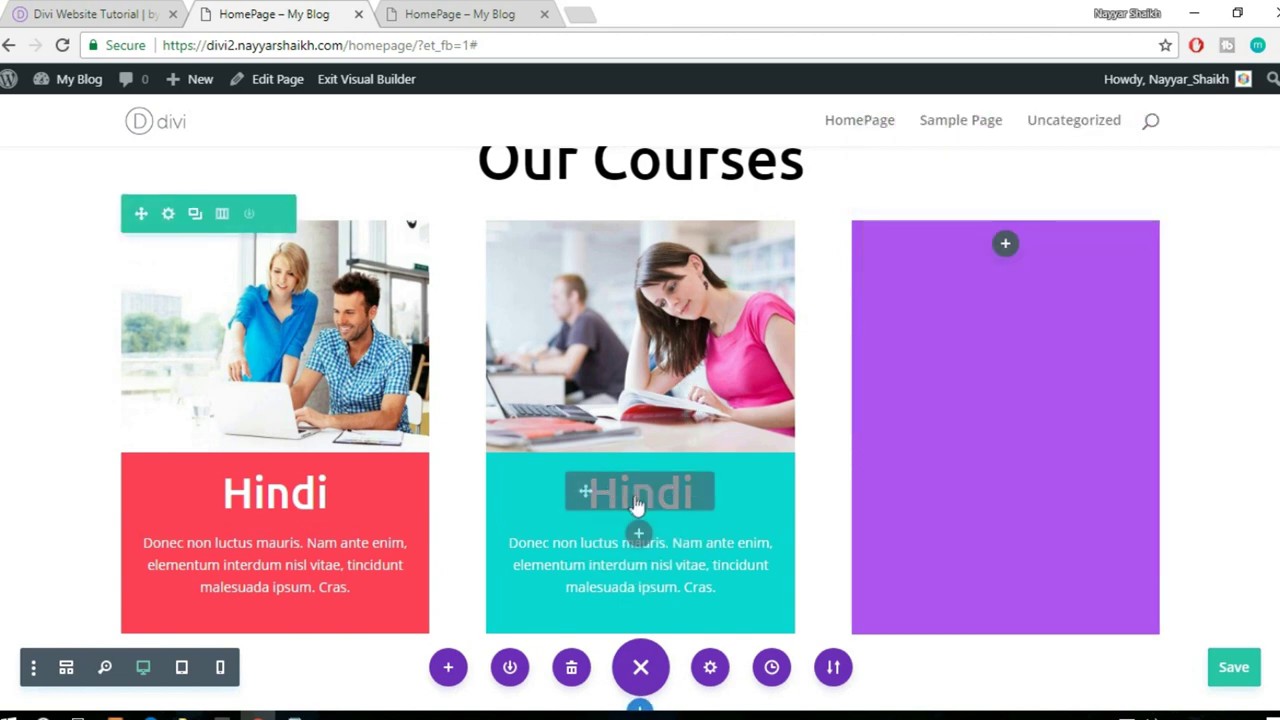
- Change the middle card's heading from Hindi to English
click(672, 490)
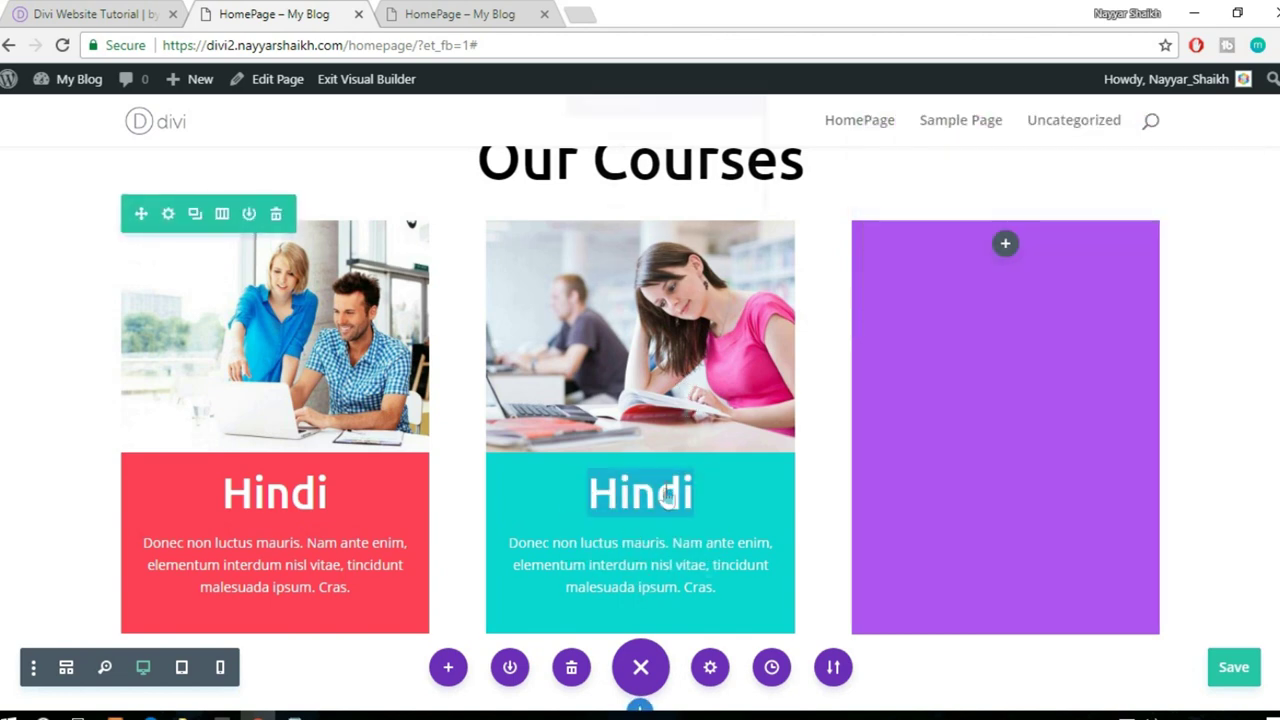
scroll(575, 455, down, 1)
key(Delete)
key(Delete)
key(Delete)
key(Delete)
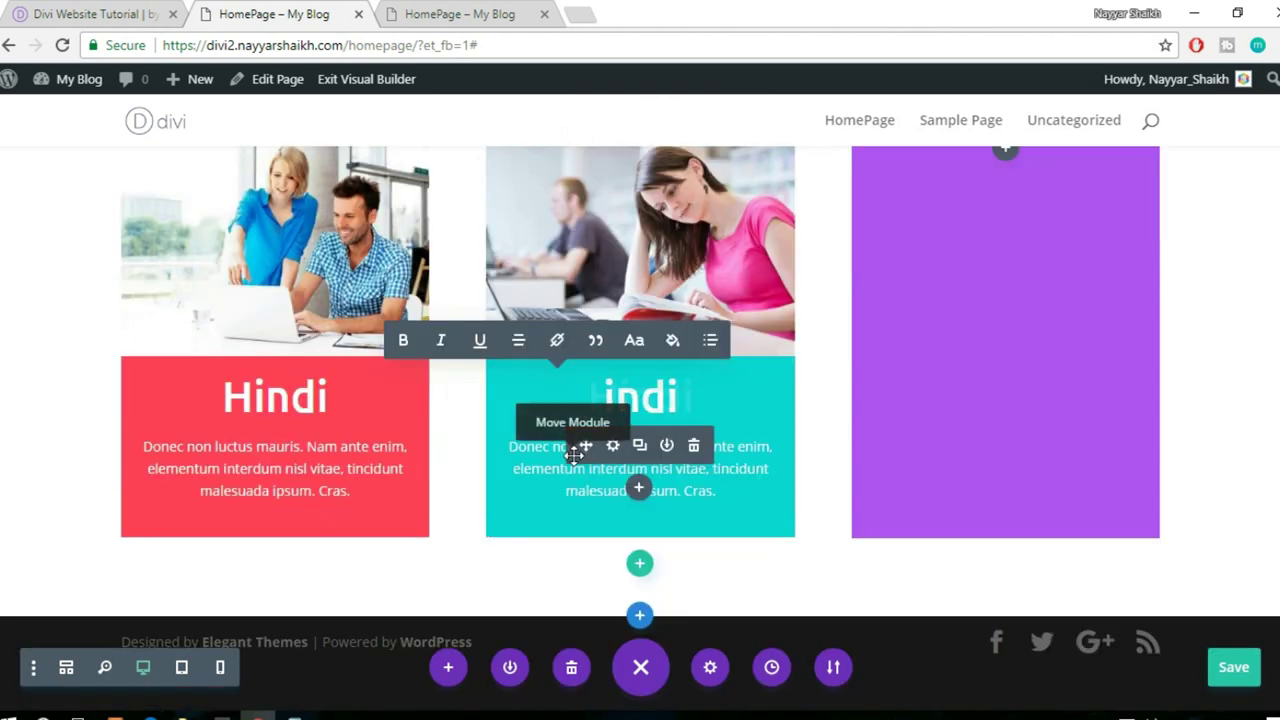
text(English)
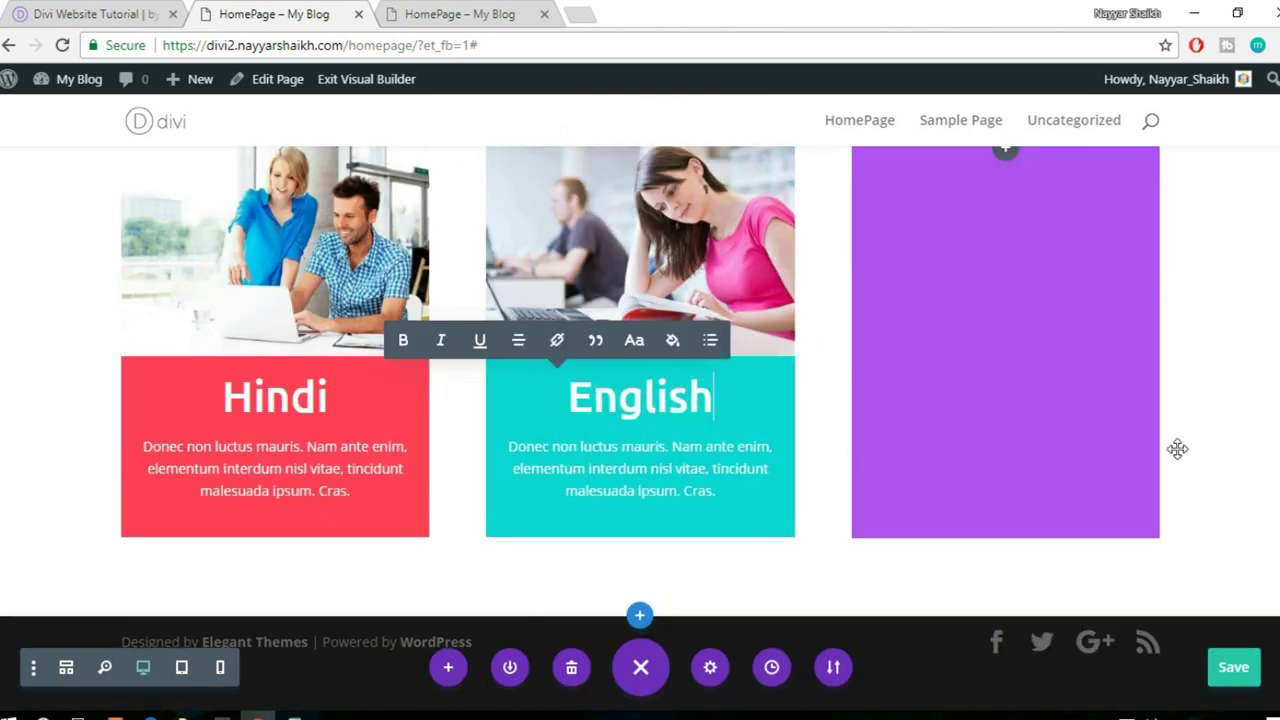
click(1211, 467)
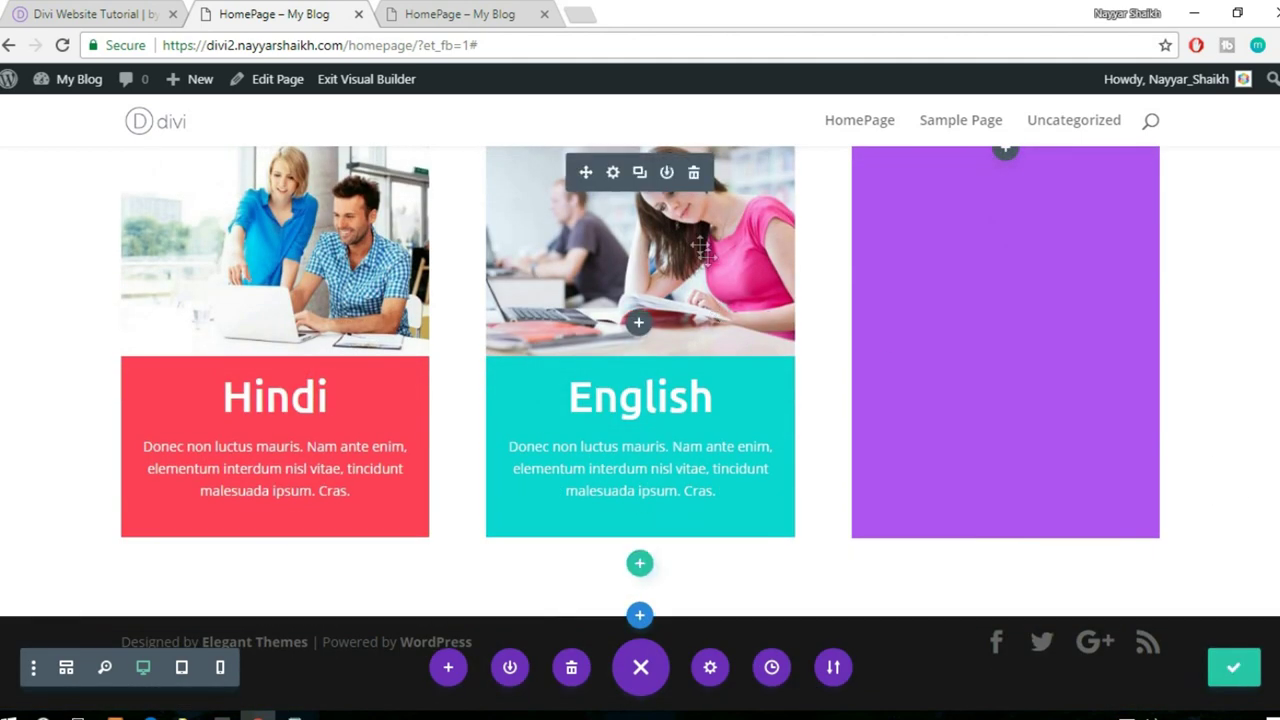
click(640, 174)
drag(782, 169, 869, 240)
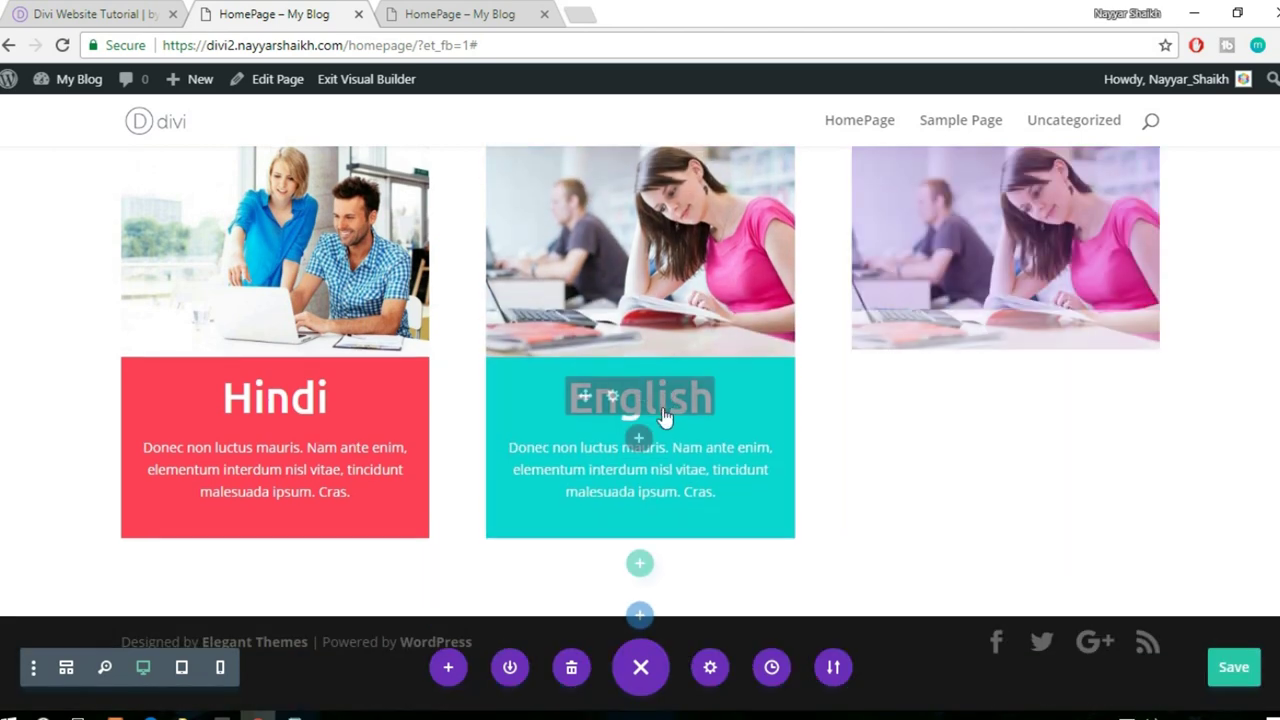
drag(586, 396, 870, 400)
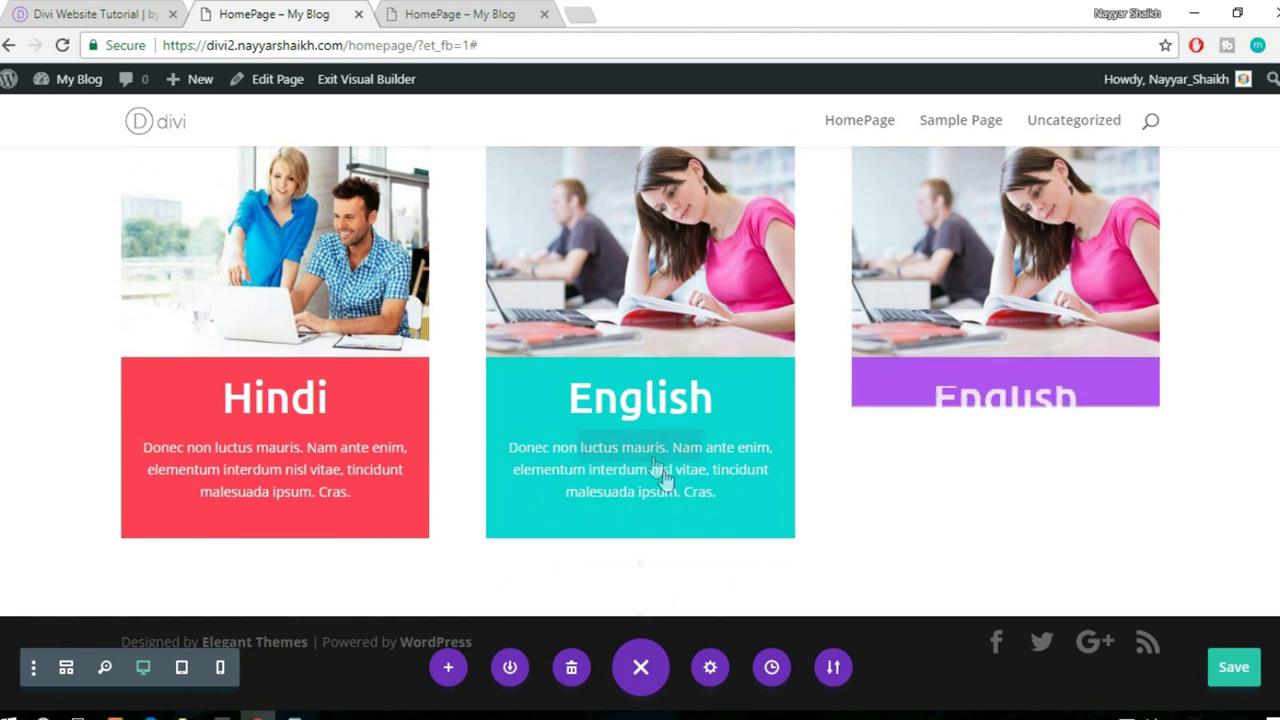
click(640, 448)
drag(586, 446, 977, 423)
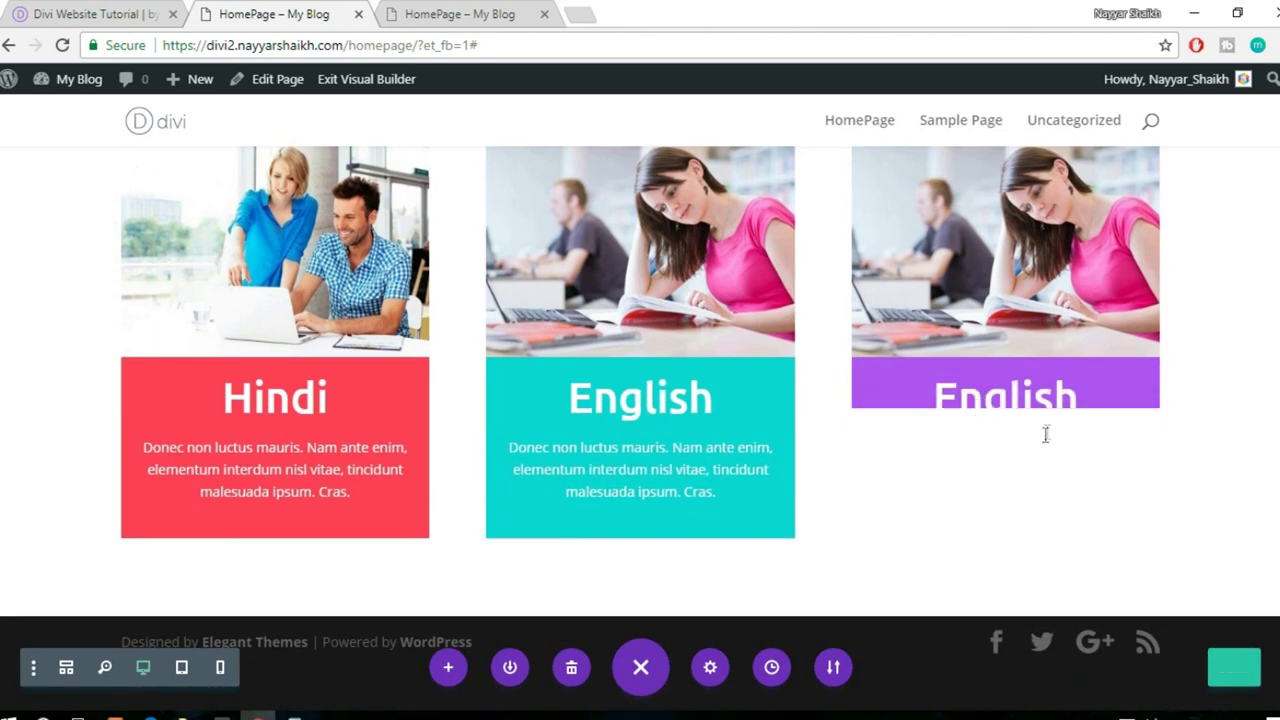
scroll(1209, 429, up, 2)
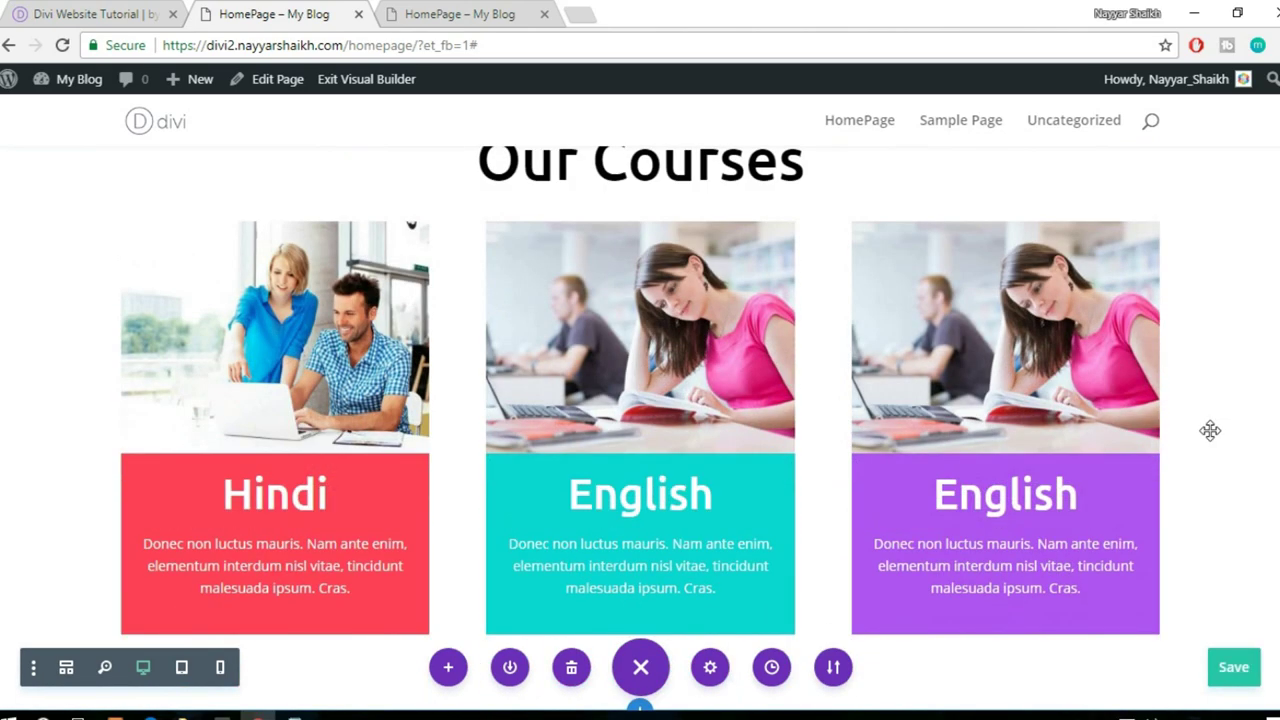
scroll(1210, 430, up, 1)
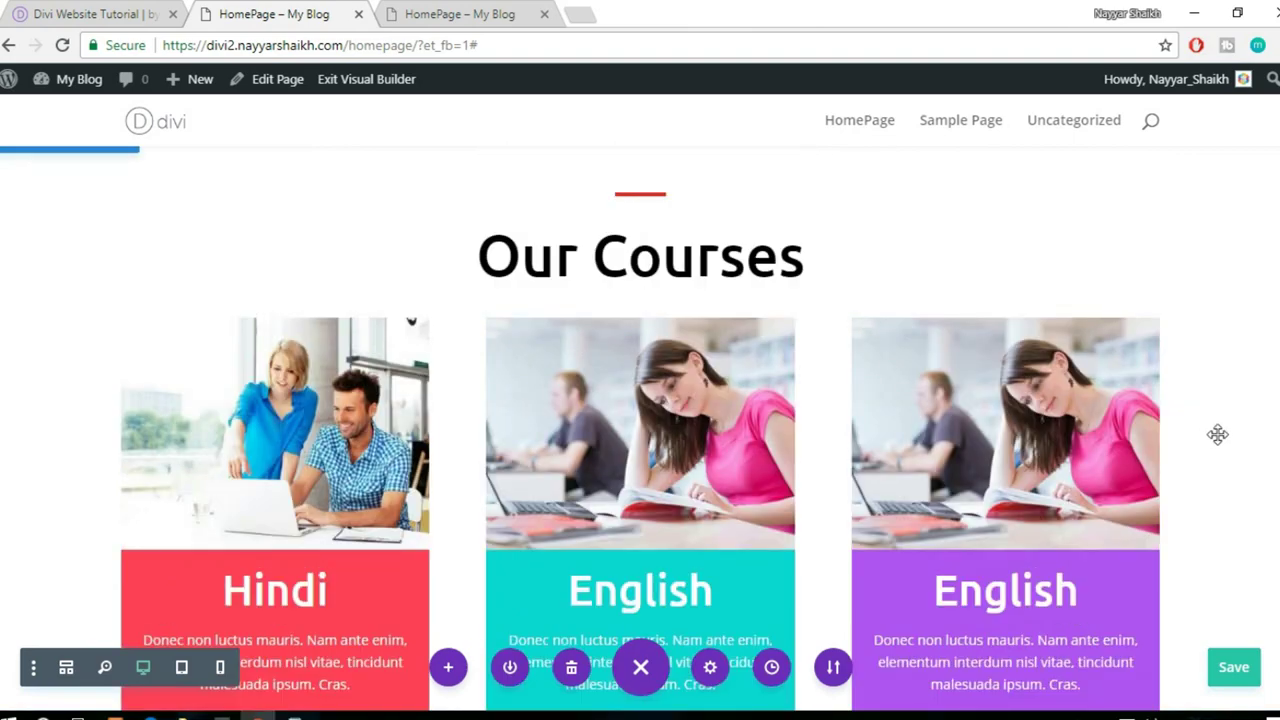
scroll(1245, 469, up, 6)
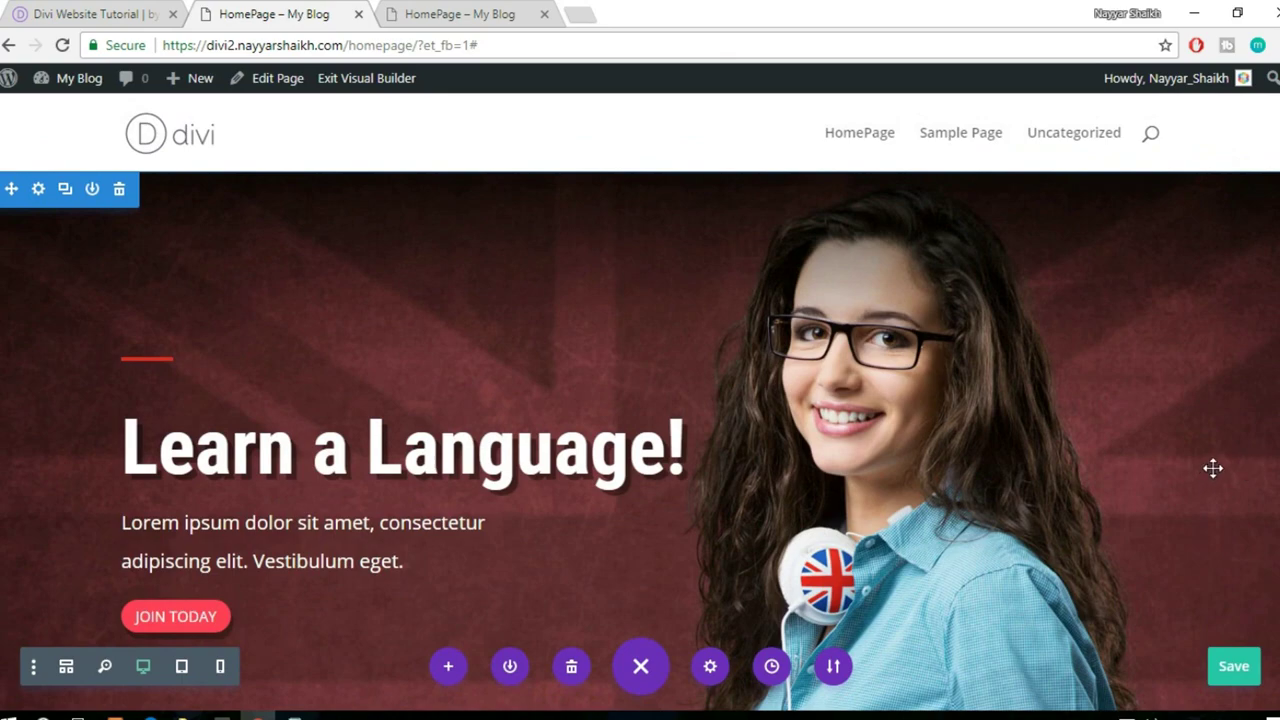
scroll(1213, 468, down, 7)
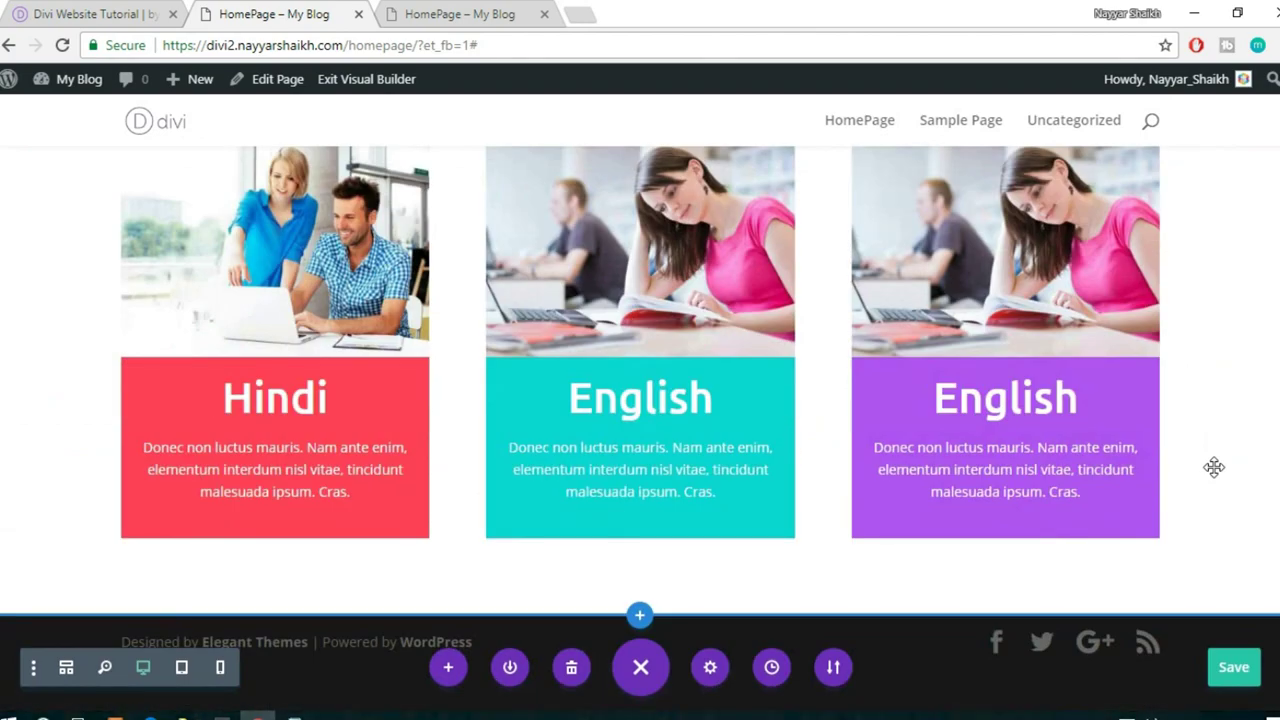
scroll(1213, 467, up, 1)
scroll(1213, 467, up, 3)
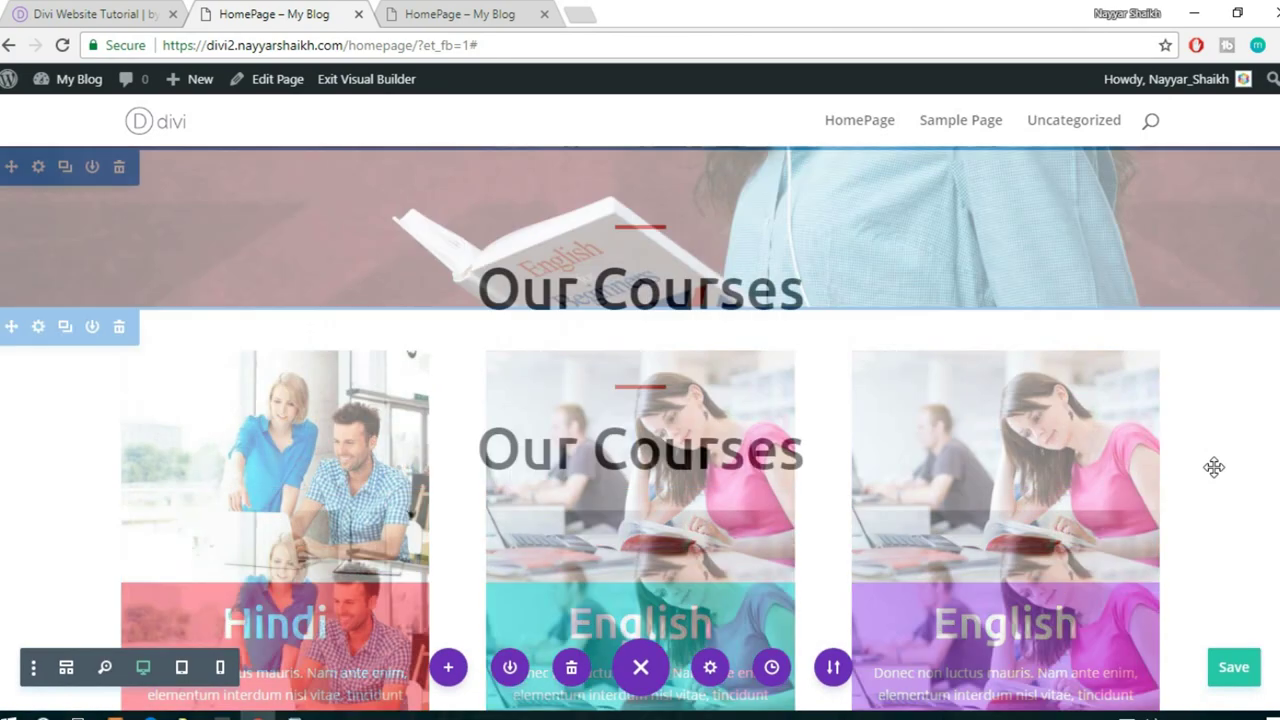
scroll(1210, 467, down, 3)
scroll(1208, 467, down, 1)
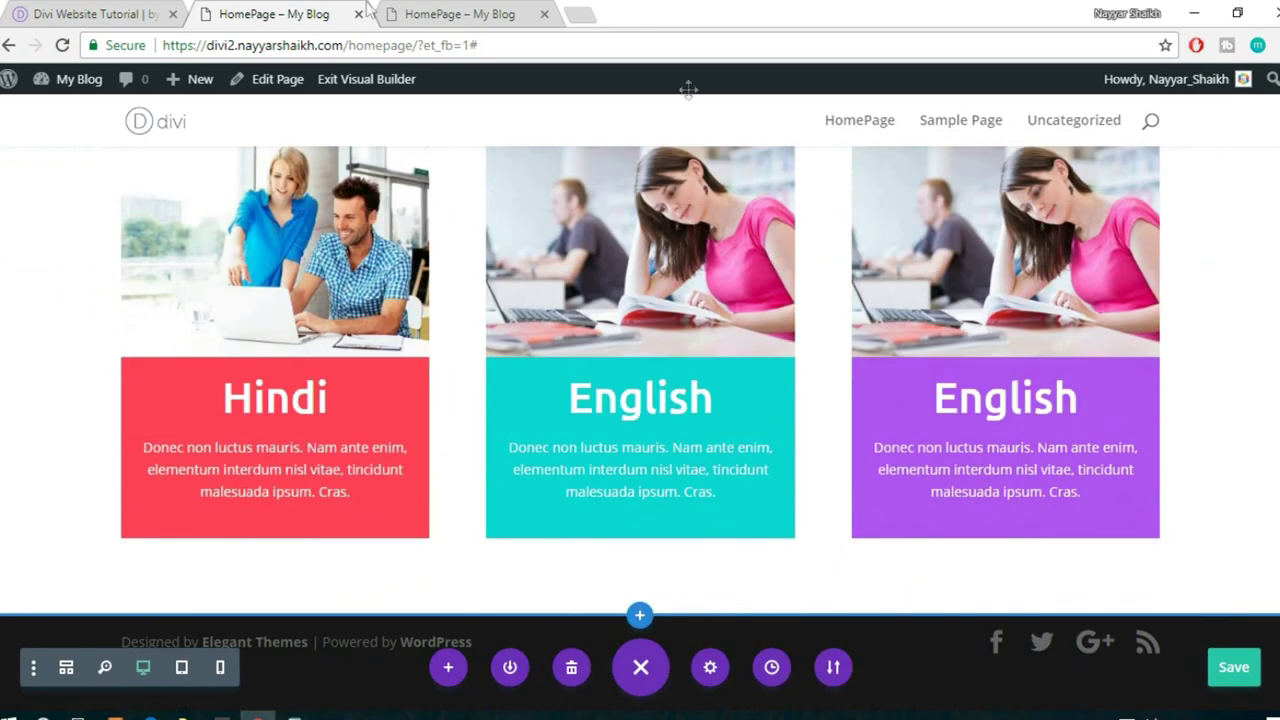
- Compare with the reference site and add a regular section below the course cards
click(113, 12)
click(273, 14)
scroll(1166, 554, down, 3)
click(137, 12)
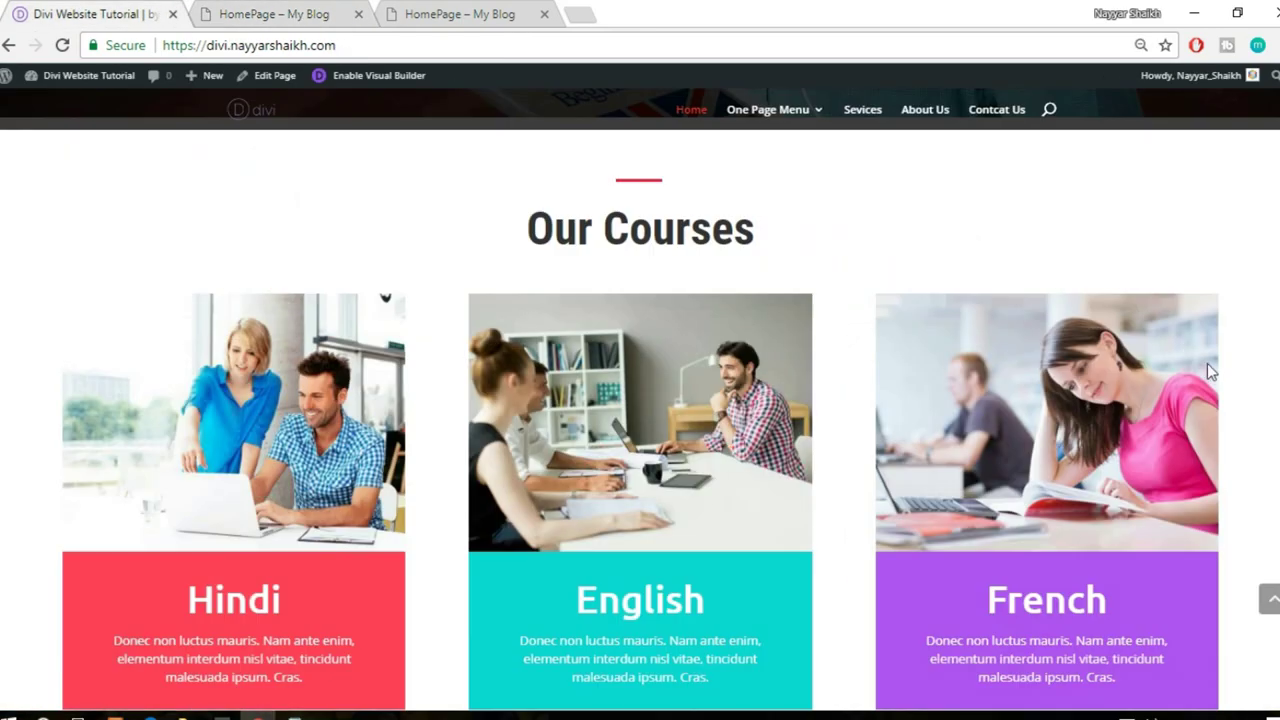
scroll(1207, 366, down, 6)
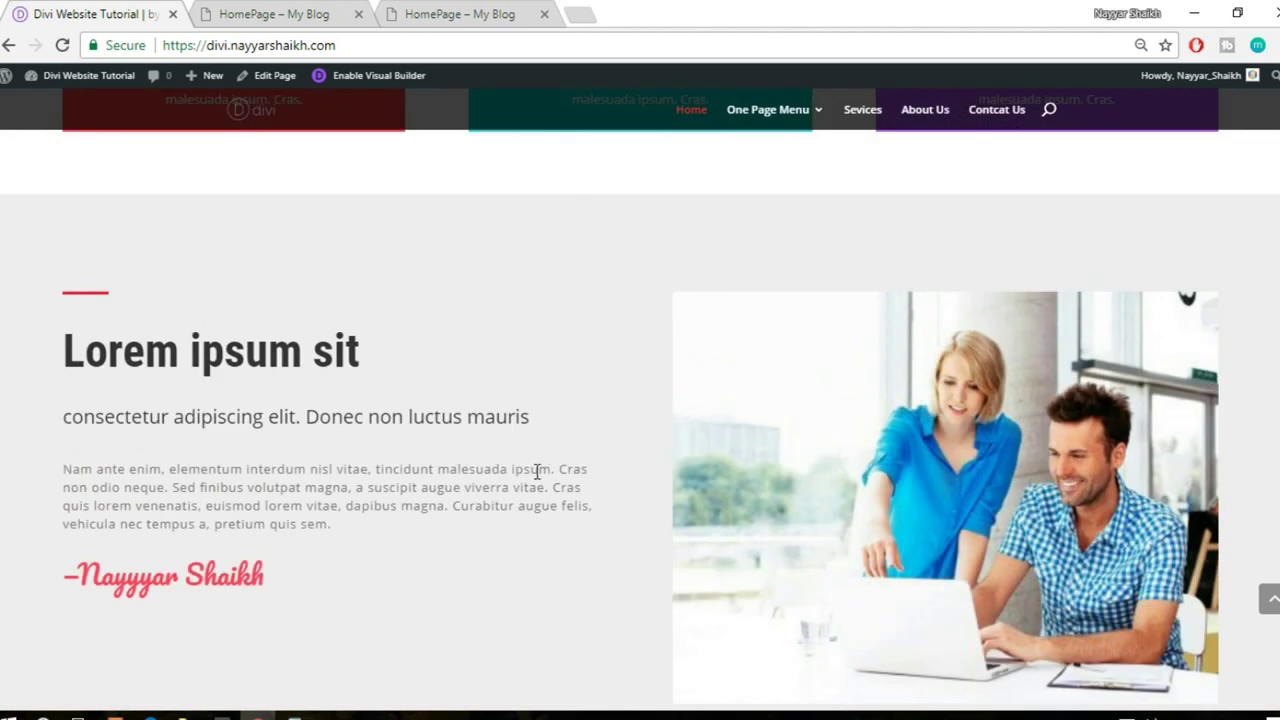
click(273, 12)
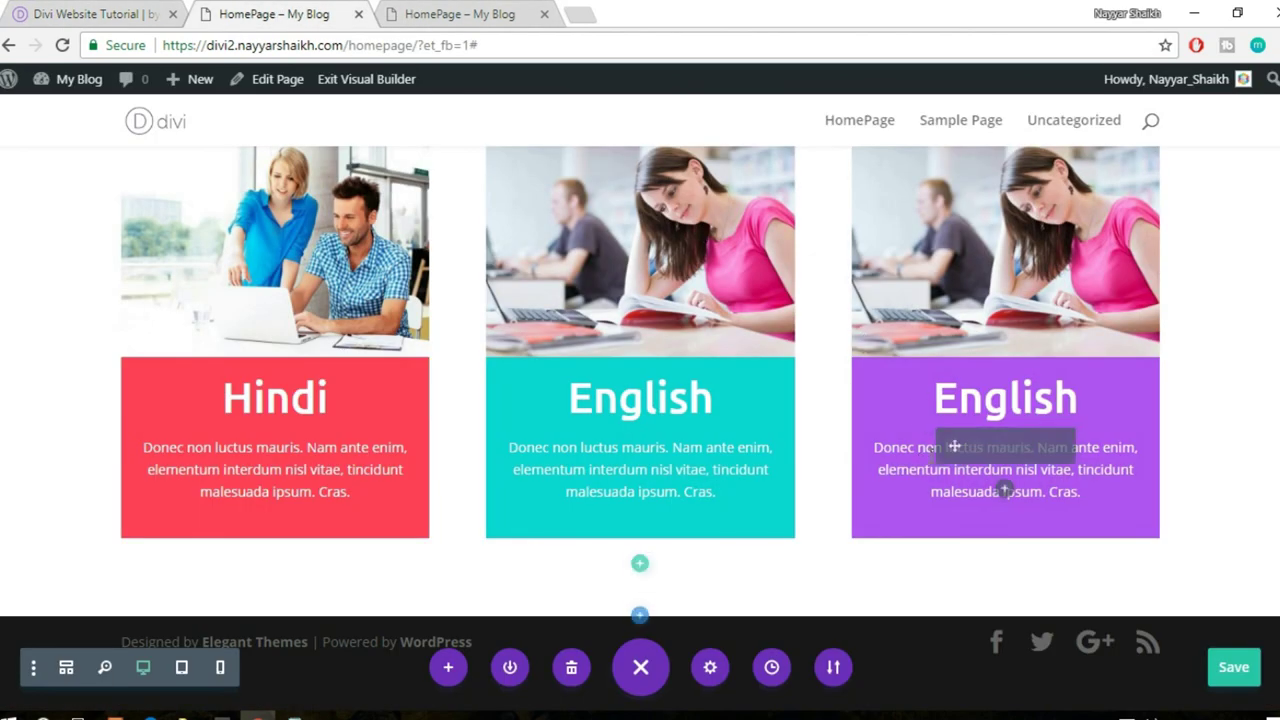
click(640, 617)
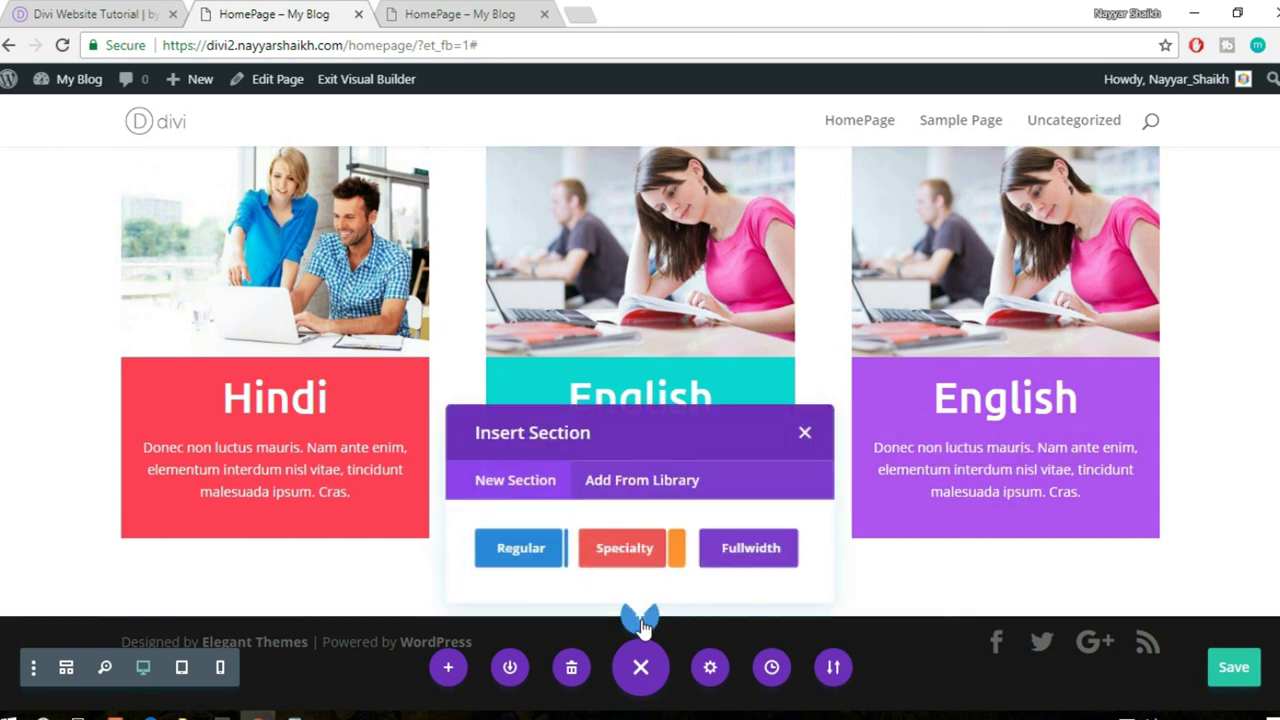
click(505, 547)
- Check the reference 'Lorem ipsum sit' layout and give the new row two columns
click(97, 12)
scroll(490, 390, down, 2)
scroll(508, 483, up, 1)
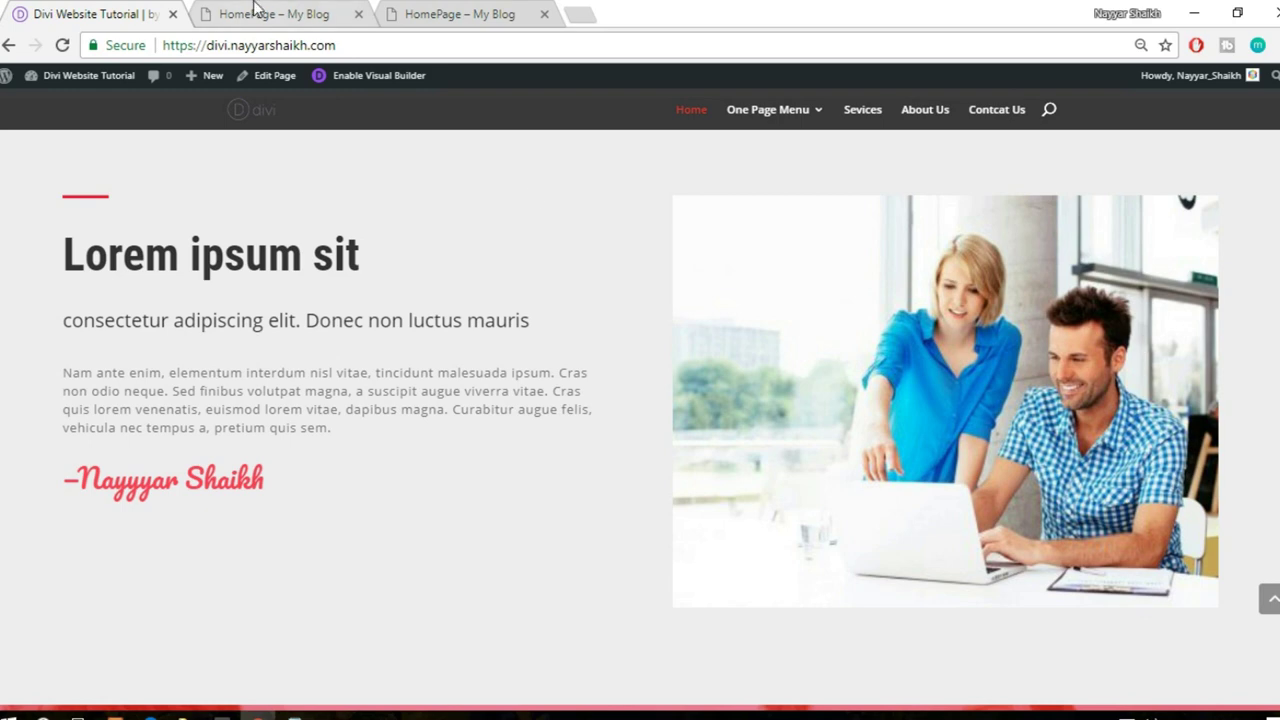
click(255, 12)
click(660, 483)
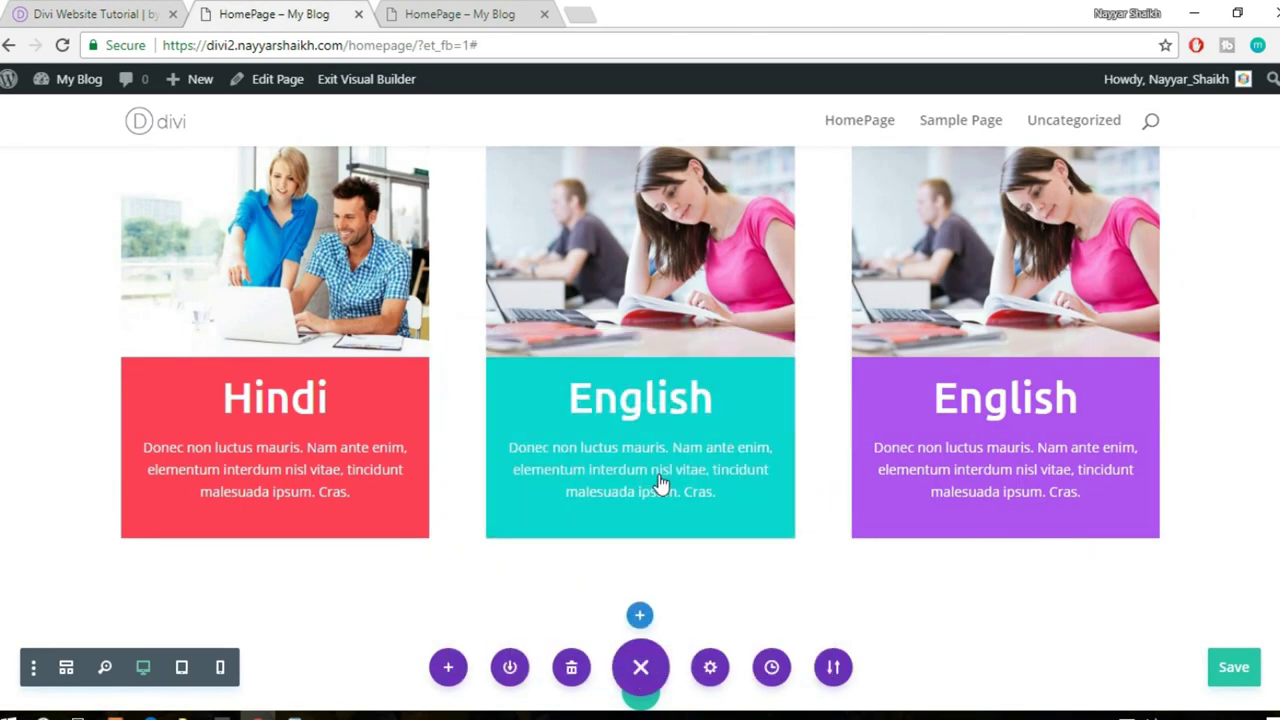
- Insert the saved red Divider from the library into the left column and open its settings
click(72, 12)
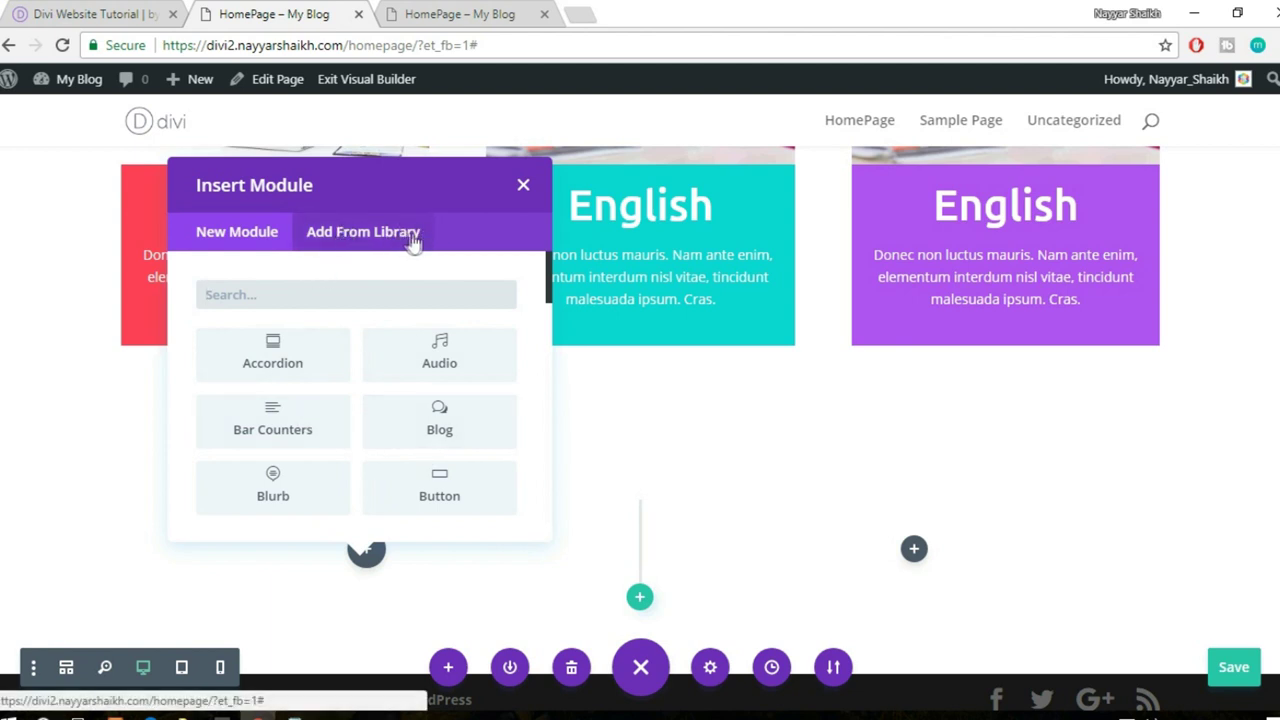
click(360, 245)
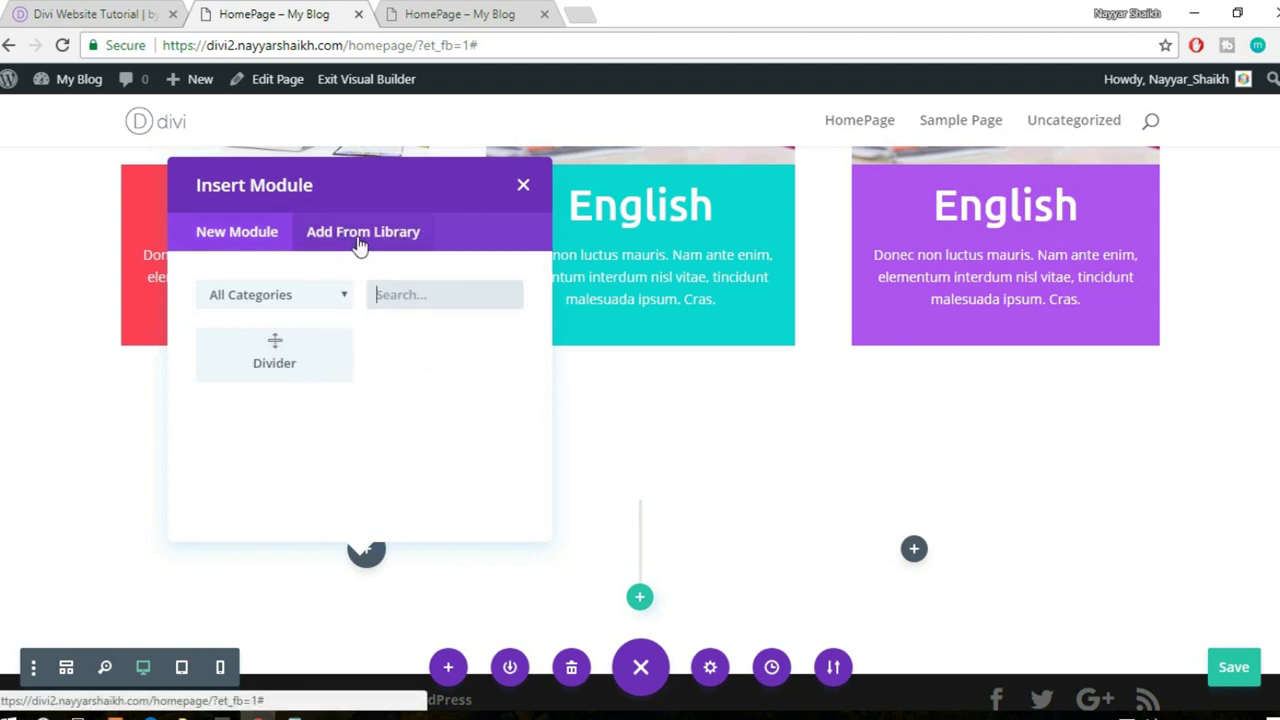
click(308, 370)
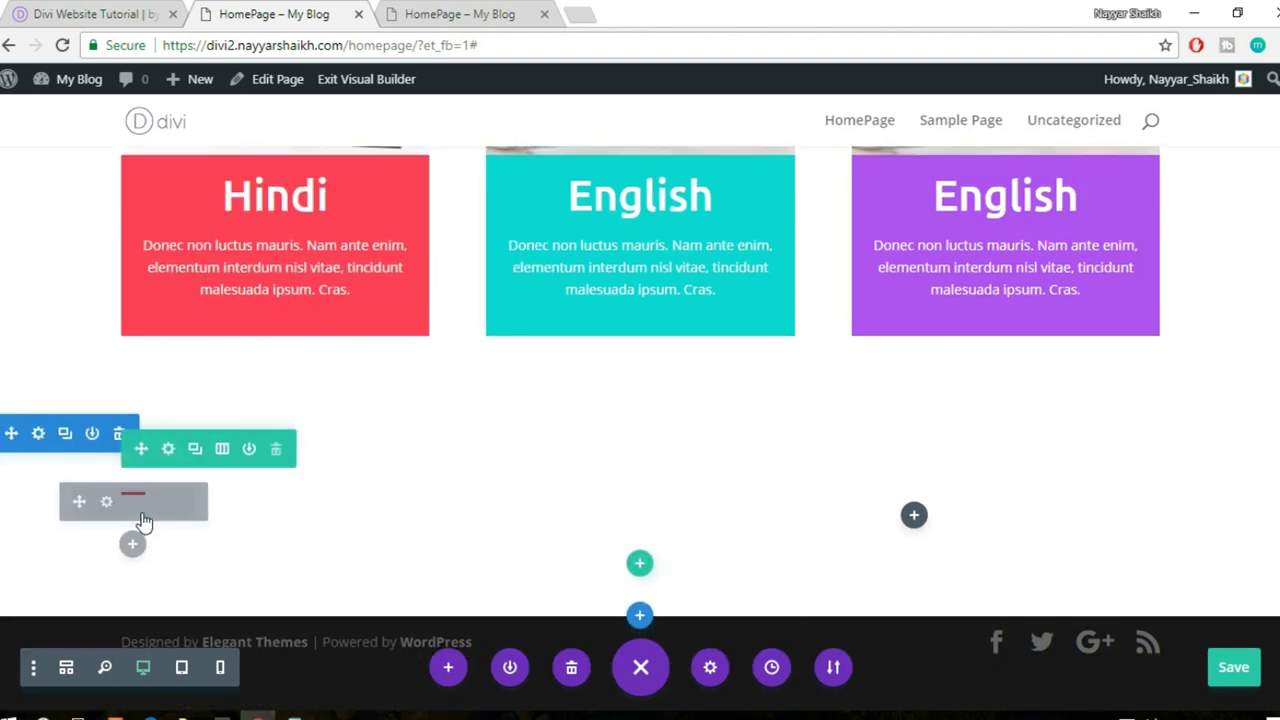
mouse_move(106, 514)
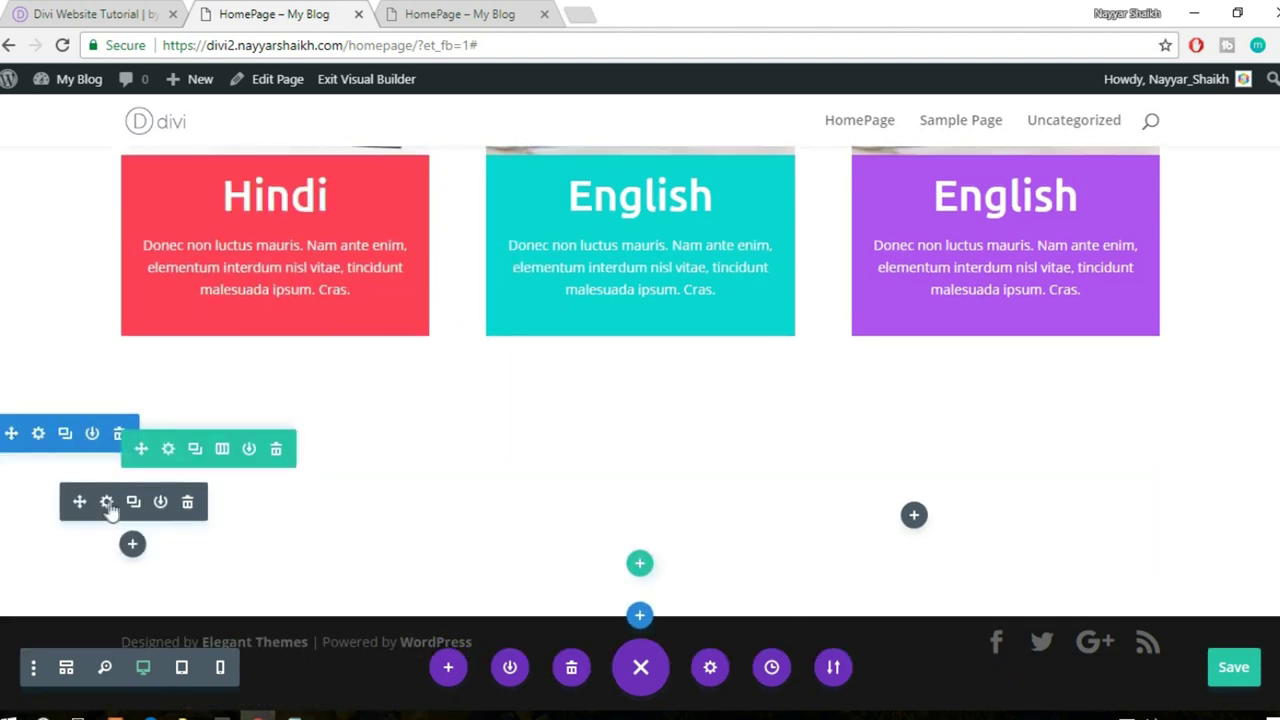
click(104, 501)
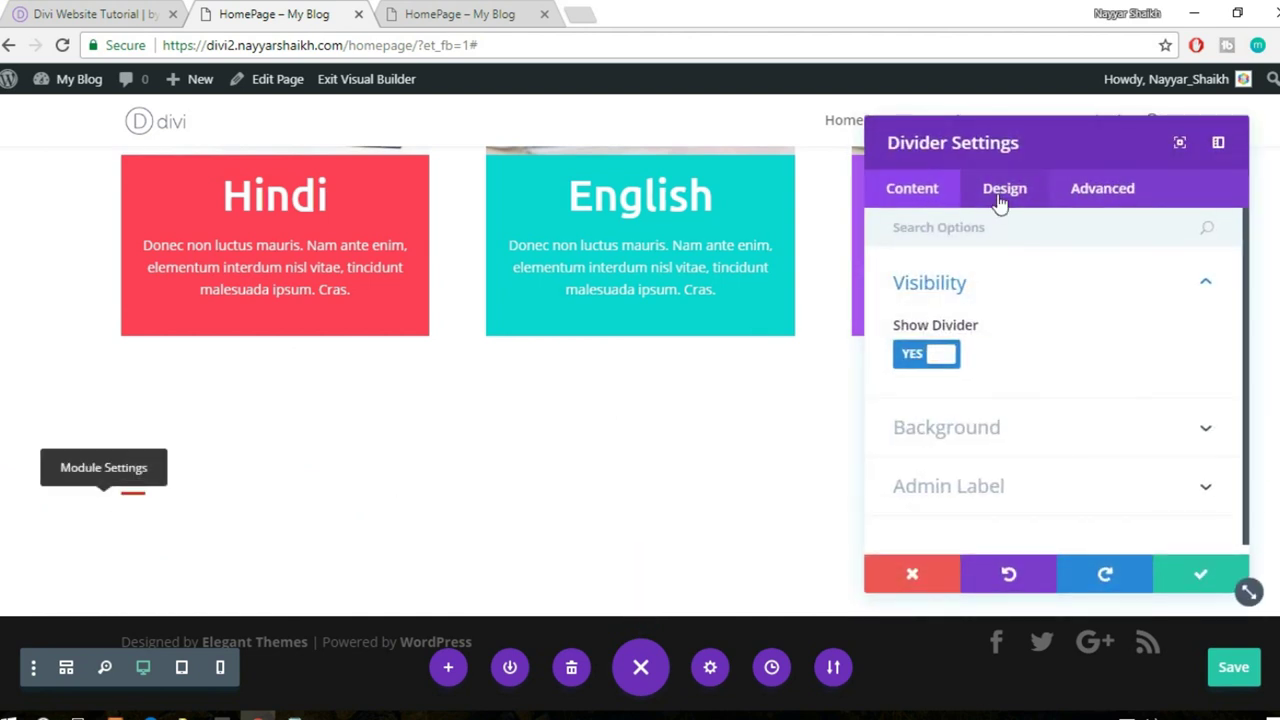
- Set the divider weight to 4px and width to 12%, save, and view the reference site
click(1000, 194)
click(967, 289)
click(967, 289)
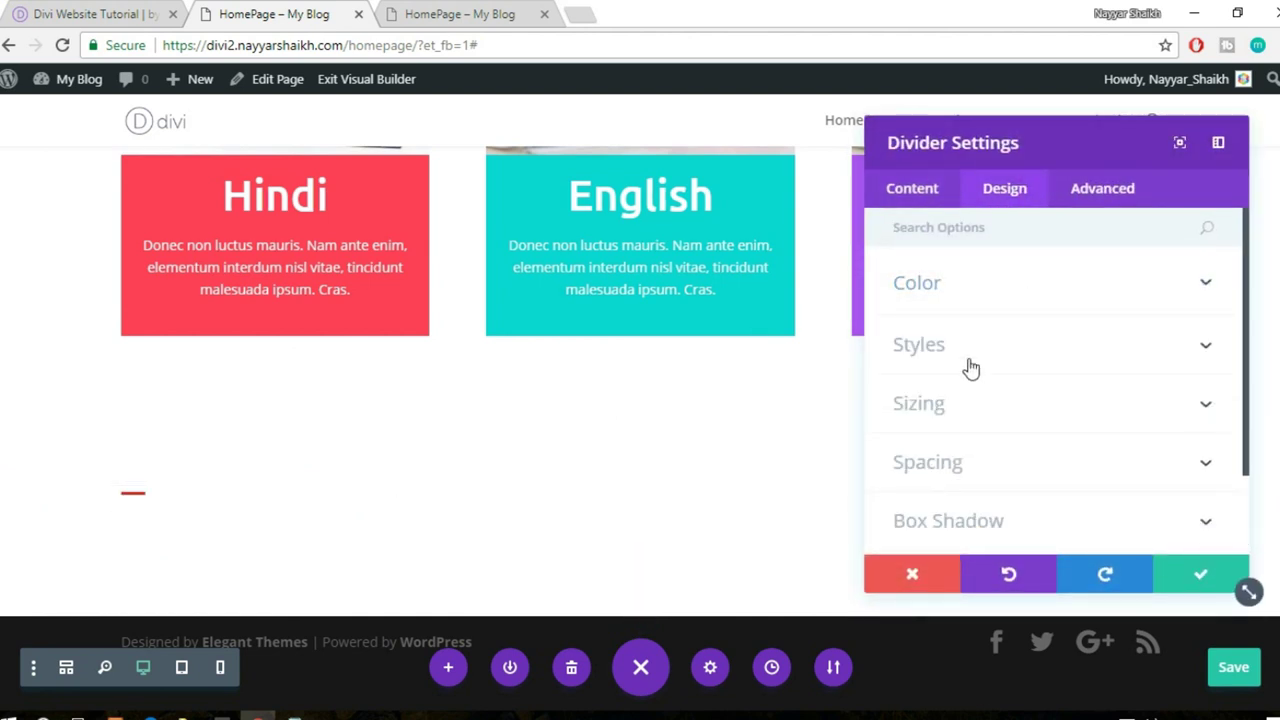
click(968, 367)
scroll(1020, 358, down, 2)
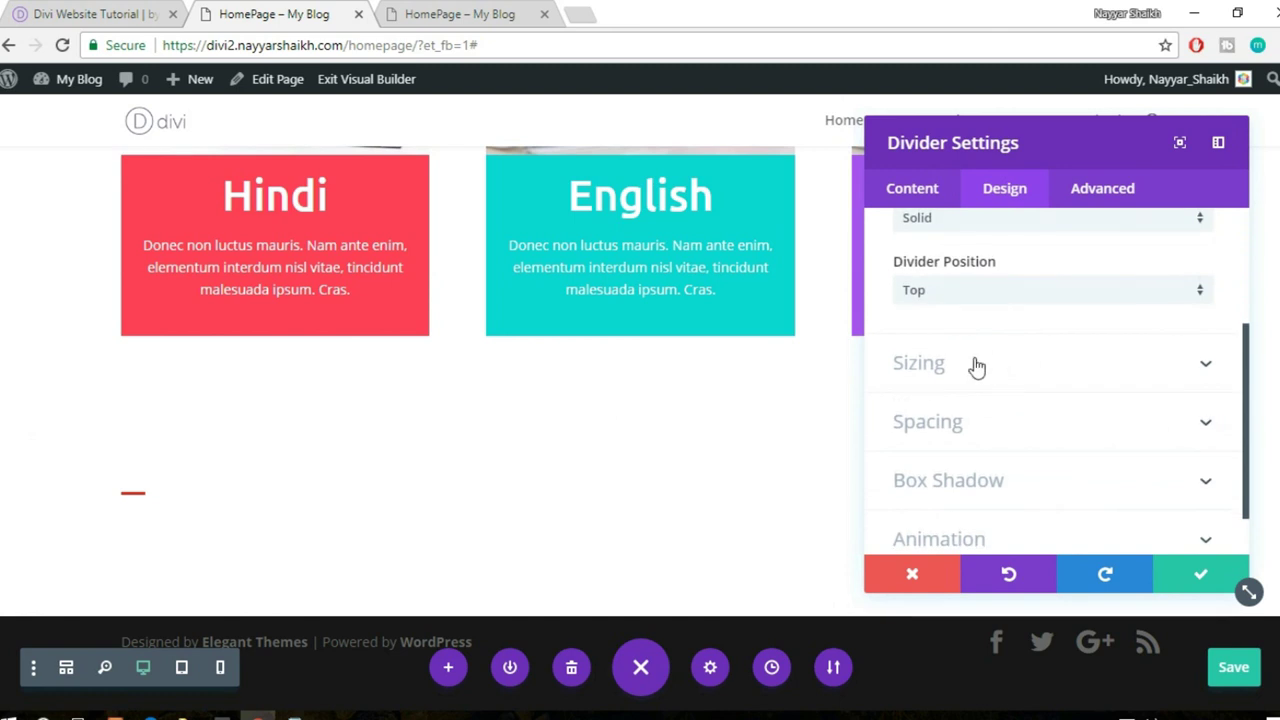
click(975, 366)
double_click(1170, 314)
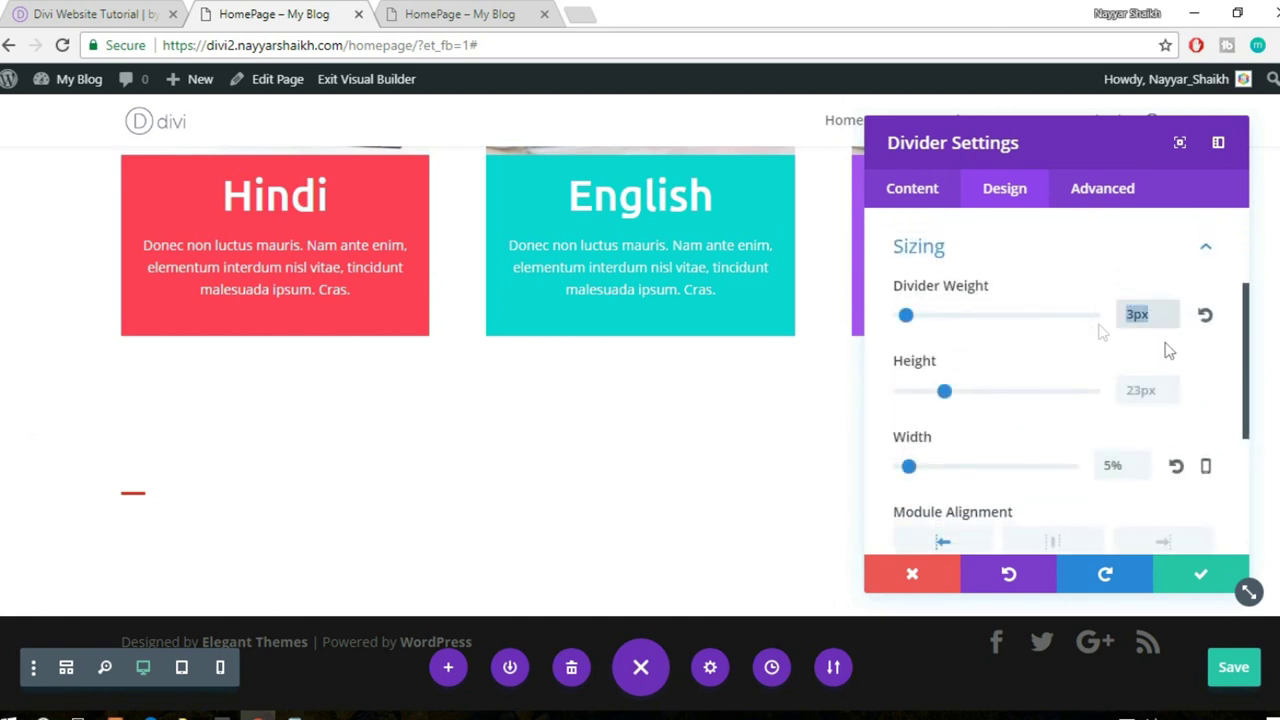
text(4px)
scroll(1157, 346, down, 3)
scroll(1157, 346, up, 1)
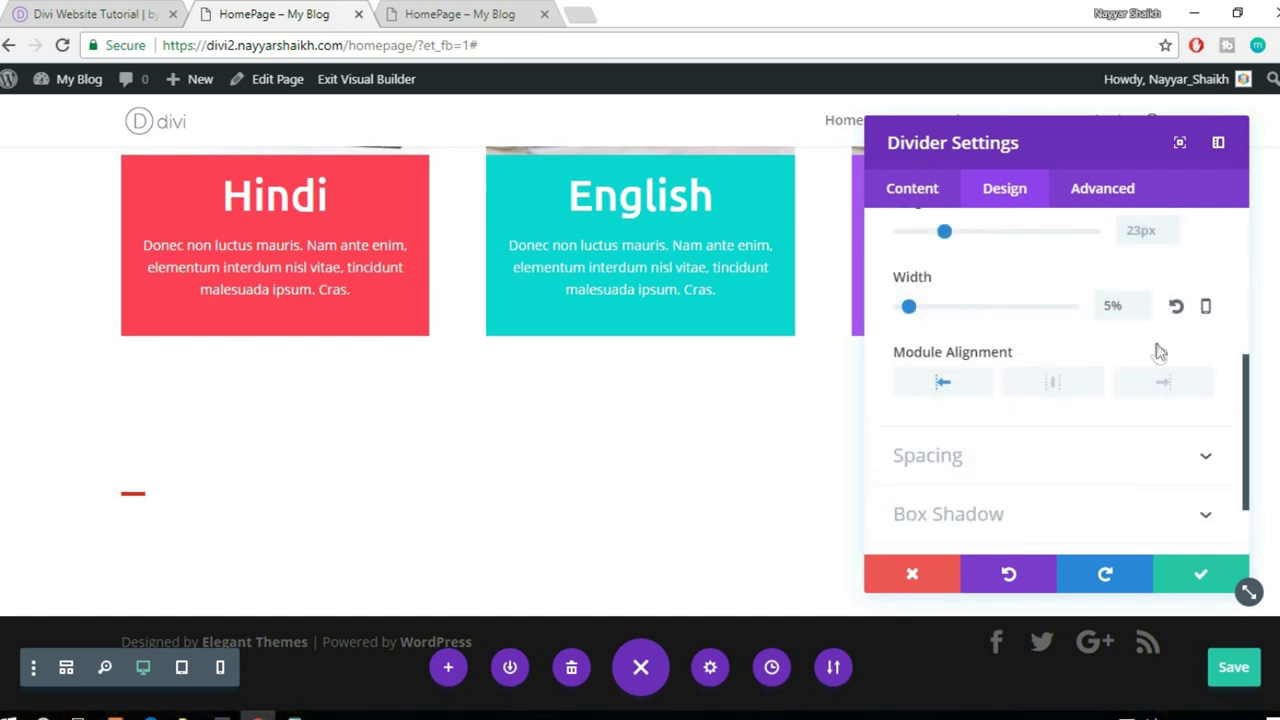
drag(911, 311, 923, 311)
click(1195, 578)
click(100, 12)
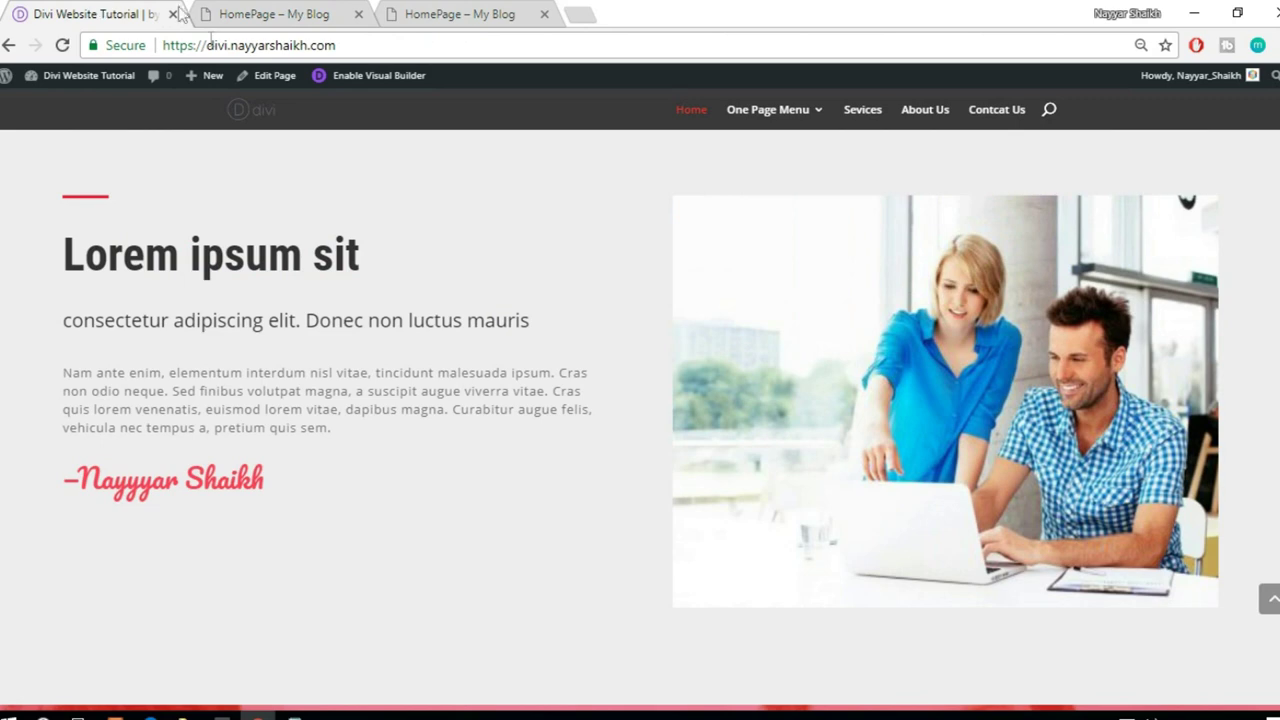
- Add a Text module under the divider reading 'Lorem ipsum sit'
drag(63, 255, 371, 250)
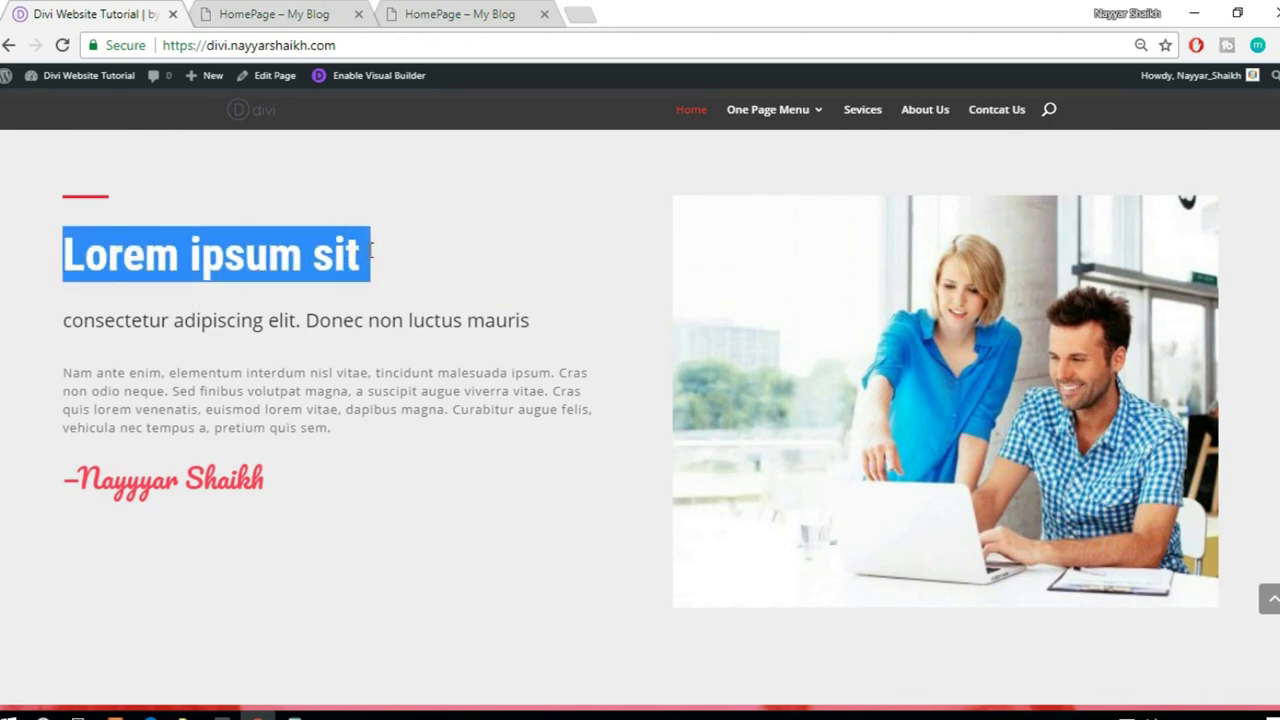
click(222, 13)
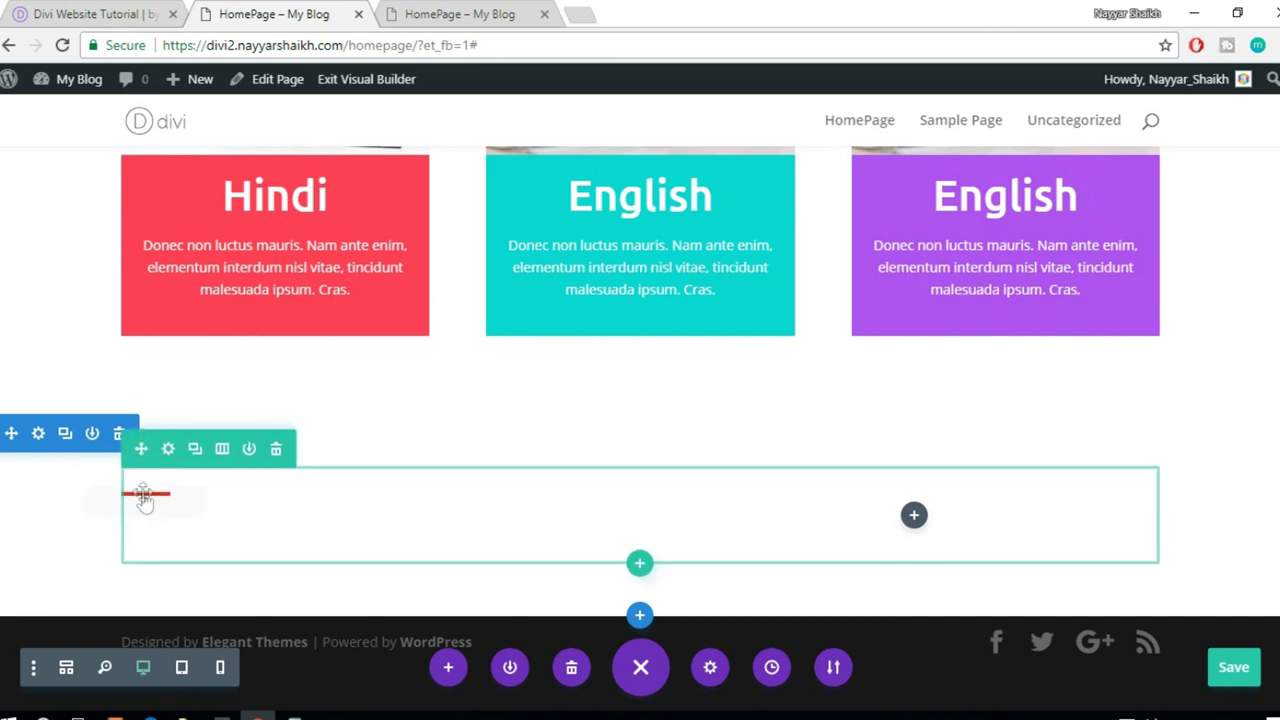
click(145, 545)
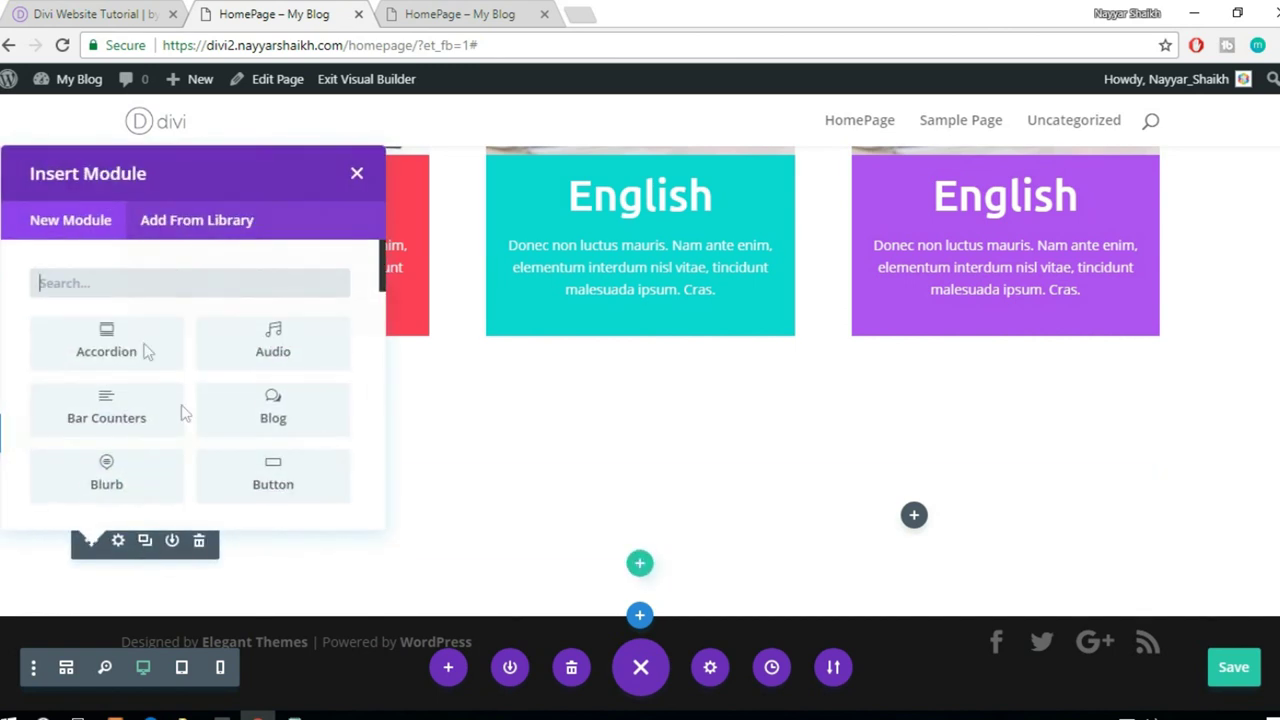
text(text)
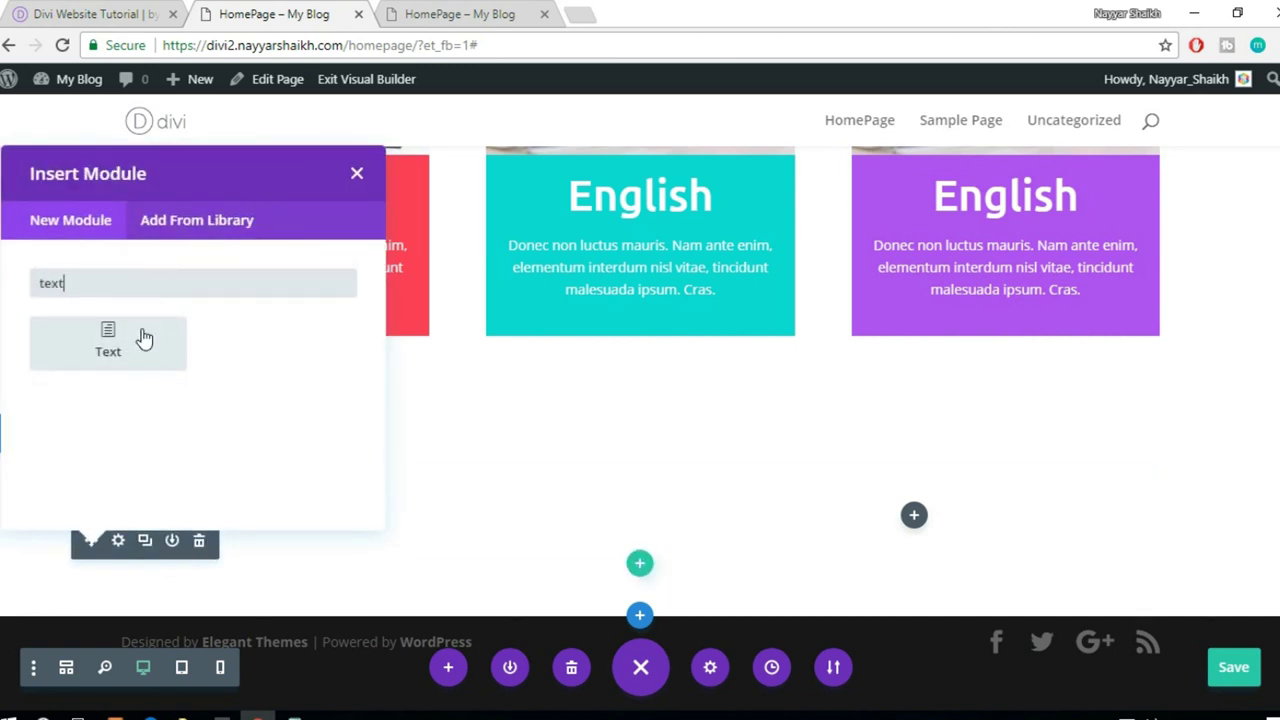
click(145, 340)
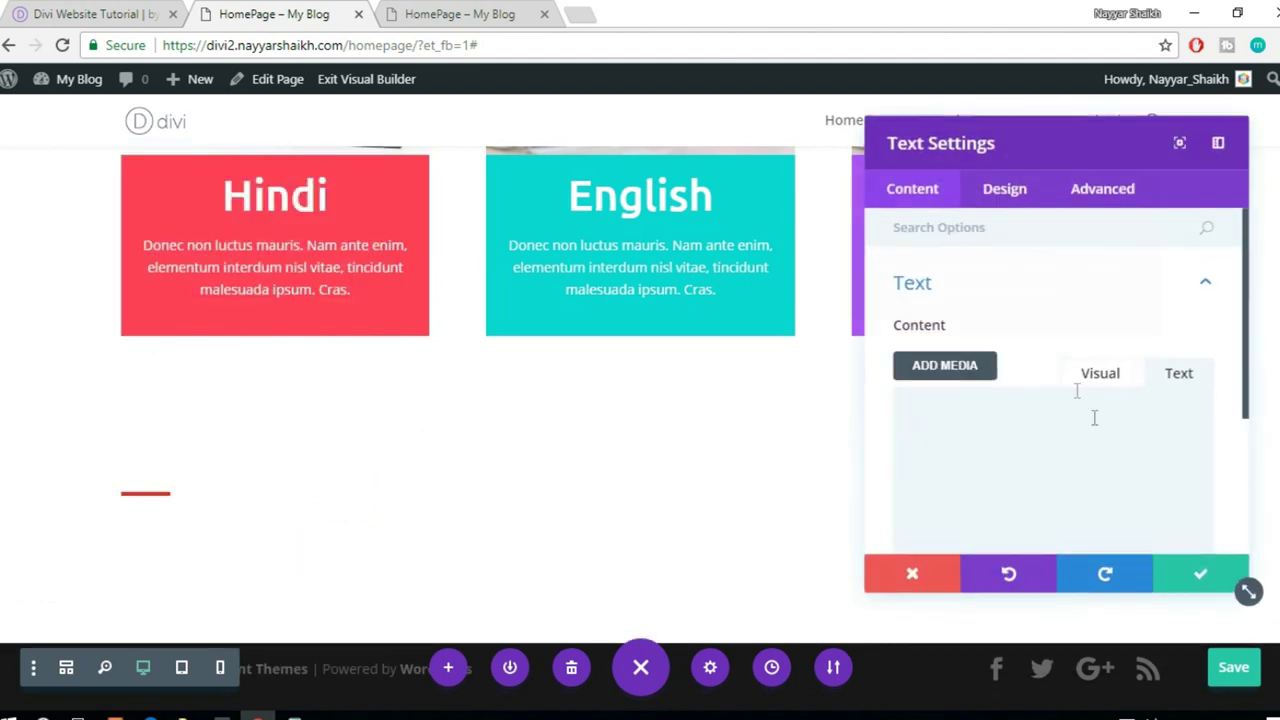
text(Lorem ipsum sit)
- Set the heading font to Ubuntu, keeping the Regular weight
scroll(1126, 456, down, 1)
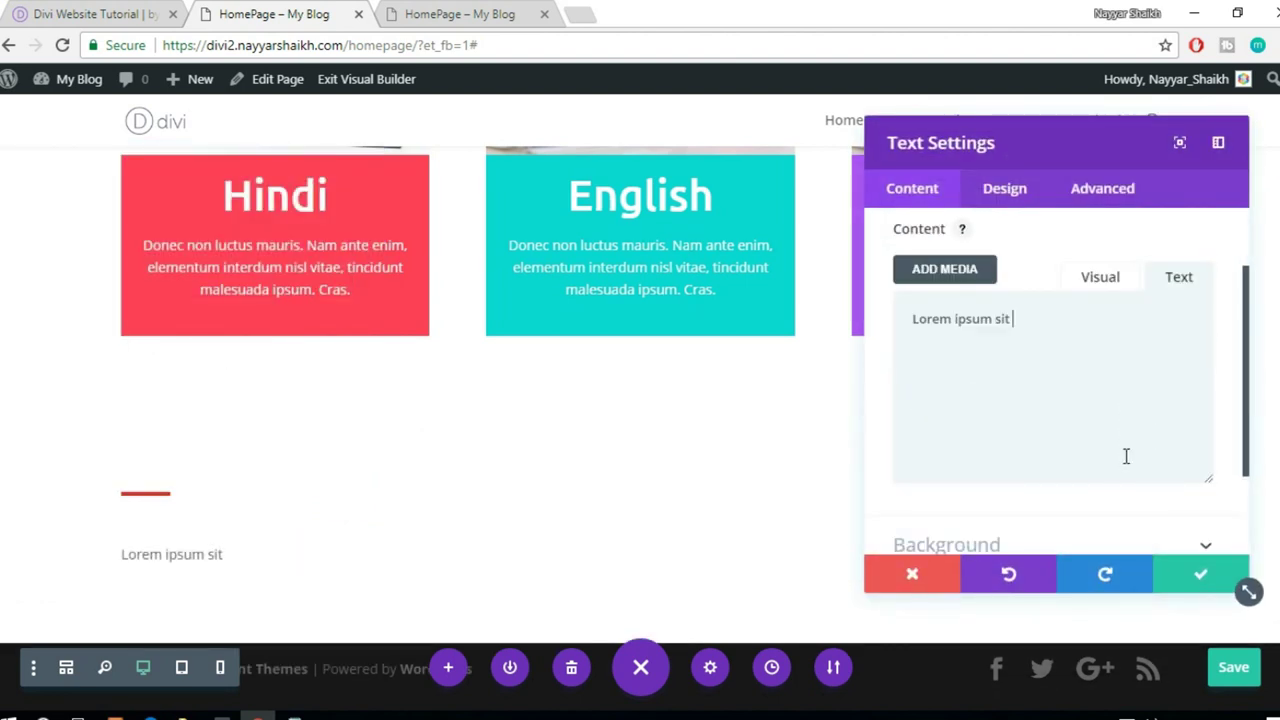
click(1012, 190)
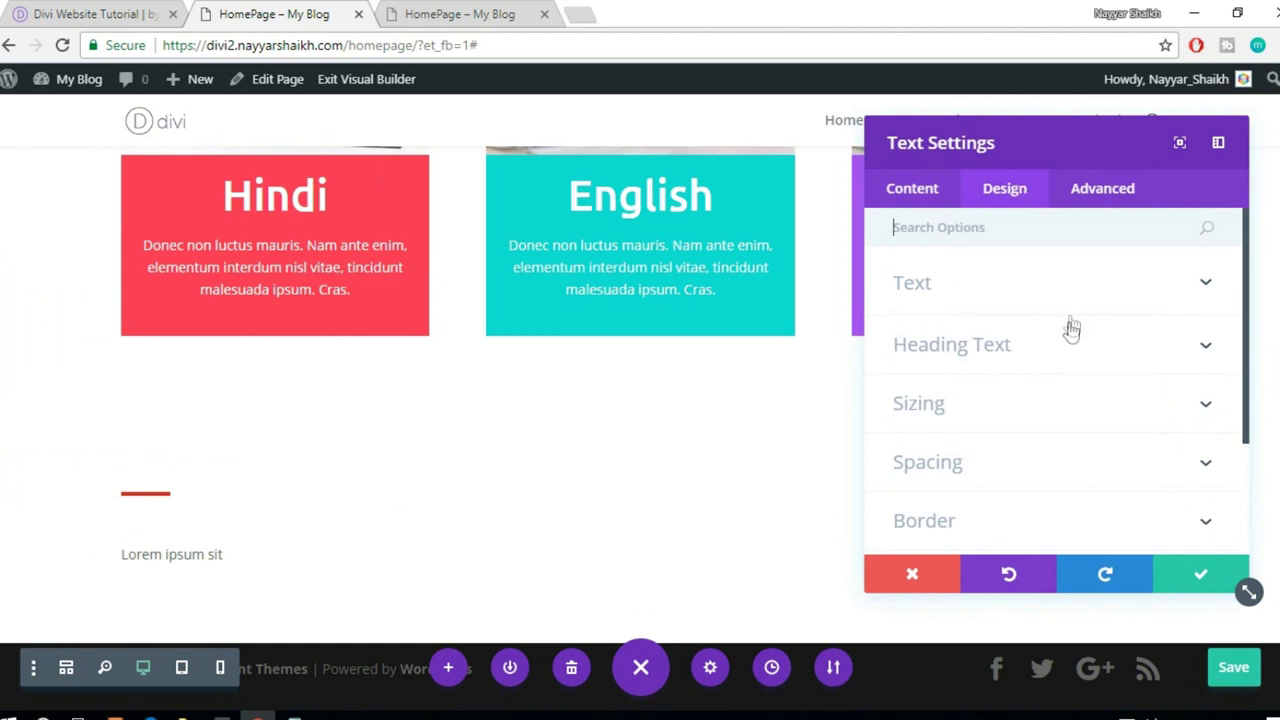
click(1024, 296)
scroll(1080, 335, down, 1)
scroll(1057, 321, down, 1)
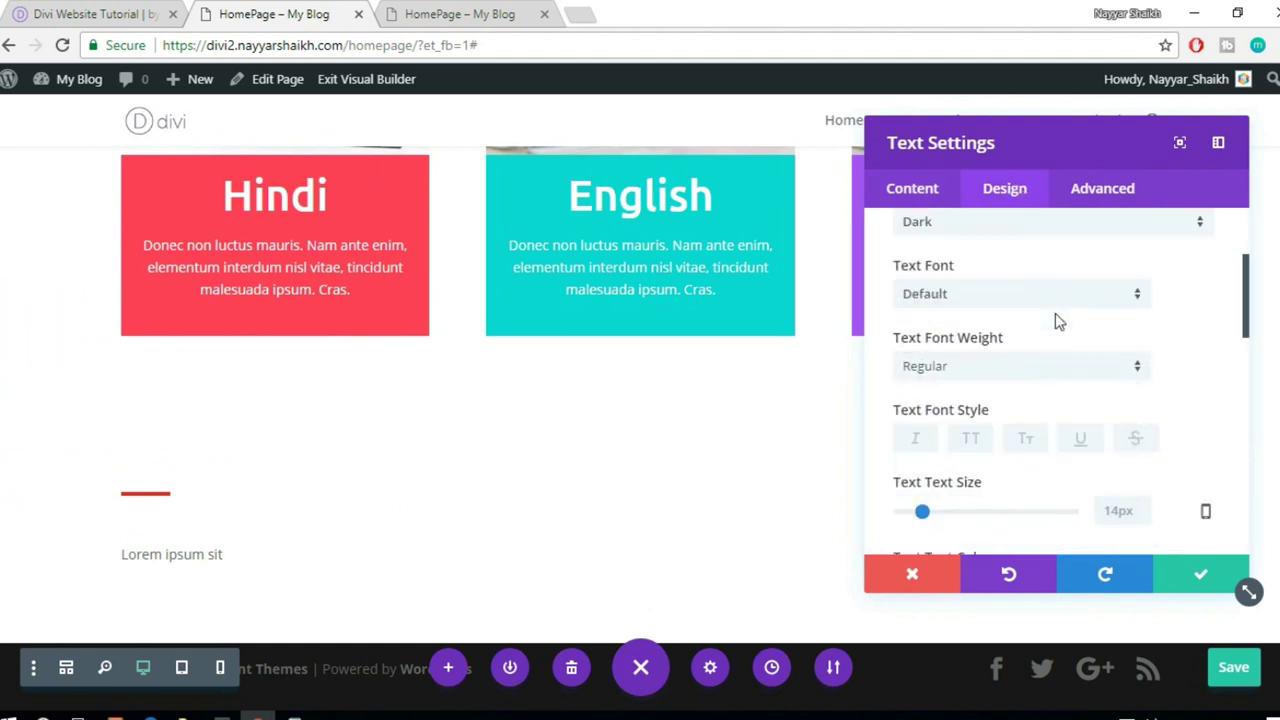
scroll(1190, 290, down, 1)
click(1019, 282)
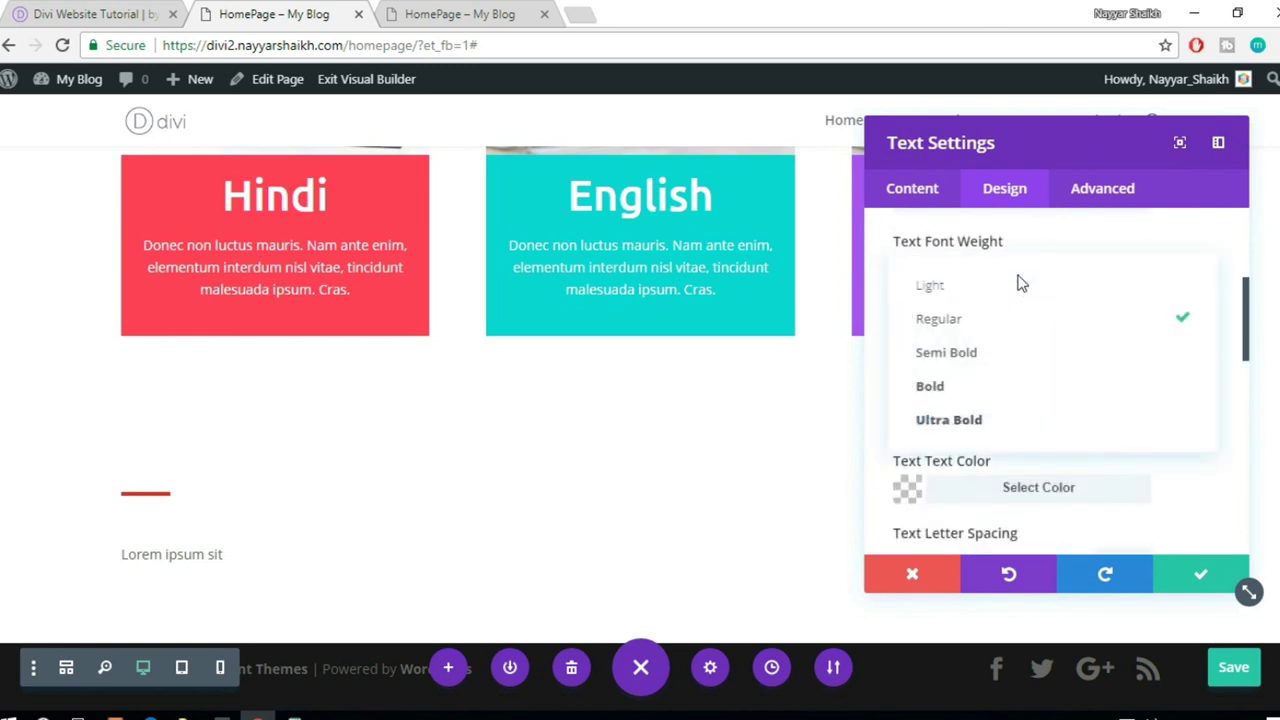
click(1040, 258)
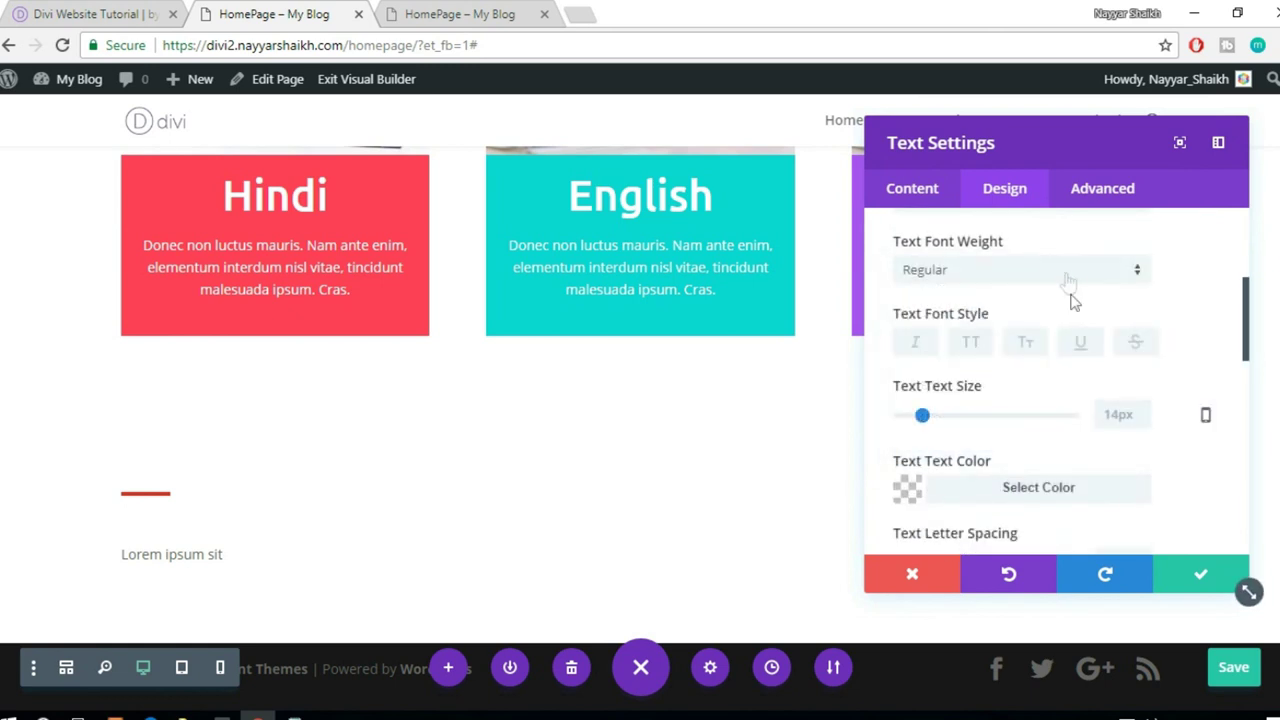
scroll(1075, 310, up, 1)
click(994, 299)
click(978, 295)
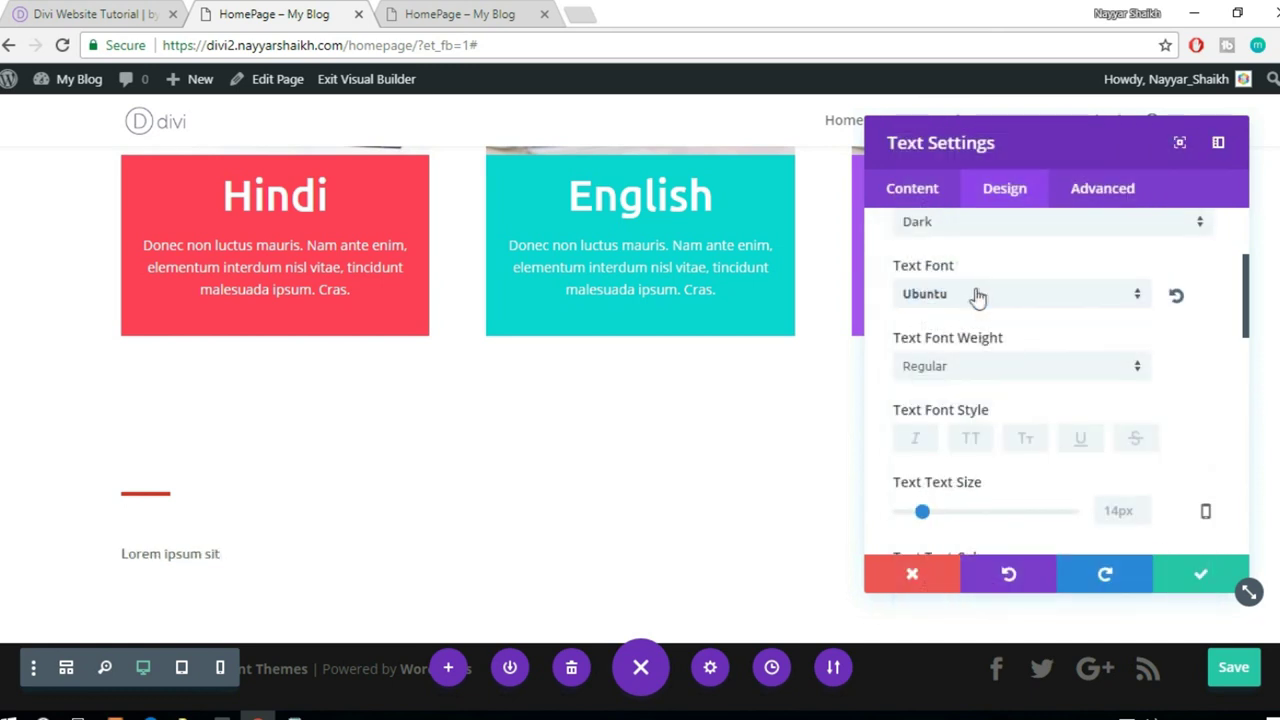
scroll(1031, 345, down, 1)
- Make the heading text 45px in dark grey #383838 and save the module
drag(928, 421, 980, 420)
scroll(396, 481, down, 1)
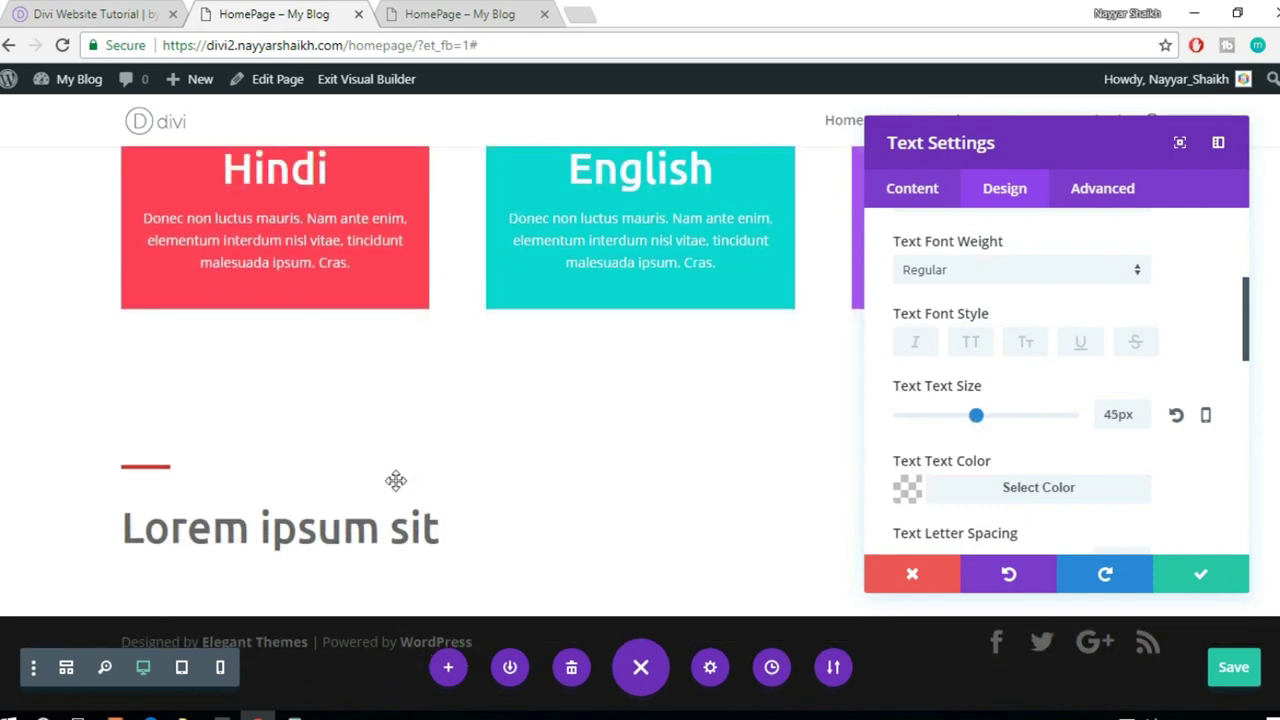
scroll(486, 334, up, 4)
scroll(486, 334, down, 4)
scroll(1068, 418, down, 2)
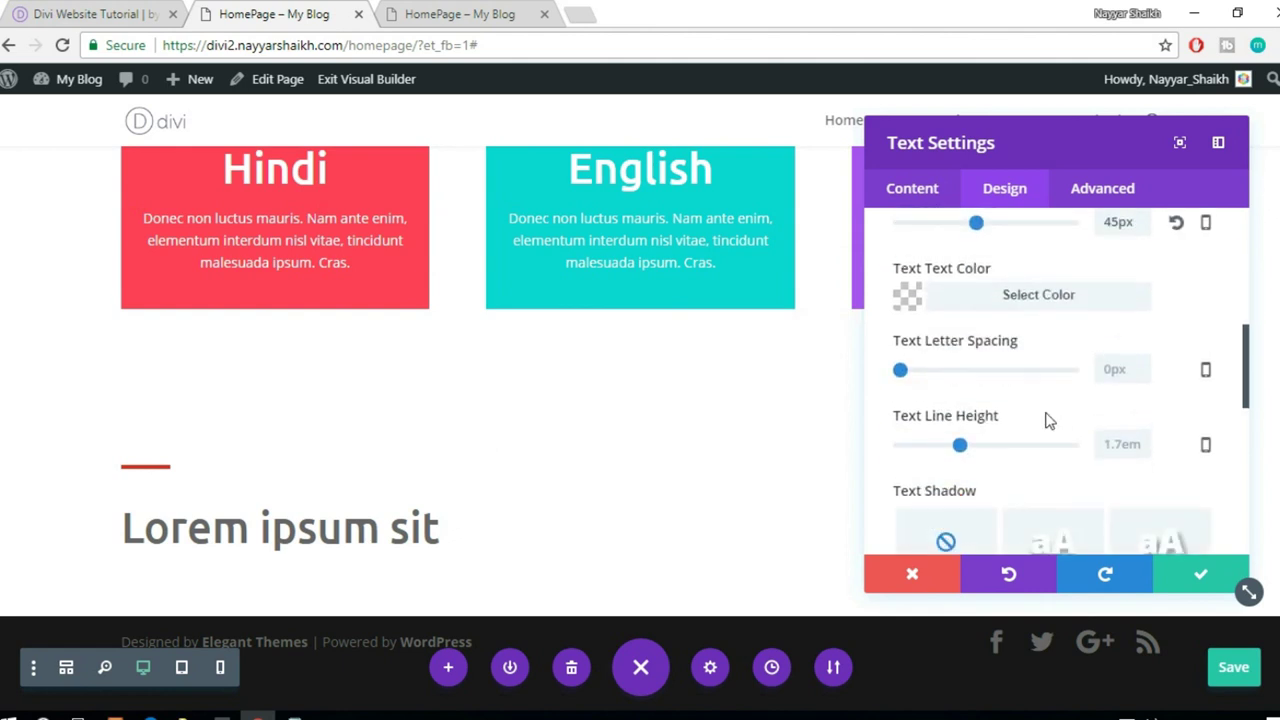
click(1033, 300)
click(903, 418)
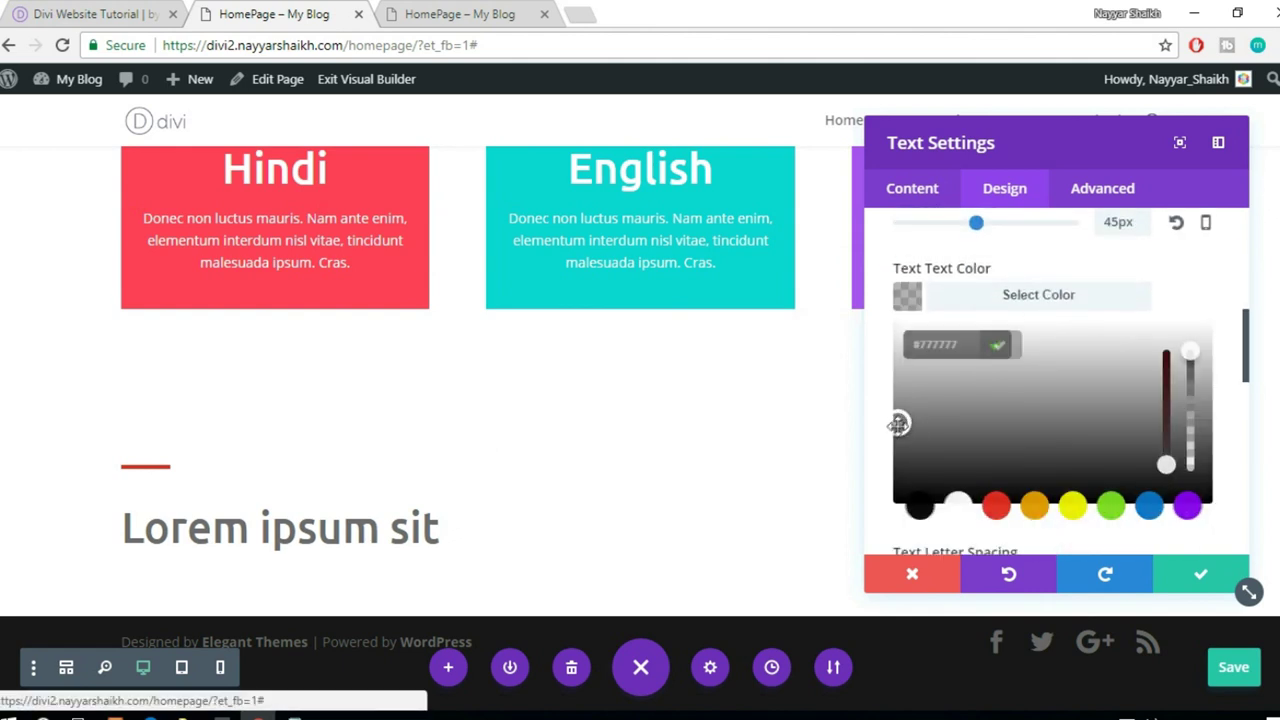
drag(890, 440, 878, 469)
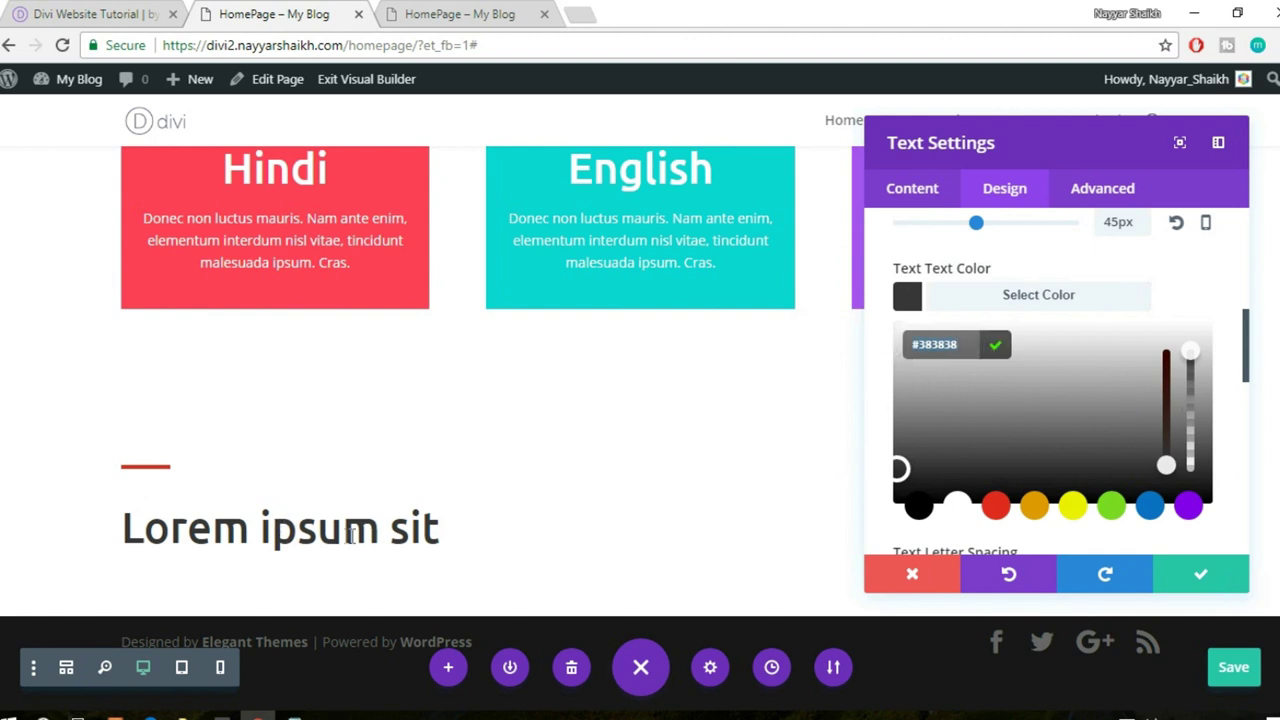
click(1184, 577)
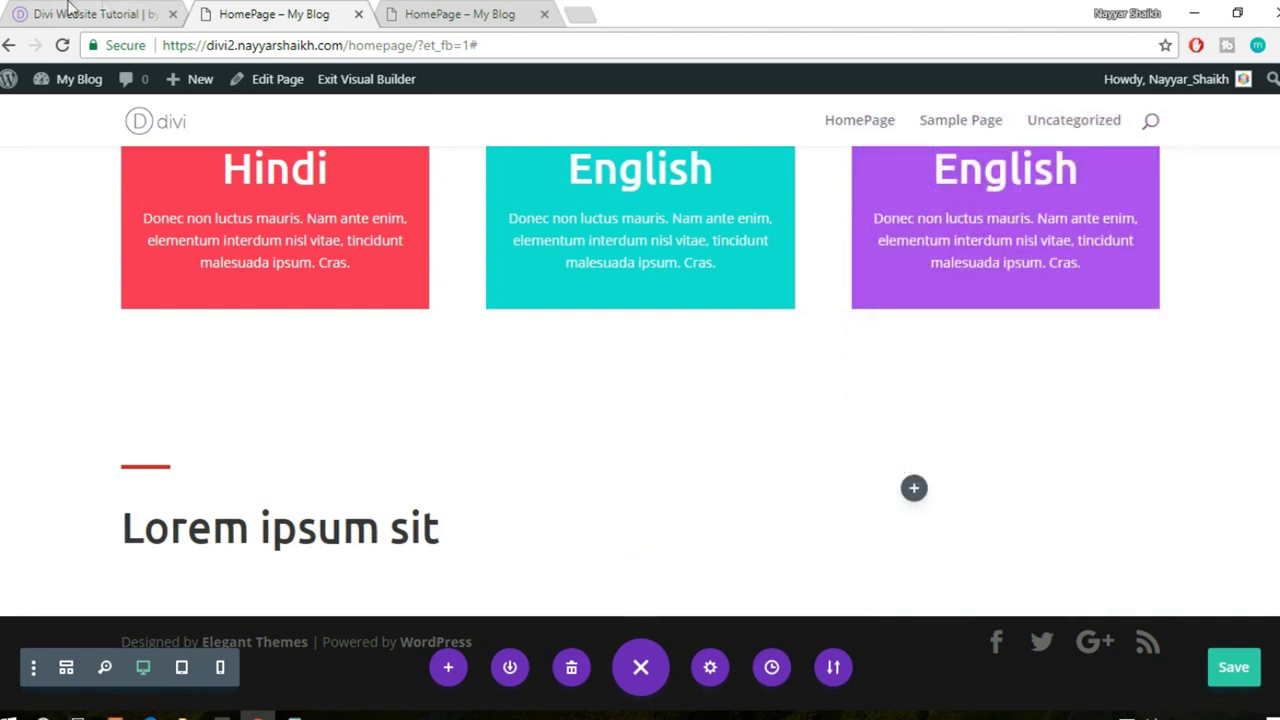
- Copy the reference subtitle and paste it into a new Text module below the heading
click(65, 8)
drag(64, 322, 559, 312)
key(ctrl+c)
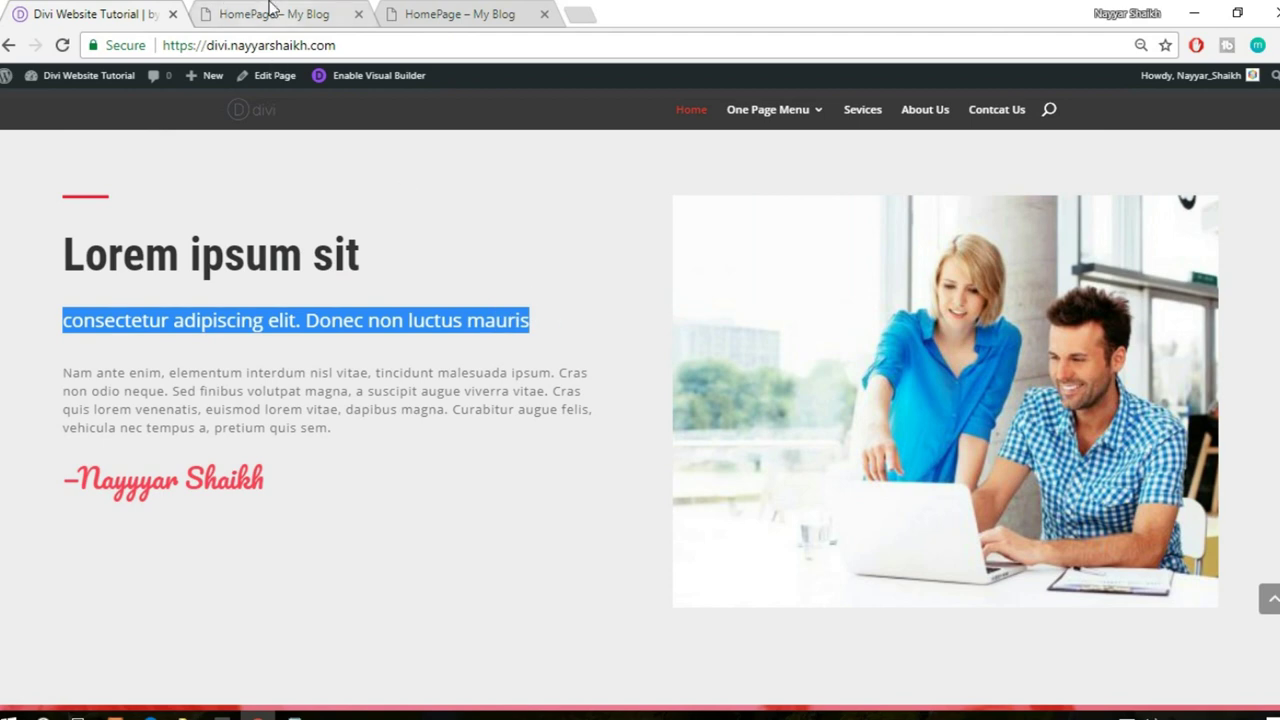
click(272, 14)
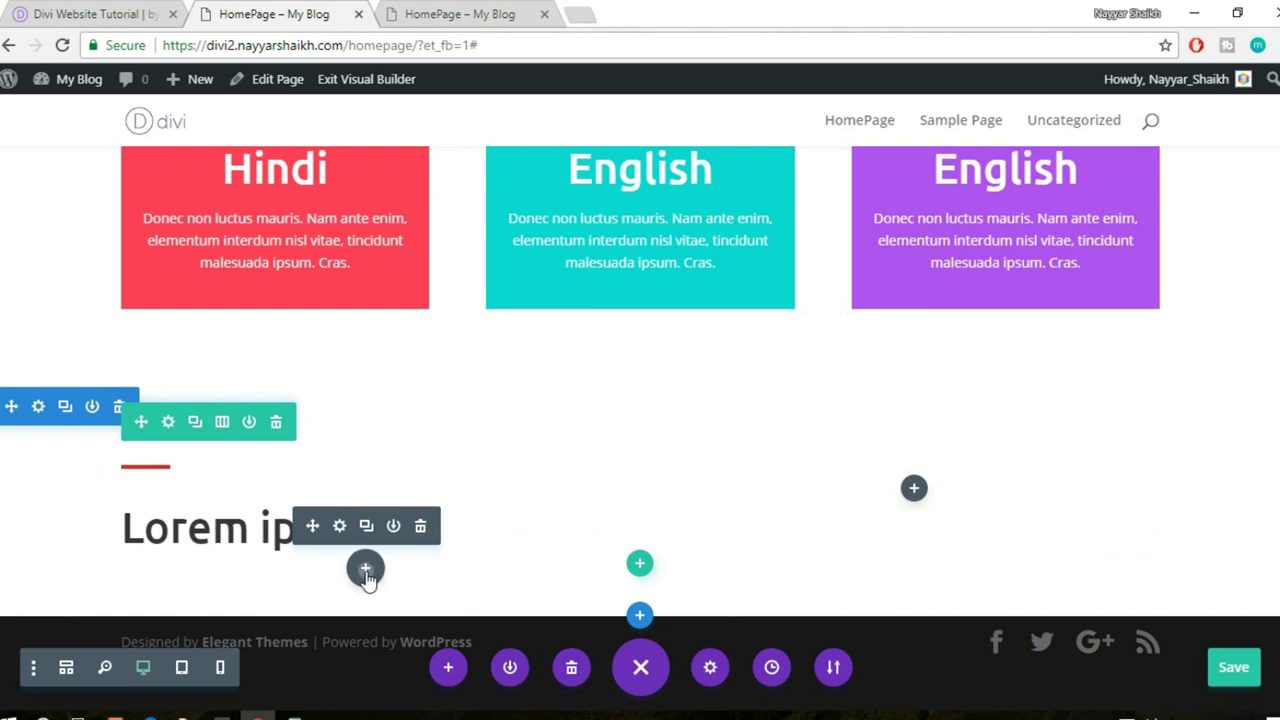
click(366, 580)
text(text)
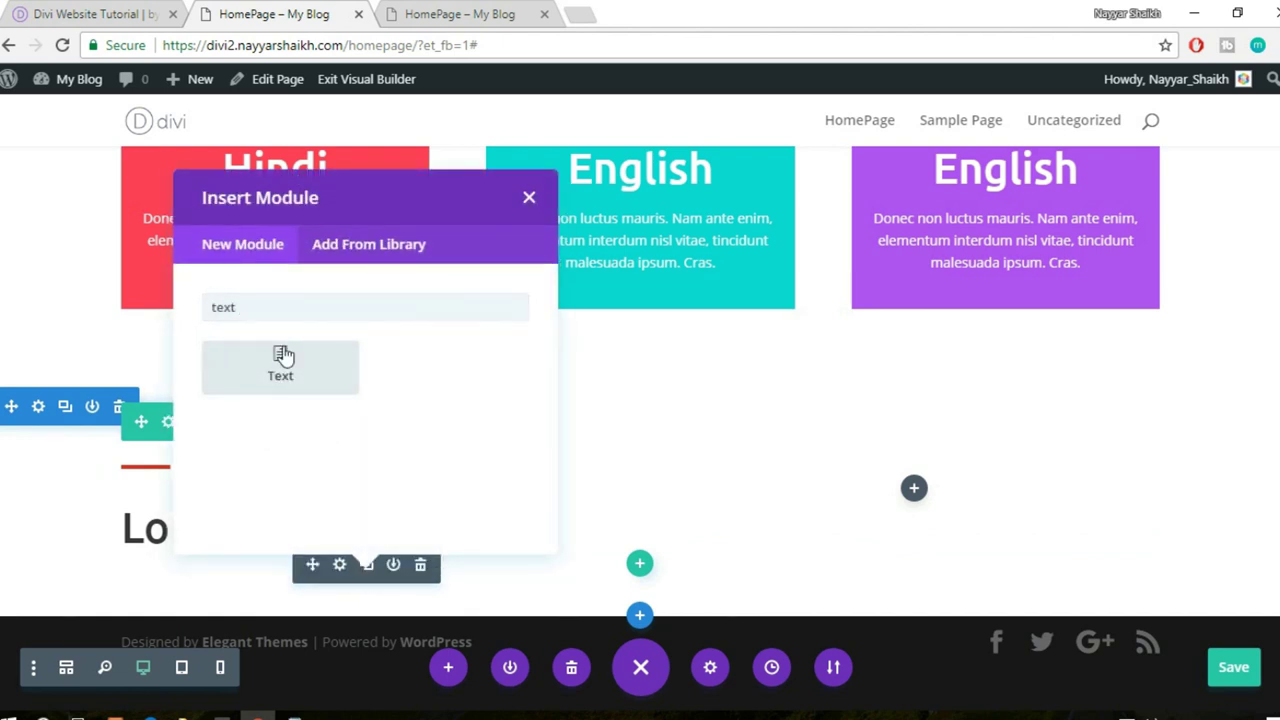
click(283, 357)
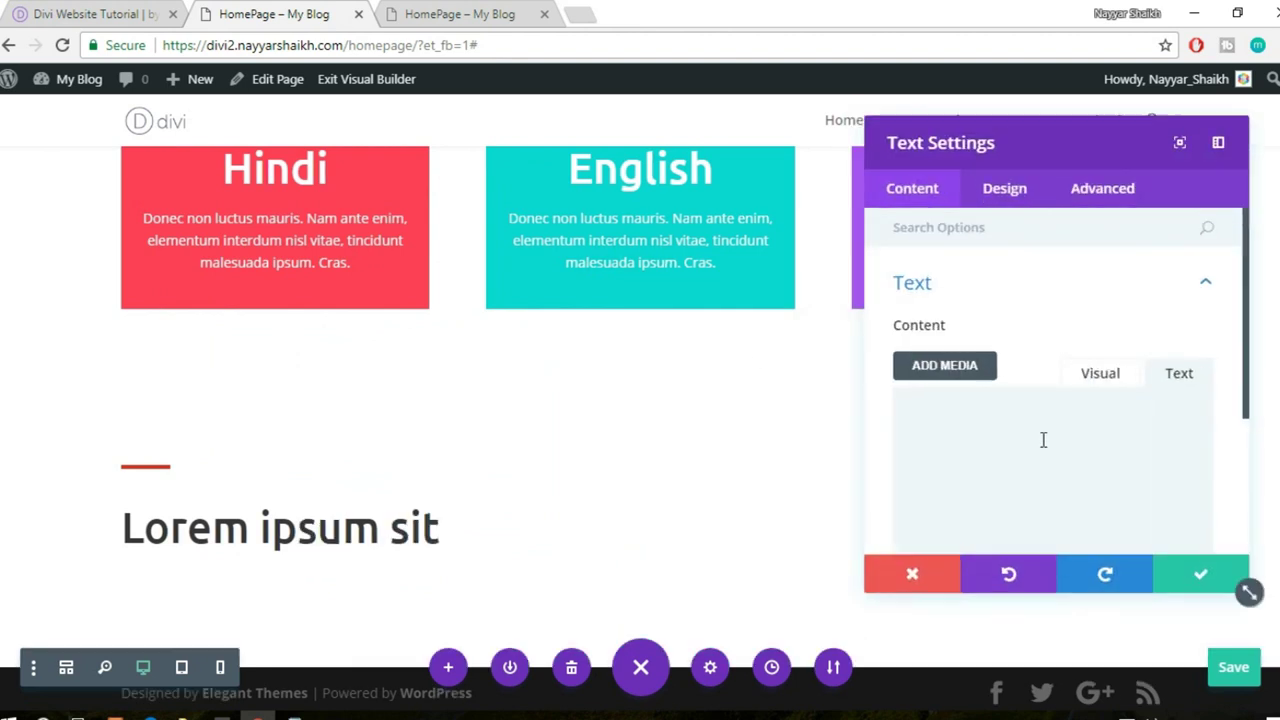
key(ctrl+v)
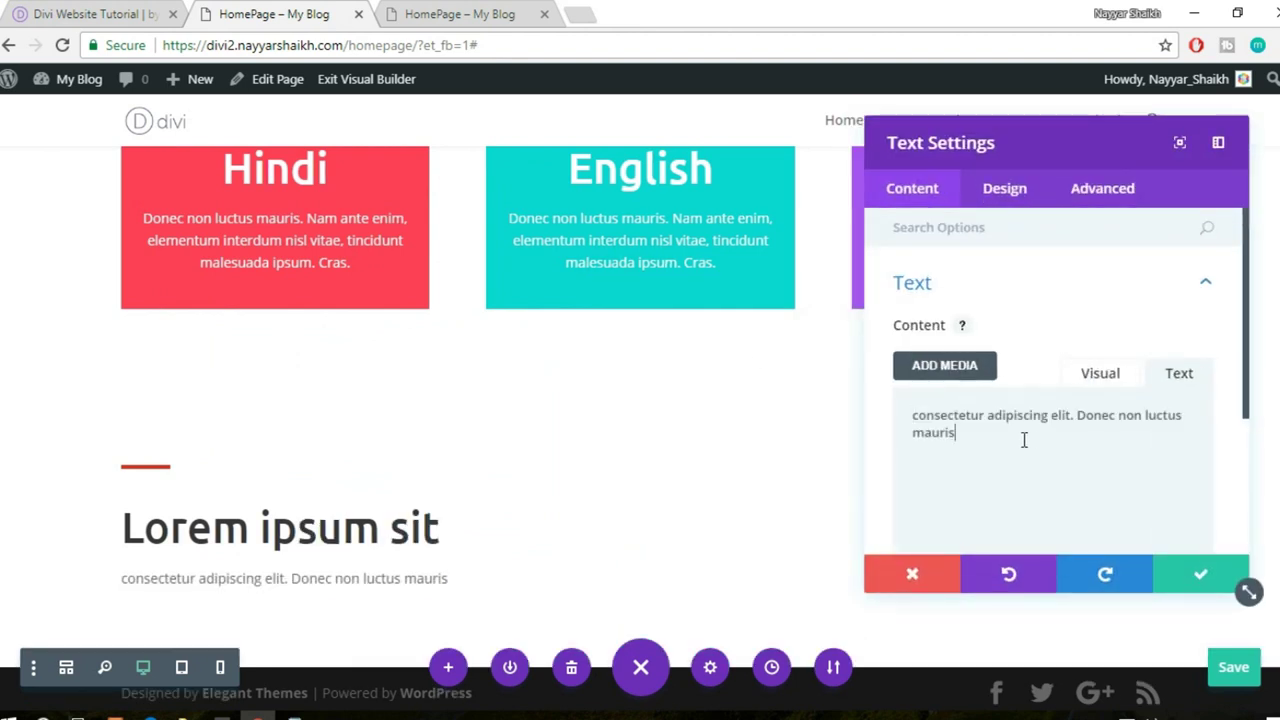
- Set the subtitle's text size to 22px in the Design settings
click(1018, 186)
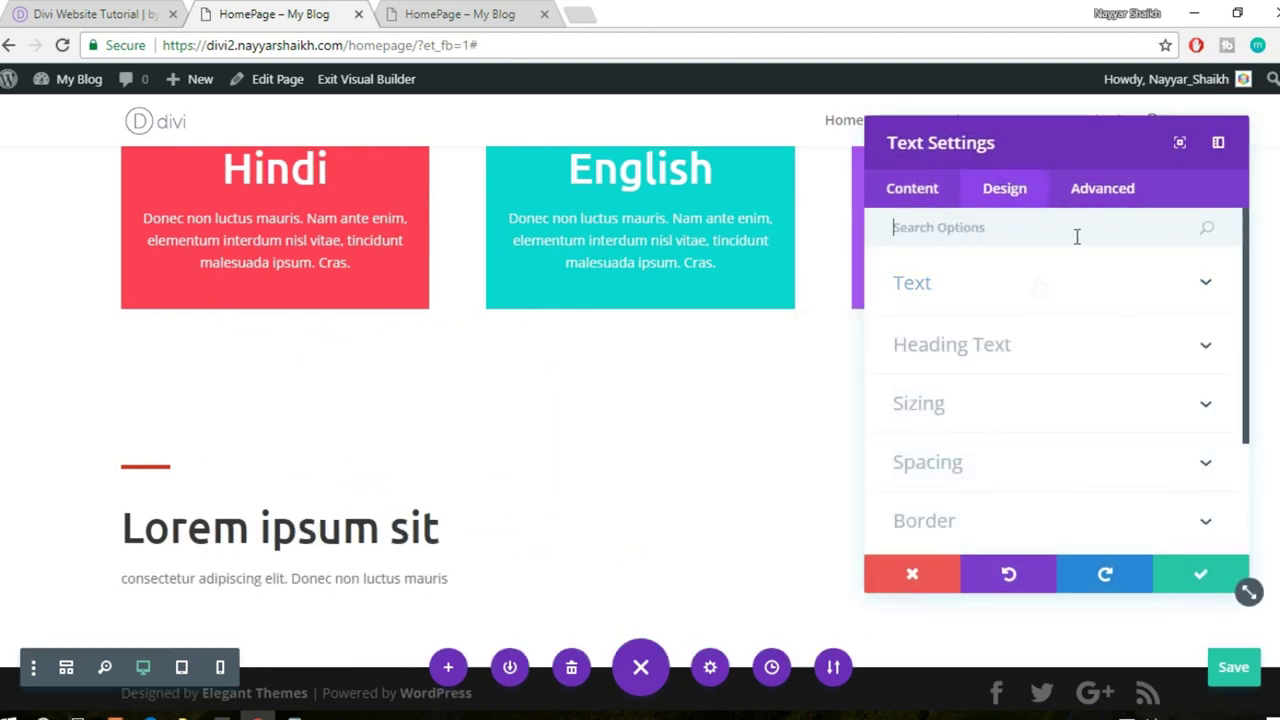
click(1020, 285)
scroll(1043, 294, down, 3)
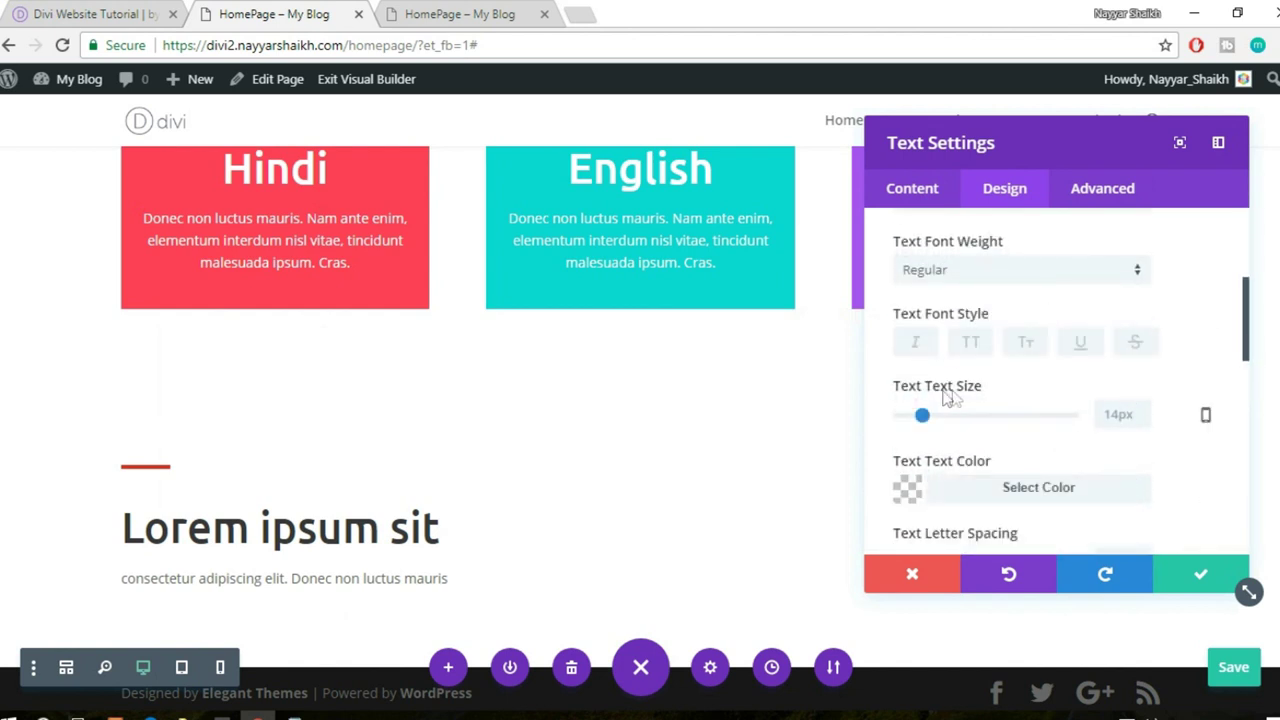
drag(926, 420, 940, 422)
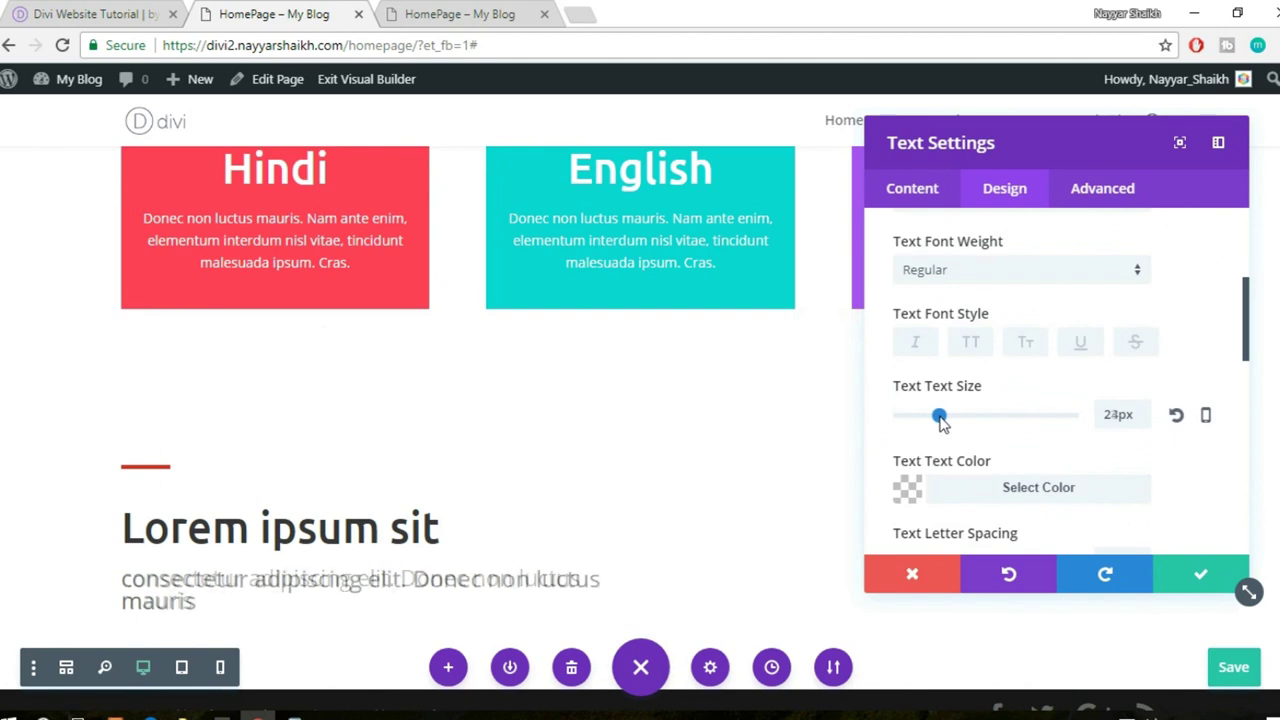
drag(940, 424, 940, 417)
scroll(449, 451, down, 1)
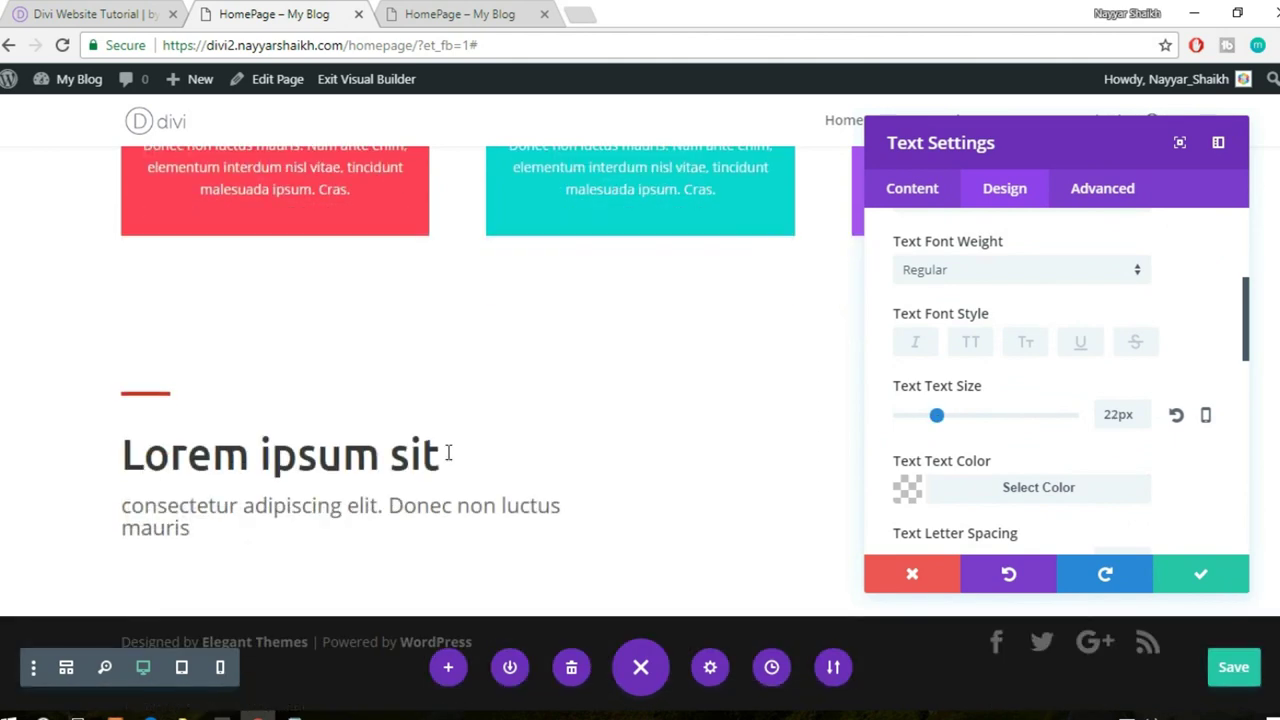
- Save the subtitle module, then select the reference site's whole body paragraph
click(1216, 577)
click(95, 14)
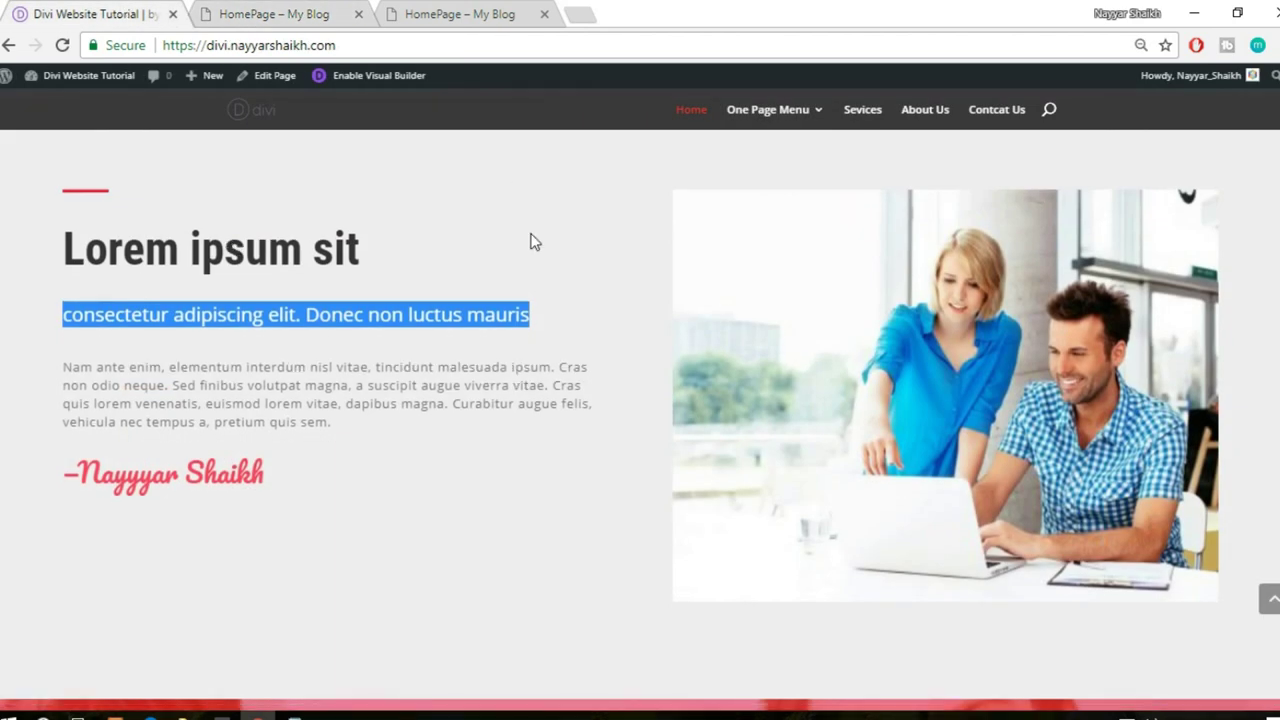
scroll(528, 240, down, 2)
scroll(190, 275, up, 1)
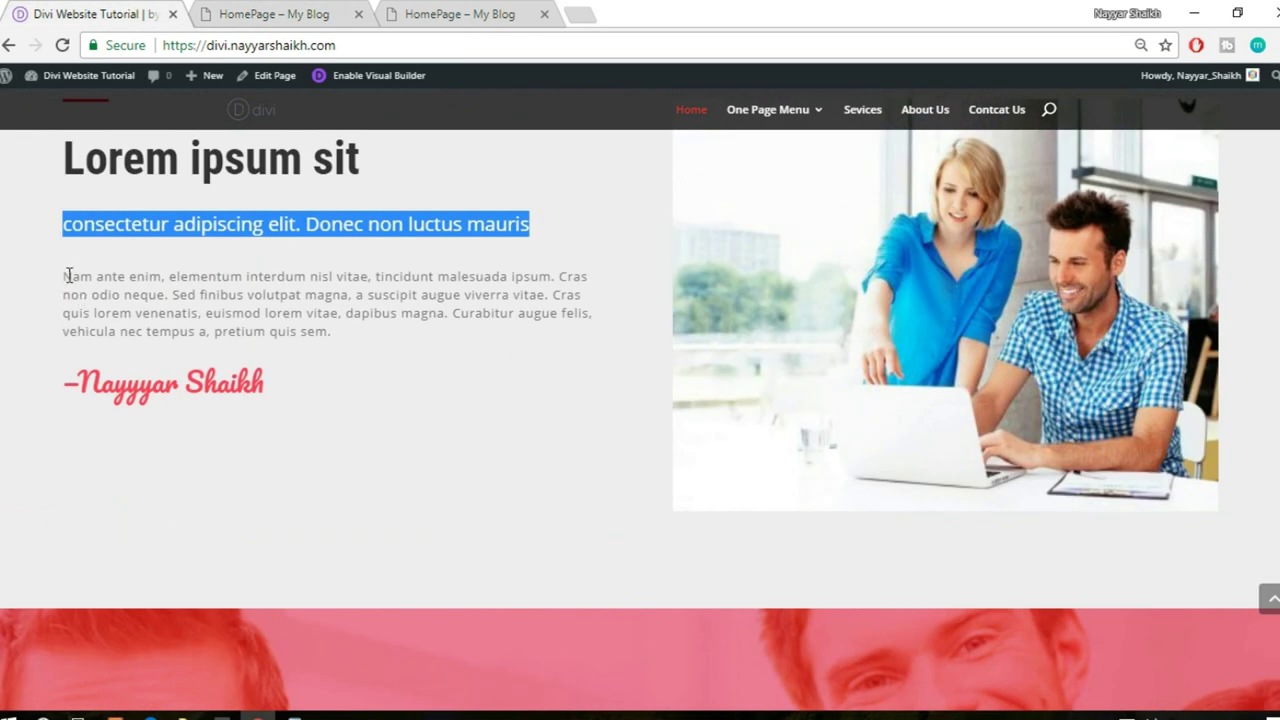
drag(67, 276, 145, 295)
click(124, 296)
drag(60, 280, 337, 337)
key(ctrl+c)
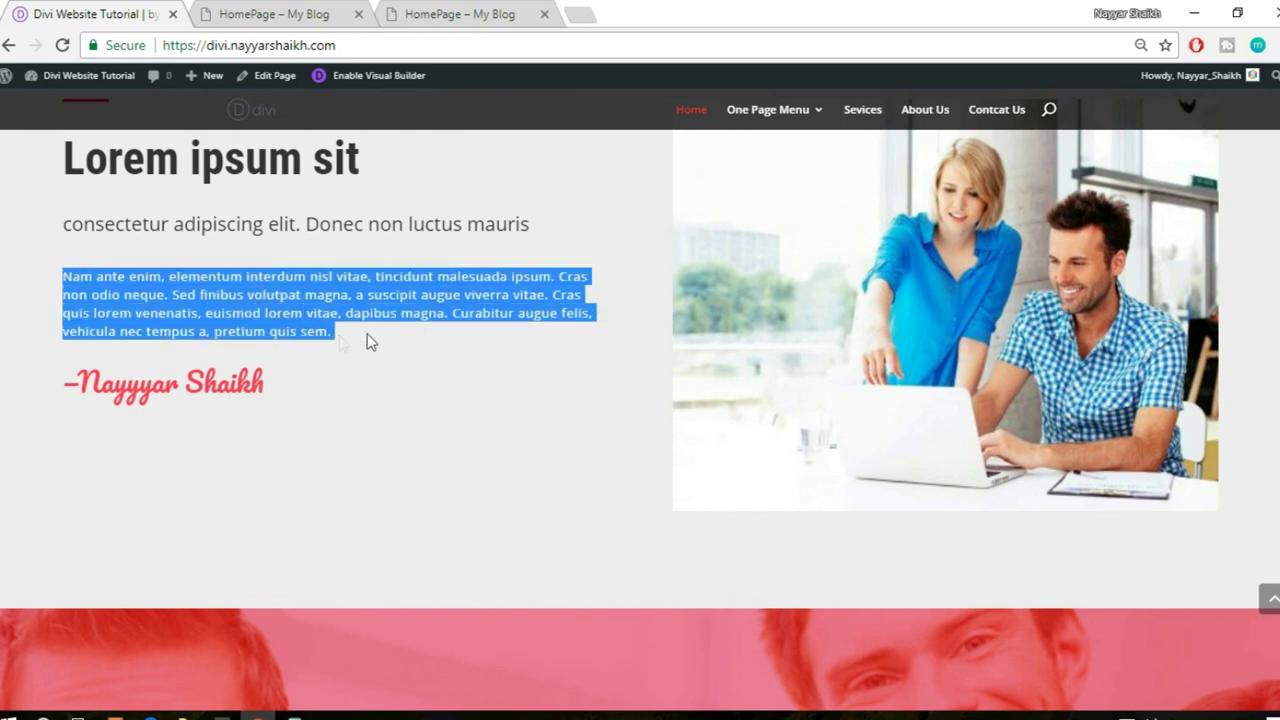
scroll(480, 346, up, 3)
scroll(480, 346, down, 1)
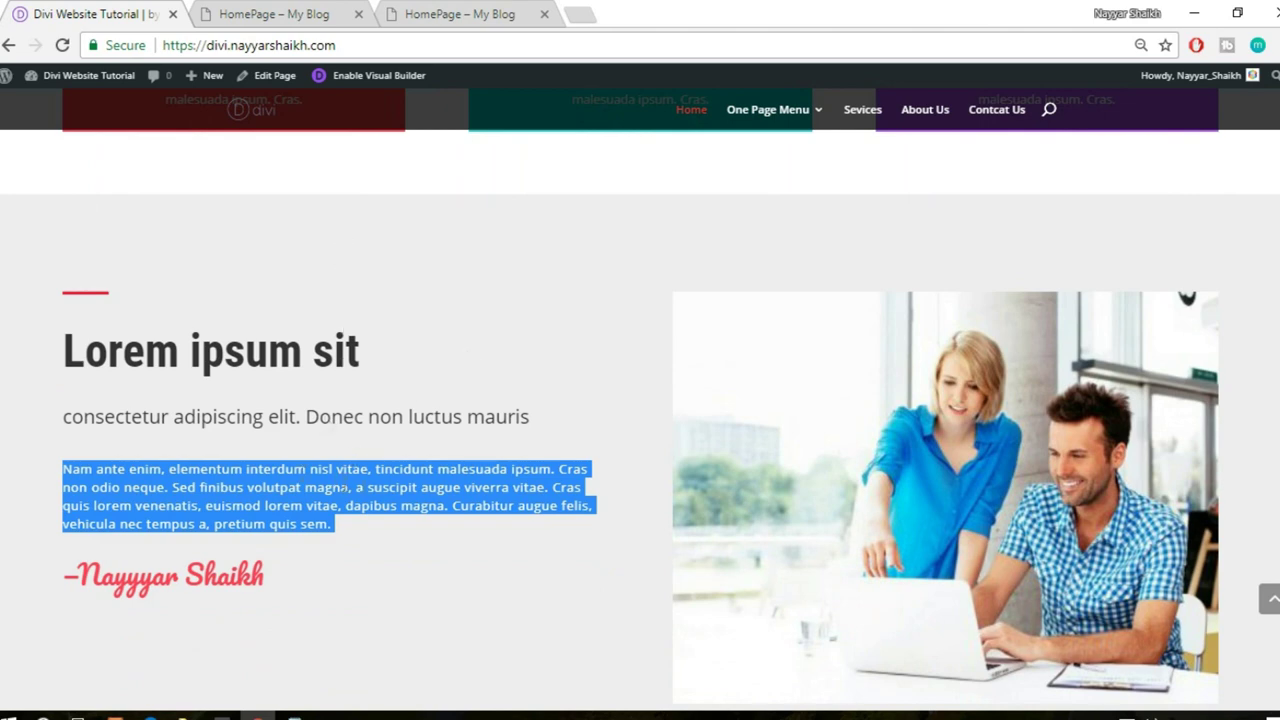
scroll(388, 495, down, 1)
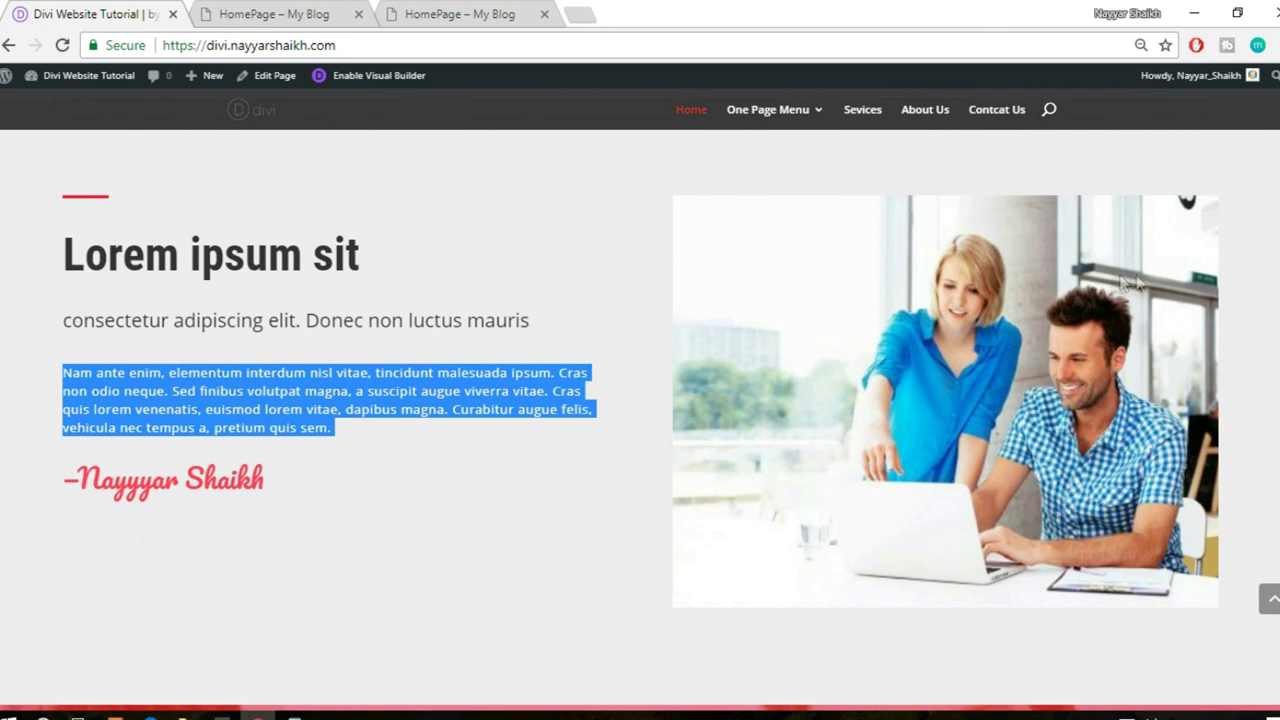
click(333, 10)
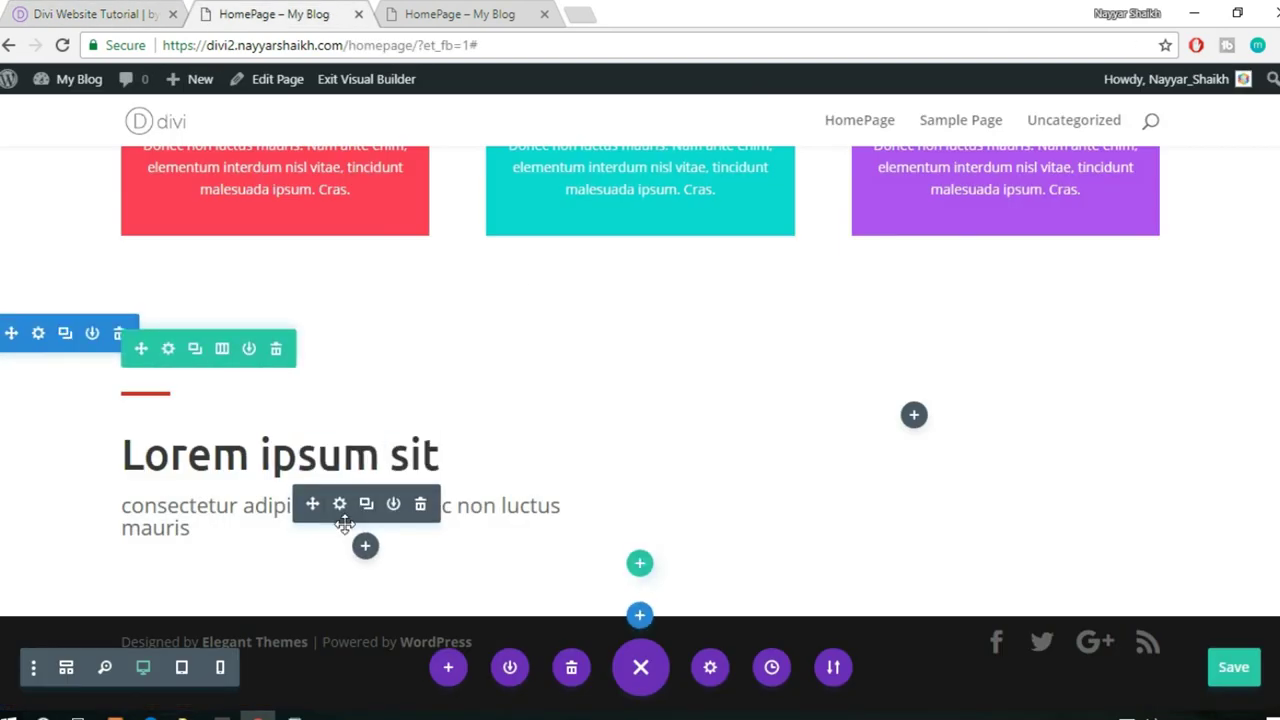
- Paste the 'Nam ante enim…' paragraph into a new Text module under the subtitle and save it
click(364, 544)
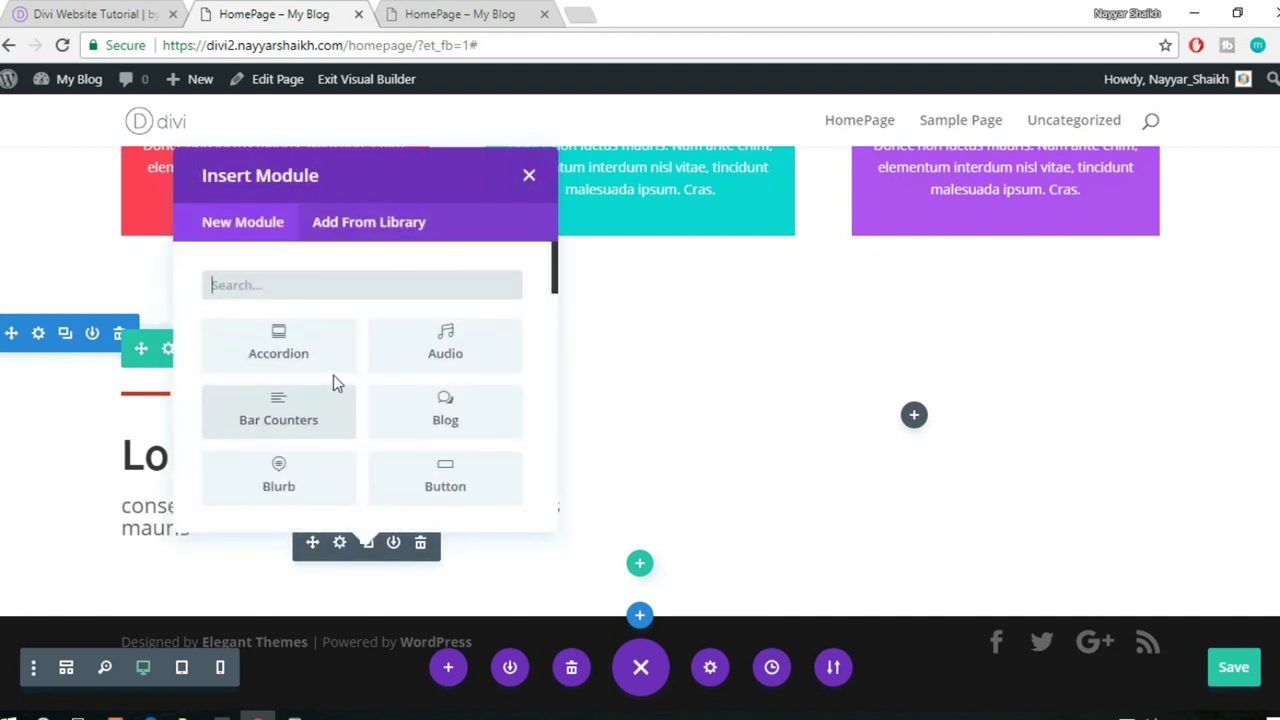
text(text)
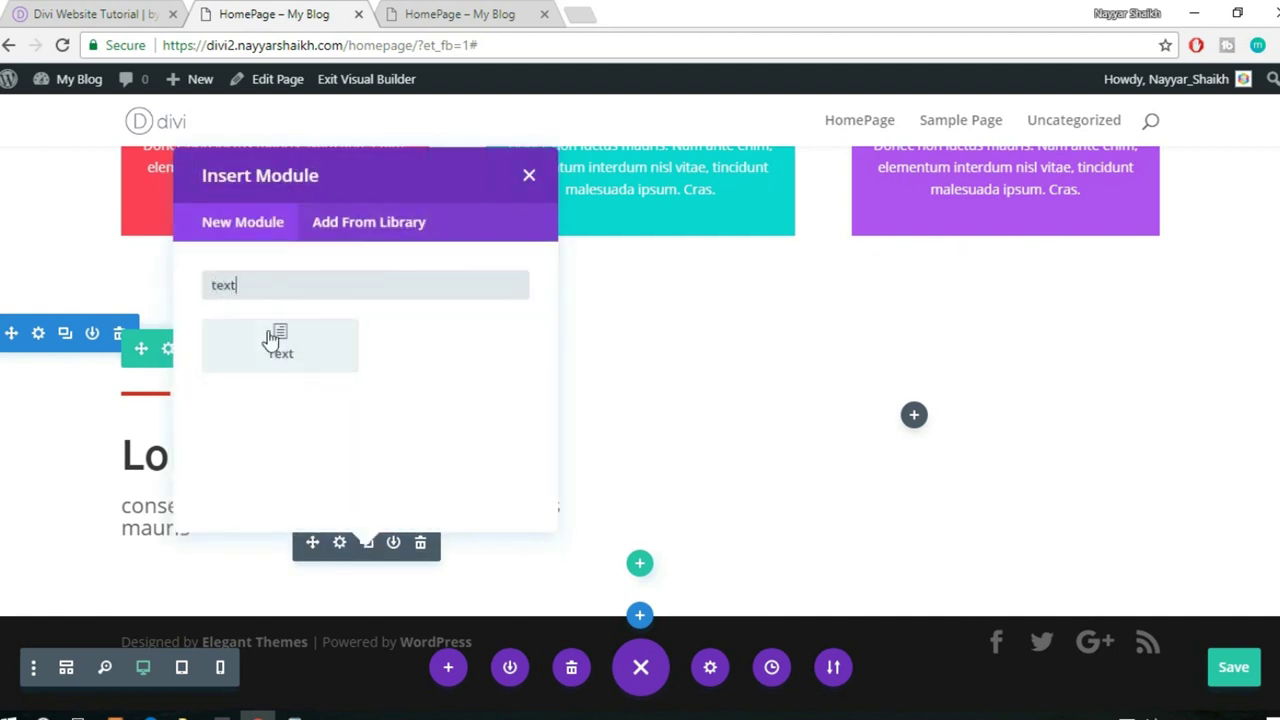
click(276, 340)
click(1068, 431)
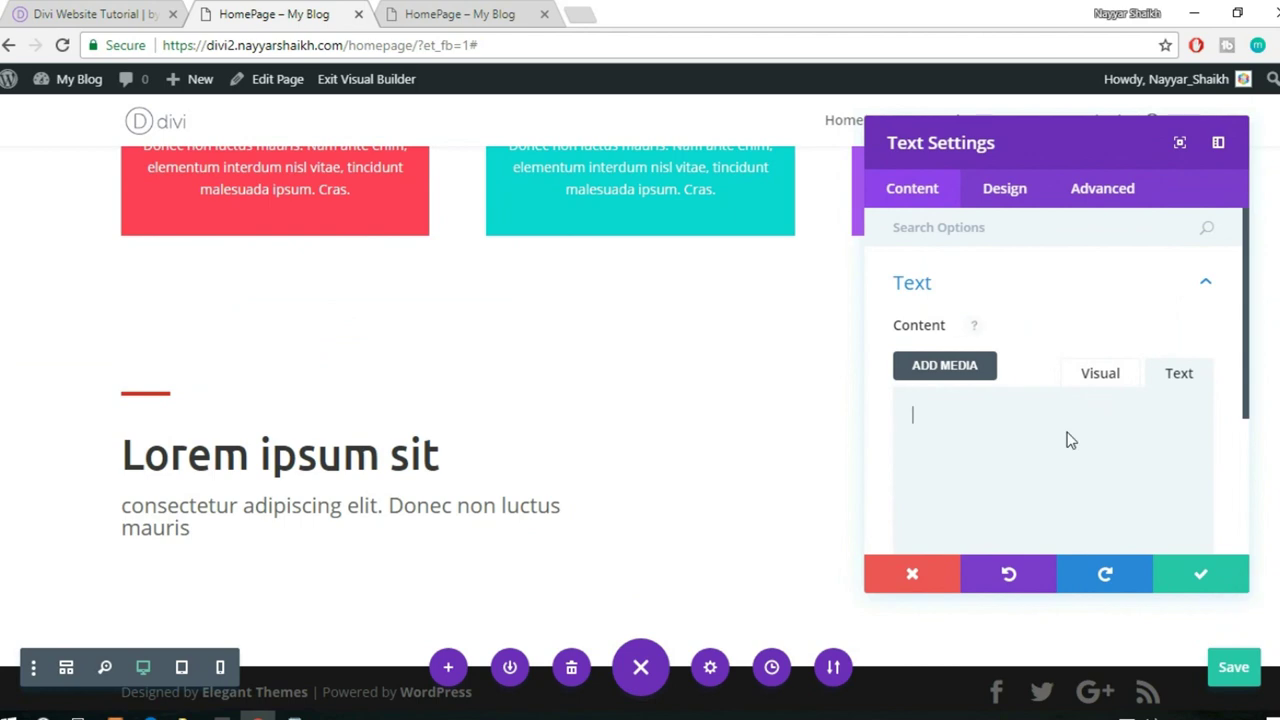
key(ctrl+v)
scroll(615, 372, down, 1)
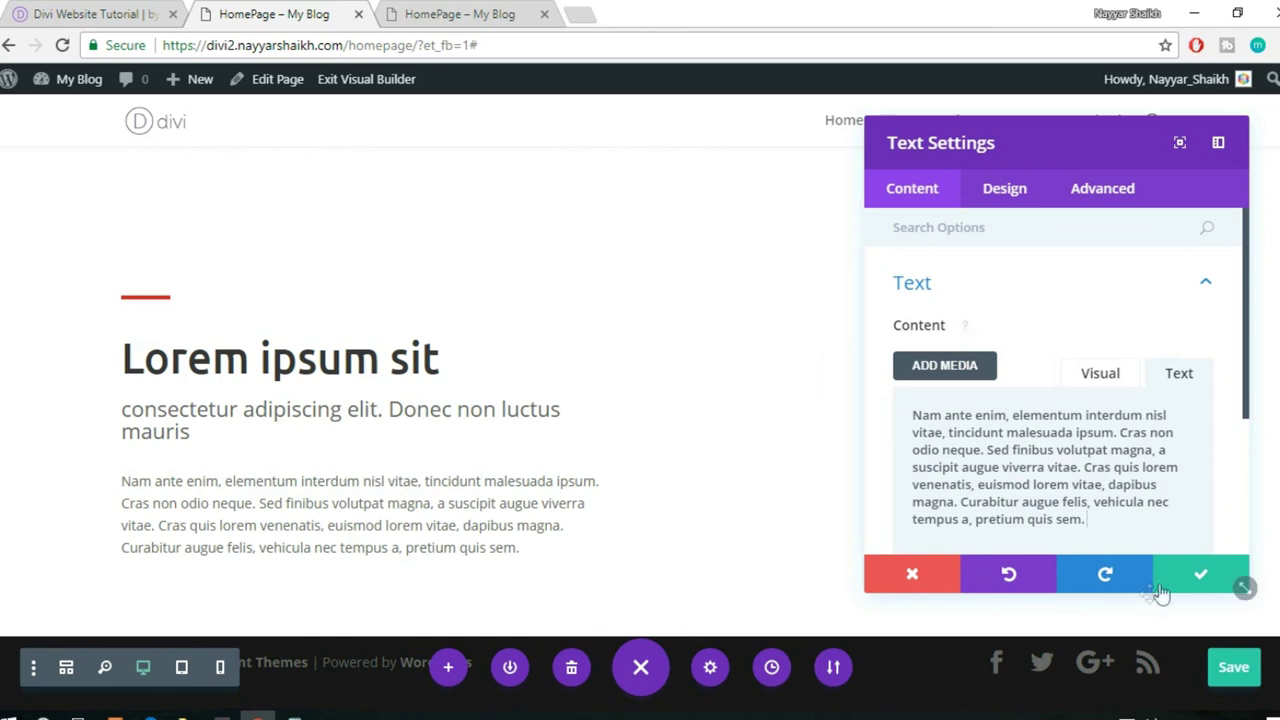
click(1192, 580)
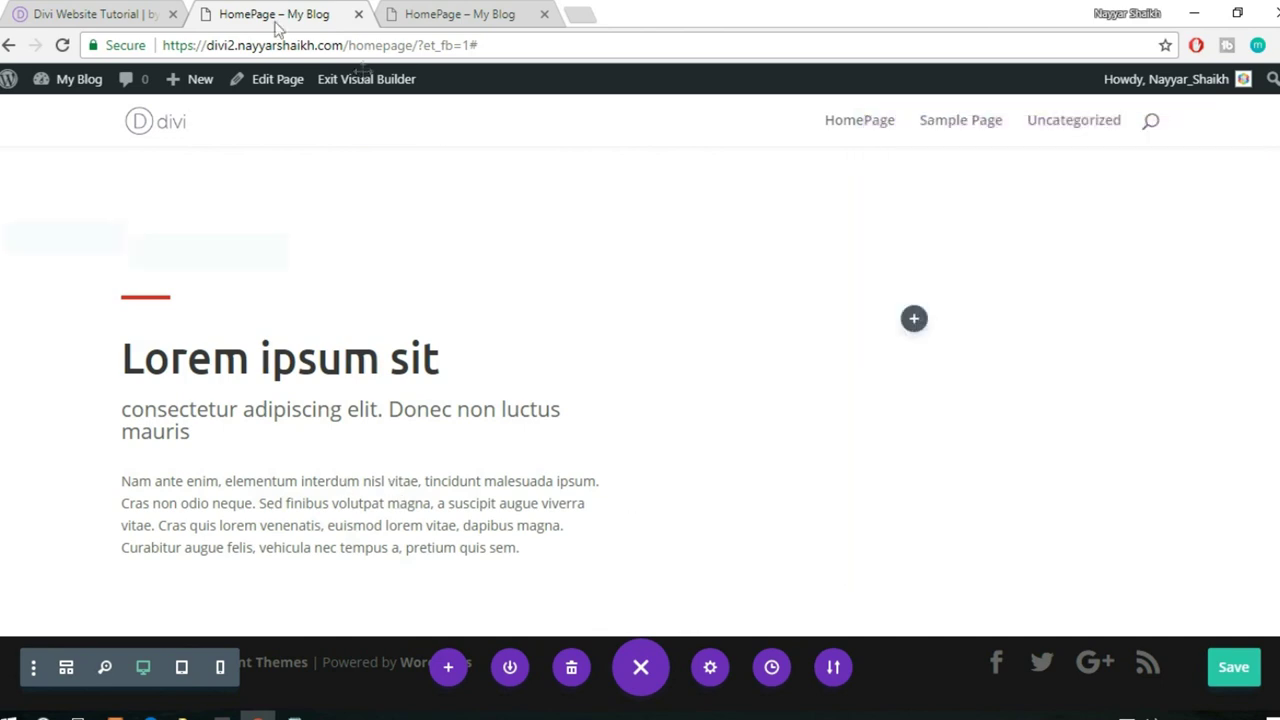
click(158, 12)
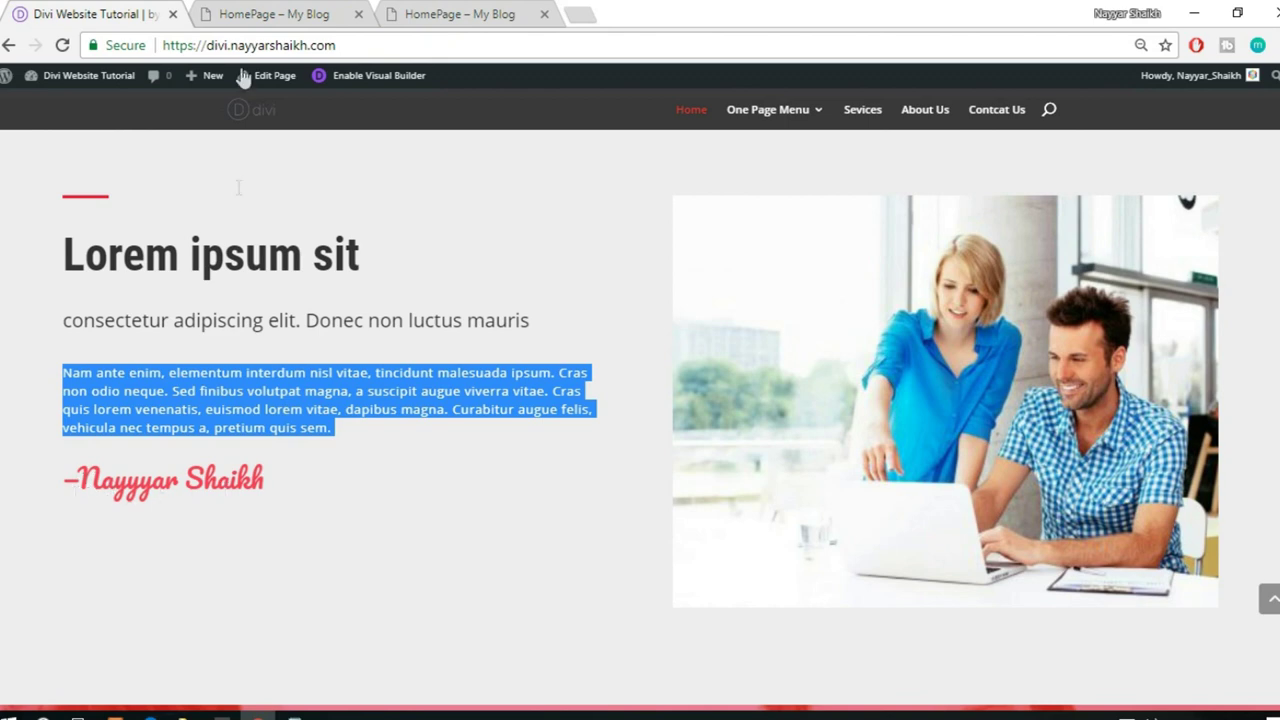
- Add a new Text module beneath the body paragraph for the signature
click(234, 13)
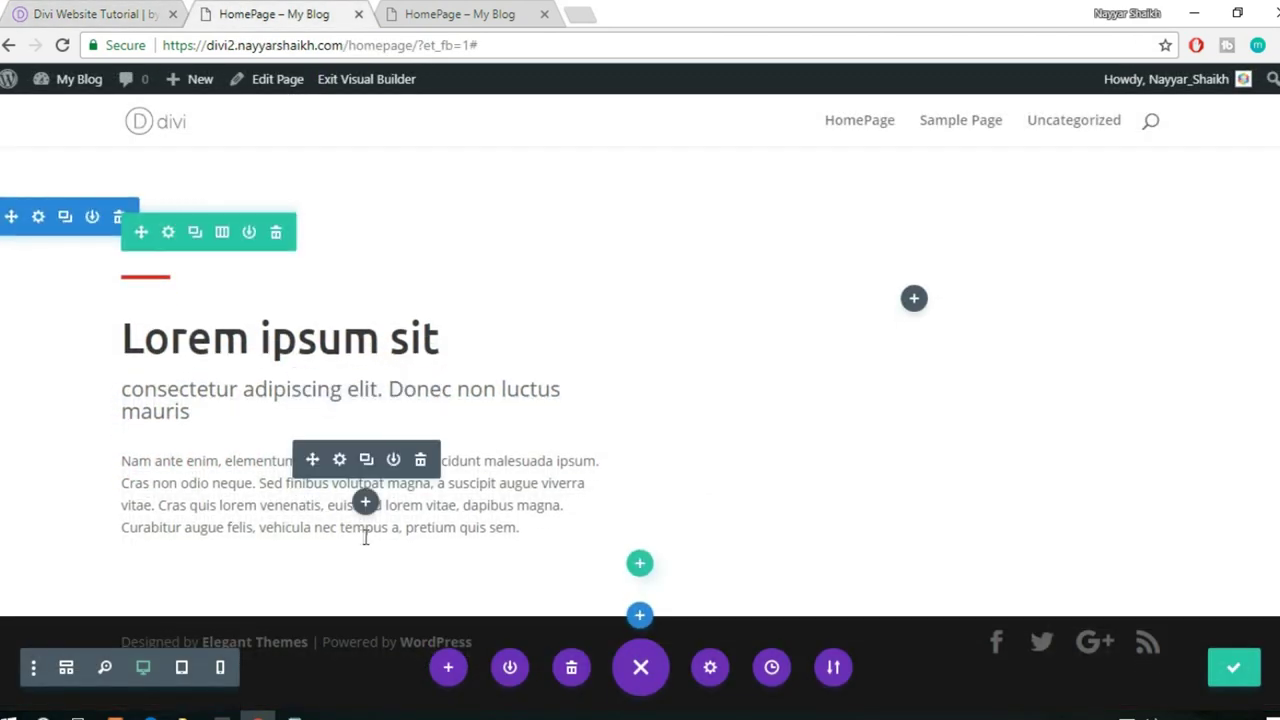
click(366, 502)
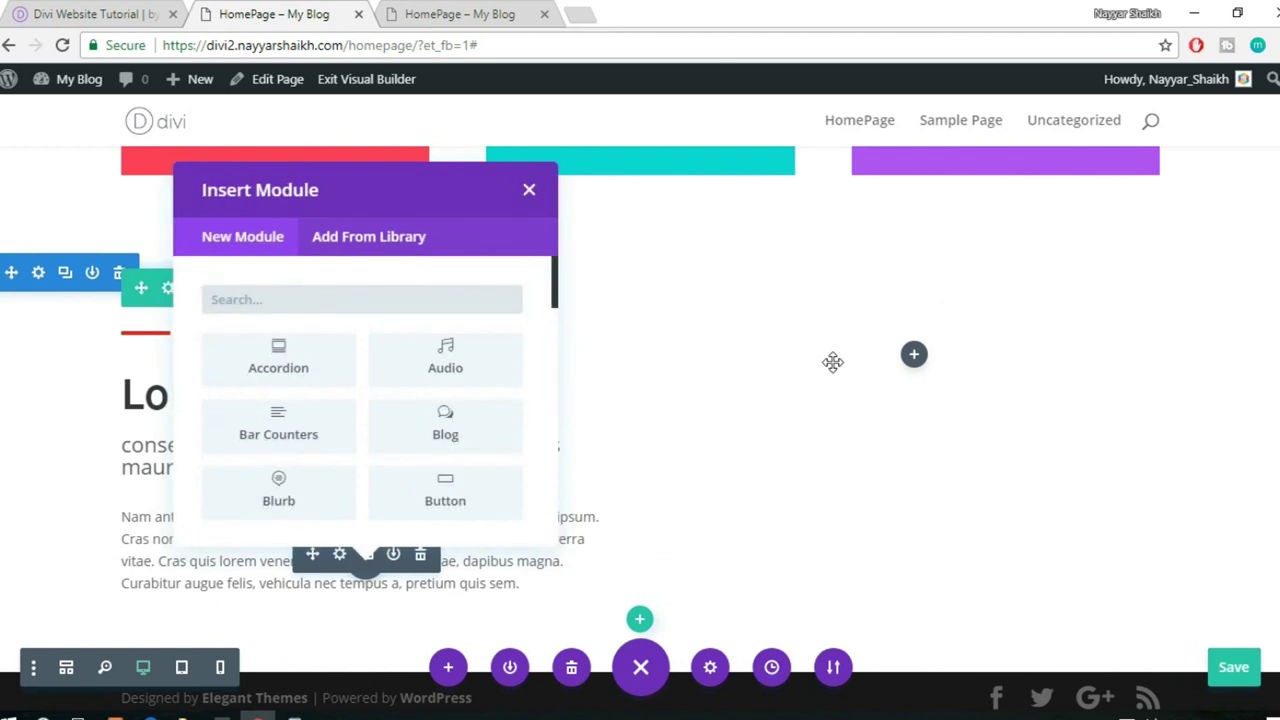
text(text)
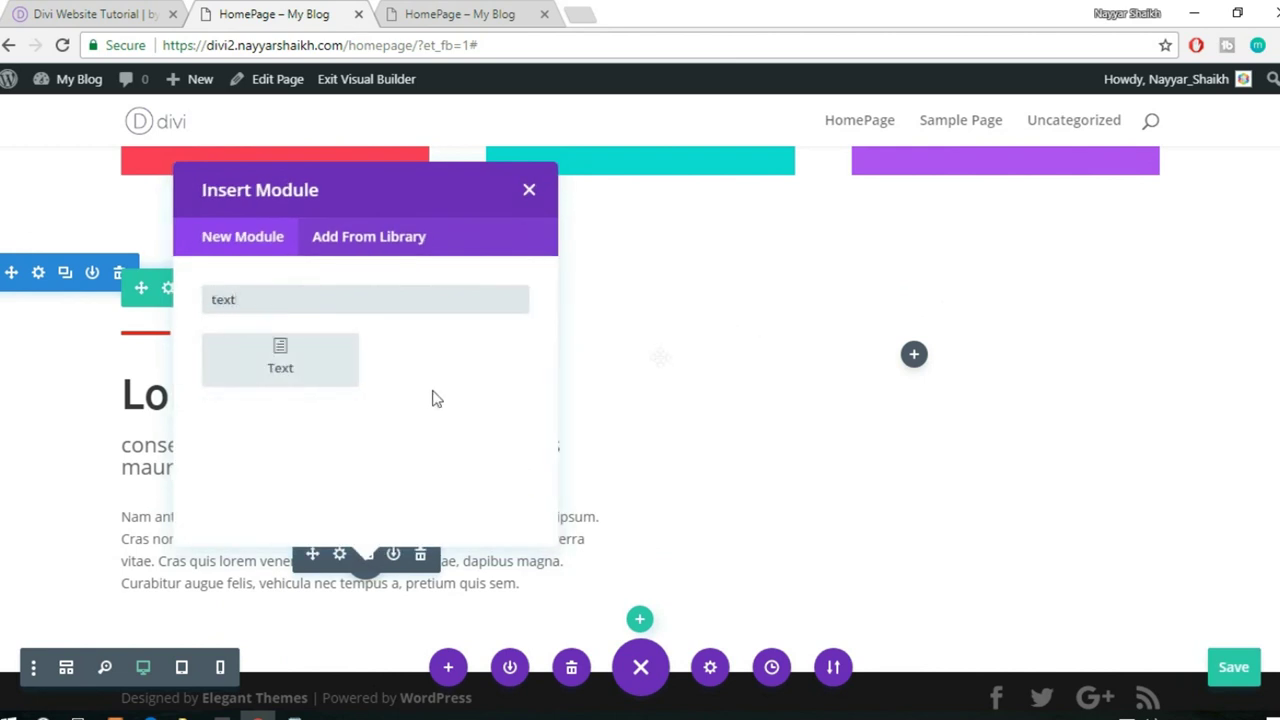
click(280, 360)
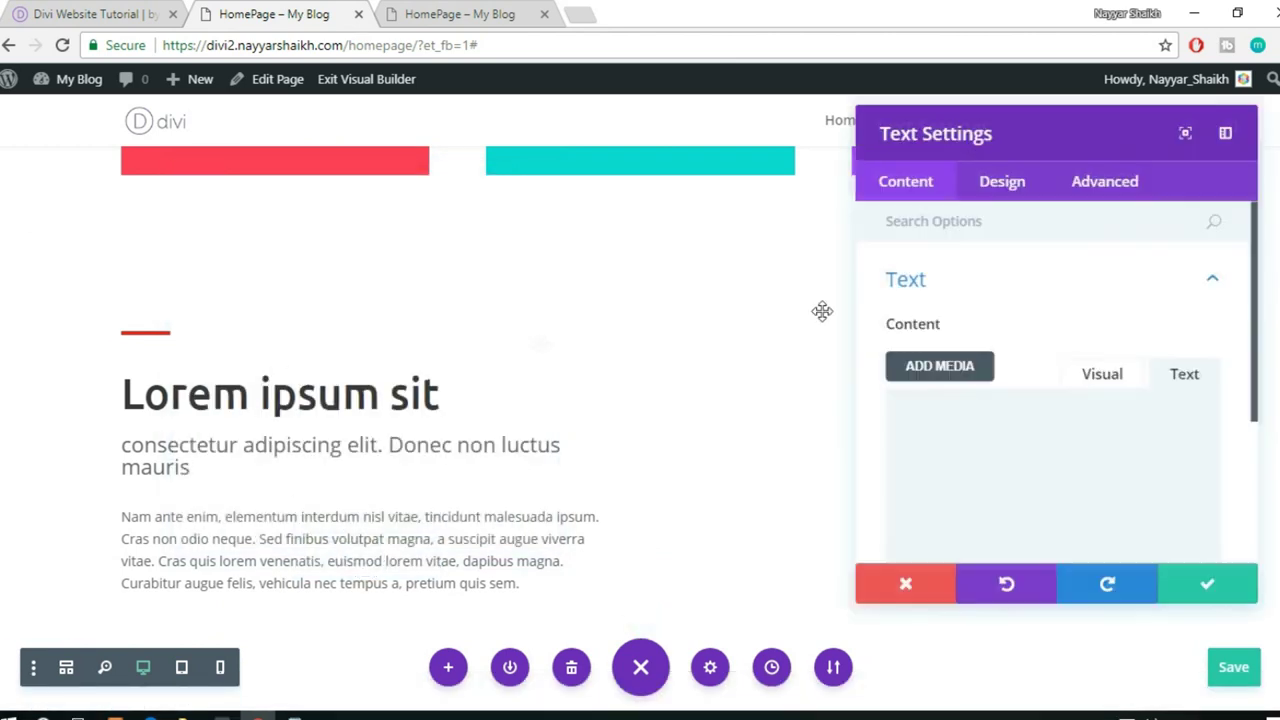
scroll(1046, 382, down, 1)
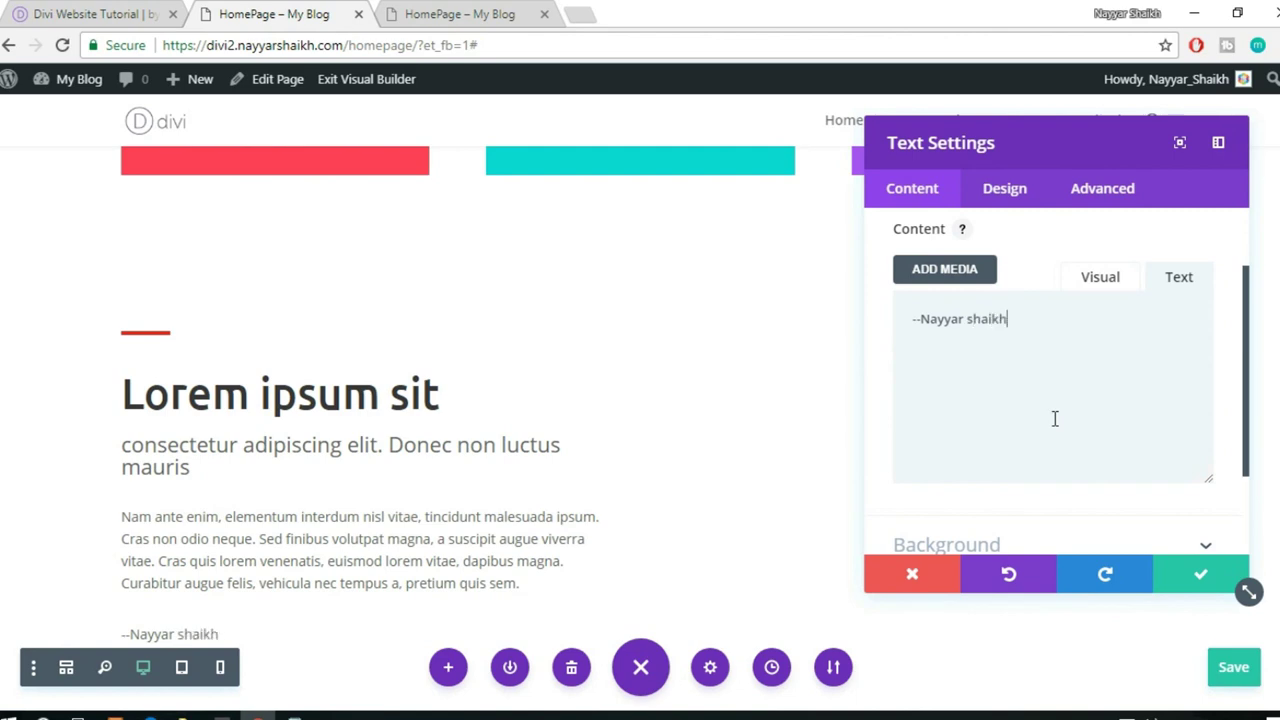
- Open the signature module's Text Font list in the Design settings
click(1004, 189)
scroll(549, 363, down, 1)
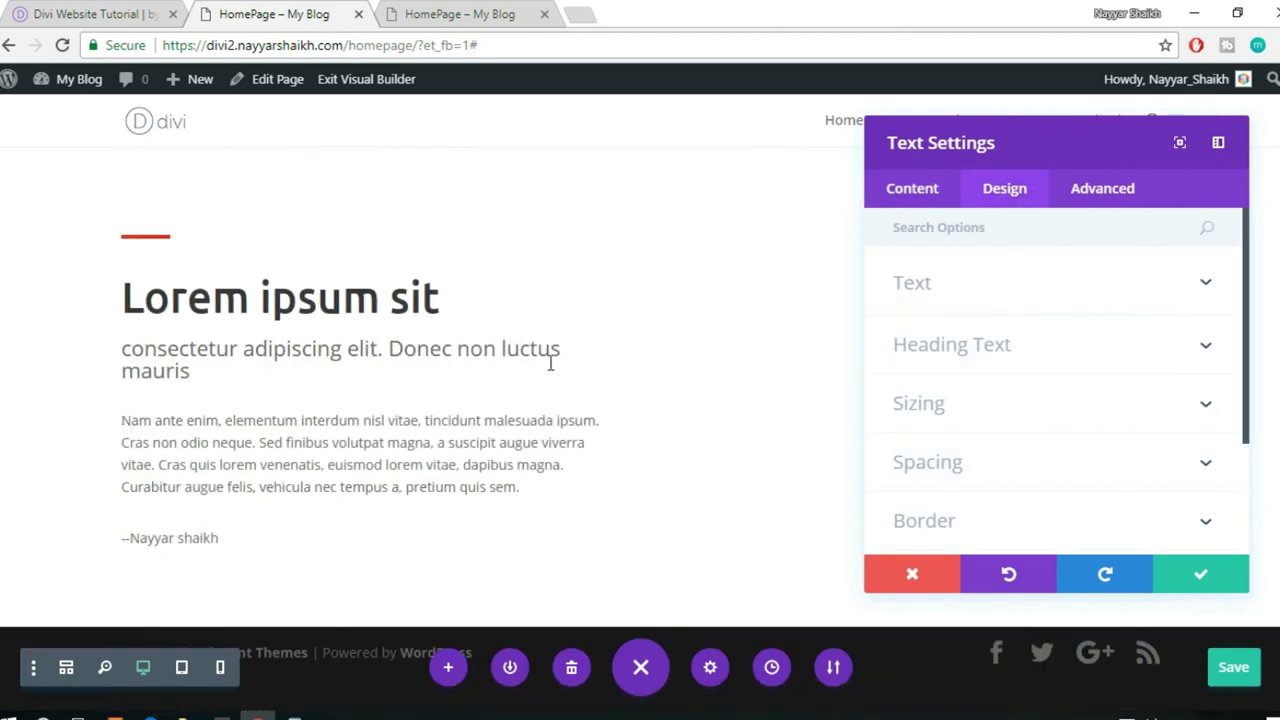
click(968, 288)
scroll(1057, 290, down, 3)
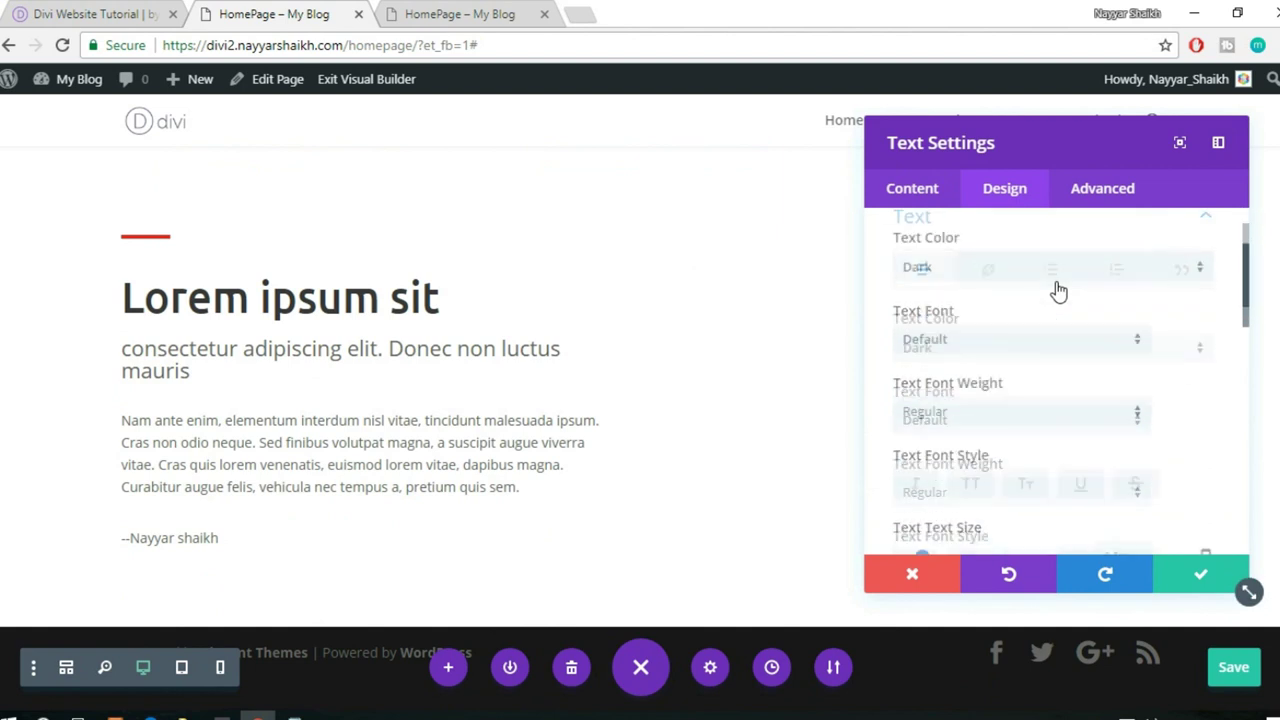
scroll(1057, 300, up, 2)
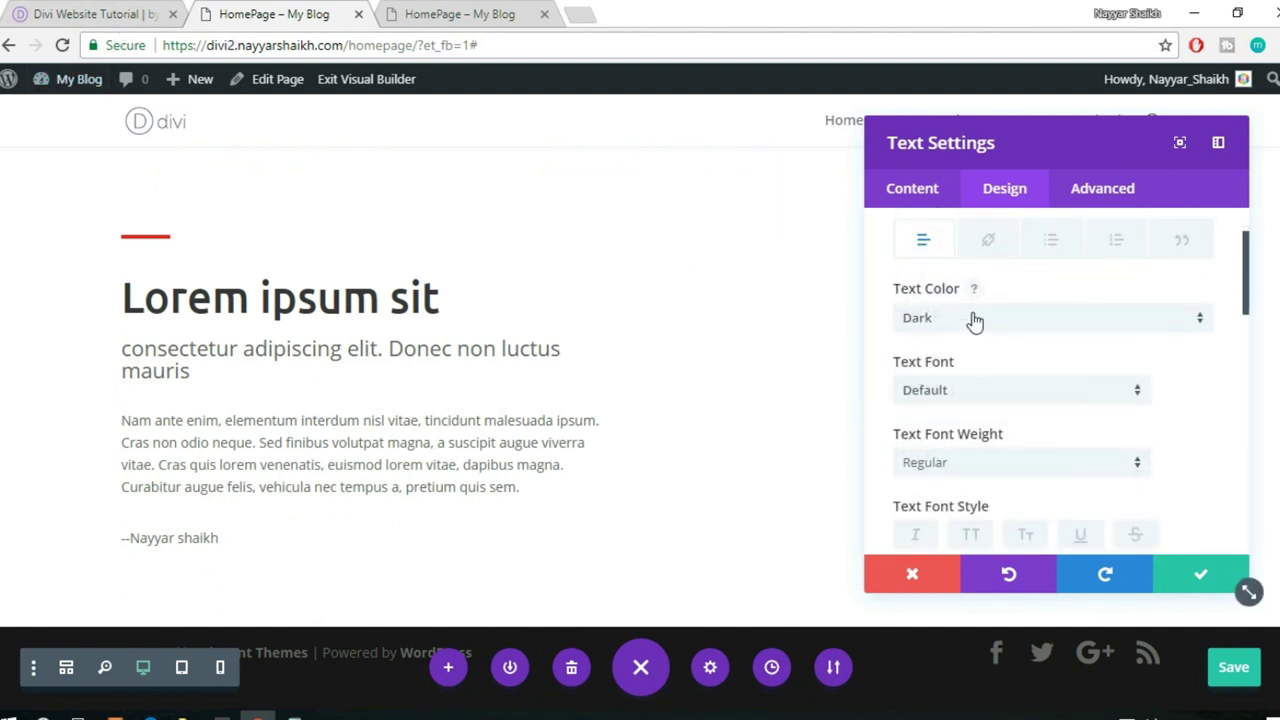
scroll(1143, 374, down, 2)
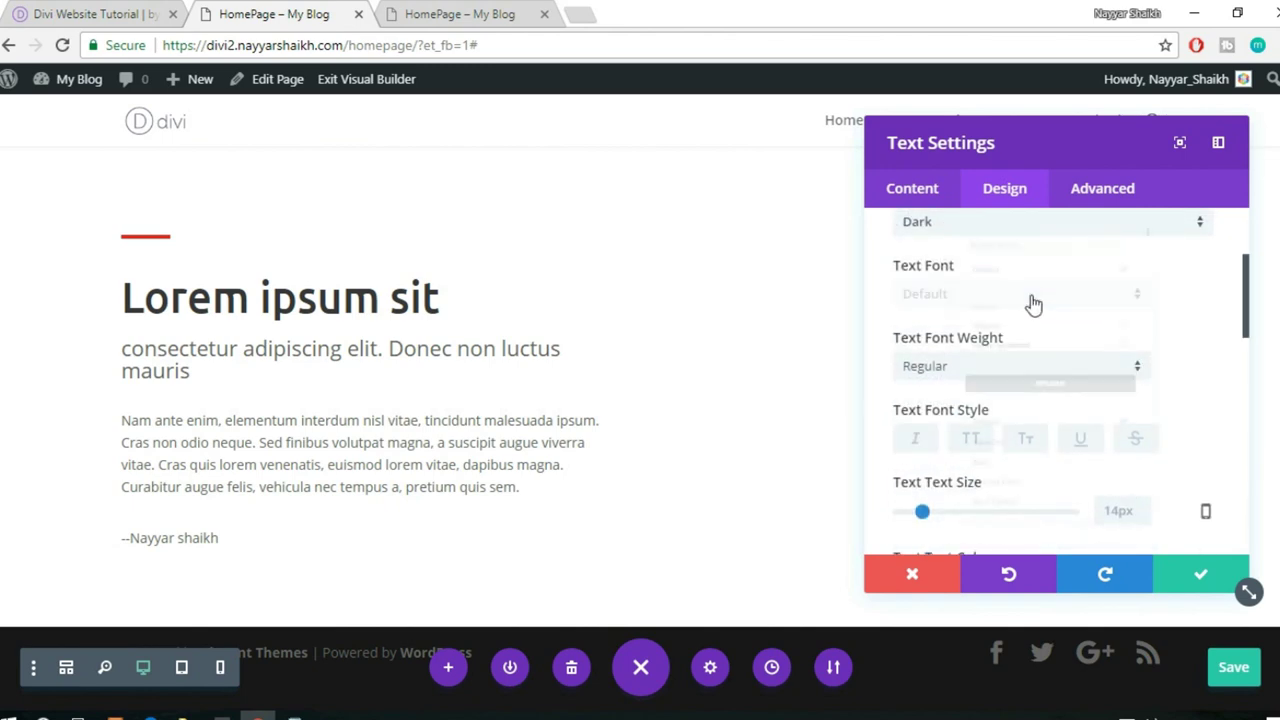
click(1033, 303)
scroll(1066, 460, down, 4)
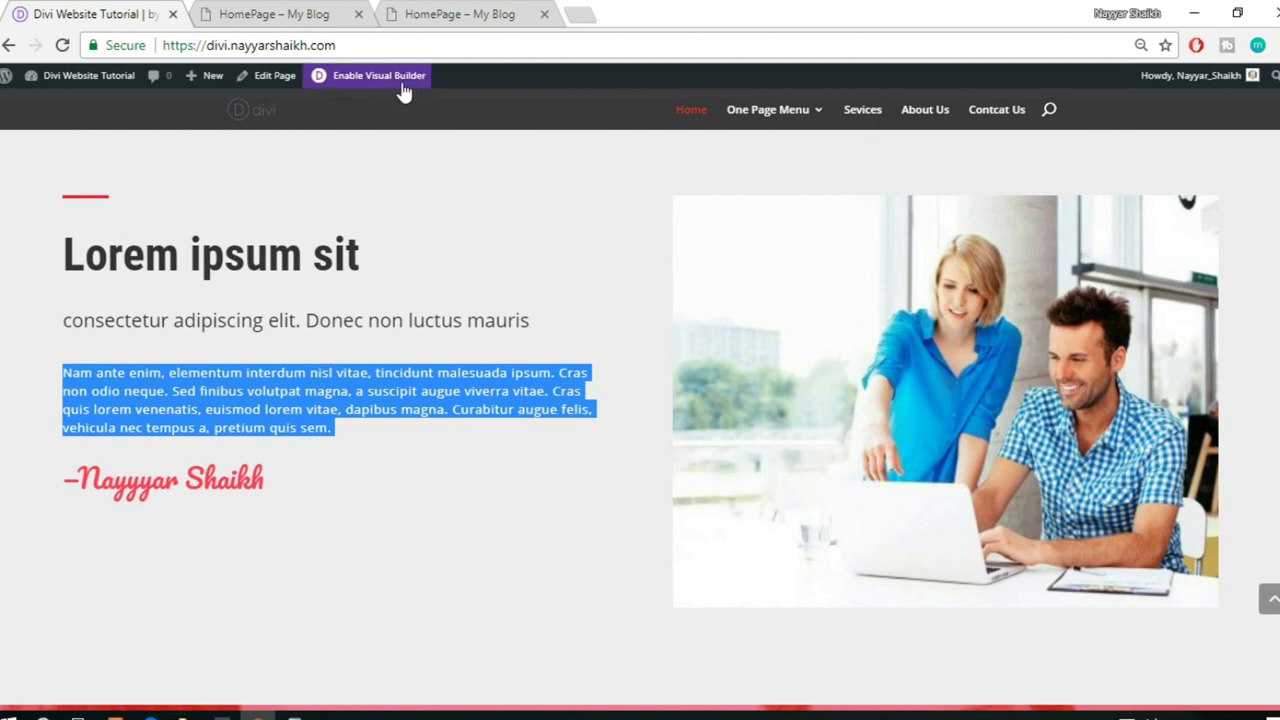
click(403, 88)
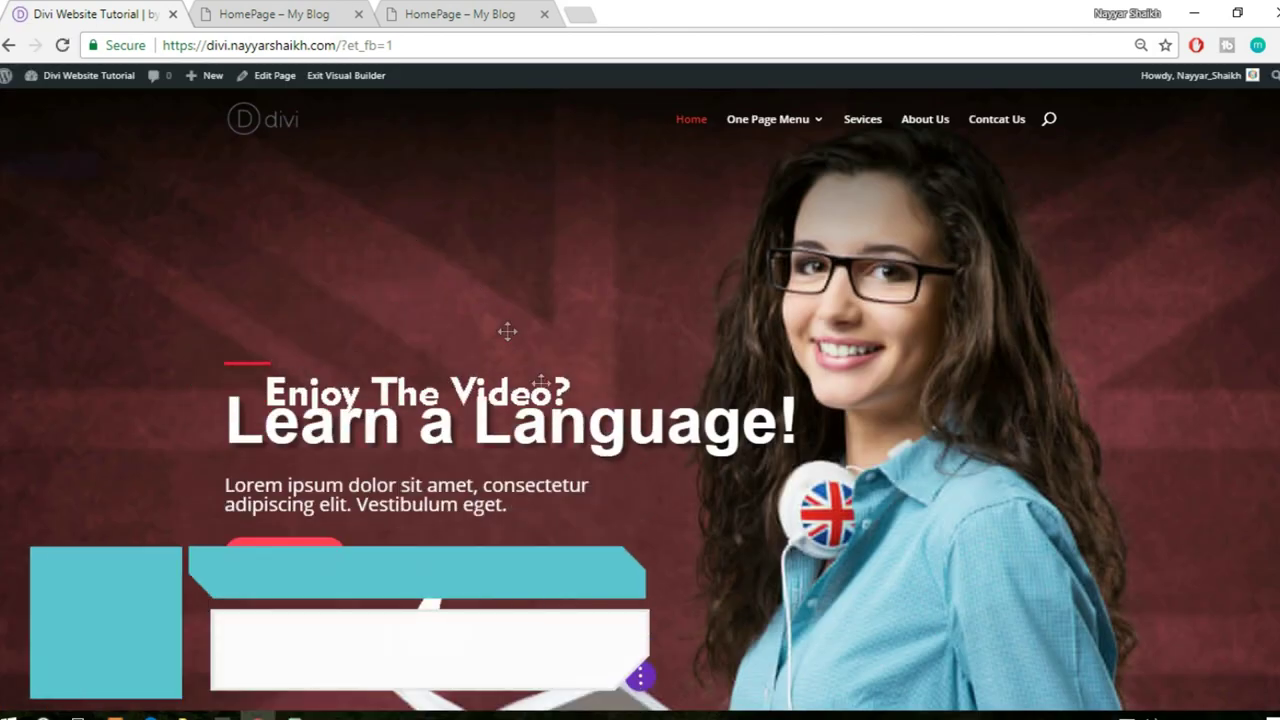
scroll(557, 435, down, 5)
scroll(557, 435, down, 10)
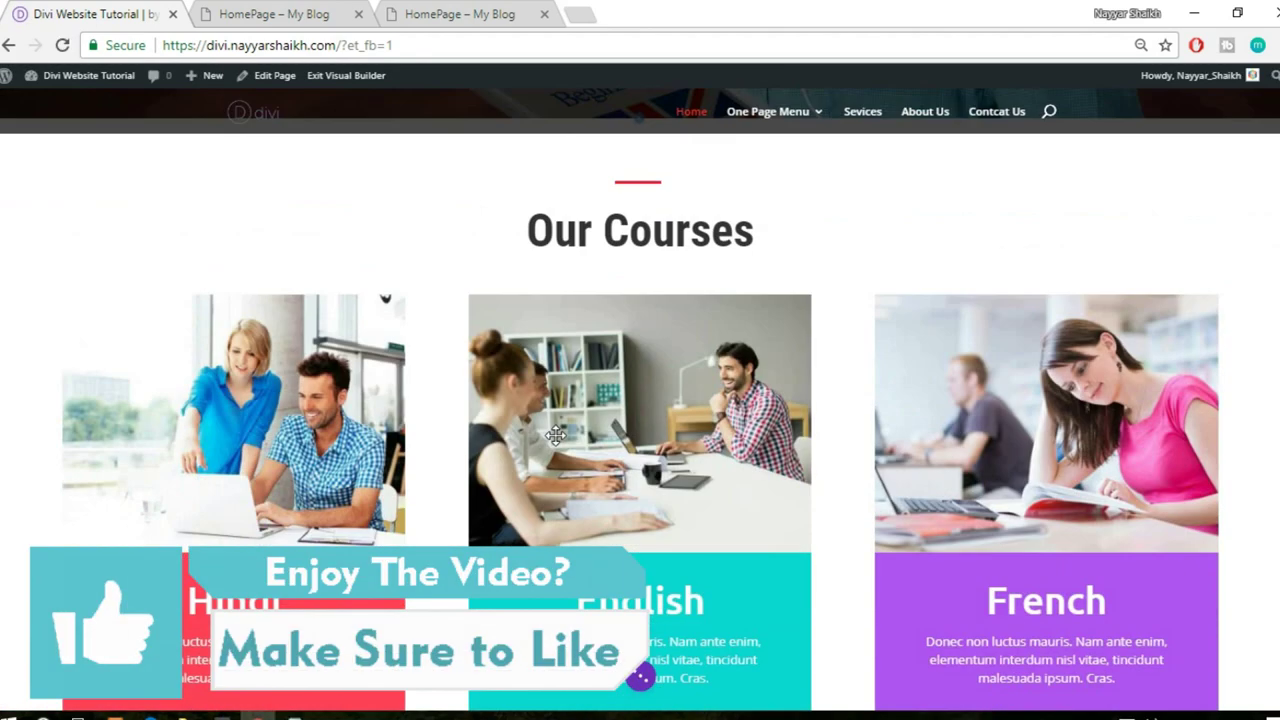
scroll(557, 435, up, 5)
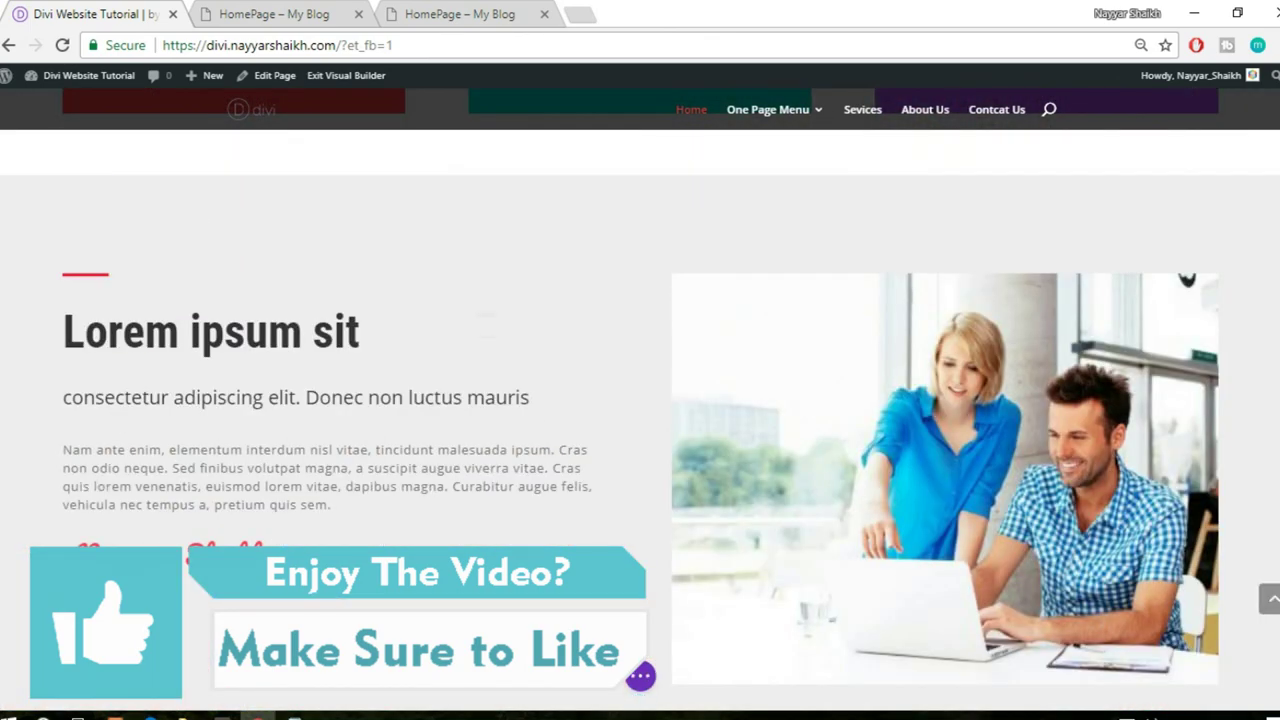
click(318, 550)
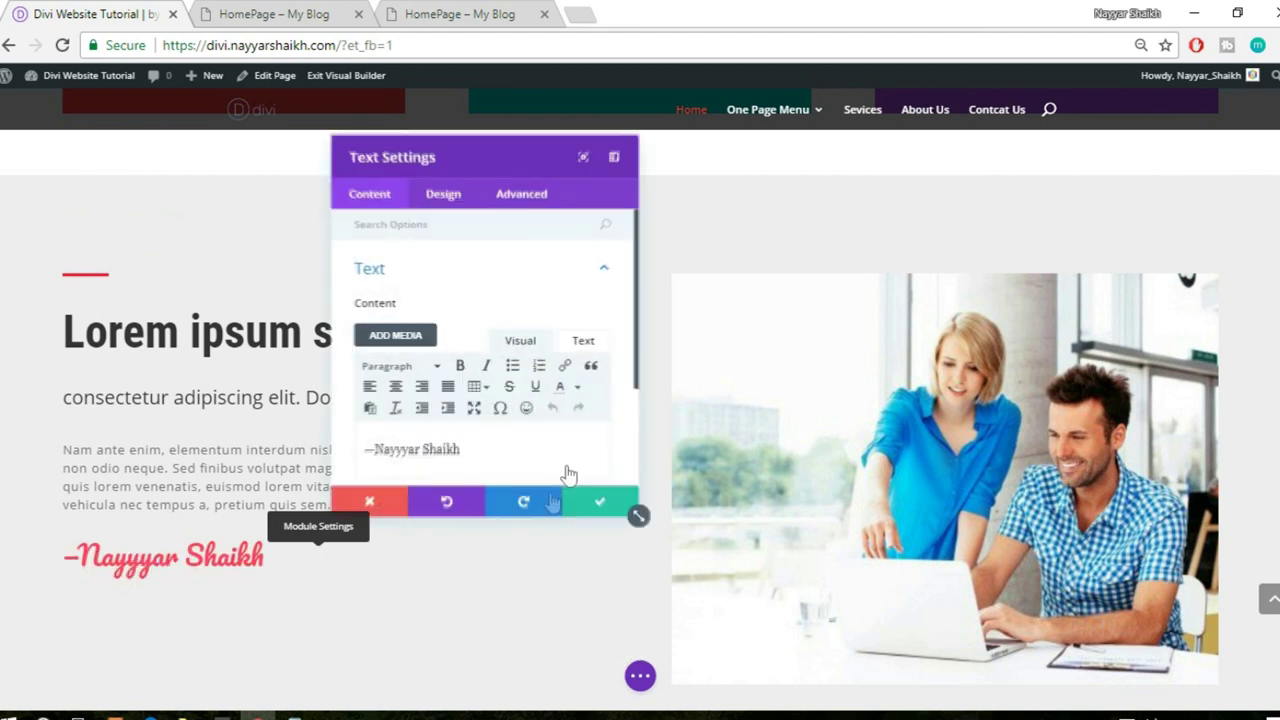
click(455, 198)
click(463, 270)
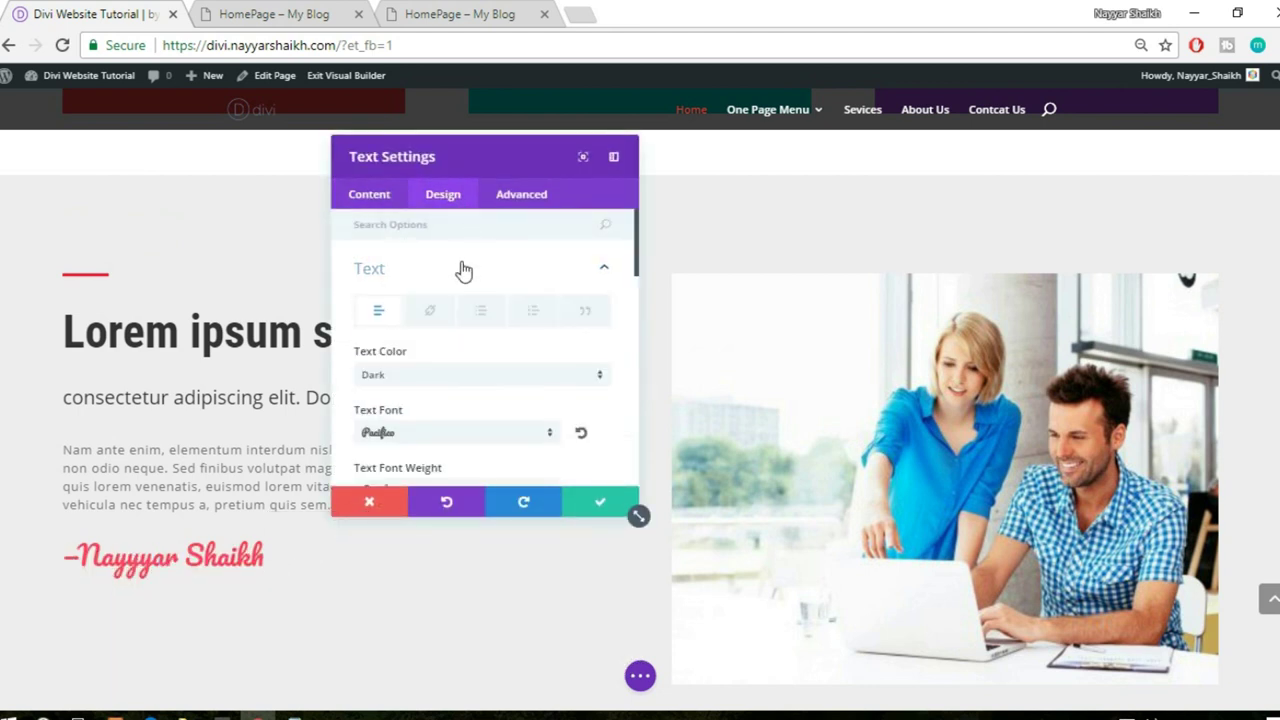
scroll(523, 314, down, 2)
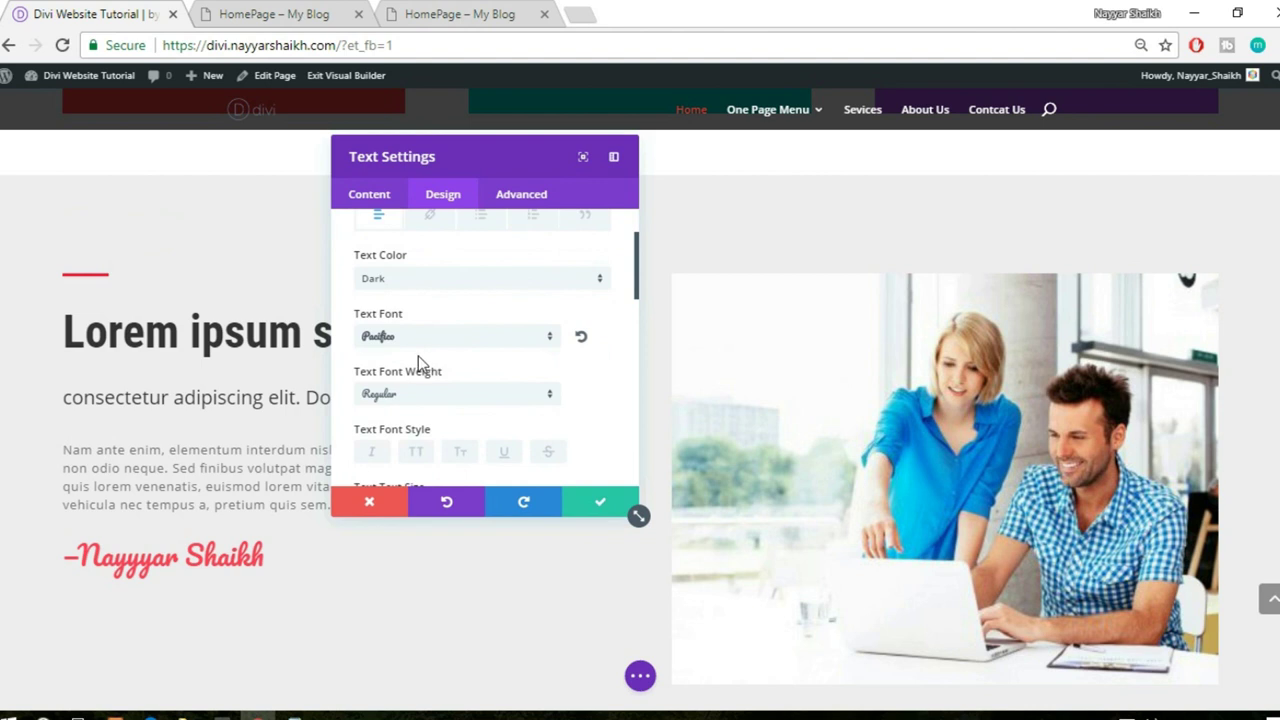
scroll(486, 349, down, 1)
scroll(487, 348, down, 1)
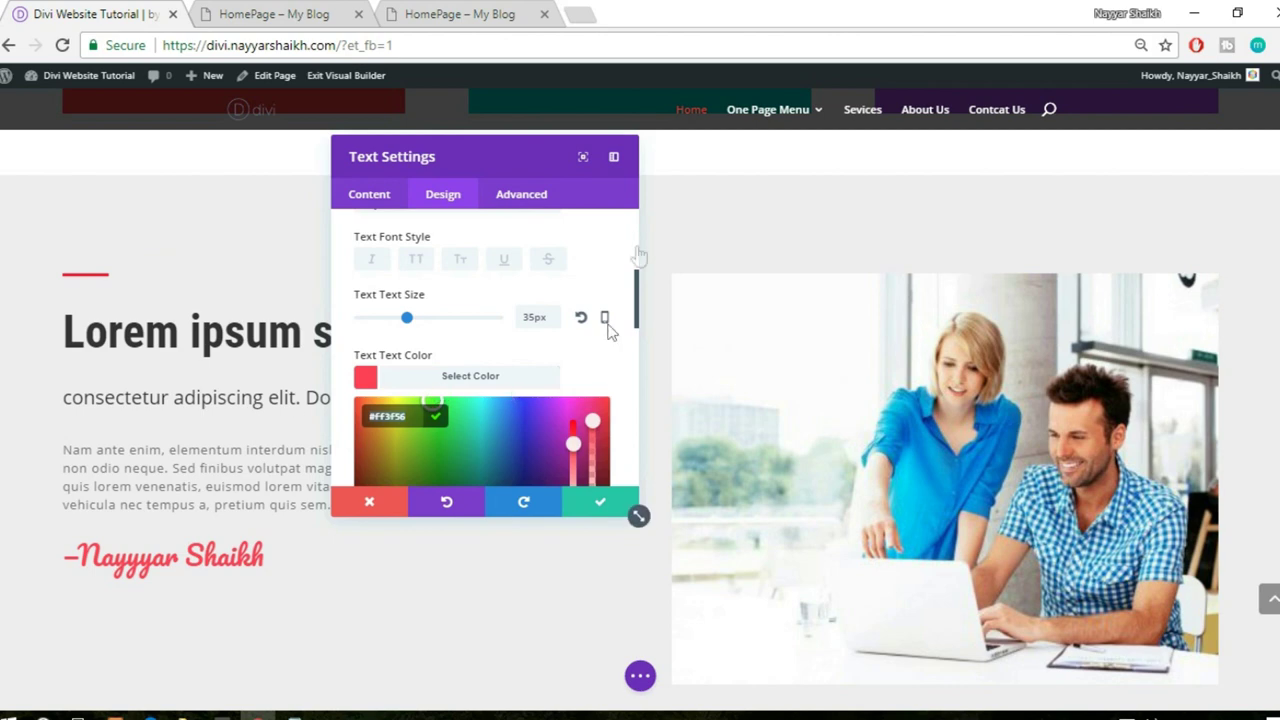
click(345, 10)
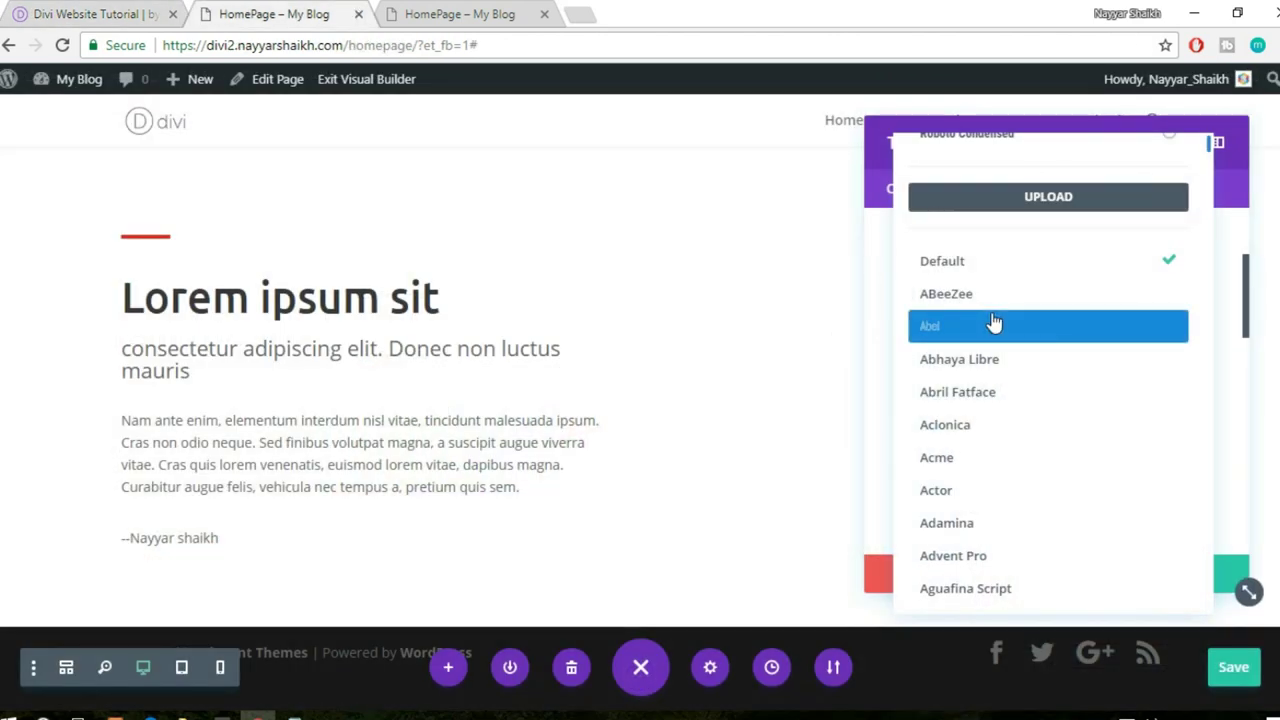
- Set the signature font to Pacifico at 35px
text(pac)
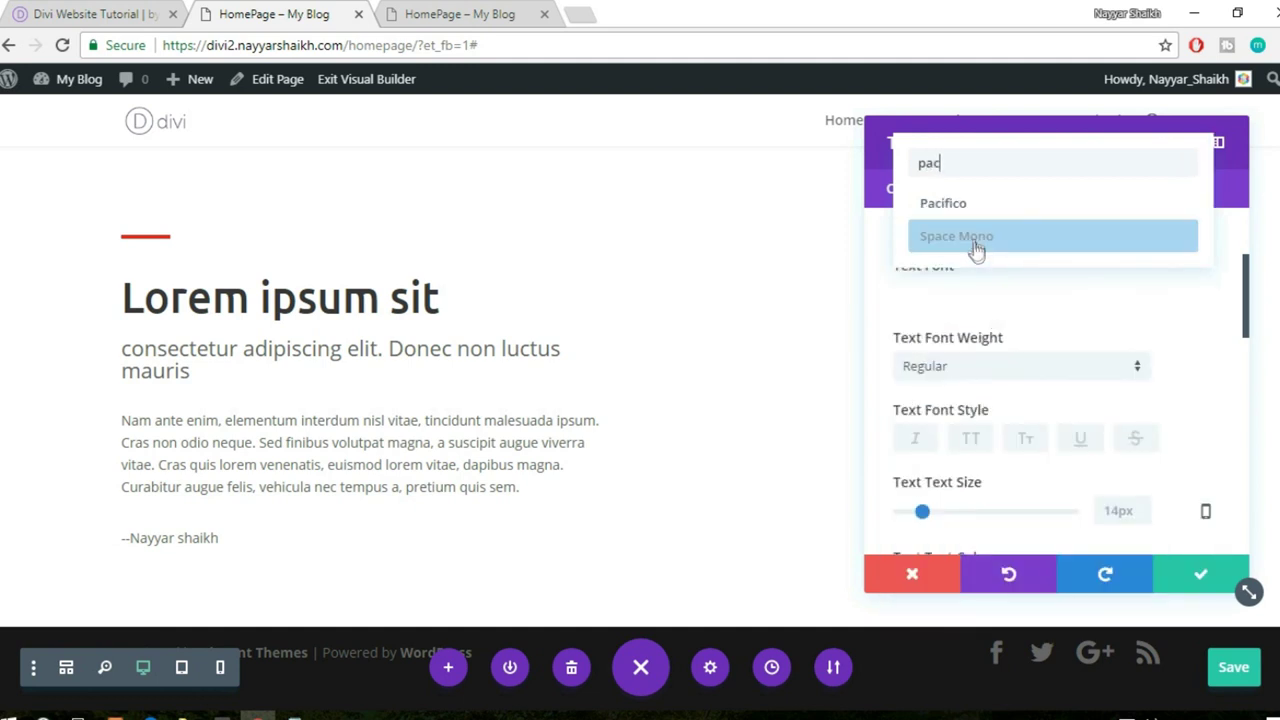
click(983, 210)
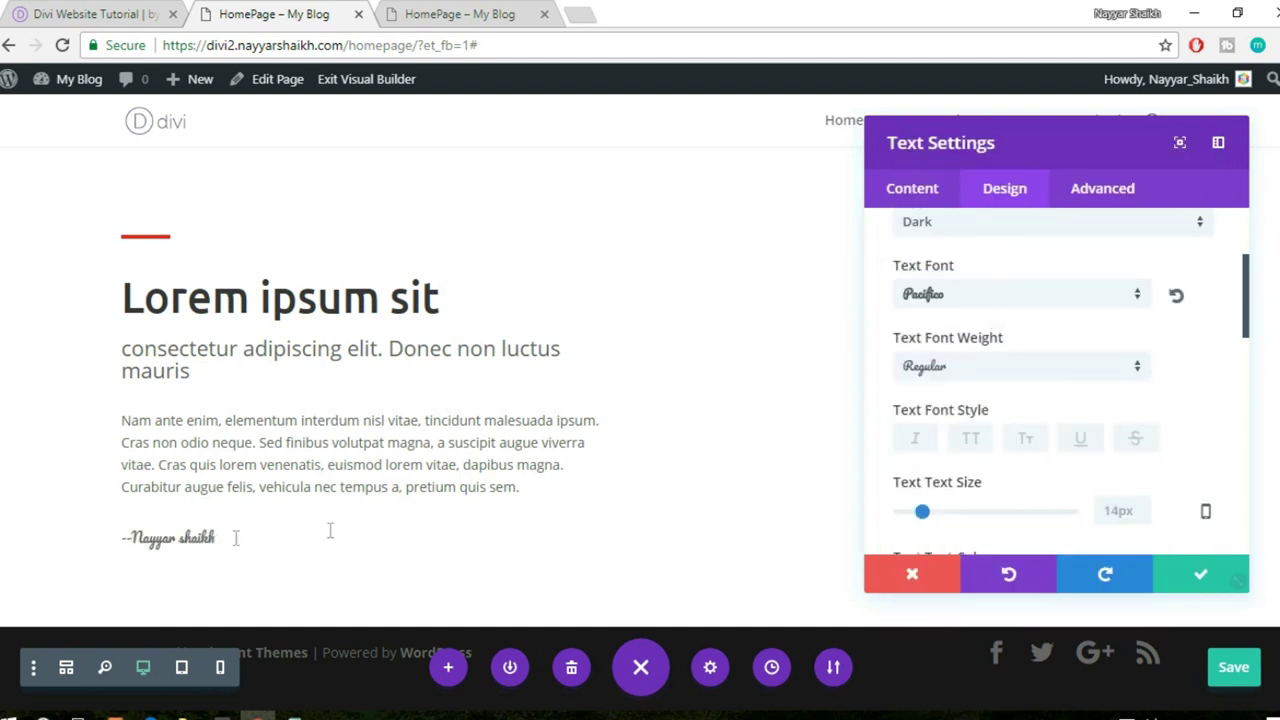
scroll(1110, 355, down, 1)
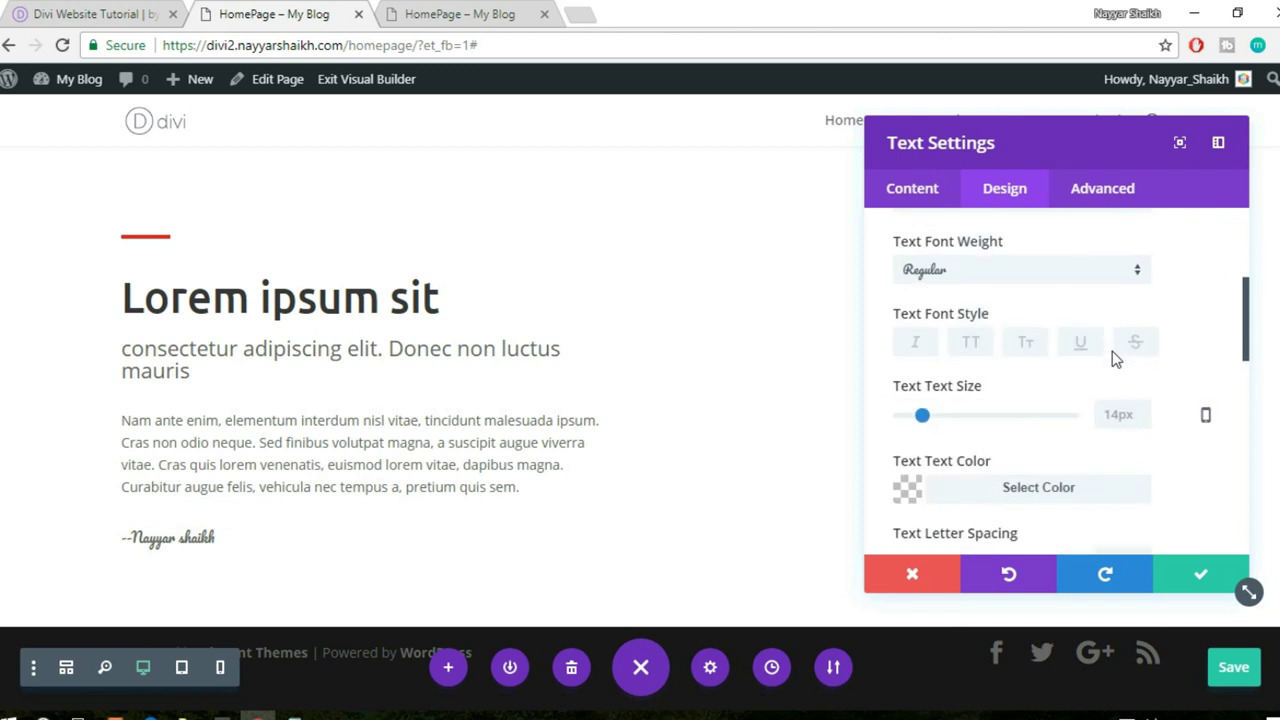
drag(924, 418, 960, 418)
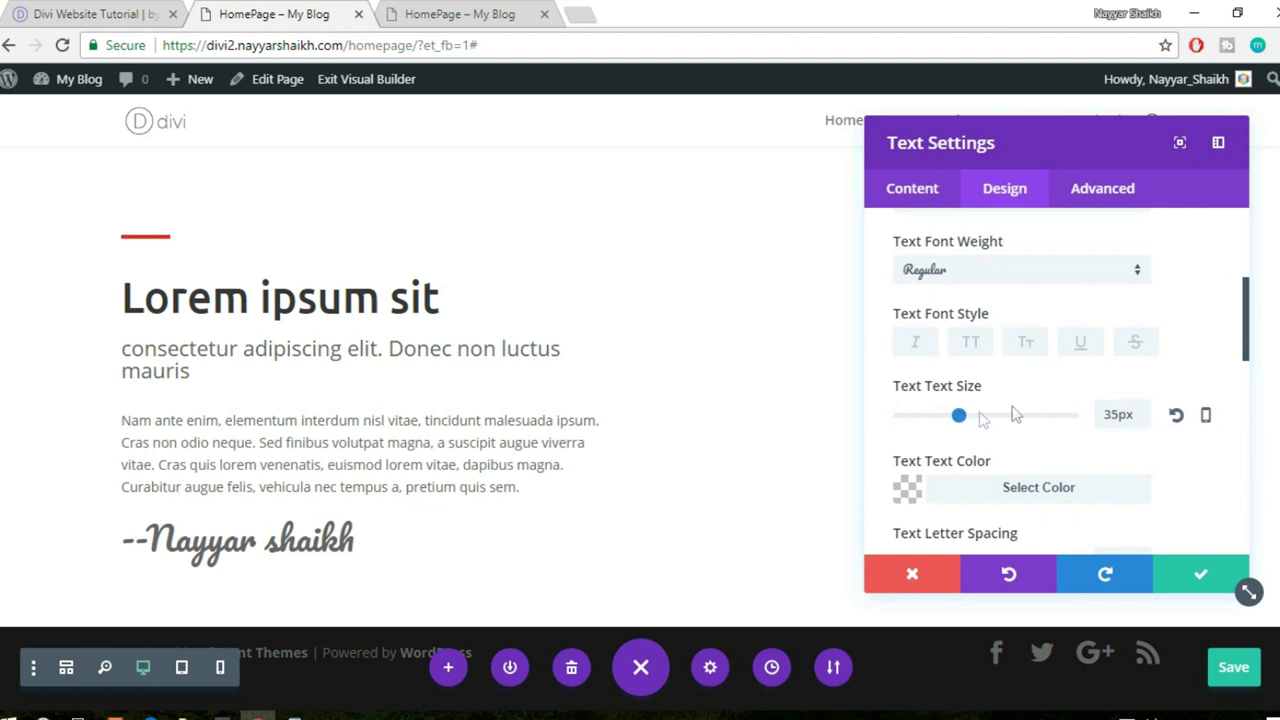
- Give the signature text colour #ff3f56 and save its settings
scroll(1145, 467, down, 2)
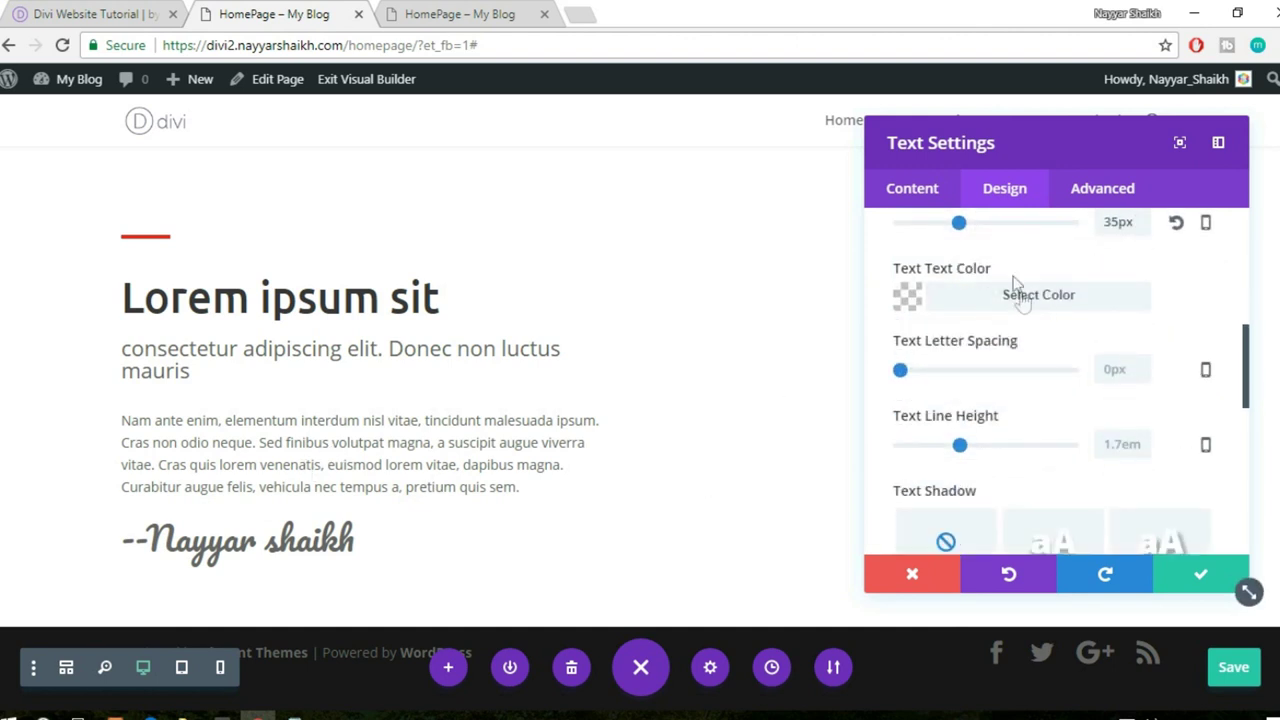
click(1016, 304)
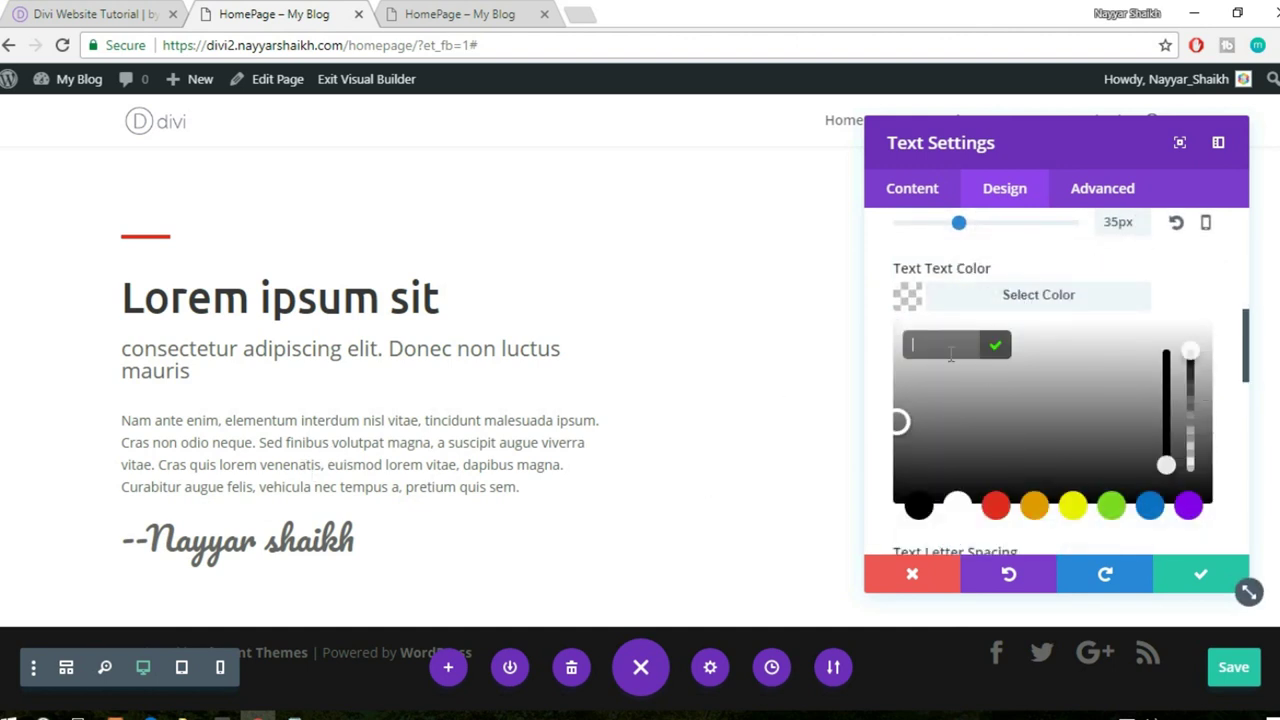
text(#ff3f56)
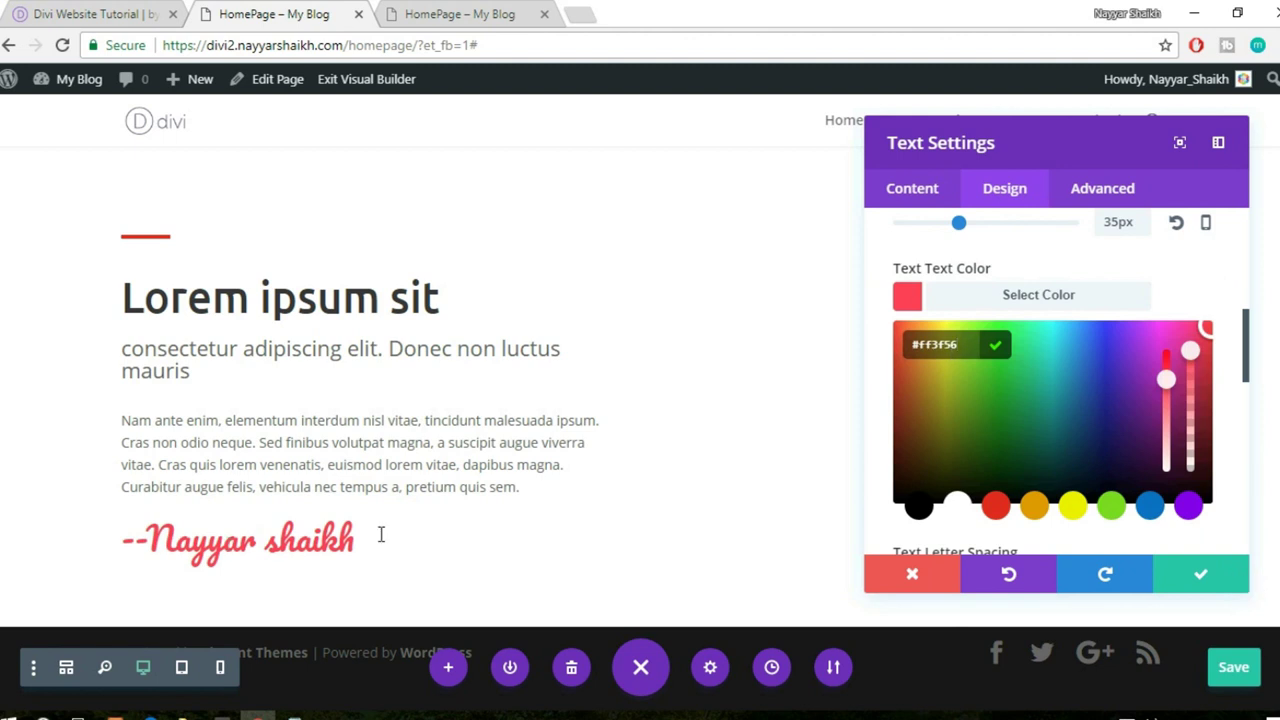
click(1194, 576)
scroll(951, 368, up, 2)
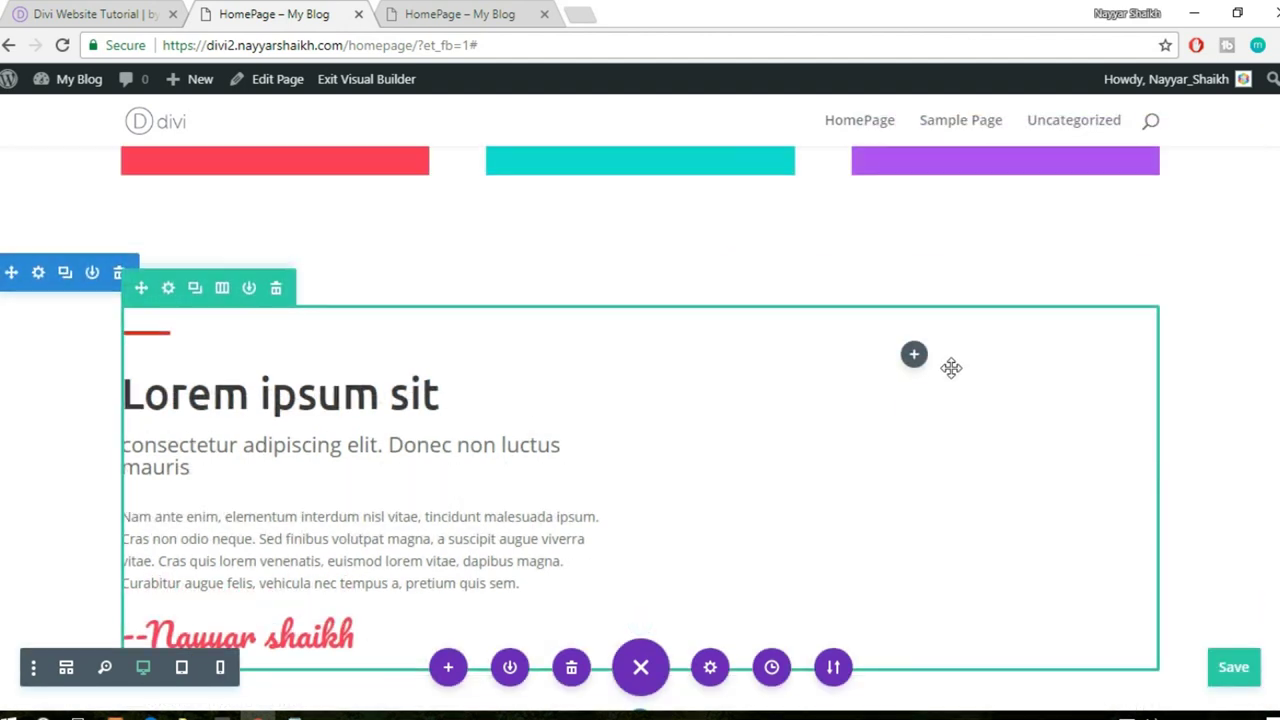
scroll(951, 368, down, 2)
- Add an Image module with the Depositphotos_47774627 laptop photo to the right column and save it
click(914, 262)
text(imag)
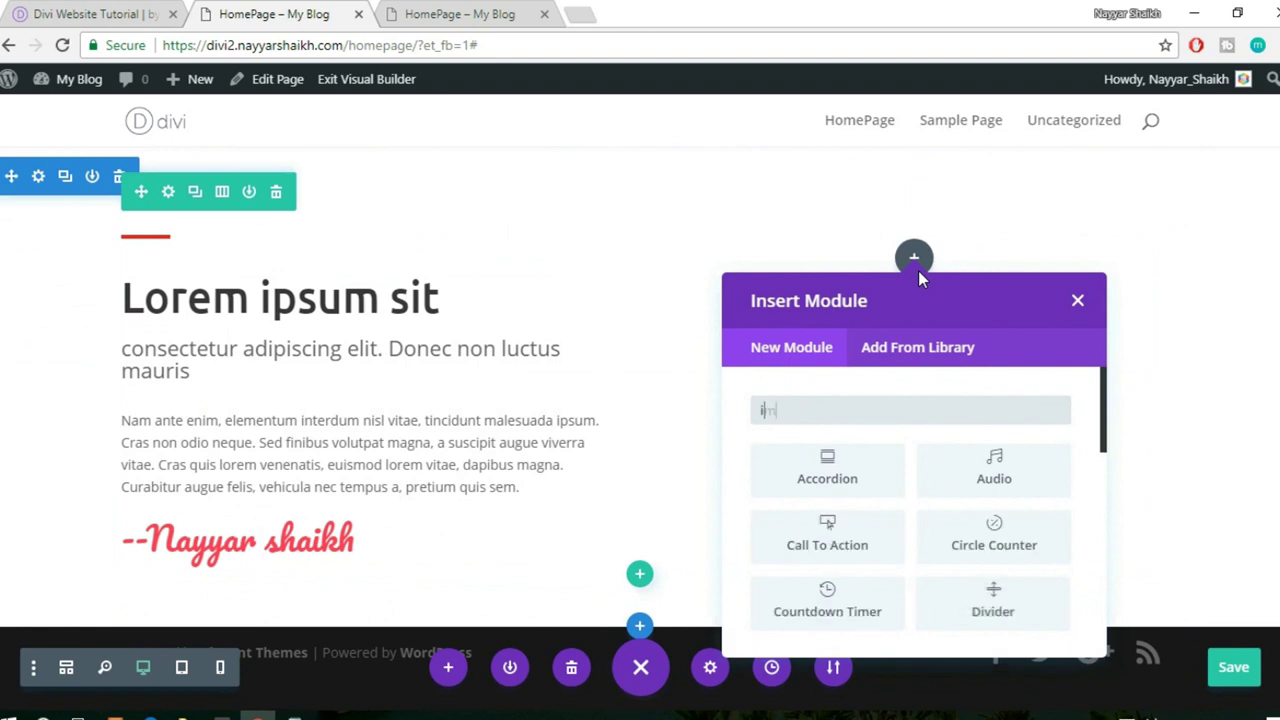
click(858, 473)
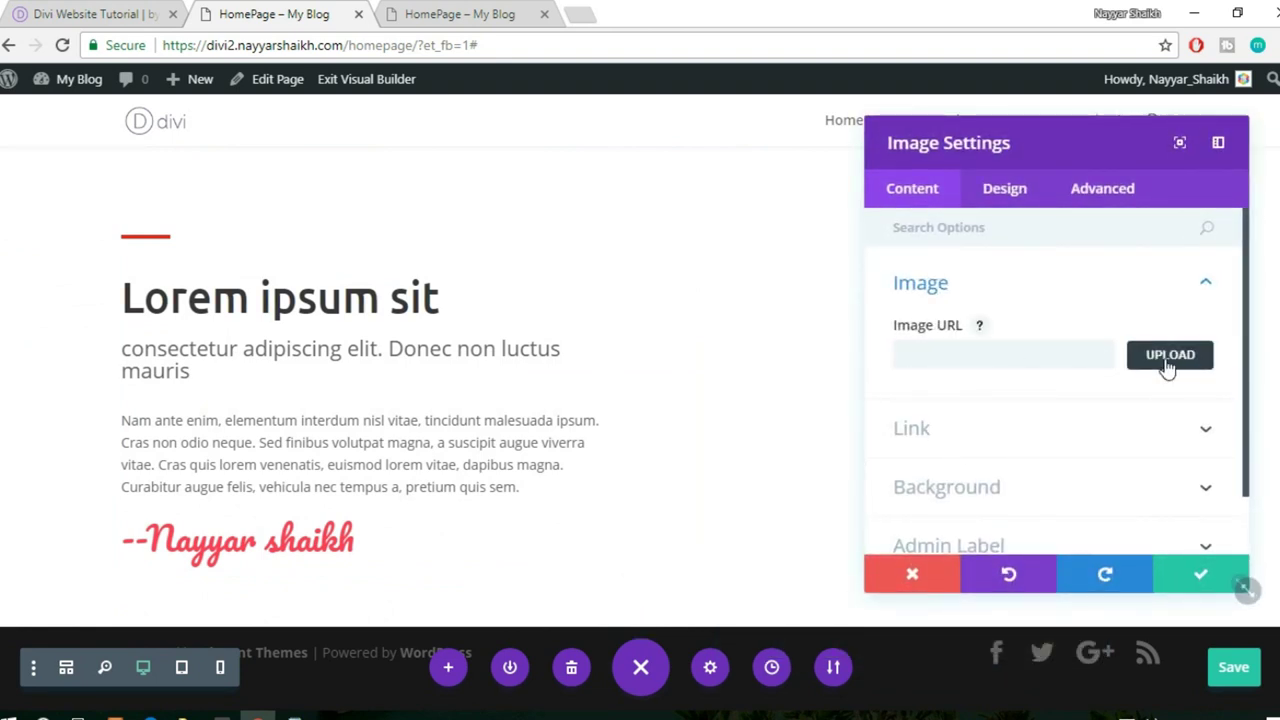
click(1166, 366)
click(428, 303)
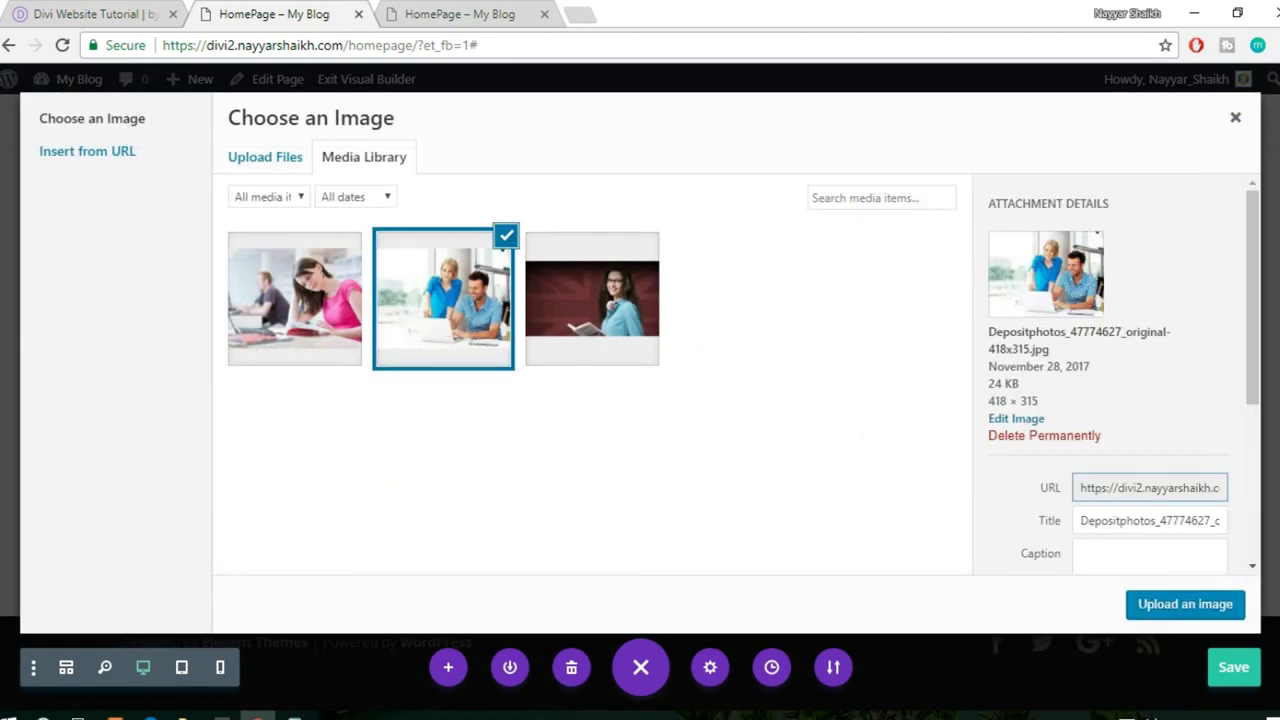
click(1186, 605)
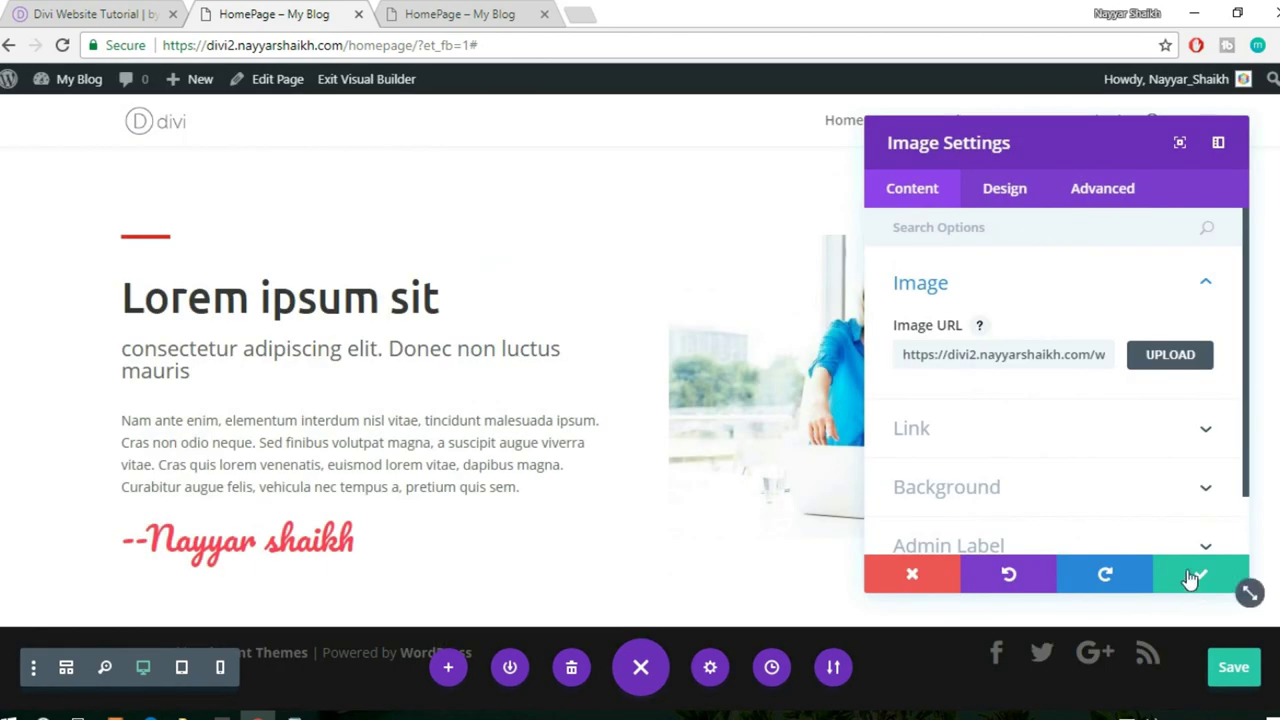
click(1192, 578)
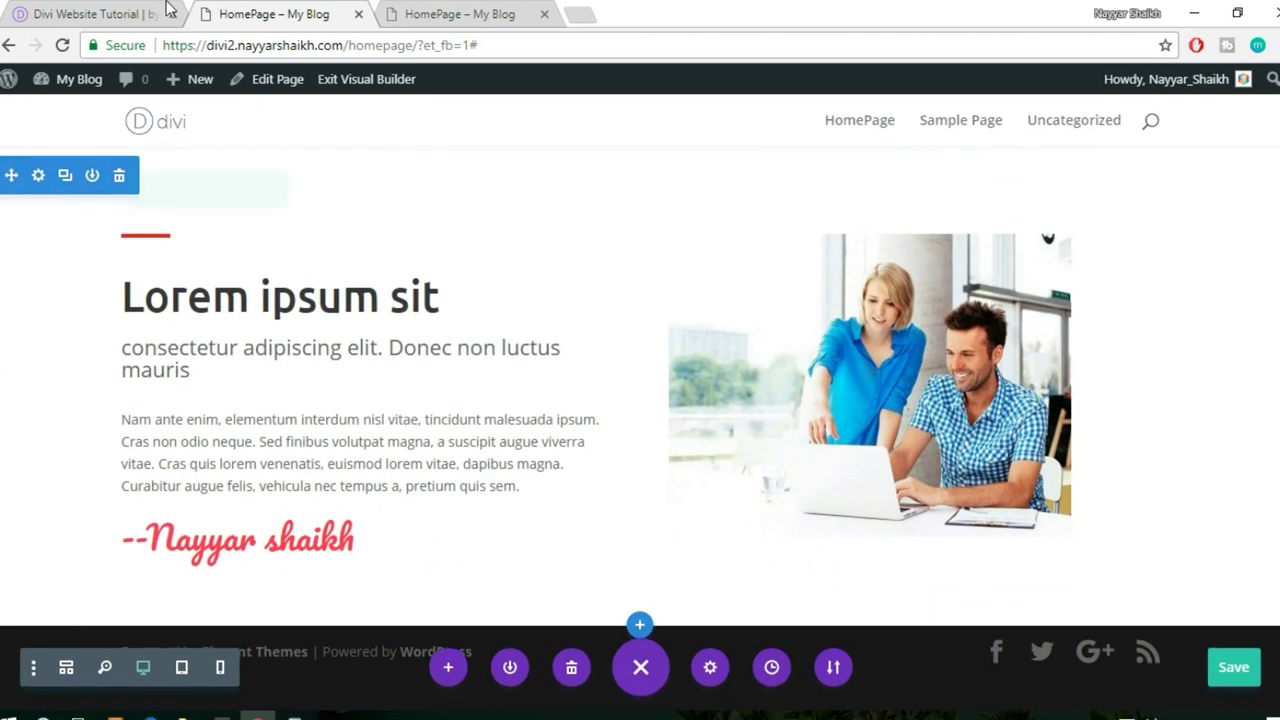
click(115, 10)
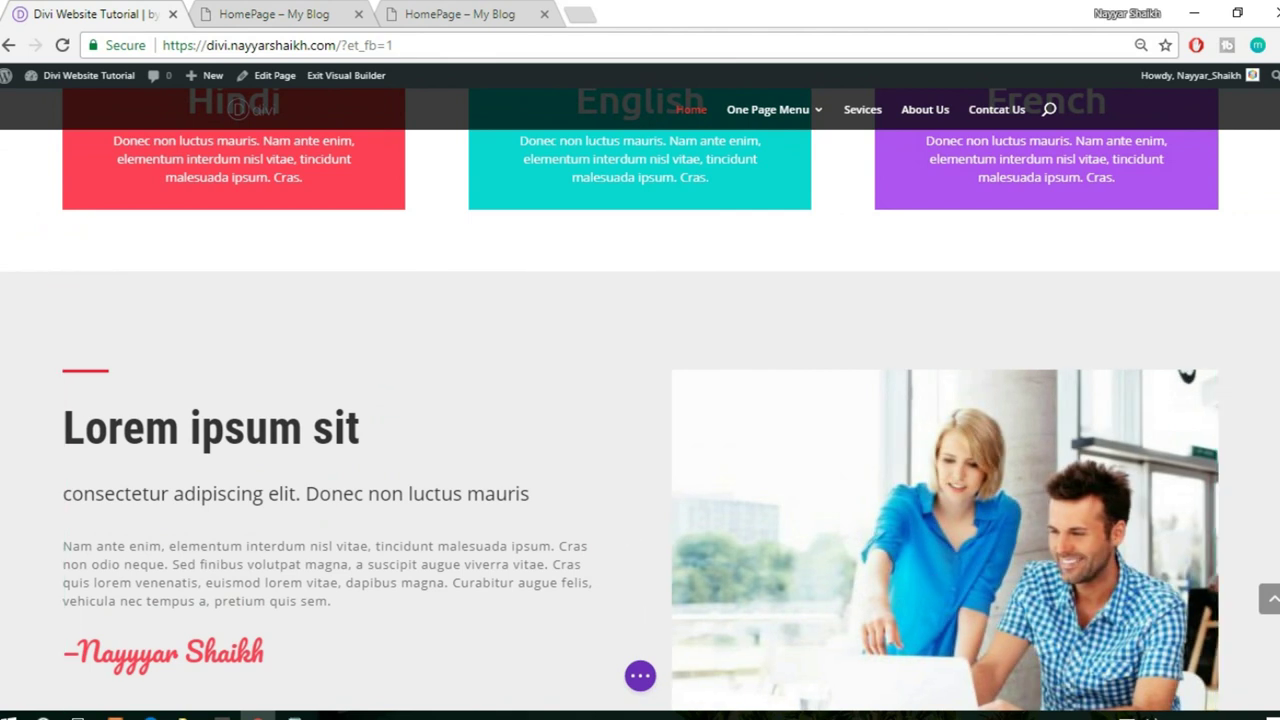
scroll(640, 400, up, 5)
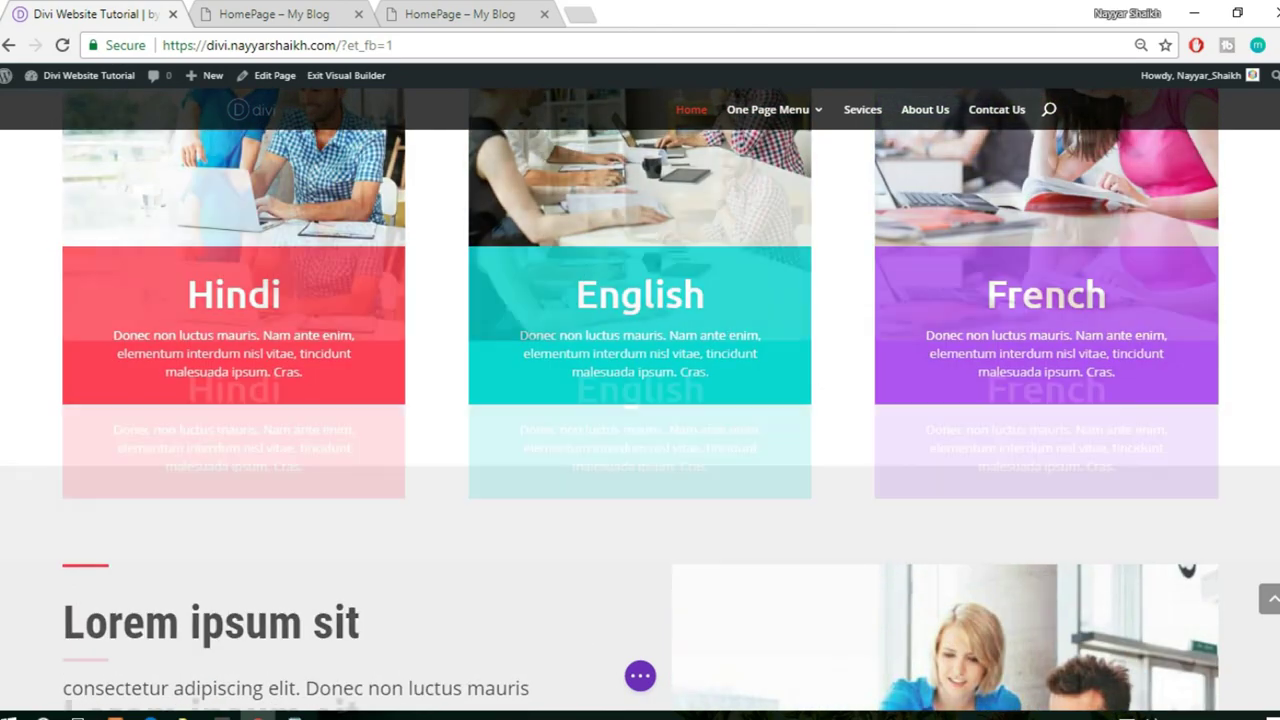
scroll(640, 400, down, 5)
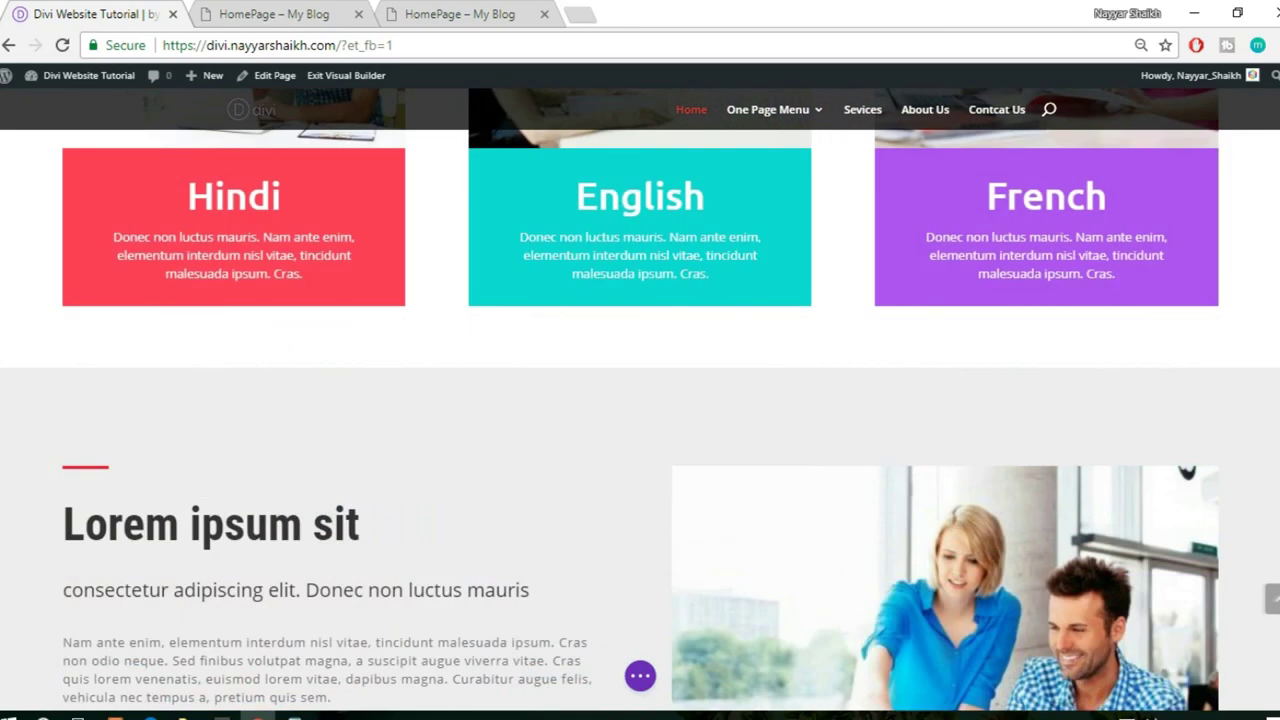
scroll(640, 400, down, 2)
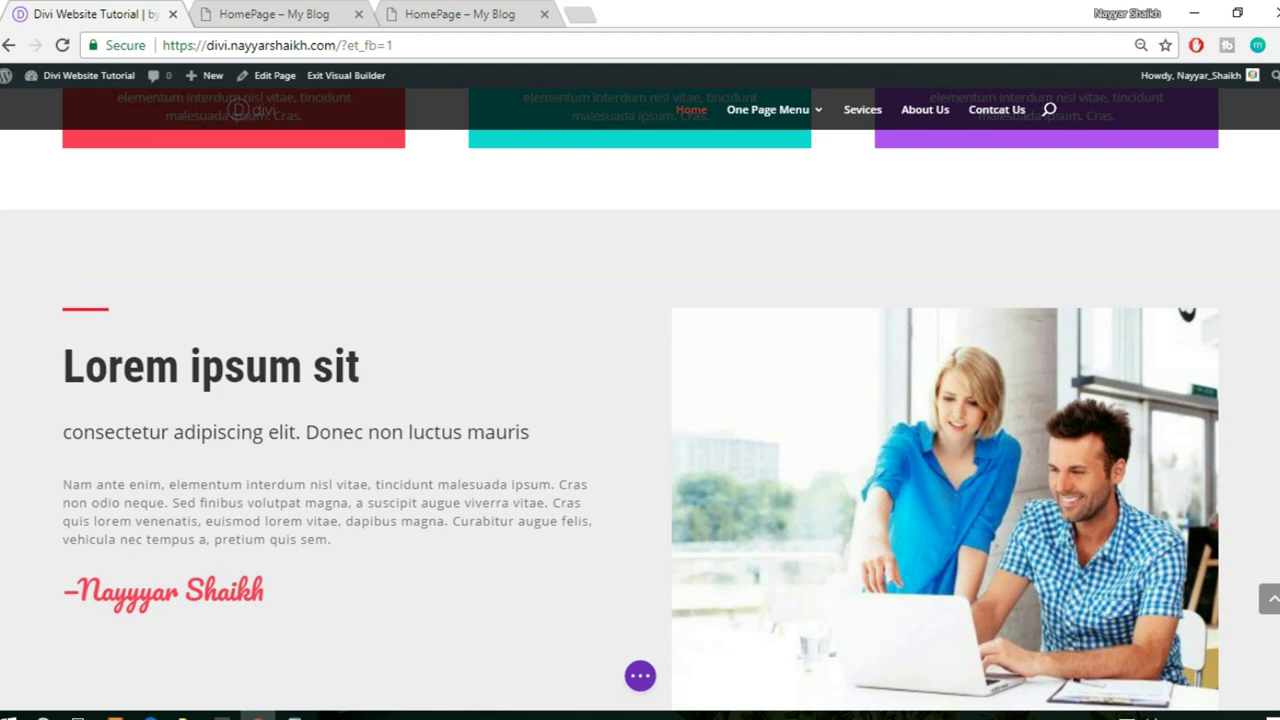
scroll(640, 400, down, 4)
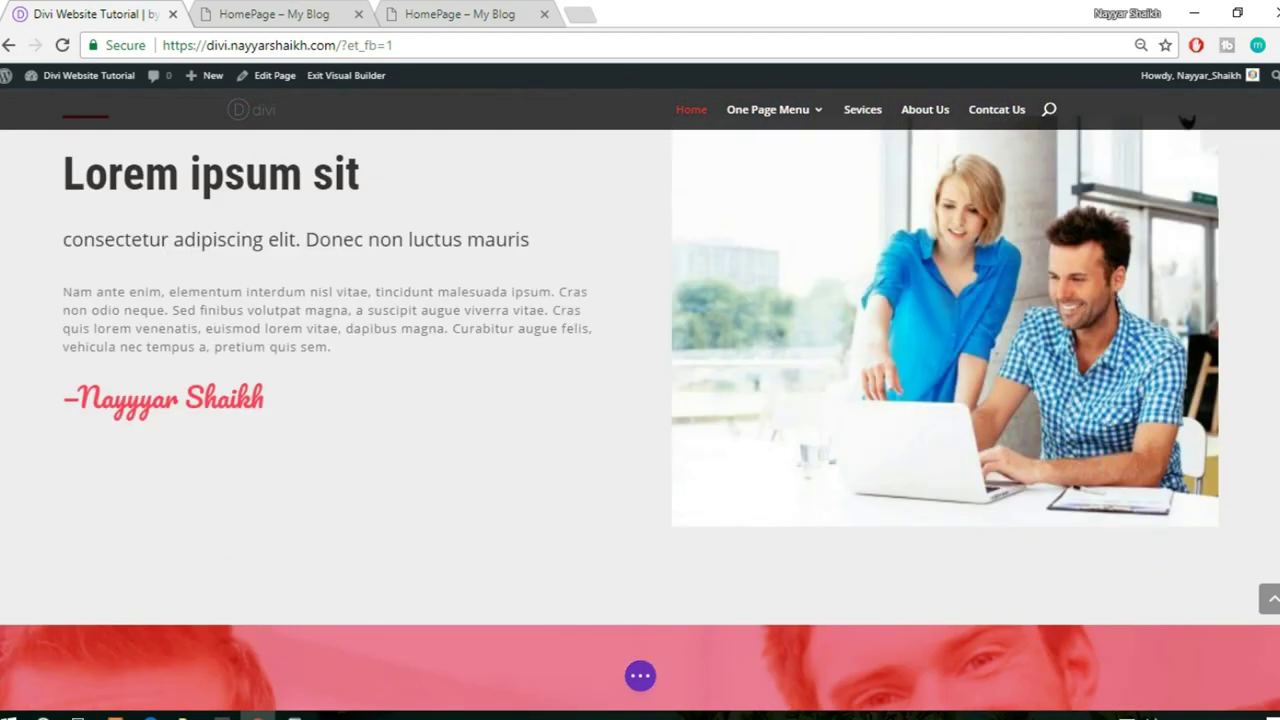
scroll(640, 400, up, 5)
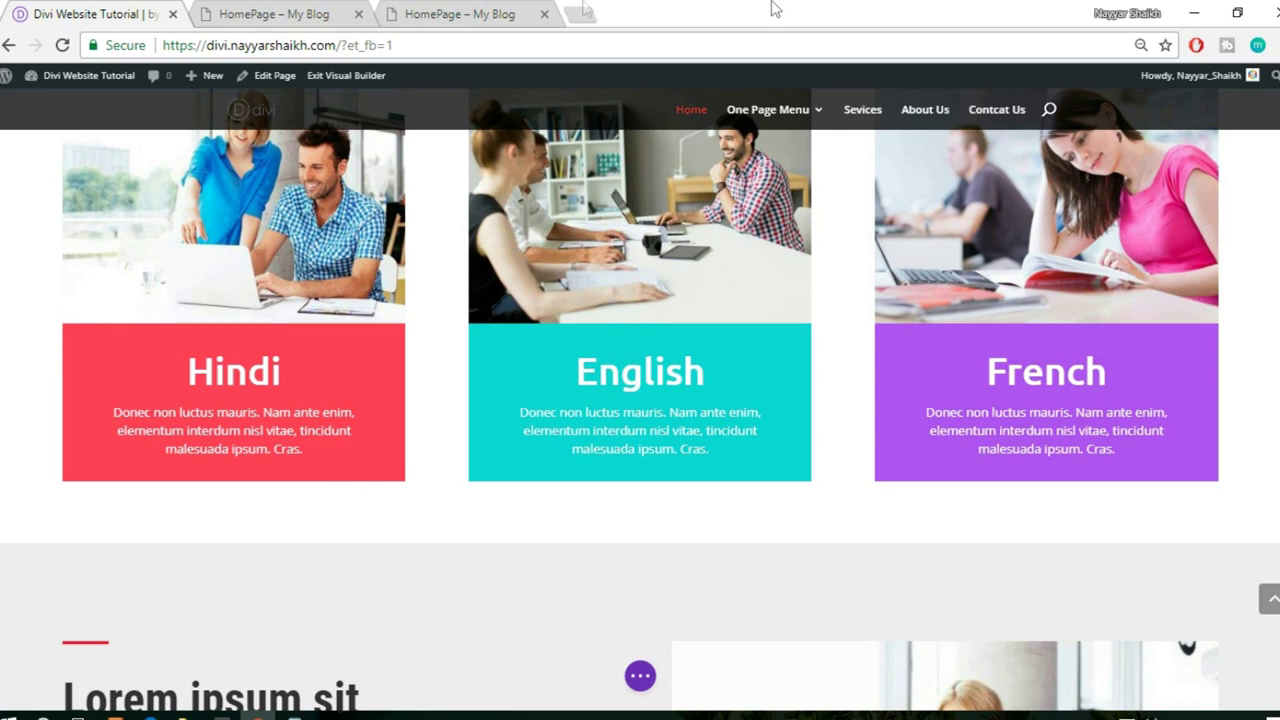
click(220, 8)
scroll(300, 214, up, 3)
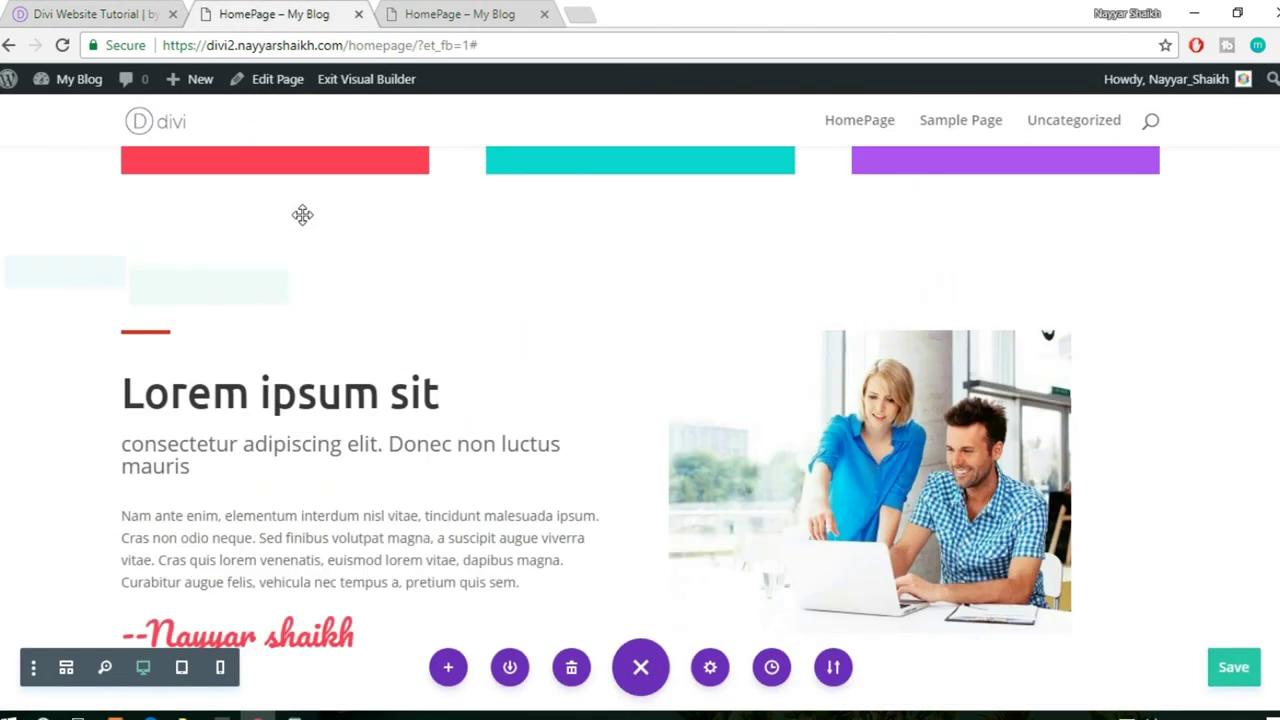
- Add a #e0e0e0 background colour in the section's settings and save
scroll(263, 340, down, 1)
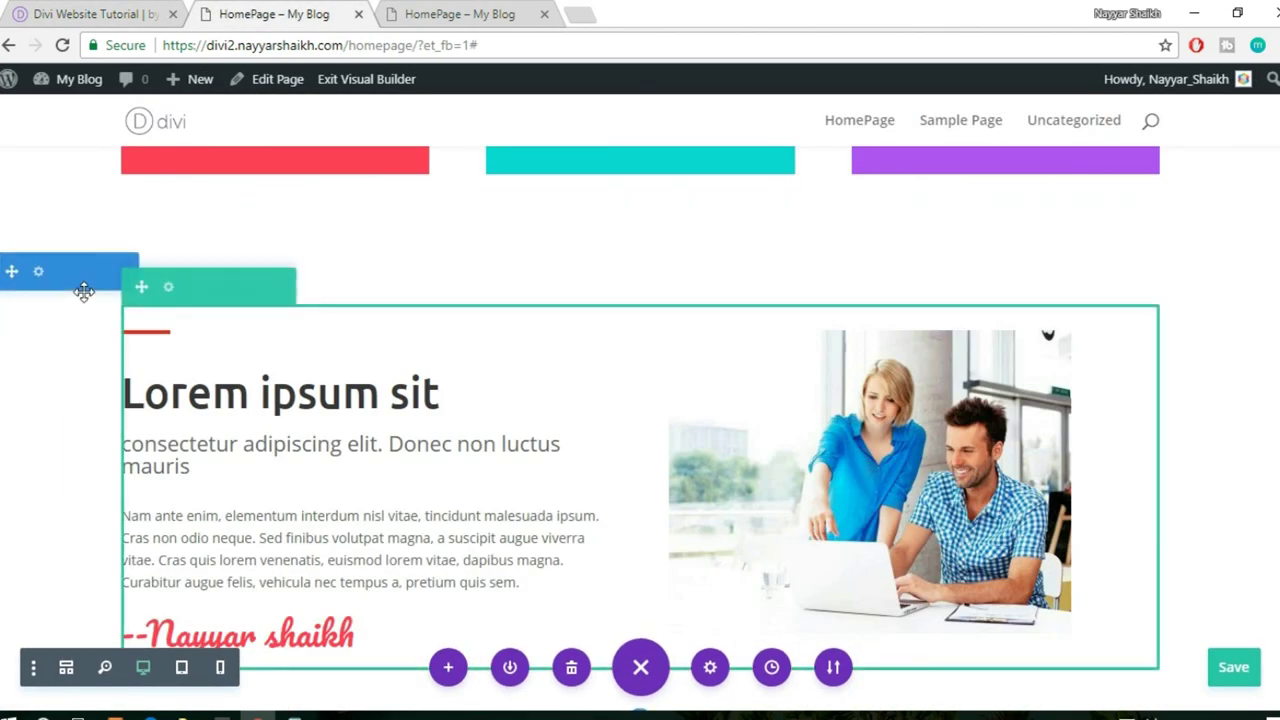
click(36, 270)
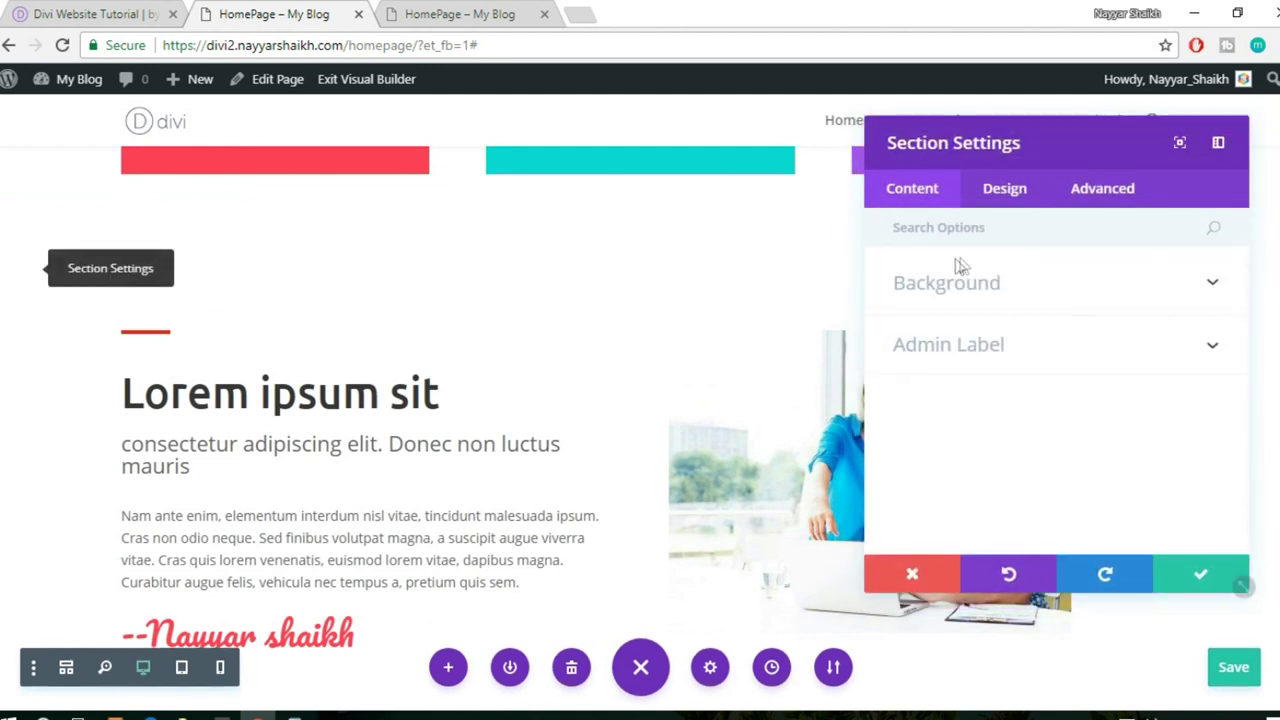
click(963, 283)
scroll(1034, 300, down, 1)
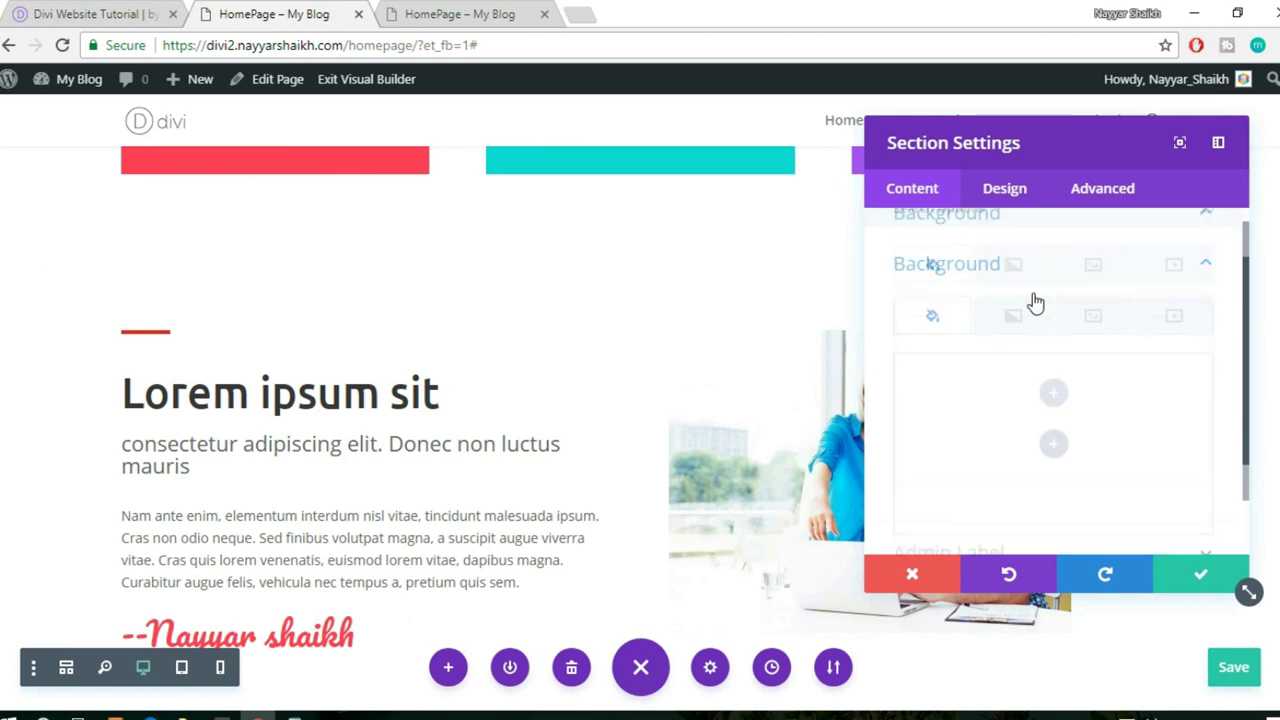
click(1049, 368)
drag(926, 300, 852, 249)
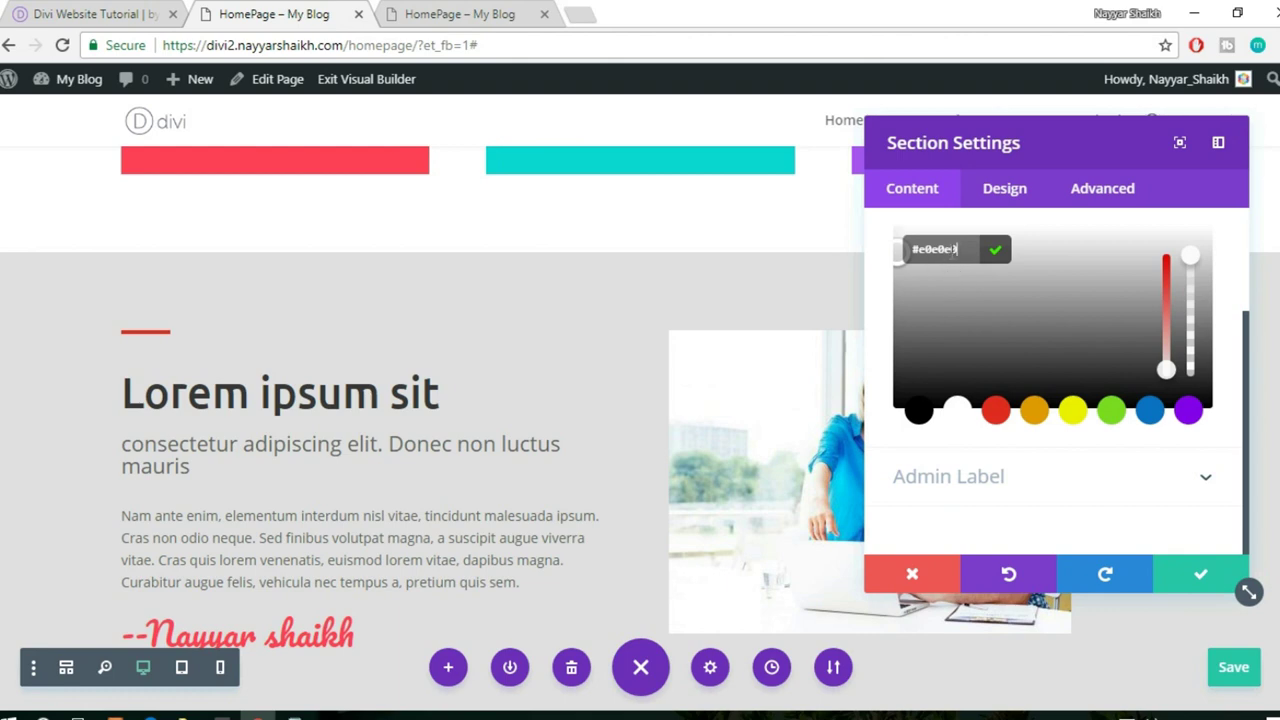
scroll(466, 370, down, 1)
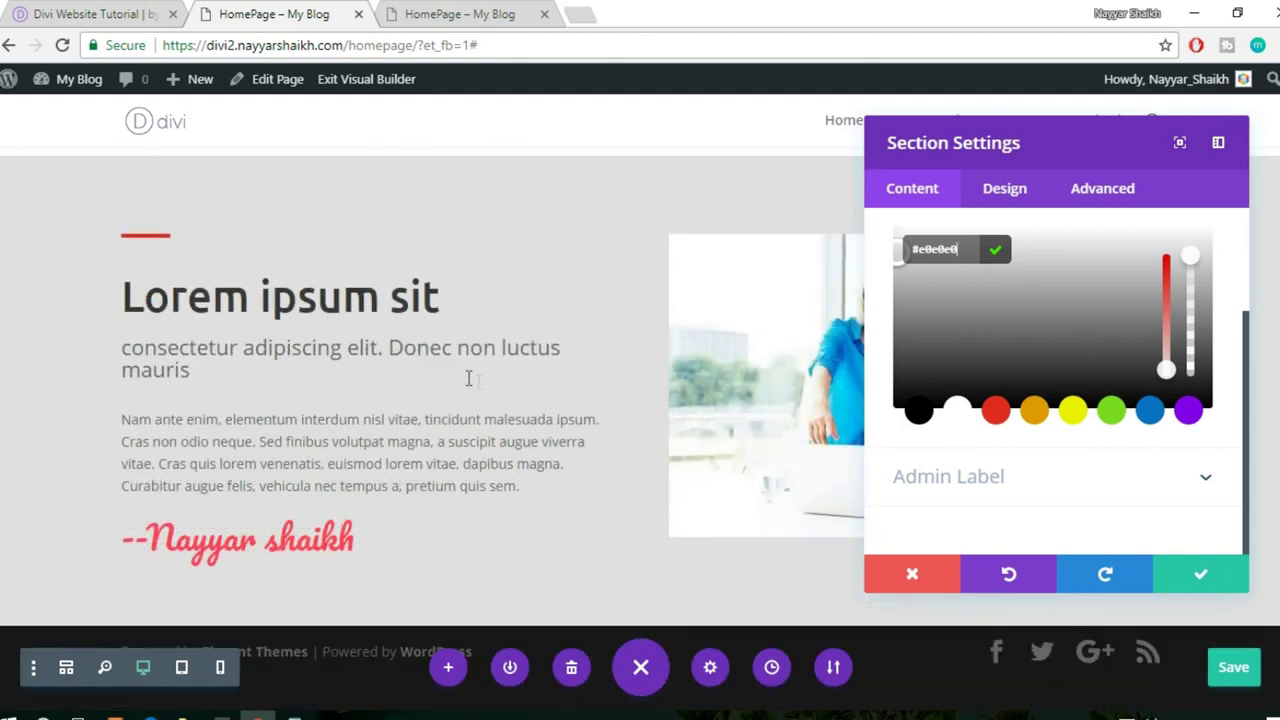
click(1195, 573)
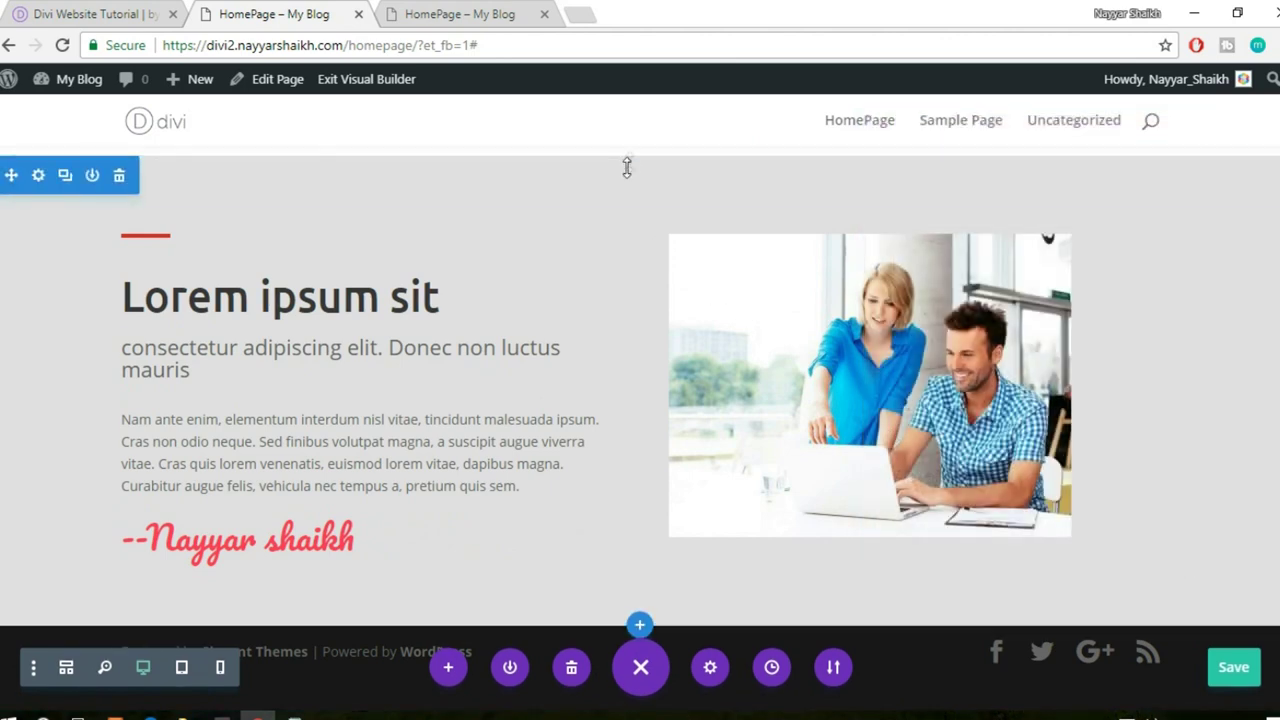
- Increase the grey section's top padding to 114px and bottom padding to 122px
drag(630, 162, 666, 260)
drag(555, 604, 546, 676)
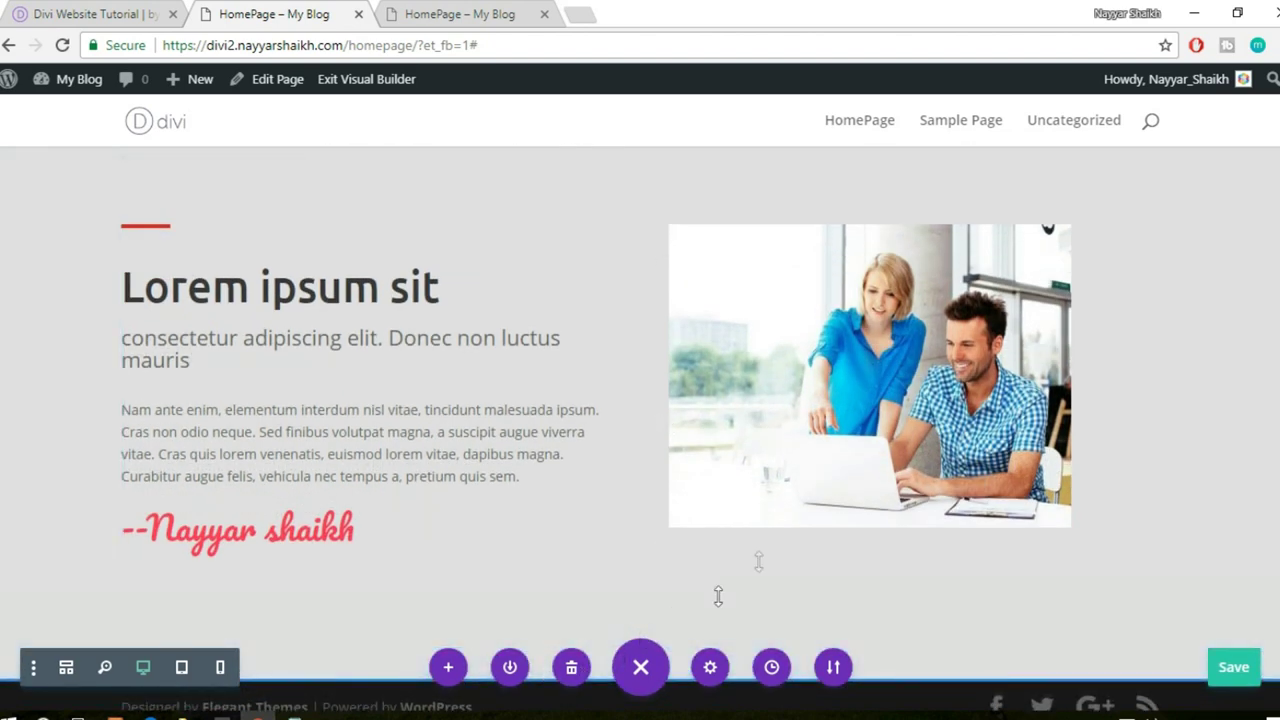
scroll(783, 523, down, 1)
scroll(783, 526, up, 10)
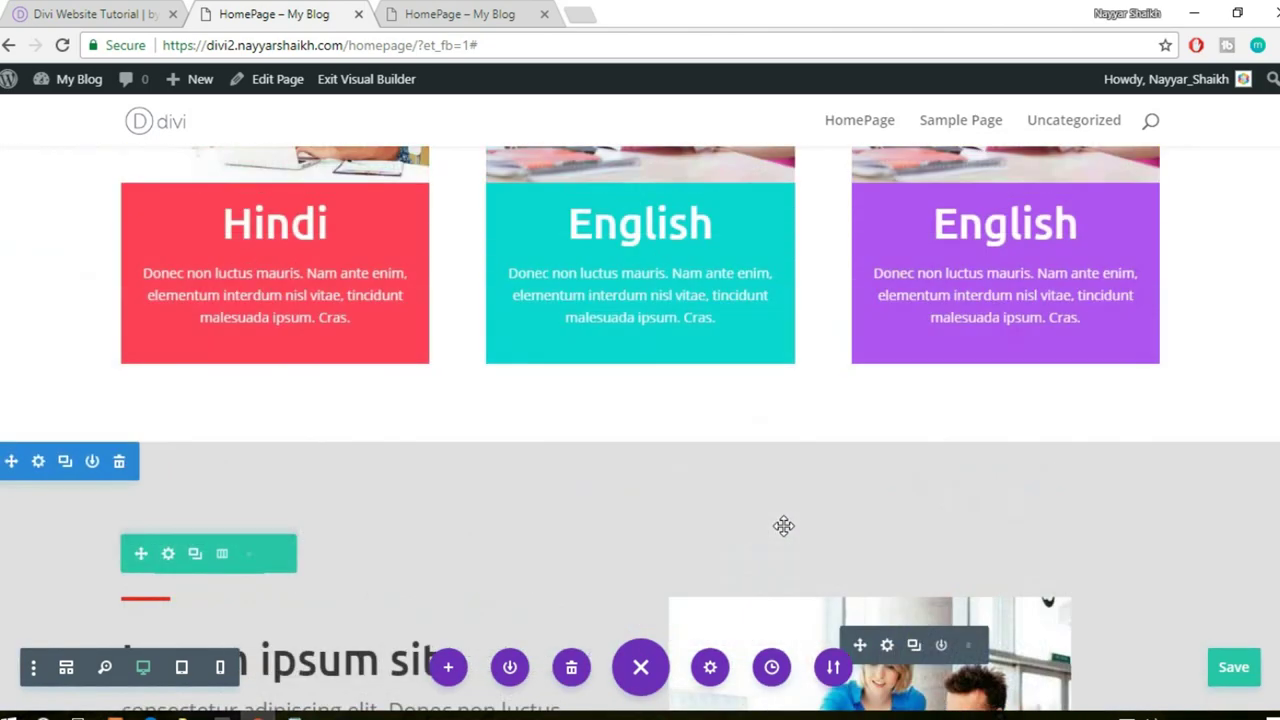
scroll(786, 526, up, 2)
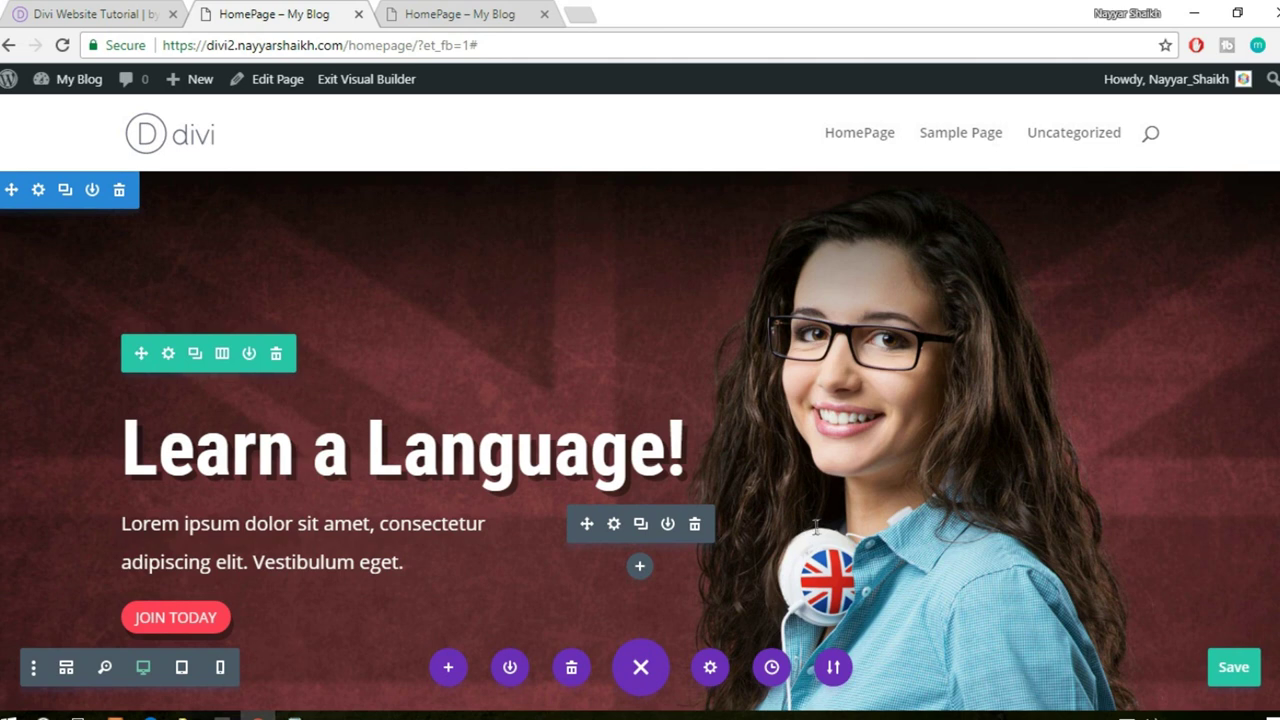
- Save the page and reload the live homepage to review the course cards and grey section
key(ctrl+s)
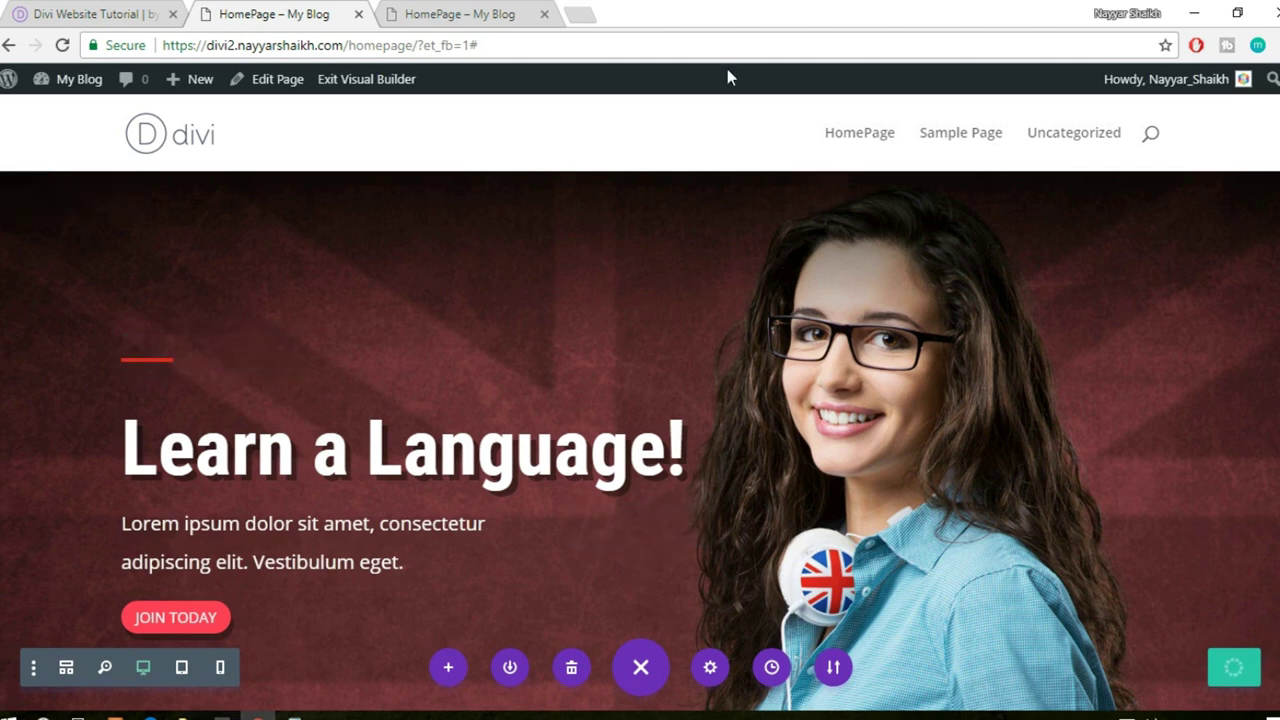
click(460, 14)
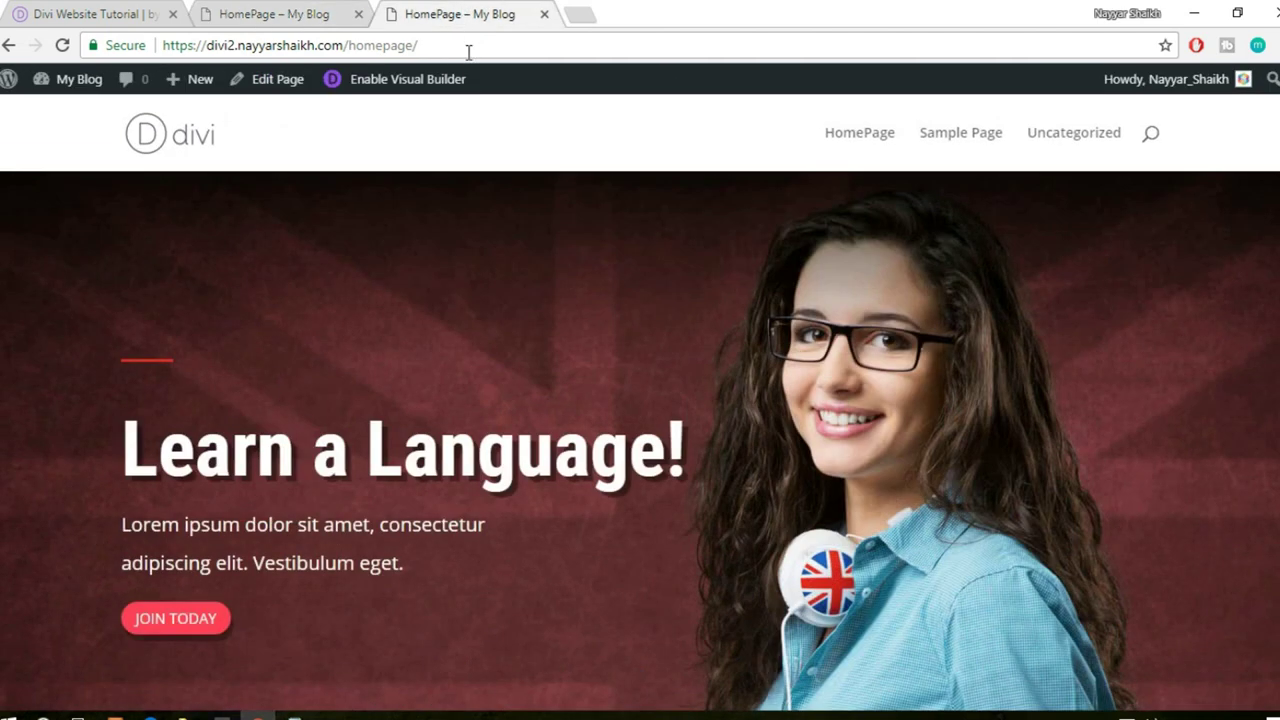
click(468, 45)
key(Return)
scroll(535, 264, down, 7)
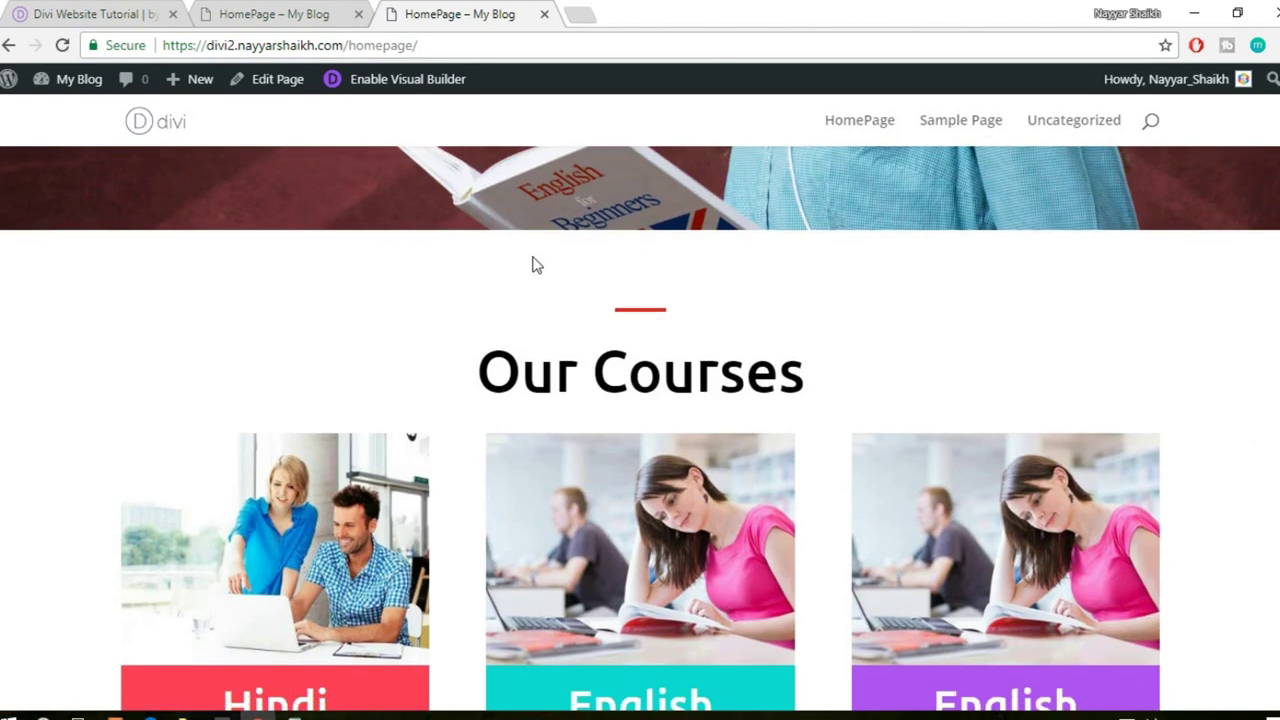
scroll(535, 264, down, 5)
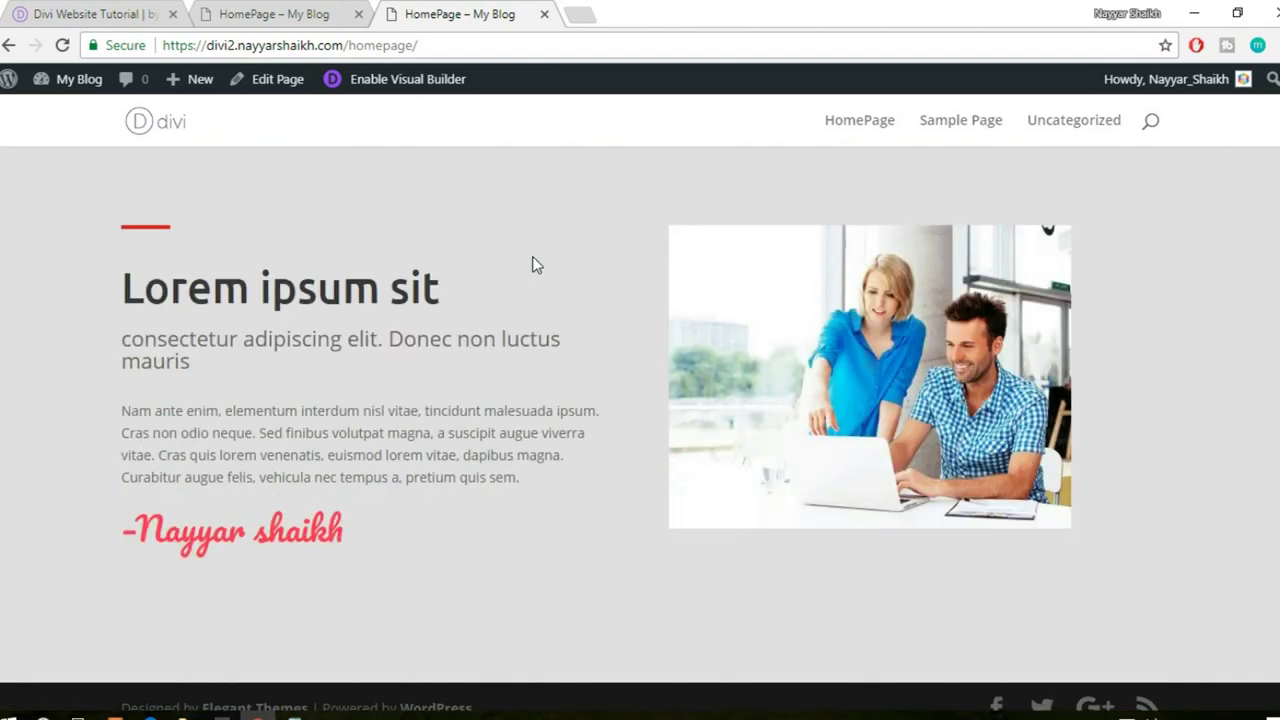
scroll(535, 264, up, 12)
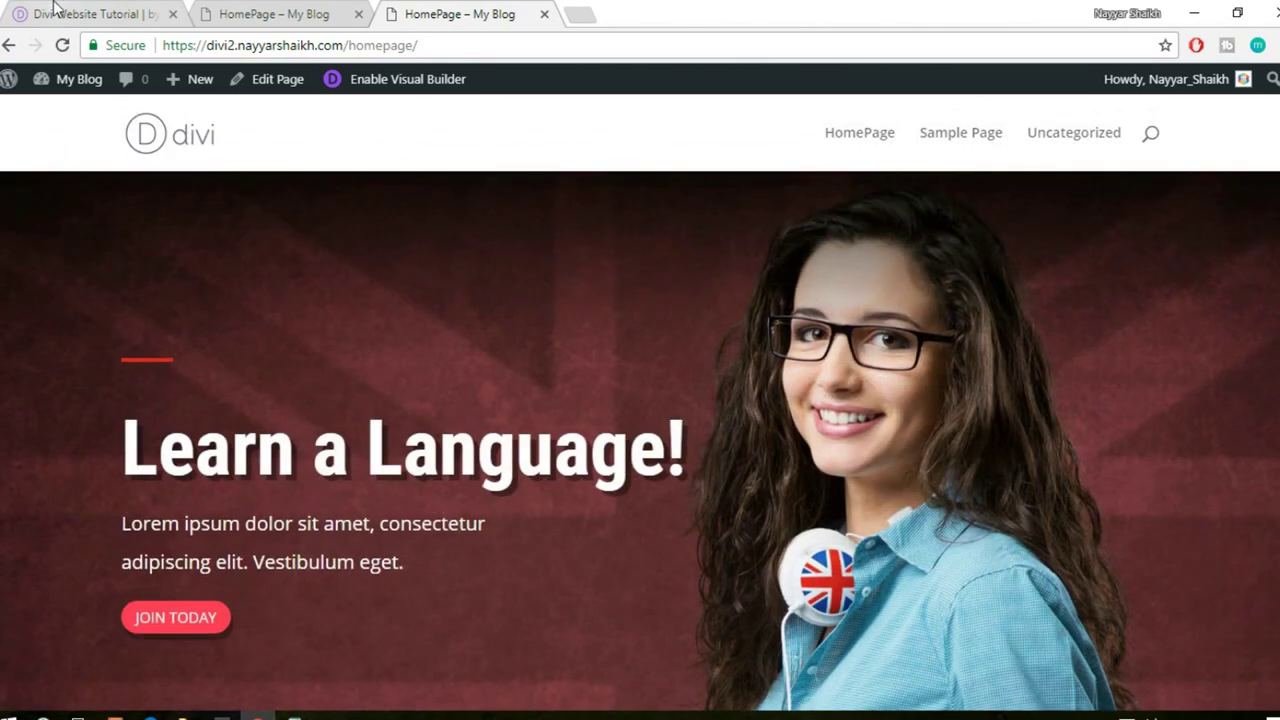
- Review the reference site's Our Coaches section with its three team-member cards
click(118, 18)
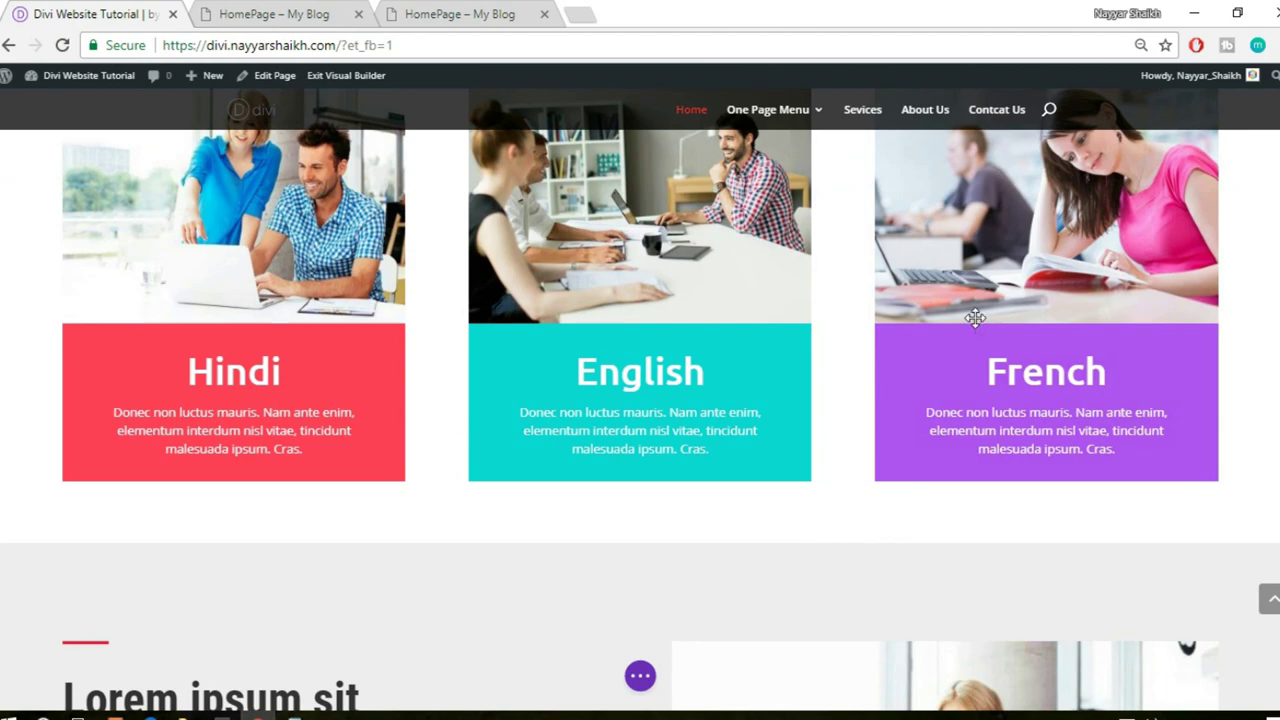
scroll(975, 318, down, 6)
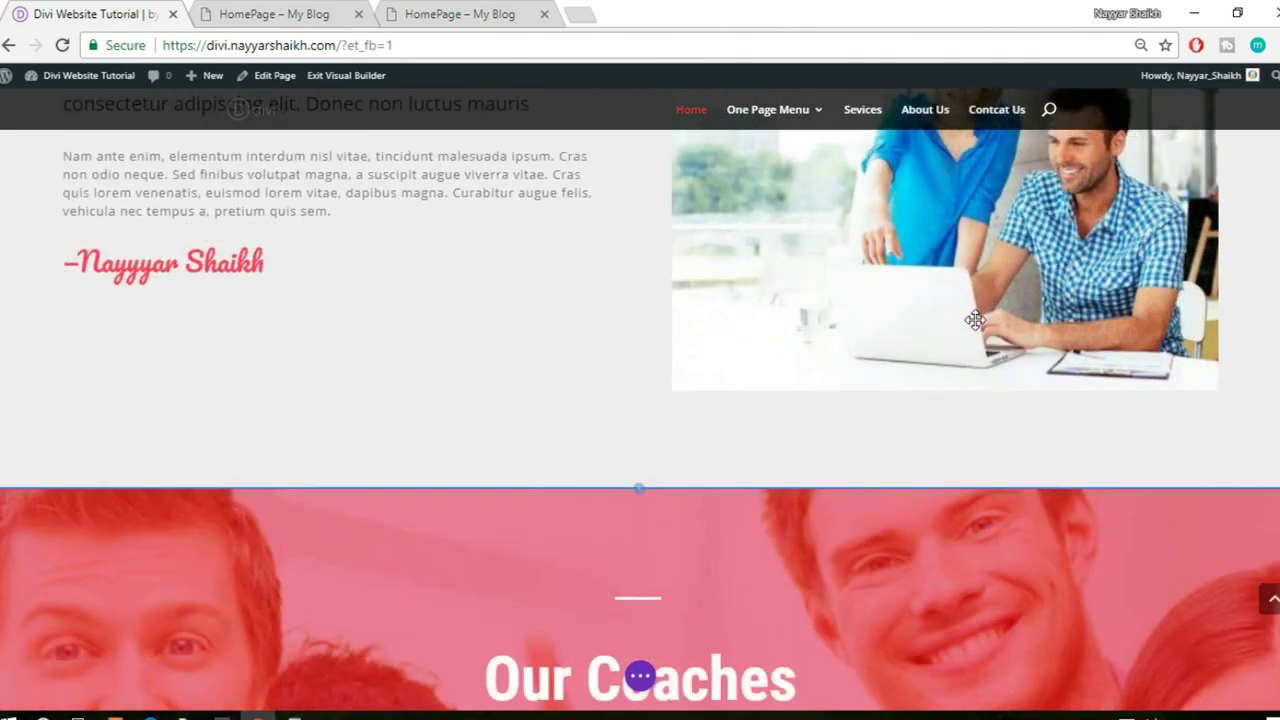
scroll(975, 320, down, 6)
scroll(977, 320, up, 2)
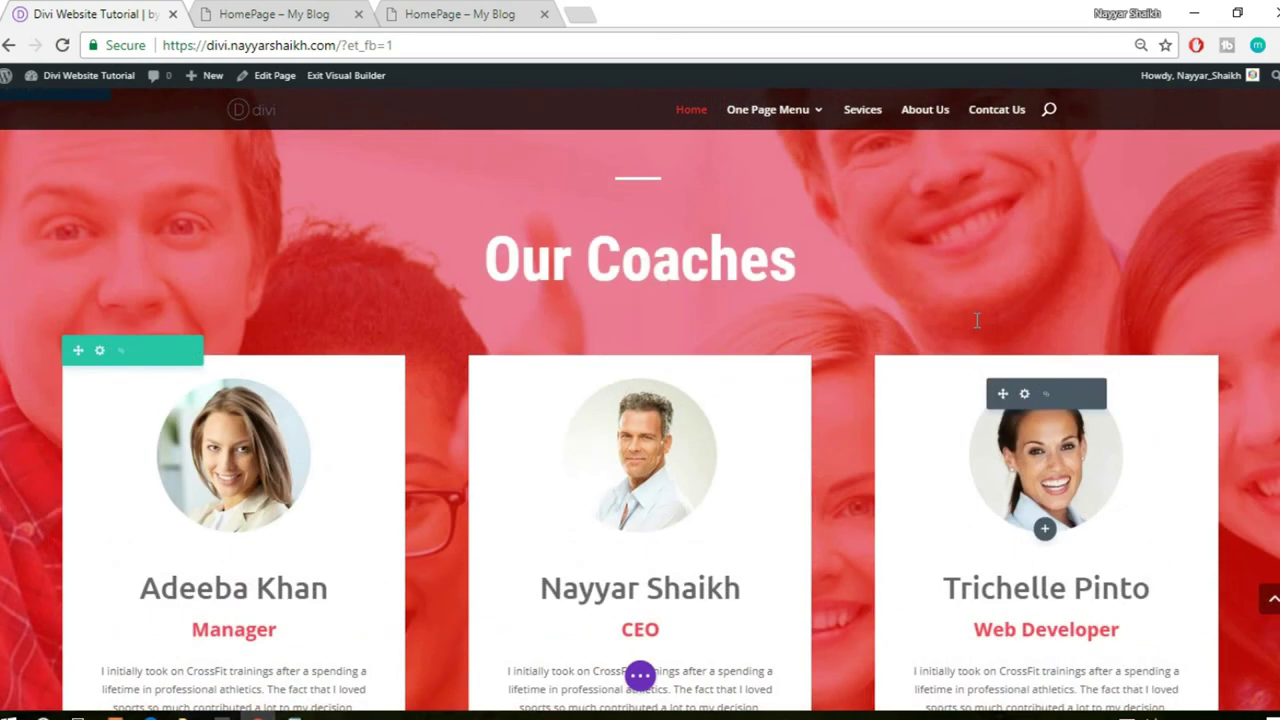
scroll(975, 320, up, 1)
scroll(971, 320, down, 1)
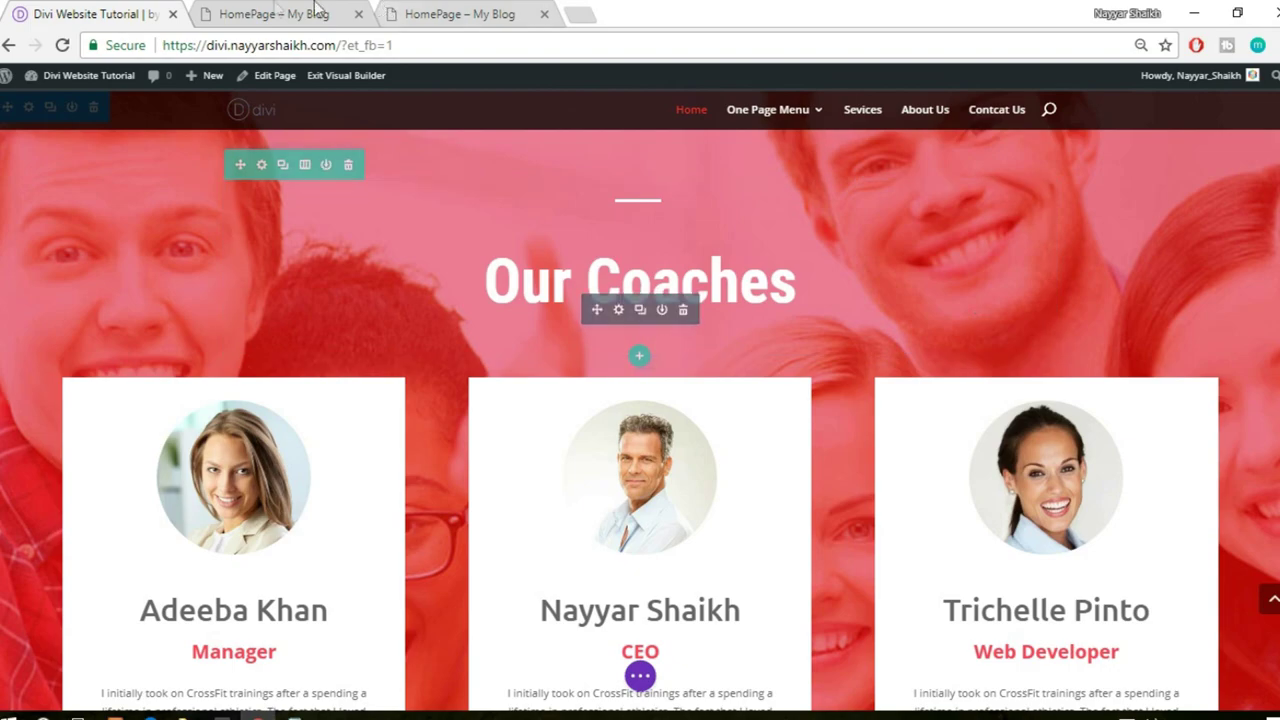
- Insert a new section below the grey Lorem ipsum sit section in the builder
click(280, 12)
scroll(868, 358, down, 8)
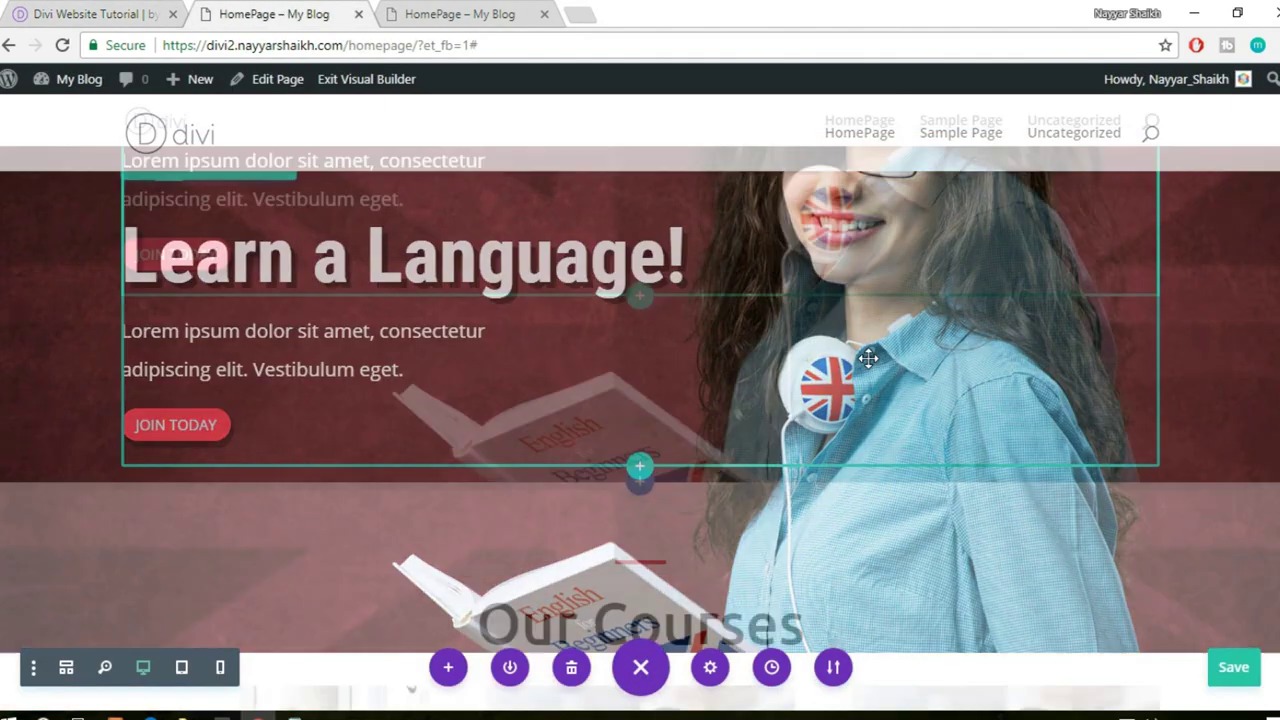
scroll(868, 358, down, 5)
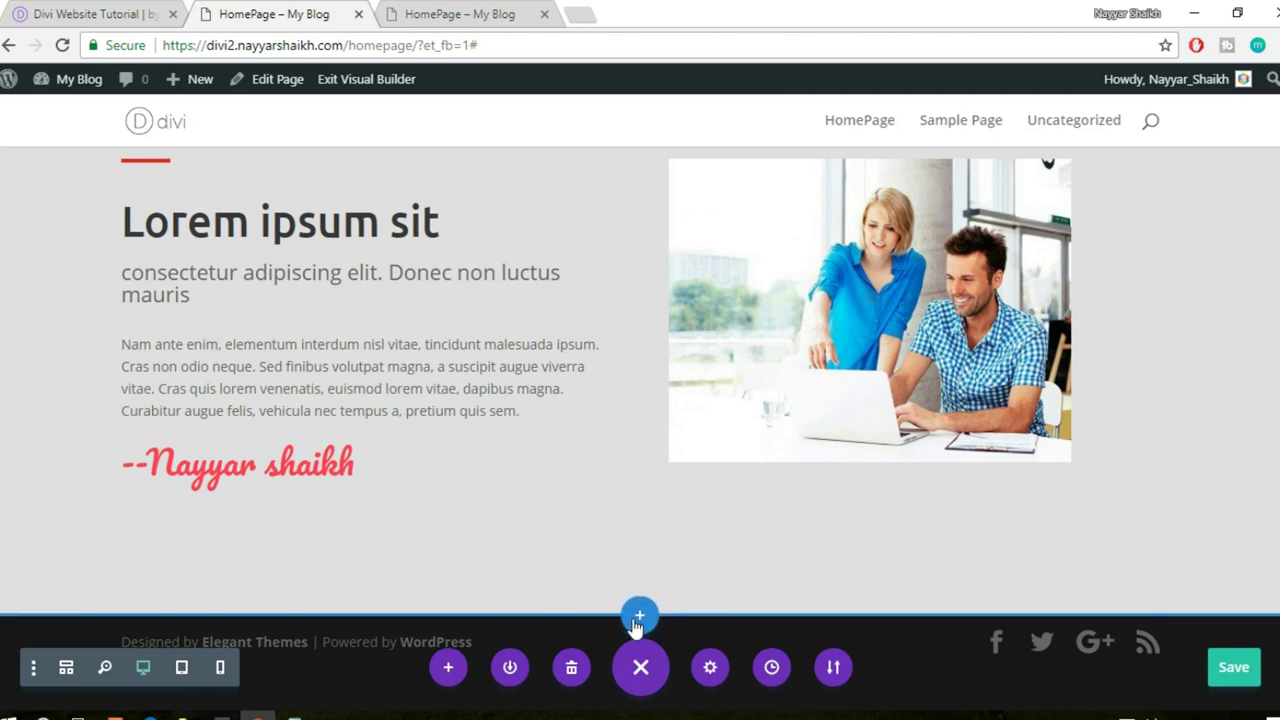
click(639, 617)
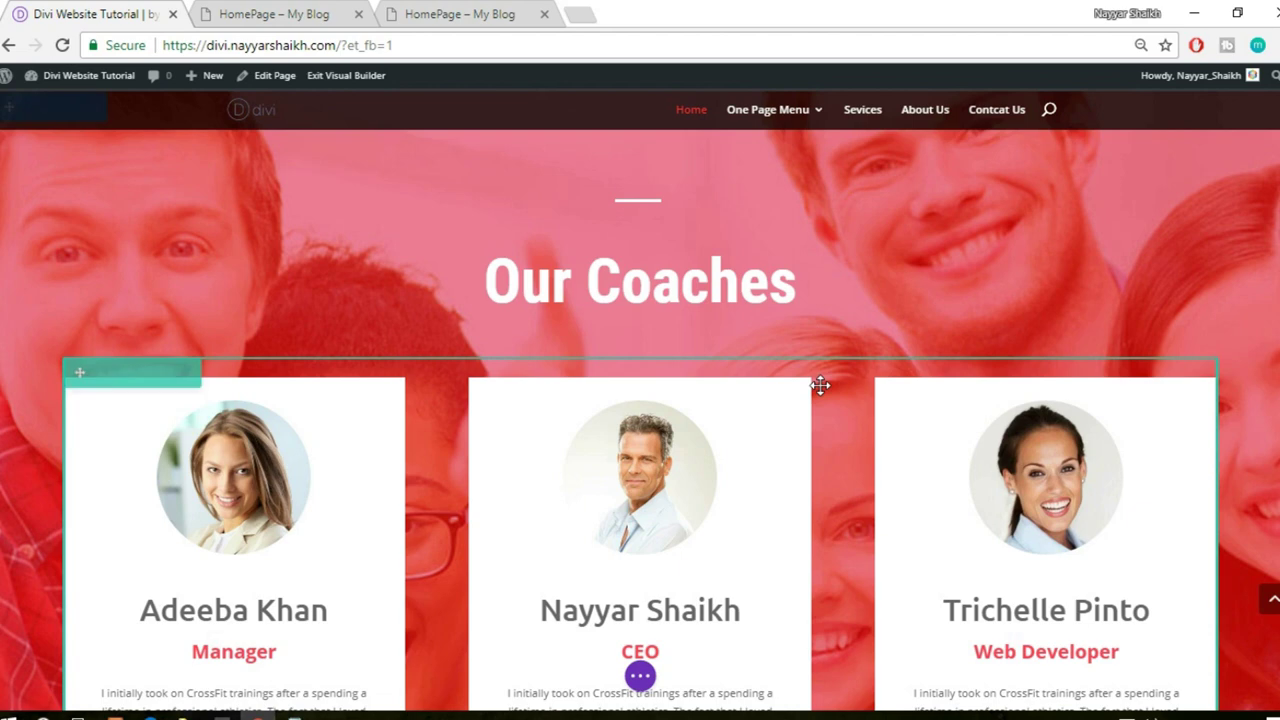
scroll(820, 385, up, 2)
scroll(640, 309, down, 1)
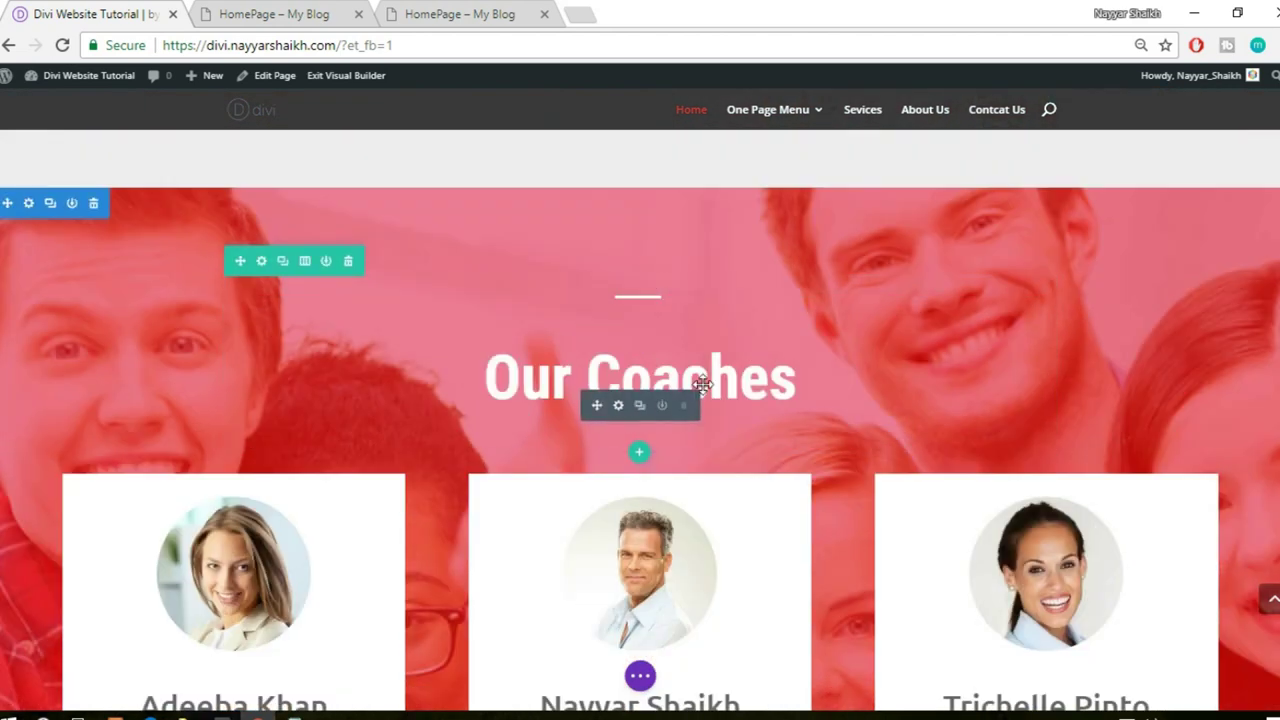
scroll(893, 374, down, 3)
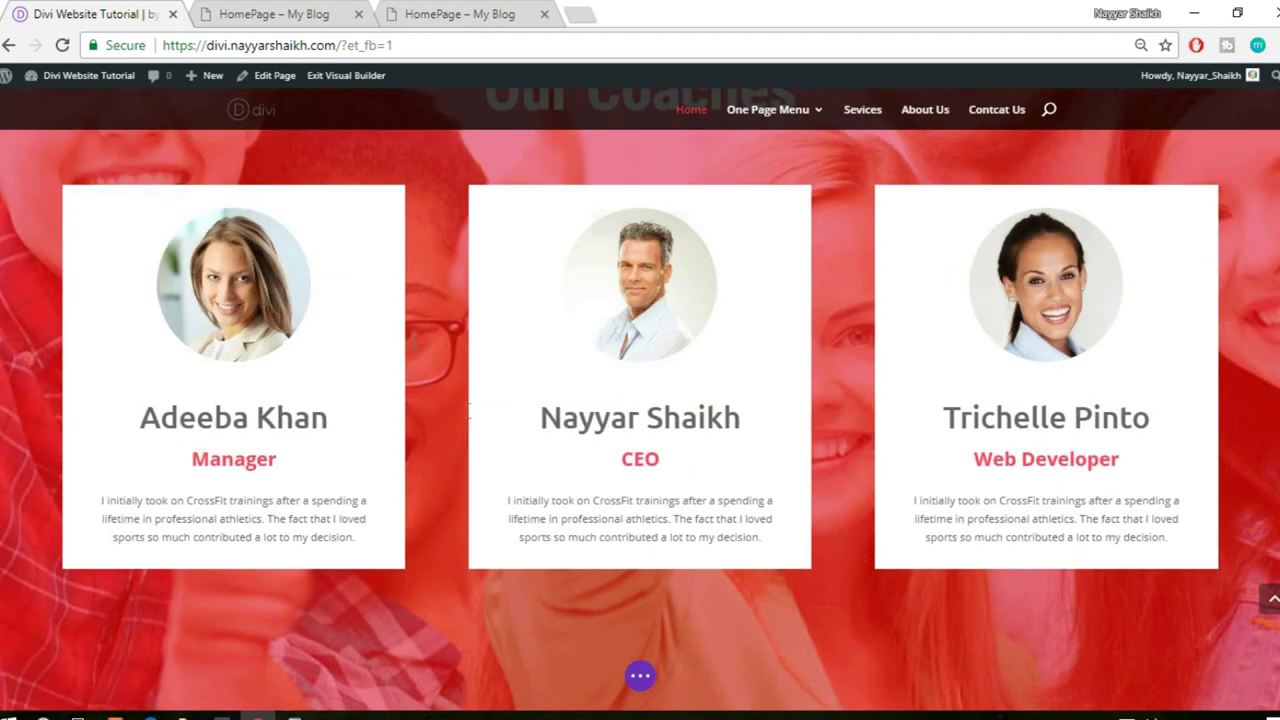
- Add a one-column row holding the saved Divider module from the library
click(281, 12)
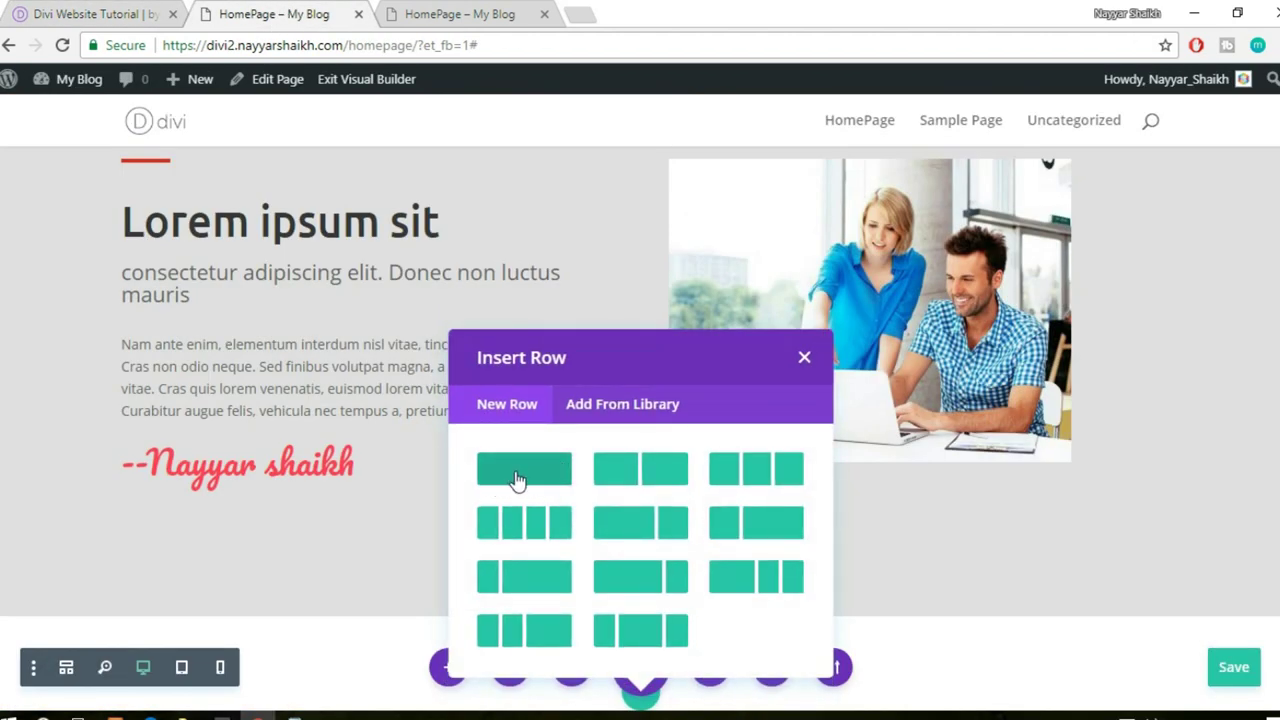
click(517, 481)
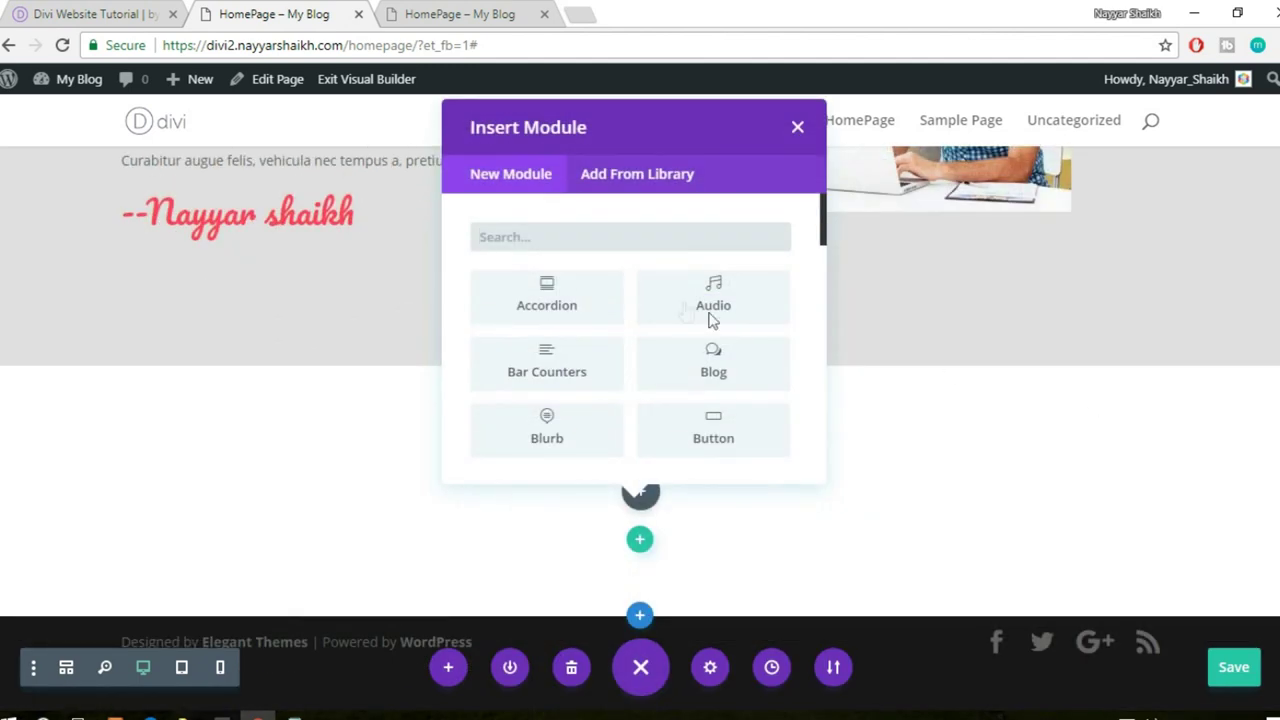
click(652, 183)
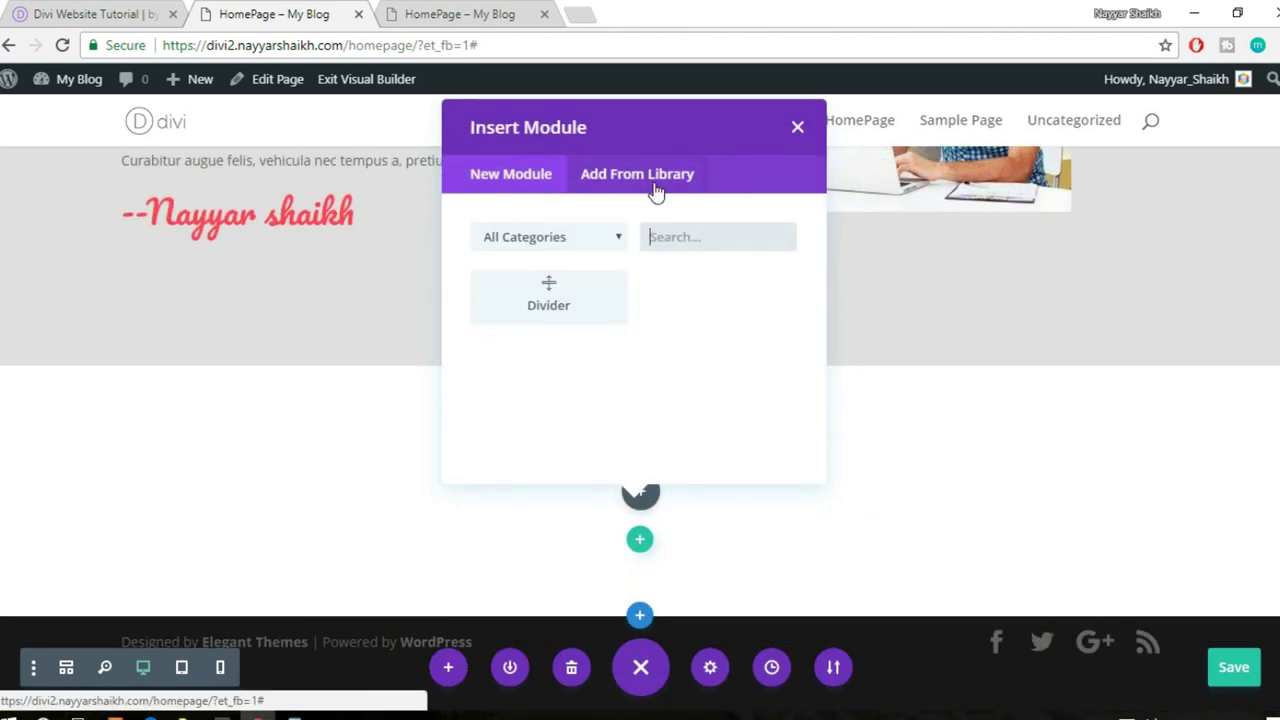
click(546, 303)
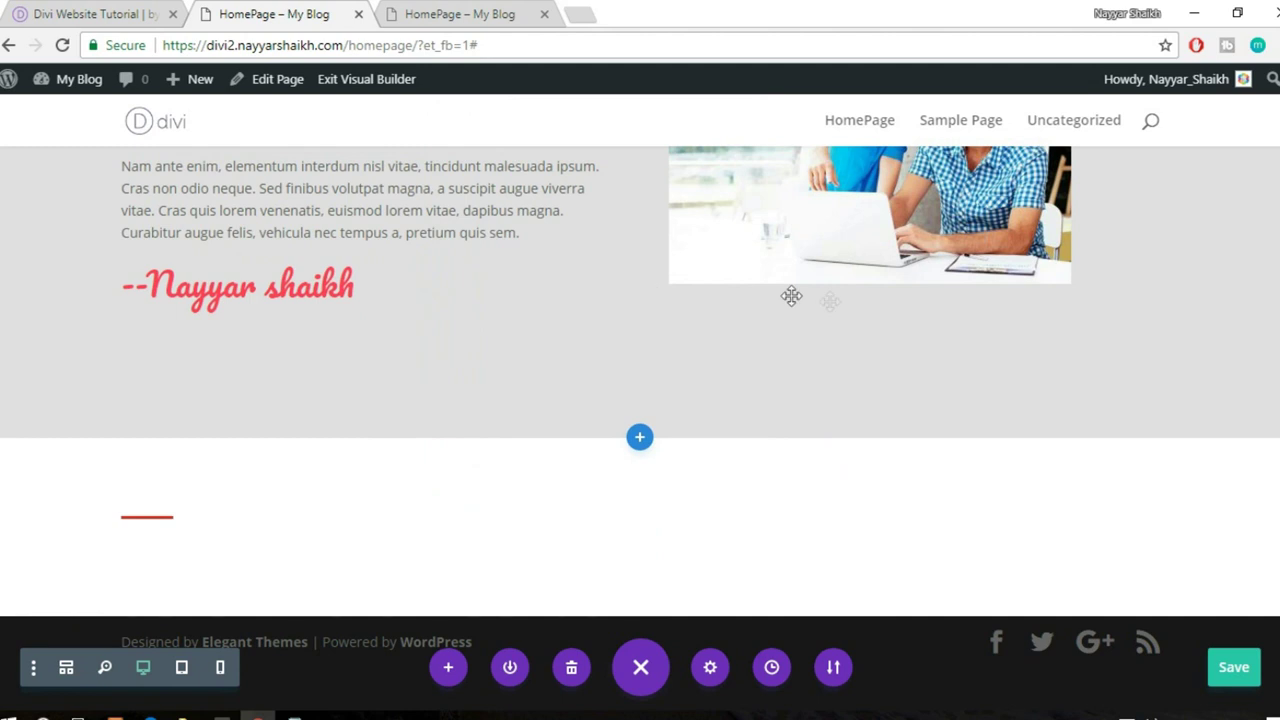
- Bring up the Divider's design settings, then compare with the reference Our Coaches heading
mouse_move(146, 534)
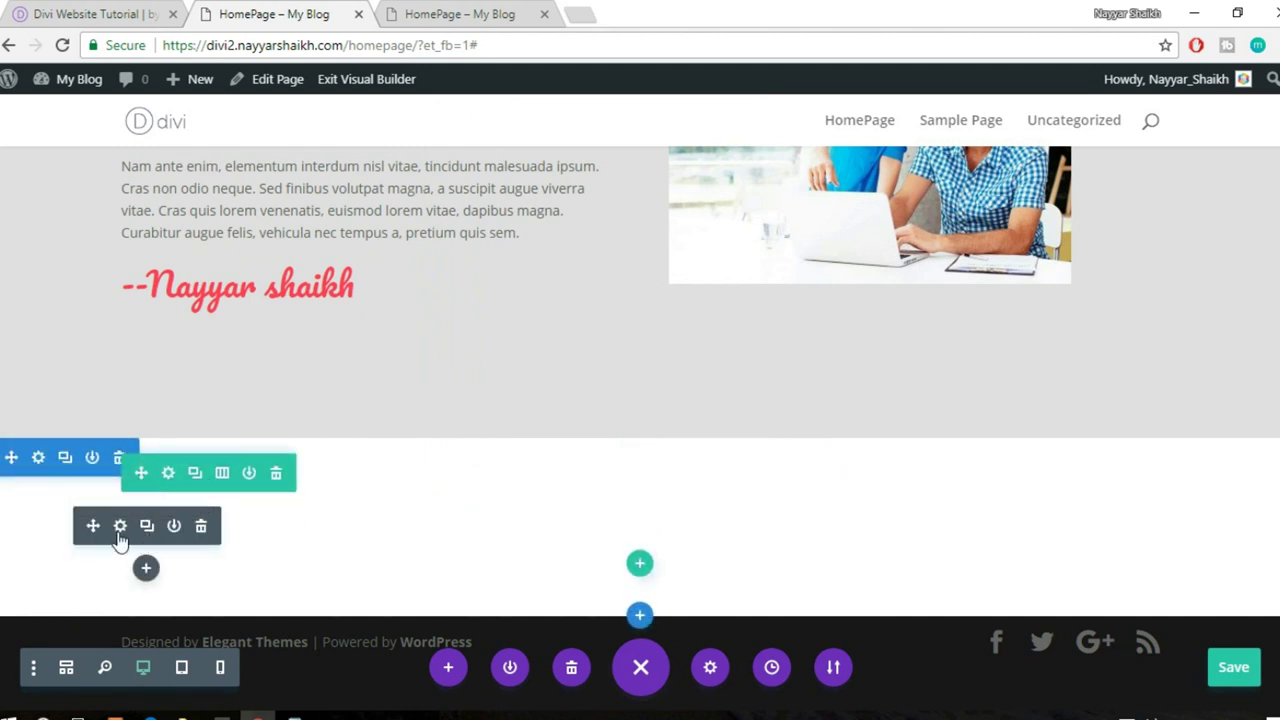
click(120, 527)
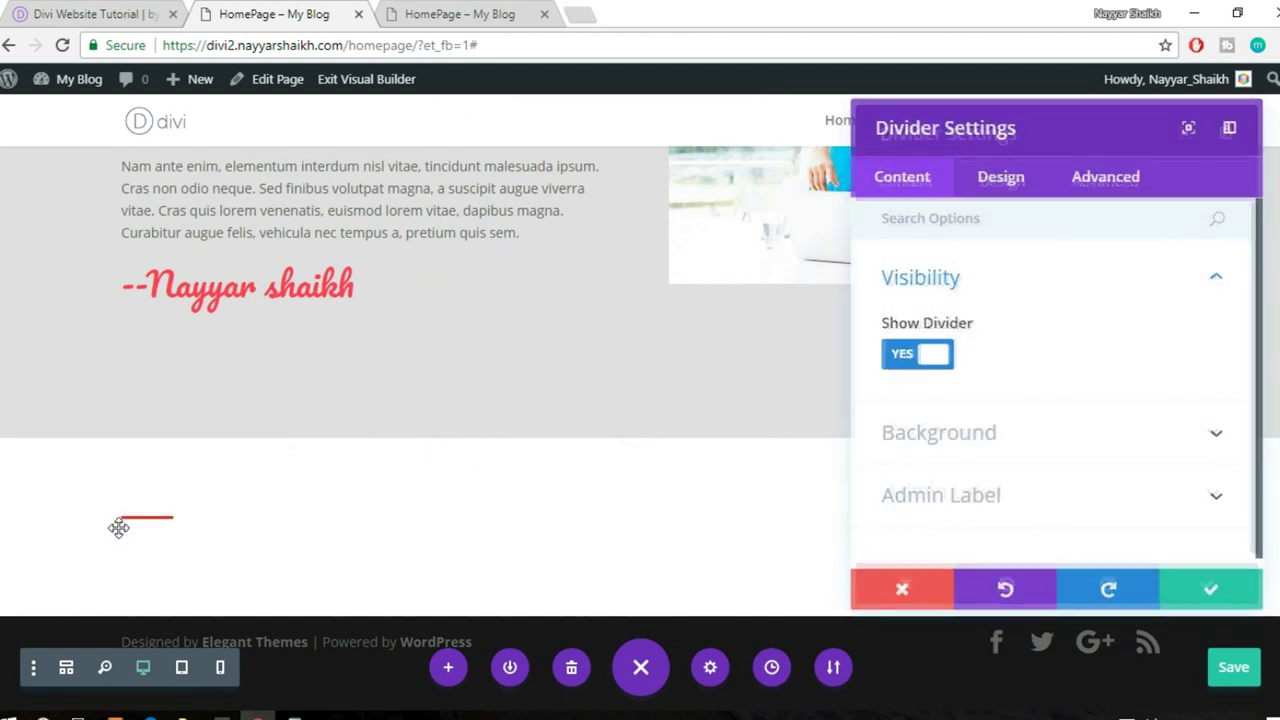
click(991, 196)
scroll(1029, 350, down, 1)
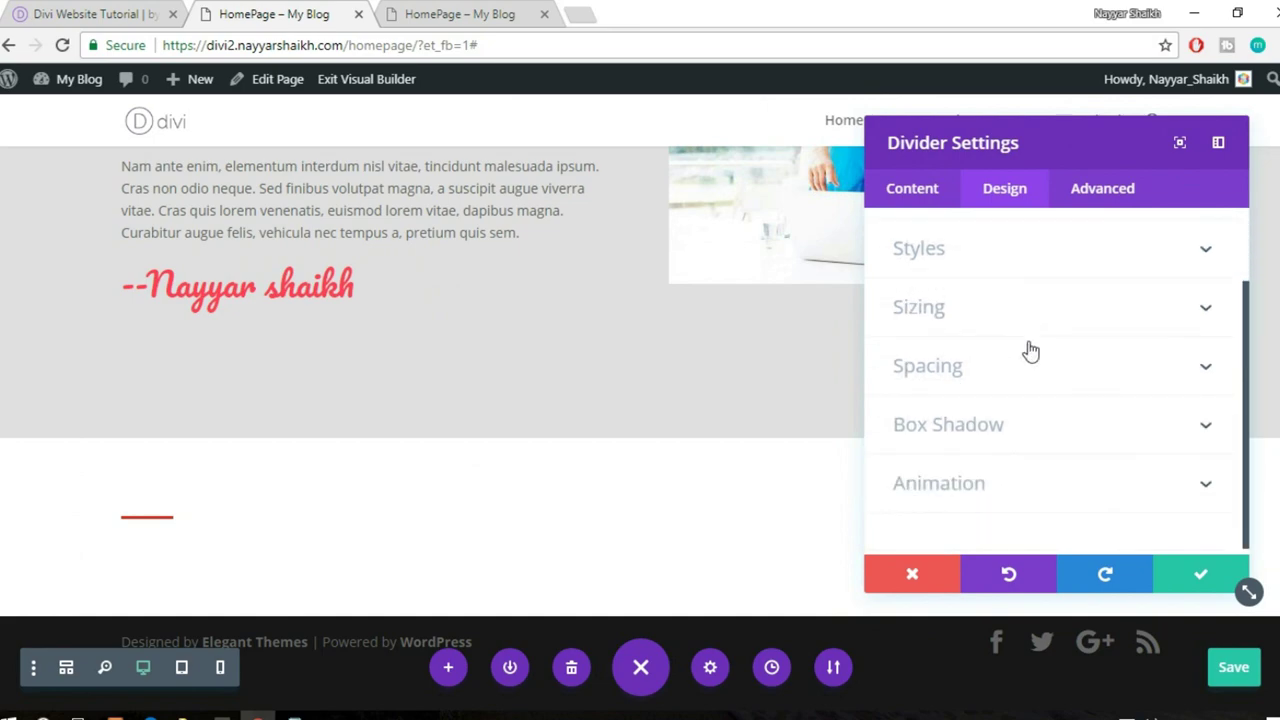
scroll(1030, 350, up, 1)
click(45, 10)
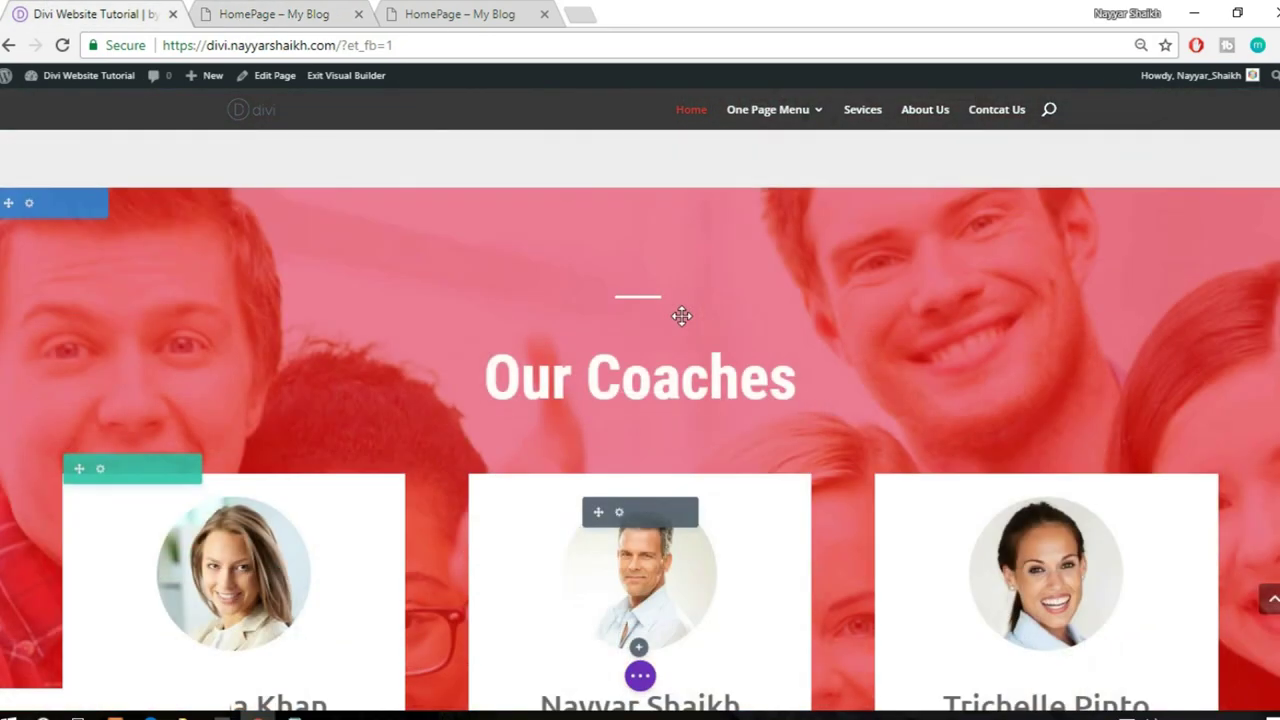
scroll(457, 243, up, 1)
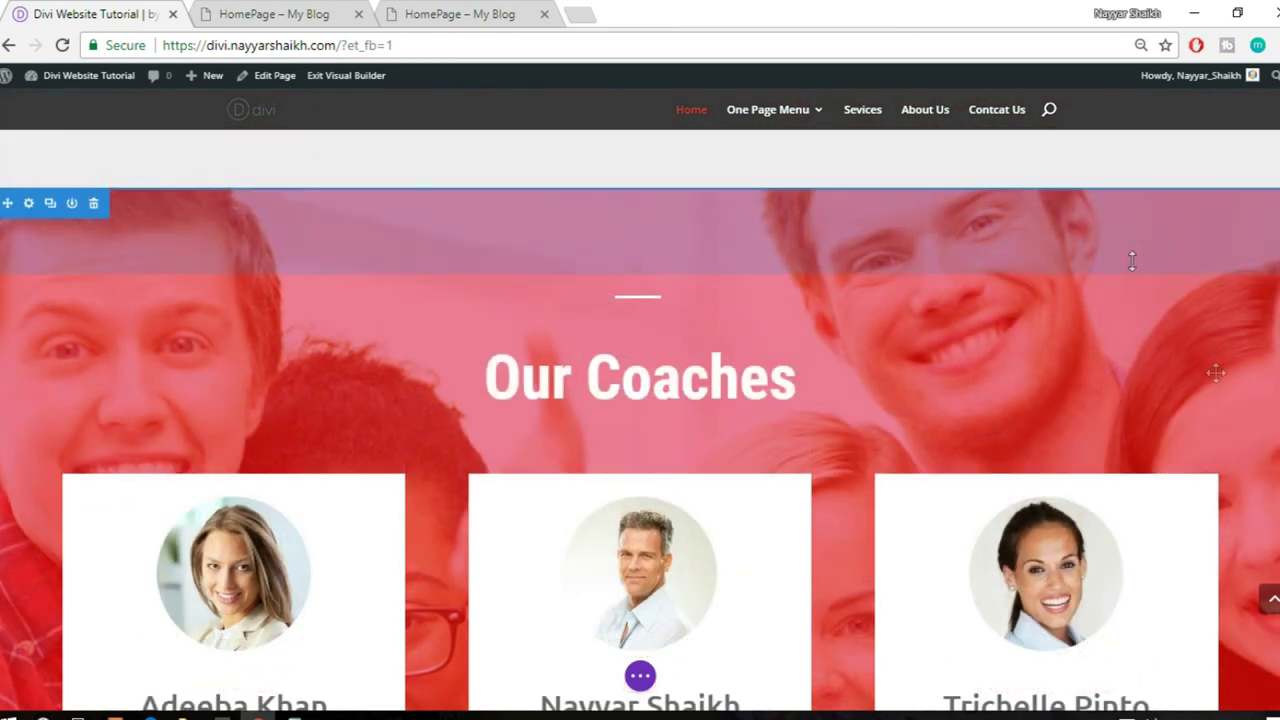
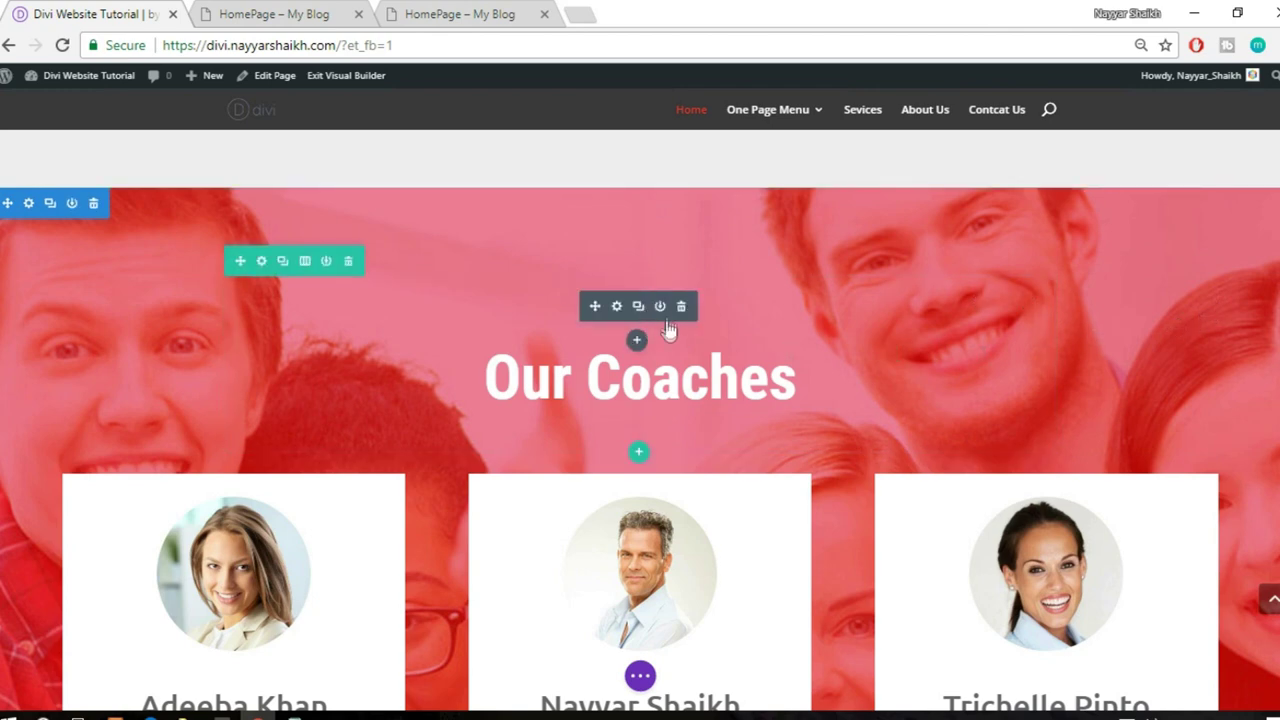
- Set the divider colour to white
click(318, 13)
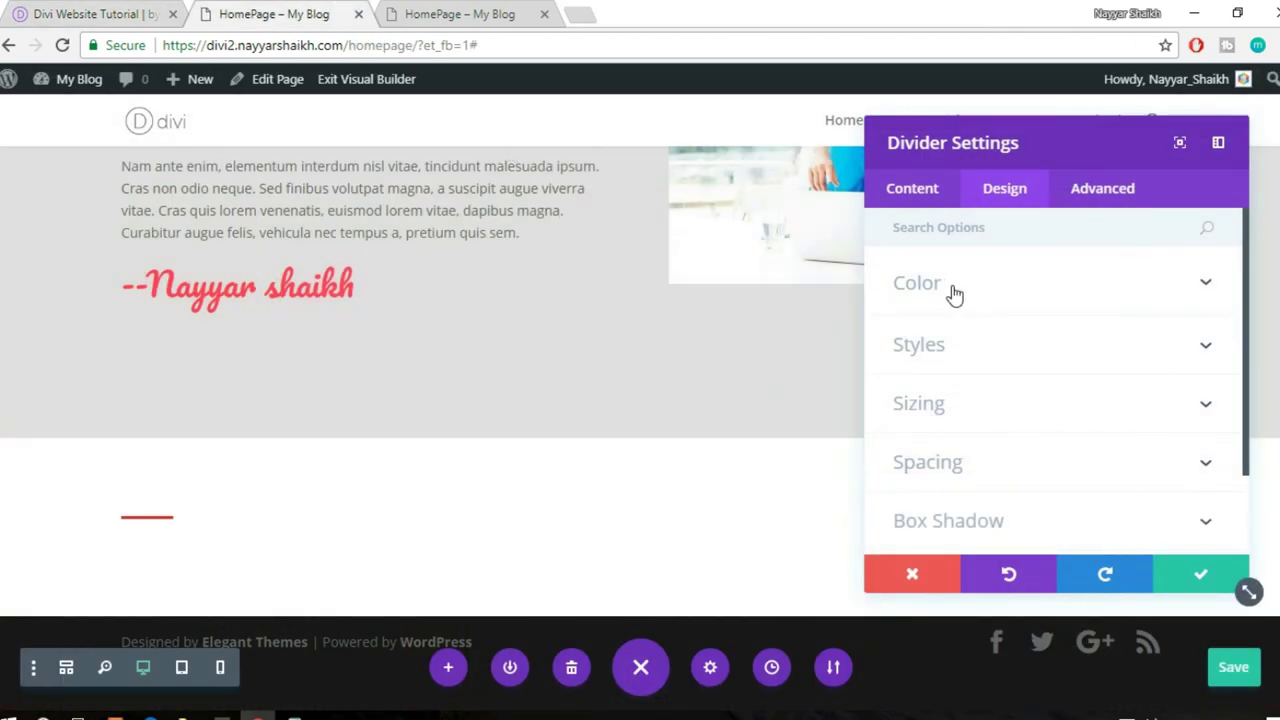
click(955, 290)
click(977, 355)
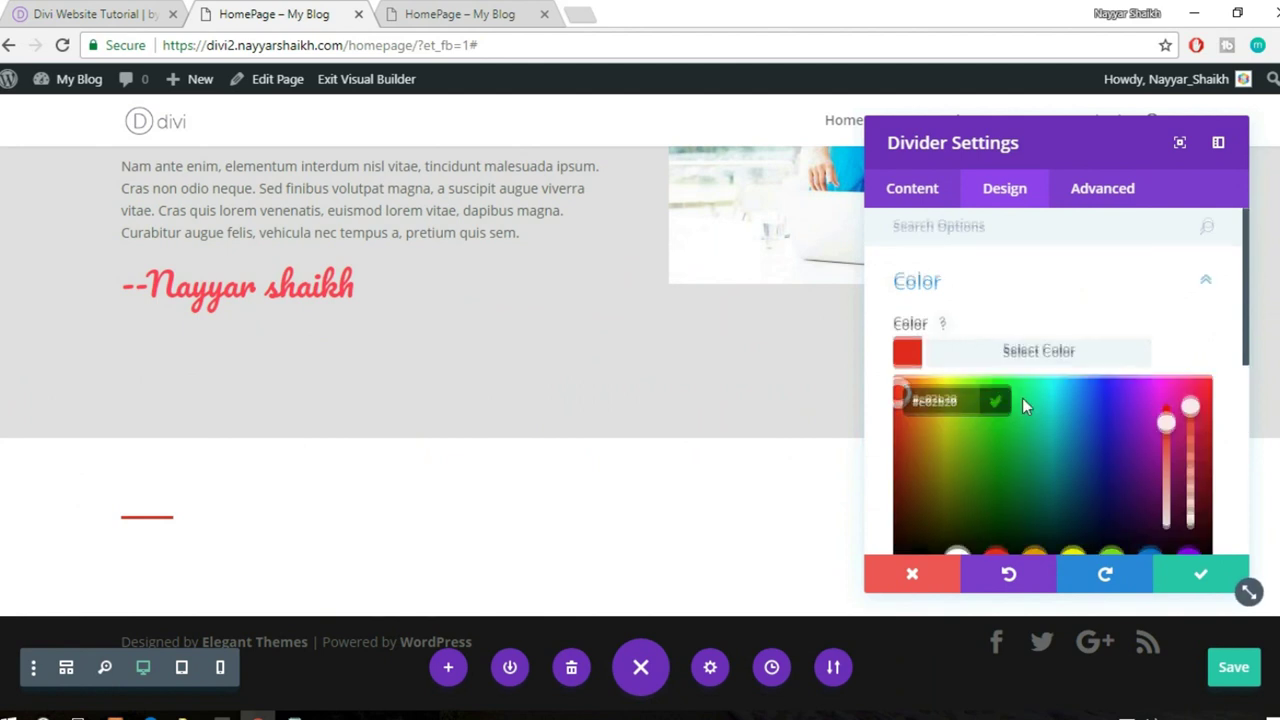
scroll(1022, 405, down, 1)
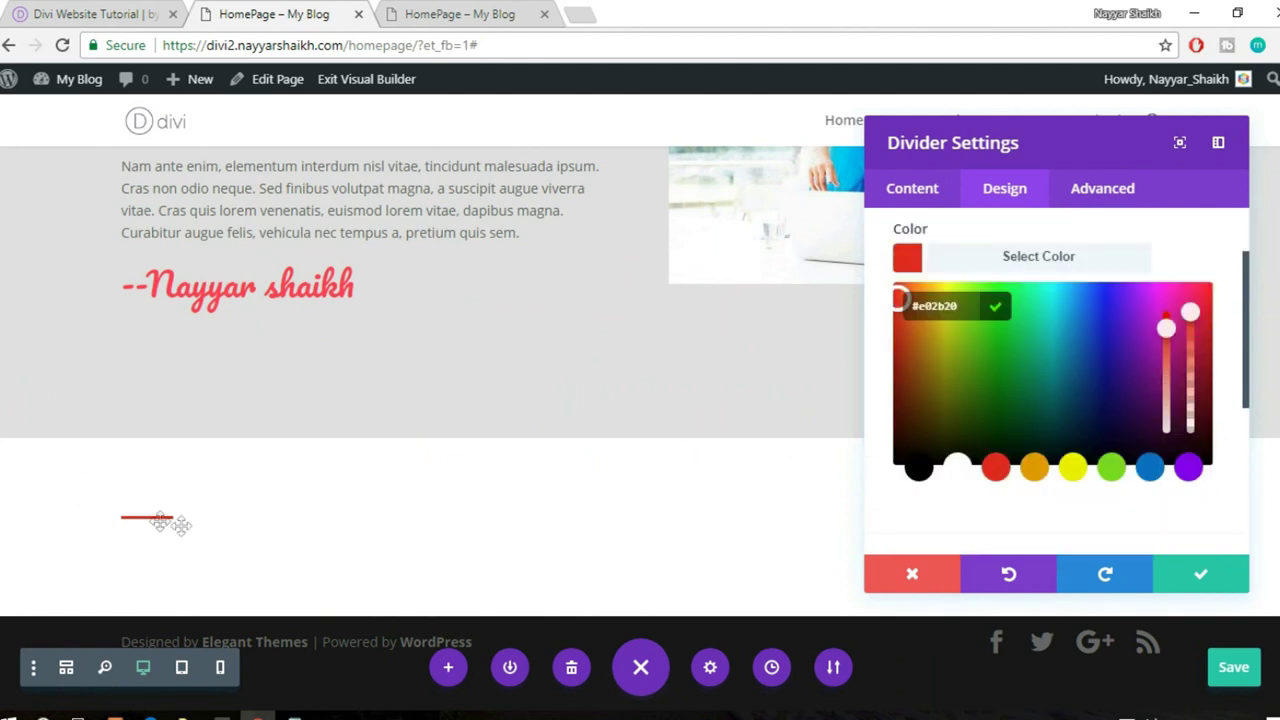
click(957, 467)
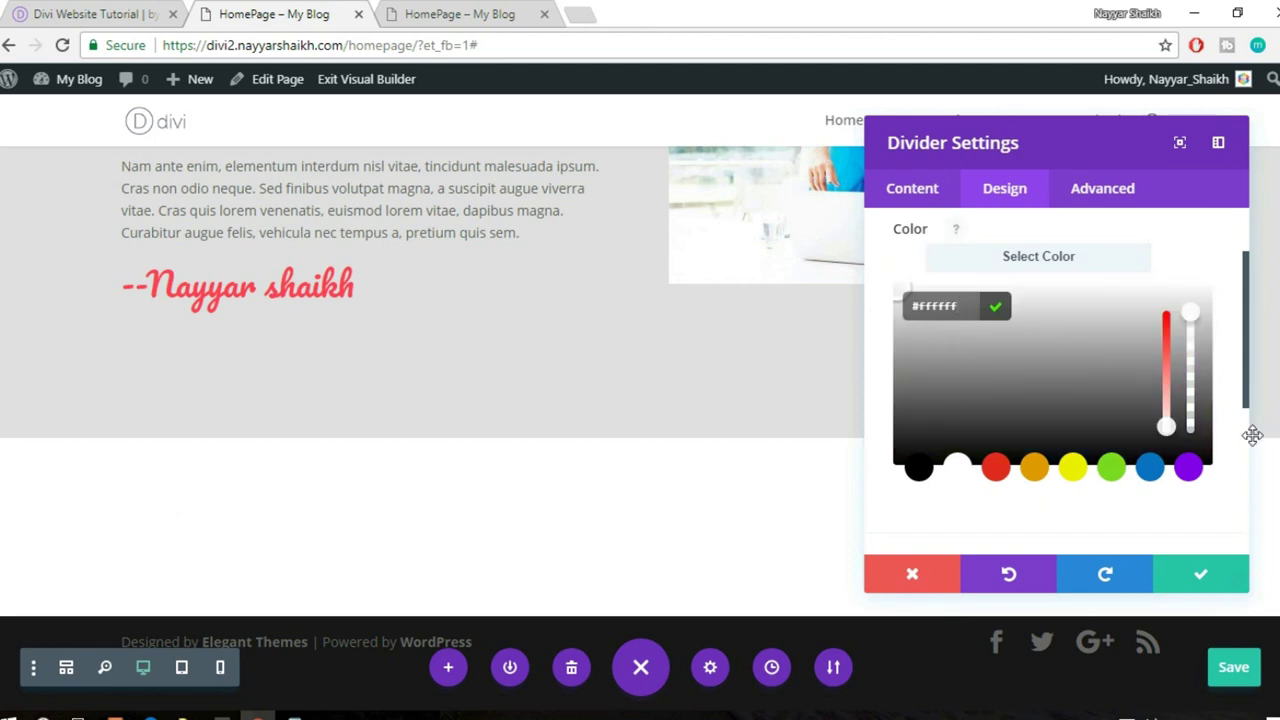
scroll(1223, 450, up, 2)
scroll(1223, 450, down, 10)
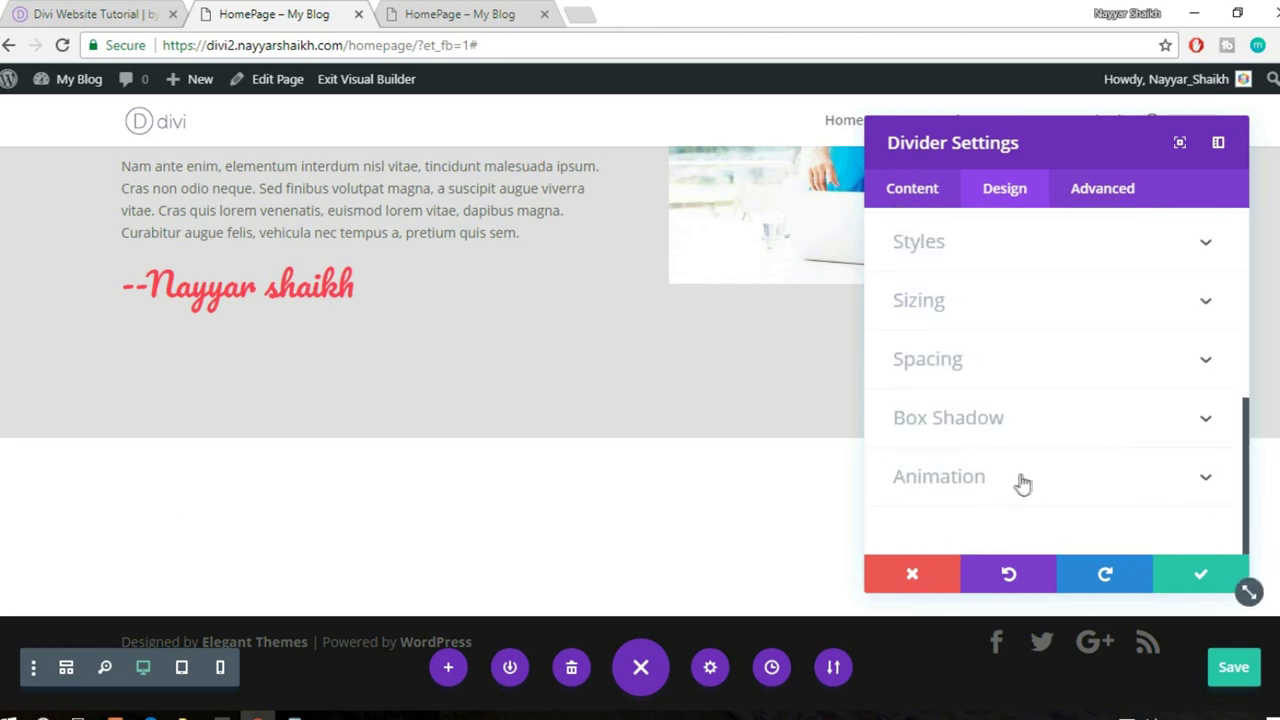
scroll(1078, 388, up, 5)
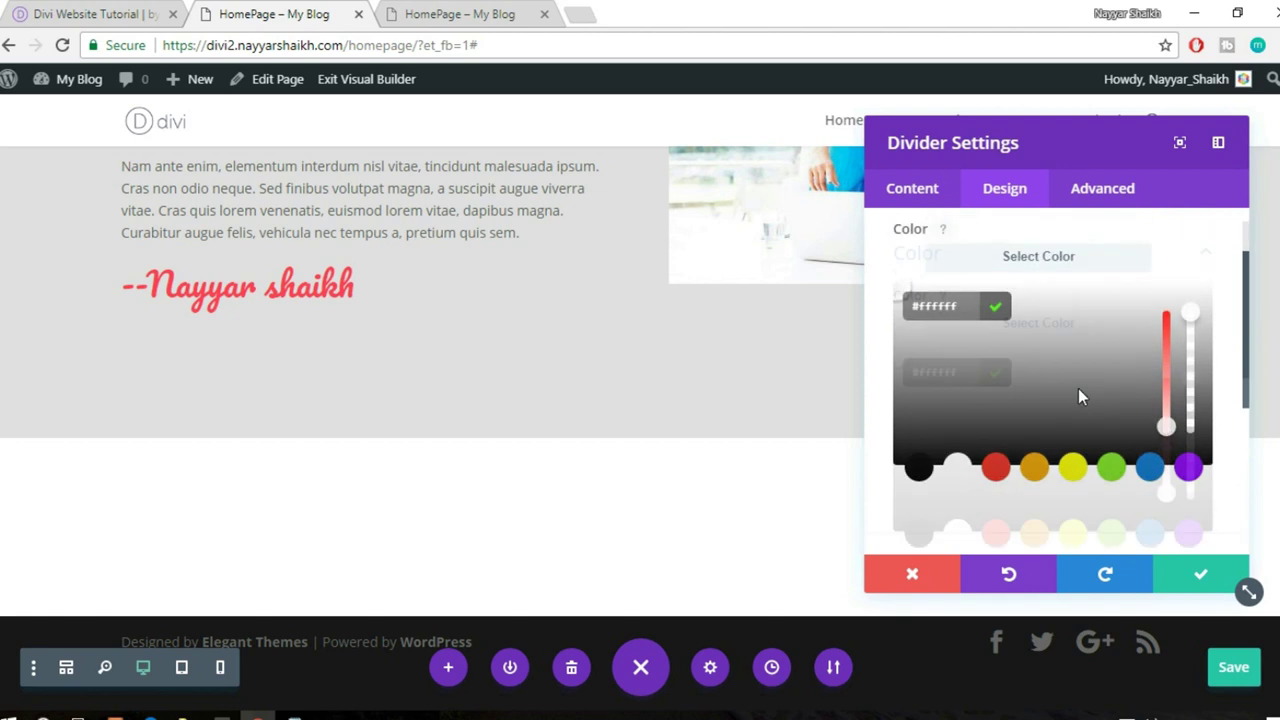
click(1044, 305)
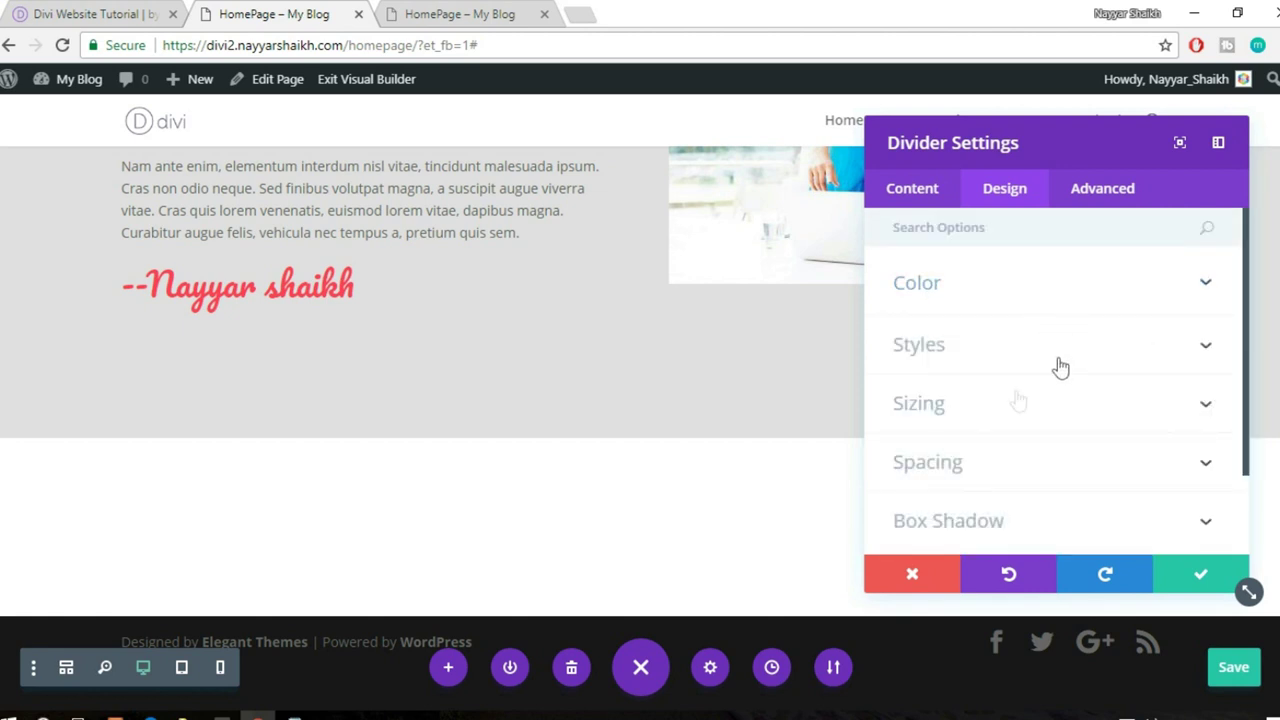
- Centre the divider in its column and save its settings
click(975, 348)
scroll(1079, 368, down, 4)
scroll(1079, 370, up, 2)
scroll(1079, 372, up, 3)
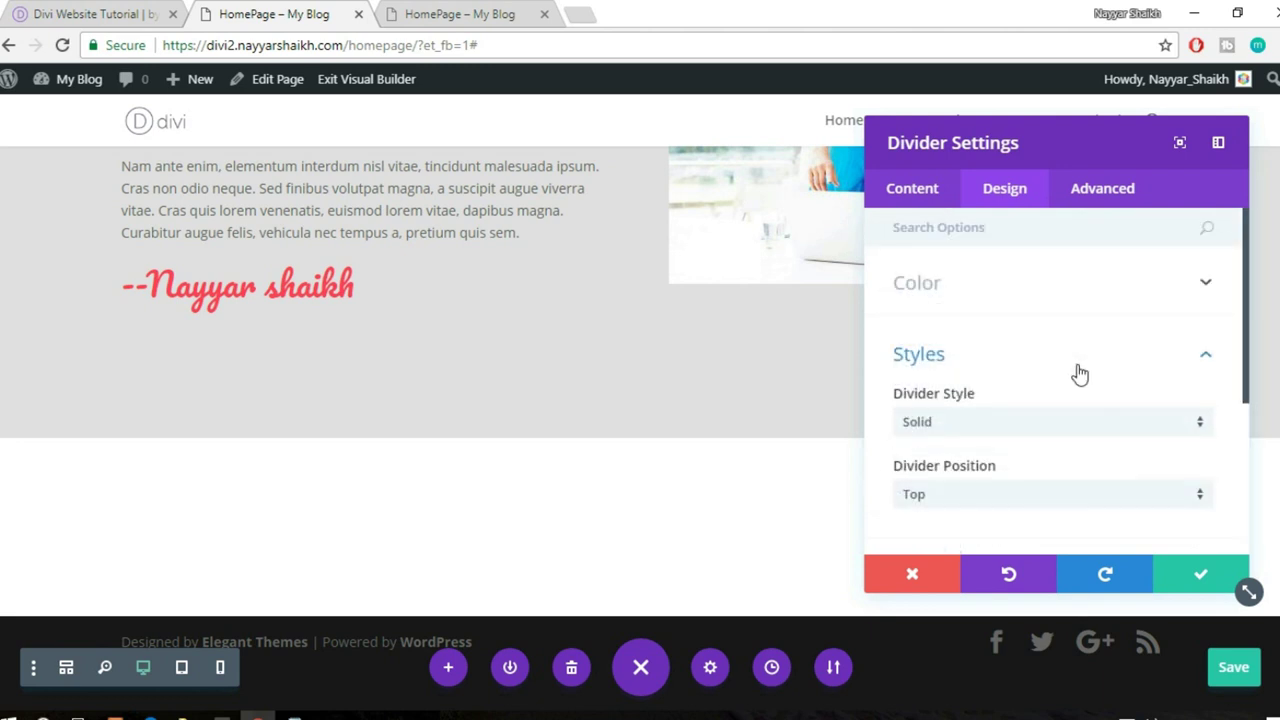
scroll(1080, 374, down, 2)
click(1012, 380)
scroll(1097, 383, down, 3)
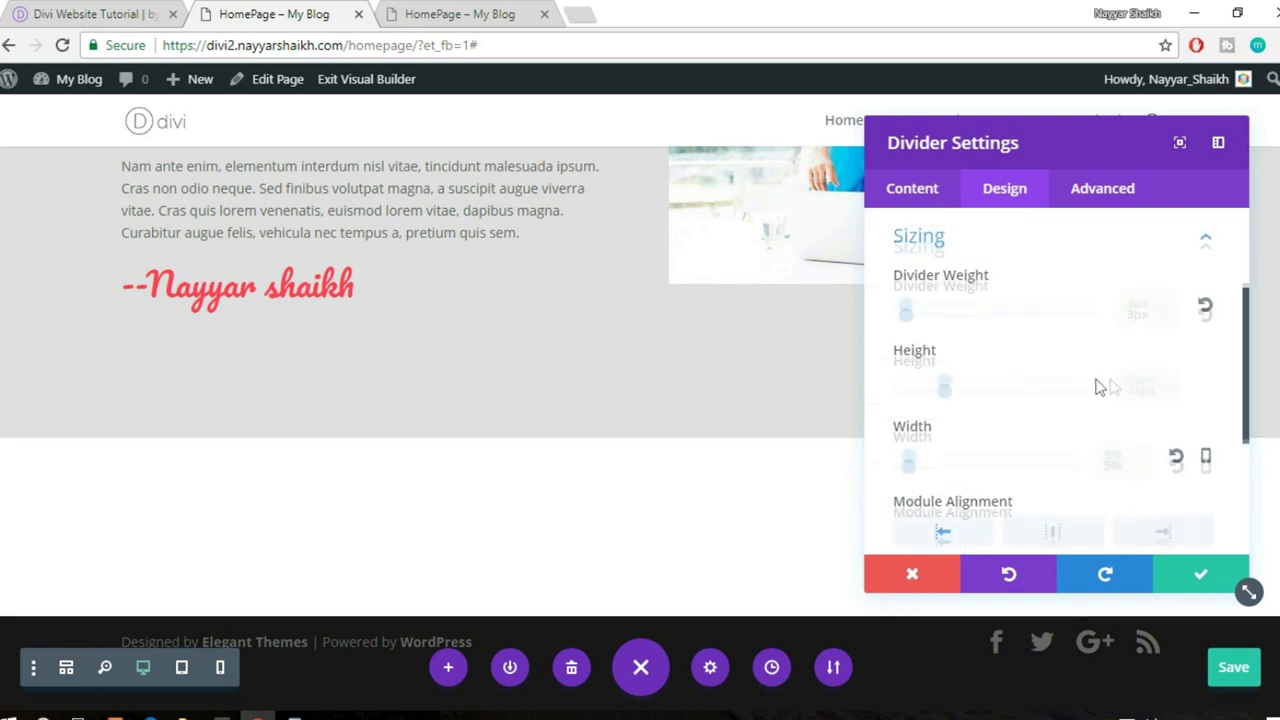
scroll(1109, 411, up, 2)
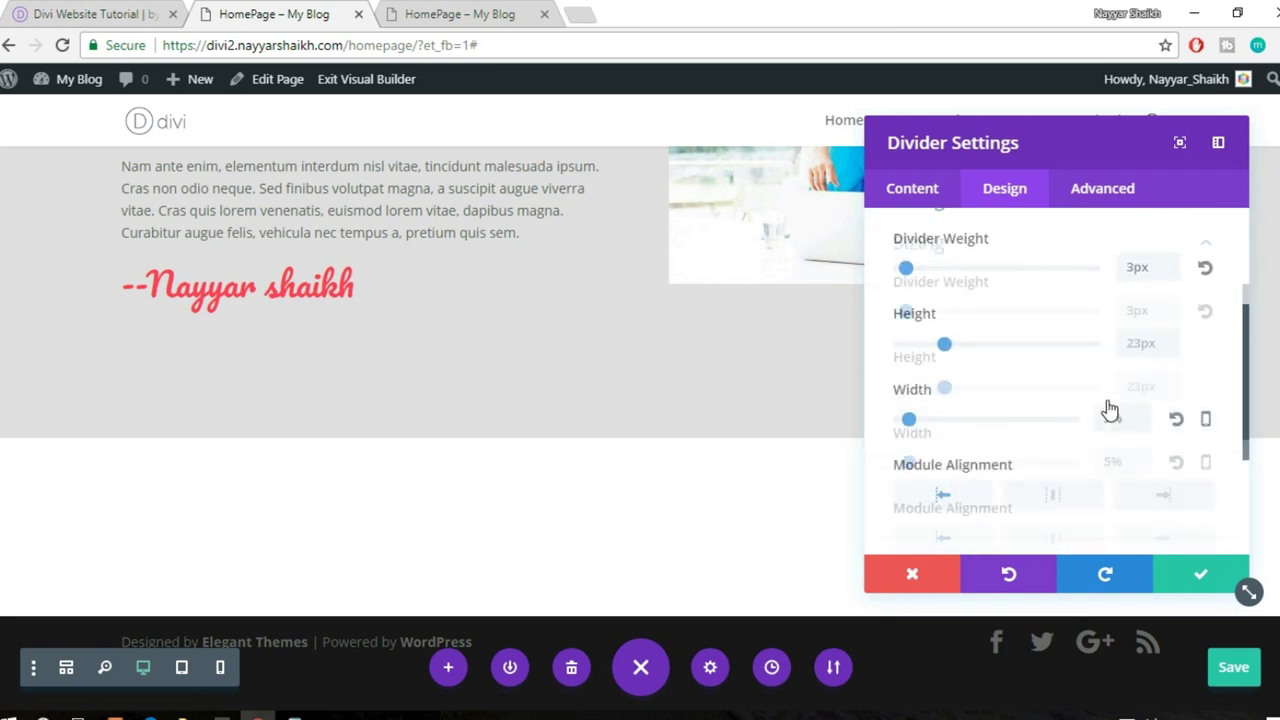
scroll(1109, 409, down, 1)
click(1073, 449)
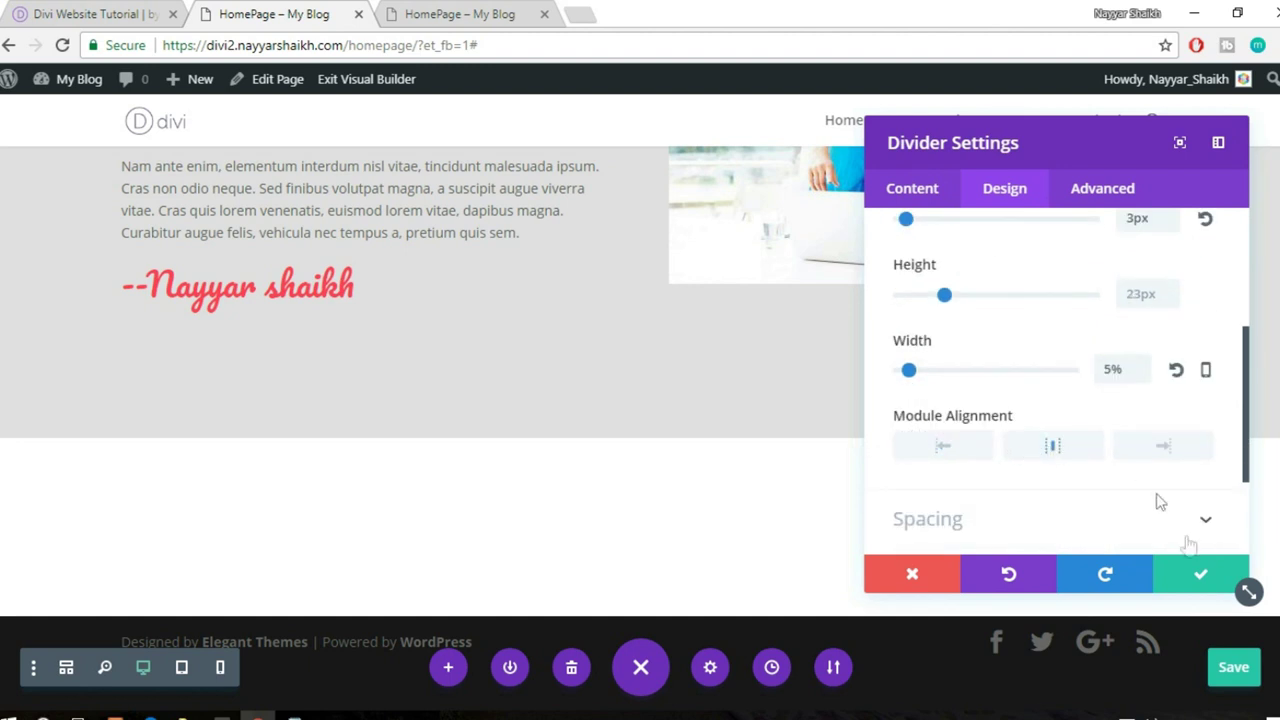
click(1201, 578)
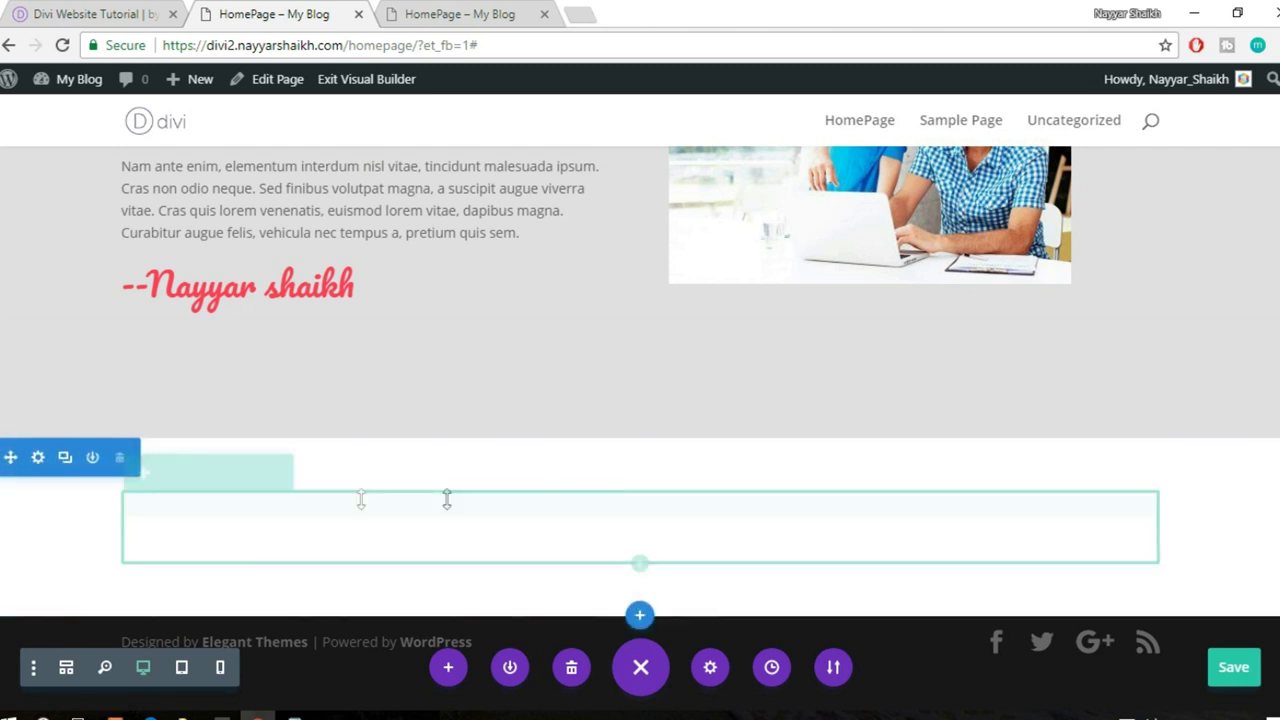
- Set the group-of-friends photo as the section background, blended in Overlay mode
click(39, 460)
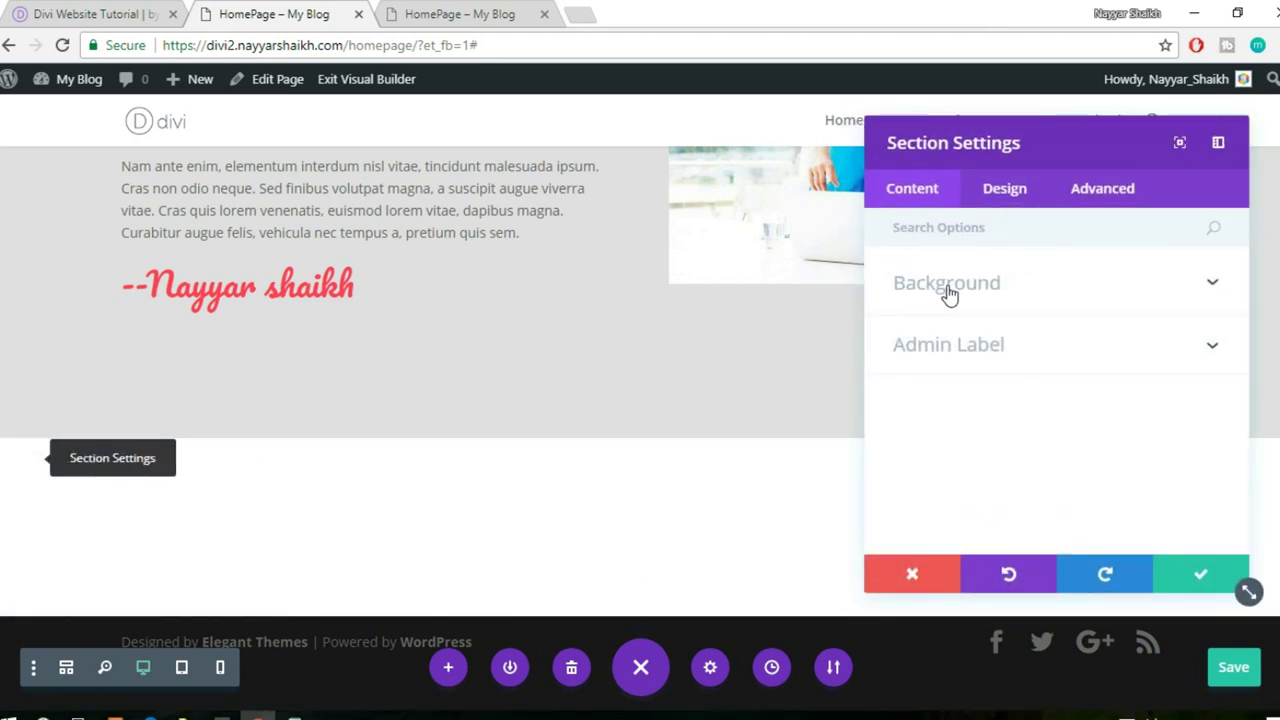
click(946, 287)
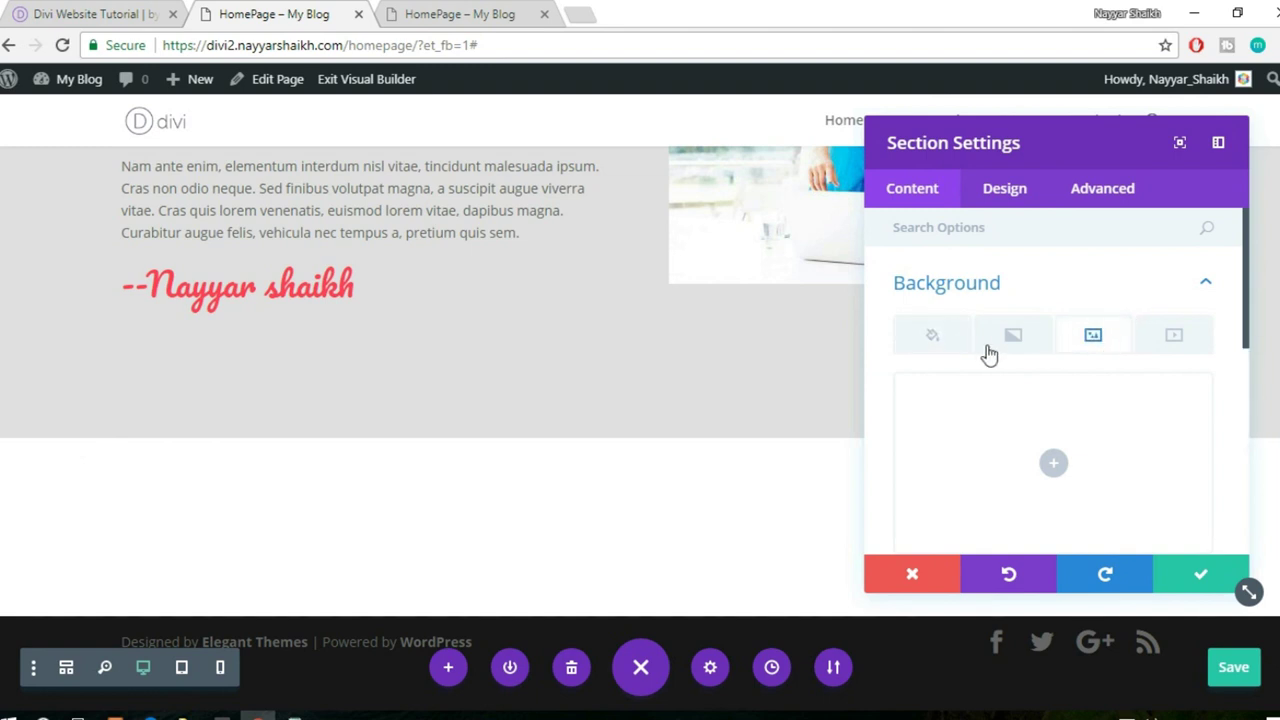
click(1095, 338)
click(1058, 368)
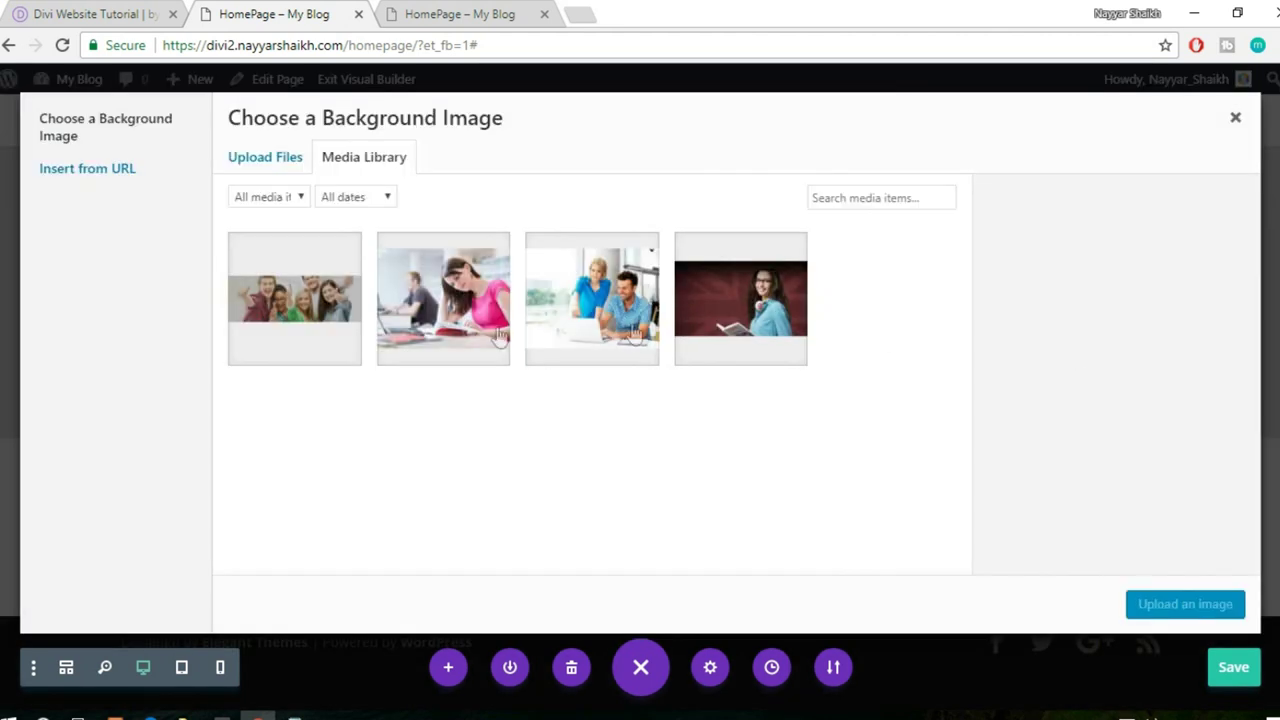
click(308, 337)
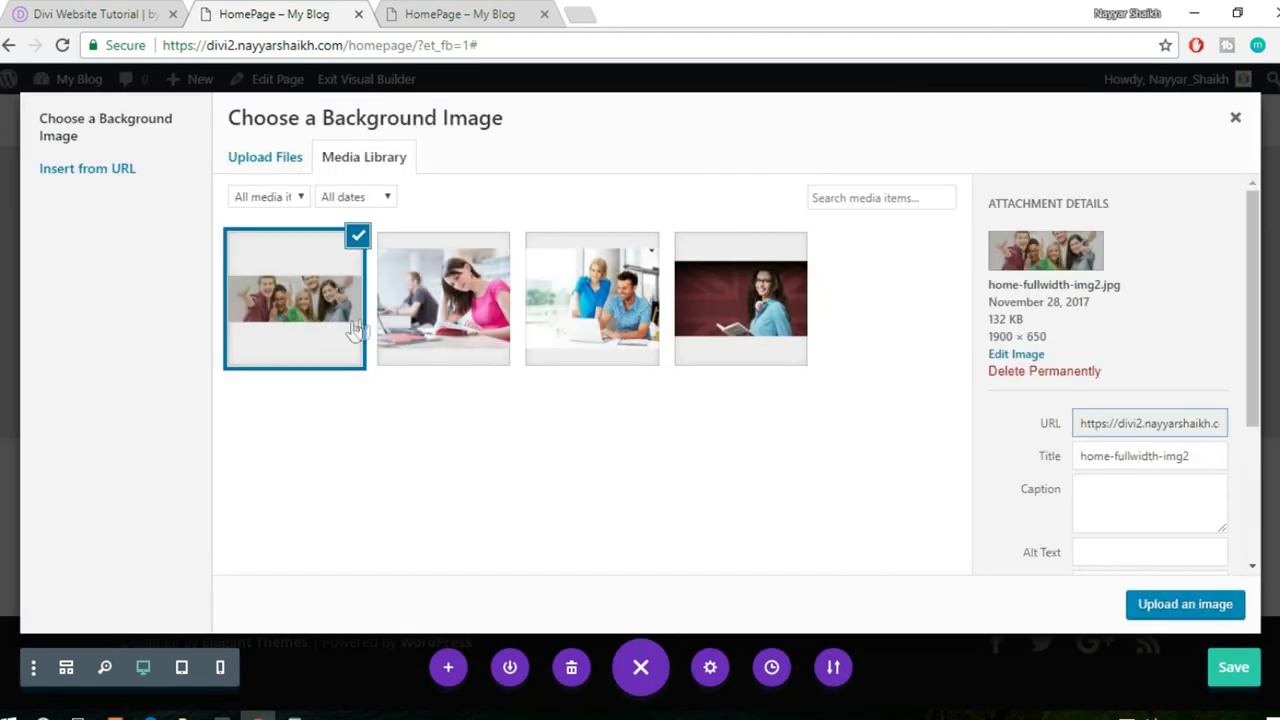
click(263, 157)
click(355, 166)
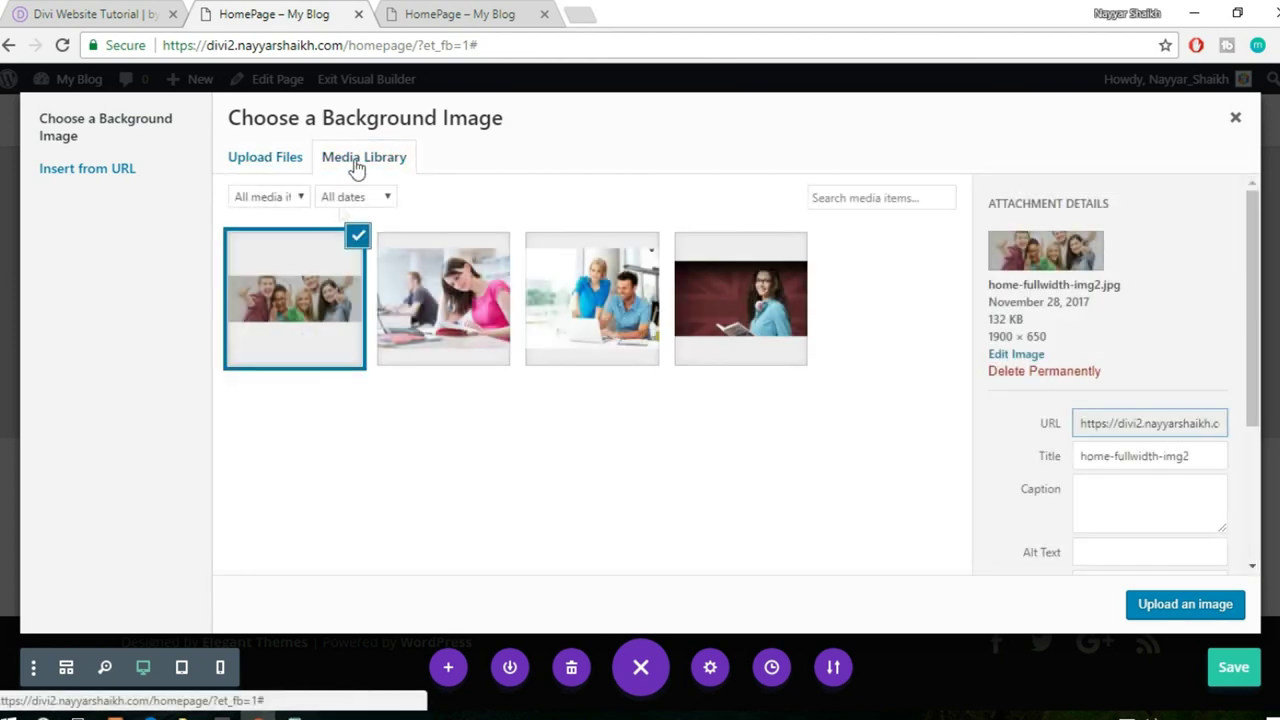
click(1187, 606)
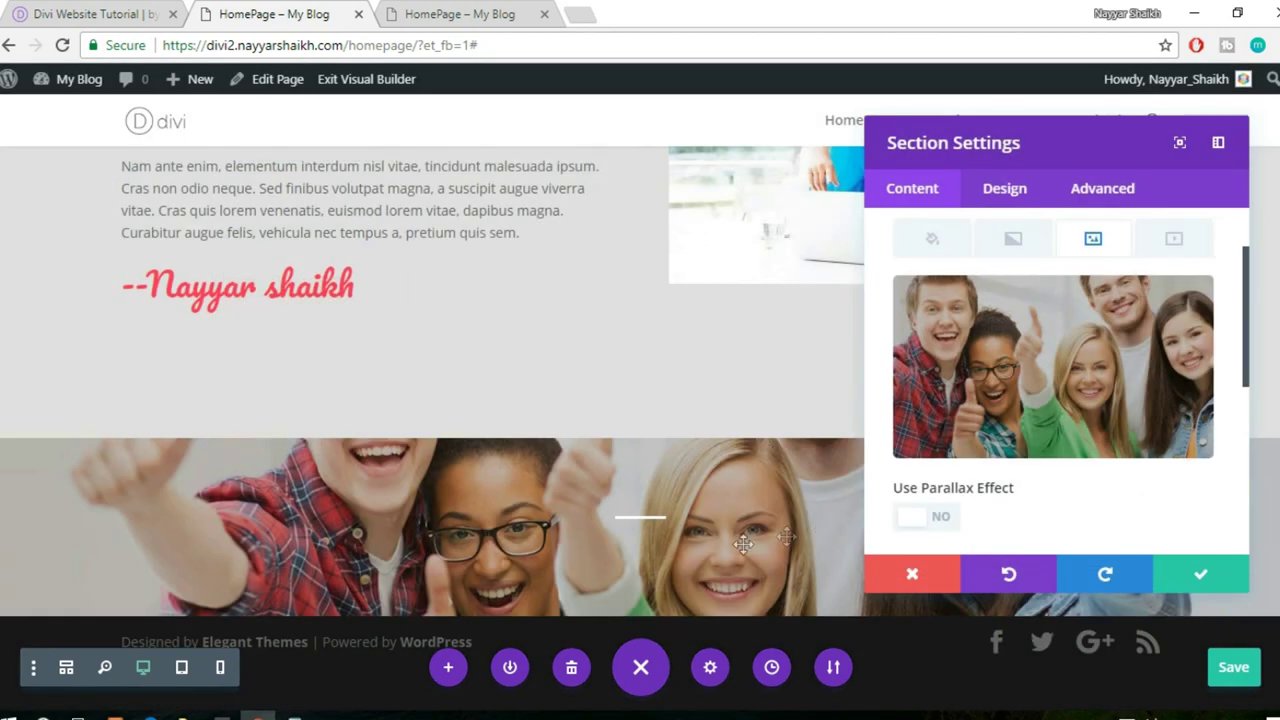
scroll(1043, 443, down, 3)
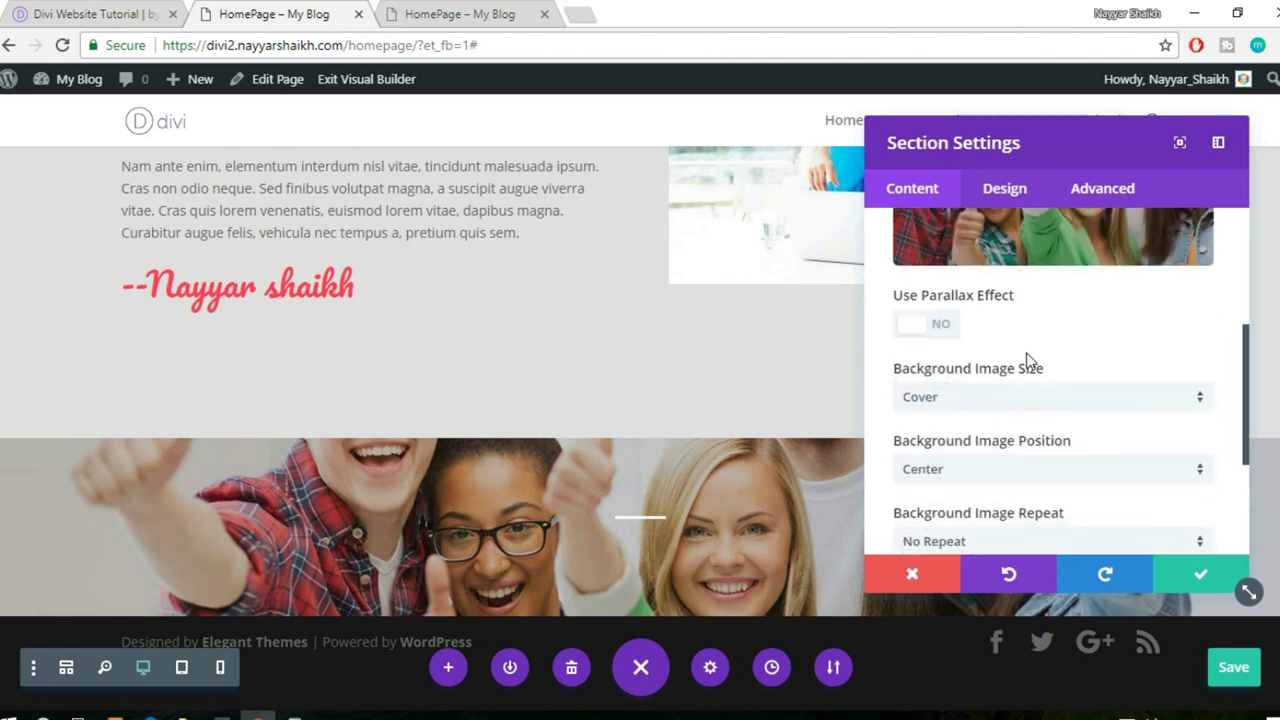
scroll(1028, 360, down, 2)
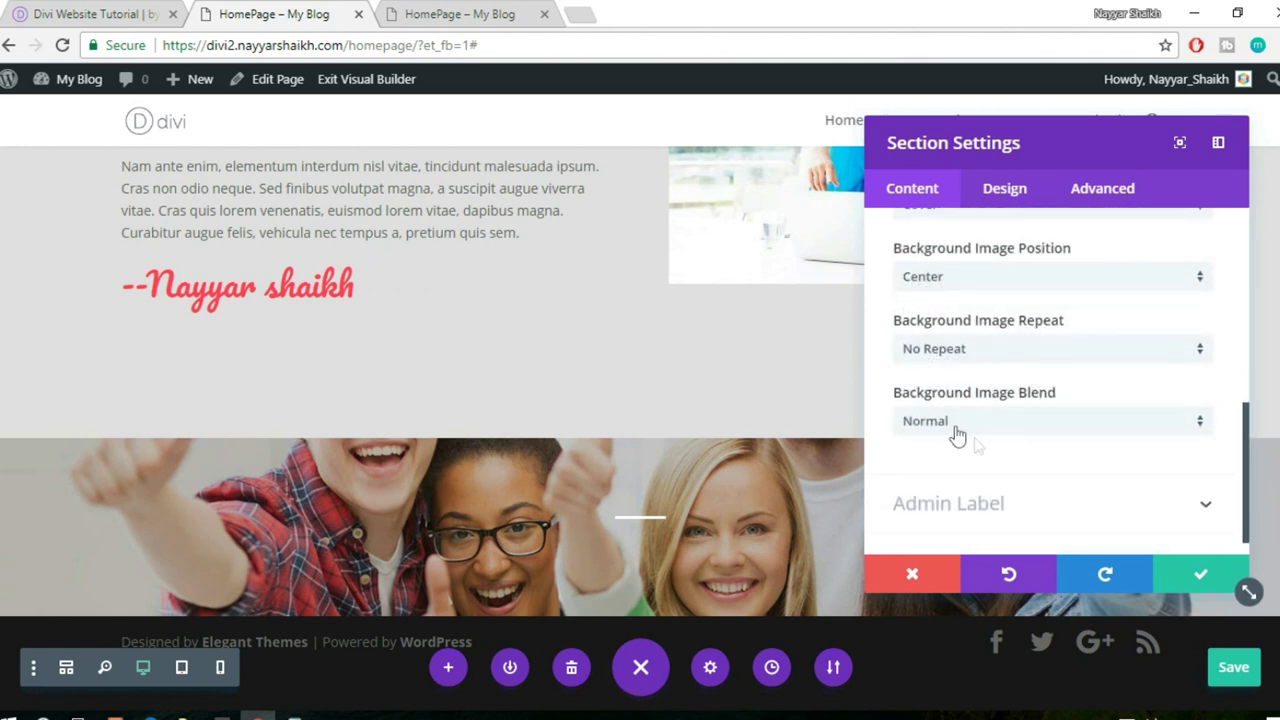
click(1007, 428)
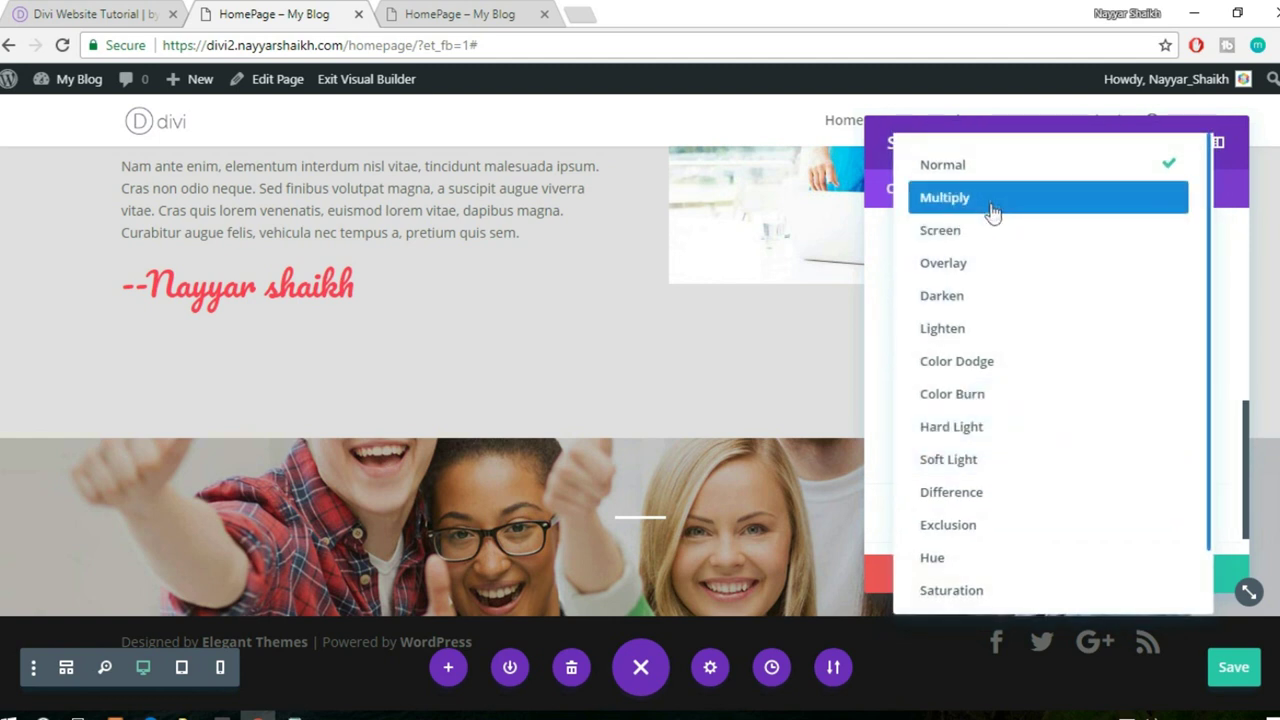
click(960, 277)
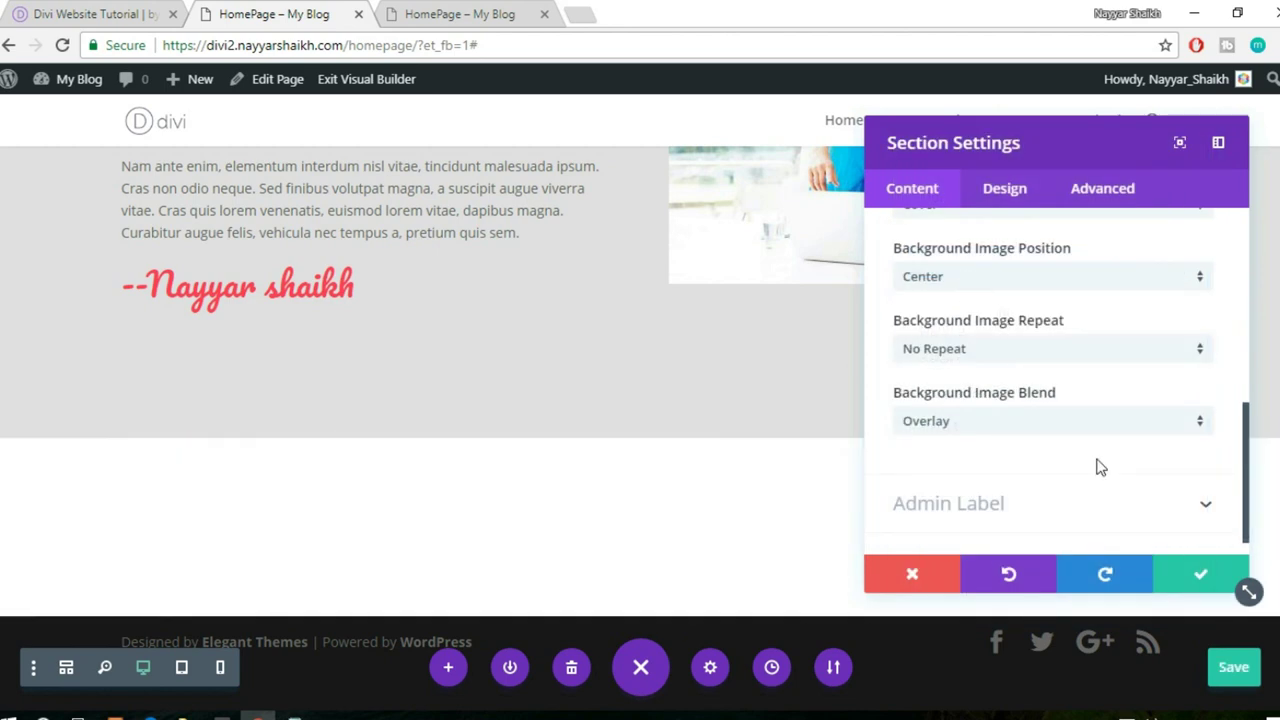
- Add a translucent pink background colour rgba(255,63,86,0.71) to the section
scroll(1098, 468, up, 10)
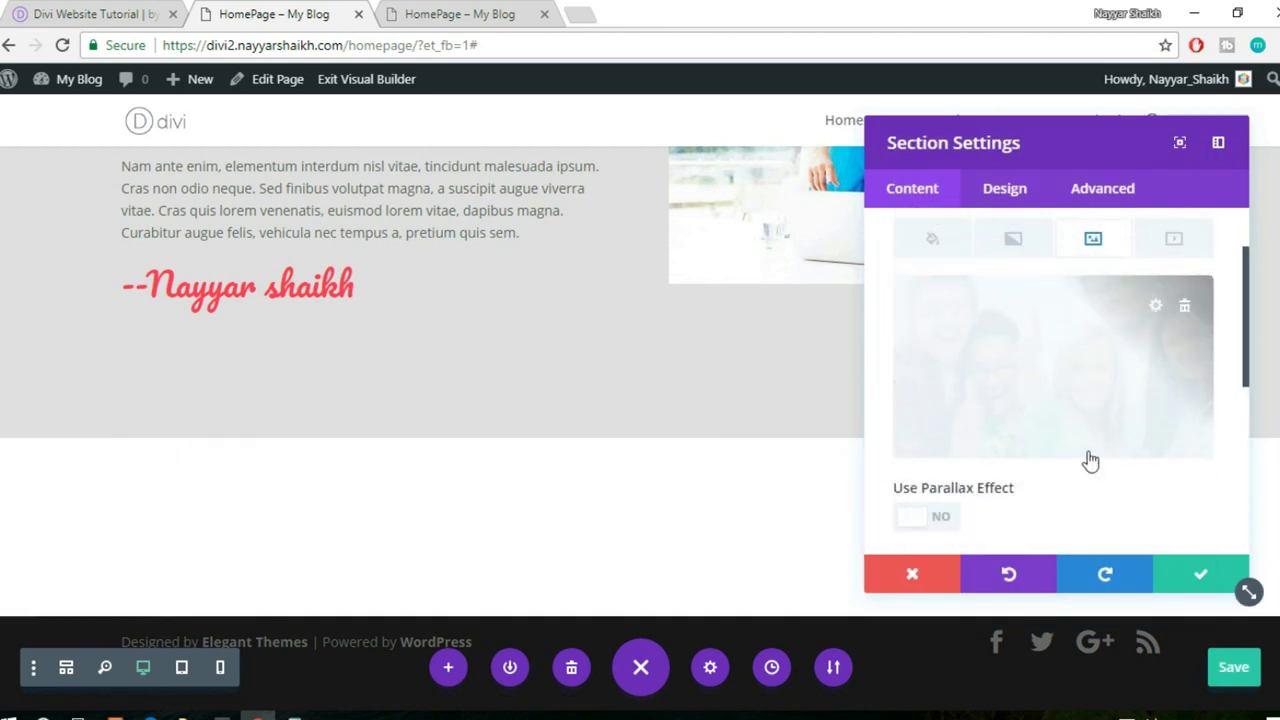
click(932, 340)
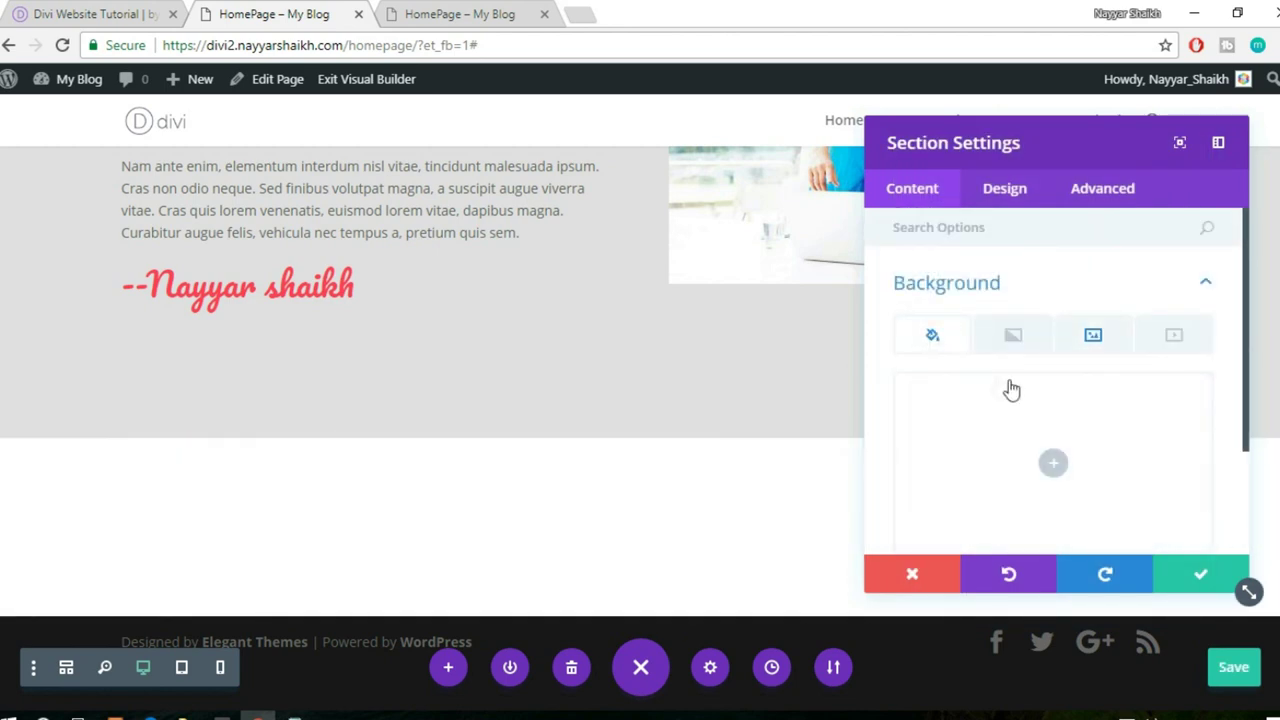
scroll(1060, 375, down, 1)
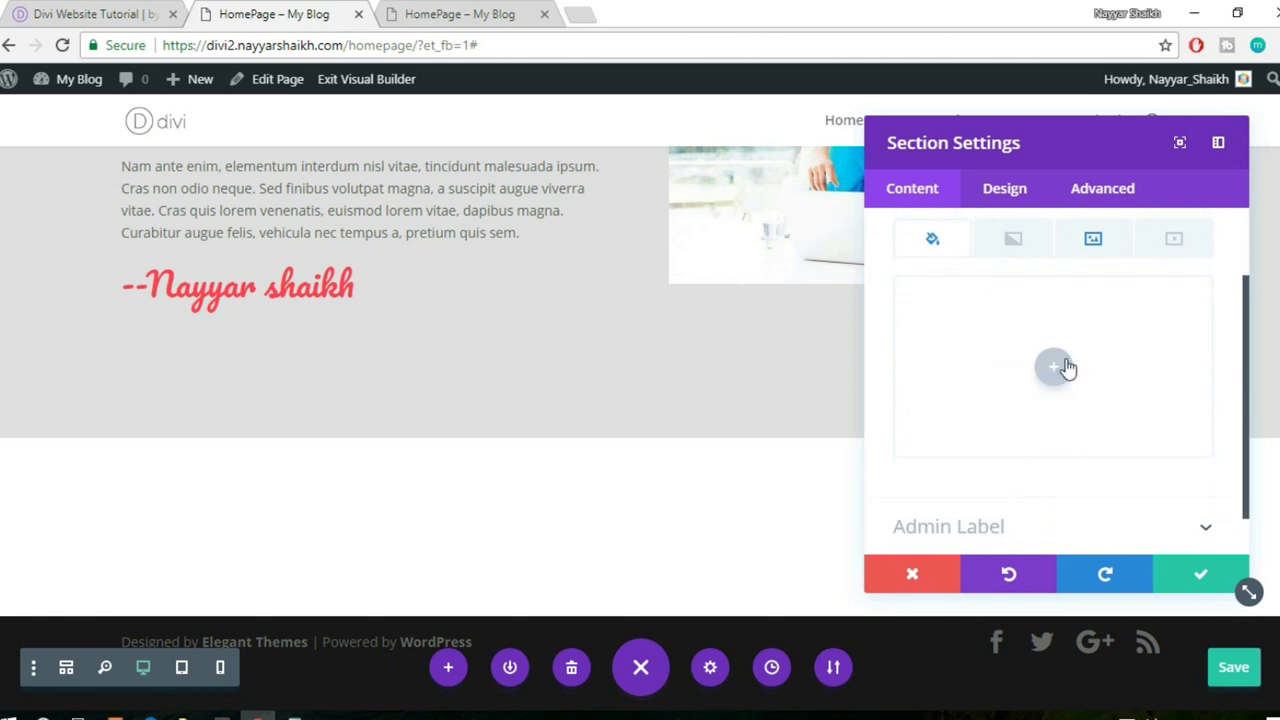
click(1055, 367)
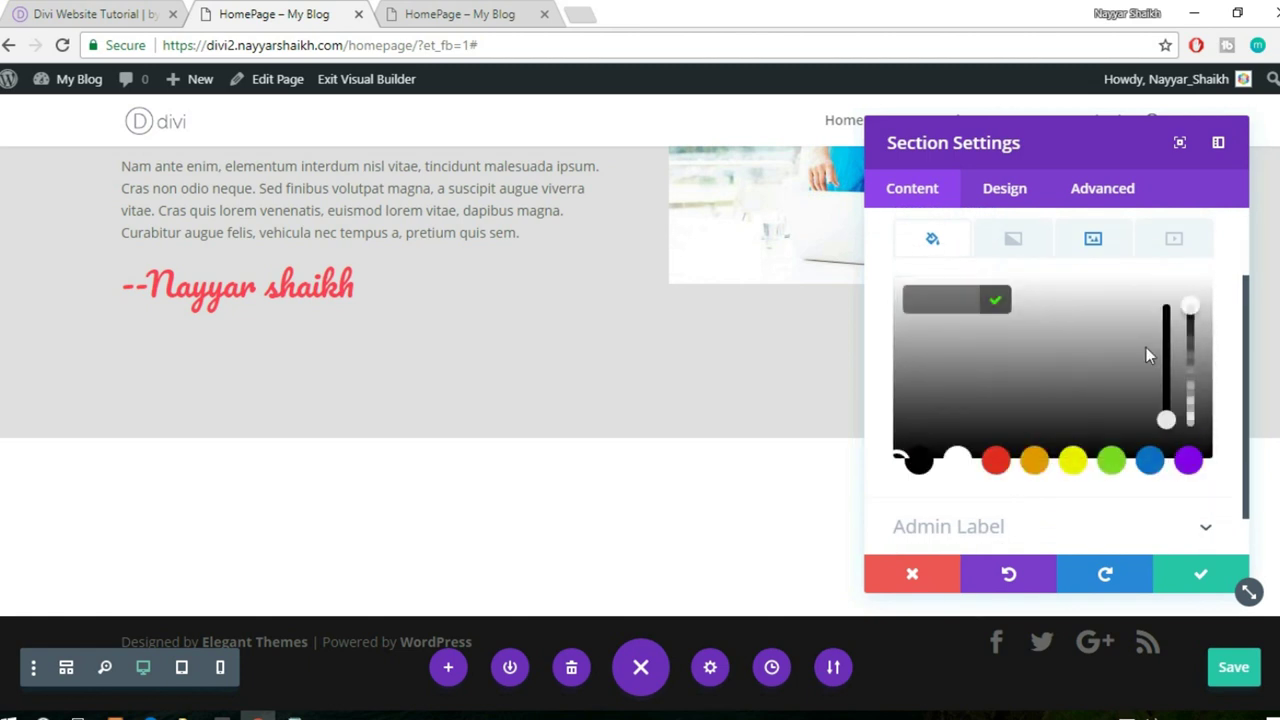
click(996, 461)
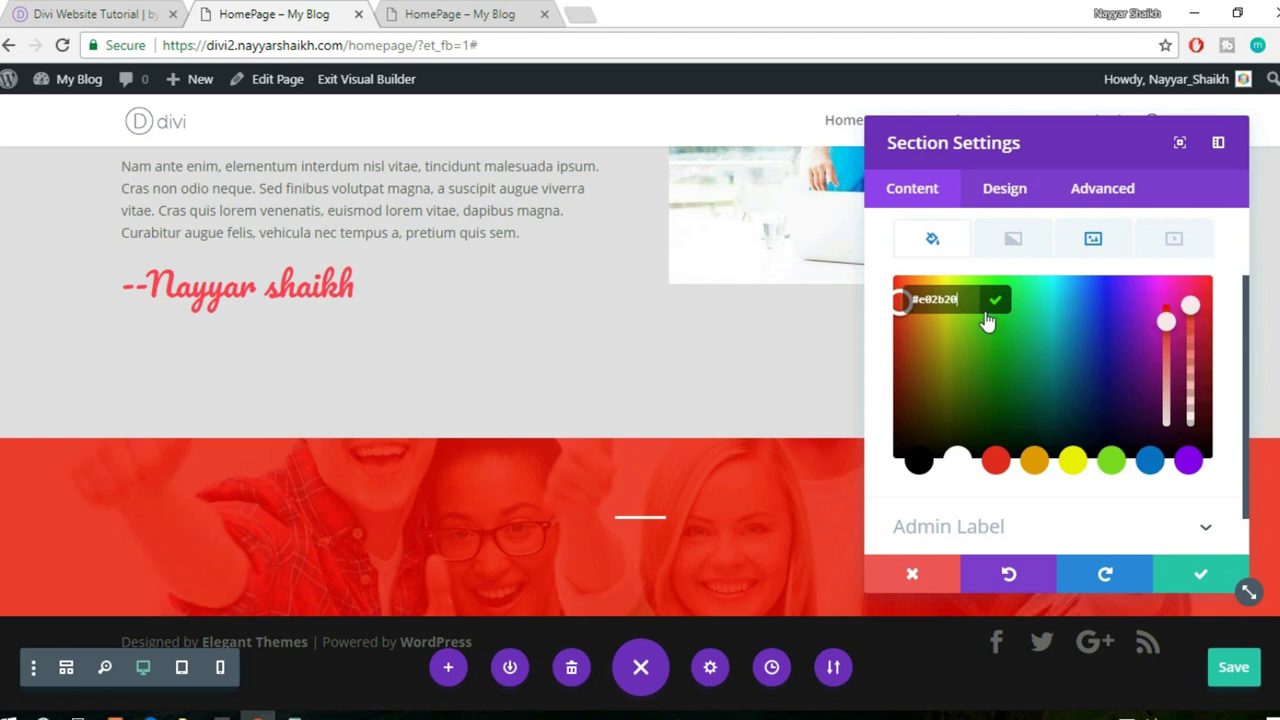
text(rgba(255,63,86,0.71))
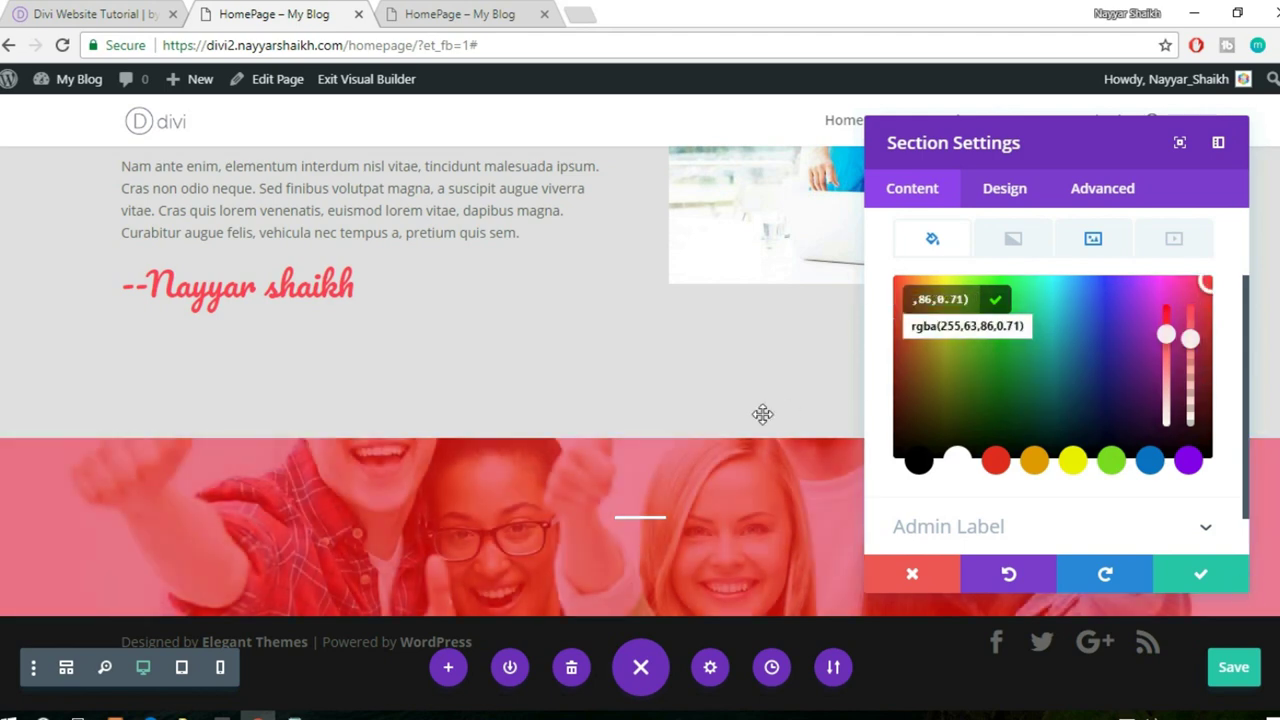
- Save the section's background settings after checking the original page
click(104, 10)
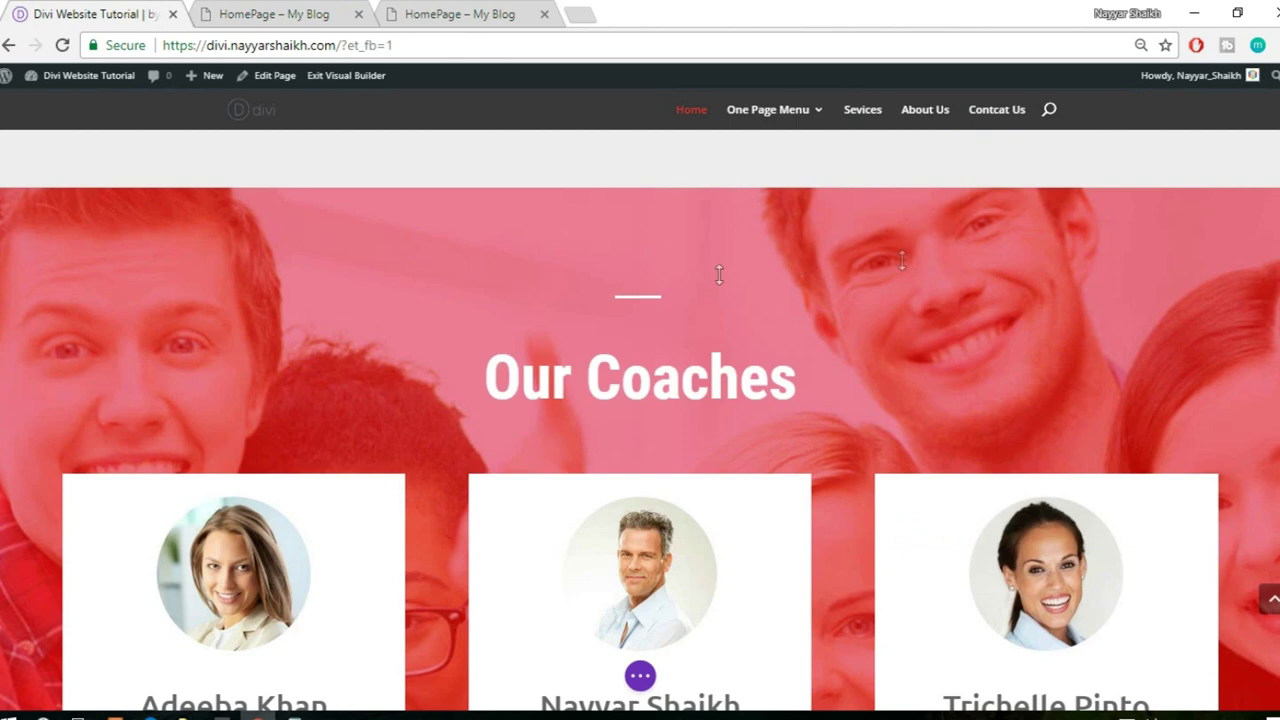
click(214, 14)
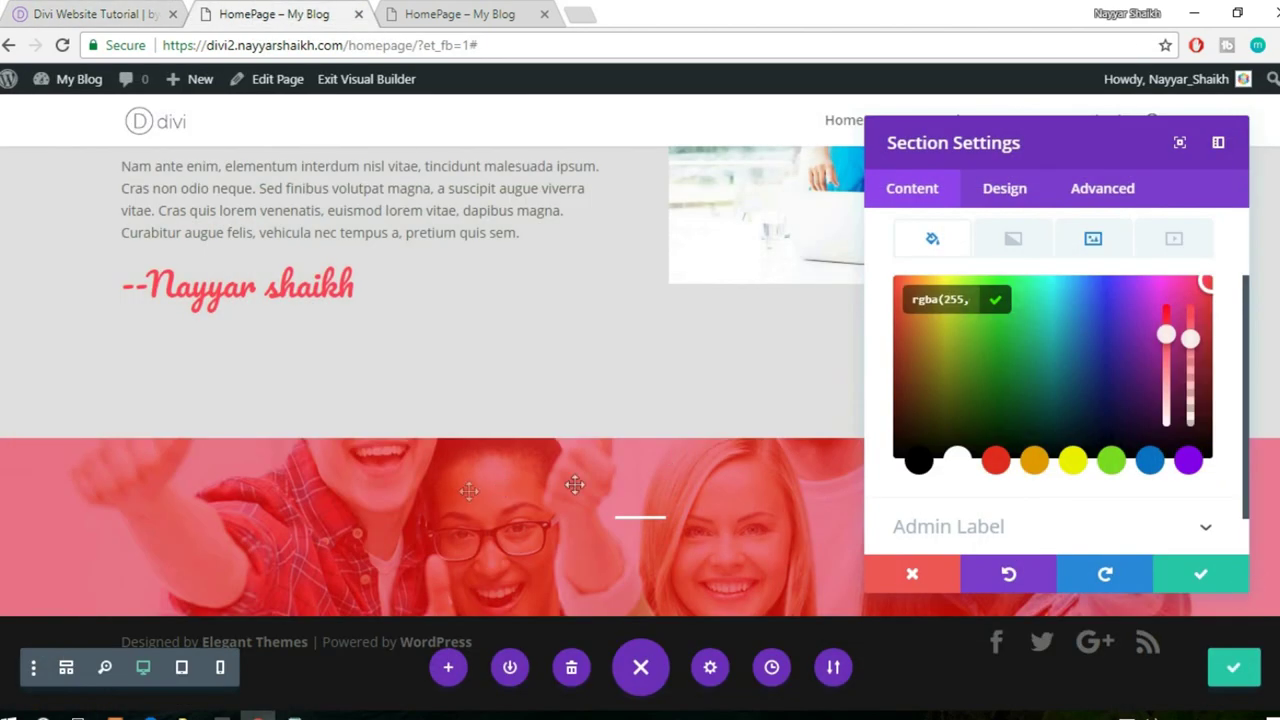
click(1200, 578)
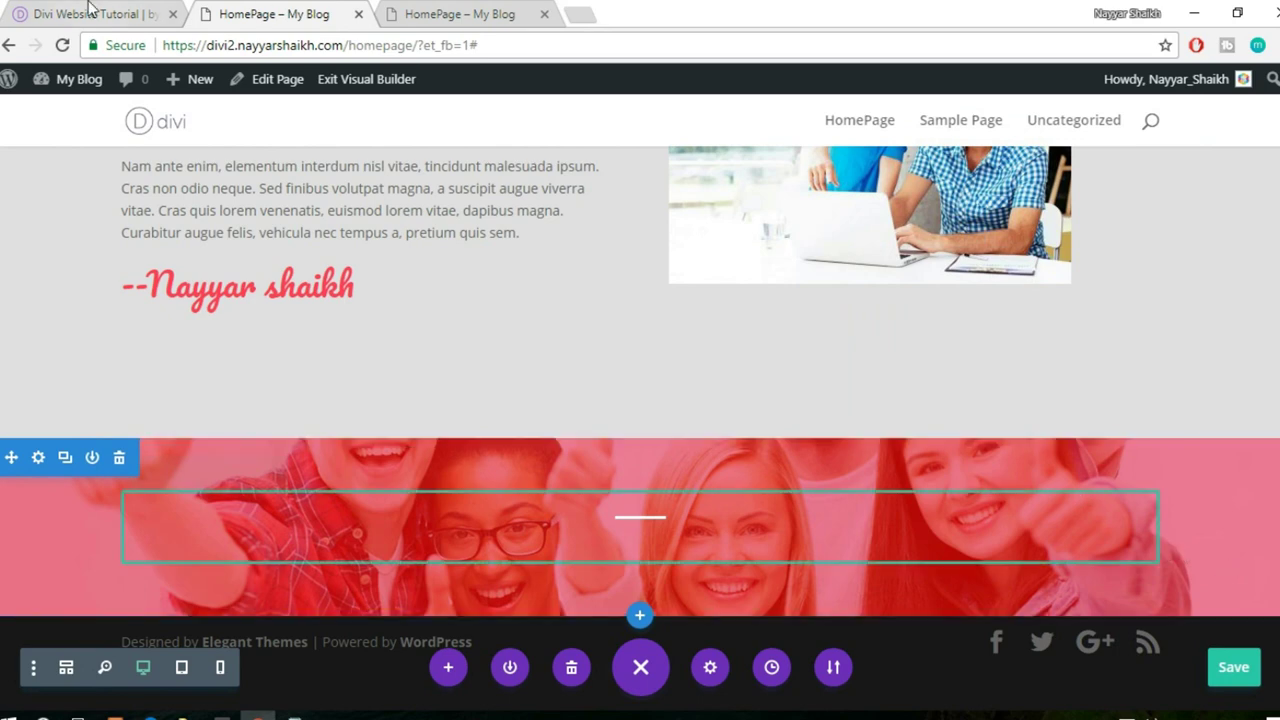
- Duplicate the white divider so a copy sits beneath the original
click(91, 12)
mouse_move(490, 378)
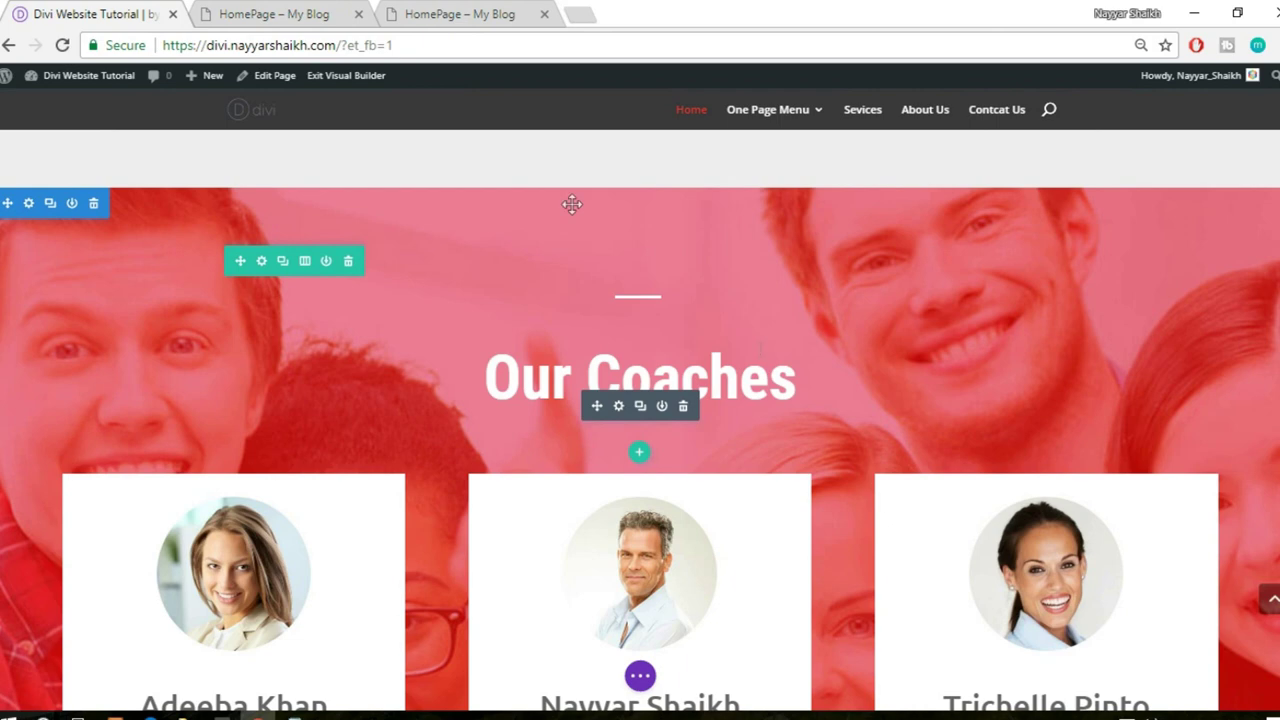
click(297, 10)
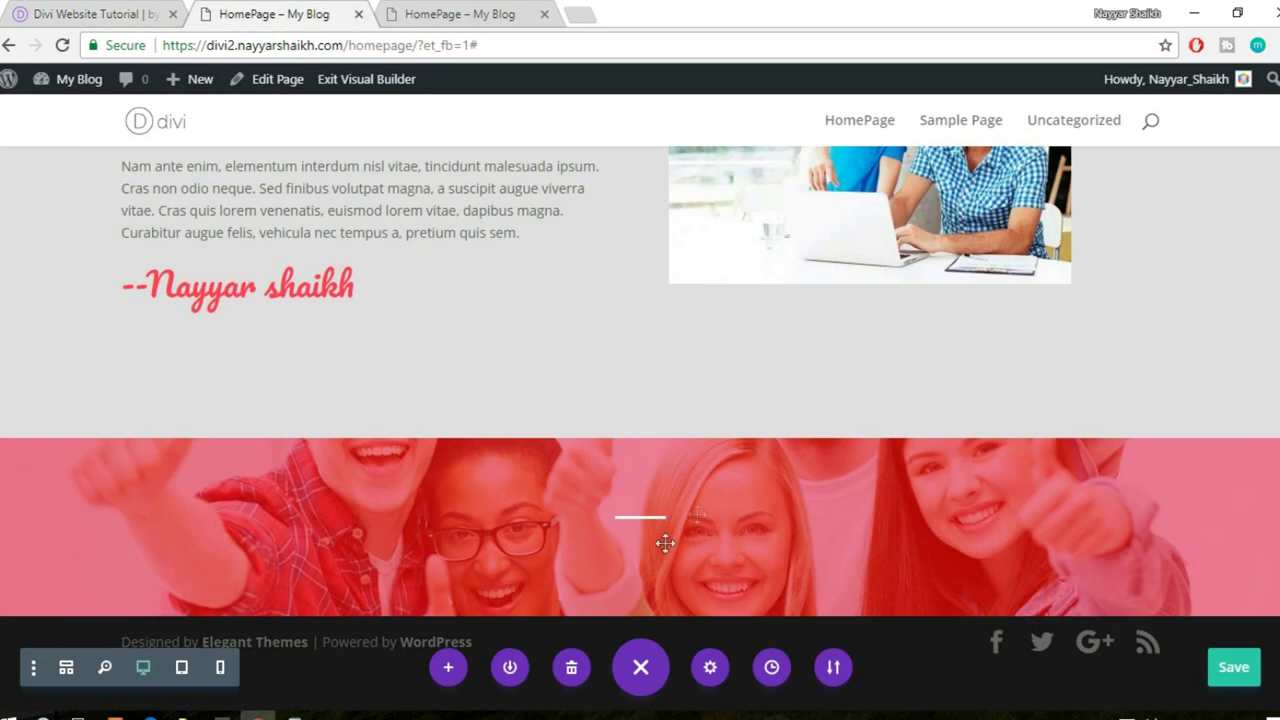
mouse_move(643, 557)
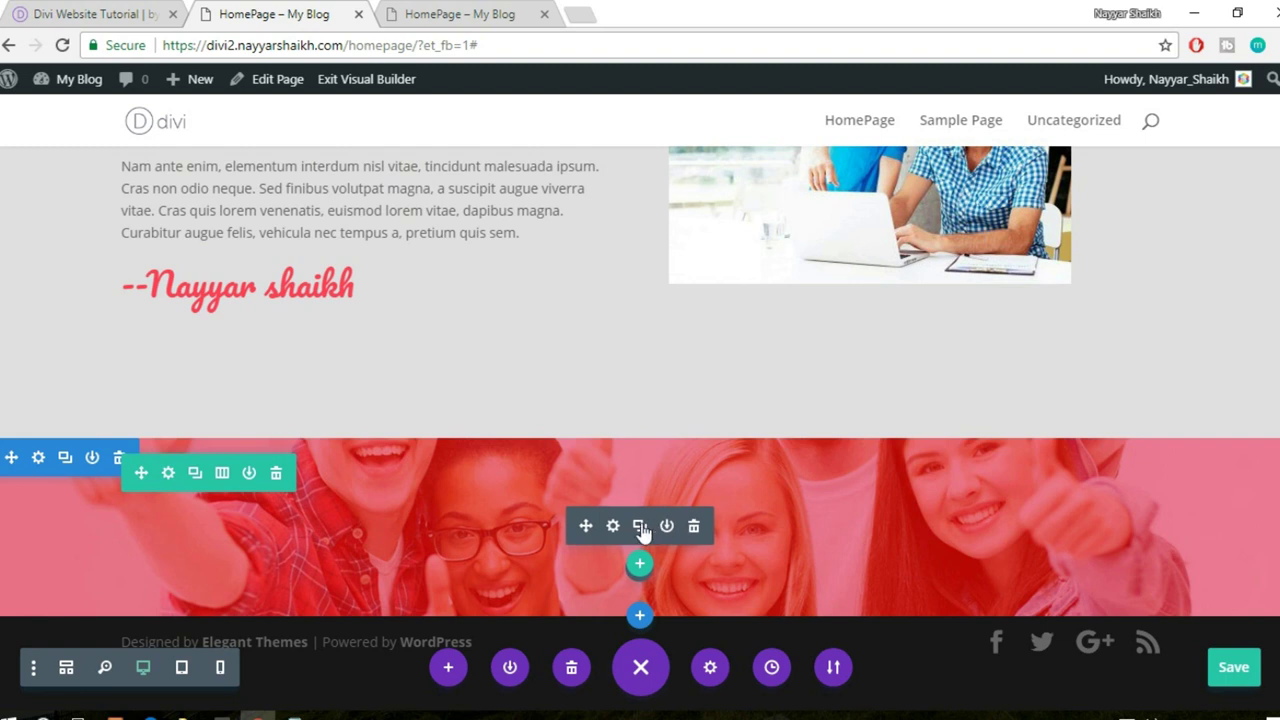
click(640, 527)
mouse_move(650, 572)
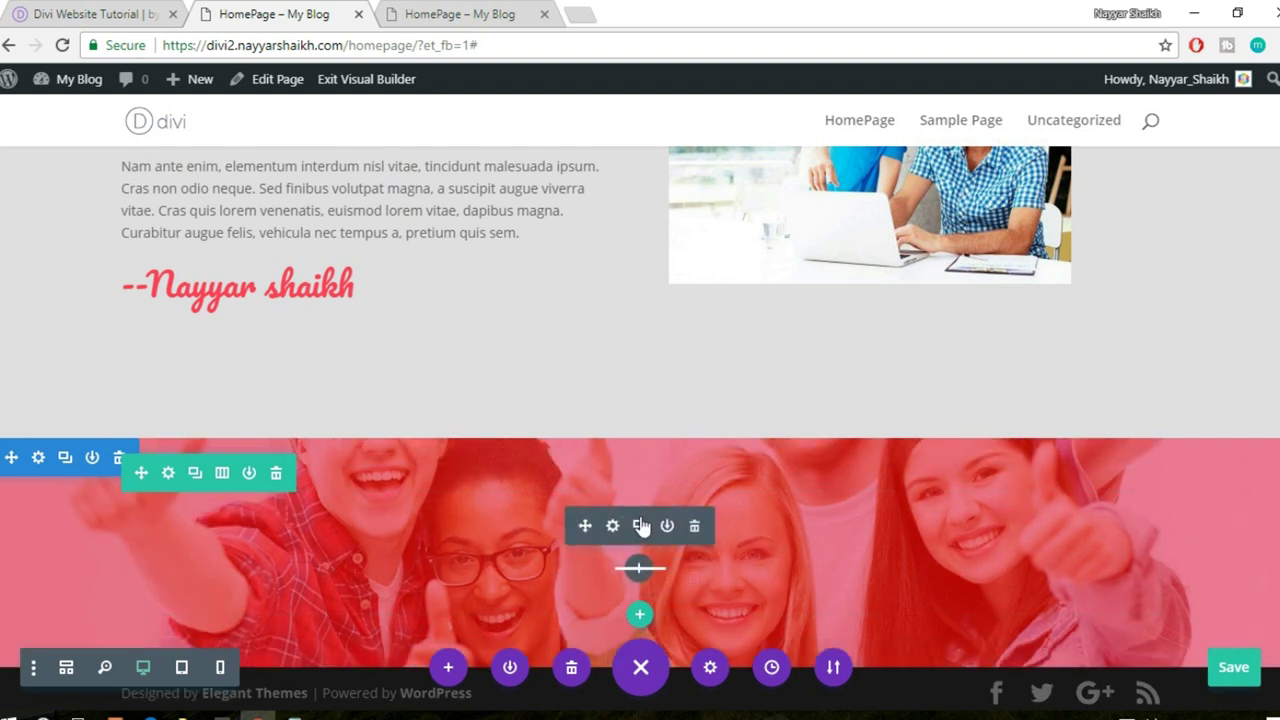
- Add a Text module reading 'Our Coaches' after the first divider
click(642, 569)
text(text)
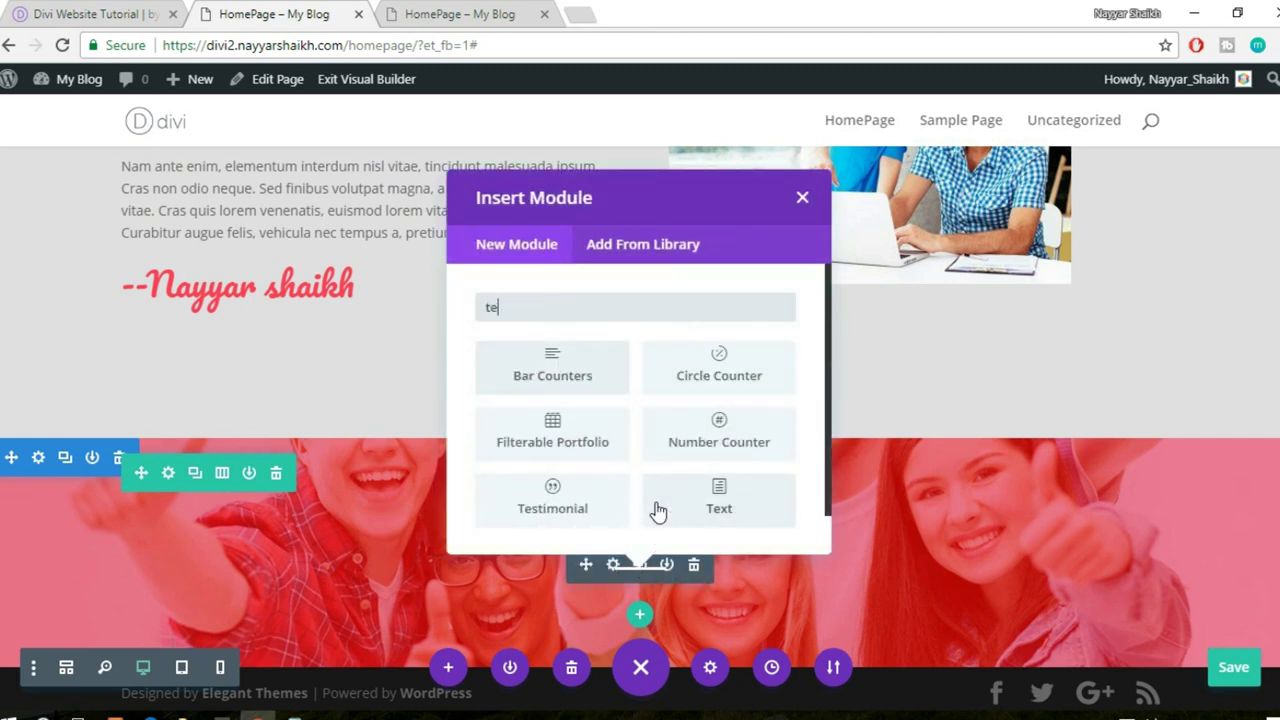
click(577, 393)
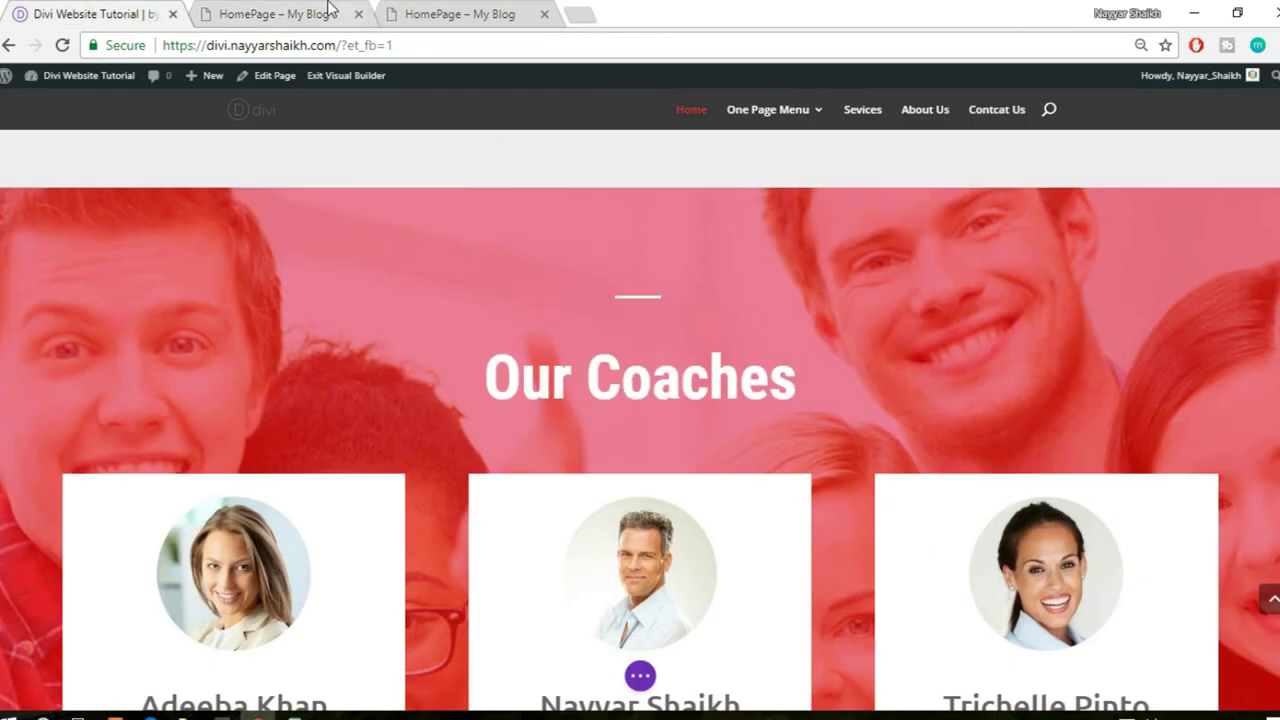
click(340, 14)
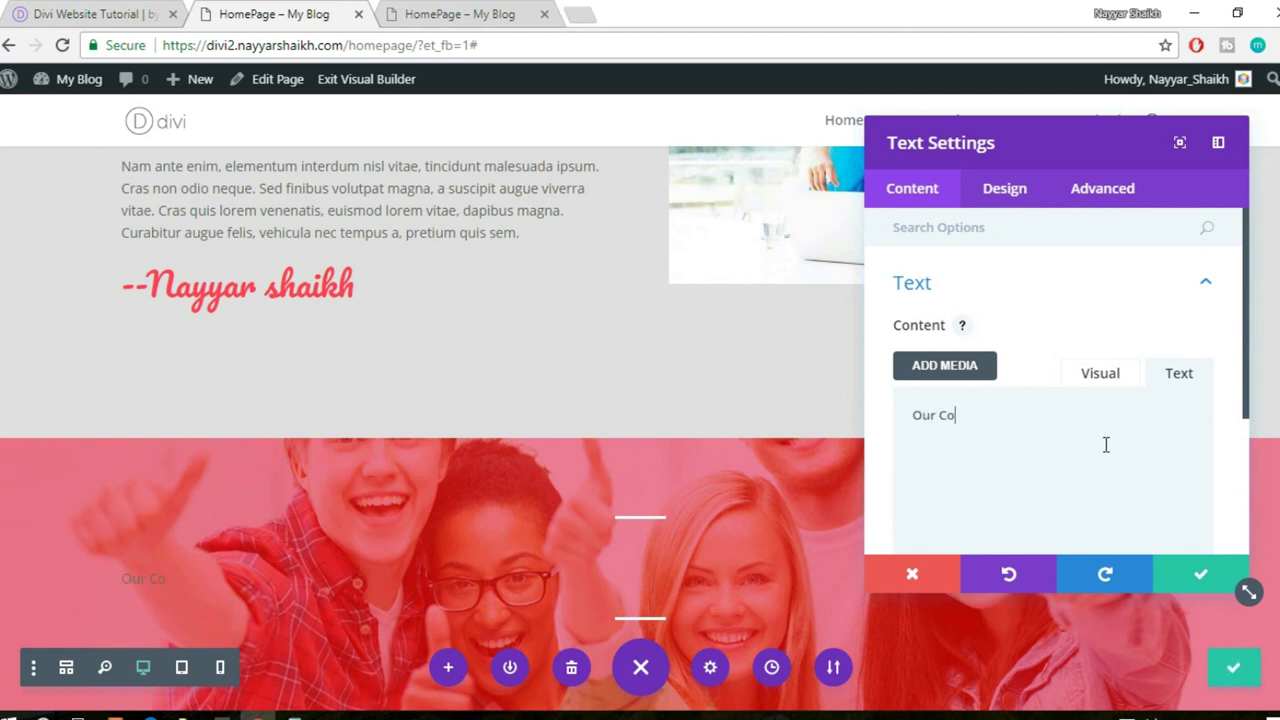
- Style the Our Coaches text light-coloured in Ubuntu at 60px
click(1020, 193)
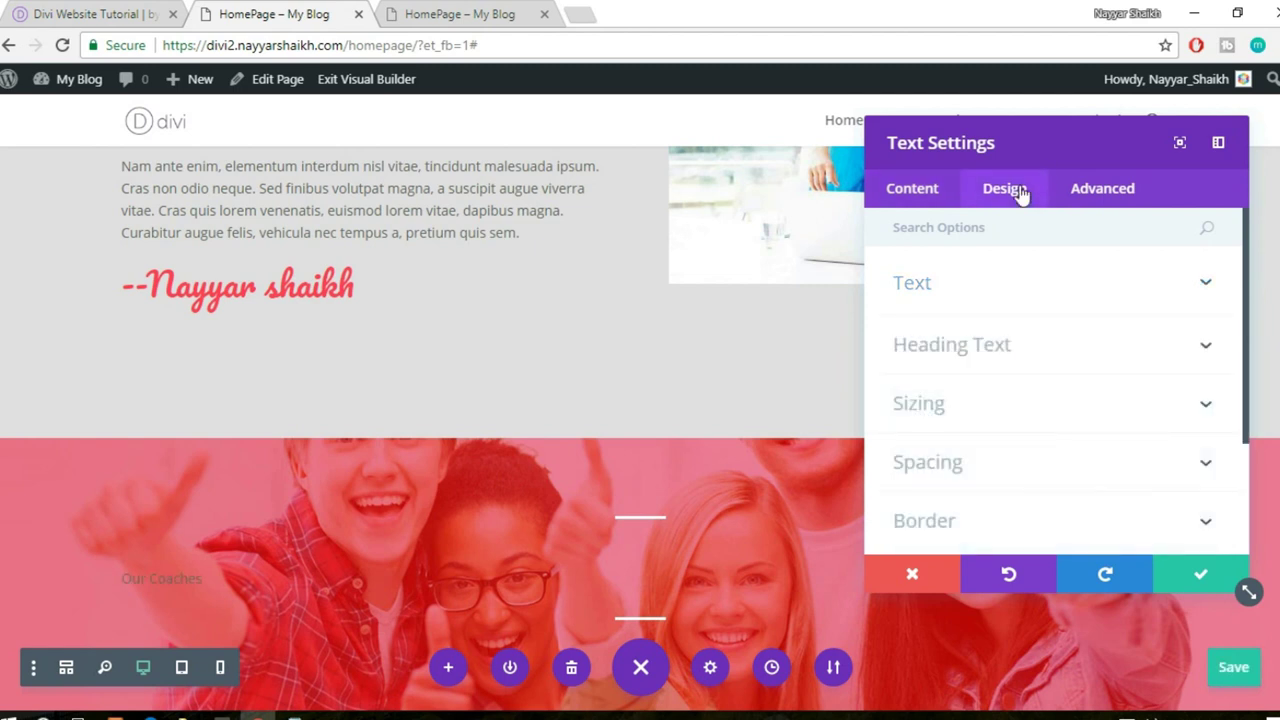
click(986, 296)
click(972, 414)
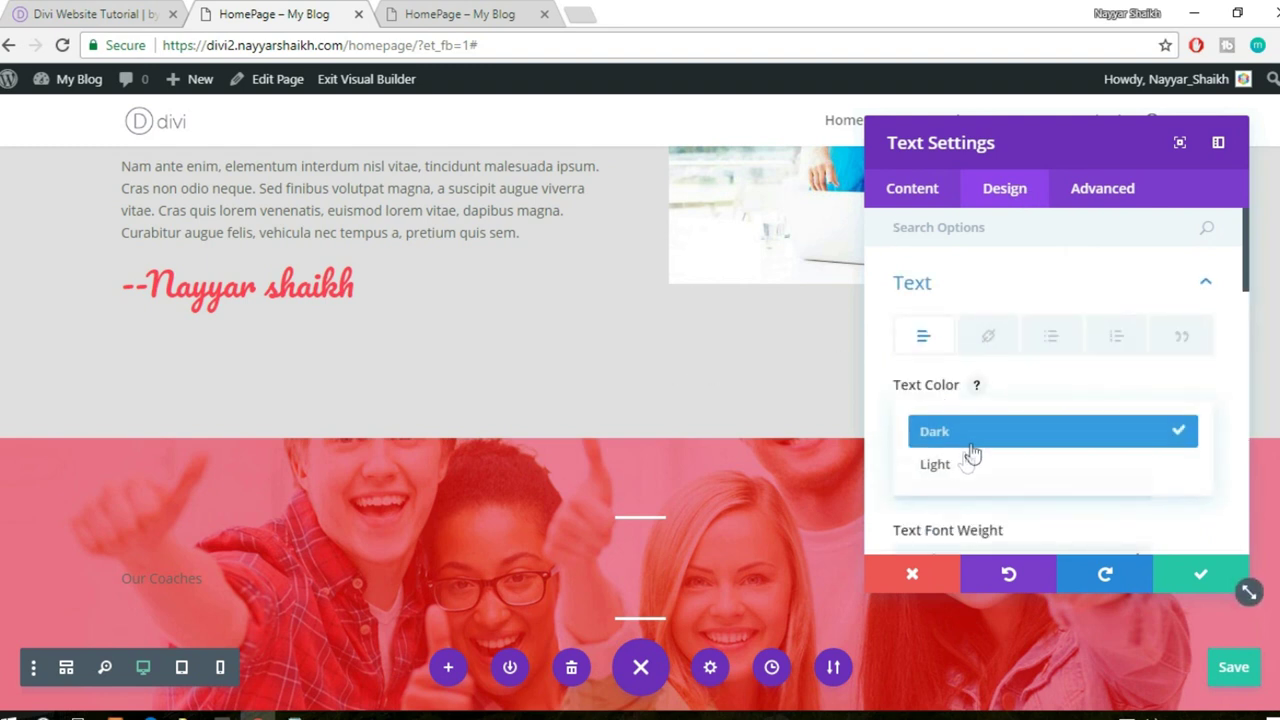
click(961, 474)
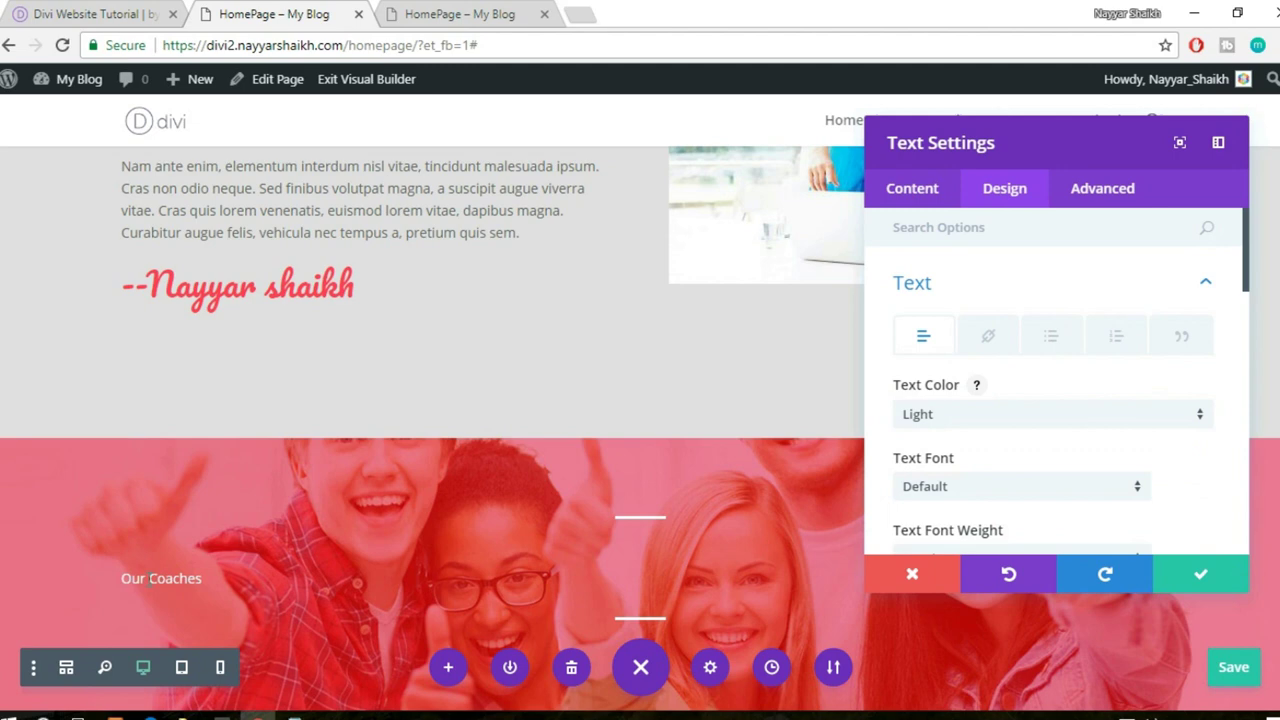
scroll(516, 278, down, 1)
scroll(1048, 432, down, 1)
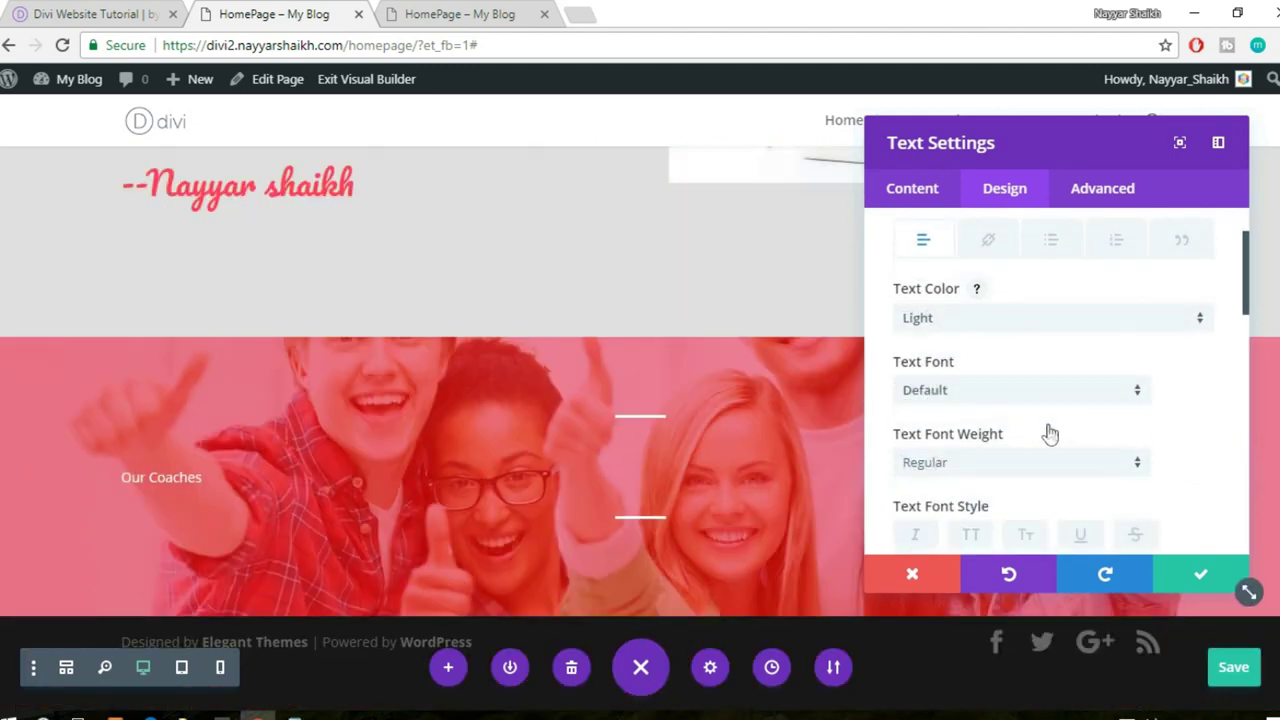
click(1007, 397)
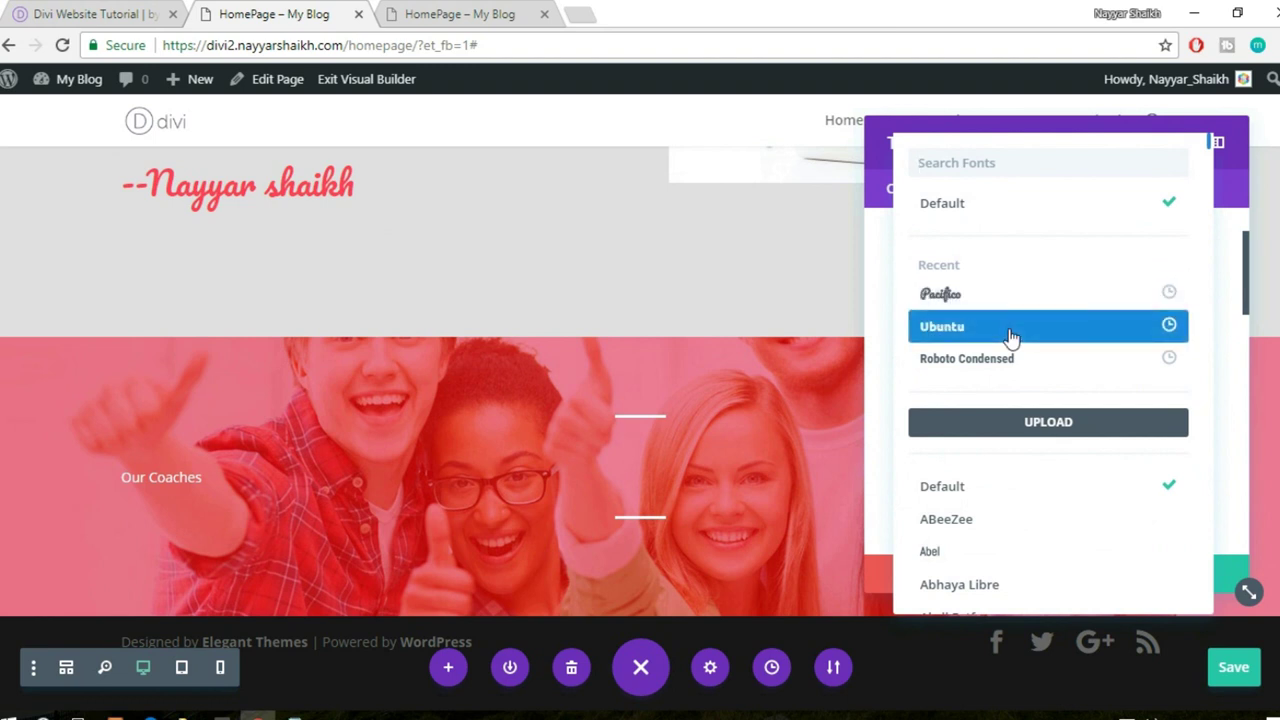
click(1012, 338)
scroll(1006, 388, down, 2)
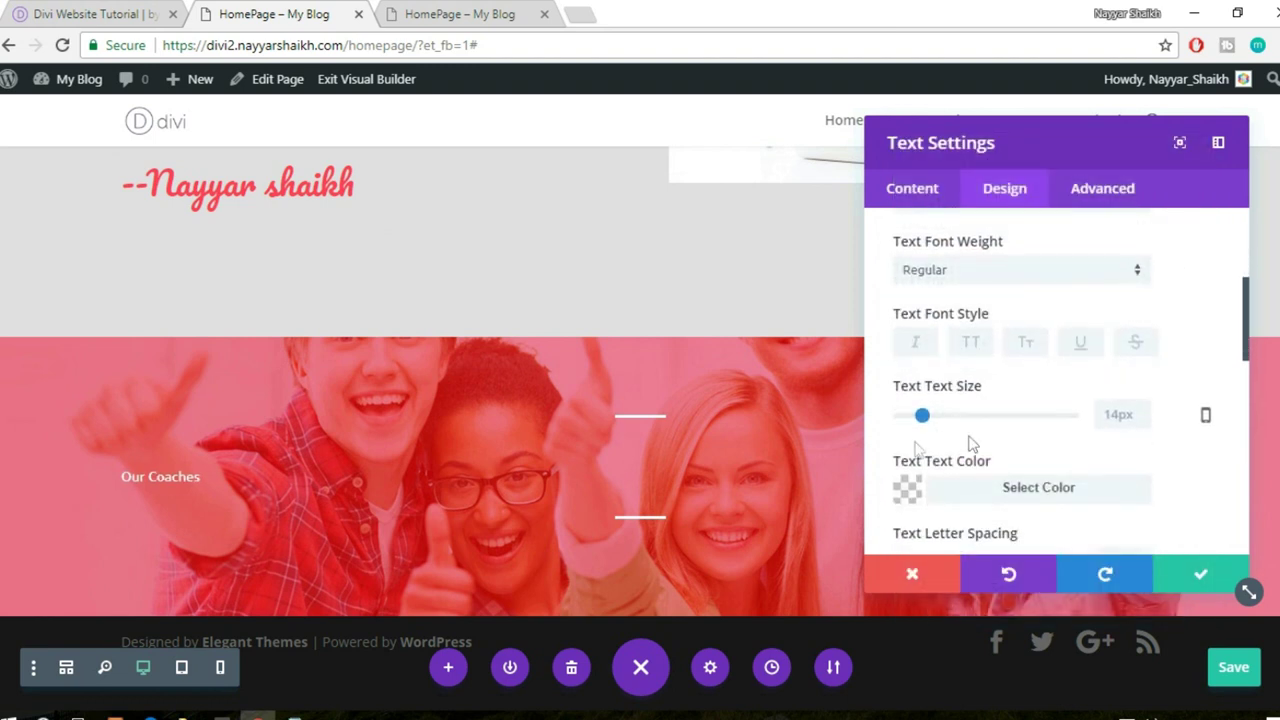
drag(958, 420, 1005, 423)
- Centre the Our Coaches heading and save the text settings
scroll(566, 357, up, 10)
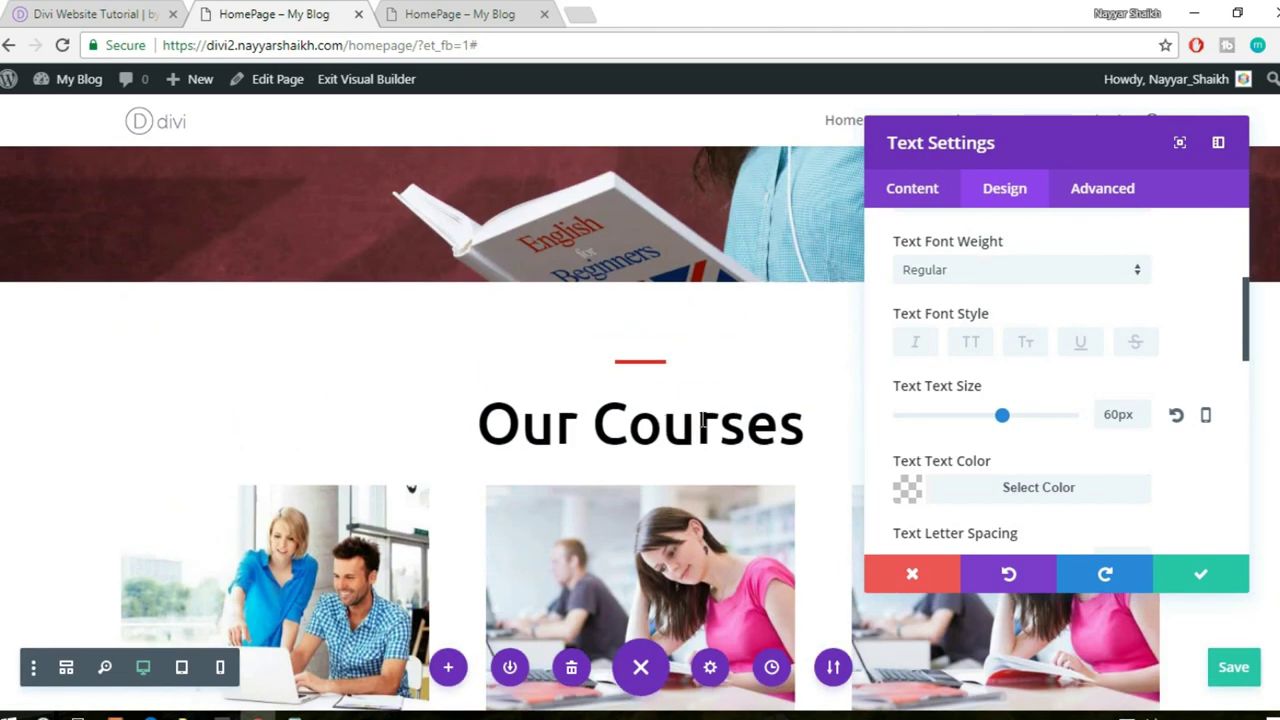
scroll(703, 422, down, 8)
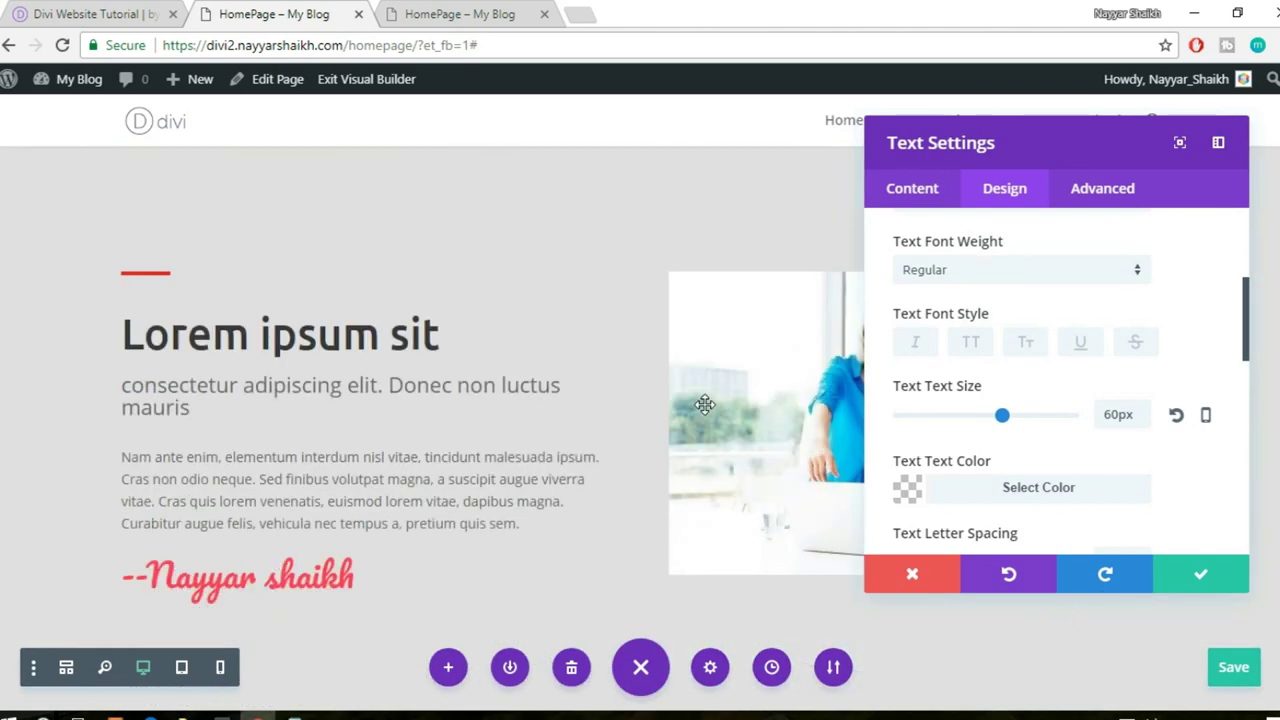
scroll(705, 404, down, 4)
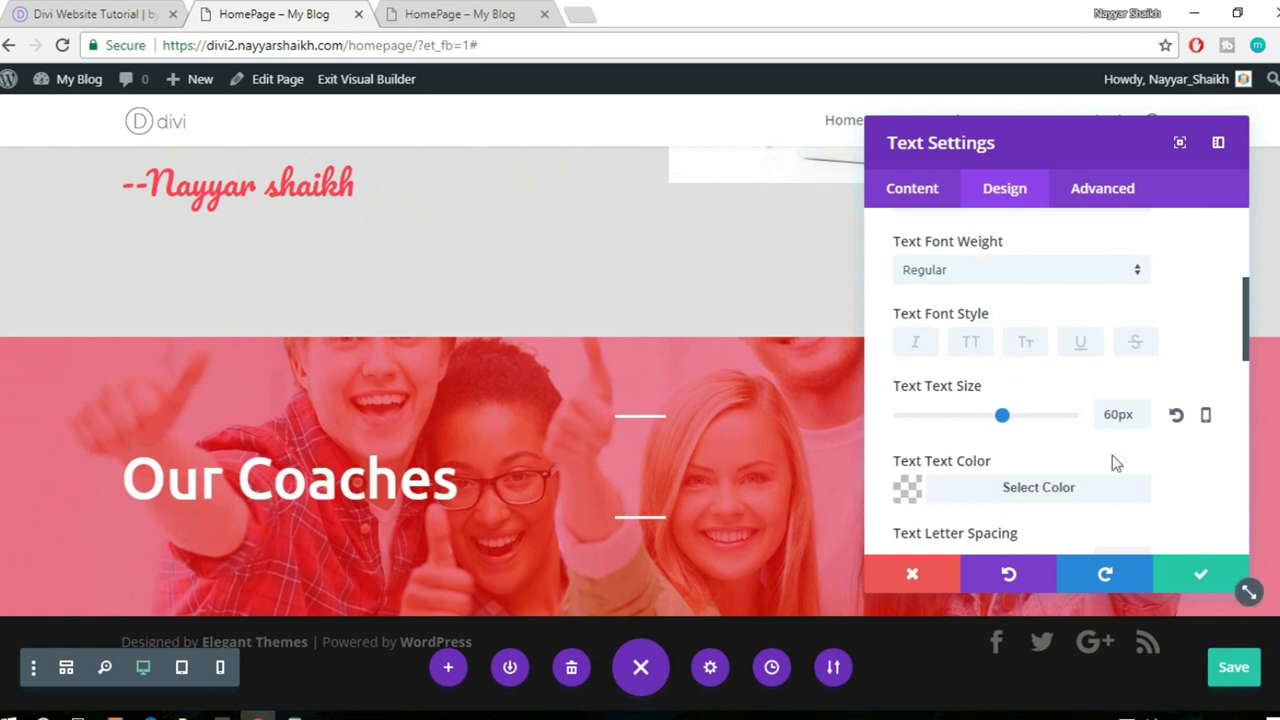
scroll(1191, 445, down, 5)
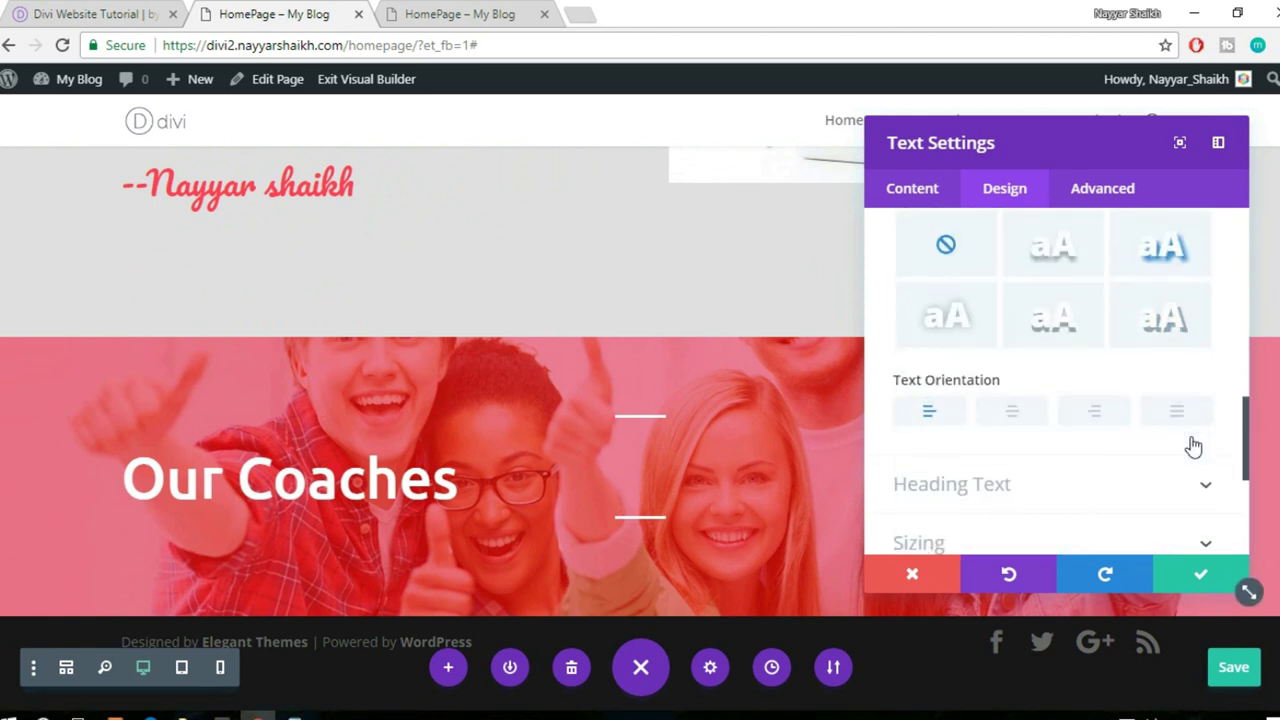
scroll(1193, 447, down, 2)
click(1020, 333)
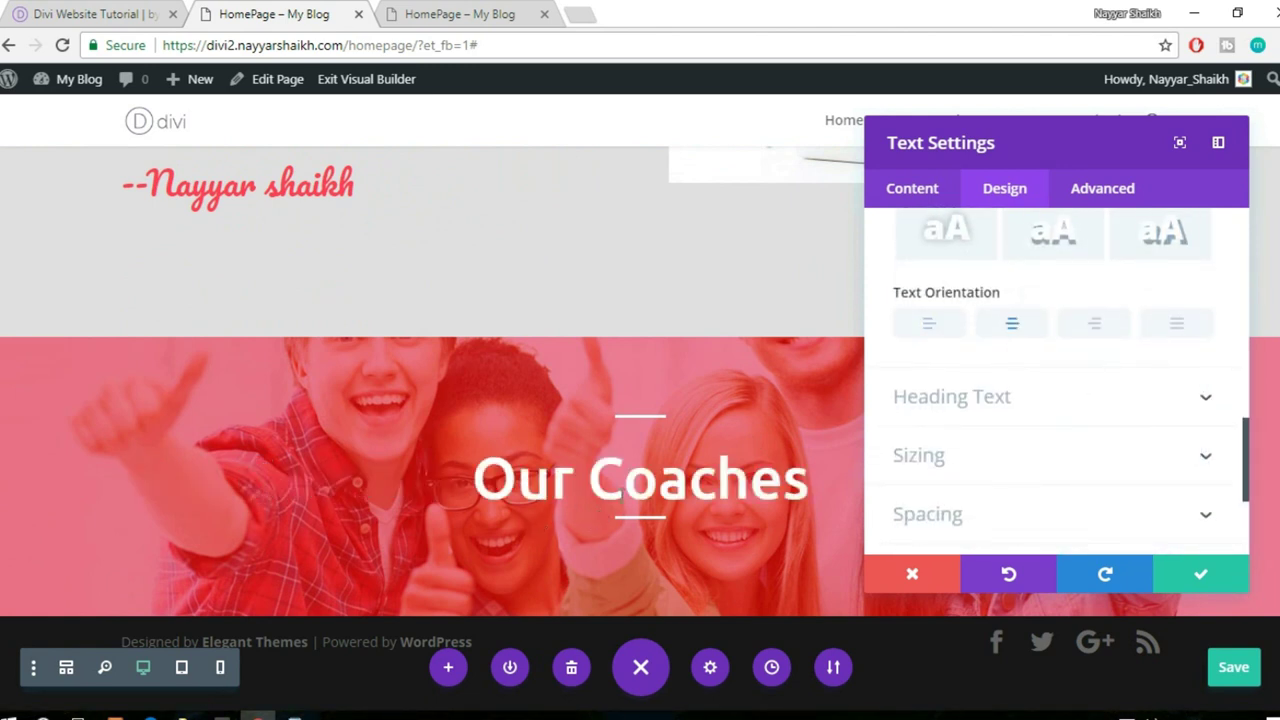
click(1198, 574)
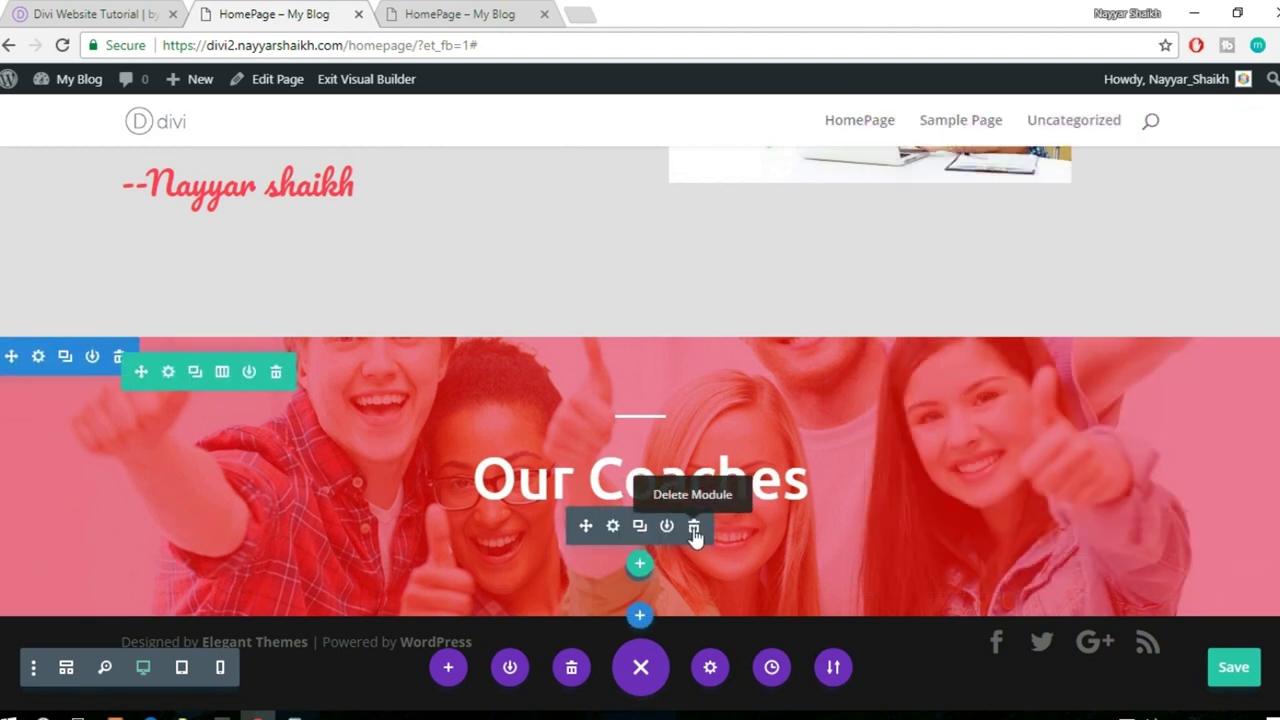
- Add a three-column row below the Our Coaches heading
scroll(694, 535, up, 1)
click(100, 14)
scroll(934, 303, down, 2)
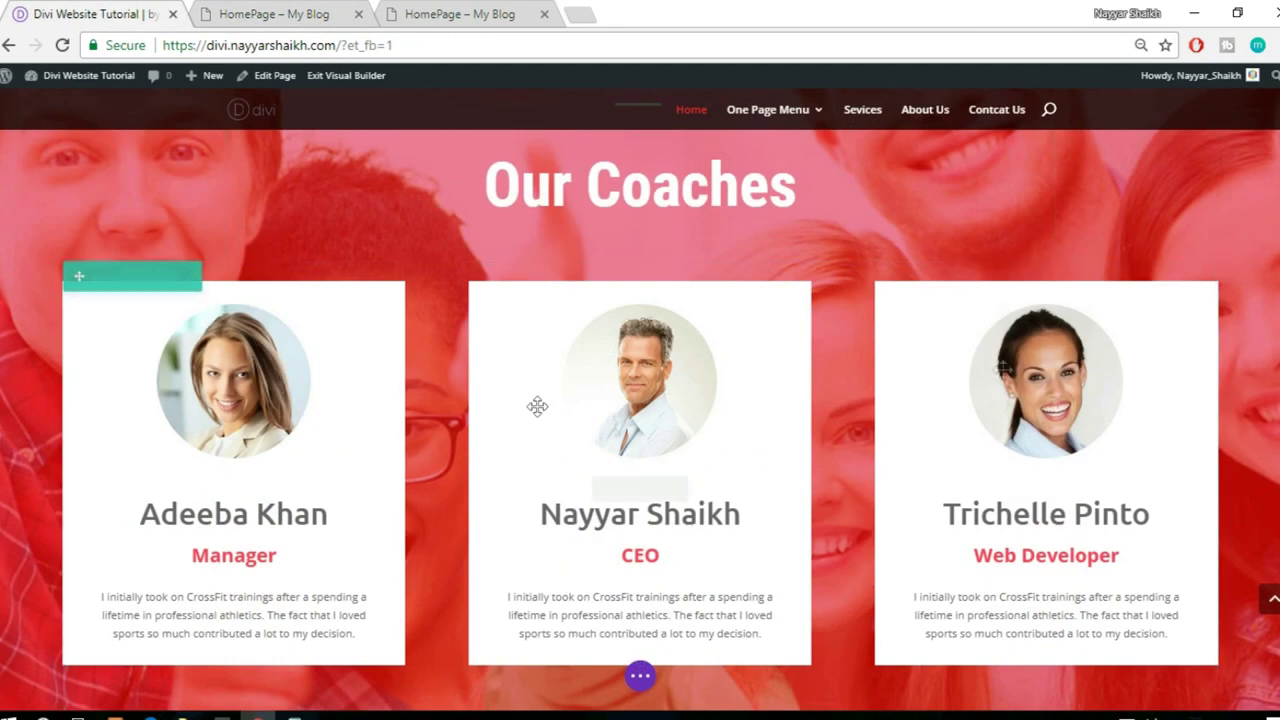
scroll(1180, 457, down, 1)
click(283, 14)
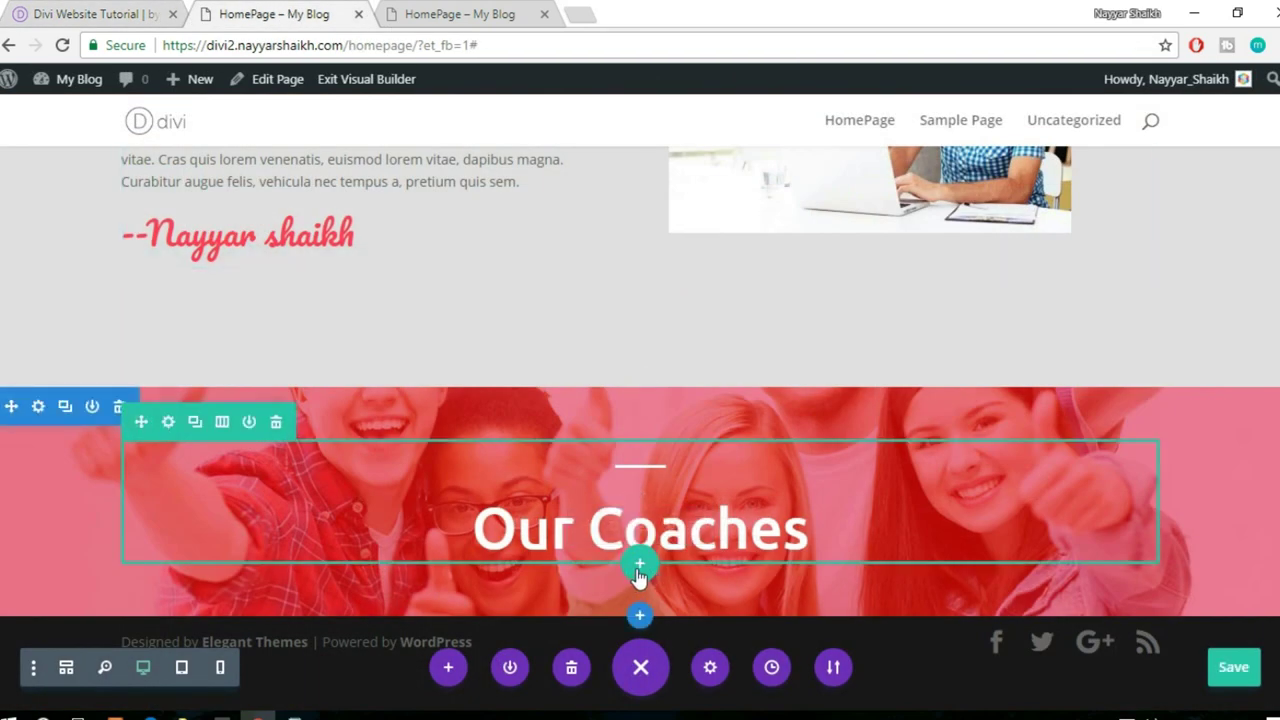
click(640, 567)
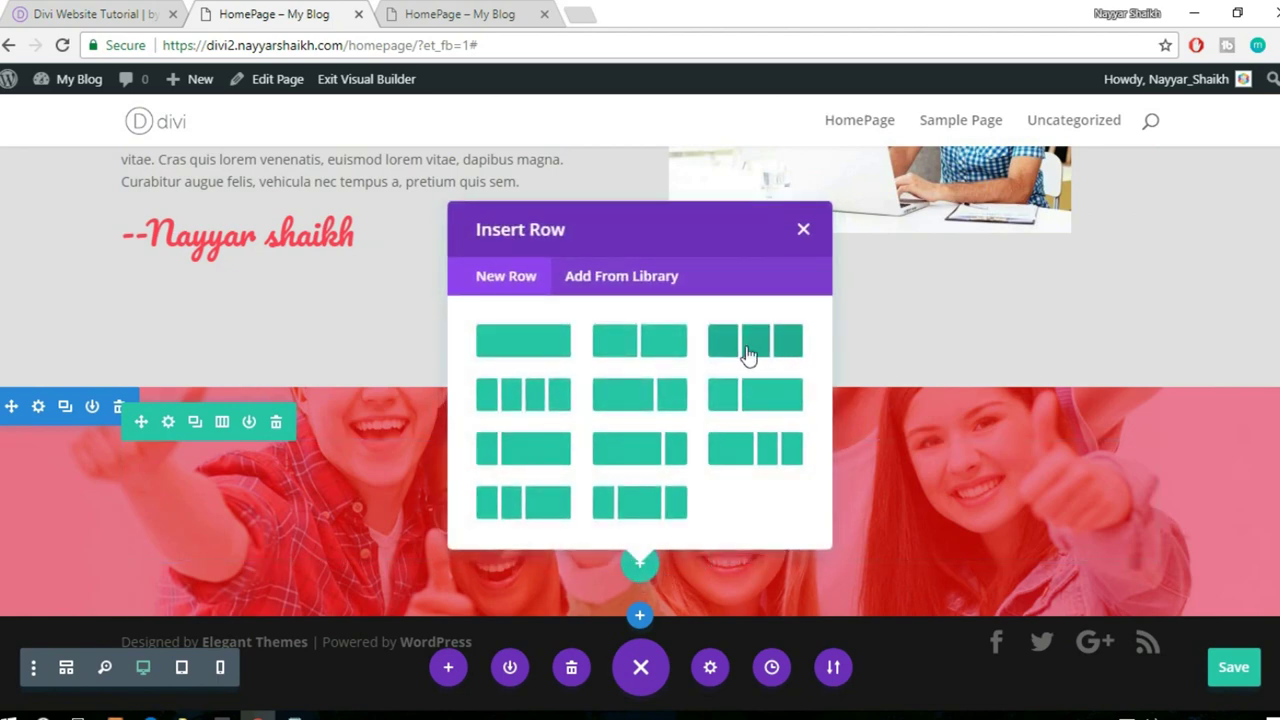
click(752, 352)
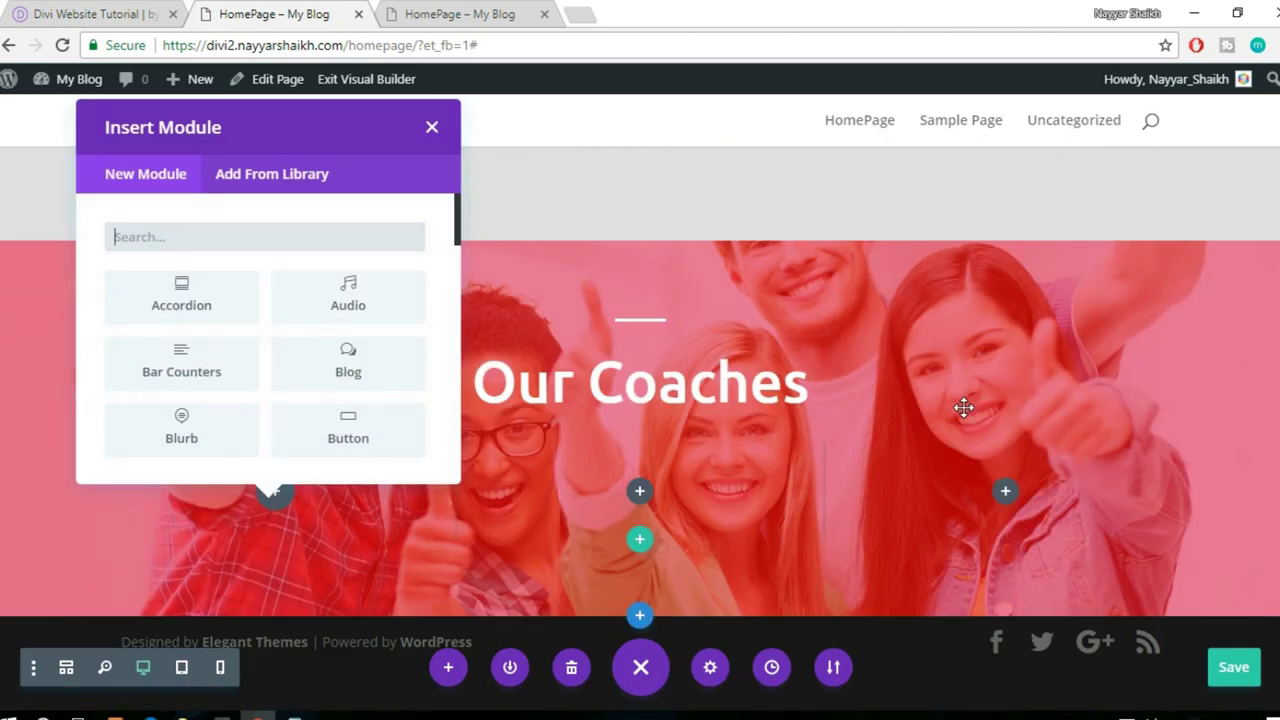
- Insert an Image module into the row's first column
click(65, 12)
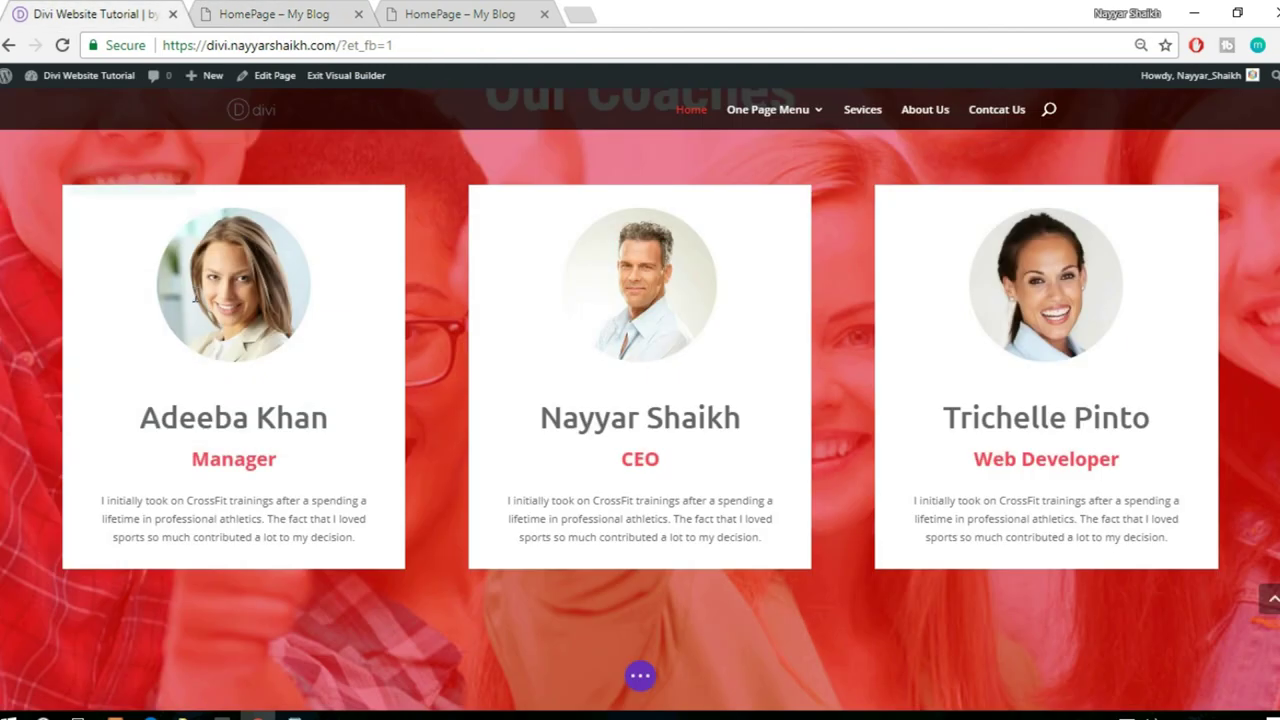
mouse_move(196, 296)
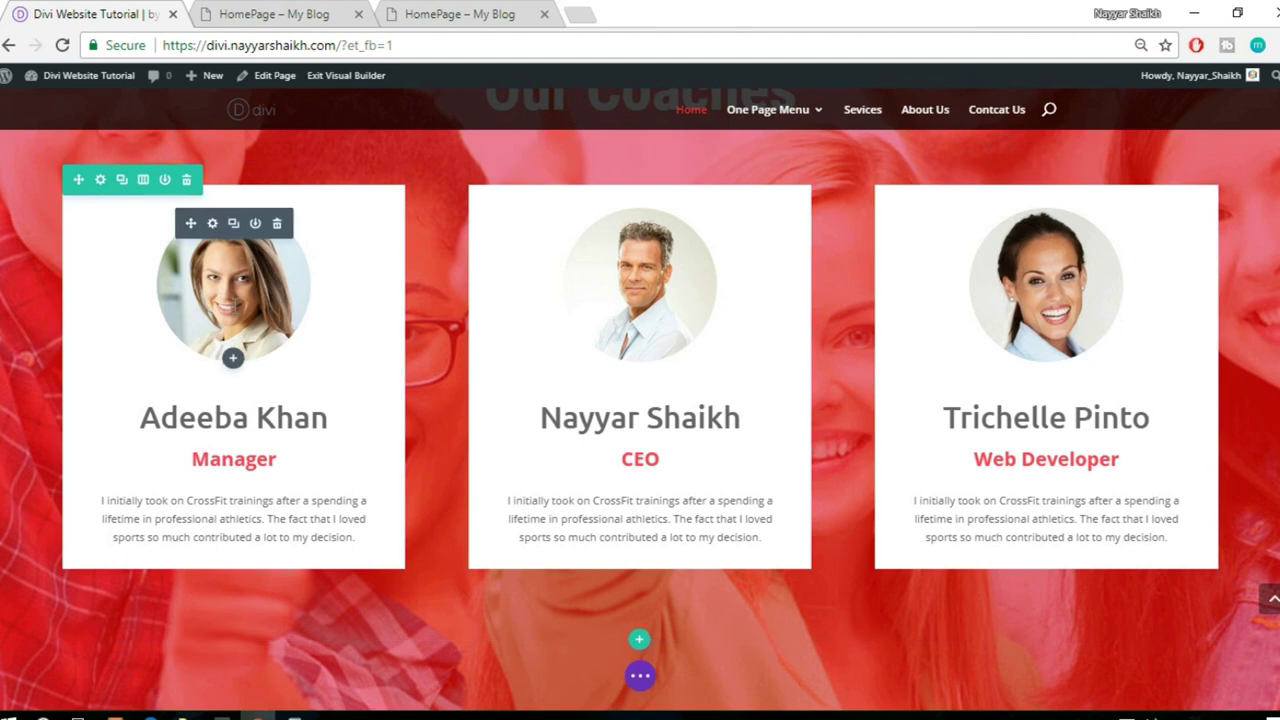
click(253, 10)
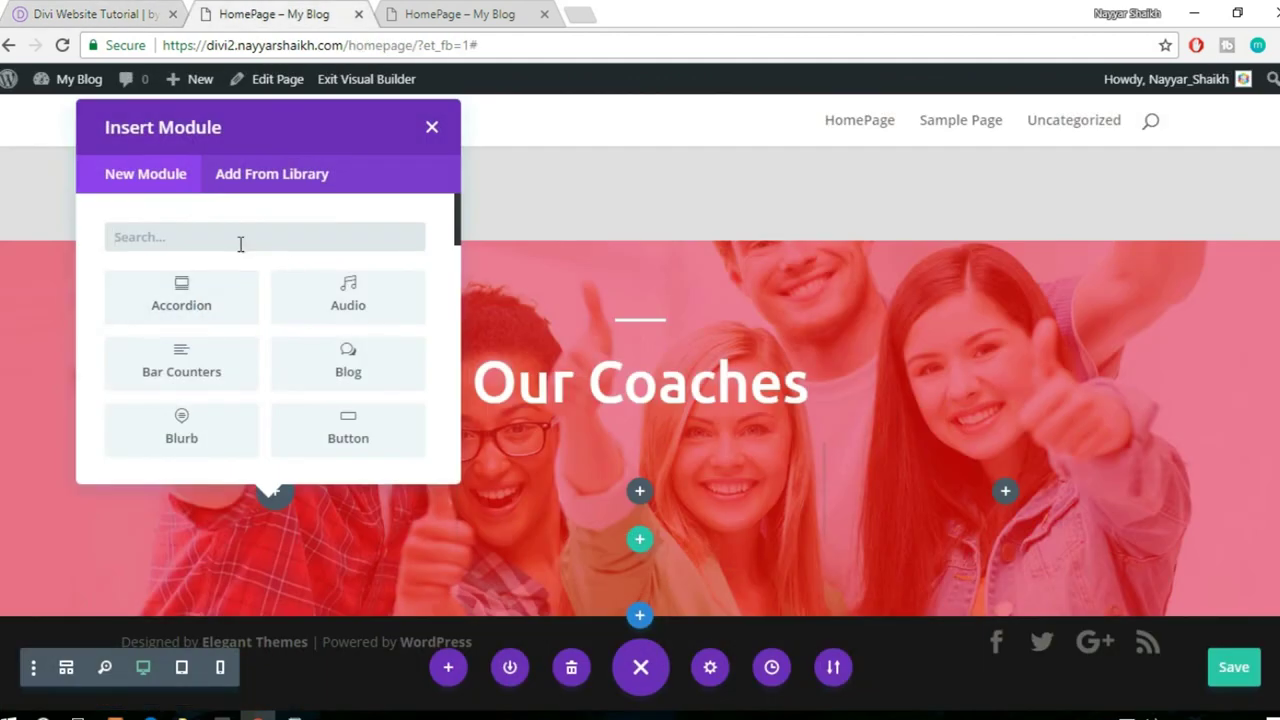
text(imag)
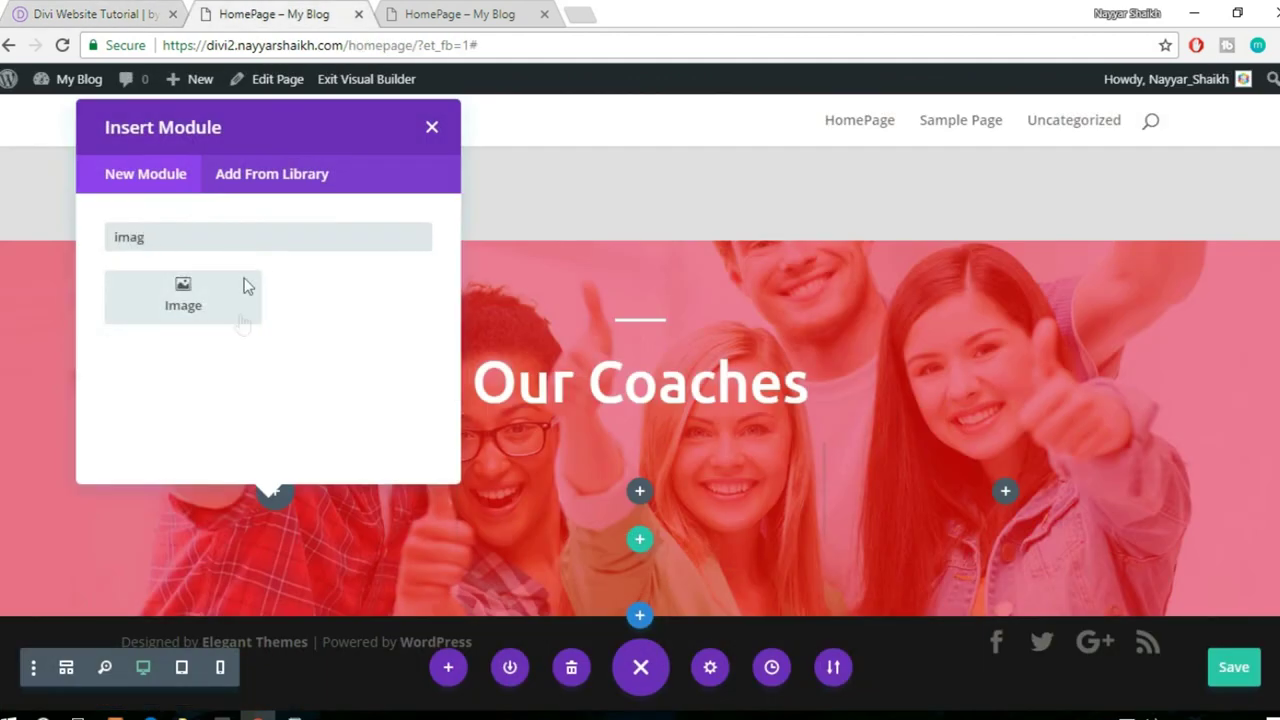
click(240, 318)
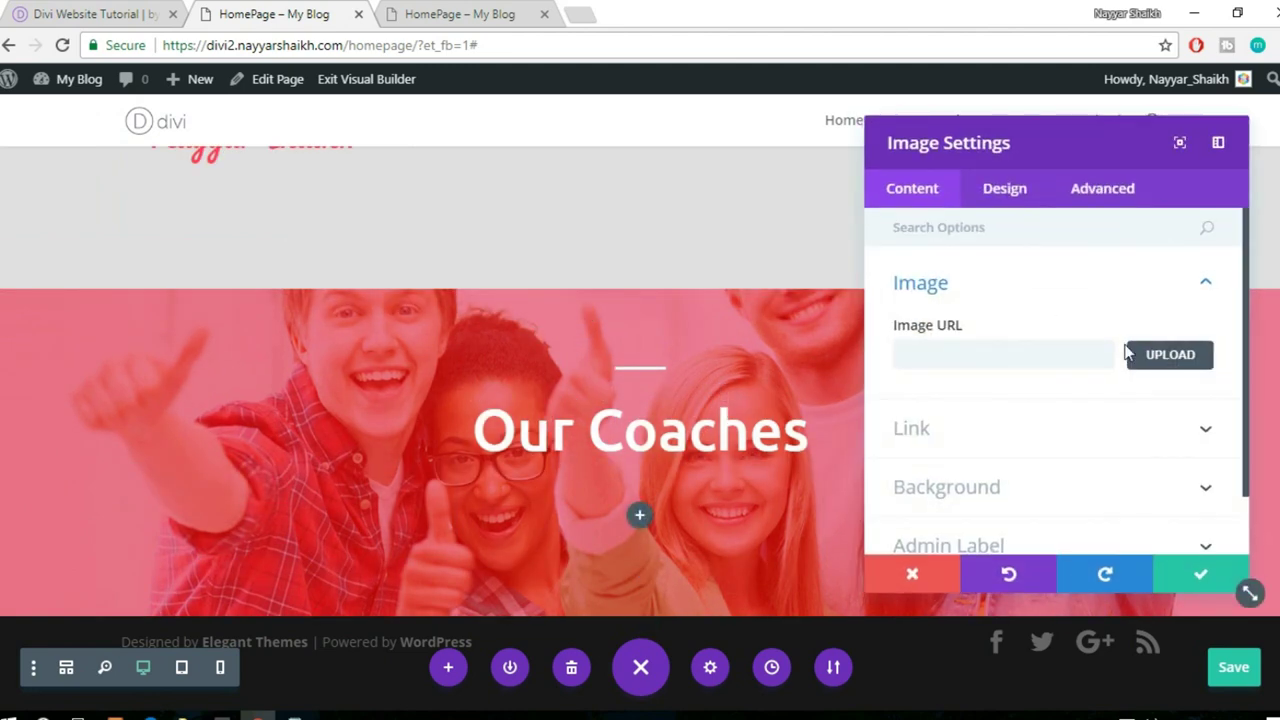
- Upload the team-2-300x300 portrait and insert it into the image module
click(1174, 357)
click(270, 163)
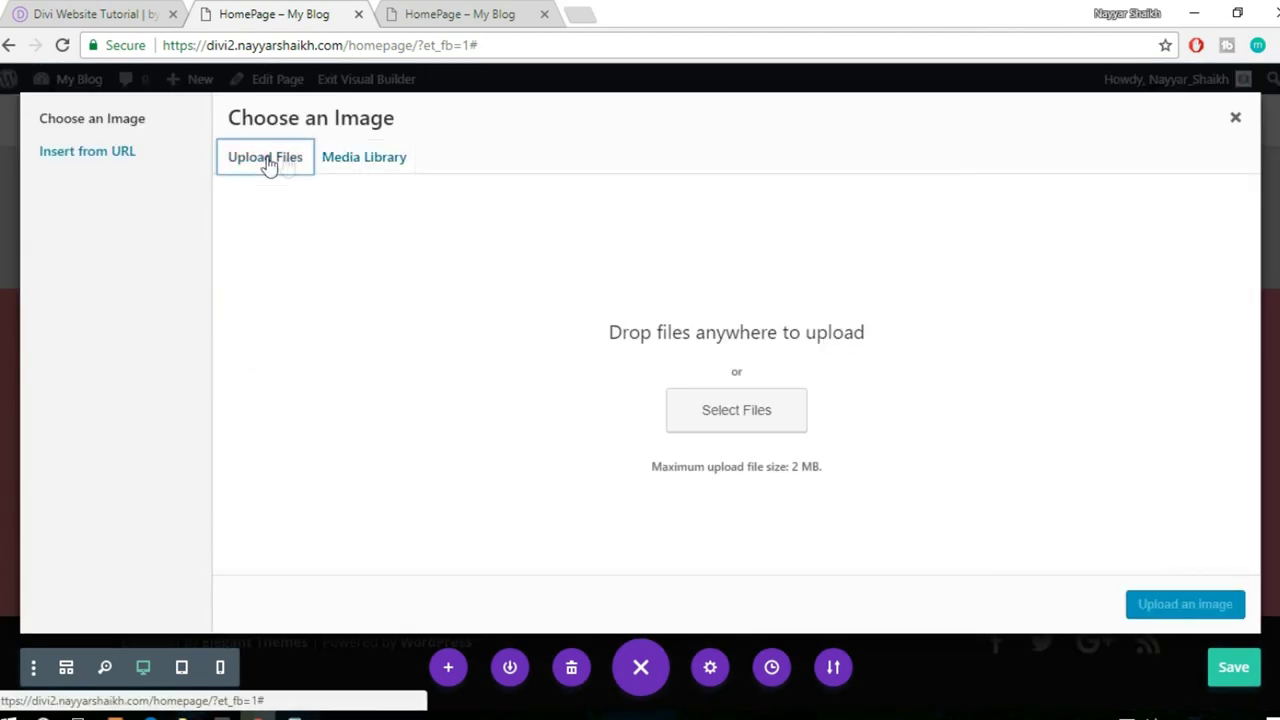
click(760, 408)
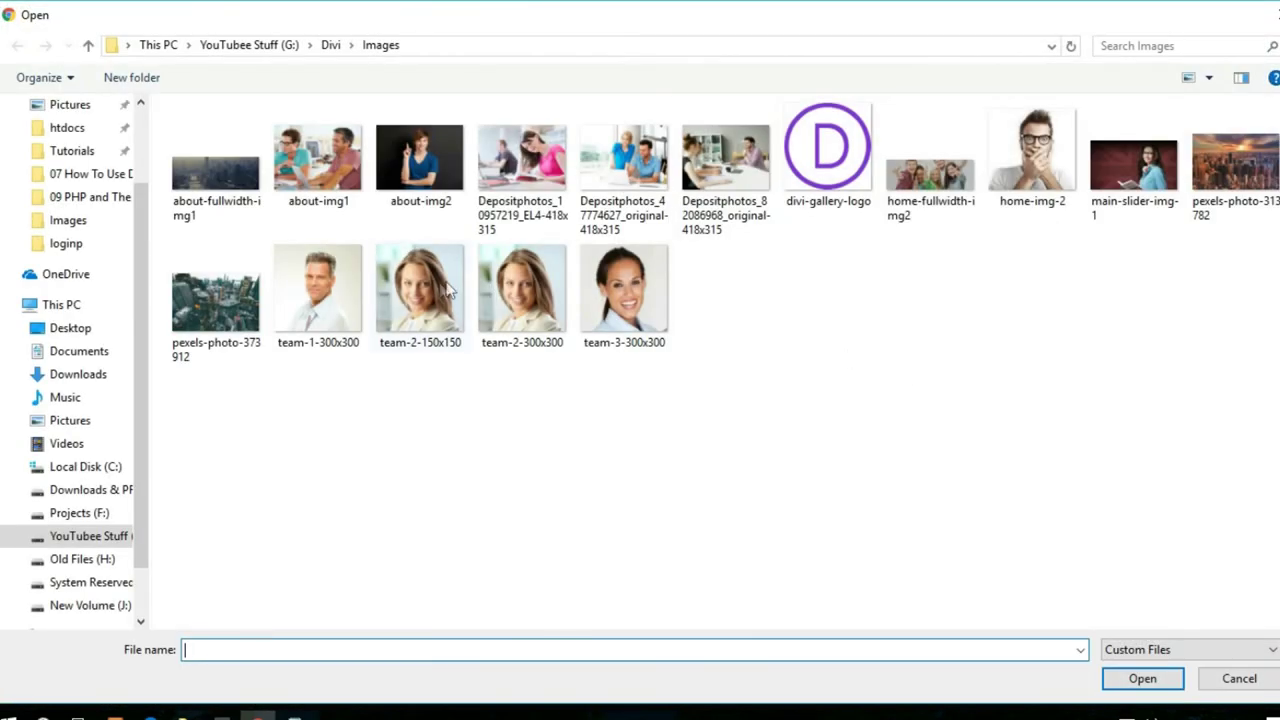
click(408, 327)
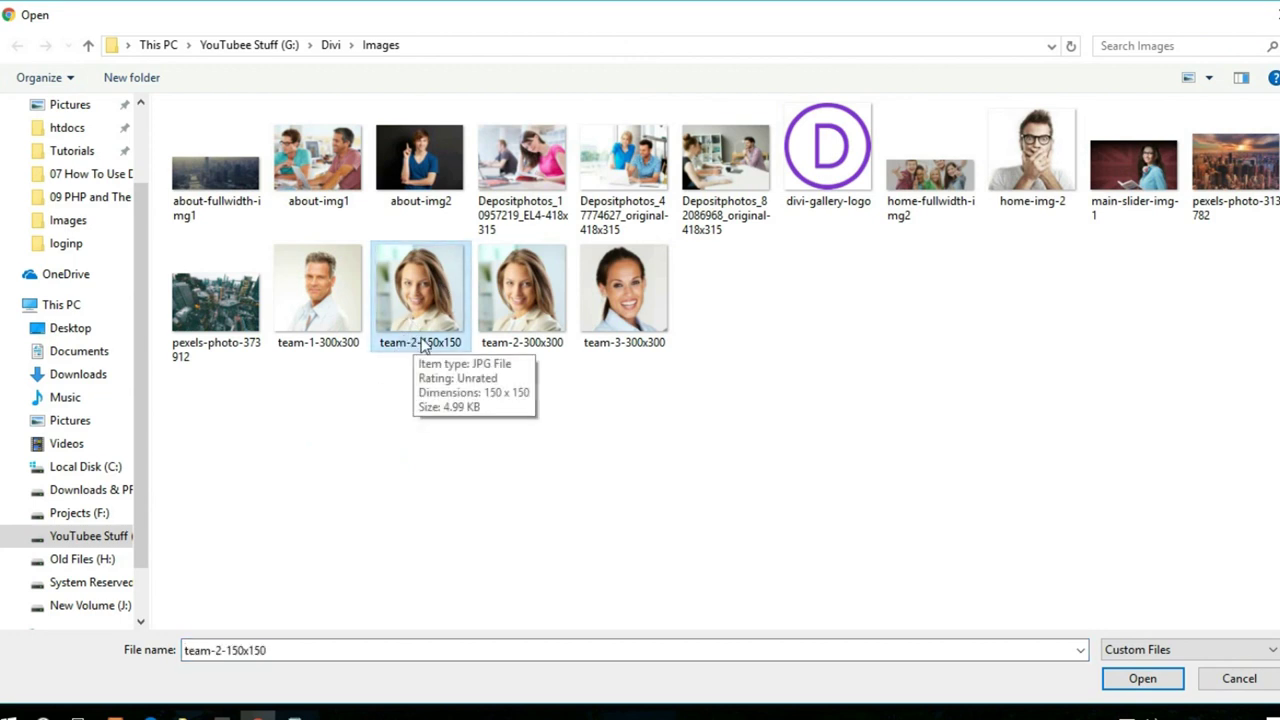
click(498, 344)
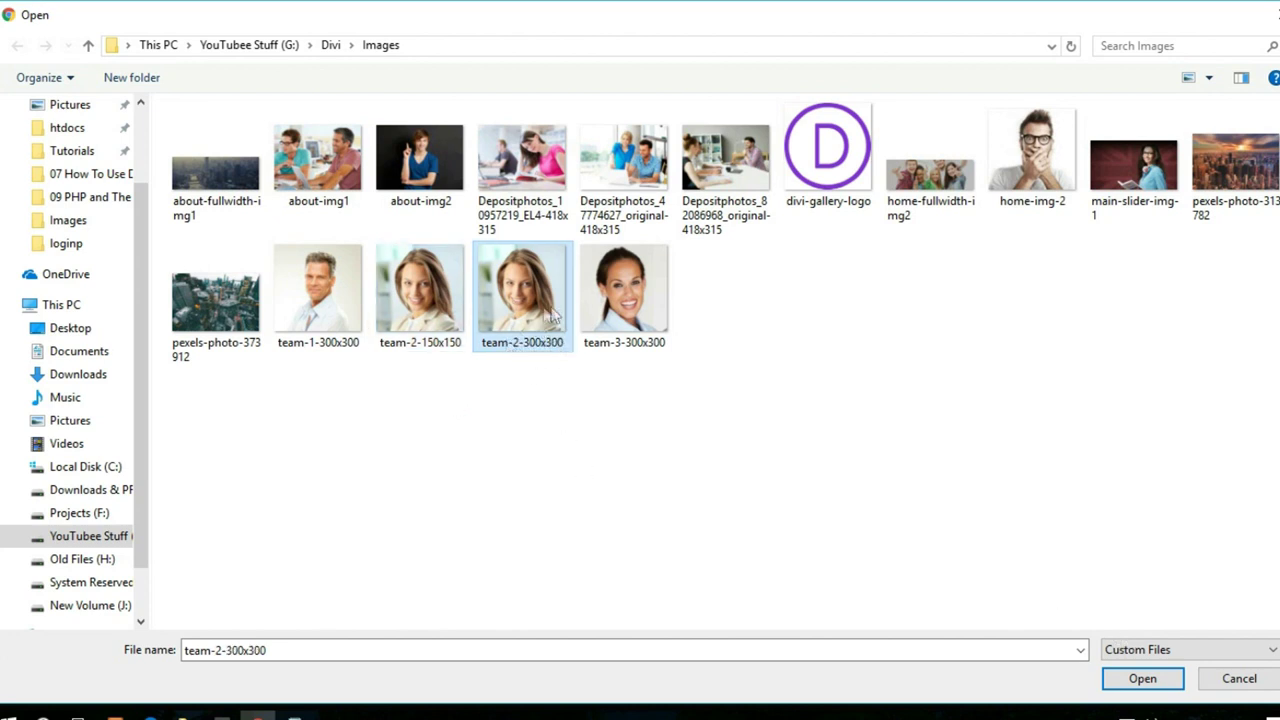
click(1142, 678)
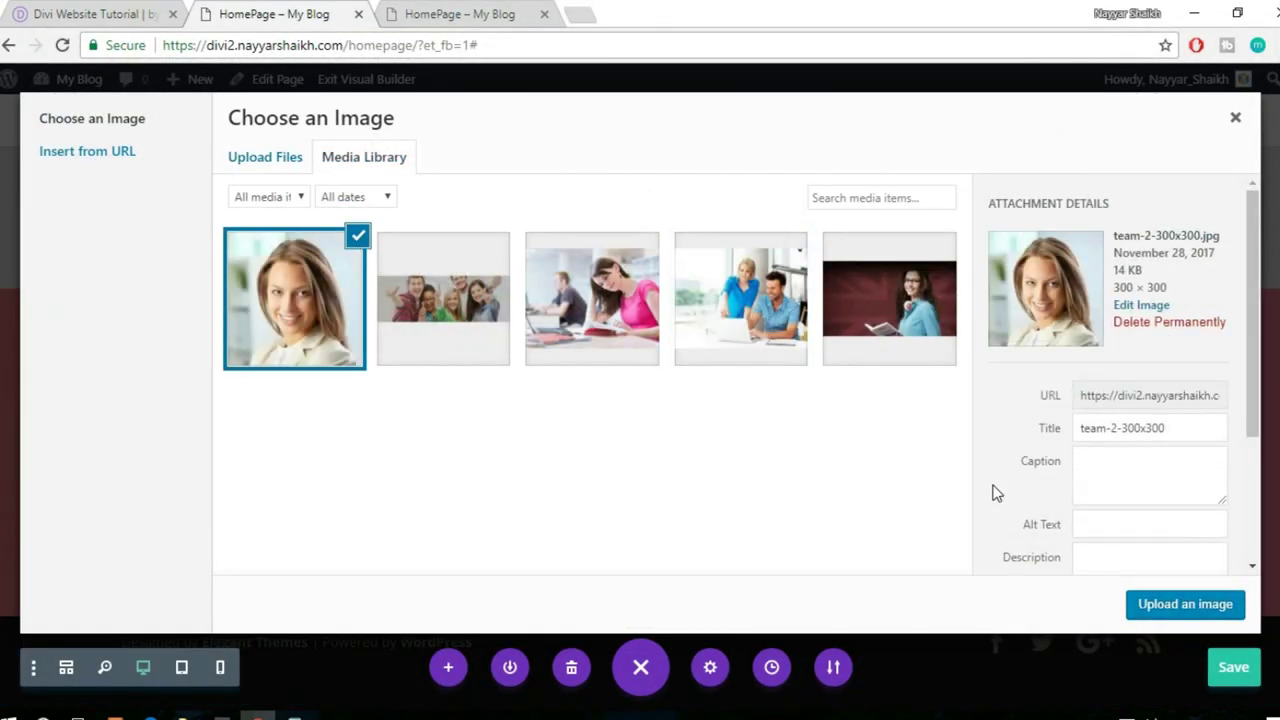
click(1165, 604)
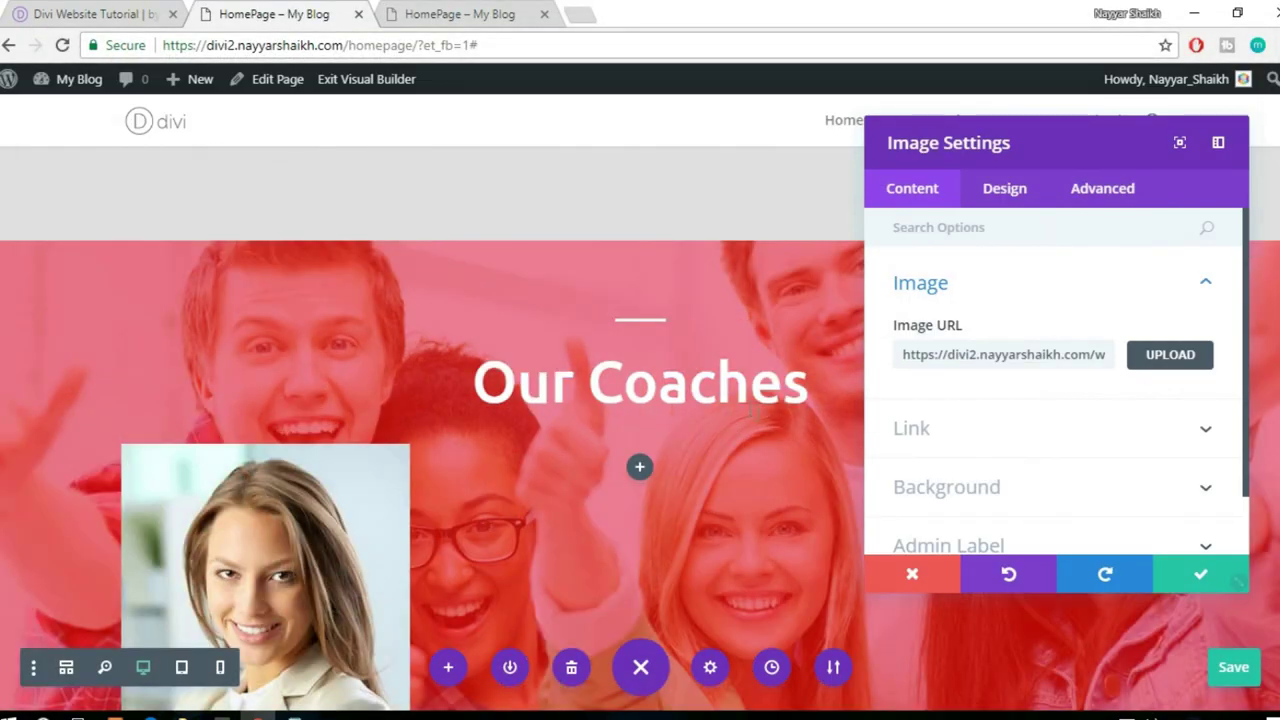
- Centre the portrait in its column and set its width to 50%
scroll(304, 390, down, 2)
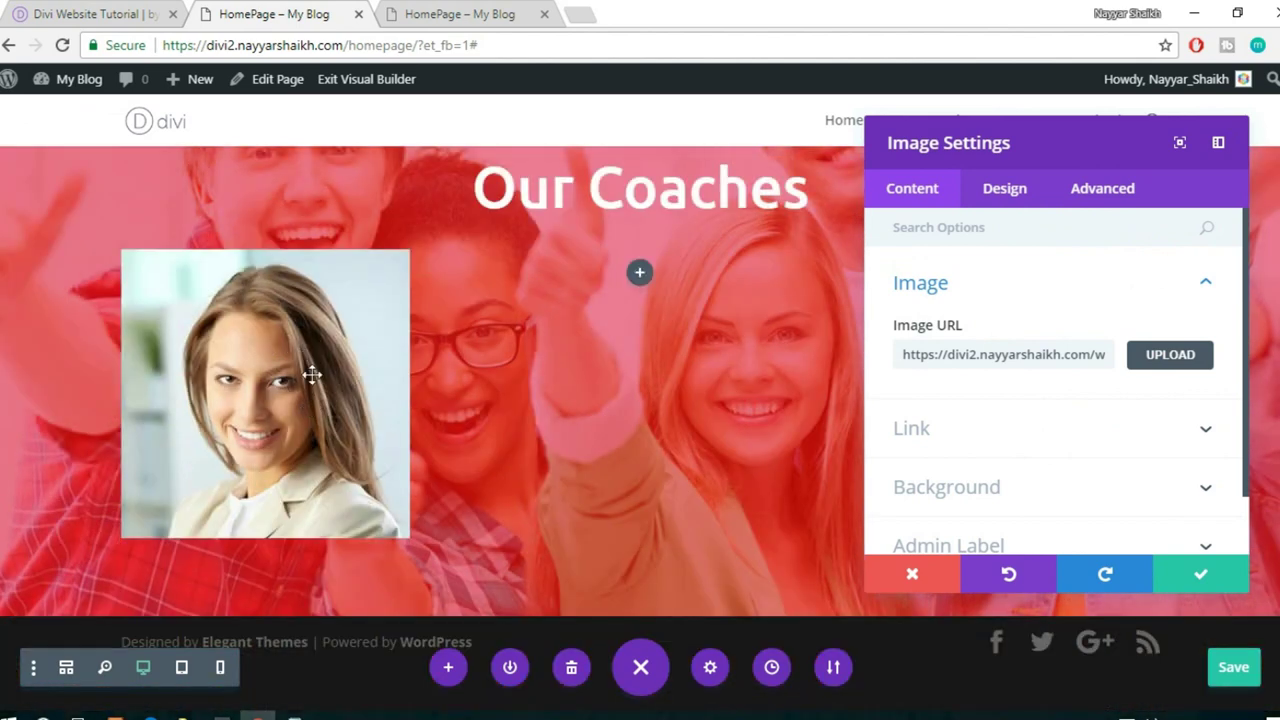
click(1004, 192)
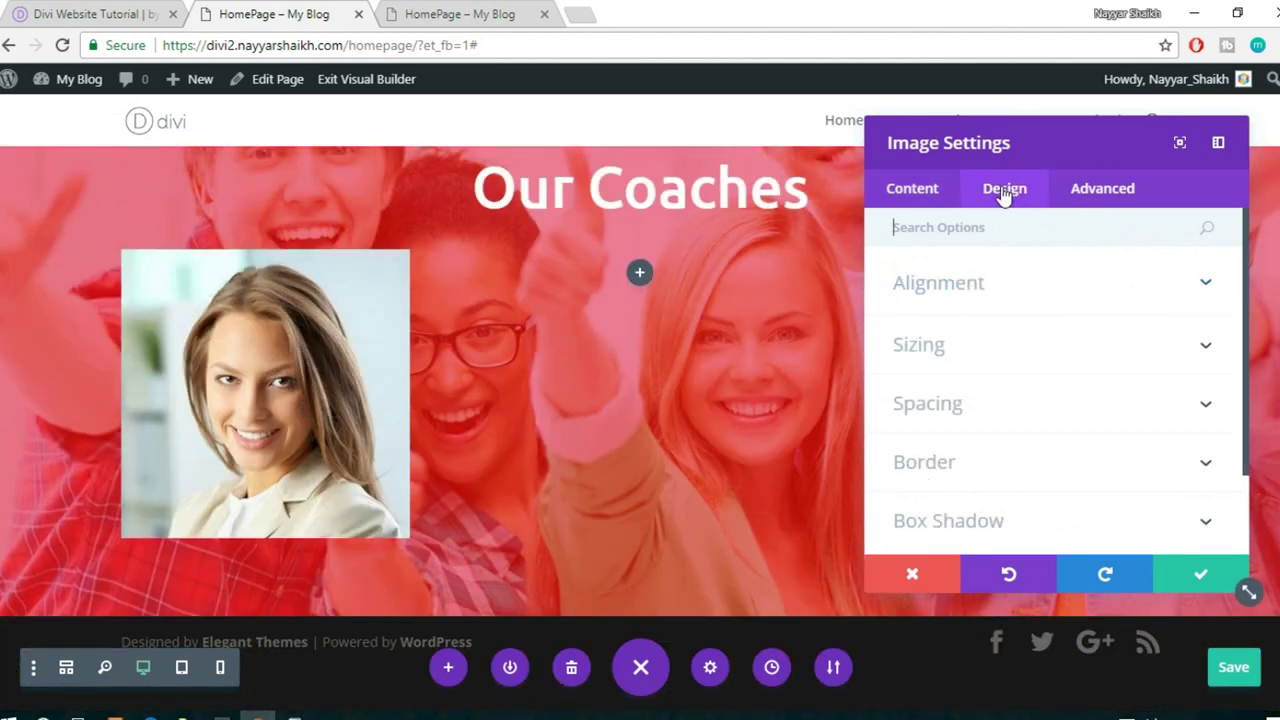
click(944, 197)
scroll(1075, 287, down, 2)
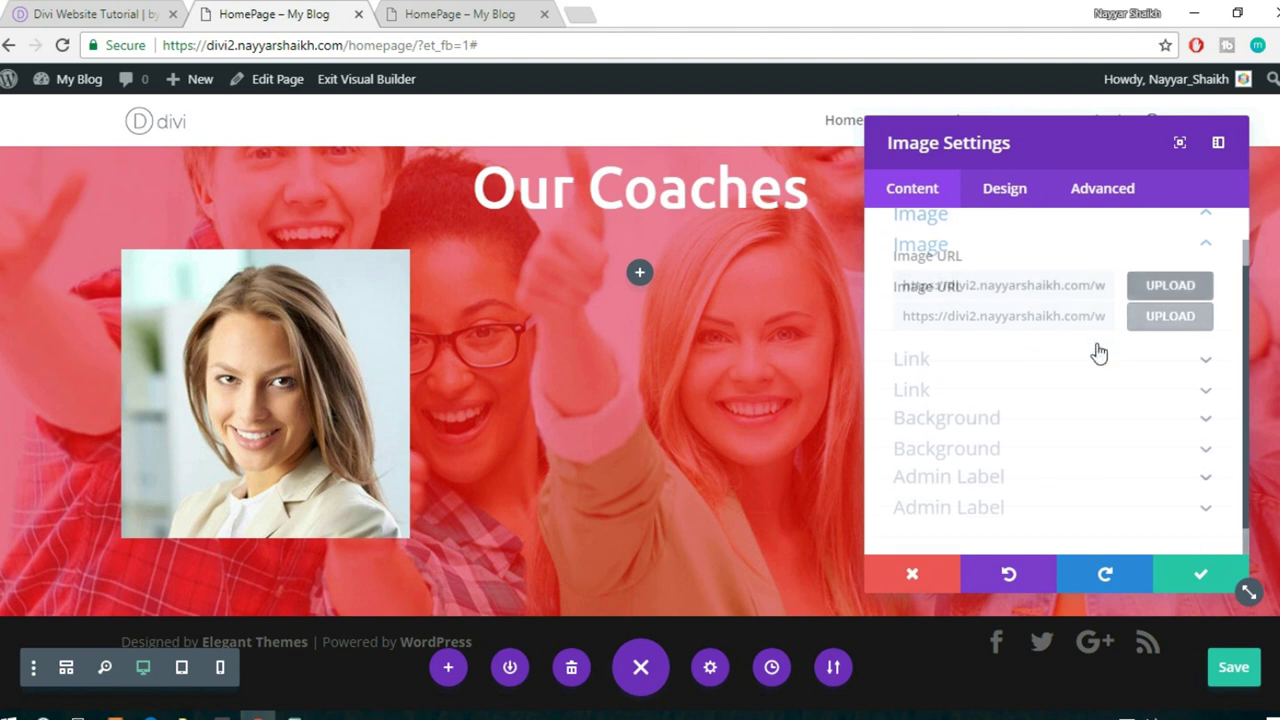
click(1006, 189)
scroll(1037, 309, down, 1)
scroll(1014, 291, up, 1)
click(1001, 290)
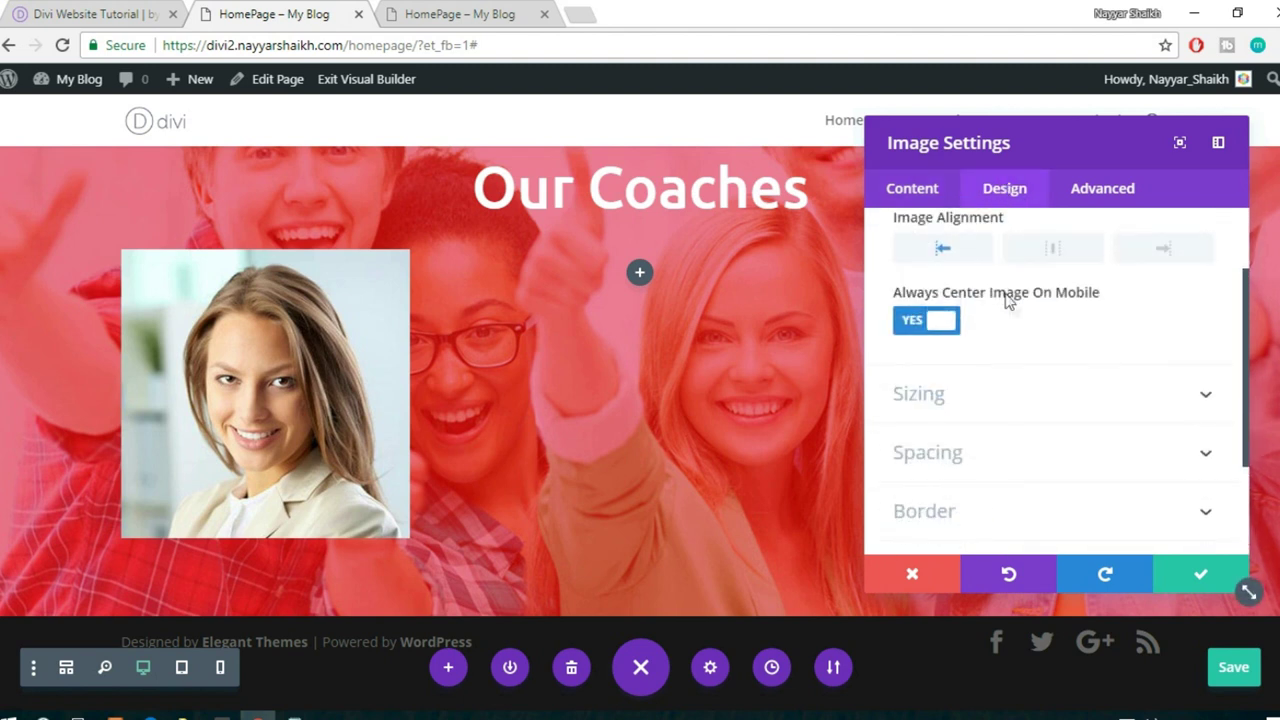
click(1049, 256)
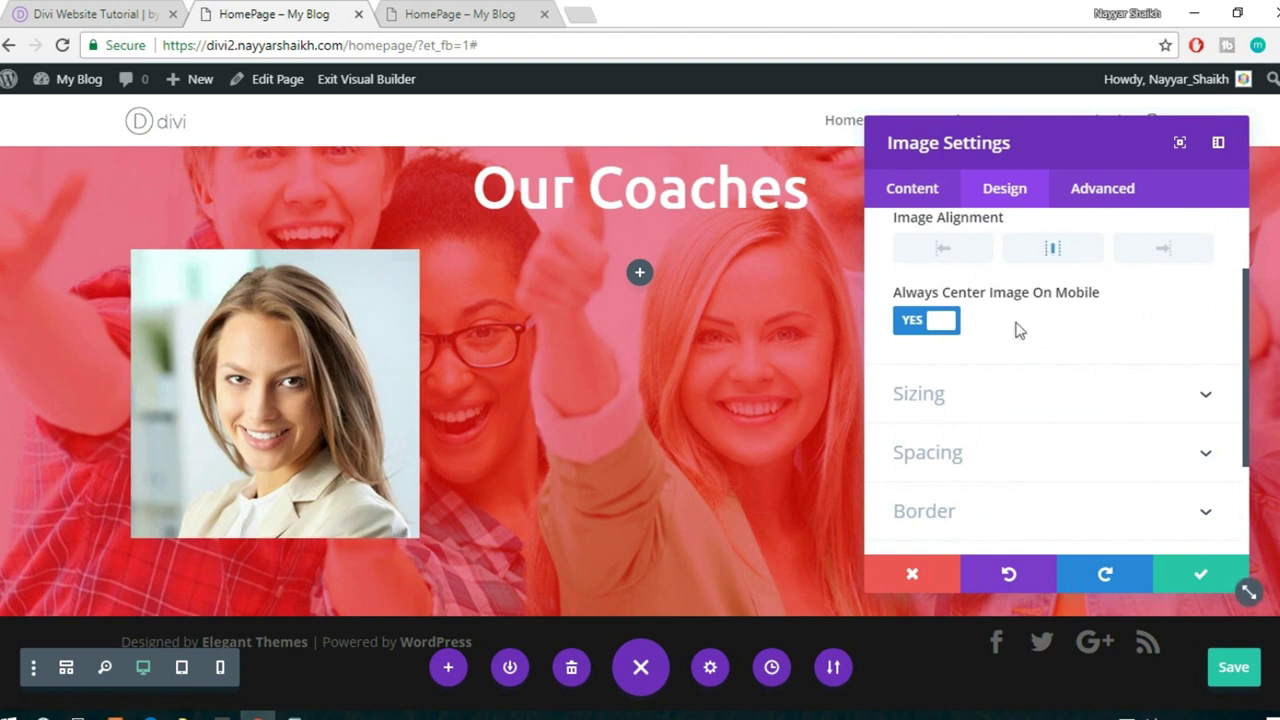
click(1017, 397)
drag(1071, 335, 988, 341)
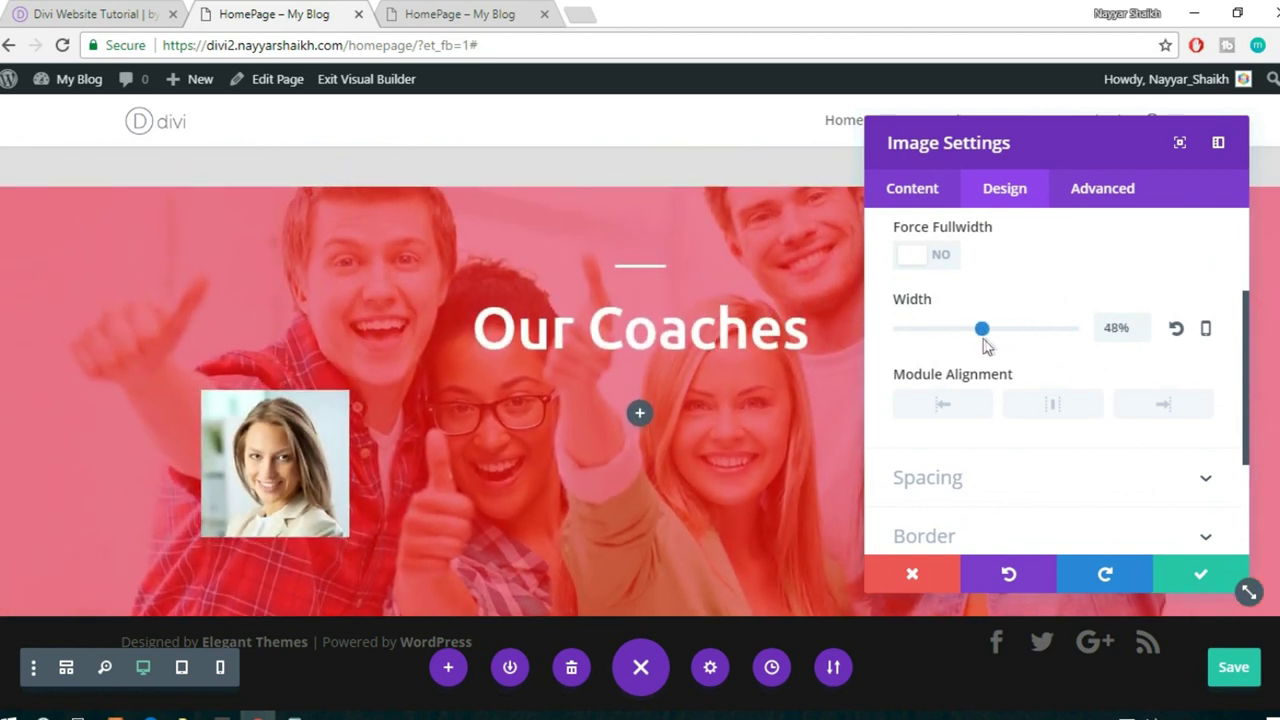
drag(984, 338, 987, 338)
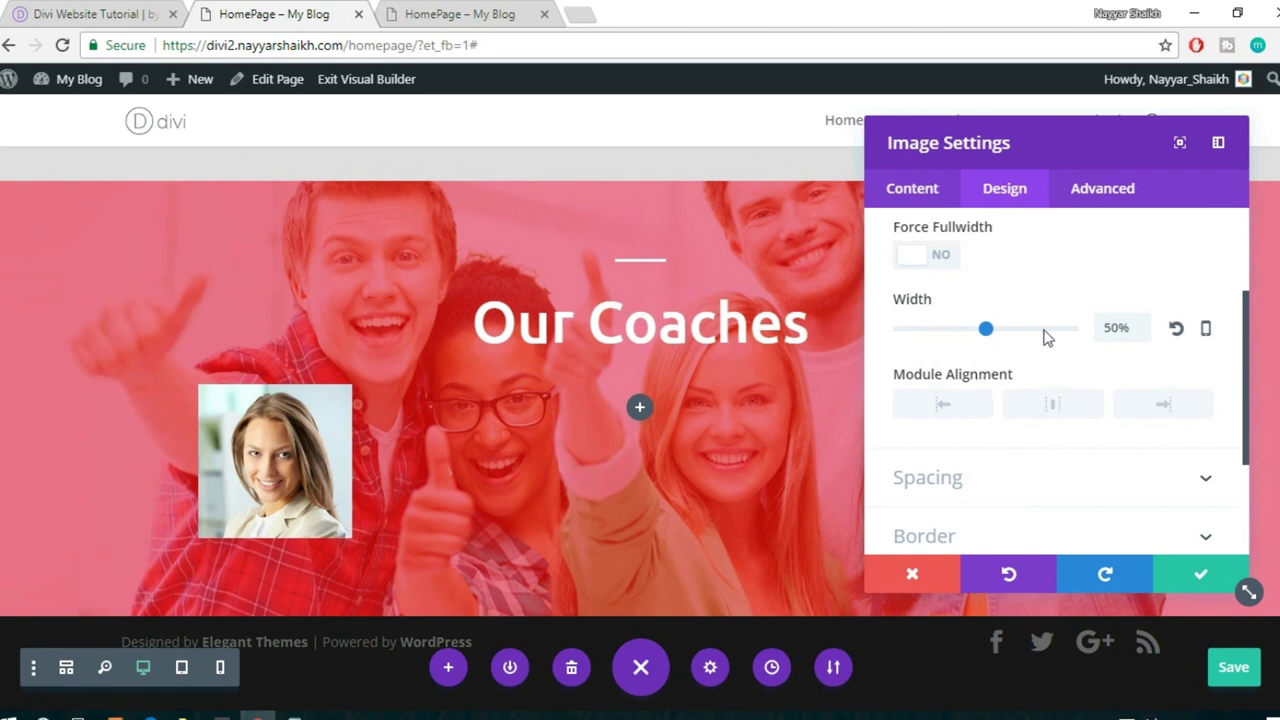
- Round the portrait's corners to 100px to make it circular, then save
scroll(1027, 428, down, 1)
click(1051, 390)
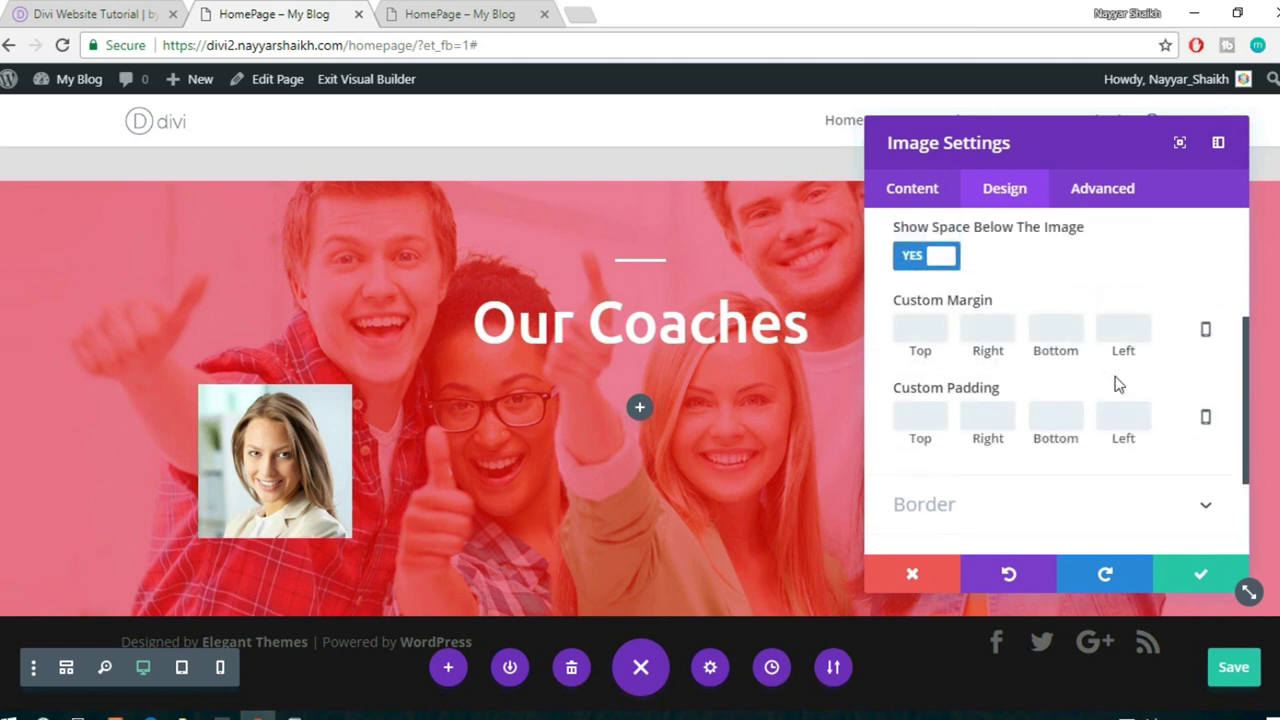
scroll(1118, 385, down, 2)
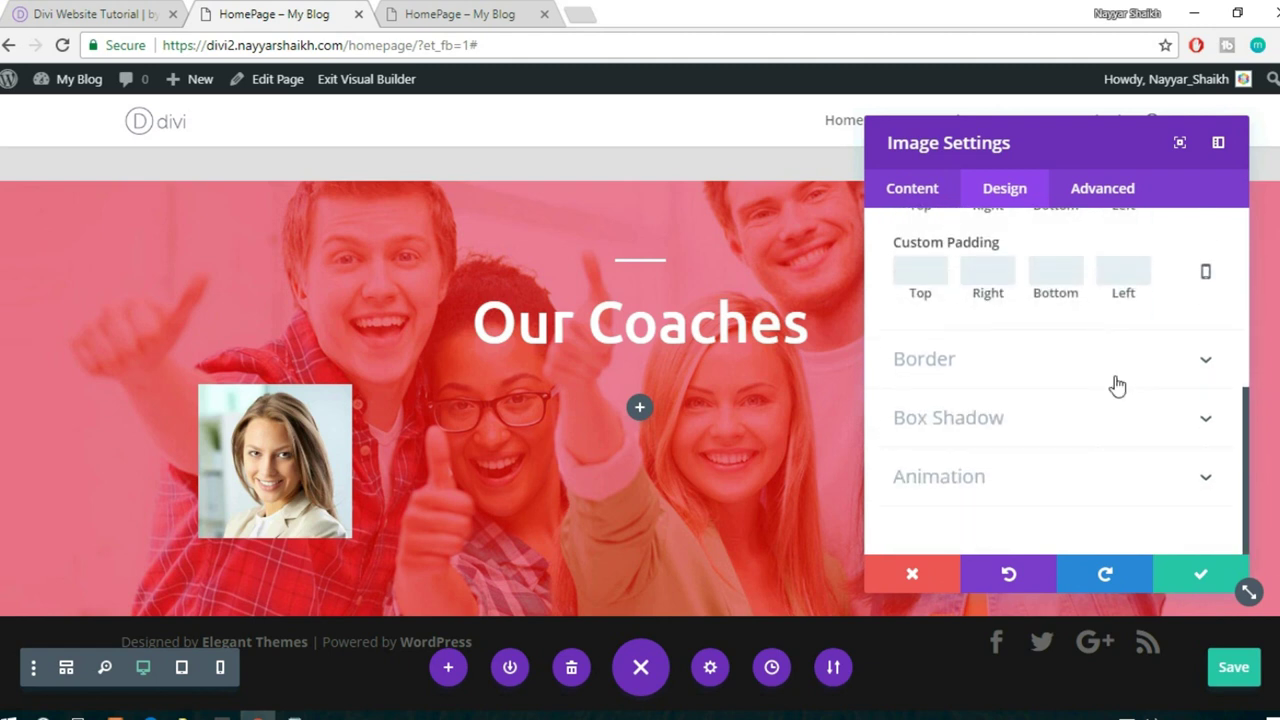
click(1033, 381)
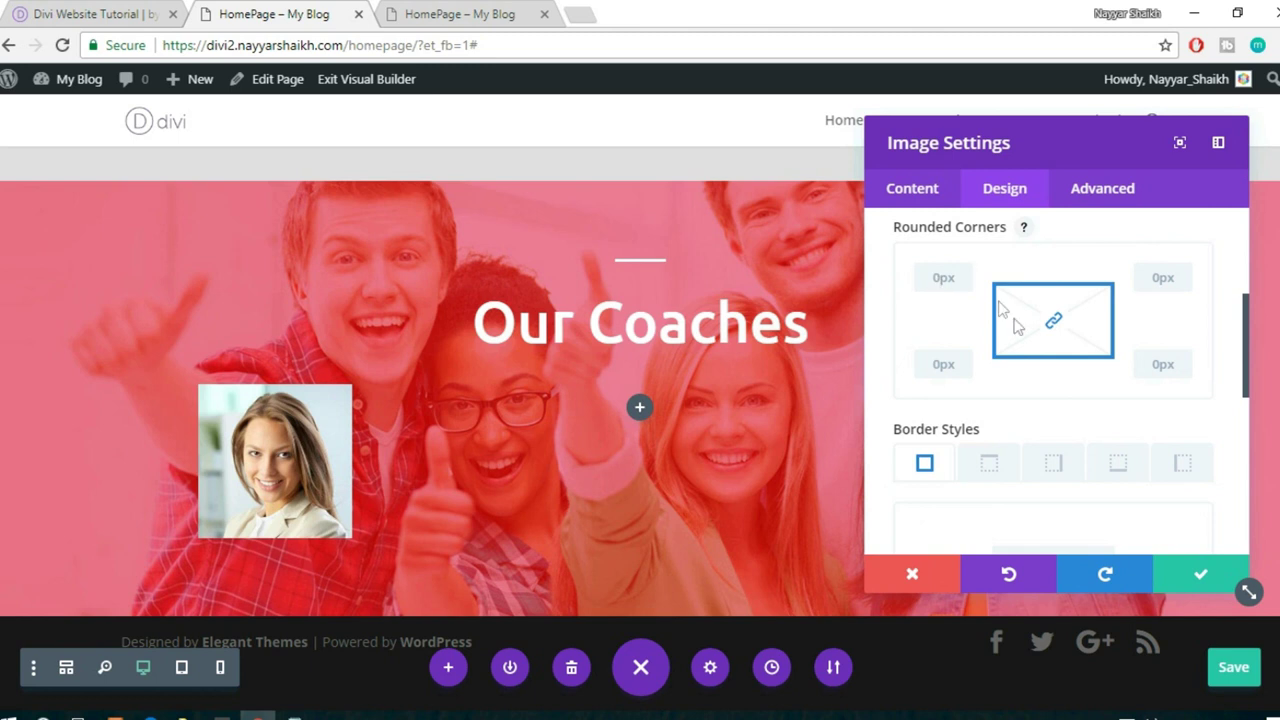
scroll(1005, 315, up, 3)
scroll(1025, 345, down, 2)
scroll(1029, 359, down, 1)
click(949, 276)
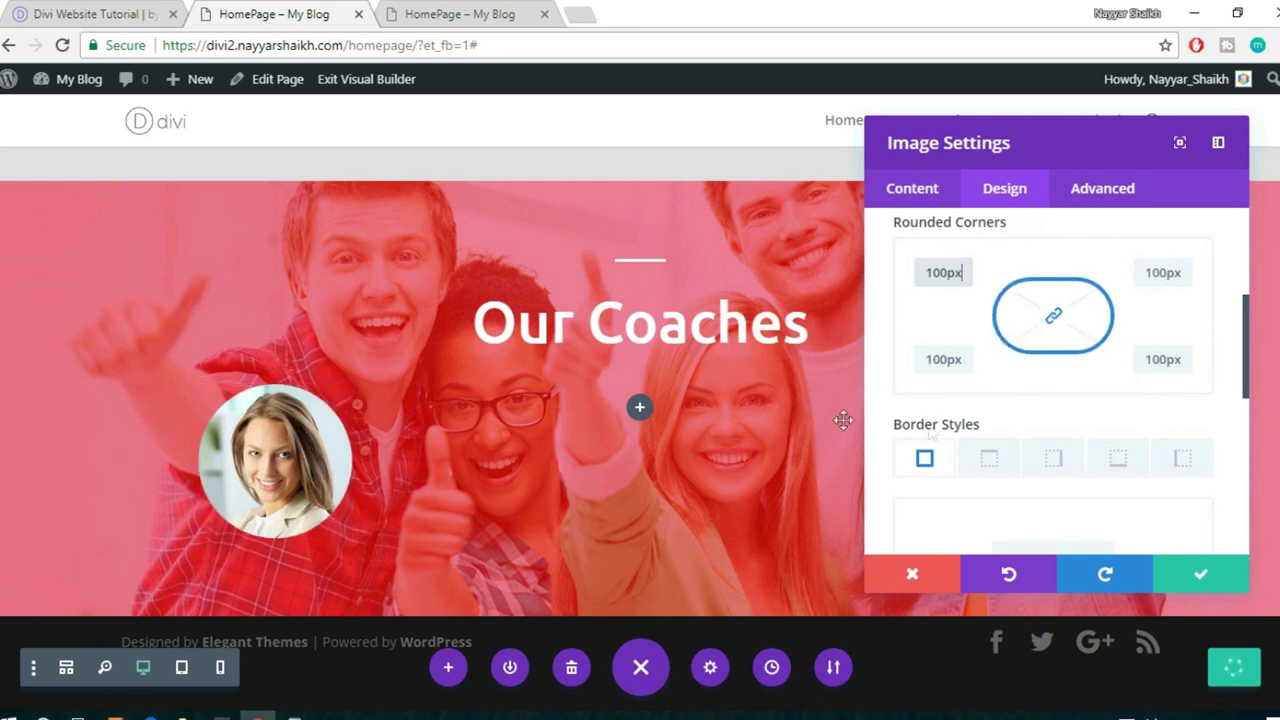
scroll(1050, 458, down, 2)
scroll(1050, 458, down, 5)
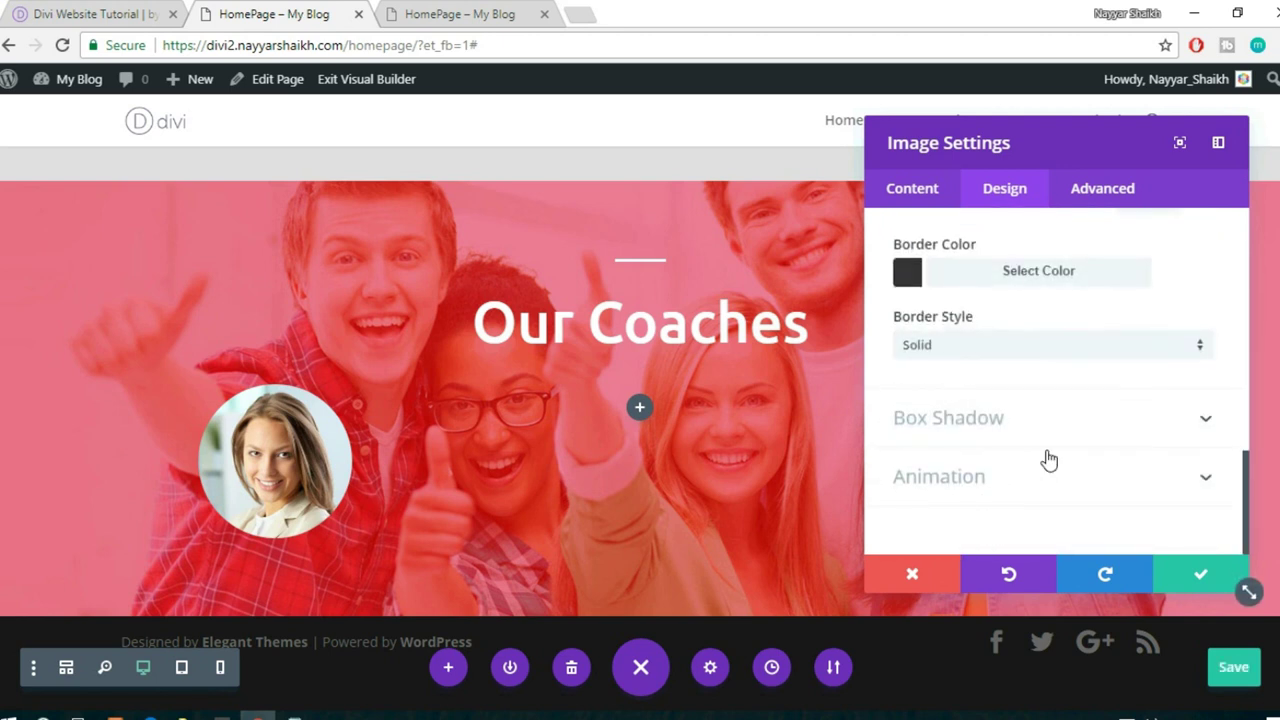
click(1200, 572)
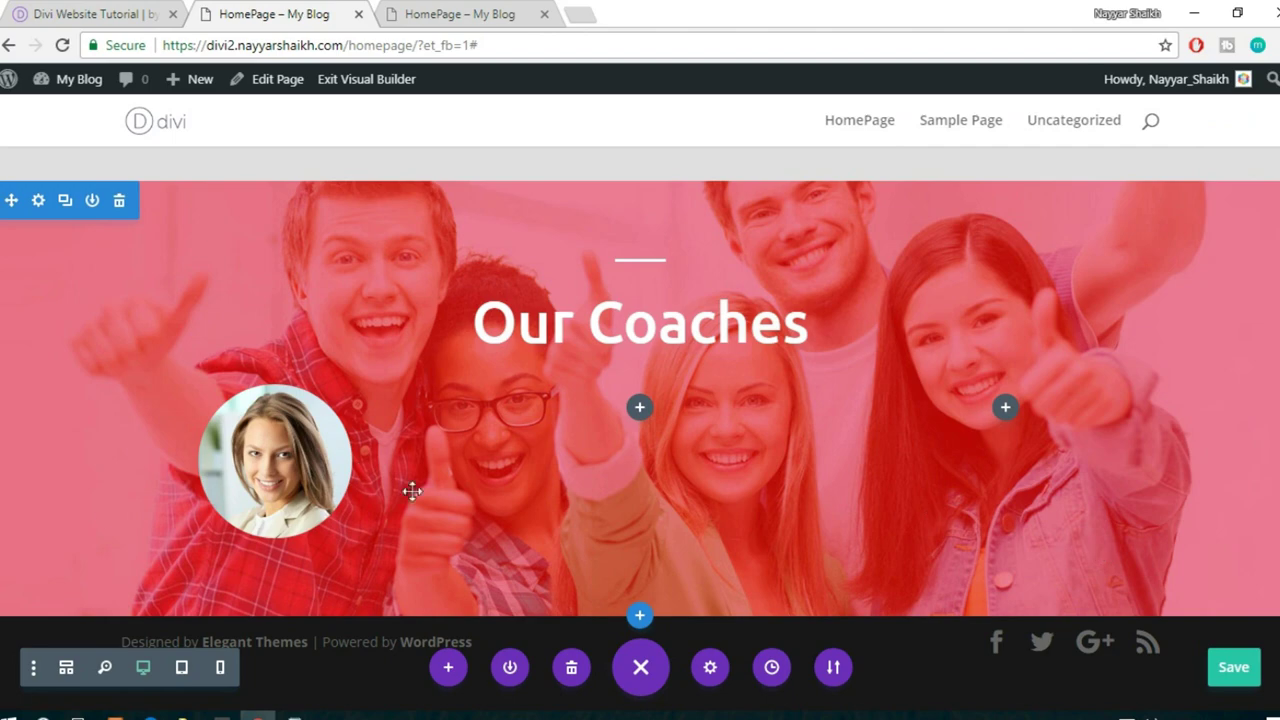
- Insert a Text module for the coach's name beneath the circular portrait
click(100, 14)
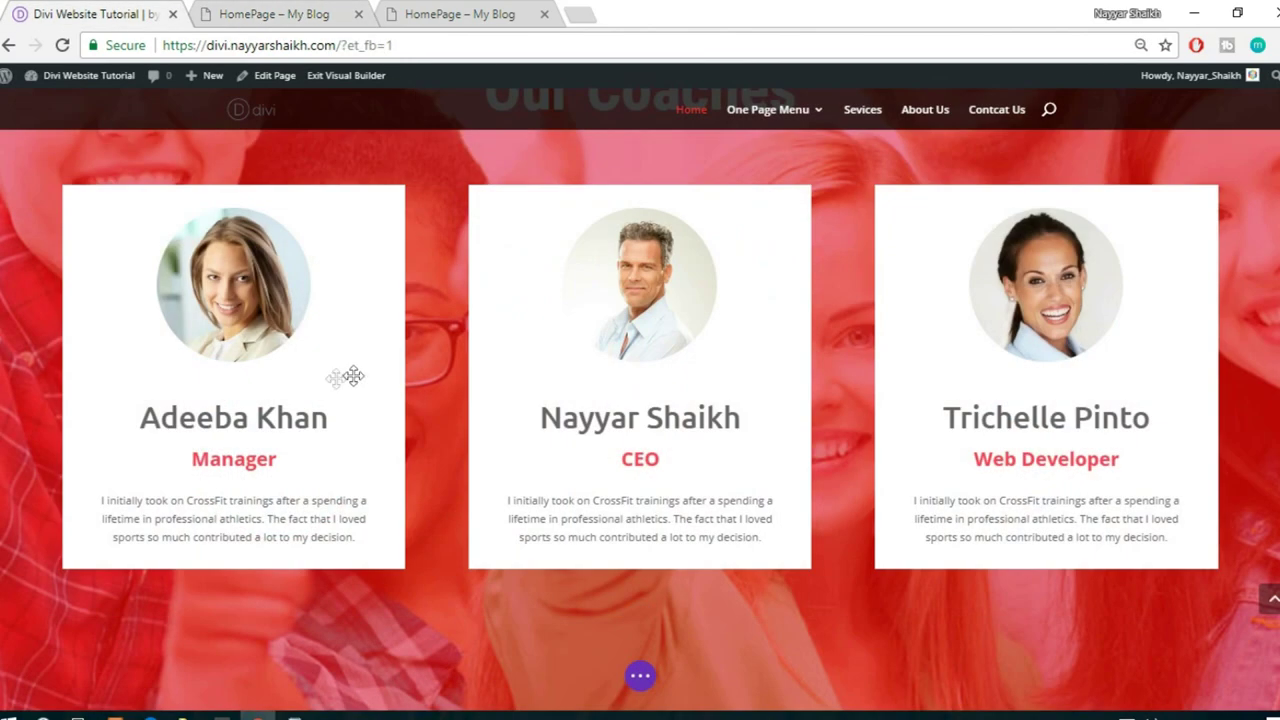
scroll(196, 405, down, 2)
click(262, 14)
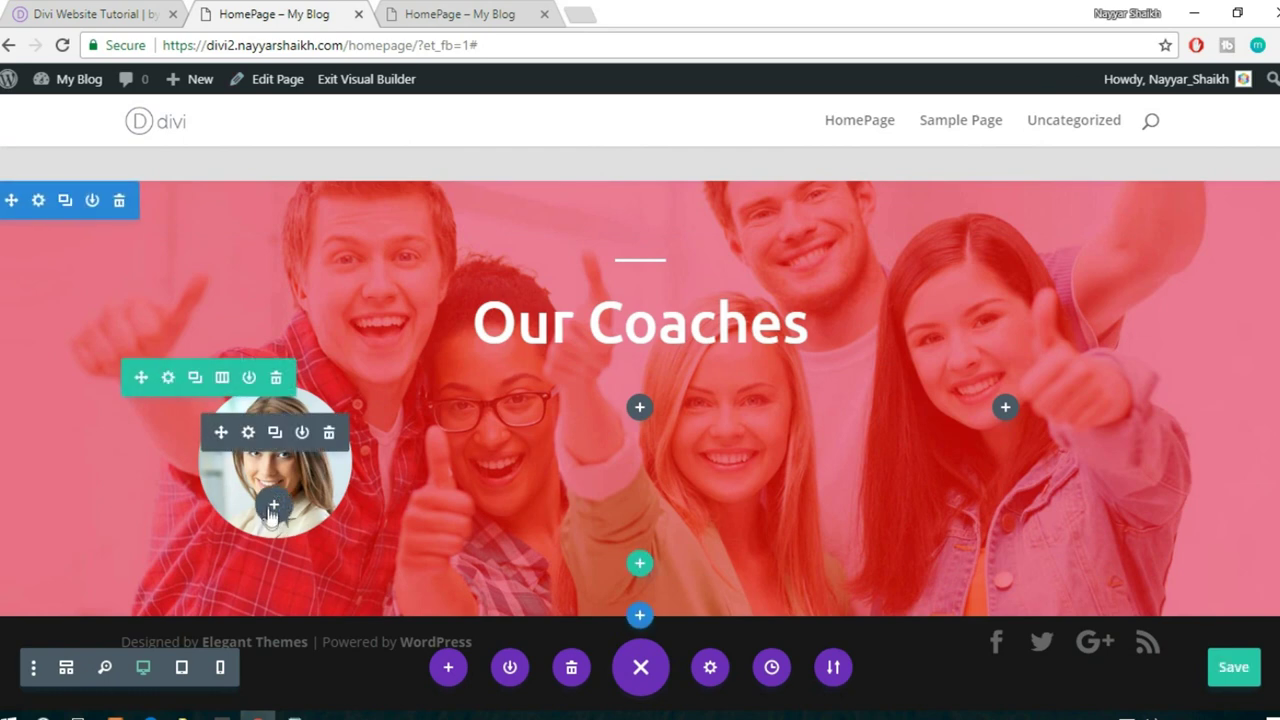
click(273, 506)
text(text)
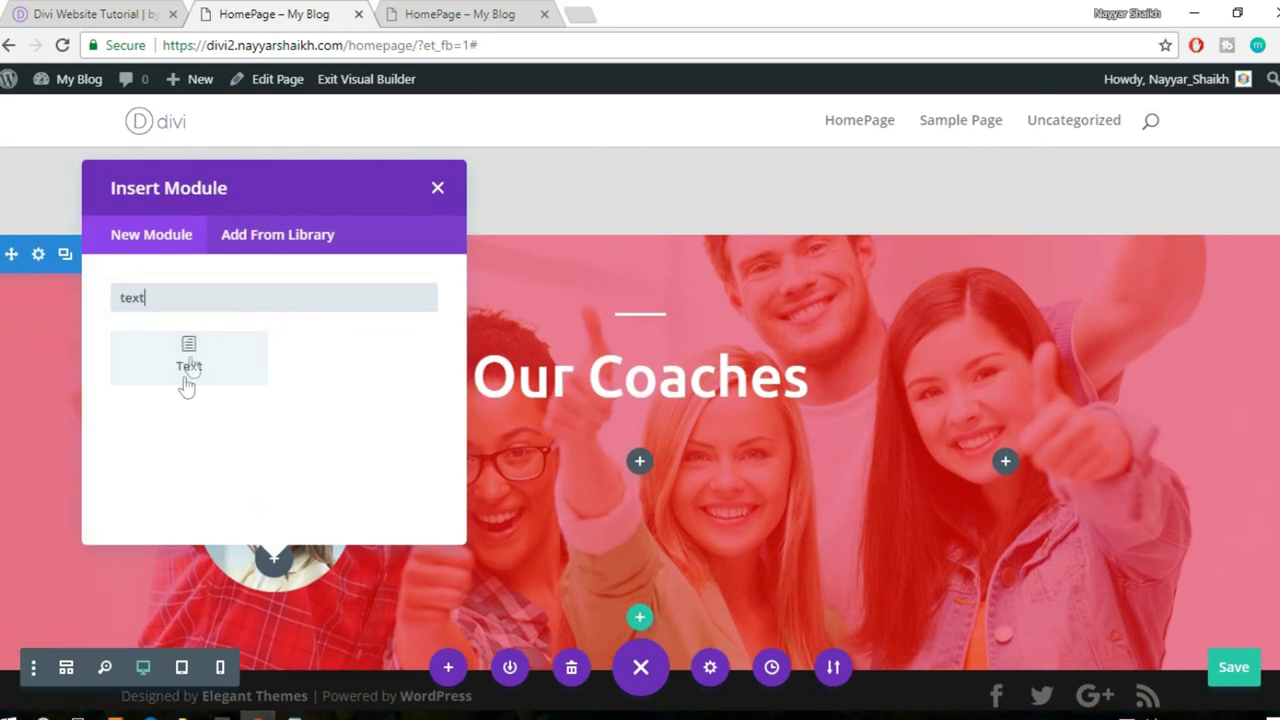
click(186, 386)
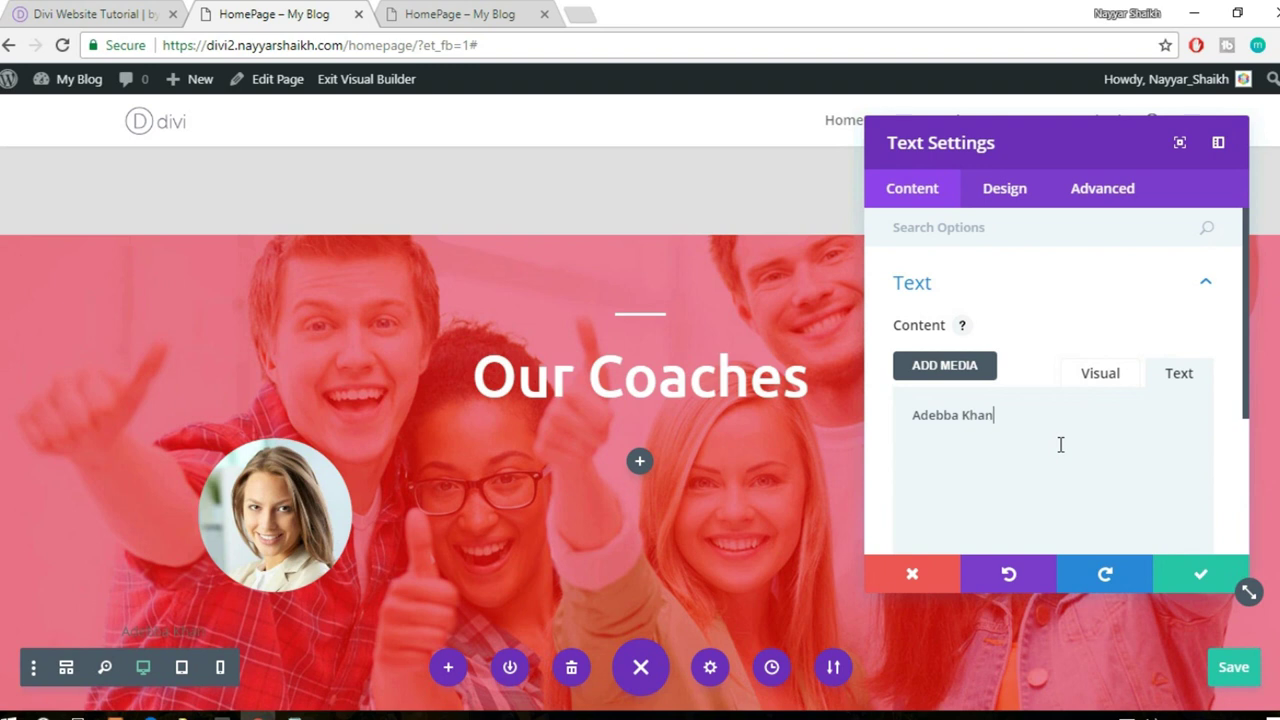
scroll(1054, 442, down, 1)
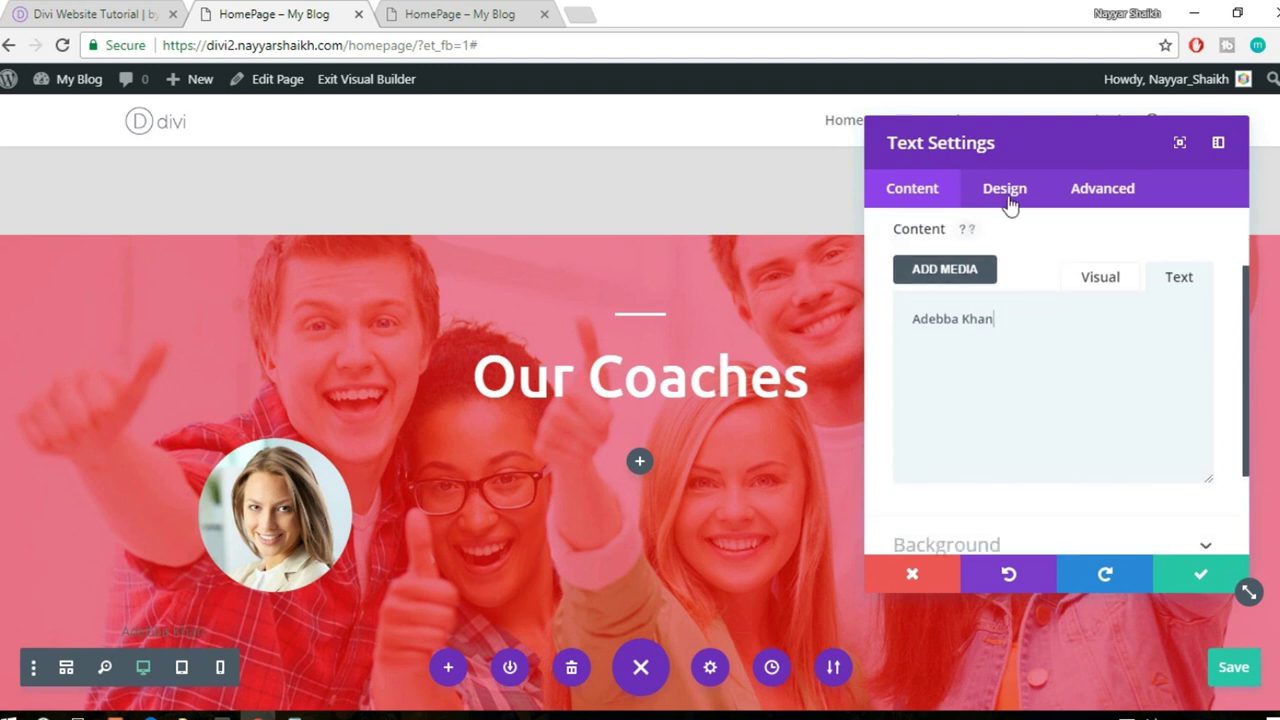
- Make the name text light (white) in the Ubuntu font
click(1007, 197)
click(1010, 300)
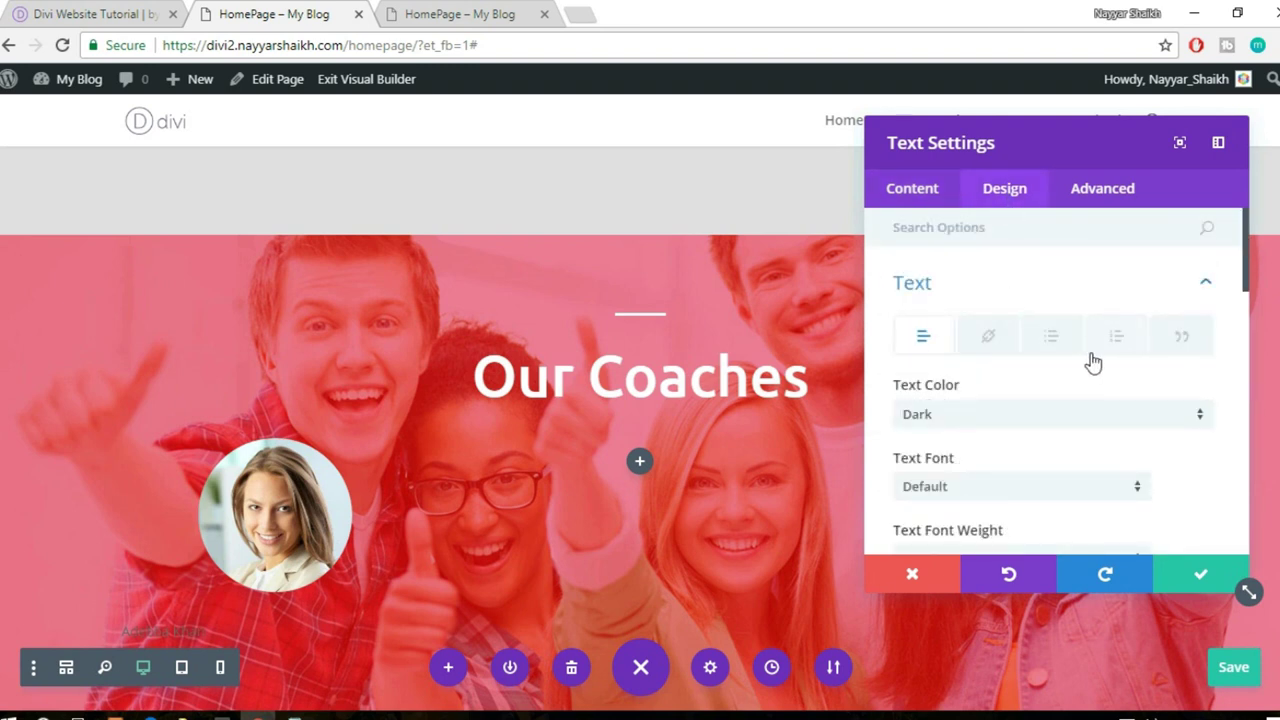
scroll(1090, 363, down, 2)
scroll(1034, 303, up, 1)
click(1008, 318)
click(969, 365)
scroll(196, 545, down, 1)
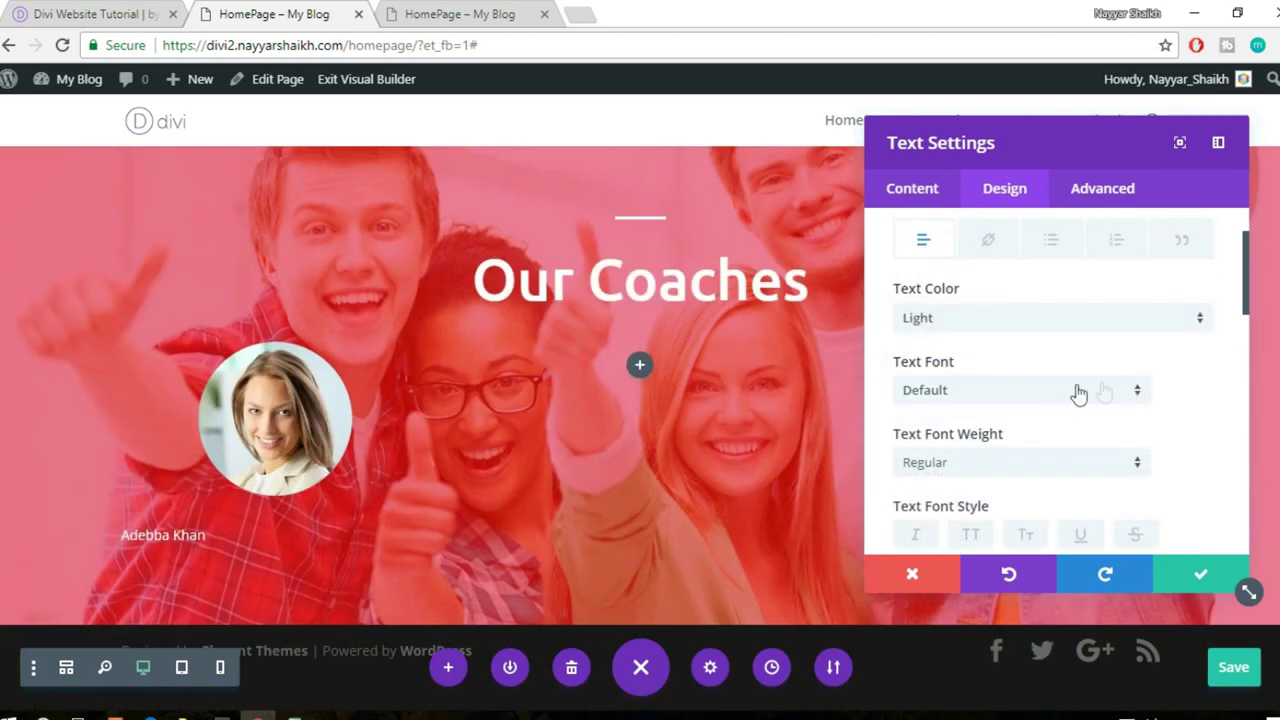
click(1013, 392)
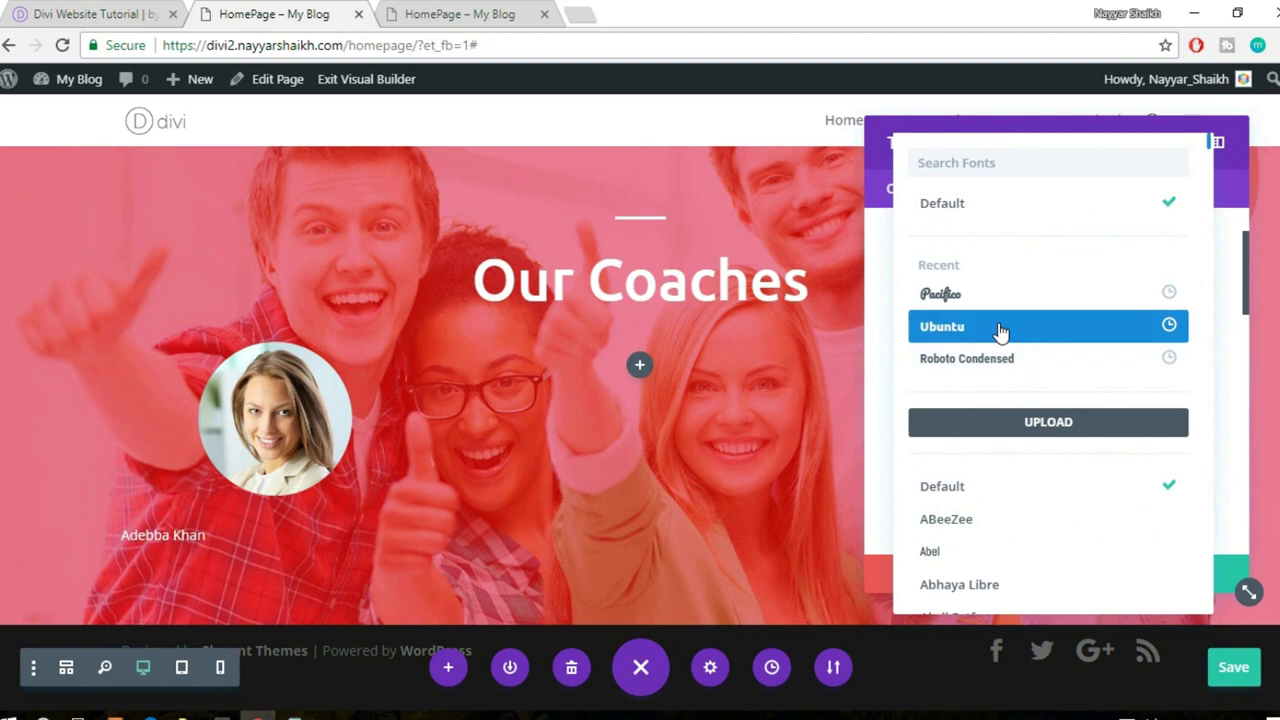
click(1000, 331)
- Set the name's text size to 35px, checking against the reference coach cards
scroll(1199, 389, down, 1)
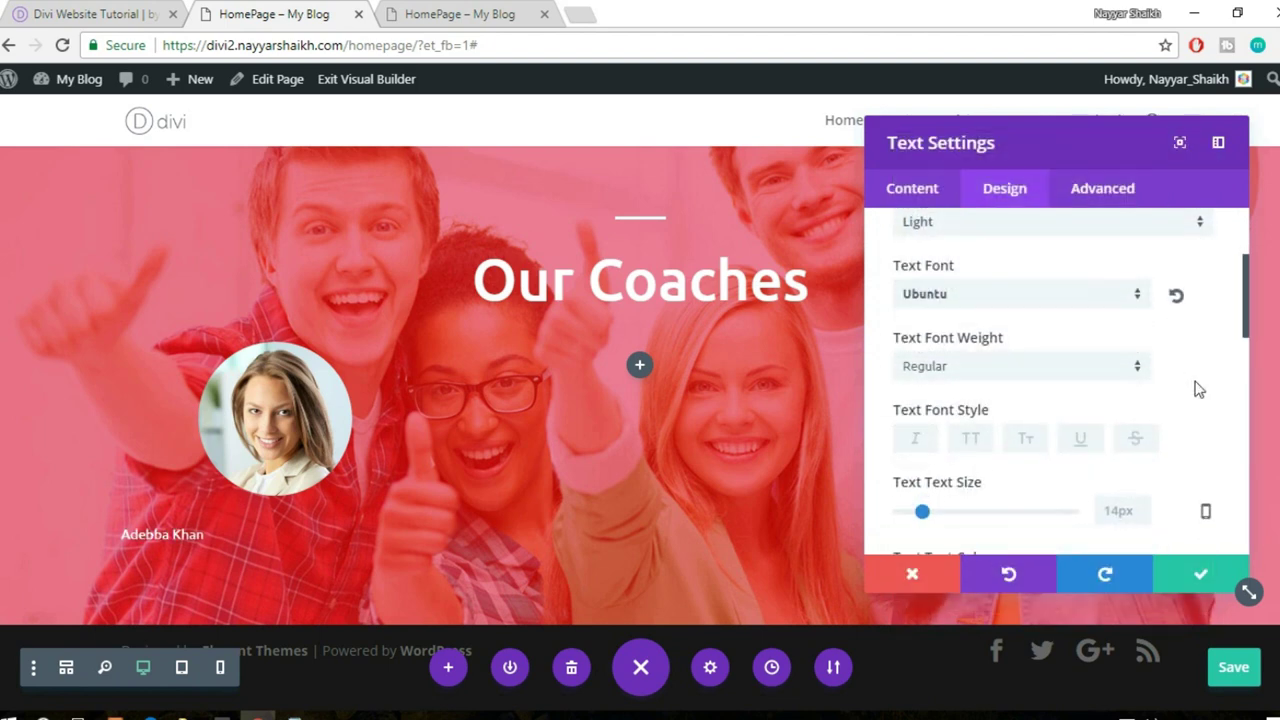
scroll(1033, 416, down, 1)
drag(922, 418, 962, 418)
click(137, 10)
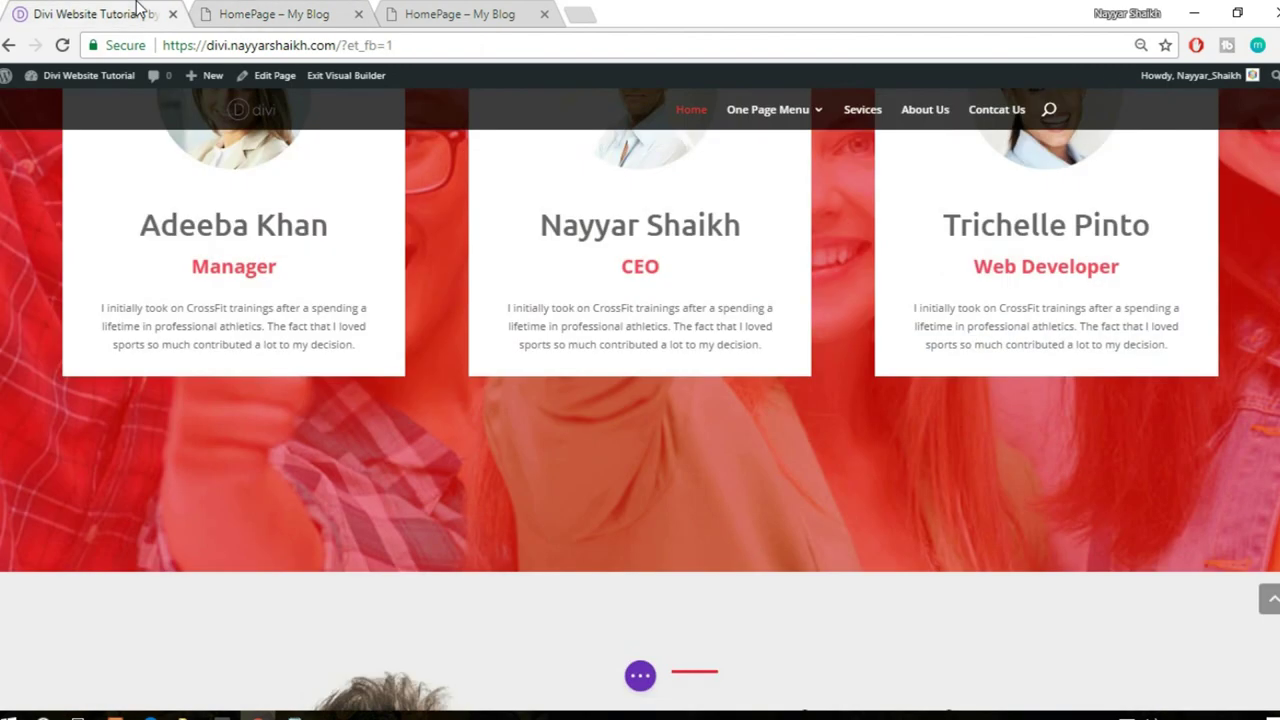
click(200, 9)
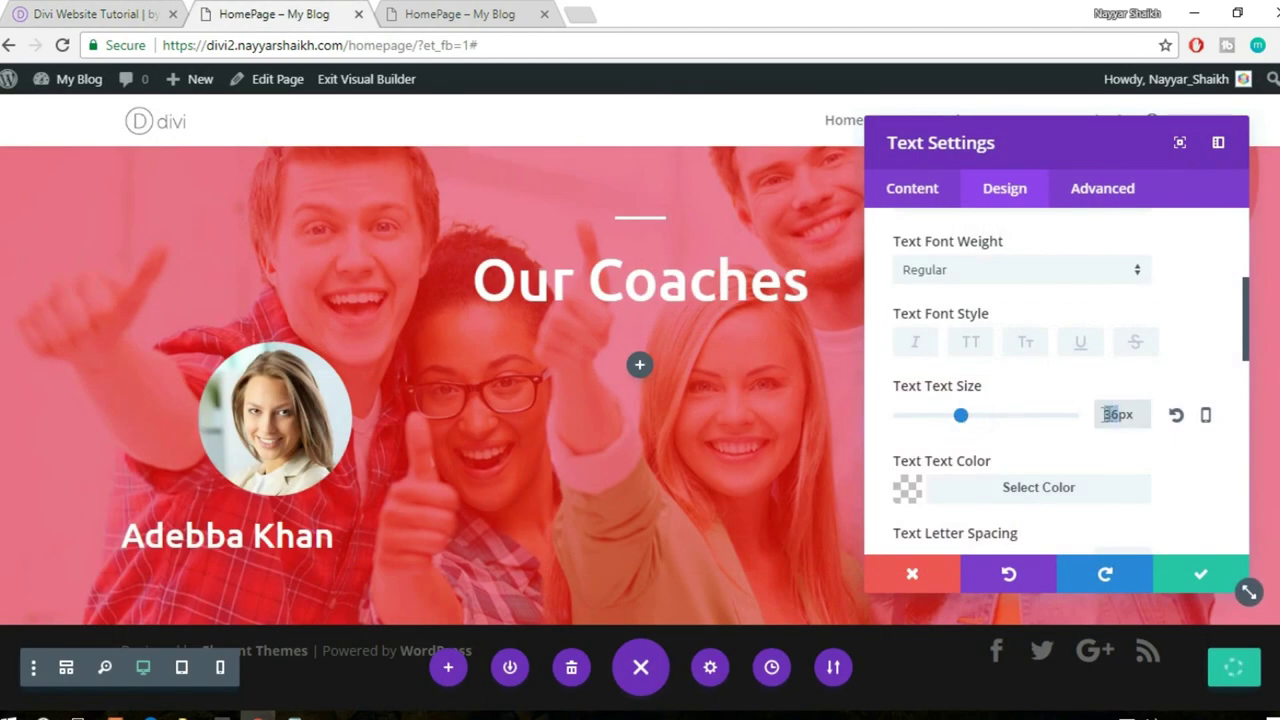
key(End)
text(45)
key(ctrl+a)
text(35px)
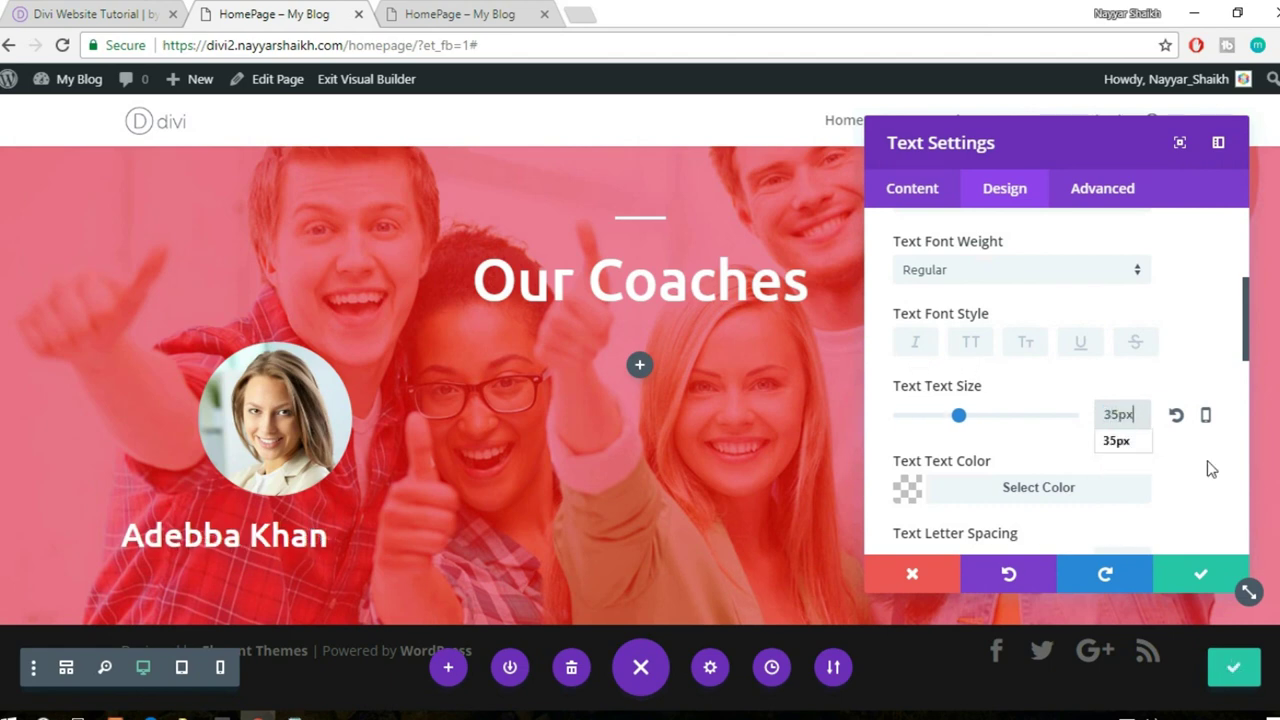
click(1196, 488)
scroll(1178, 471, down, 5)
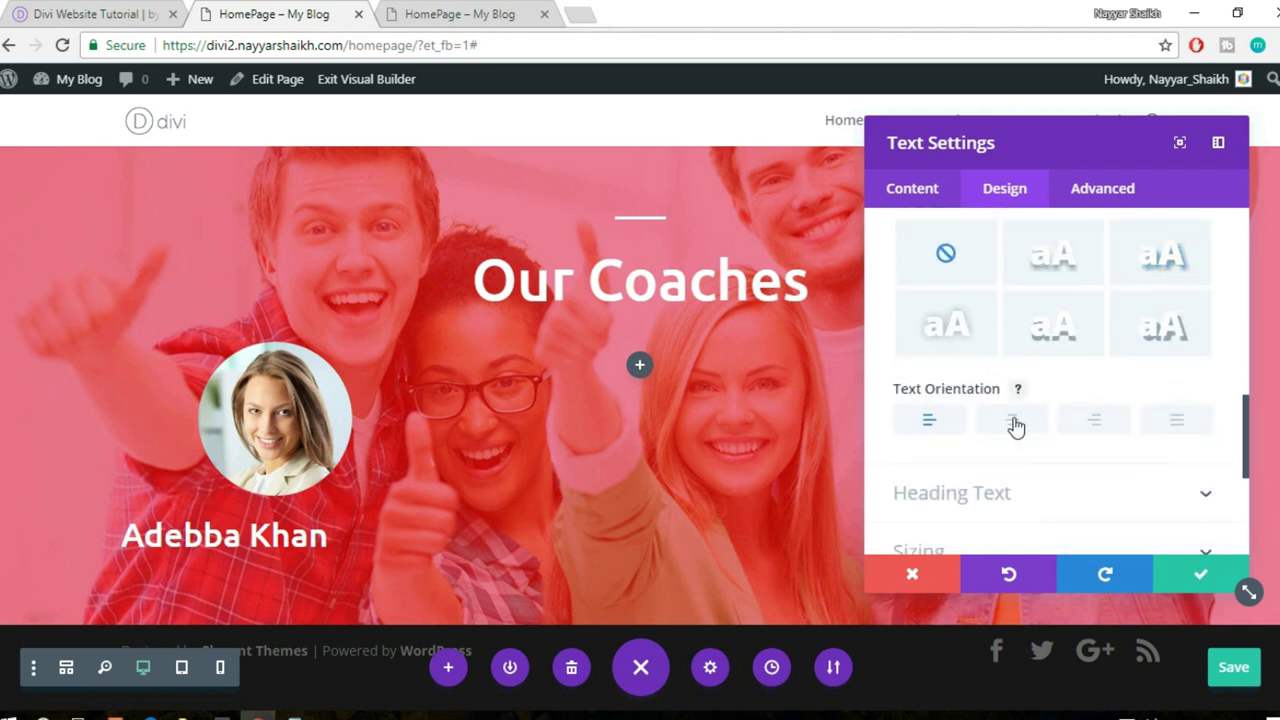
- Centre the coach's name, fix the misspelled letter, and save the text settings
click(1013, 421)
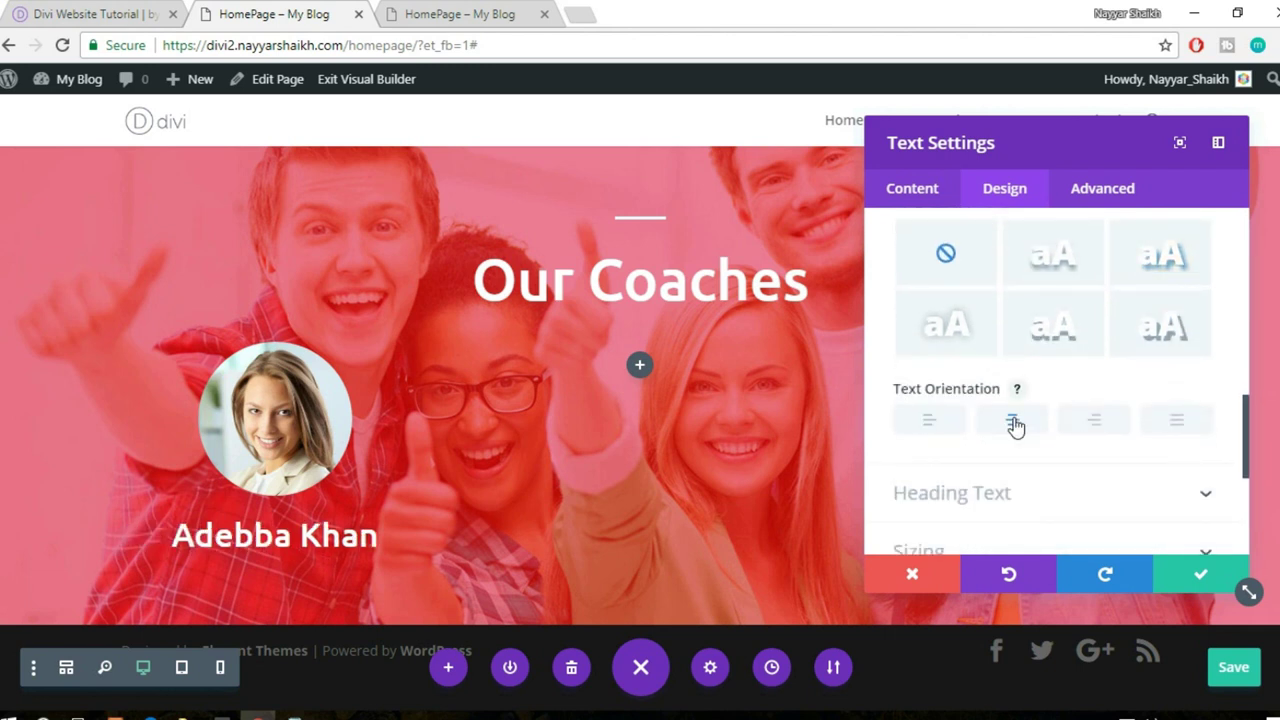
click(243, 535)
key(BackSpace)
text(e)
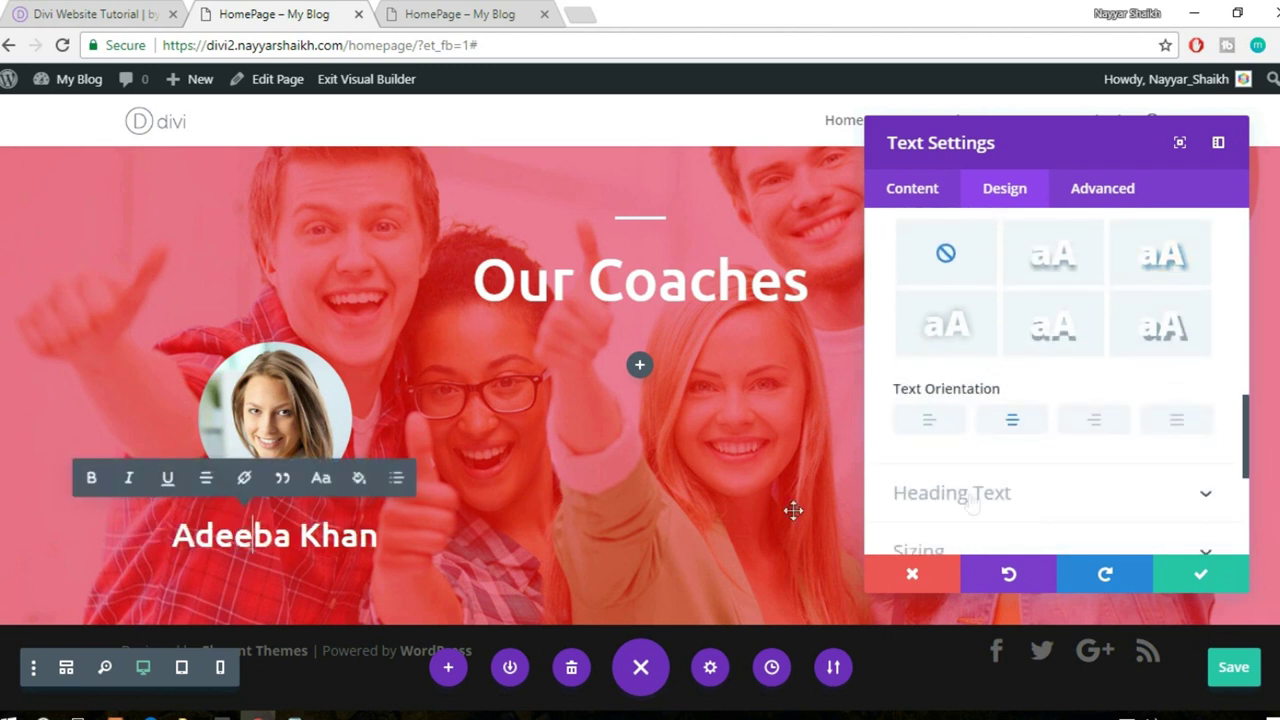
click(1201, 578)
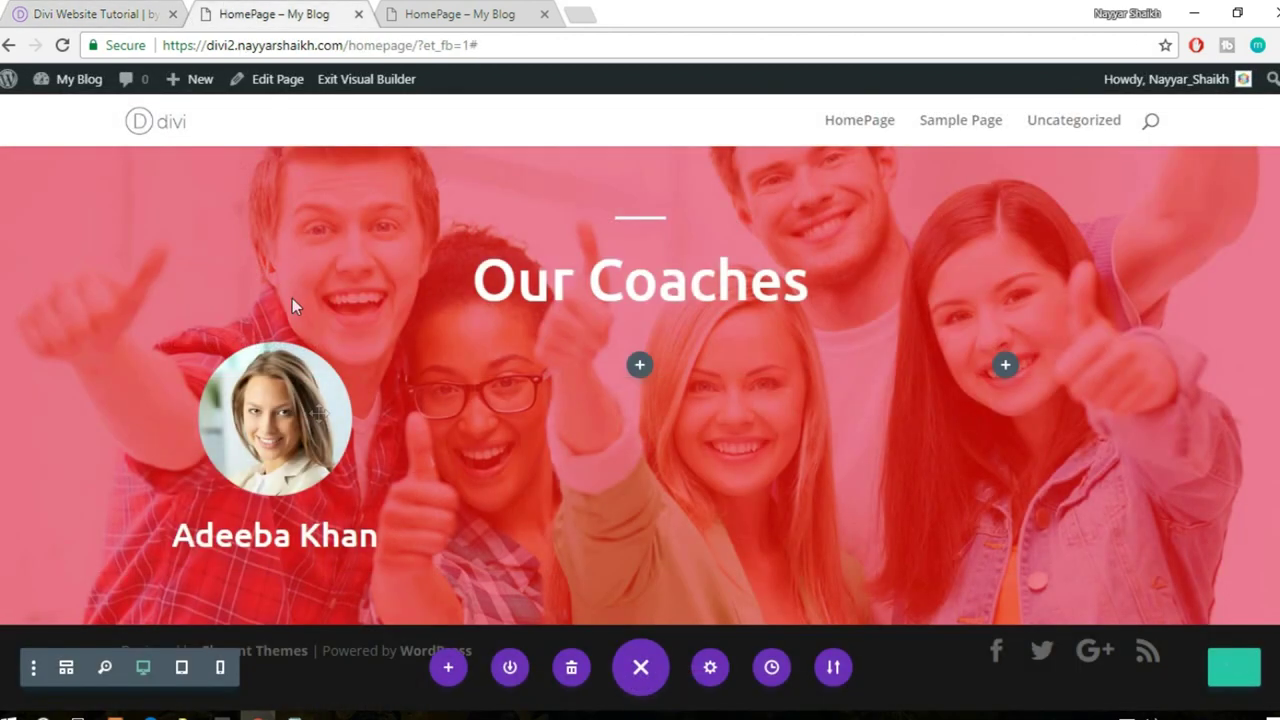
scroll(325, 447, down, 1)
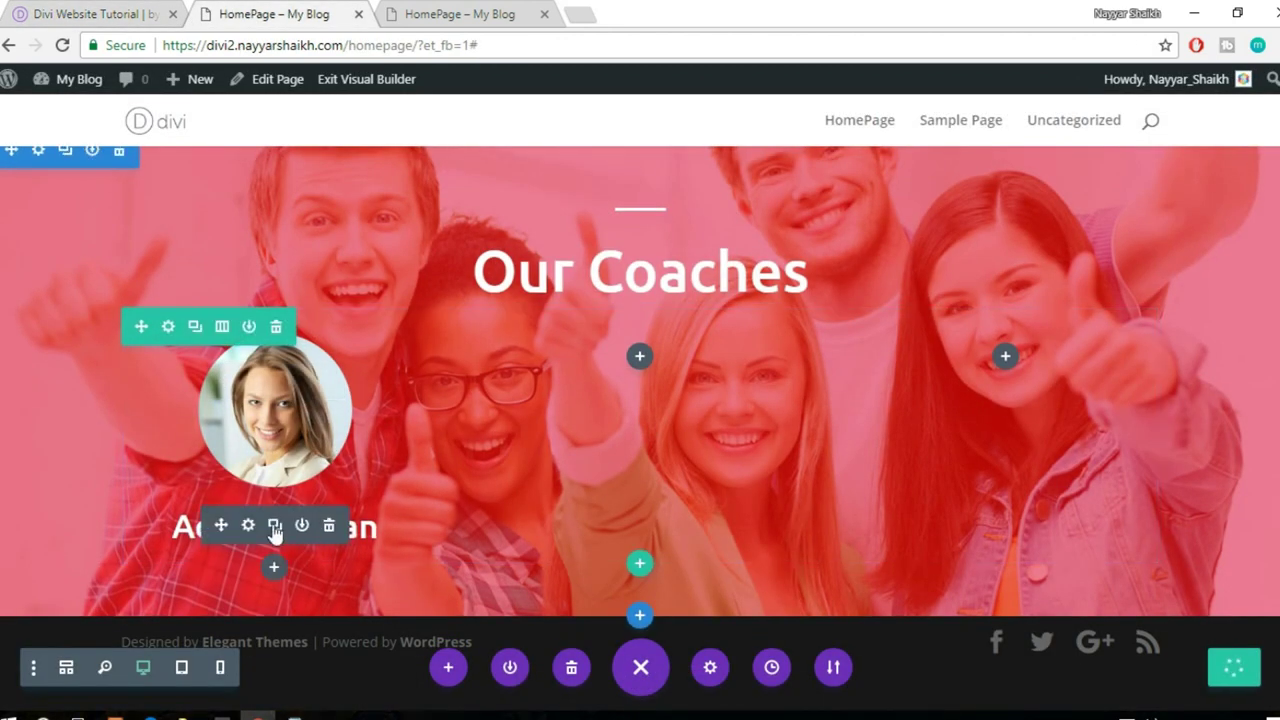
- Duplicate the name text block and replace its content with 'Manager'
click(274, 527)
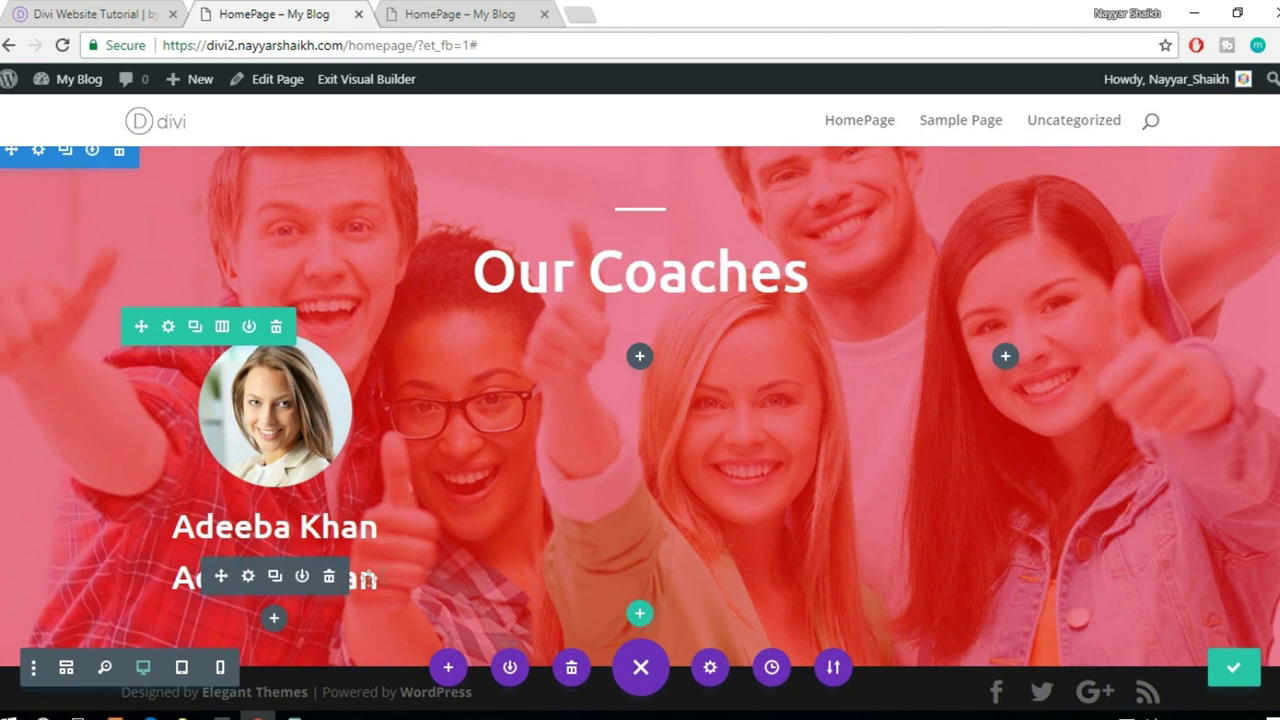
key(ctrl+a)
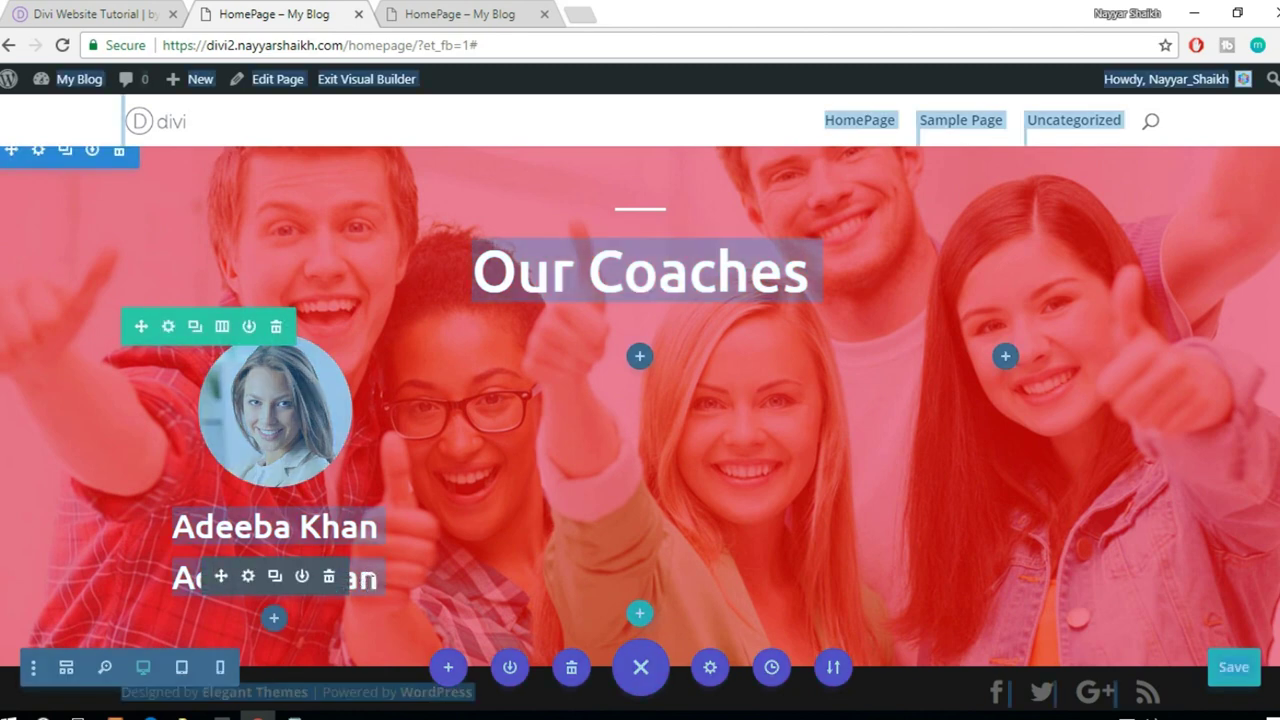
click(248, 576)
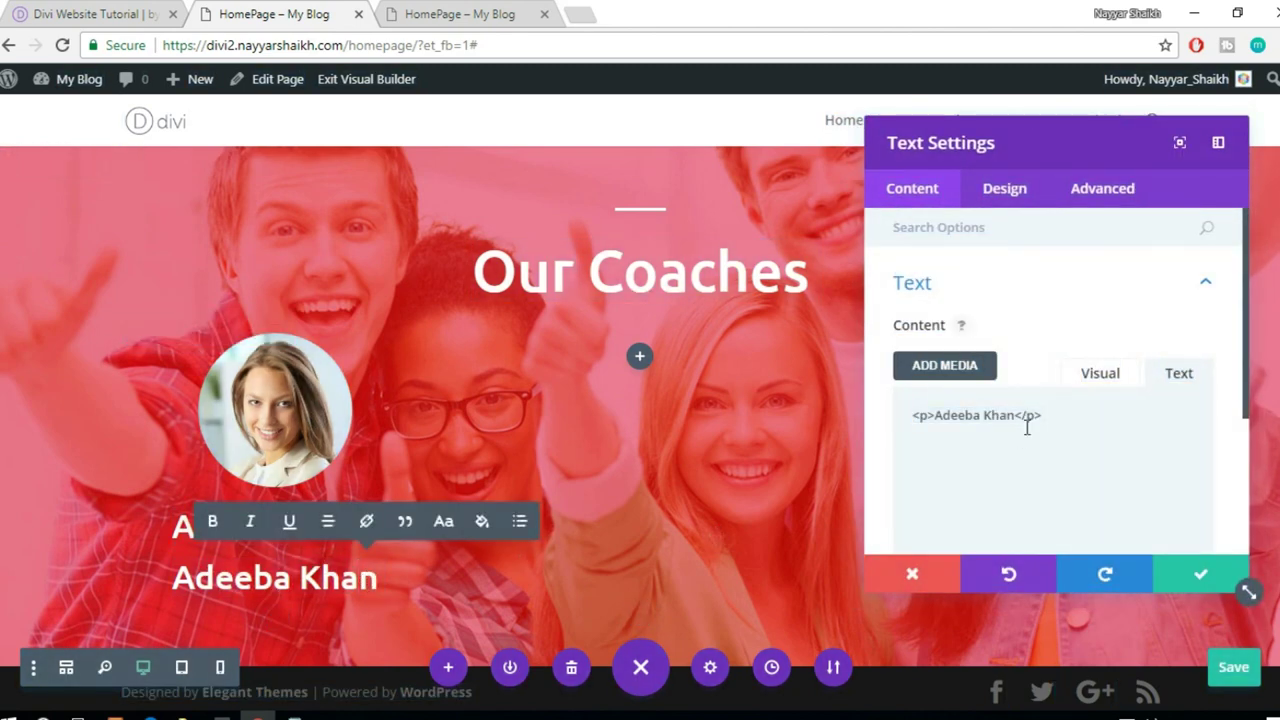
double_click(995, 442)
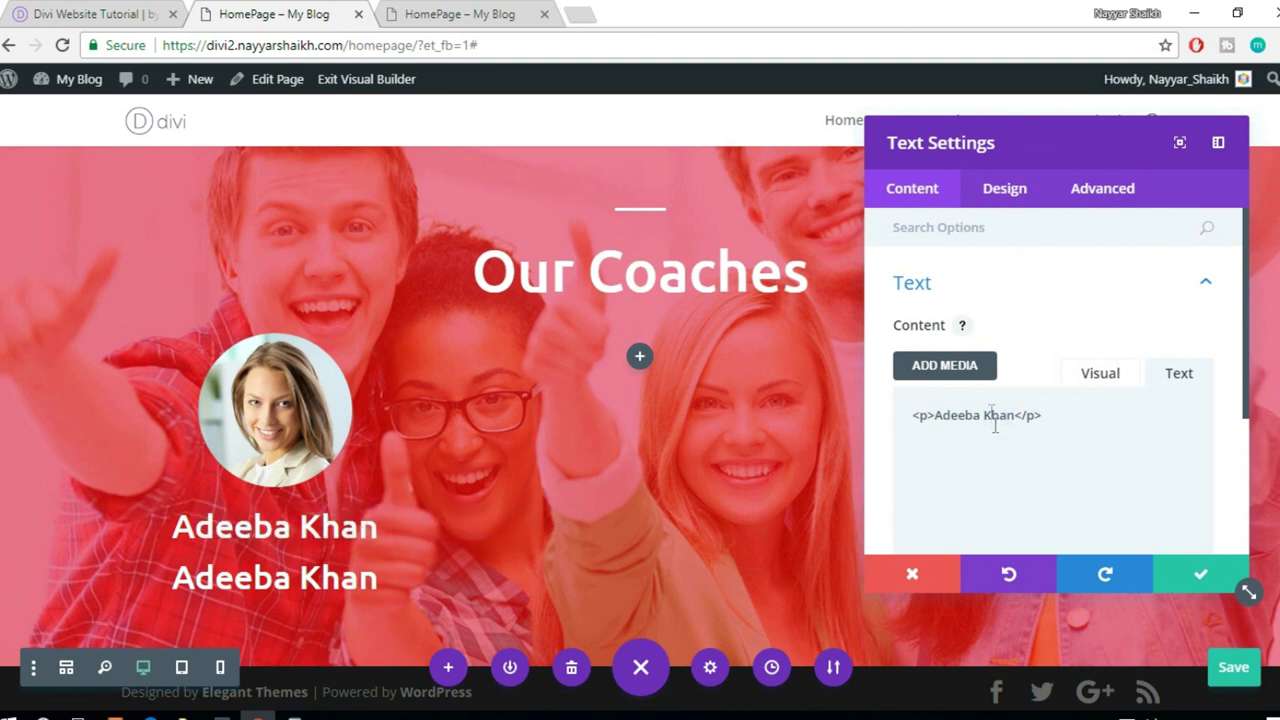
drag(936, 415, 976, 419)
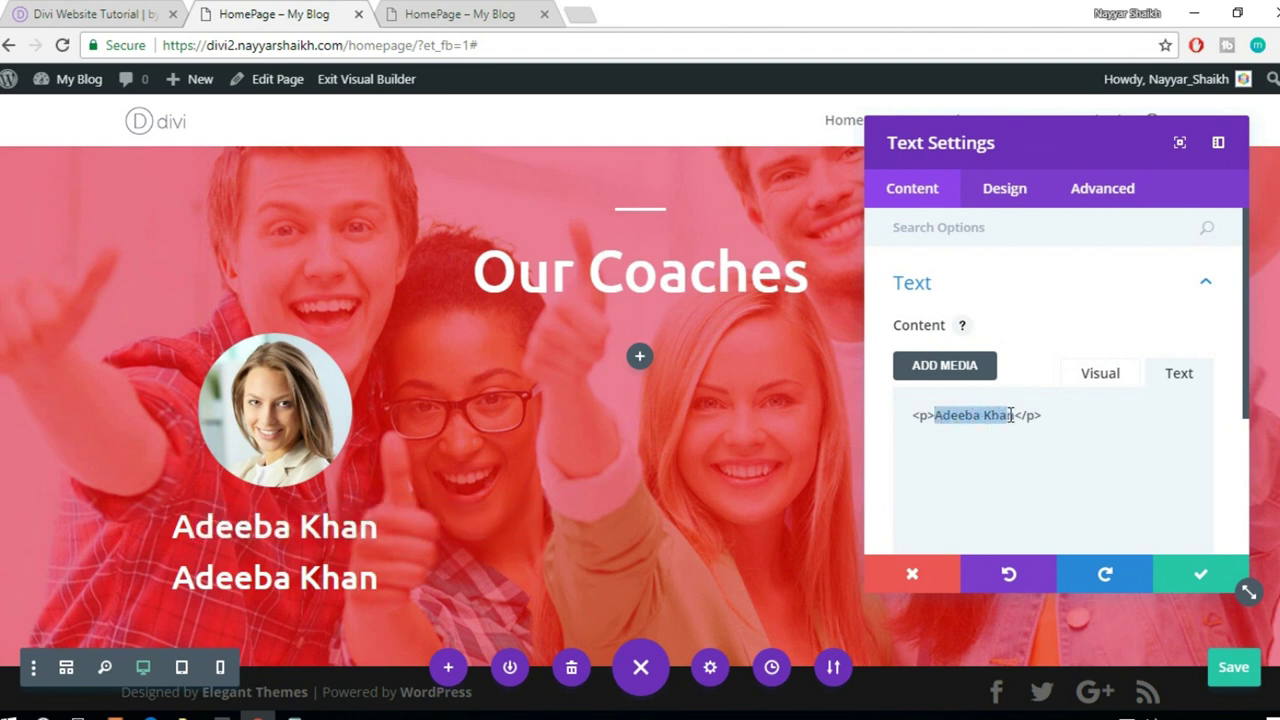
key(BackSpace)
text(Ma)
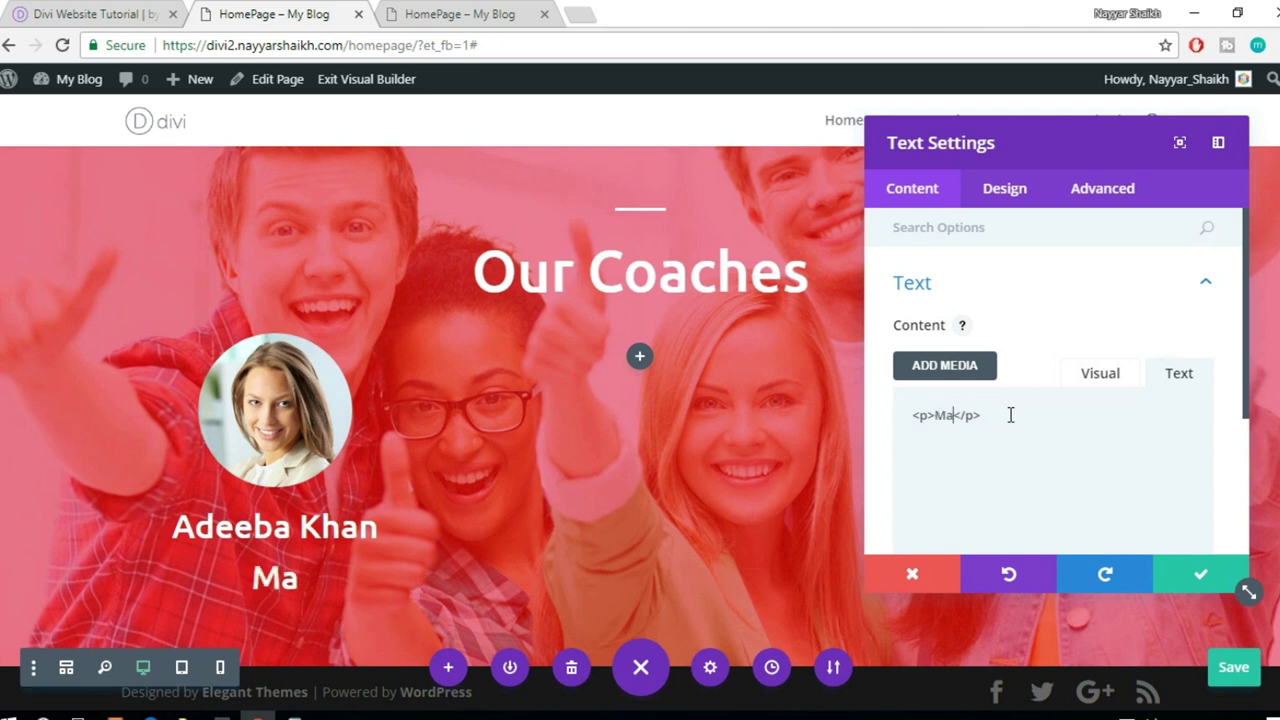
text(nager)
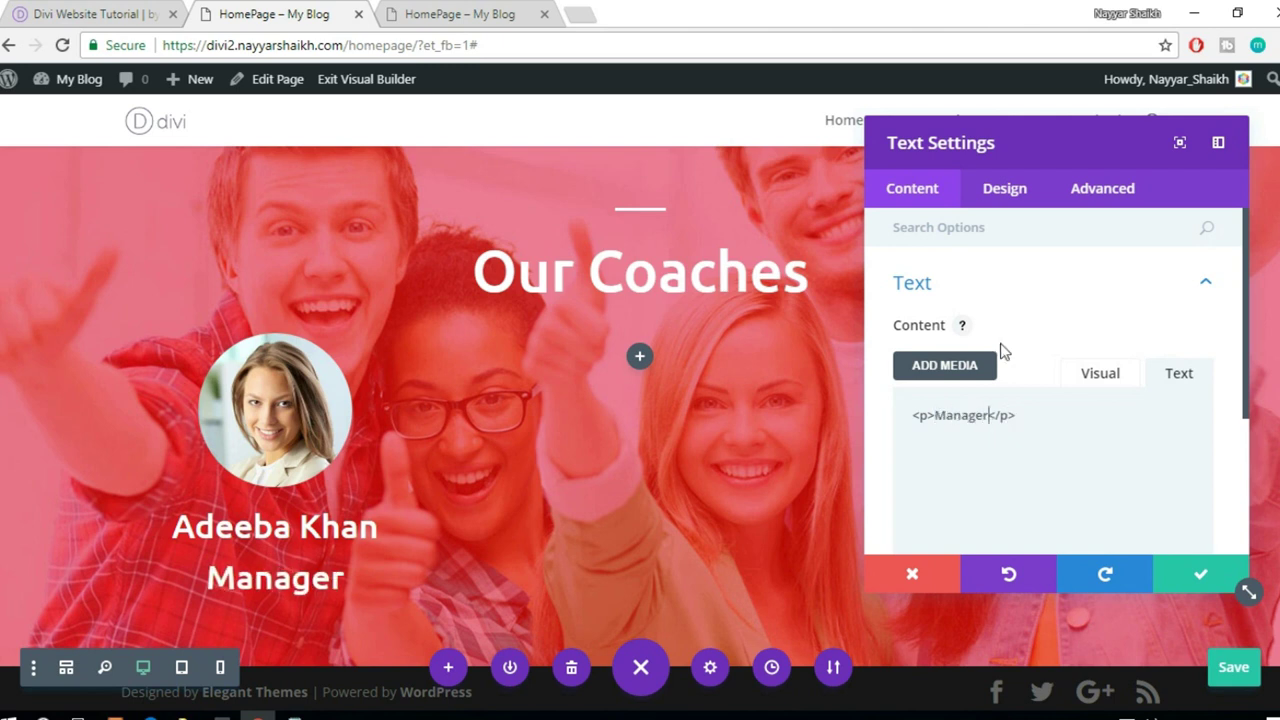
- Set the Manager line's text size to 30px
click(1005, 190)
click(1028, 297)
scroll(1066, 334, down, 4)
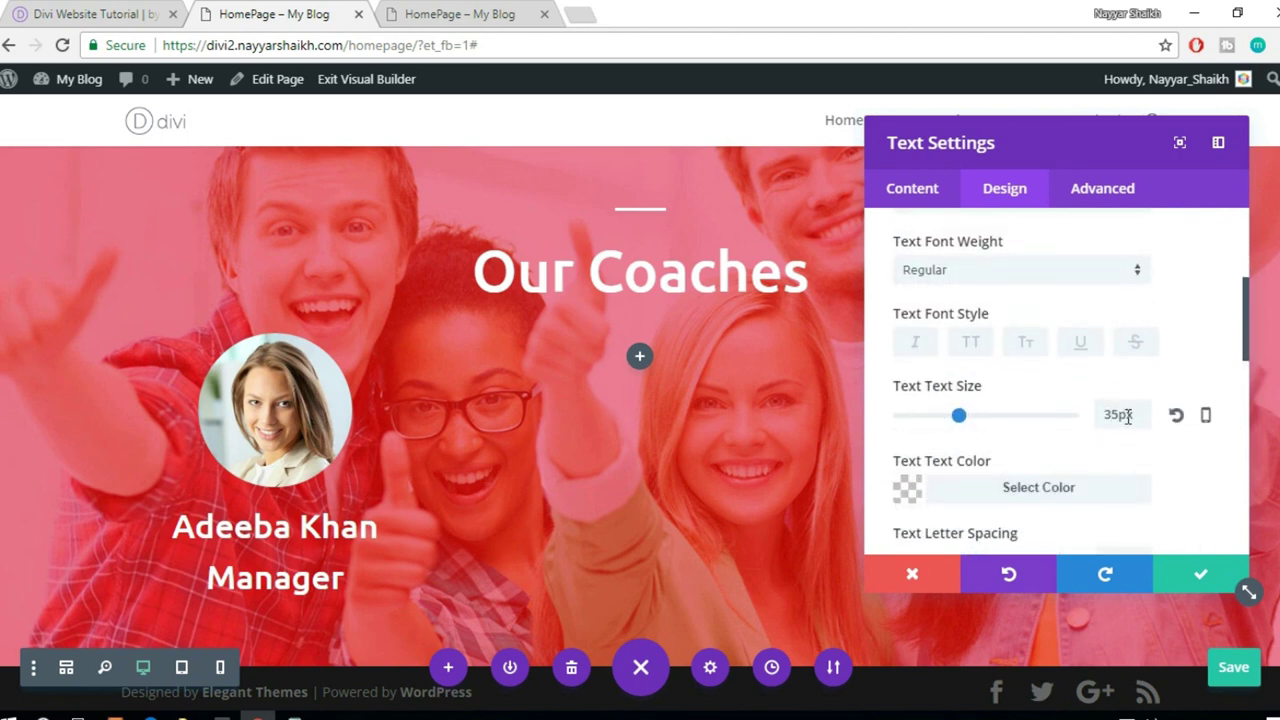
double_click(1112, 418)
text(25px)
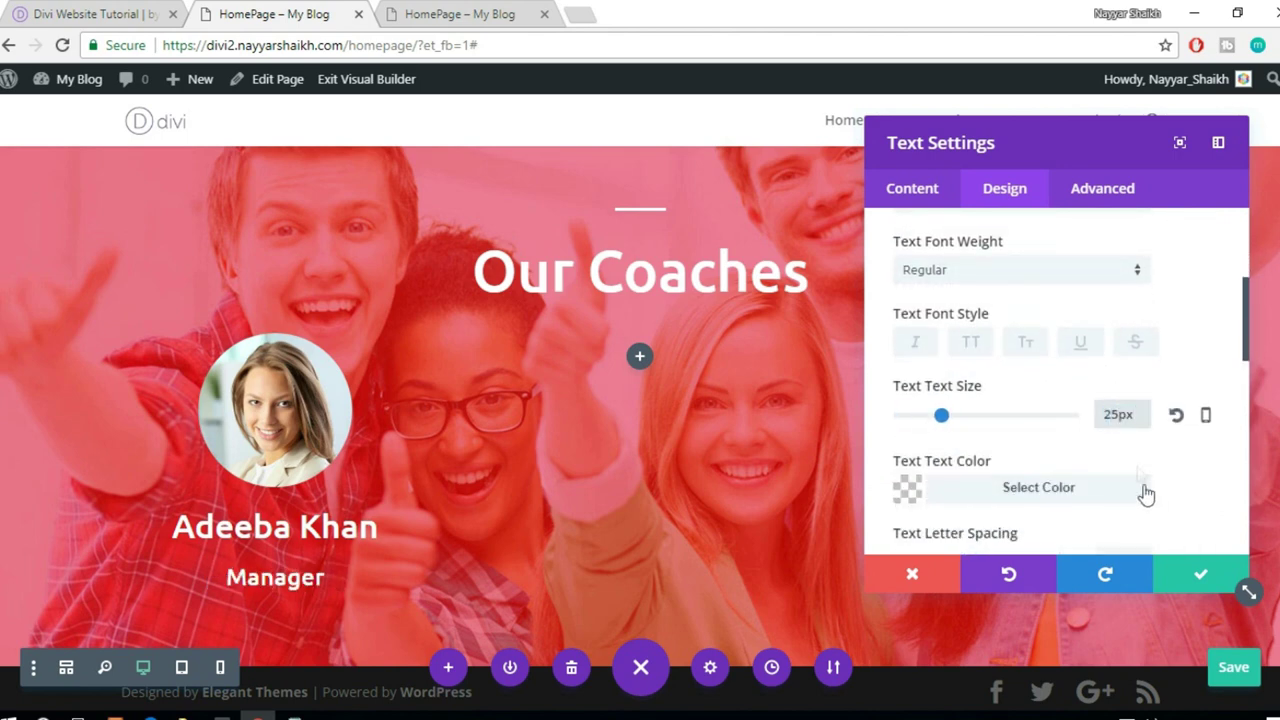
double_click(1125, 416)
text(30)
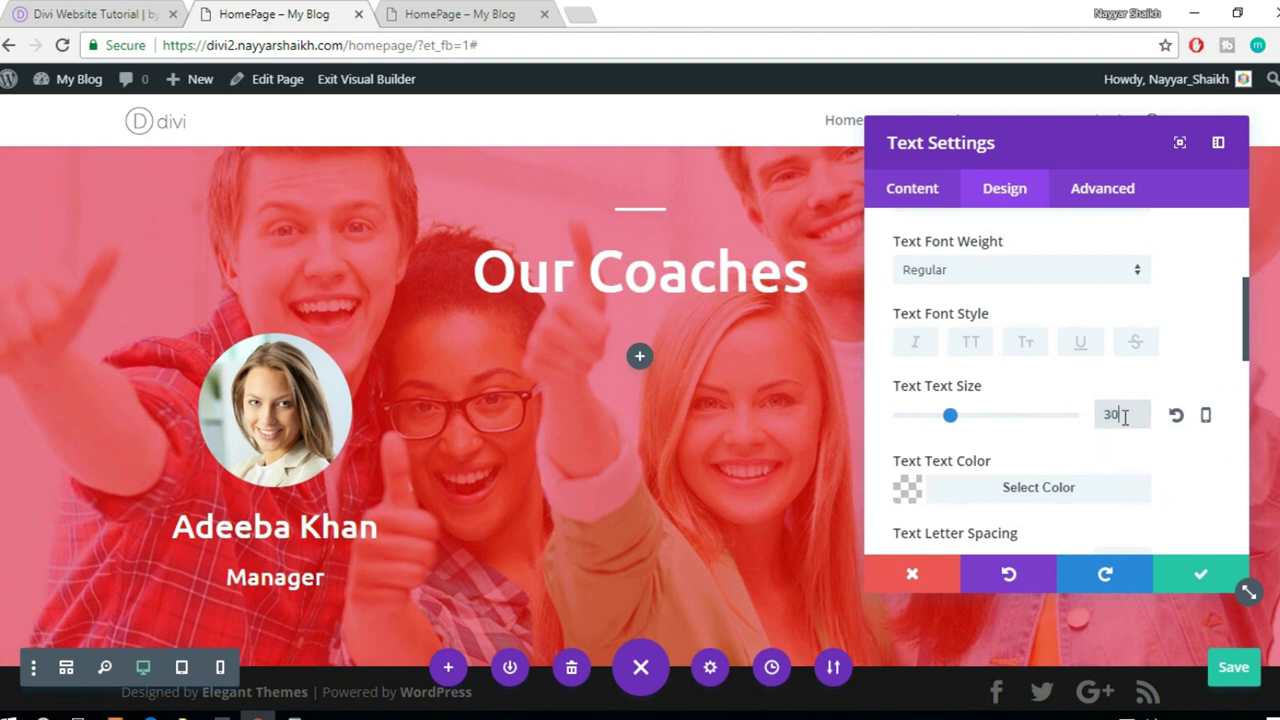
text(px)
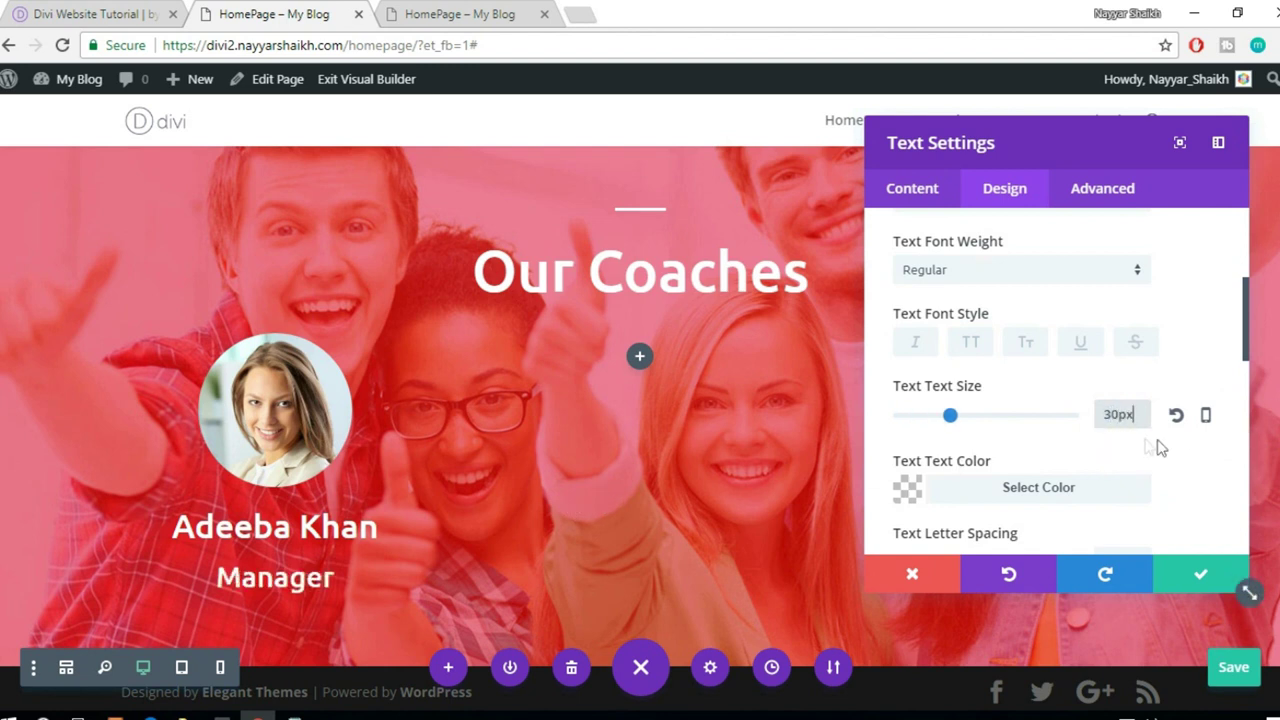
scroll(1148, 447, down, 2)
- Colour the Manager text #ff3f56, then view the reference coach cards
click(1020, 398)
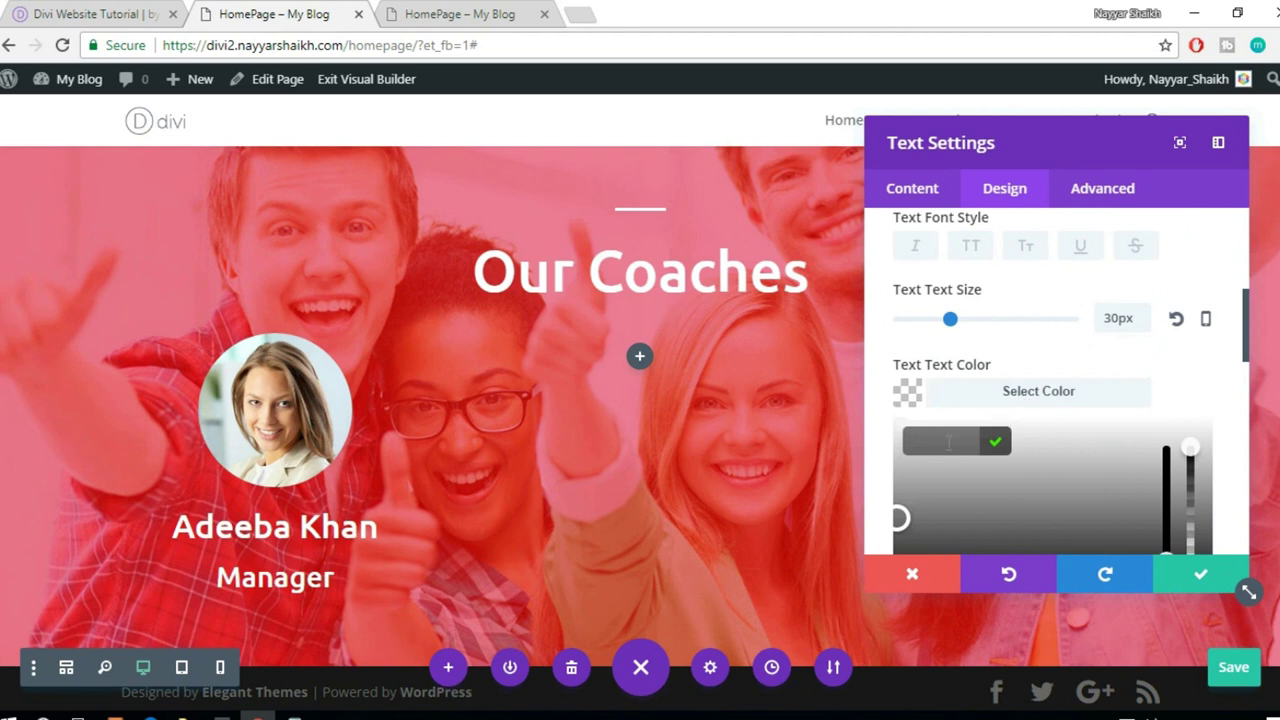
text(#)
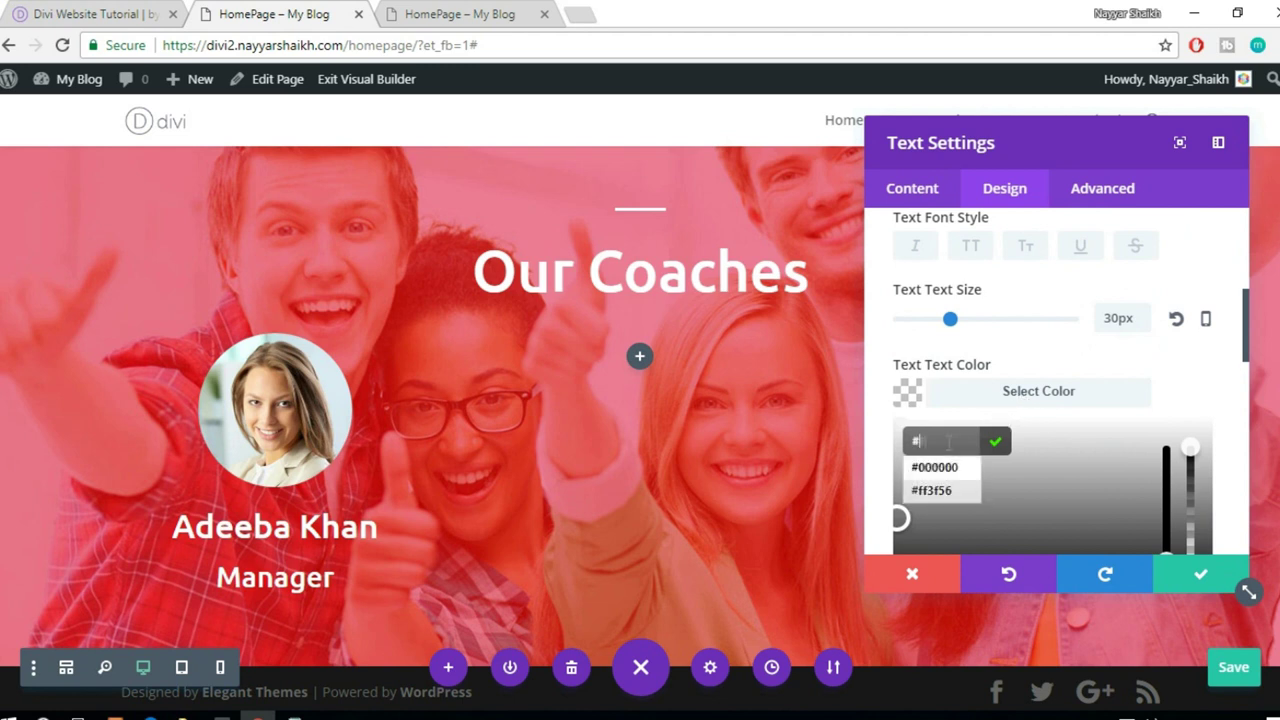
text(ff5f5)
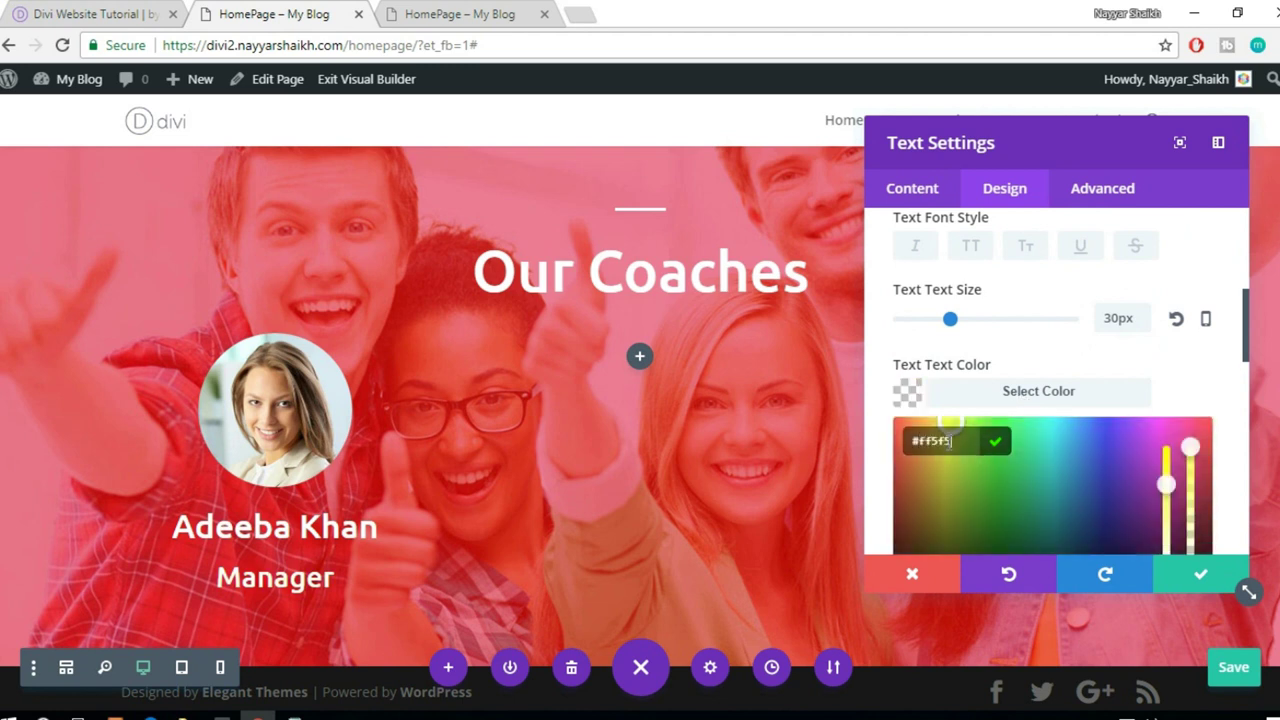
text(6)
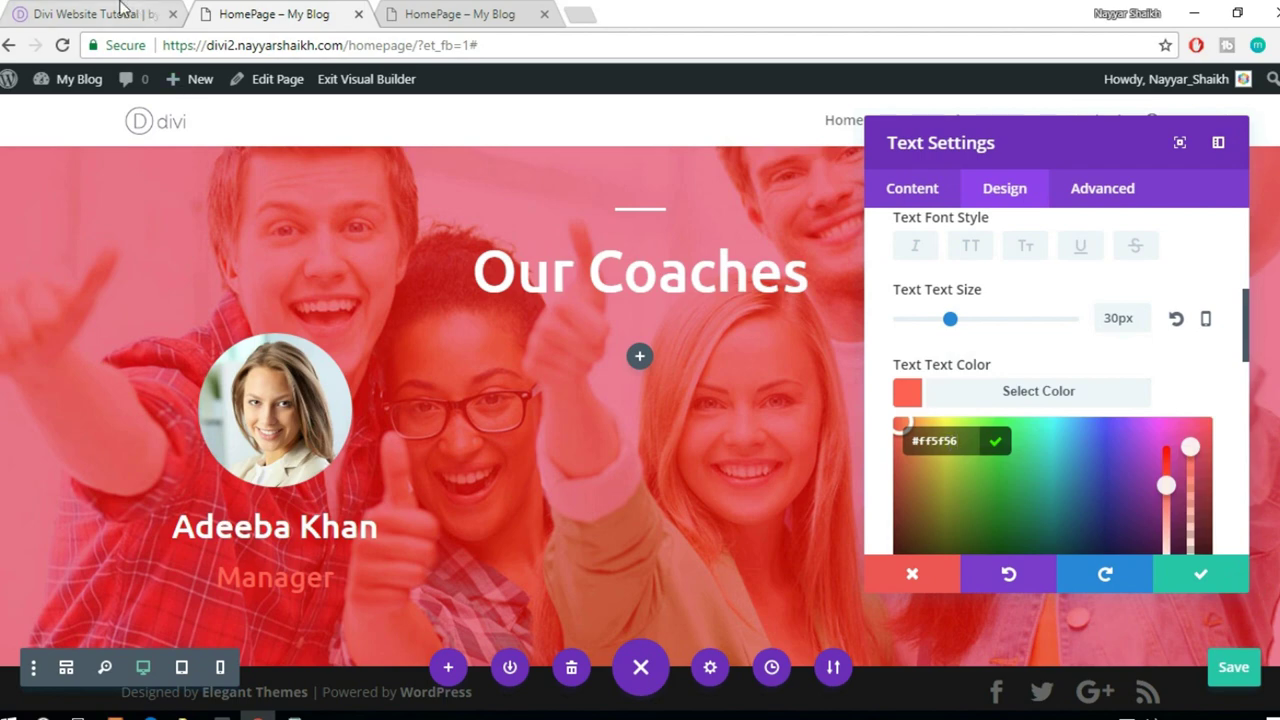
click(138, 14)
click(285, 10)
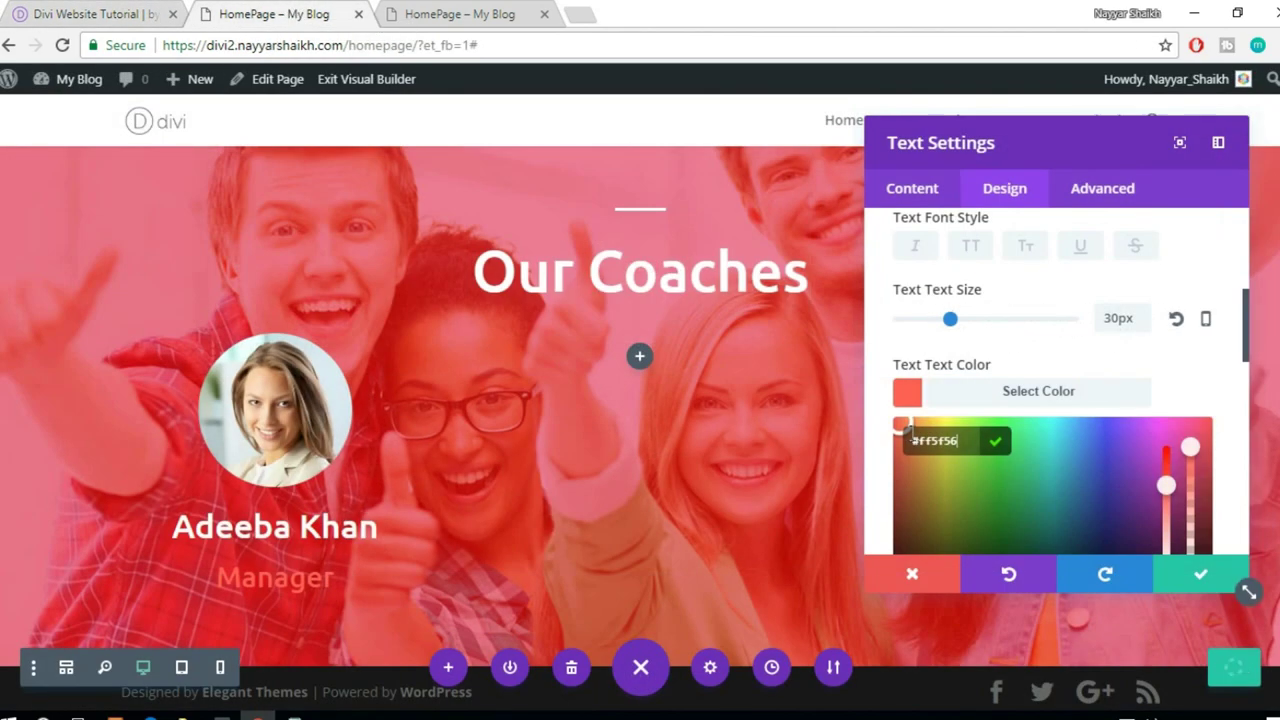
key(BackSpace)
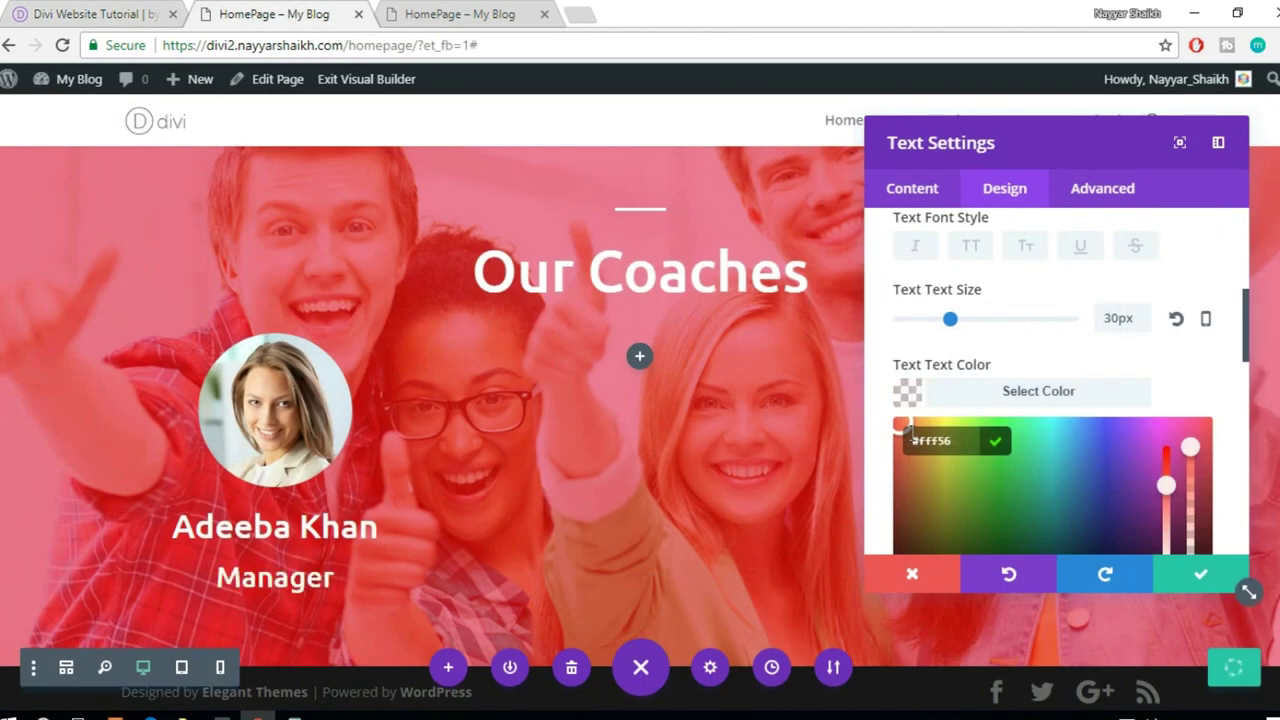
text(3)
scroll(989, 463, down, 2)
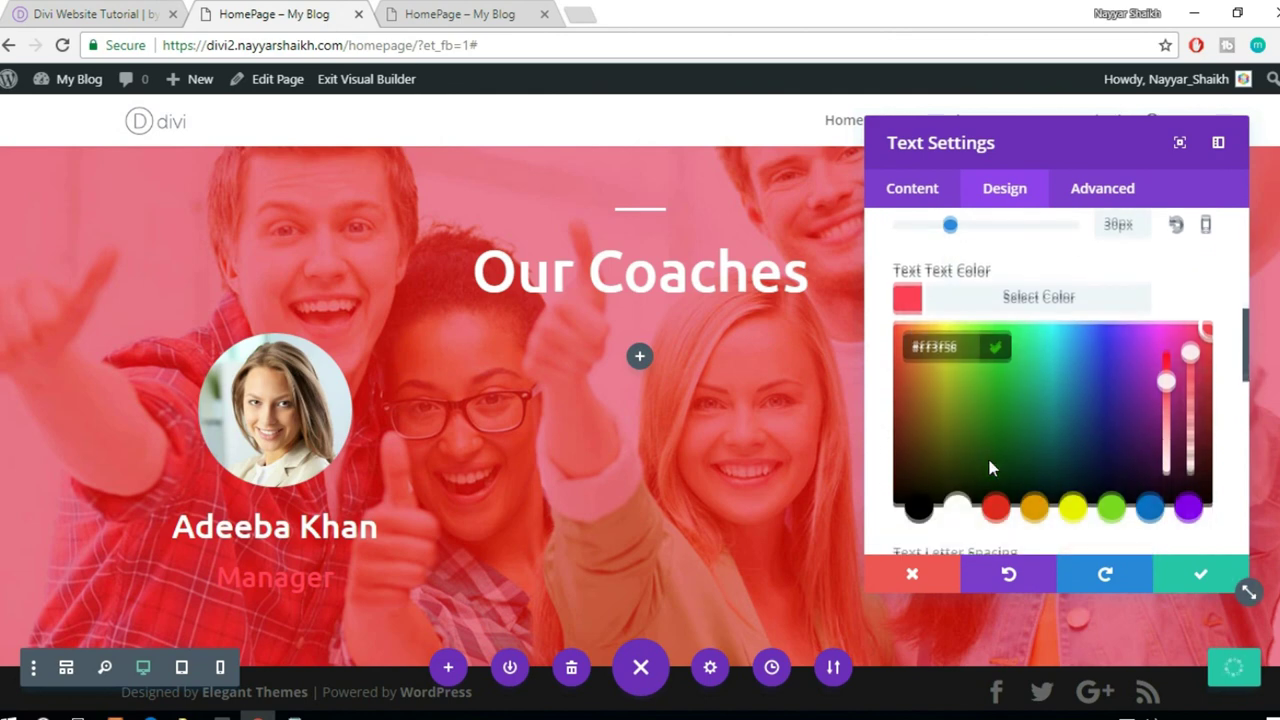
scroll(340, 567, down, 1)
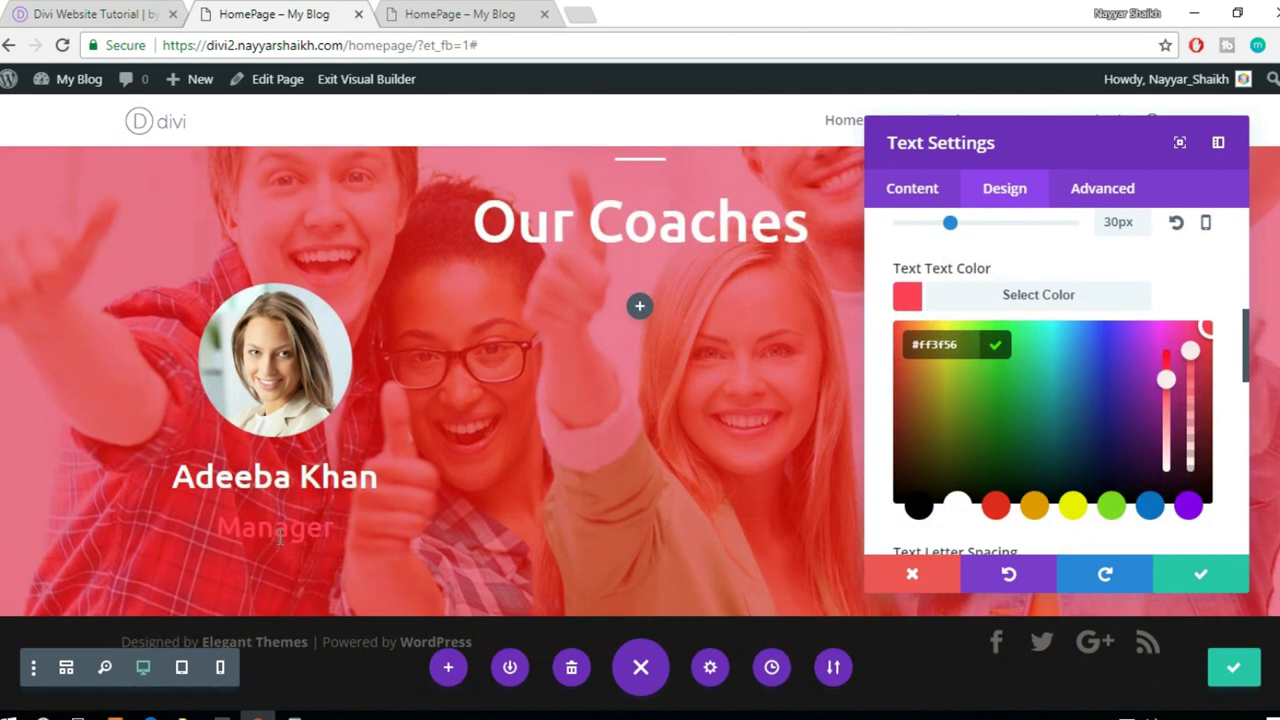
click(68, 10)
scroll(270, 402, up, 2)
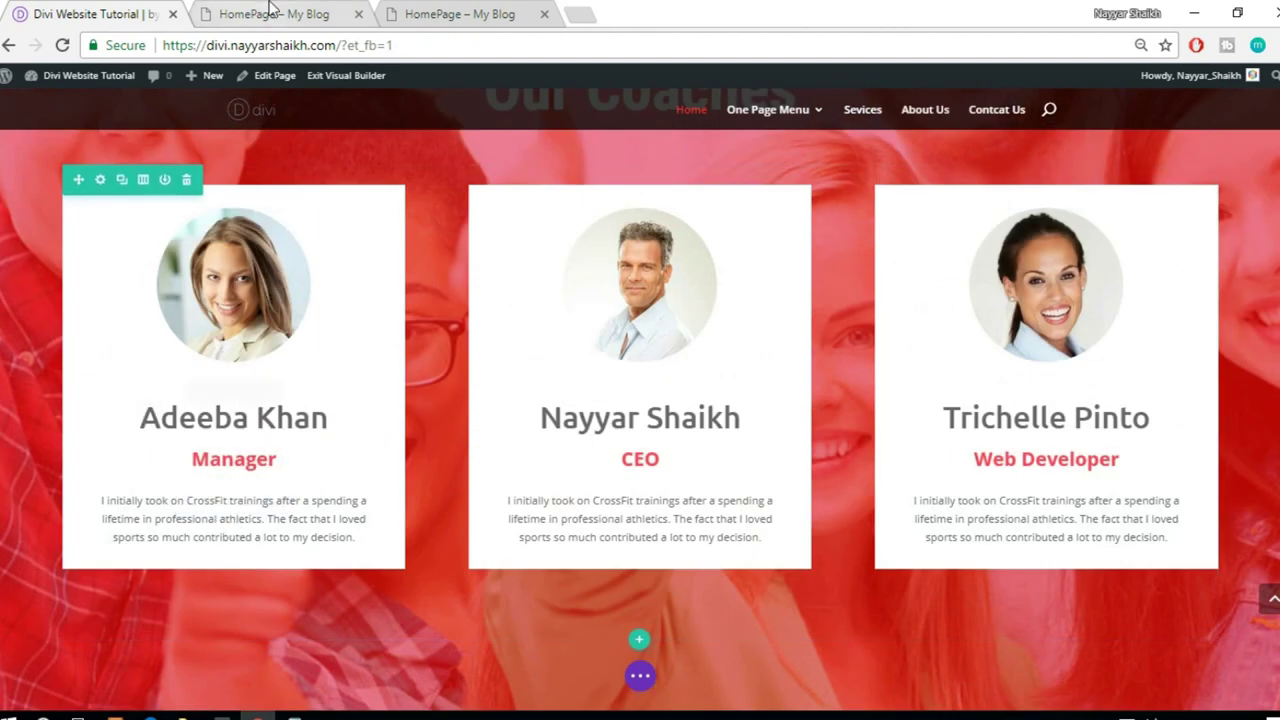
- Save the Manager text settings and copy the coach's description paragraph from the reference site
click(270, 12)
click(1200, 573)
click(100, 12)
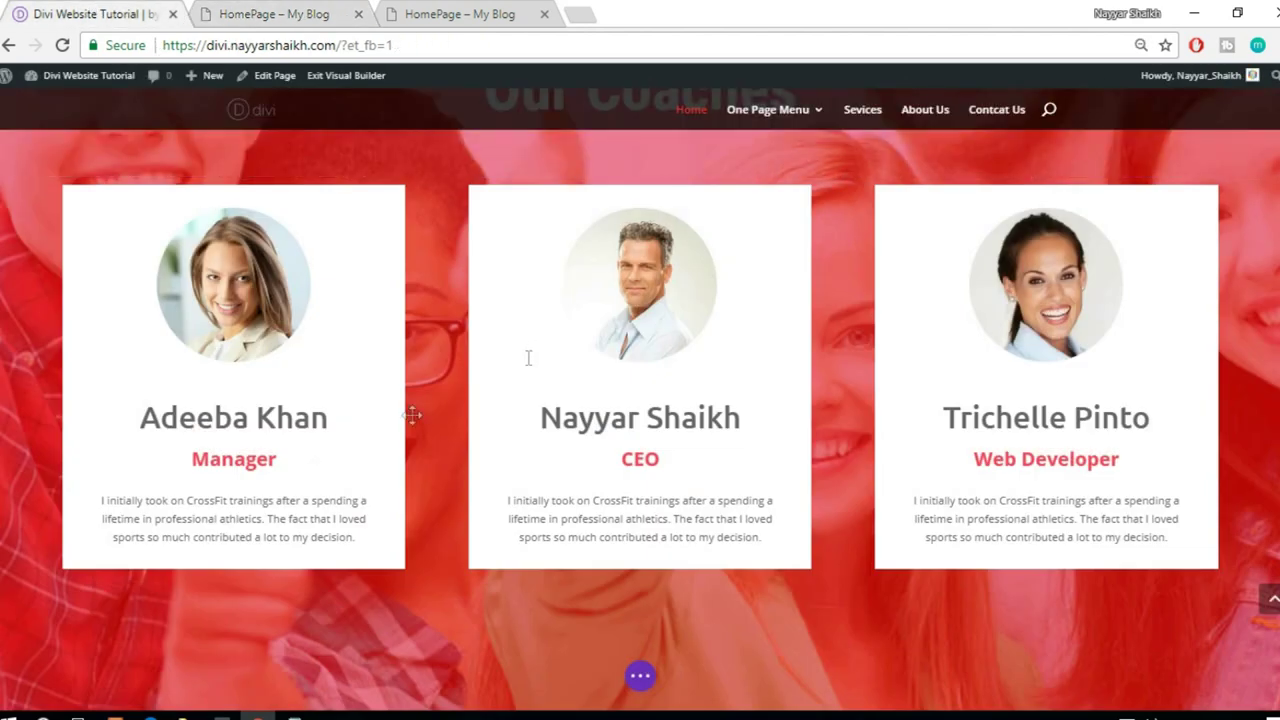
mouse_move(93, 497)
drag(101, 500, 393, 545)
key(ctrl+c)
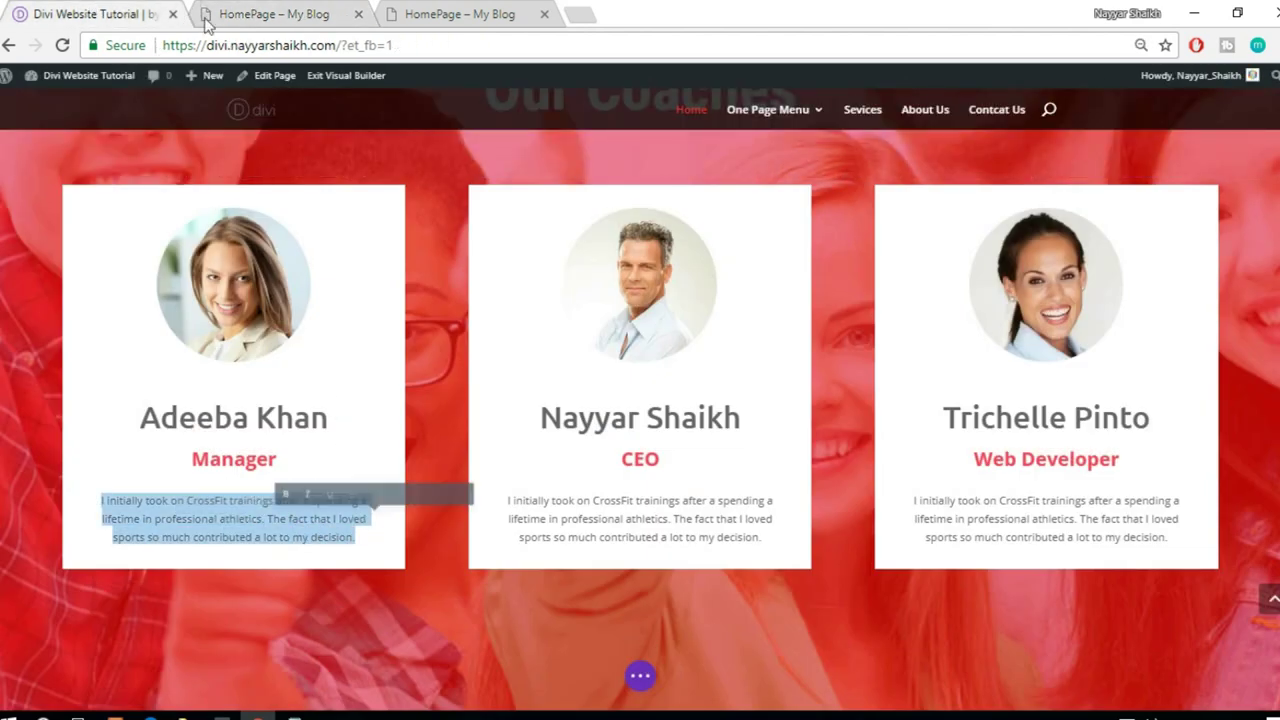
click(205, 22)
mouse_move(278, 552)
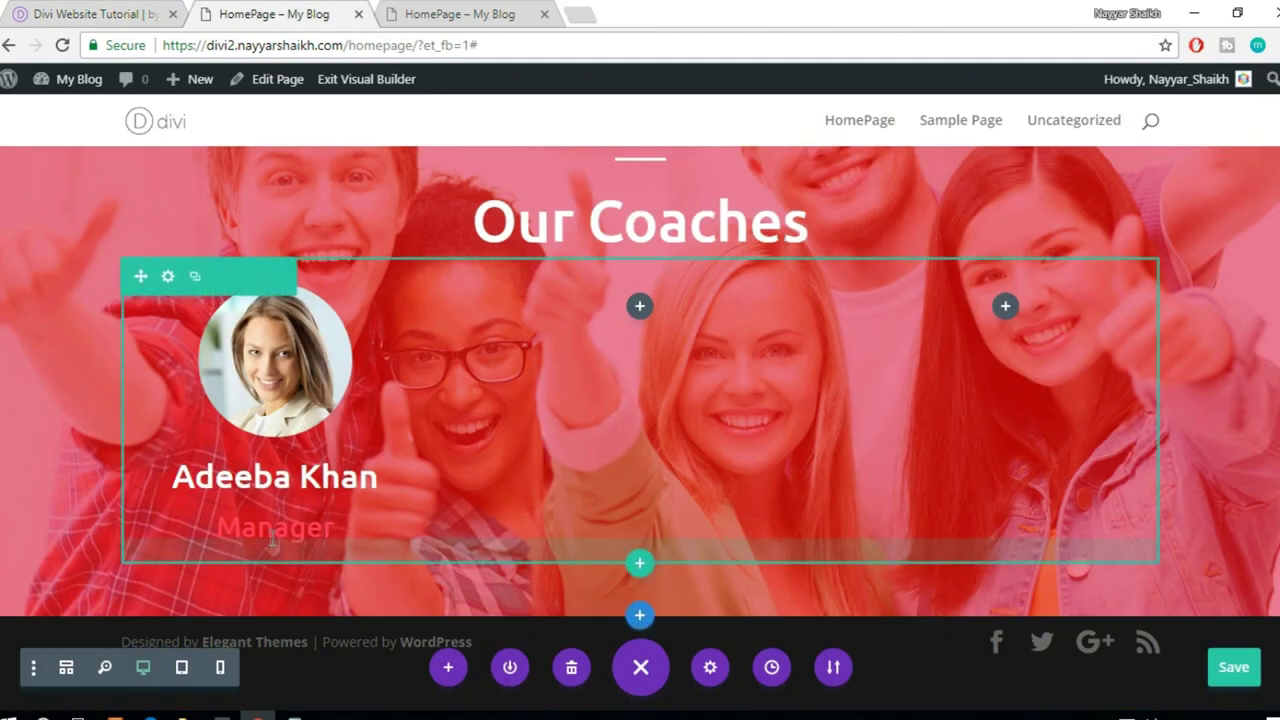
- Add a Text module under Manager containing the pasted CrossFit bio paragraph
click(271, 570)
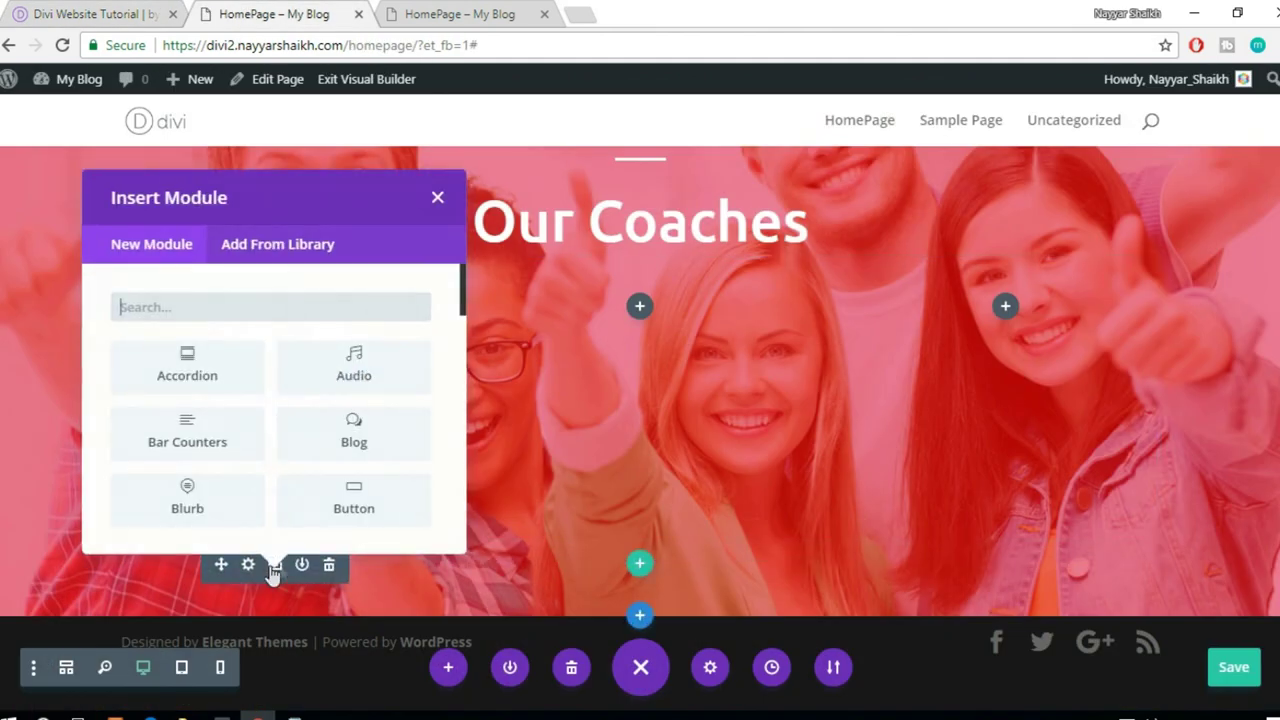
text(text)
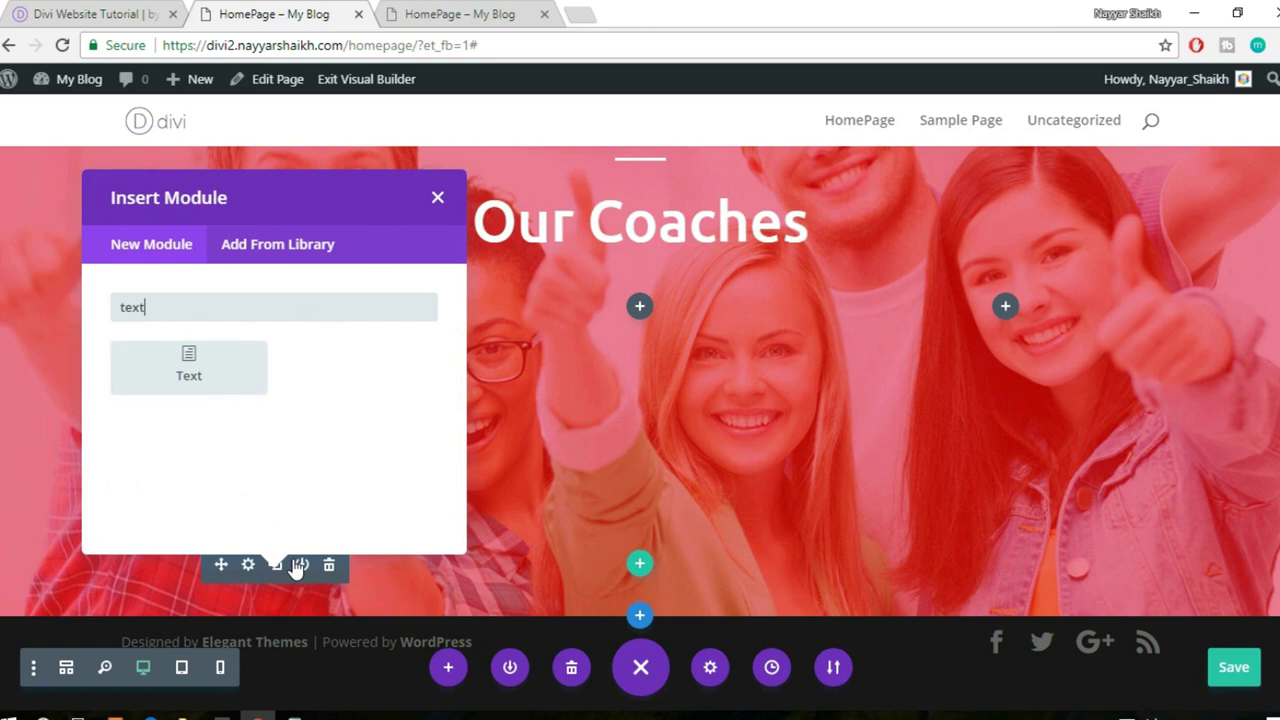
click(217, 378)
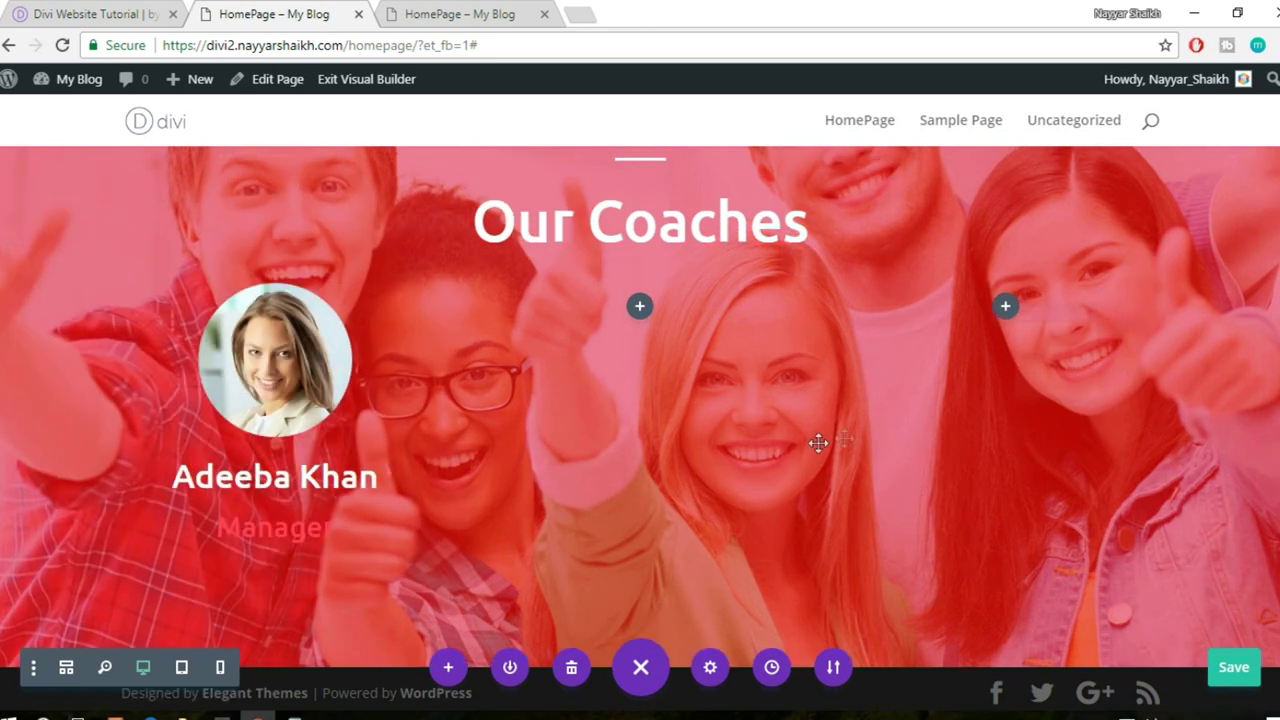
key(ctrl+v)
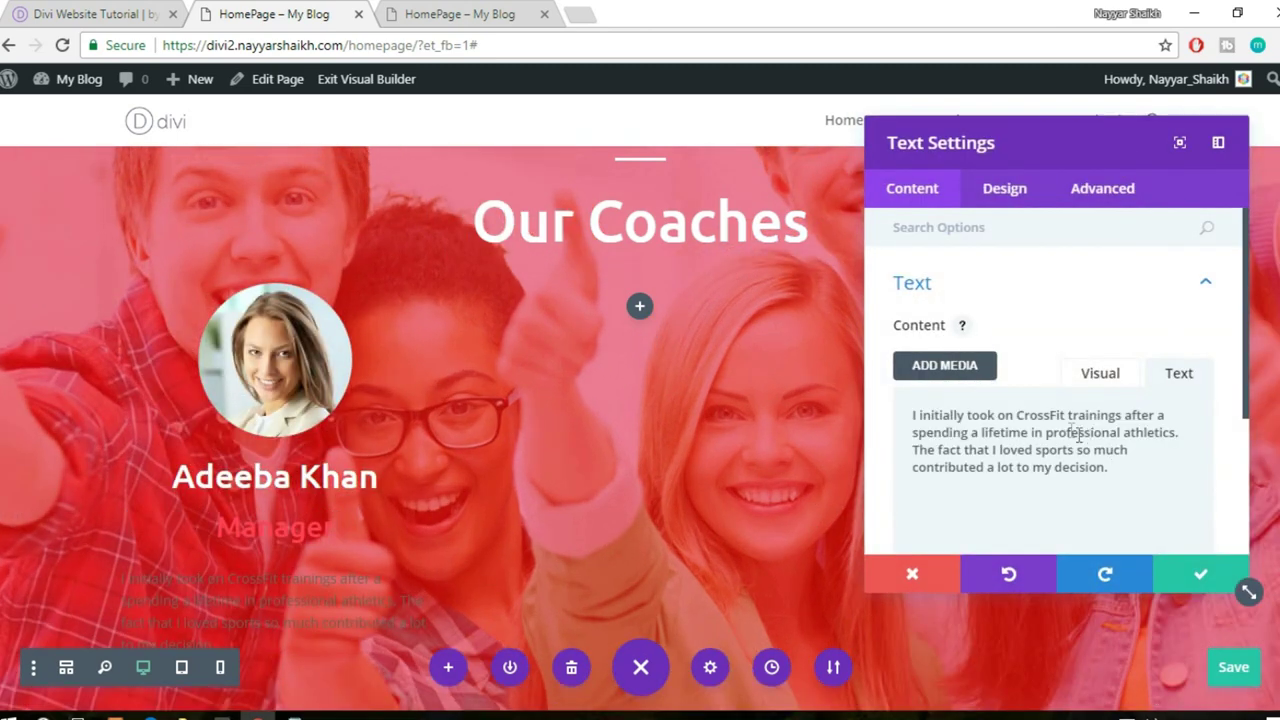
- Centre the bio paragraph's text orientation and save its settings
click(1006, 189)
scroll(1075, 340, down, 1)
scroll(1060, 330, up, 2)
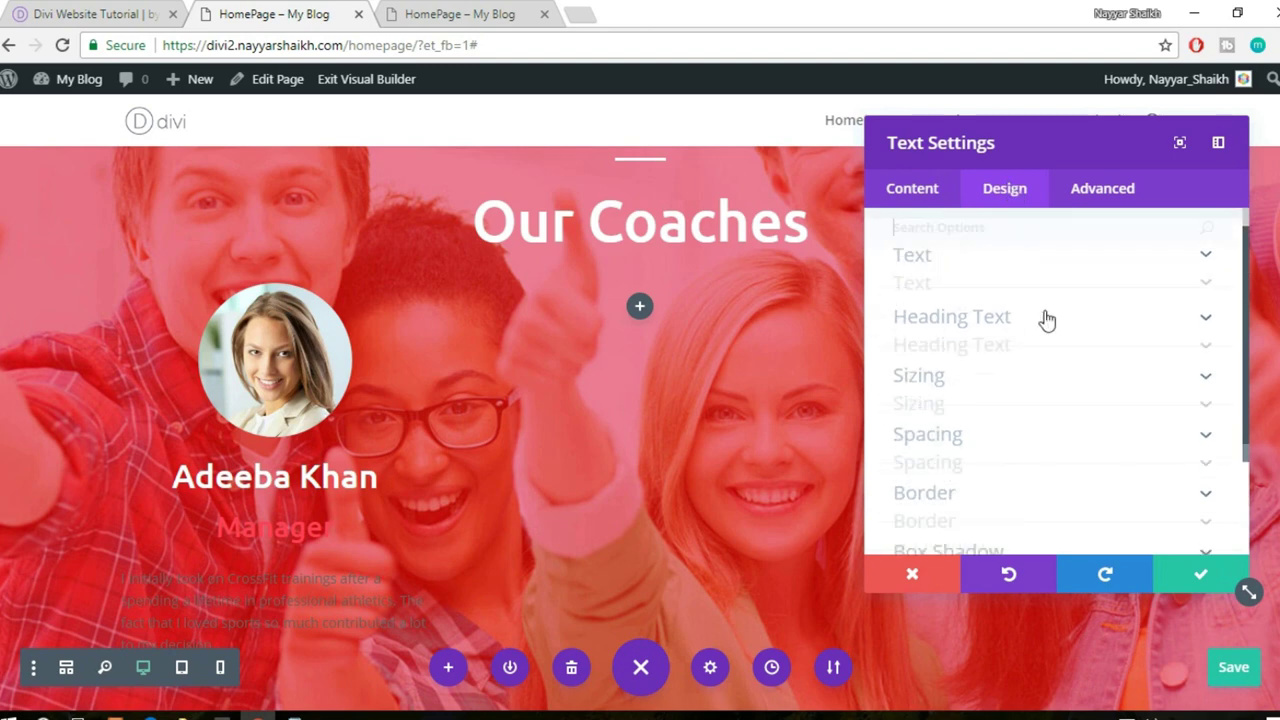
click(990, 292)
scroll(1032, 313, down, 5)
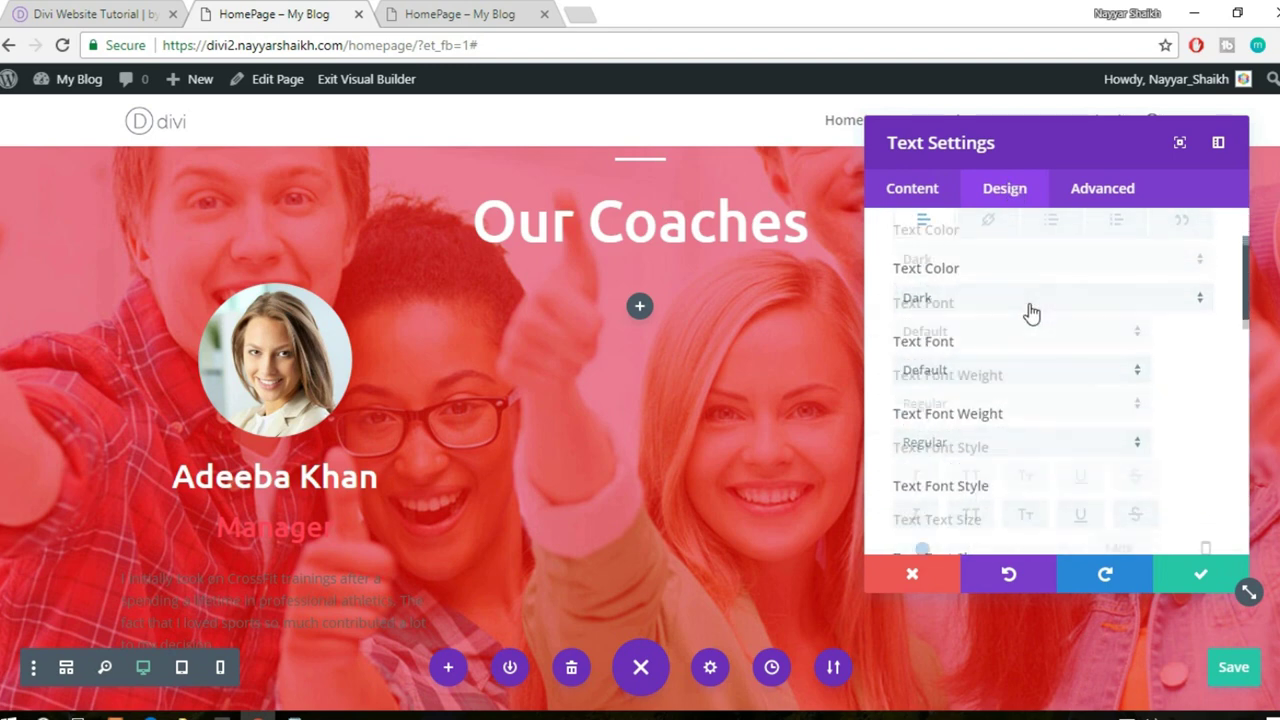
scroll(1090, 373, down, 3)
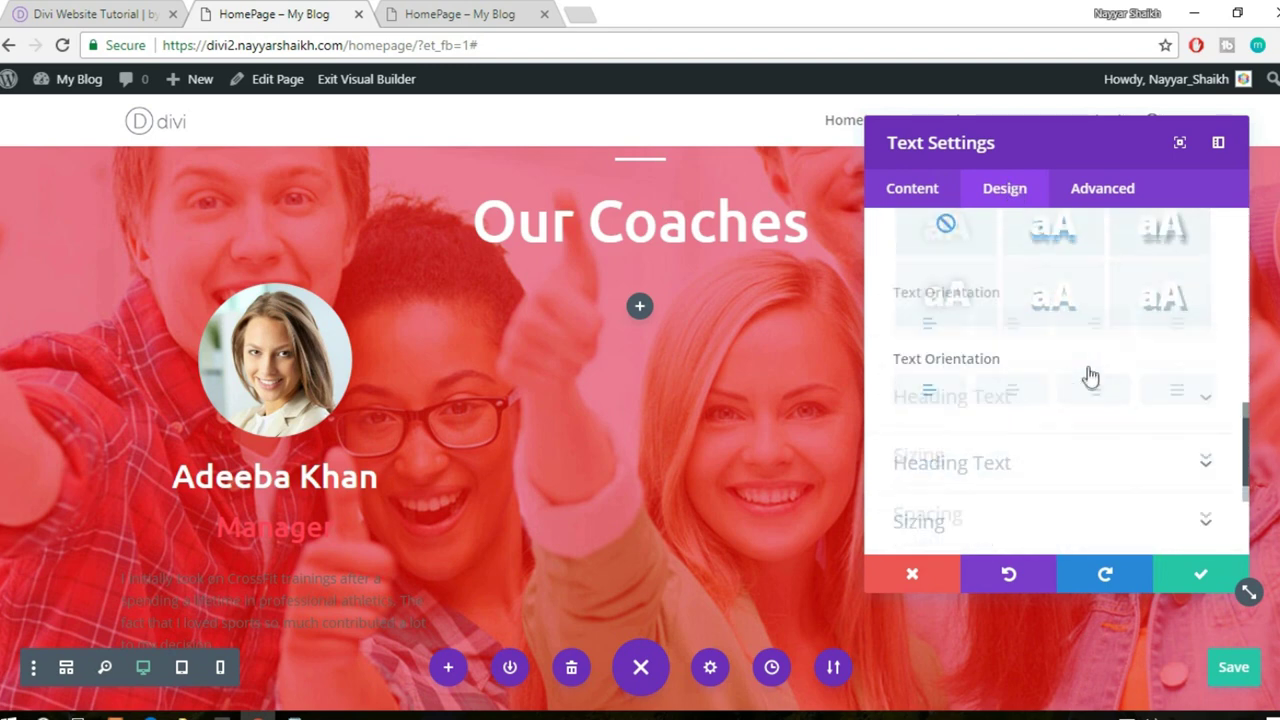
click(1030, 333)
scroll(454, 414, down, 1)
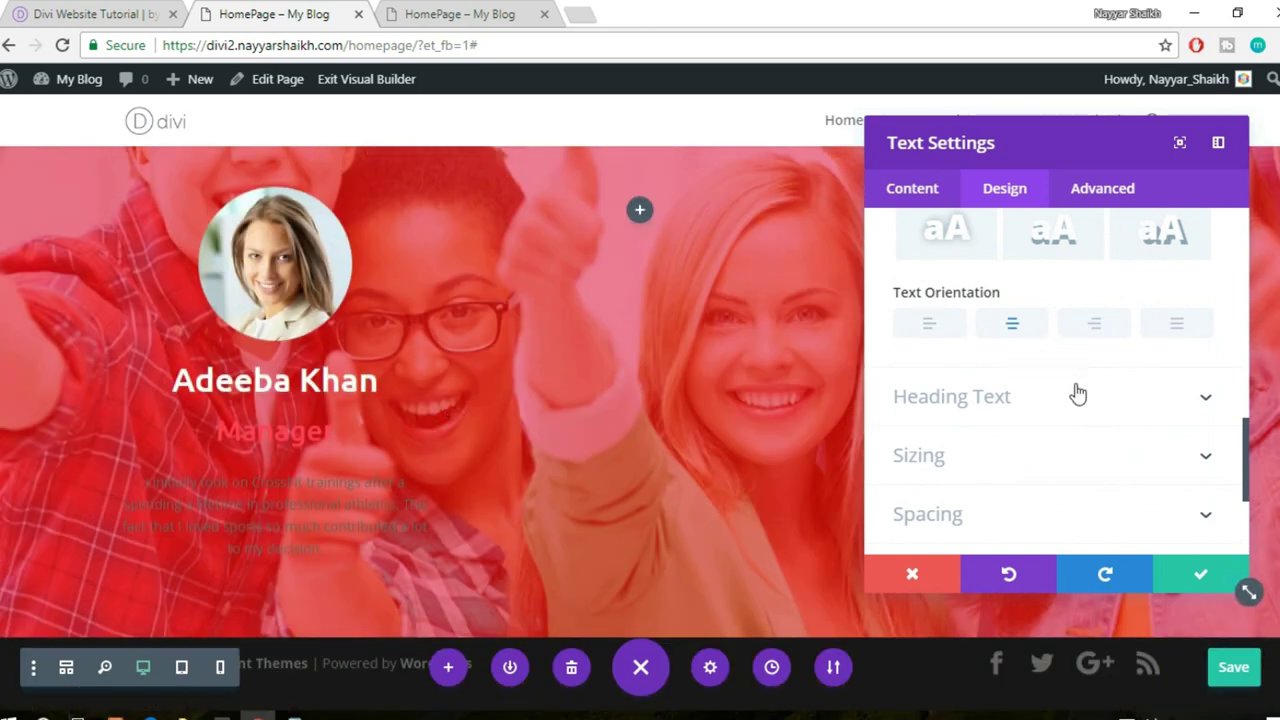
click(1190, 583)
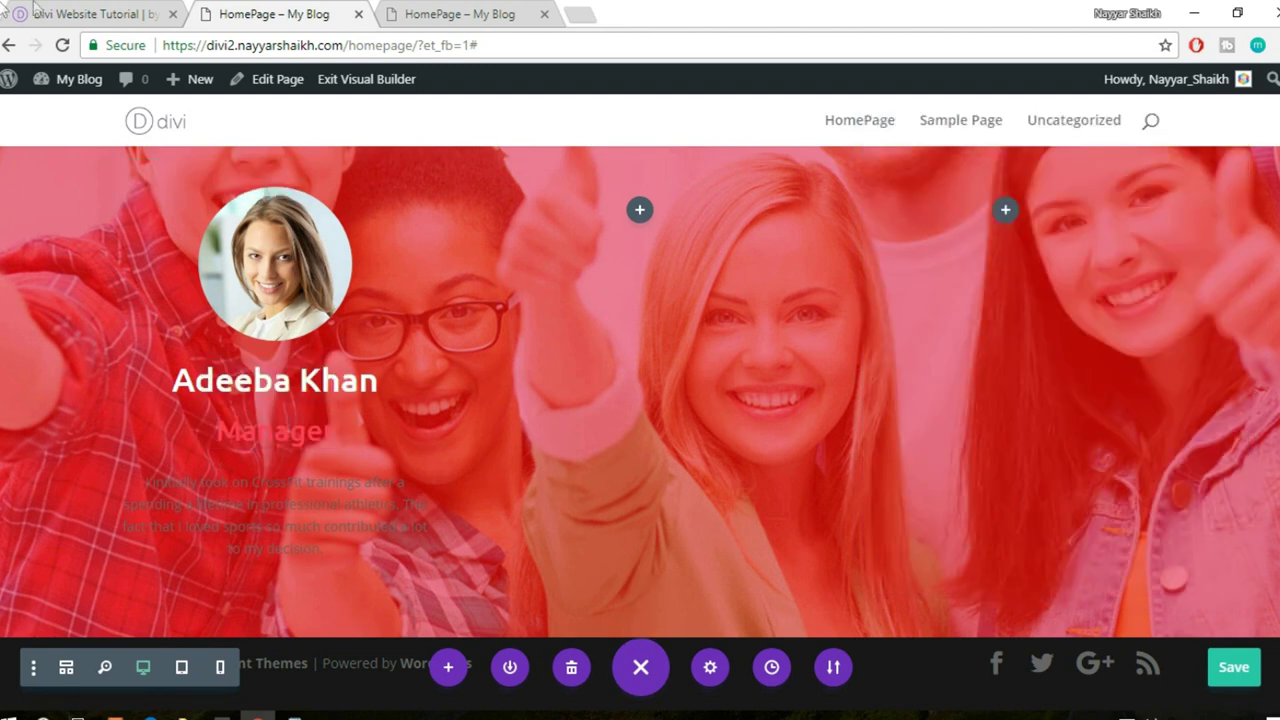
- Switch the coach name's text colour from light to Dark and save
click(90, 14)
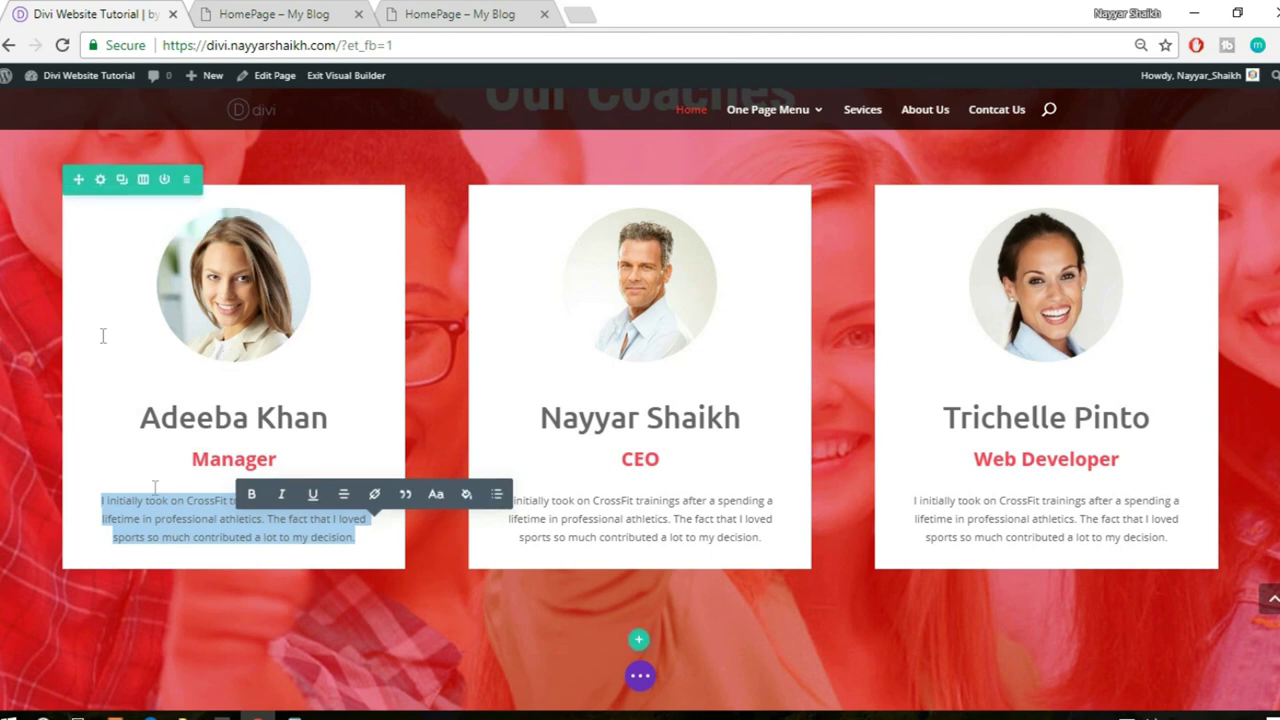
click(272, 14)
mouse_move(323, 380)
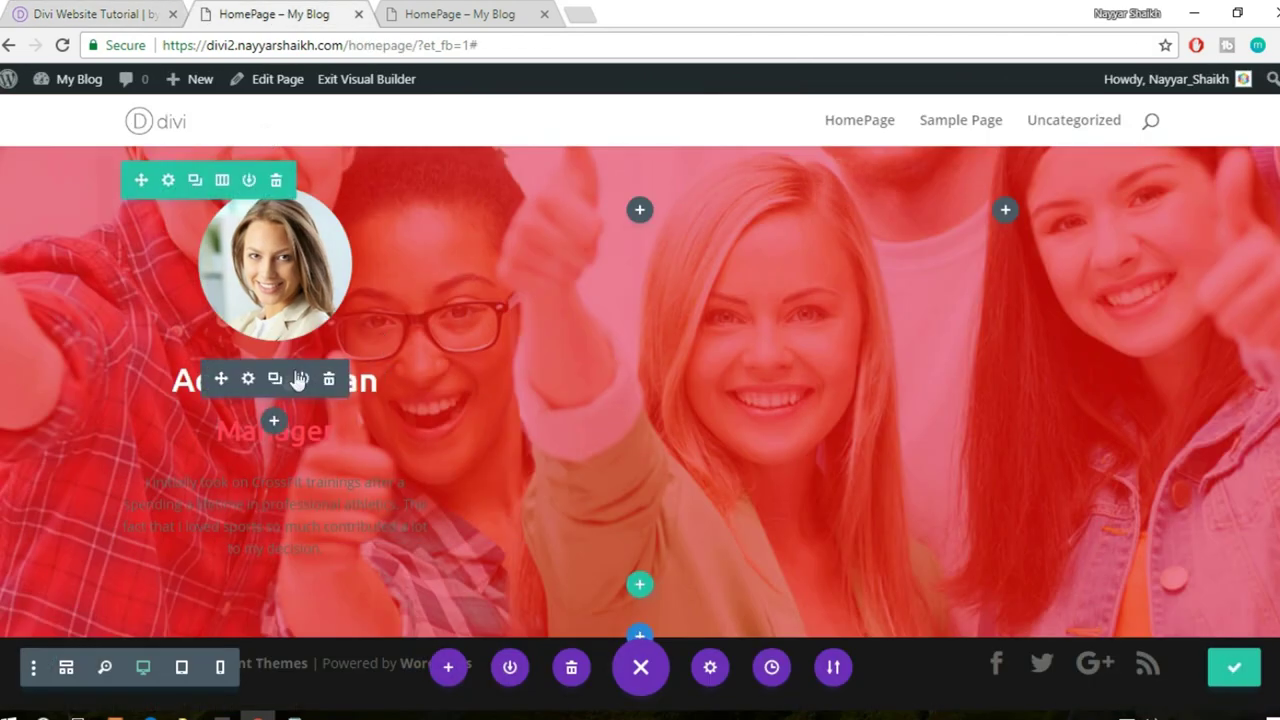
click(250, 383)
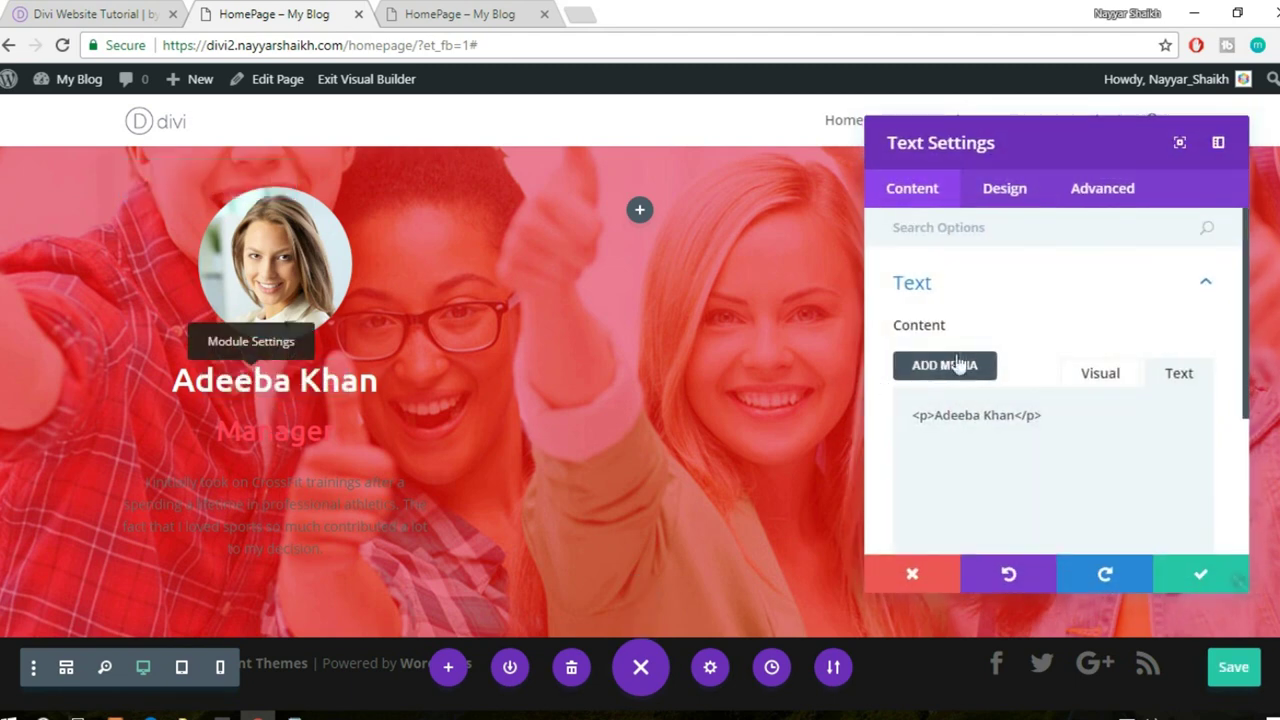
click(1017, 192)
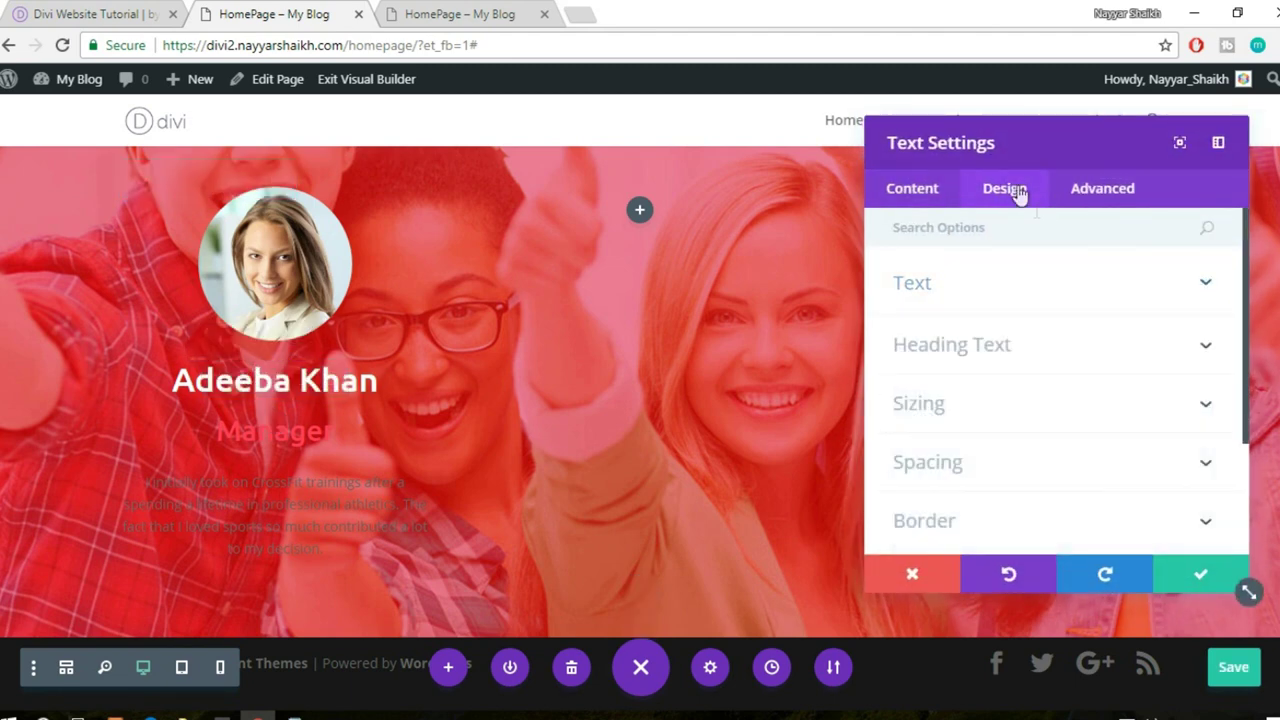
click(1020, 285)
click(1006, 418)
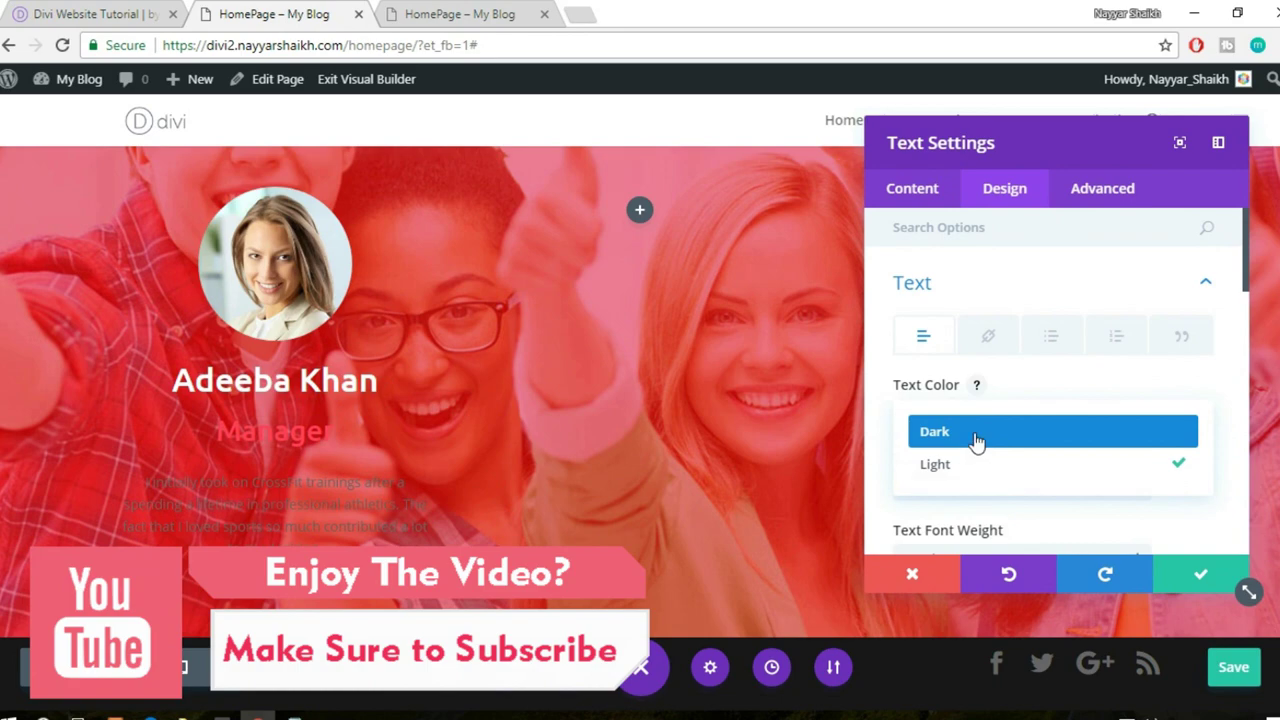
click(976, 441)
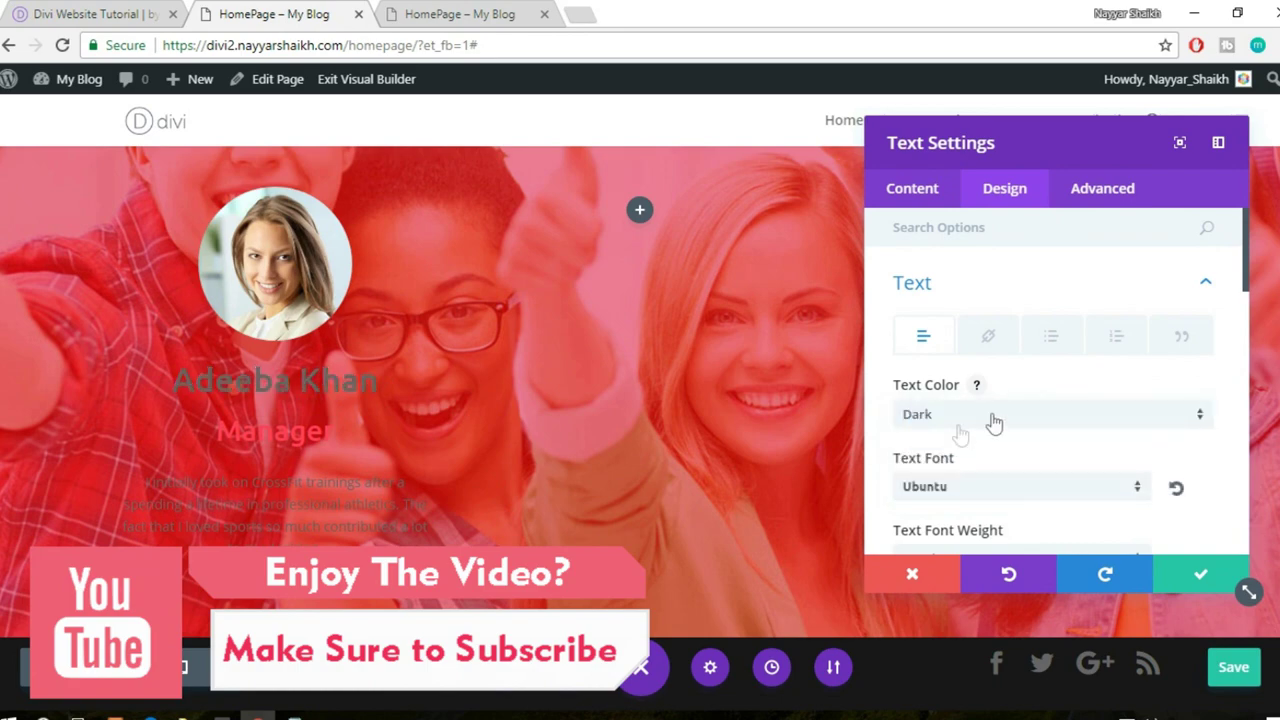
click(1172, 574)
scroll(474, 403, up, 2)
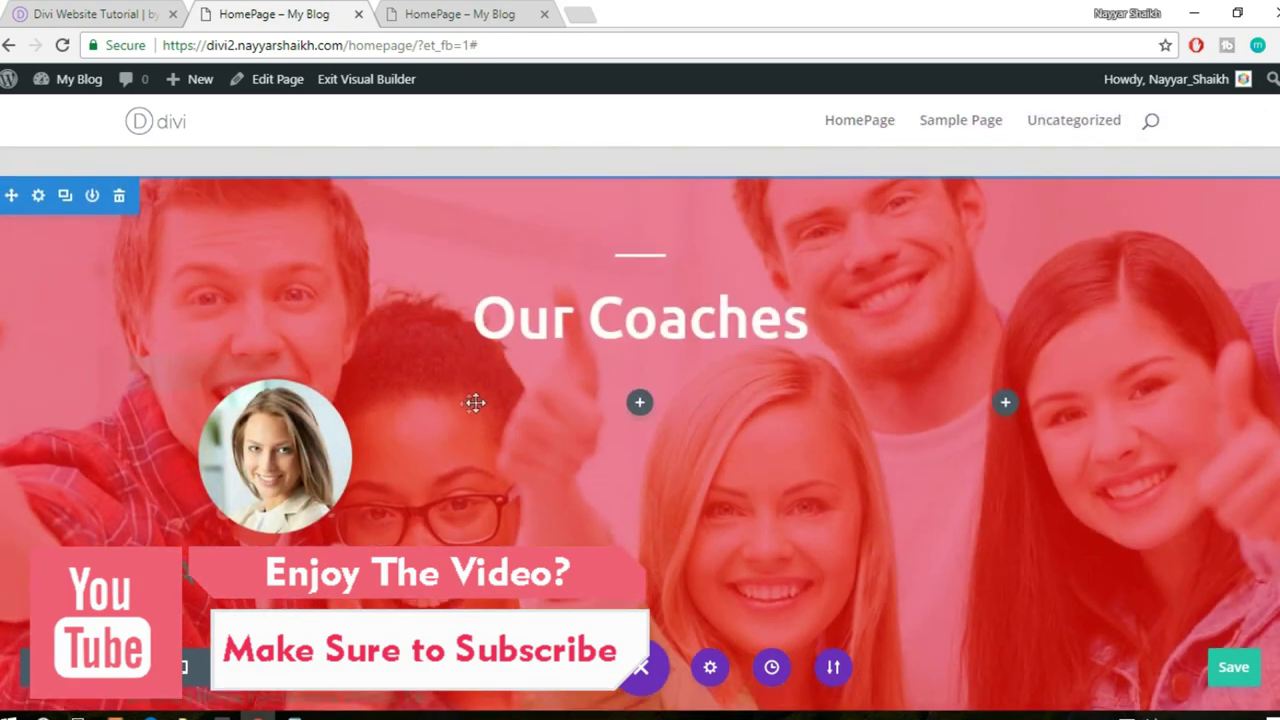
scroll(460, 395, down, 1)
scroll(464, 399, up, 15)
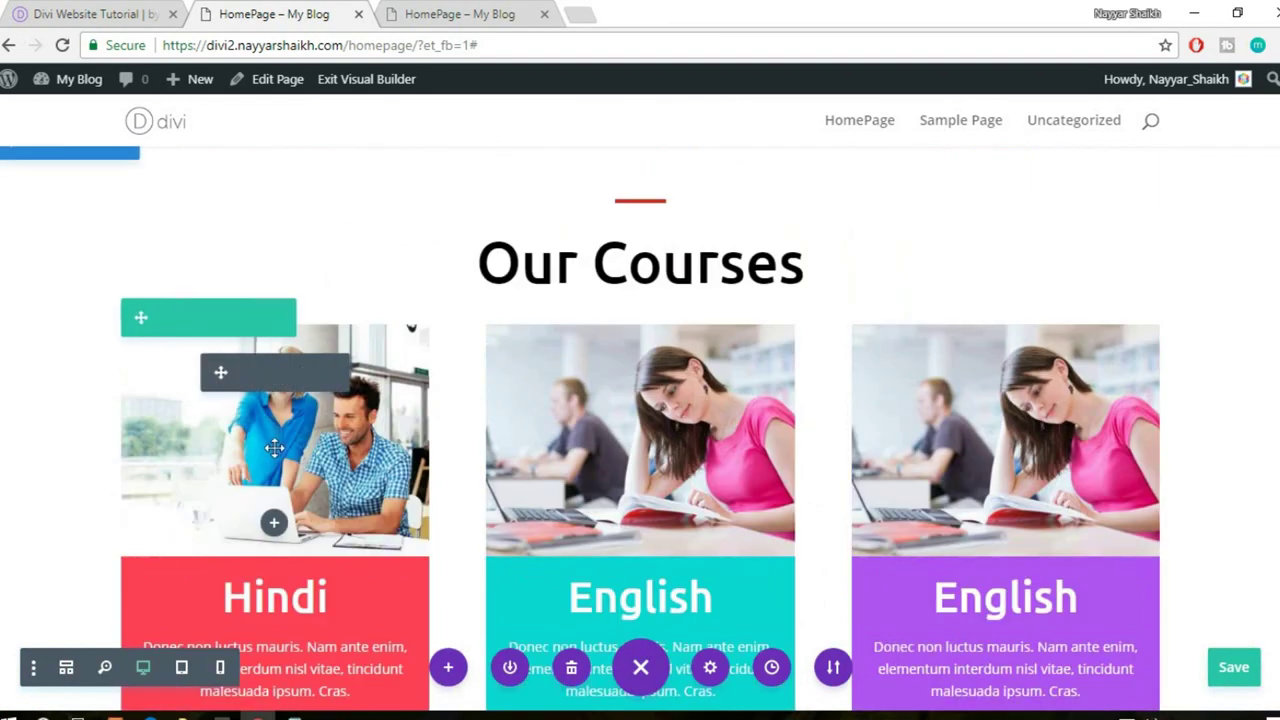
scroll(455, 405, down, 15)
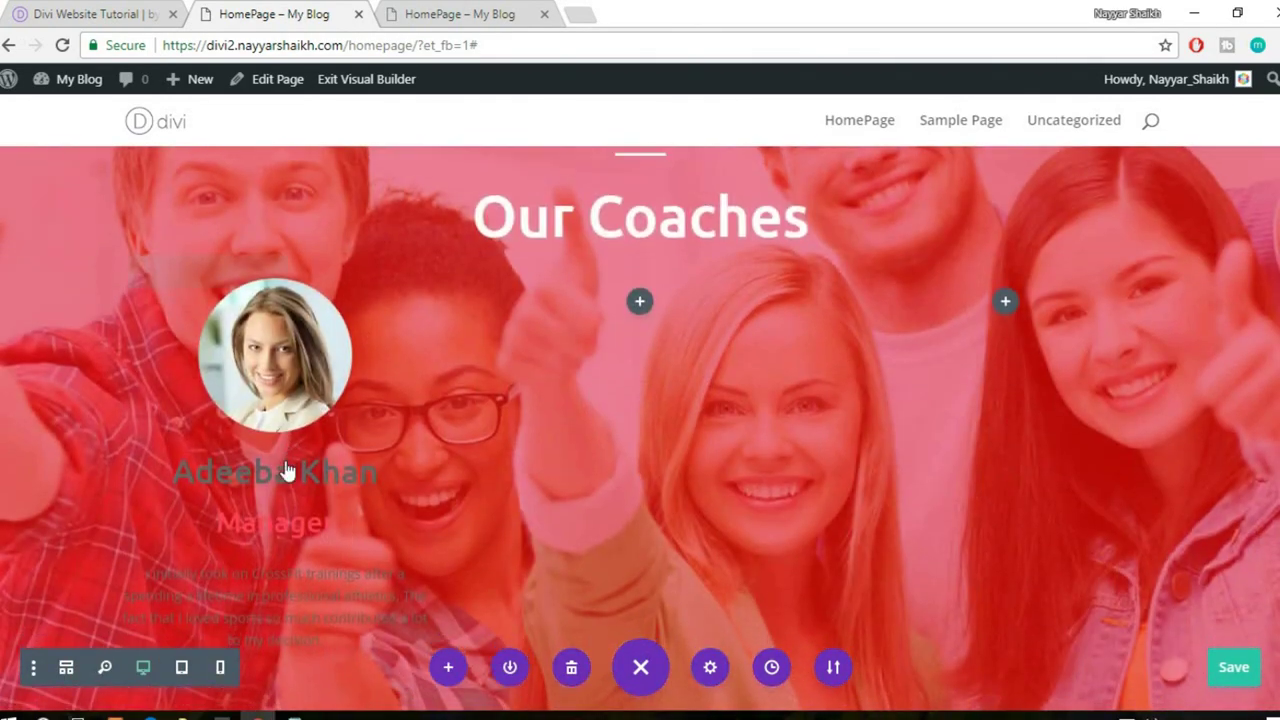
- Give column 1 of the coaches row a white #ffffff background colour
scroll(286, 471, down, 2)
scroll(286, 471, up, 2)
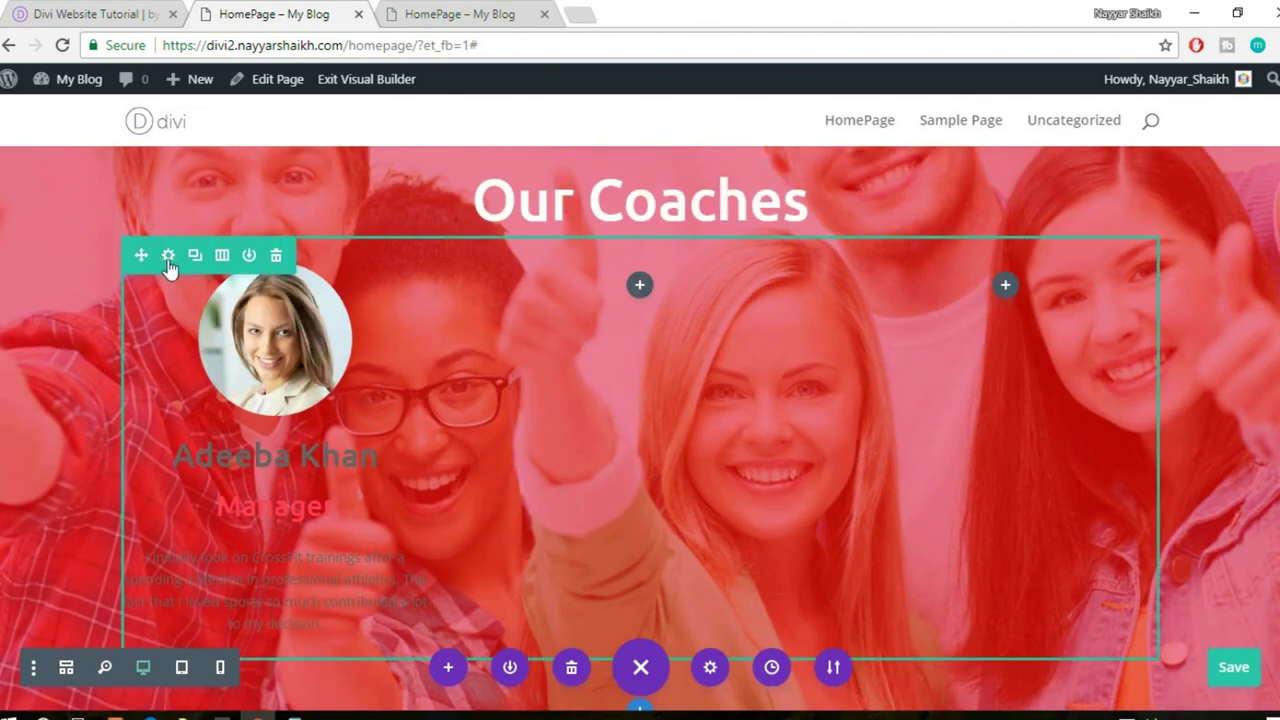
click(169, 257)
click(1007, 290)
scroll(1137, 362, down, 5)
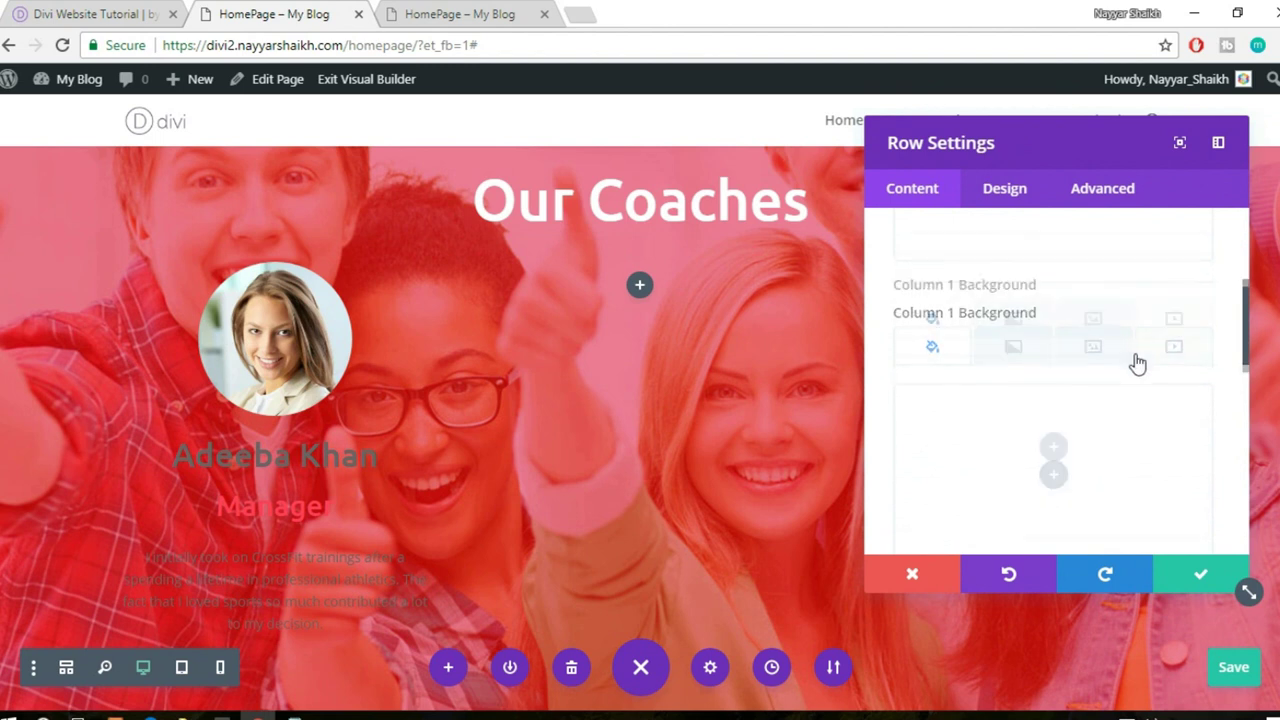
click(1056, 379)
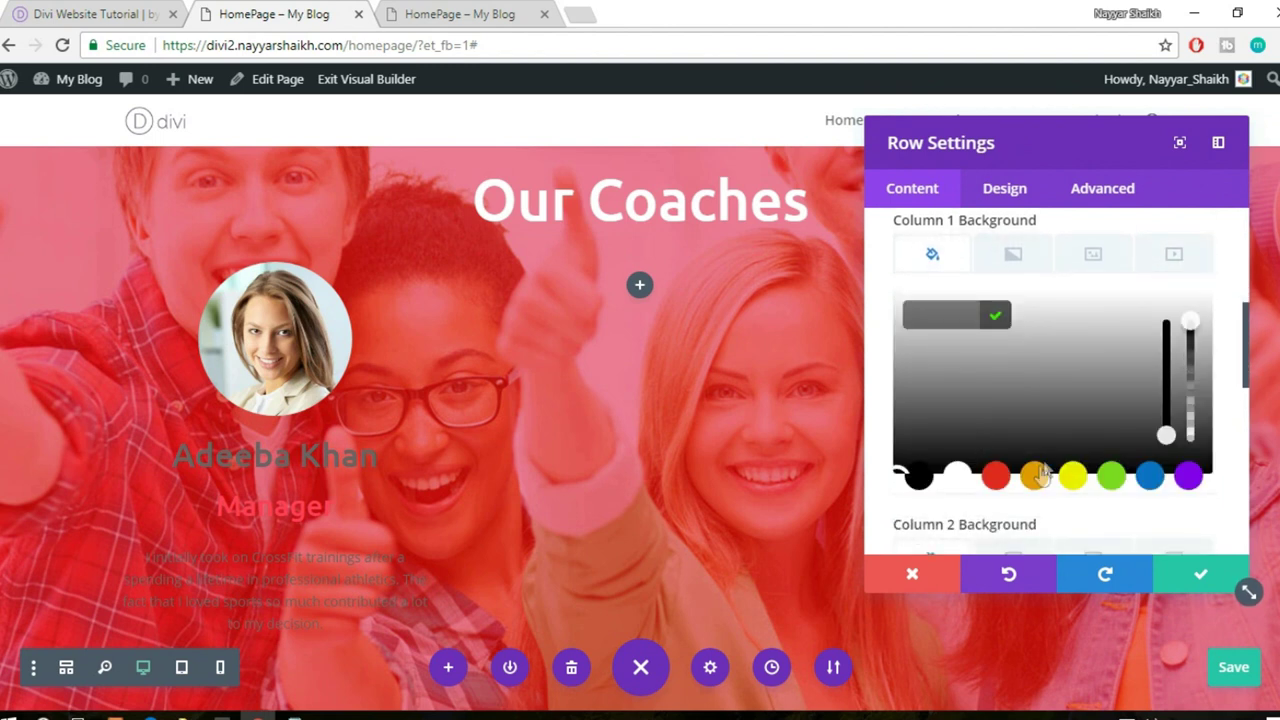
click(922, 413)
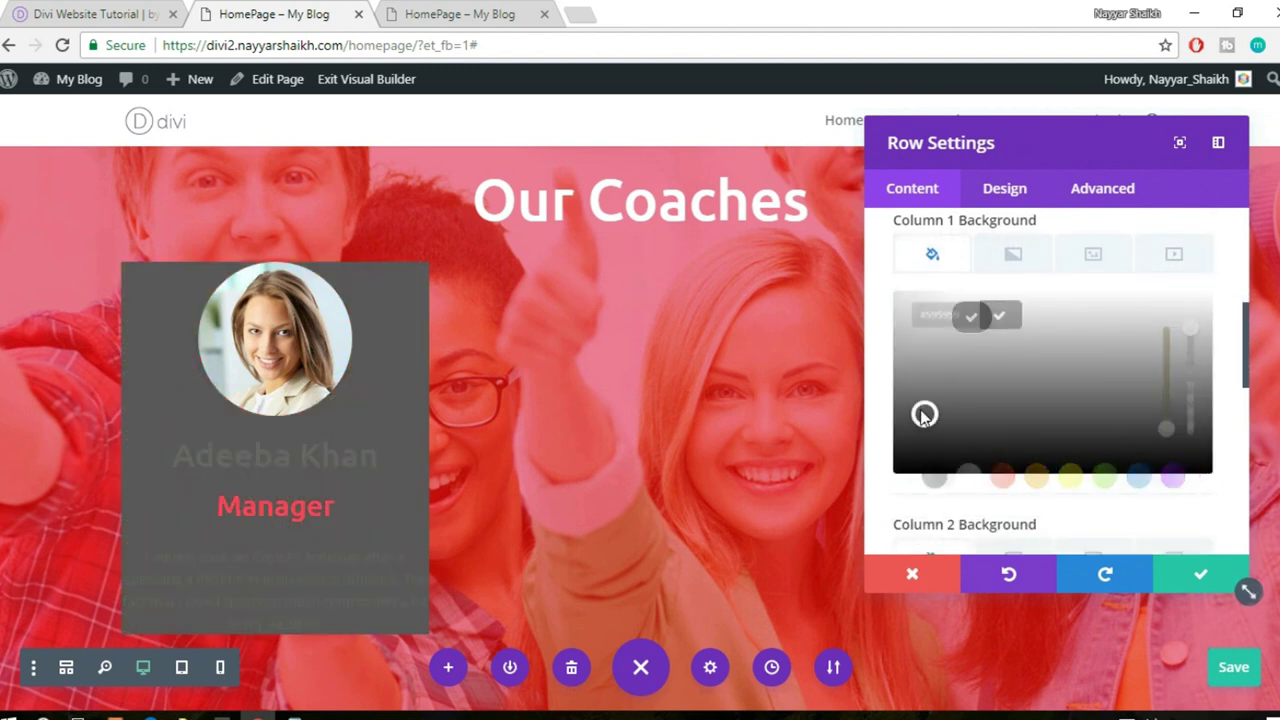
click(957, 476)
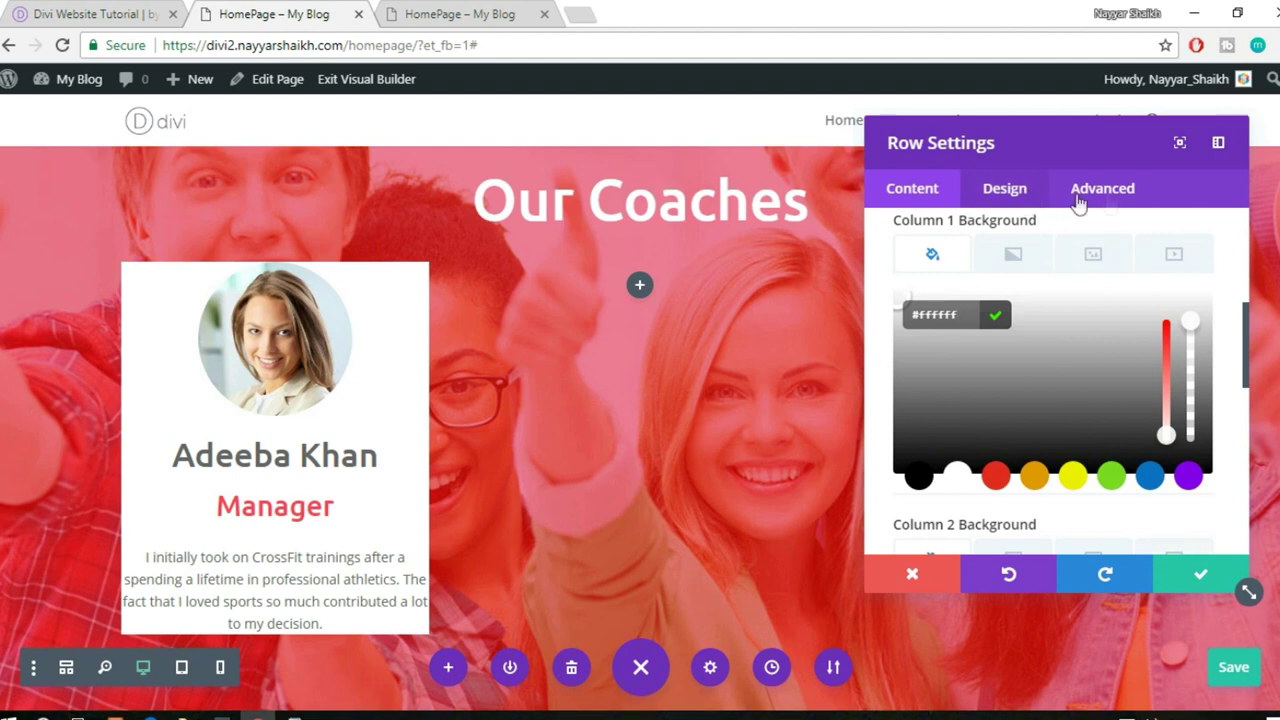
scroll(1091, 337, up, 5)
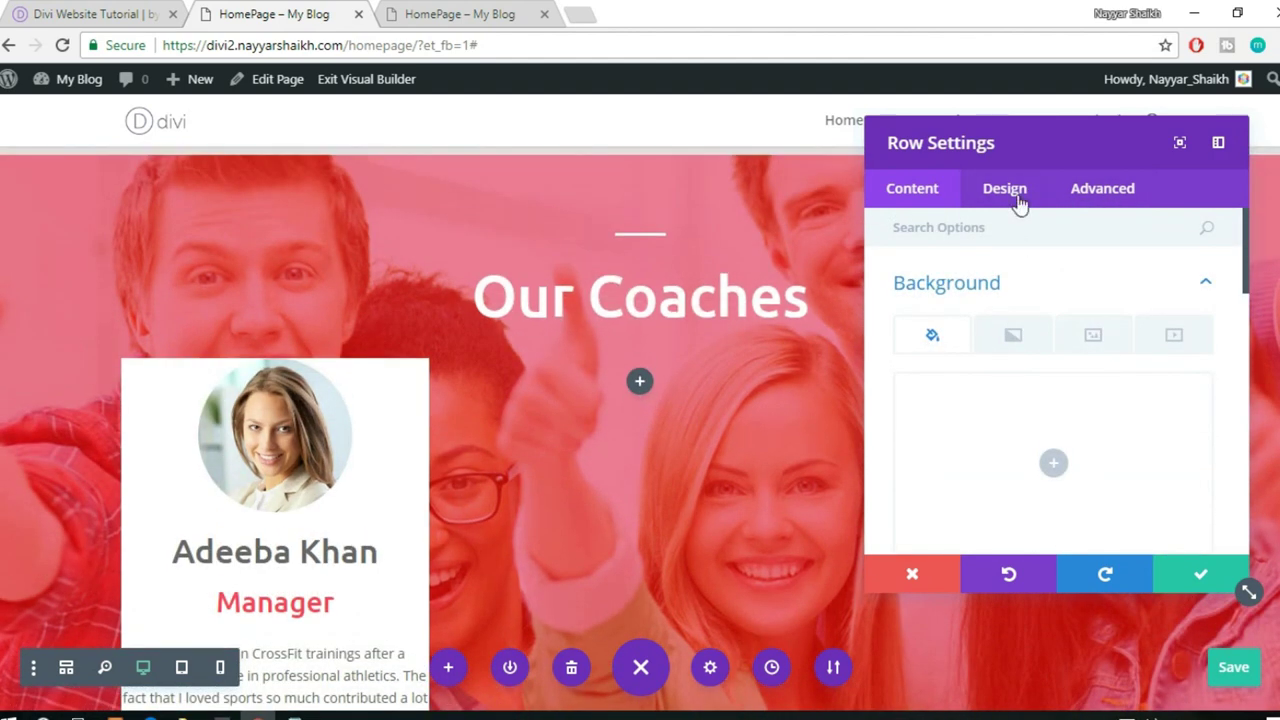
- Give column 1 50px custom padding on top, right, bottom and left
click(1018, 201)
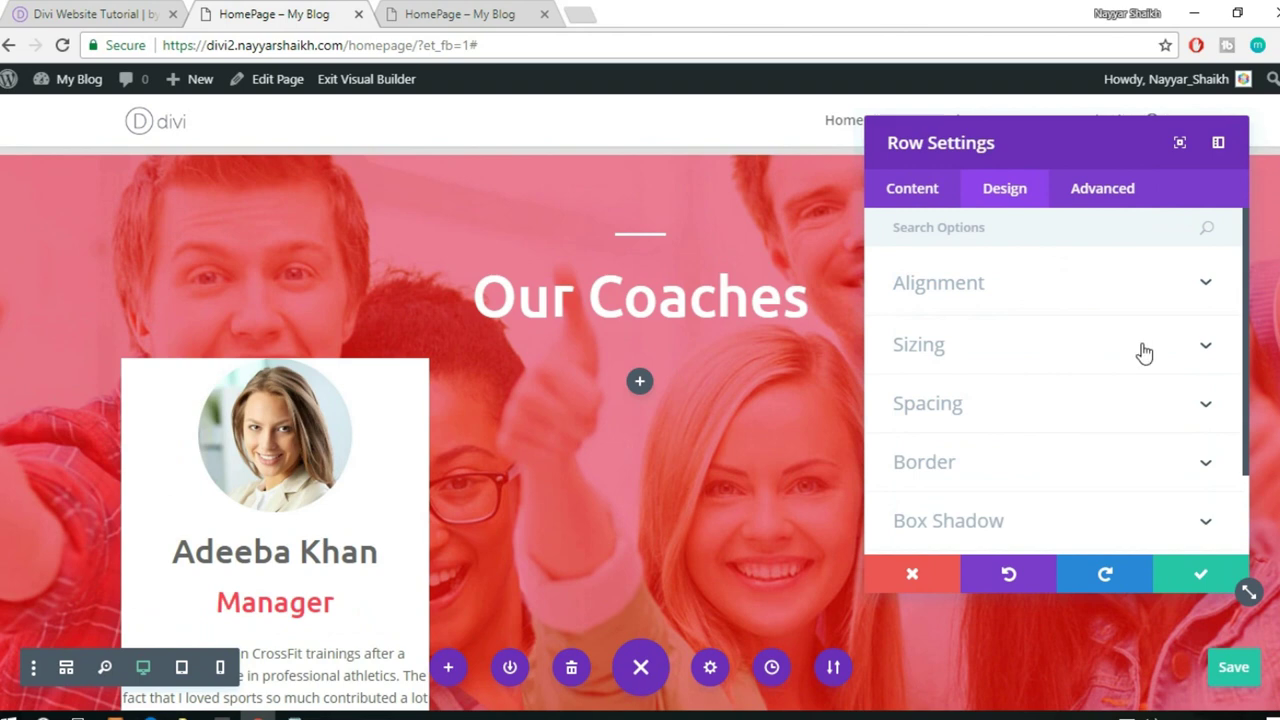
scroll(1087, 350, down, 1)
click(1022, 316)
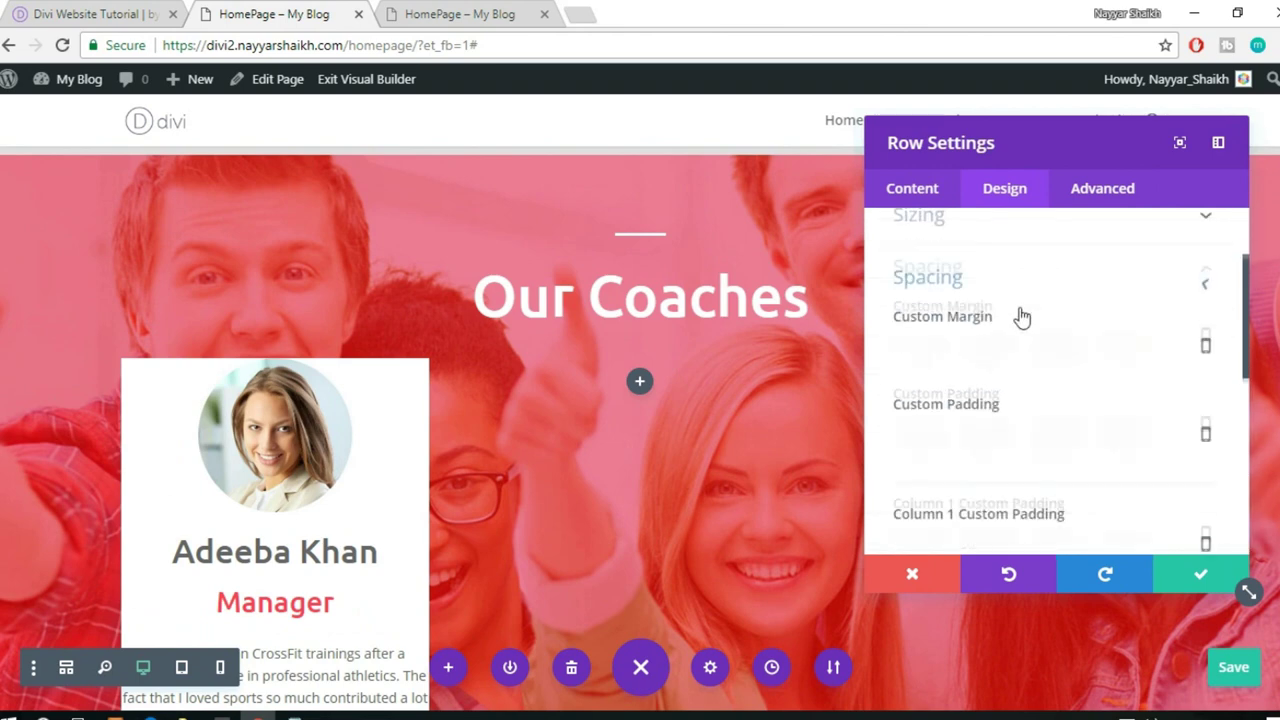
scroll(643, 382, down, 1)
scroll(1014, 394, down, 1)
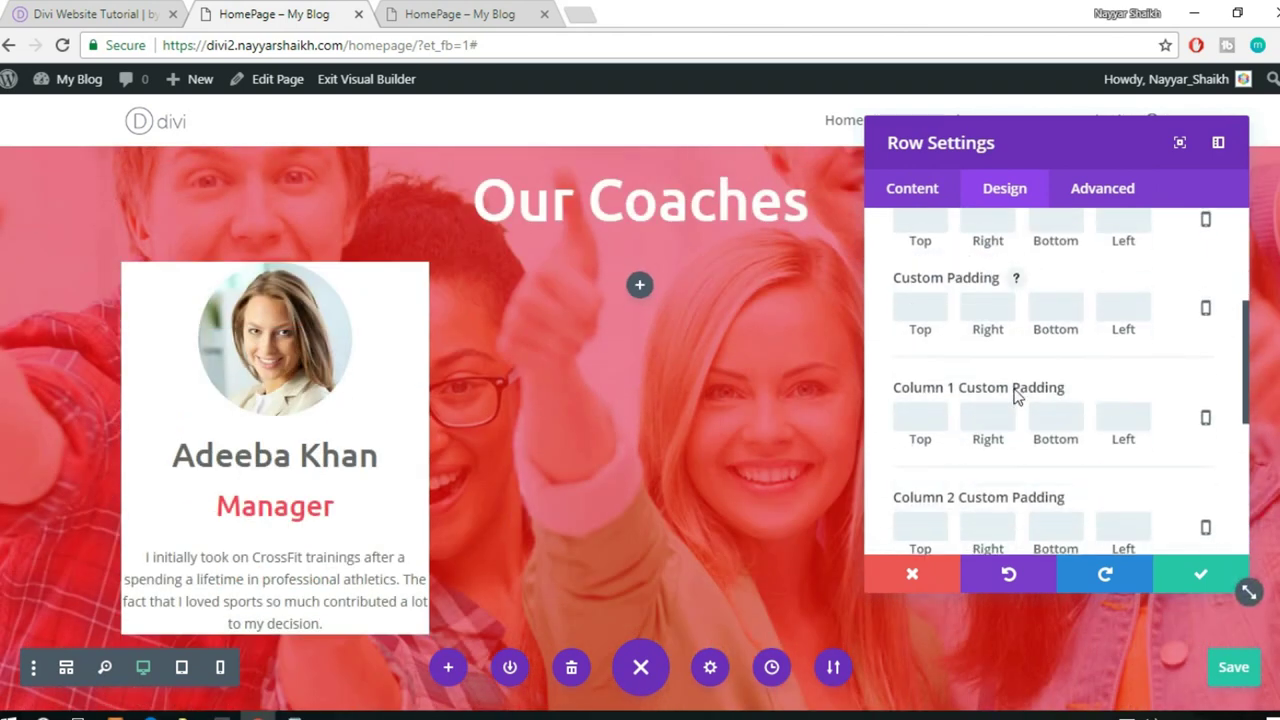
scroll(1000, 411, down, 1)
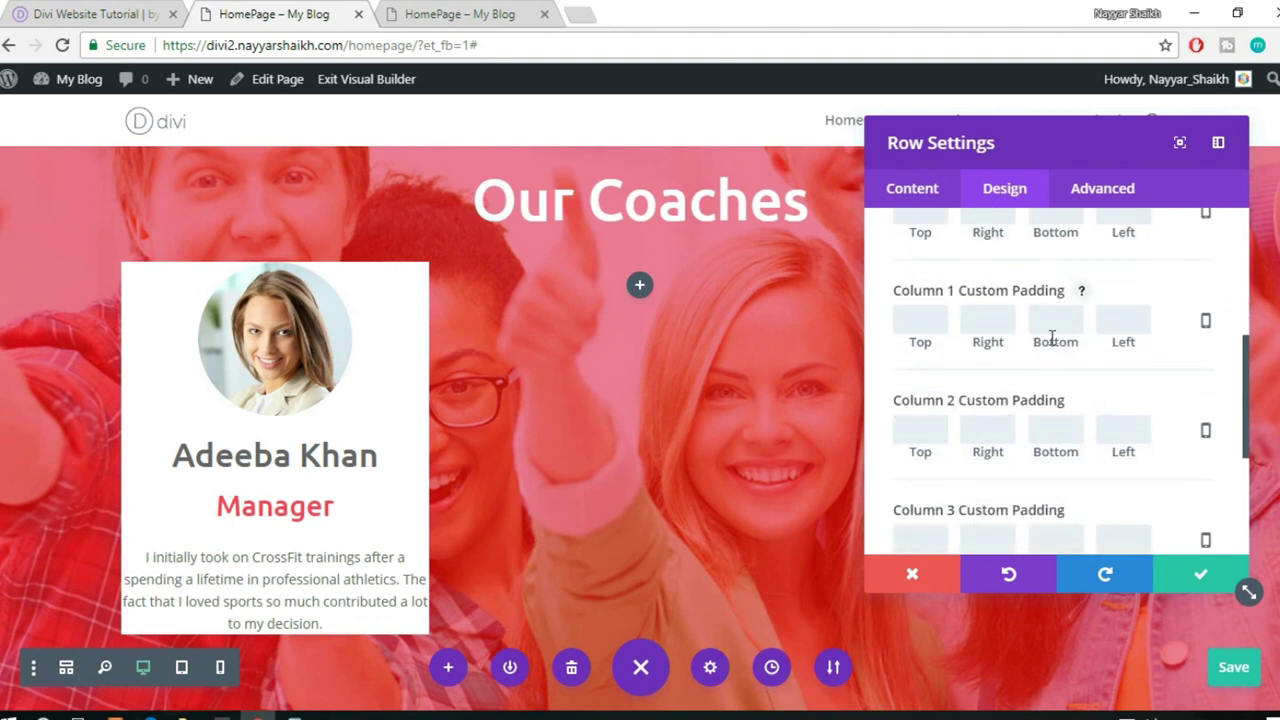
text(10)
text(50)
click(1012, 326)
text(50)
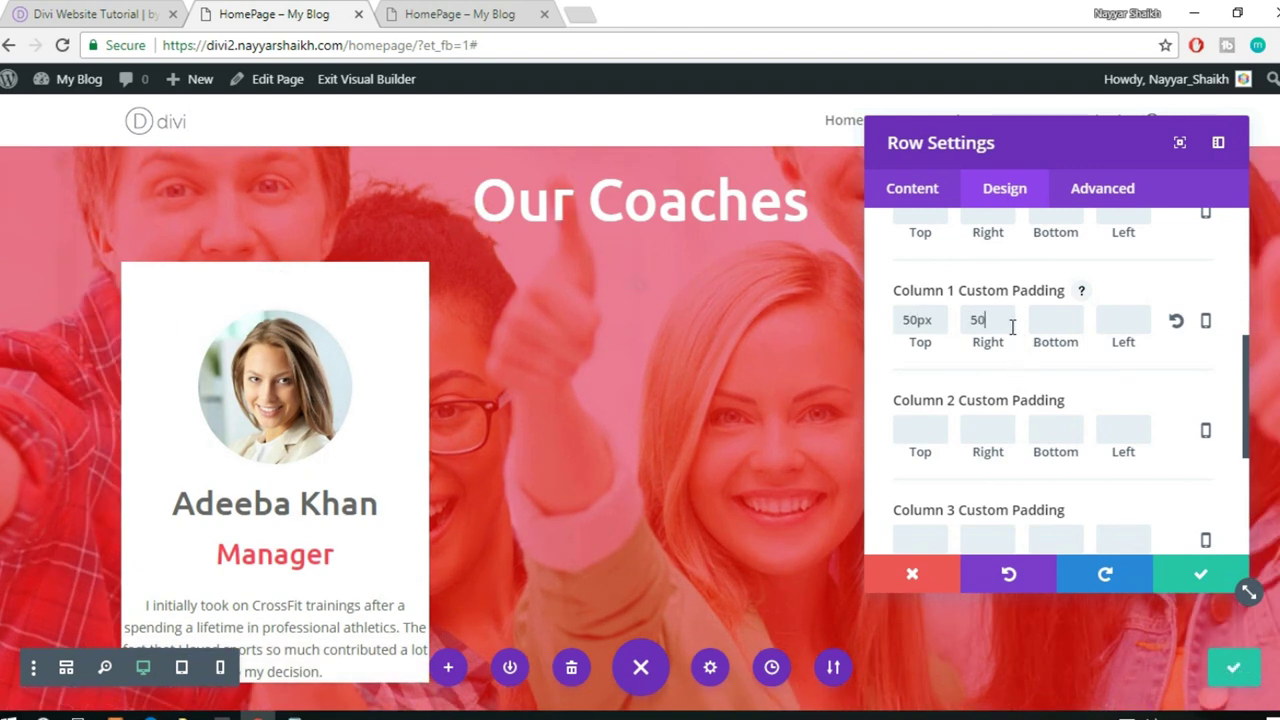
click(1048, 320)
text(50)
click(1144, 316)
text(50)
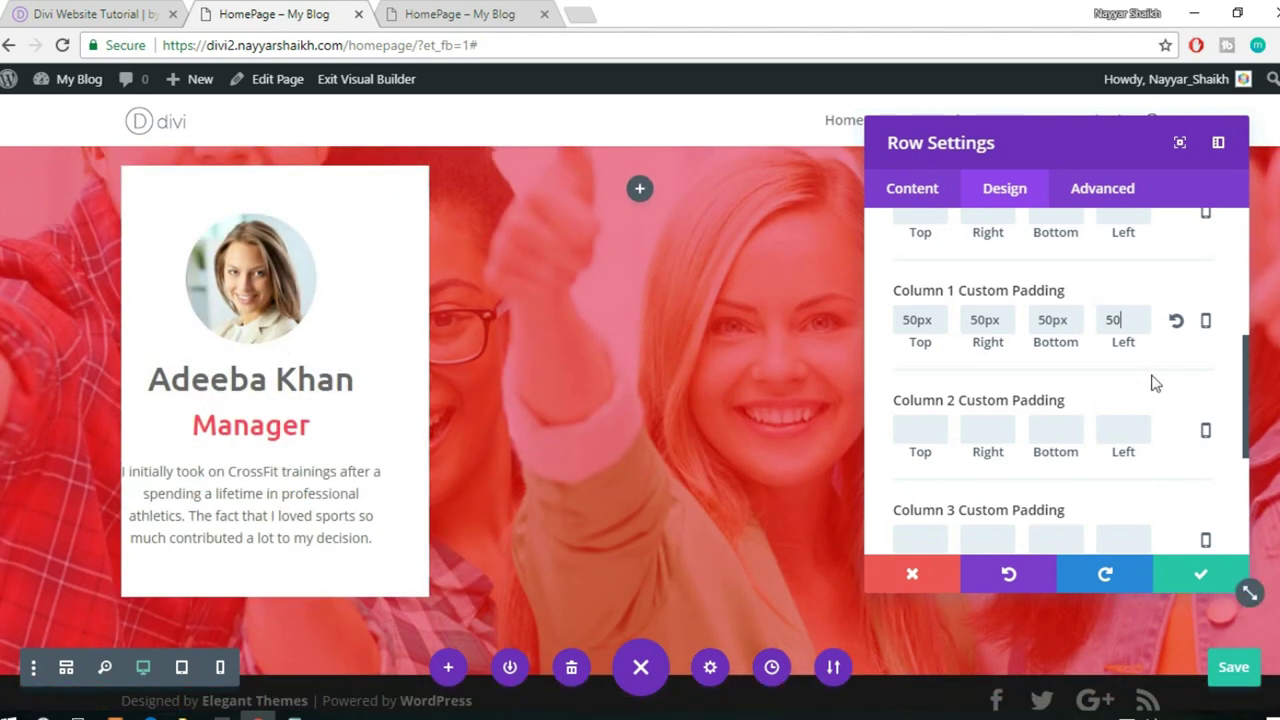
click(983, 395)
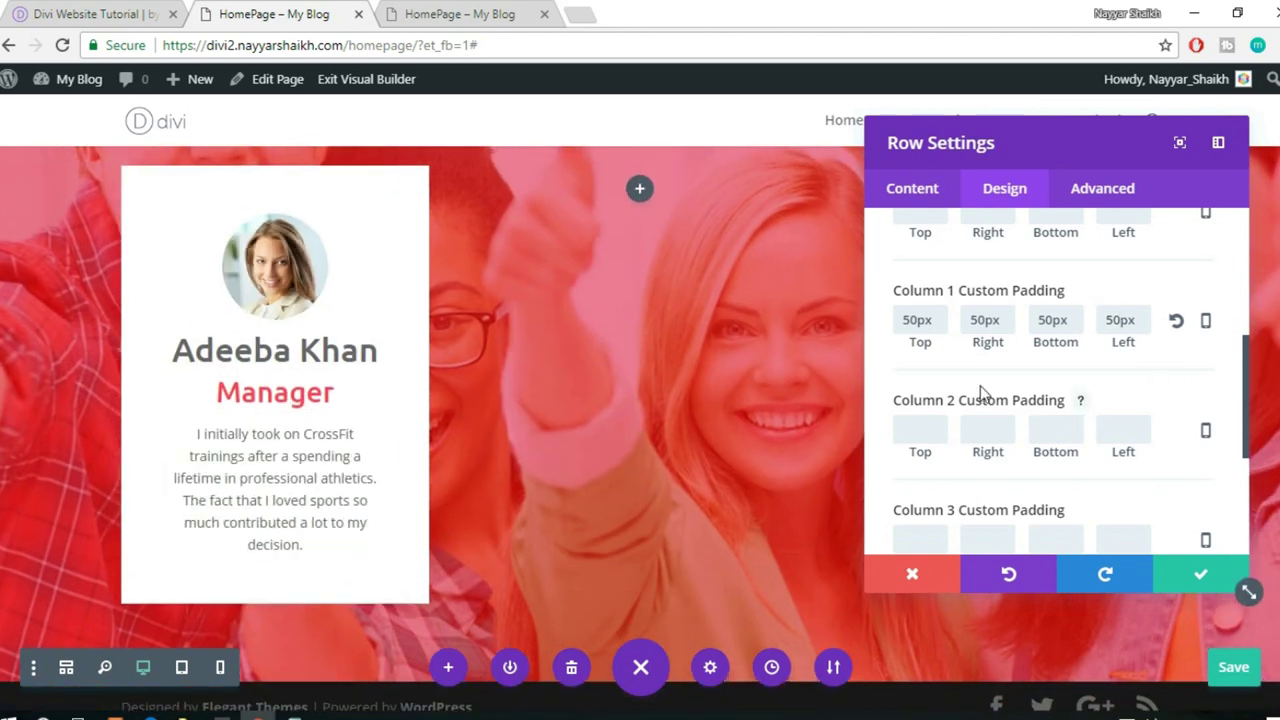
- Reduce column 1's top, right and bottom padding to 30px, then copy the 30px value
scroll(332, 405, up, 1)
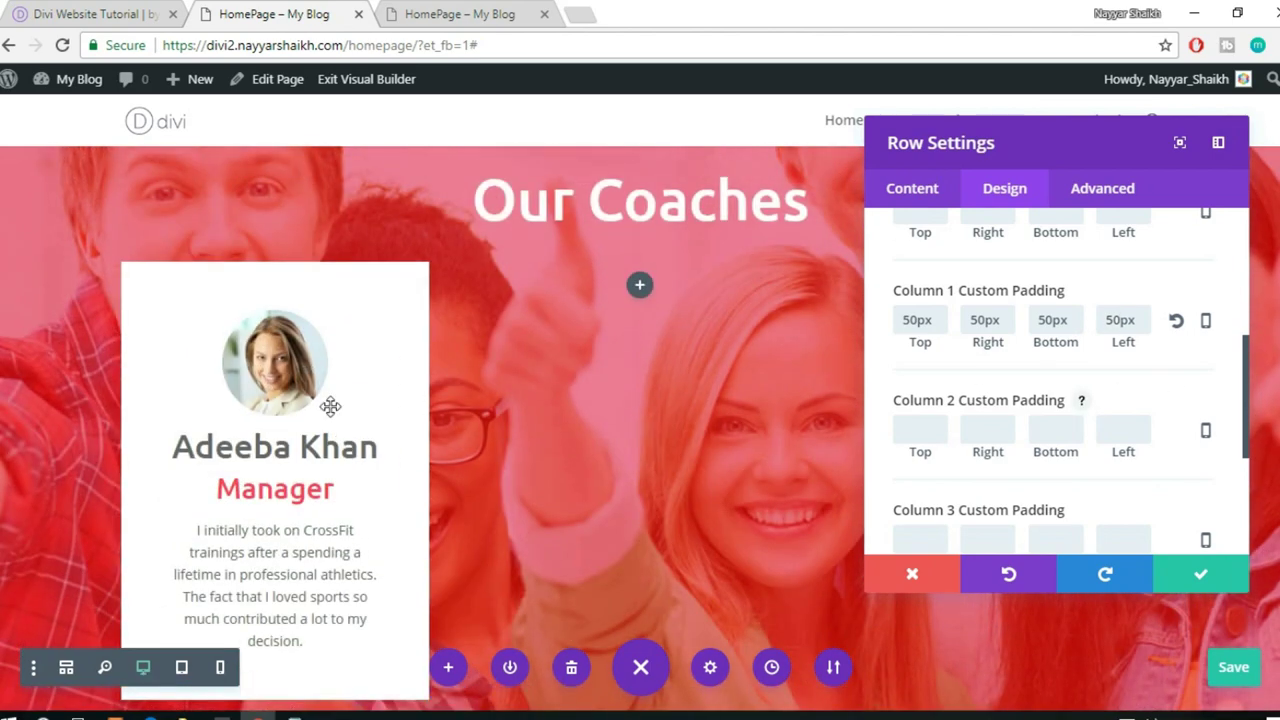
scroll(625, 373, down, 1)
click(906, 320)
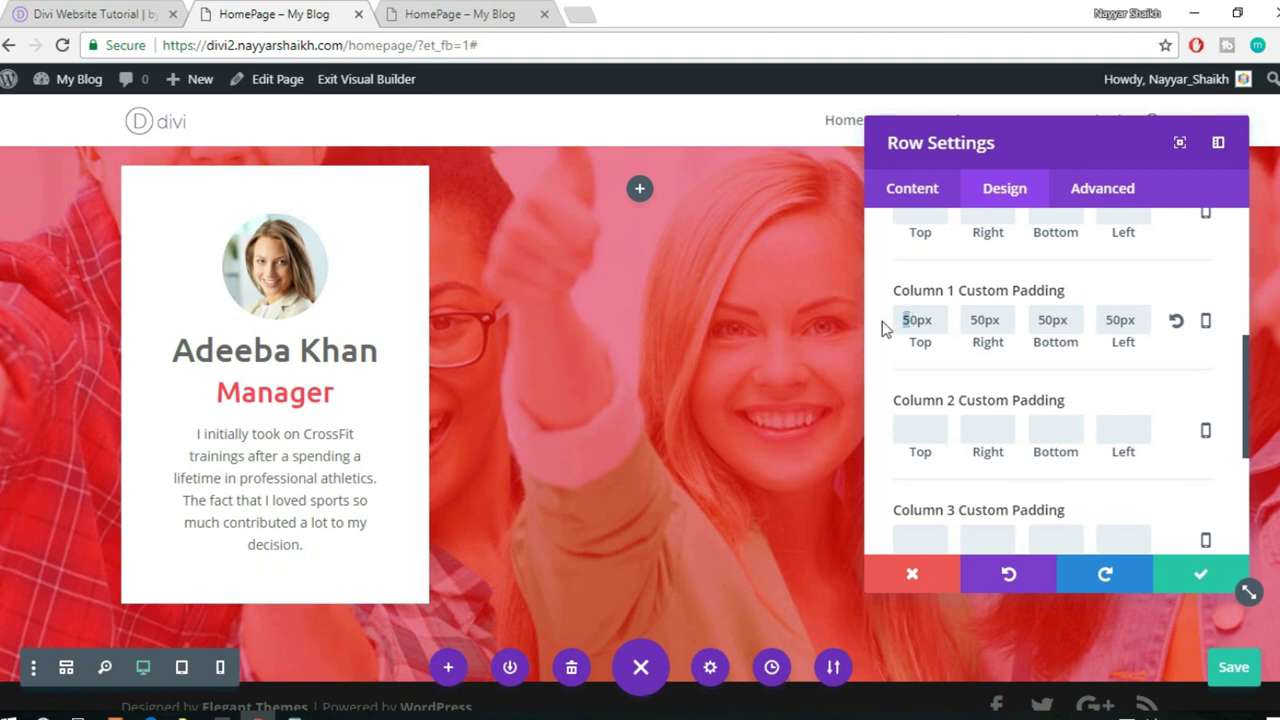
key(Delete)
text(3)
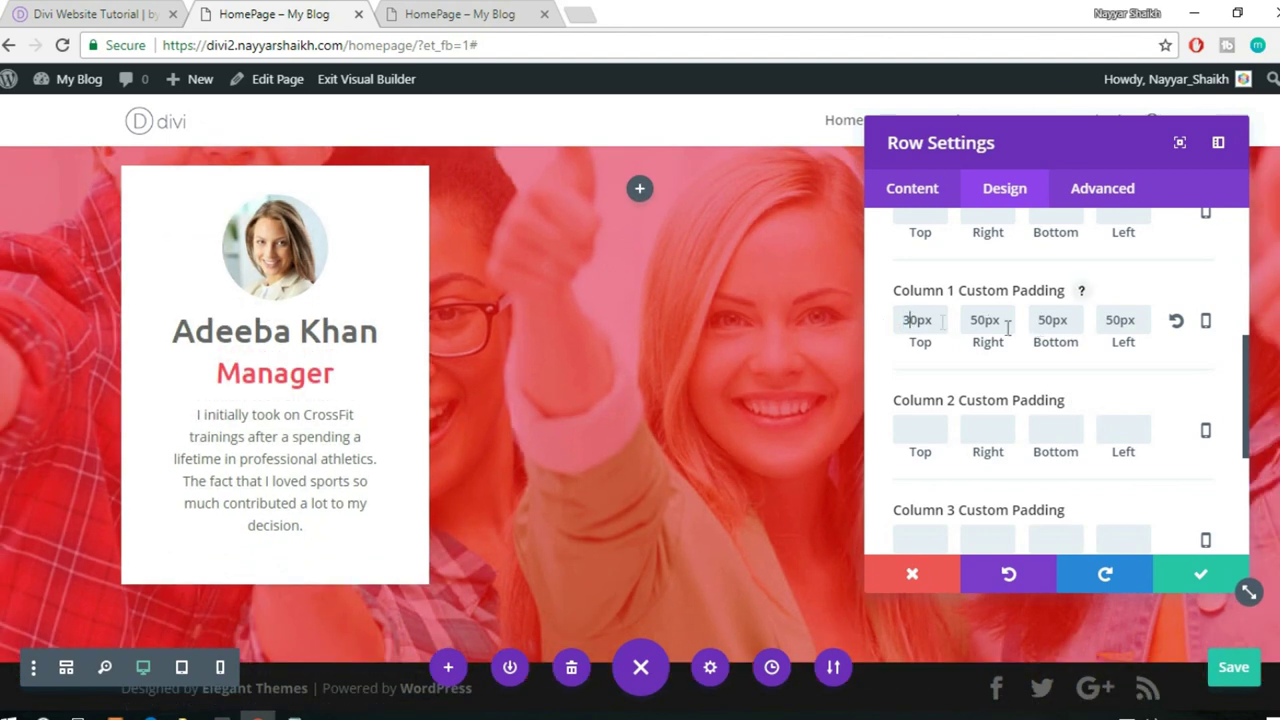
key(Delete)
text(3)
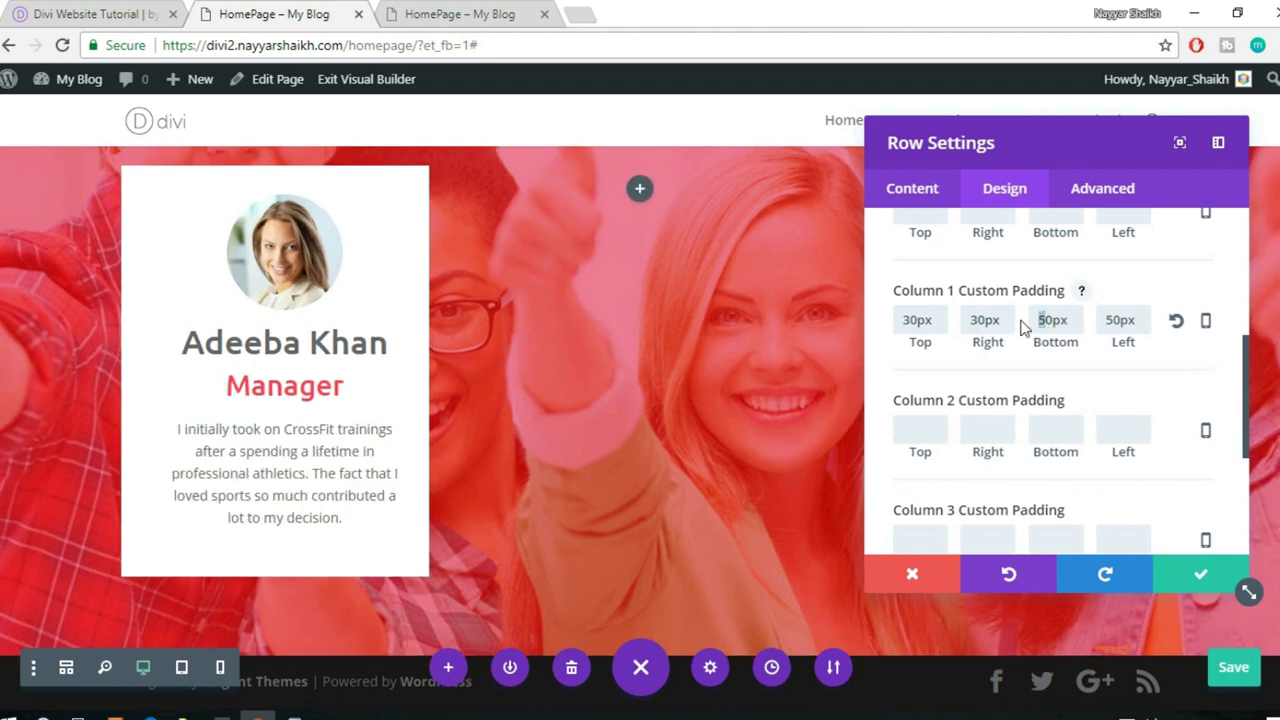
key(Delete)
text(3)
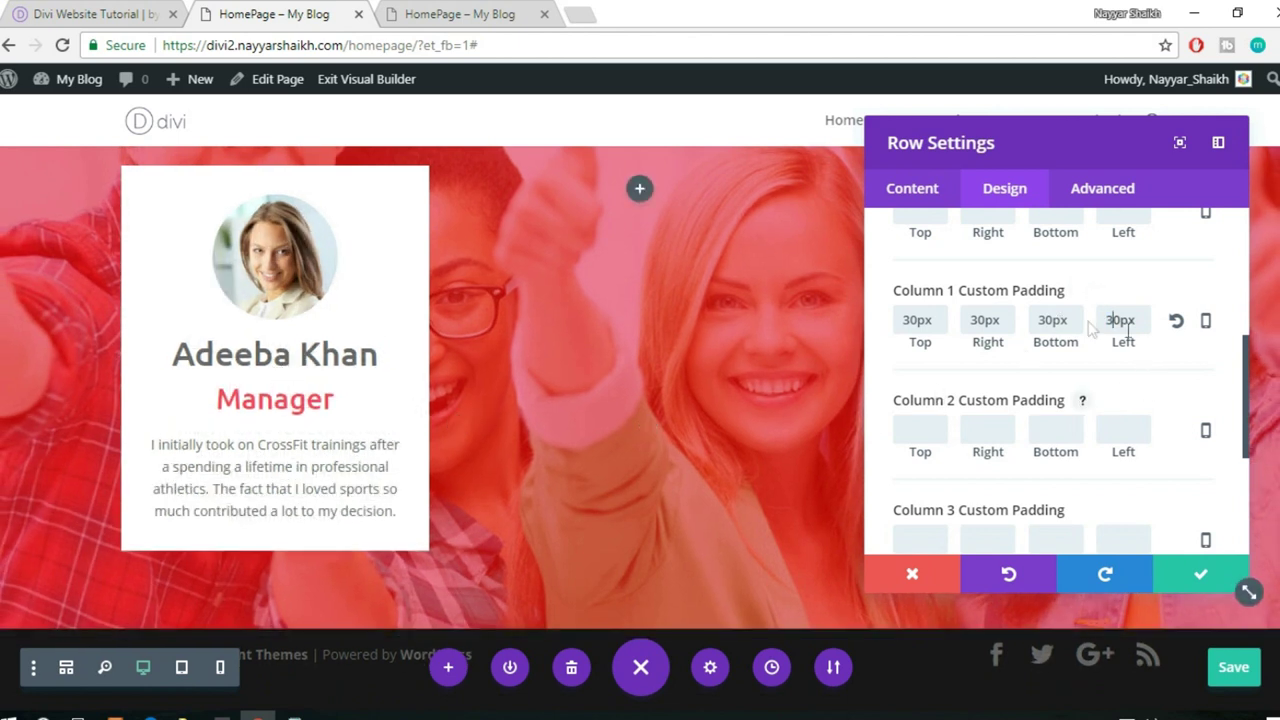
drag(946, 320, 875, 330)
key(ctrl+c)
- Paste 30px into the column 2 and column 3 custom padding fields
scroll(1046, 380, down, 1)
click(920, 333)
key(ctrl+v)
click(1000, 336)
key(ctrl+v)
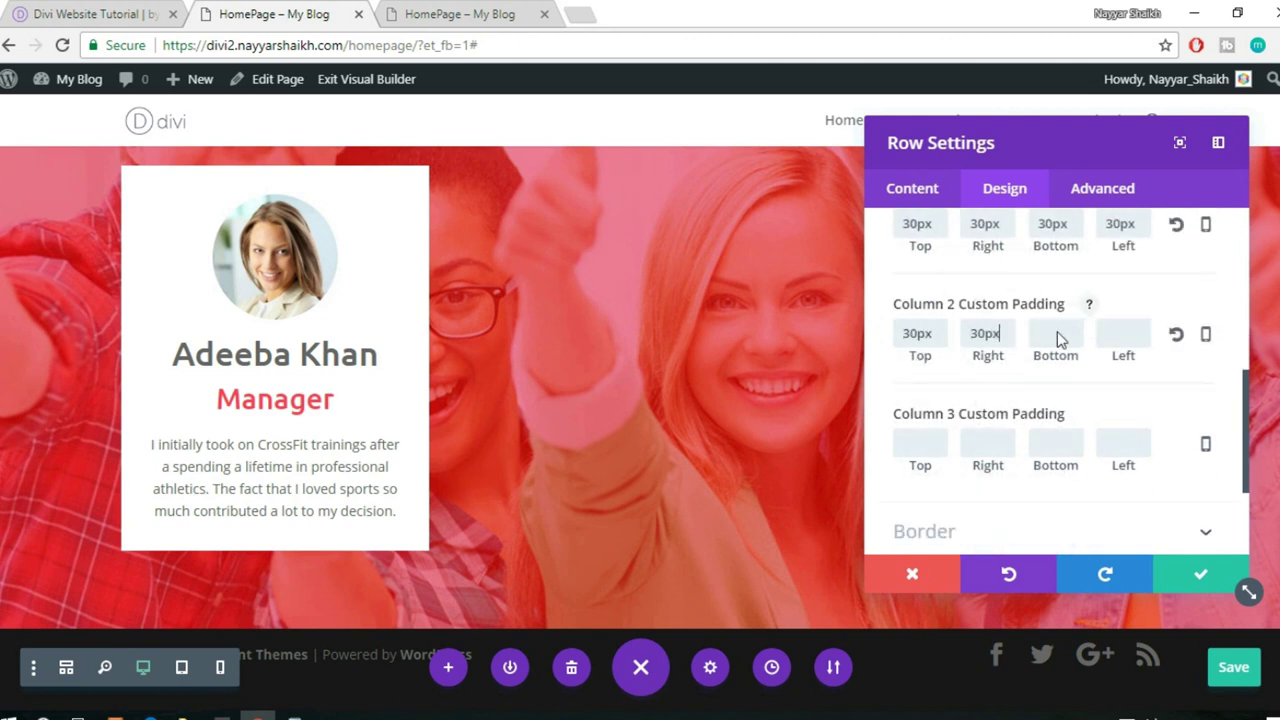
click(1067, 443)
key(ctrl+v)
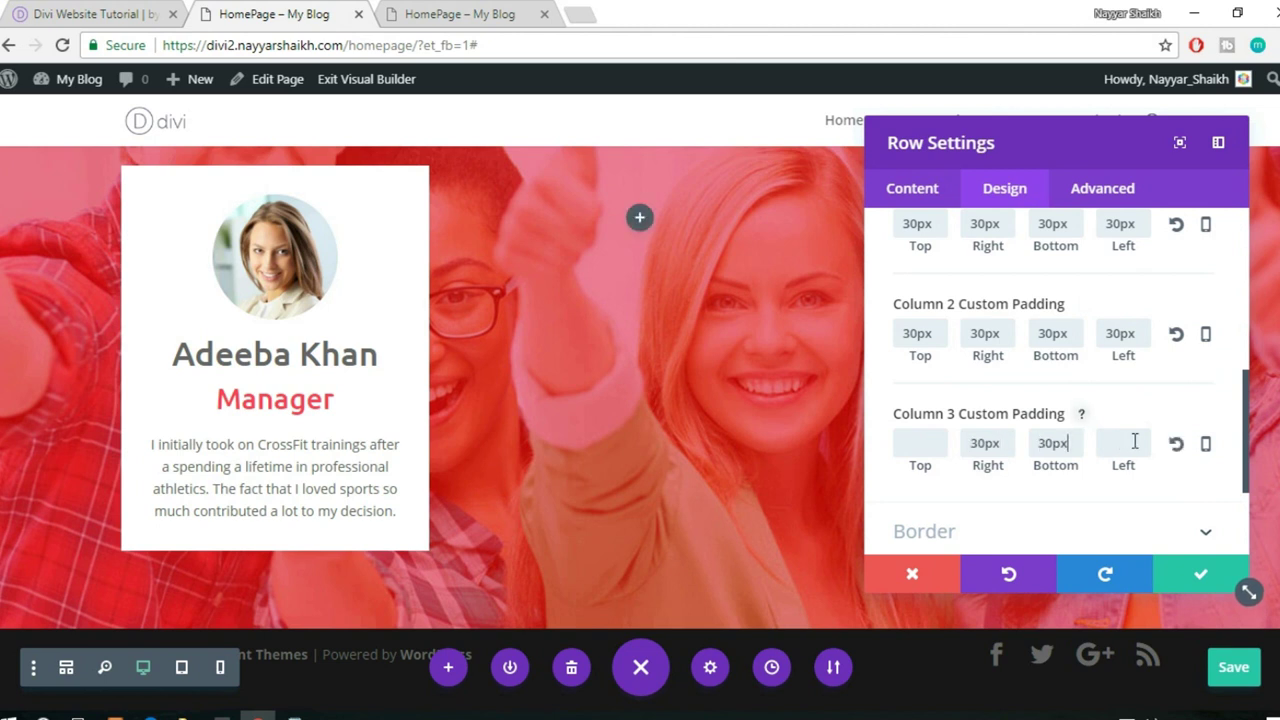
click(1134, 443)
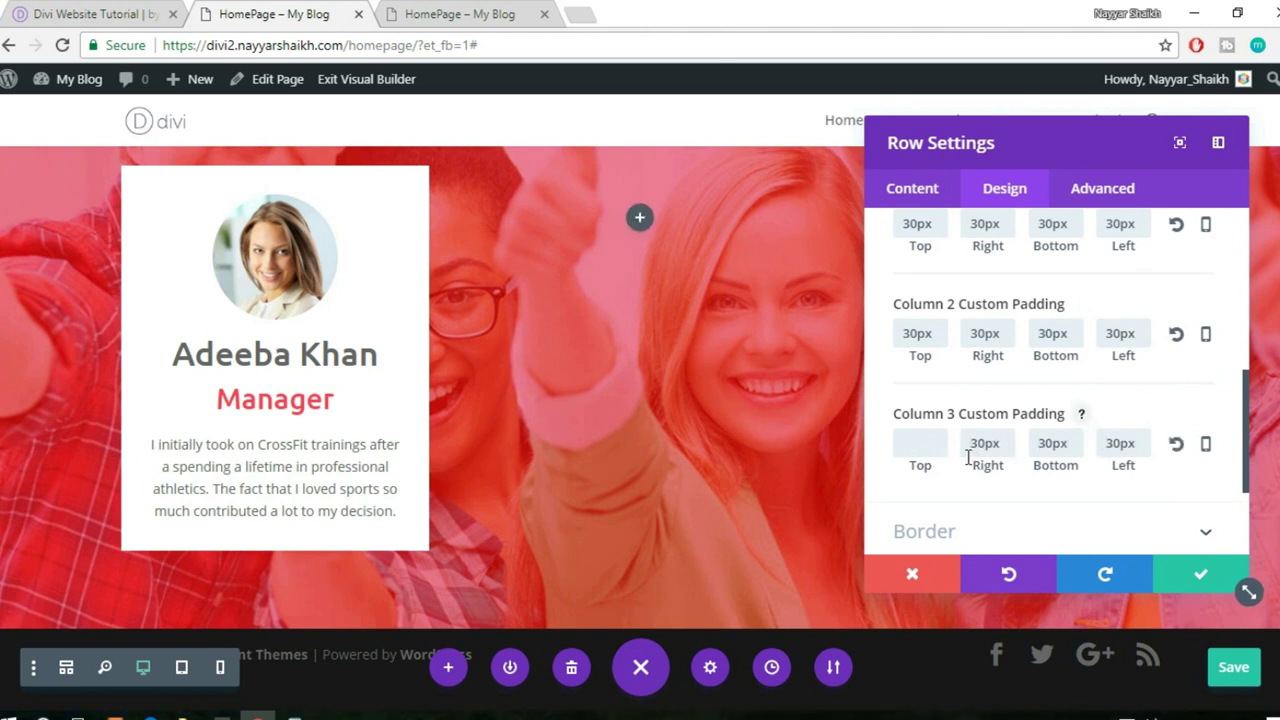
key(ctrl+v)
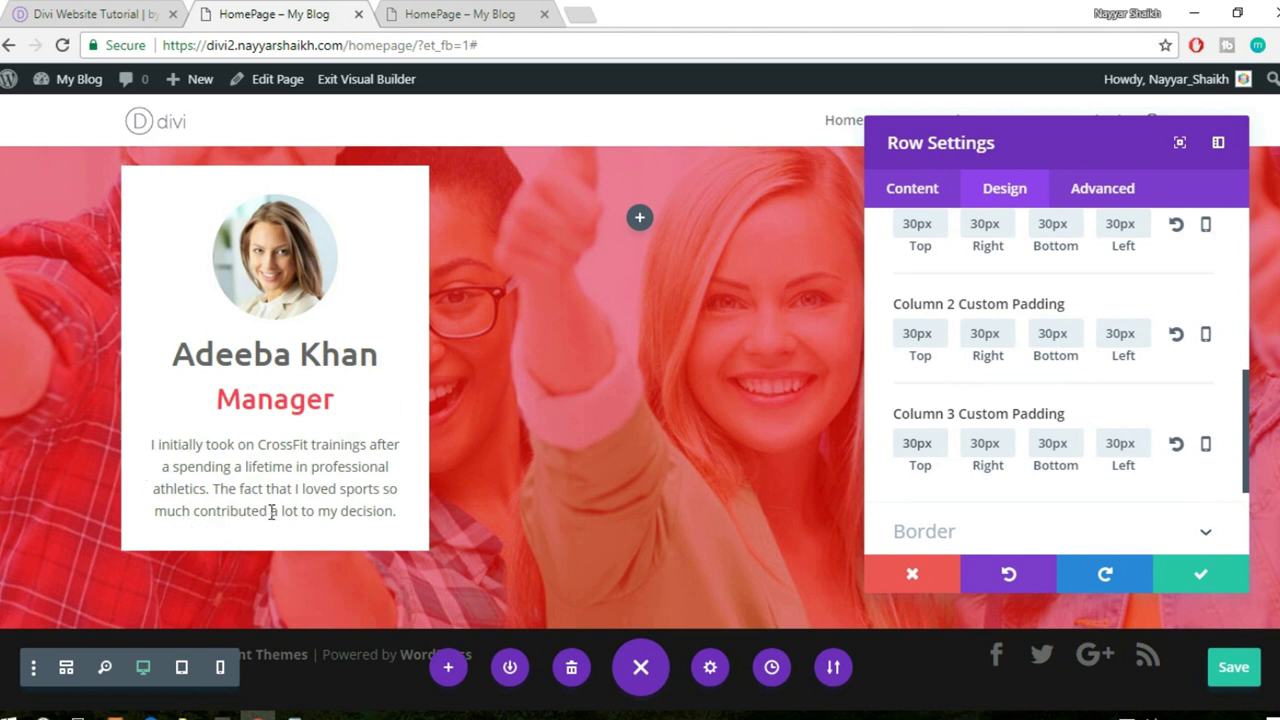
- Set the Column 2 and Column 3 backgrounds to white (#ffffff) and save the row settings
click(914, 190)
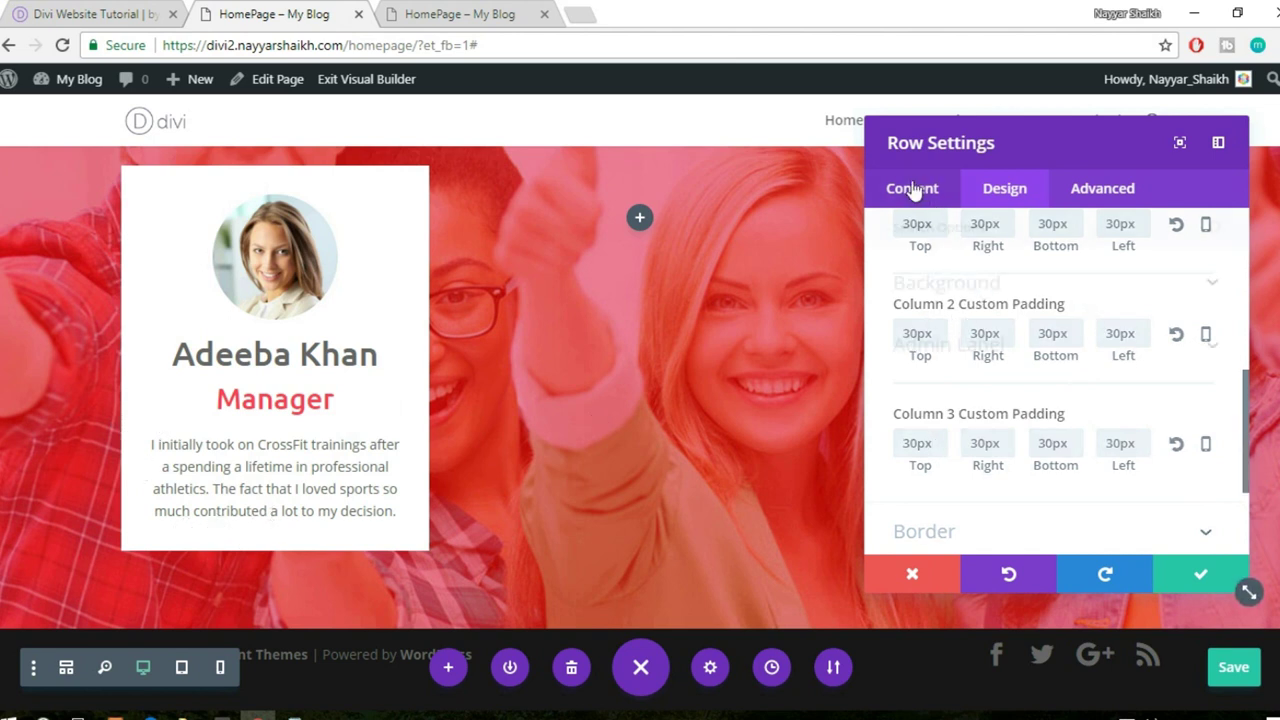
click(992, 286)
scroll(1083, 309, down, 3)
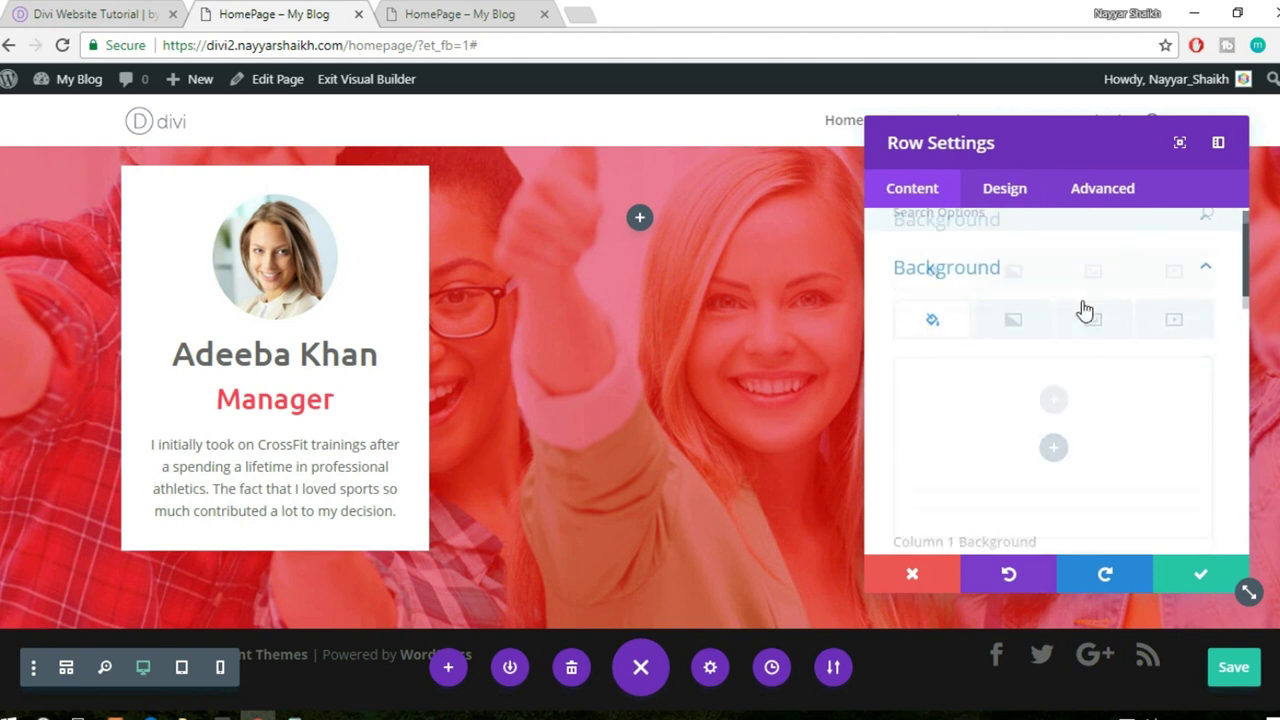
scroll(1082, 310, down, 3)
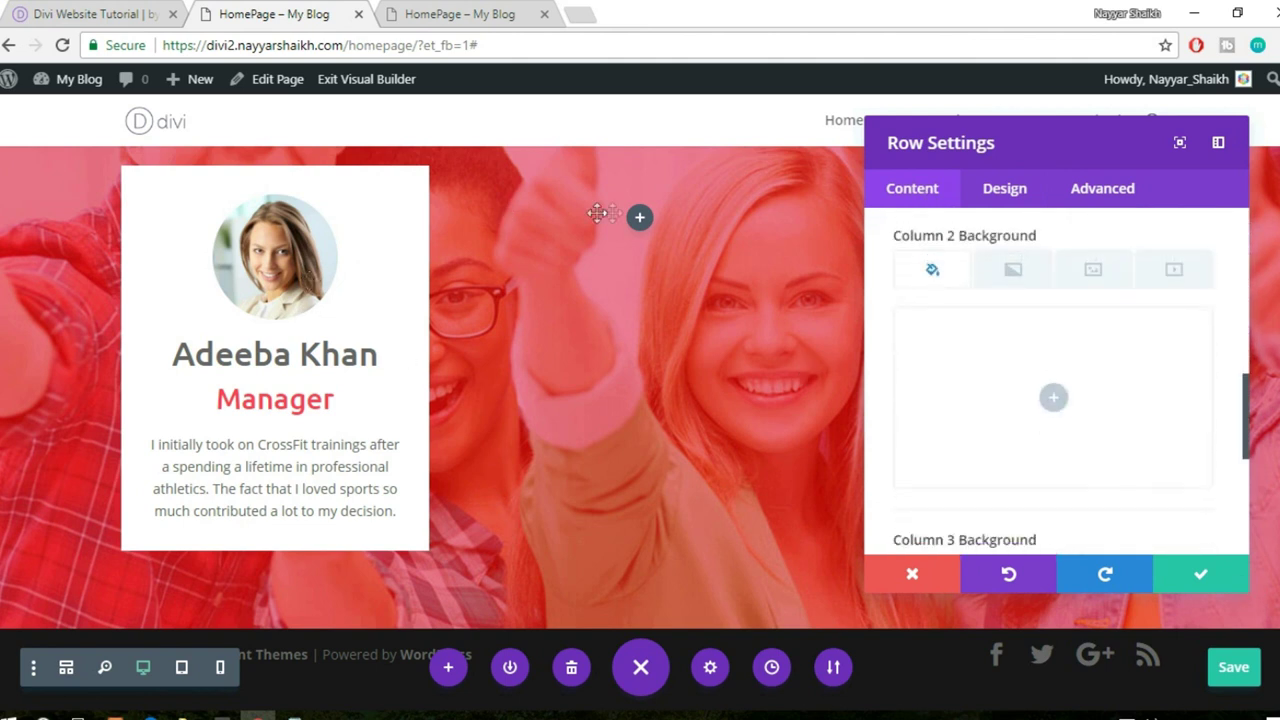
click(1056, 396)
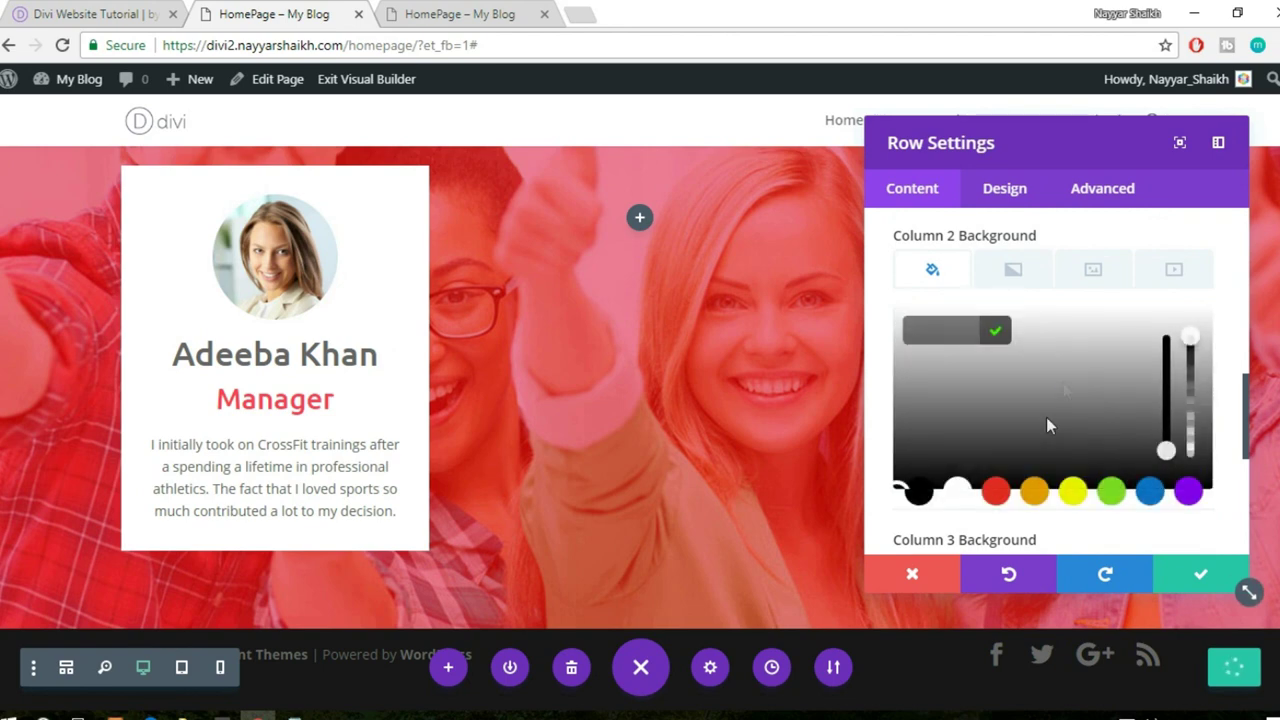
click(962, 493)
scroll(1100, 503, down, 4)
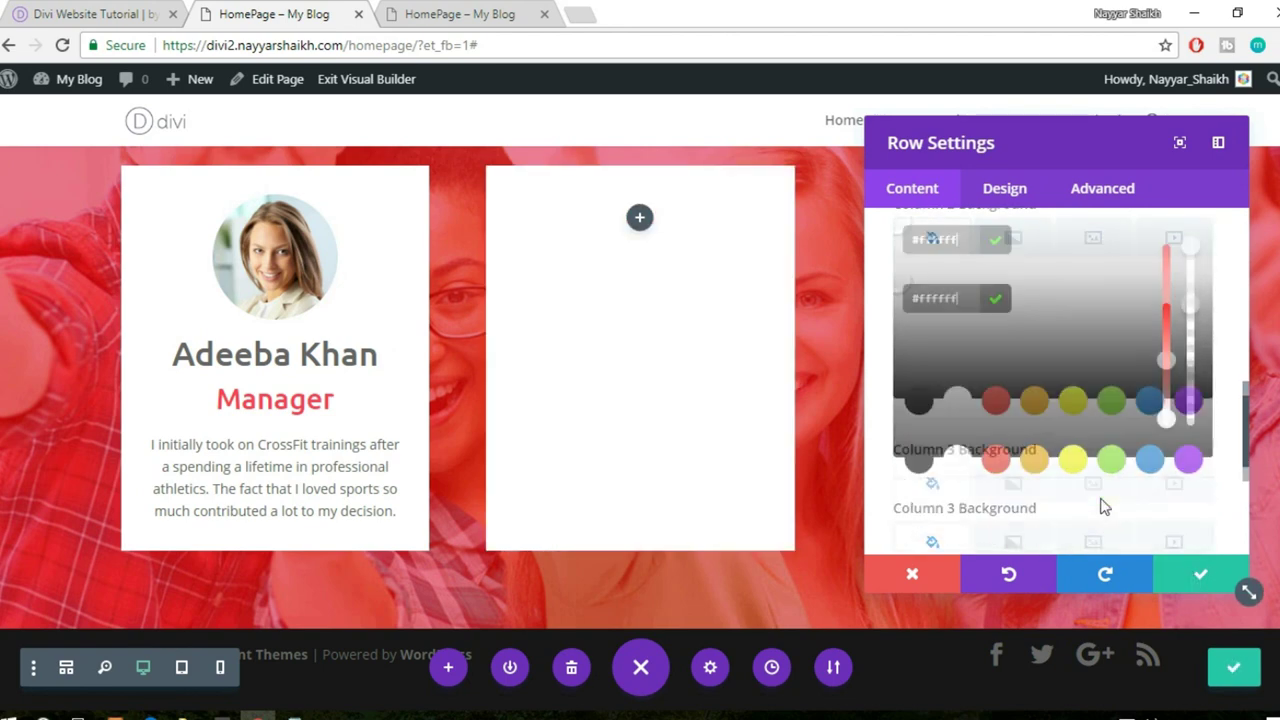
click(1030, 495)
scroll(1020, 477, down, 2)
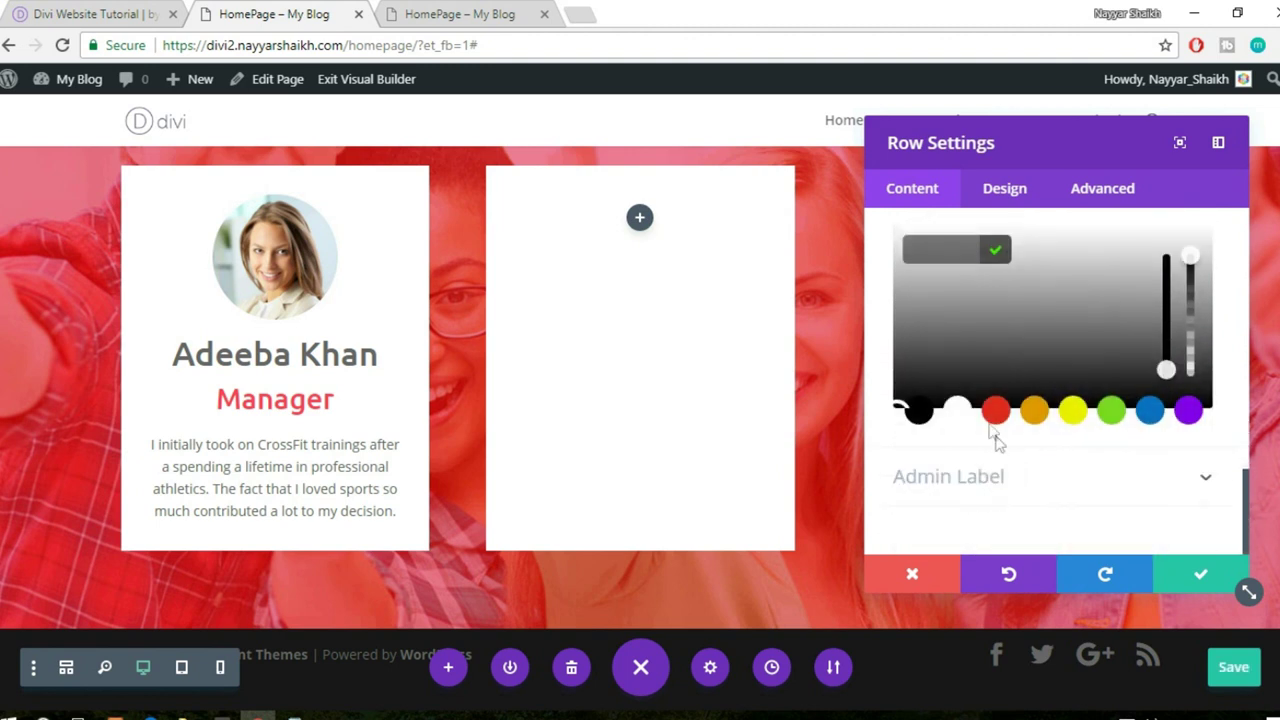
click(962, 414)
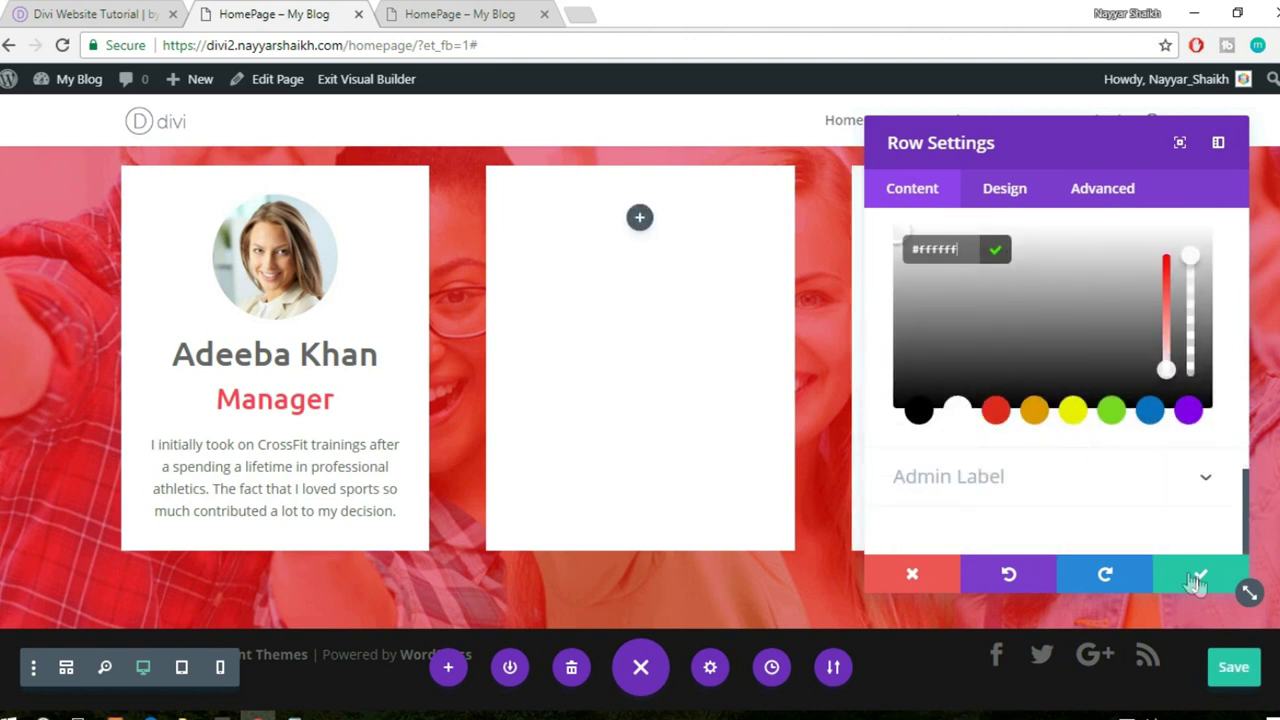
click(1196, 582)
mouse_move(300, 243)
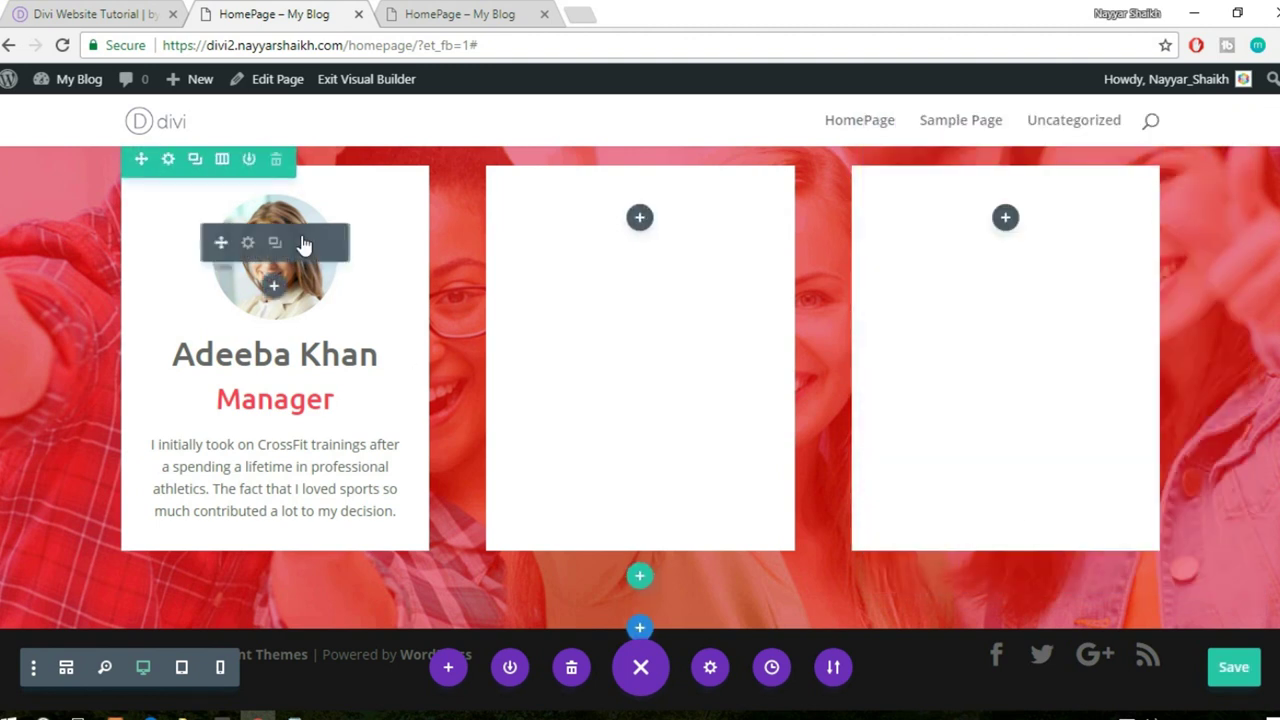
drag(220, 243, 637, 238)
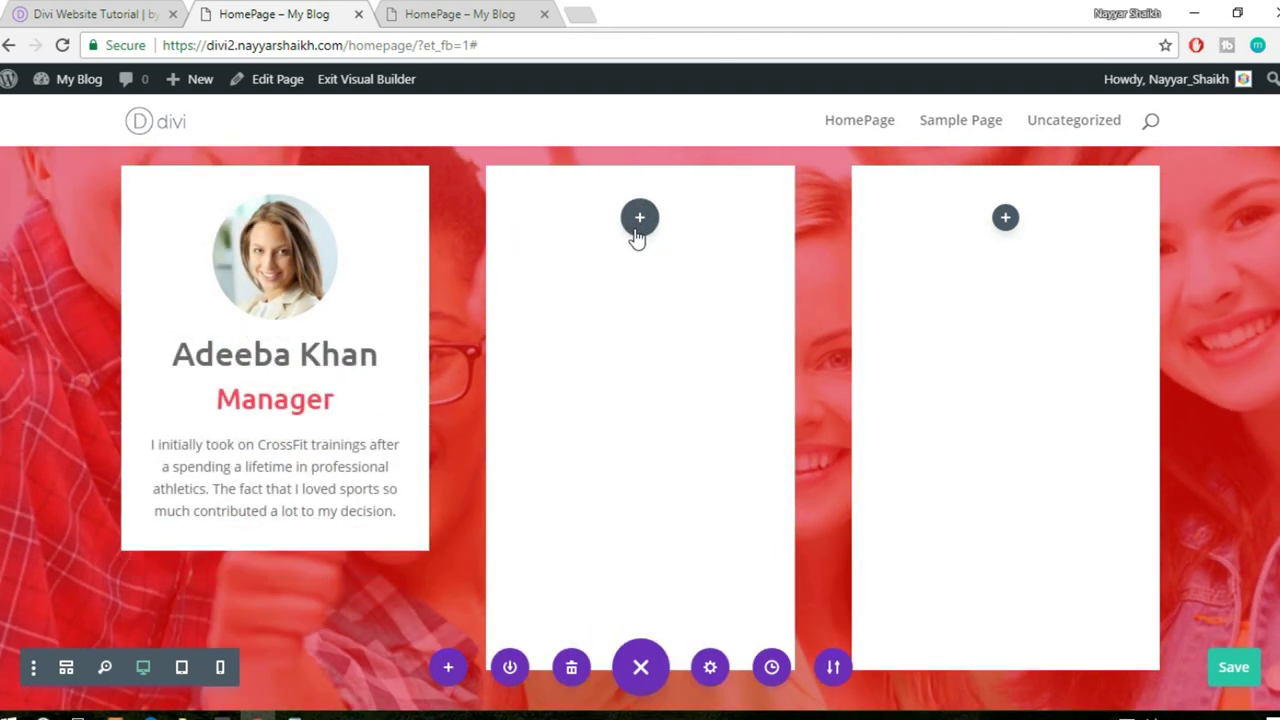
click(275, 353)
drag(274, 360, 623, 346)
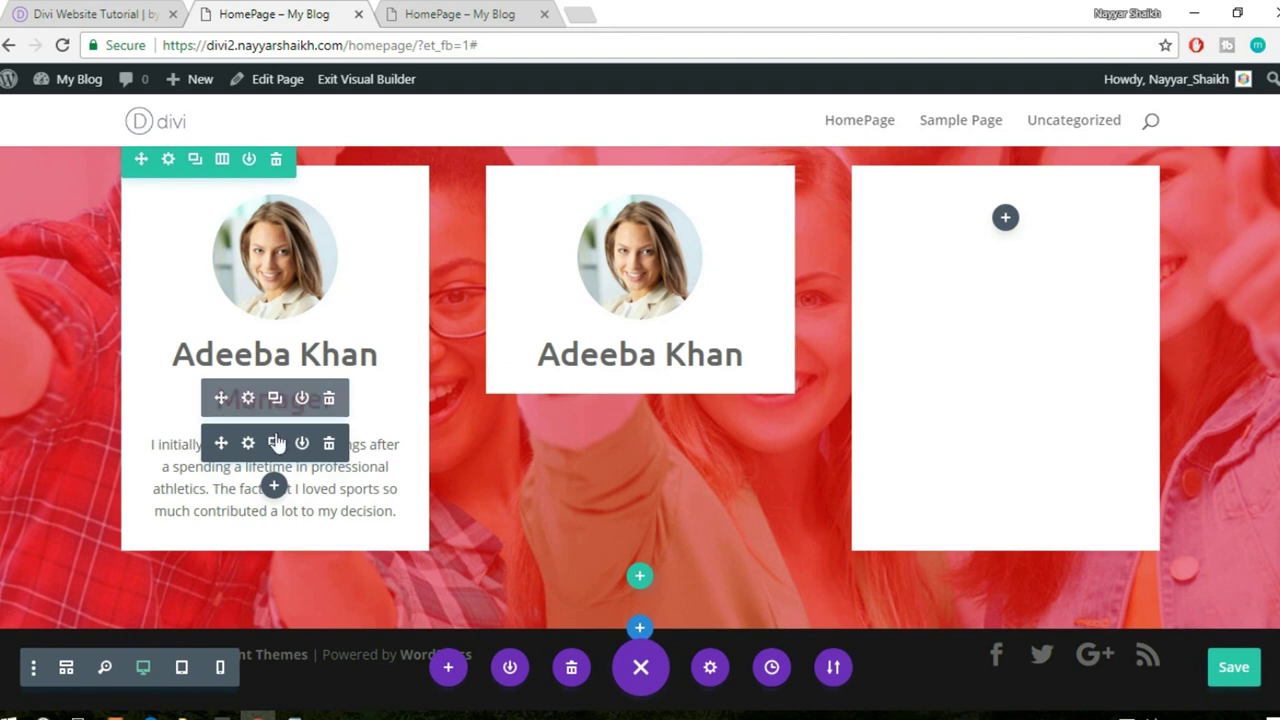
click(275, 397)
drag(221, 397, 629, 394)
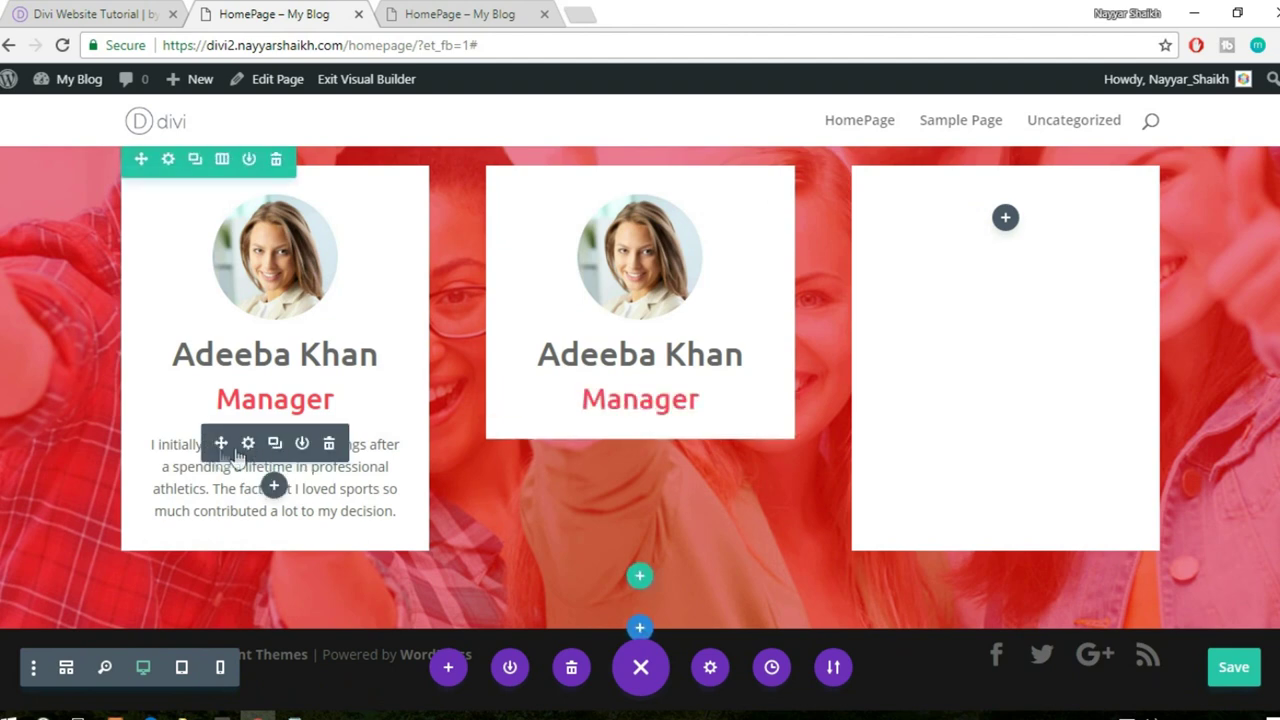
click(276, 447)
drag(221, 443, 606, 426)
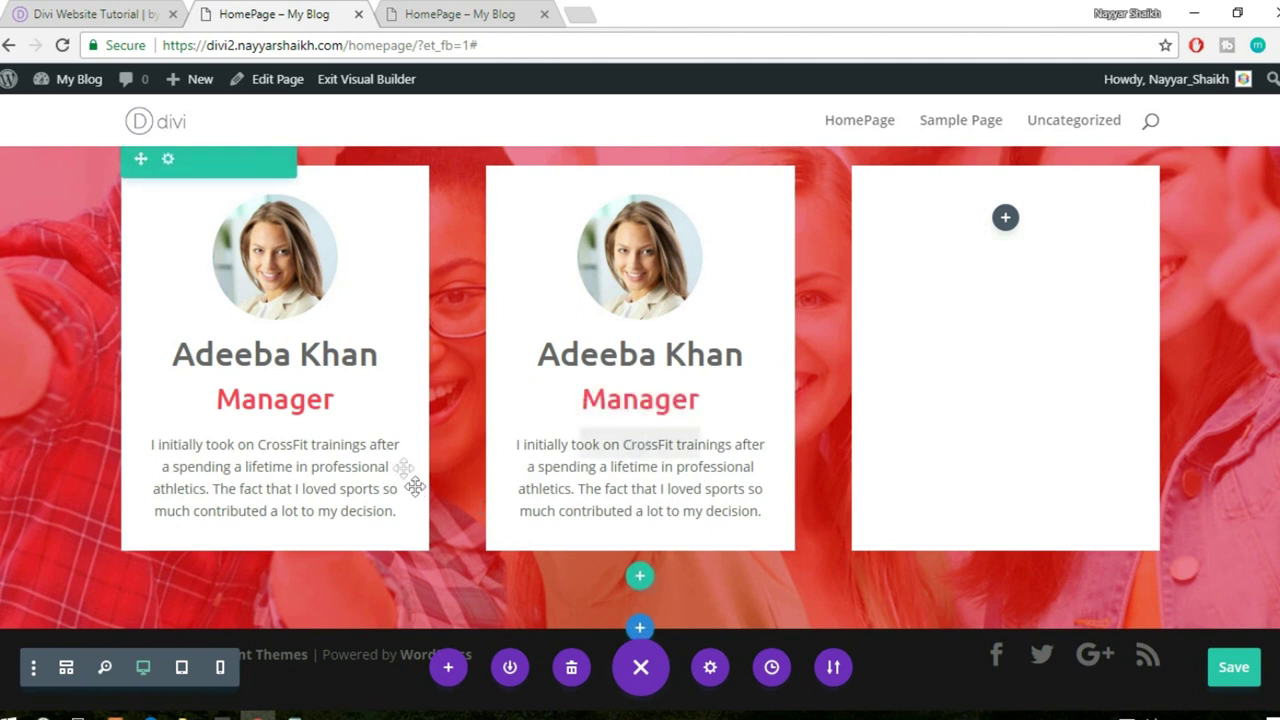
- Duplicate column 2's portrait, name heading, Manager title and bio text into column 3
mouse_move(653, 257)
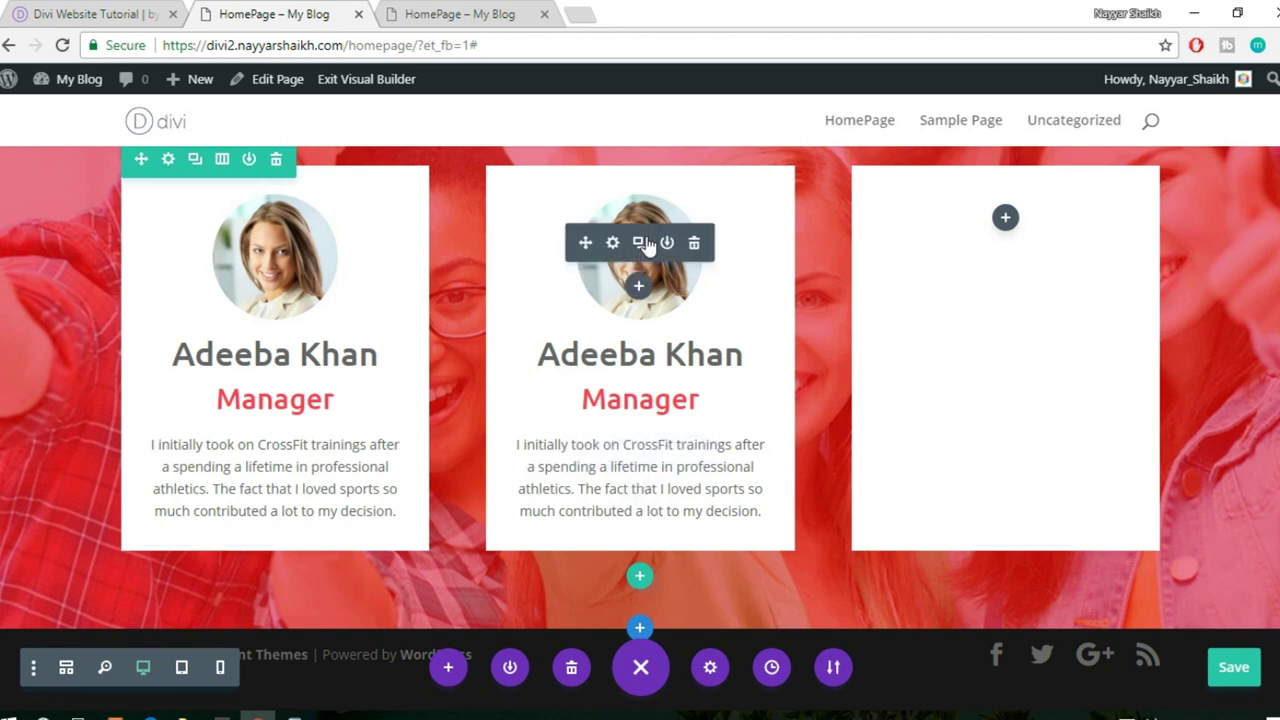
click(639, 243)
drag(587, 240, 954, 234)
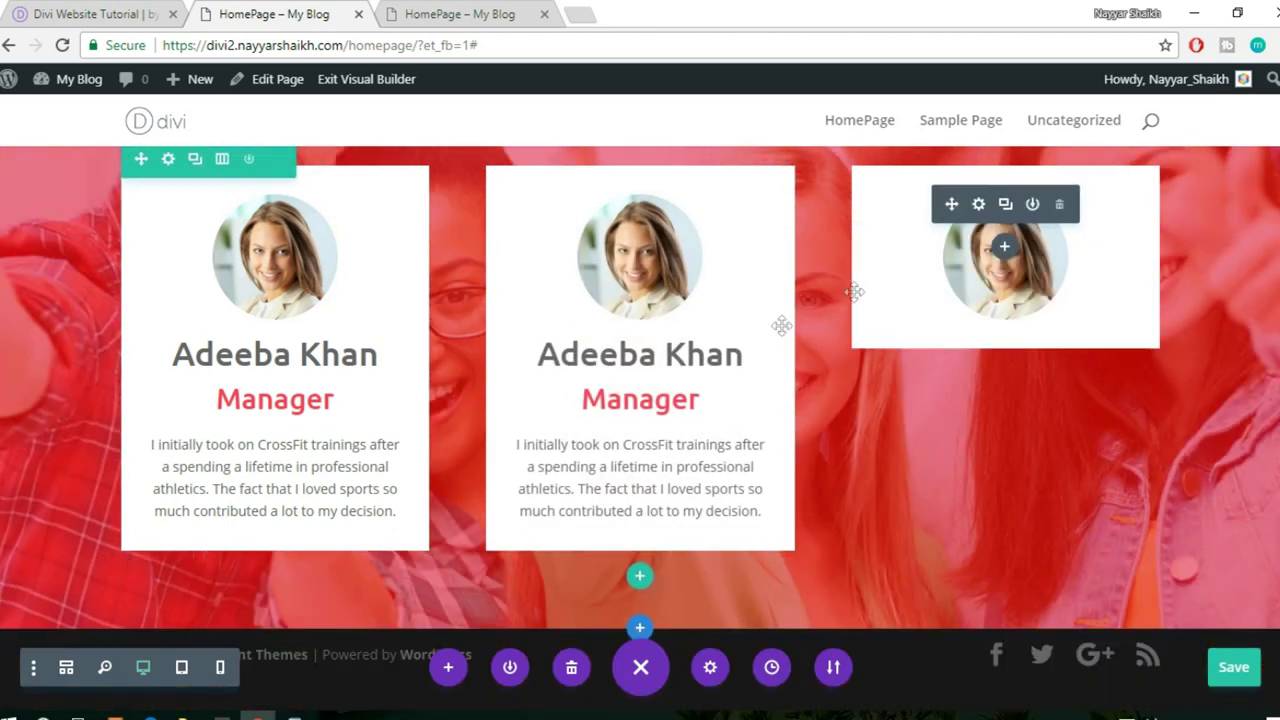
drag(582, 368, 987, 342)
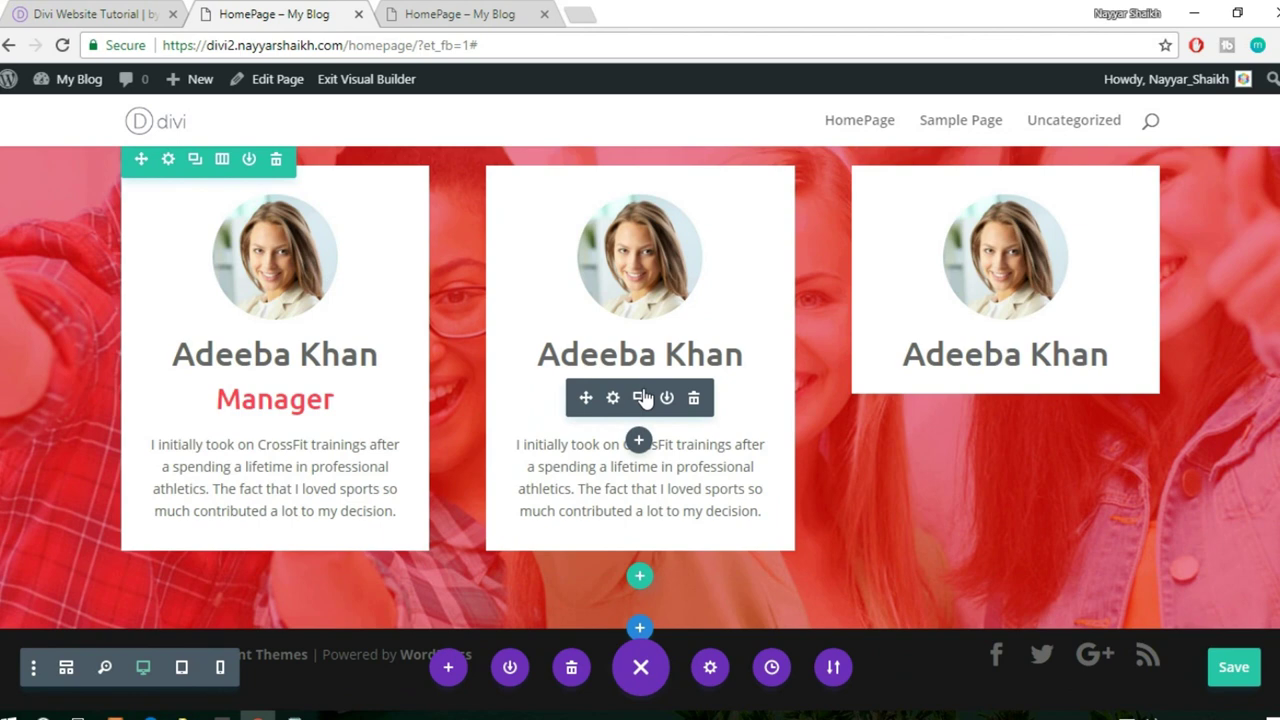
click(640, 398)
drag(587, 398, 811, 420)
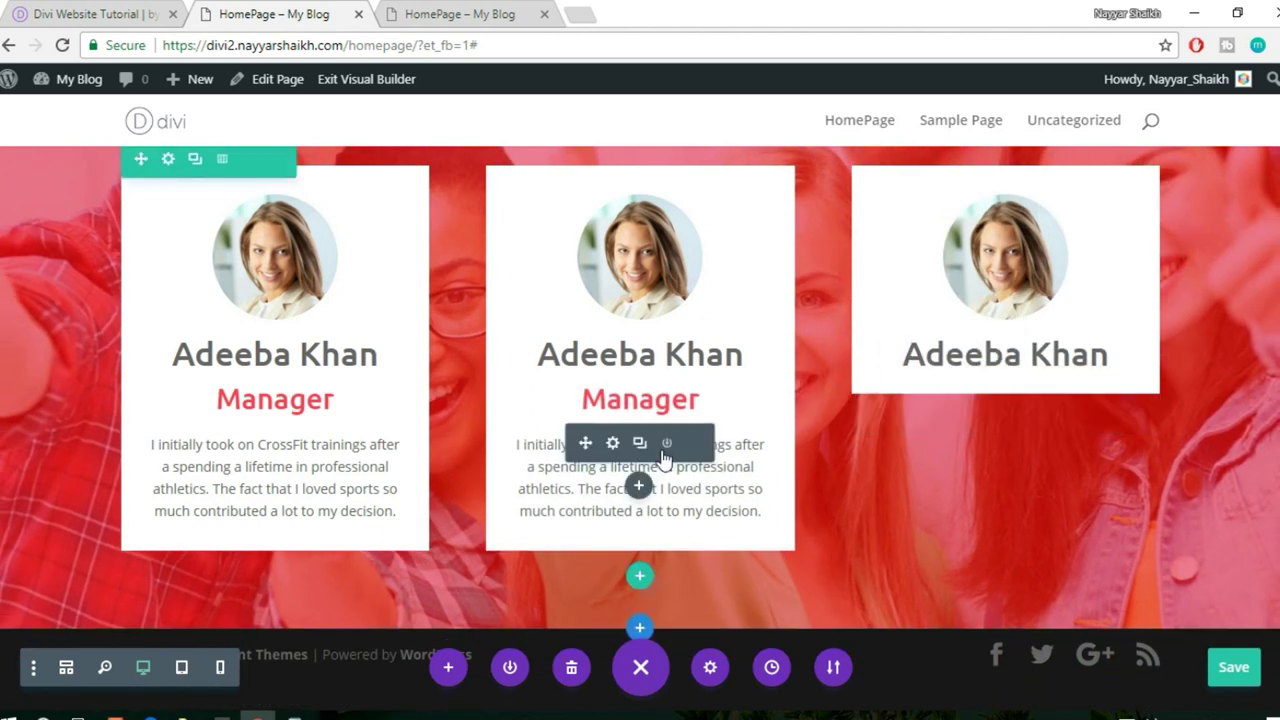
click(638, 445)
drag(589, 443, 992, 426)
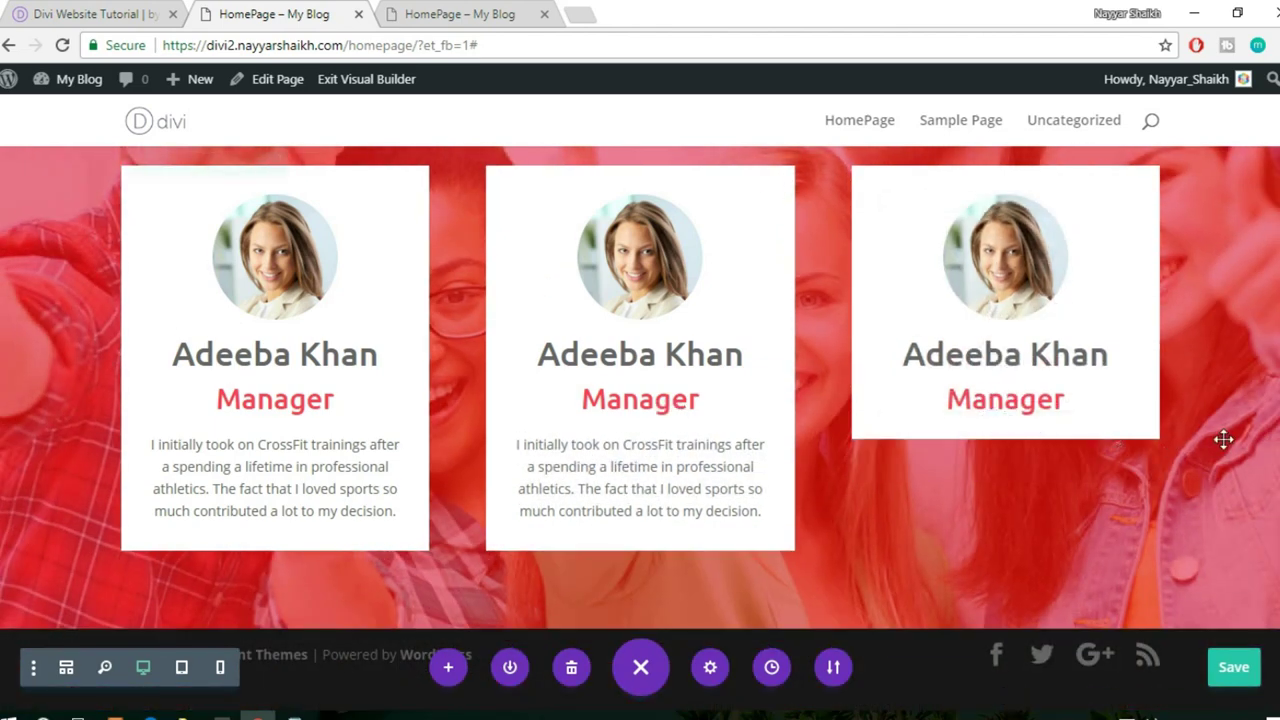
- Save the page with Ctrl+S and review the coach cards
scroll(1224, 436, up, 5)
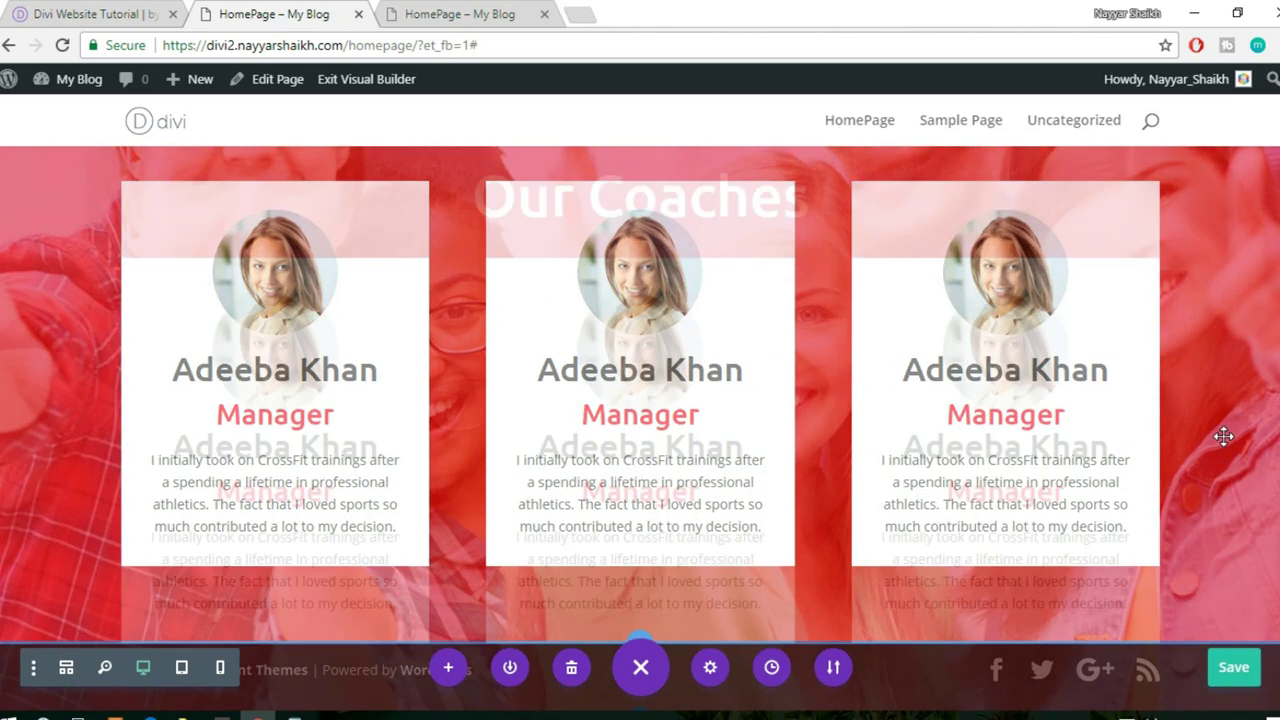
key(ctrl+s)
scroll(1224, 436, up, 1)
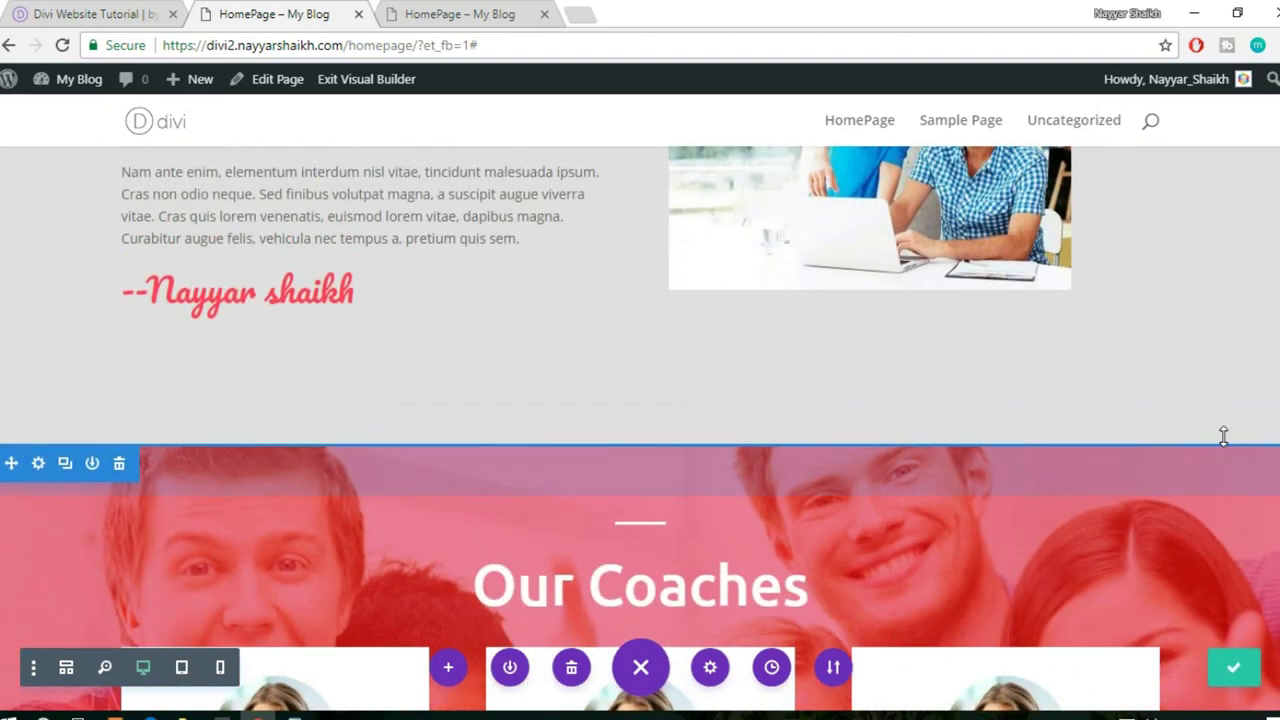
scroll(1224, 436, down, 5)
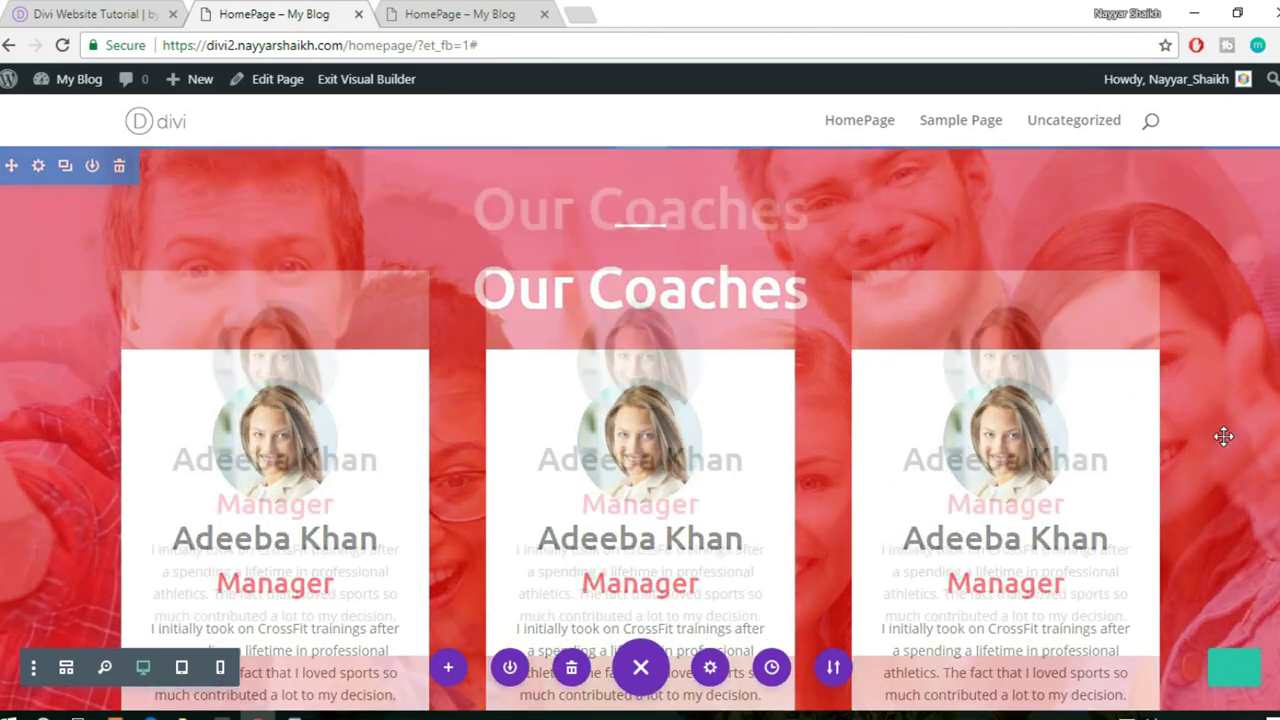
scroll(1224, 436, up, 3)
scroll(837, 417, down, 2)
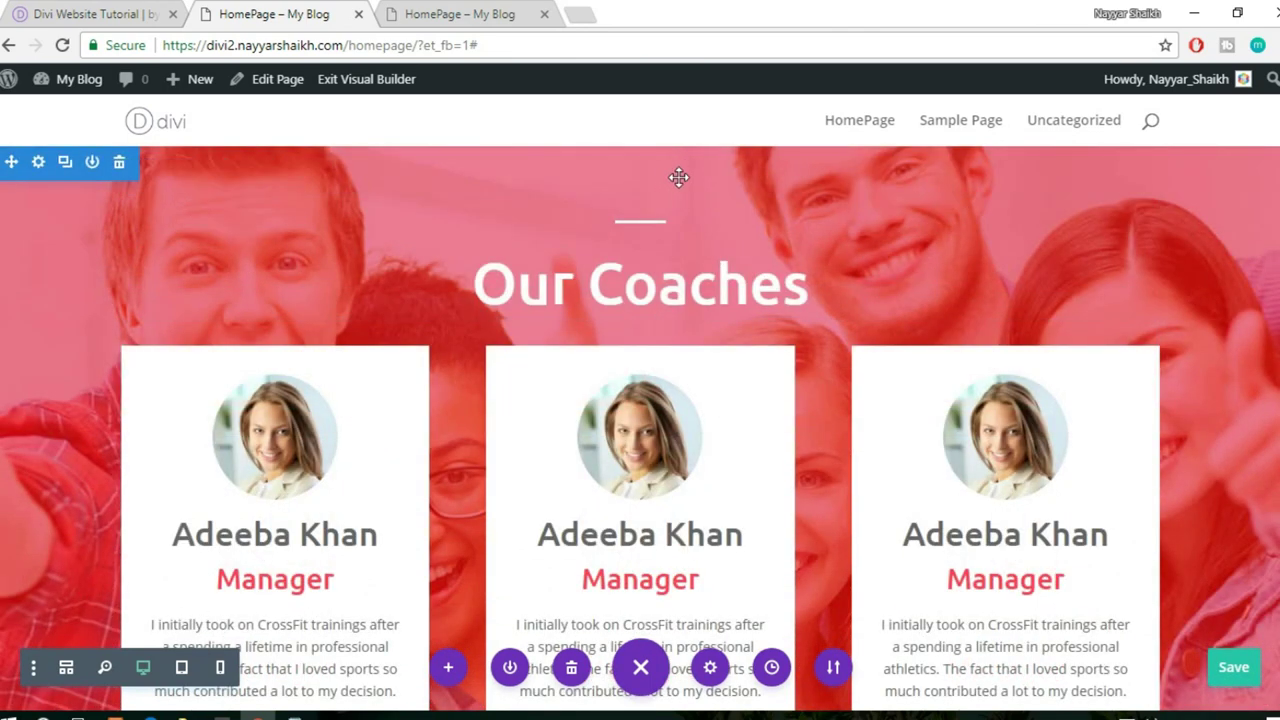
scroll(678, 177, up, 1)
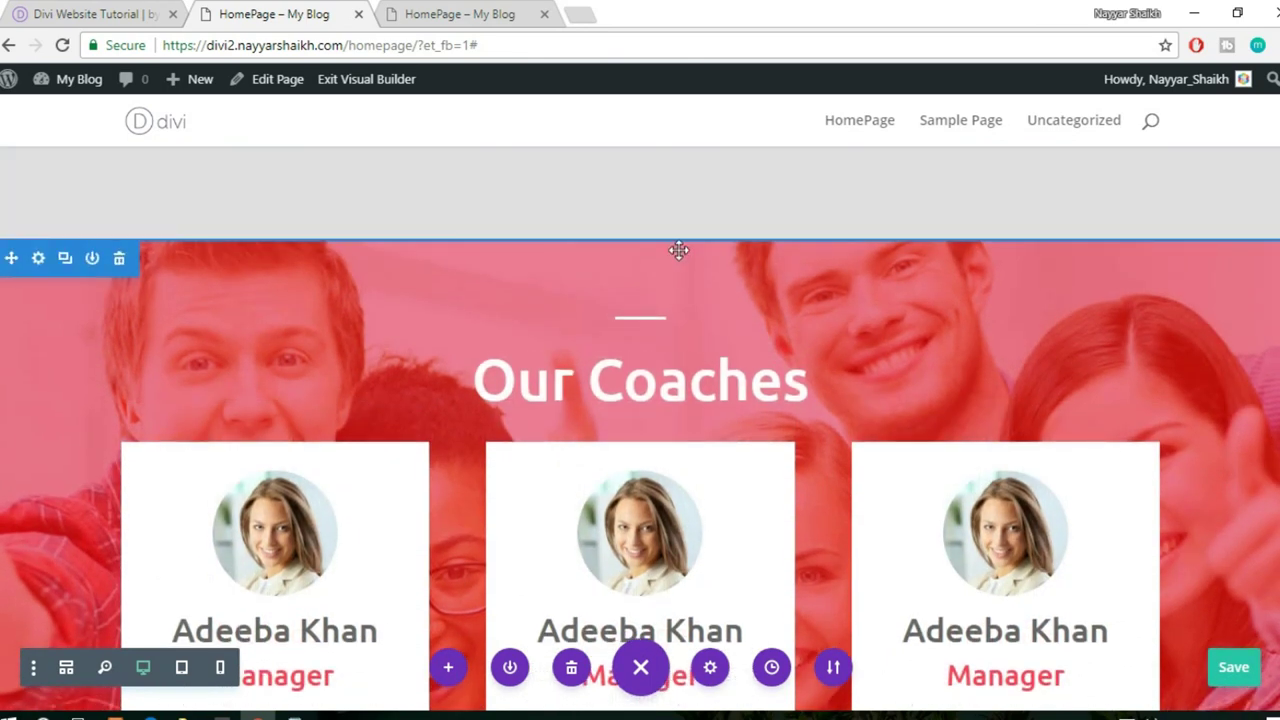
- Raise the Our Coaches section's top padding to 167px and bottom padding to about 115px
drag(688, 258, 694, 340)
scroll(786, 366, down, 4)
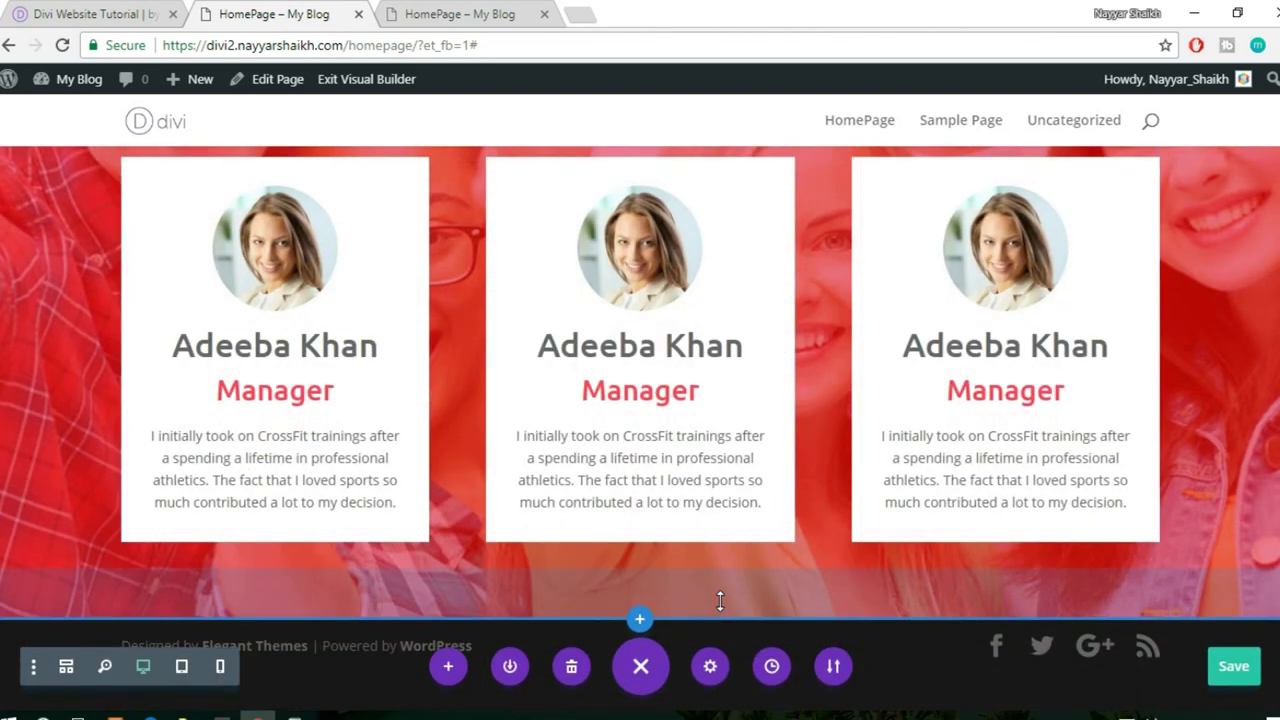
drag(714, 596, 707, 697)
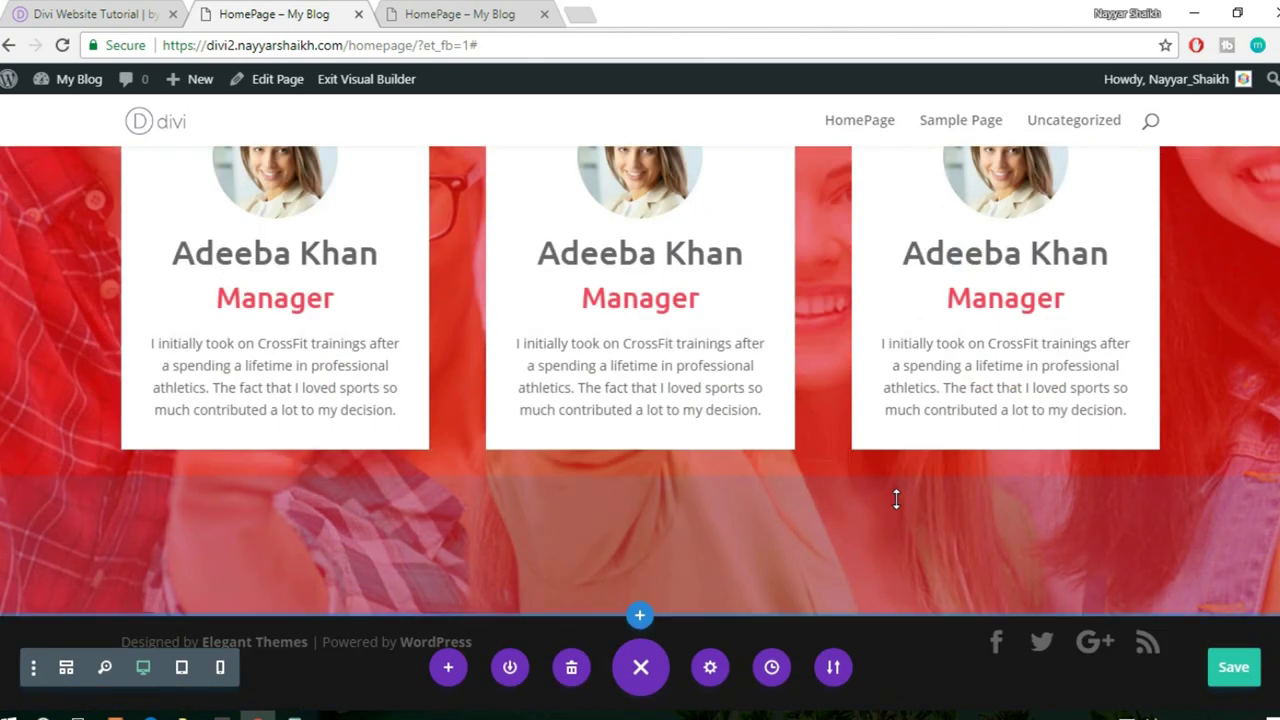
scroll(895, 500, up, 2)
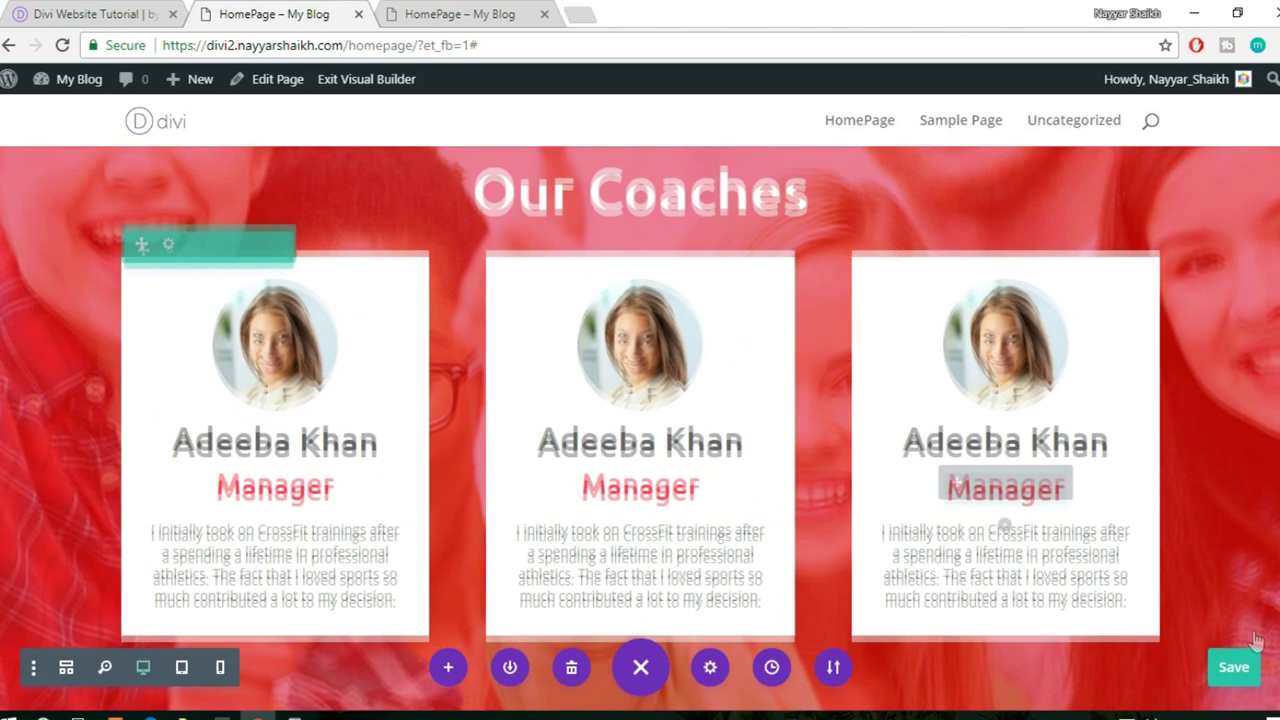
scroll(1250, 670, down, 1)
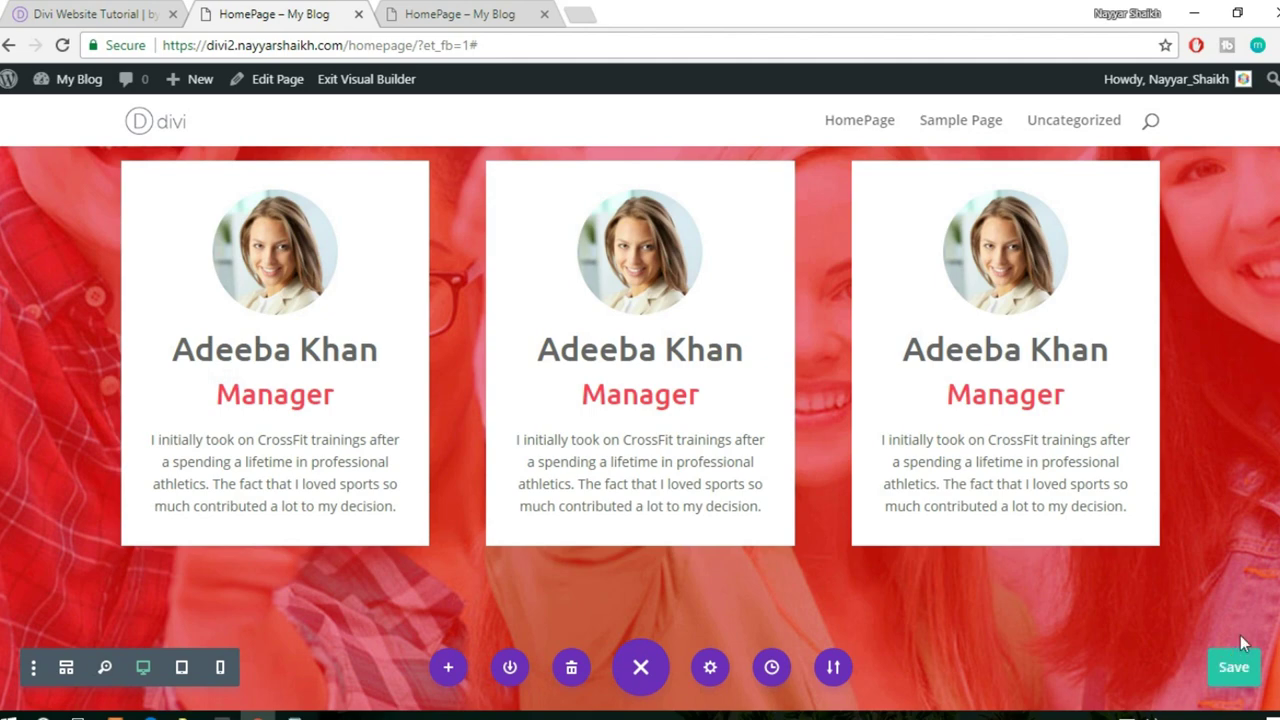
scroll(1240, 635, up, 10)
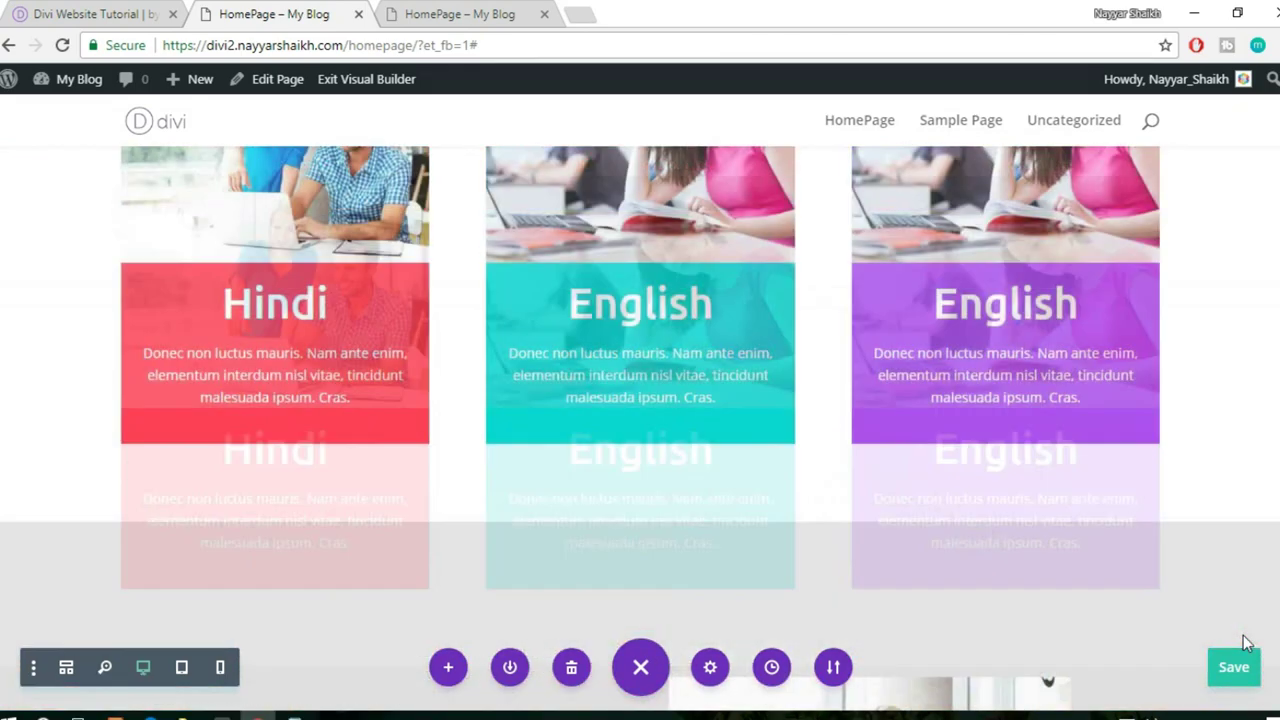
scroll(1247, 643, up, 5)
click(491, 11)
click(495, 45)
key(Return)
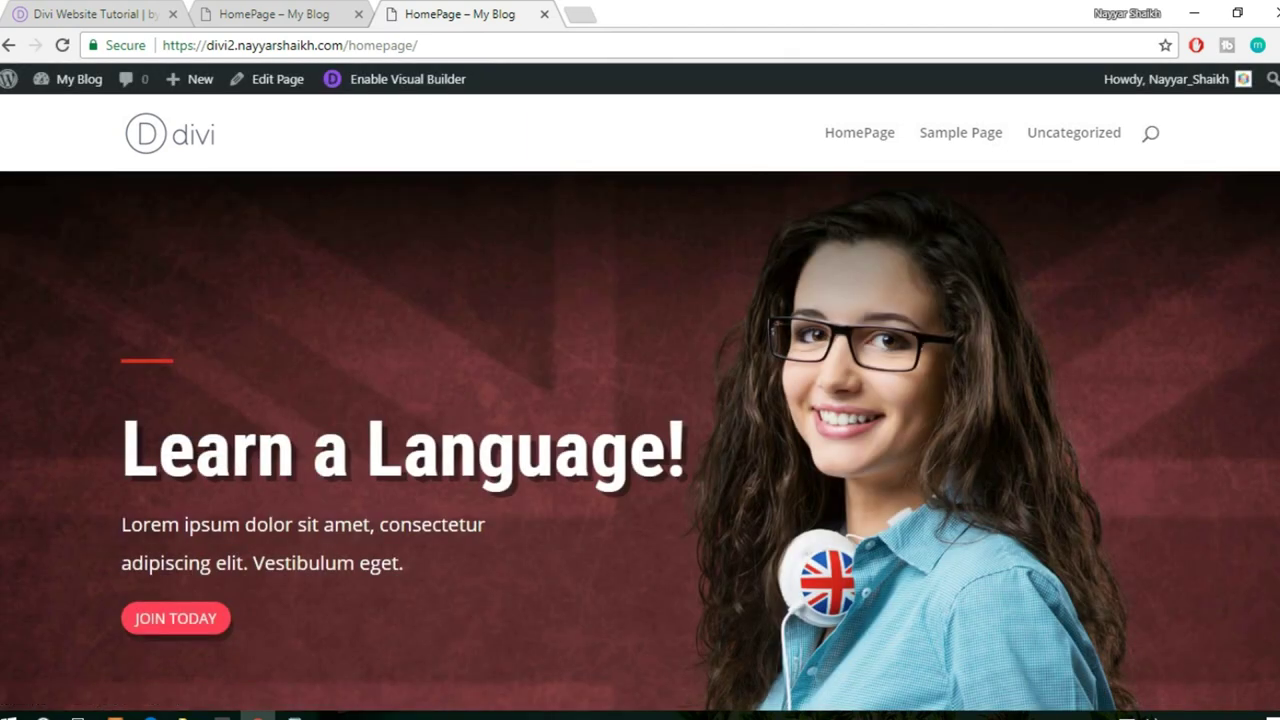
scroll(640, 400, down, 3)
scroll(640, 429, down, 10)
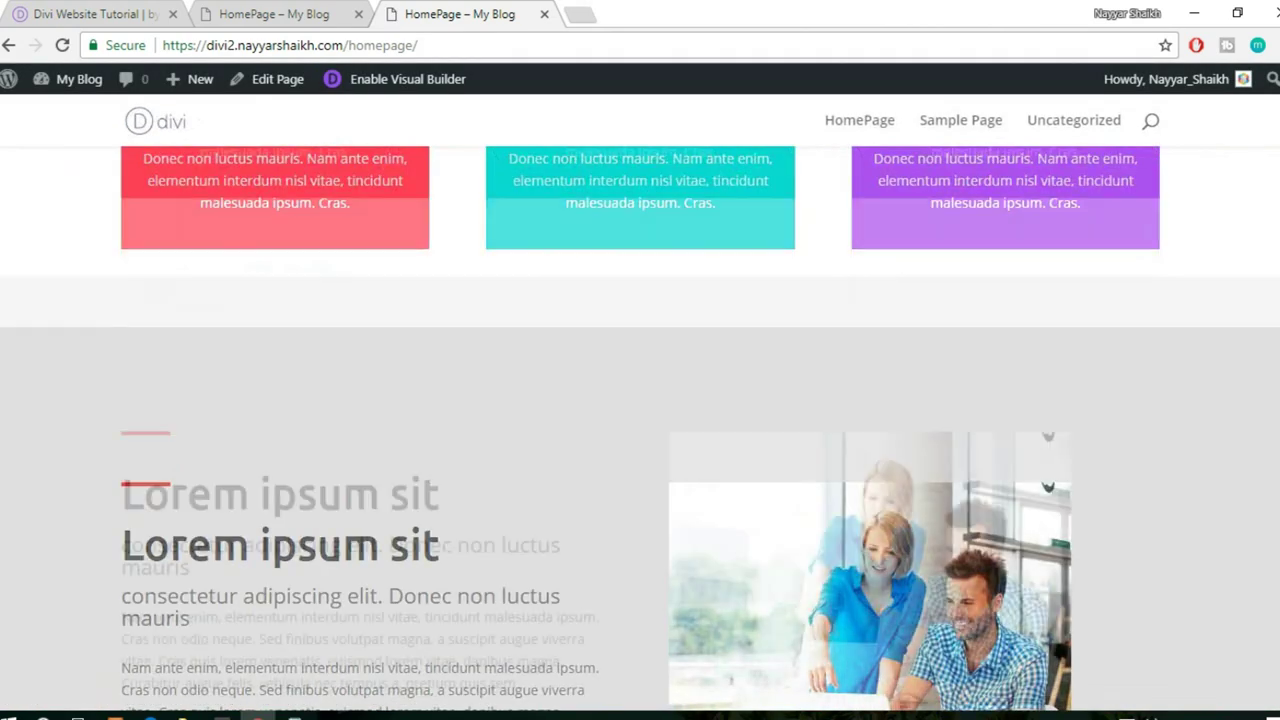
scroll(1200, 491, down, 2)
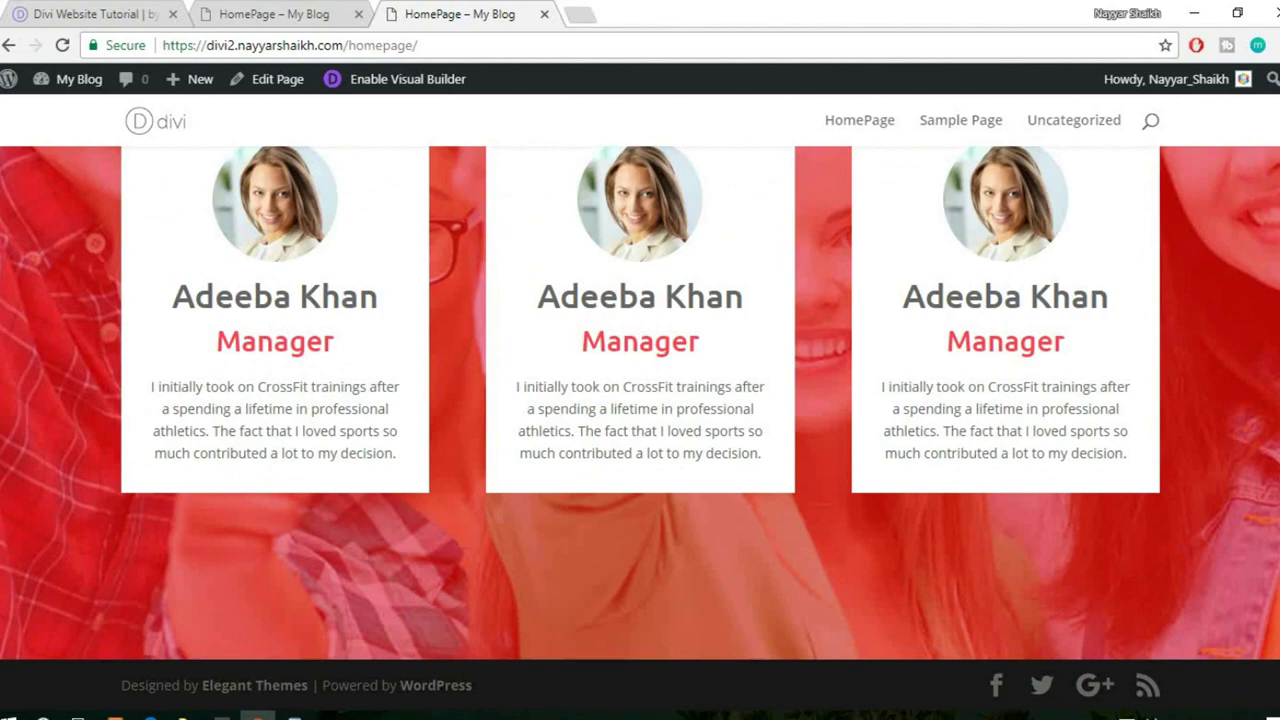
scroll(1200, 491, up, 3)
scroll(1200, 491, down, 1)
click(127, 12)
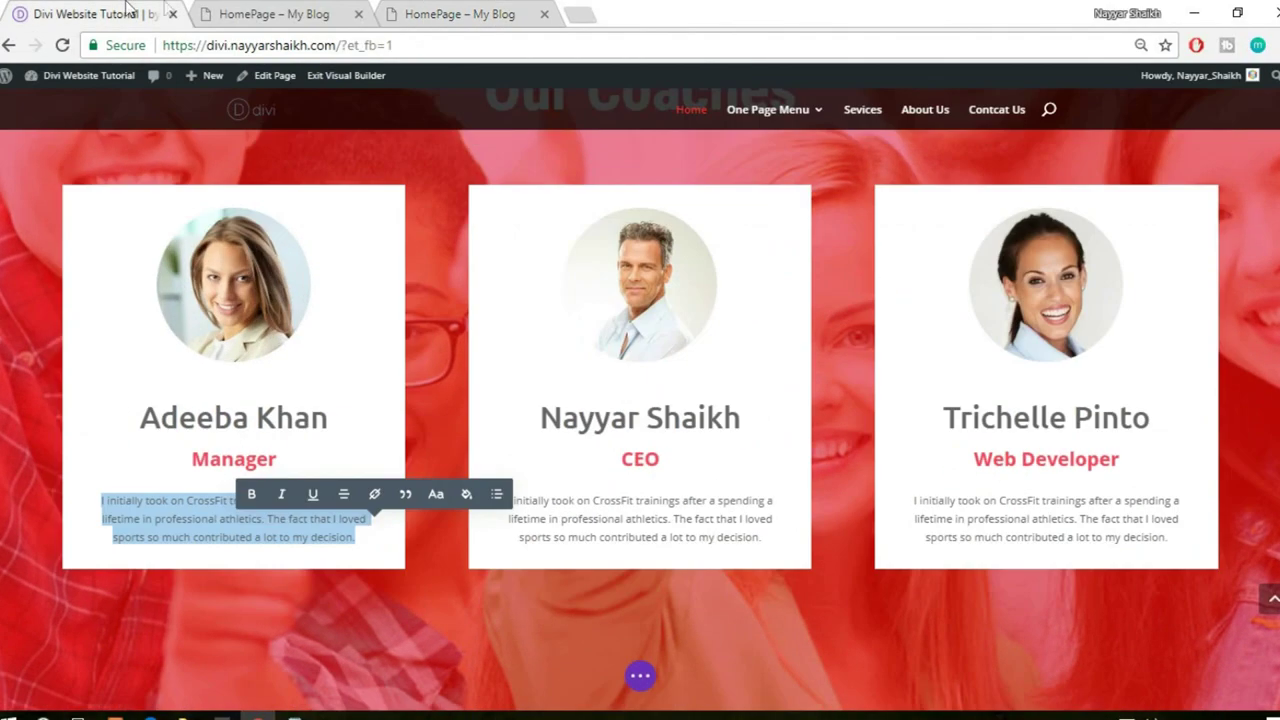
scroll(936, 253, down, 9)
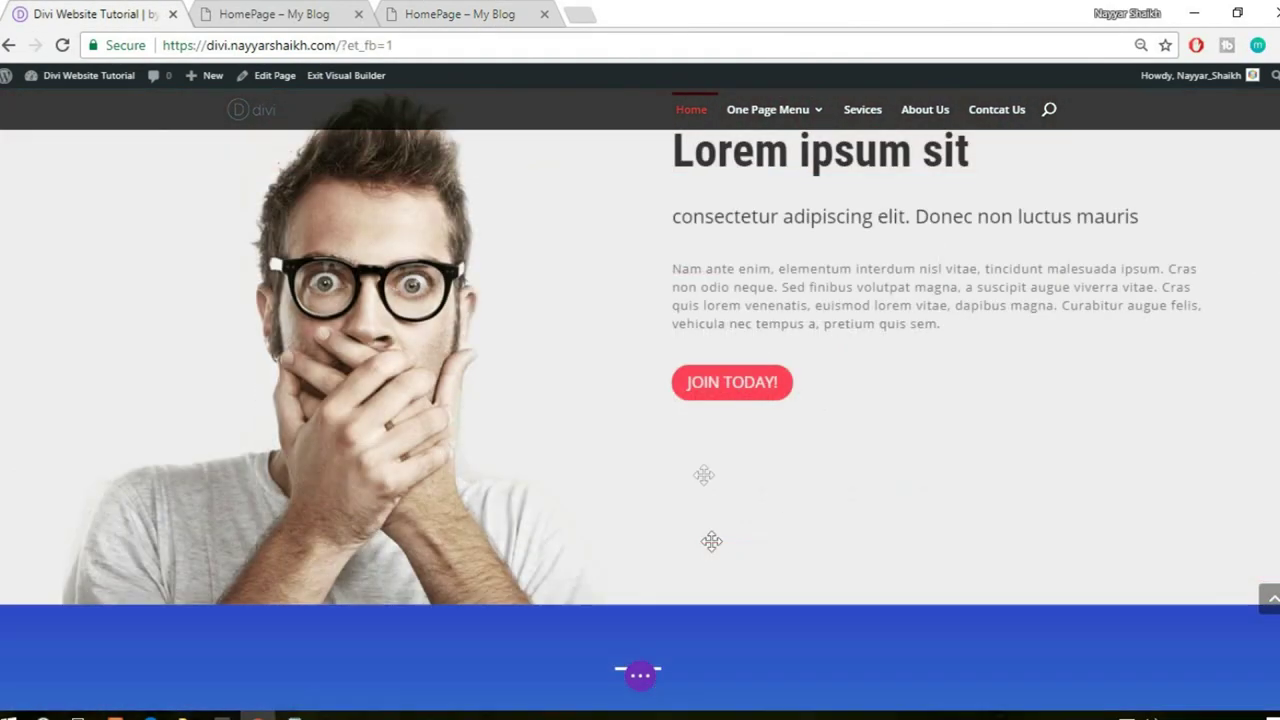
click(280, 12)
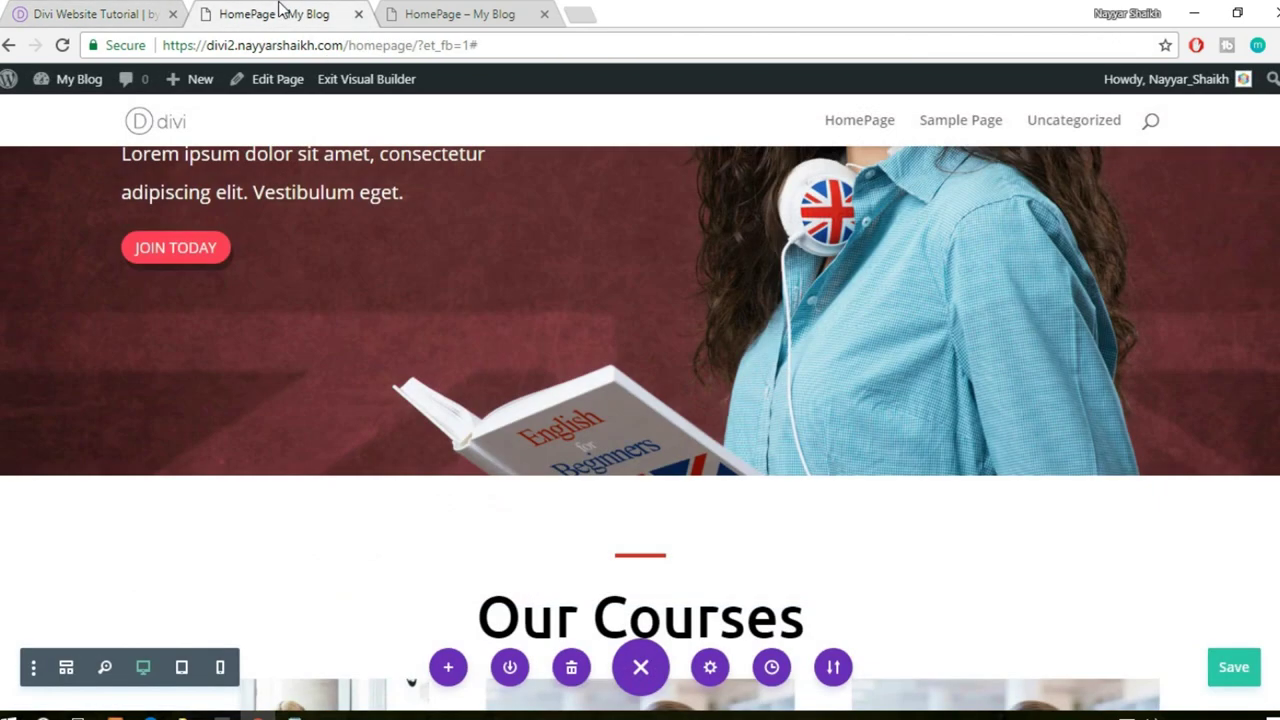
scroll(707, 338, up, 4)
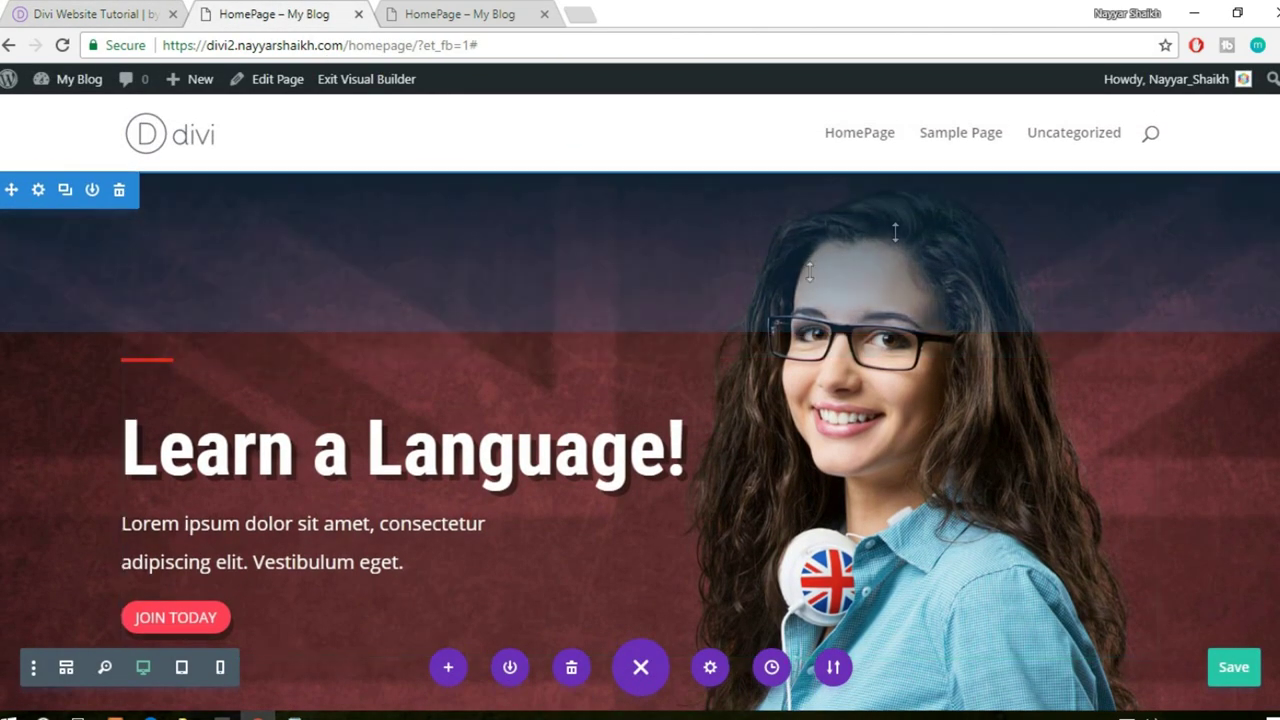
scroll(1128, 350, down, 15)
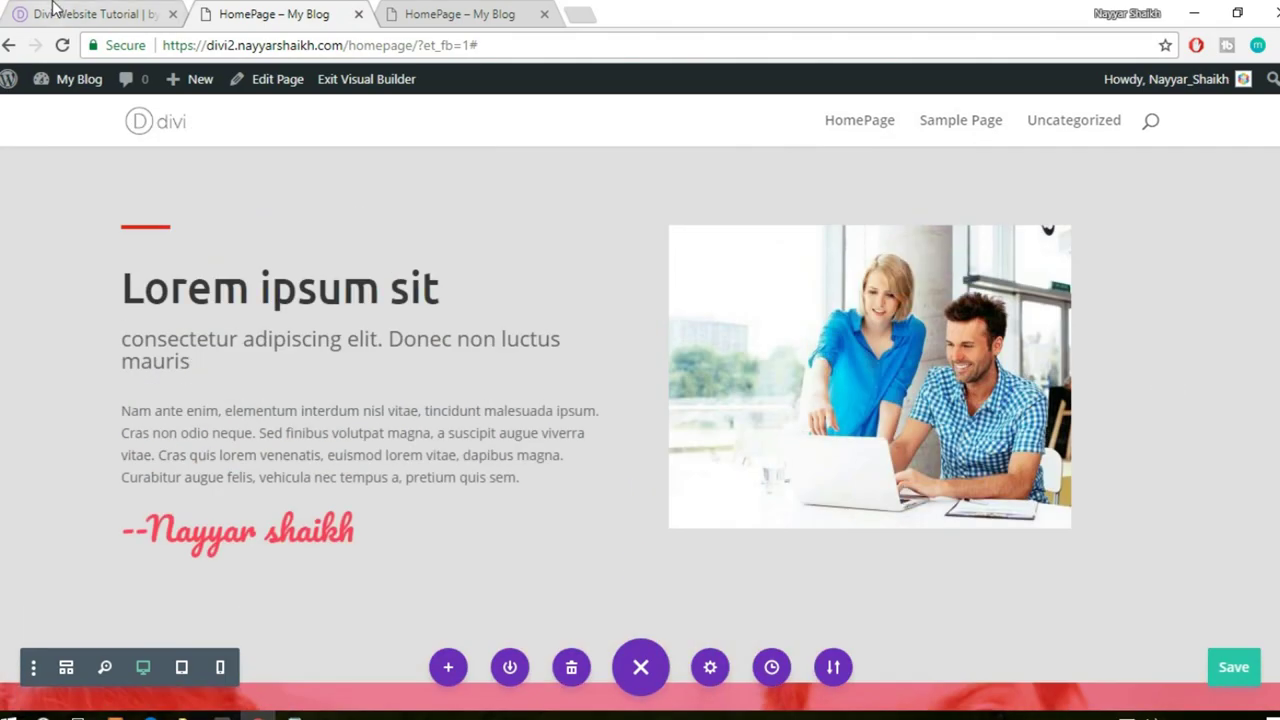
click(60, 13)
scroll(934, 340, up, 1)
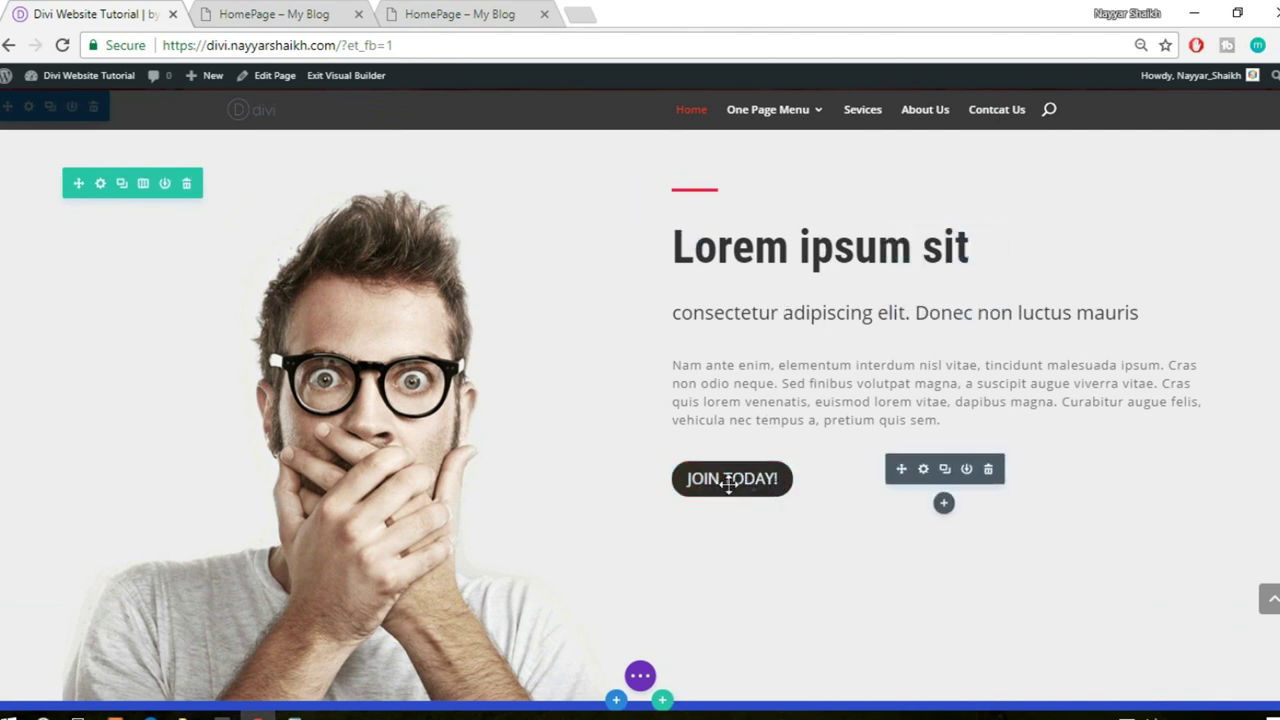
click(285, 14)
scroll(200, 206, up, 1)
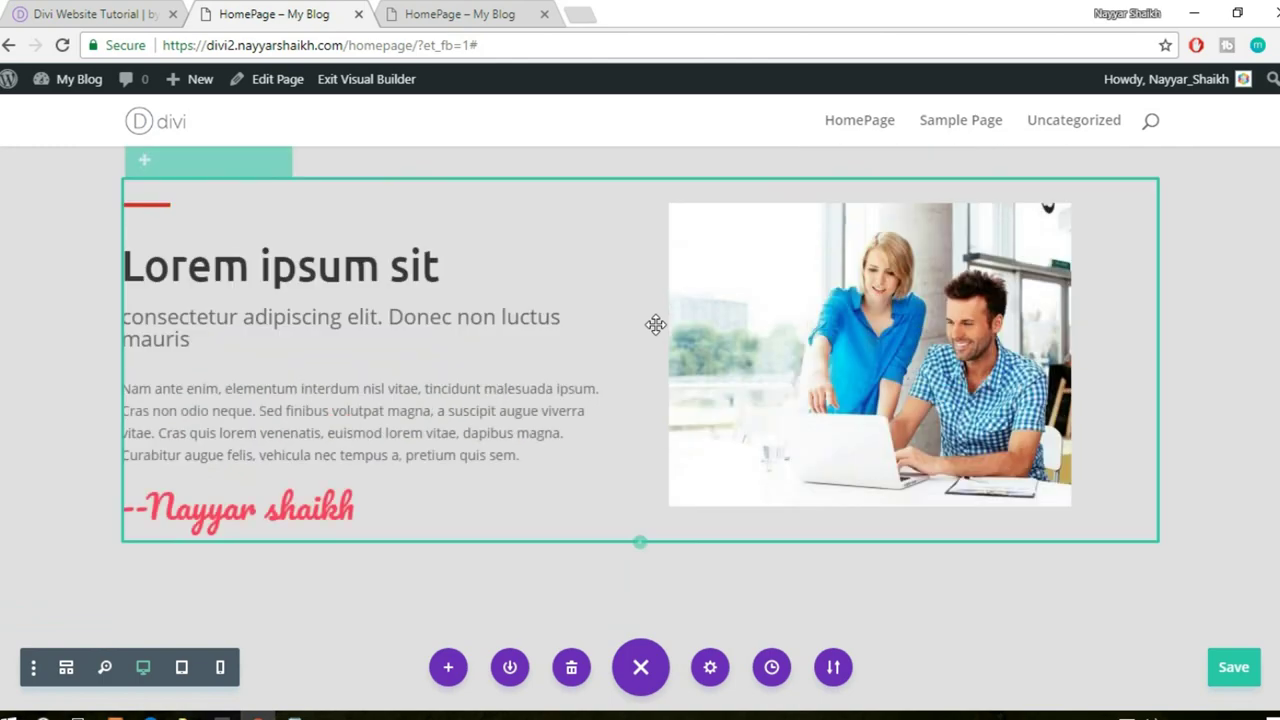
- Drag the duplicated Lorem ipsum section below Our Coaches and drop it above the footer
scroll(980, 349, down, 6)
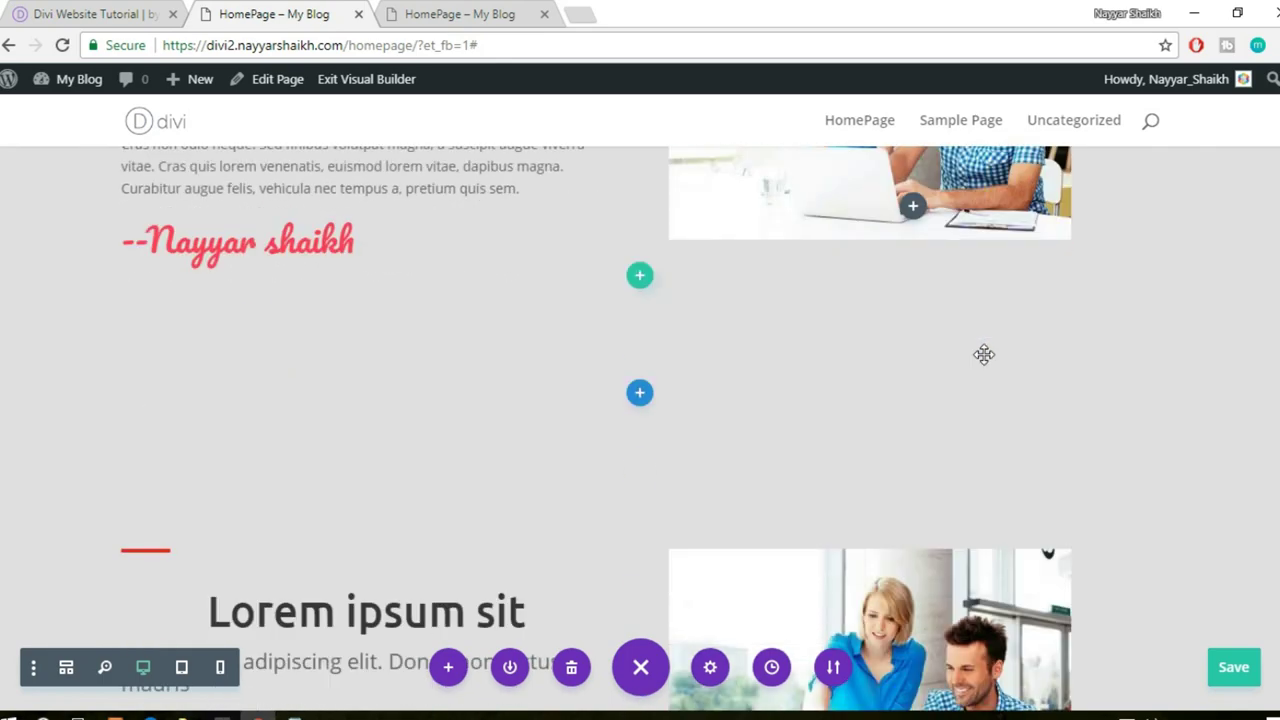
scroll(980, 368, down, 3)
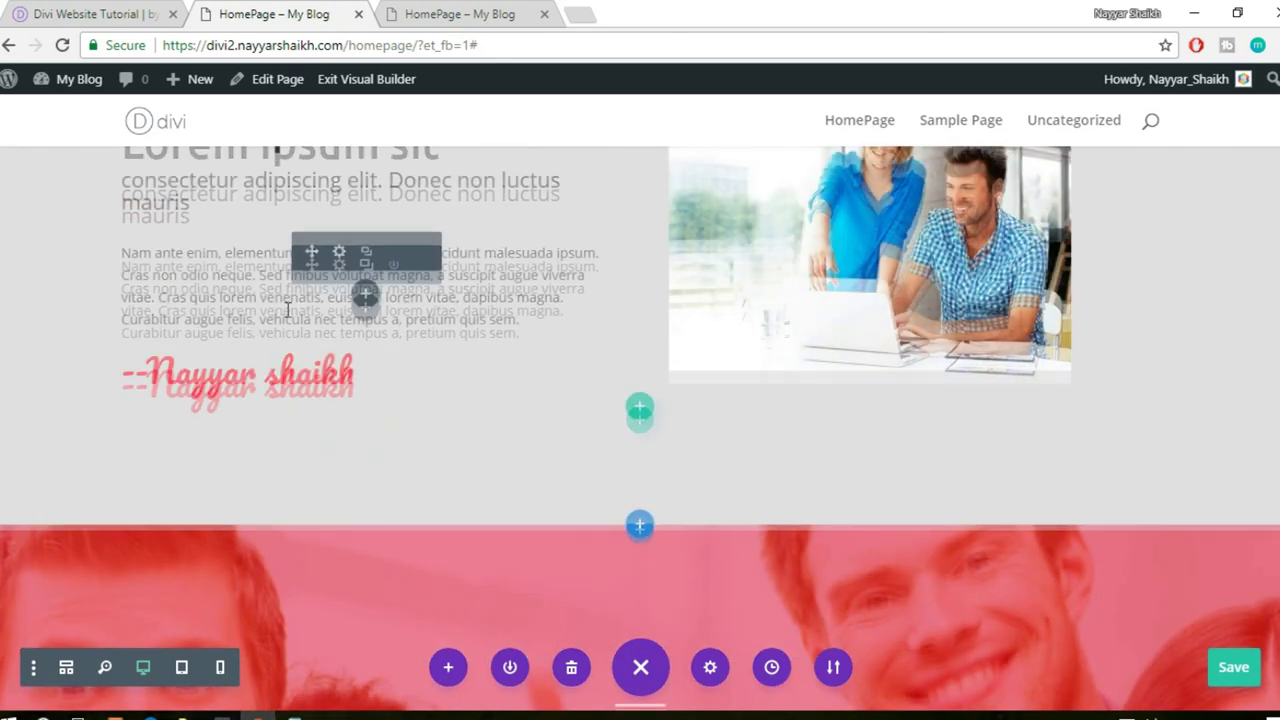
scroll(287, 310, up, 2)
scroll(362, 340, up, 1)
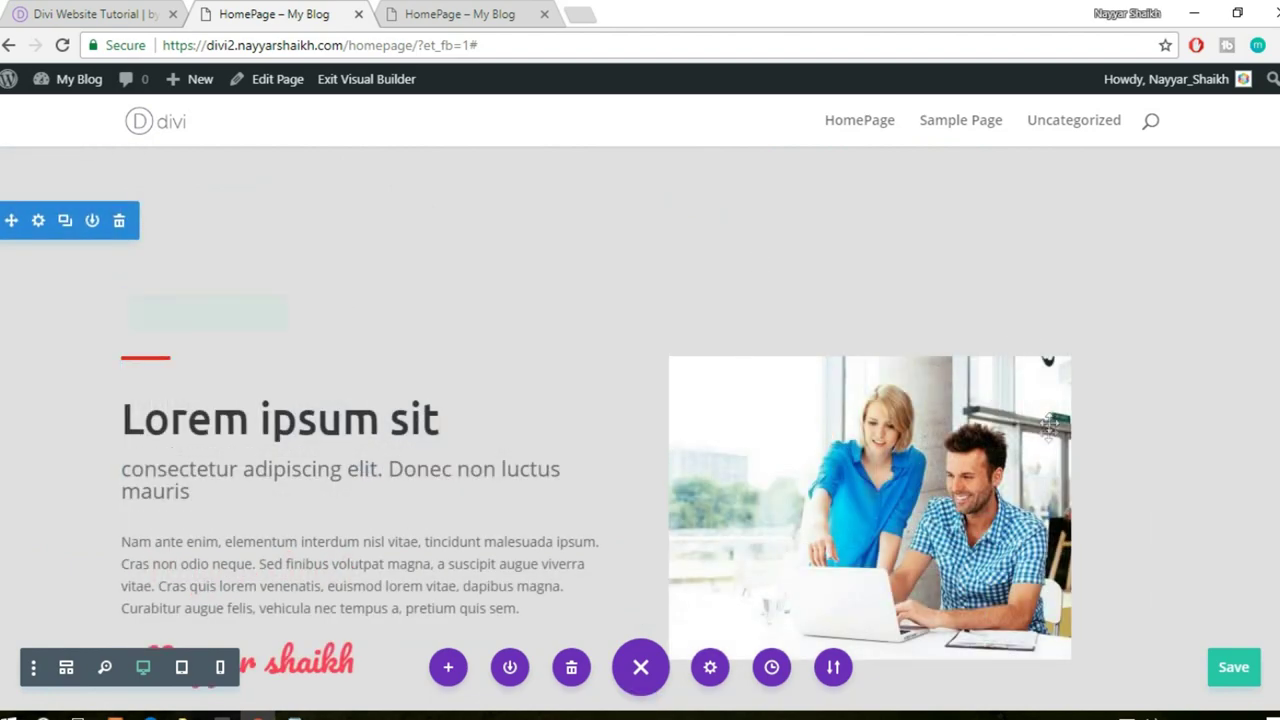
drag(11, 220, 18, 712)
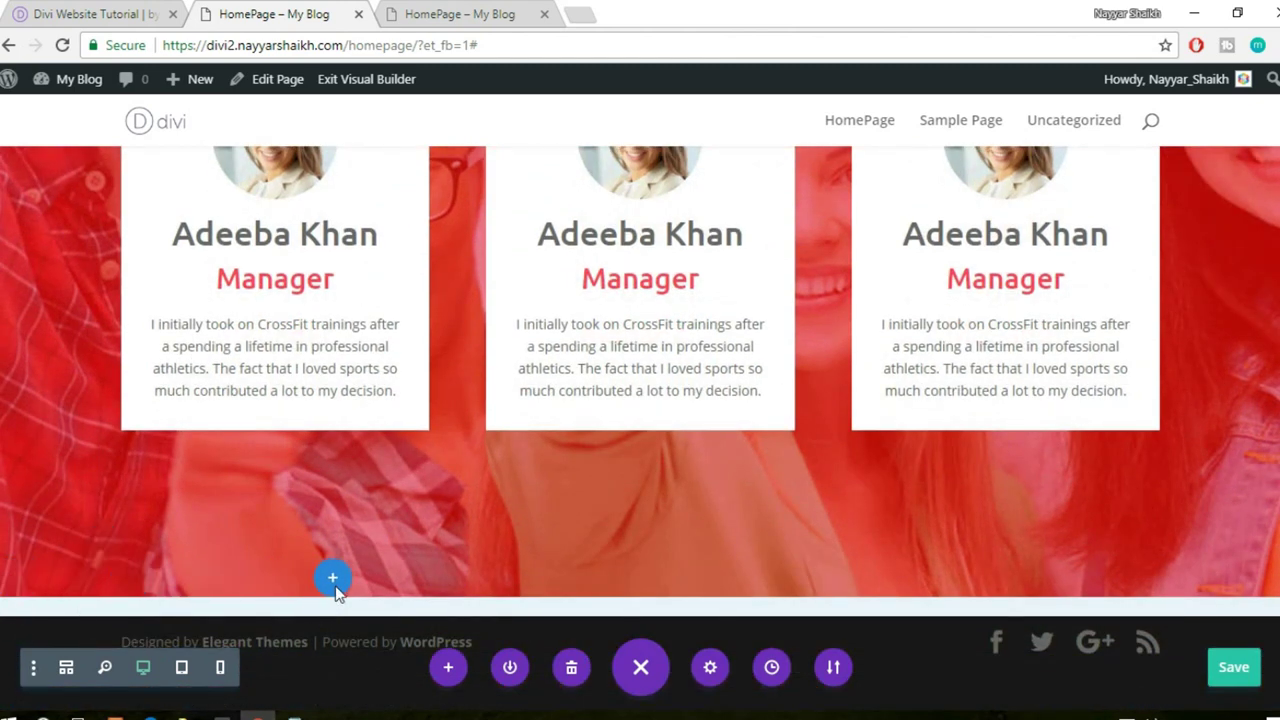
drag(337, 595, 337, 595)
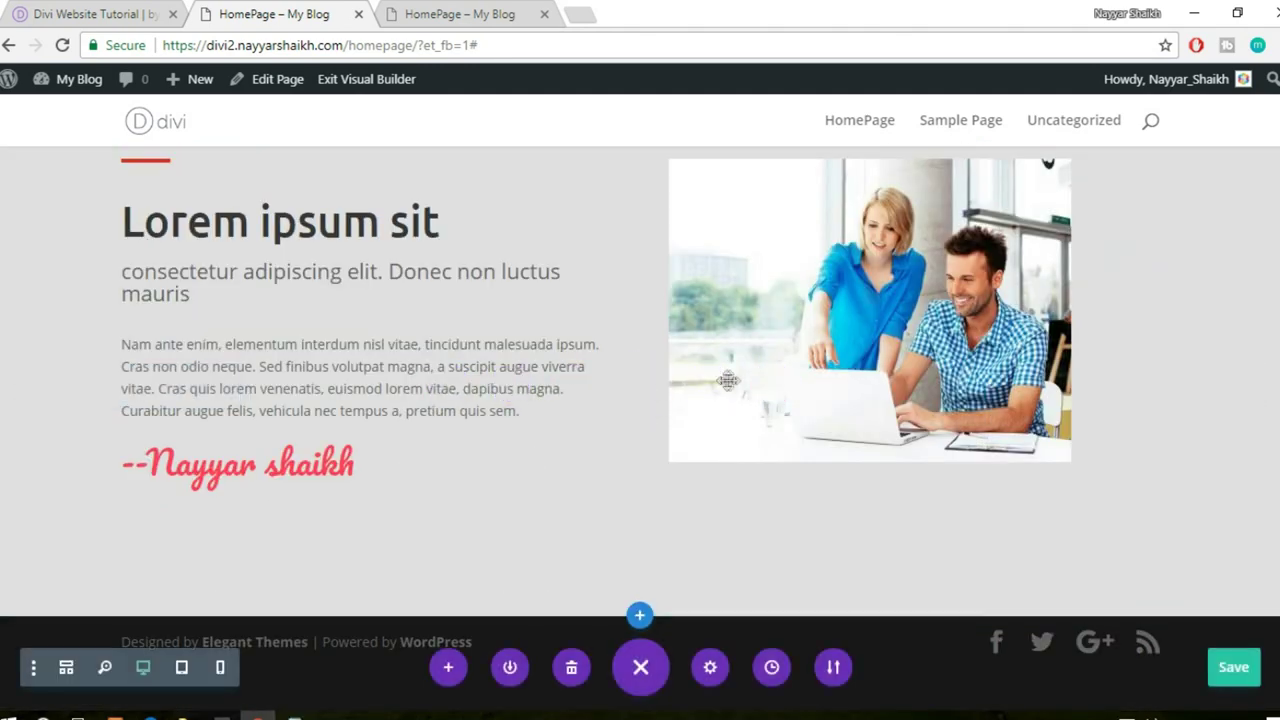
mouse_move(880, 228)
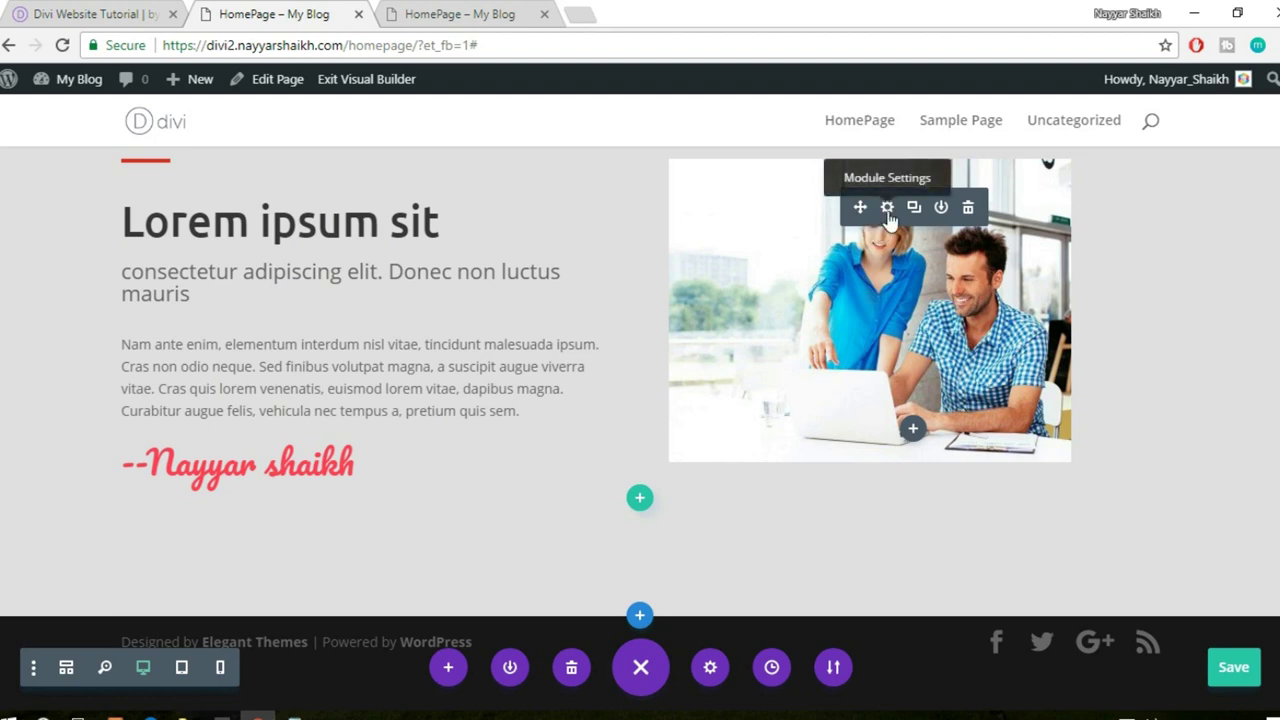
- Upload home-img-2 and use it in place of the laptop couple photo in the about row
click(887, 210)
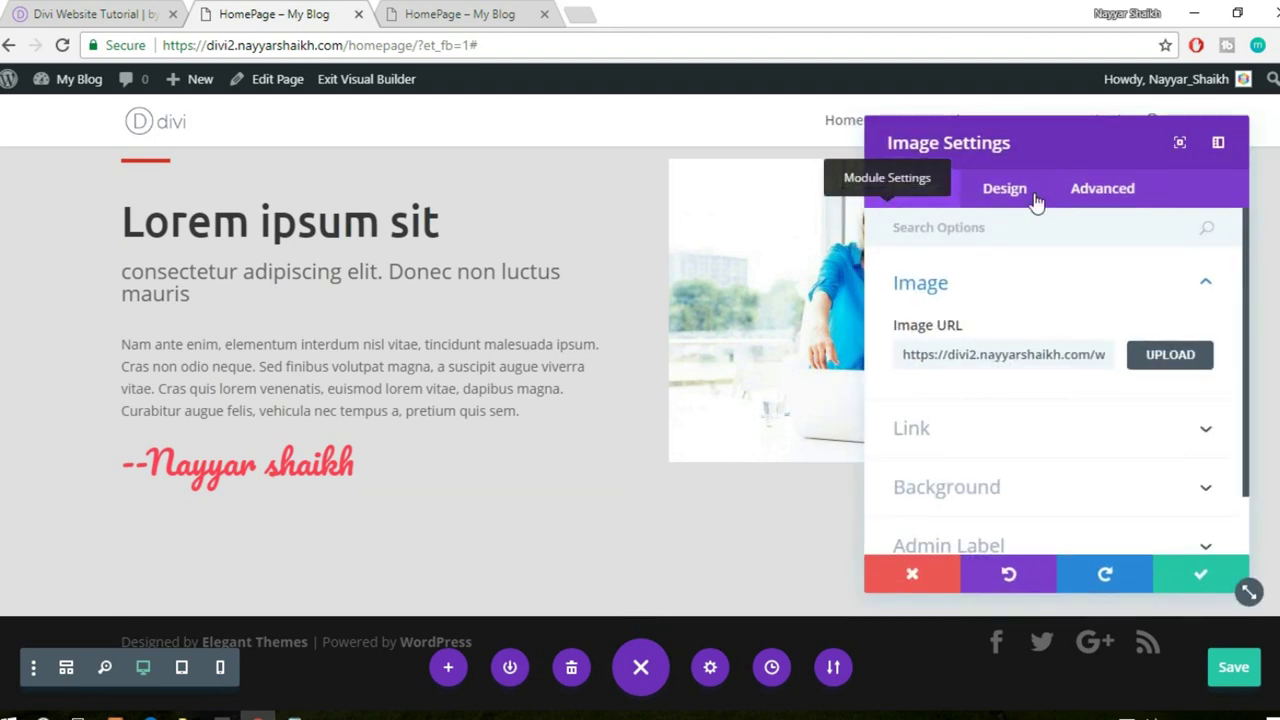
click(1143, 362)
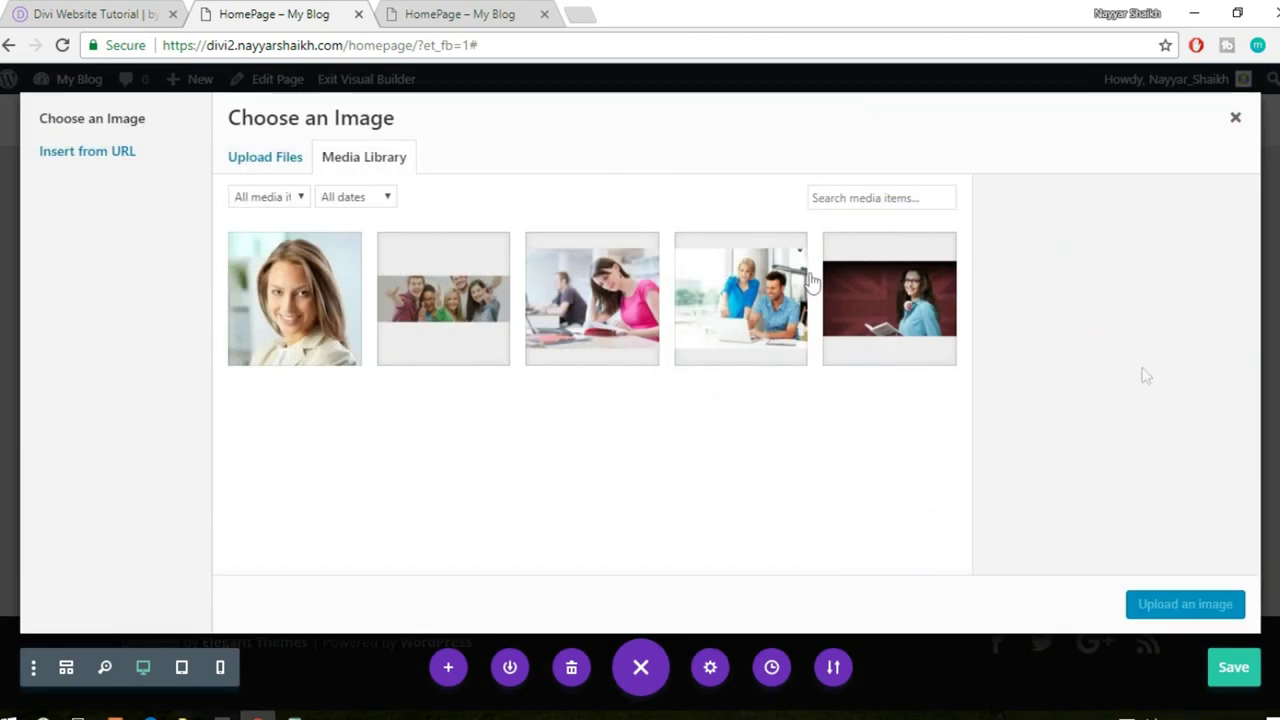
click(258, 165)
click(694, 417)
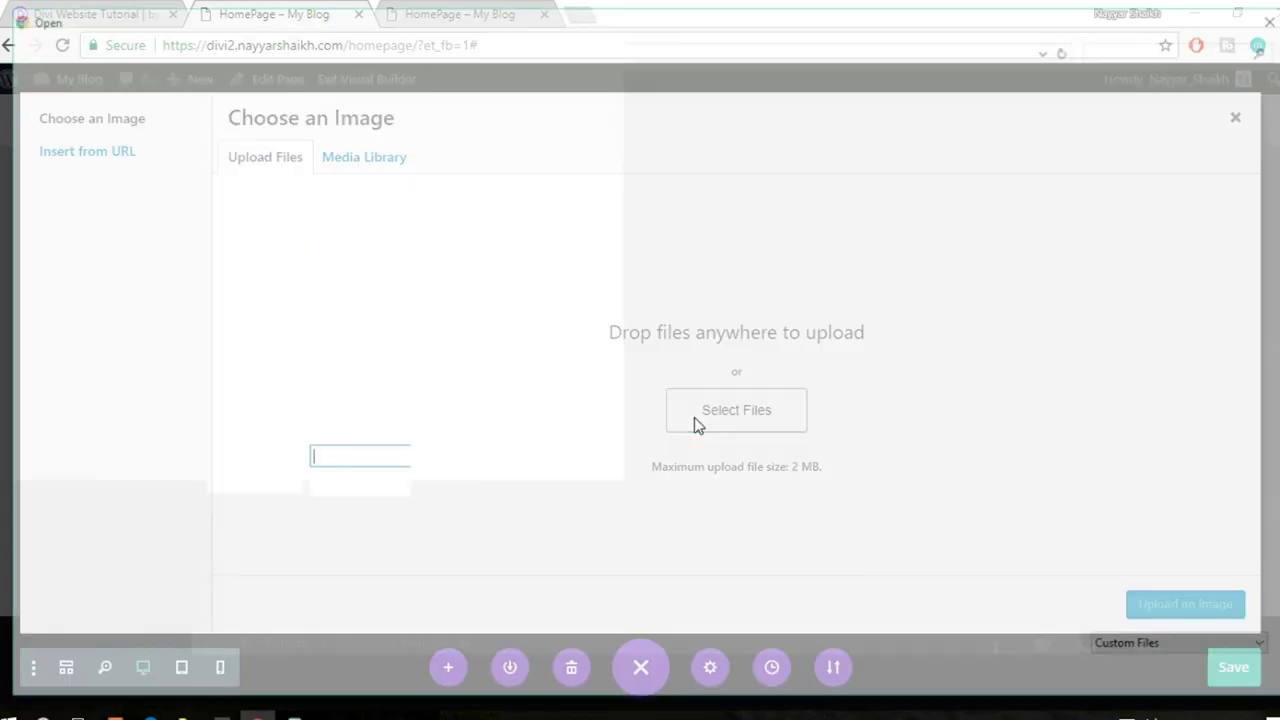
click(1047, 172)
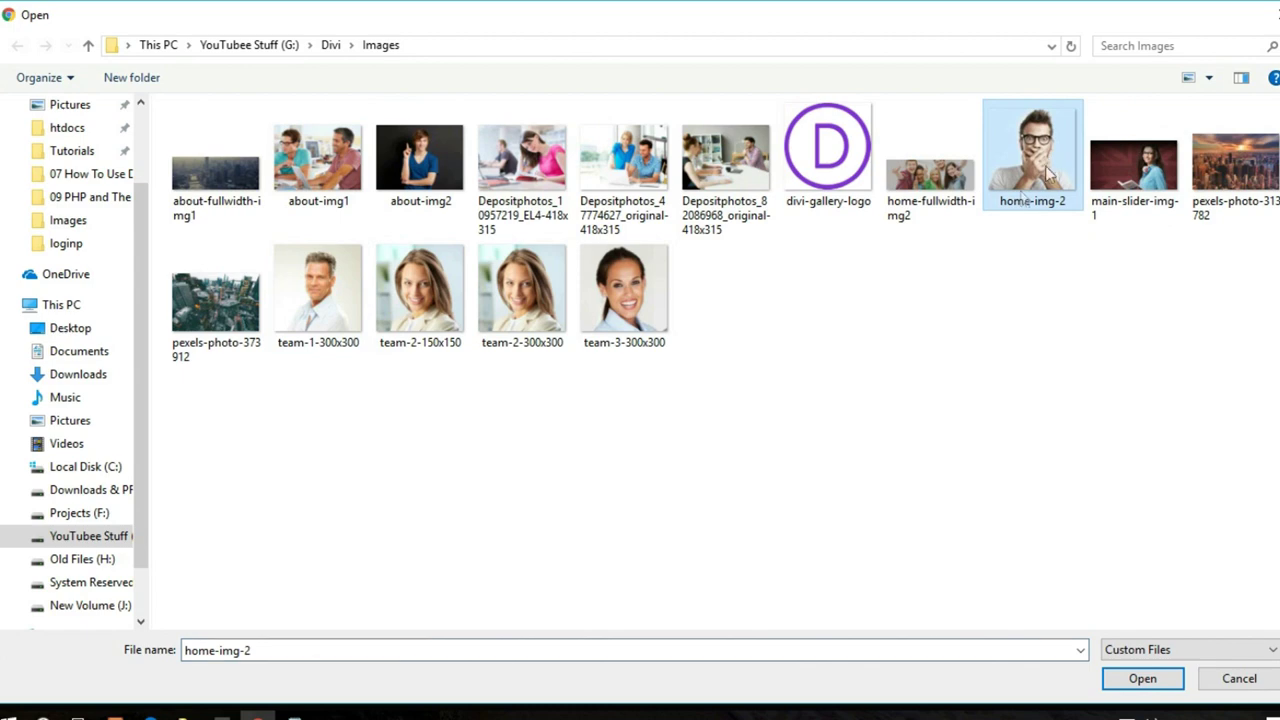
click(1170, 675)
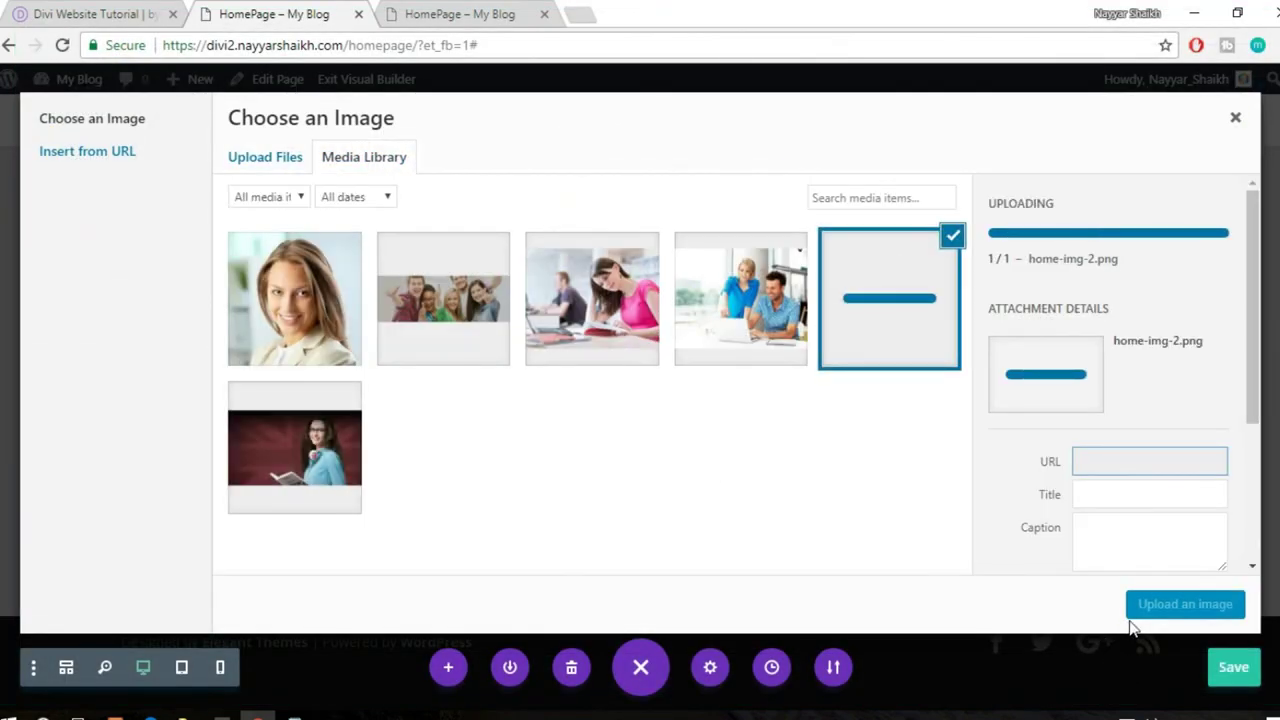
click(1185, 604)
click(1199, 580)
scroll(865, 506, up, 2)
scroll(870, 507, down, 3)
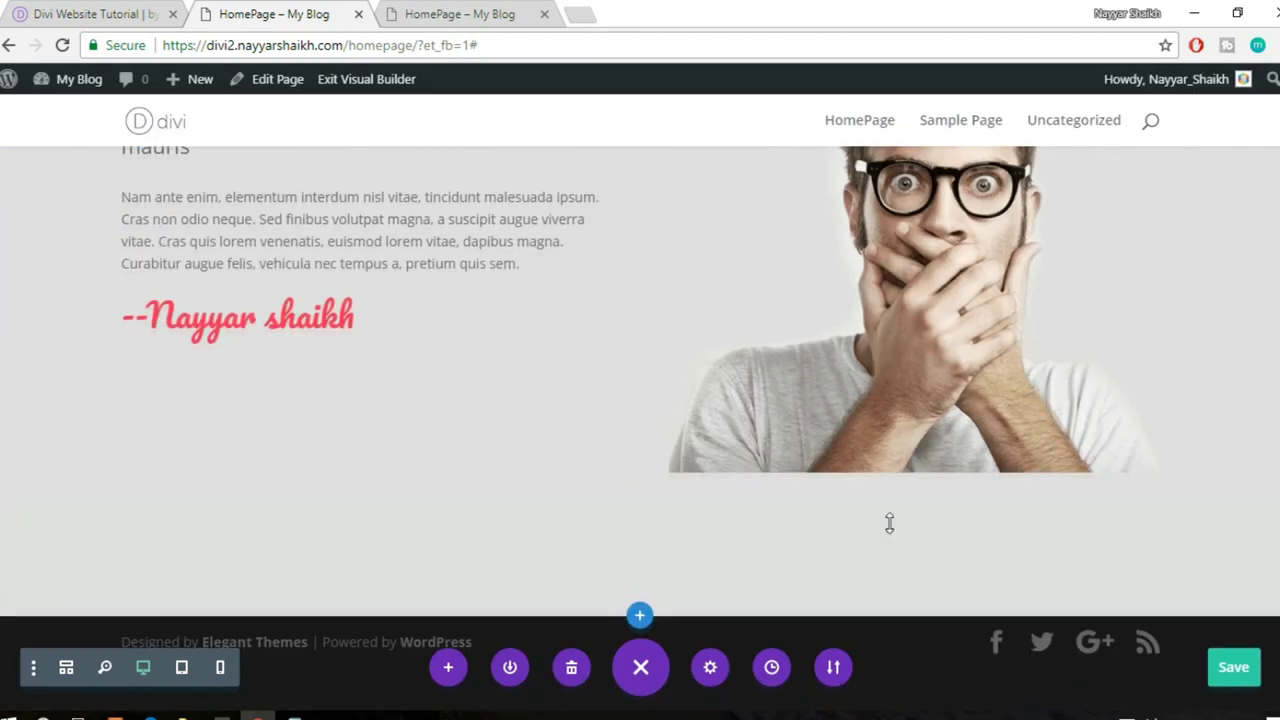
- Delete the signature module from the glasses-man about row
scroll(889, 522, up, 2)
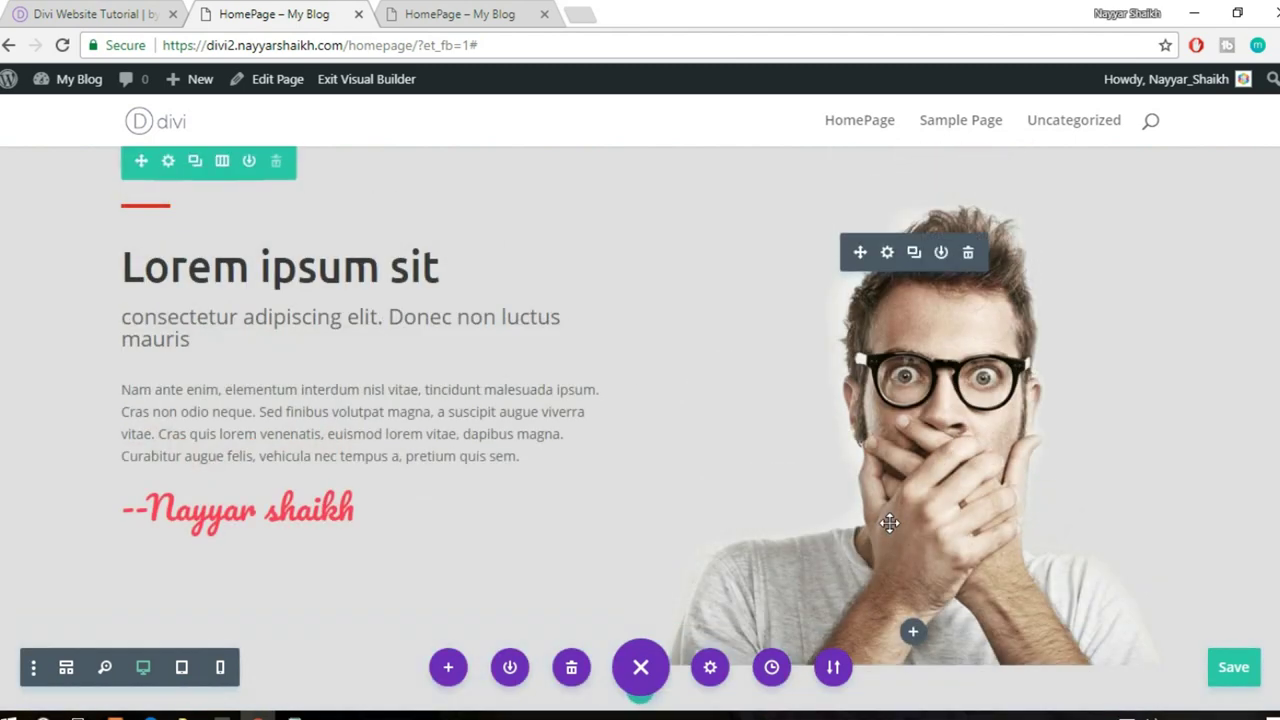
scroll(889, 522, up, 2)
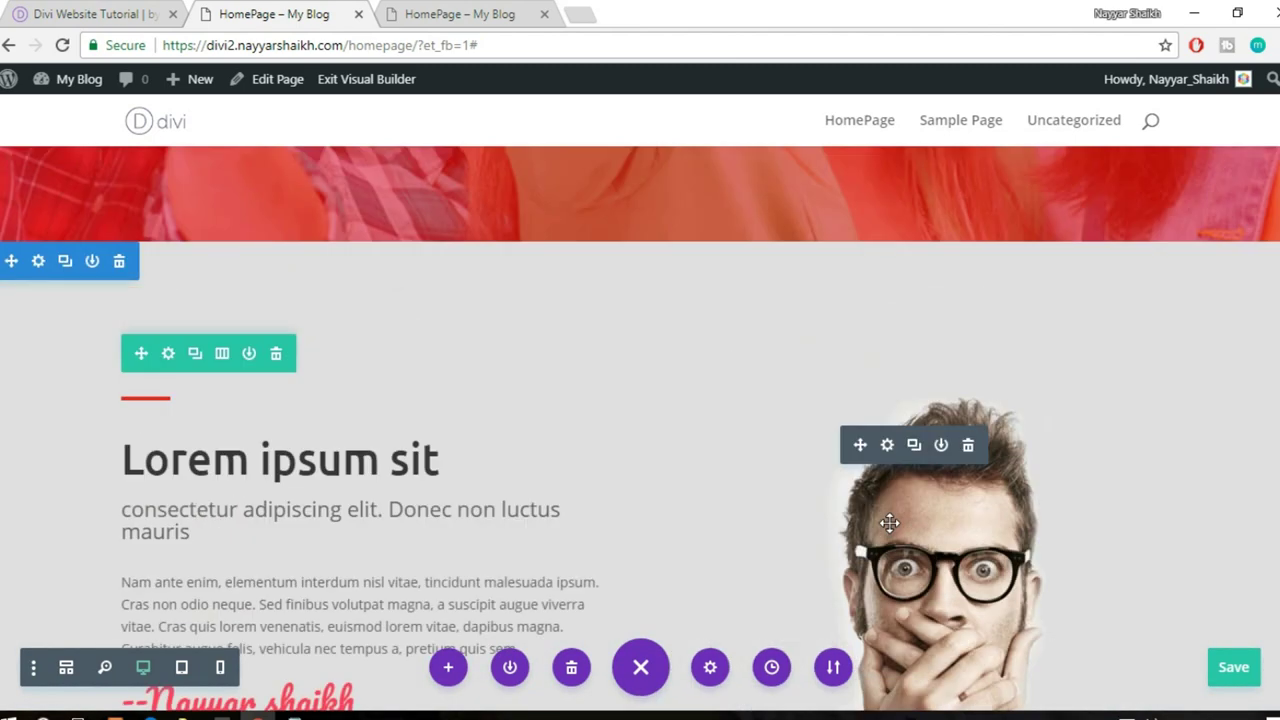
scroll(960, 467, down, 1)
scroll(334, 125, down, 2)
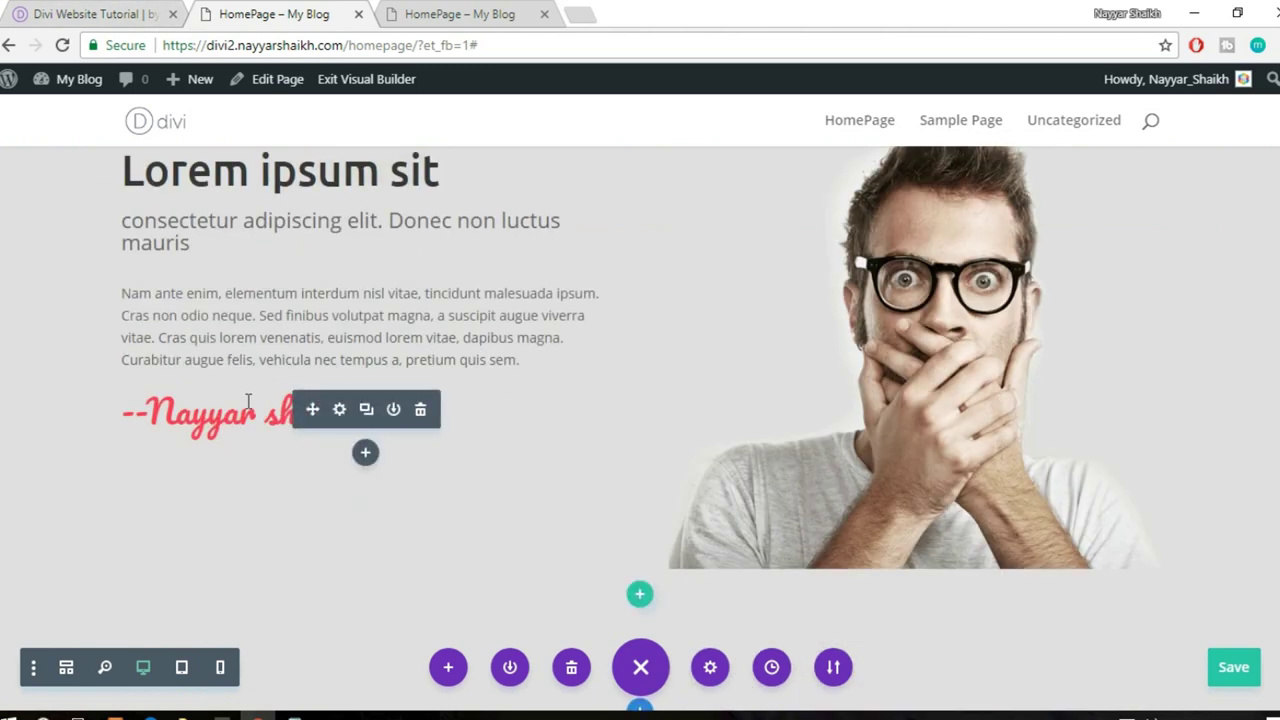
click(60, 13)
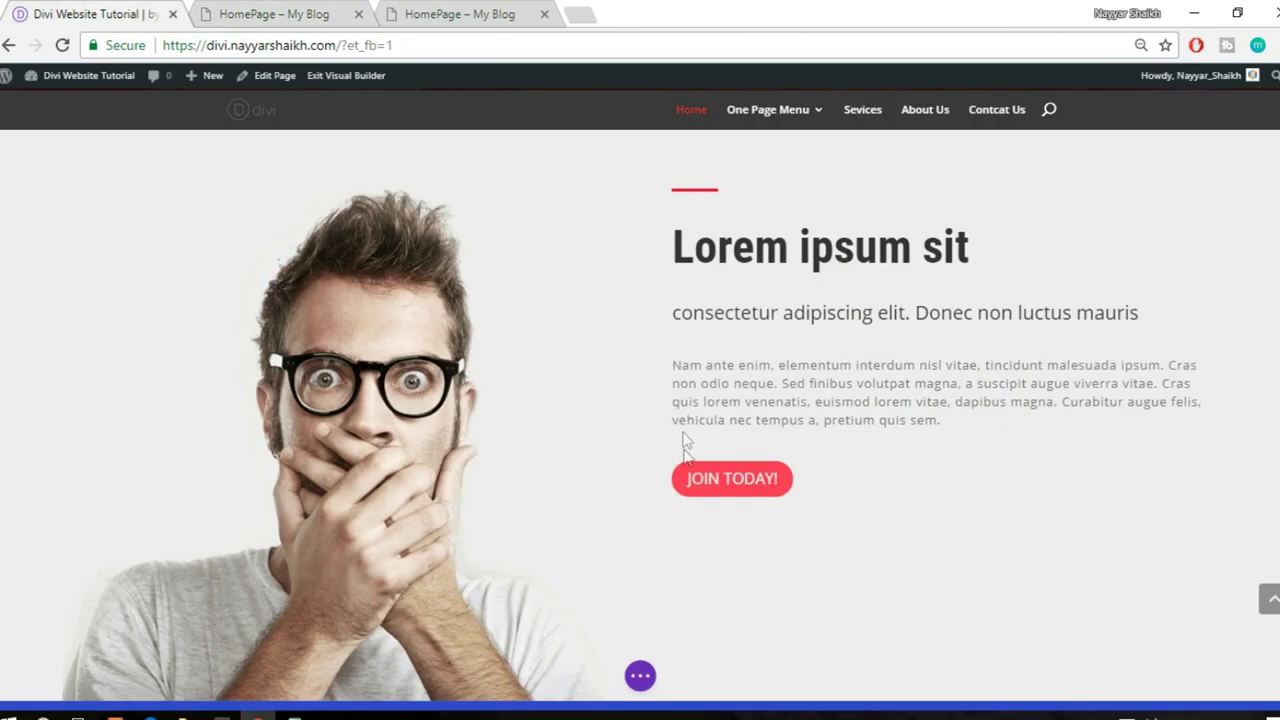
click(248, 12)
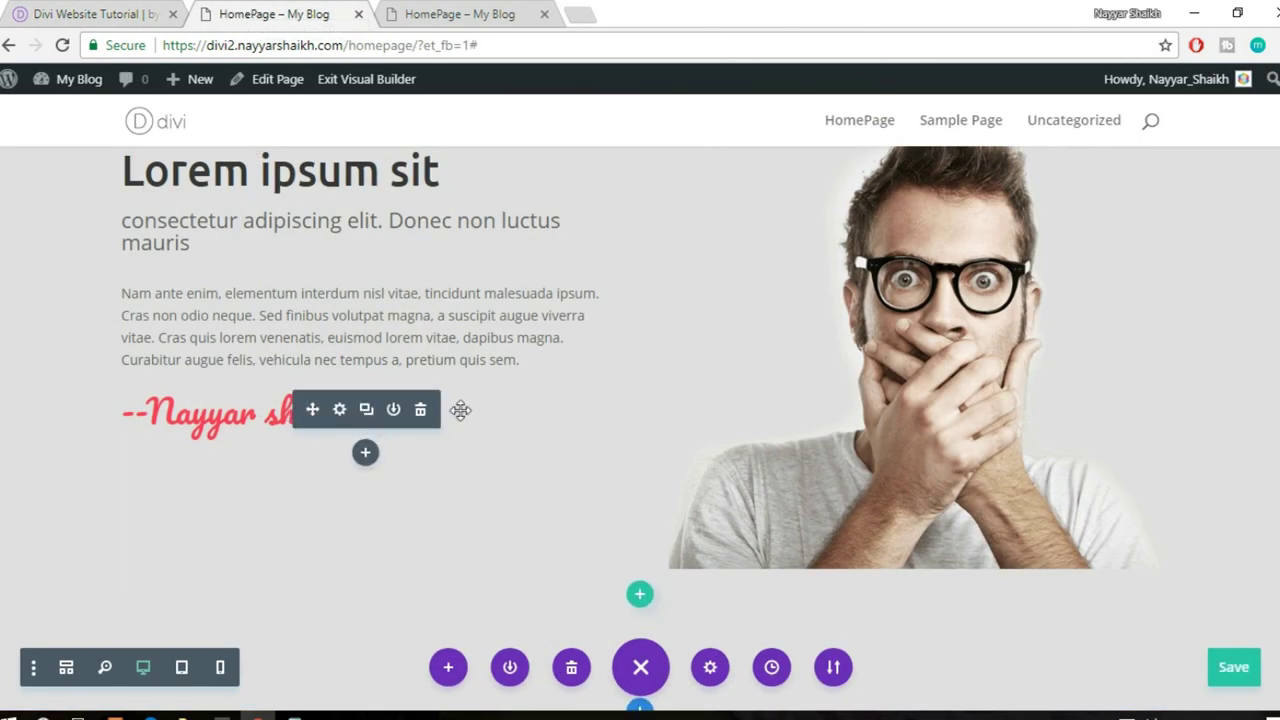
click(420, 410)
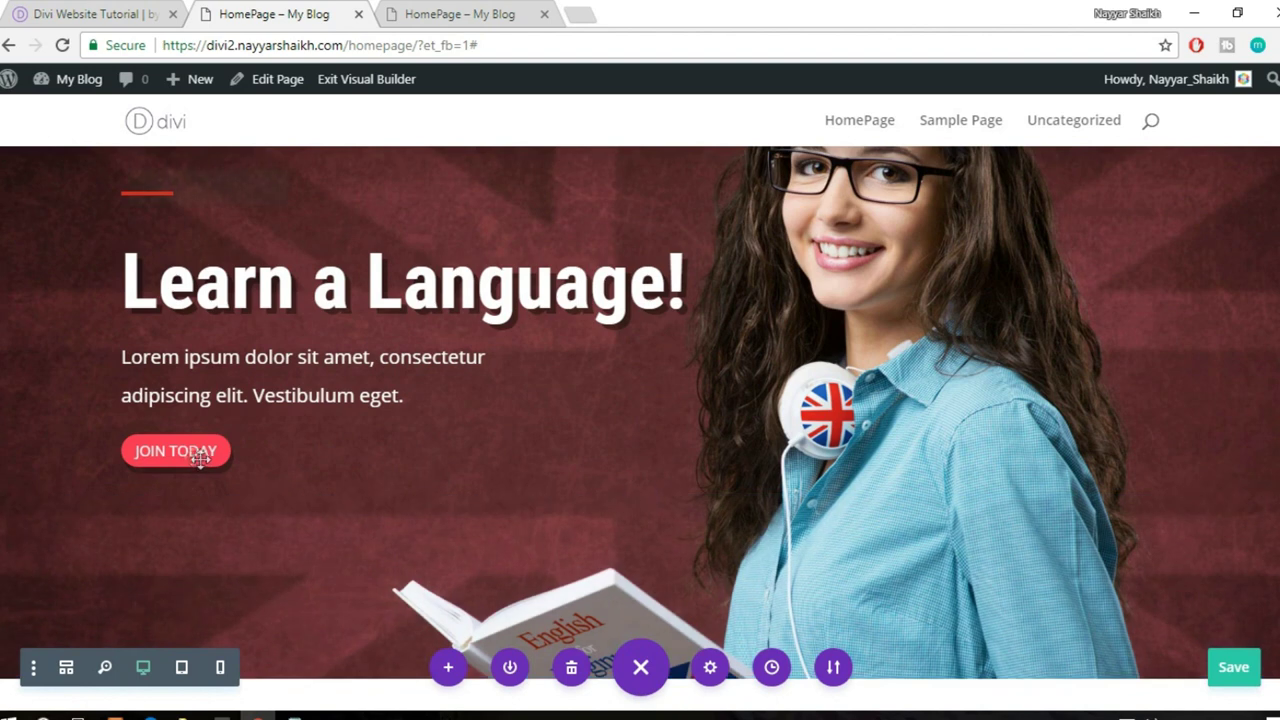
- Copy the hero's JOIN TODAY button module and paste it under the about paragraph
mouse_move(189, 452)
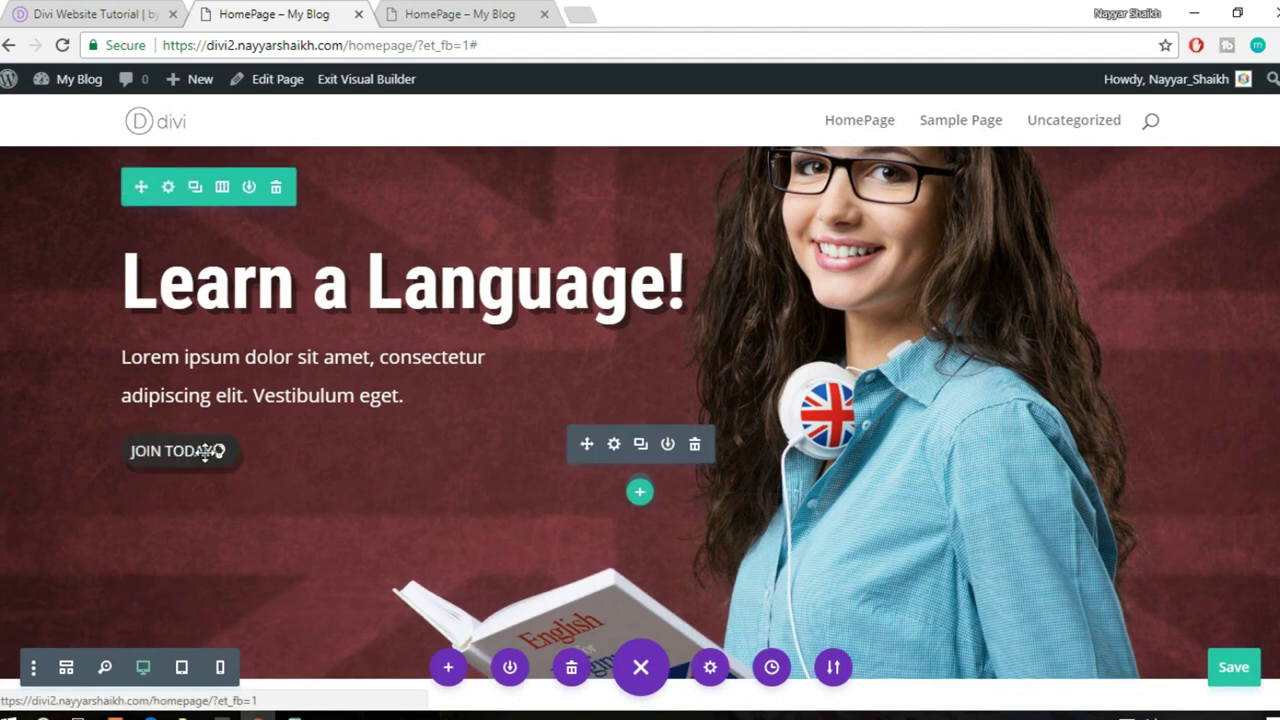
right_click(187, 452)
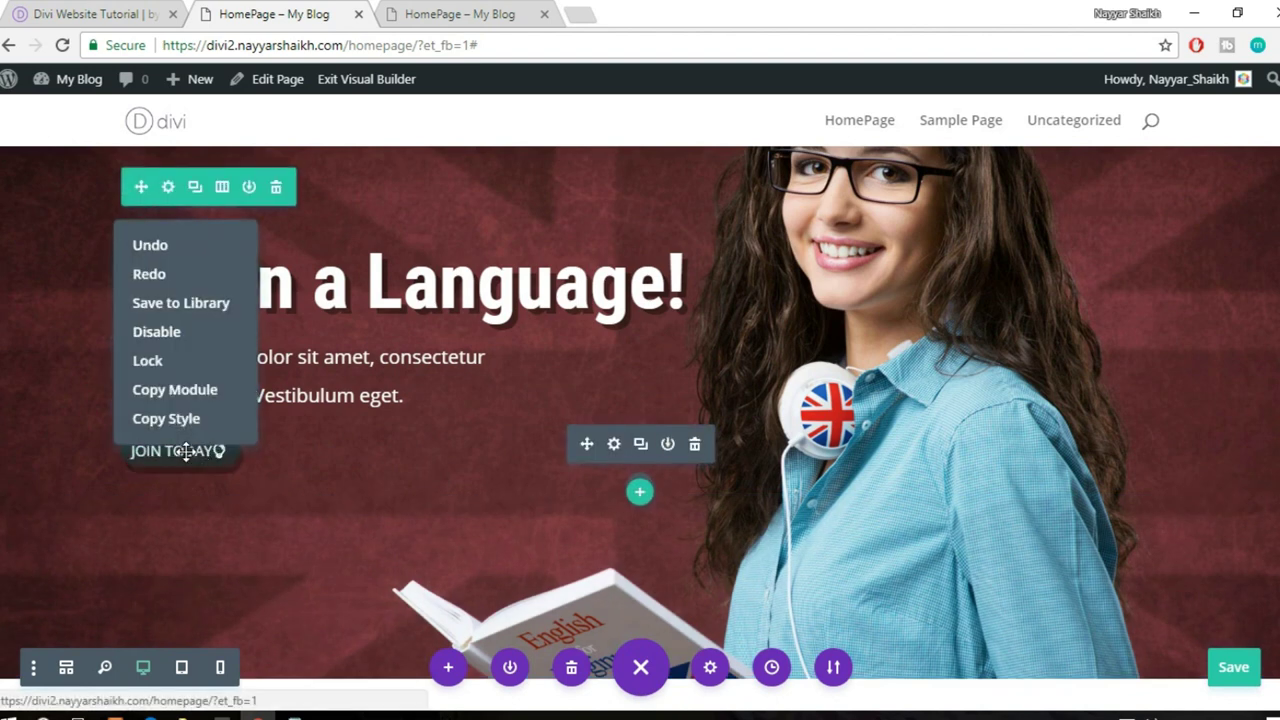
click(322, 450)
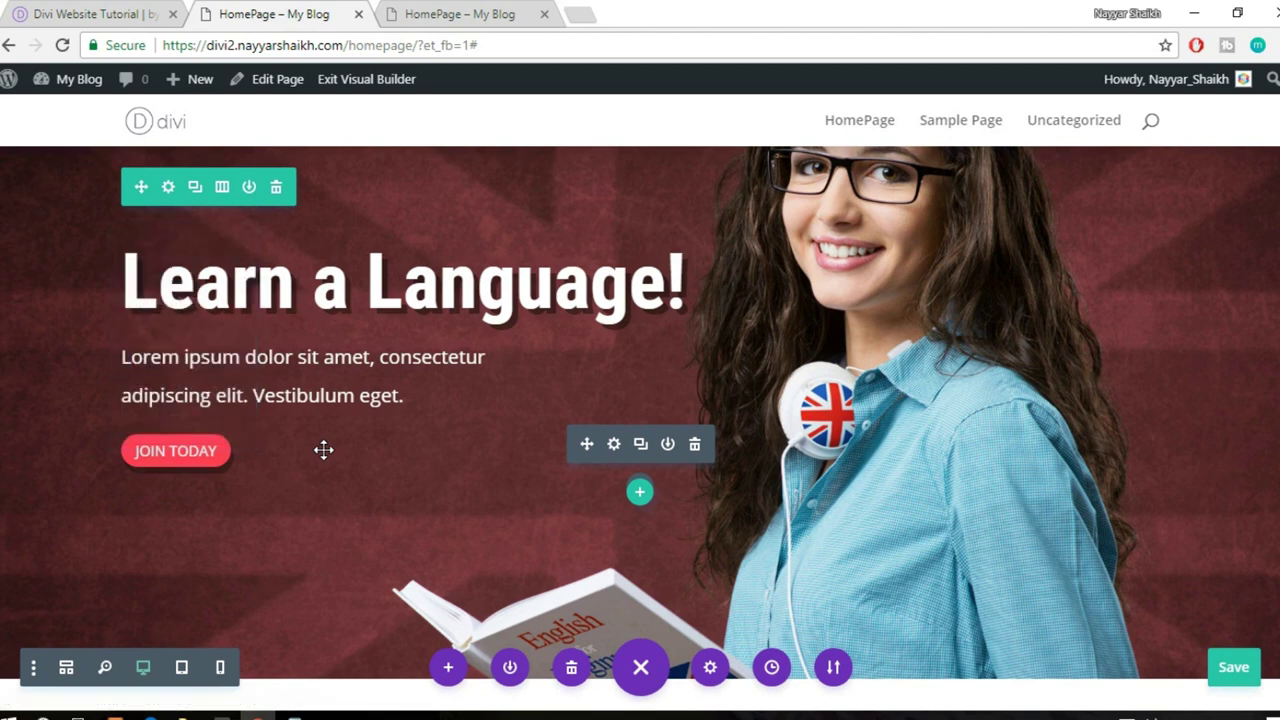
right_click(189, 453)
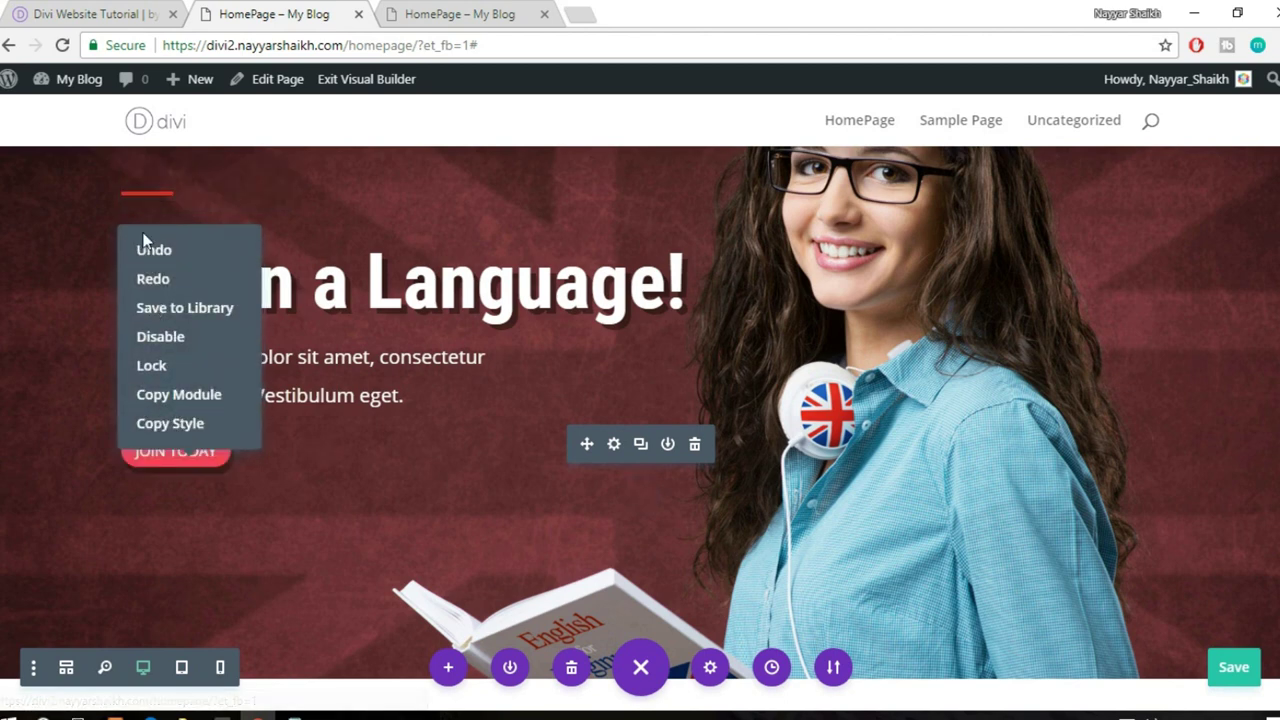
click(183, 396)
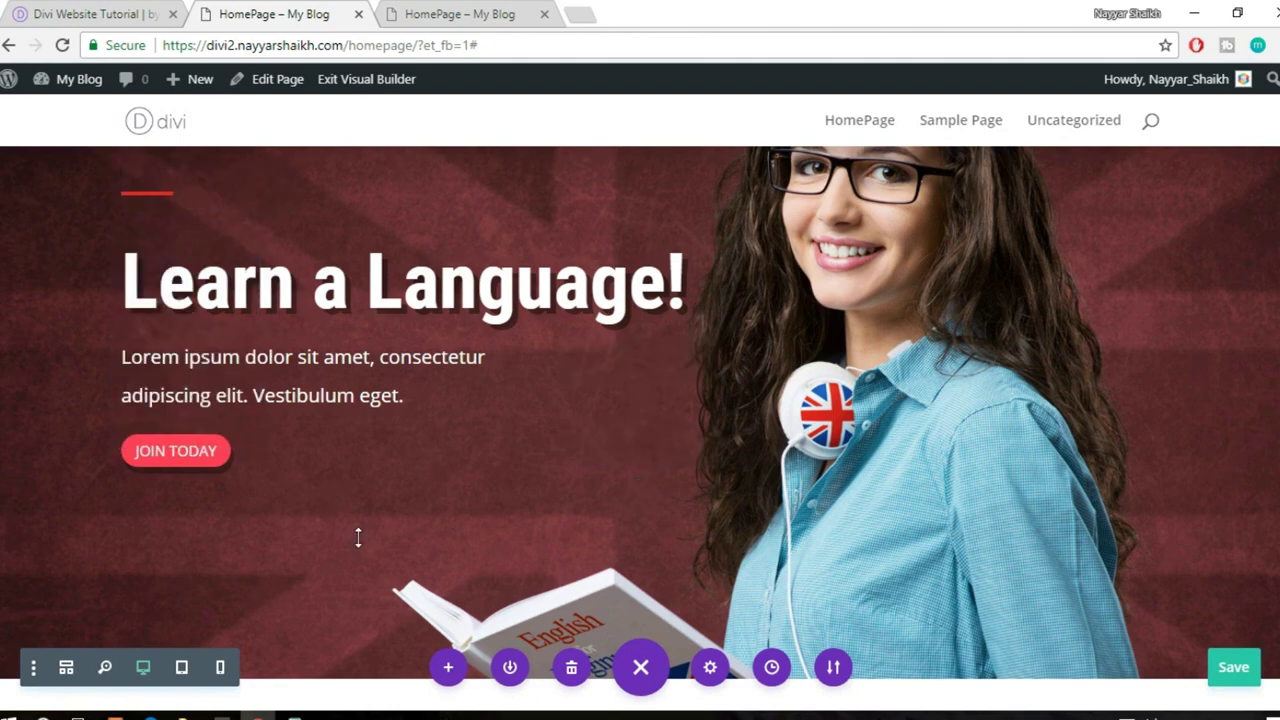
scroll(357, 535, down, 10)
scroll(358, 537, down, 10)
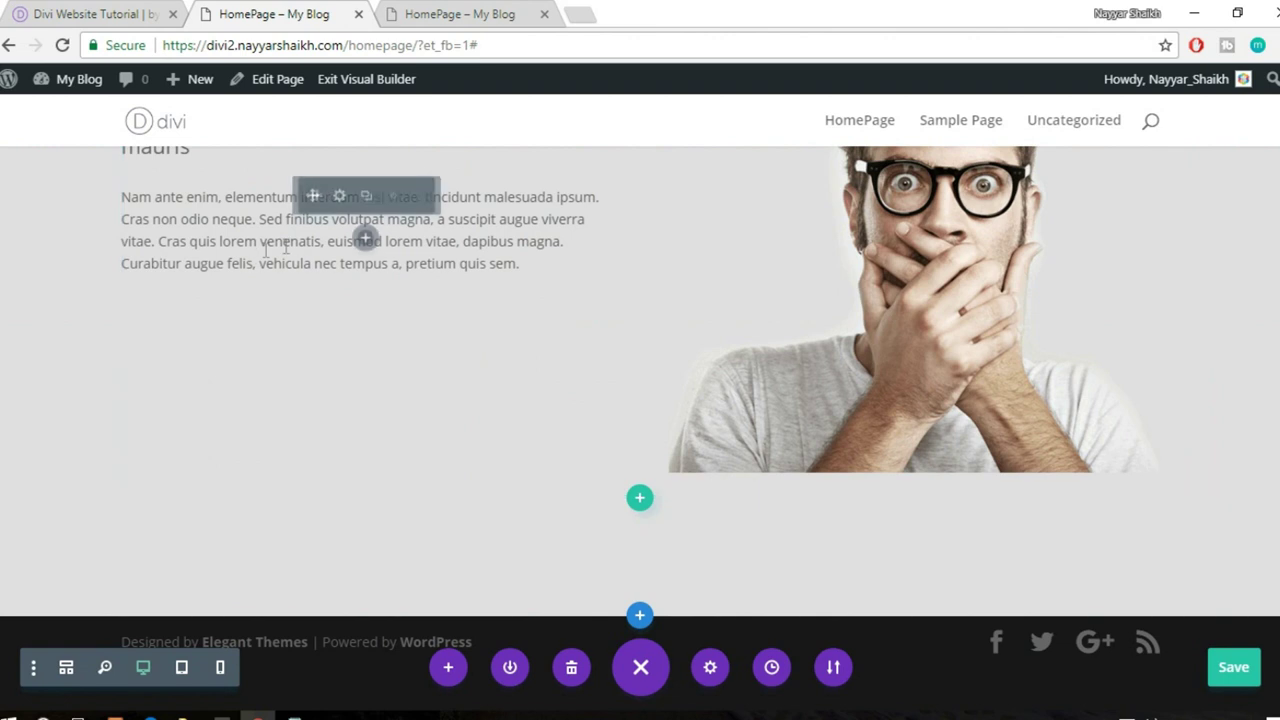
right_click(365, 248)
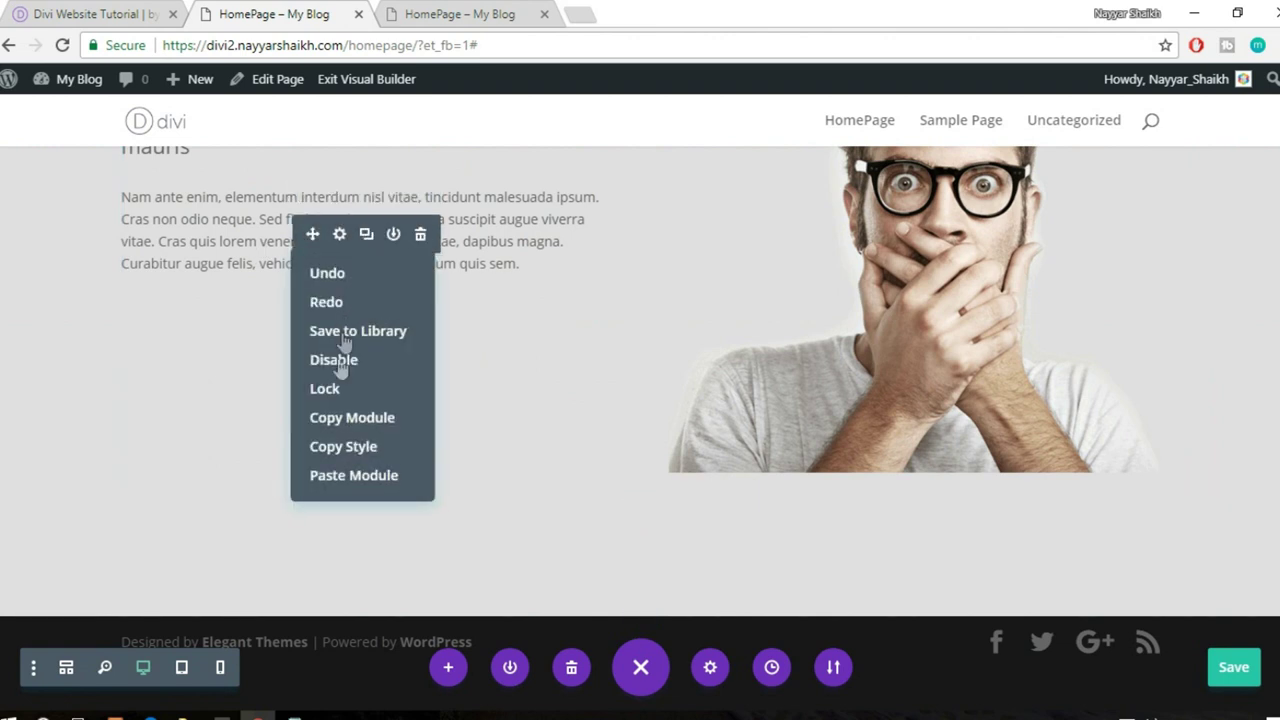
click(354, 475)
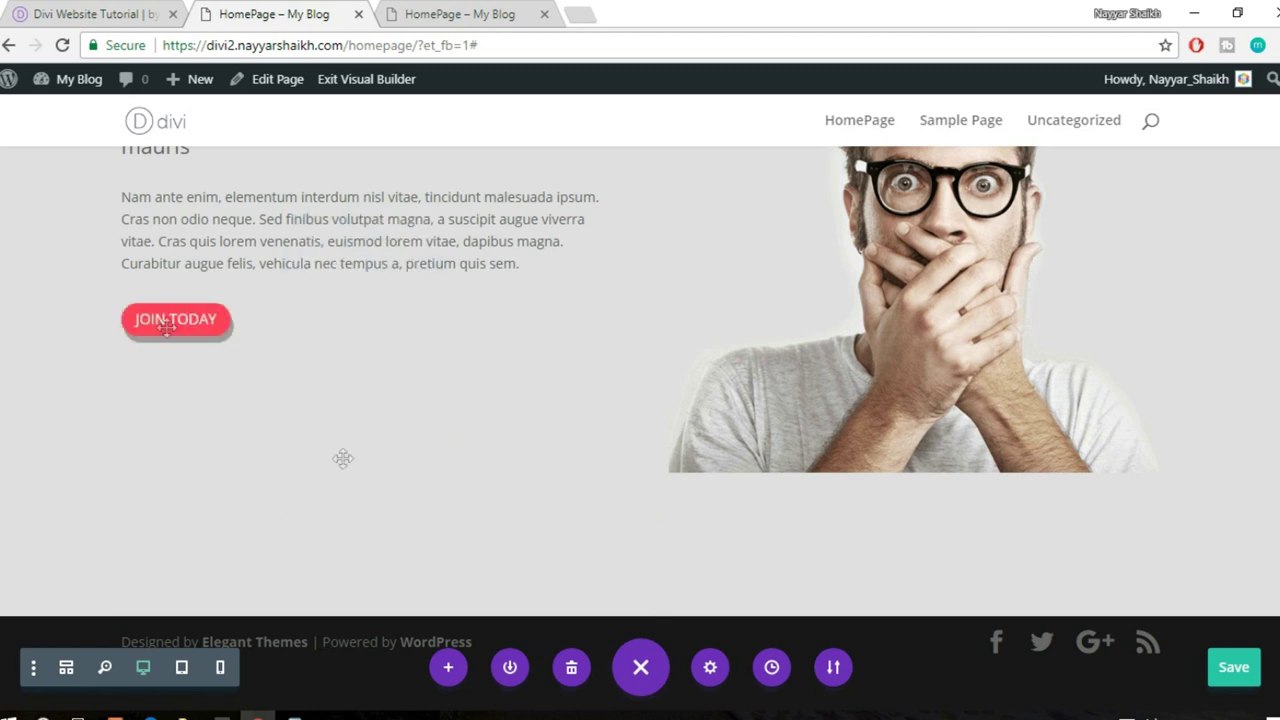
drag(191, 323, 193, 421)
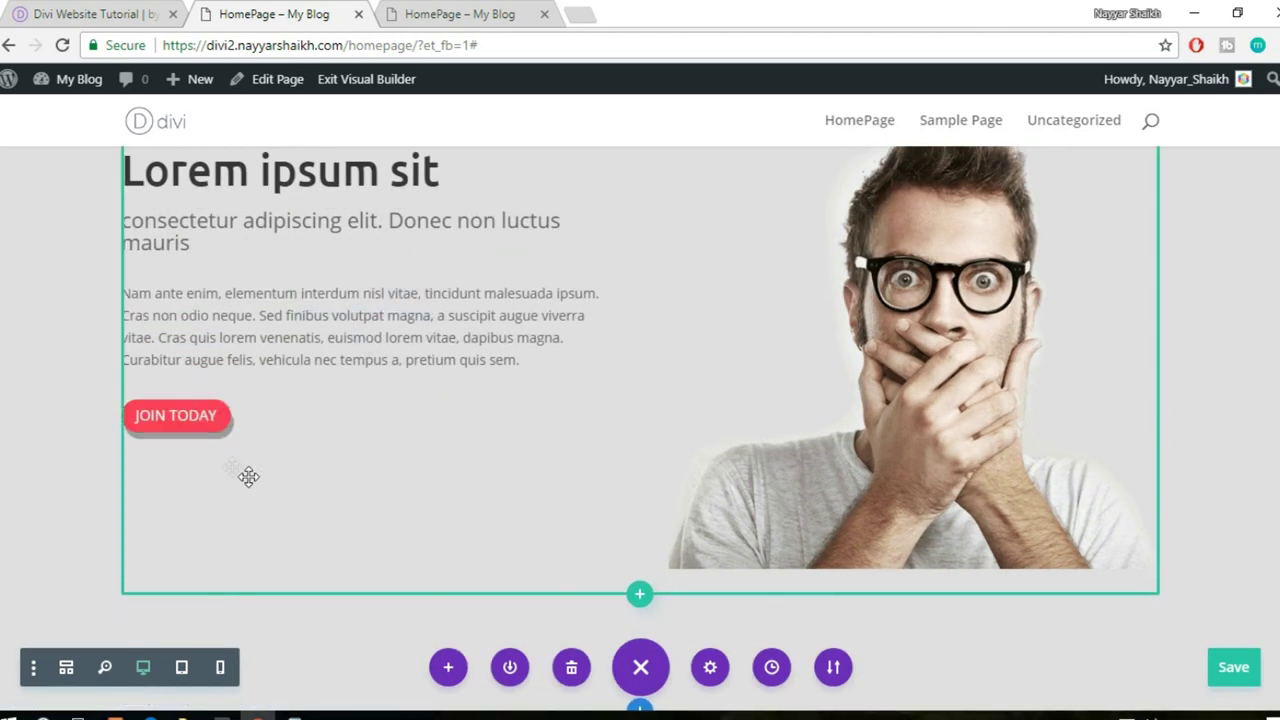
- Save the page and glance at the reference site
scroll(247, 458, up, 1)
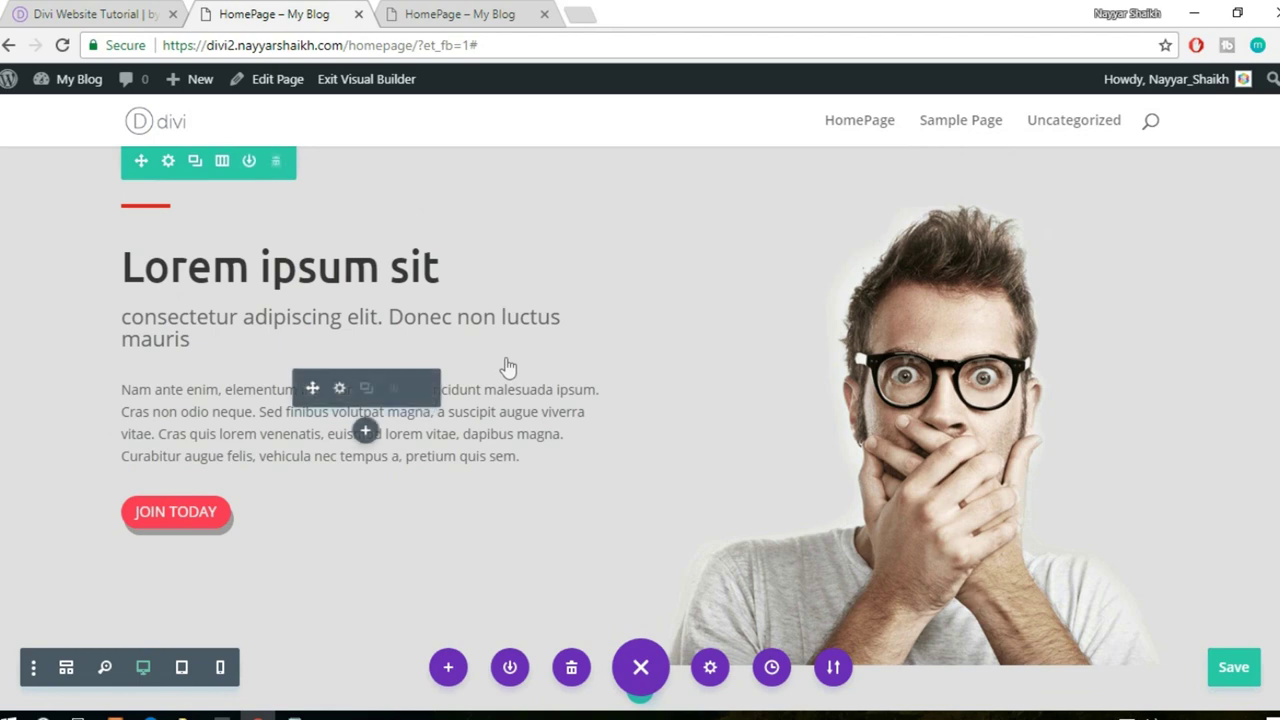
click(1234, 668)
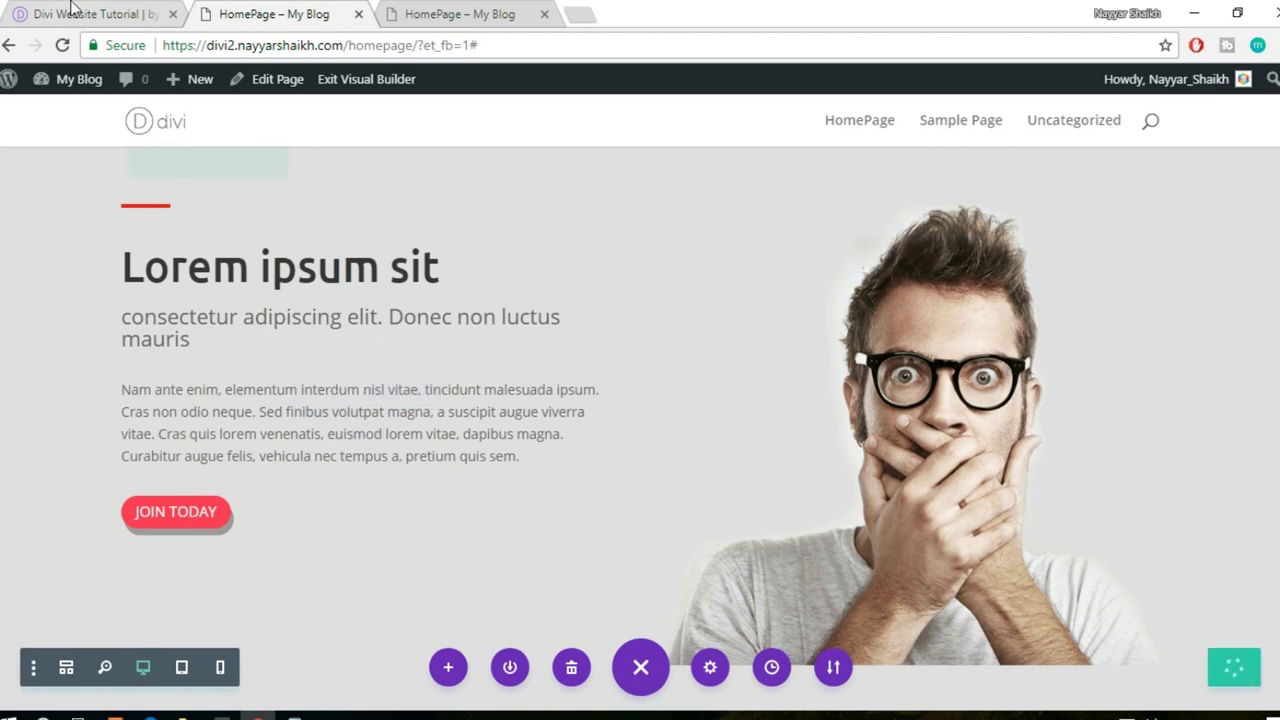
click(70, 8)
scroll(786, 391, down, 5)
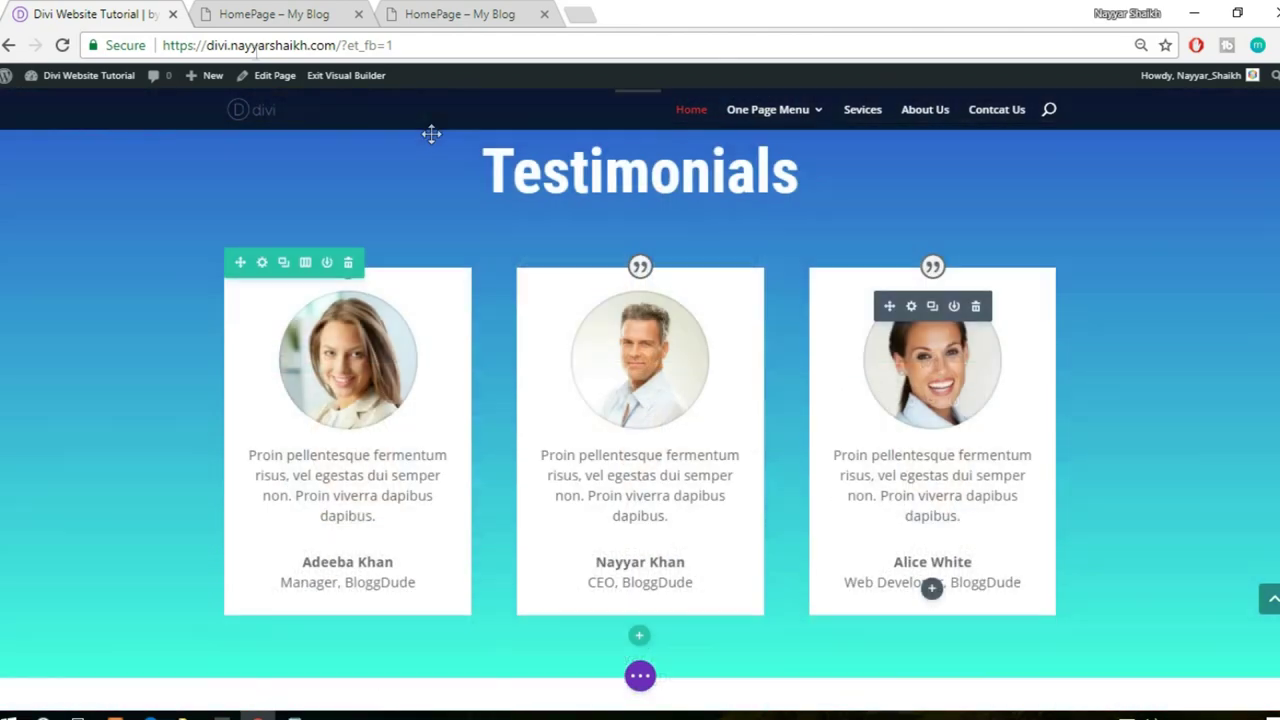
click(274, 14)
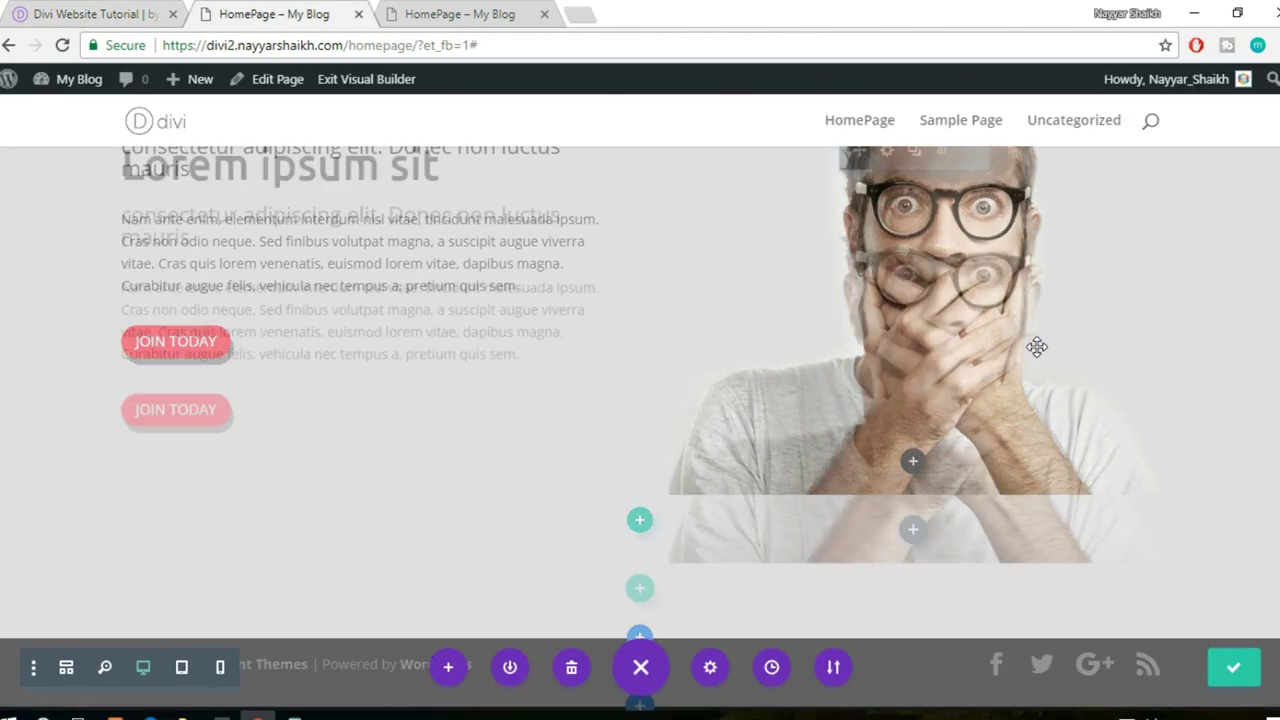
- Compare the rebuilt homepage against the reference Testimonials page
scroll(1037, 347, up, 3)
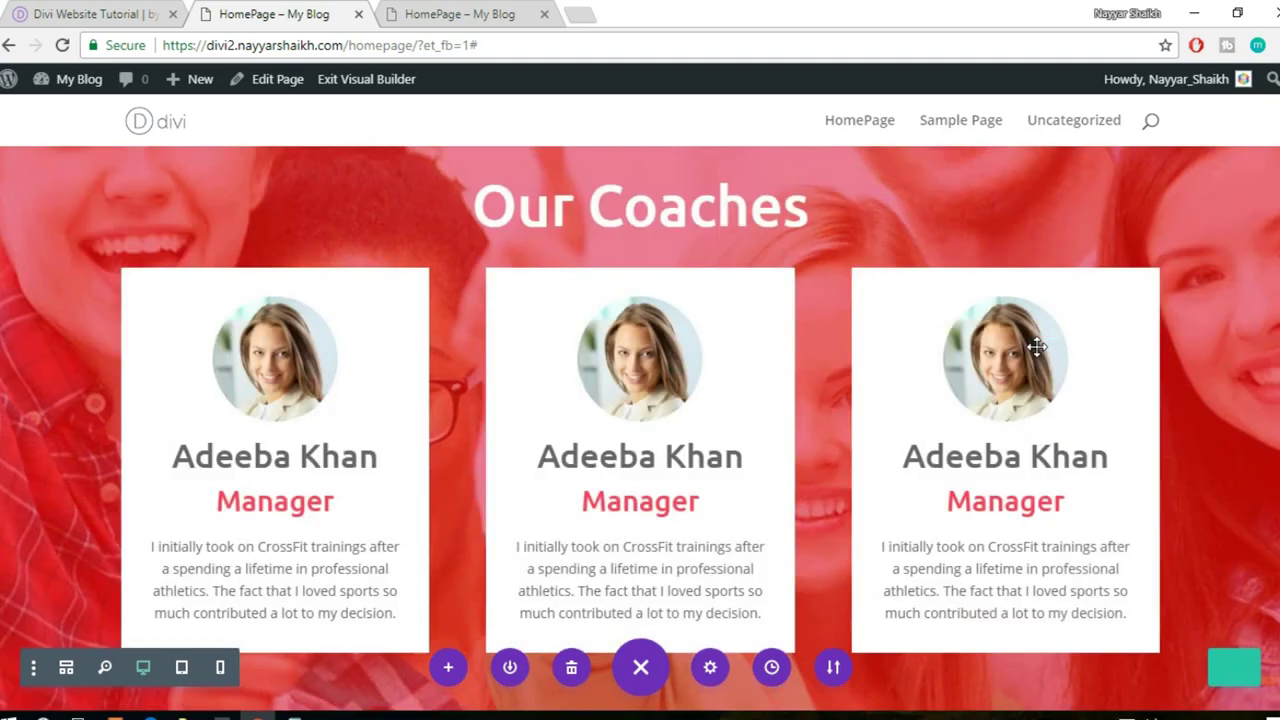
scroll(1037, 347, up, 4)
scroll(1037, 347, down, 4)
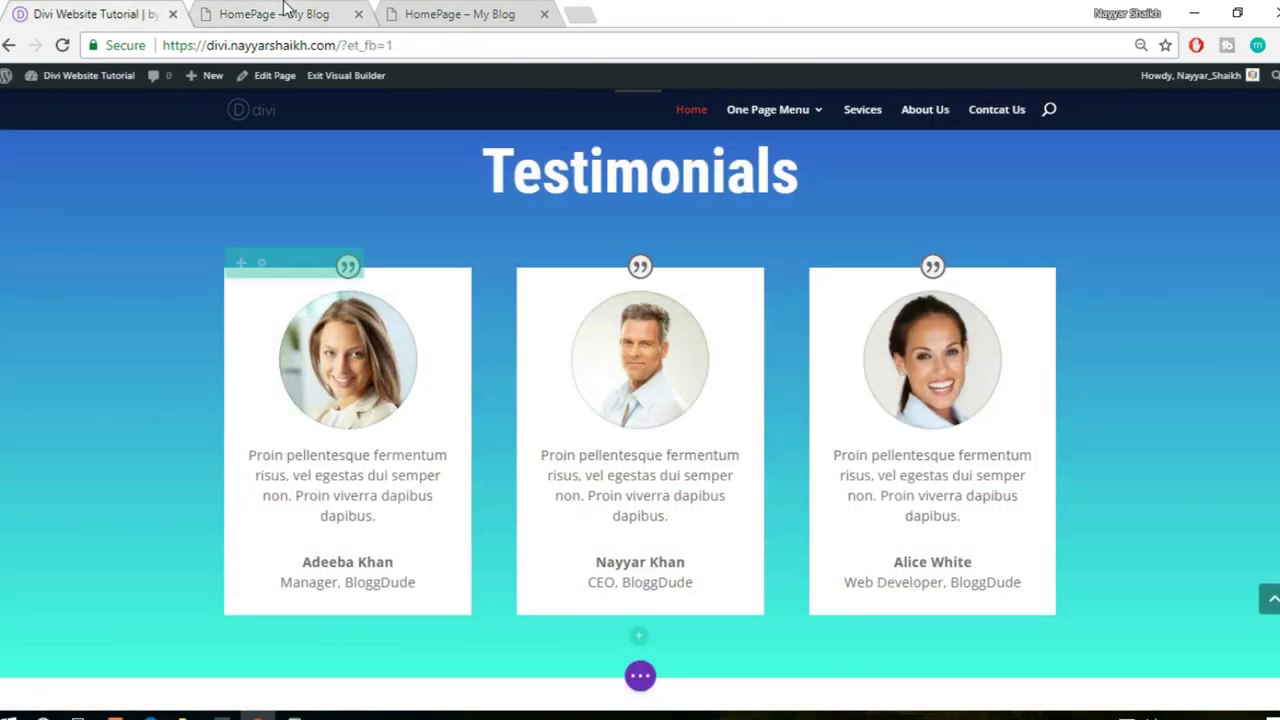
click(287, 12)
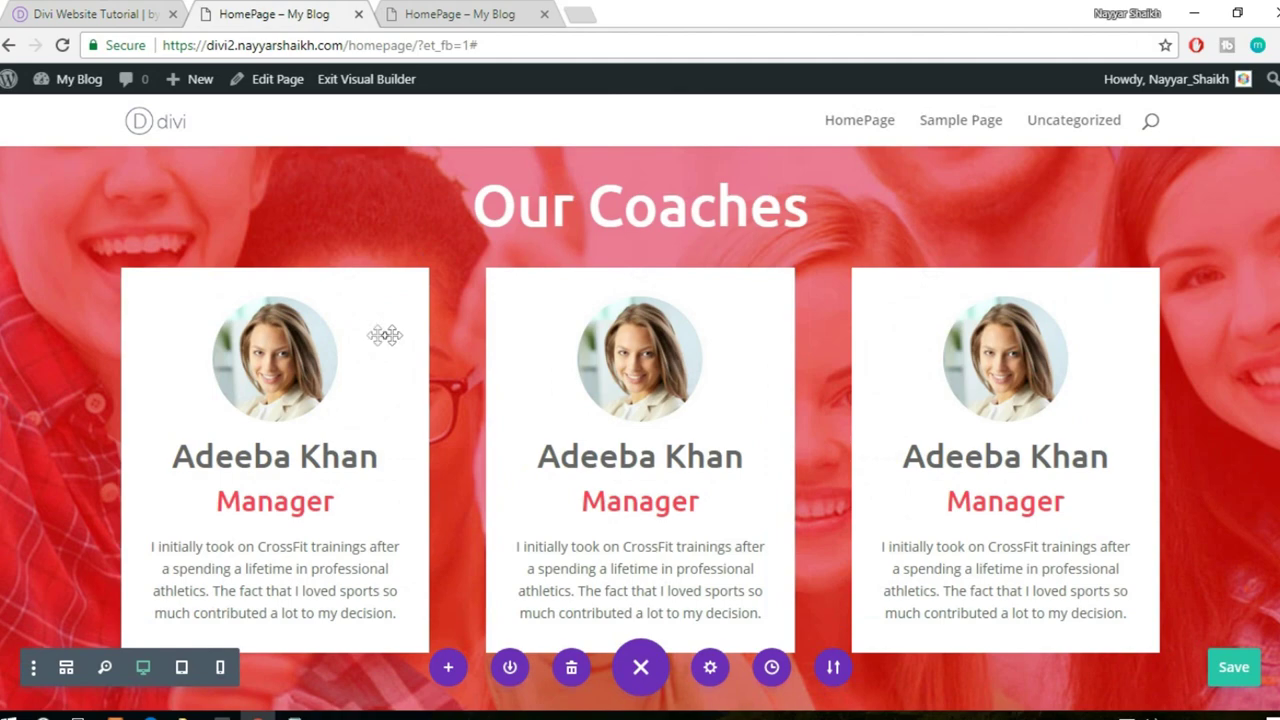
scroll(794, 366, down, 1)
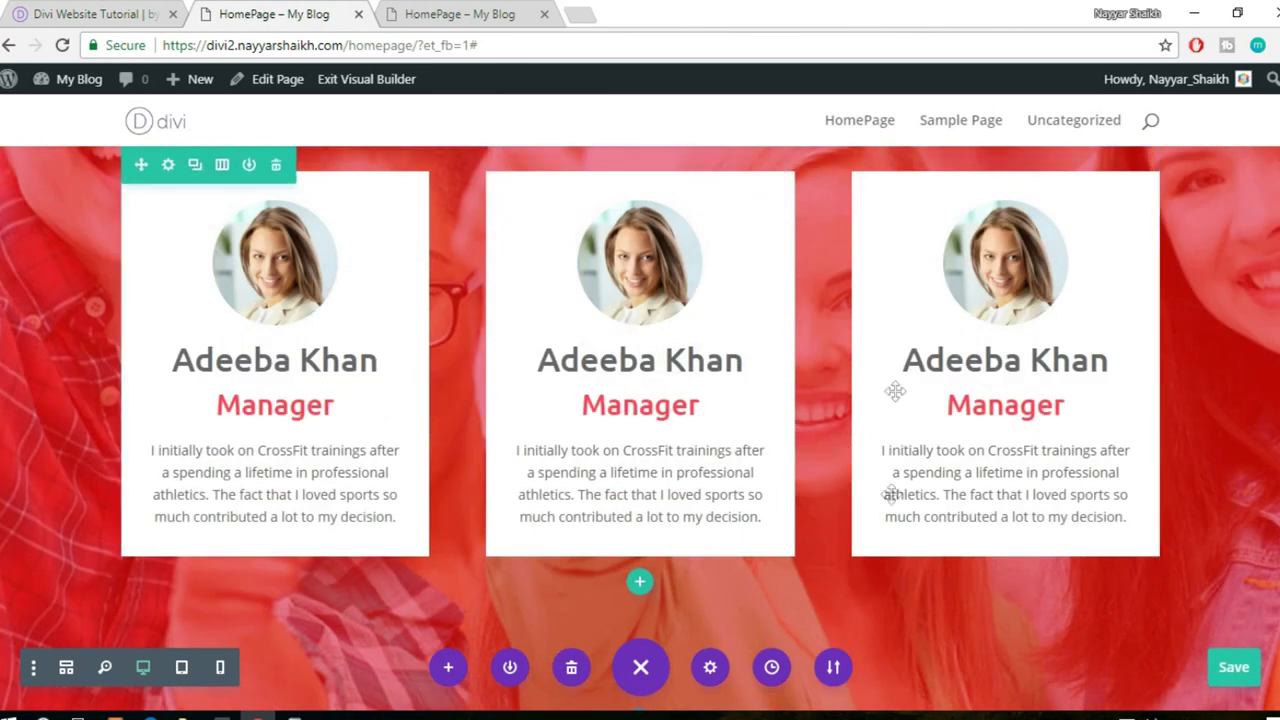
scroll(706, 503, down, 6)
scroll(706, 503, down, 3)
click(95, 14)
scroll(740, 435, down, 4)
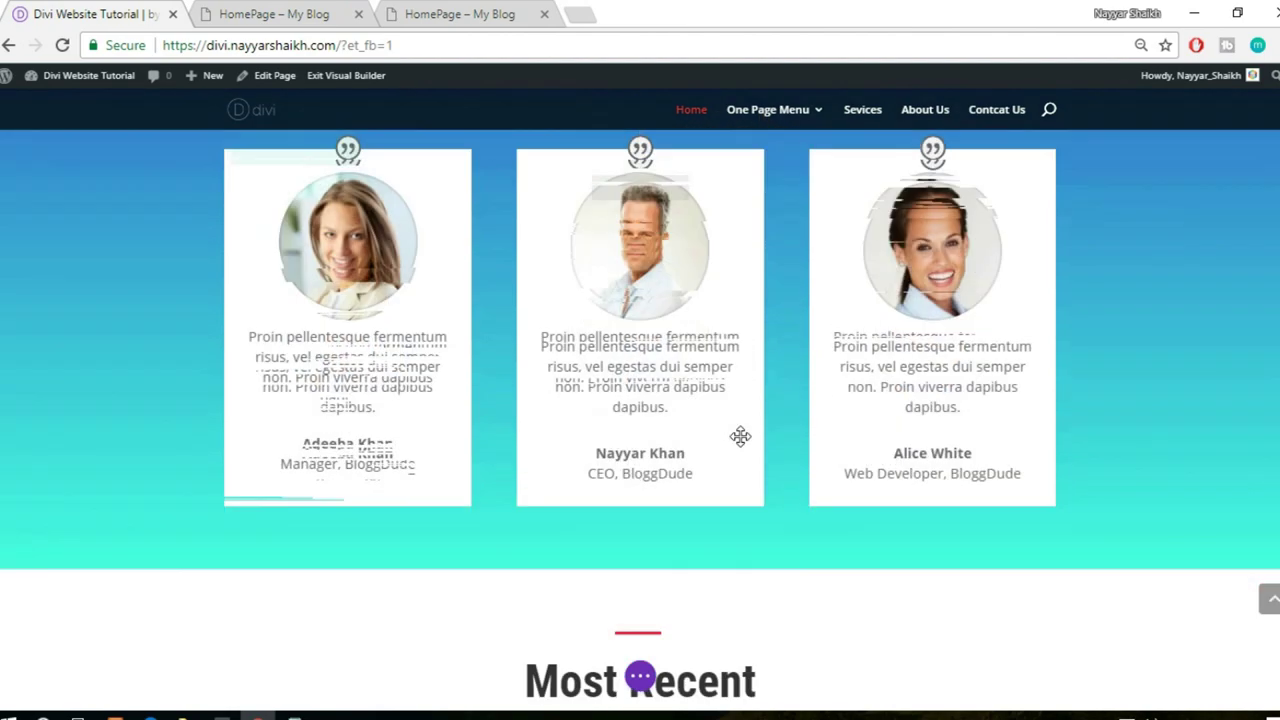
scroll(740, 435, up, 5)
scroll(740, 435, down, 1)
click(290, 13)
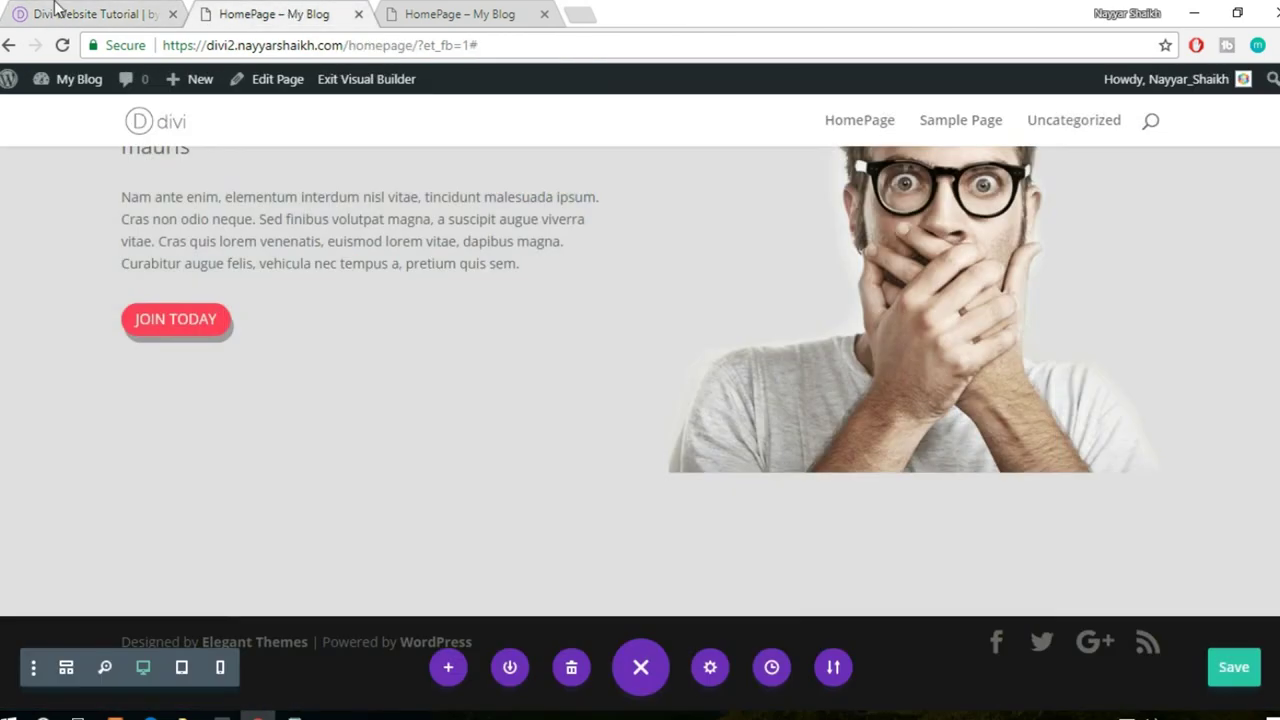
click(95, 14)
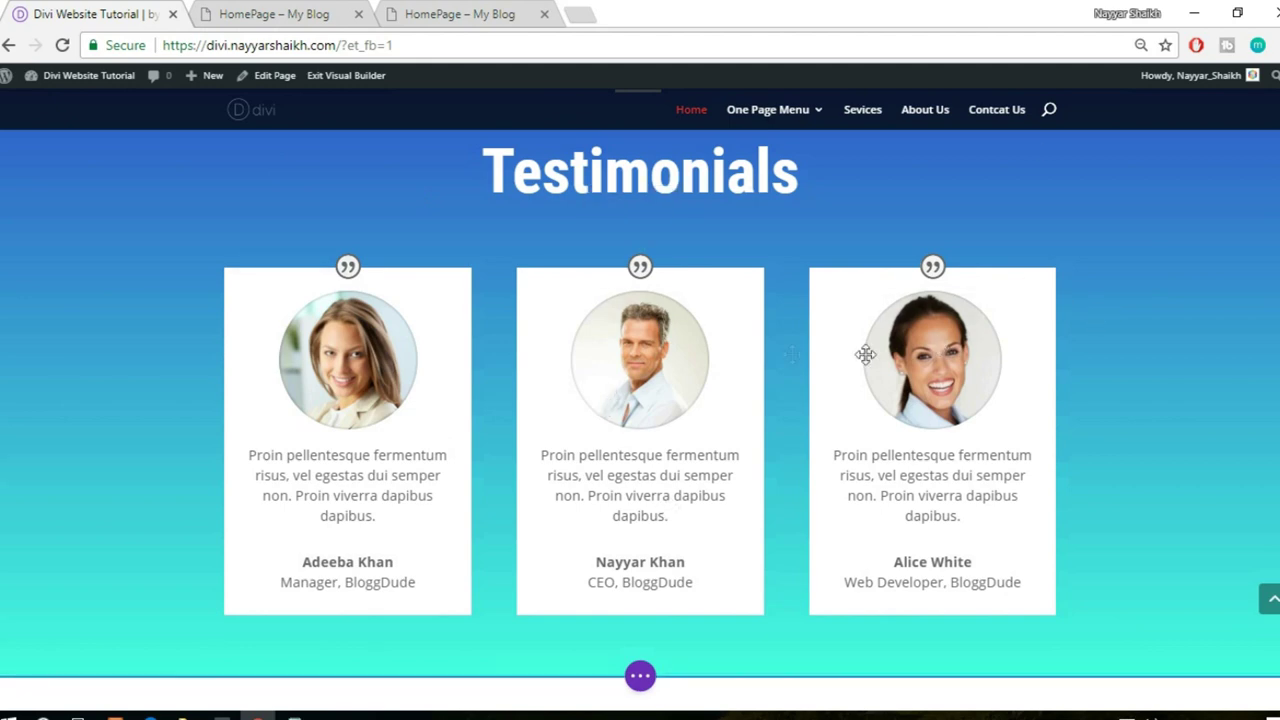
click(310, 10)
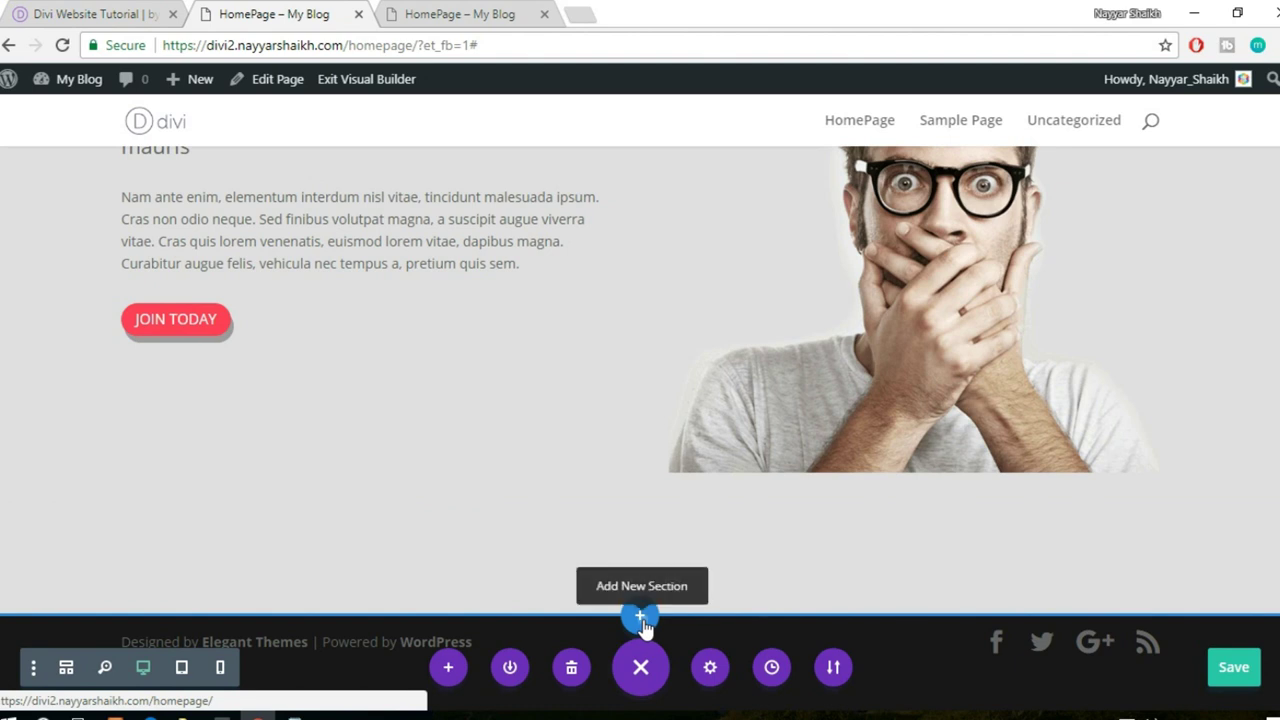
click(641, 618)
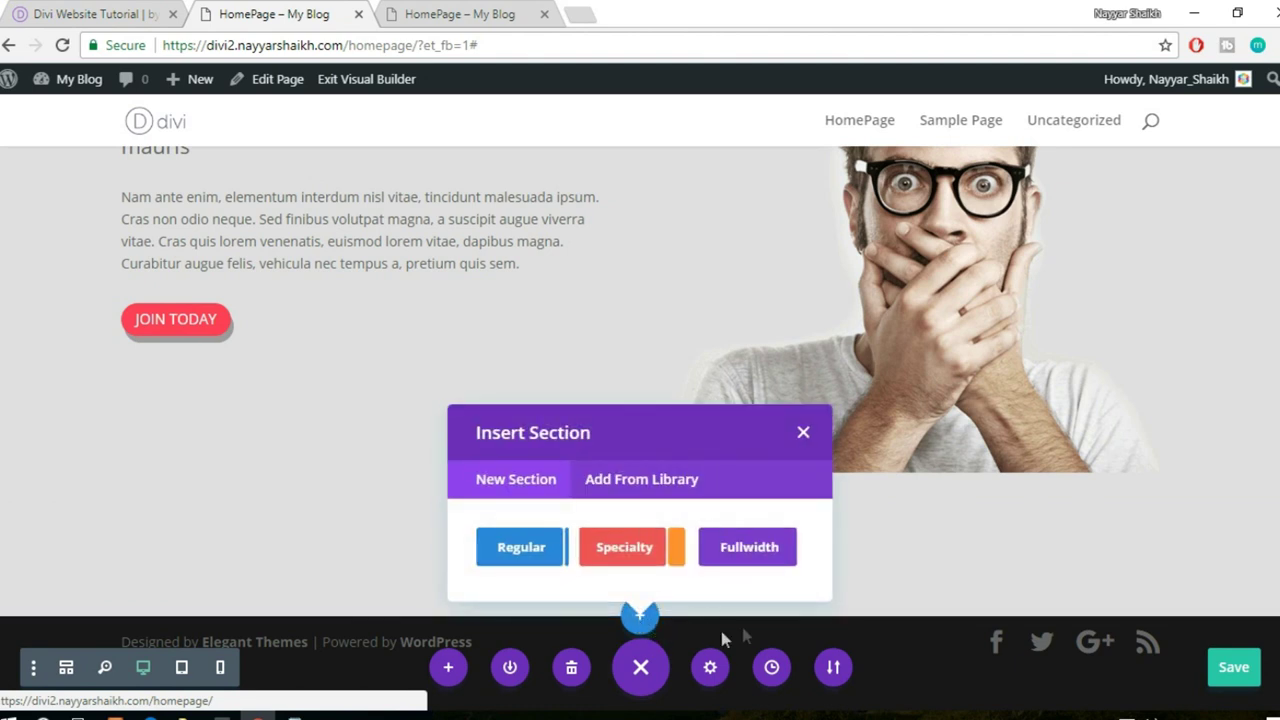
click(120, 14)
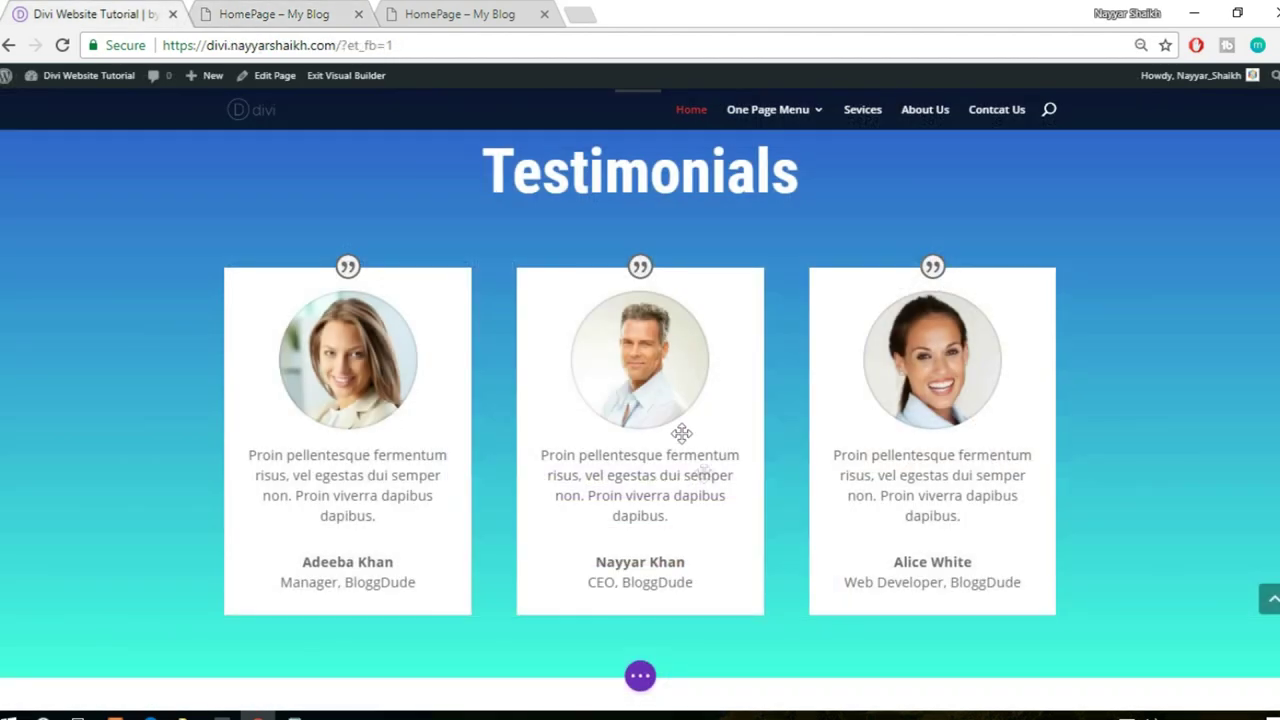
scroll(709, 477, up, 1)
scroll(611, 272, up, 2)
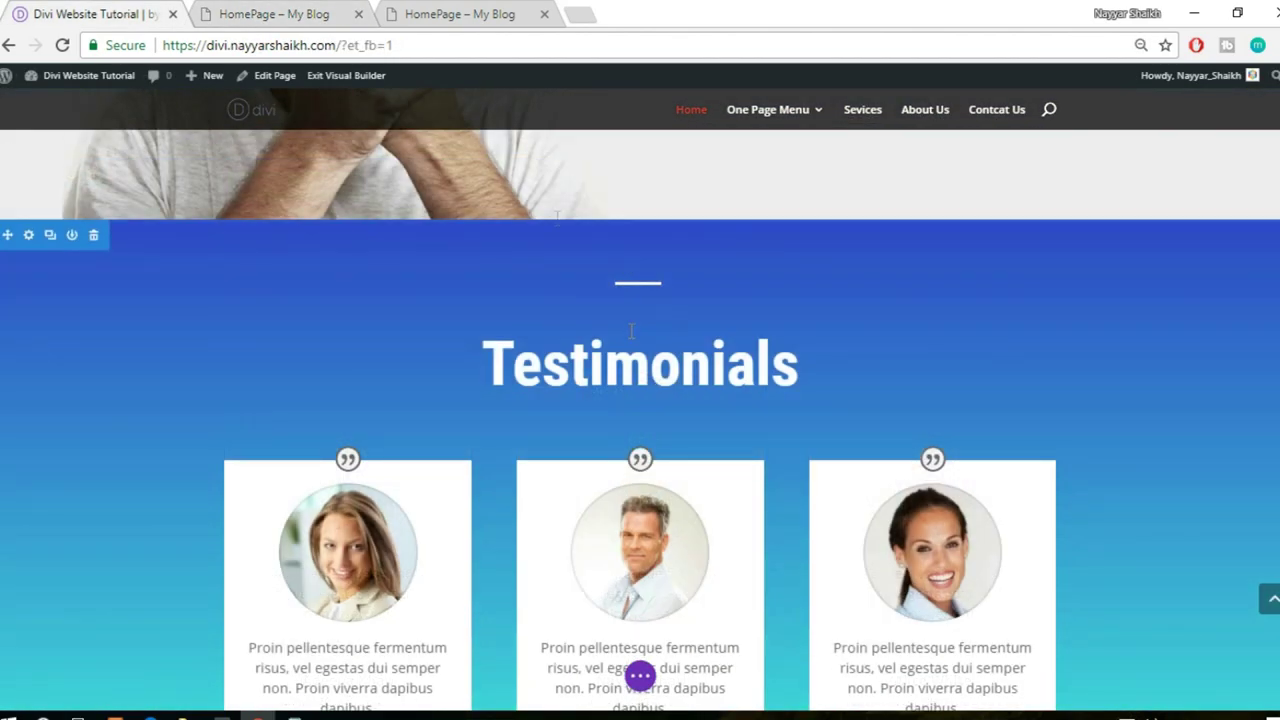
click(272, 14)
click(514, 553)
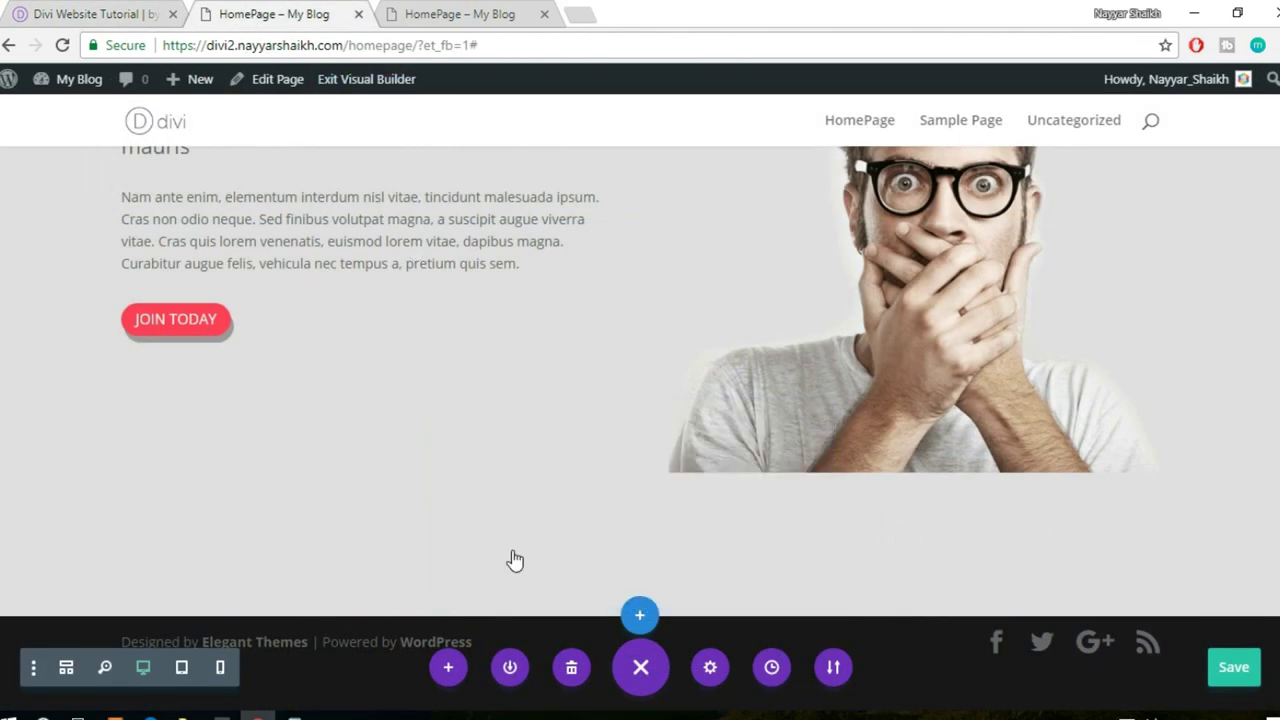
click(532, 470)
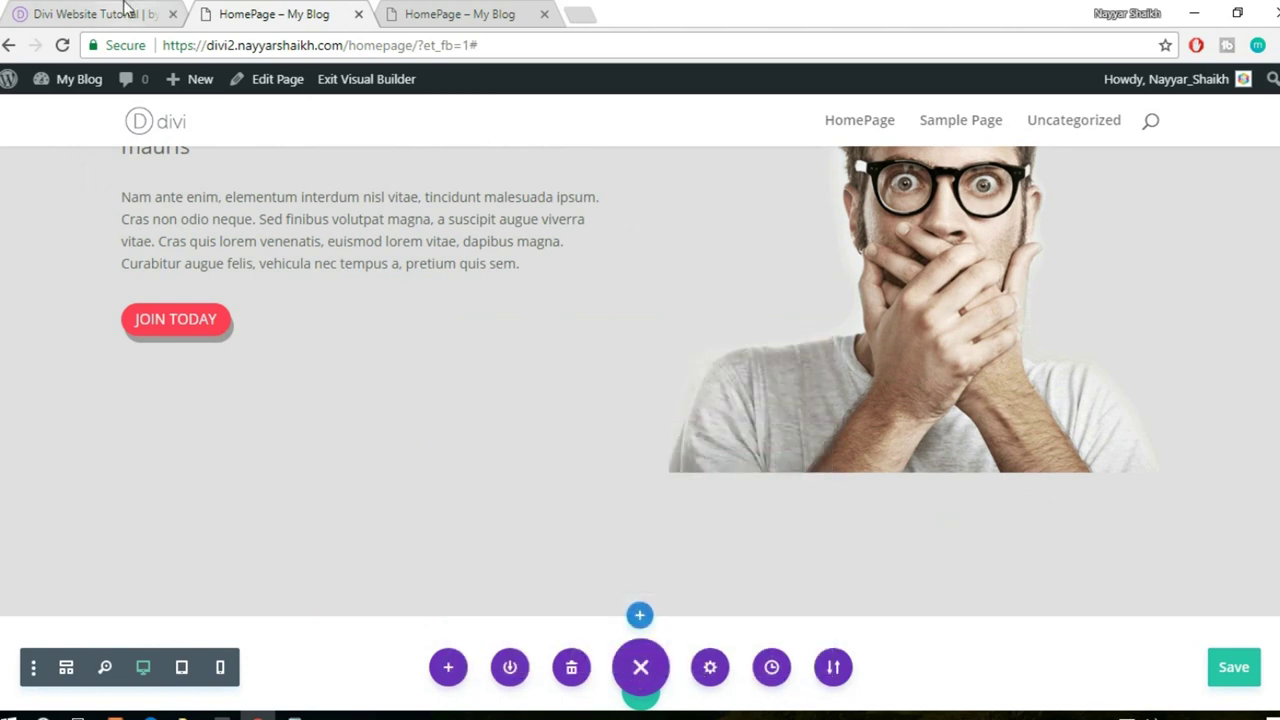
click(125, 10)
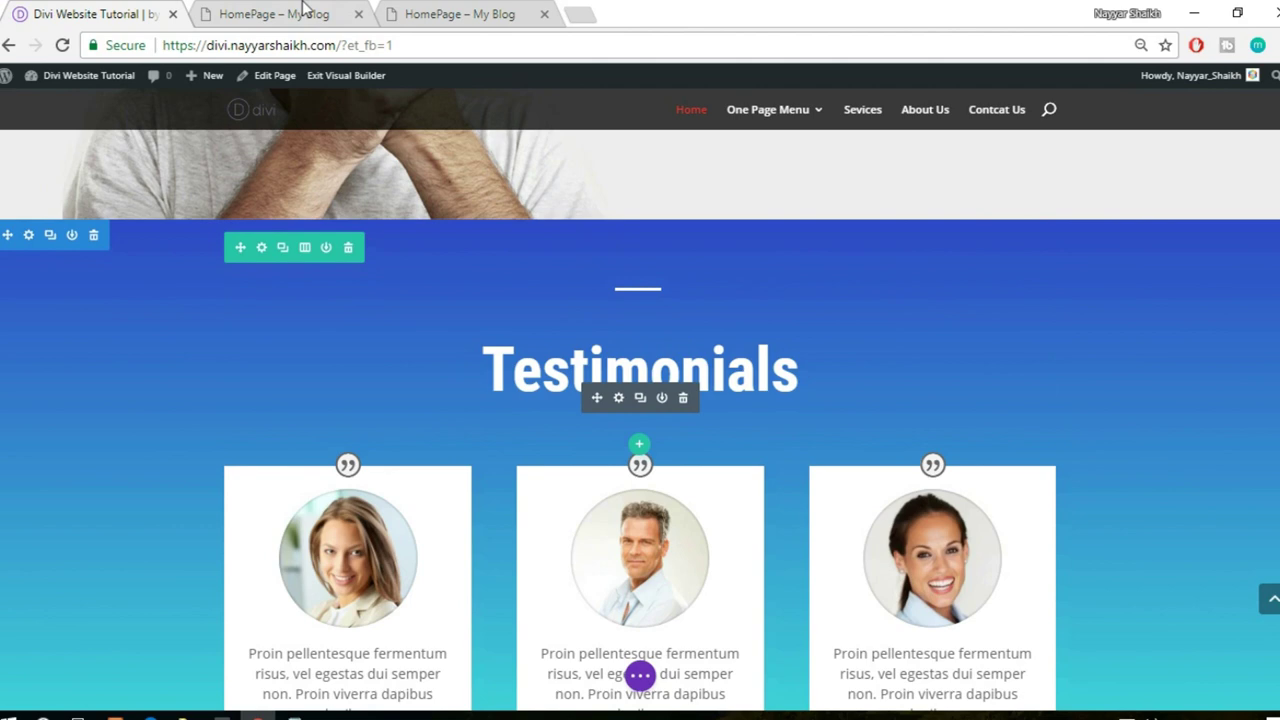
click(305, 12)
scroll(1069, 347, down, 3)
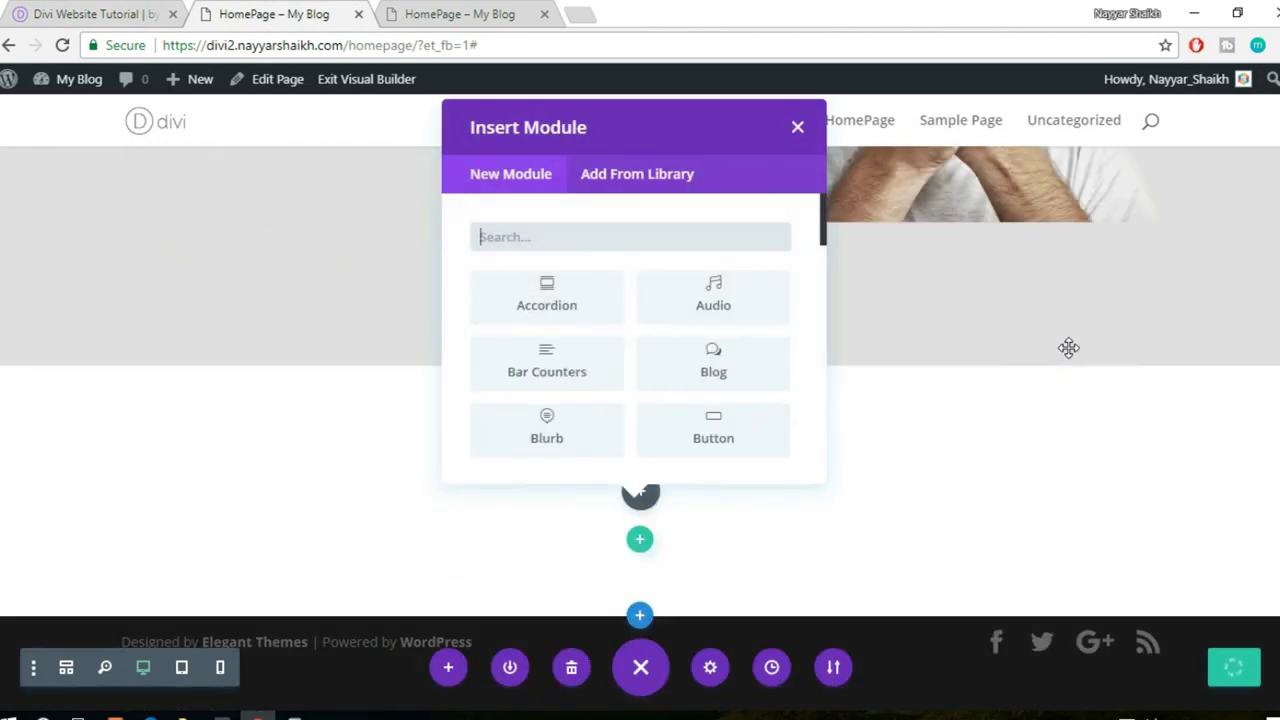
click(603, 177)
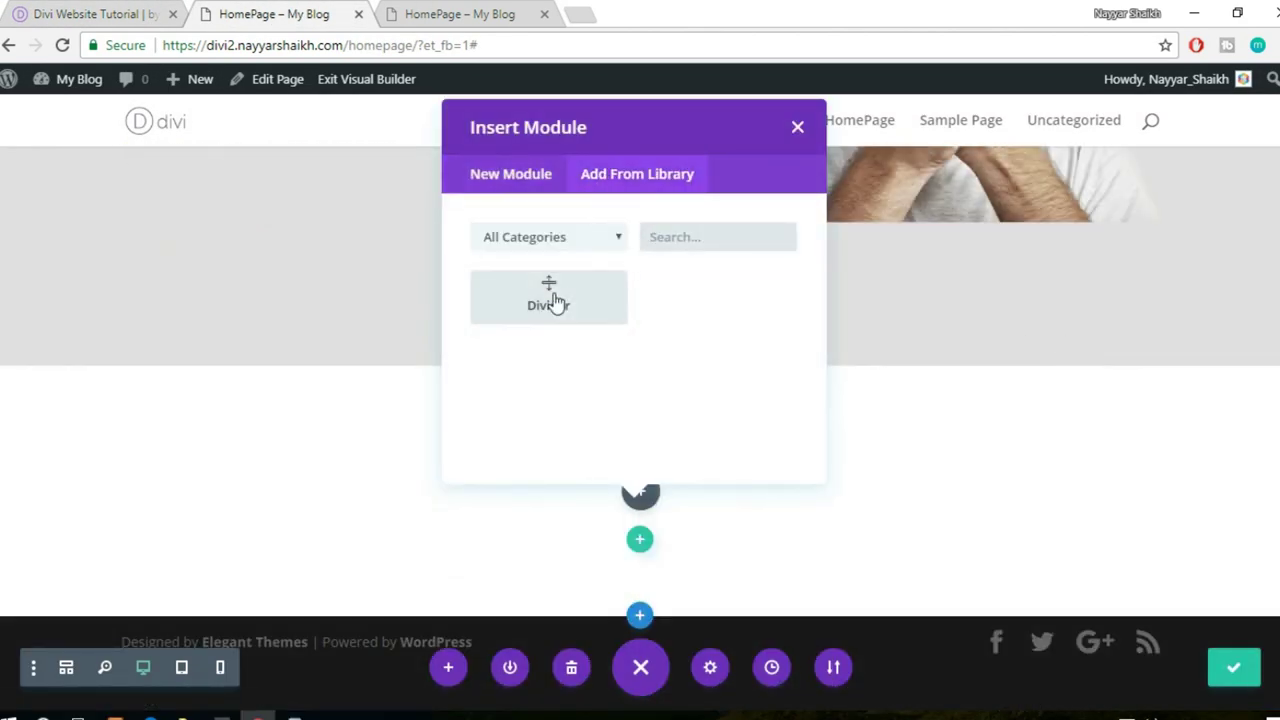
click(556, 303)
click(130, 12)
click(305, 12)
mouse_move(172, 522)
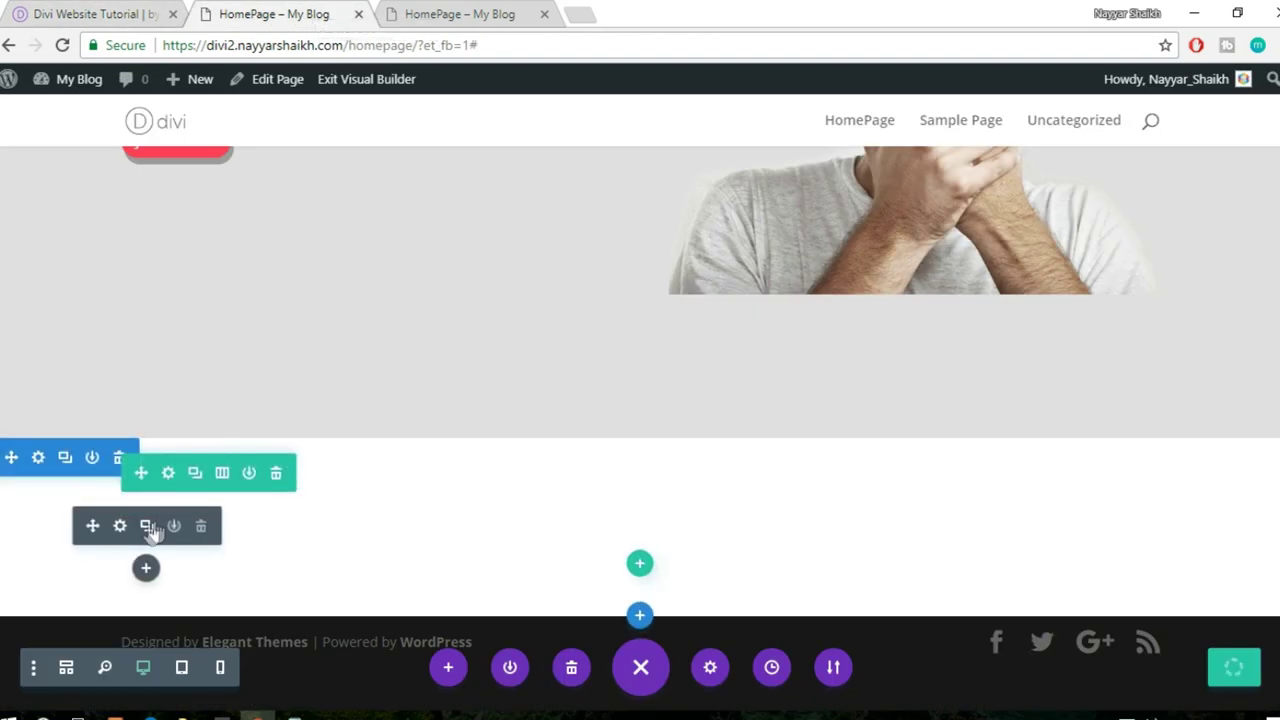
- Set the divider's colour to white, checking the reference Testimonials section
click(120, 527)
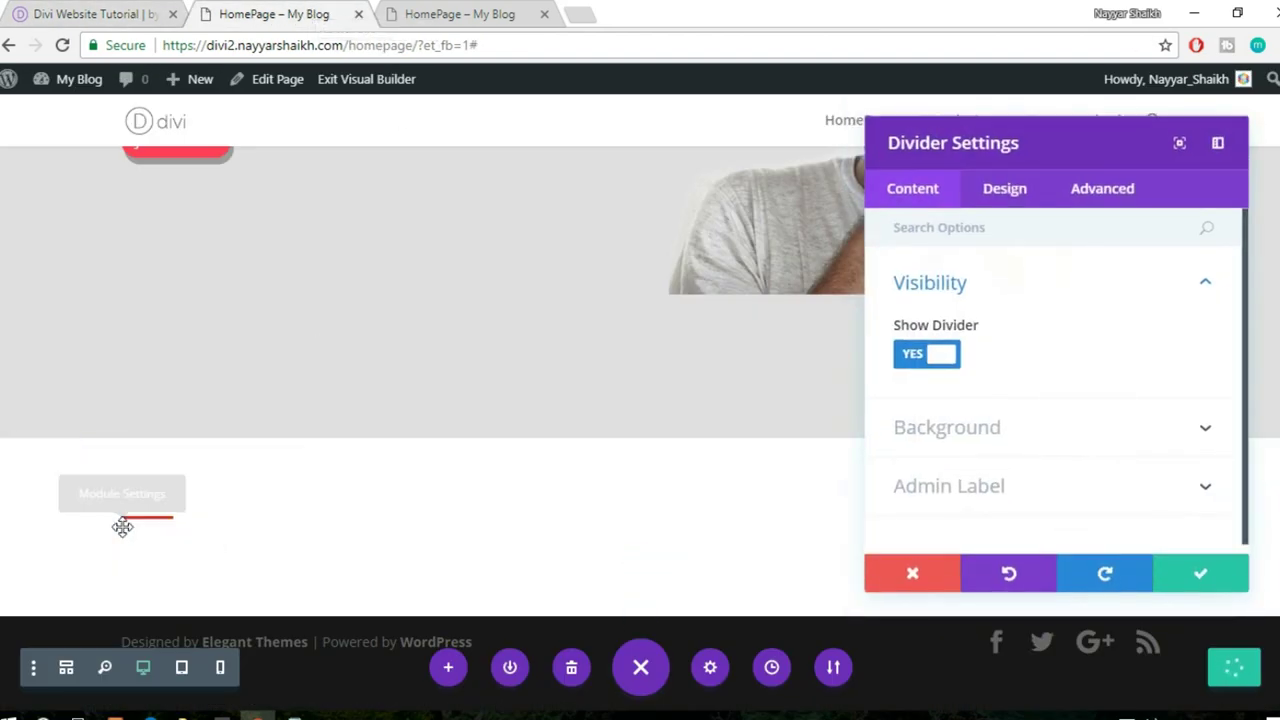
click(992, 196)
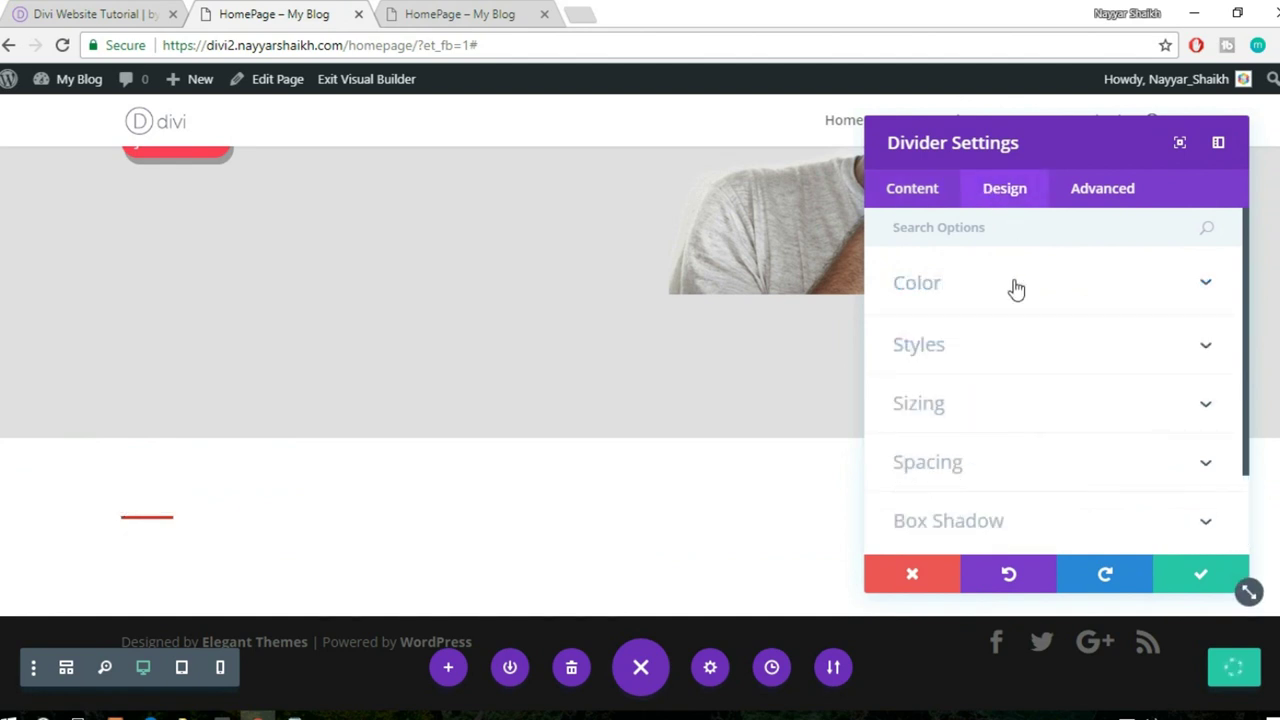
click(1016, 289)
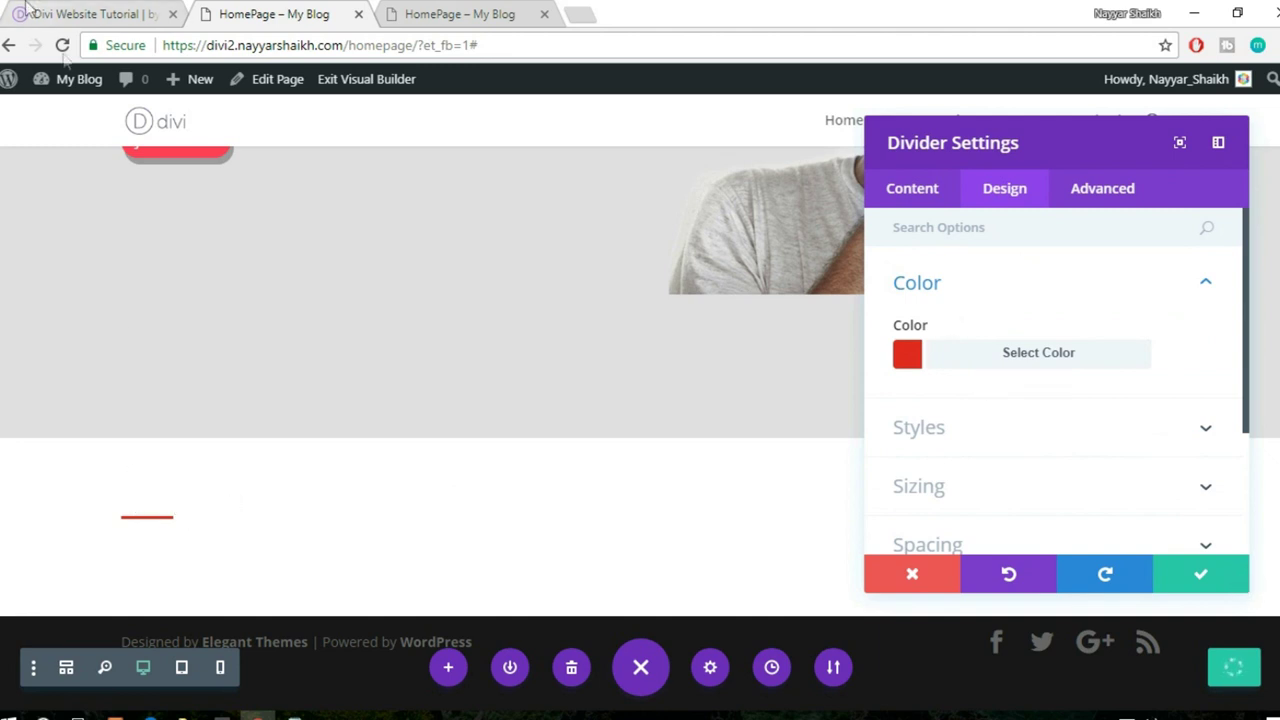
click(72, 12)
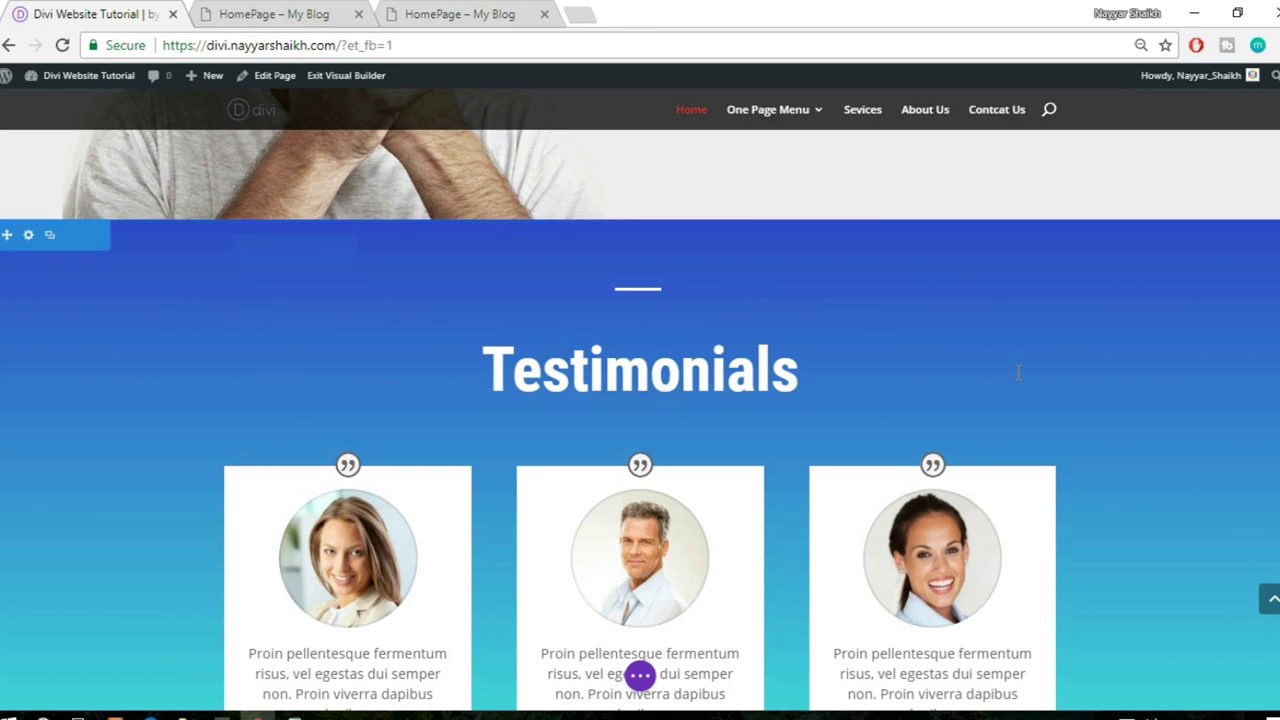
scroll(1018, 372, down, 1)
click(243, 10)
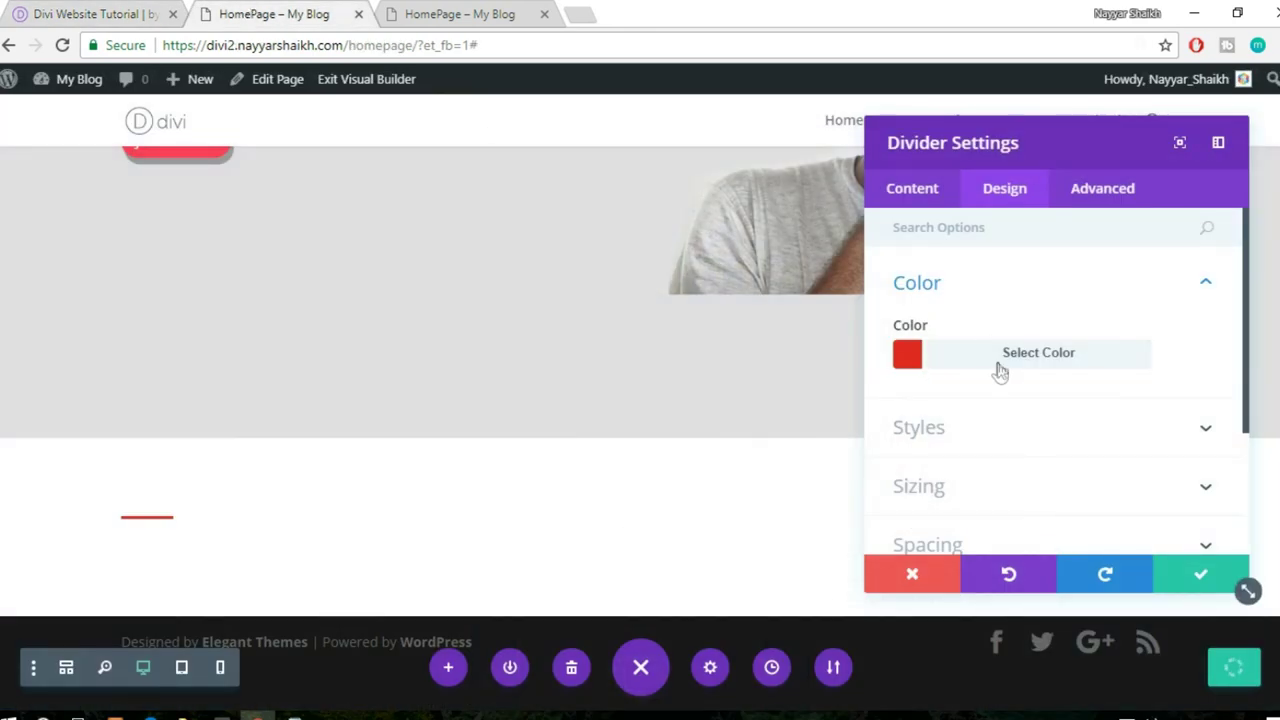
click(997, 366)
scroll(1053, 435, down, 2)
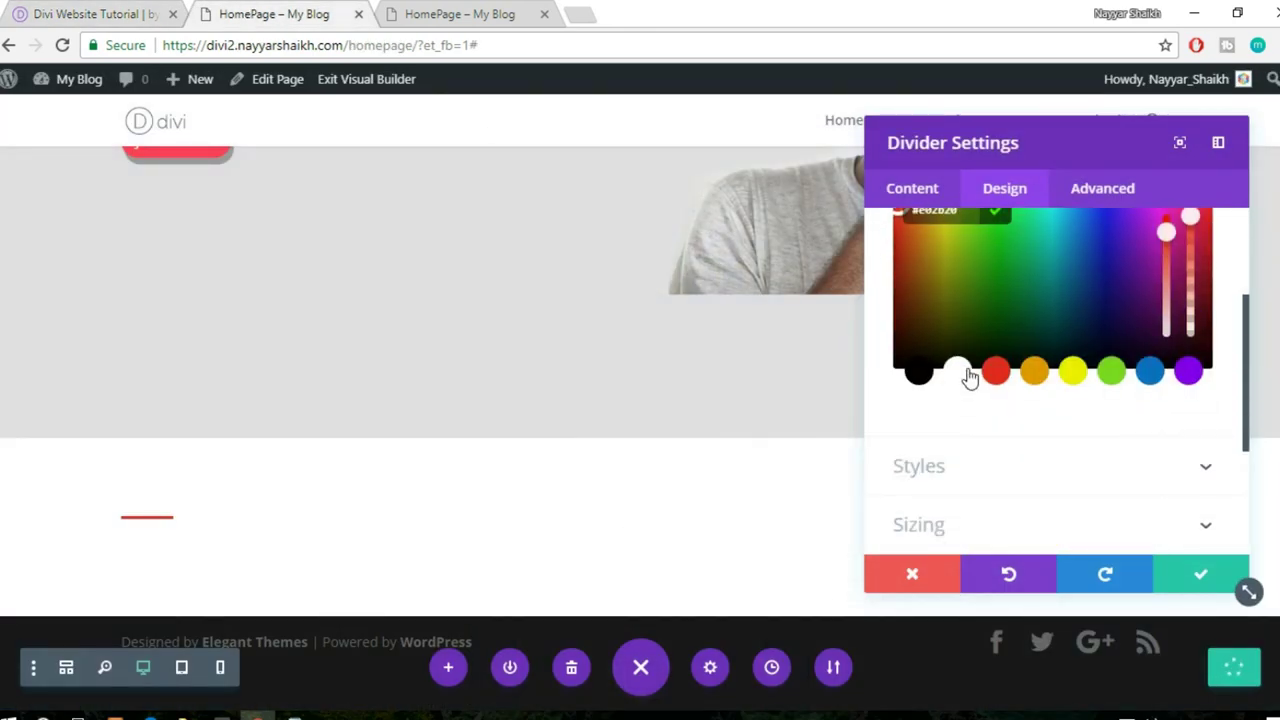
click(968, 374)
- Set the divider's module alignment to center and save the settings
scroll(1046, 434, down, 3)
click(990, 332)
scroll(1070, 366, down, 1)
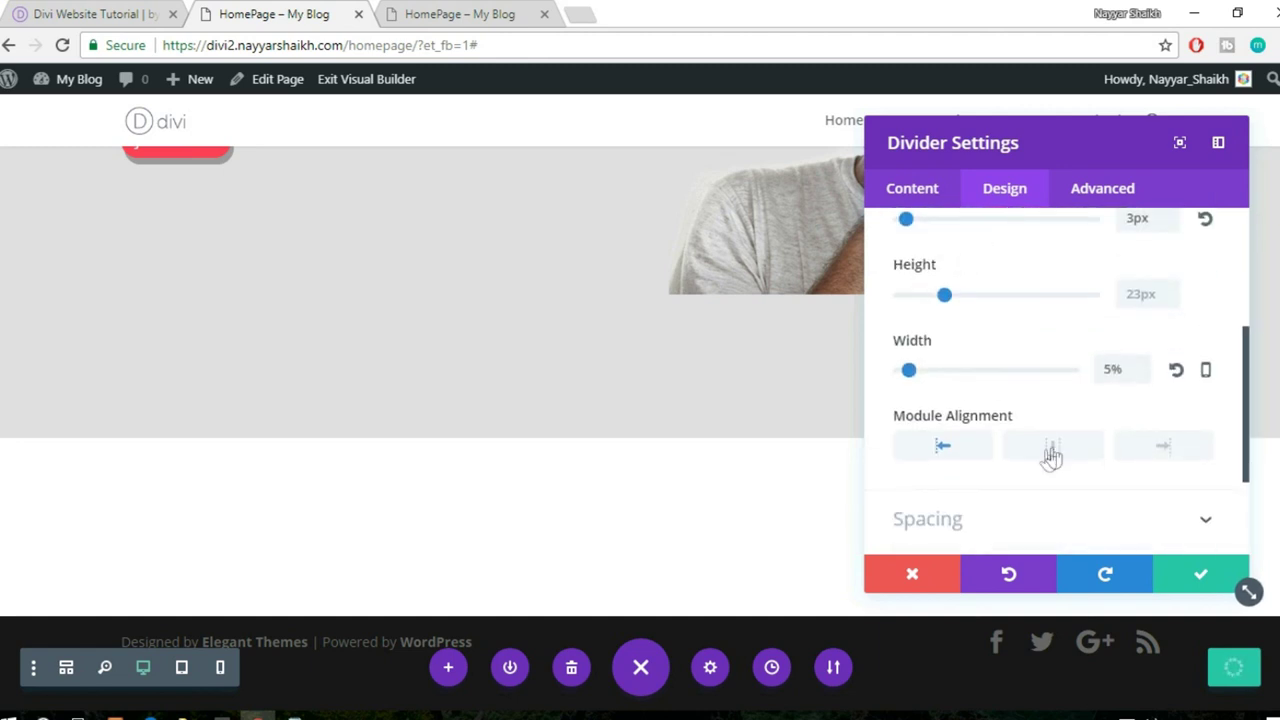
click(1055, 452)
click(1196, 572)
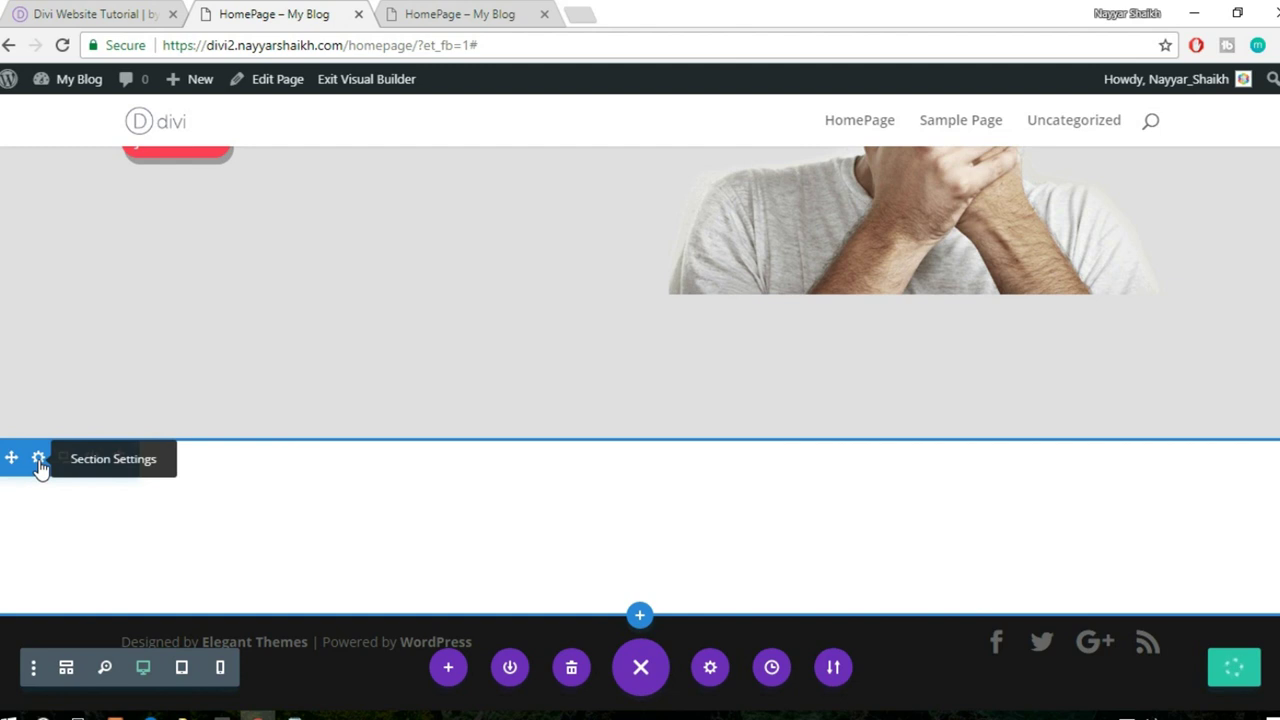
- Add a blue-to-teal gradient background to the new section
click(38, 460)
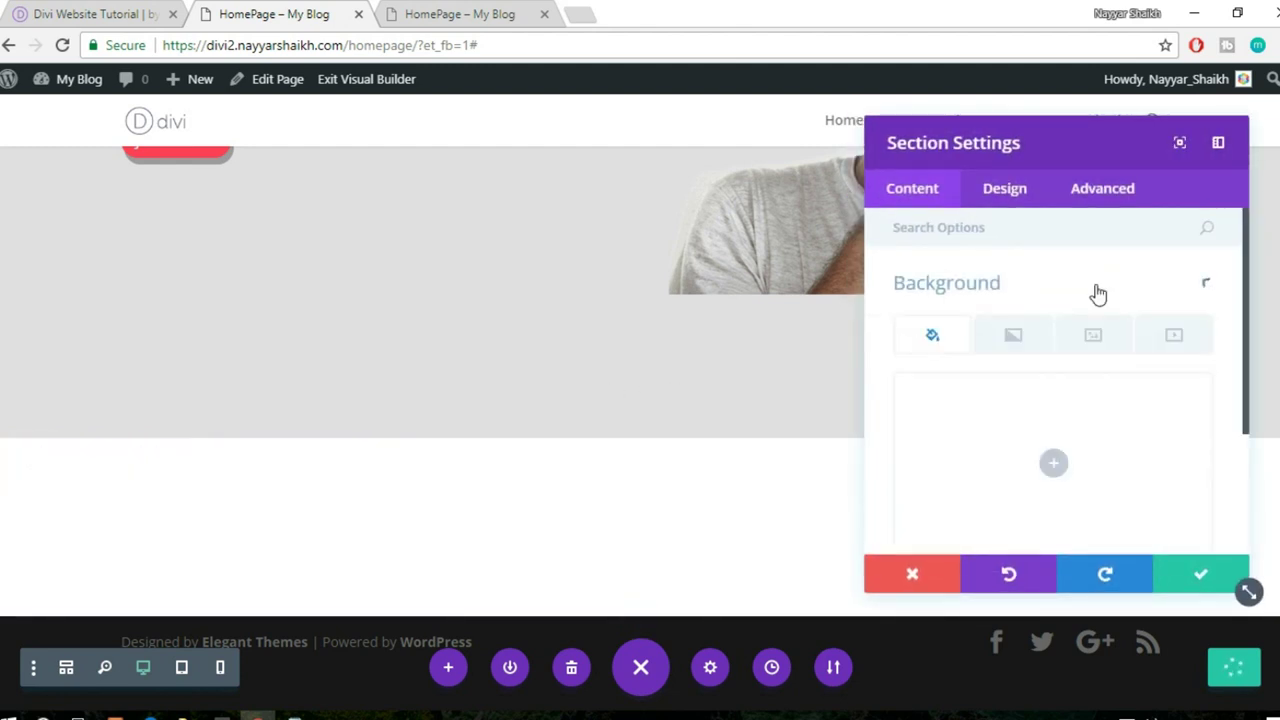
scroll(1104, 391, down, 2)
click(1068, 352)
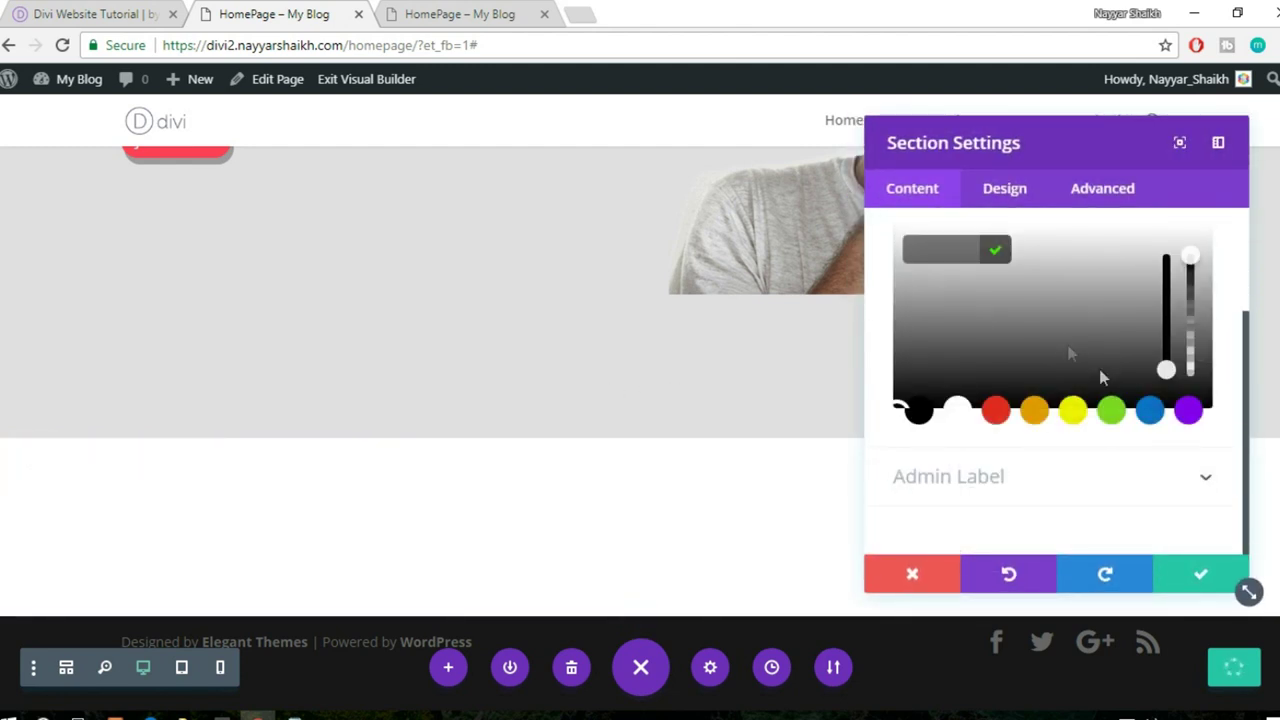
scroll(1126, 451, up, 2)
click(943, 288)
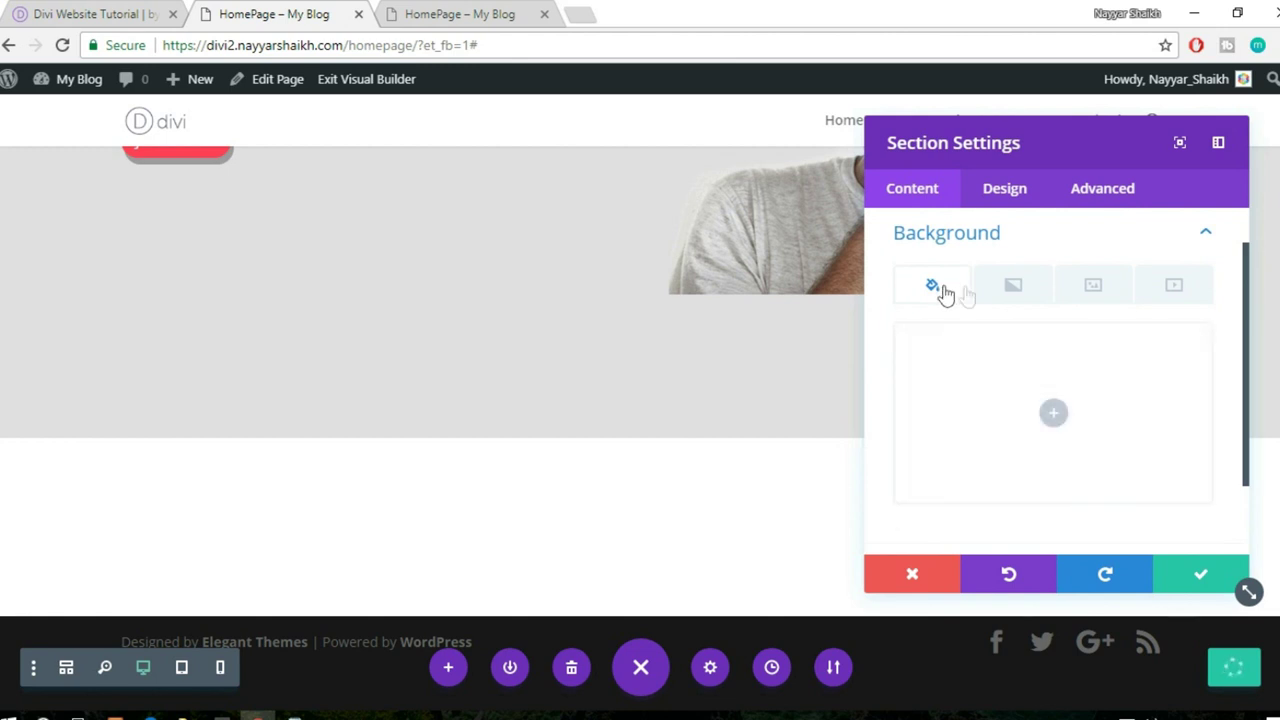
click(1027, 290)
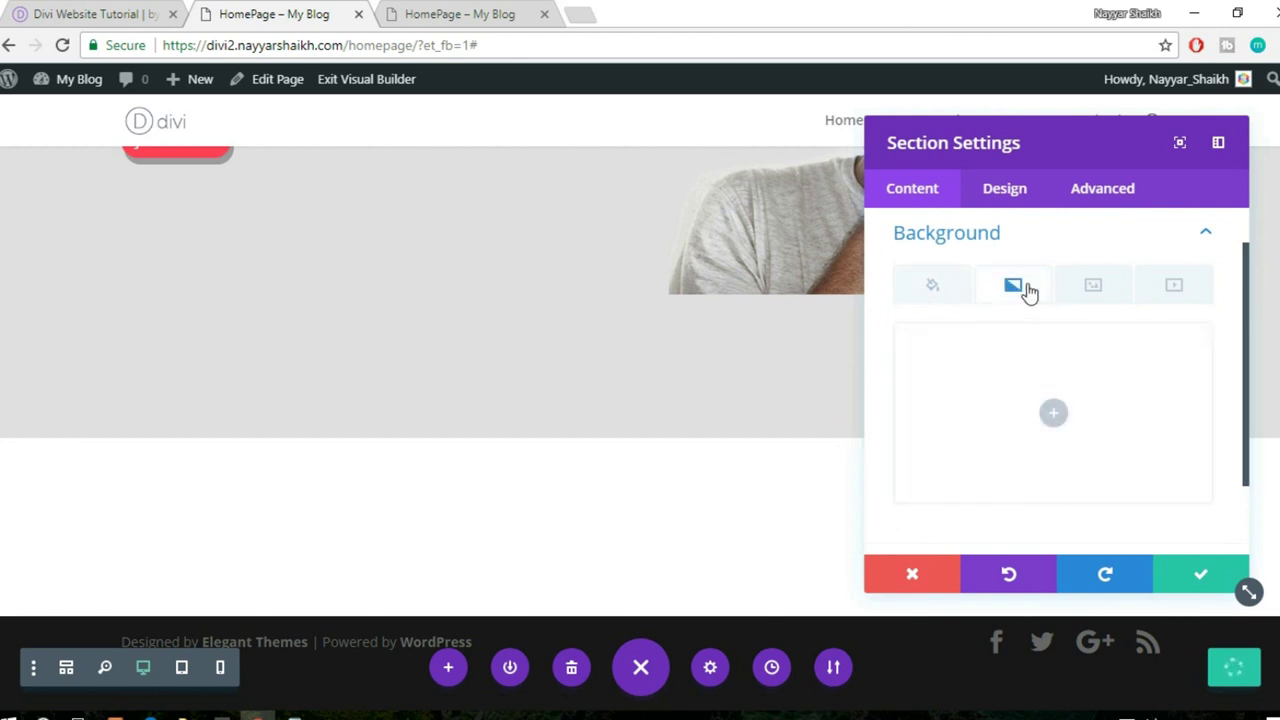
click(935, 291)
click(1103, 297)
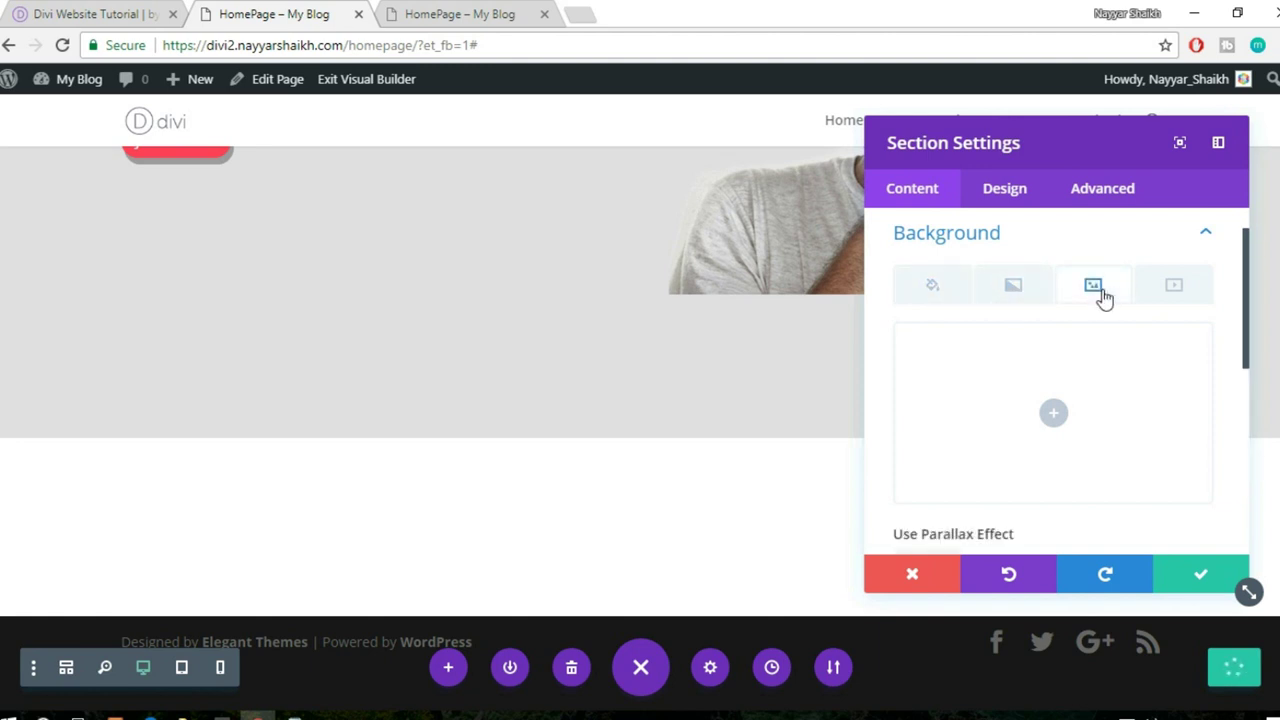
click(1015, 290)
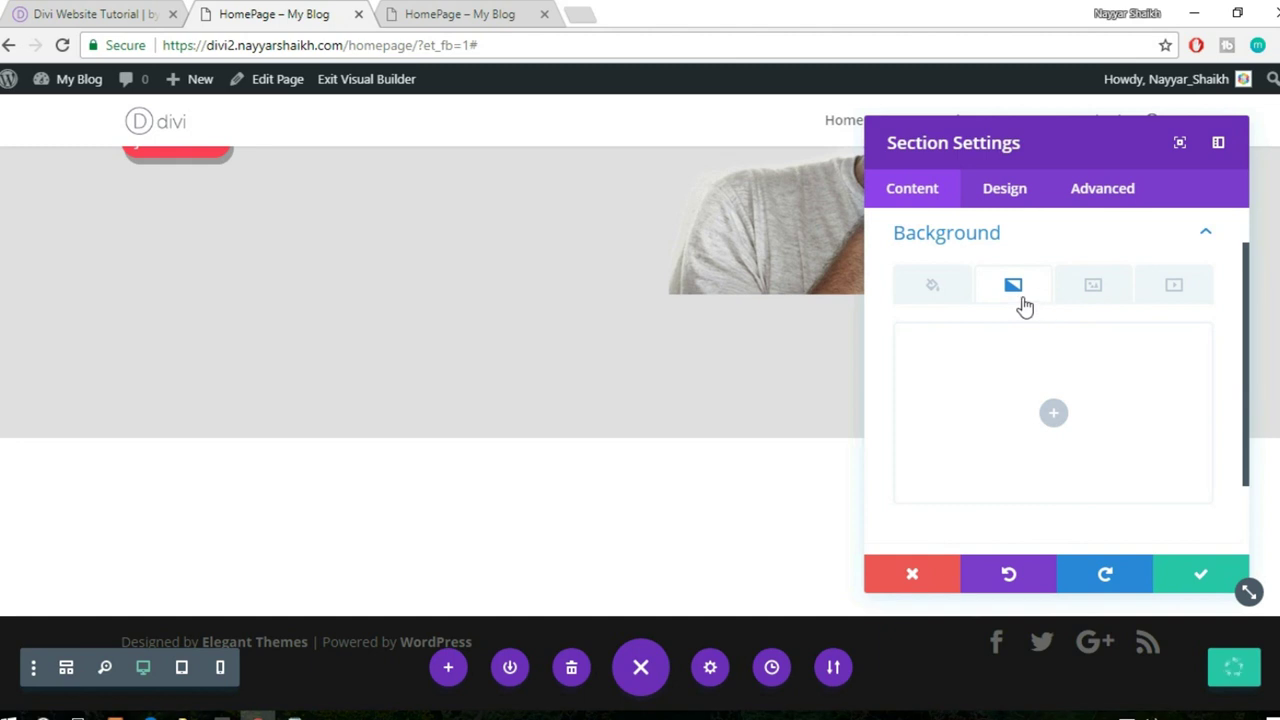
click(1053, 412)
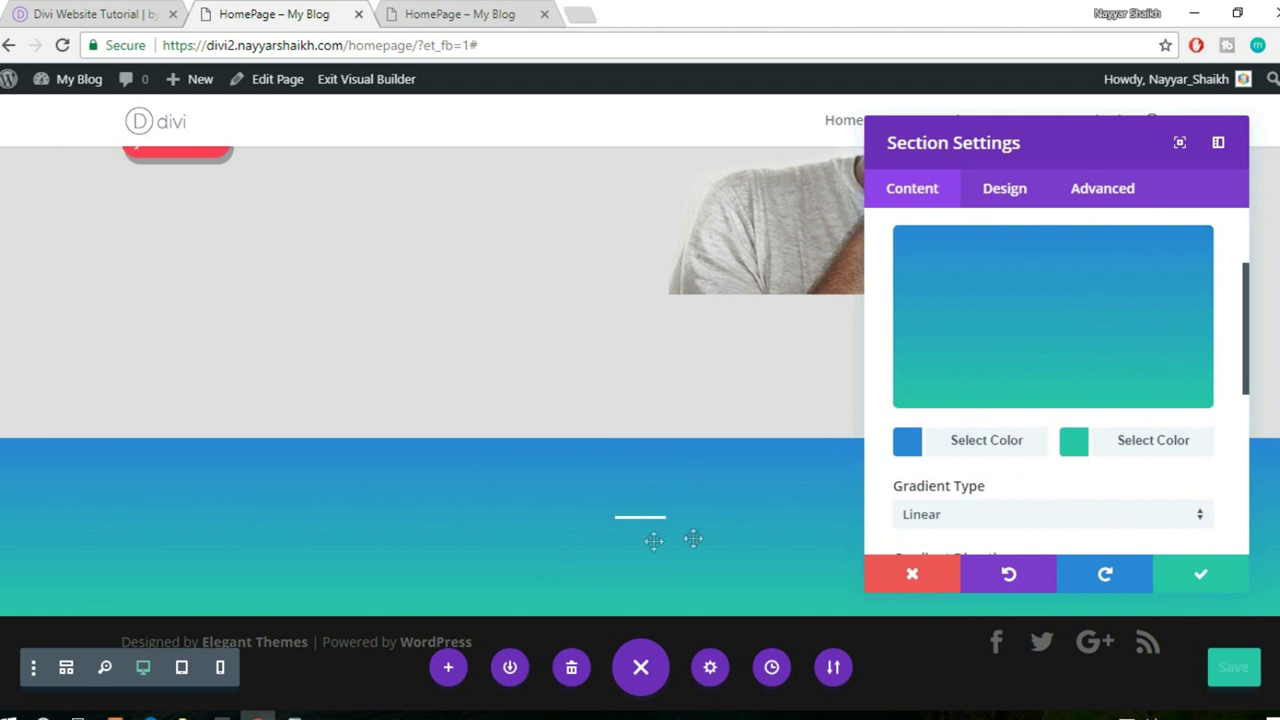
- Keep the gradient type Linear after trying Radial, and save the section settings
scroll(1071, 444, down, 1)
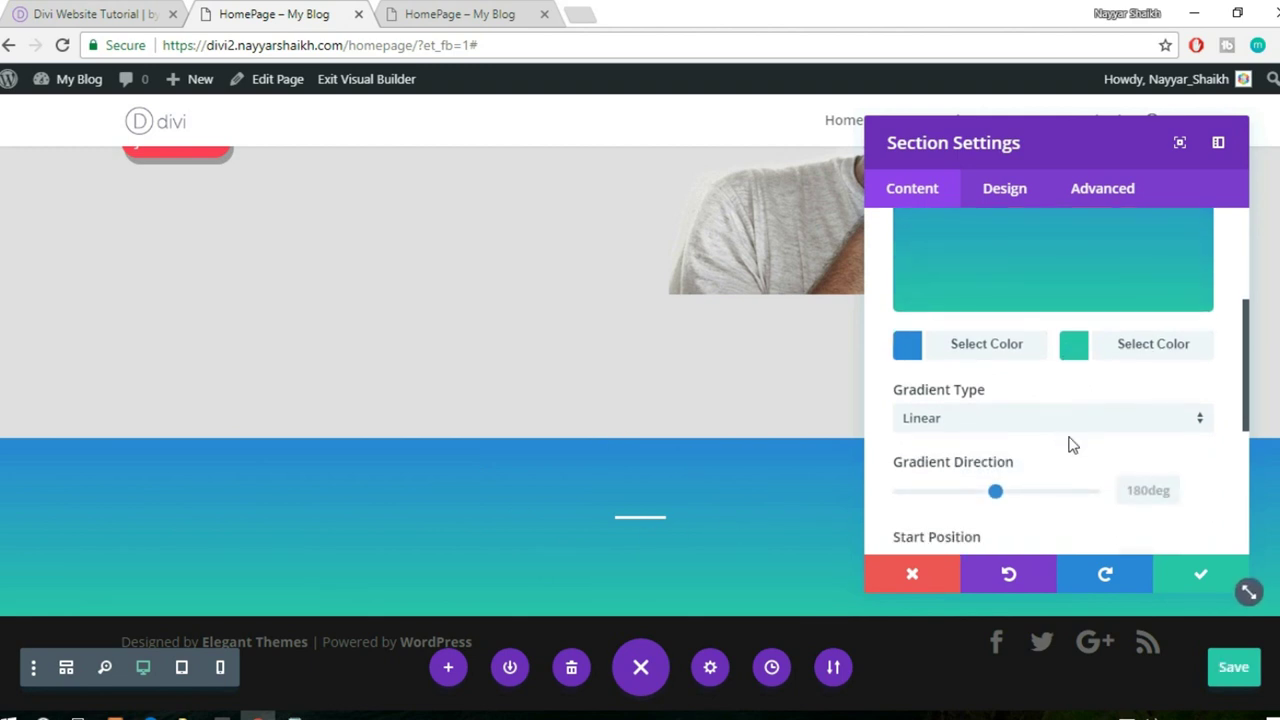
scroll(1071, 444, down, 1)
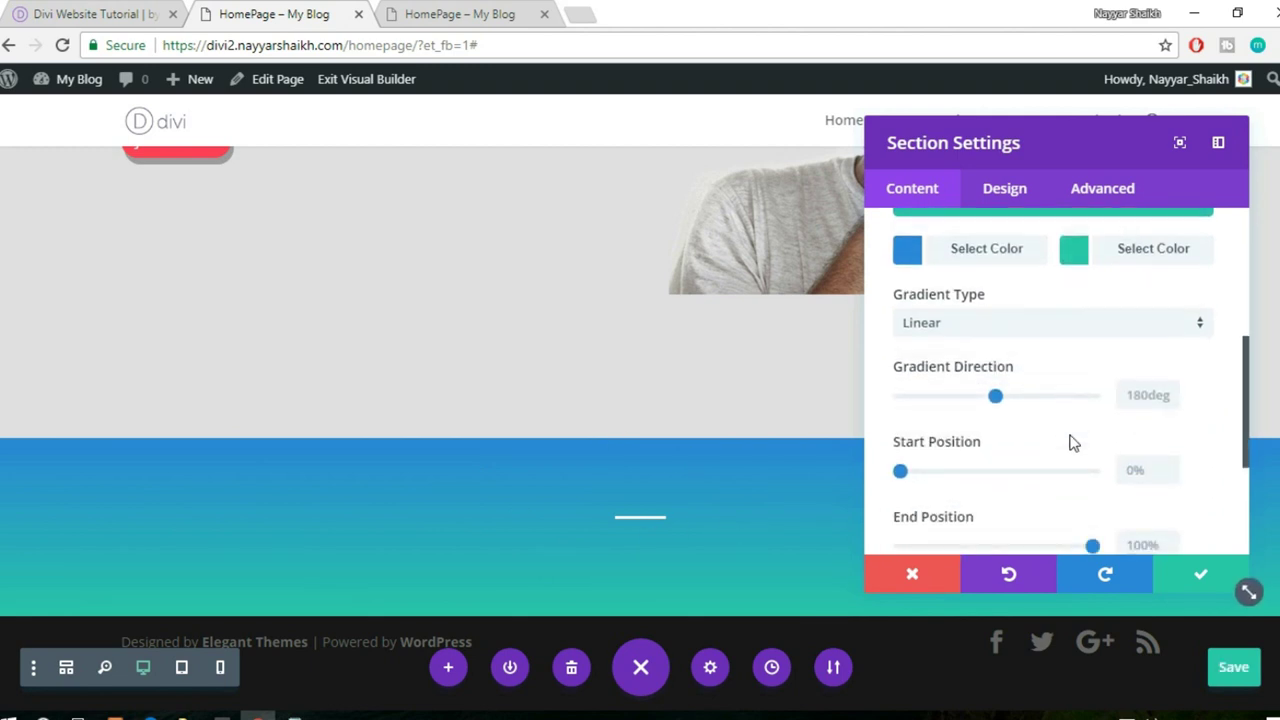
click(987, 328)
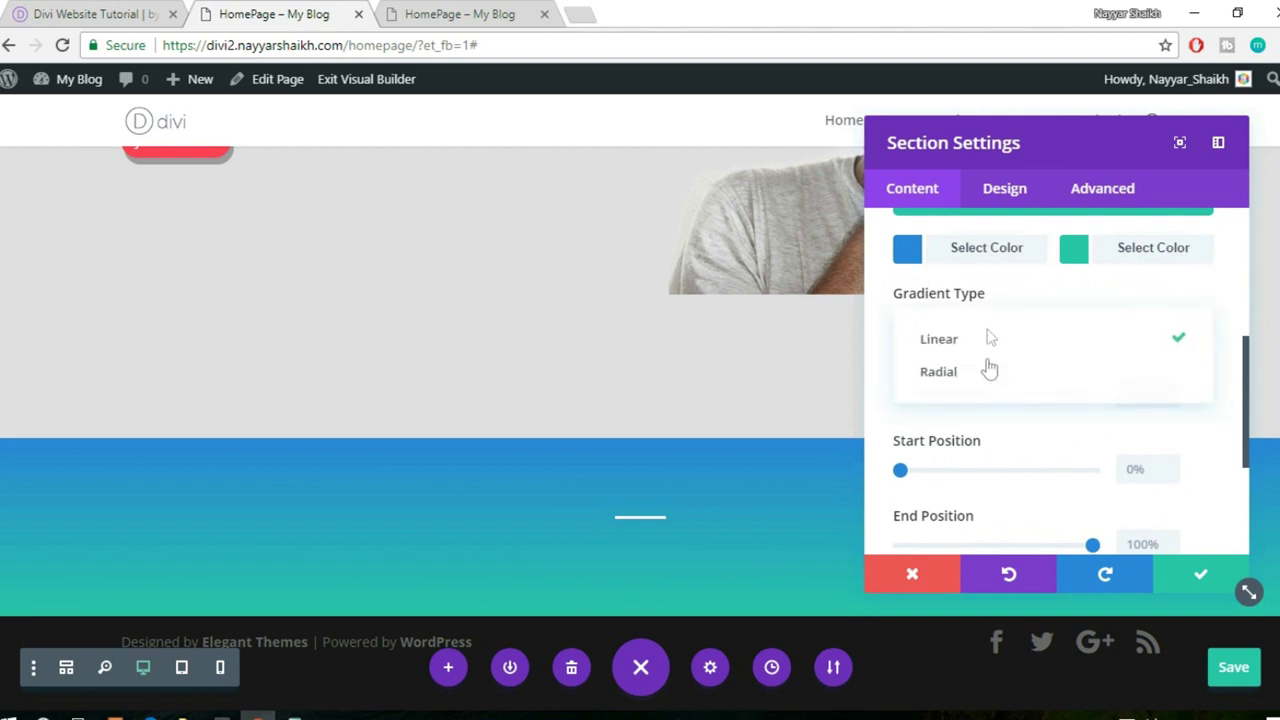
click(974, 383)
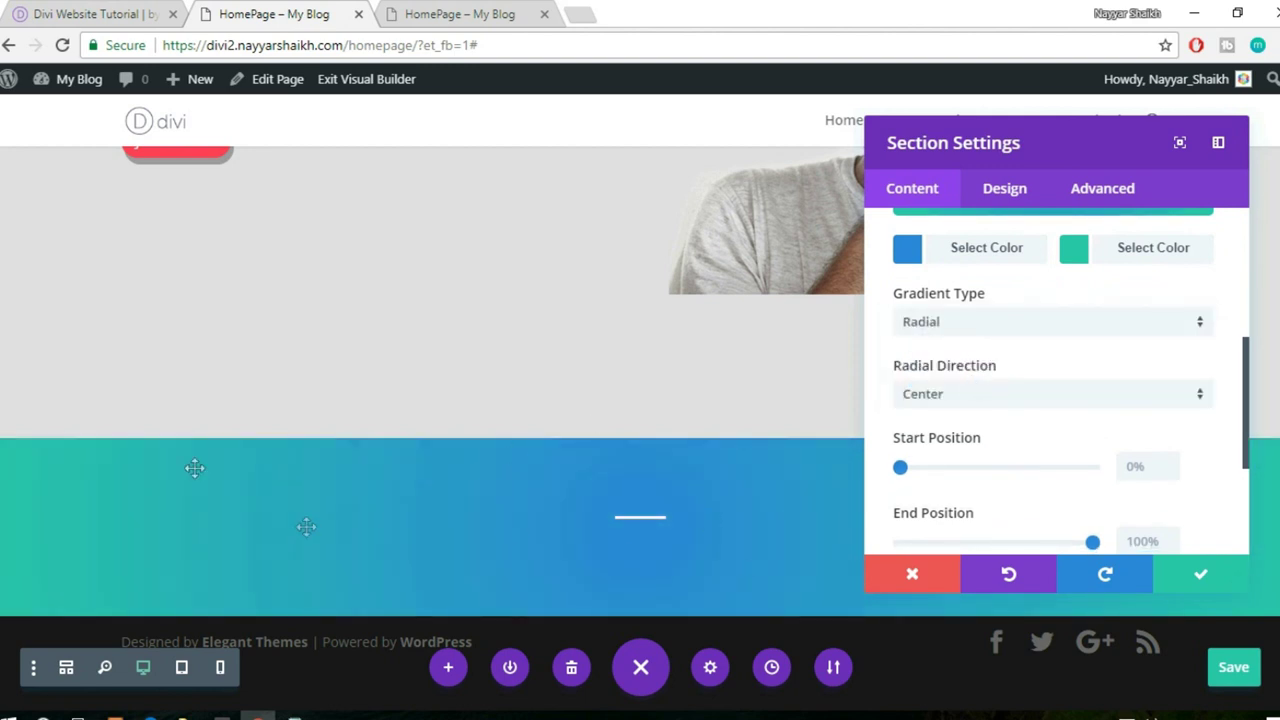
click(970, 328)
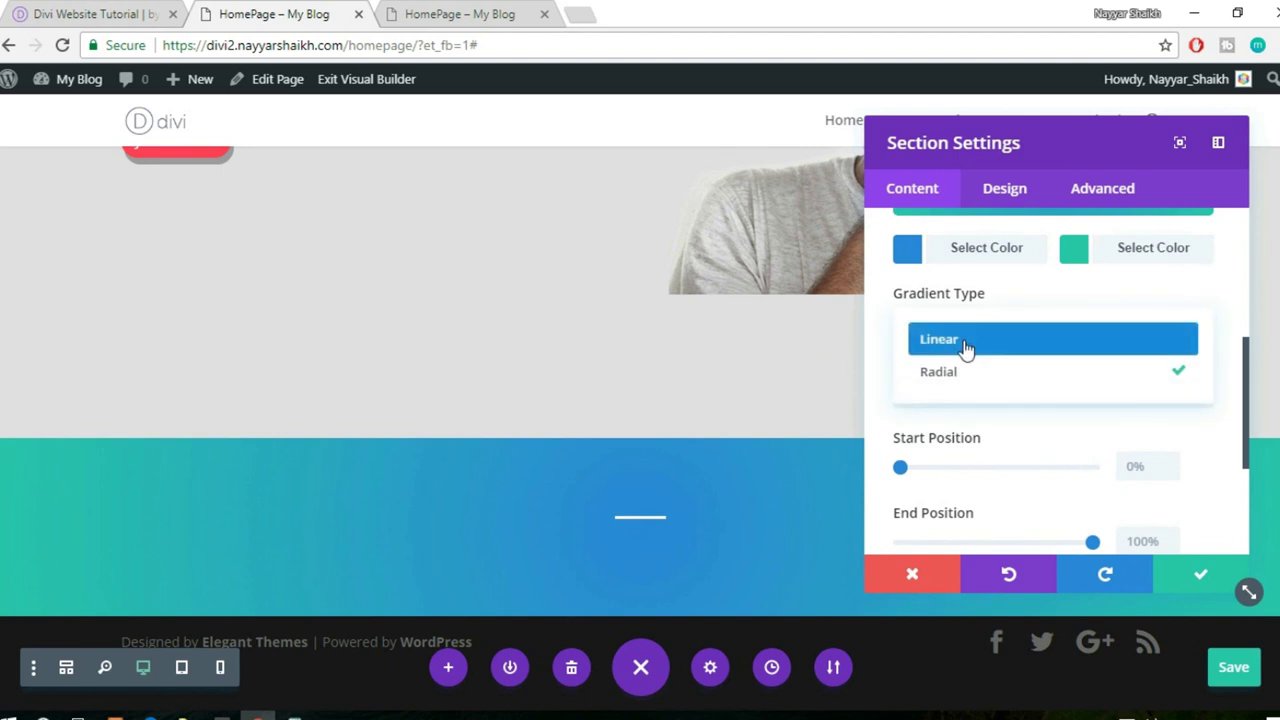
click(966, 340)
scroll(1098, 370, down, 5)
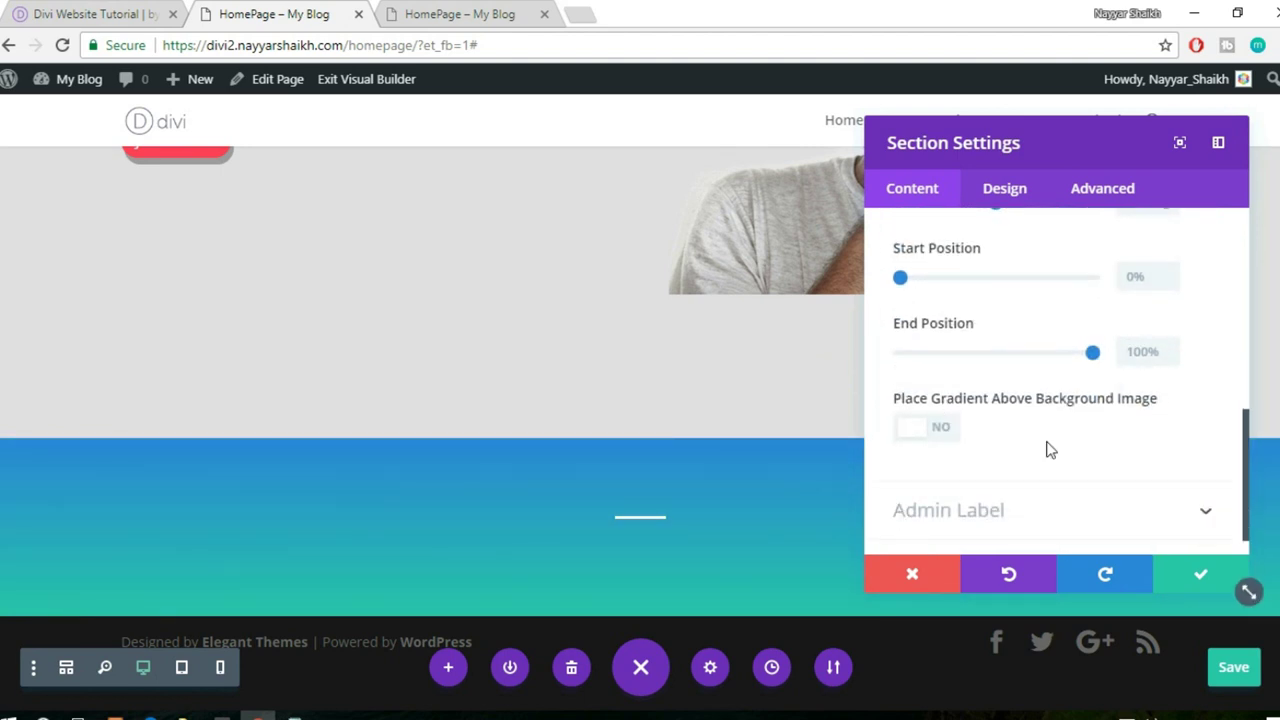
click(1203, 579)
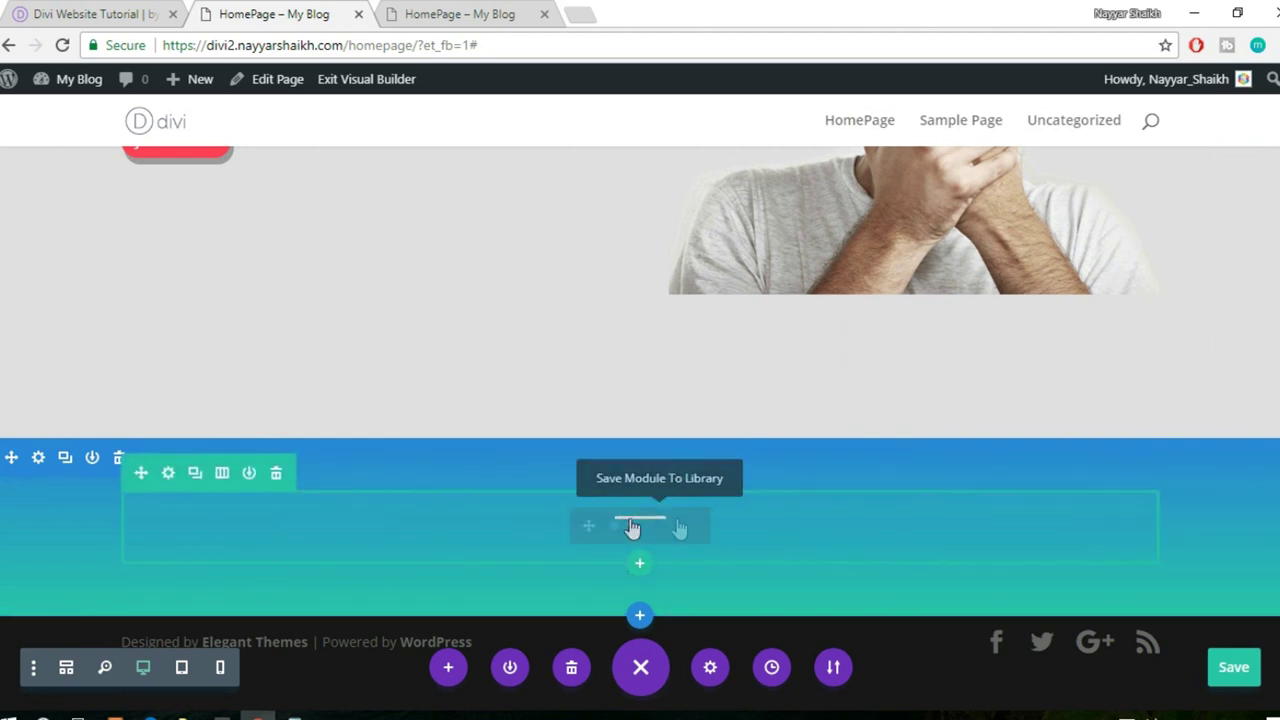
- Duplicate the white divider so a second one sits directly below it
click(116, 9)
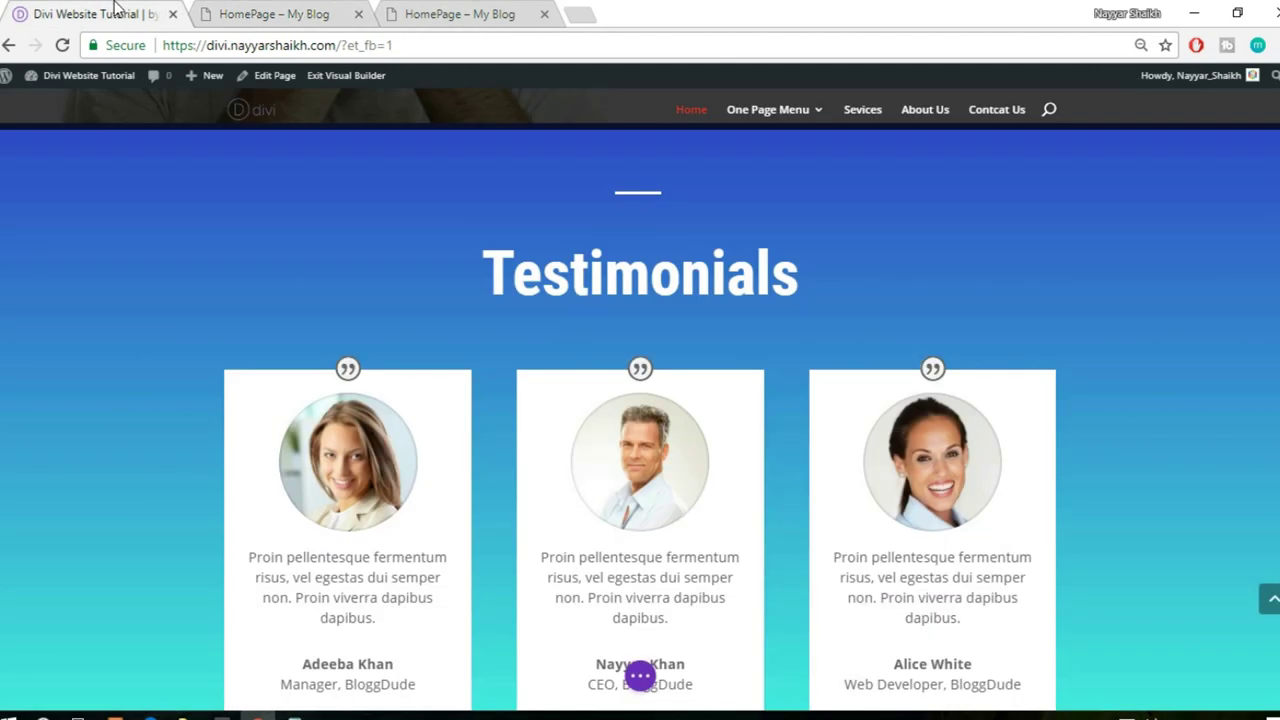
click(302, 13)
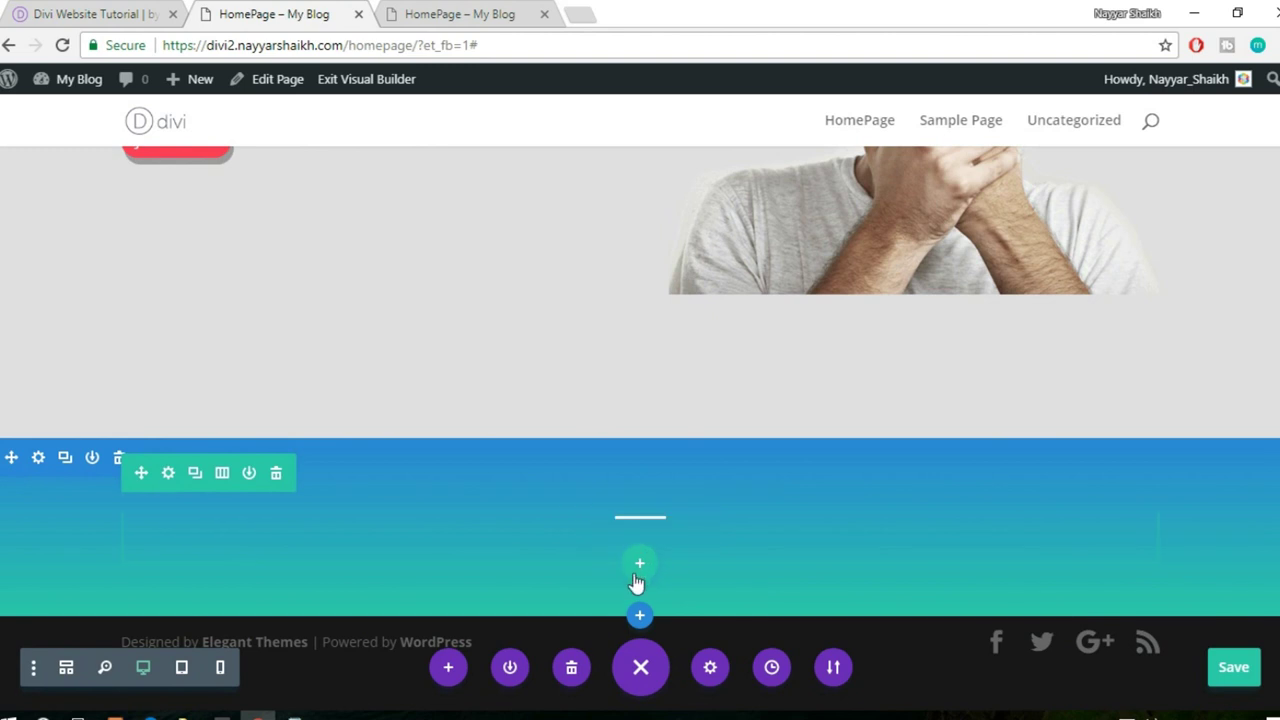
mouse_move(645, 525)
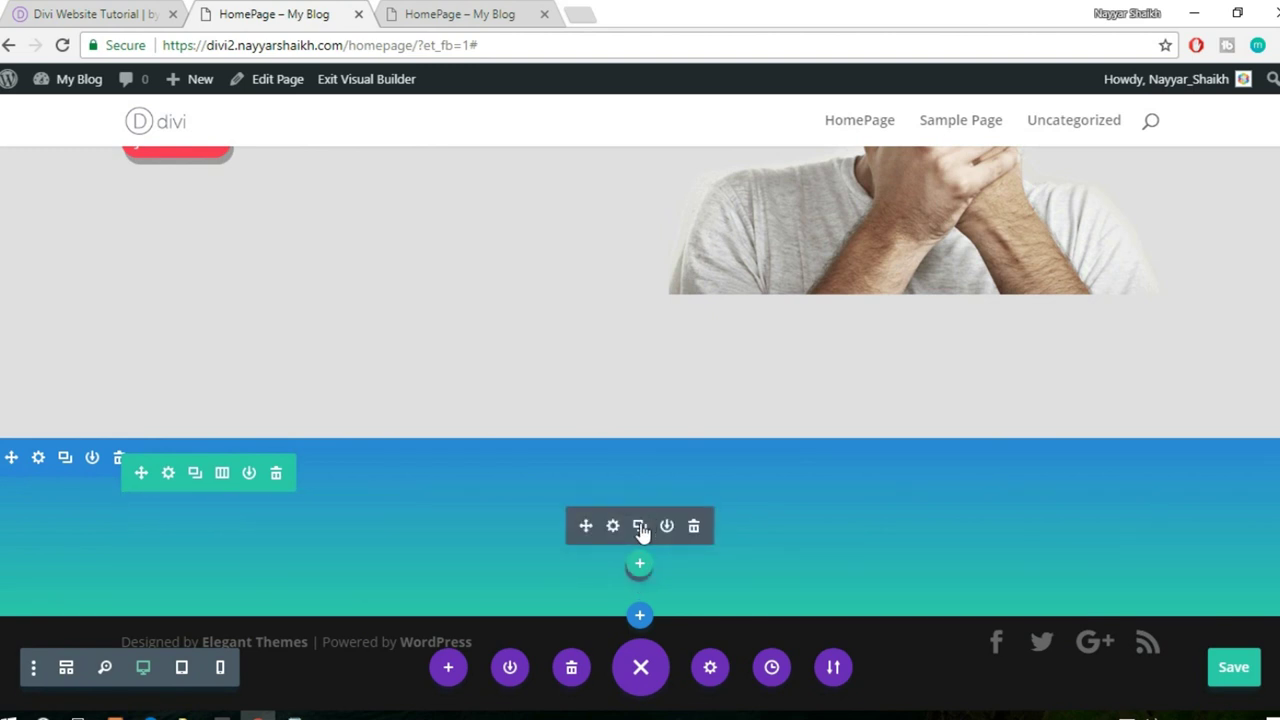
click(640, 527)
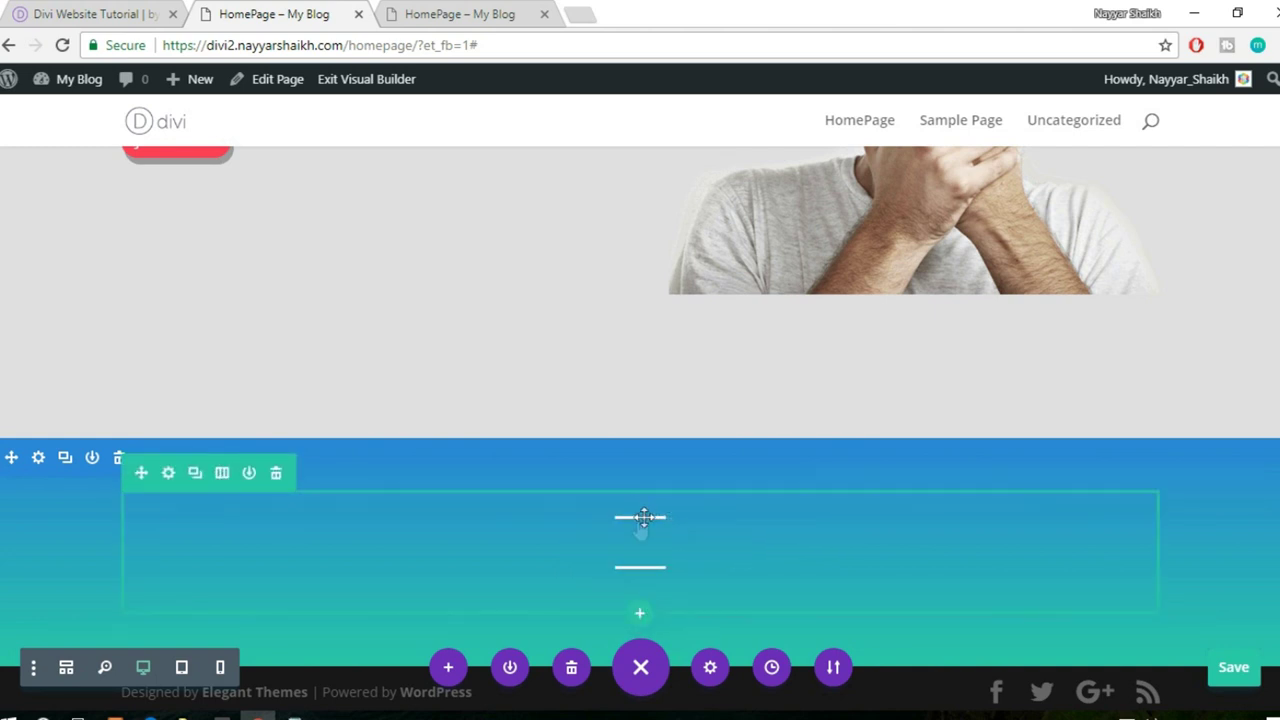
mouse_move(640, 530)
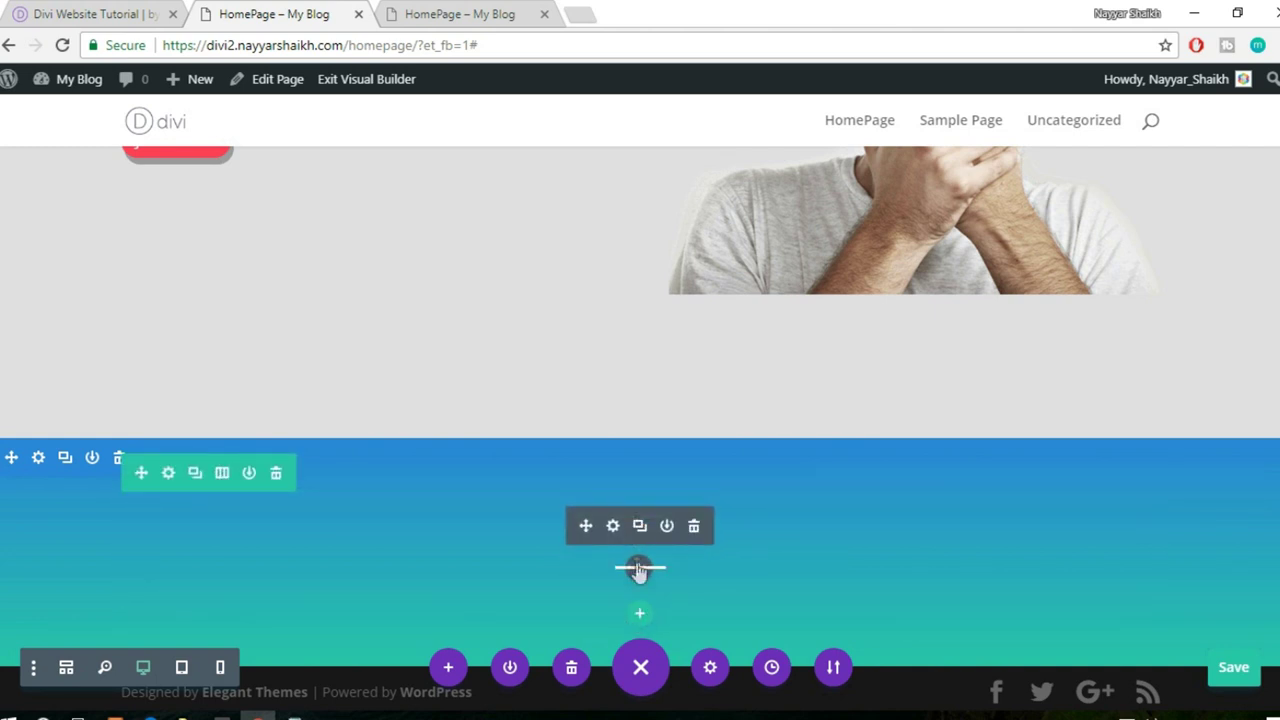
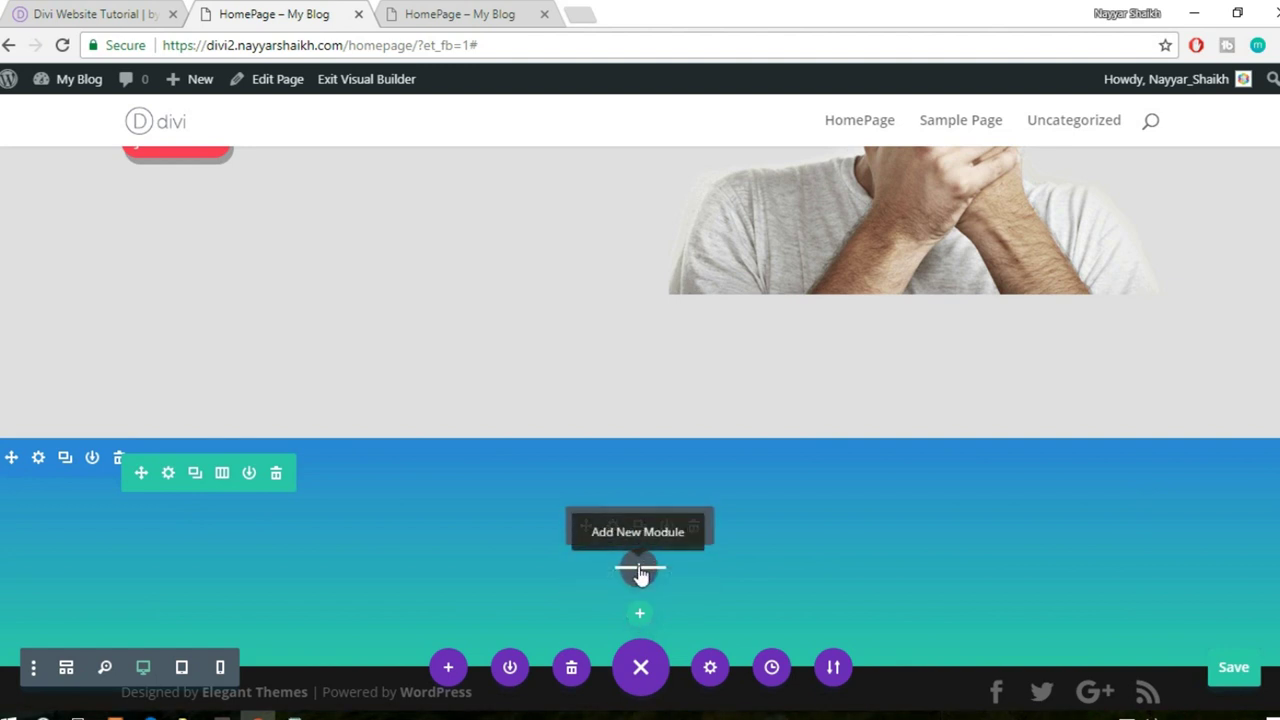
- Cancel the 'text' module search and delete the unwanted module in the blue section
click(640, 570)
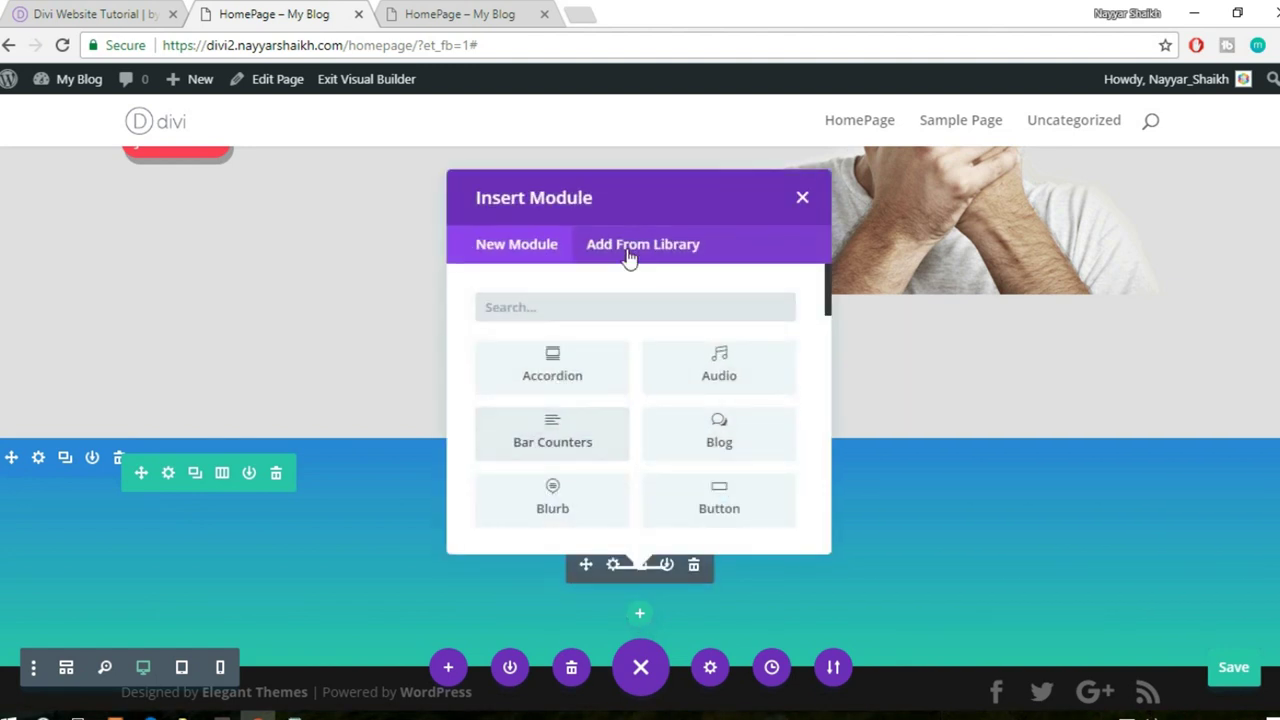
text(text)
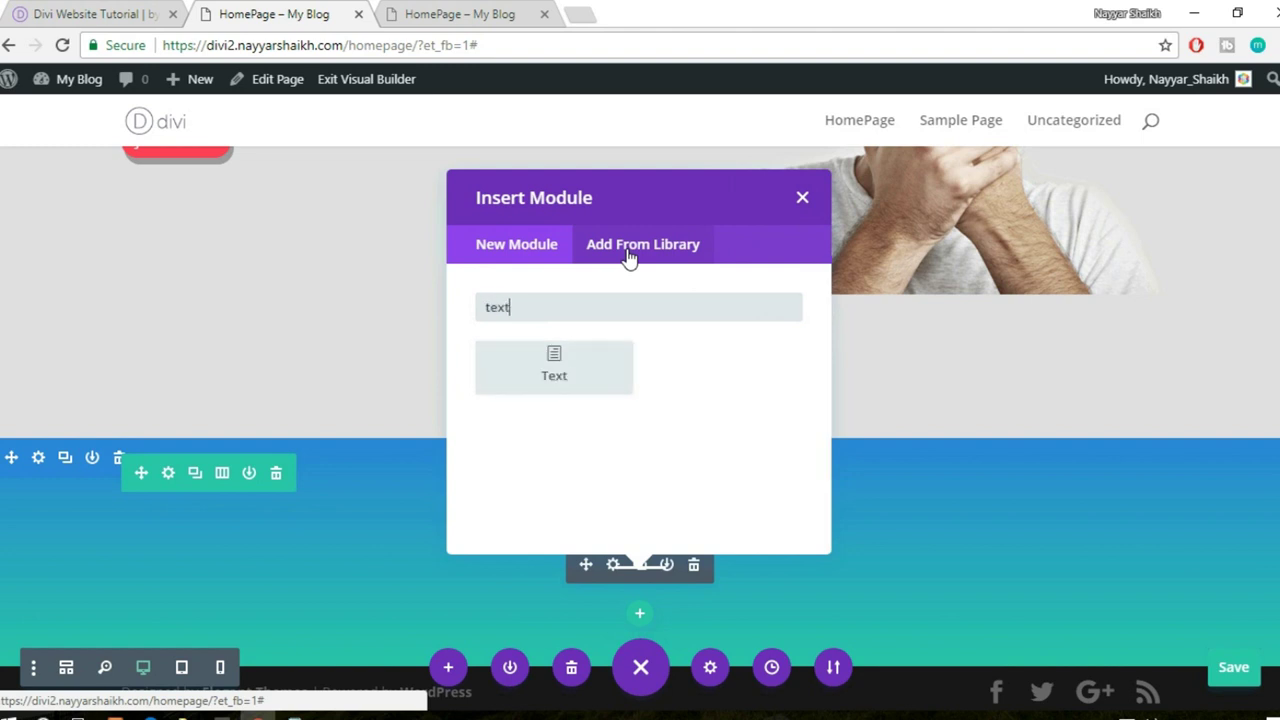
click(801, 198)
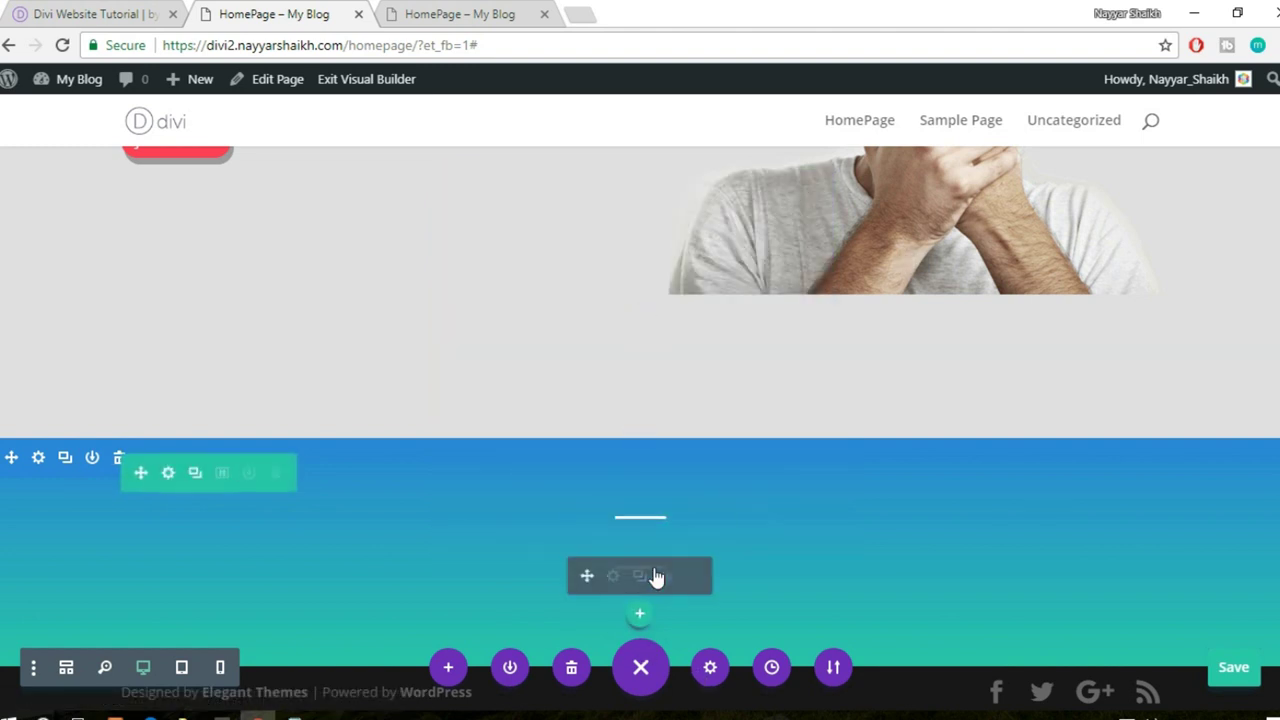
click(692, 578)
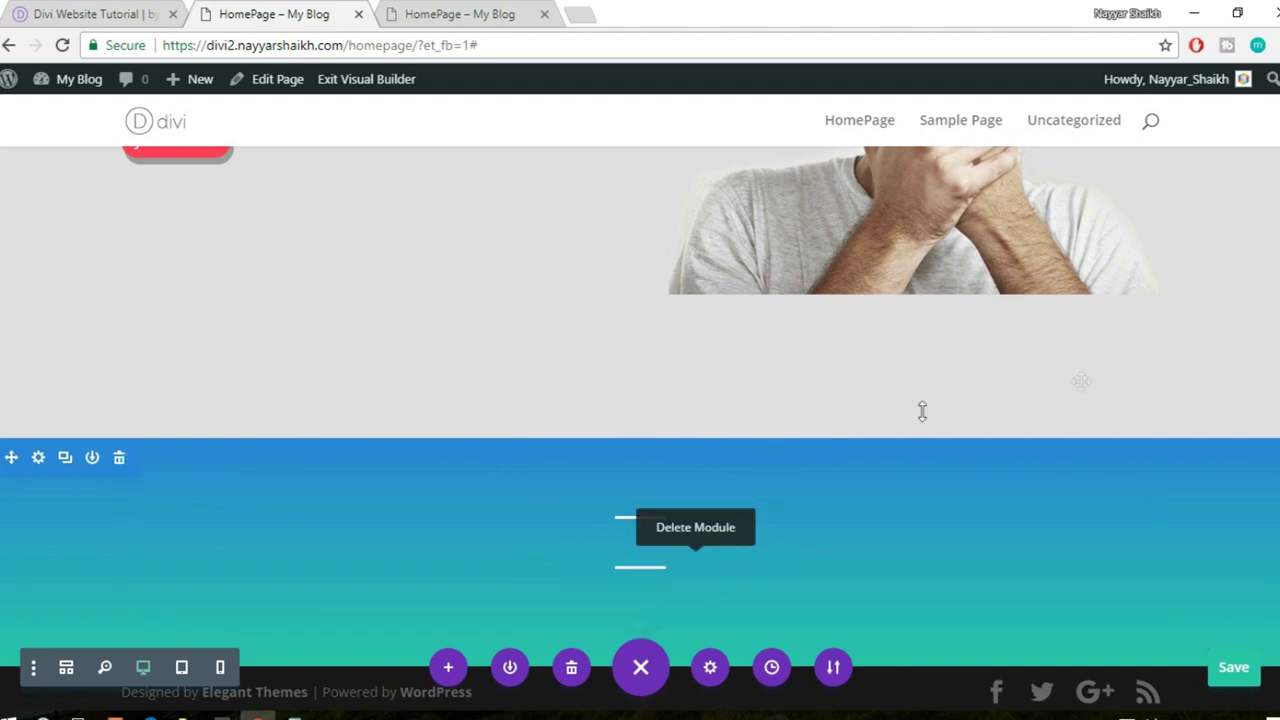
scroll(998, 475, up, 3)
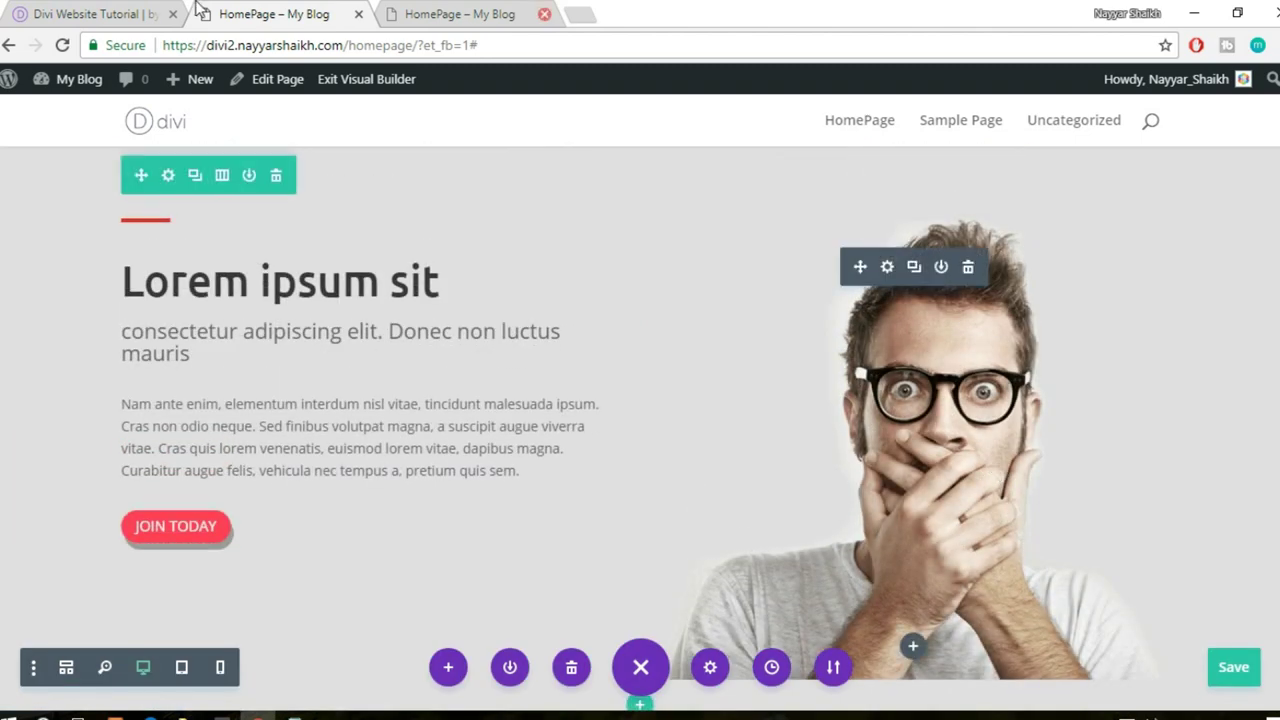
- After checking the reference testimonials page, copy the Our Coaches heading module
click(114, 14)
click(283, 12)
scroll(886, 380, up, 5)
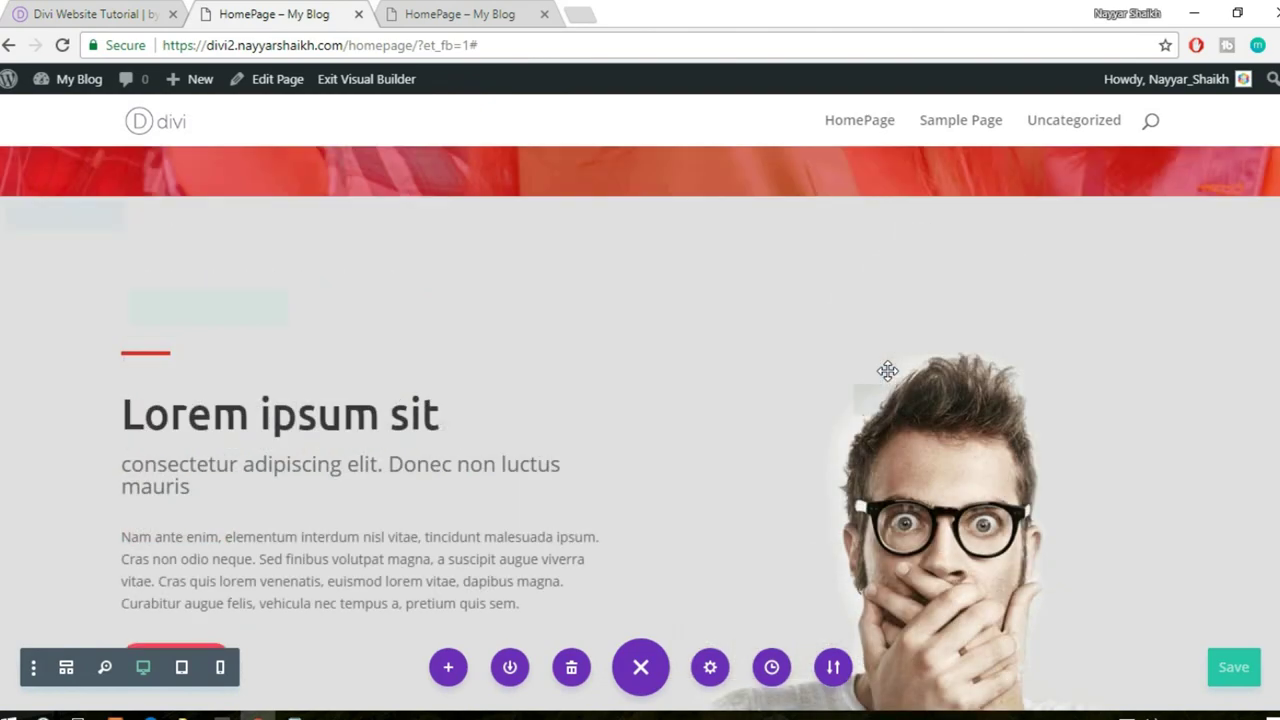
scroll(886, 397, up, 2)
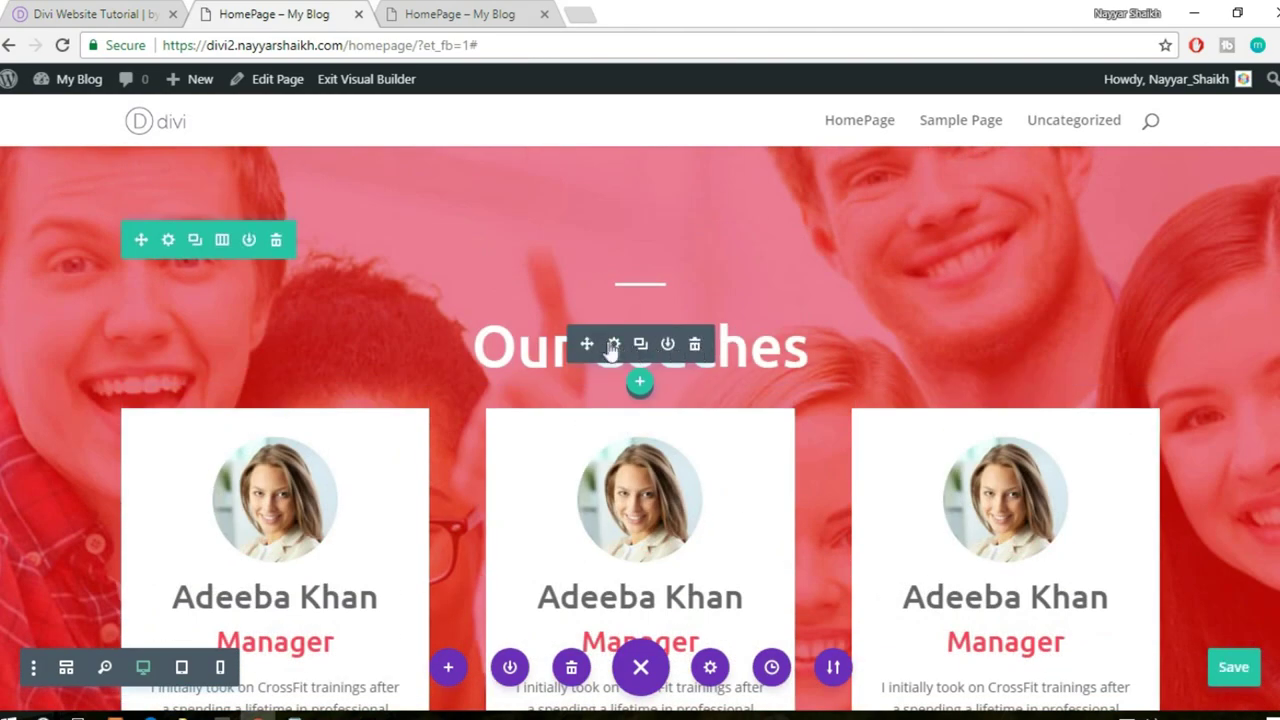
right_click(617, 349)
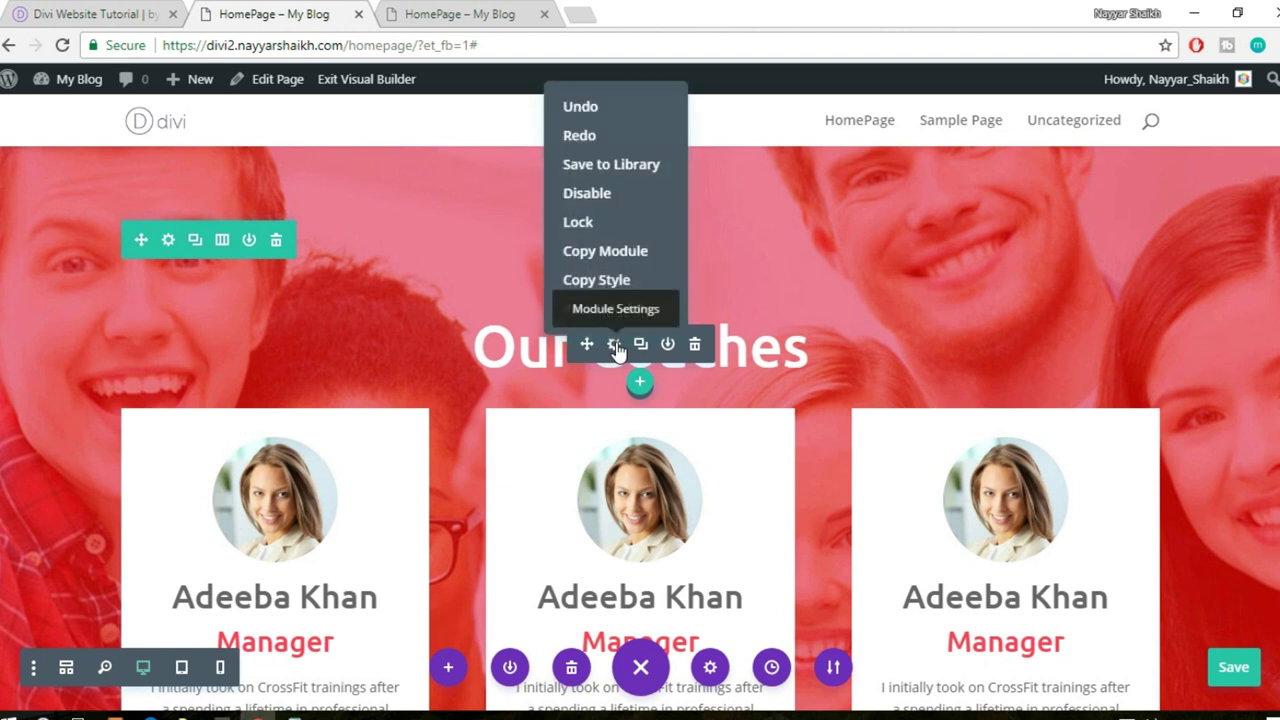
click(617, 258)
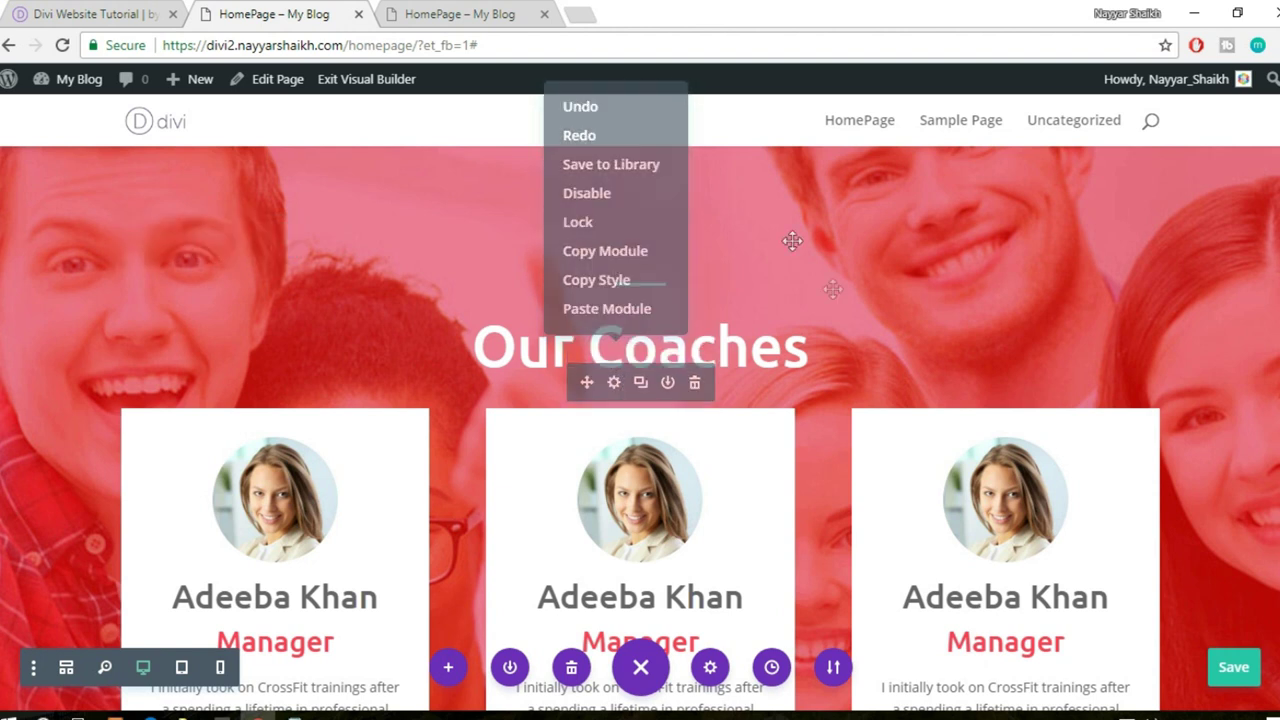
- Paste the copied Our Coaches heading into the blue bottom section
mouse_move(740, 330)
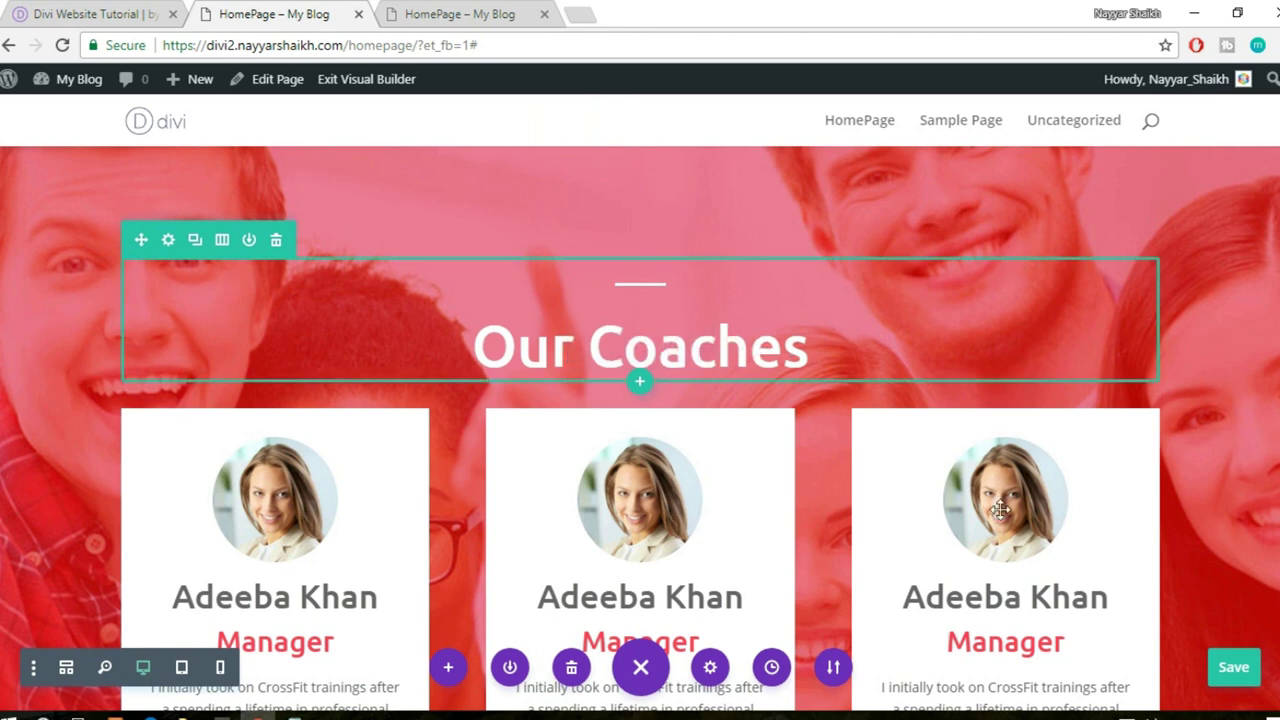
scroll(1000, 510, down, 10)
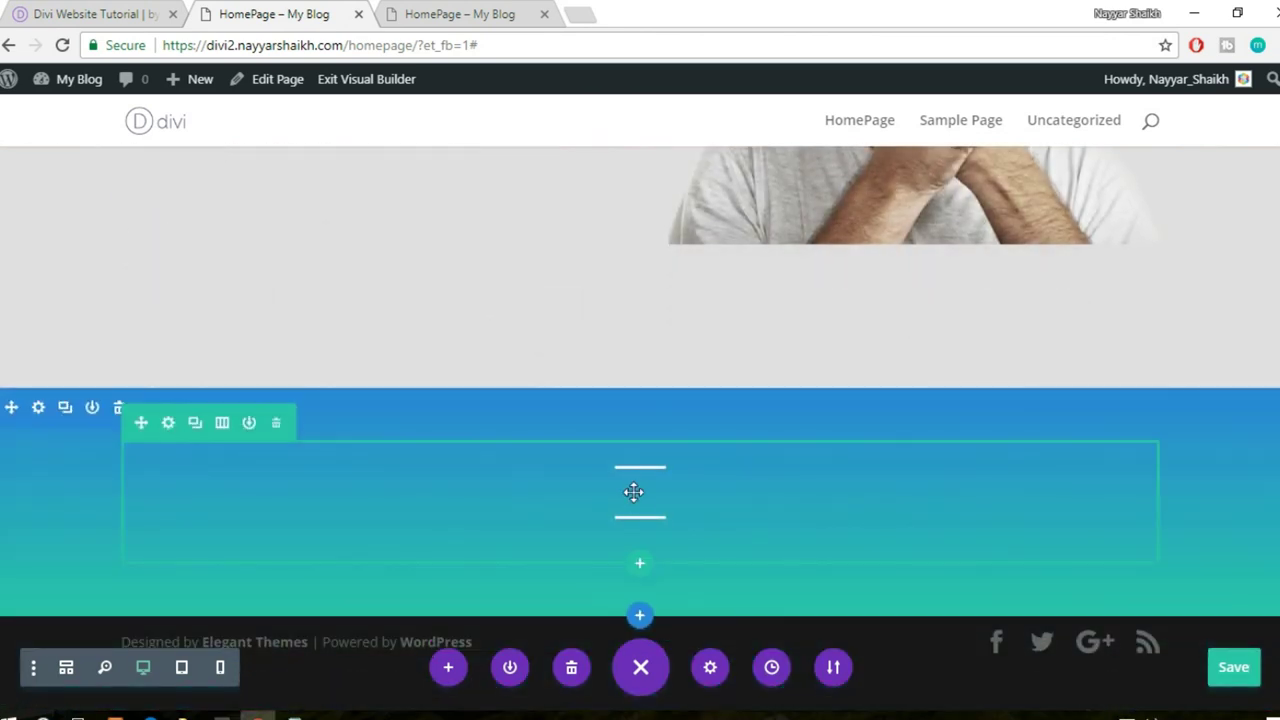
right_click(640, 520)
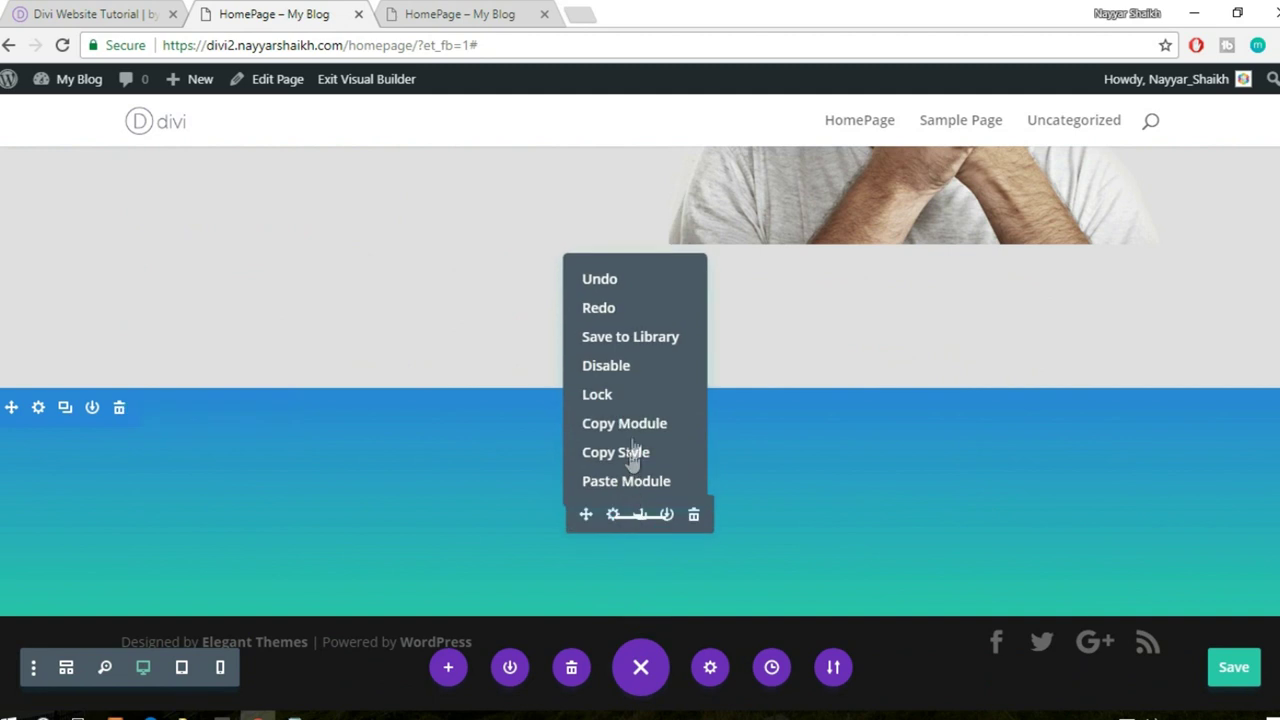
click(634, 482)
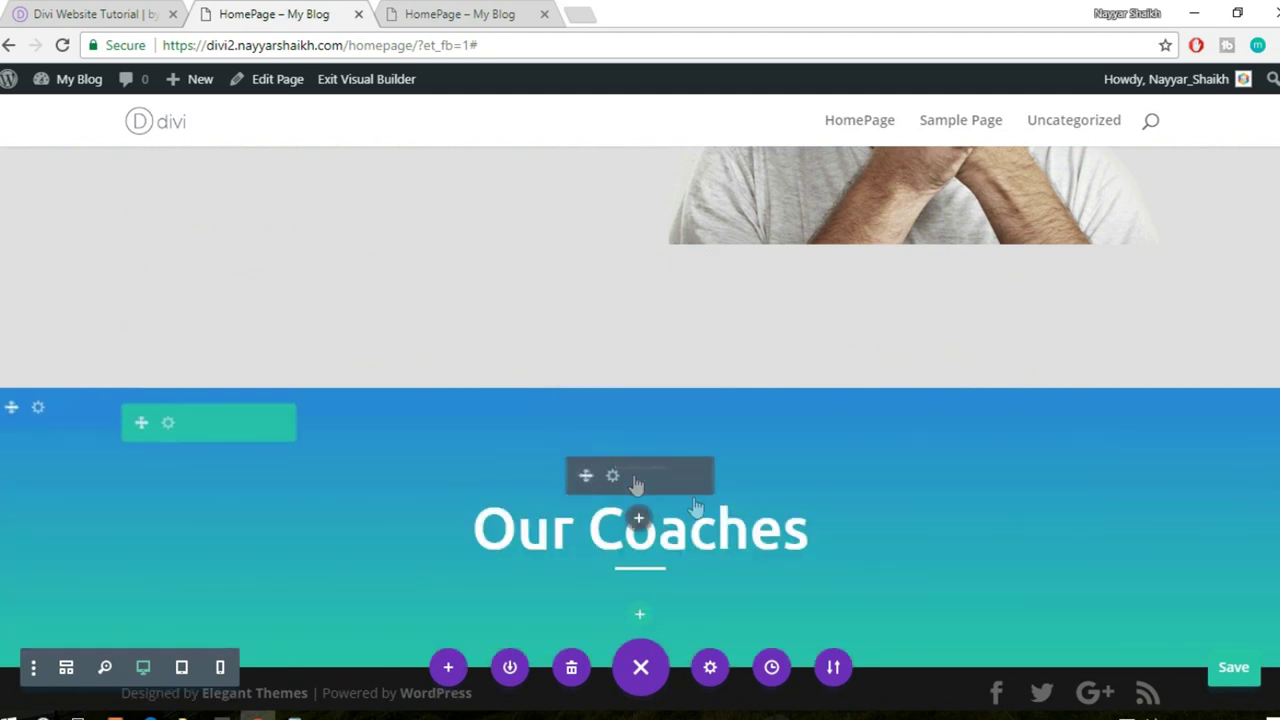
mouse_move(665, 582)
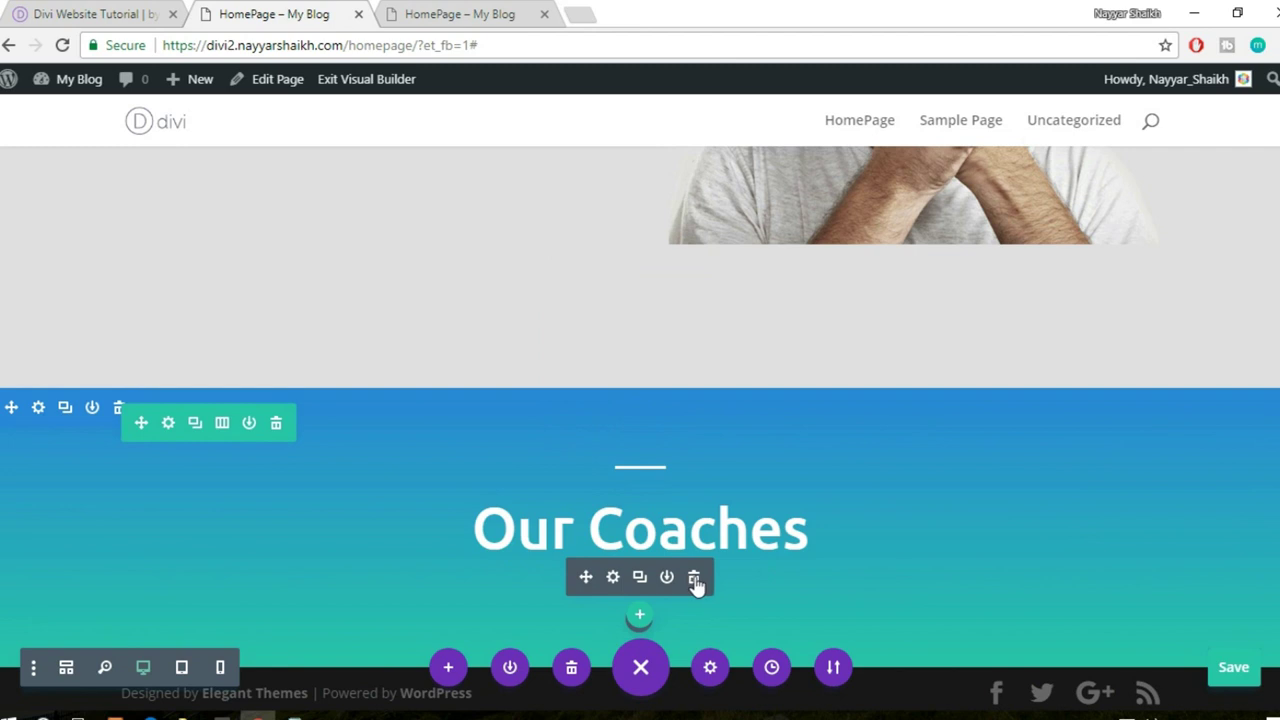
- Delete the duplicate module, retitle the pasted heading 'Testimonials', and save the page
click(696, 582)
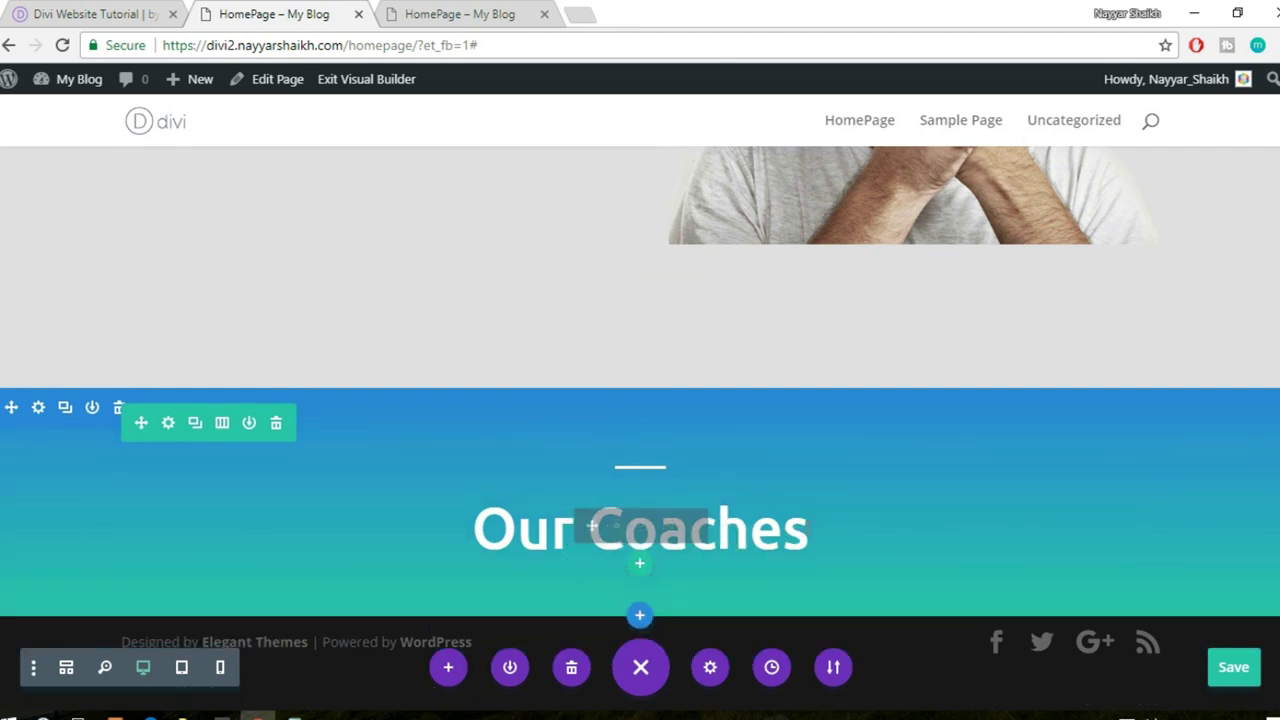
click(805, 530)
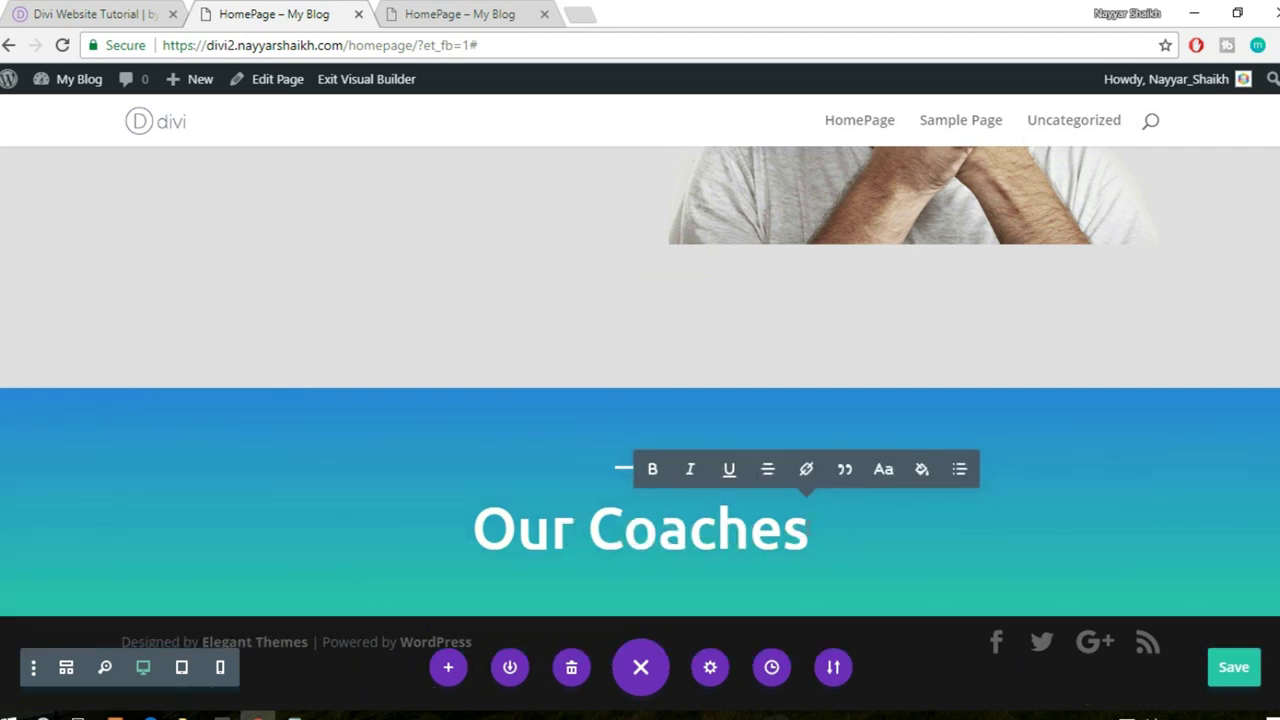
text(Tes)
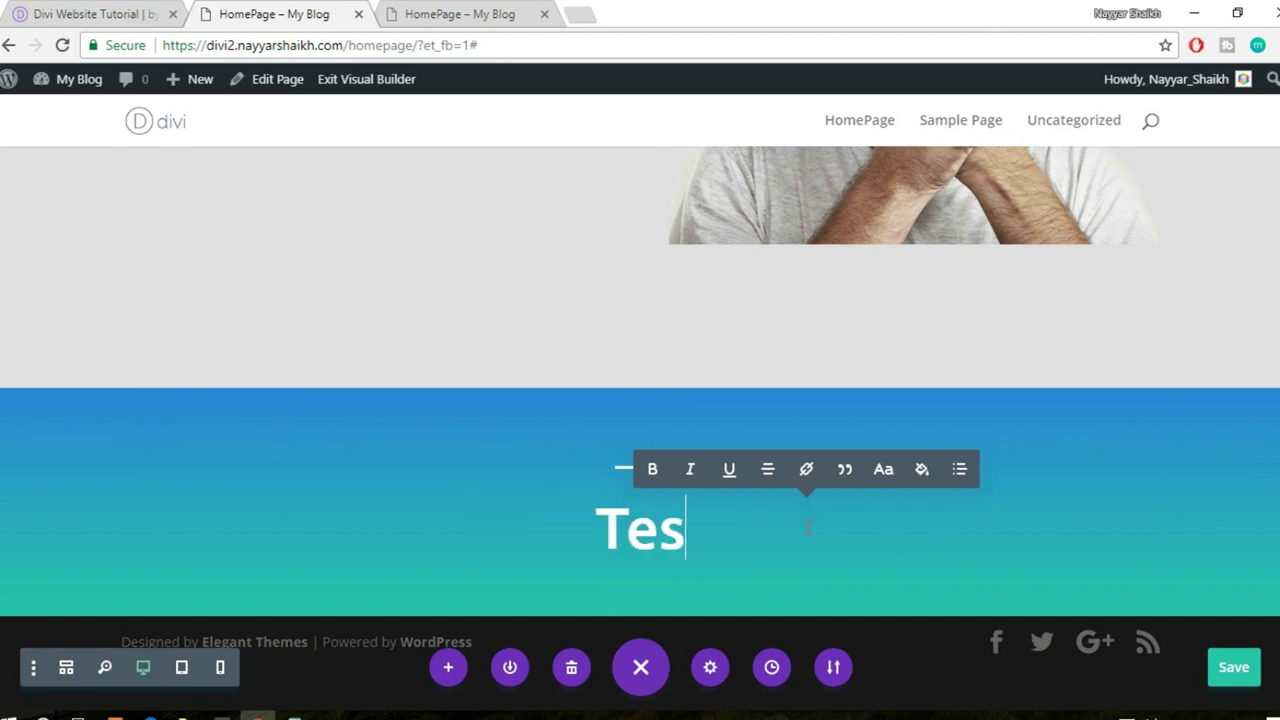
text(timonials)
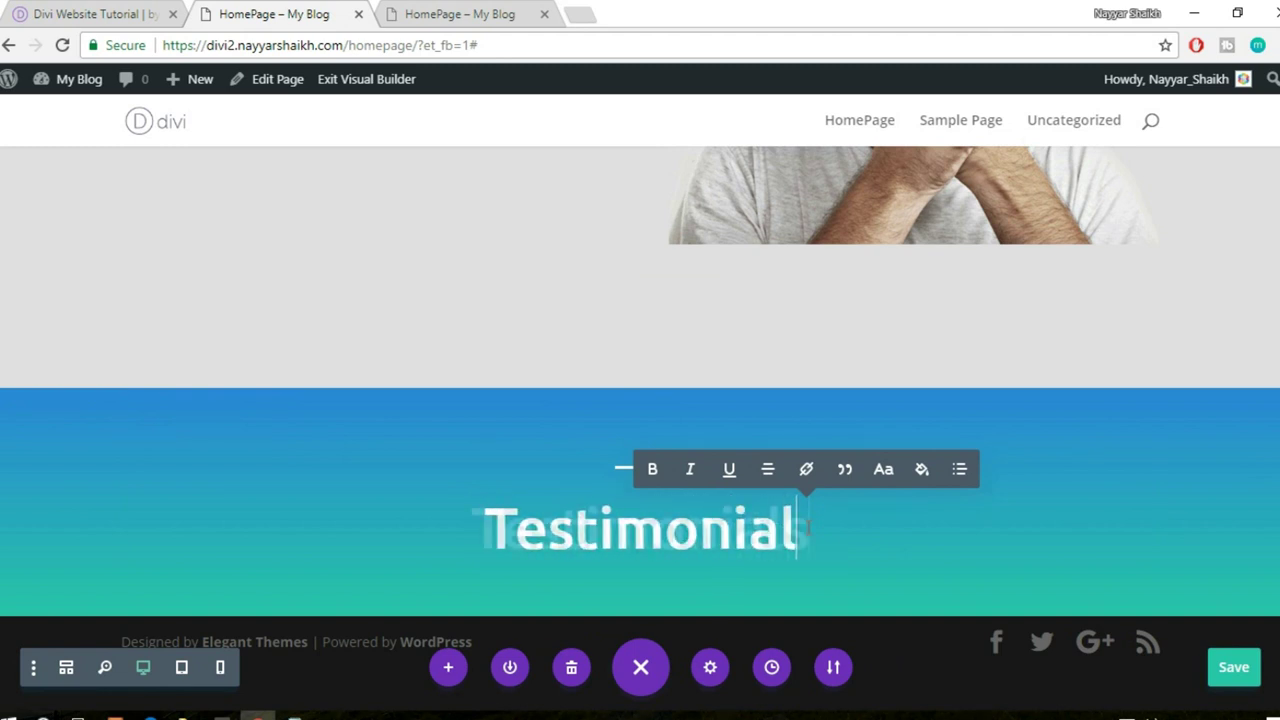
click(1250, 666)
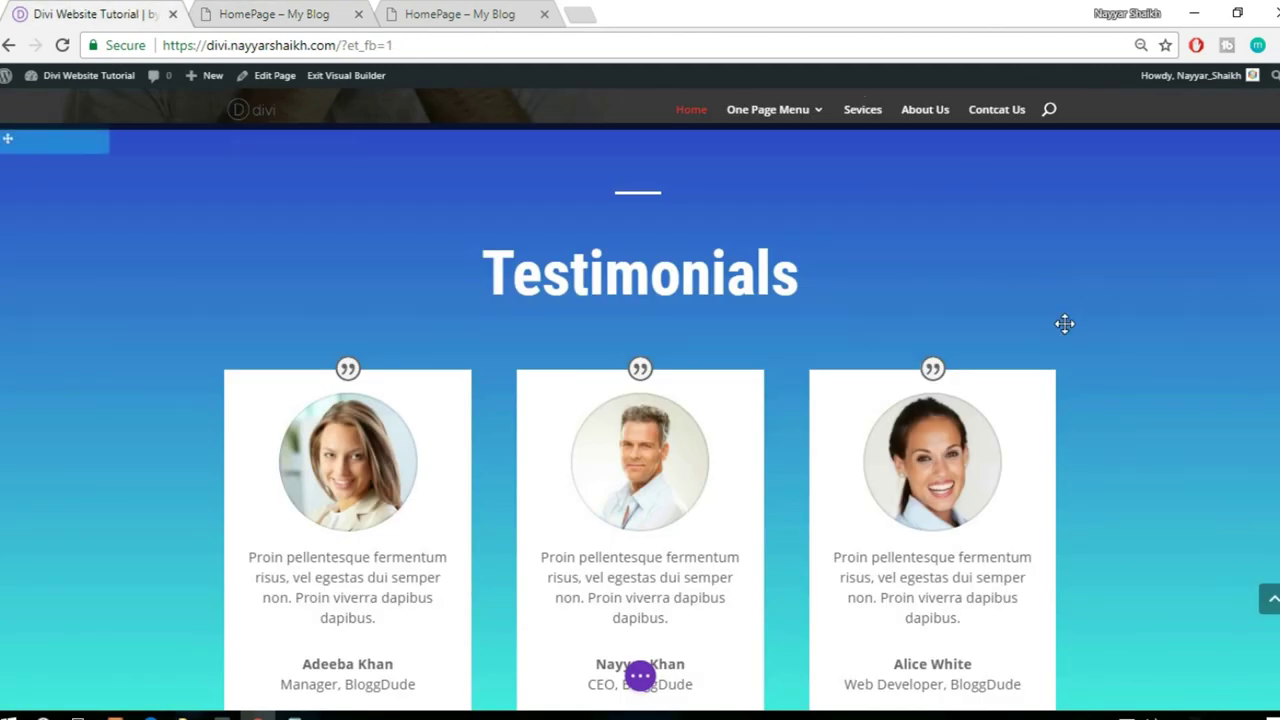
scroll(1063, 323, down, 1)
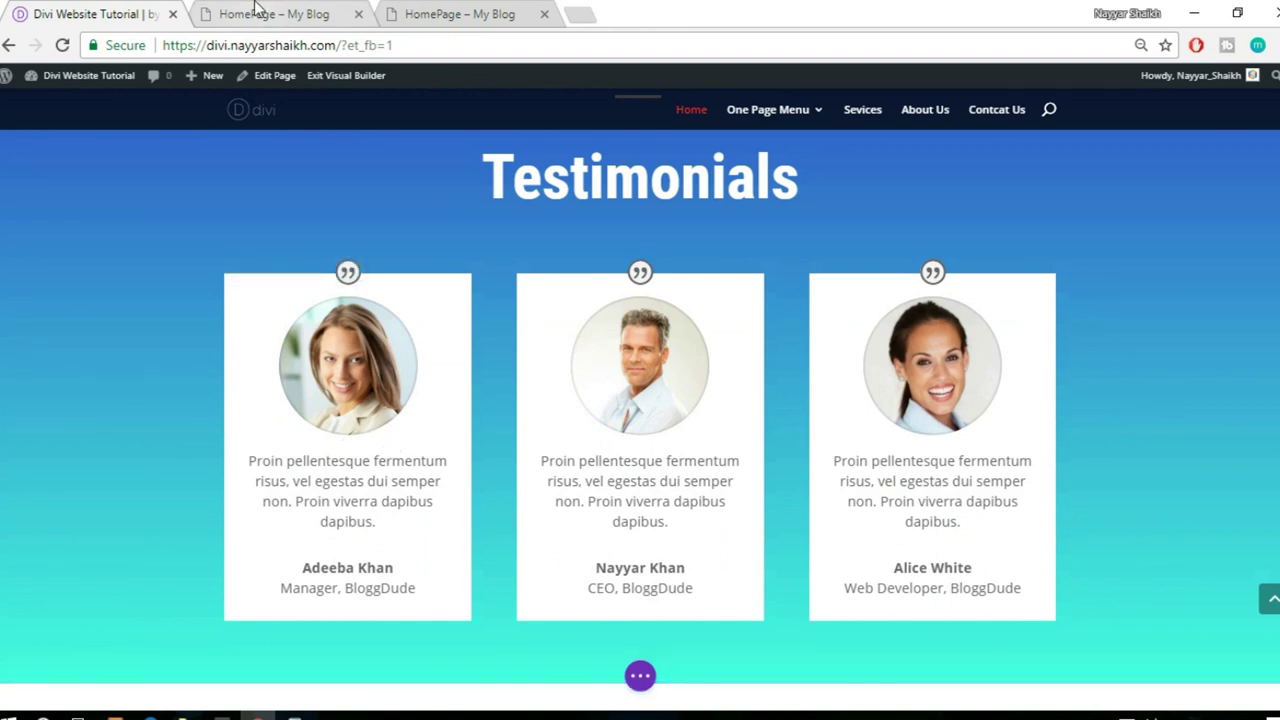
click(262, 14)
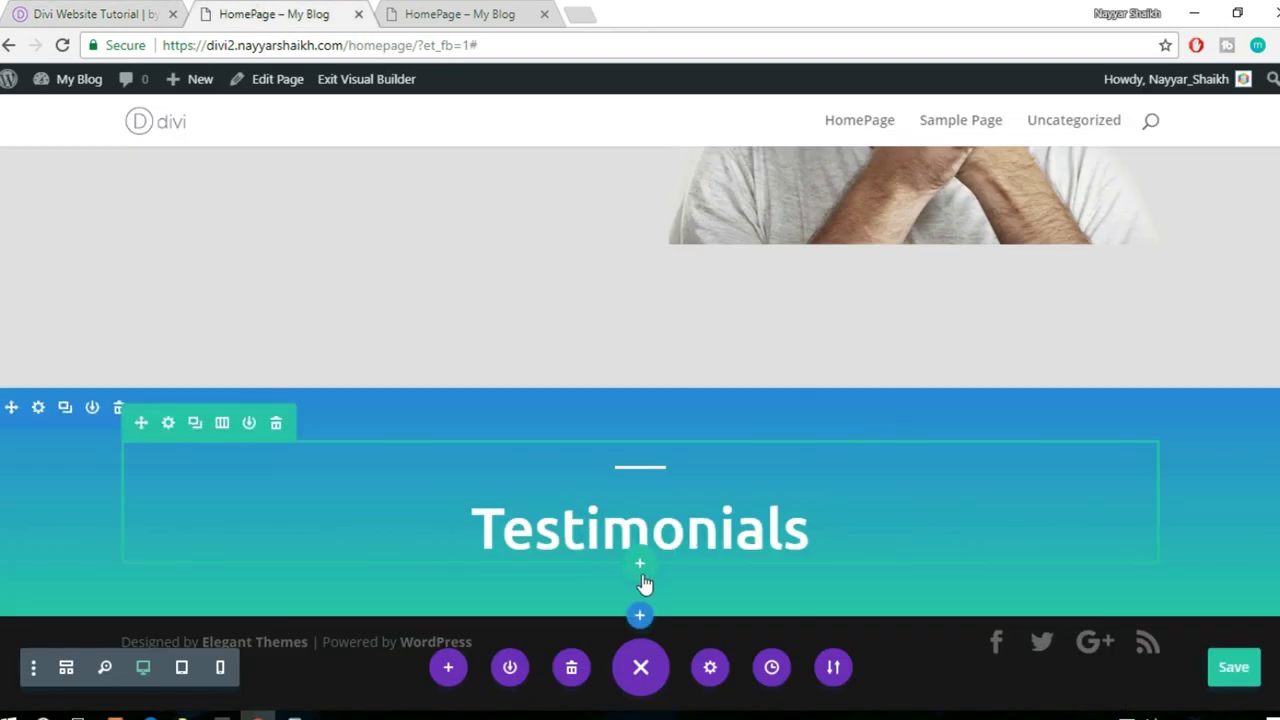
- Add a three-column row below the Testimonials heading and insert a Testimonial module
click(641, 567)
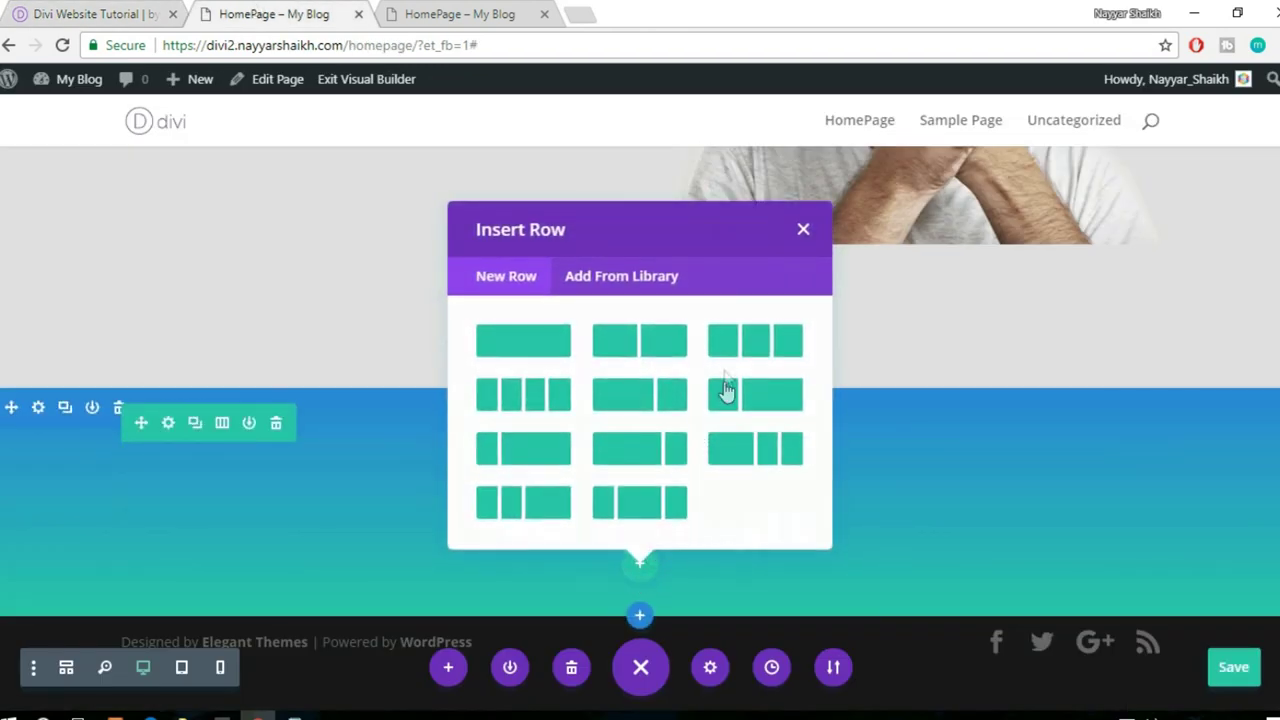
click(744, 349)
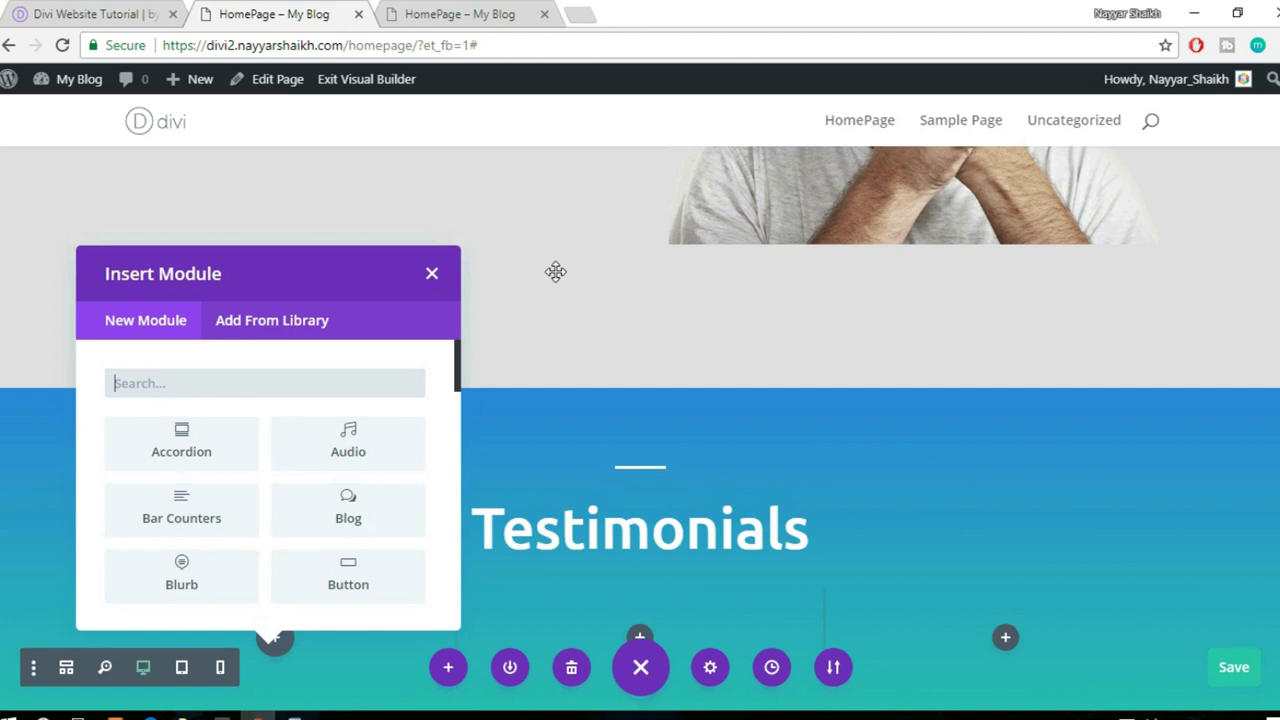
text(tet)
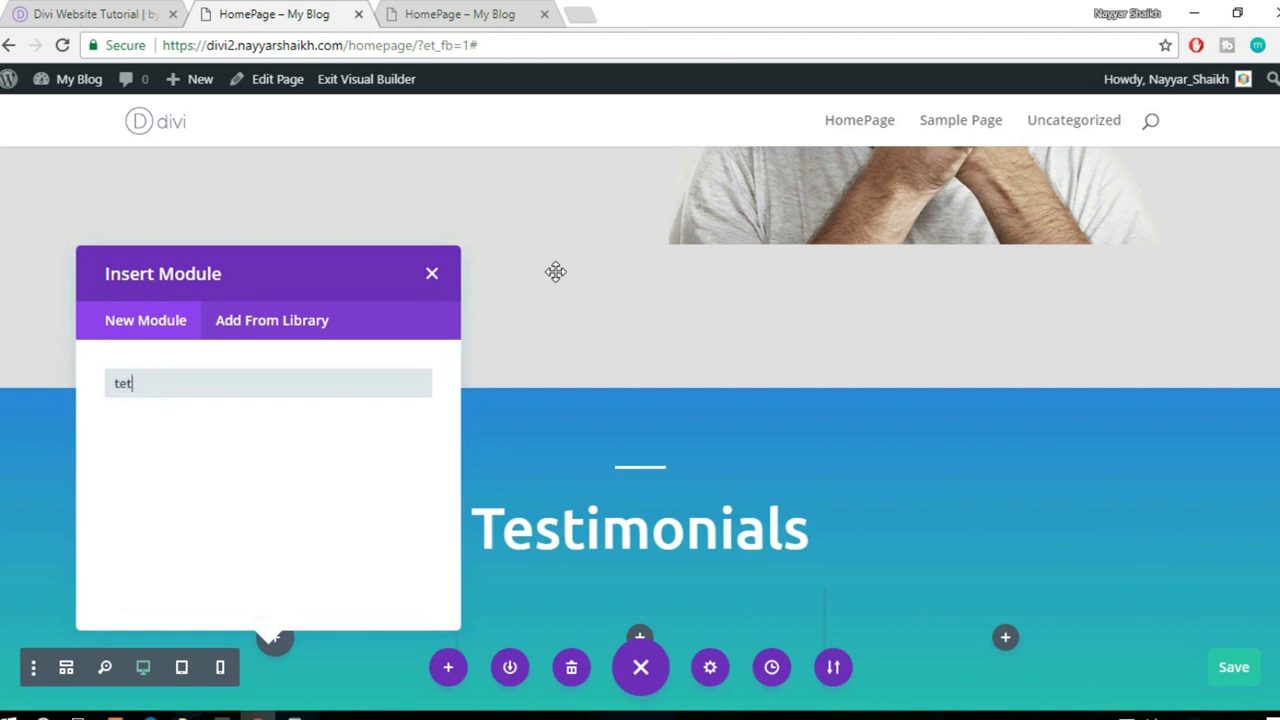
key(BackSpace)
text(s)
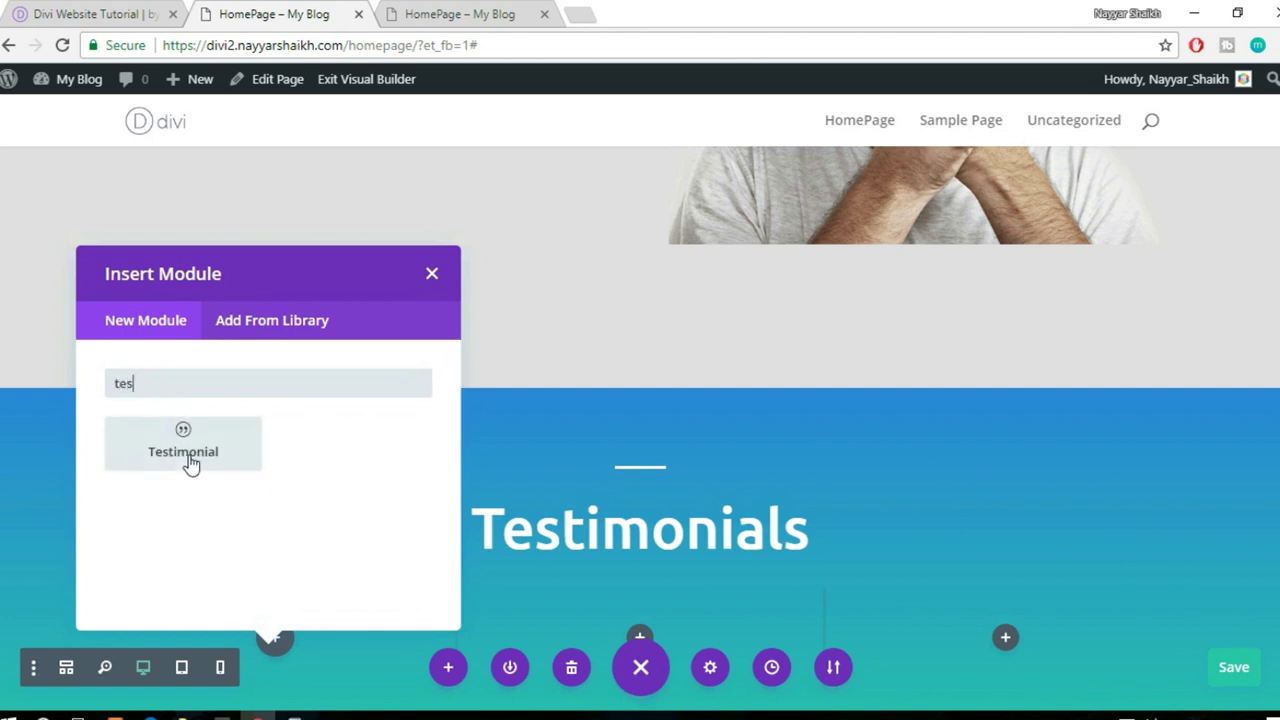
click(192, 456)
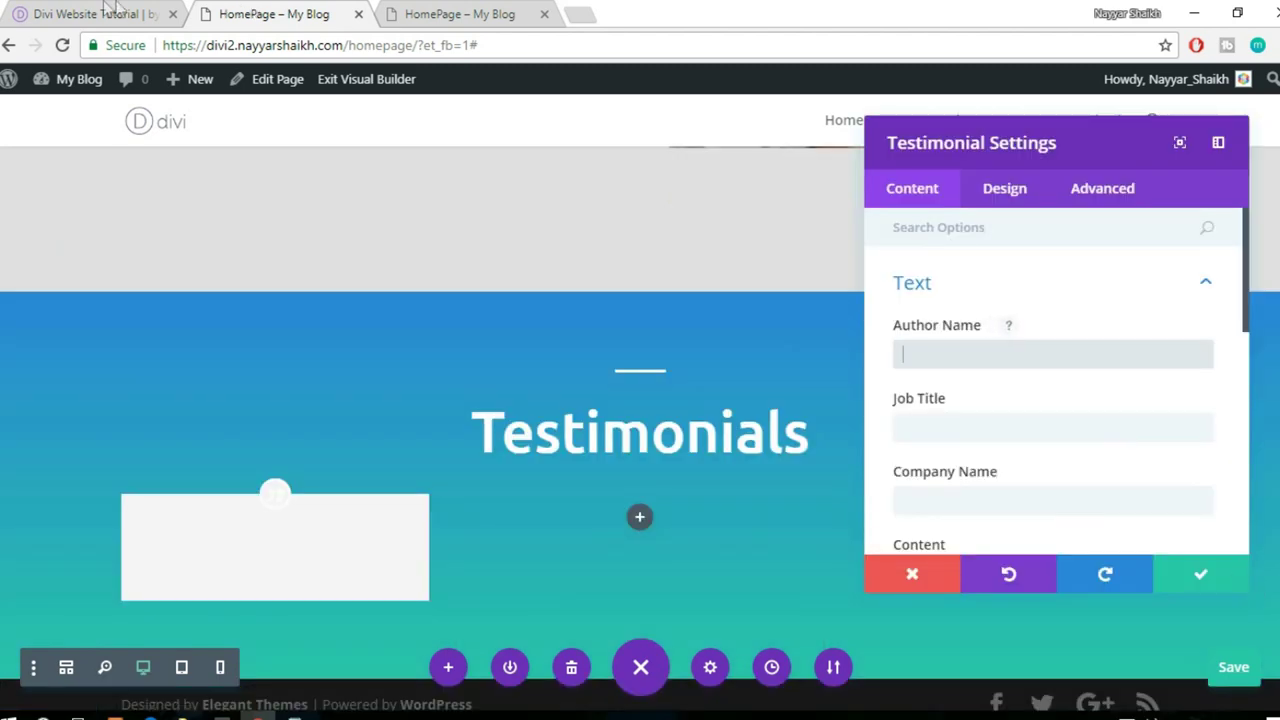
- Select the first testimonial card's quote text on the reference testimonials page
click(95, 14)
scroll(578, 376, down, 2)
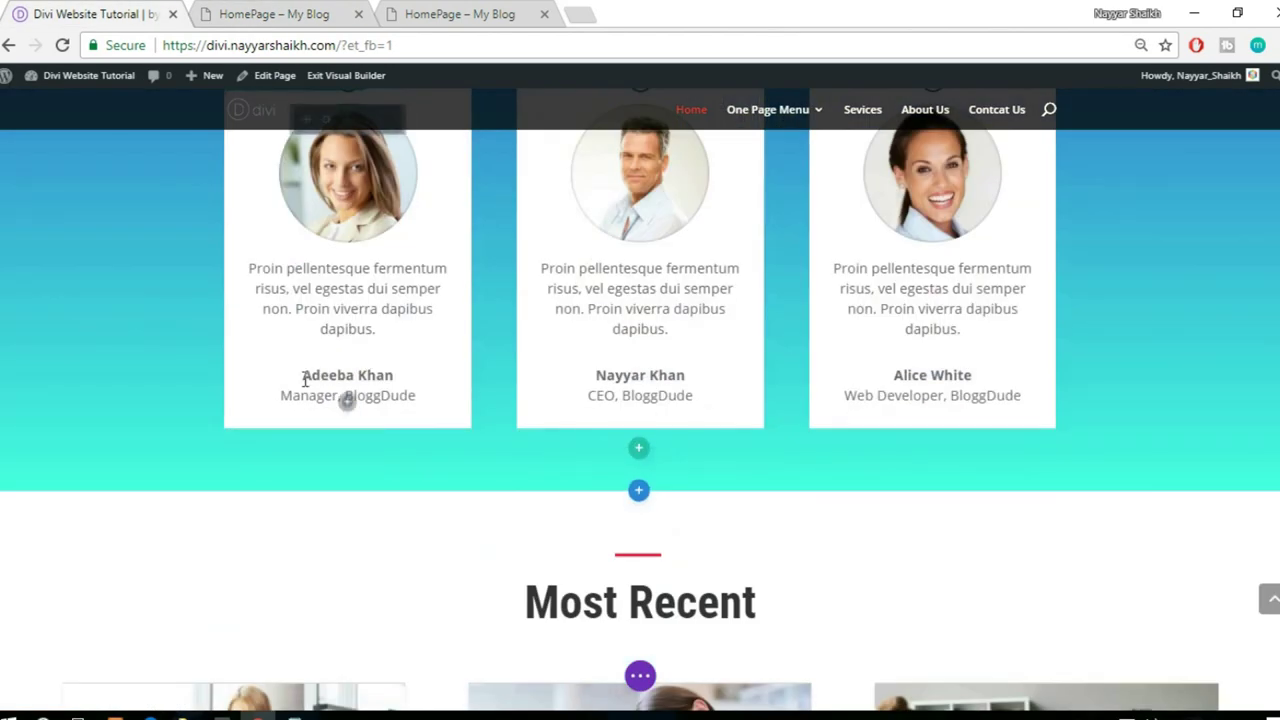
scroll(445, 375, up, 1)
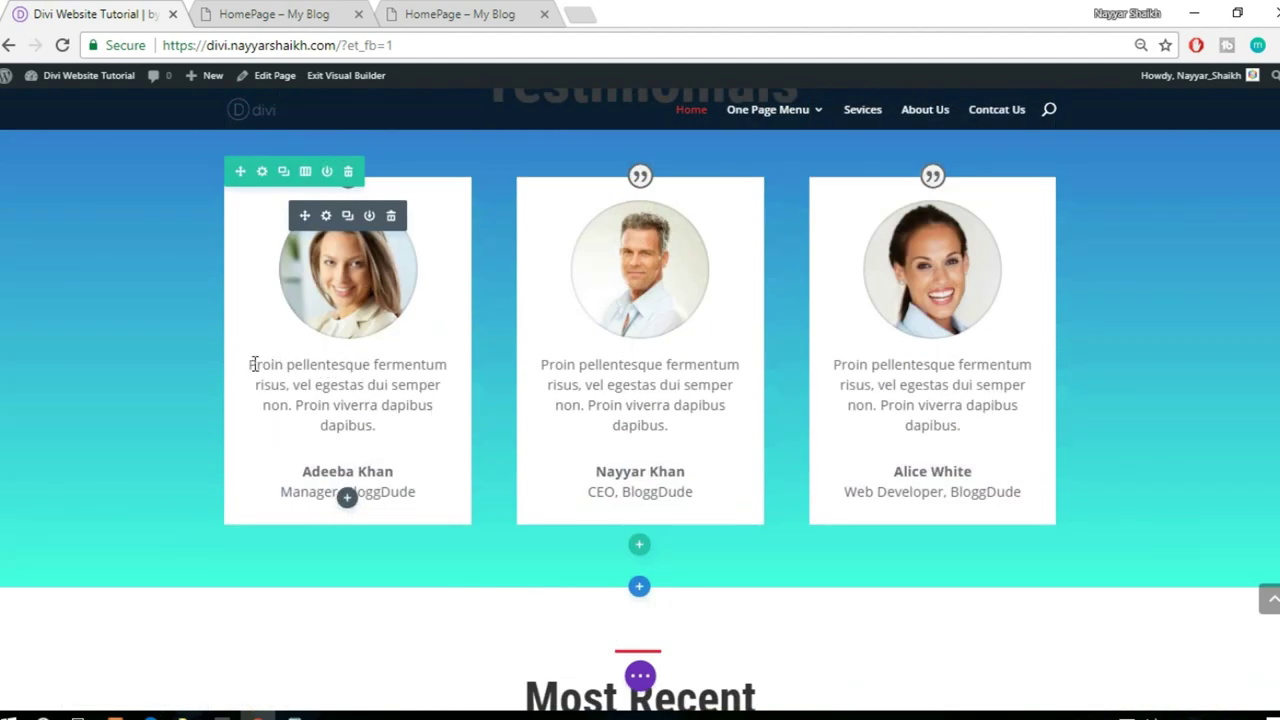
drag(249, 368, 392, 424)
key(ctrl+c)
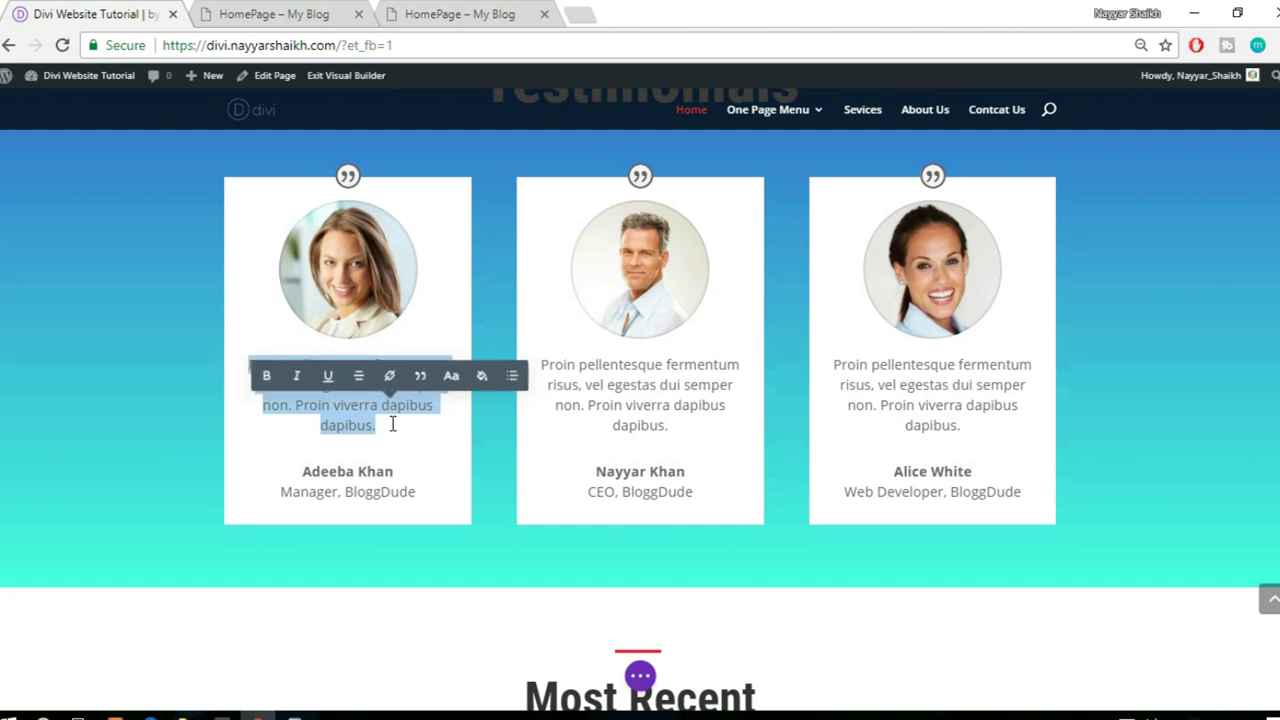
click(262, 14)
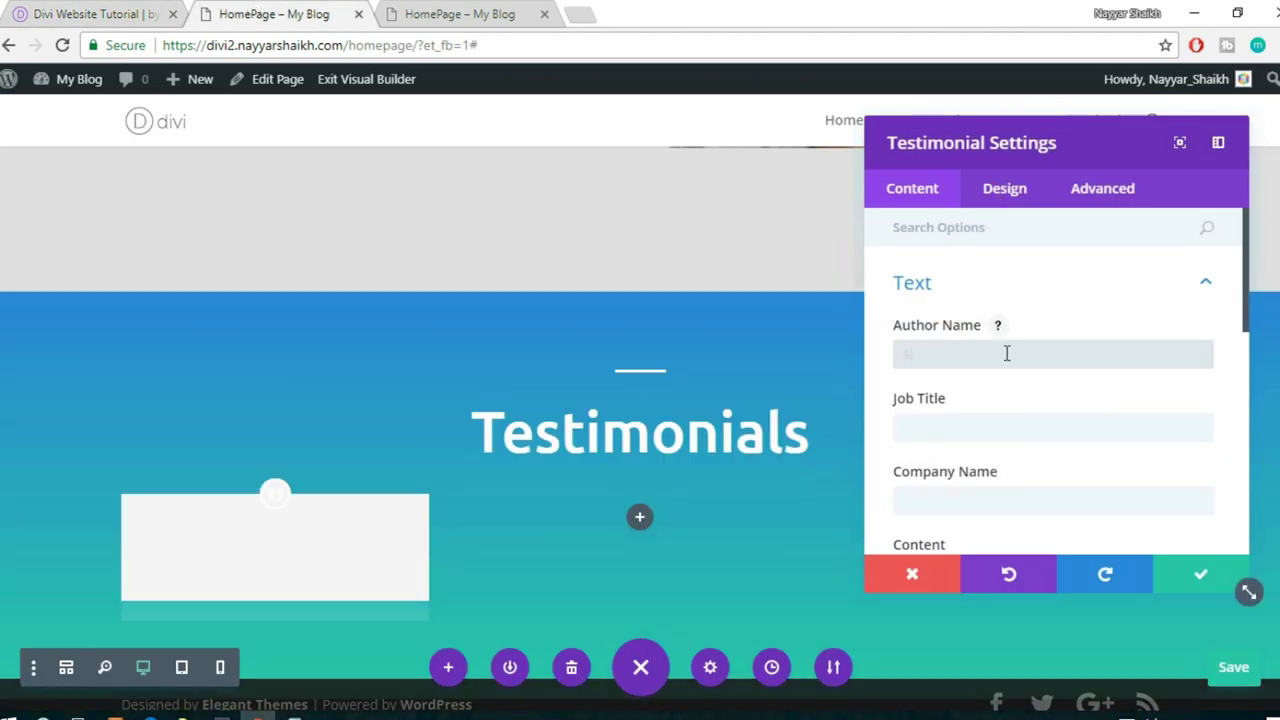
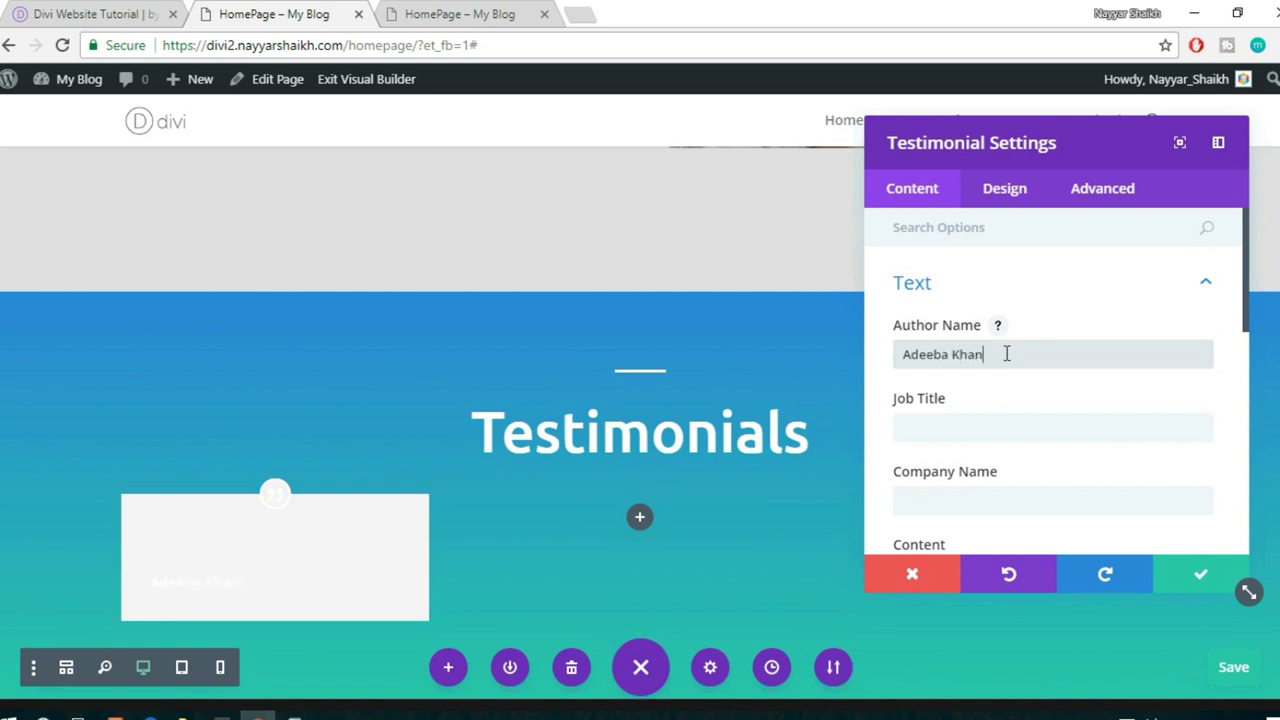
- Enter the author name, job title 'Manager' and company name 'BloggDude'
scroll(995, 368, down, 1)
click(972, 327)
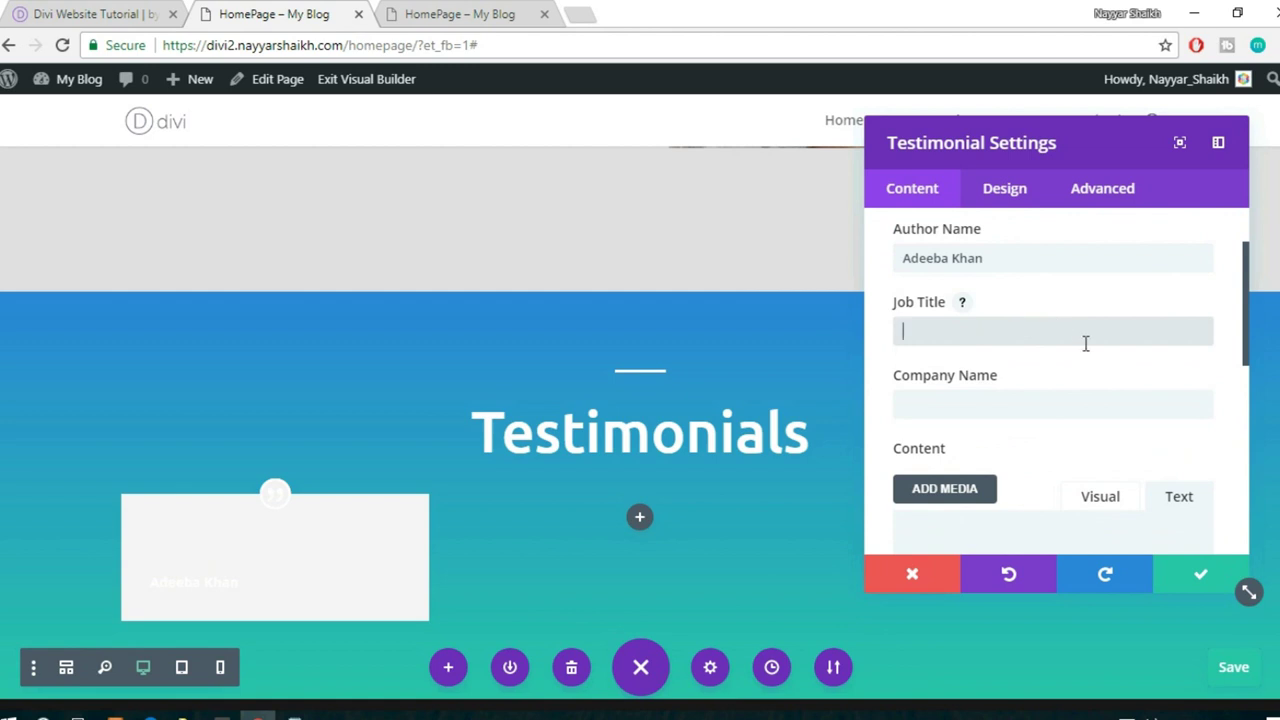
text(Man)
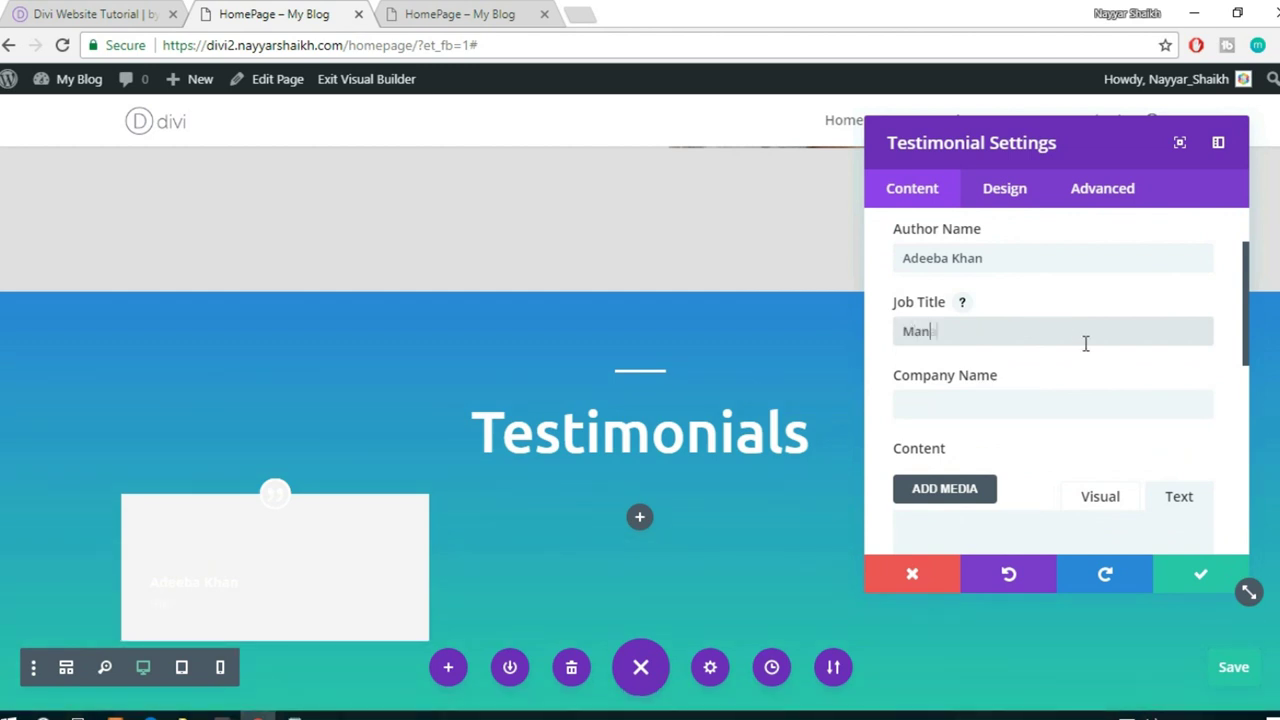
text(ager)
scroll(1089, 366, down, 1)
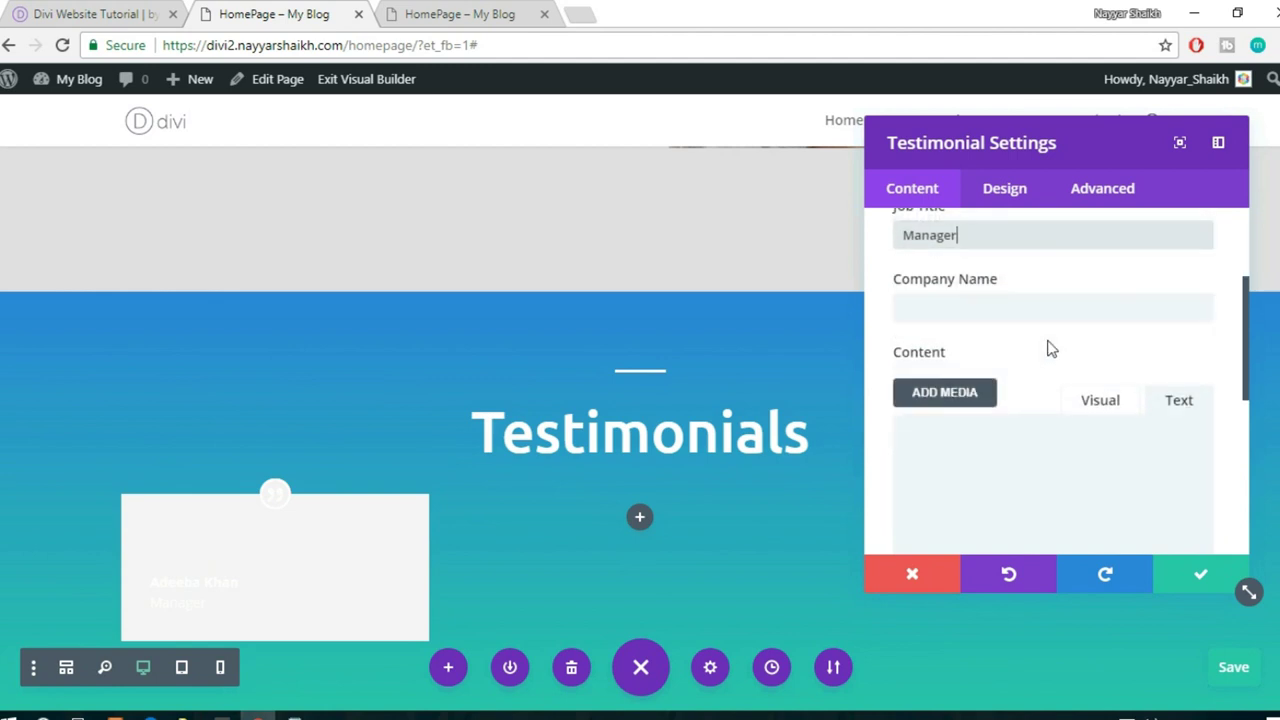
click(1046, 314)
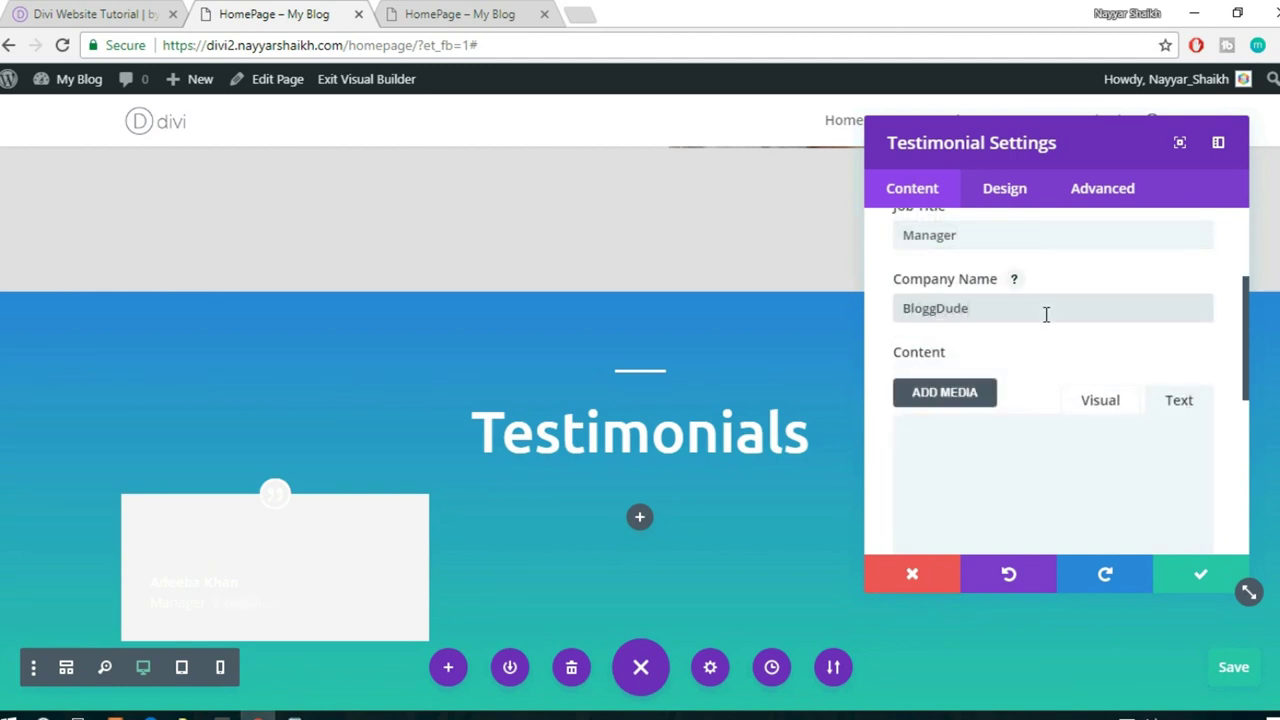
- Paste the Lorem quote into the testimonial body and expand the Image options
scroll(1046, 314, down, 2)
click(1037, 323)
key(ctrl+v)
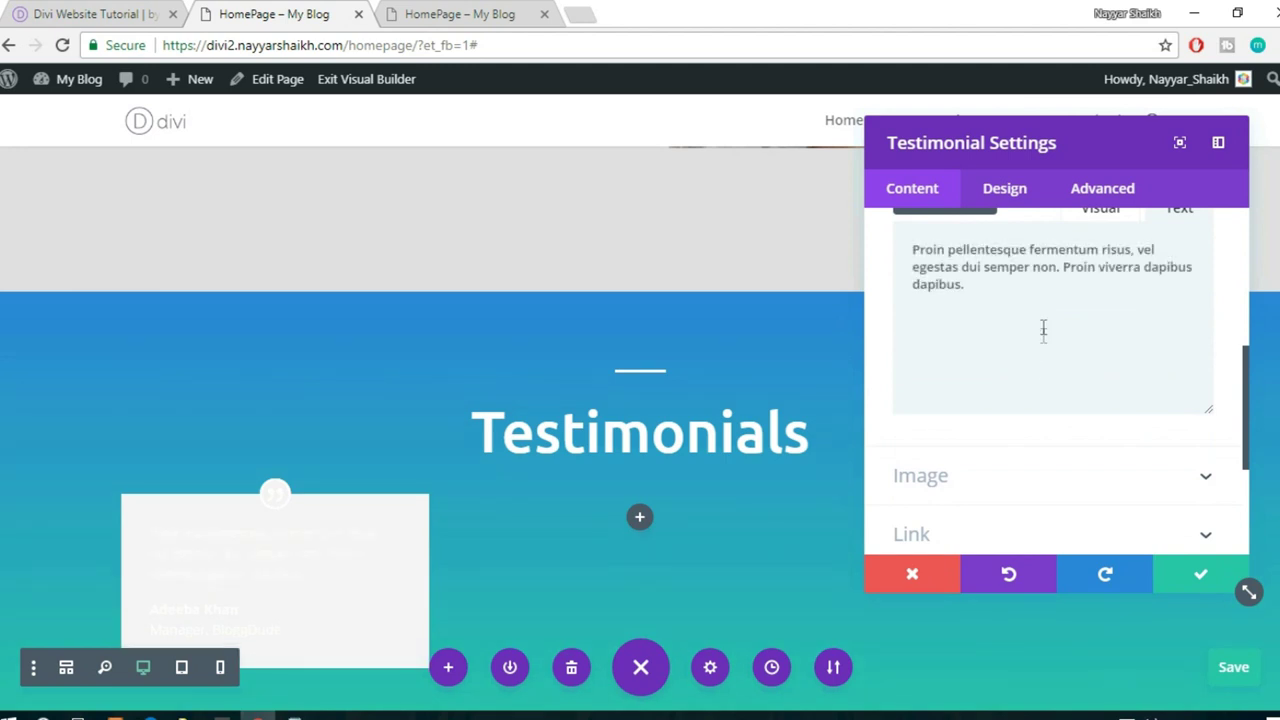
scroll(277, 510, down, 1)
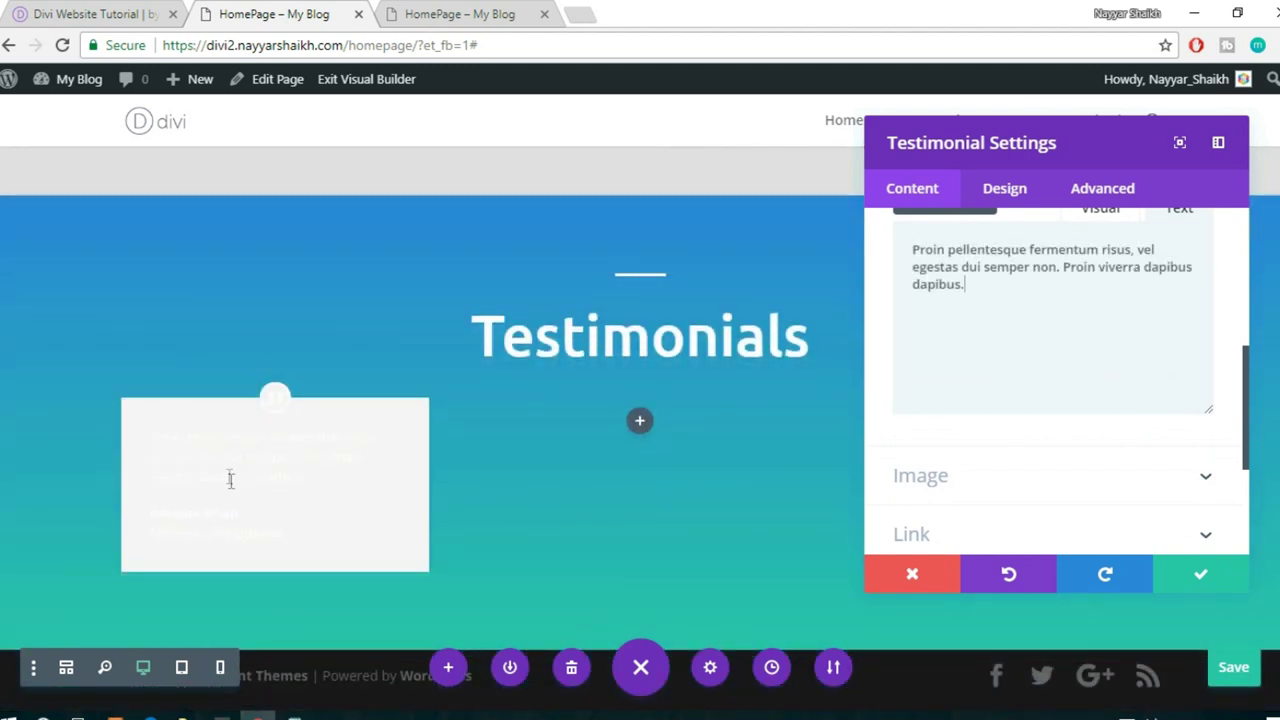
scroll(1069, 447, down, 3)
click(1014, 381)
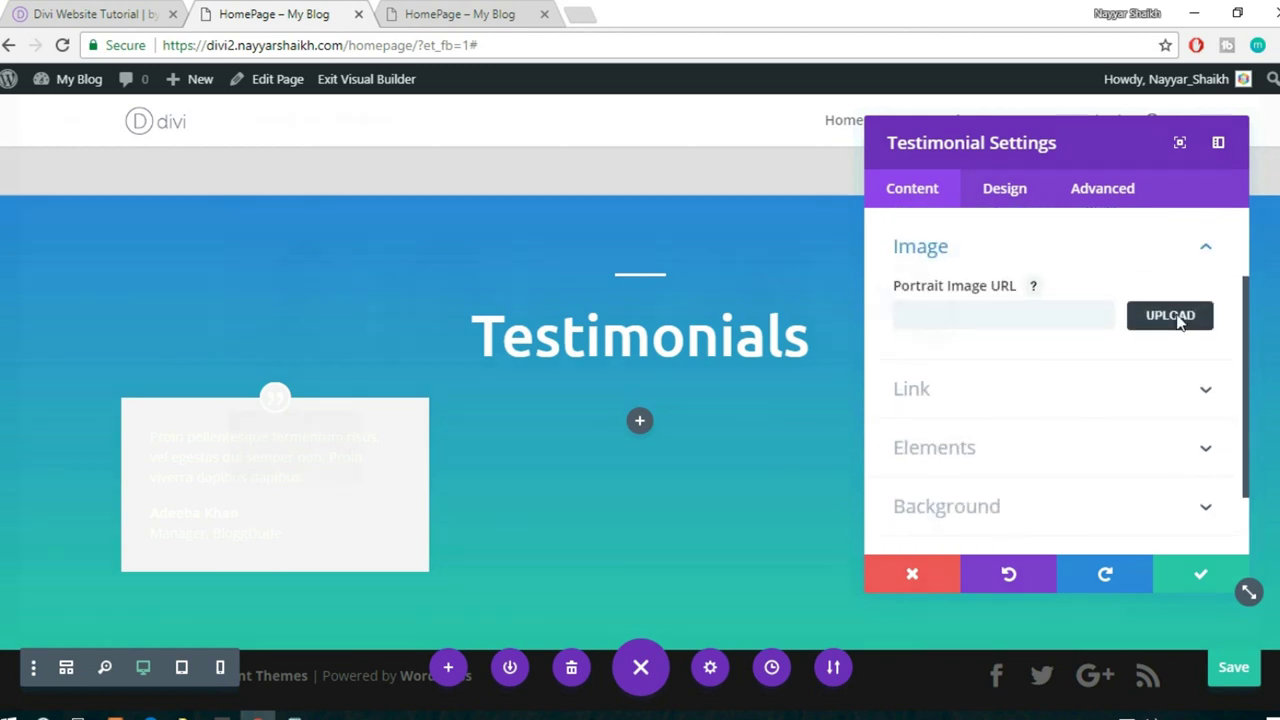
- Set the testimonial portrait to the team-2 photo from the Media Library
click(1170, 316)
click(458, 340)
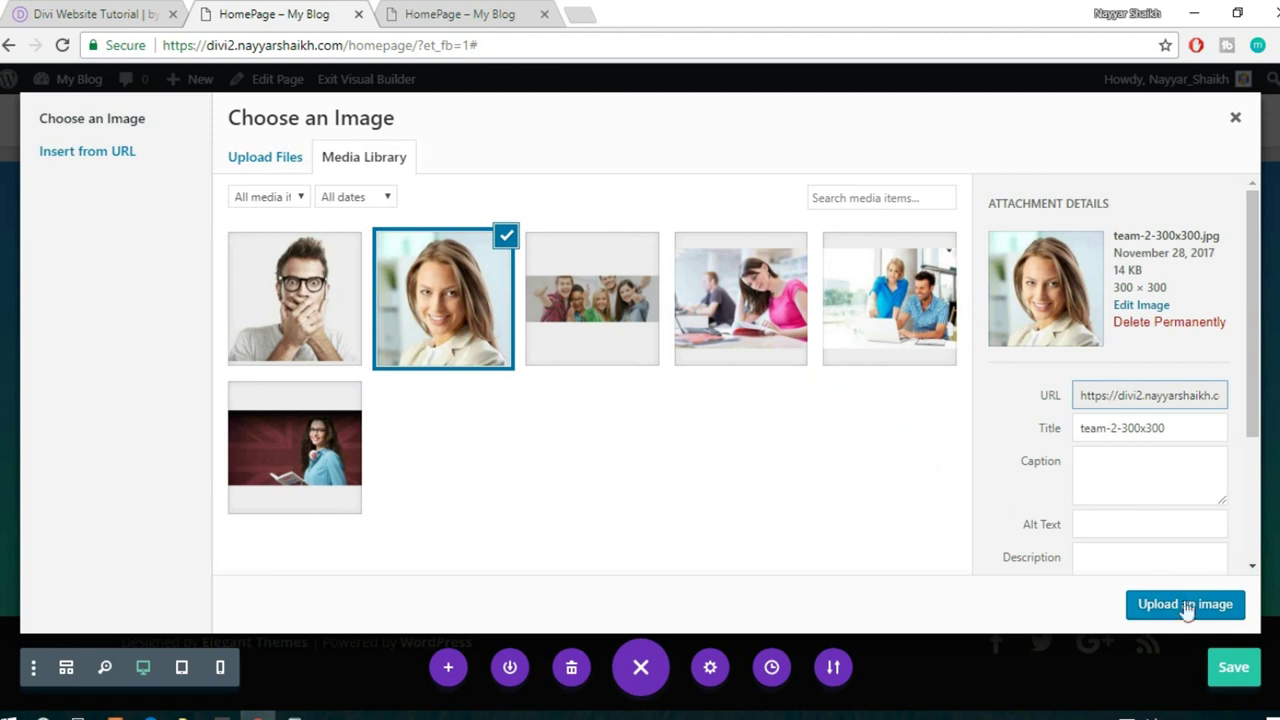
click(1185, 604)
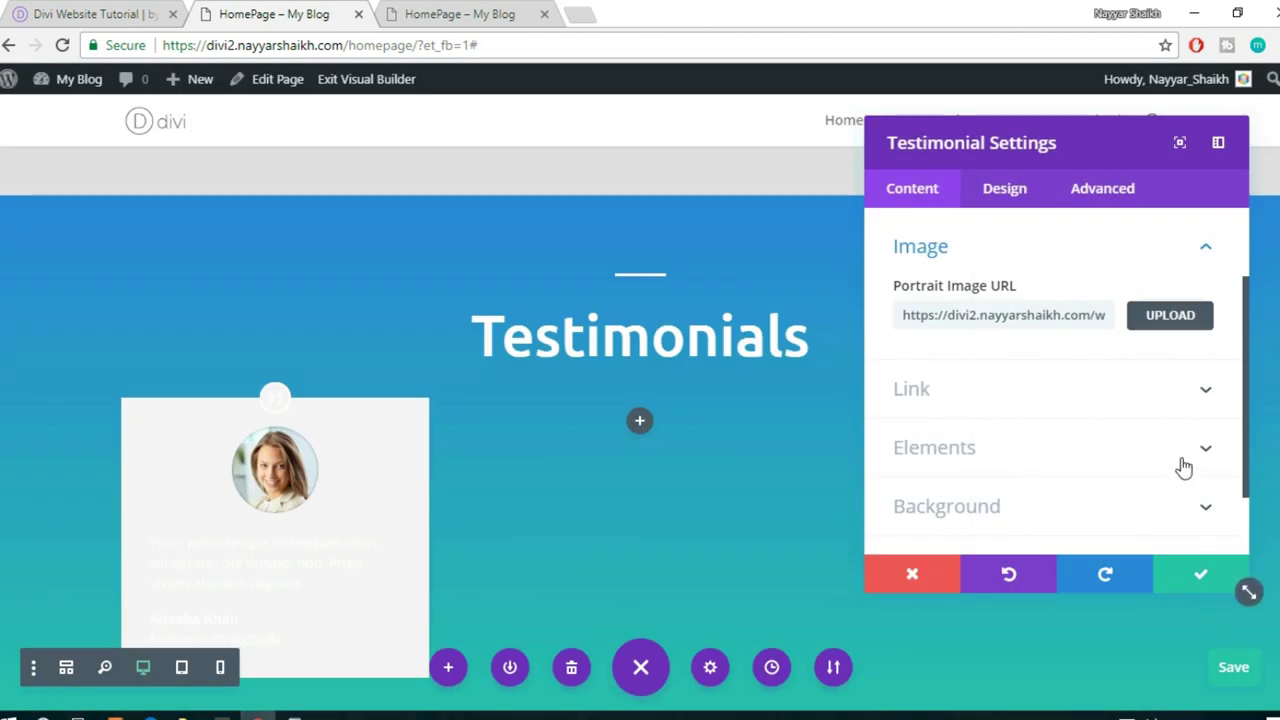
scroll(1184, 467, down, 1)
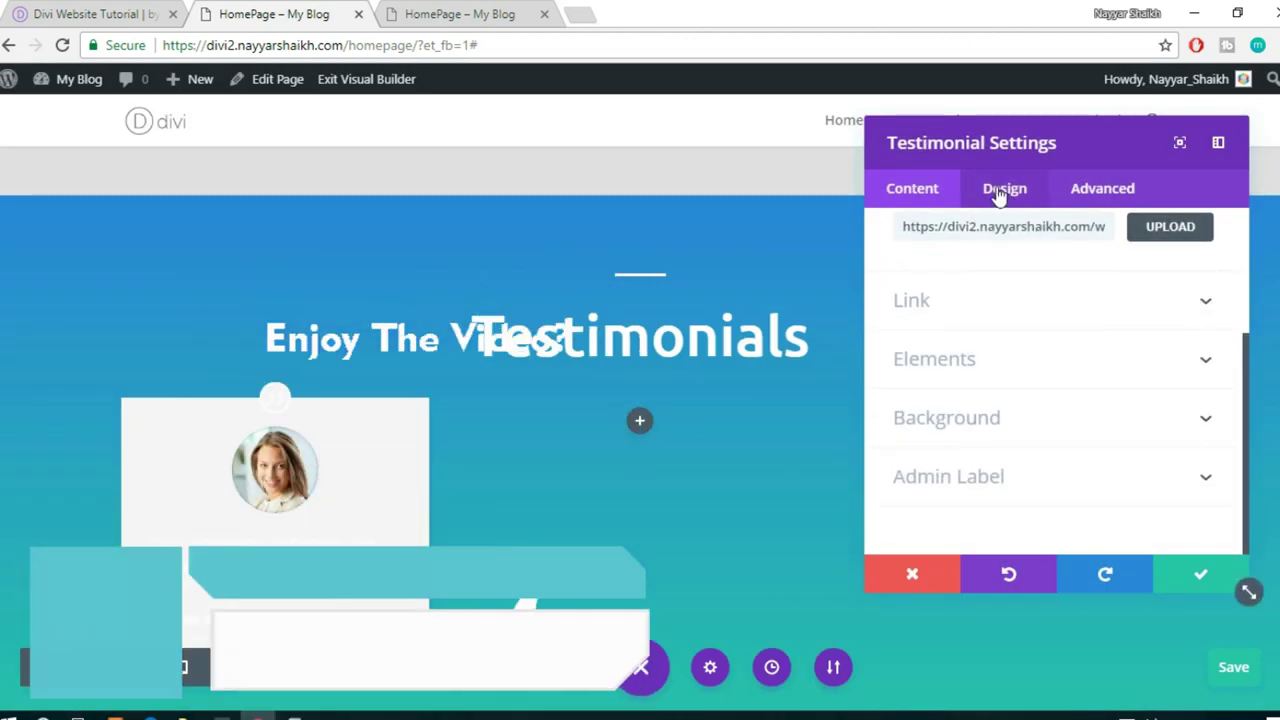
- In Design > Text, set Text Color to Dark and Text Orientation to center
click(1003, 188)
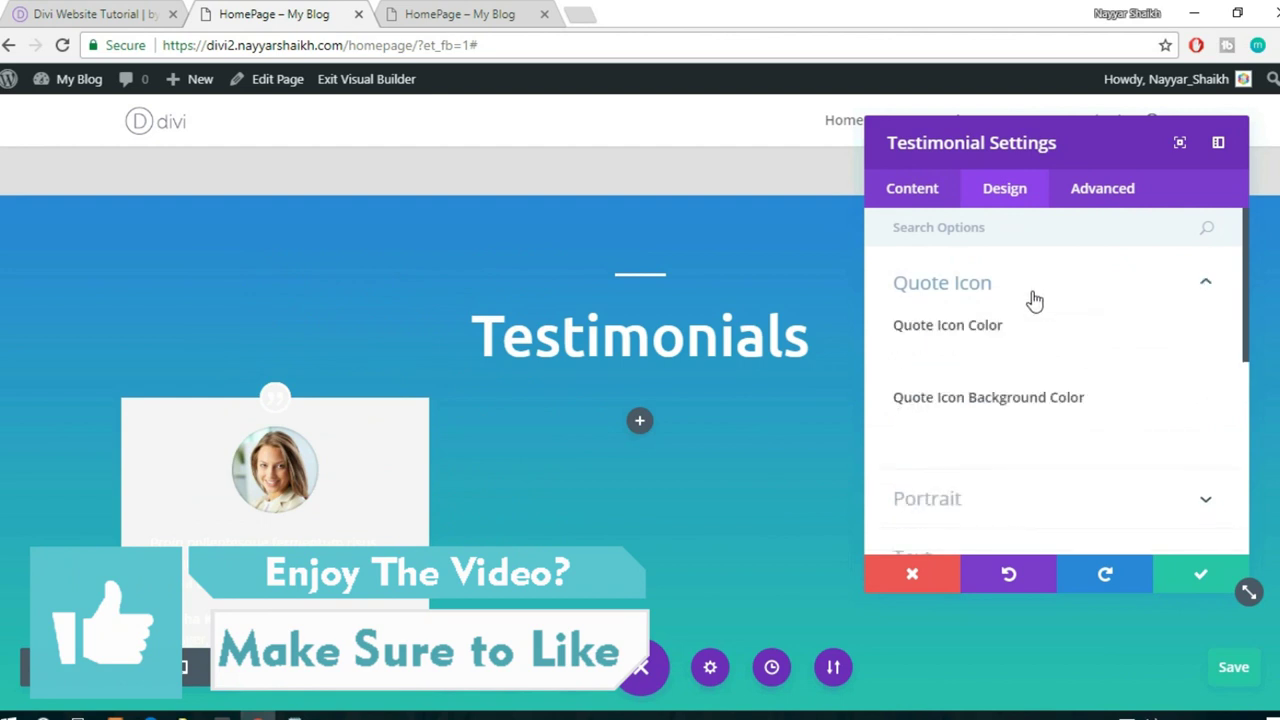
click(1035, 296)
scroll(1072, 346, down, 1)
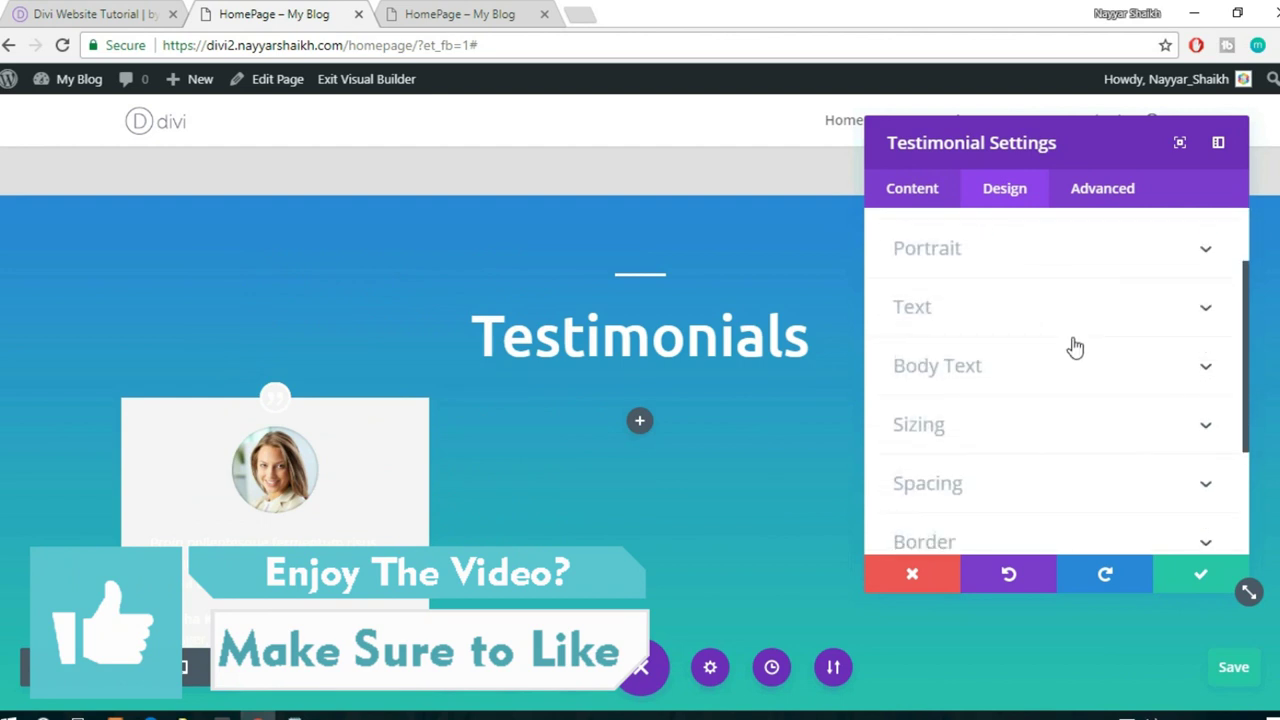
click(1014, 311)
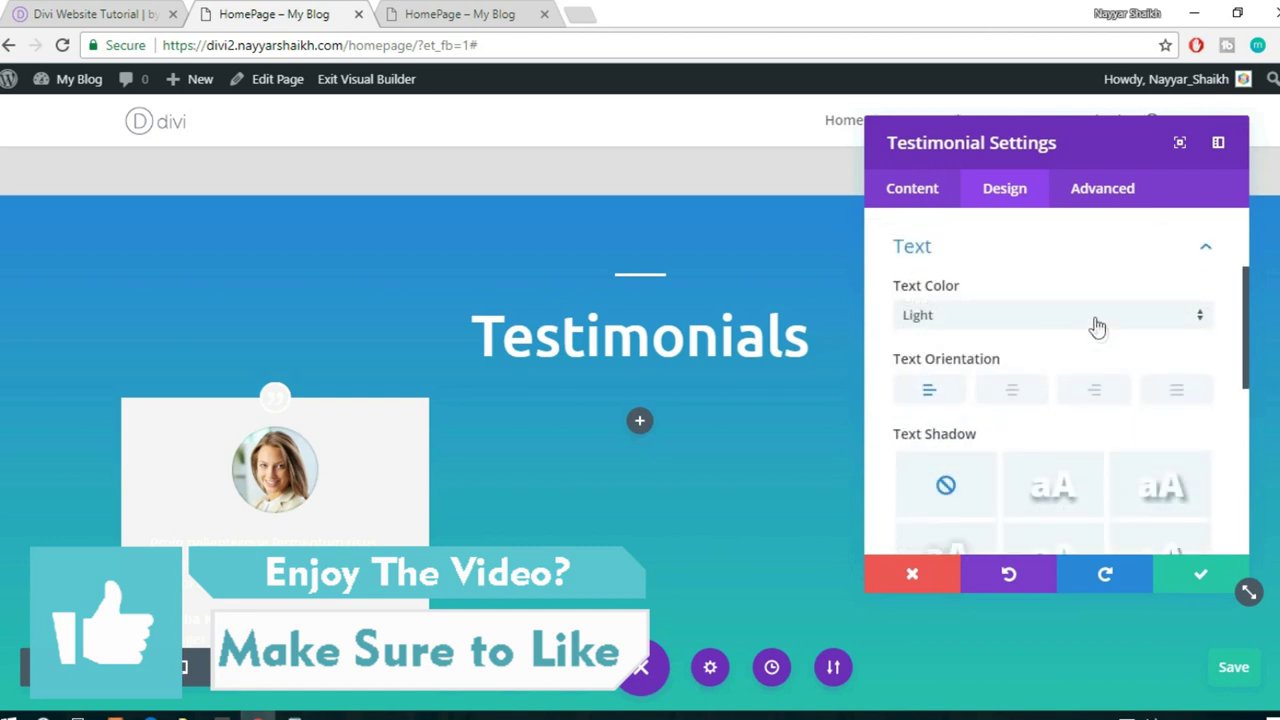
click(1024, 318)
click(986, 340)
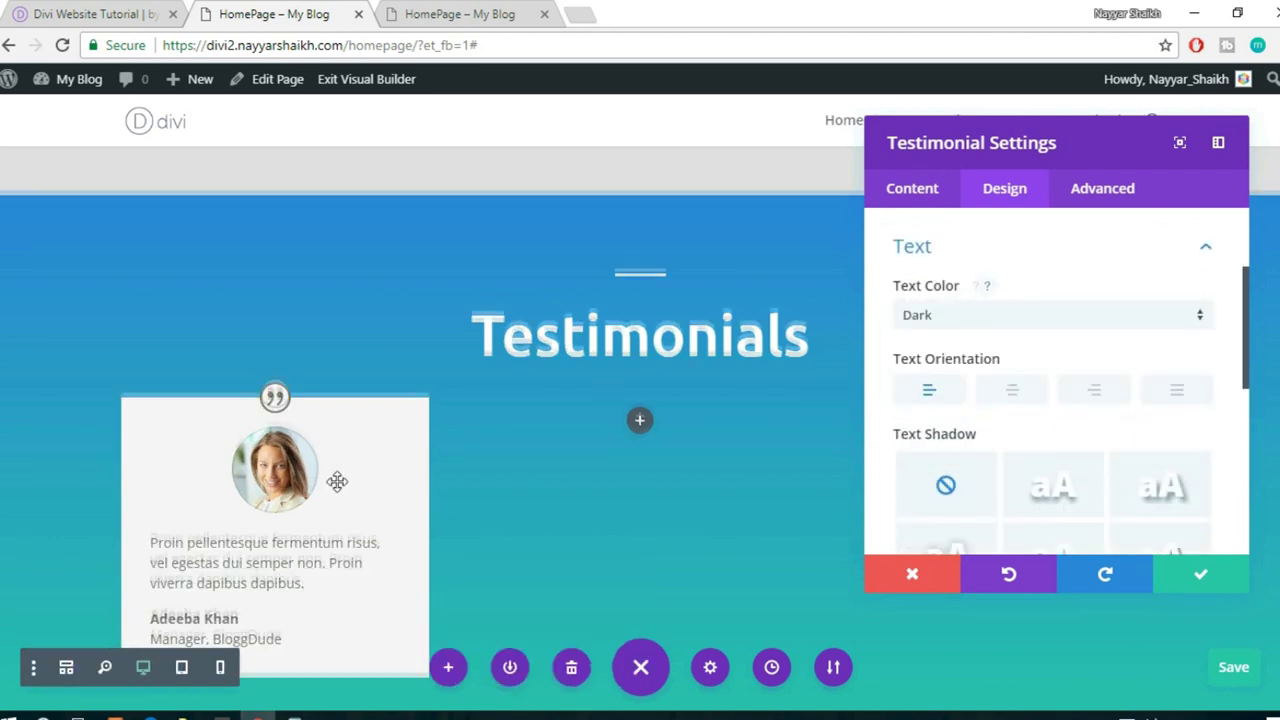
scroll(337, 482, down, 2)
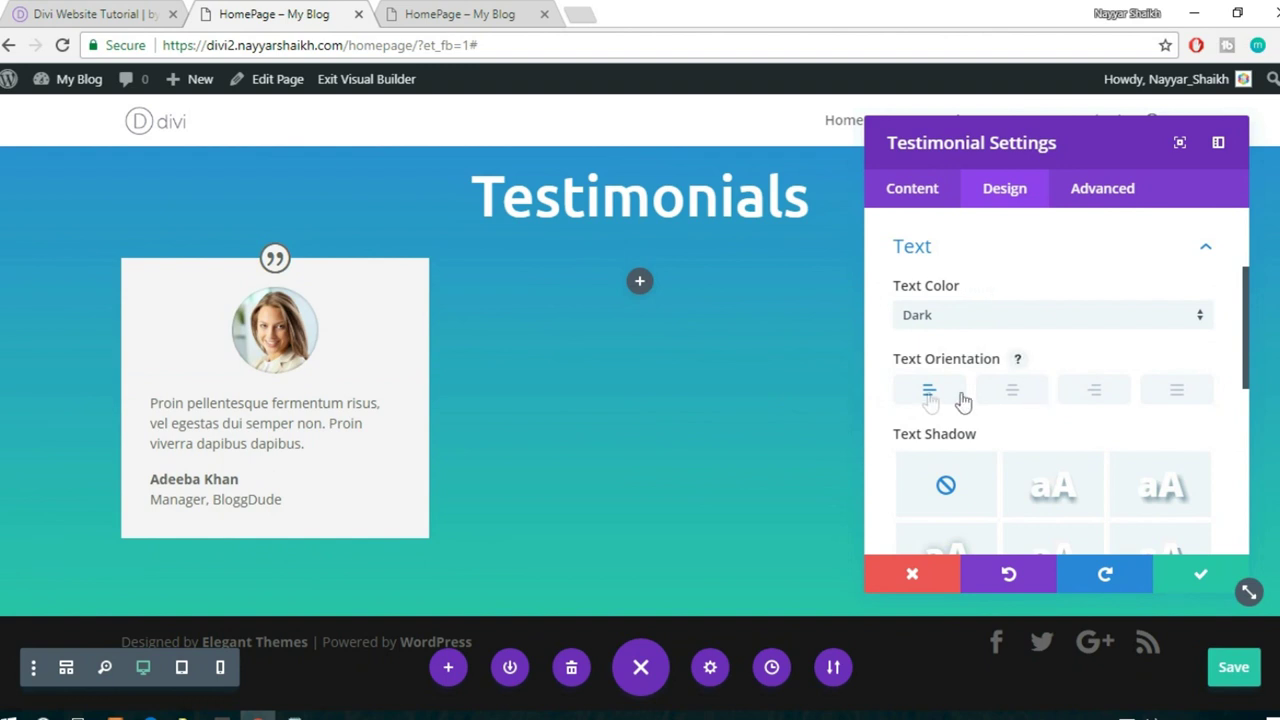
click(1012, 391)
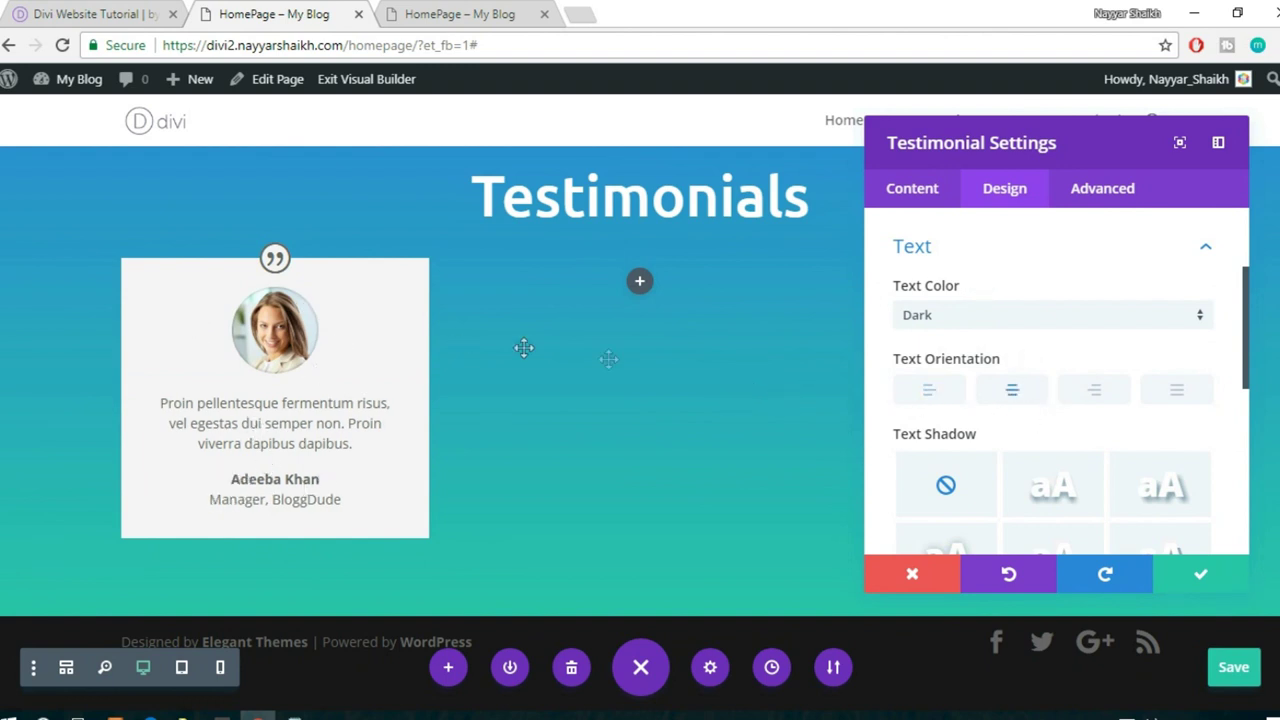
- Expand the testimonial's Body Text options and review the design settings
scroll(1063, 400, up, 3)
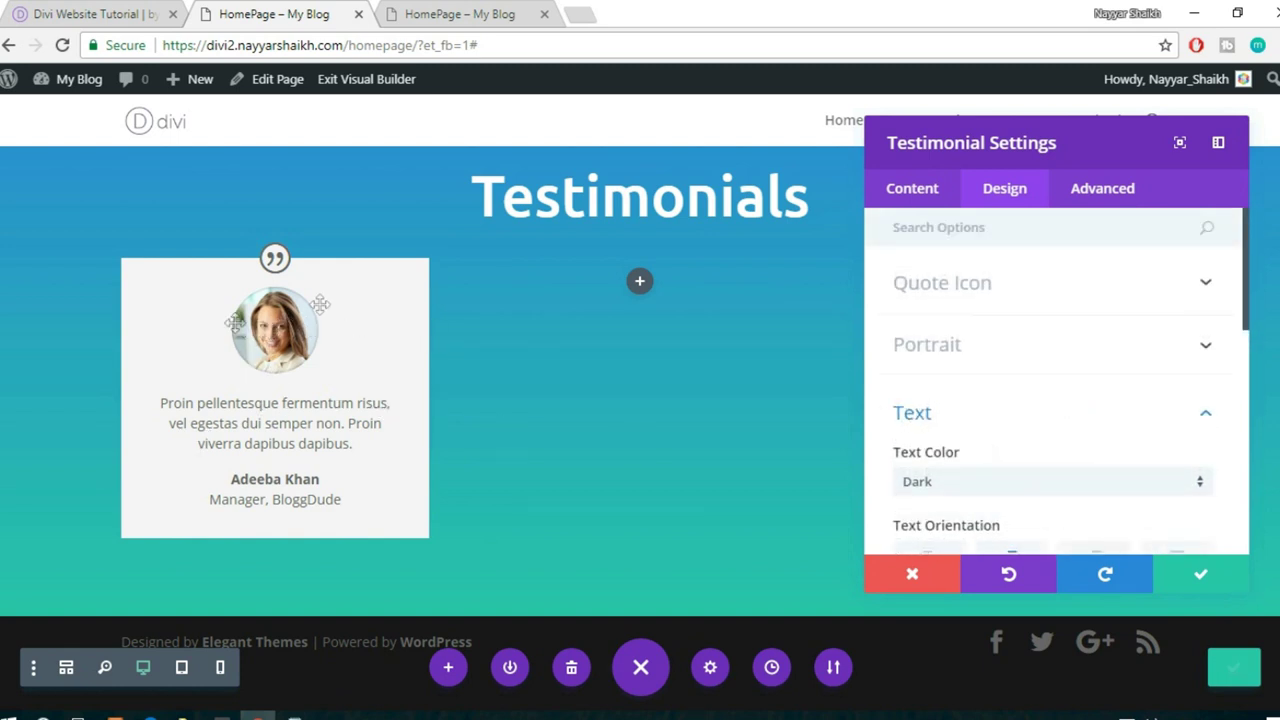
scroll(1058, 366, down, 2)
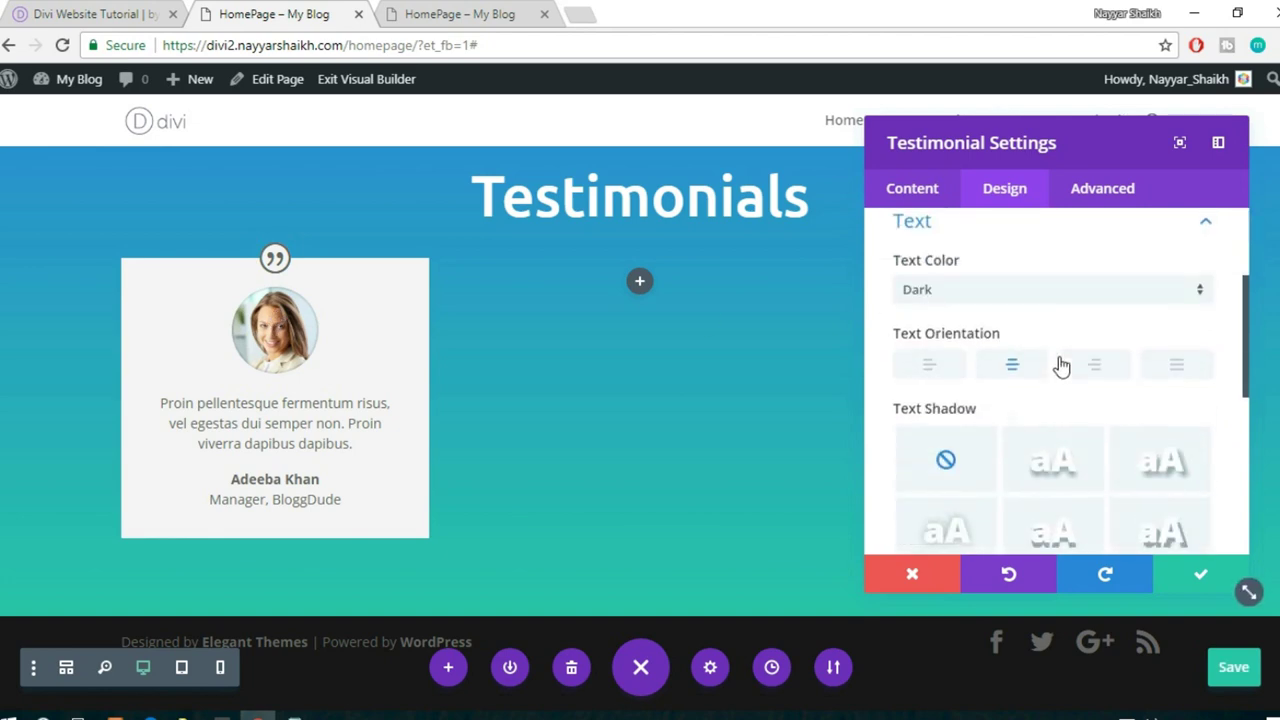
scroll(1060, 366, down, 4)
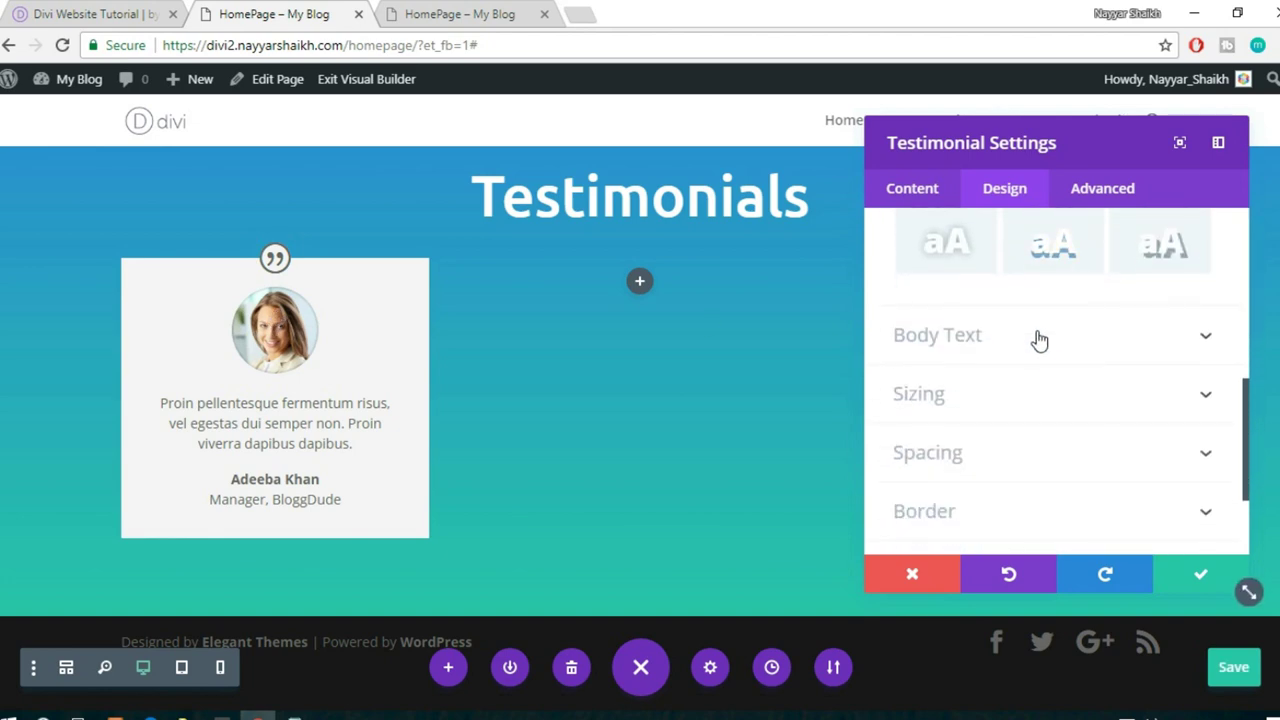
click(1038, 340)
scroll(1100, 345, down, 3)
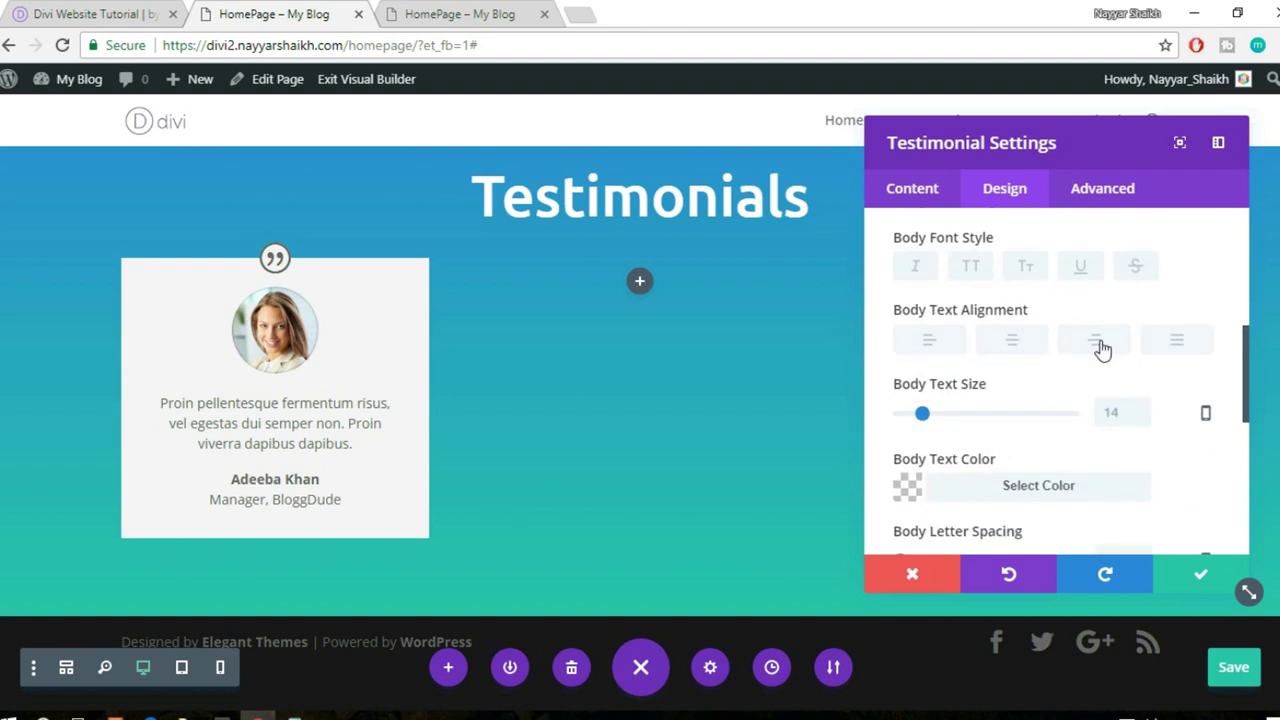
scroll(1101, 347, down, 1)
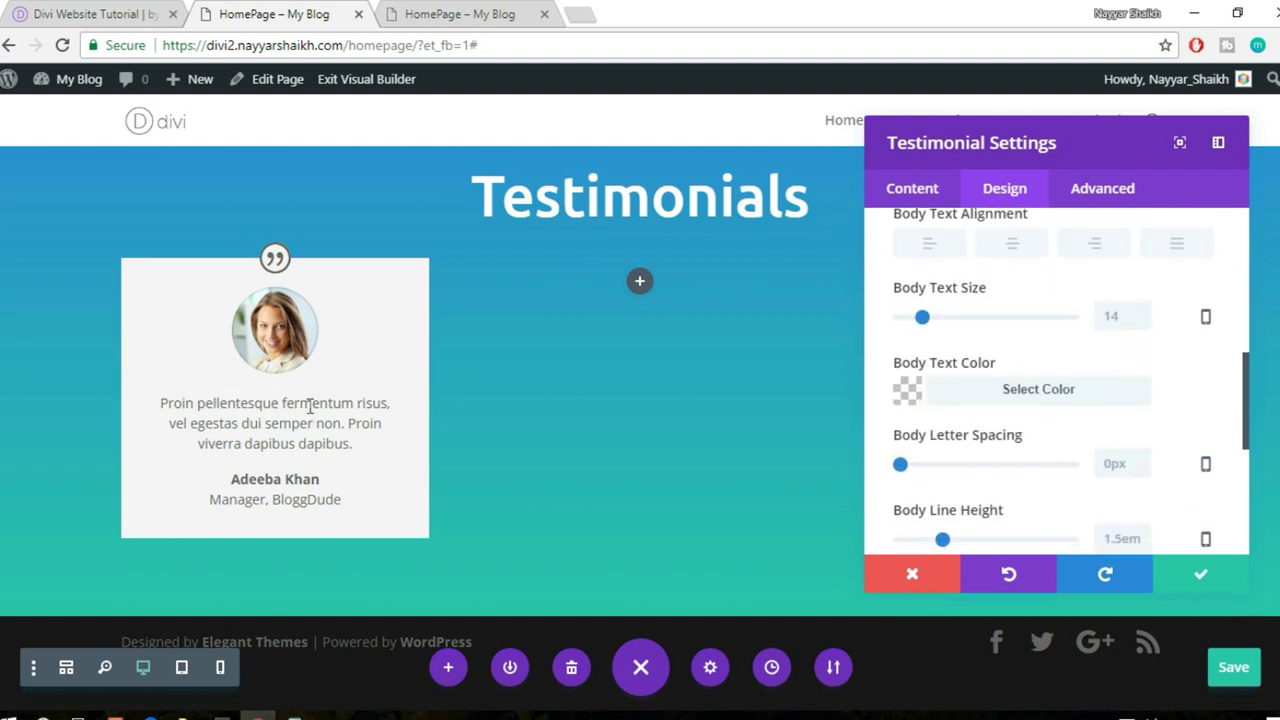
scroll(1189, 434, down, 4)
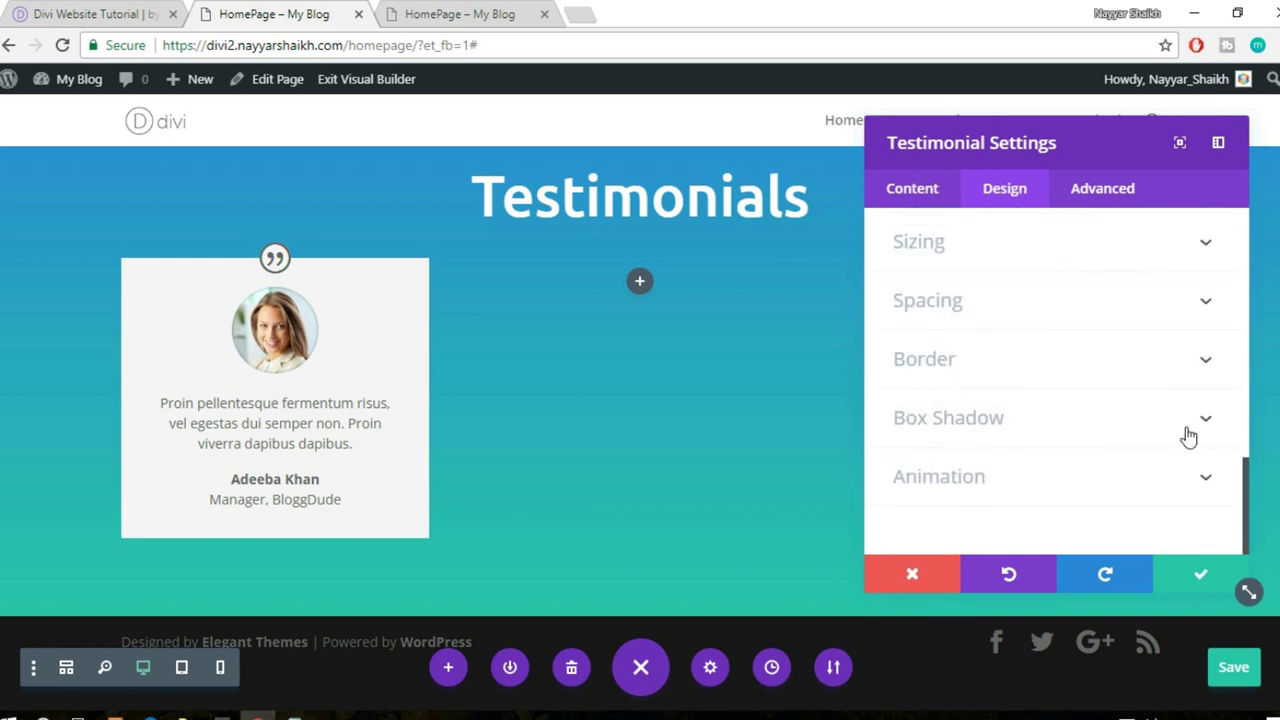
scroll(1123, 400, up, 5)
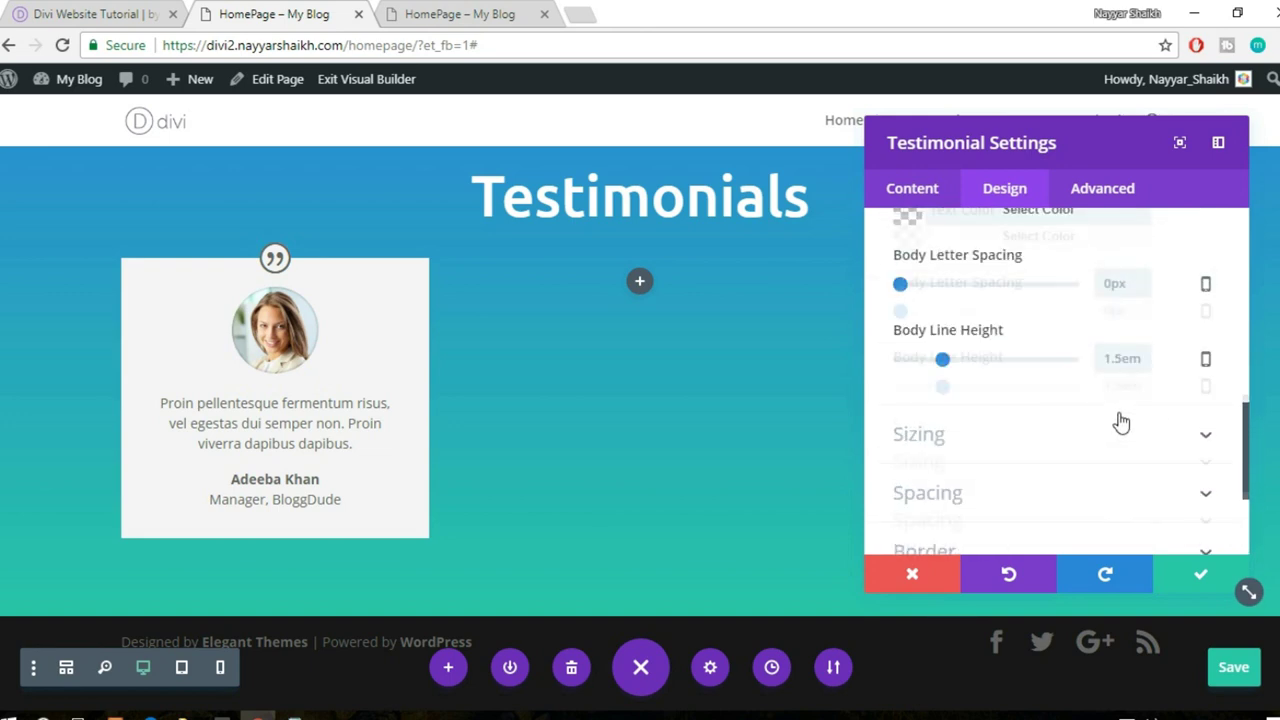
scroll(1122, 422, up, 5)
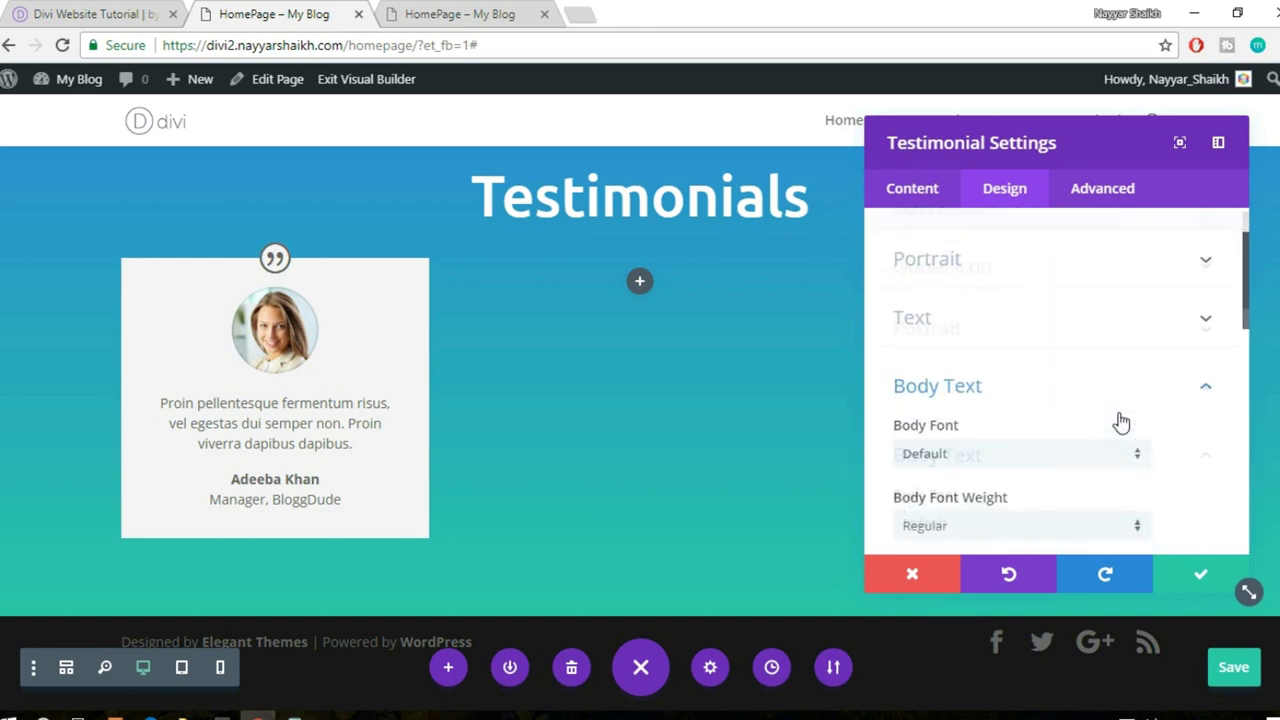
- Set the portrait width and height to 150px and save the testimonial settings
click(1086, 350)
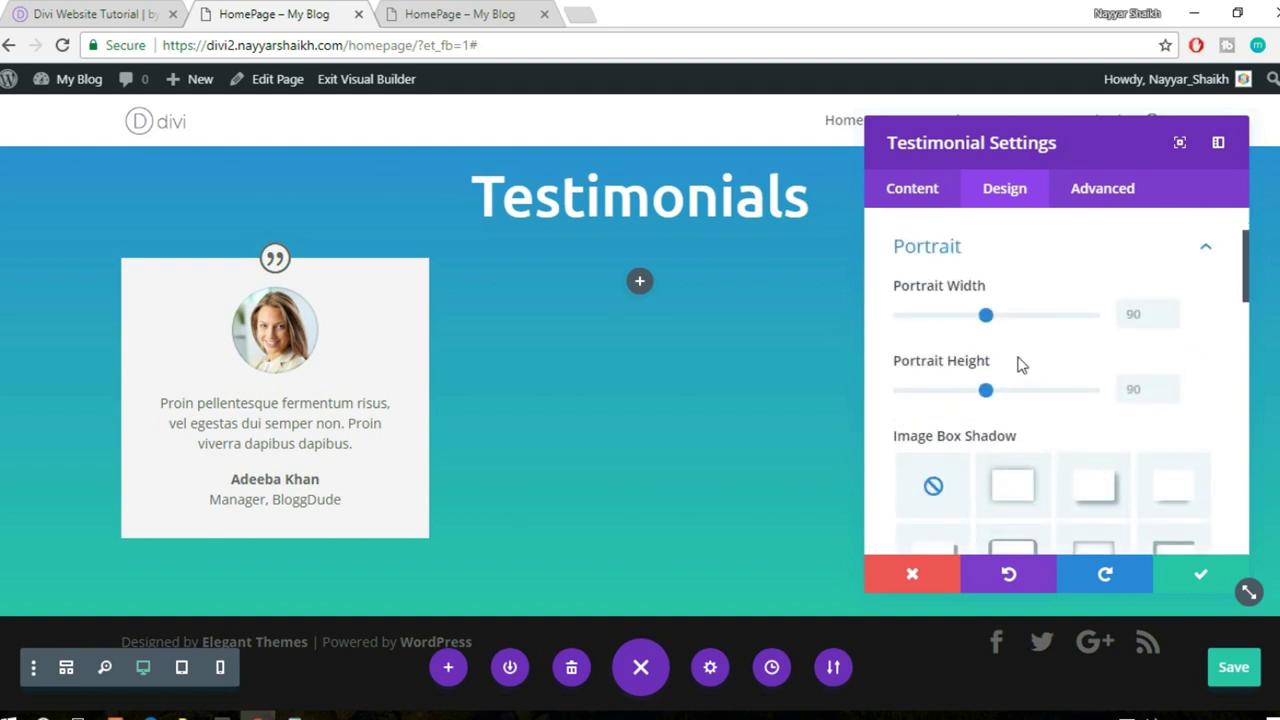
drag(1043, 323, 1058, 322)
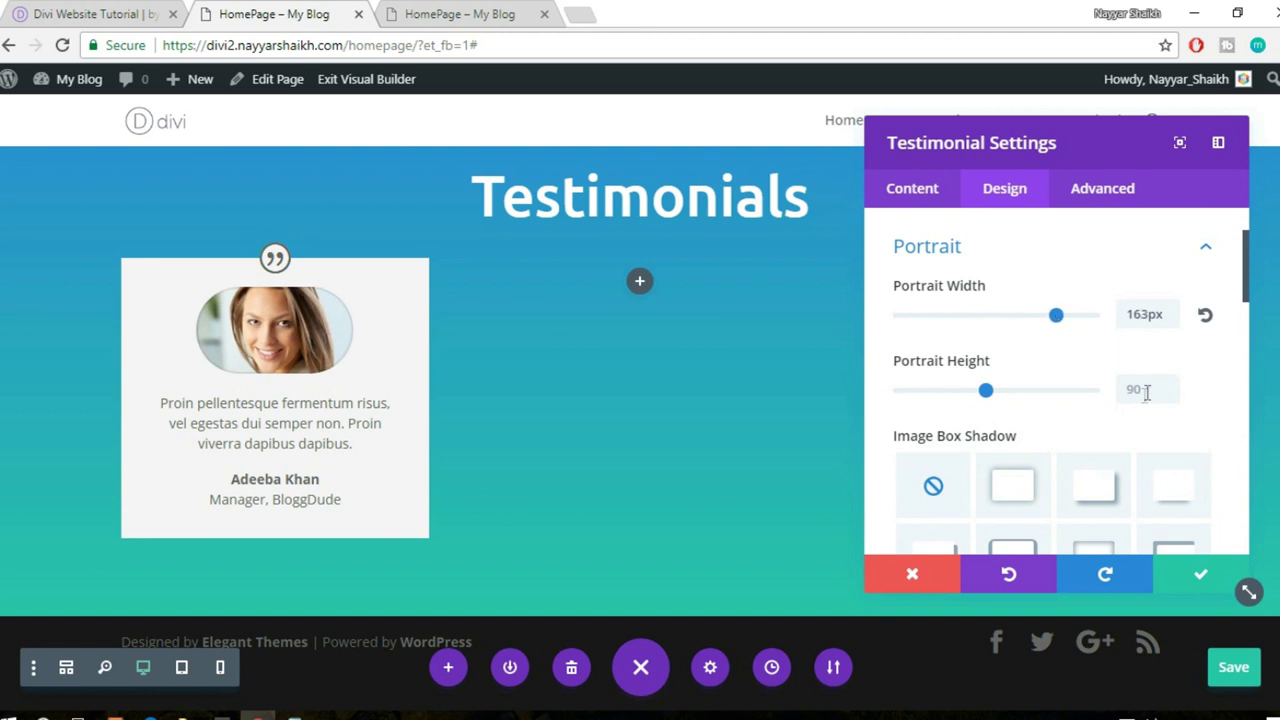
double_click(1132, 314)
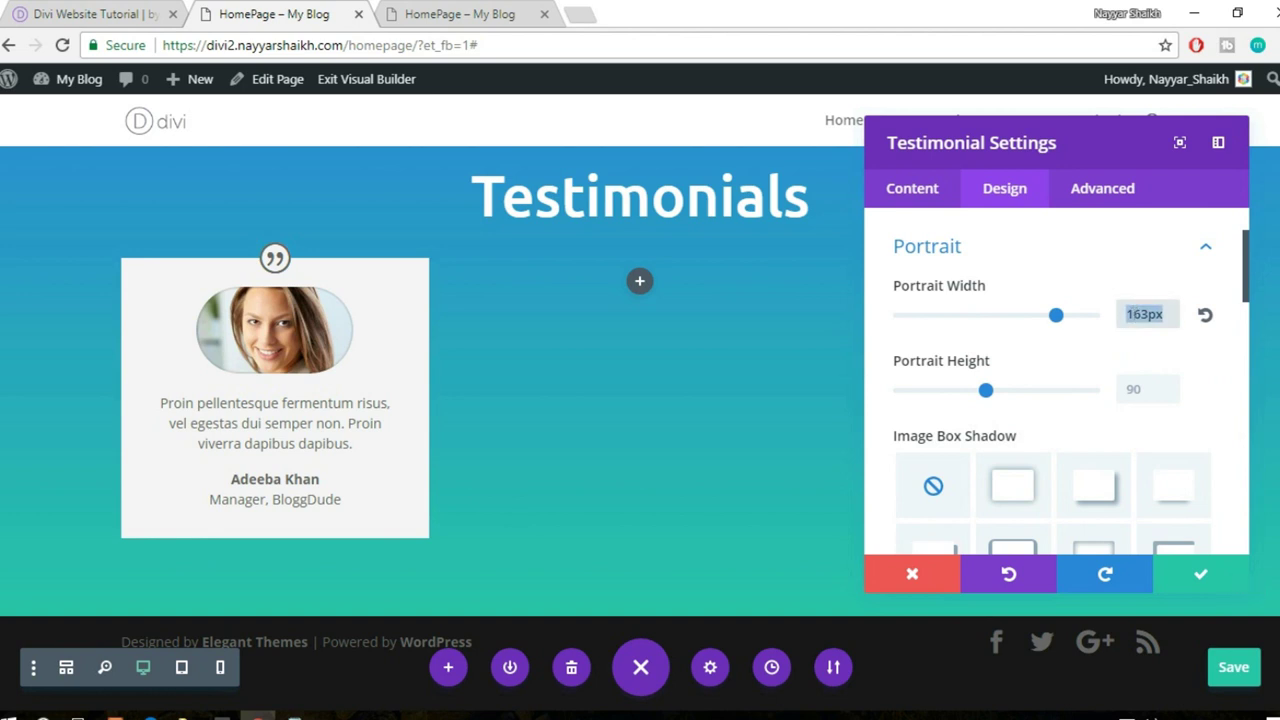
text(150)
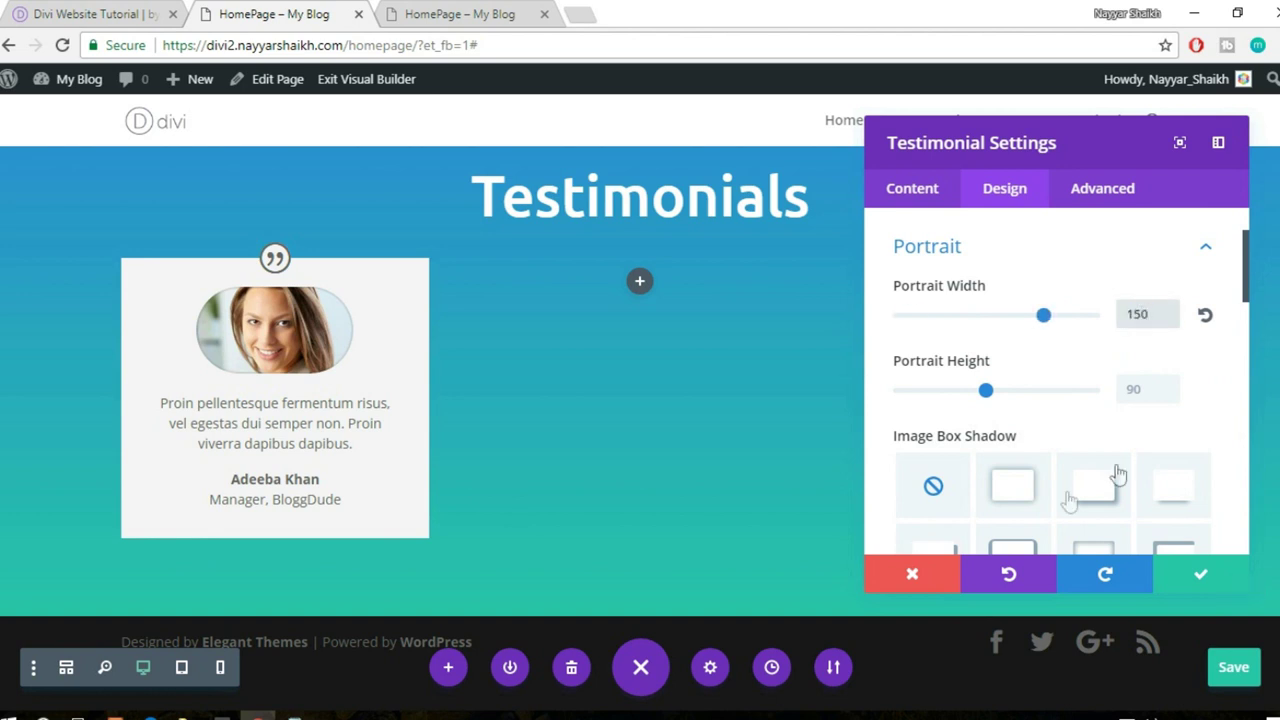
click(1143, 392)
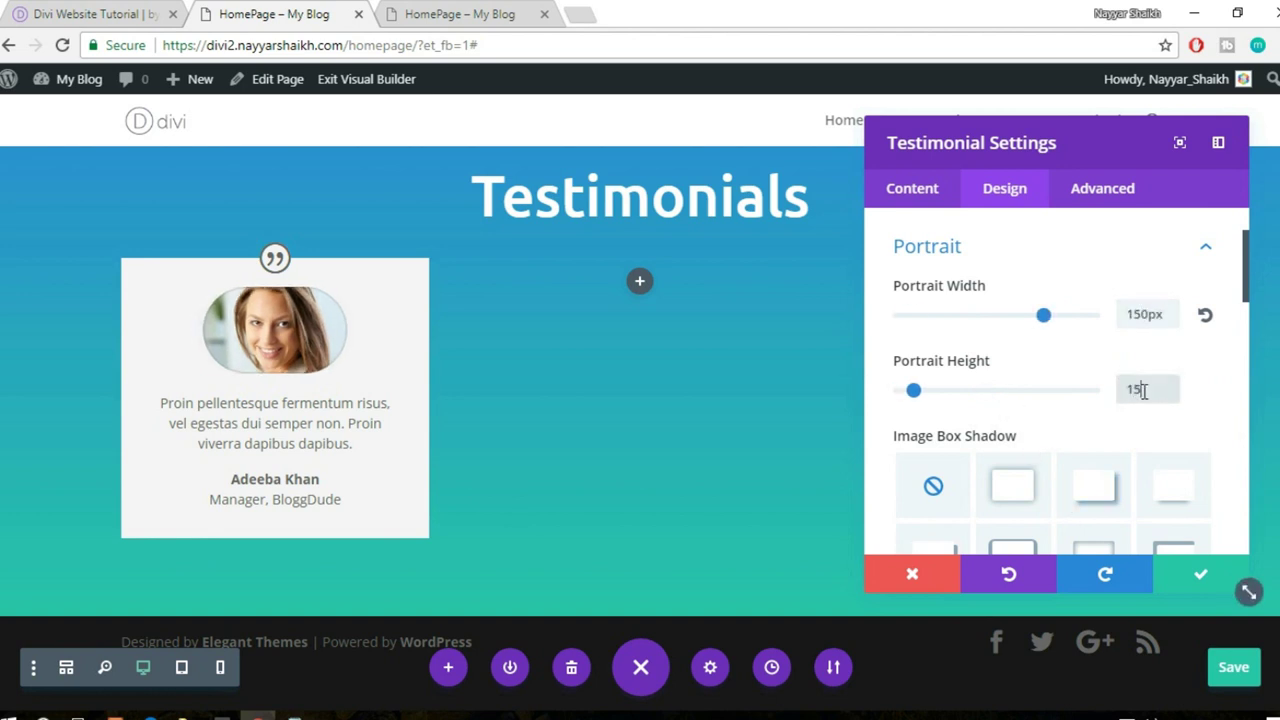
key(Return)
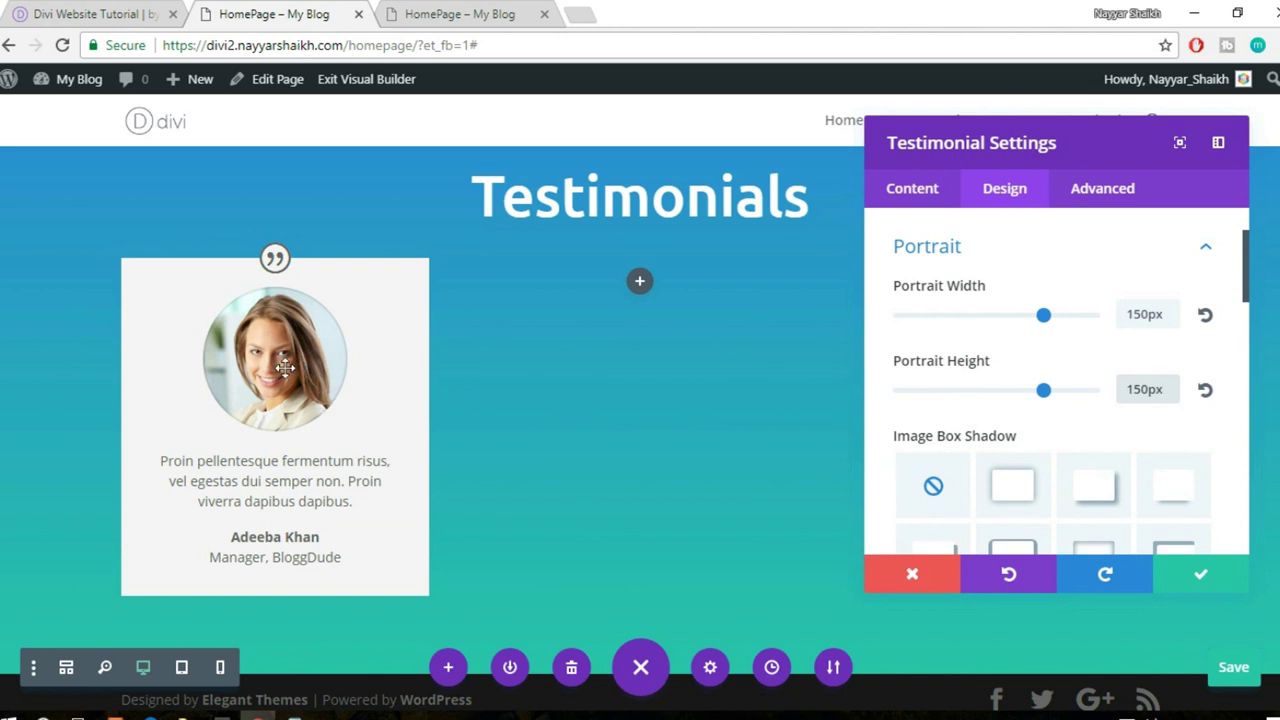
click(1182, 571)
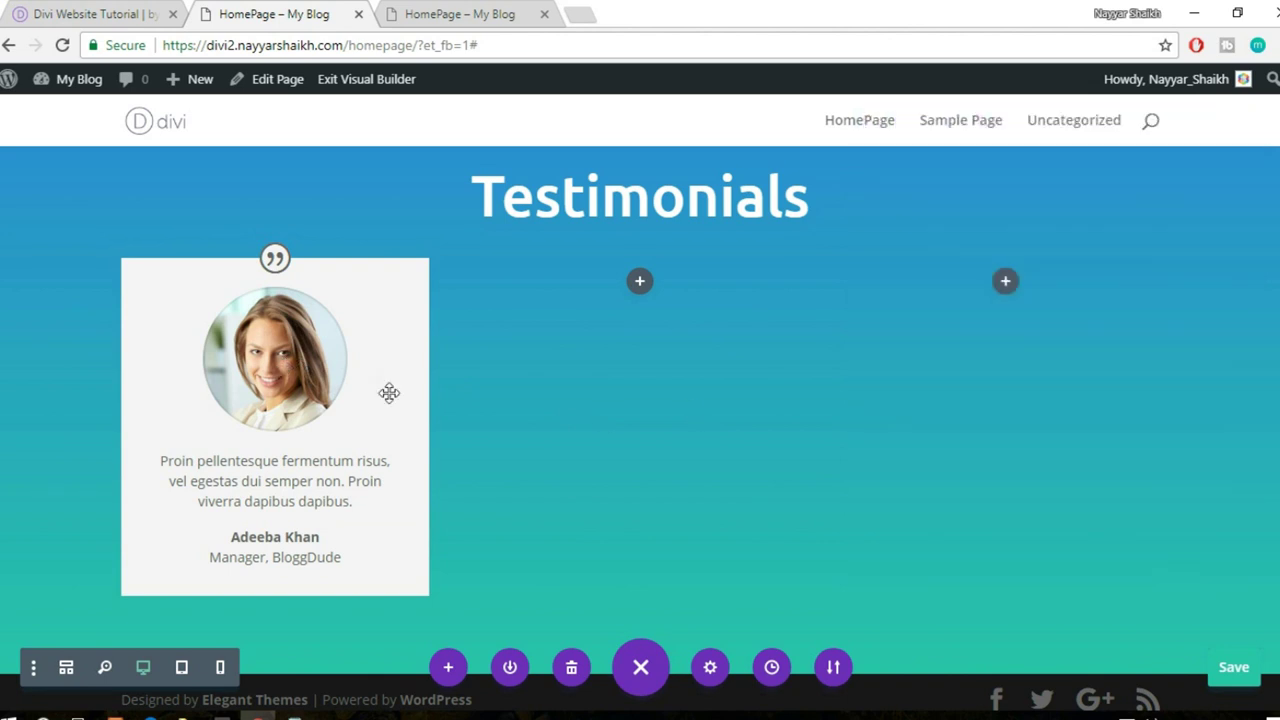
- Duplicate the testimonial so all three columns hold an identical testimonial card
mouse_move(323, 283)
click(276, 309)
drag(643, 296, 1028, 302)
click(640, 307)
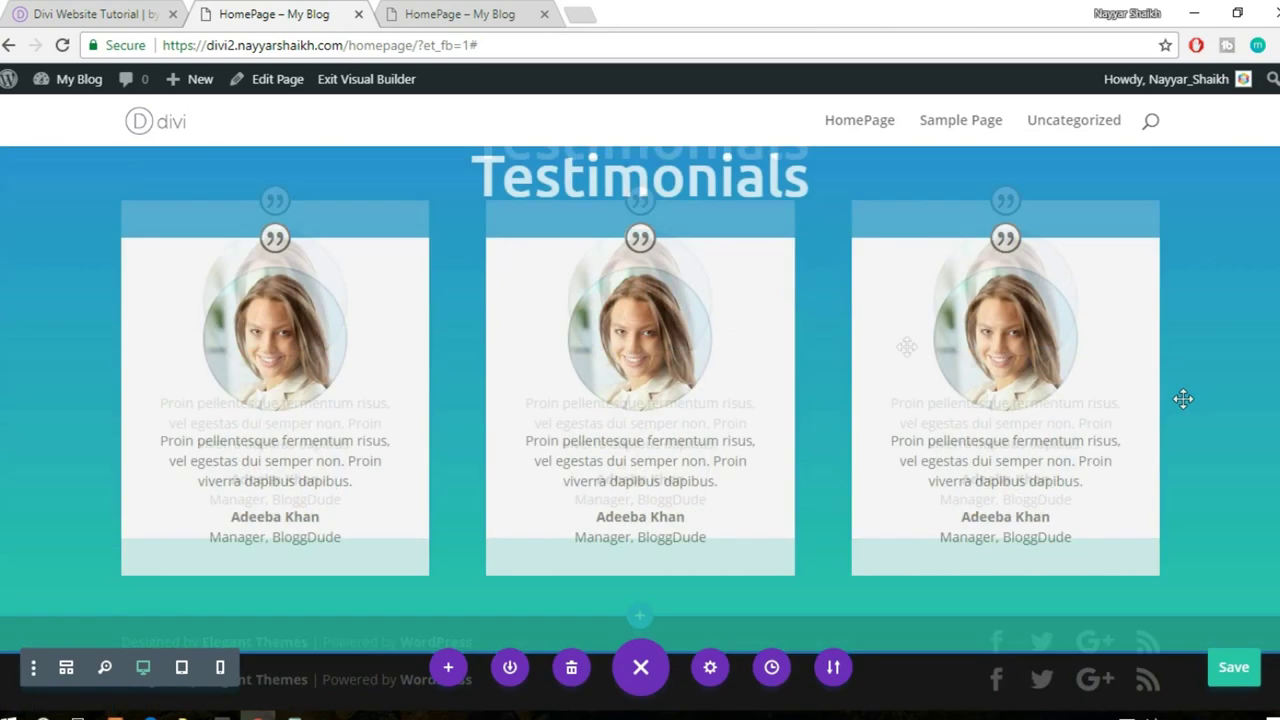
- Drag the section's top and bottom padding to add space around the Testimonials content
scroll(1228, 380, up, 2)
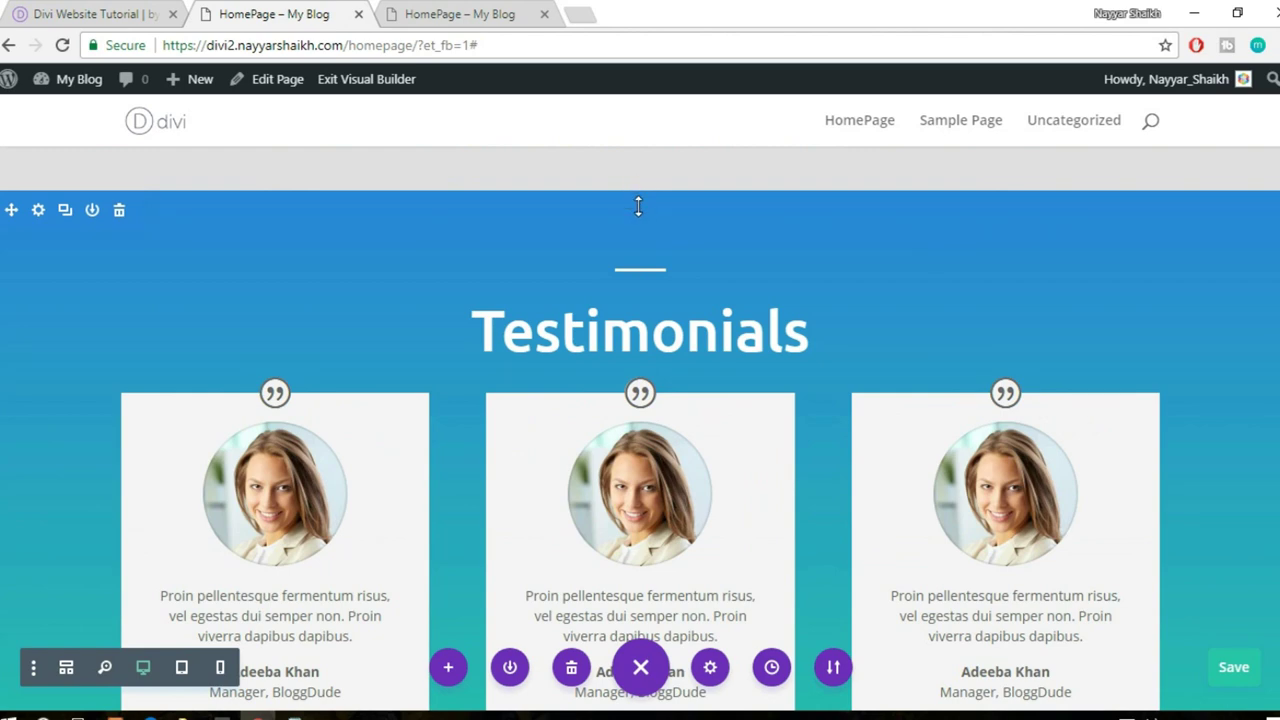
drag(640, 224, 640, 272)
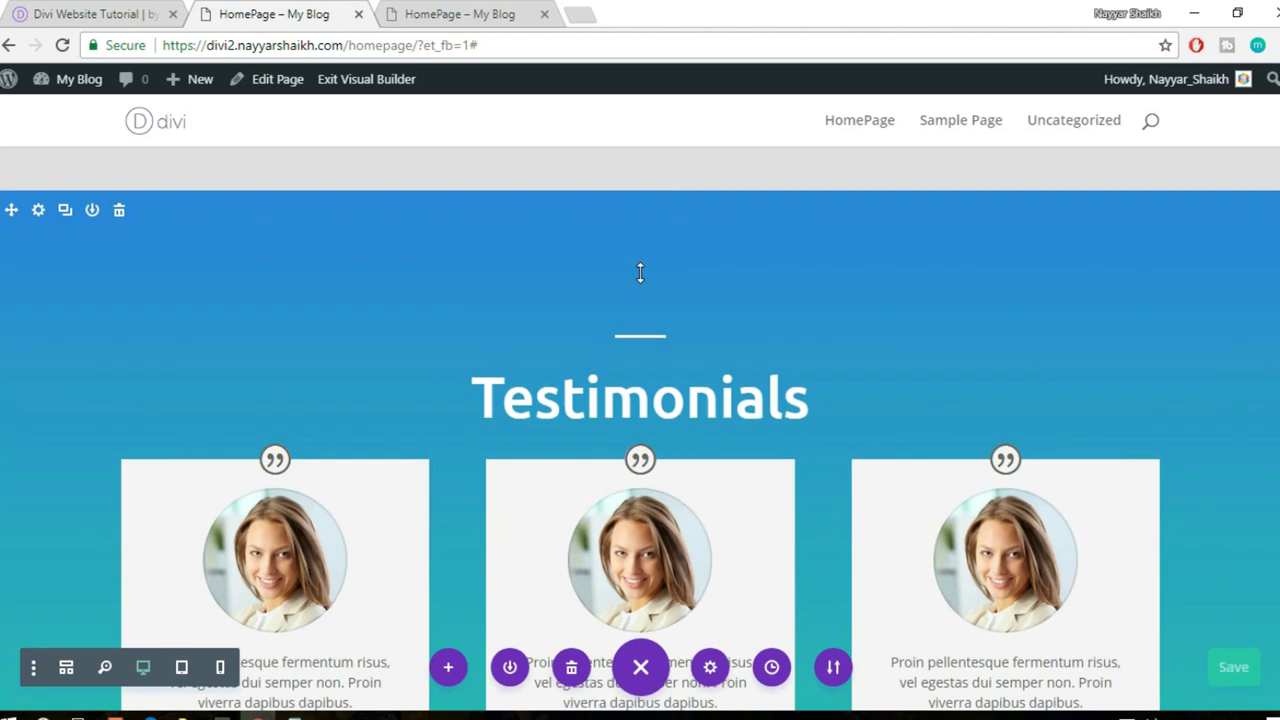
scroll(883, 340, down, 3)
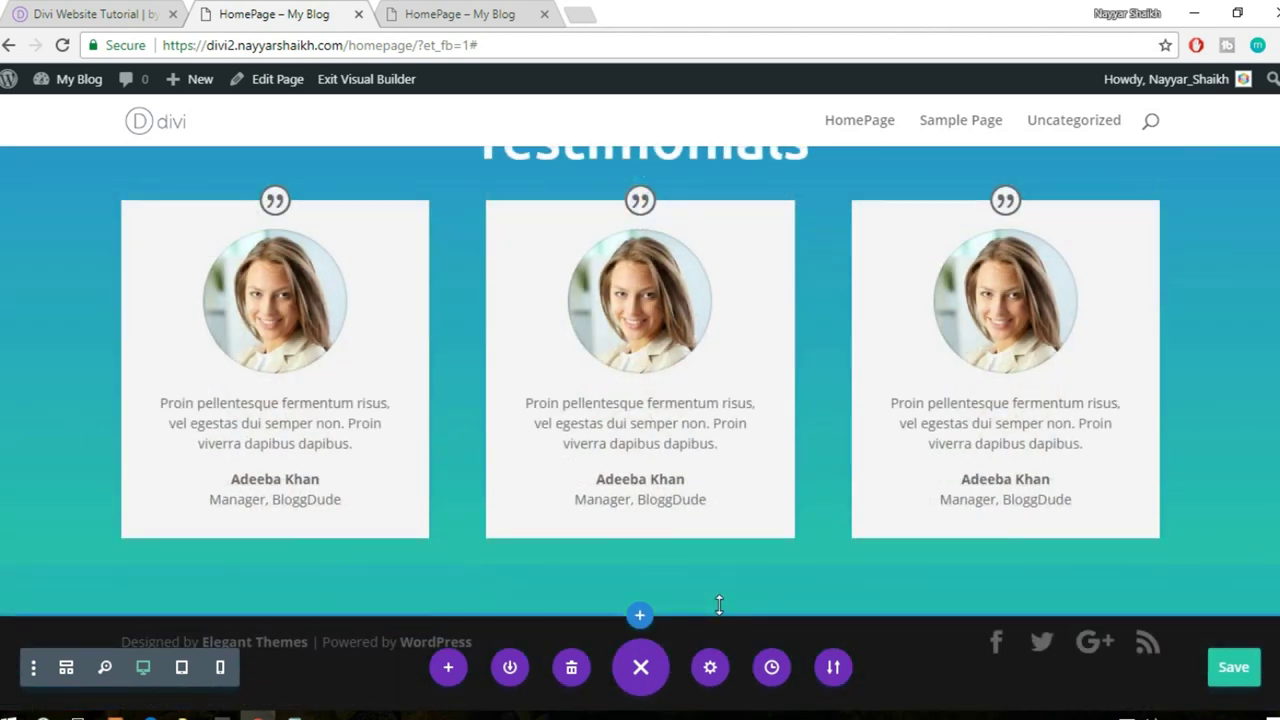
drag(717, 617, 720, 712)
scroll(897, 512, down, 1)
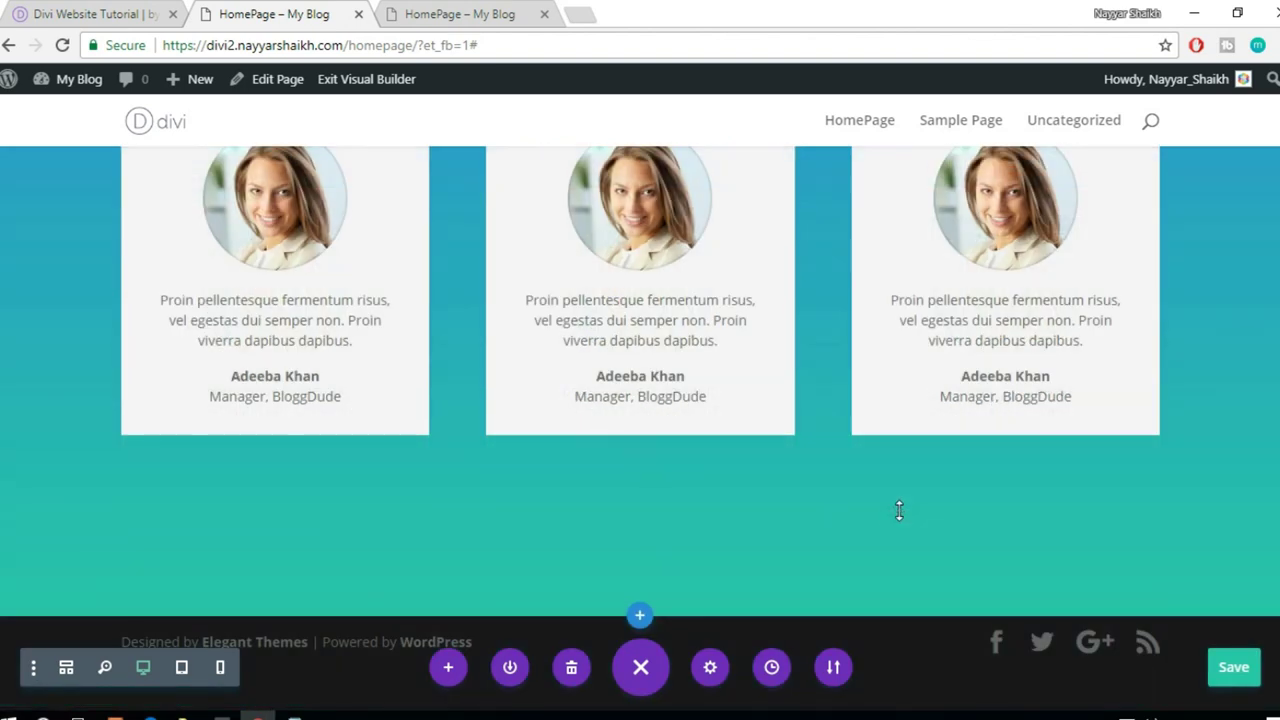
- Browse the reference page's Most Recent posts and red subscribe section, then return to My Blog
click(92, 12)
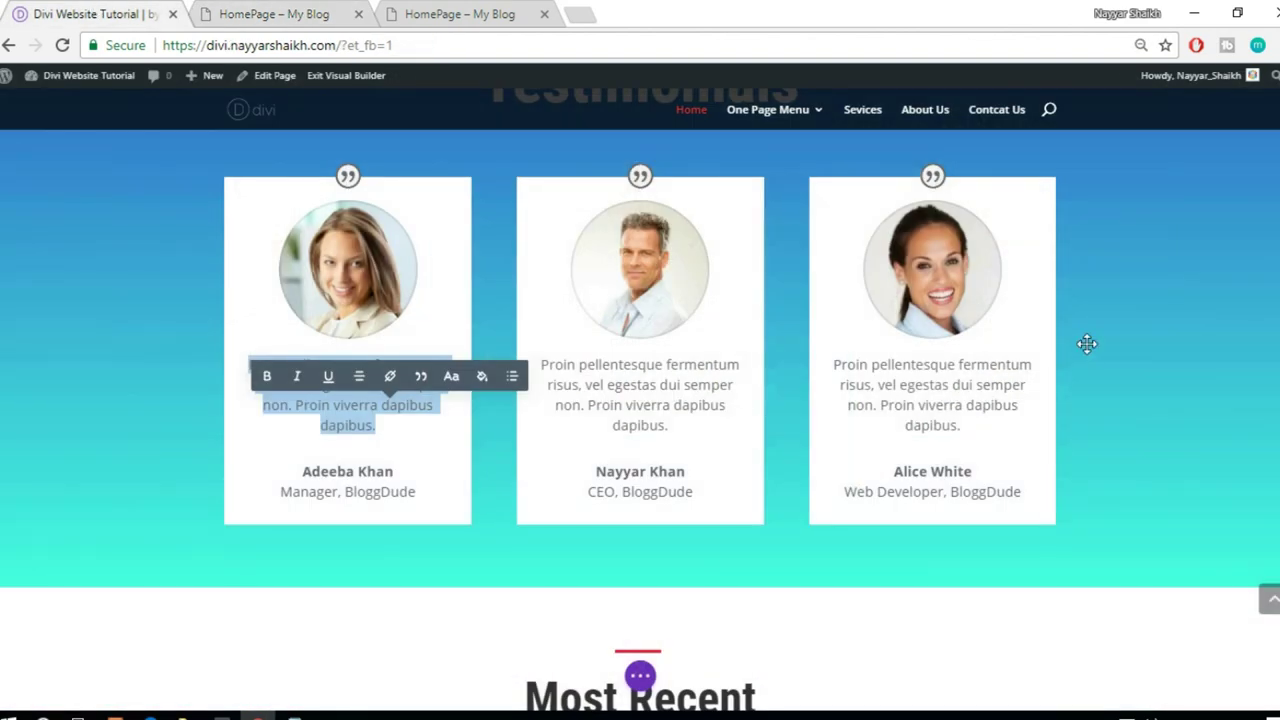
scroll(1087, 344, down, 4)
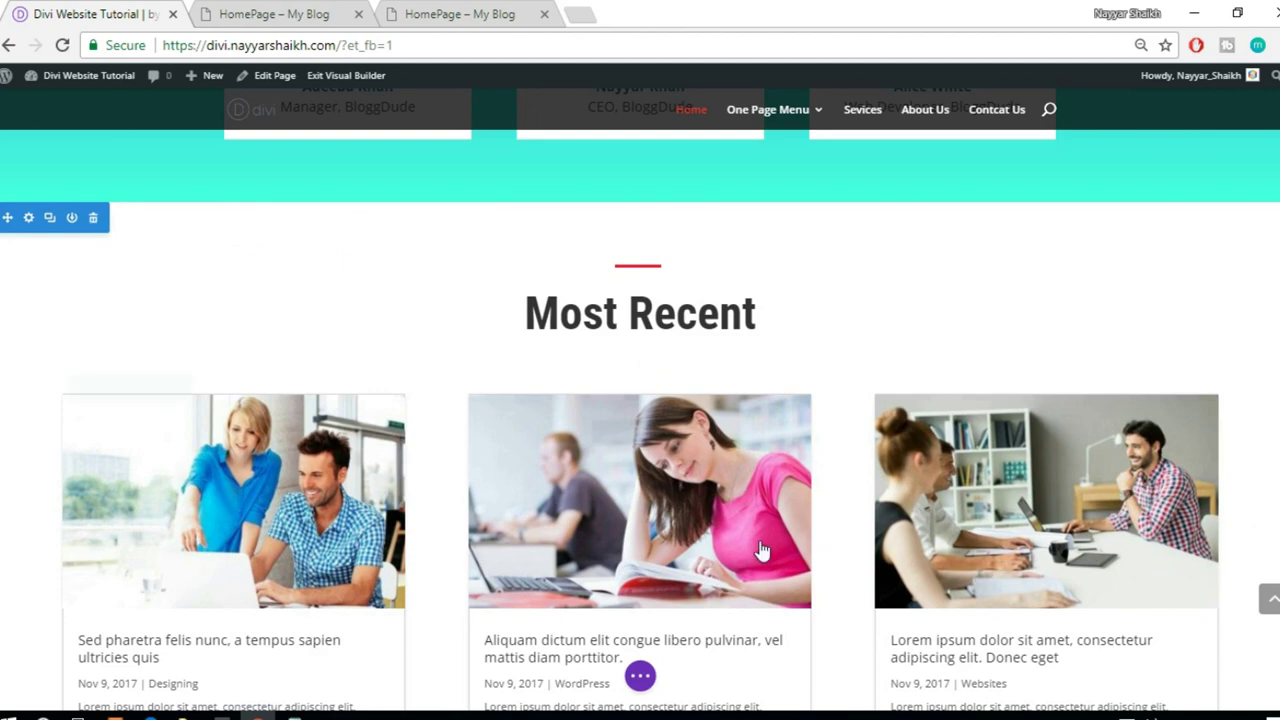
scroll(620, 316, down, 3)
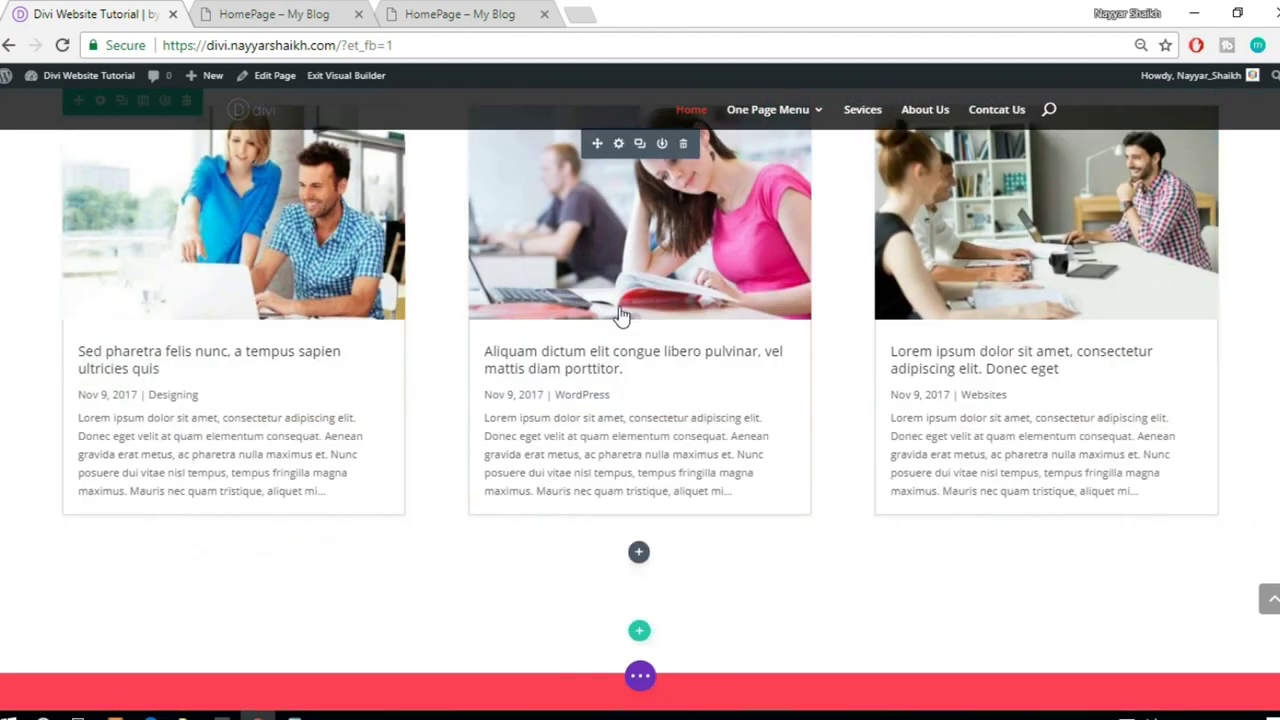
scroll(826, 535, up, 2)
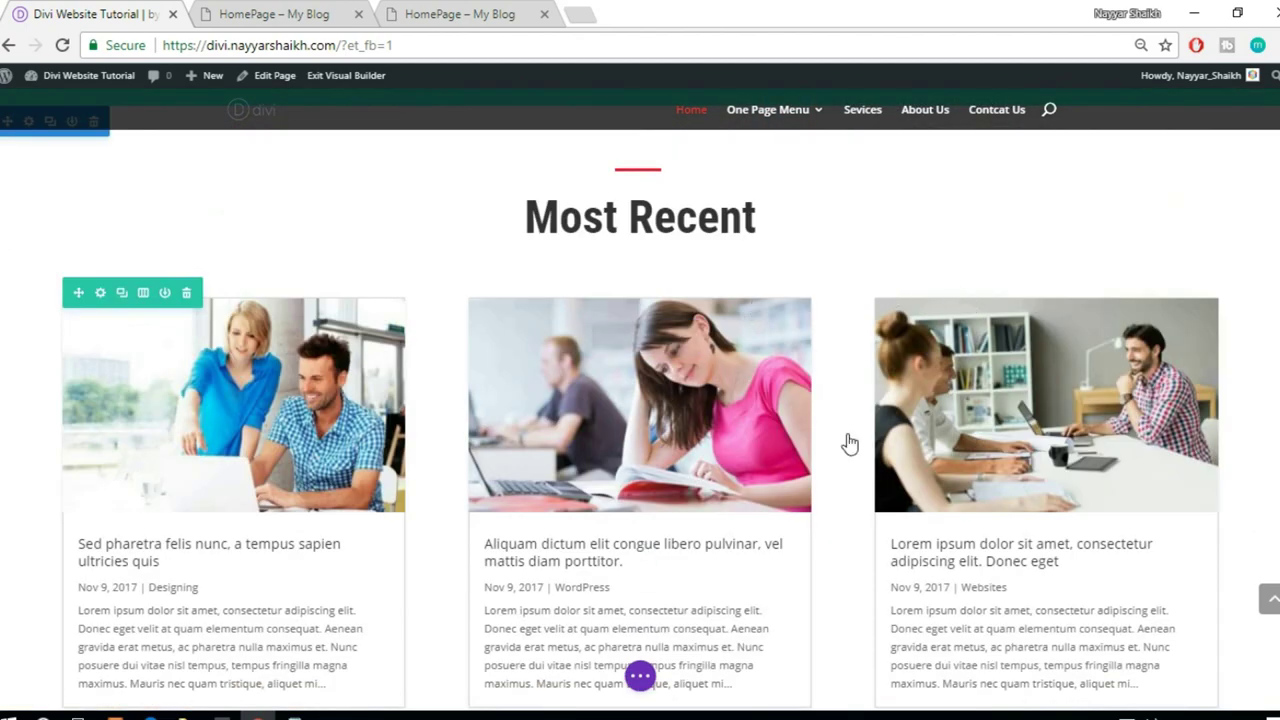
scroll(1147, 360, down, 8)
scroll(1147, 360, down, 2)
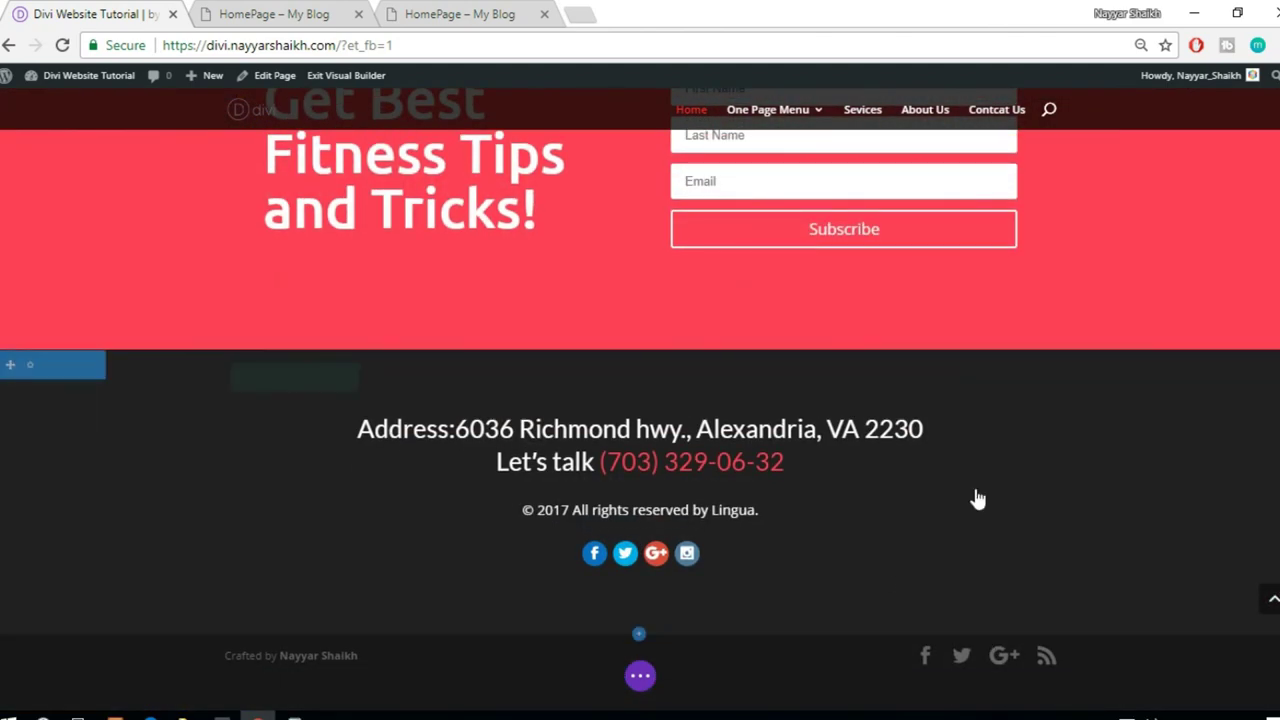
scroll(978, 499, up, 2)
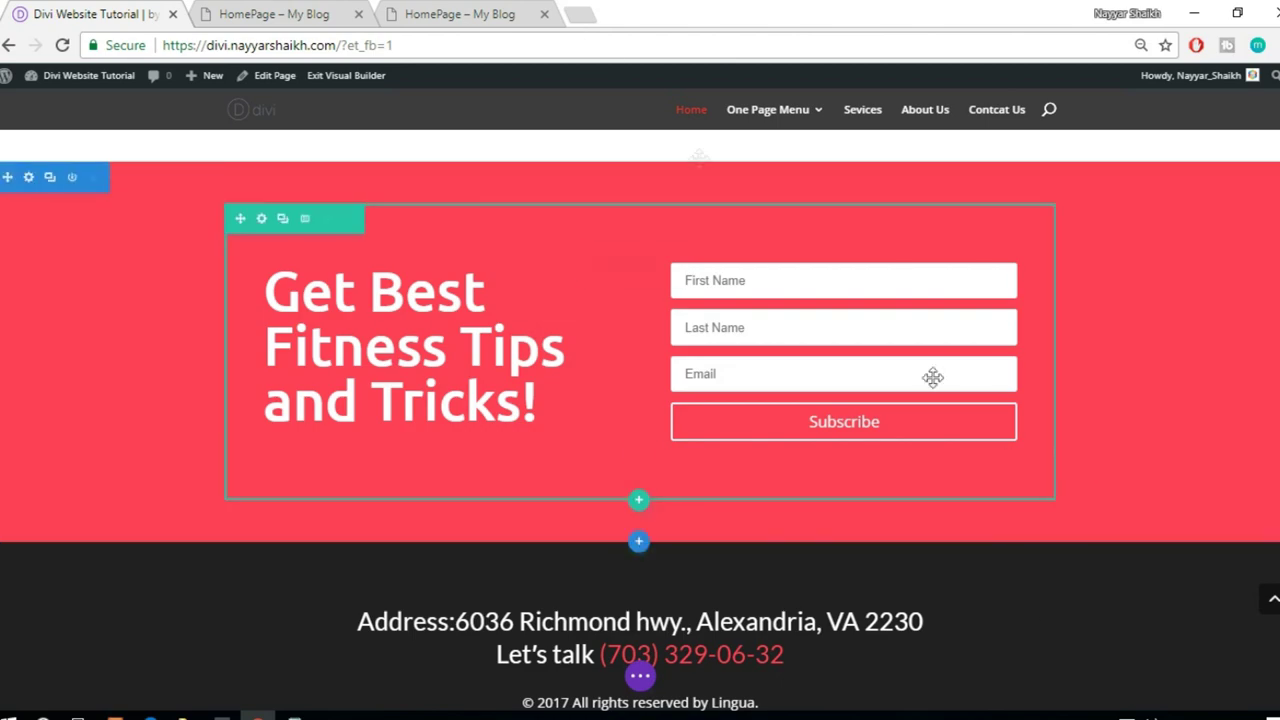
scroll(1044, 535, up, 3)
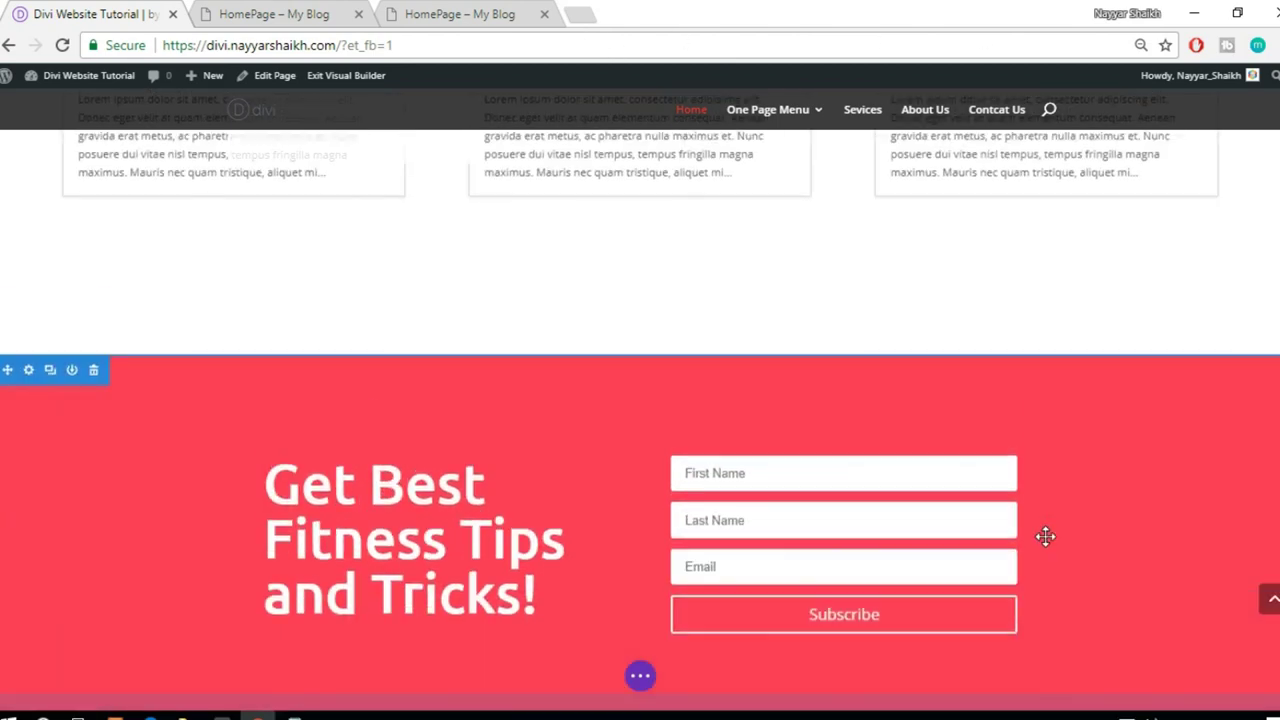
scroll(1044, 538, up, 7)
scroll(1044, 538, down, 2)
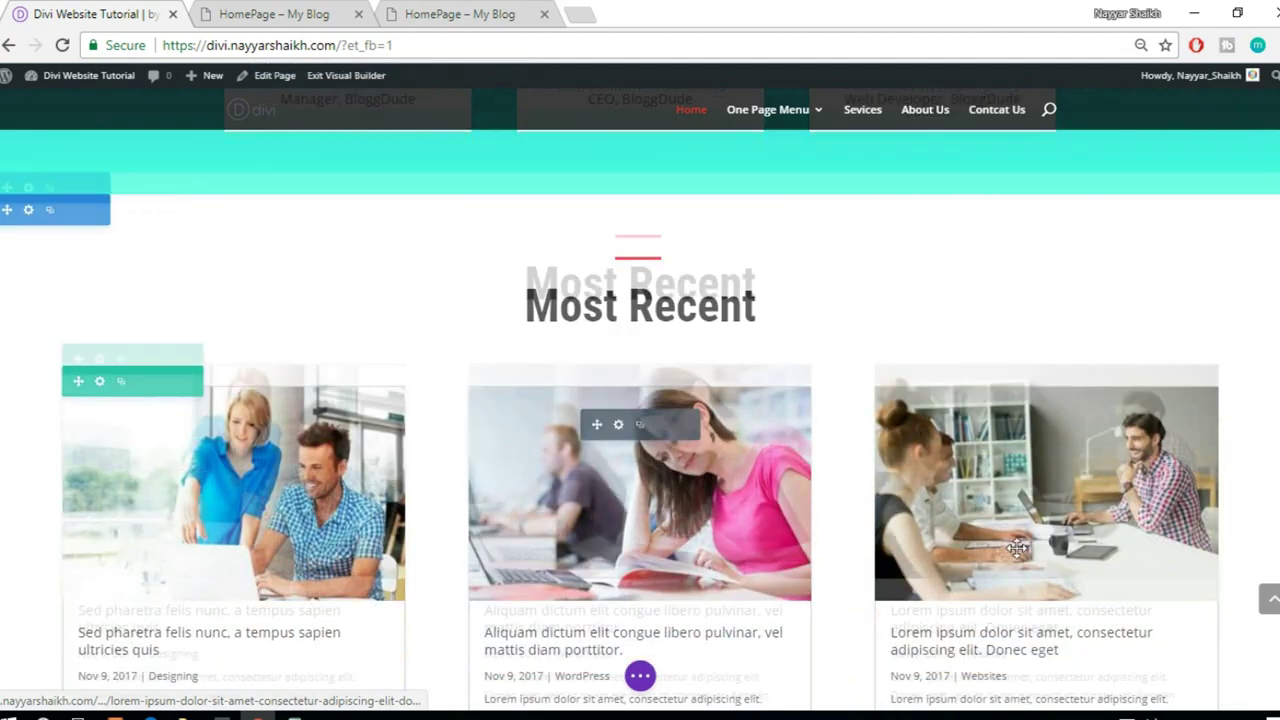
scroll(765, 538, down, 3)
scroll(874, 480, up, 1)
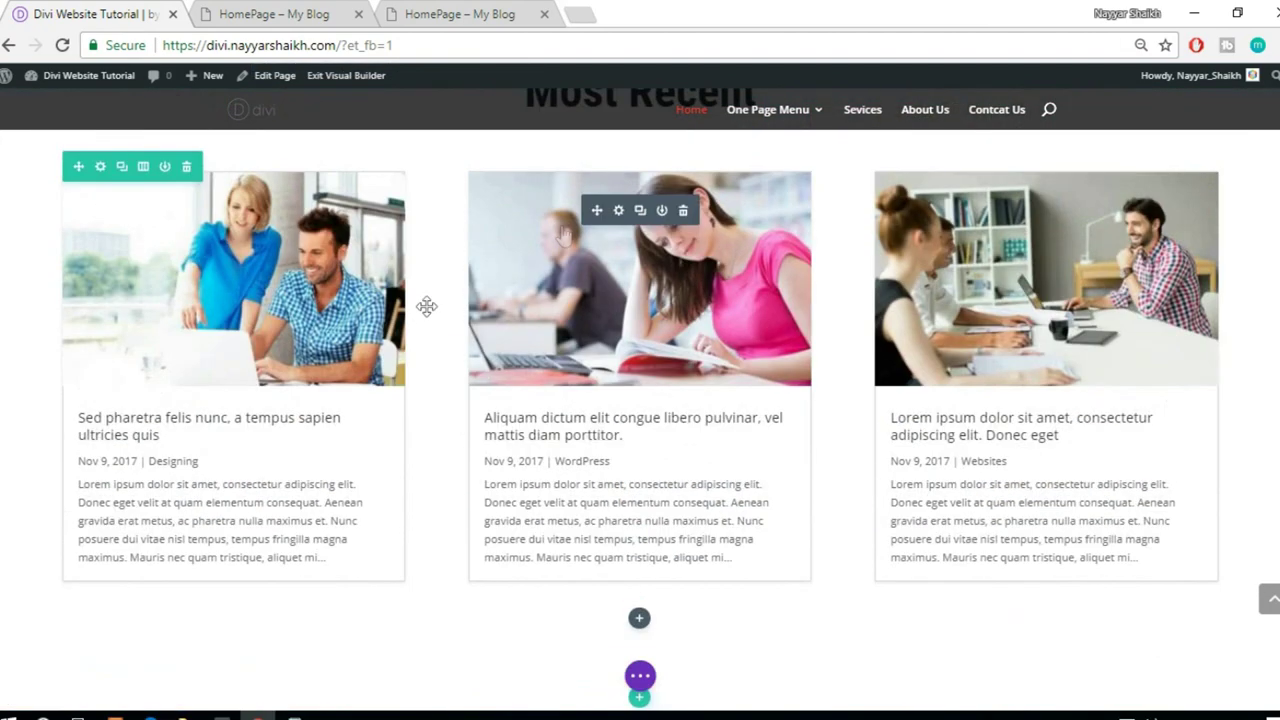
scroll(755, 569, up, 1)
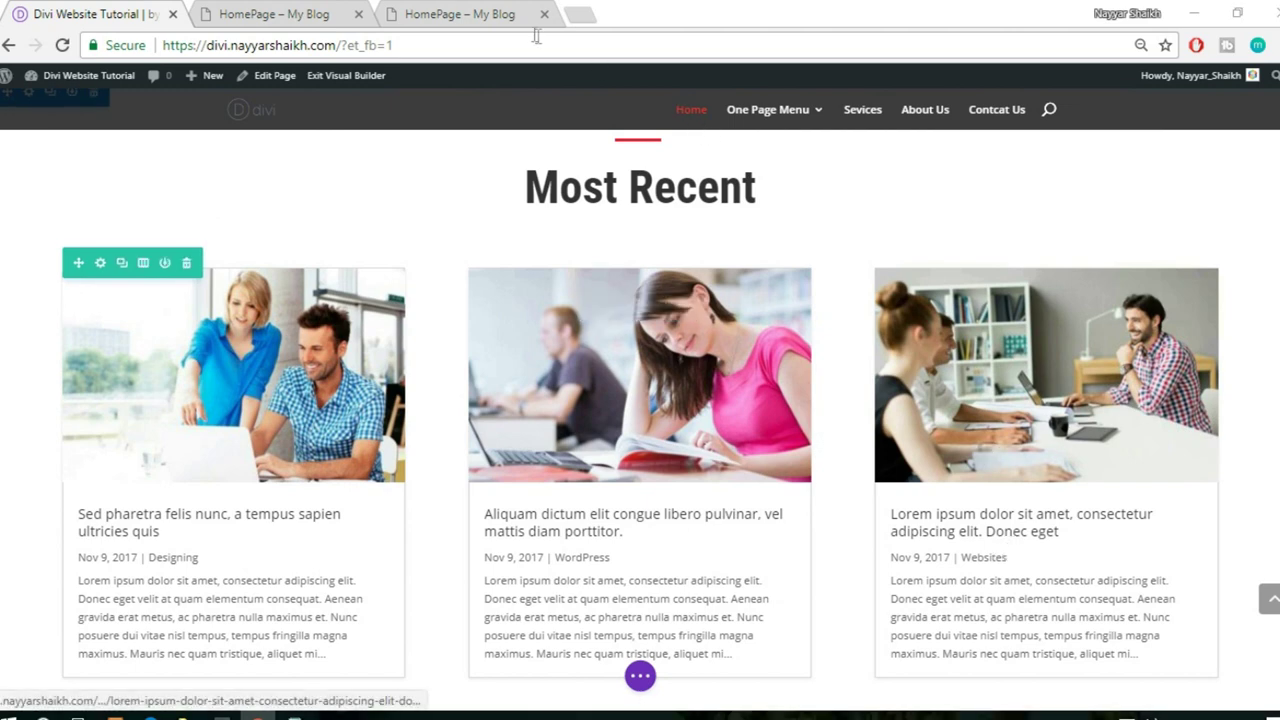
click(500, 14)
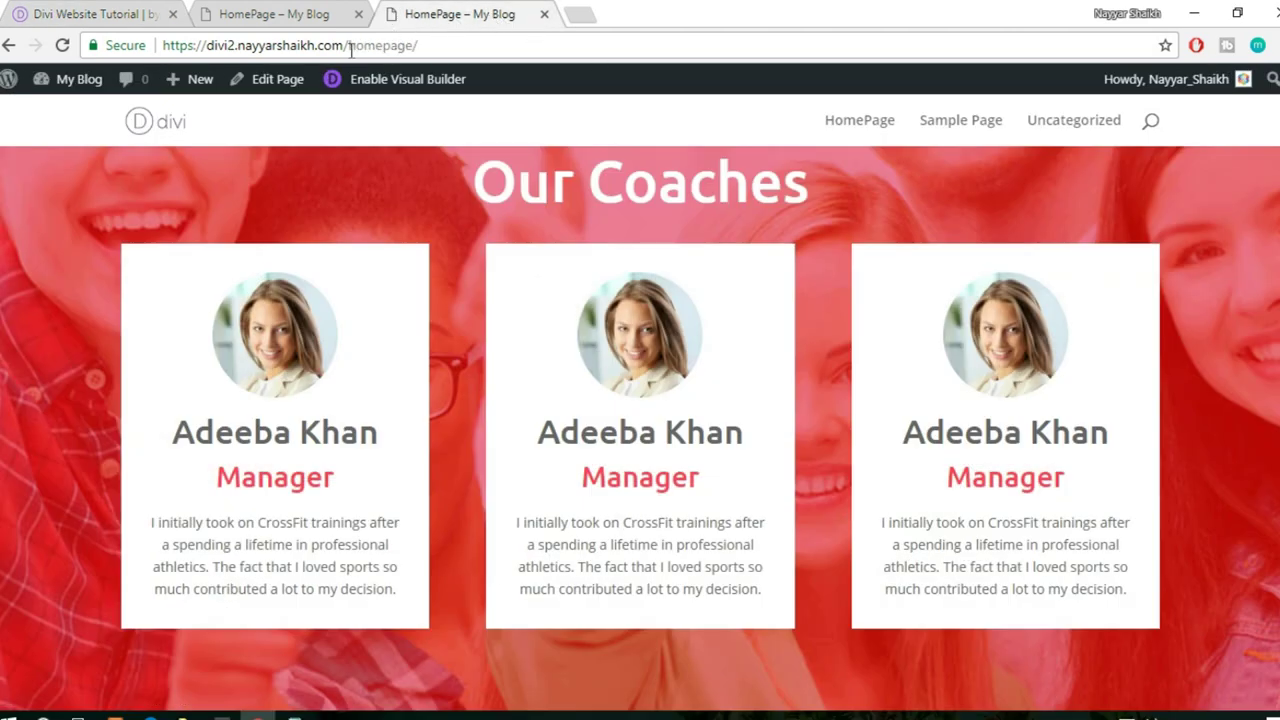
- Open the My Blog dashboard in a new tab and start a new post via Posts > Add New
mouse_move(72, 88)
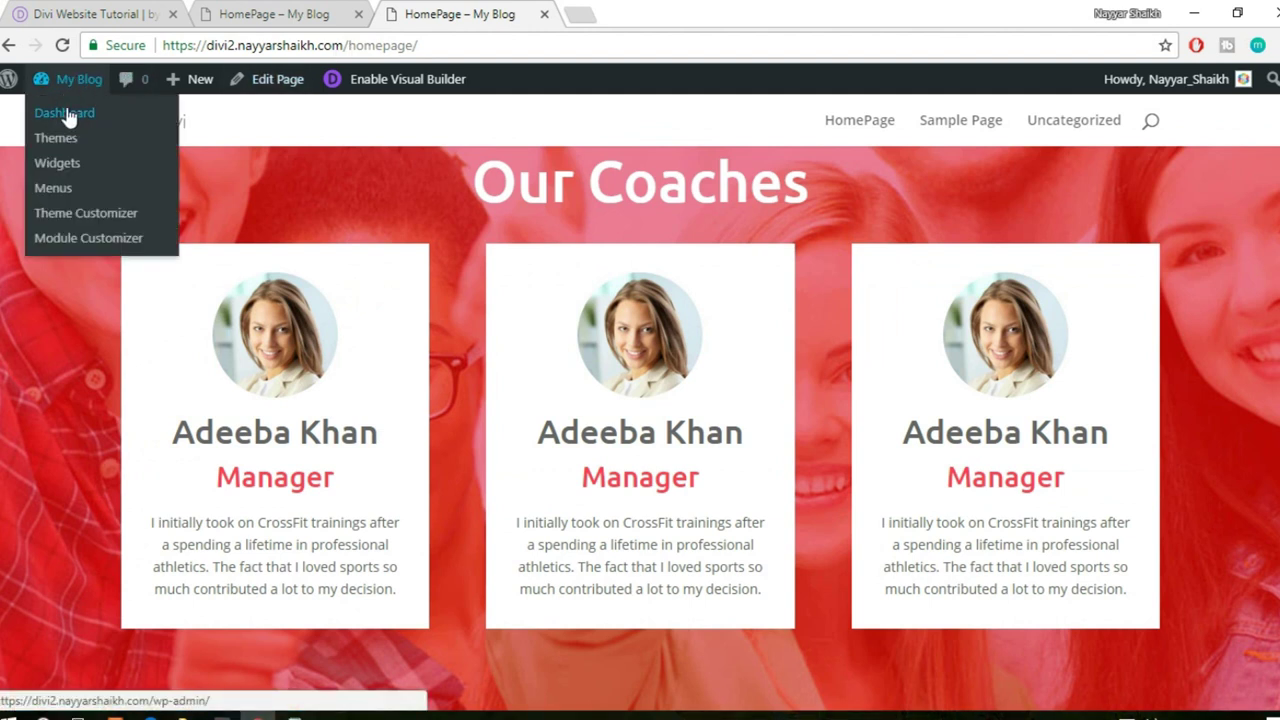
middle_click(64, 114)
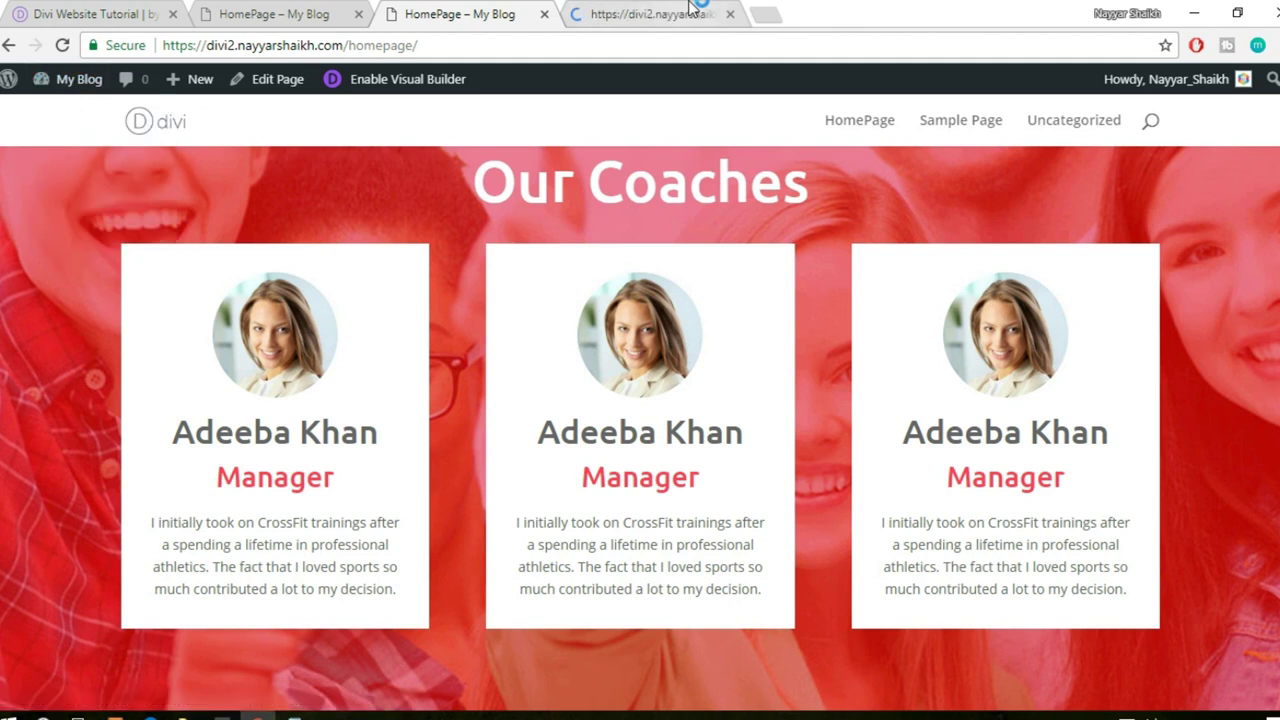
click(694, 8)
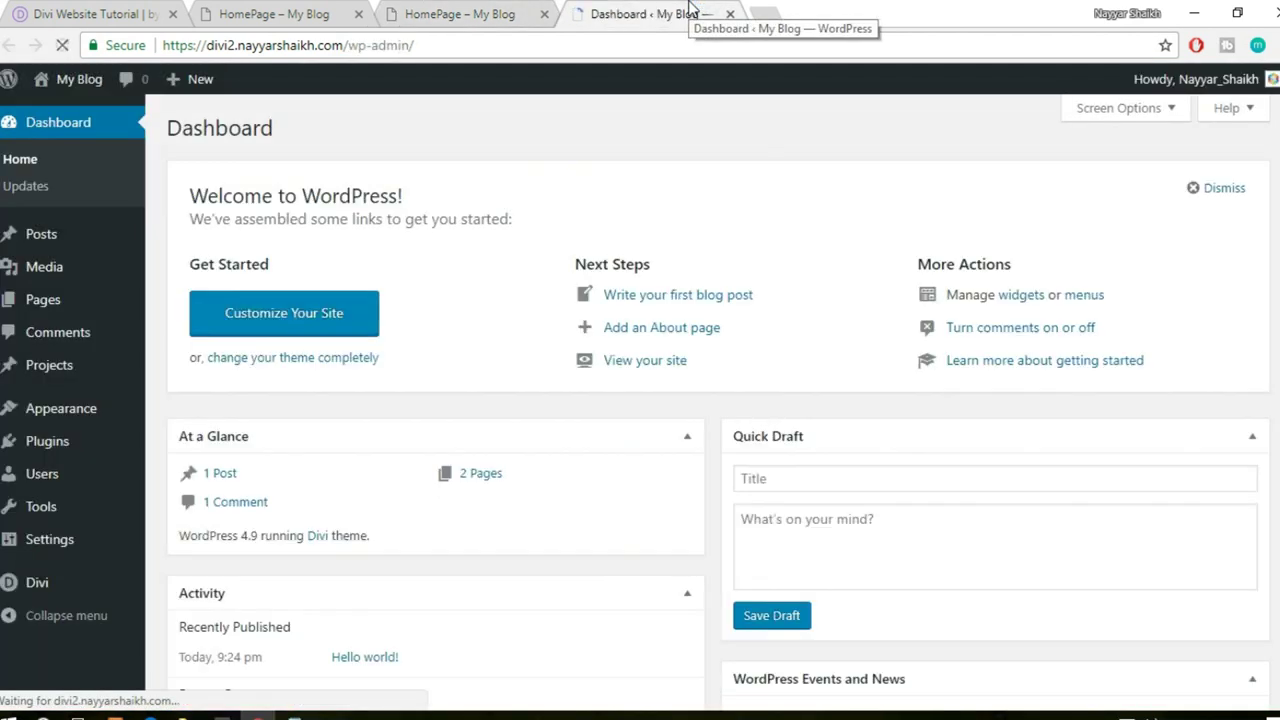
mouse_move(24, 443)
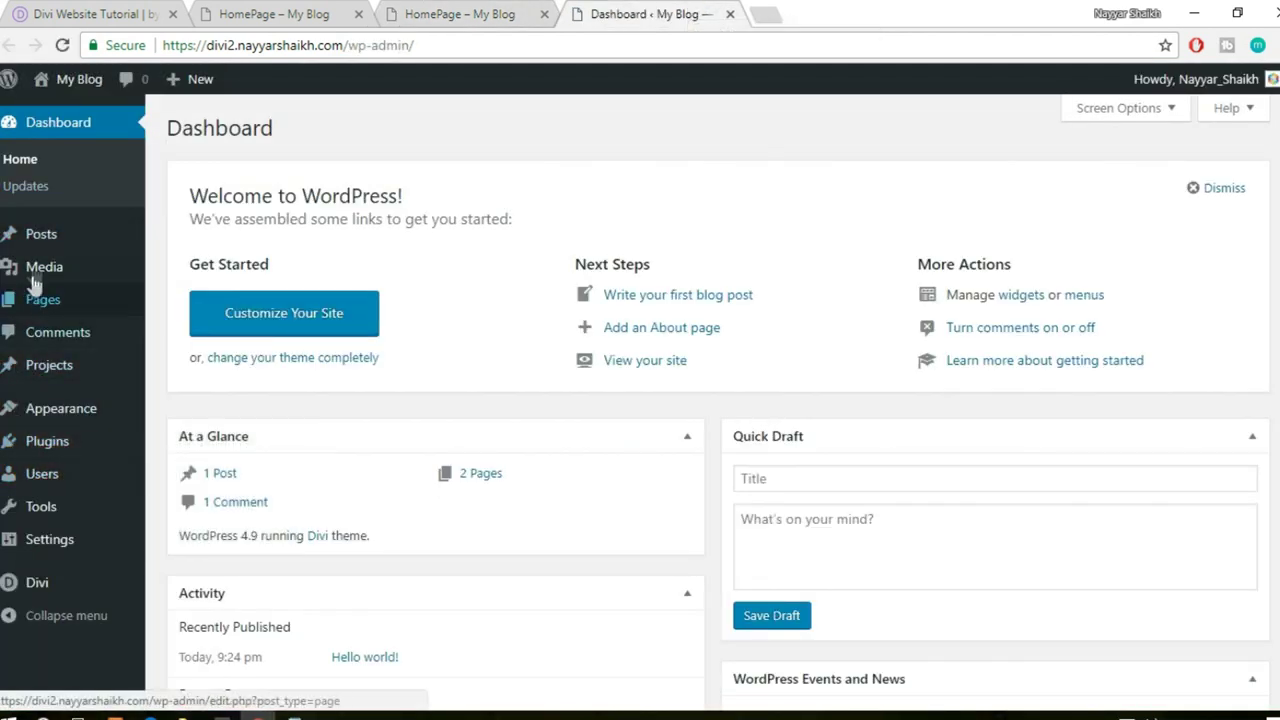
mouse_move(49, 243)
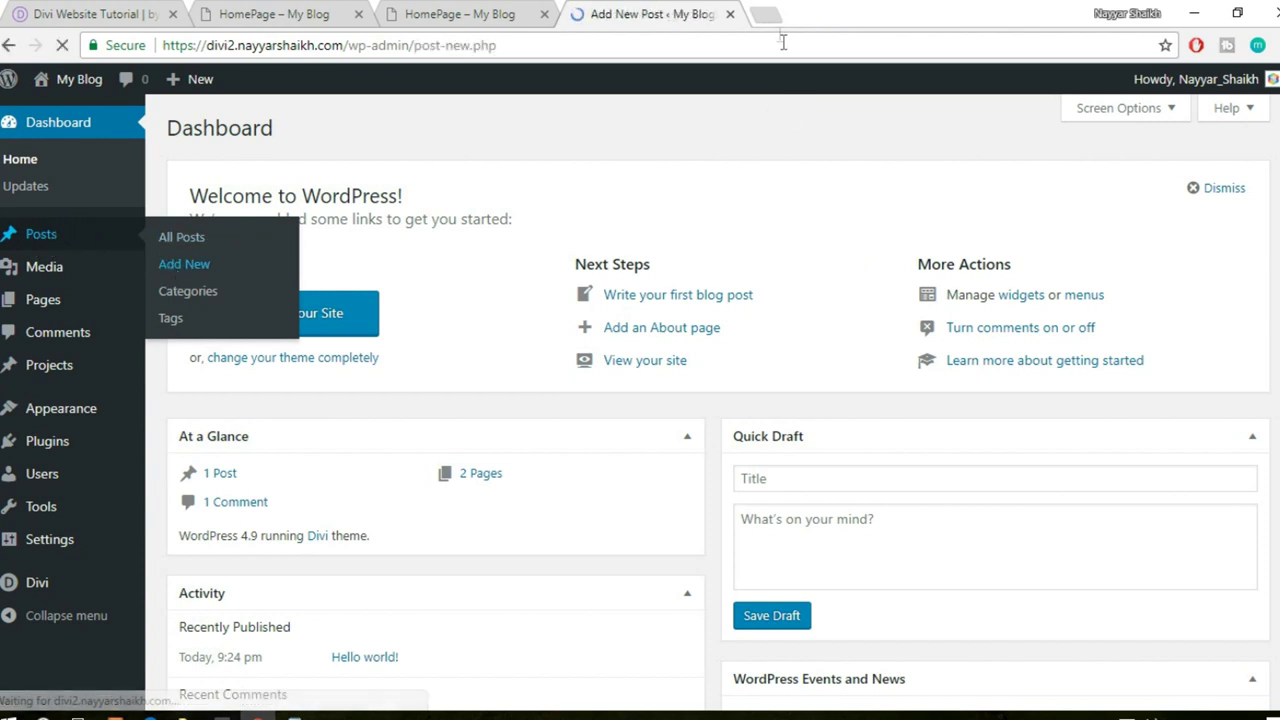
click(765, 14)
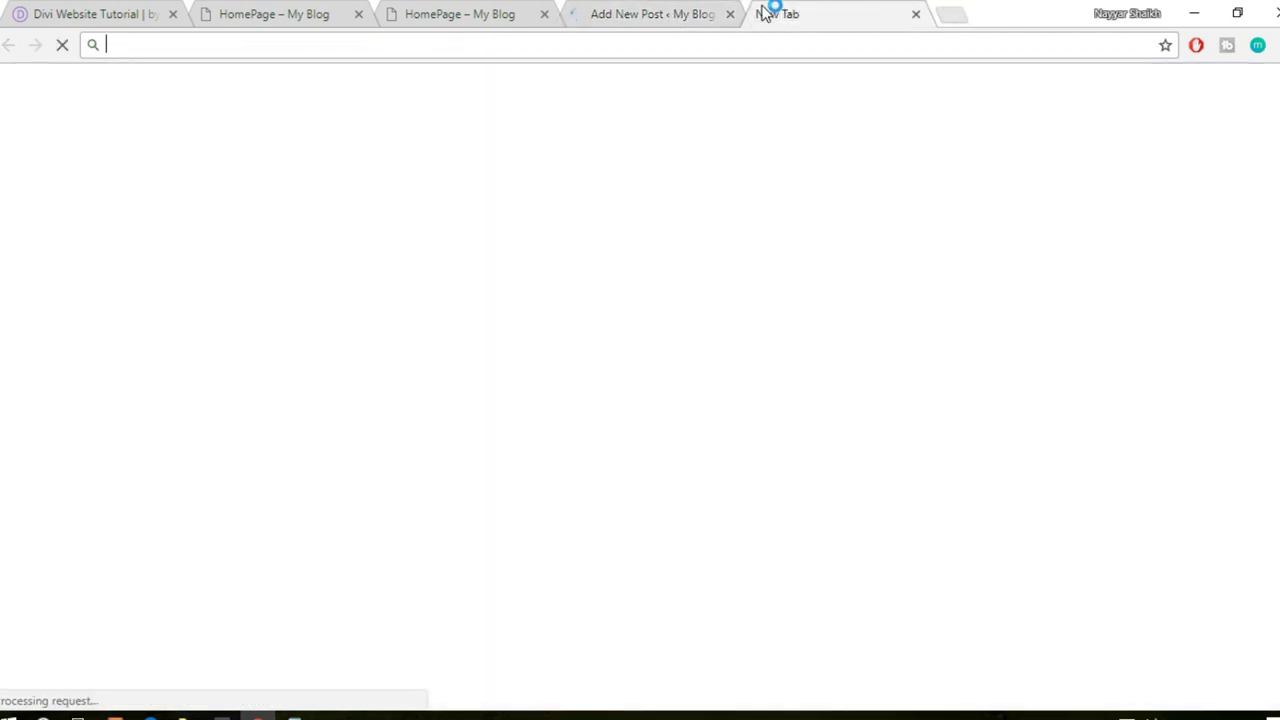
- Load lipsum.com in a new tab from the address-bar suggestion
text(li)
key(BackSpace)
text(psu)
key(BackSpace)
key(BackSpace)
key(BackSpace)
key(Down)
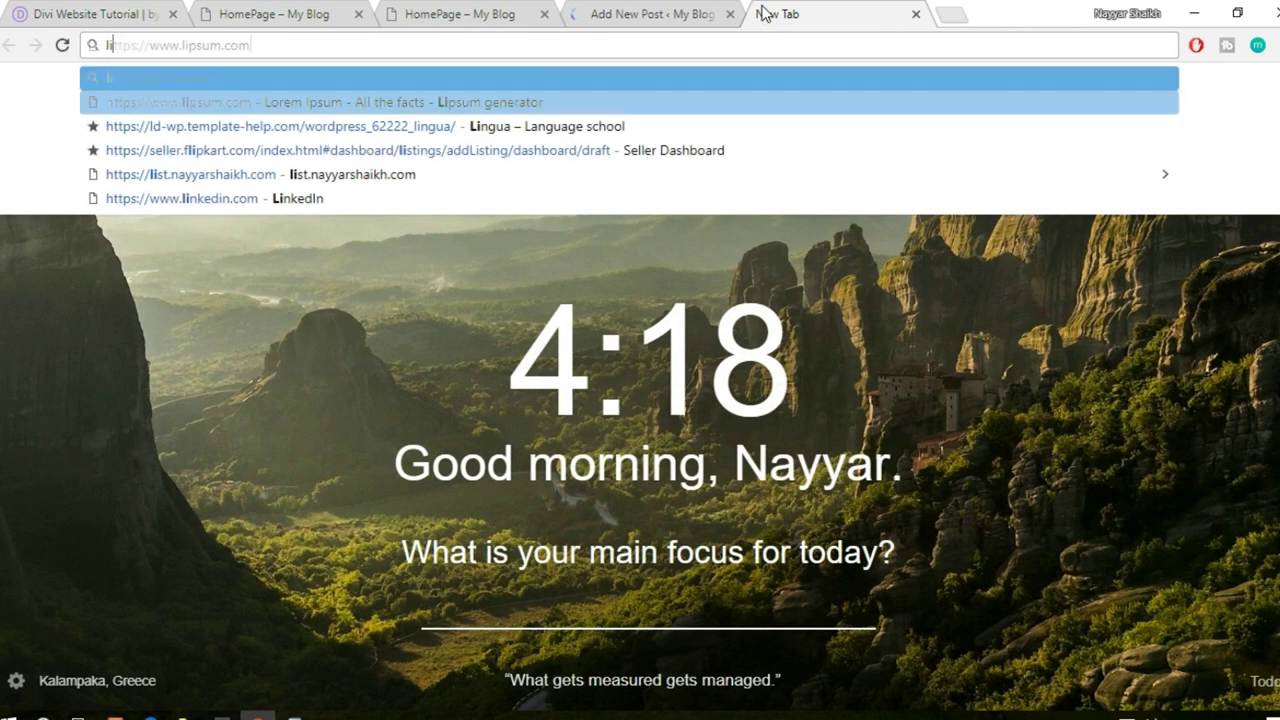
key(Return)
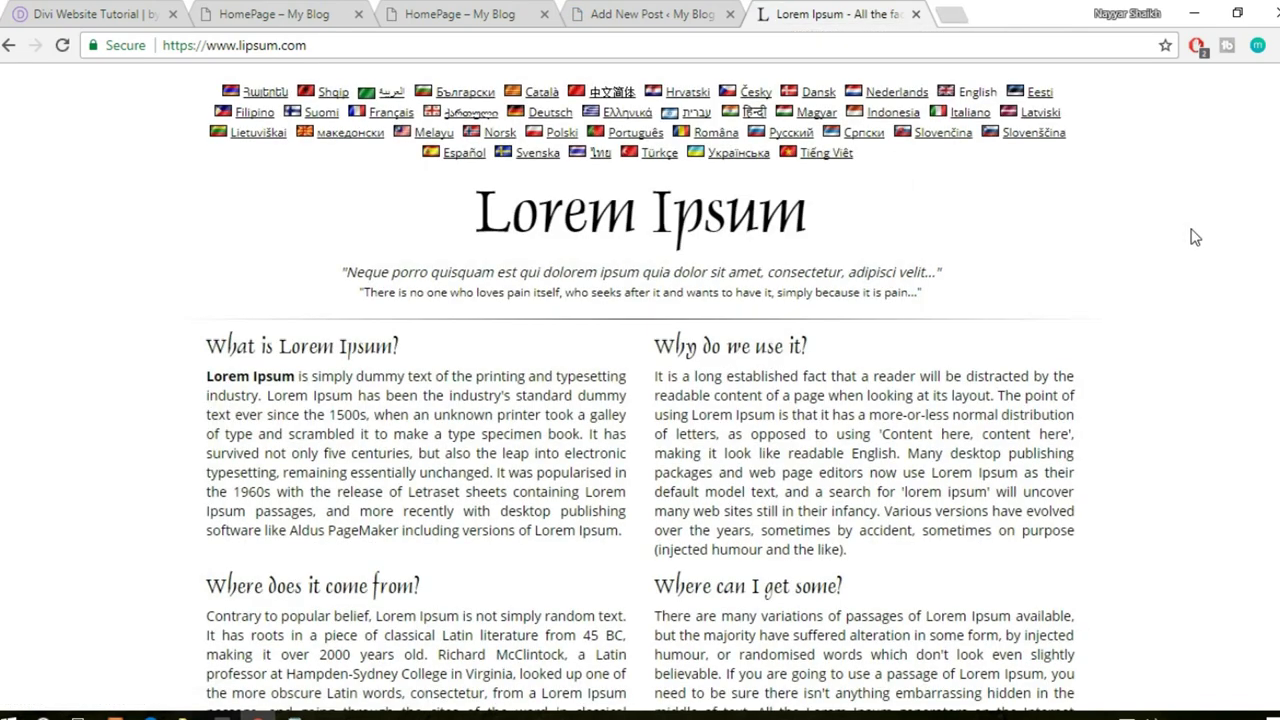
- Generate five Lorem Ipsum paragraphs, select them all, and go back to the new post
scroll(922, 190, down, 6)
click(935, 341)
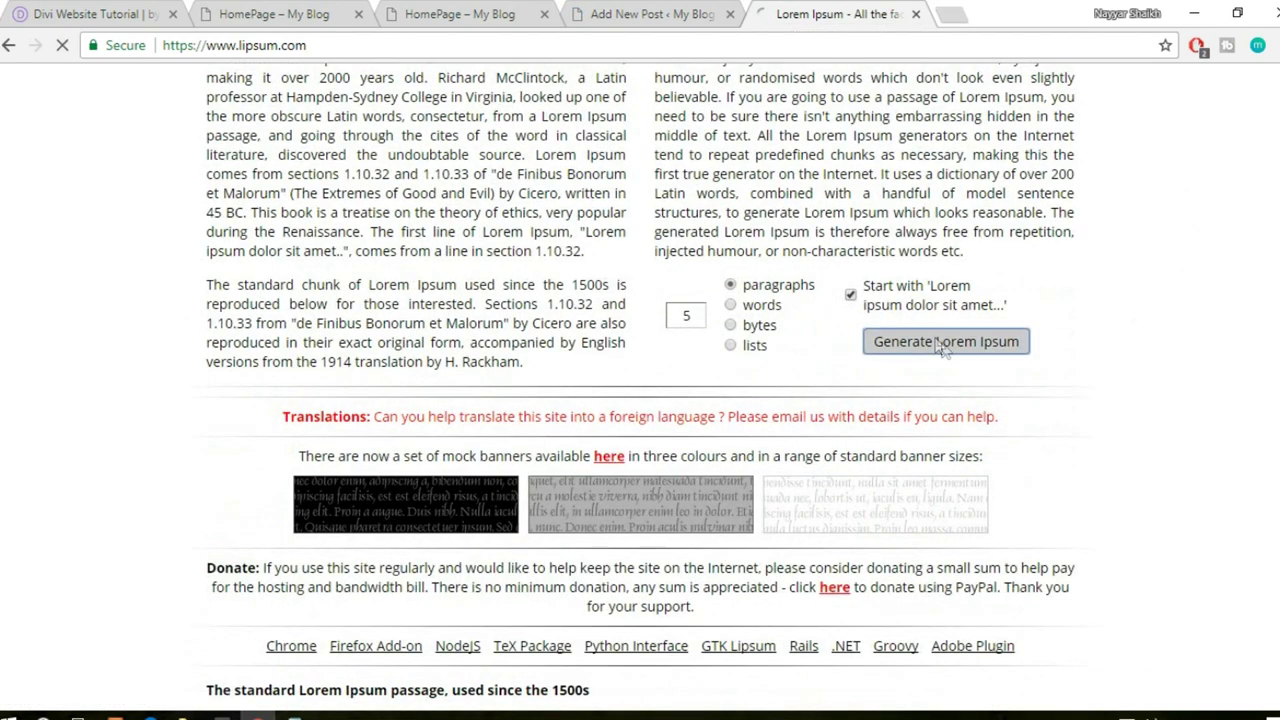
scroll(262, 215, down, 2)
drag(200, 158, 787, 612)
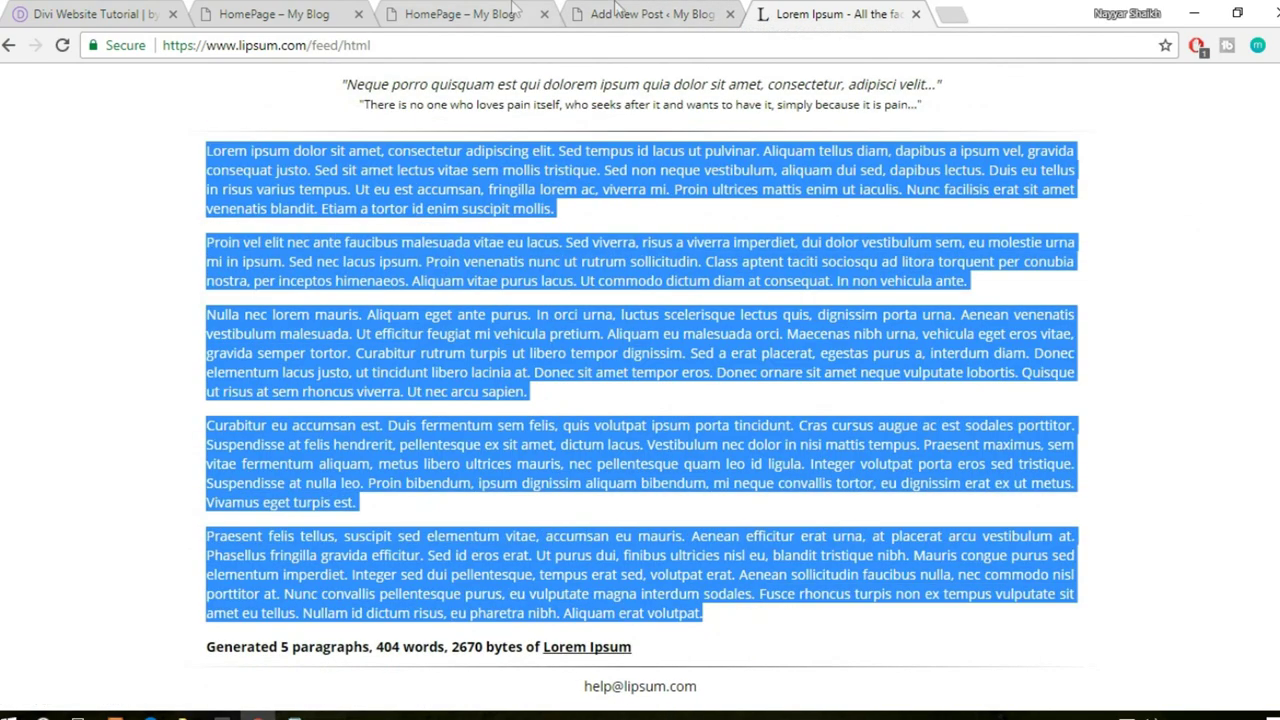
click(690, 13)
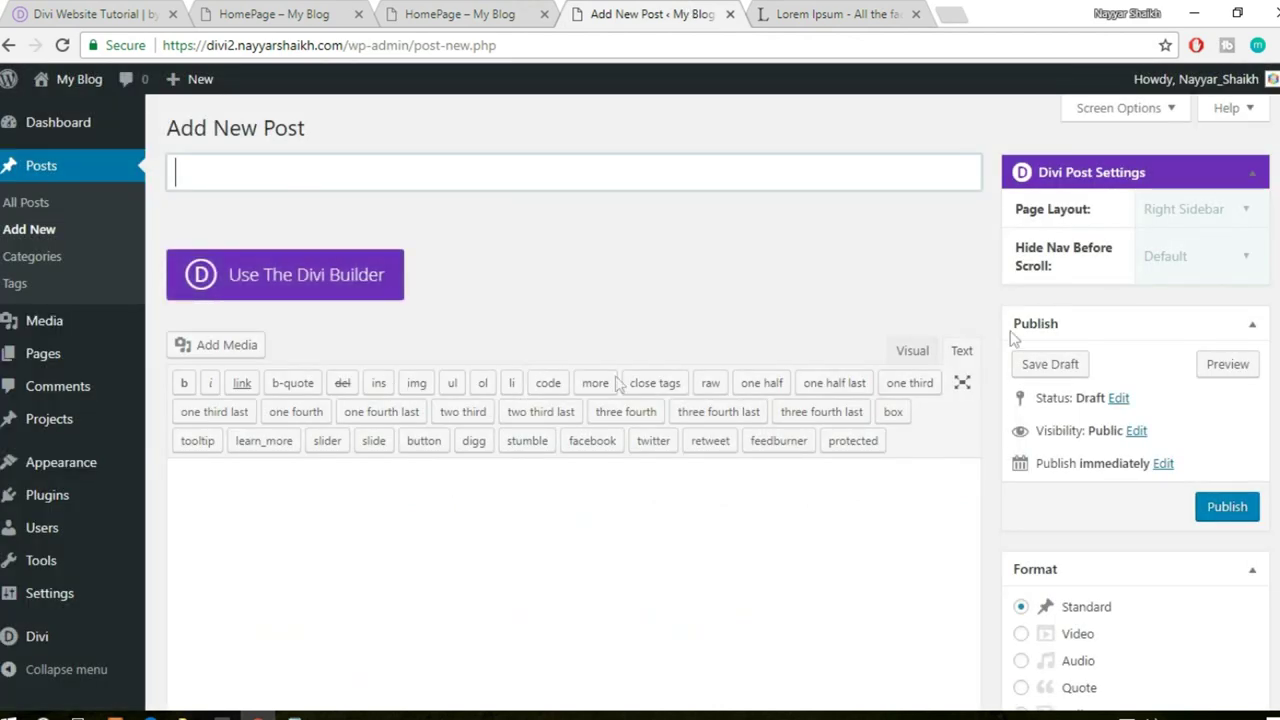
- Paste the five Lorem Ipsum paragraphs into the post body in the Visual editor
click(914, 354)
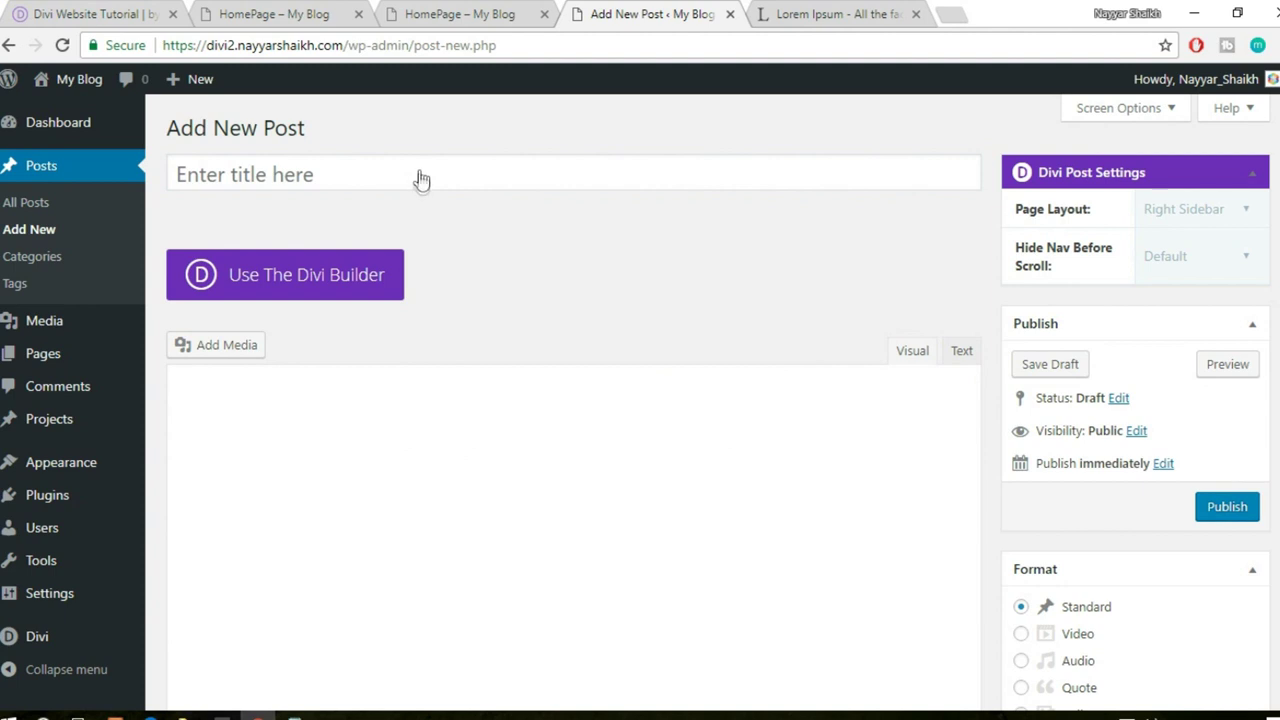
click(543, 469)
scroll(543, 469, down, 1)
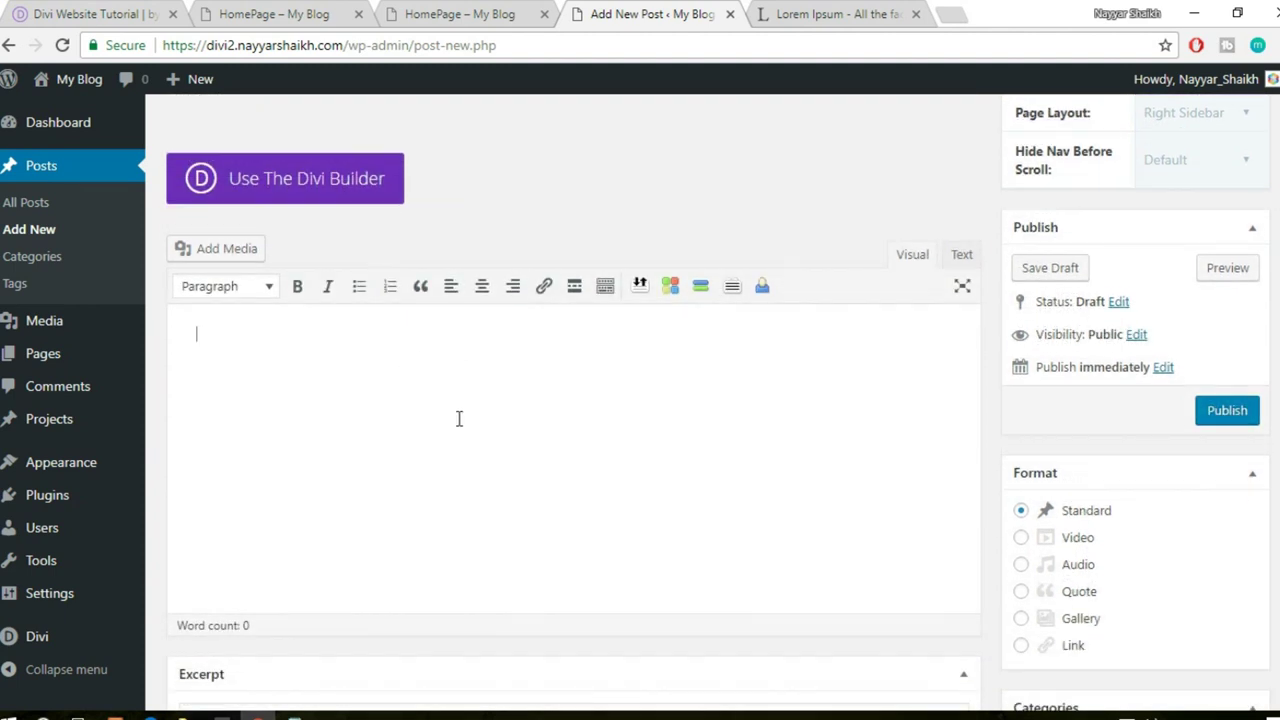
key(ctrl+v)
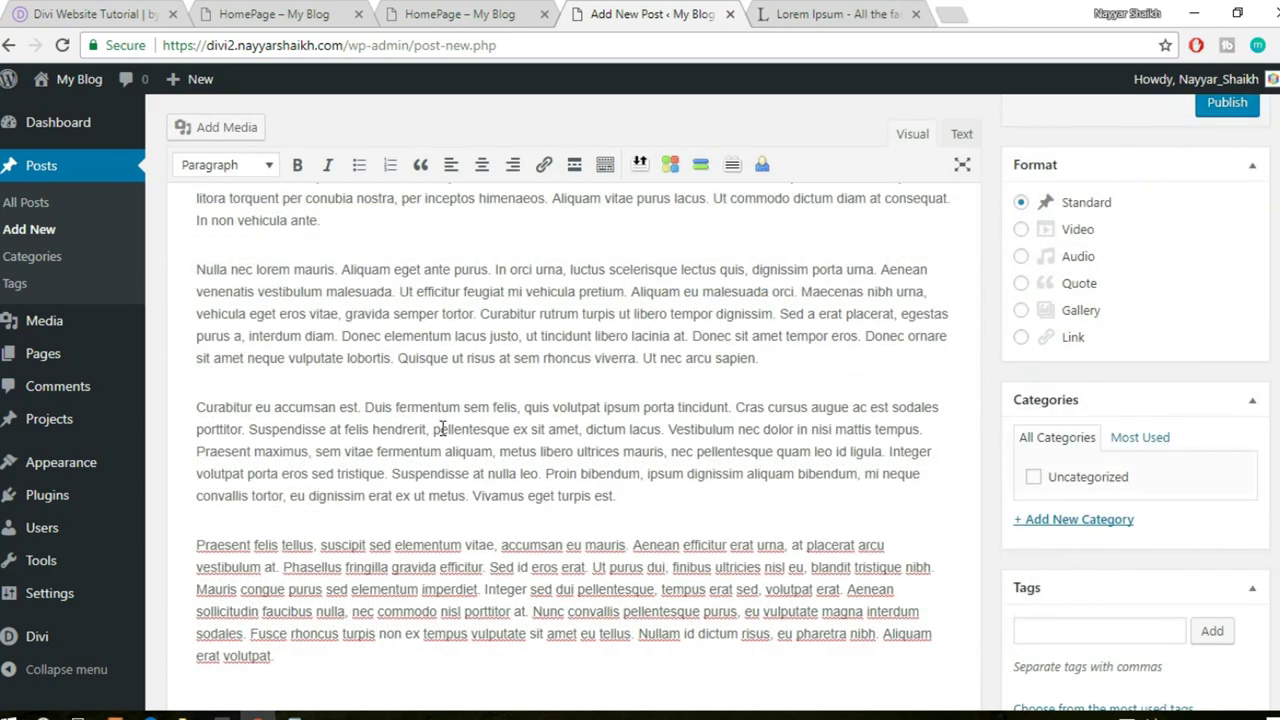
- Title the post 'Curabitur eu accumsan est. Duis fermentum sem felis' using the third paragraph's opening sentence
drag(197, 408, 520, 408)
key(ctrl+c)
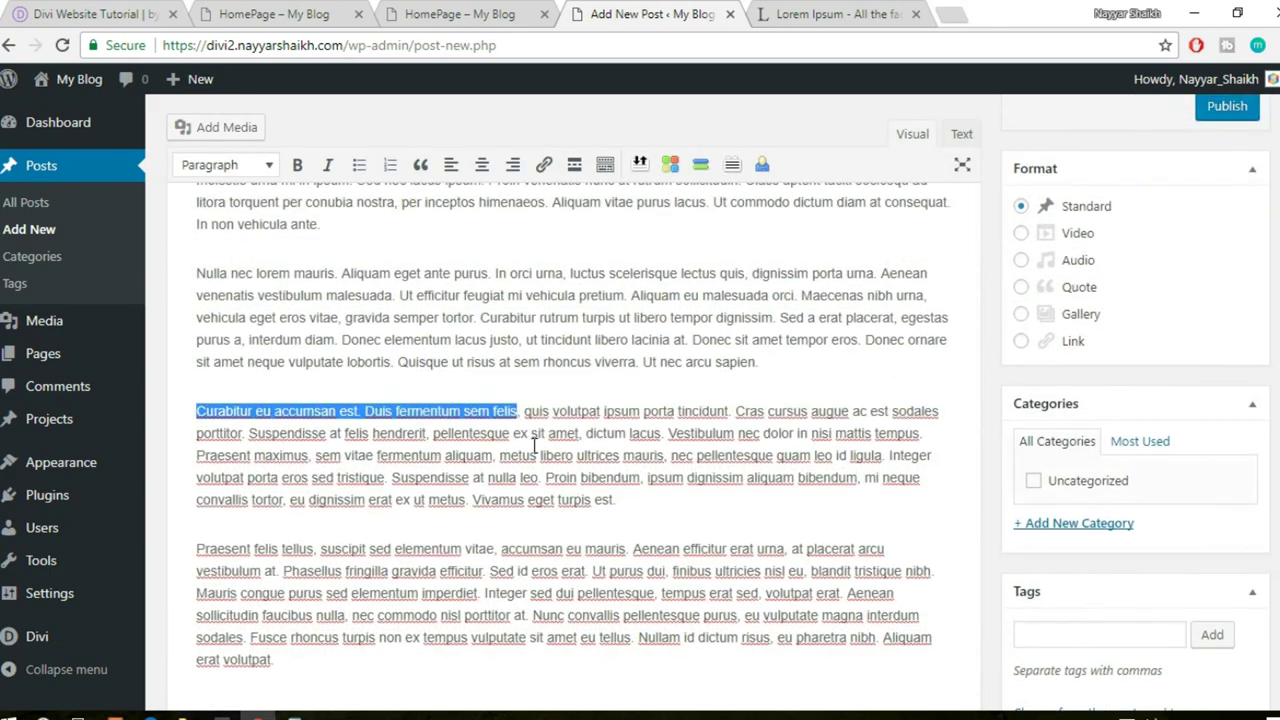
scroll(443, 280, up, 5)
click(412, 170)
key(ctrl+v)
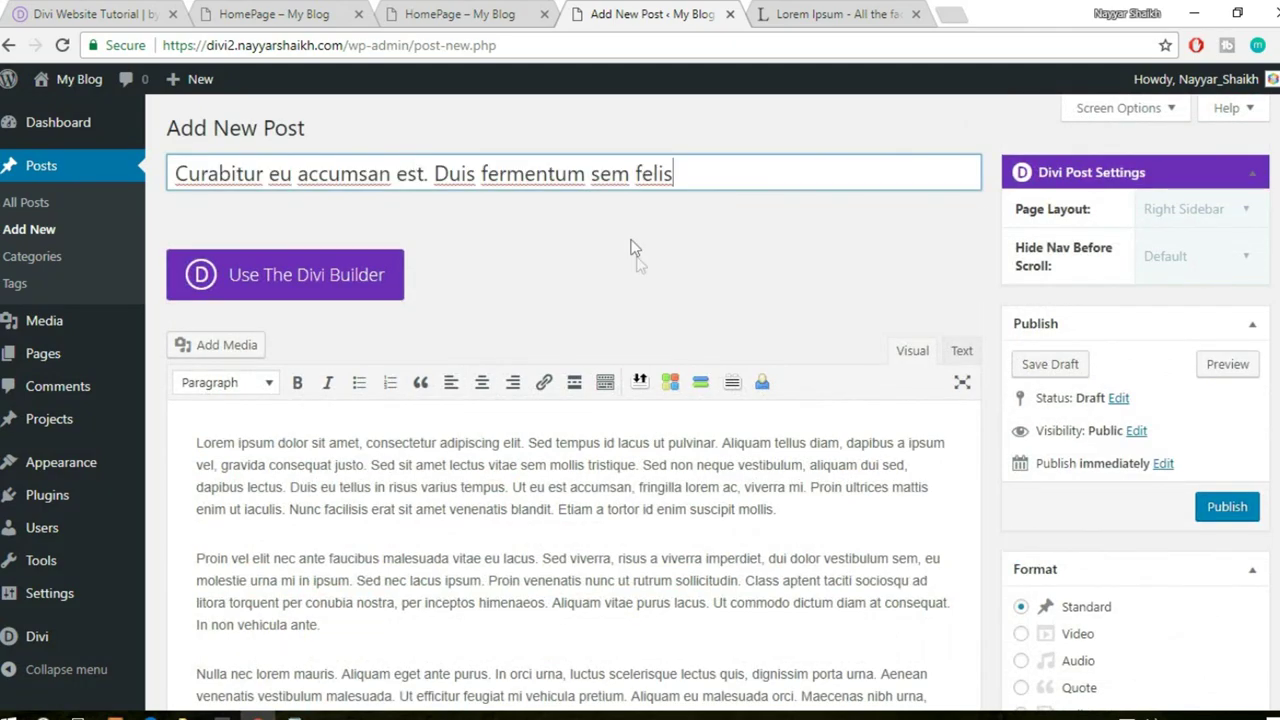
scroll(540, 342, down, 10)
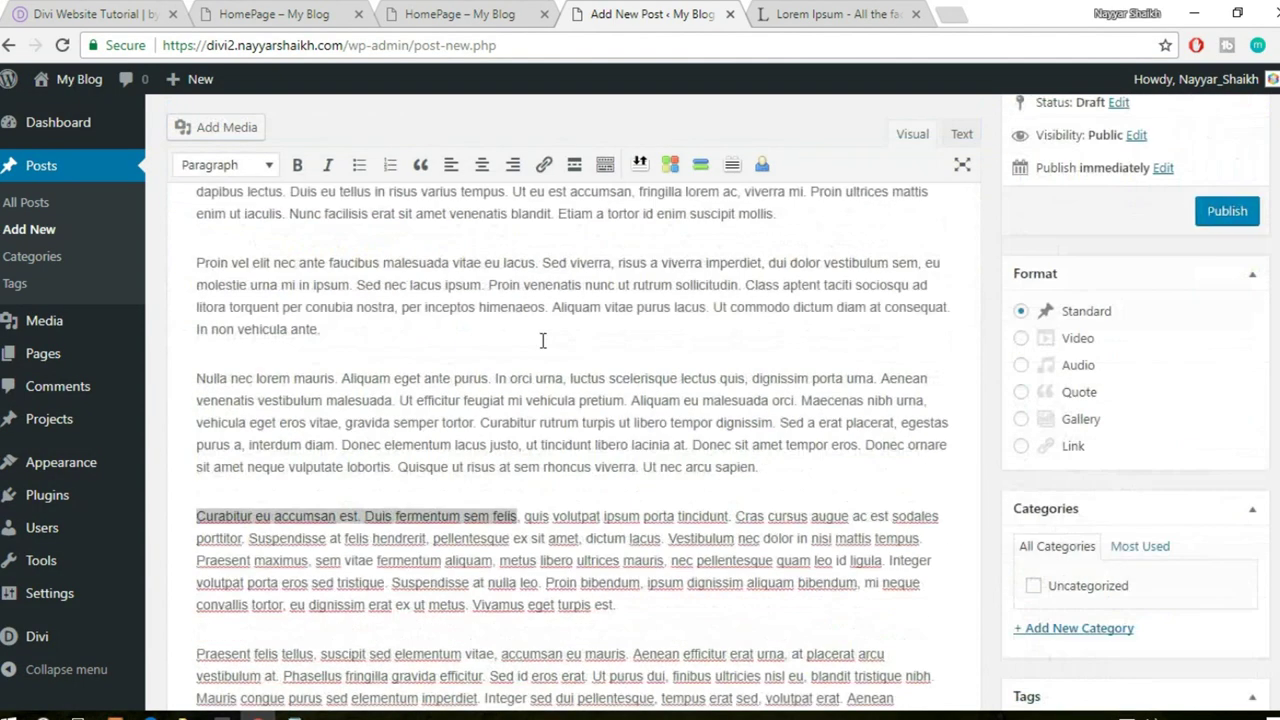
scroll(547, 340, down, 1)
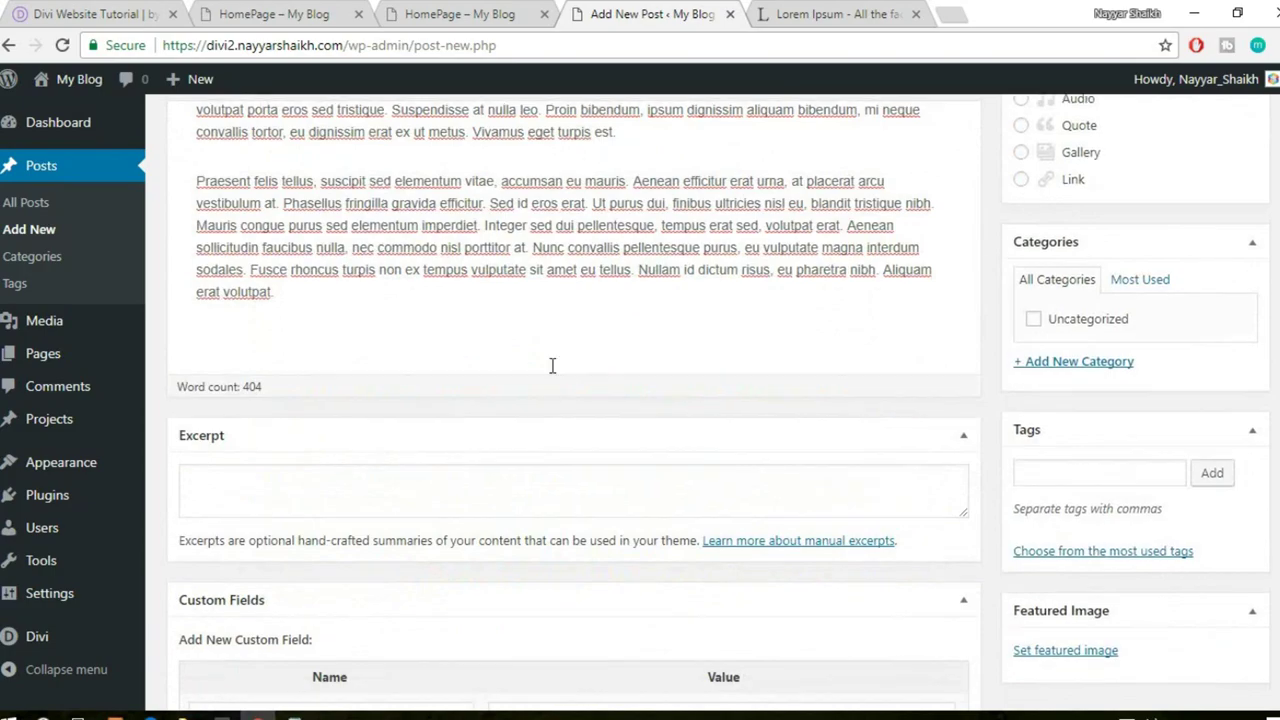
scroll(551, 366, up, 4)
scroll(827, 367, up, 5)
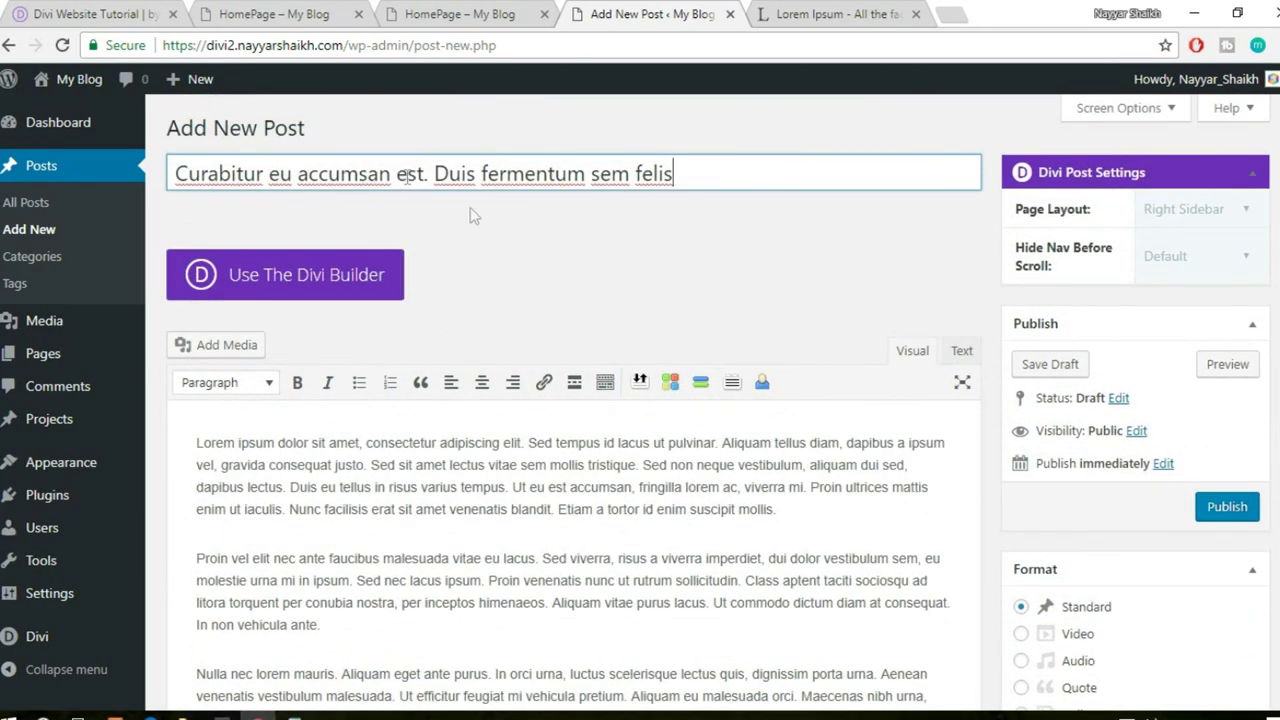
scroll(543, 240, down, 3)
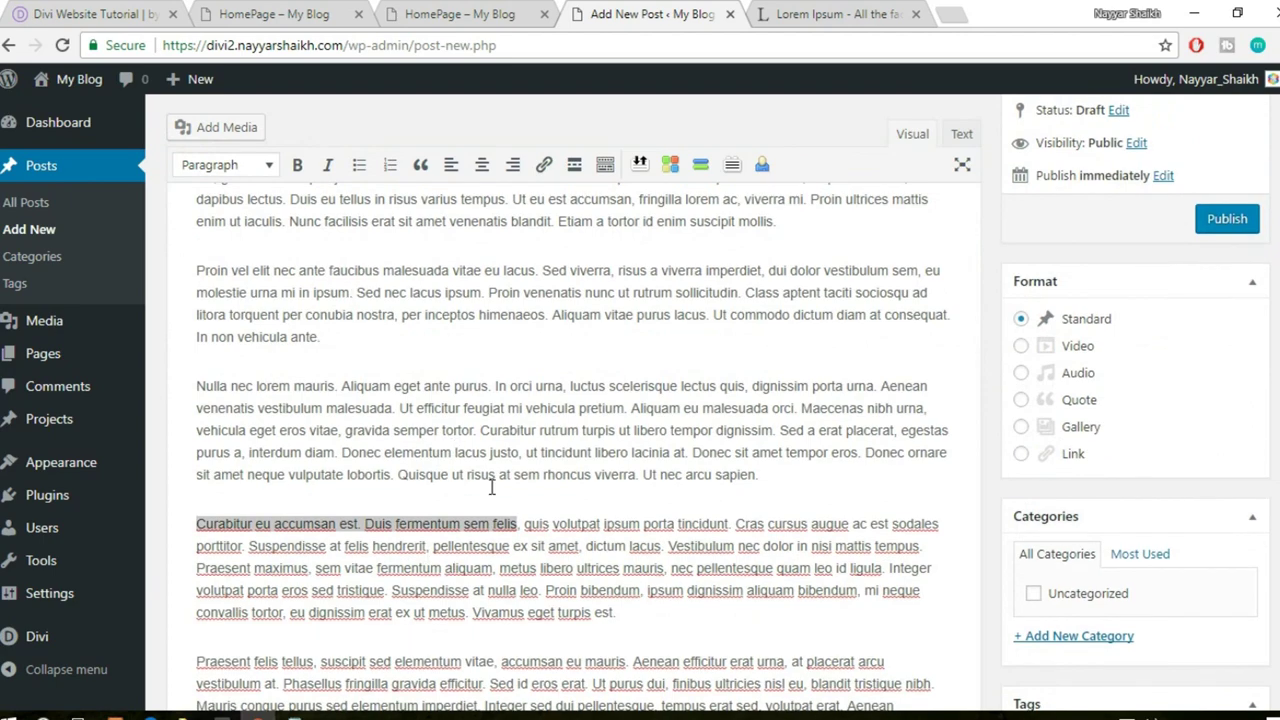
scroll(491, 487, up, 2)
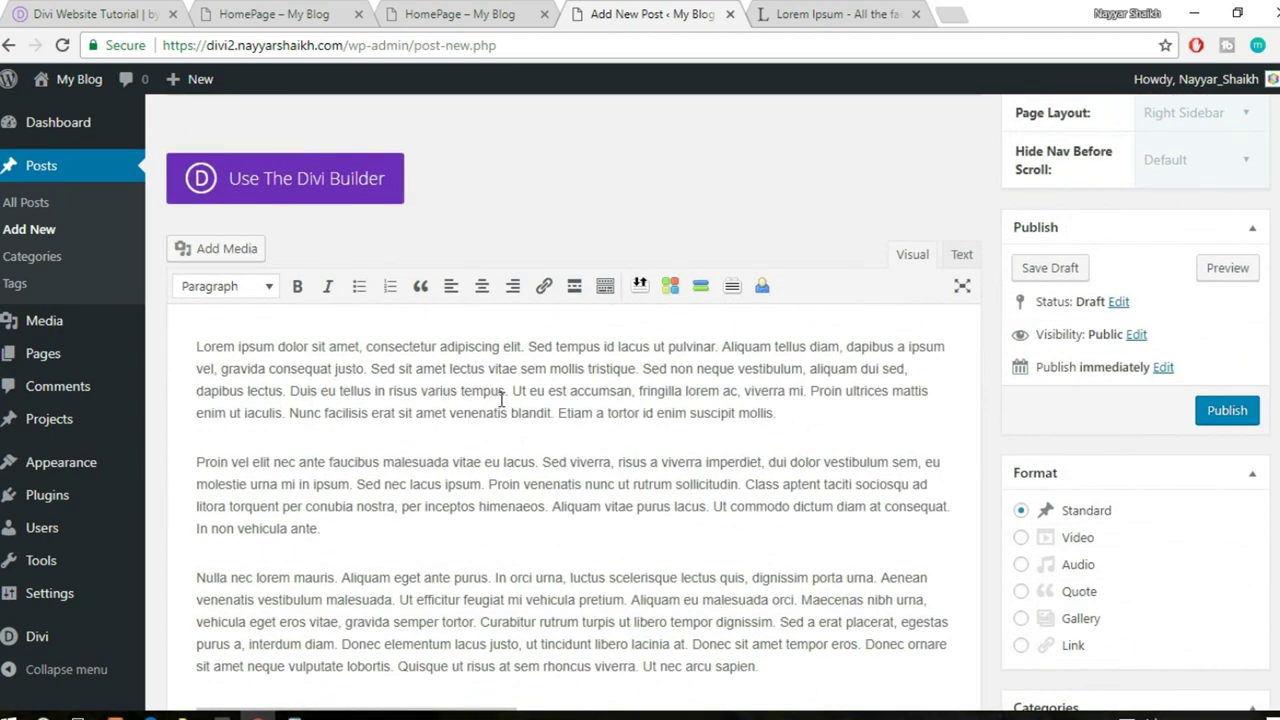
scroll(840, 522, down, 4)
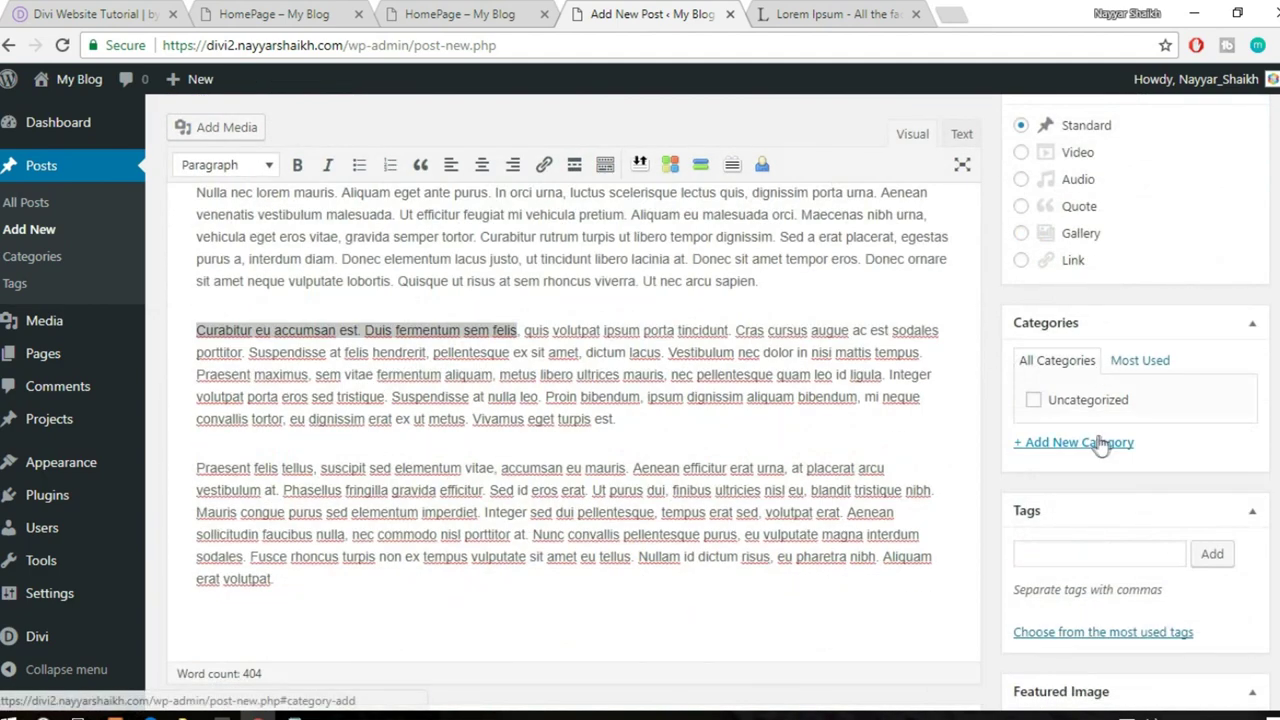
- Create a new 'WordPress' category and assign it to the post
click(1094, 451)
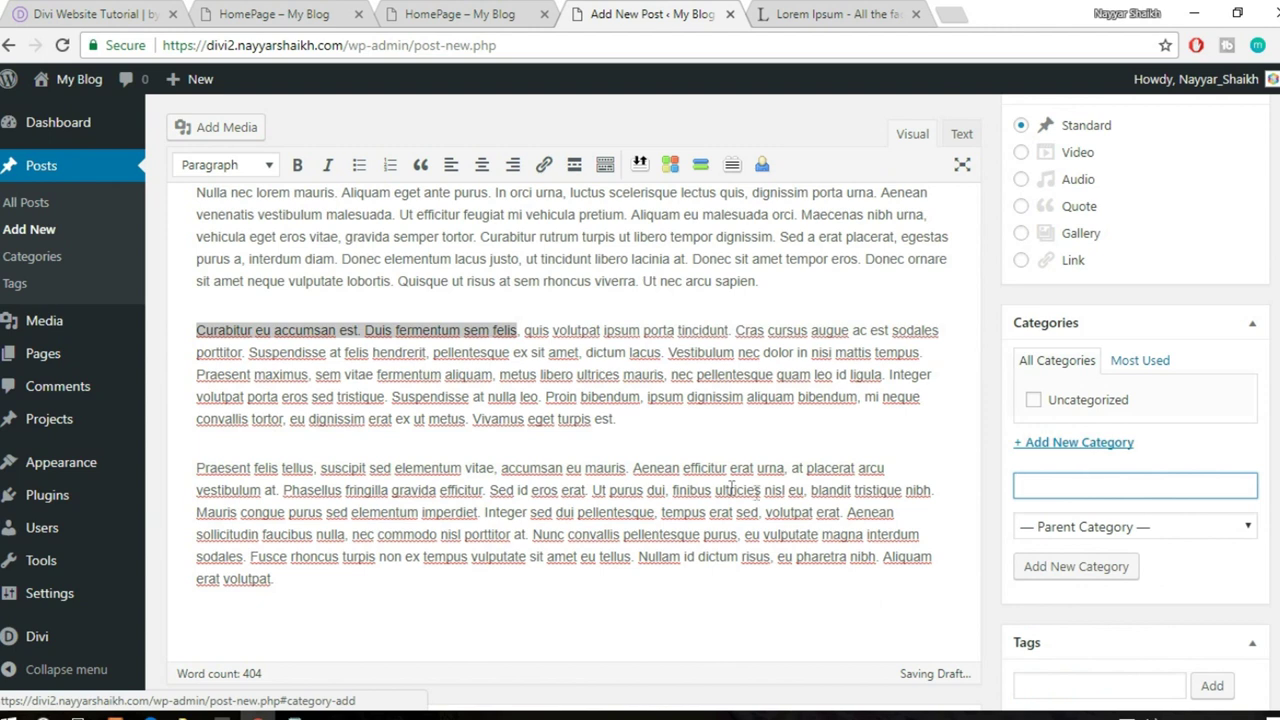
text(WordPress)
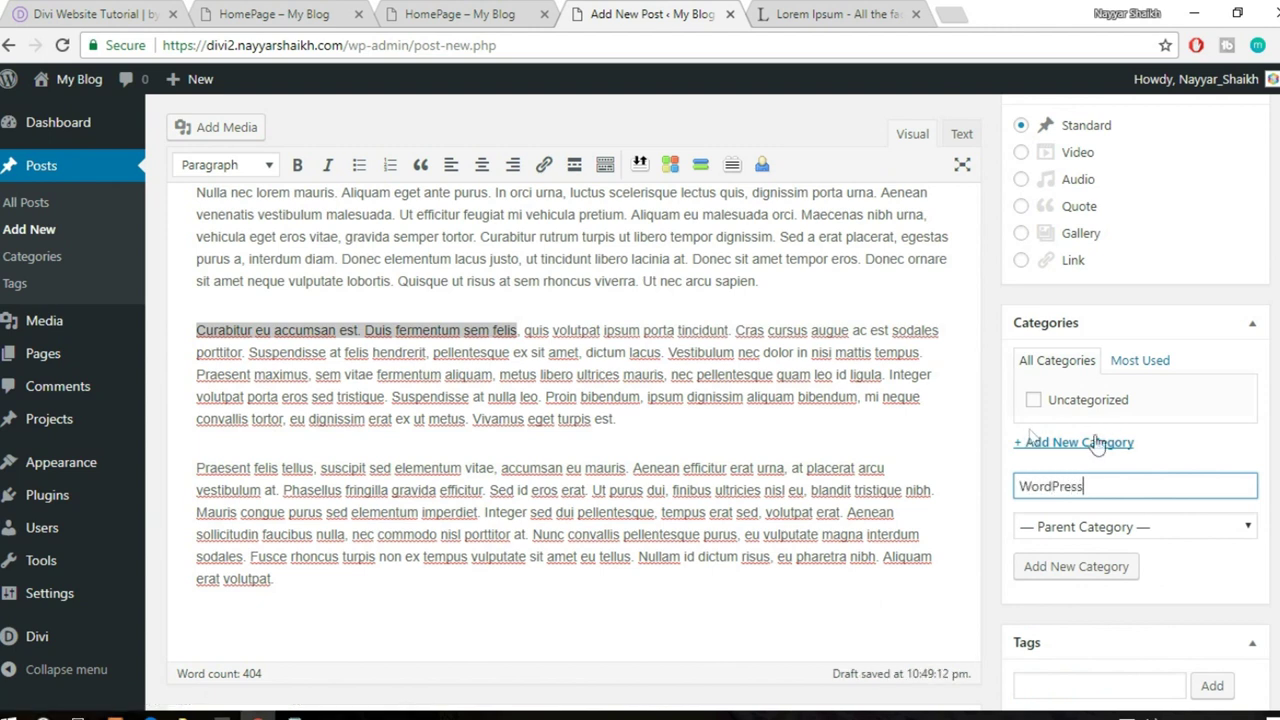
click(1104, 567)
- Tag the post with 'themes' and 'plugins'
scroll(1104, 560, down, 2)
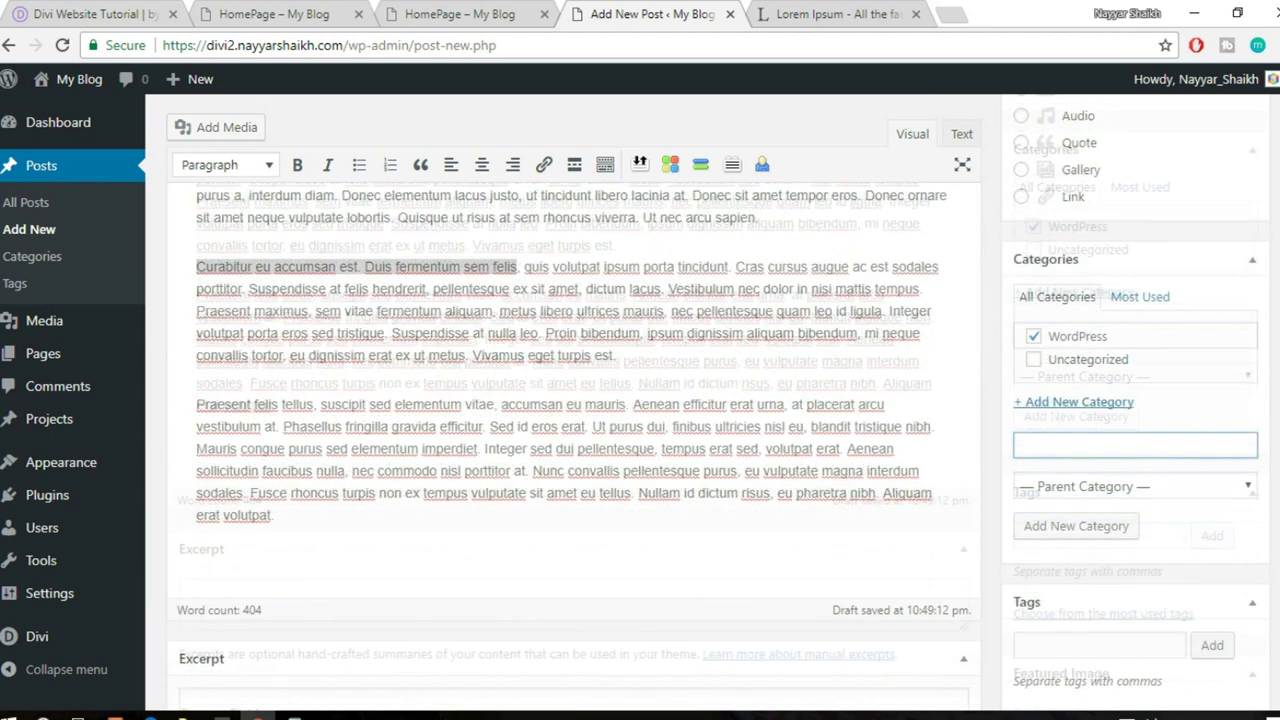
click(1146, 522)
text(themes)
key(Return)
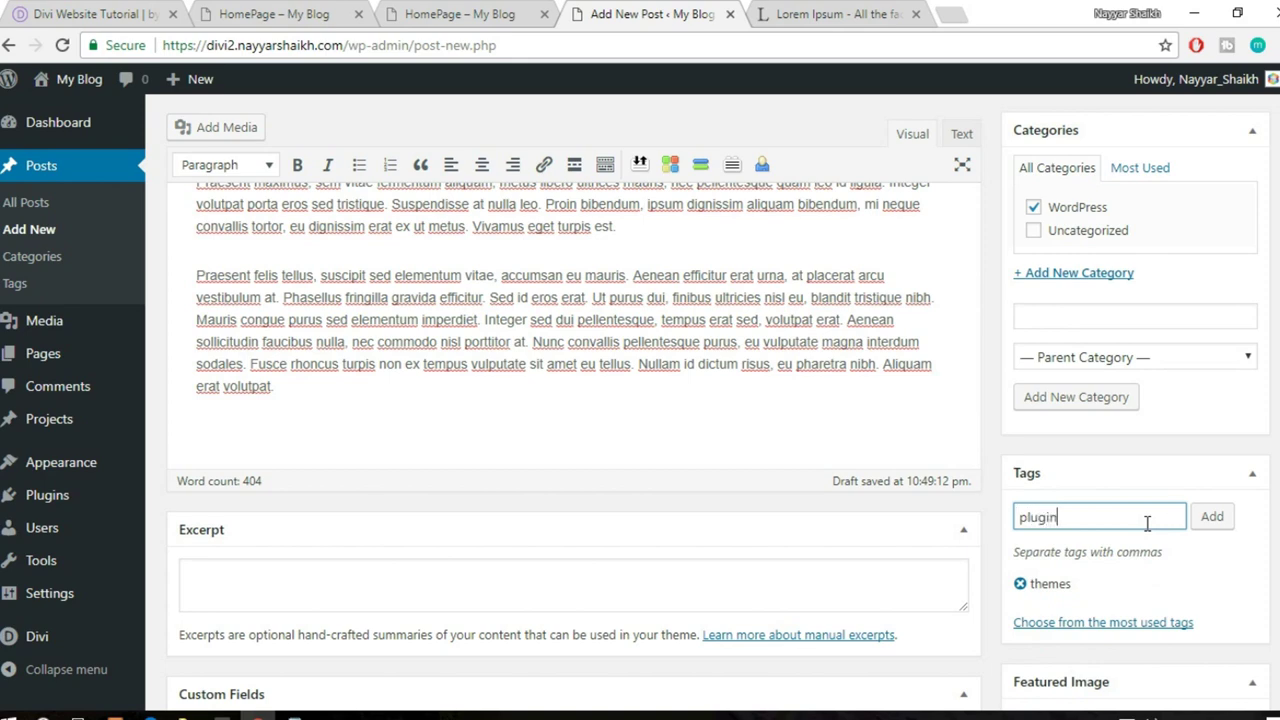
key(Return)
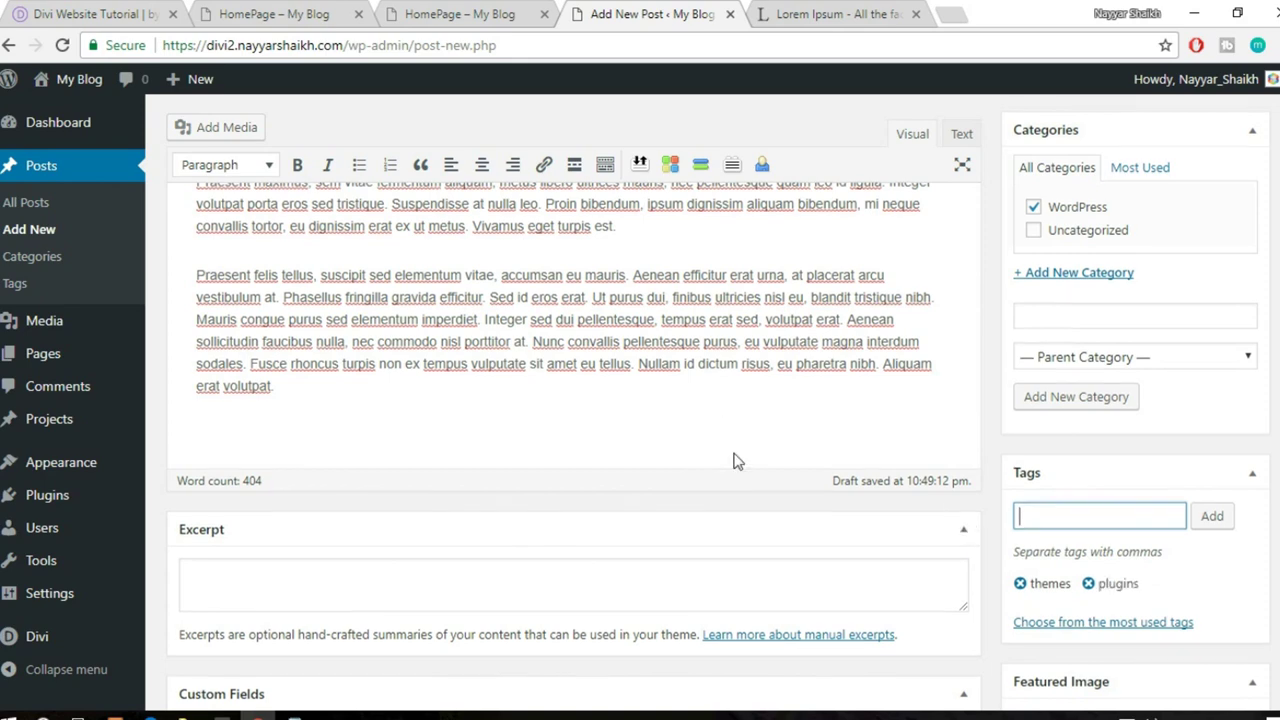
scroll(734, 460, down, 3)
click(338, 376)
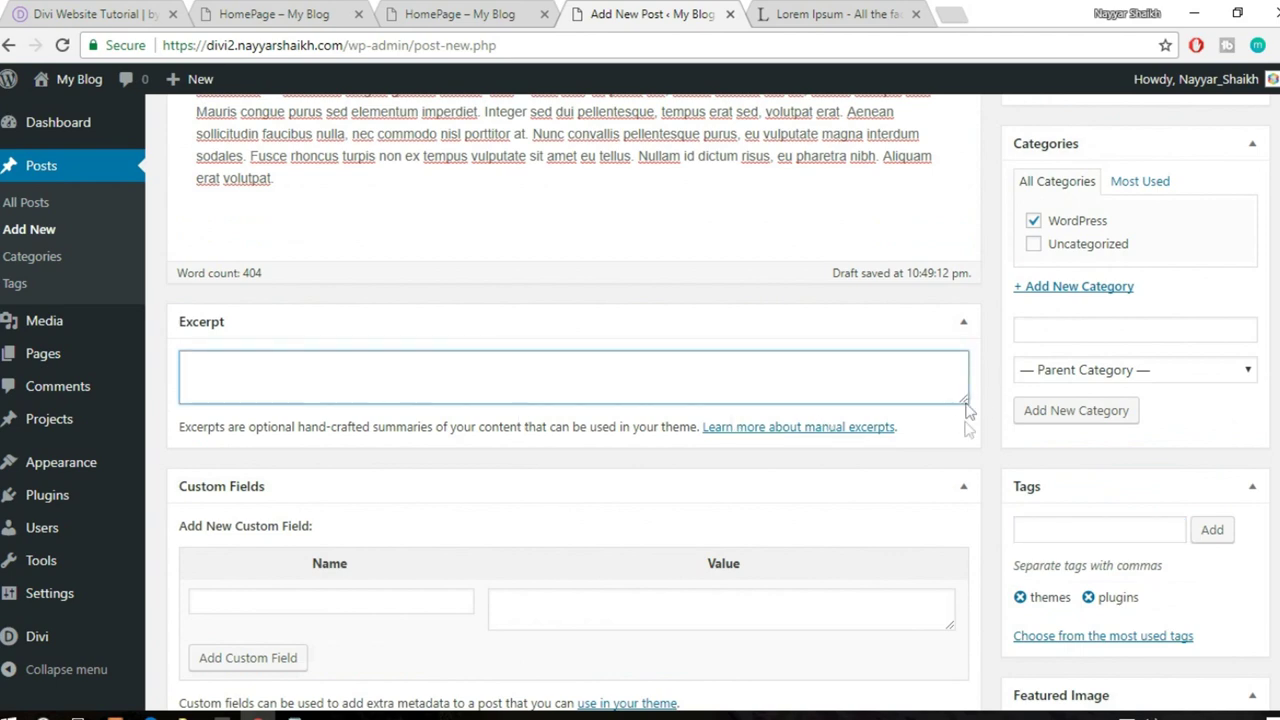
drag(966, 408, 966, 450)
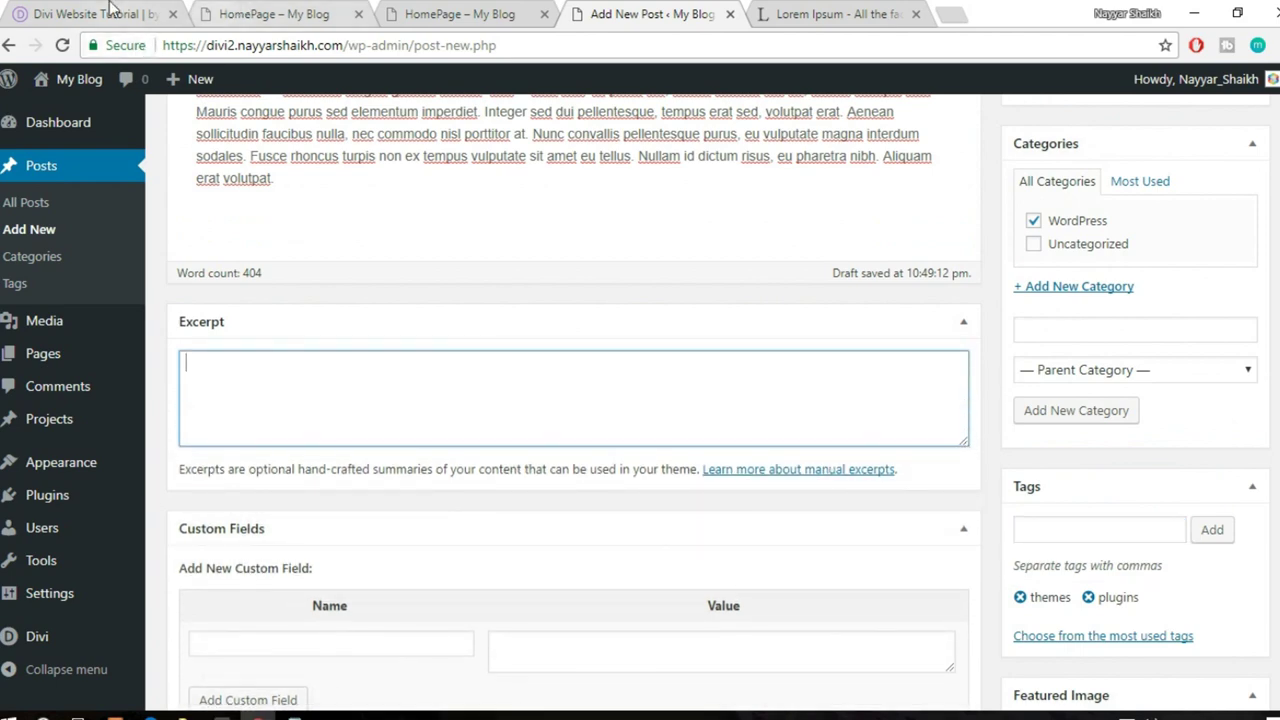
click(115, 13)
scroll(330, 490, down, 1)
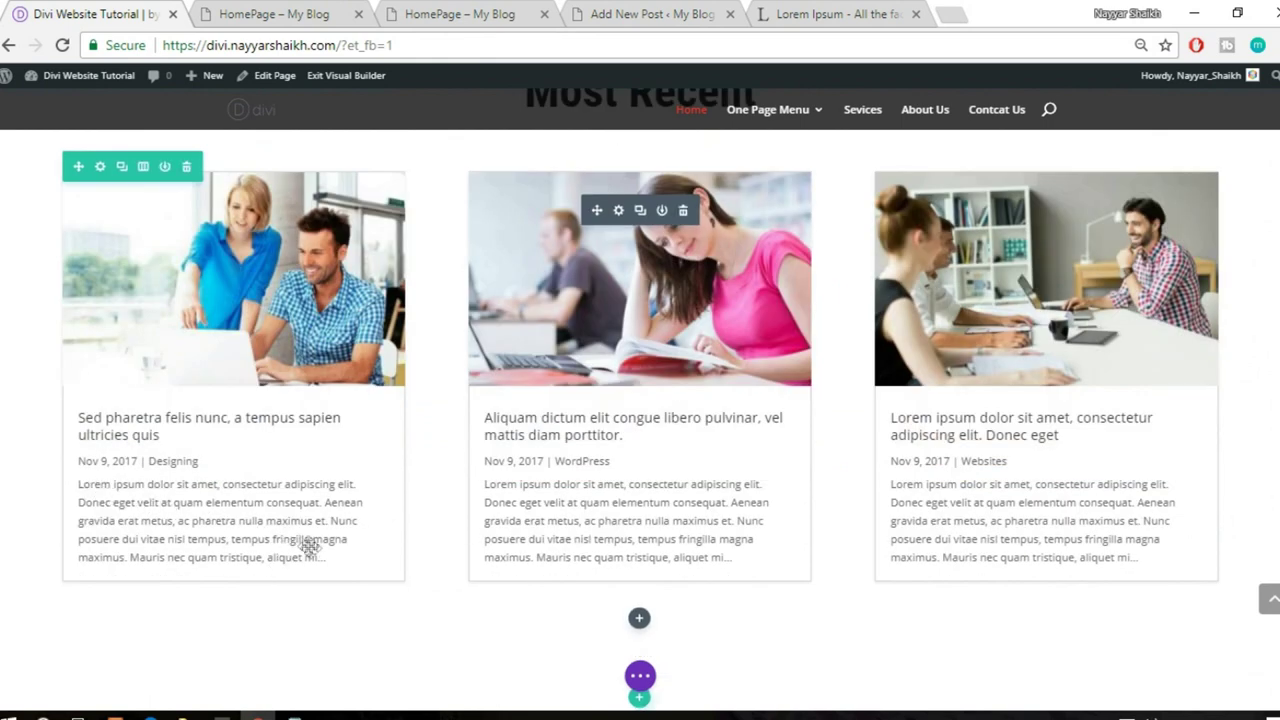
click(330, 13)
click(456, 10)
click(616, 12)
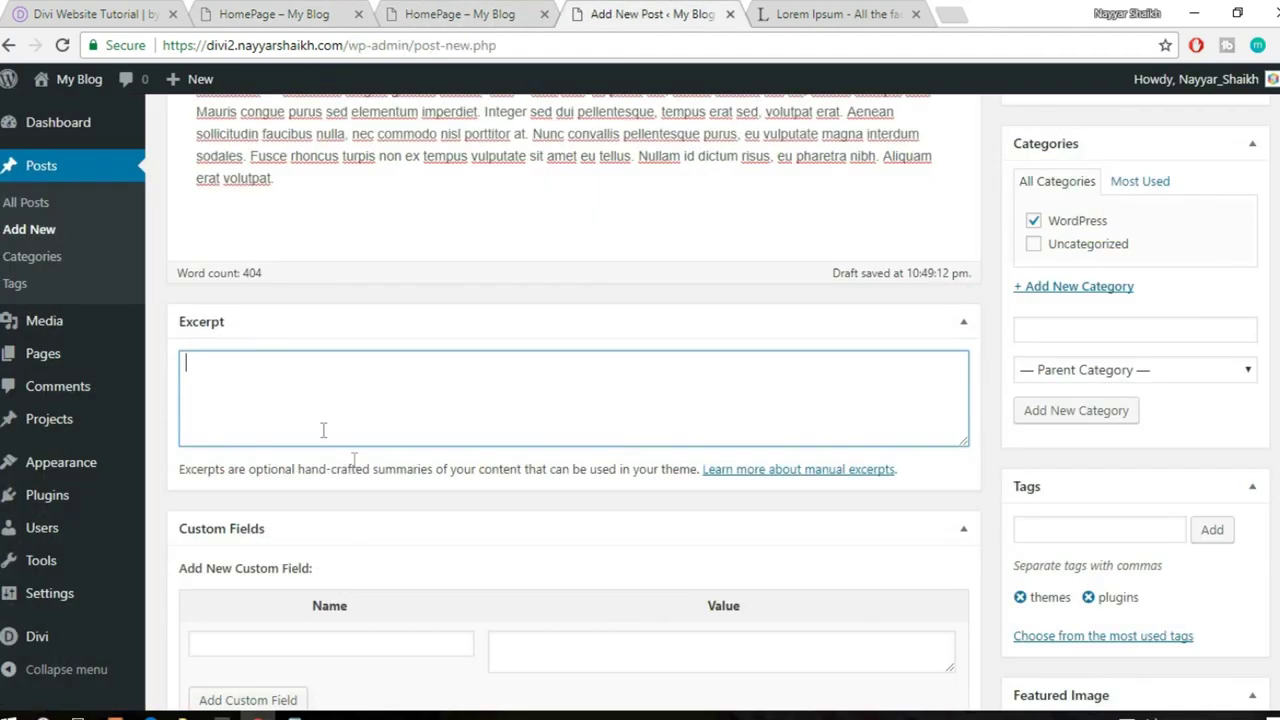
scroll(481, 527, down, 2)
scroll(483, 534, up, 2)
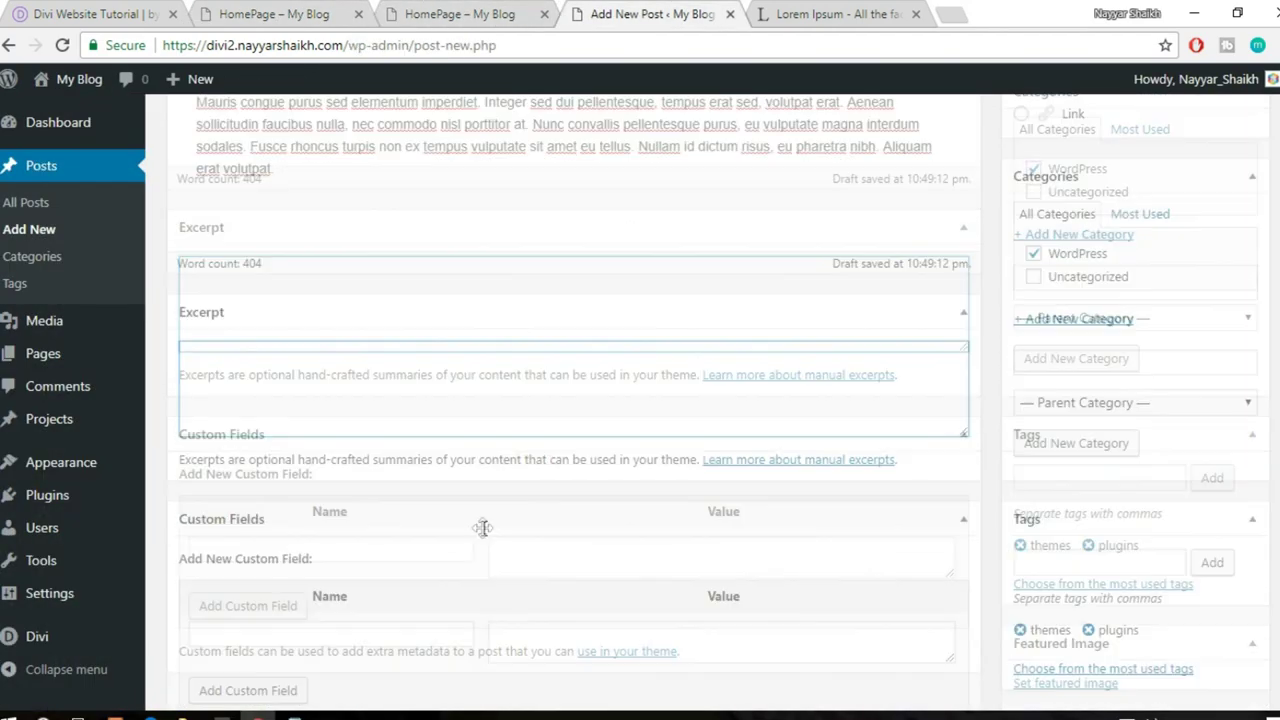
scroll(483, 534, down, 2)
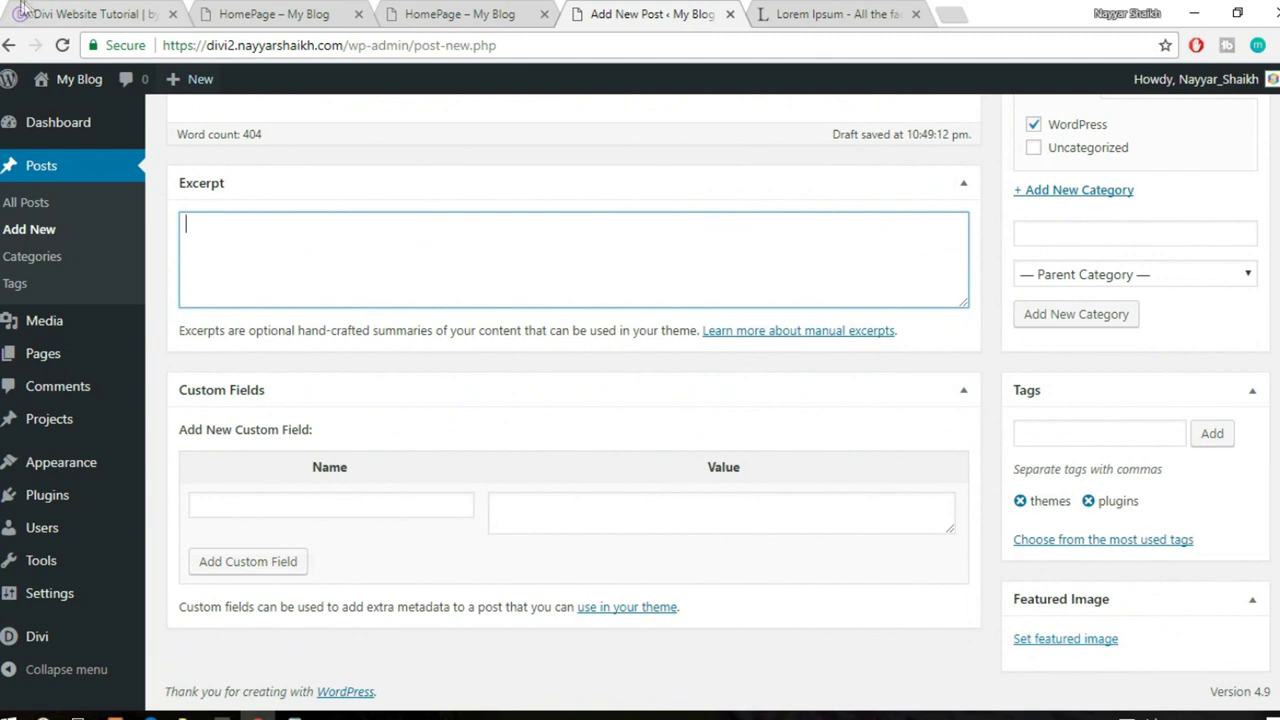
click(52, 12)
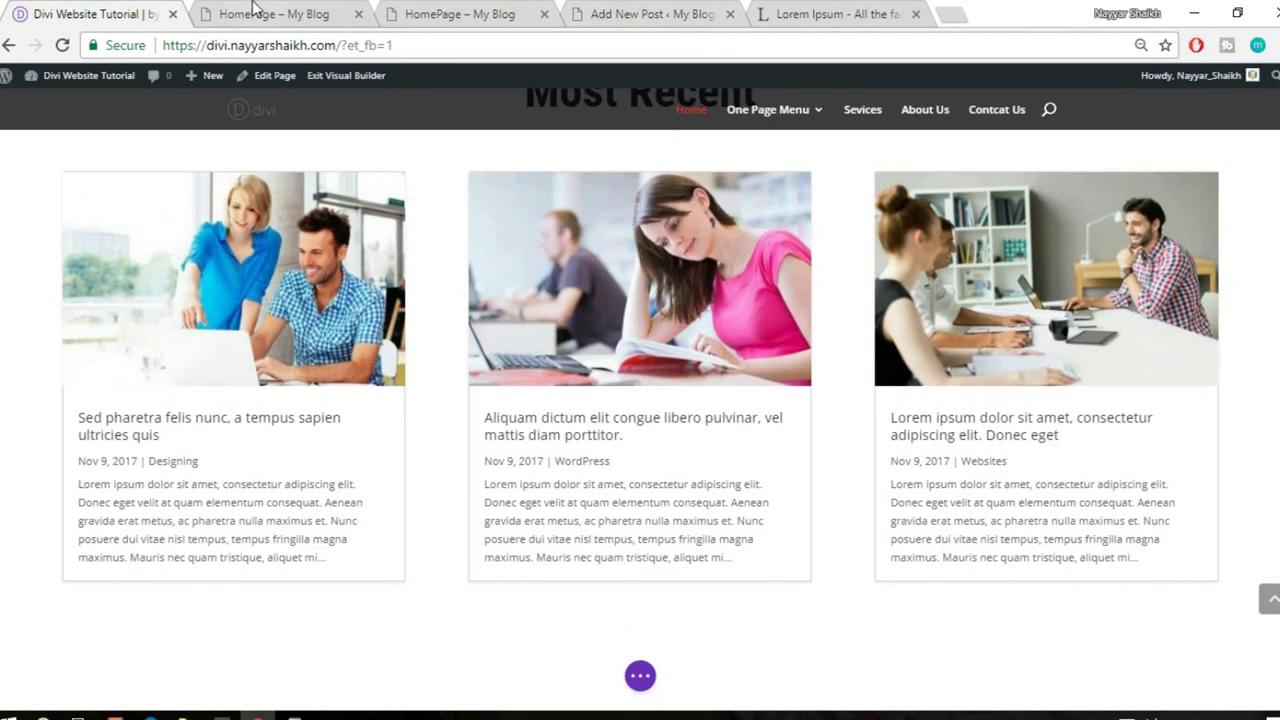
click(648, 12)
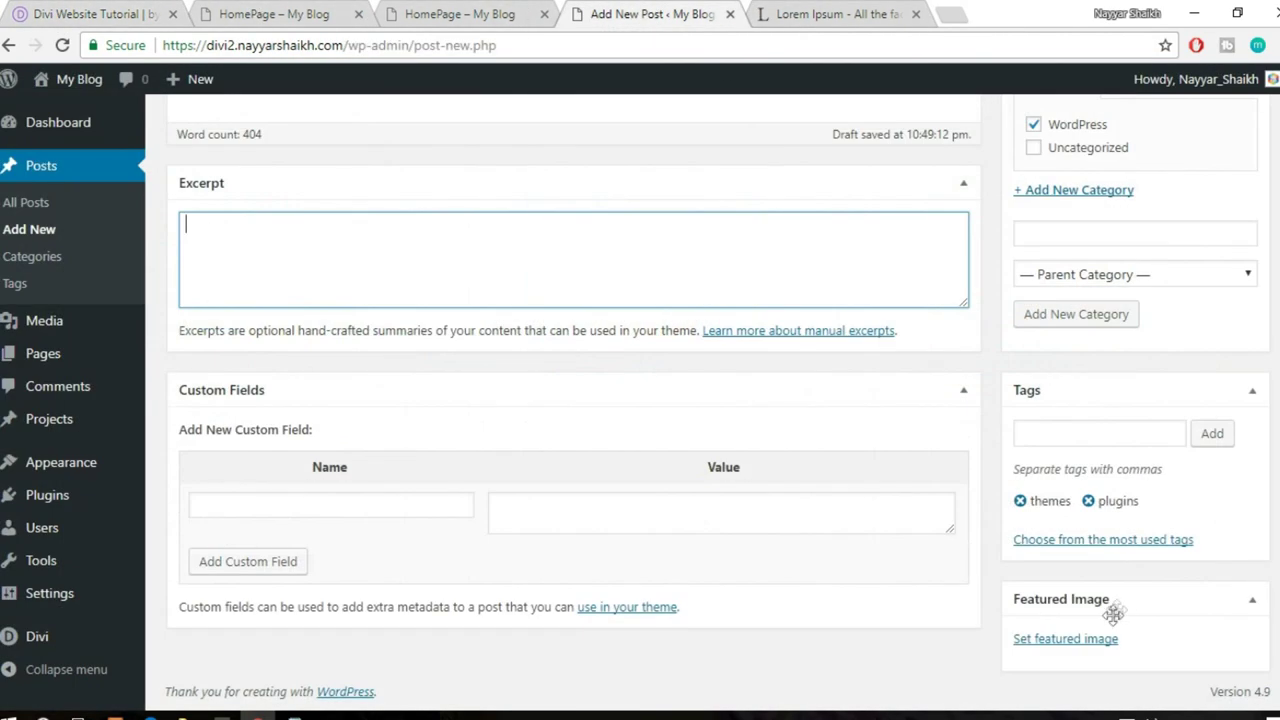
- Set the photo of two people at a laptop as the post's featured image
click(1090, 650)
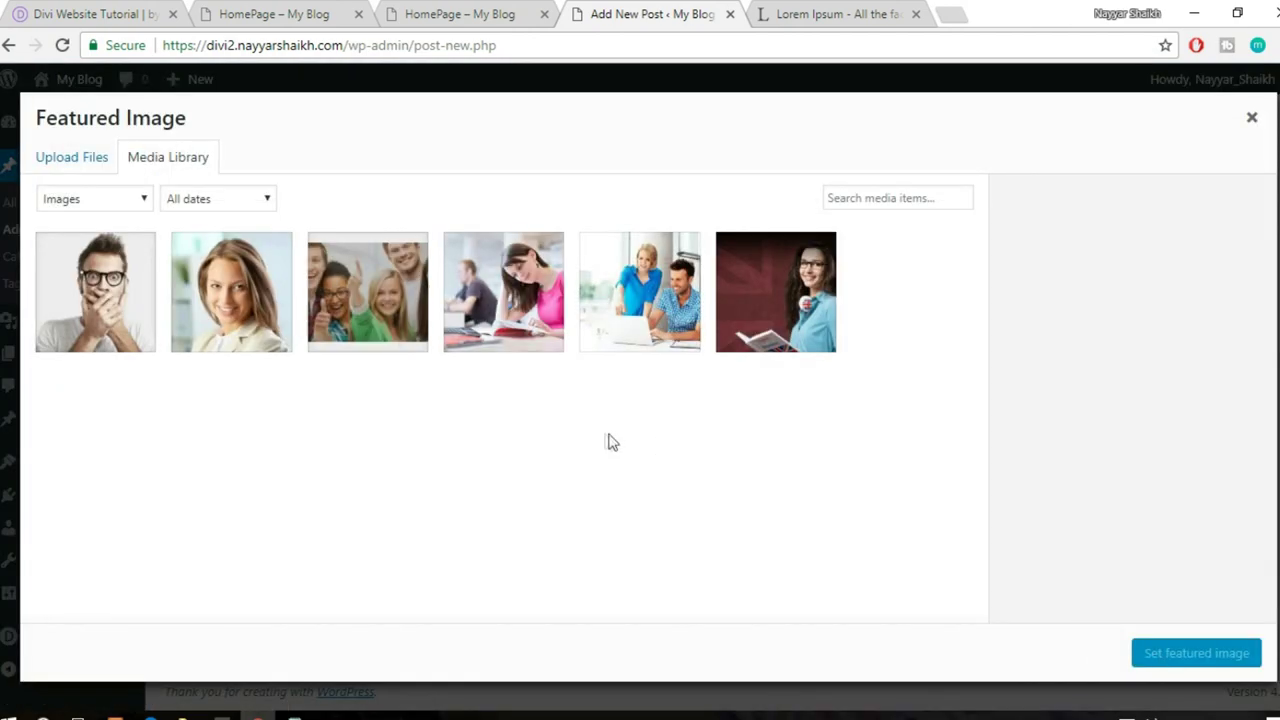
click(690, 293)
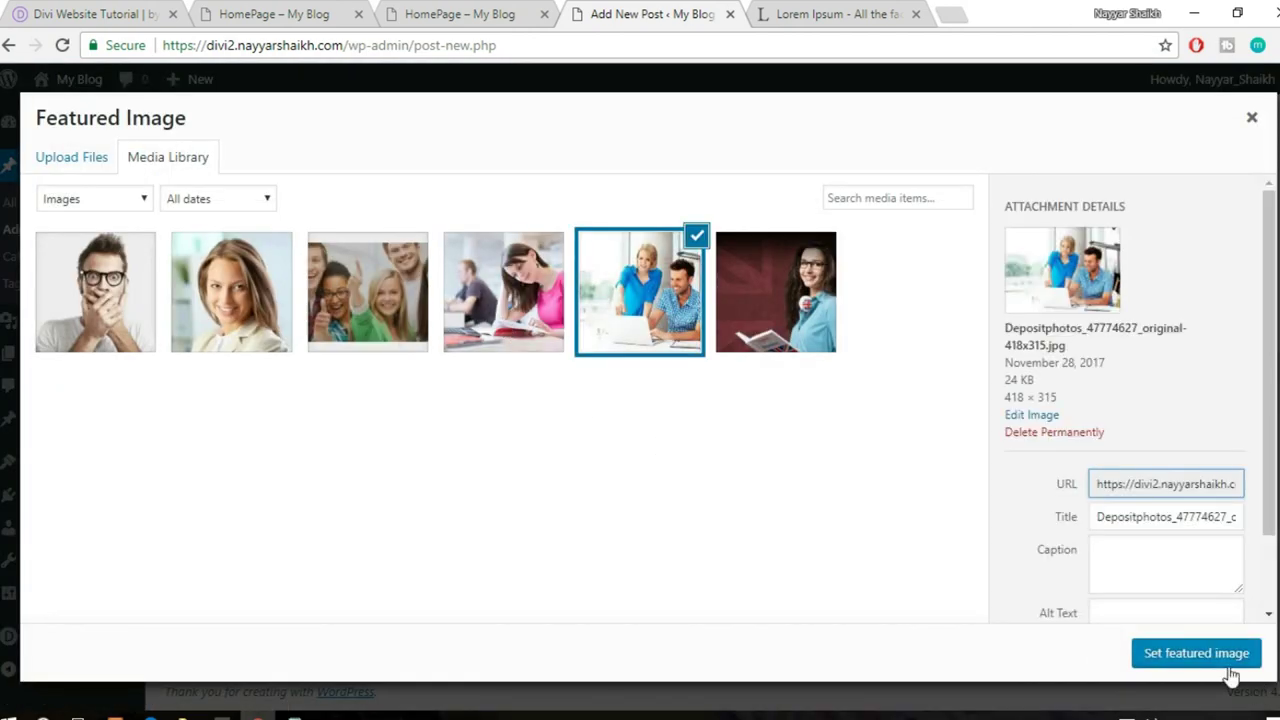
click(1197, 653)
- Publish the 'Curabitur eu accumsan est' post
scroll(1205, 677, up, 8)
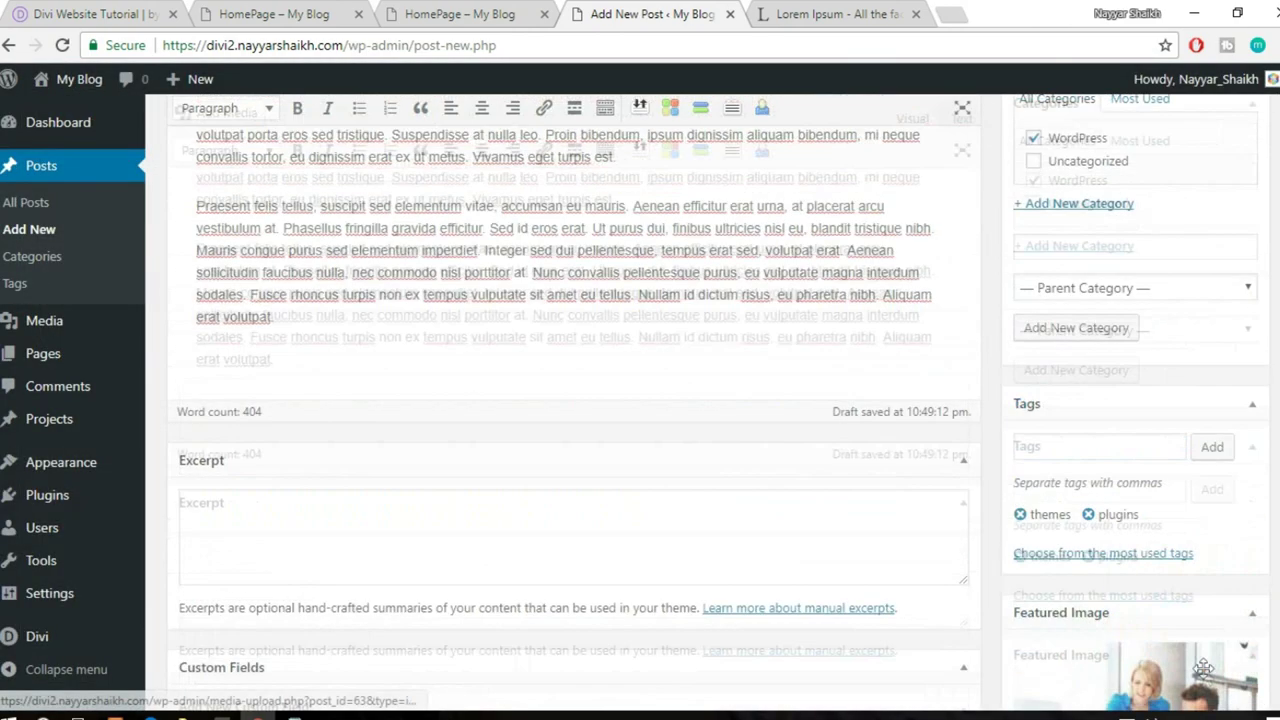
scroll(1205, 677, up, 3)
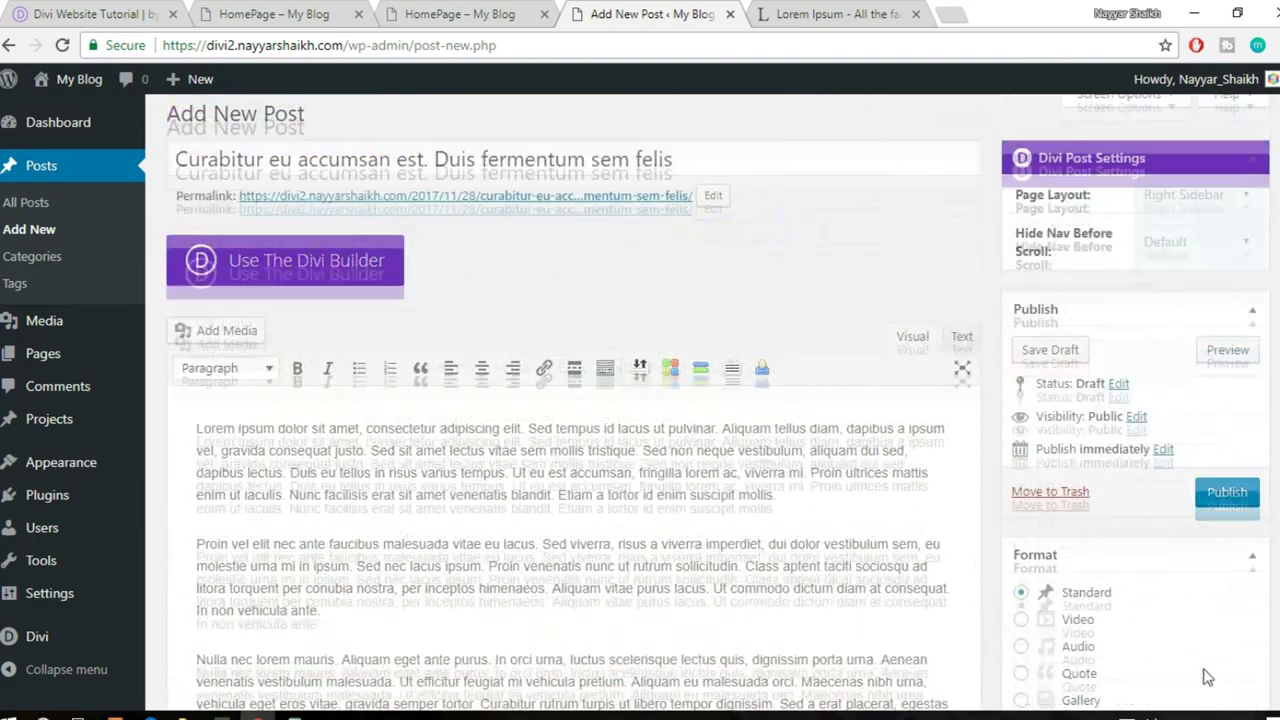
scroll(1128, 534, down, 10)
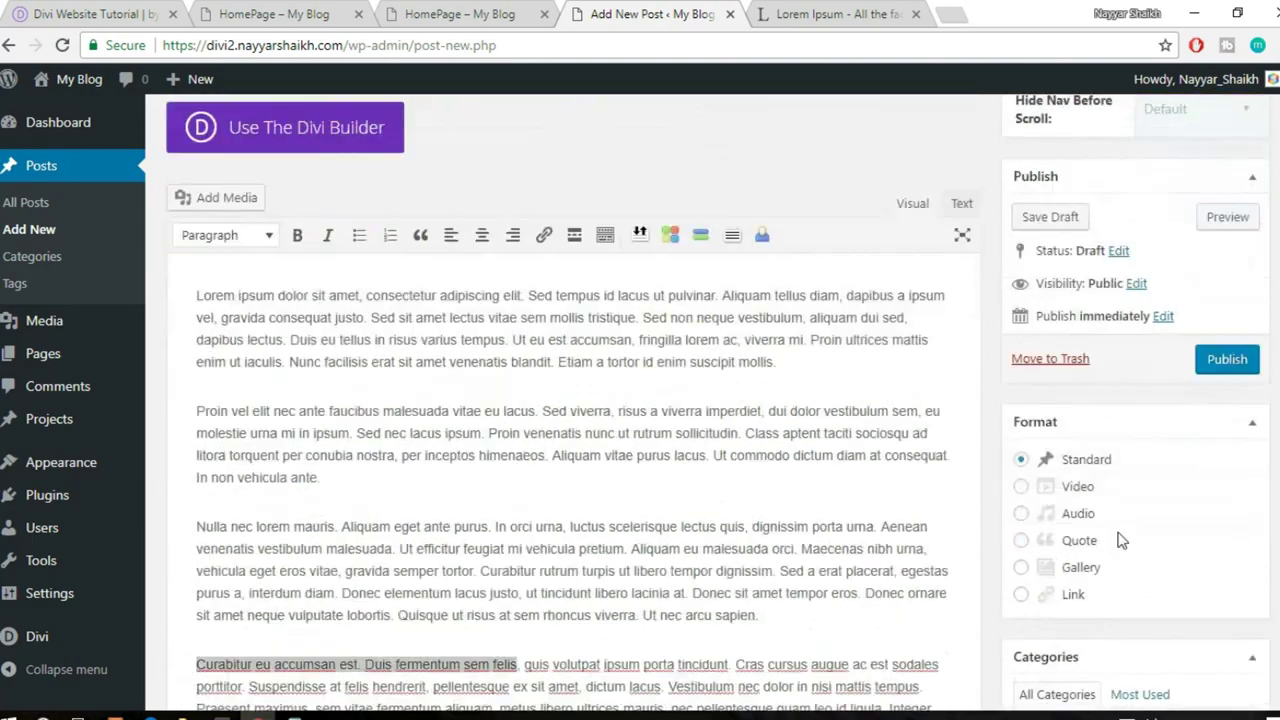
scroll(1174, 486, down, 3)
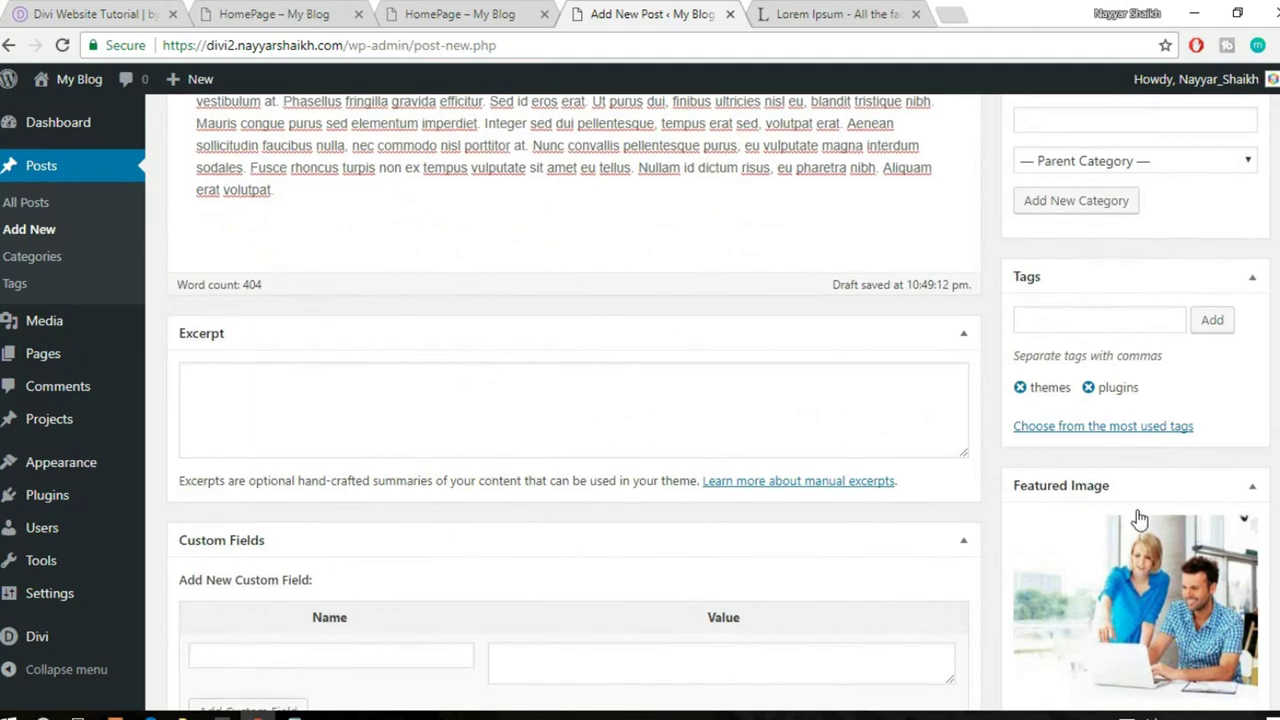
scroll(1238, 503, up, 4)
scroll(1238, 503, up, 8)
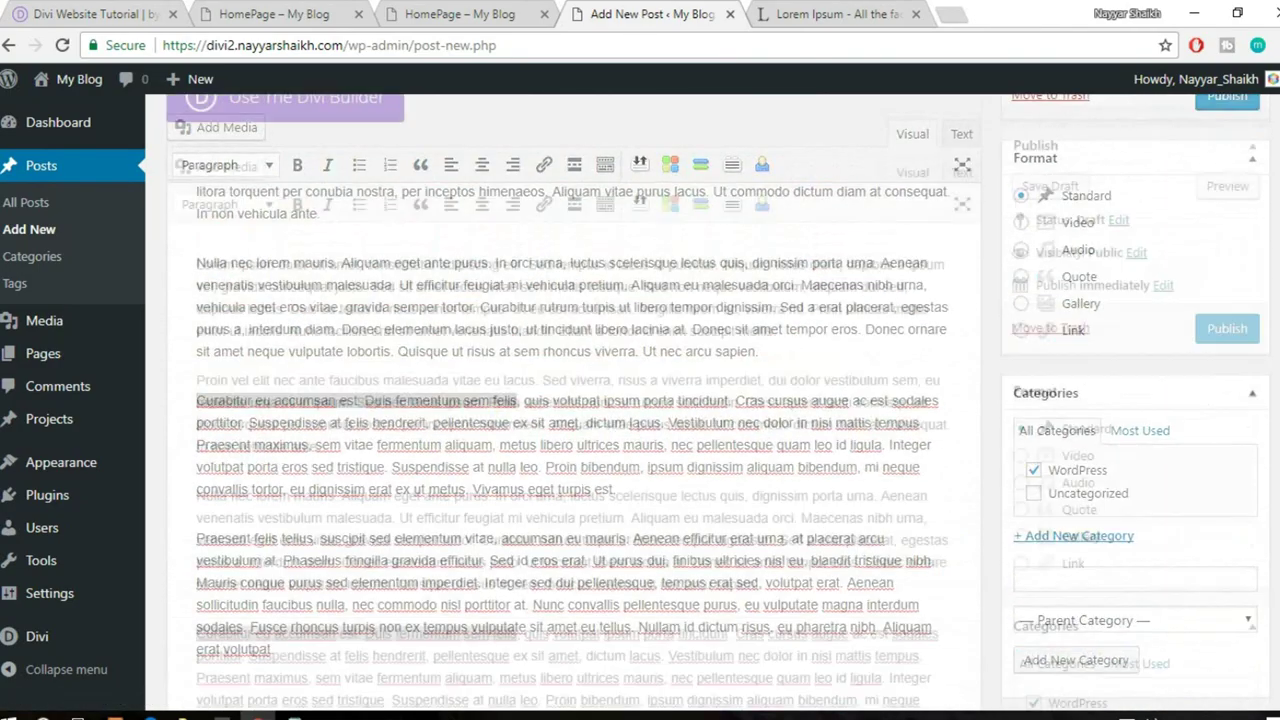
click(1228, 507)
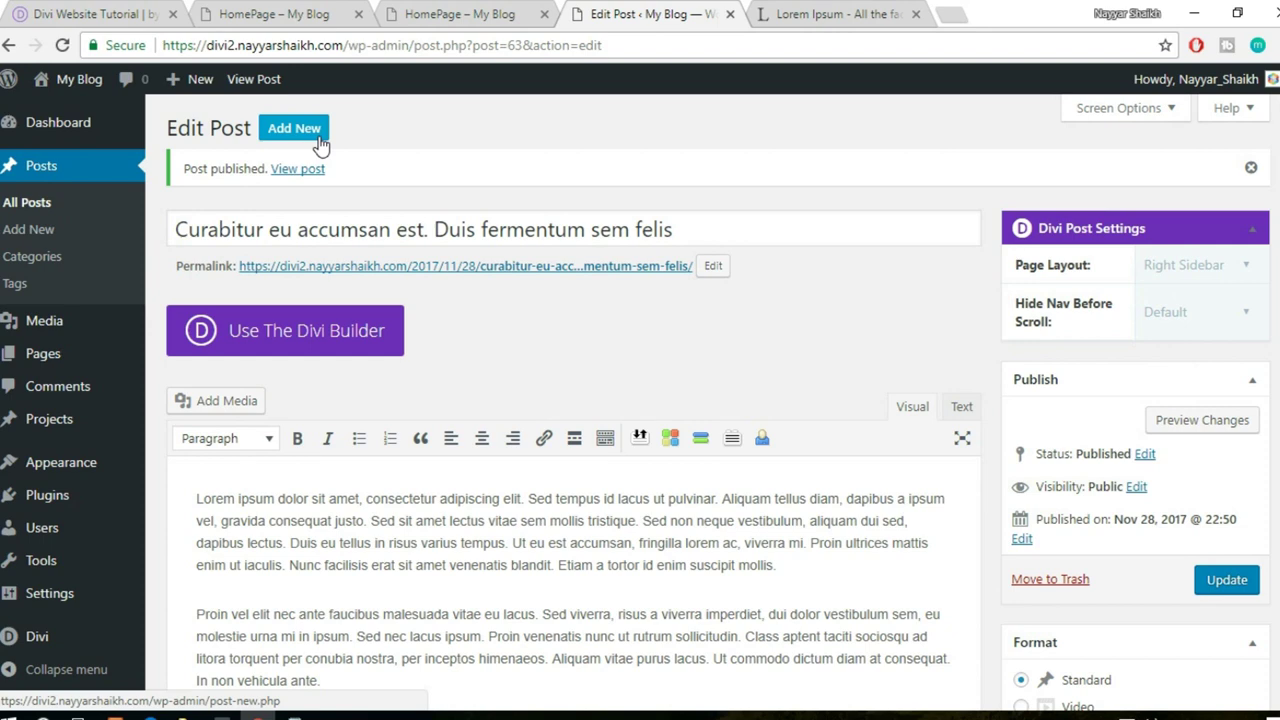
- Open a fresh Add New Post editor in a separate tab
click(88, 12)
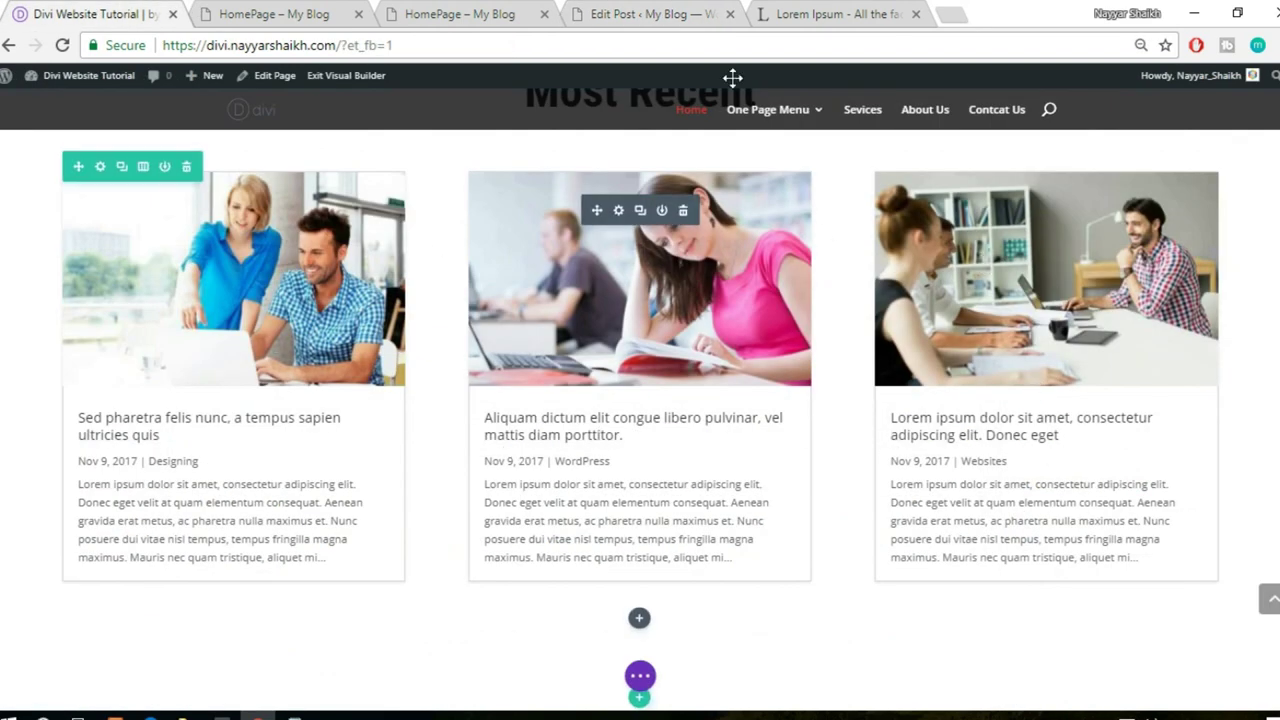
click(655, 14)
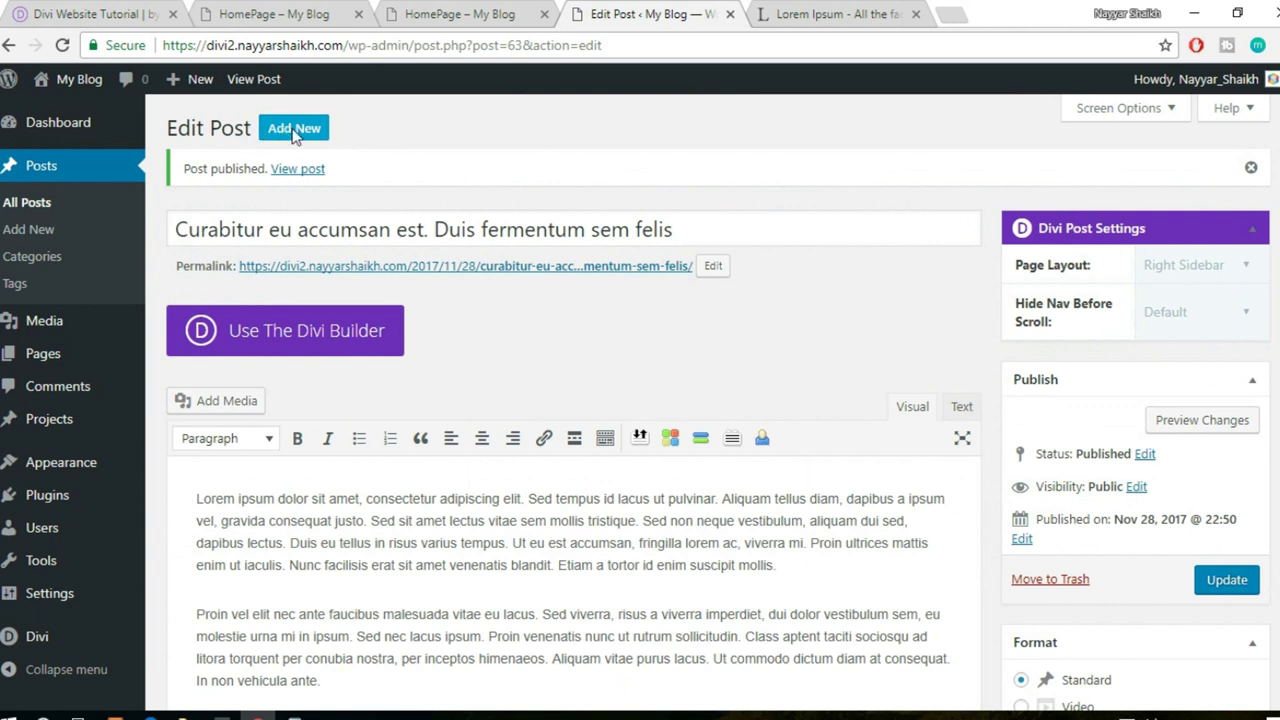
middle_click(310, 130)
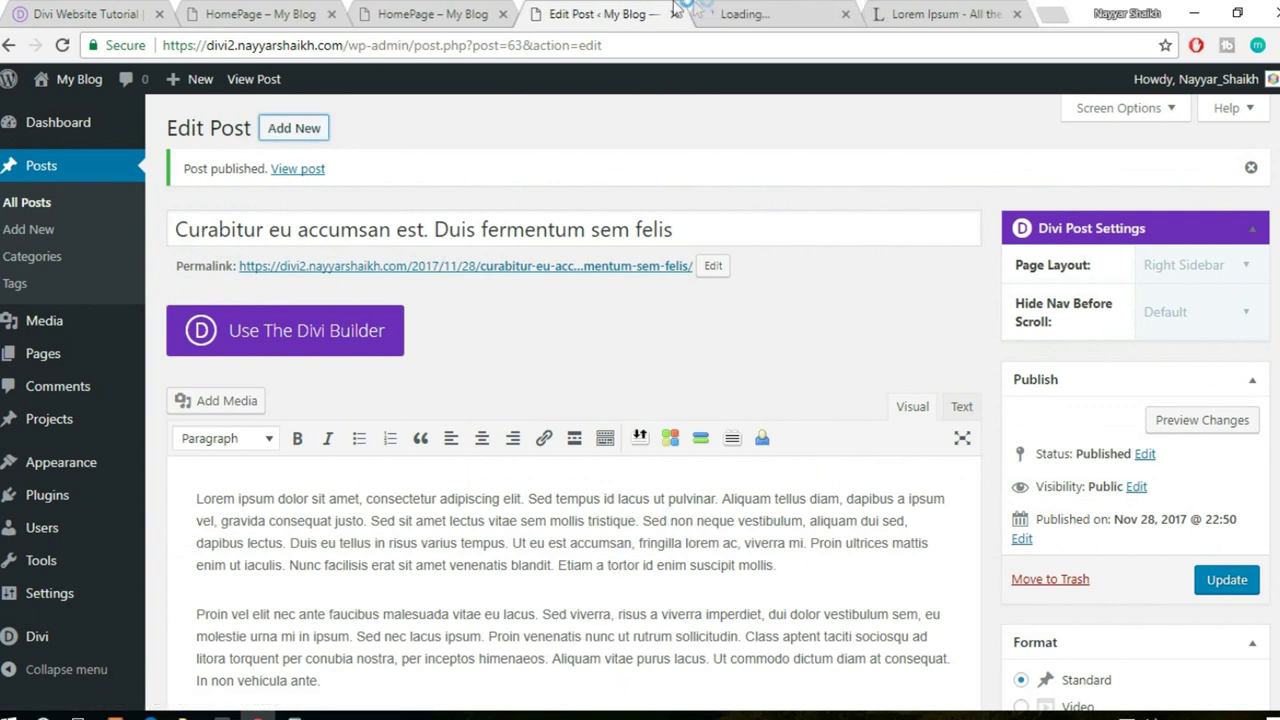
click(795, 13)
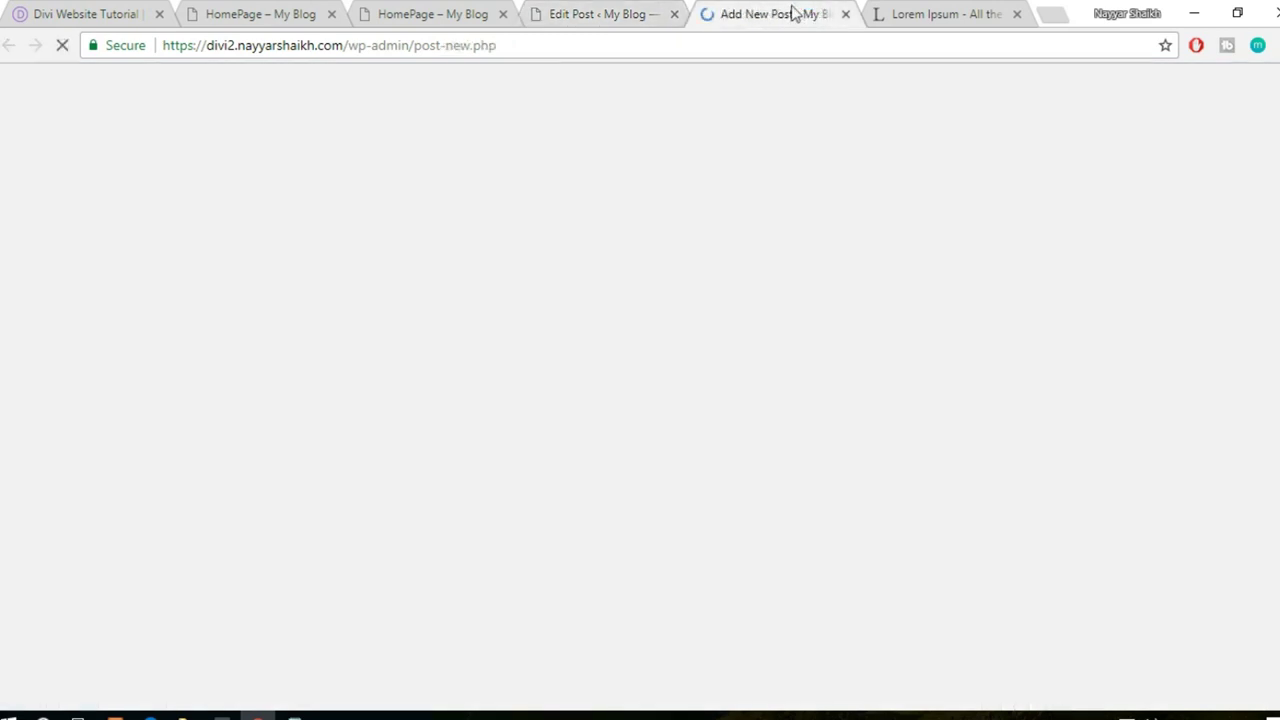
- Copy the published post's Lorem Ipsum body into the new post's body
click(540, 12)
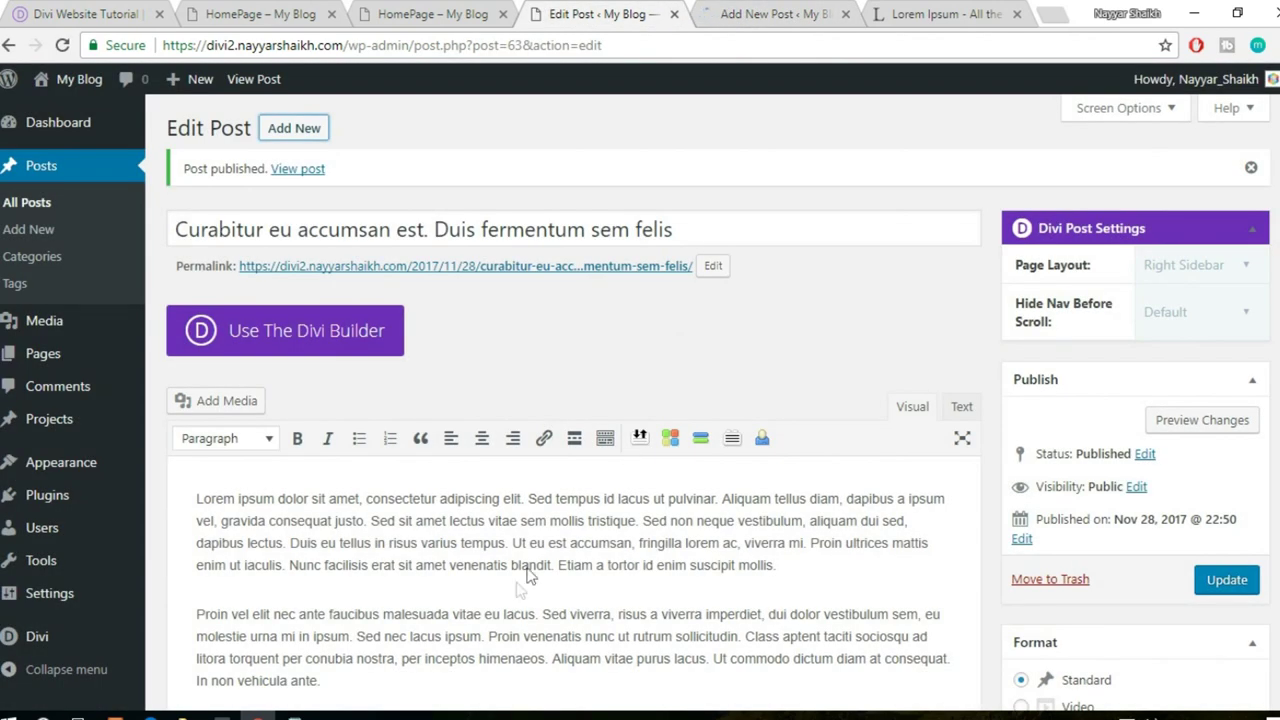
scroll(548, 558, down, 1)
click(556, 545)
key(ctrl+a)
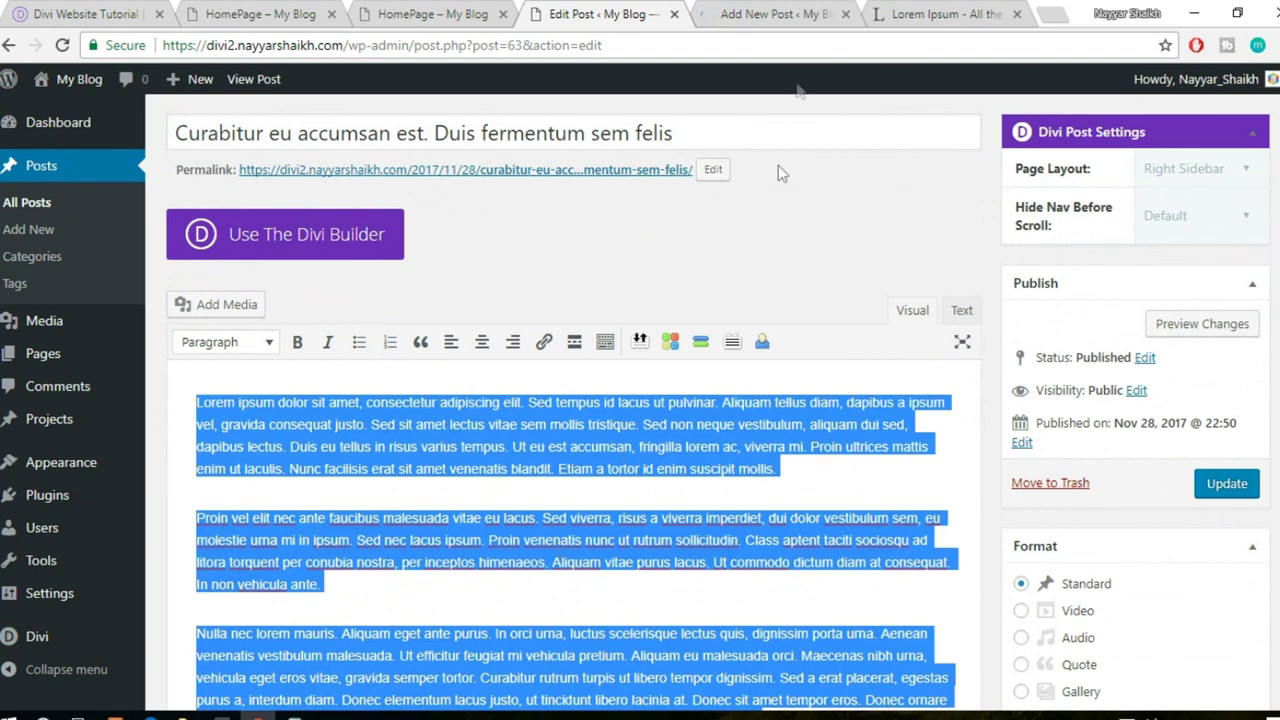
click(785, 13)
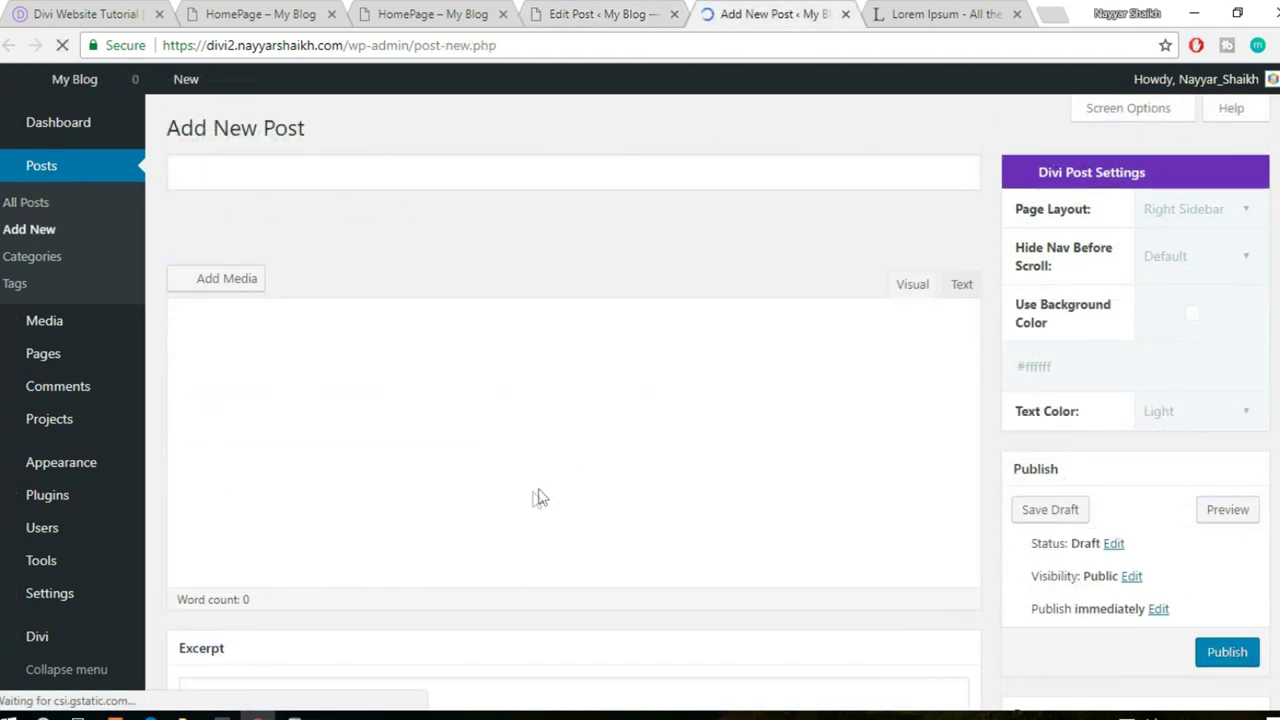
click(560, 524)
scroll(711, 608, down, 3)
key(ctrl+v)
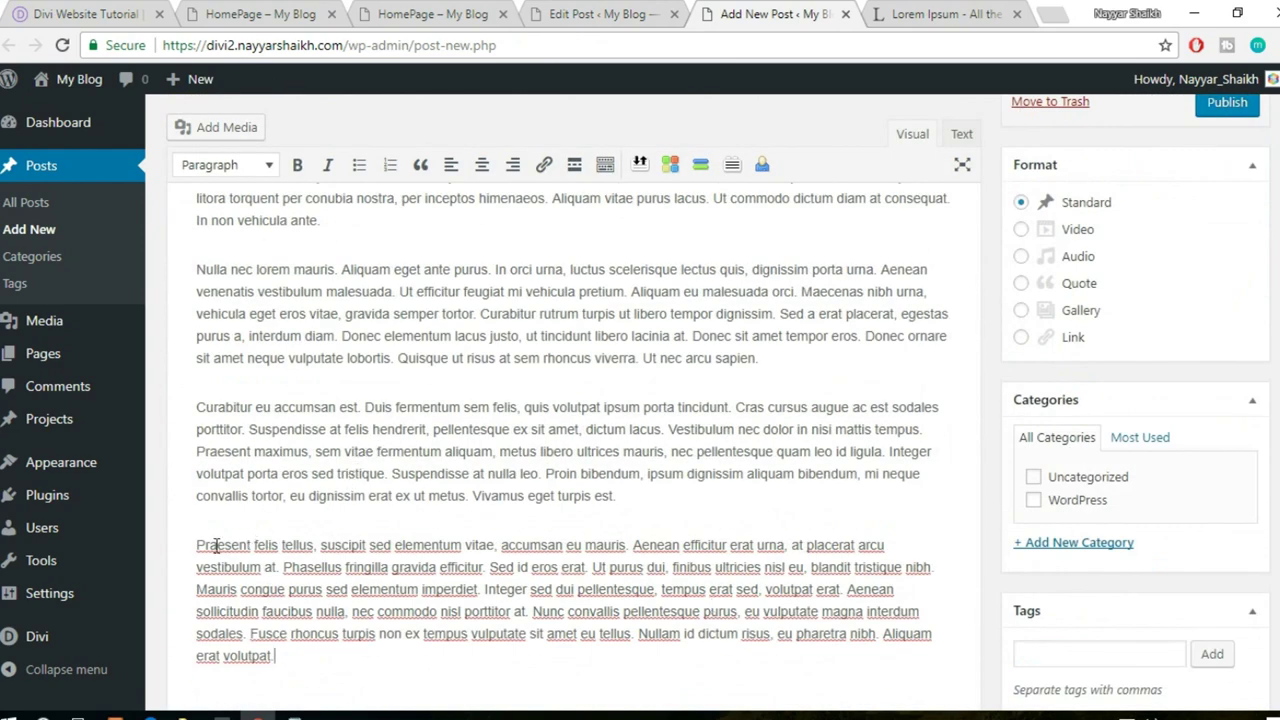
- Title the new post 'Praesent felis tellus, suscipit sed elementum vitae' from the last paragraph
drag(198, 545, 418, 545)
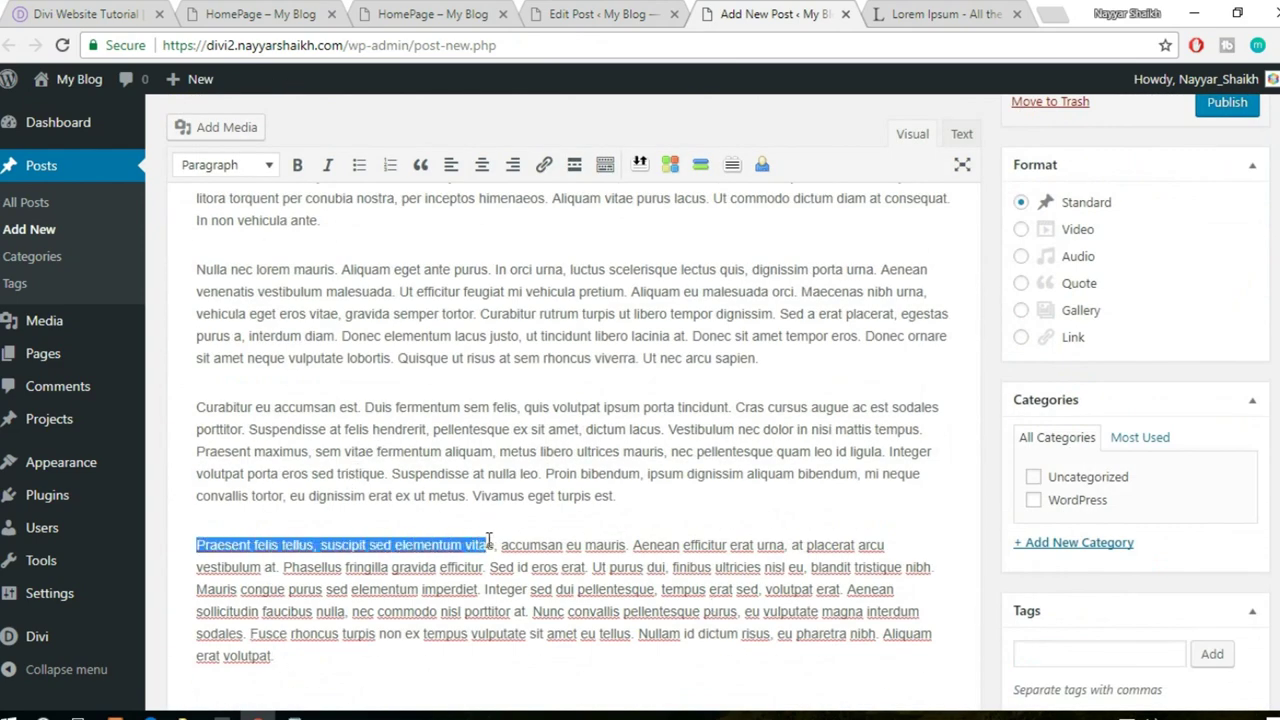
scroll(530, 570, up, 4)
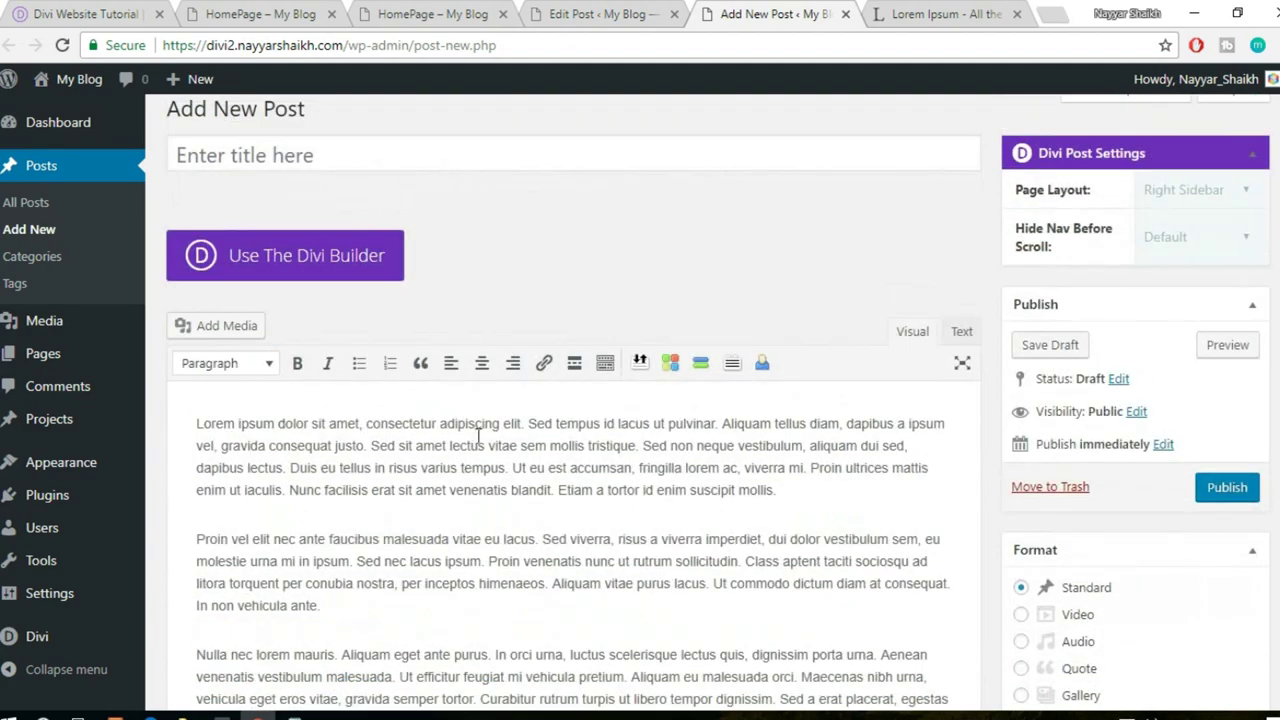
click(424, 143)
text(Praesent felis tellus, suscipit sed elementum vitae)
- File the post under the WordPress category and bring up the featured image library
scroll(709, 441, down, 5)
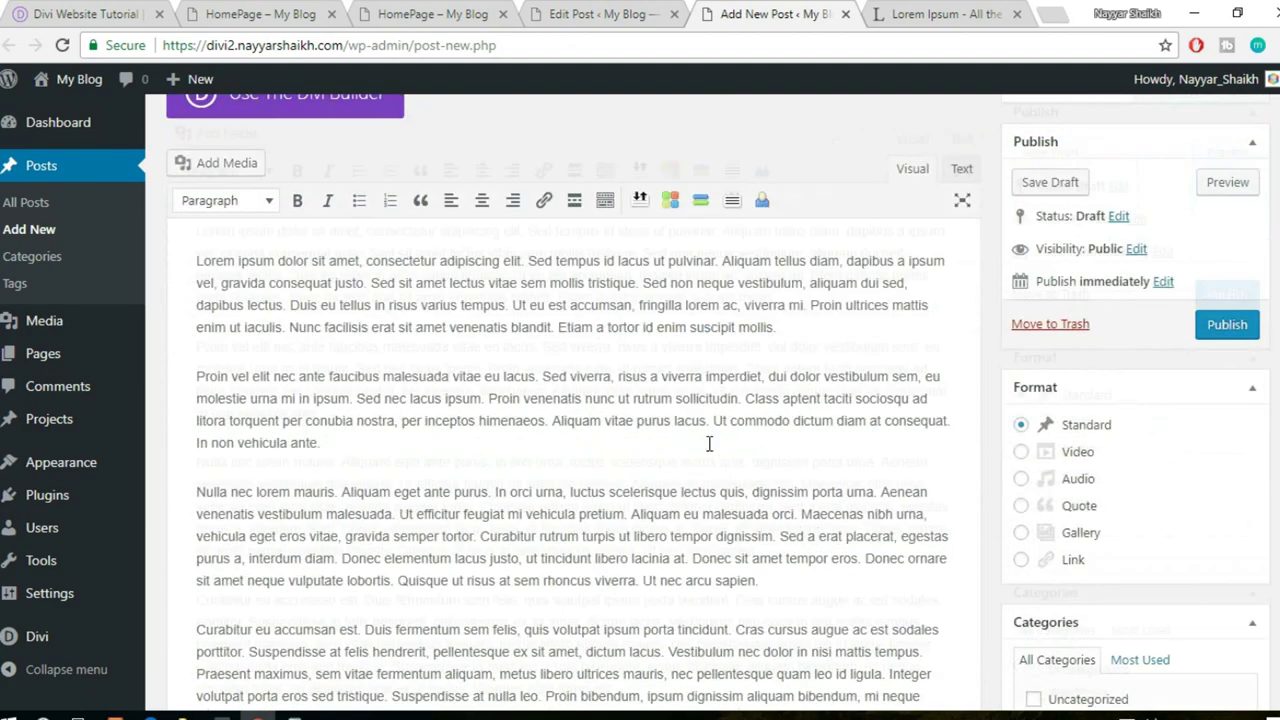
click(1086, 411)
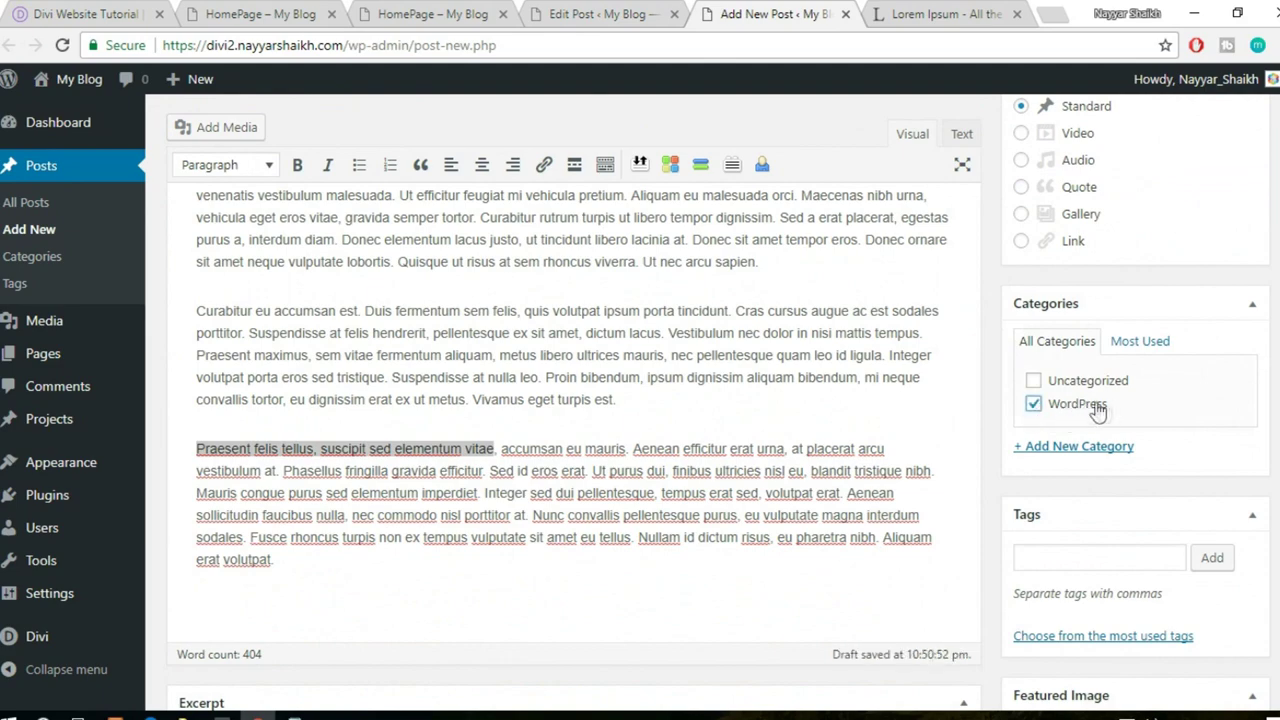
scroll(1268, 430, down, 3)
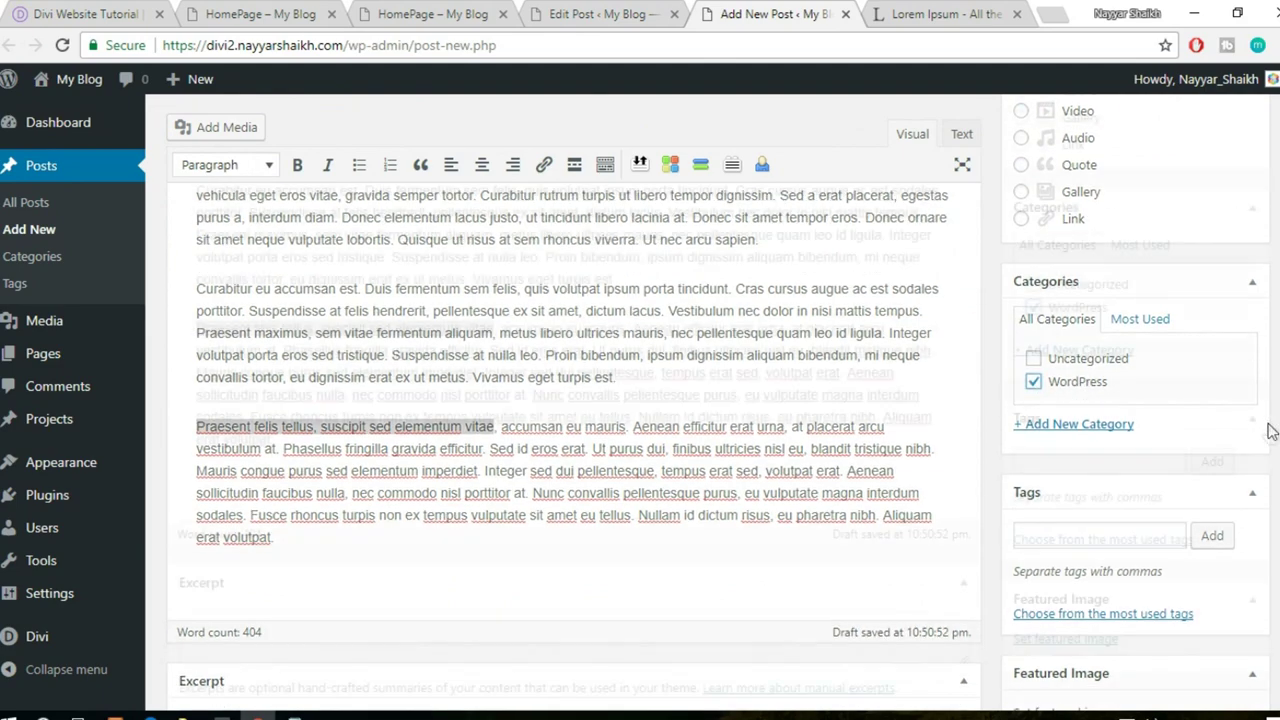
click(1081, 640)
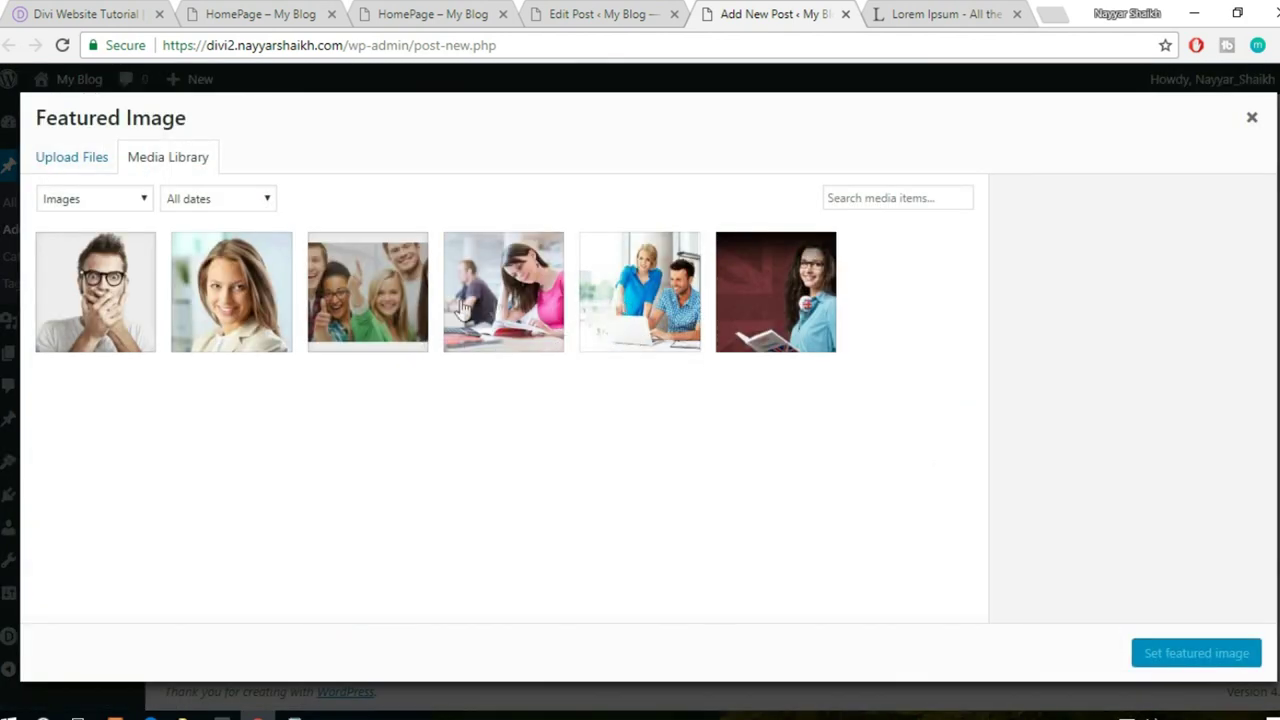
- Make the students-studying photo the featured image and publish the post
click(463, 310)
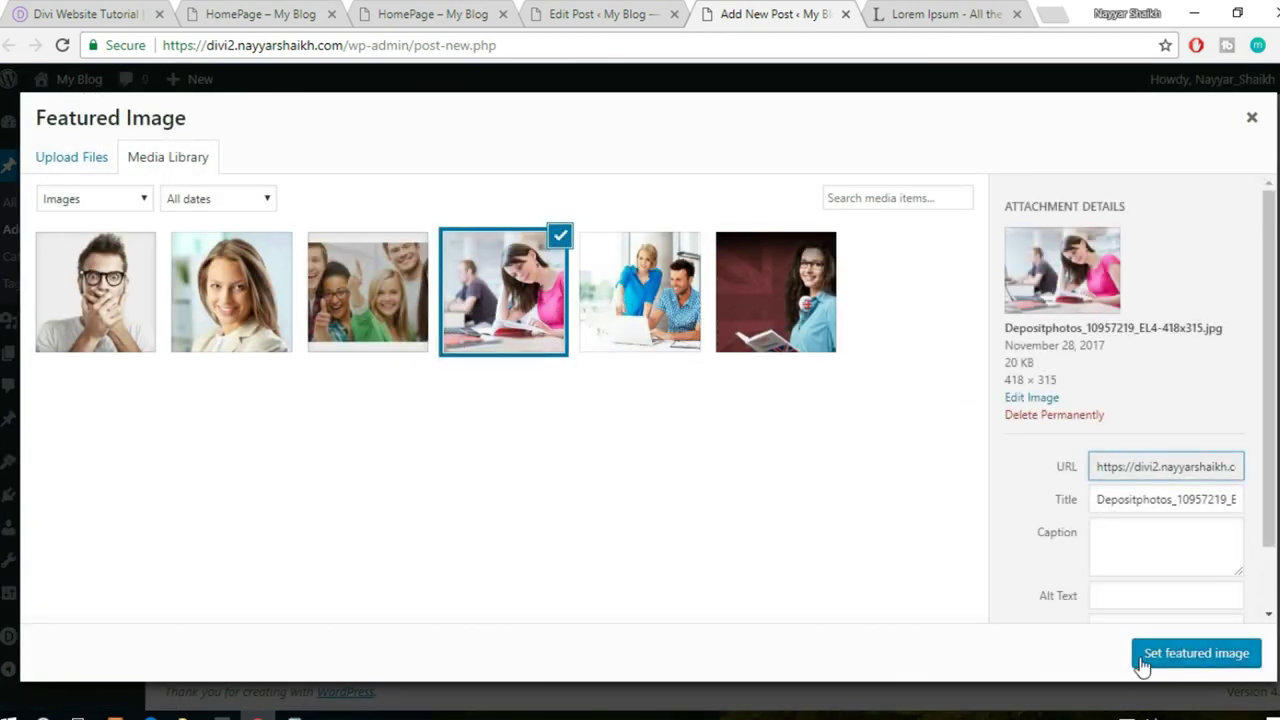
click(1143, 653)
scroll(1243, 510, up, 10)
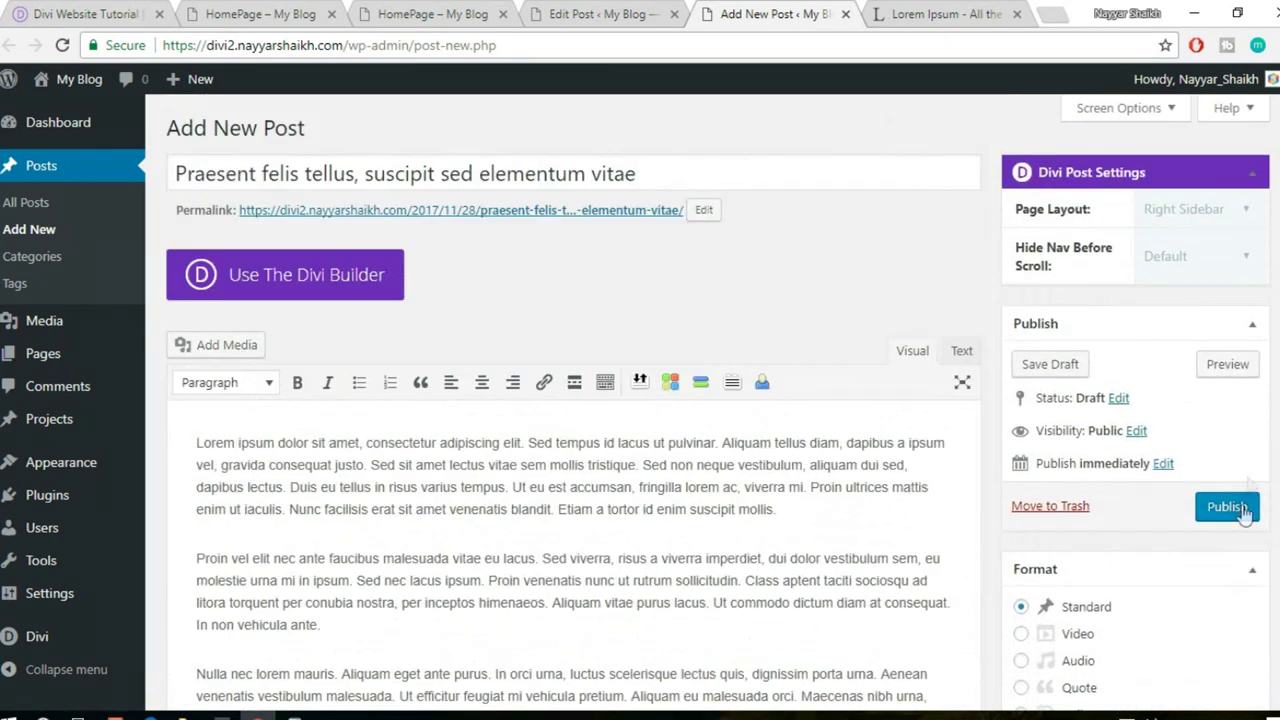
click(1228, 507)
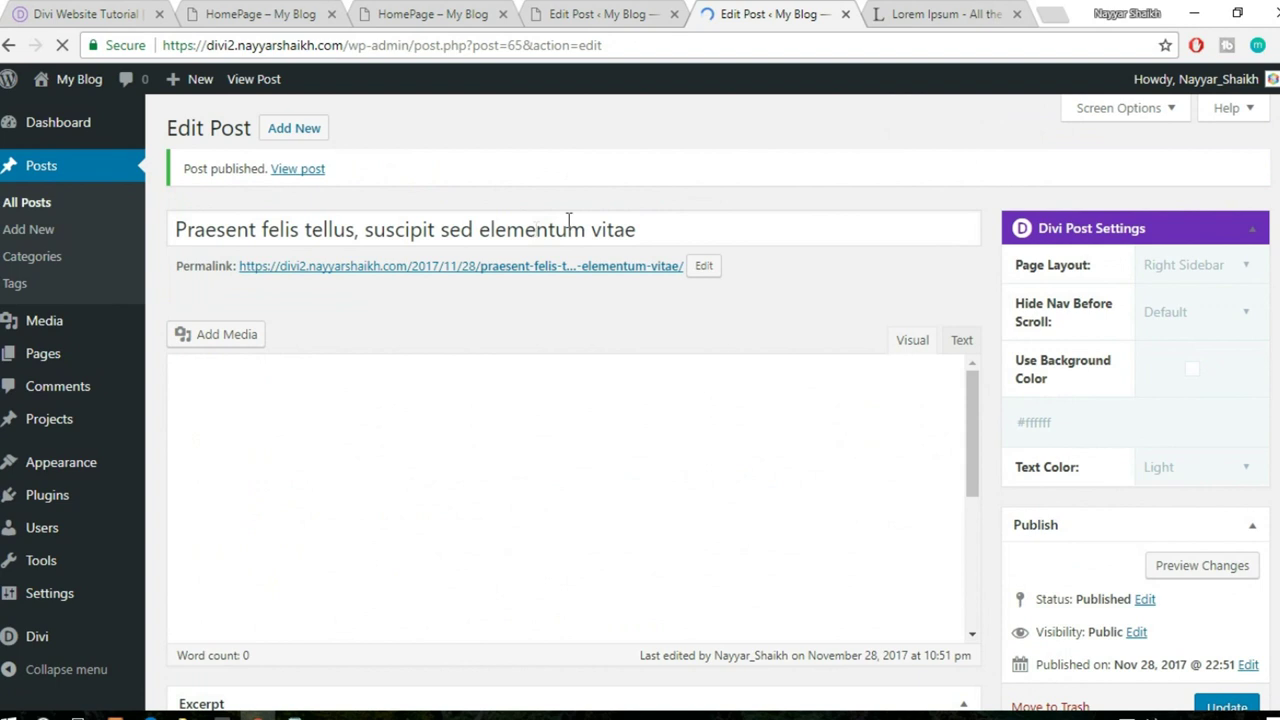
- Start another new post titled 'Aliquam tellus diam, dapibus a ipsum vel', copied from the other post
click(300, 130)
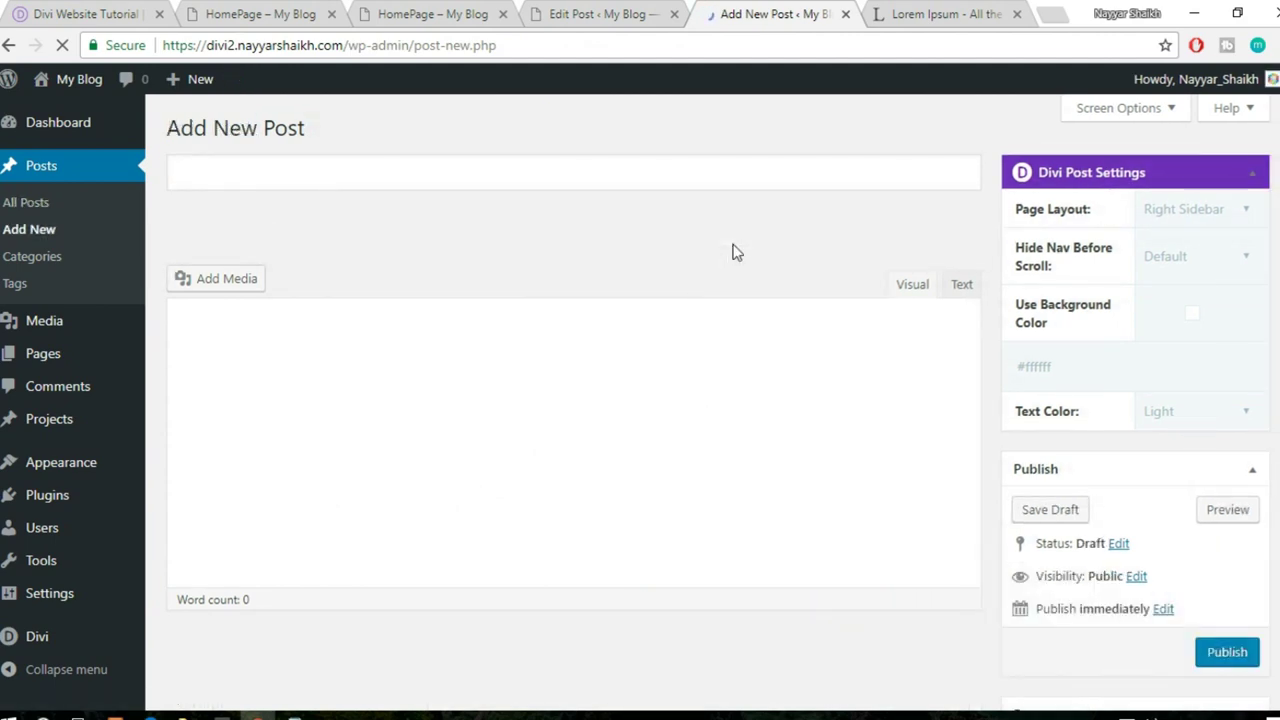
click(597, 12)
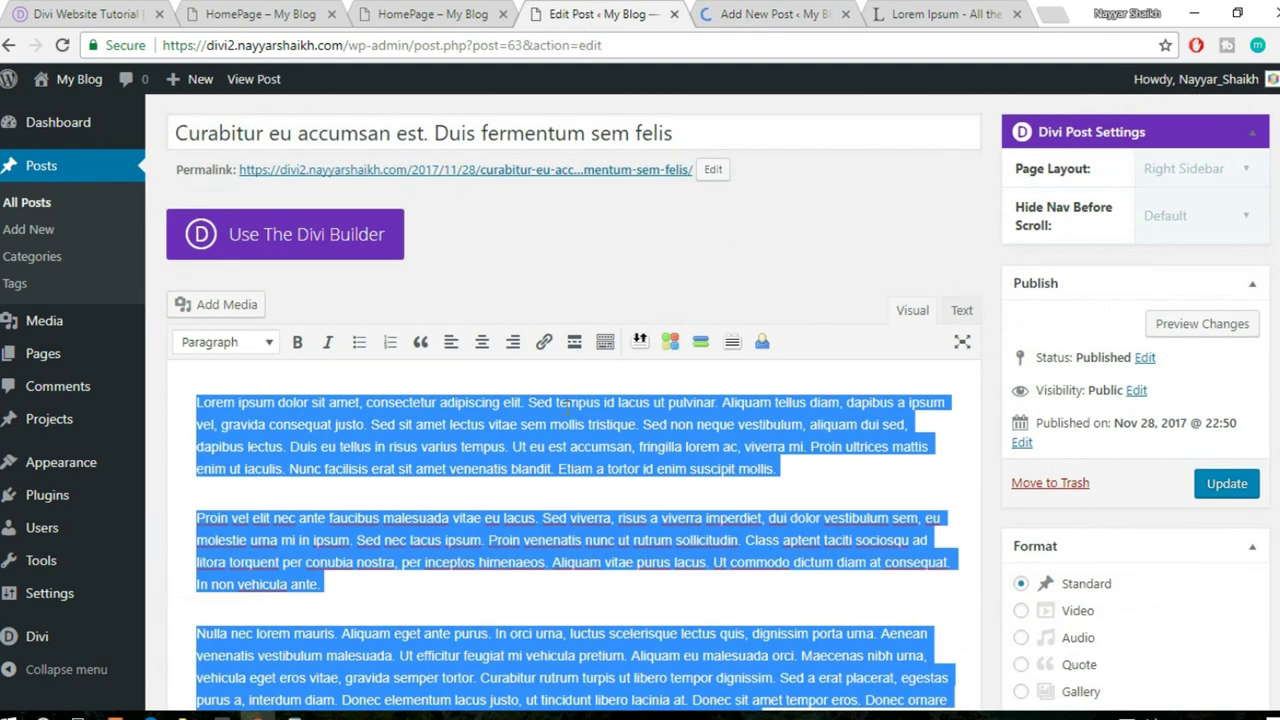
click(558, 403)
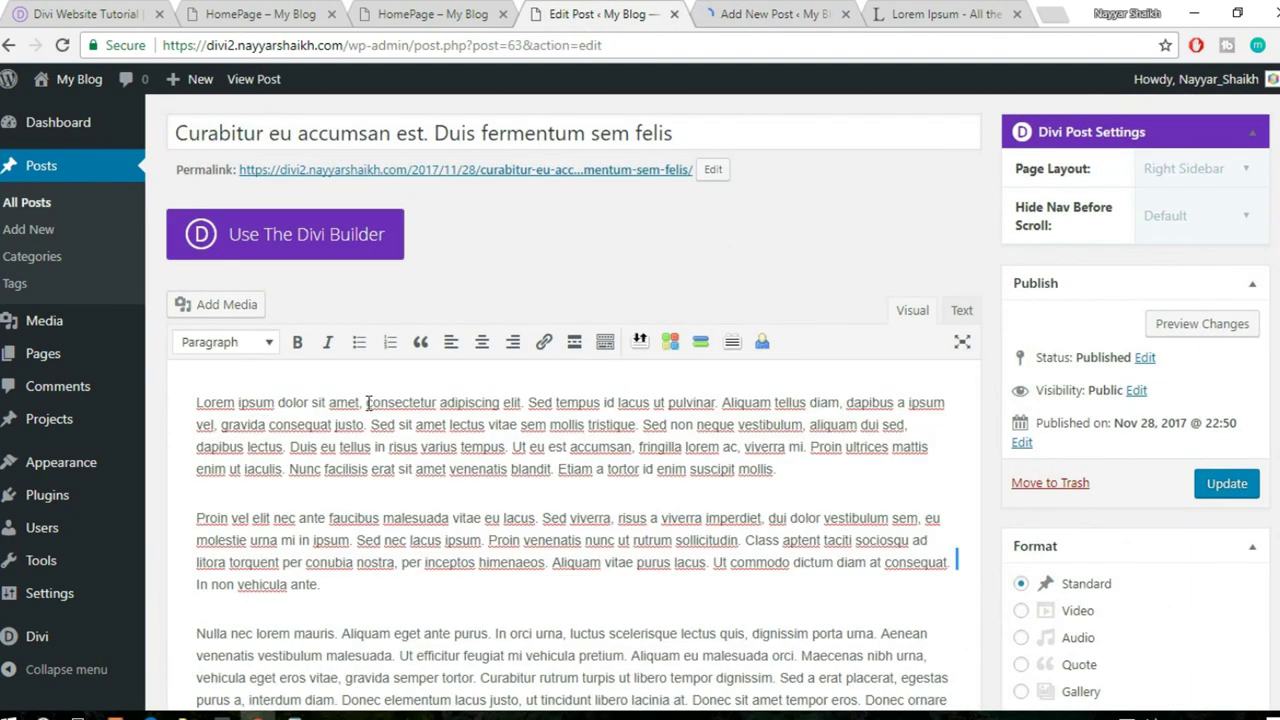
drag(425, 405, 226, 428)
key(ctrl+c)
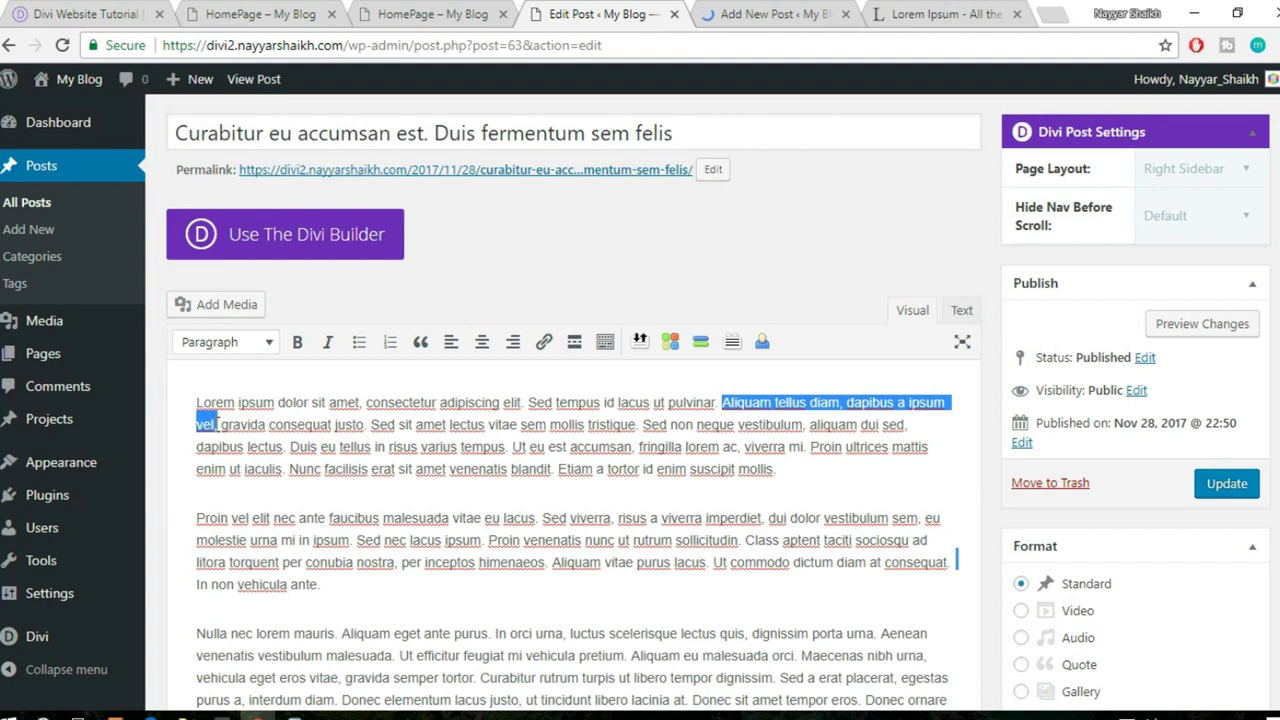
click(765, 14)
key(ctrl+v)
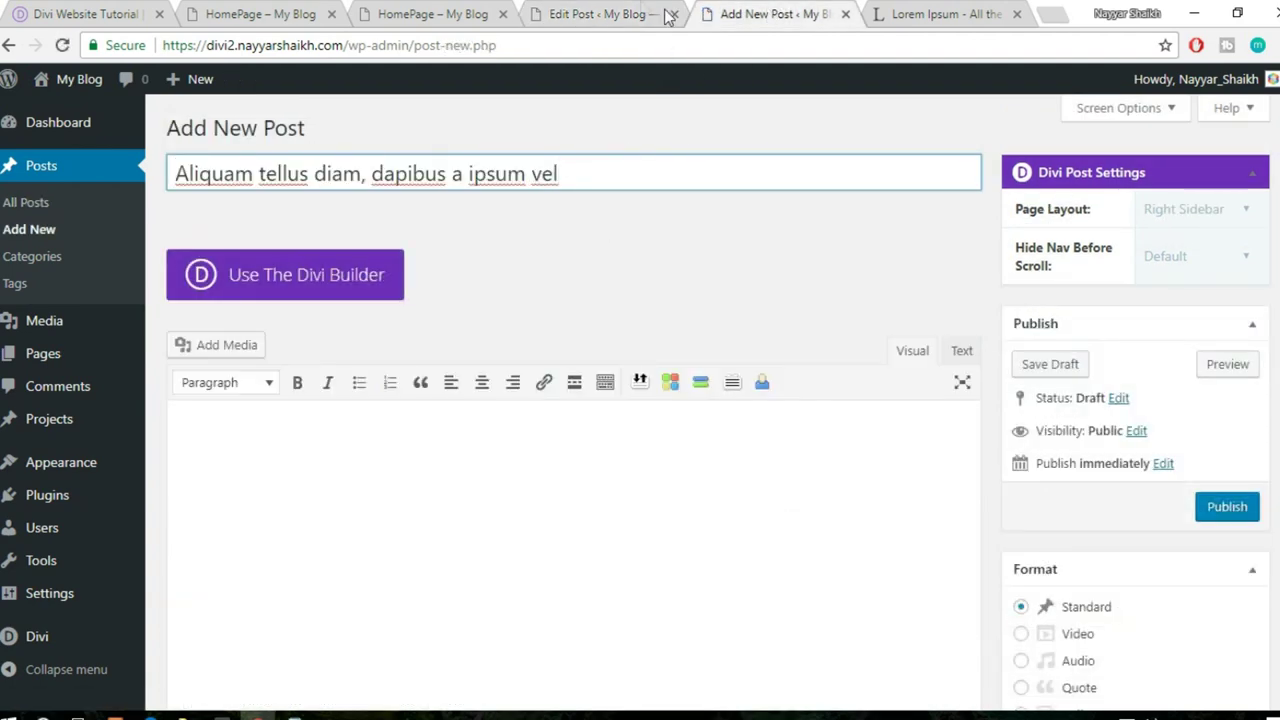
- Copy the other post's full Lorem Ipsum body into the new post
click(660, 16)
click(563, 490)
key(ctrl+a)
key(ctrl+c)
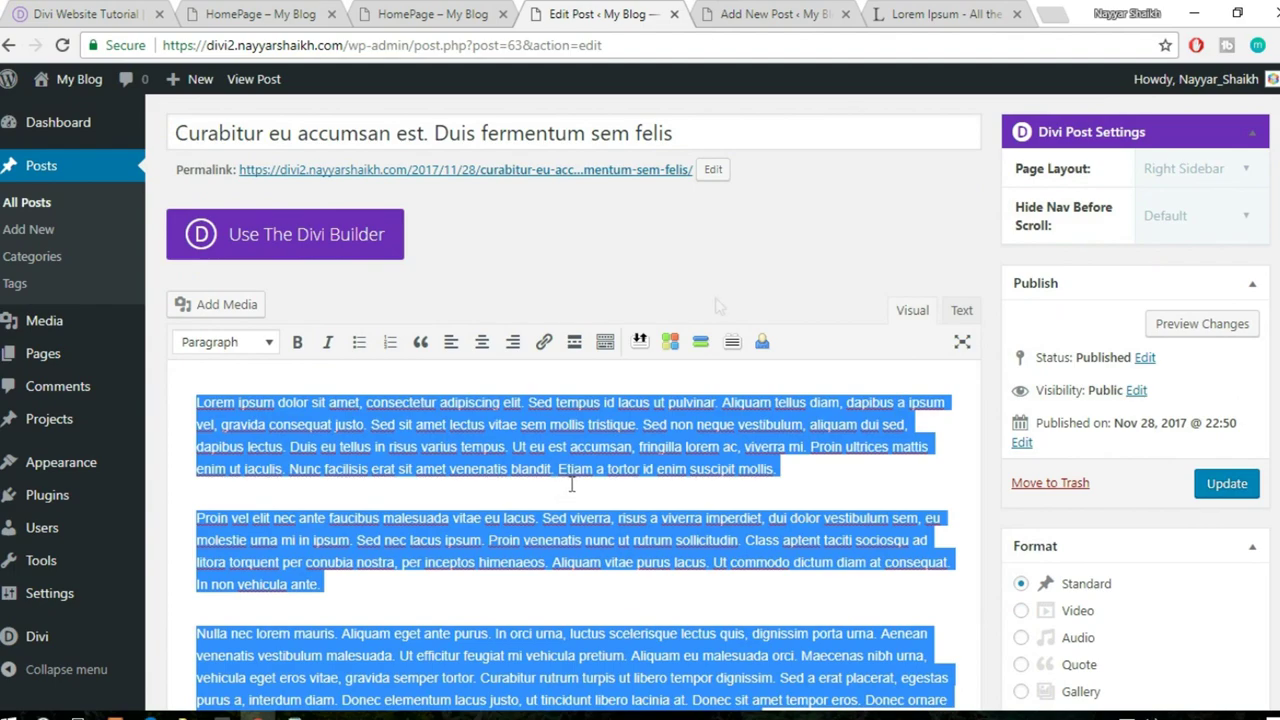
click(768, 14)
click(486, 548)
key(ctrl+v)
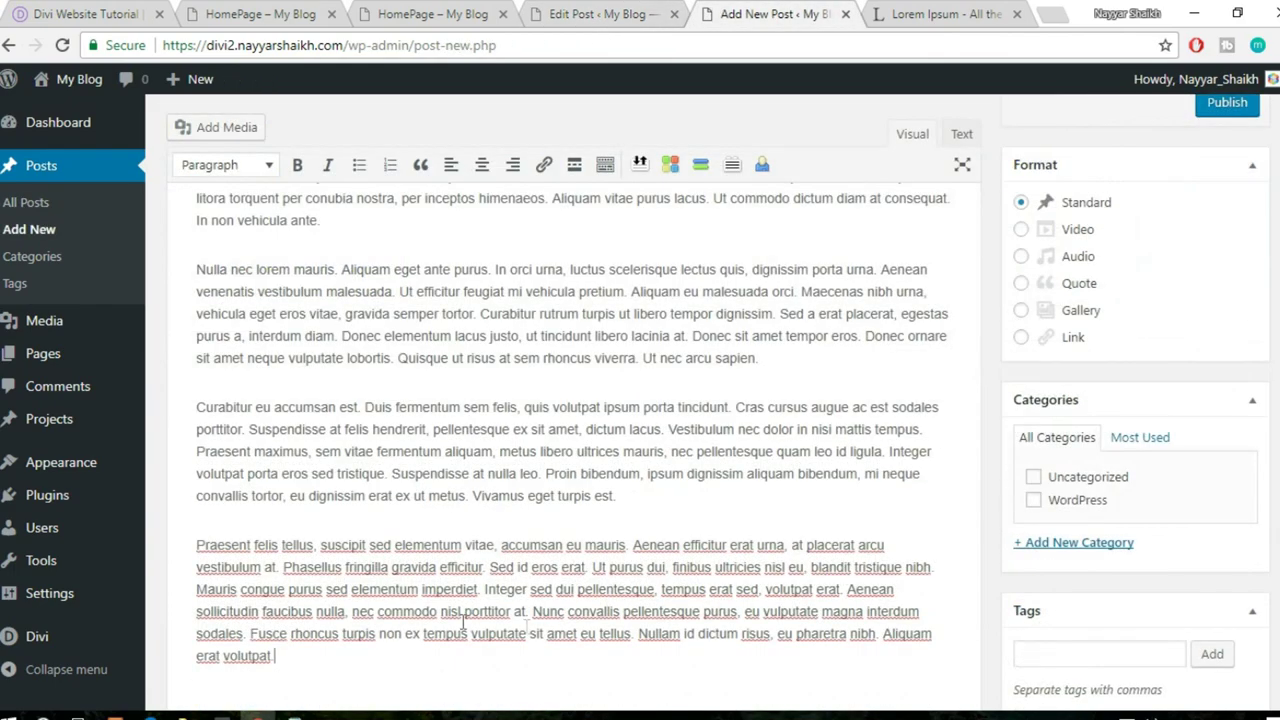
- Tick the WordPress category and open the featured image picker
click(1057, 503)
scroll(1100, 560, down, 4)
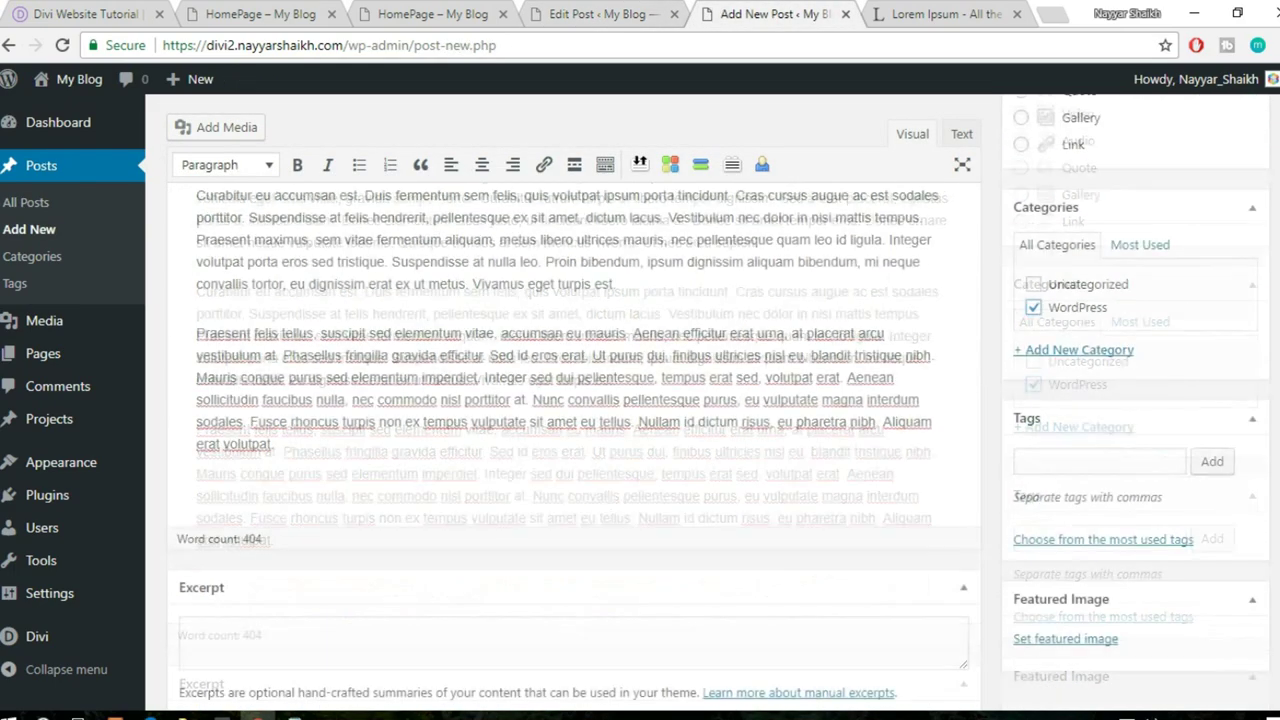
click(1066, 639)
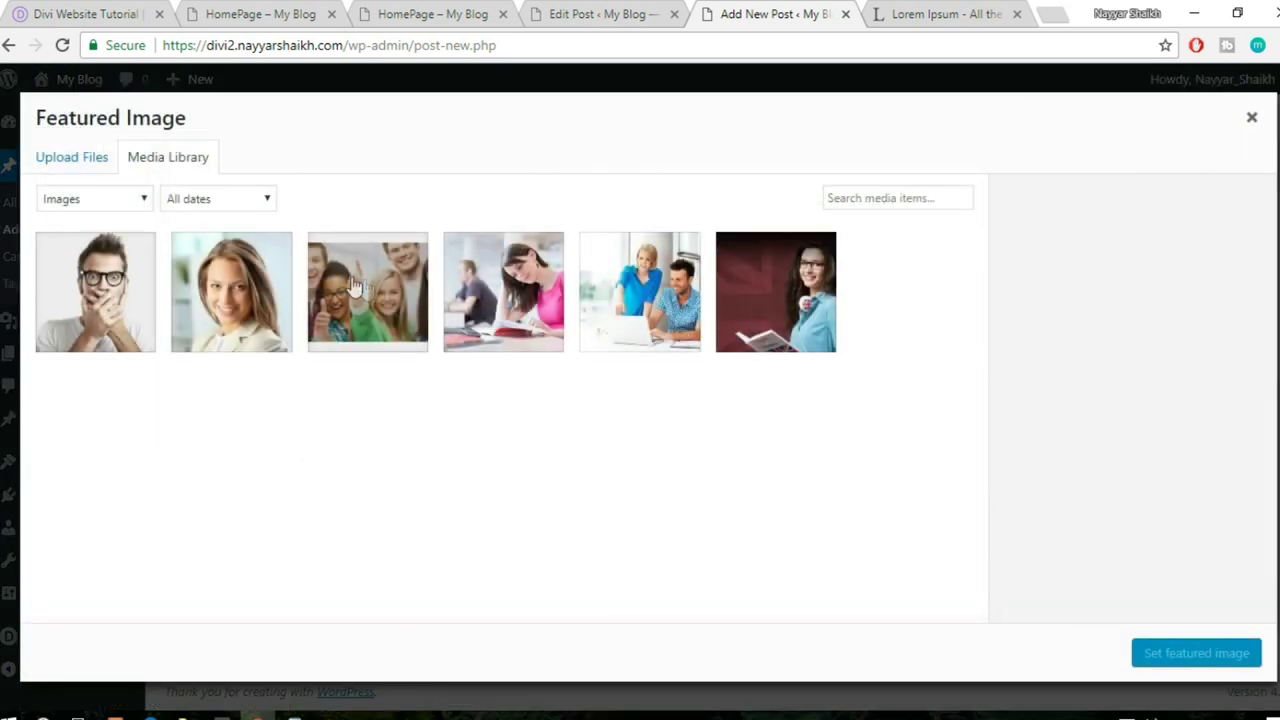
- Upload Depositphotos_82086968_original-418x315.jpg from the computer to the media library
click(84, 160)
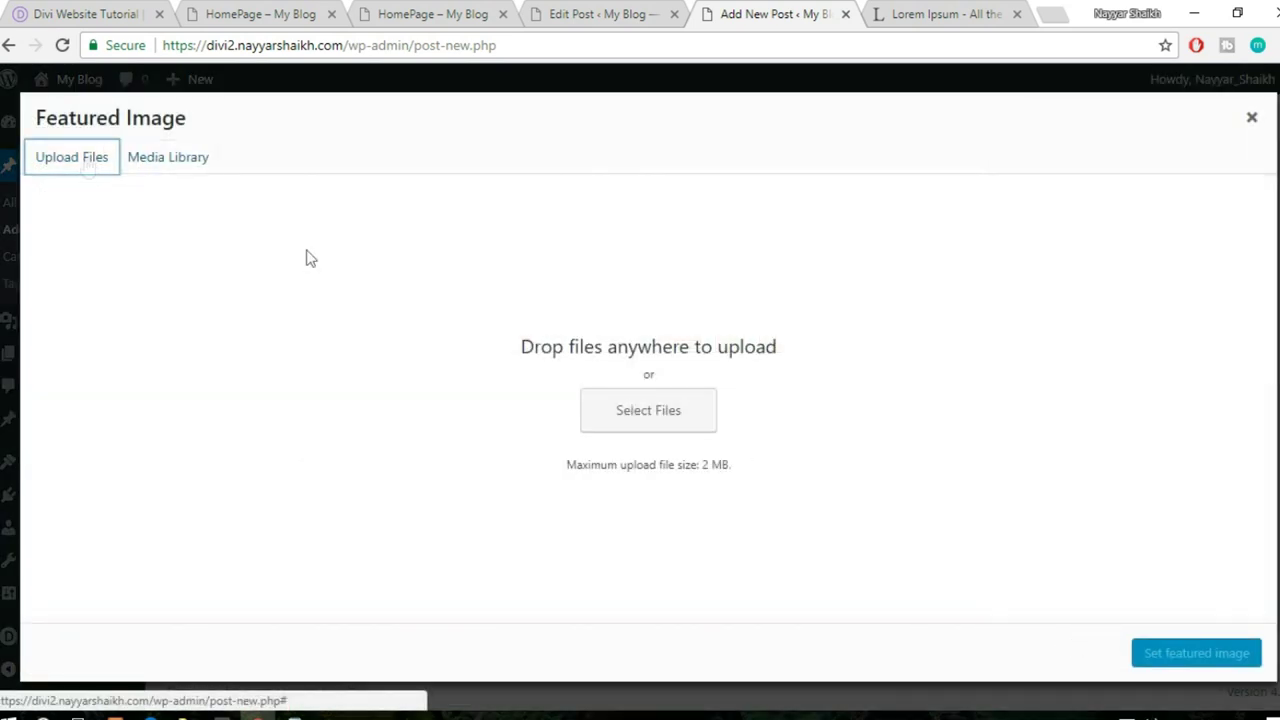
click(646, 418)
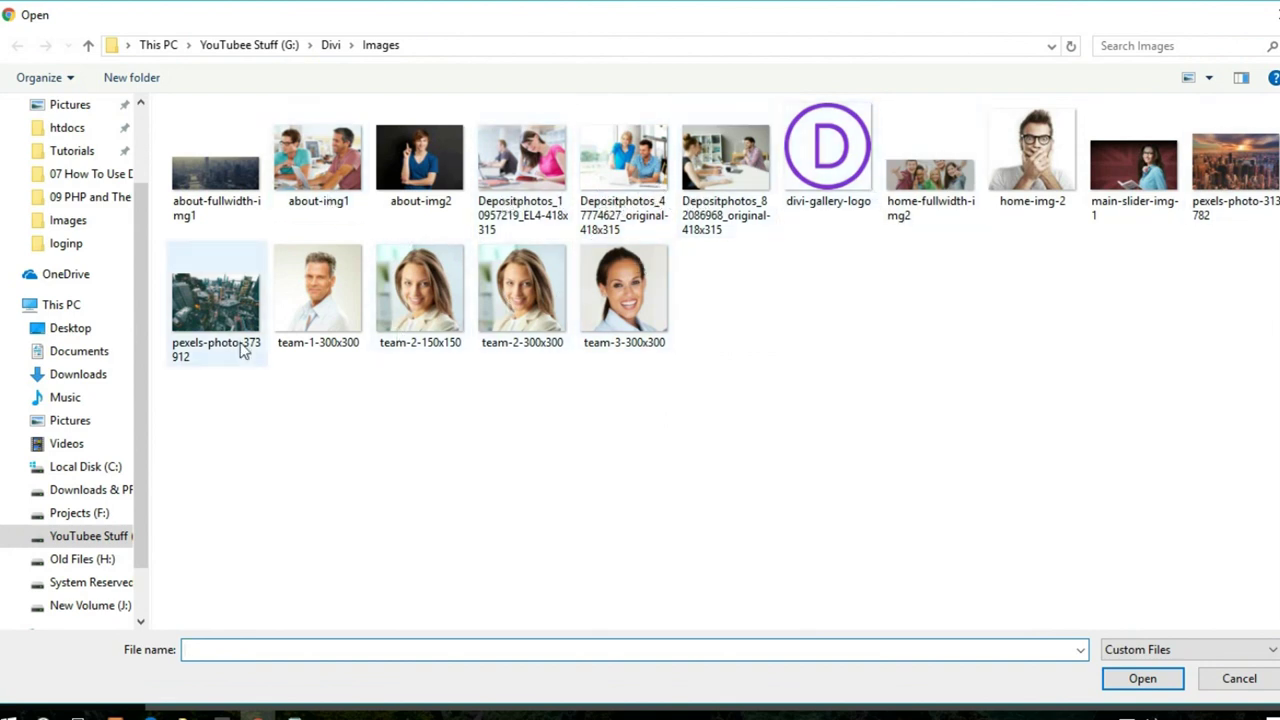
click(708, 185)
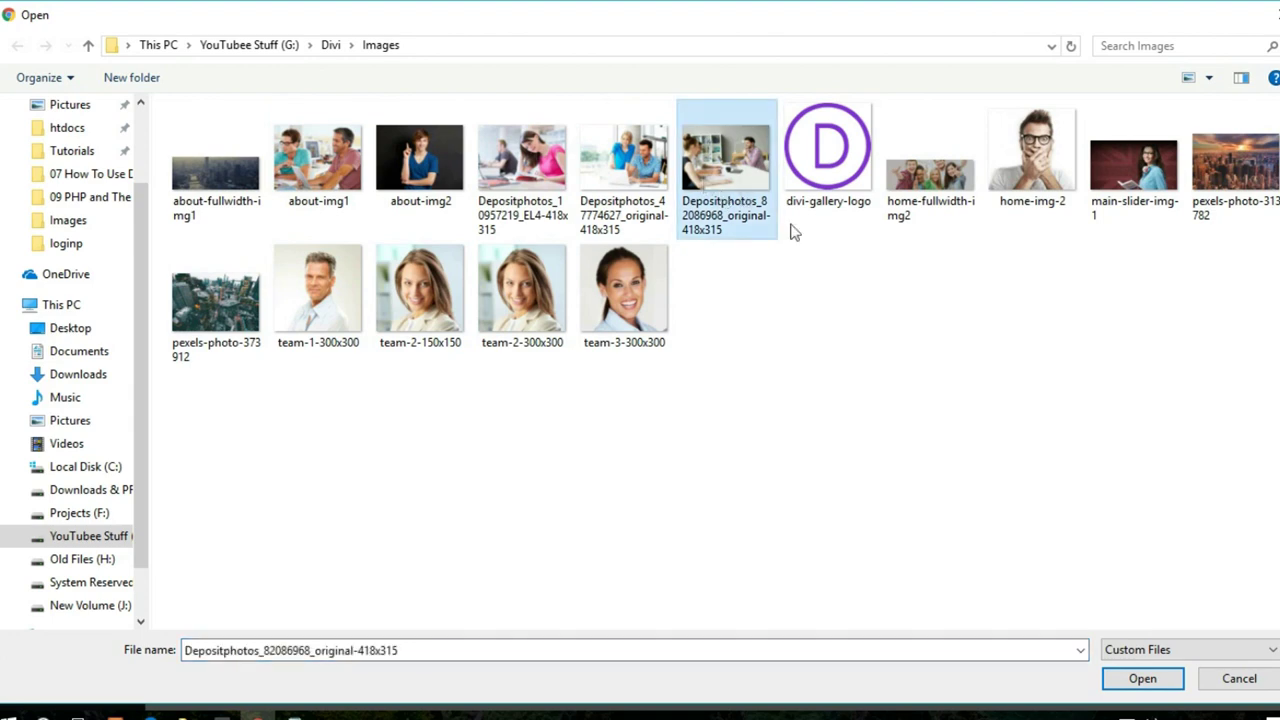
click(1140, 679)
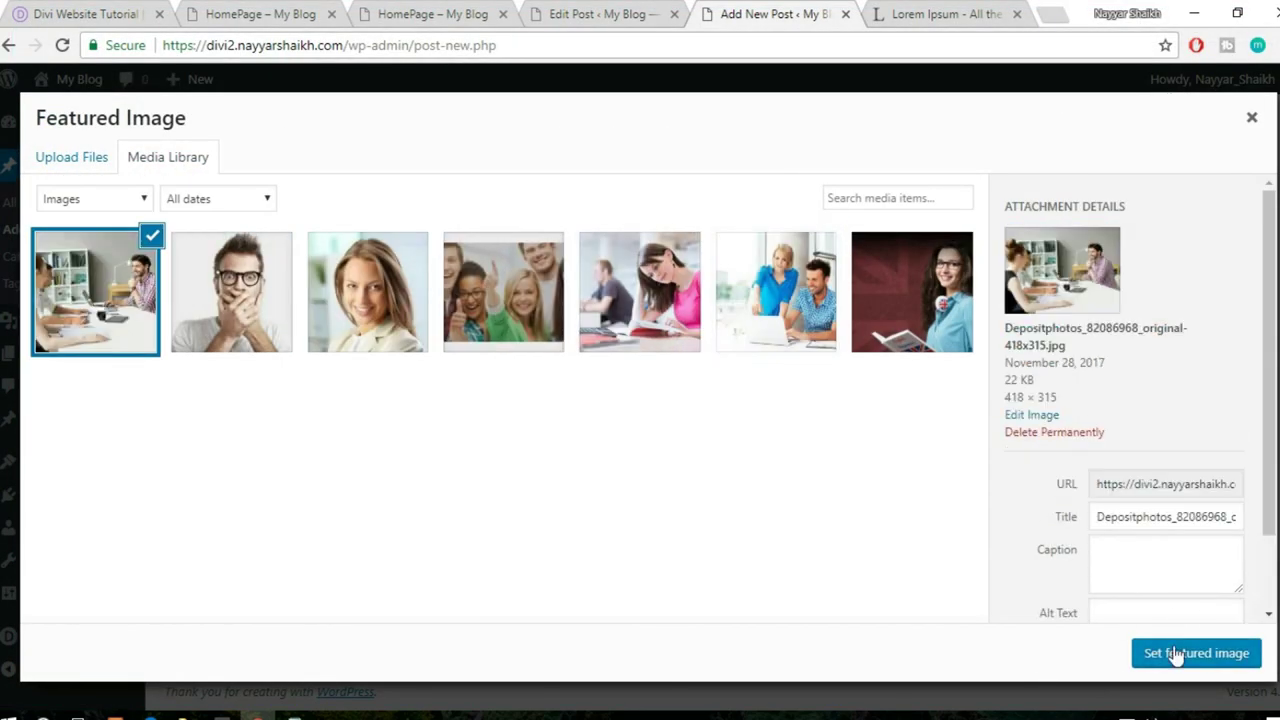
- Make the uploaded image the featured image and publish the Aliquam post
click(1196, 653)
scroll(1240, 541, up, 10)
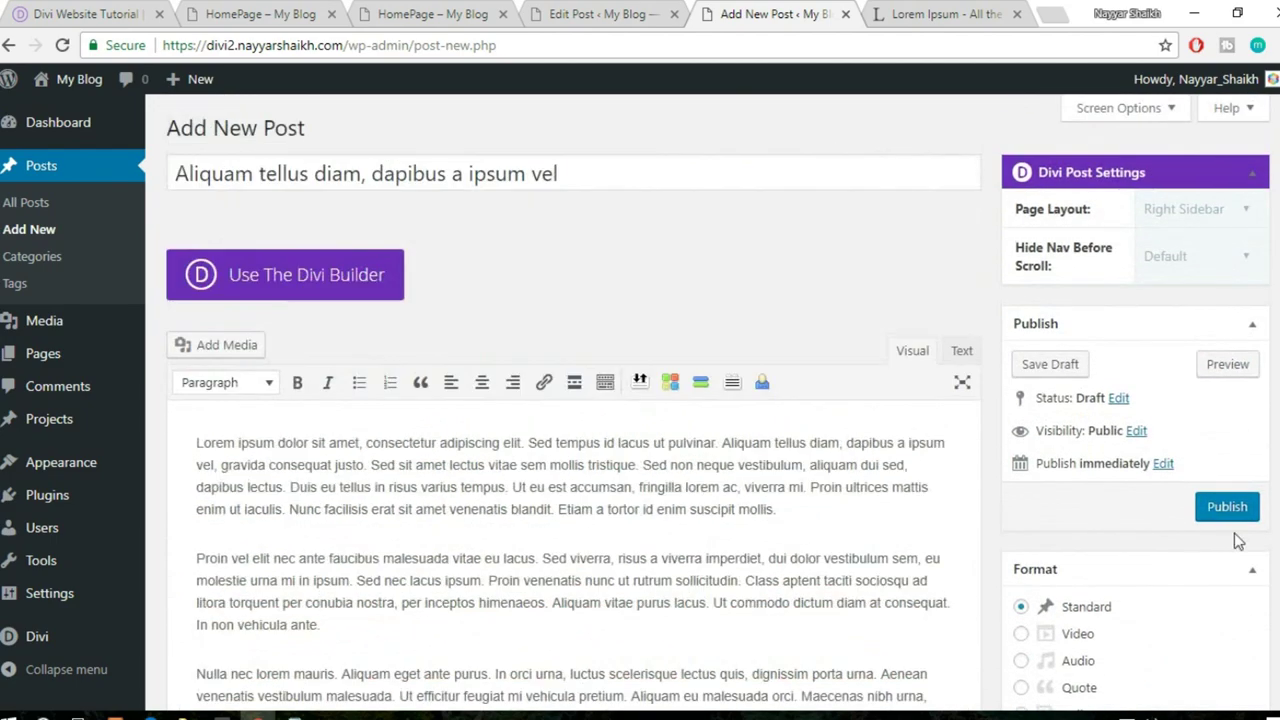
click(1228, 508)
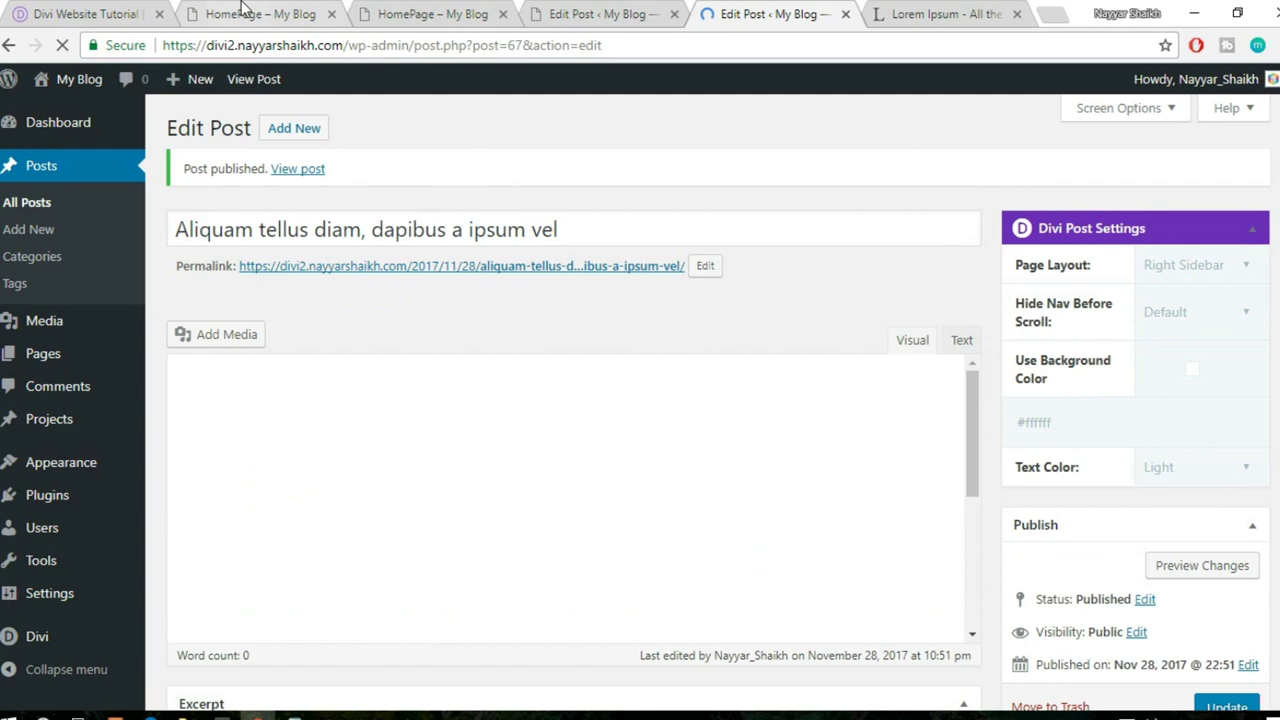
- Add a regular section with a single-column row below the testimonials on the homepage
click(395, 8)
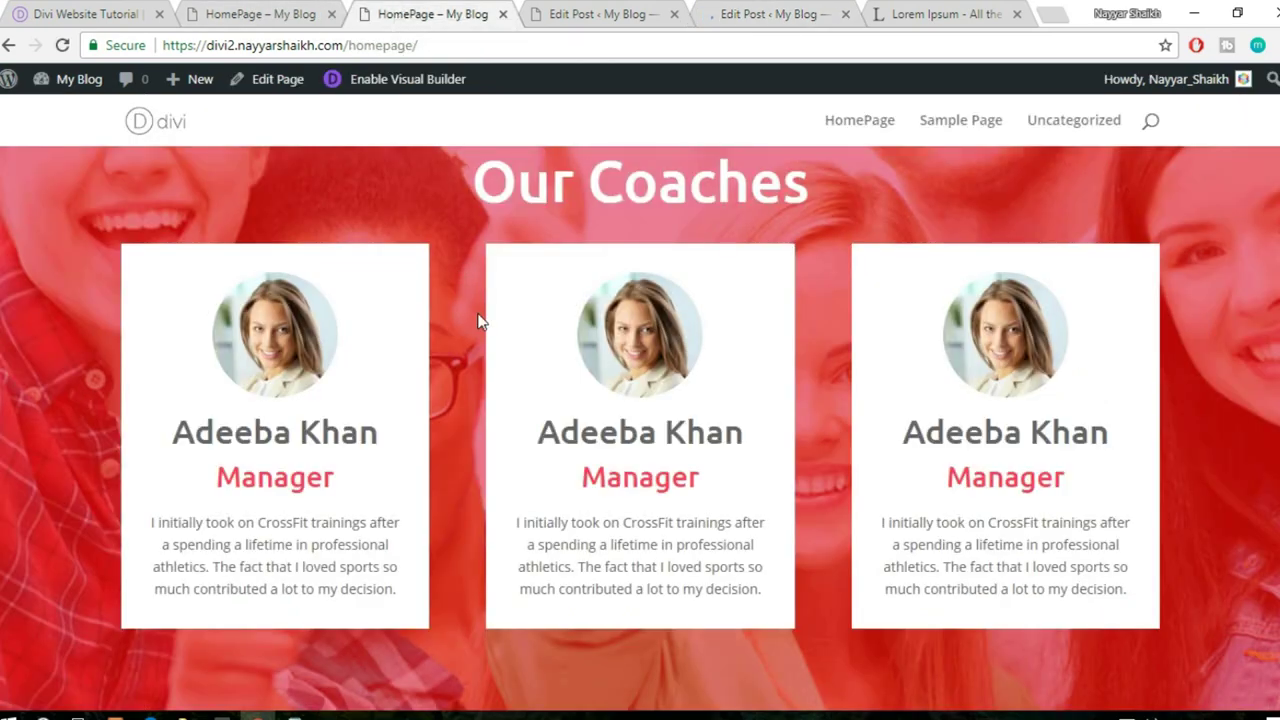
scroll(490, 350, down, 2)
scroll(712, 447, up, 4)
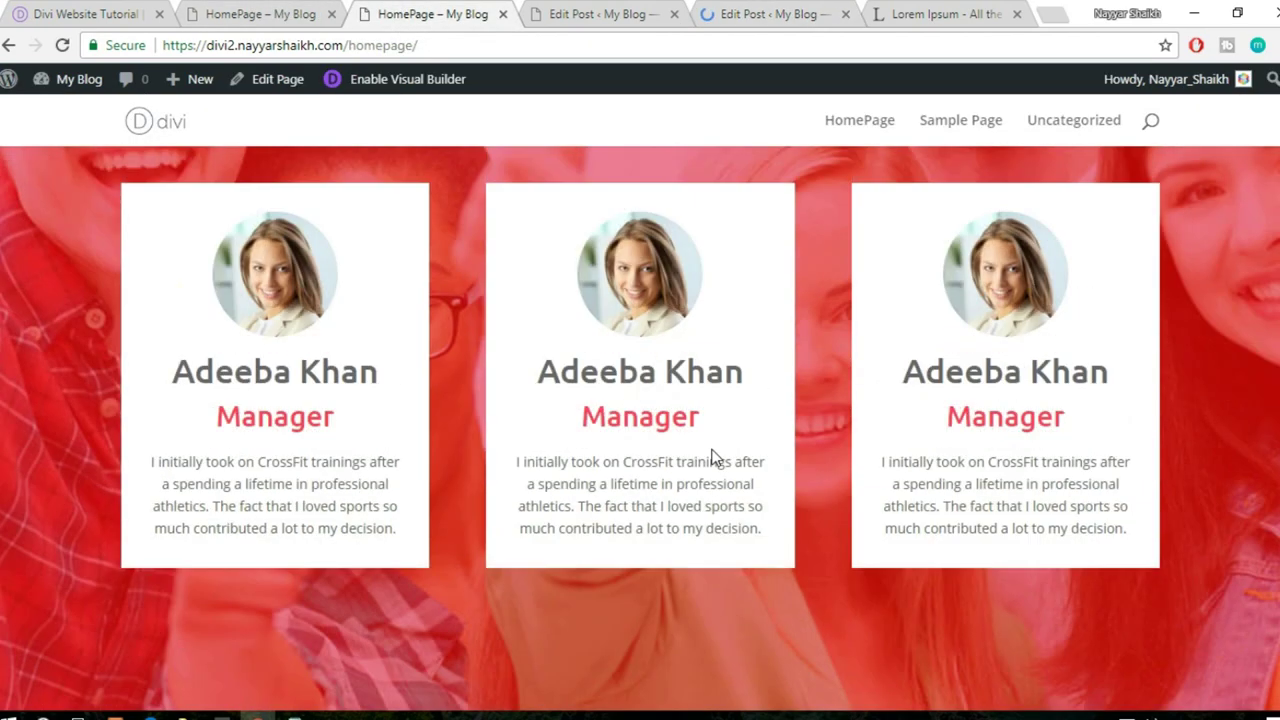
click(245, 12)
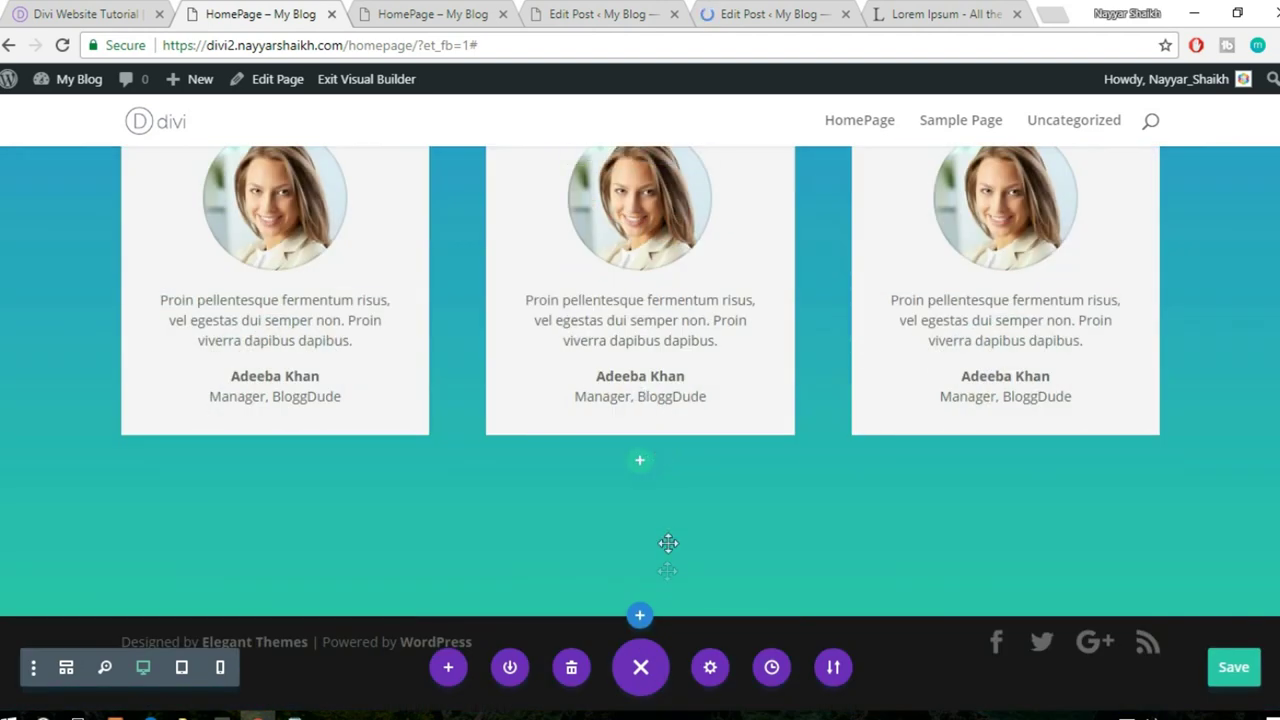
click(640, 625)
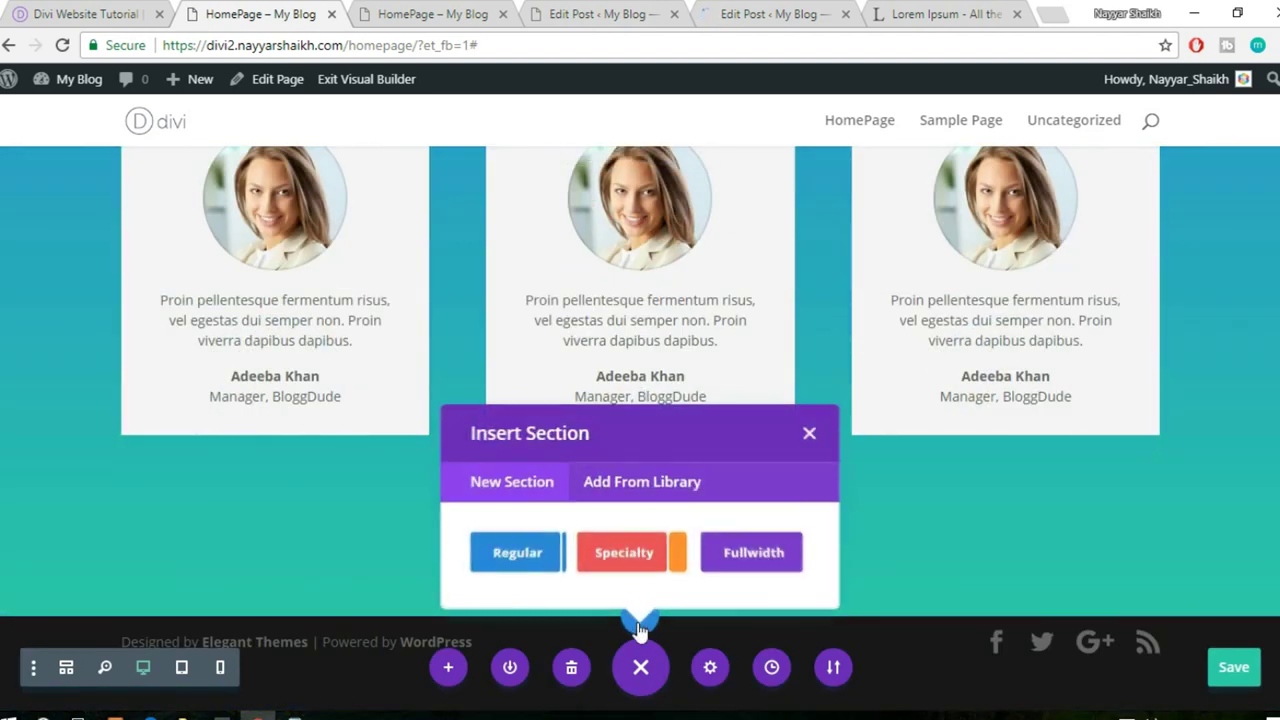
click(506, 557)
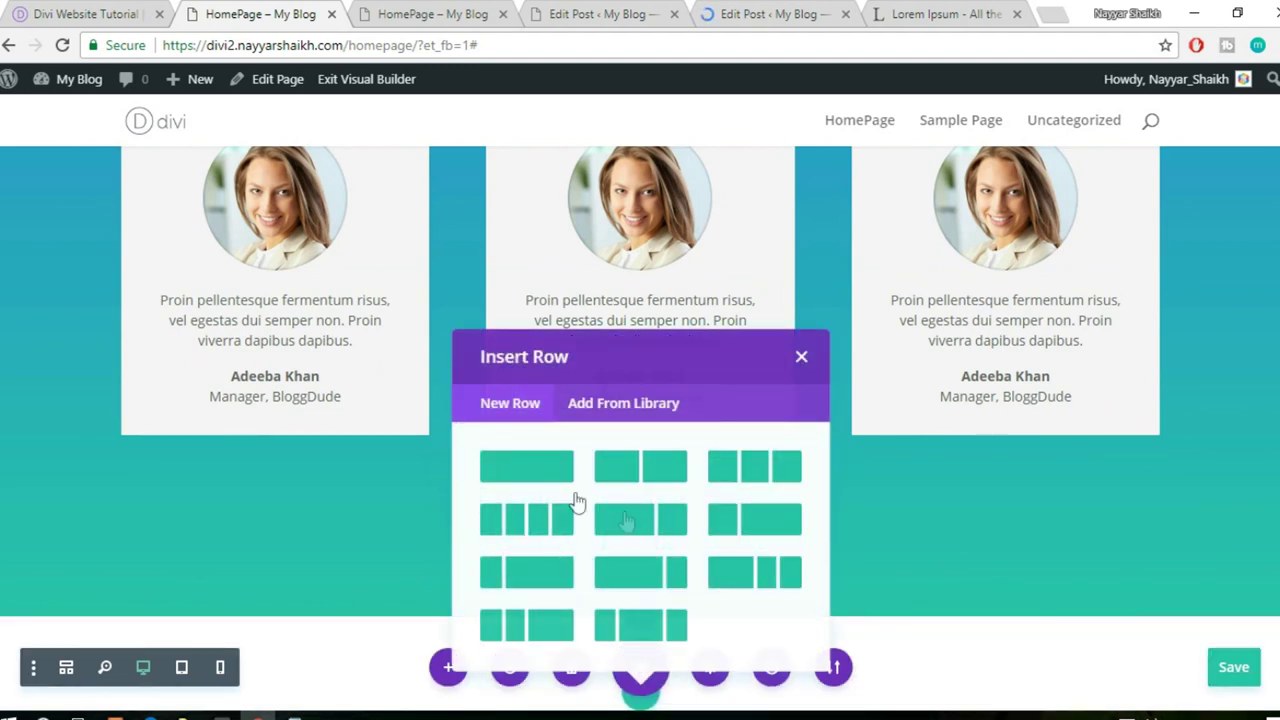
click(540, 482)
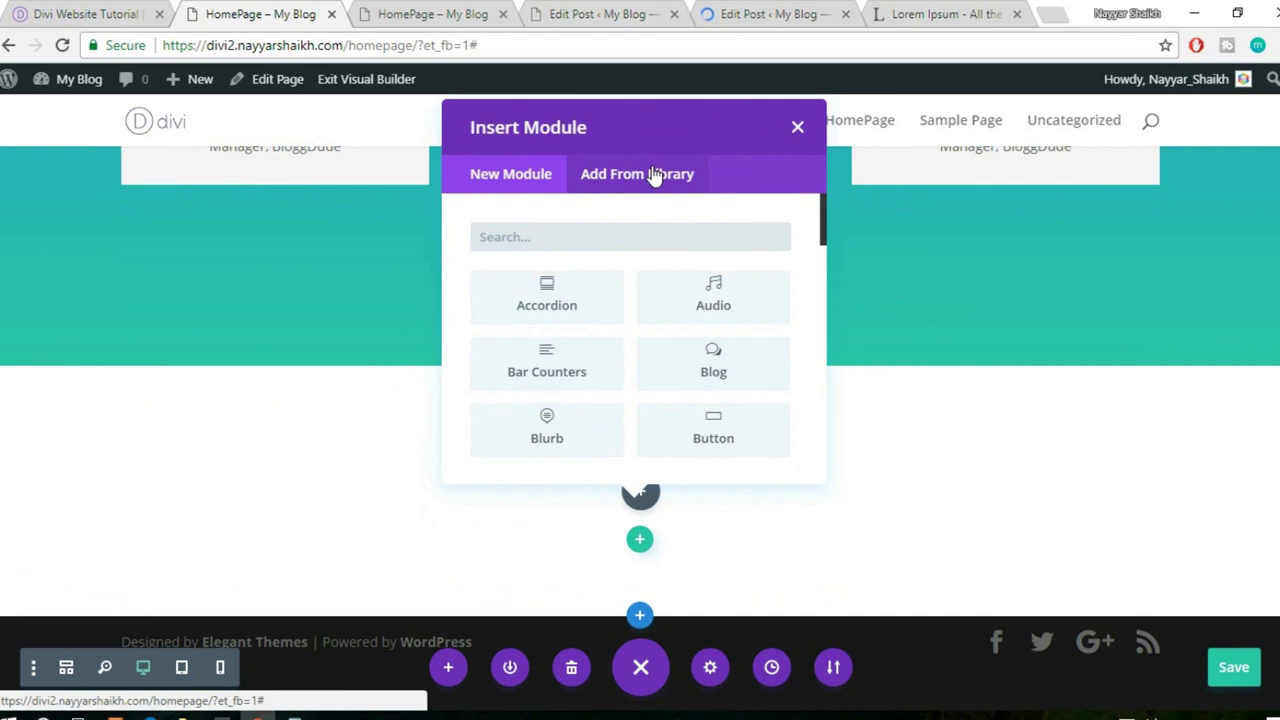
- Insert the saved red Divider module from the library, checking the reference tutorial
click(654, 176)
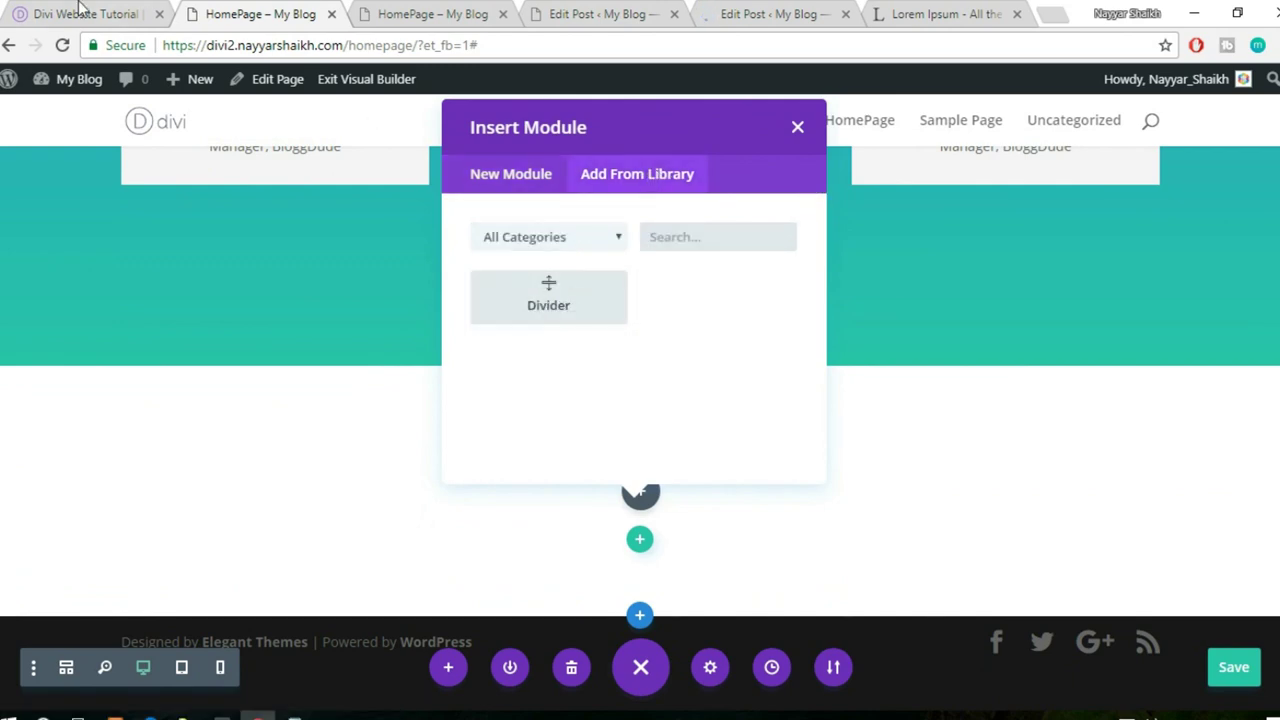
click(80, 12)
scroll(782, 373, up, 2)
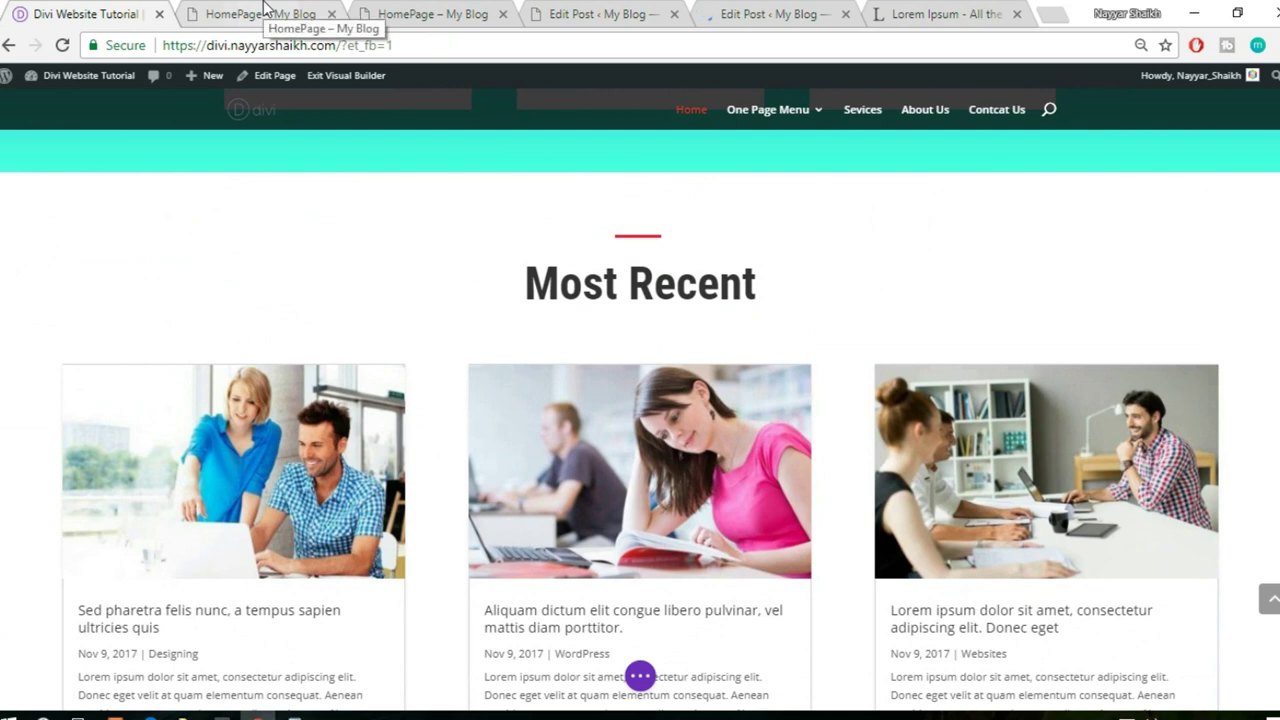
click(400, 12)
click(292, 13)
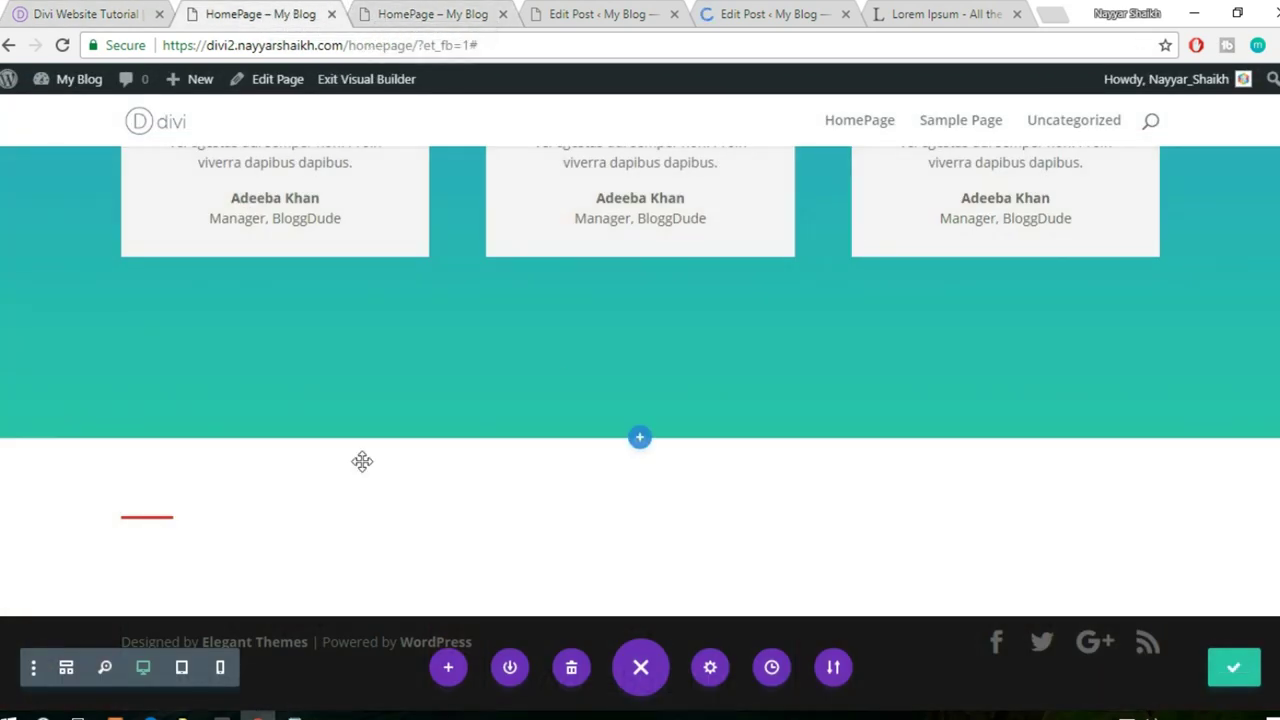
mouse_move(157, 529)
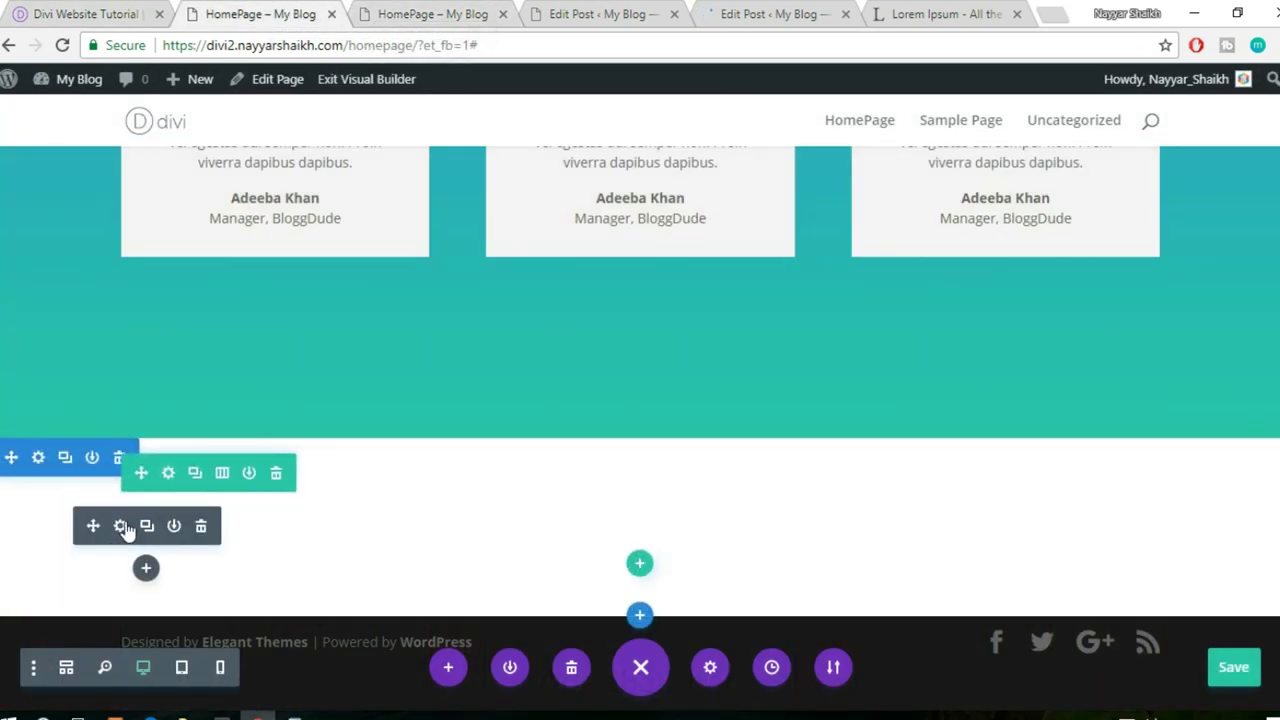
- Set the red divider's Module Alignment to center under Design > Sizing and save
click(121, 527)
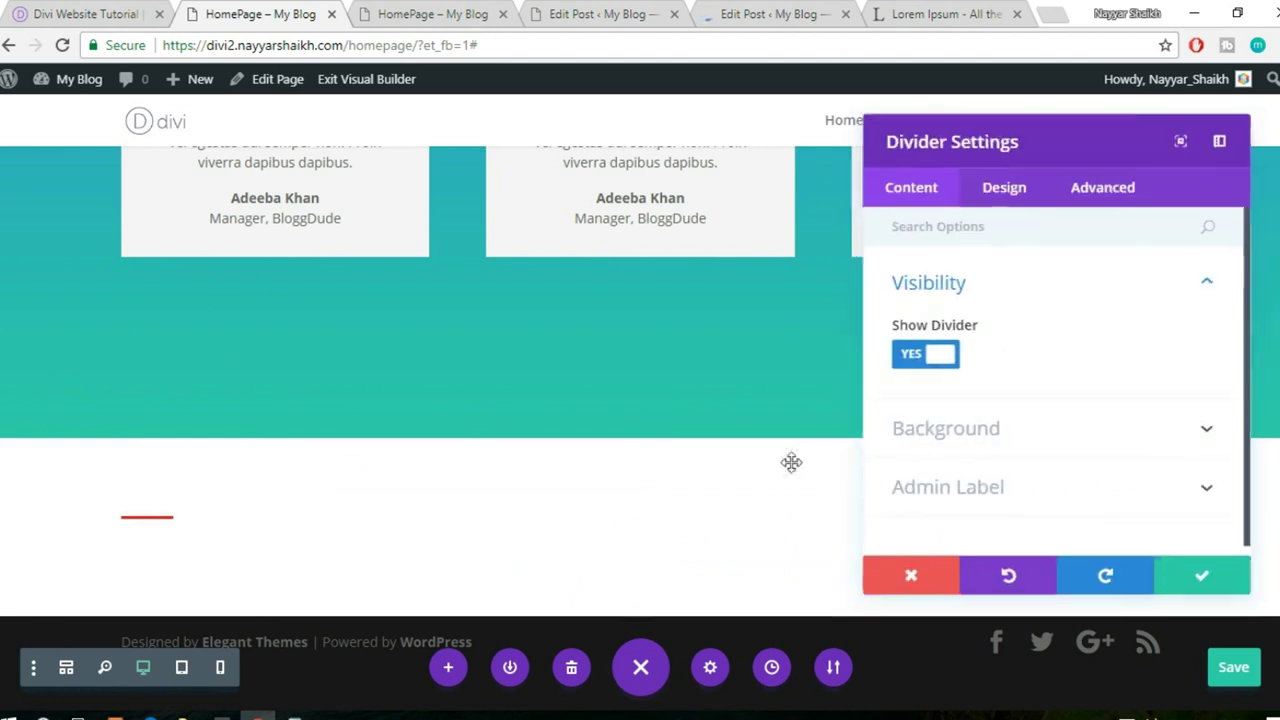
click(990, 188)
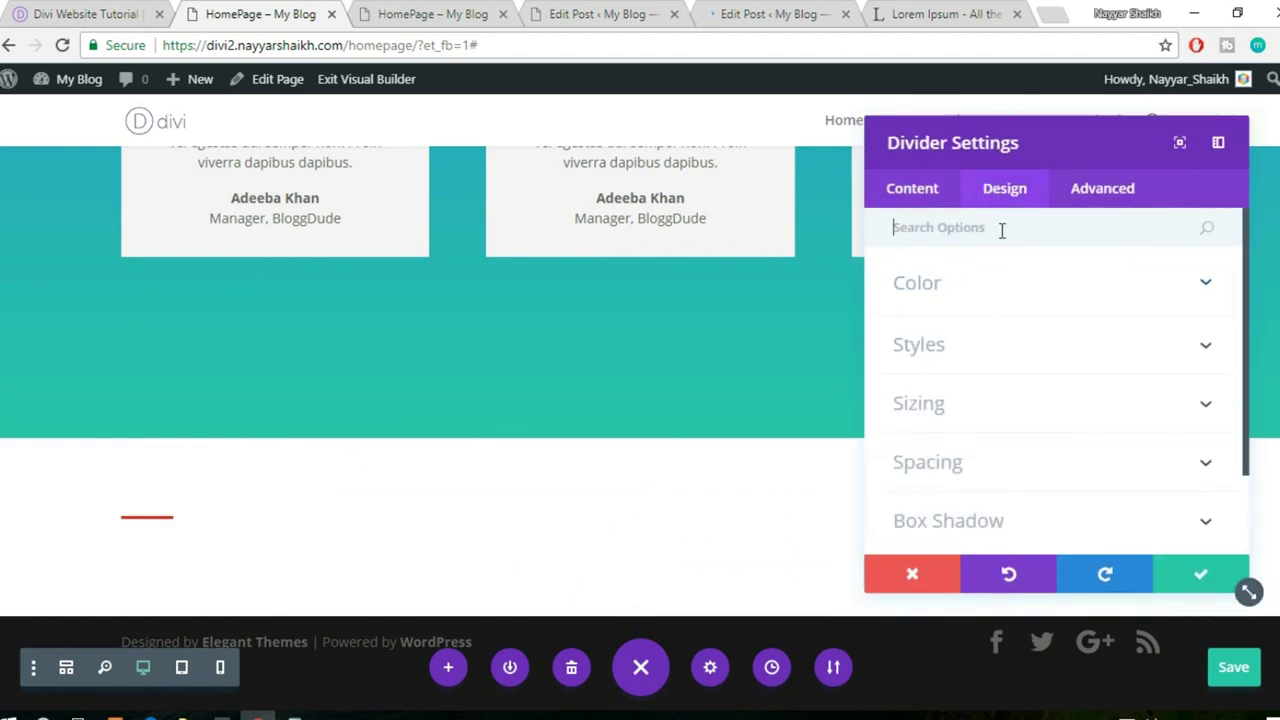
click(990, 462)
scroll(1031, 474, down, 1)
scroll(1031, 474, up, 3)
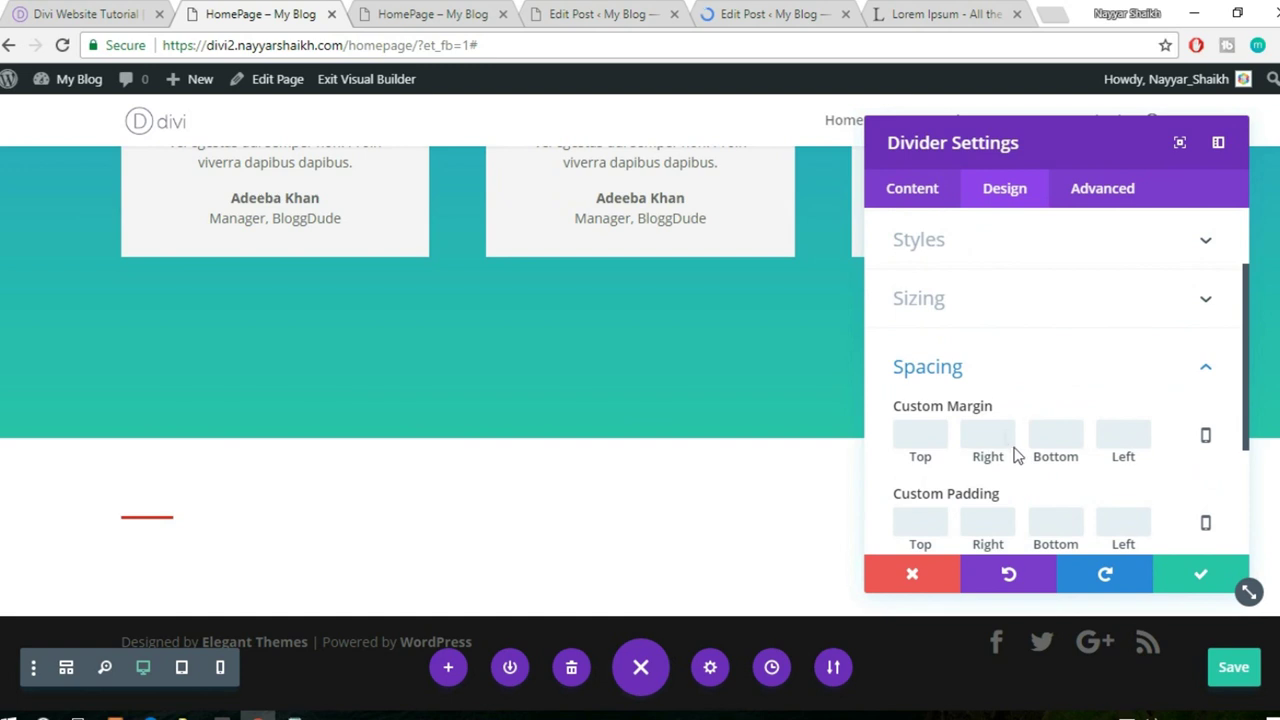
click(986, 309)
scroll(1094, 443, down, 2)
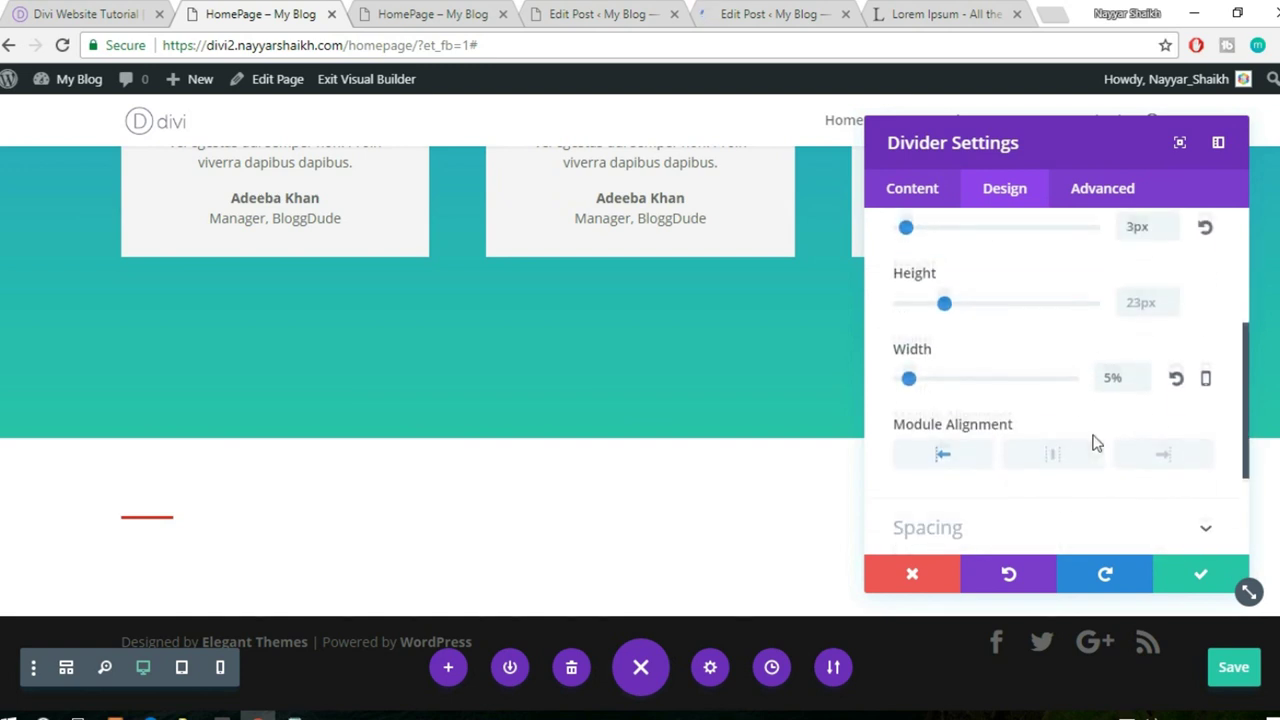
click(1051, 460)
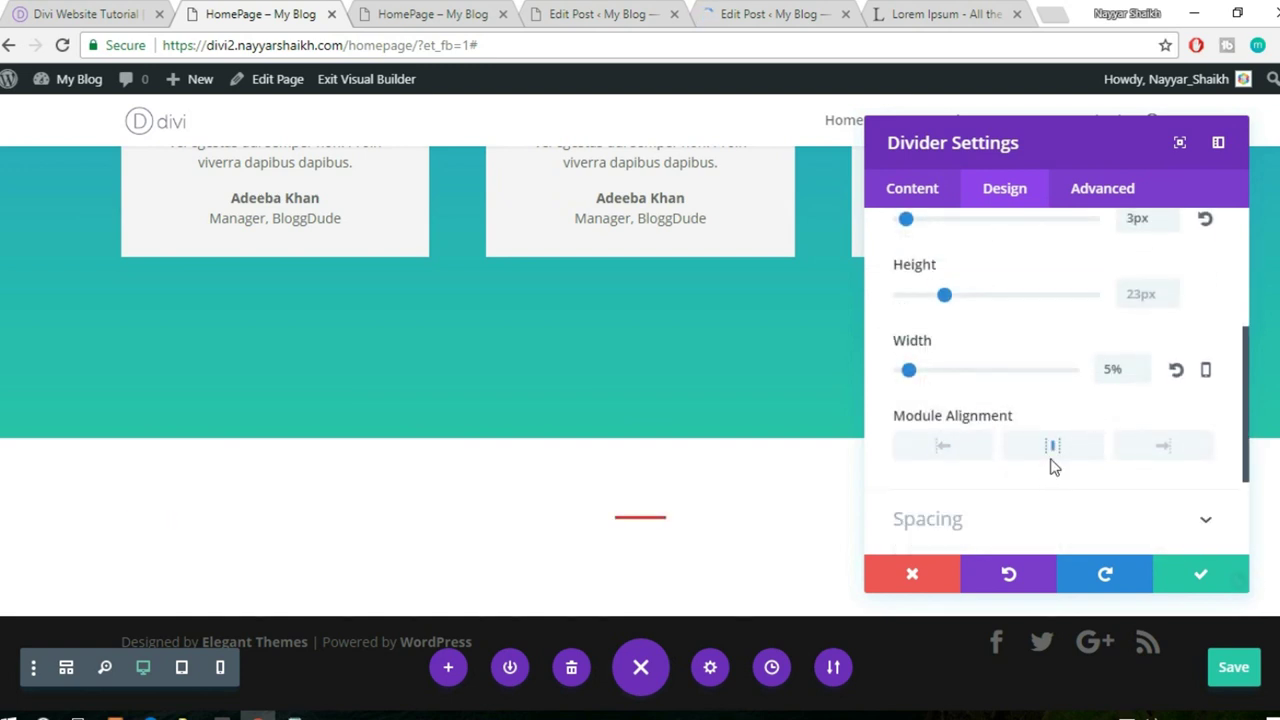
click(1200, 578)
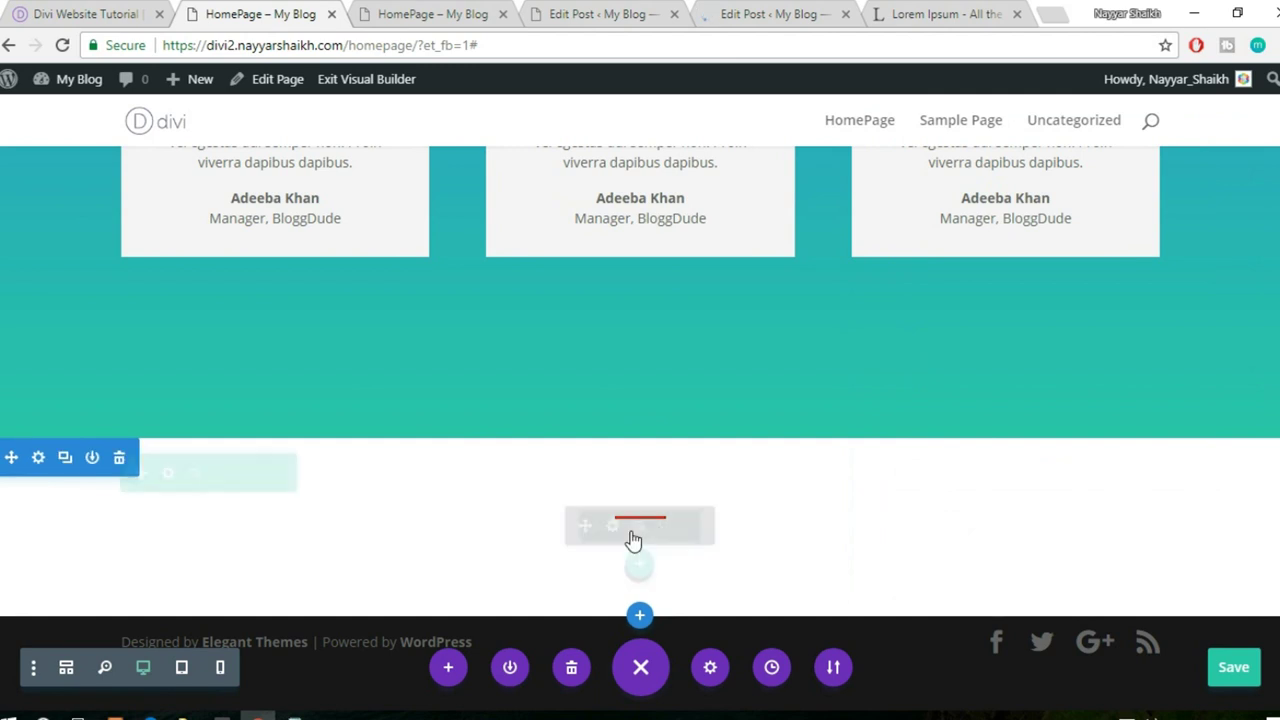
- Duplicate the red divider in the new section
click(640, 527)
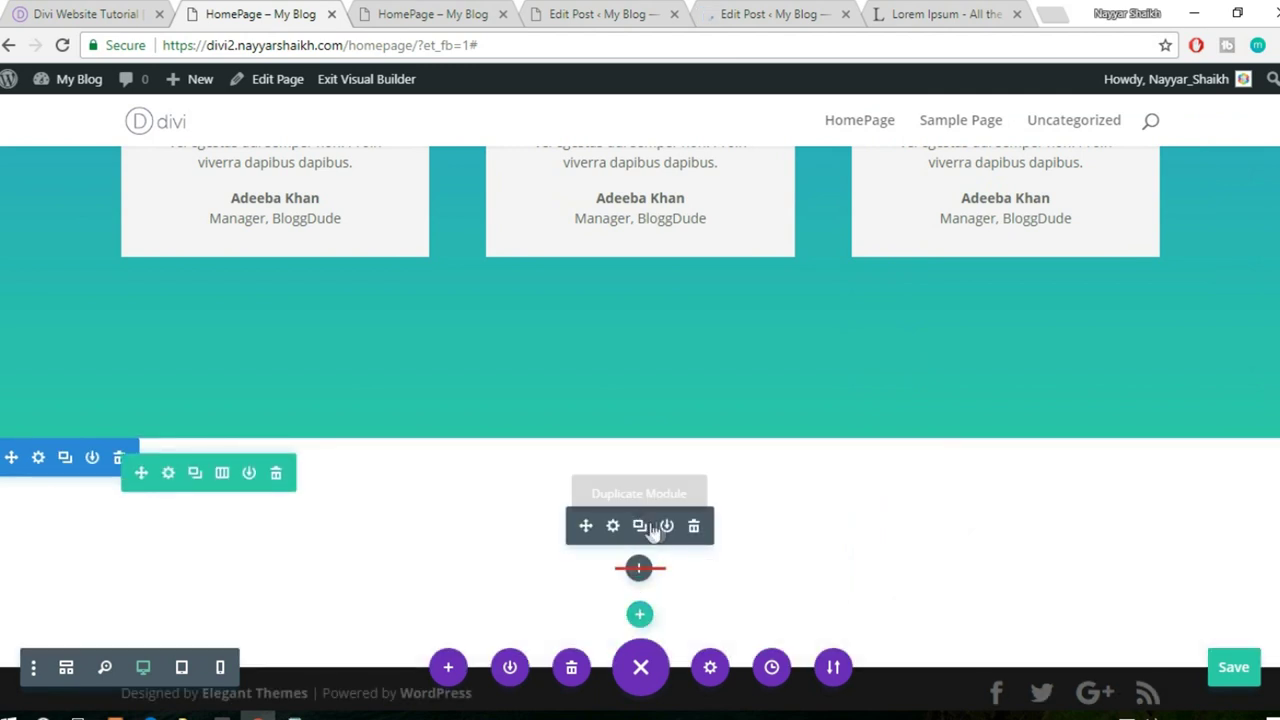
click(641, 528)
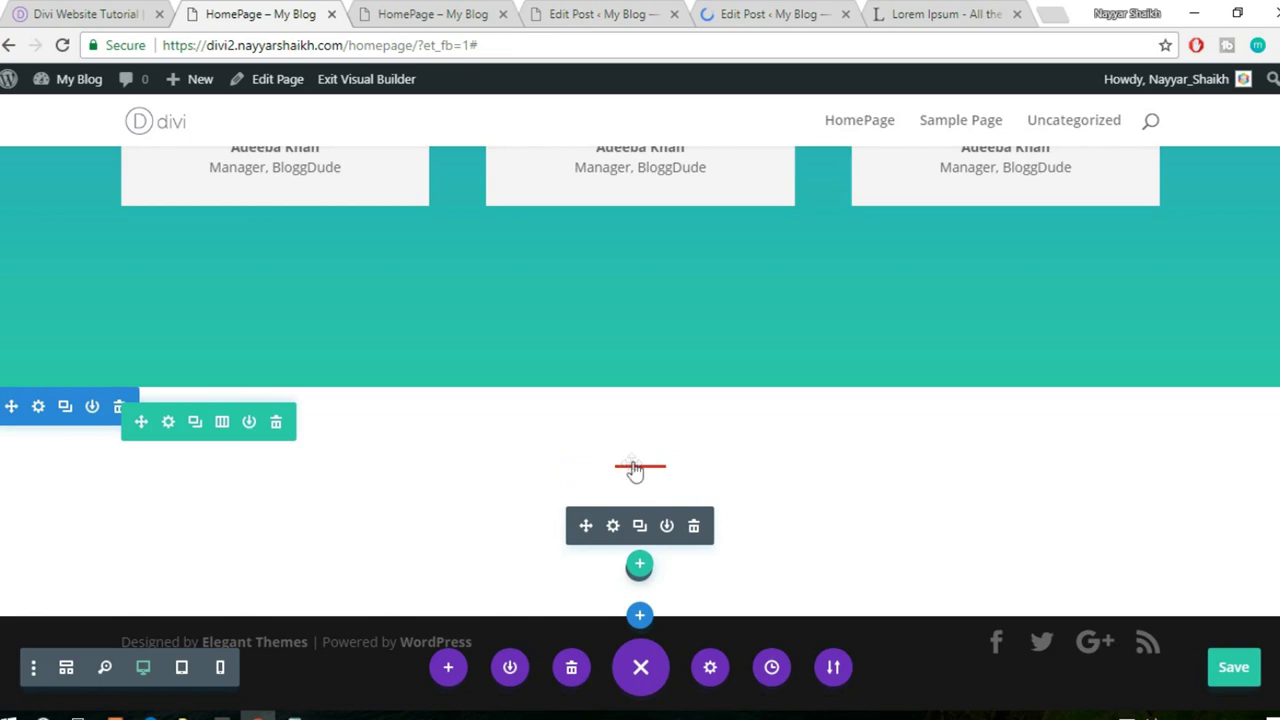
scroll(706, 471, up, 5)
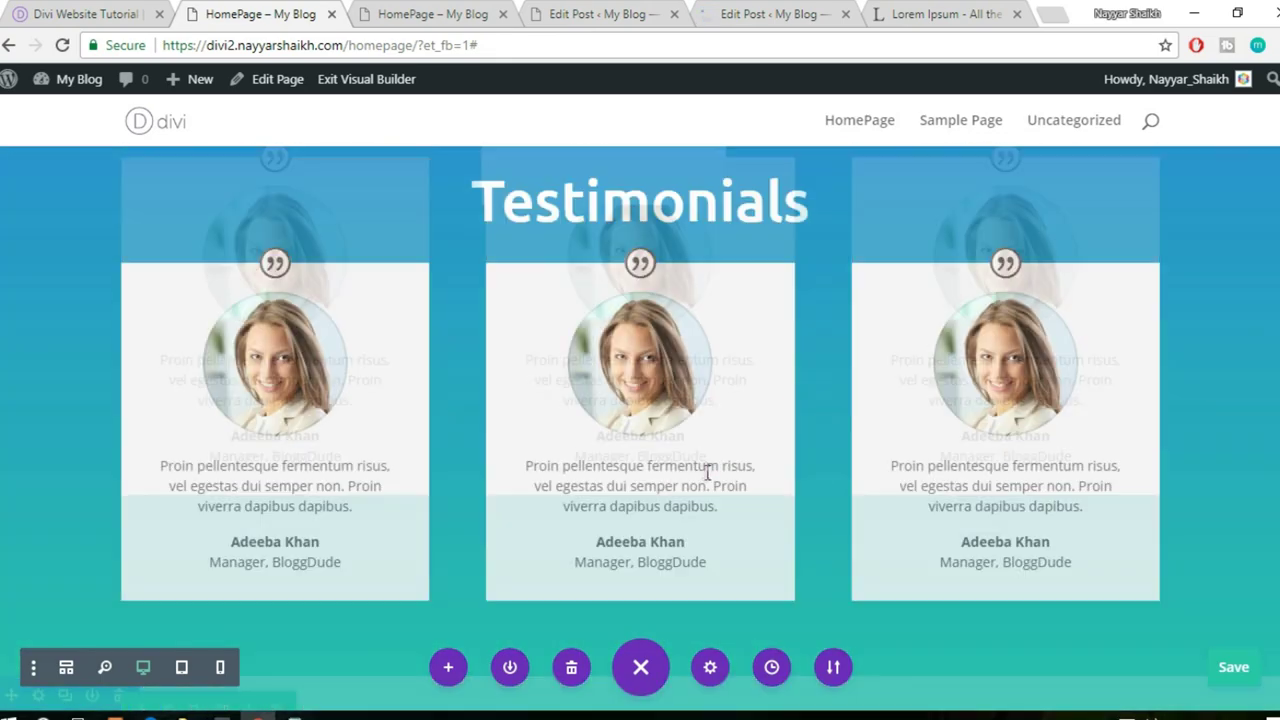
scroll(706, 471, up, 2)
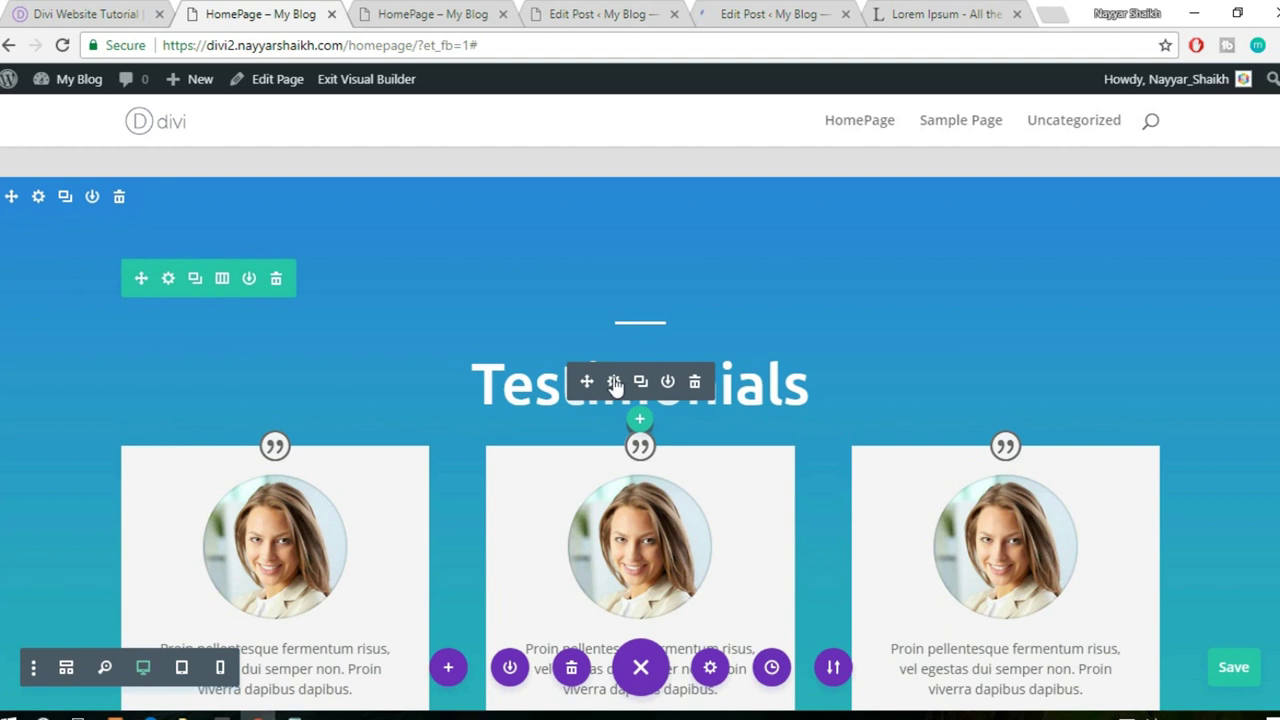
- Copy the Testimonials heading module below the divider and delete the extra duplicate divider
right_click(614, 384)
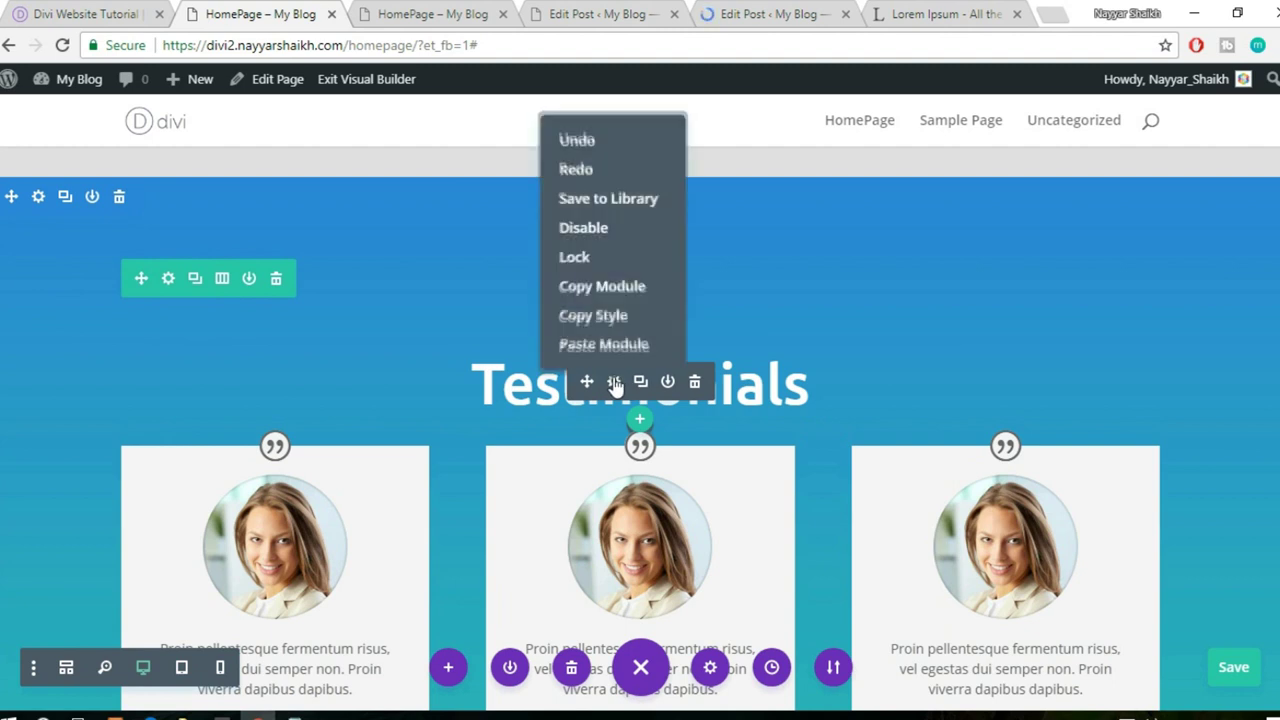
click(622, 288)
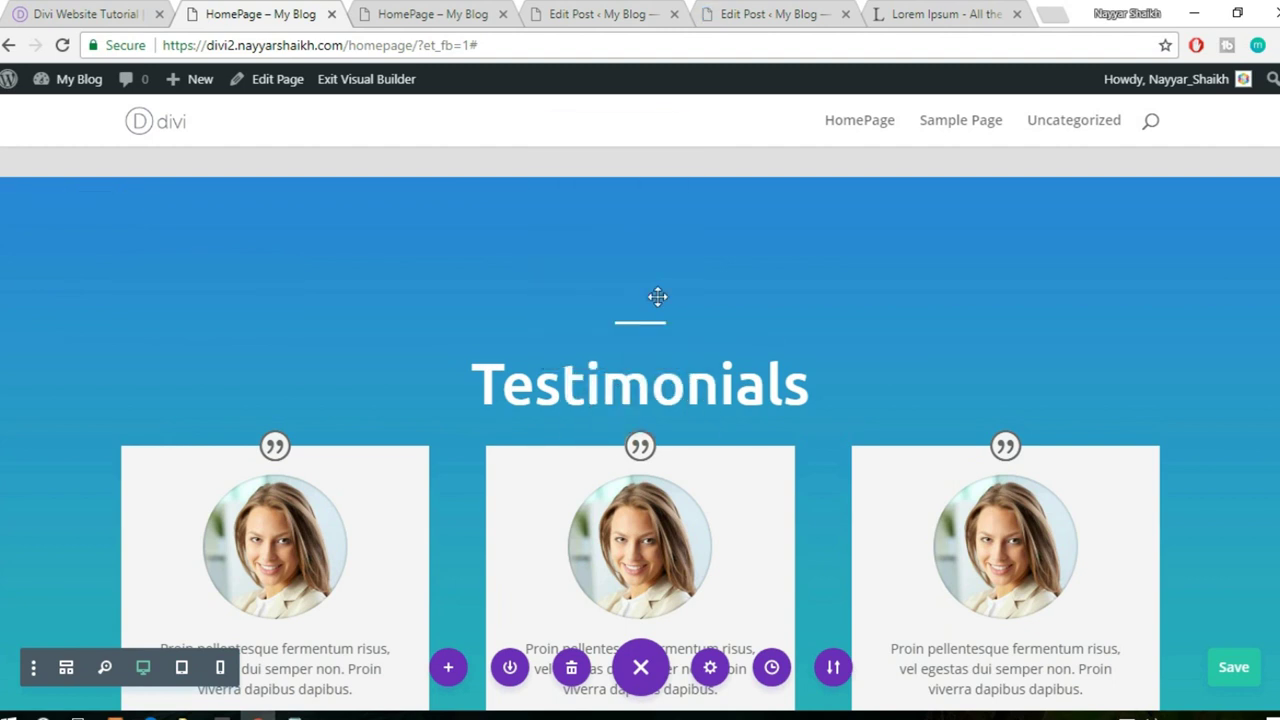
scroll(894, 429, down, 5)
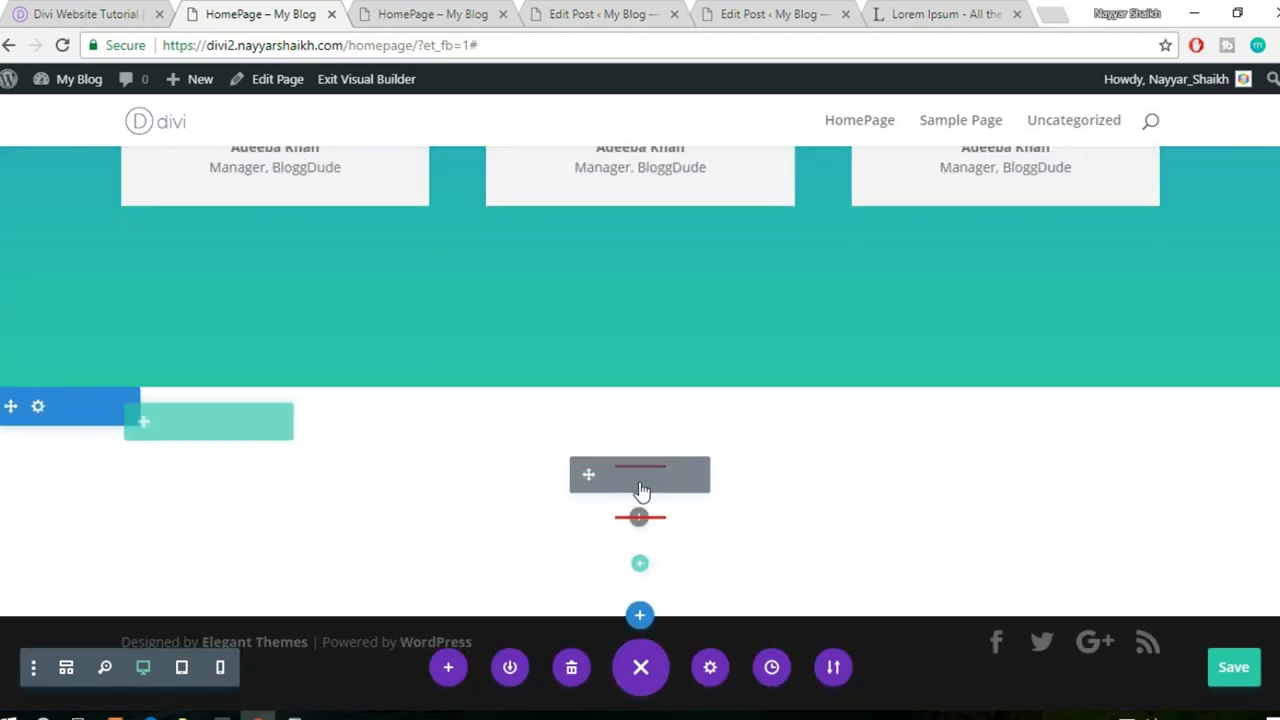
right_click(640, 518)
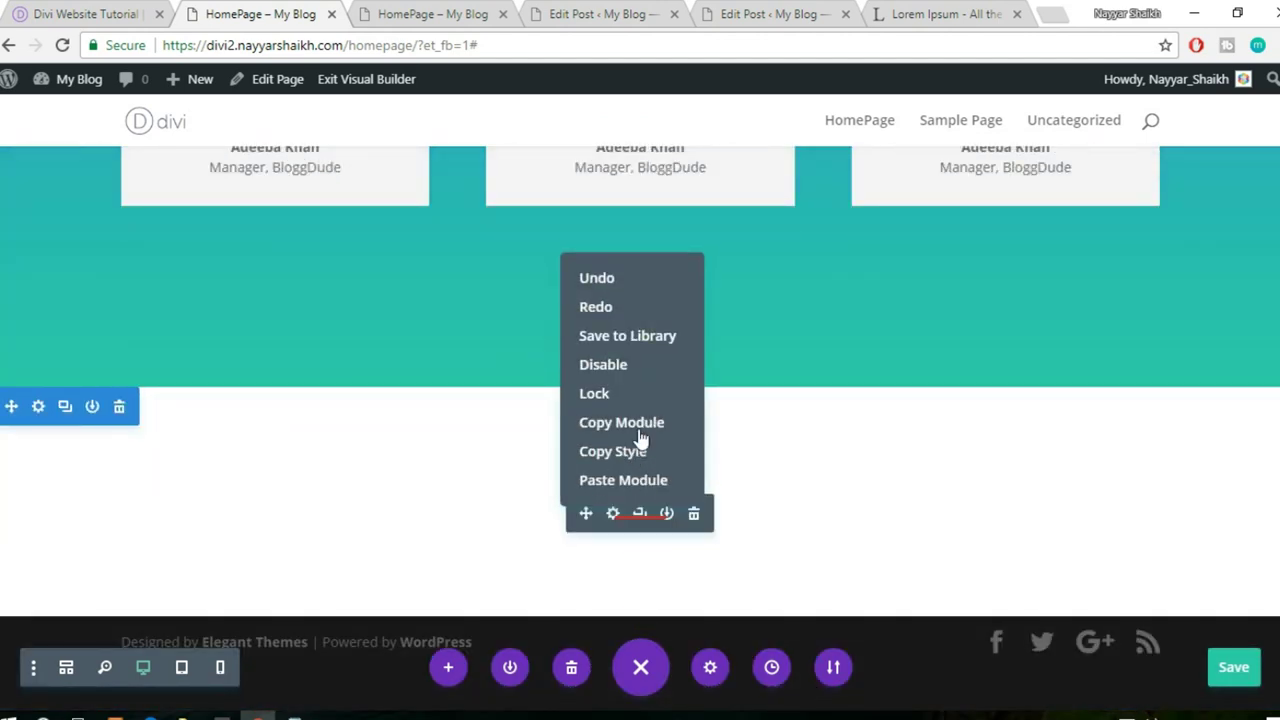
click(643, 481)
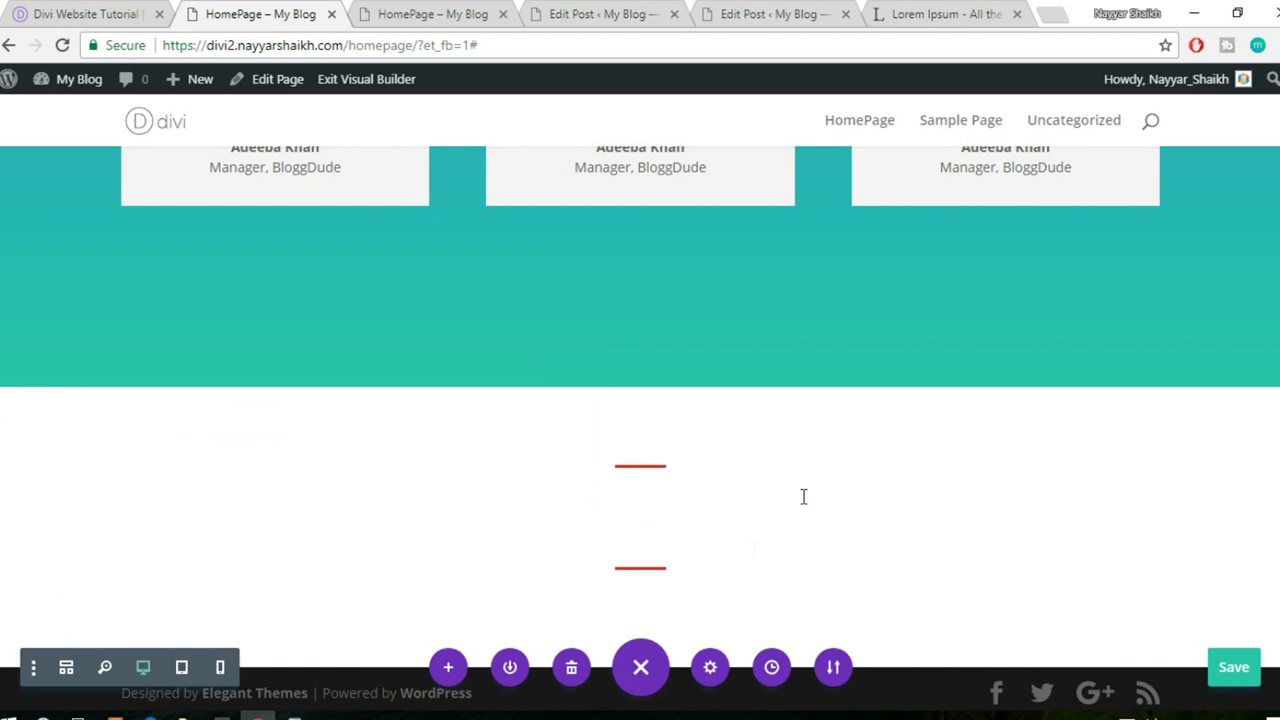
mouse_move(660, 580)
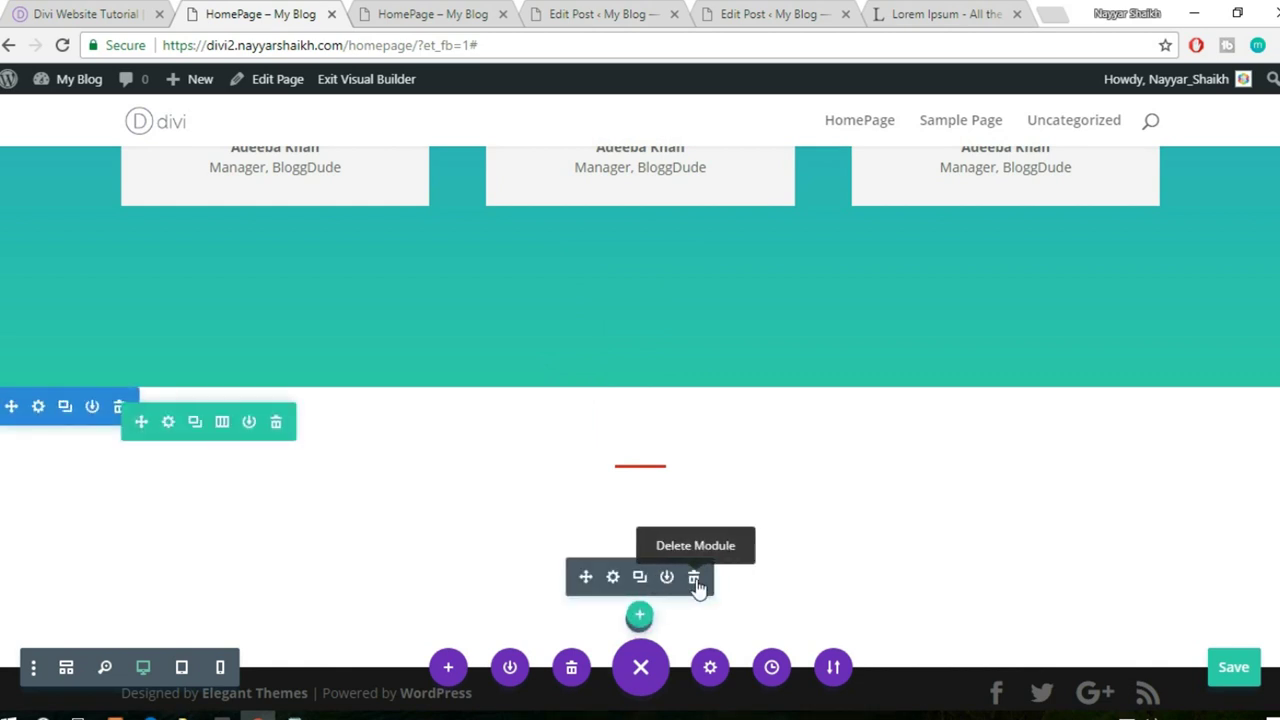
click(695, 580)
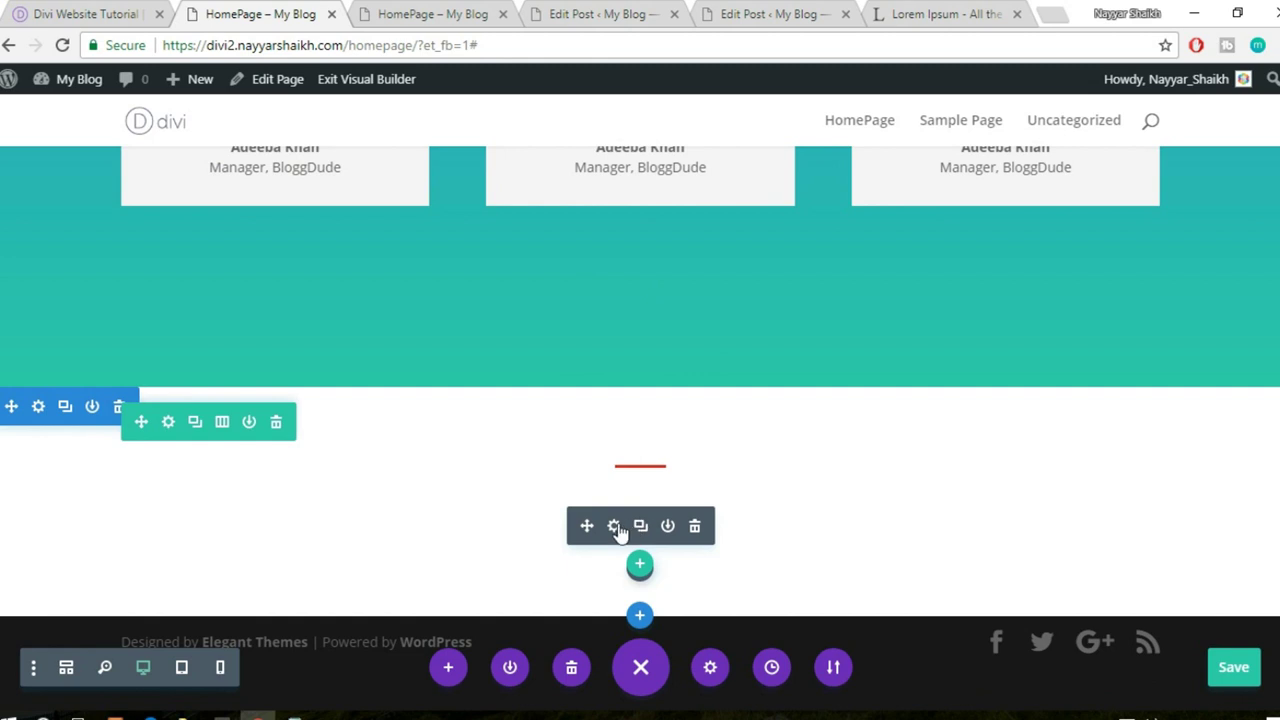
click(614, 527)
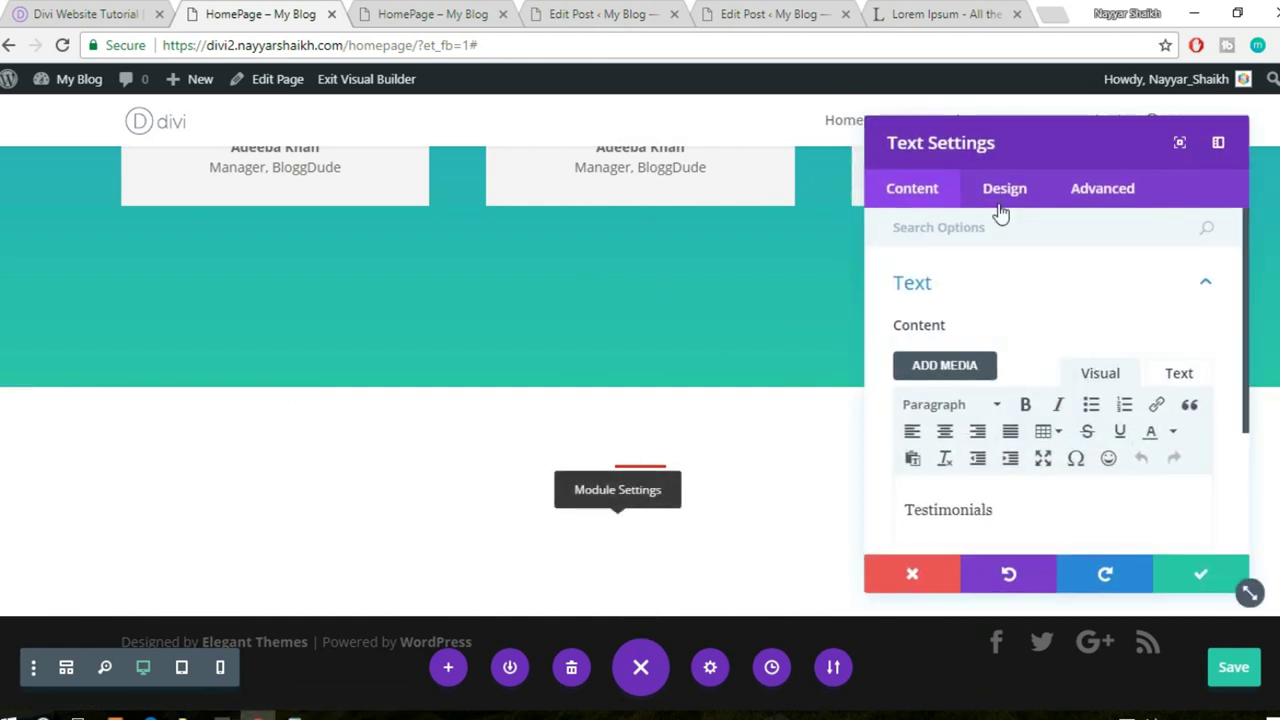
click(998, 196)
click(976, 290)
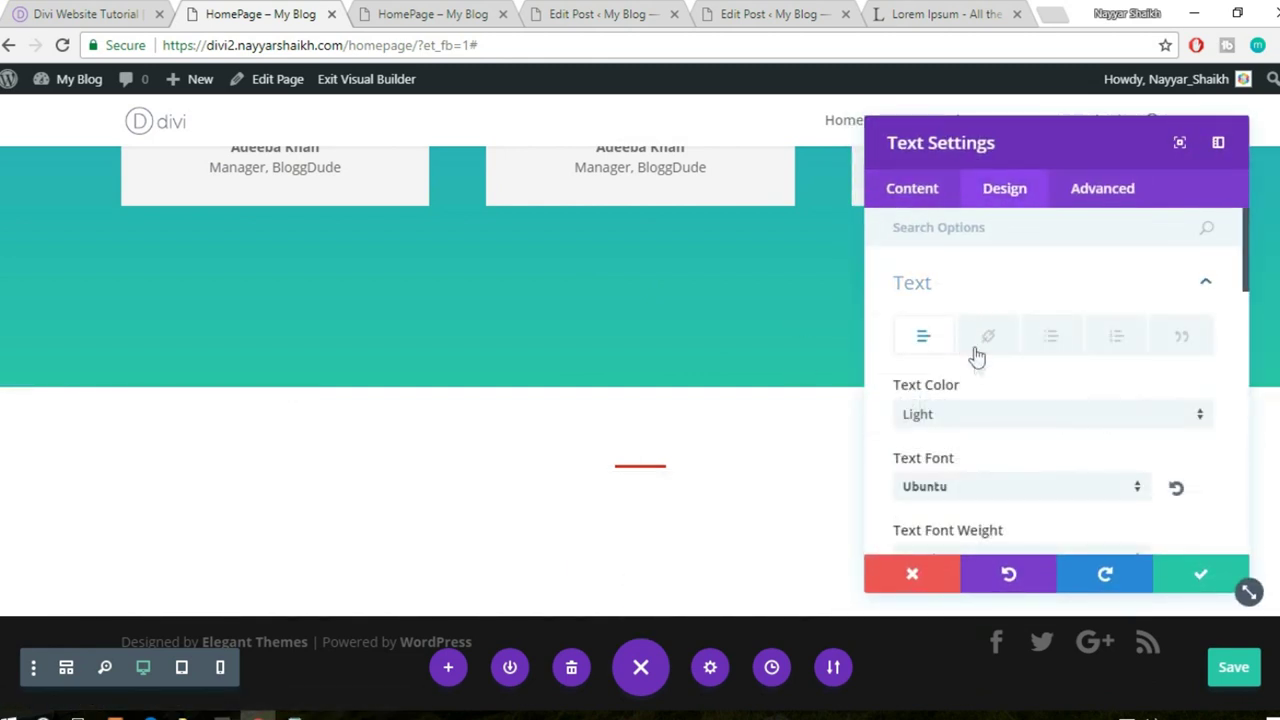
click(966, 417)
click(952, 432)
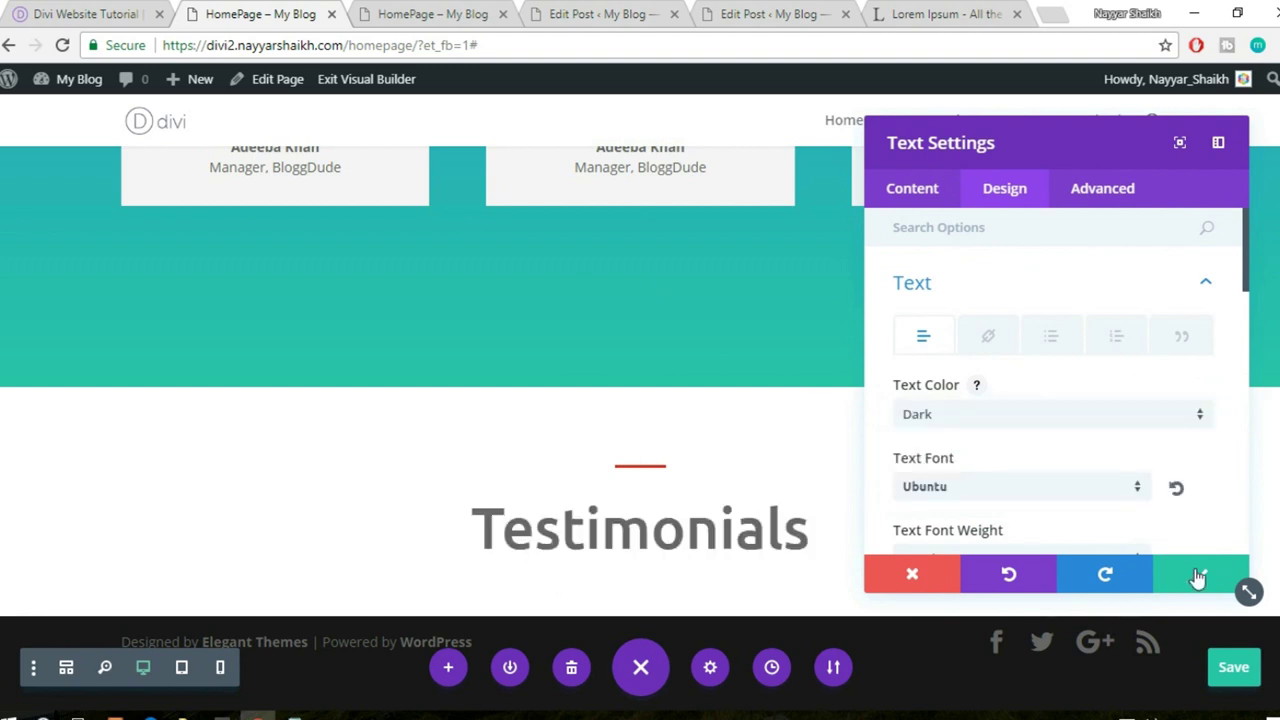
click(922, 204)
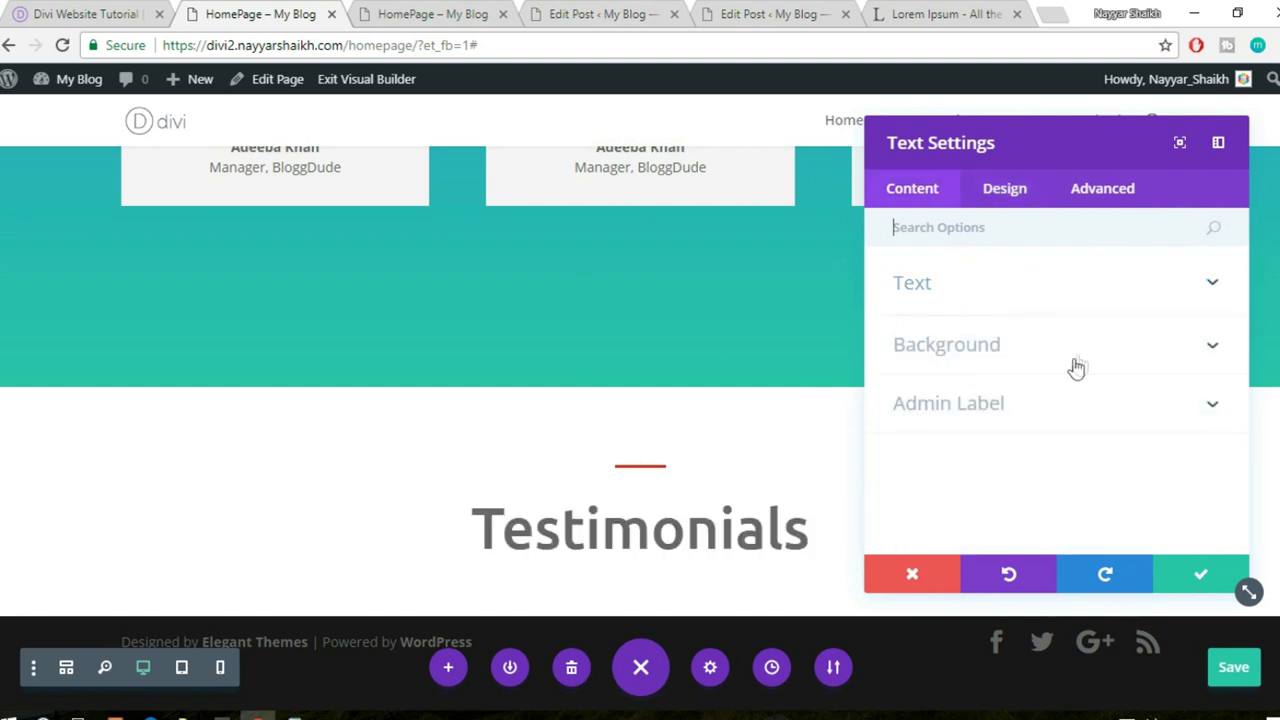
click(990, 283)
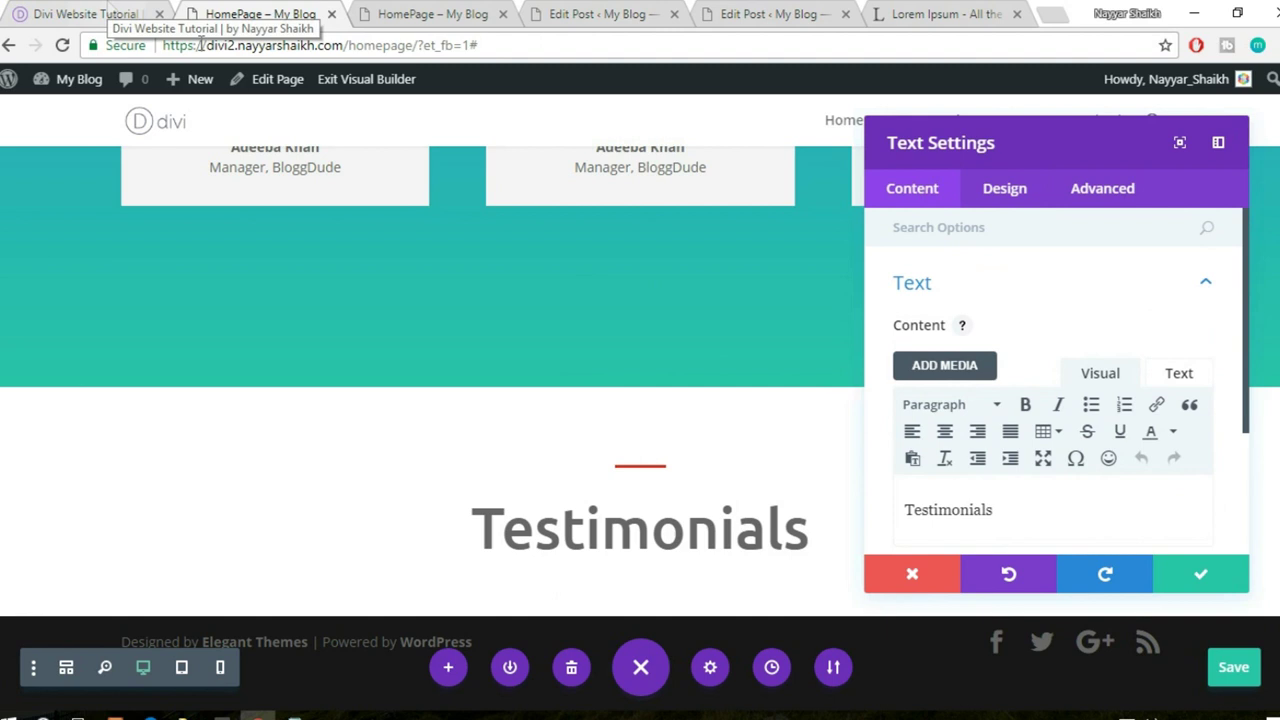
drag(993, 511, 884, 514)
drag(796, 511, 802, 512)
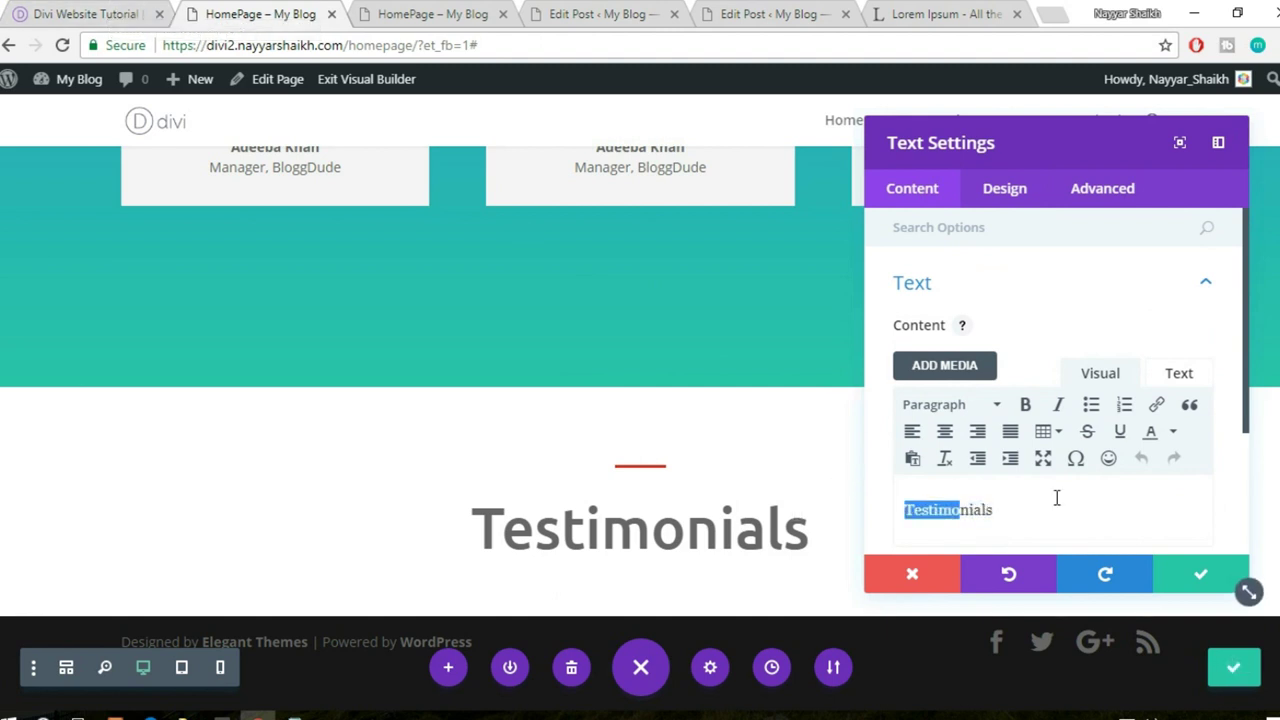
text(Posts)
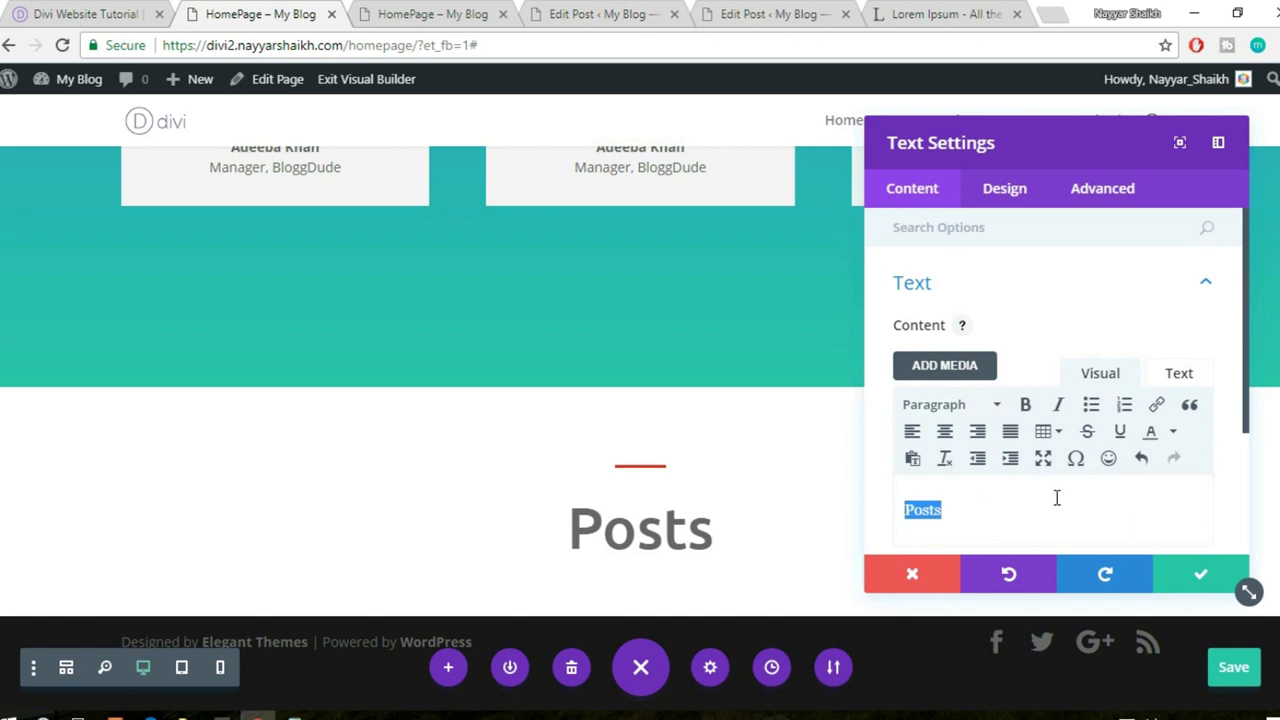
text(Our B)
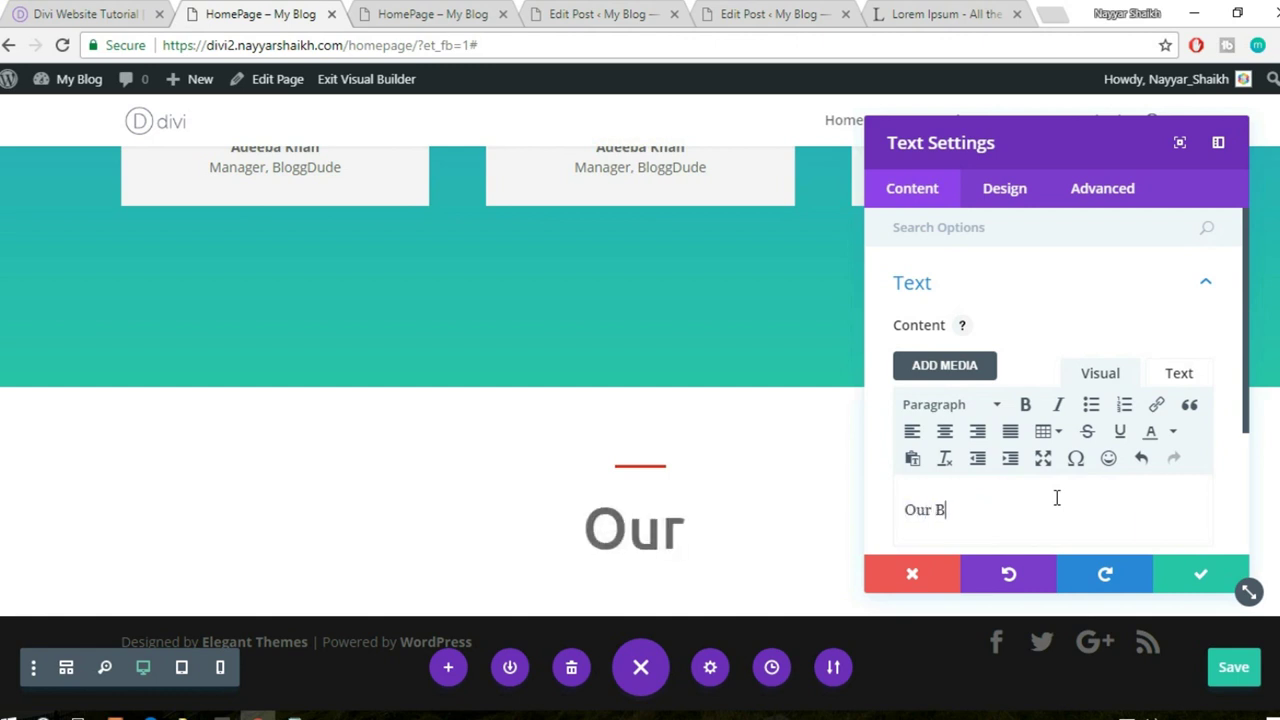
text(log)
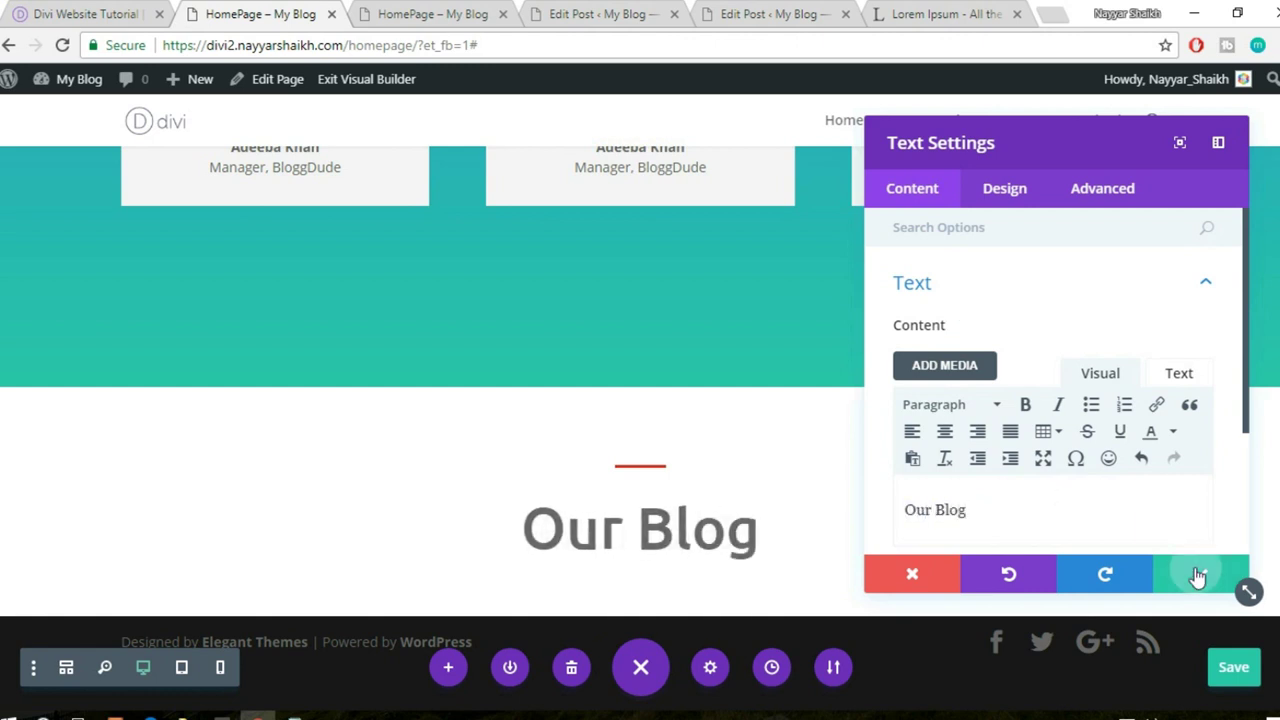
click(1200, 575)
click(94, 11)
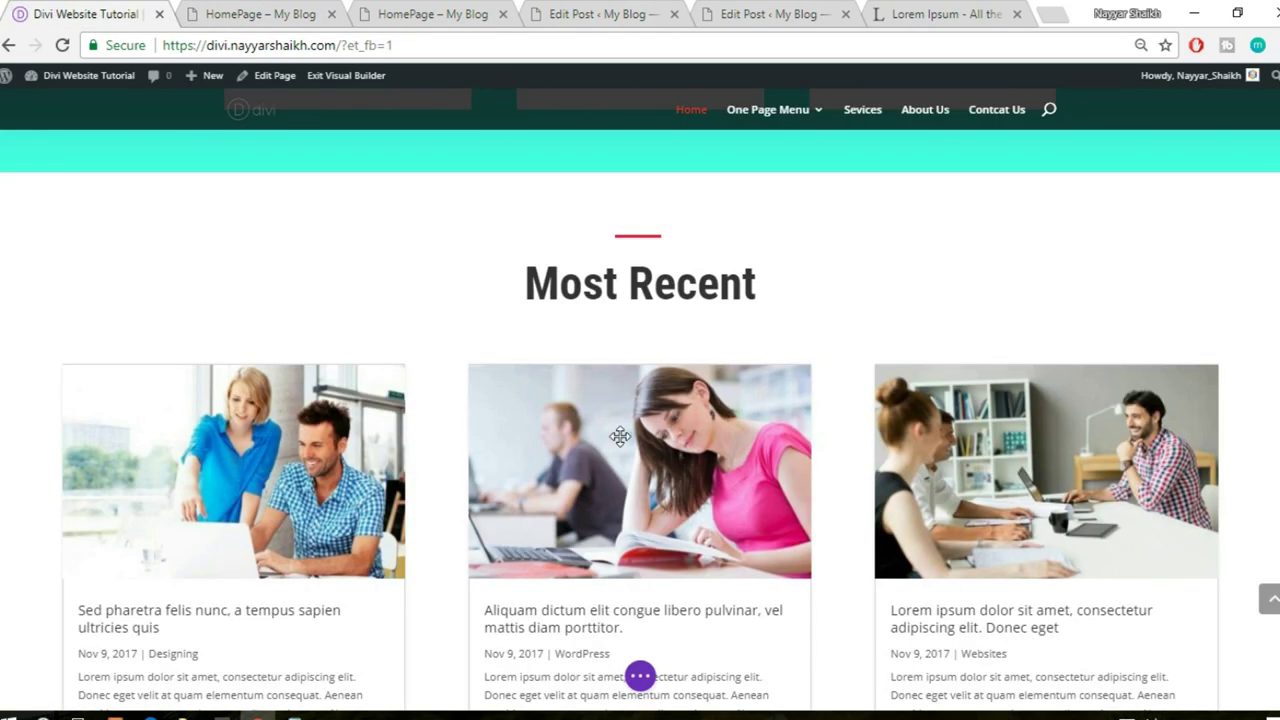
scroll(620, 436, down, 2)
click(266, 13)
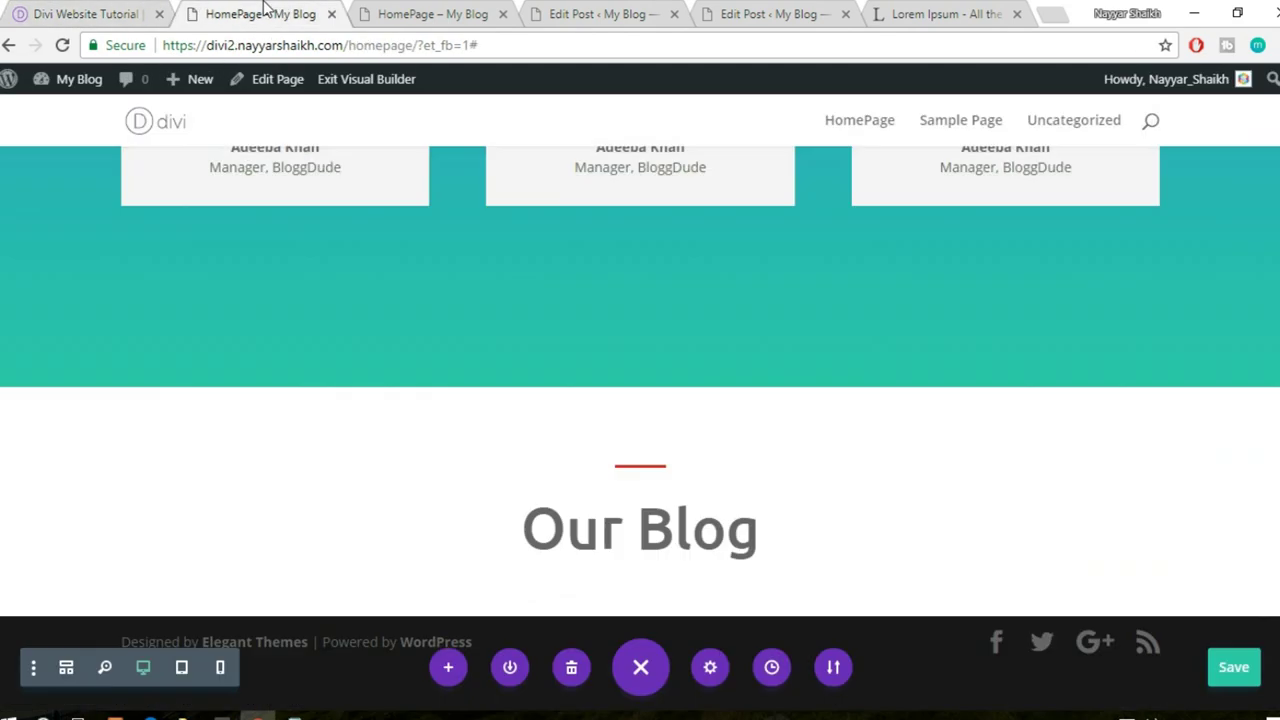
mouse_move(663, 558)
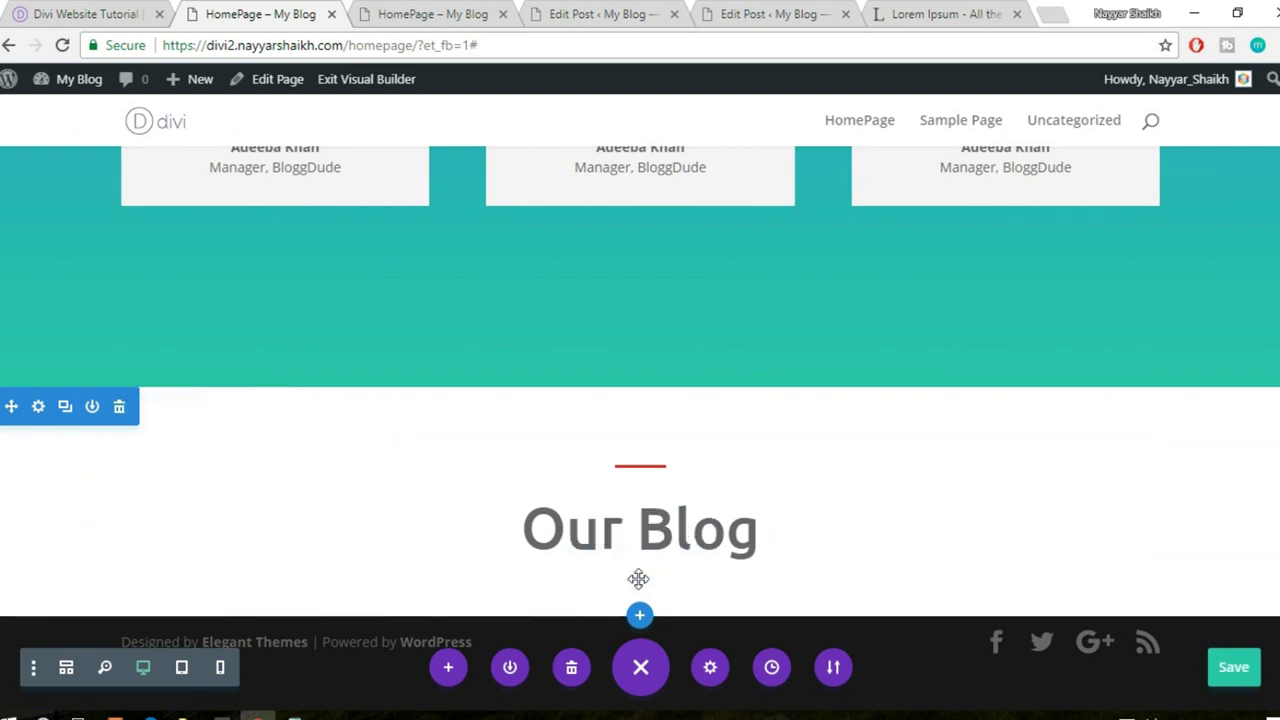
click(788, 533)
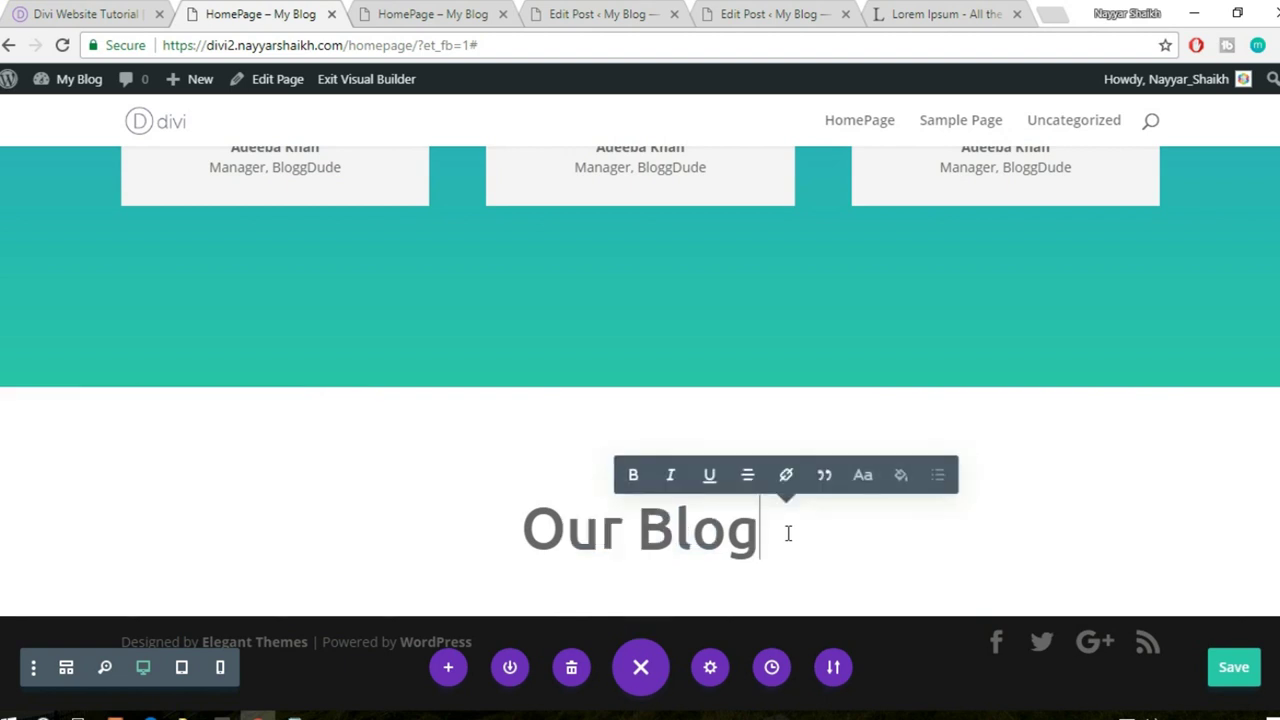
scroll(705, 551, down, 1)
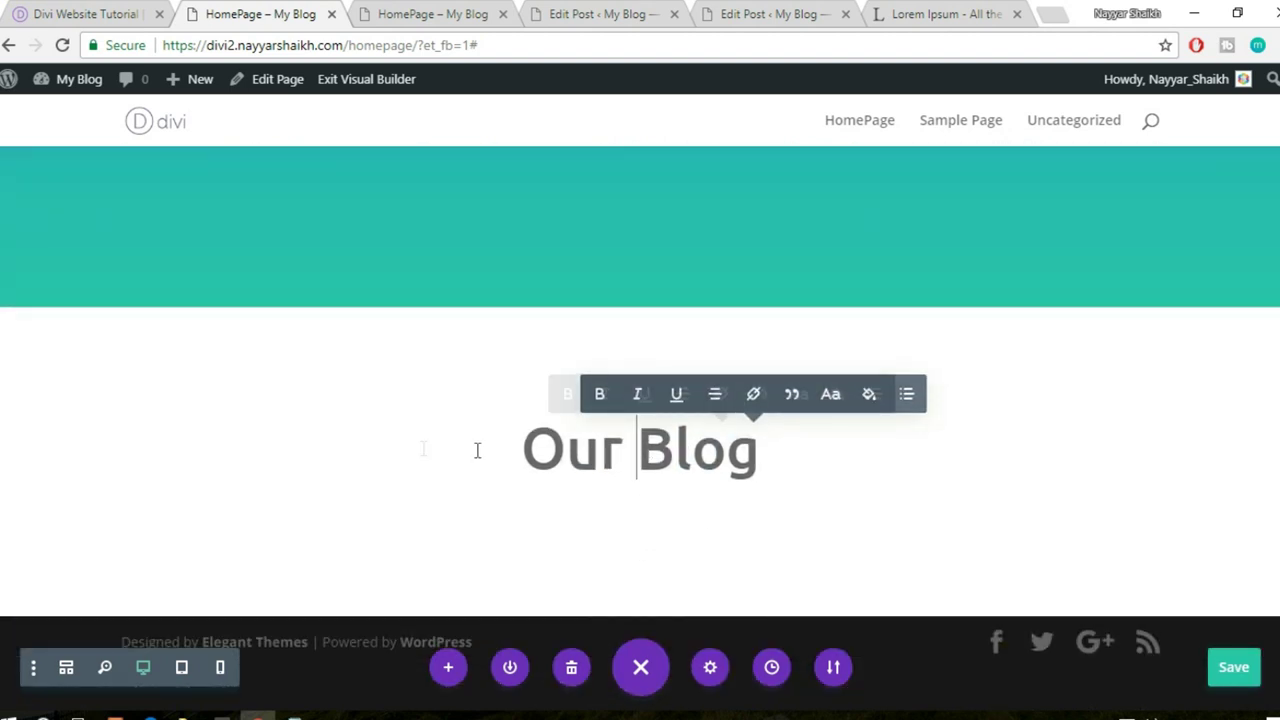
click(684, 513)
mouse_move(660, 470)
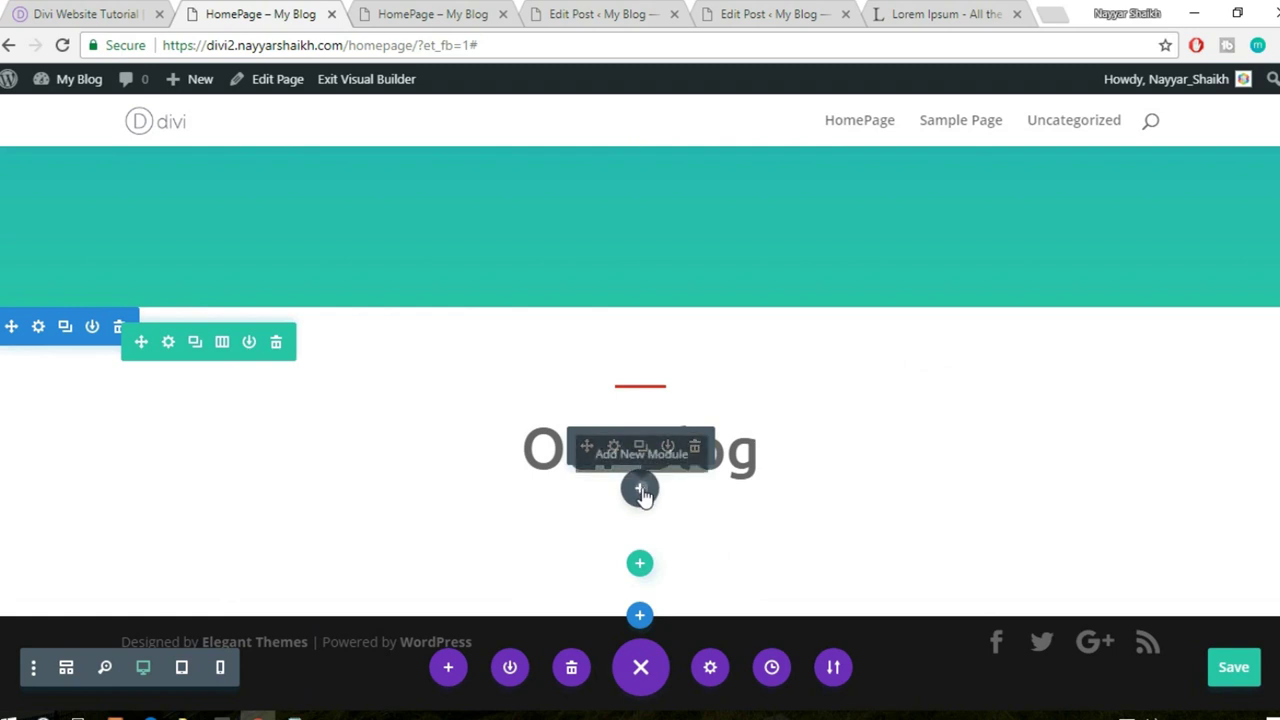
- Insert a Blog module below the 'Our Blog' heading
click(640, 490)
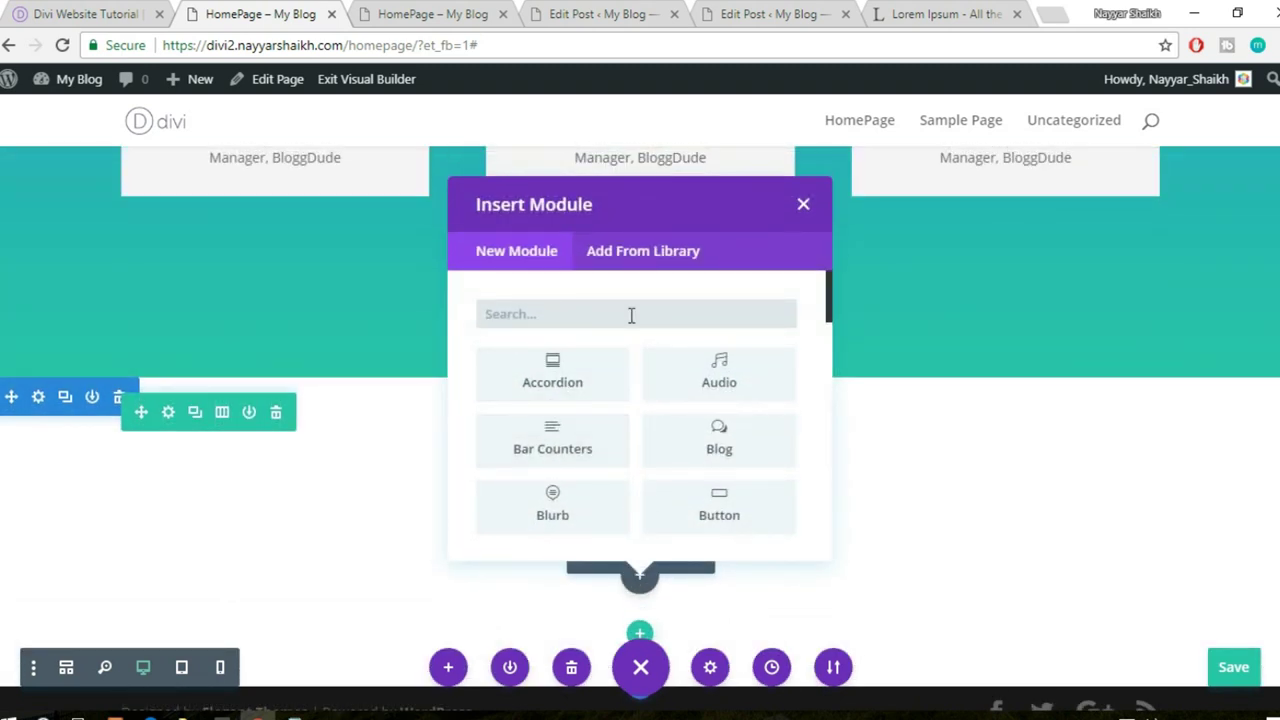
text(blog)
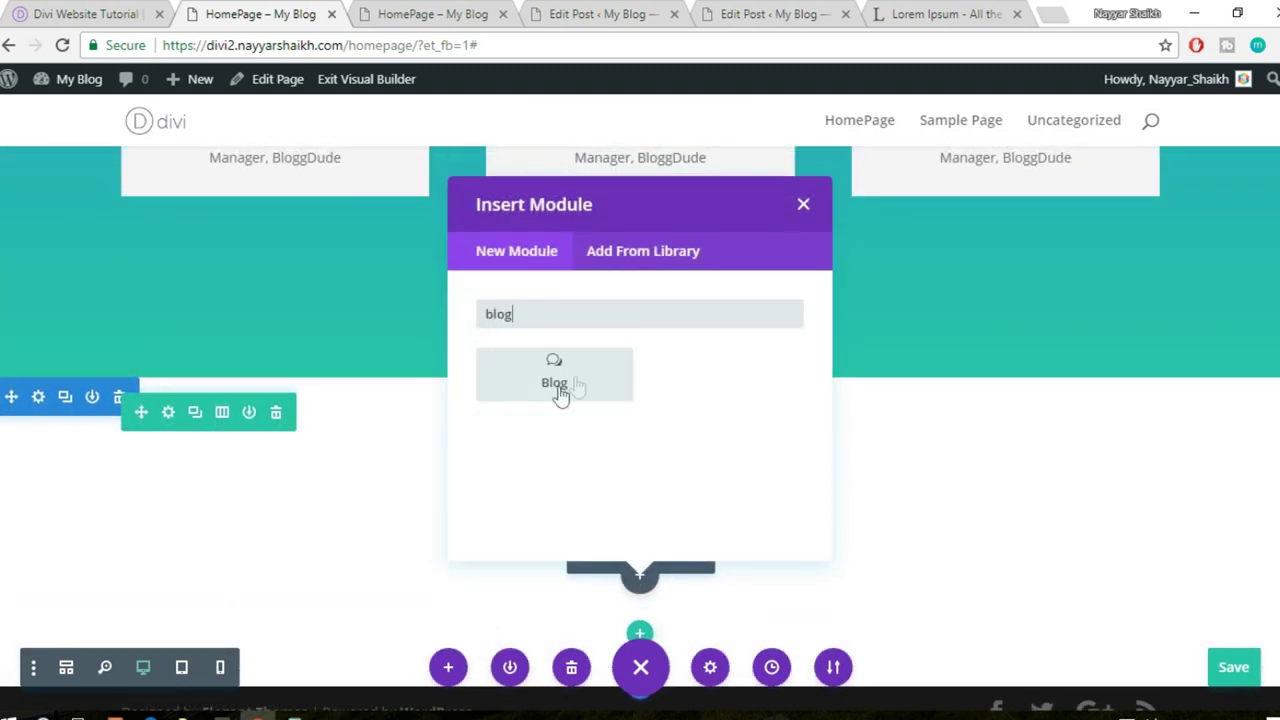
click(556, 384)
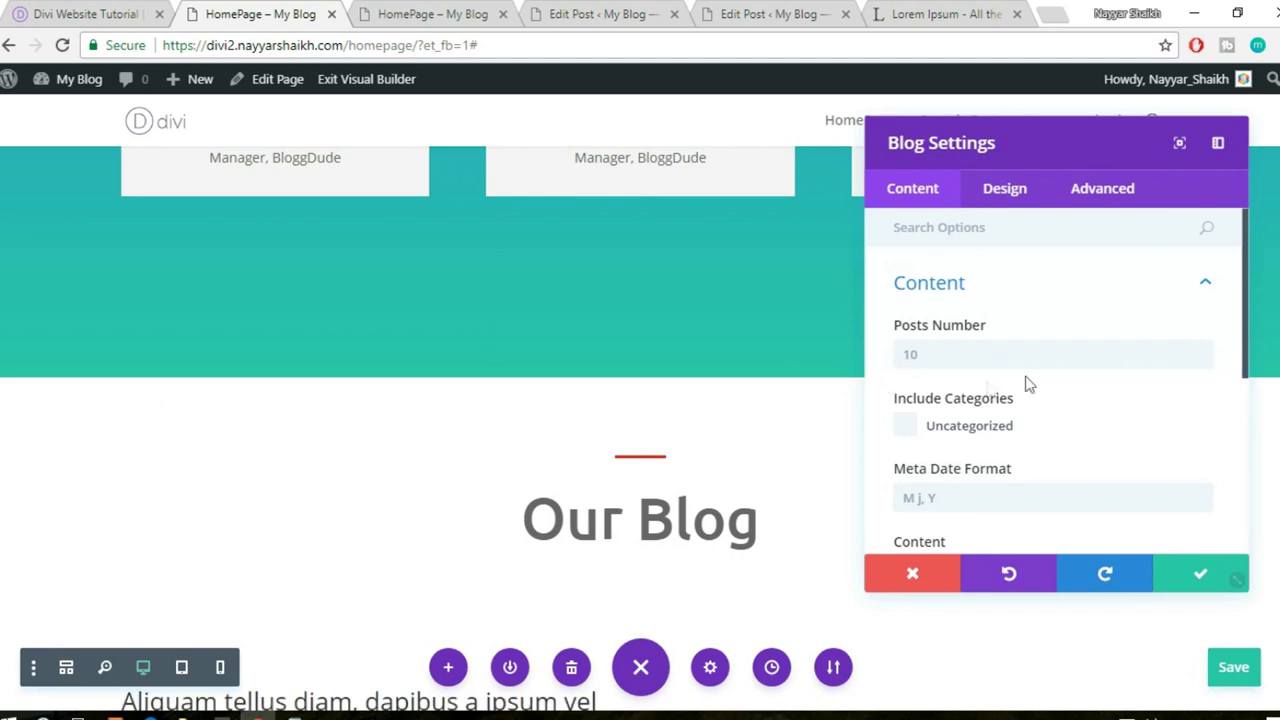
scroll(1026, 380, down, 2)
scroll(1023, 352, up, 2)
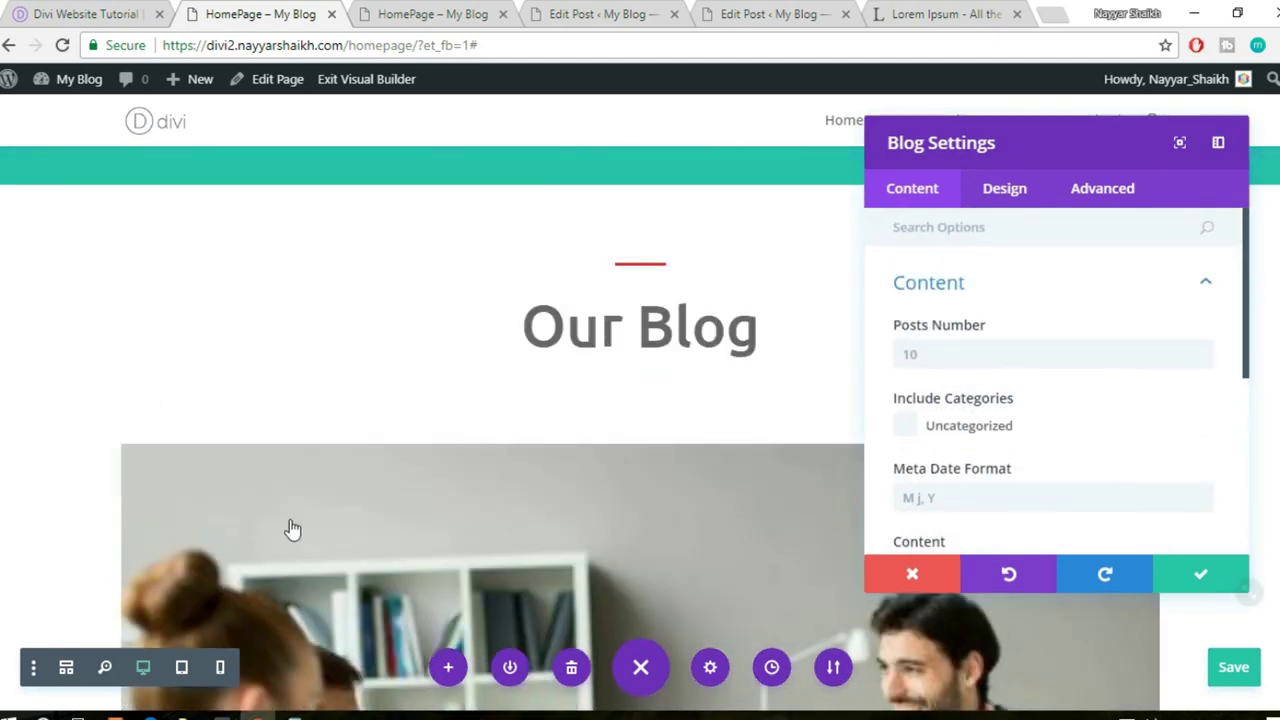
scroll(305, 540, down, 5)
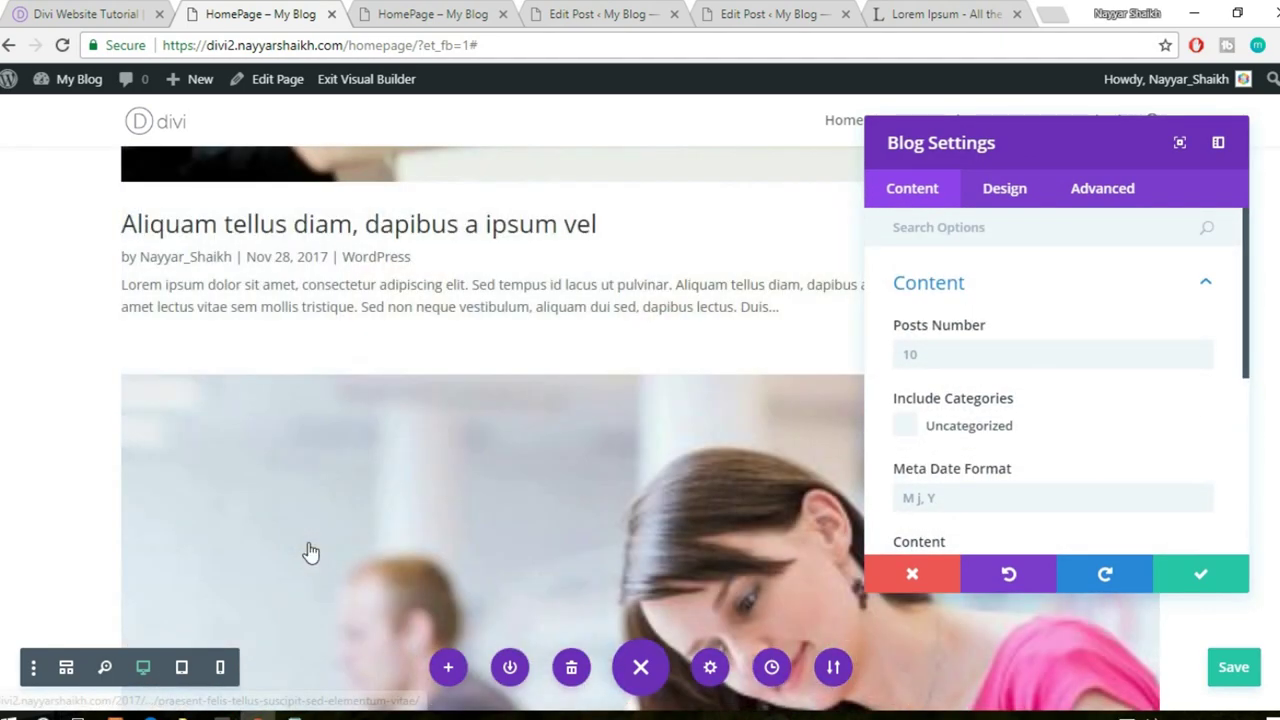
scroll(309, 550, up, 5)
scroll(310, 552, down, 2)
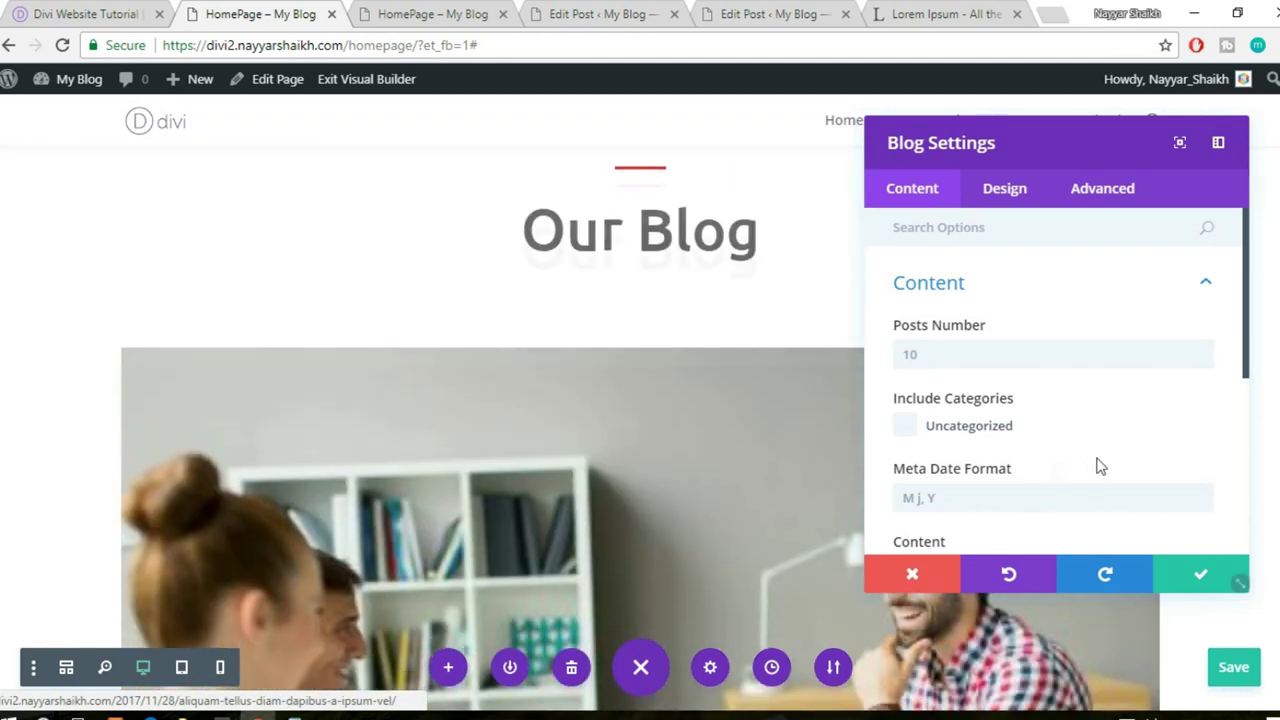
- Set the blog's Posts Number to 3
click(924, 354)
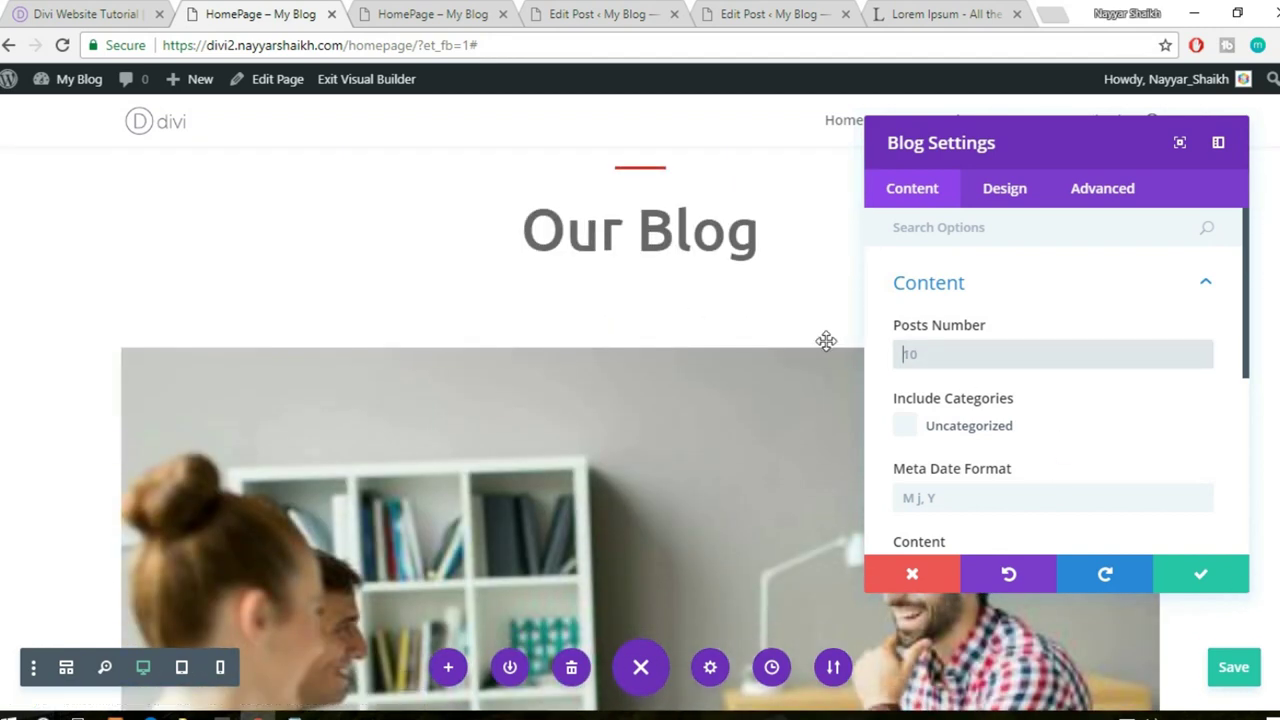
text(3)
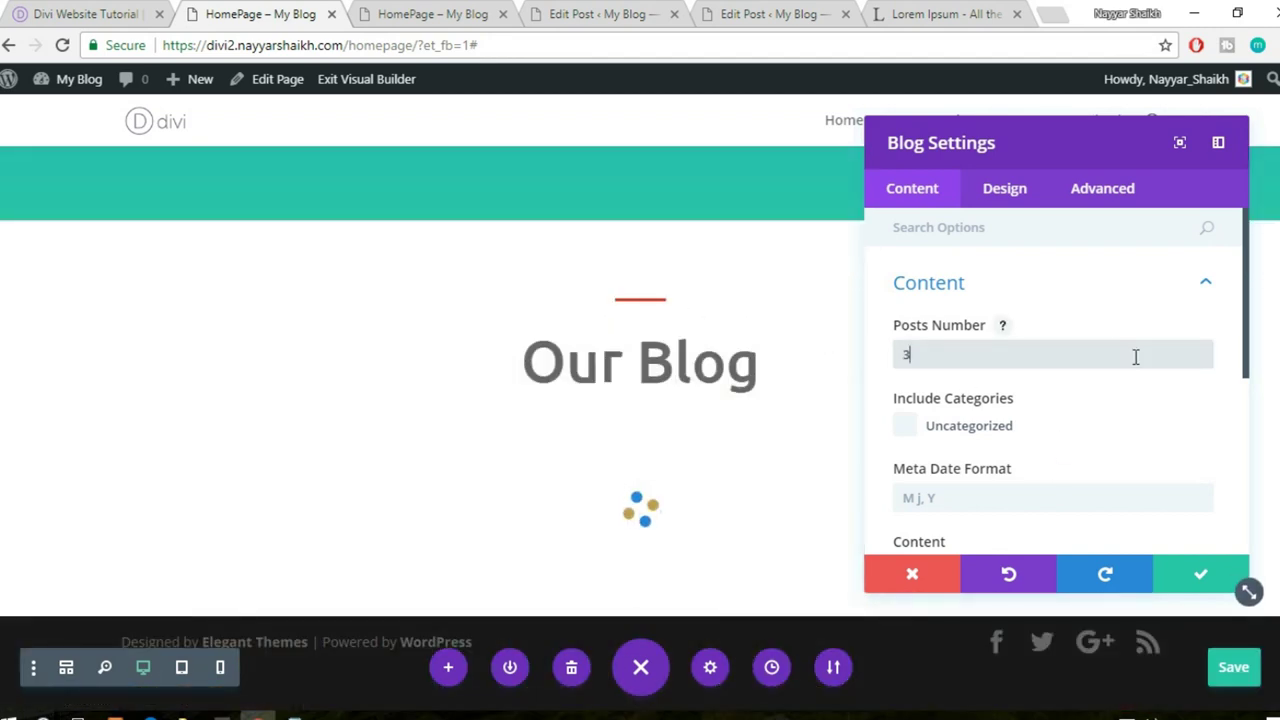
scroll(1136, 360, down, 2)
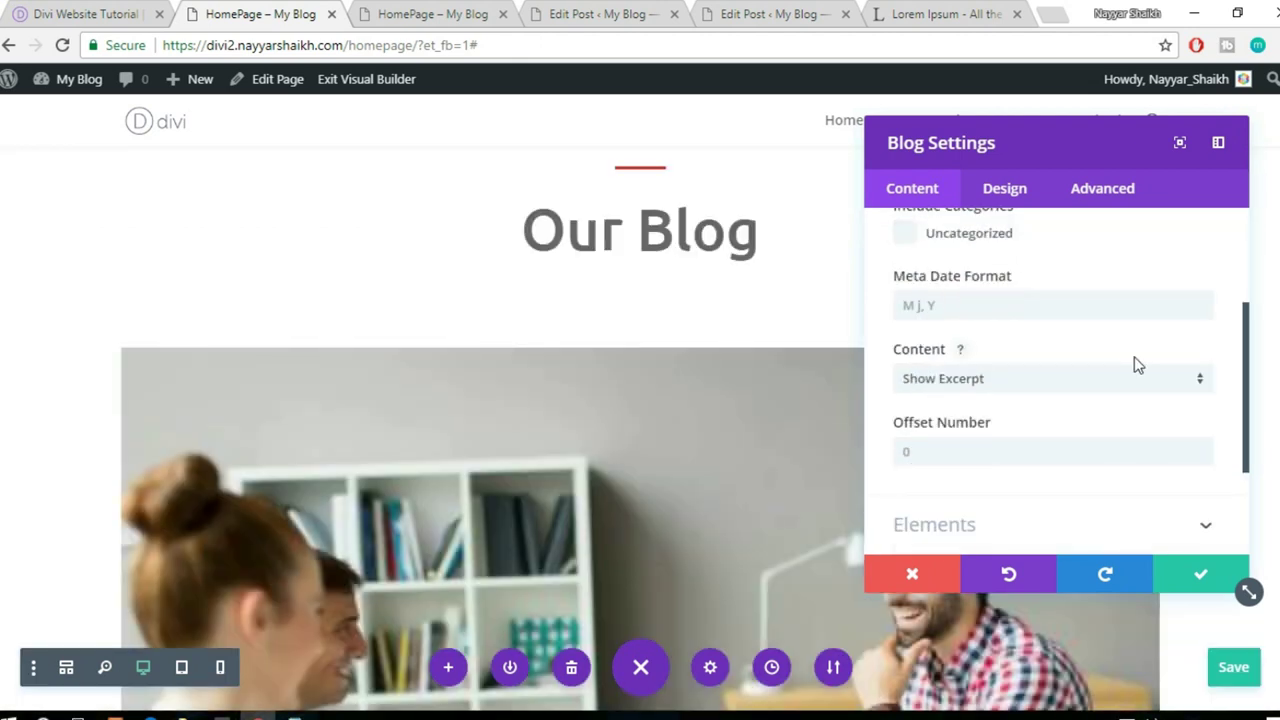
scroll(1136, 365, down, 2)
- Switch the Blog module layout to Grid and compare it with the reference site's post cards
click(1005, 190)
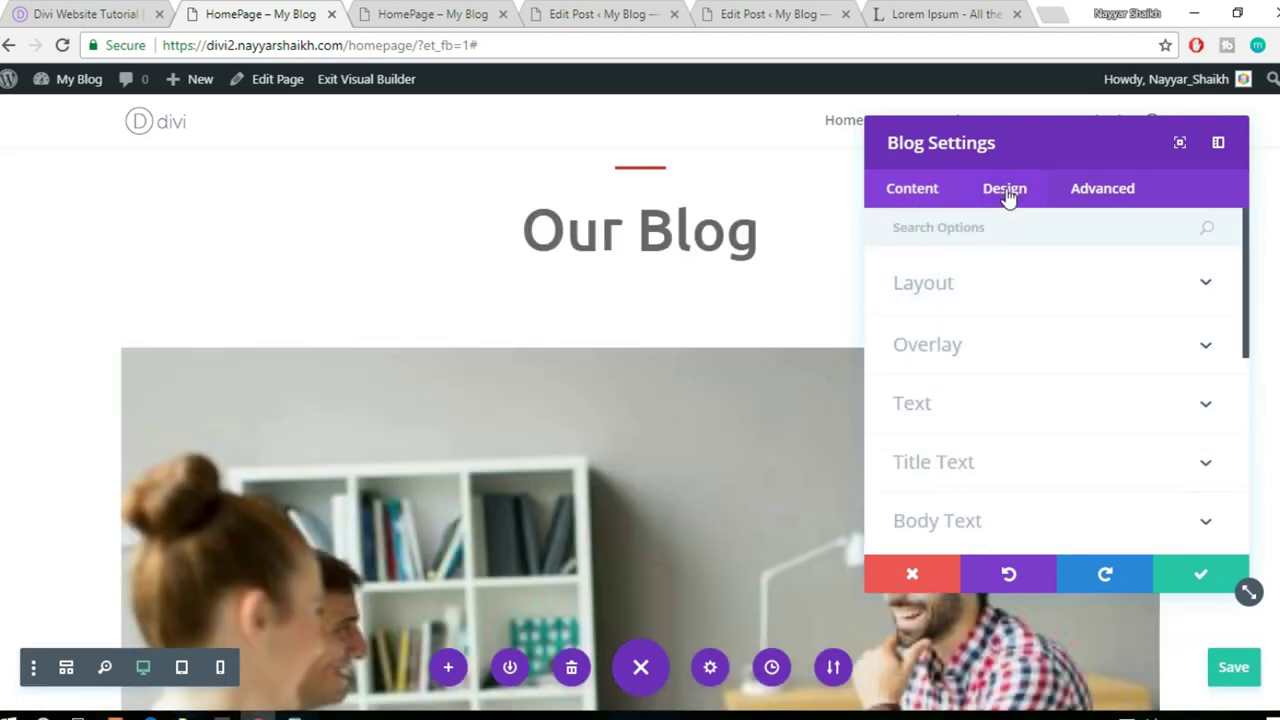
click(1055, 289)
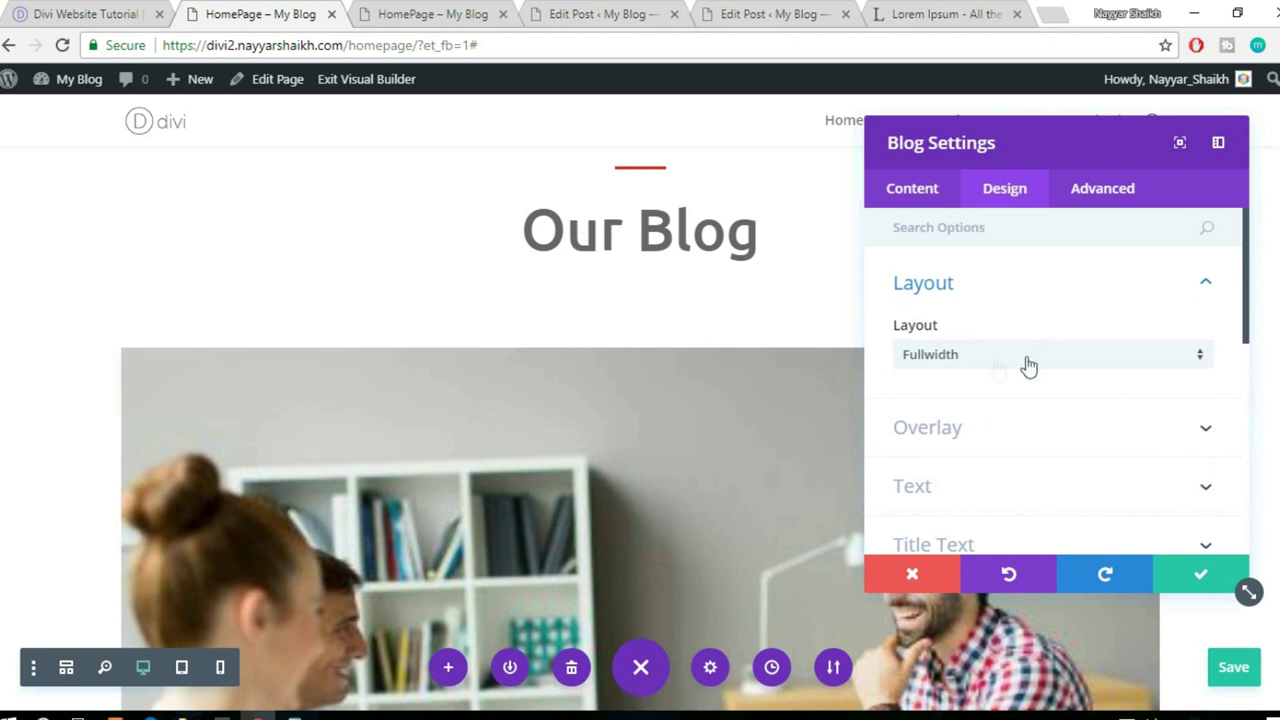
click(989, 365)
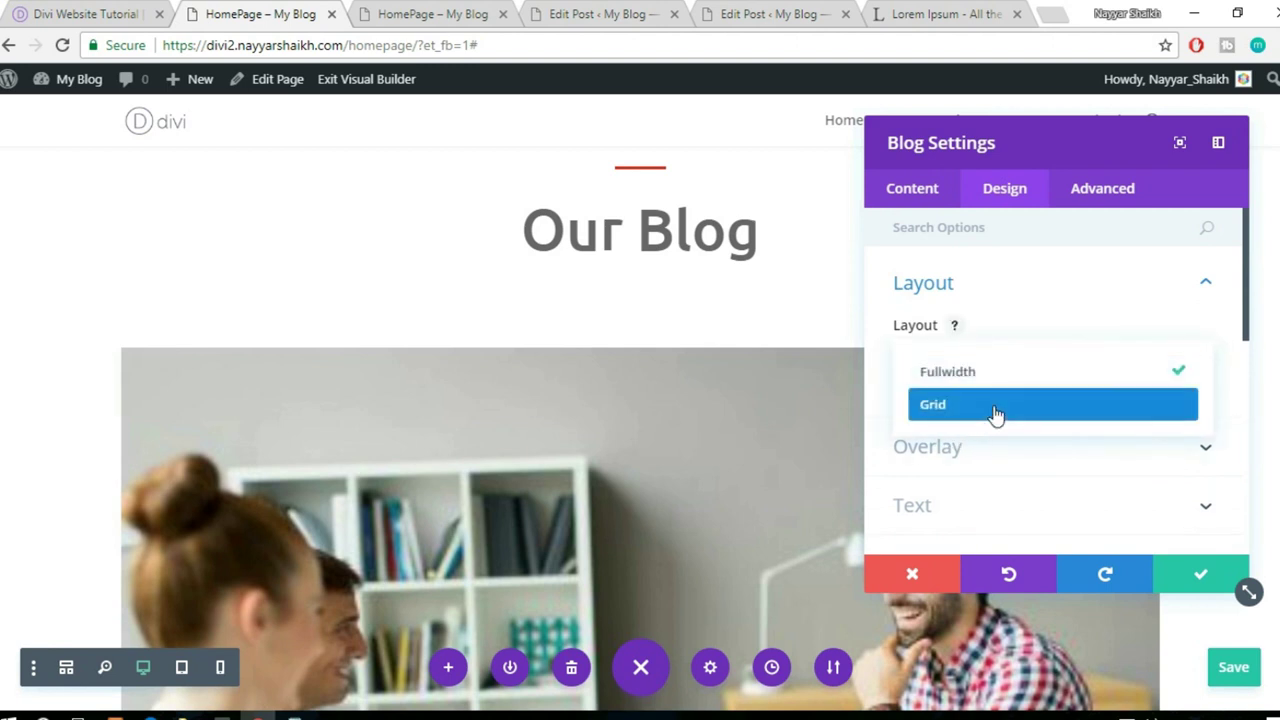
click(995, 414)
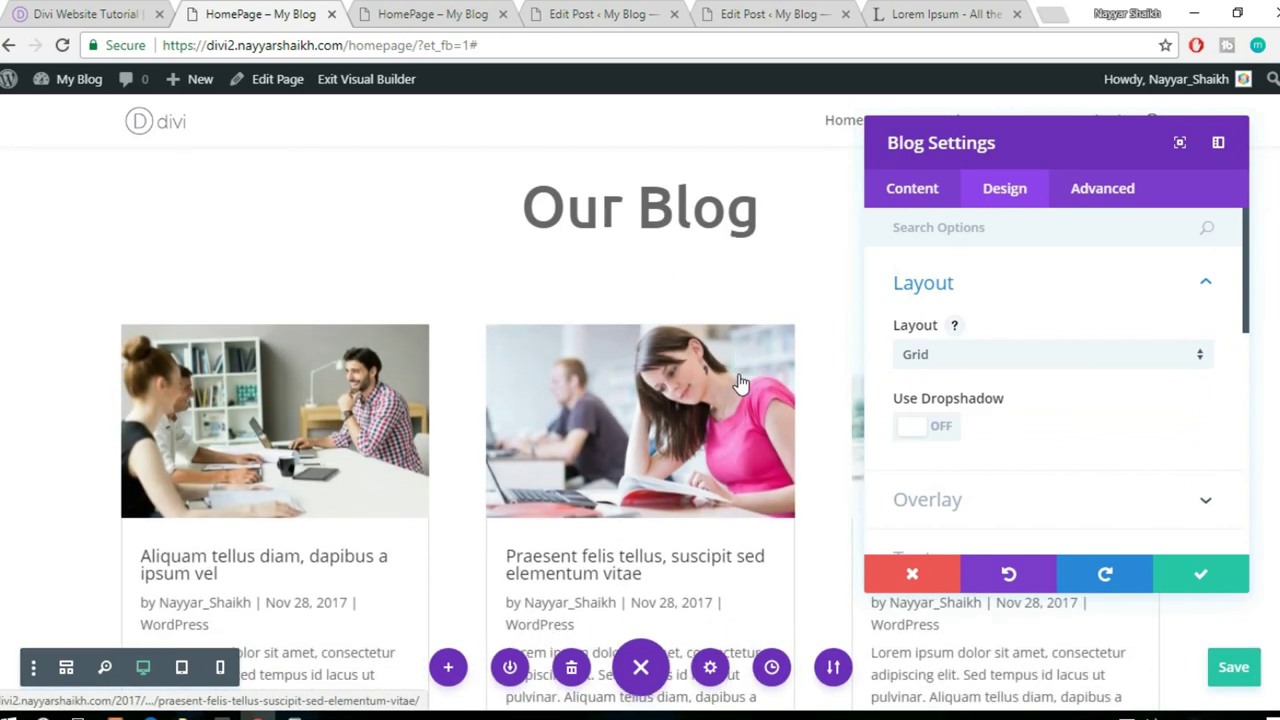
scroll(740, 378, down, 2)
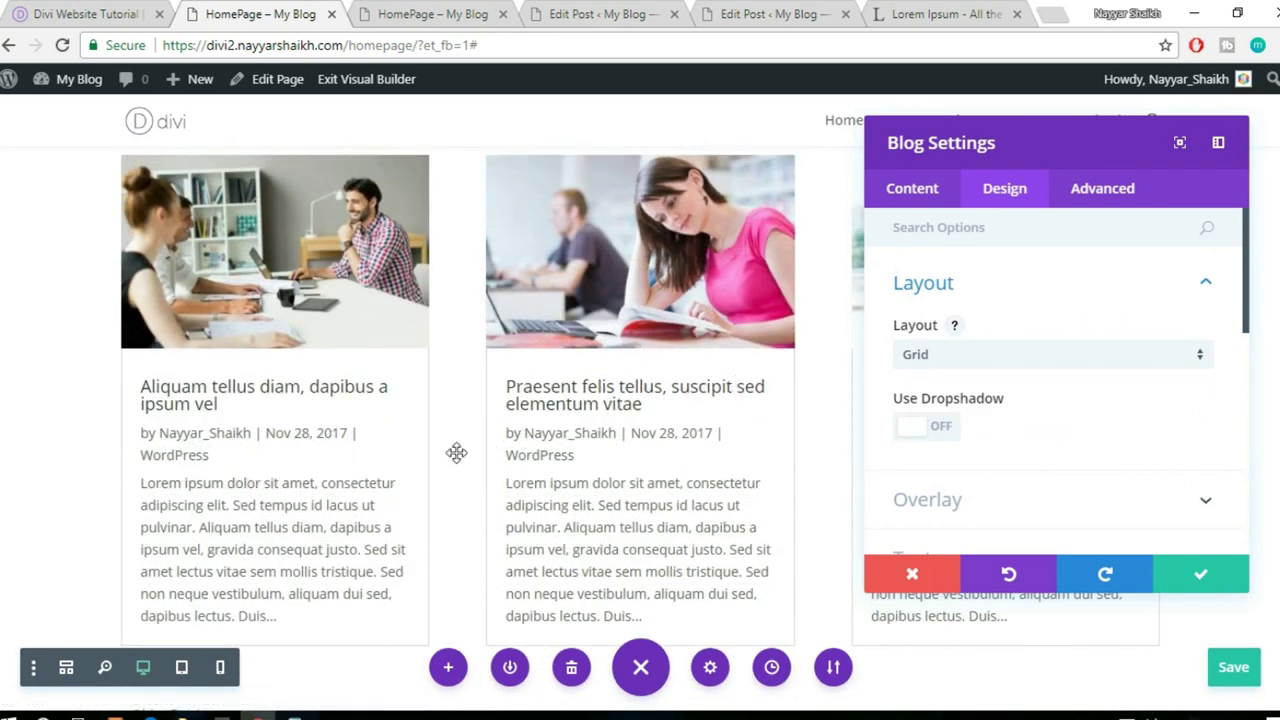
click(140, 12)
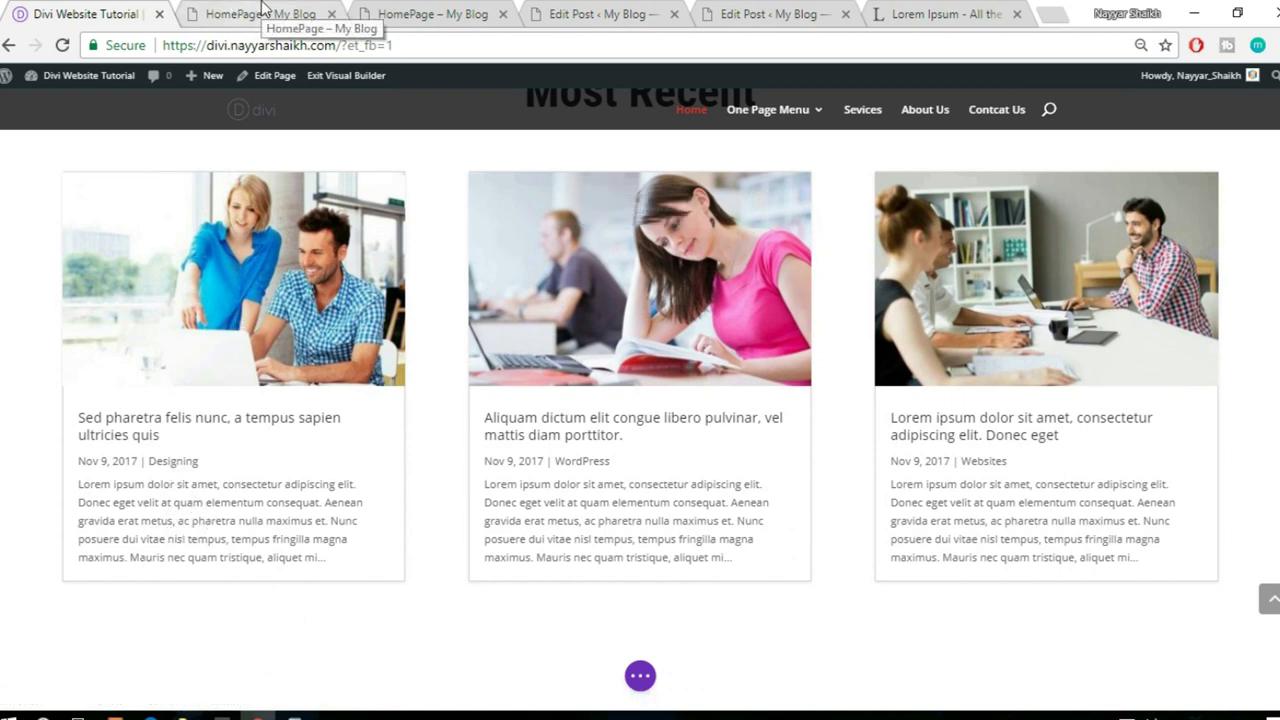
click(262, 12)
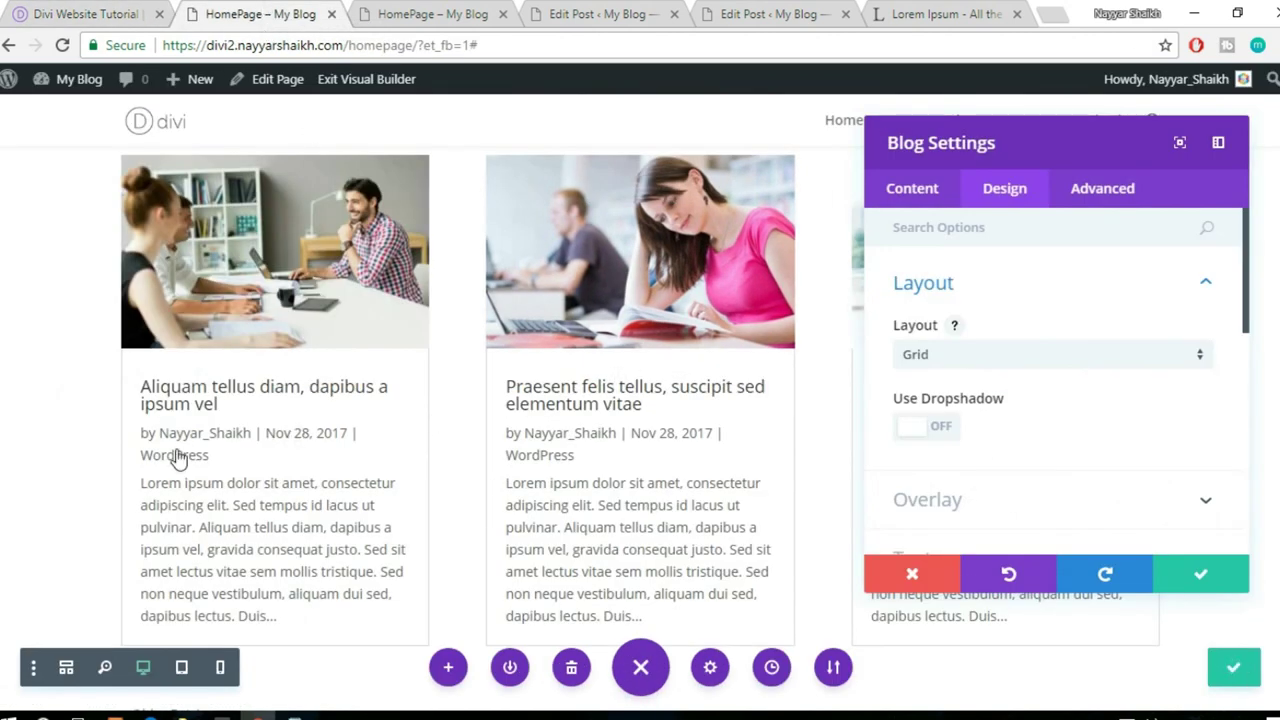
- In the blog Elements settings, turn Show Read More Button on and Show Author off
click(914, 188)
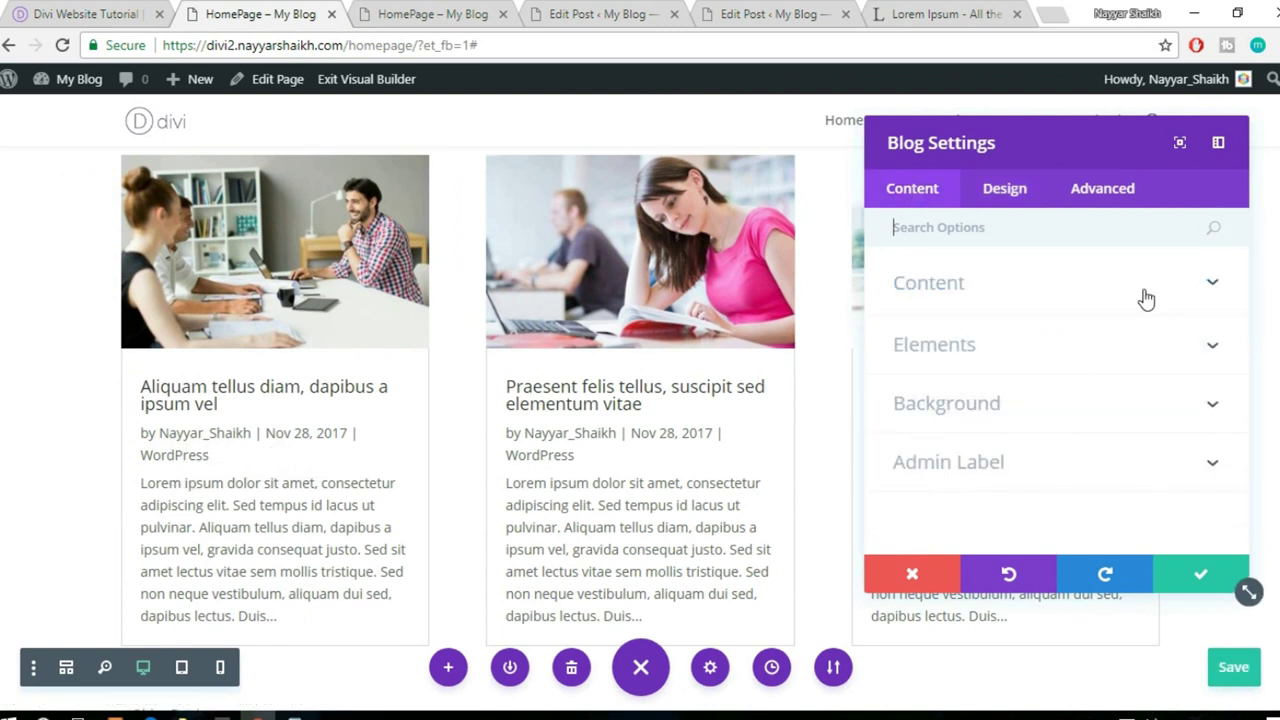
click(1069, 350)
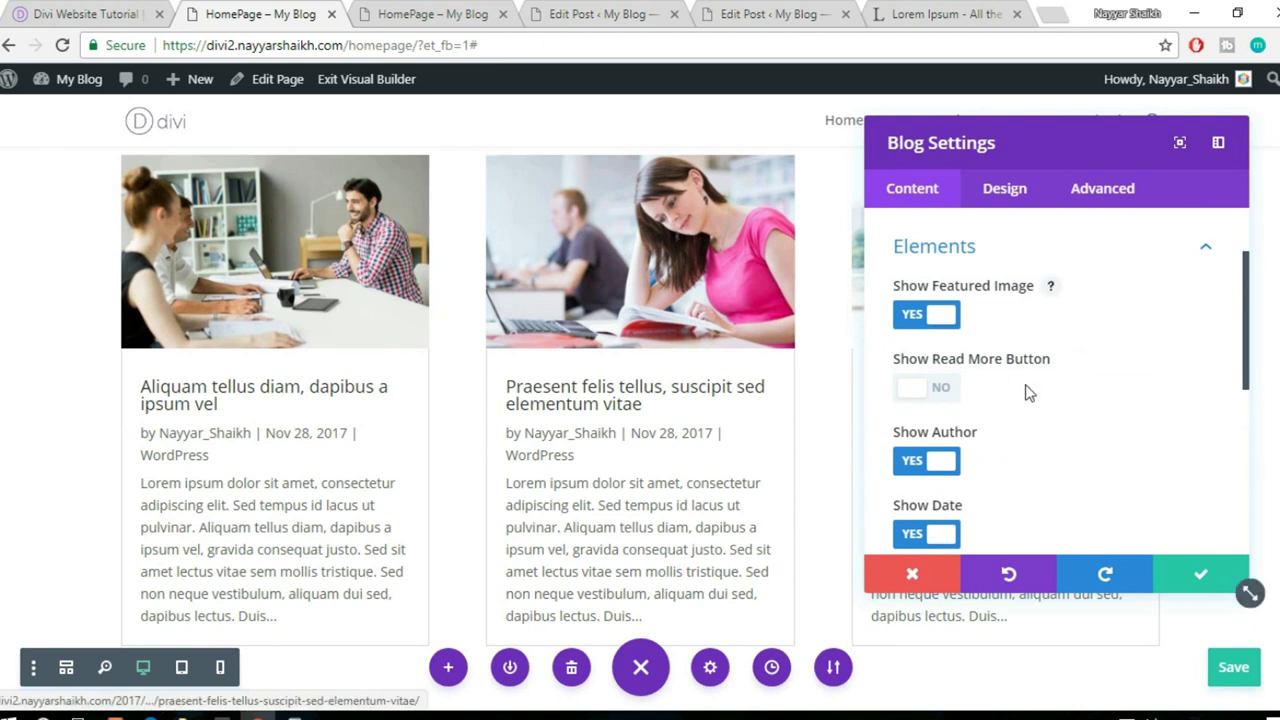
scroll(986, 366, down, 1)
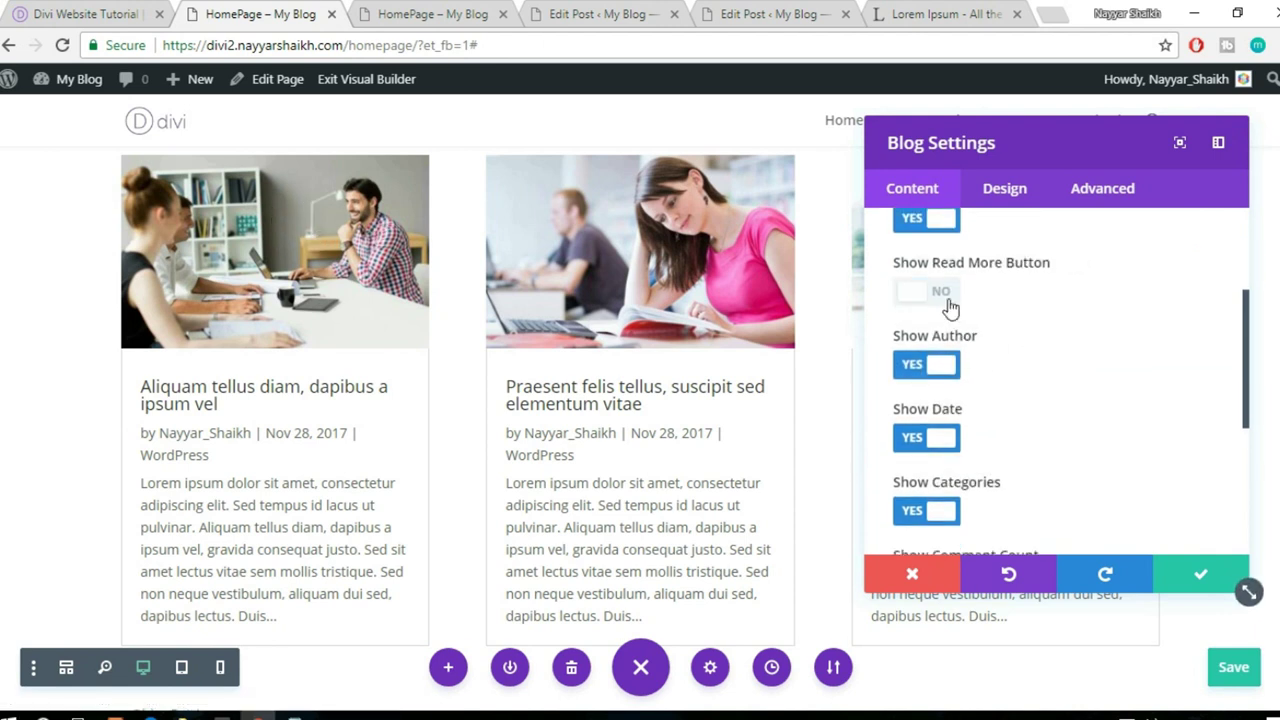
scroll(1098, 315, down, 1)
scroll(500, 423, down, 1)
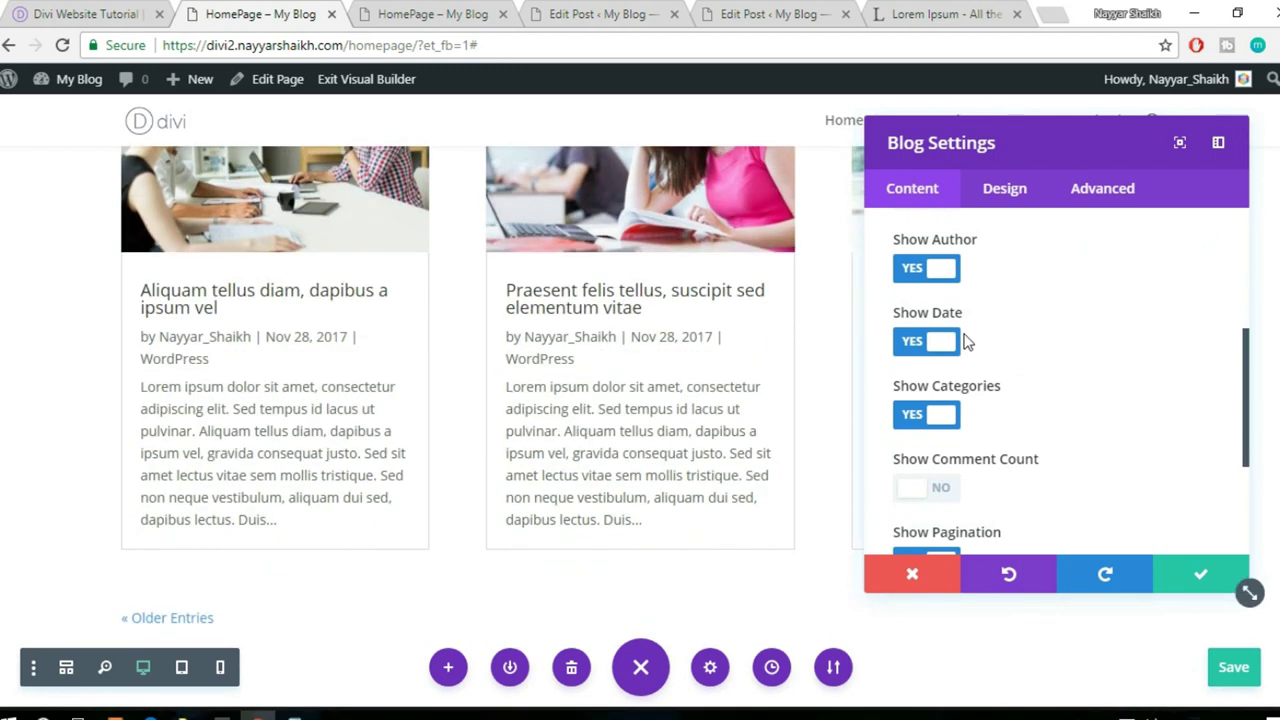
scroll(967, 342, up, 1)
click(949, 295)
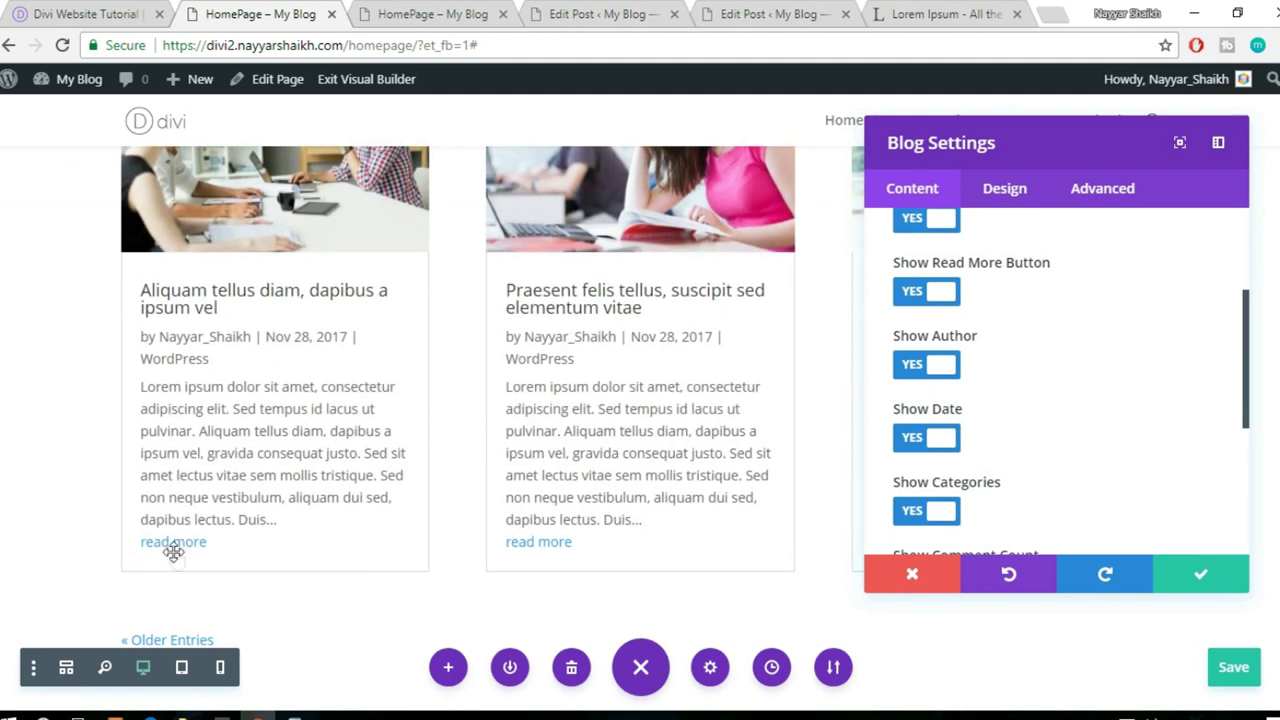
click(930, 367)
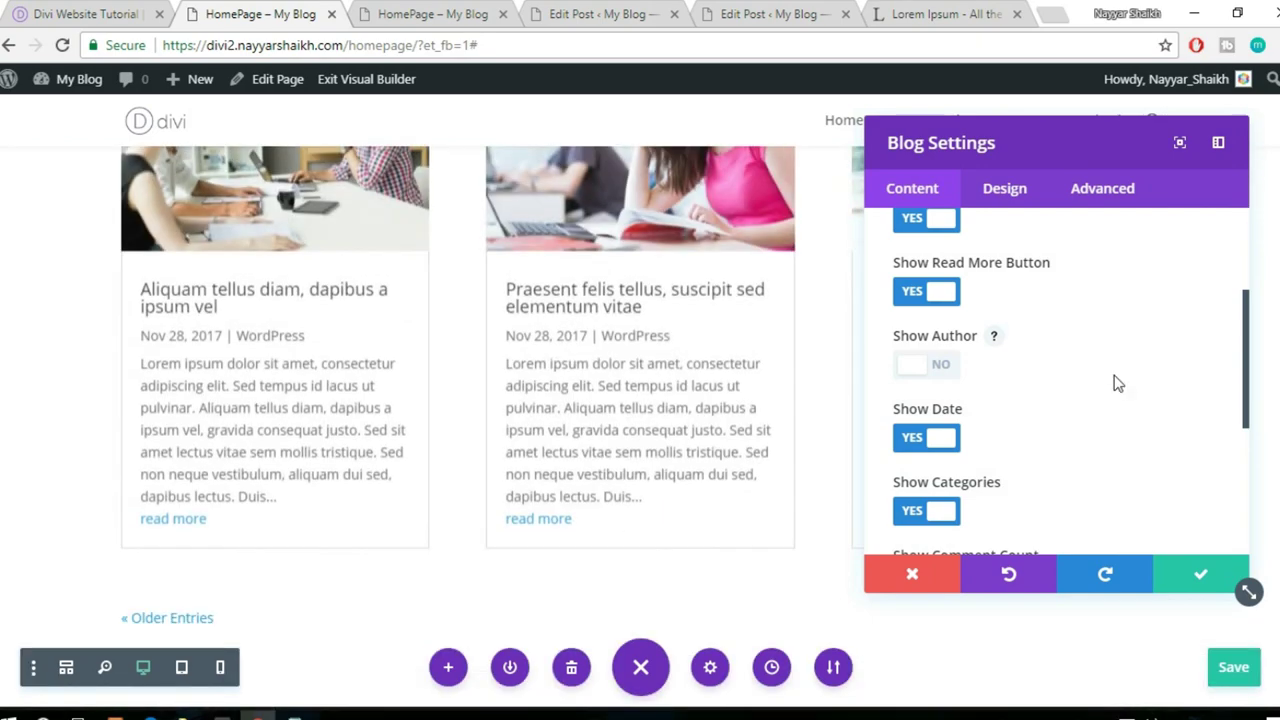
scroll(355, 404, up, 2)
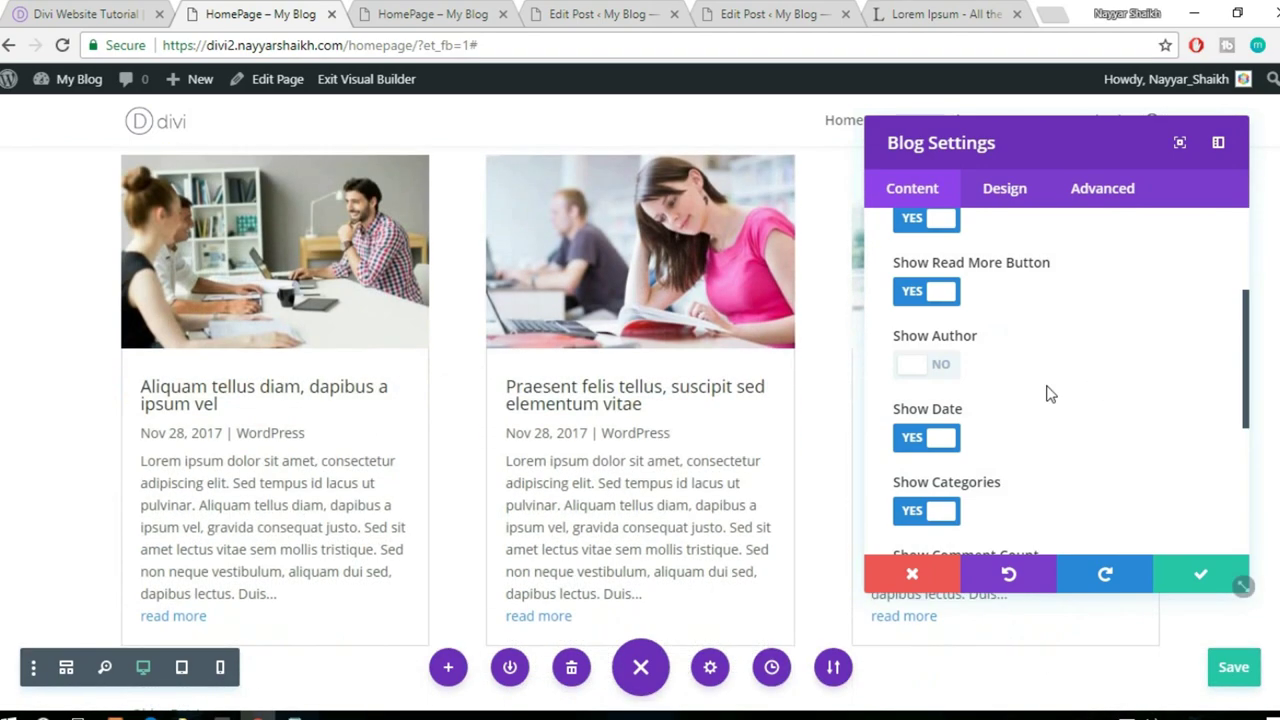
scroll(1000, 394, down, 2)
scroll(1050, 396, down, 2)
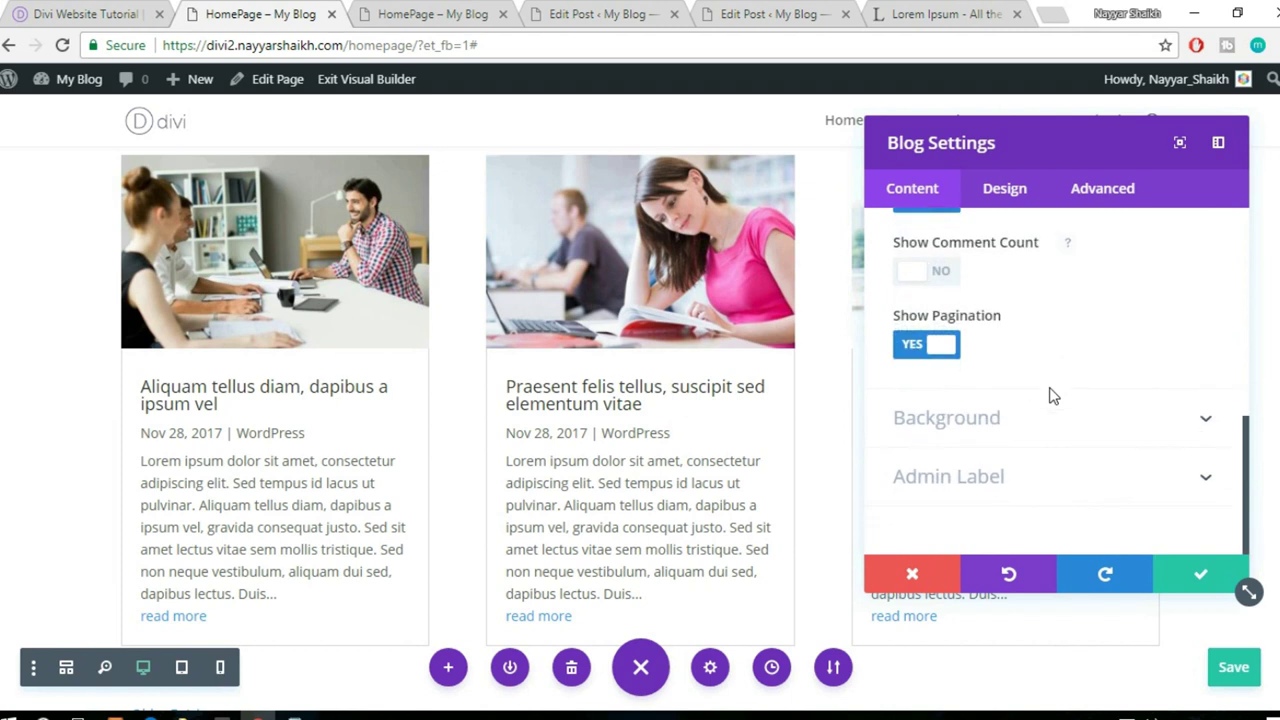
scroll(1064, 435, up, 5)
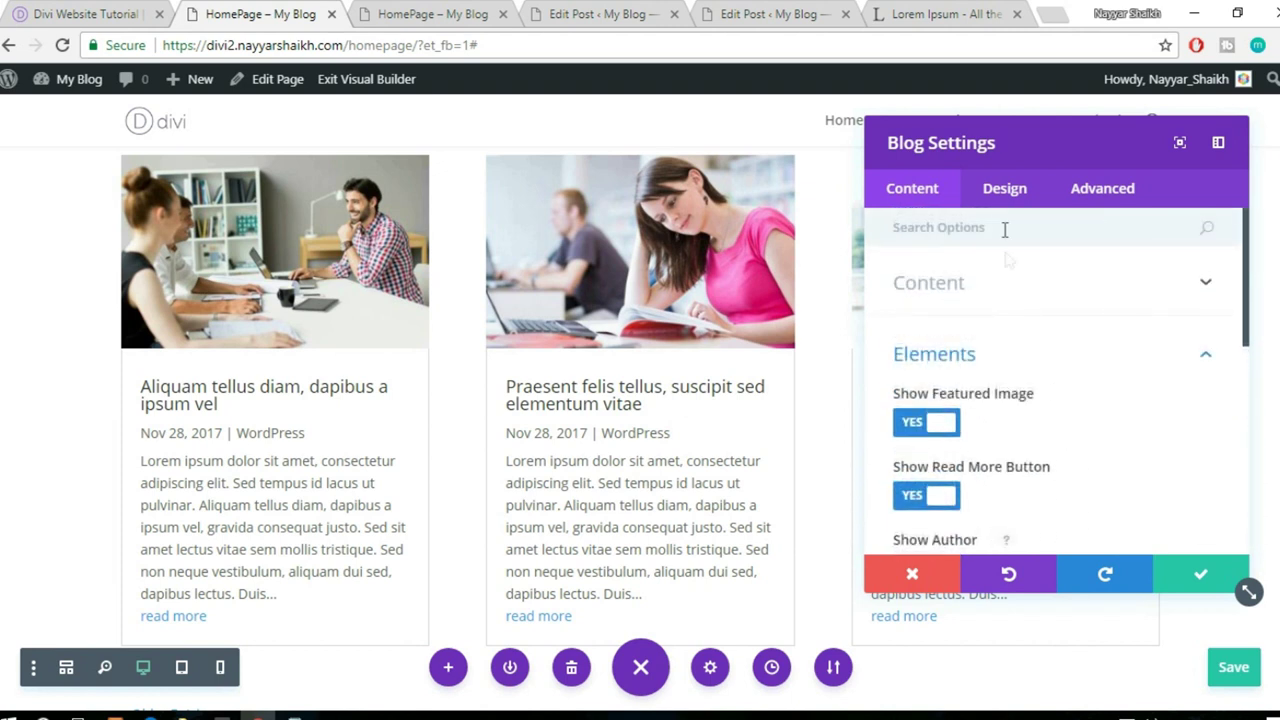
- Review the blog's Design settings, then save and close the module
click(997, 188)
scroll(1112, 416, down, 1)
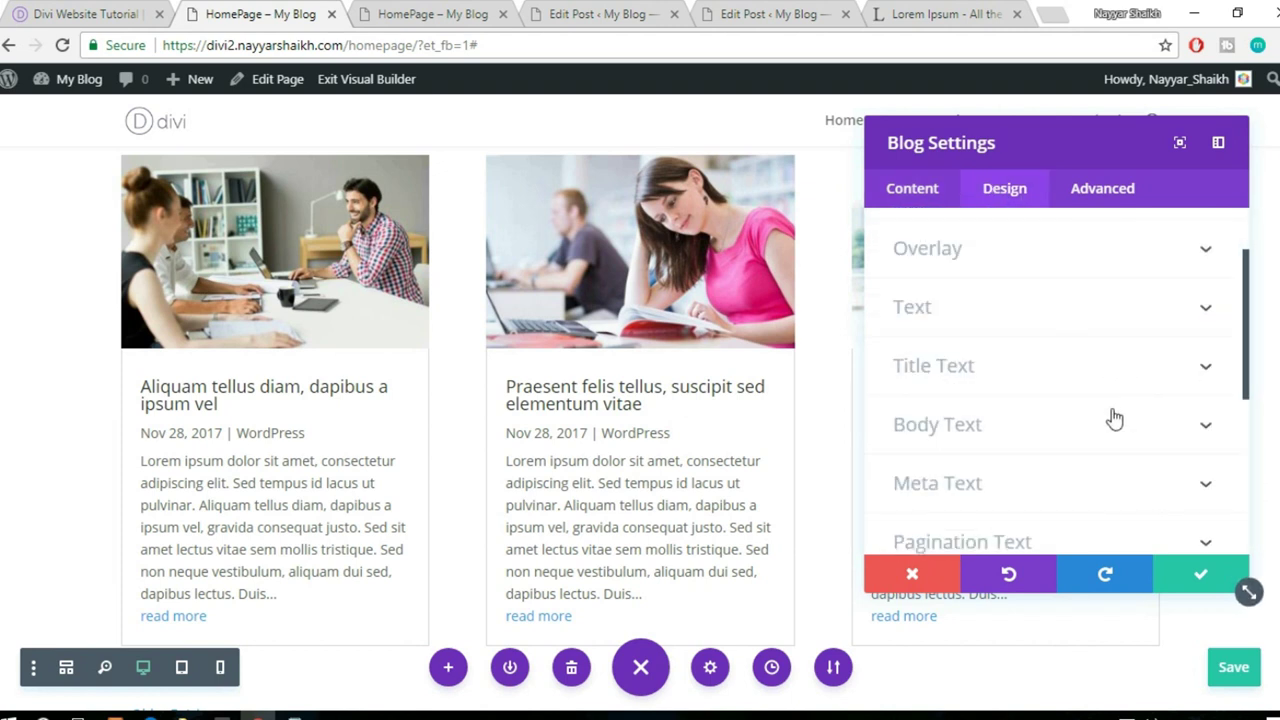
scroll(1114, 418, down, 2)
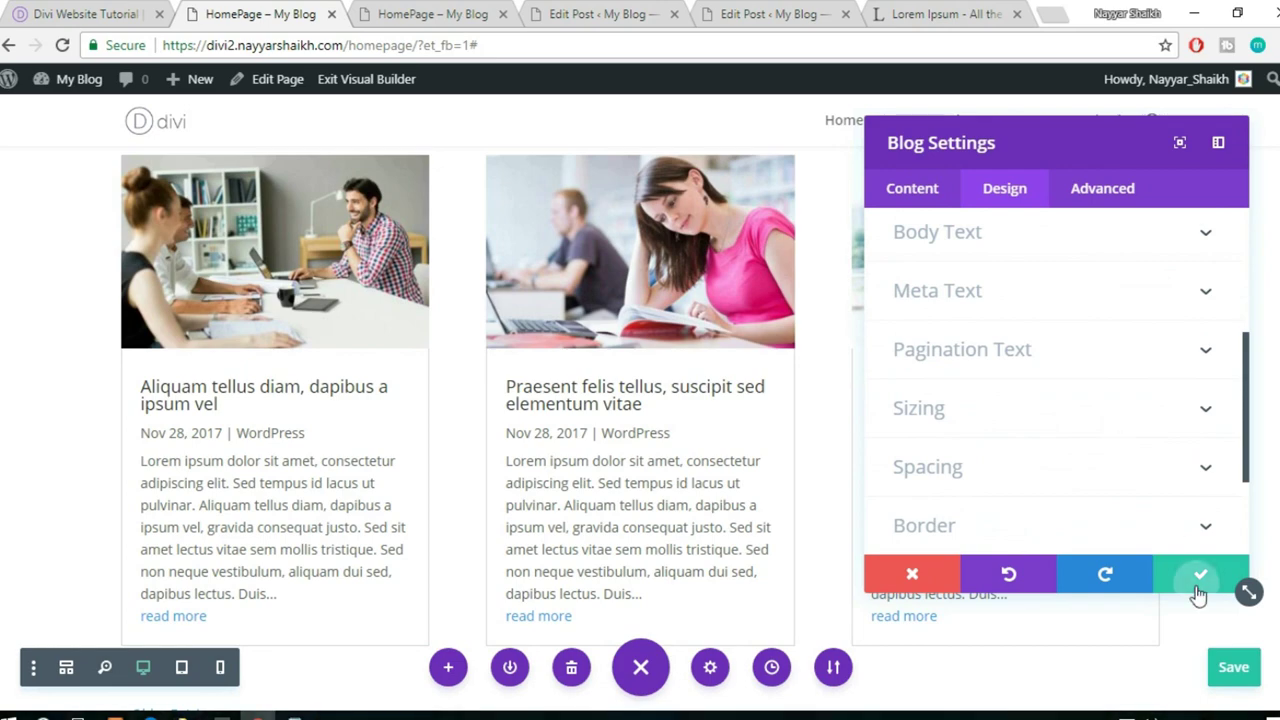
click(1195, 577)
scroll(1074, 500, down, 2)
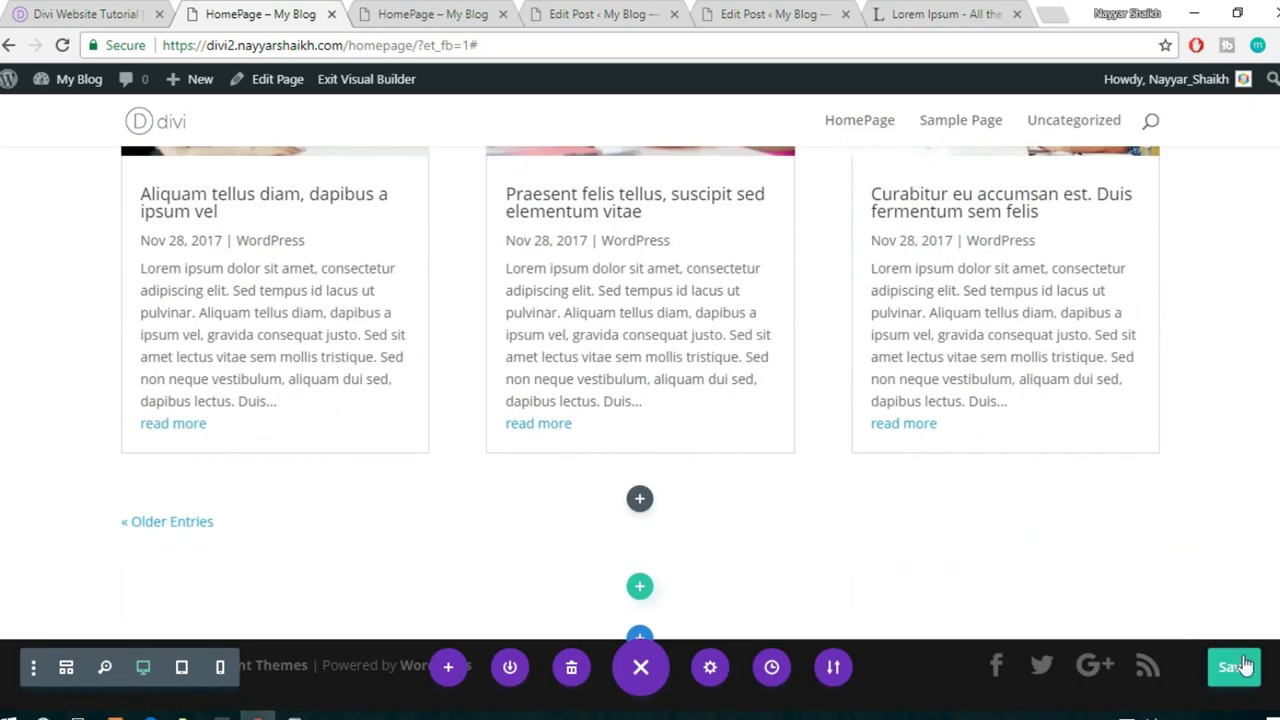
scroll(951, 444, up, 5)
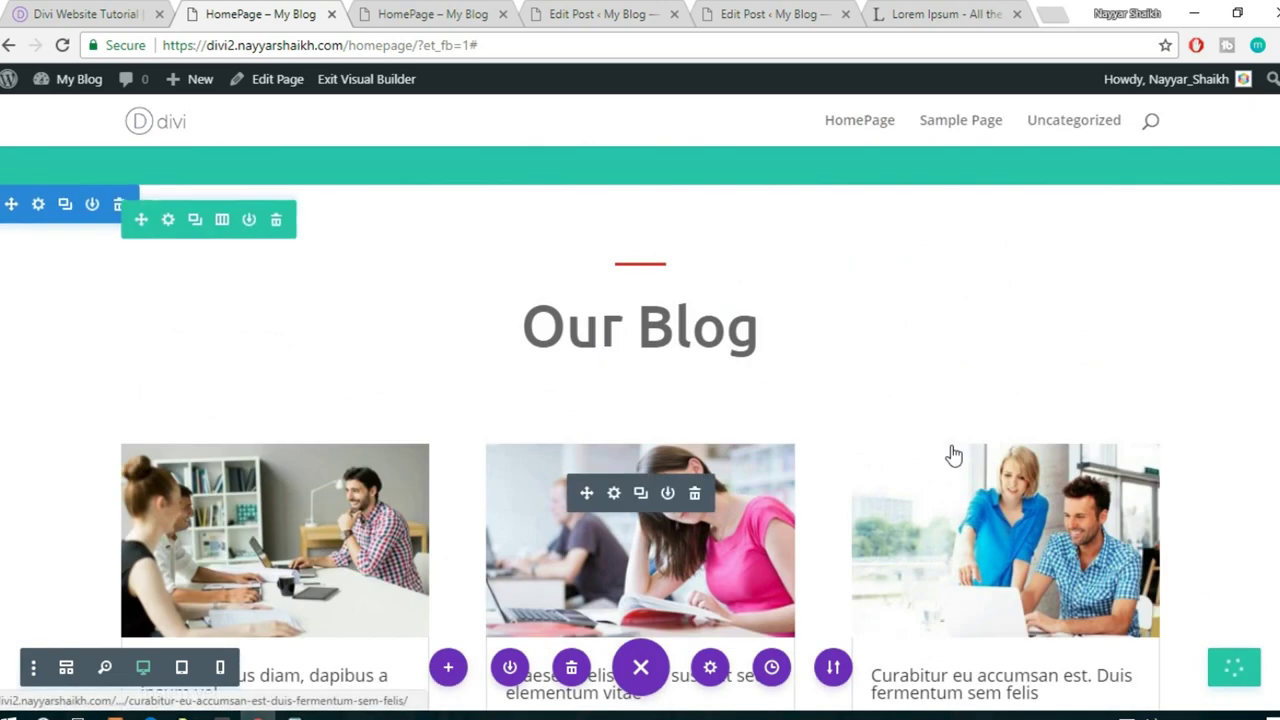
scroll(661, 253, down, 2)
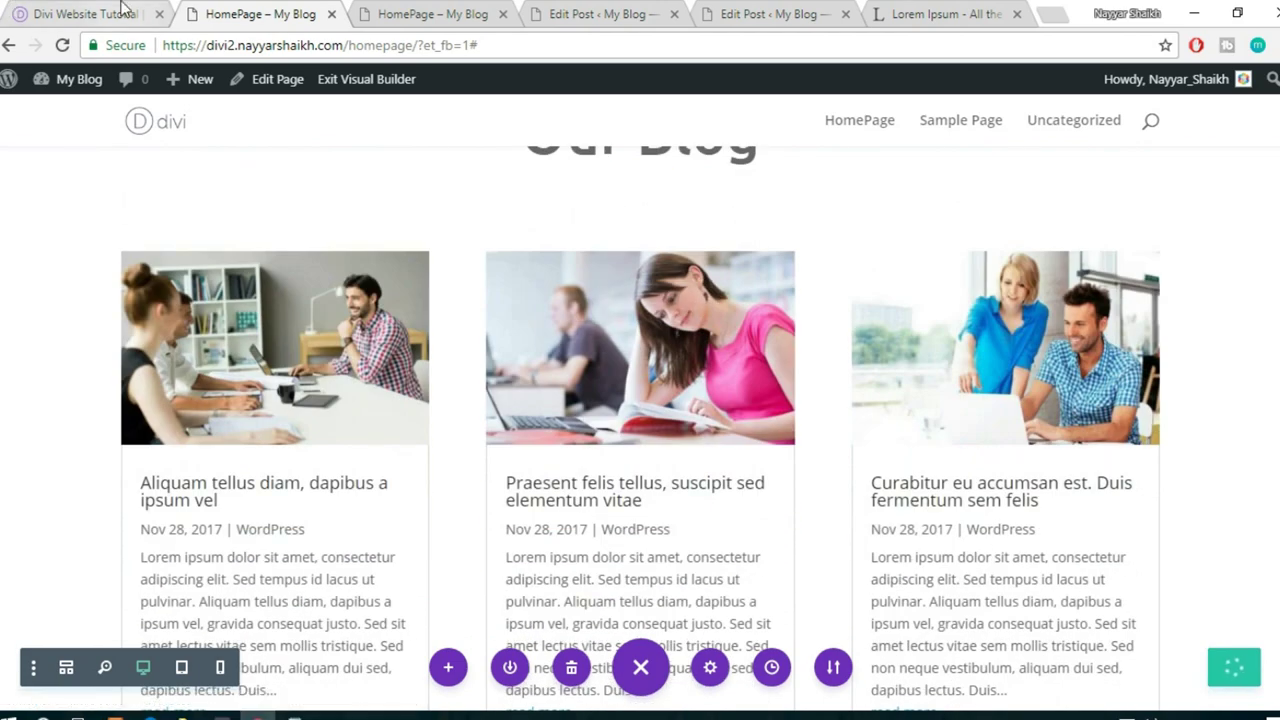
click(151, 8)
scroll(676, 390, down, 8)
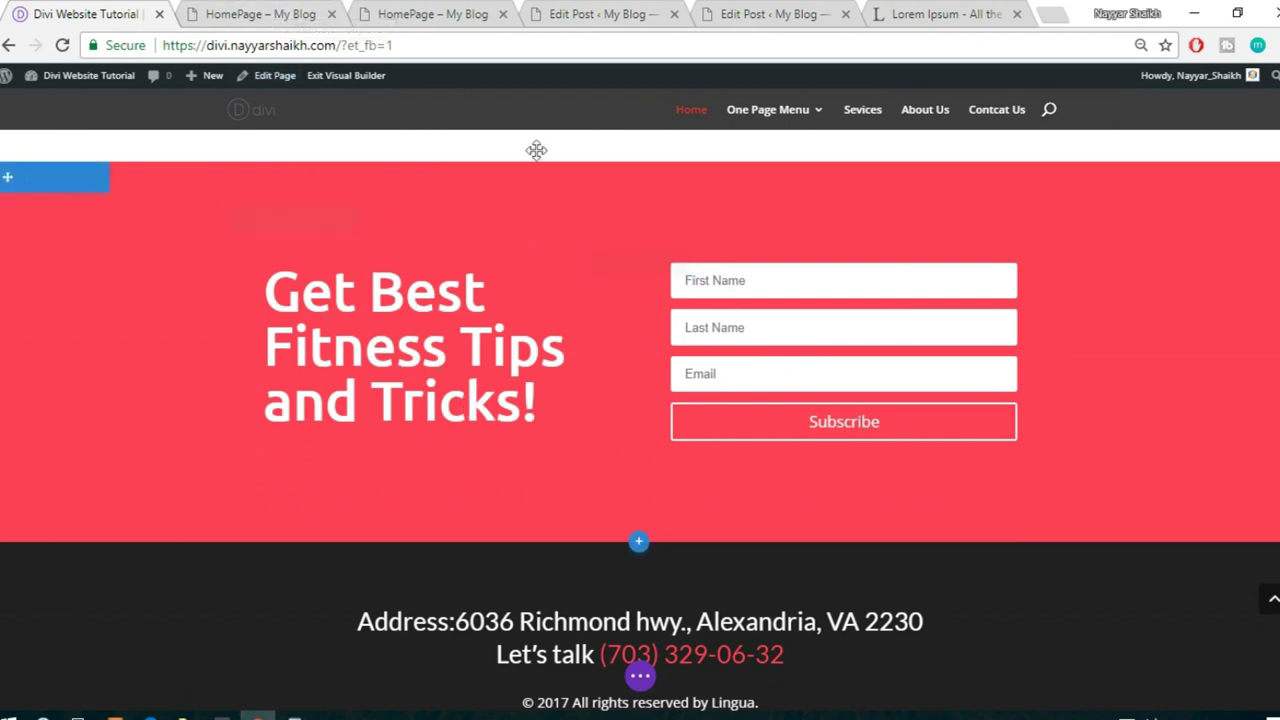
click(286, 14)
scroll(786, 440, down, 2)
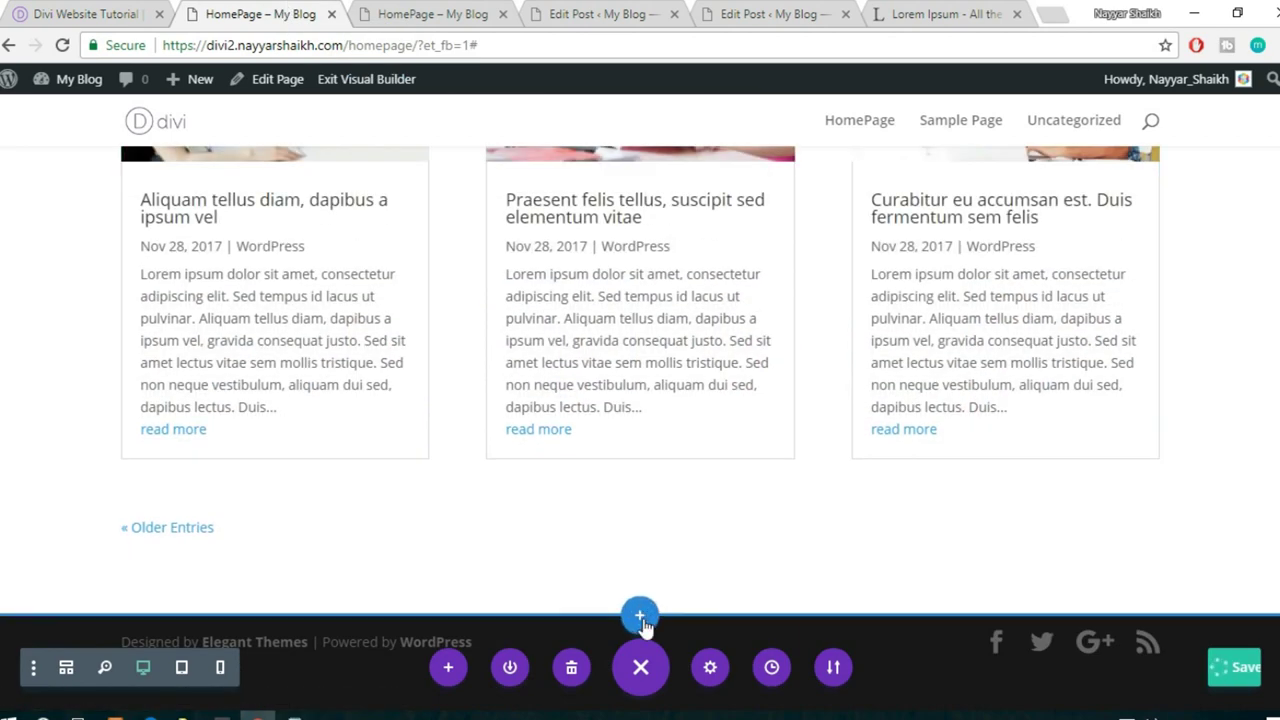
- Insert a regular section with a single-column row below the blog posts
click(641, 617)
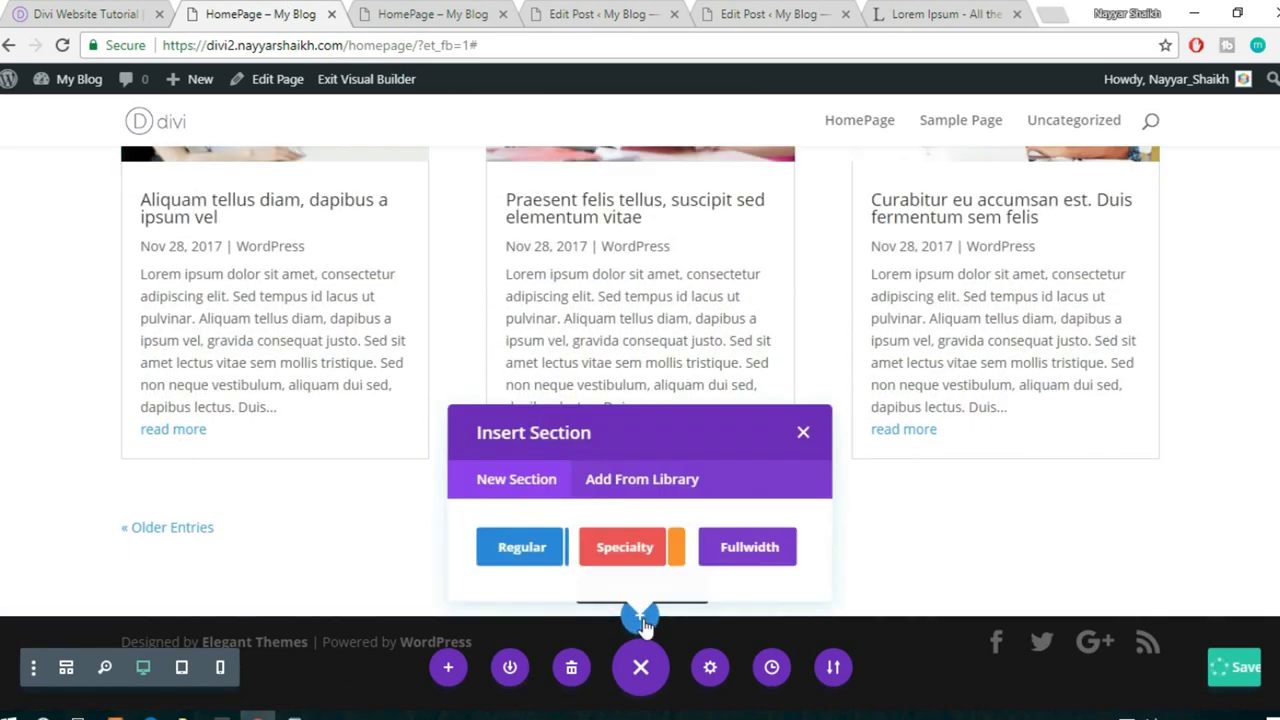
click(490, 553)
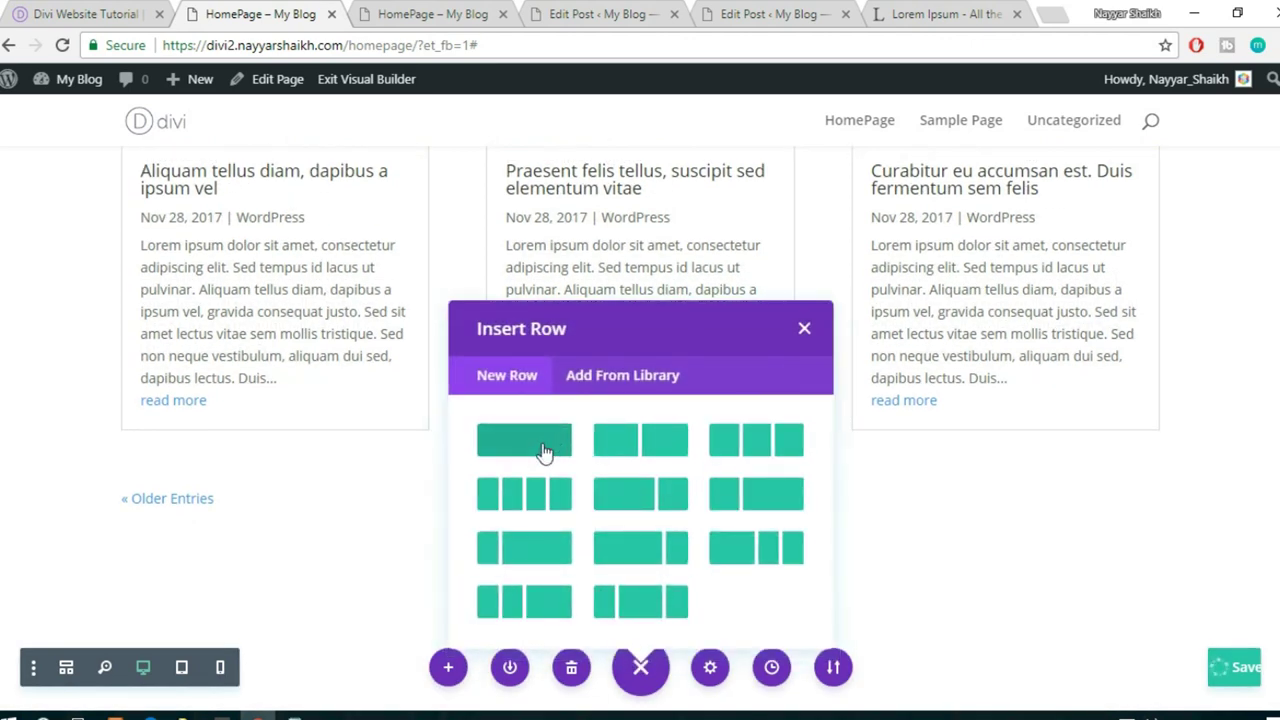
click(542, 444)
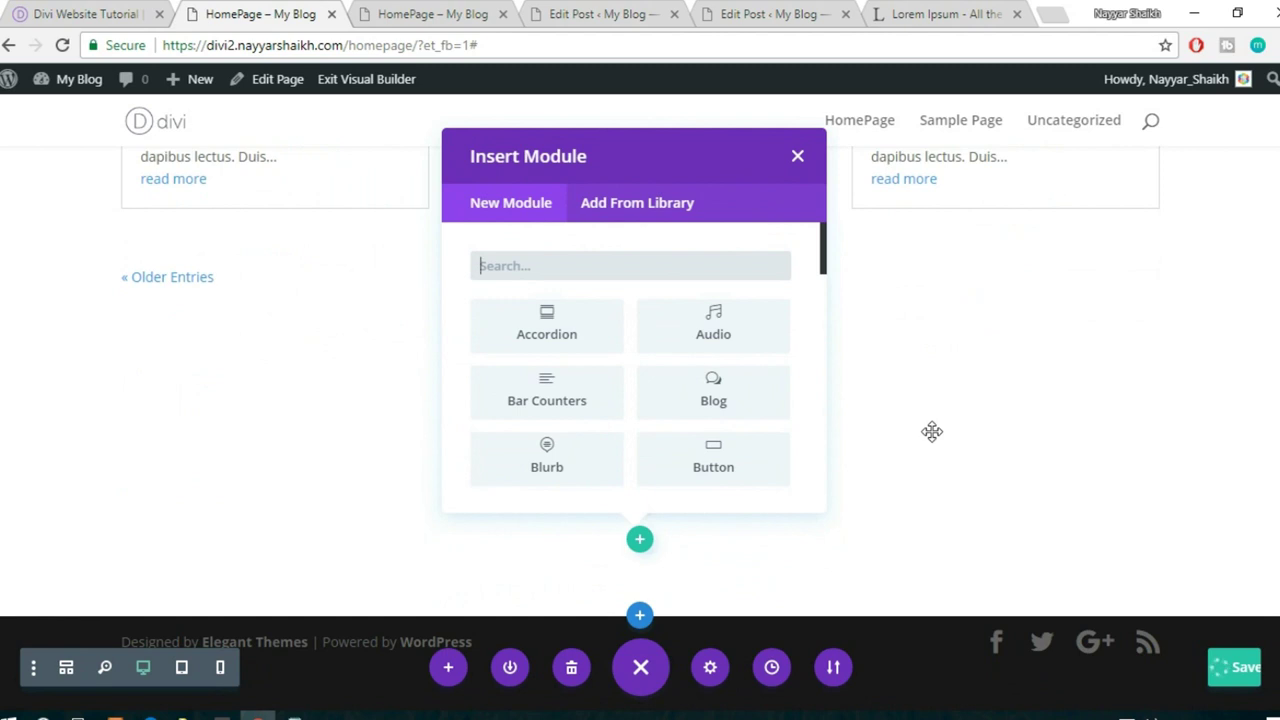
- Add an Email Optin module to the new row
text(new)
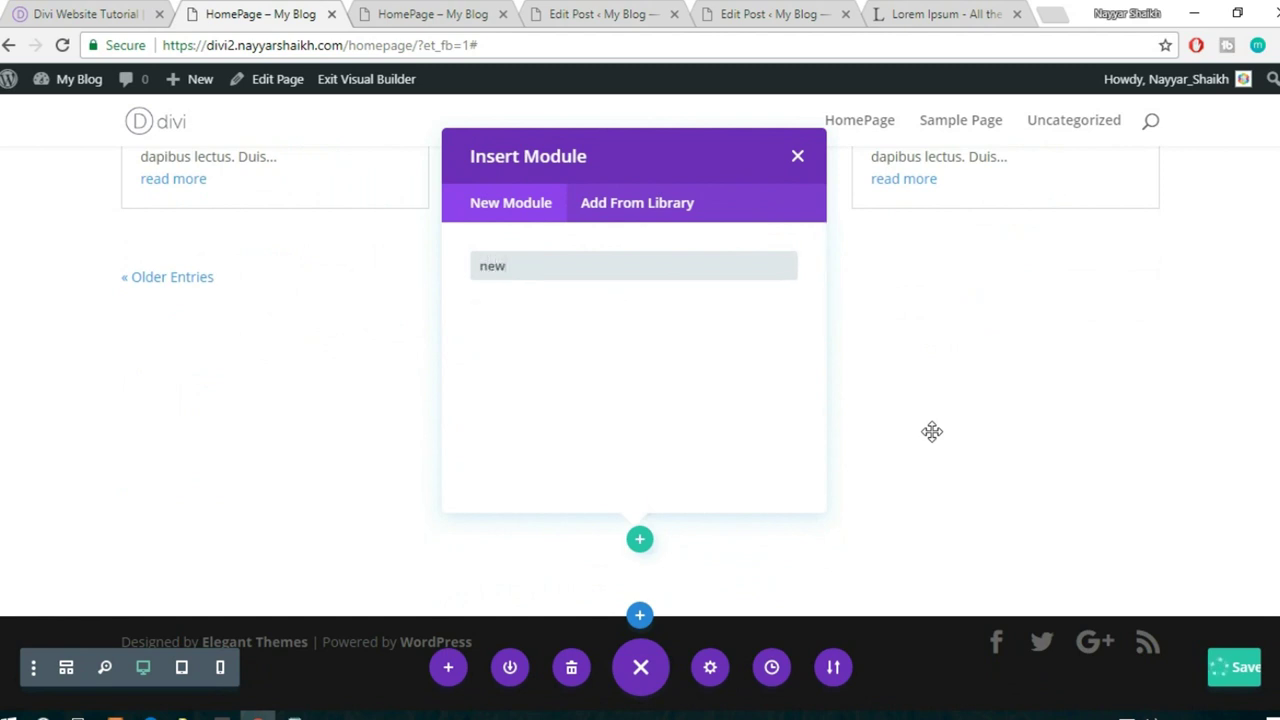
key(BackSpace)
key(BackSpace)
key(BackSpace)
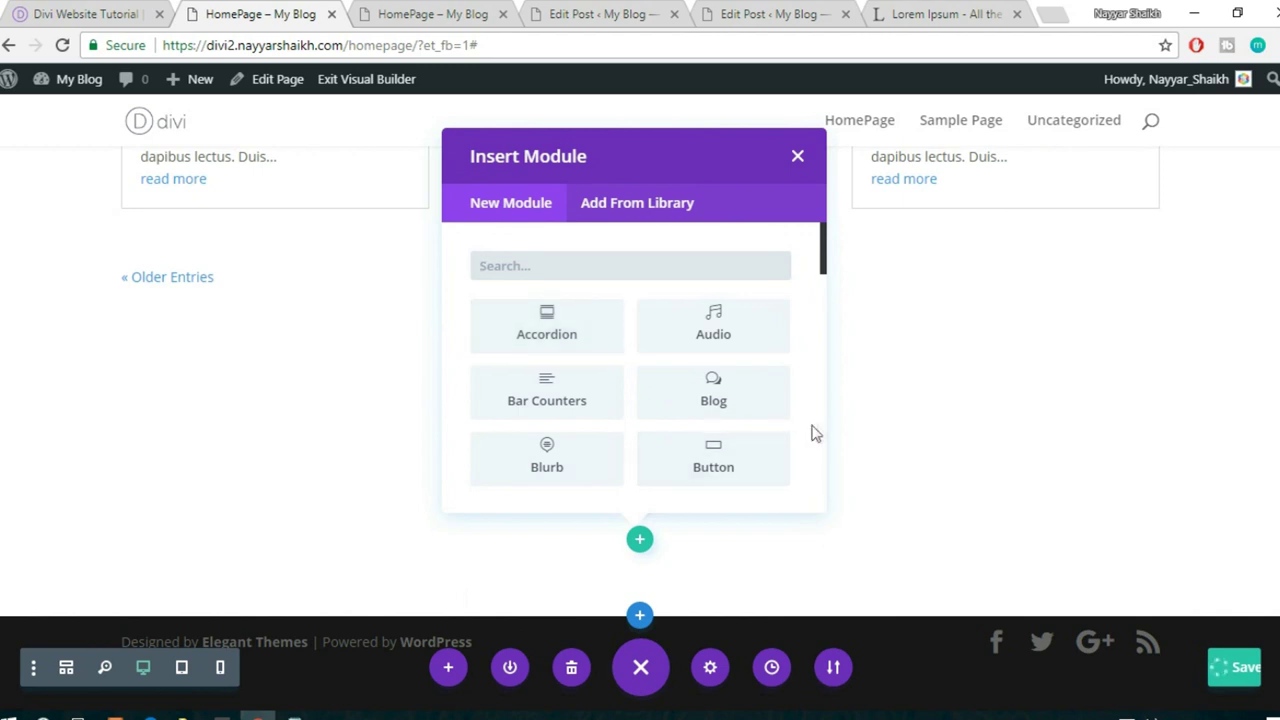
scroll(796, 428, down, 1)
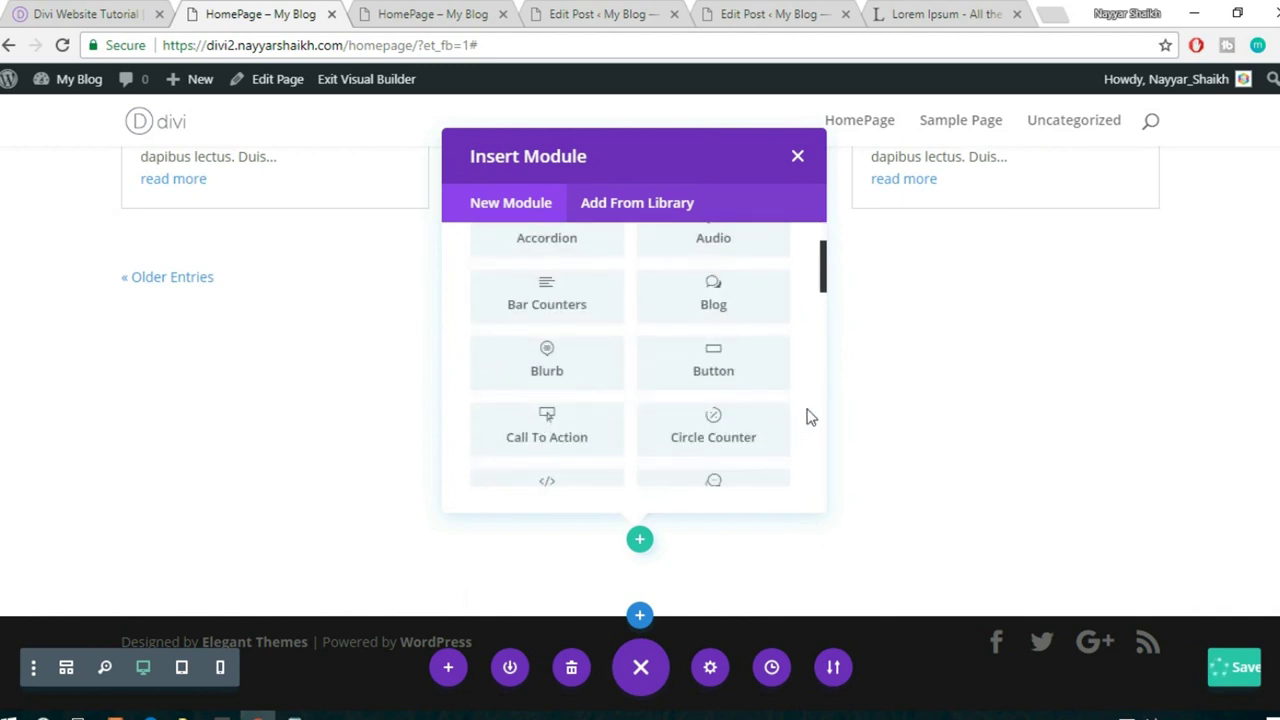
scroll(810, 417, down, 1)
scroll(810, 417, down, 3)
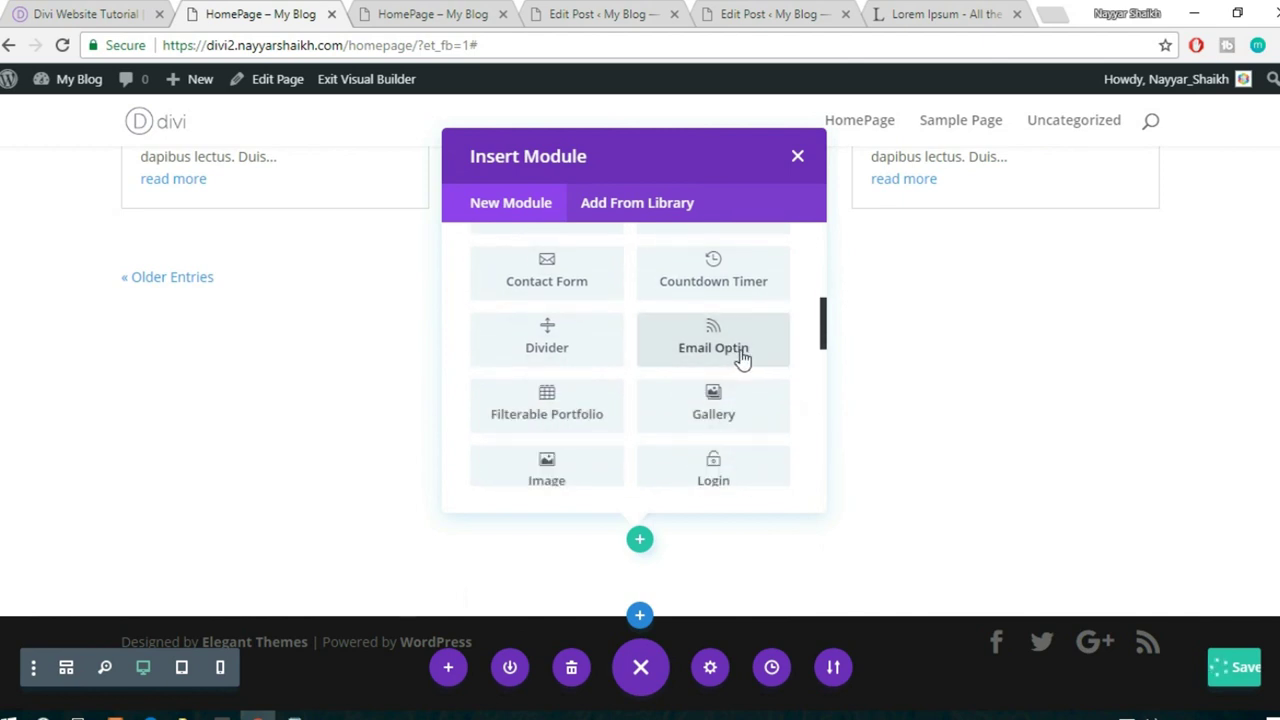
click(741, 358)
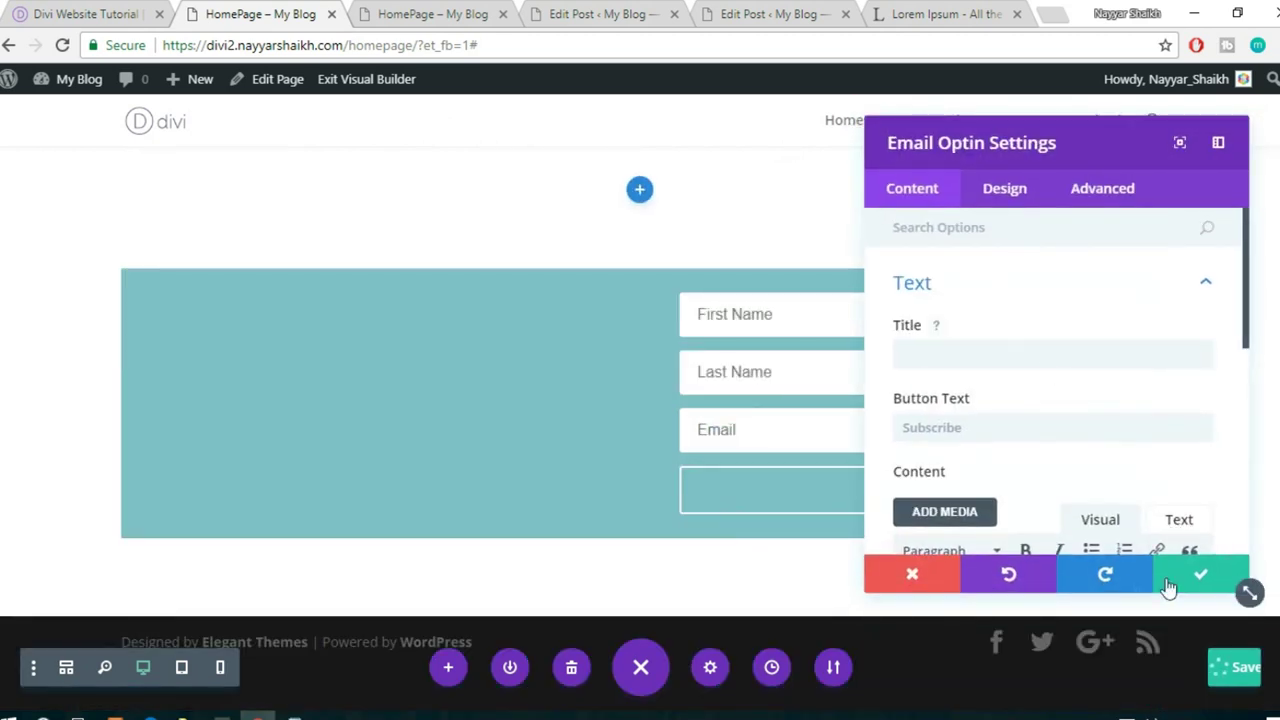
- Set the Email Optin module's background colour to #ff3f56 and save the module
click(988, 200)
scroll(1034, 354, down, 2)
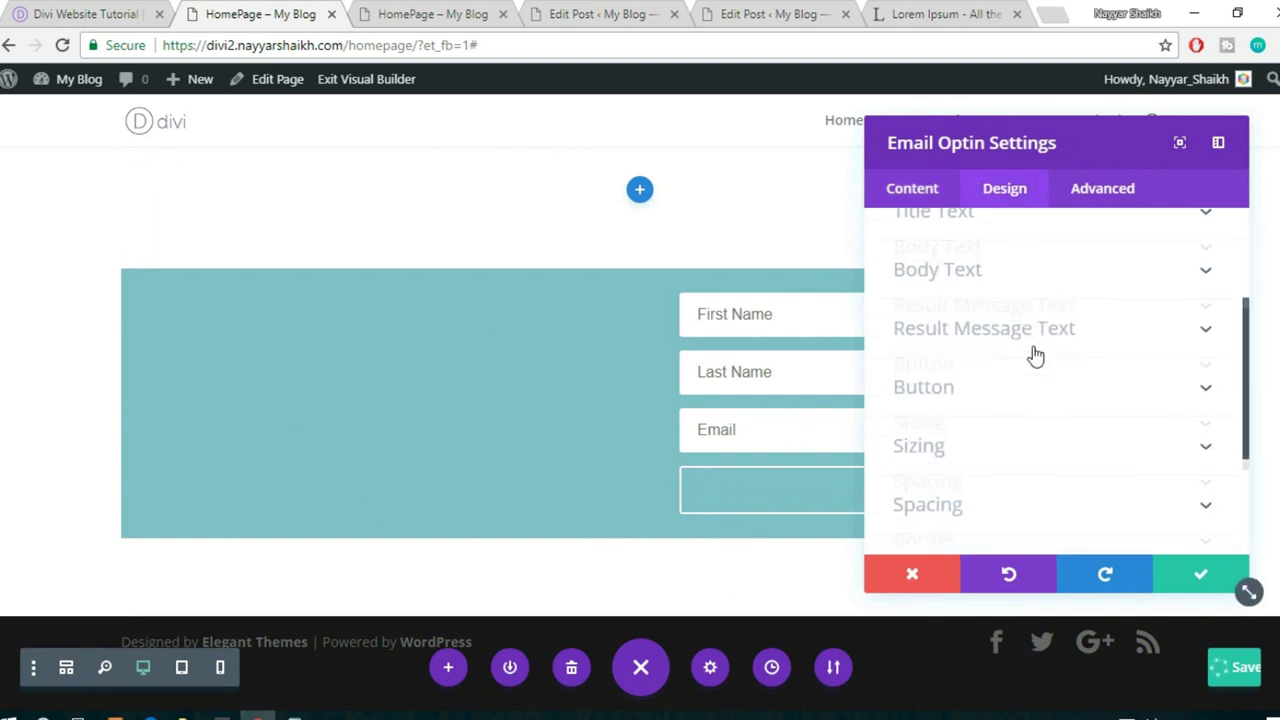
scroll(1034, 354, down, 3)
click(942, 196)
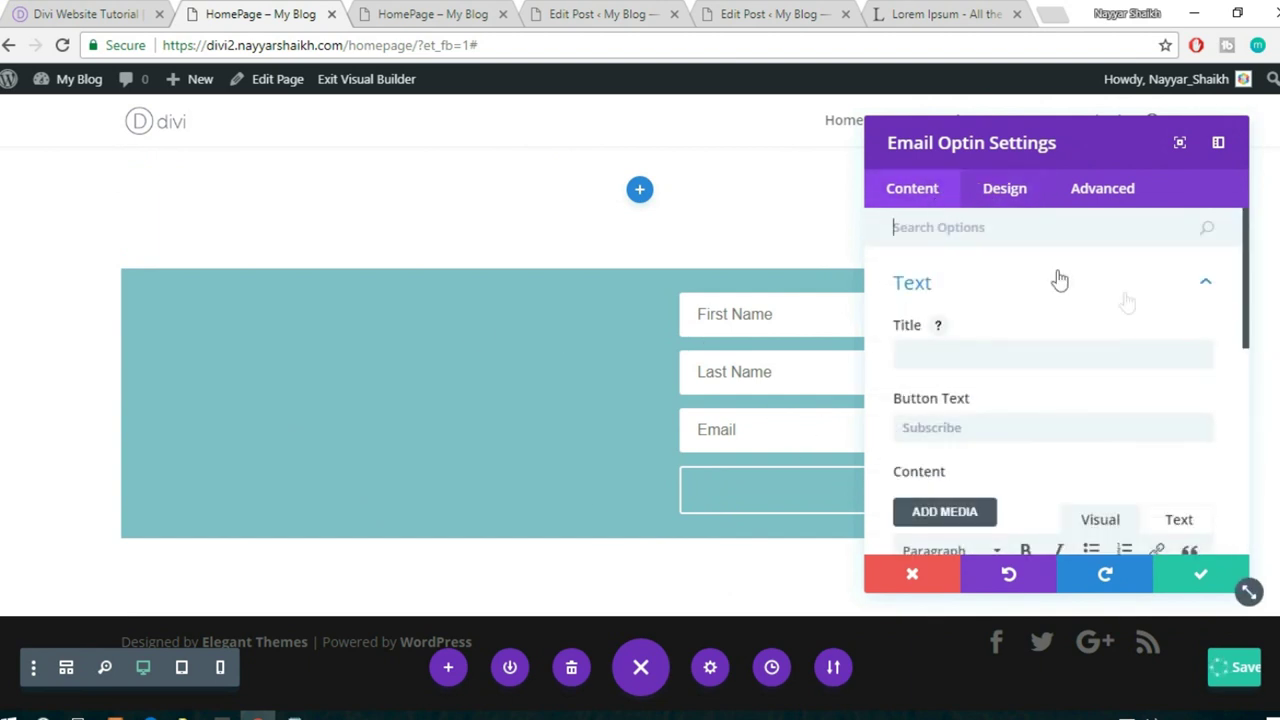
click(1163, 287)
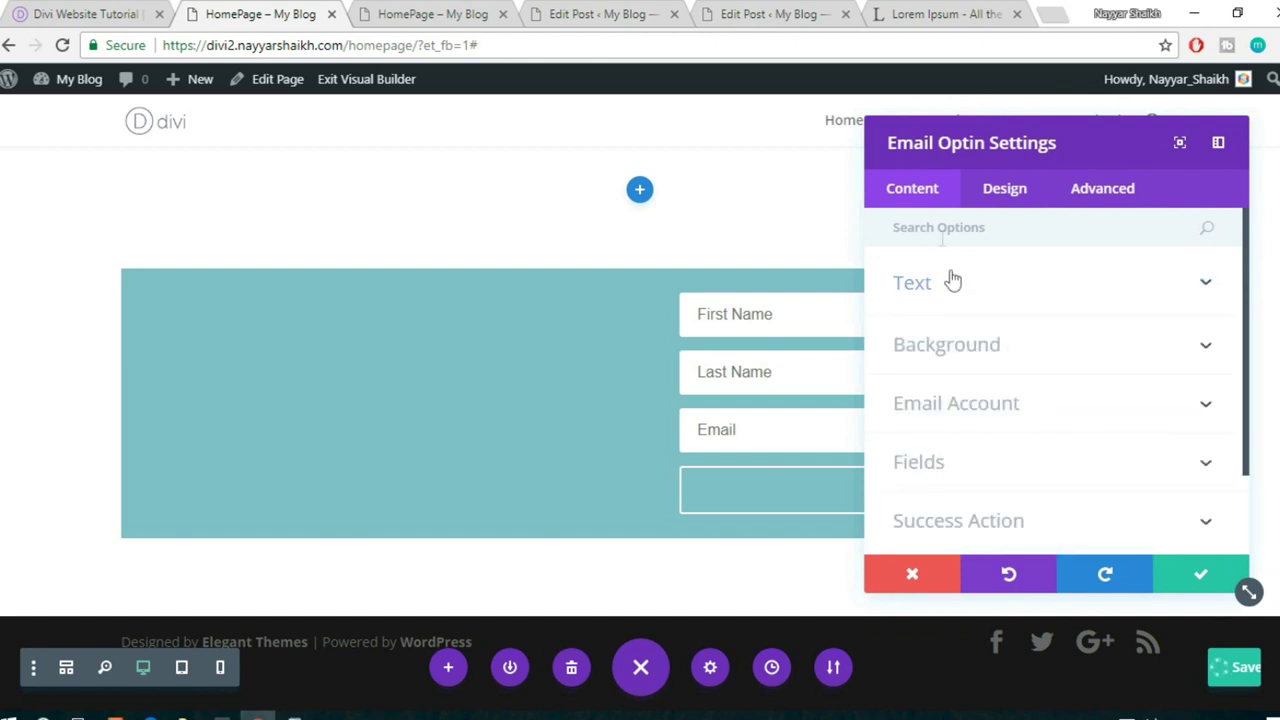
click(990, 347)
scroll(1177, 406, down, 2)
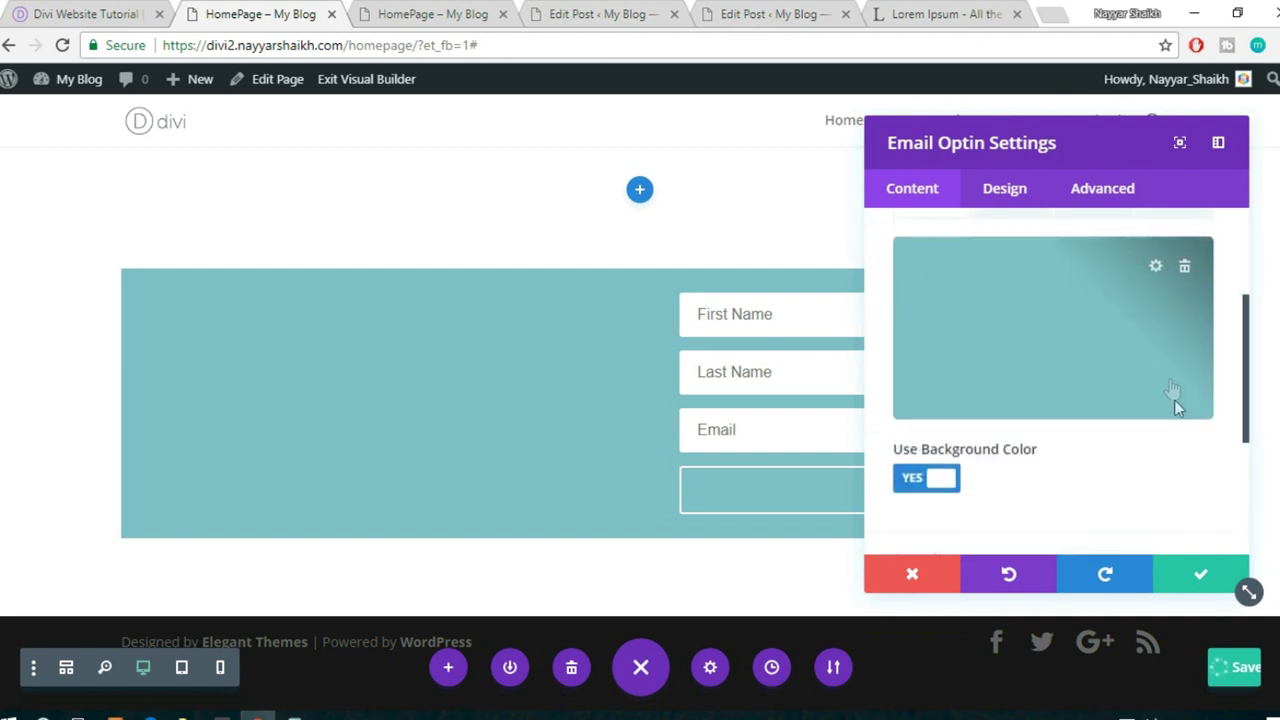
click(1157, 265)
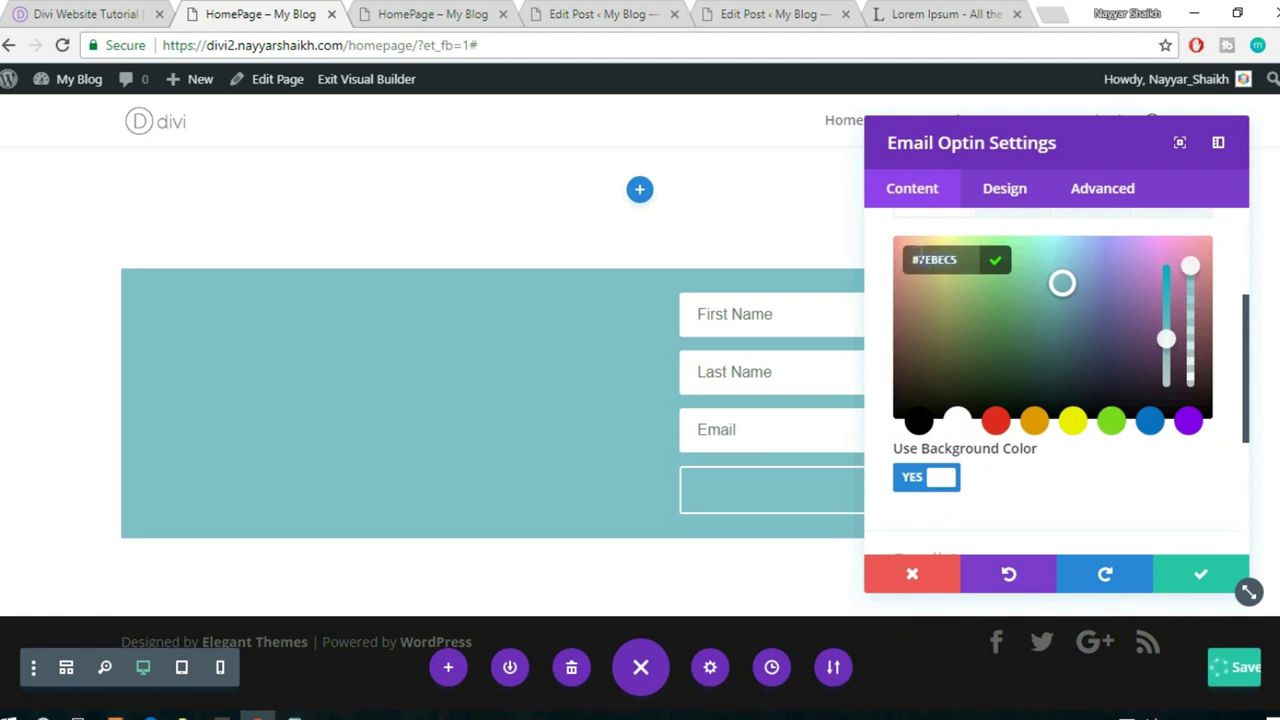
double_click(922, 259)
text(ff)
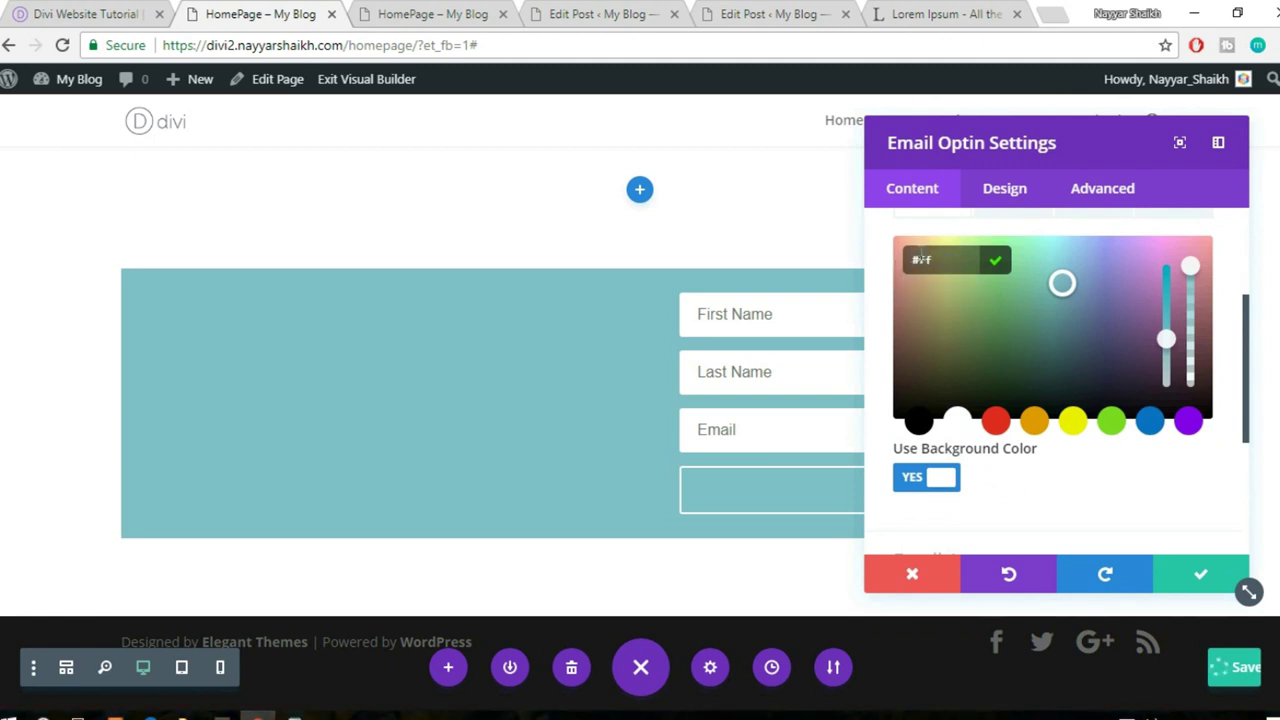
text(3f)
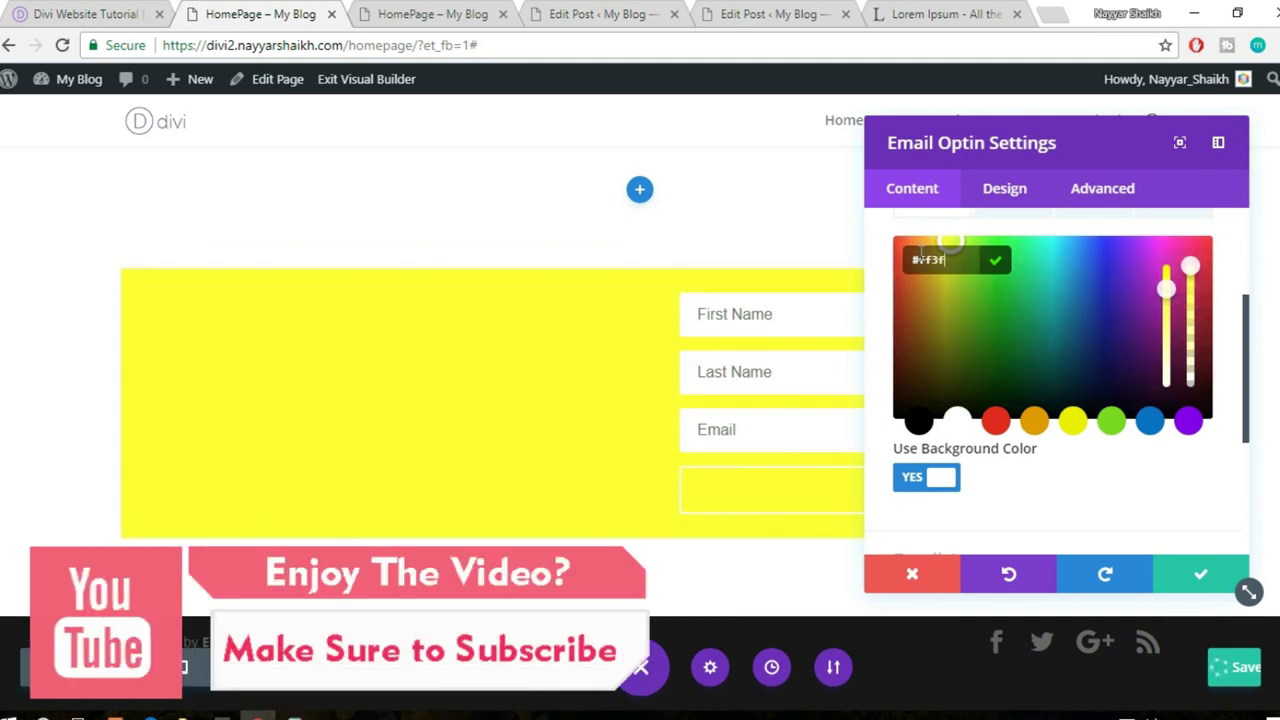
text(56)
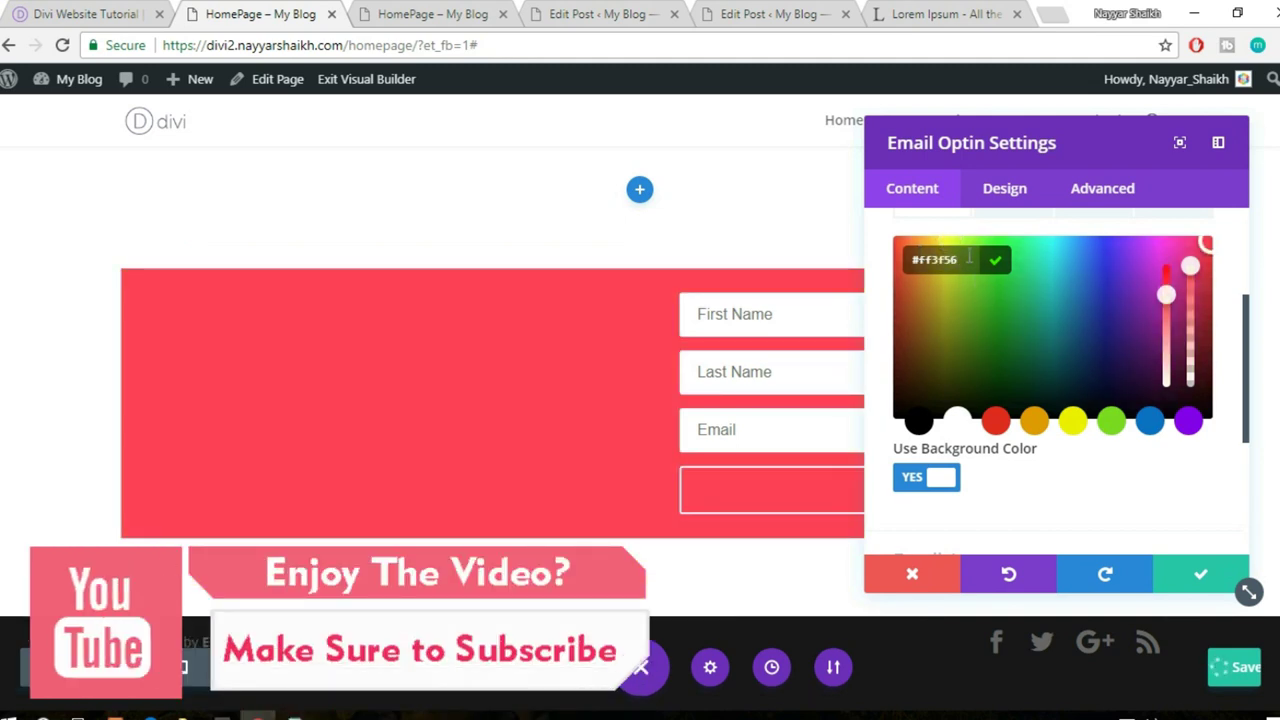
click(1203, 570)
click(1200, 573)
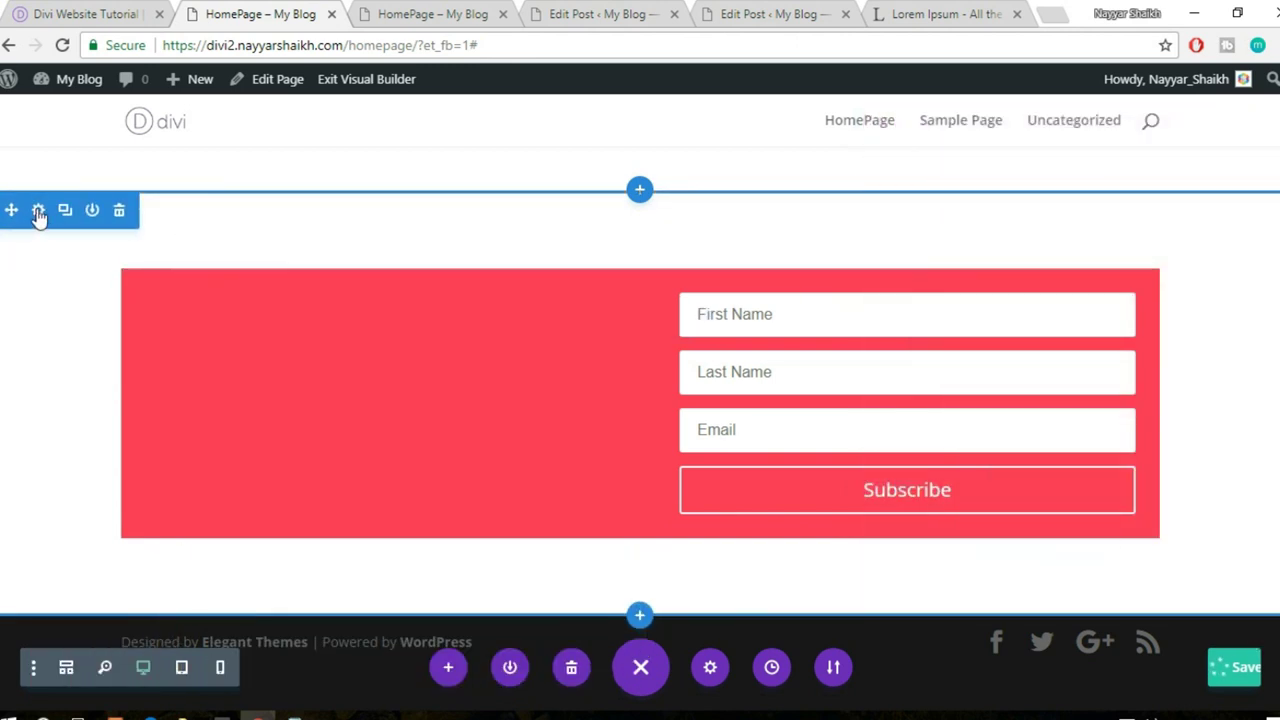
- Give the section a #ff3f56 background colour and save the section settings
click(36, 208)
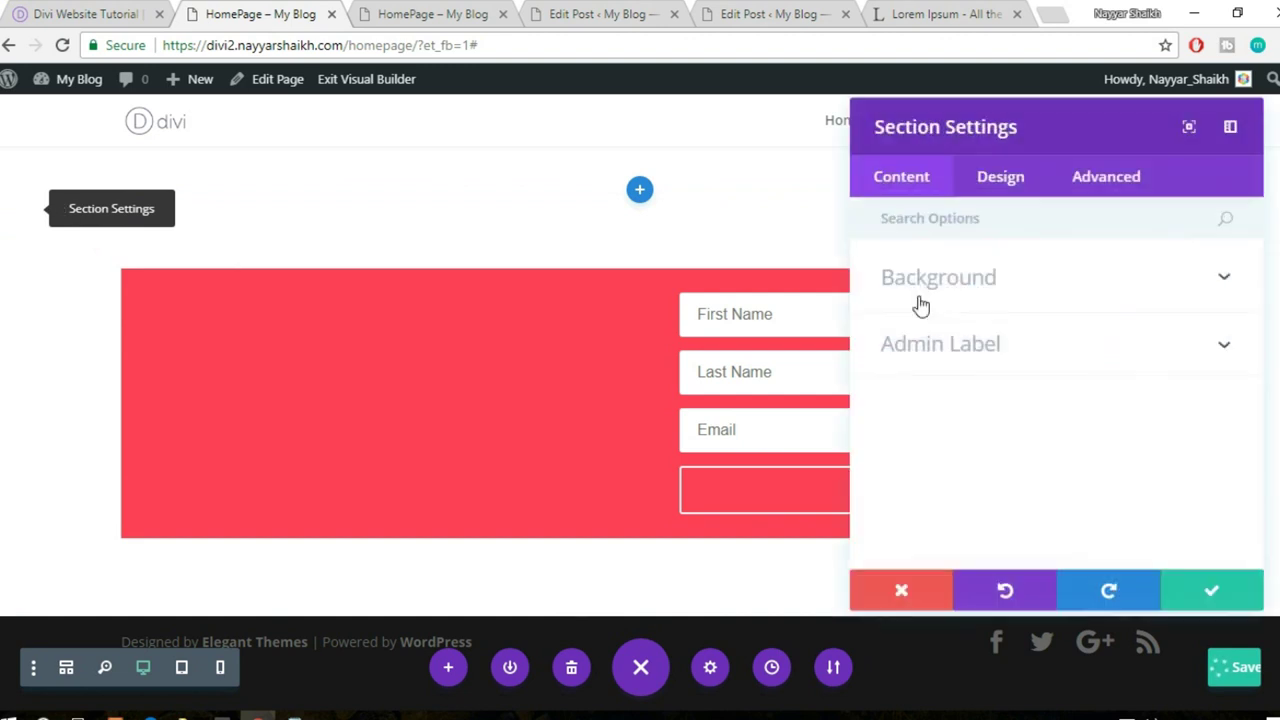
click(971, 290)
scroll(1069, 509, down, 2)
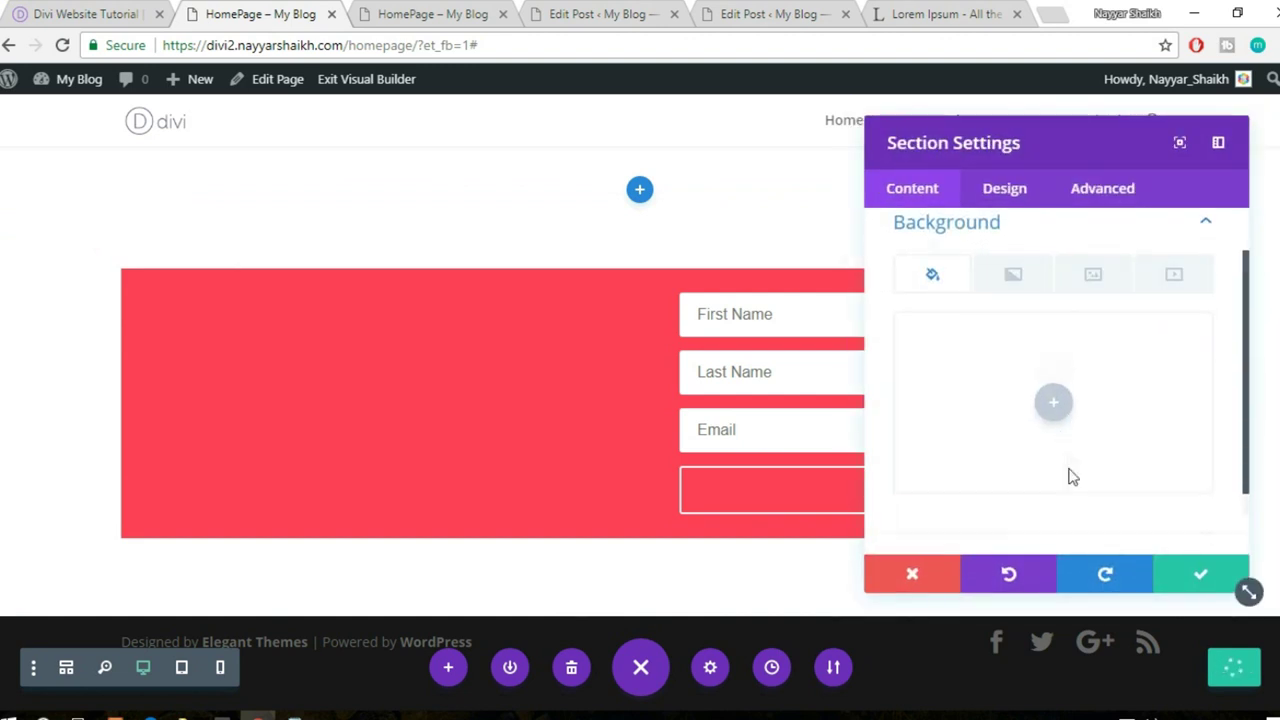
click(1054, 374)
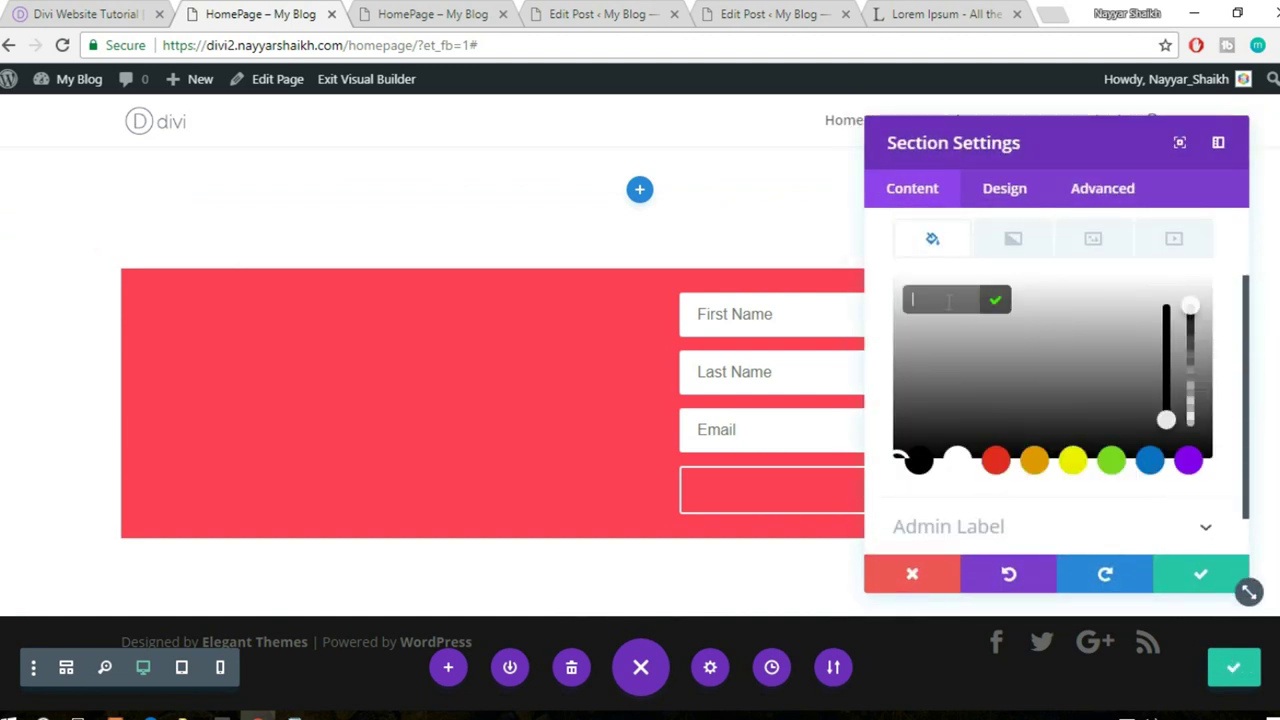
text(#ff3f56)
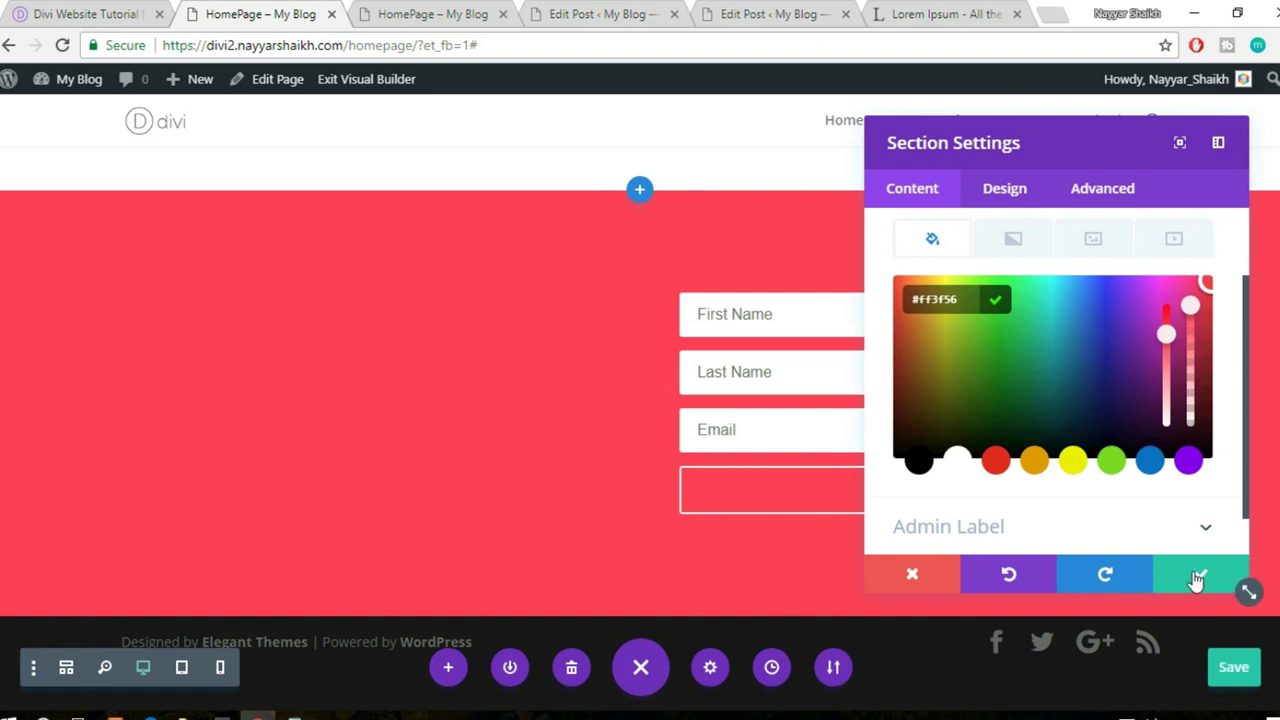
click(1197, 578)
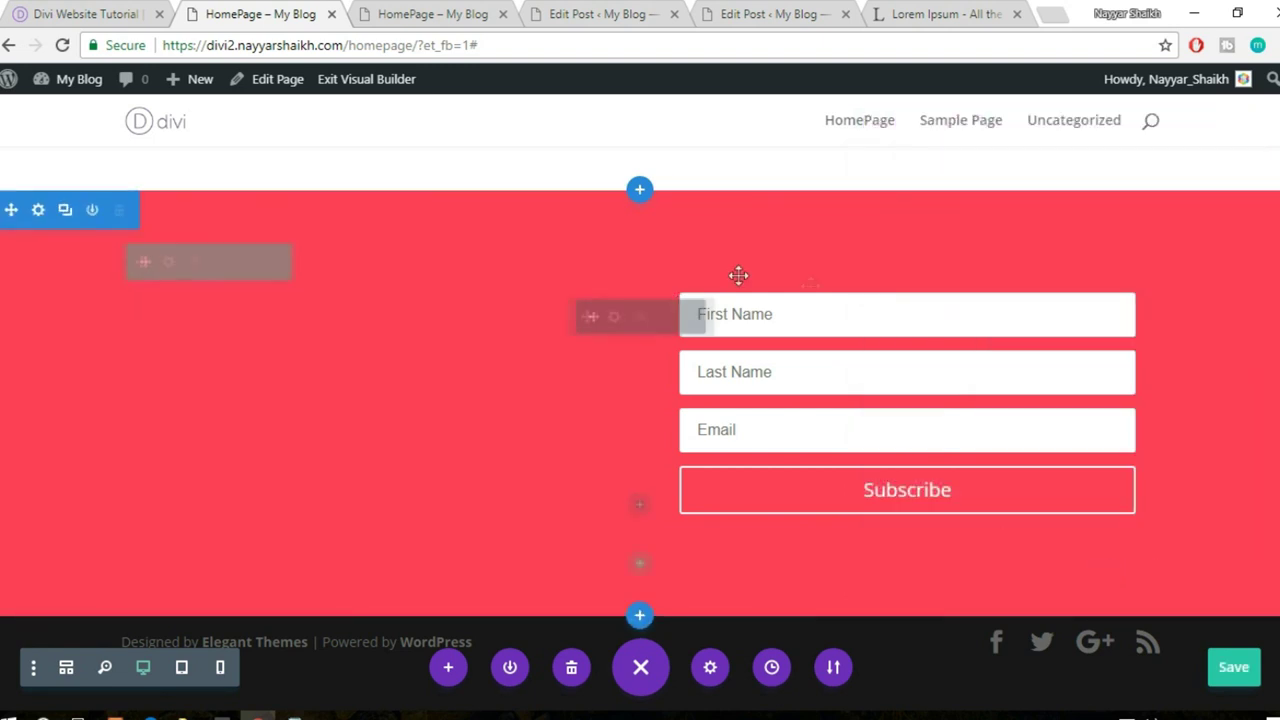
- Reopen the opt-in settings and select the signup title text on the reference site
click(615, 322)
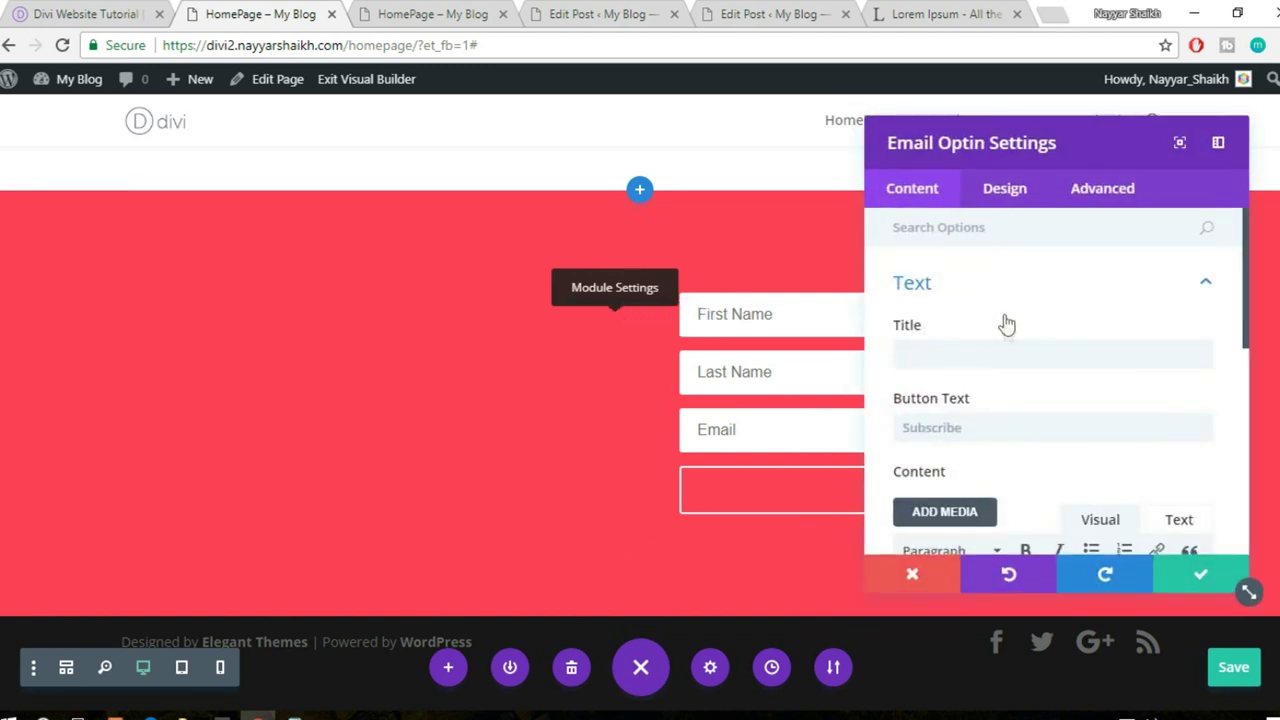
click(88, 12)
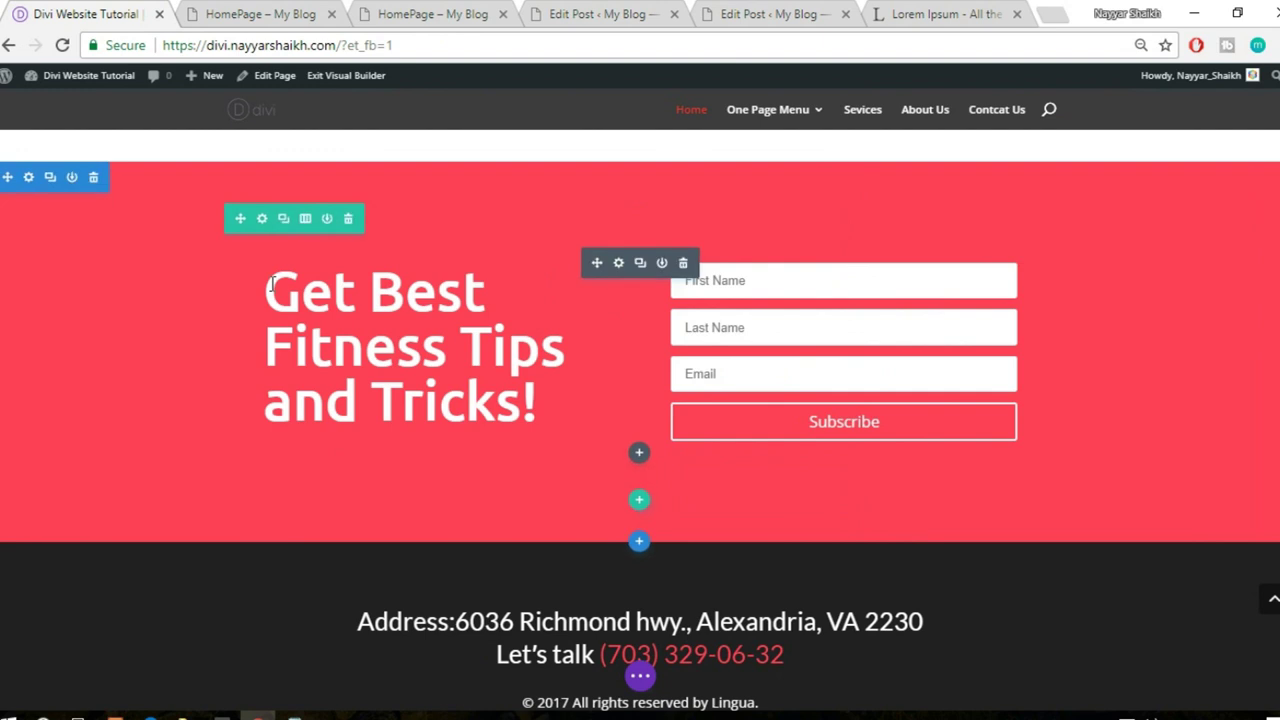
drag(271, 284, 454, 378)
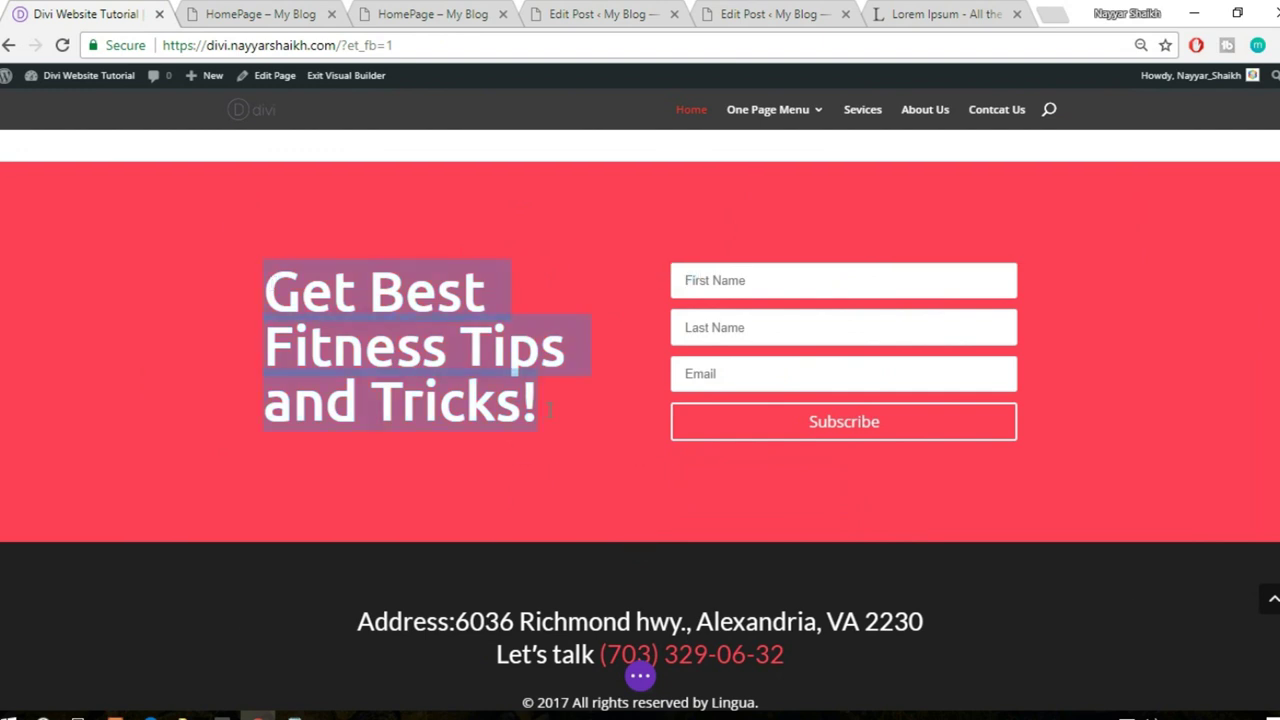
click(218, 8)
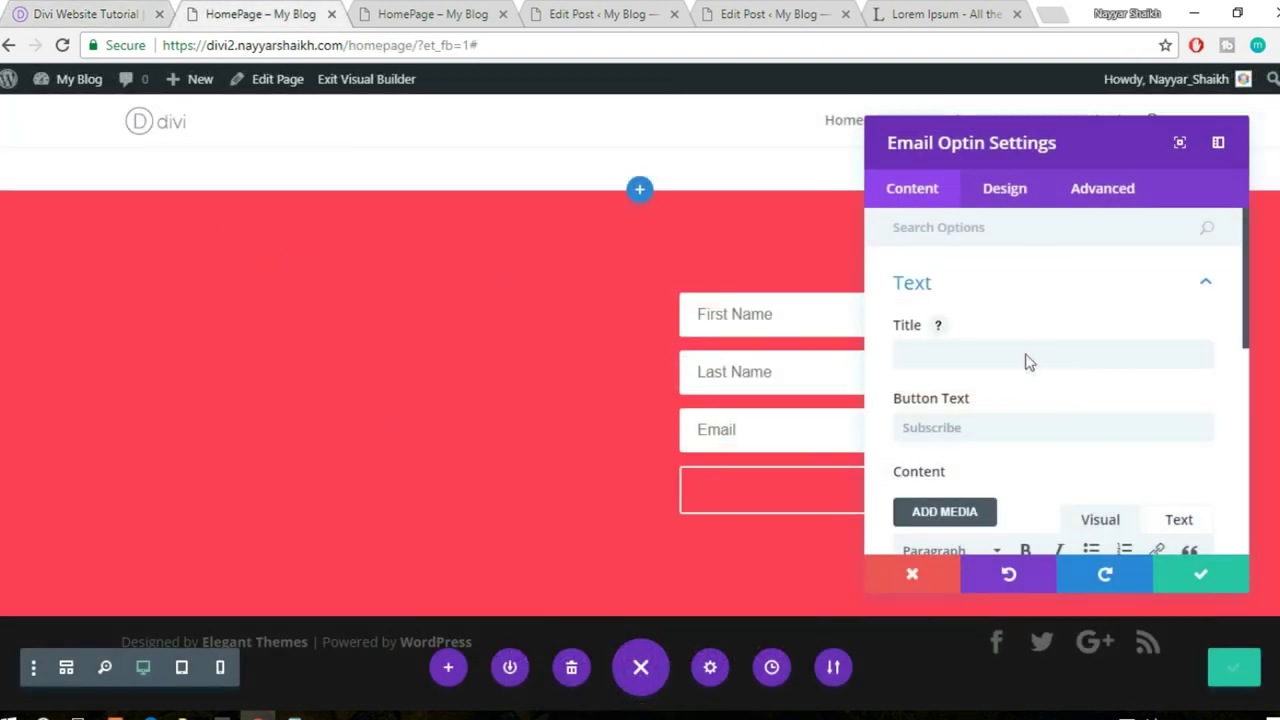
- Paste 'Get Best Fitness Tips and Tricks!' as the opt-in title
scroll(1017, 353, down, 5)
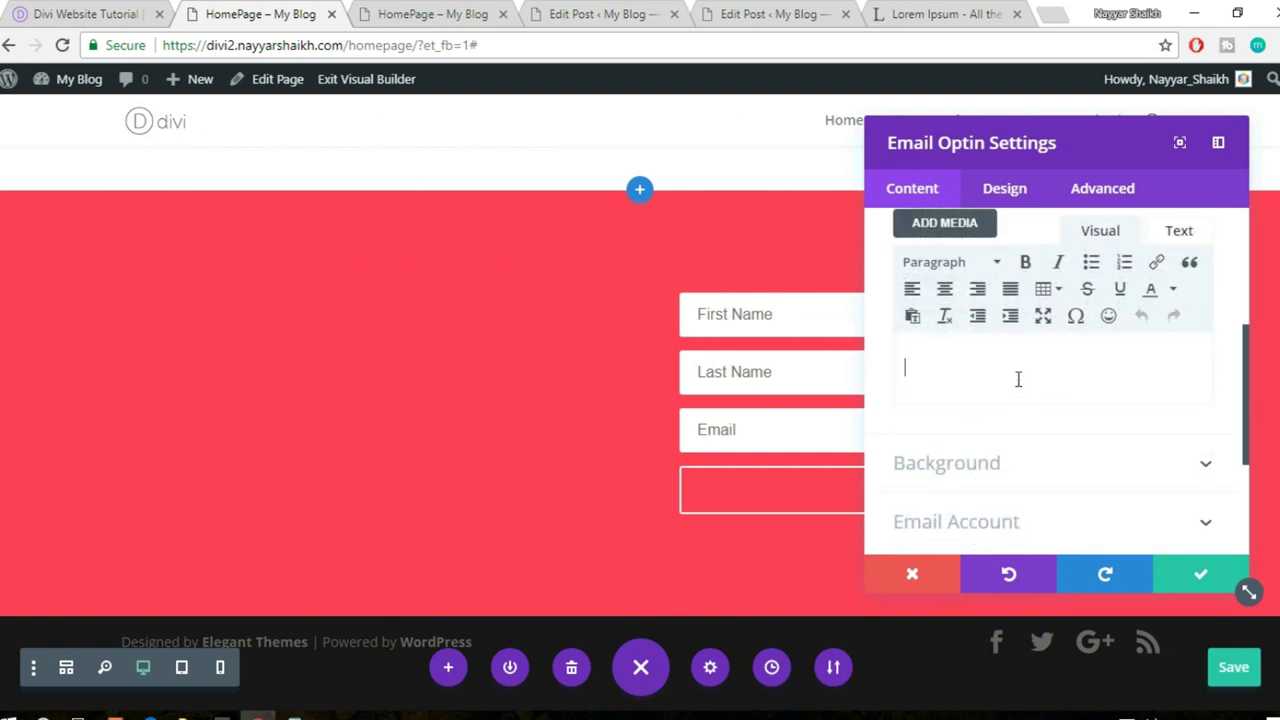
text(Get Best Fitness Tips and Tricks!)
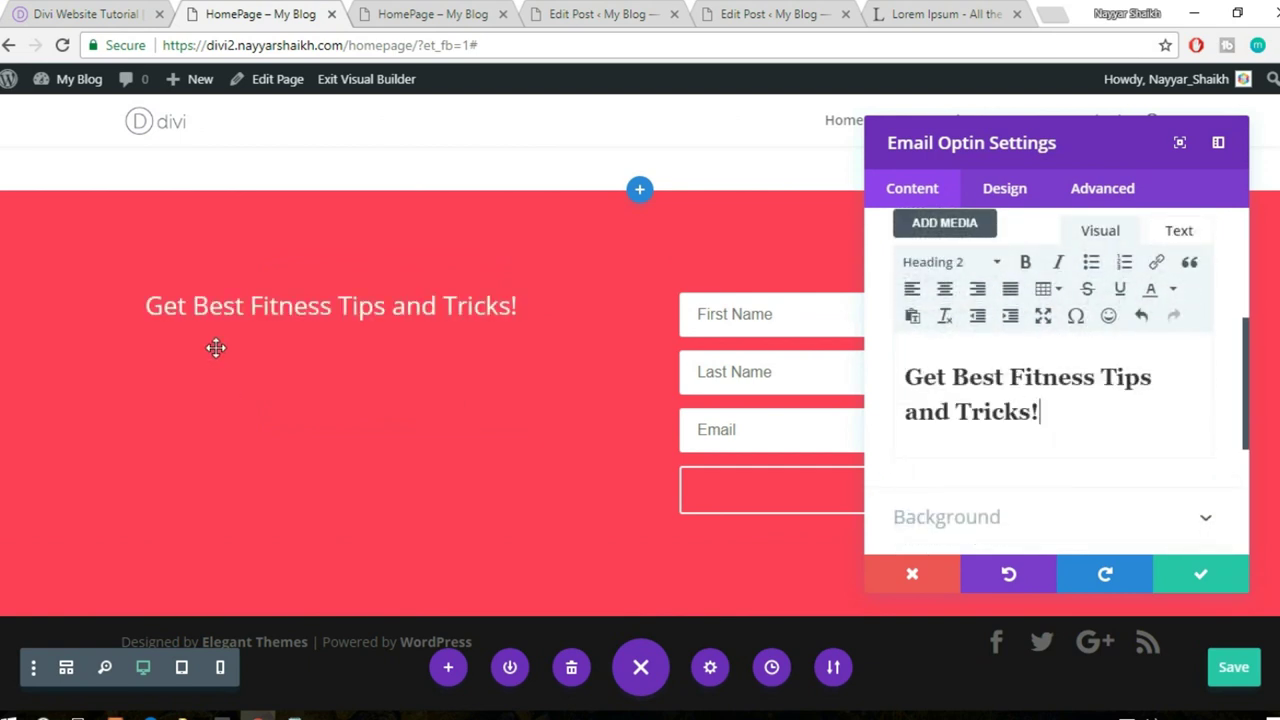
scroll(999, 394, down, 2)
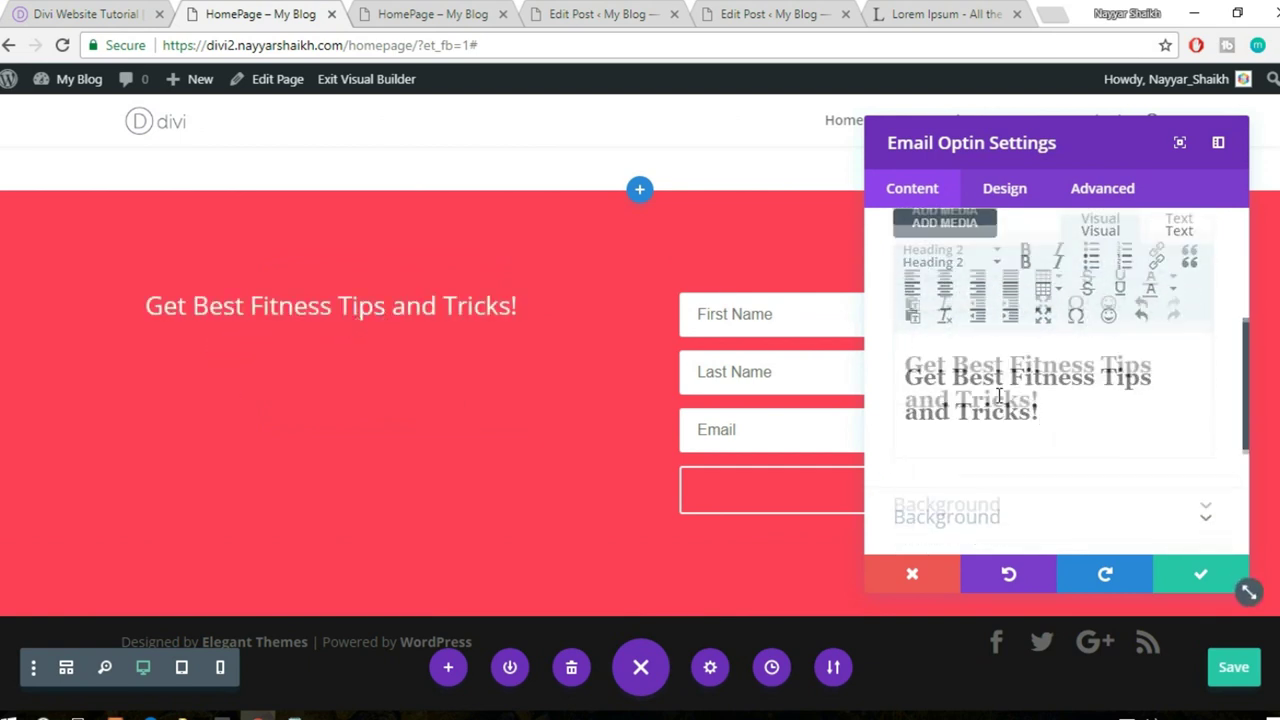
- Set the opt-in body font to Ubuntu and keep the body text size at its default
click(1004, 195)
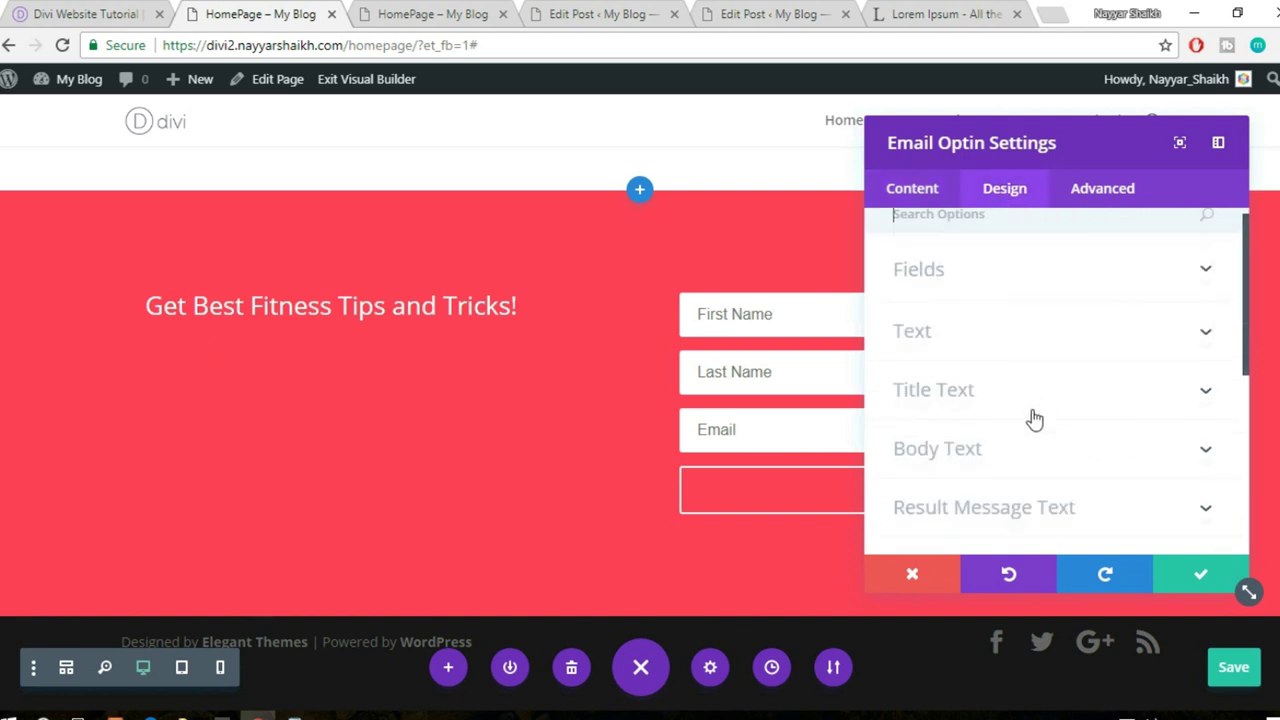
scroll(1034, 417, down, 2)
click(996, 370)
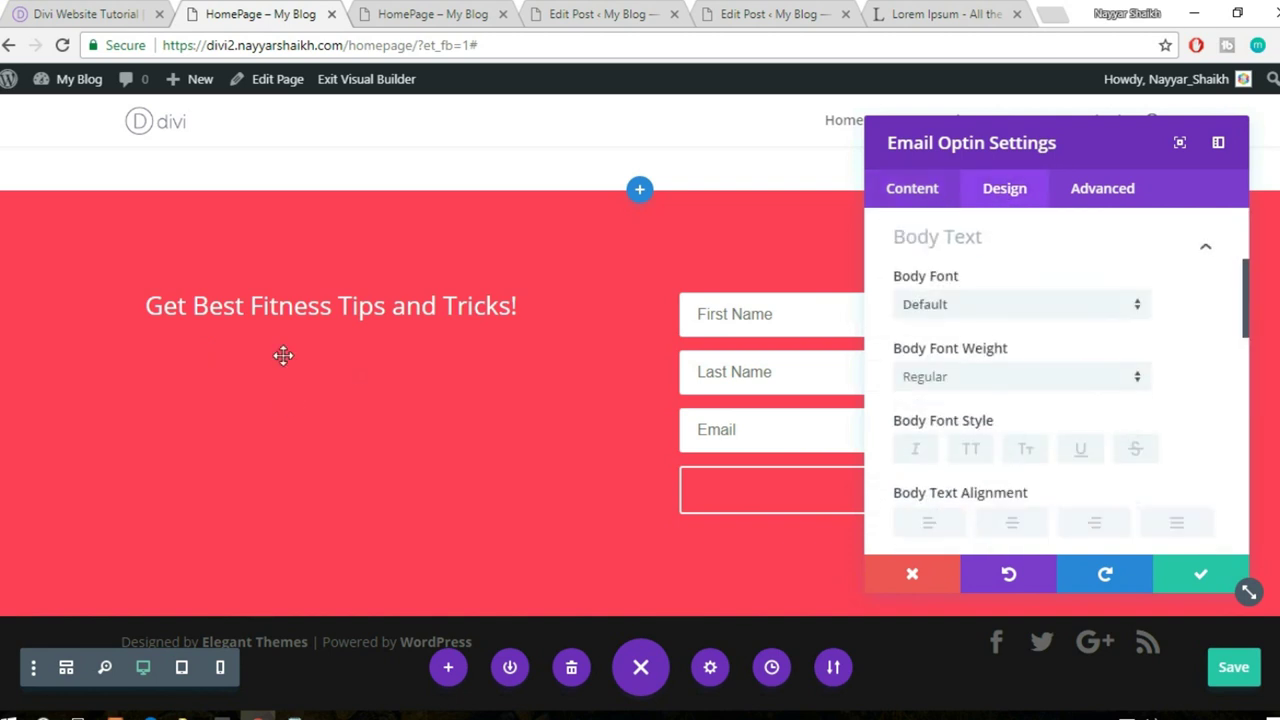
click(974, 314)
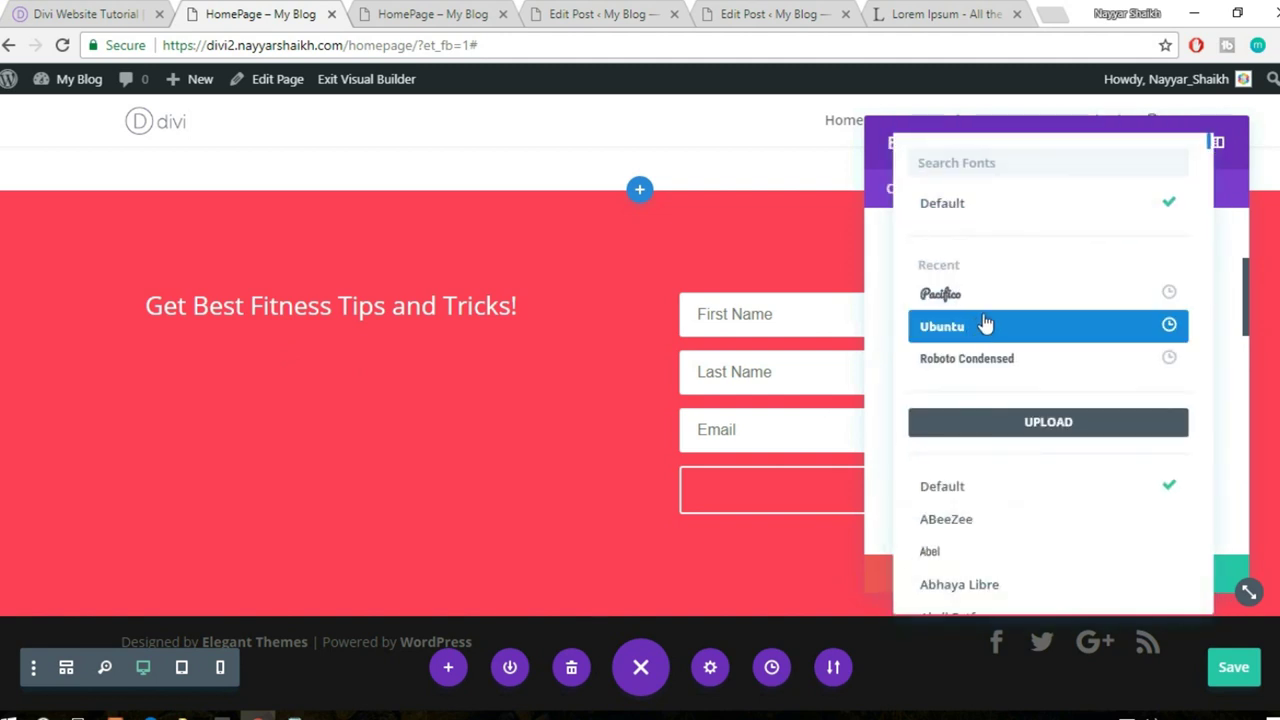
click(985, 327)
scroll(1134, 350, down, 2)
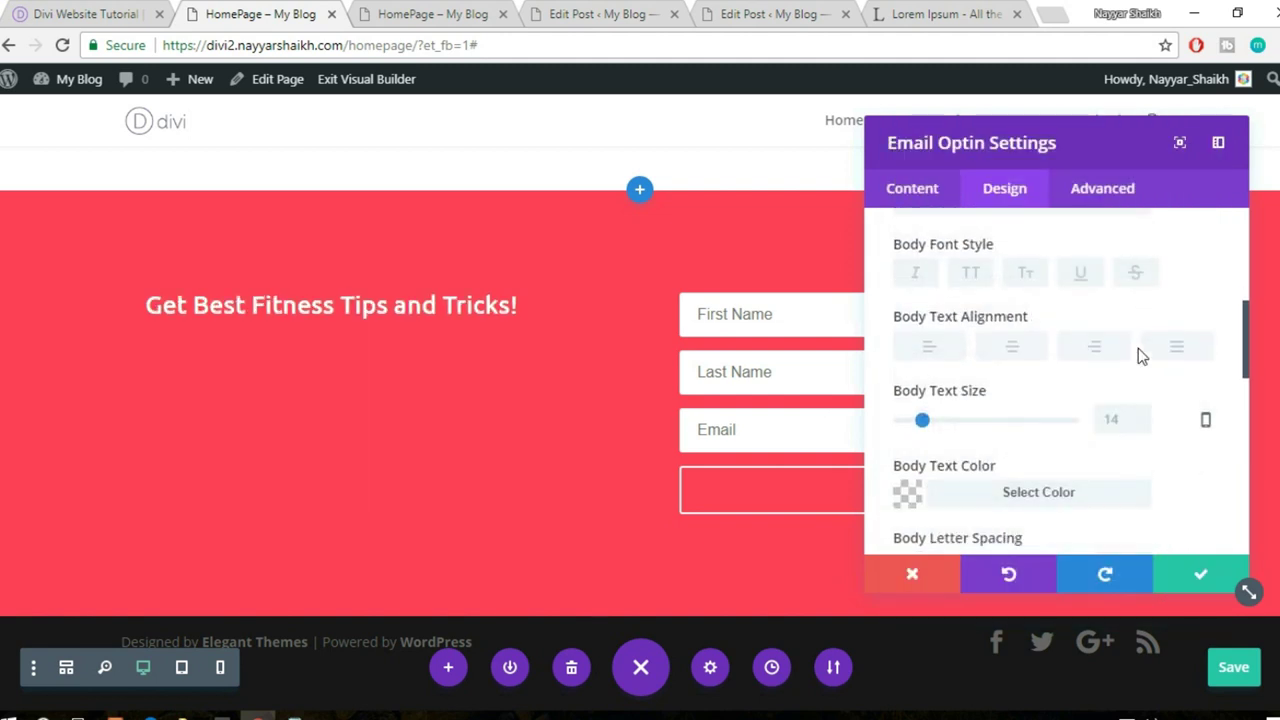
drag(946, 414, 970, 416)
click(1175, 414)
scroll(1087, 388, up, 1)
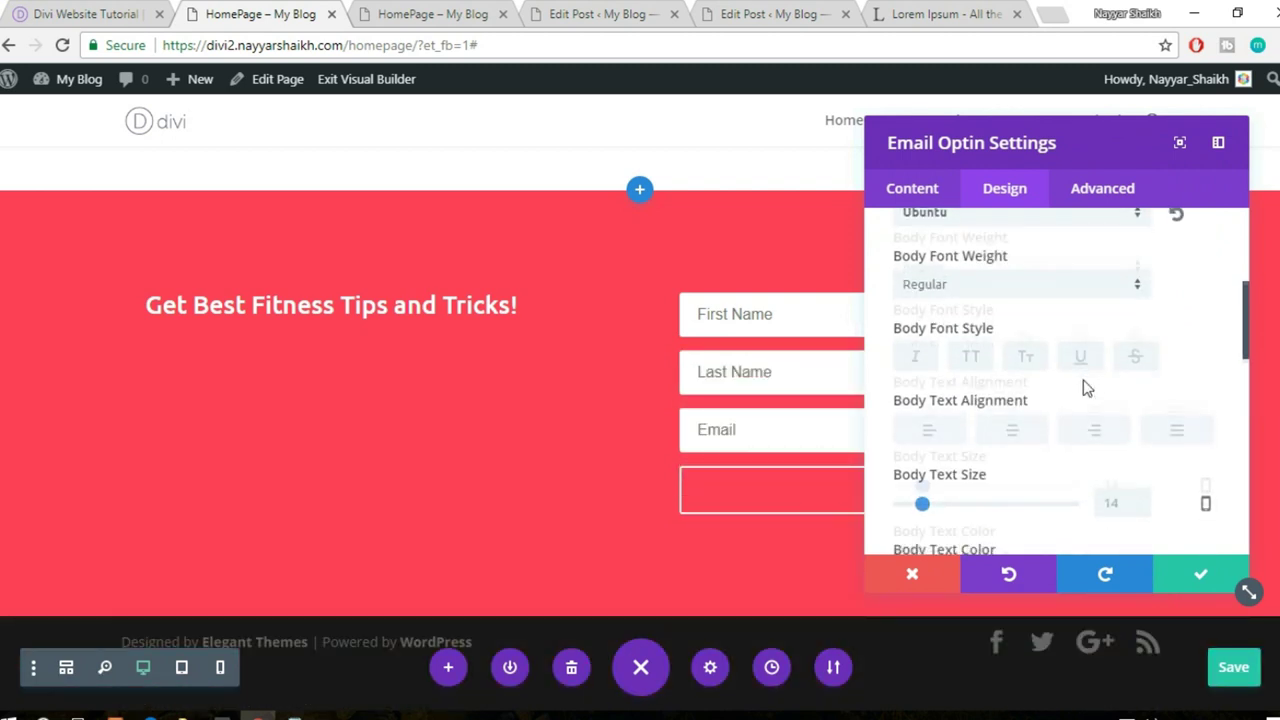
scroll(1087, 388, down, 3)
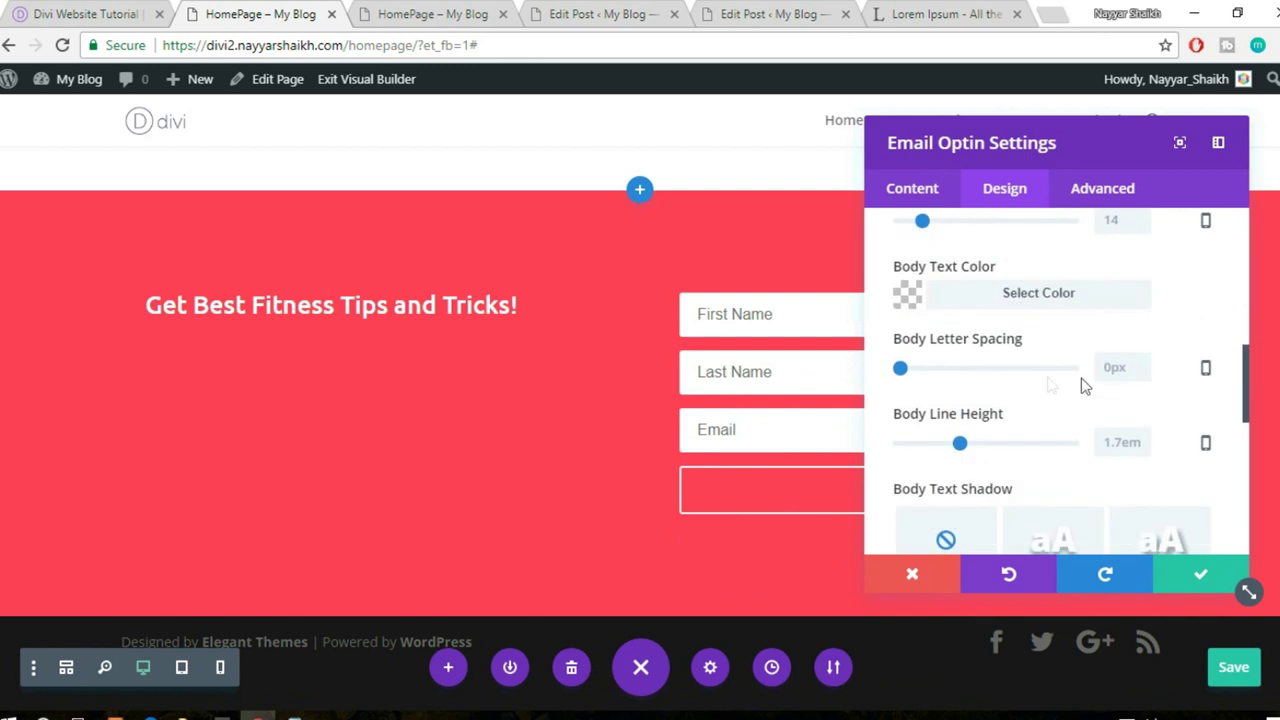
scroll(1025, 380, up, 3)
click(1077, 337)
scroll(1040, 417, down, 2)
scroll(1043, 417, up, 2)
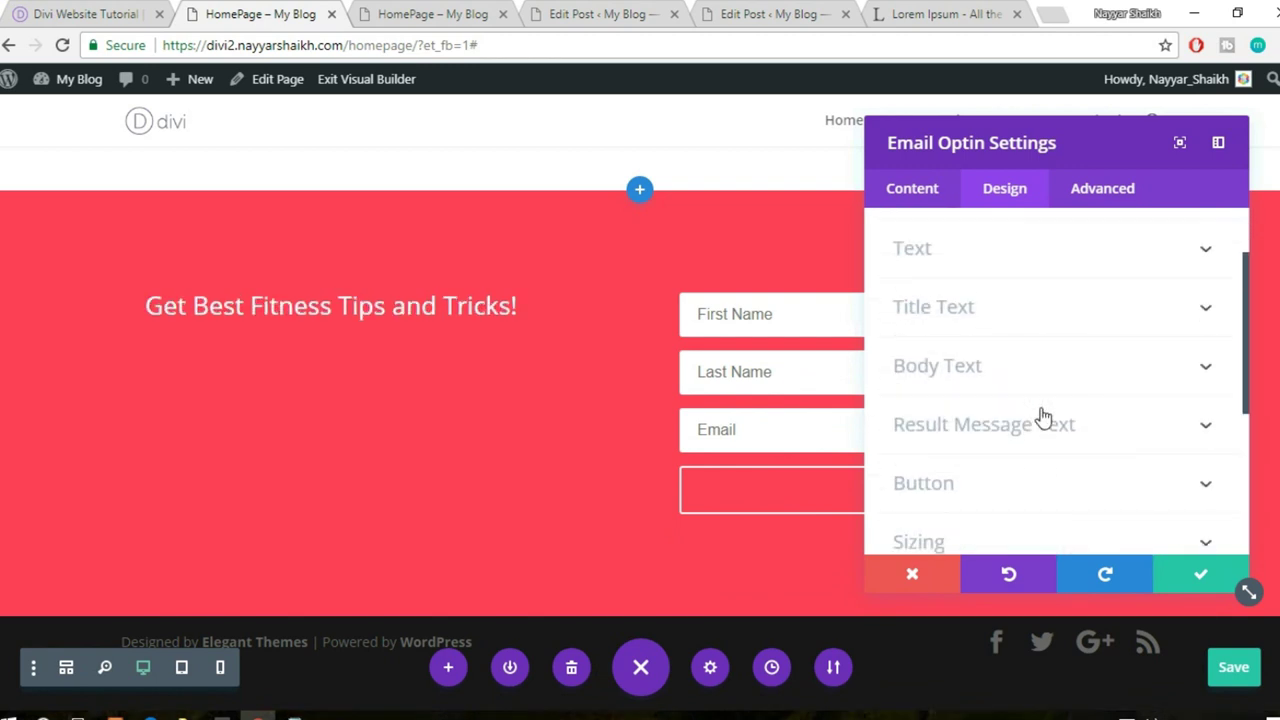
- Set the opt-in title font to Ubuntu with a 70px title text size
click(1002, 322)
scroll(1157, 371, down, 2)
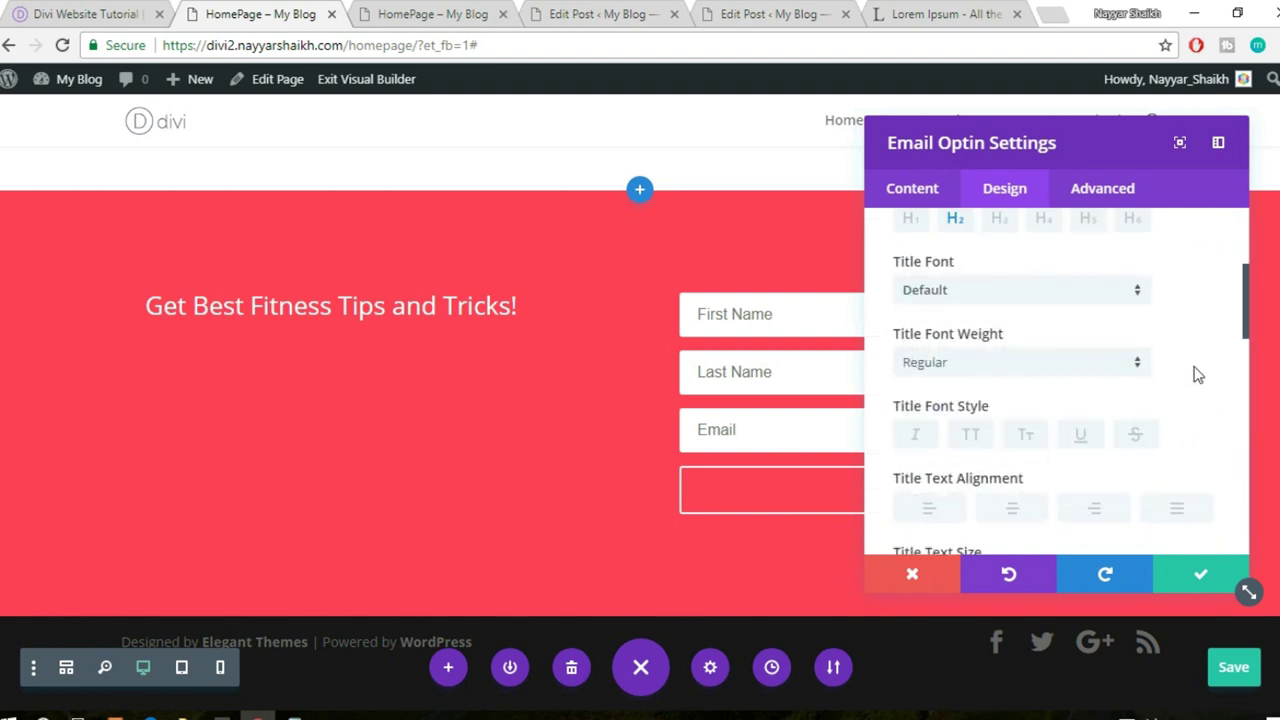
click(984, 290)
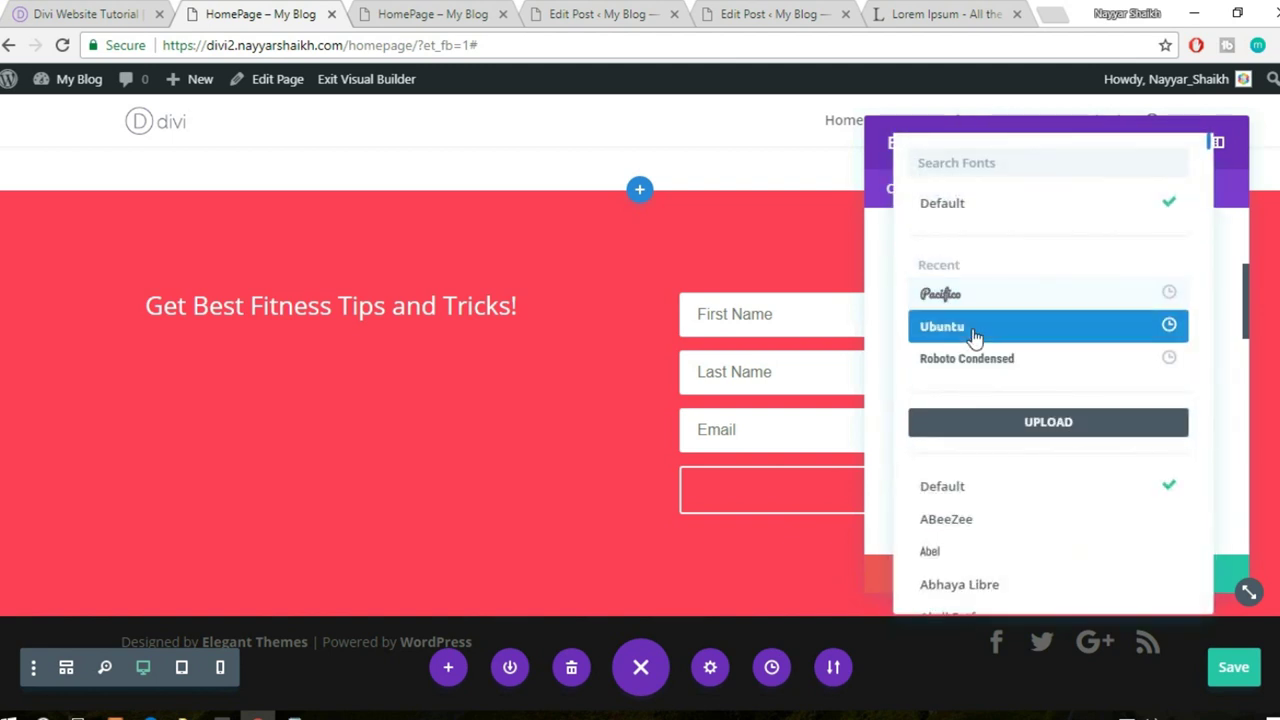
click(975, 337)
scroll(1224, 368, down, 3)
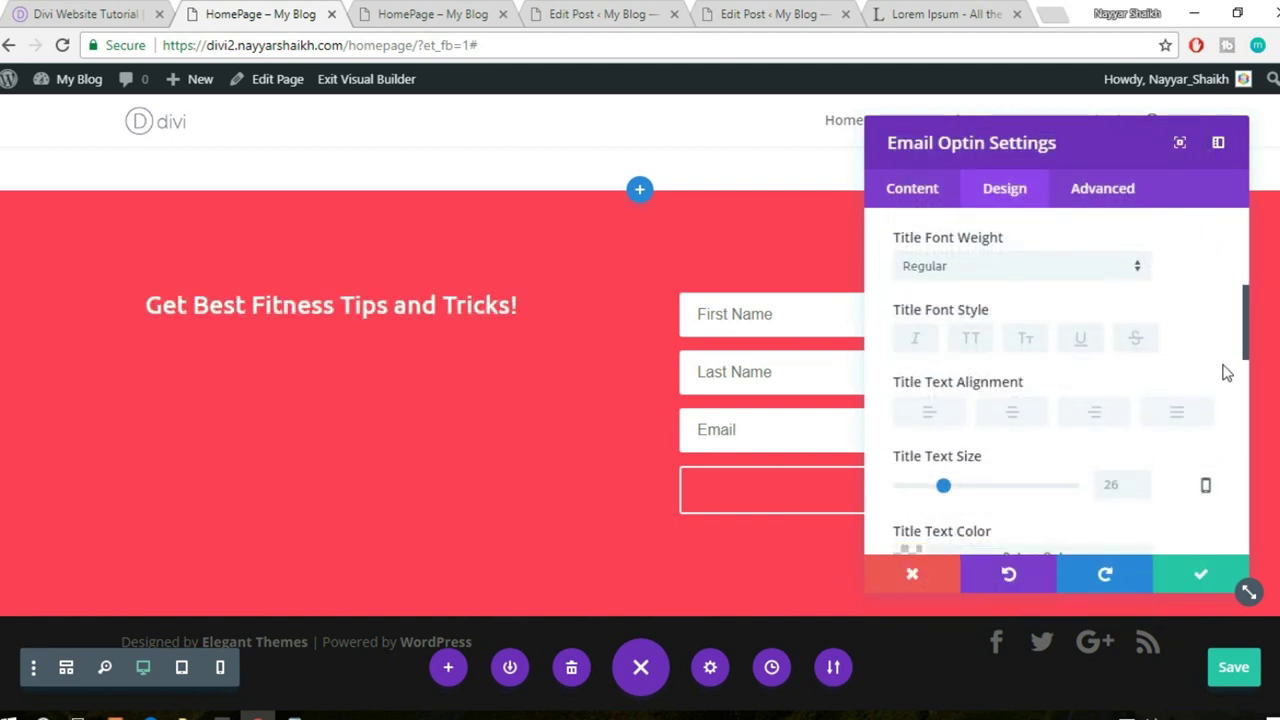
drag(945, 393, 1020, 400)
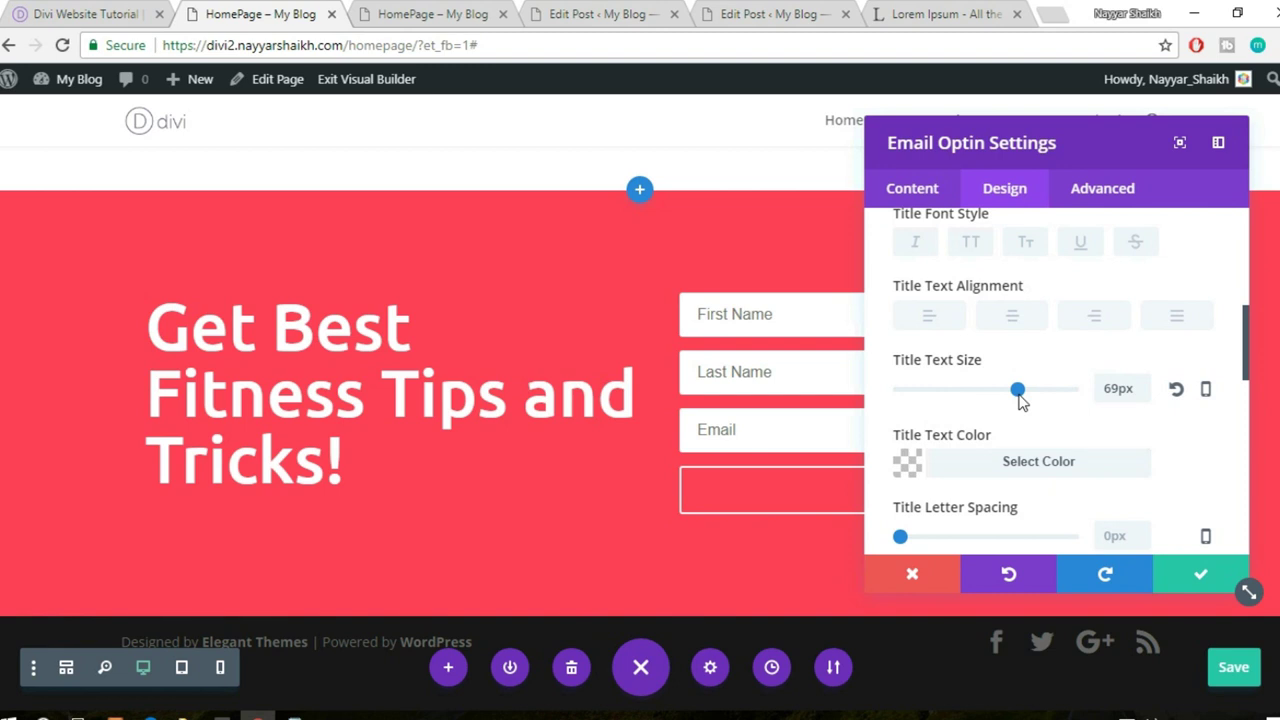
drag(1020, 400, 1022, 400)
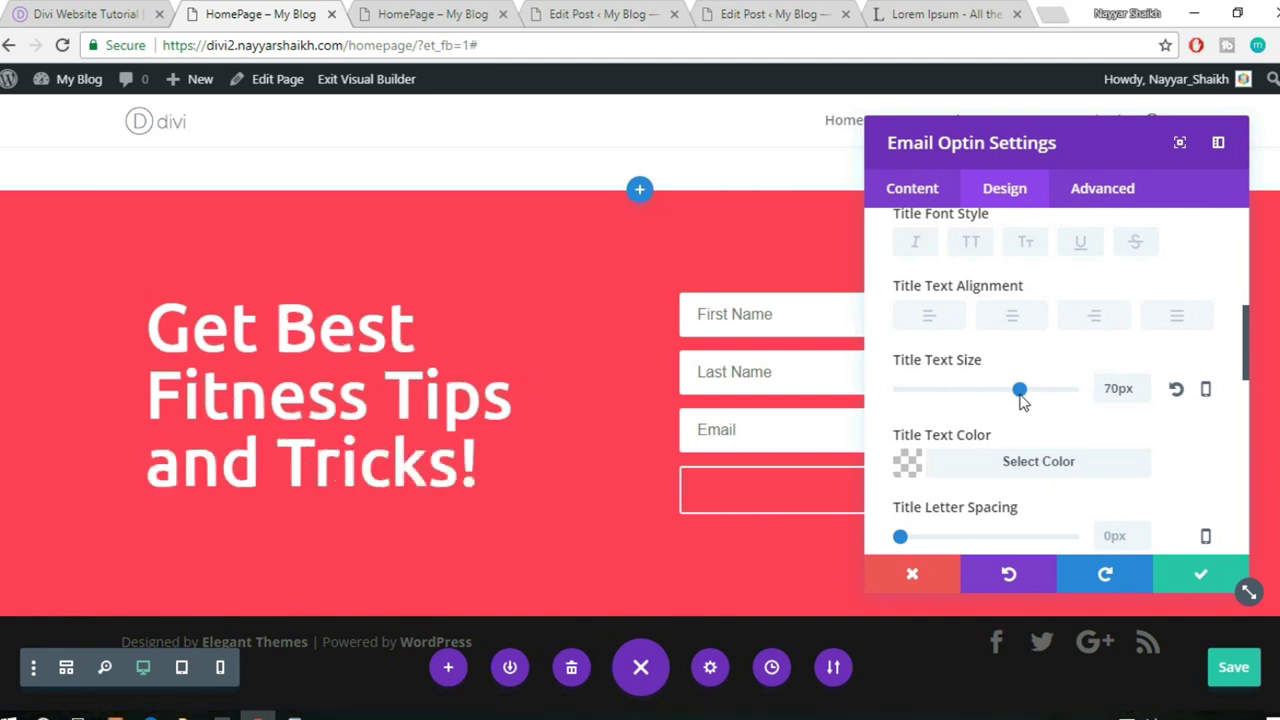
scroll(1170, 468, down, 2)
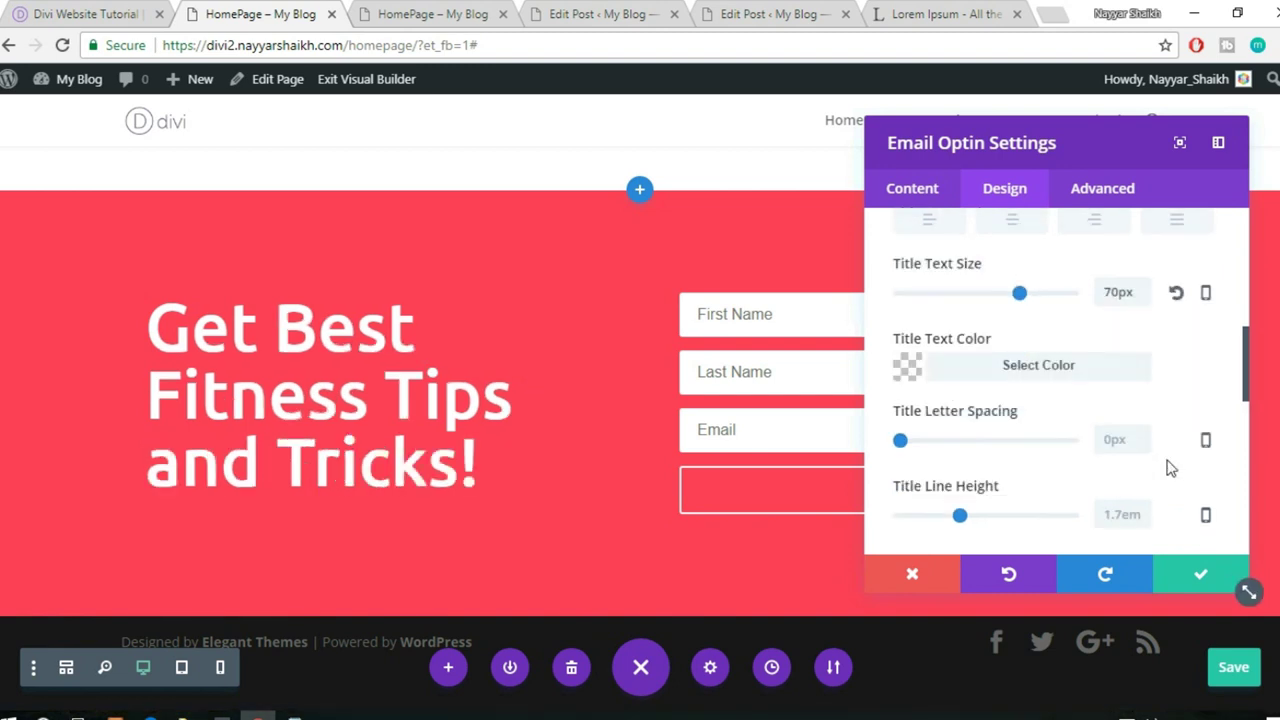
scroll(1177, 458, down, 10)
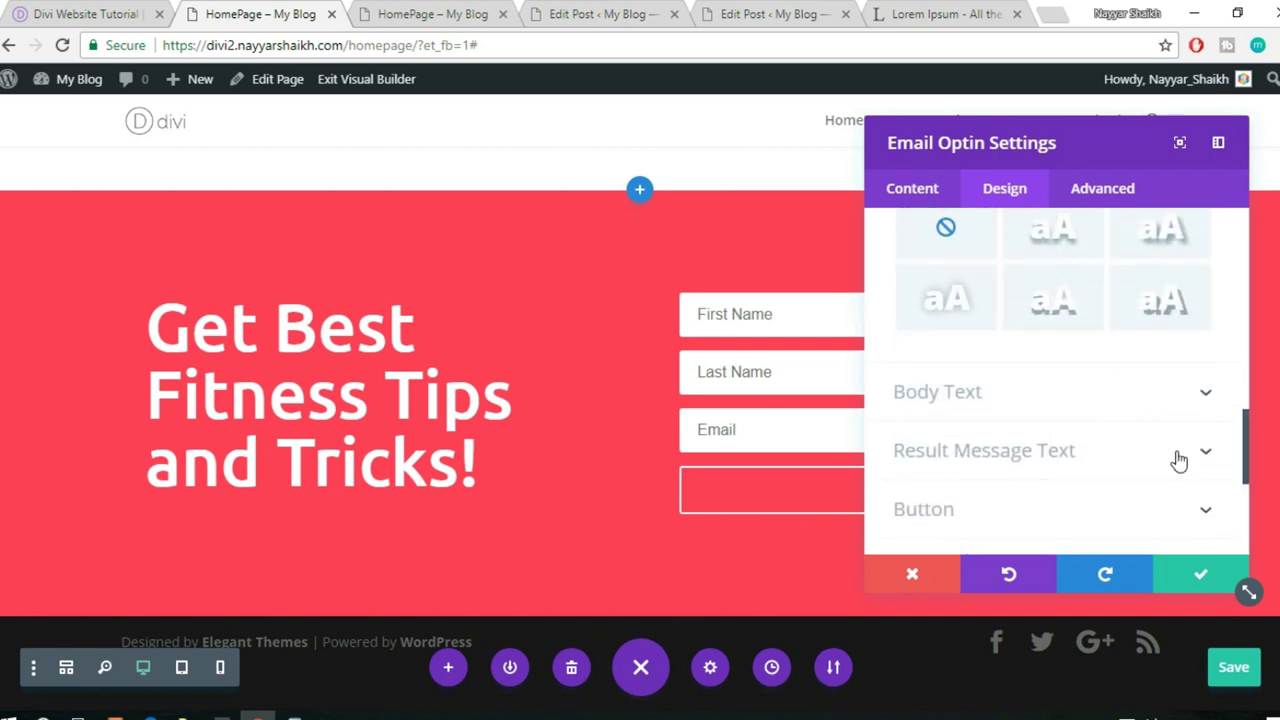
scroll(1177, 458, up, 6)
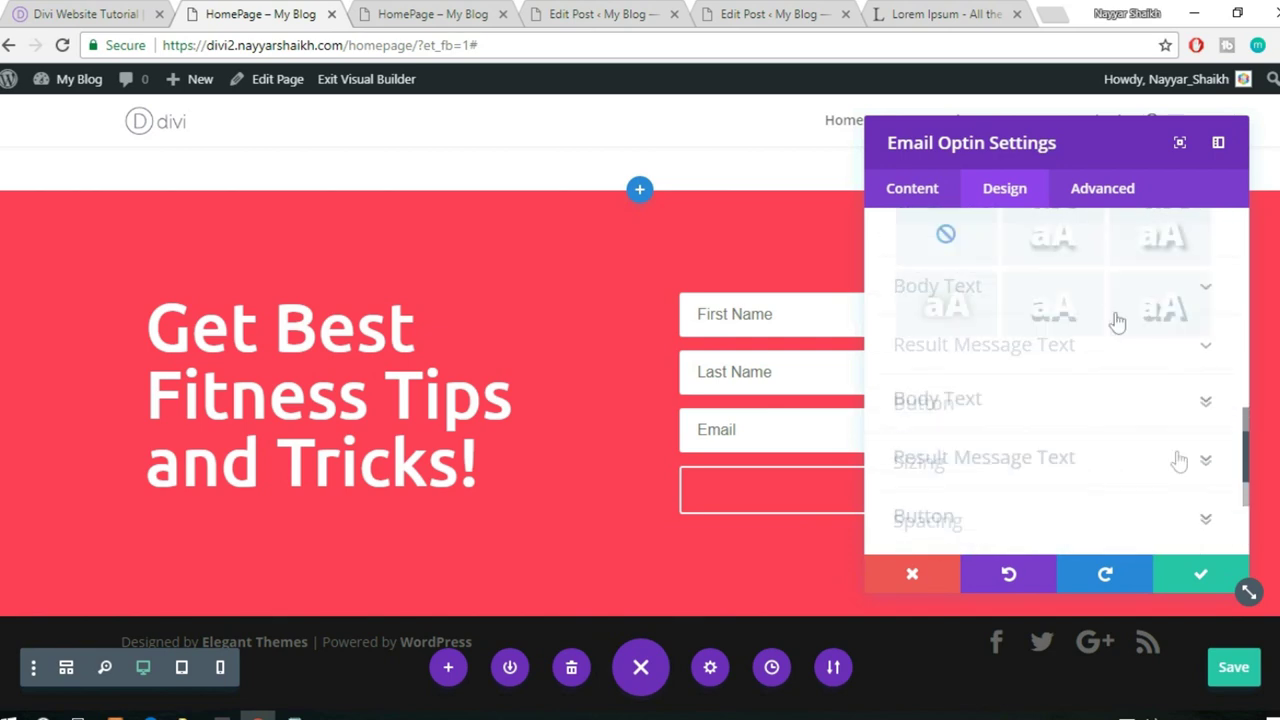
- Check the opt-in's MailChimp List setting, leave it unchanged, and save the module
click(951, 193)
scroll(1115, 308, down, 2)
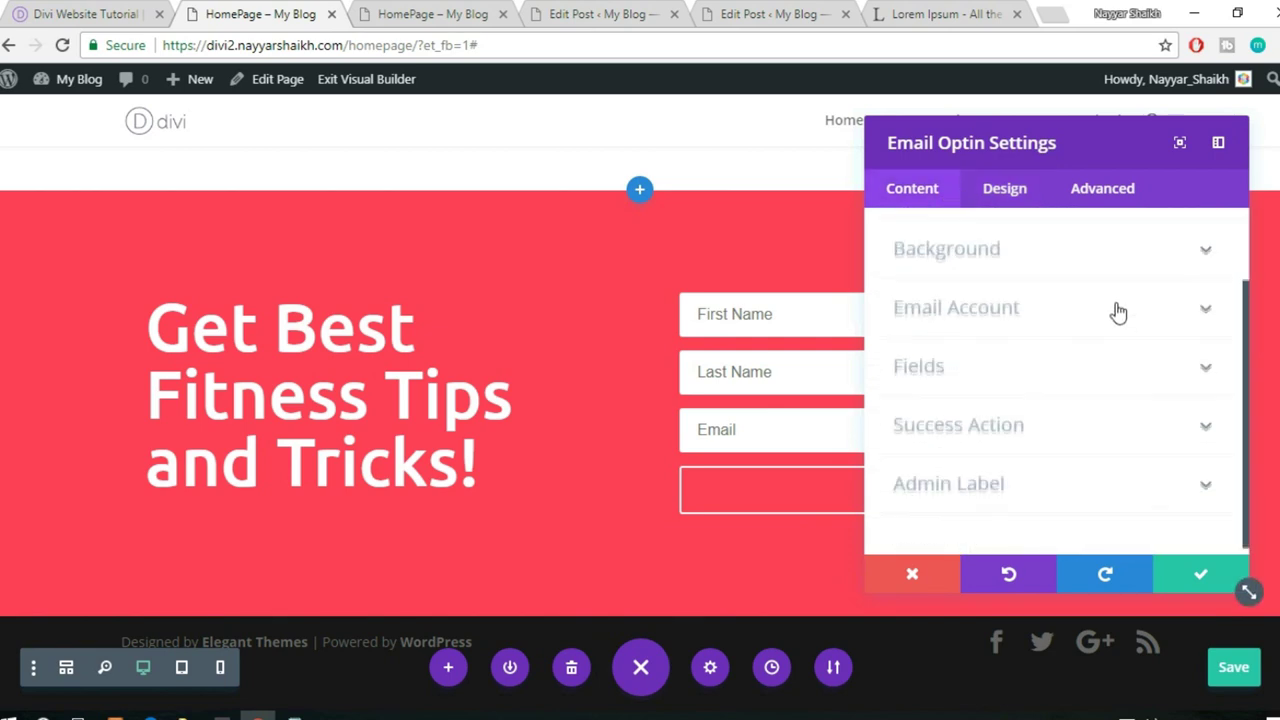
click(994, 316)
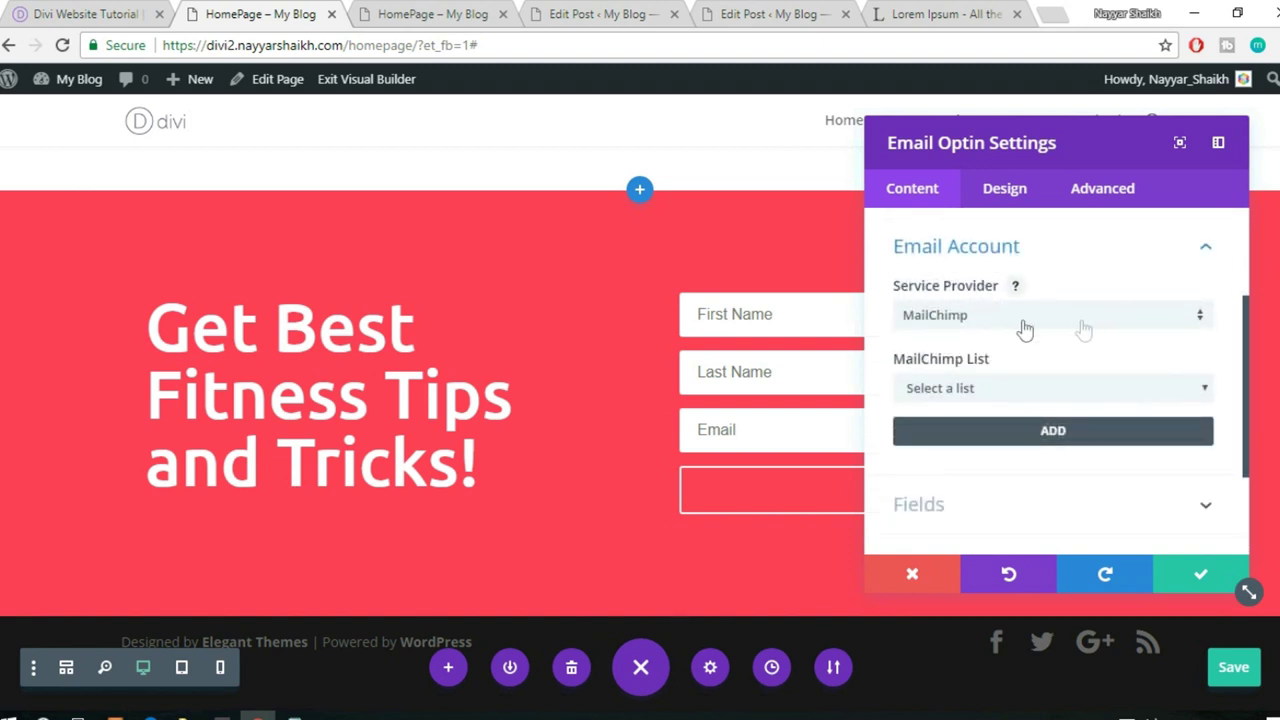
click(1012, 389)
click(1001, 411)
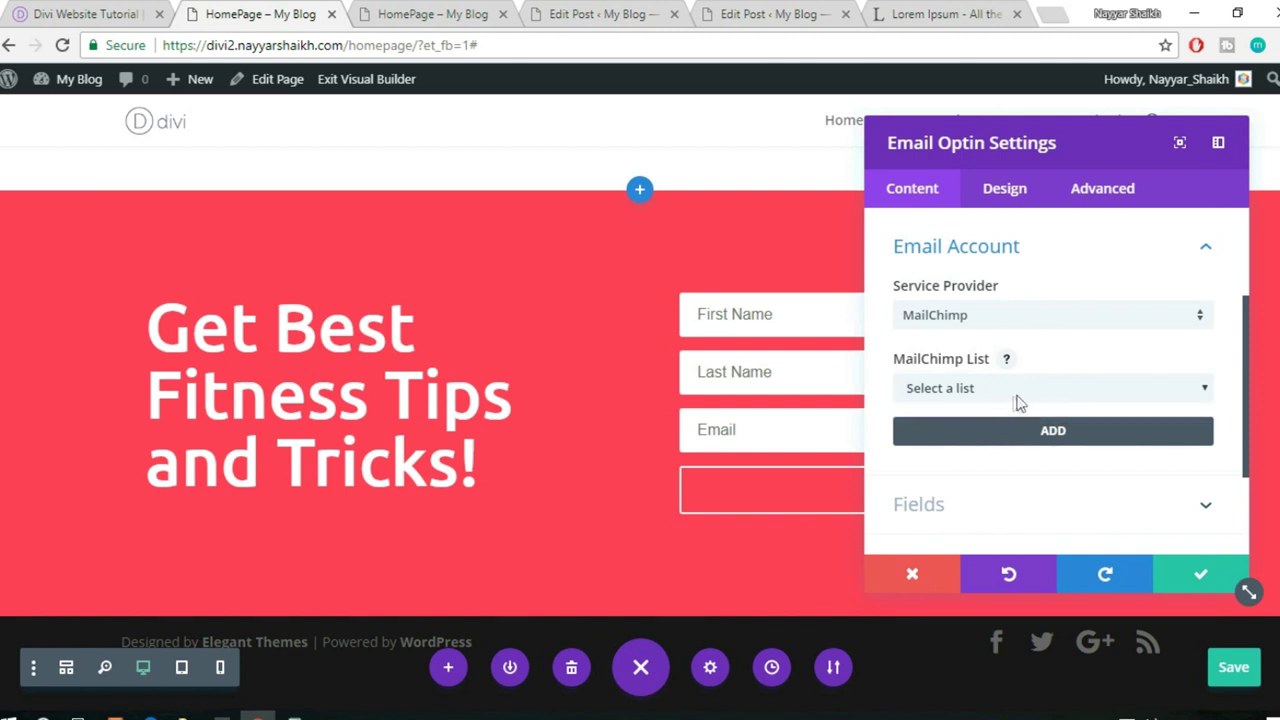
click(1192, 578)
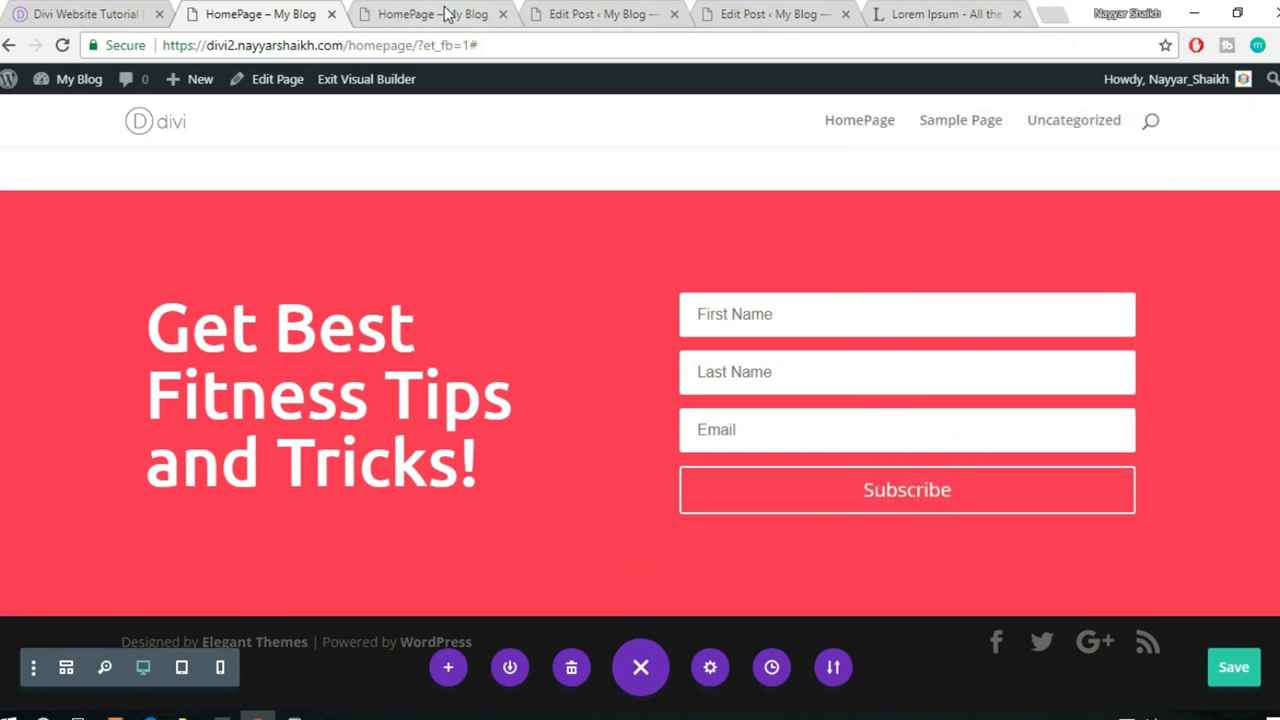
click(572, 10)
- Close the two Edit Post tabs and the Lorem Ipsum tab
click(674, 14)
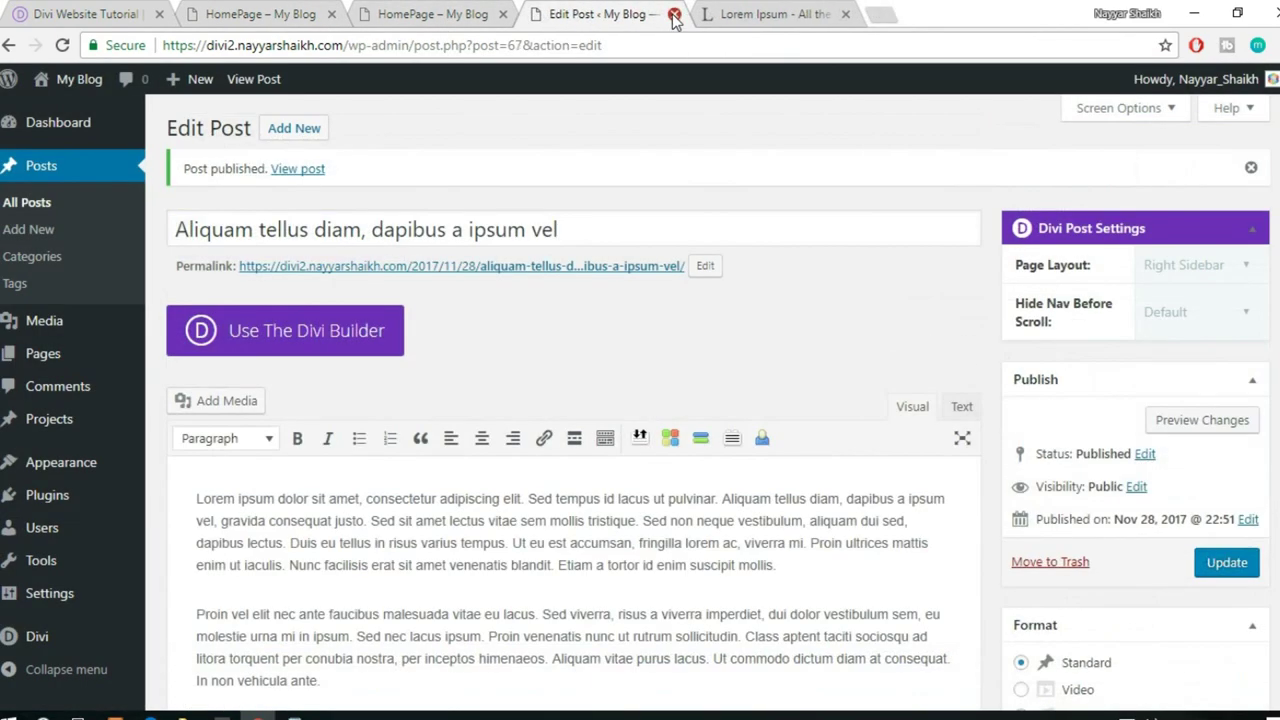
click(674, 14)
click(674, 14)
- Open mailchimp.com in a new tab and go to its login page
click(588, 15)
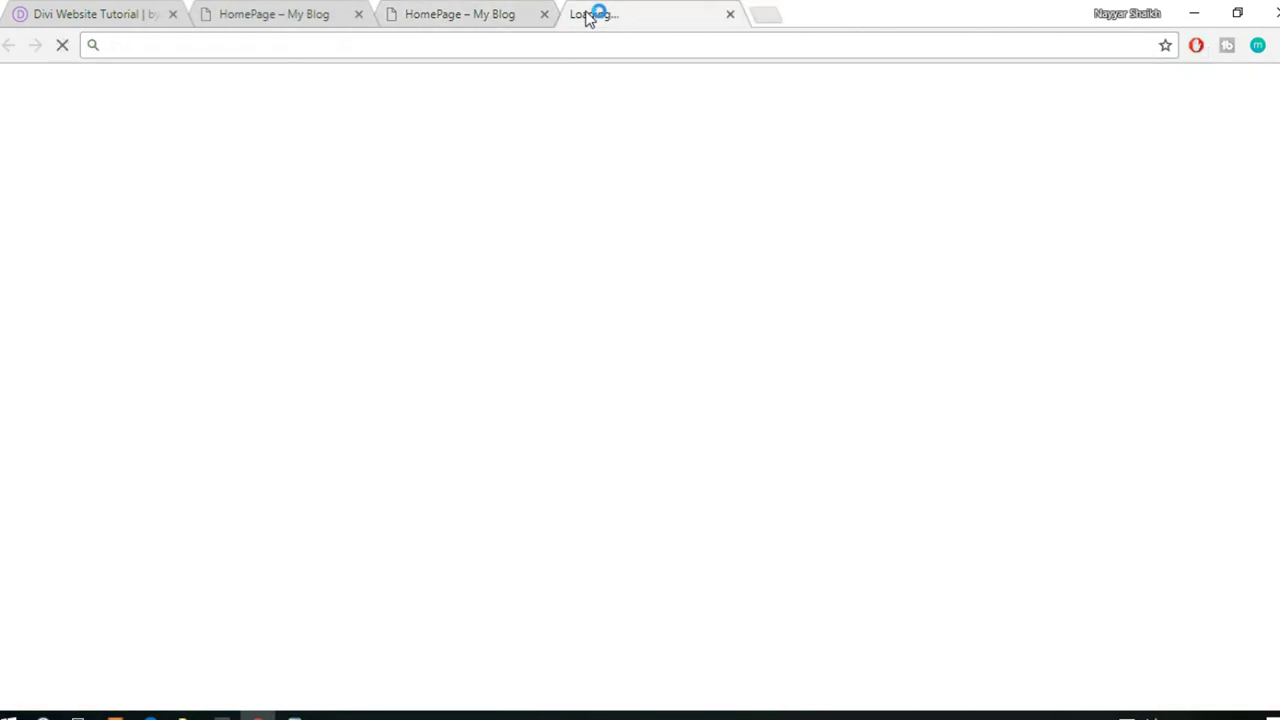
text(mailchi)
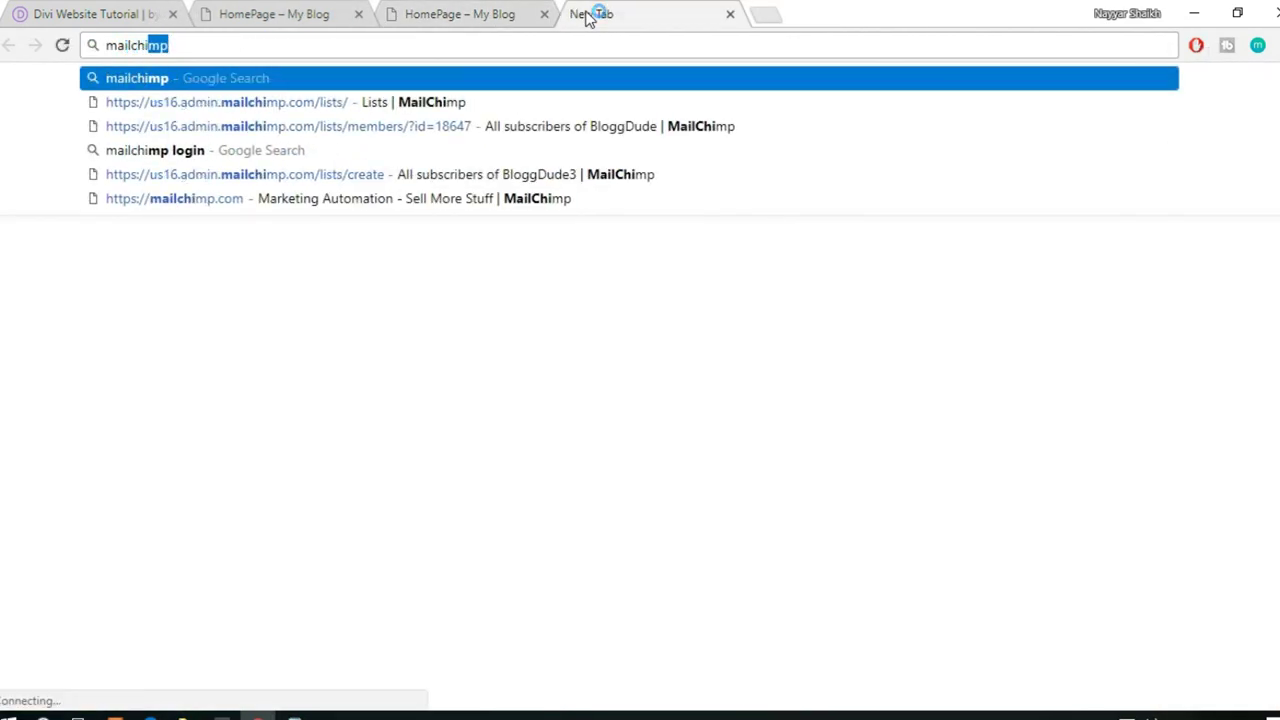
text(mp)
click(175, 174)
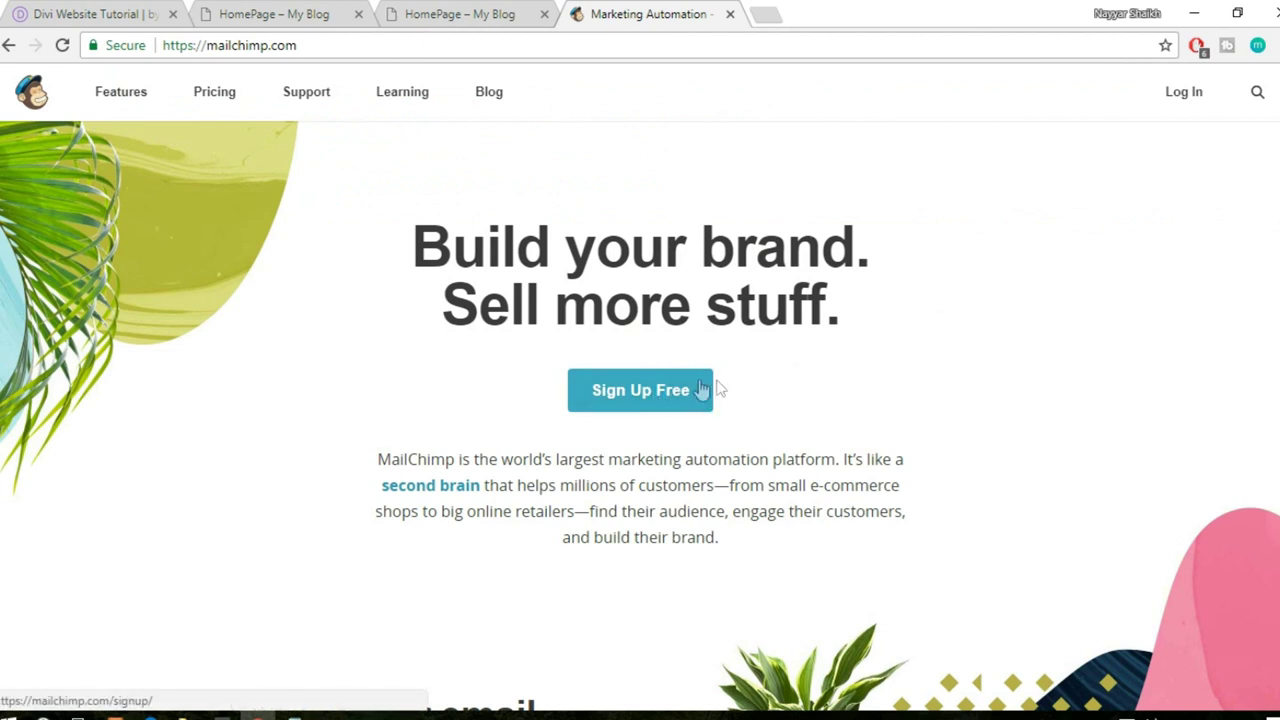
click(1184, 92)
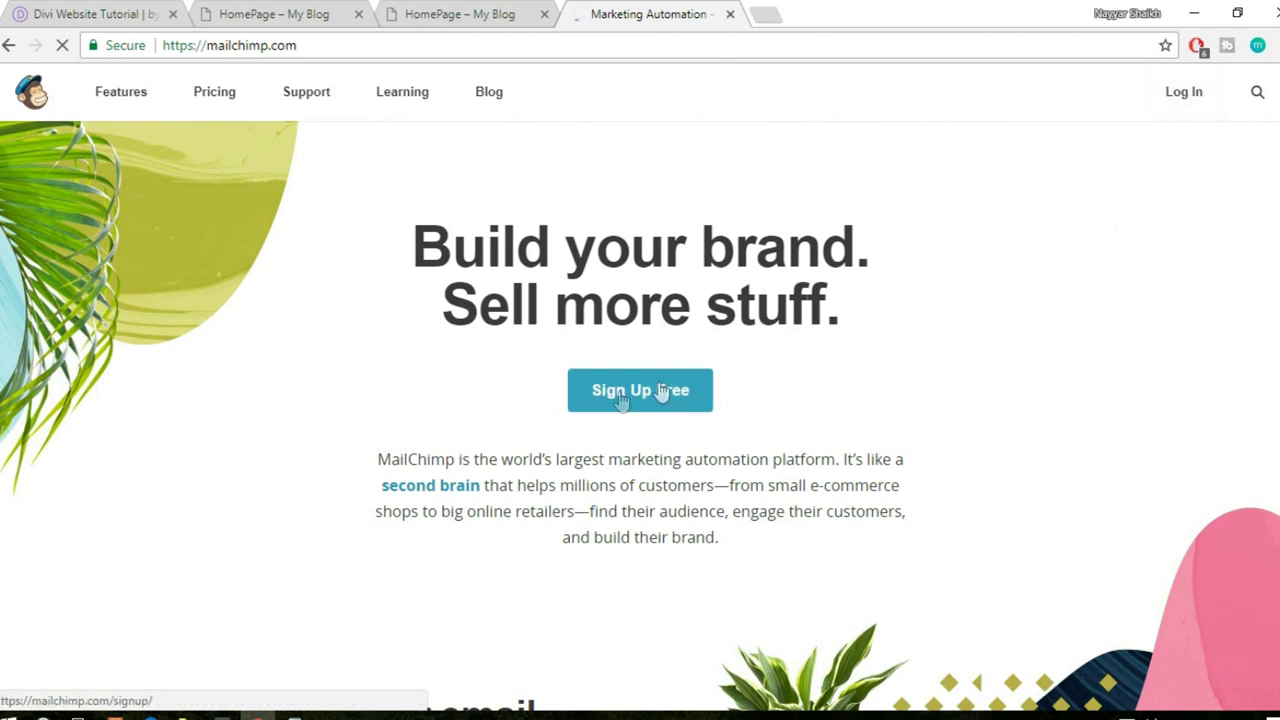
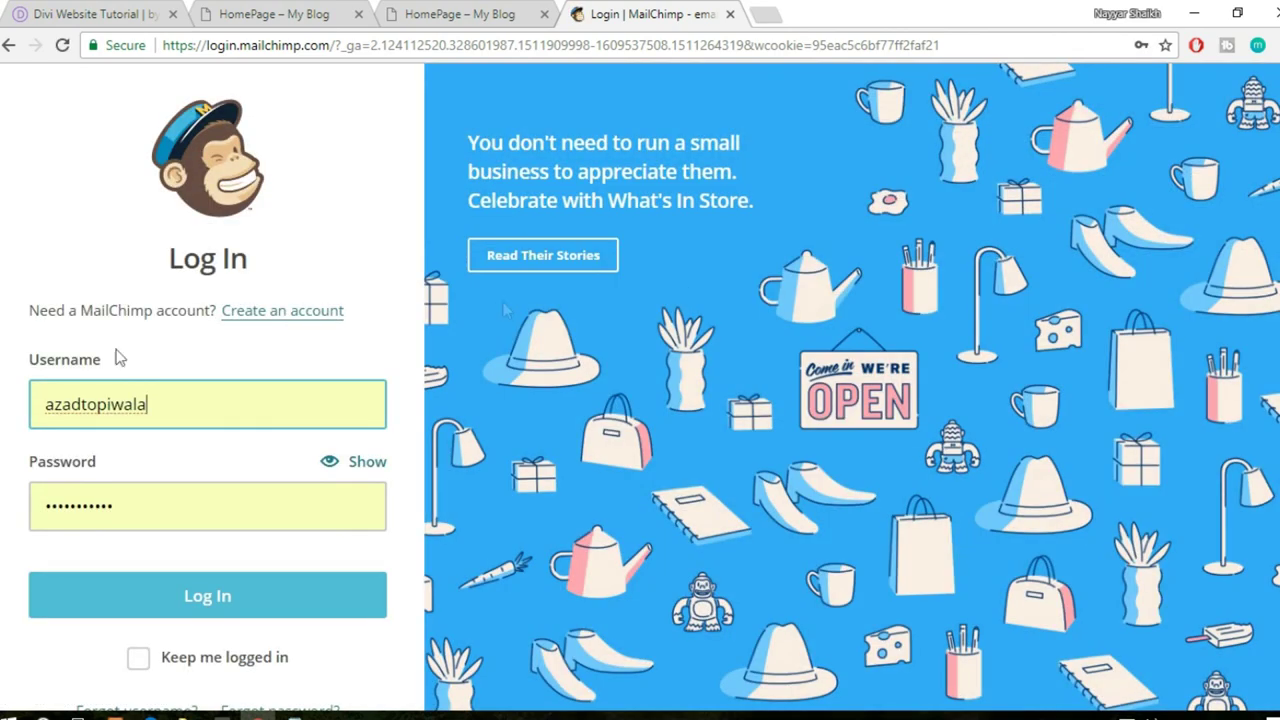
- Sign in to MailChimp using the saved login
click(208, 403)
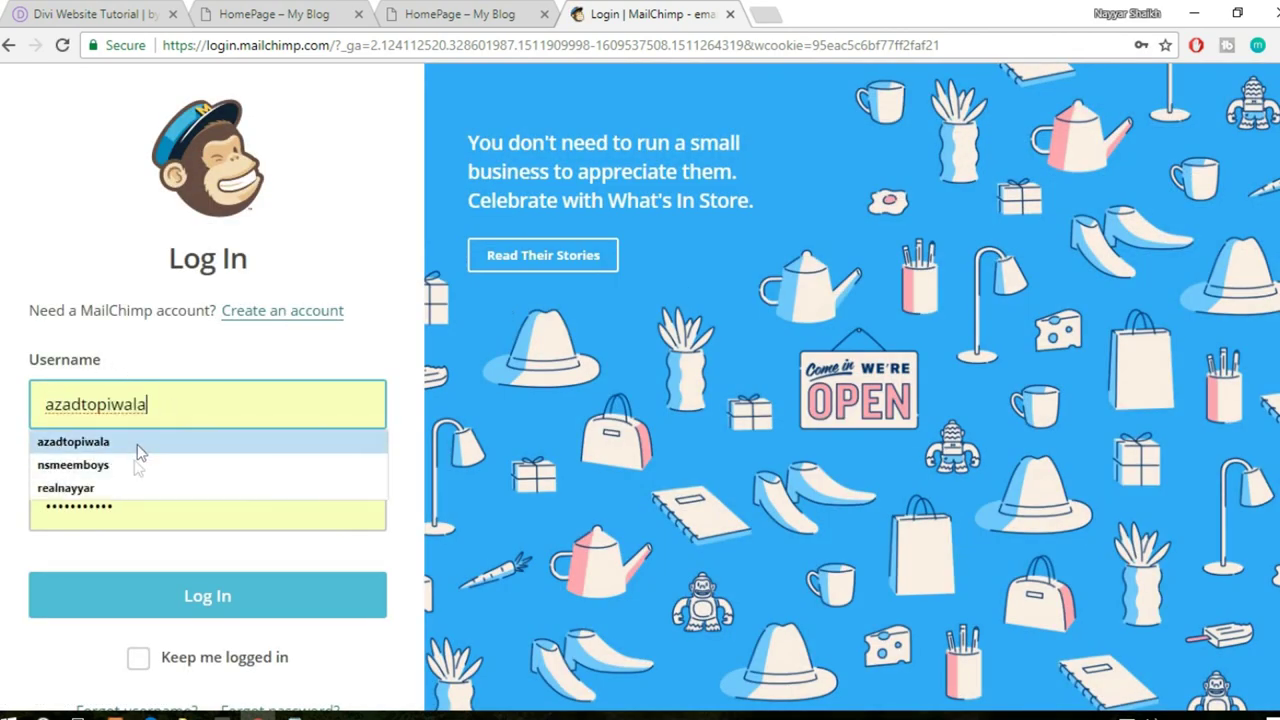
click(128, 487)
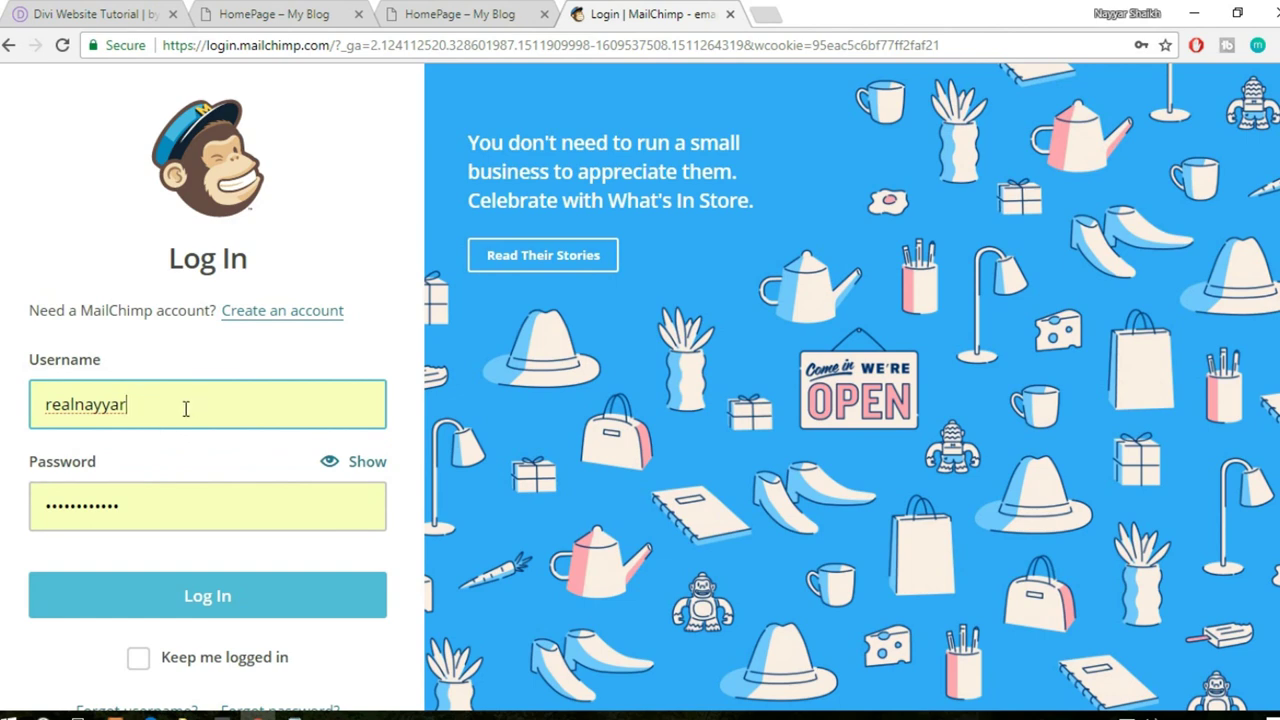
click(197, 597)
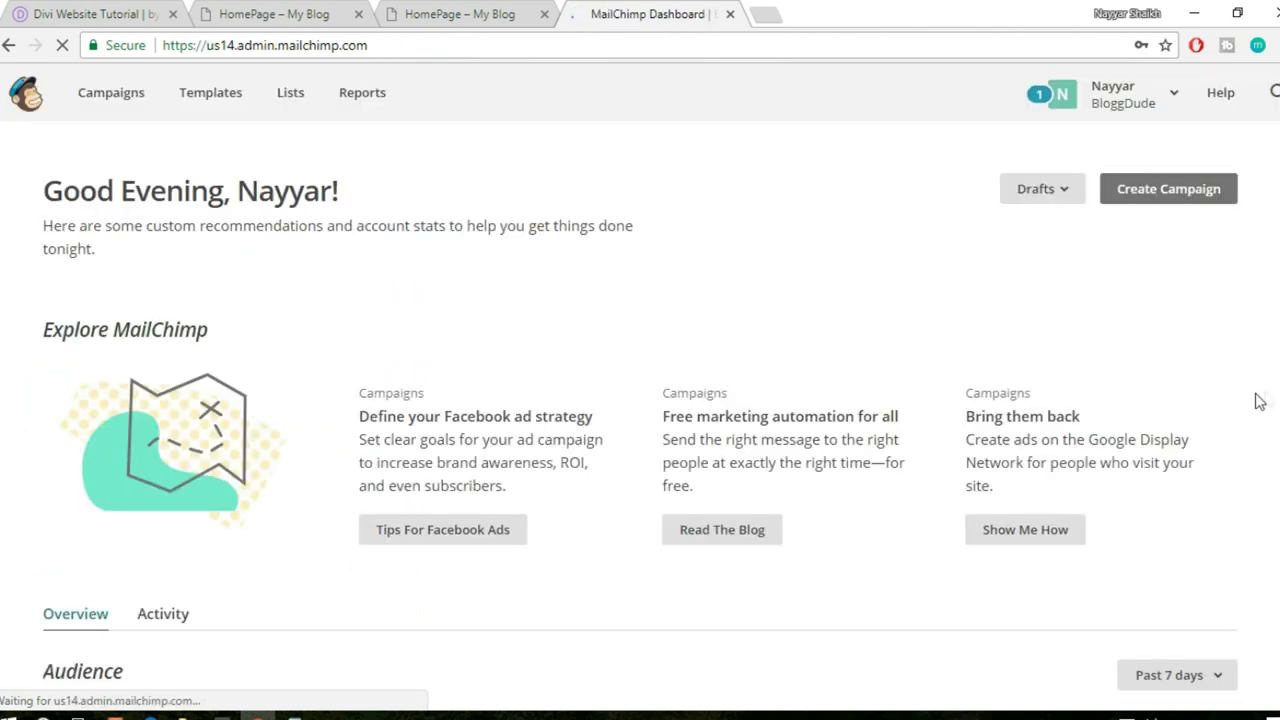
scroll(1255, 405, down, 5)
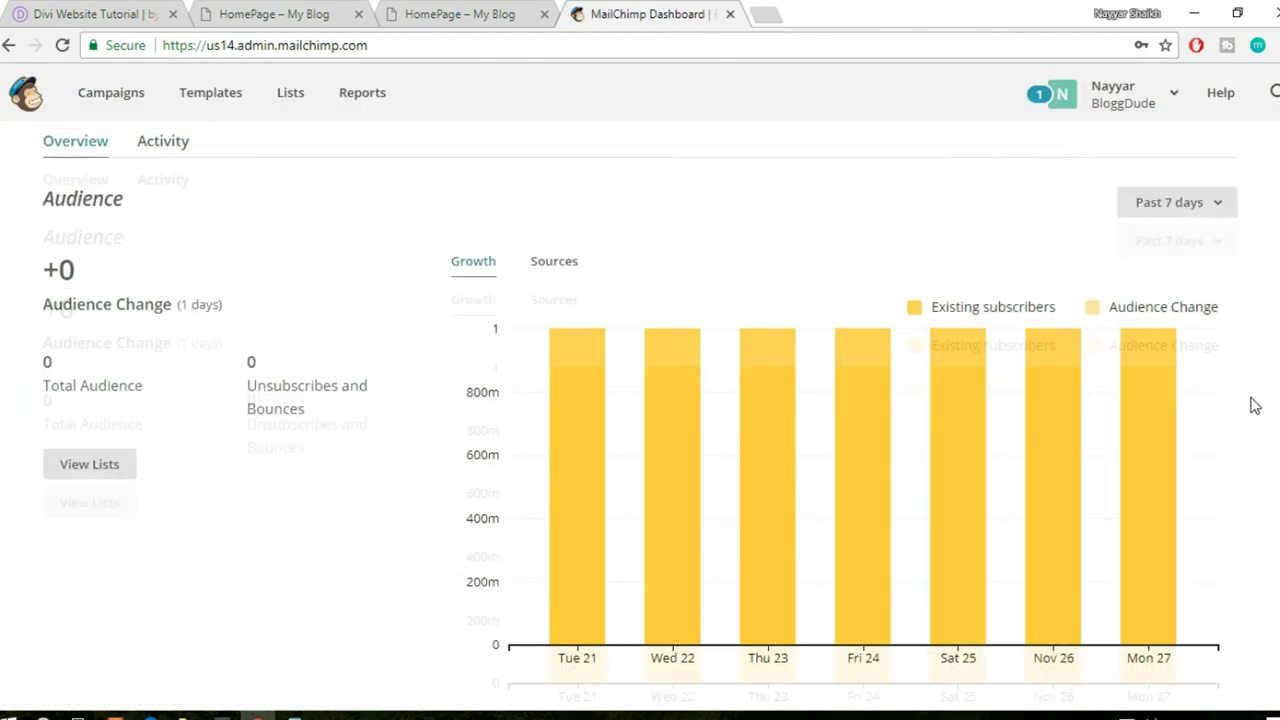
scroll(1255, 405, up, 5)
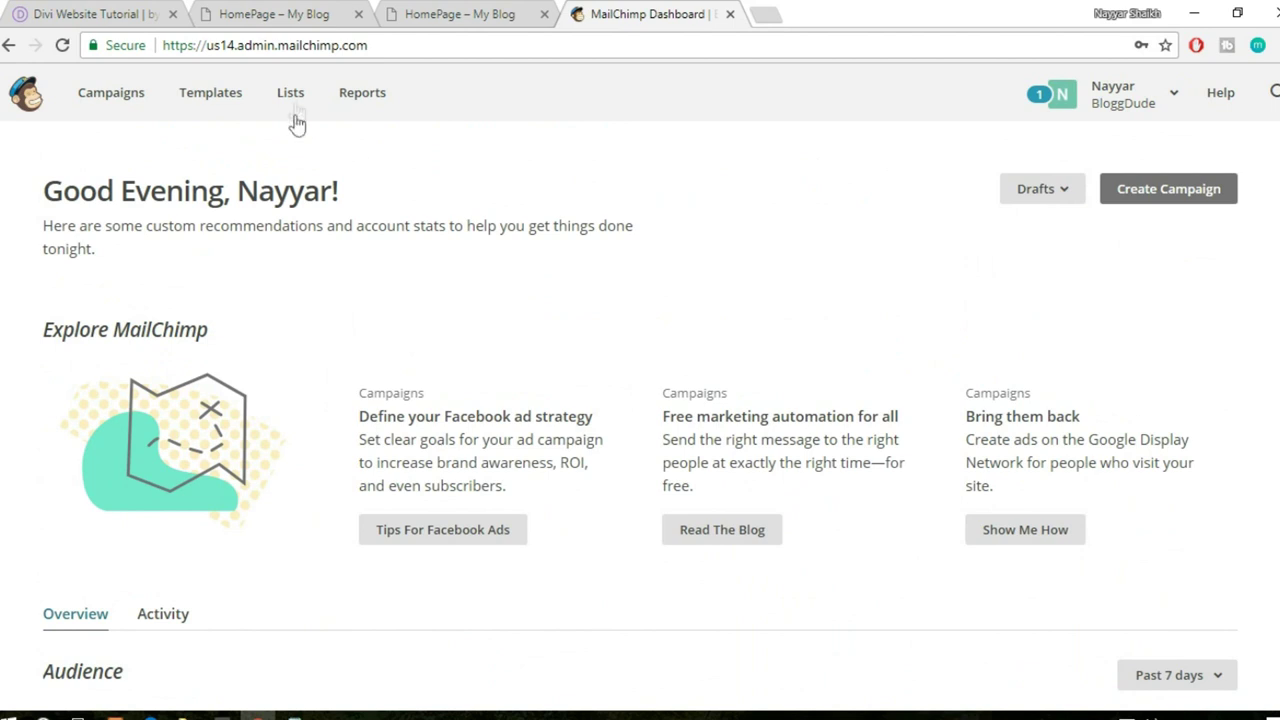
- From the Lists page, start a new mailing list rather than groups
click(296, 106)
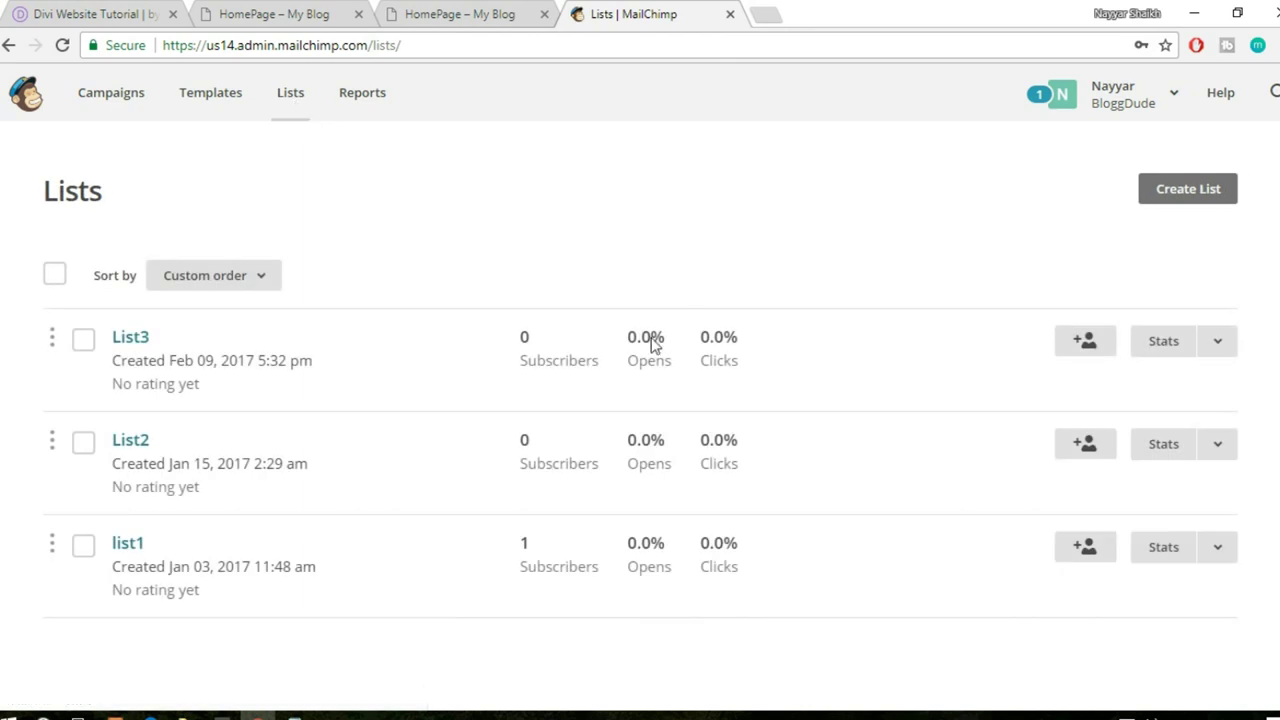
click(1207, 211)
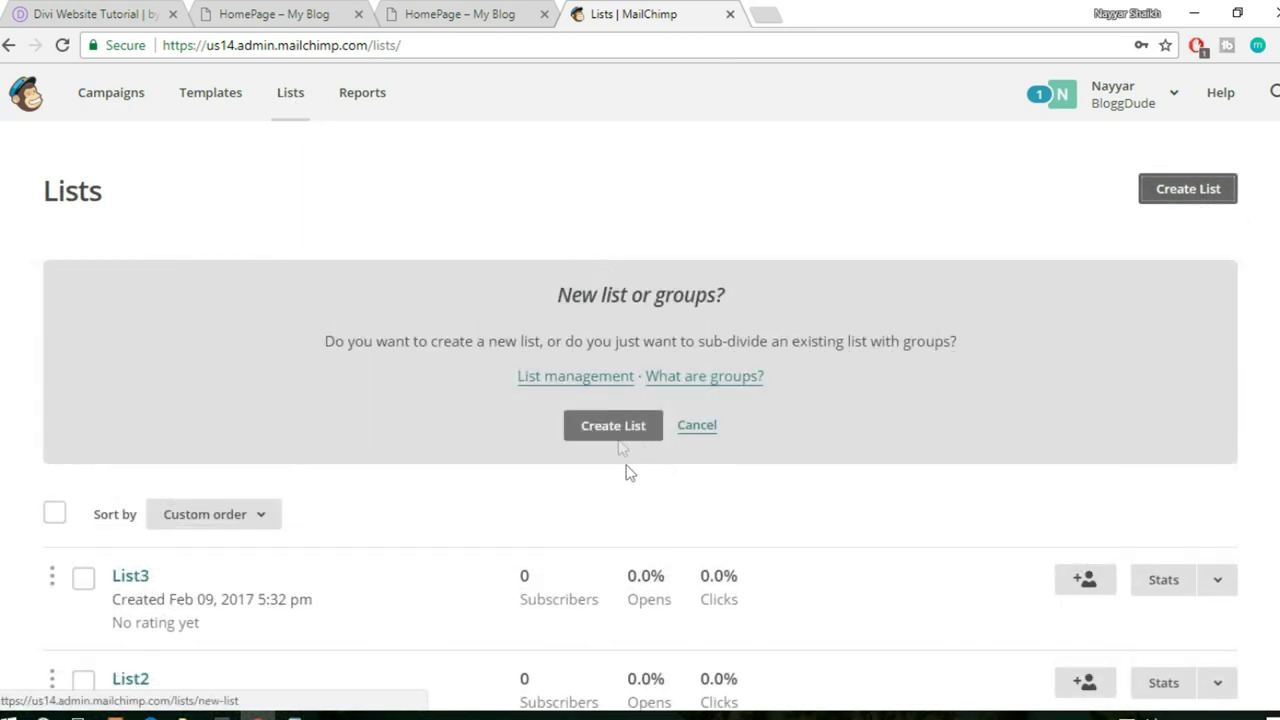
click(615, 426)
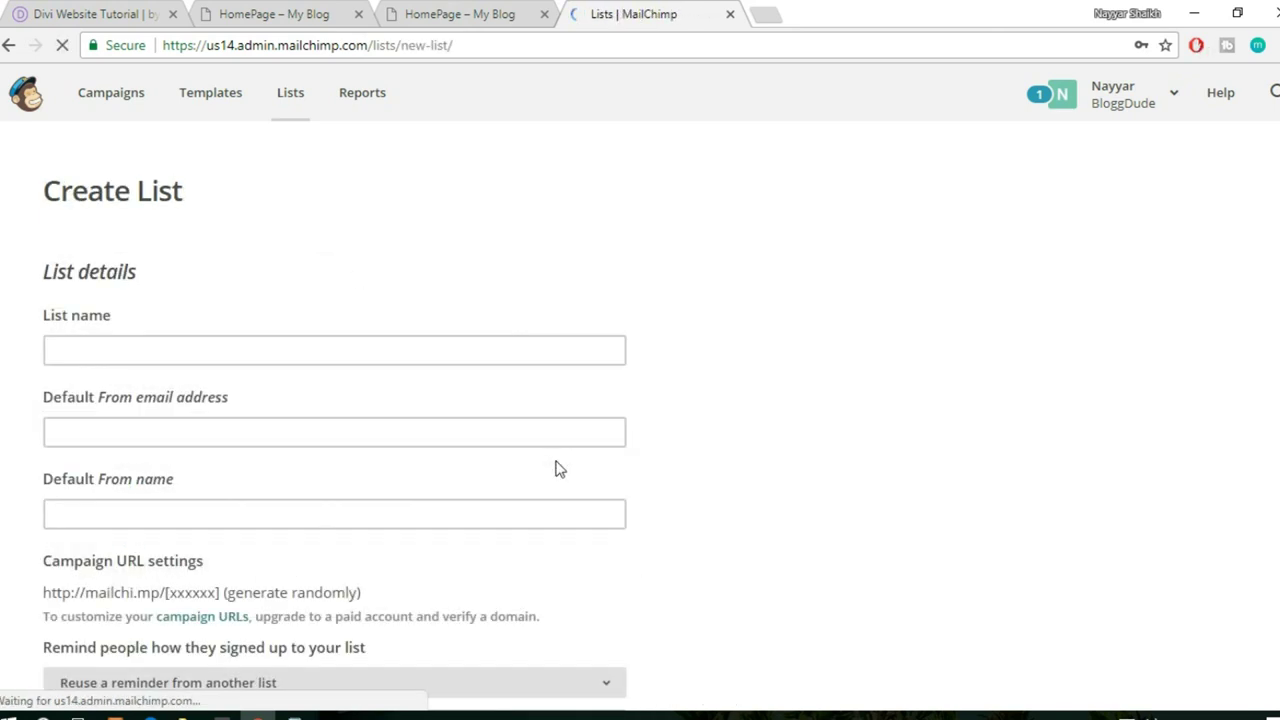
- Enter the new list's name
click(211, 347)
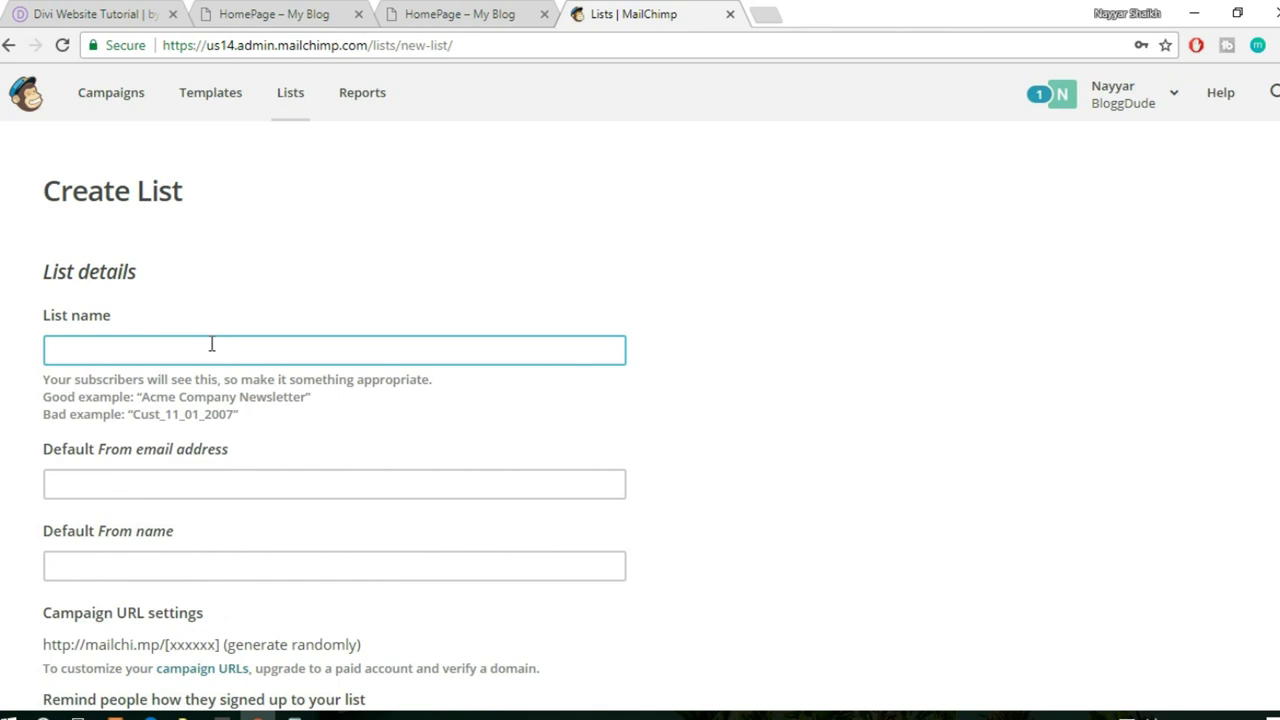
text(Nayyar)
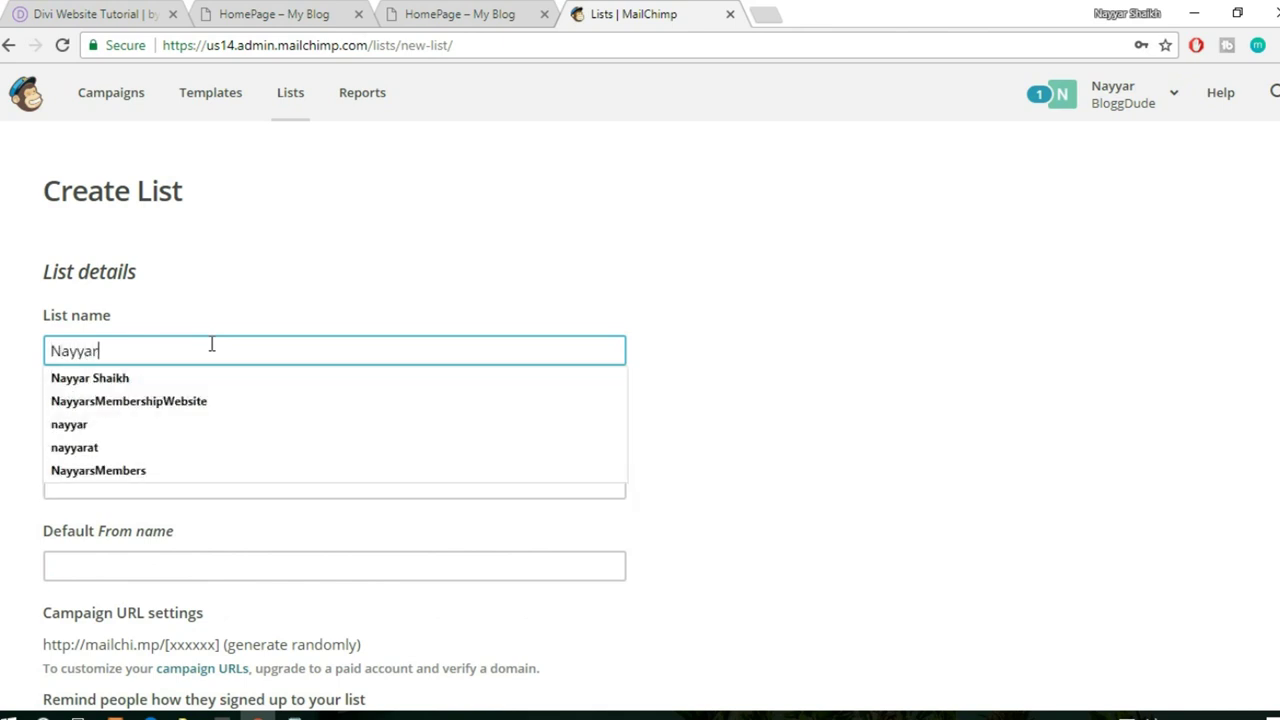
click(620, 180)
scroll(780, 317, down, 1)
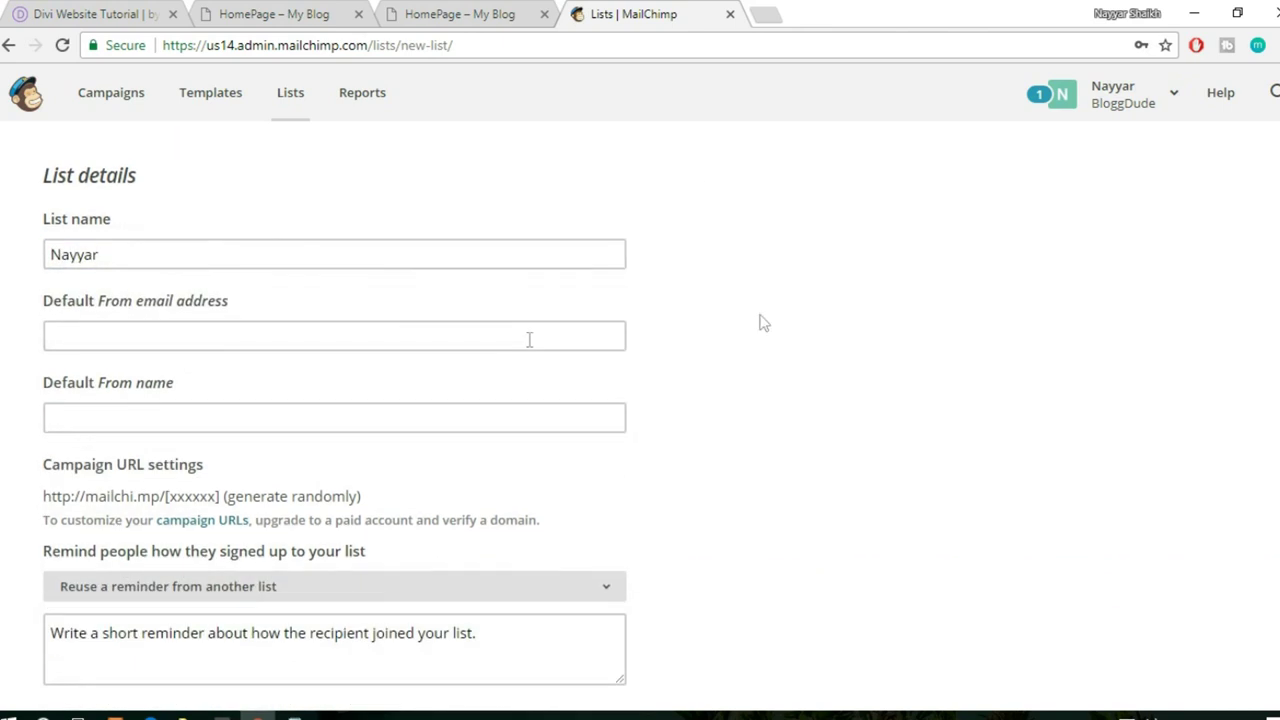
- Fill in the default sender e-mail from the suggestion and the sender name
click(172, 338)
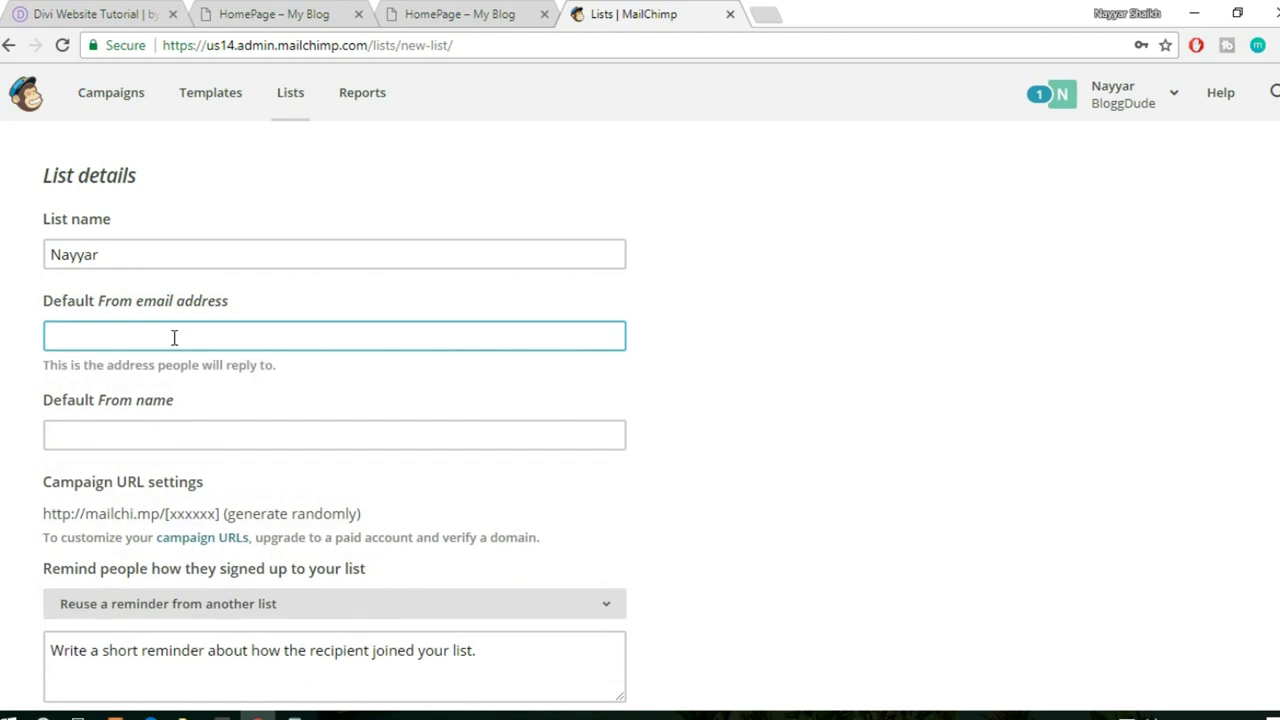
text(re)
click(171, 362)
scroll(289, 381, down, 2)
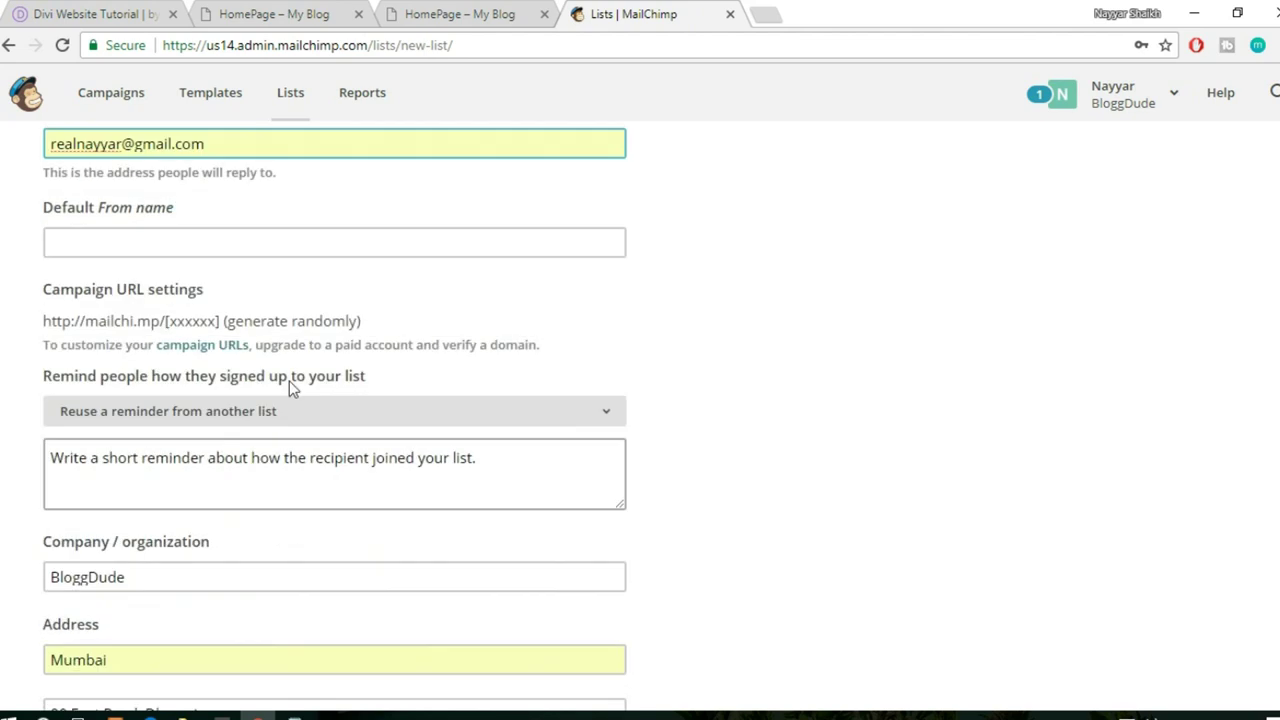
click(259, 237)
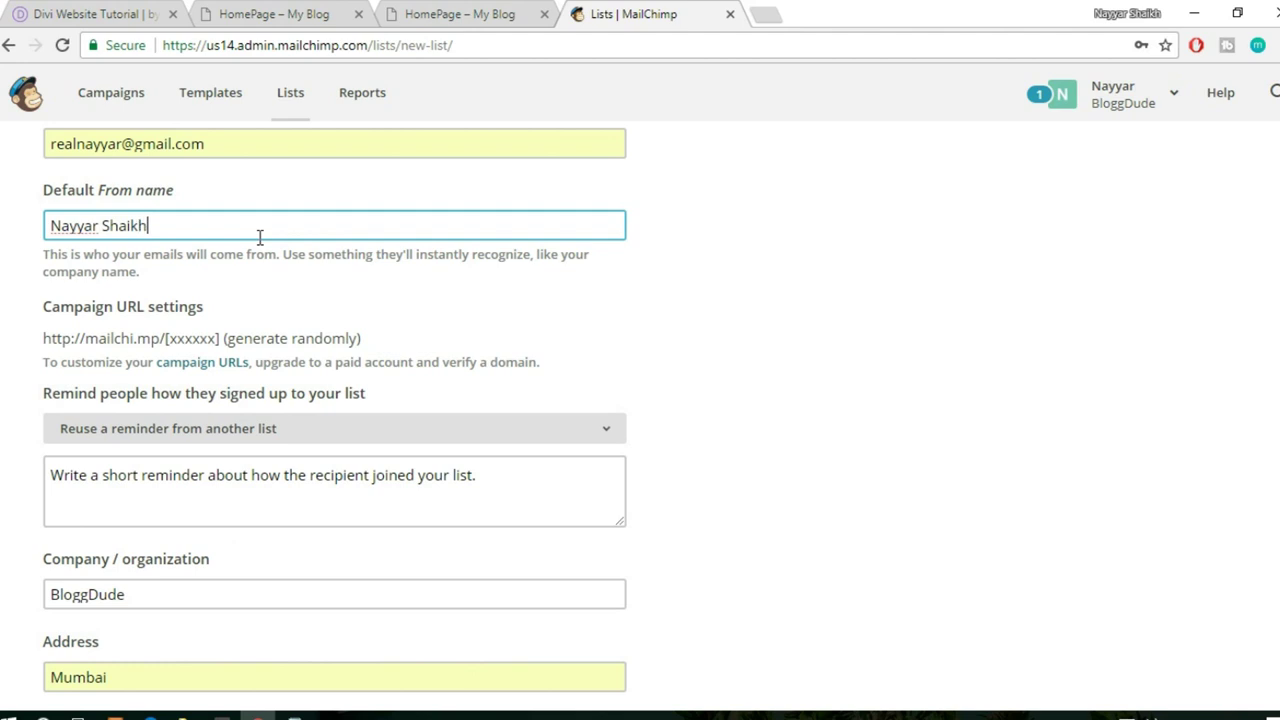
scroll(259, 237, down, 1)
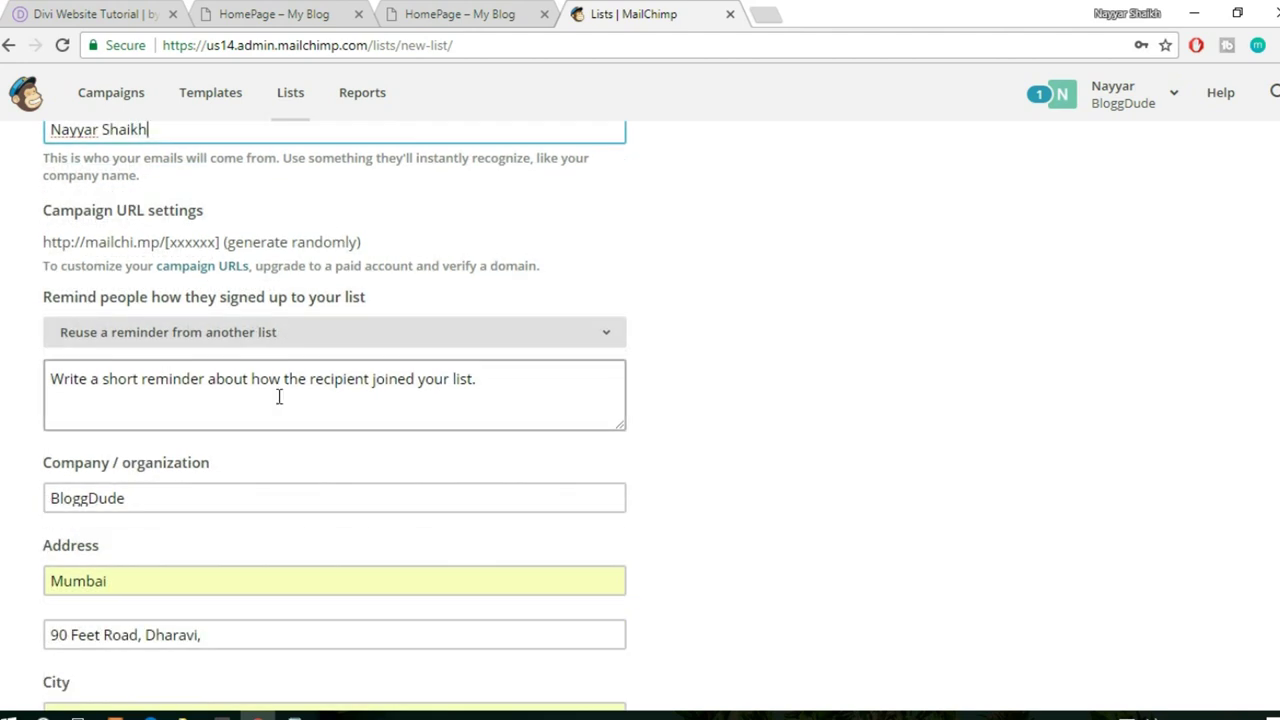
- Write the signup reminder note 'aasadap ksakfo asjdfiasjf' and scroll down to Notifications
click(456, 408)
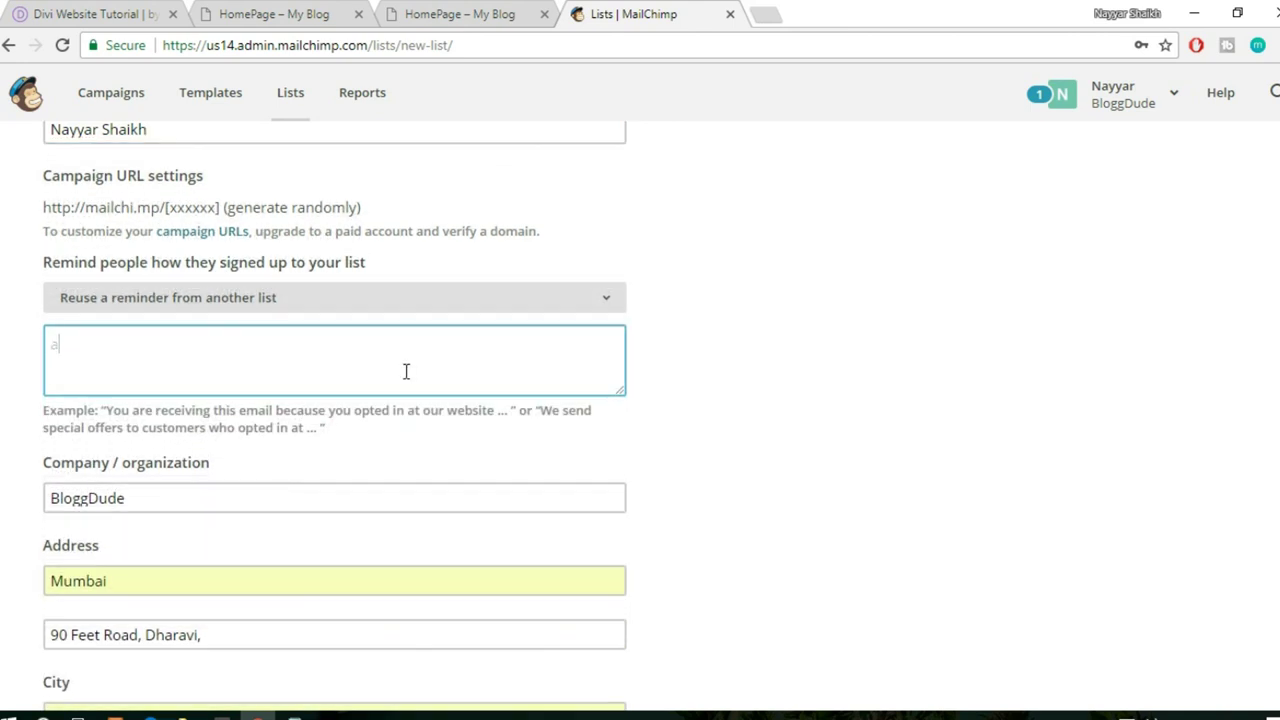
text(aasadap ksakfo asjdfiasjf)
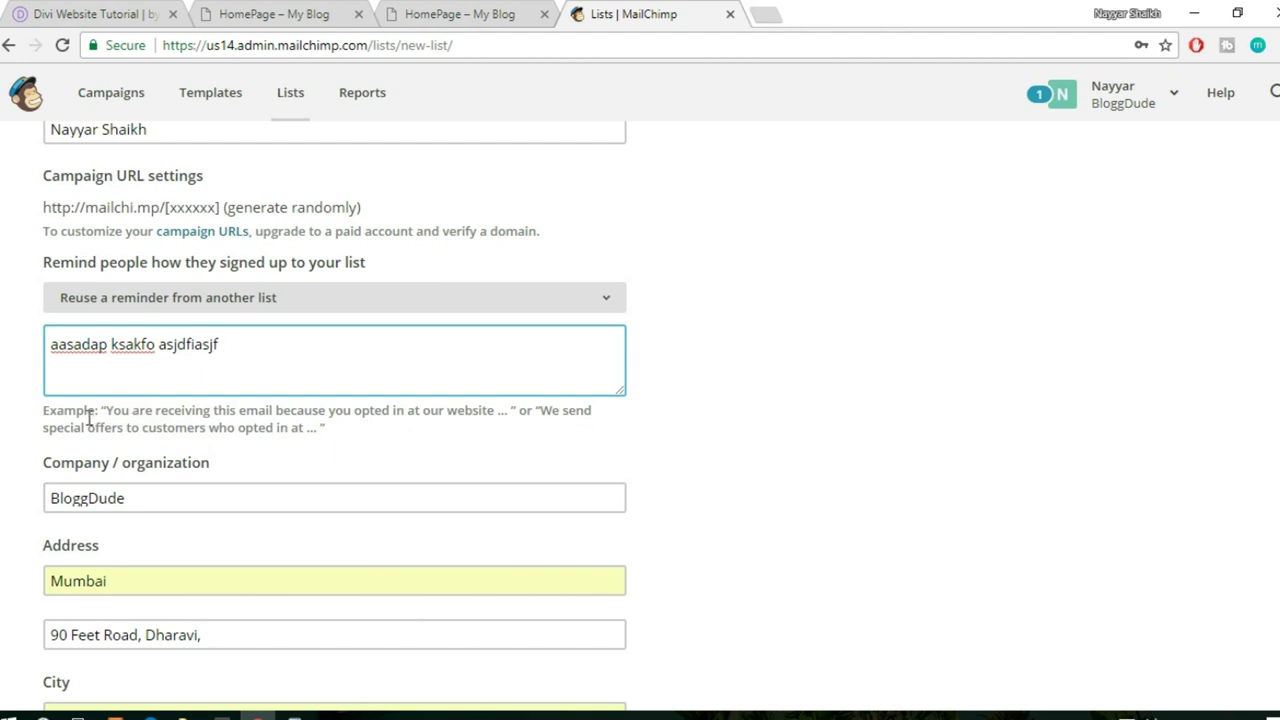
key(ctrl+a)
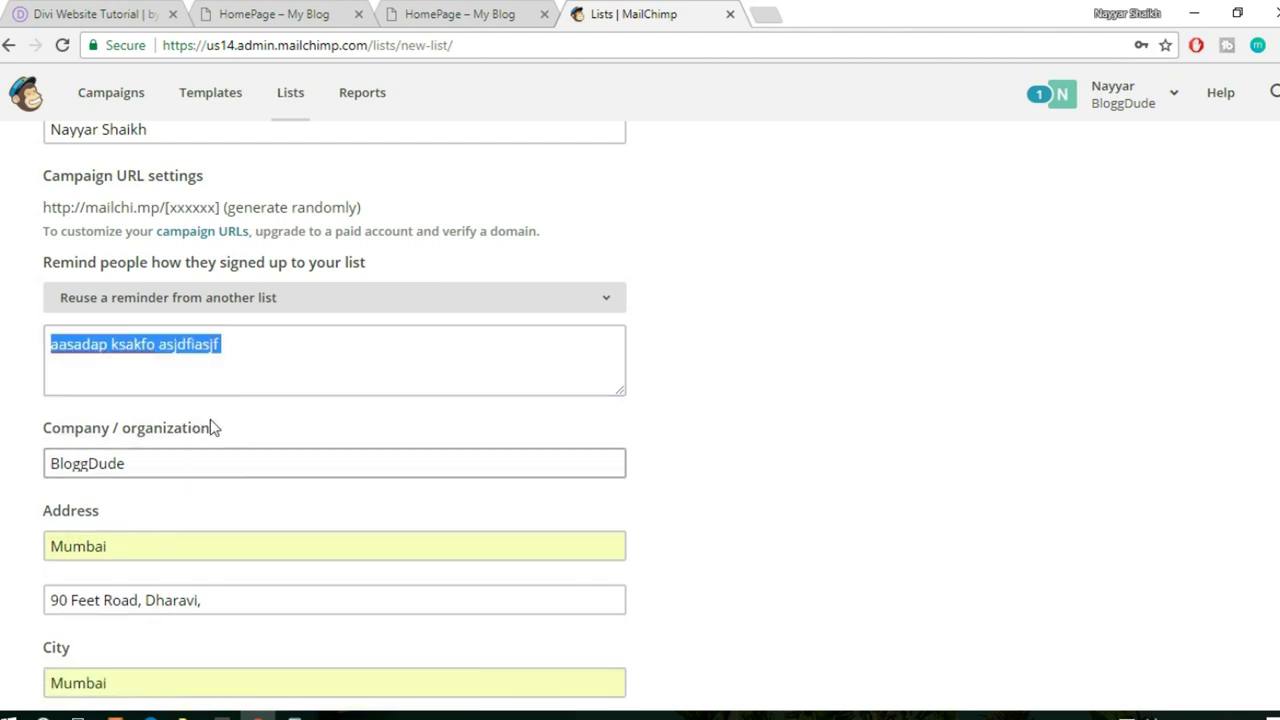
click(862, 410)
scroll(862, 410, down, 2)
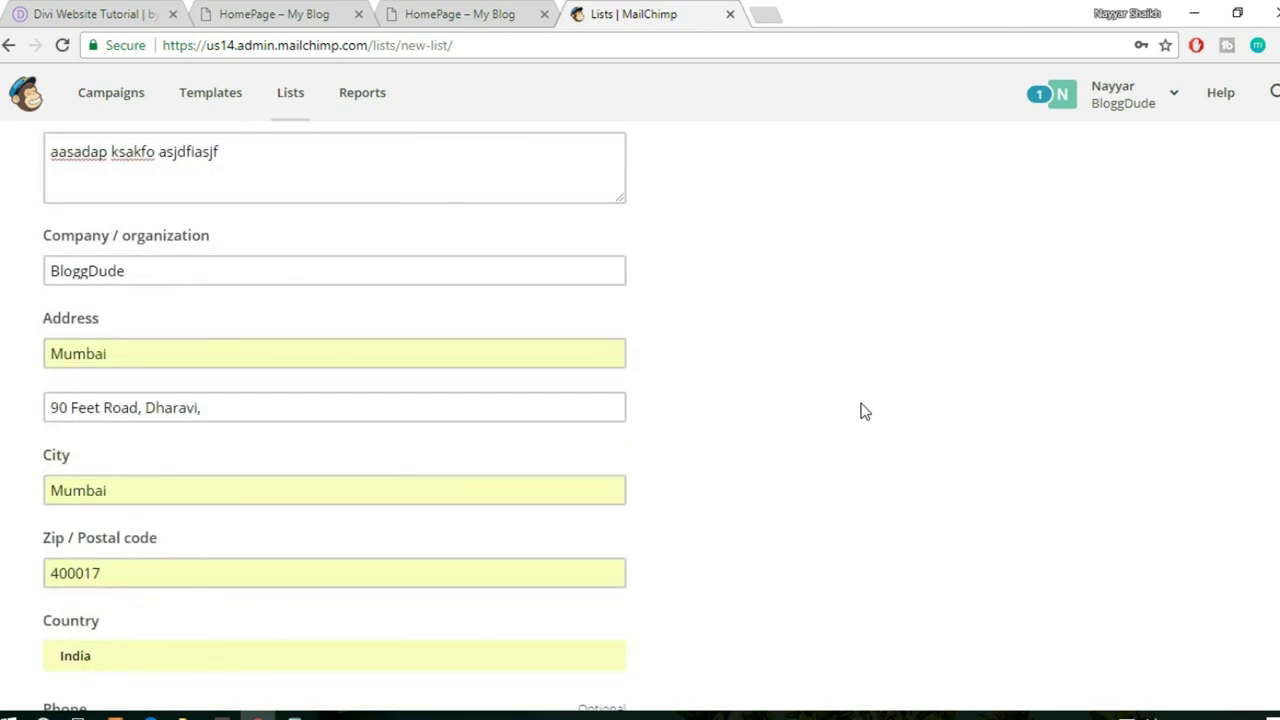
scroll(861, 410, down, 4)
scroll(861, 410, up, 4)
scroll(248, 401, down, 3)
scroll(250, 399, down, 5)
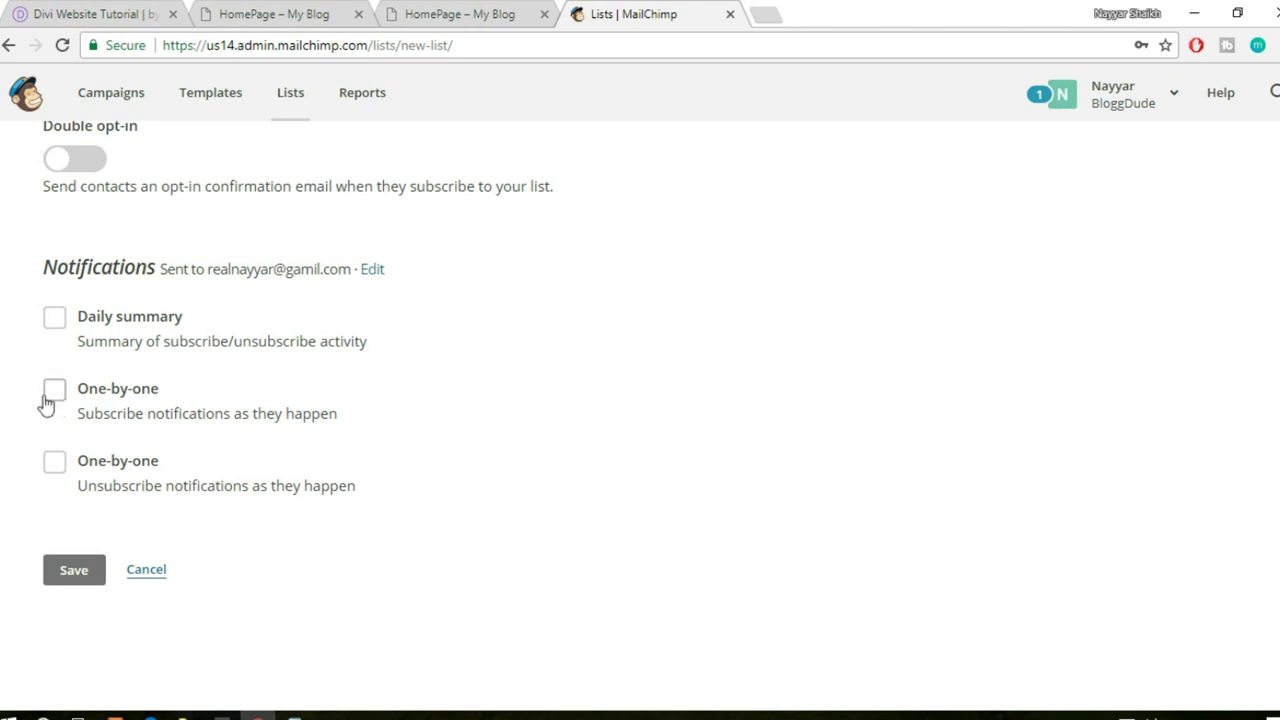
- Turn on daily summary plus one-by-one subscribe and unsubscribe notifications
click(57, 472)
click(54, 318)
click(55, 389)
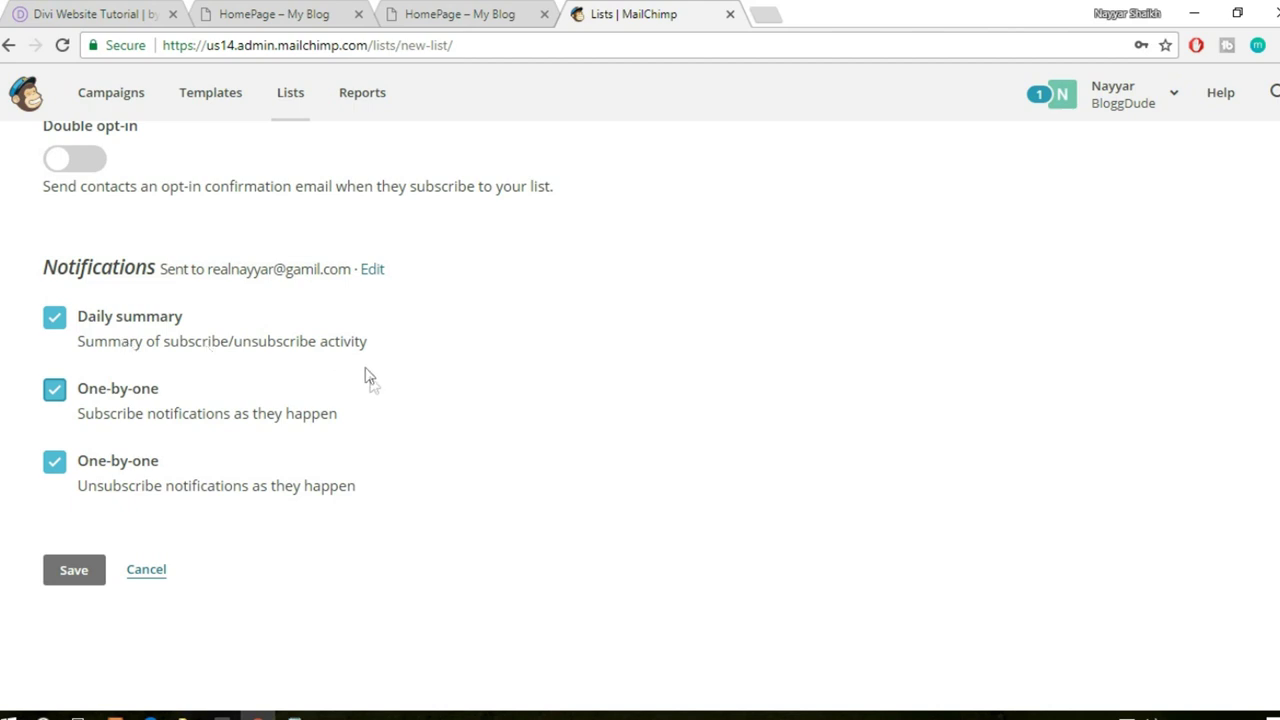
- Save the new list and look over its empty contacts page
click(71, 572)
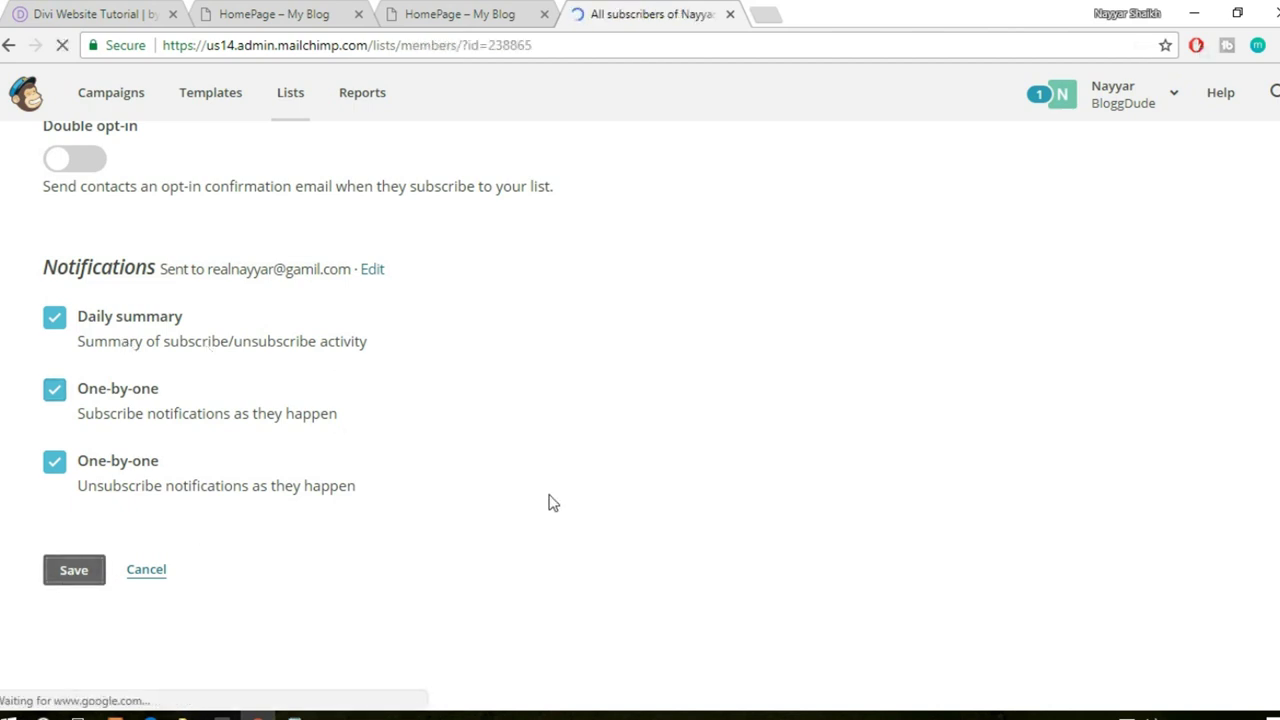
scroll(905, 407, down, 3)
scroll(905, 407, up, 3)
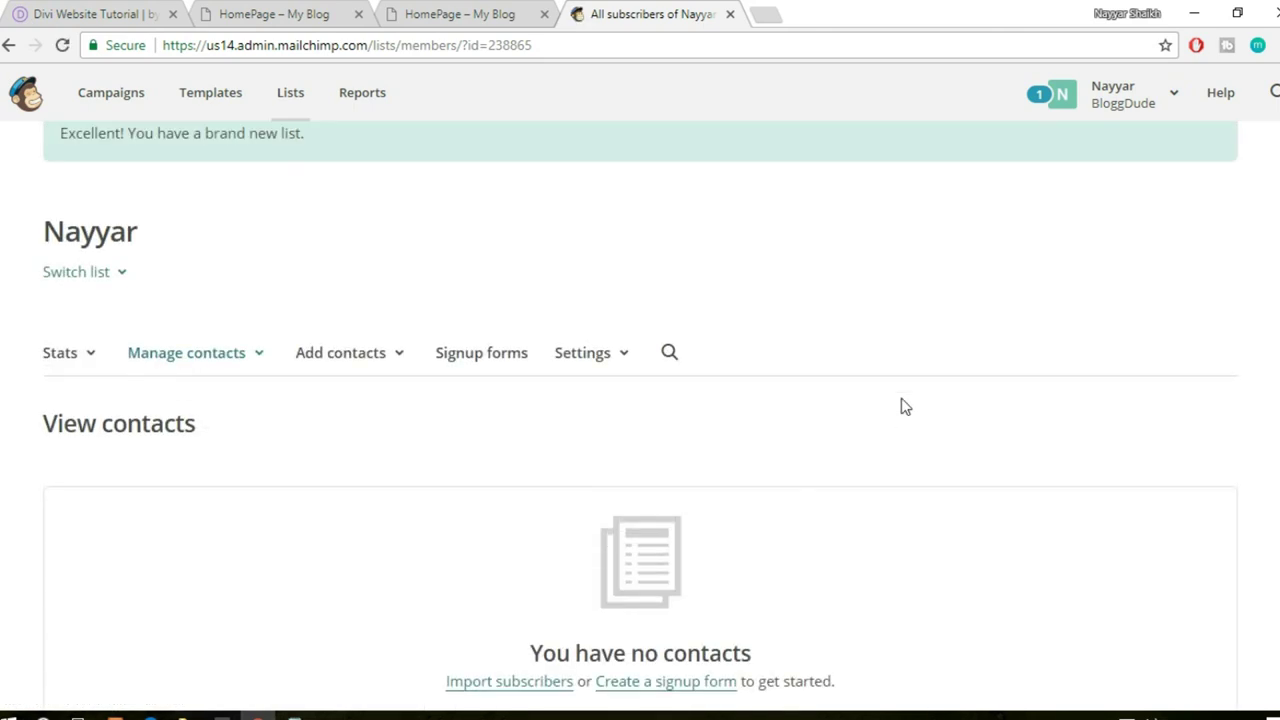
scroll(905, 407, down, 3)
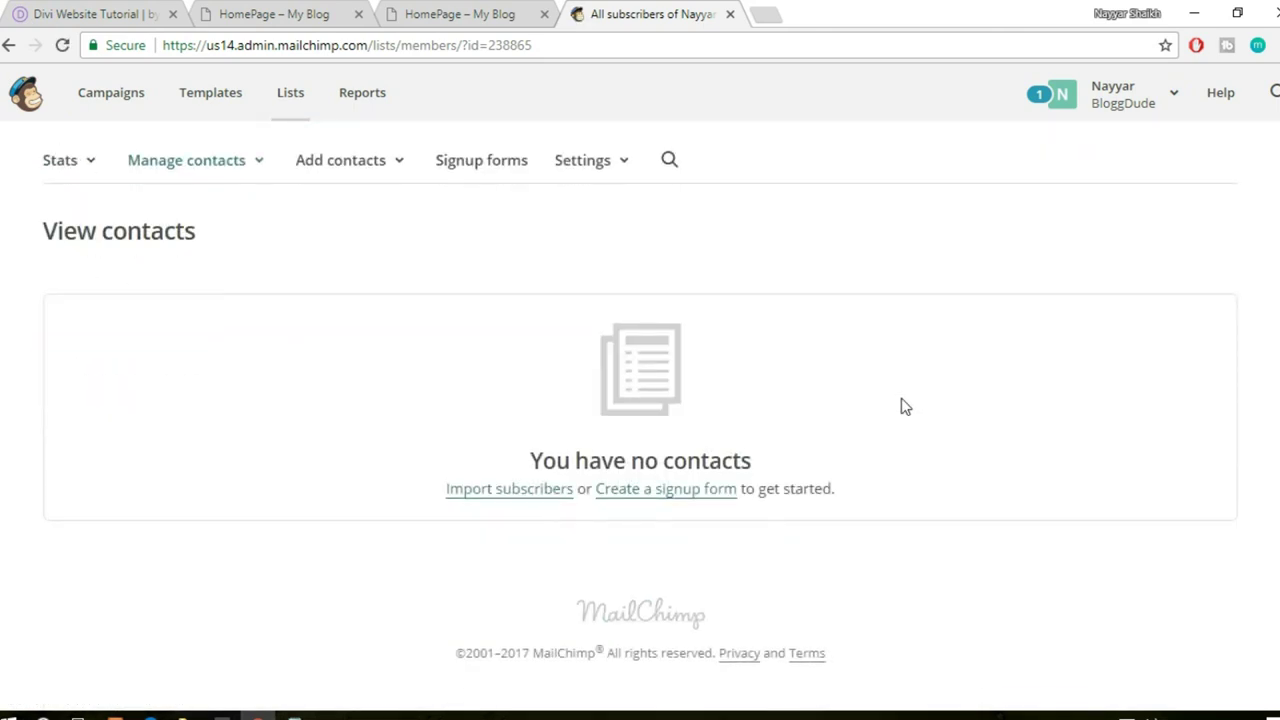
scroll(905, 407, up, 2)
scroll(903, 406, down, 1)
click(443, 8)
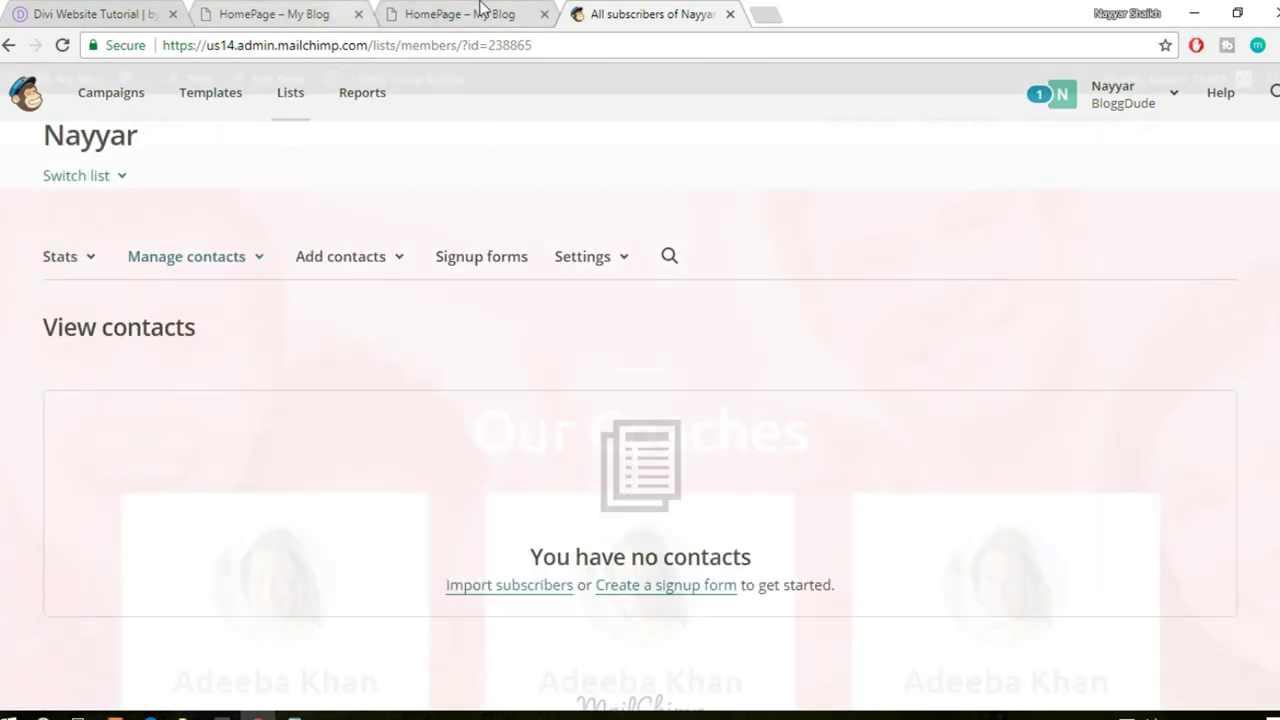
- Open the homepage signup module's settings and expand Email Account
click(297, 9)
mouse_move(814, 400)
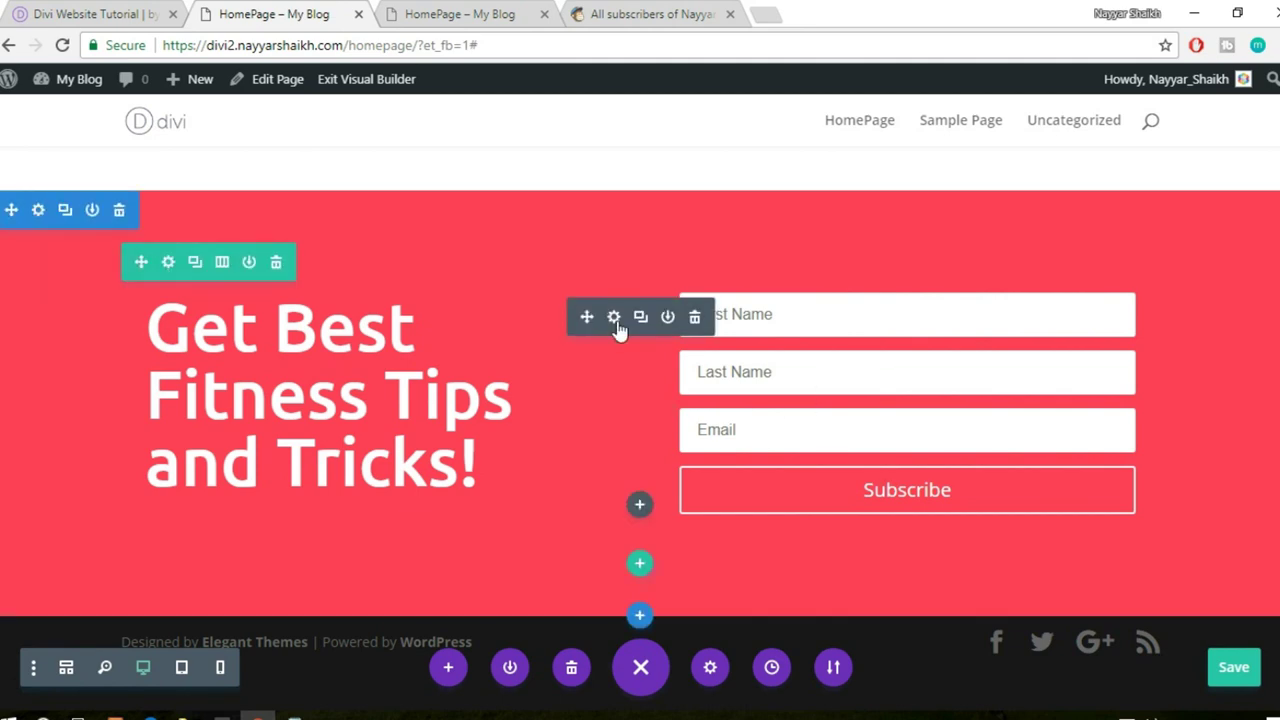
click(614, 317)
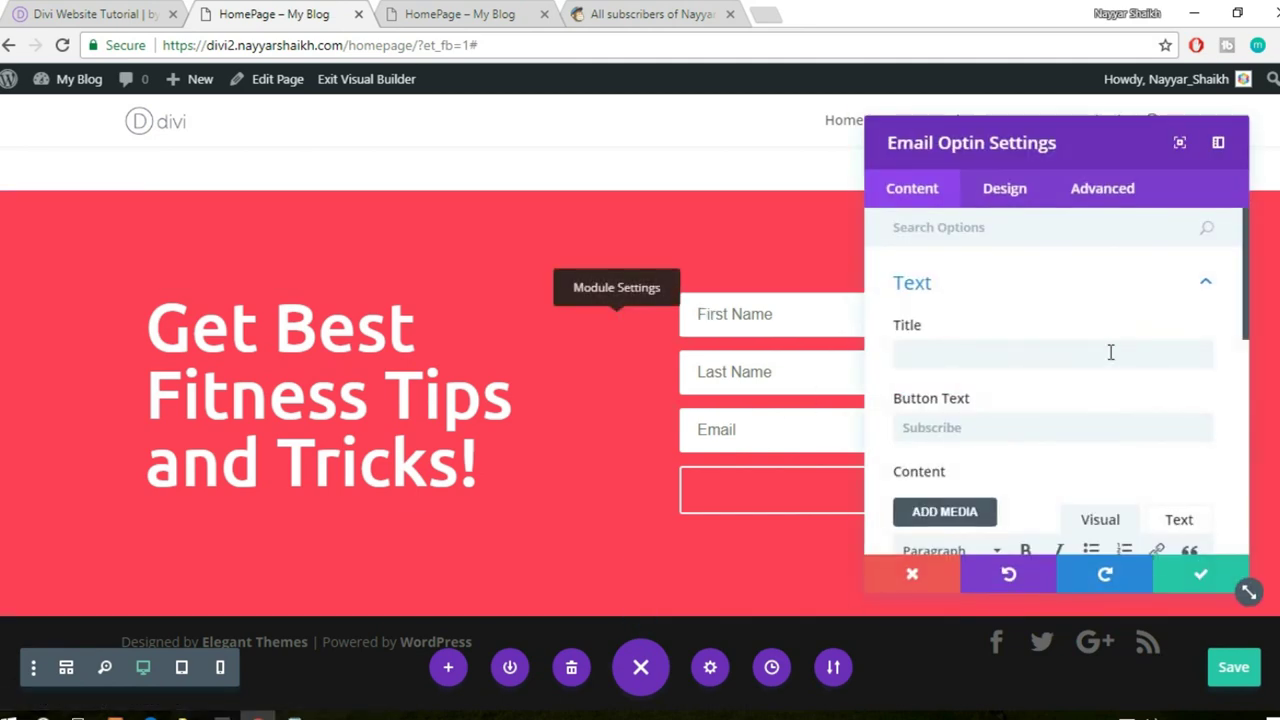
scroll(1066, 323, down, 3)
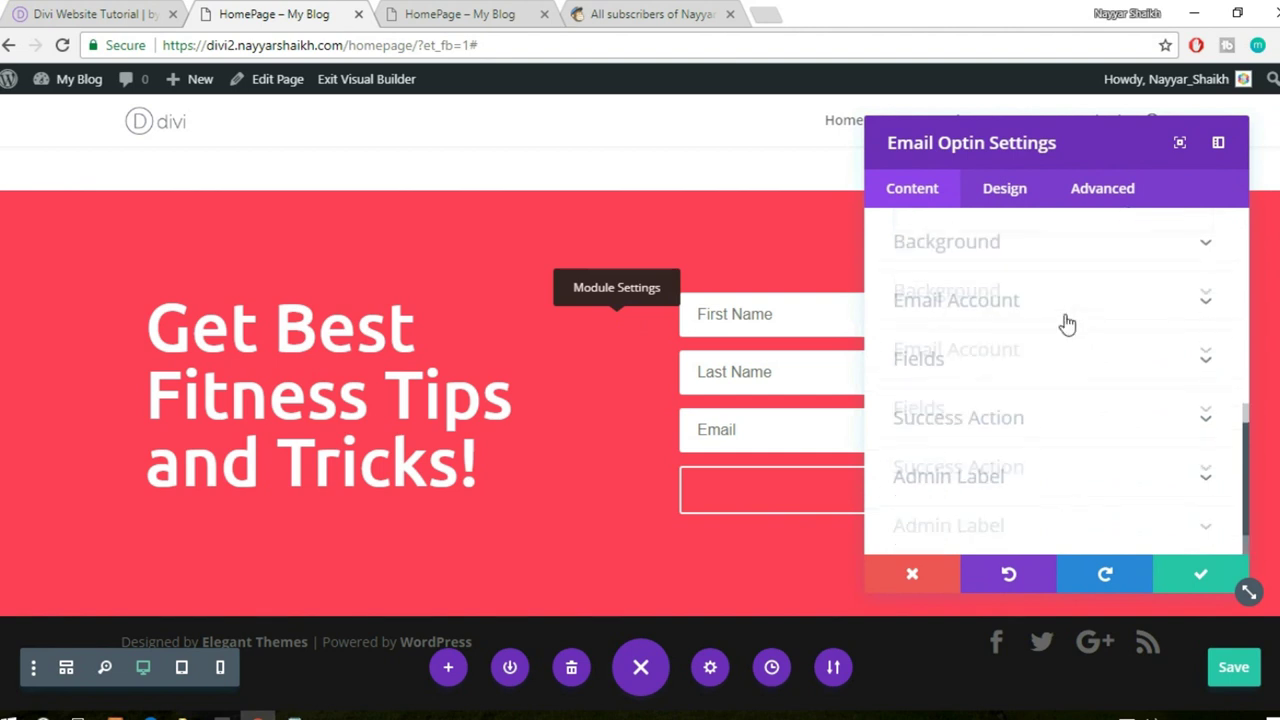
click(1003, 312)
- Start a new MailChimp account connection with empty Account Name and API Key fields
click(1043, 443)
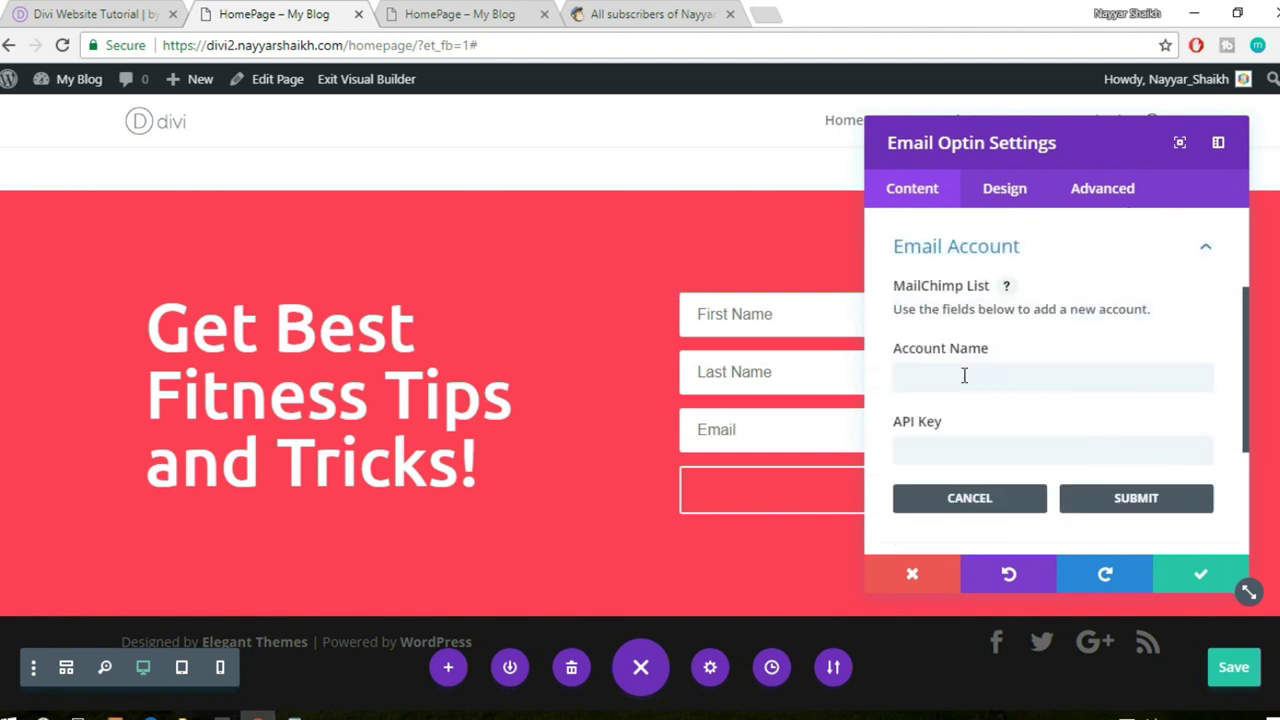
click(964, 376)
scroll(1062, 380, down, 1)
click(986, 360)
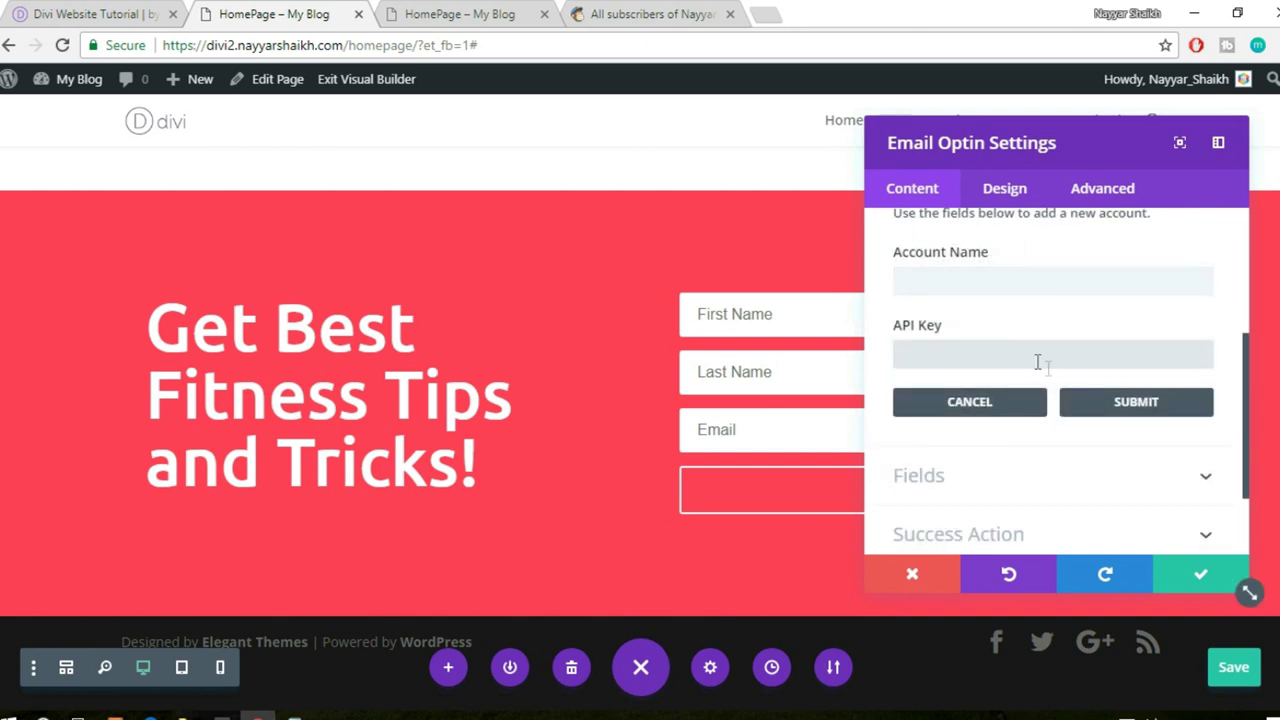
click(489, 12)
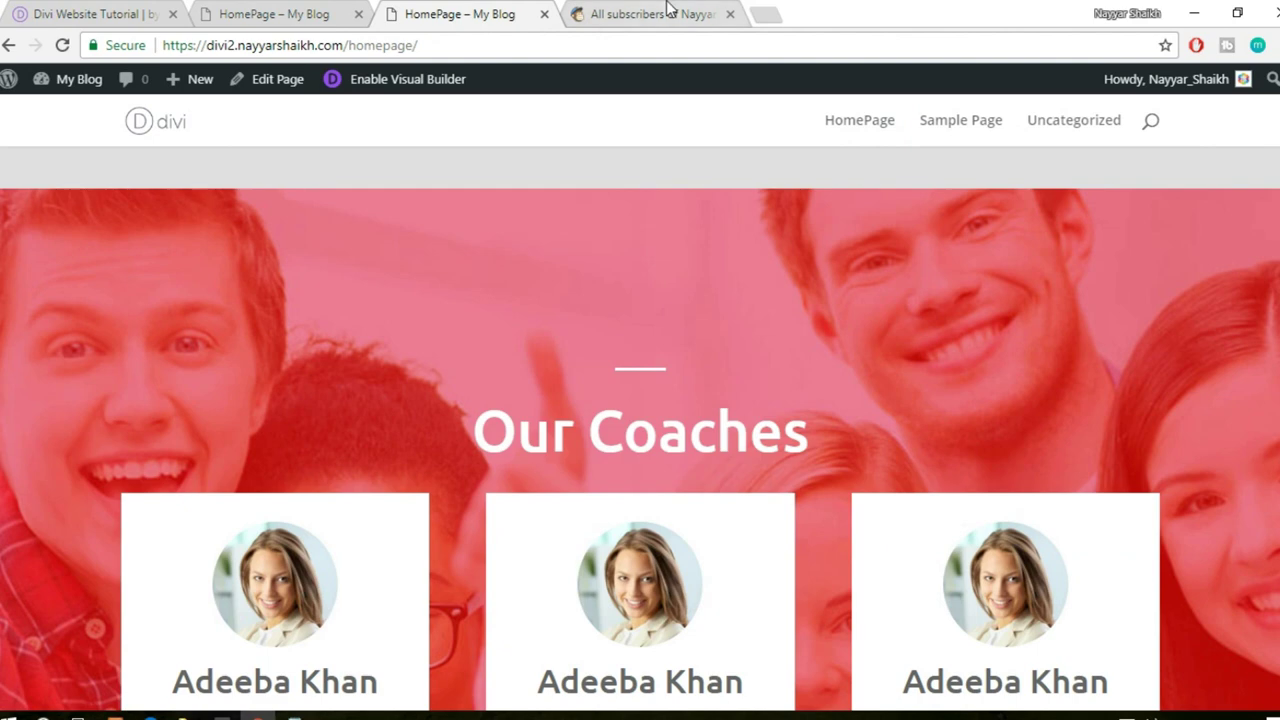
- Copy the API key from MailChimp's Profile > Extras > API keys page
click(668, 10)
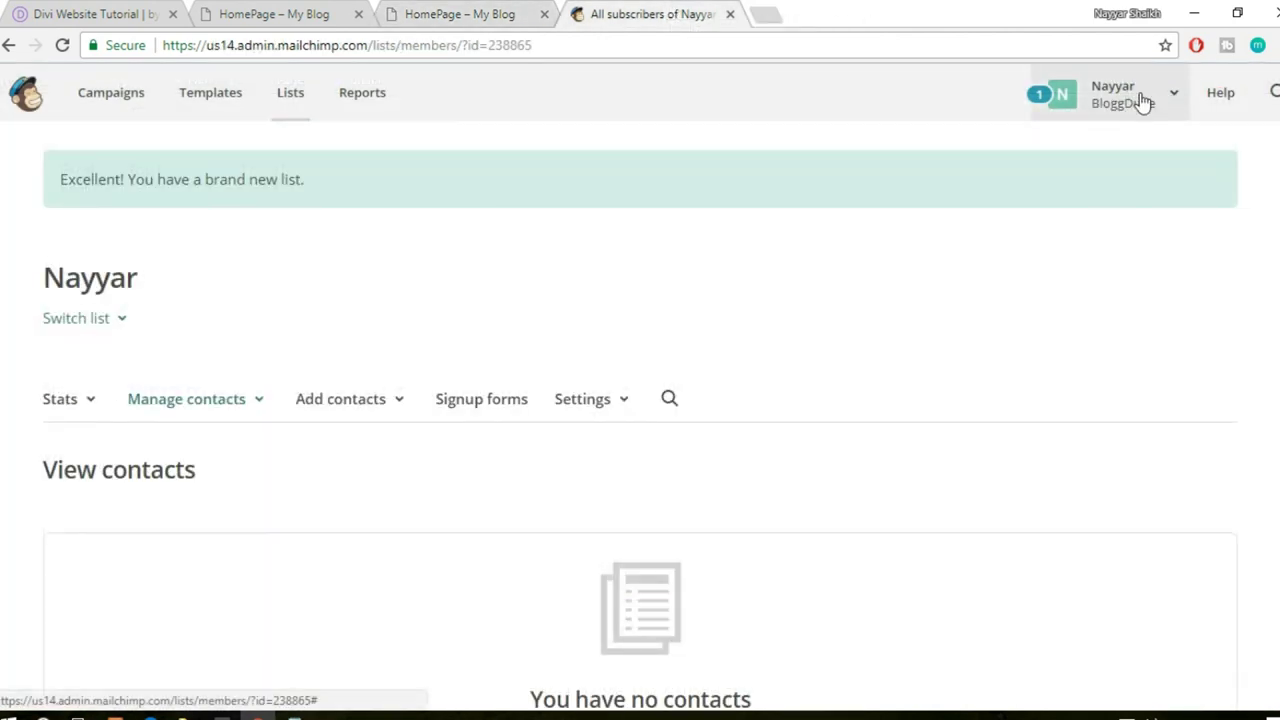
click(1143, 100)
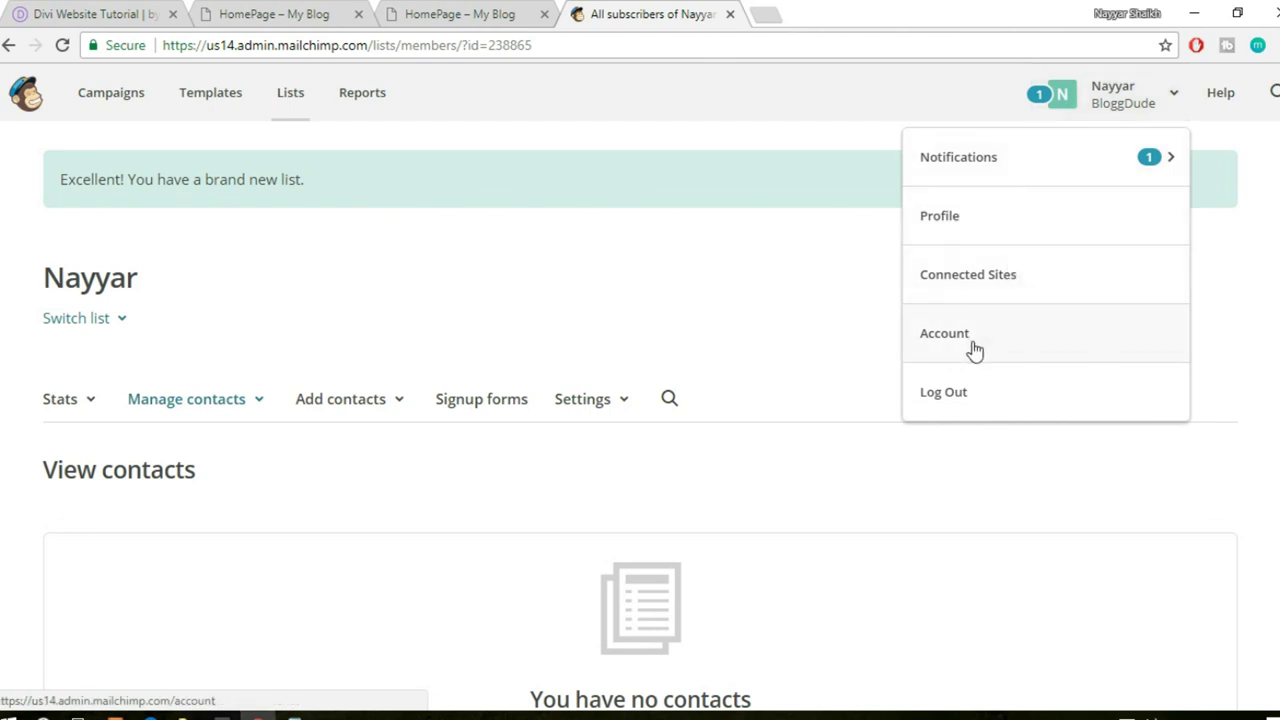
click(958, 228)
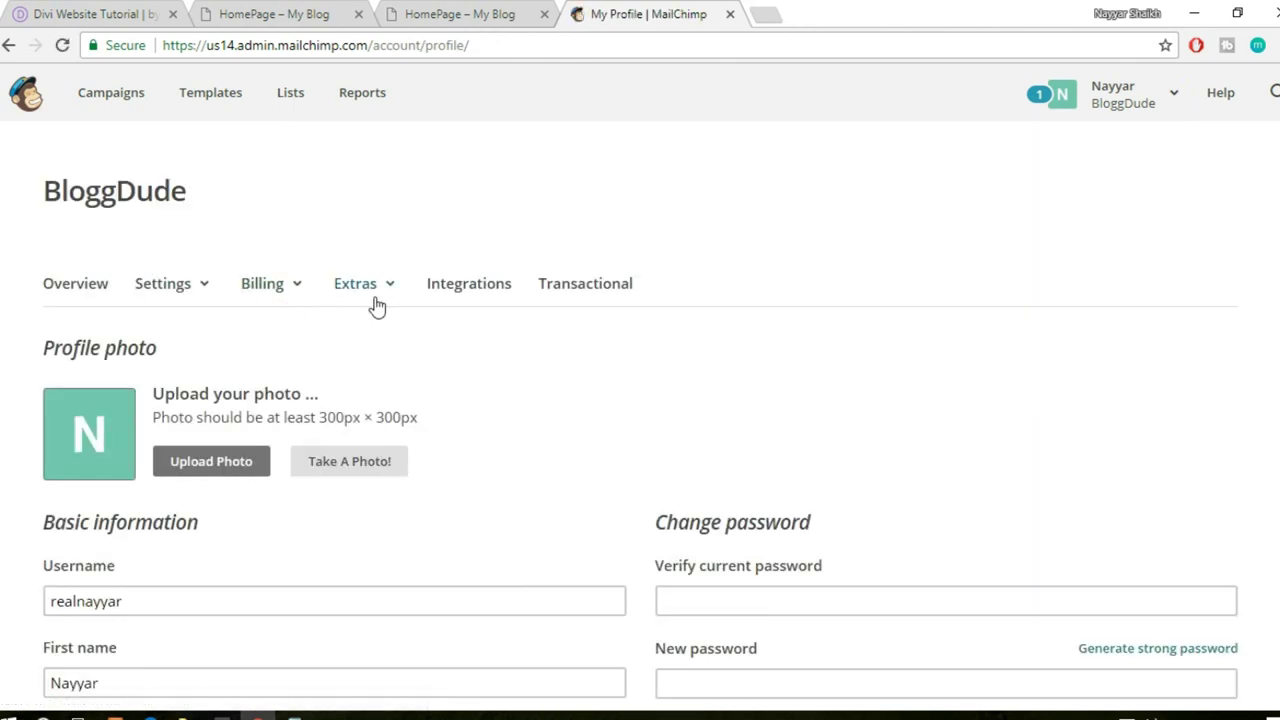
click(388, 291)
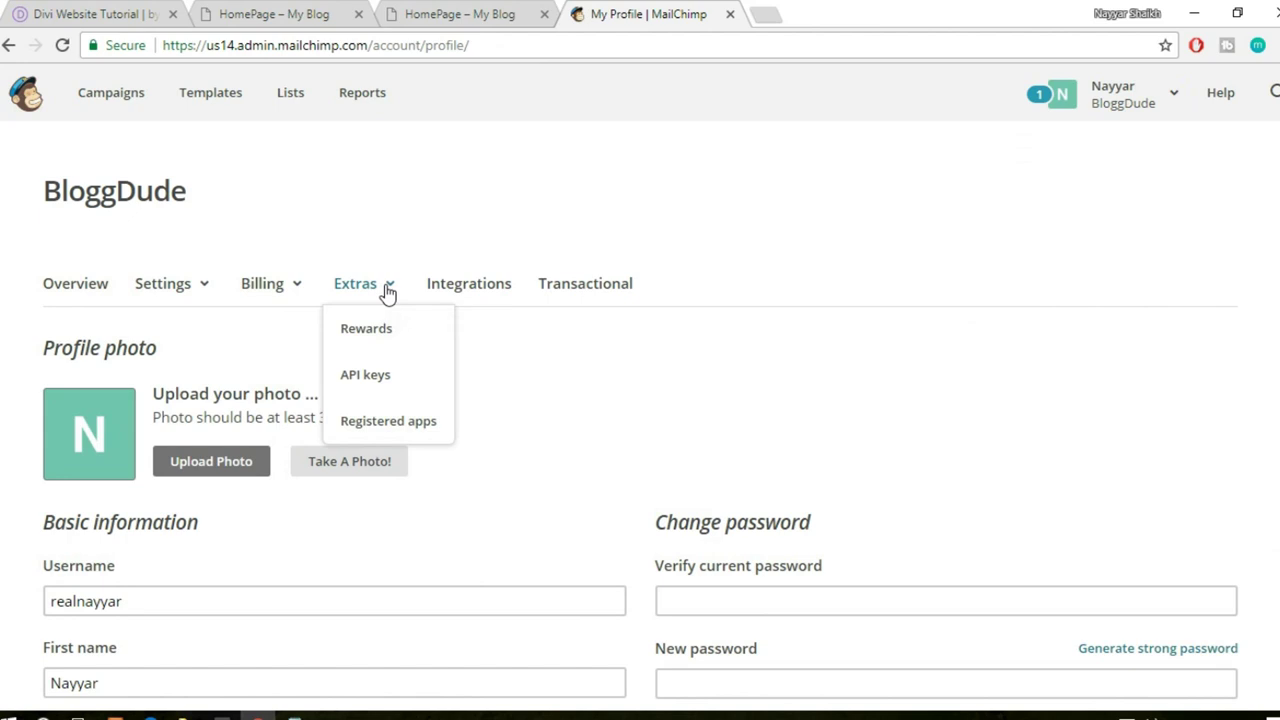
click(388, 386)
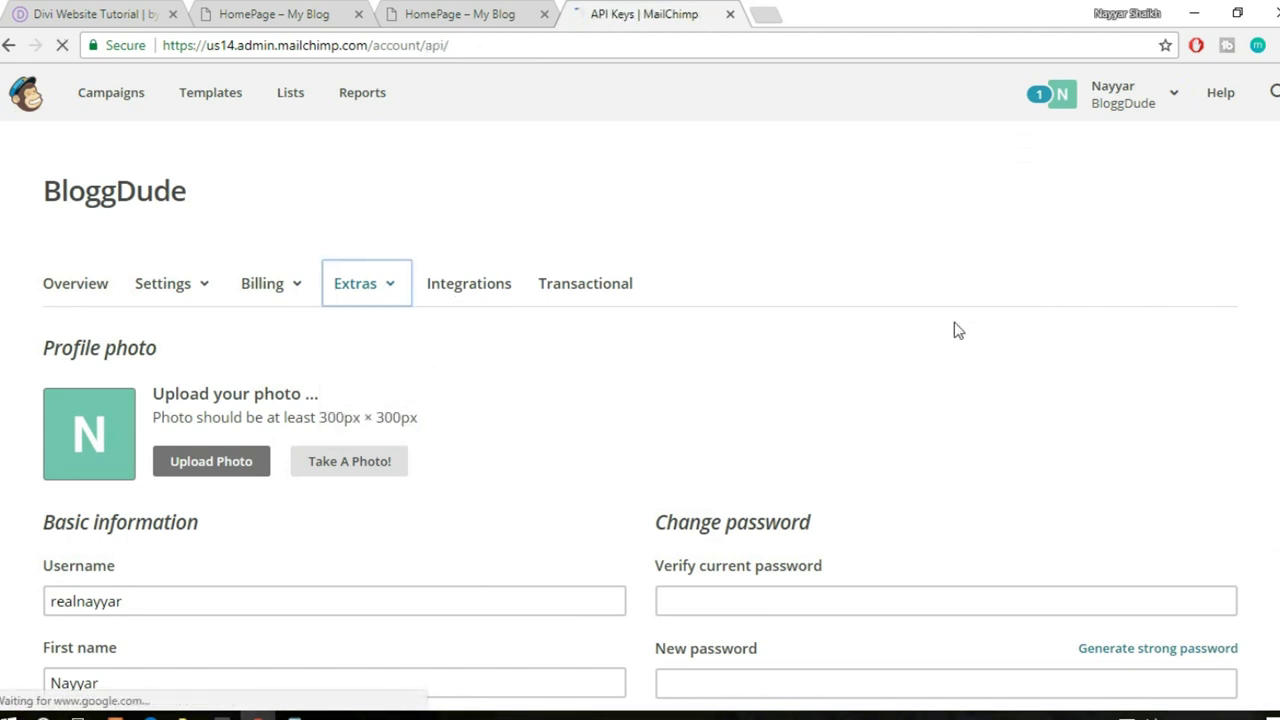
scroll(1064, 357, down, 5)
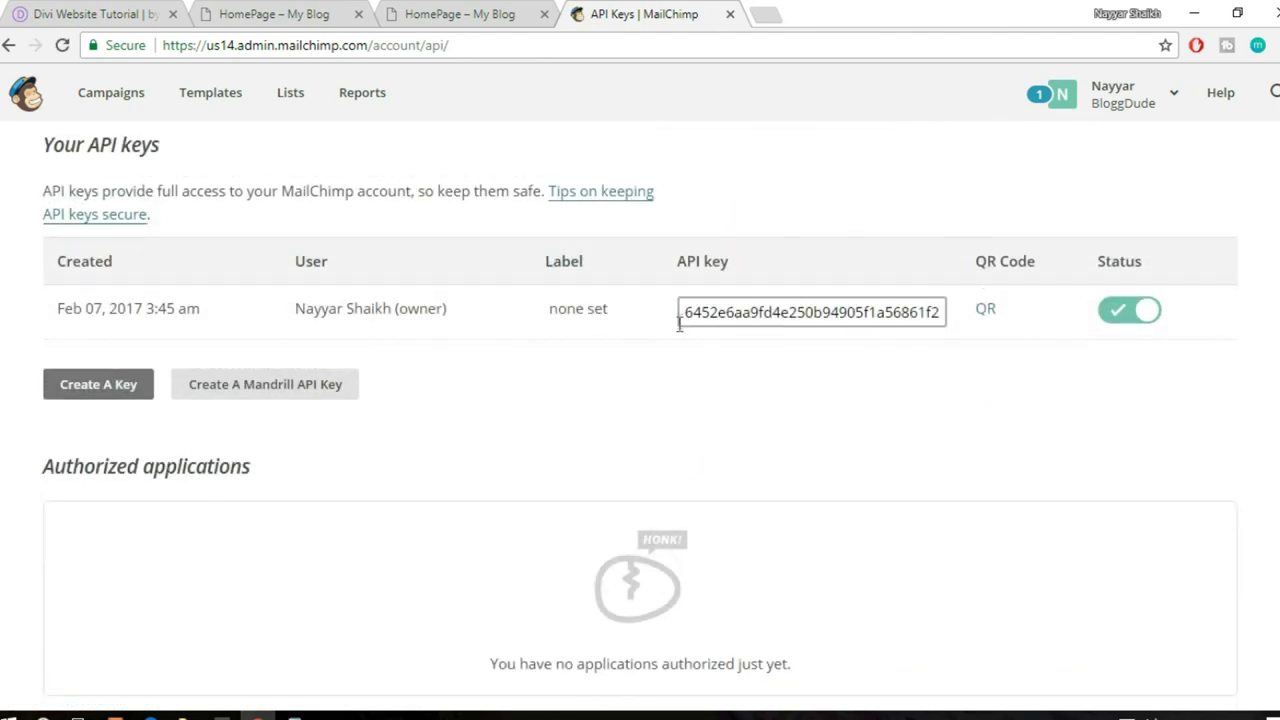
drag(684, 314, 1182, 306)
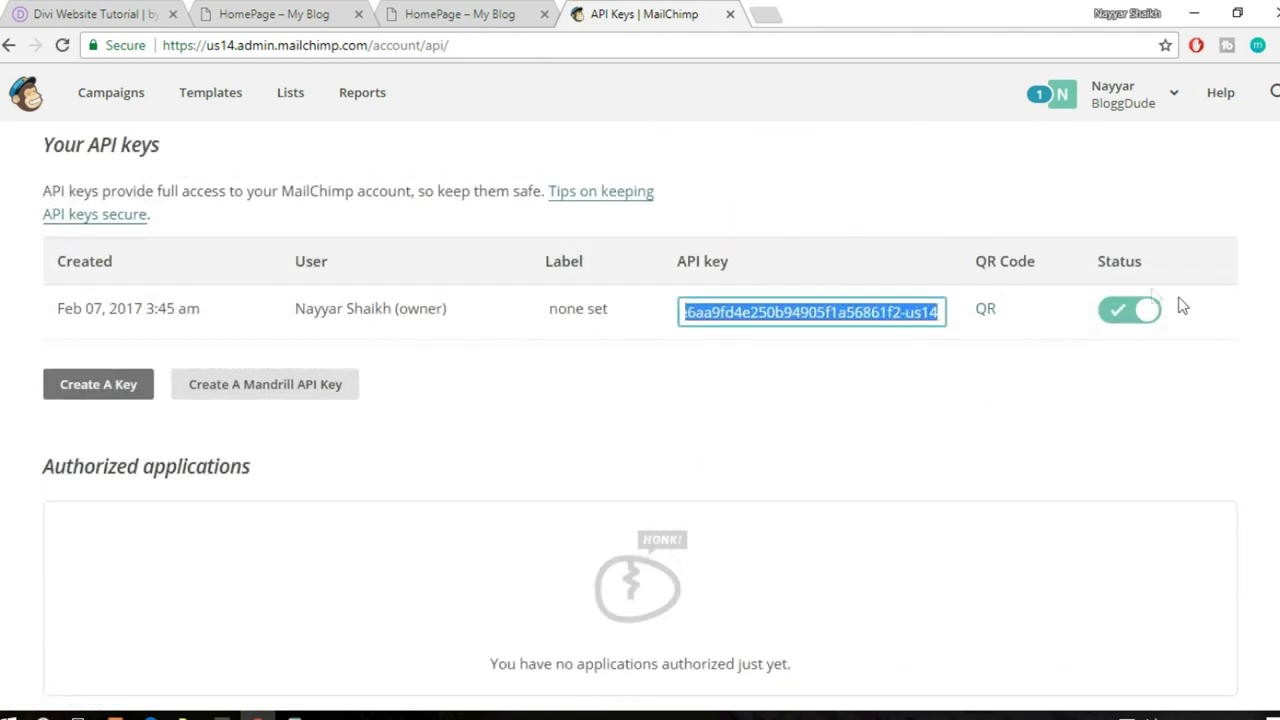
click(488, 12)
click(253, 12)
- Paste the API key and add the MailChimp account to the email opt-in
key(ctrl+v)
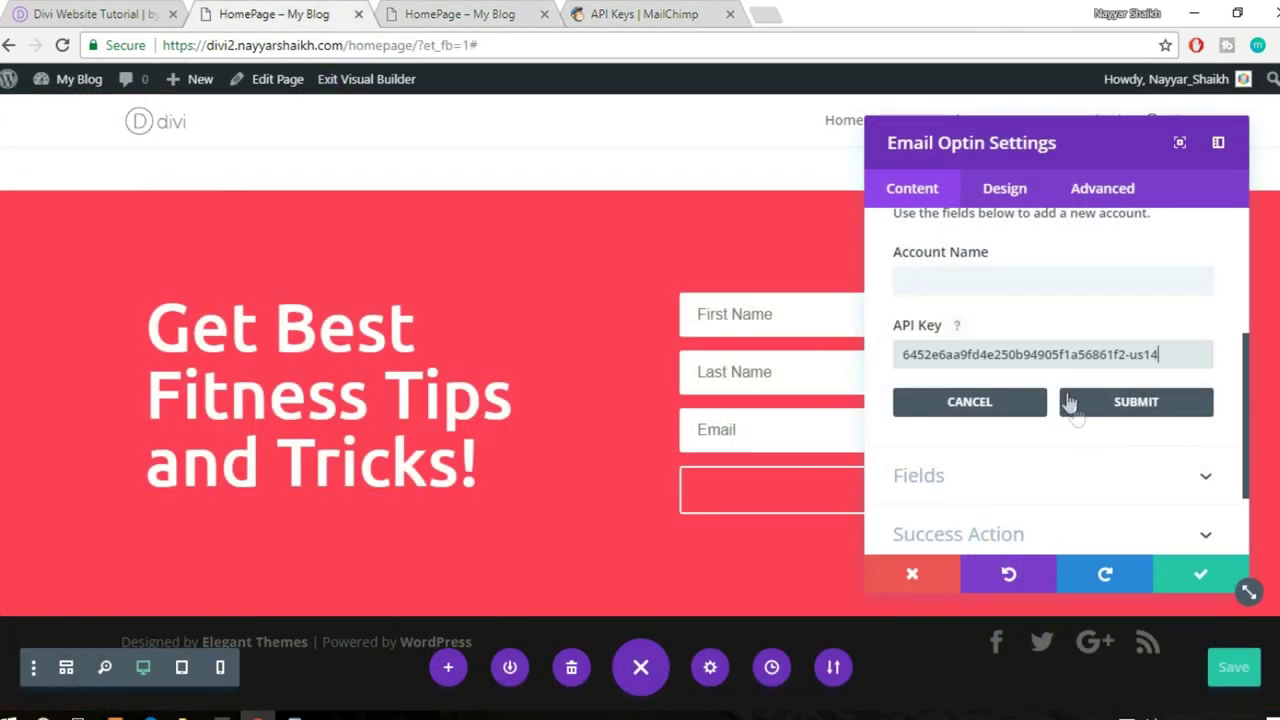
click(1127, 404)
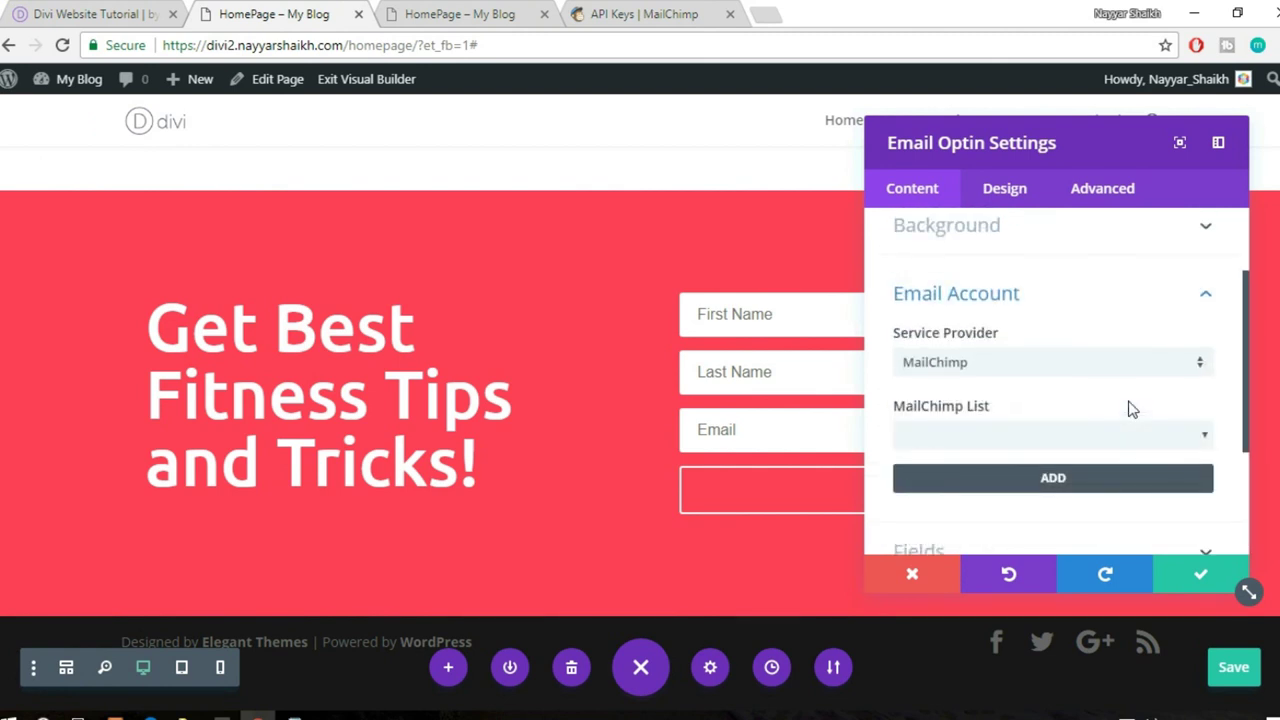
scroll(1130, 408, down, 1)
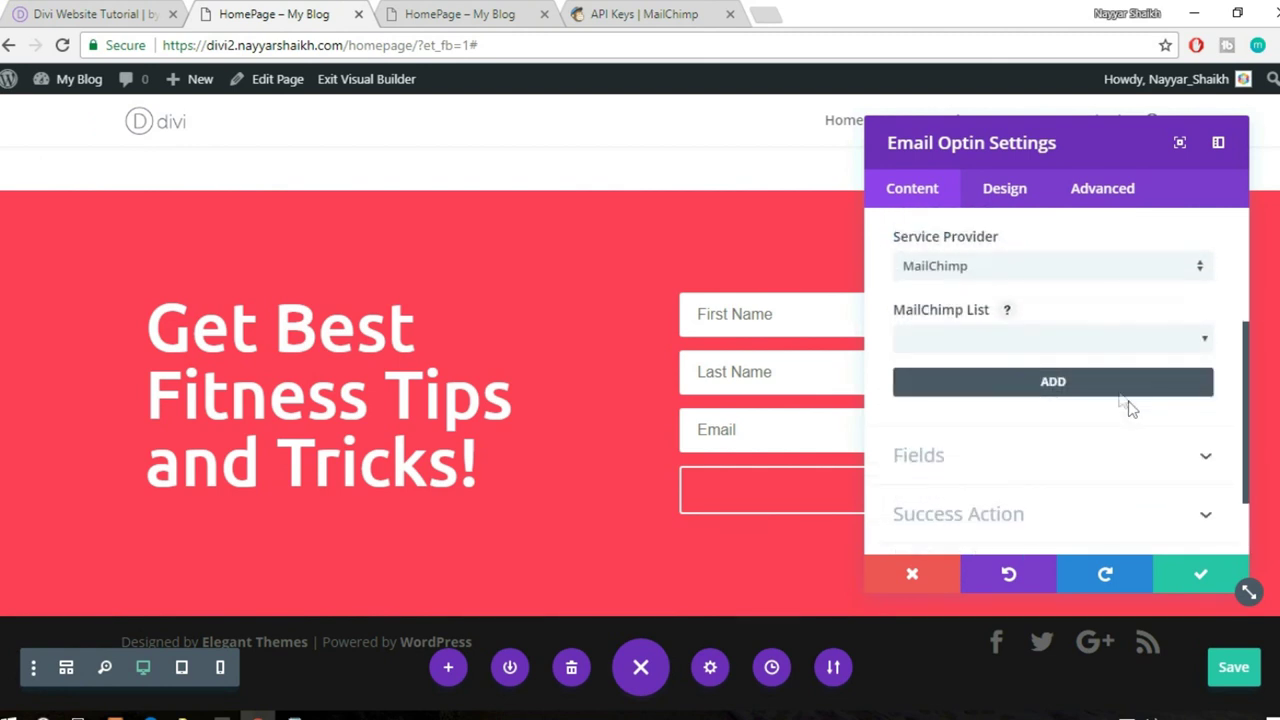
click(1045, 384)
click(1046, 326)
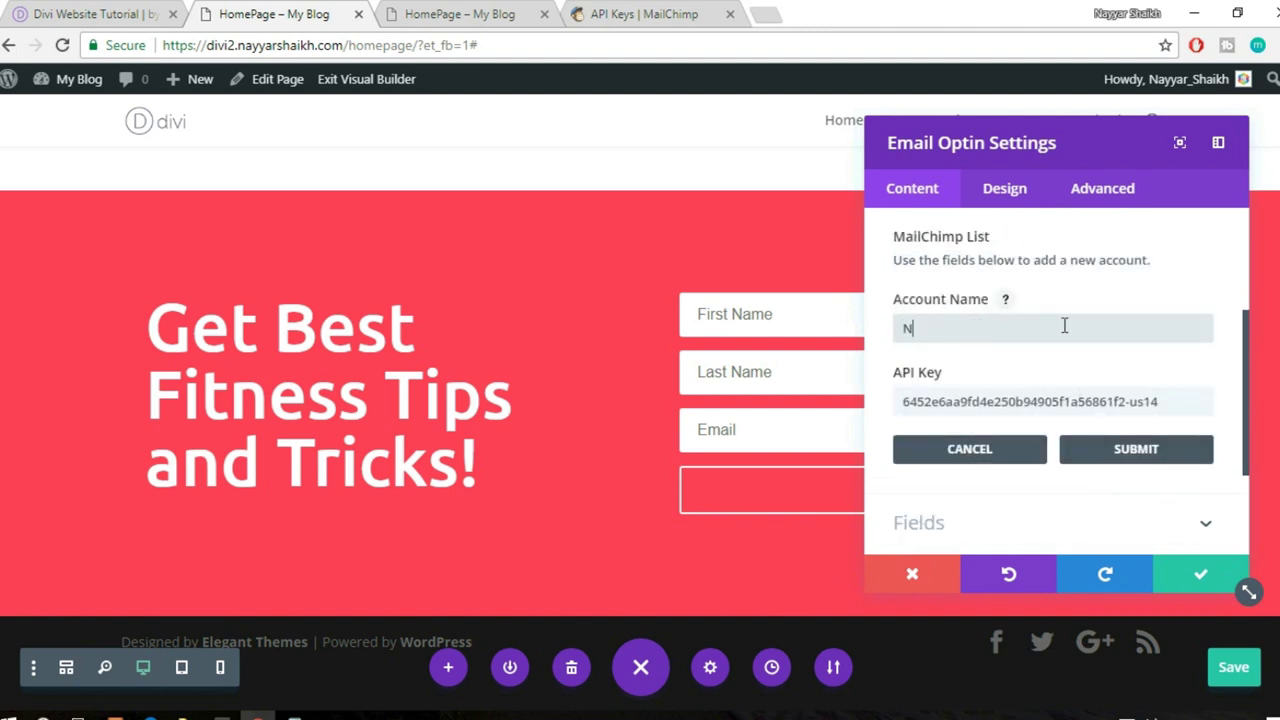
click(1148, 446)
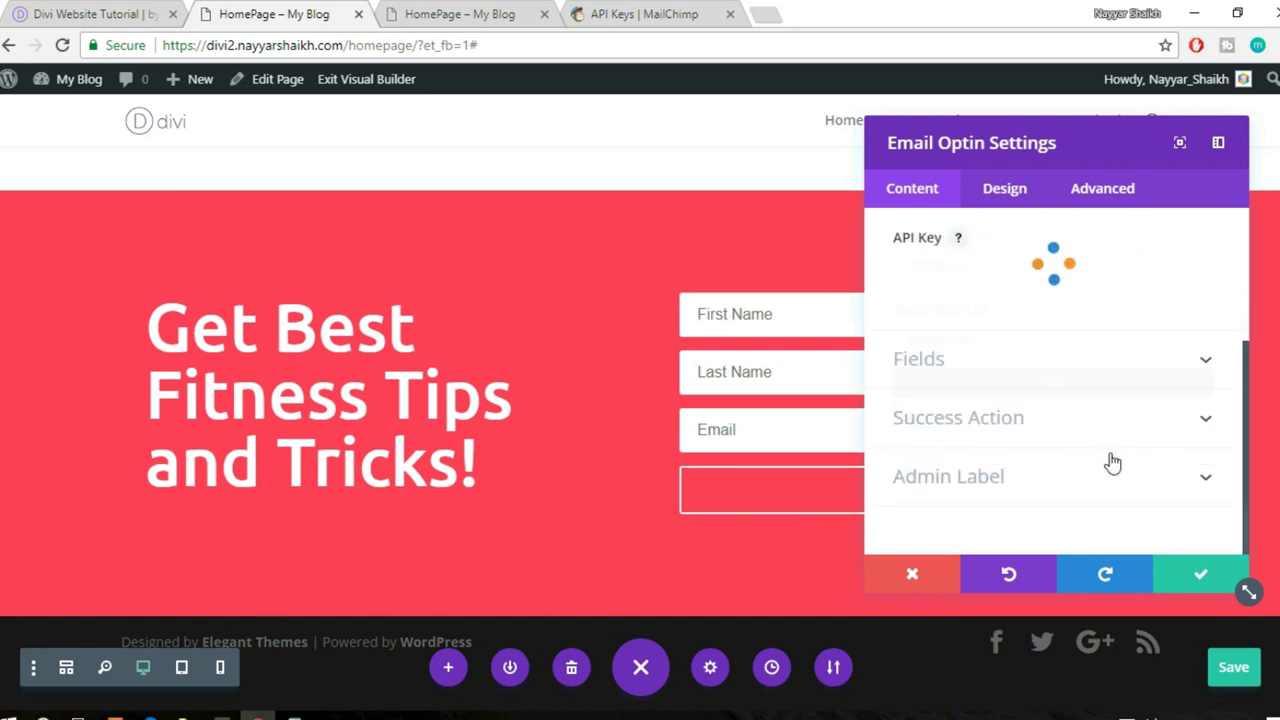
- Select the newly created list as the MailChimp List, apply the settings and save the page
click(1047, 342)
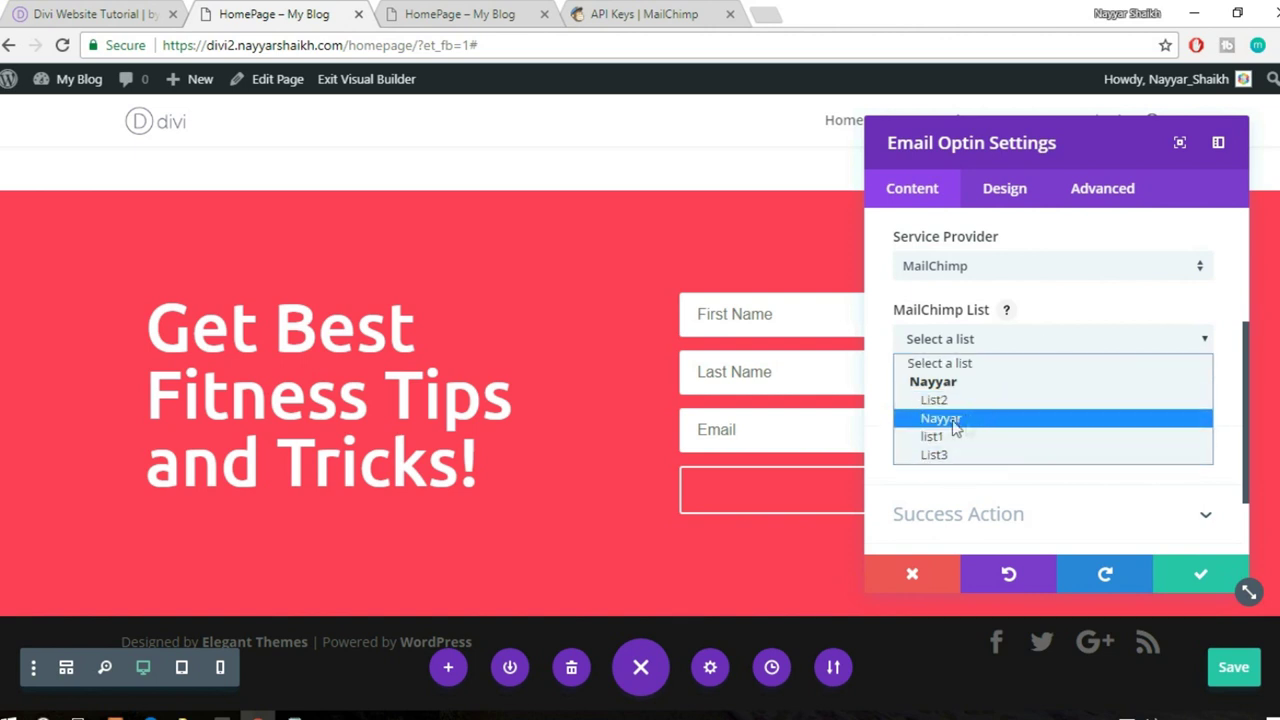
click(952, 420)
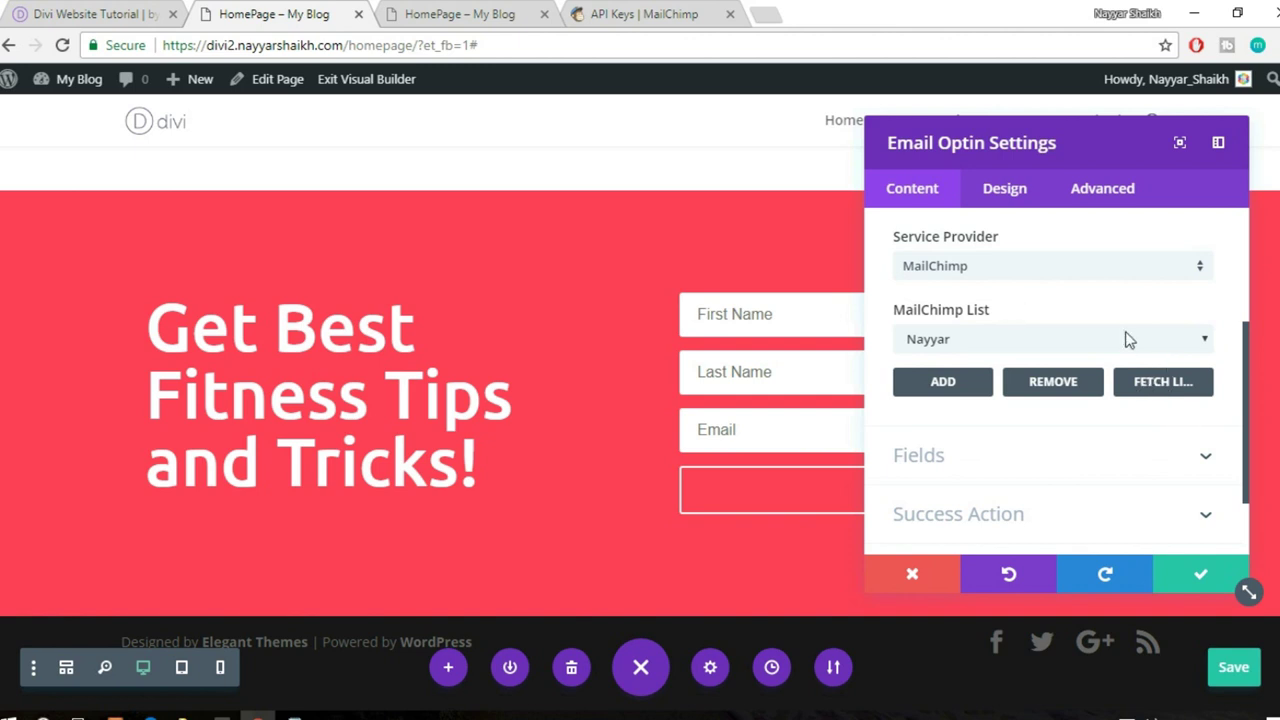
click(1125, 345)
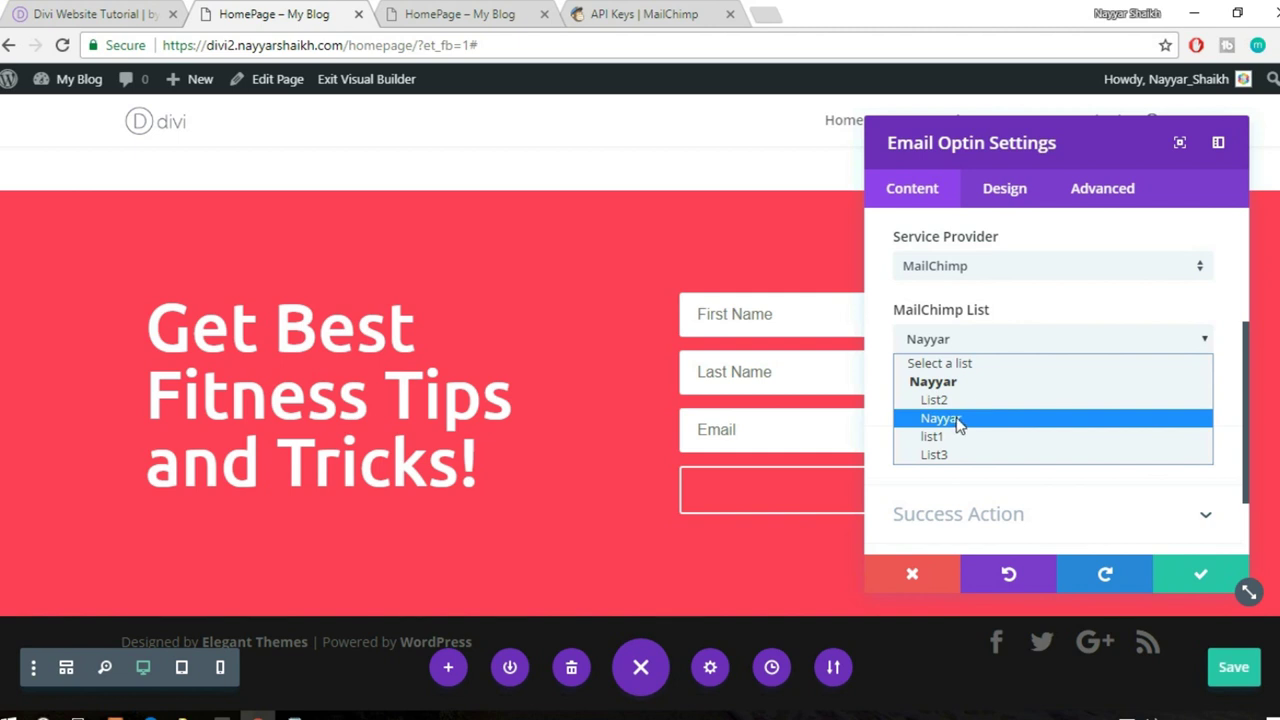
click(956, 420)
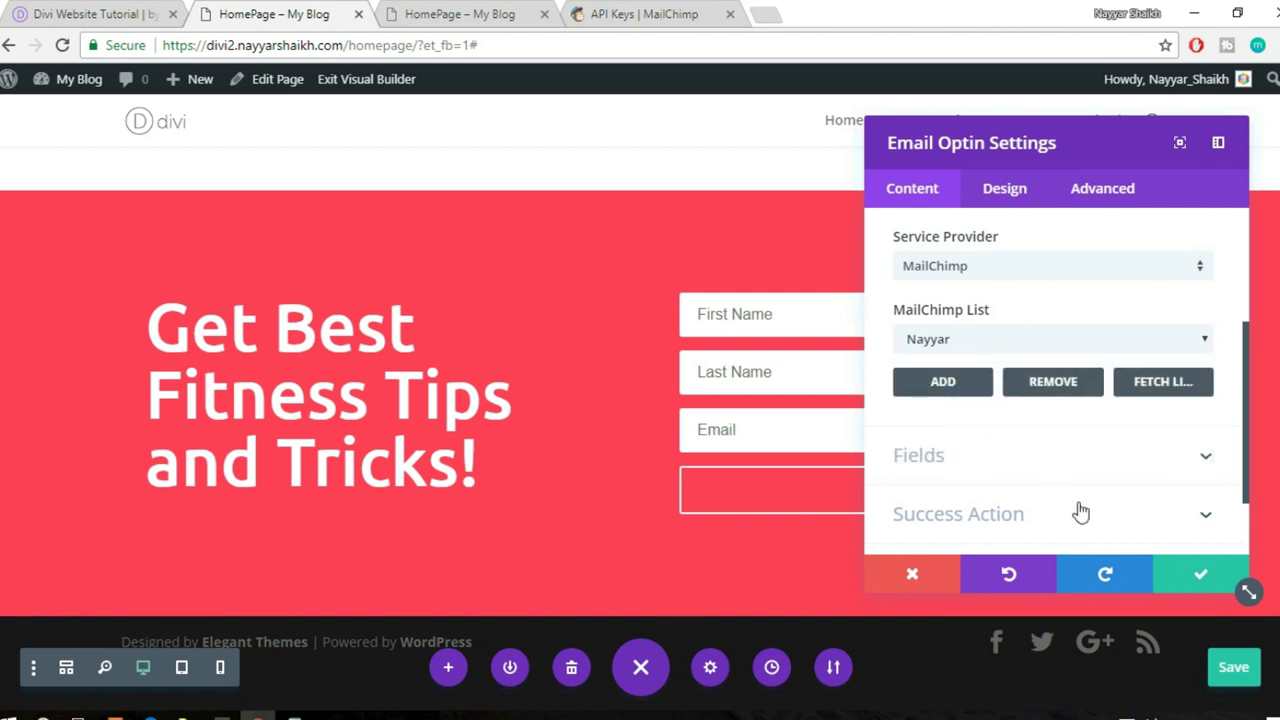
scroll(1081, 513, down, 1)
click(1197, 573)
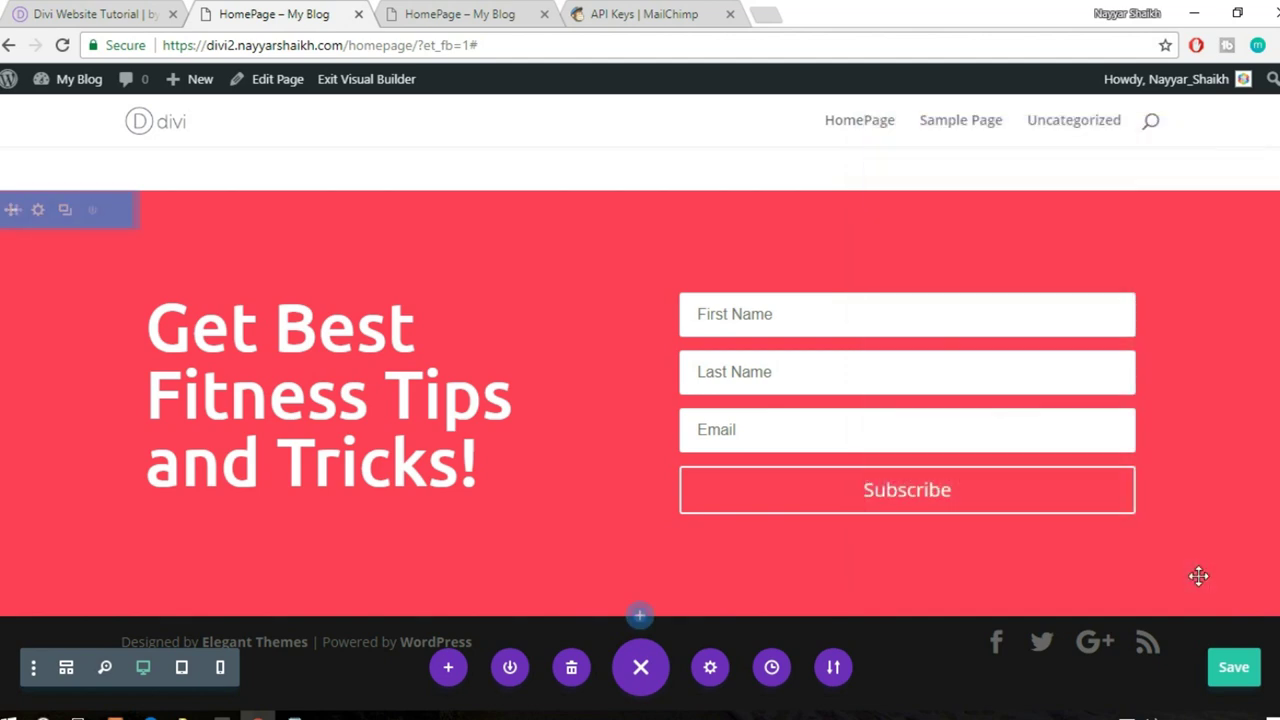
click(1252, 676)
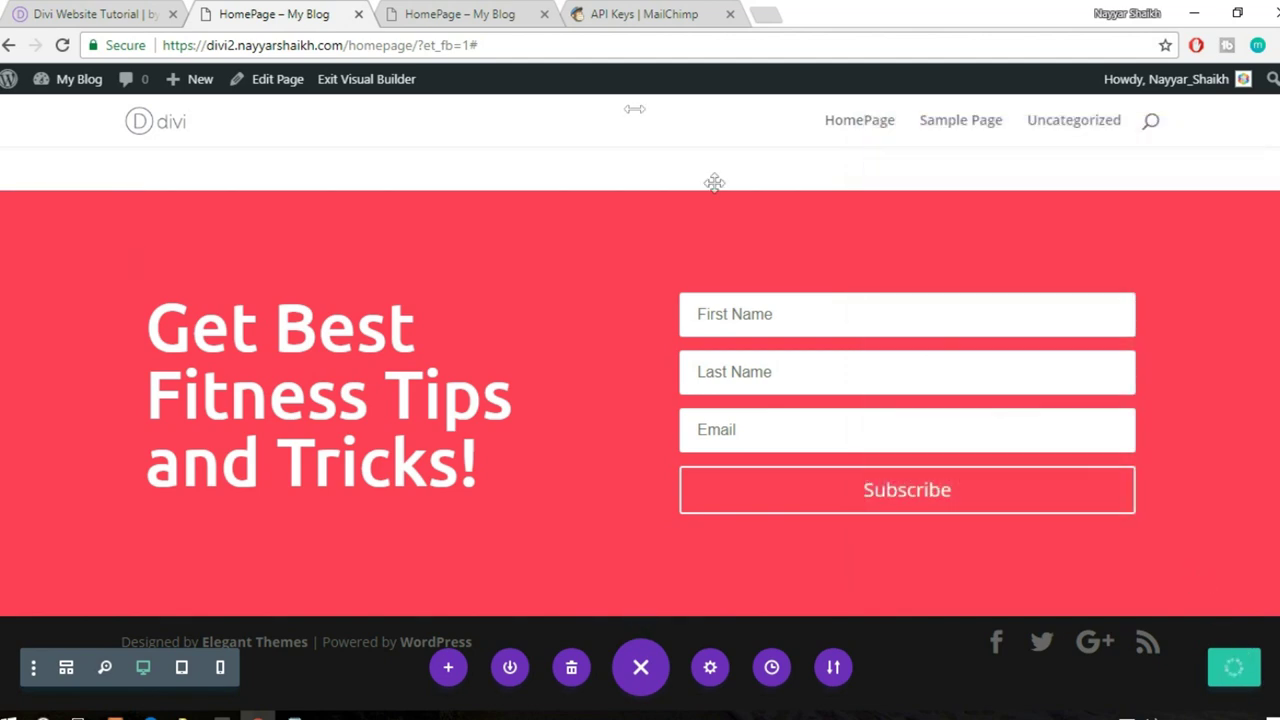
click(519, 17)
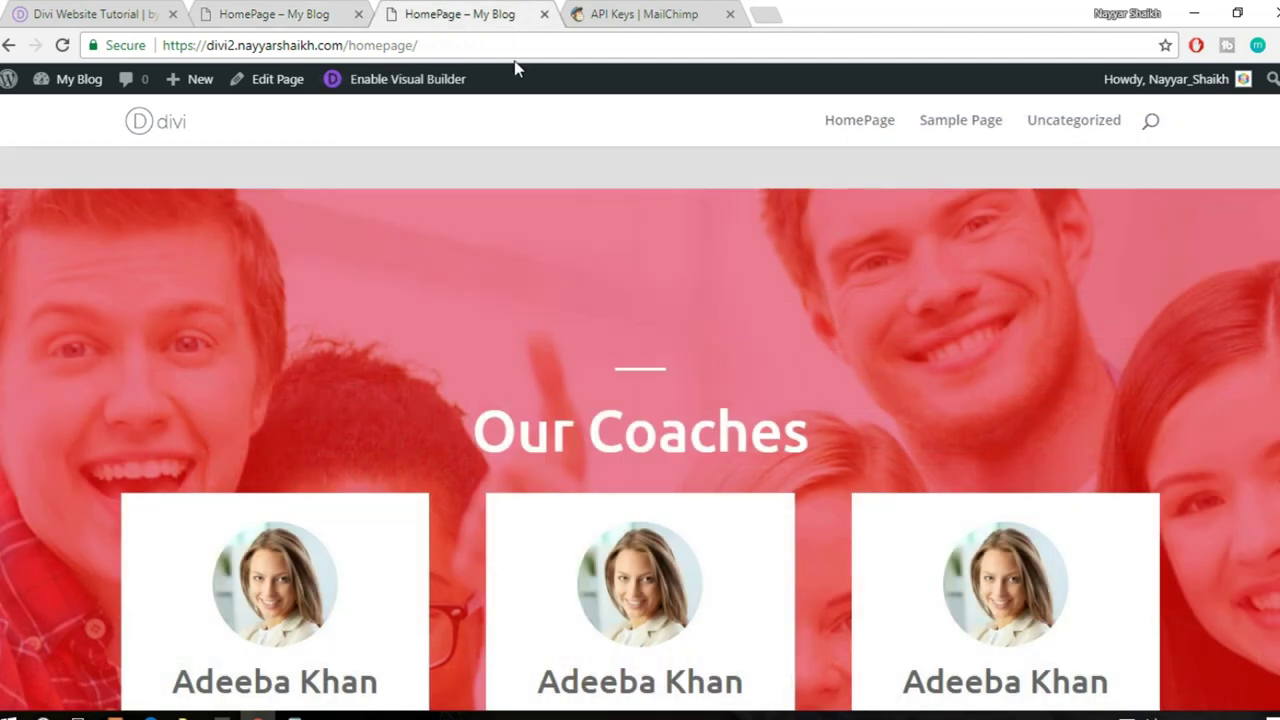
- Reload the live homepage and scroll down to the opt-in section
click(531, 40)
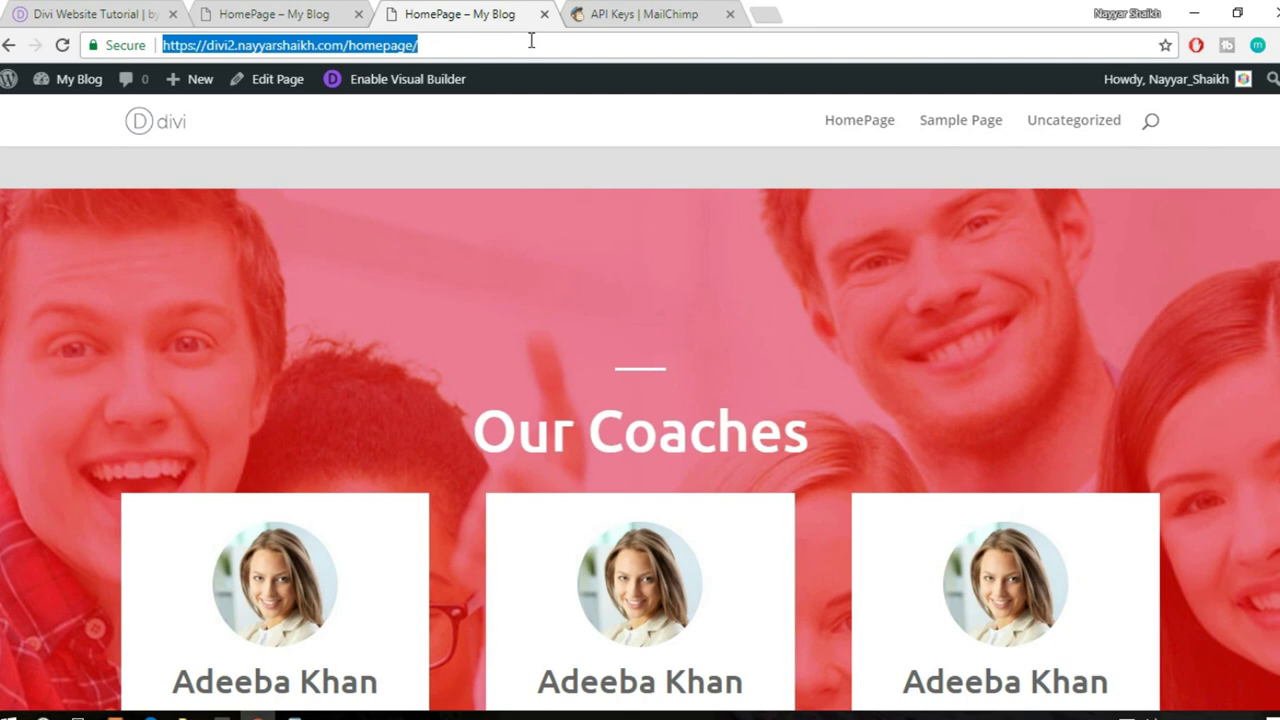
key(Return)
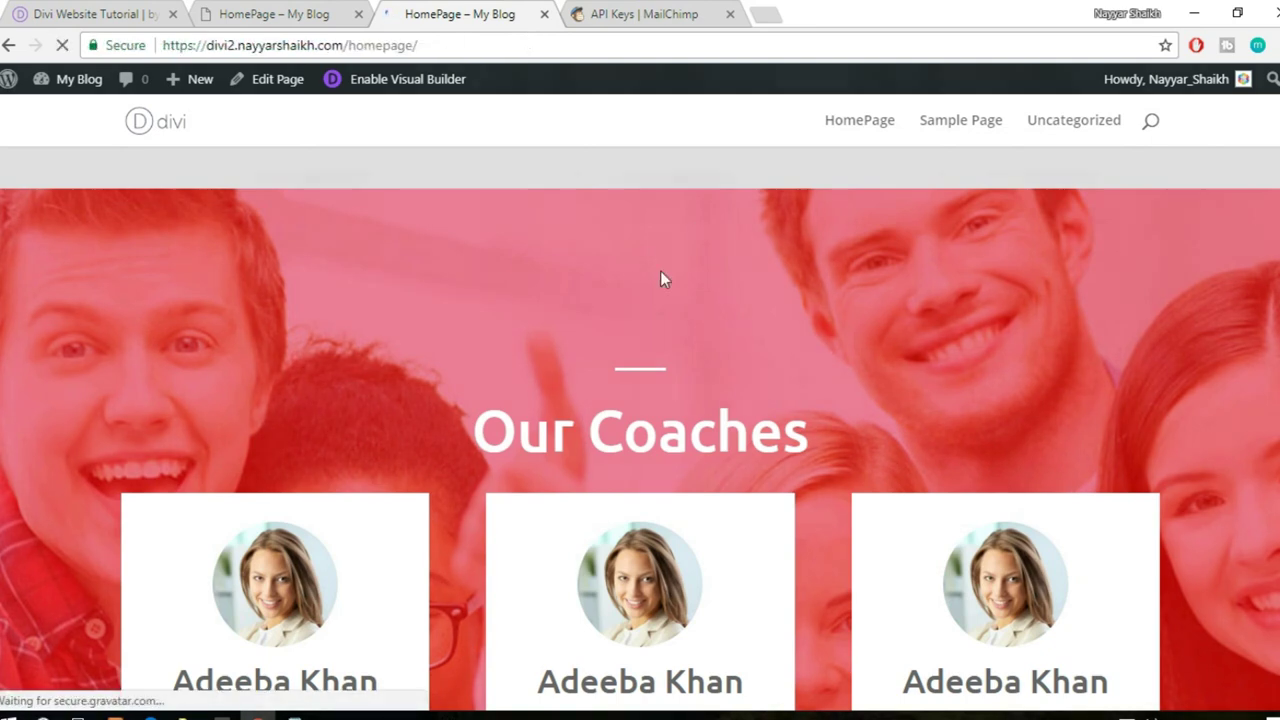
scroll(640, 430, down, 15)
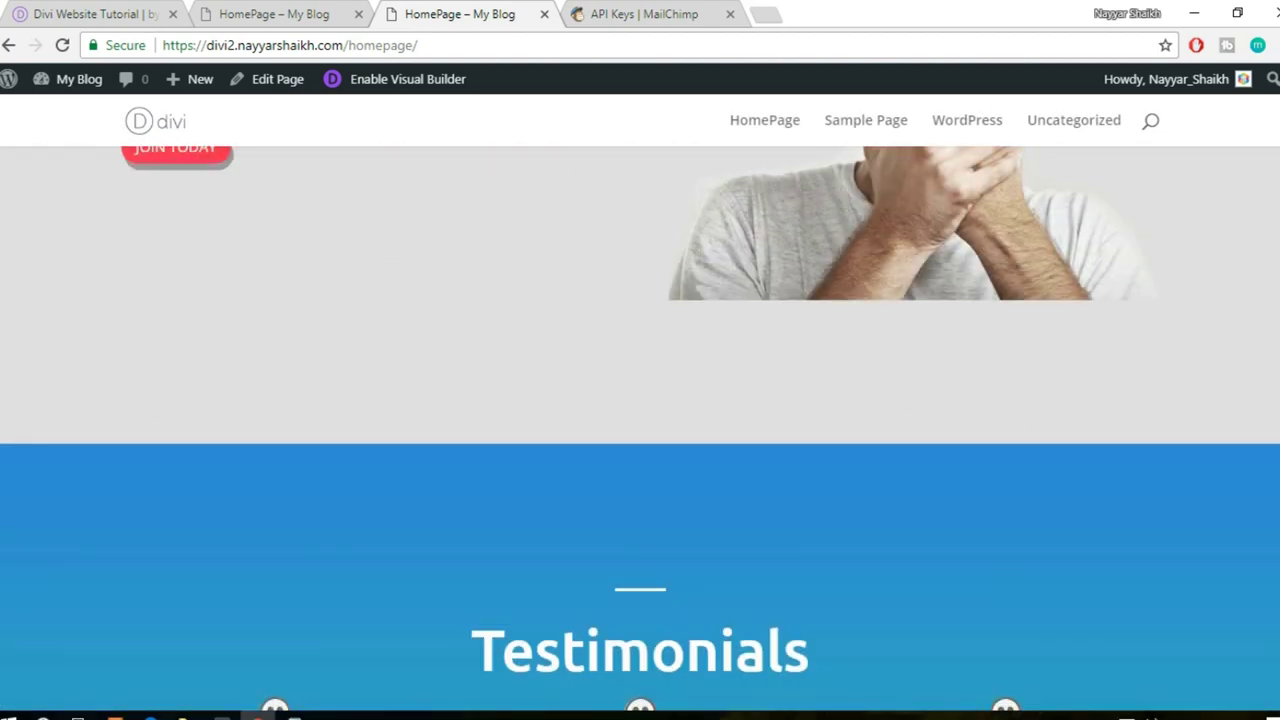
scroll(640, 430, down, 20)
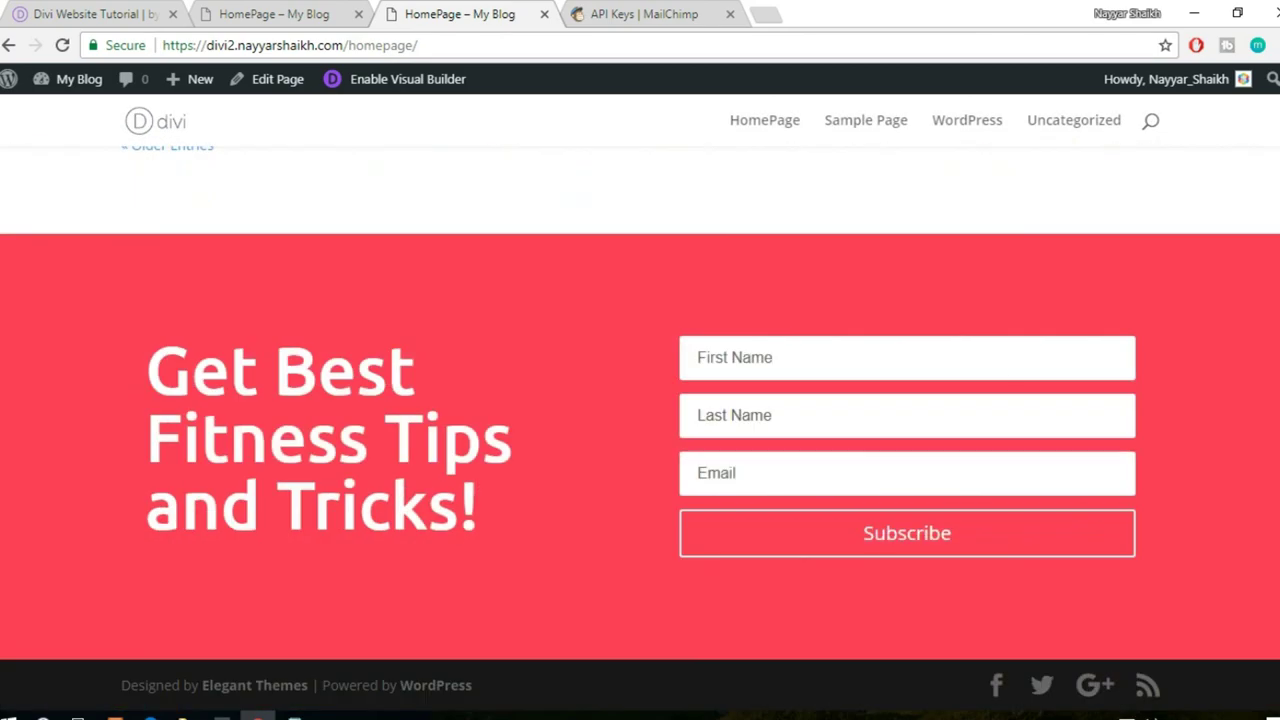
- Submit a test signup with a first and last name and get the Success! message
click(899, 364)
text(Nayyar)
key(Tab)
text(S)
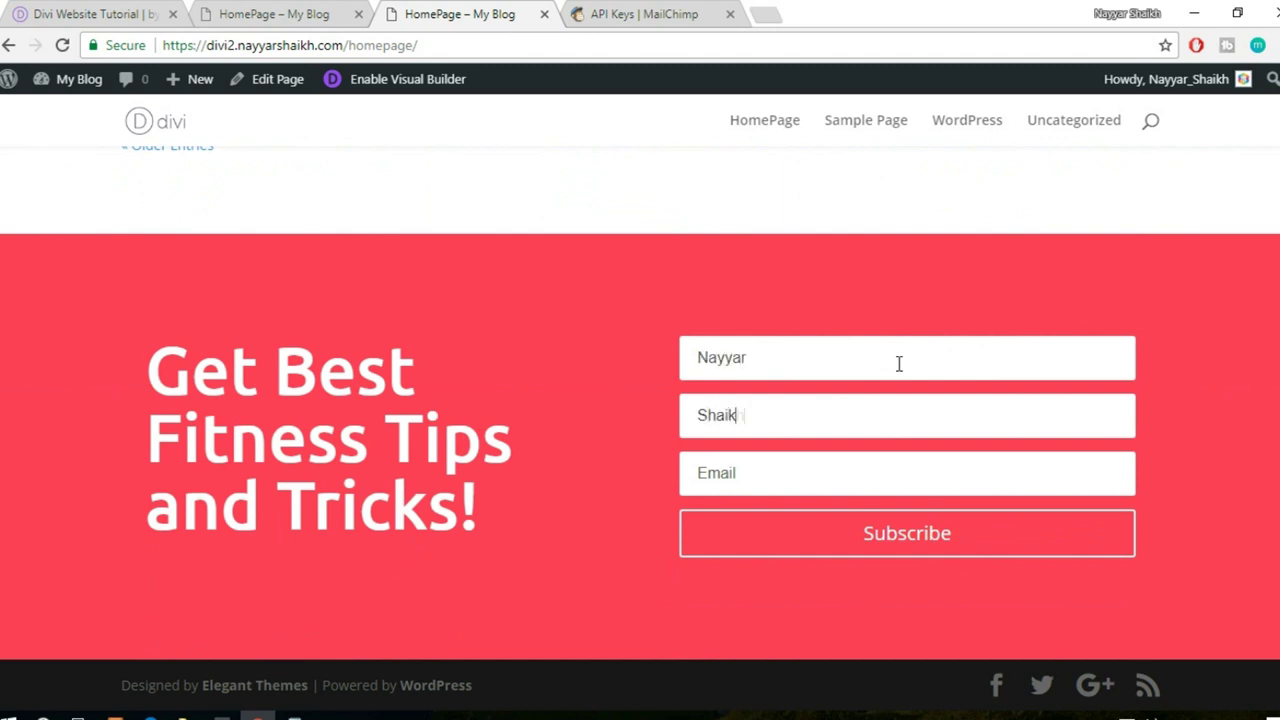
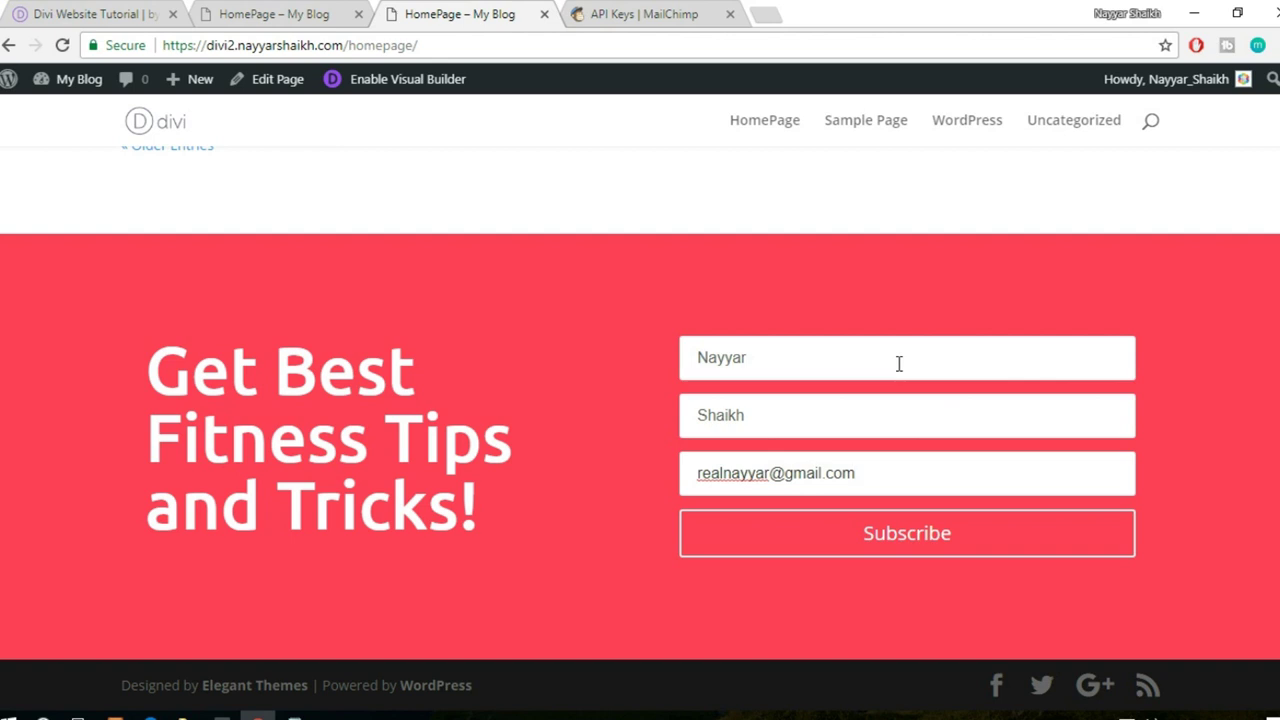
click(862, 549)
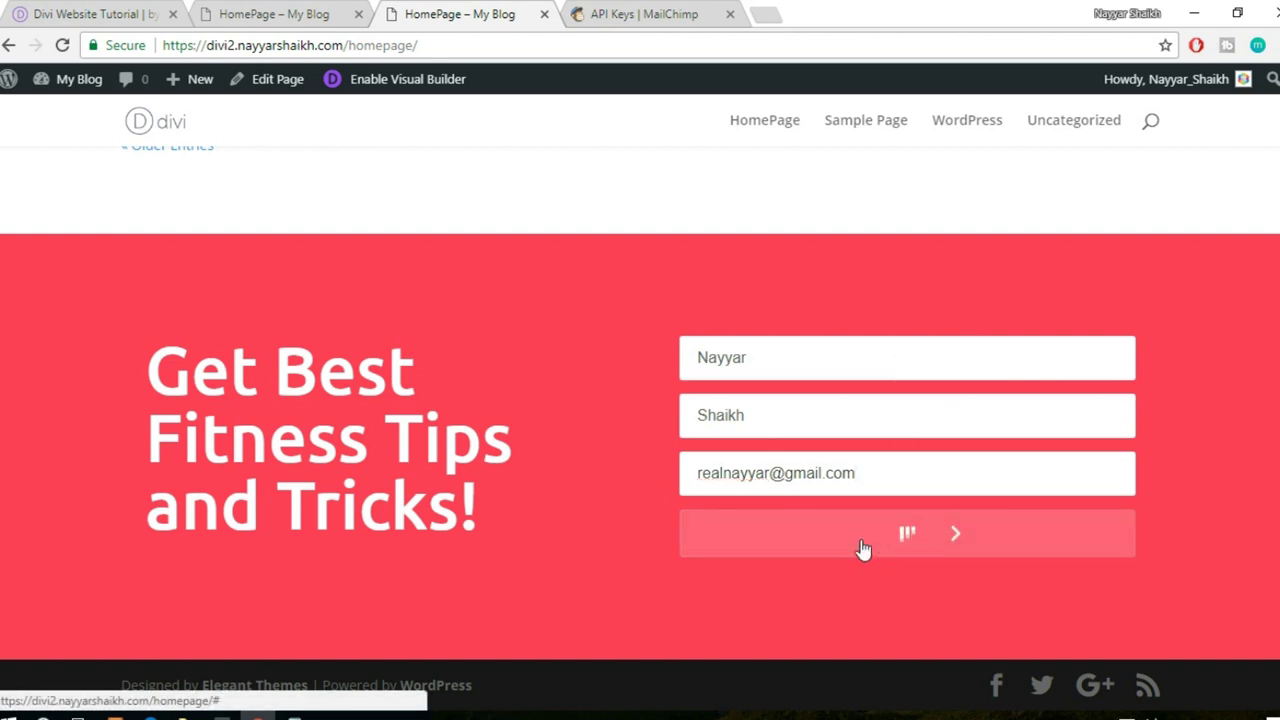
drag(854, 455, 1008, 443)
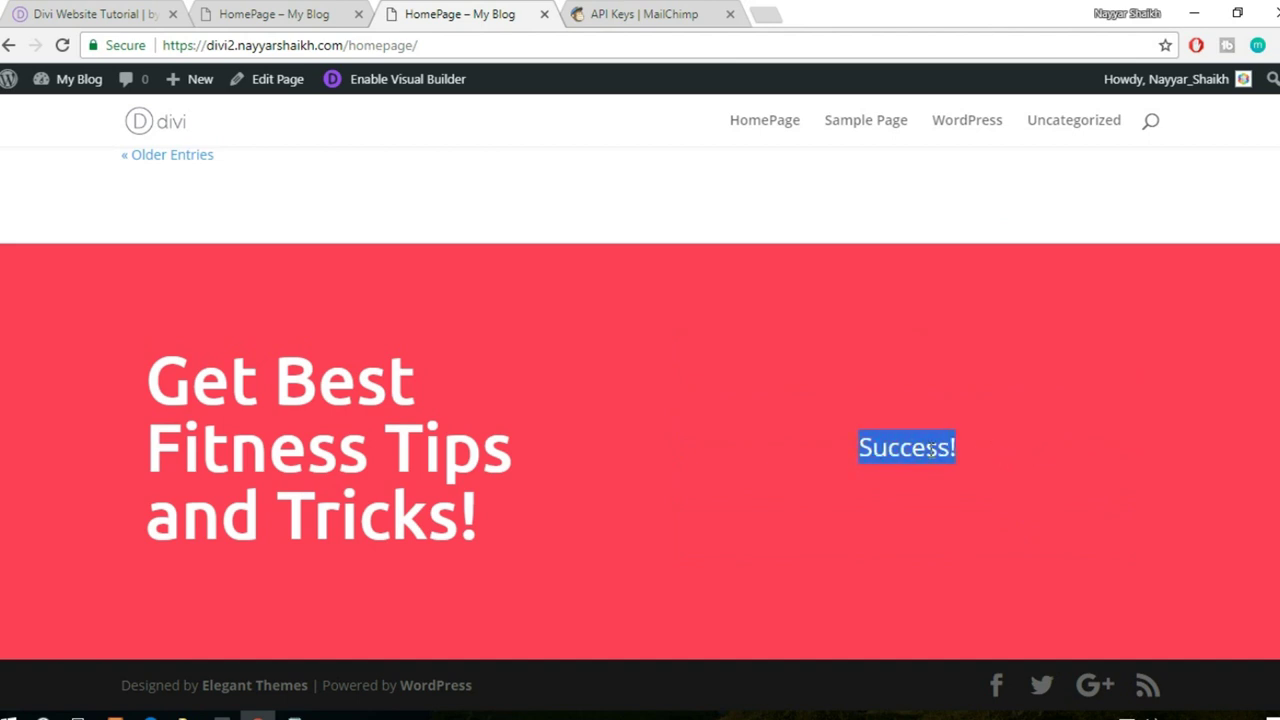
click(651, 12)
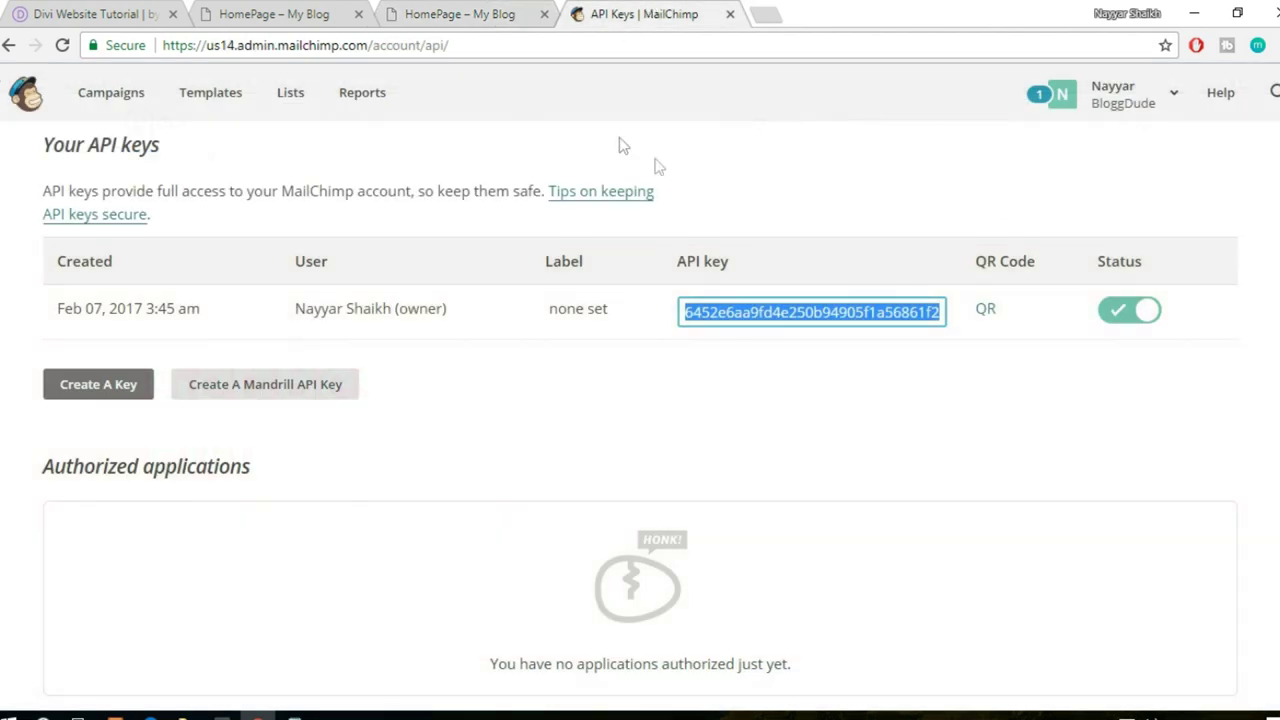
- Check that the new list still shows 0 subscribers on MailChimp's Lists page
click(280, 100)
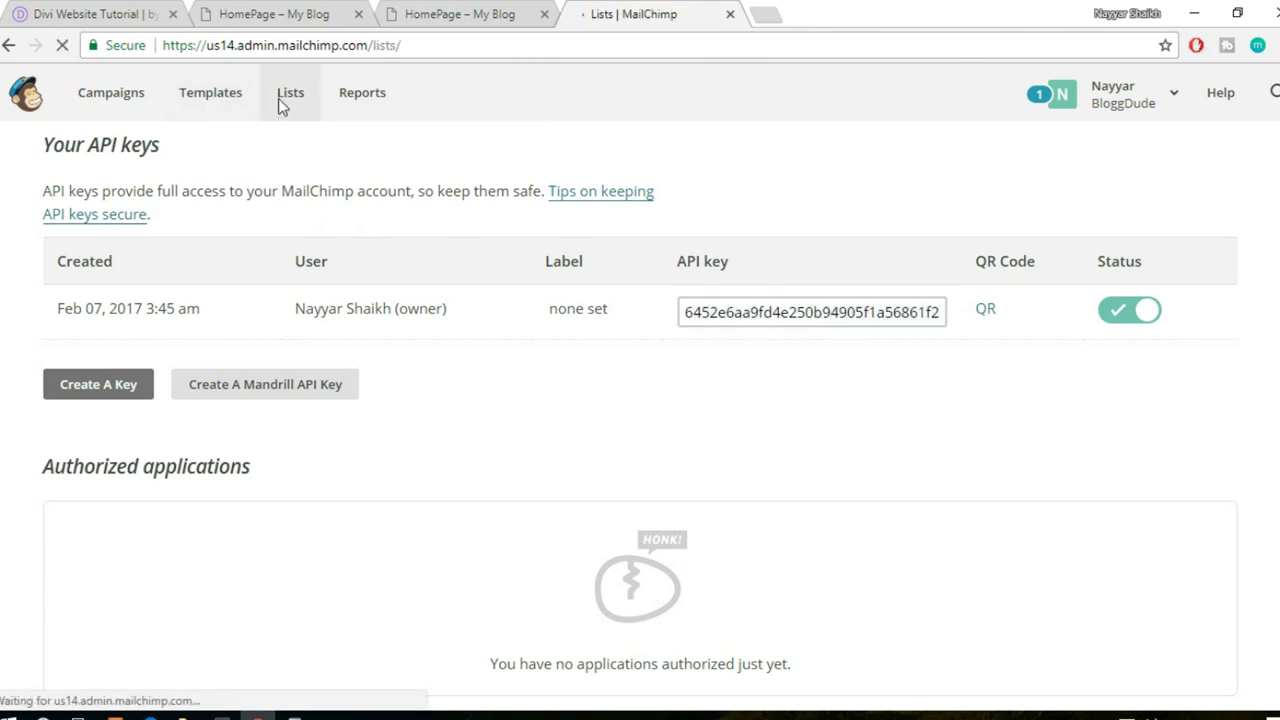
scroll(868, 430, down, 2)
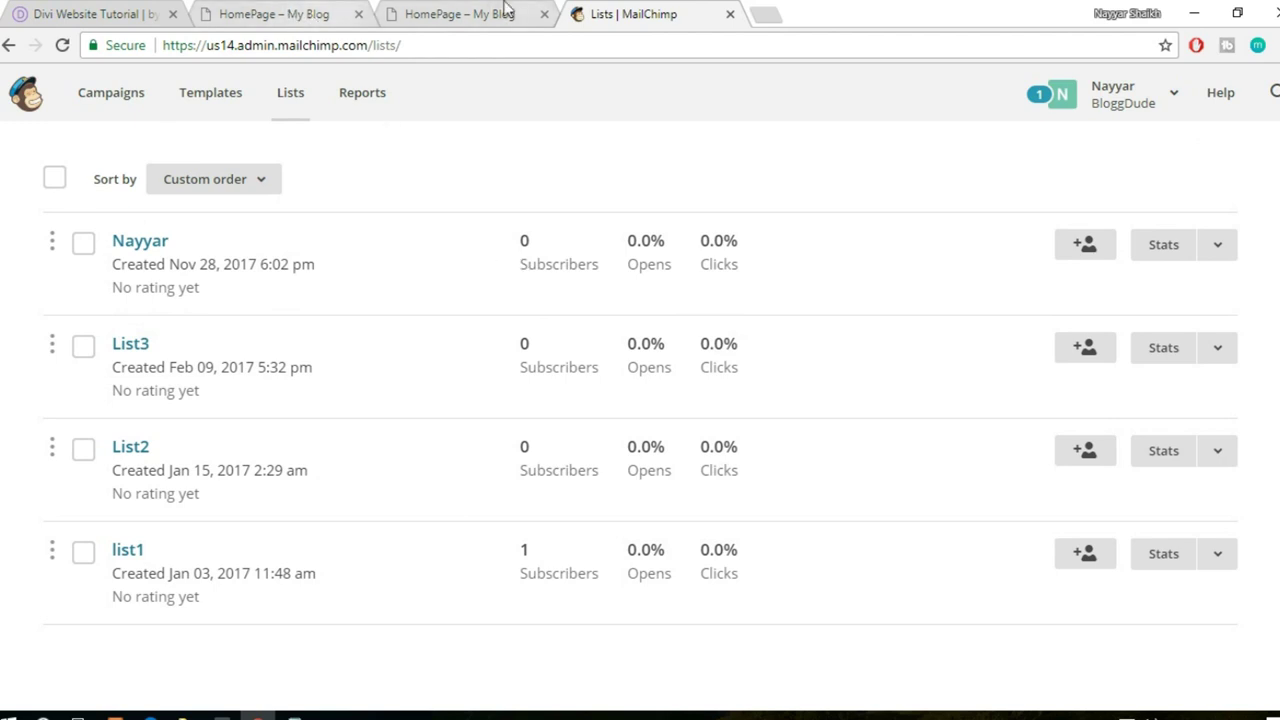
click(455, 8)
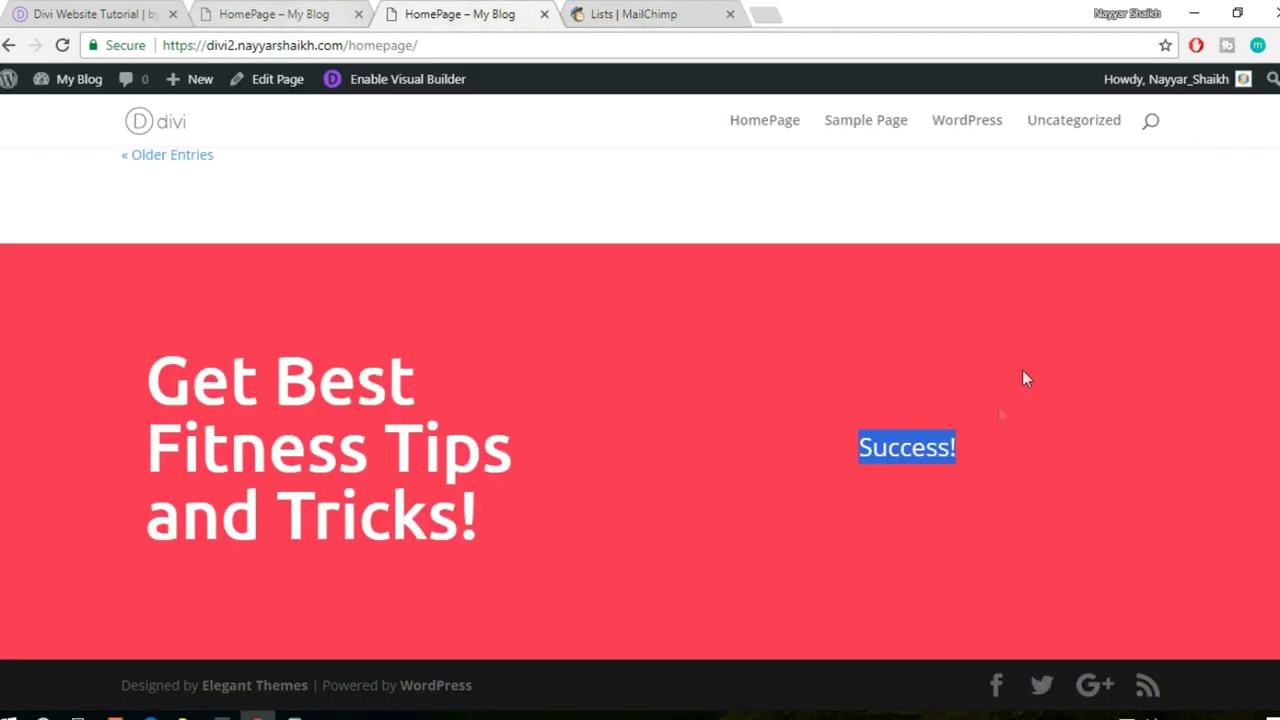
click(920, 455)
drag(860, 447, 964, 445)
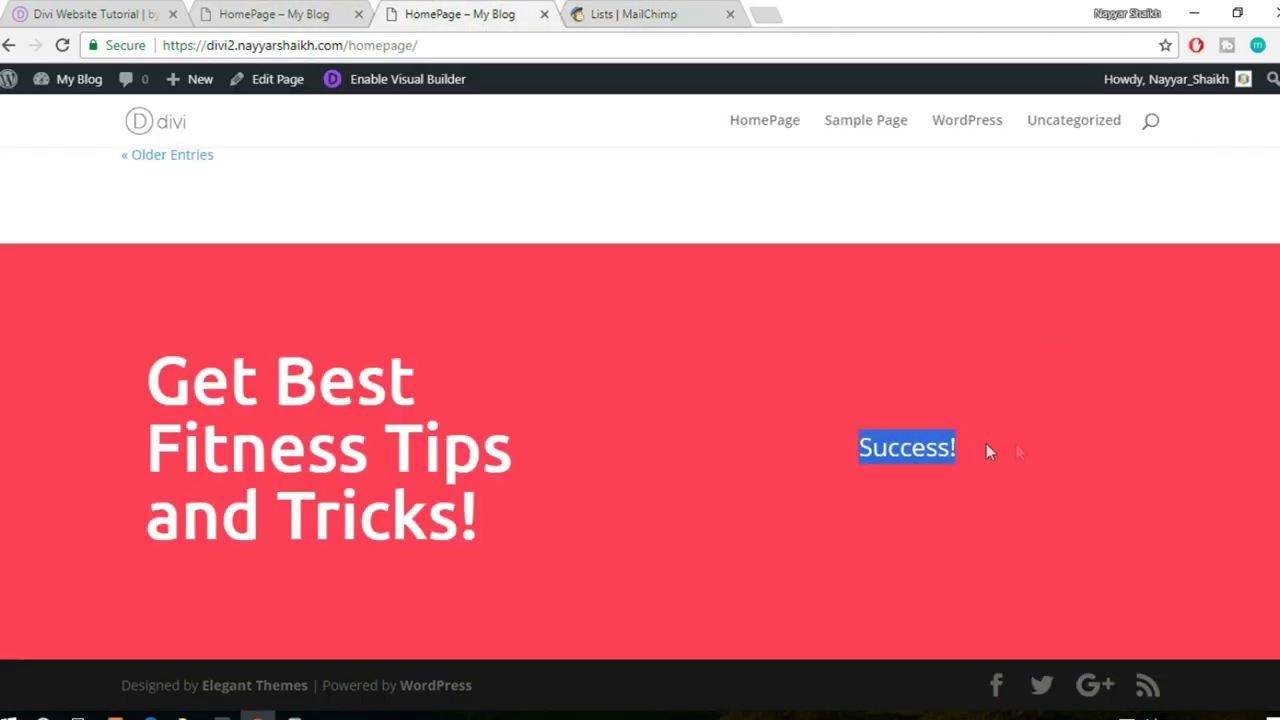
click(595, 15)
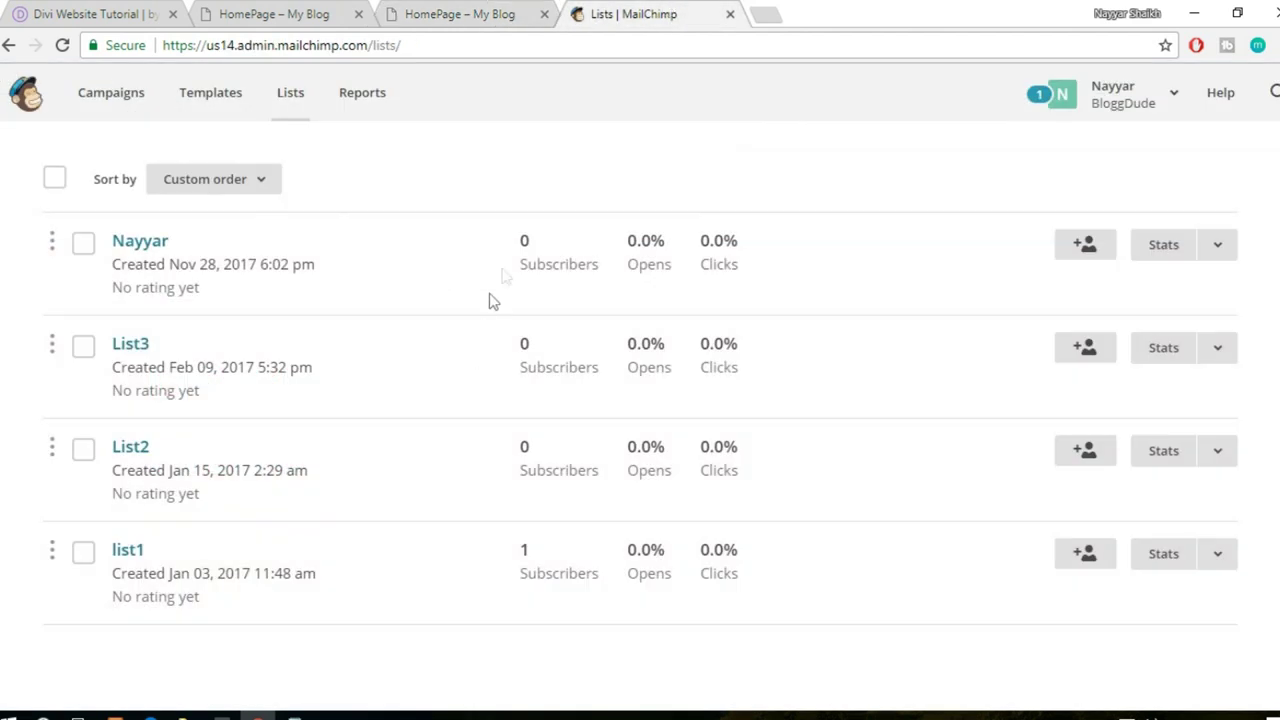
click(766, 12)
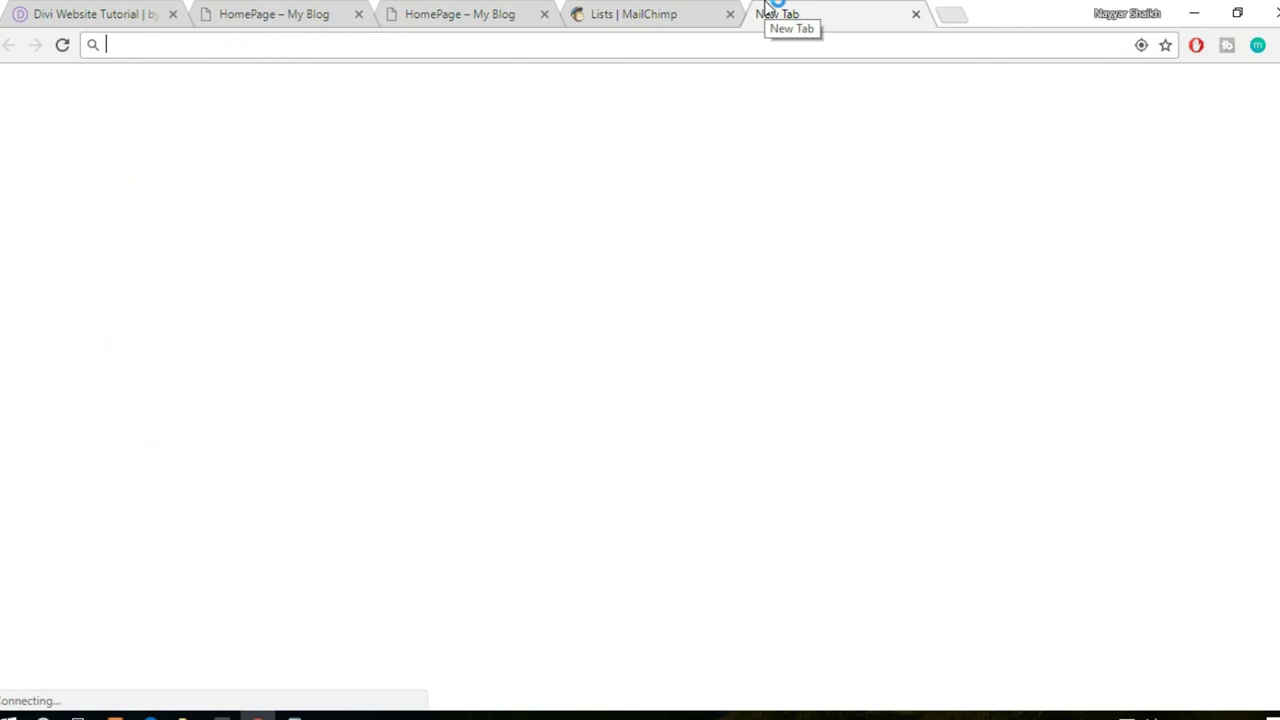
- Go to gmail.com and open the Please Confirm Subscription email
text(gmail.com)
key(Down)
key(Down)
key(Down)
key(Return)
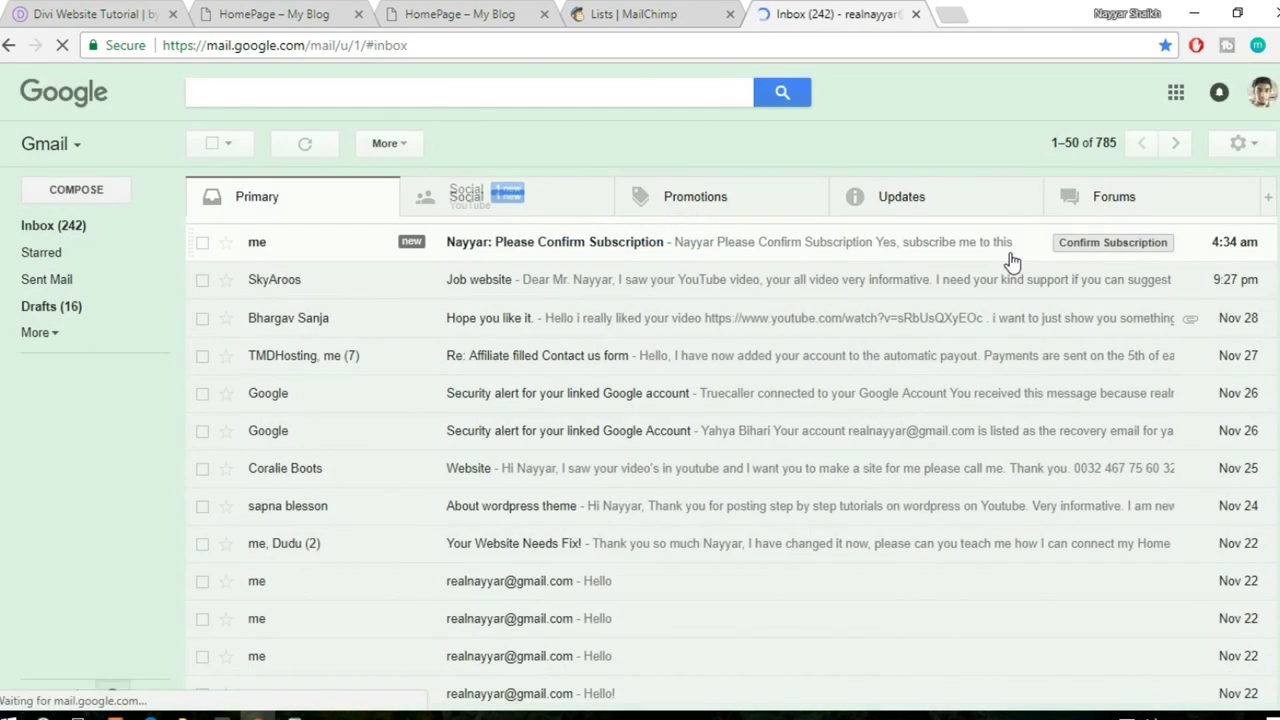
click(516, 250)
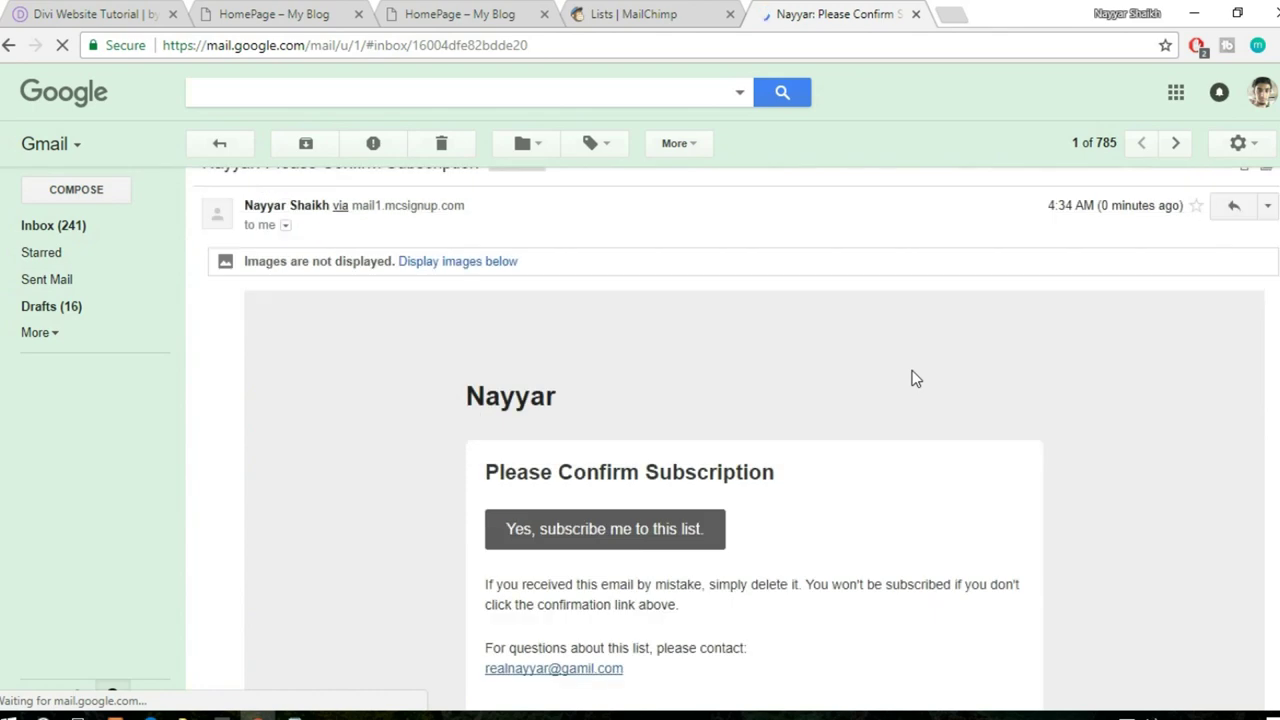
scroll(911, 374, down, 2)
- Confirm the subscription, pass reCAPTCHA, subscribe to the list, and close the confirmation page
click(586, 372)
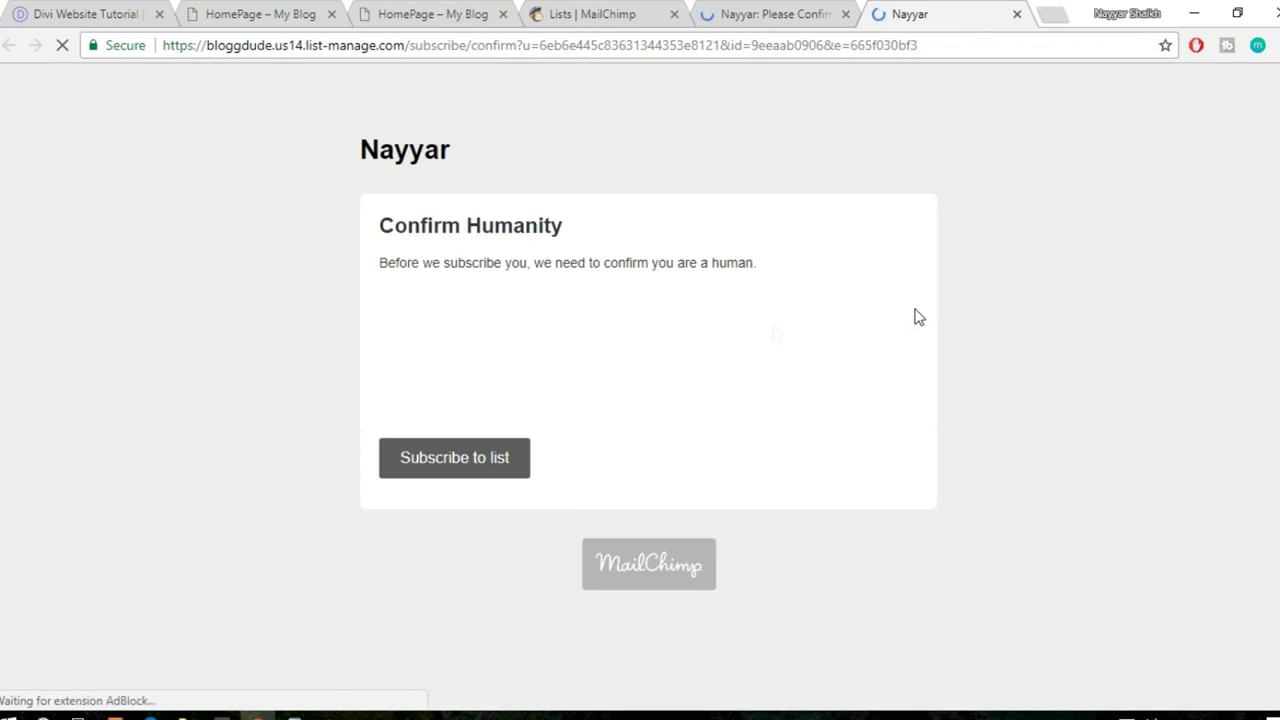
click(405, 357)
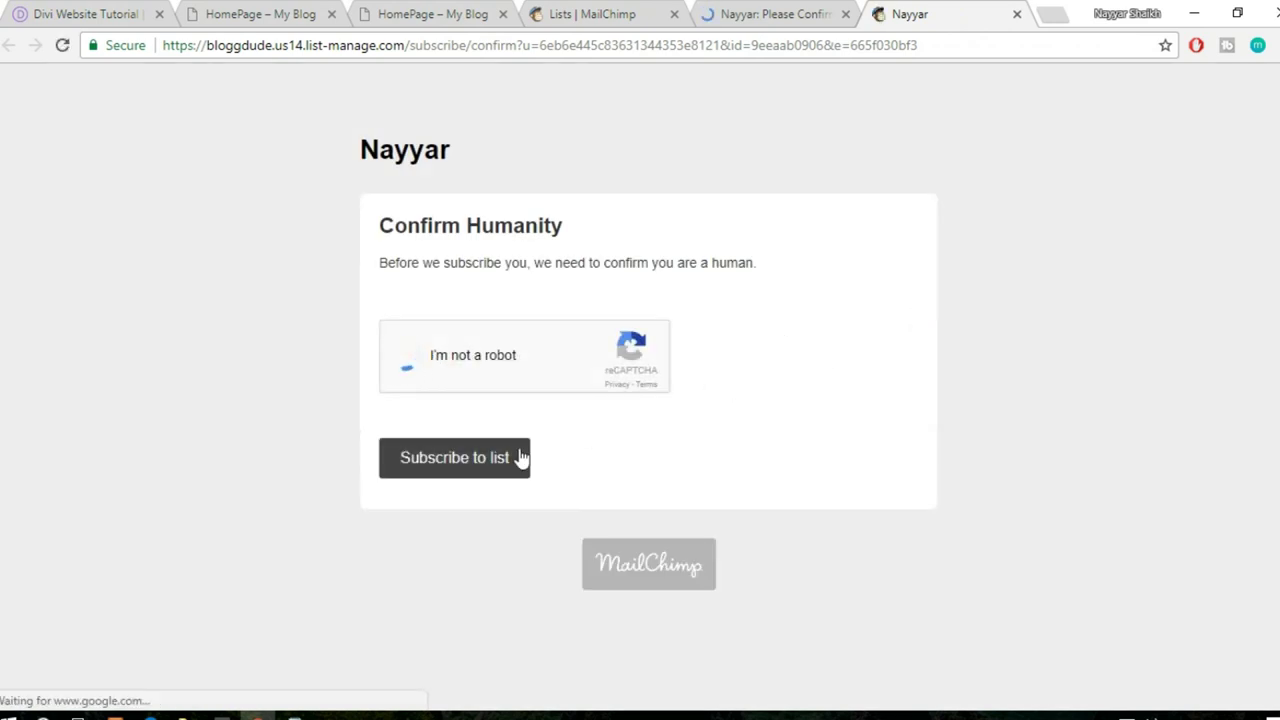
click(451, 457)
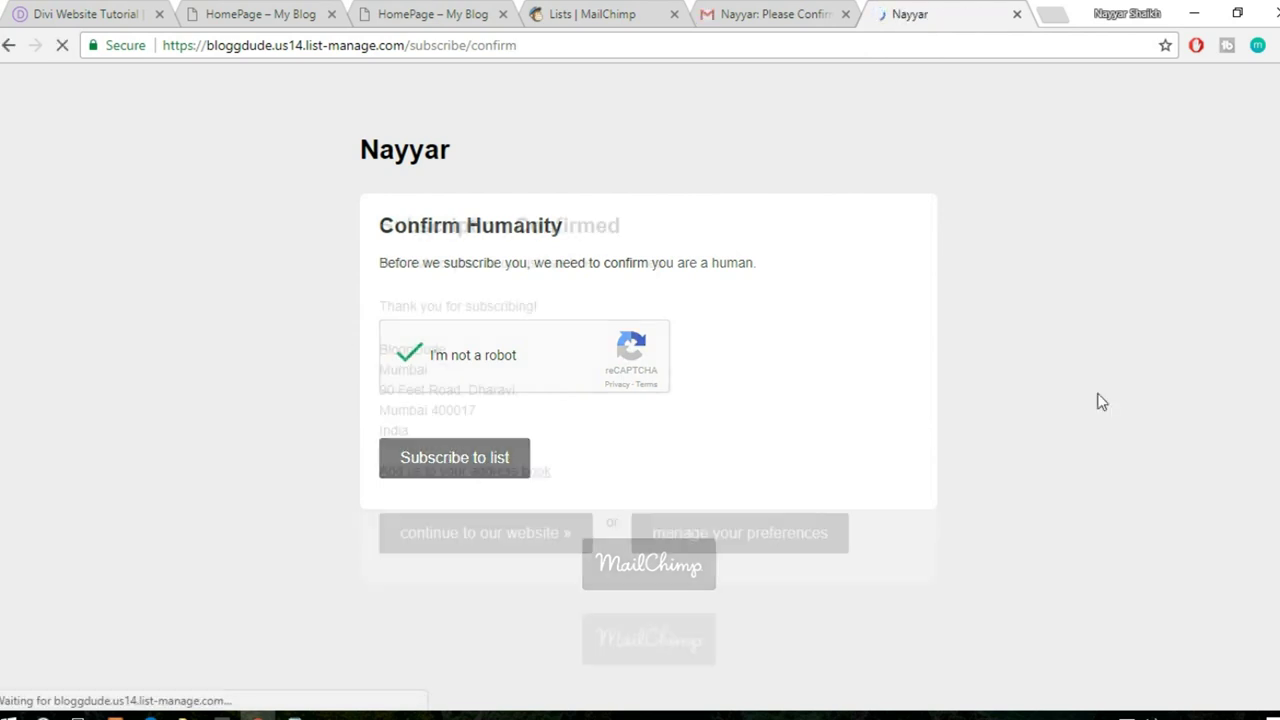
click(1016, 14)
- Refresh MailChimp's Lists page and open the first list to see its subscriber
click(715, 12)
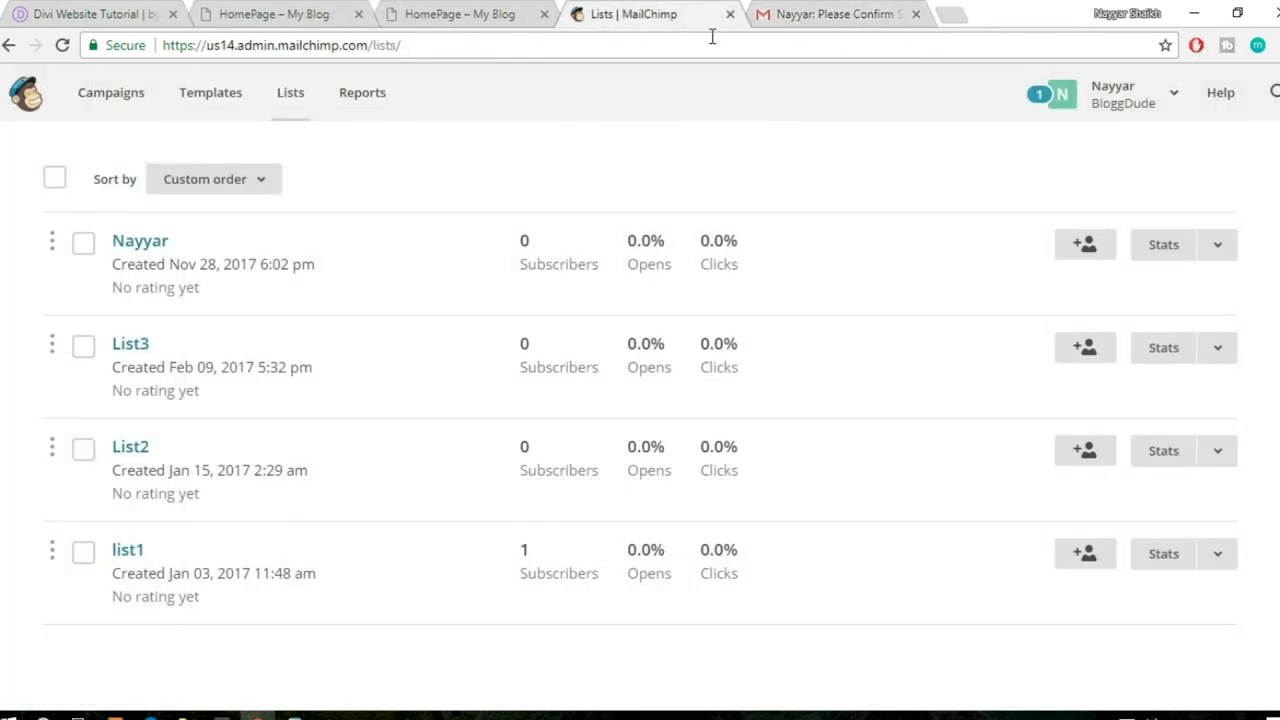
click(711, 36)
key(Return)
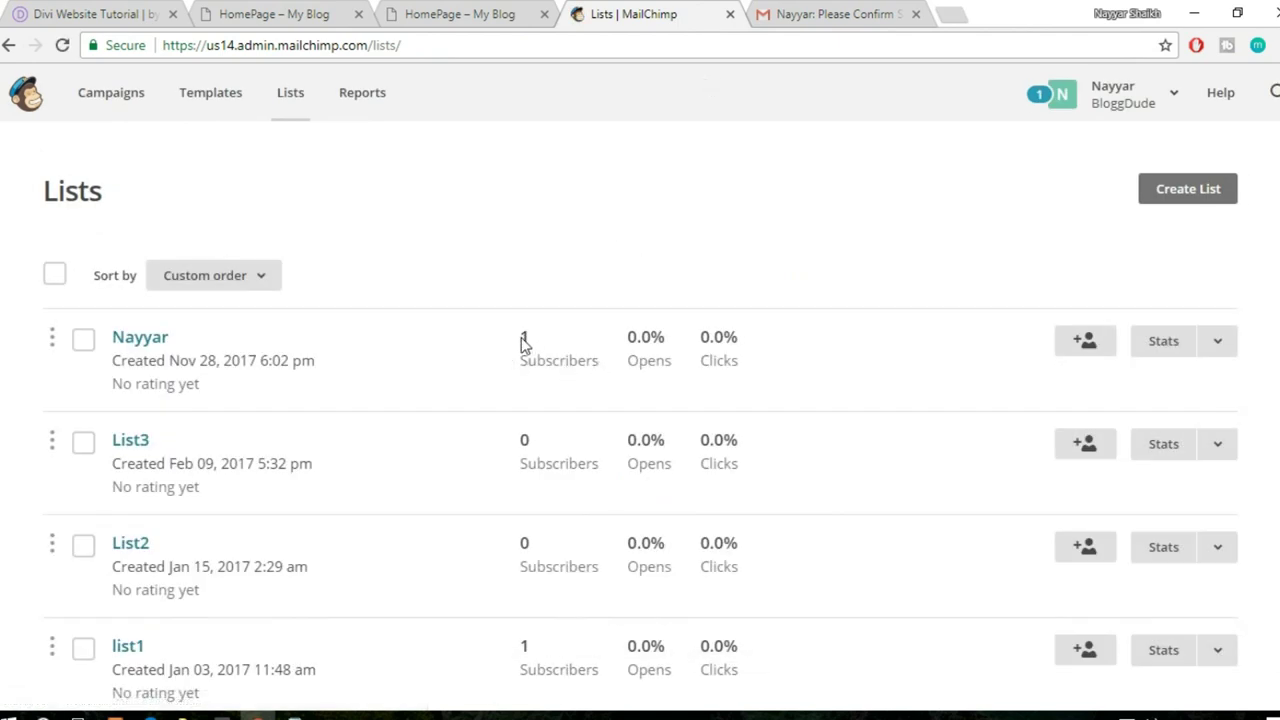
click(155, 339)
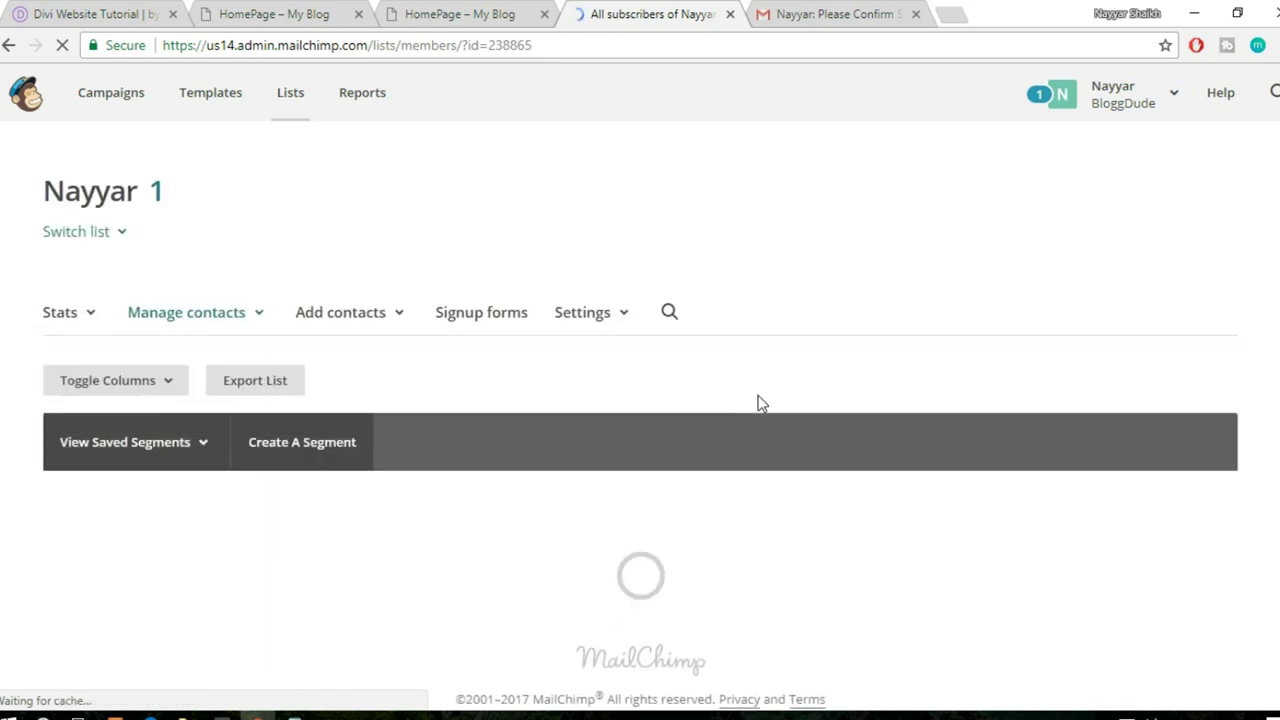
scroll(757, 403, down, 2)
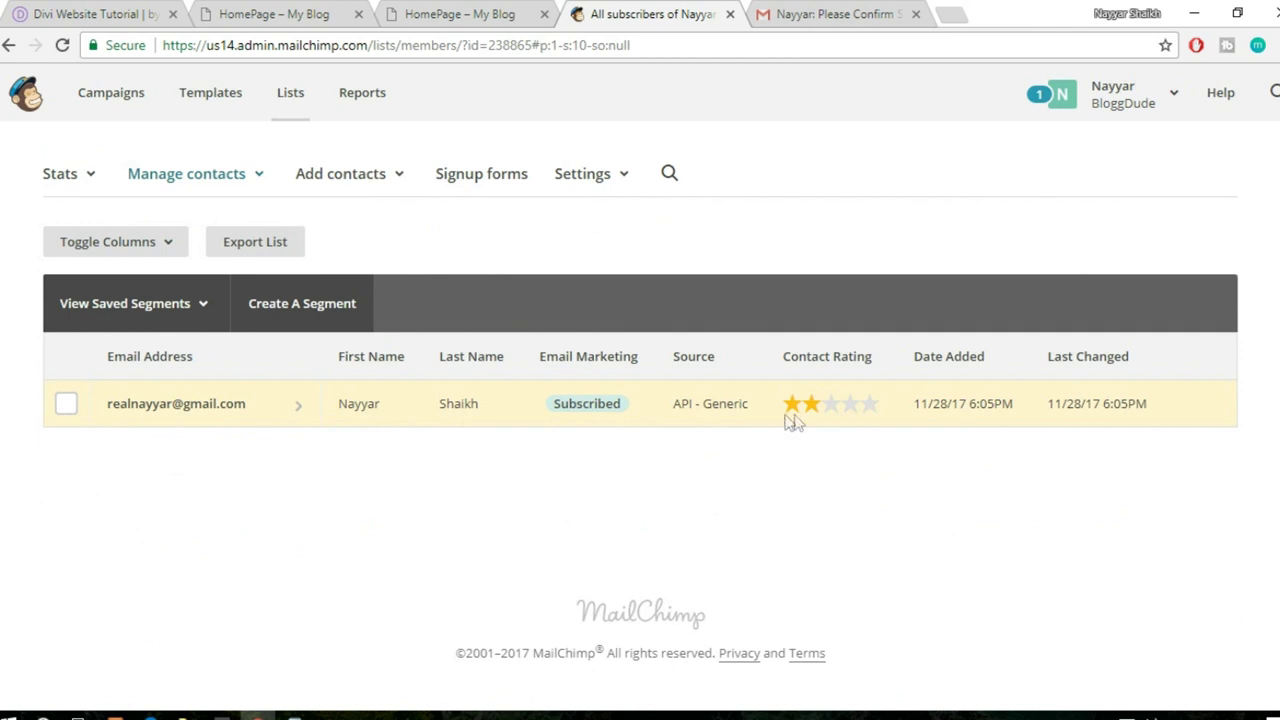
scroll(508, 360, up, 1)
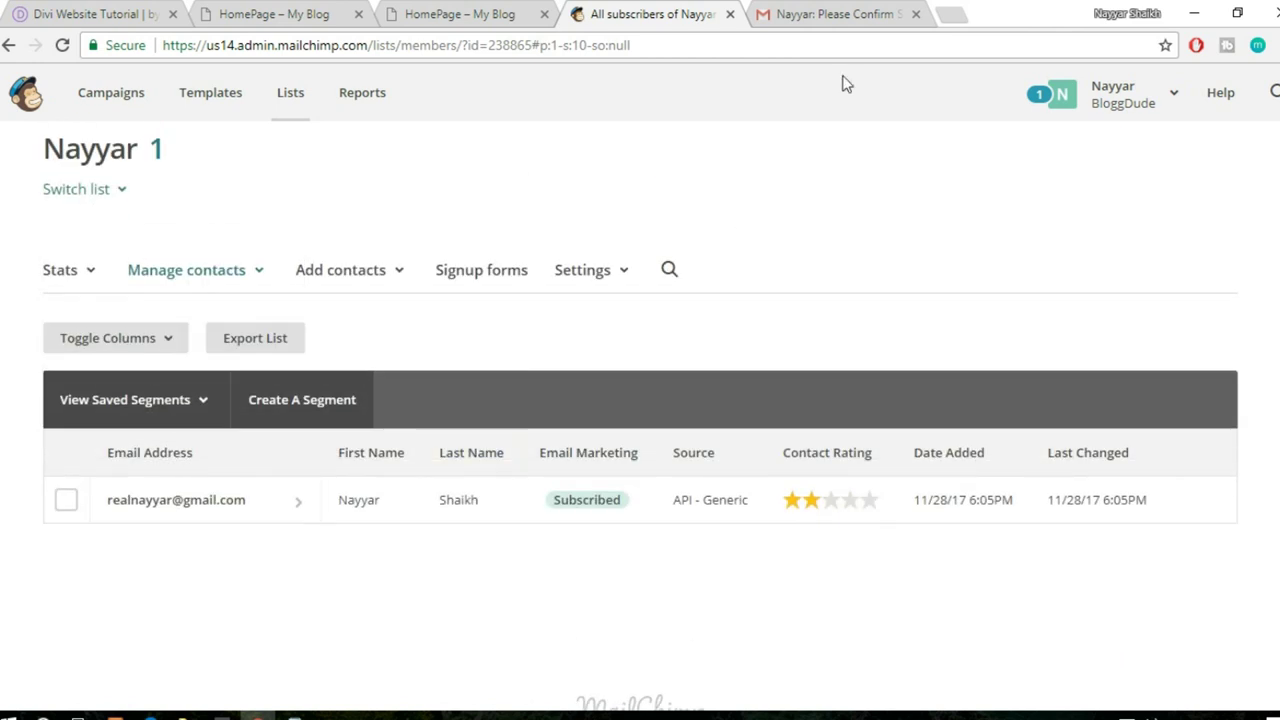
- Recheck the homepage's Success! message, then close the Gmail tab
click(848, 13)
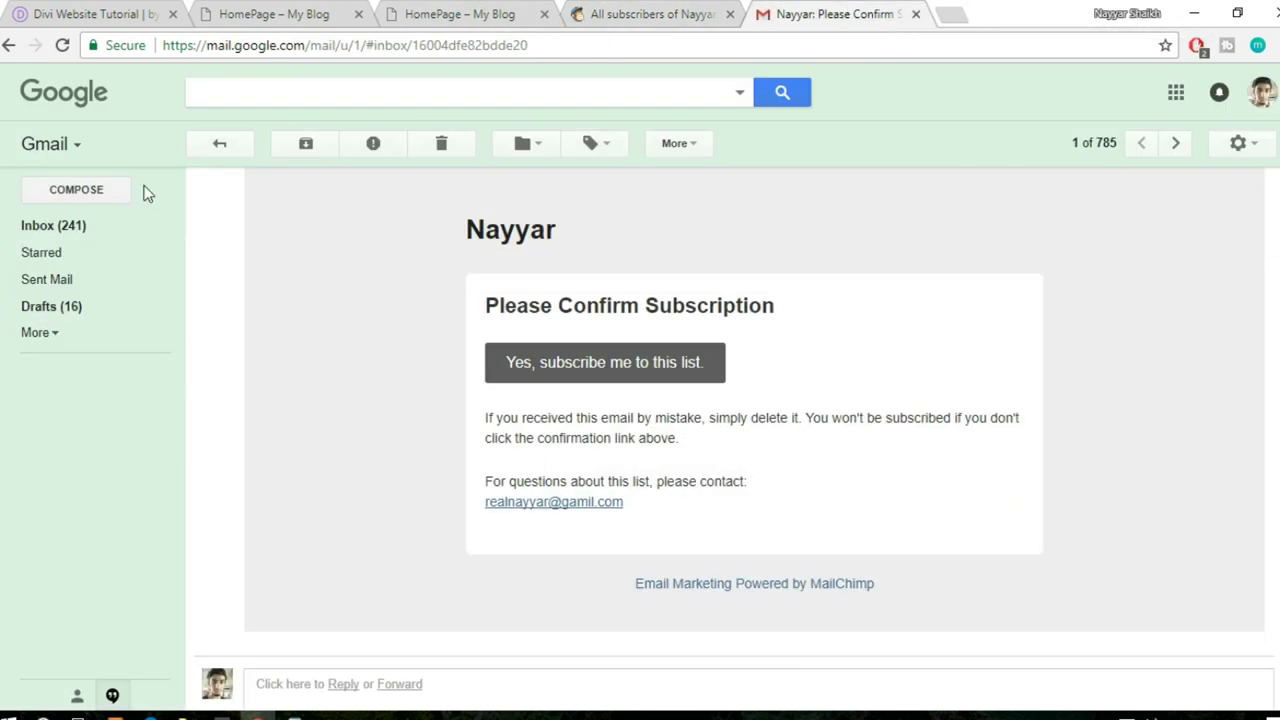
click(460, 14)
click(959, 461)
drag(988, 451, 856, 453)
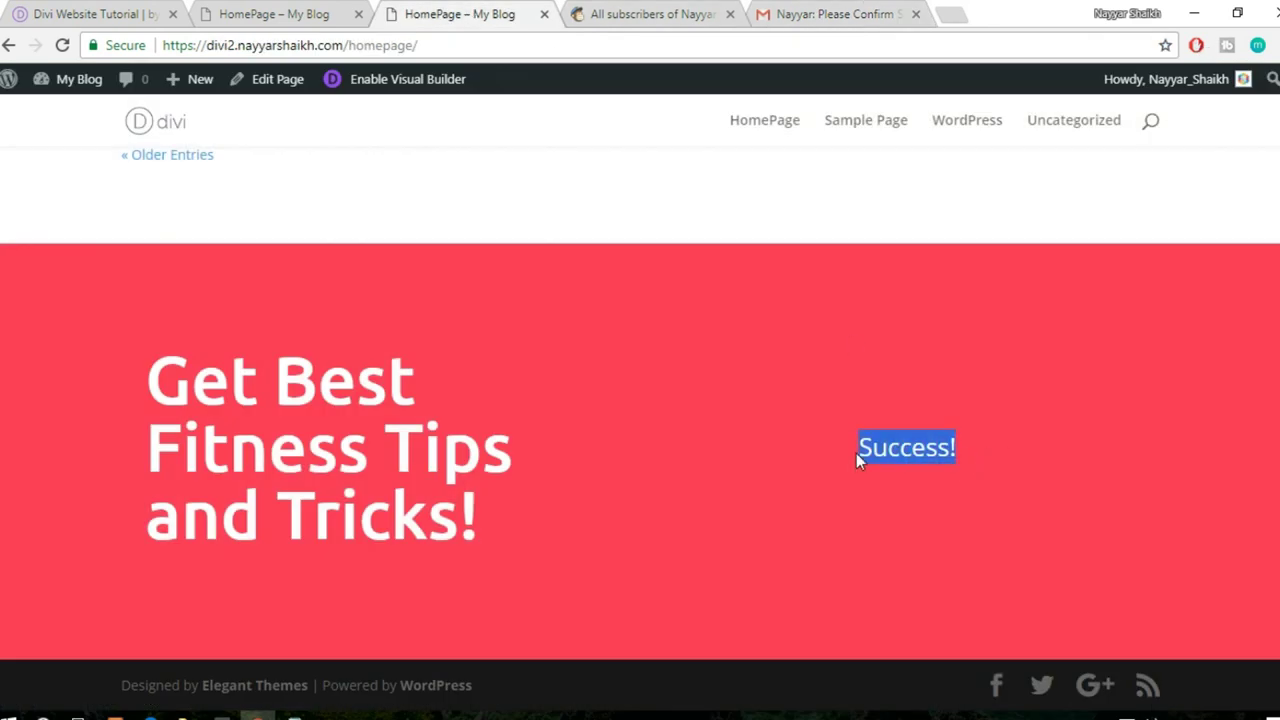
click(1000, 470)
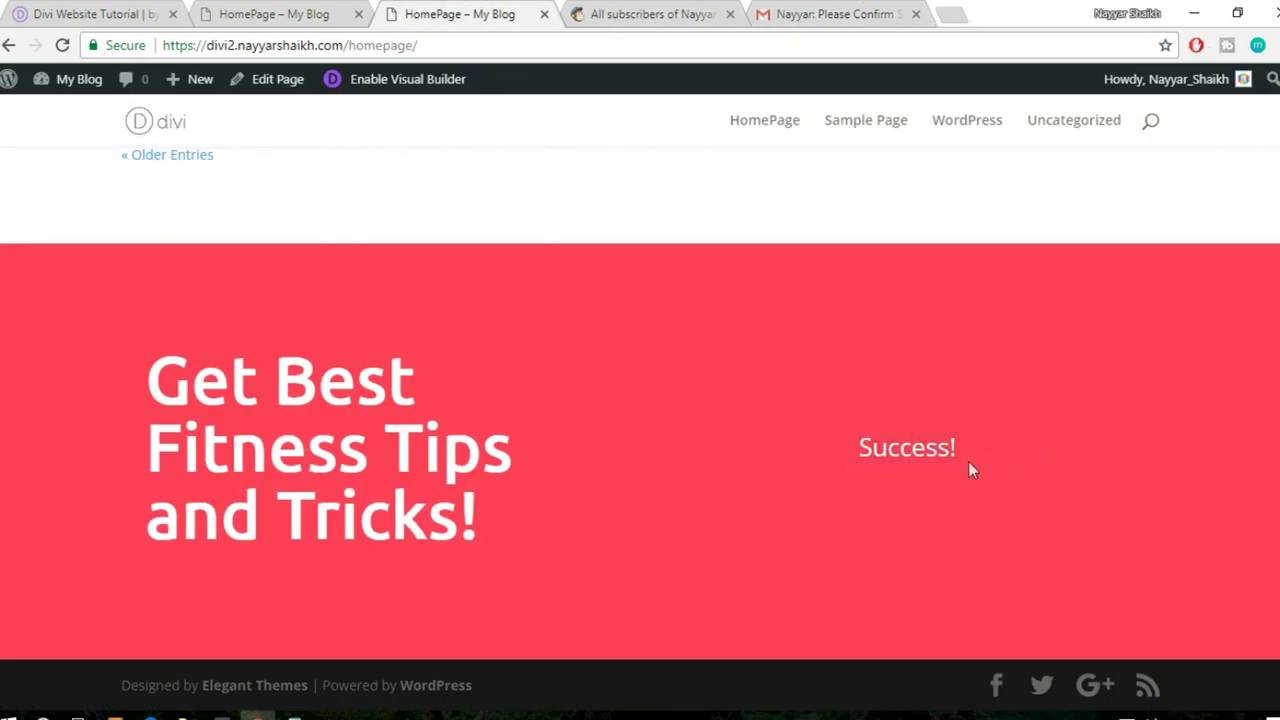
drag(962, 453, 845, 452)
click(918, 484)
click(840, 14)
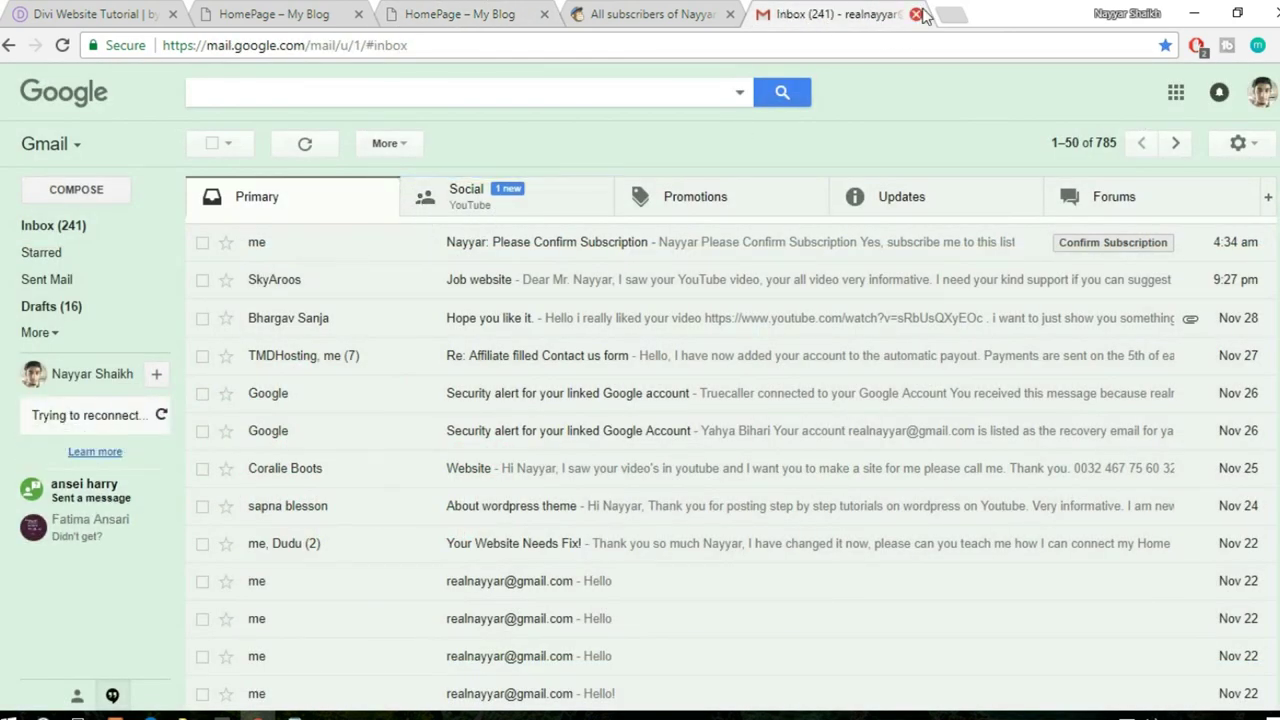
click(290, 14)
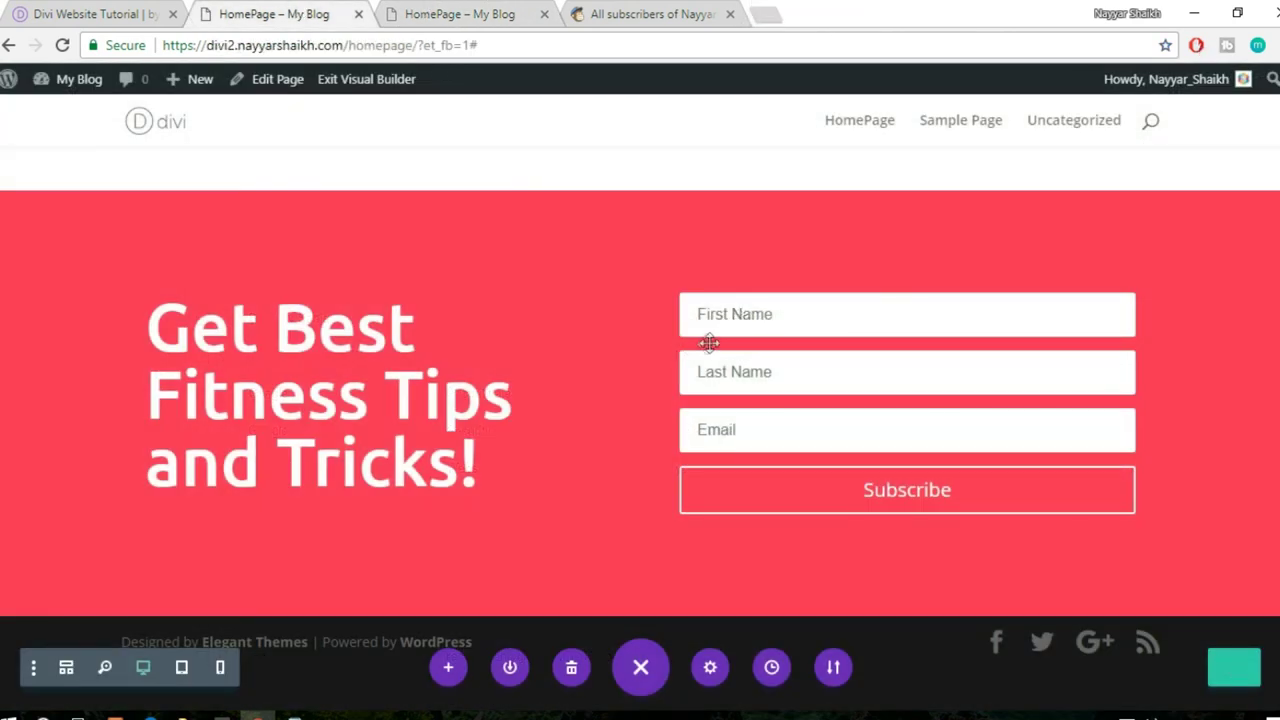
- Make the optin form show 'Please check in your mail inbox' after signup, and save
mouse_move(686, 371)
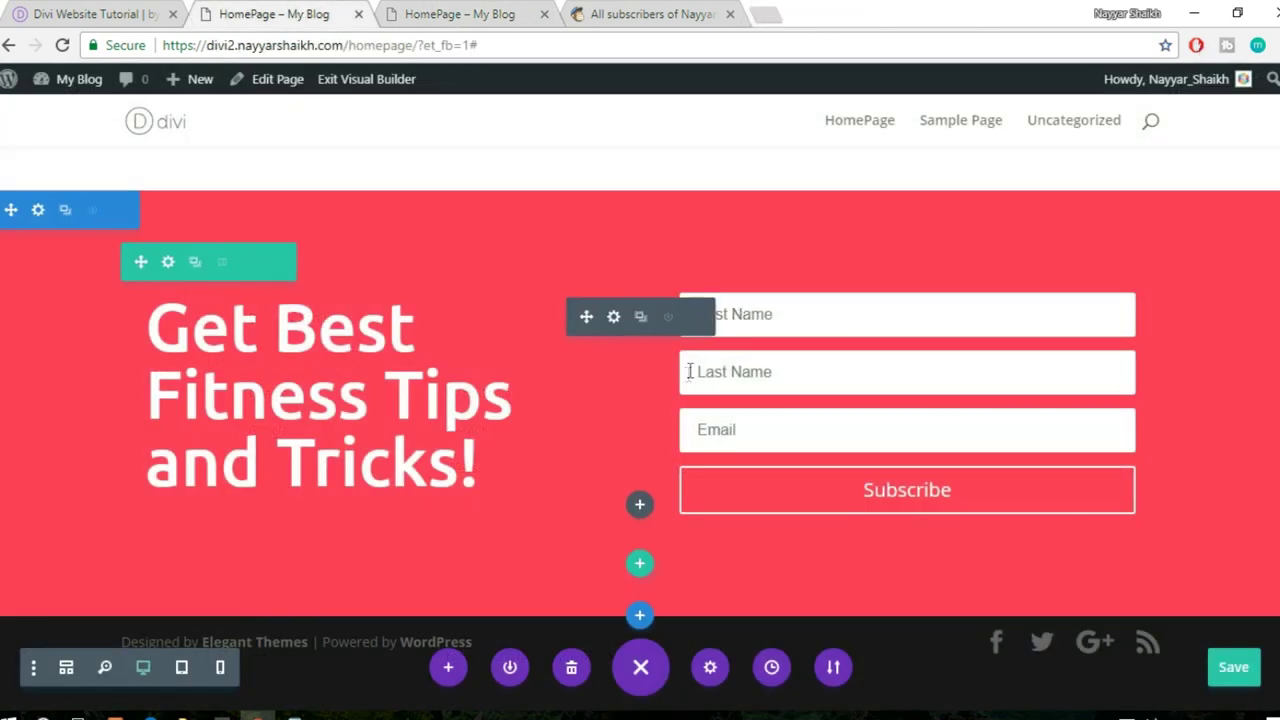
click(613, 318)
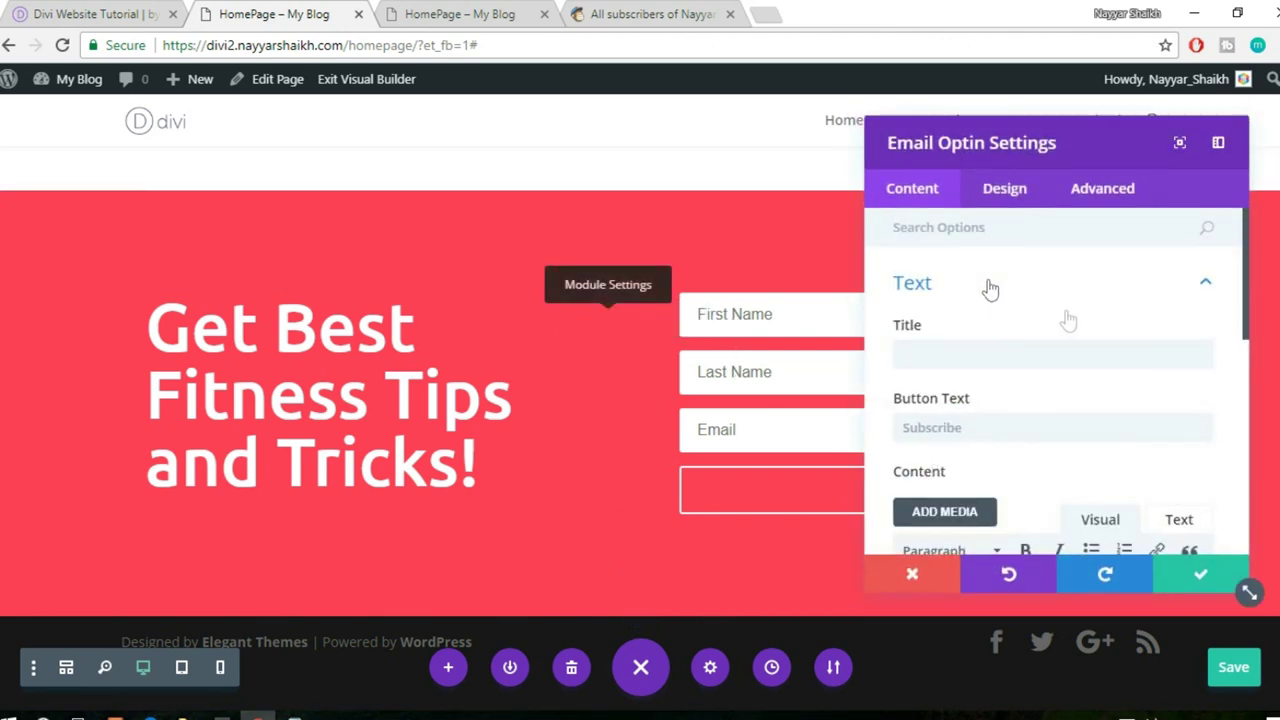
scroll(1070, 333, down, 10)
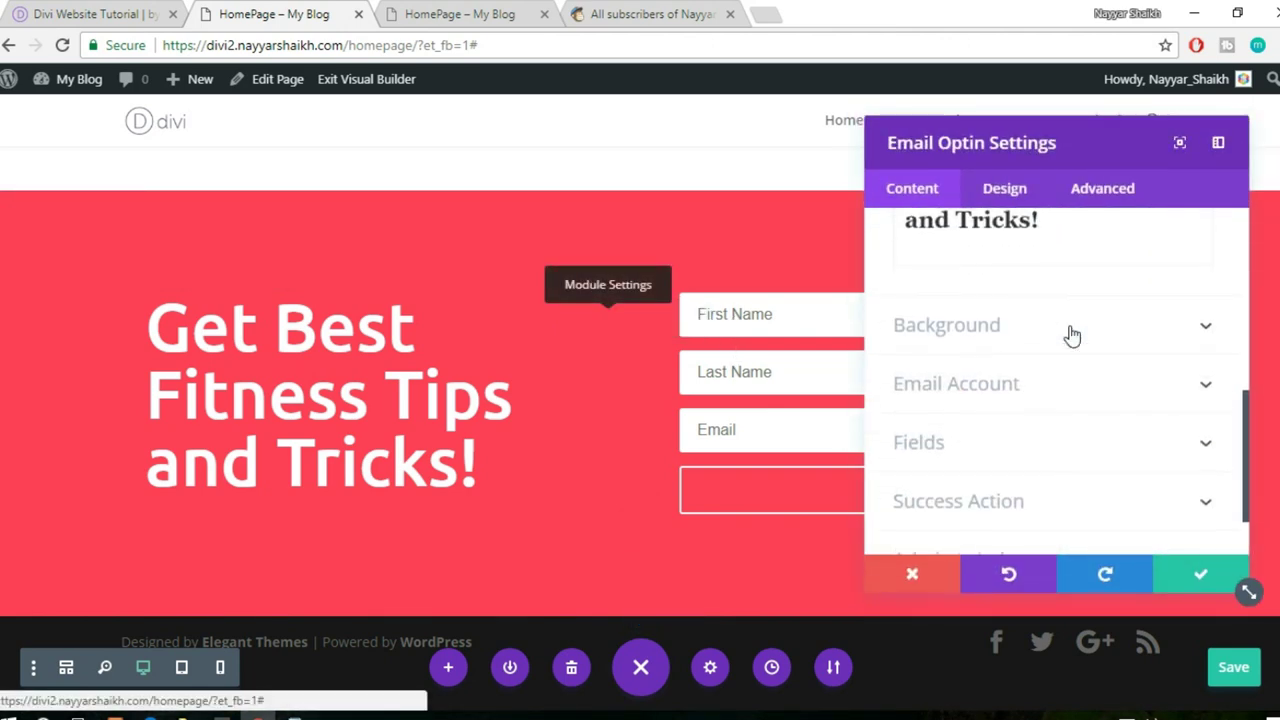
click(1058, 414)
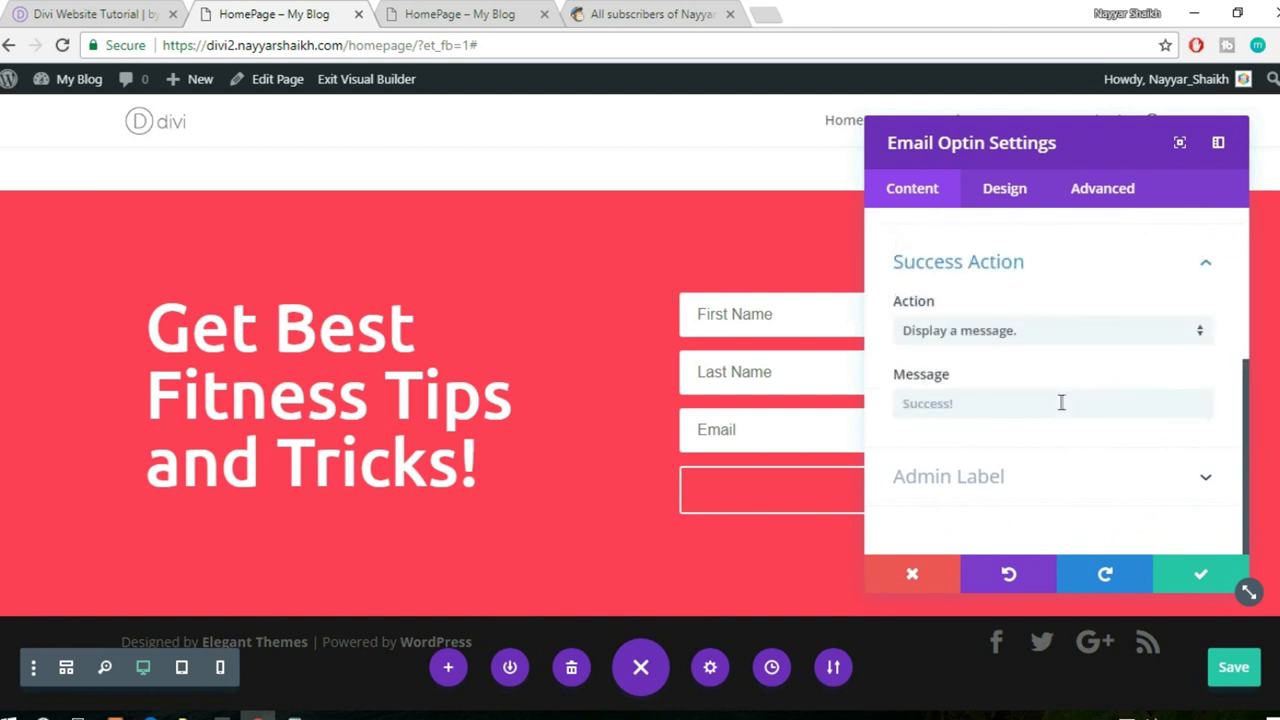
click(1024, 404)
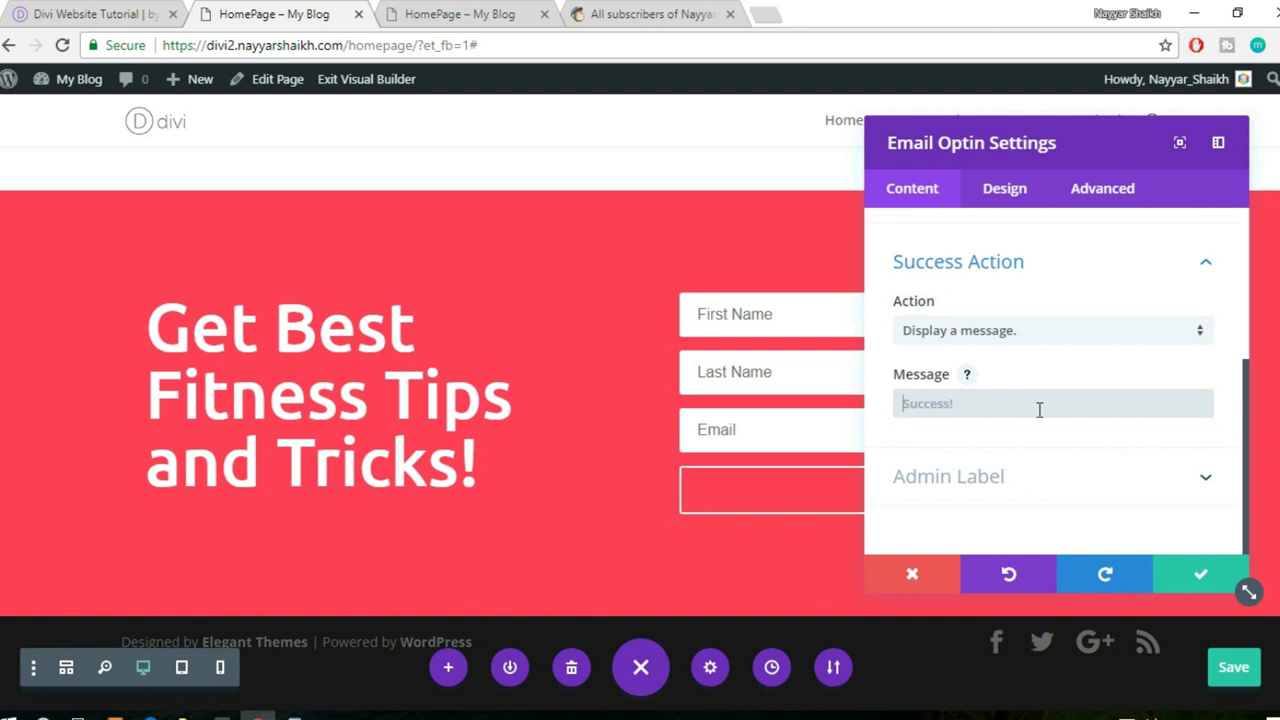
click(1029, 332)
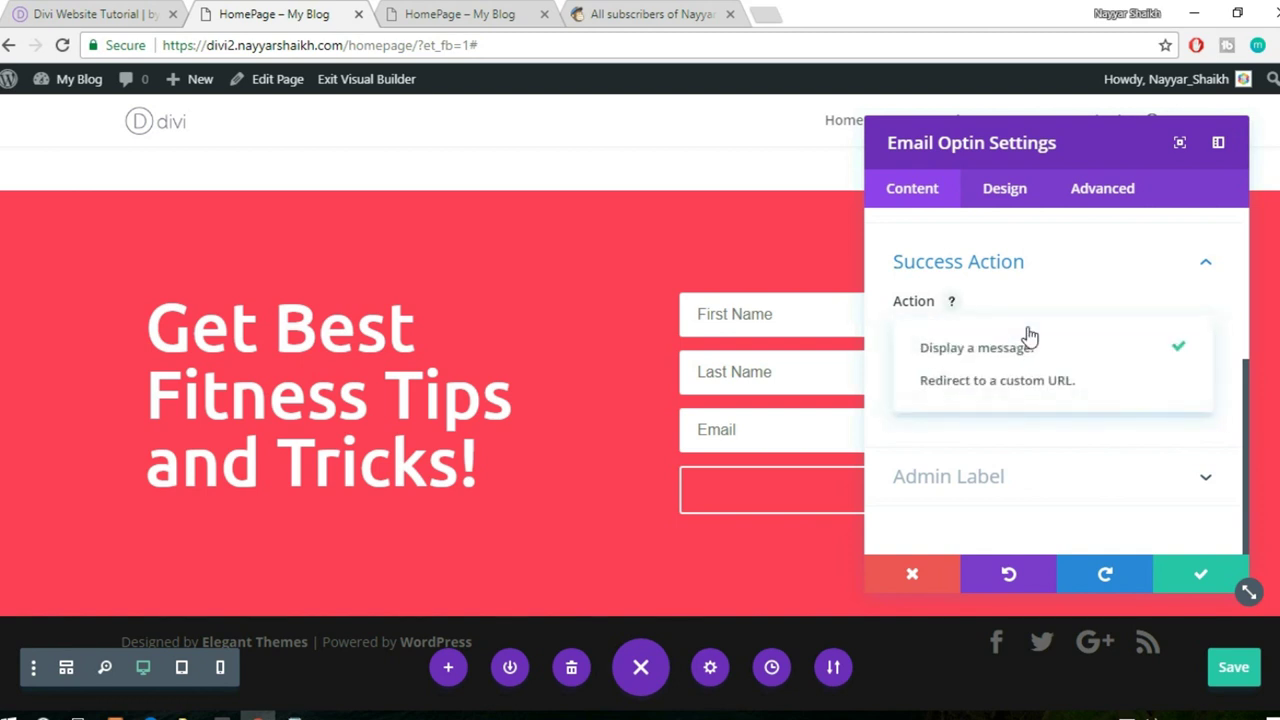
click(1045, 347)
click(1020, 402)
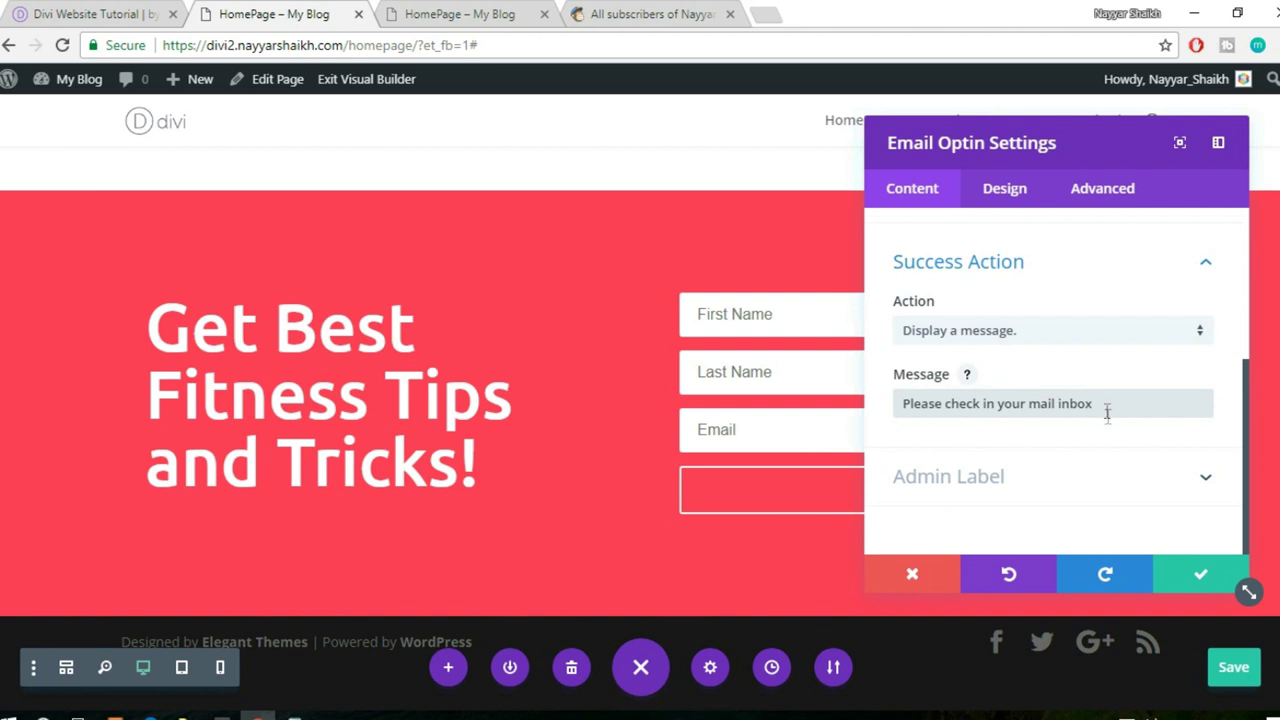
click(1203, 575)
- Confirm Success! appears on the live page, then scroll the reference site to its footer
key(ctrl+Tab)
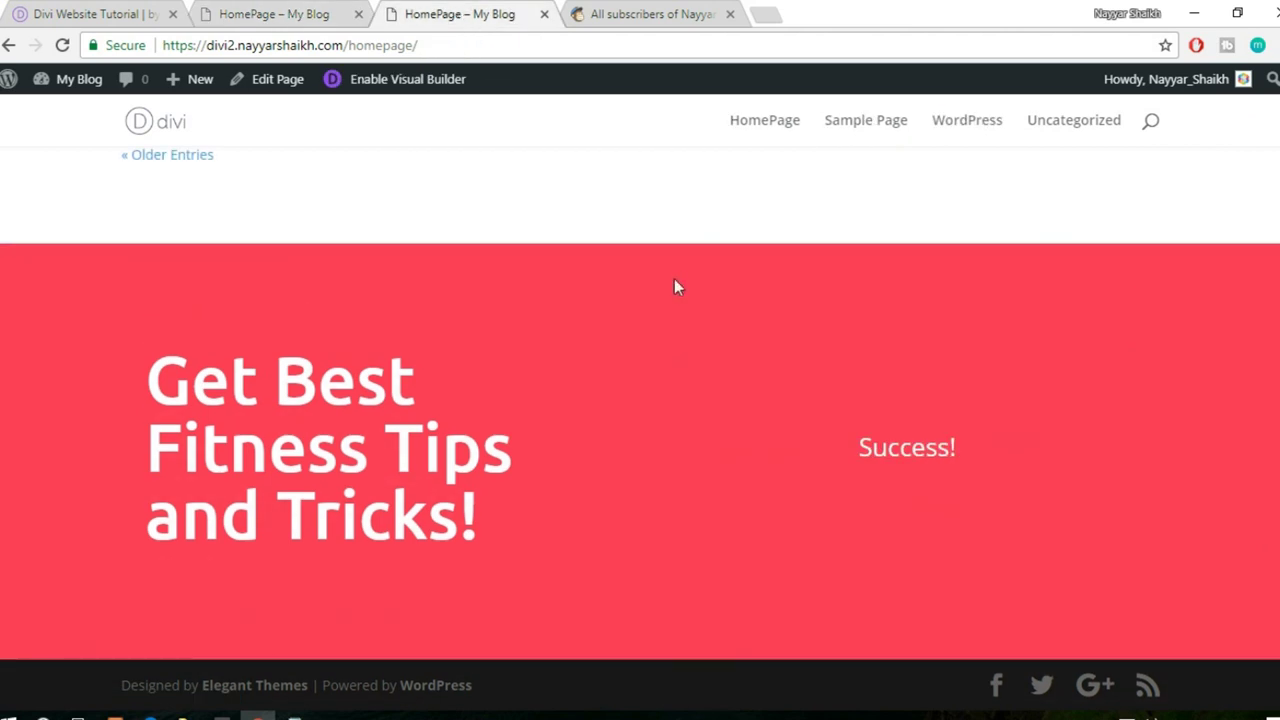
drag(861, 458, 1002, 450)
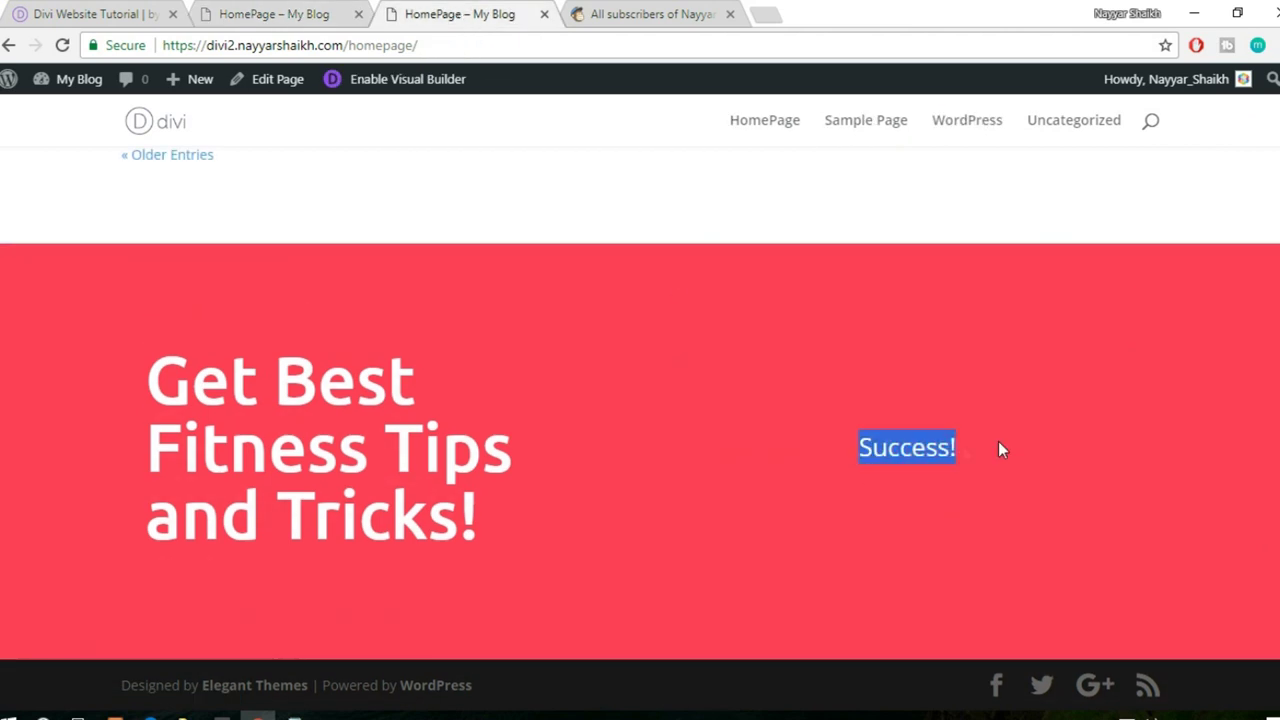
click(330, 12)
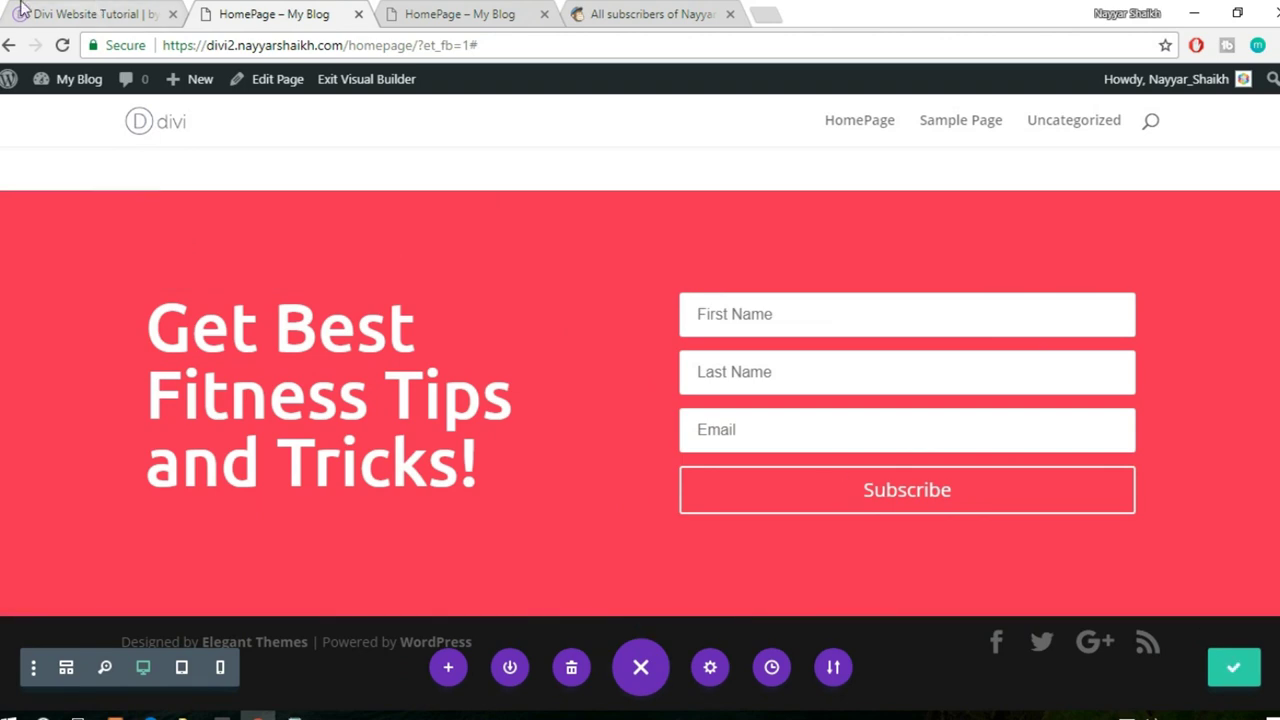
key(ctrl+shift+Tab)
scroll(834, 500, down, 2)
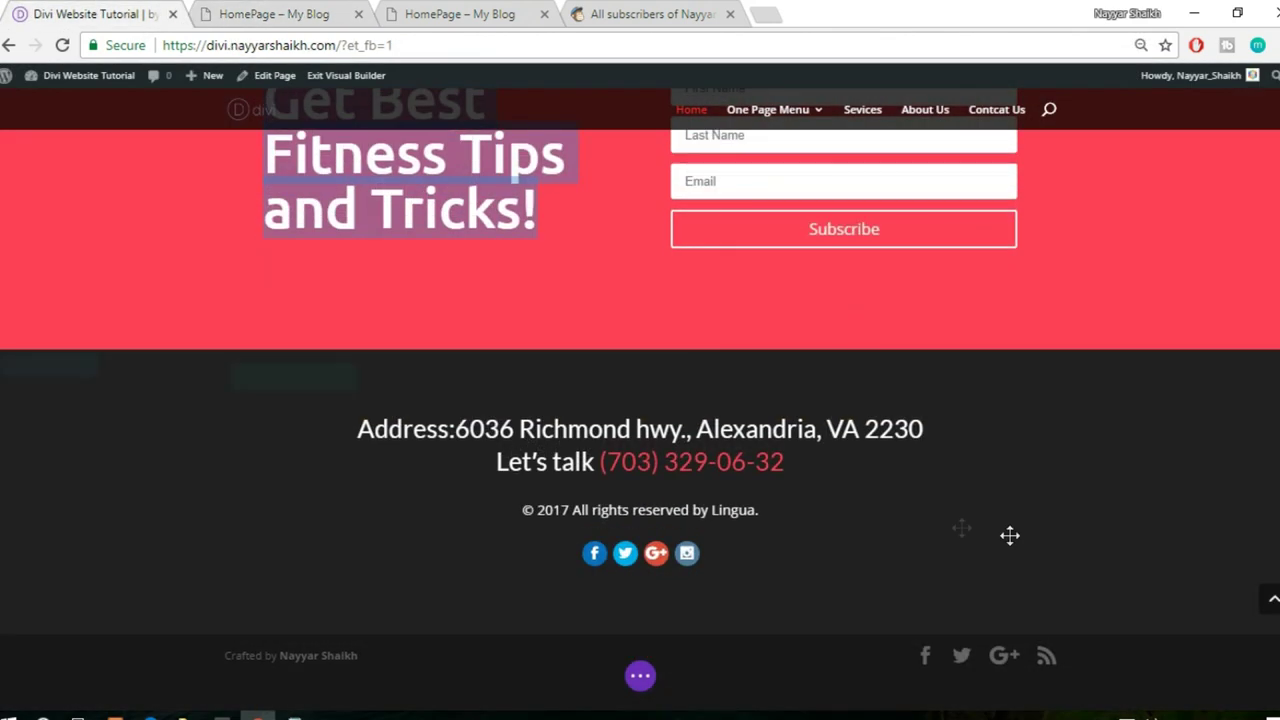
- Copy the reference footer's address and phone lines, then add a one-column regular section with a Text module
drag(352, 431, 817, 468)
key(ctrl+c)
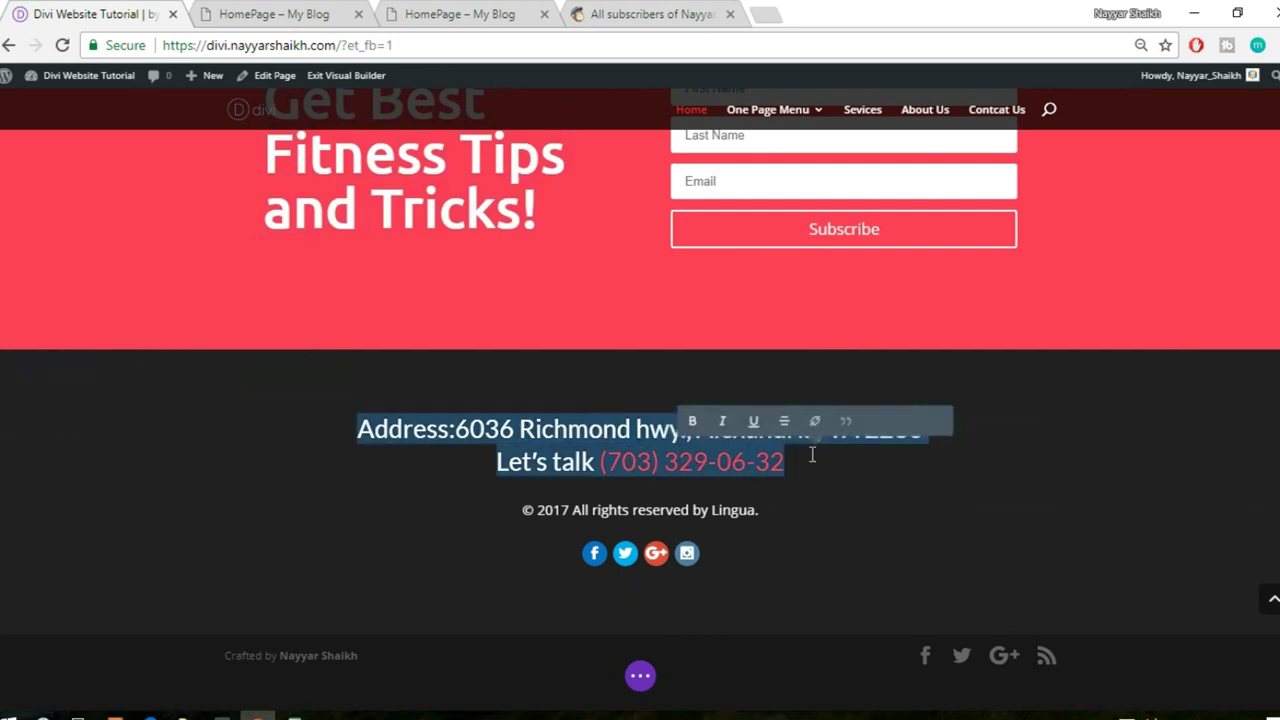
click(330, 14)
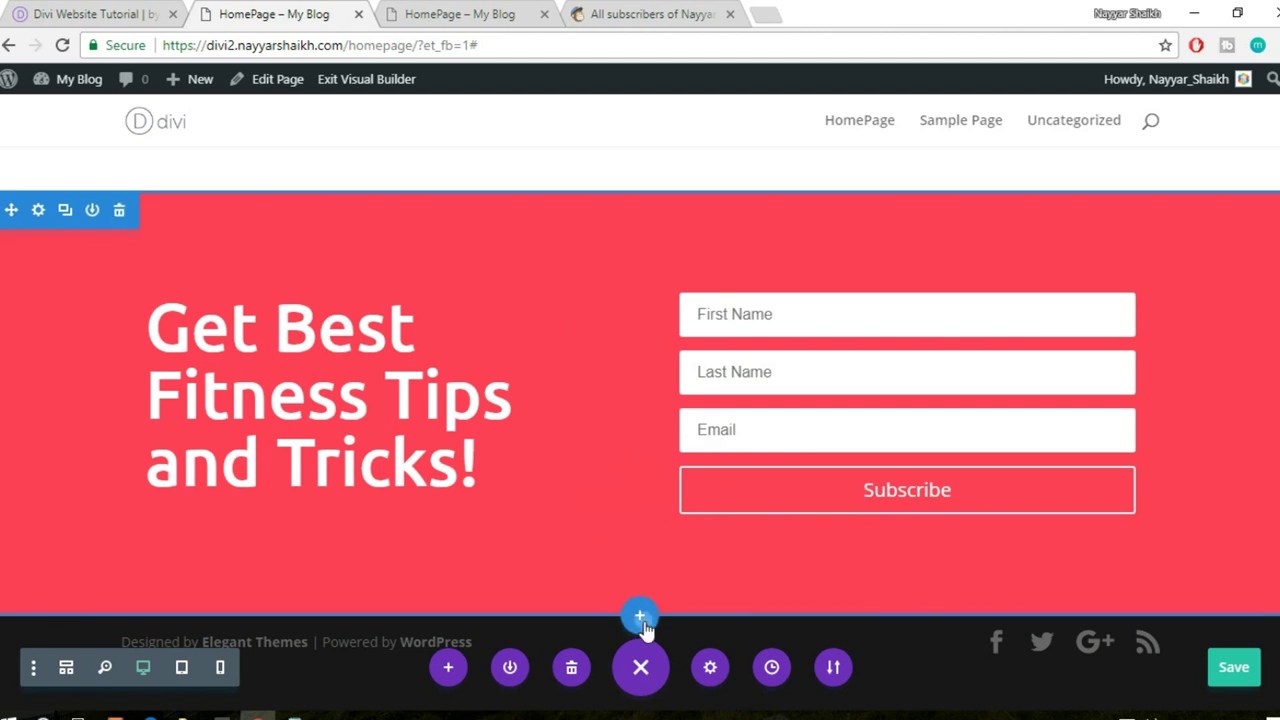
click(642, 622)
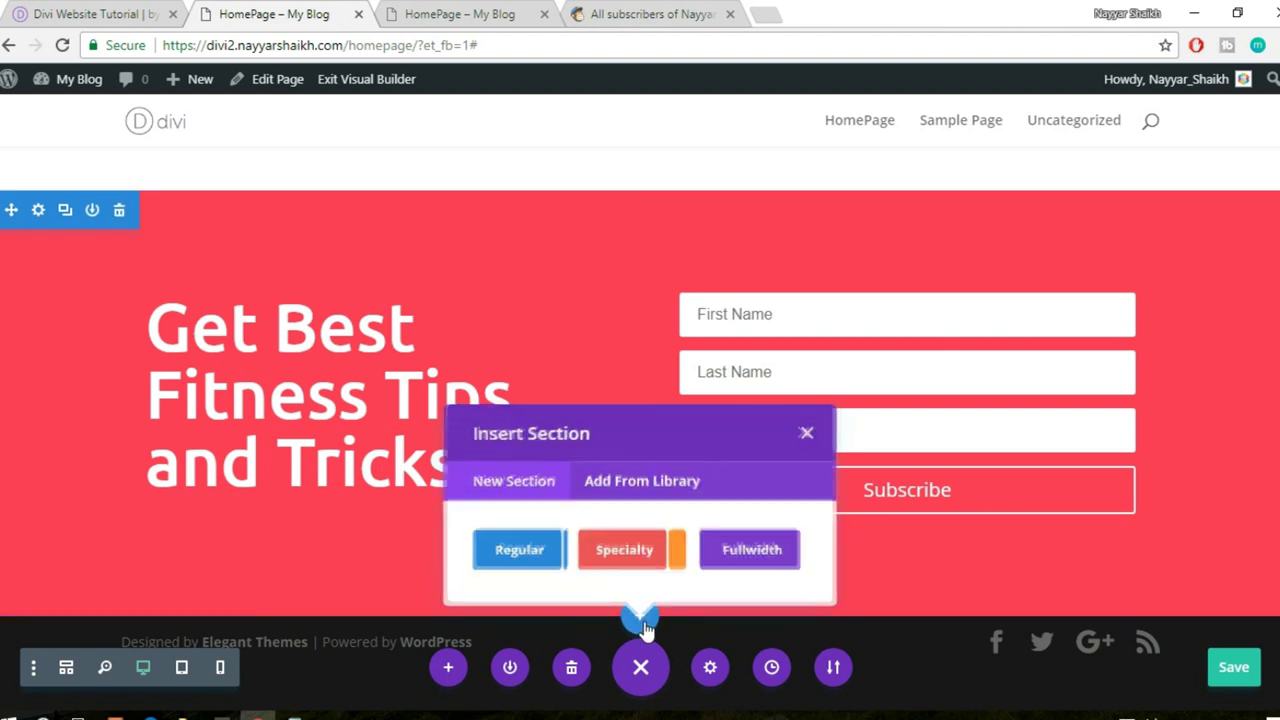
click(530, 558)
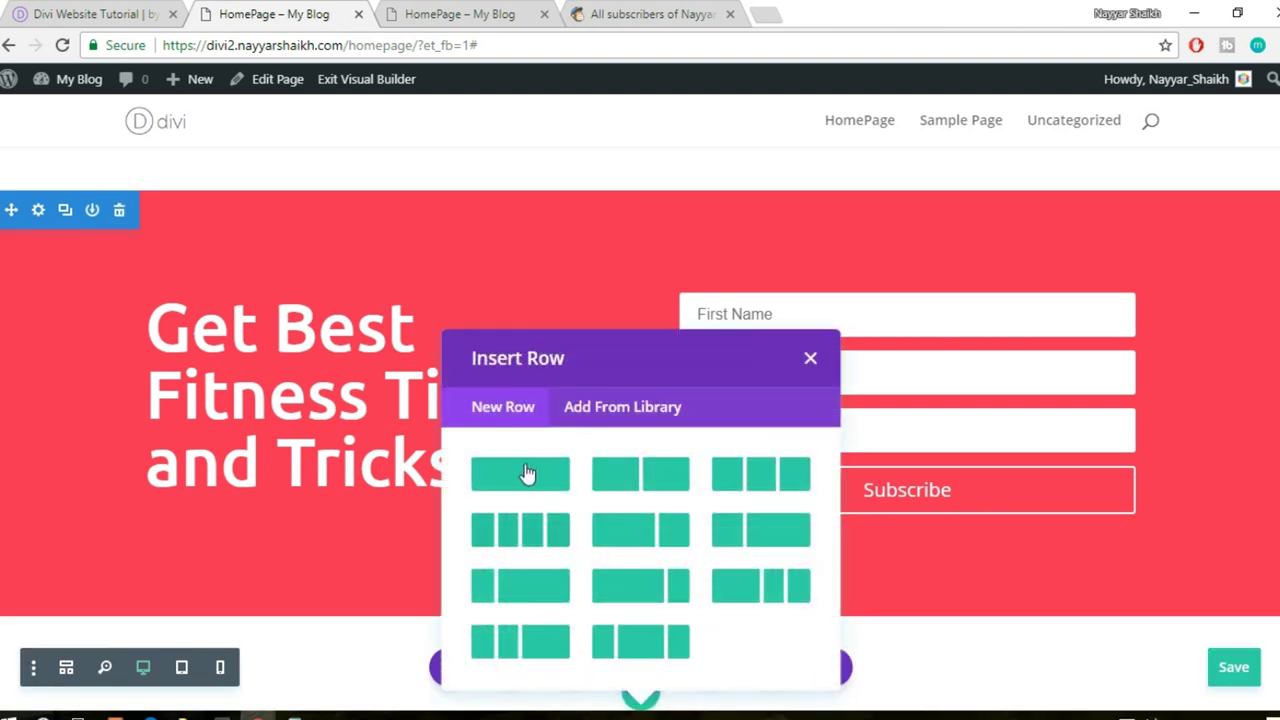
click(526, 472)
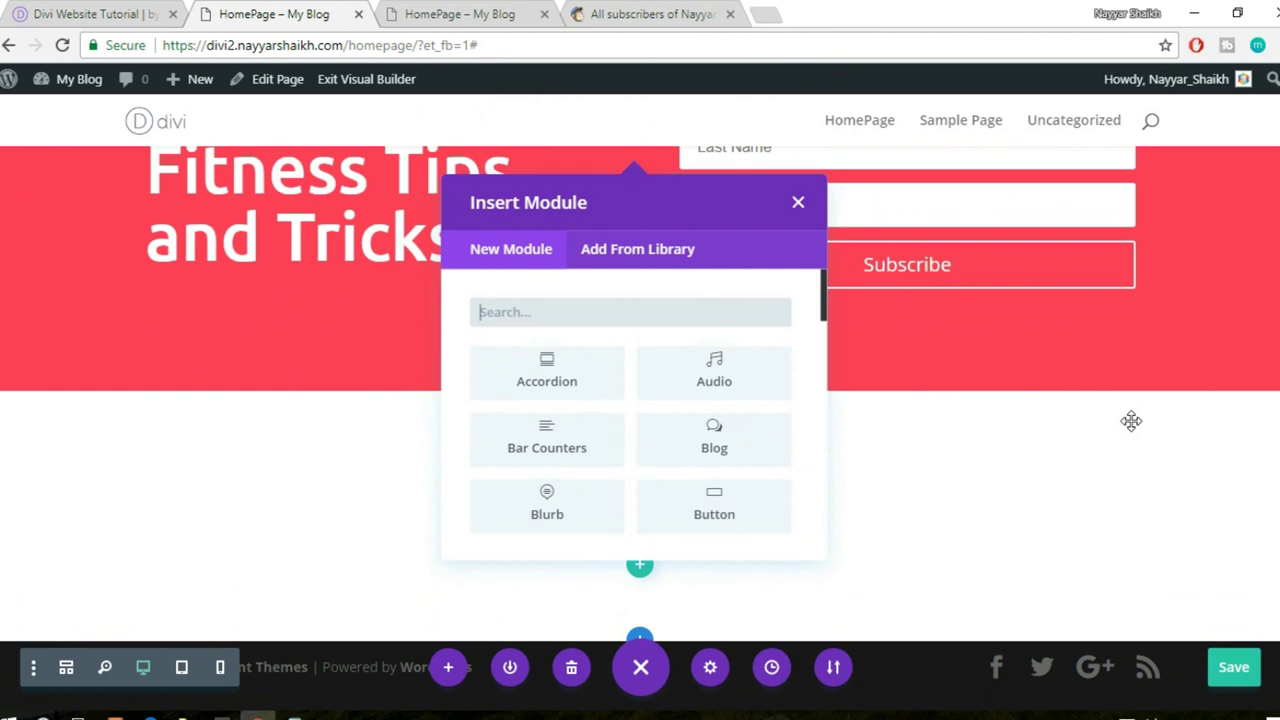
text(text)
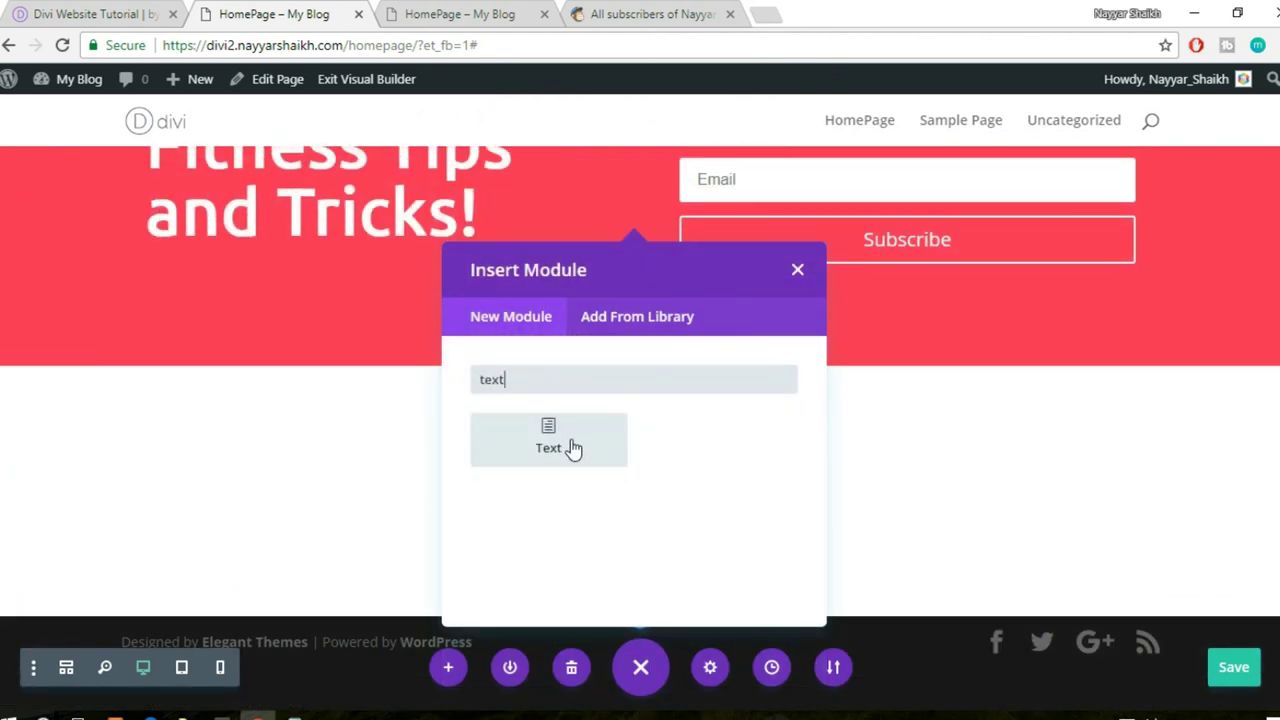
click(560, 440)
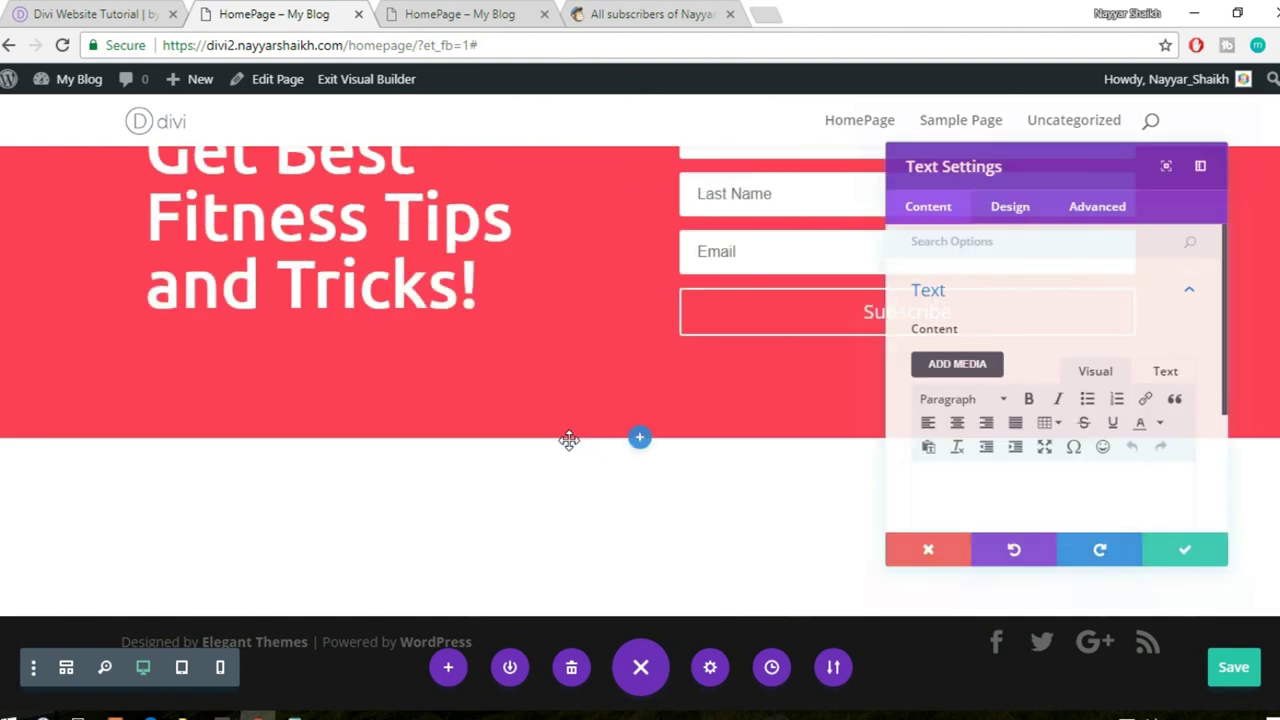
- Paste the address and phone lines into the Text module as plain text
click(1188, 374)
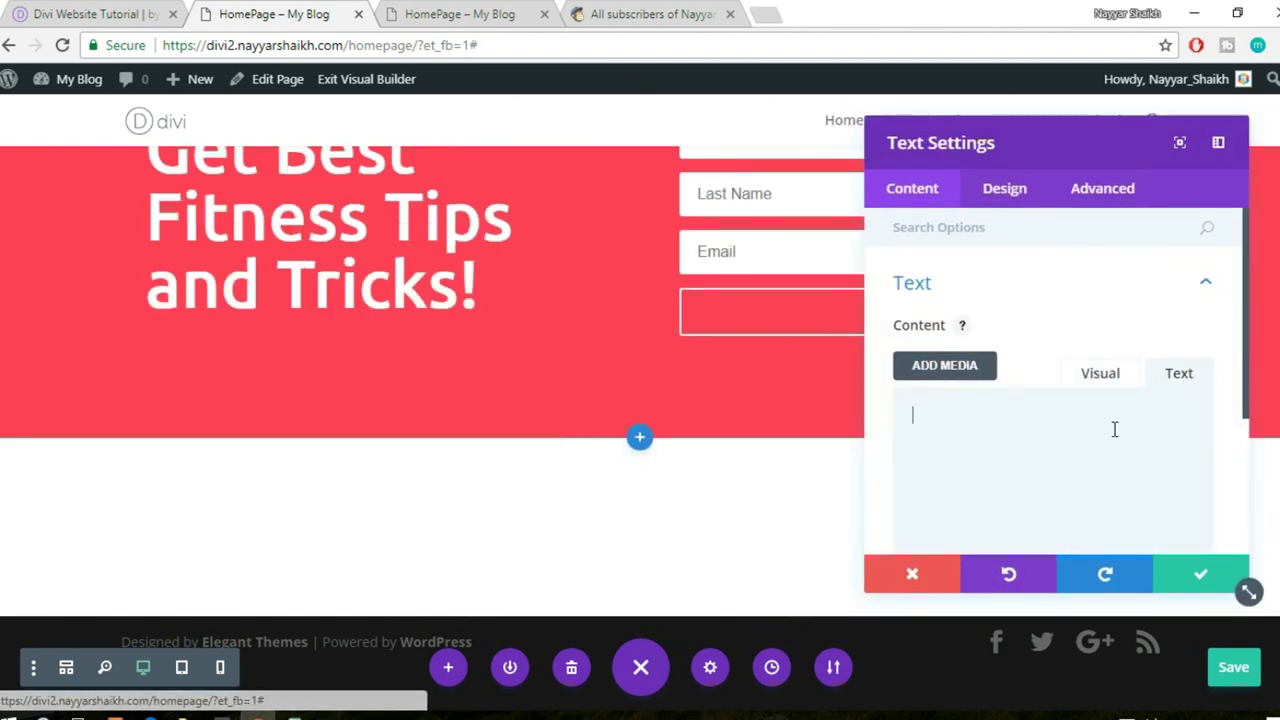
key(ctrl+v)
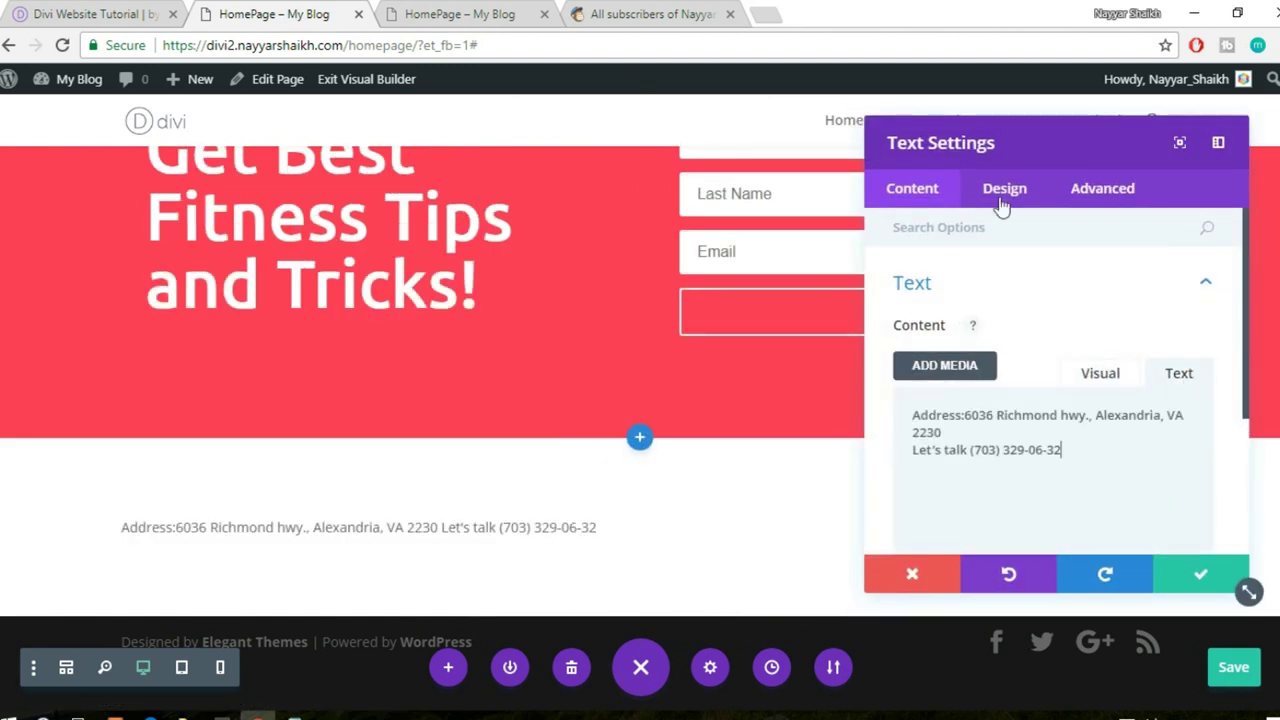
click(1004, 190)
click(958, 300)
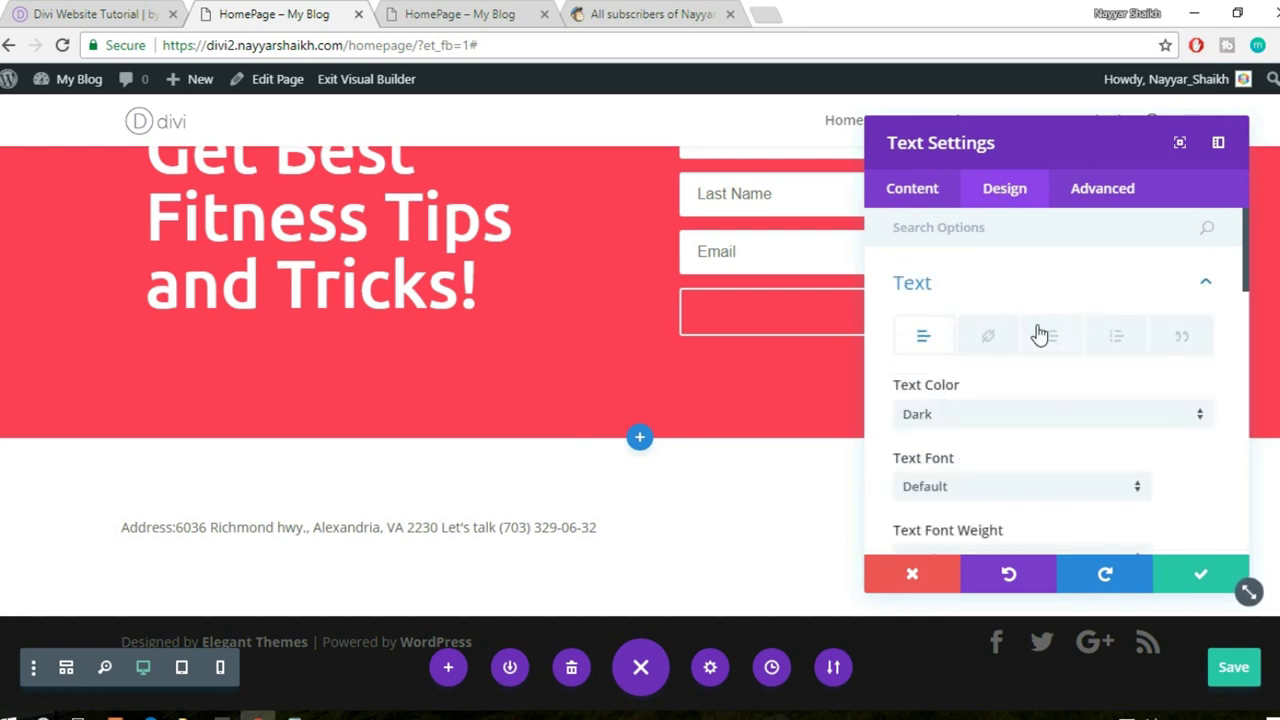
scroll(1040, 333, down, 3)
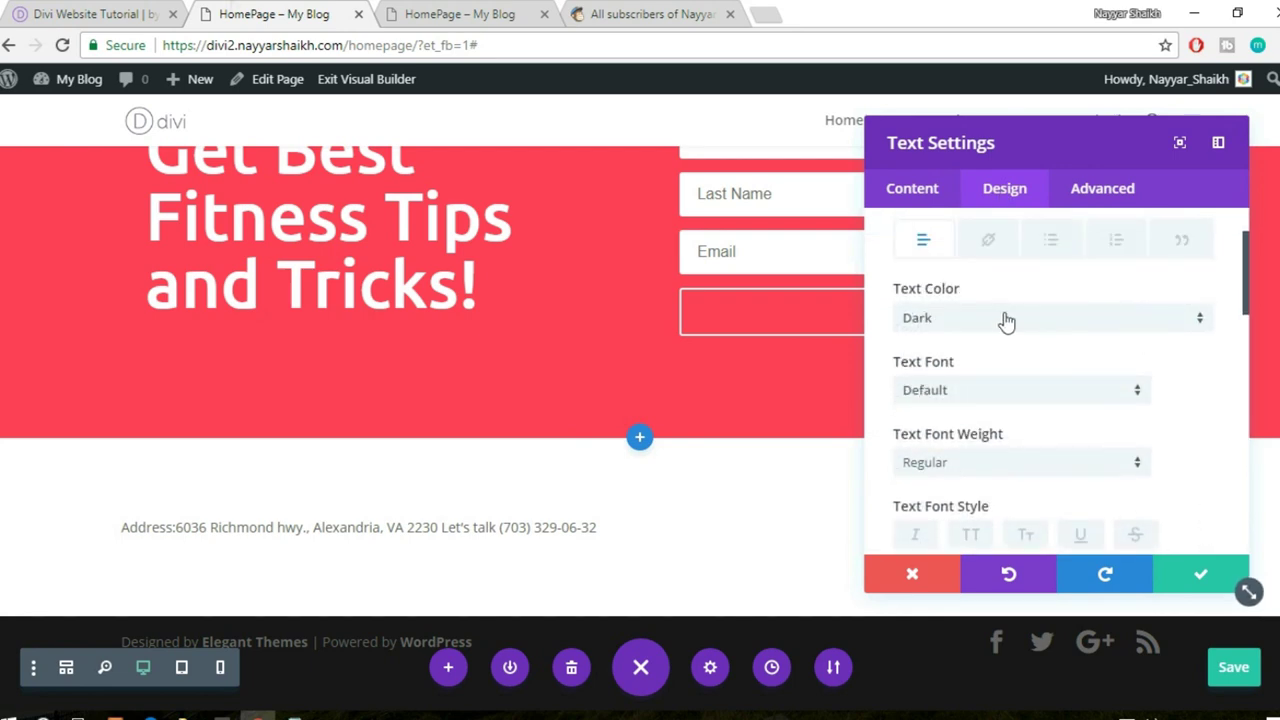
click(160, 12)
click(357, 420)
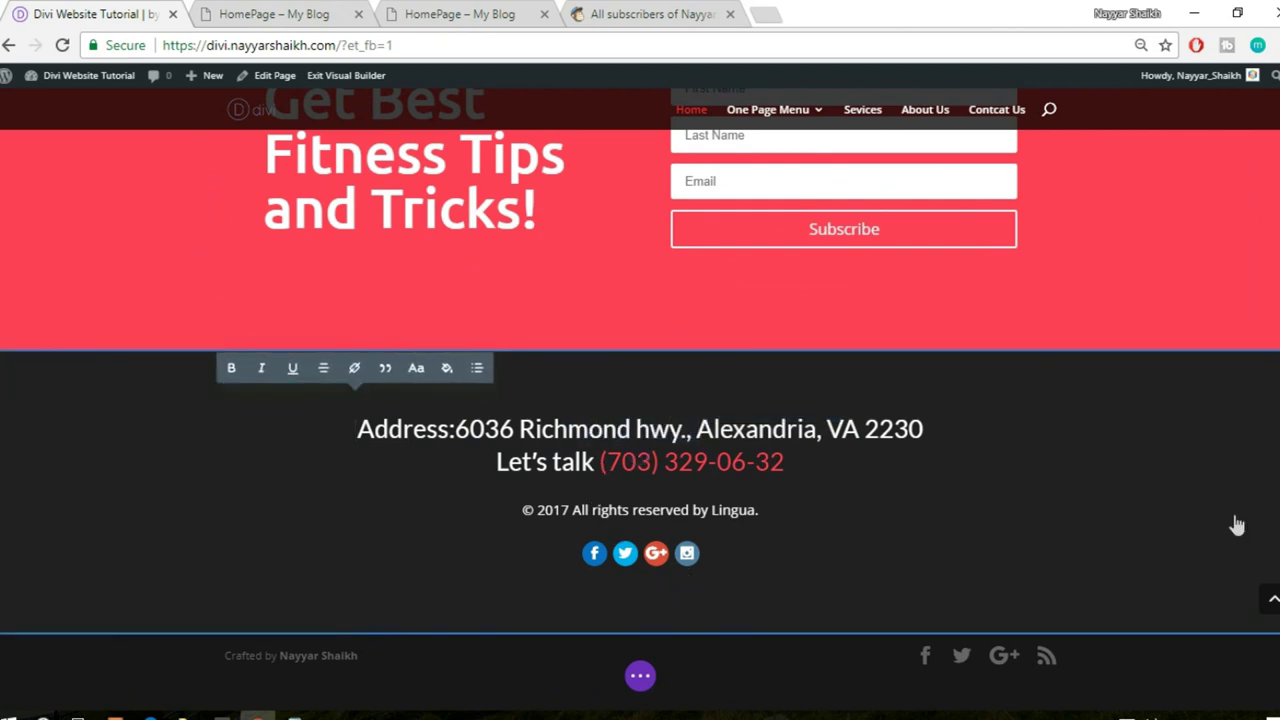
click(299, 12)
- Enlarge the address text to 29px and move the settings panel aside
scroll(987, 373, down, 2)
scroll(1218, 370, down, 2)
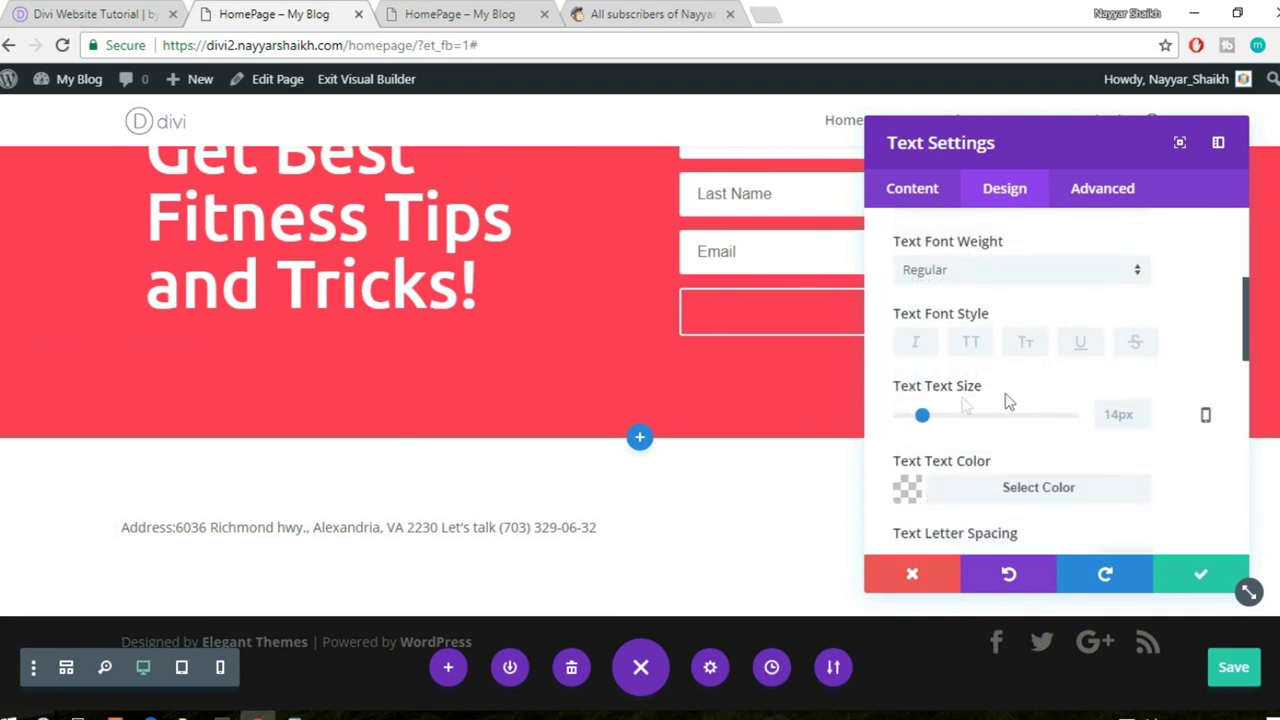
drag(932, 422, 951, 424)
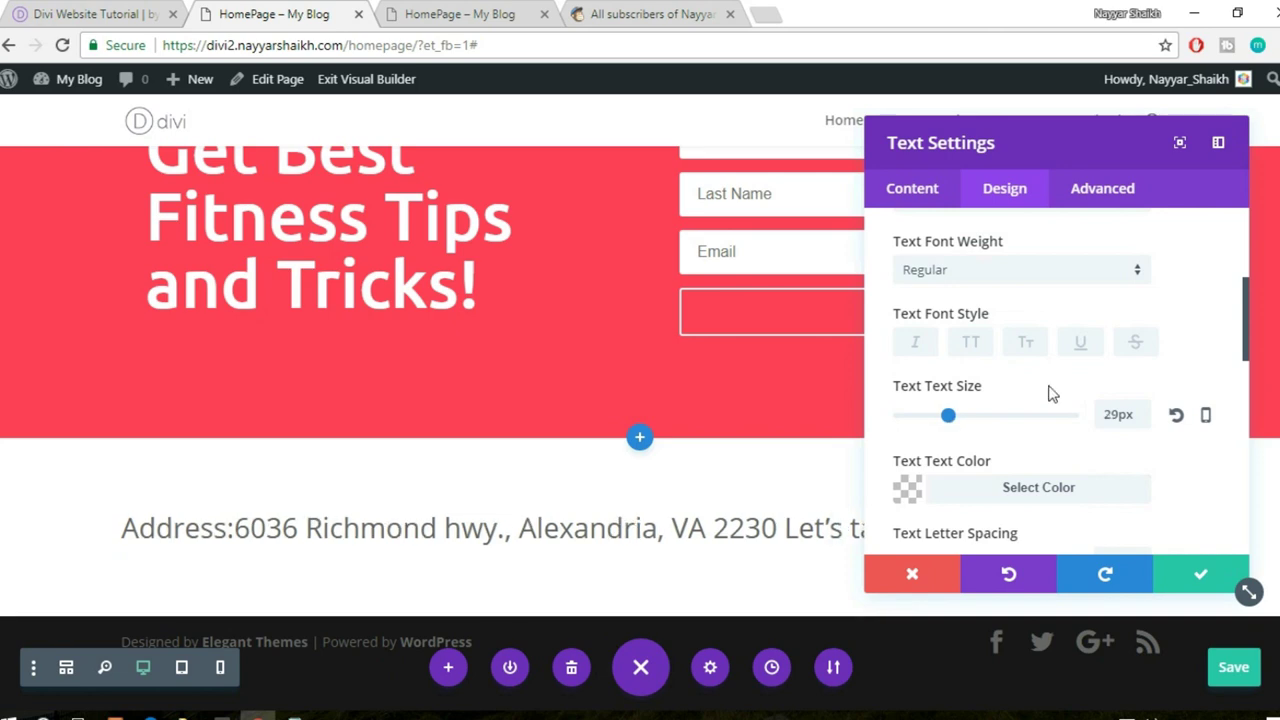
scroll(1100, 400, down, 1)
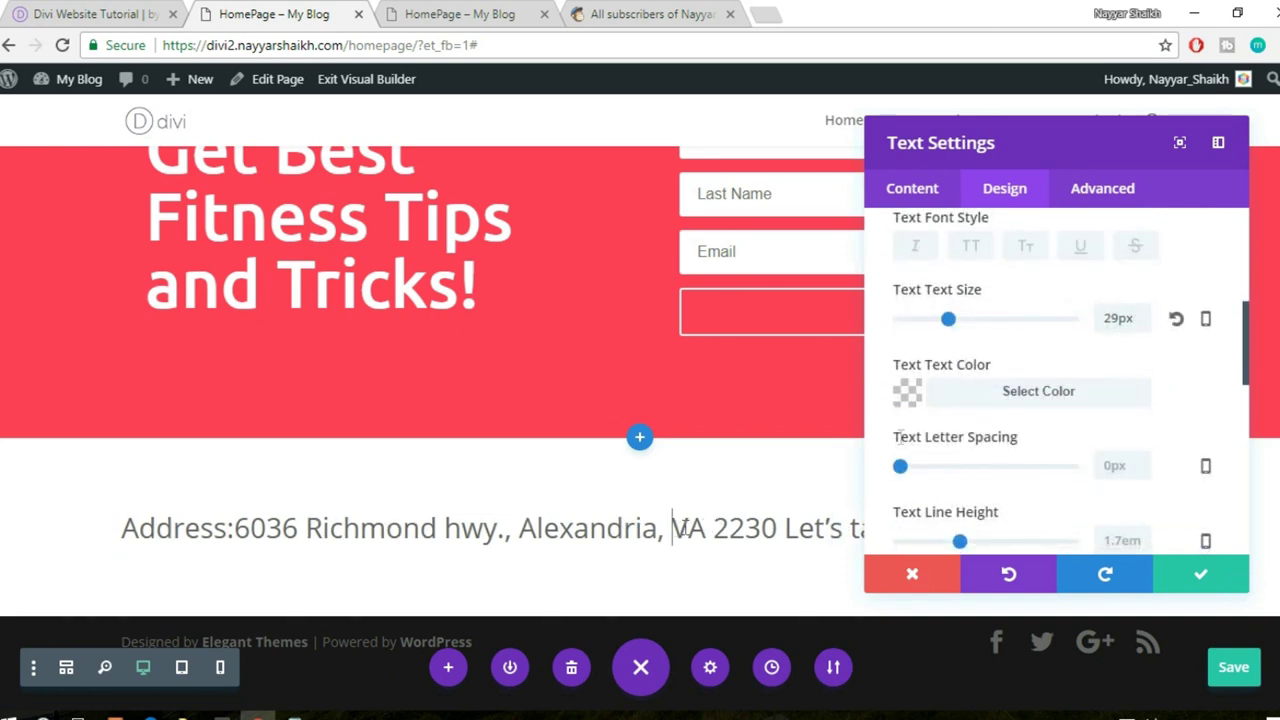
drag(1249, 591, 292, 570)
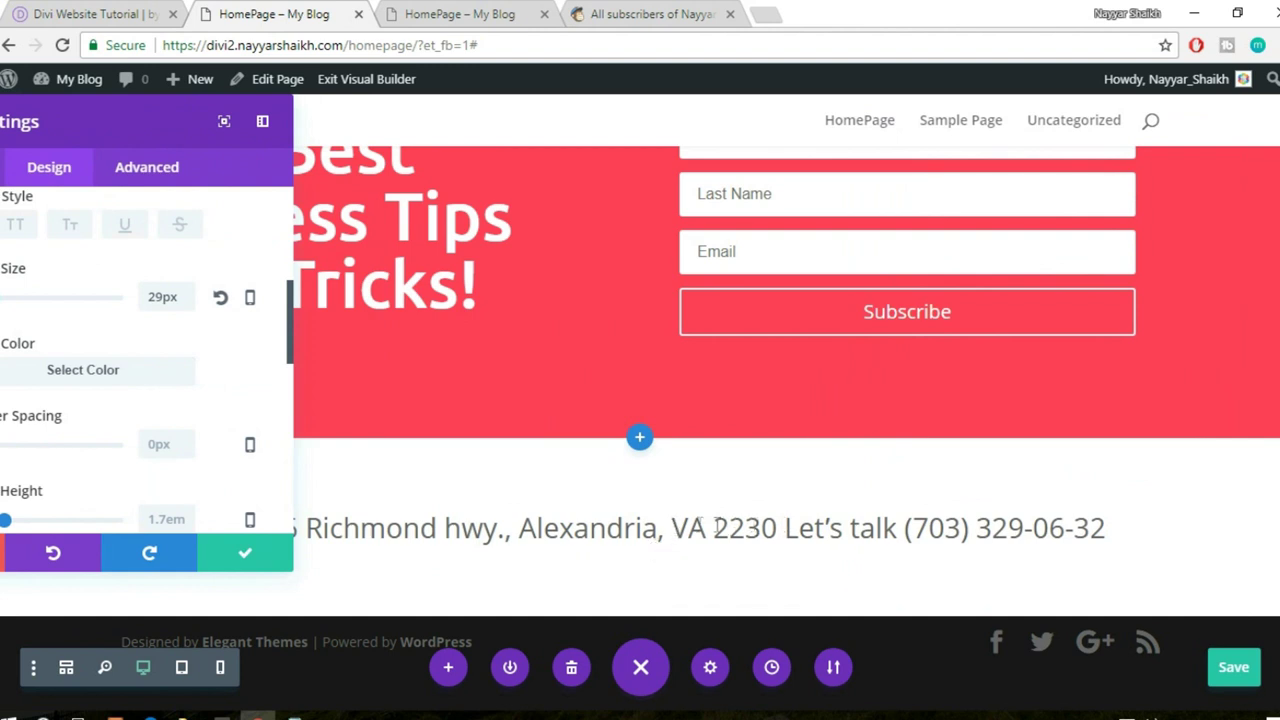
- Break the address onto a second line before VA 2230 and centre the text
click(673, 527)
key(shift+Return)
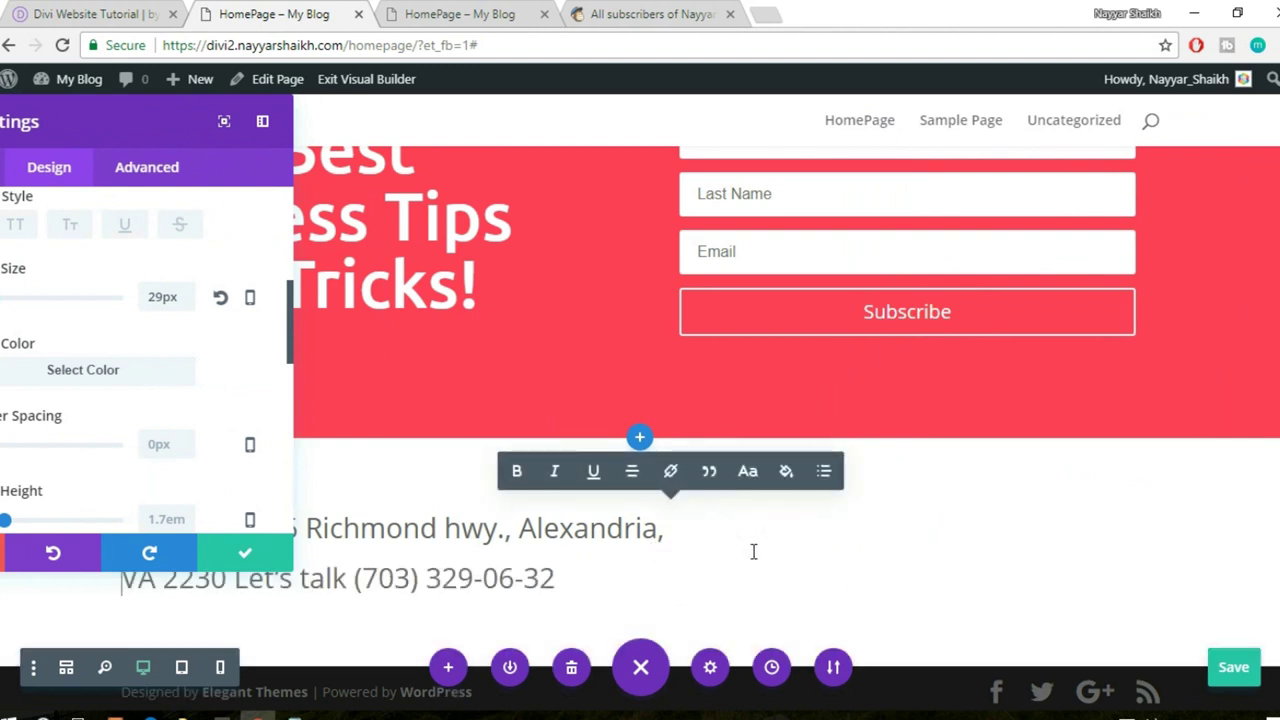
drag(128, 126, 1034, 158)
scroll(975, 405, down, 5)
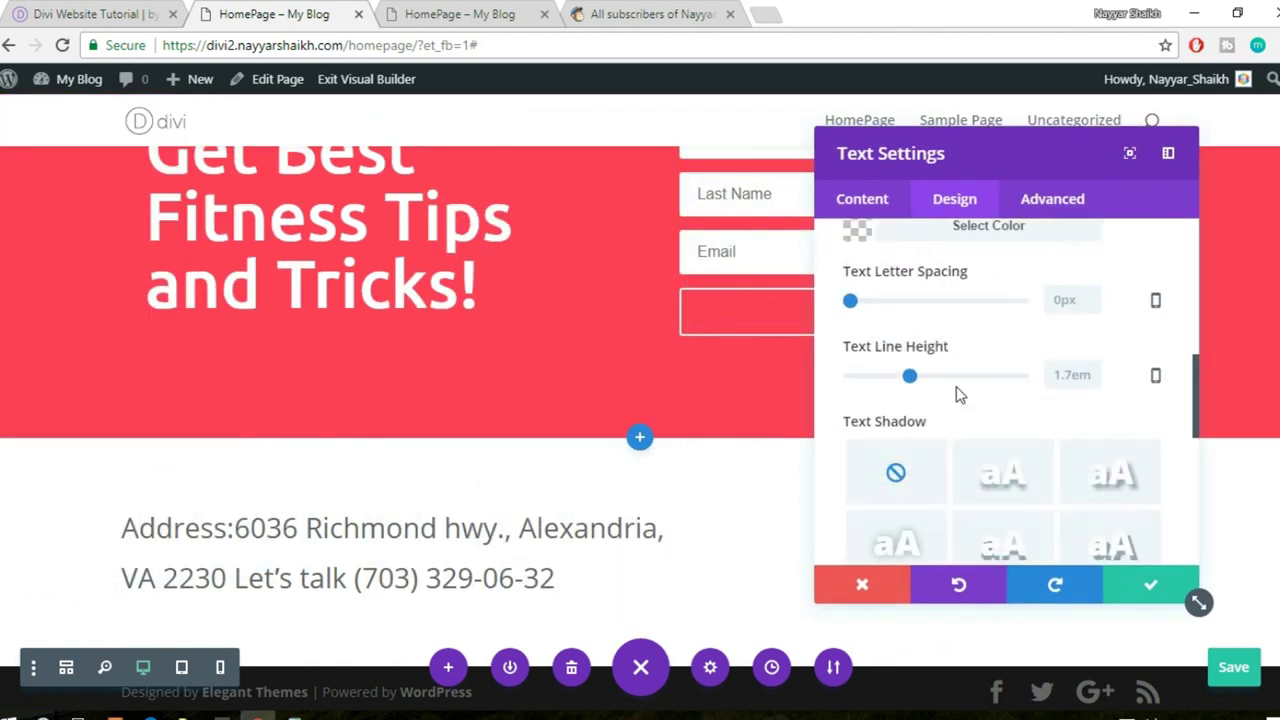
click(964, 340)
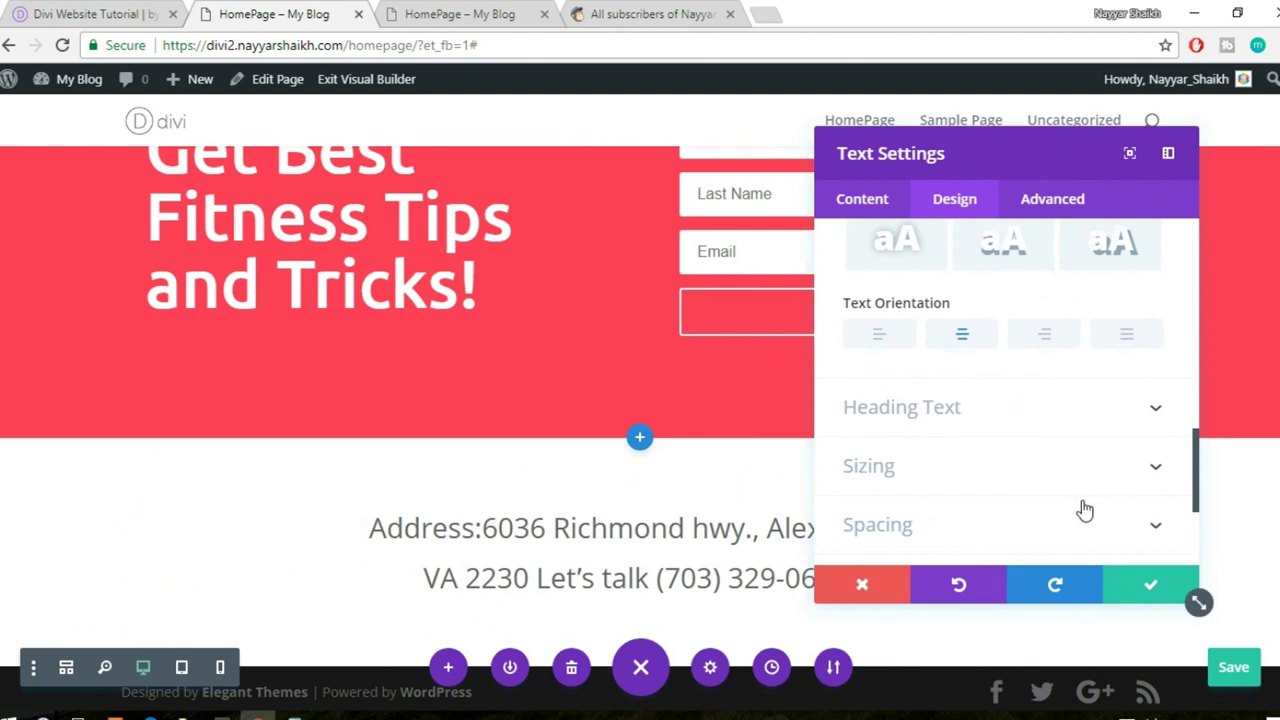
scroll(1083, 509, up, 1)
scroll(1085, 510, up, 5)
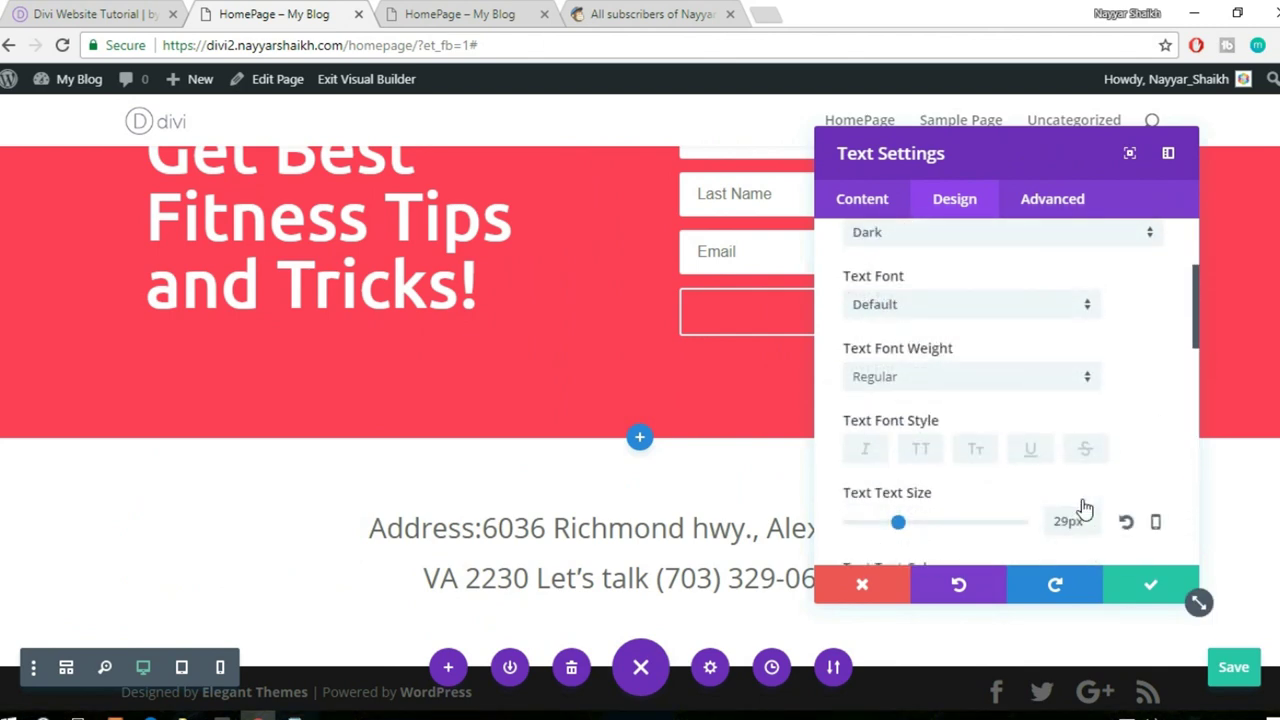
scroll(1082, 499, down, 3)
drag(878, 145, 194, 234)
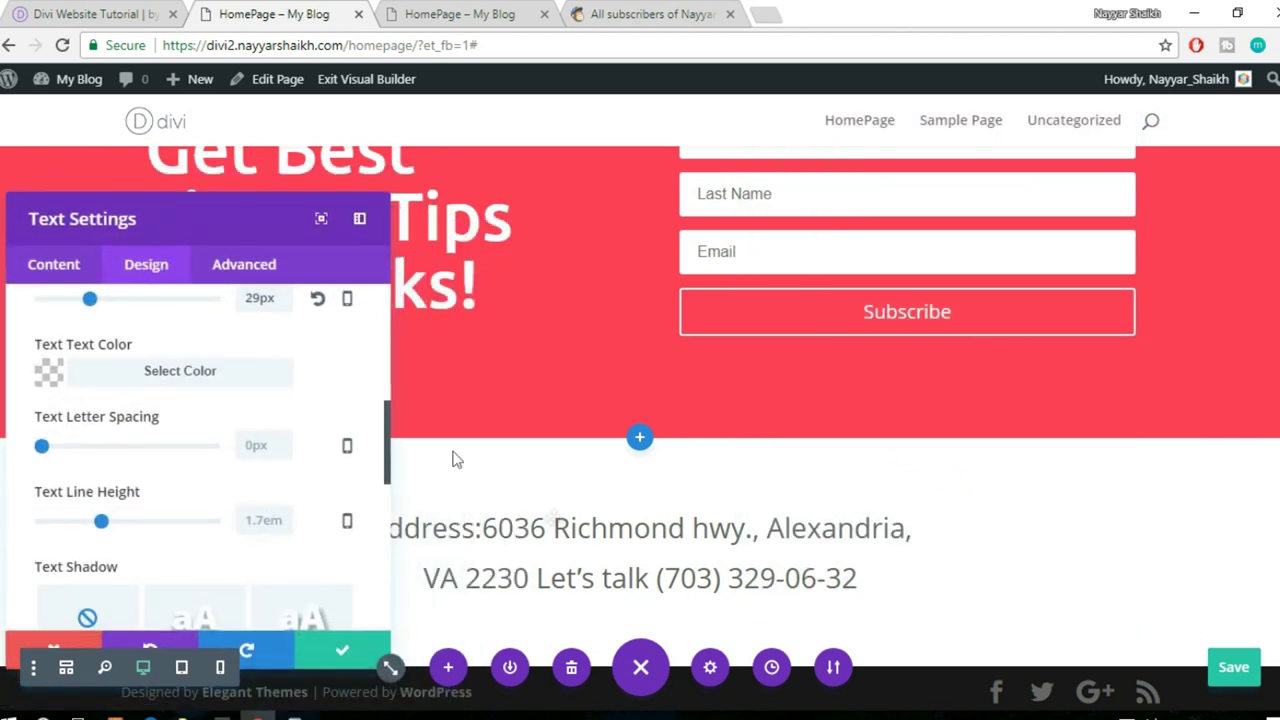
- Add the closing bracket to the phone number and clear the grey rgb(102, 102, 102) text colour
drag(655, 577, 865, 578)
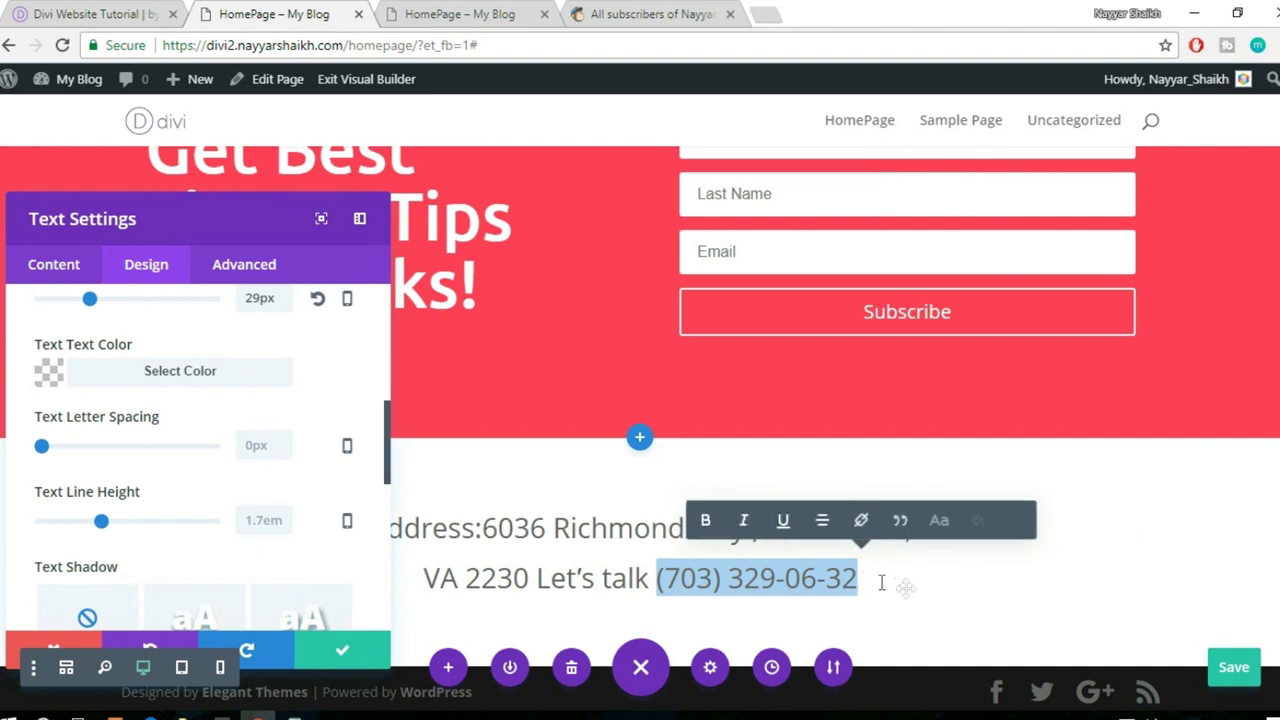
click(907, 589)
text())
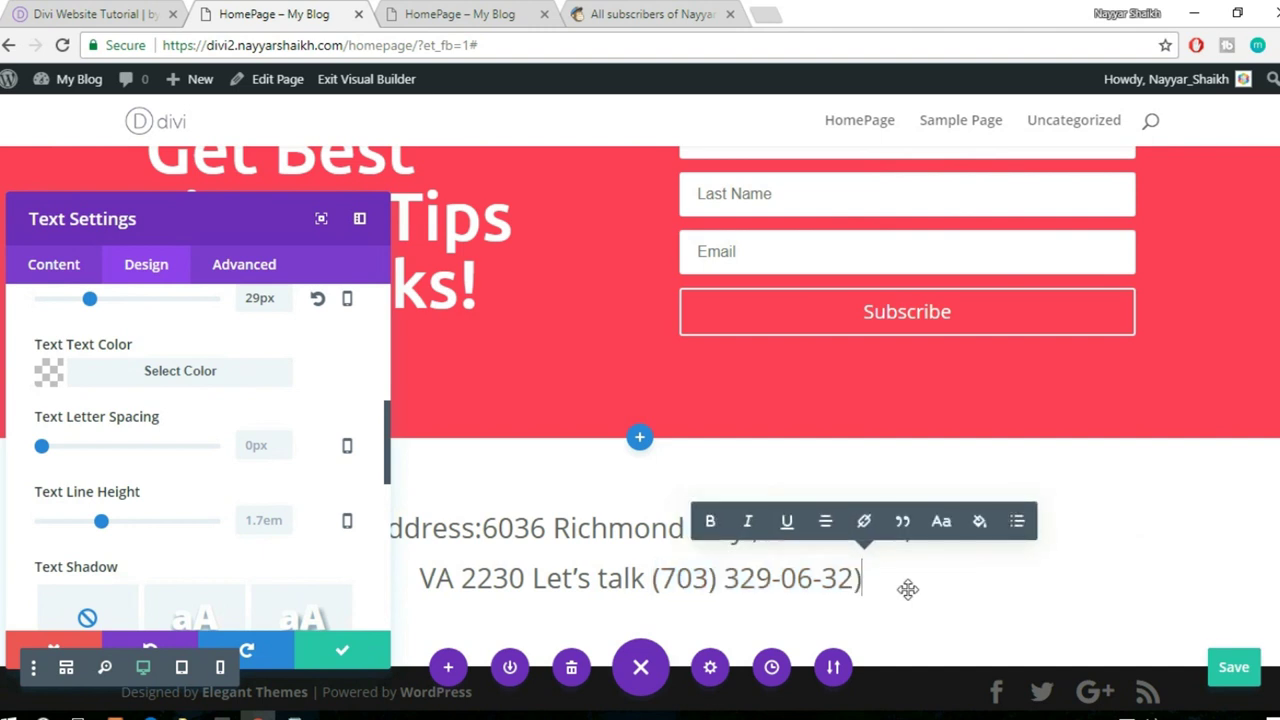
drag(866, 580, 652, 580)
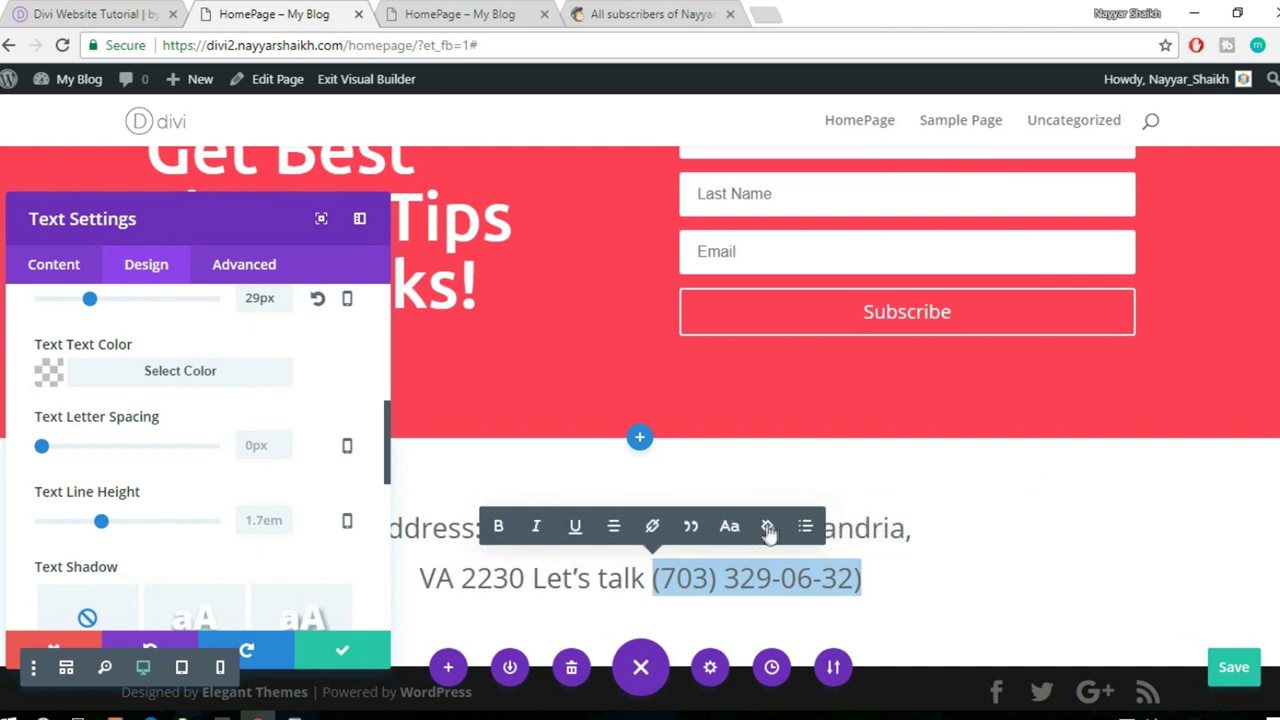
click(769, 528)
click(553, 312)
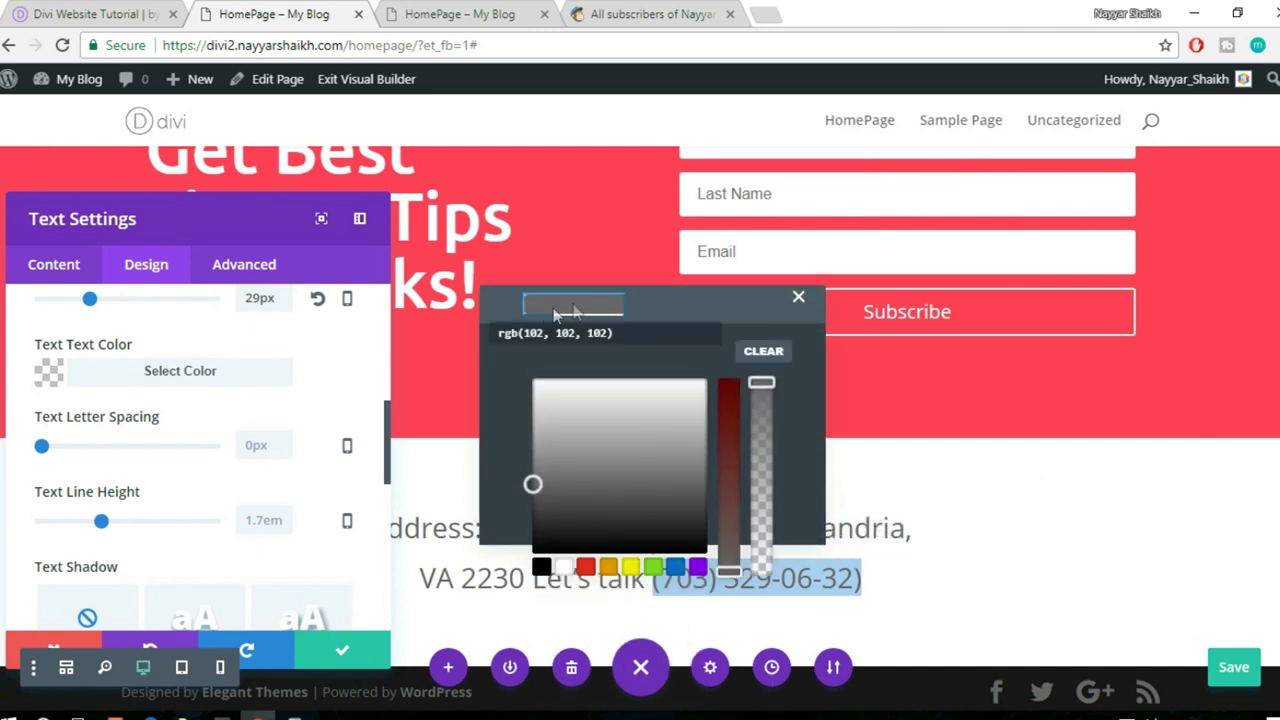
click(591, 331)
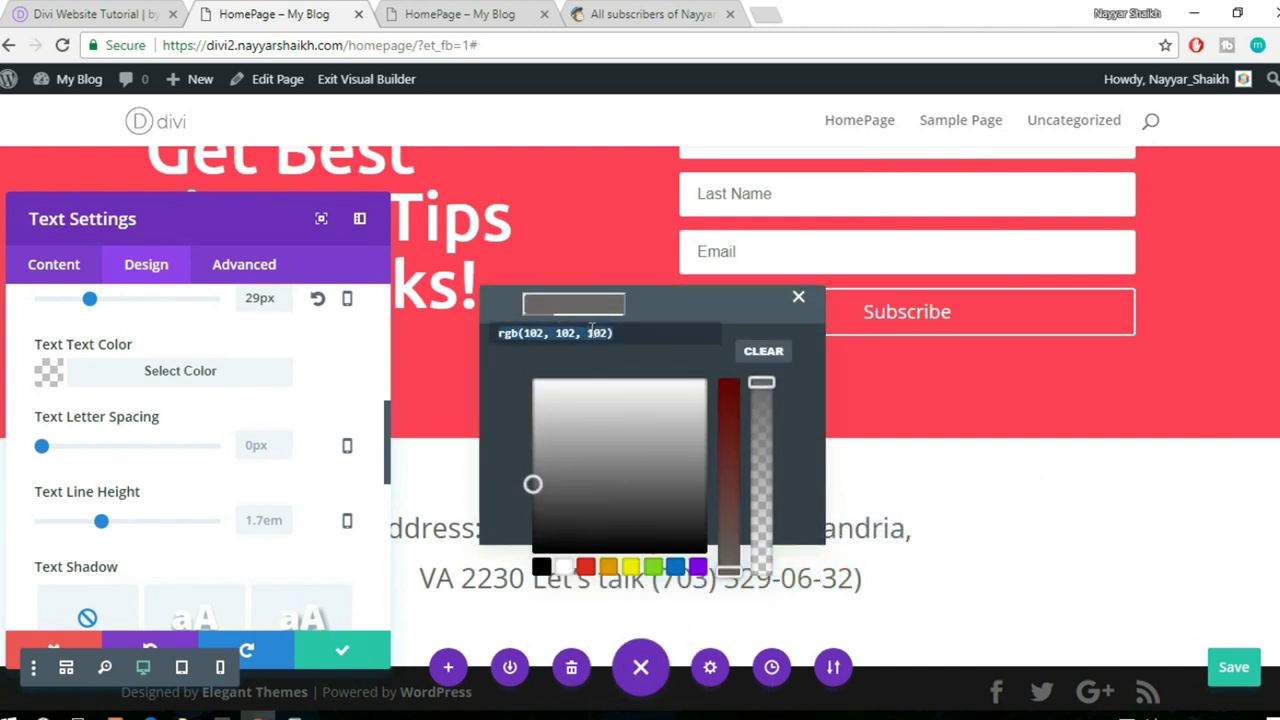
key(BackSpace)
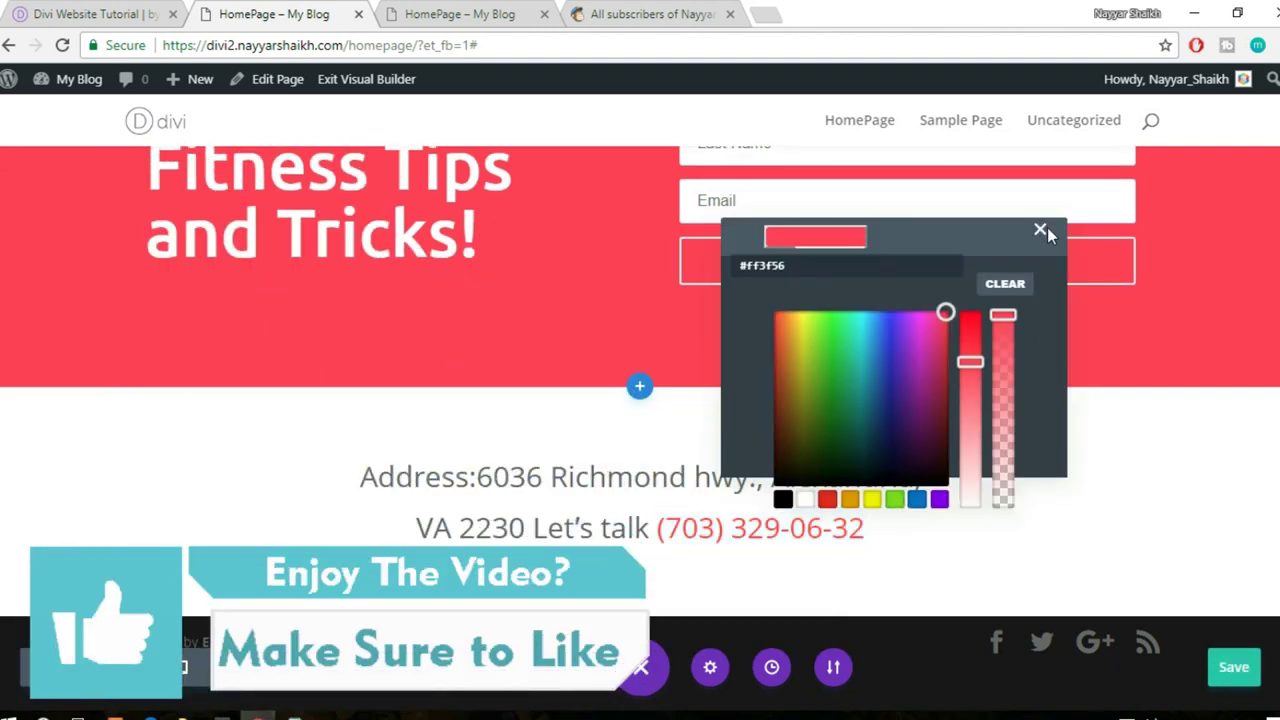
- Colour the address lines through 'Let's talk' white with the inline text-colour picker
click(1131, 557)
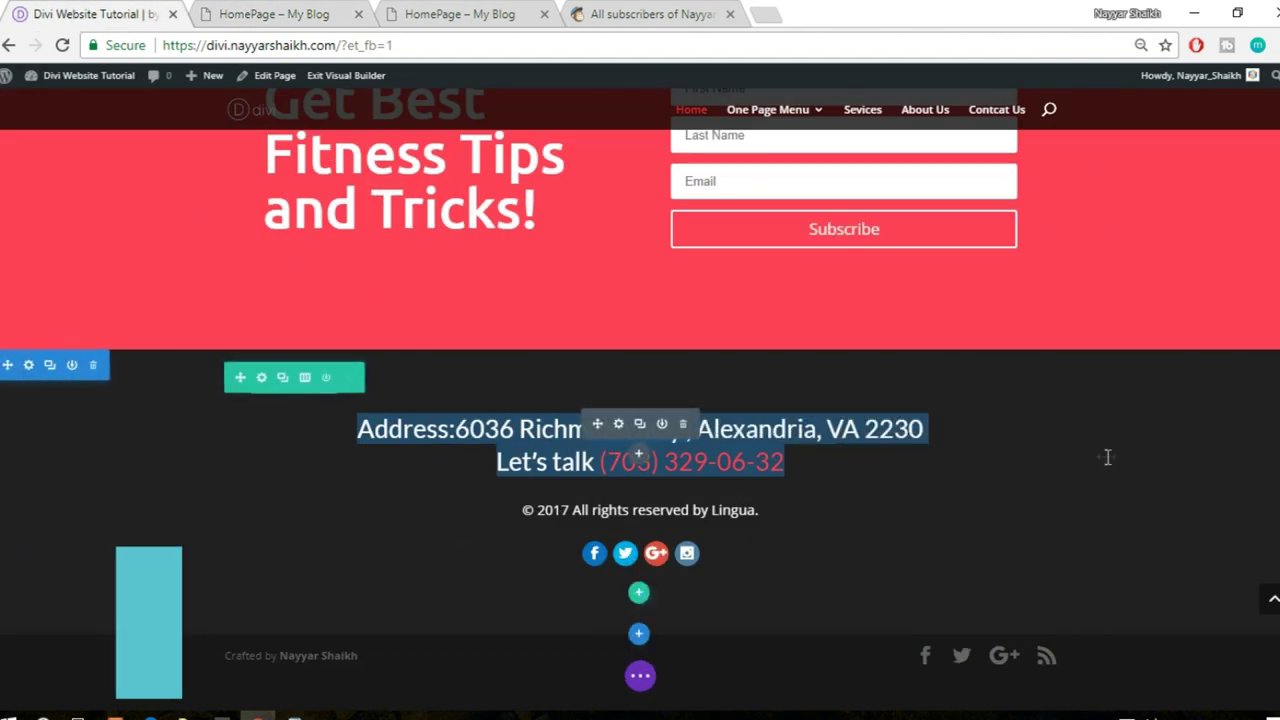
click(212, 12)
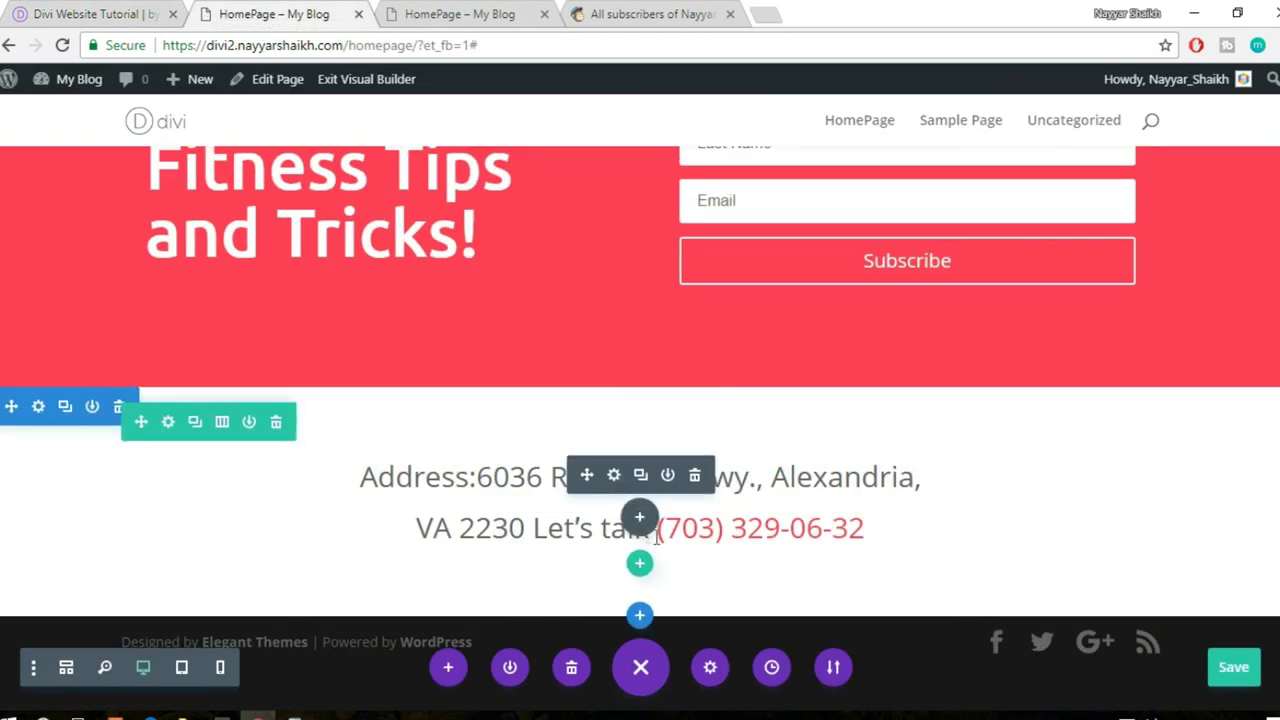
drag(361, 478, 655, 530)
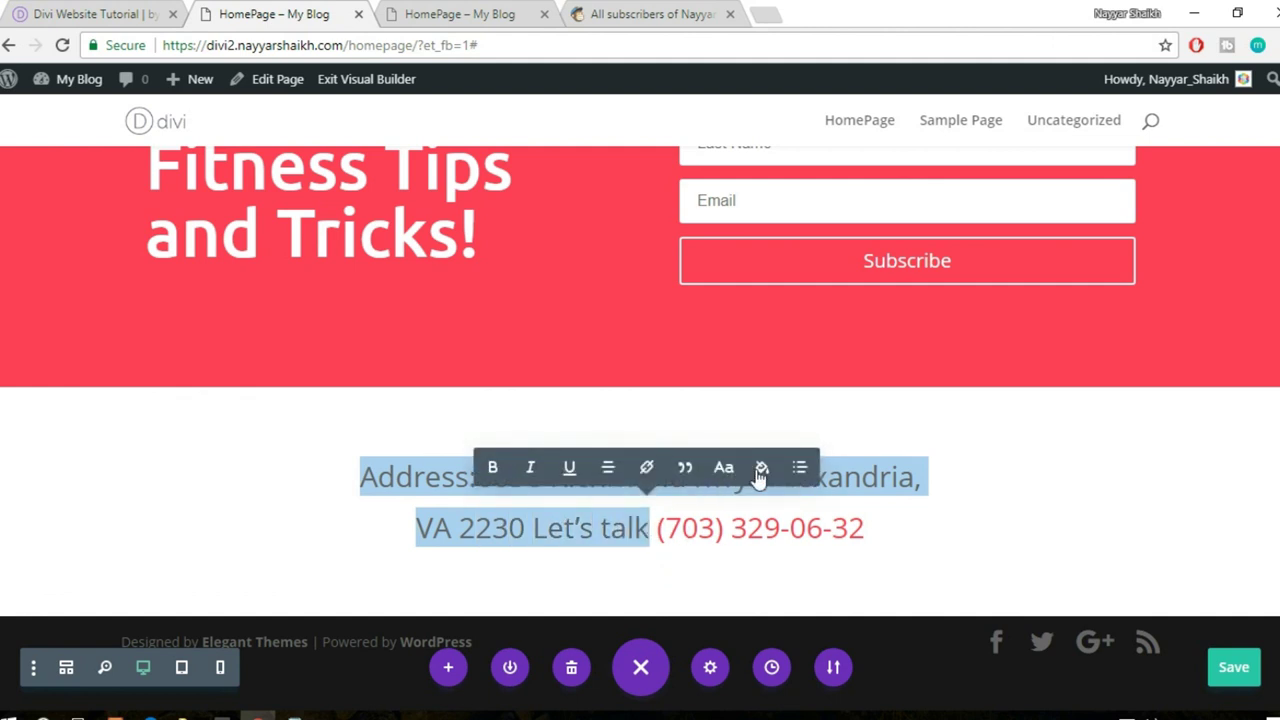
click(762, 470)
click(559, 468)
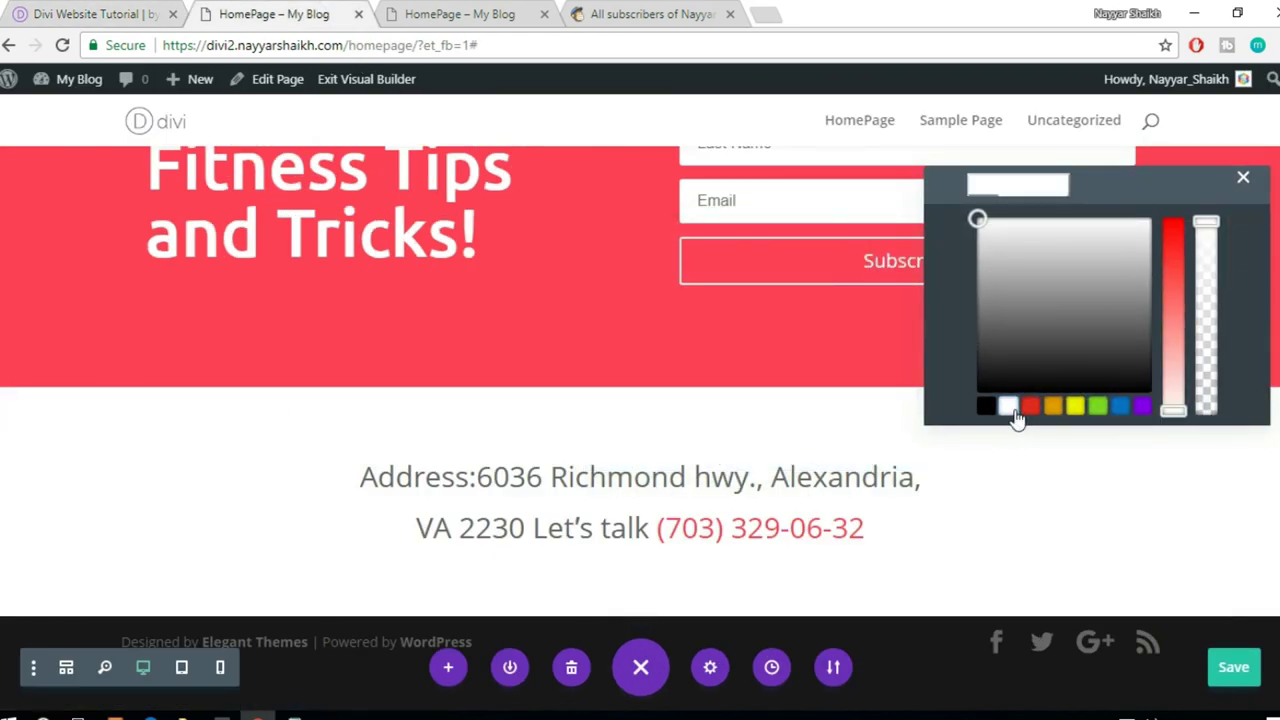
click(1243, 181)
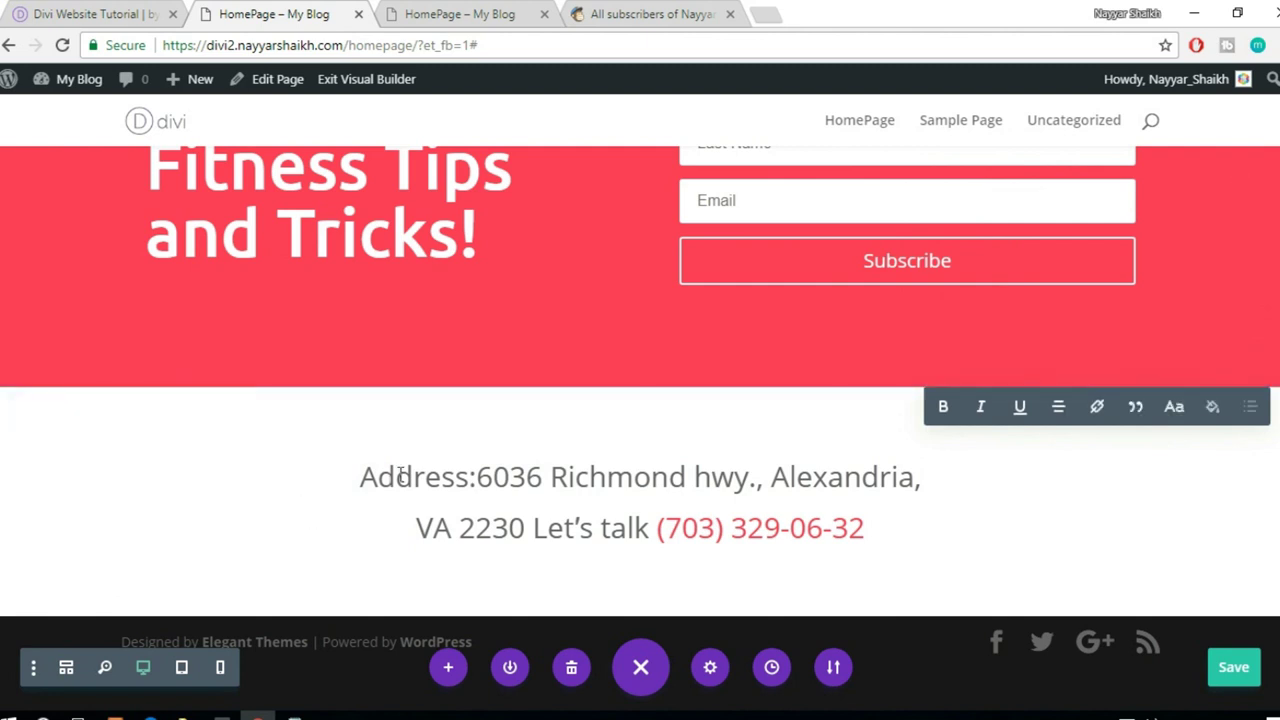
drag(396, 489, 654, 537)
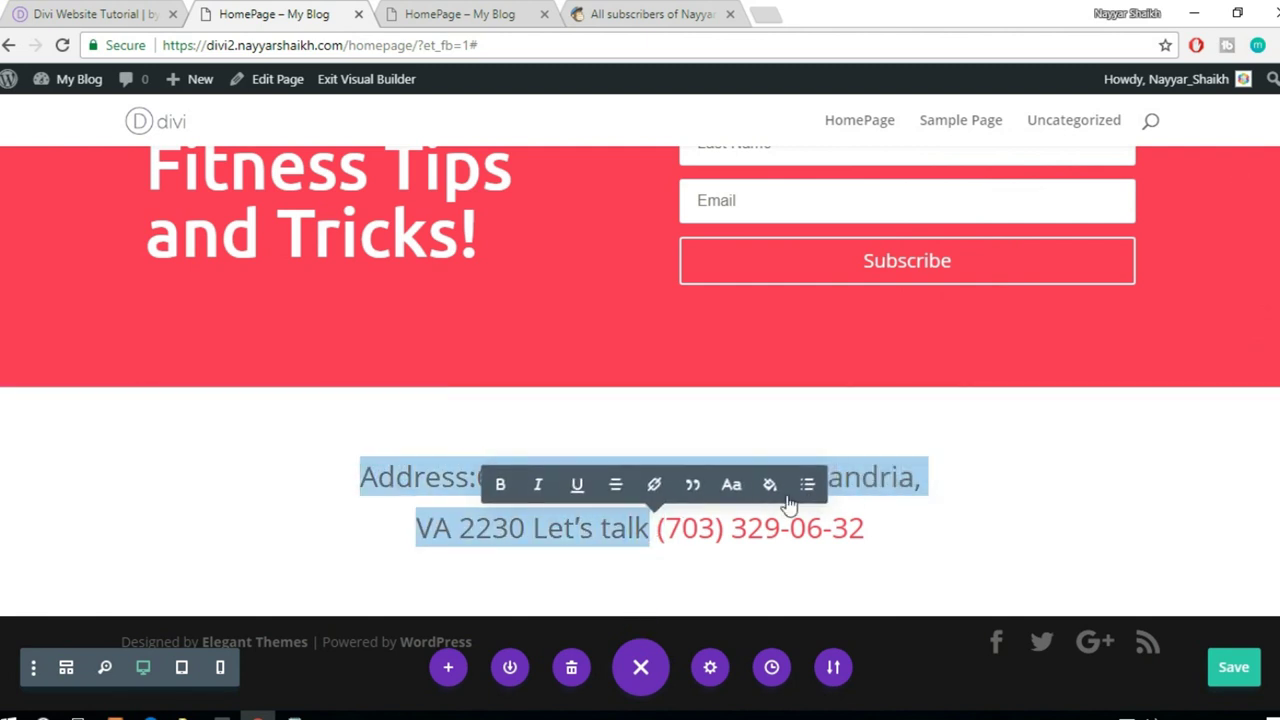
click(770, 485)
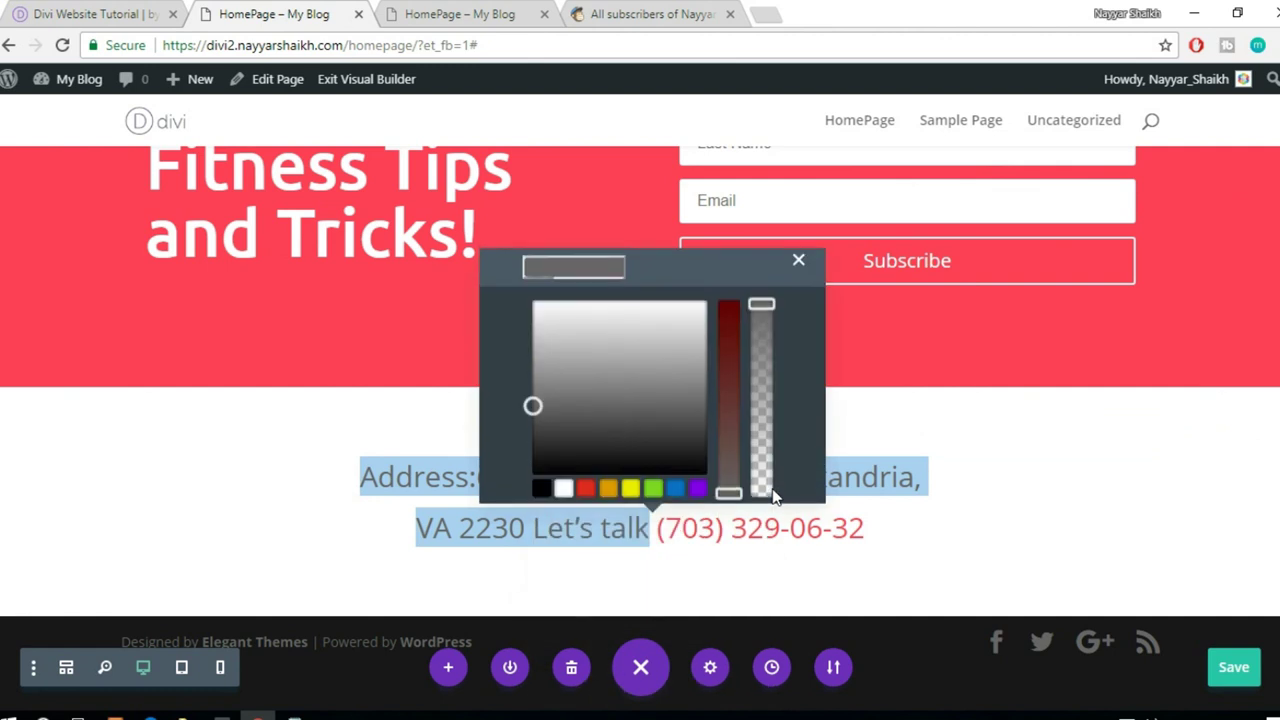
click(561, 486)
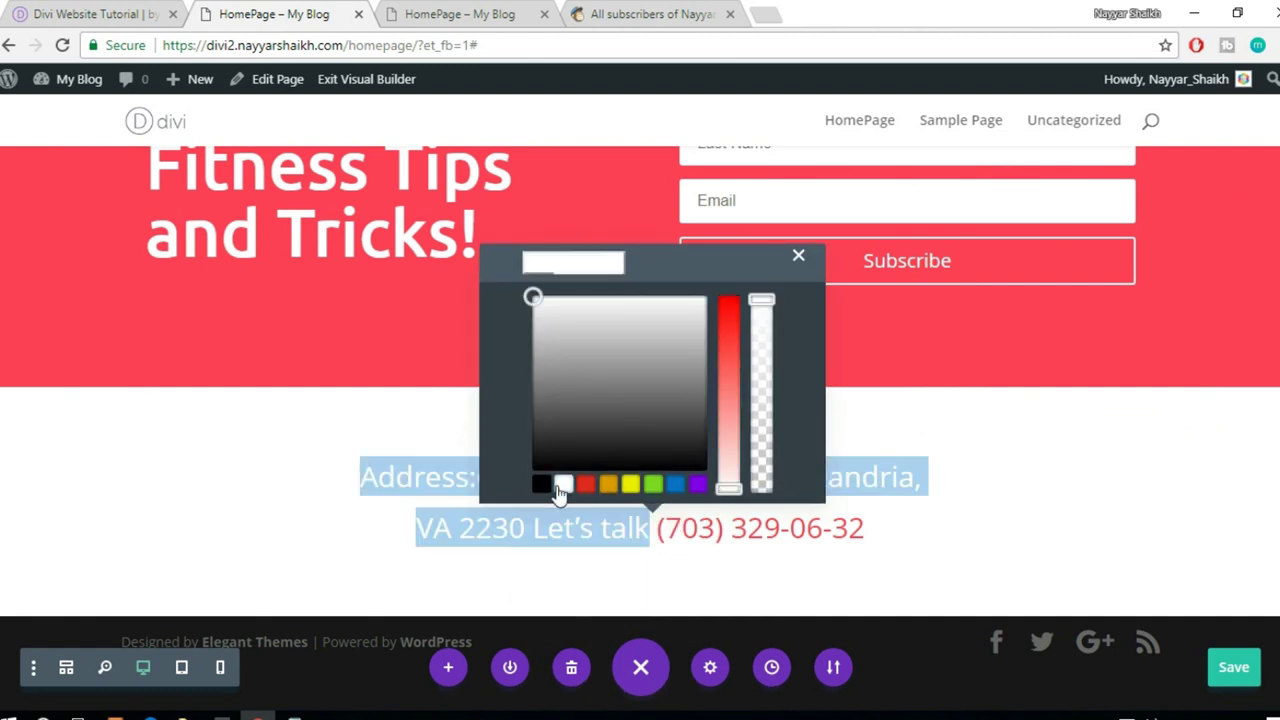
click(797, 262)
click(1127, 440)
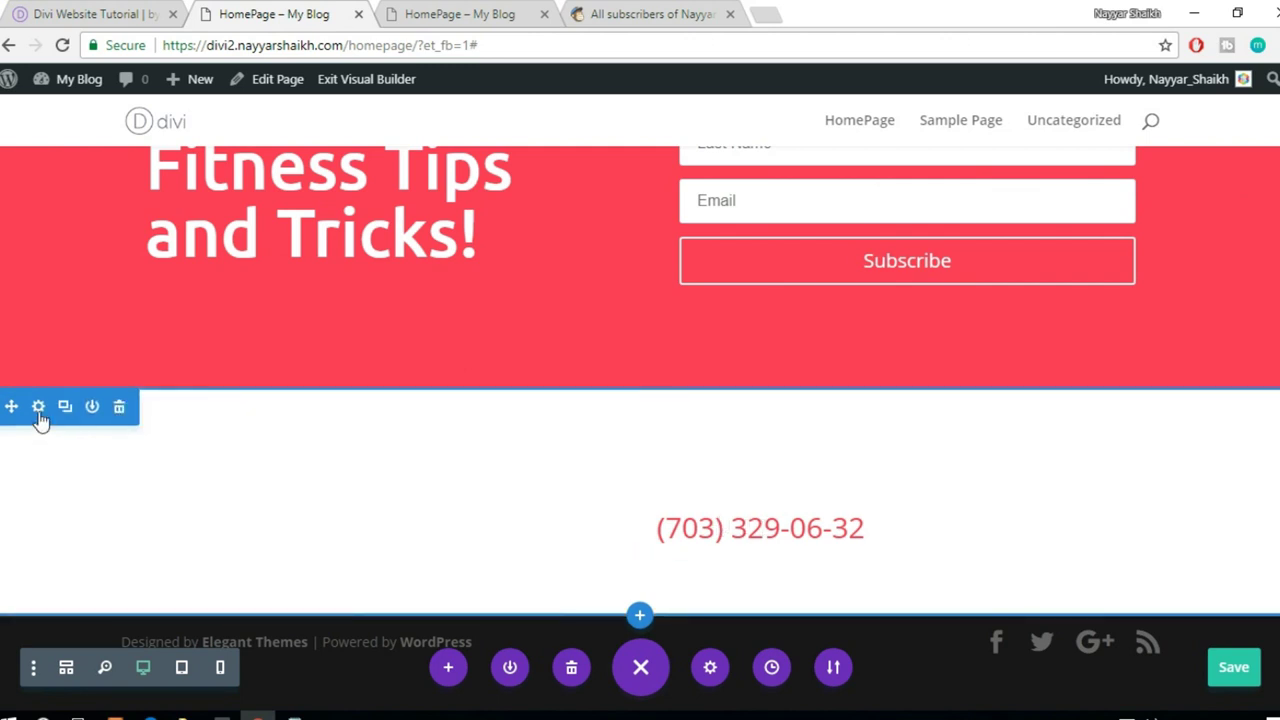
- Set the footer section's background colour to dark grey #262626 and save
click(38, 408)
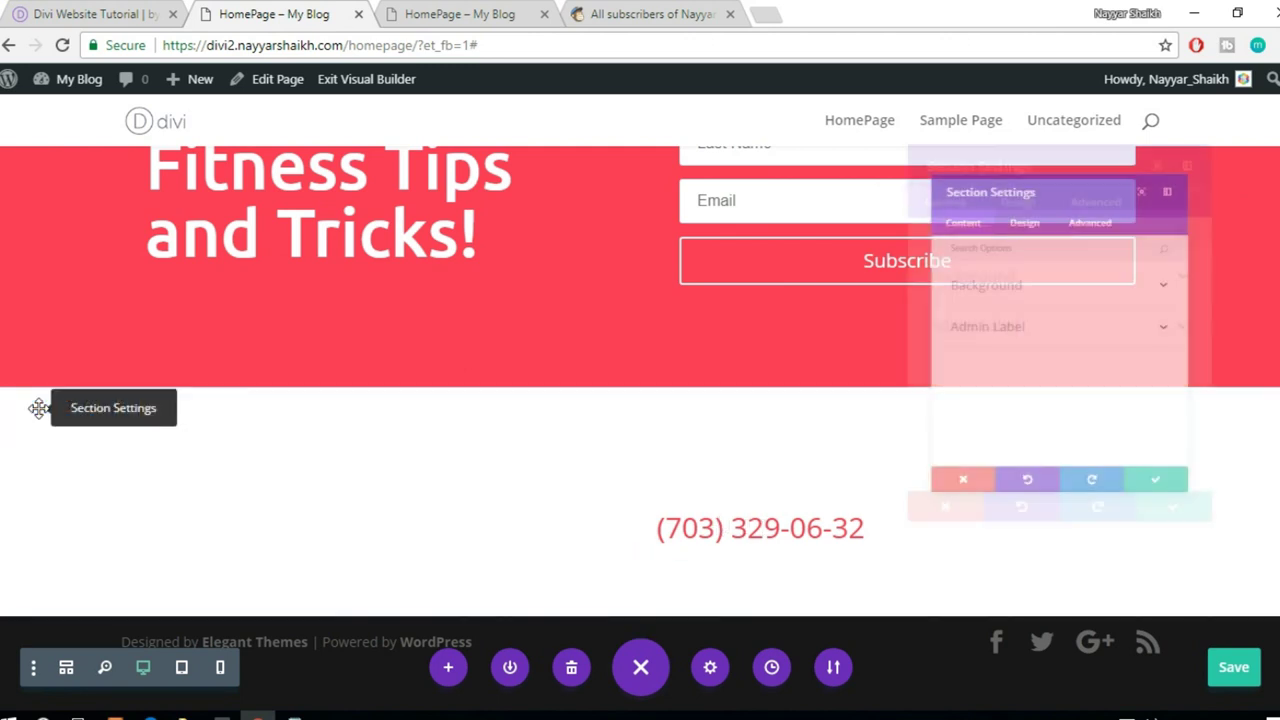
click(960, 258)
scroll(1023, 317, down, 2)
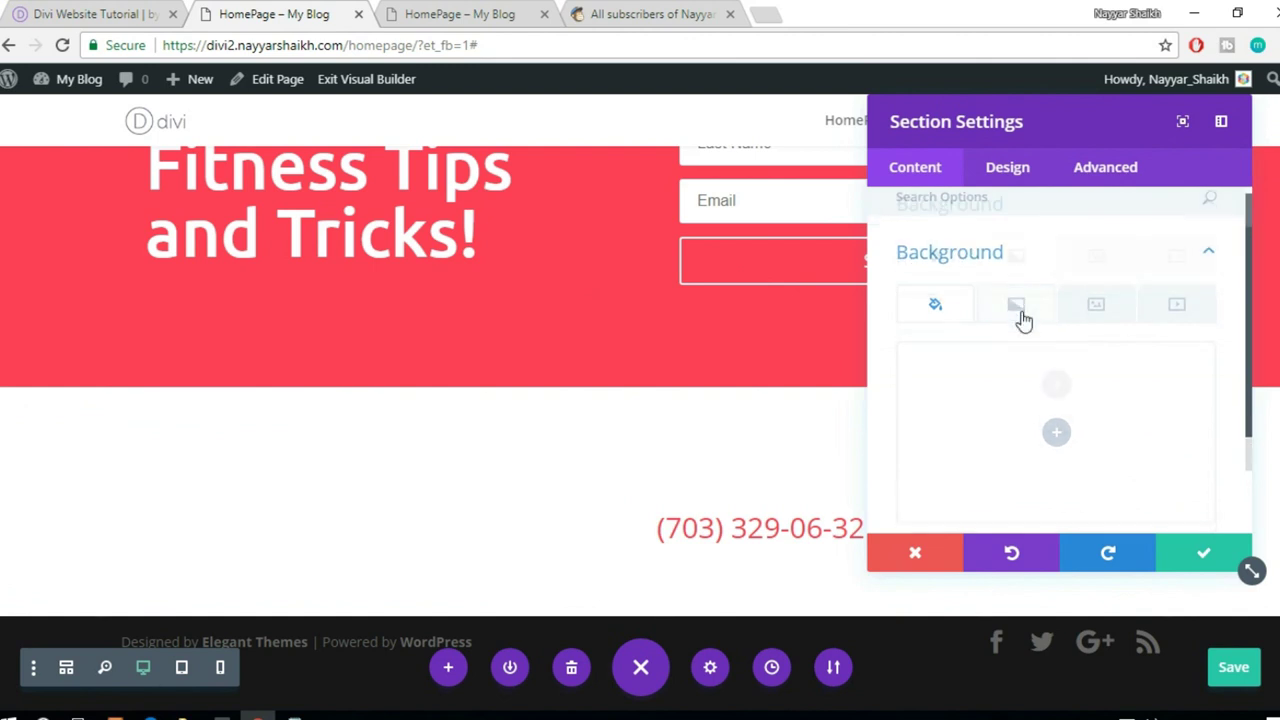
click(1025, 320)
click(921, 438)
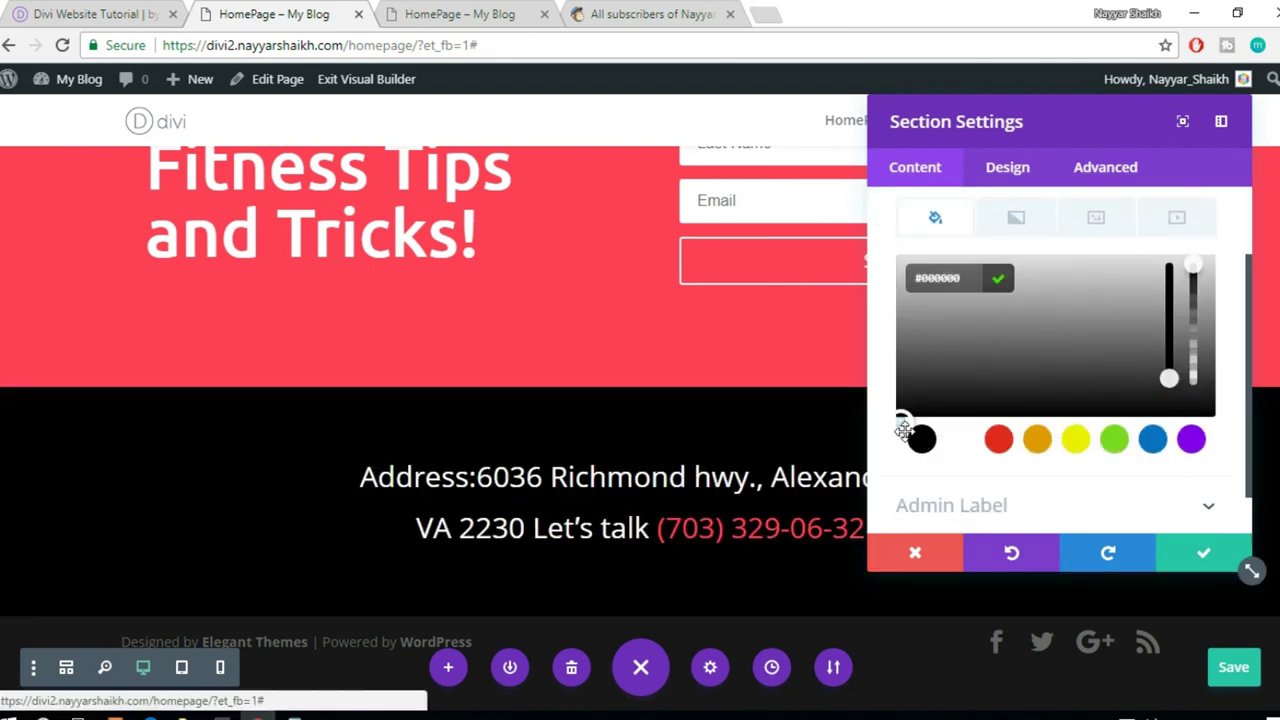
click(902, 418)
drag(901, 418, 901, 414)
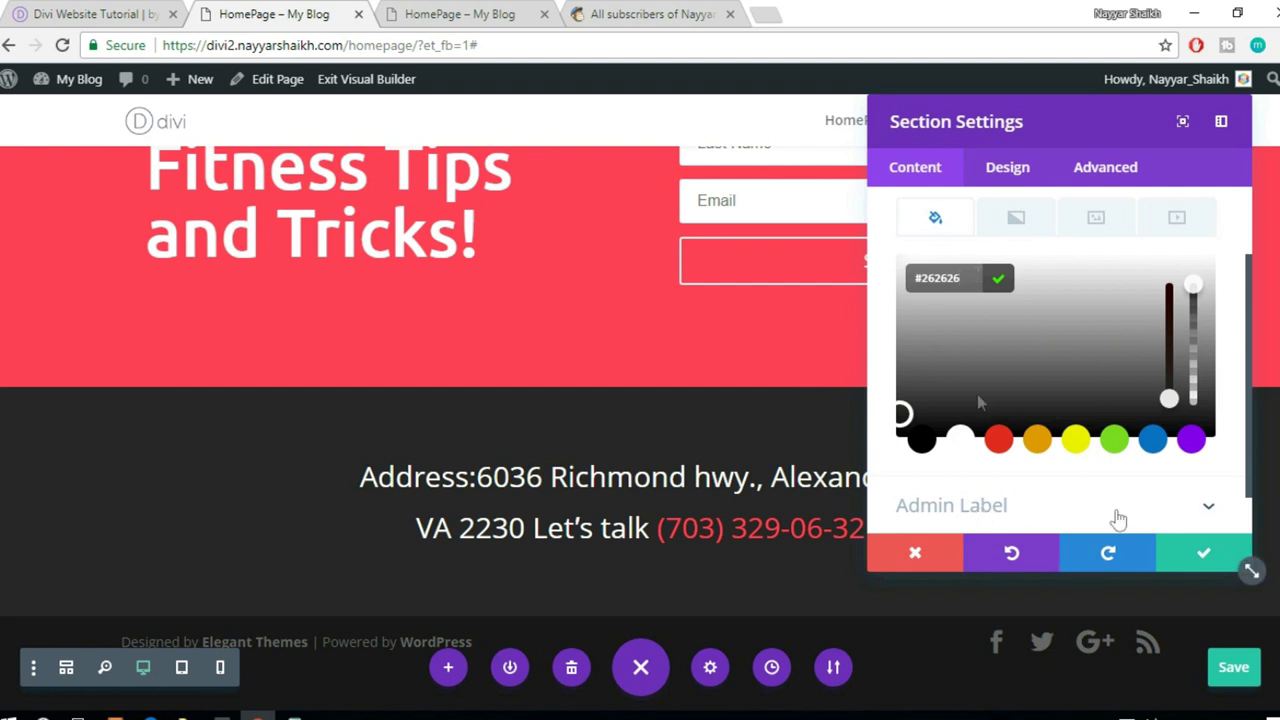
click(1200, 556)
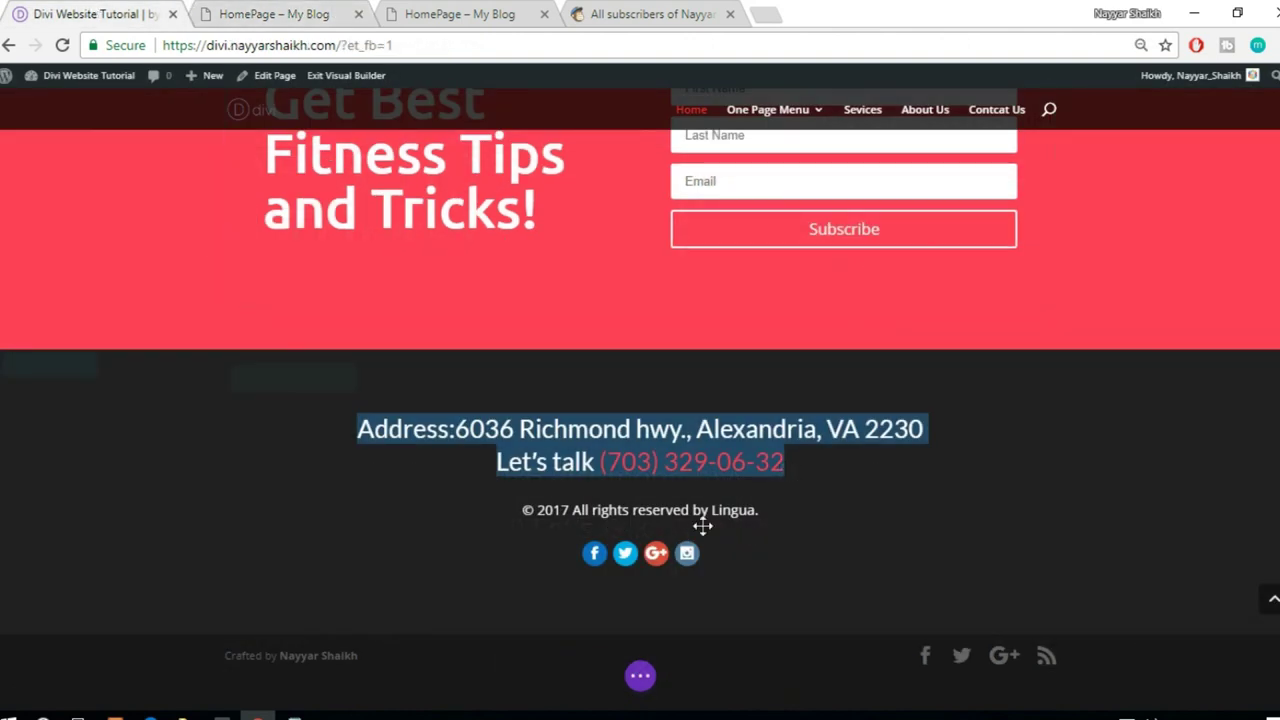
- Replace the owner name in the reference site's copyright line and copy the edited line
drag(708, 510, 535, 510)
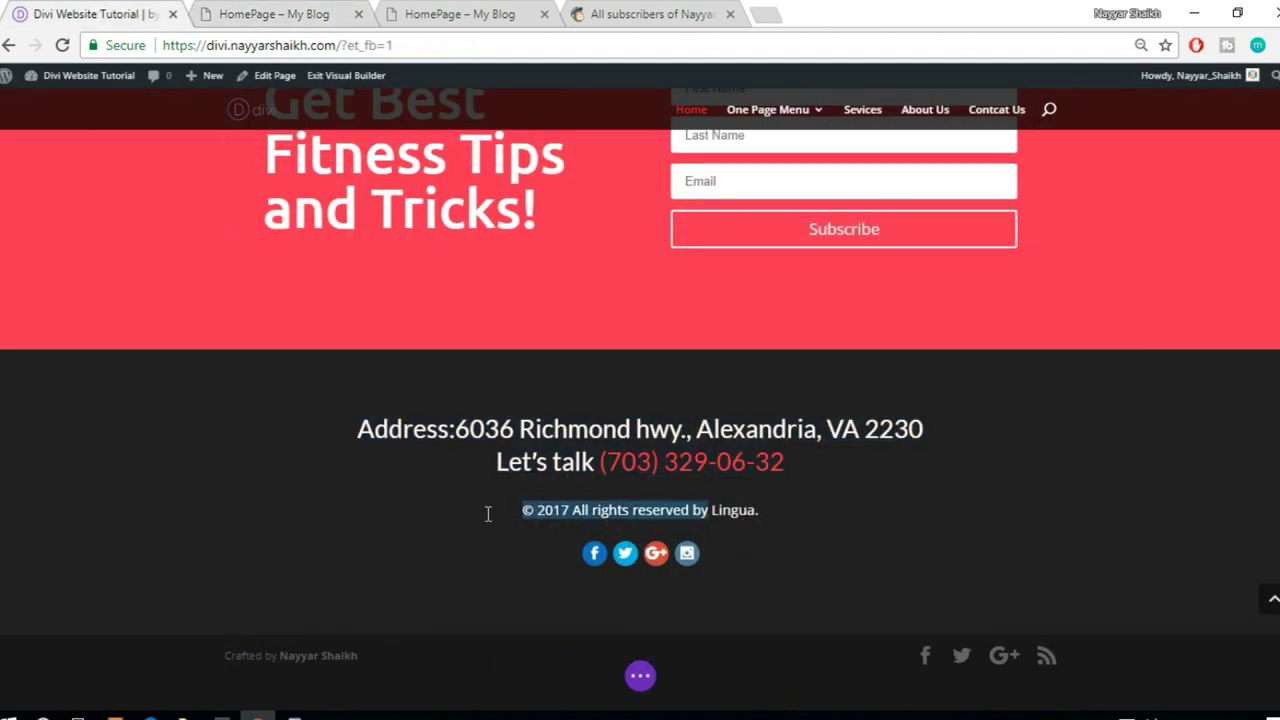
drag(779, 505, 524, 510)
click(790, 510)
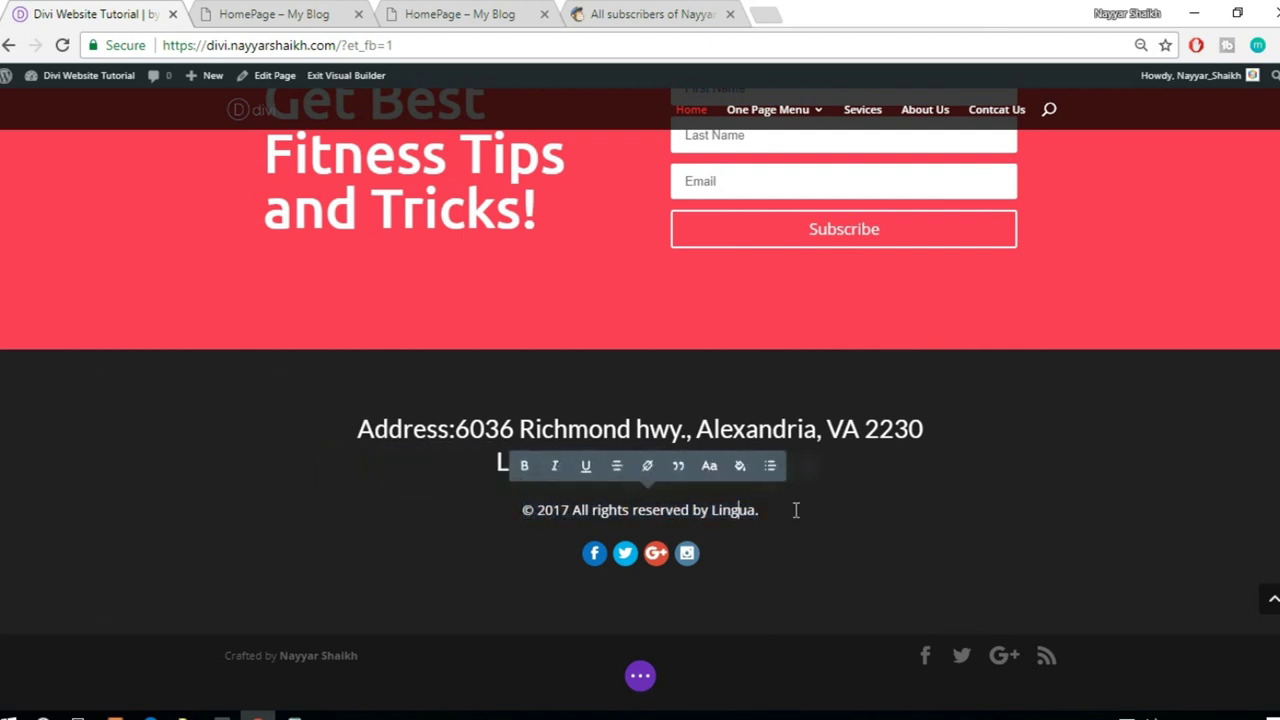
key(BackSpace)
key(BackSpace)
key(BackSpace)
key(BackSpace)
key(BackSpace)
key(BackSpace)
key(BackSpace)
text(Nayyar.)
drag(704, 517, 491, 511)
key(ctrl+c)
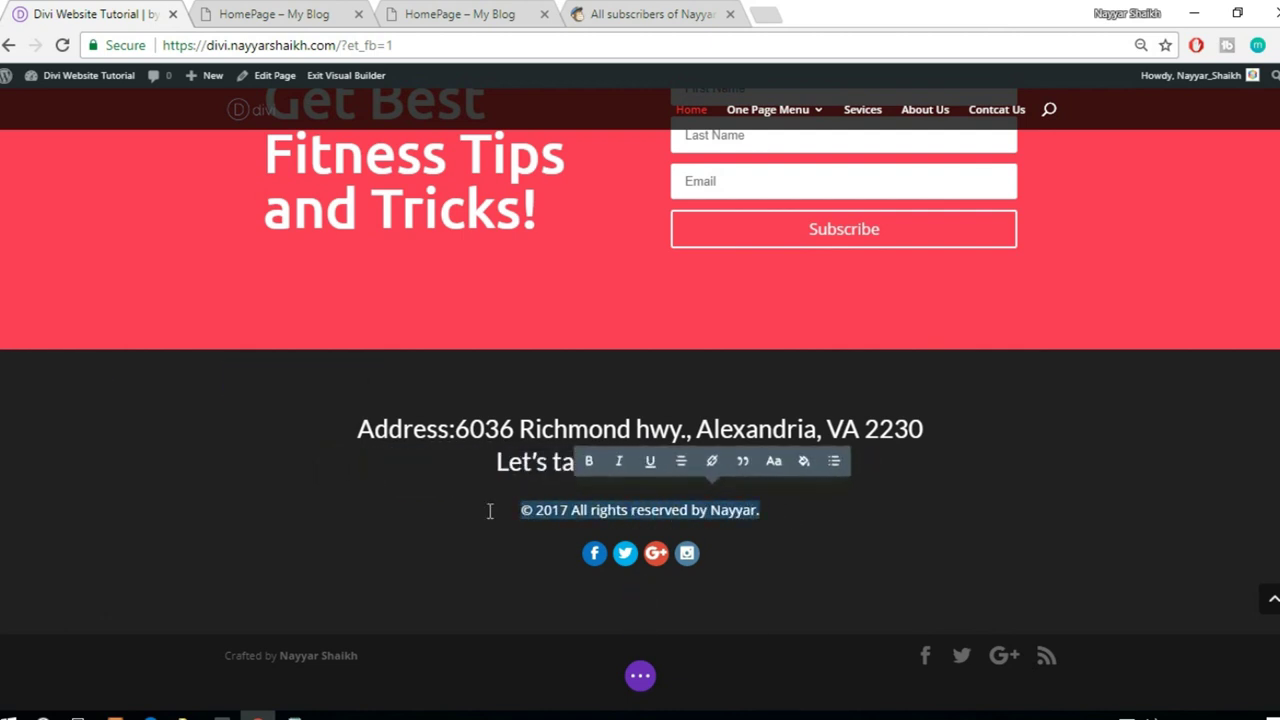
- Insert a Text module below the footer address text
click(316, 10)
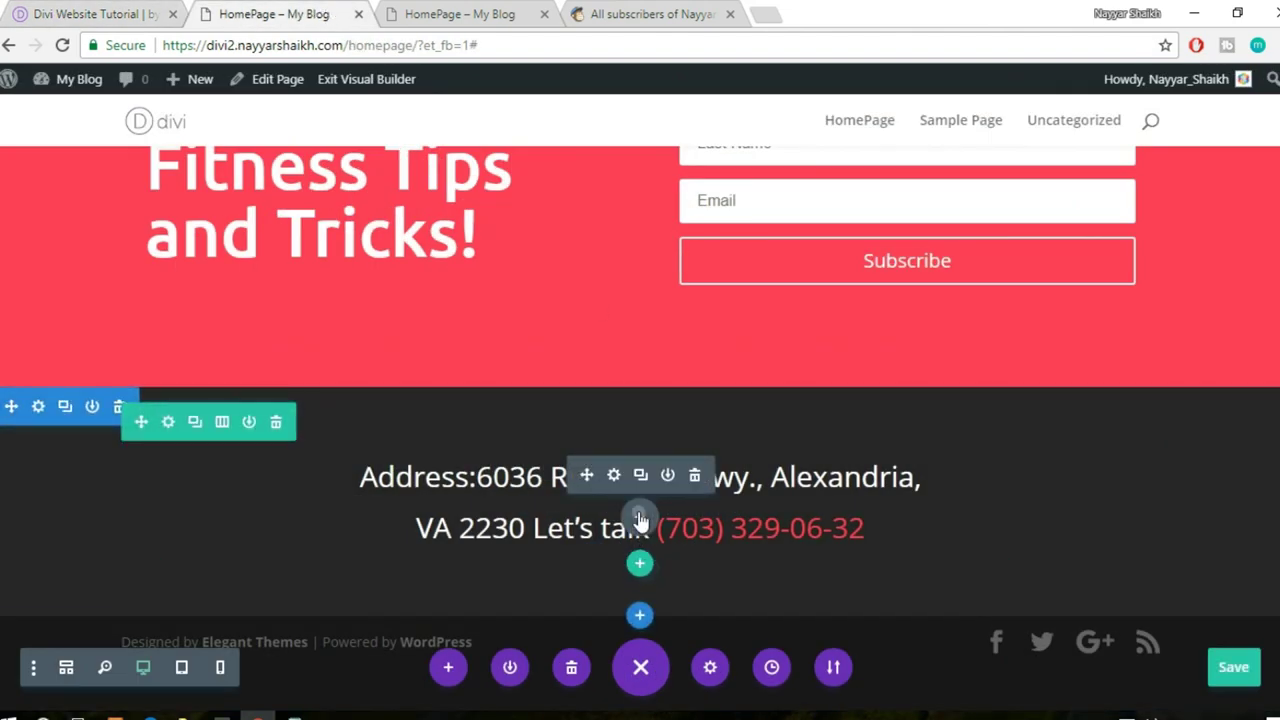
click(640, 517)
text(text)
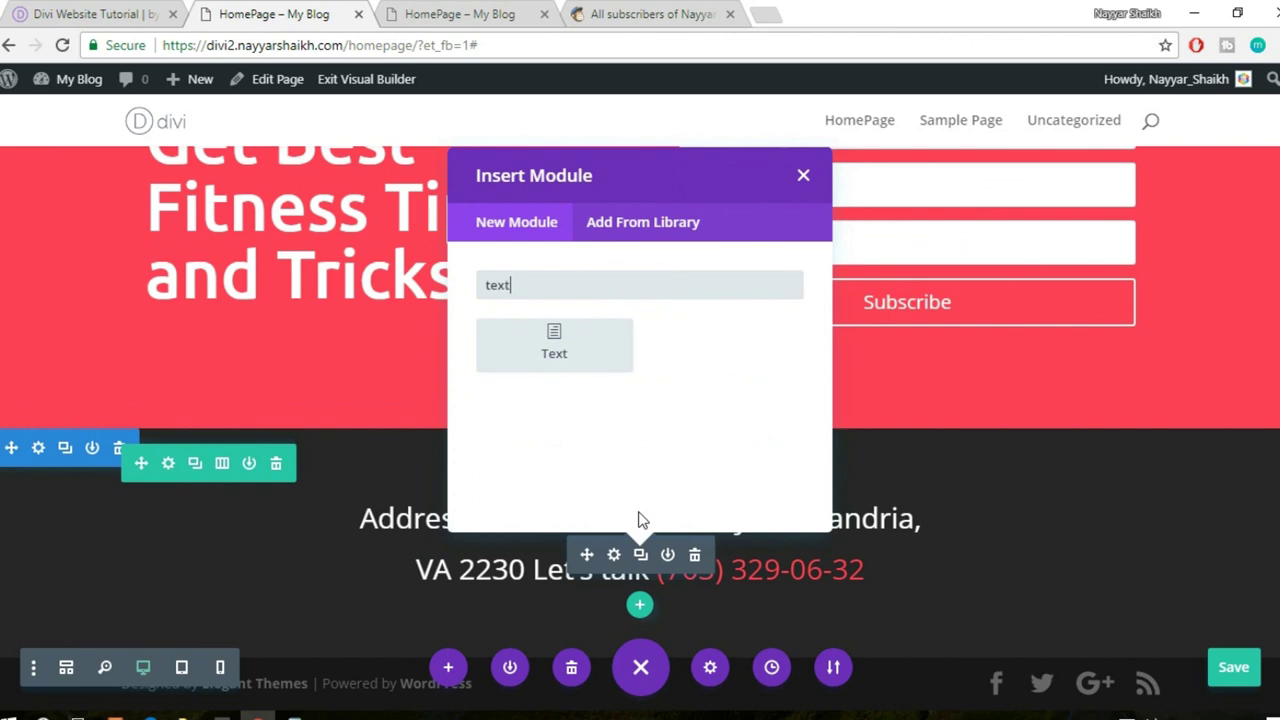
click(539, 348)
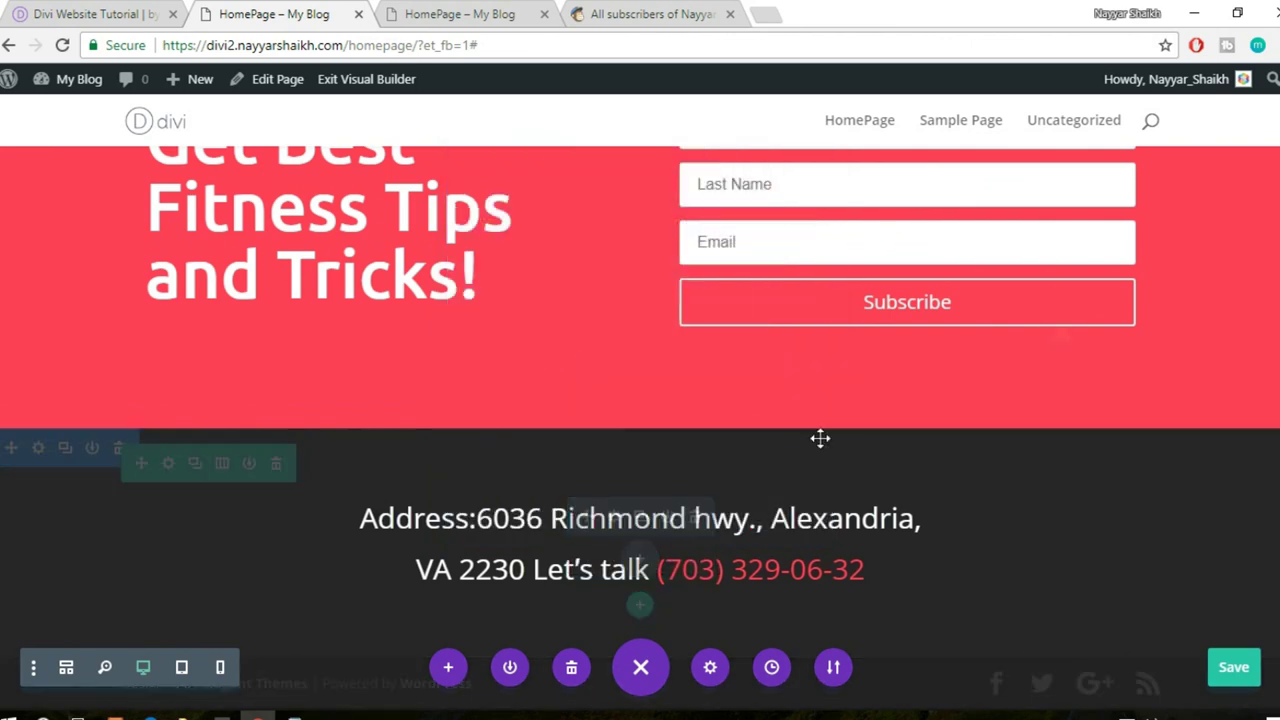
- Paste the copyright line into the module, set its text colour to Light and centre it
key(ctrl+v)
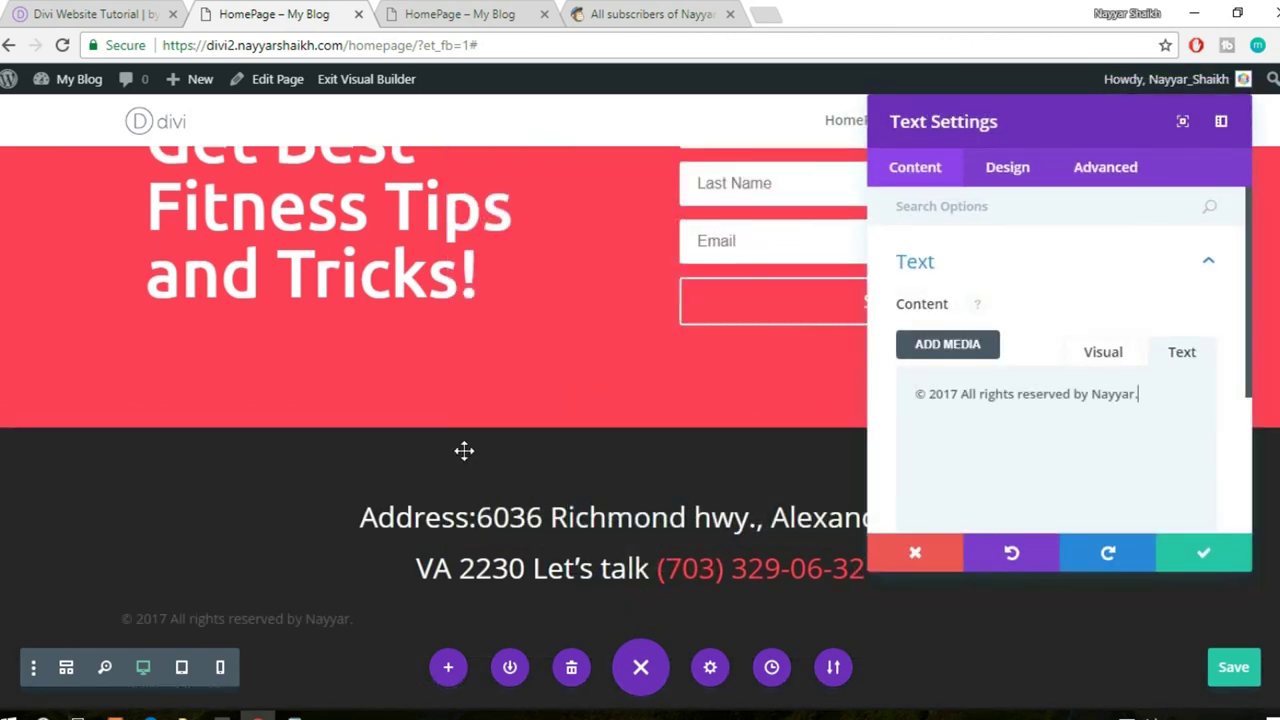
scroll(463, 448, down, 1)
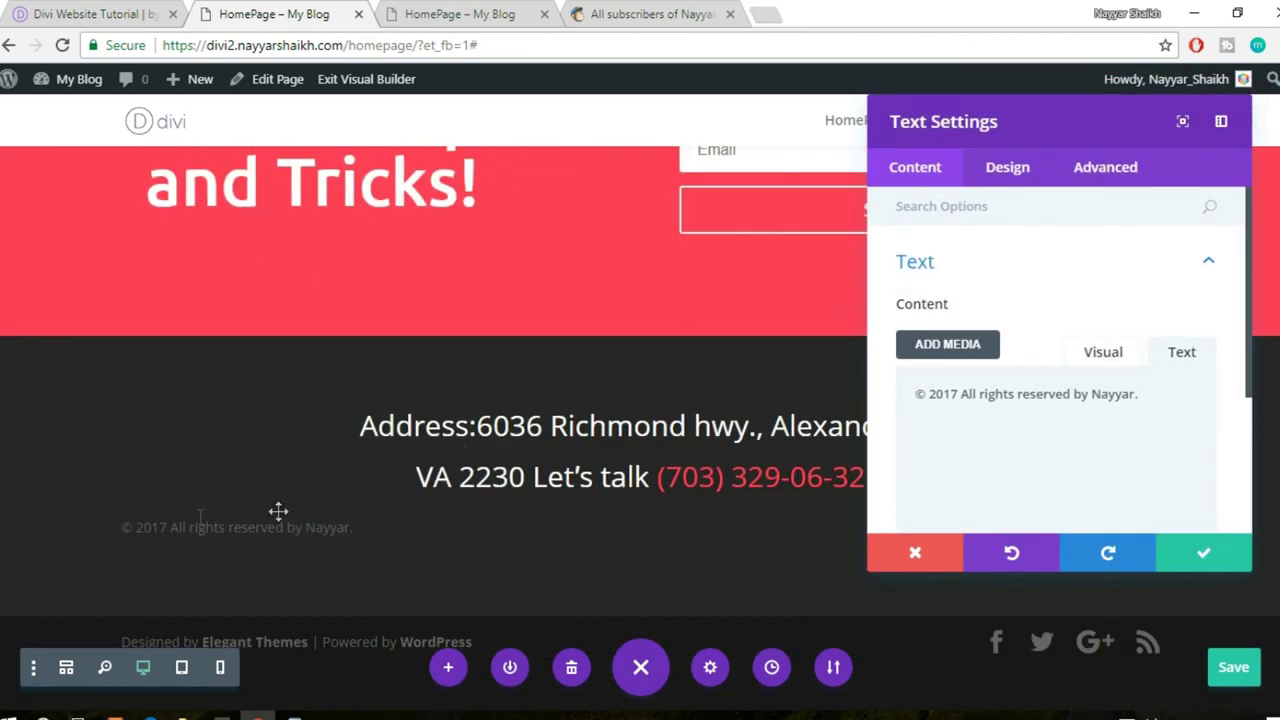
click(1010, 170)
click(1007, 291)
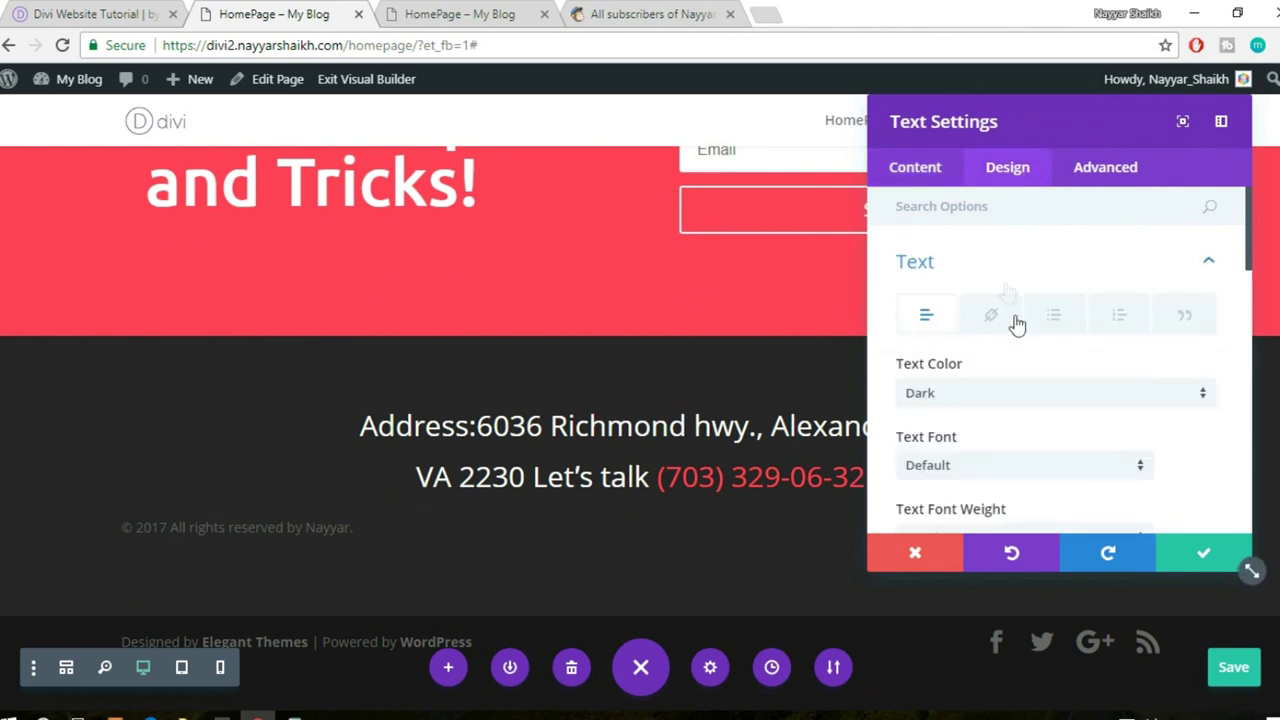
scroll(1023, 349, down, 1)
click(1008, 298)
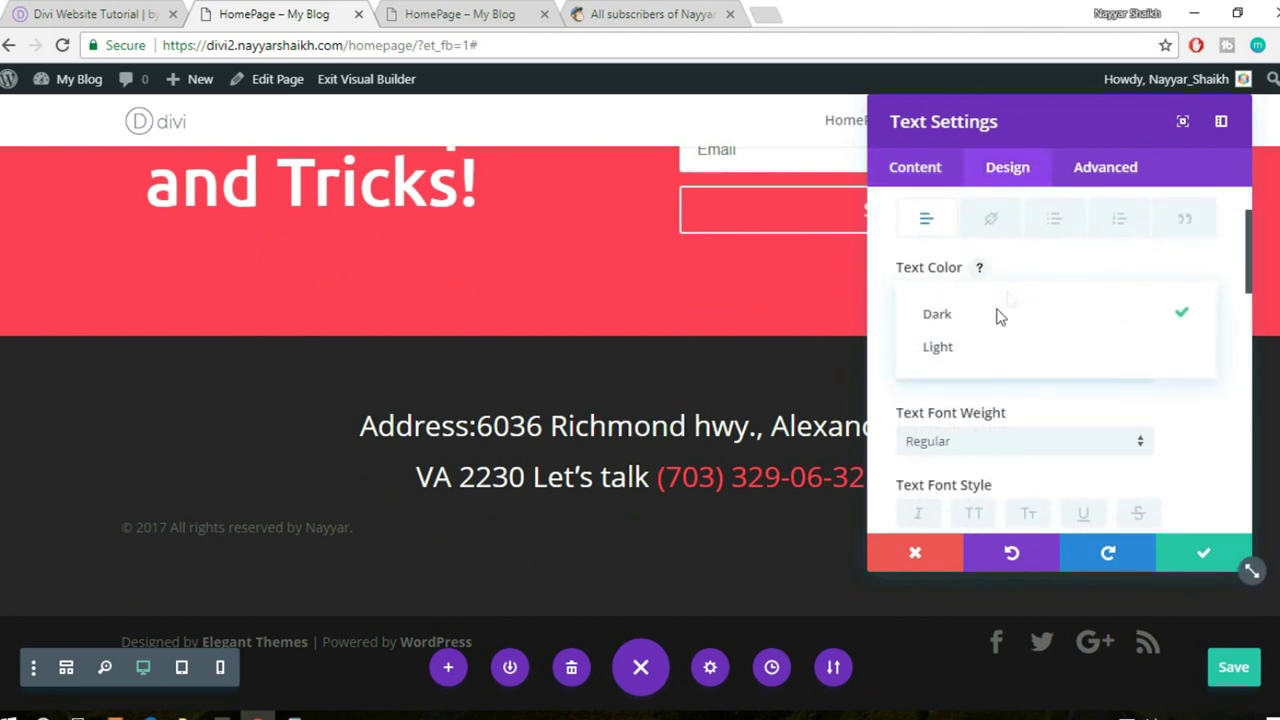
click(980, 347)
scroll(1012, 370, down, 5)
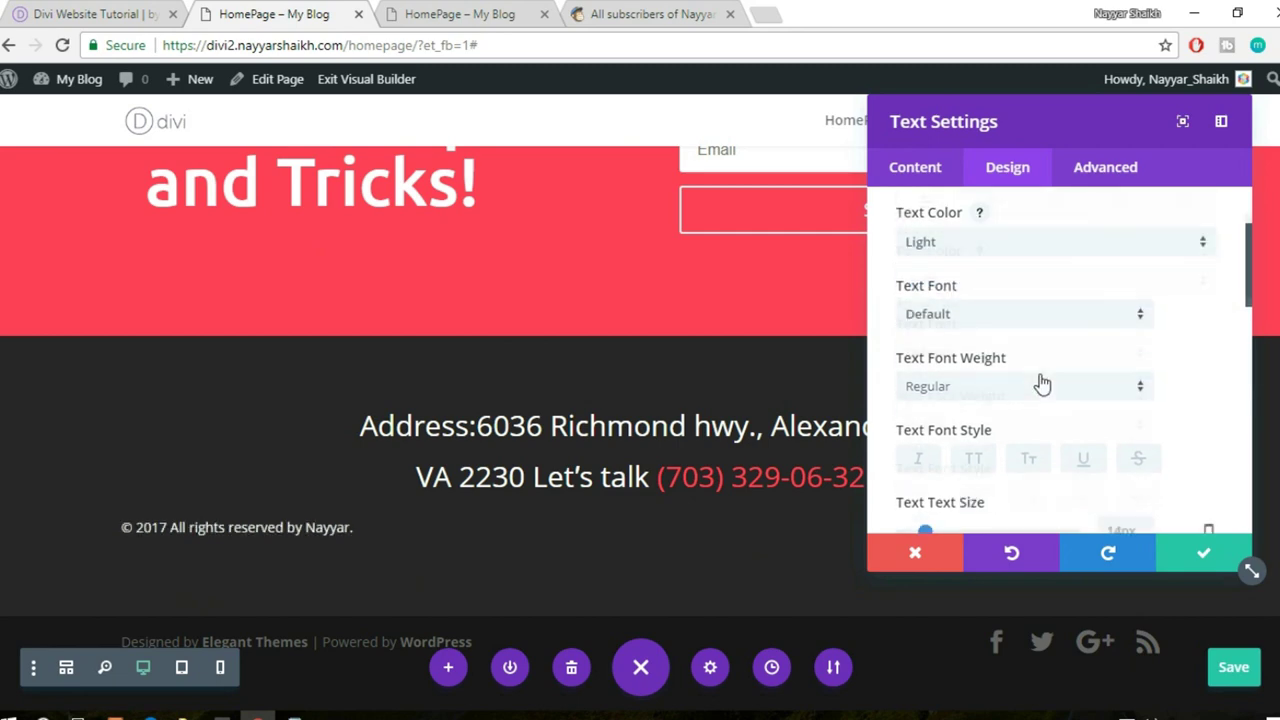
scroll(1040, 381, down, 3)
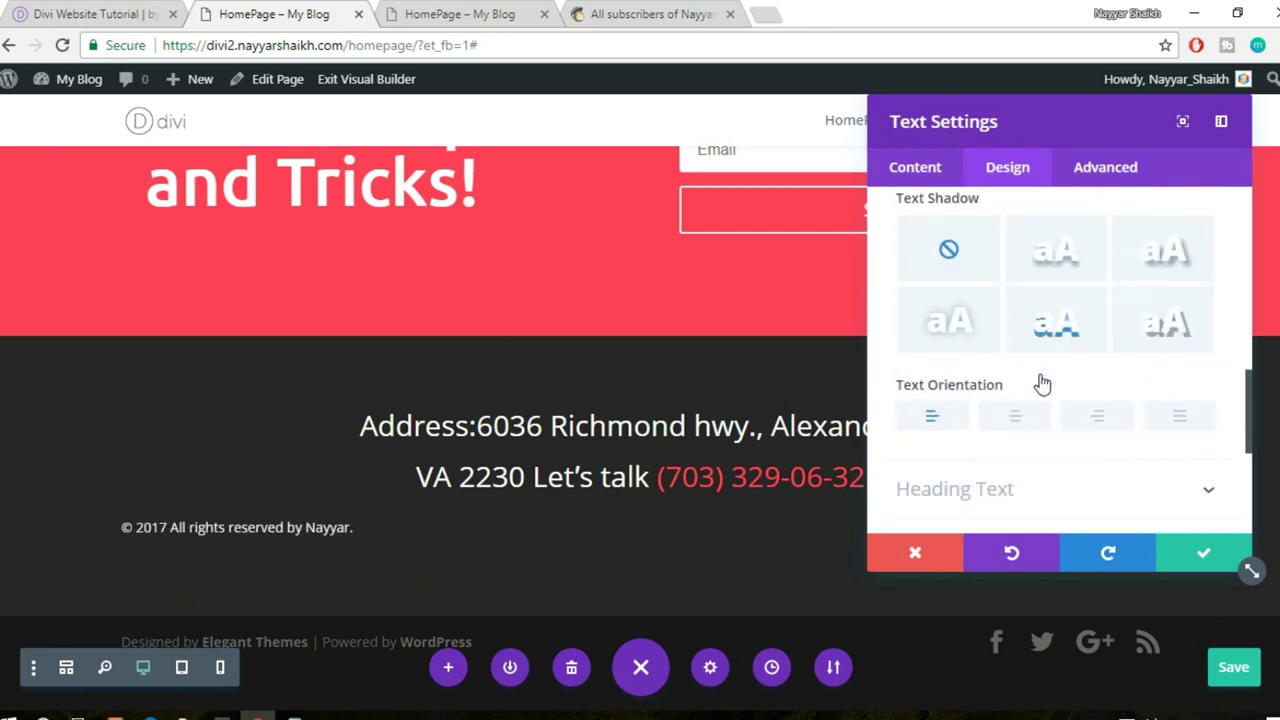
click(1018, 400)
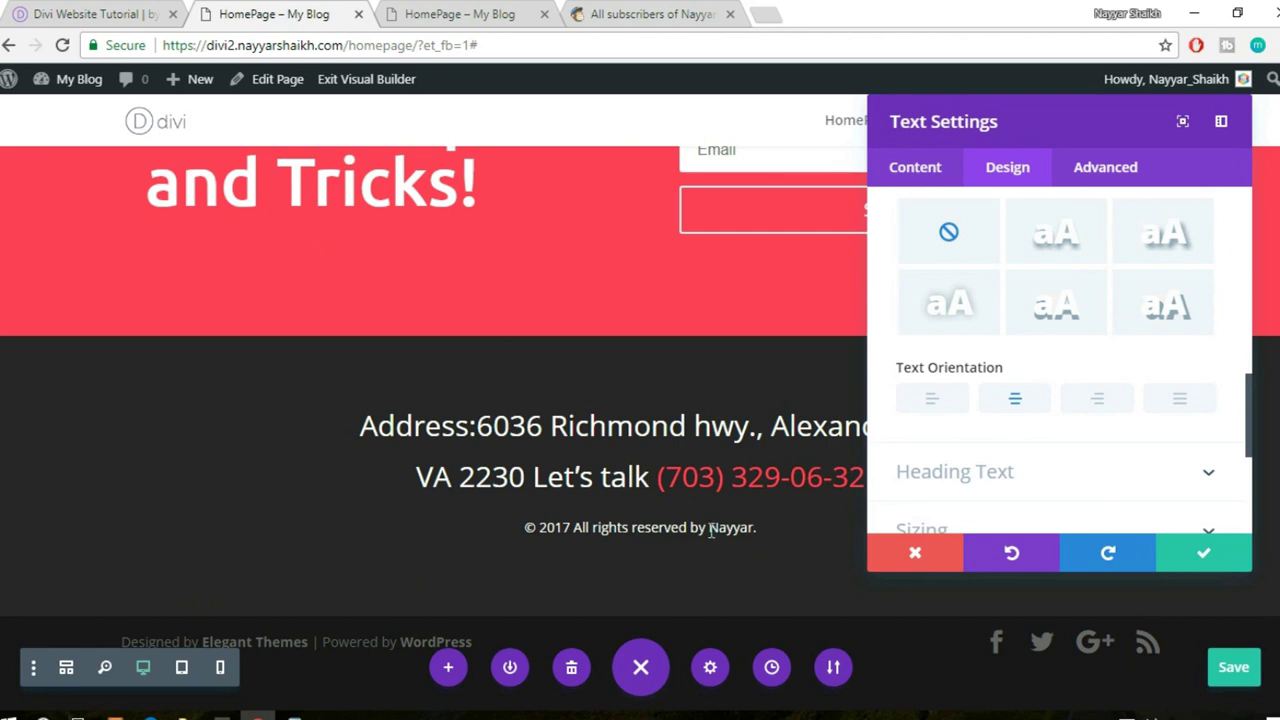
- Save the footer text settings, compare with the reference page, and duplicate the copyright module
click(1201, 556)
click(95, 8)
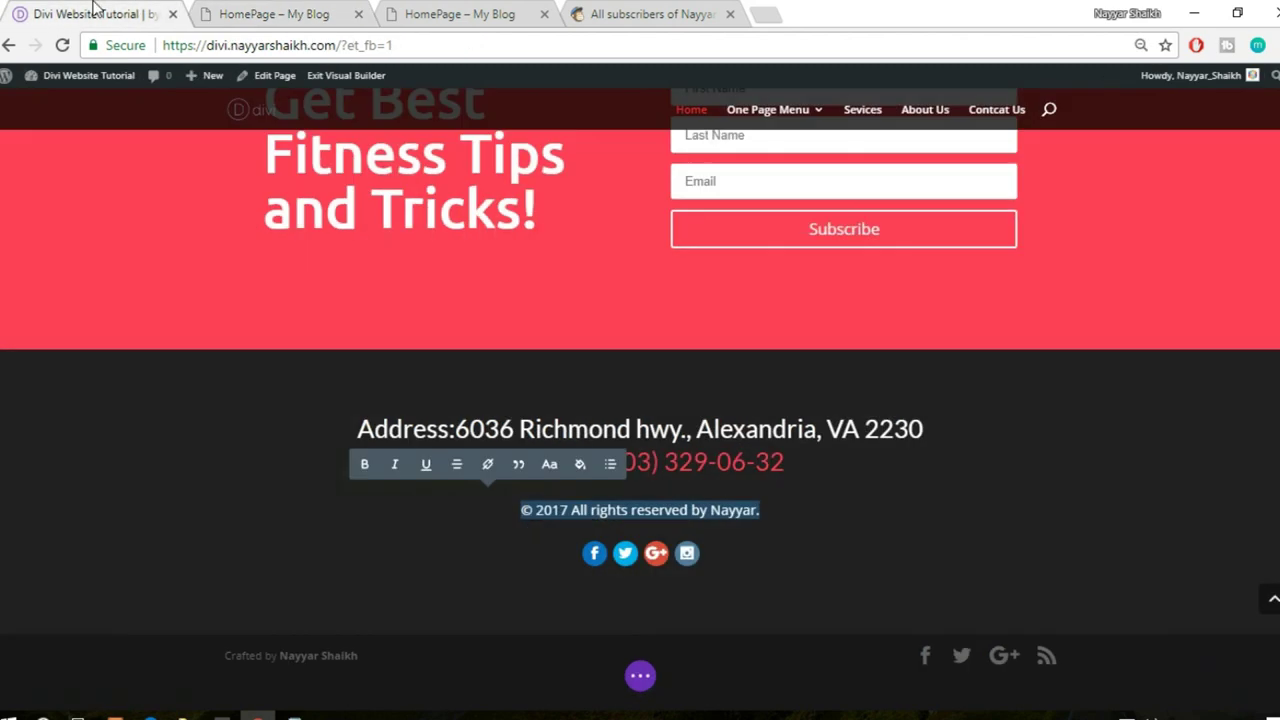
mouse_move(609, 569)
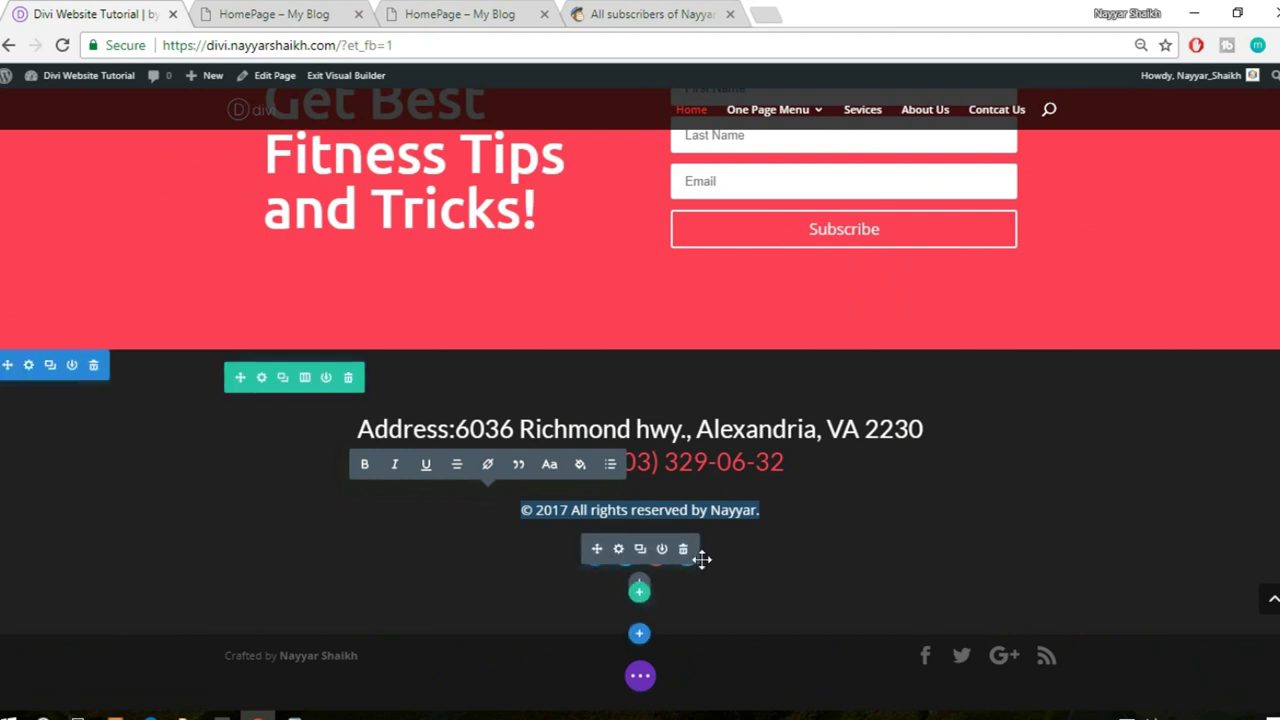
key(ctrl+Tab)
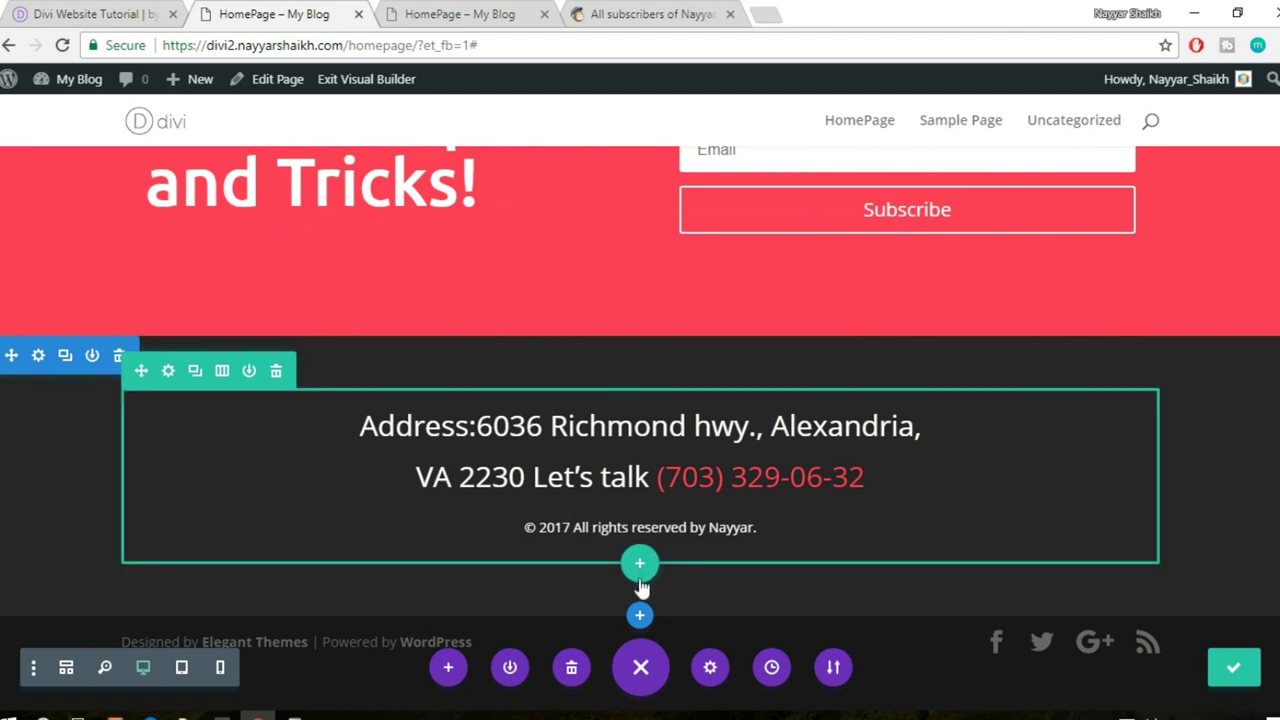
mouse_move(644, 548)
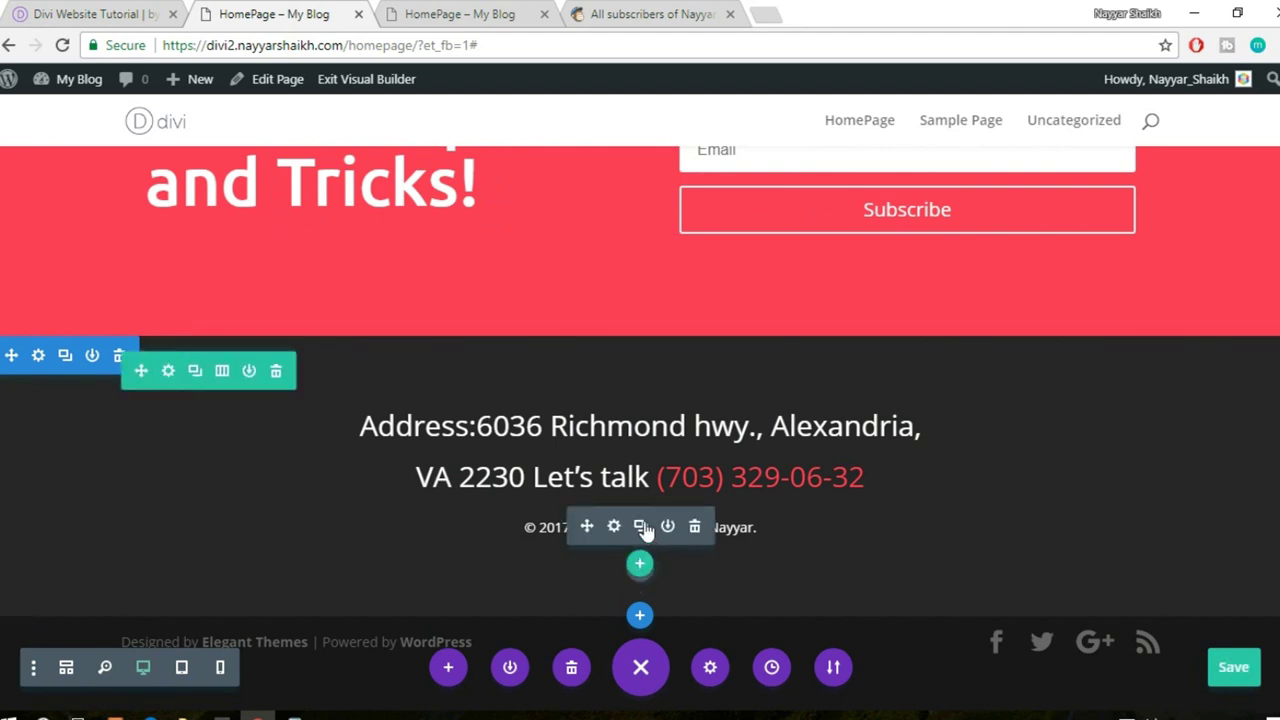
click(641, 530)
scroll(1074, 463, down, 1)
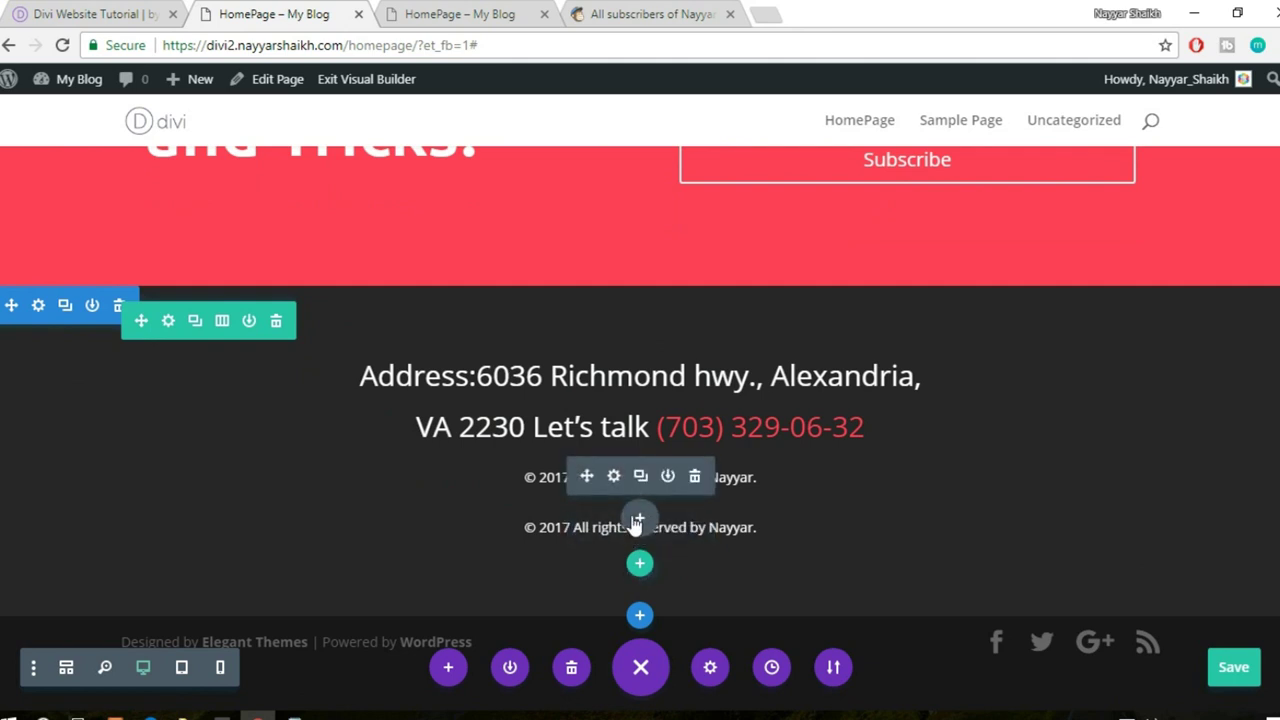
- Add a Social Media Follow module under the copyright lines with a Google+ network
click(638, 519)
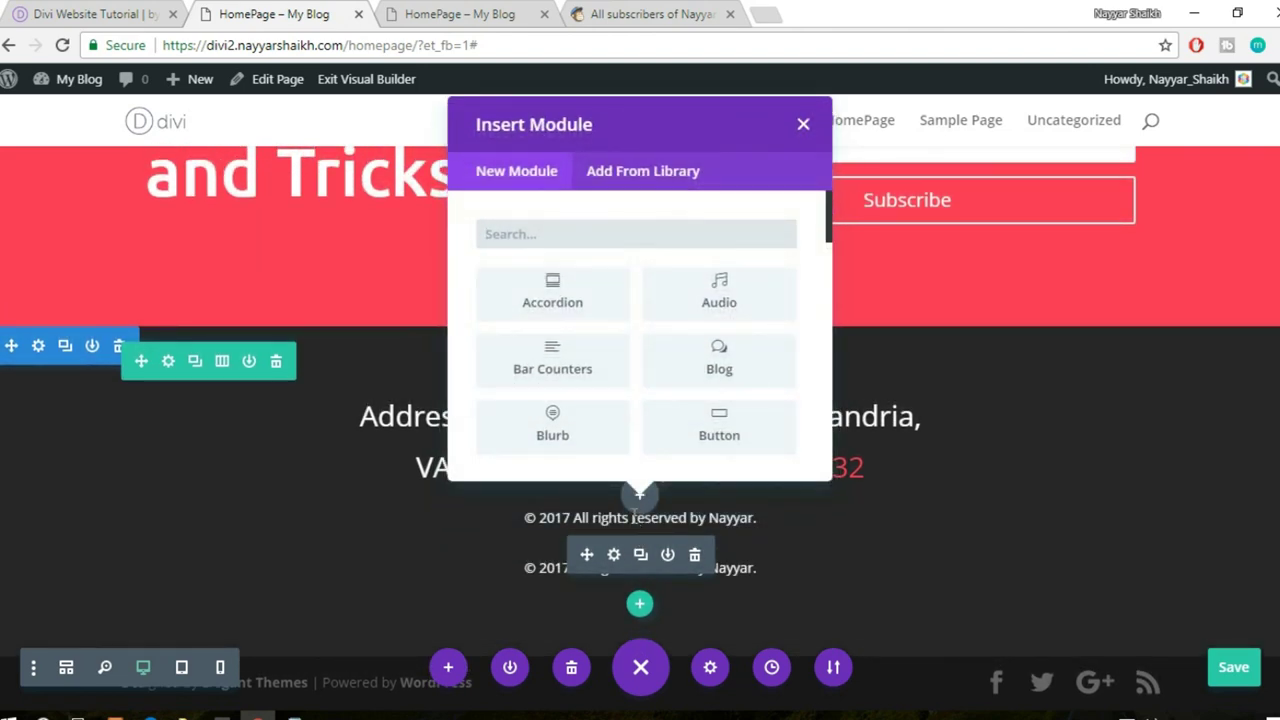
text(soc)
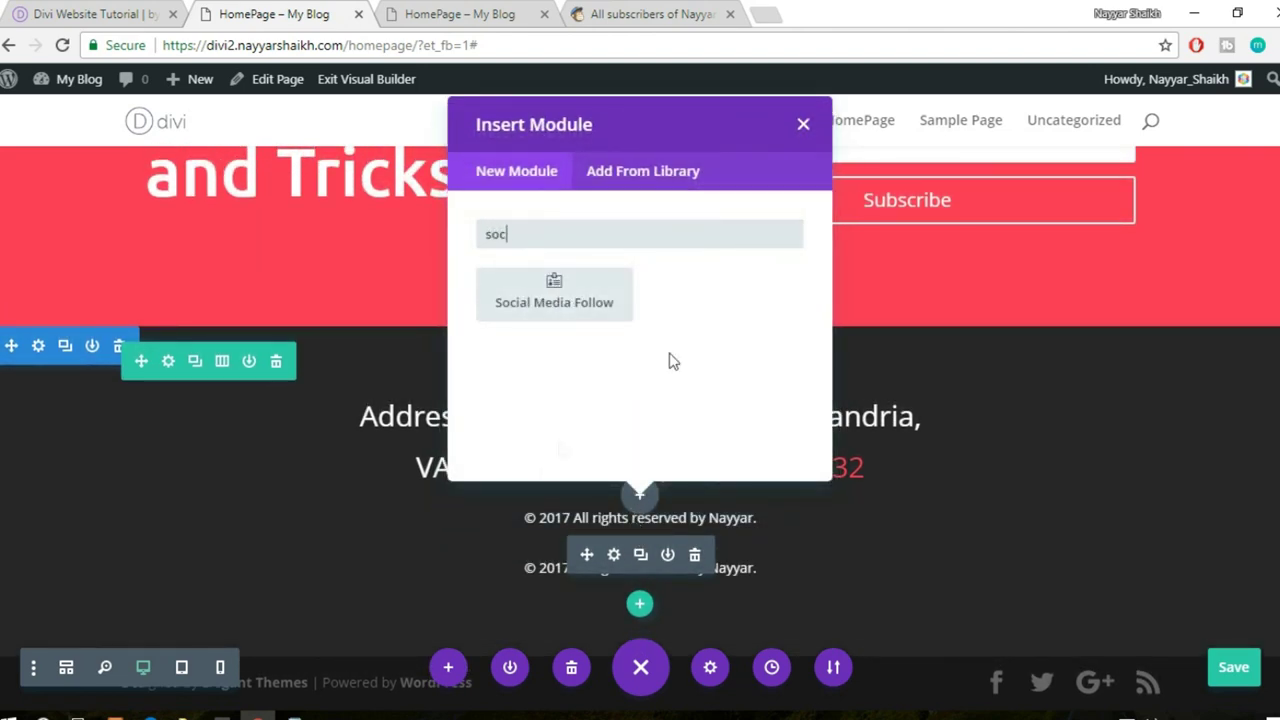
click(612, 298)
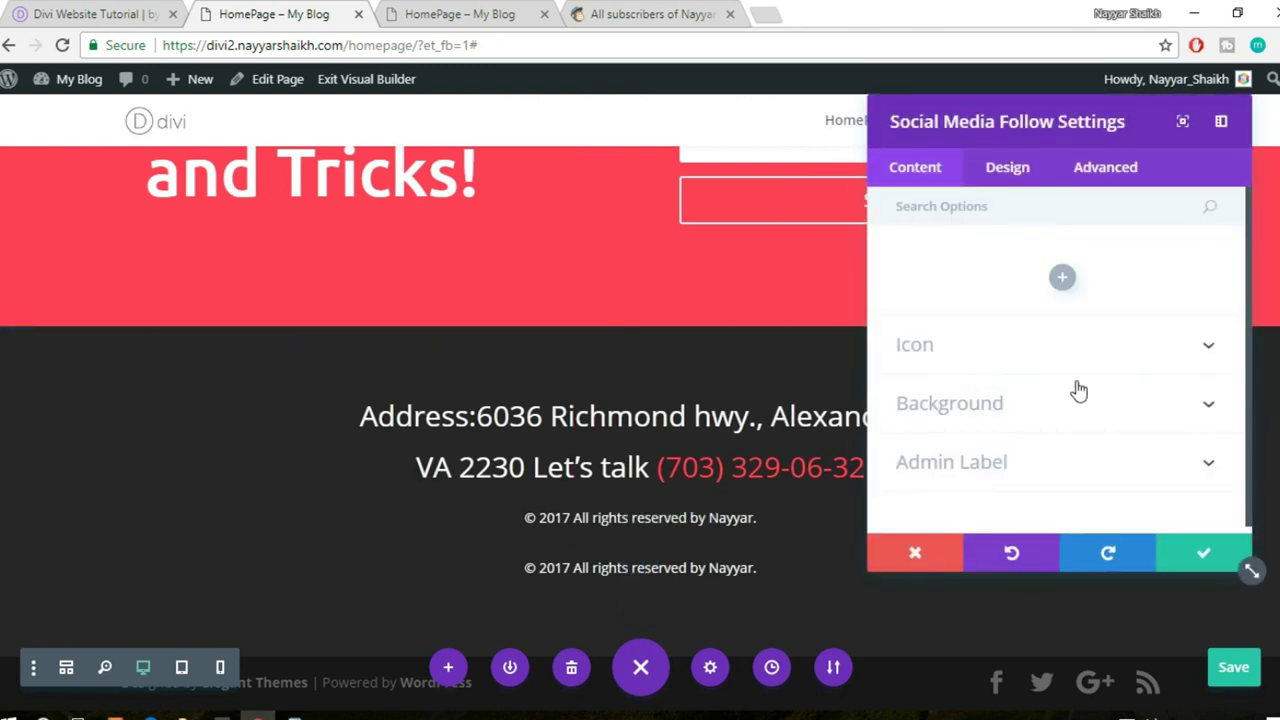
click(1063, 280)
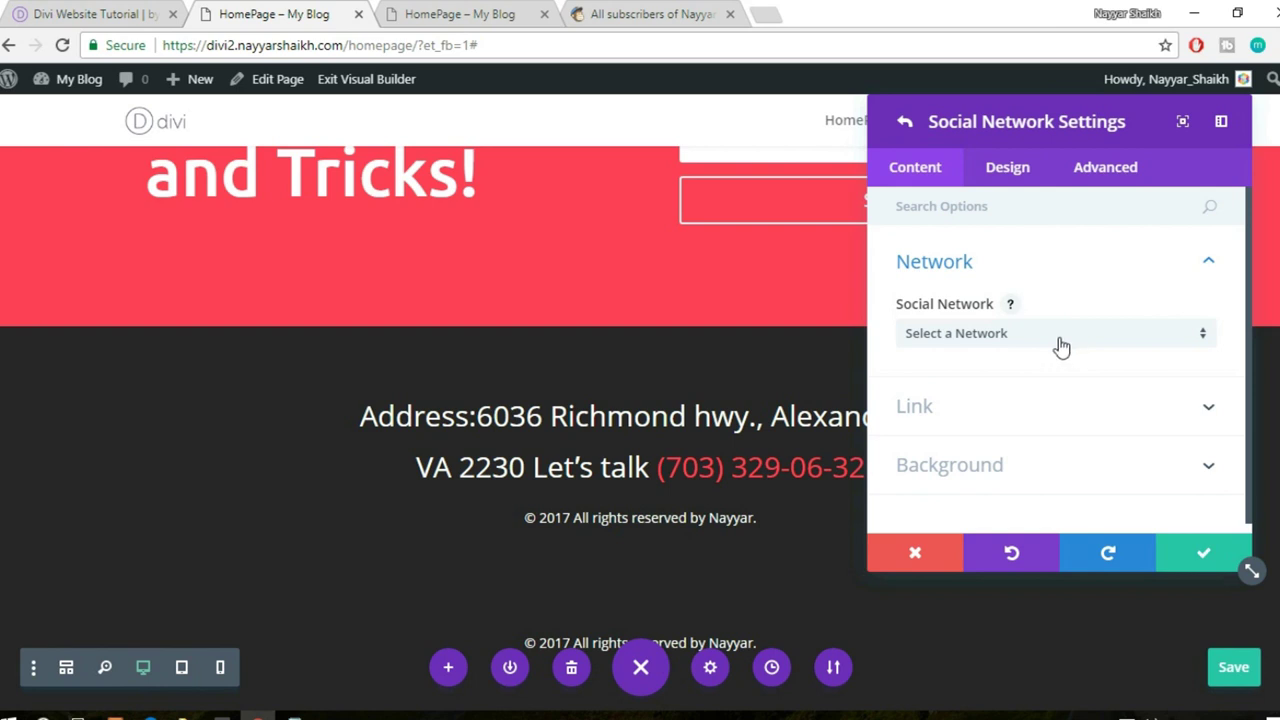
click(1062, 345)
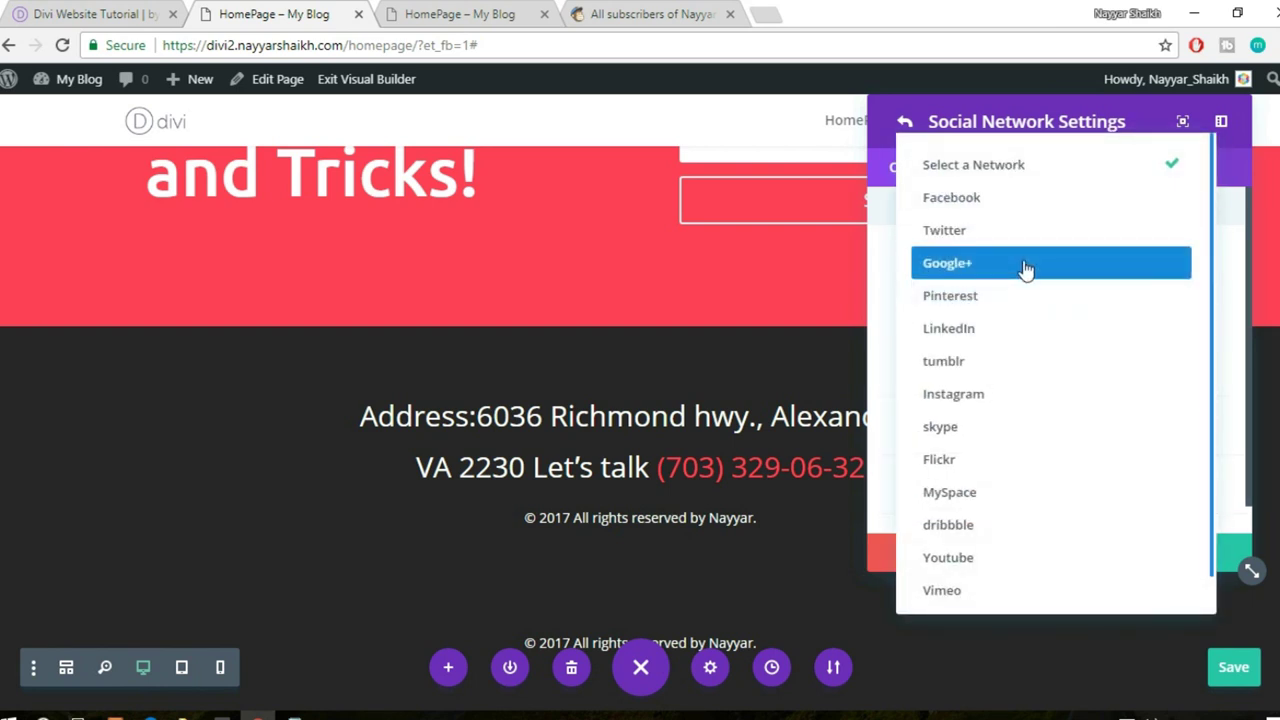
click(1026, 266)
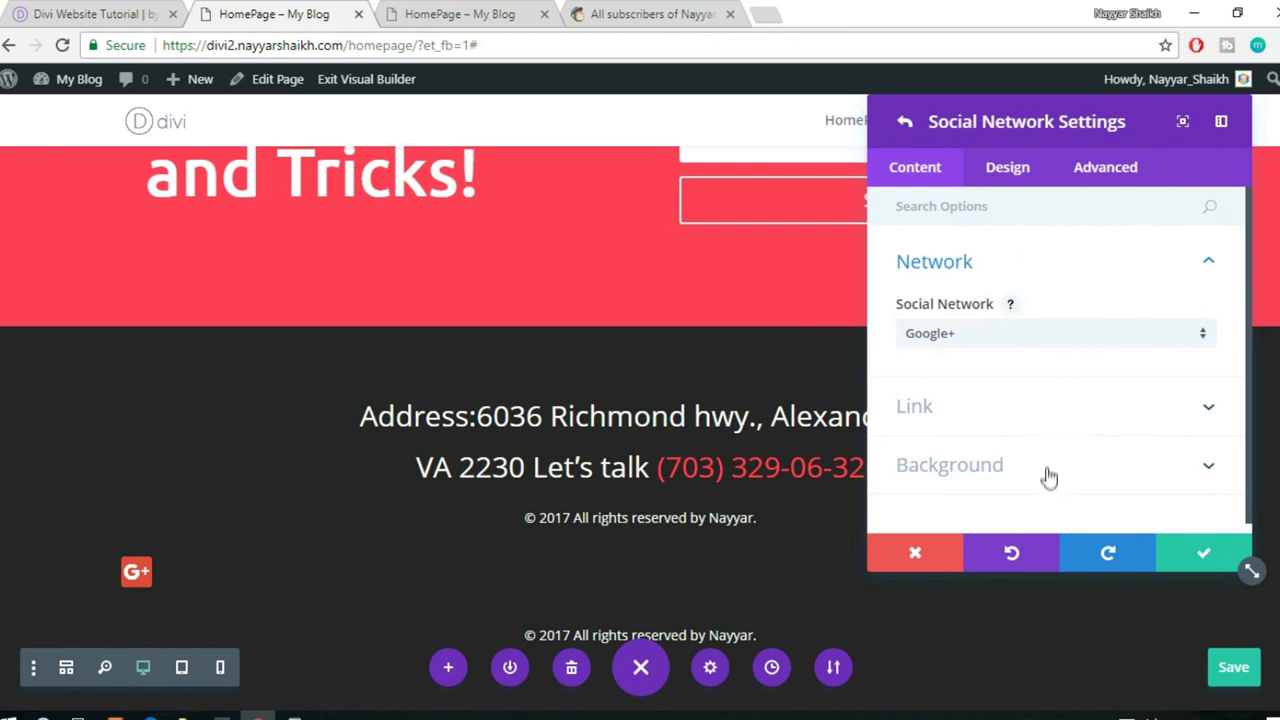
- Open the Google+ network's design border options, then view the live homepage
click(998, 166)
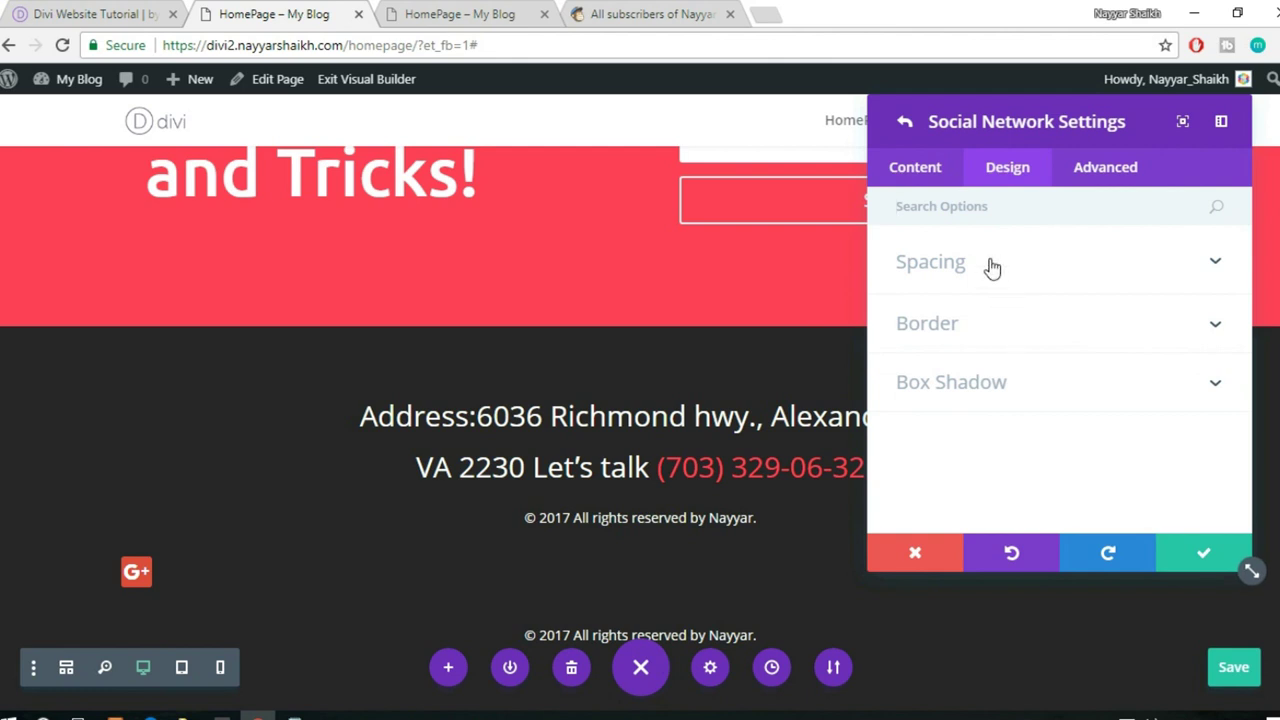
click(991, 264)
click(911, 264)
click(970, 328)
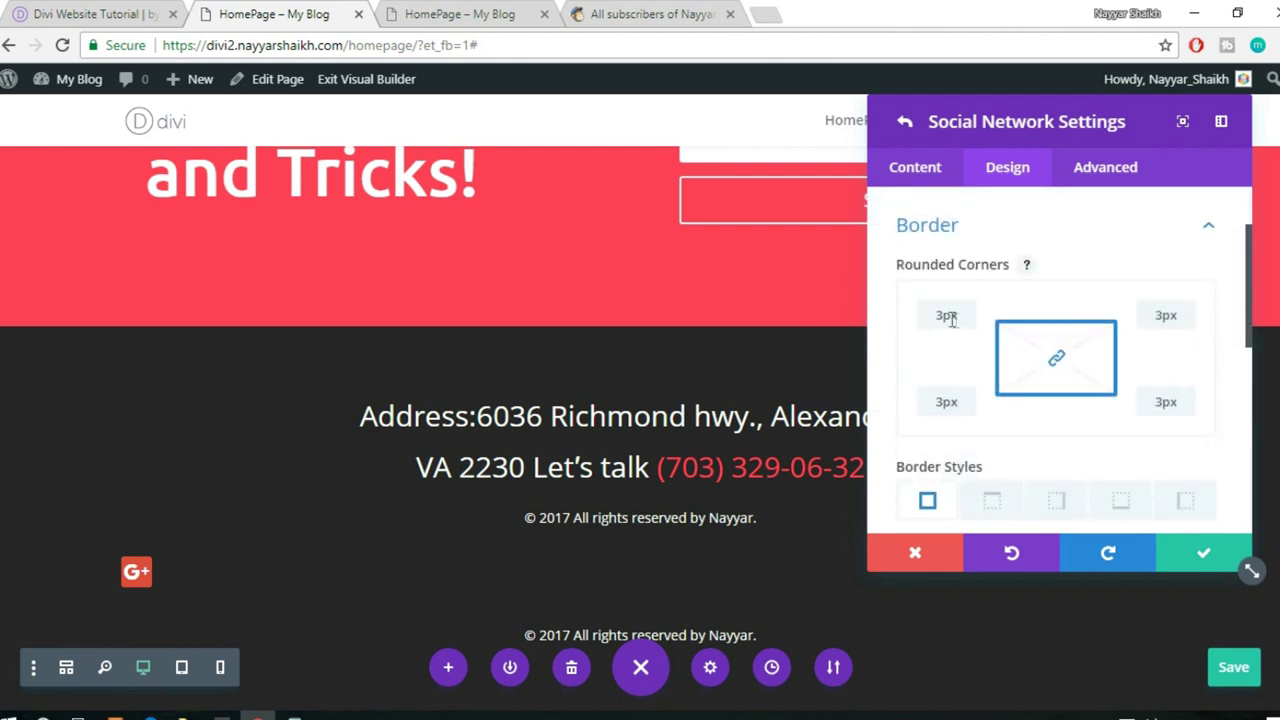
click(476, 12)
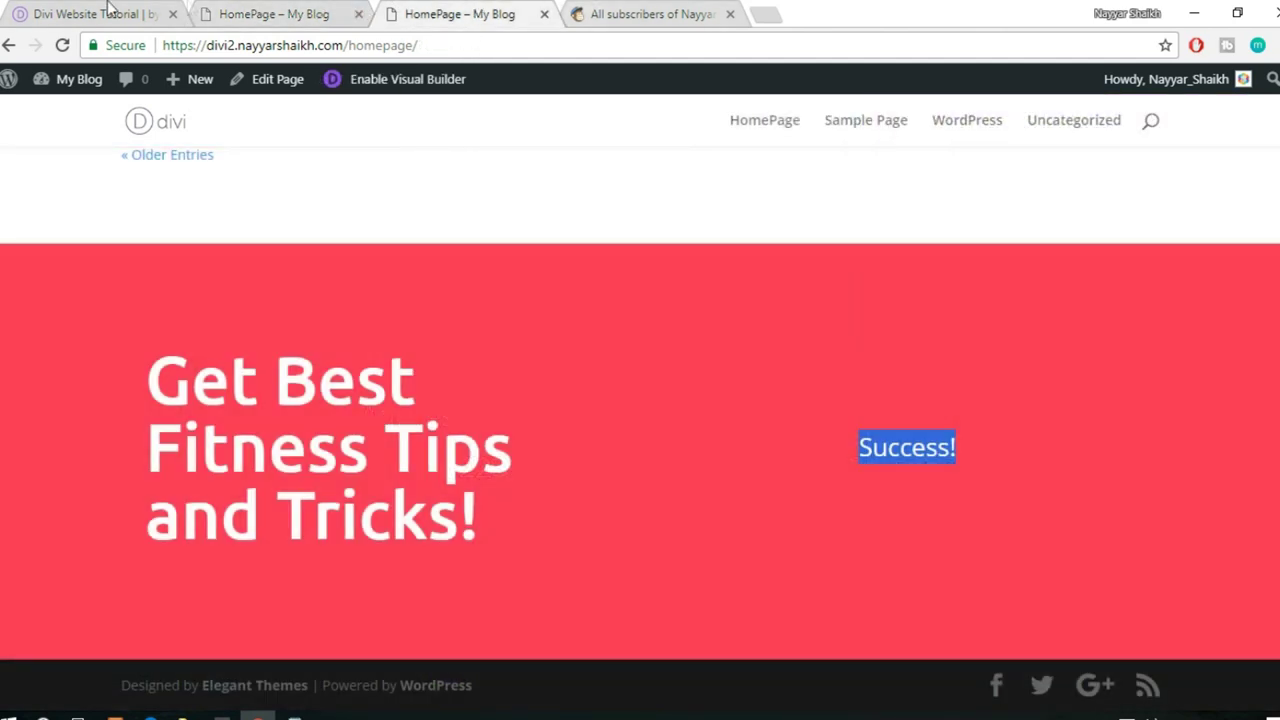
- Compare with the reference footer, then set the Google+ icon's rounded corners to 50px on all sides
click(128, 16)
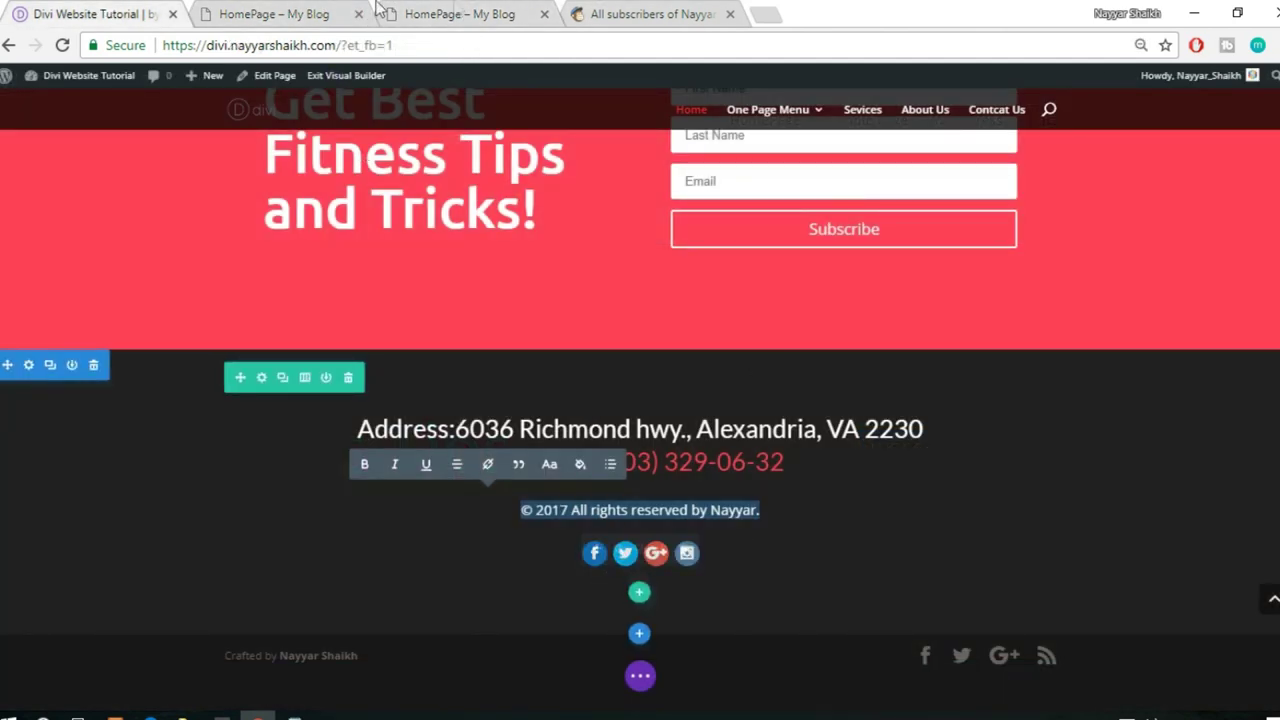
key(ctrl+Tab)
click(944, 317)
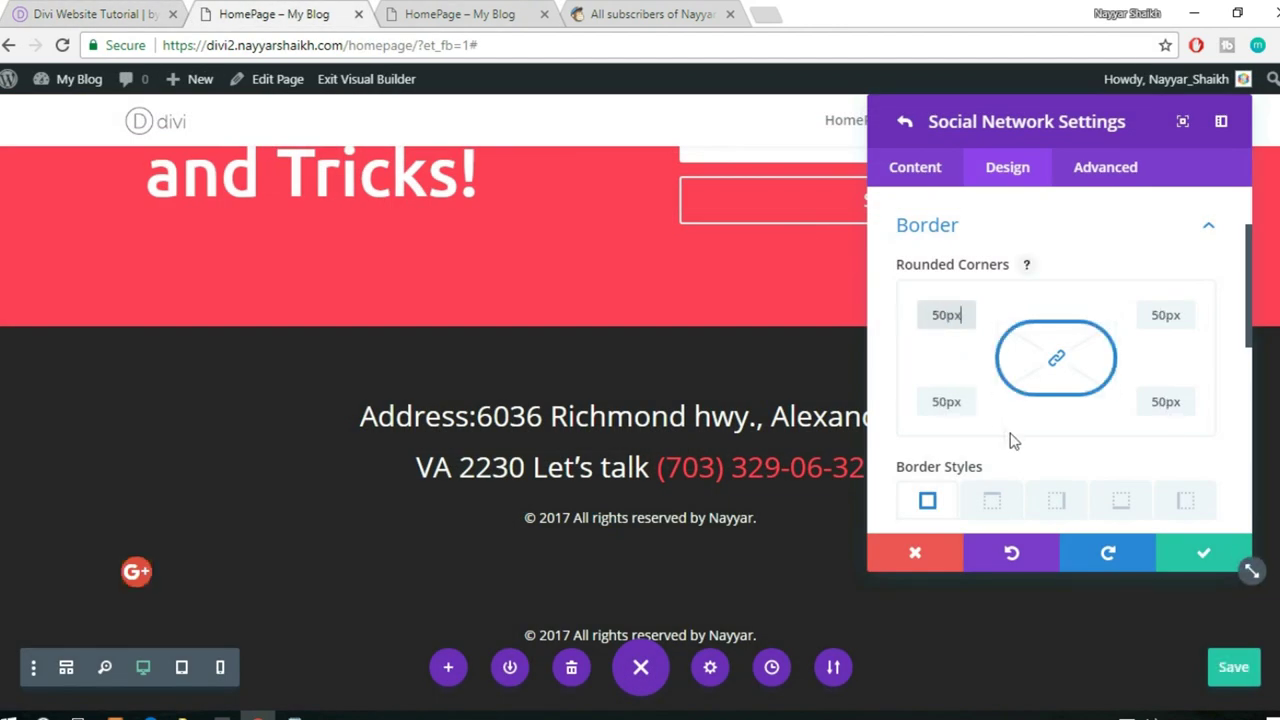
scroll(1104, 446, down, 5)
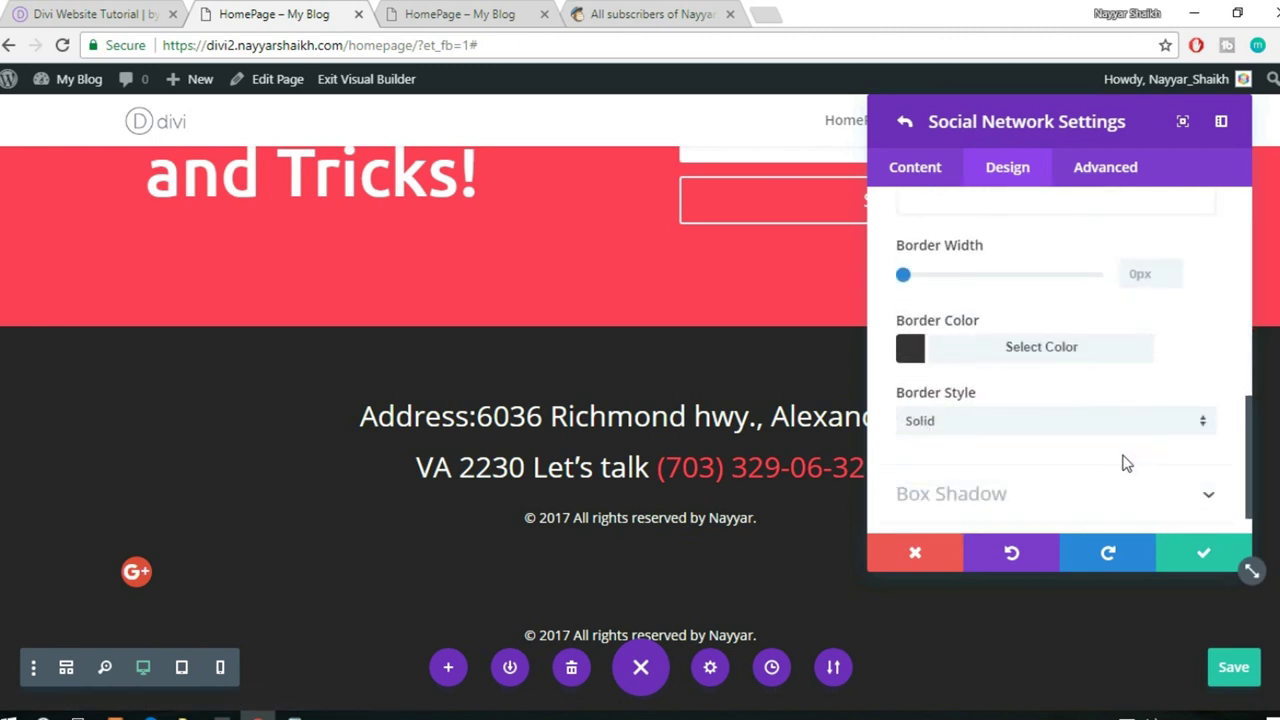
scroll(1126, 463, down, 1)
scroll(1120, 463, up, 6)
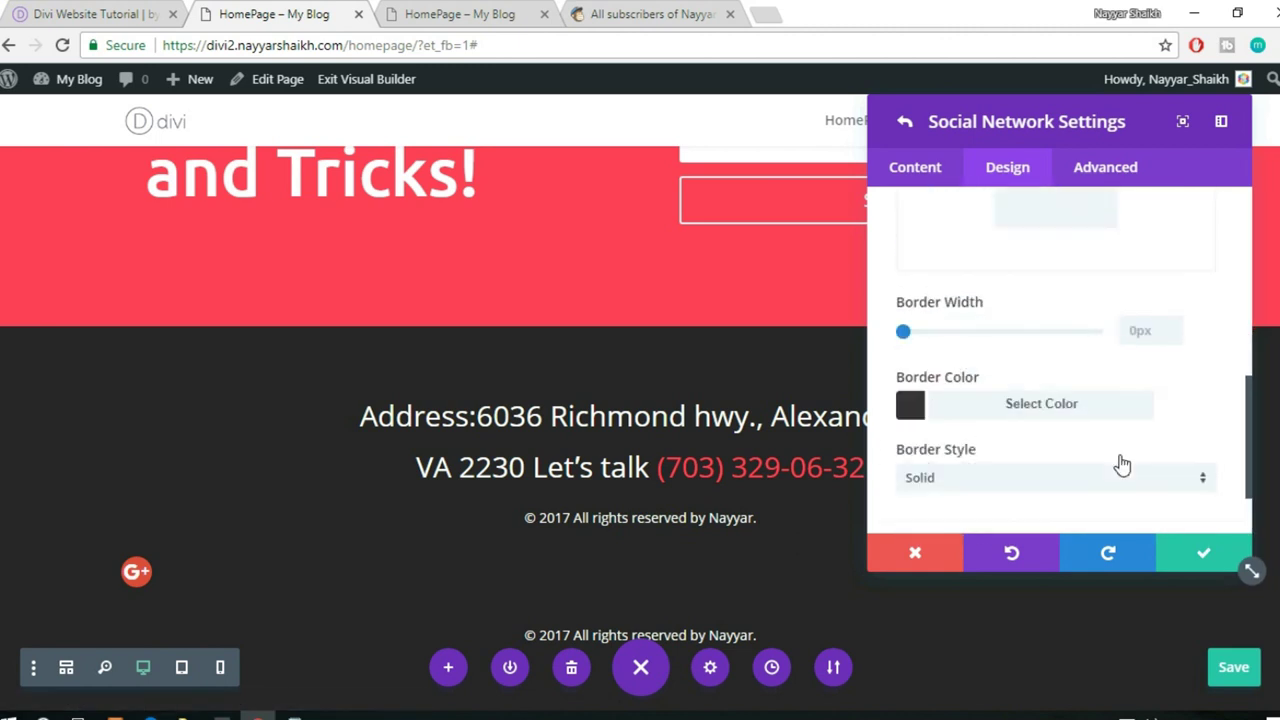
- Check the Google+ Account URL, leave it blank, and save the network item
click(931, 170)
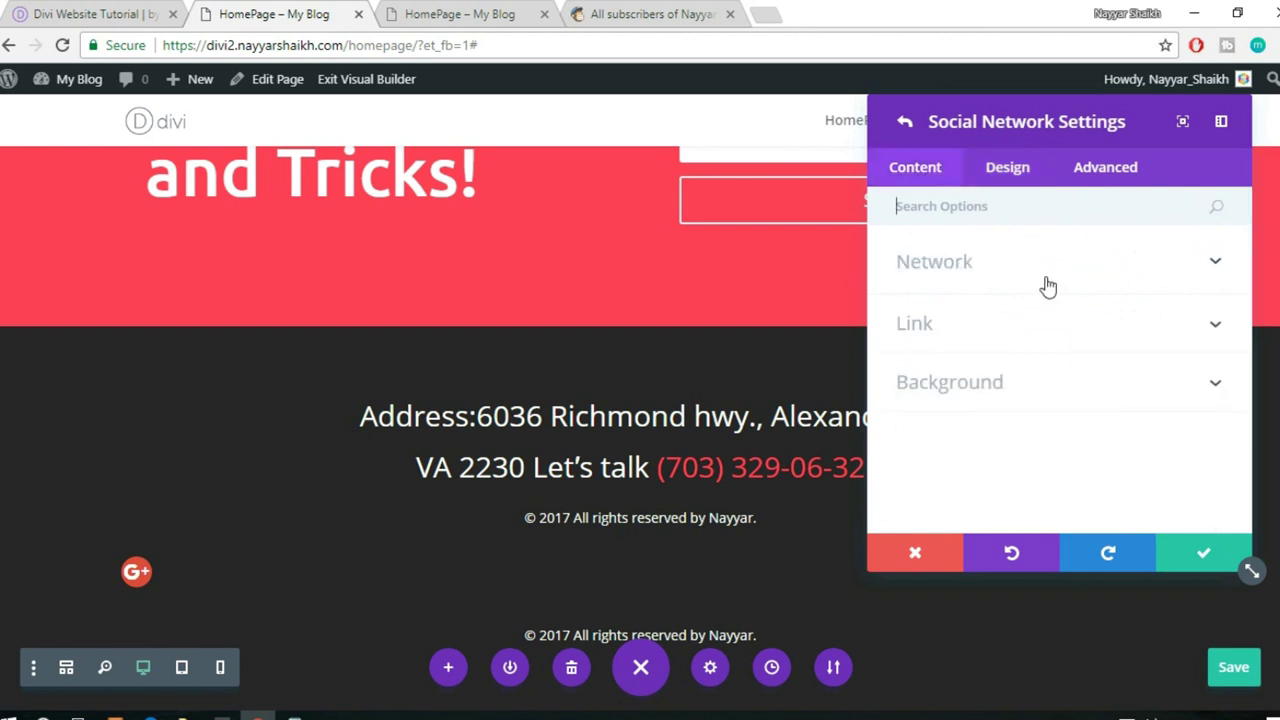
click(1031, 318)
click(980, 389)
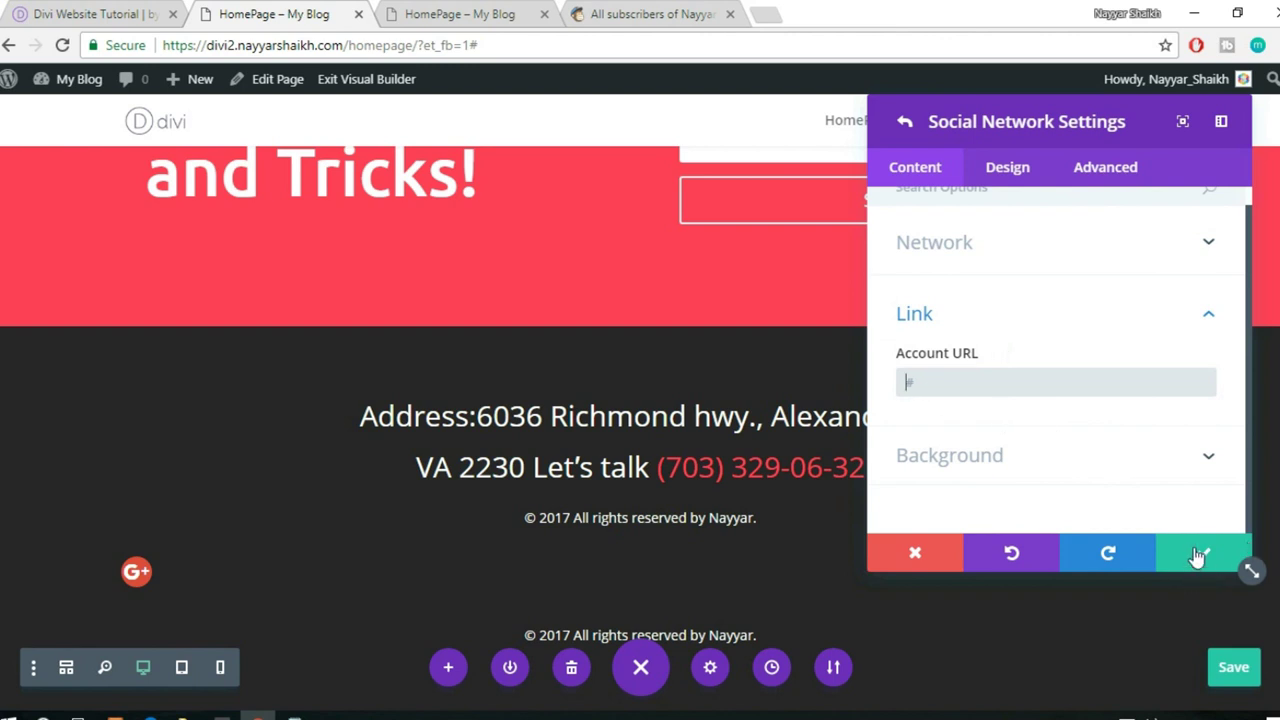
click(1203, 552)
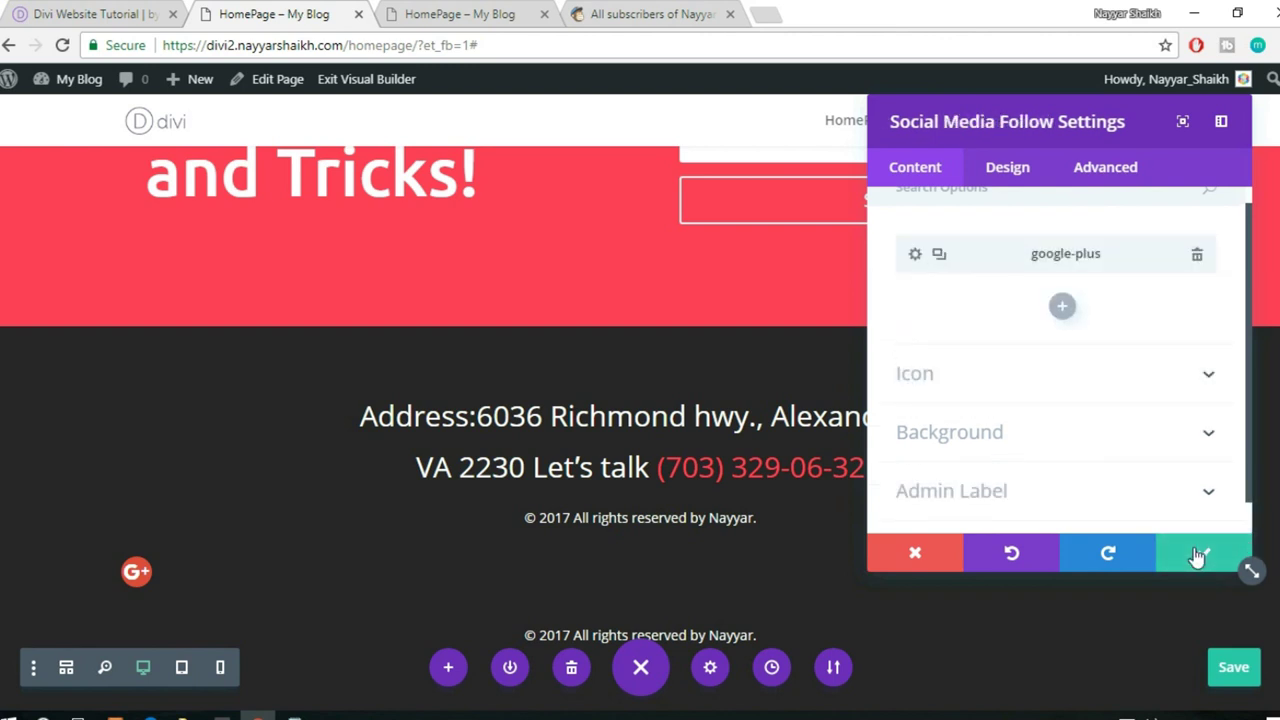
- Duplicate the Google+ item into four icons and change the second to Twitter
click(939, 256)
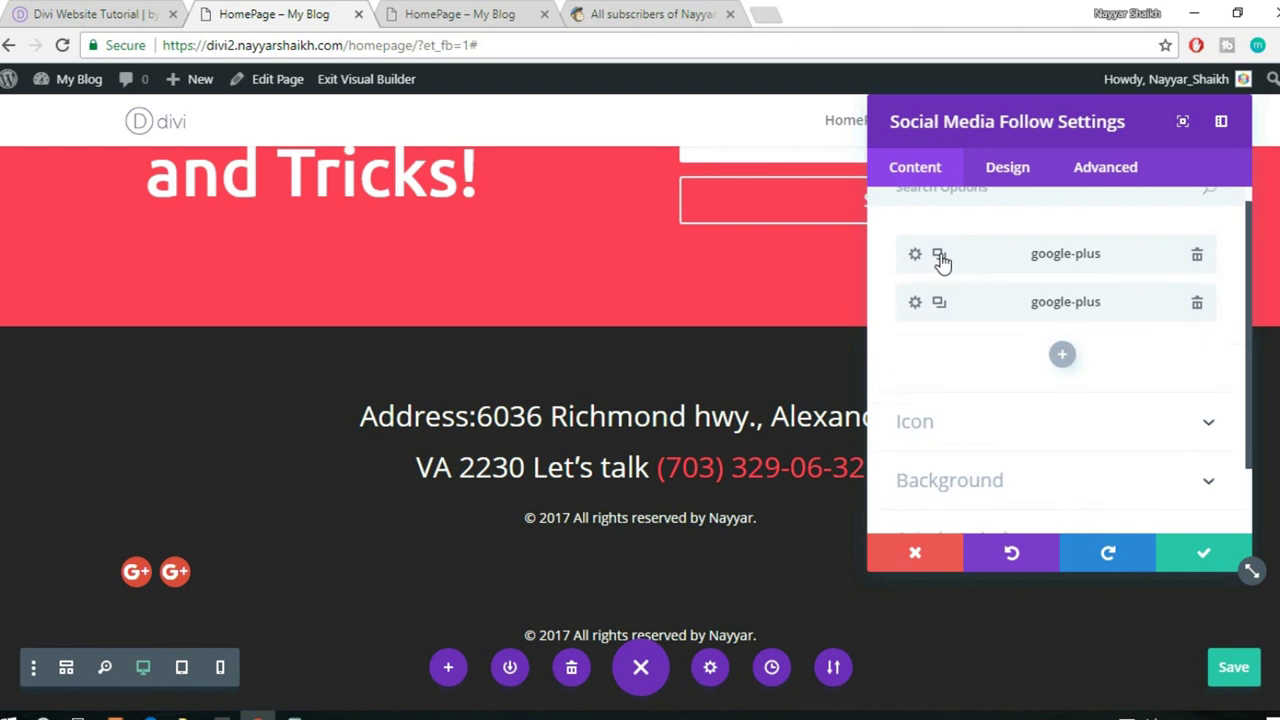
click(939, 256)
click(940, 257)
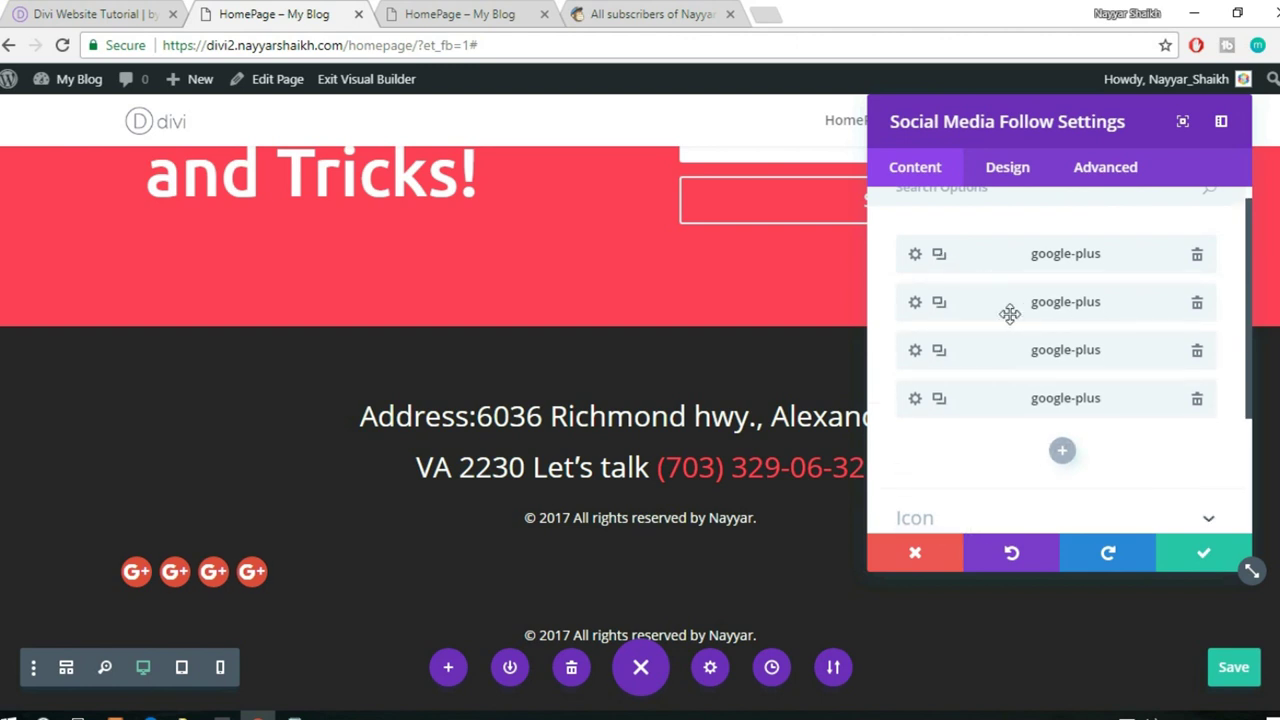
click(915, 303)
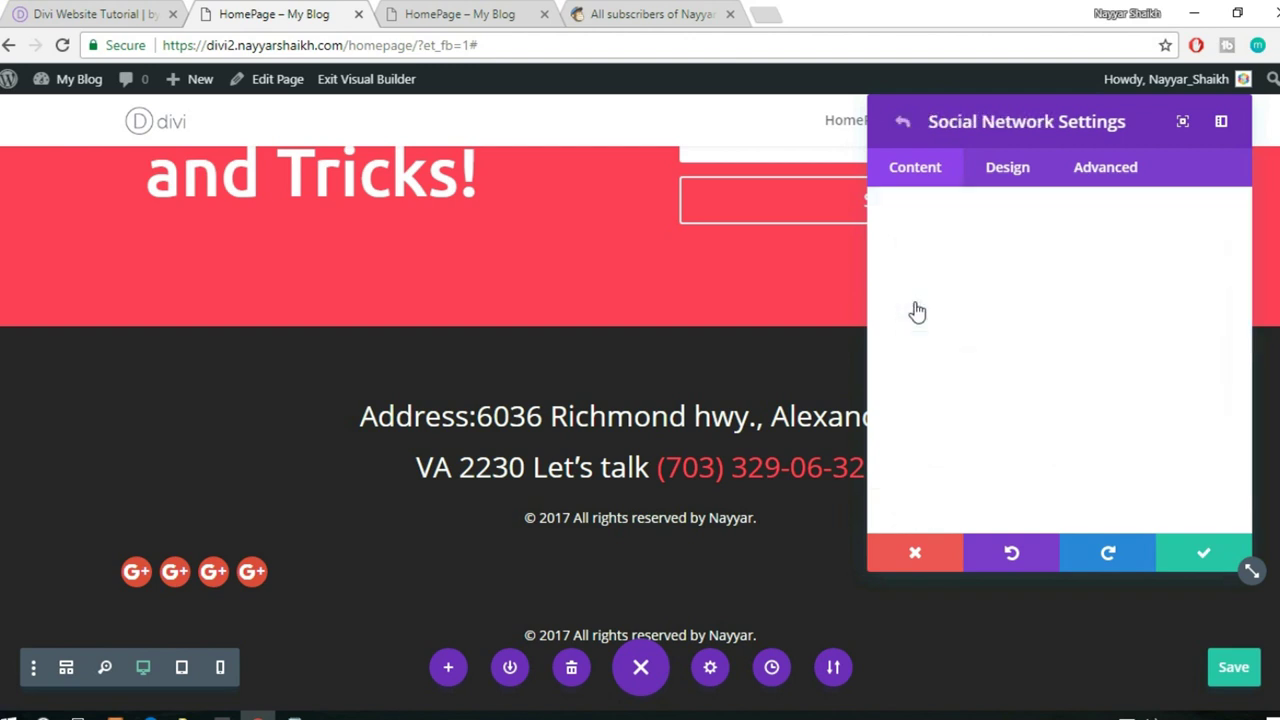
scroll(1010, 300, up, 1)
click(997, 262)
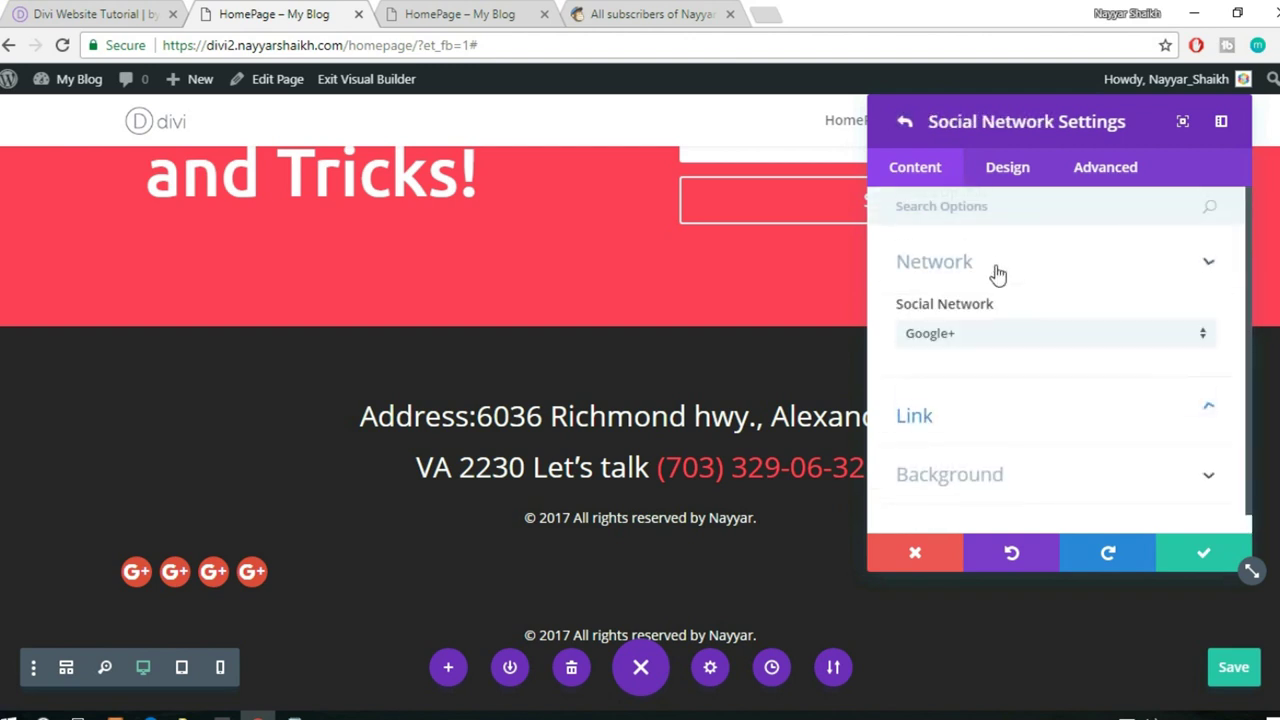
click(997, 333)
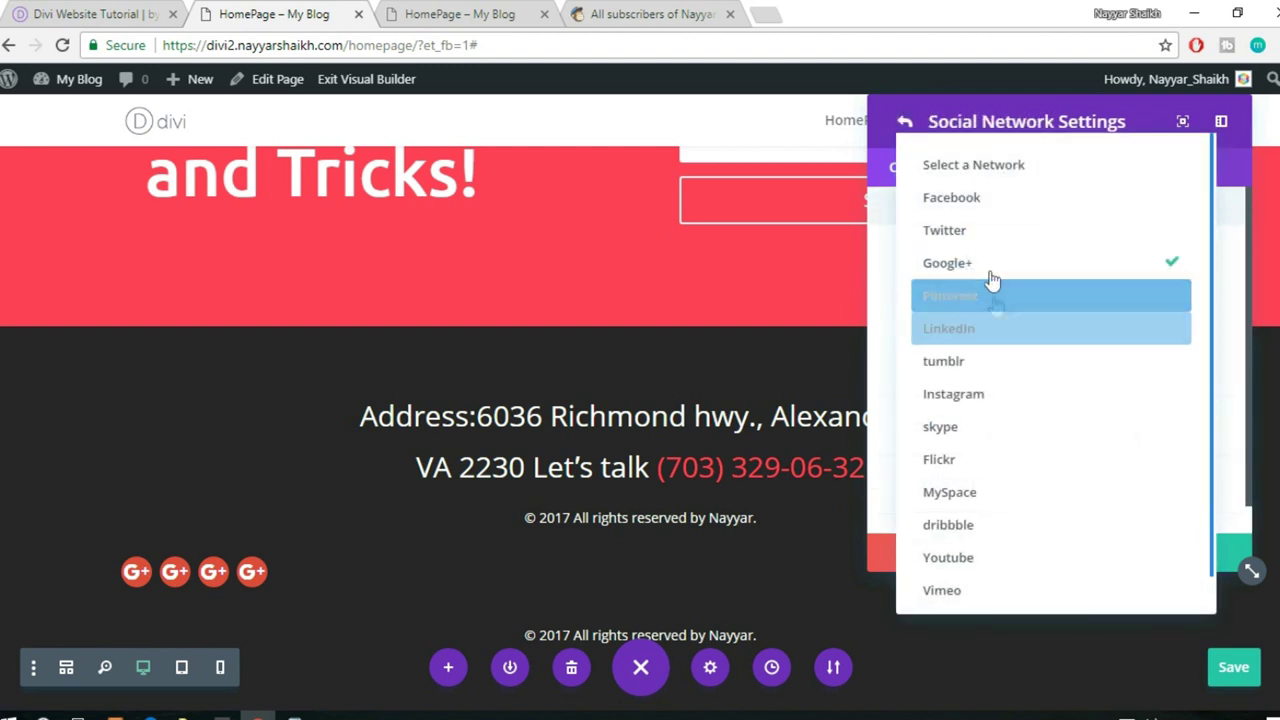
click(960, 226)
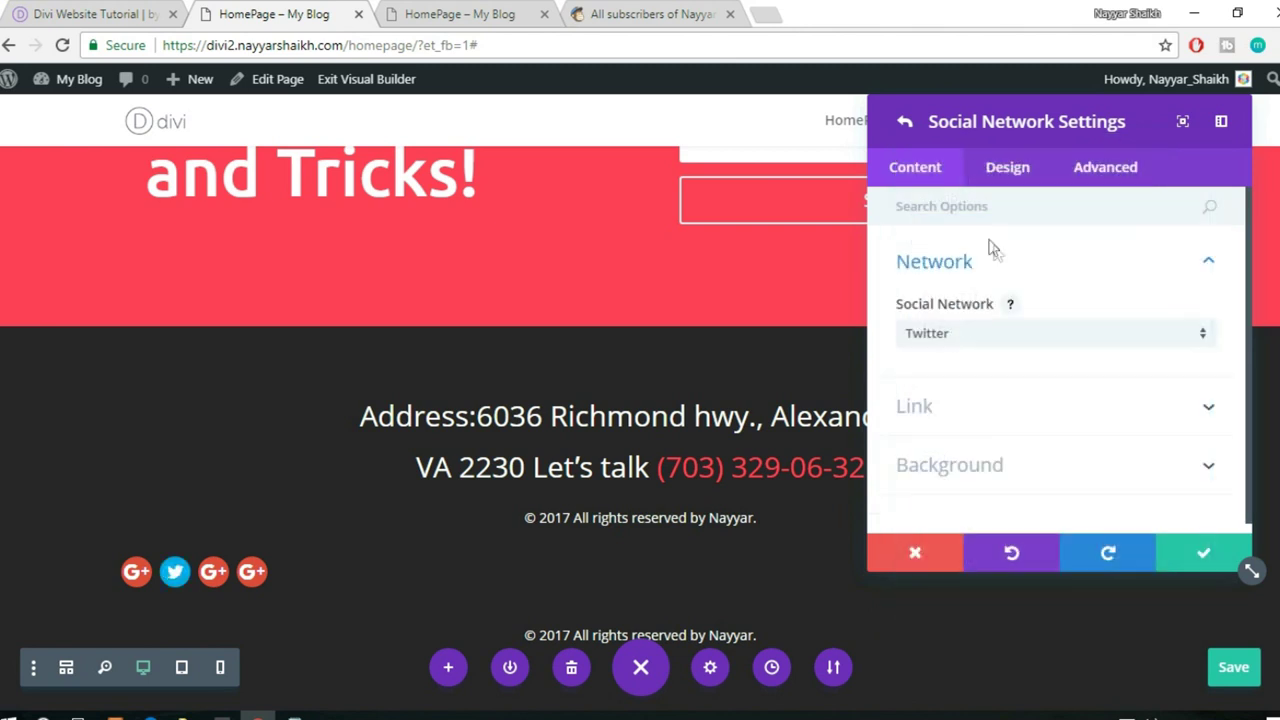
click(1203, 553)
- Switch the third social icon's network to Instagram and save it
click(916, 370)
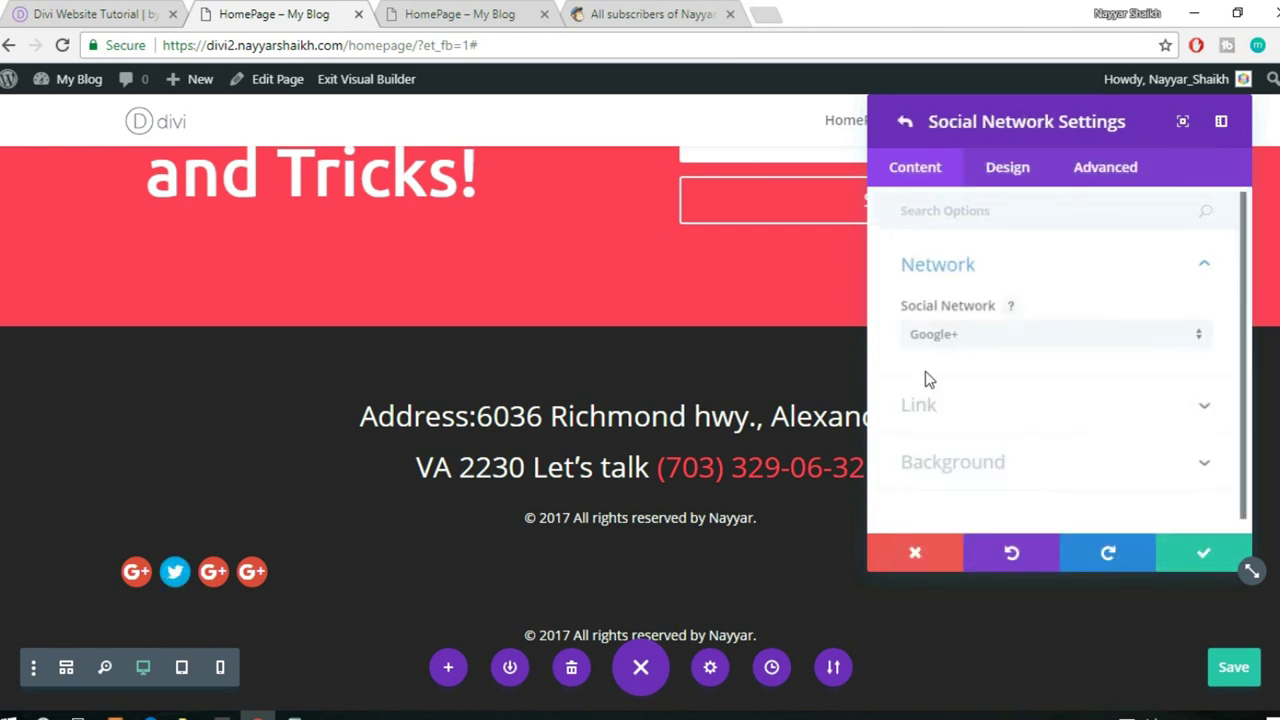
click(997, 330)
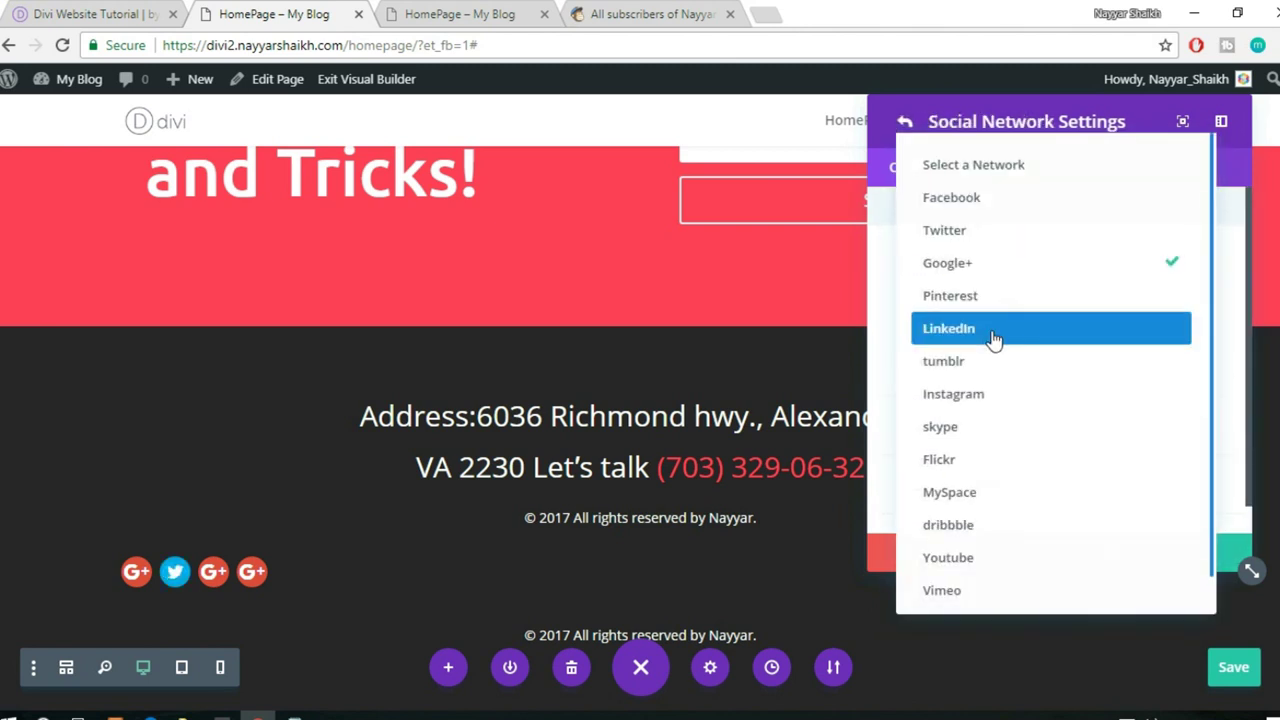
click(970, 395)
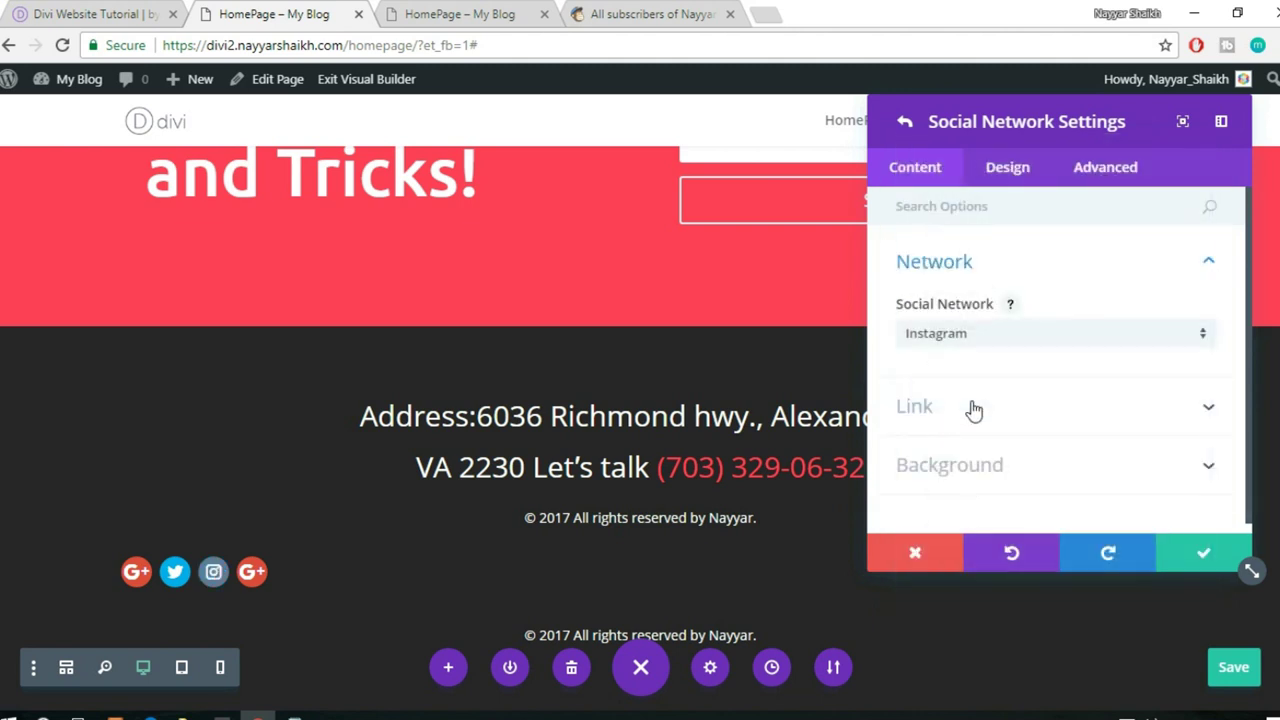
click(1201, 550)
- Switch the fourth social icon's network to Facebook and save it
click(916, 418)
click(958, 333)
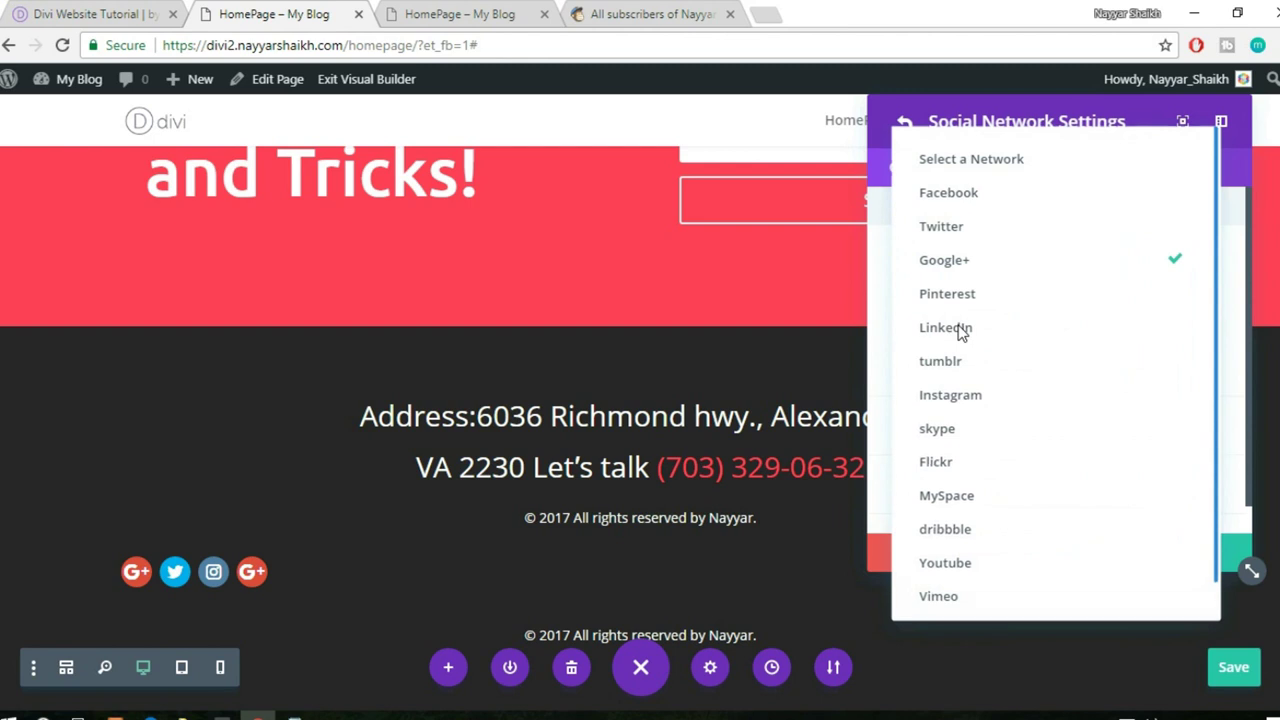
click(973, 199)
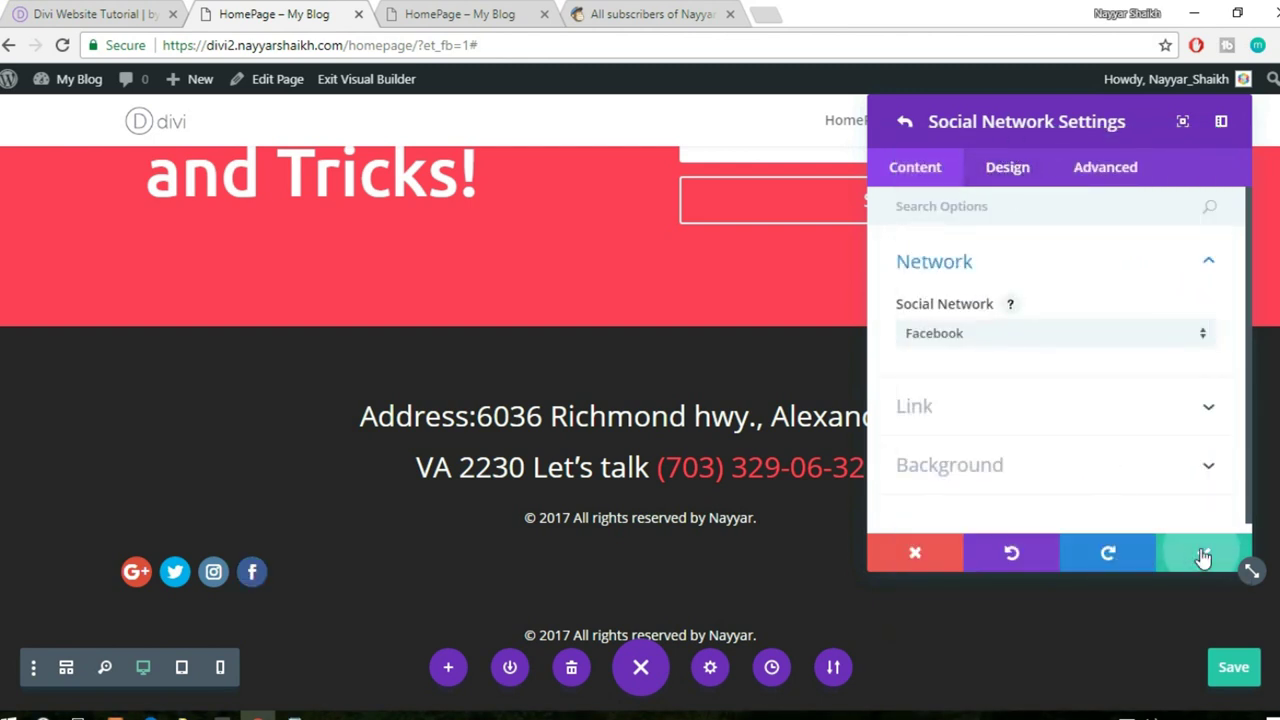
click(1203, 553)
click(1012, 175)
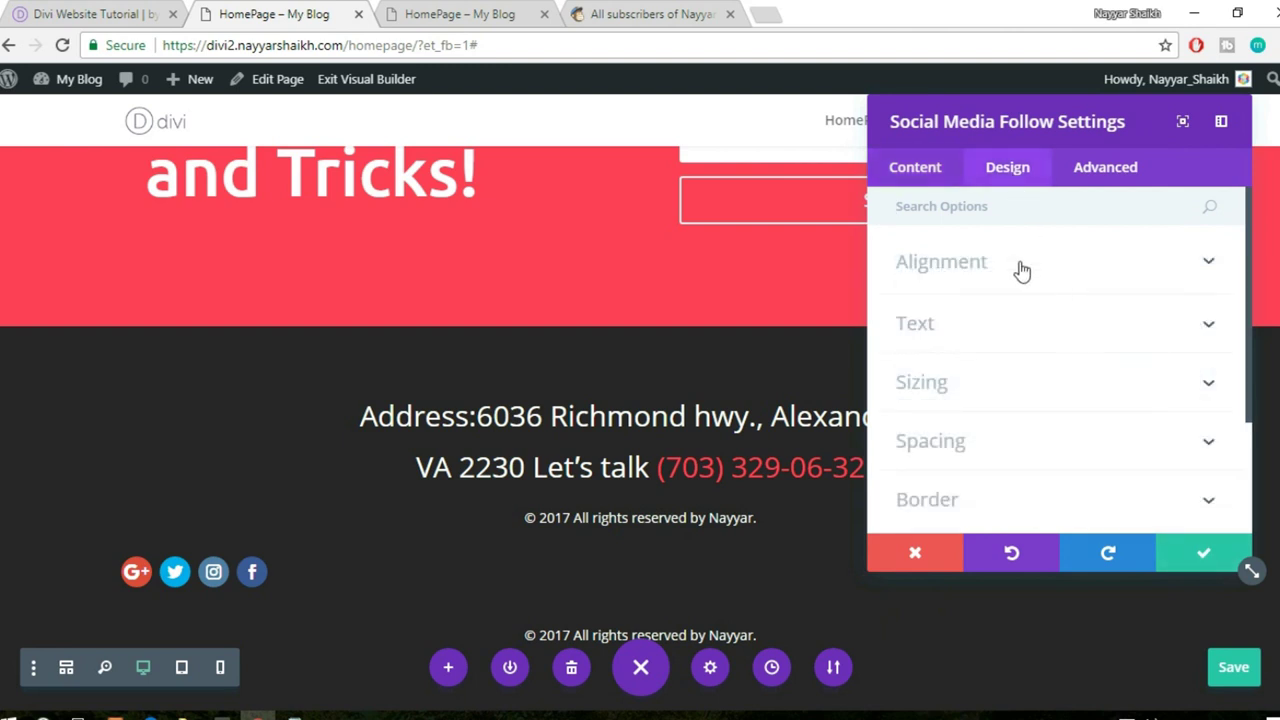
- Set the social follow module's item alignment to centre and save
click(1020, 271)
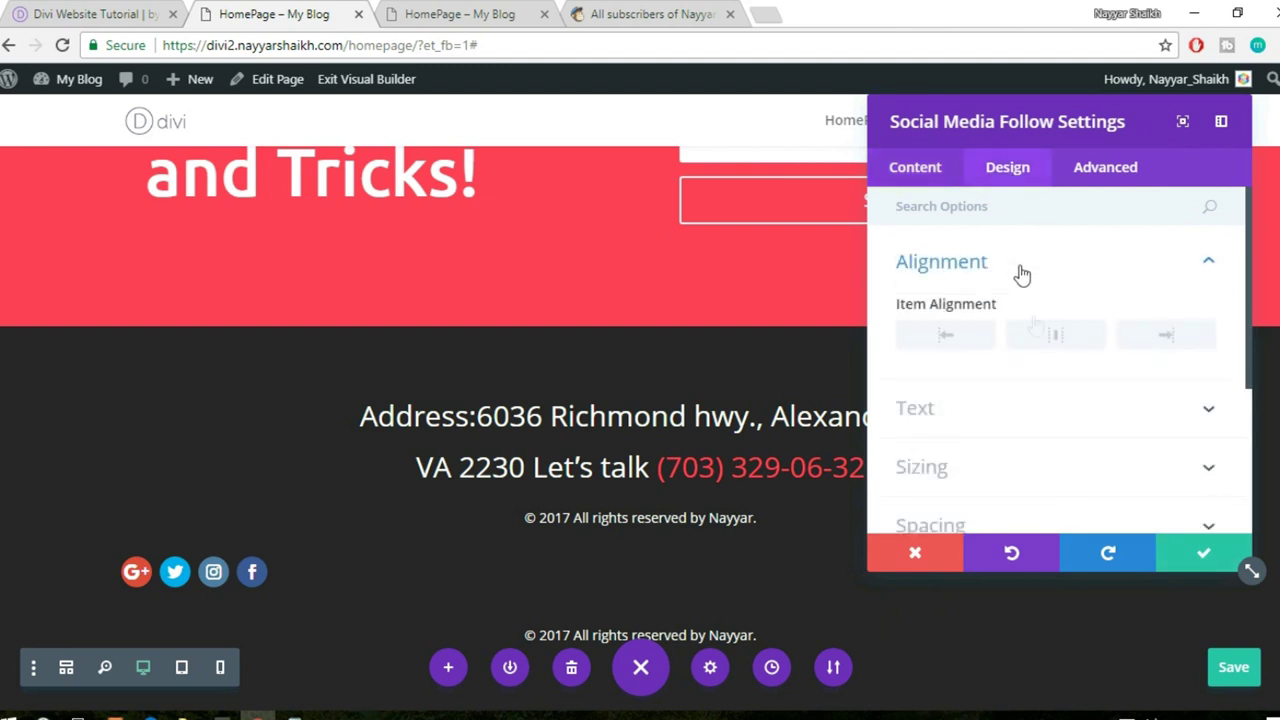
click(1056, 338)
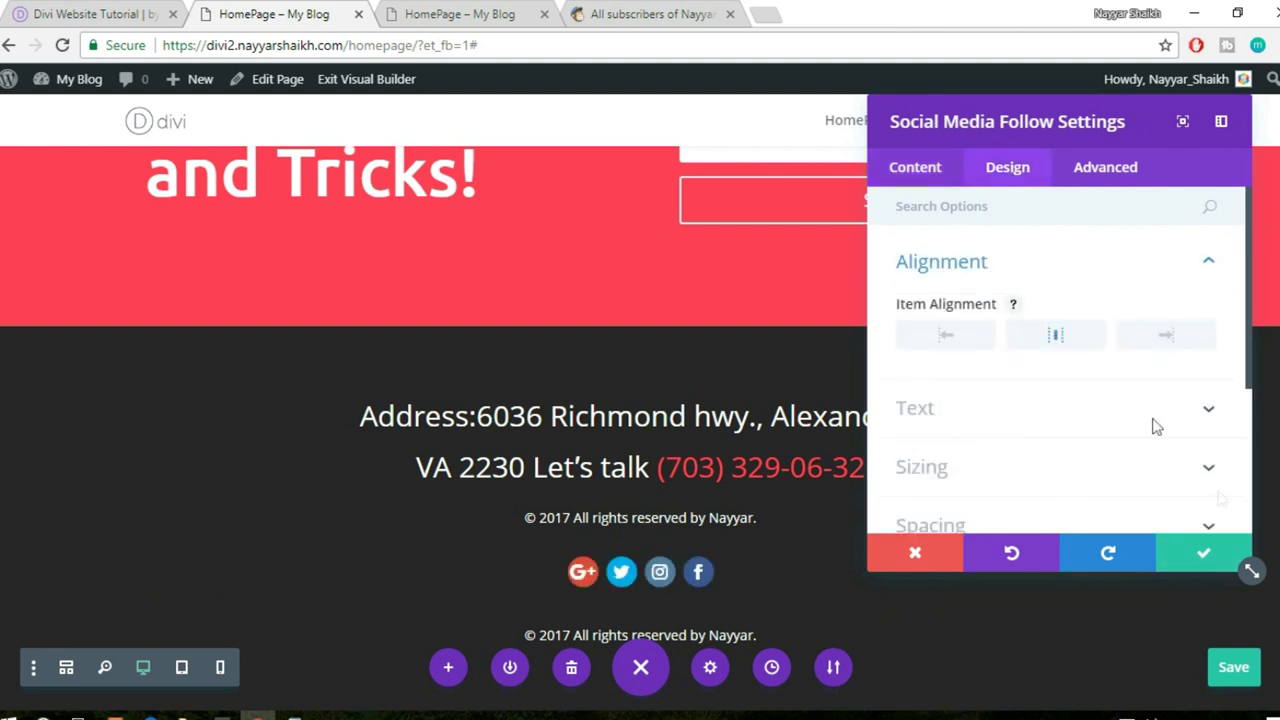
click(1200, 560)
- Delete the duplicate copyright text module below the icons
scroll(1194, 554, down, 2)
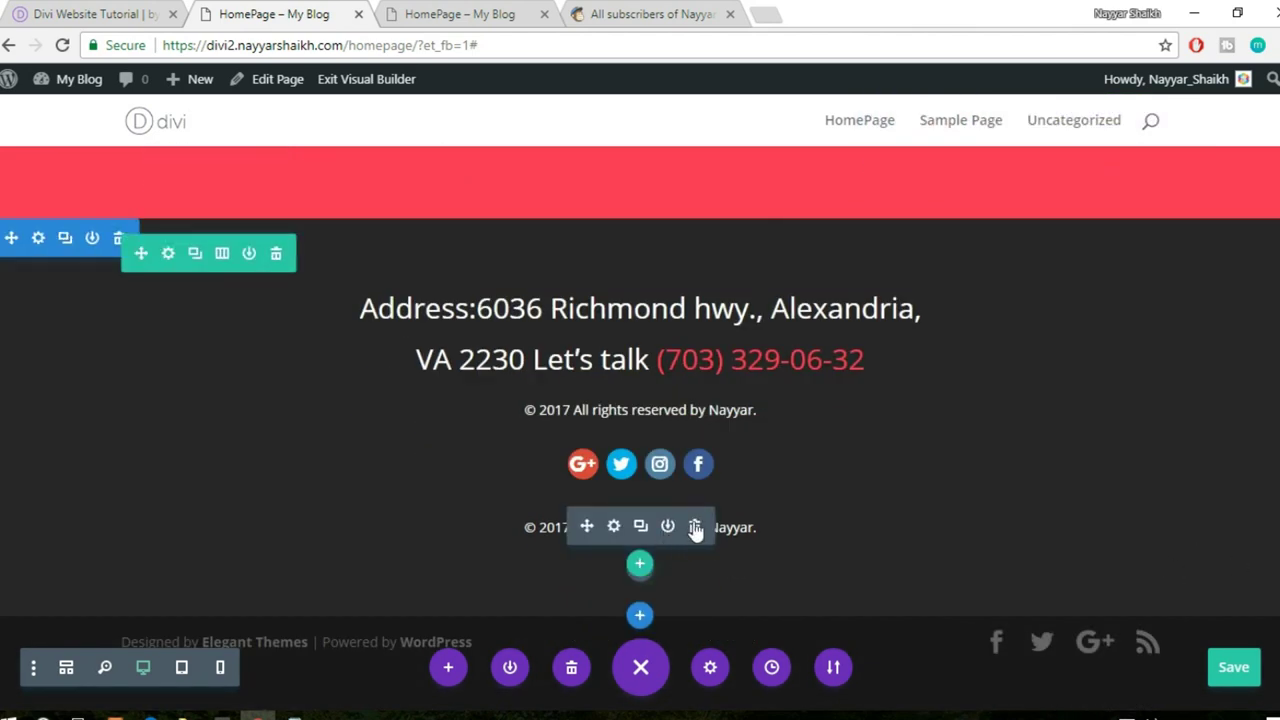
click(695, 527)
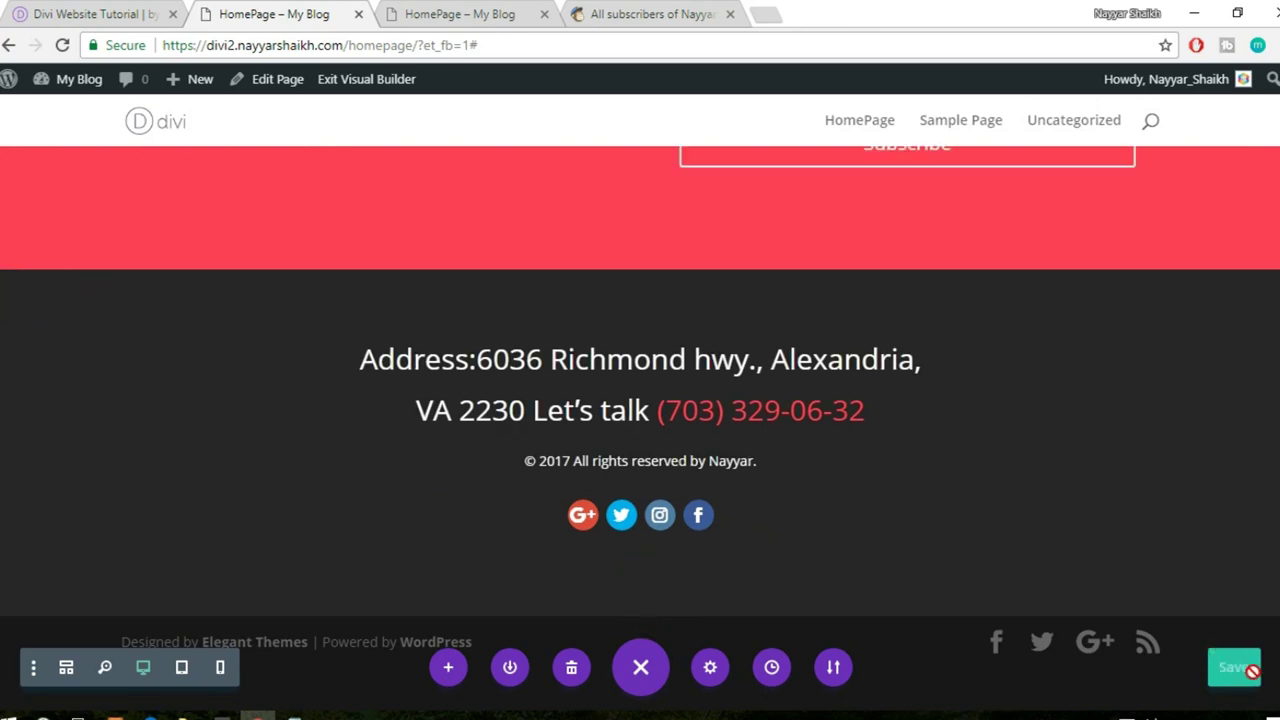
scroll(1275, 170, up, 15)
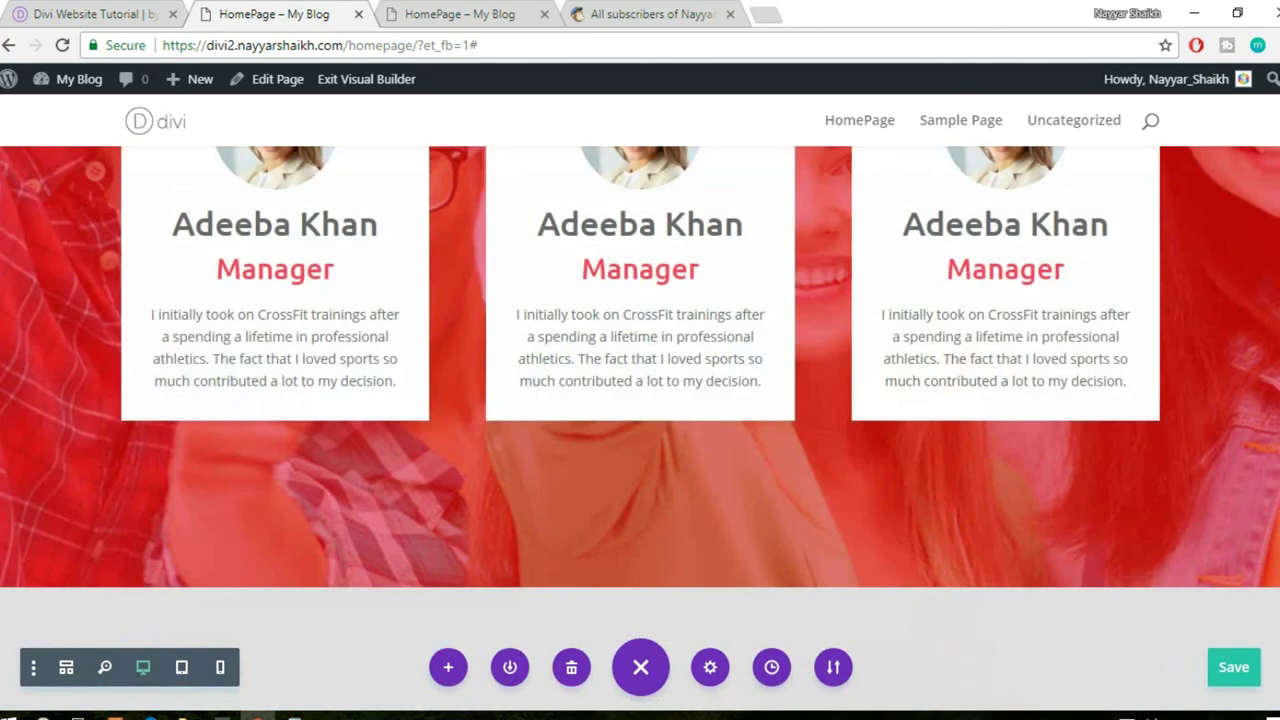
scroll(1275, 170, up, 5)
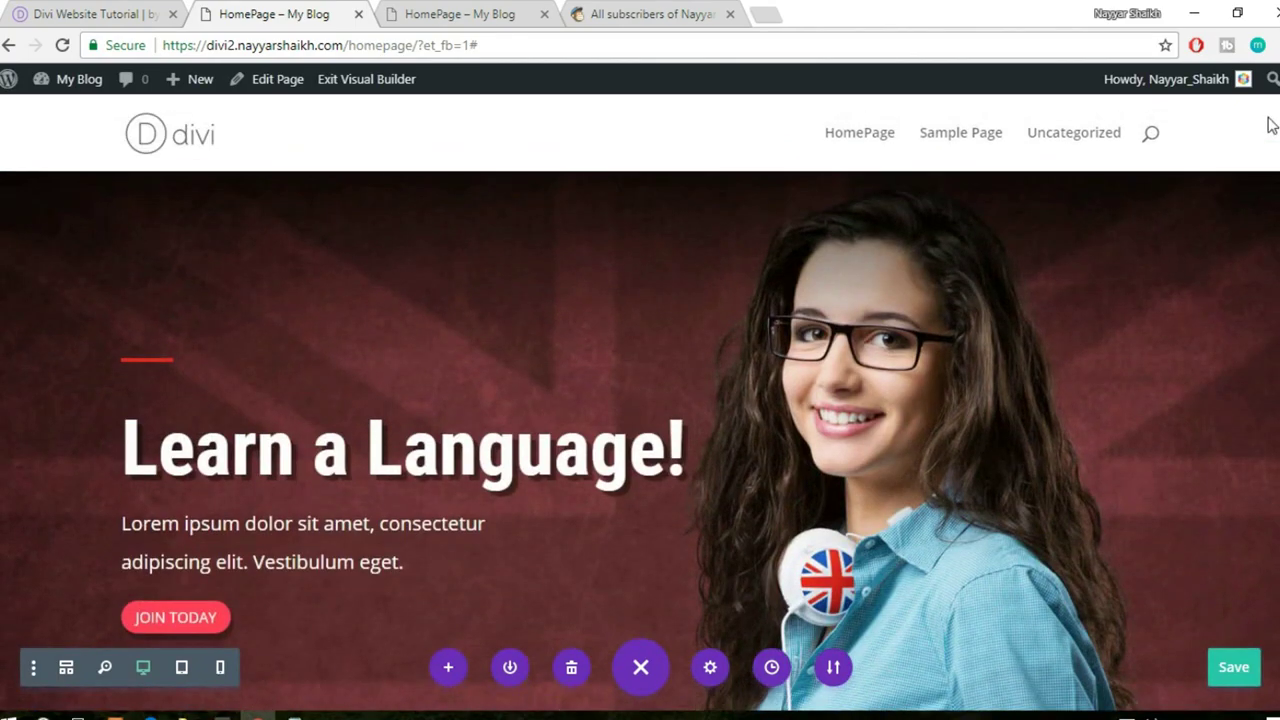
click(440, 12)
click(437, 47)
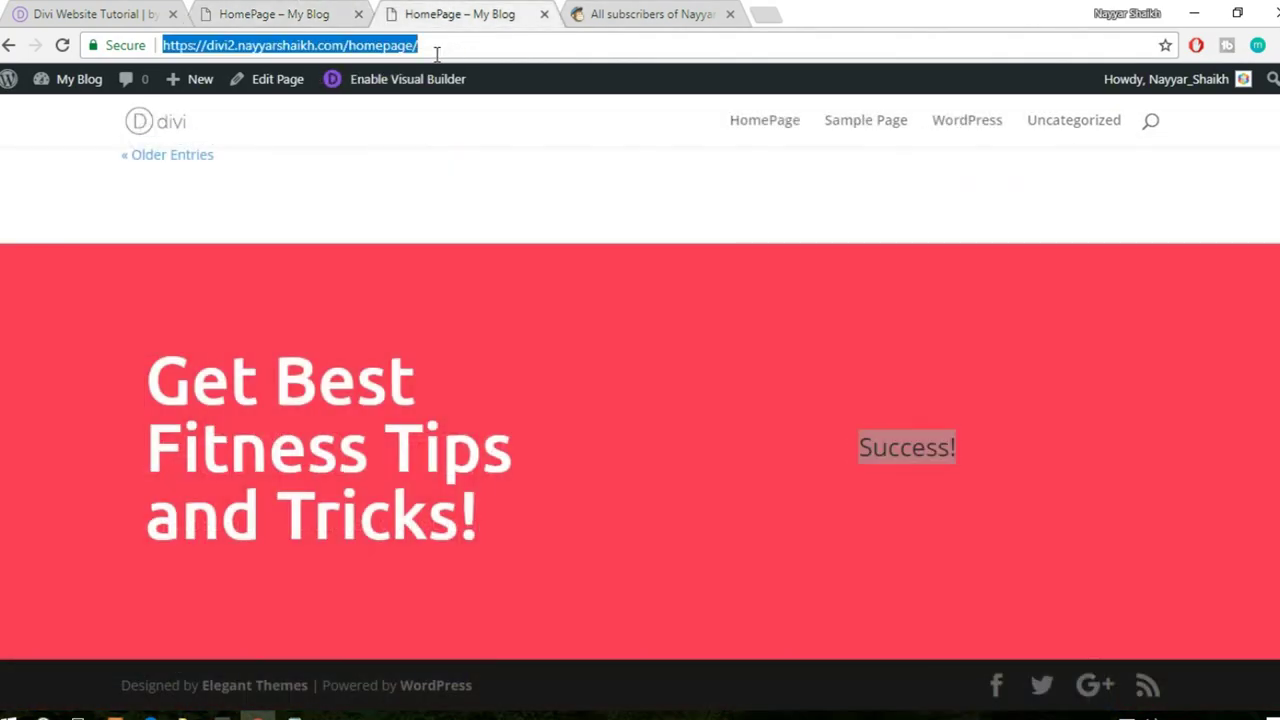
key(Return)
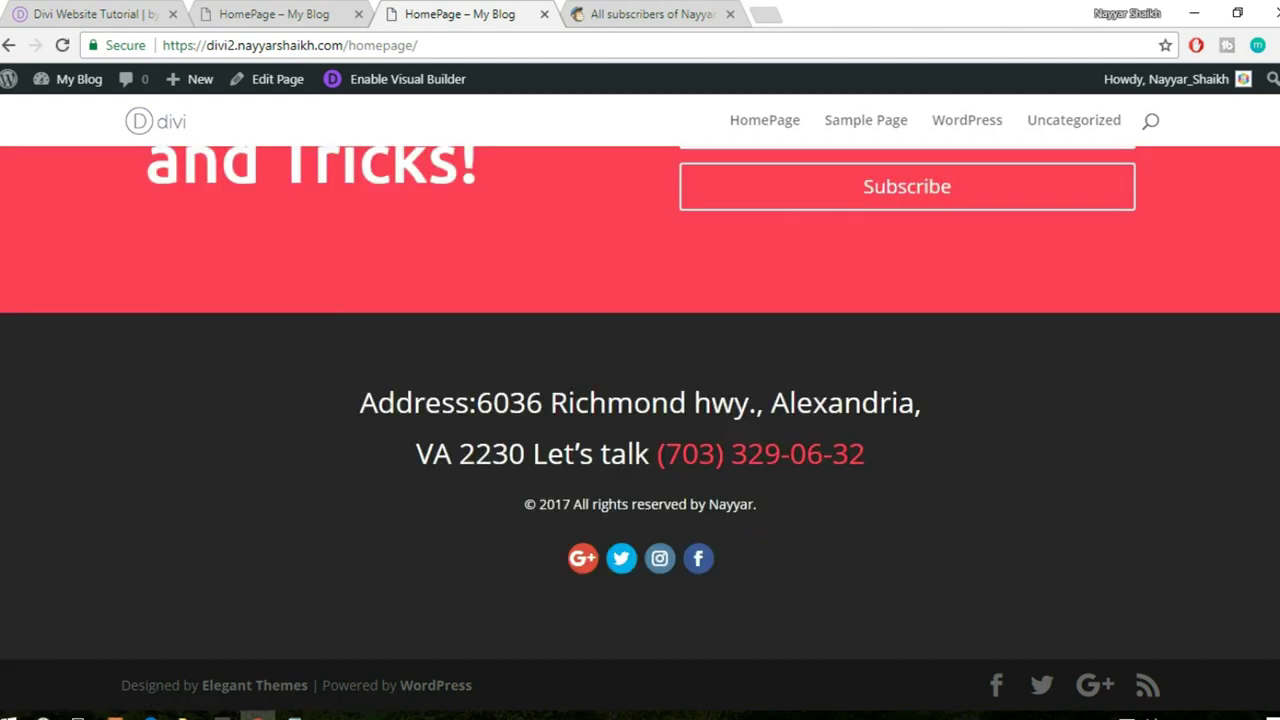
scroll(1275, 135, up, 15)
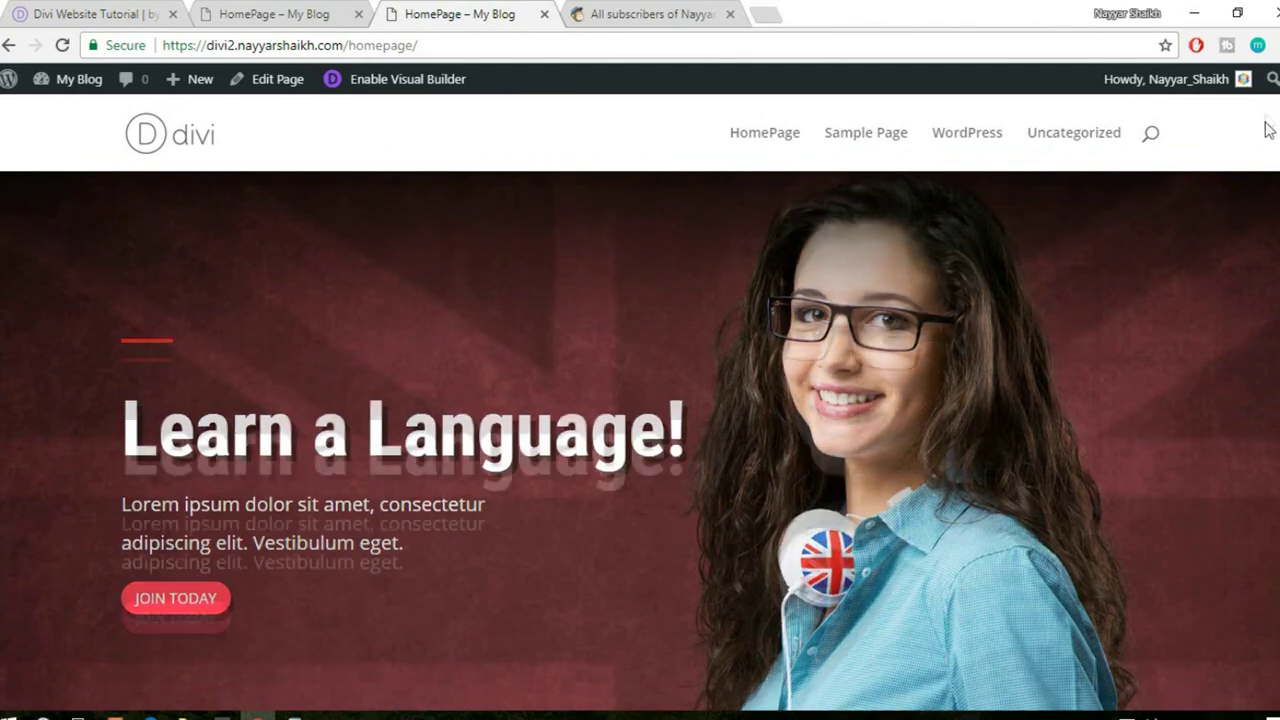
scroll(1273, 150, down, 3)
scroll(1273, 155, down, 2)
click(290, 13)
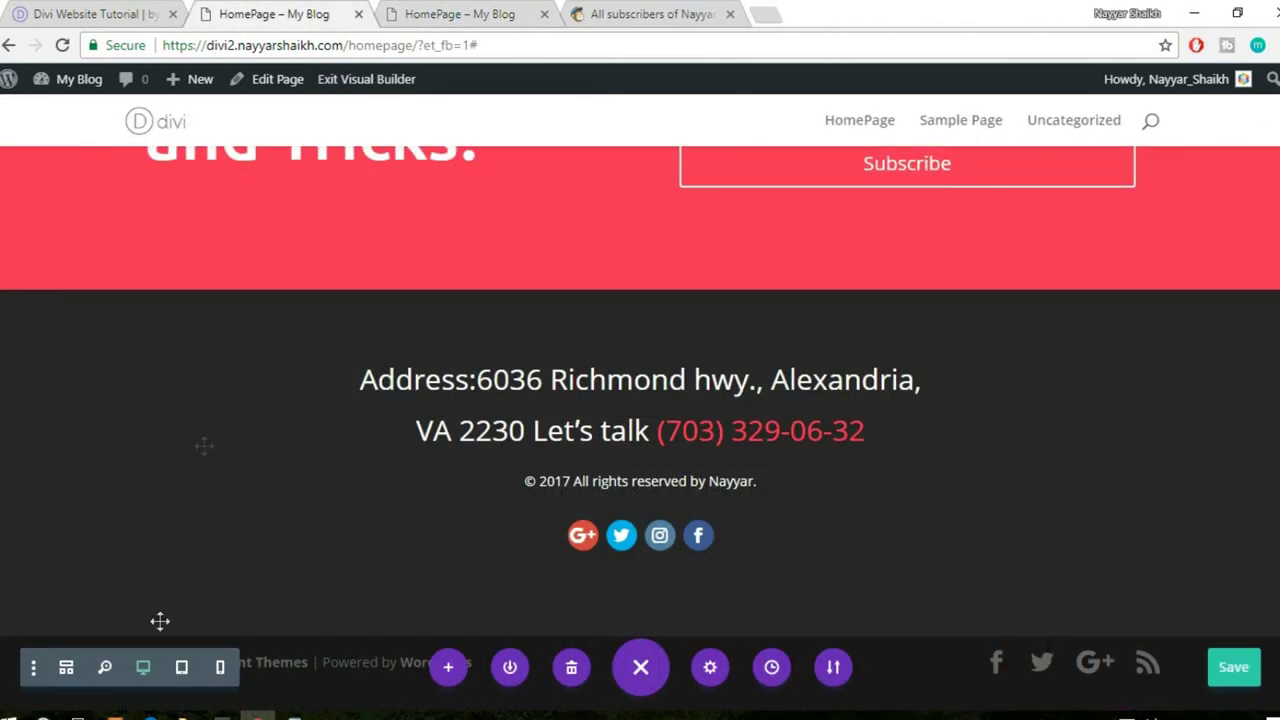
scroll(1220, 562, up, 15)
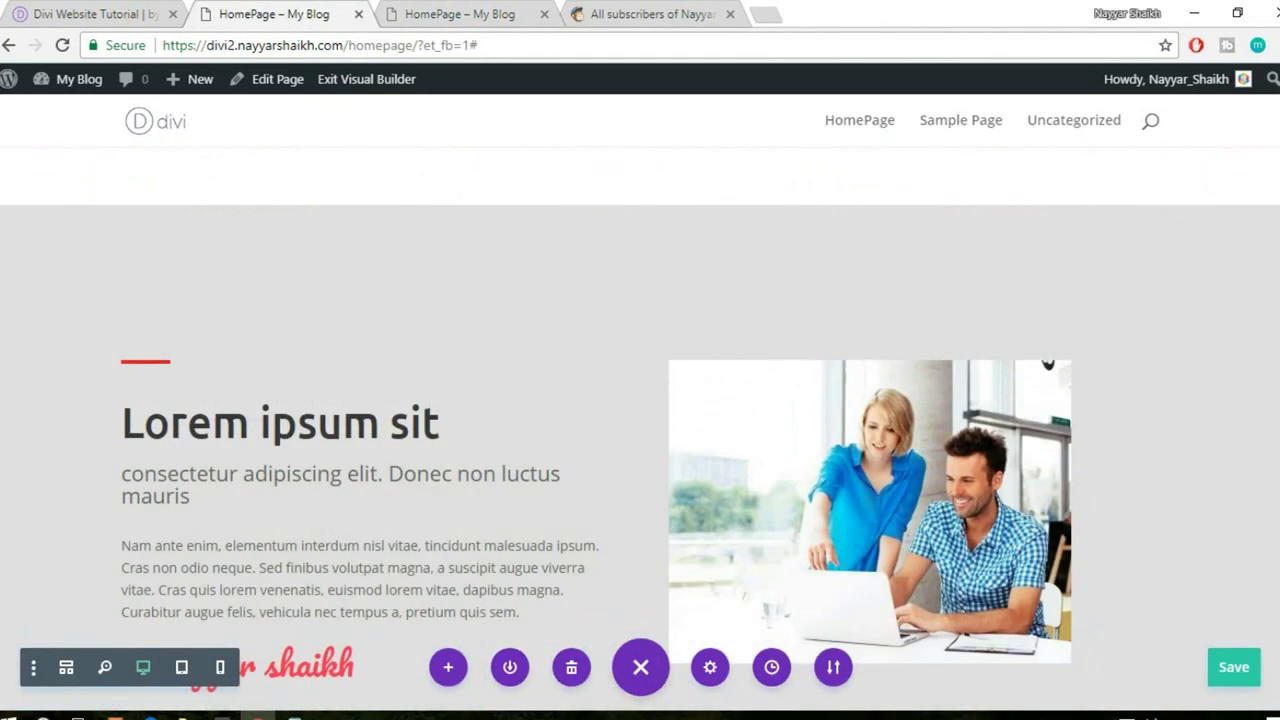
scroll(640, 430, up, 3)
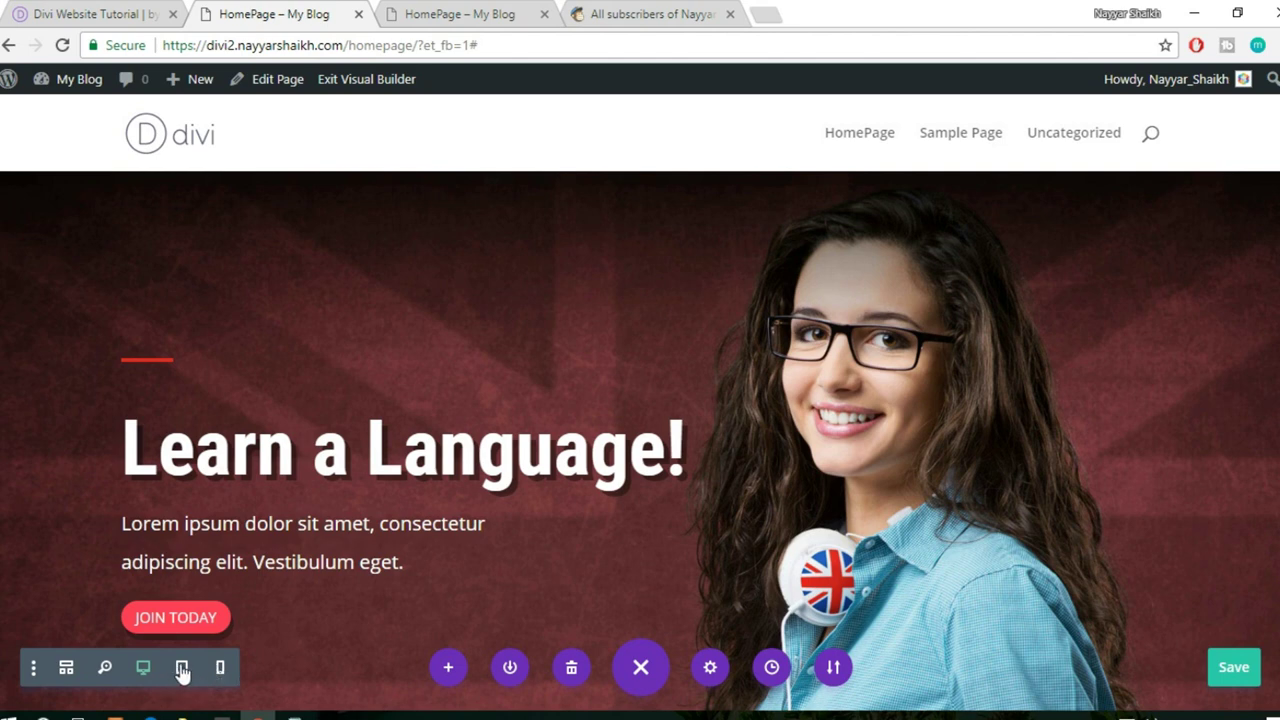
- Switch to Tablet View and scroll through the course cards to the Our Coaches profiles
click(182, 668)
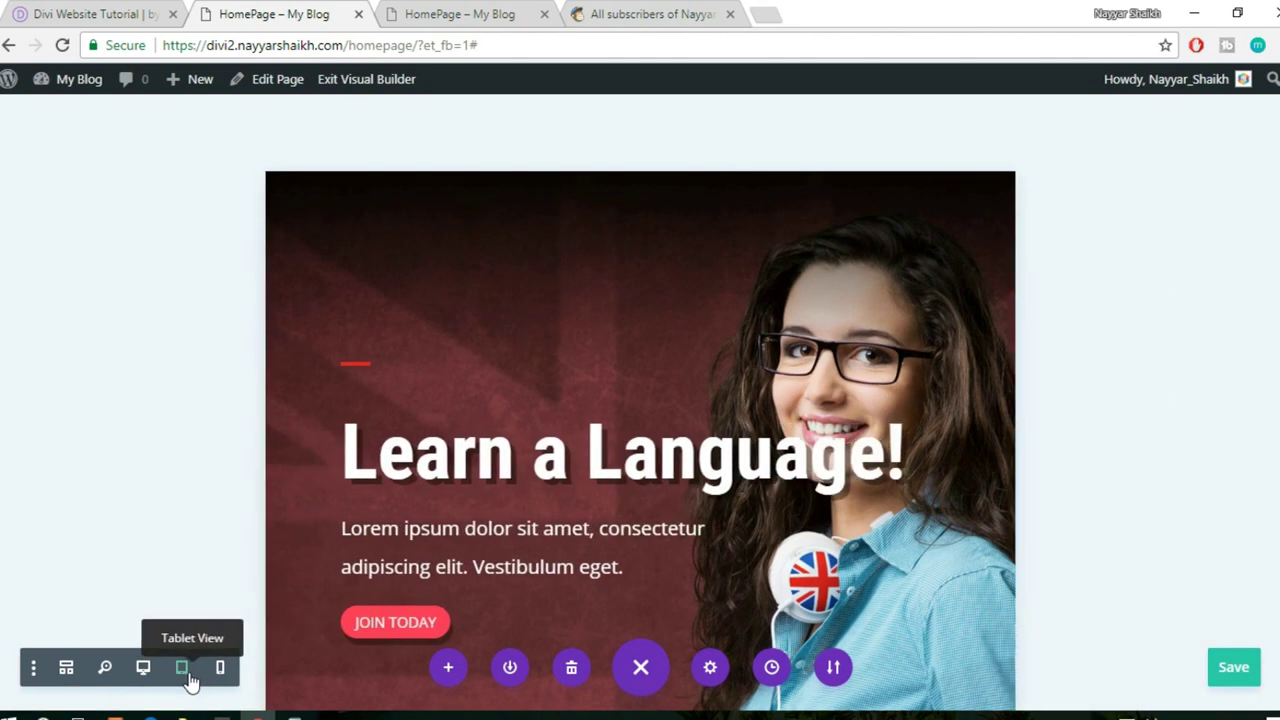
scroll(751, 479, down, 5)
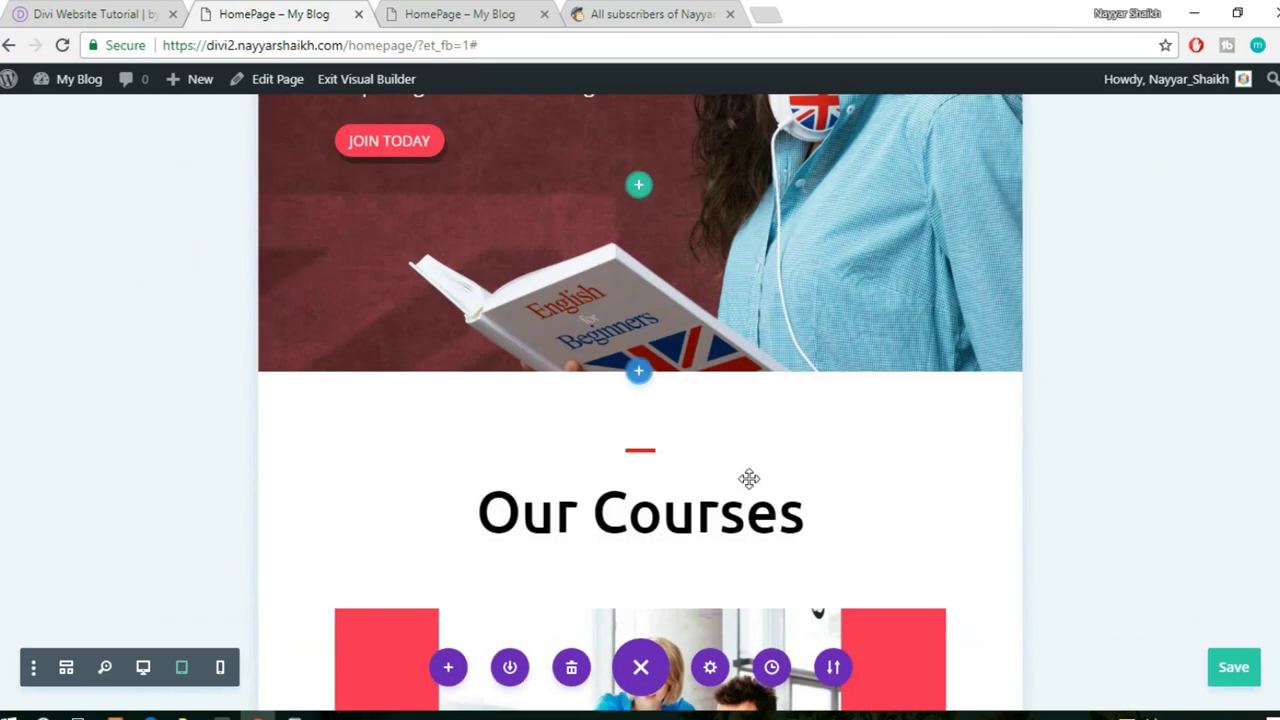
scroll(751, 479, down, 6)
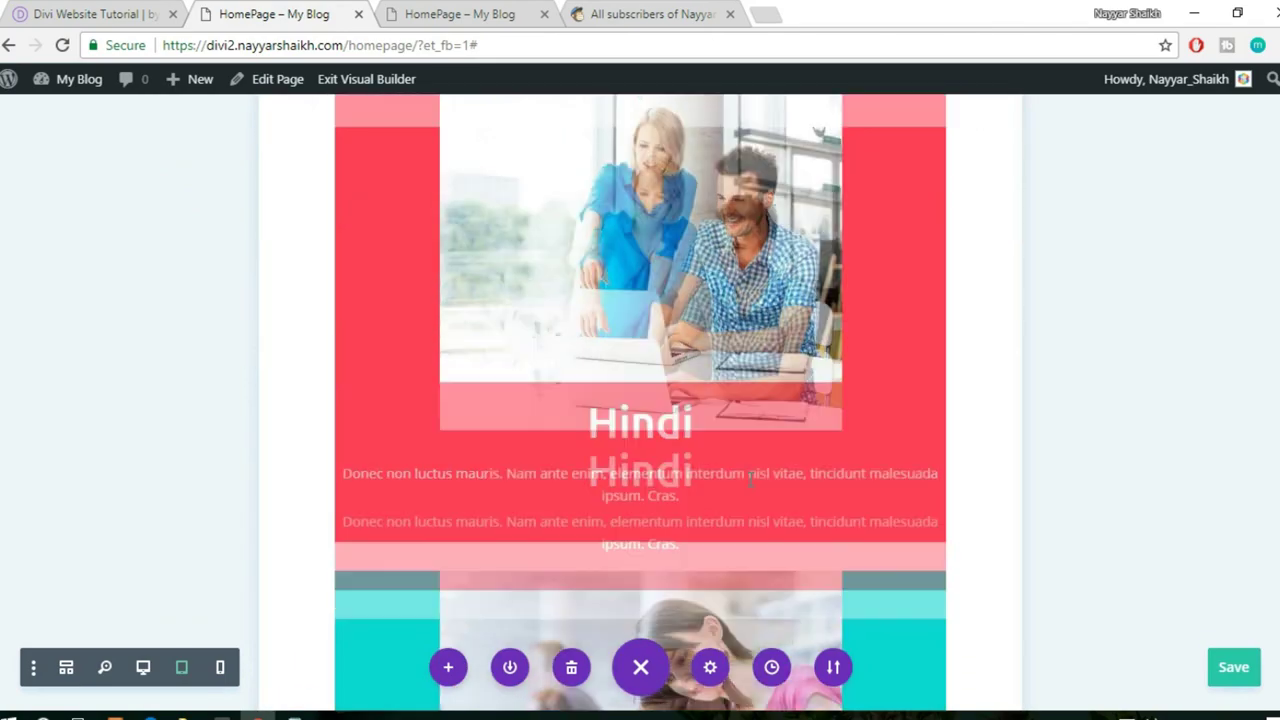
scroll(751, 479, down, 8)
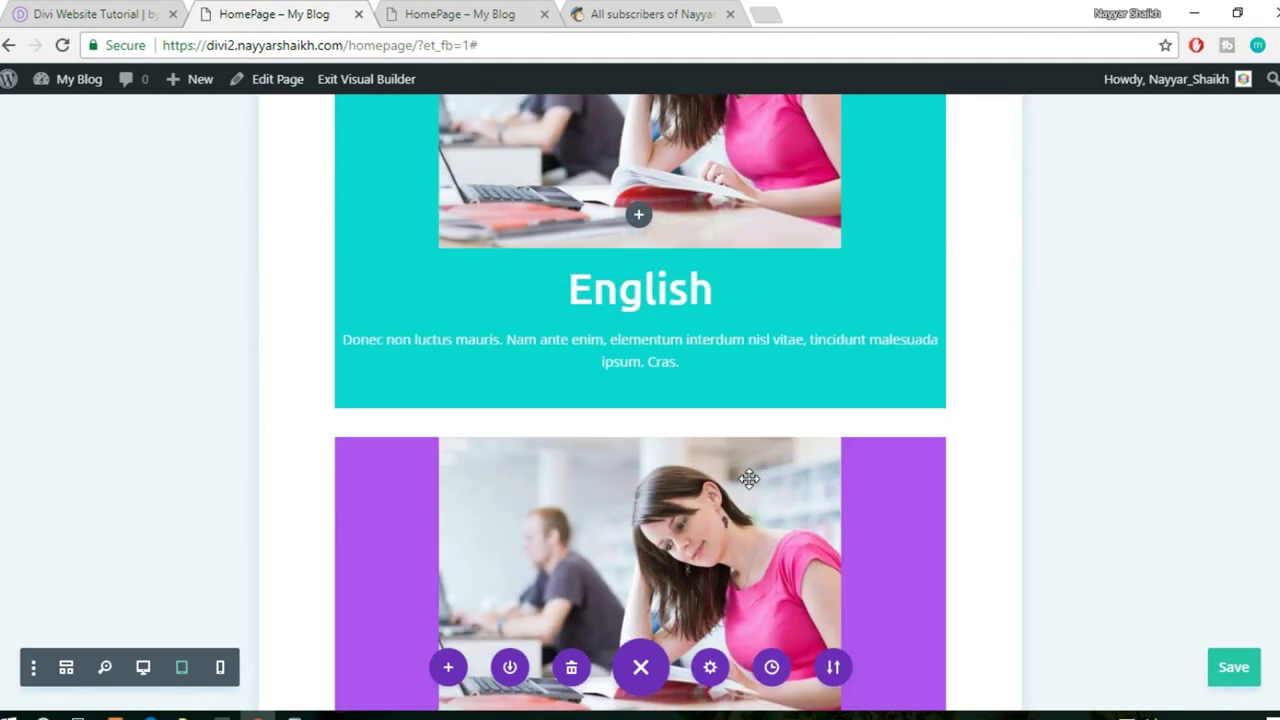
scroll(749, 479, down, 10)
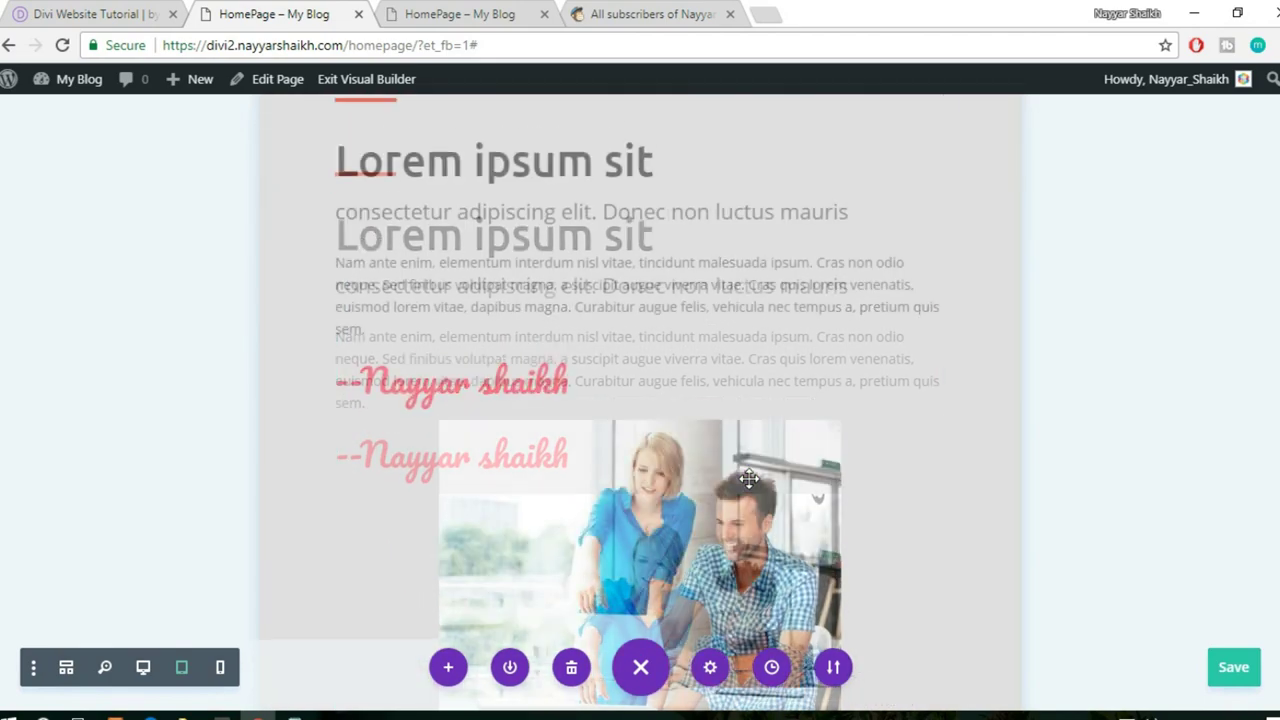
scroll(749, 479, down, 10)
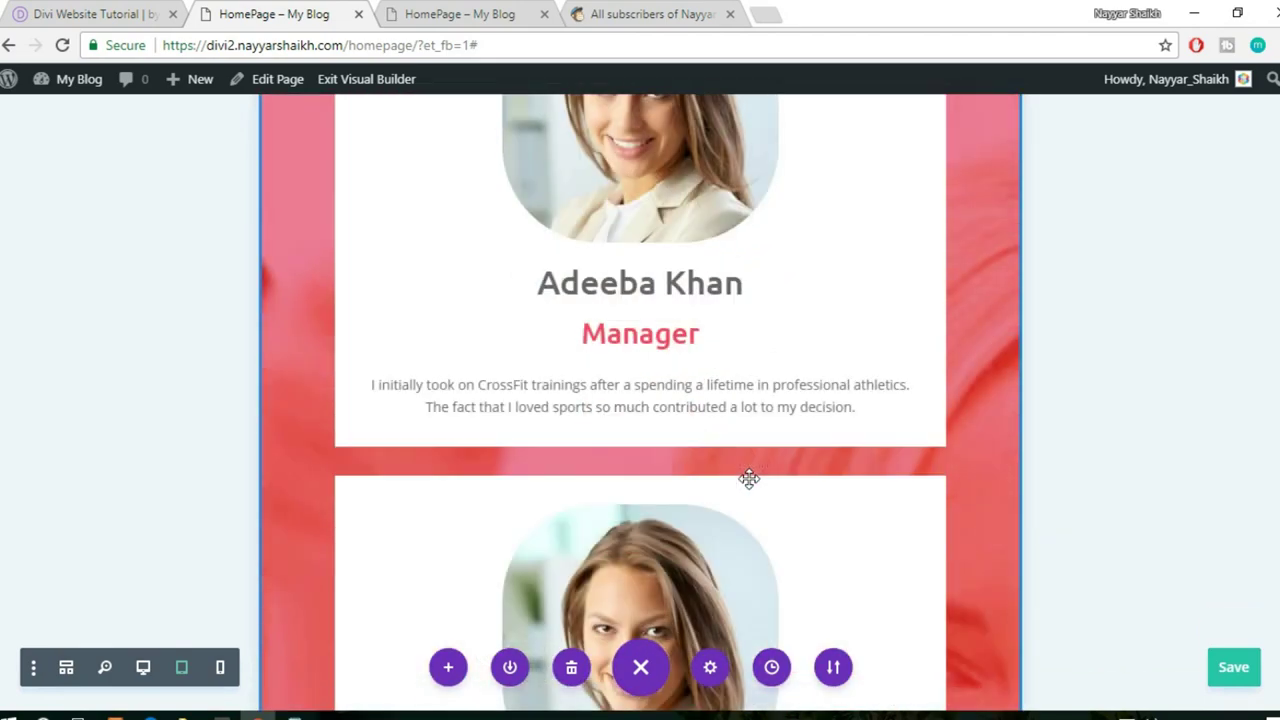
scroll(749, 479, up, 4)
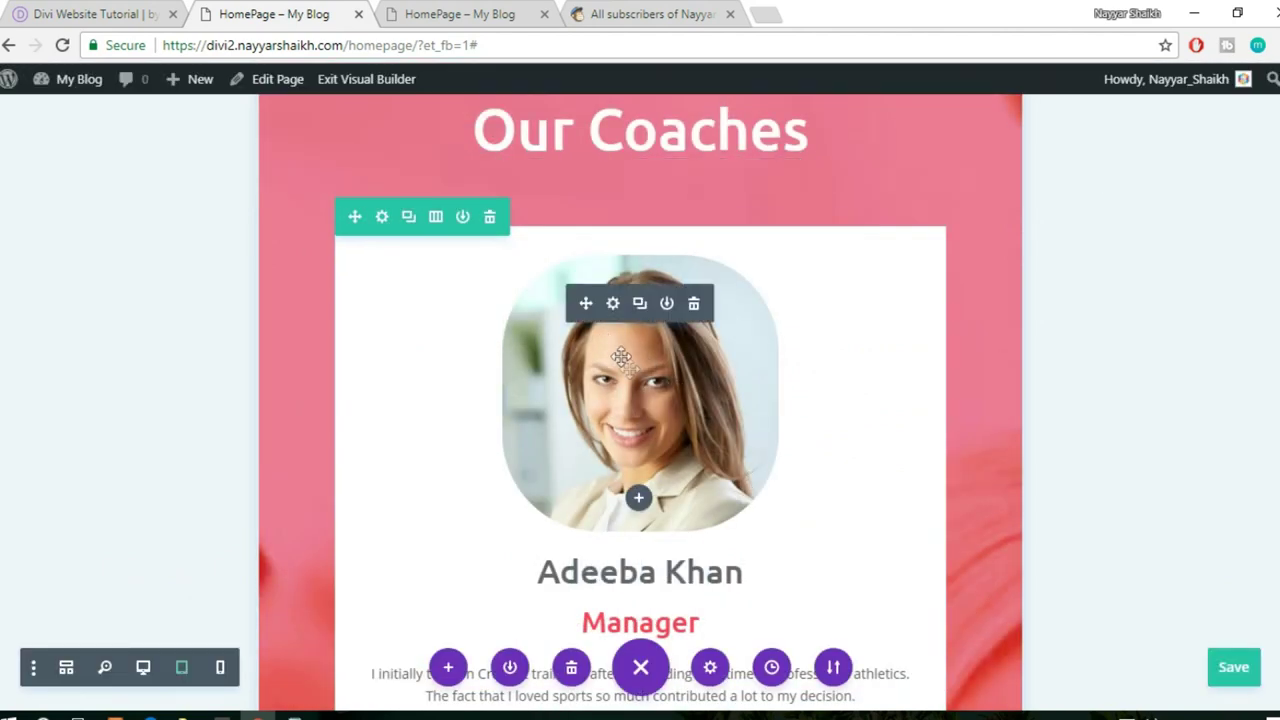
- Set the first coach photo's Border rounded corners to 200px and save the image settings
click(613, 304)
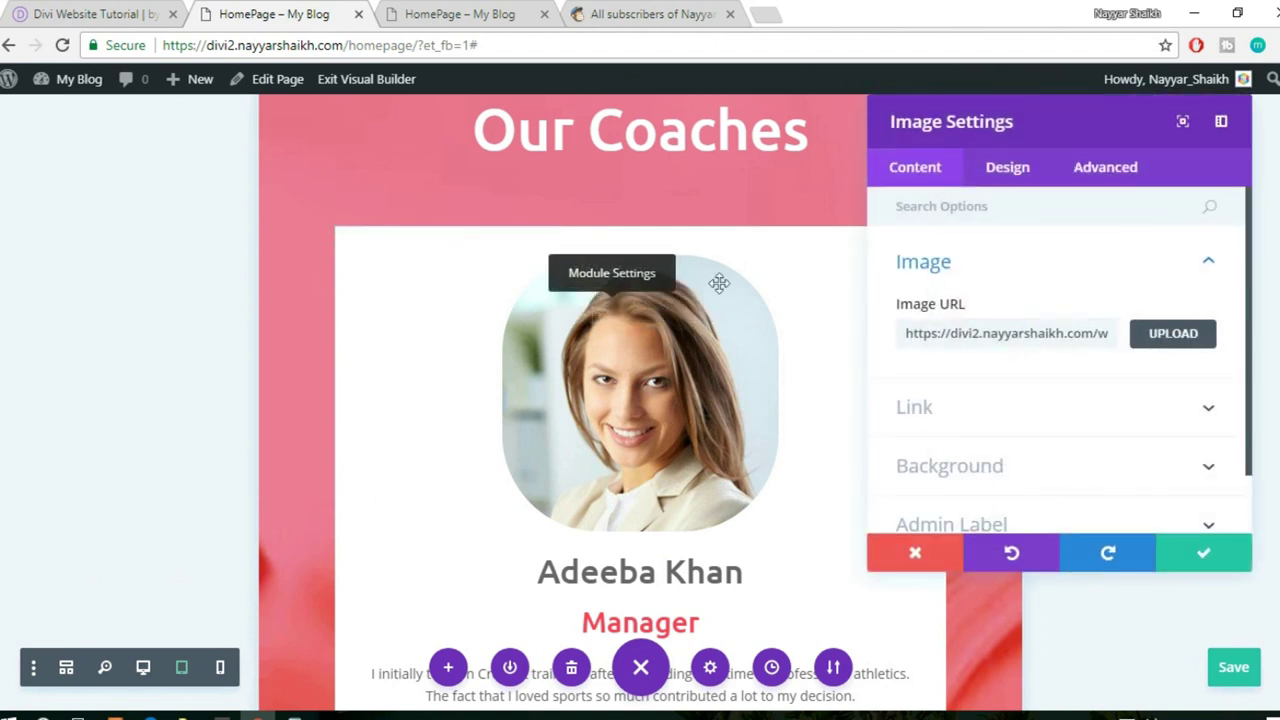
click(1006, 174)
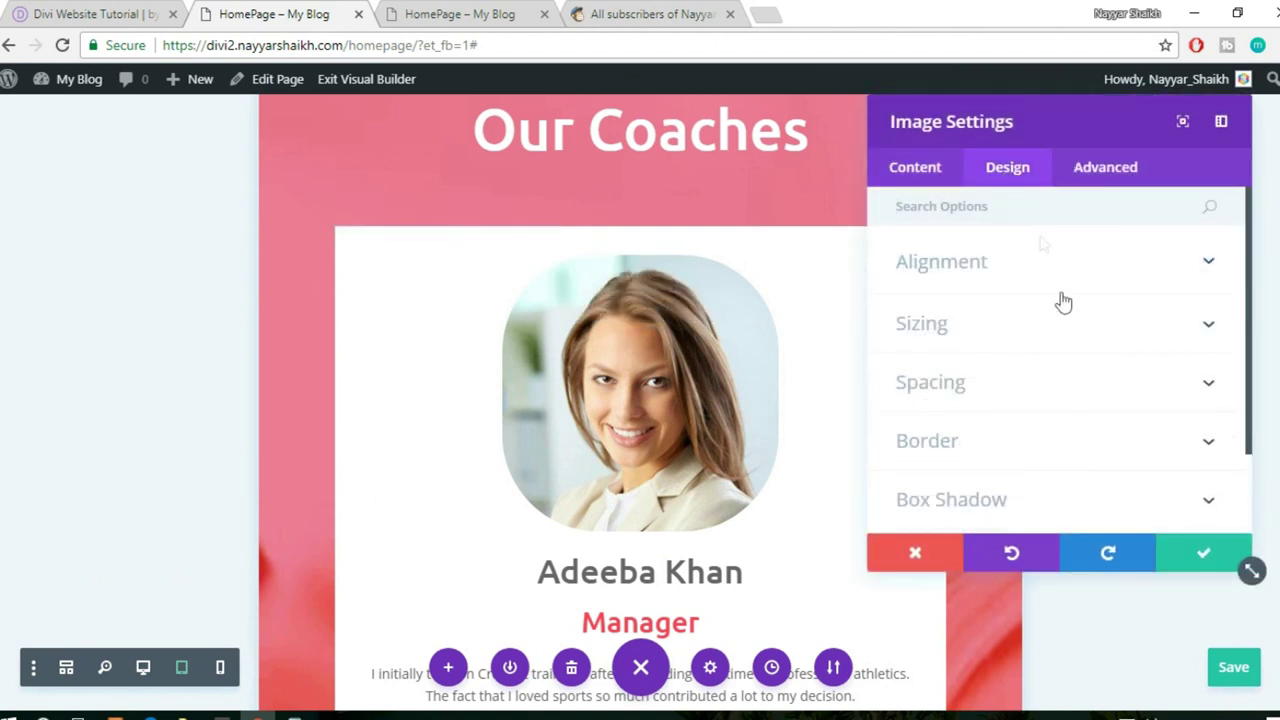
scroll(1065, 404, down, 1)
click(1001, 358)
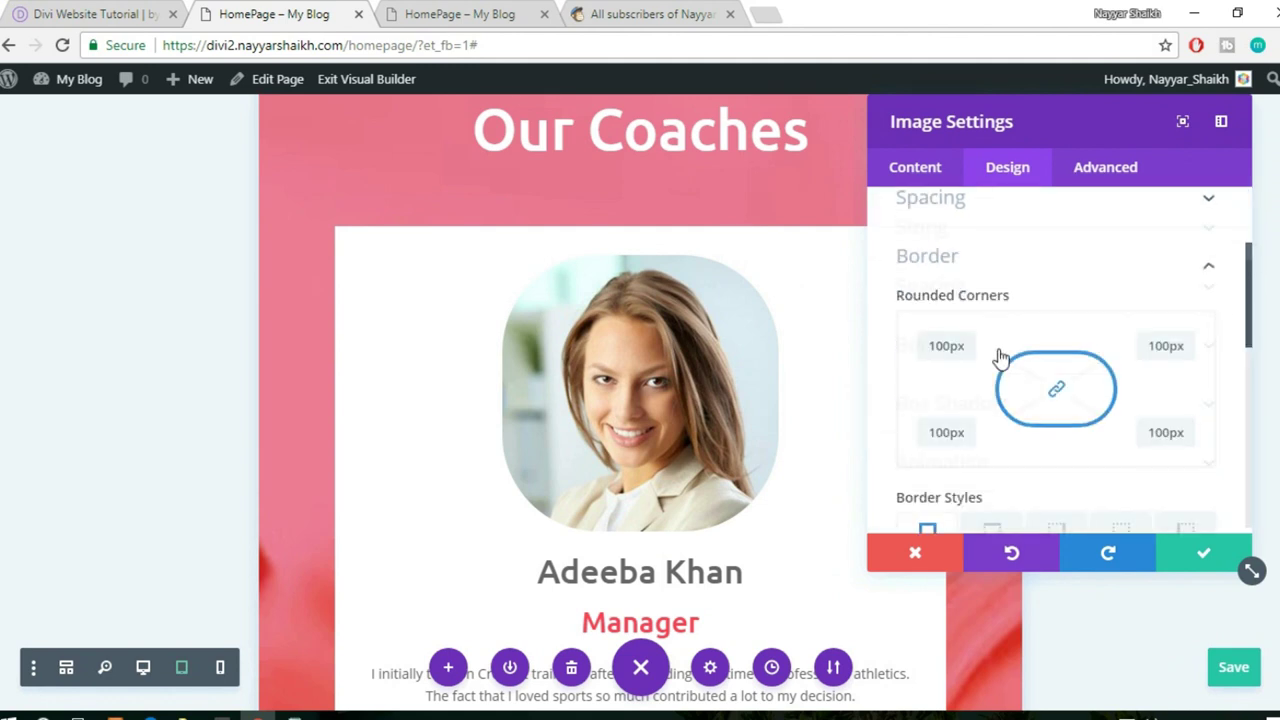
double_click(951, 256)
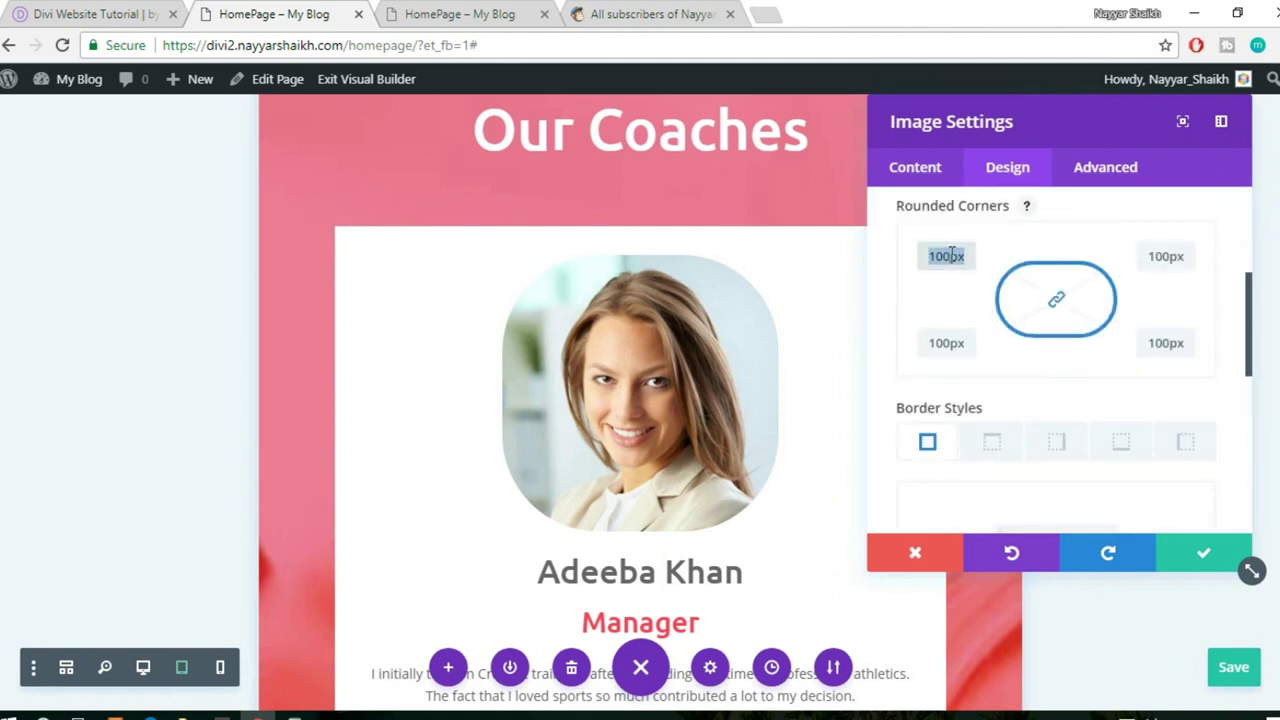
text(200)
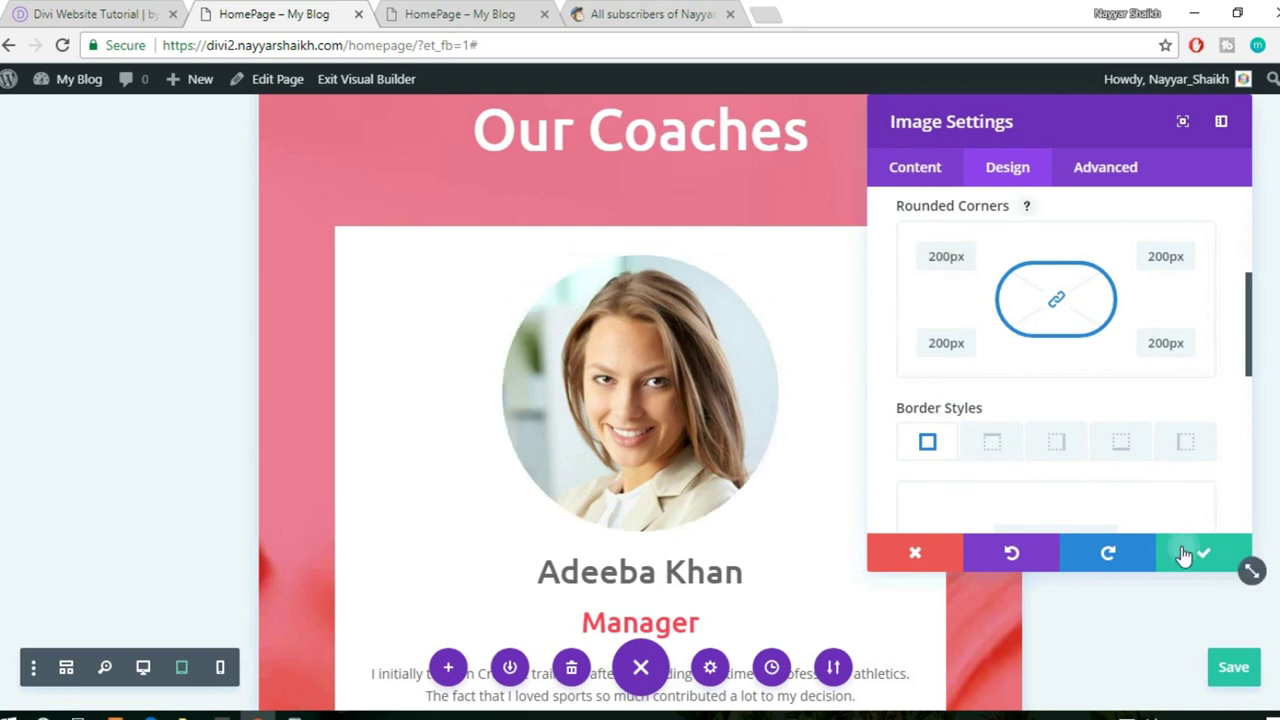
click(1183, 555)
scroll(1136, 550, down, 5)
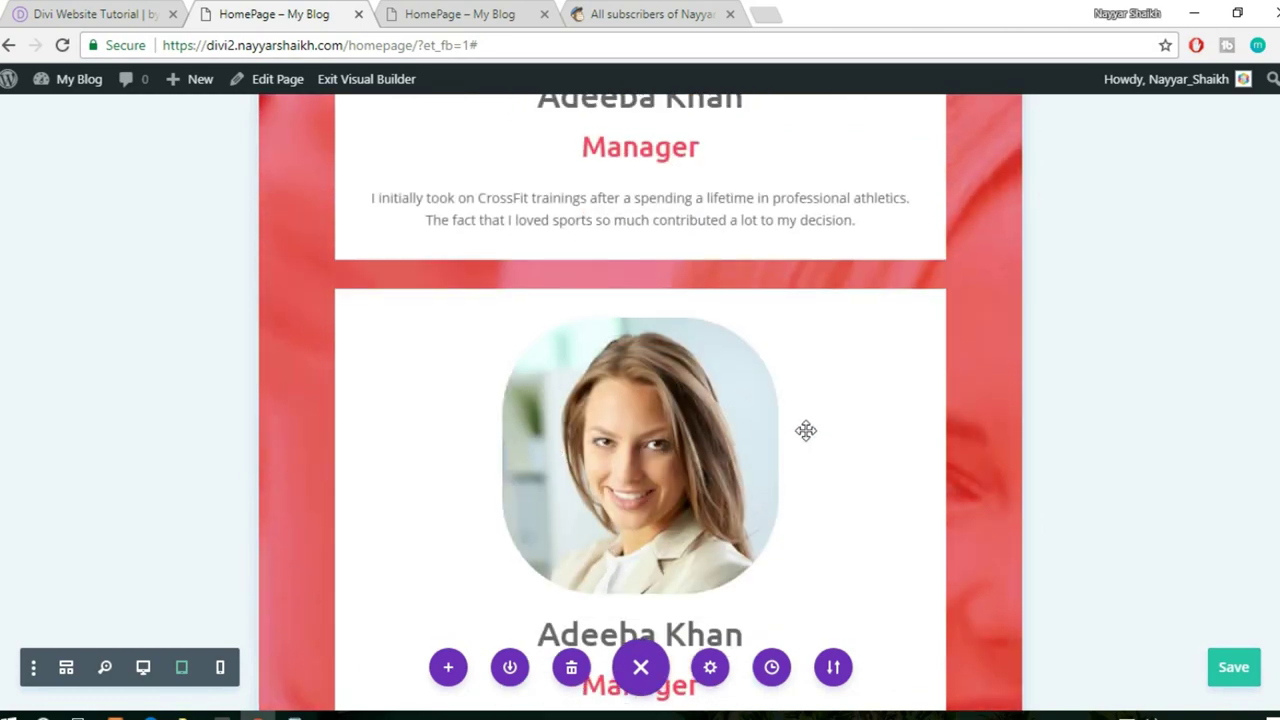
- Scroll the tablet preview down to the footer and save the homepage
scroll(846, 466, up, 2)
scroll(846, 466, down, 5)
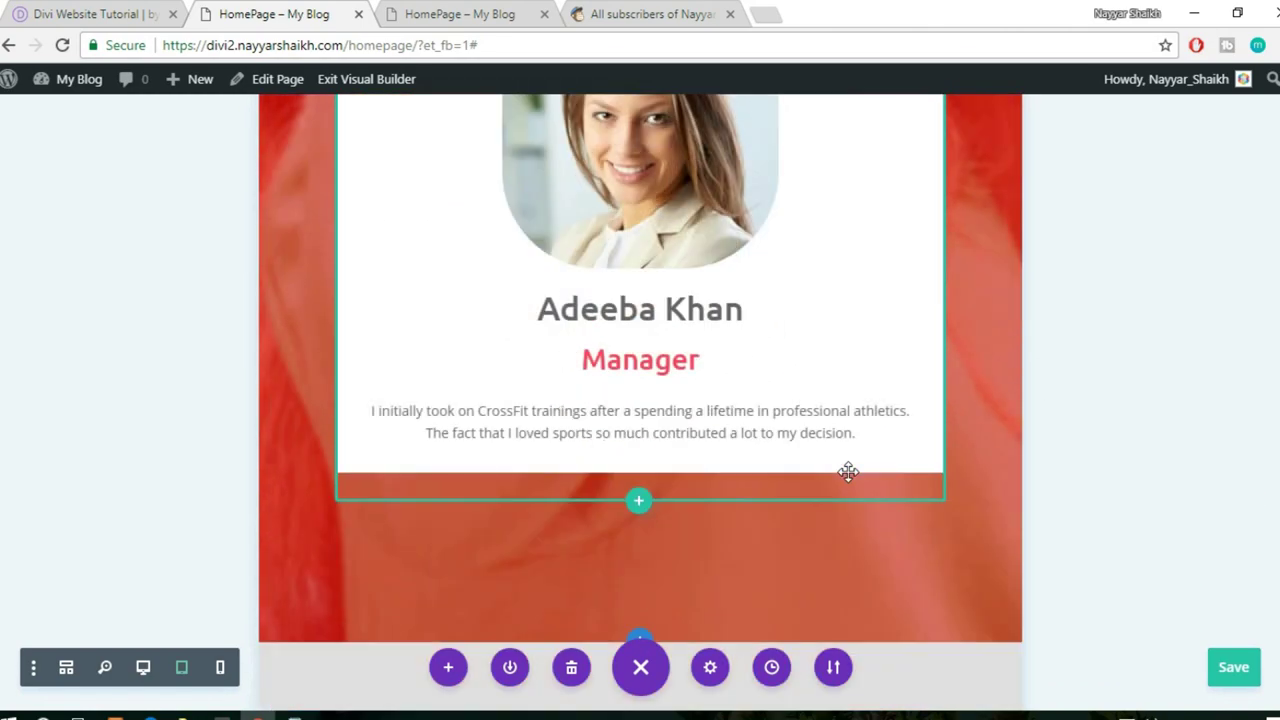
scroll(848, 472, down, 8)
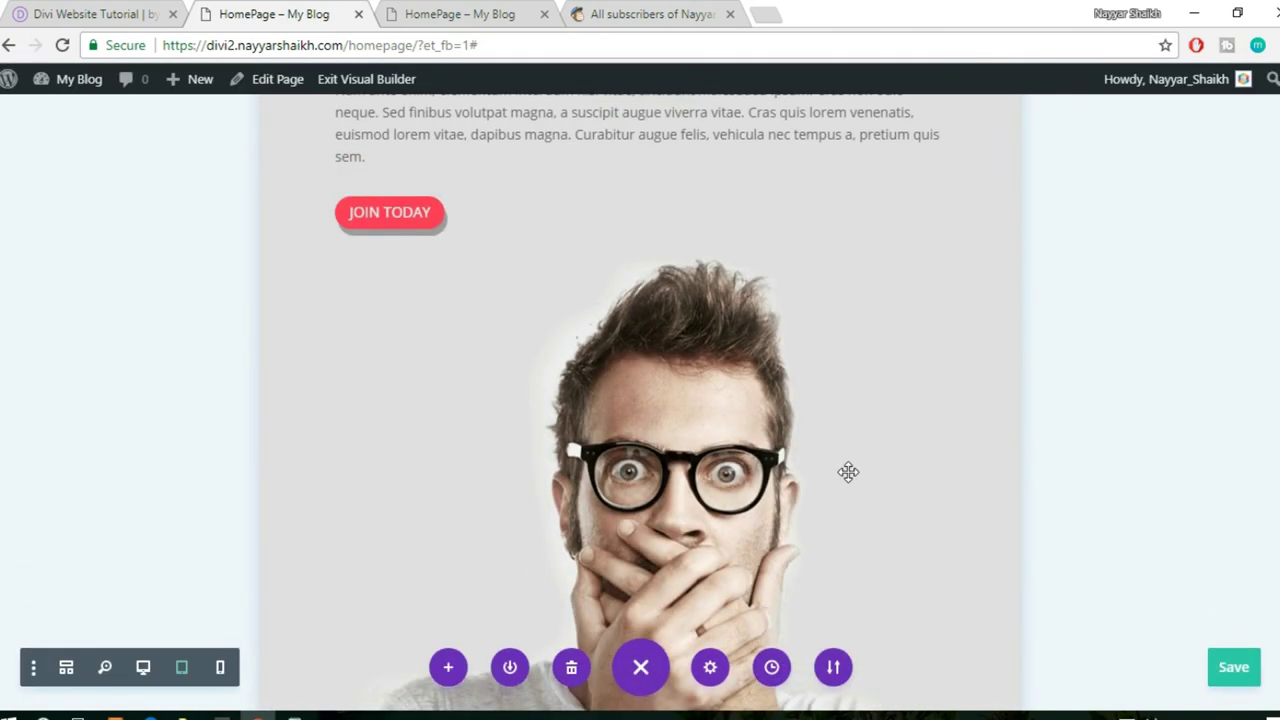
scroll(848, 472, down, 6)
scroll(848, 472, down, 10)
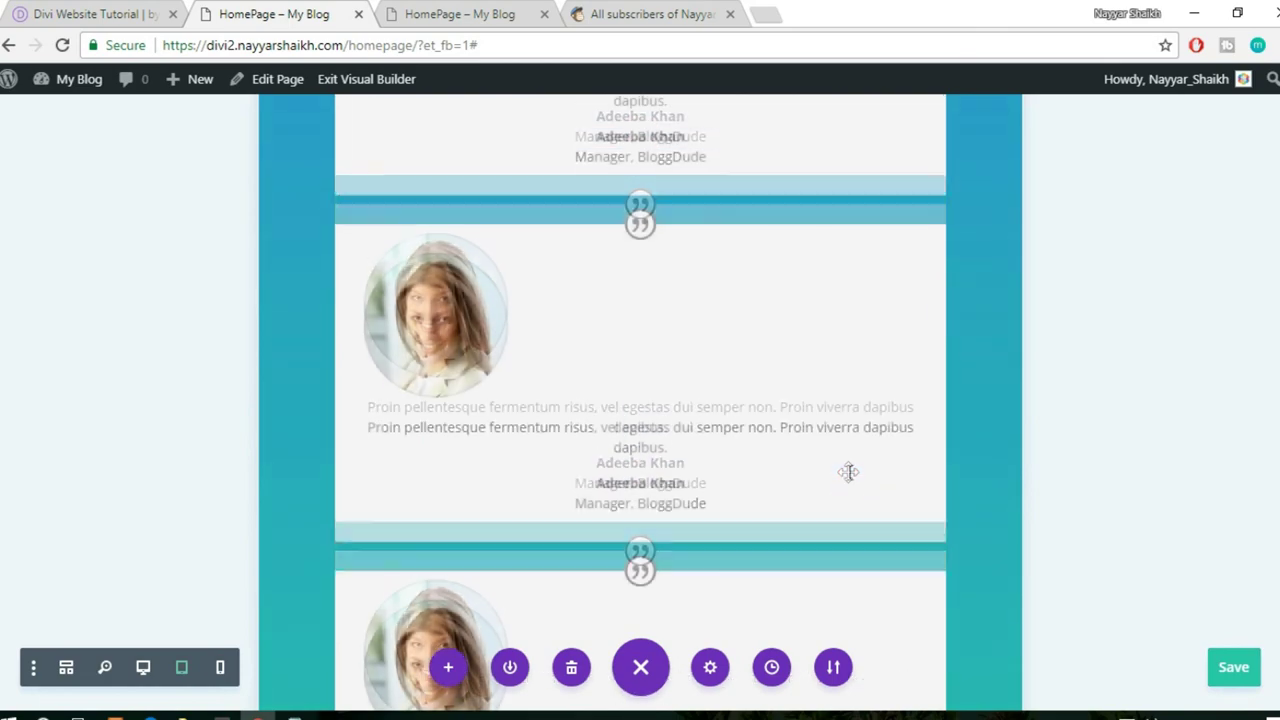
scroll(848, 472, down, 6)
scroll(883, 478, down, 10)
scroll(883, 478, down, 3)
key(Home)
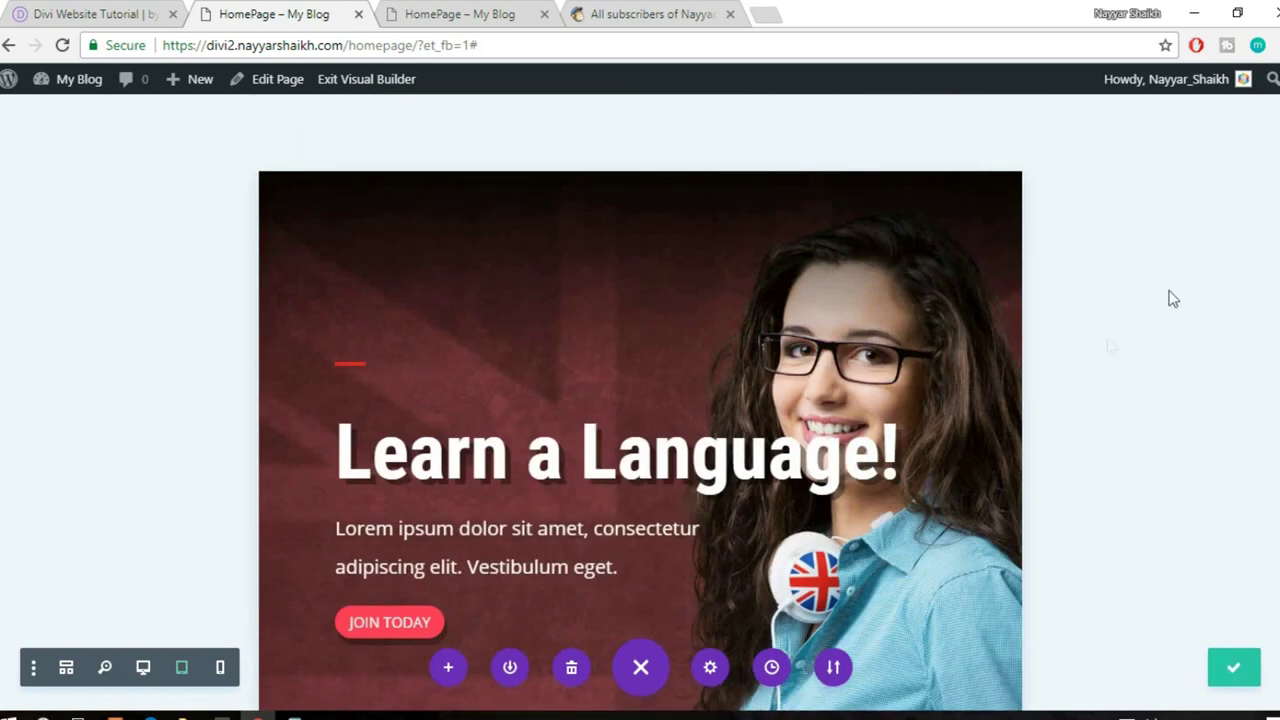
- Switch to desktop view, recheck the footer, and return to the top of the page
click(143, 668)
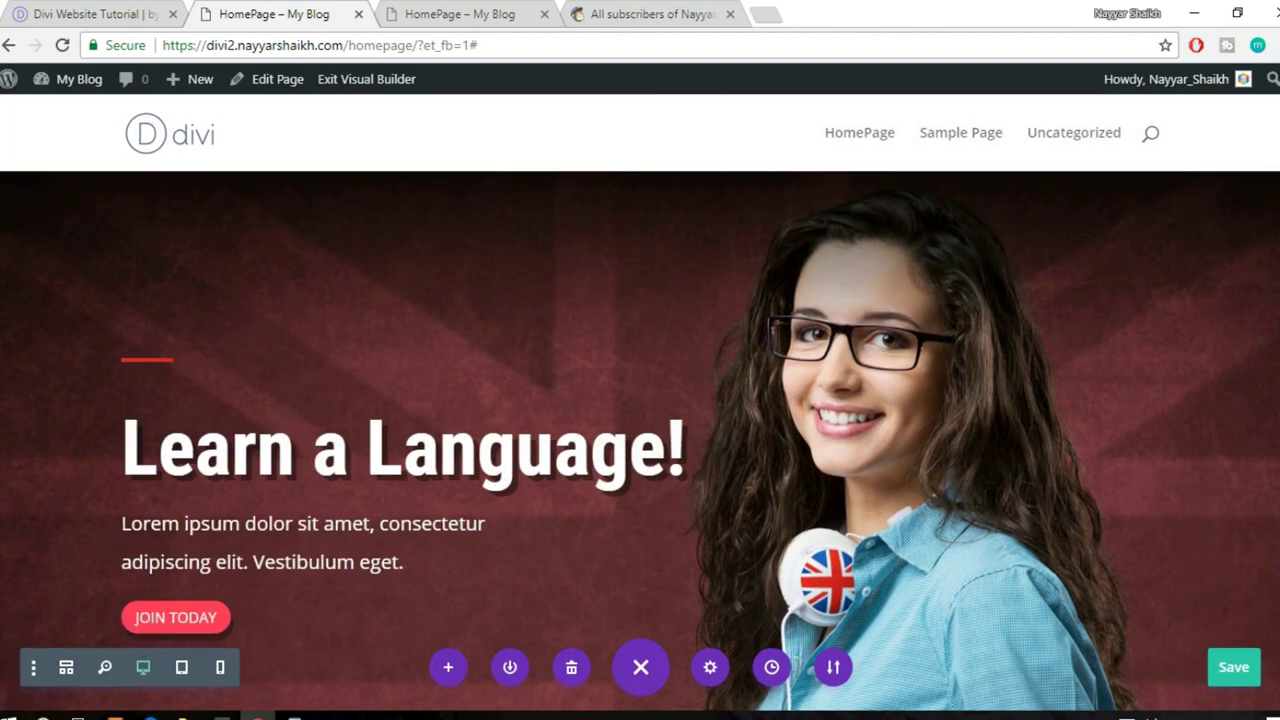
scroll(640, 430, down, 20)
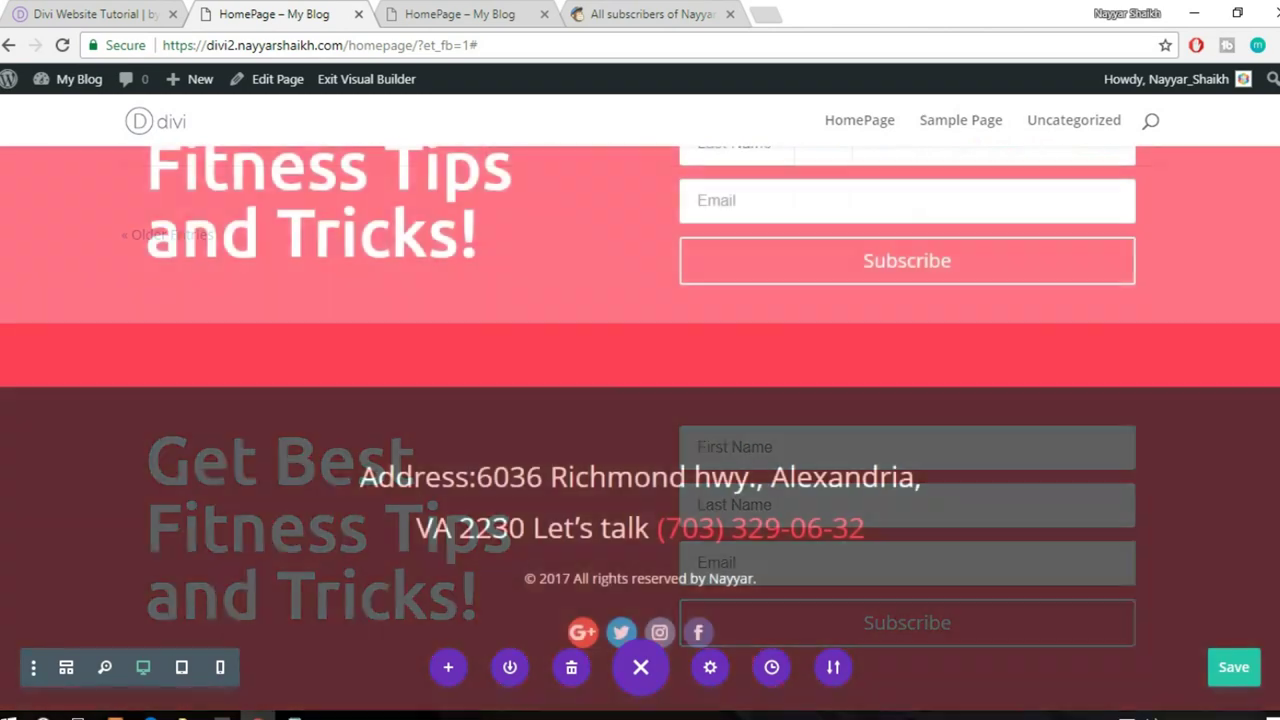
scroll(498, 672, down, 1)
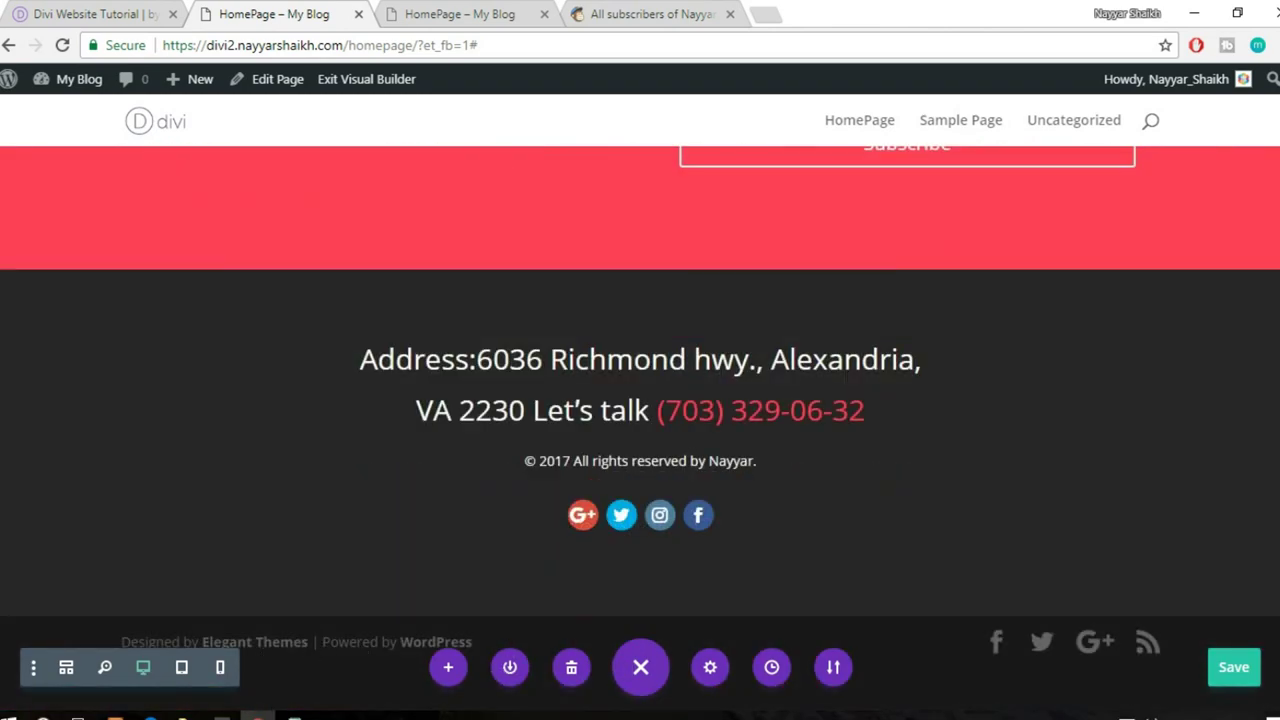
key(Home)
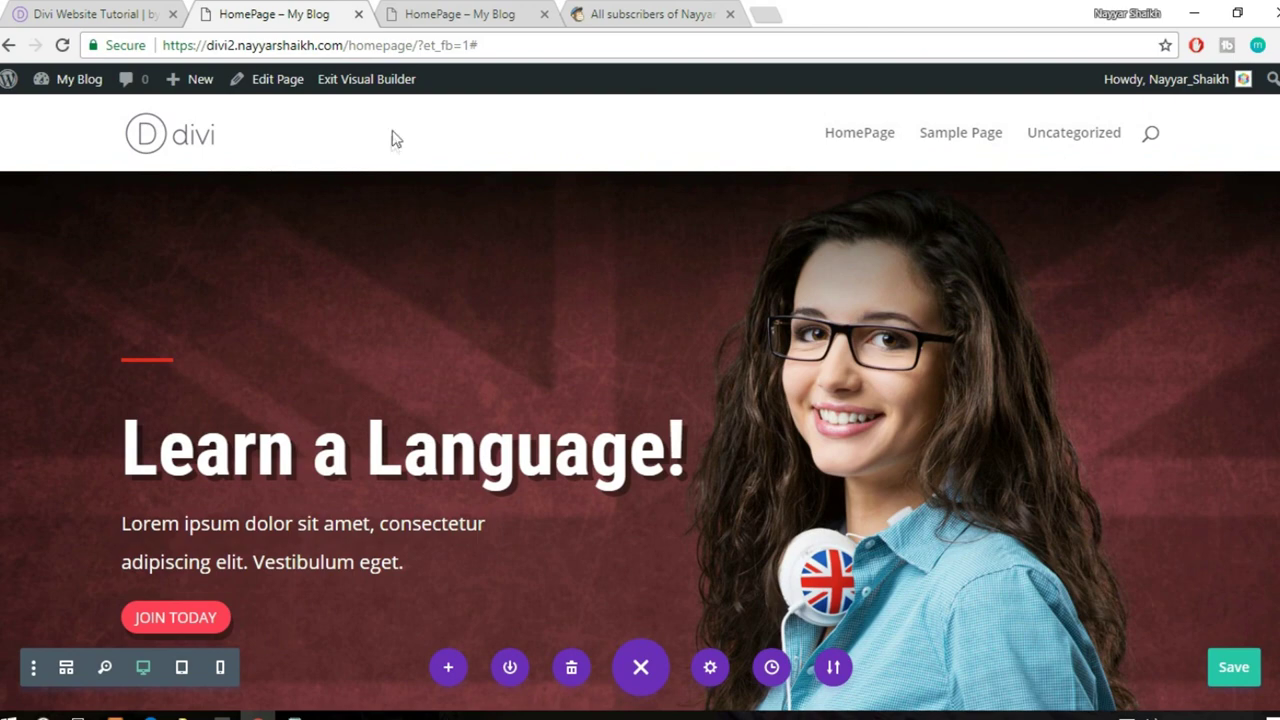
- View the live homepage tab, then go to the blog's front page and scroll its posts
click(480, 13)
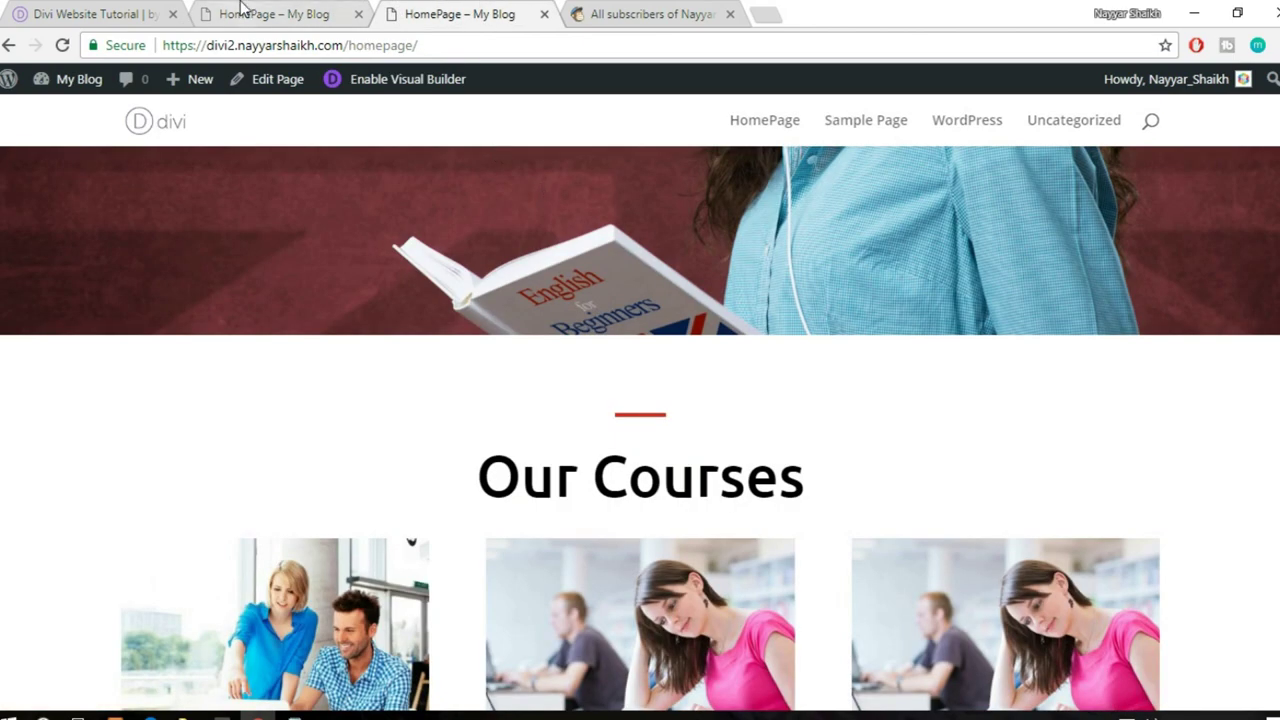
click(240, 10)
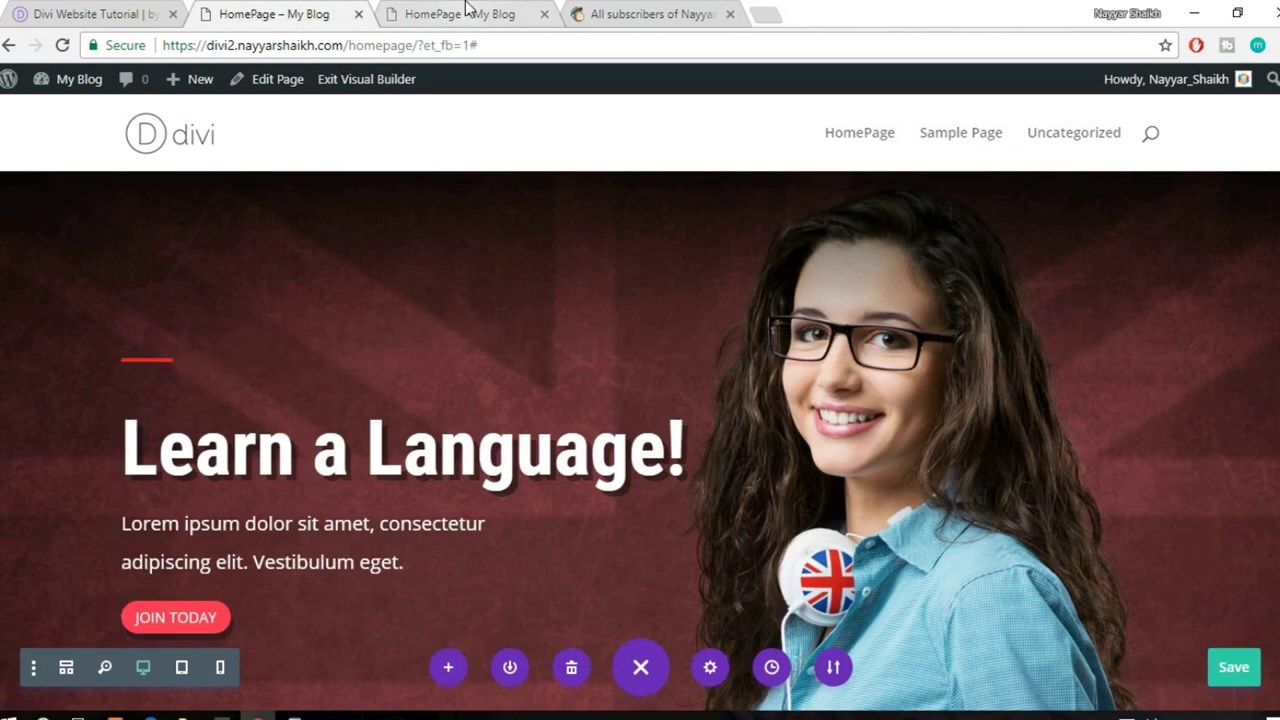
click(467, 11)
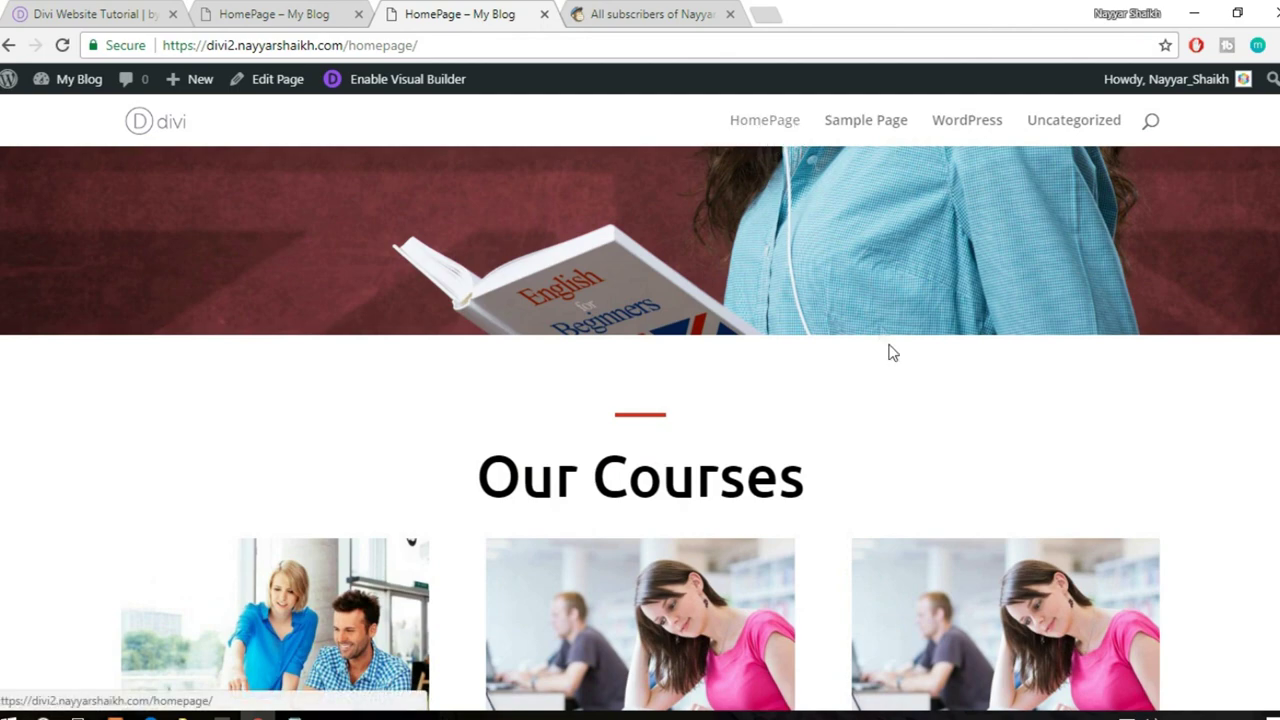
scroll(893, 353, up, 5)
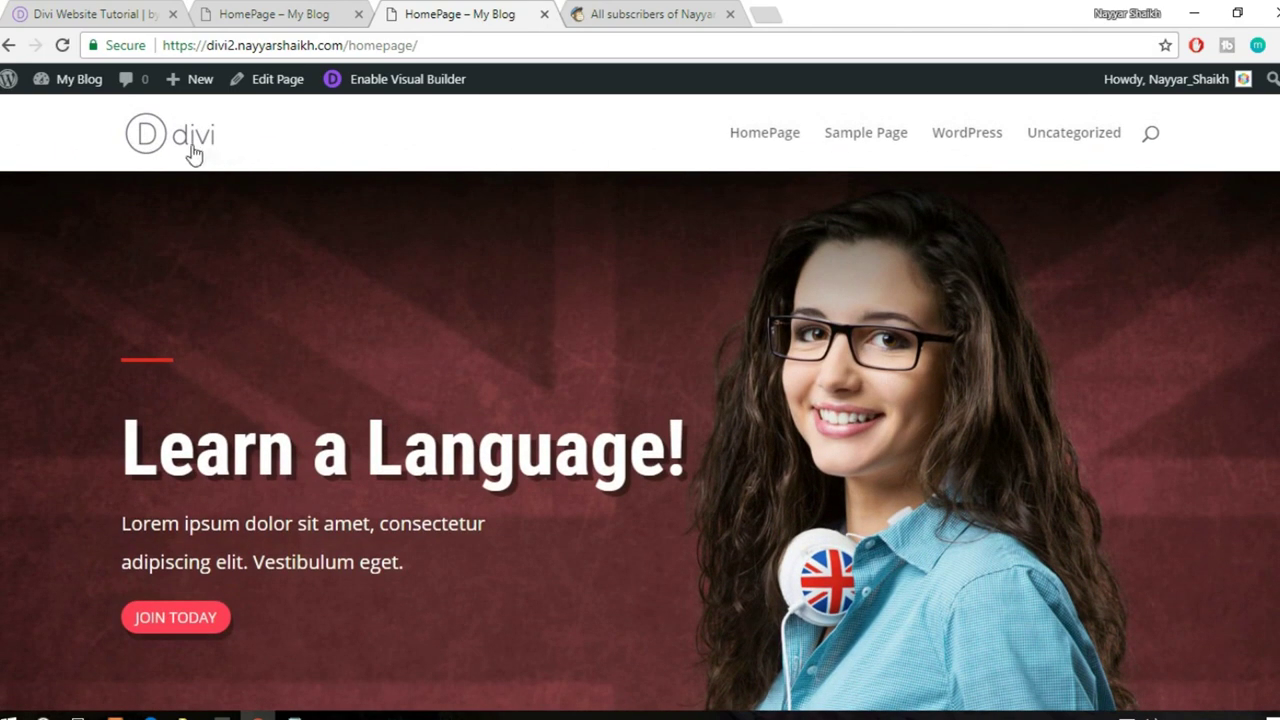
click(191, 140)
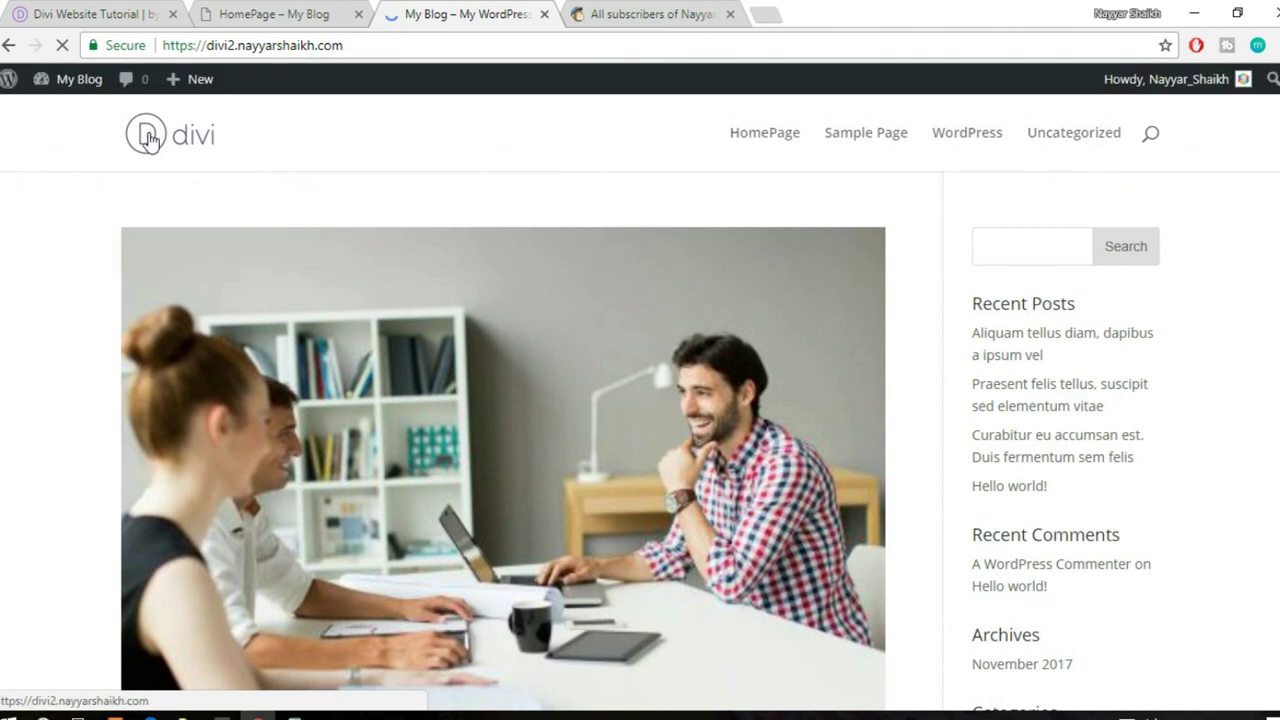
scroll(796, 437, down, 10)
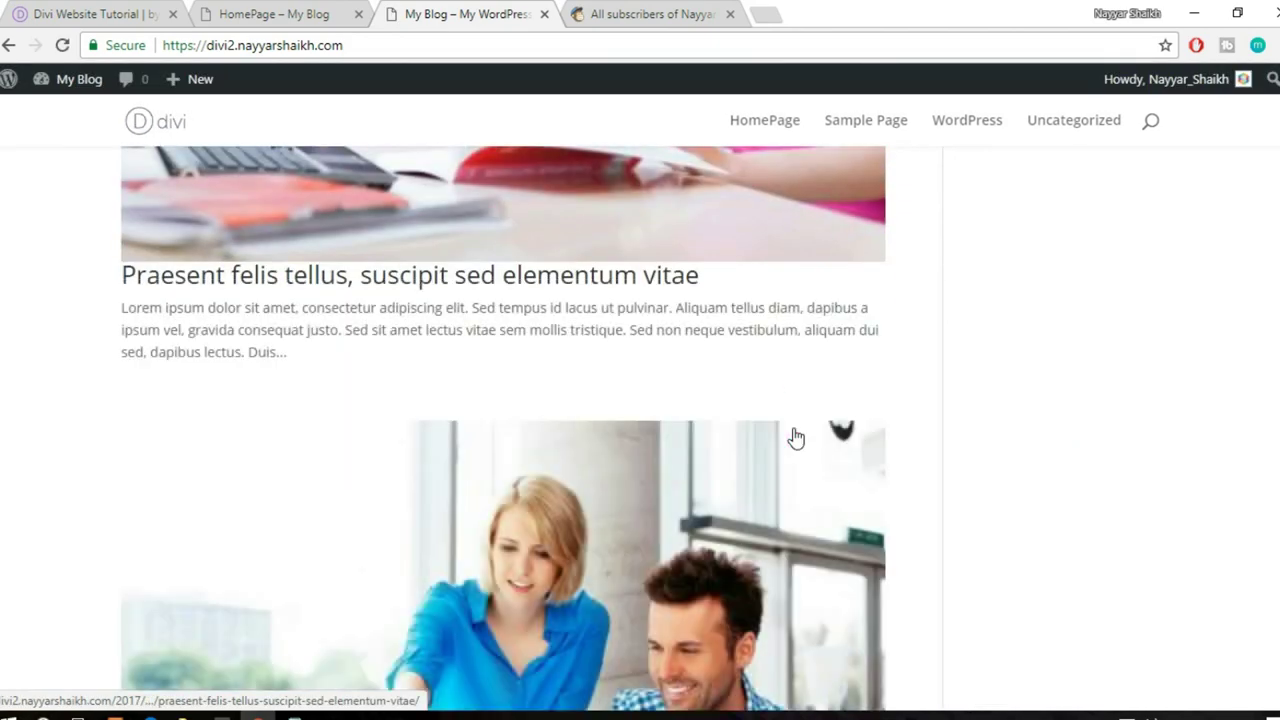
scroll(796, 437, down, 5)
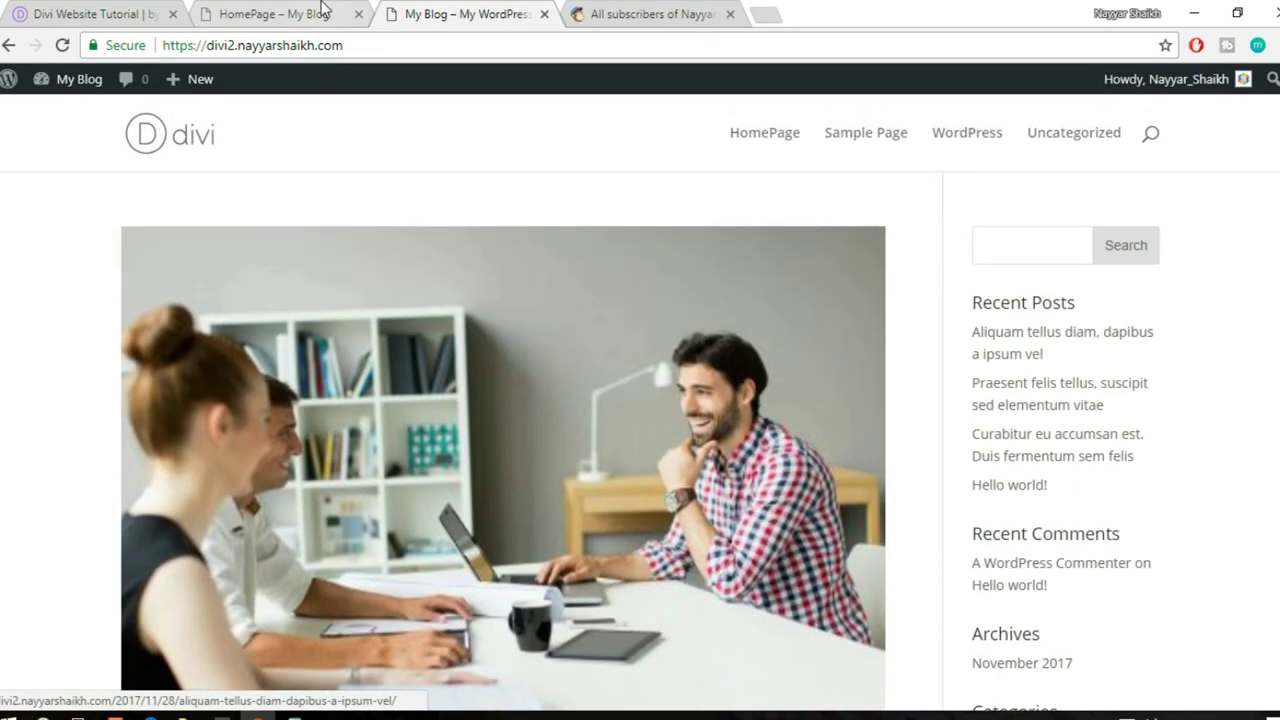
- Close the Visual Builder tab, choosing Stay once before closing it again
click(265, 14)
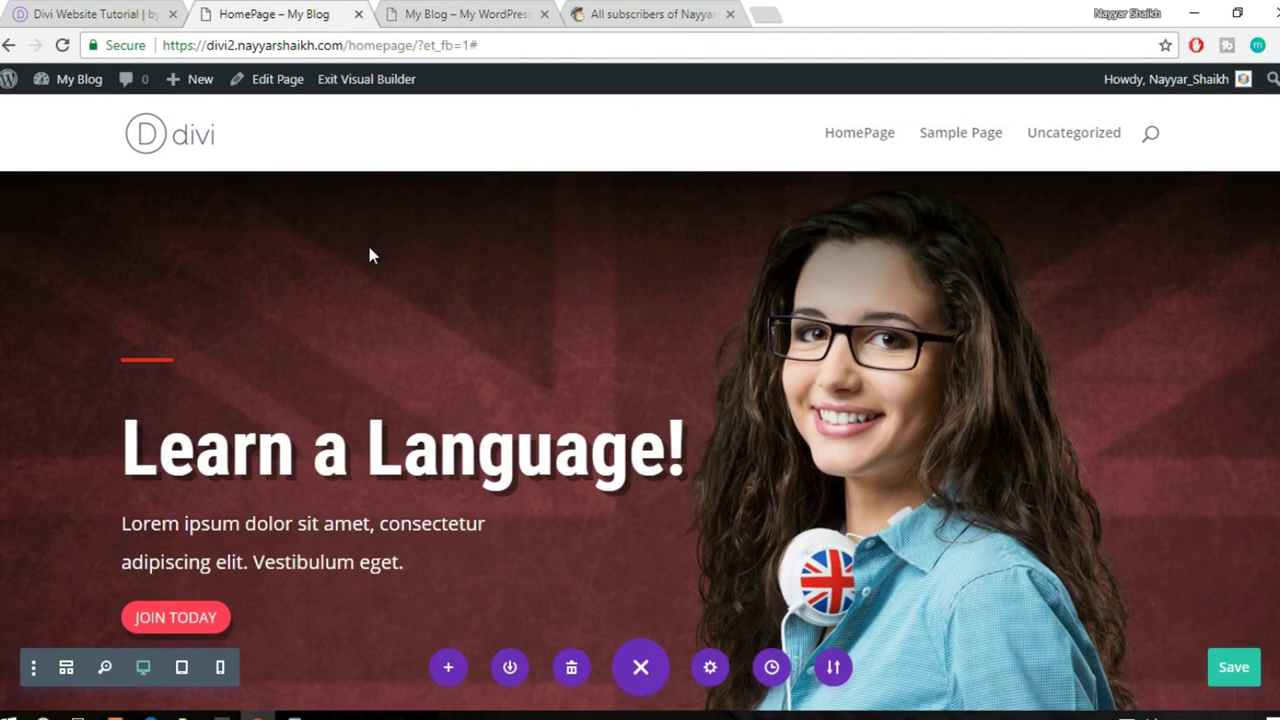
click(358, 14)
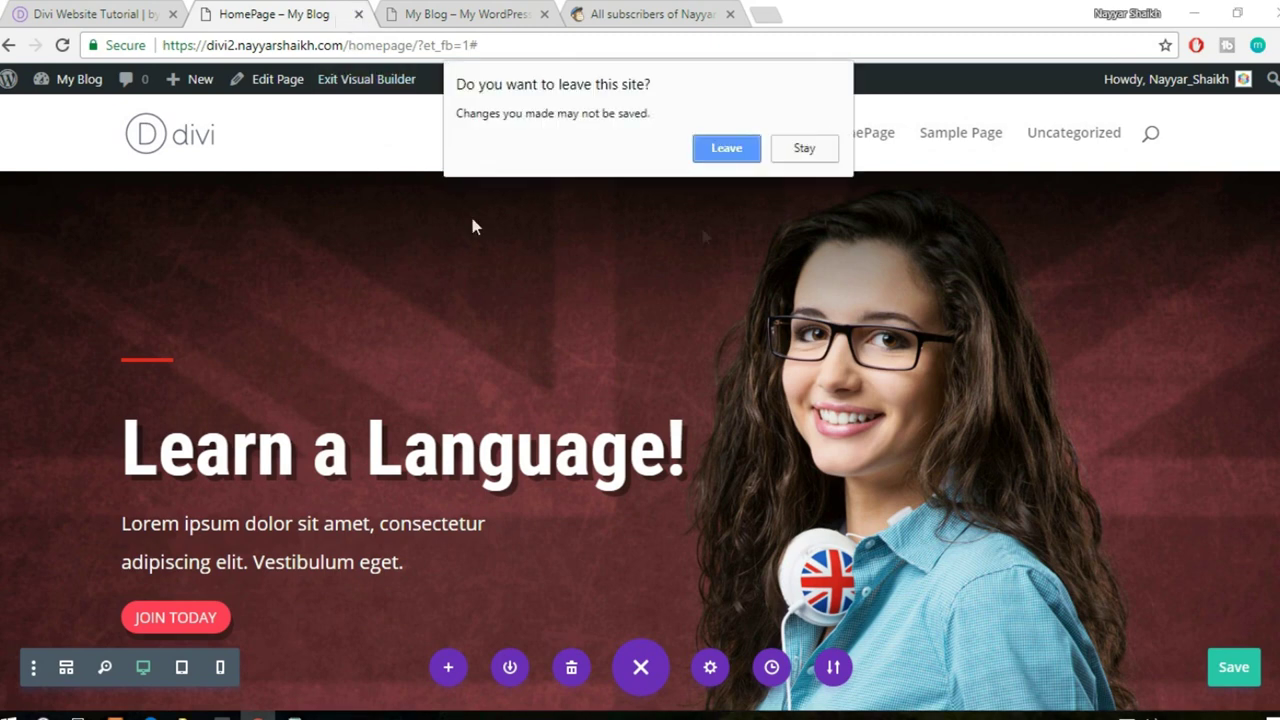
click(804, 149)
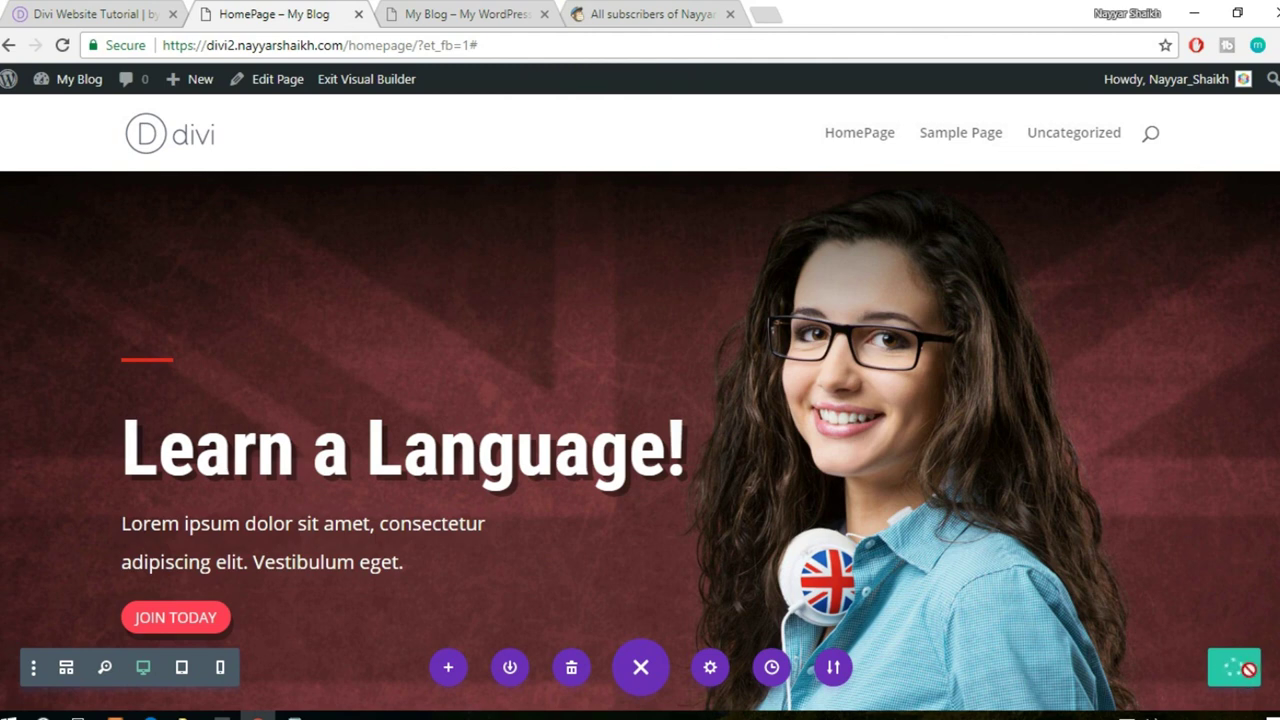
click(358, 14)
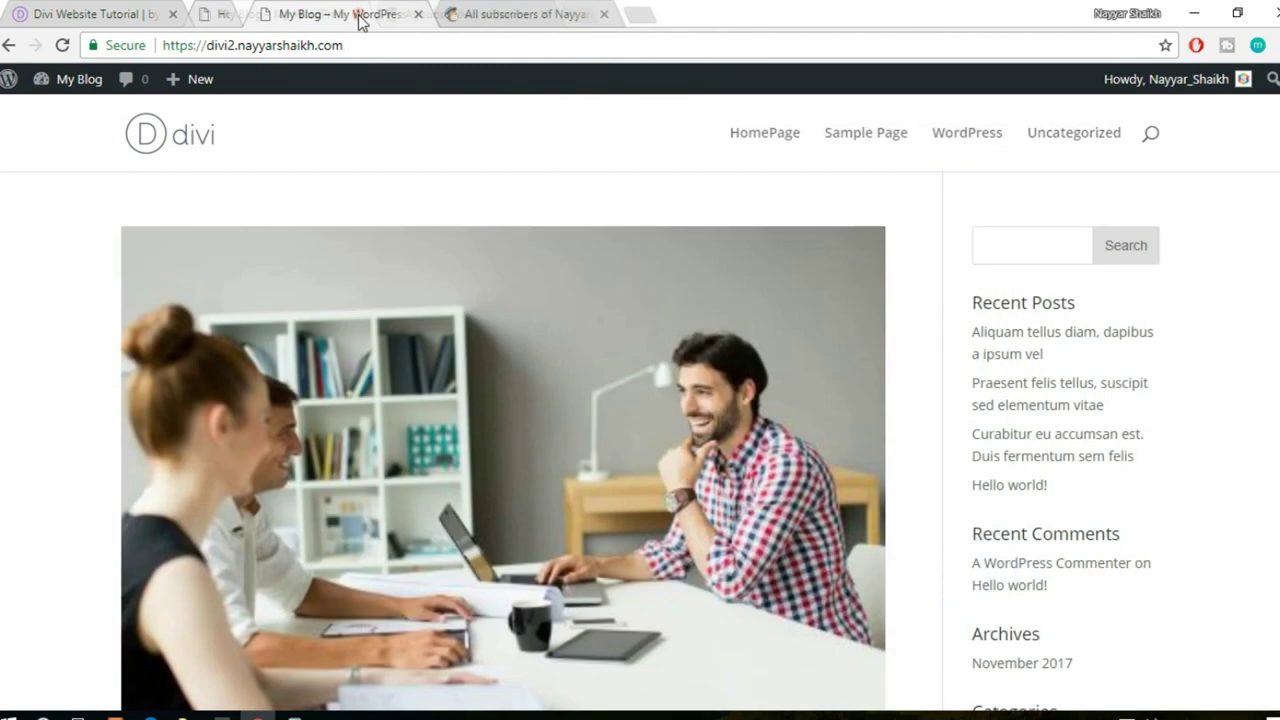
mouse_move(88, 82)
- Open the WordPress dashboard and glance at the reference site's finished footer
click(66, 114)
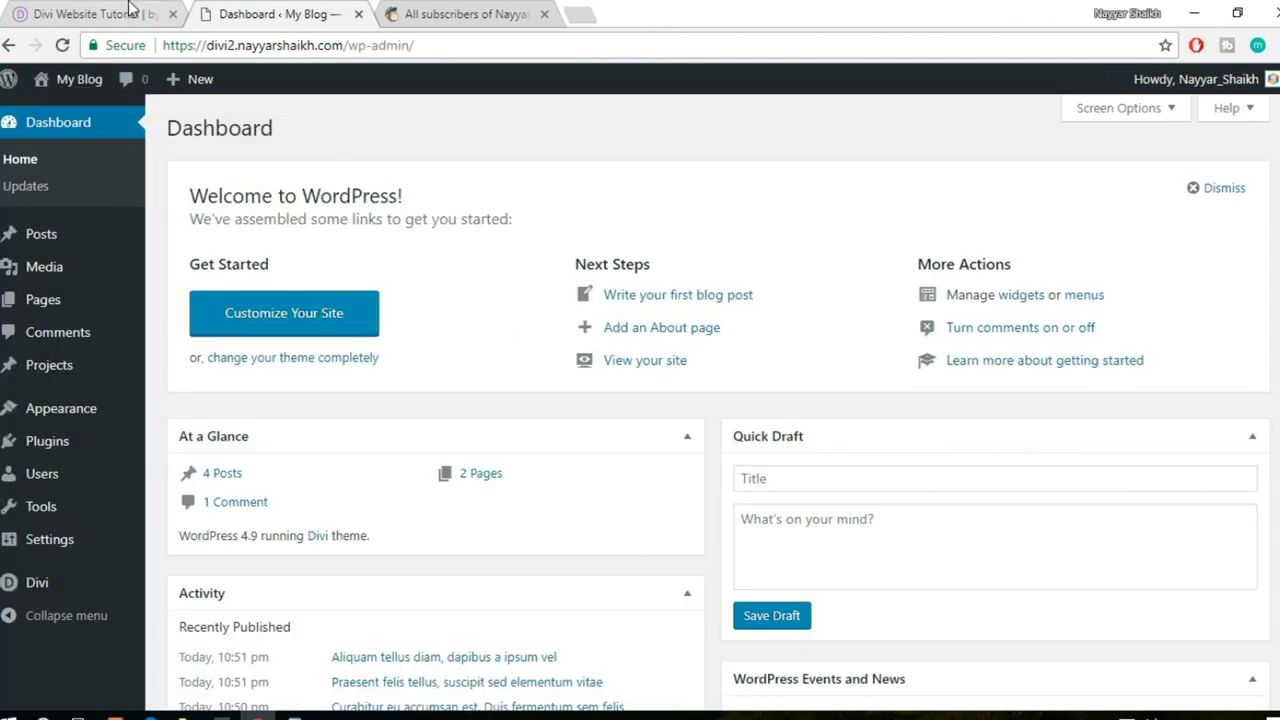
click(129, 12)
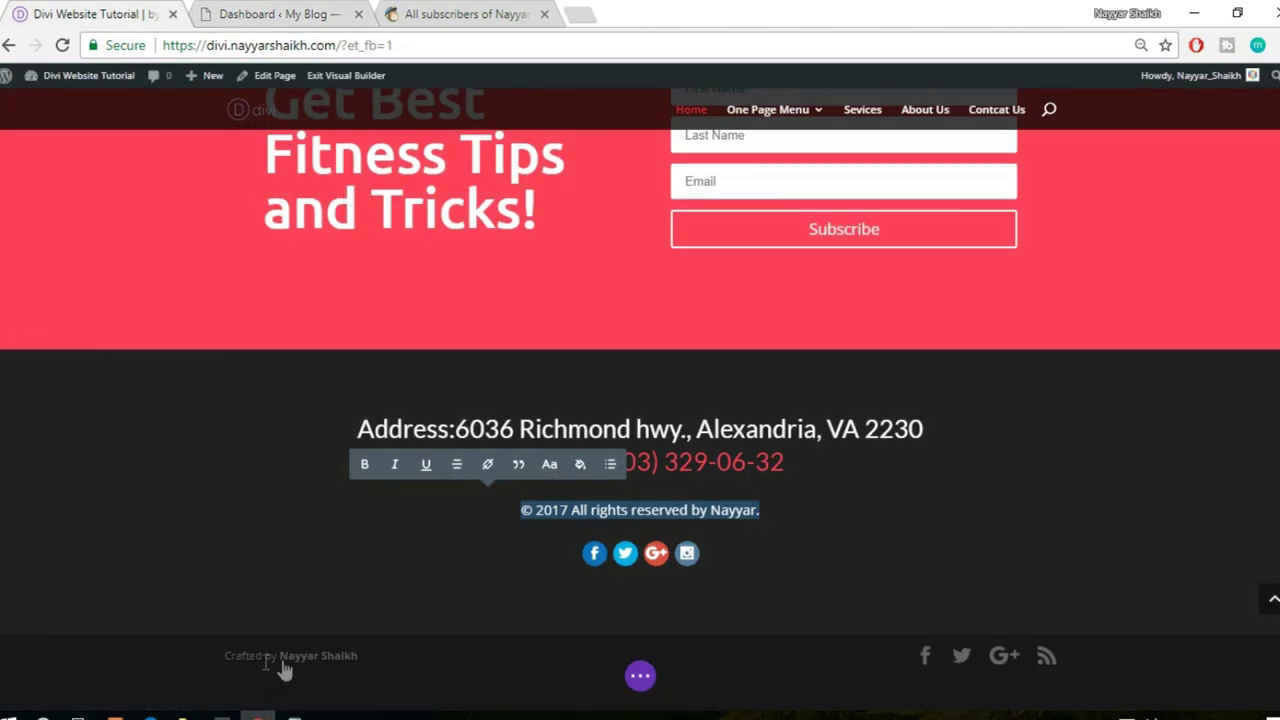
click(250, 12)
- Open Divi Theme Options, scroll to the social profile URLs, and select the # in Facebook Profile Url
mouse_move(45, 580)
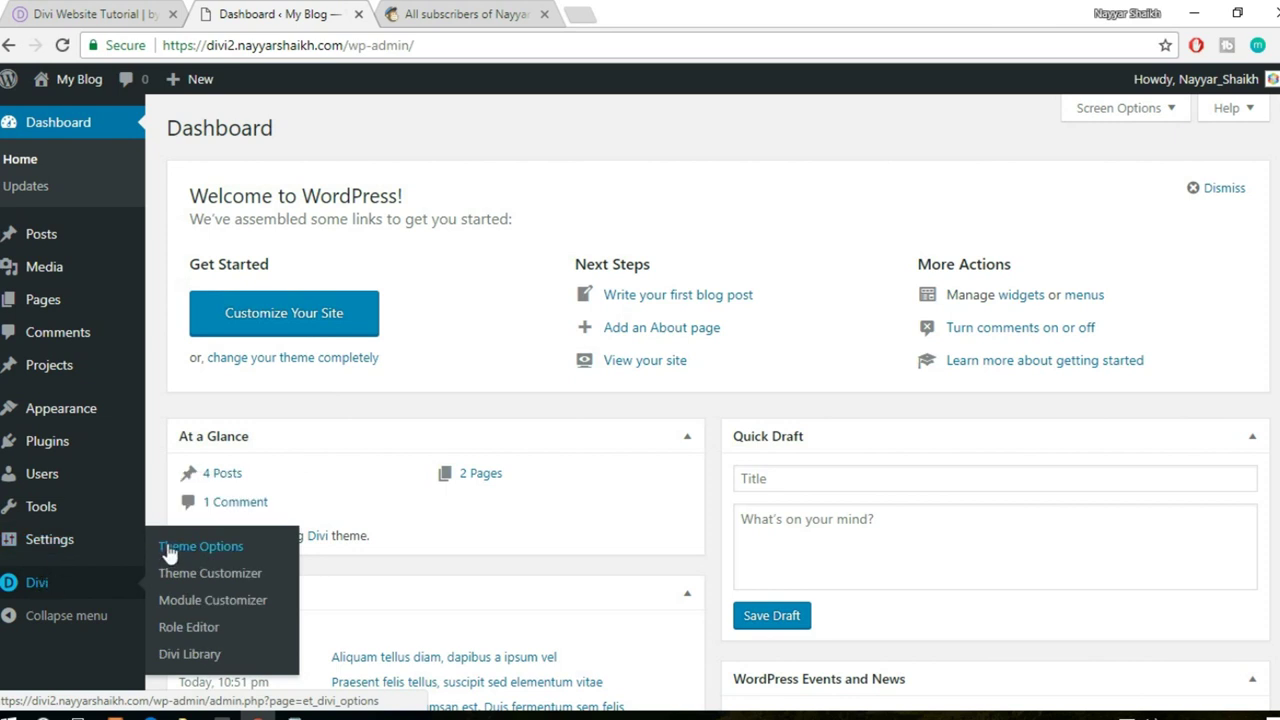
click(205, 548)
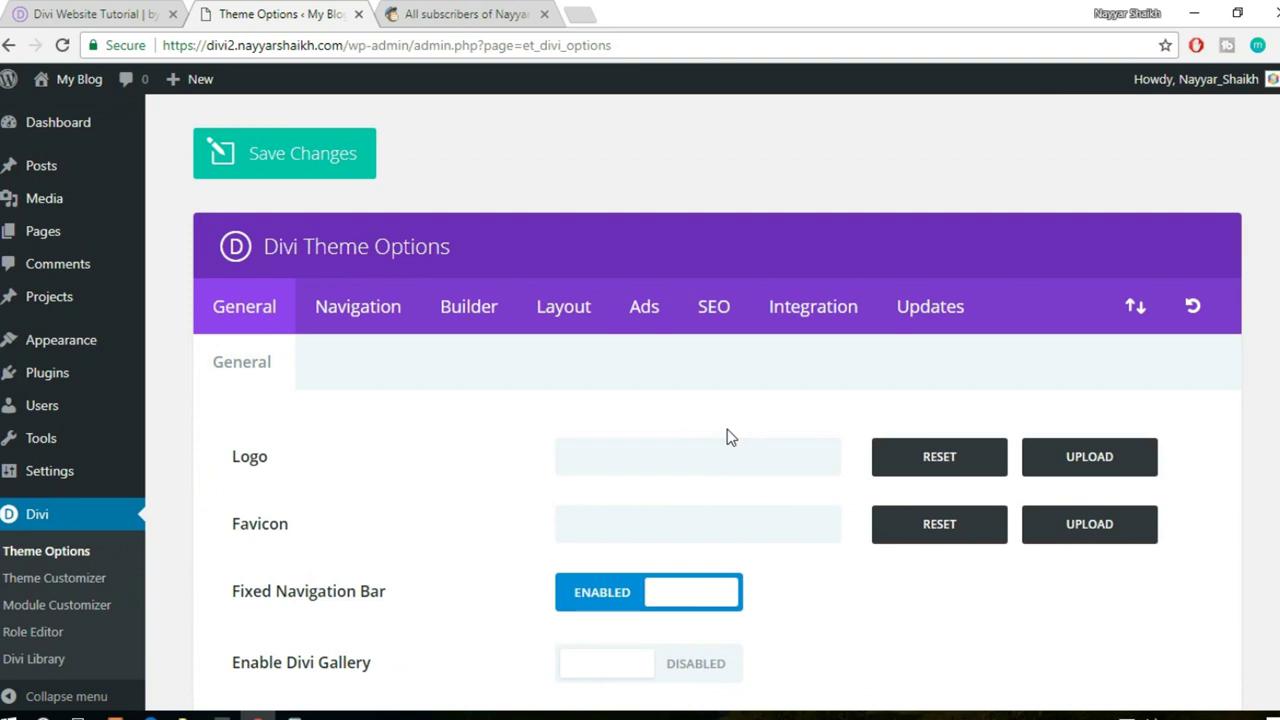
scroll(731, 437, down, 10)
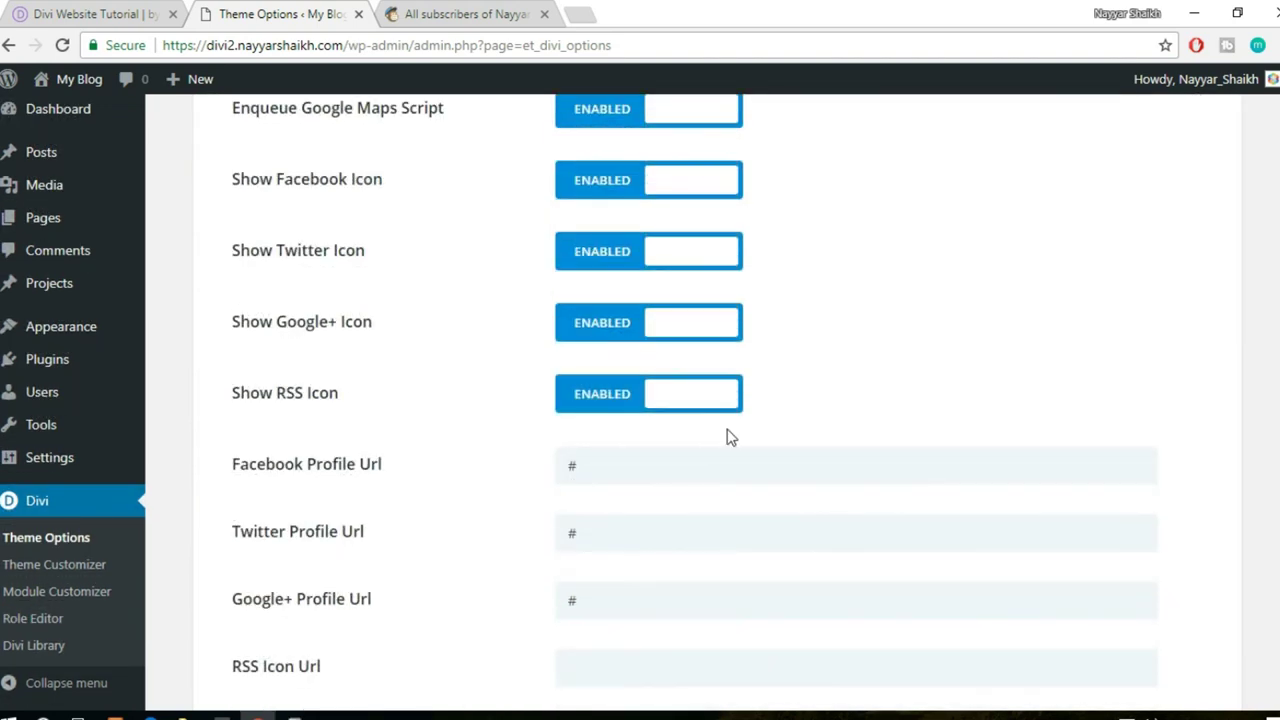
scroll(272, 374, down, 1)
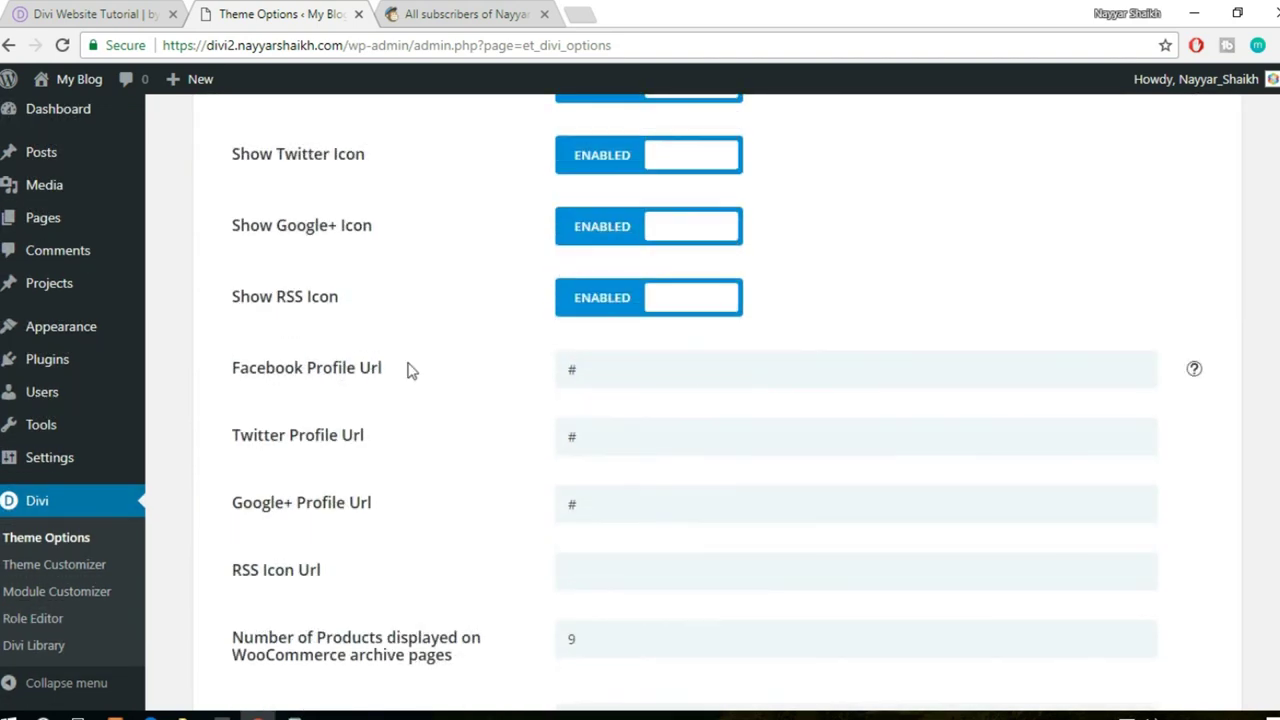
scroll(576, 352, down, 1)
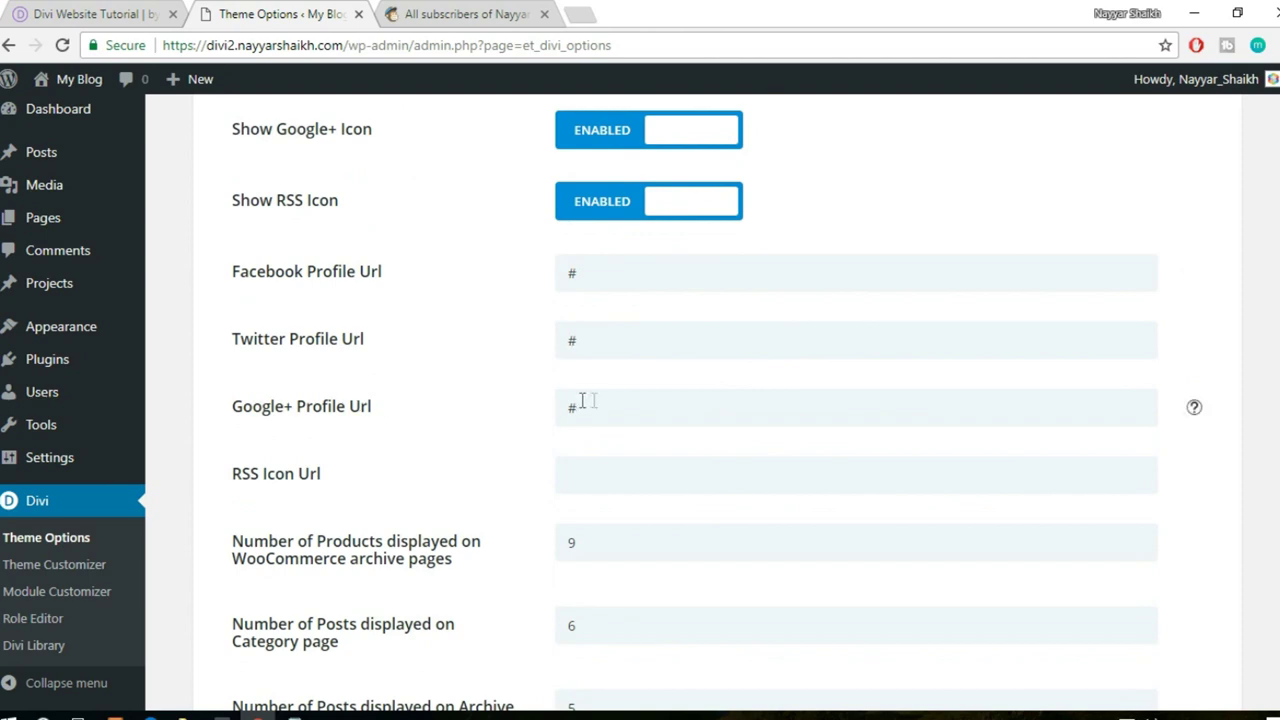
click(78, 8)
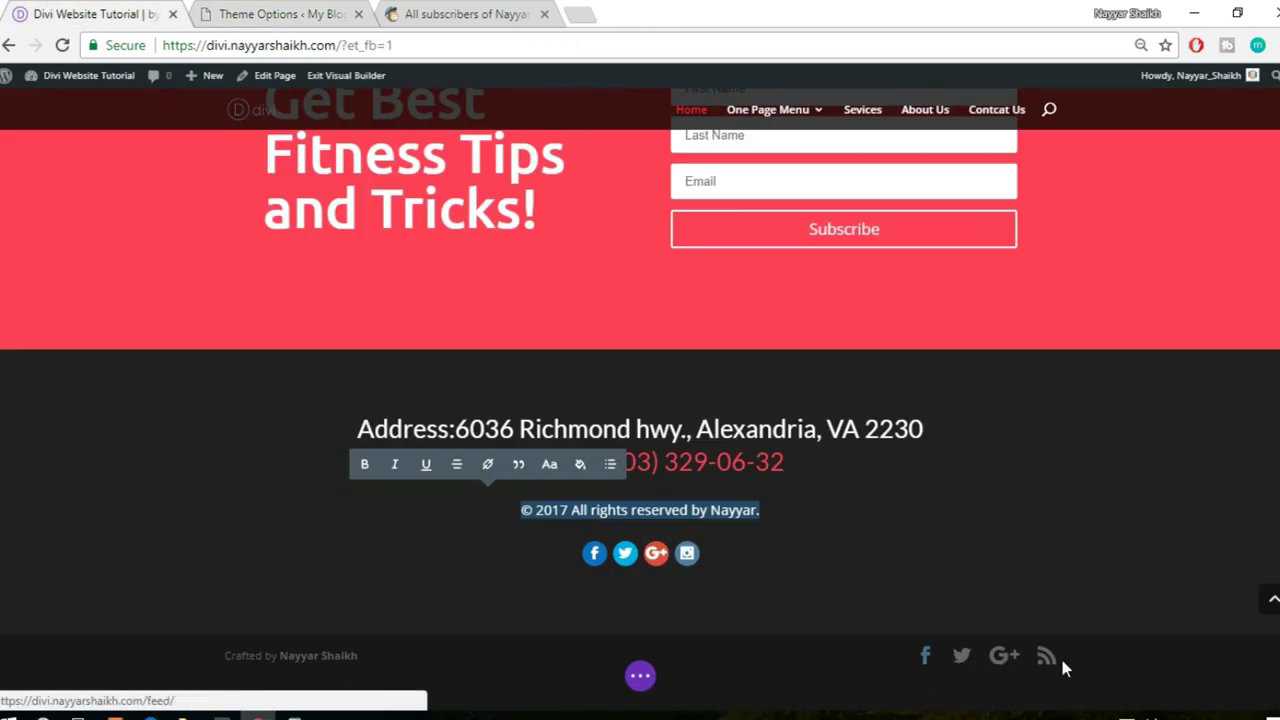
click(283, 16)
drag(634, 277, 545, 280)
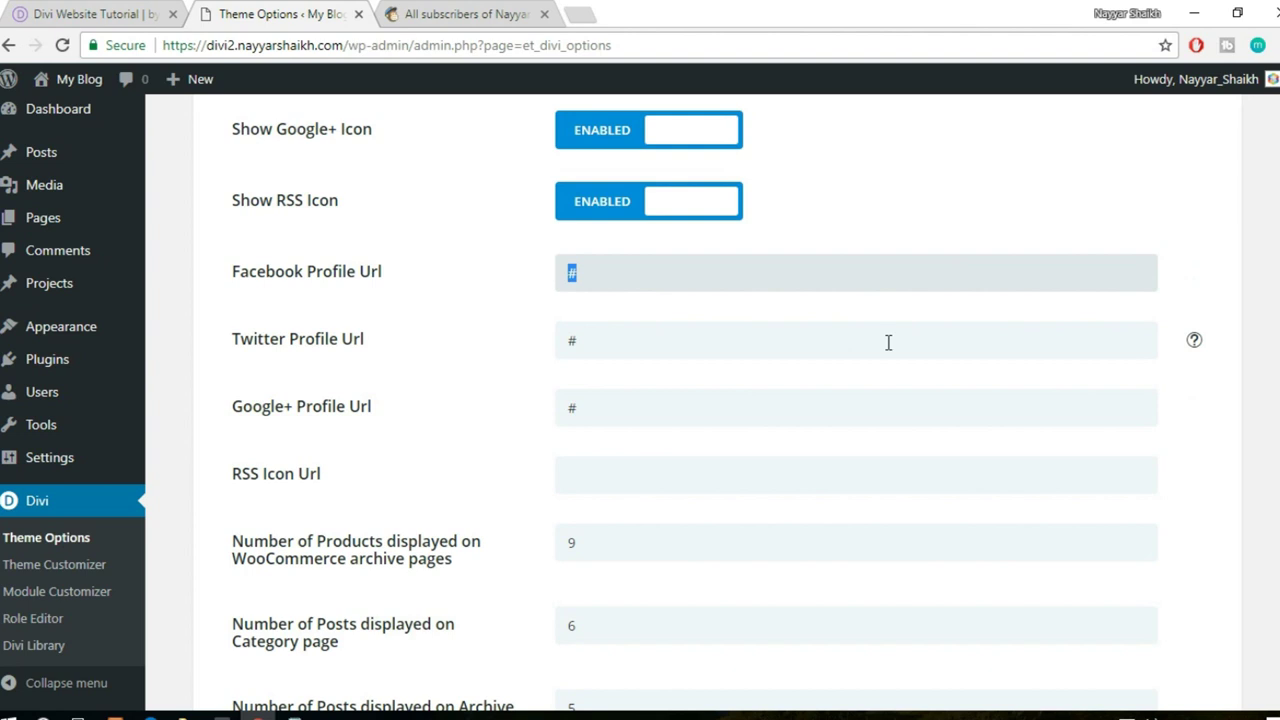
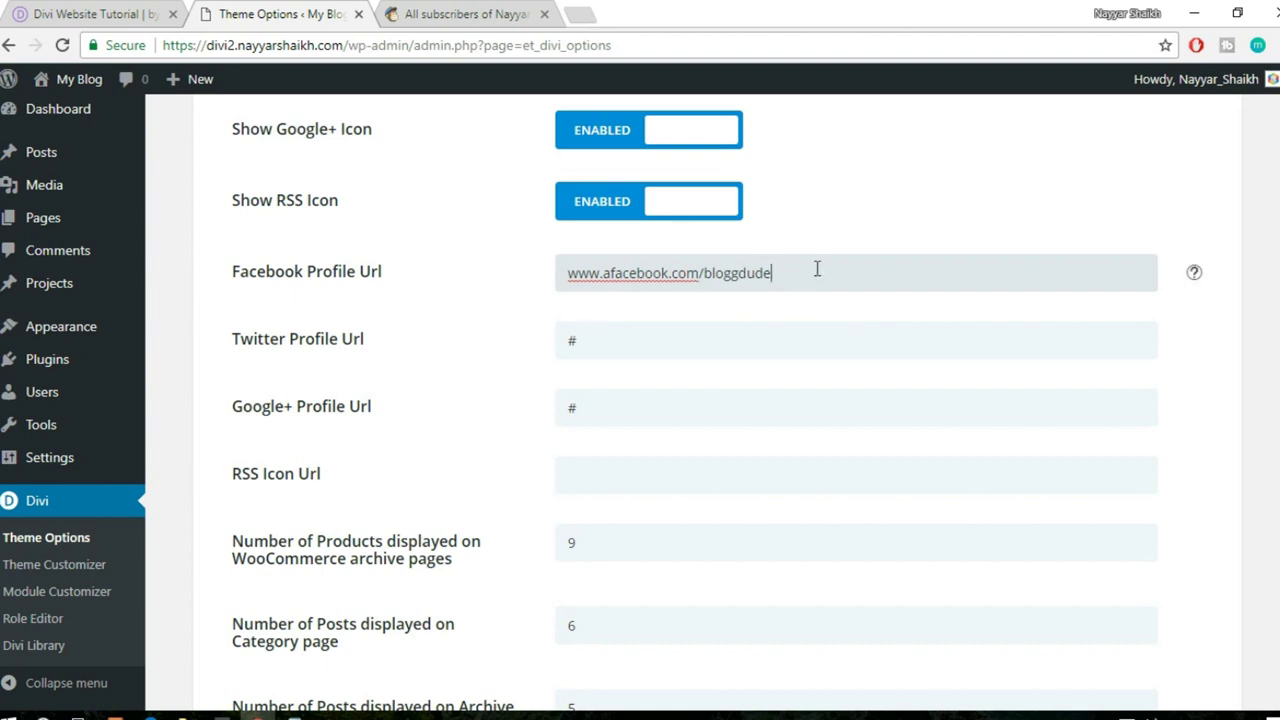
- Save the Divi theme options, then glance at the live site and return
scroll(714, 406, down, 10)
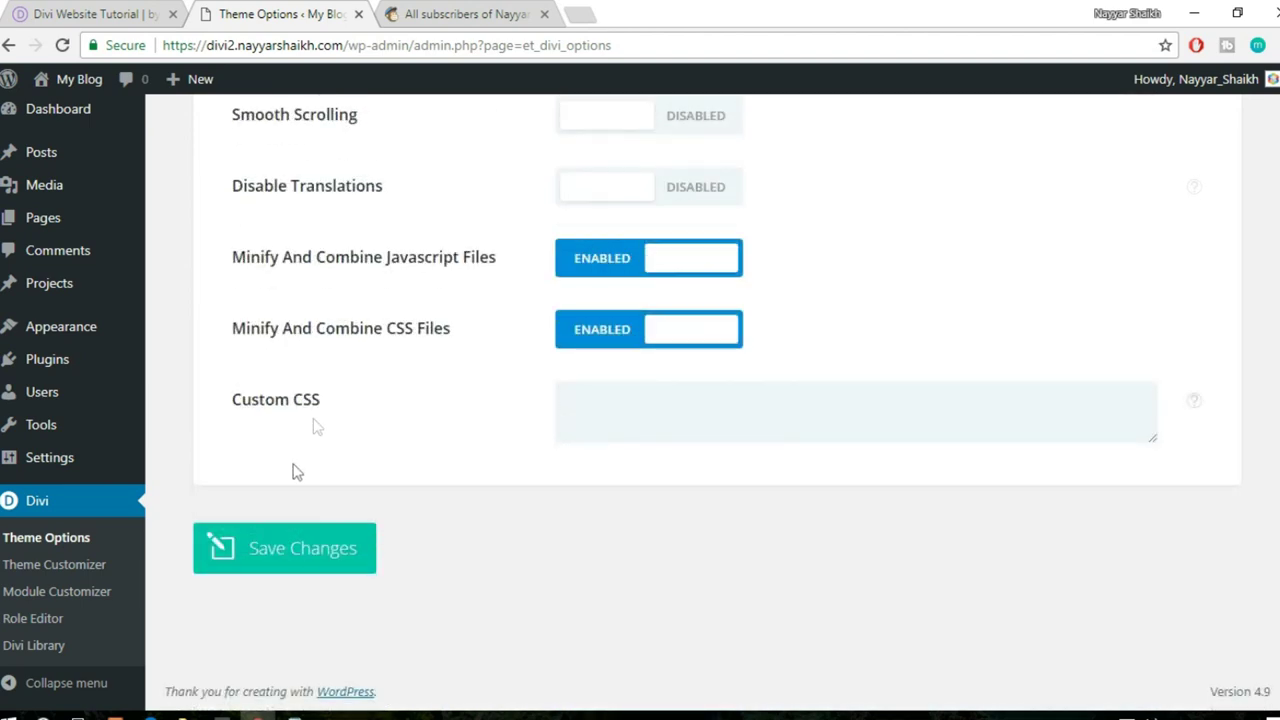
click(306, 565)
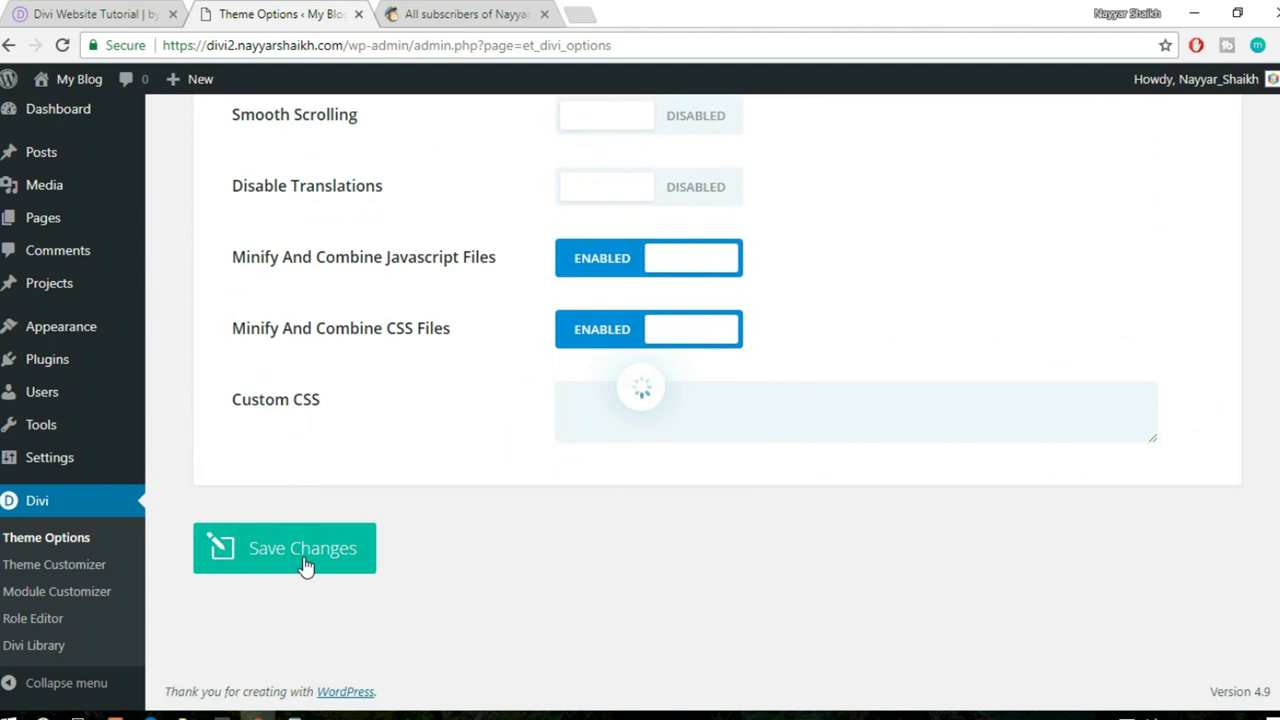
click(85, 12)
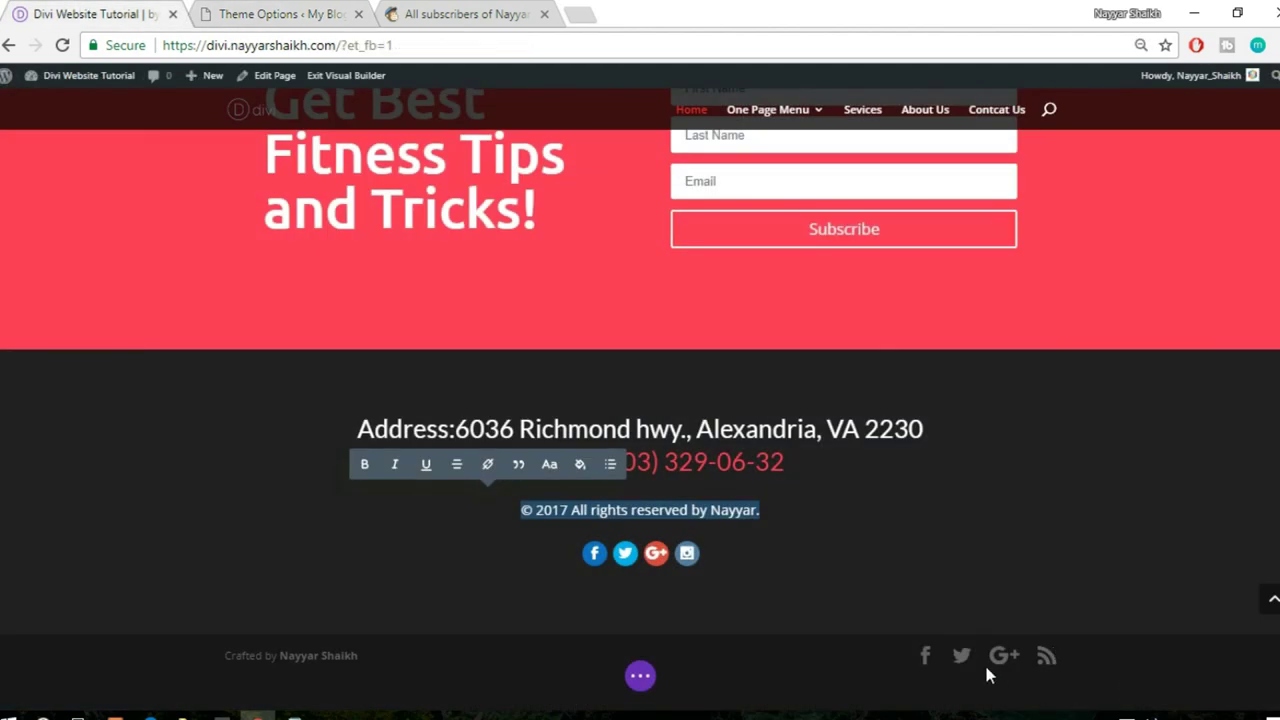
click(252, 10)
mouse_move(66, 80)
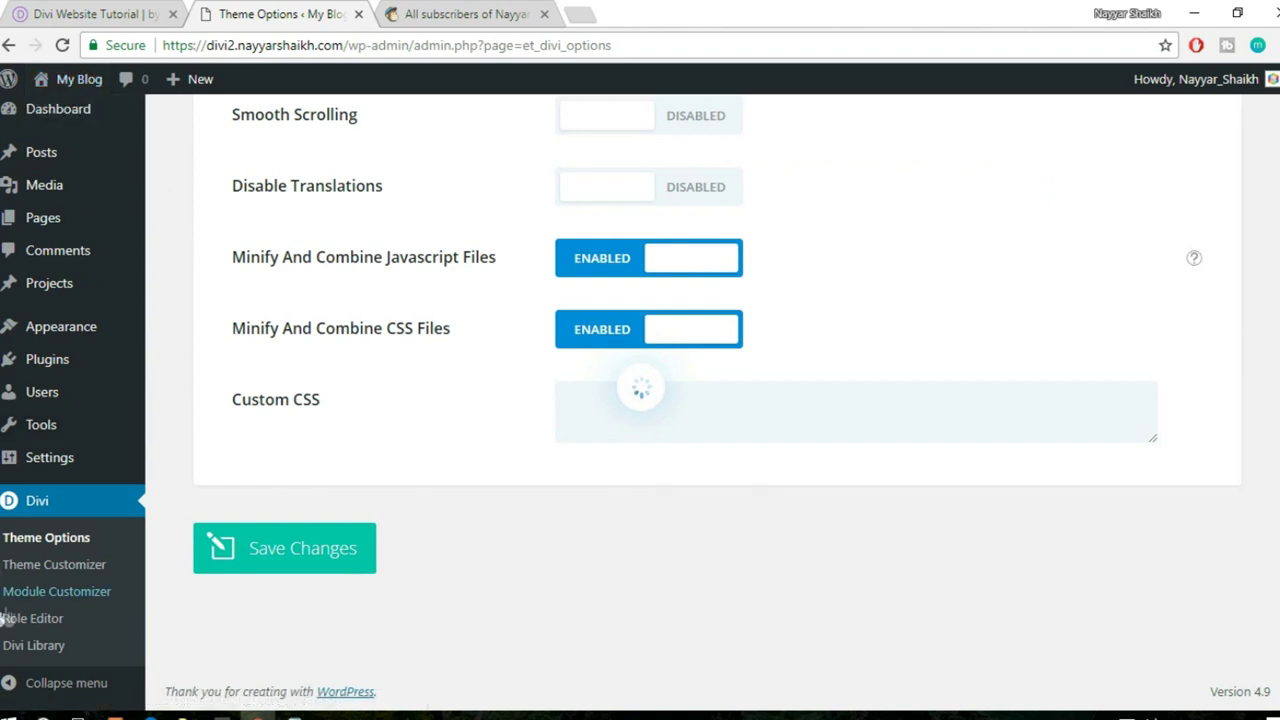
- In the customizer's footer bottom bar, enter 'Website Made by' followed by the author's name
click(66, 566)
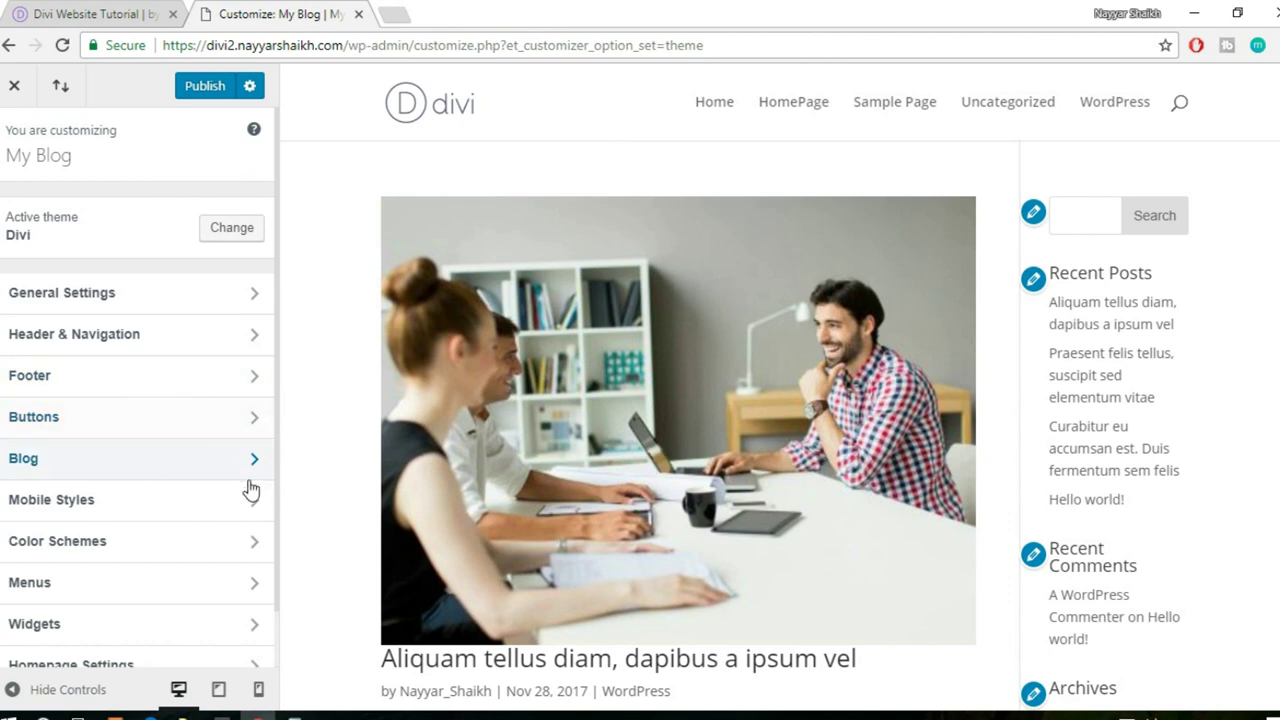
scroll(250, 490, down, 1)
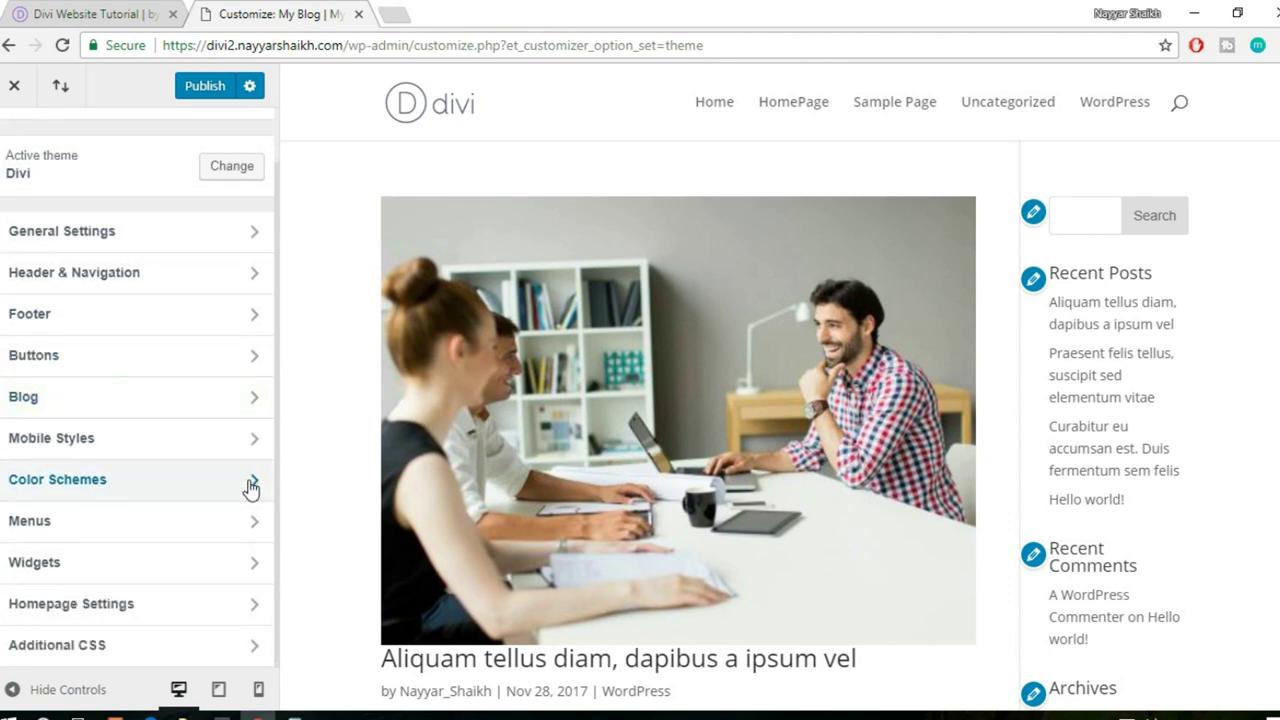
click(118, 318)
scroll(866, 472, down, 5)
scroll(866, 472, down, 5)
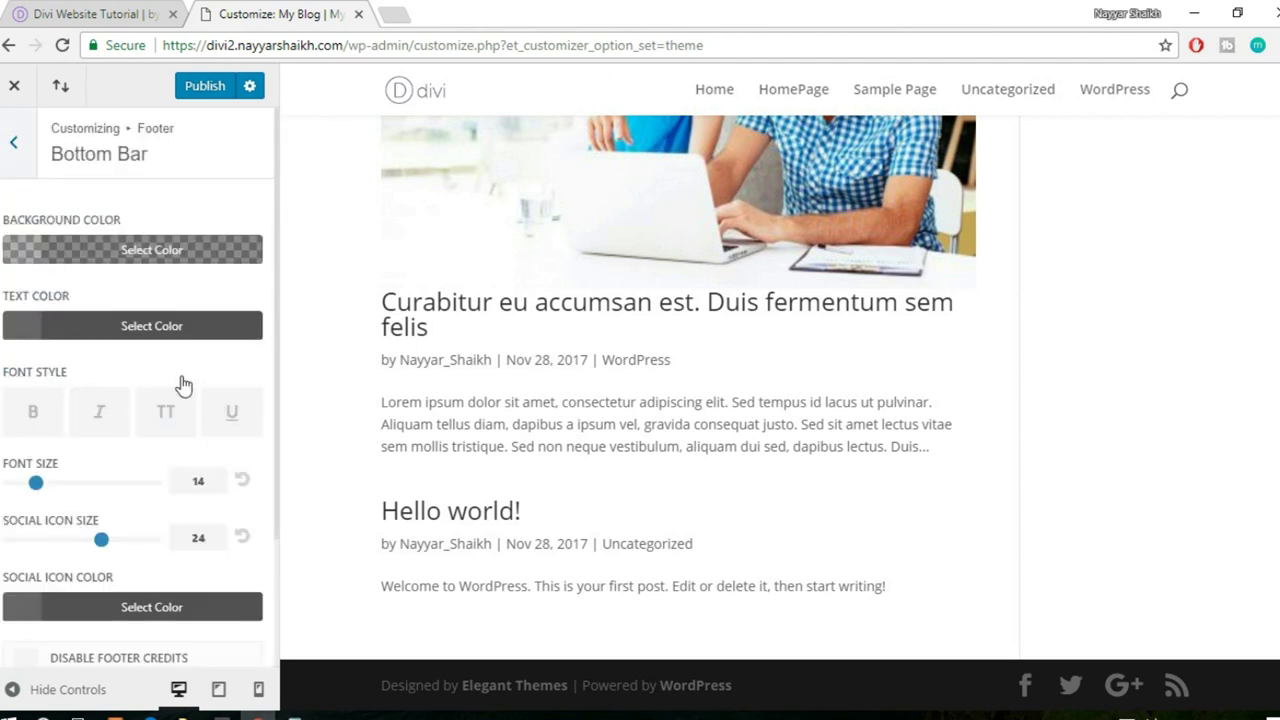
scroll(180, 385, down, 2)
click(168, 576)
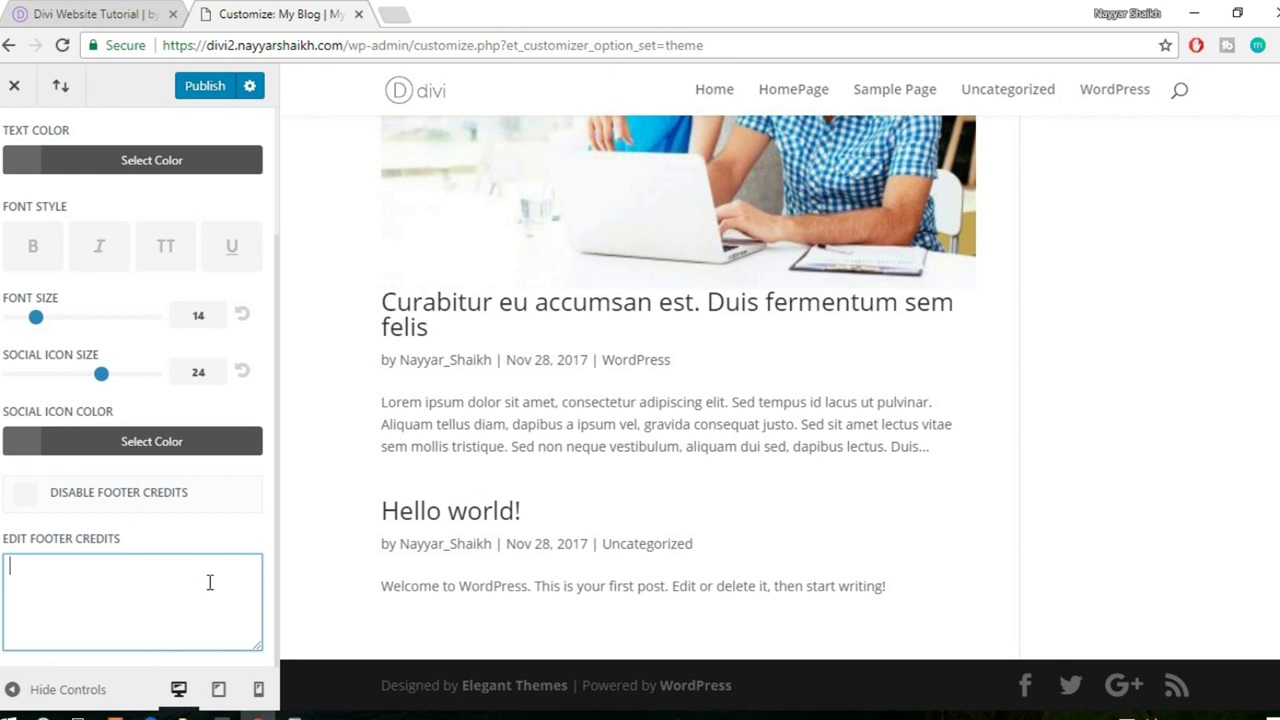
text(Website)
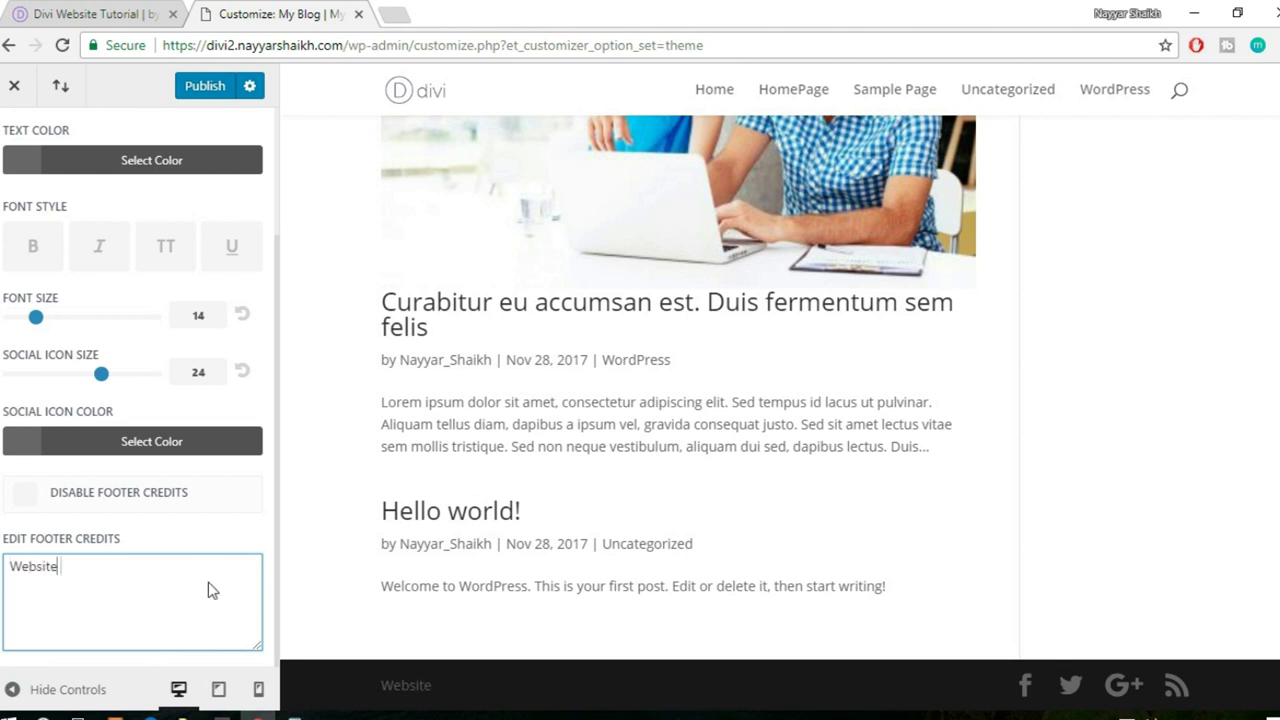
text( Made by Nayyar )
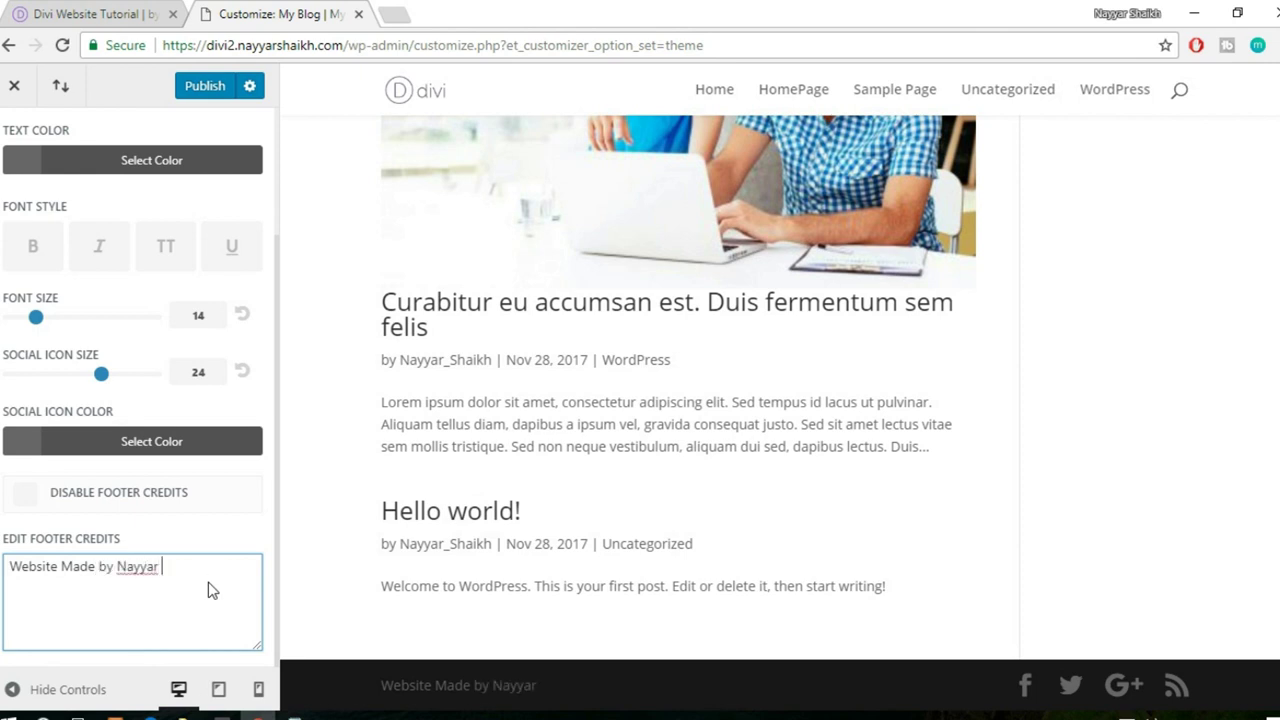
text(Shaikh)
- Wrap the author's name in an <a href="#"> placeholder link in the footer credits
drag(118, 566, 204, 566)
click(211, 573)
drag(617, 686, 486, 686)
click(565, 683)
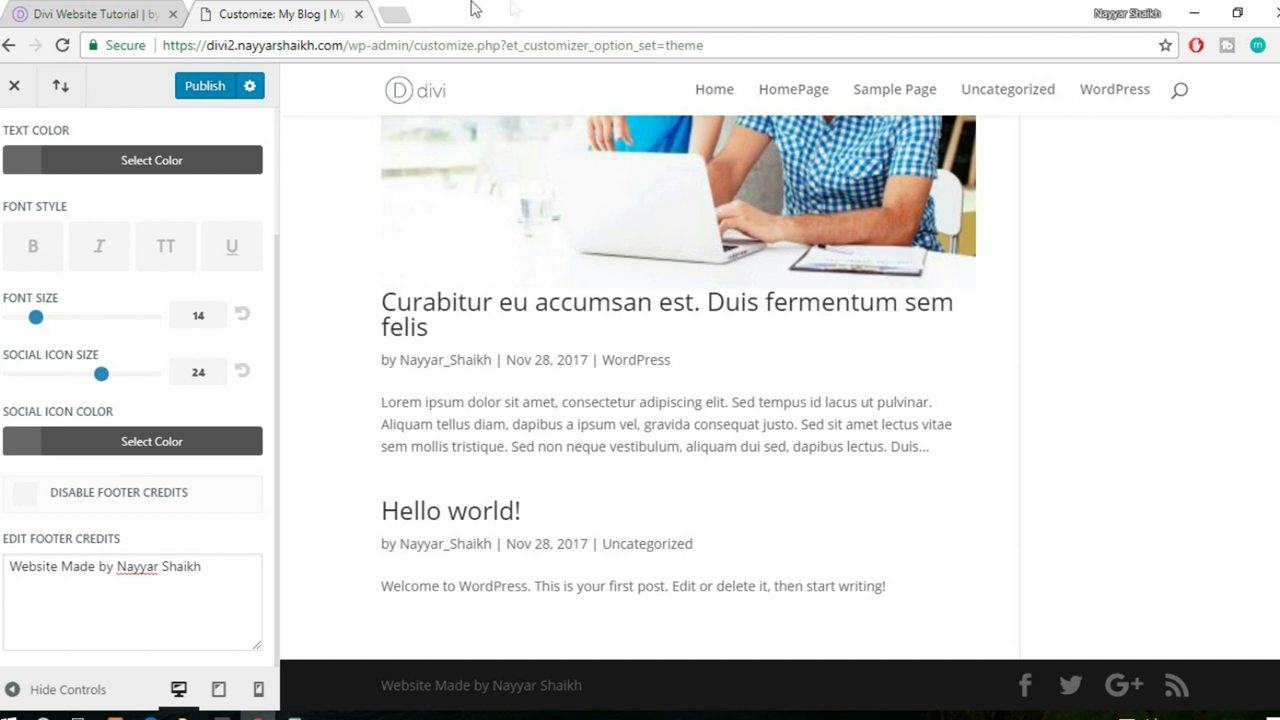
click(119, 567)
text(<a)
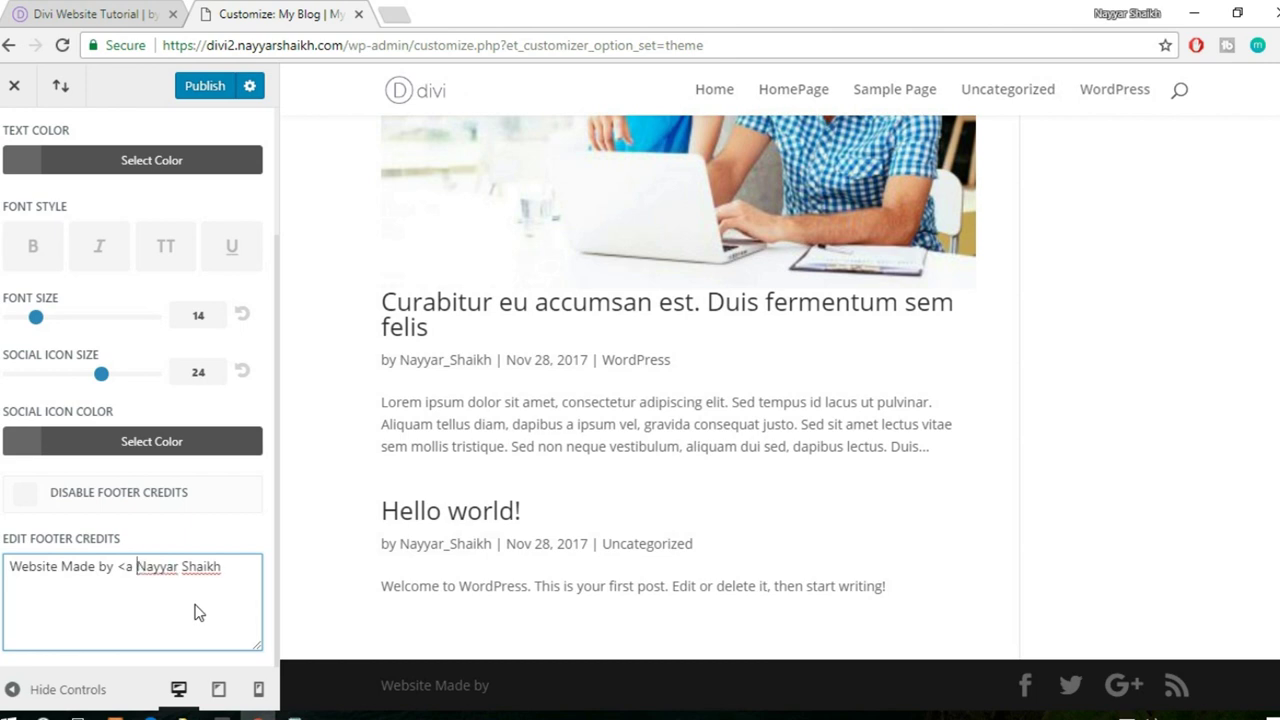
text( h)
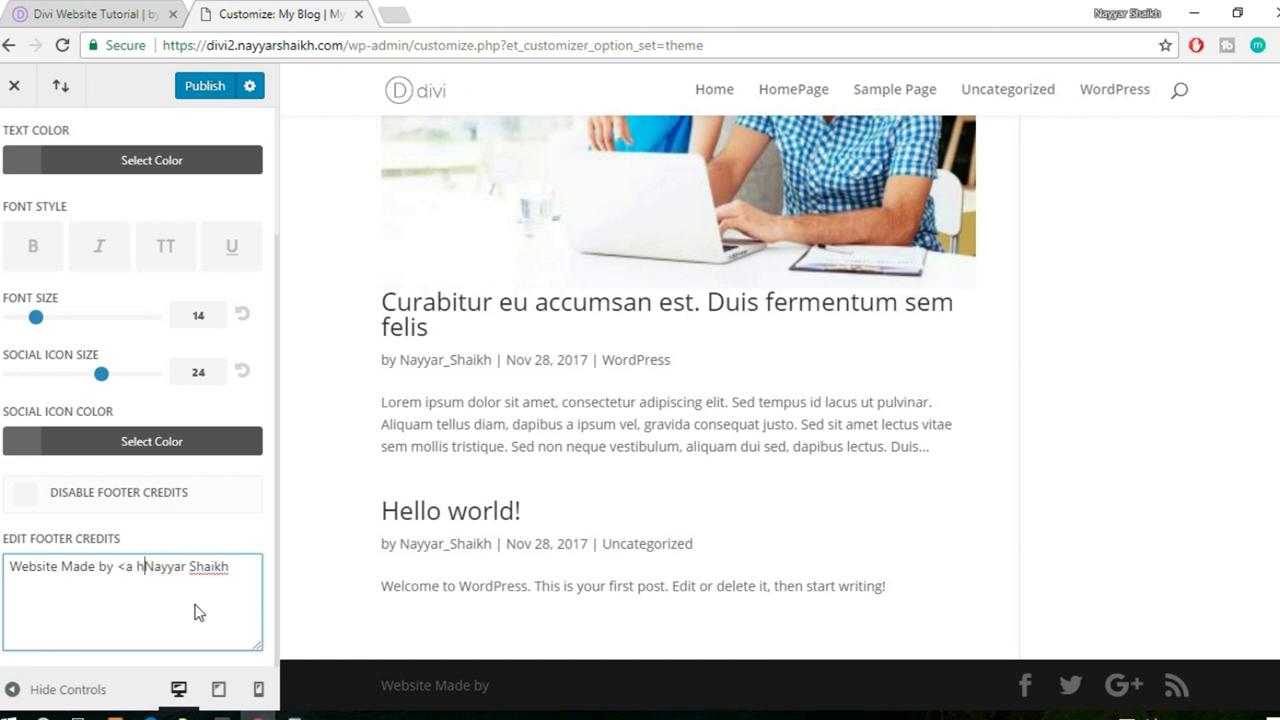
text(ref="")
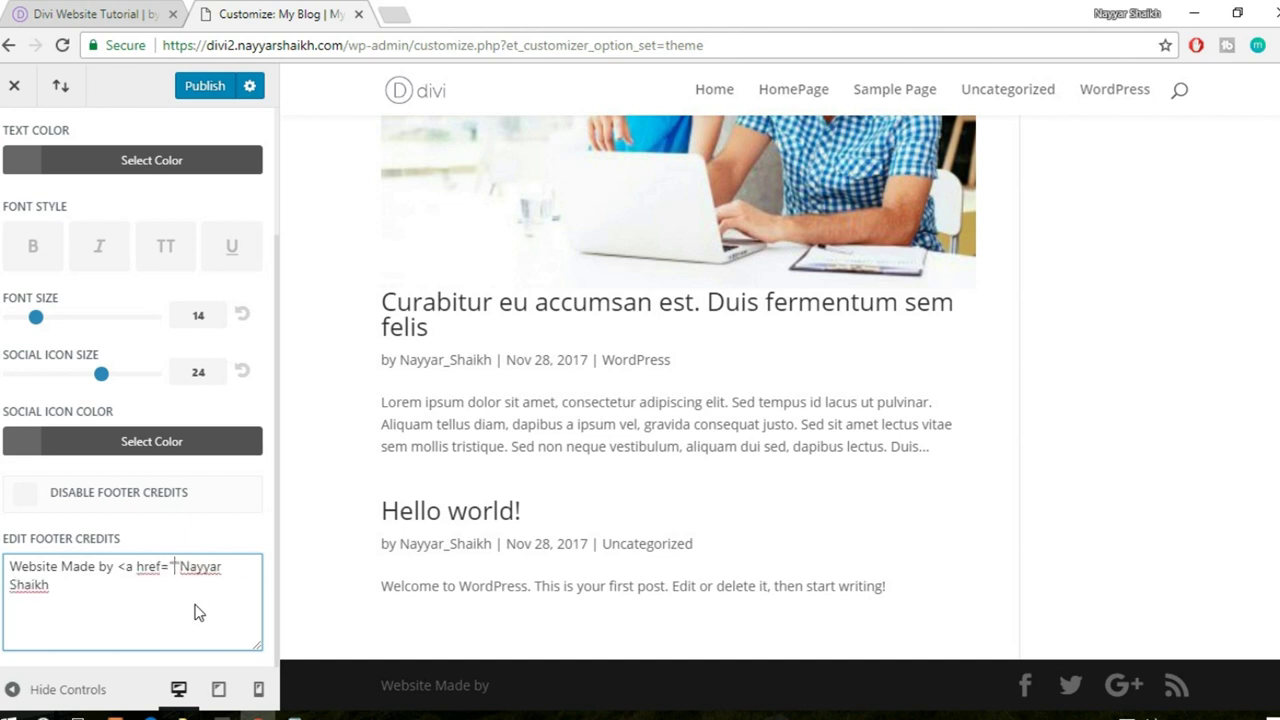
key(Left)
text(#)
key(Right)
text(>)
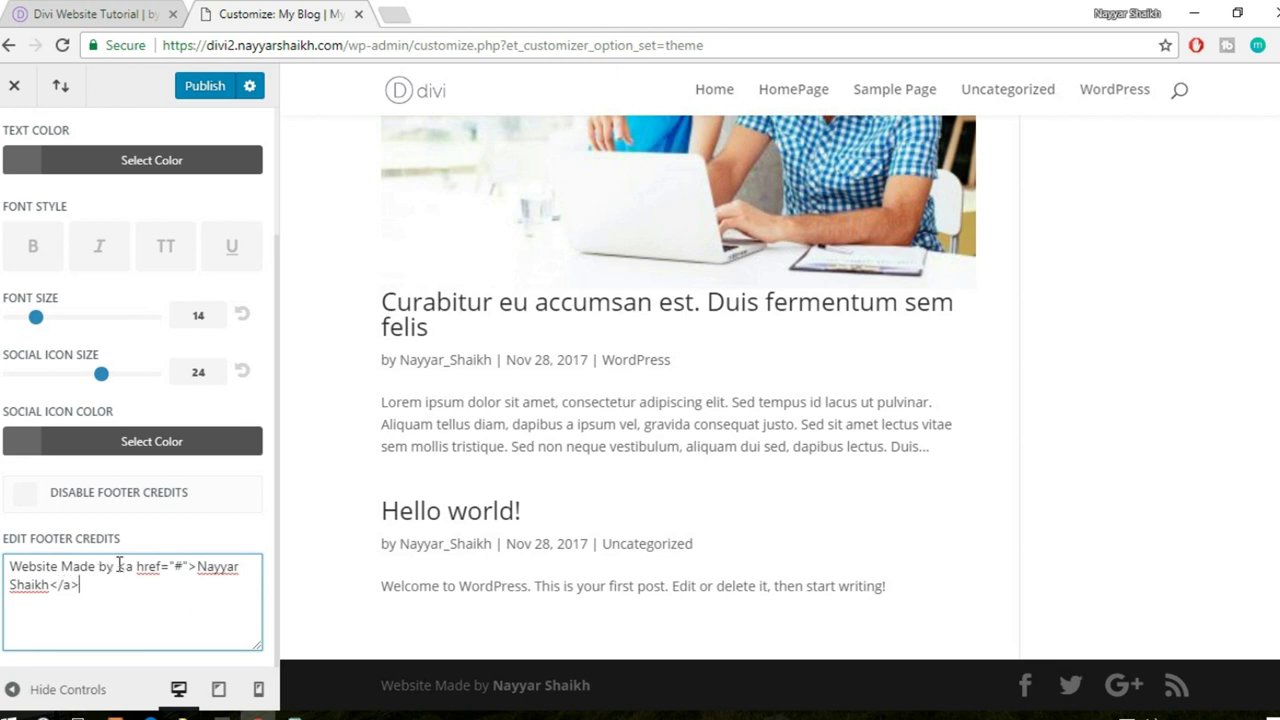
drag(117, 566, 133, 594)
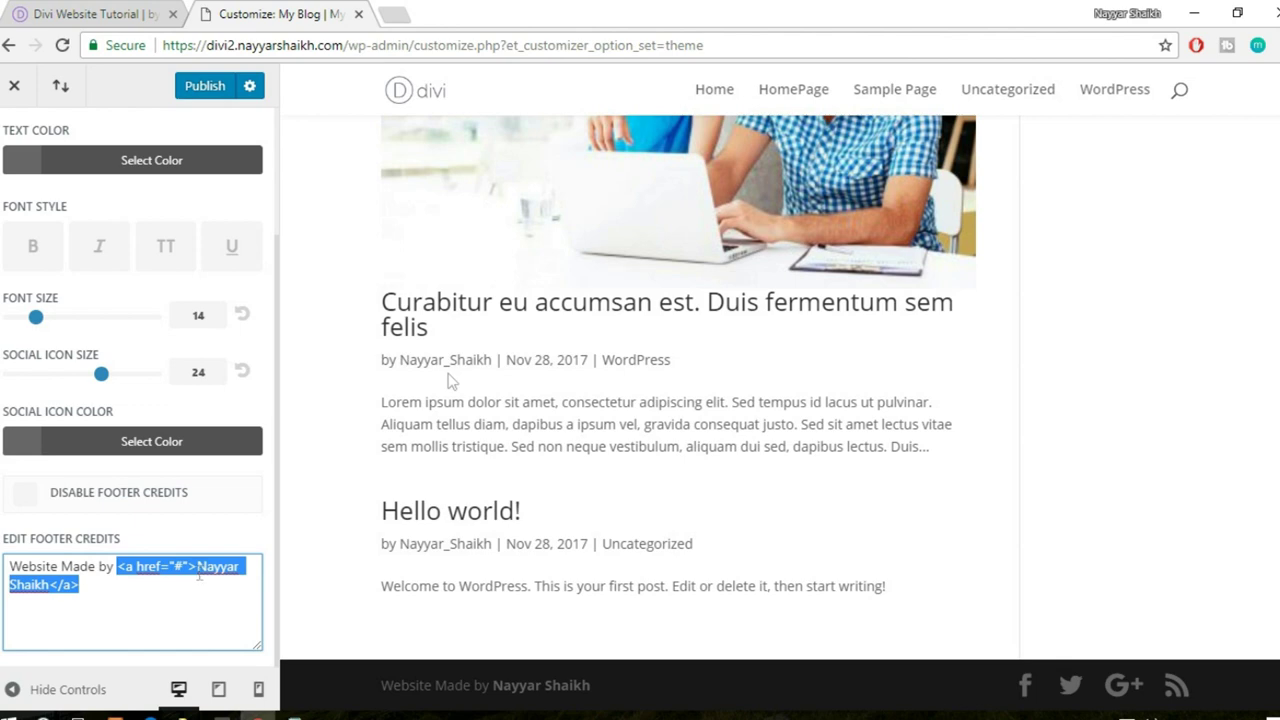
click(393, 12)
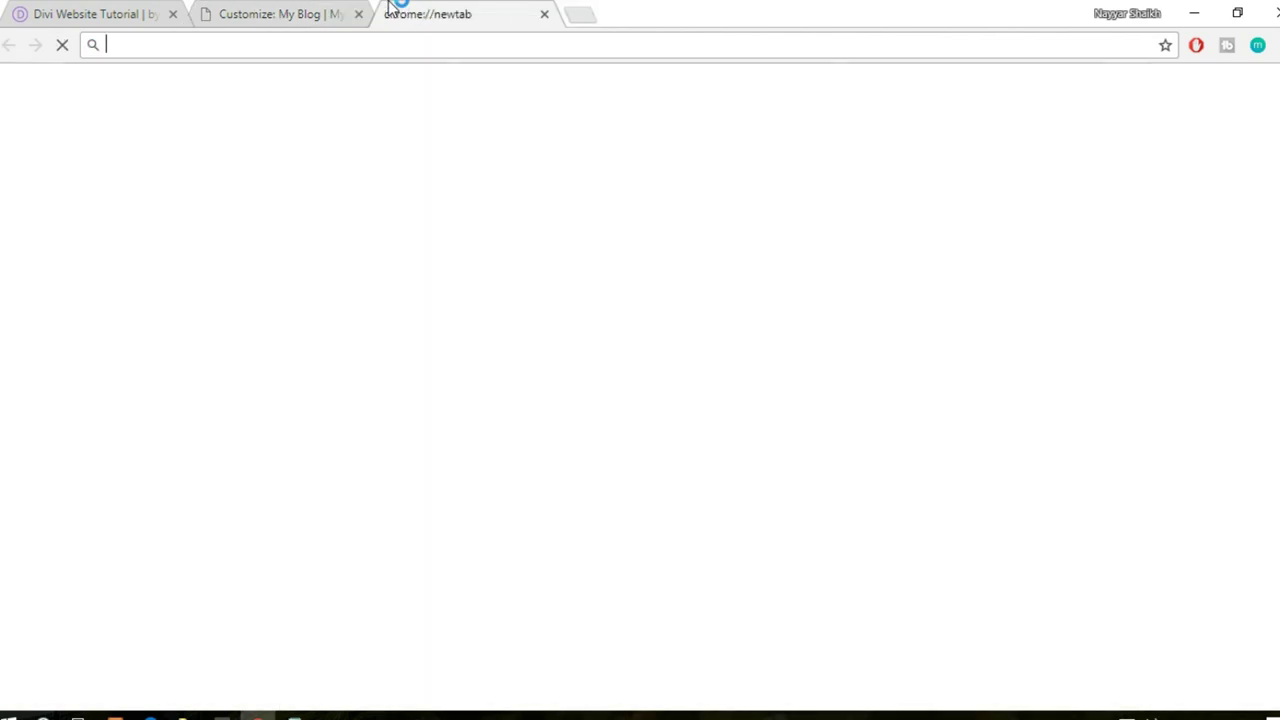
- Search 'html href' and copy the example link code from W3Schools' href Attribute page
text(html)
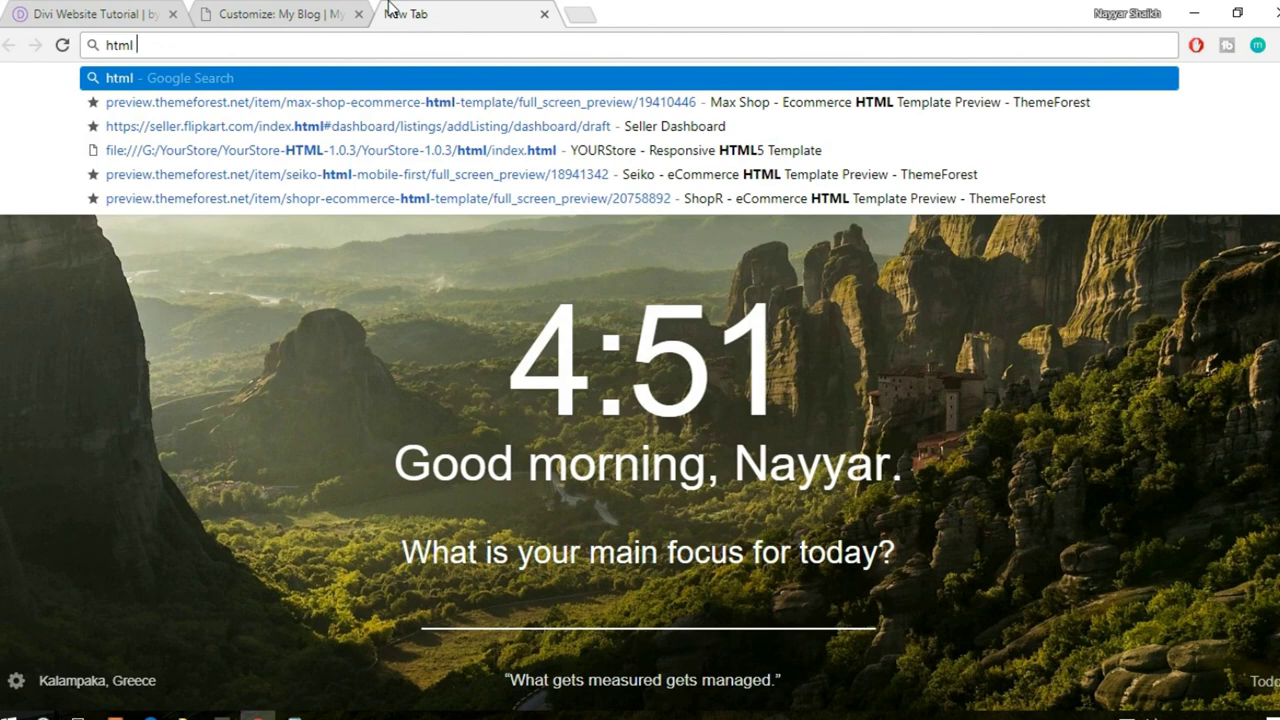
text( href)
key(Return)
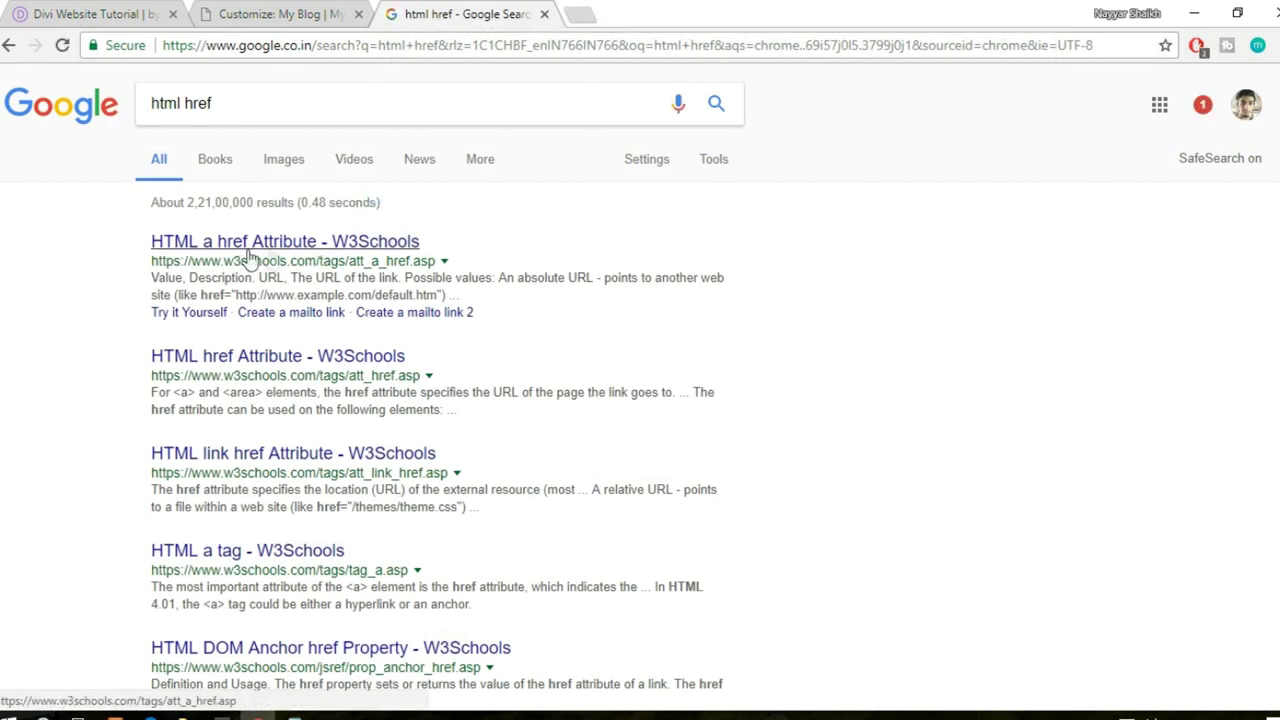
click(300, 246)
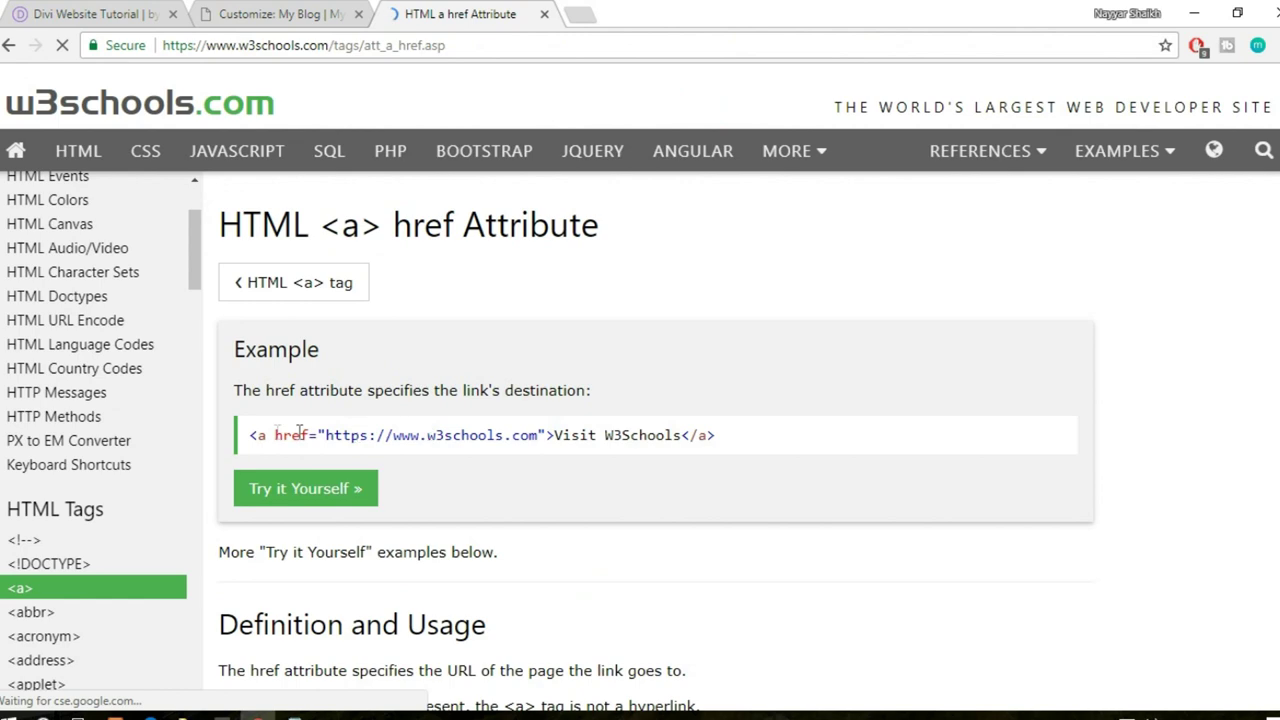
drag(247, 437, 716, 437)
key(ctrl+c)
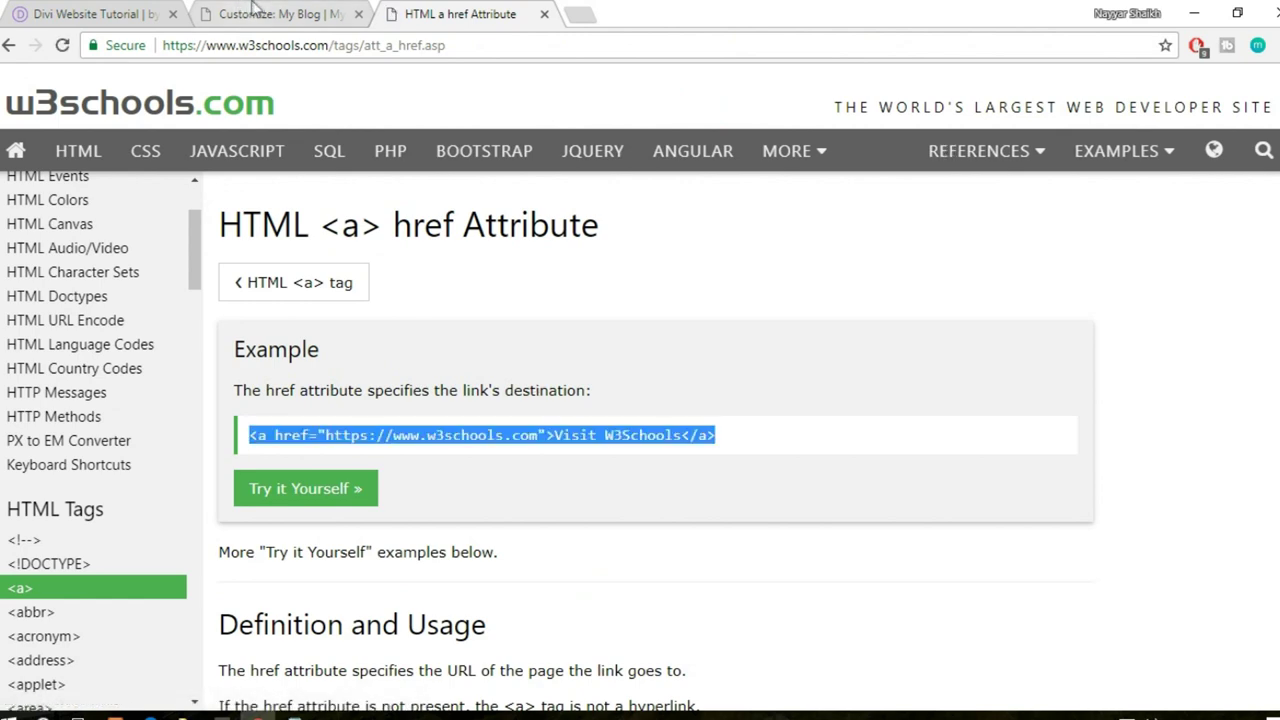
click(197, 12)
click(118, 586)
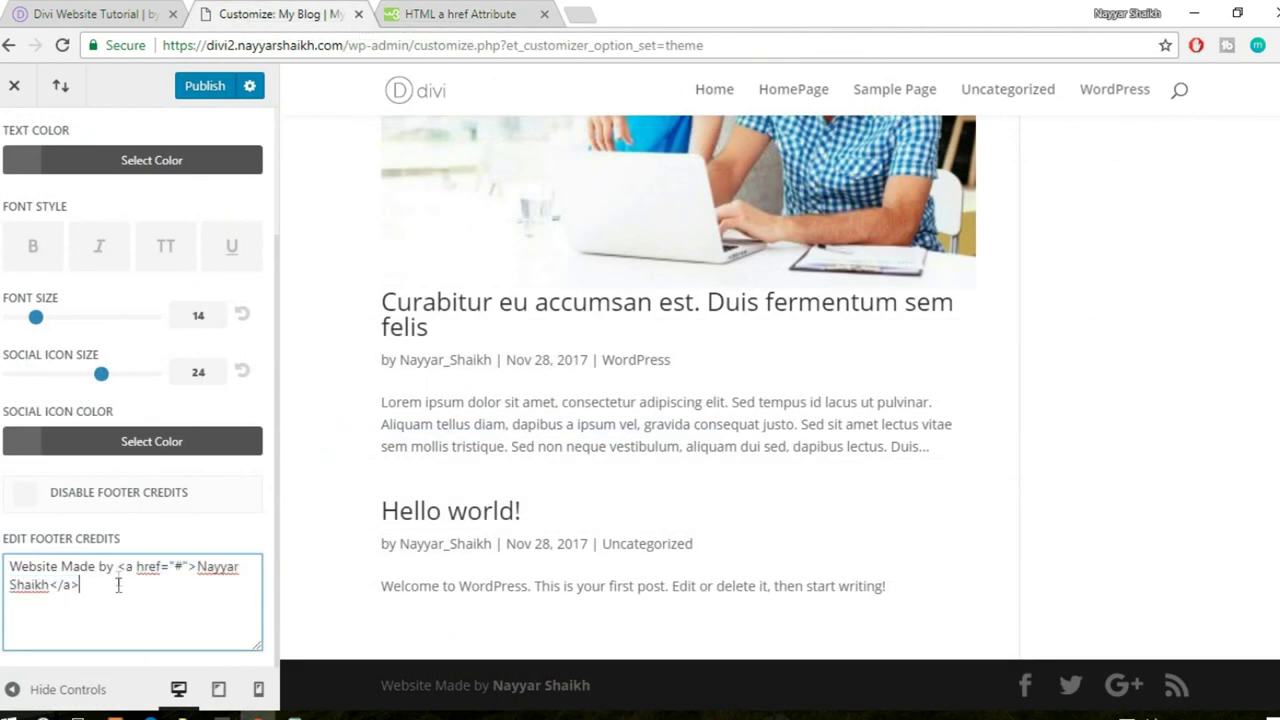
- Paste the W3Schools example link into the credits and point it to the author's YouTube channel
drag(118, 566, 139, 614)
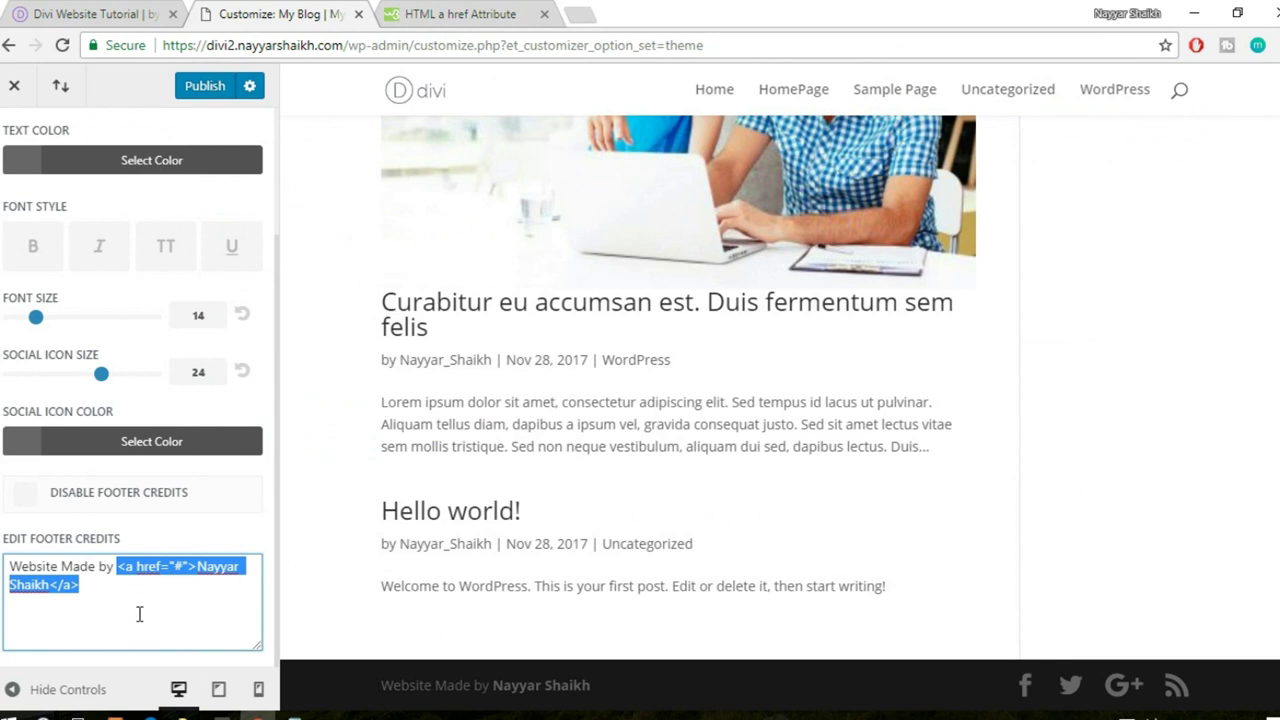
key(ctrl+v)
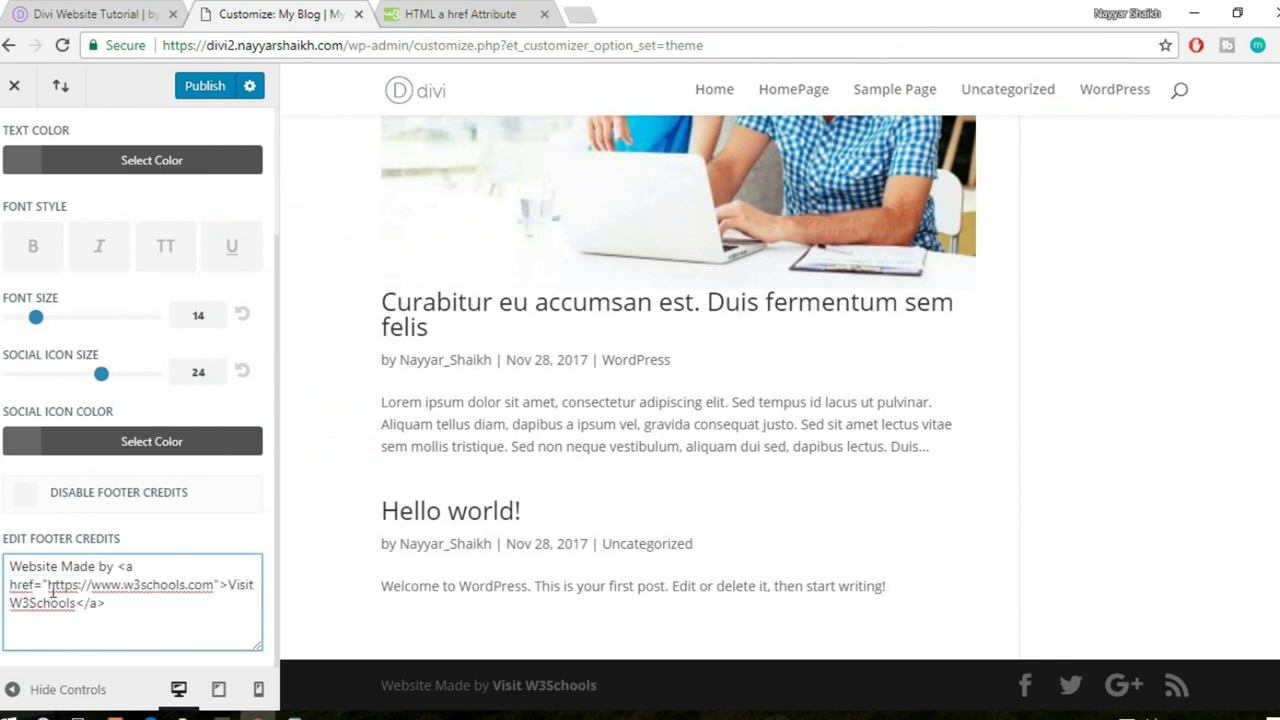
drag(48, 588, 216, 583)
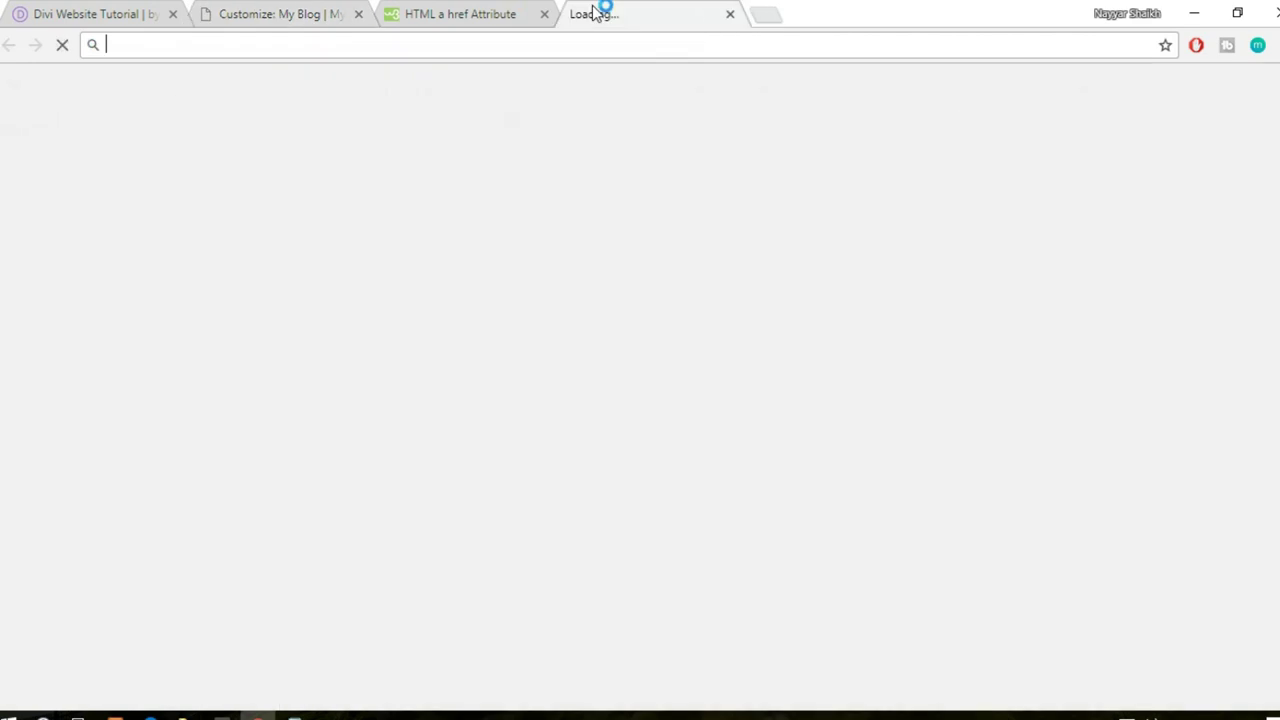
click(590, 13)
text(y)
key(Return)
click(534, 38)
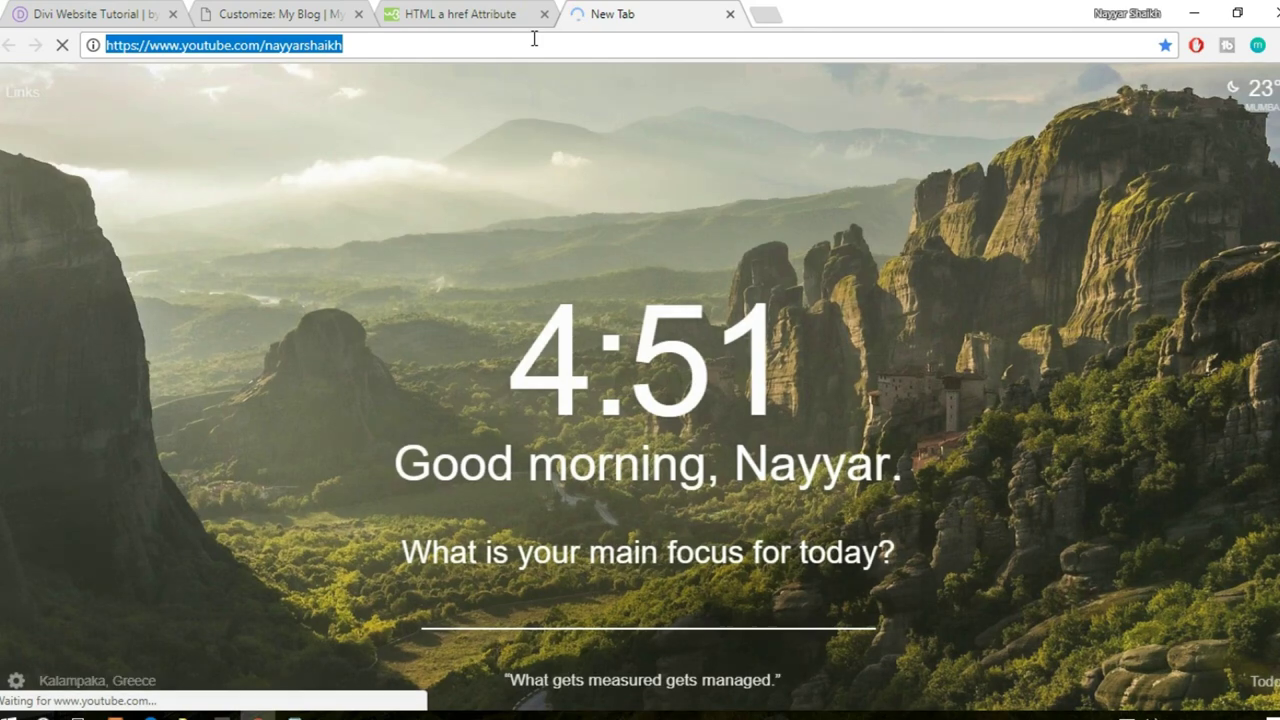
key(ctrl+c)
click(280, 14)
key(ctrl+v)
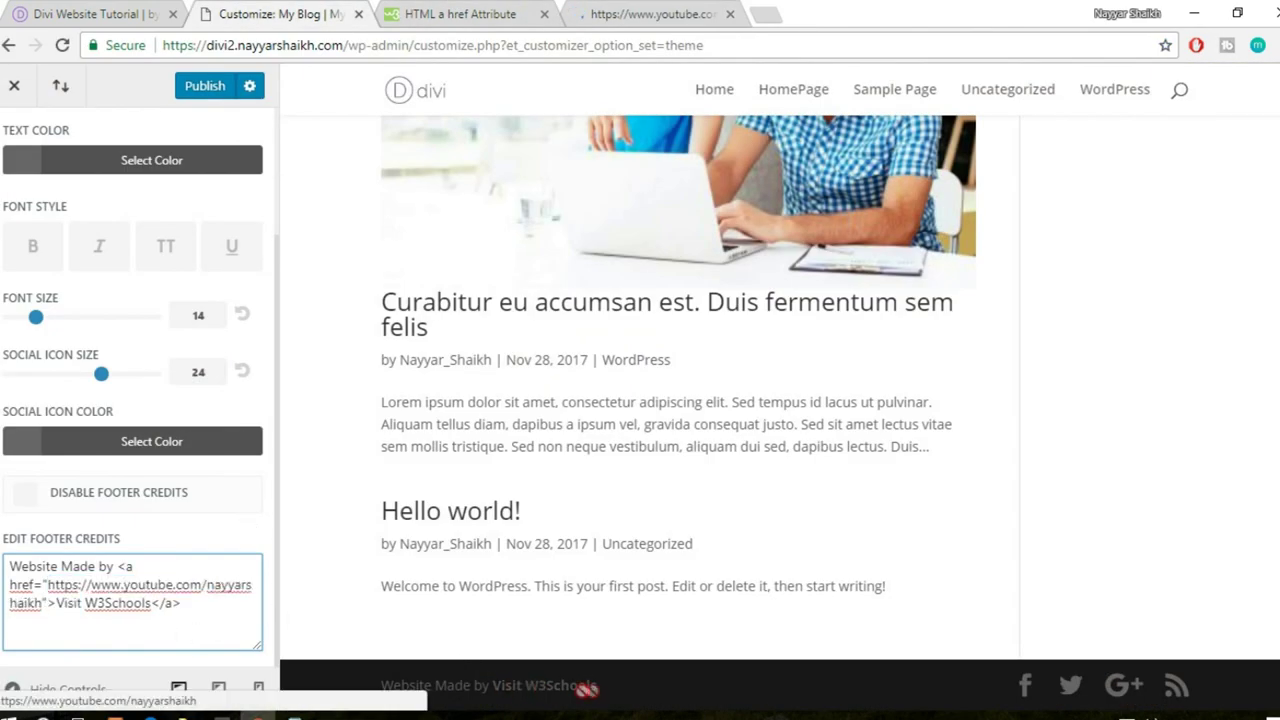
- Change the link text to the author's name, publish, and close the YouTube tab
drag(57, 603, 152, 603)
text(Nayyar Sh)
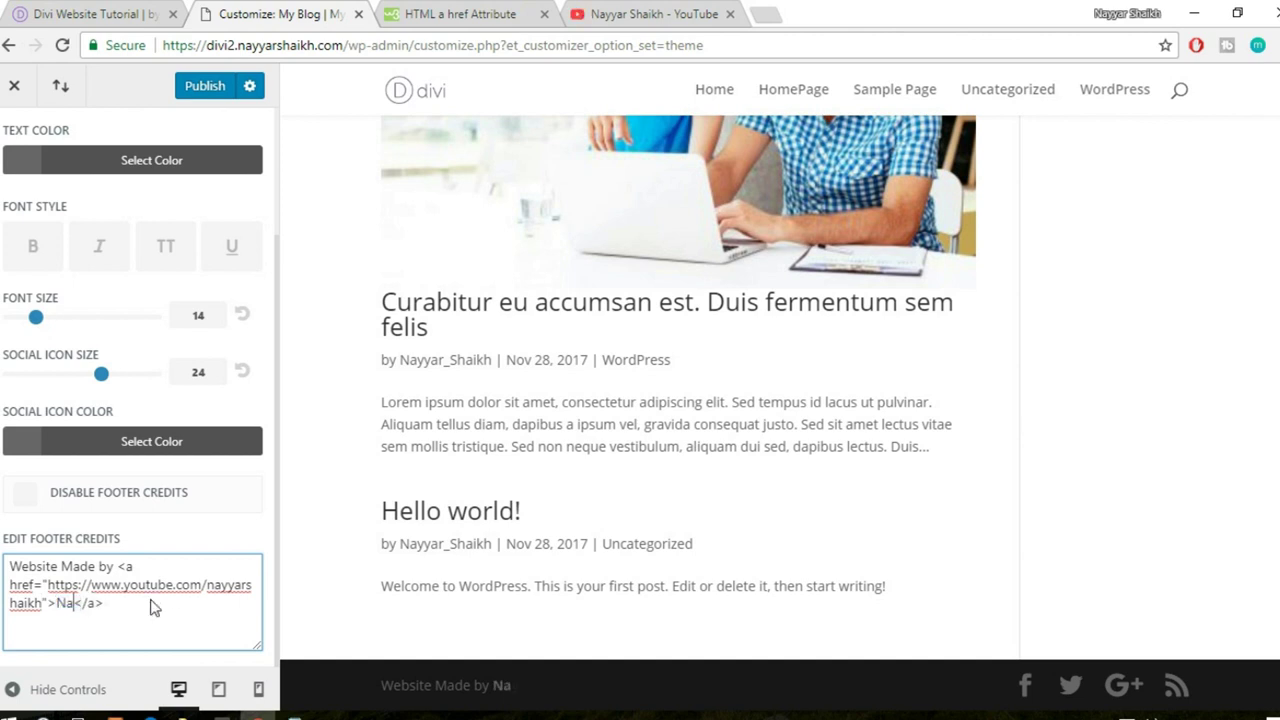
text(aikh)
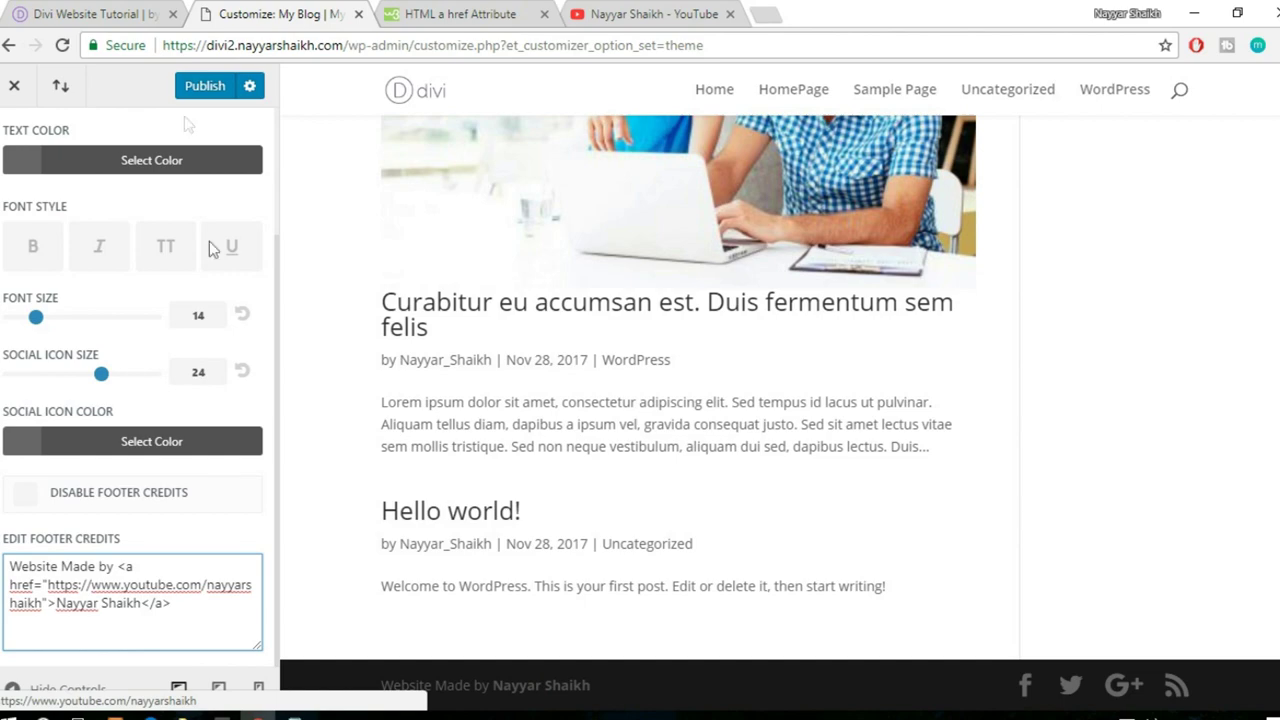
click(205, 85)
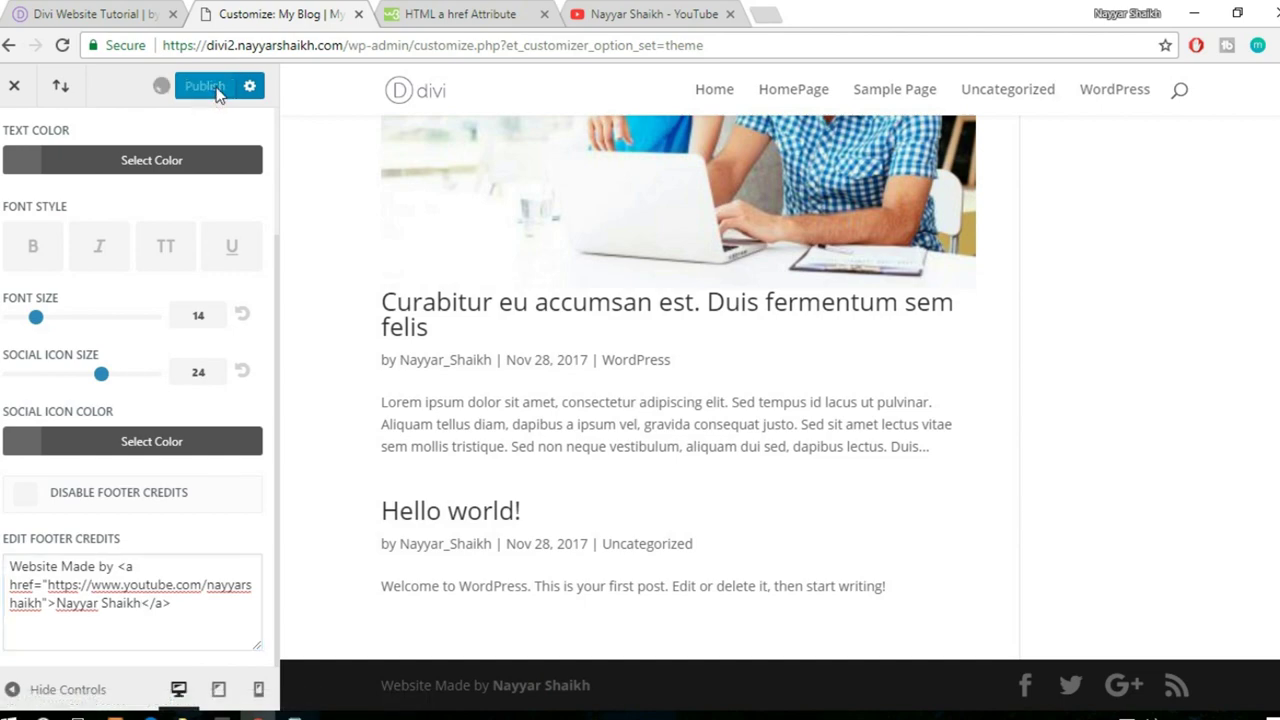
click(731, 15)
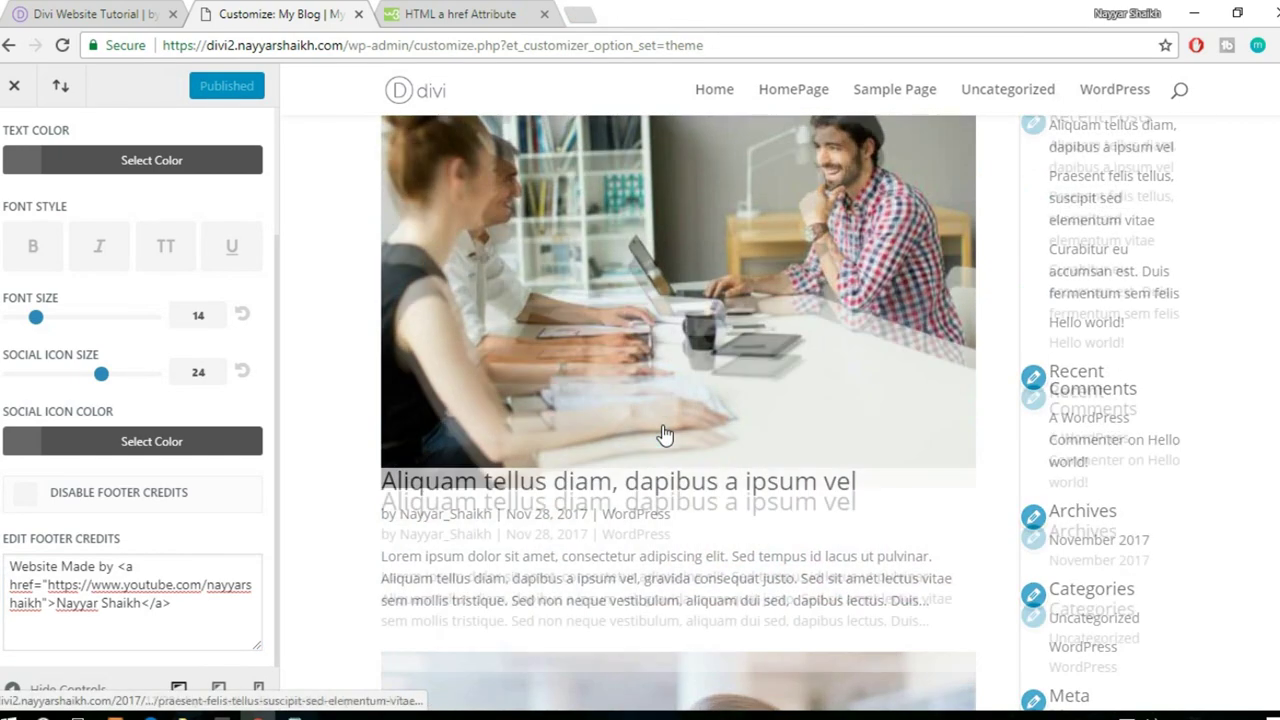
- Set the homepage to display the static page HomePage and publish
scroll(80, 270, up, 3)
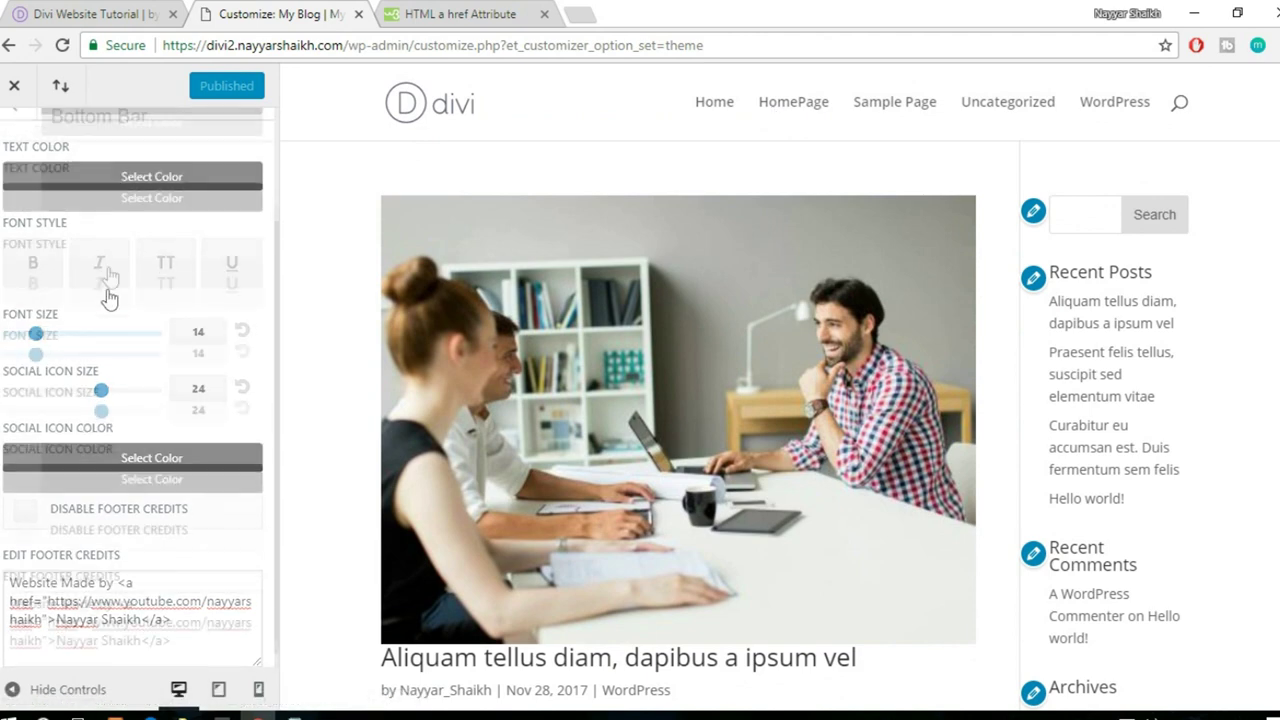
click(12, 145)
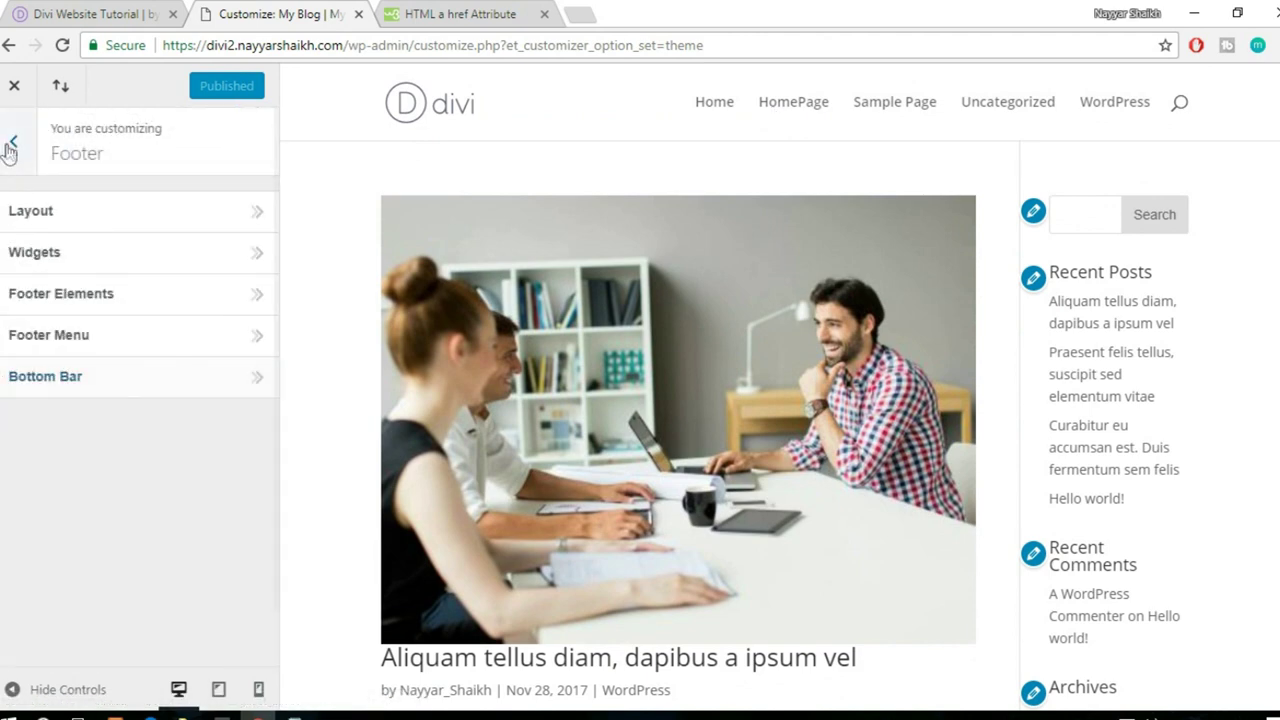
click(10, 146)
click(143, 605)
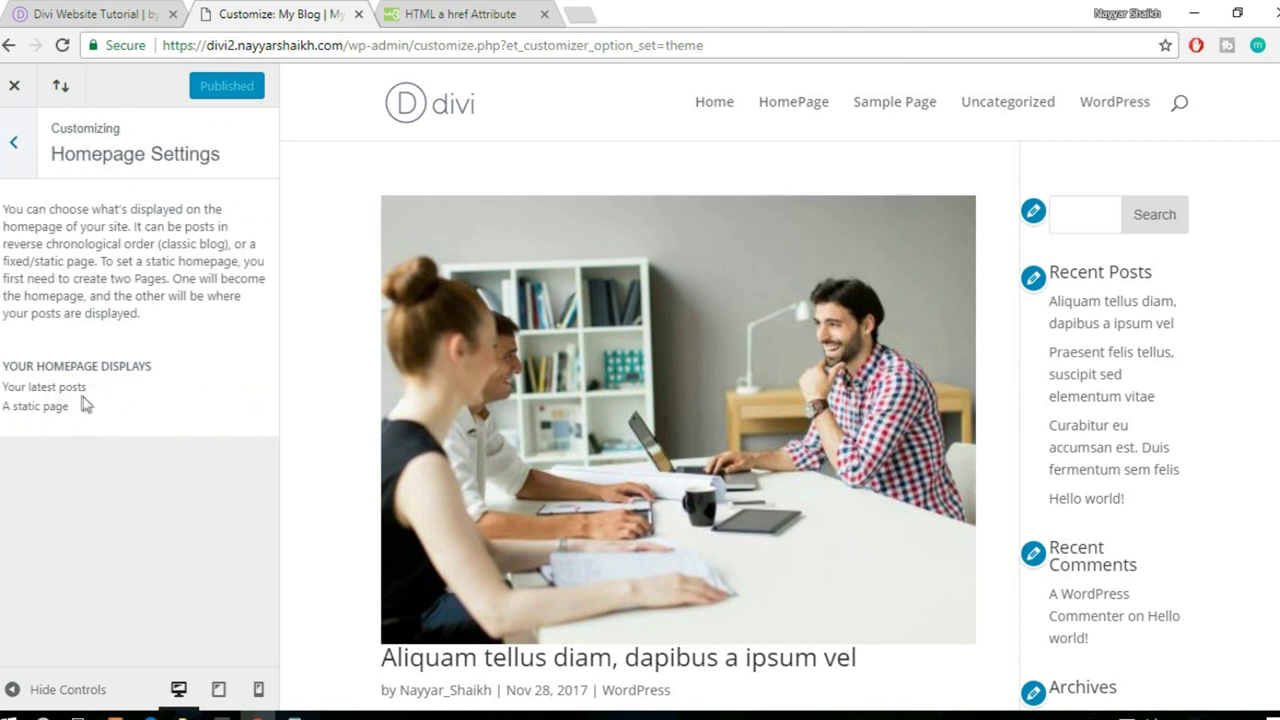
click(35, 406)
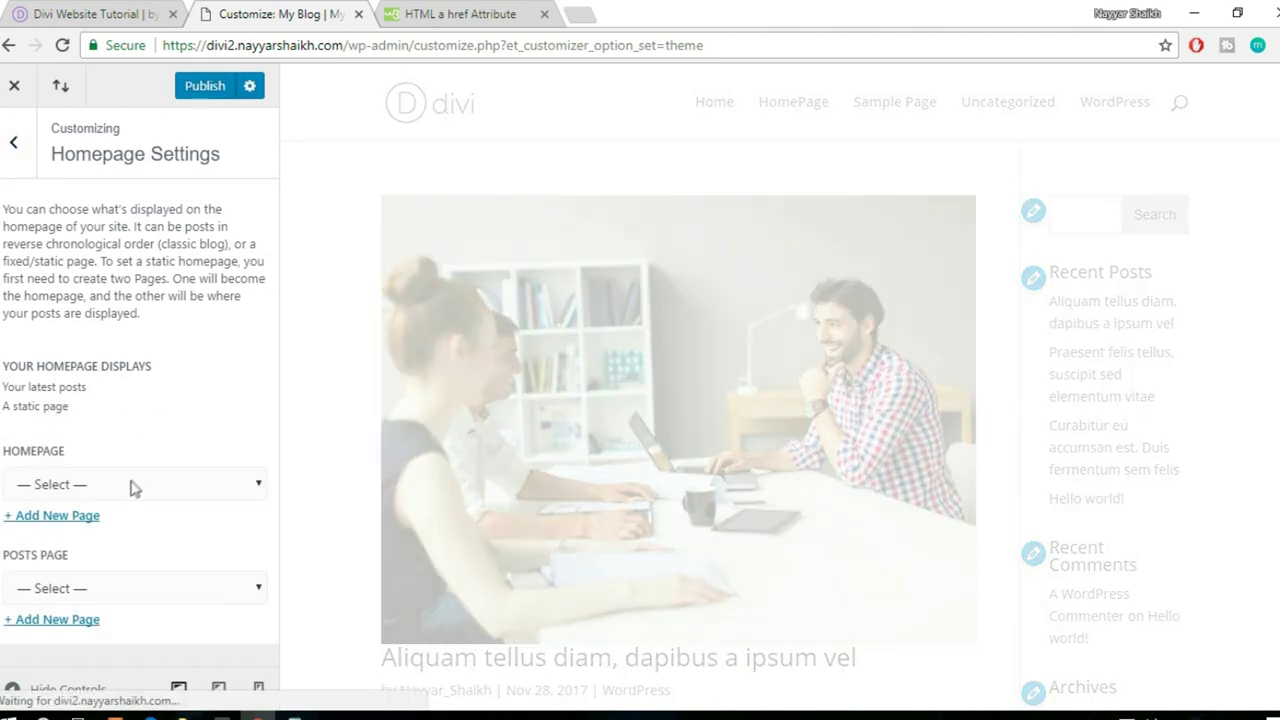
click(128, 485)
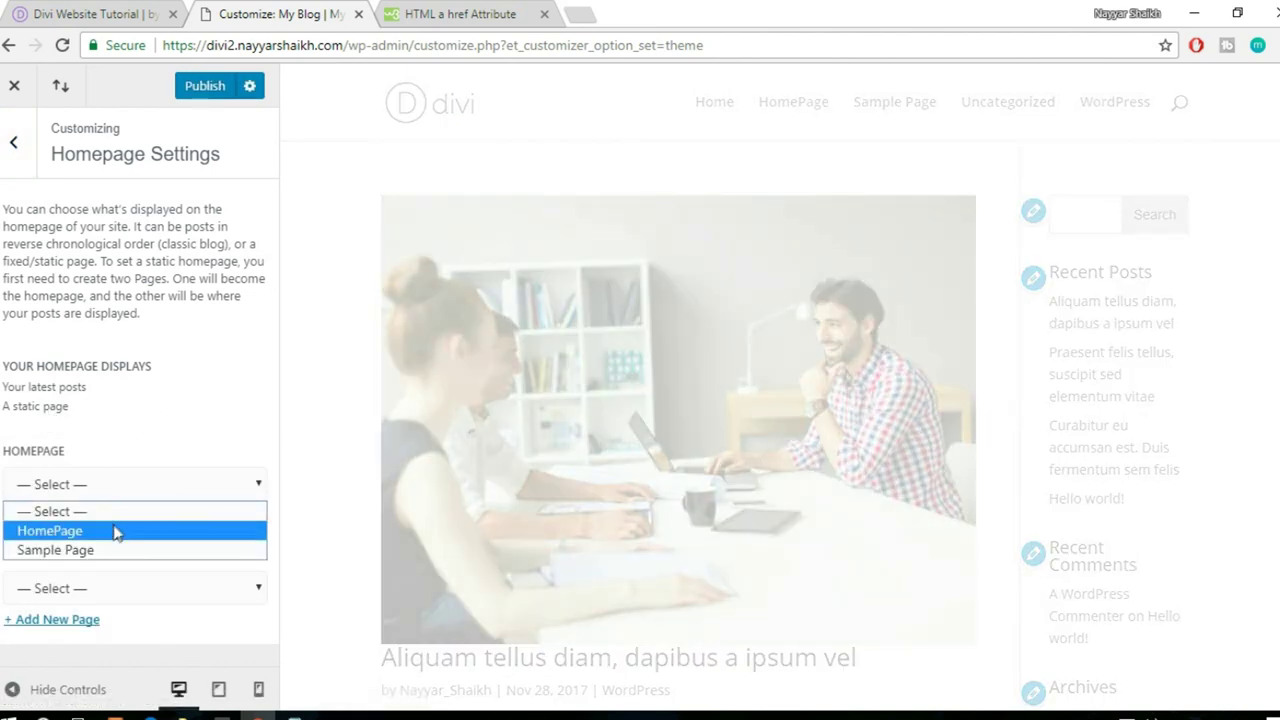
click(113, 533)
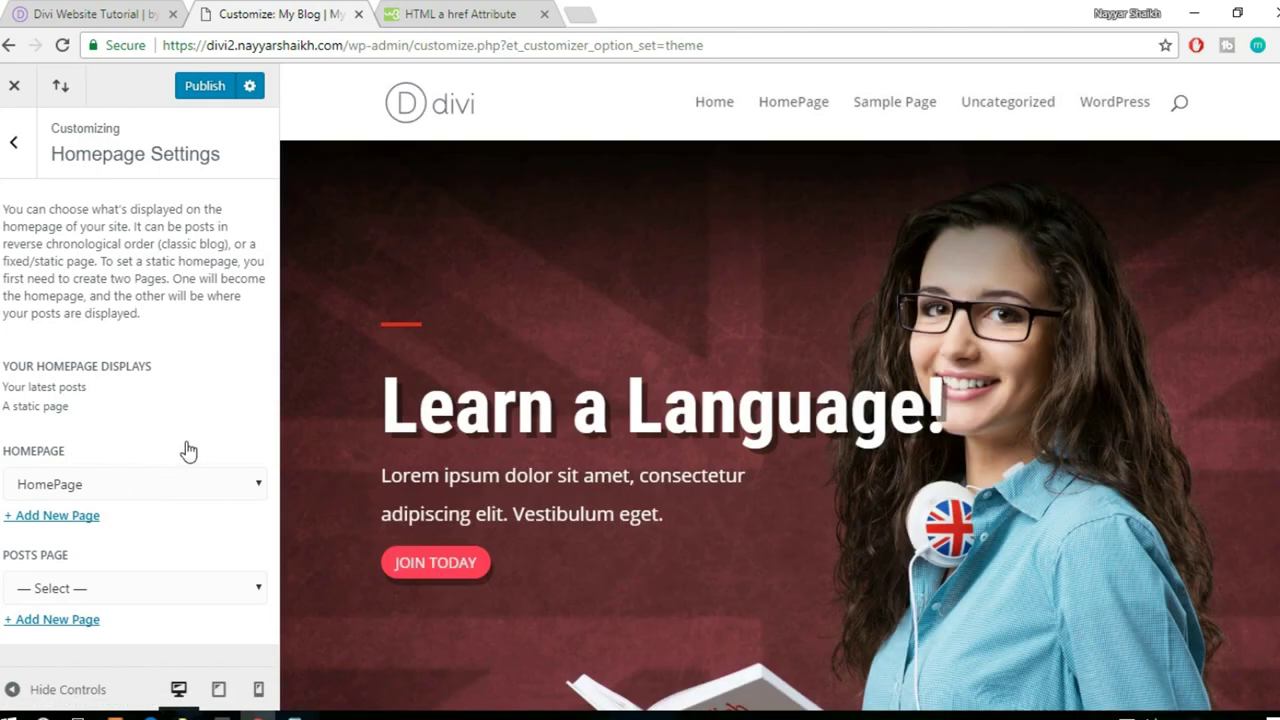
scroll(848, 276, down, 4)
scroll(866, 444, down, 15)
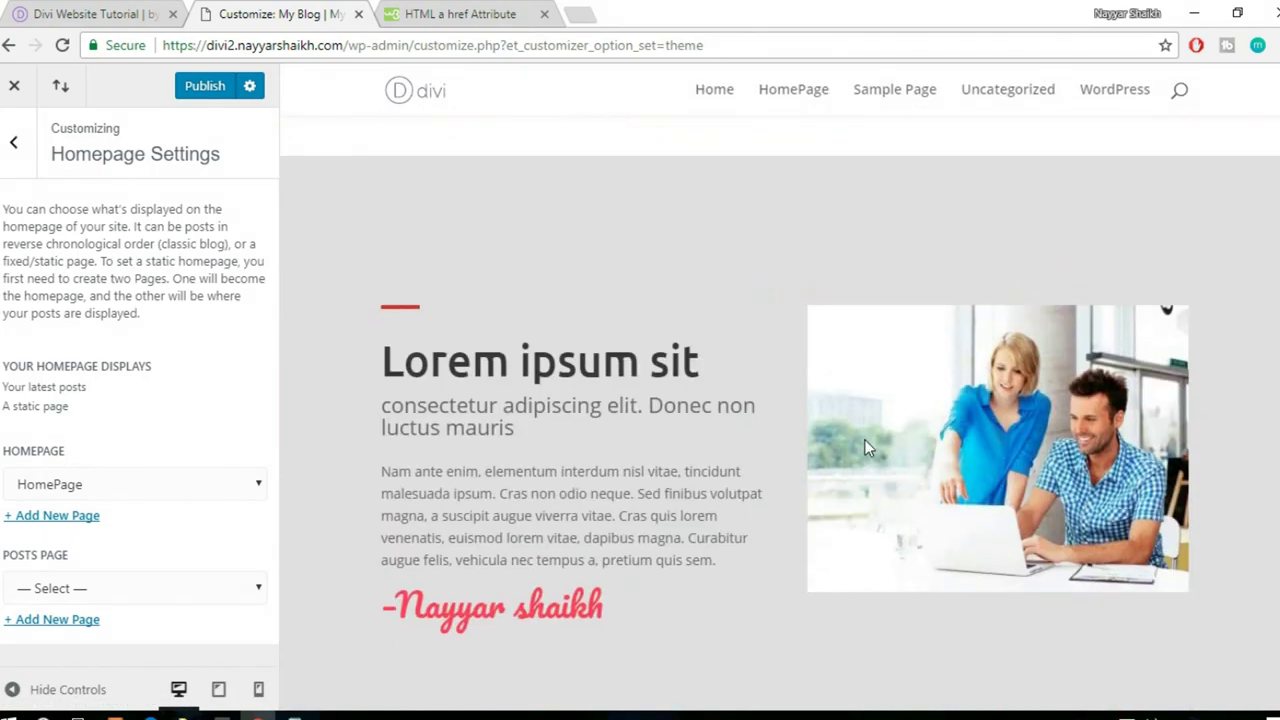
scroll(780, 410, up, 20)
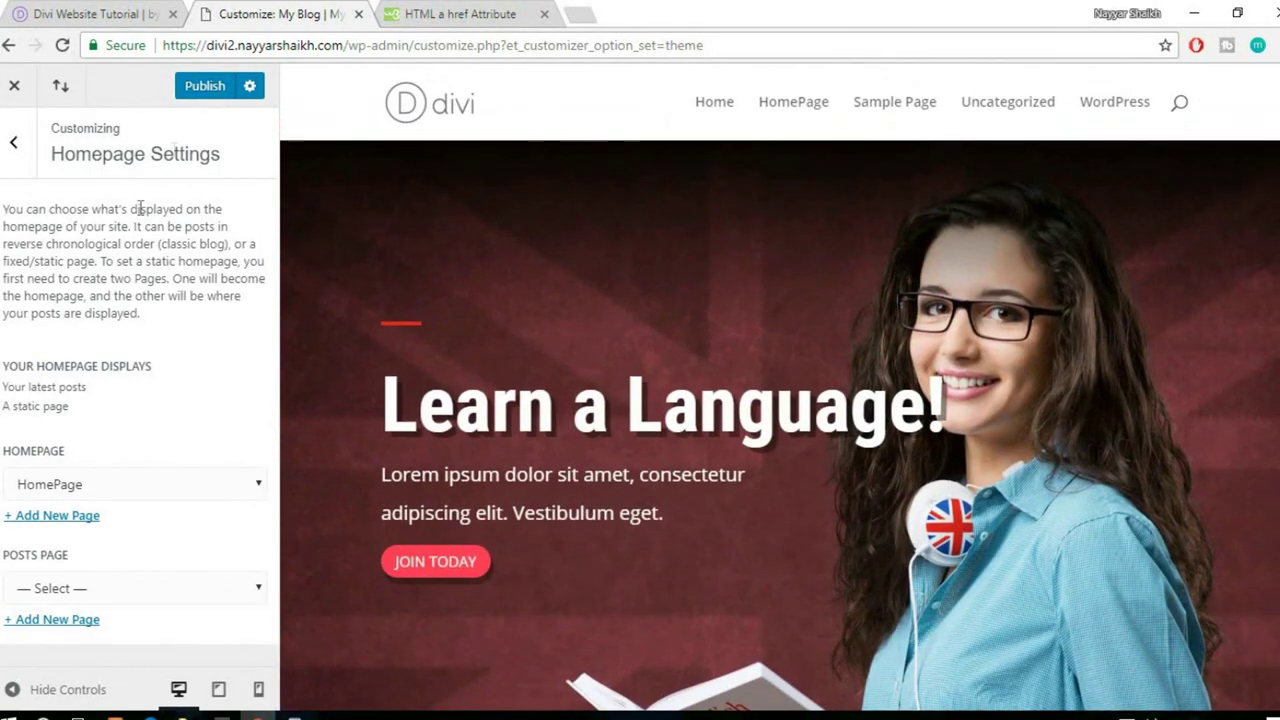
click(200, 88)
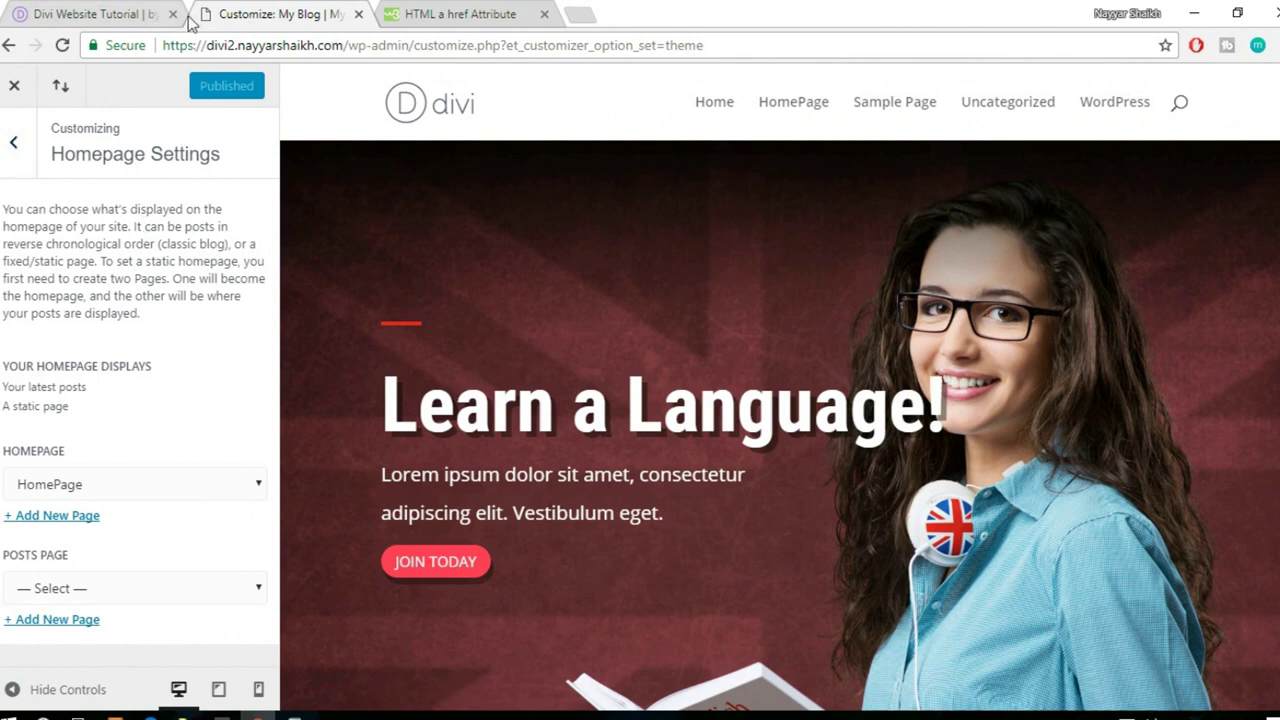
- Close the W3Schools tab and open General Settings > Site Identity
click(72, 18)
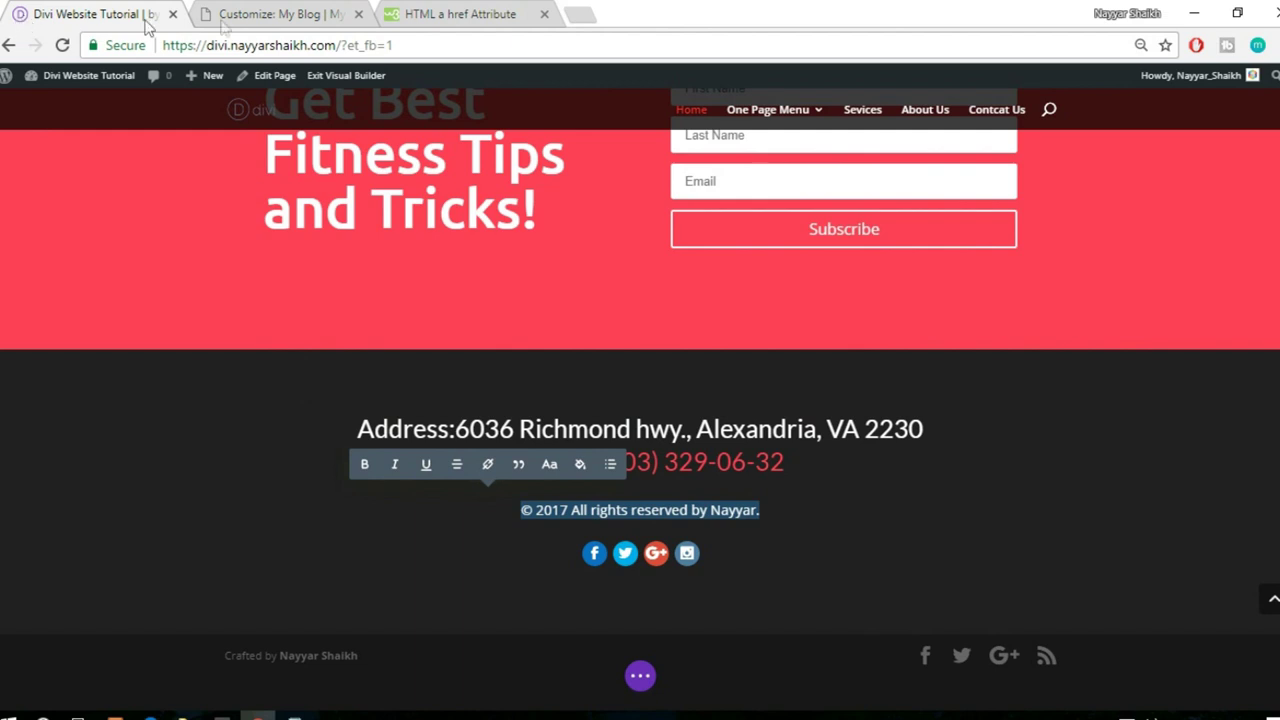
click(445, 14)
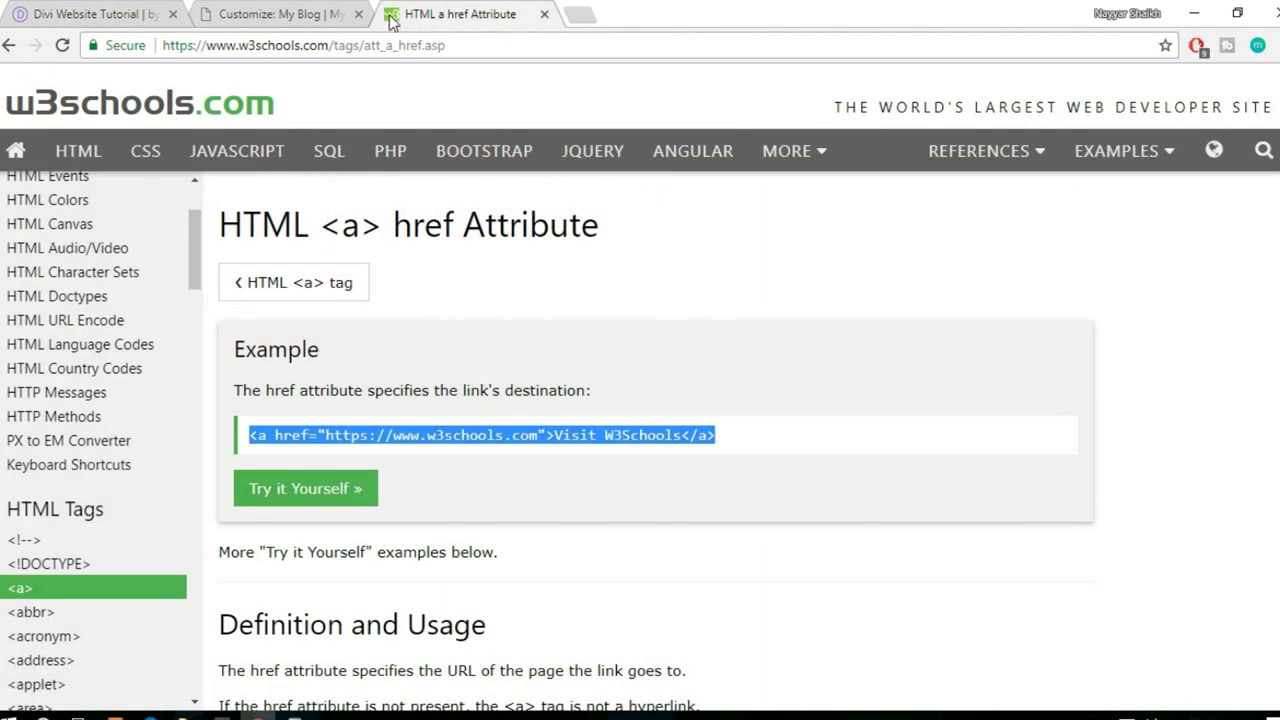
click(544, 14)
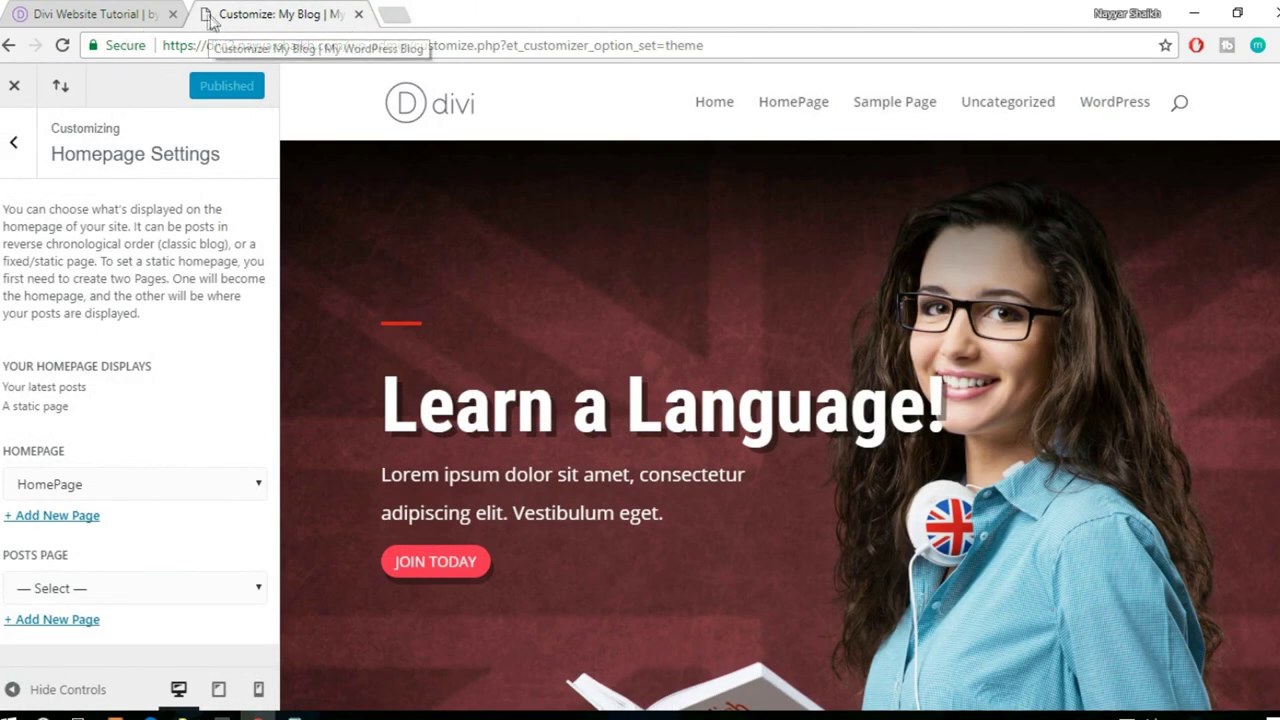
click(14, 150)
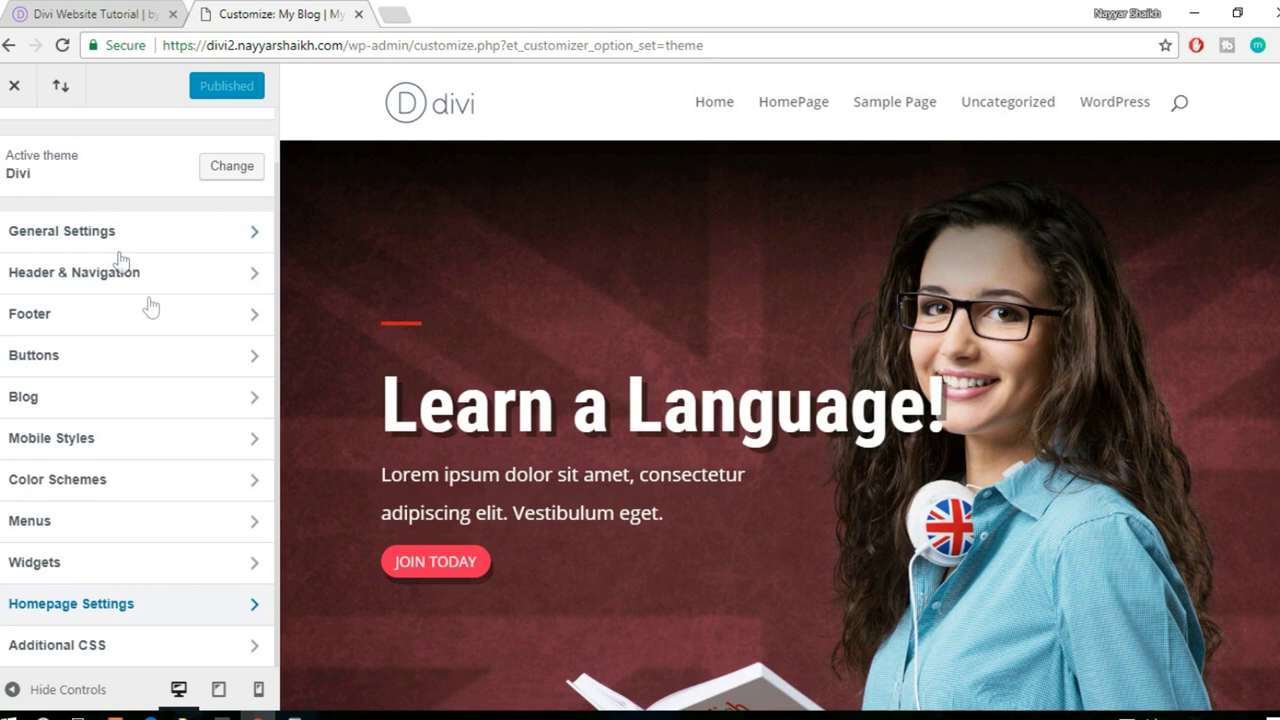
scroll(160, 340, up, 1)
click(115, 294)
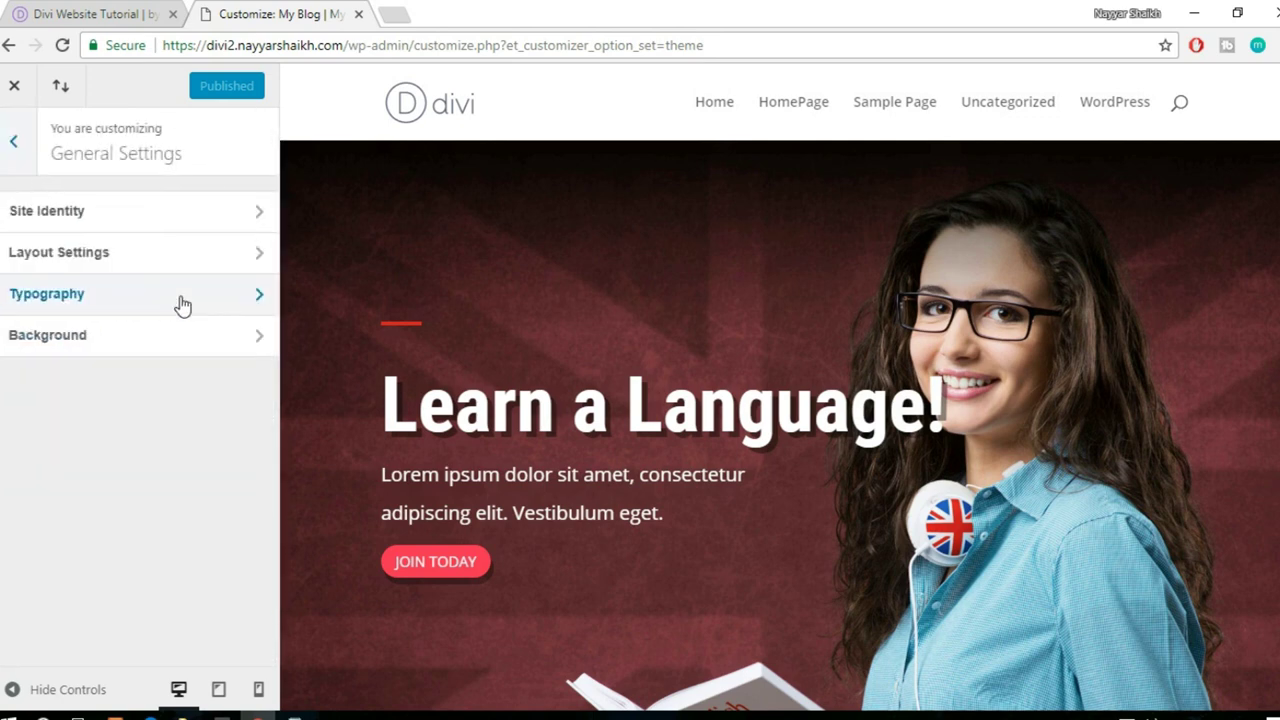
click(122, 214)
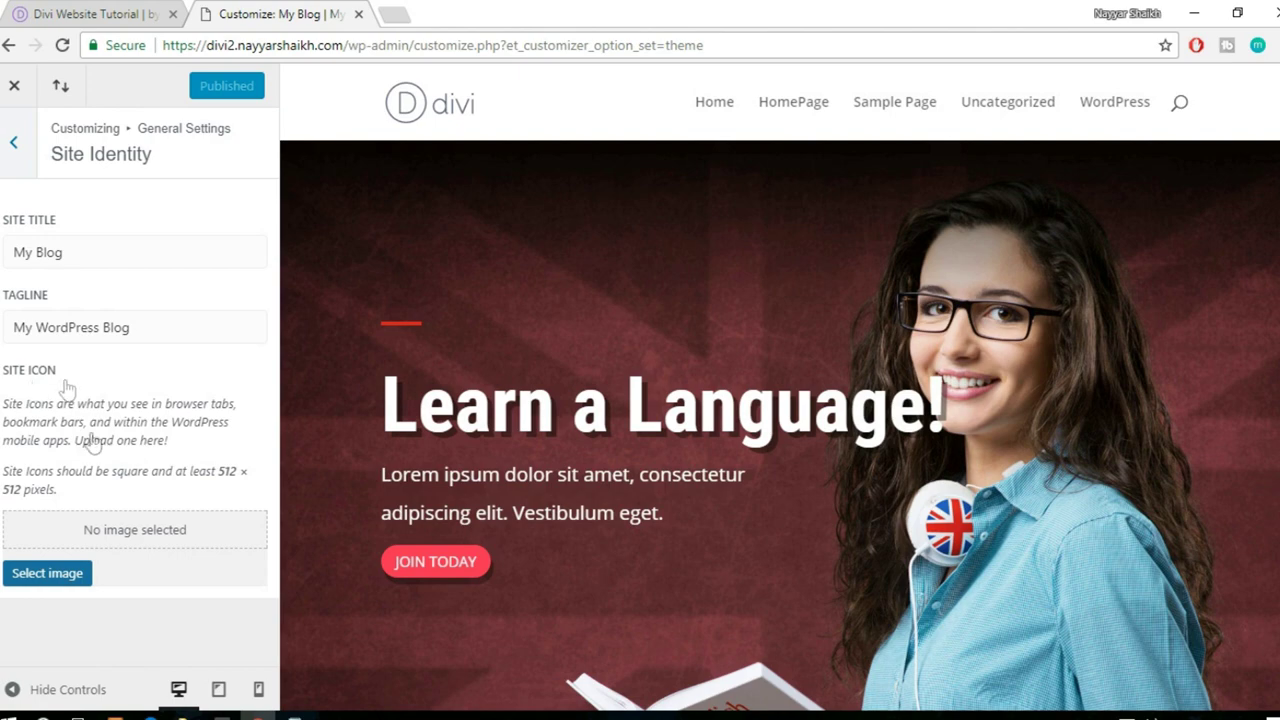
- Upload divi-gallery-logo and crop it as the site icon
click(50, 576)
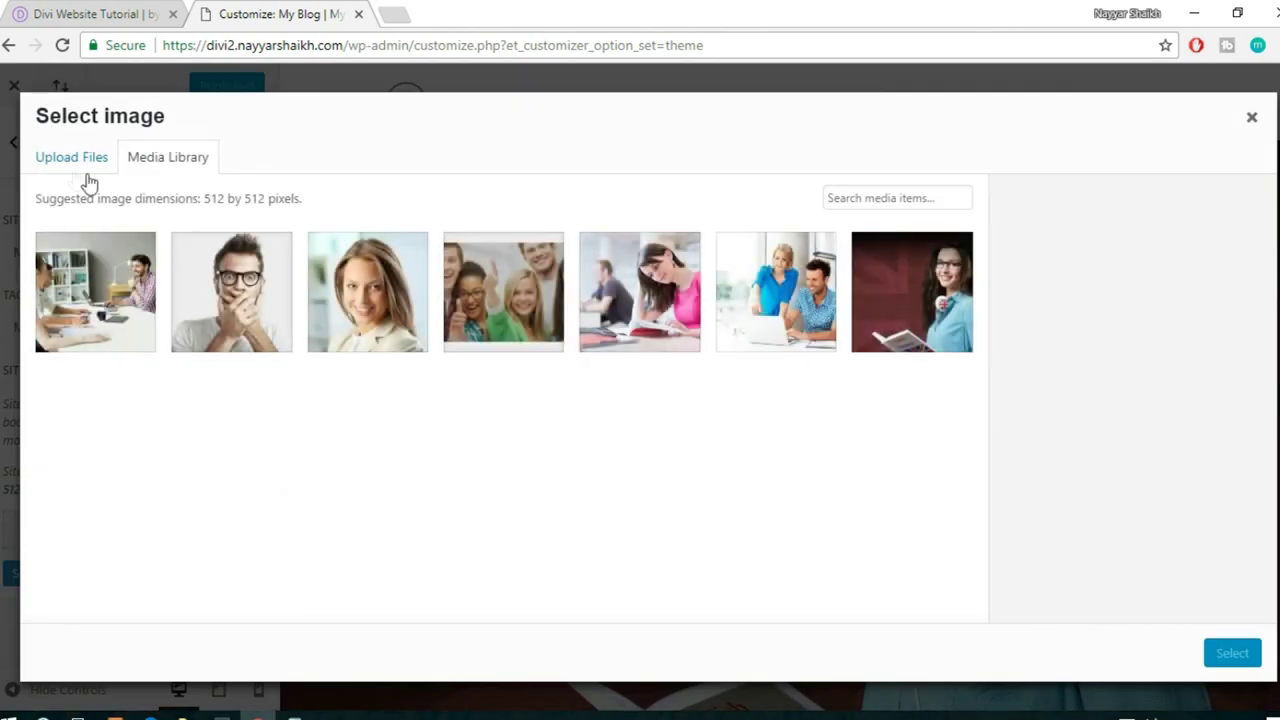
click(72, 160)
click(632, 410)
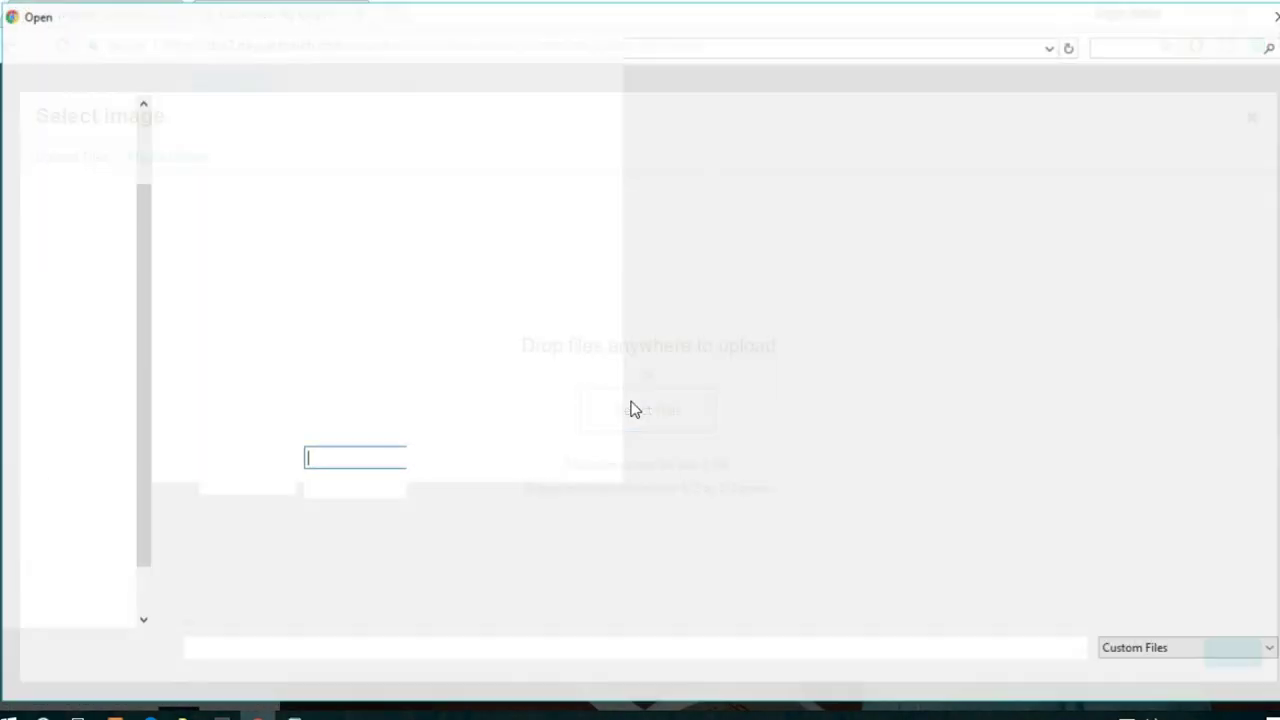
click(826, 175)
click(1117, 677)
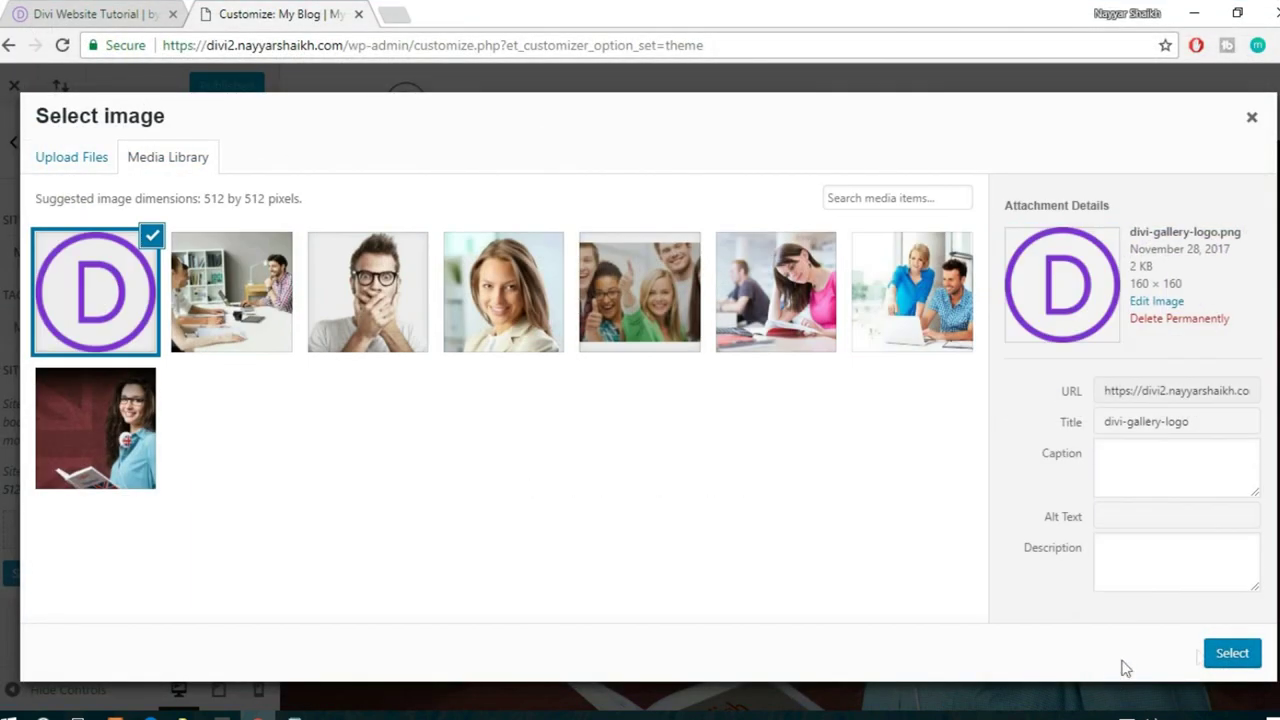
click(1240, 648)
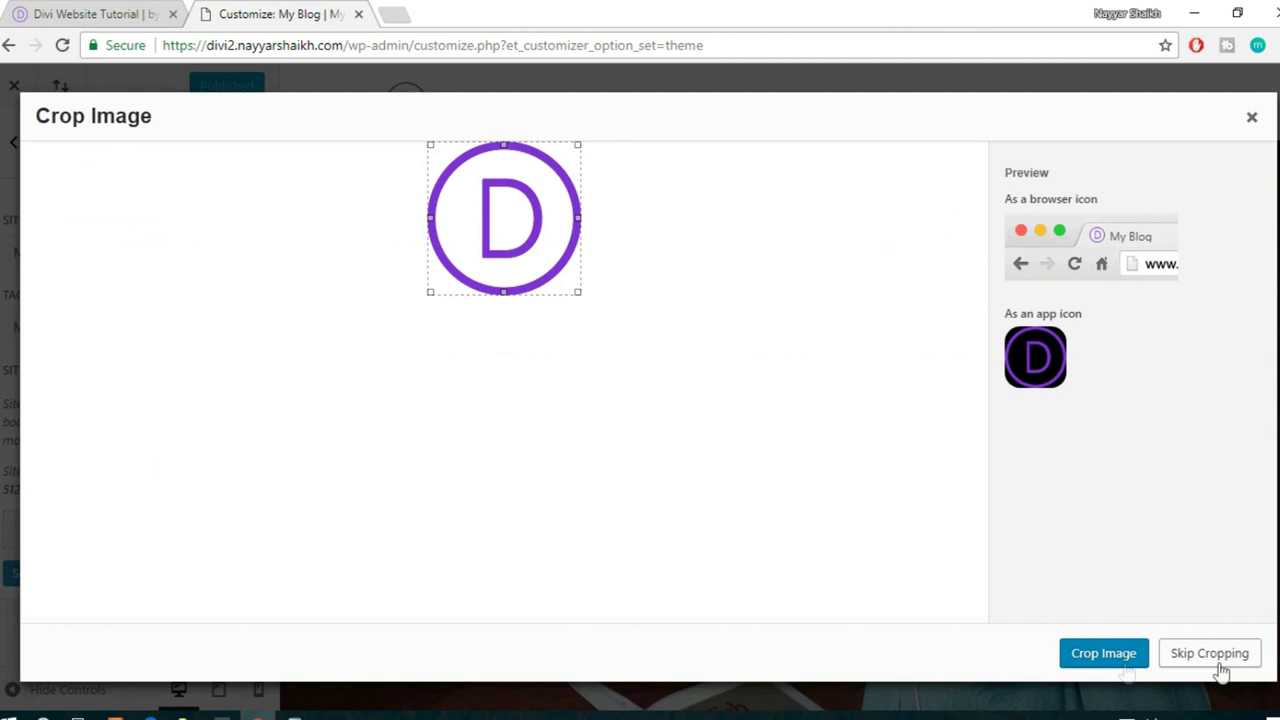
click(1095, 664)
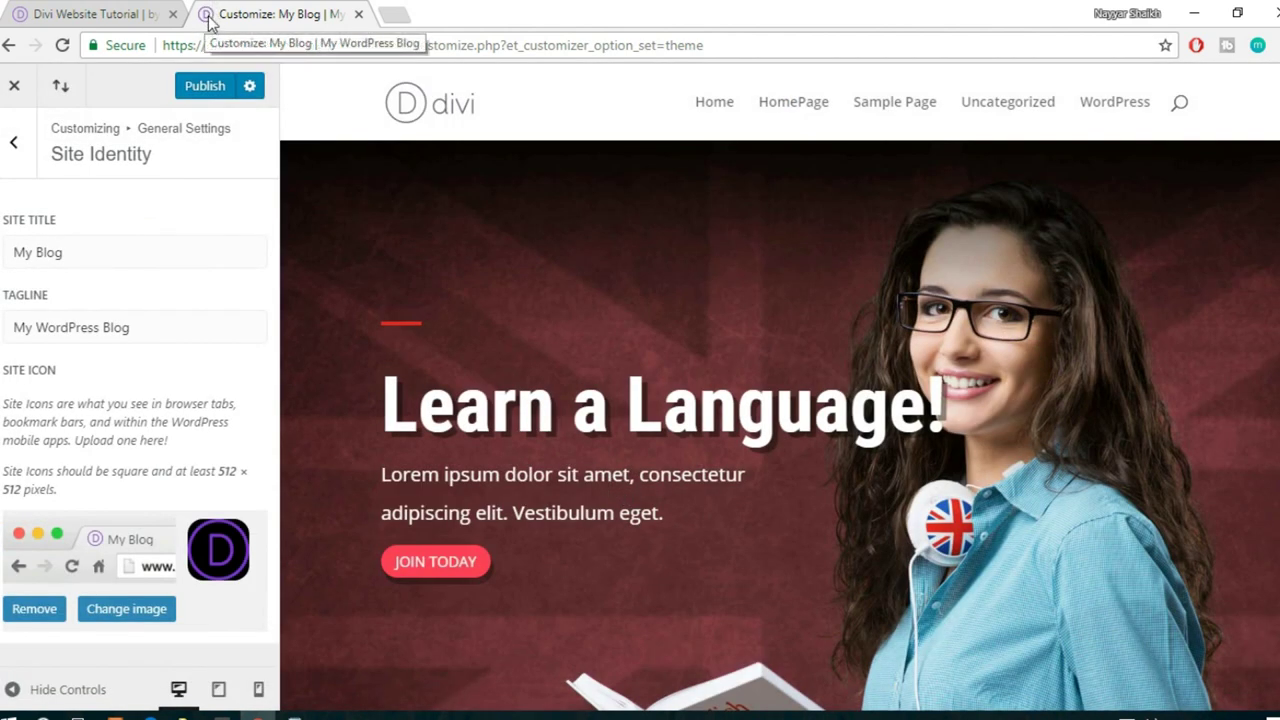
- Select the site title text, then return to the top-level customizer sections
click(80, 252)
key(ctrl+a)
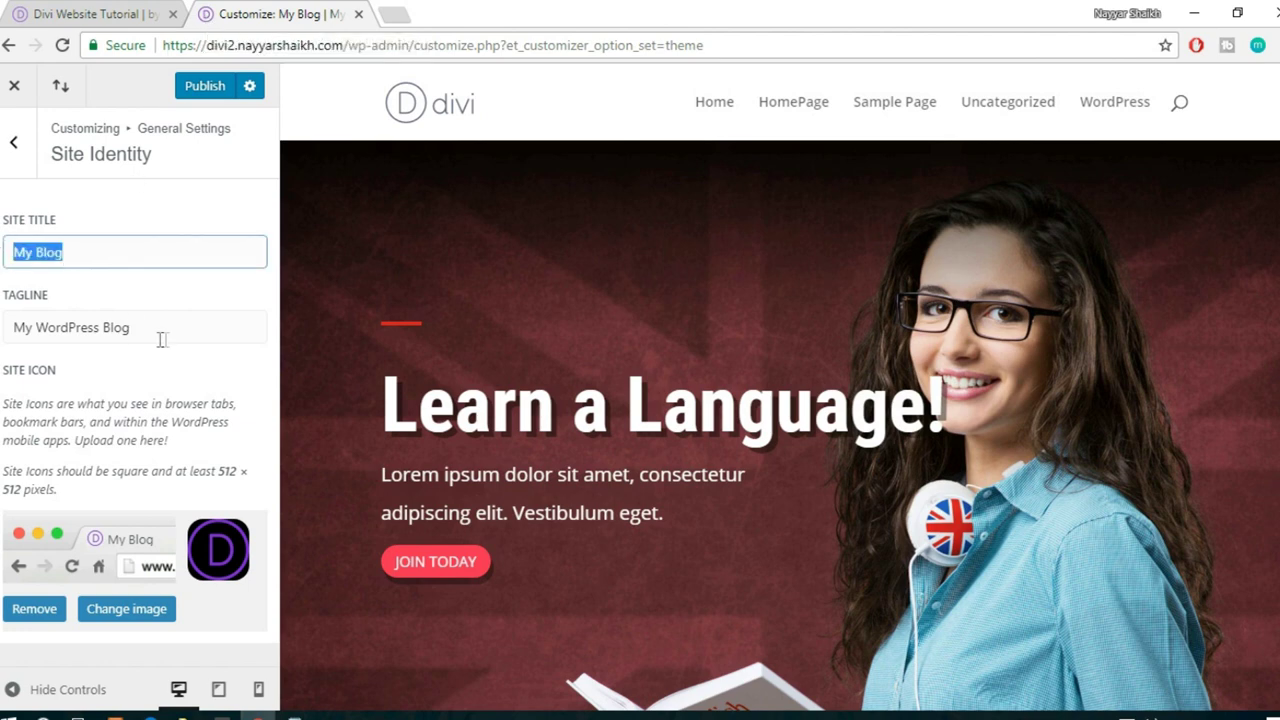
click(13, 148)
click(13, 148)
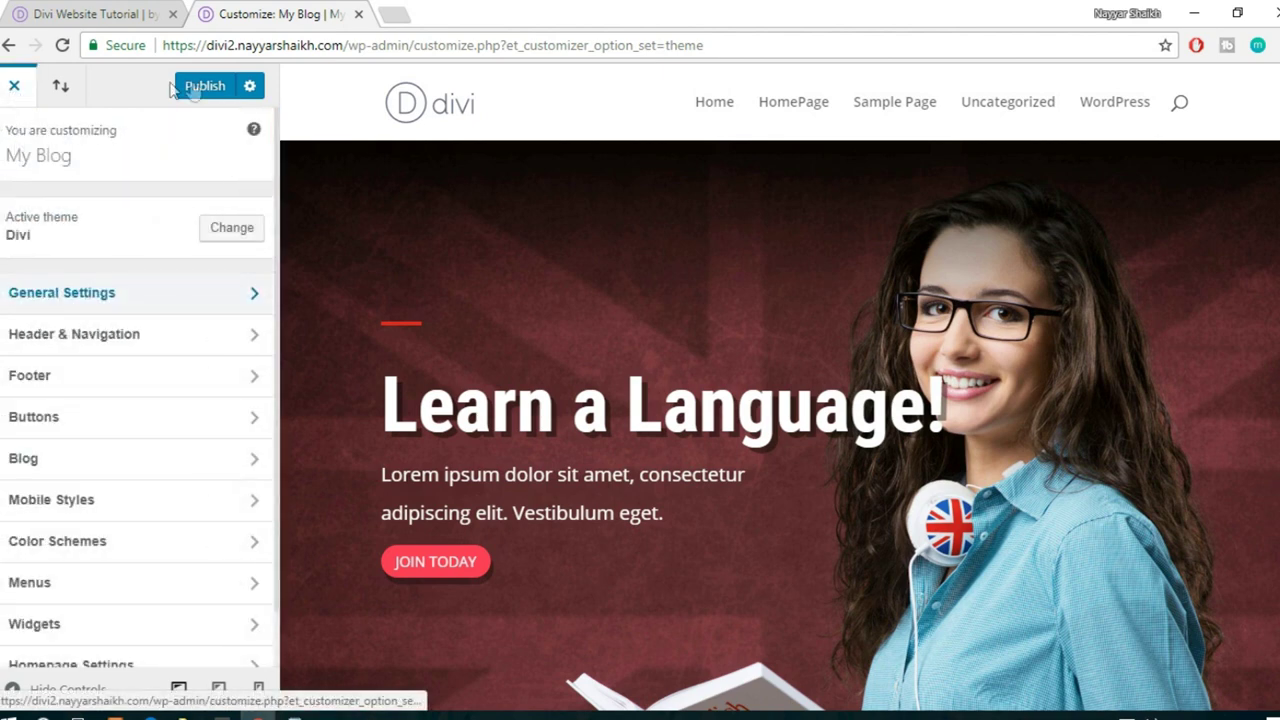
- Publish the site icon change and close the customizer
click(182, 87)
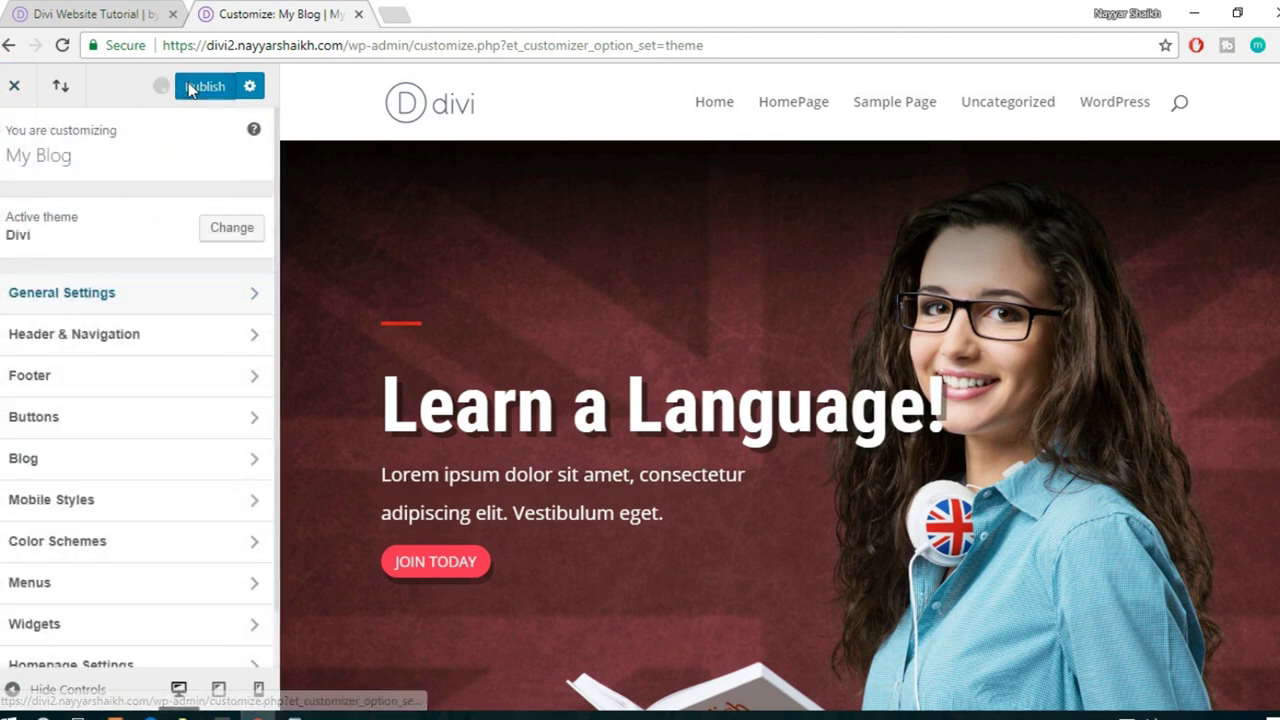
click(15, 88)
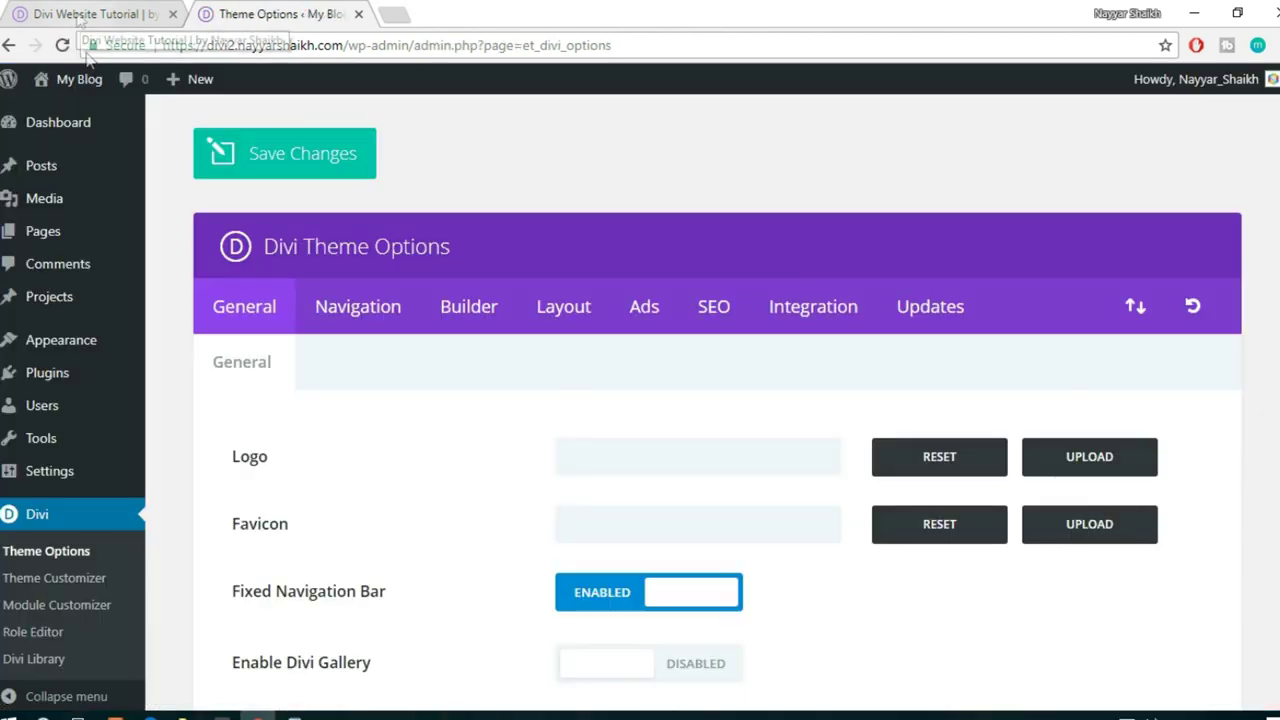
mouse_move(88, 84)
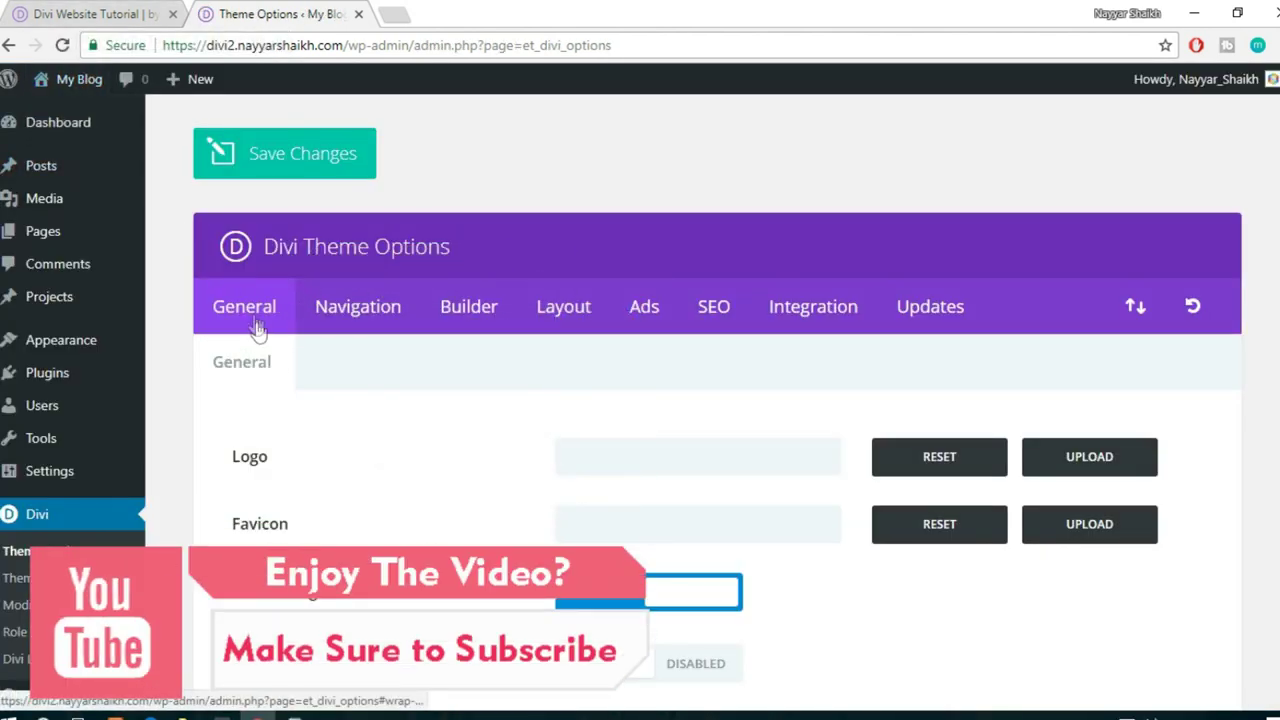
scroll(272, 428, down, 3)
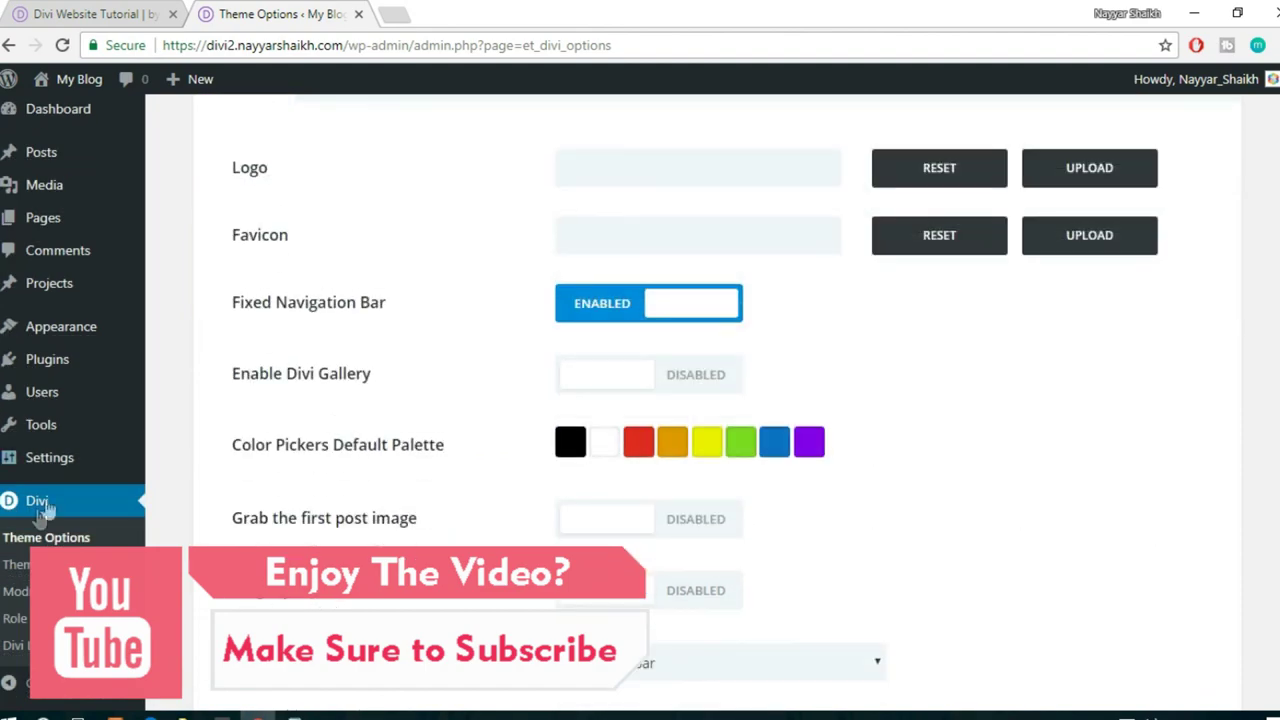
- On the live site, test the Testimonials link in the One Page Menu dropdown
click(78, 12)
scroll(920, 371, up, 5)
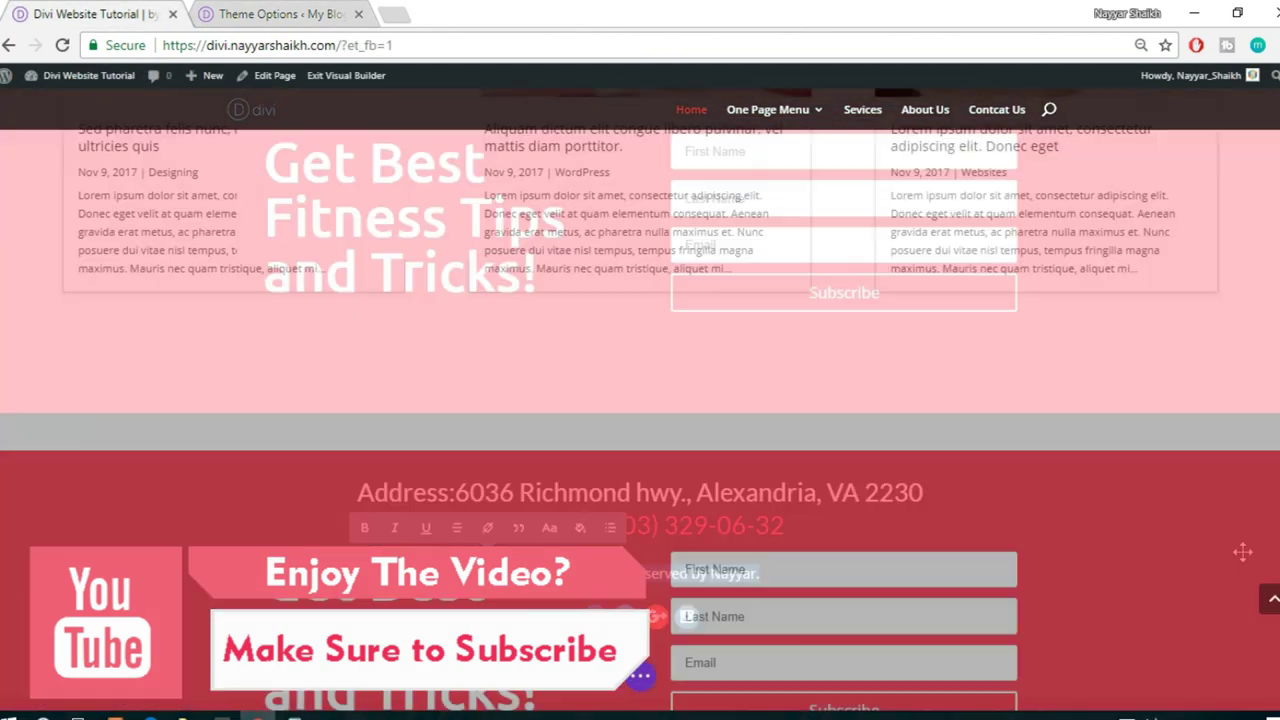
click(1273, 603)
mouse_move(780, 145)
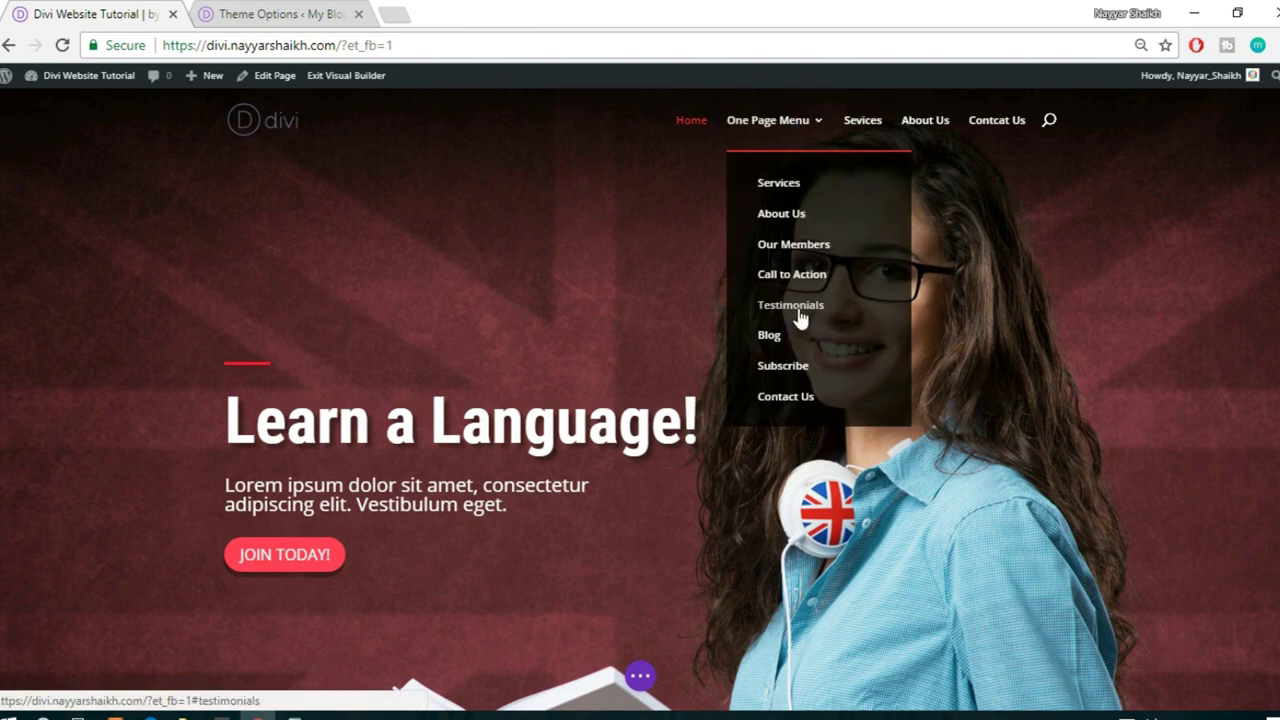
click(800, 316)
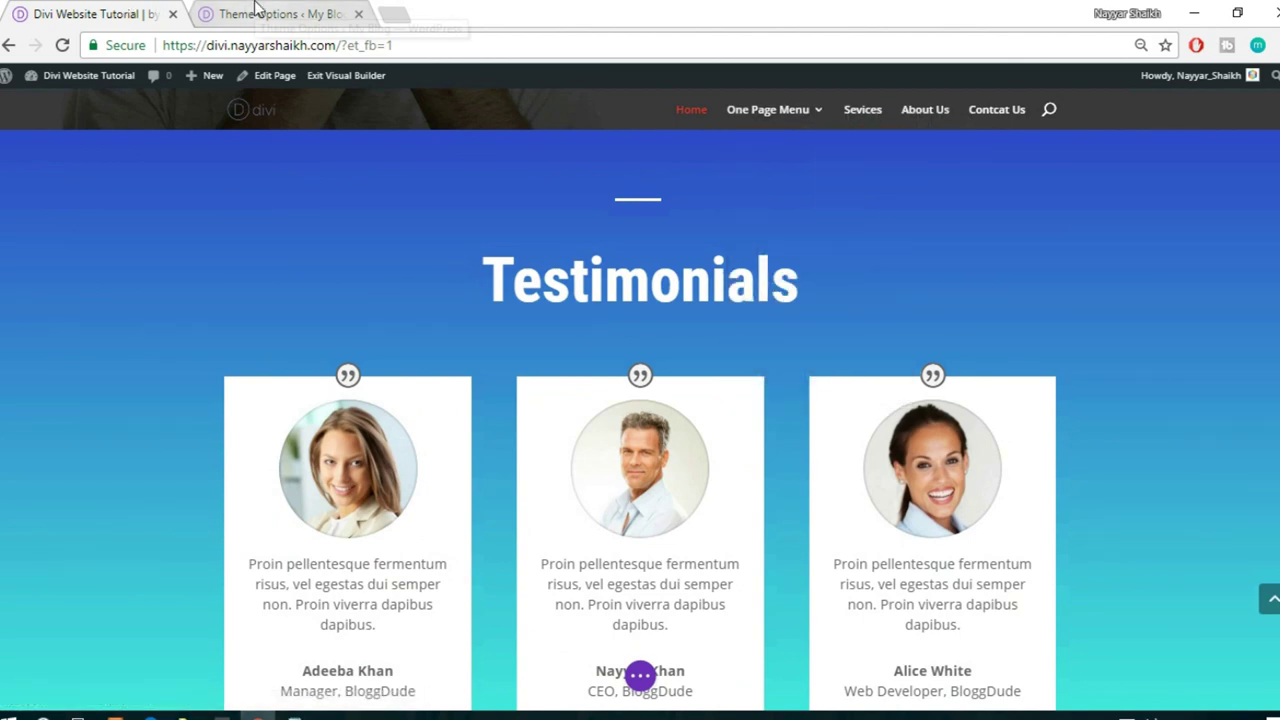
- Go to Appearance > Menus in the admin to start a new menu
click(256, 12)
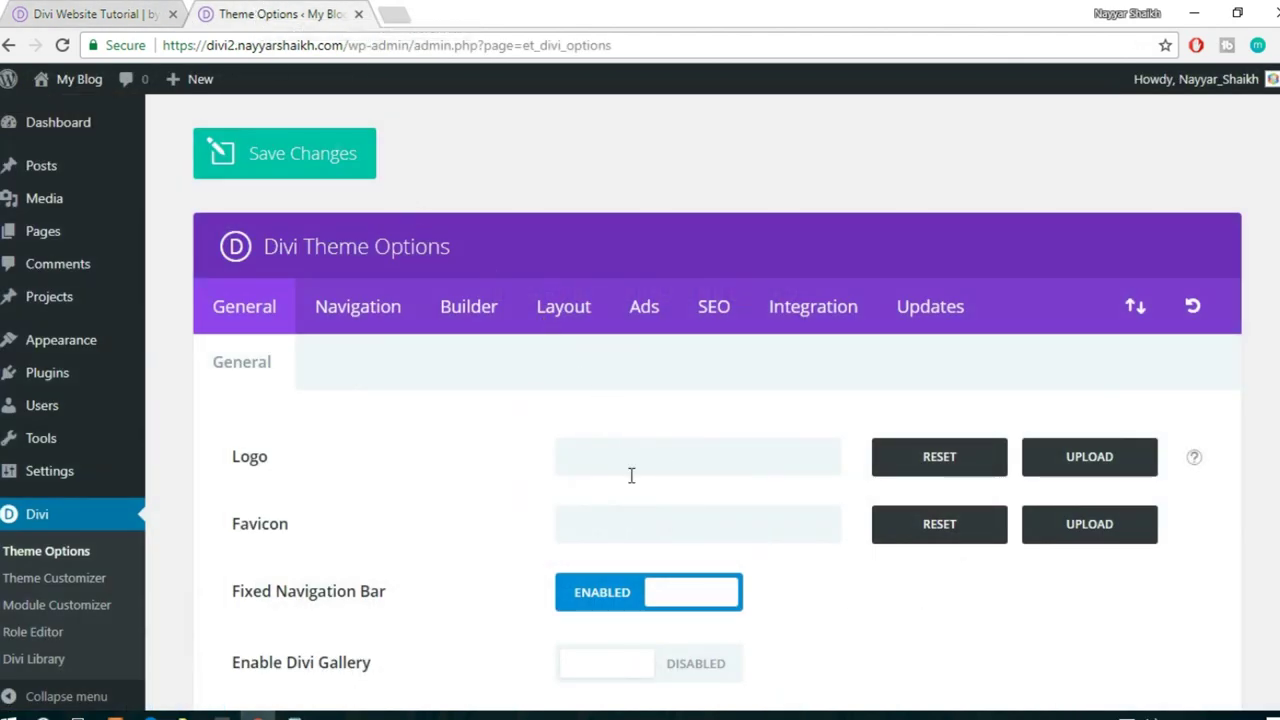
scroll(168, 478, down, 5)
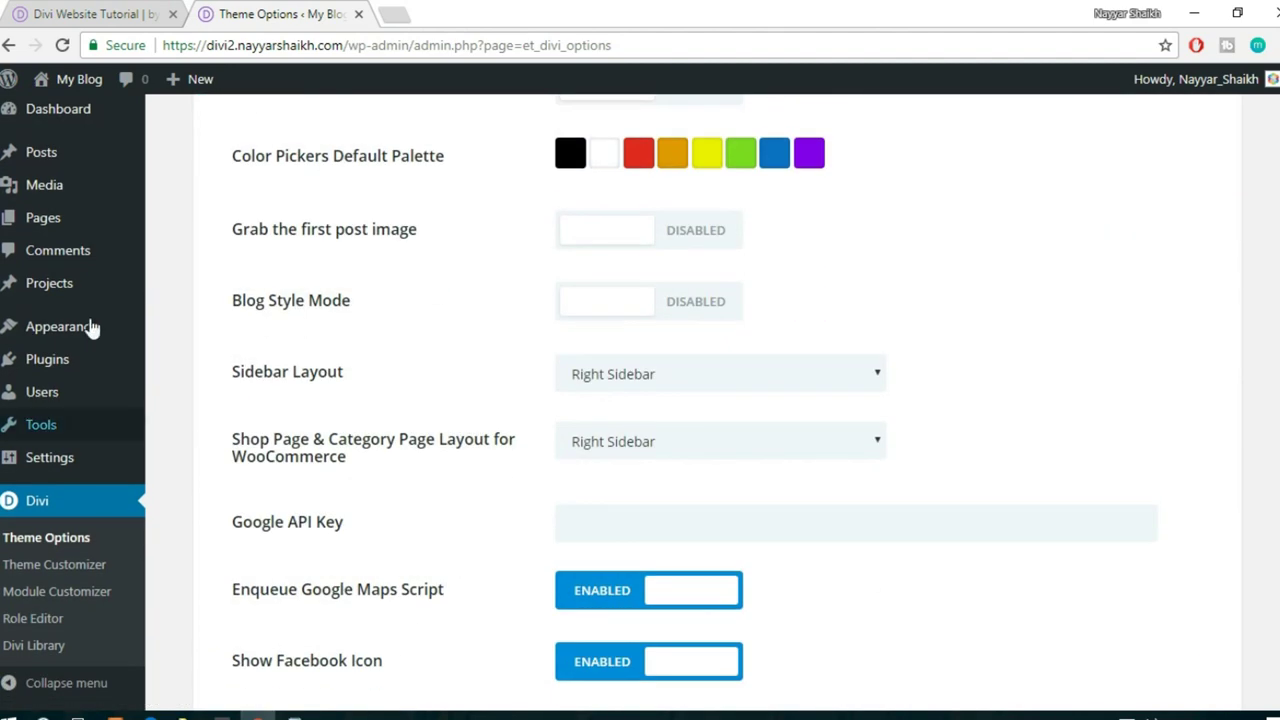
mouse_move(65, 338)
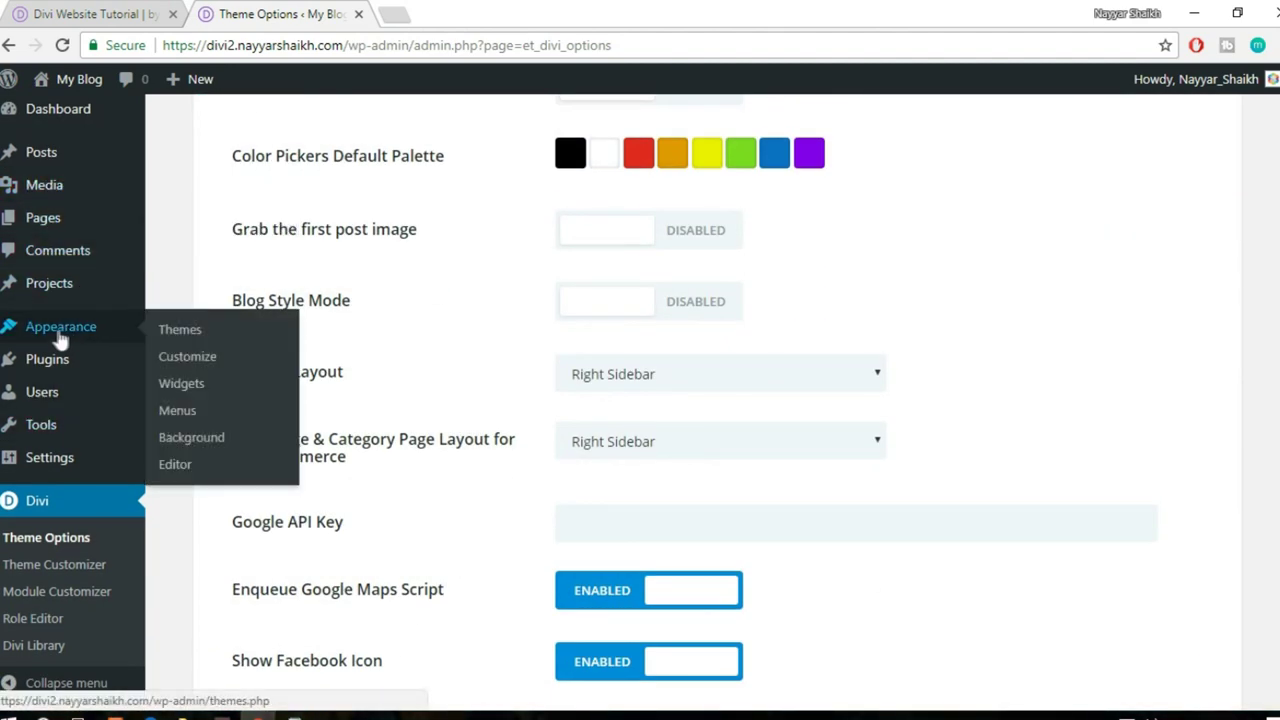
click(180, 414)
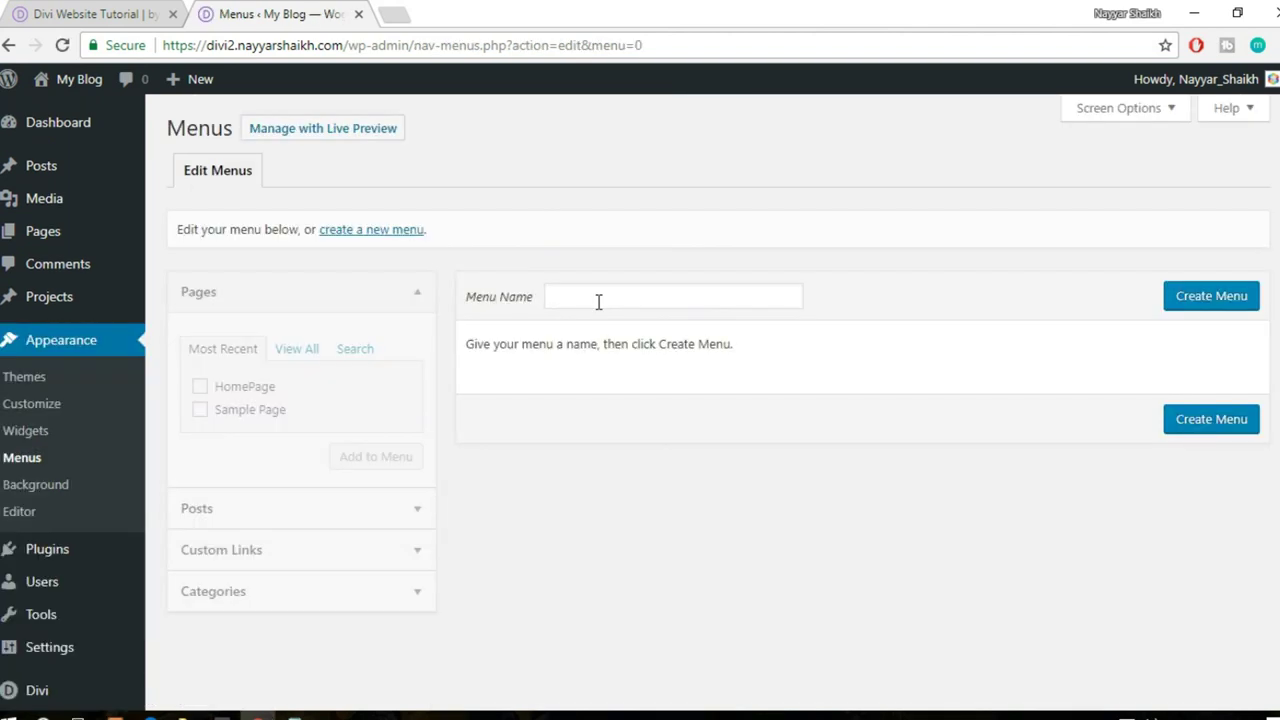
click(597, 300)
- Create a new menu named 'Primary Menu'
text(Primary Menu)
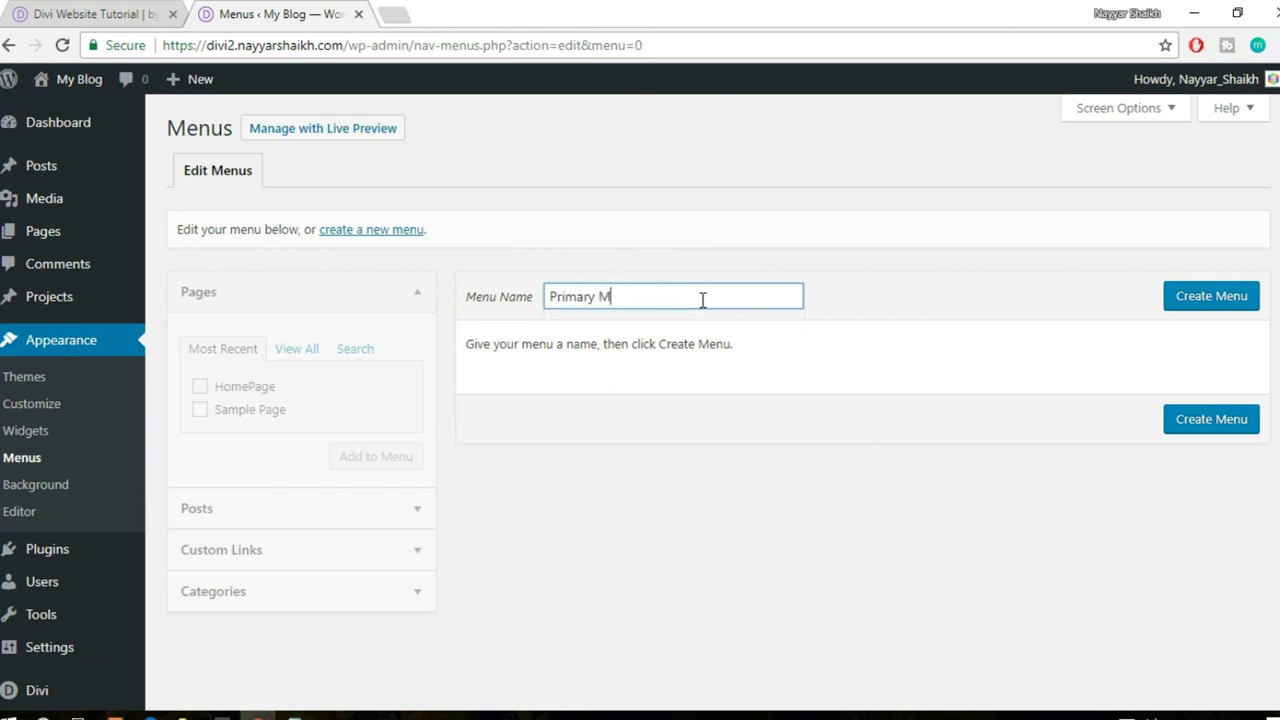
click(1206, 306)
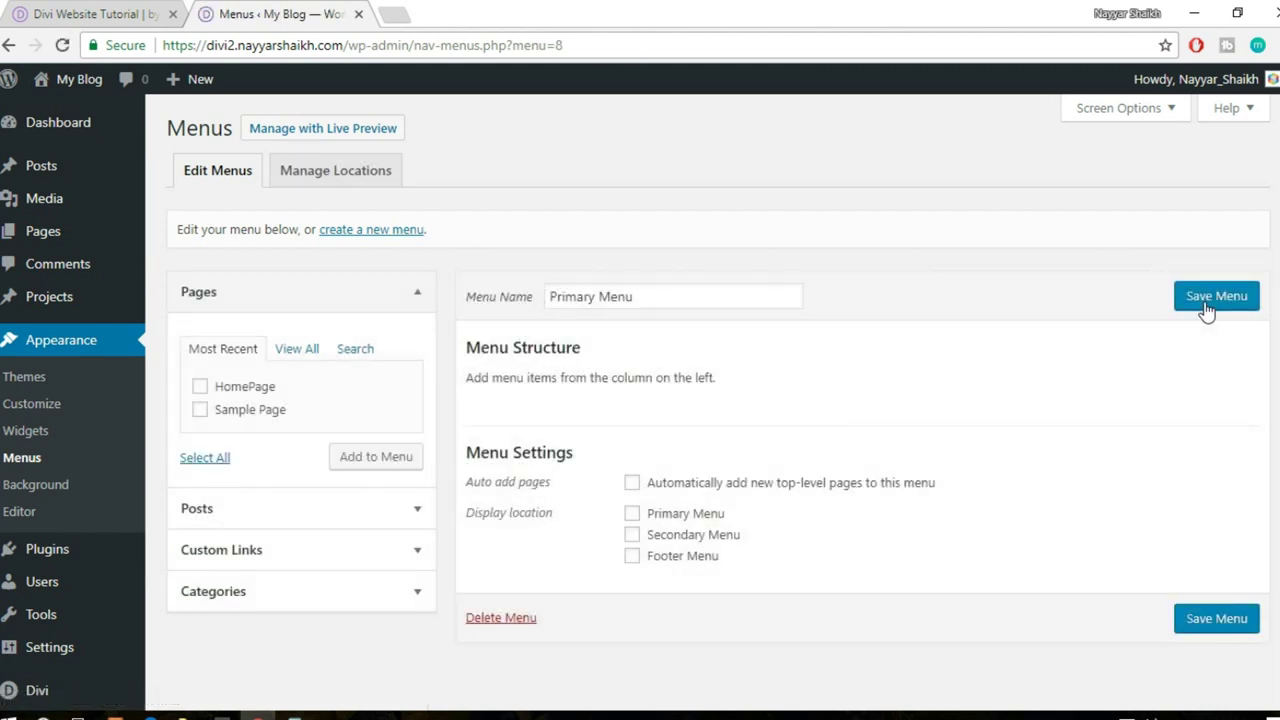
- Add a Home custom link to the site address, then begin another URL ending '/#'
scroll(1206, 310, down, 1)
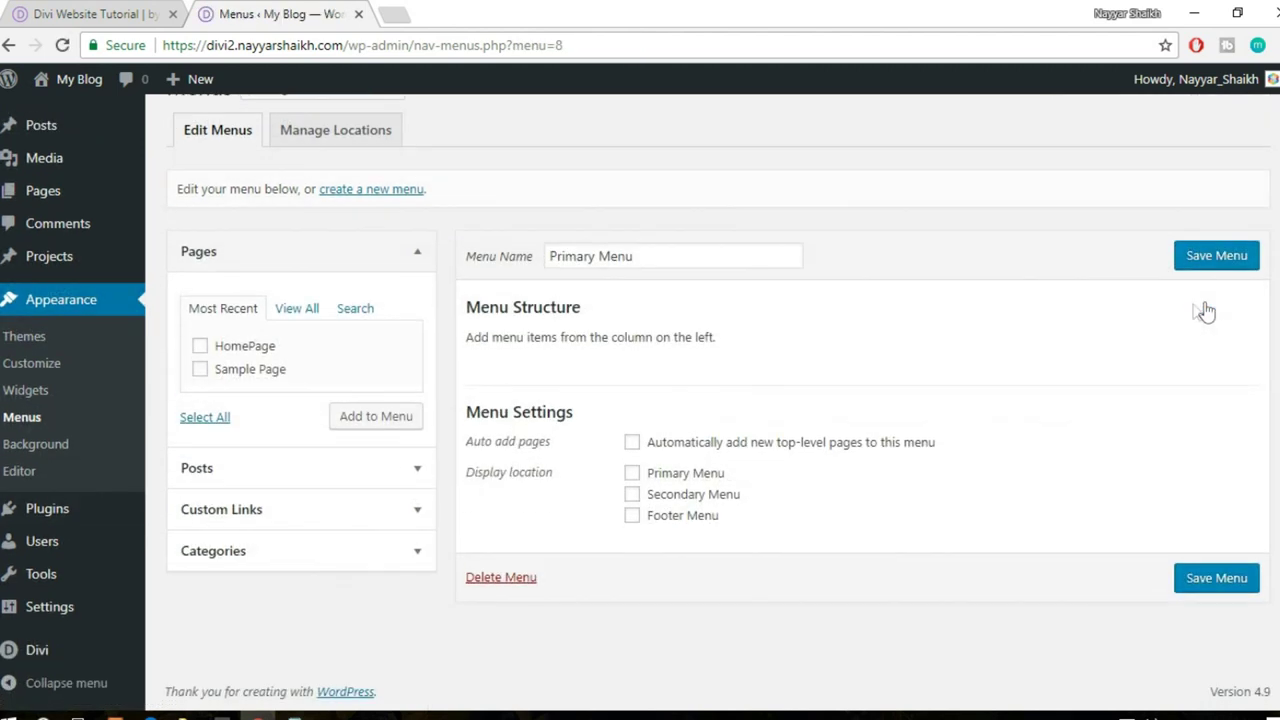
click(318, 511)
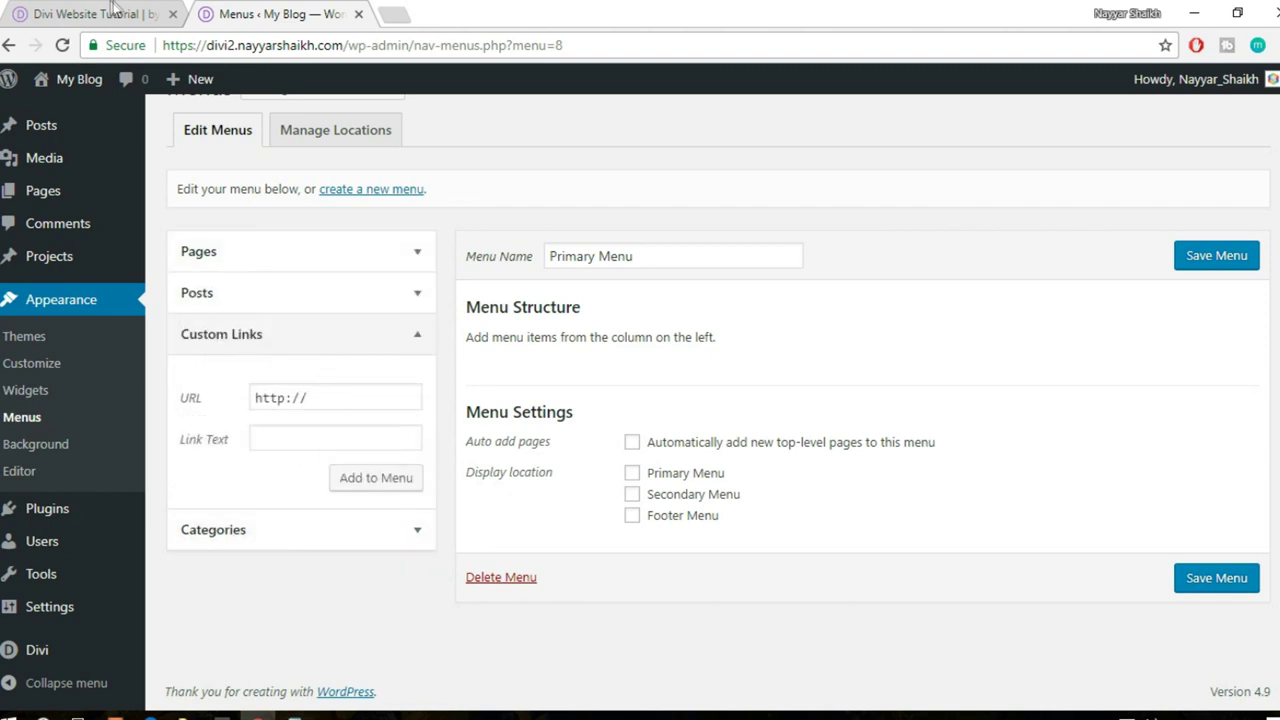
drag(341, 47, 105, 45)
key(ctrl+c)
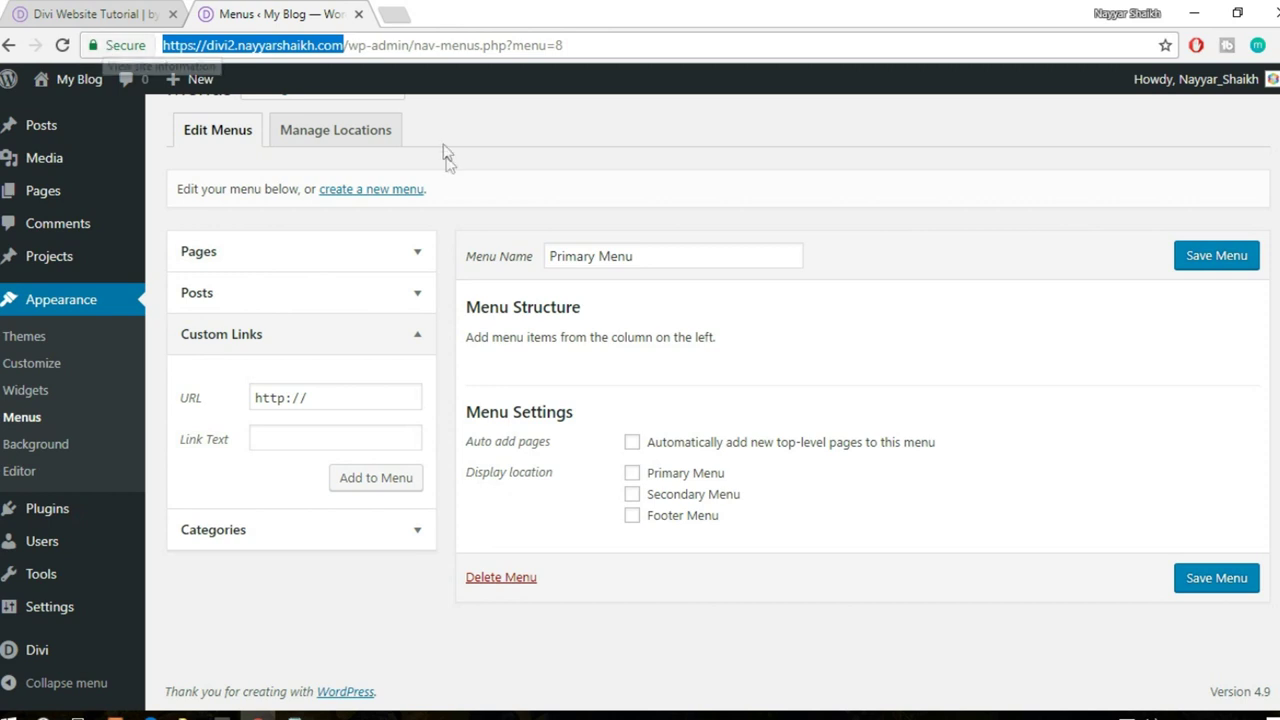
click(314, 397)
drag(314, 397, 171, 383)
key(ctrl+v)
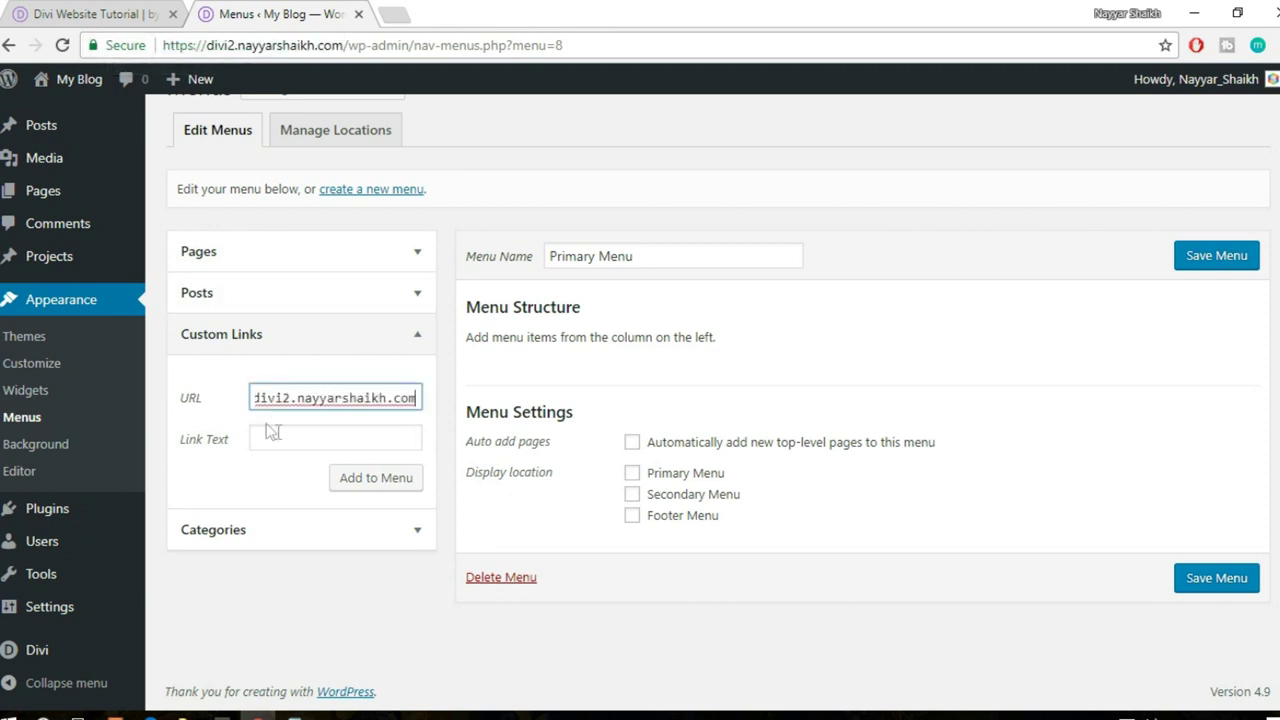
click(282, 437)
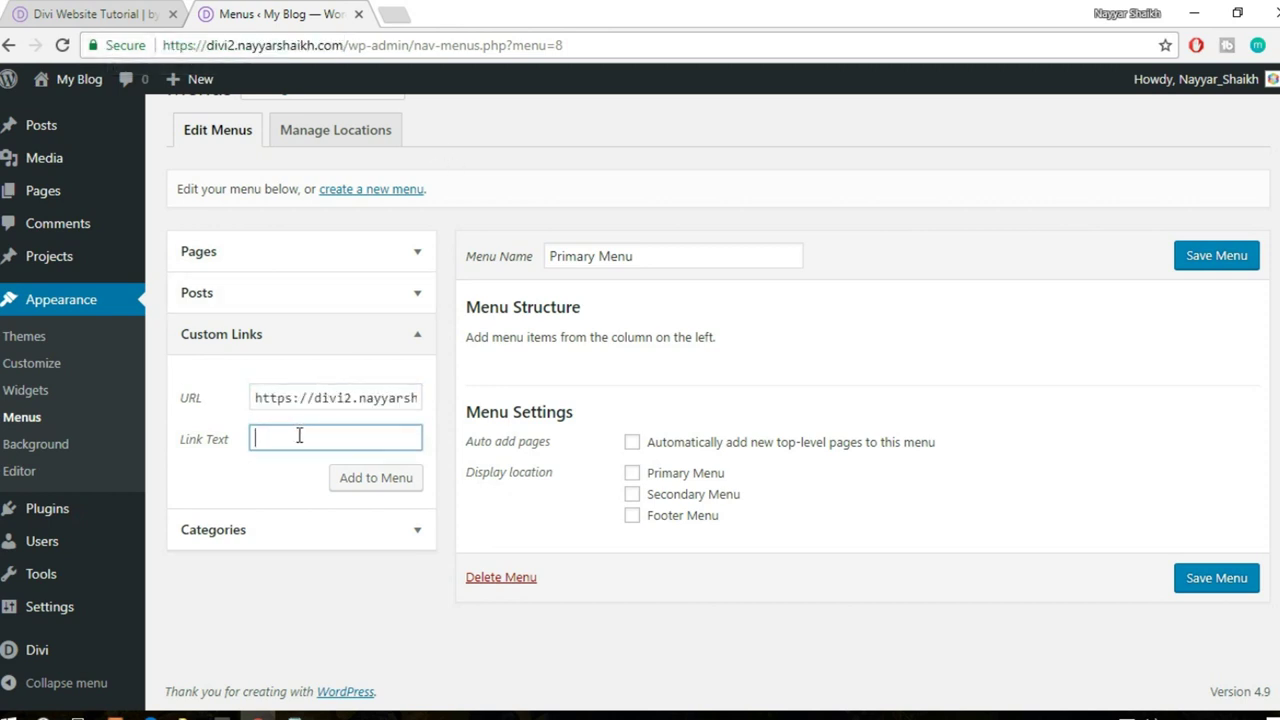
click(352, 485)
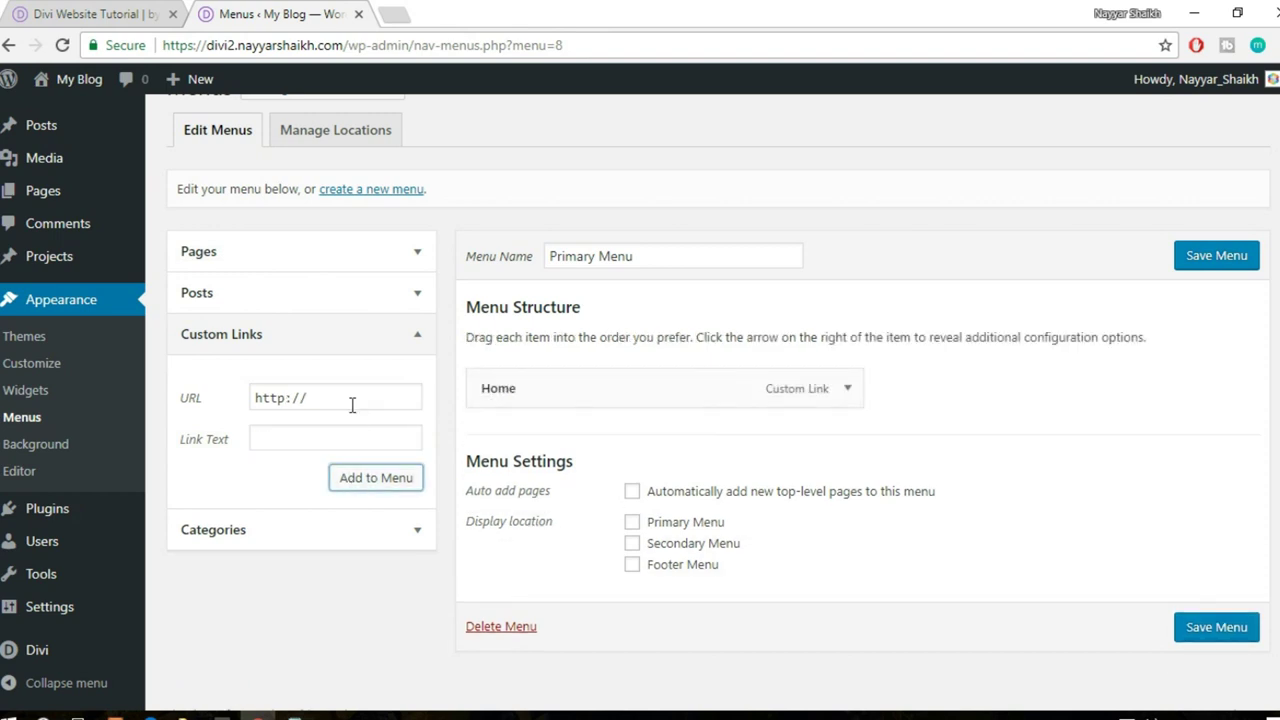
drag(352, 404, 198, 408)
key(ctrl+v)
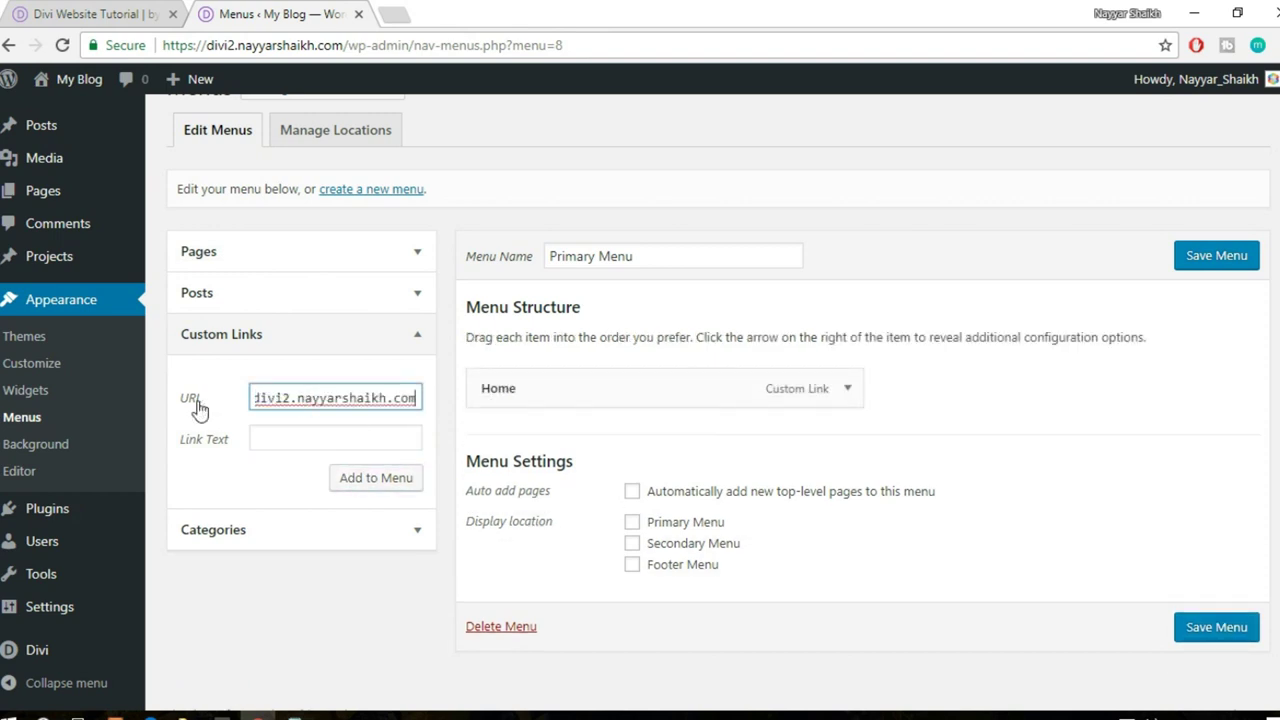
text(/#)
- Check the live site's sections, then add an Our Courses link to '/#our-courses'
click(86, 8)
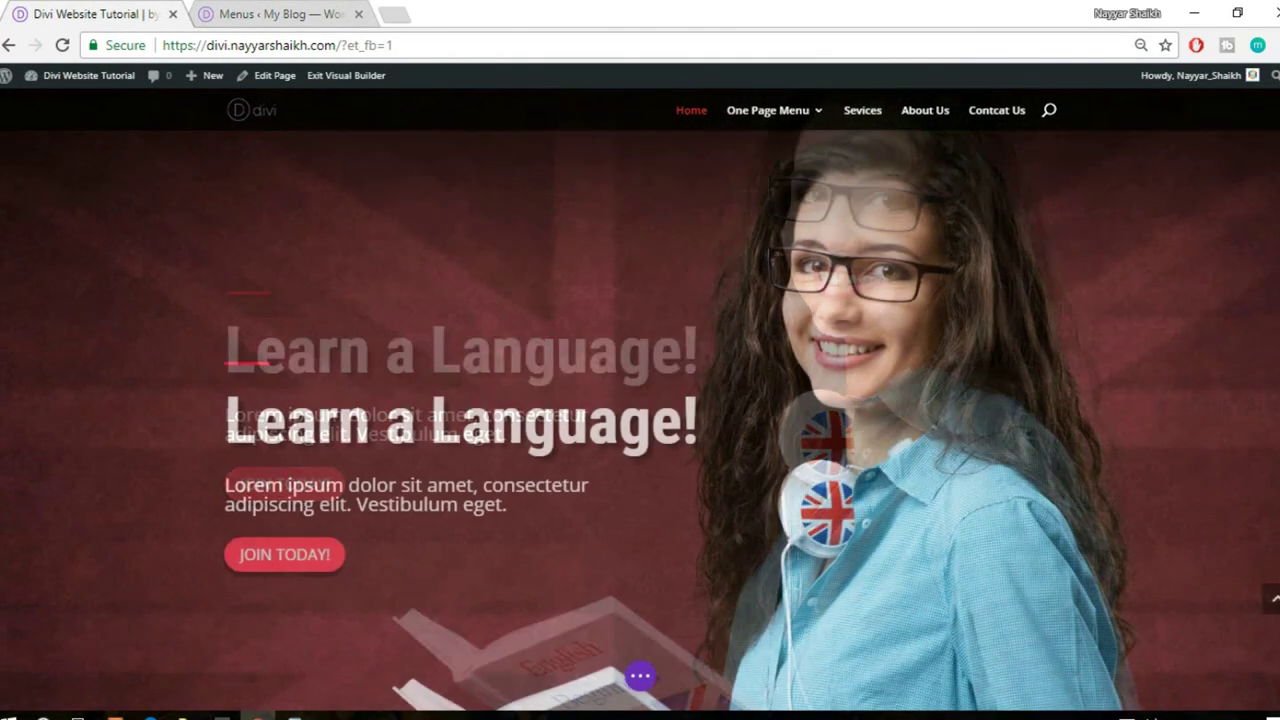
scroll(604, 220, down, 7)
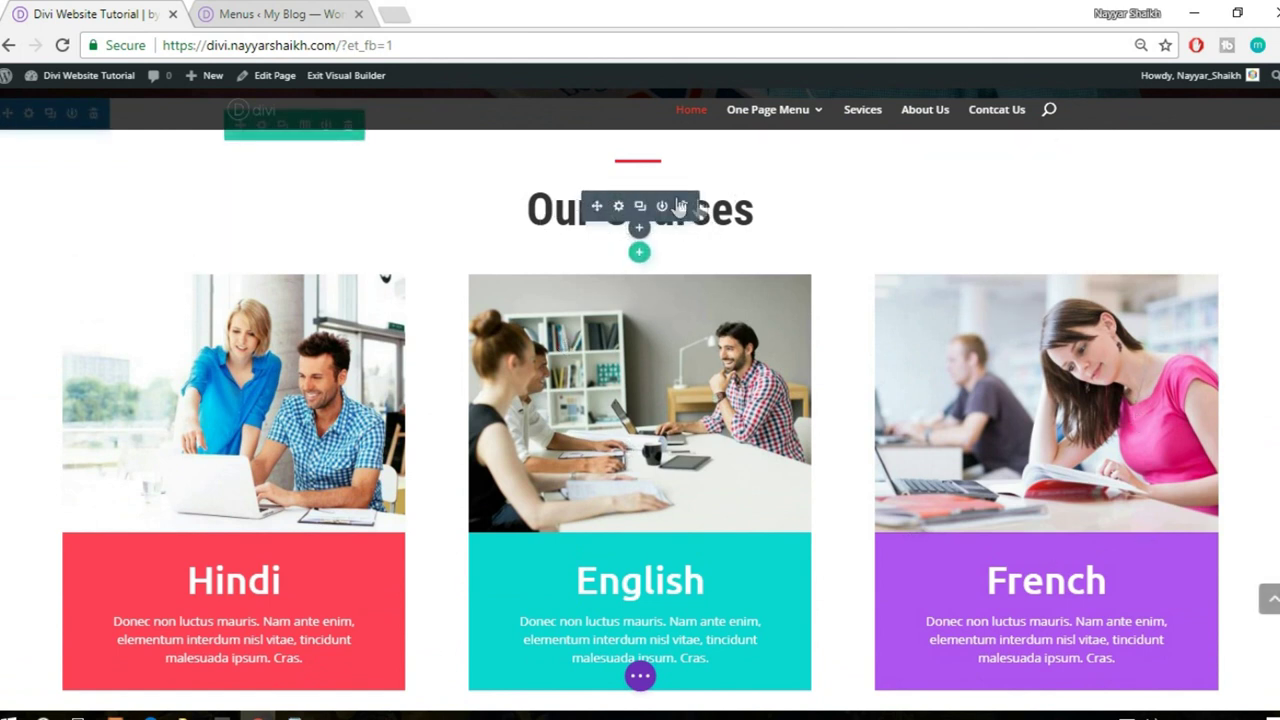
click(278, 12)
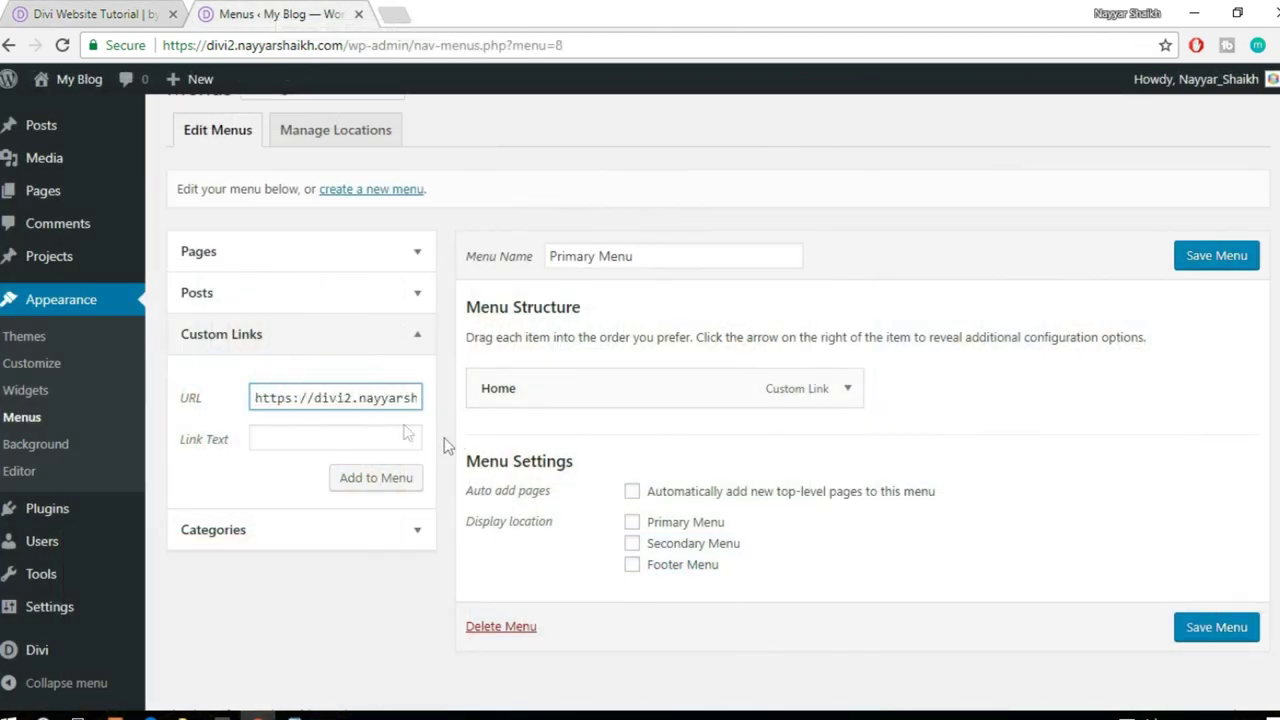
key(Right)
key(Right)
key(Right)
key(Right)
key(Right)
key(Right)
key(Right)
key(Right)
key(Right)
key(Right)
key(Right)
key(Right)
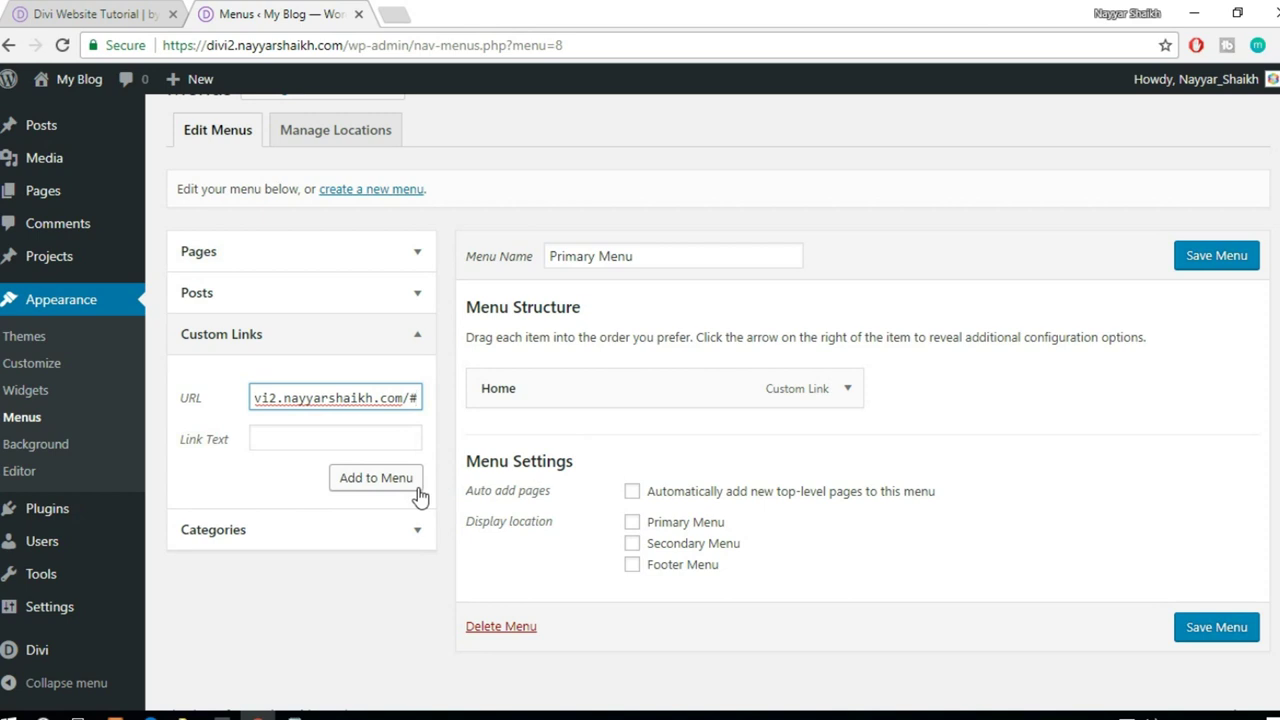
text(our)
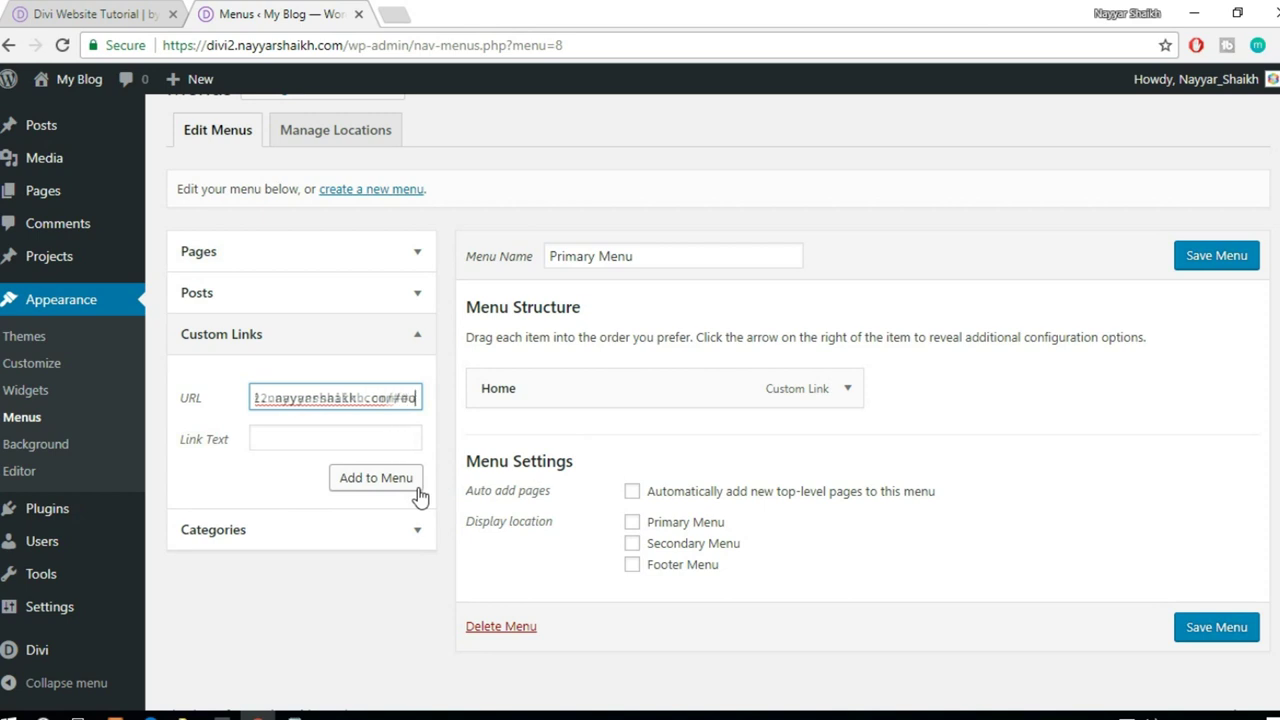
text(-cou)
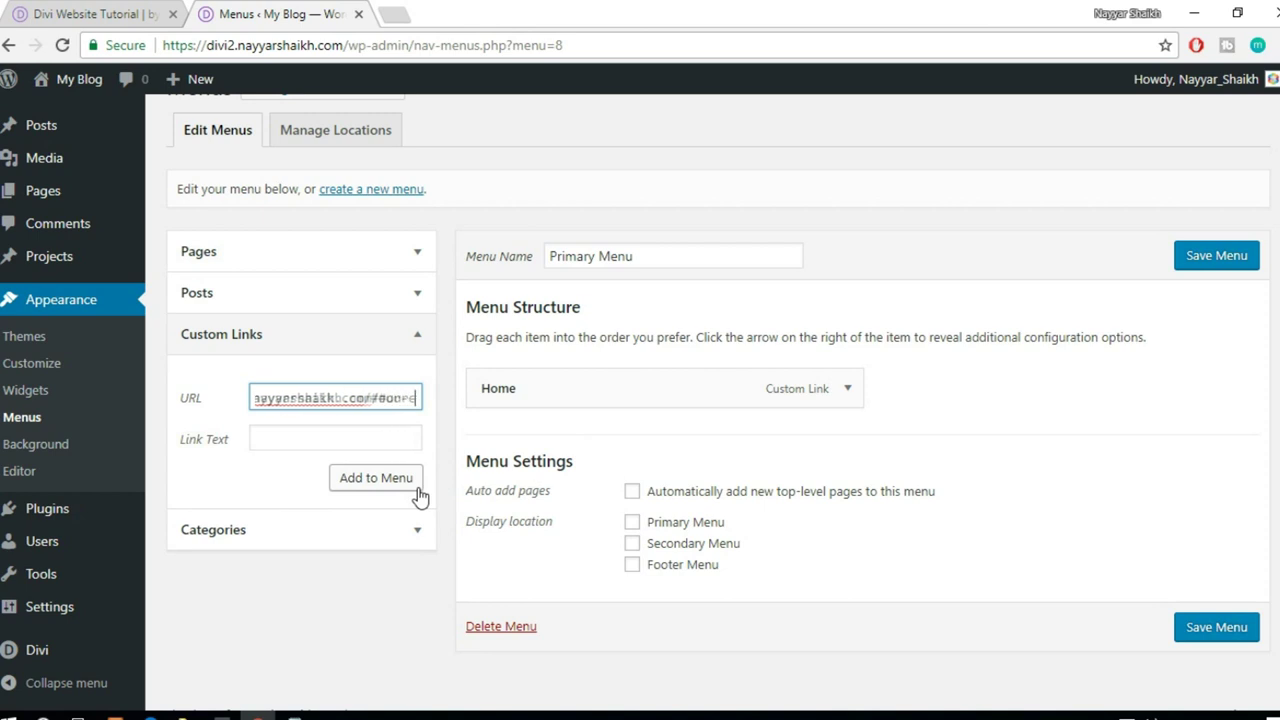
text(rses)
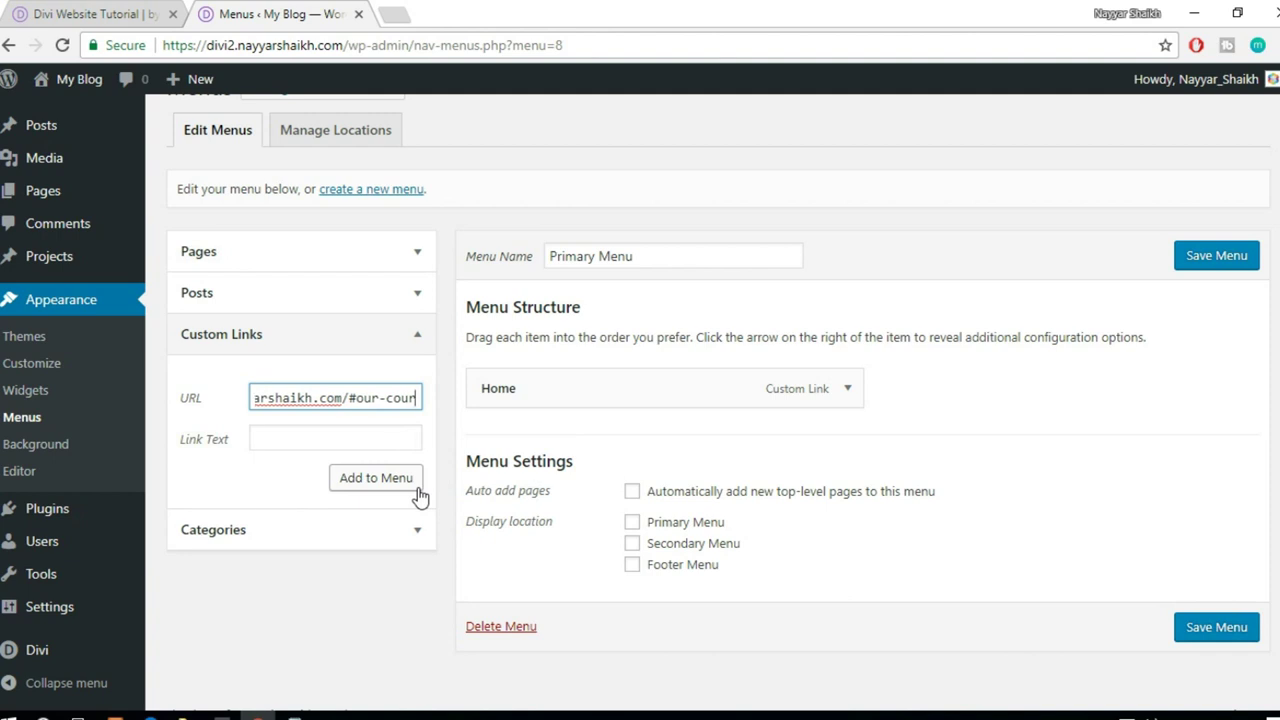
click(298, 433)
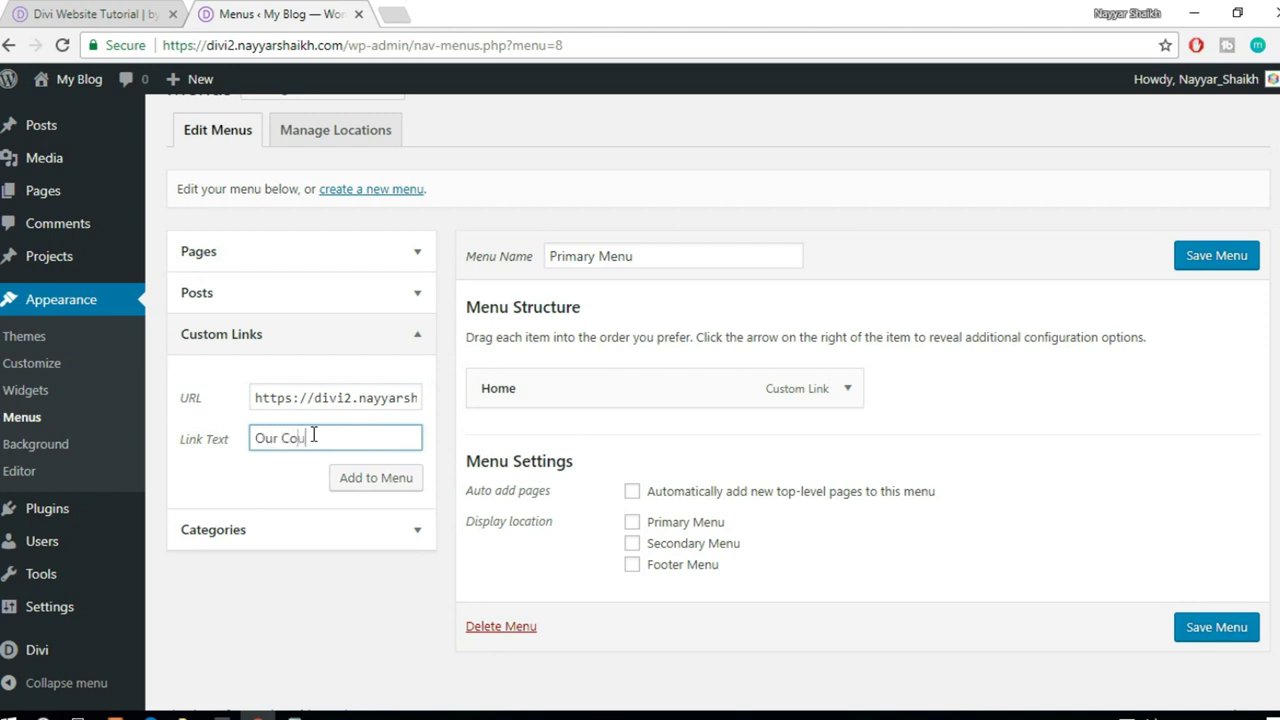
click(340, 480)
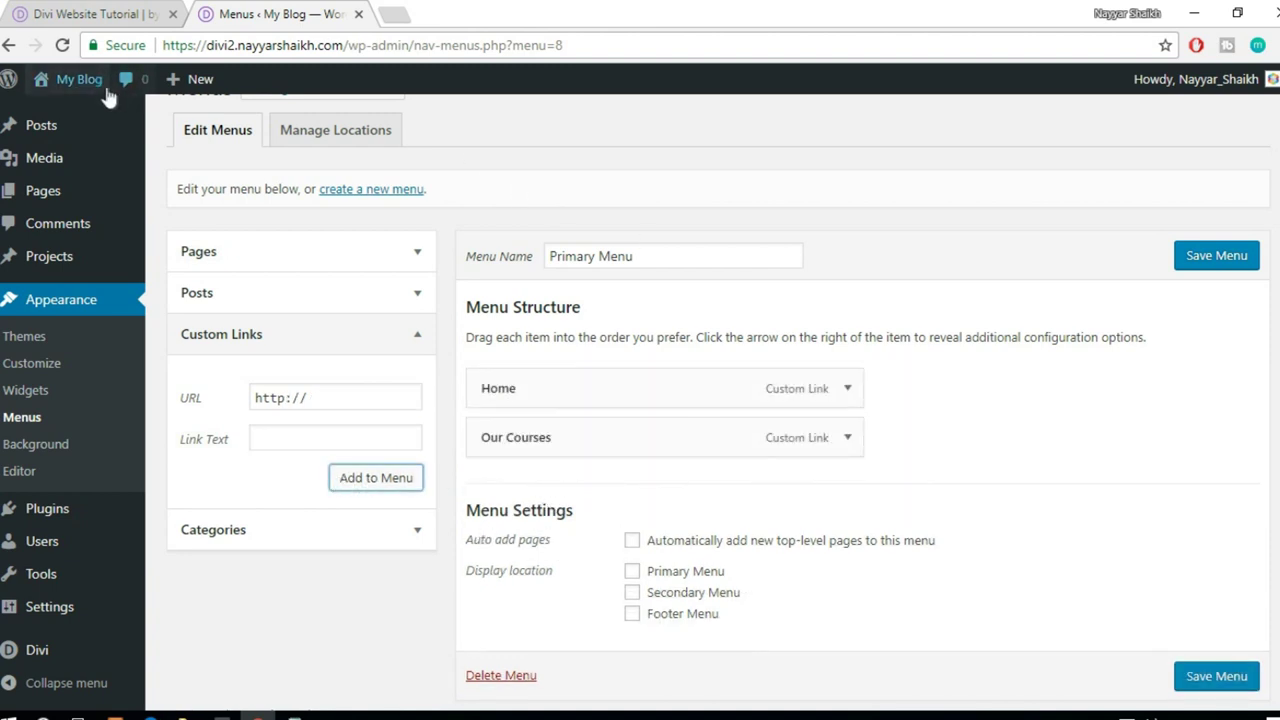
- Open the site in a new tab and launch the home page's Visual Builder
mouse_move(79, 79)
middle_click(66, 118)
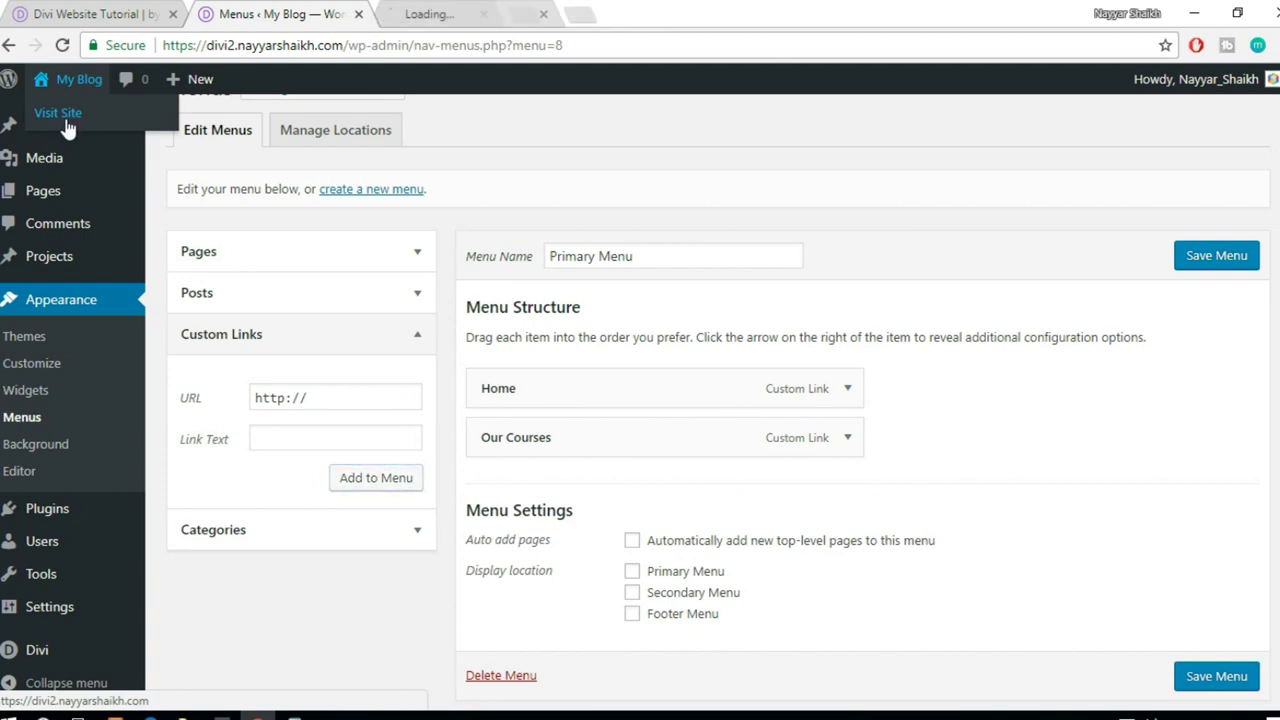
click(455, 14)
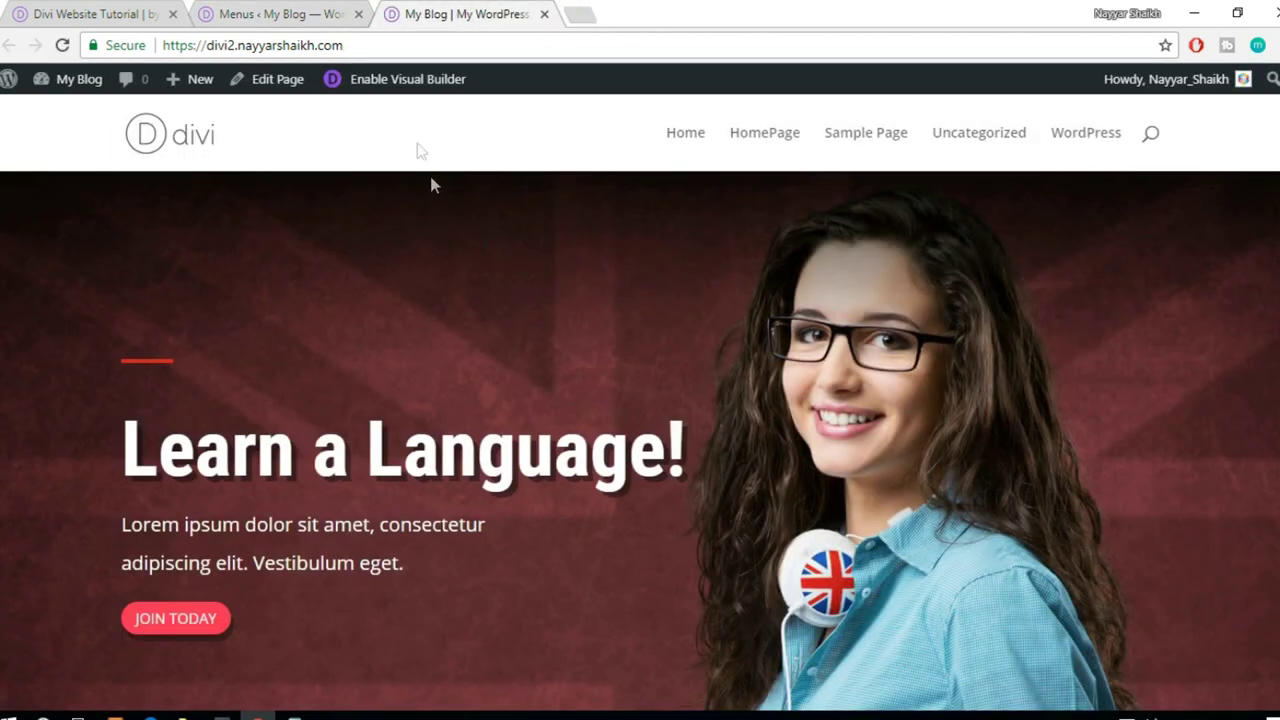
click(424, 88)
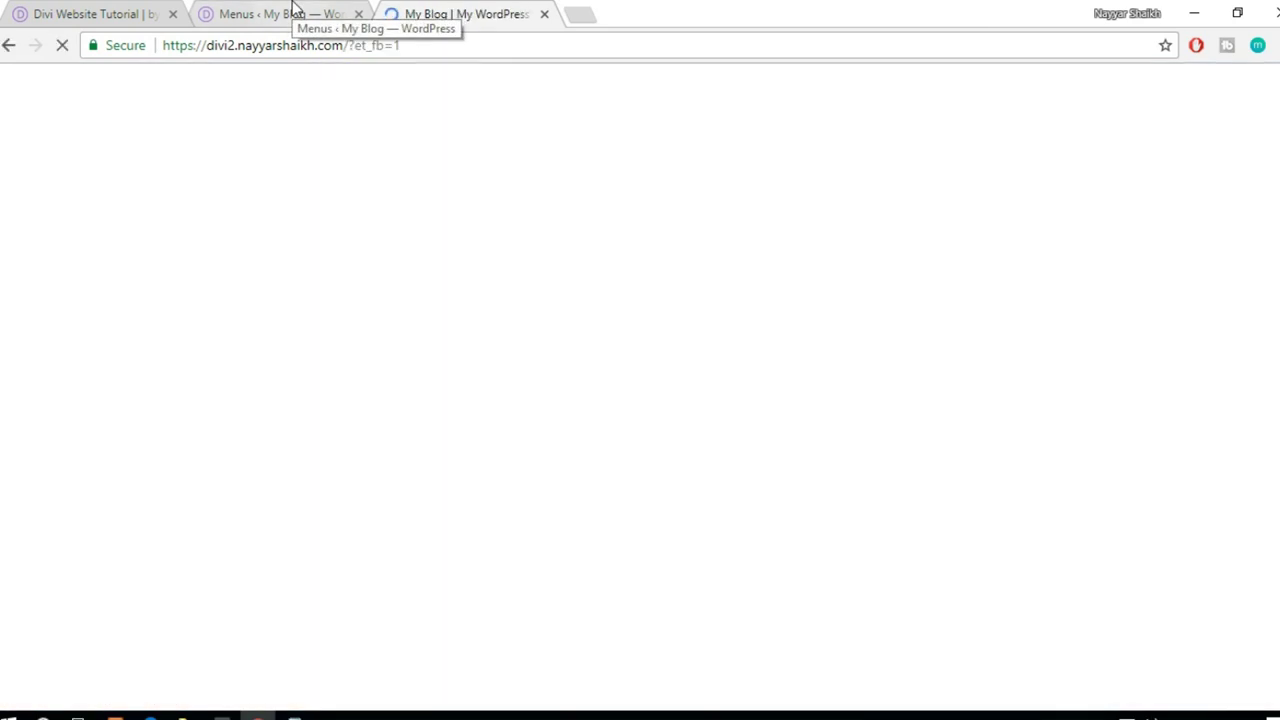
- Expand the Our Courses menu item and select 'our-courses' in its URL
click(285, 14)
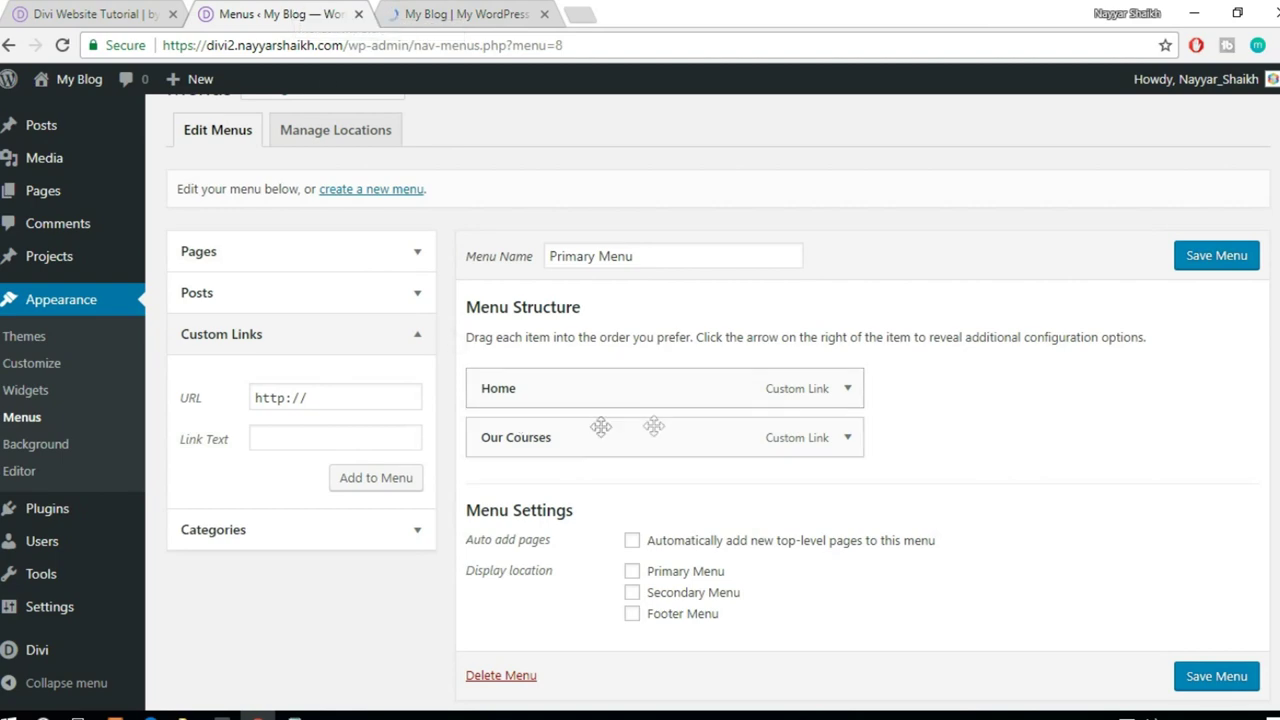
click(848, 438)
scroll(900, 448, down, 2)
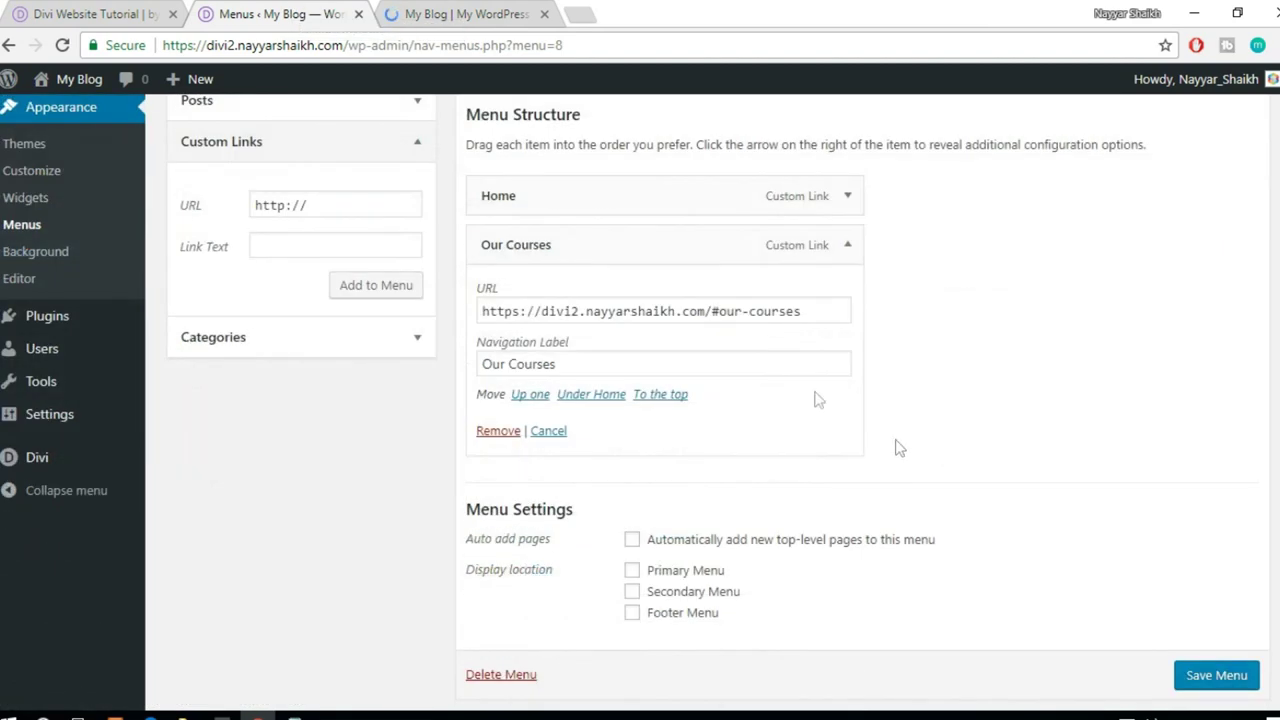
drag(830, 310, 727, 313)
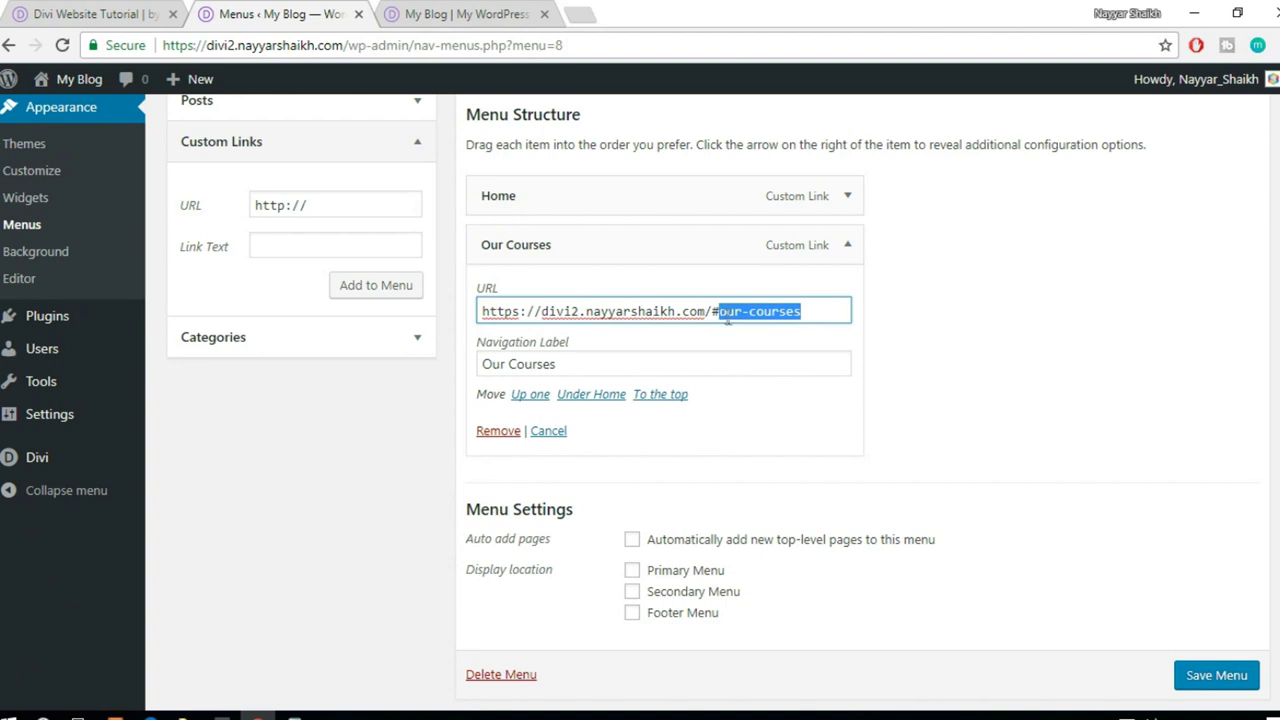
click(713, 311)
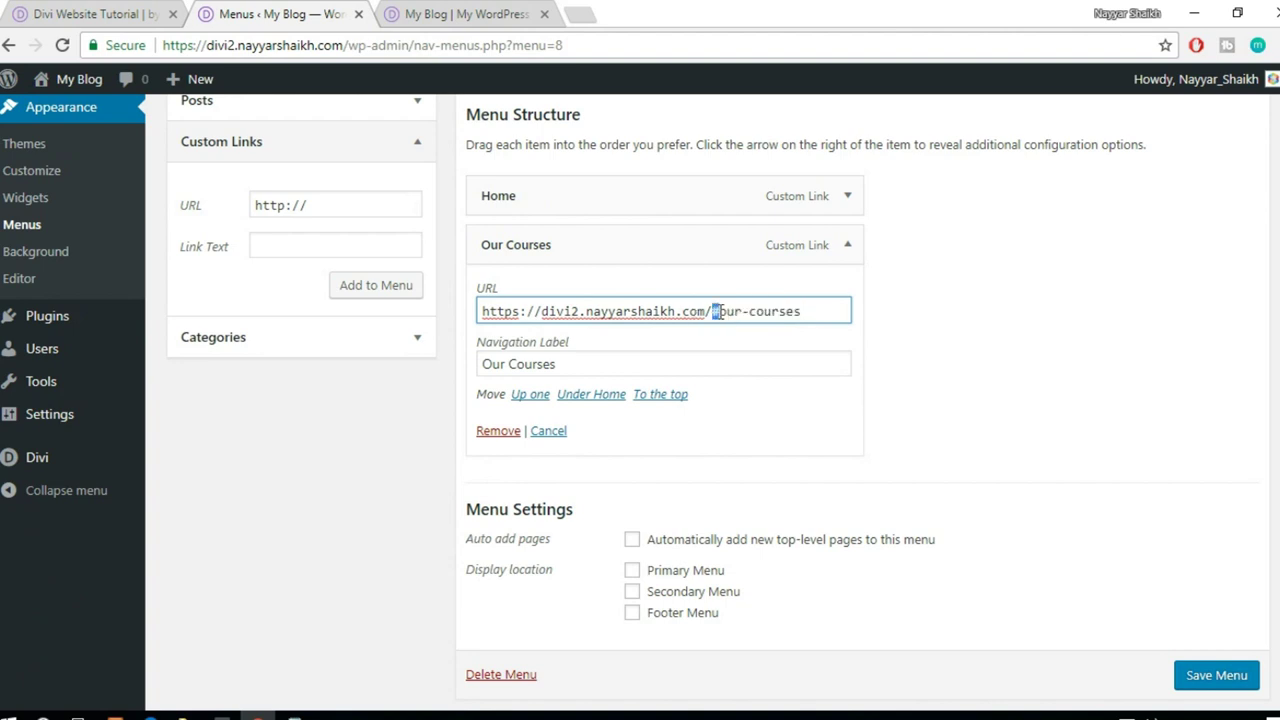
click(716, 315)
drag(838, 311, 716, 311)
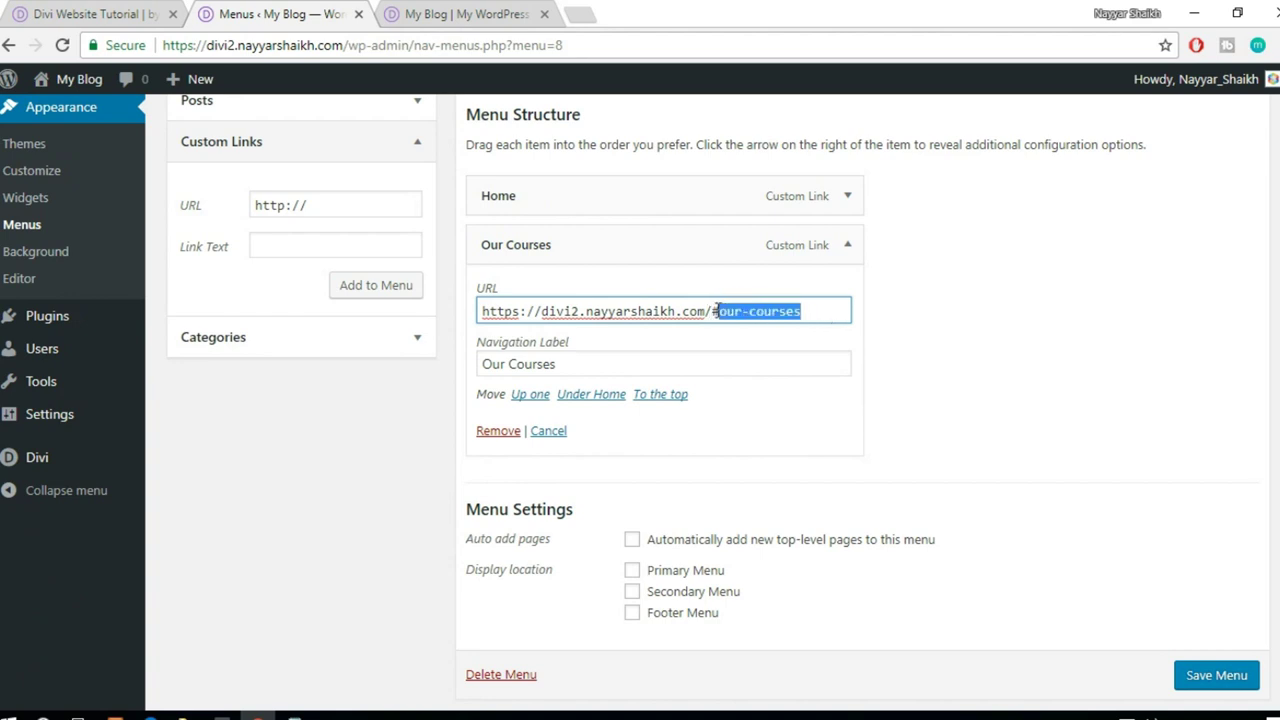
- In the builder, open the Our Courses section's settings
click(470, 13)
scroll(704, 405, down, 7)
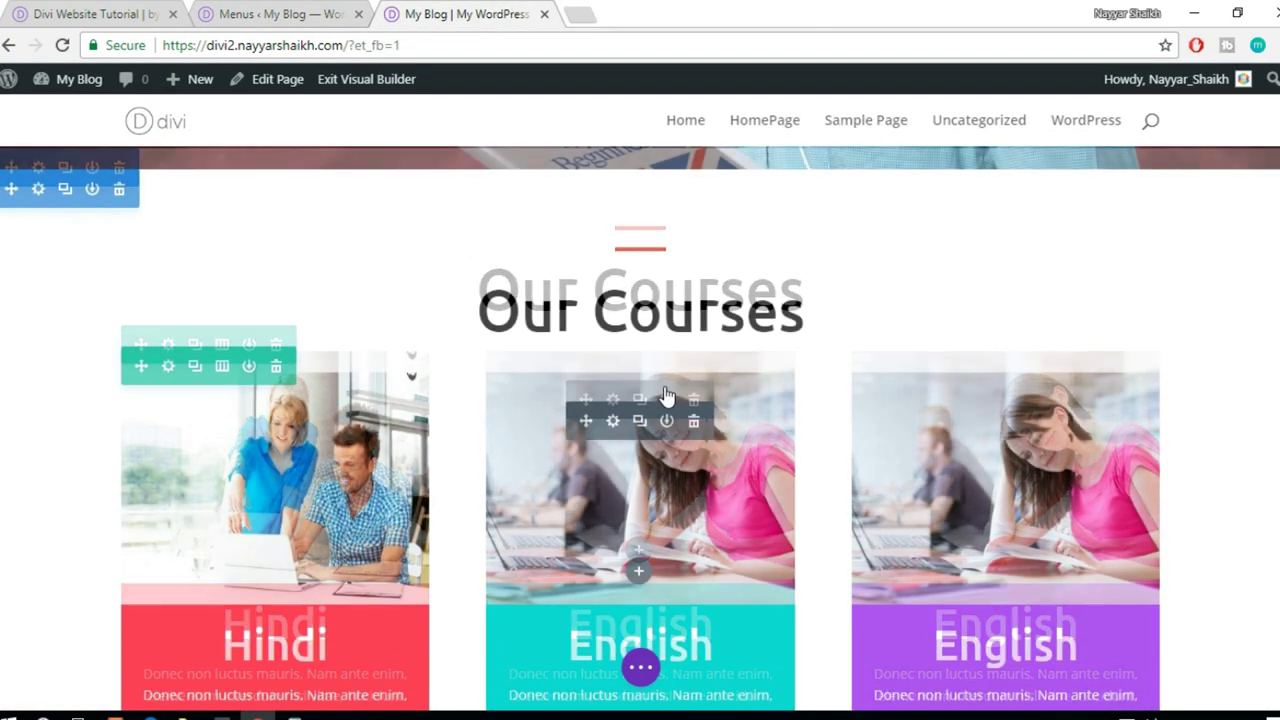
scroll(143, 297, up, 1)
click(37, 263)
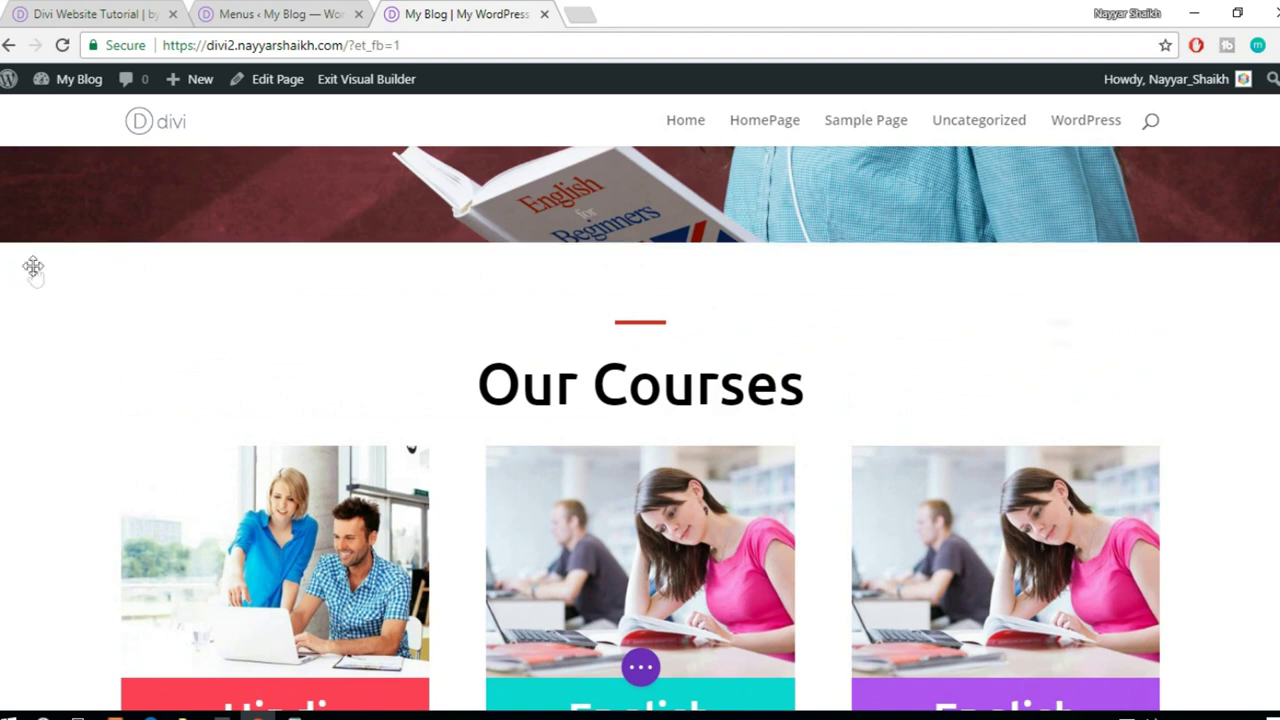
- Set the Our Courses section's CSS ID to our-courses and save it
click(1101, 178)
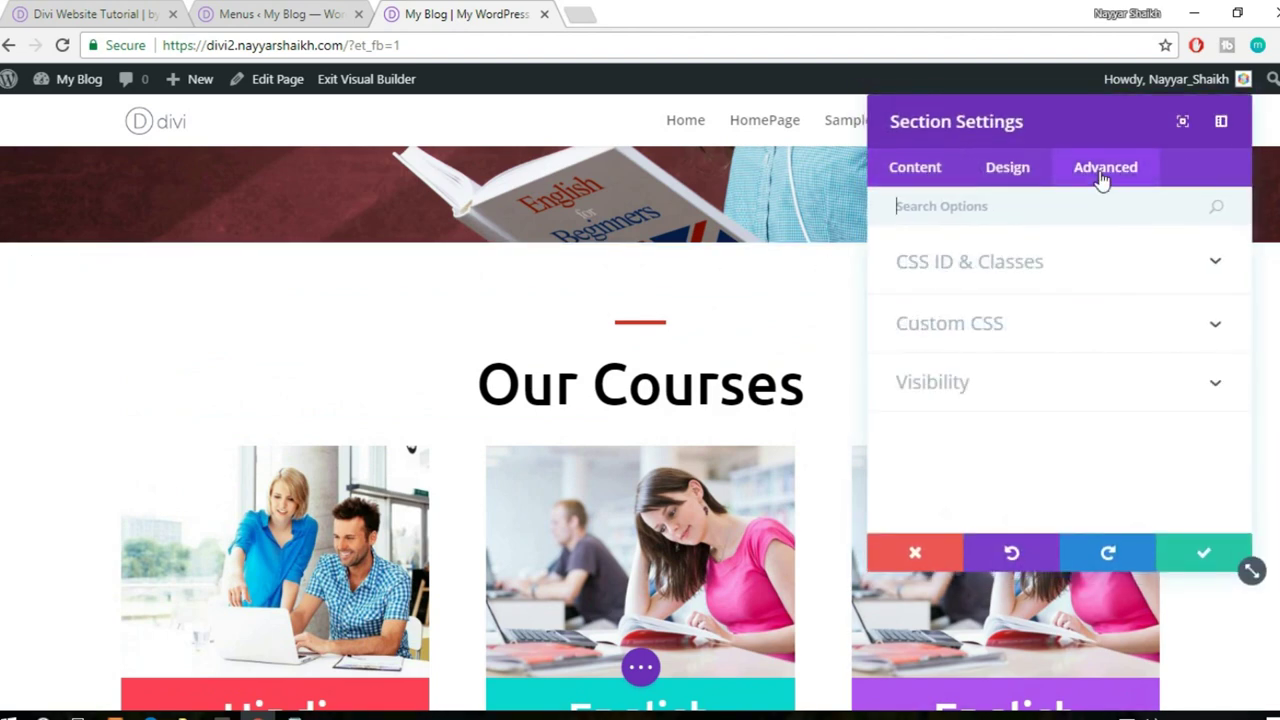
click(1029, 276)
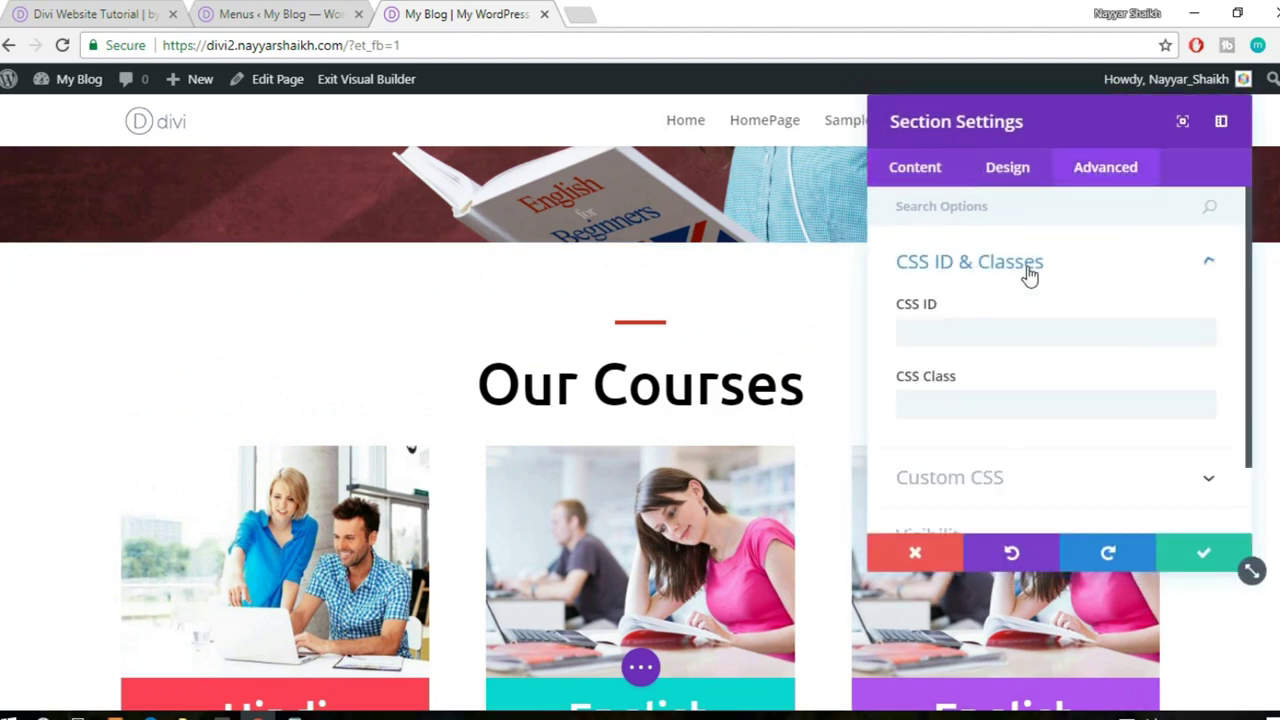
click(978, 330)
text(our-courses)
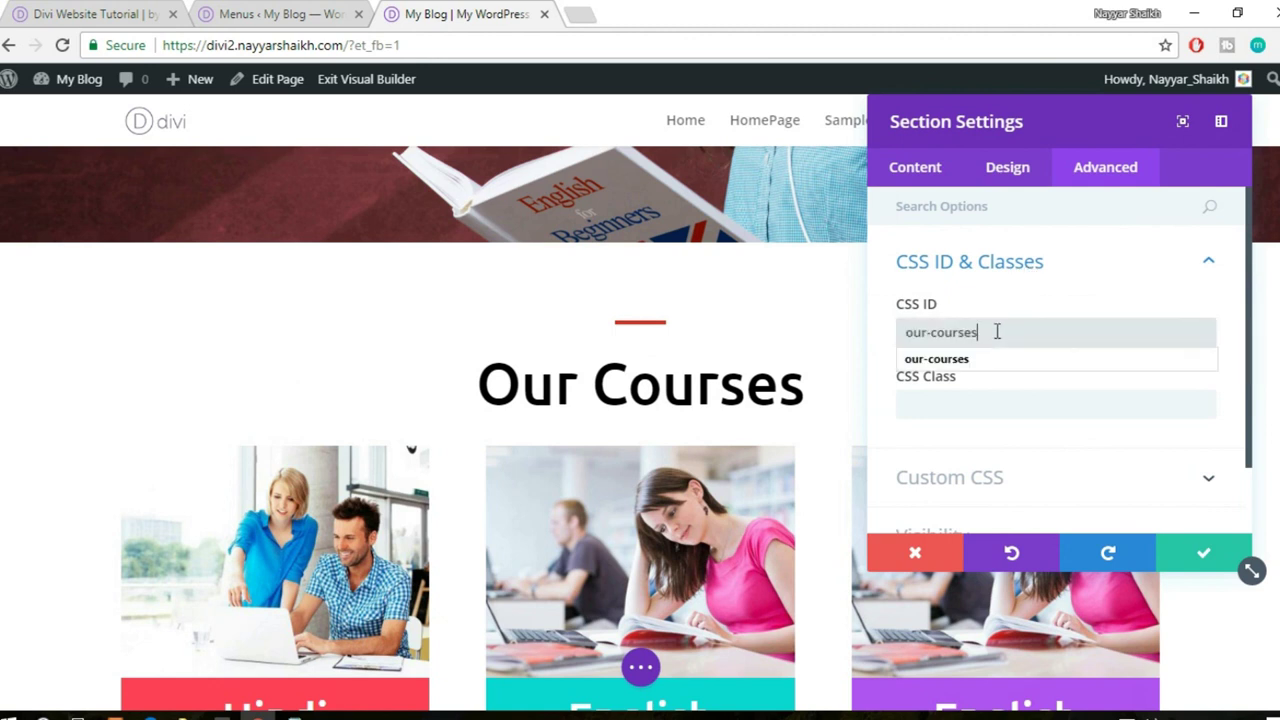
click(1200, 551)
- Give the Lorem ipsum sit section the CSS ID about-us
scroll(1201, 542, down, 6)
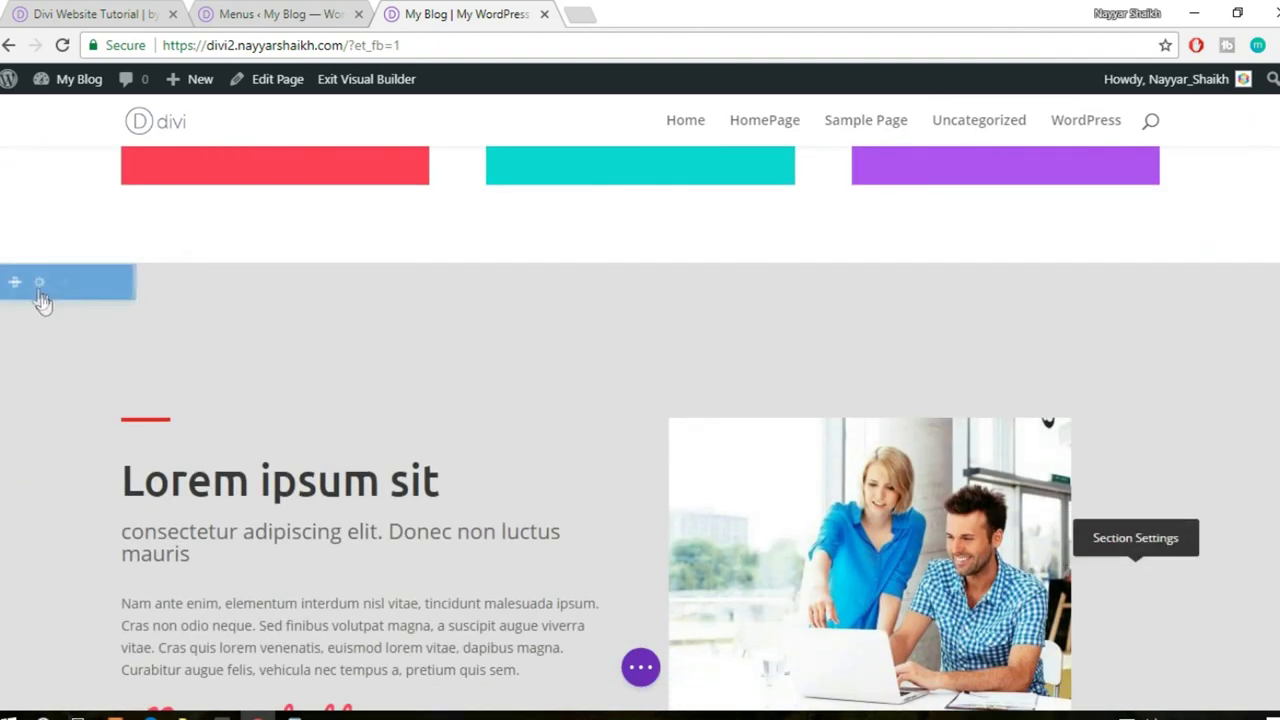
click(37, 283)
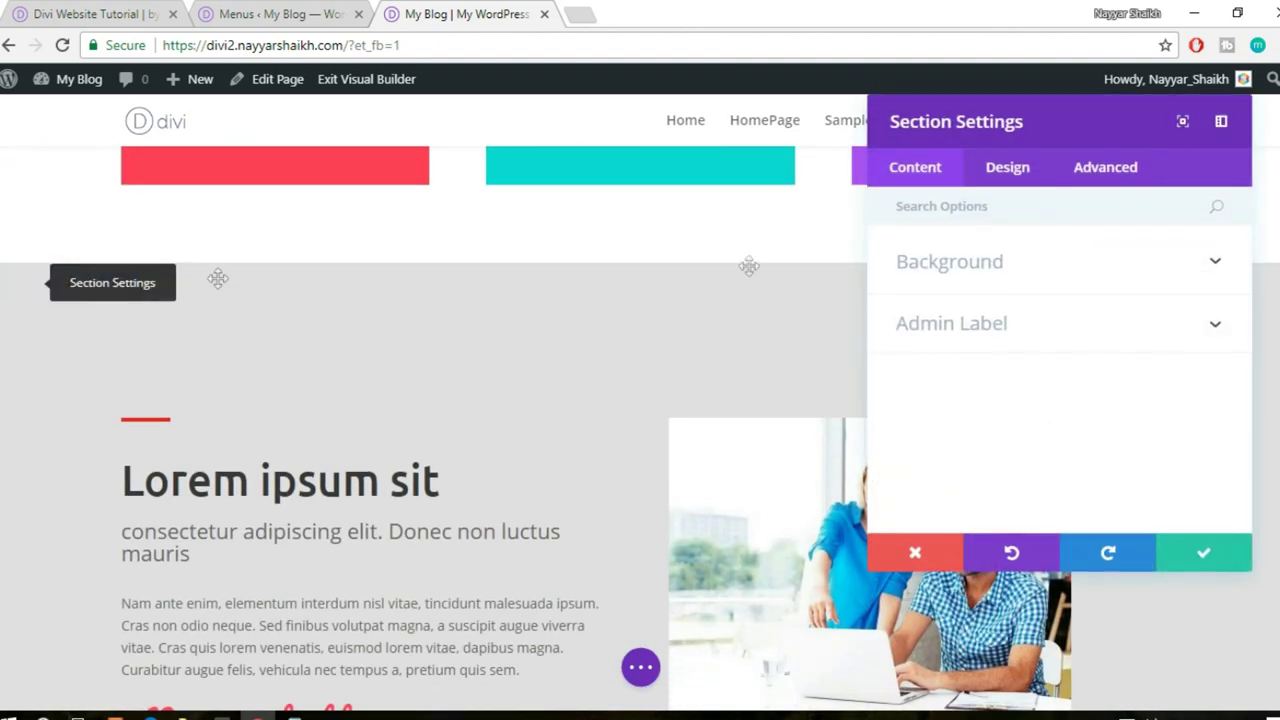
click(1110, 169)
click(1057, 281)
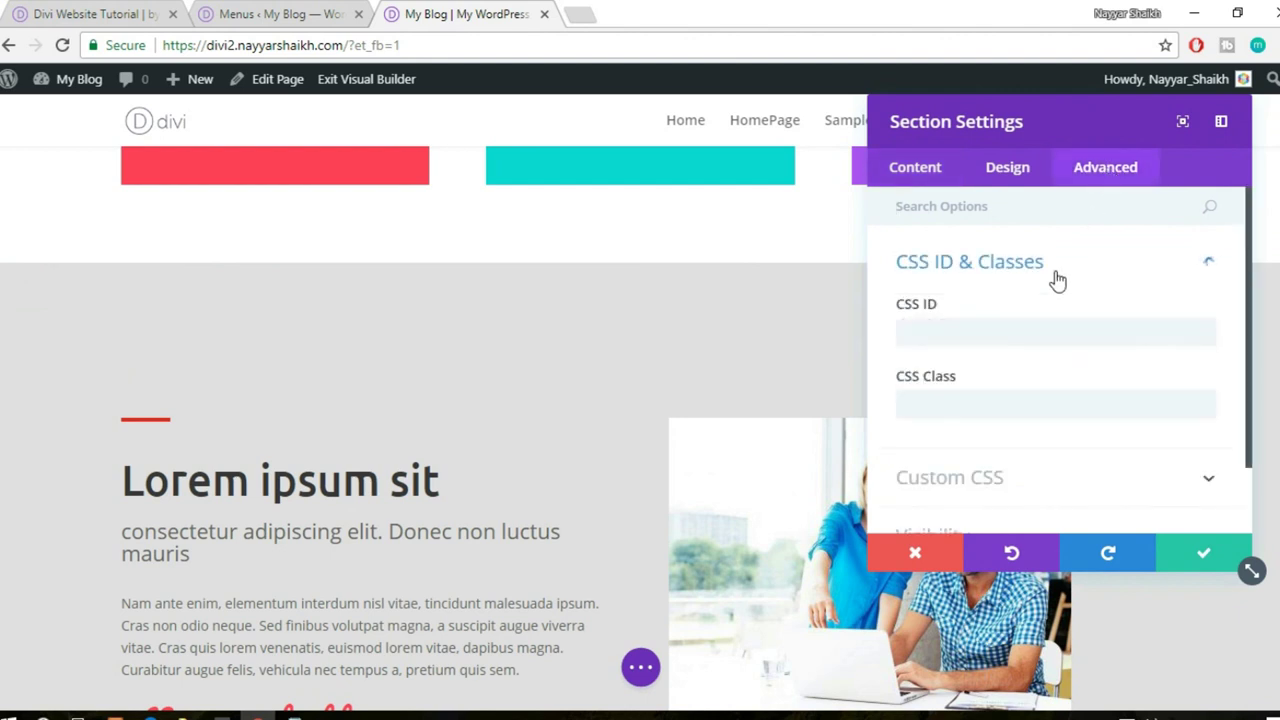
click(993, 332)
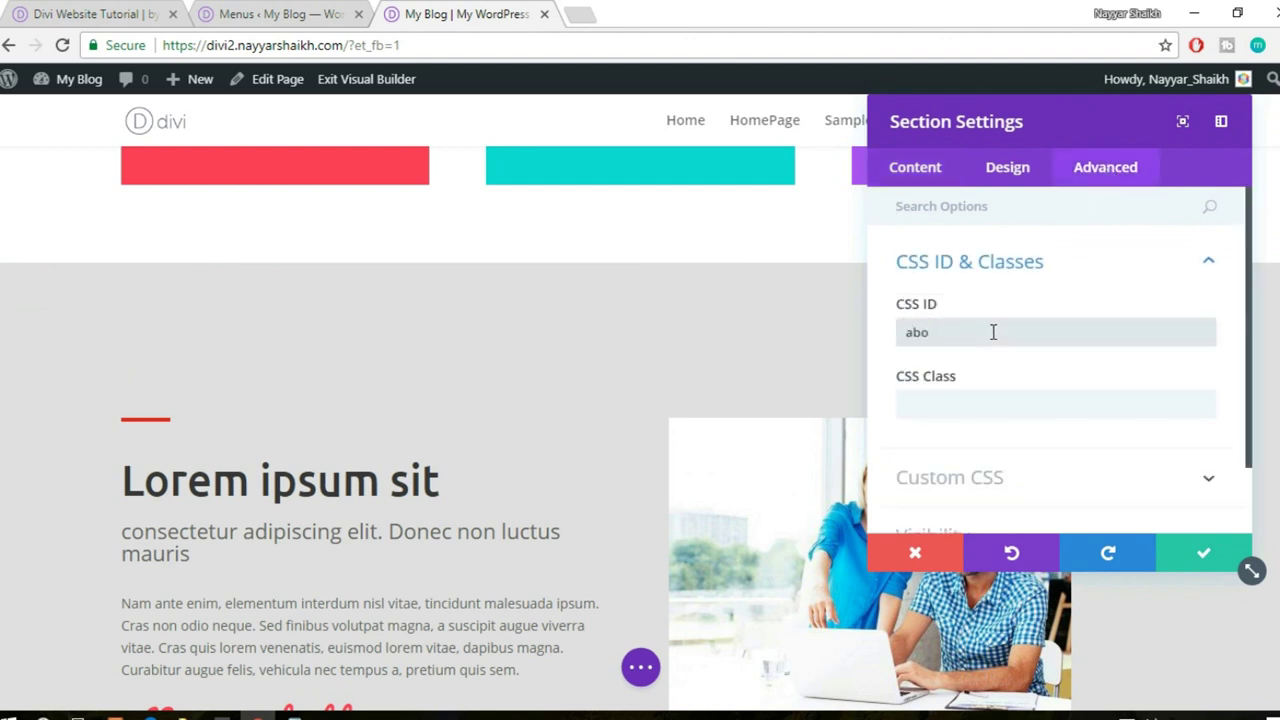
click(1201, 556)
- Give the Our Coaches section the CSS ID our-coaches
scroll(1198, 511, down, 8)
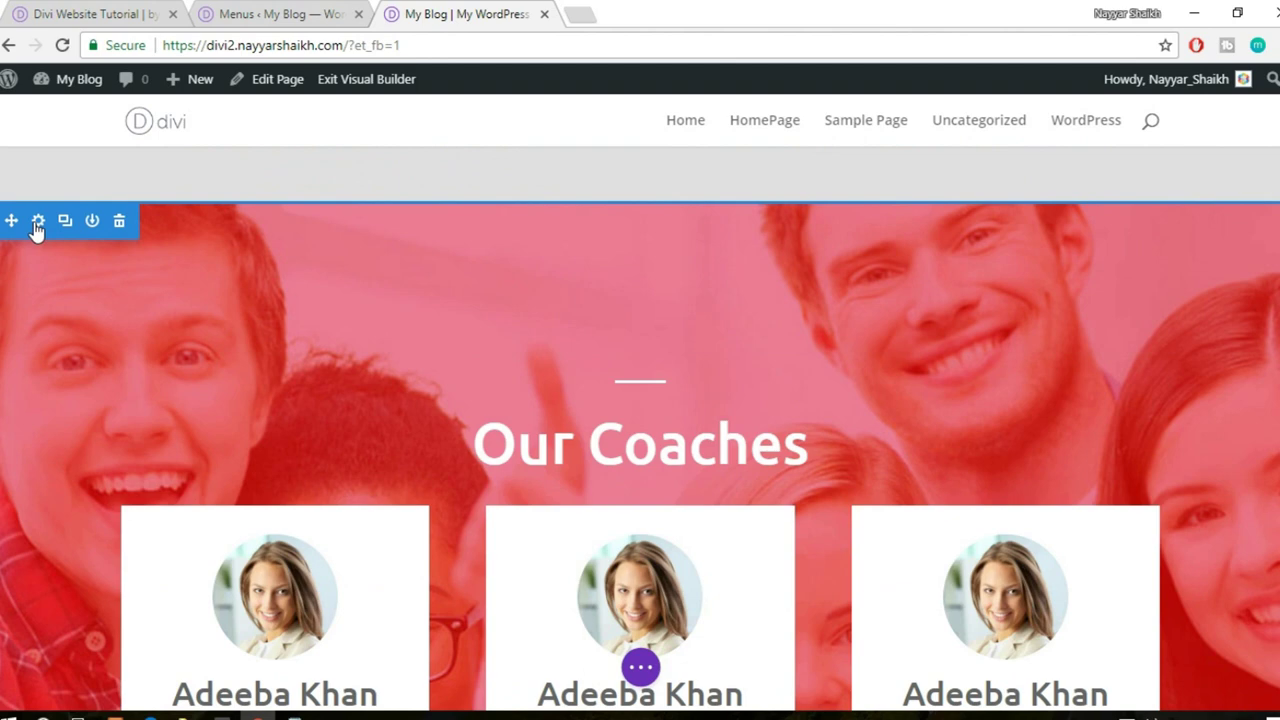
click(37, 222)
click(1088, 166)
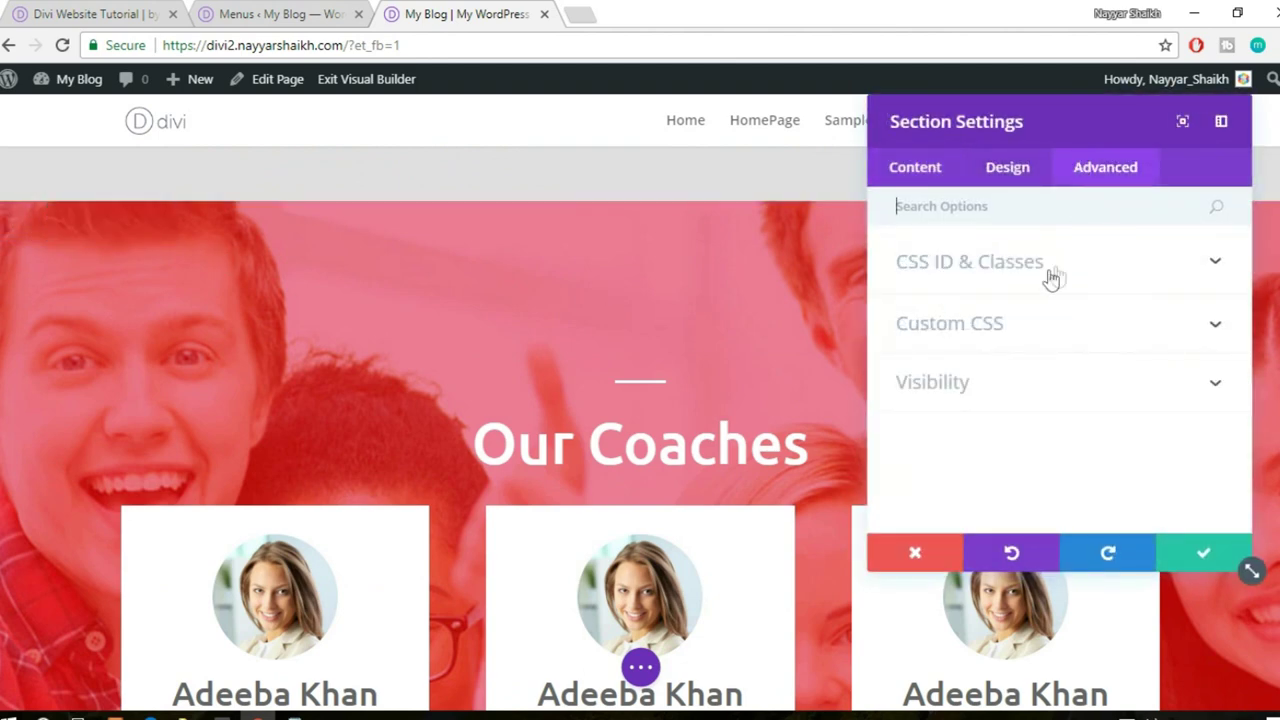
click(1057, 276)
click(1003, 331)
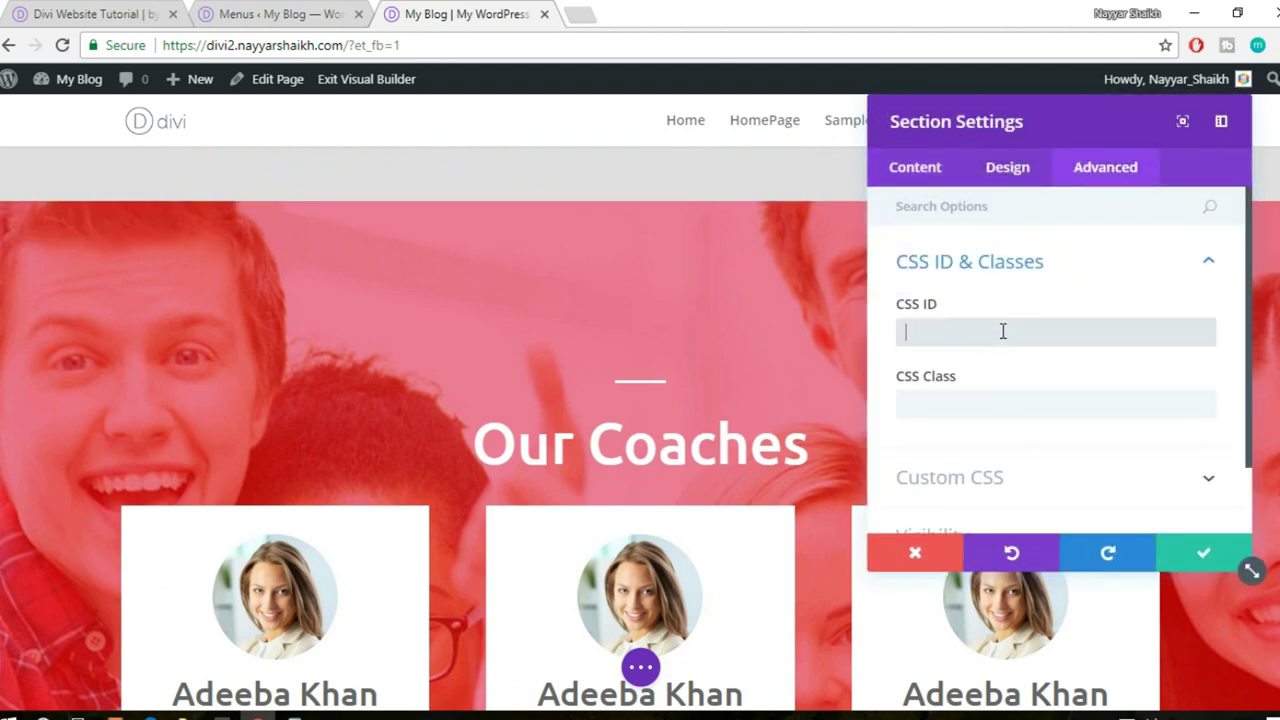
text(our)
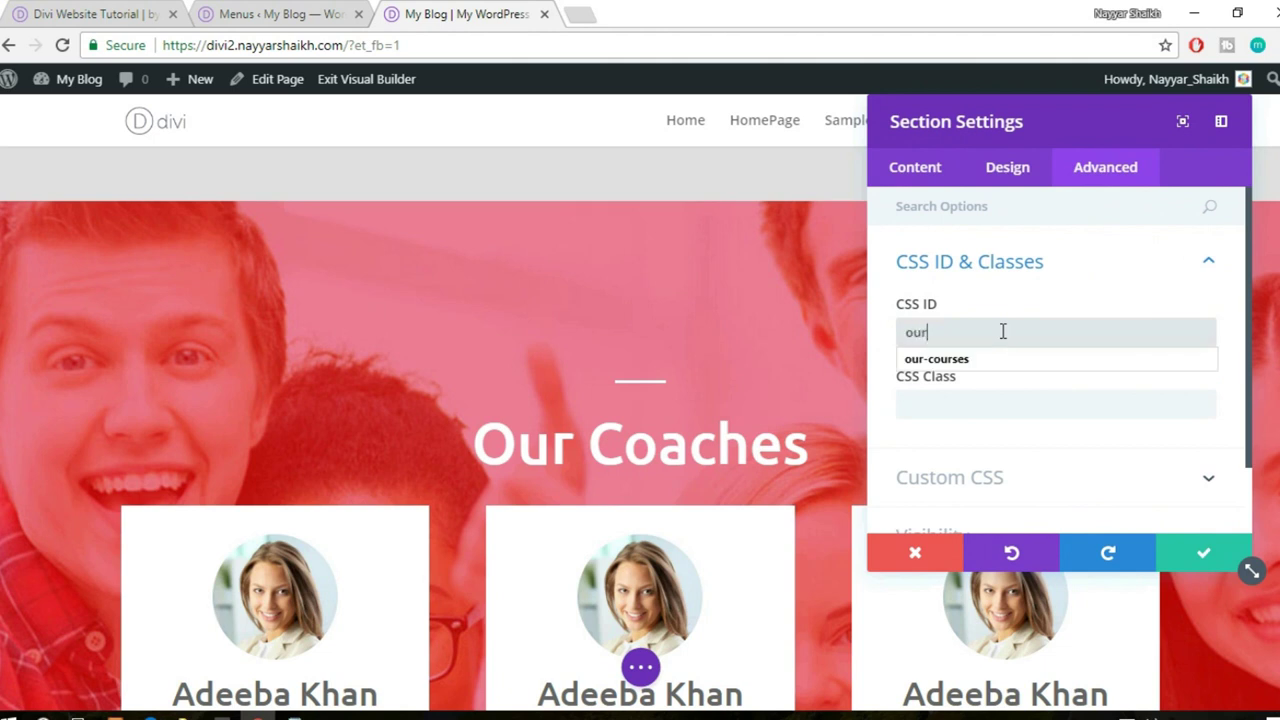
text(-coaches)
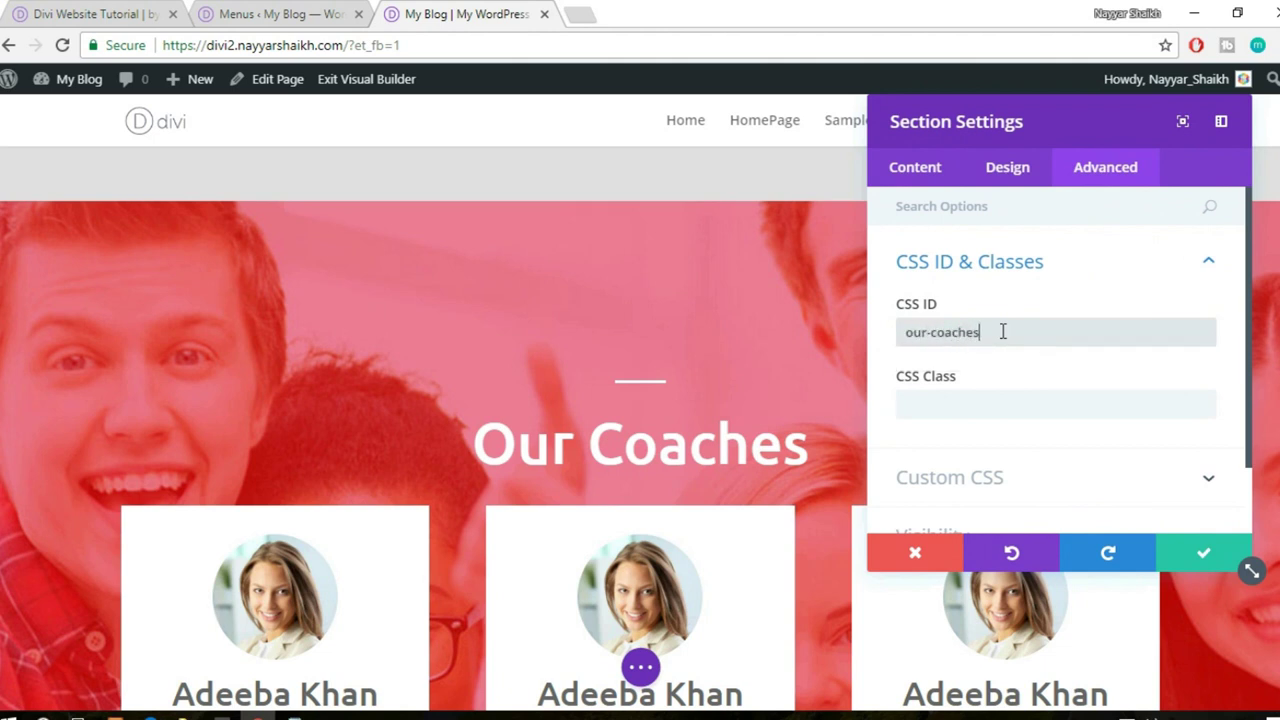
click(1193, 557)
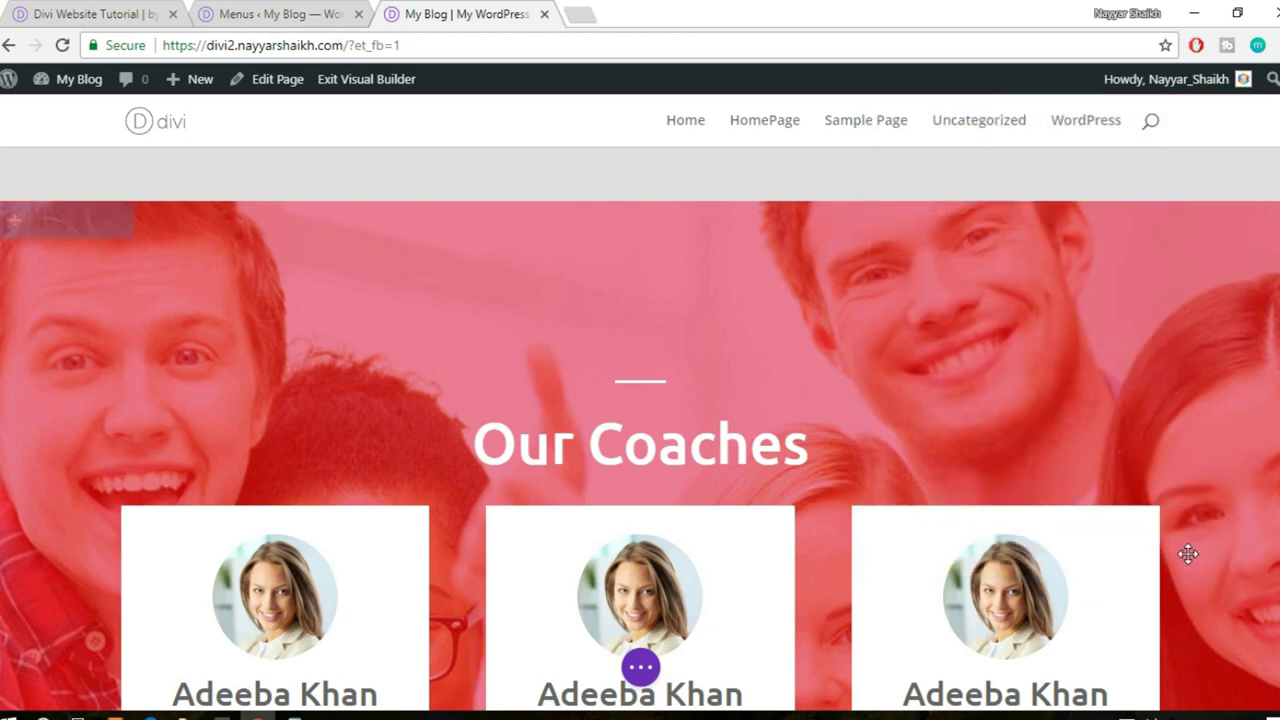
scroll(1188, 554, down, 10)
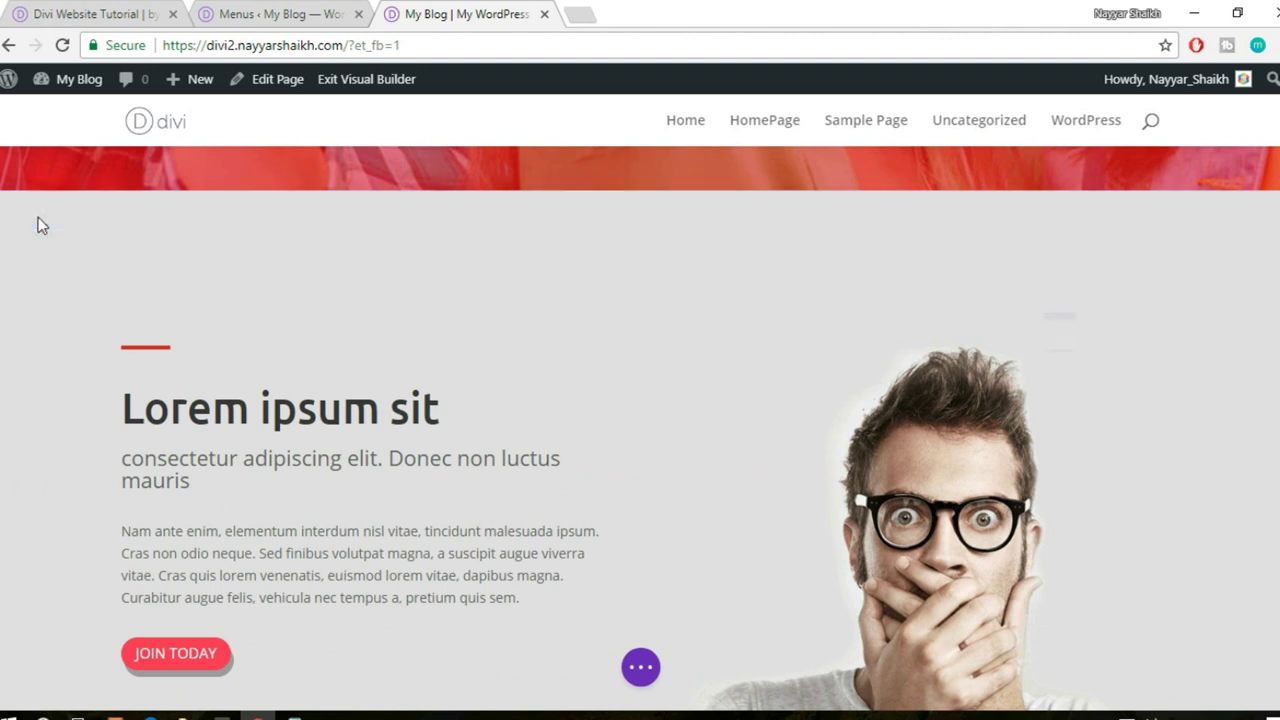
- Give the second Lorem ipsum section the CSS ID about-us2, checking the menu's anchor first
click(38, 222)
click(1130, 174)
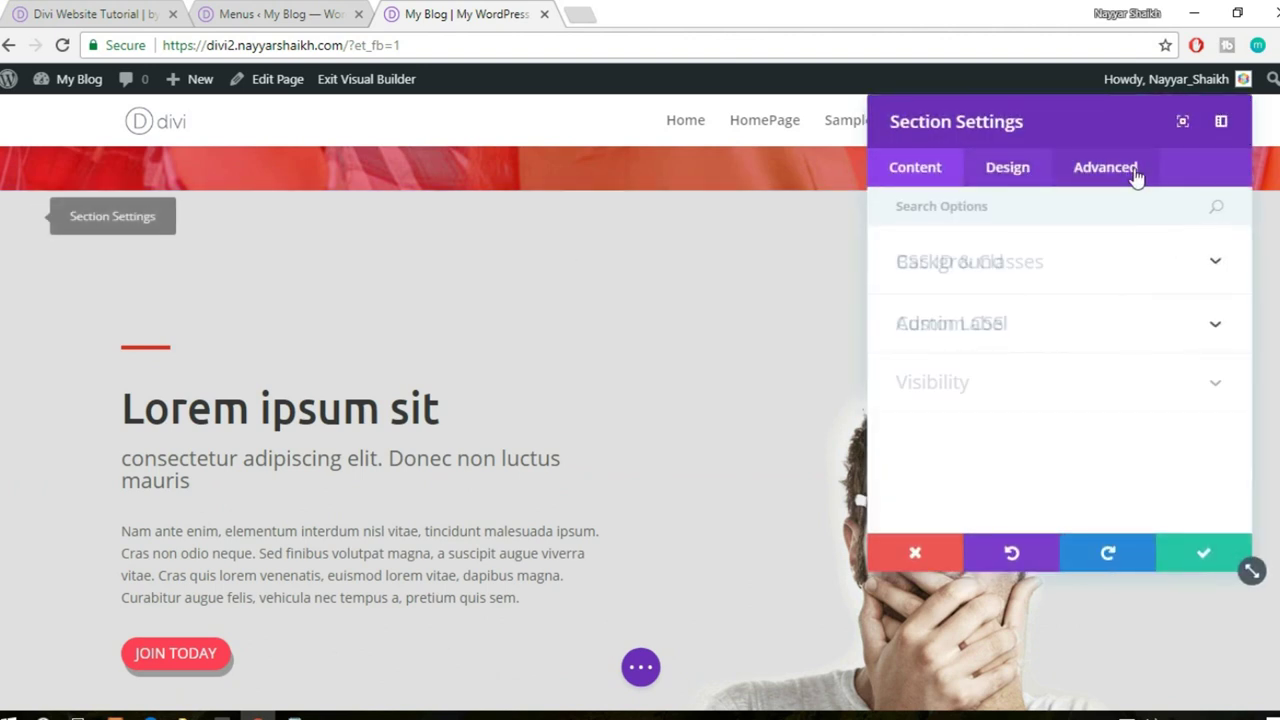
click(1029, 280)
click(962, 334)
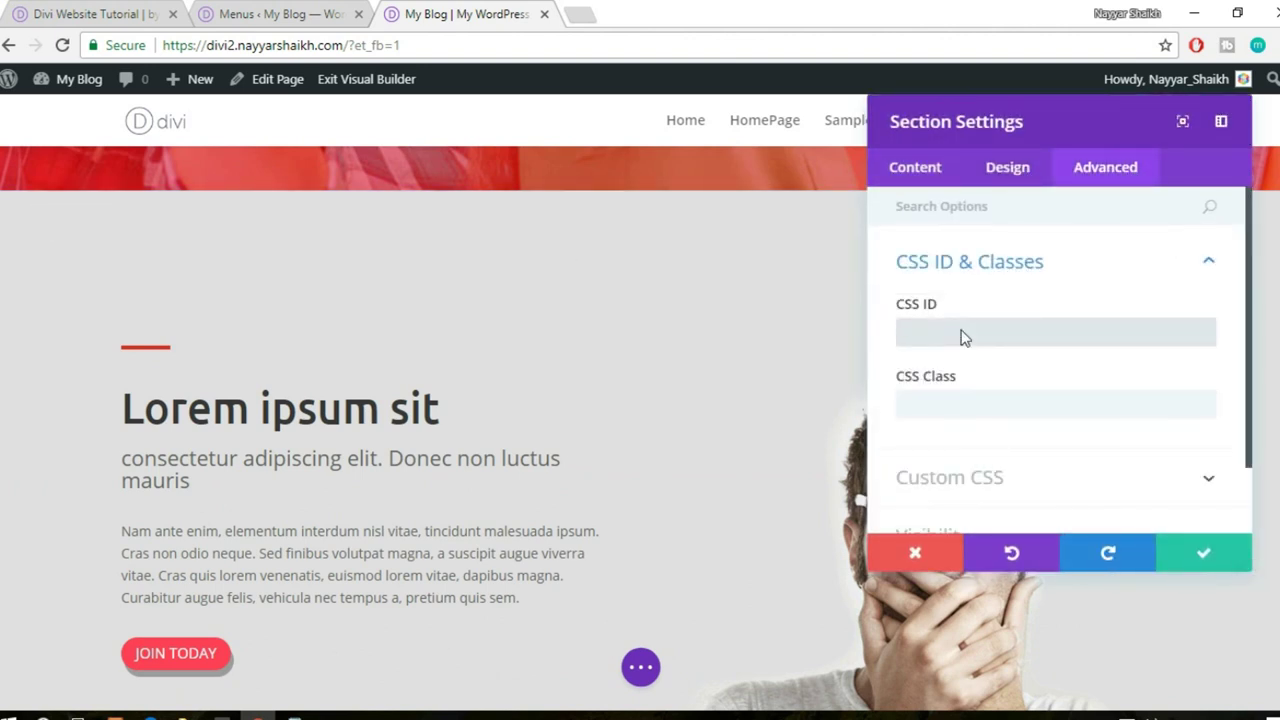
text(#a)
key(BackSpace)
key(BackSpace)
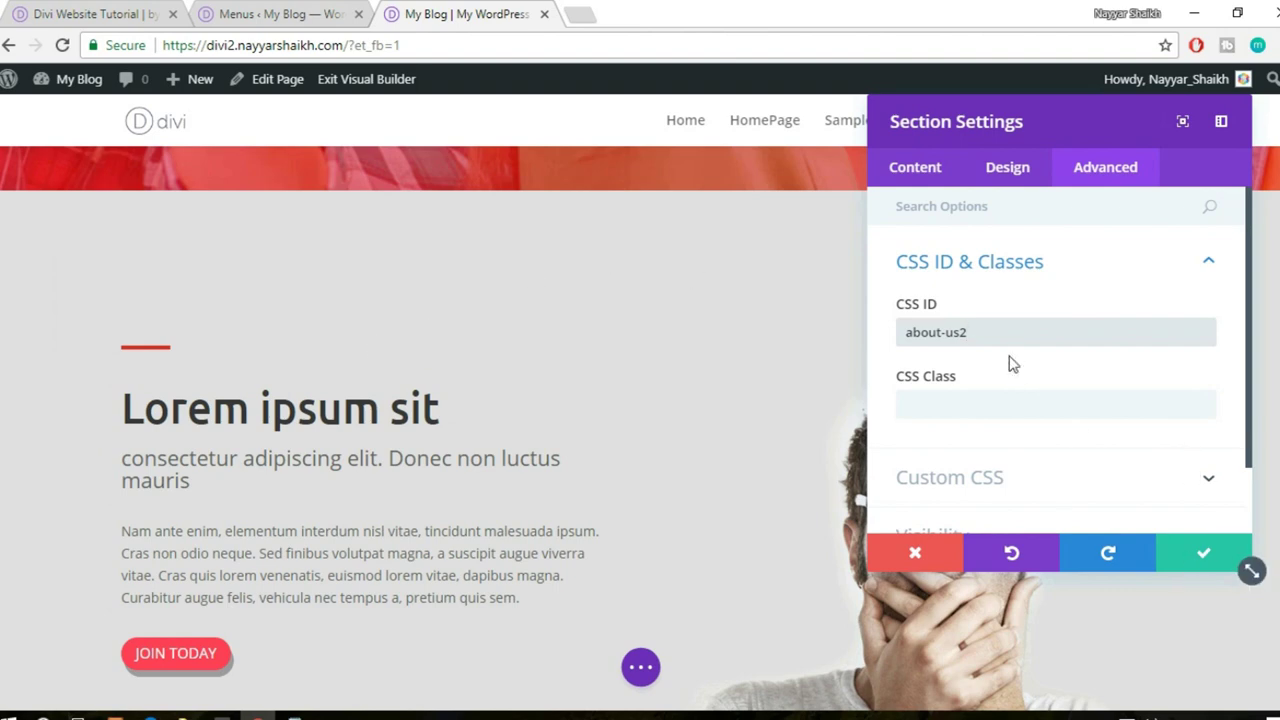
click(270, 14)
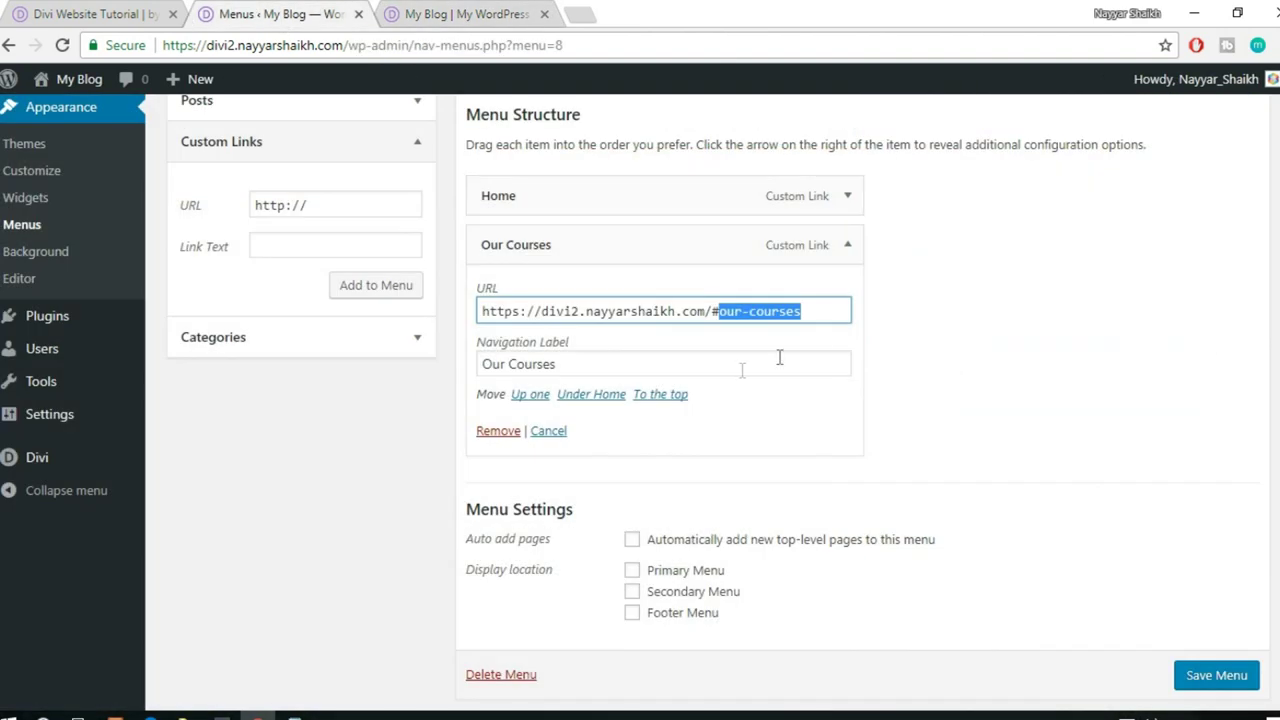
click(460, 14)
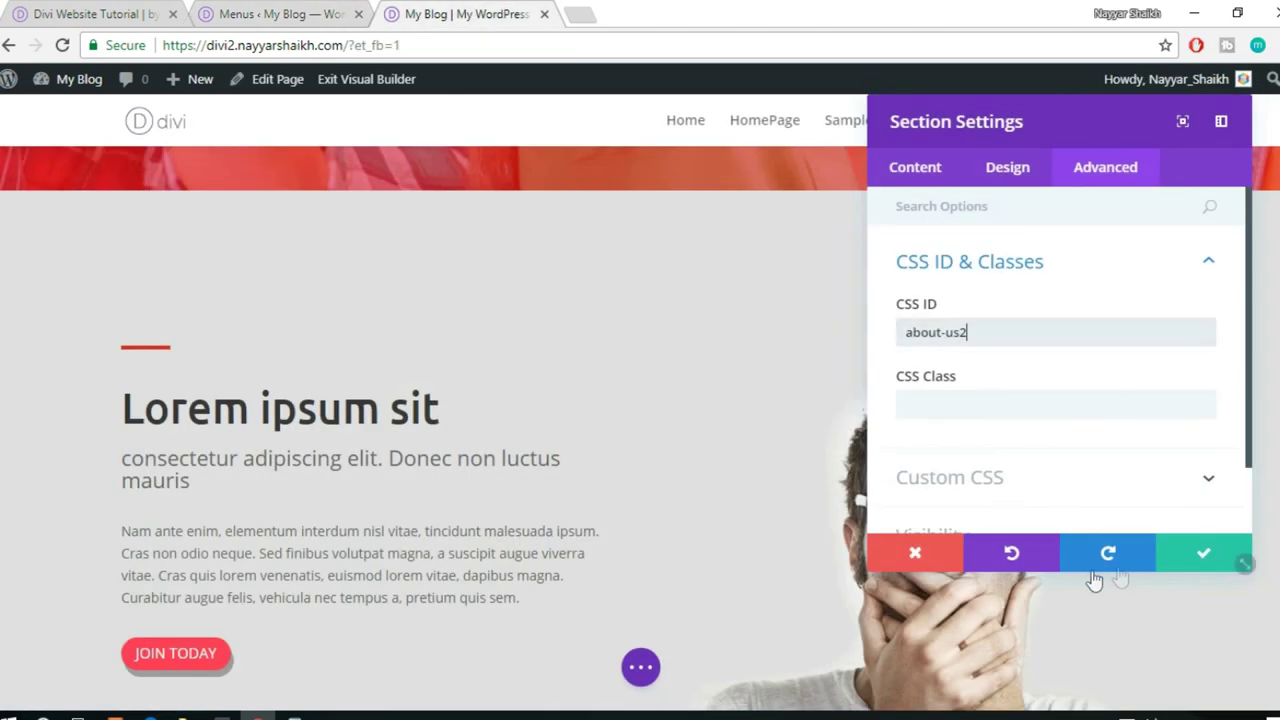
click(1205, 545)
- Set the Testimonials section's CSS ID to testimonials
scroll(1203, 534, down, 7)
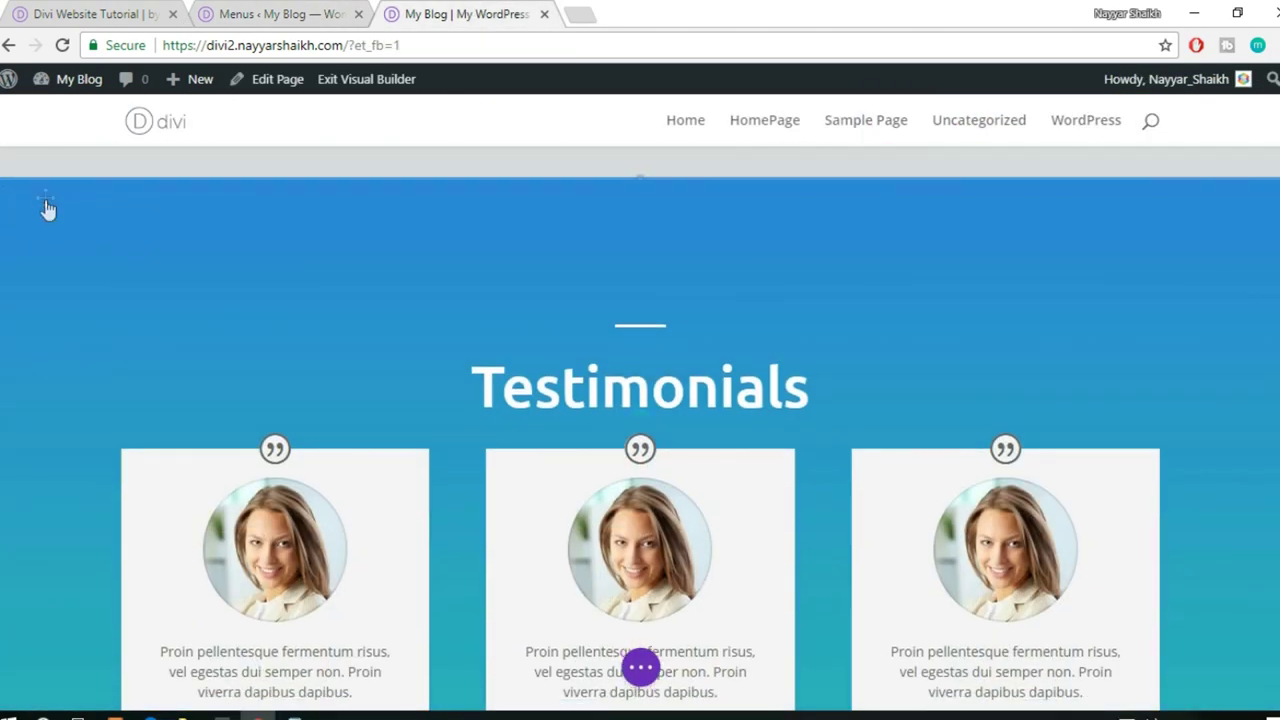
click(37, 201)
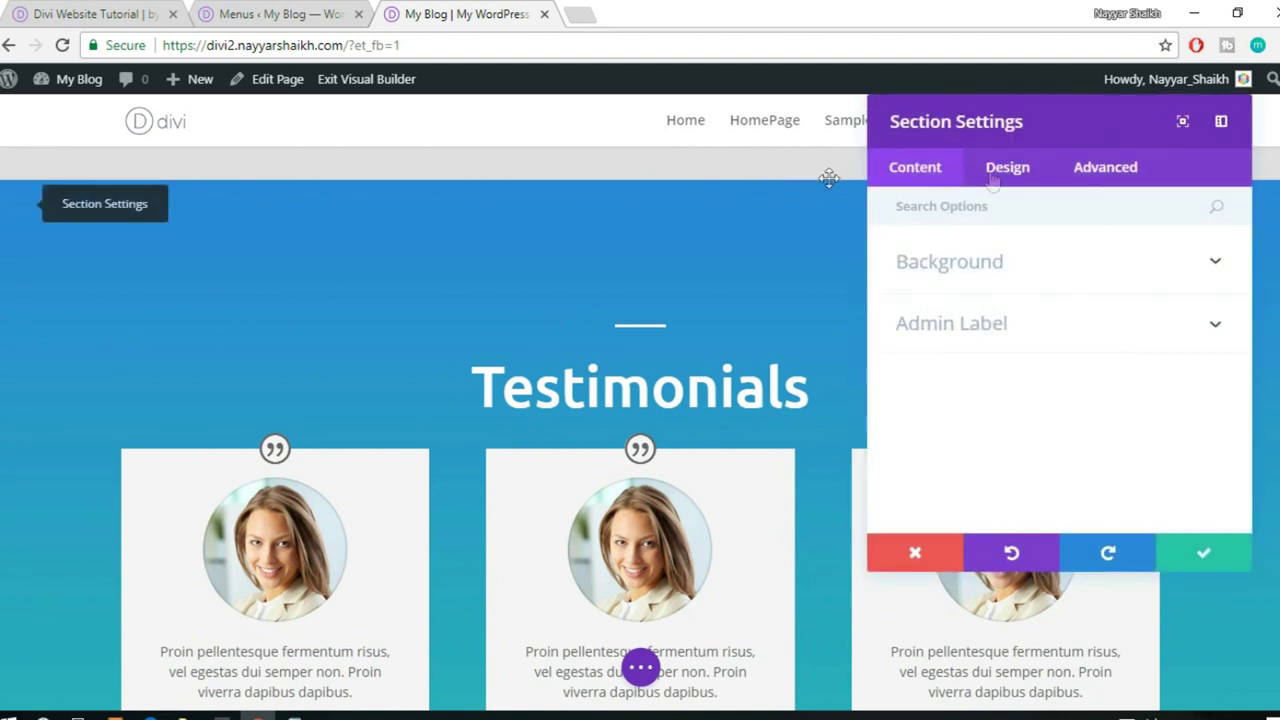
click(1114, 180)
click(1024, 277)
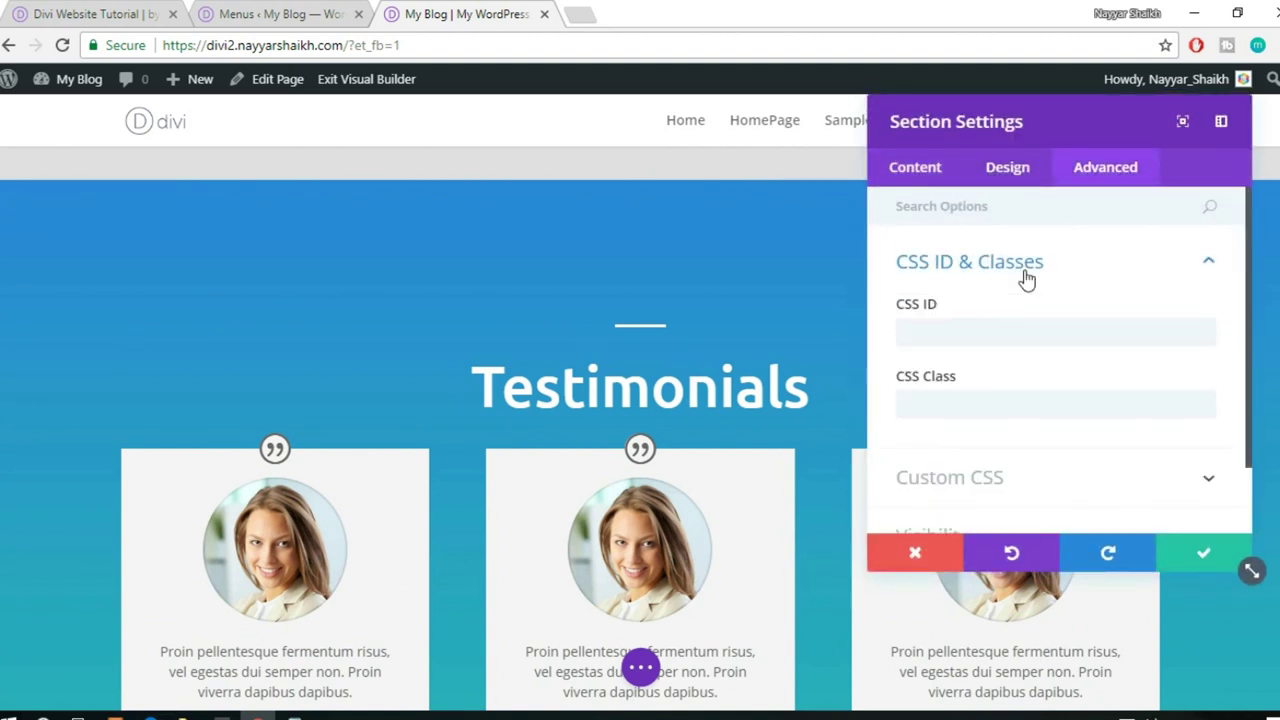
click(969, 340)
text(testimonials)
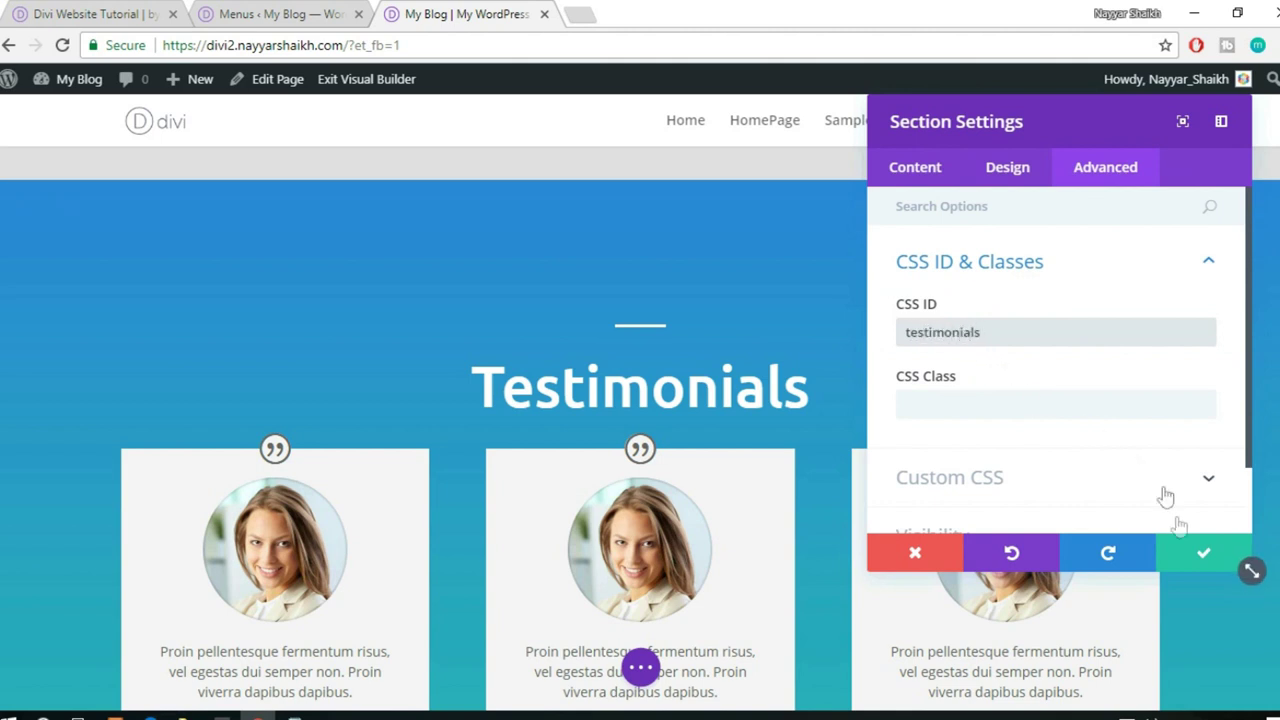
click(1190, 553)
- Set the Our Blog section's CSS ID to our-blog
scroll(1188, 548, down, 10)
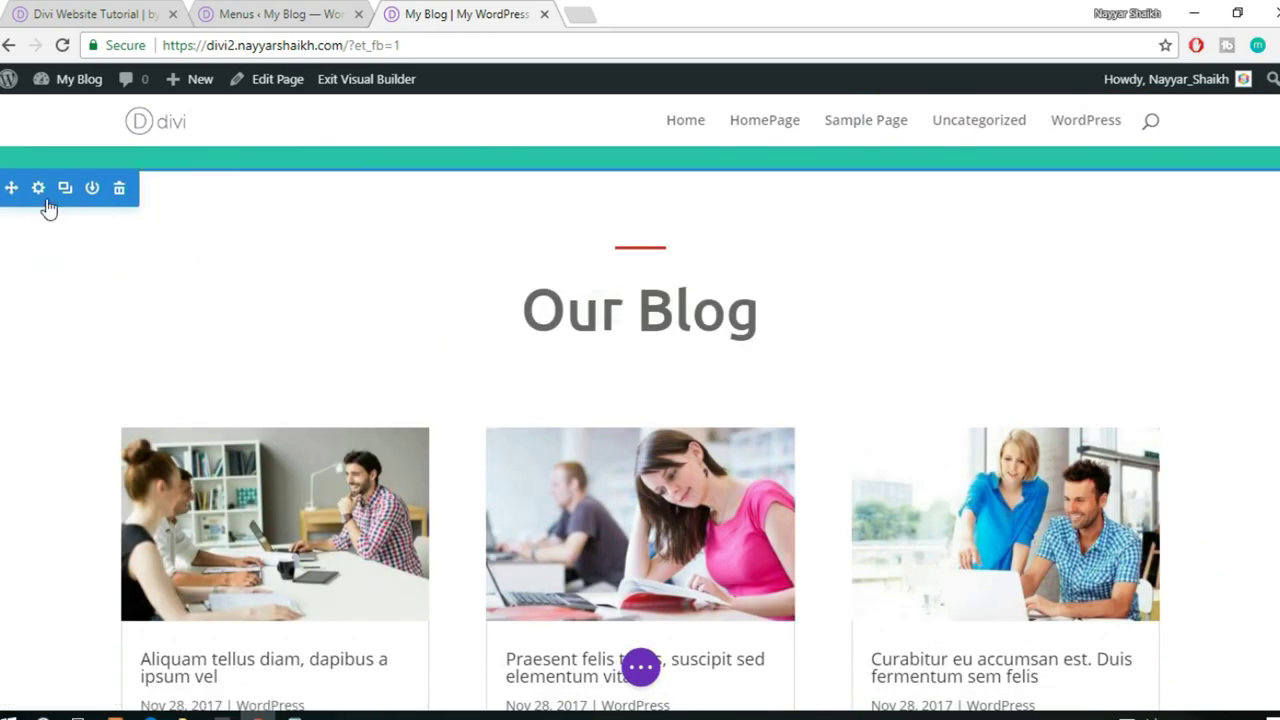
click(38, 190)
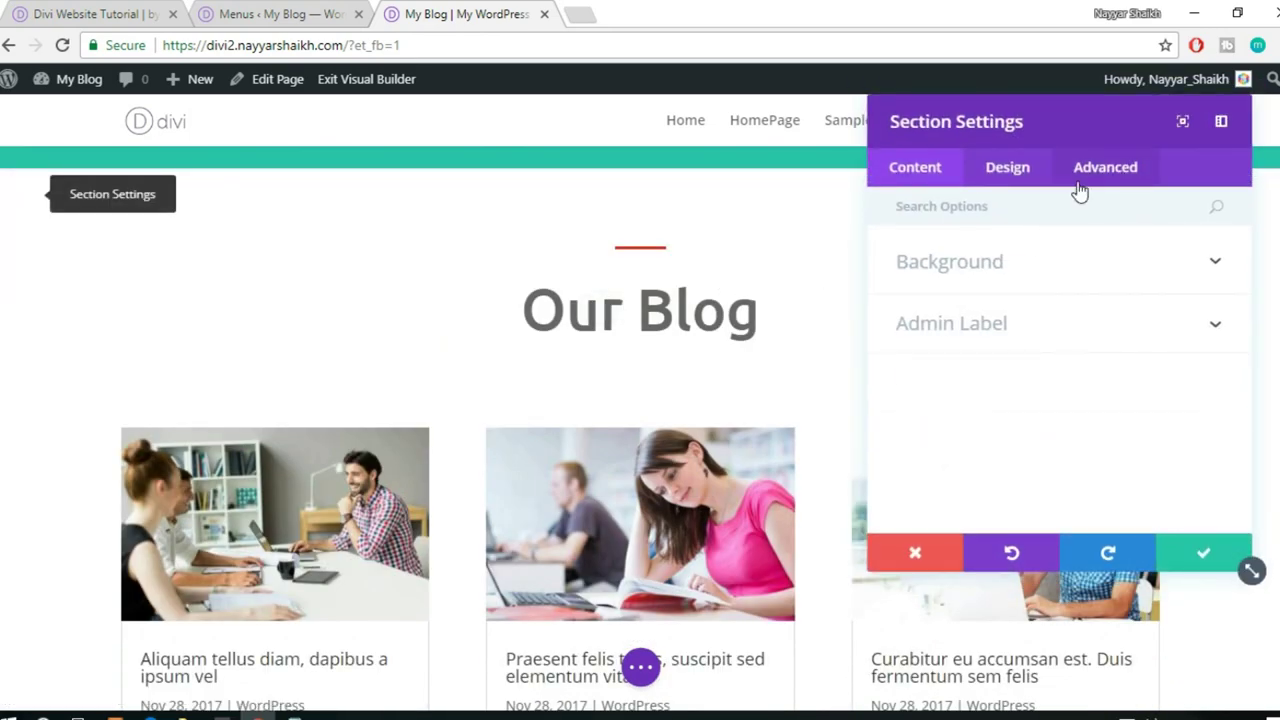
click(1080, 178)
click(986, 262)
click(978, 340)
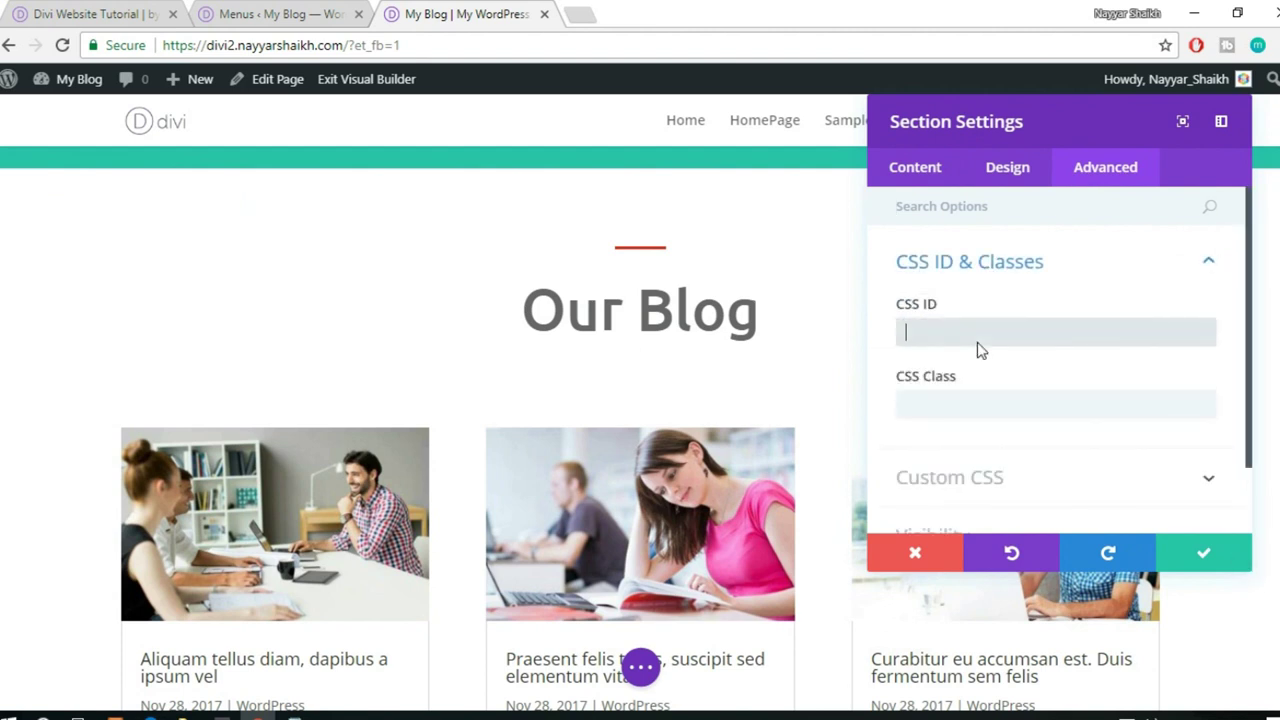
text(our-)
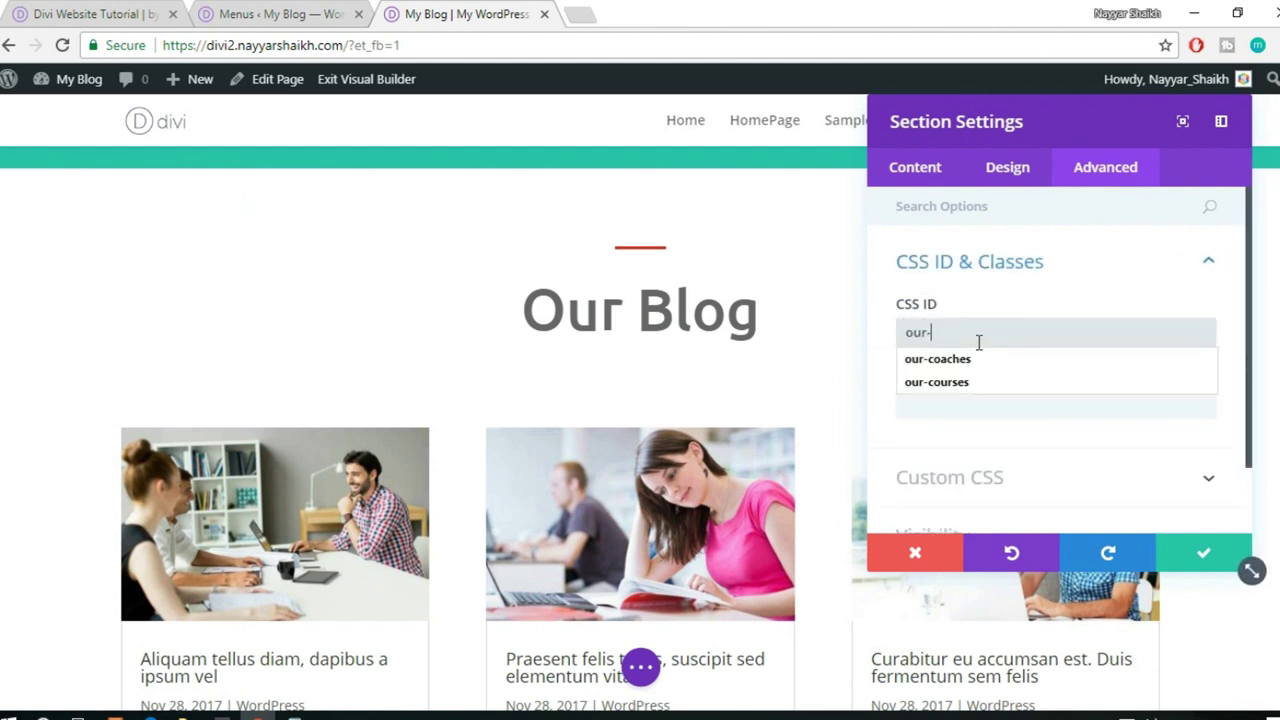
text(blog)
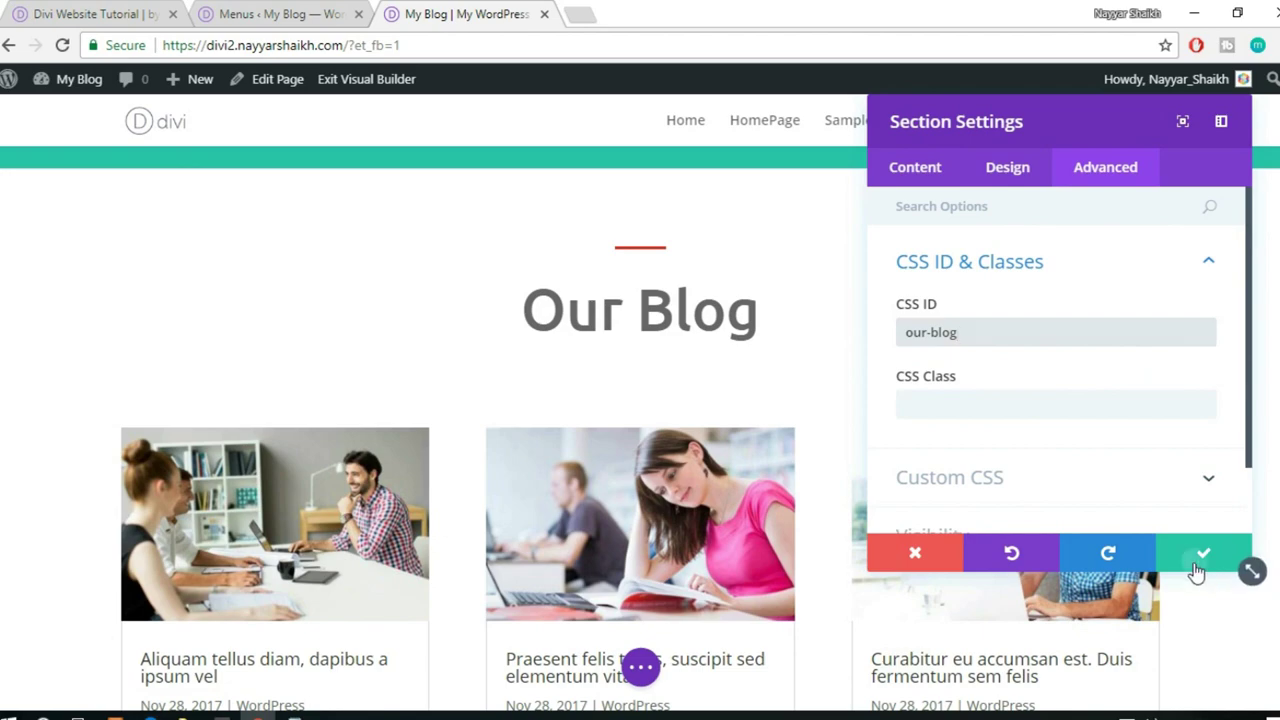
click(1197, 562)
scroll(1194, 563, down, 1)
scroll(1194, 562, down, 7)
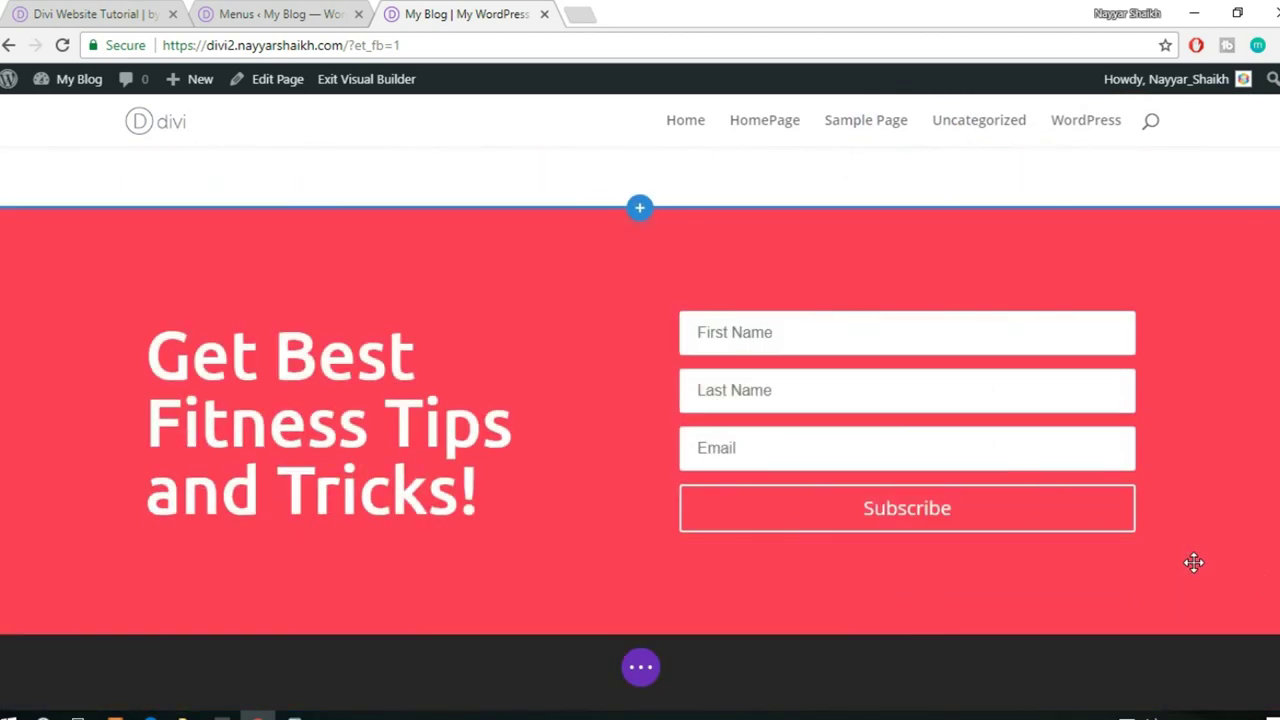
- Enter newsletter as the CSS ID of the red fitness tips signup section and save
click(39, 229)
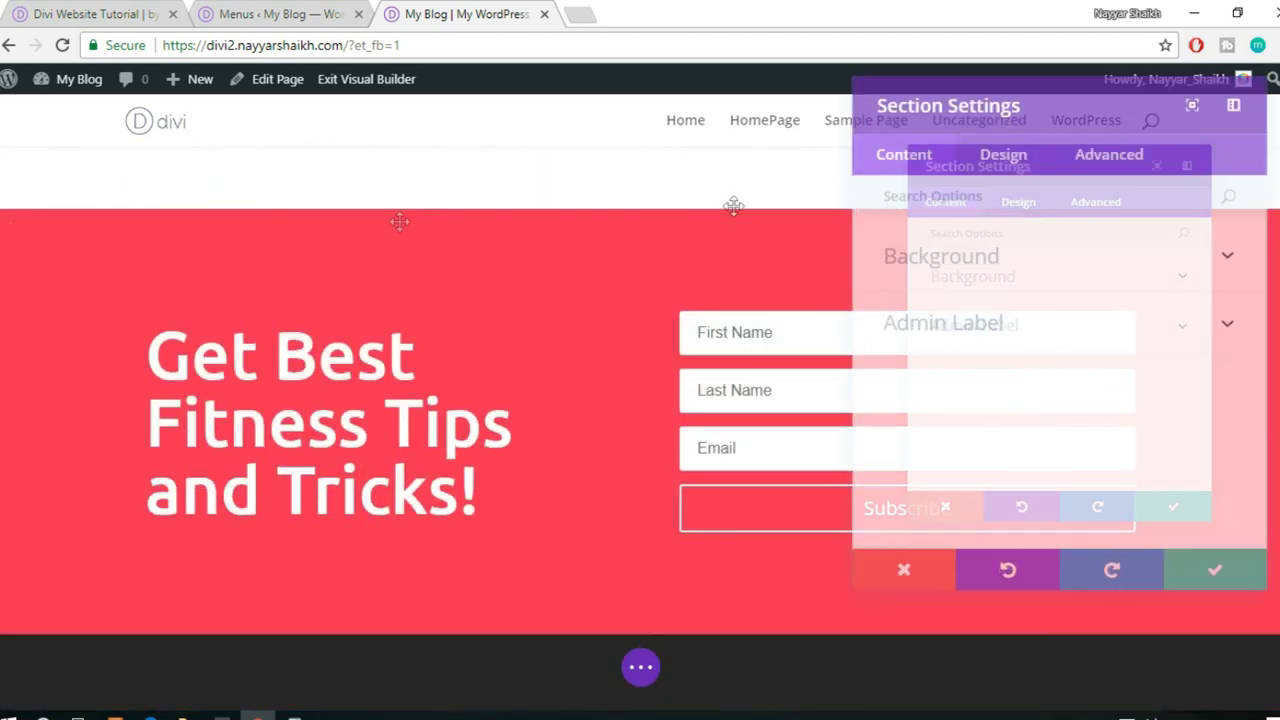
click(1097, 172)
click(1034, 259)
click(991, 343)
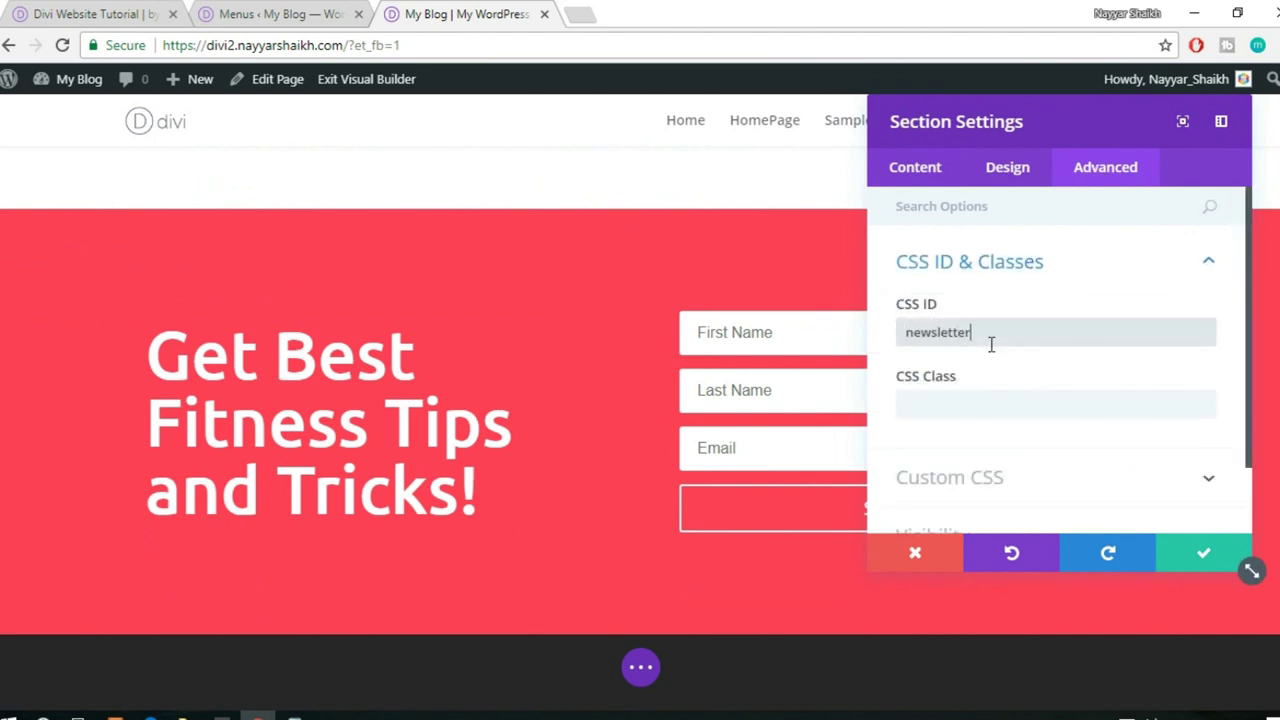
scroll(975, 415, down, 1)
scroll(453, 418, down, 3)
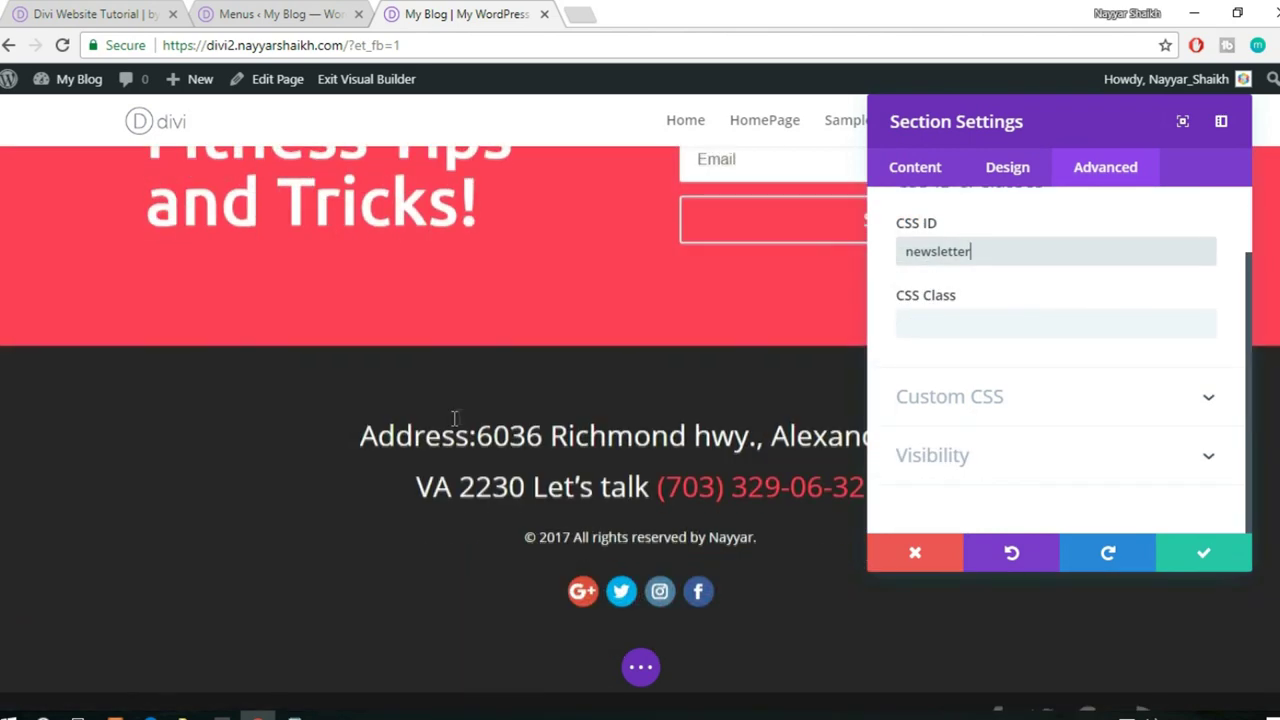
scroll(512, 510, up, 1)
scroll(520, 523, down, 1)
scroll(420, 580, down, 2)
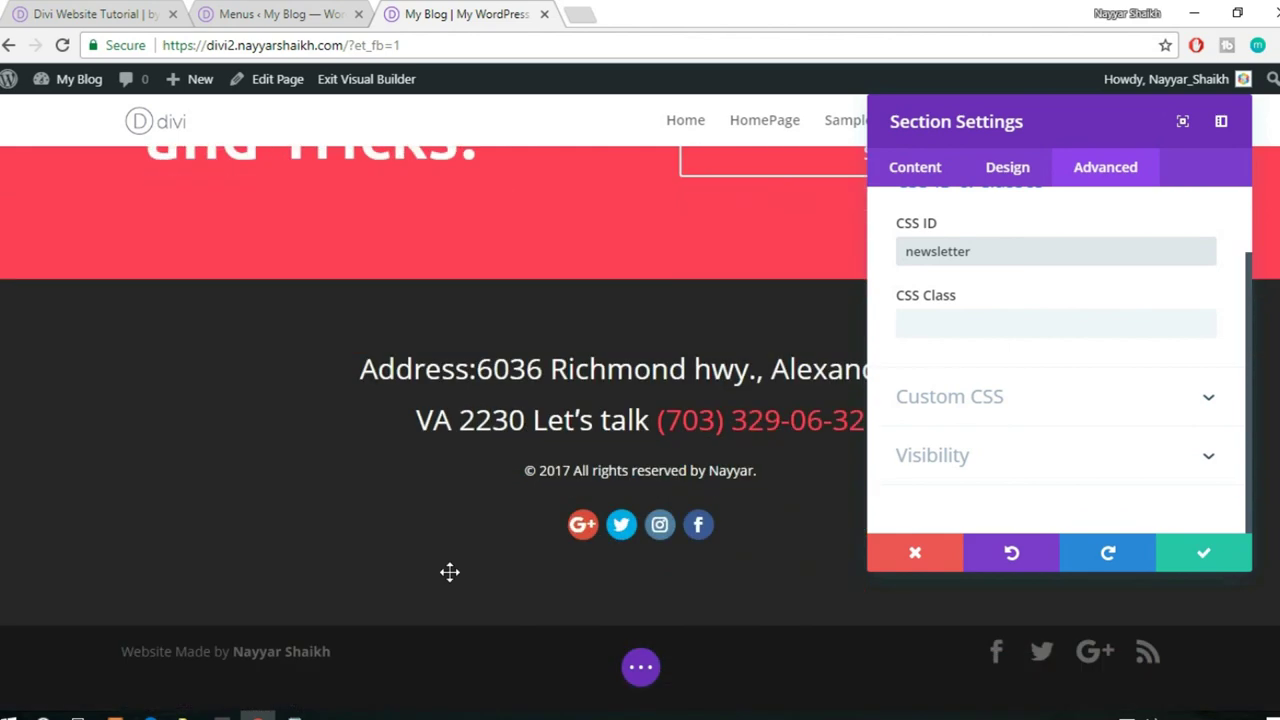
scroll(559, 388, up, 1)
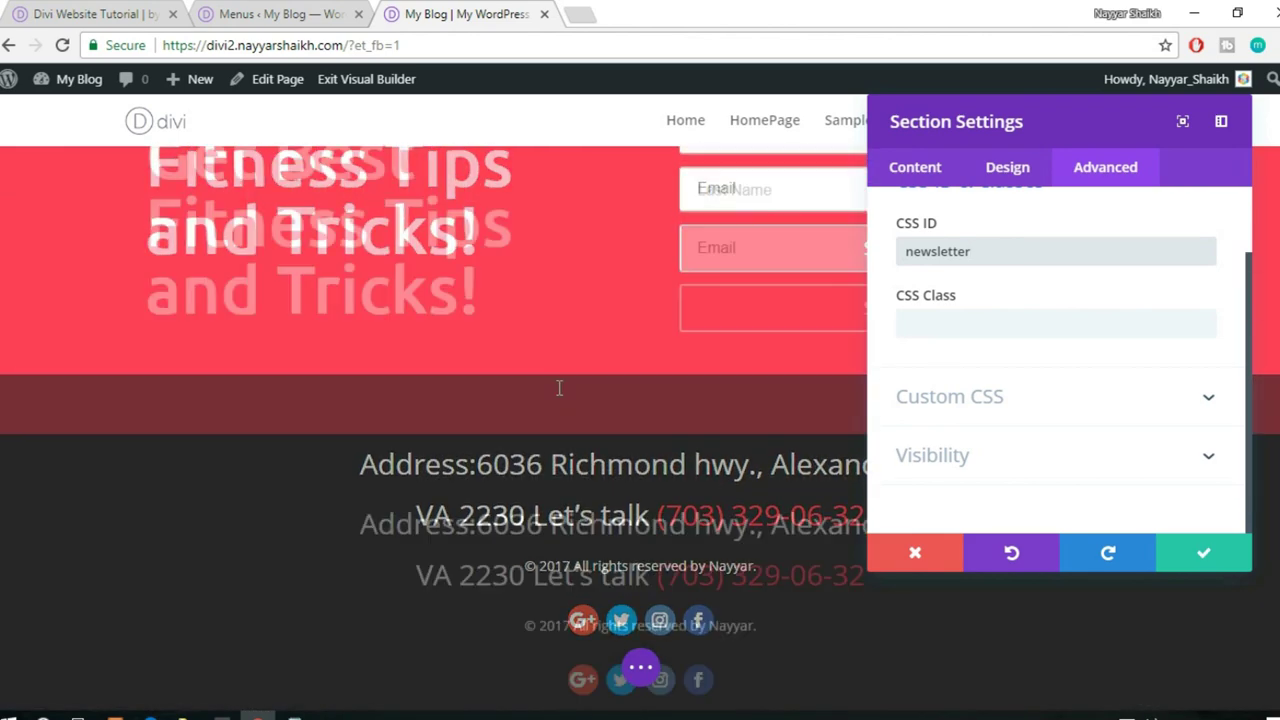
scroll(575, 386, down, 1)
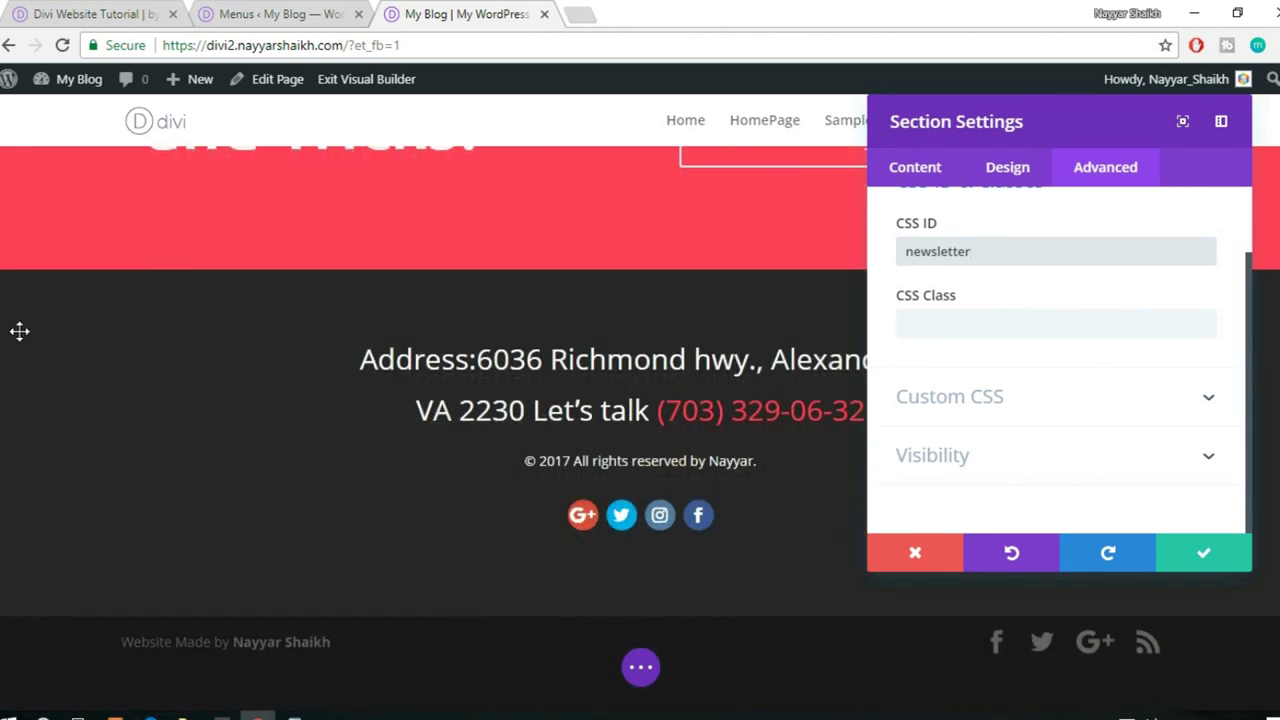
click(1206, 558)
scroll(938, 441, up, 2)
scroll(938, 441, up, 1)
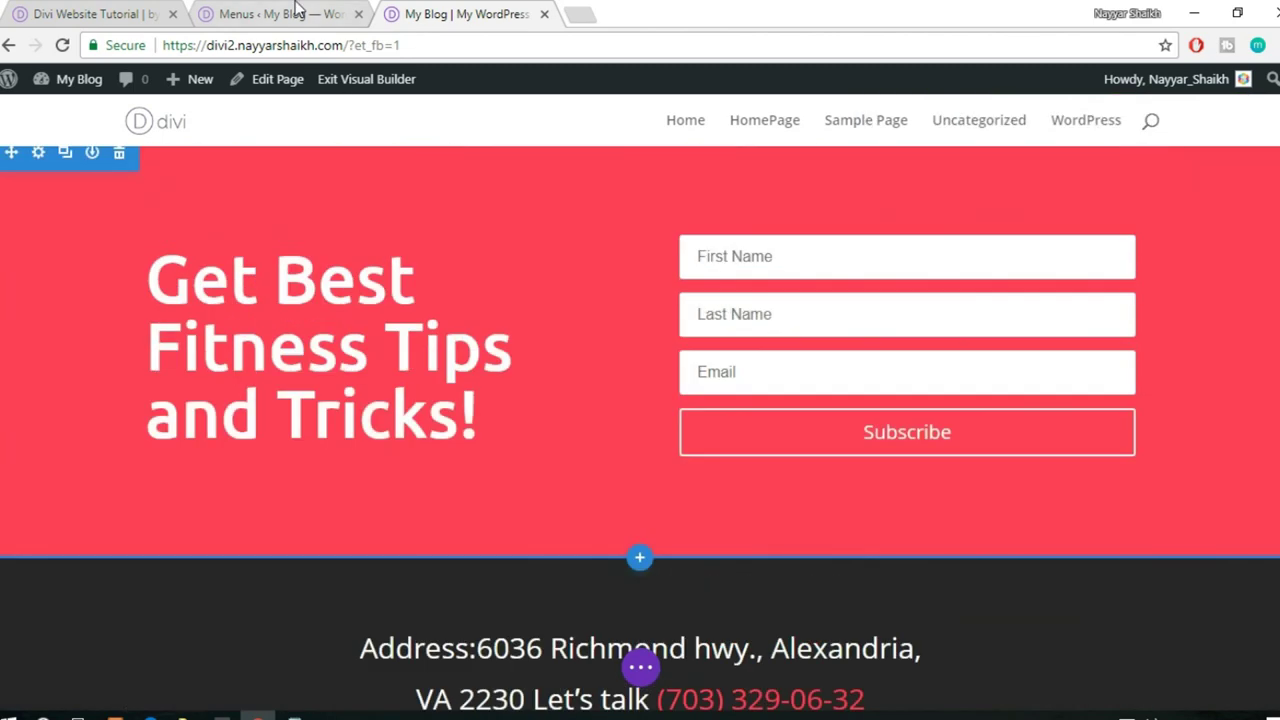
- Paste the Our Courses link address into a new custom link's URL field
key(ctrl+shift+Tab)
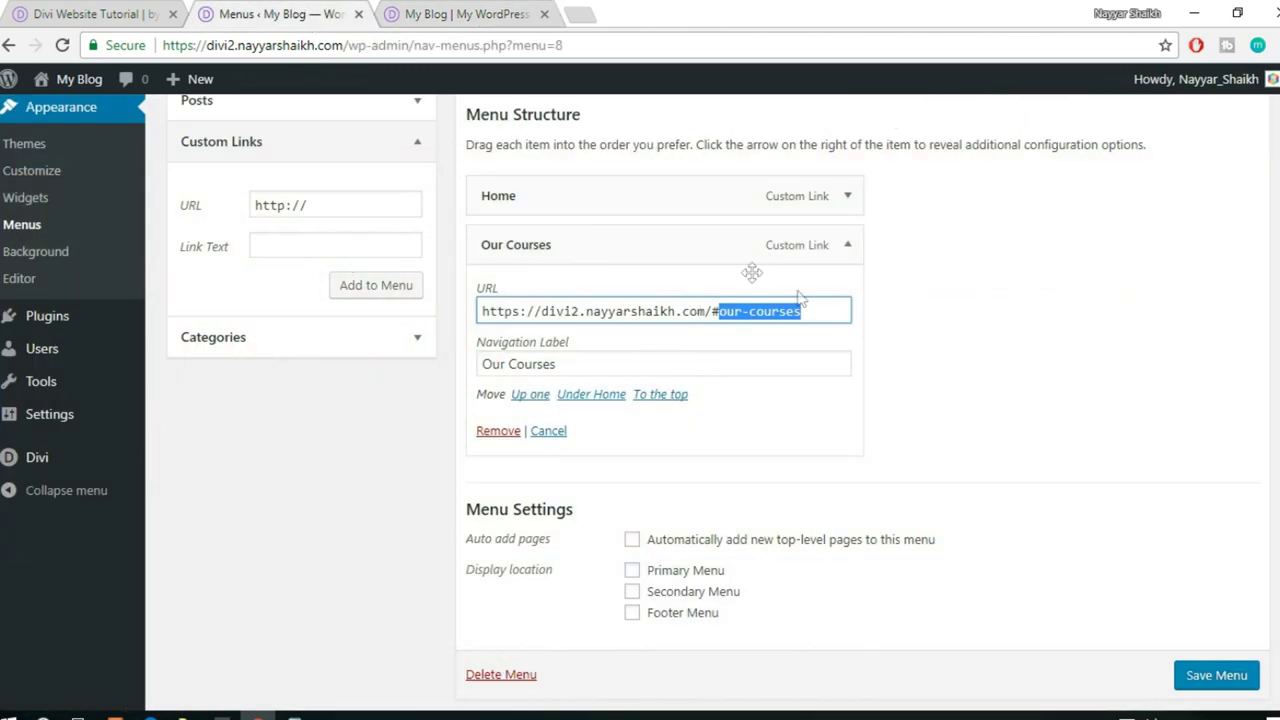
triple_click(813, 311)
key(ctrl+c)
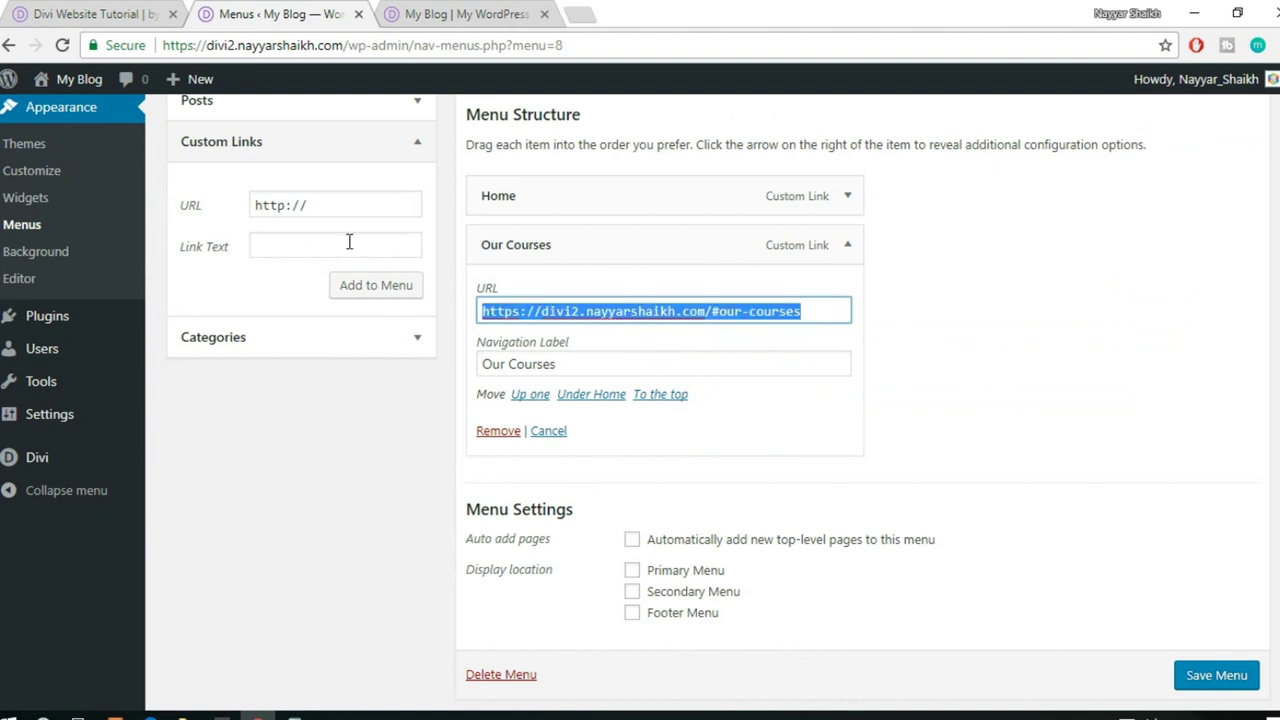
triple_click(359, 209)
key(ctrl+v)
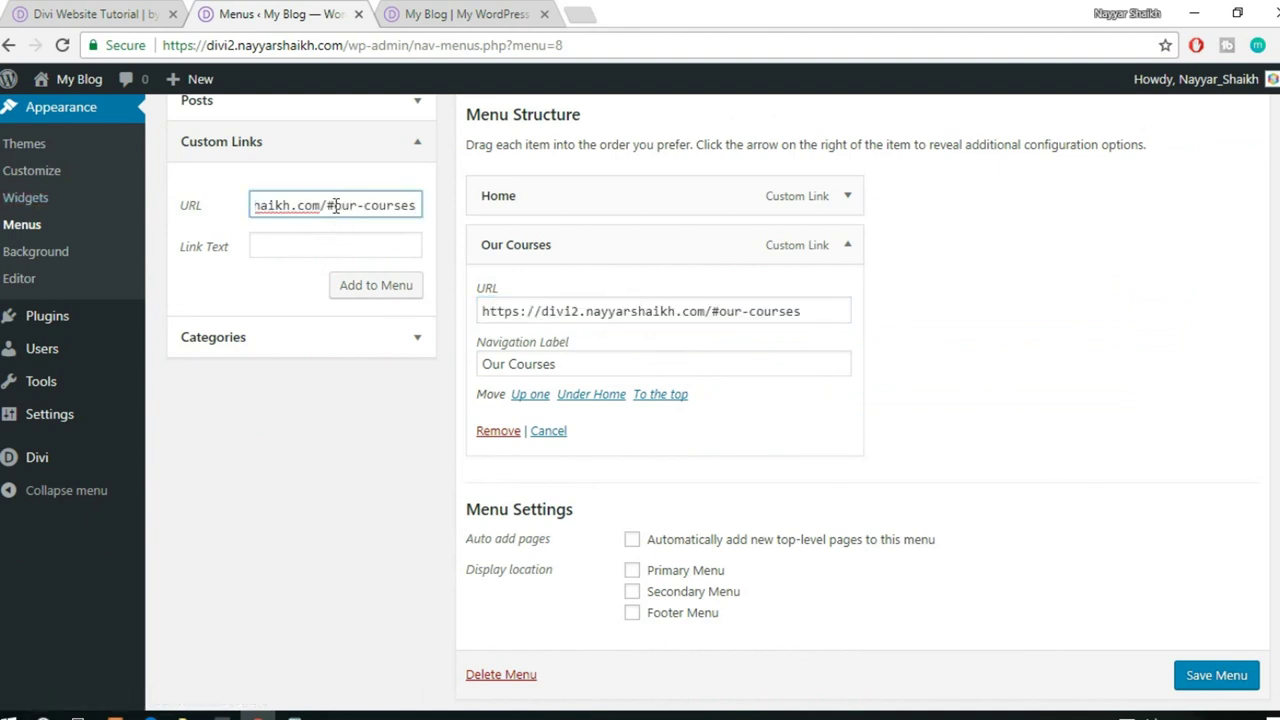
drag(336, 205, 486, 194)
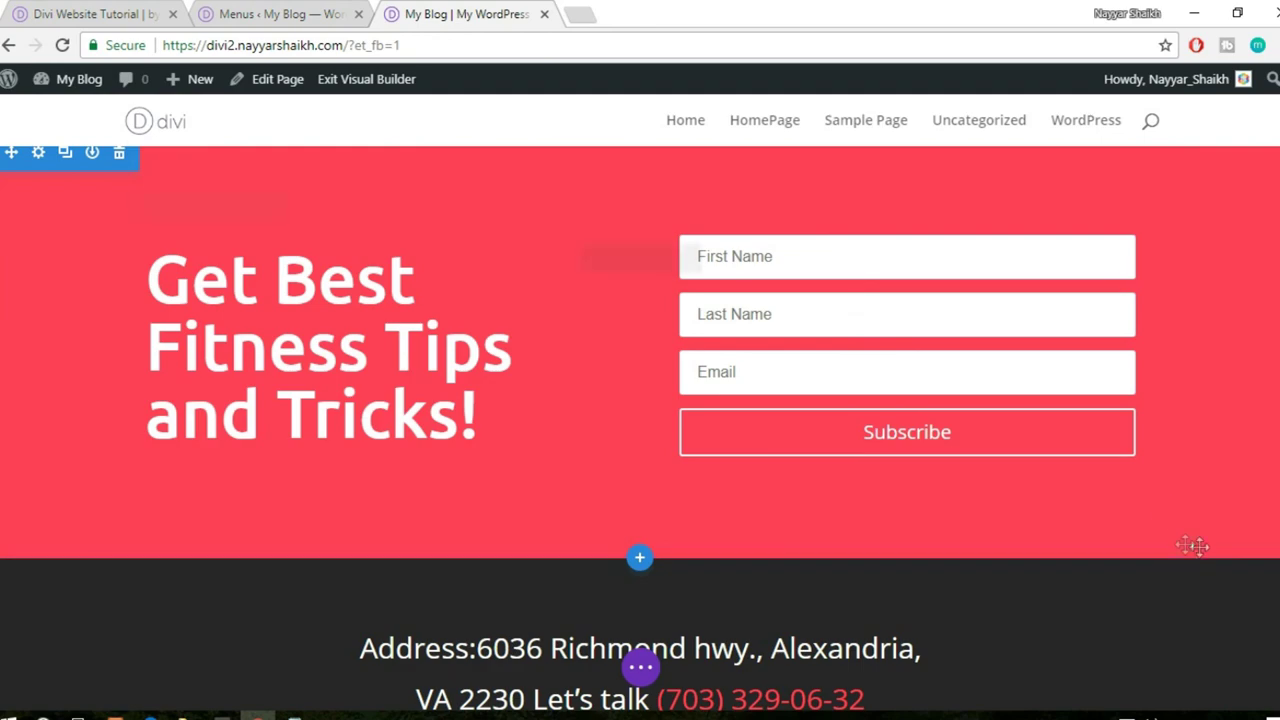
scroll(1185, 544, up, 15)
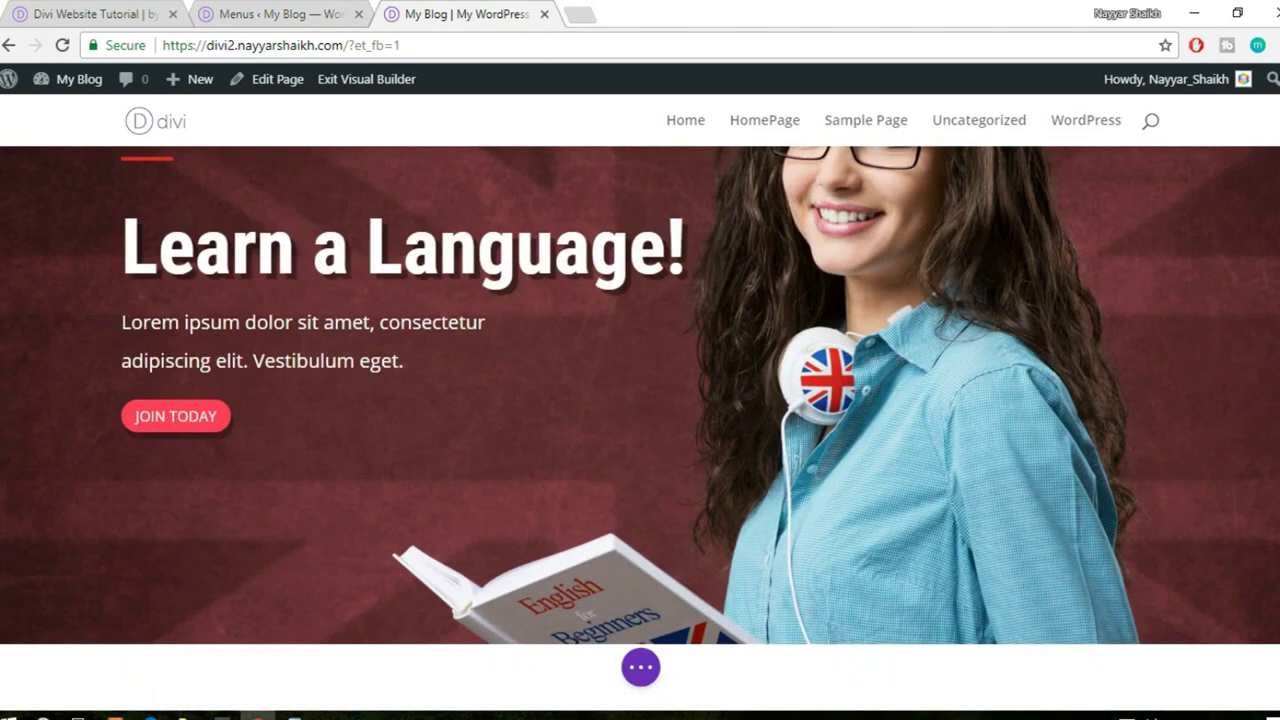
scroll(1047, 233, down, 10)
click(290, 14)
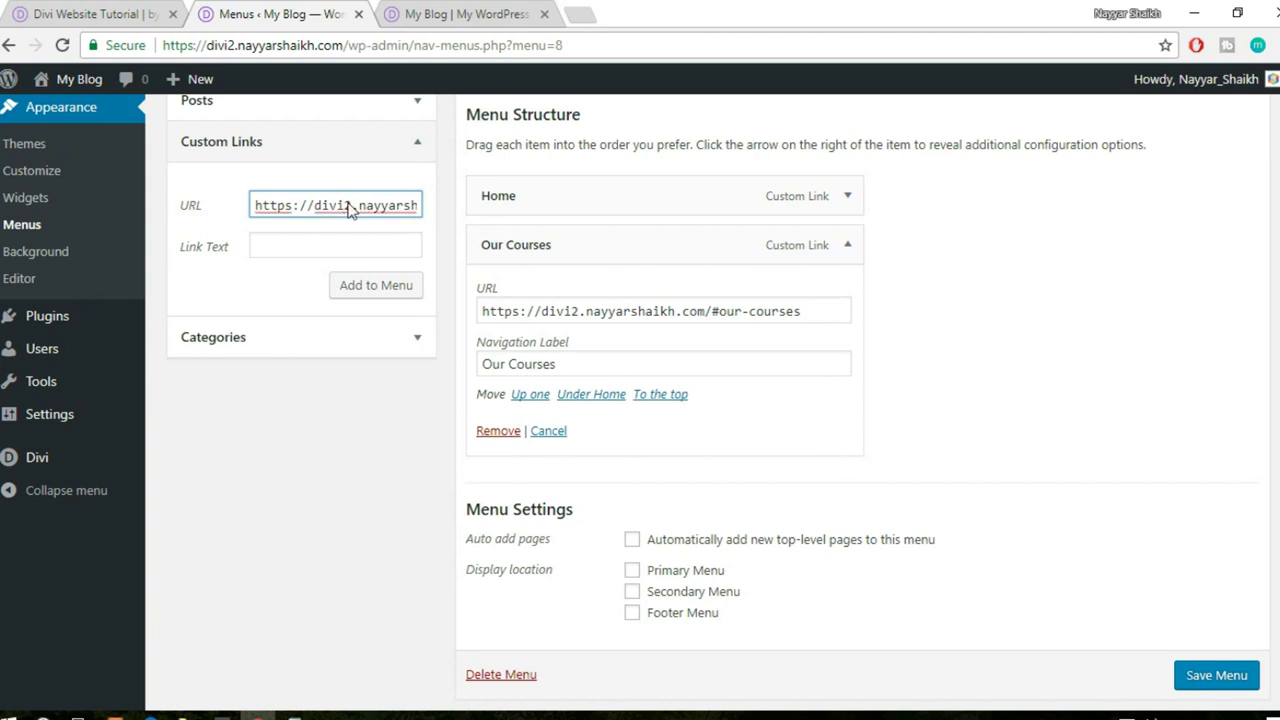
- Change the link's anchor to about-us and add the About Us link to the menu
key(Right)
key(Right)
key(Right)
key(Right)
key(Right)
key(Right)
key(Right)
key(Right)
key(Right)
key(Right)
key(Right)
key(Right)
key(Right)
key(Right)
key(Right)
key(Right)
key(Right)
key(Right)
key(Right)
key(Right)
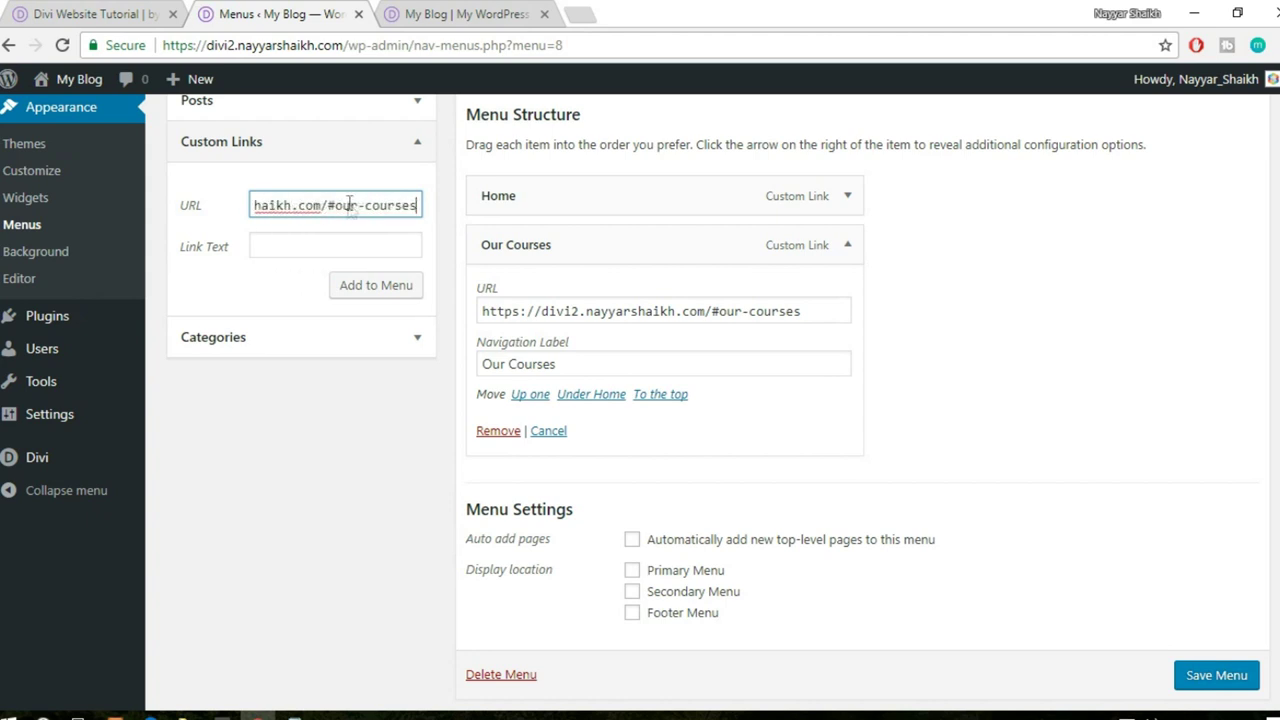
key(BackSpace)
key(BackSpace)
key(BackSpace)
key(BackSpace)
key(BackSpace)
key(BackSpace)
key(BackSpace)
key(BackSpace)
key(BackSpace)
key(BackSpace)
key(BackSpace)
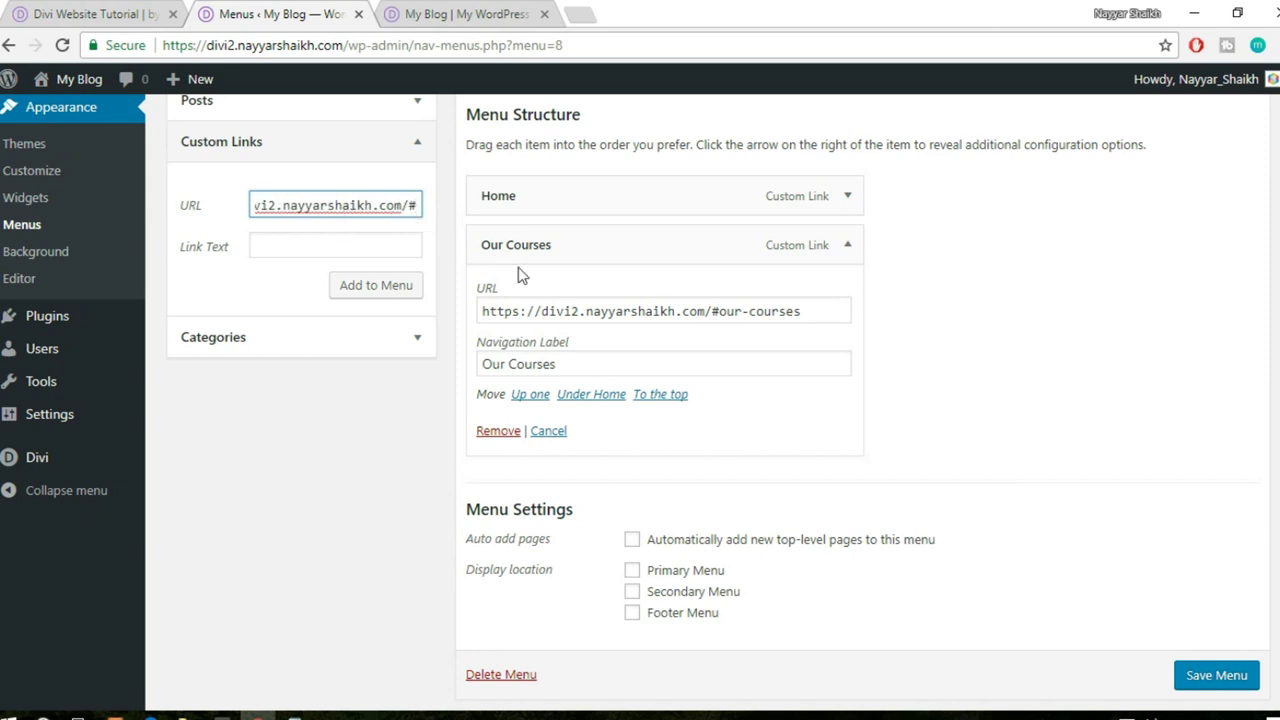
text(our-)
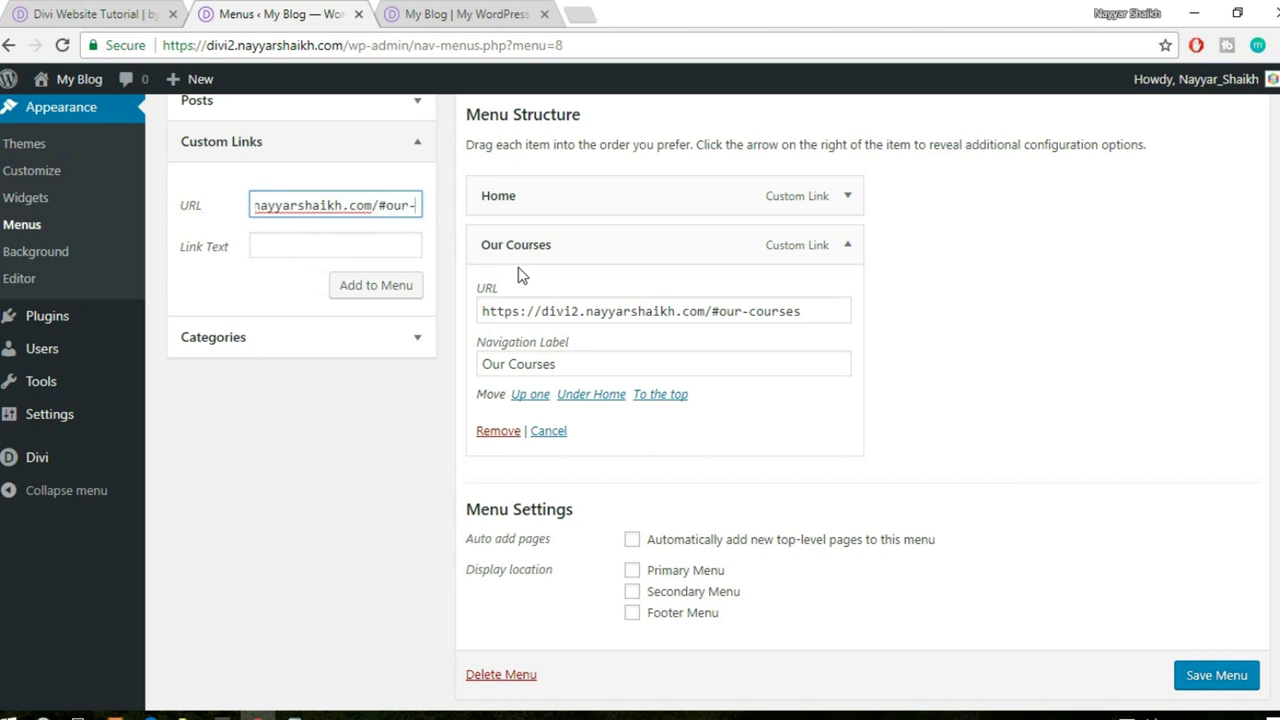
key(BackSpace)
key(BackSpace)
key(BackSpace)
key(BackSpace)
text(about-us)
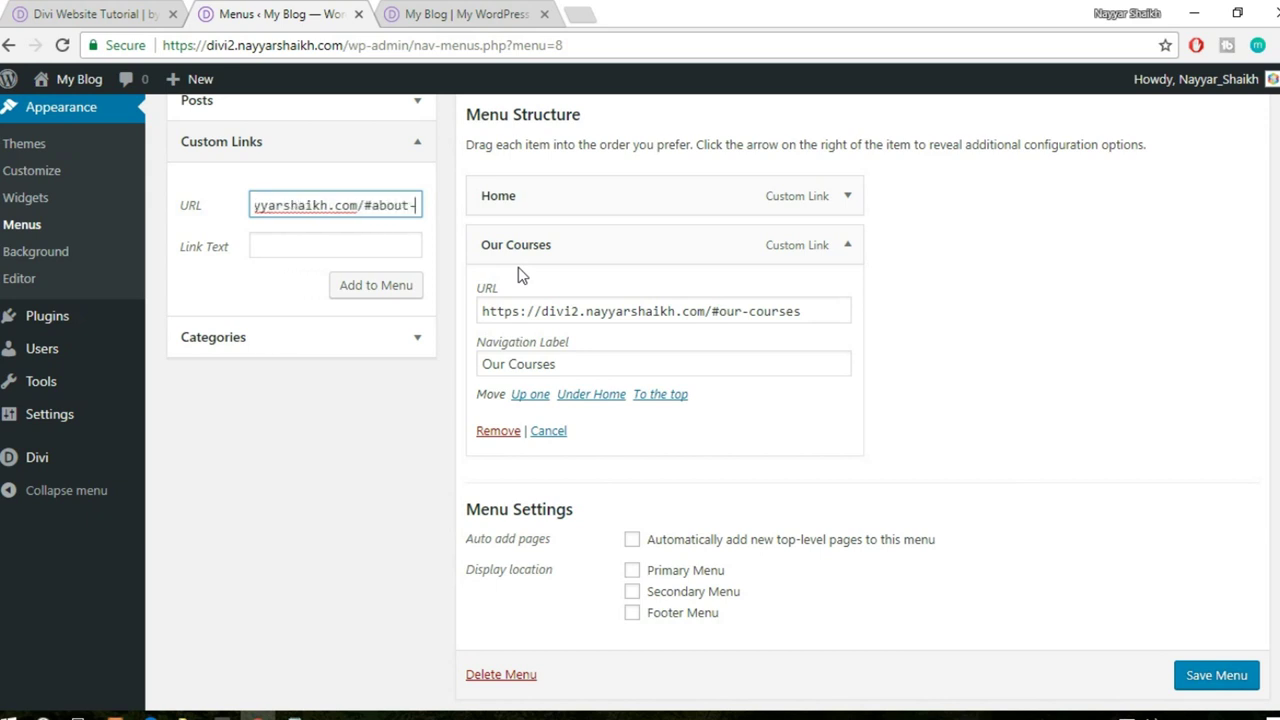
click(378, 245)
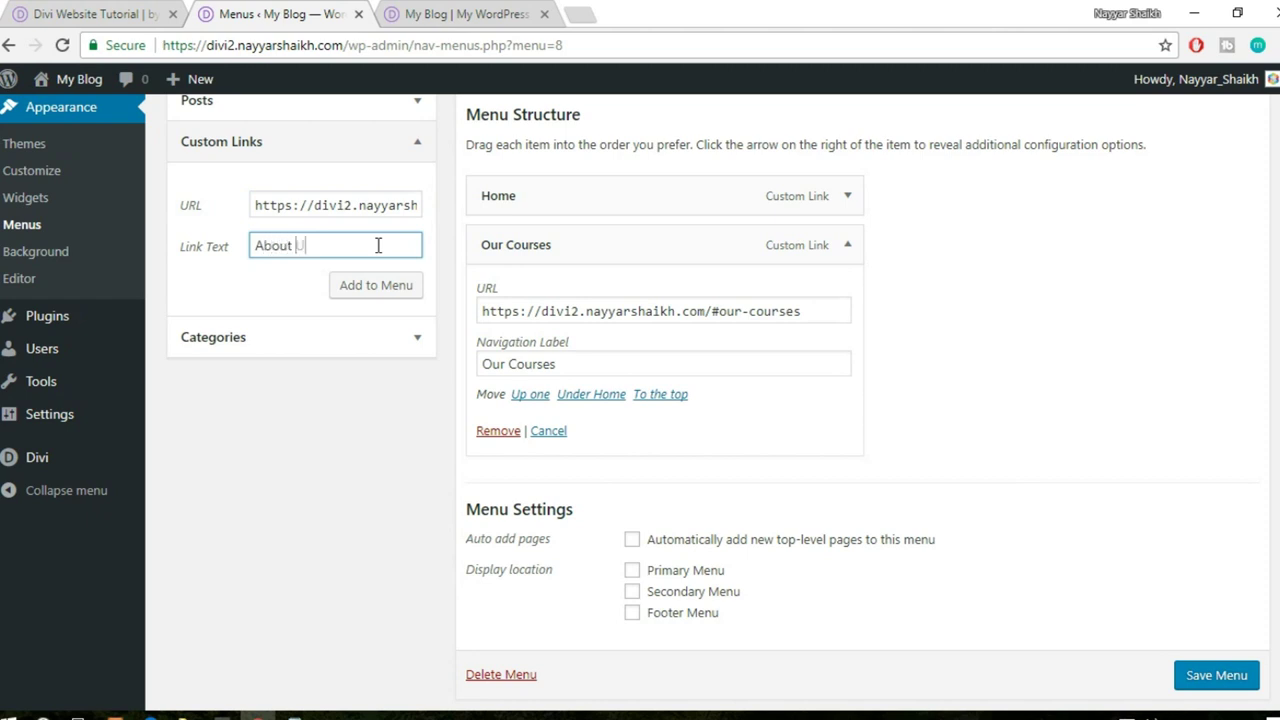
click(357, 290)
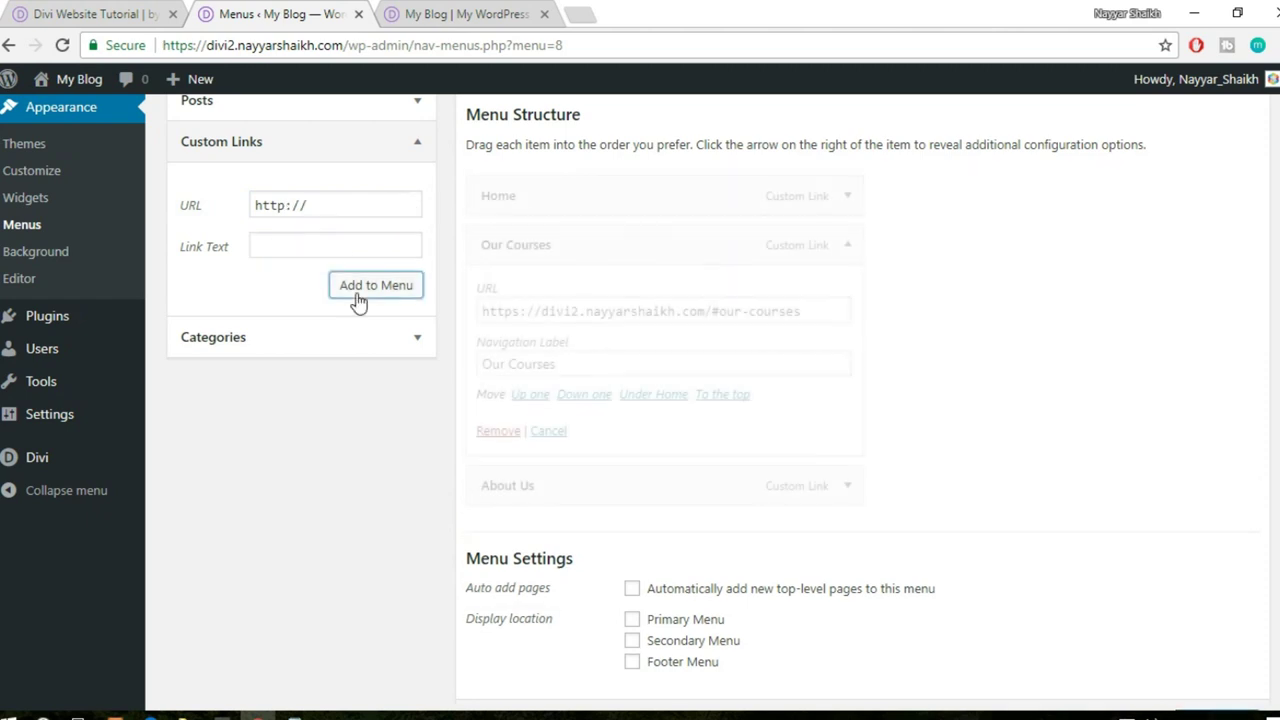
- Add an 'Our Coaches' custom link pointing to the our-coaches anchor
click(440, 12)
scroll(638, 427, down, 5)
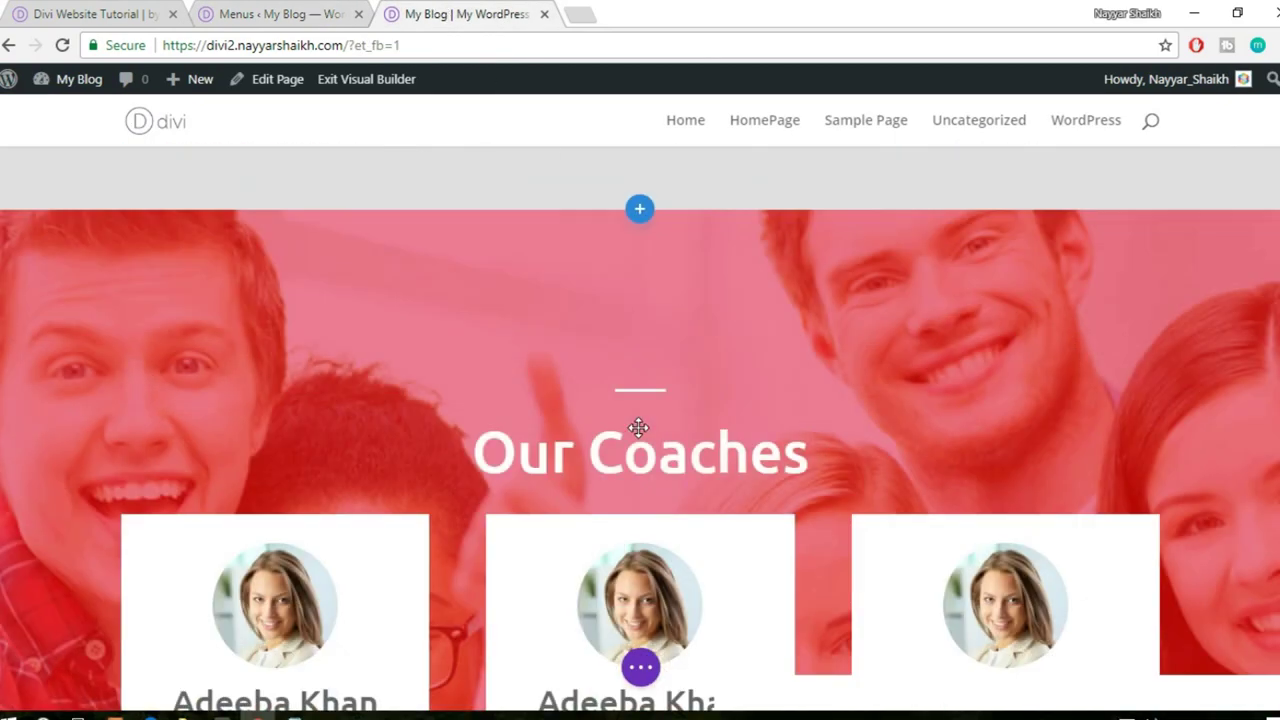
click(258, 10)
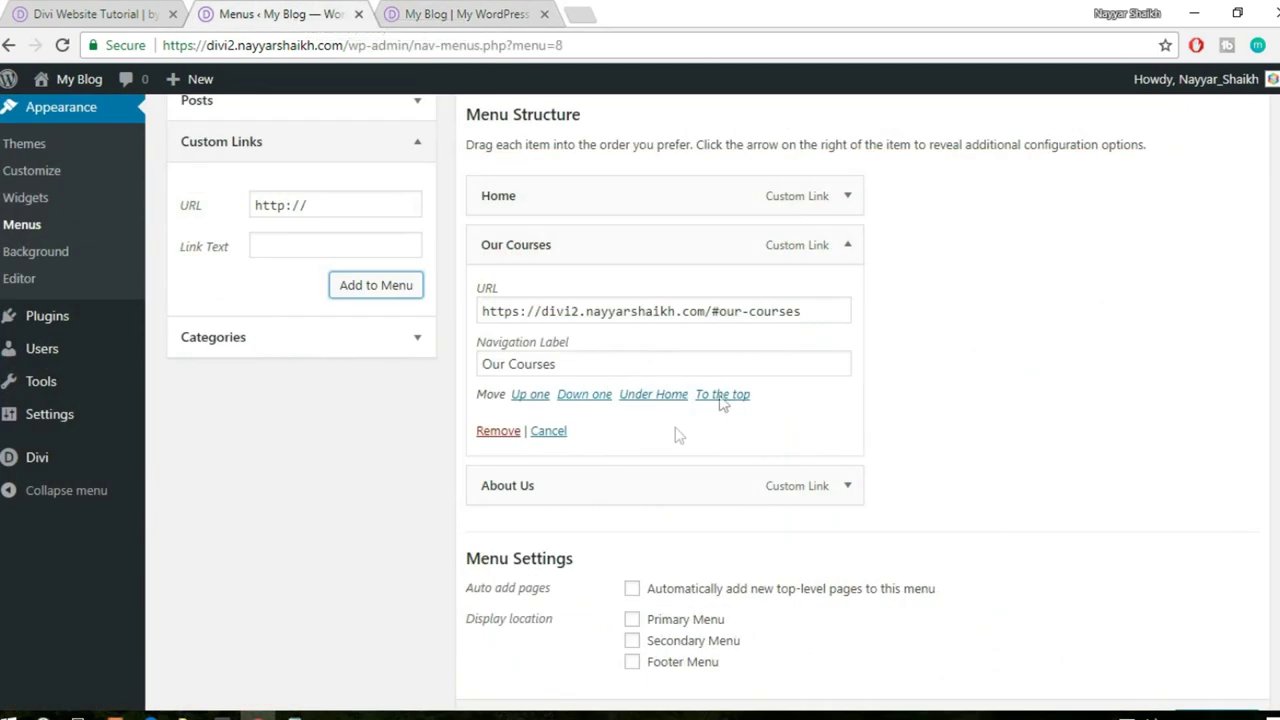
drag(814, 307, 380, 318)
key(ctrl+c)
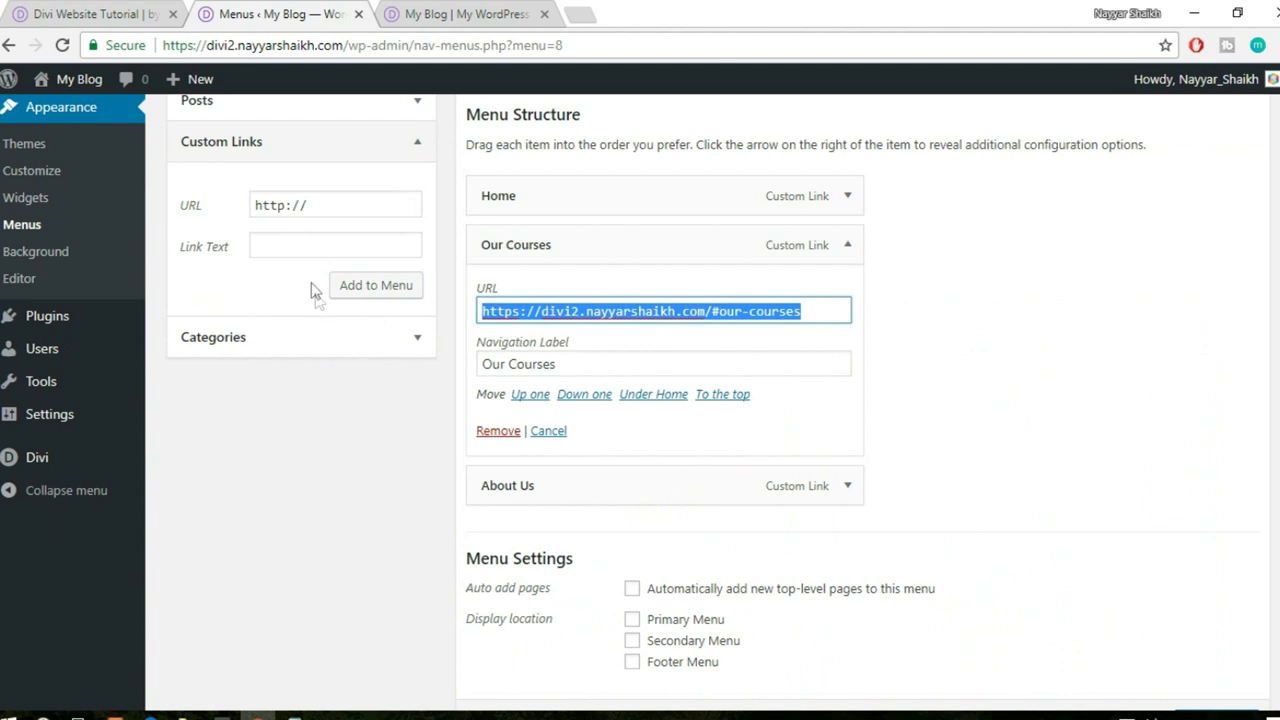
drag(338, 212, 253, 208)
key(ctrl+v)
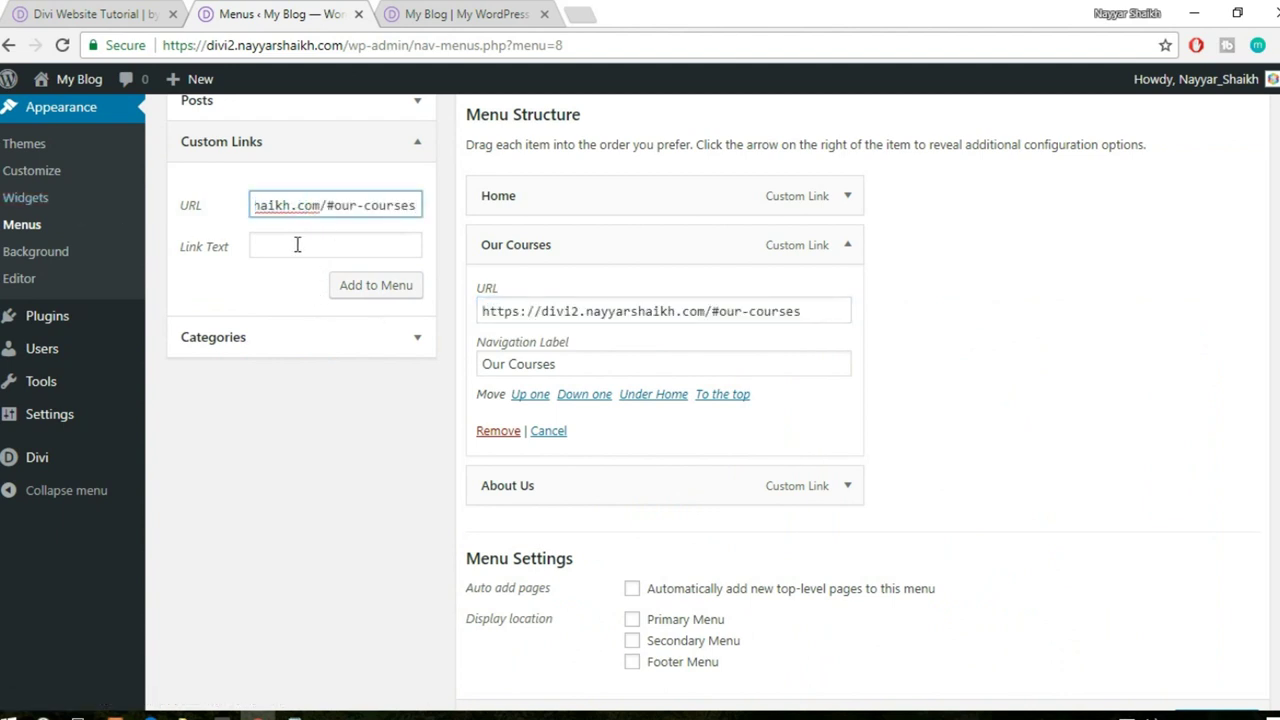
key(BackSpace)
key(BackSpace)
key(BackSpace)
text(aches)
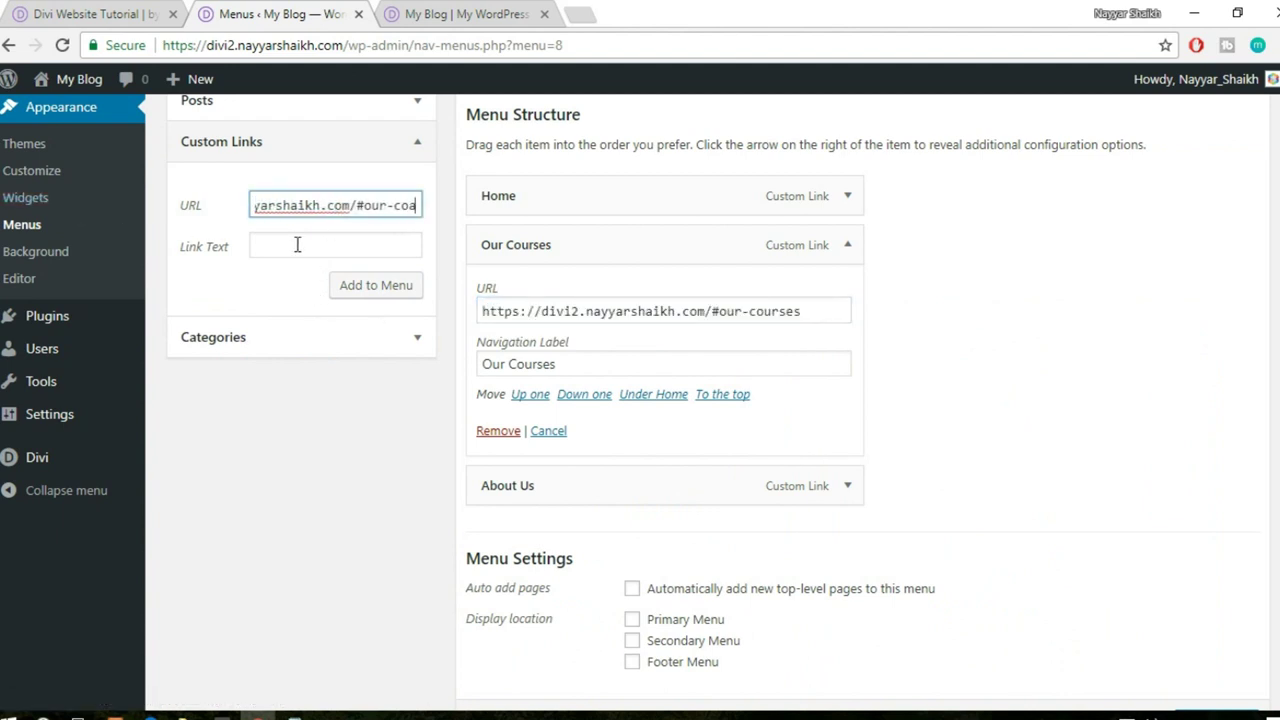
click(357, 241)
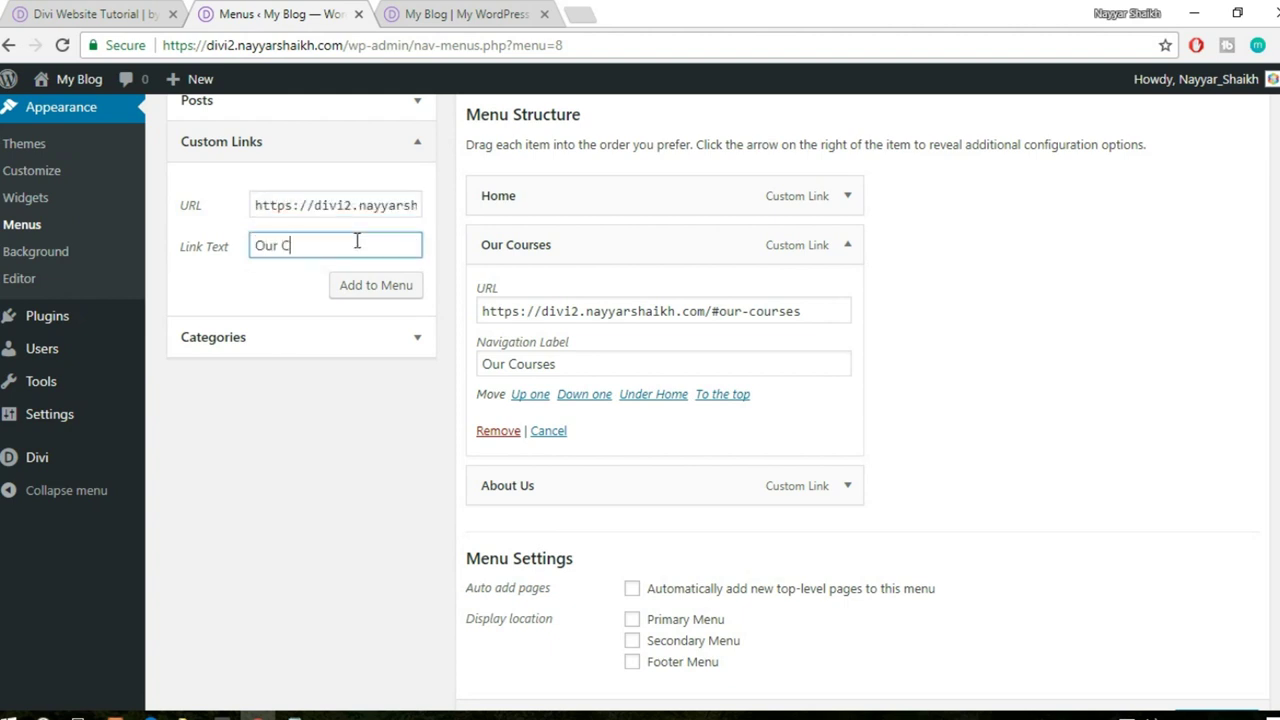
text(Our Coaches)
click(395, 285)
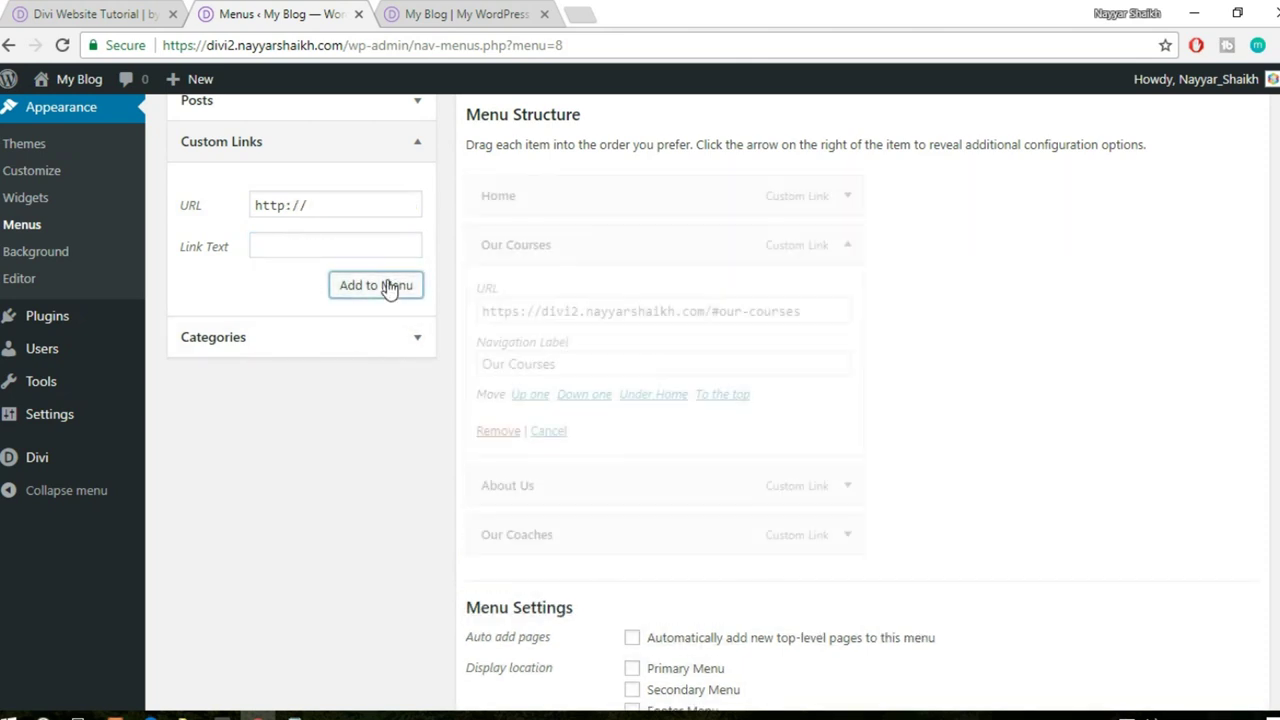
- Assign the menu to the Primary Menu location and save it
click(845, 248)
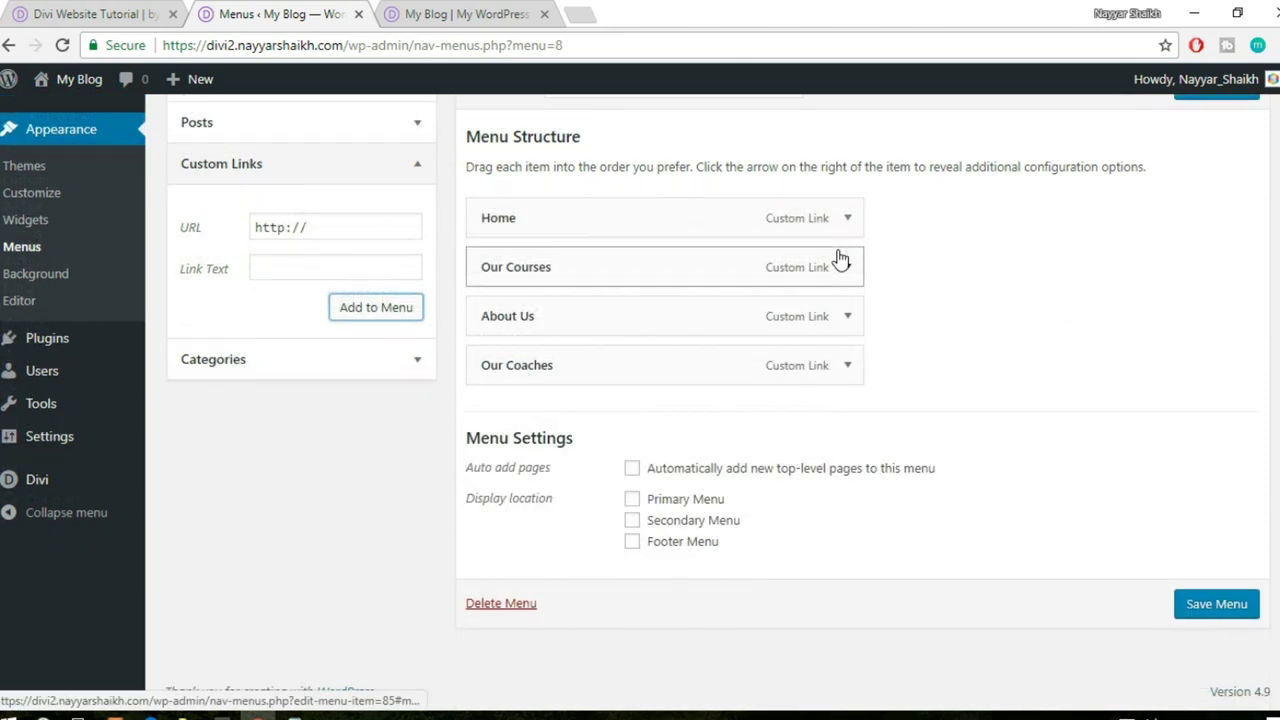
click(690, 503)
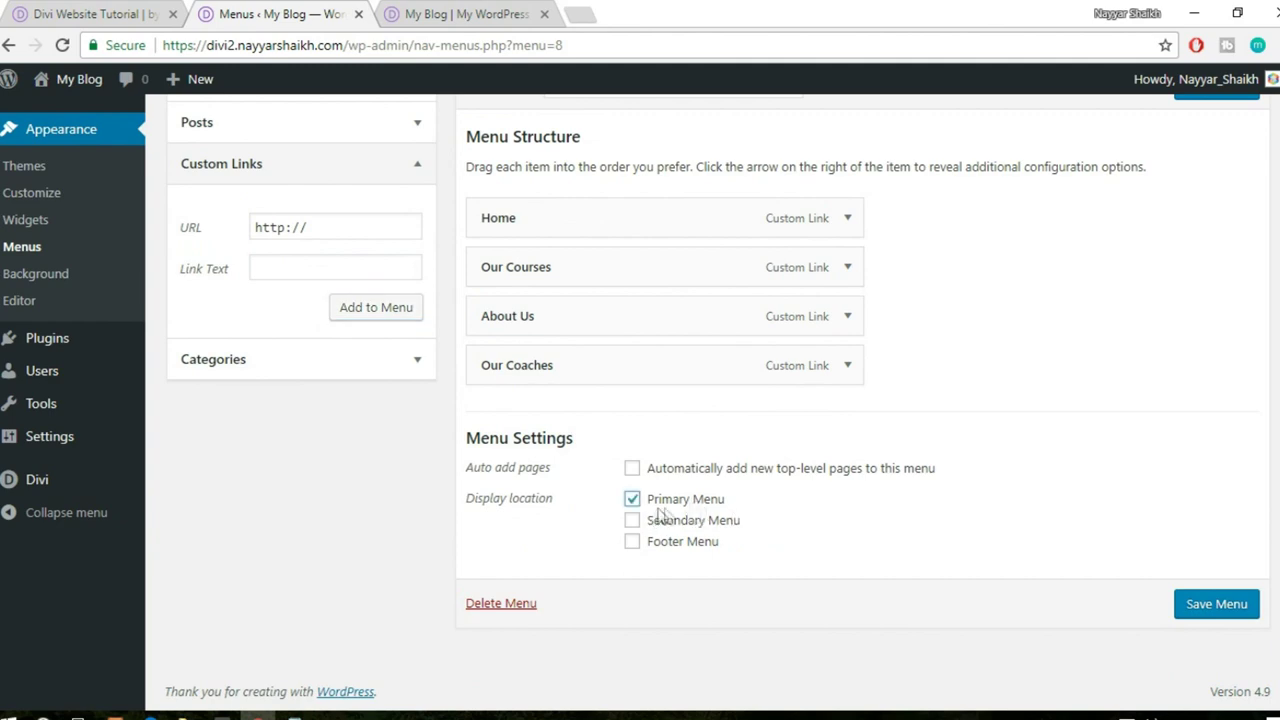
click(1218, 612)
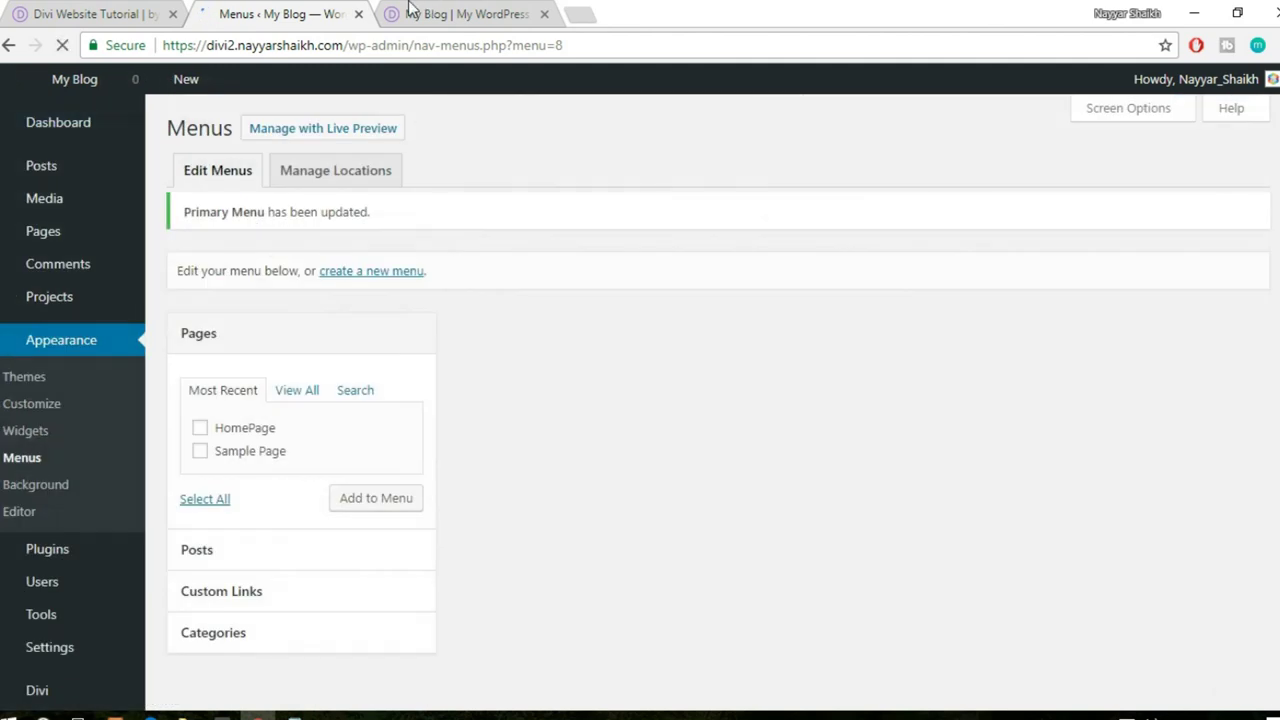
click(410, 10)
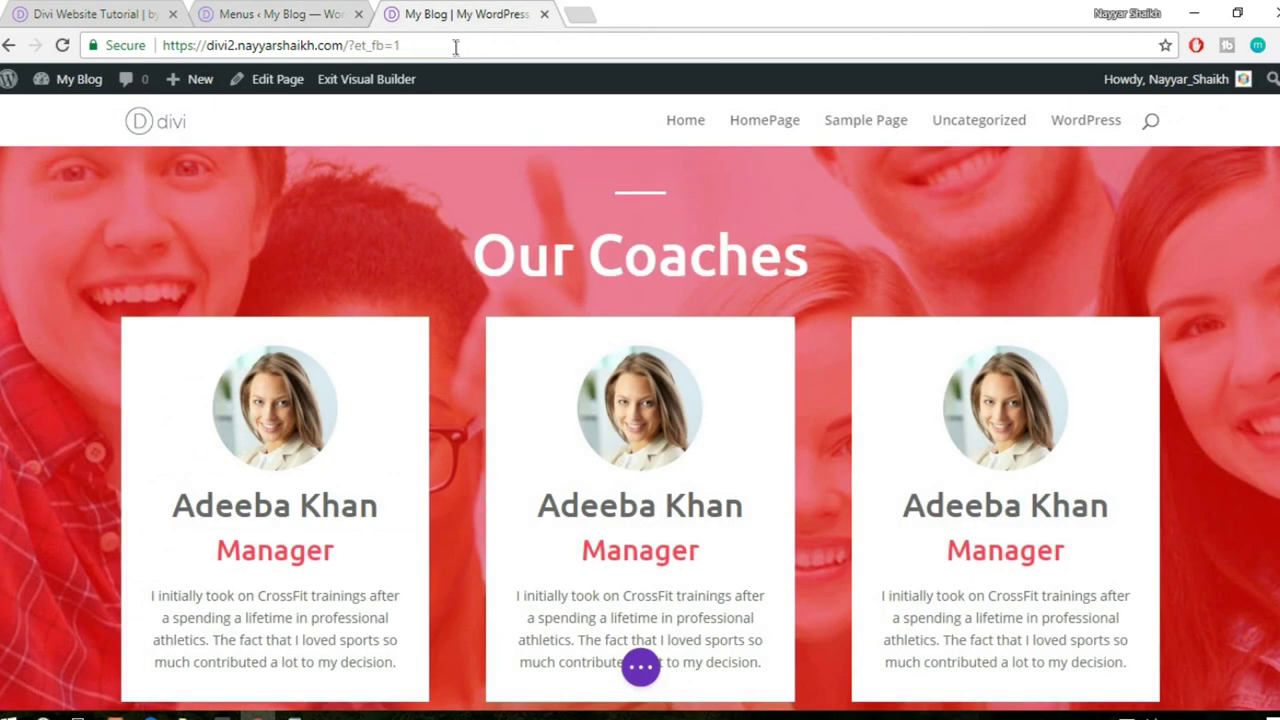
- Leave the Visual Builder for the live homepage
mouse_move(80, 80)
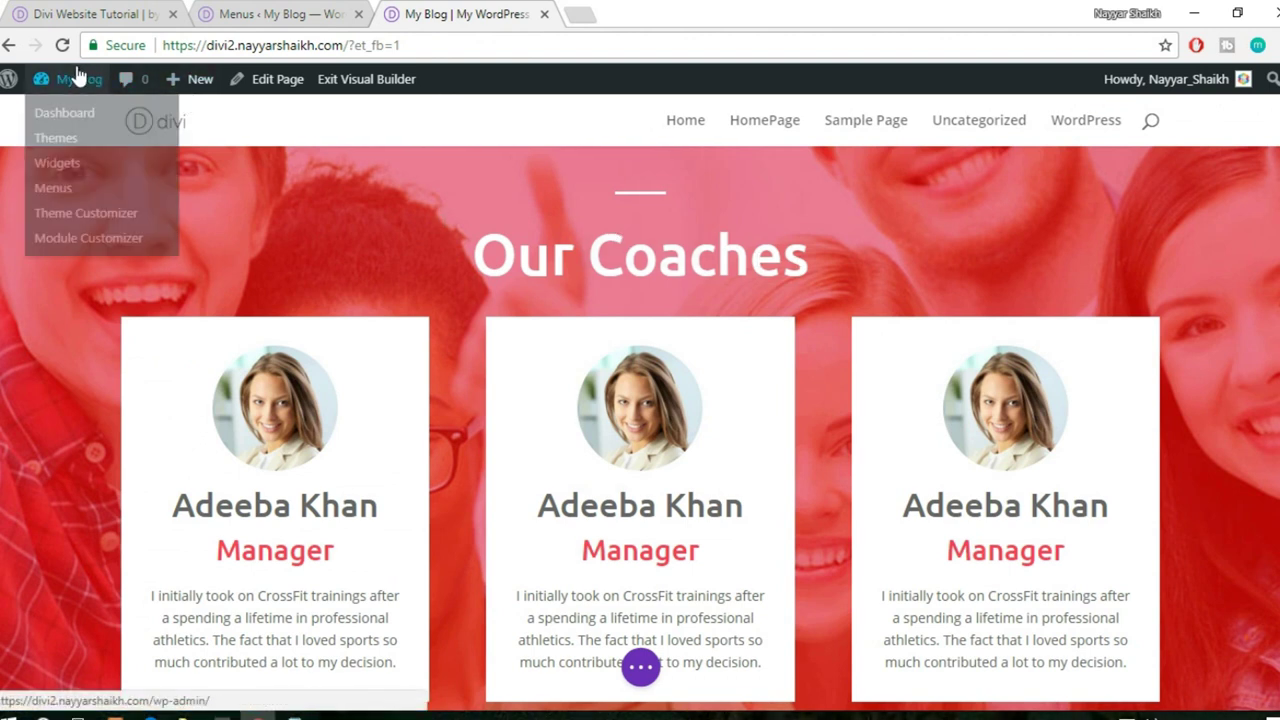
click(166, 120)
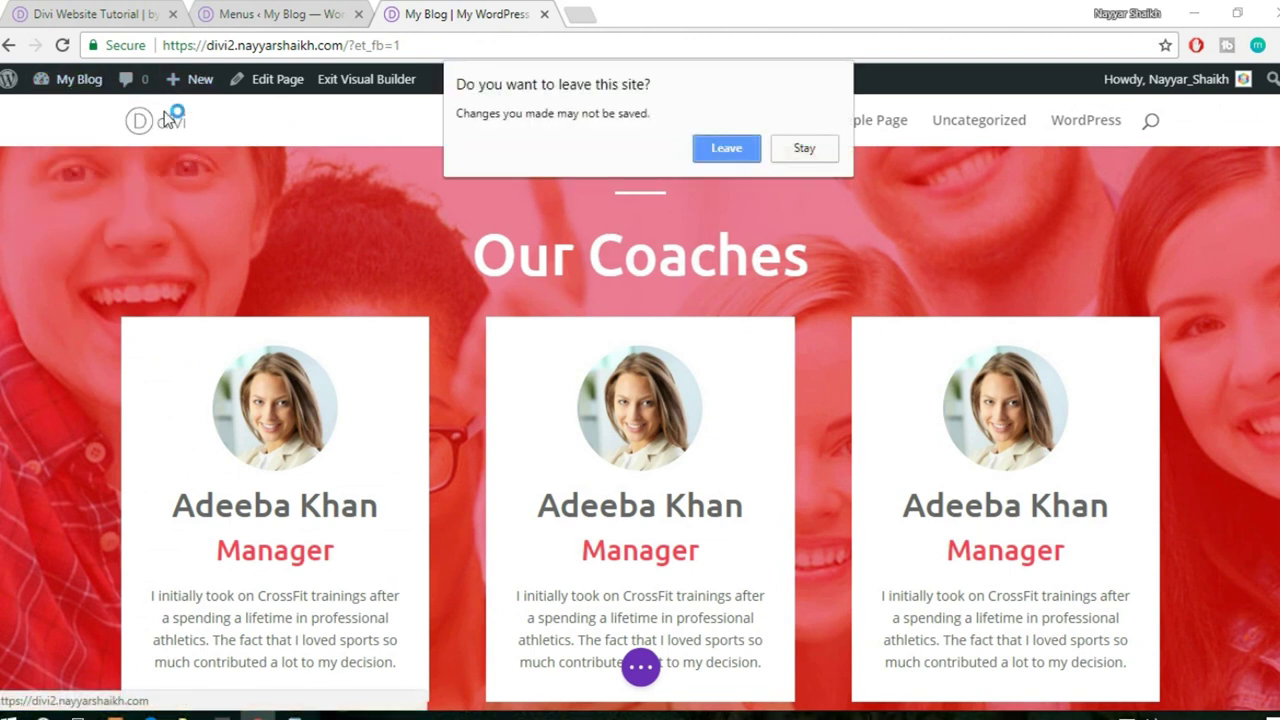
click(731, 157)
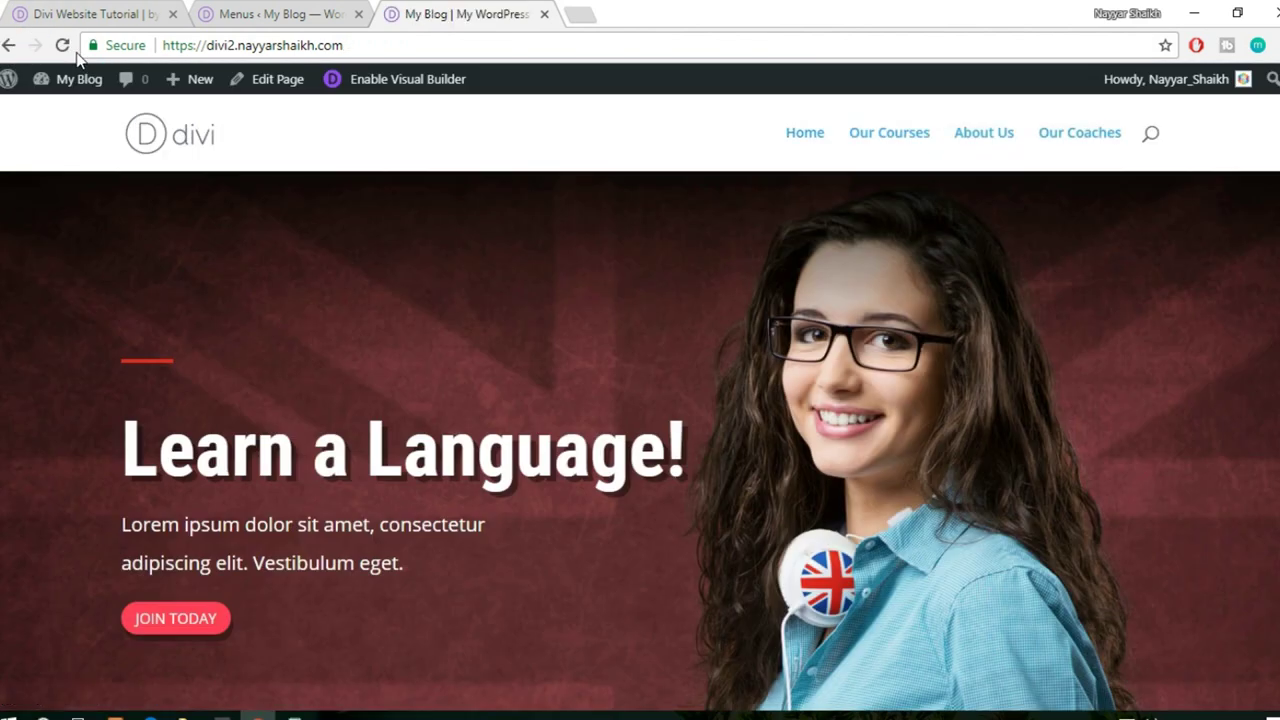
- Test the Our Courses, About Us and Our Coaches menu links, then reopen the Visual Builder
click(910, 140)
click(964, 143)
click(1062, 140)
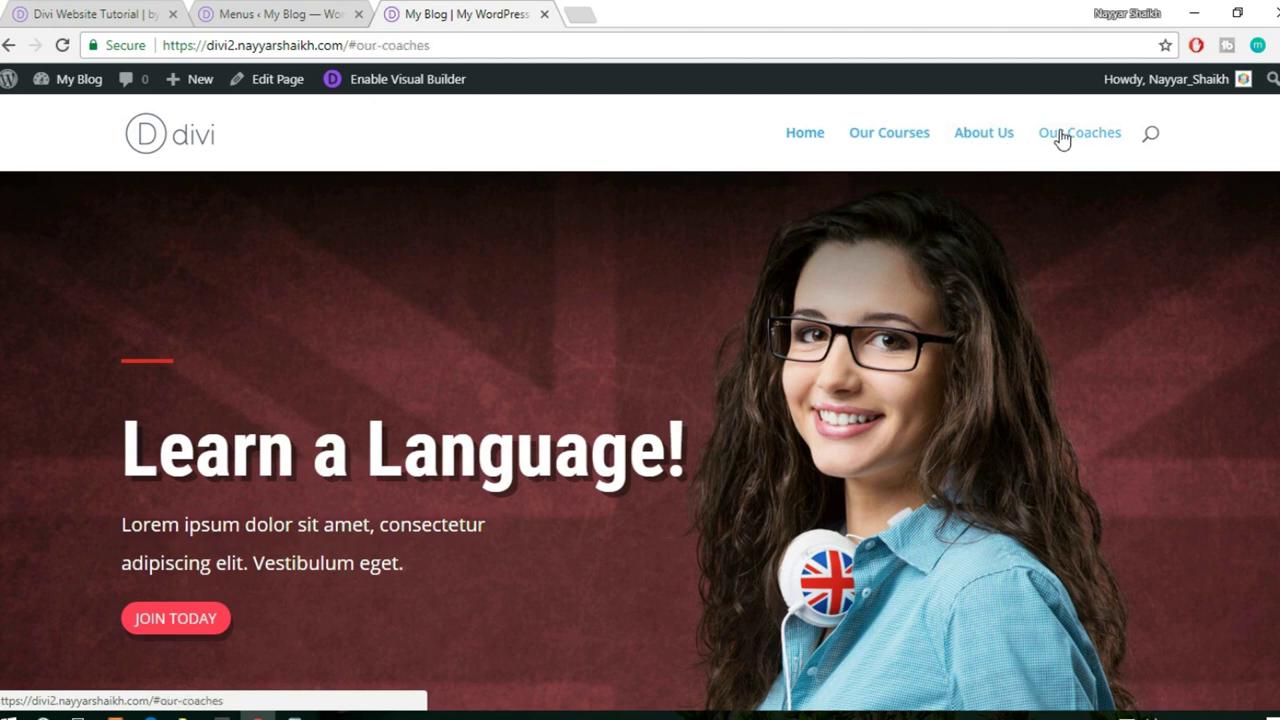
click(977, 138)
click(884, 148)
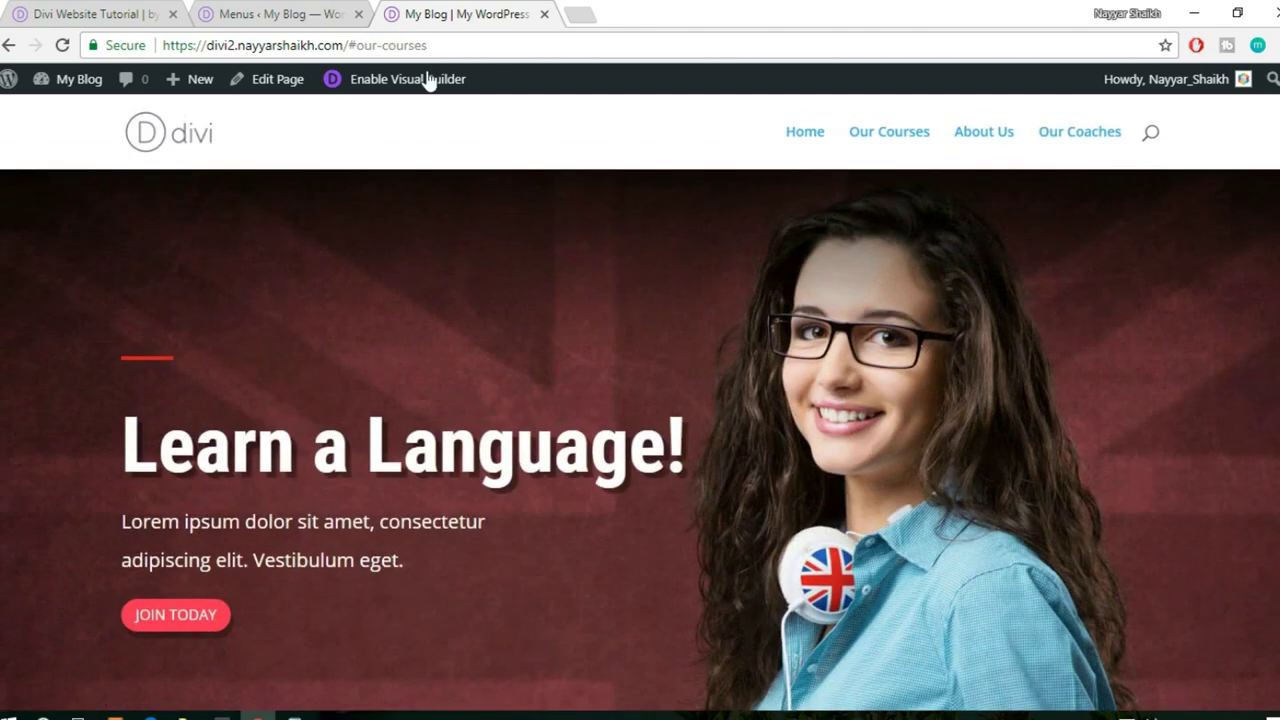
click(440, 79)
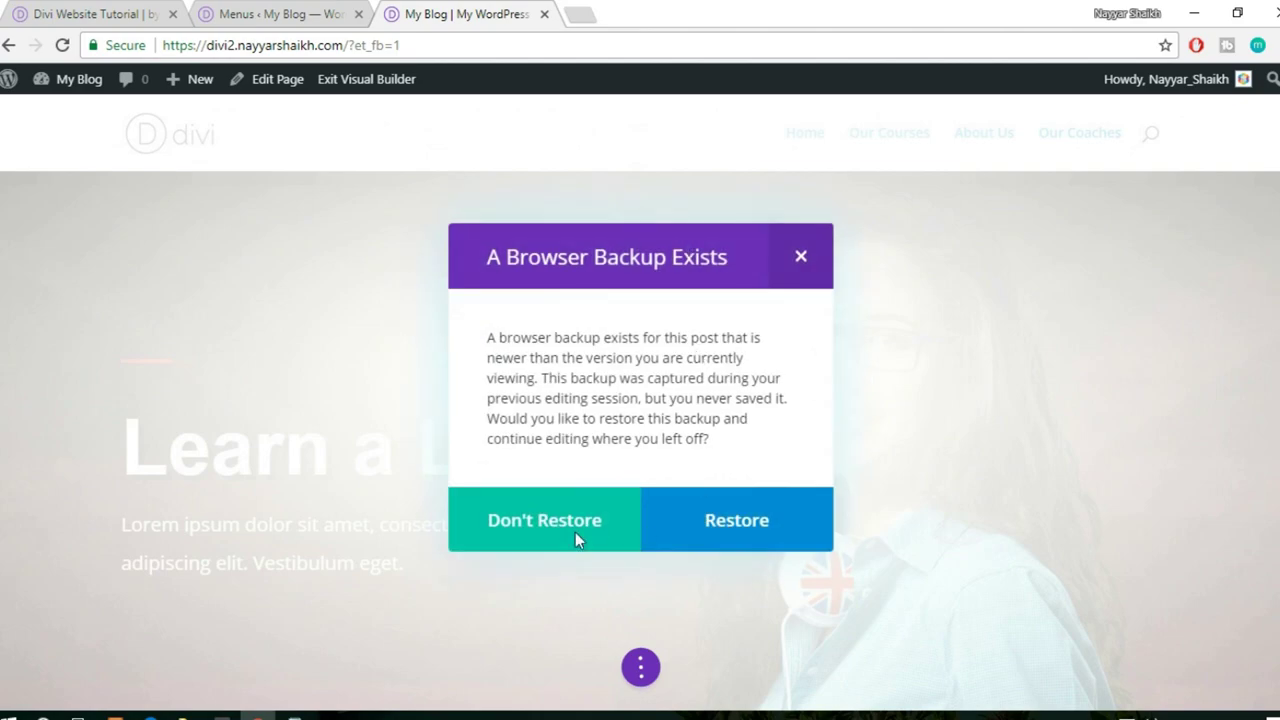
- Decline the backup restore and set the Our Courses section's CSS ID to our-courses
click(802, 280)
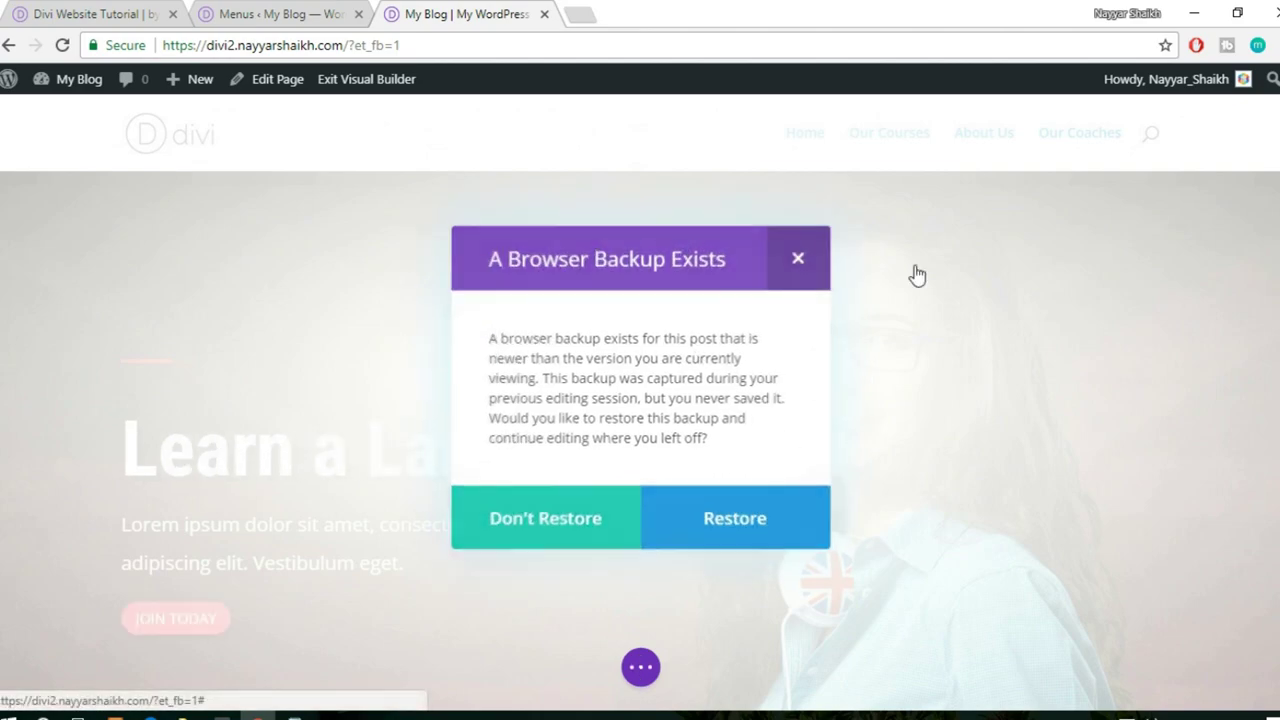
click(917, 148)
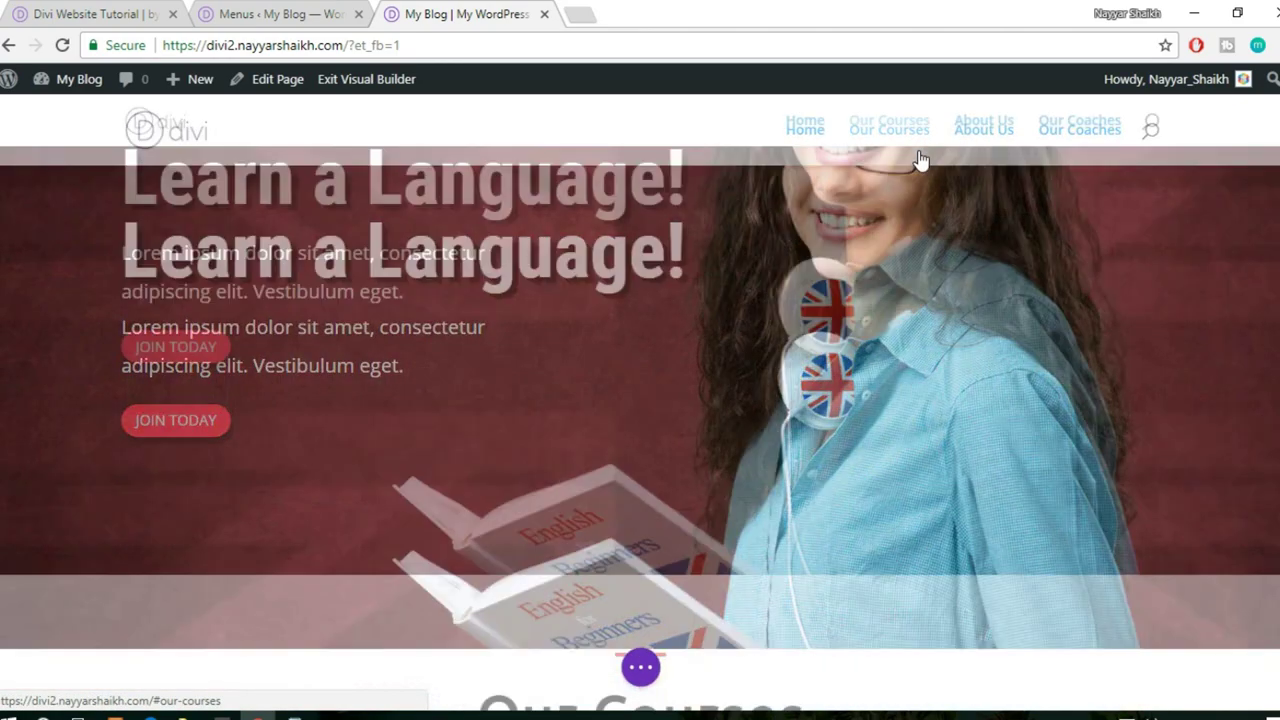
scroll(43, 289, up, 3)
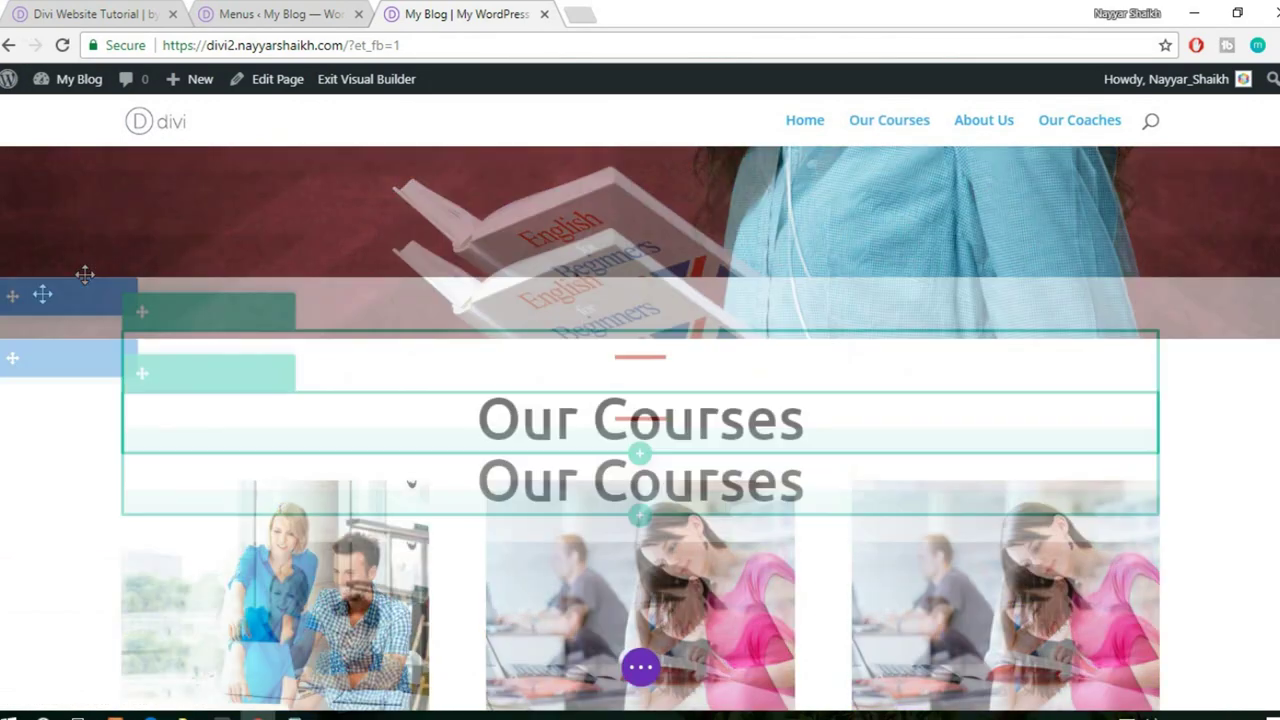
click(84, 357)
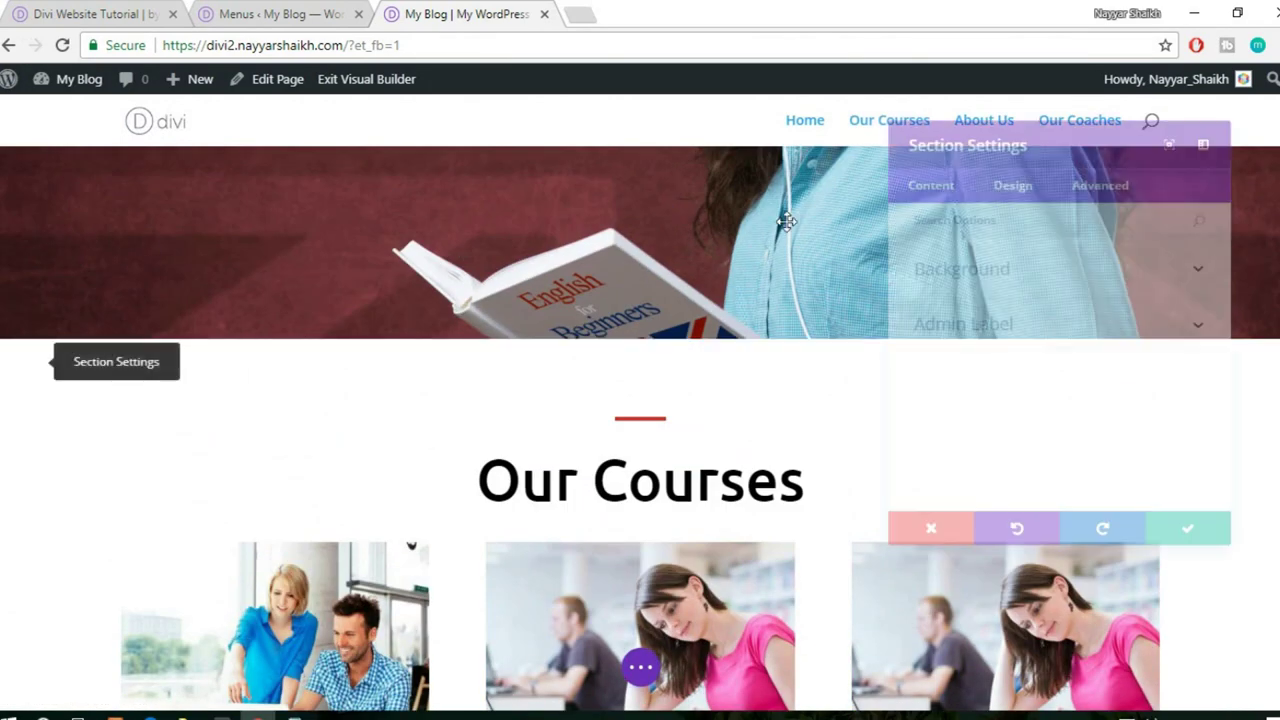
click(1105, 167)
click(1048, 260)
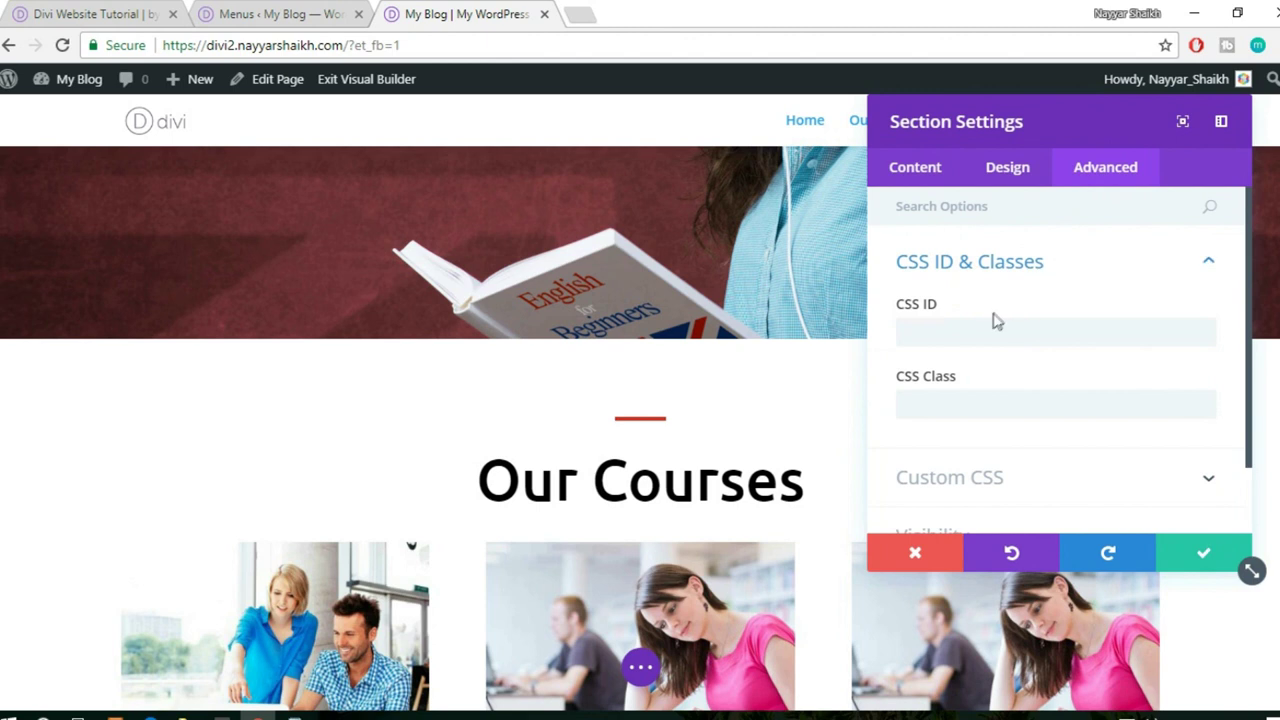
click(986, 325)
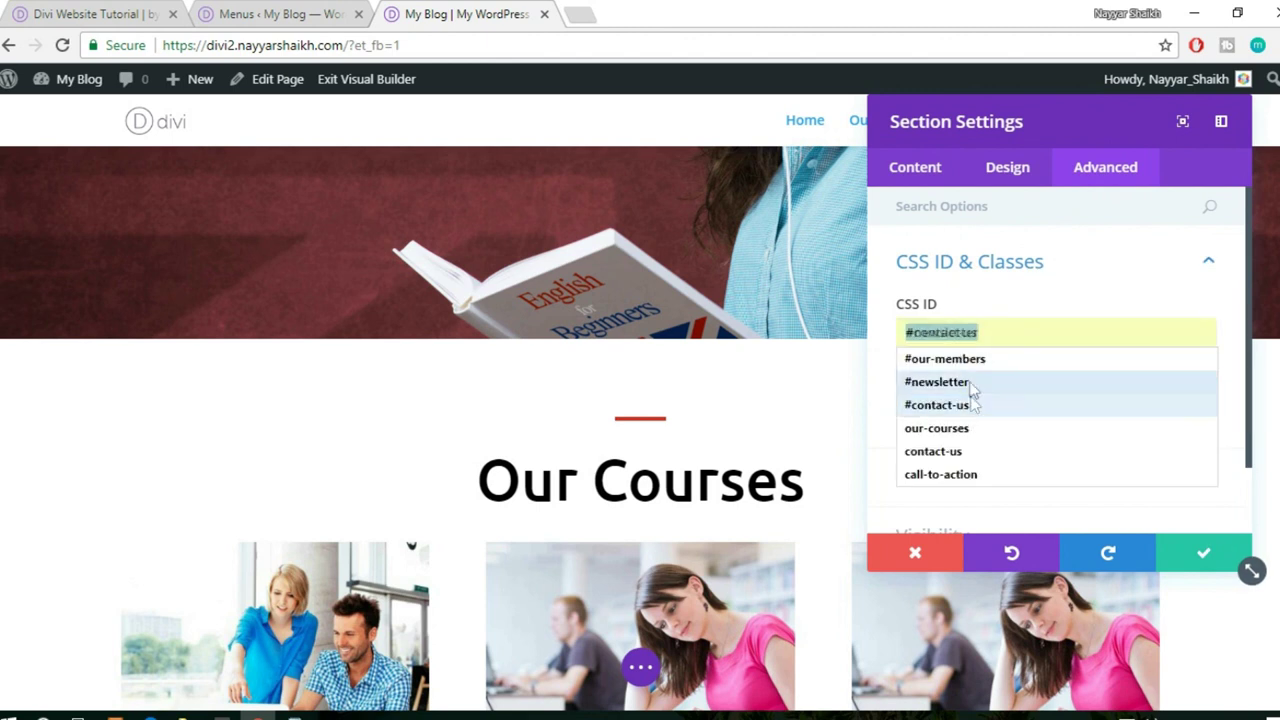
click(979, 430)
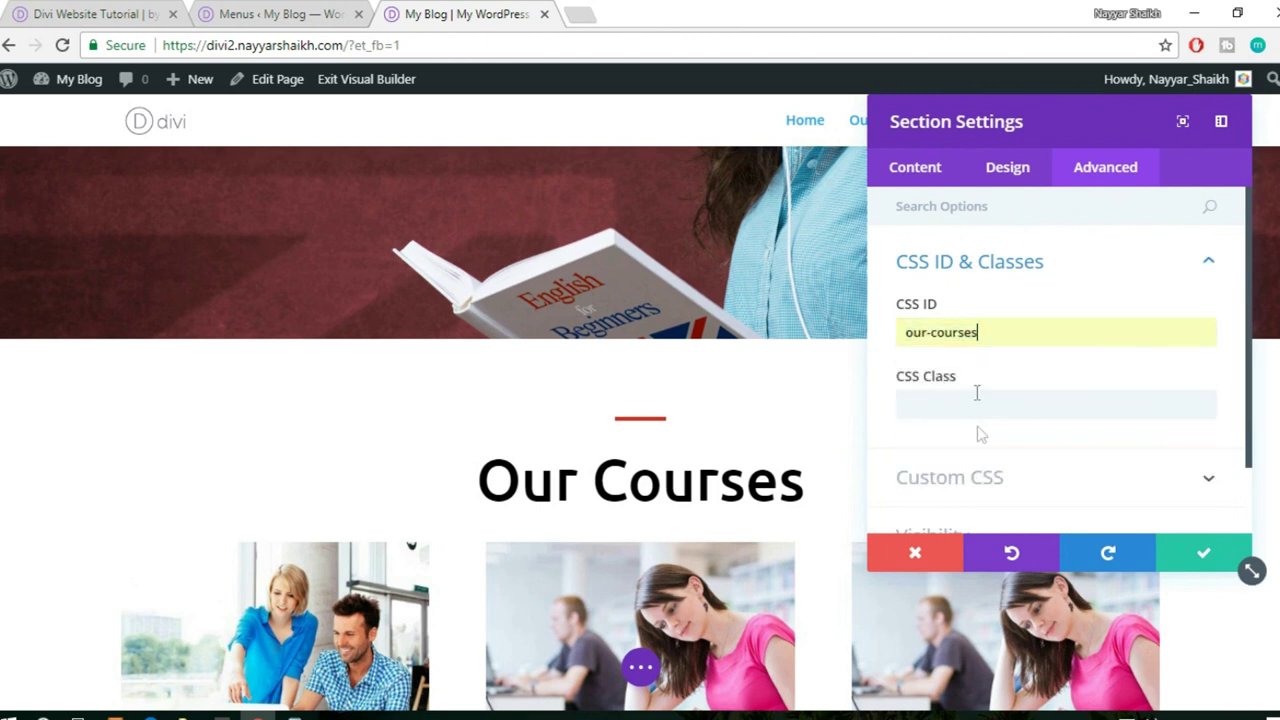
click(1188, 555)
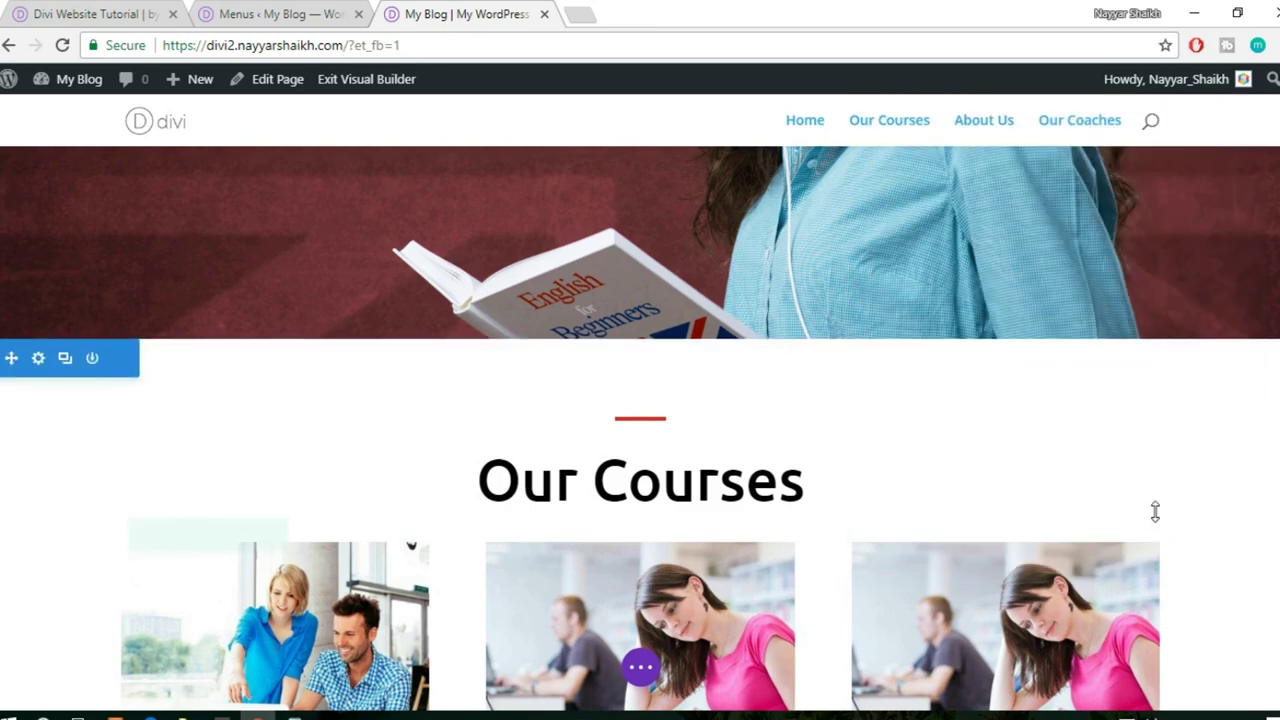
- Set the Lorem ipsum sit section's CSS ID to about-us
scroll(1155, 507, down, 3)
scroll(1155, 507, down, 5)
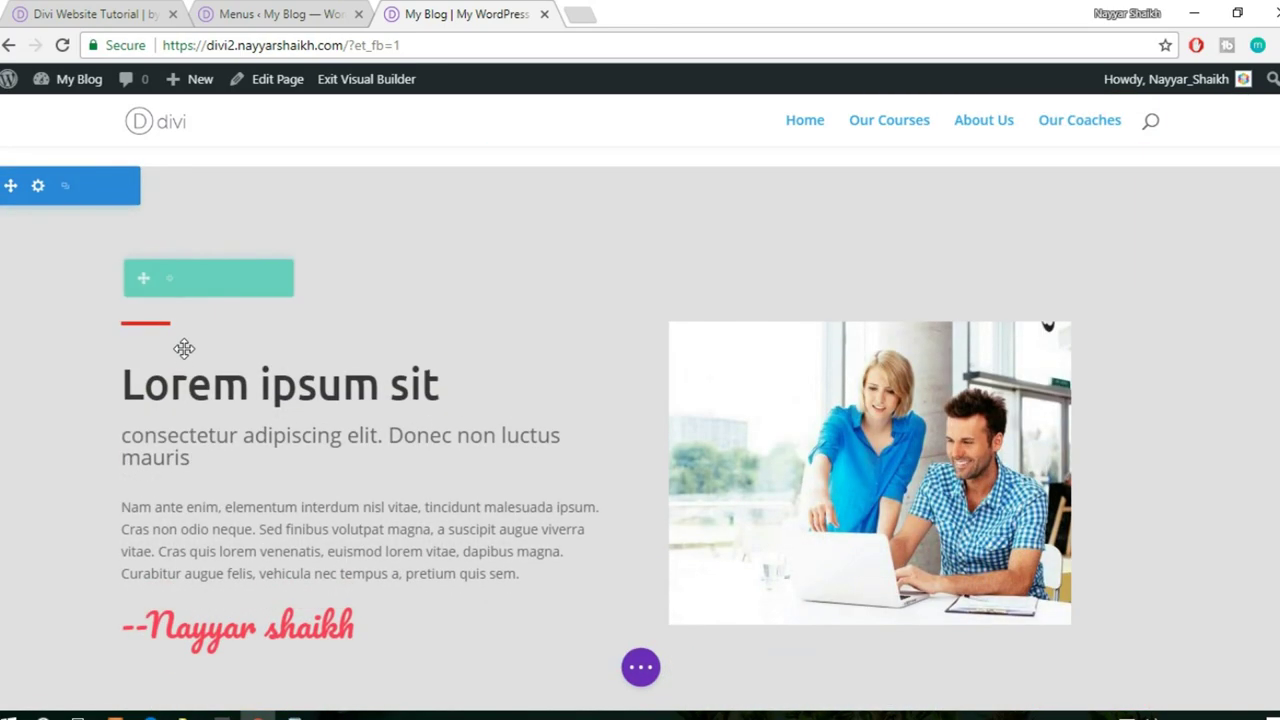
scroll(50, 282, up, 1)
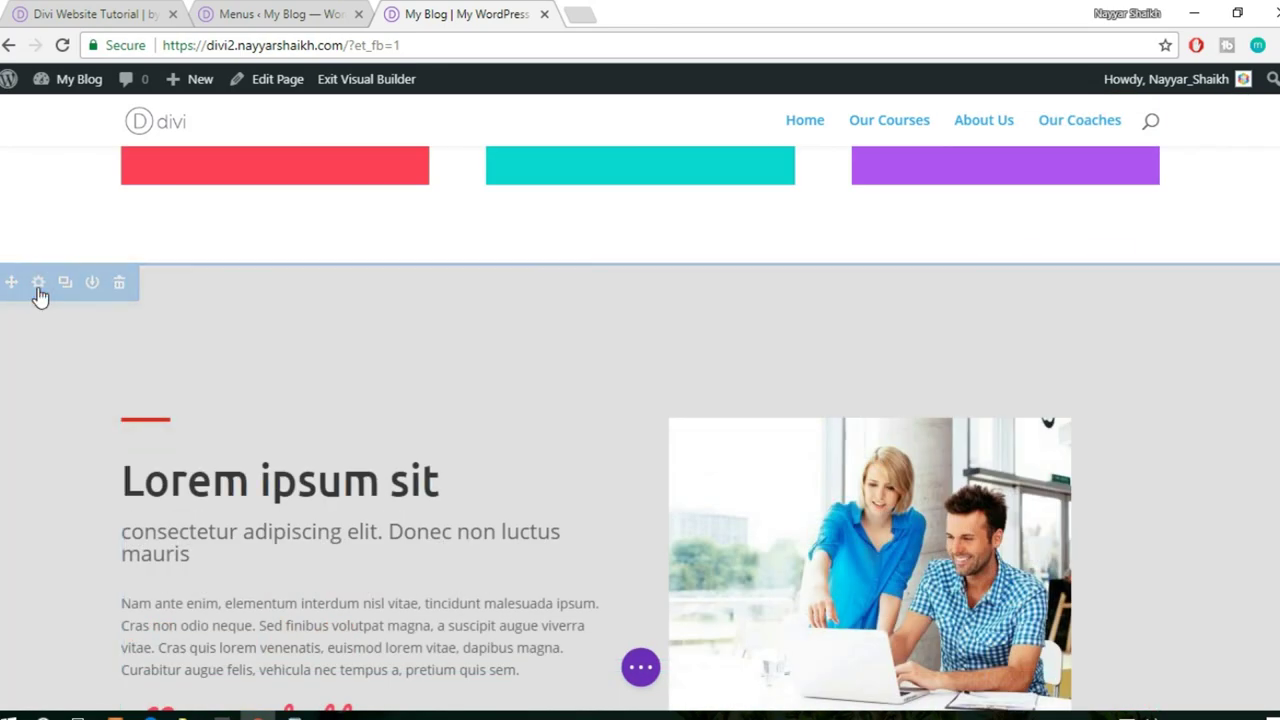
click(37, 285)
click(1115, 168)
click(1023, 278)
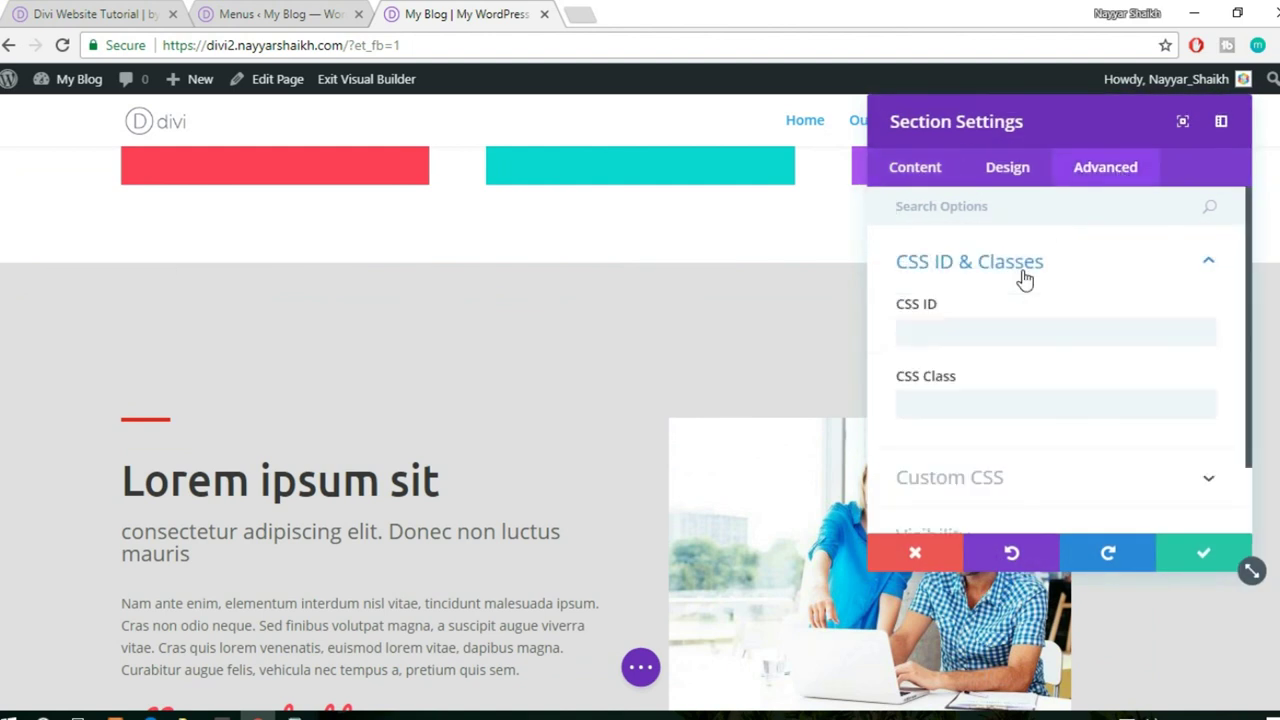
click(975, 330)
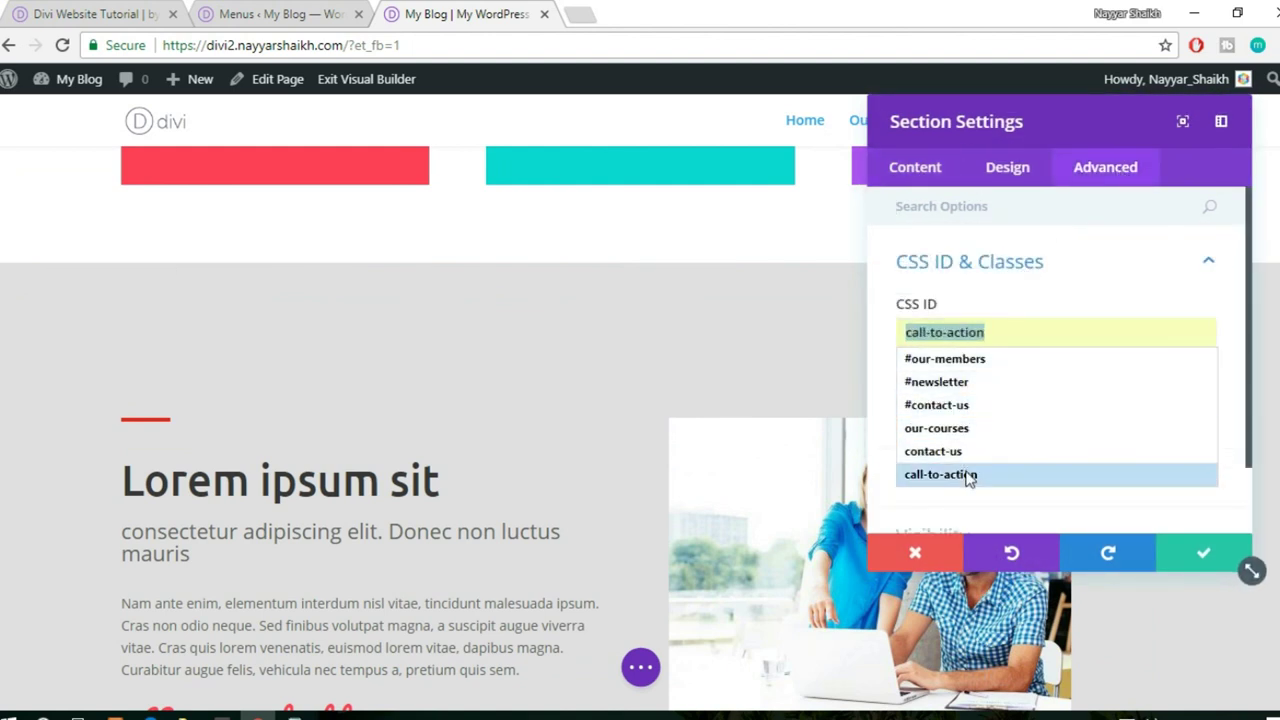
text(about-us)
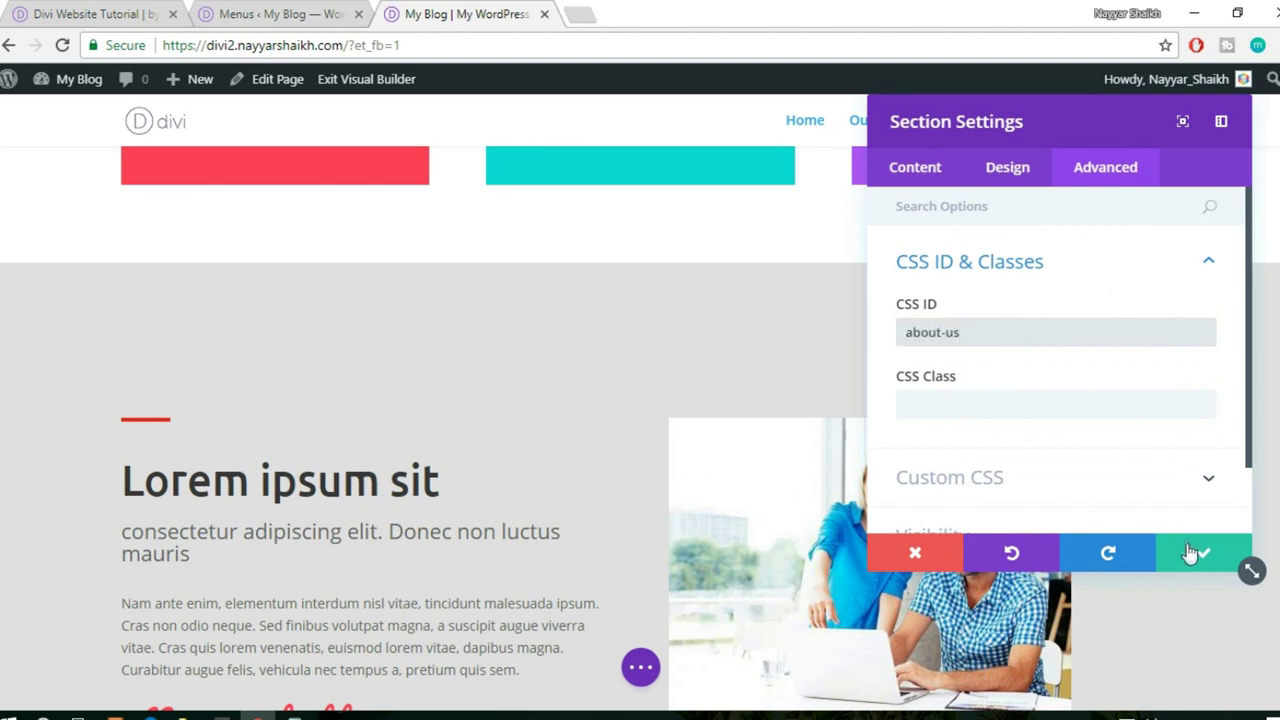
click(1190, 551)
- Set the Our Coaches section's CSS ID to our-coaches
scroll(1198, 551, down, 3)
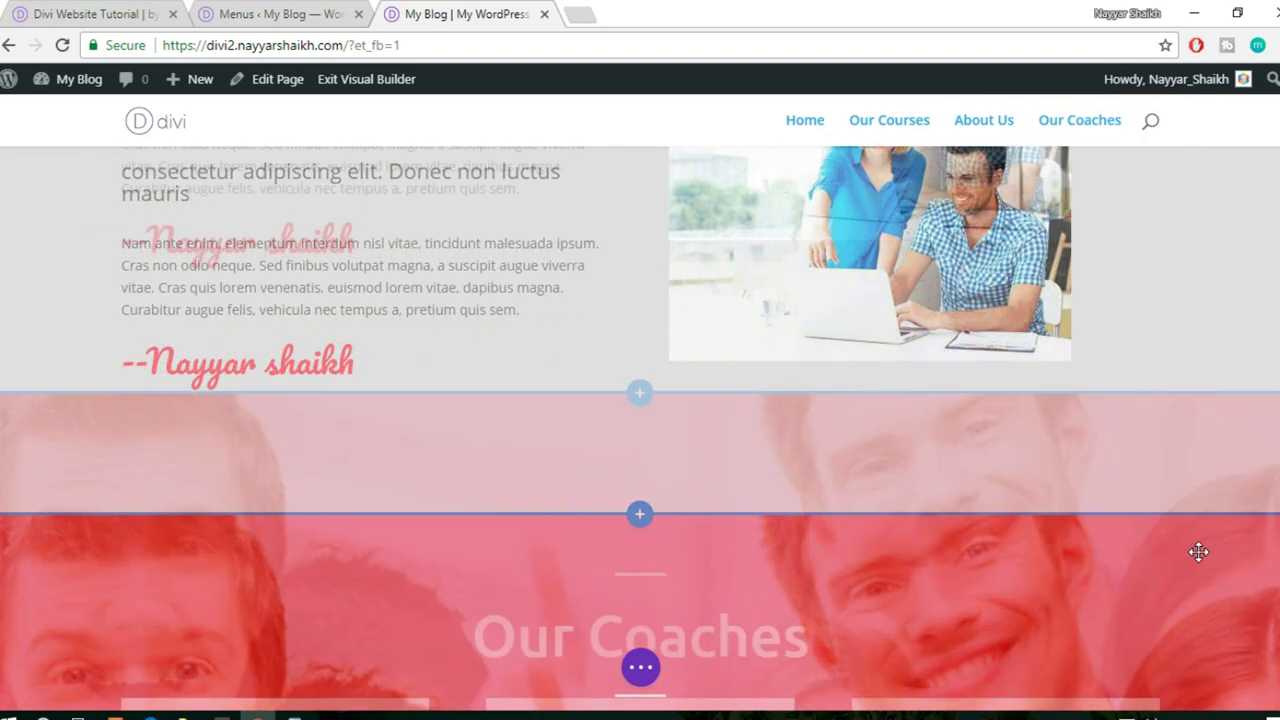
scroll(1198, 551, down, 3)
mouse_move(383, 303)
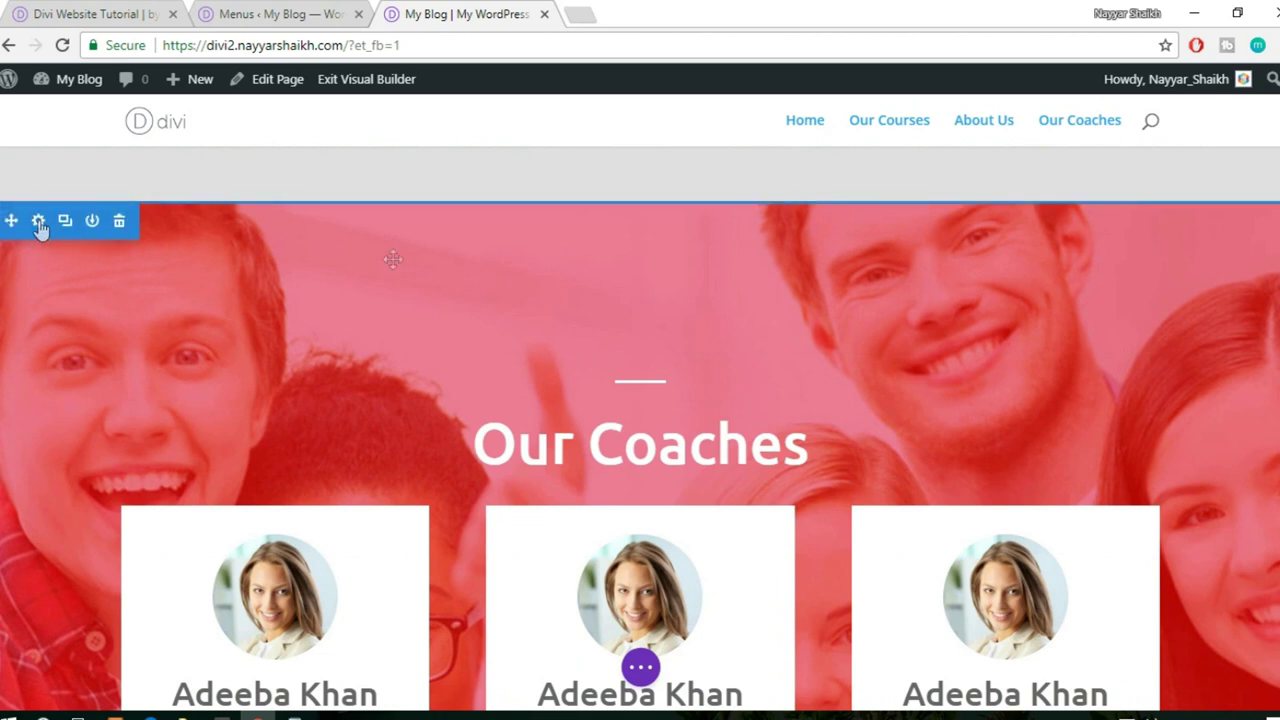
click(39, 222)
click(1078, 170)
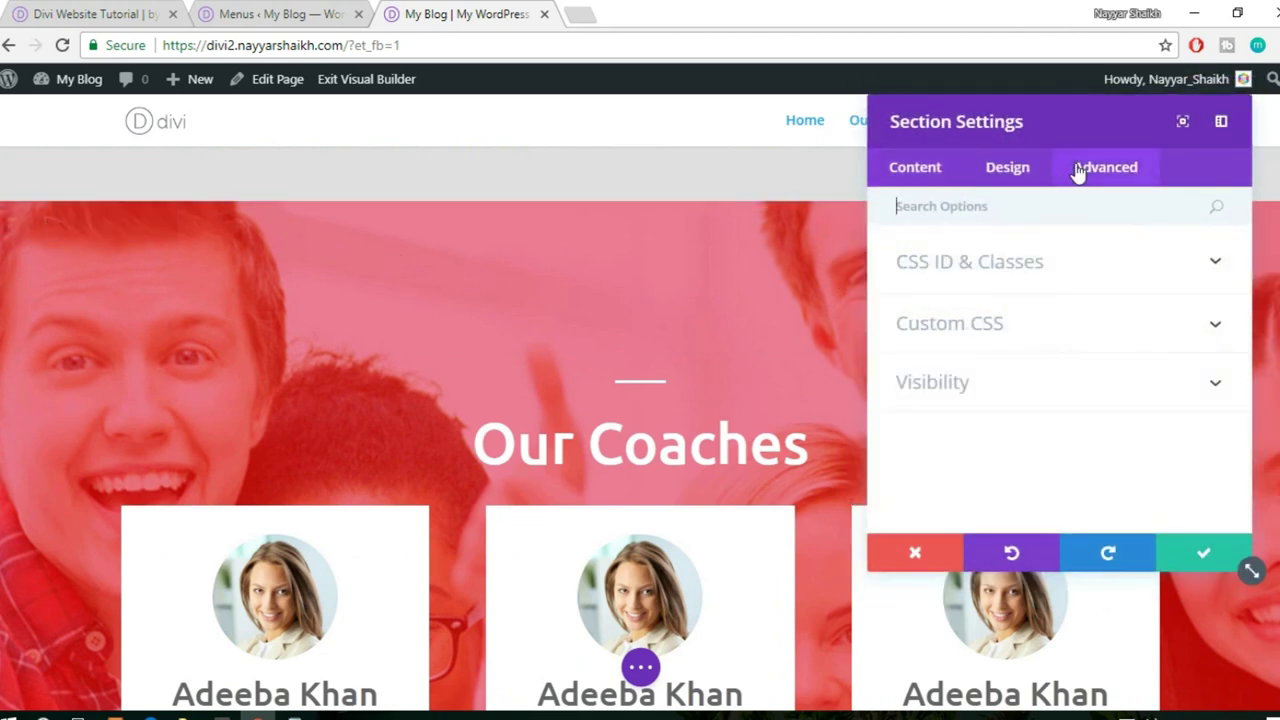
click(1025, 259)
click(987, 323)
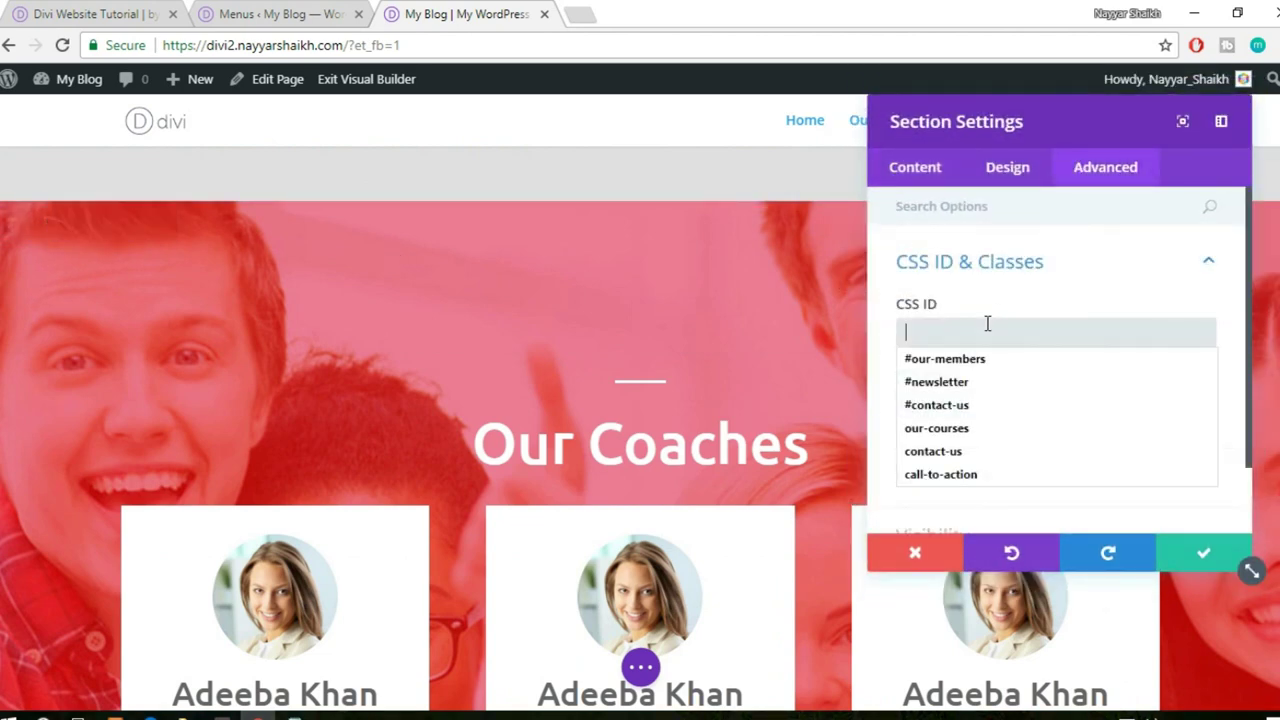
click(978, 436)
key(BackSpace)
key(BackSpace)
key(BackSpace)
key(BackSpace)
key(BackSpace)
text(a)
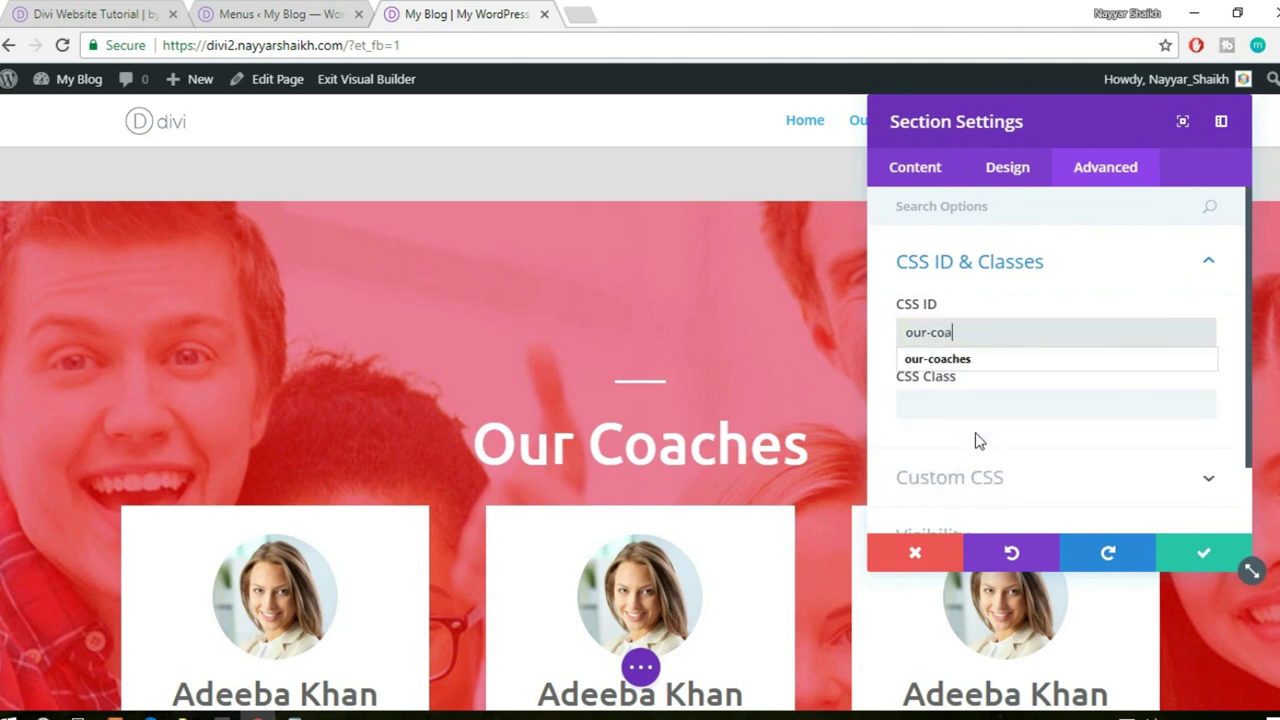
key(Return)
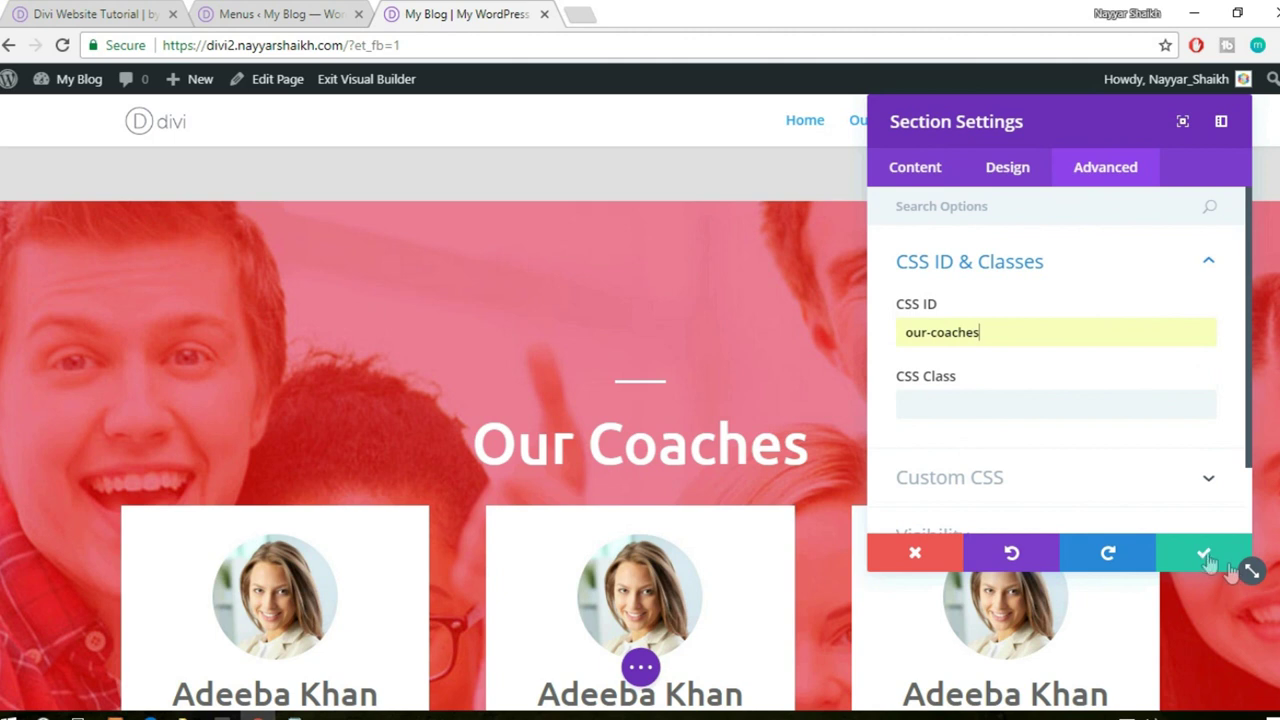
click(1206, 558)
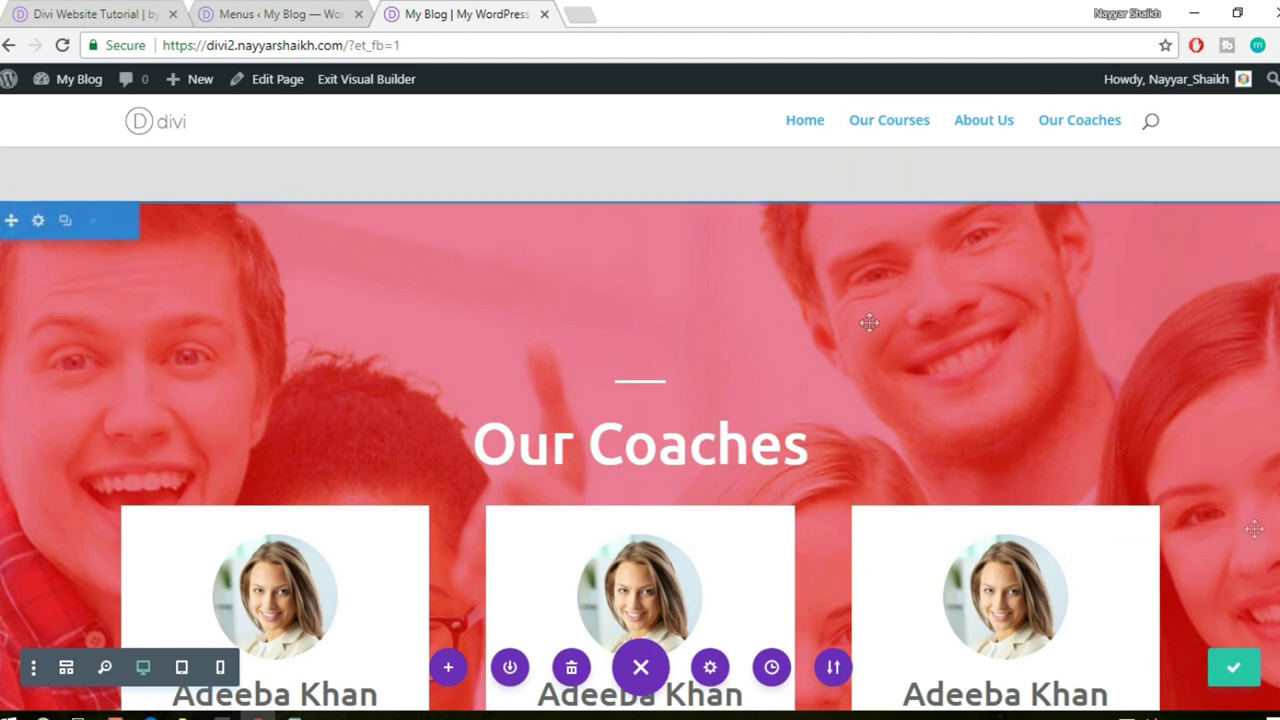
- On the live page, test the Our Courses, About Us and Our Coaches anchor links
click(155, 128)
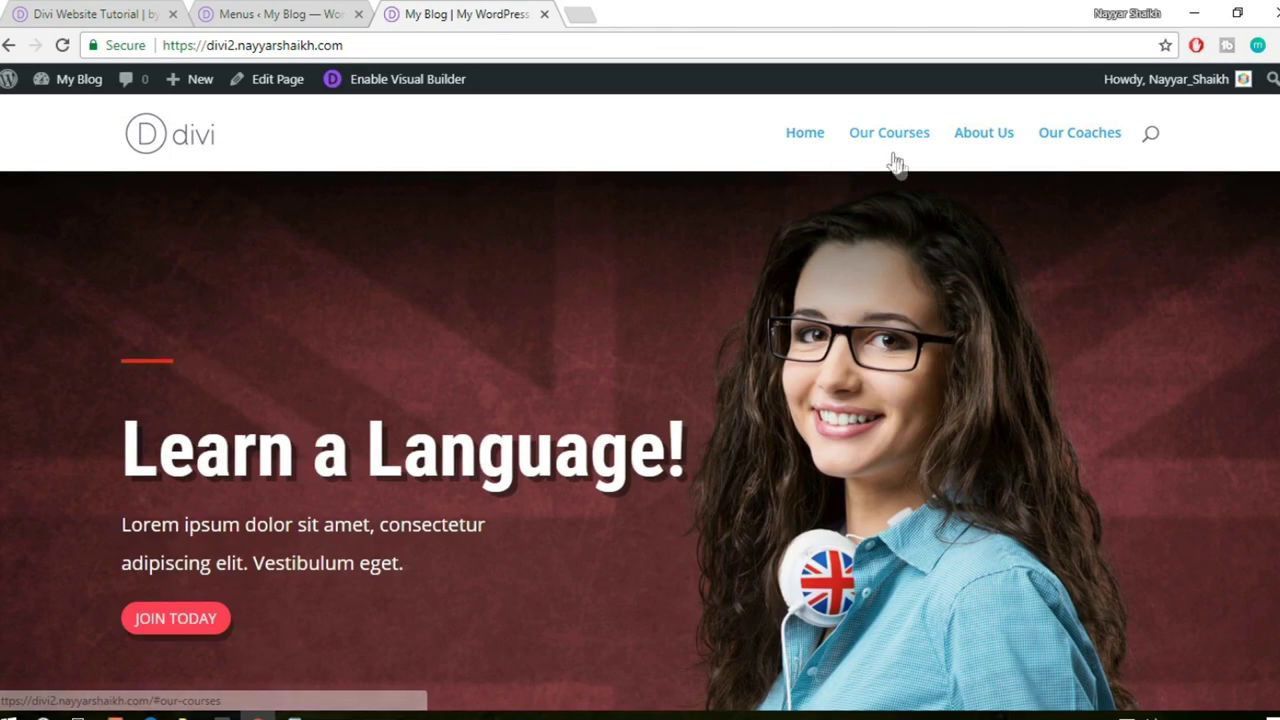
click(895, 140)
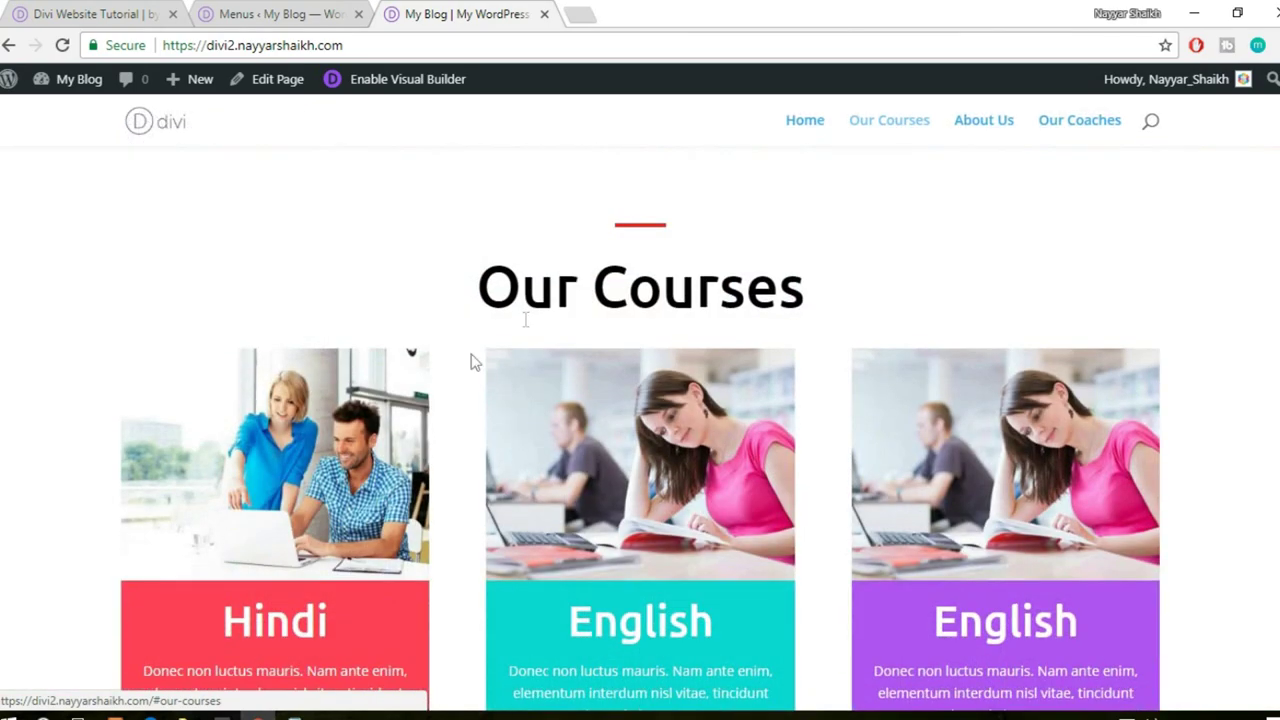
click(995, 132)
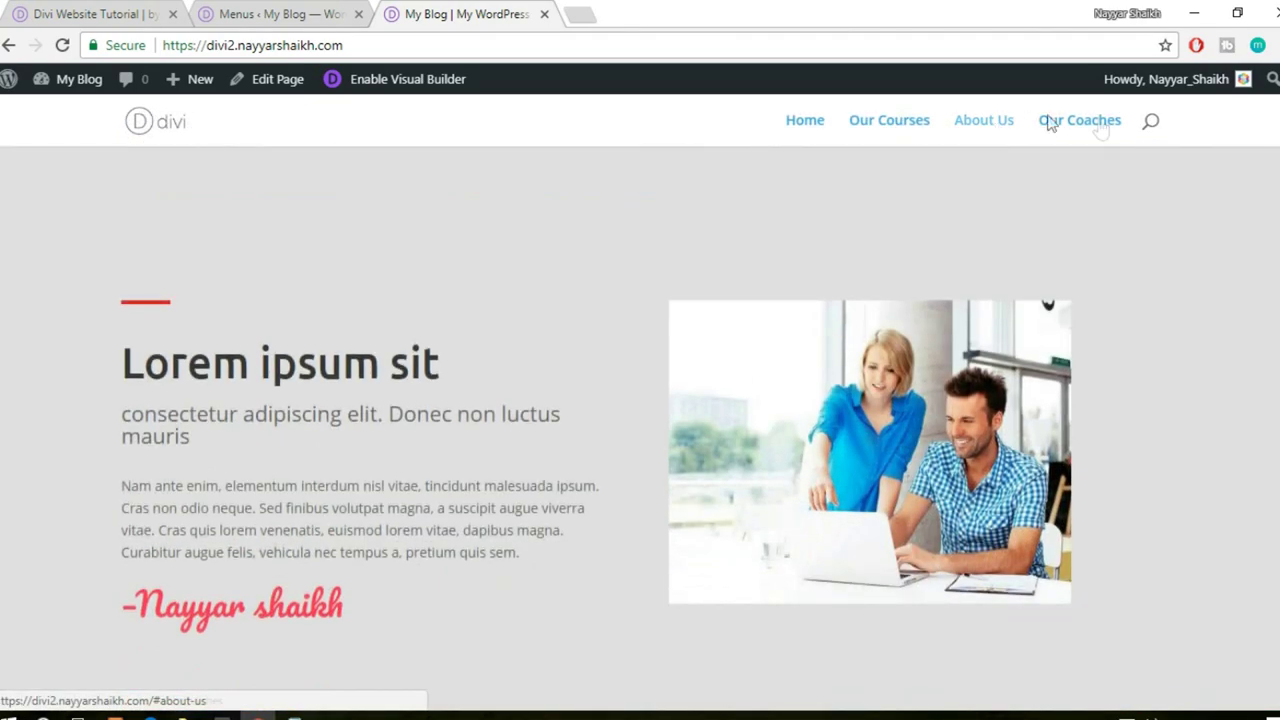
click(1095, 122)
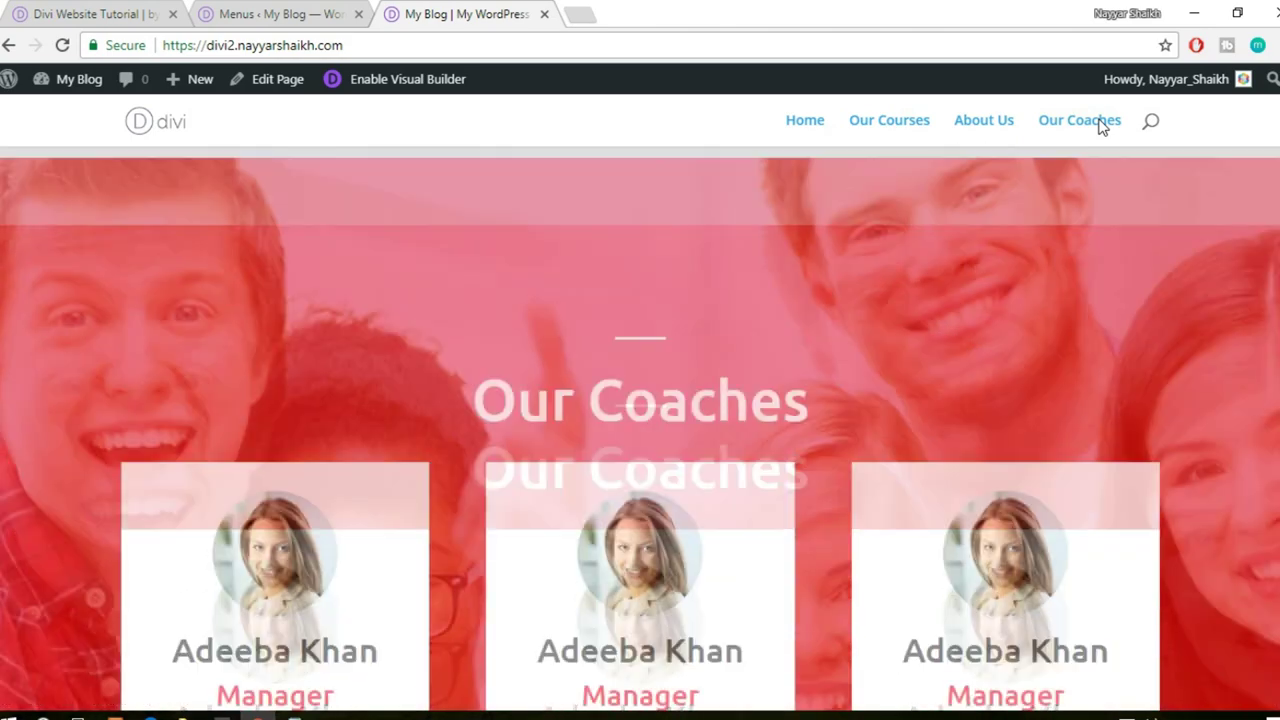
key(Home)
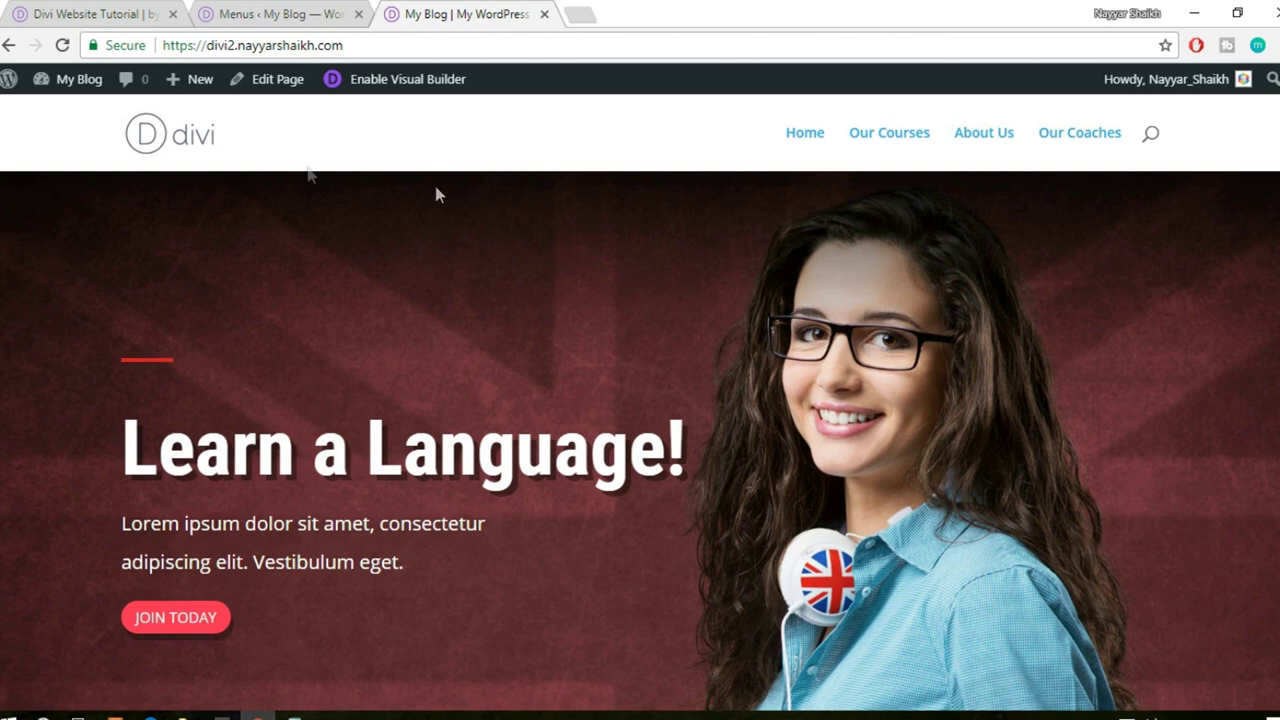
- Compare with the other Divi site, then open the My Blog Theme Customizer
click(112, 10)
click(1271, 599)
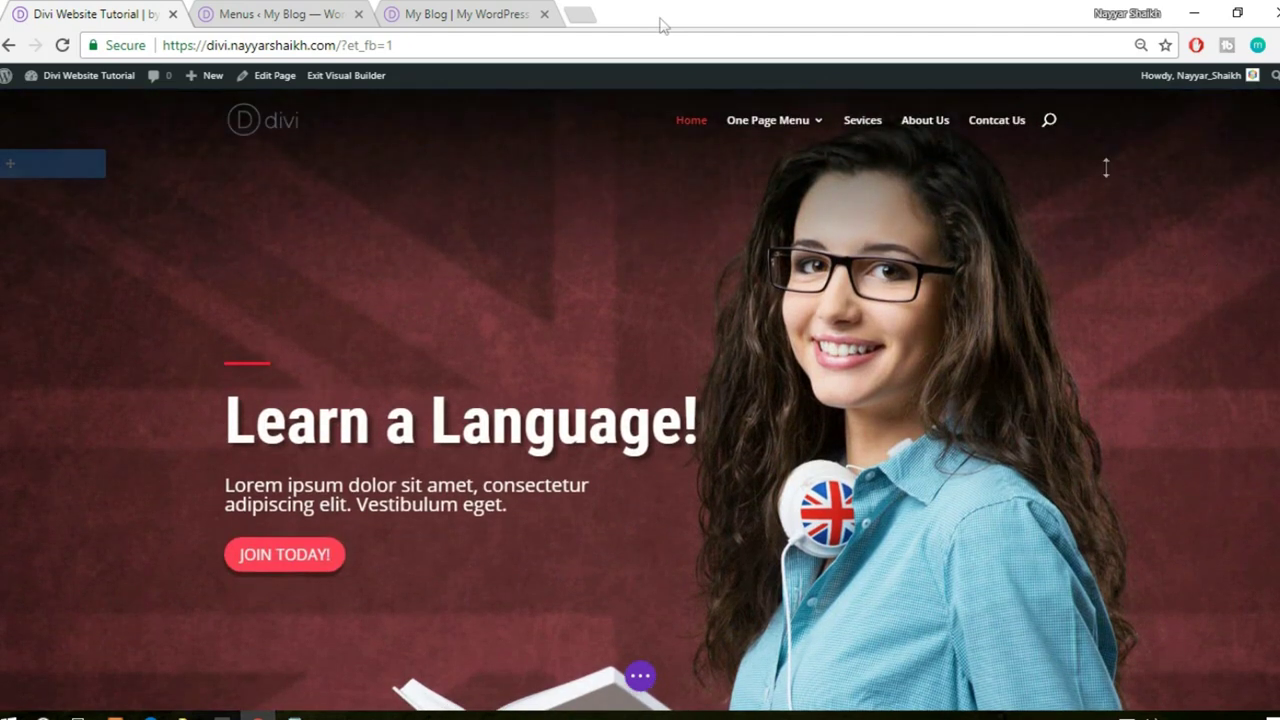
click(462, 12)
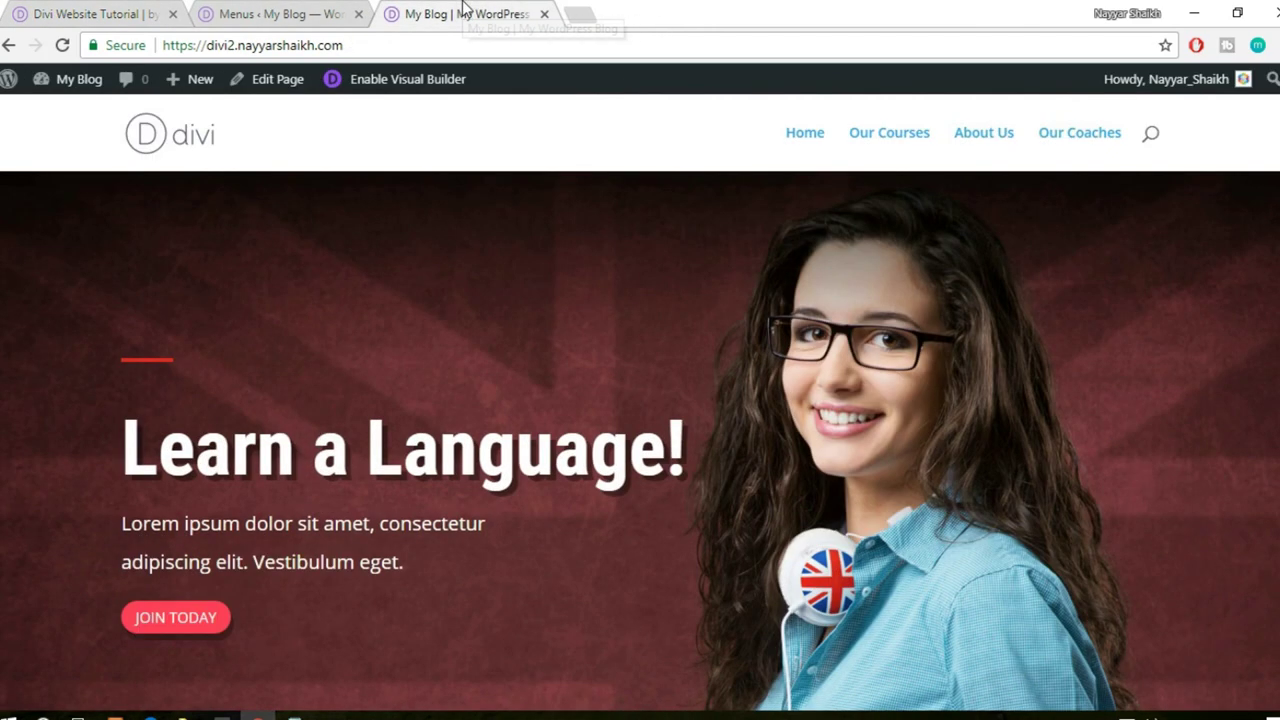
mouse_move(62, 90)
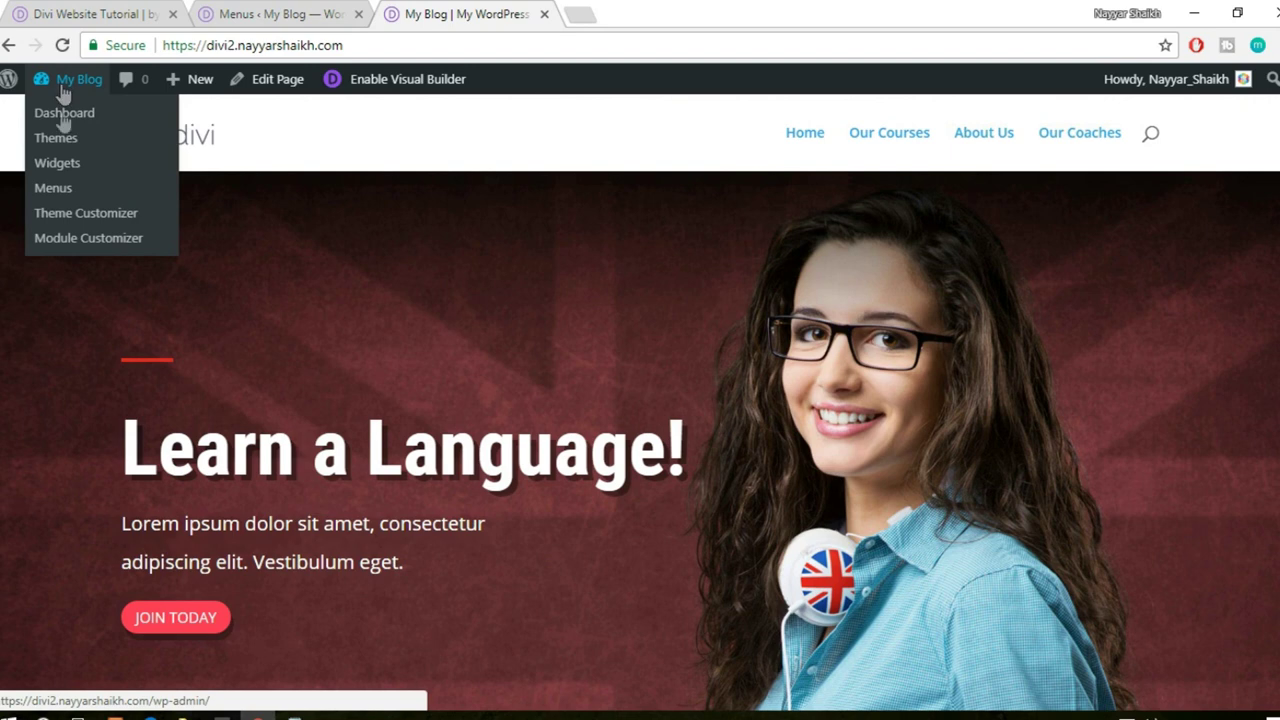
click(72, 215)
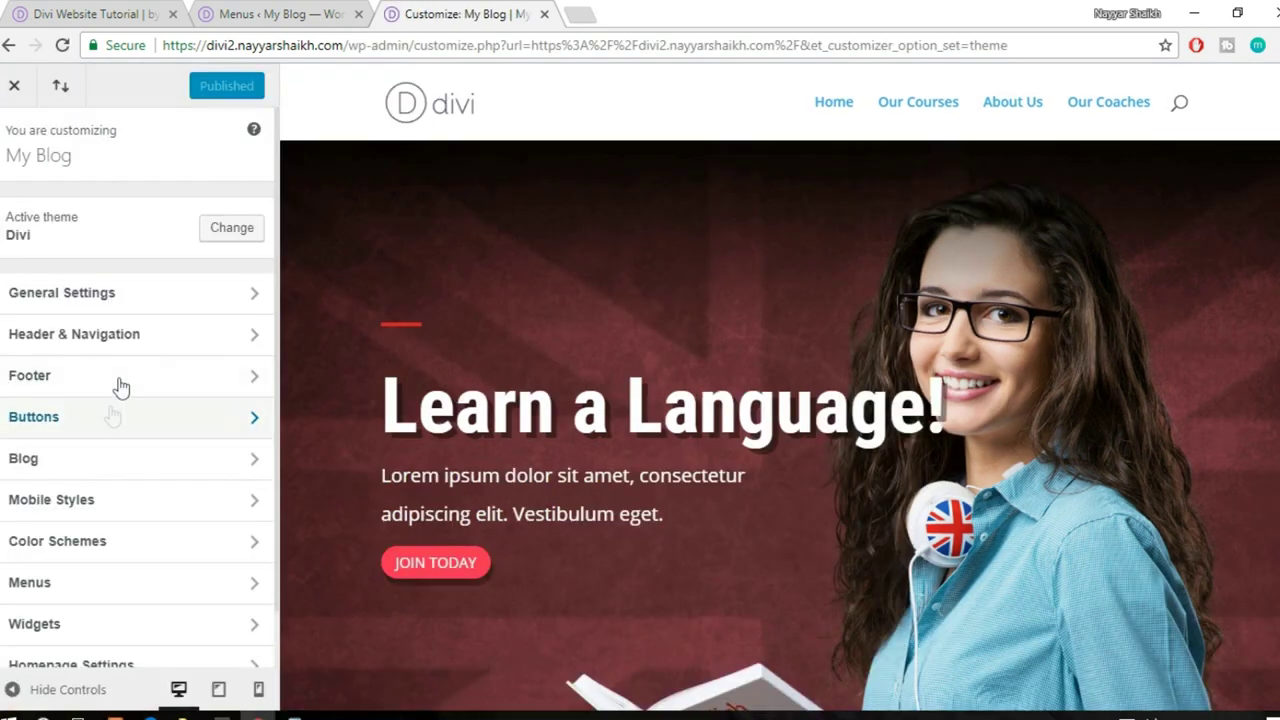
- Try the Centered header layout, then revert the header to the Default style
click(135, 340)
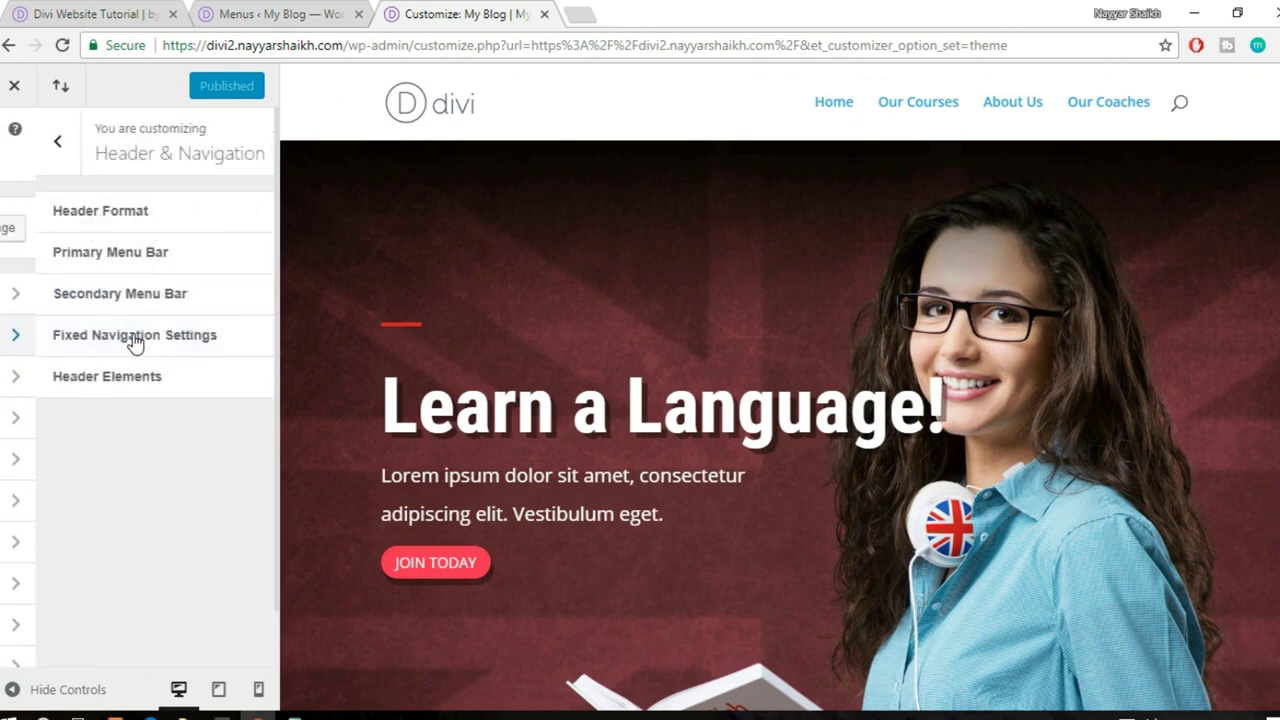
click(127, 223)
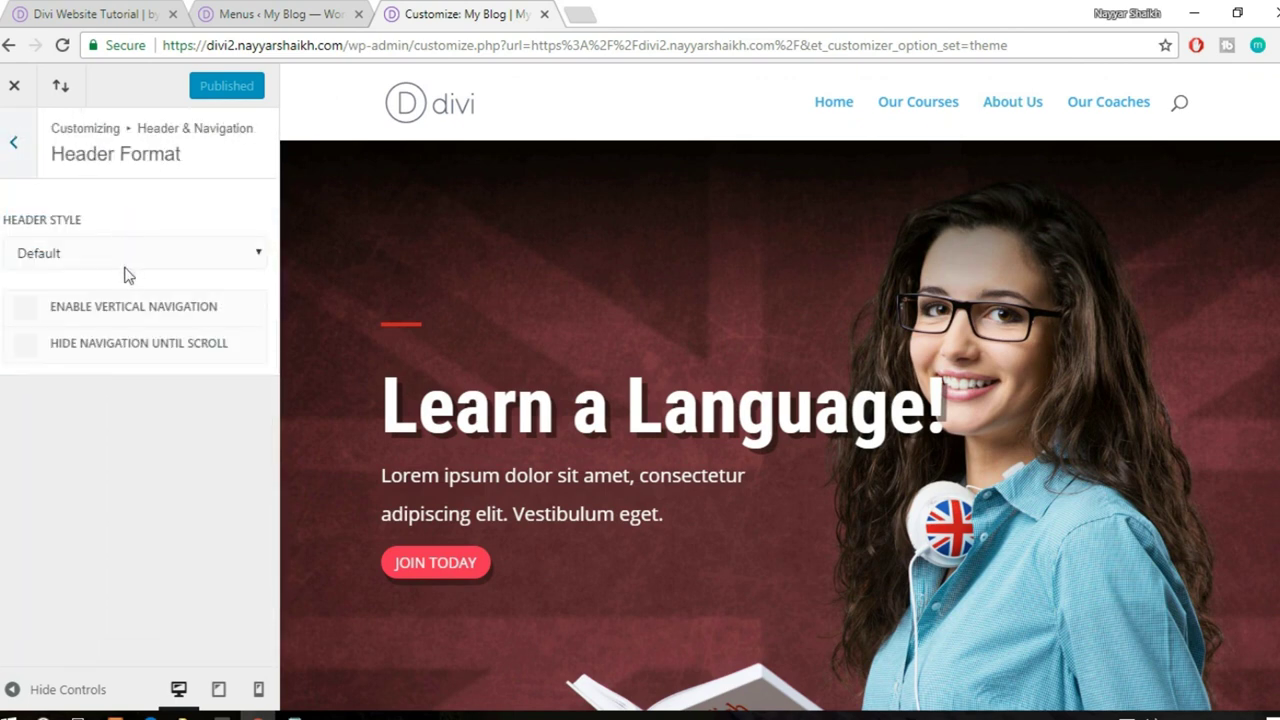
click(128, 252)
click(114, 297)
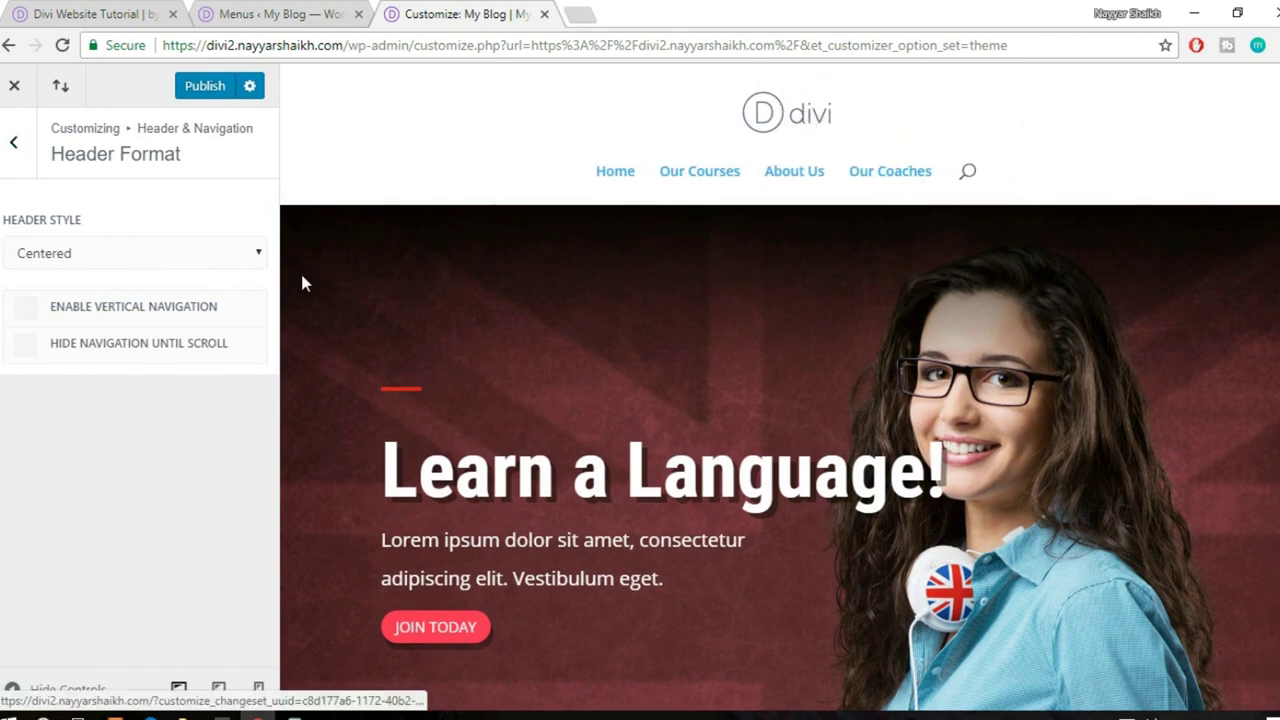
click(149, 256)
click(111, 288)
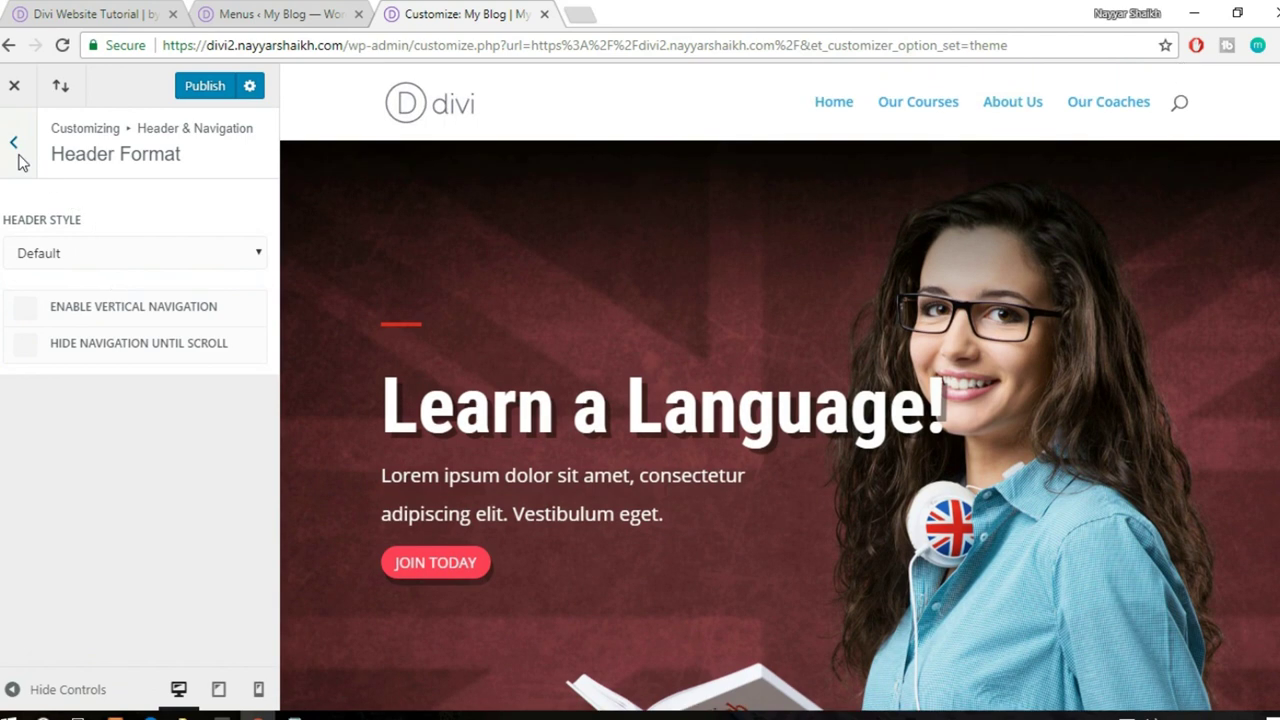
click(14, 143)
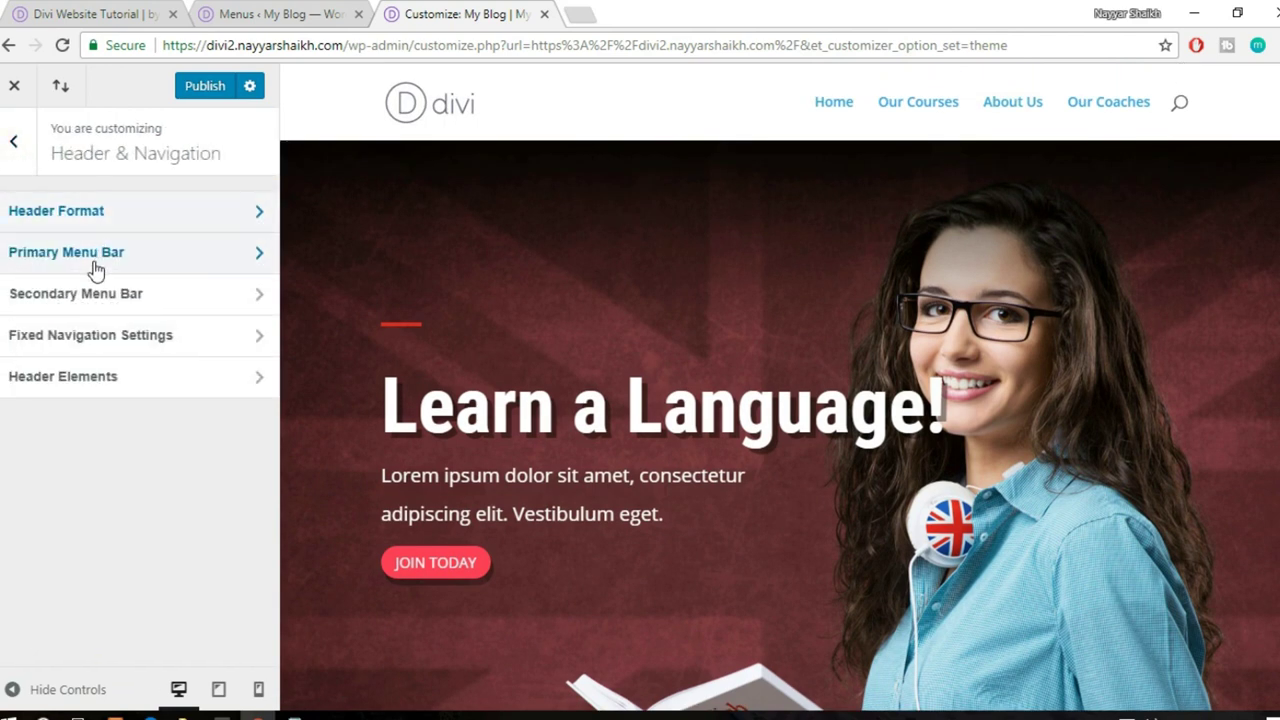
- Make the primary menu bar background fully transparent with alpha 0
click(143, 263)
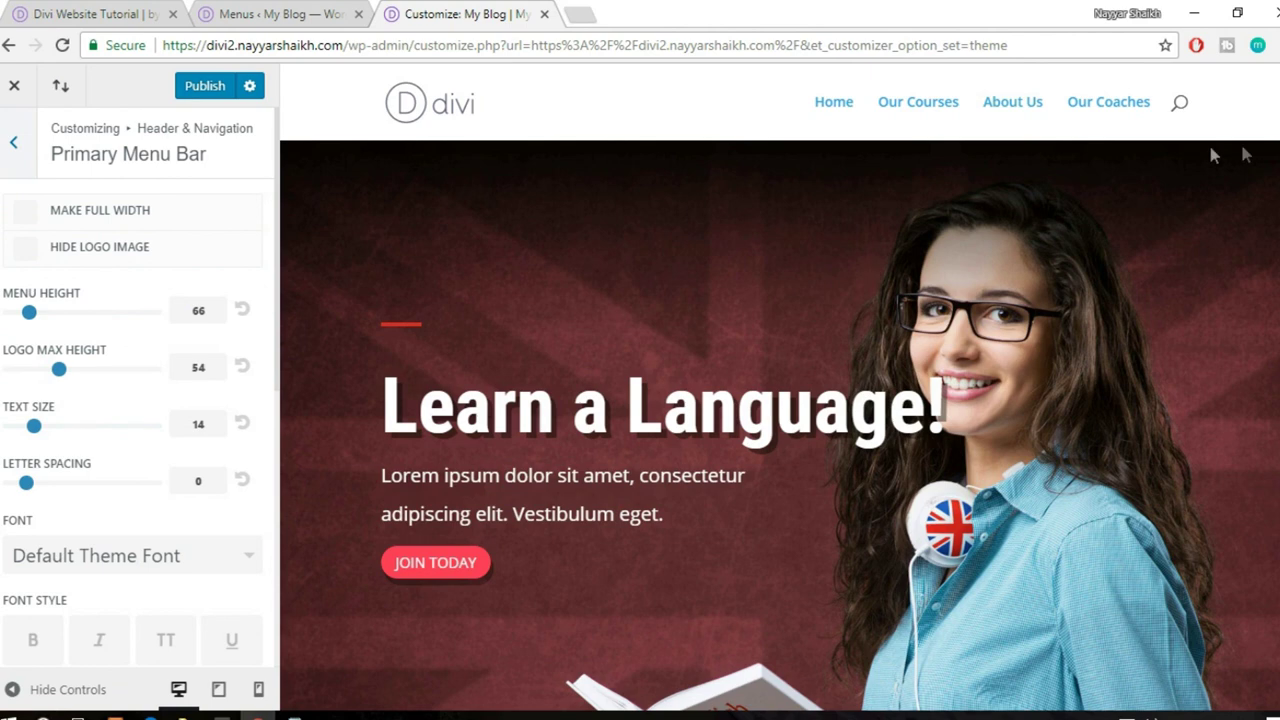
scroll(118, 385, down, 5)
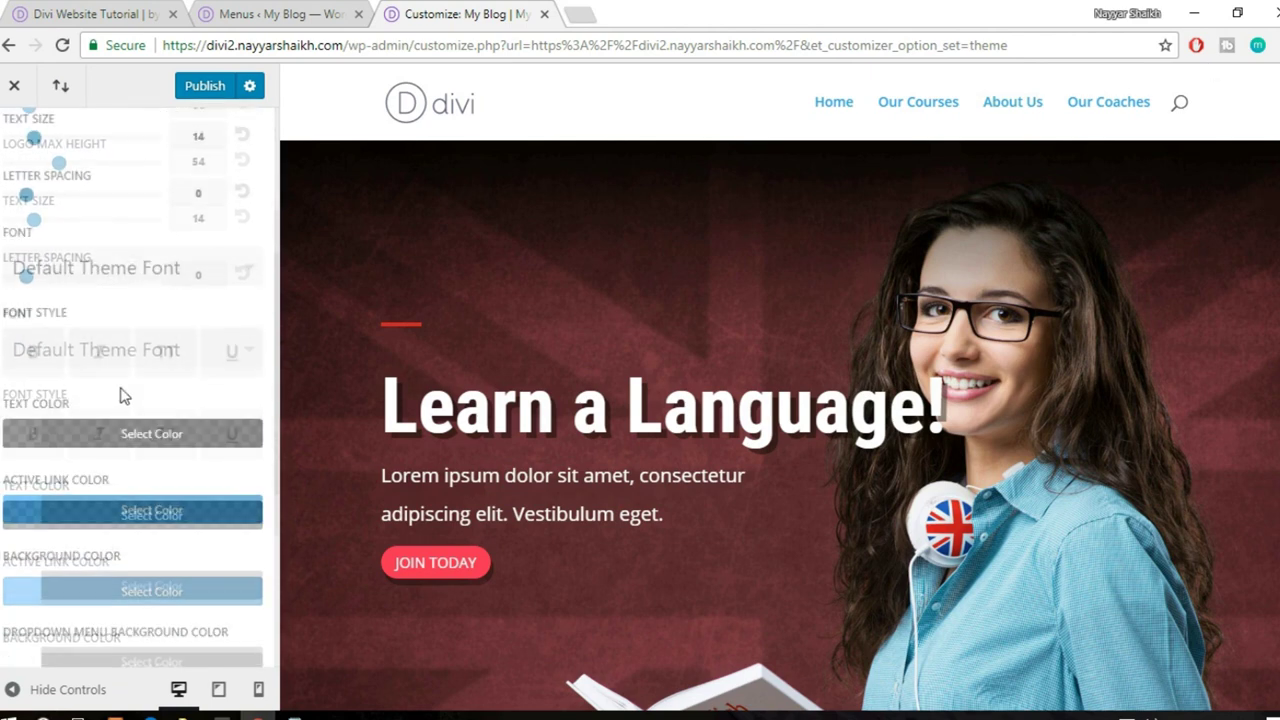
click(140, 393)
scroll(200, 395, down, 2)
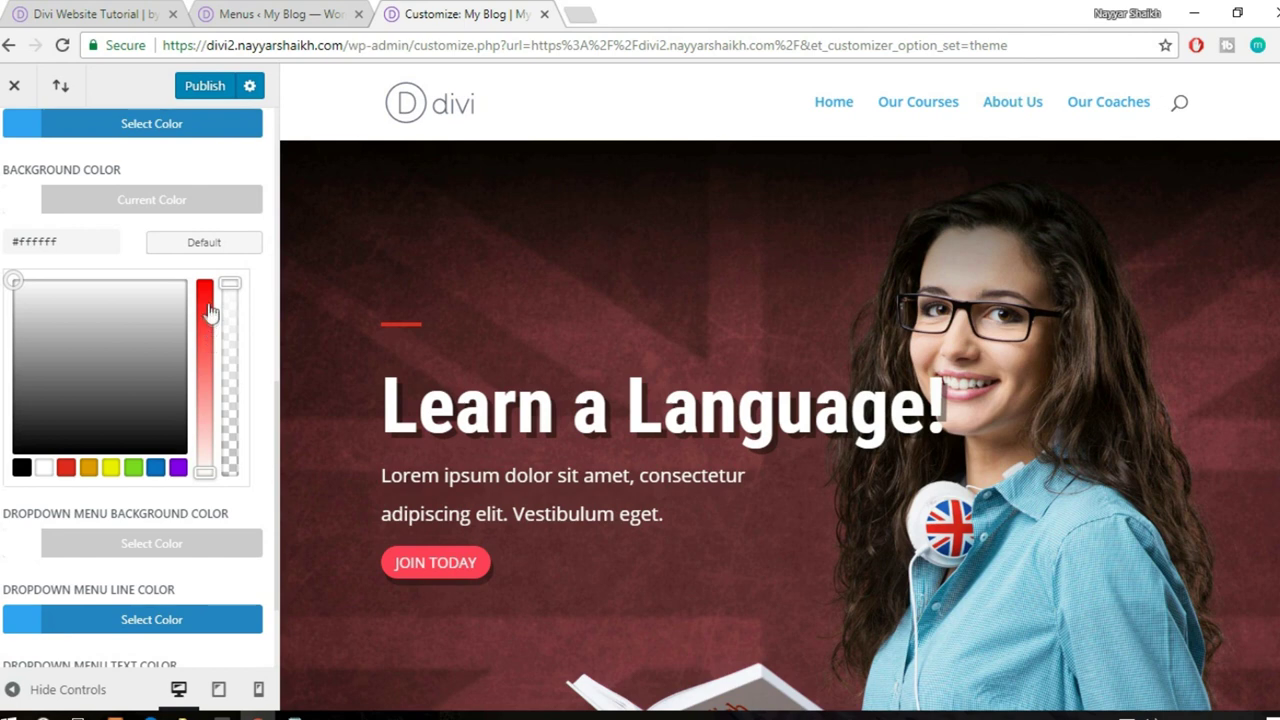
drag(230, 285, 224, 421)
drag(208, 472, 204, 515)
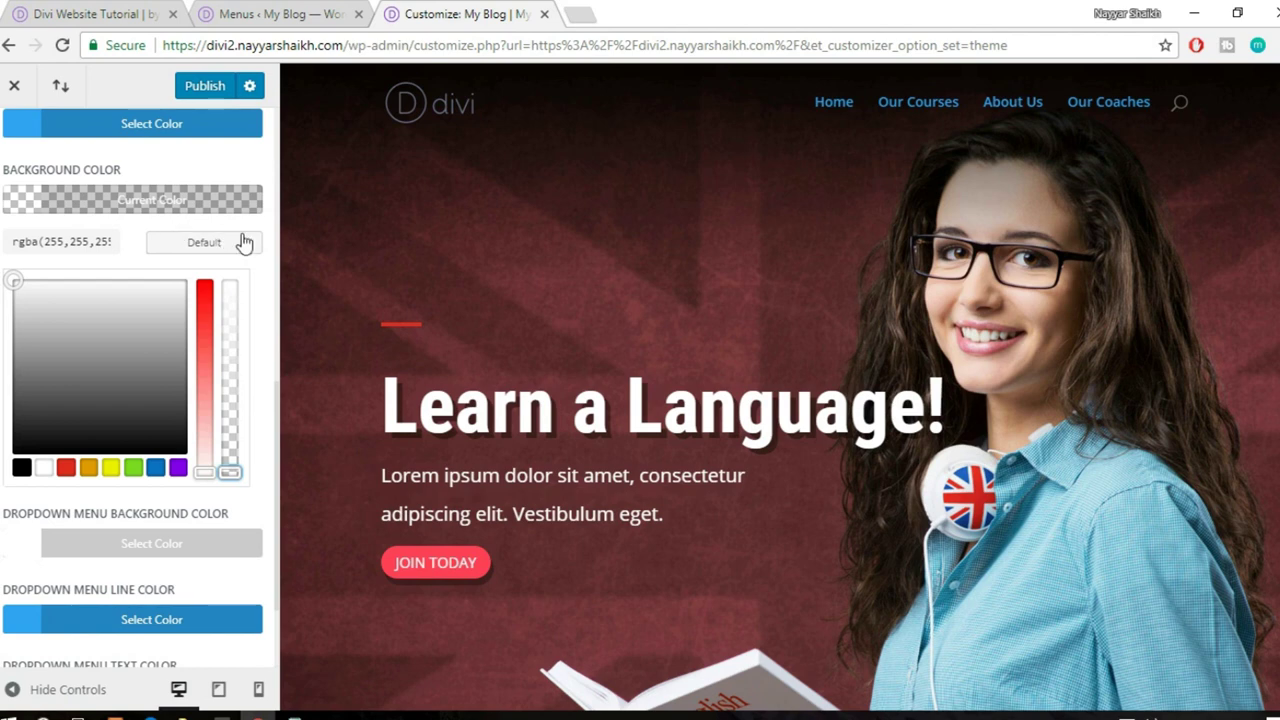
scroll(240, 240, up, 3)
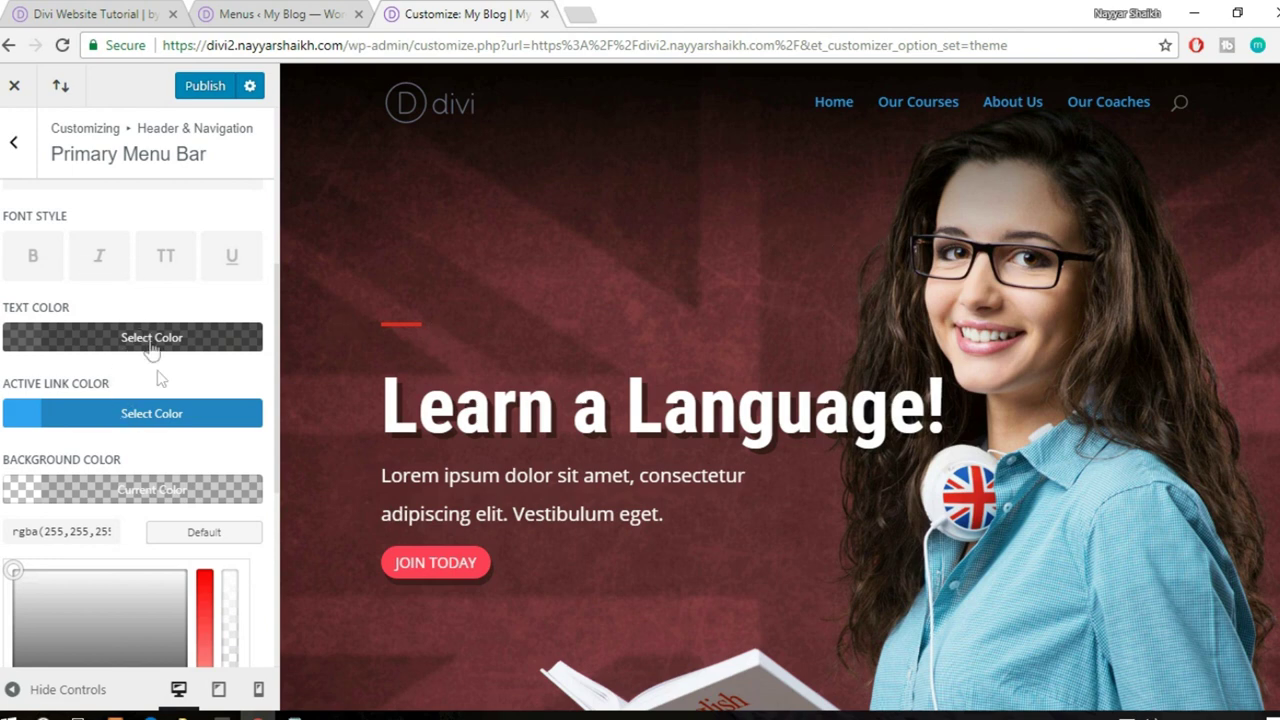
- Keep the default menu text colour, set active link colour to #ff3f56, and publish
click(148, 339)
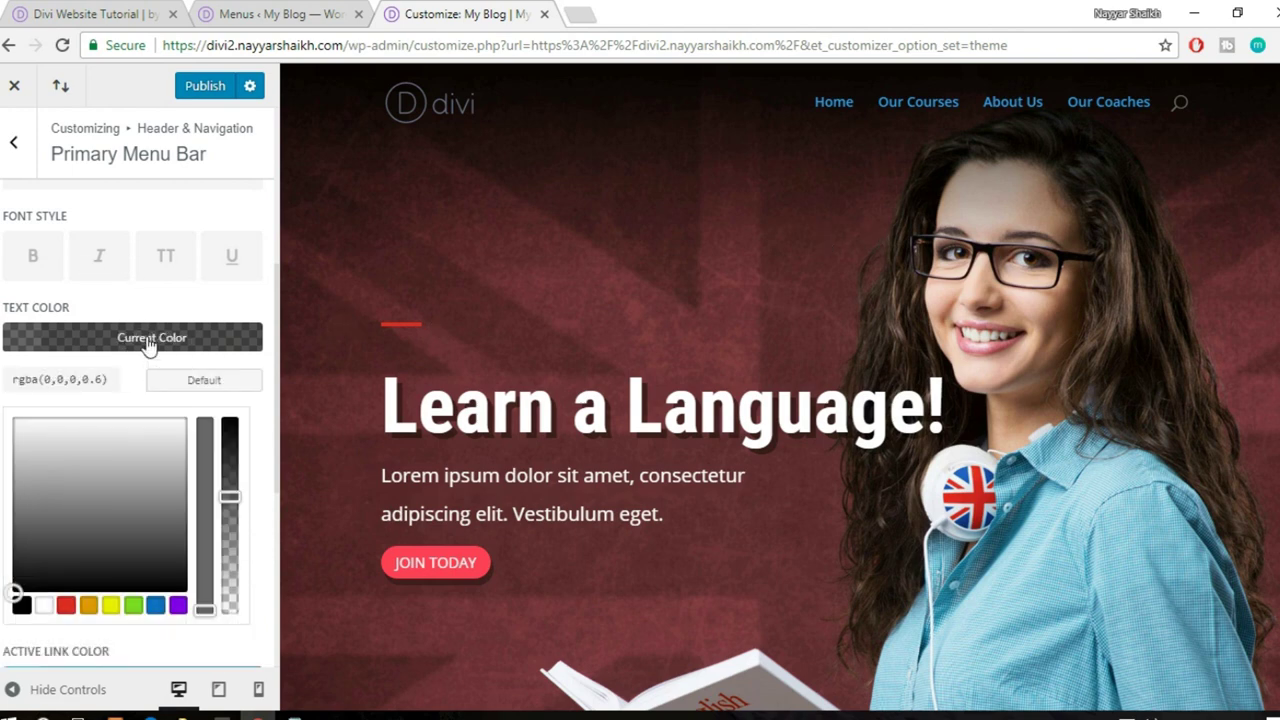
click(44, 605)
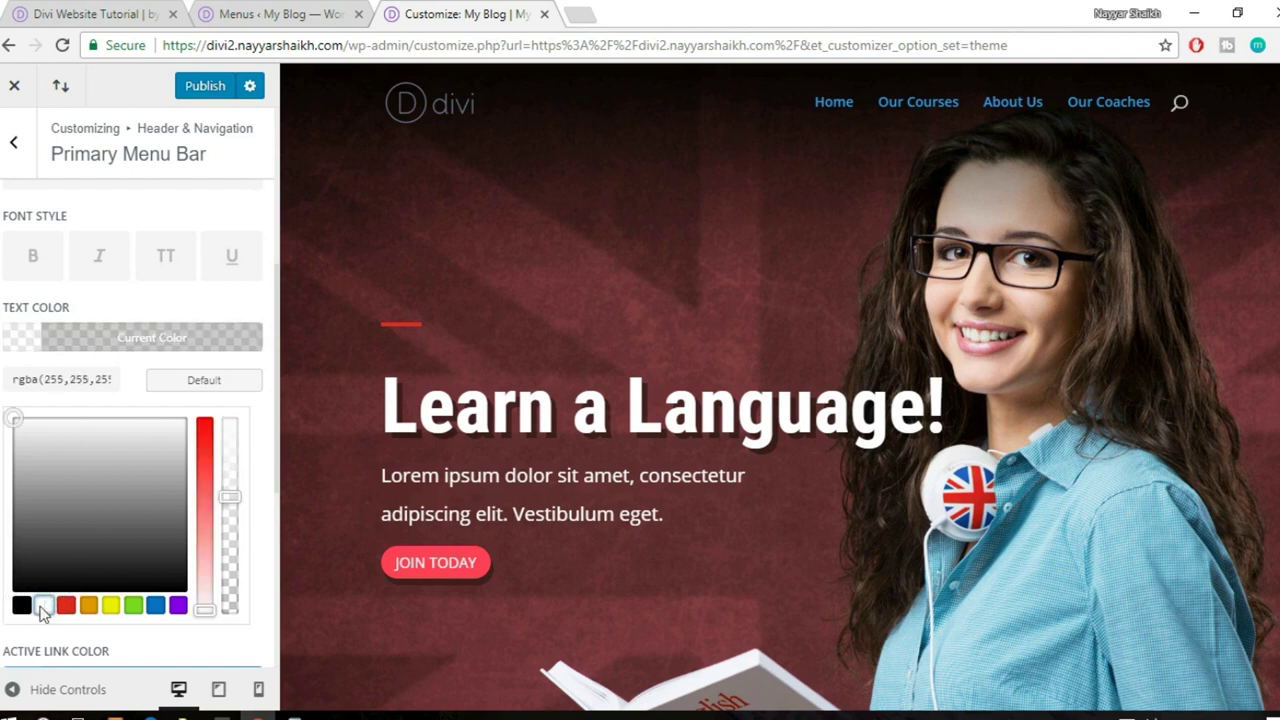
click(199, 375)
click(175, 423)
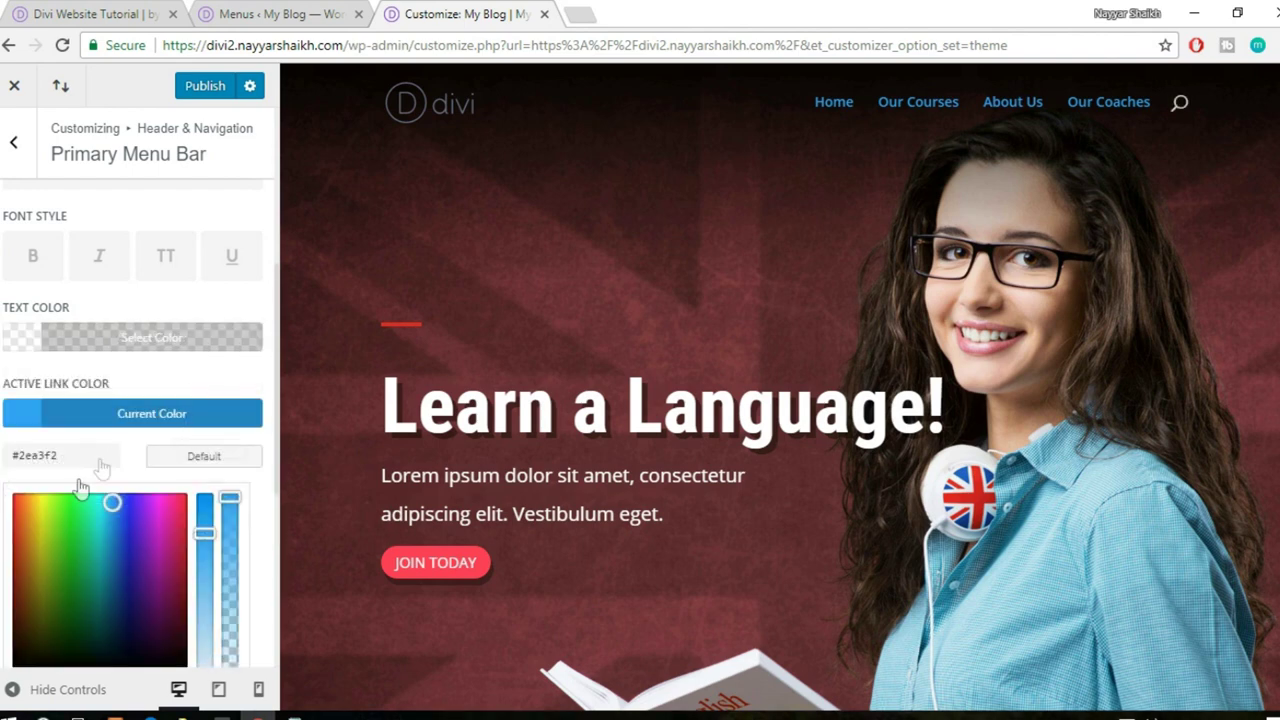
drag(104, 454, 2, 466)
text(#ff3f56)
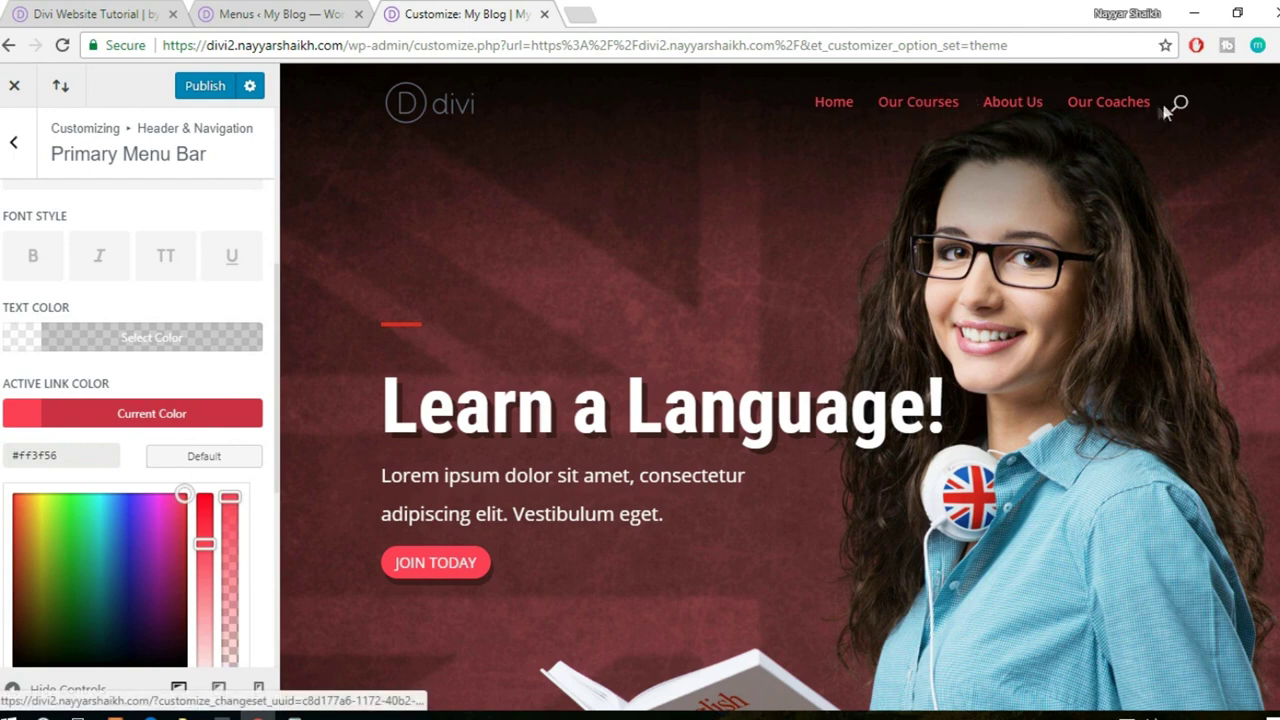
click(190, 416)
click(205, 87)
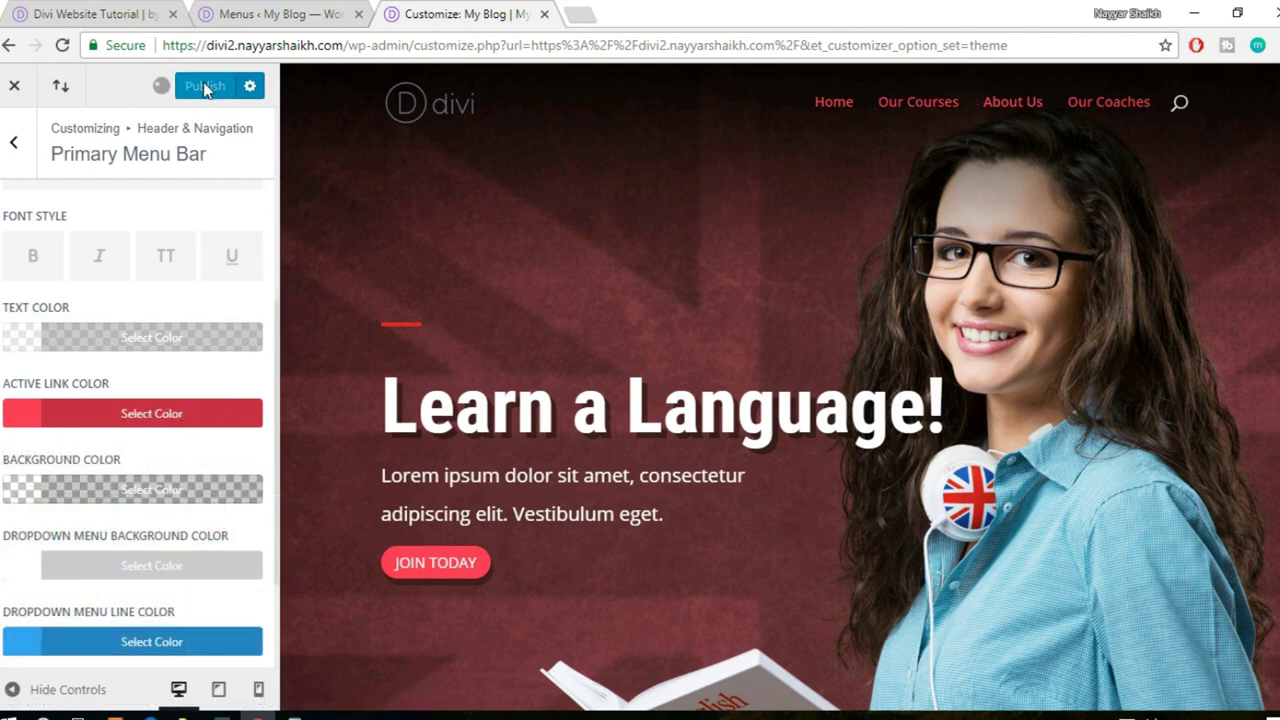
- Close the customizer and scroll through the site to check the new header
click(15, 90)
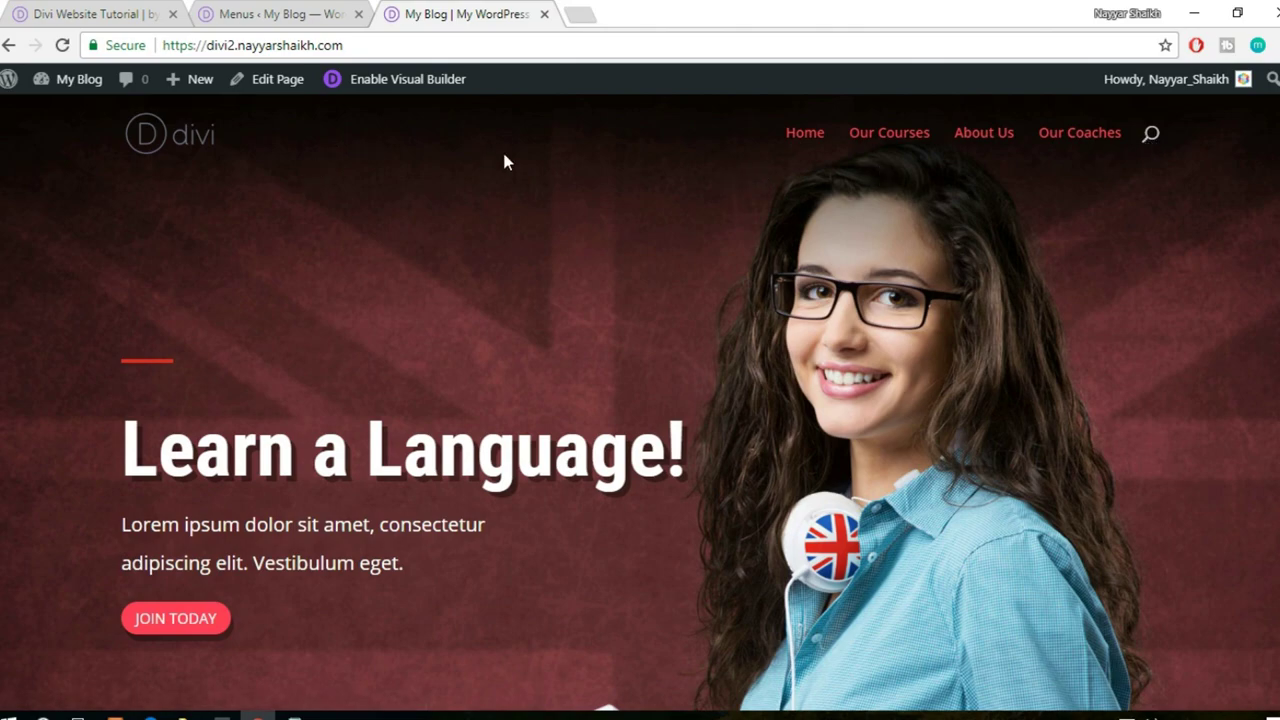
scroll(1270, 560, down, 20)
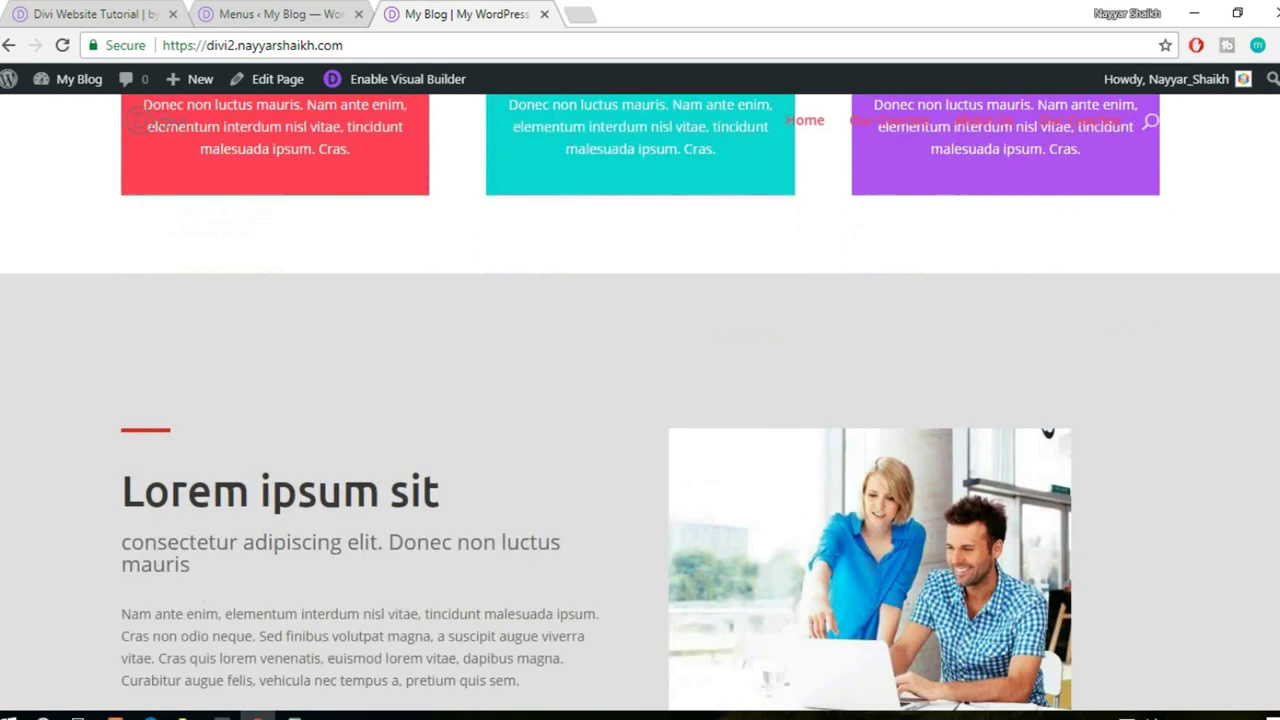
scroll(1268, 588, down, 8)
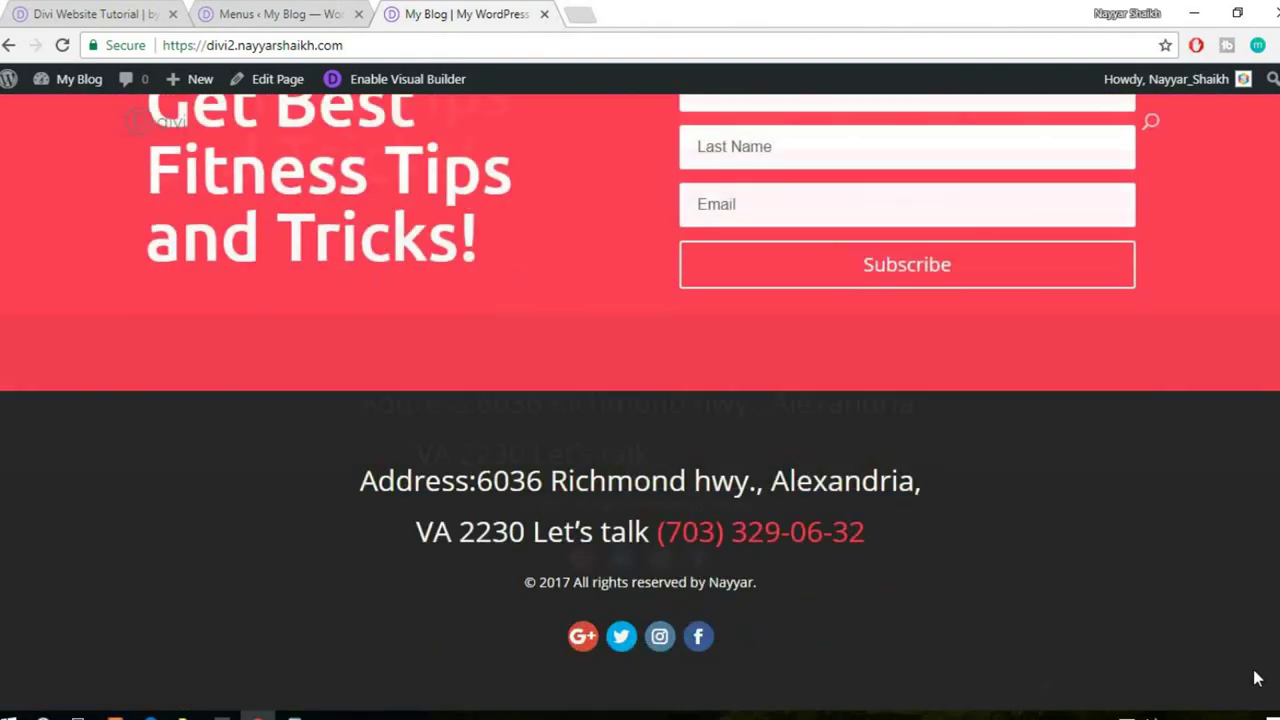
scroll(1257, 654, up, 6)
scroll(1268, 588, up, 20)
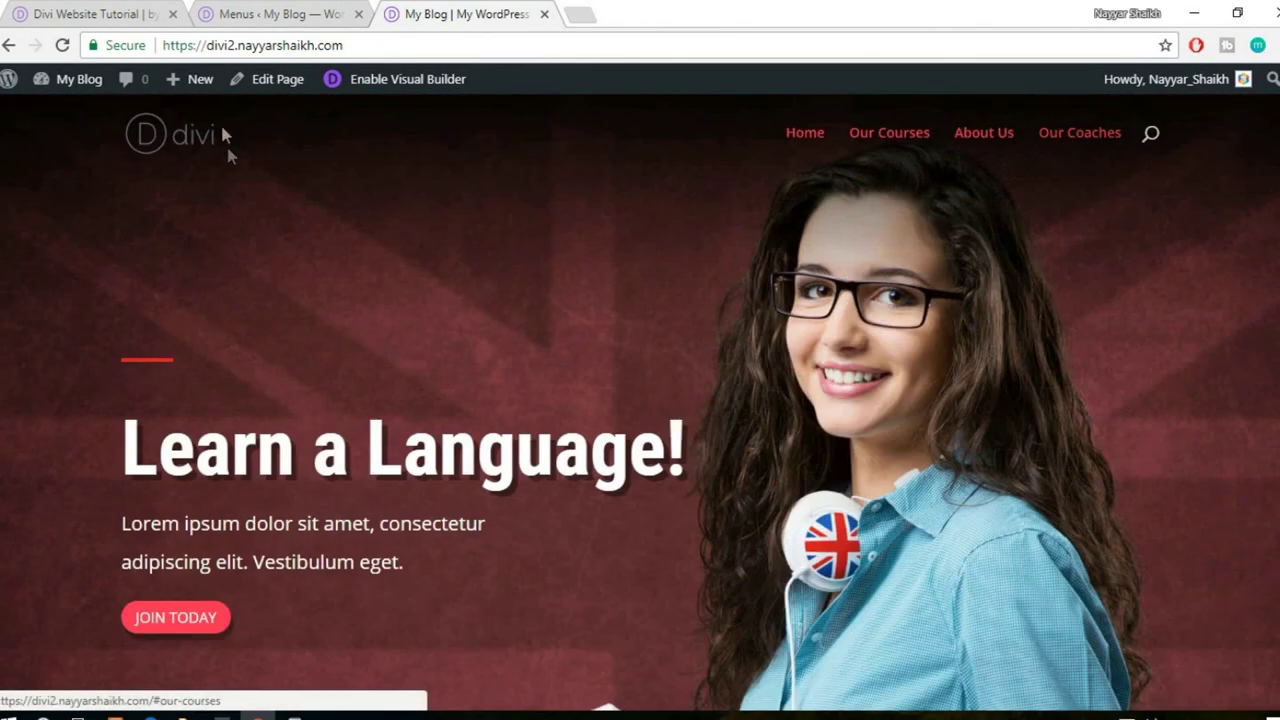
- View the reference site's Services page, then return to the Menus admin page
click(100, 14)
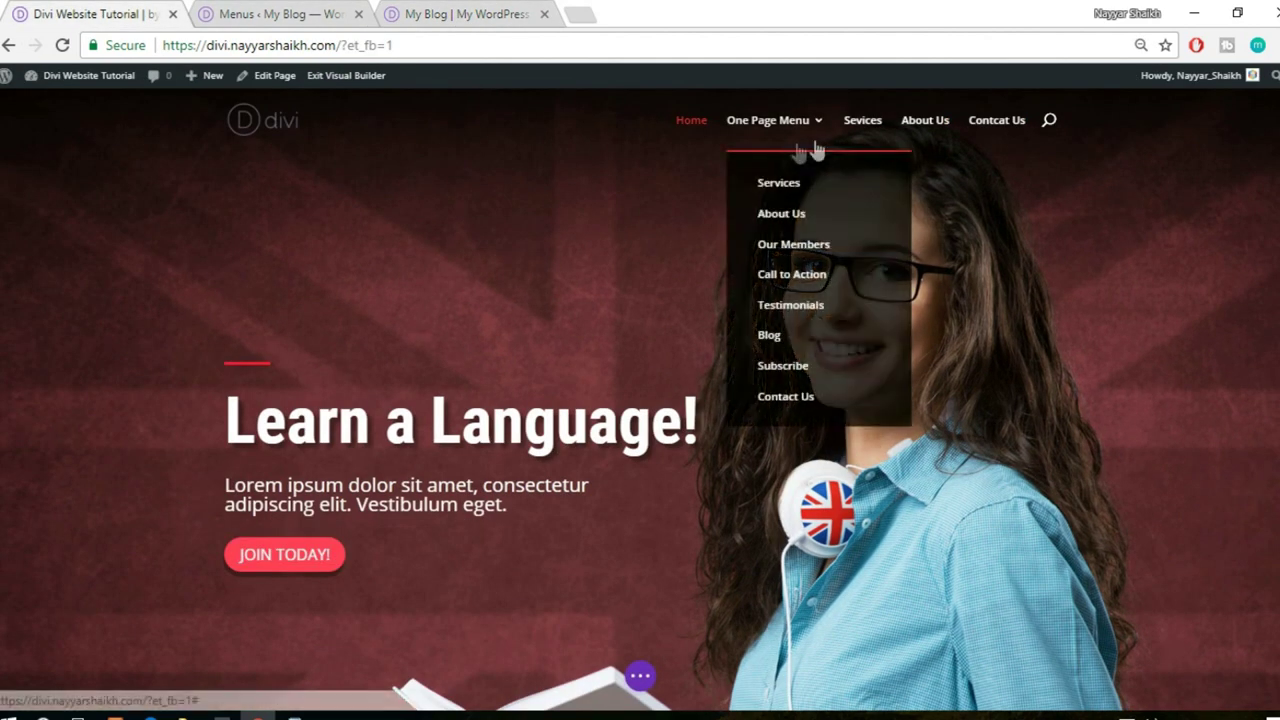
click(862, 124)
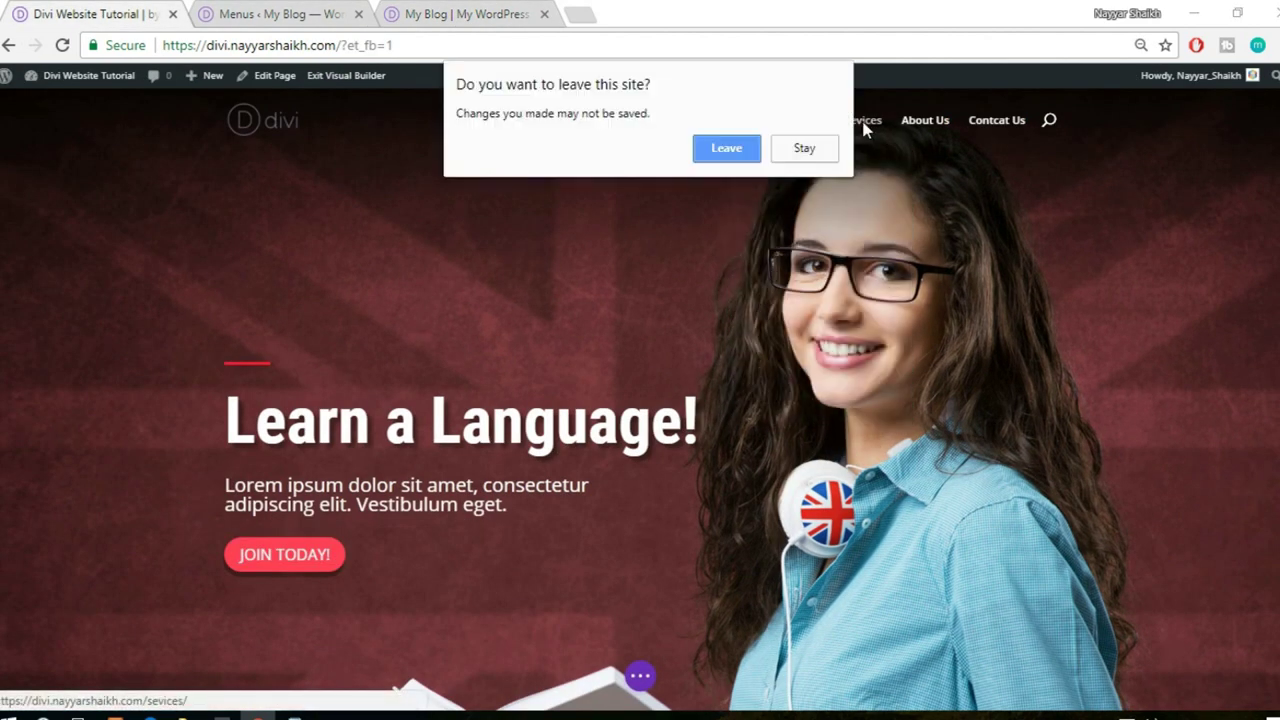
click(713, 155)
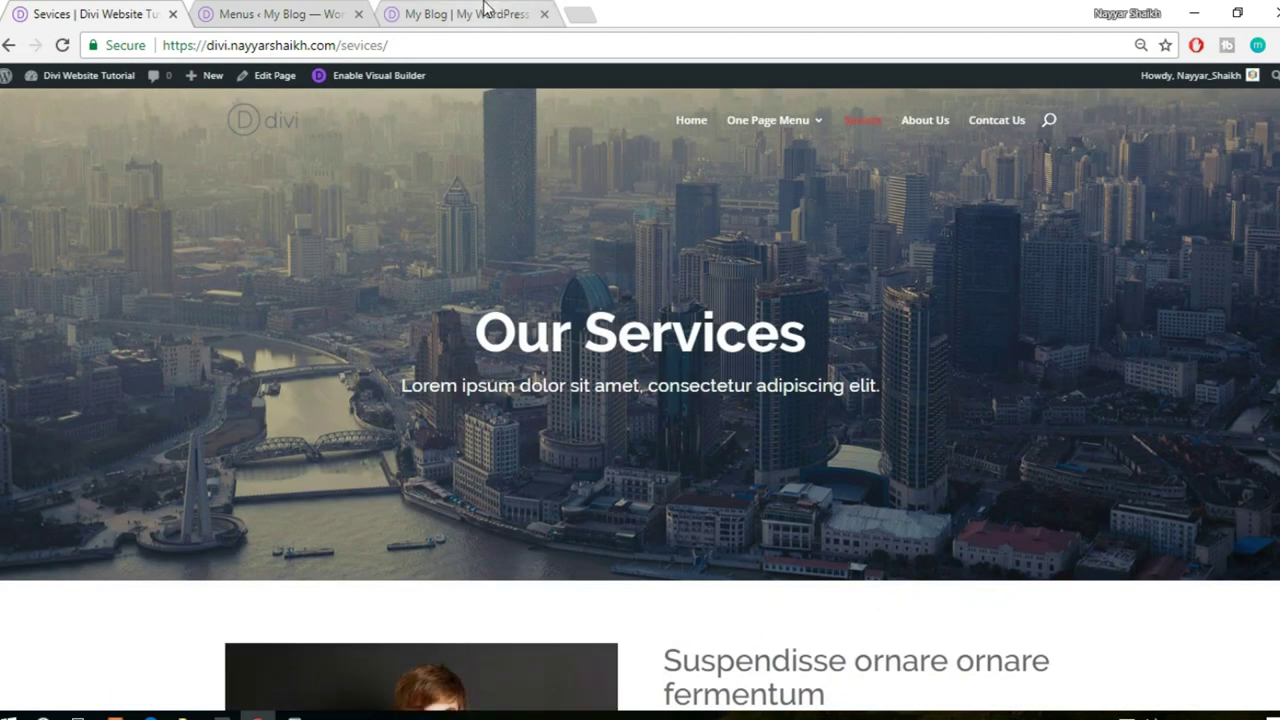
click(253, 8)
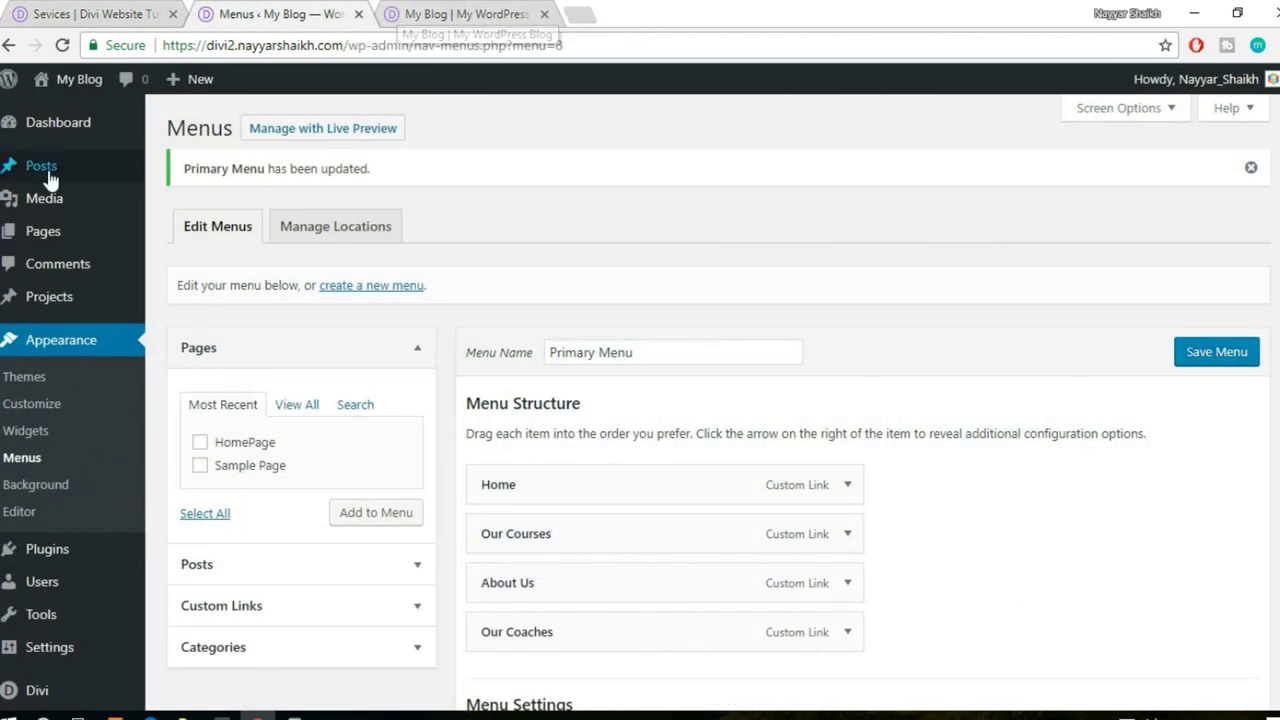
- Publish a new page titled 'Services' and open it in the Divi Visual Builder
mouse_move(53, 241)
click(222, 266)
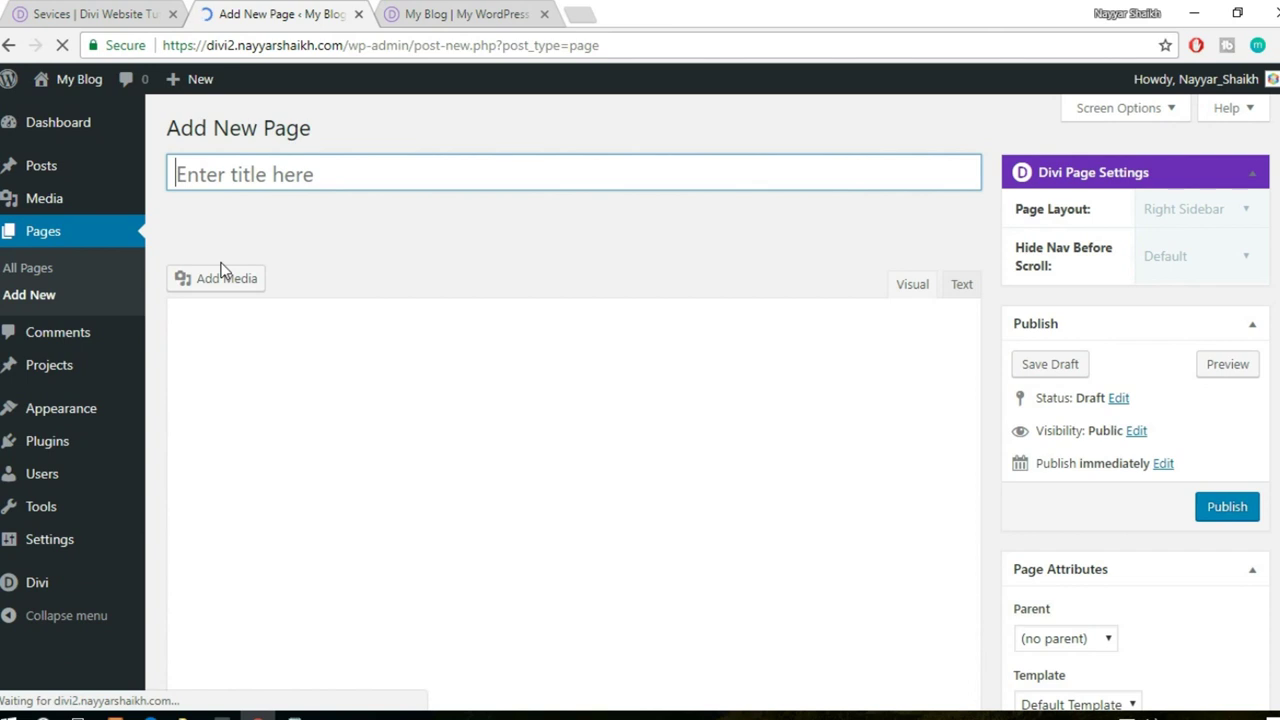
text(Se)
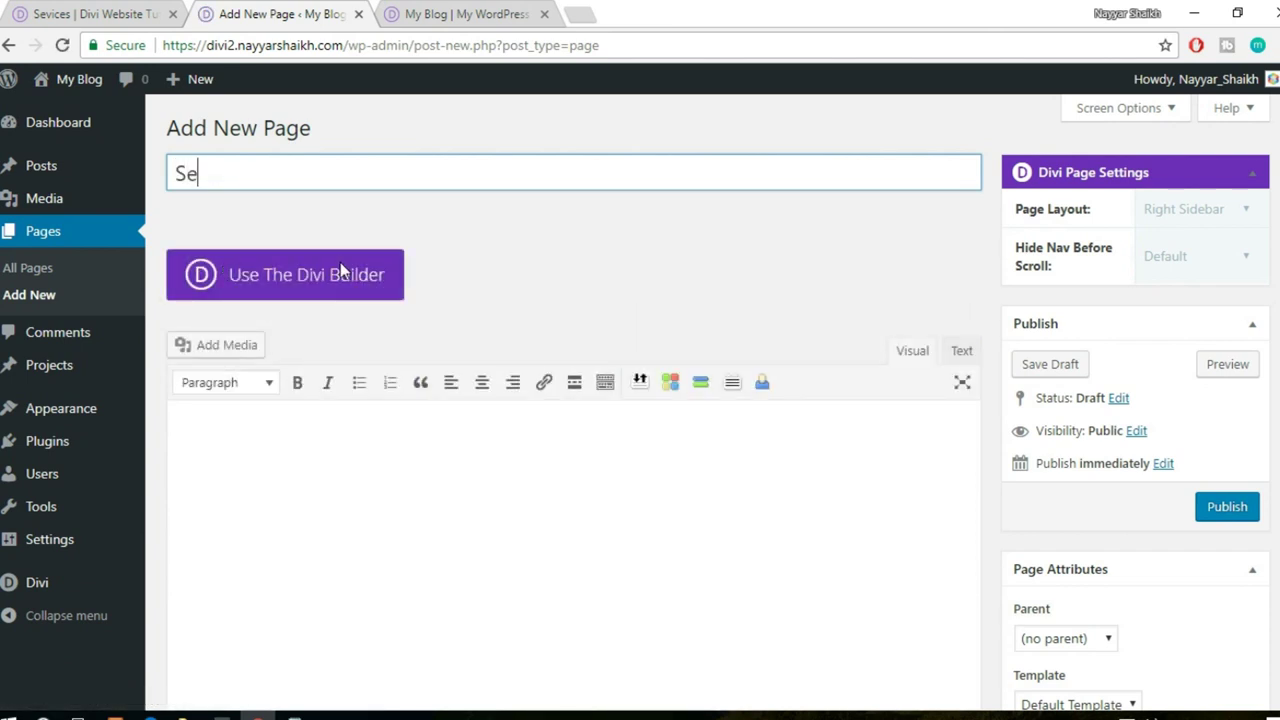
text(rvices)
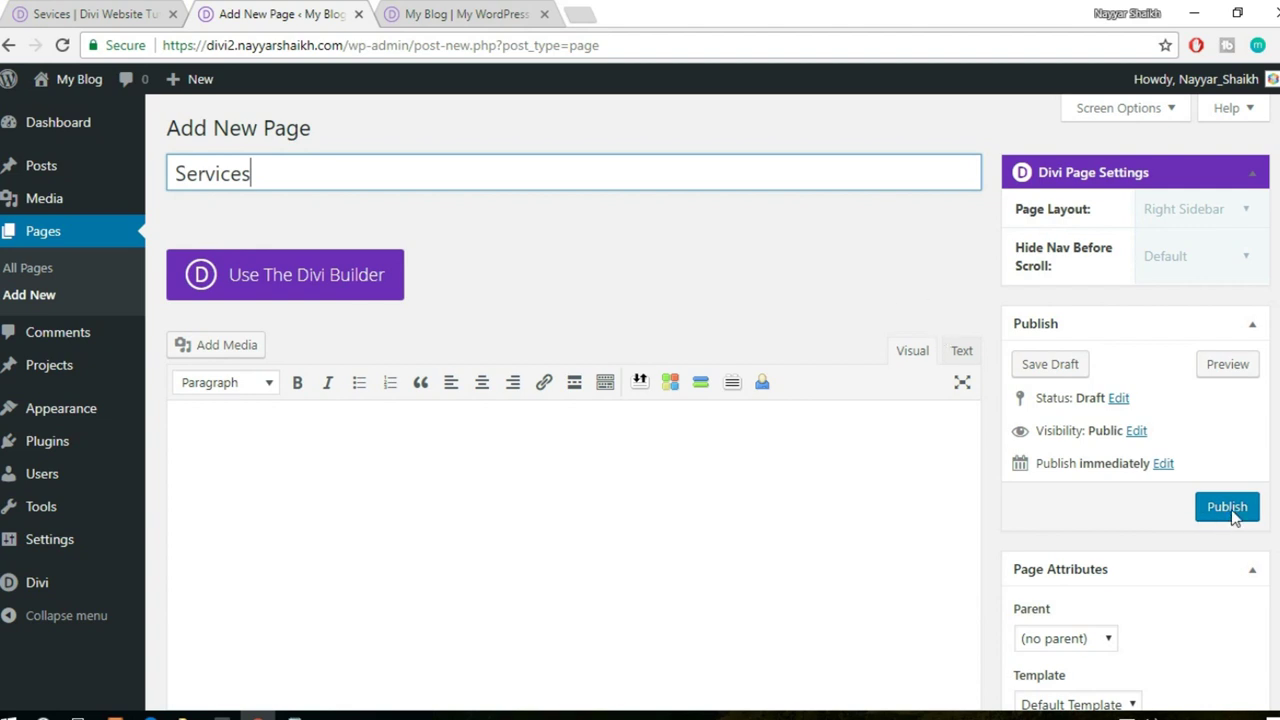
scroll(1232, 513, down, 1)
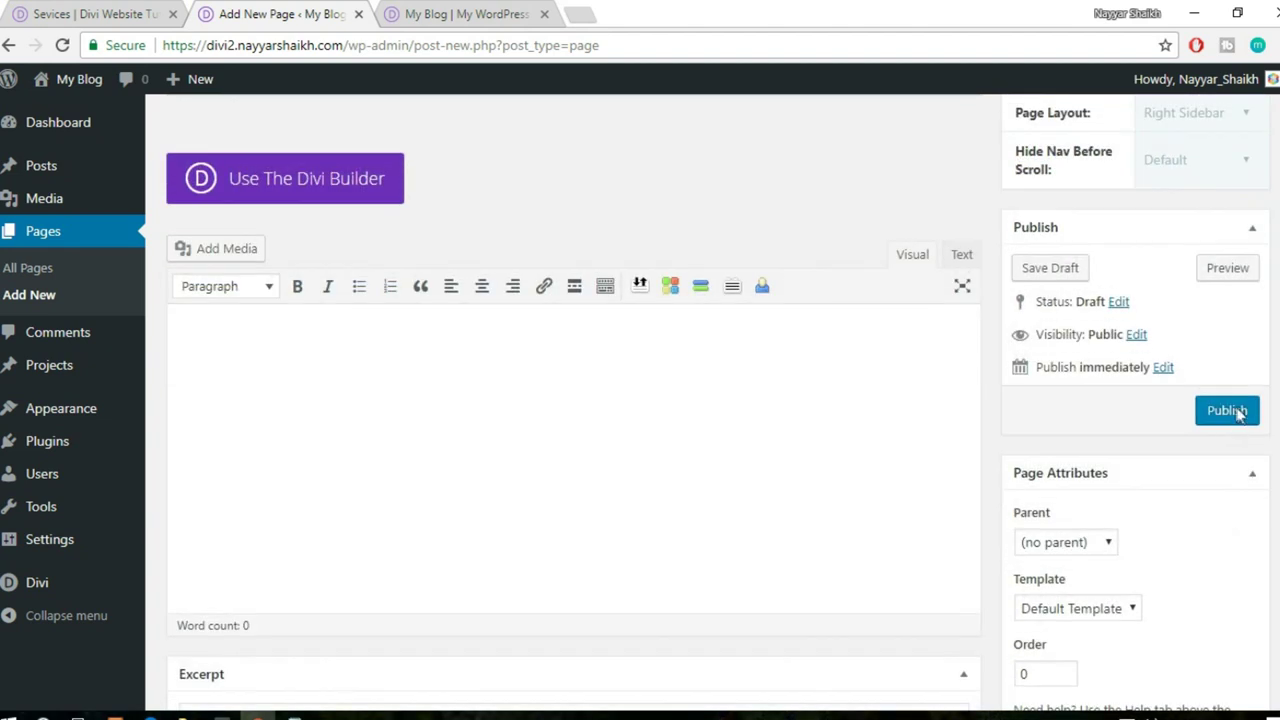
click(1227, 411)
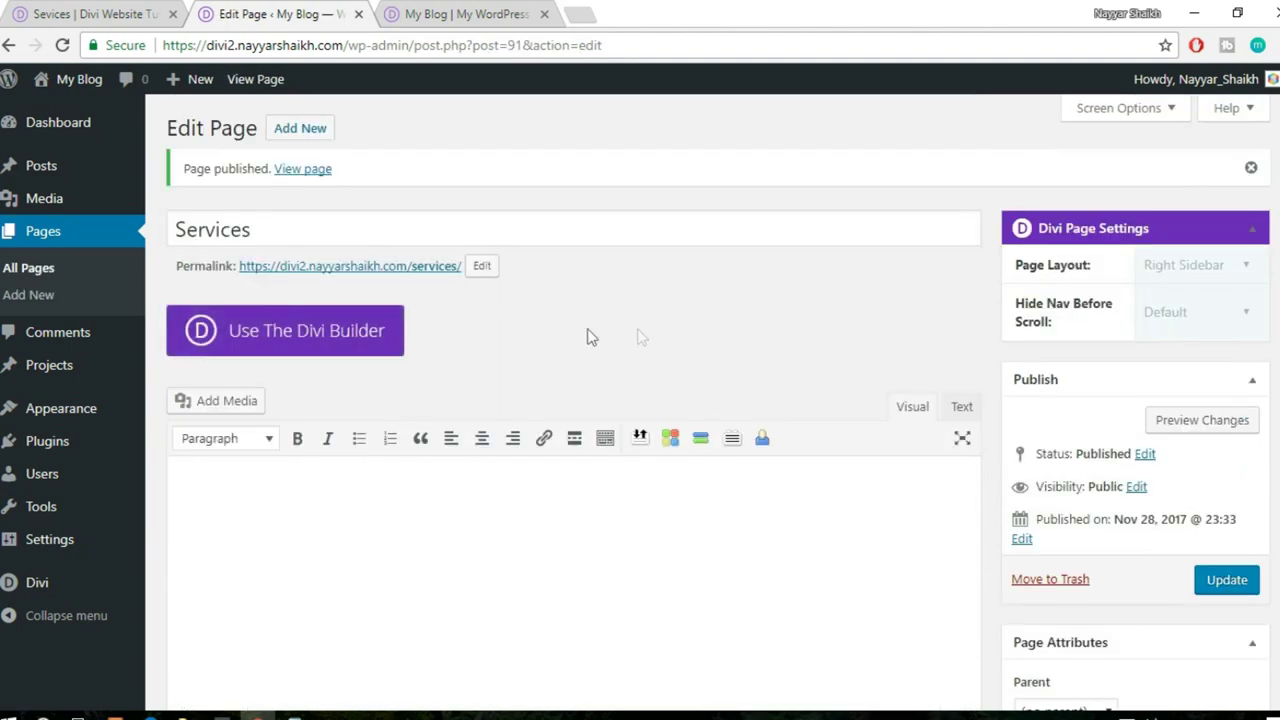
click(271, 340)
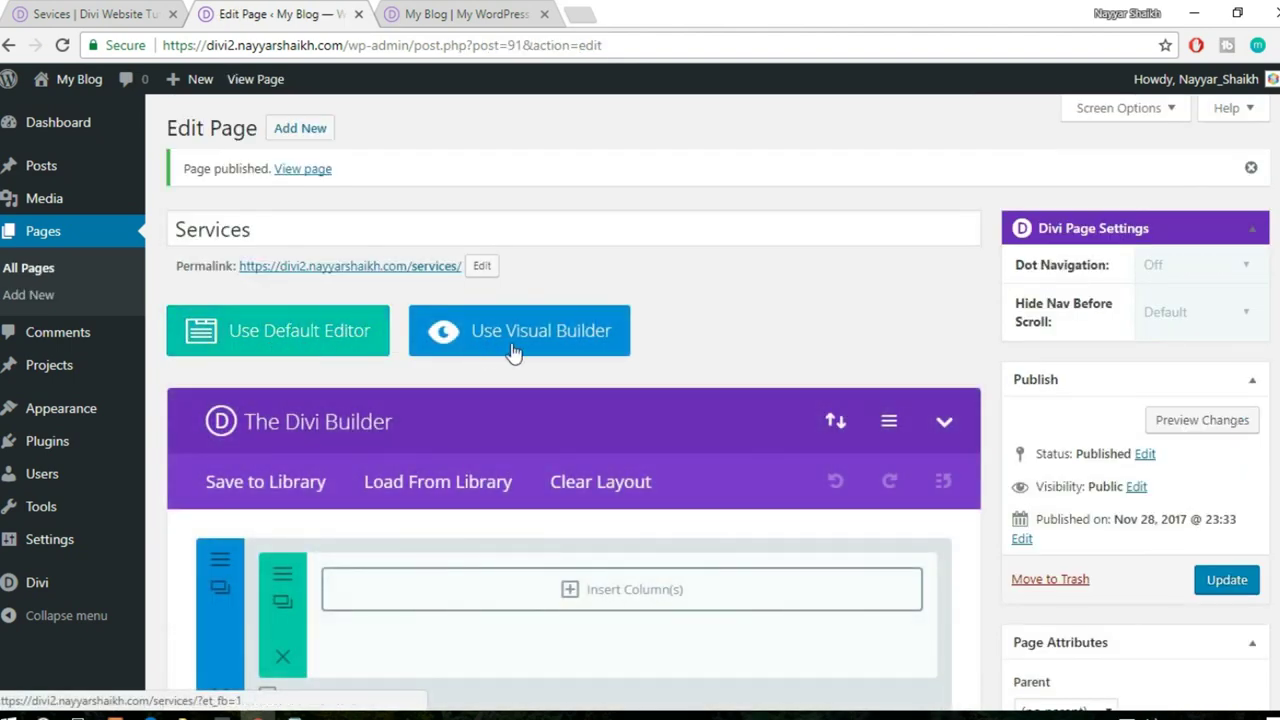
click(519, 340)
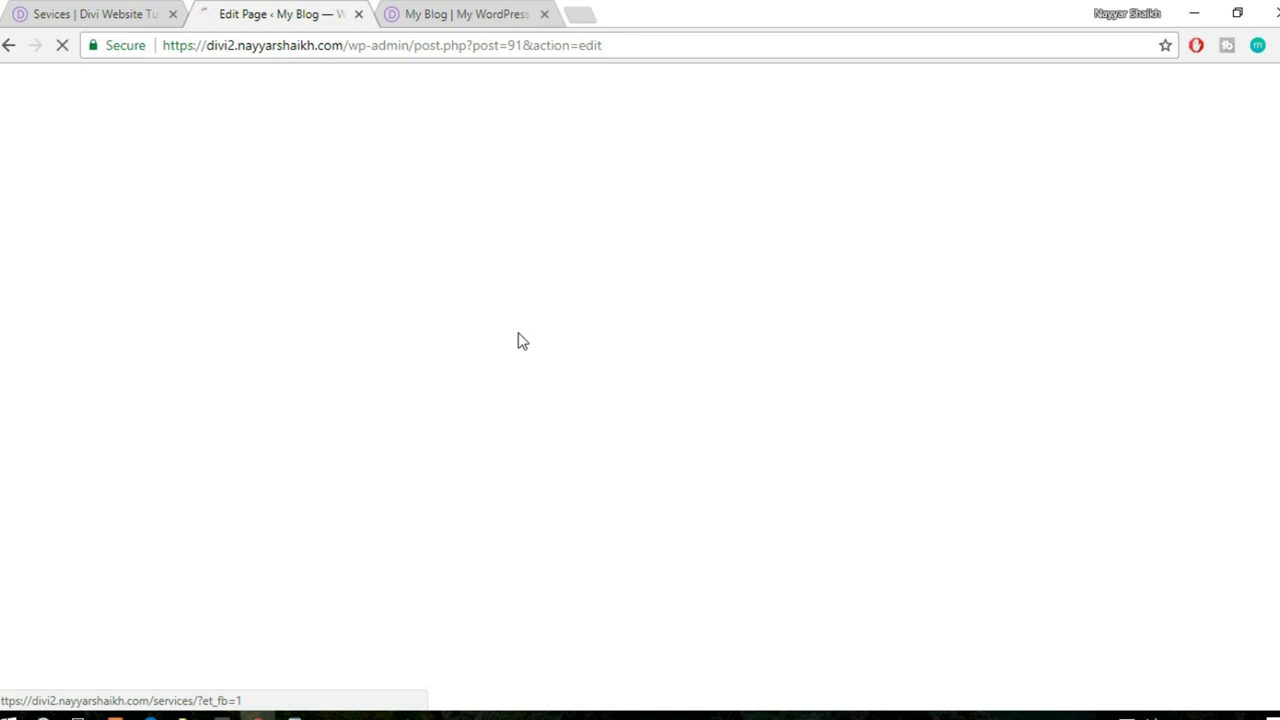
- Compare the reference Services page with the new page in the Visual Builder
key(ctrl+1)
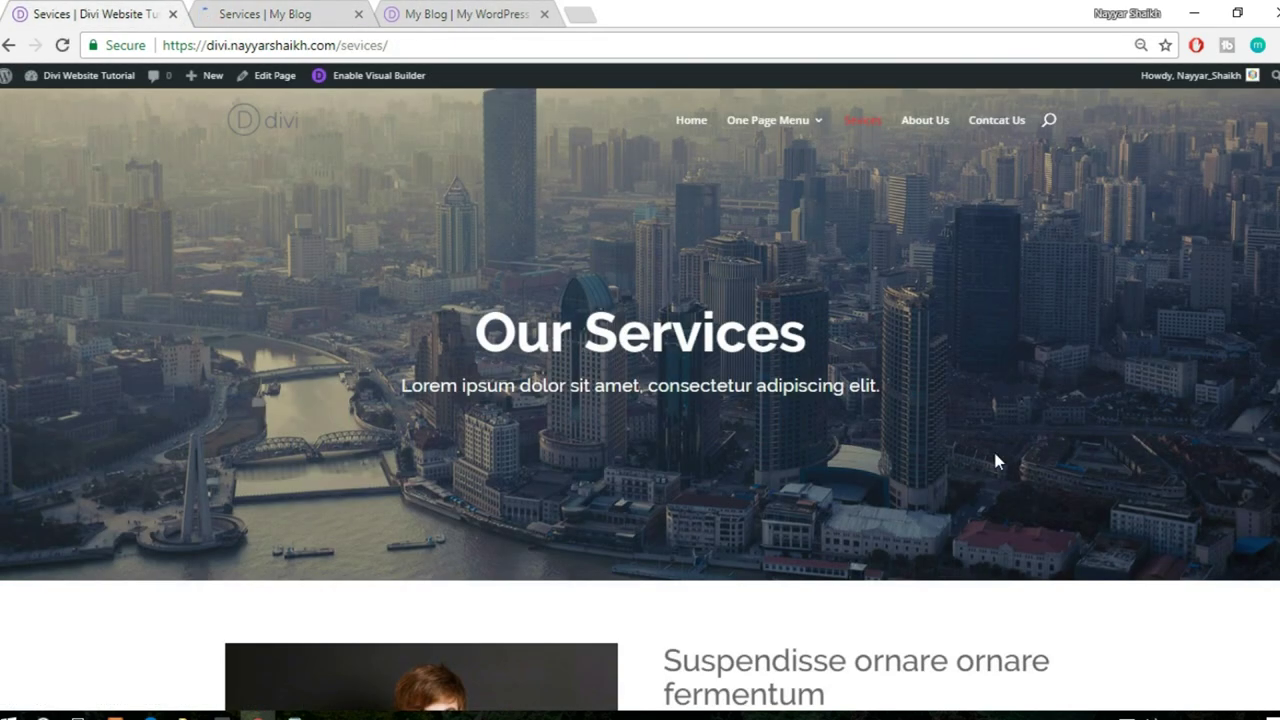
click(314, 12)
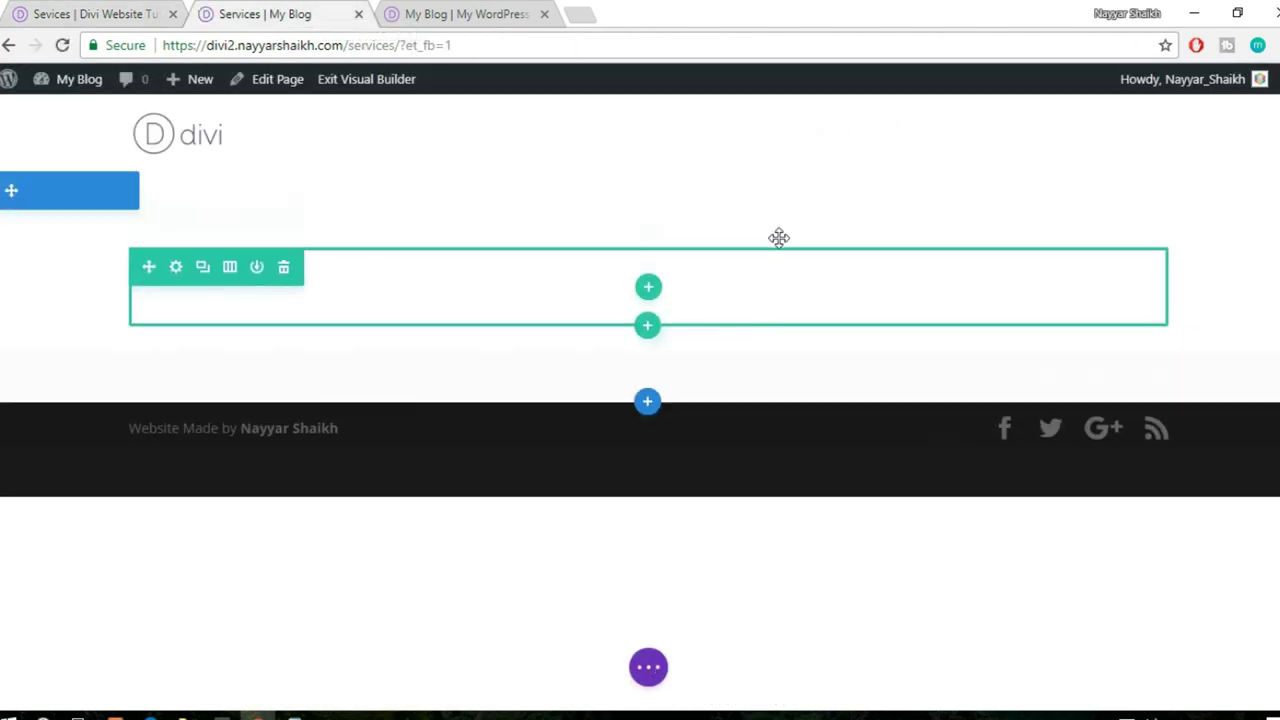
click(90, 8)
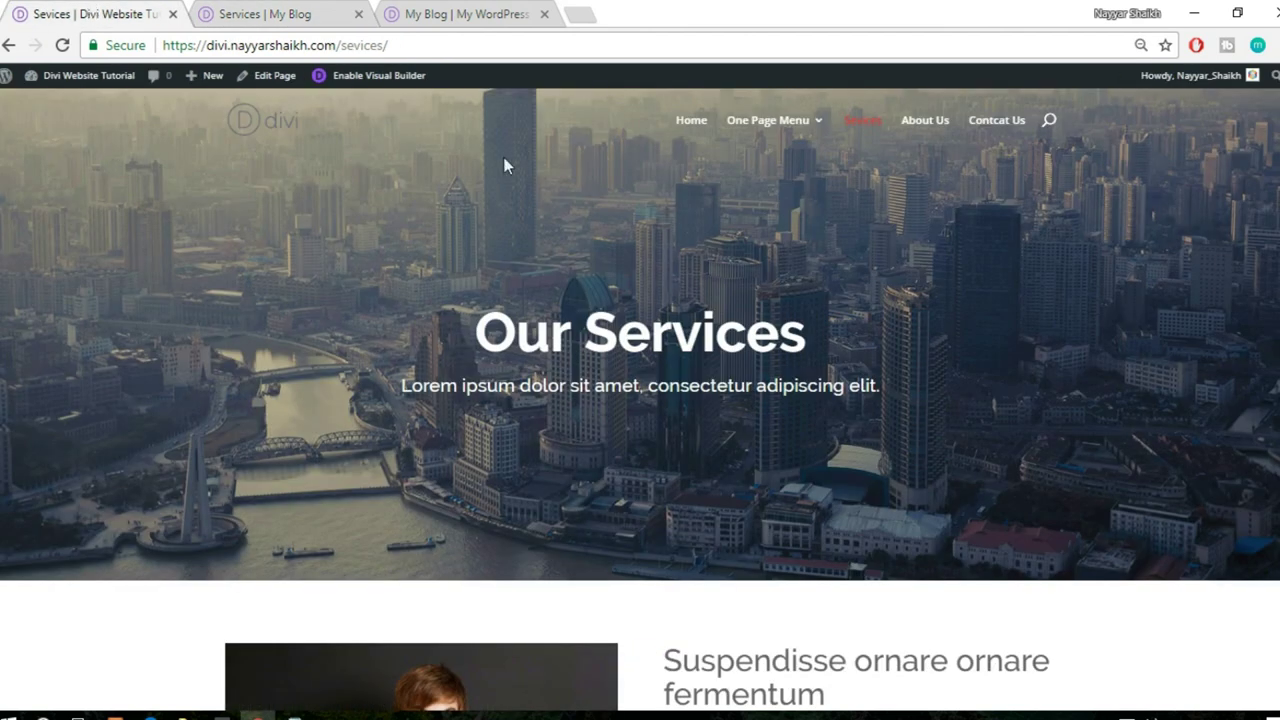
click(340, 15)
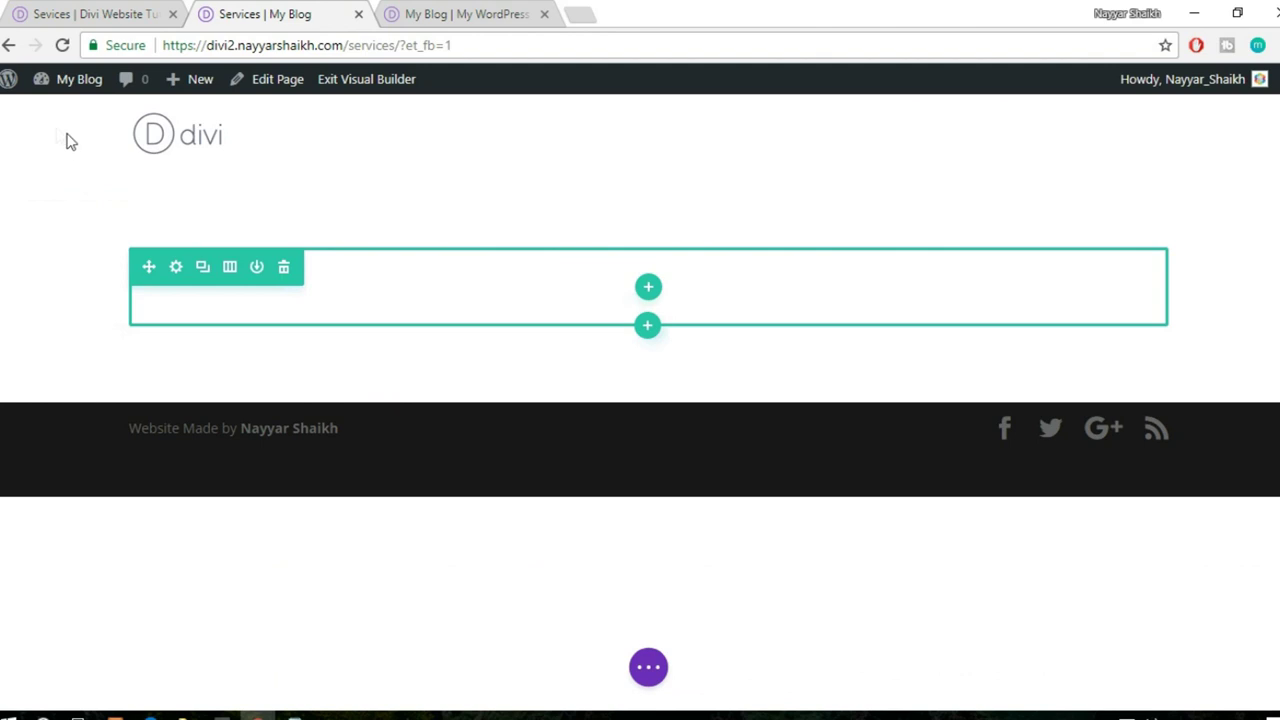
- Set the top section's background type to image in Section Settings
mouse_move(34, 191)
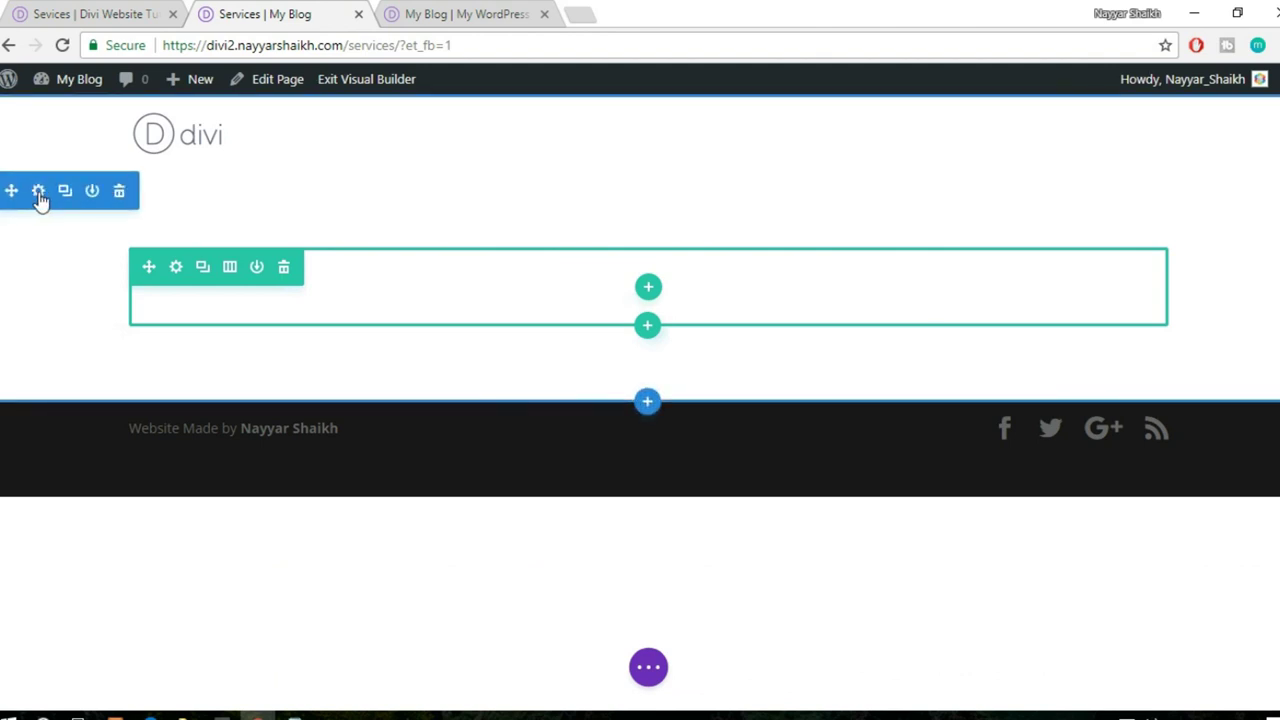
click(39, 194)
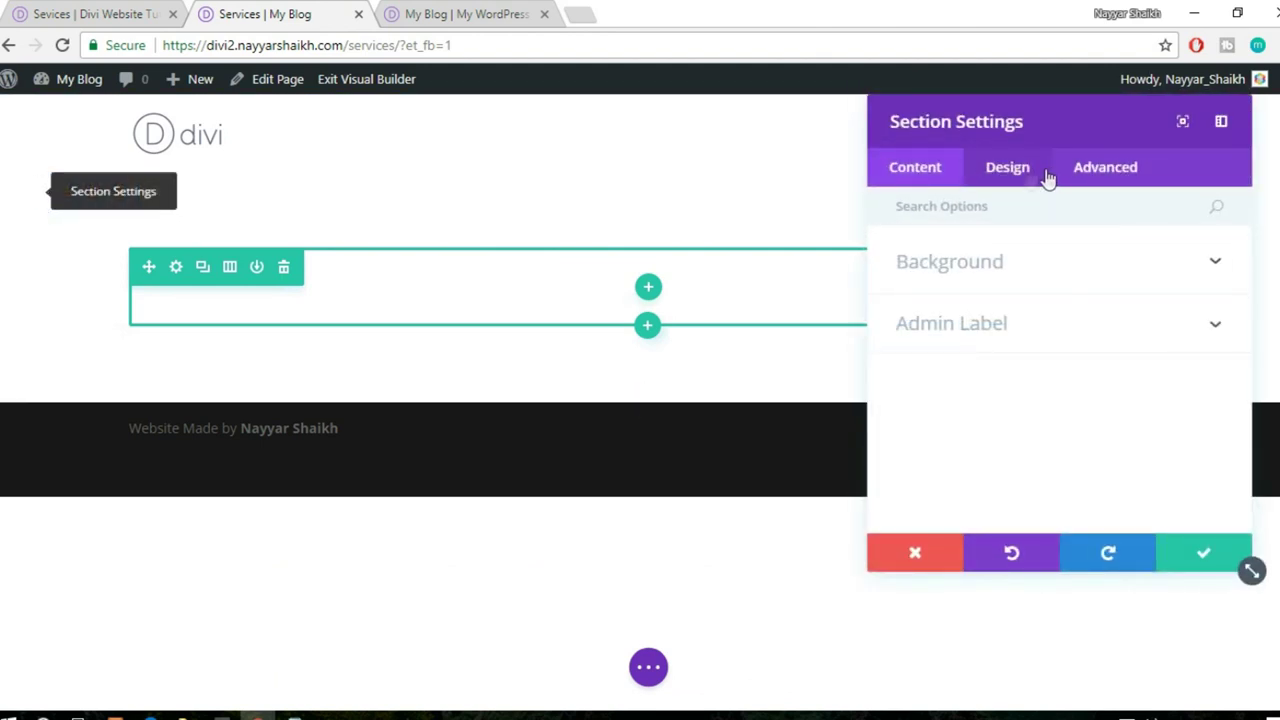
click(970, 275)
click(1098, 320)
scroll(1100, 323, down, 2)
- Upload about-fullwidth-img1.jpg as the section background image and save the settings
click(1081, 265)
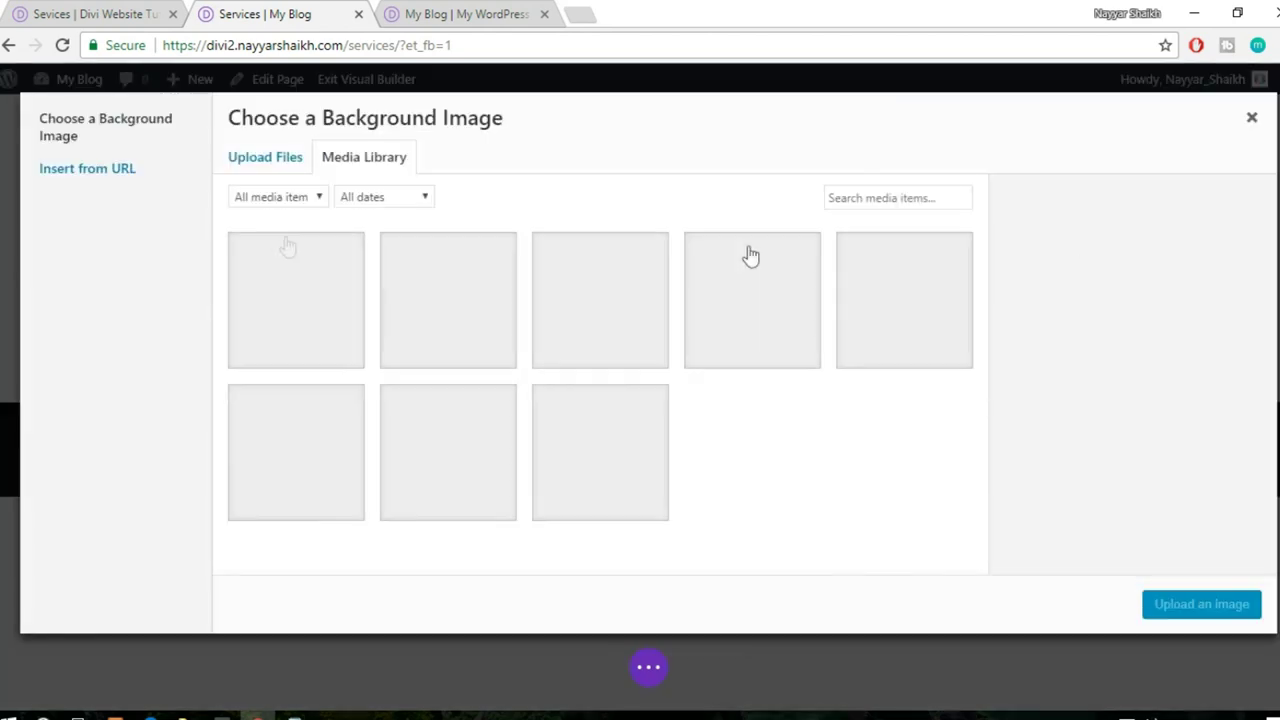
click(293, 167)
click(770, 410)
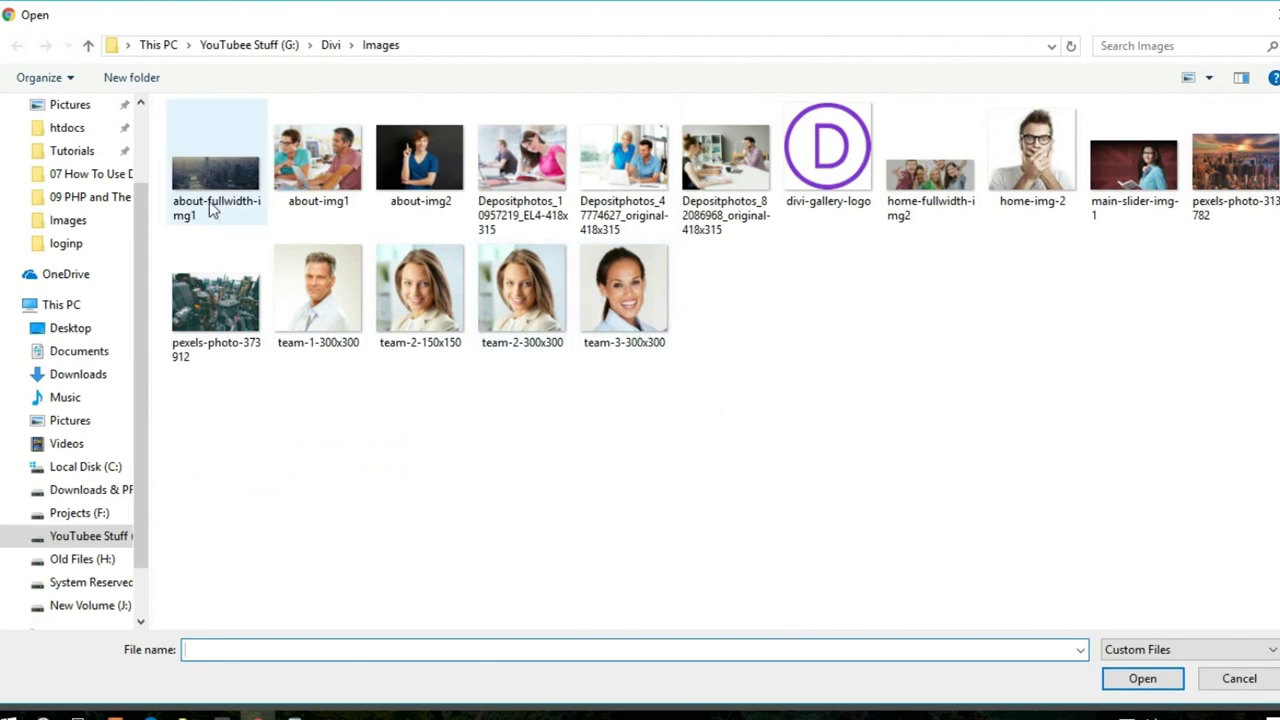
click(210, 208)
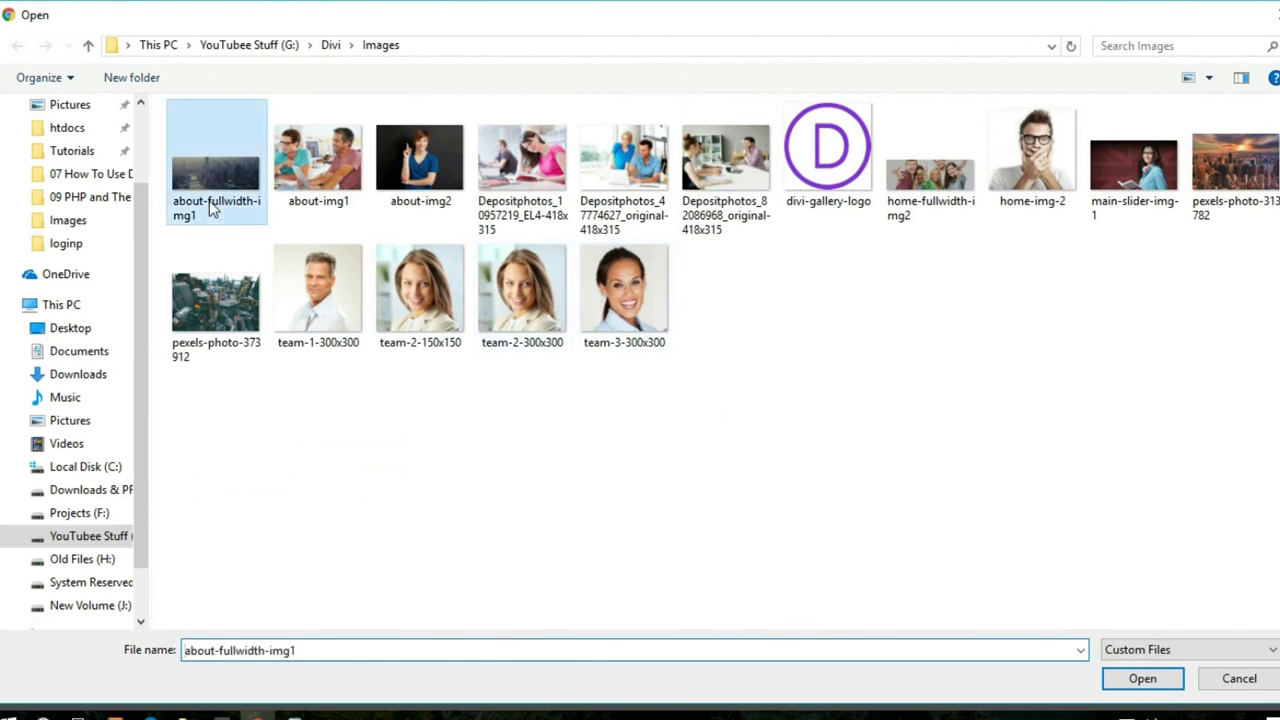
click(1125, 680)
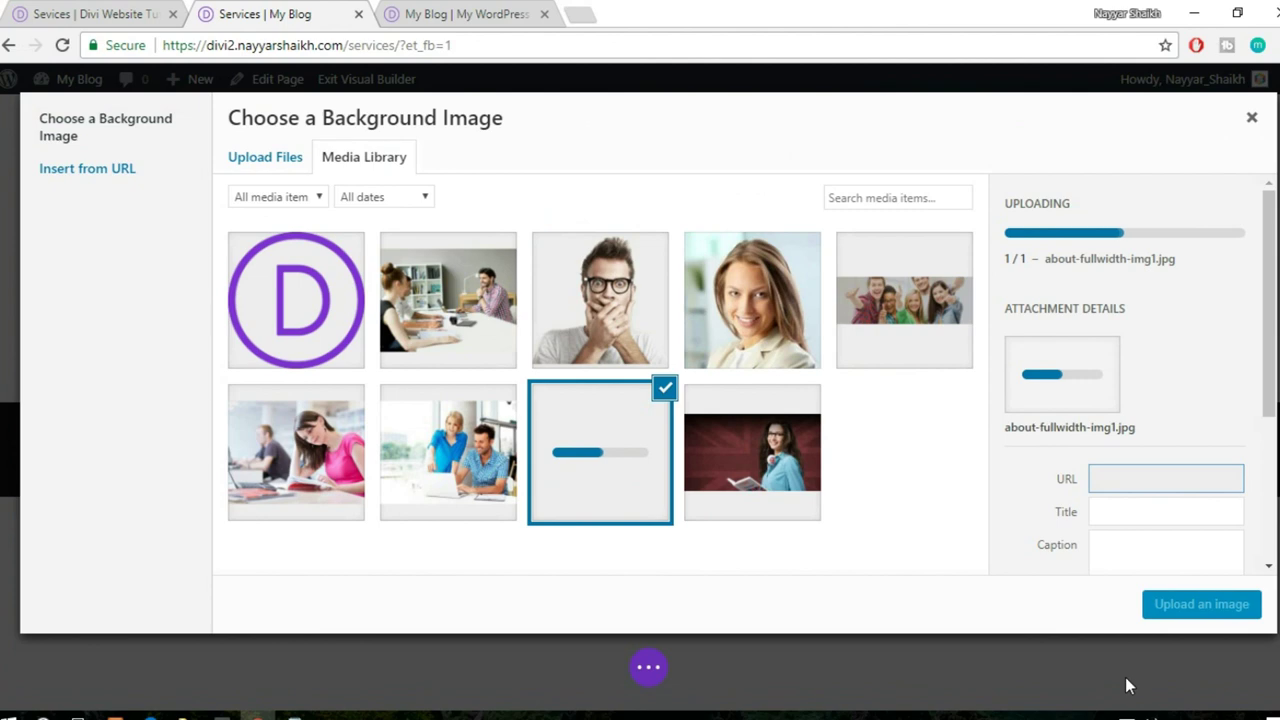
click(1201, 604)
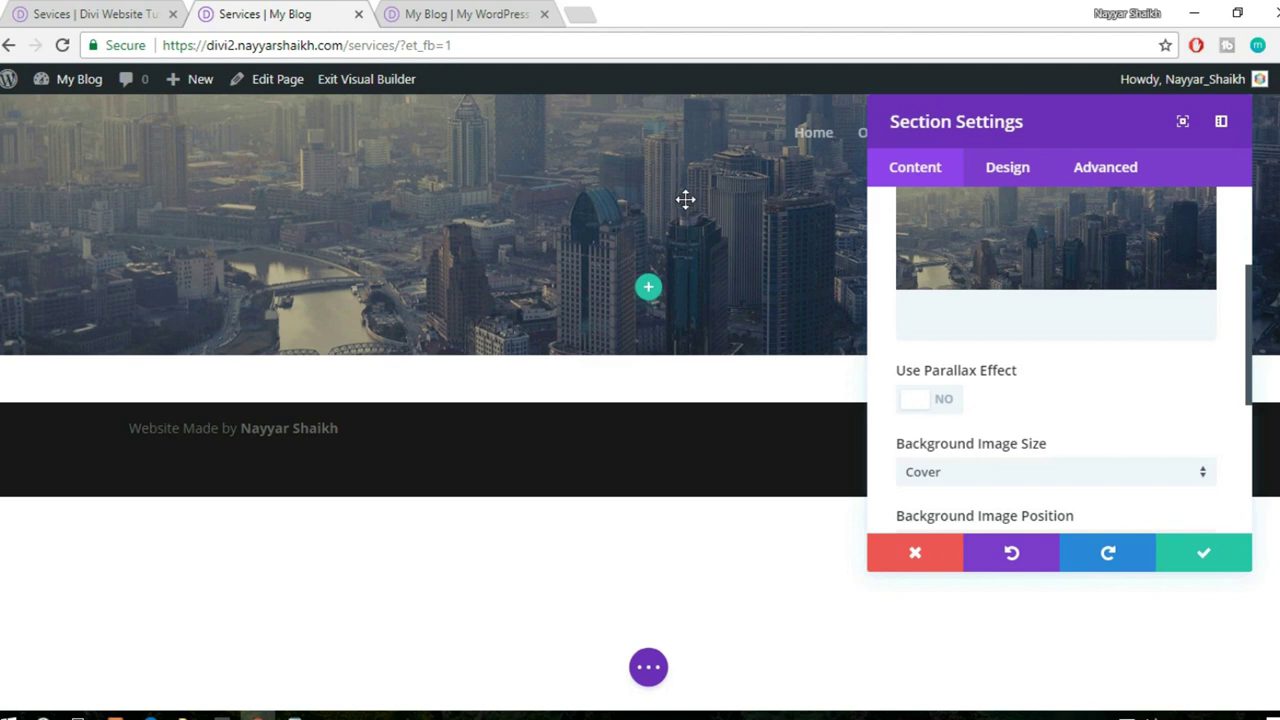
click(1203, 553)
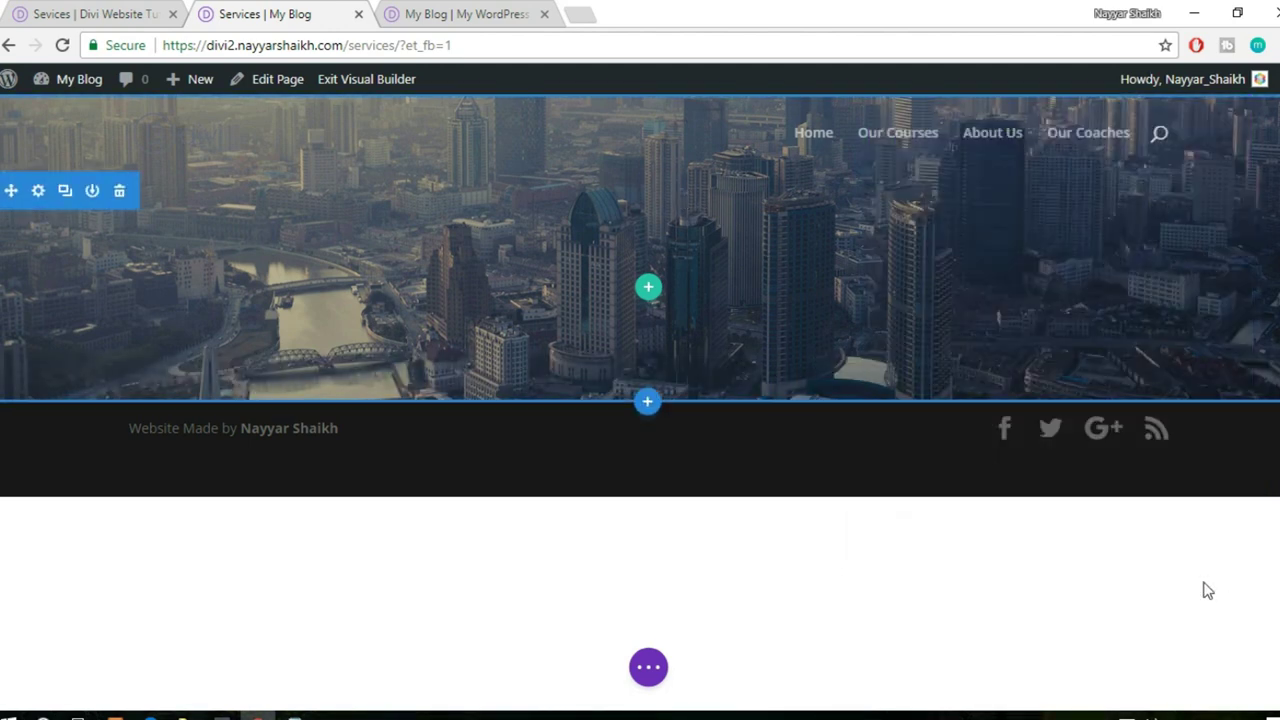
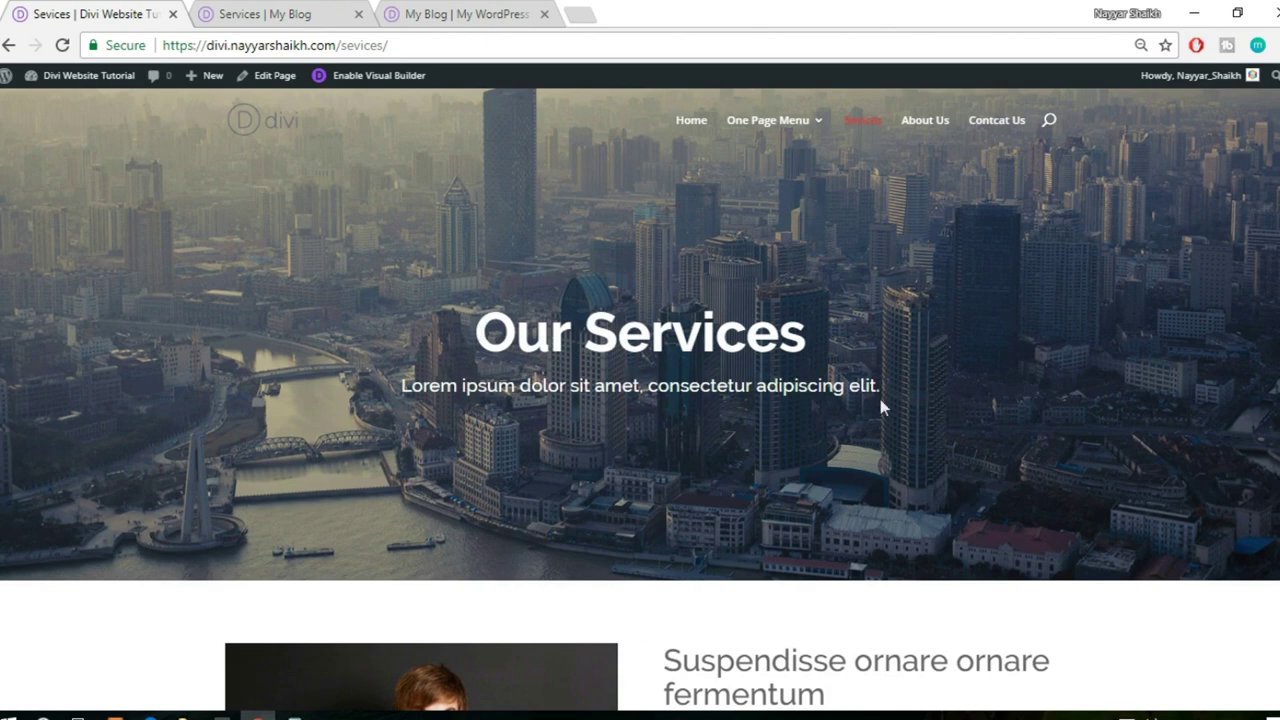
- Insert a full-width single-column row in the hero with a Text module reading 'Our Services'
click(366, 10)
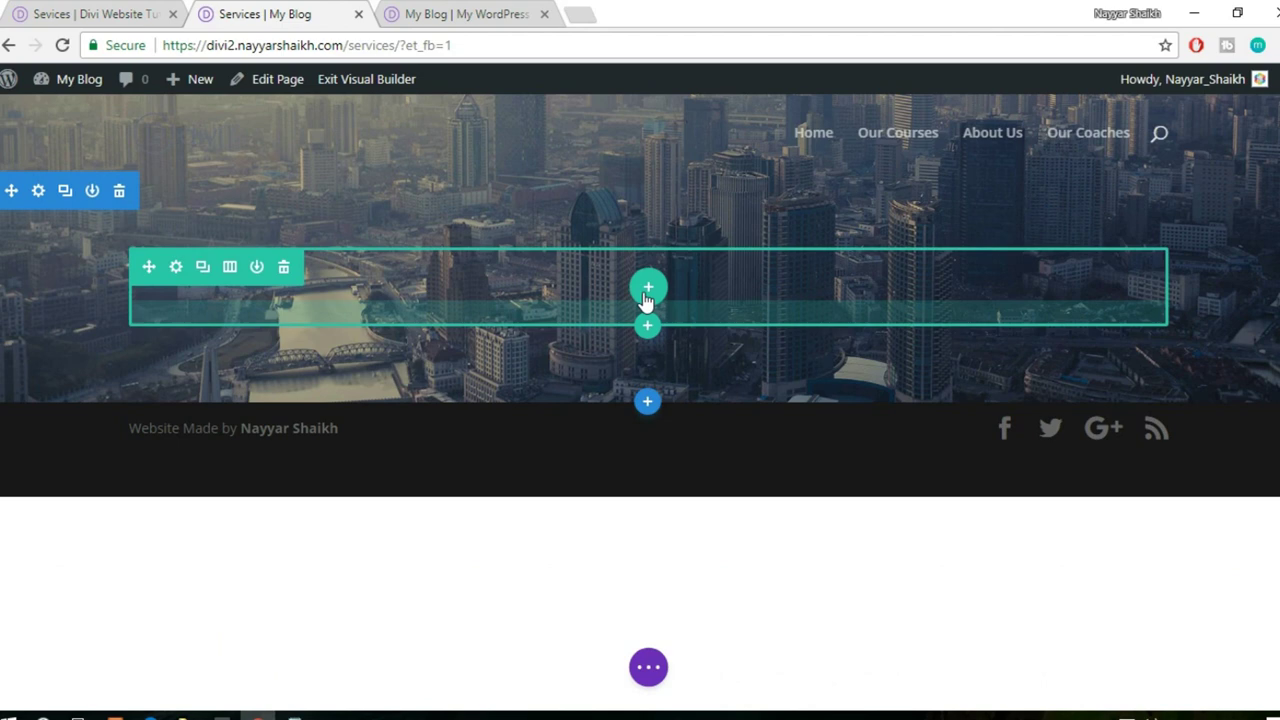
click(648, 290)
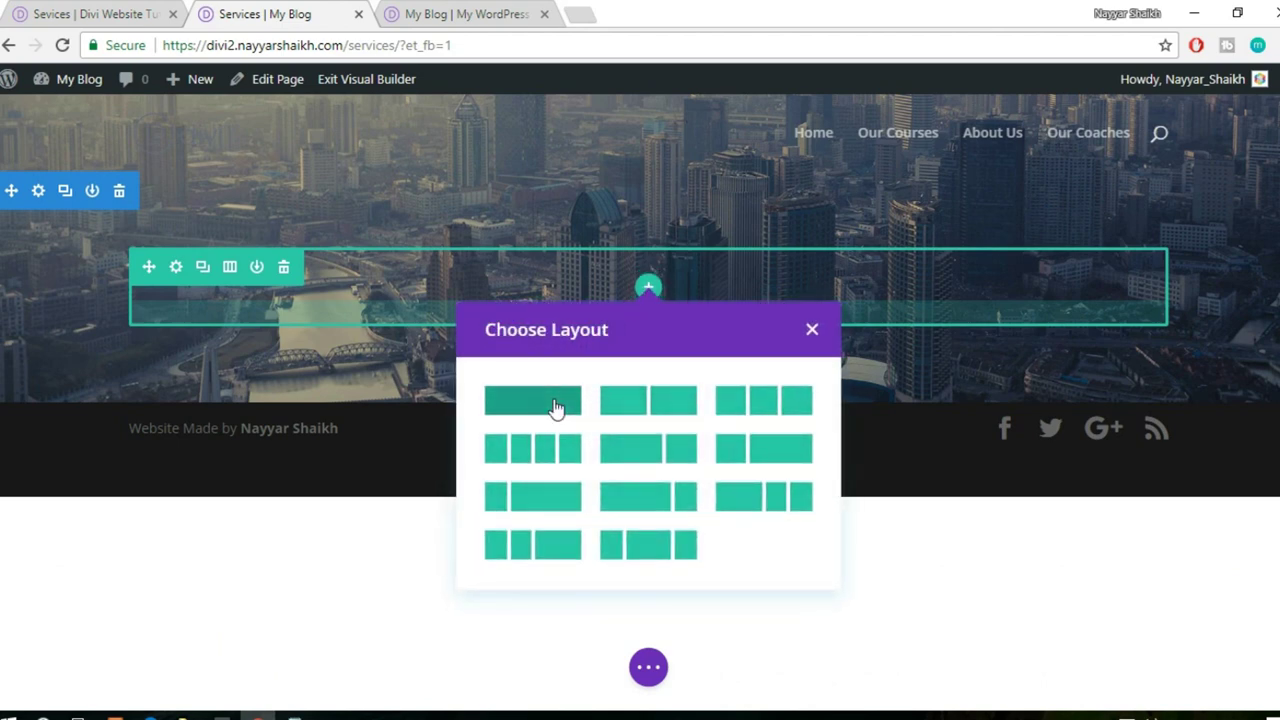
click(555, 404)
text(text)
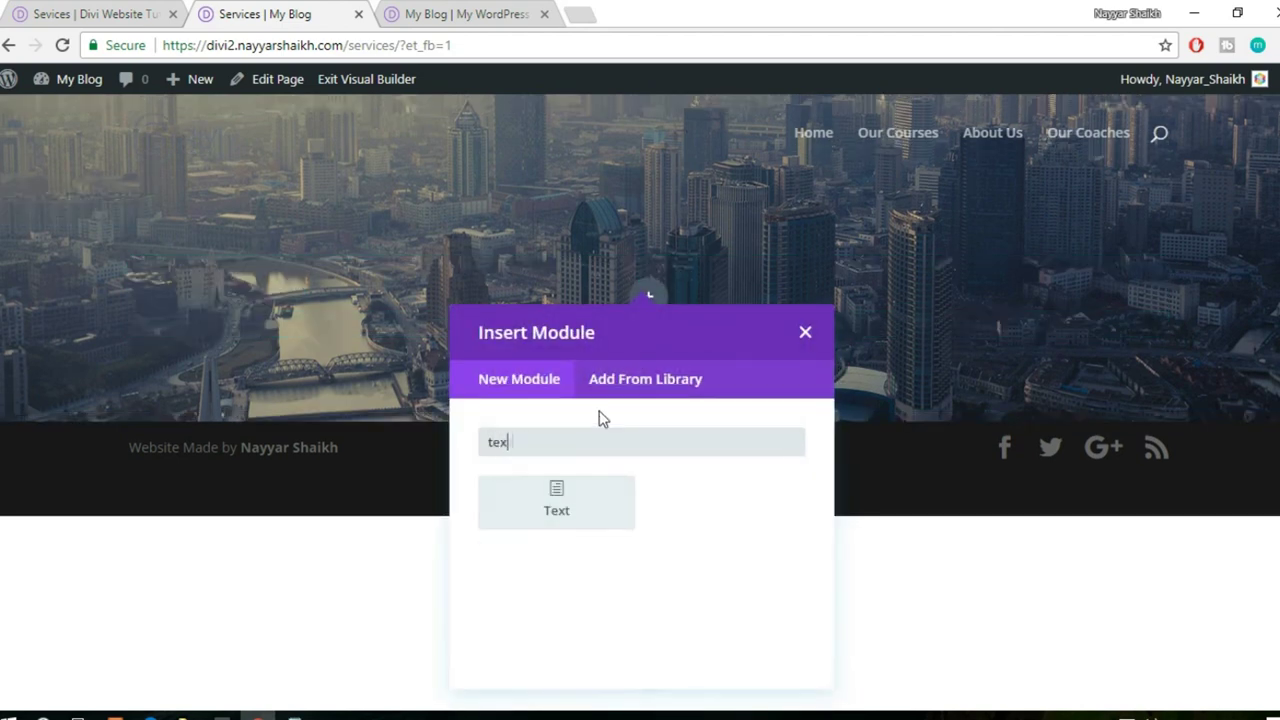
click(556, 503)
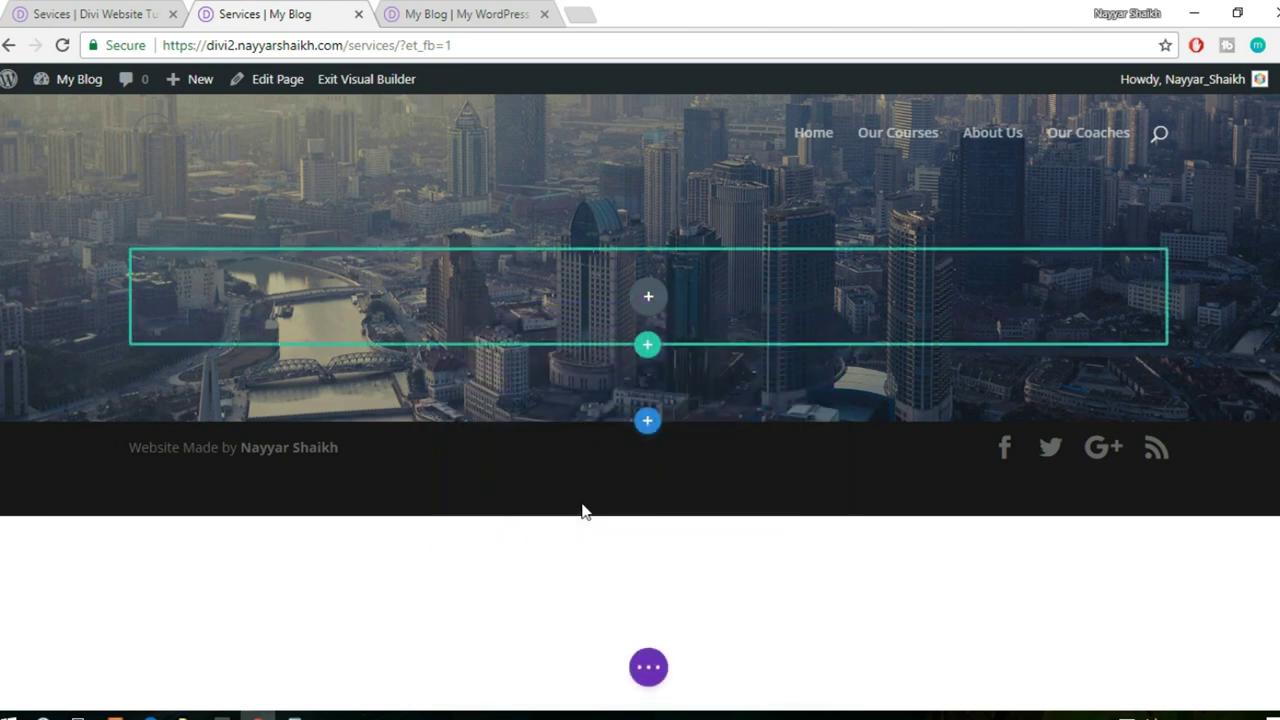
scroll(630, 498, down, 1)
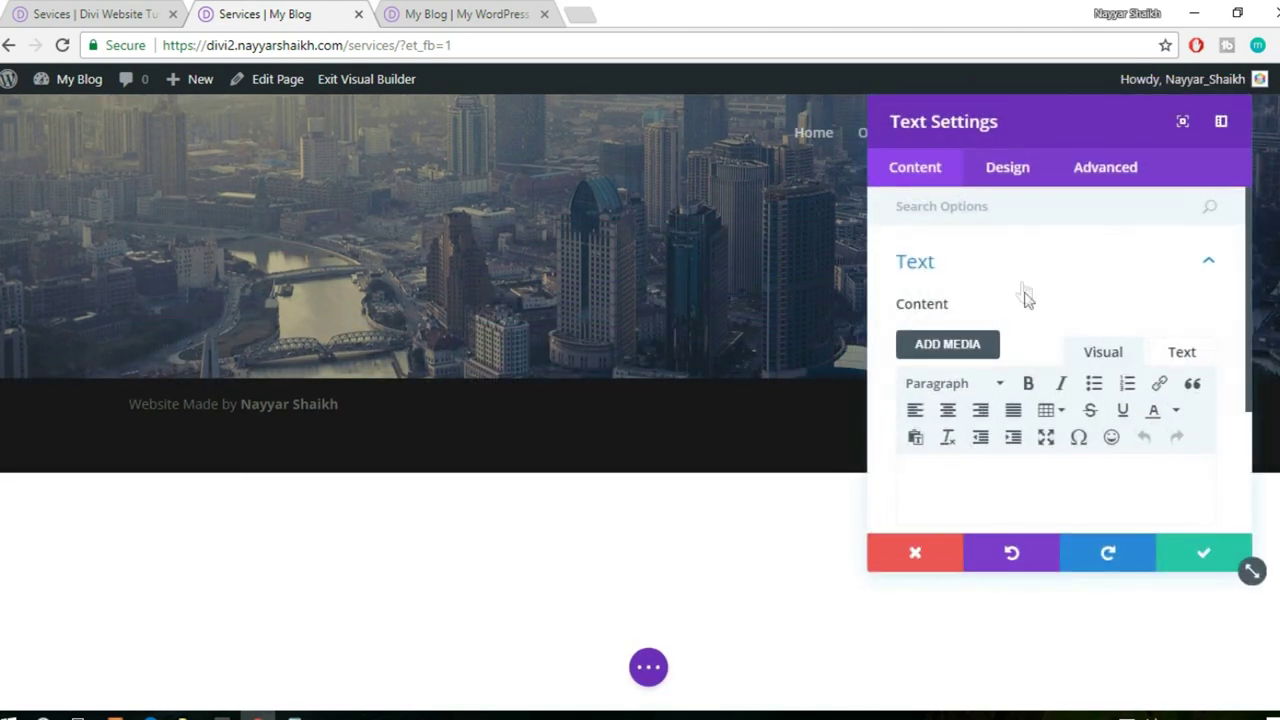
text(Our Services)
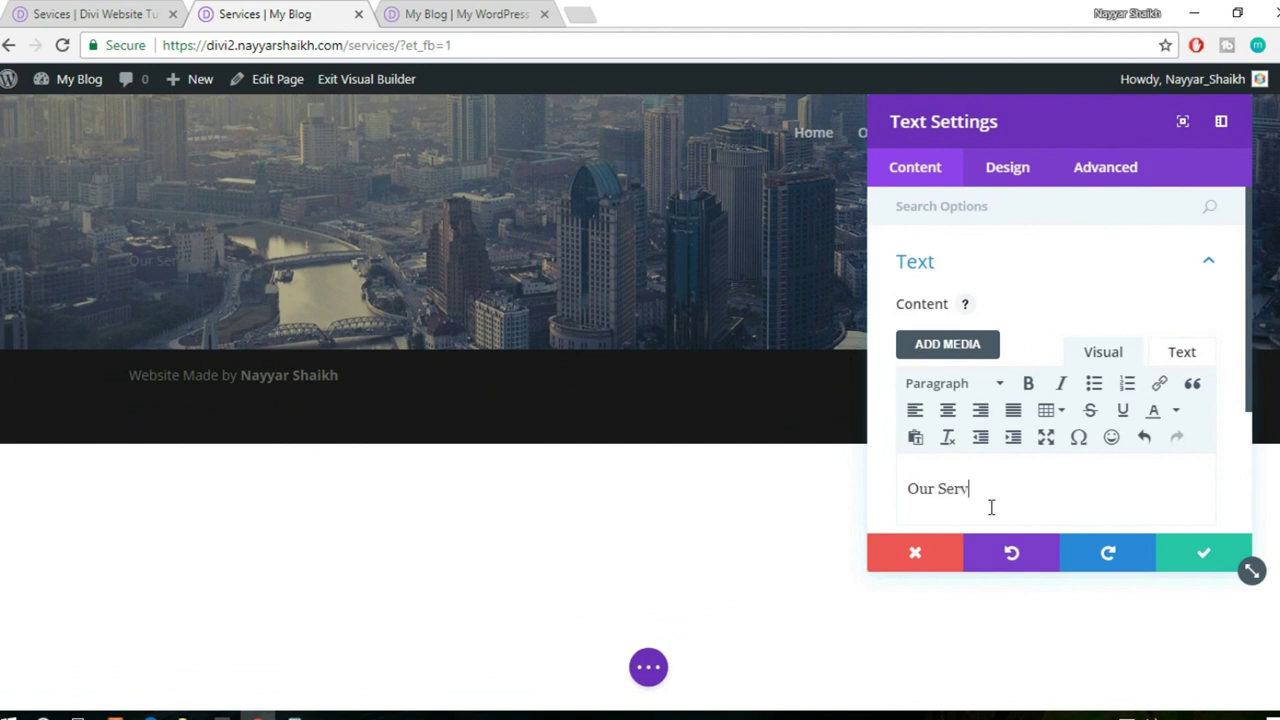
- Set the heading's text colour to Light and its text size to 60px
click(1010, 176)
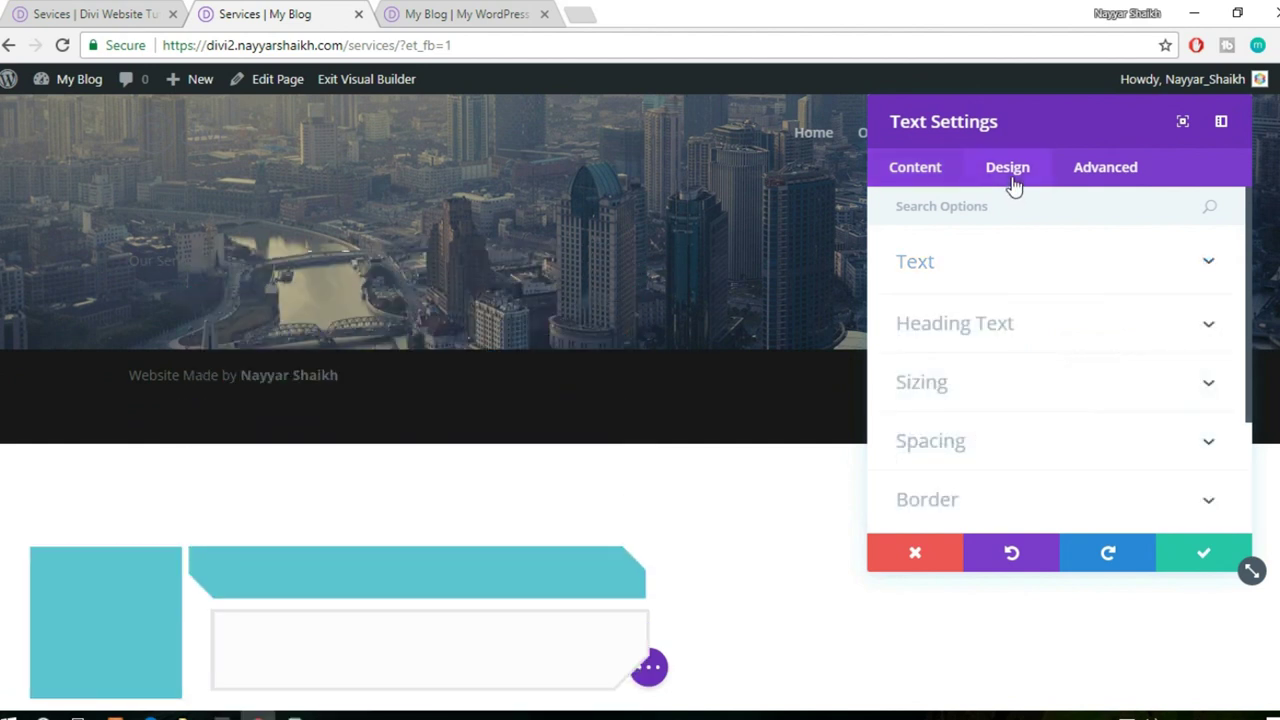
click(1024, 275)
click(1000, 392)
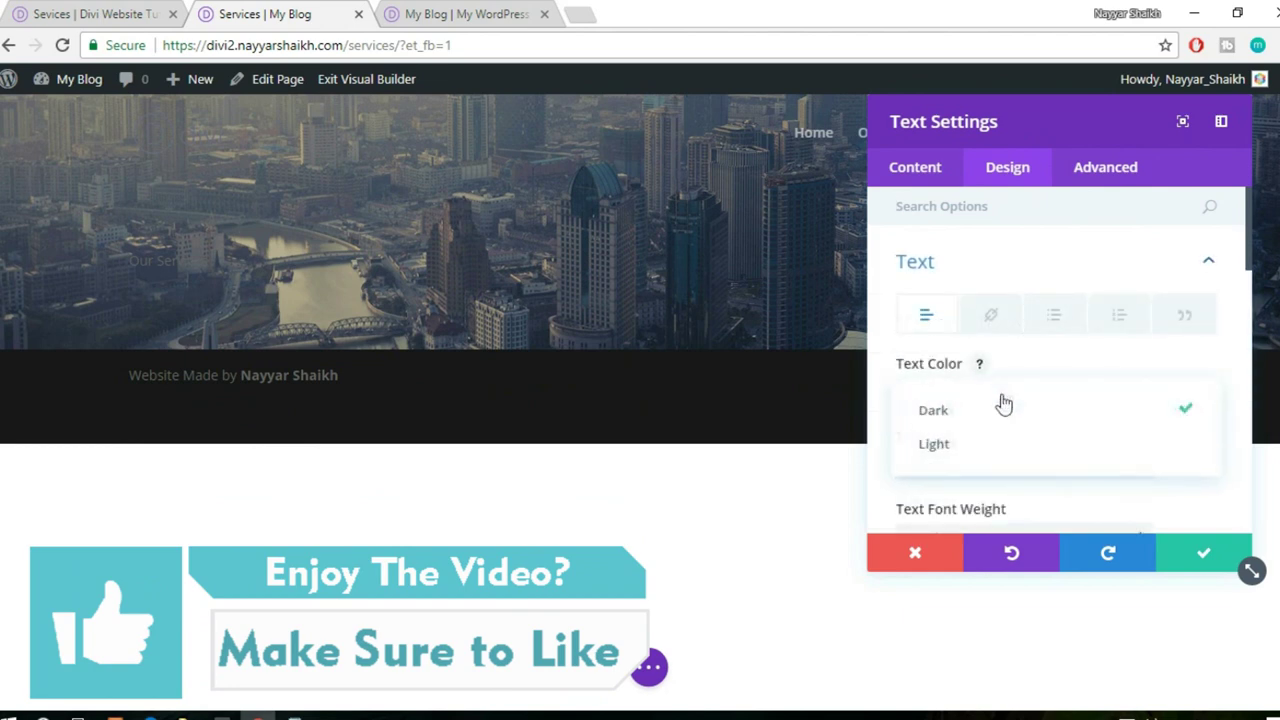
click(976, 446)
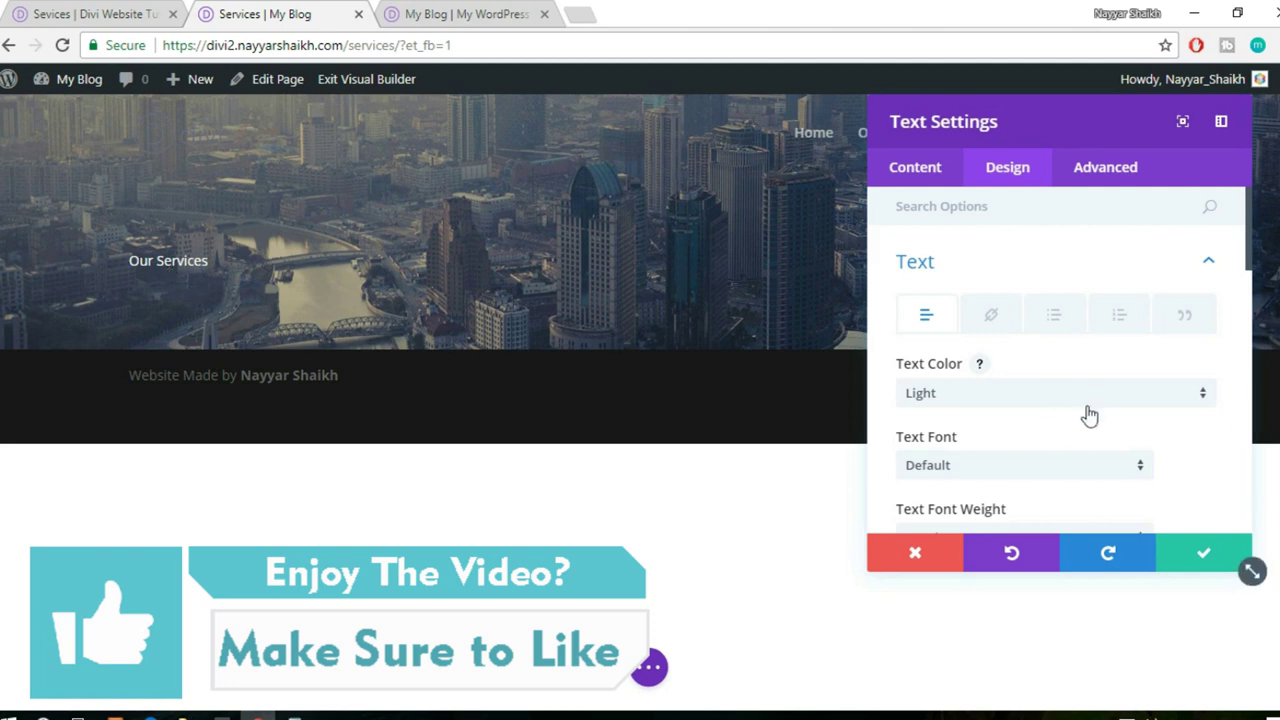
scroll(1088, 416, down, 3)
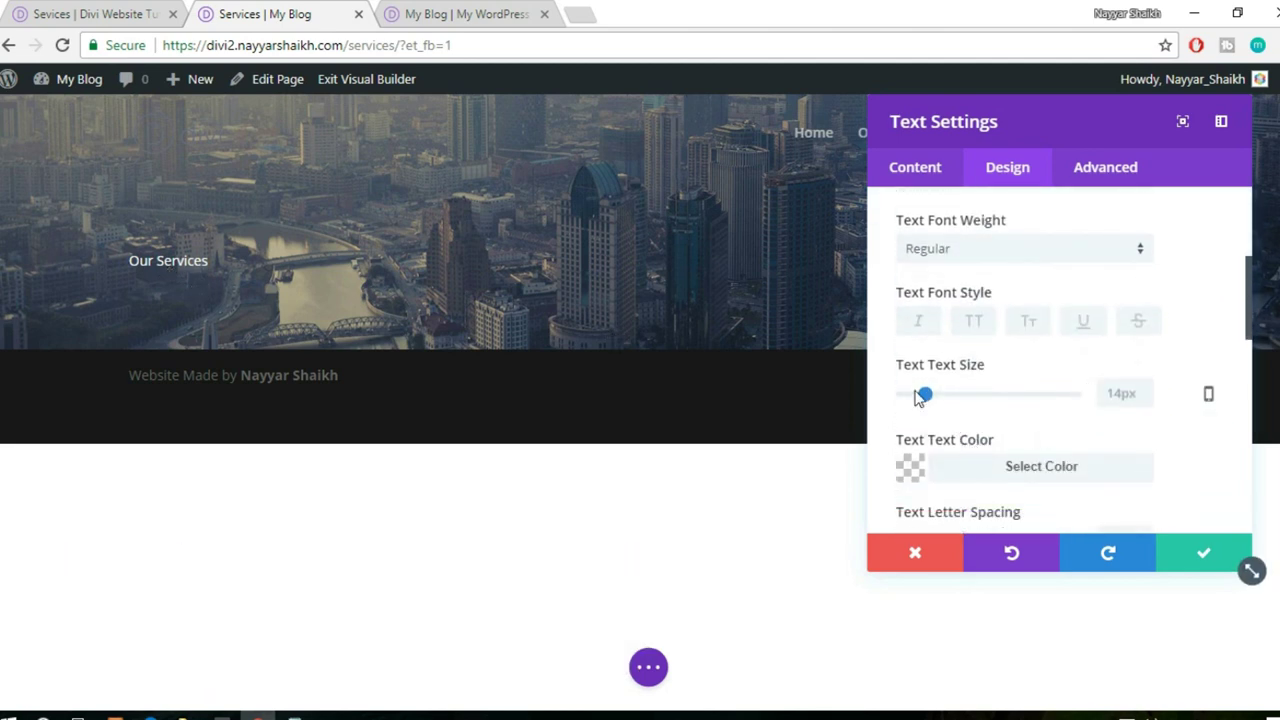
drag(928, 396, 1010, 414)
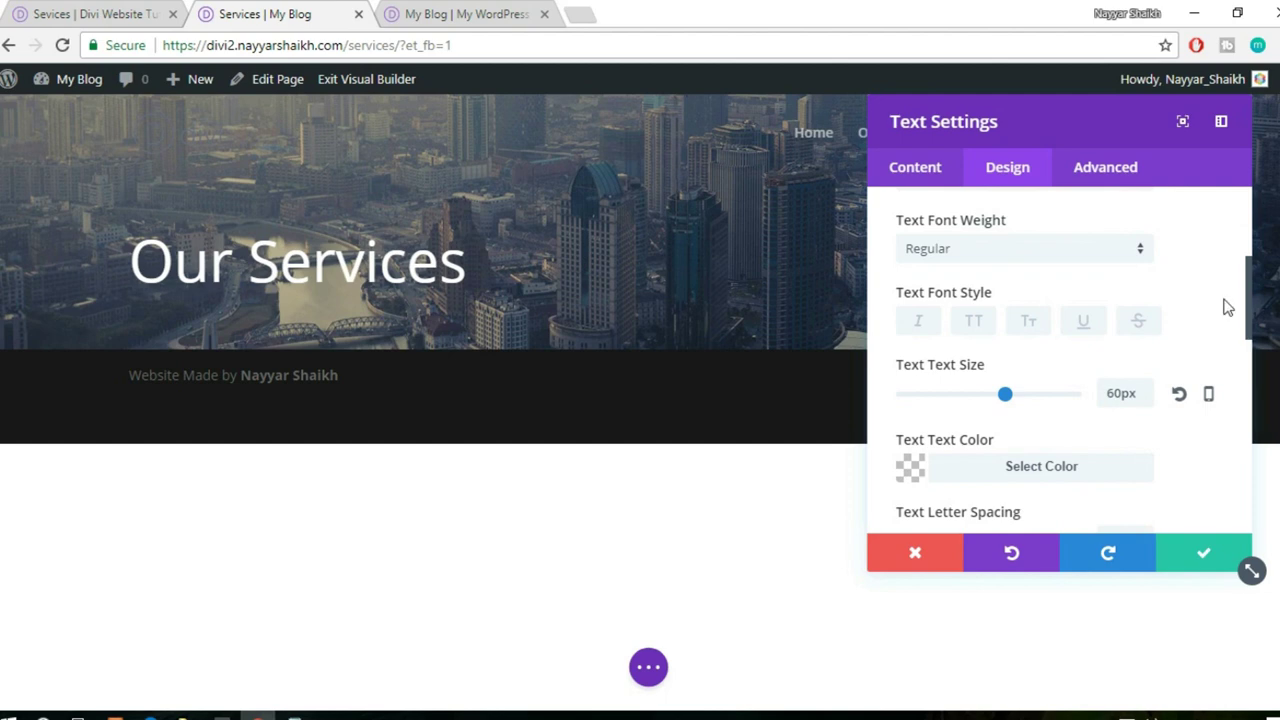
- Change the heading font to Ubuntu, centre it, and save the module
scroll(1228, 307, up, 2)
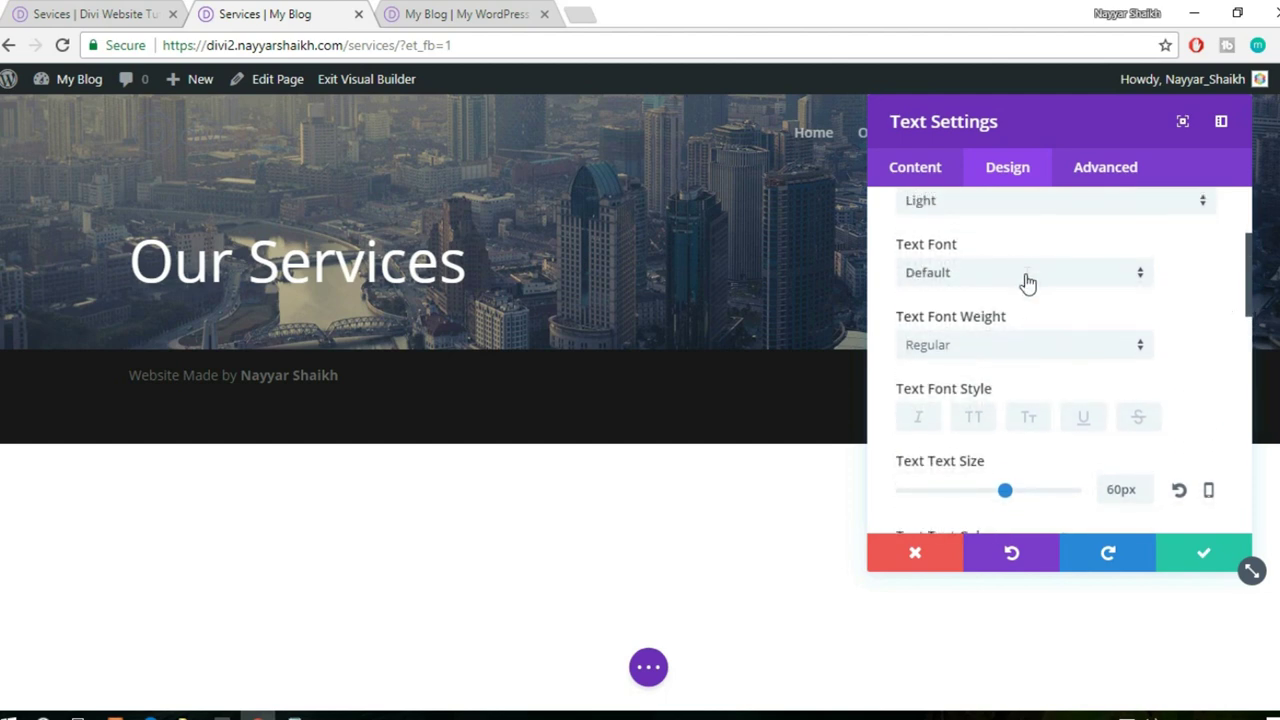
click(1028, 284)
click(997, 329)
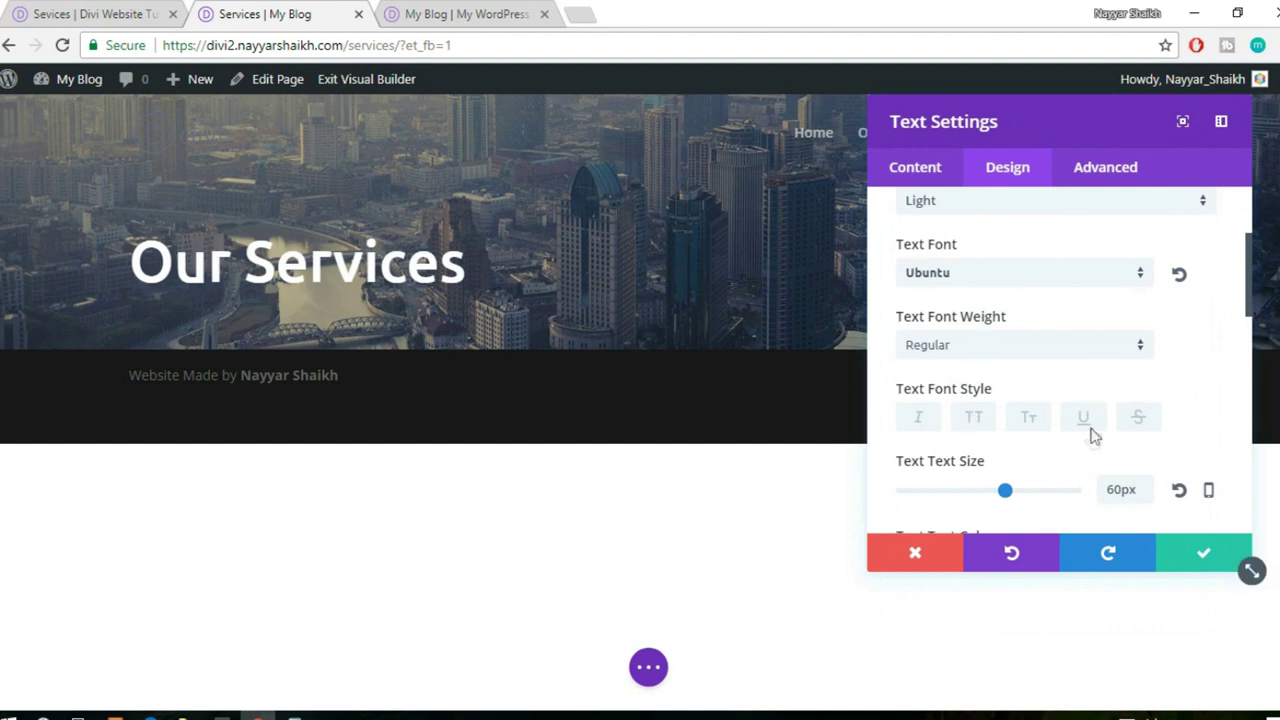
scroll(1093, 437, down, 4)
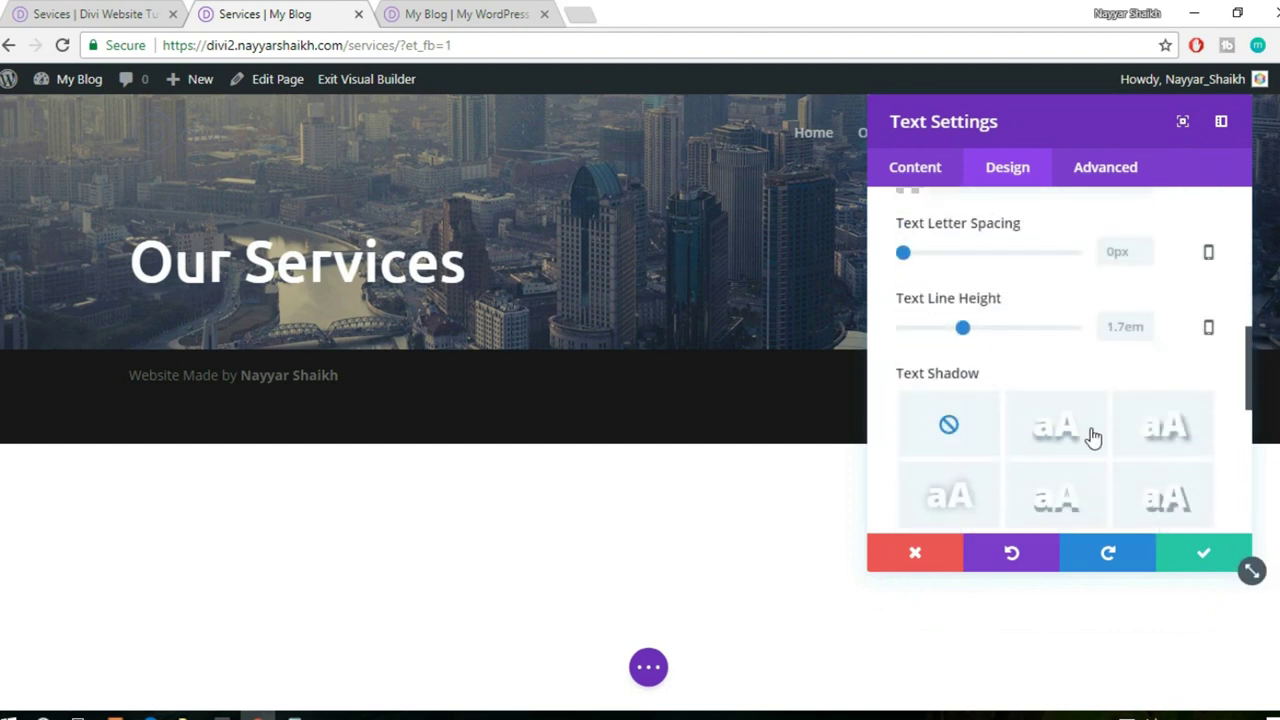
scroll(1090, 435, down, 2)
click(1015, 400)
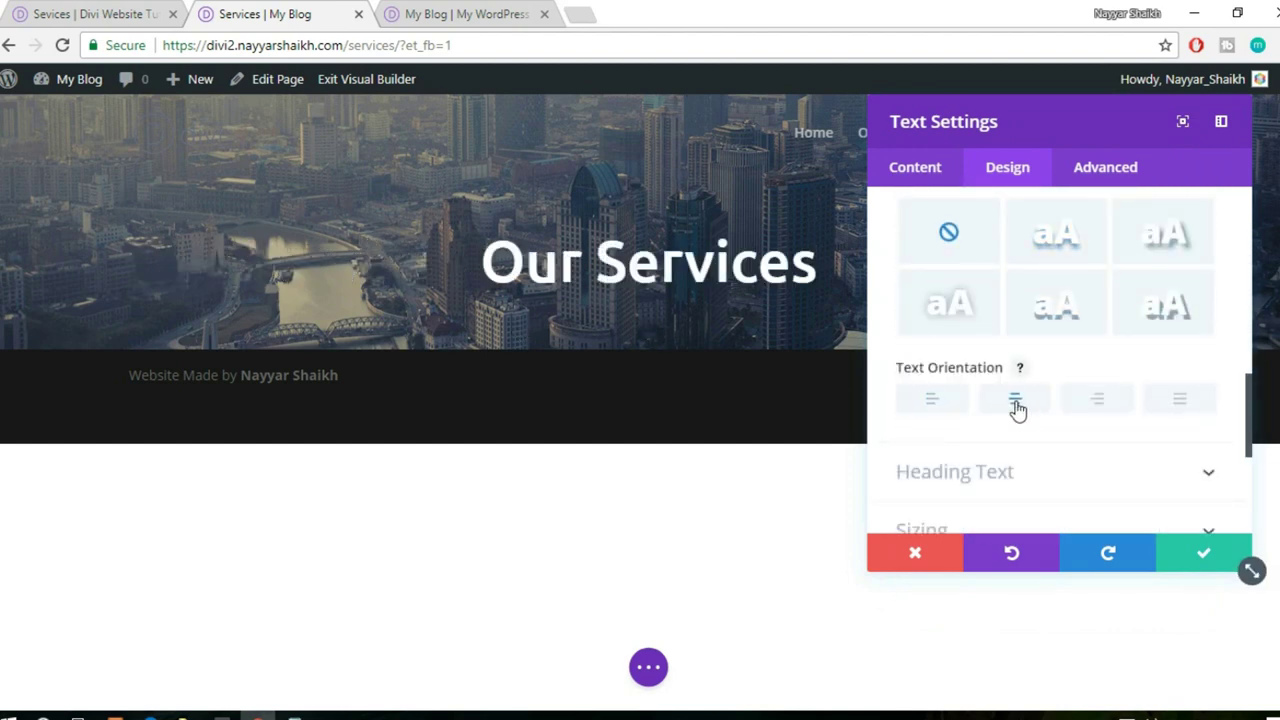
click(1193, 560)
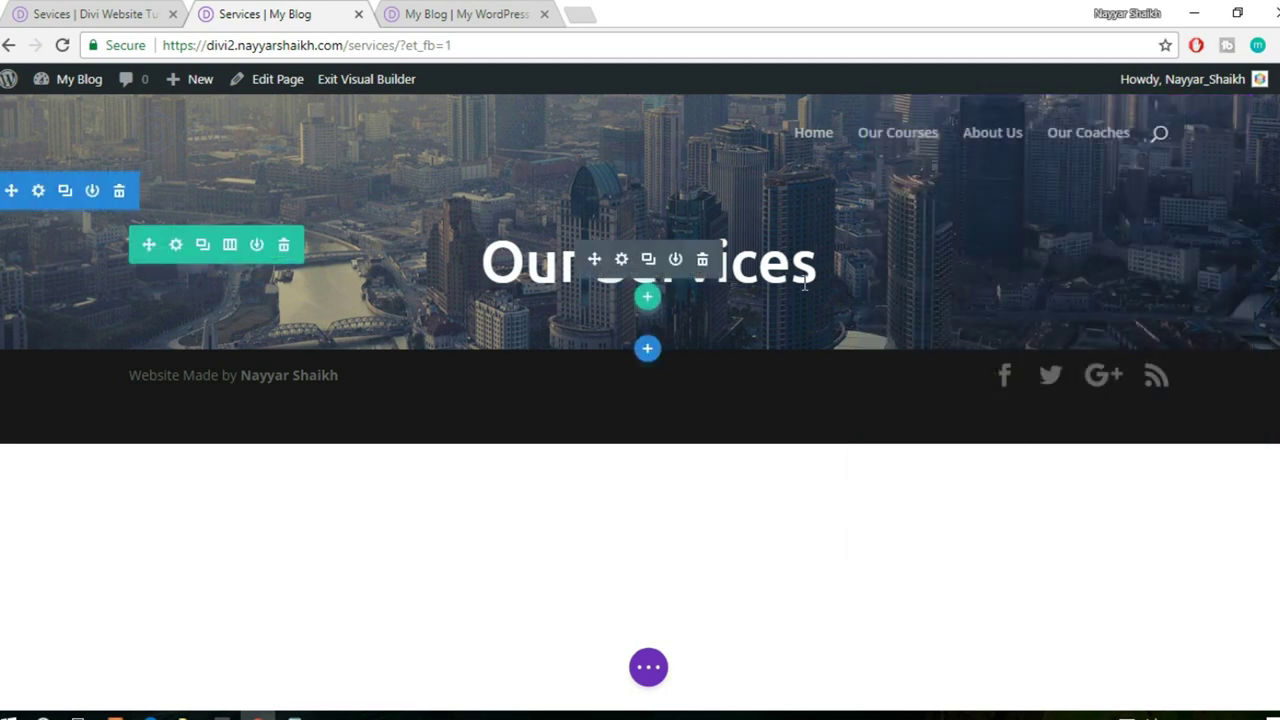
- Copy the demo hero's subtitle and drag the heading row's bottom padding taller
click(100, 14)
drag(404, 385, 1013, 367)
key(ctrl+c)
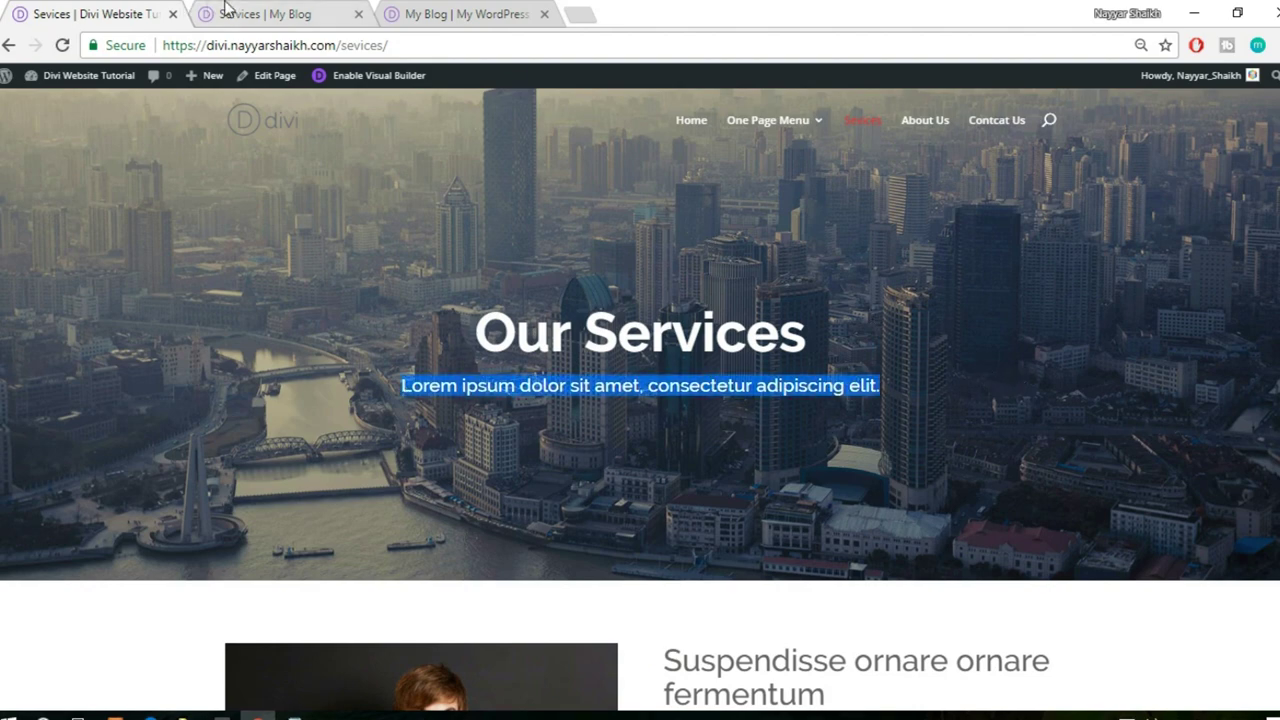
click(226, 10)
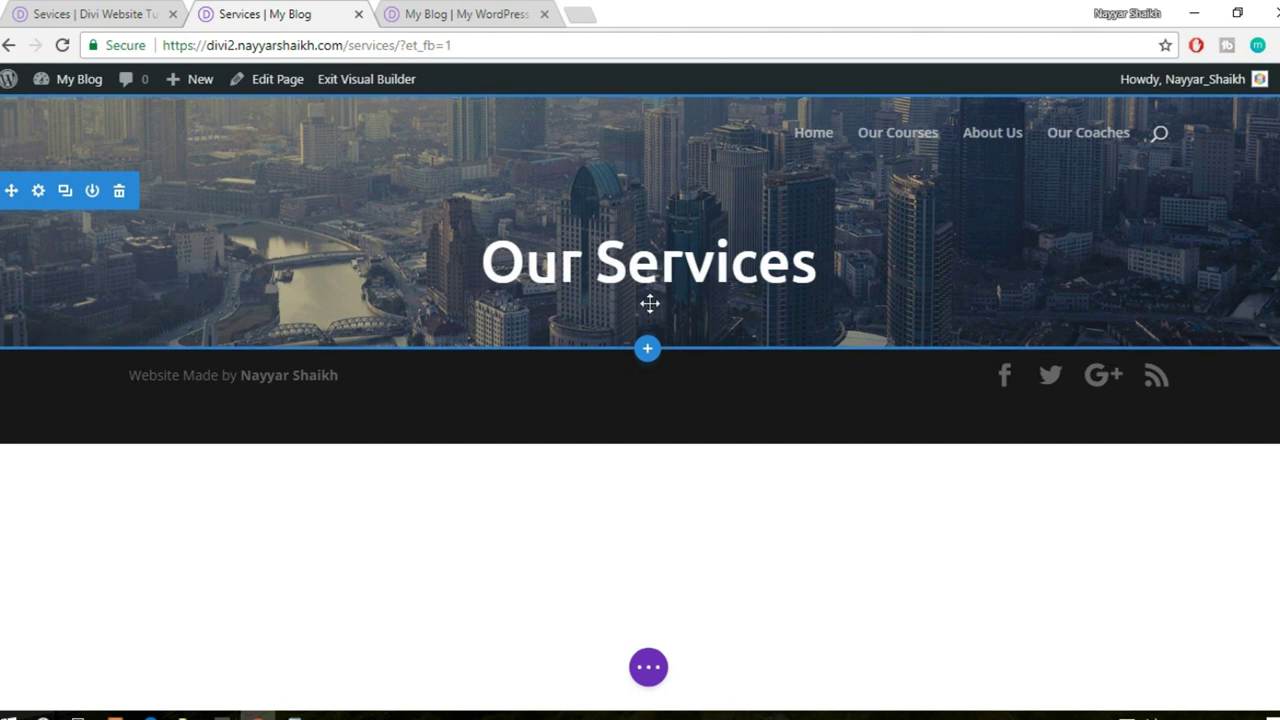
drag(689, 308, 688, 314)
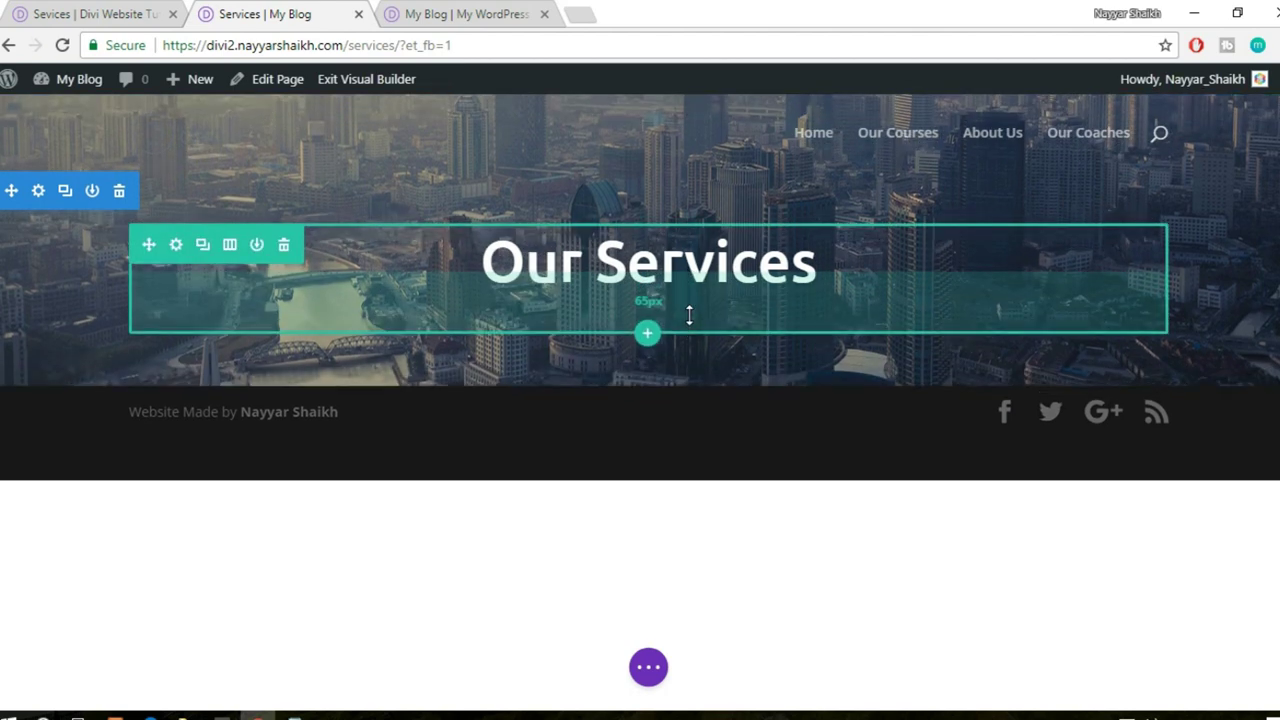
- Add a Text module below the heading and paste in the Lorem ipsum subtitle
click(649, 303)
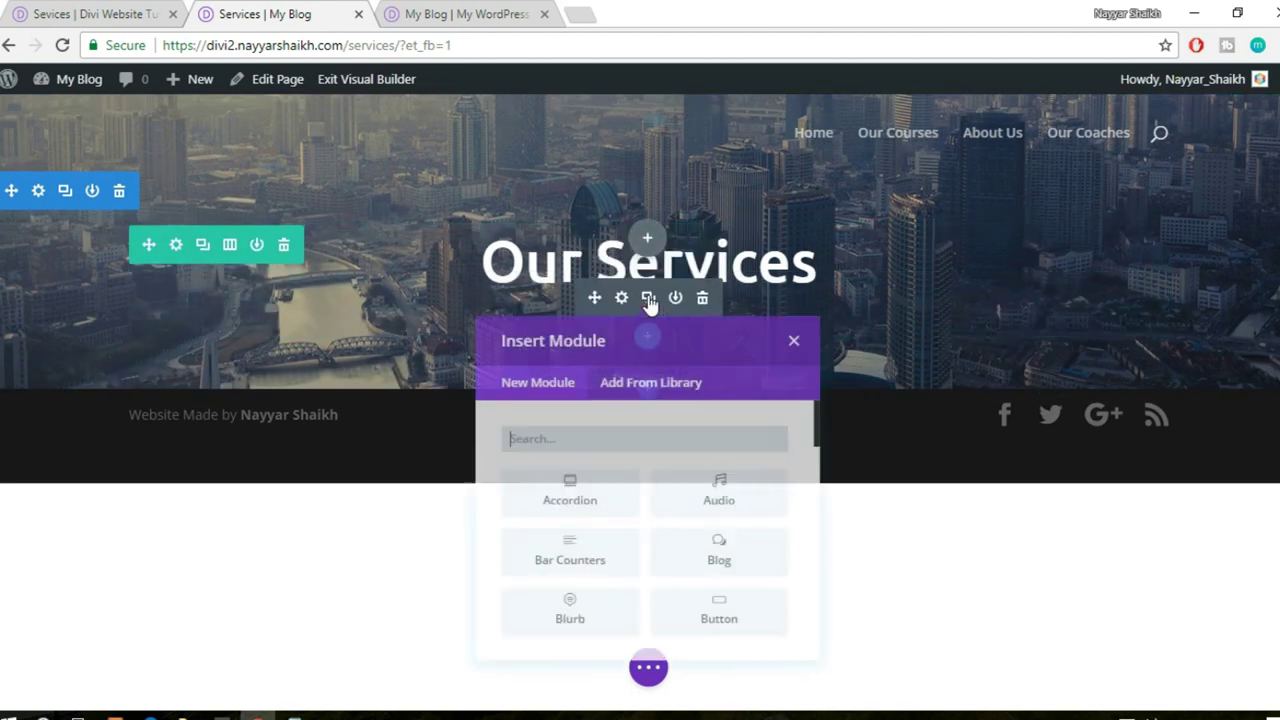
text(text)
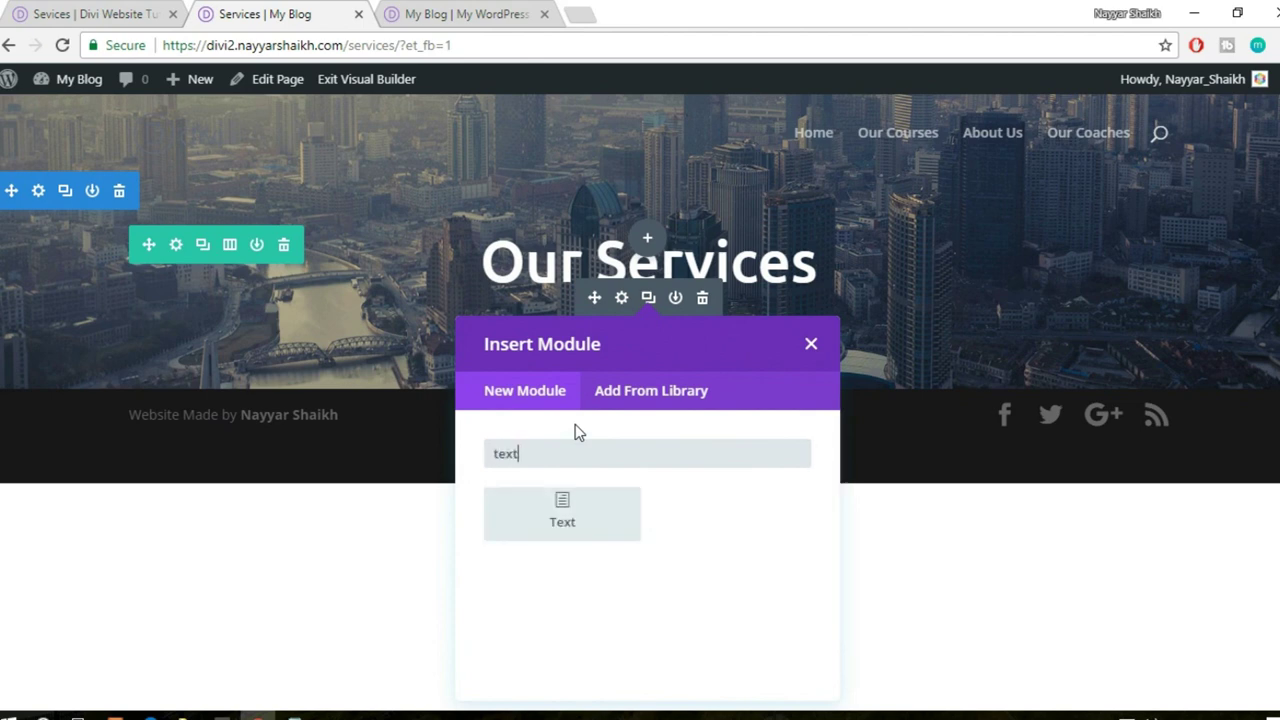
click(588, 508)
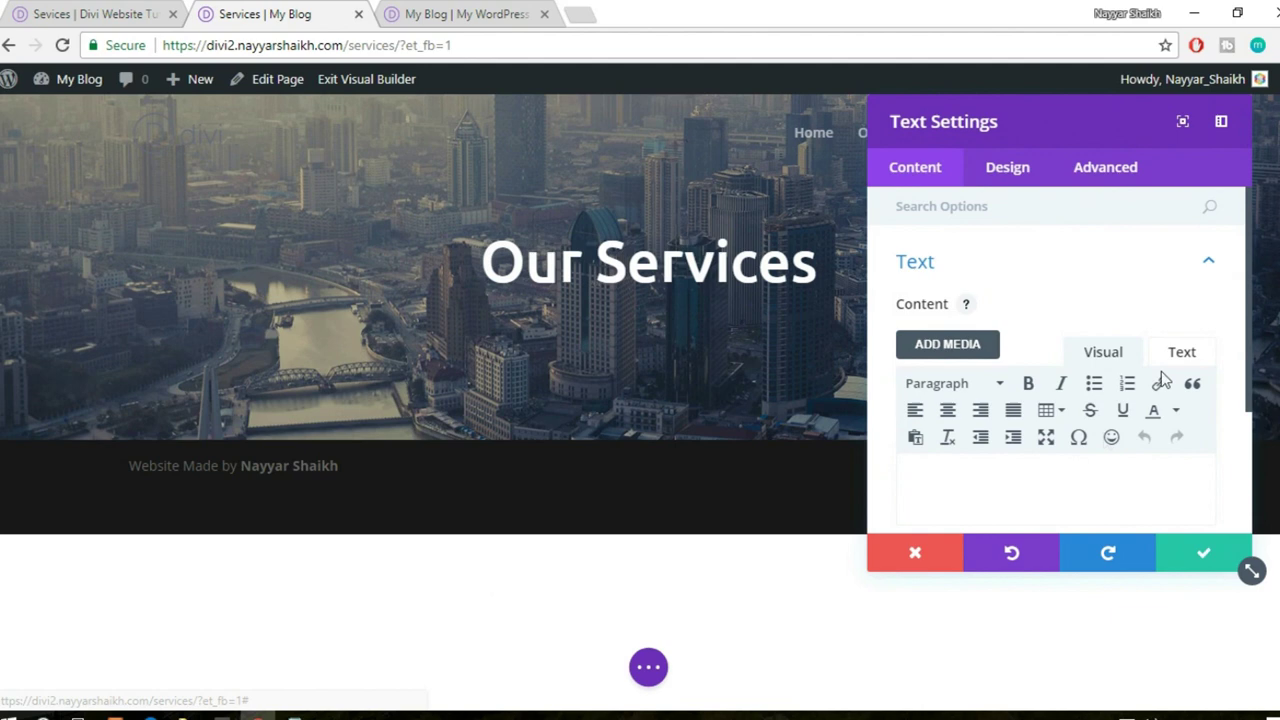
click(1180, 352)
key(ctrl+v)
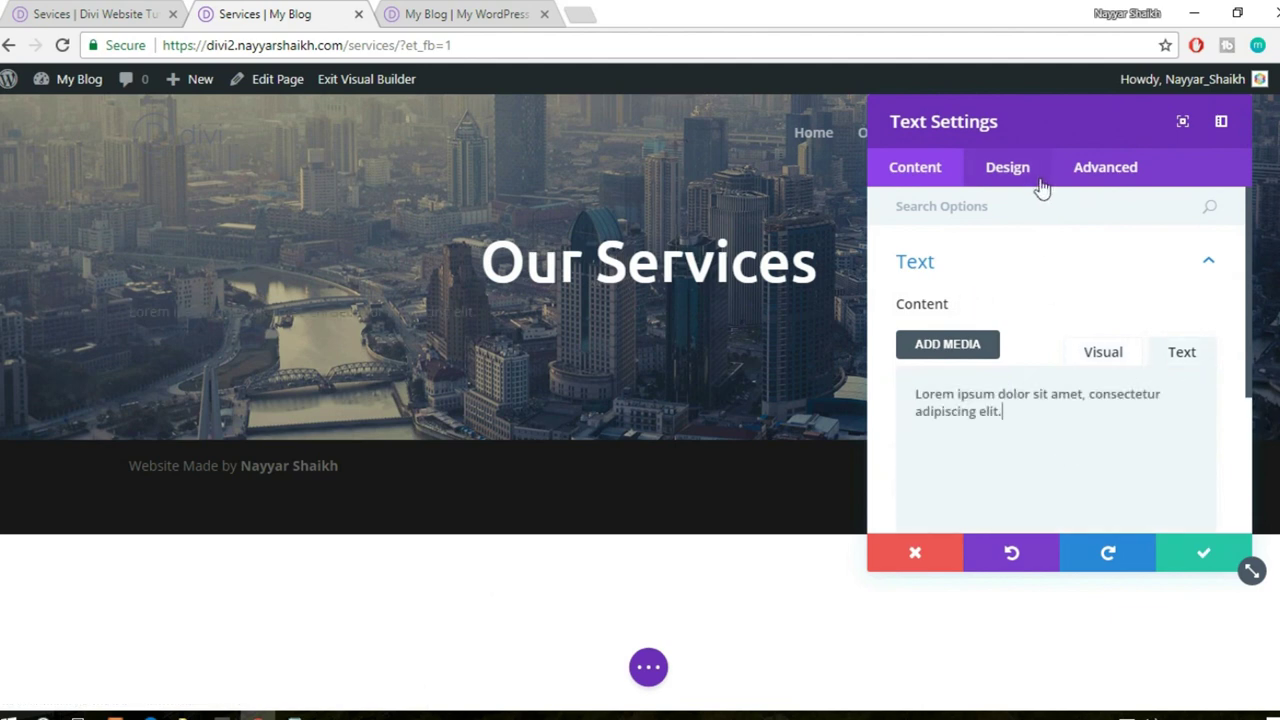
- Style the subtitle with light text, 18px size and centred alignment, then save
click(1040, 187)
click(1013, 278)
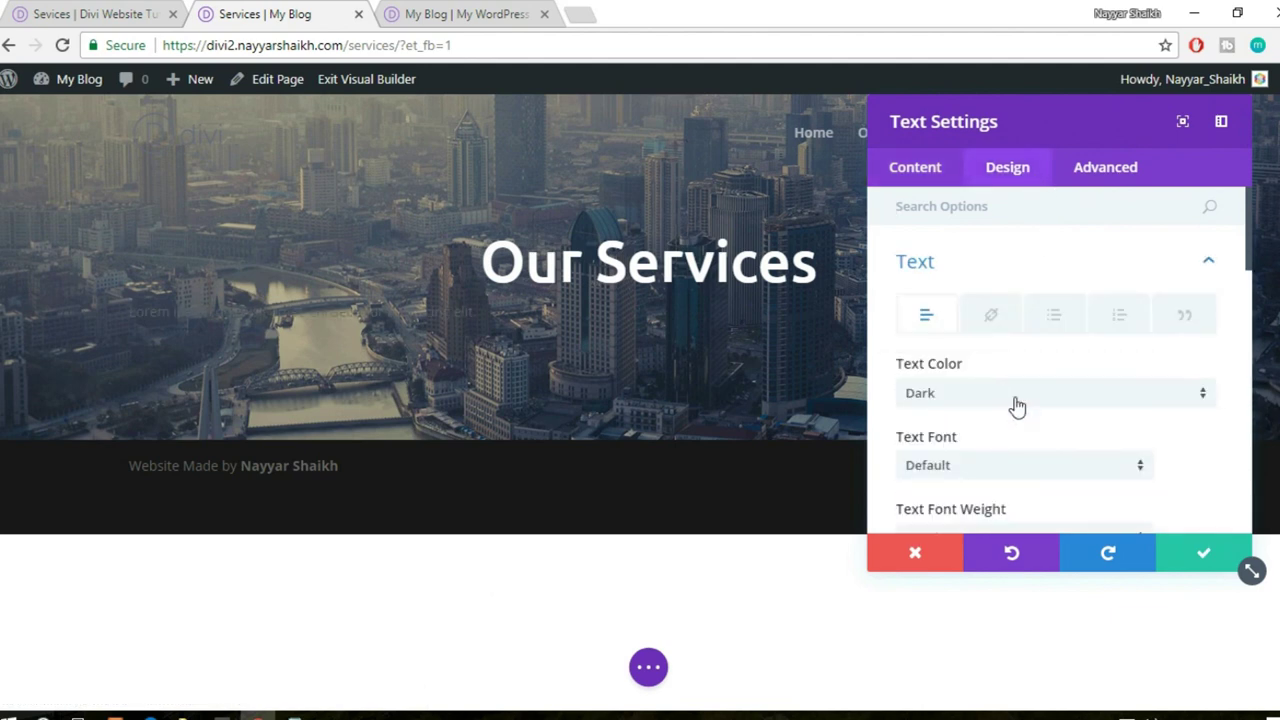
scroll(1014, 406, down, 2)
click(997, 300)
click(979, 350)
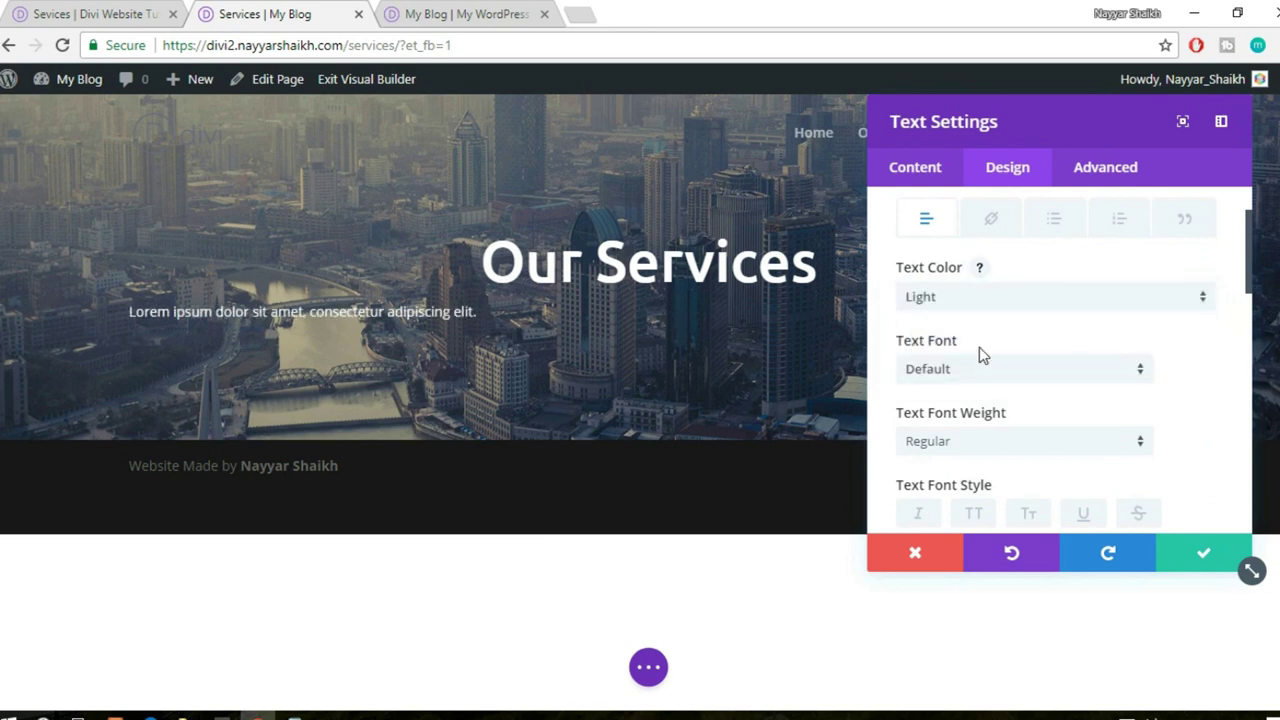
scroll(1073, 353, down, 1)
scroll(952, 441, down, 1)
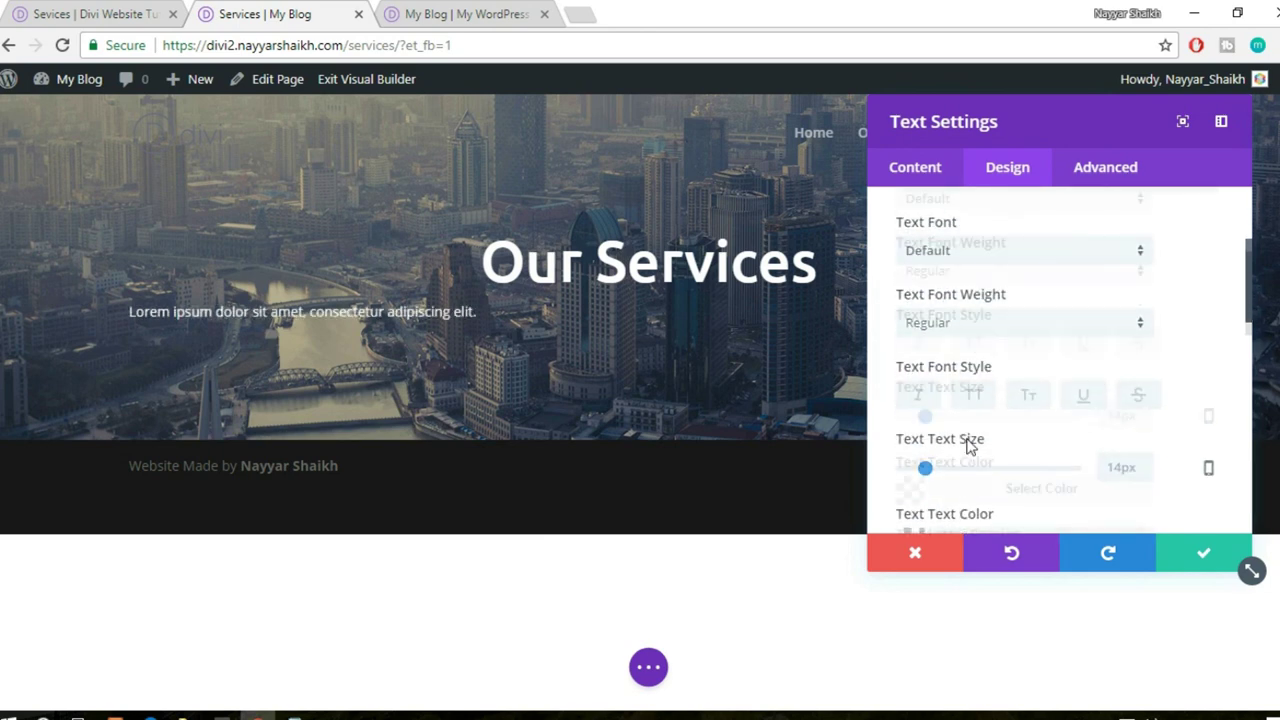
drag(926, 397, 935, 397)
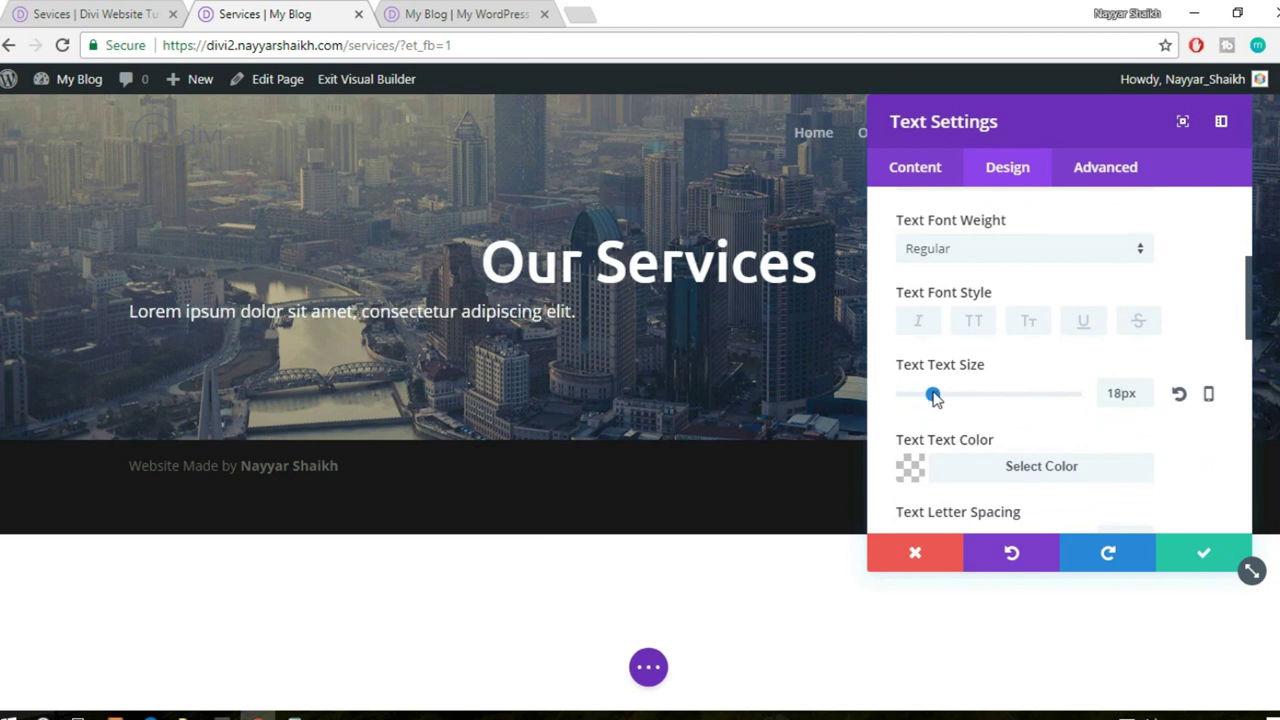
scroll(1118, 418, down, 5)
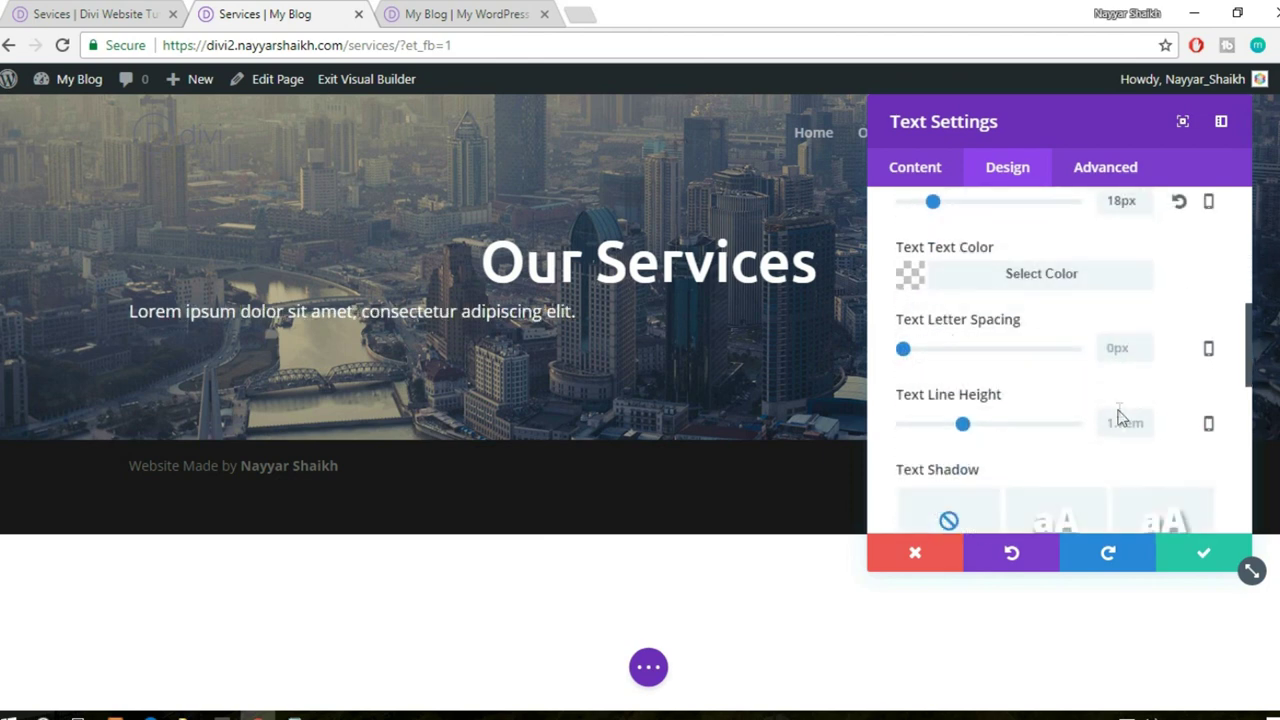
click(1014, 400)
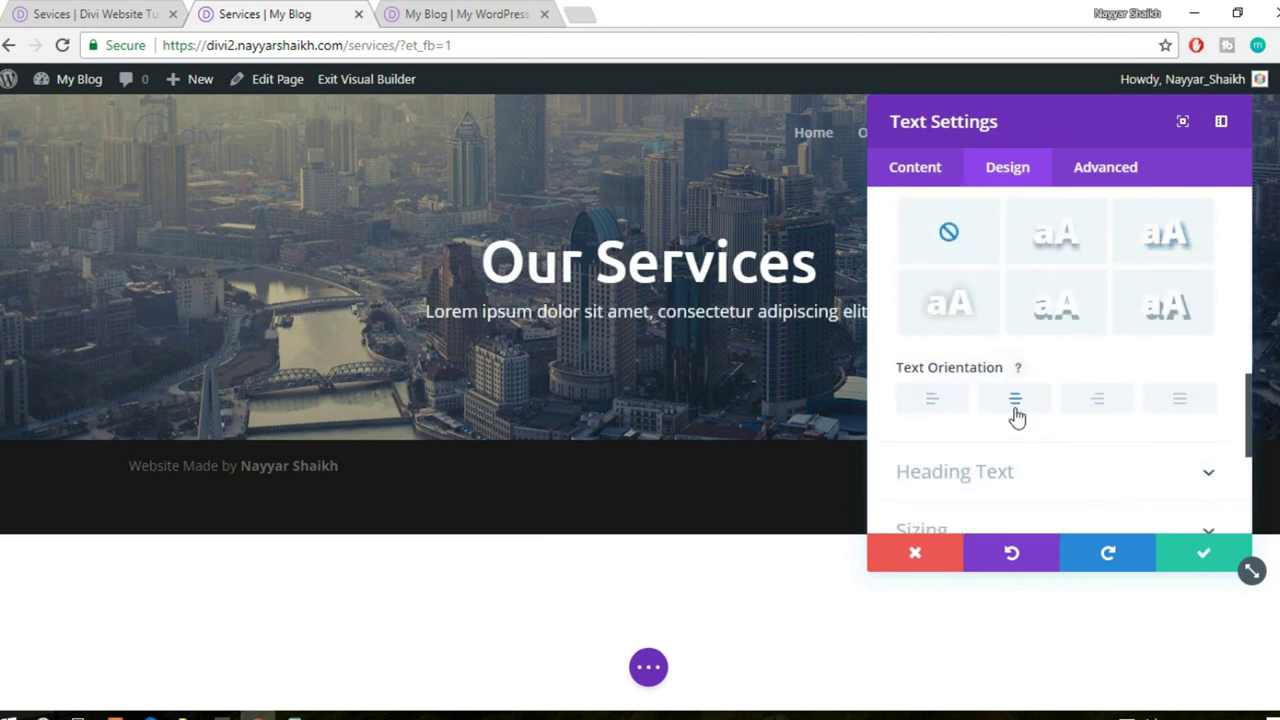
click(1186, 563)
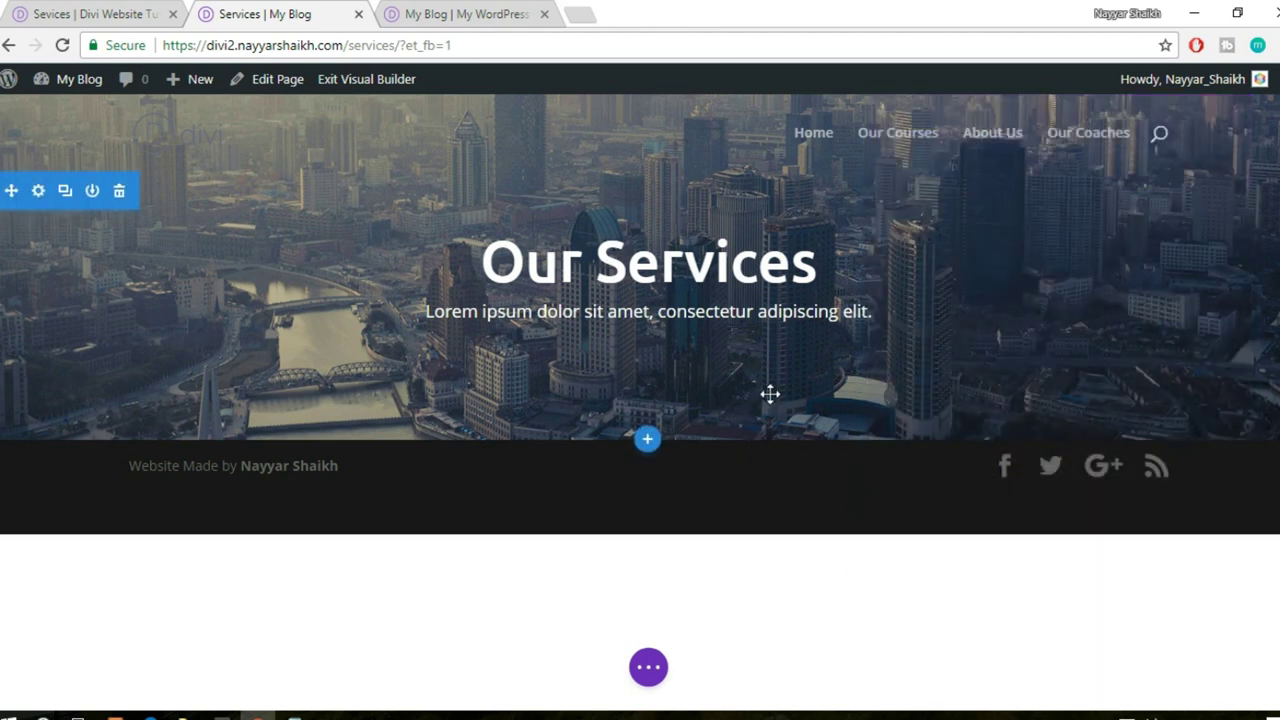
drag(769, 434, 773, 557)
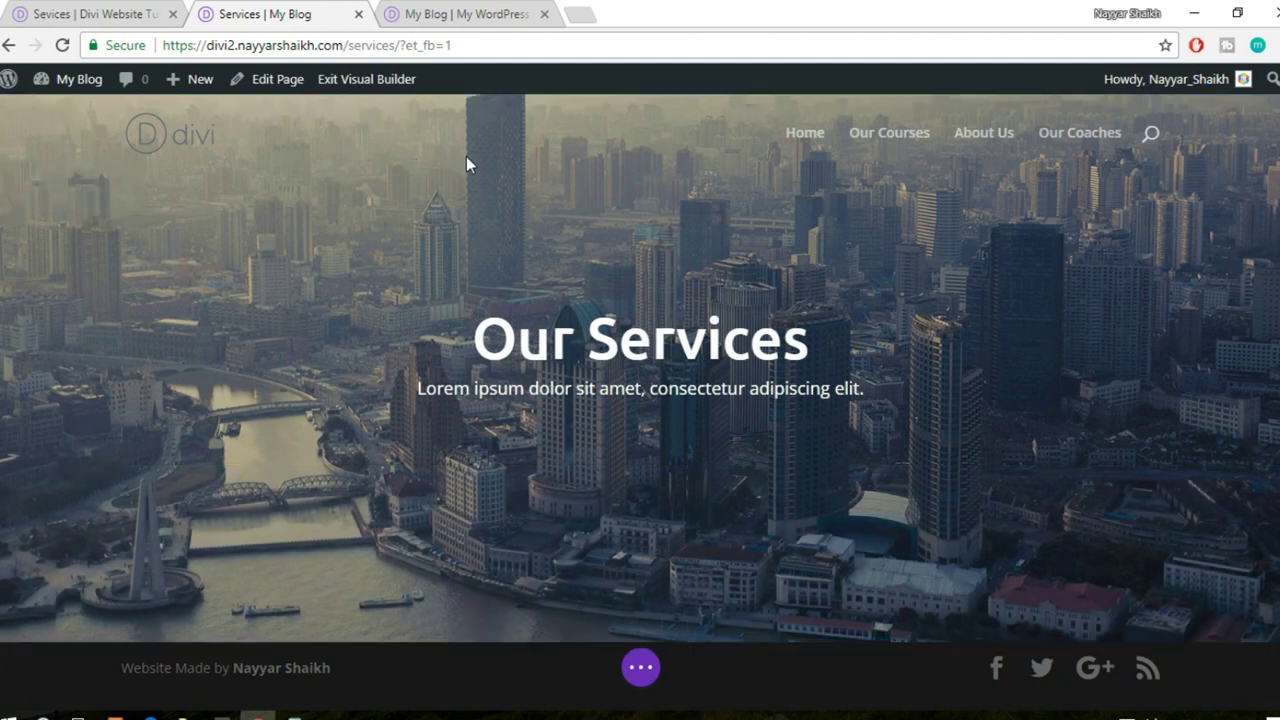
key(t)
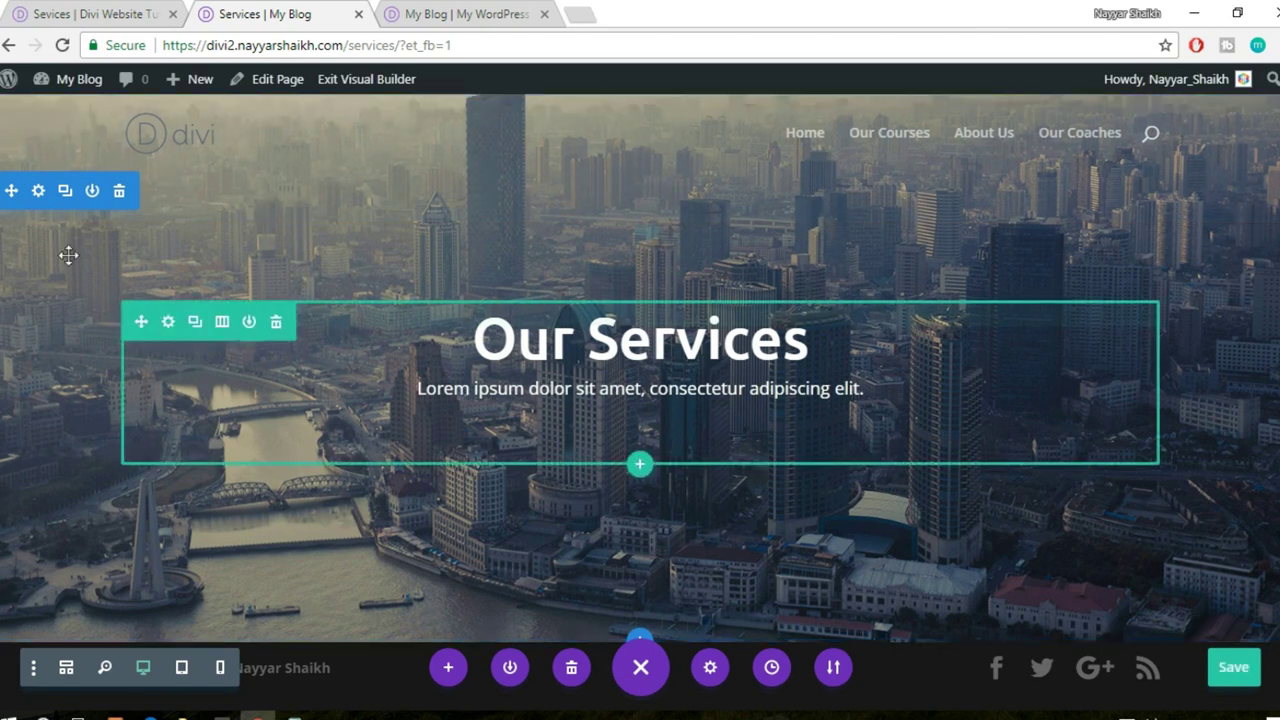
click(60, 14)
click(827, 324)
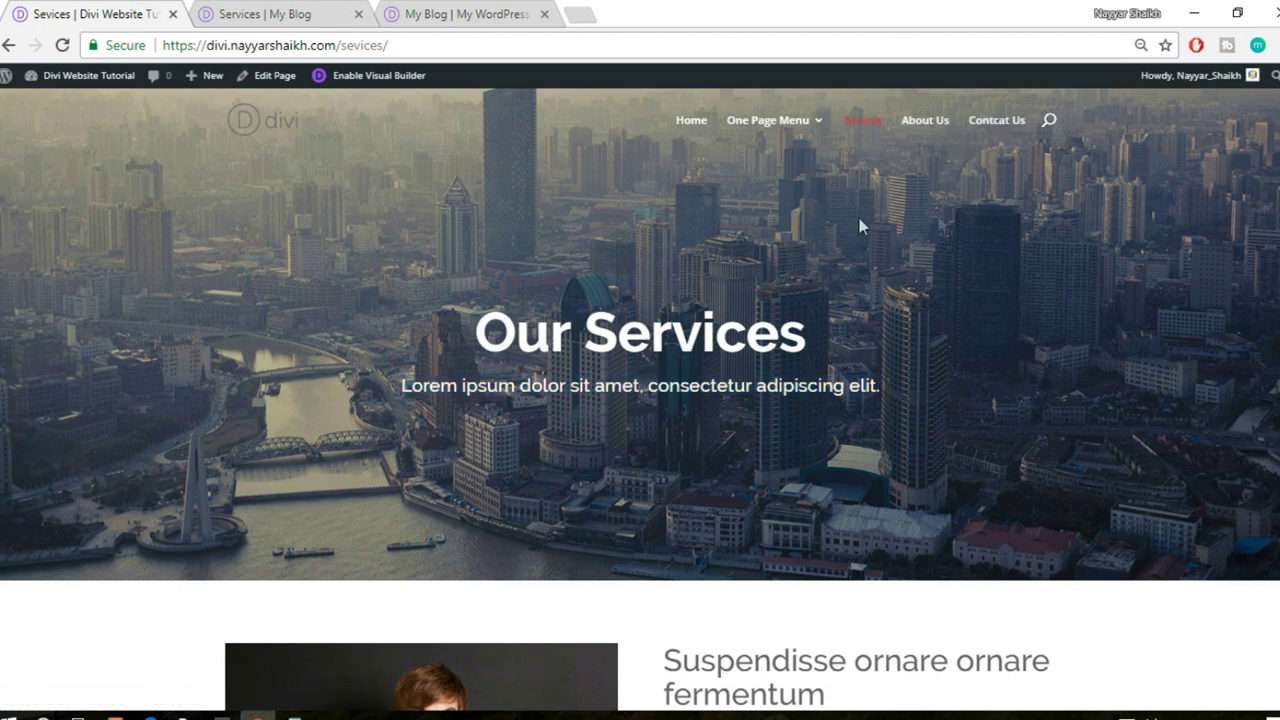
click(256, 12)
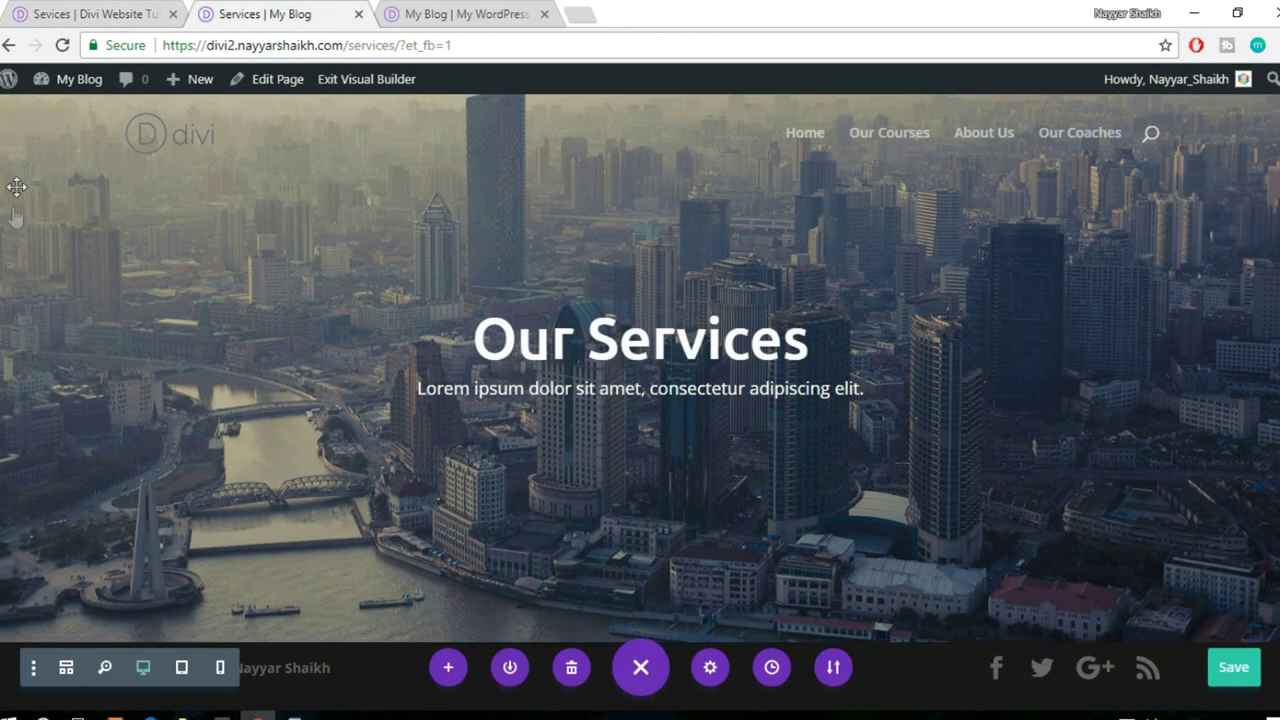
mouse_move(17, 187)
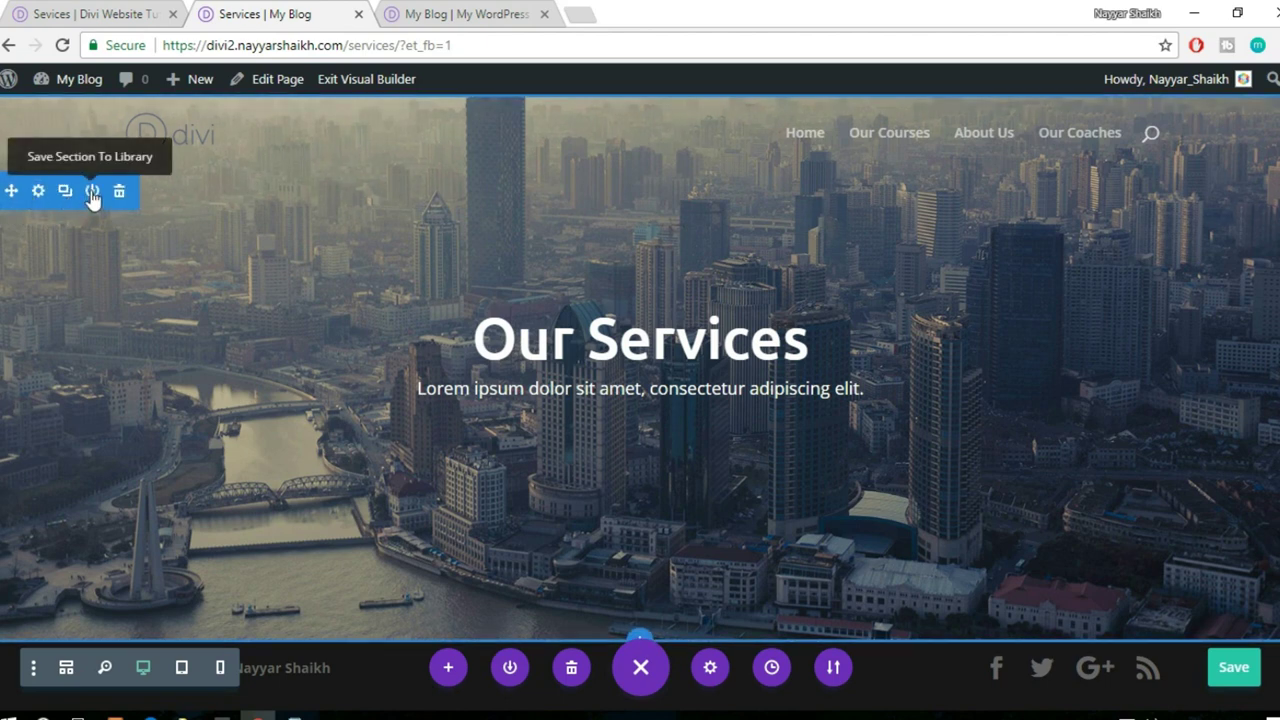
- Save the Our Services hero section to the Divi Library under a template name
click(92, 192)
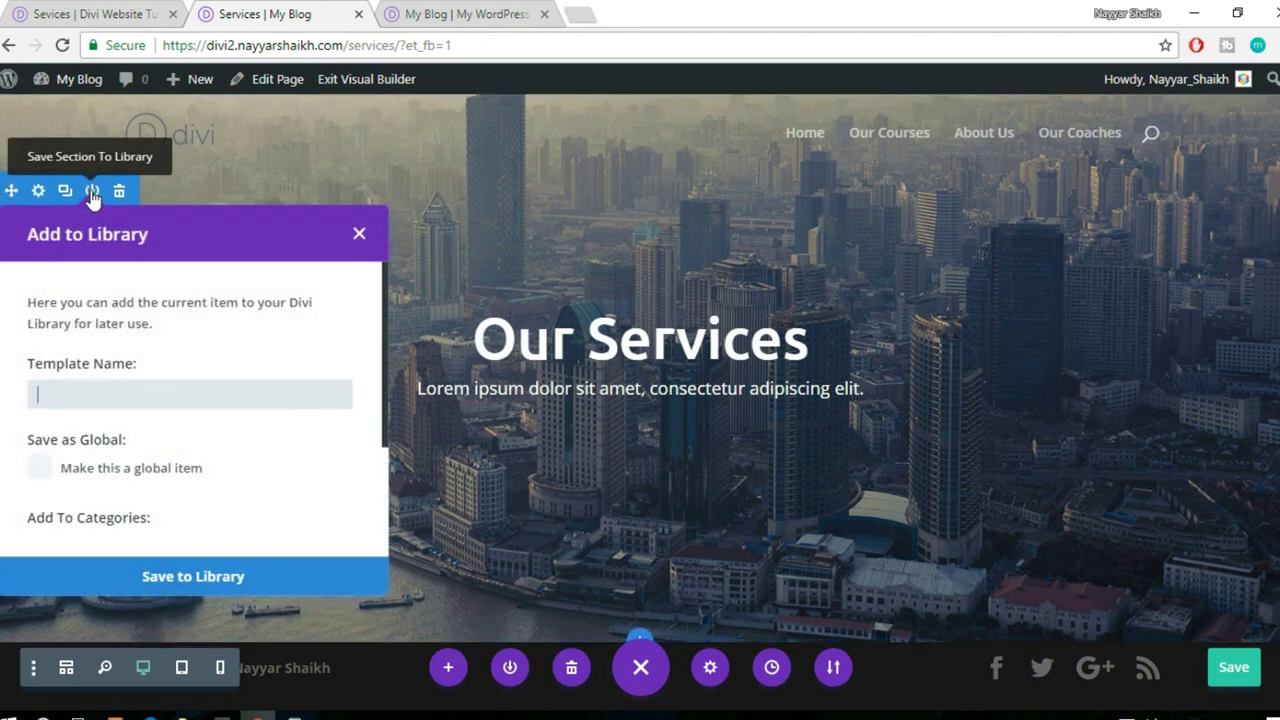
click(123, 395)
text(Header)
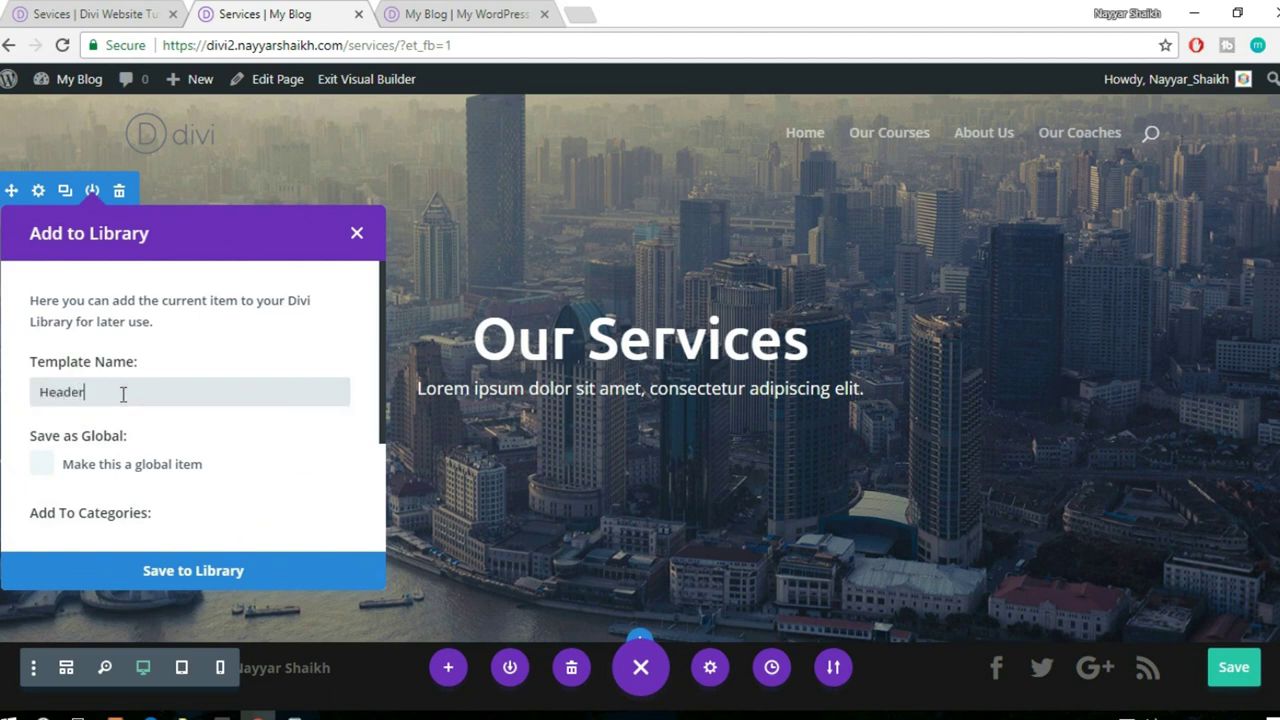
click(199, 567)
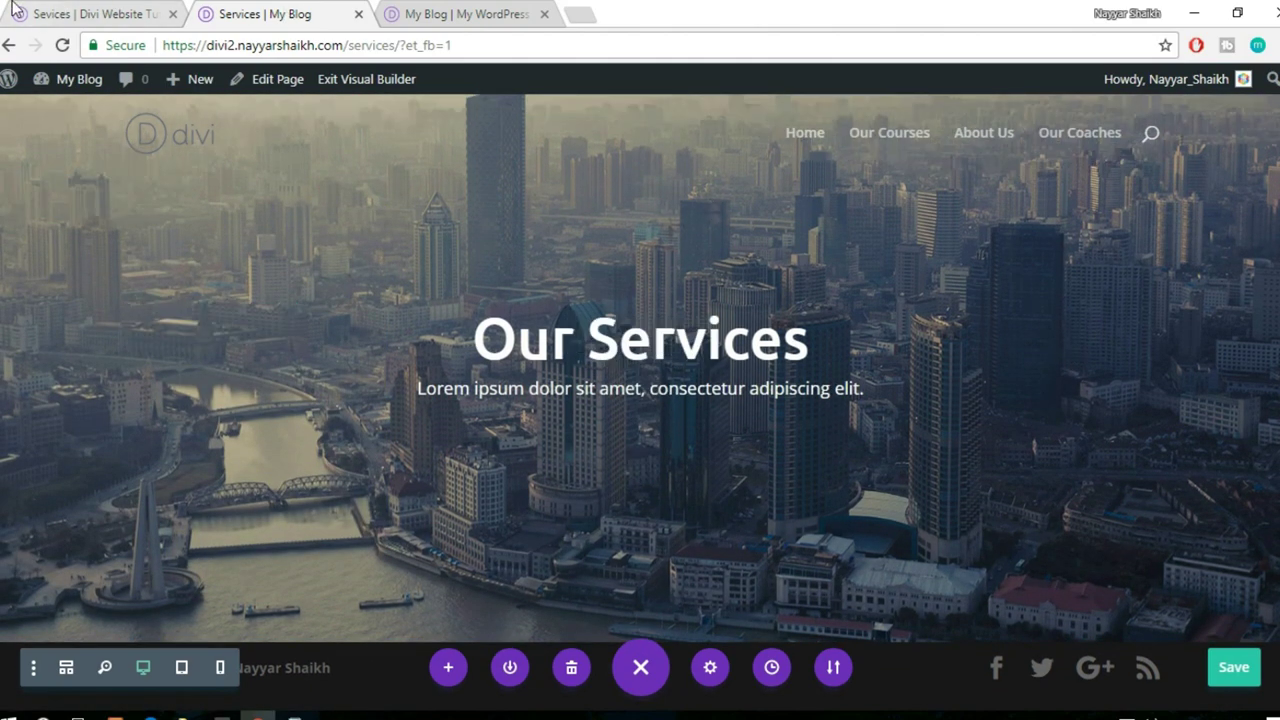
- Compare the reference Services page with the builder and view its next section
click(44, 10)
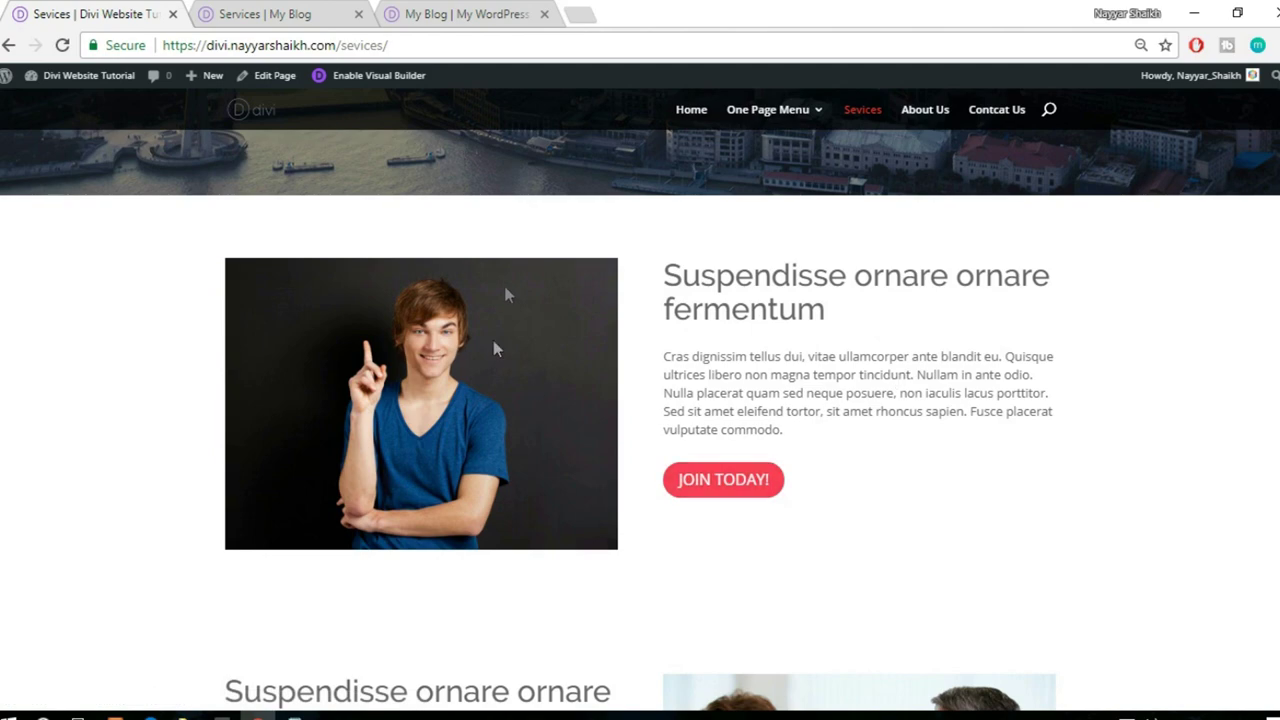
click(462, 14)
click(265, 14)
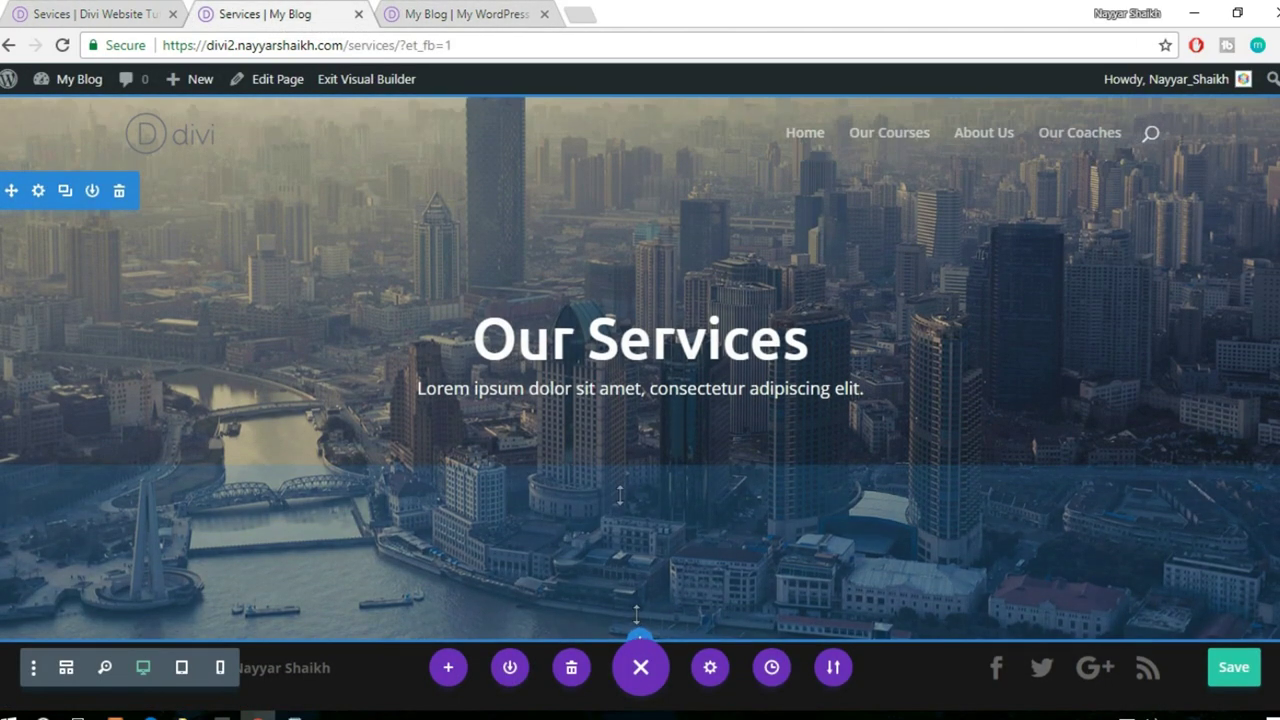
click(63, 8)
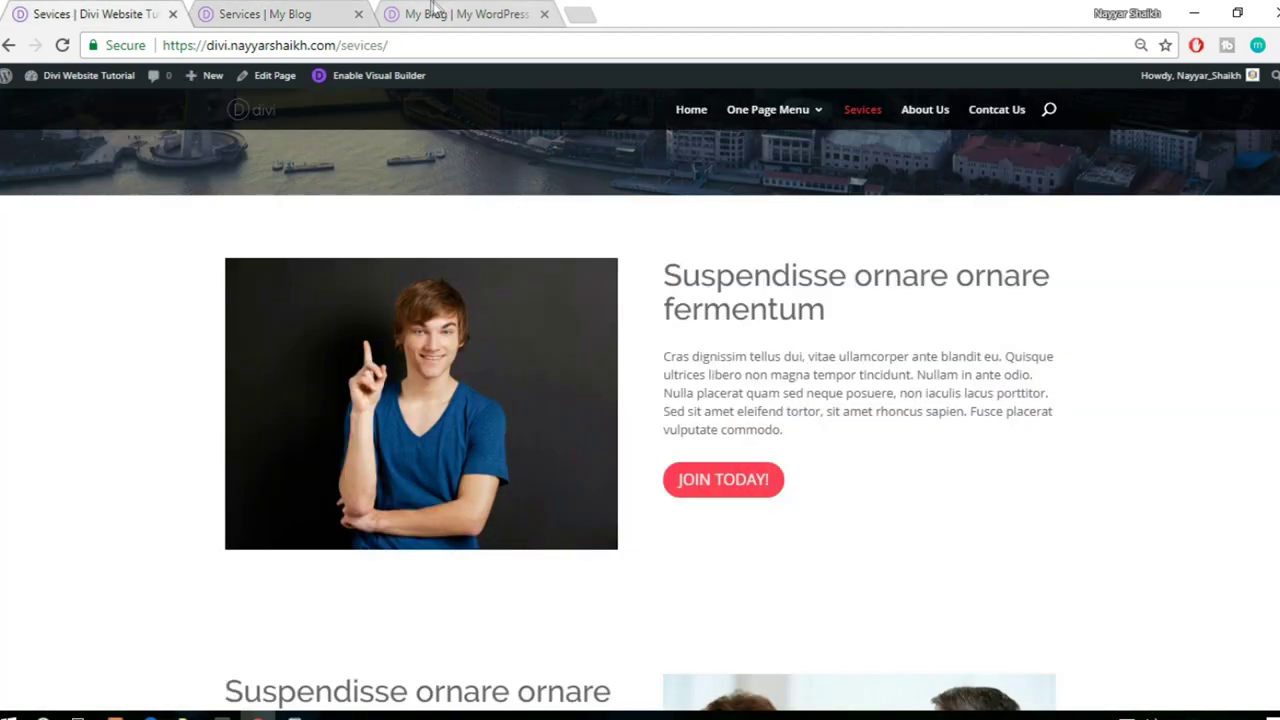
click(435, 10)
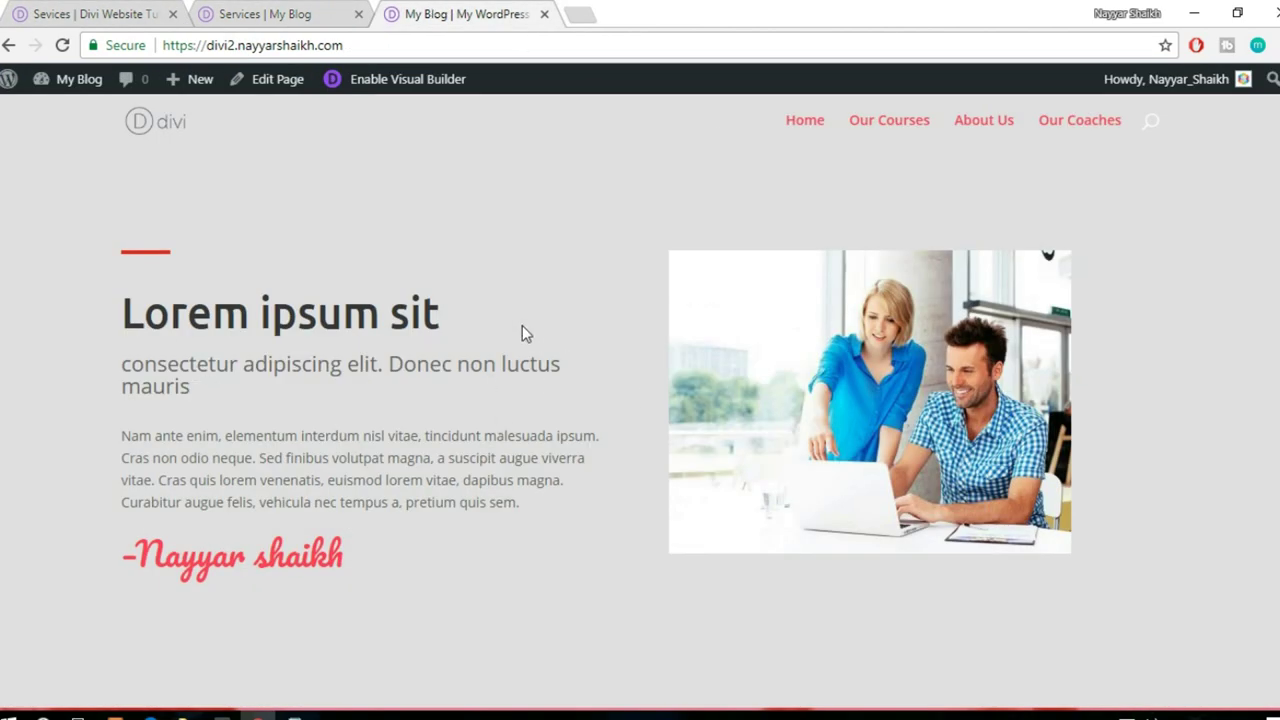
scroll(551, 369, down, 5)
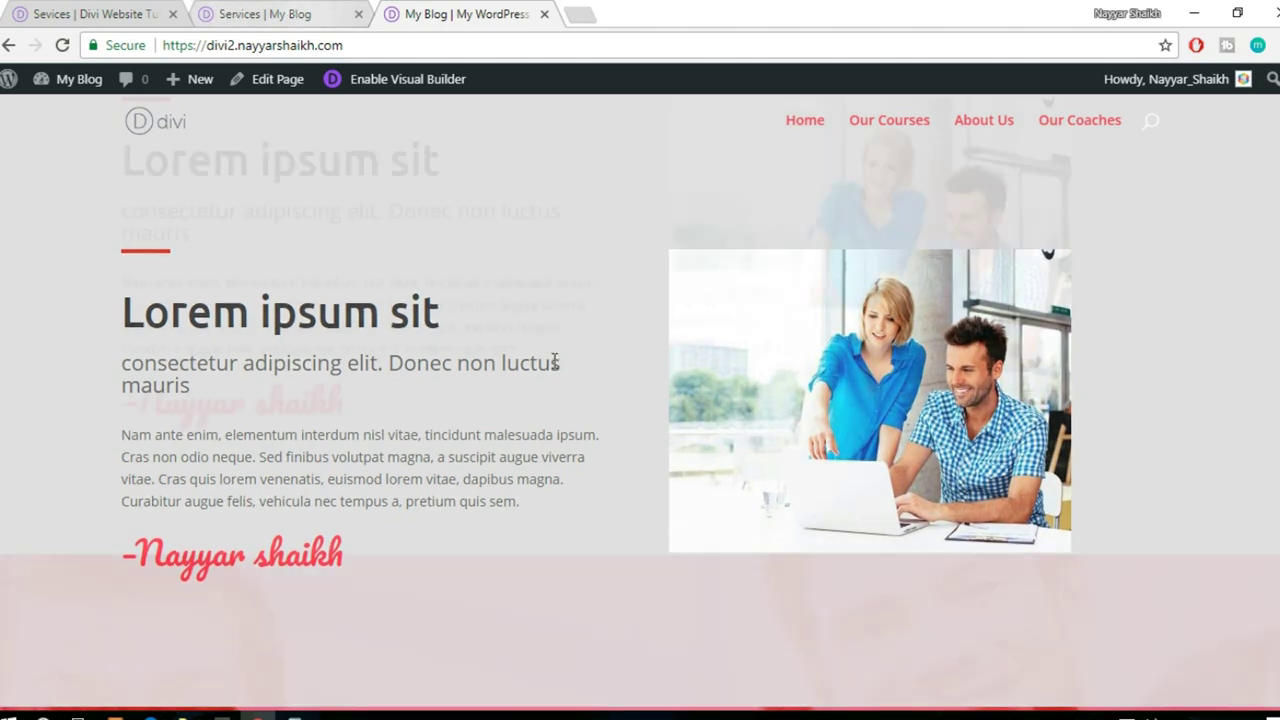
scroll(553, 364, down, 10)
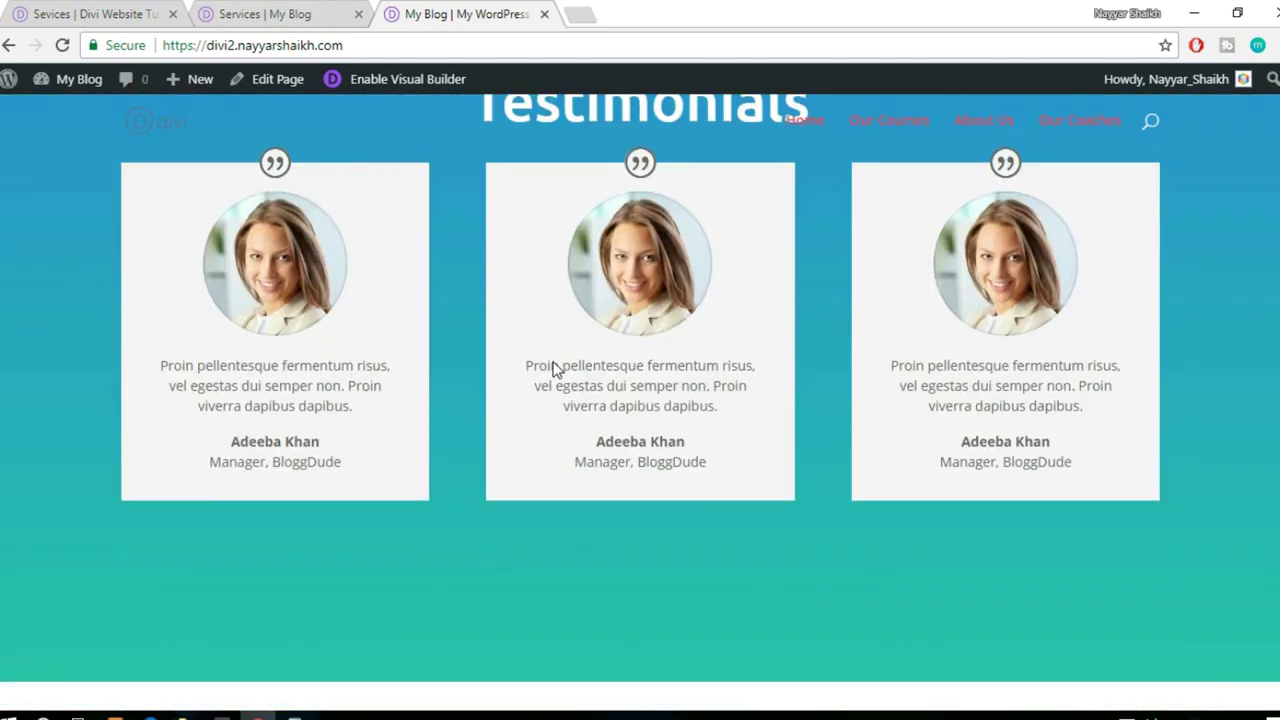
scroll(600, 450, up, 5)
scroll(614, 484, up, 8)
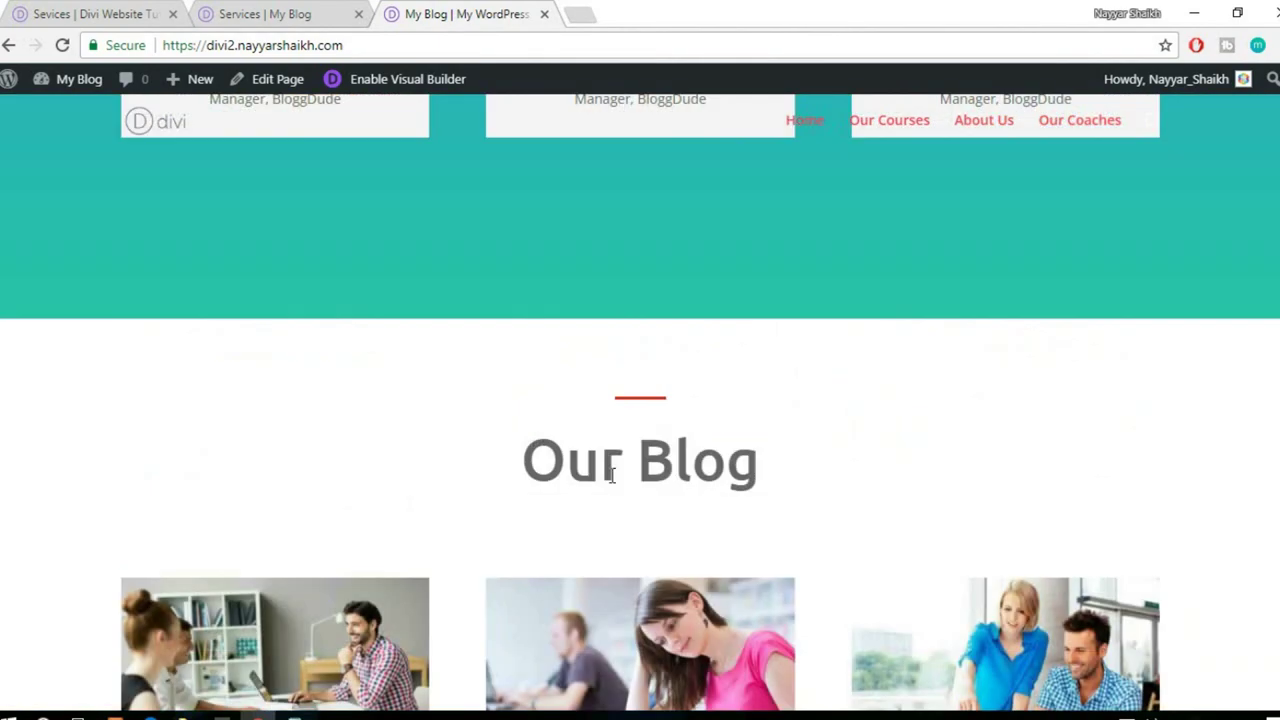
scroll(614, 484, down, 2)
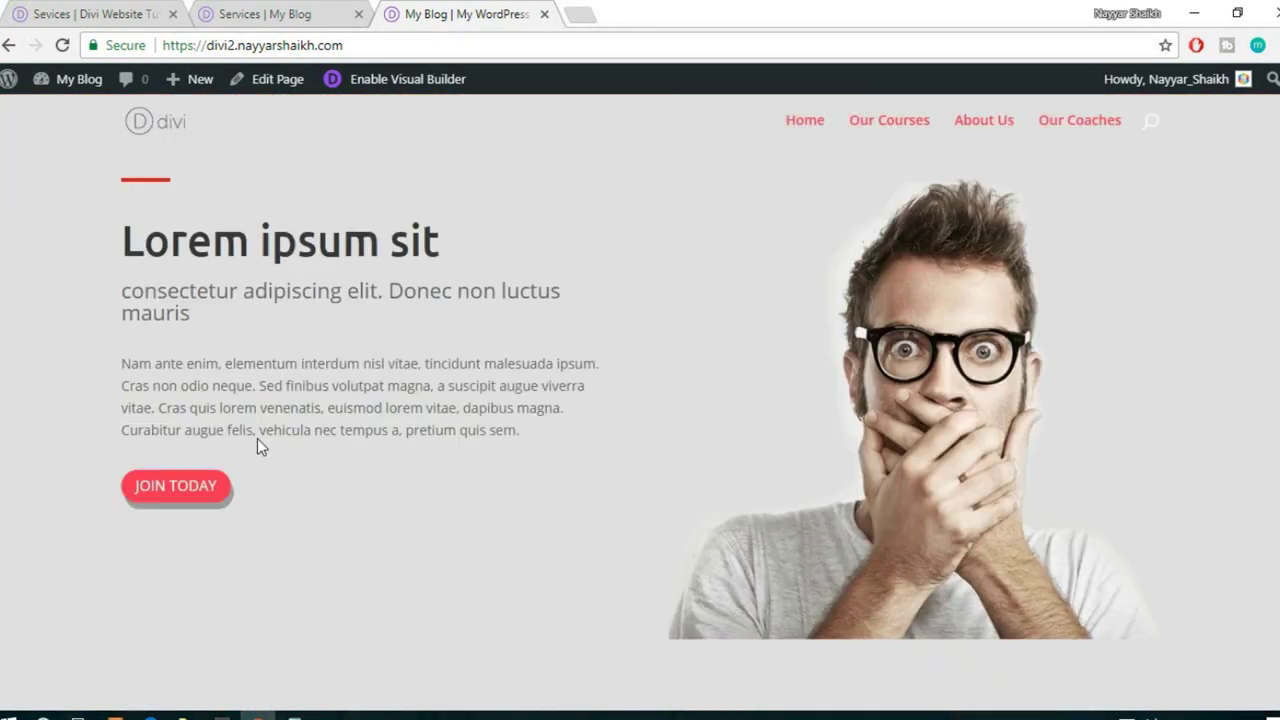
click(288, 14)
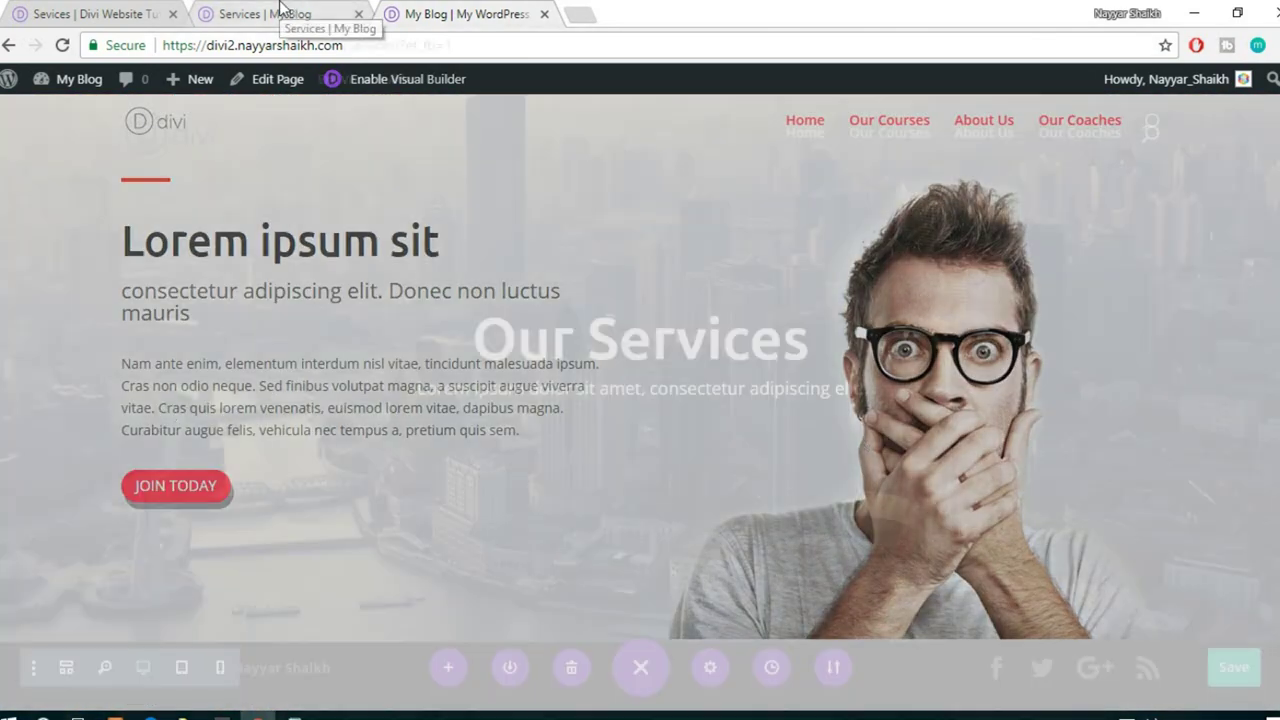
click(122, 10)
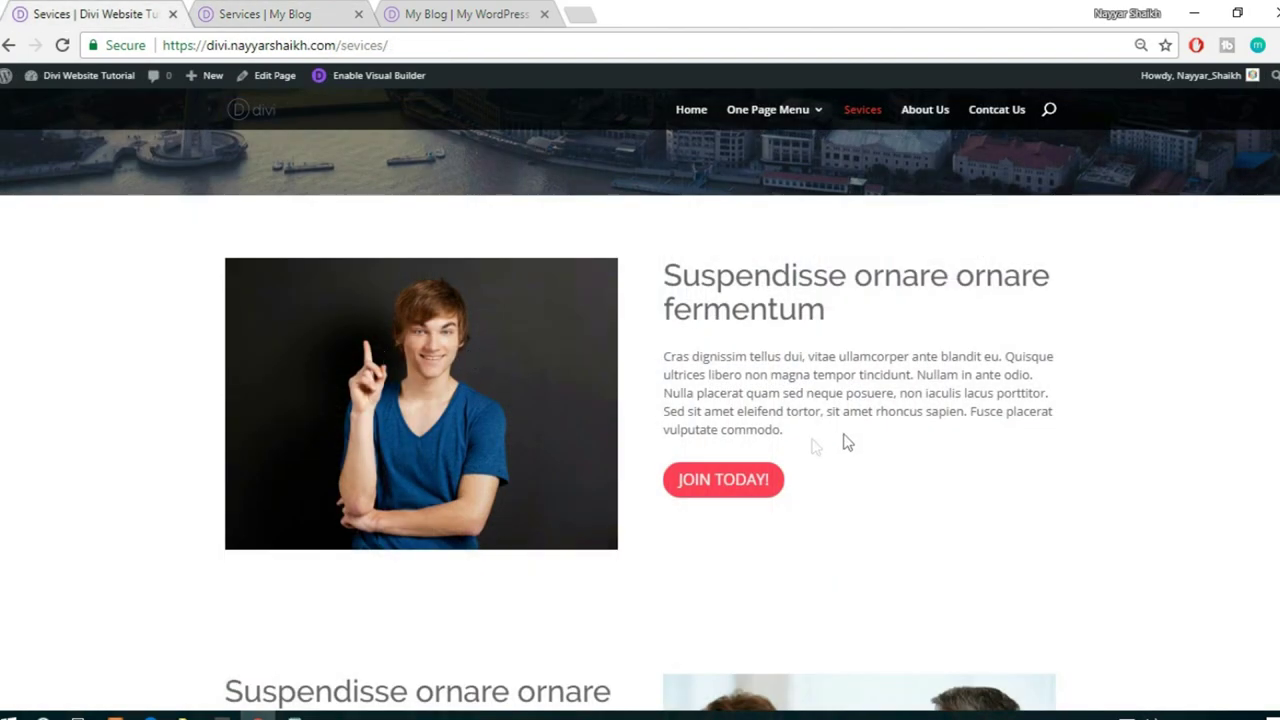
- Add a Regular section with a two-column row below the hero
click(340, 12)
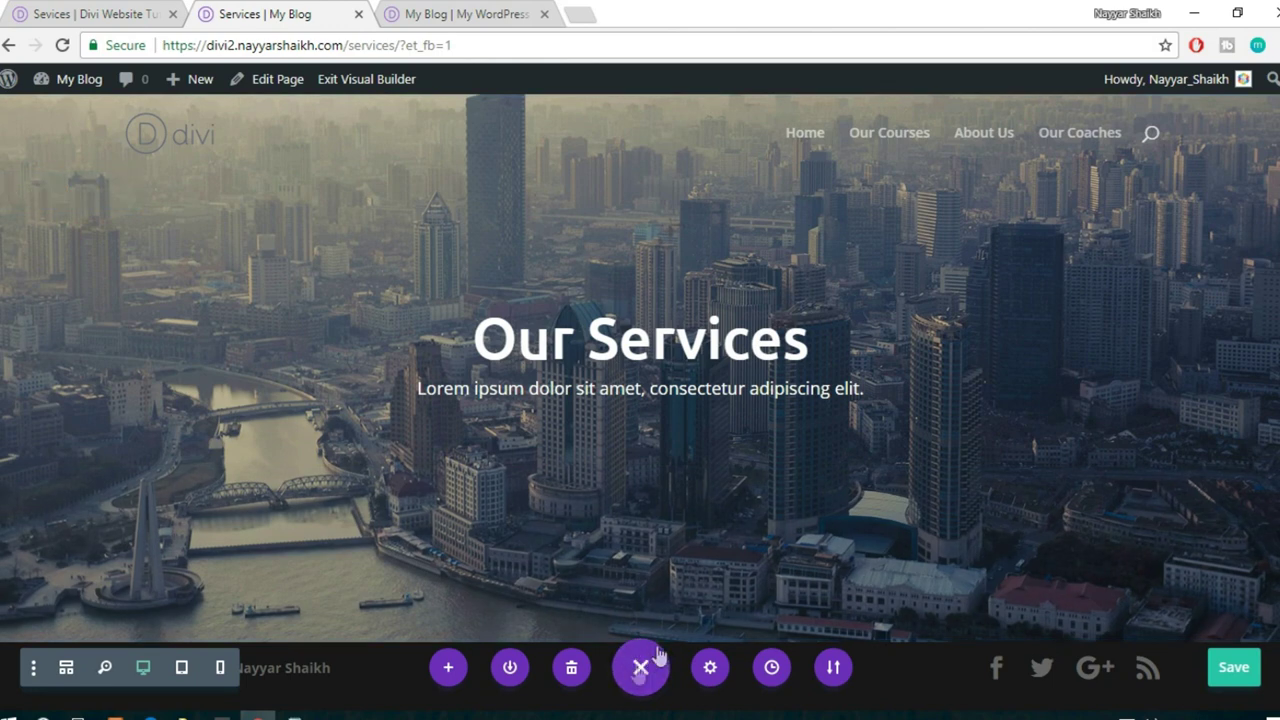
click(635, 670)
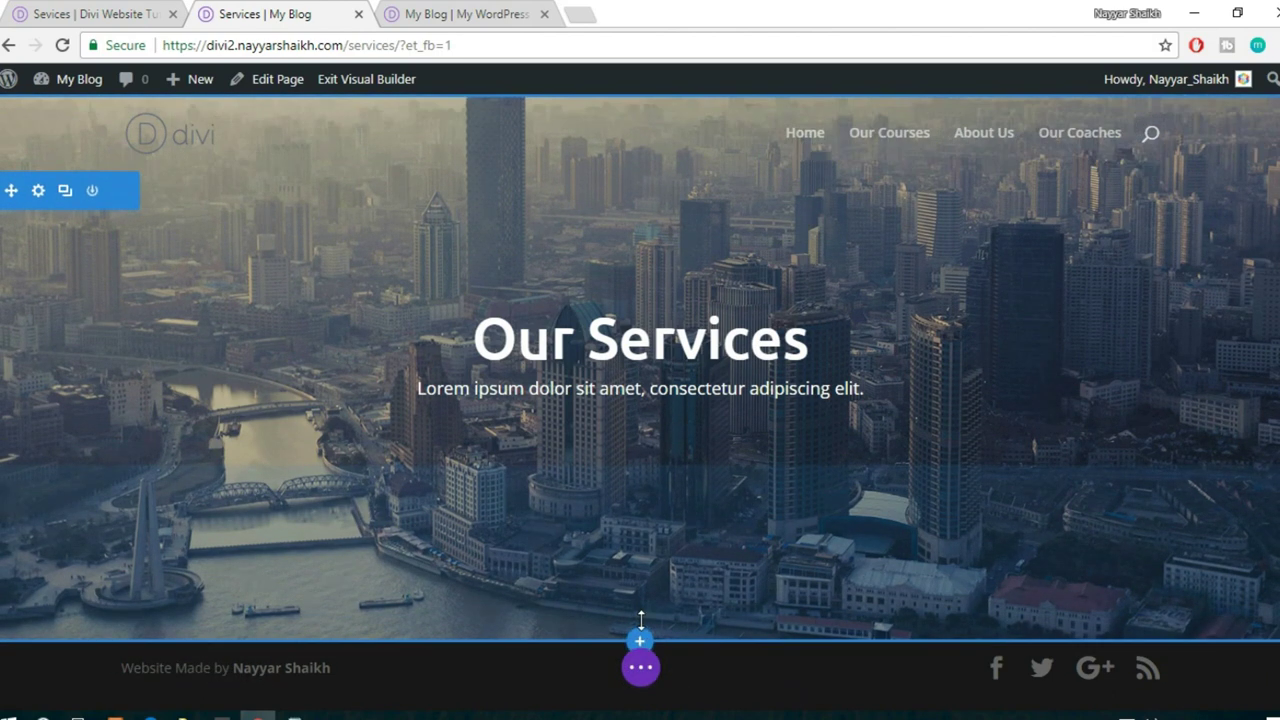
click(637, 644)
click(540, 582)
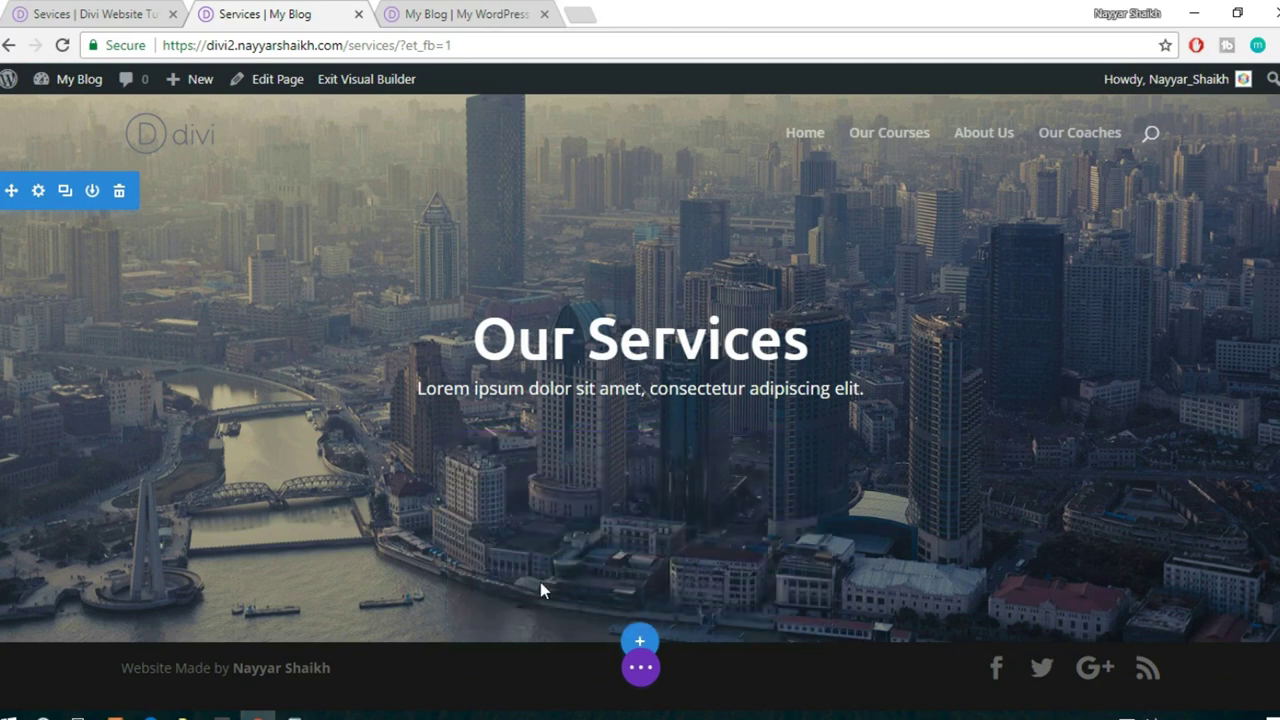
click(659, 508)
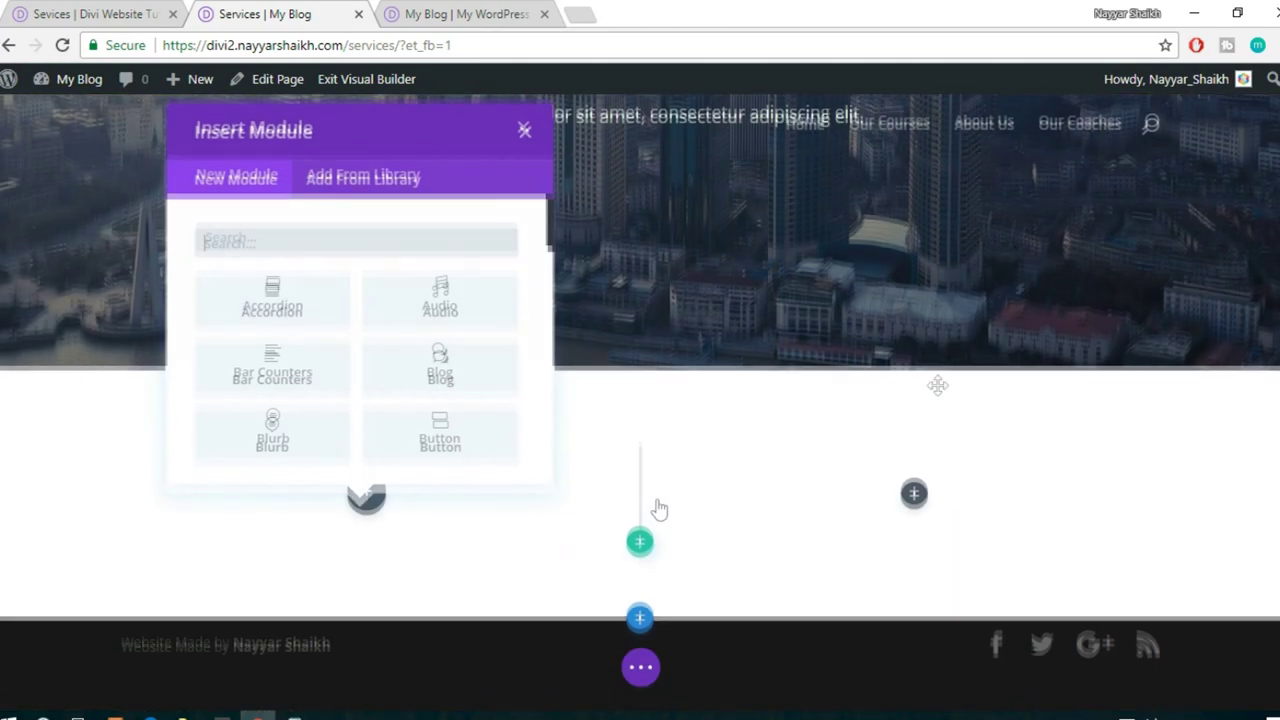
- Insert an Image module into the new section's left column
click(55, 10)
click(268, 12)
text(ima)
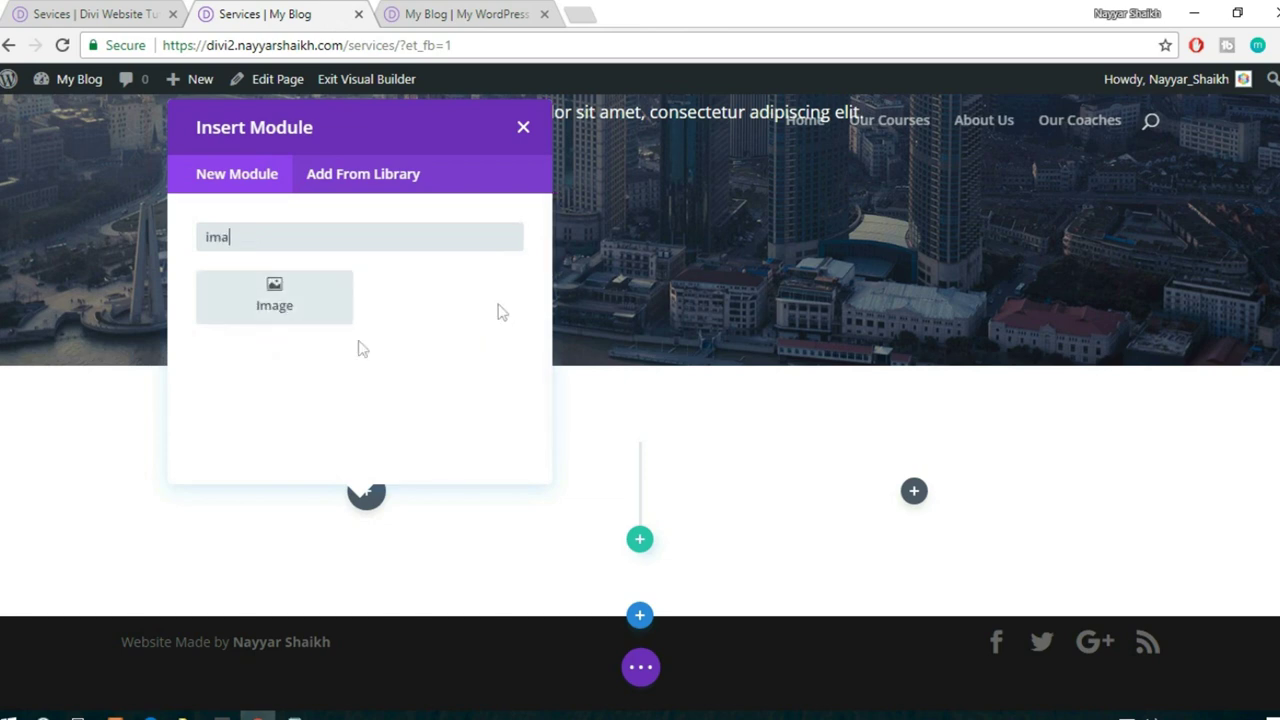
click(274, 292)
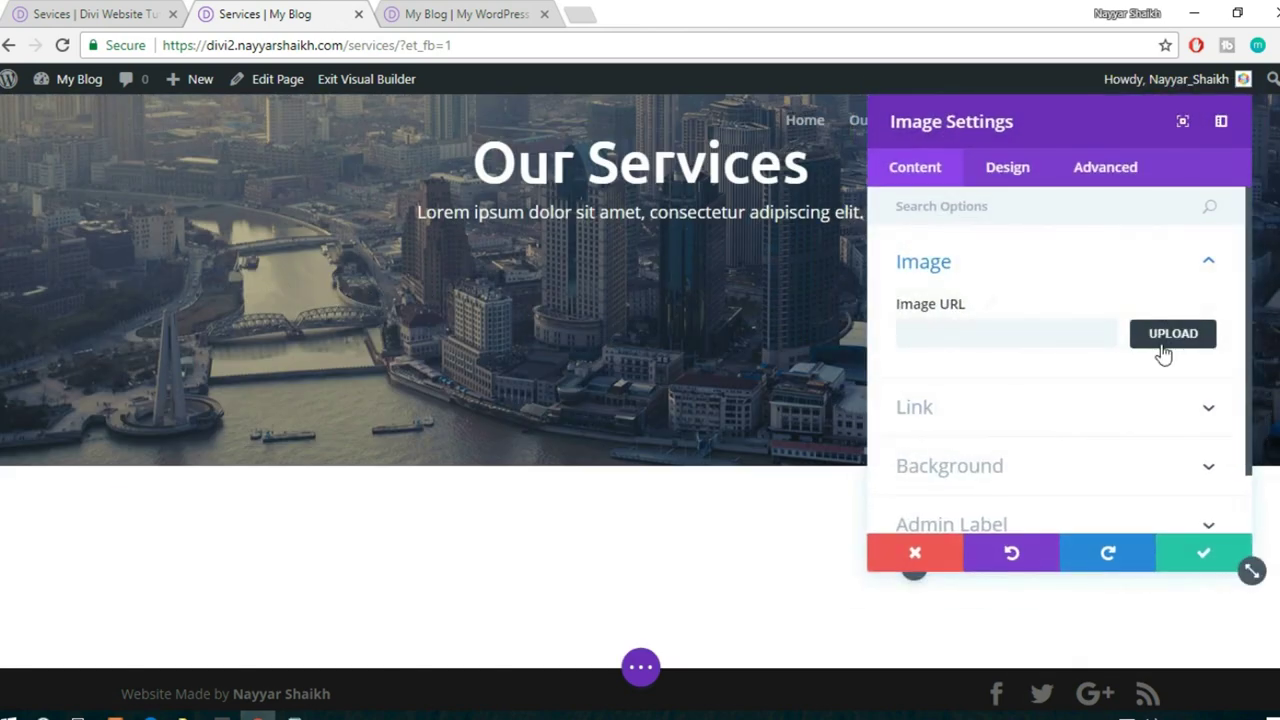
- Upload about-img2.jpg into the Image module and save its settings
click(1163, 345)
click(296, 176)
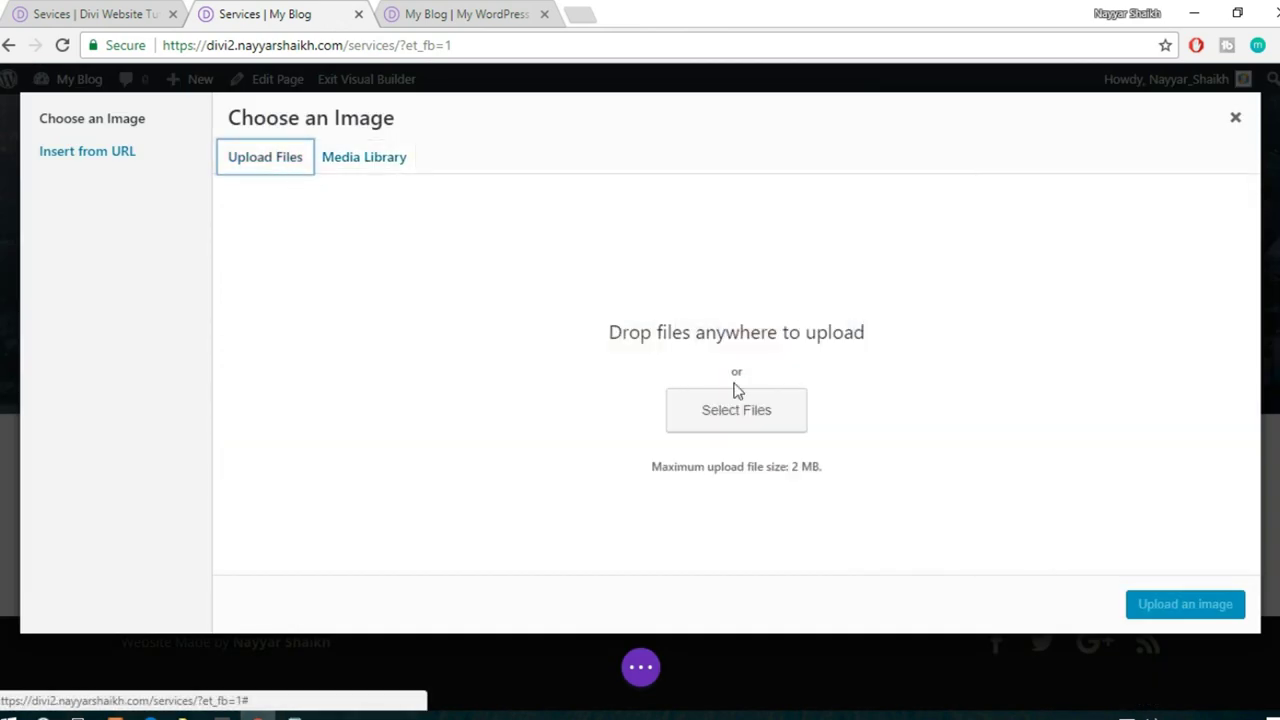
click(737, 408)
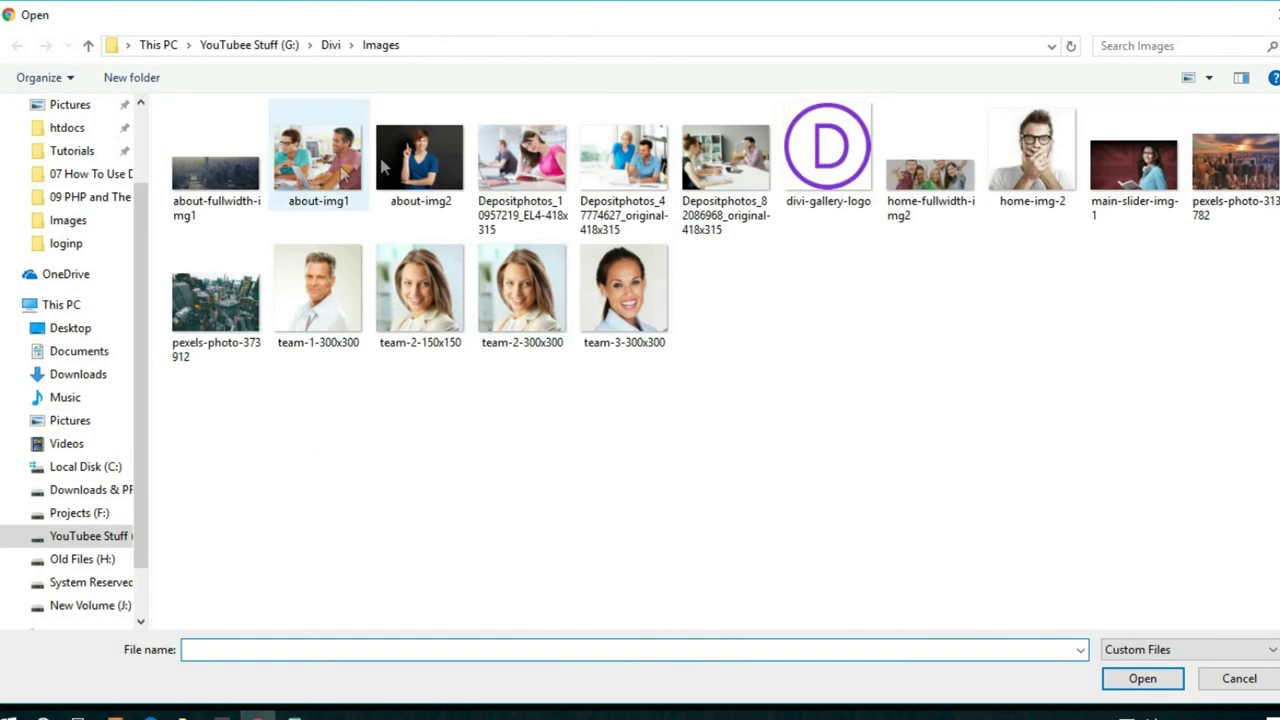
click(382, 155)
click(1142, 678)
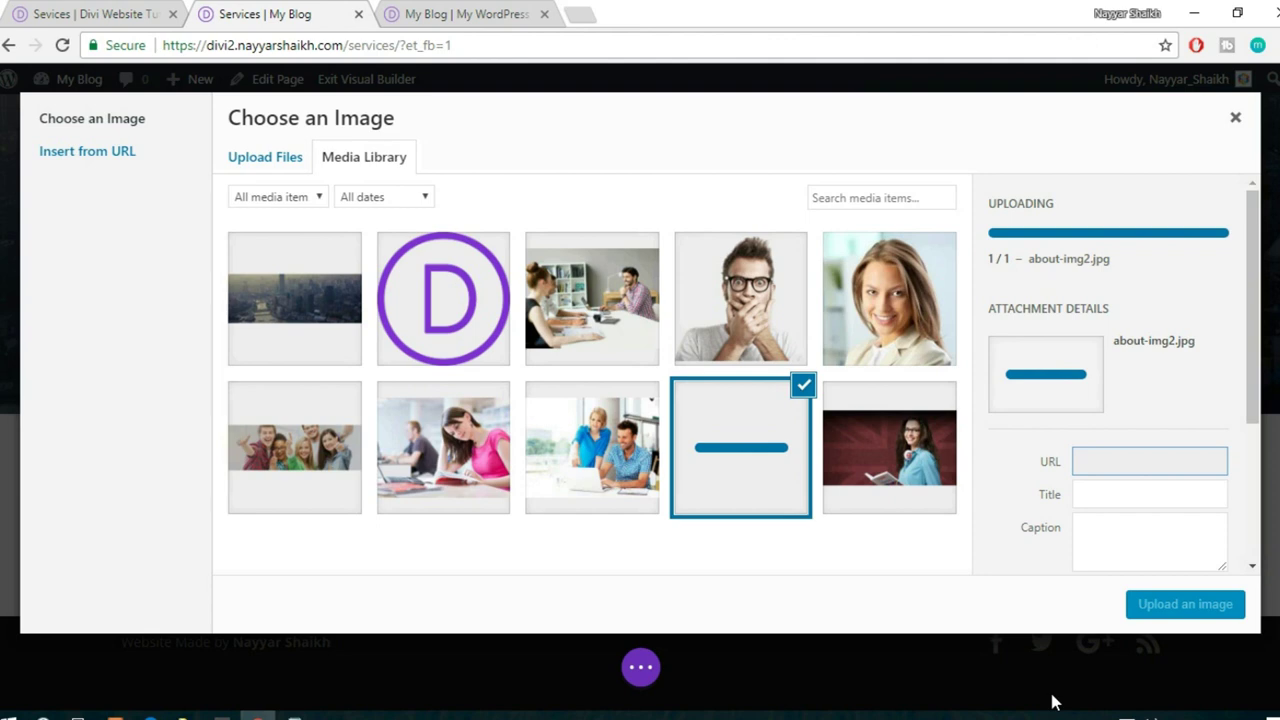
click(1138, 606)
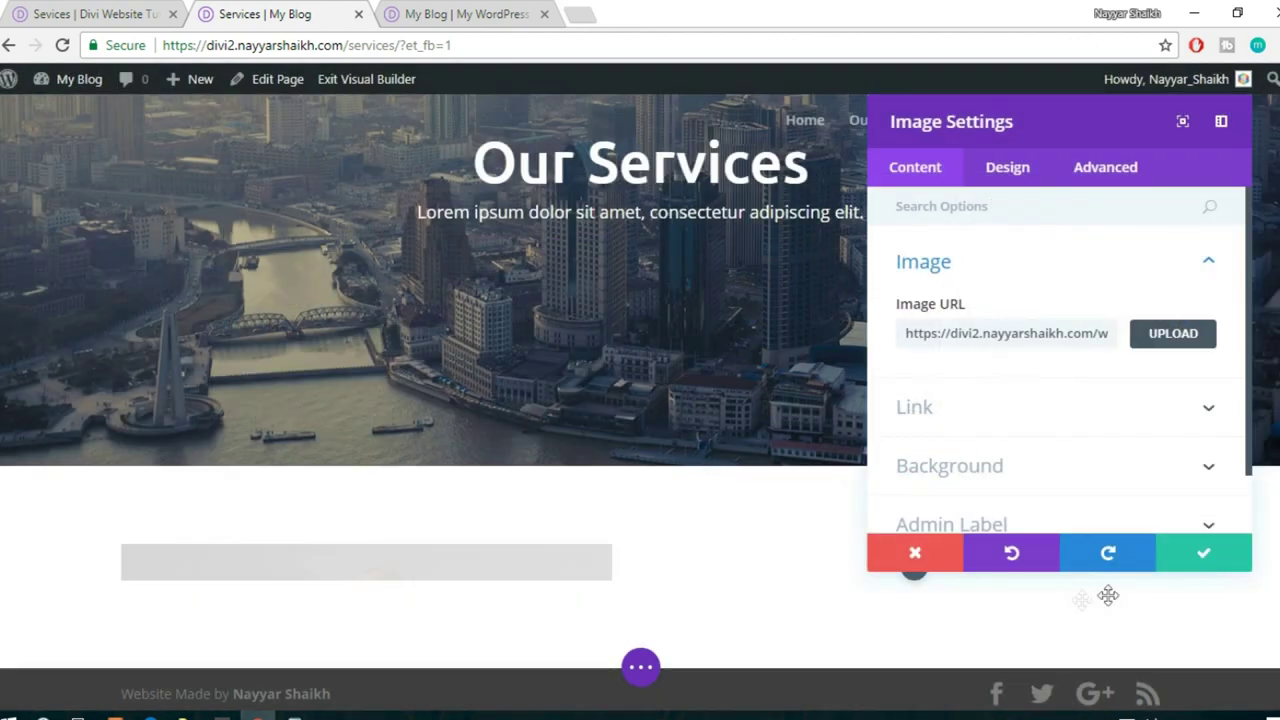
scroll(640, 527, down, 4)
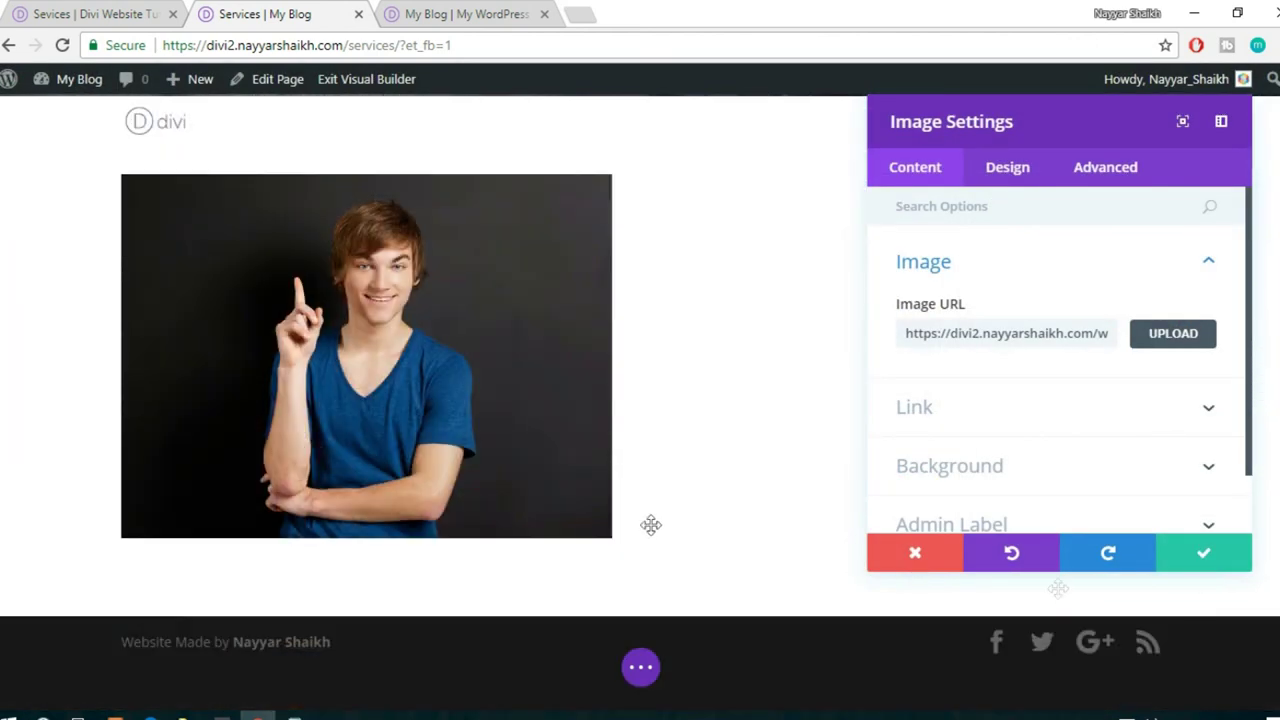
click(1196, 570)
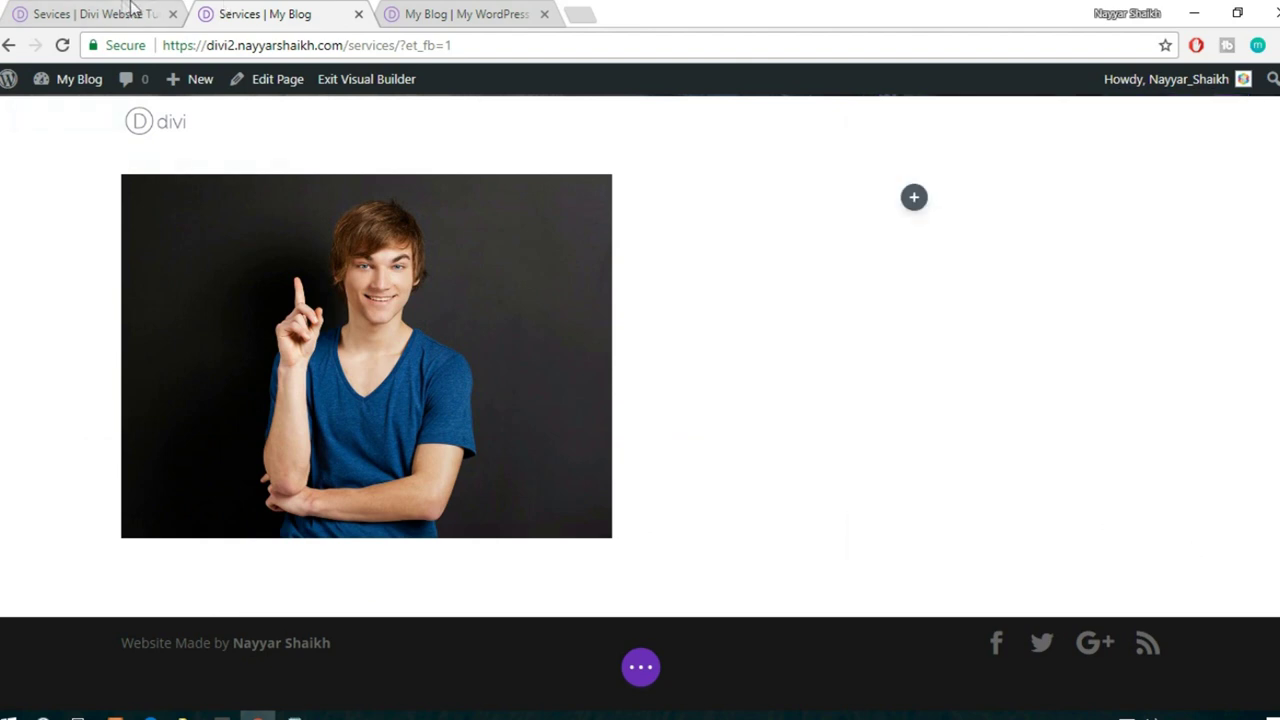
click(95, 14)
- Open the home page in the visual builder and save the JOIN TODAY button to the library as 'button'
click(470, 12)
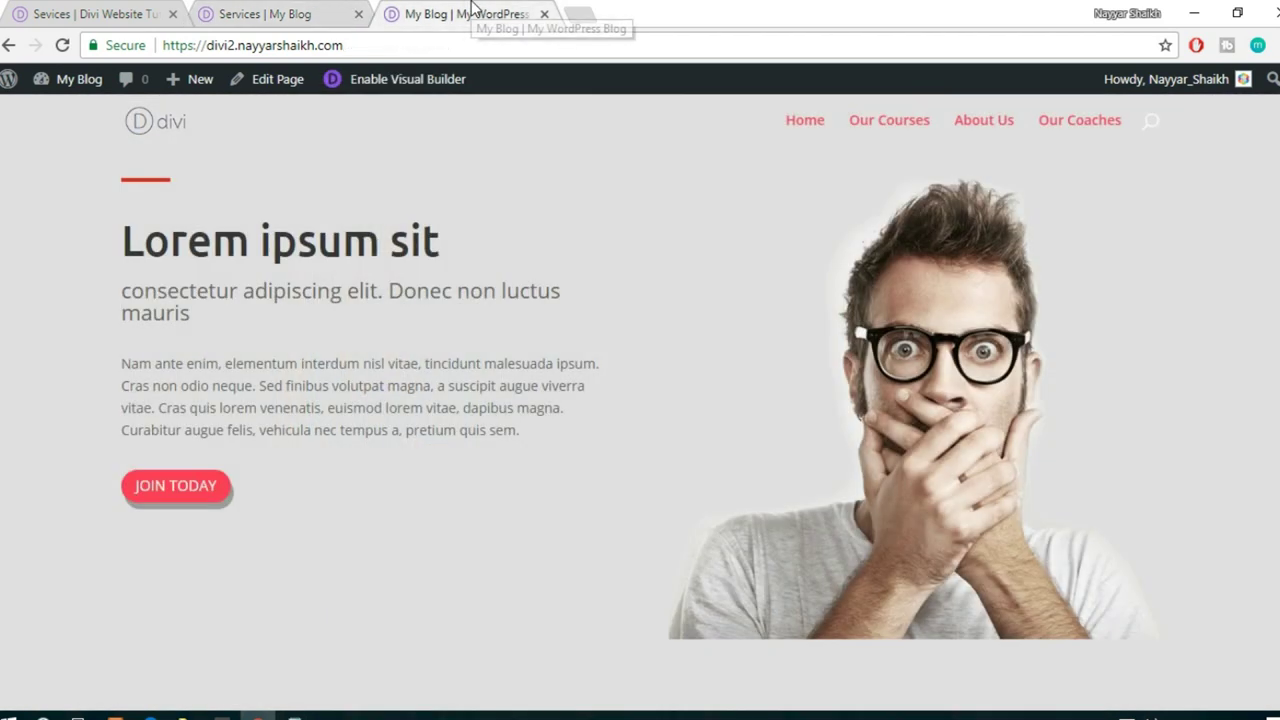
click(418, 90)
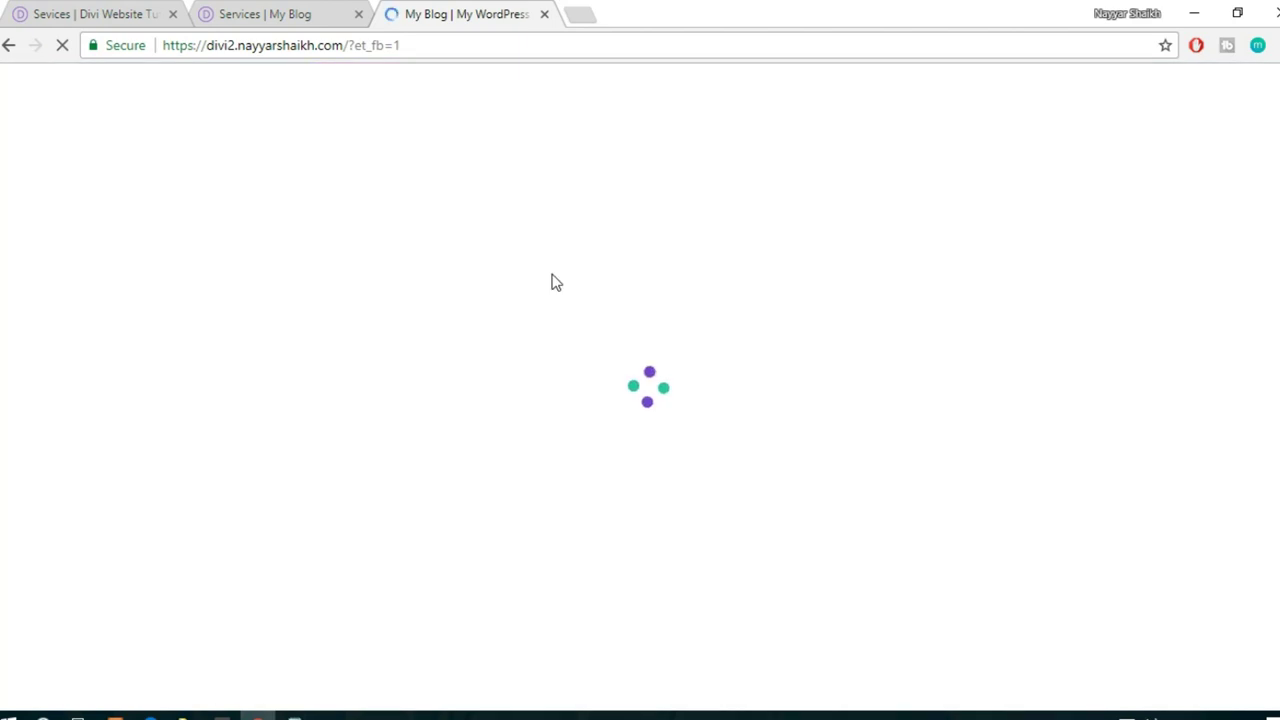
click(283, 12)
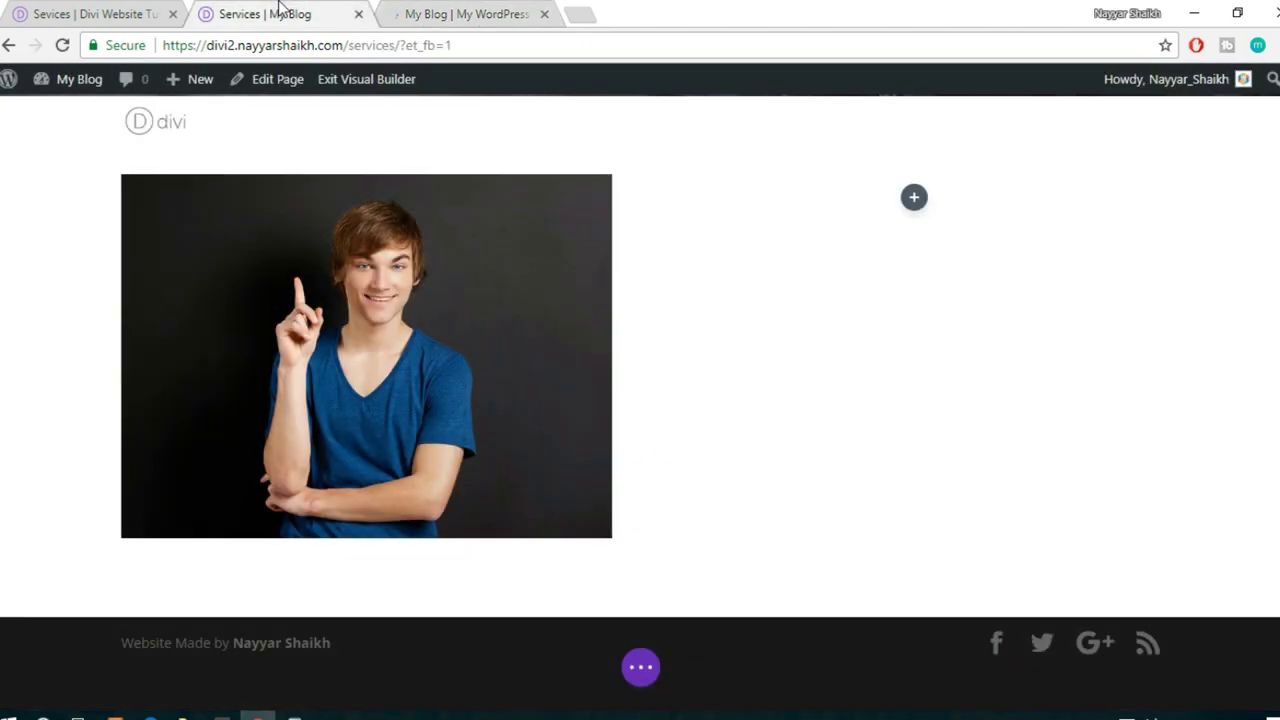
click(135, 14)
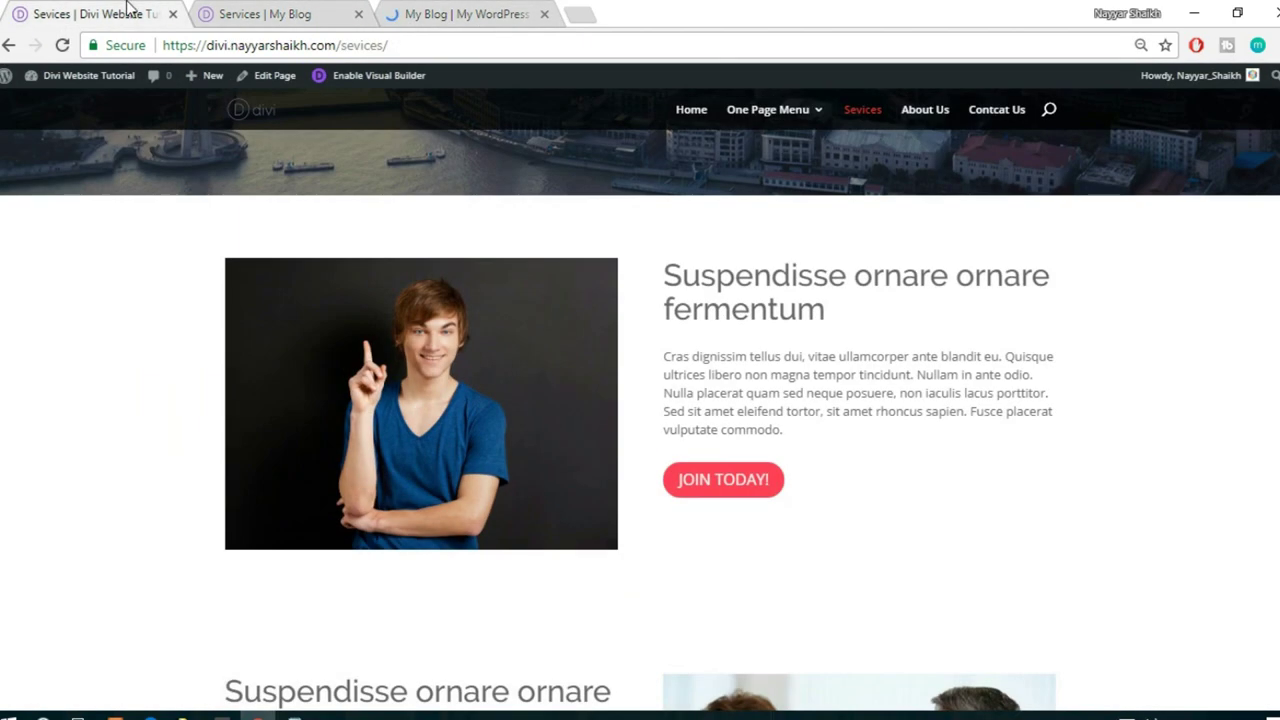
click(737, 494)
click(472, 8)
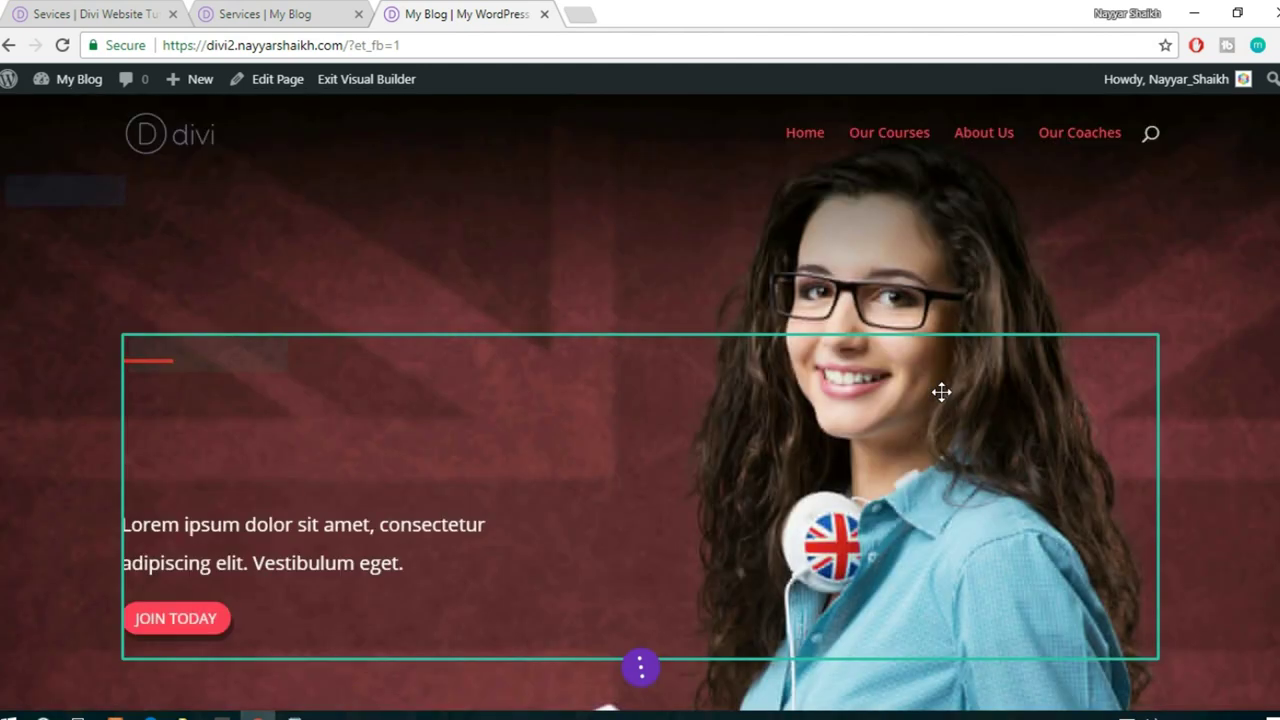
scroll(941, 391, down, 3)
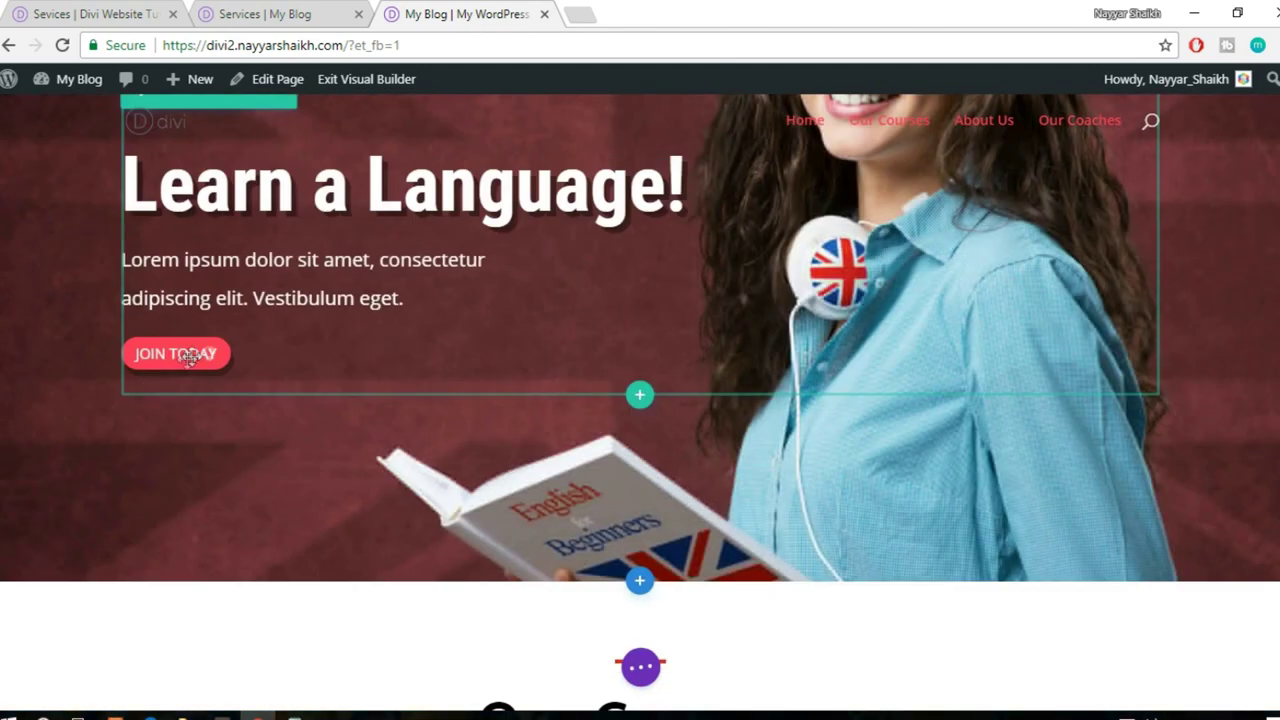
mouse_move(182, 360)
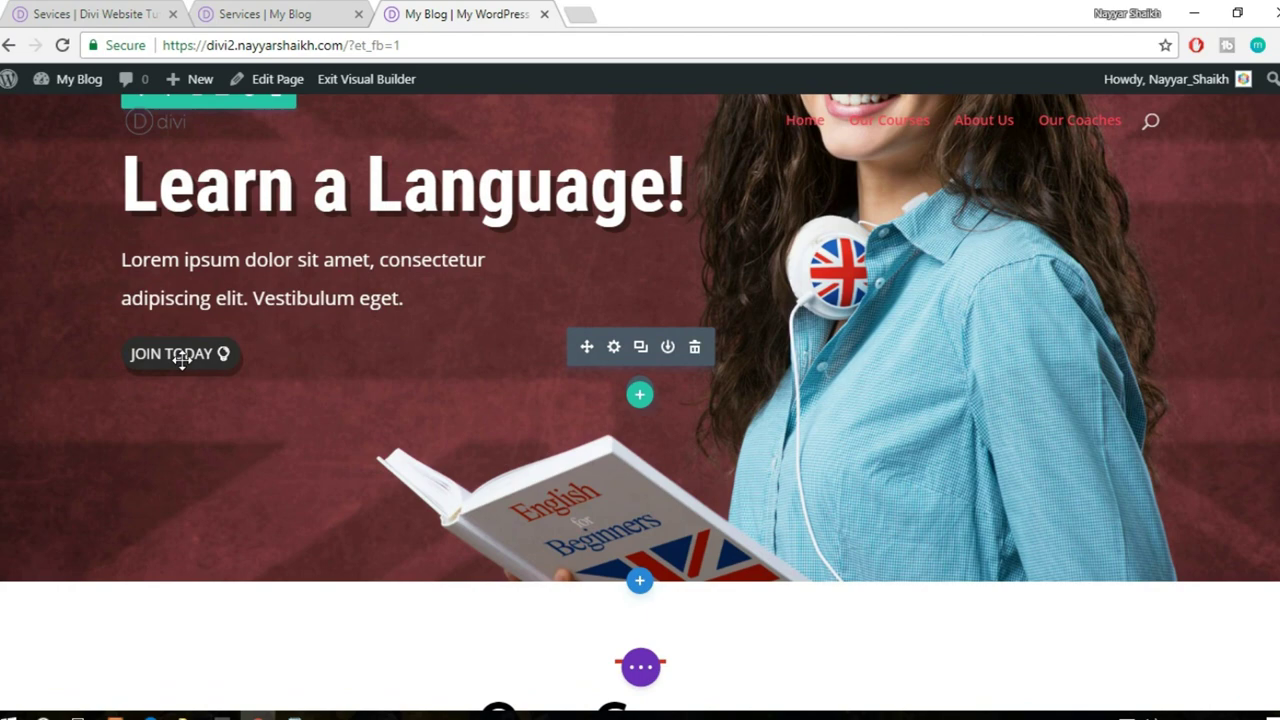
click(670, 352)
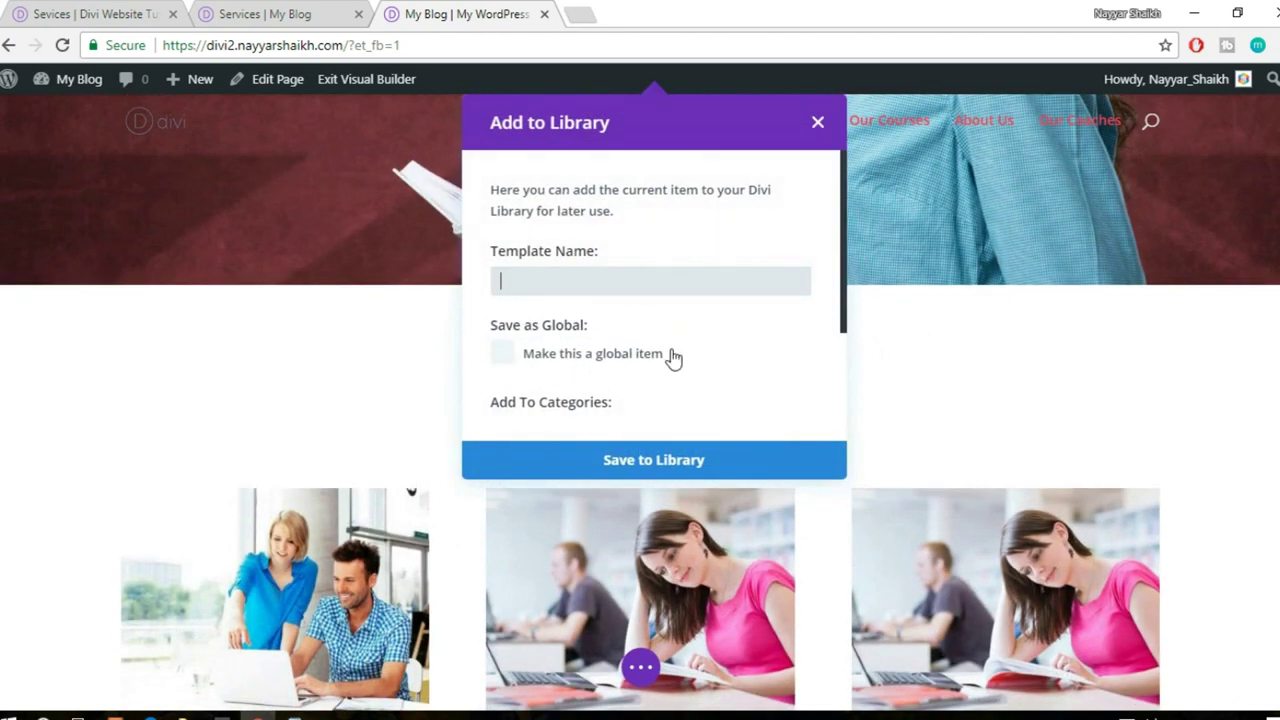
click(686, 459)
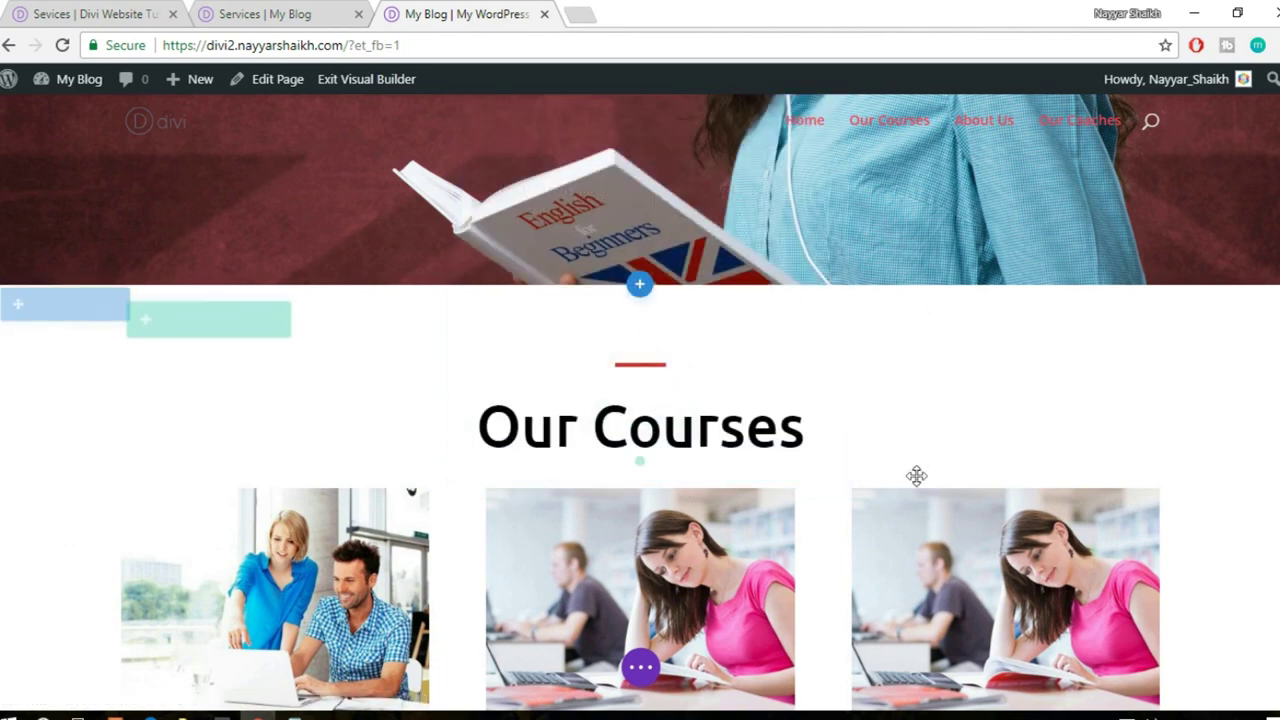
- Save the Lorem ipsum sit heading as 'title' and its subtitle as 'sub-title' in the library
scroll(914, 474, down, 5)
scroll(916, 475, down, 8)
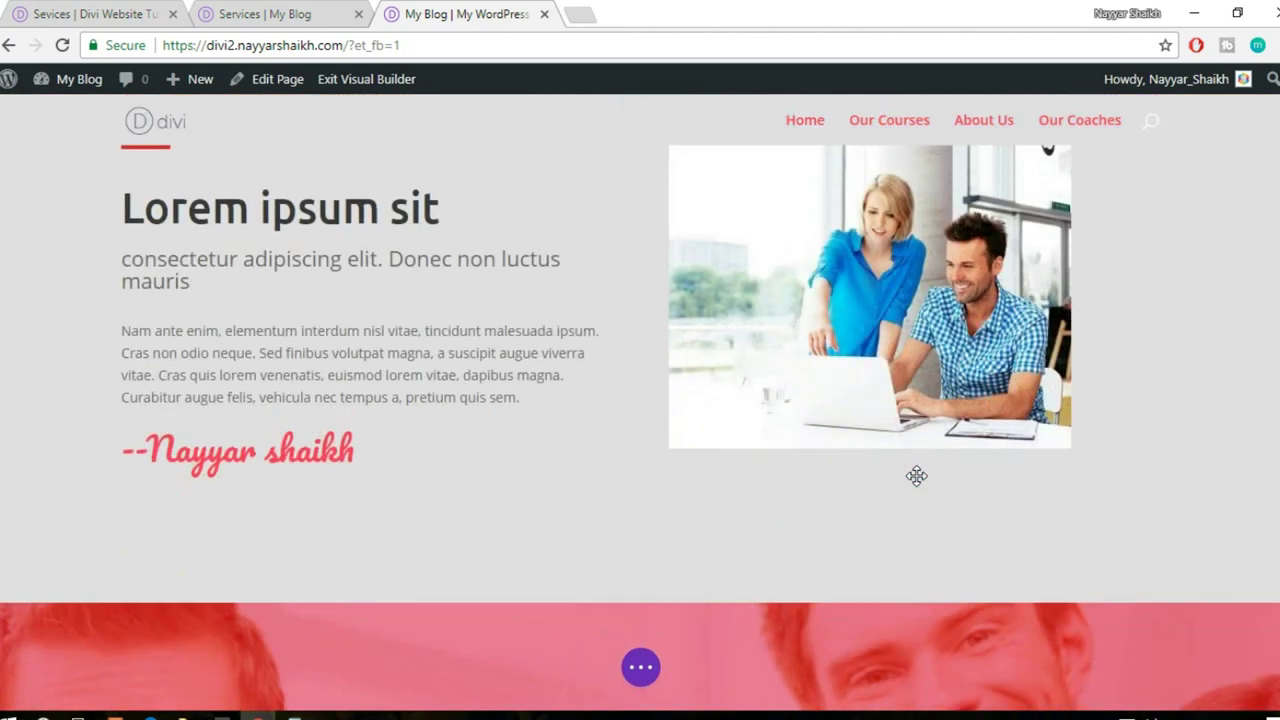
scroll(917, 476, up, 7)
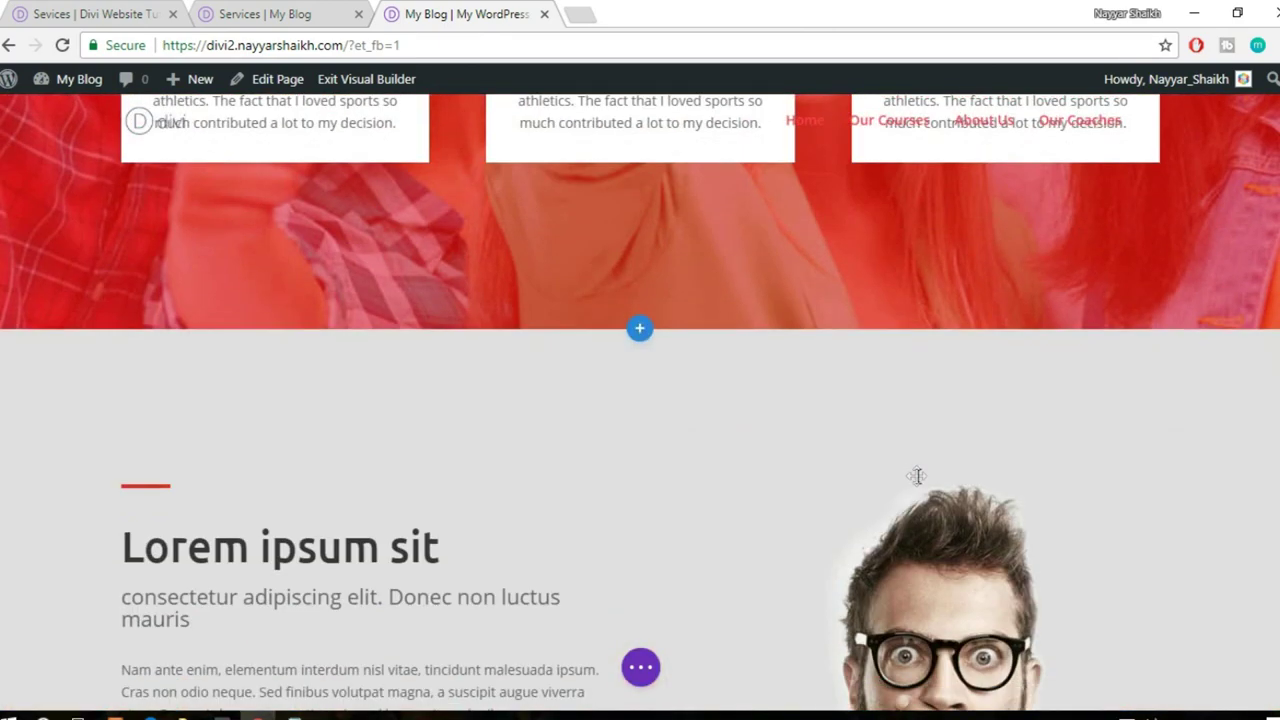
scroll(917, 474, down, 2)
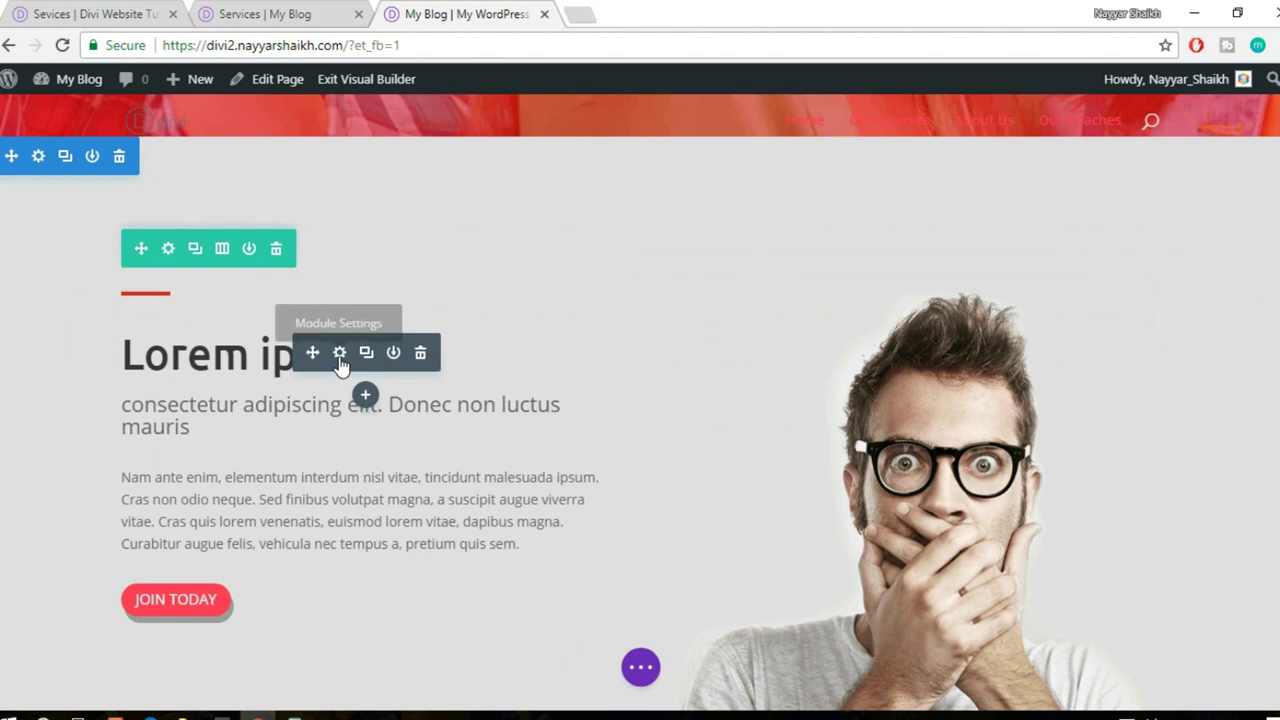
click(394, 353)
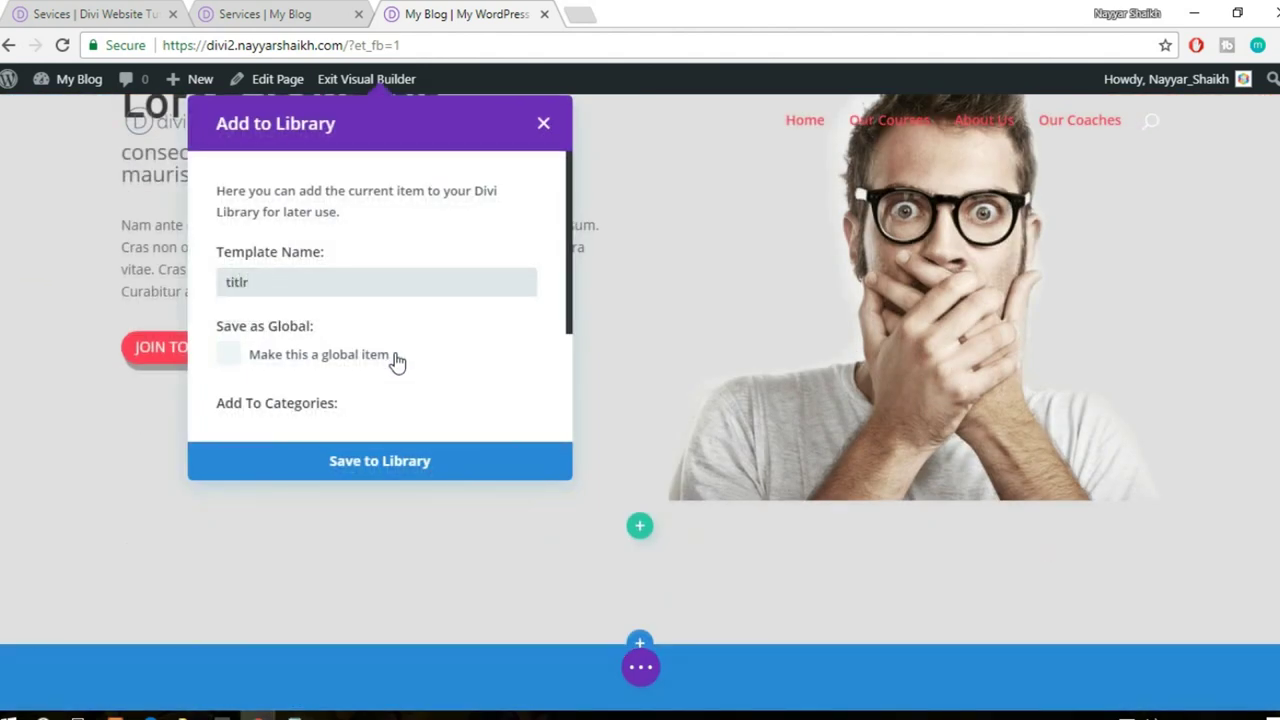
click(418, 465)
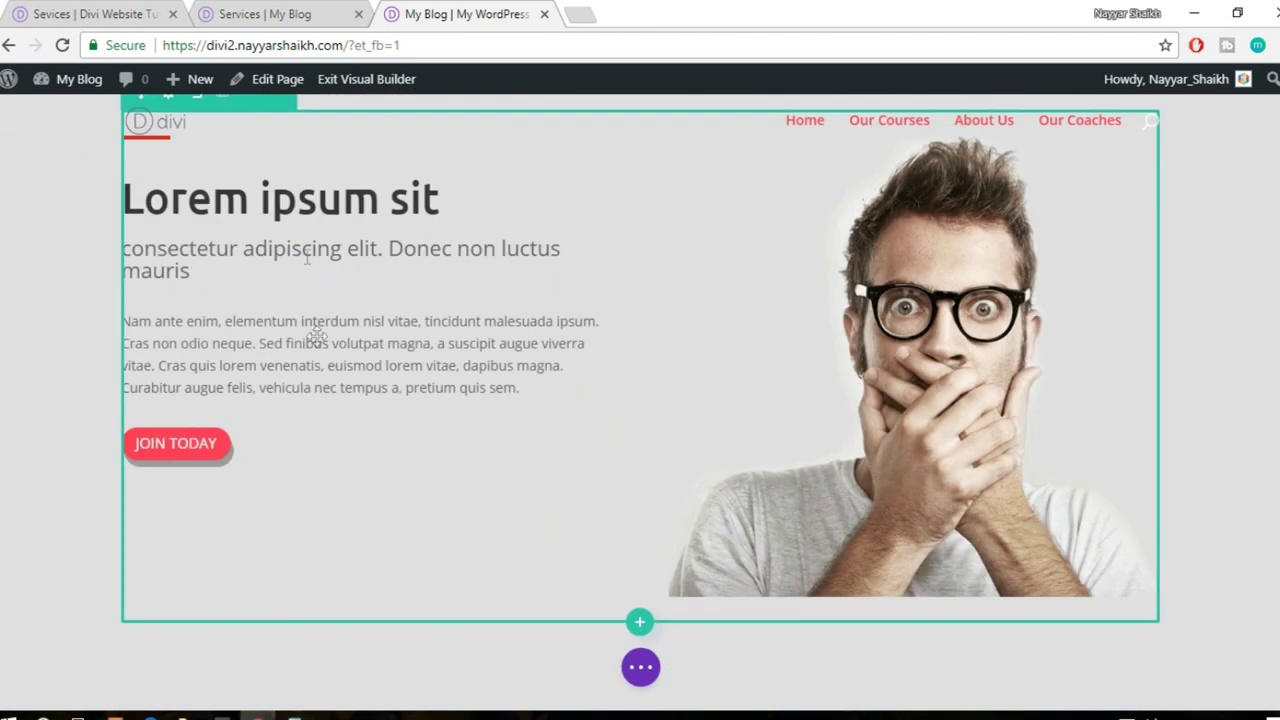
mouse_move(311, 252)
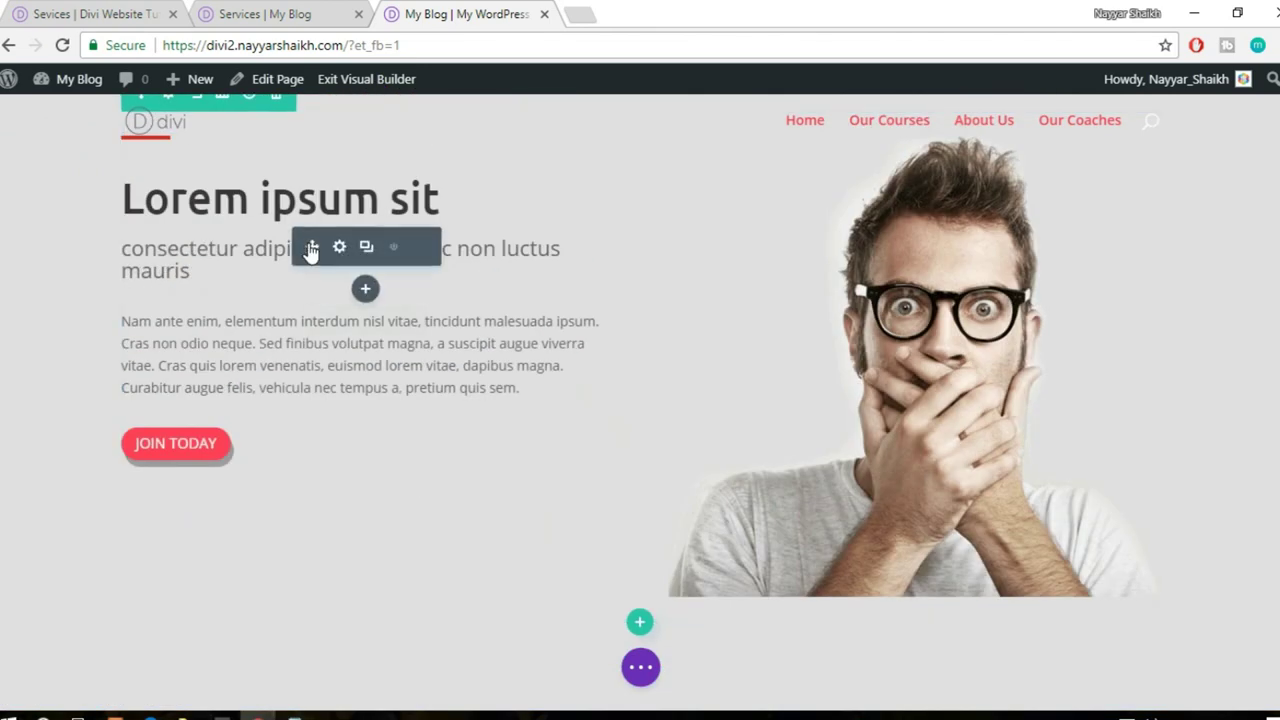
click(394, 248)
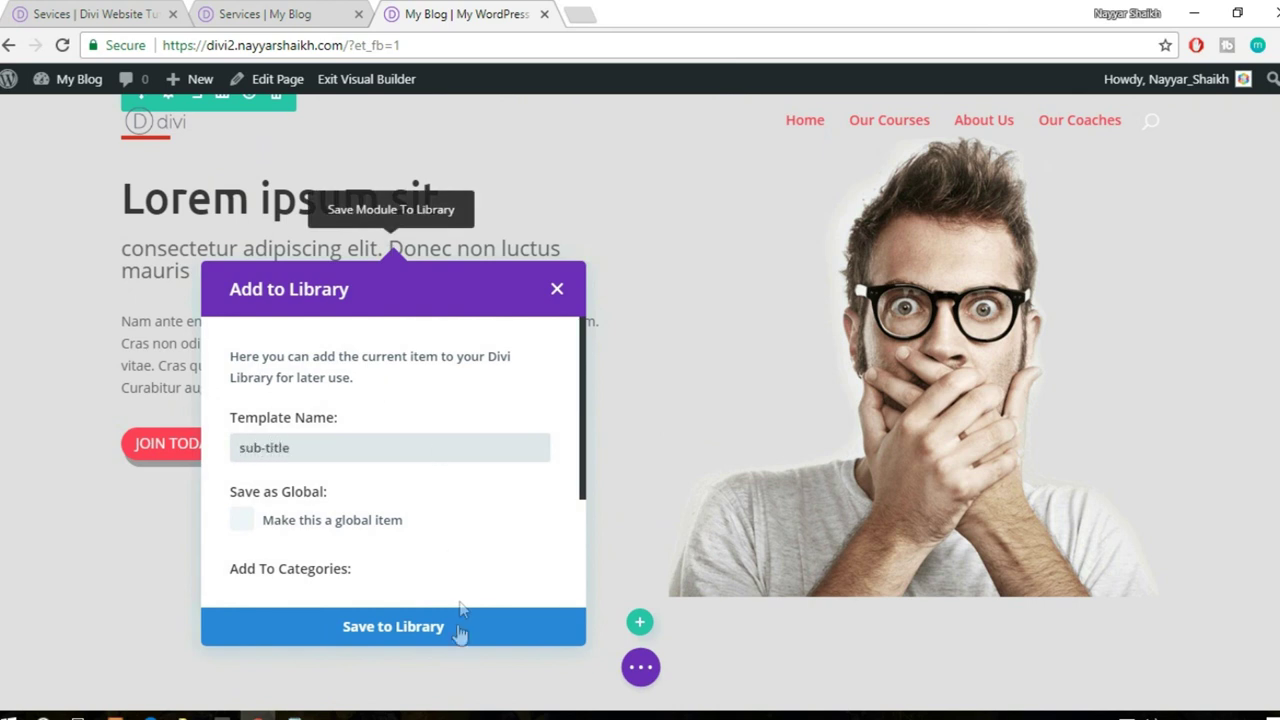
click(451, 642)
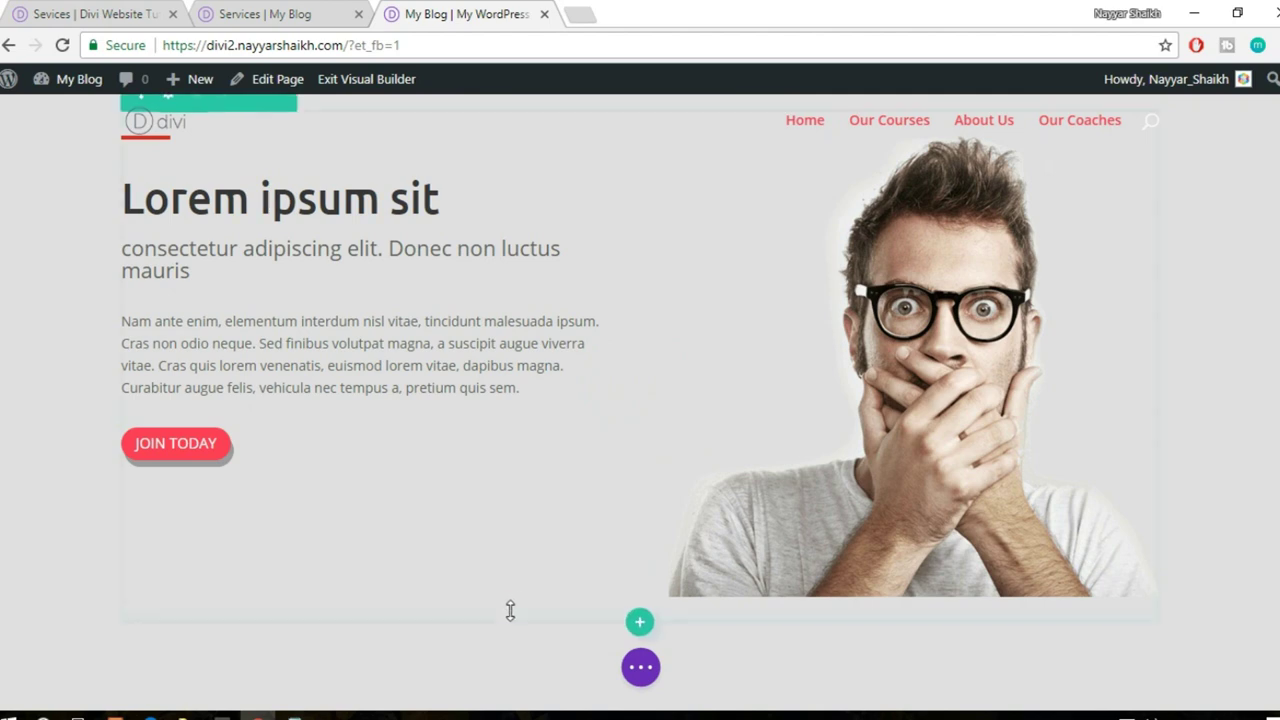
click(286, 14)
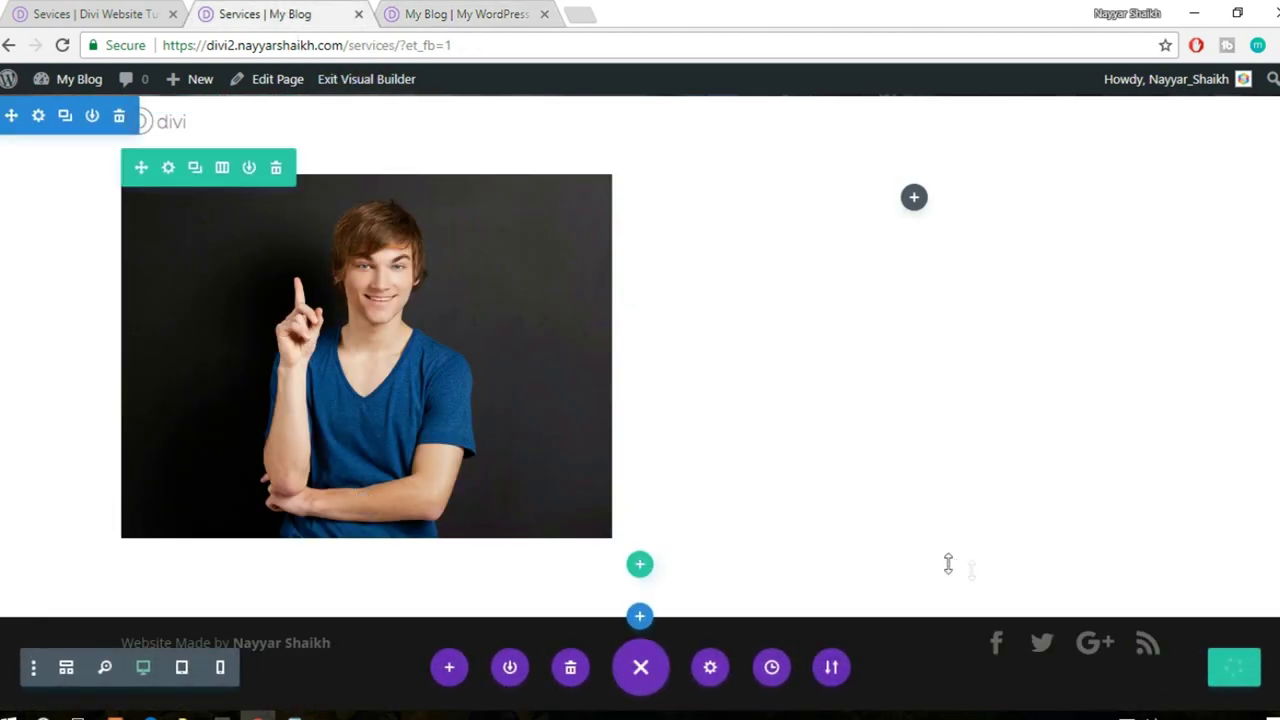
- Reload the Services page so the new library modules are available
click(436, 46)
key(Return)
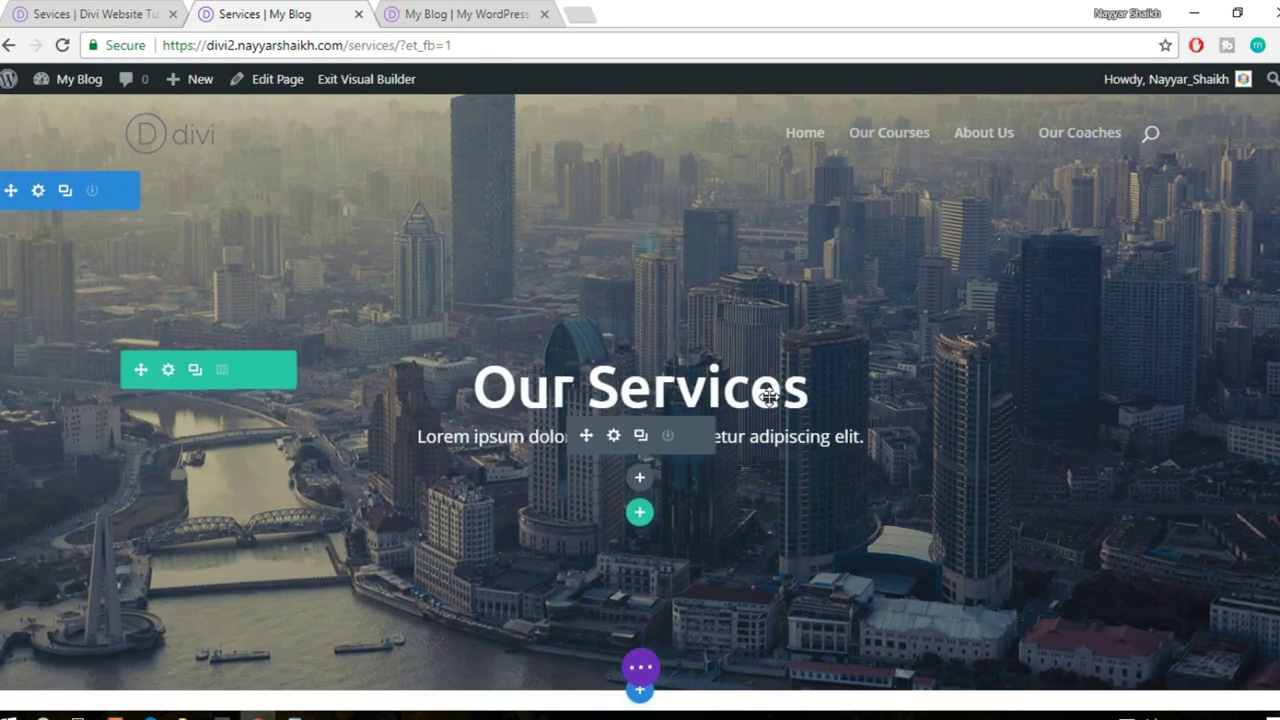
scroll(1128, 451, down, 6)
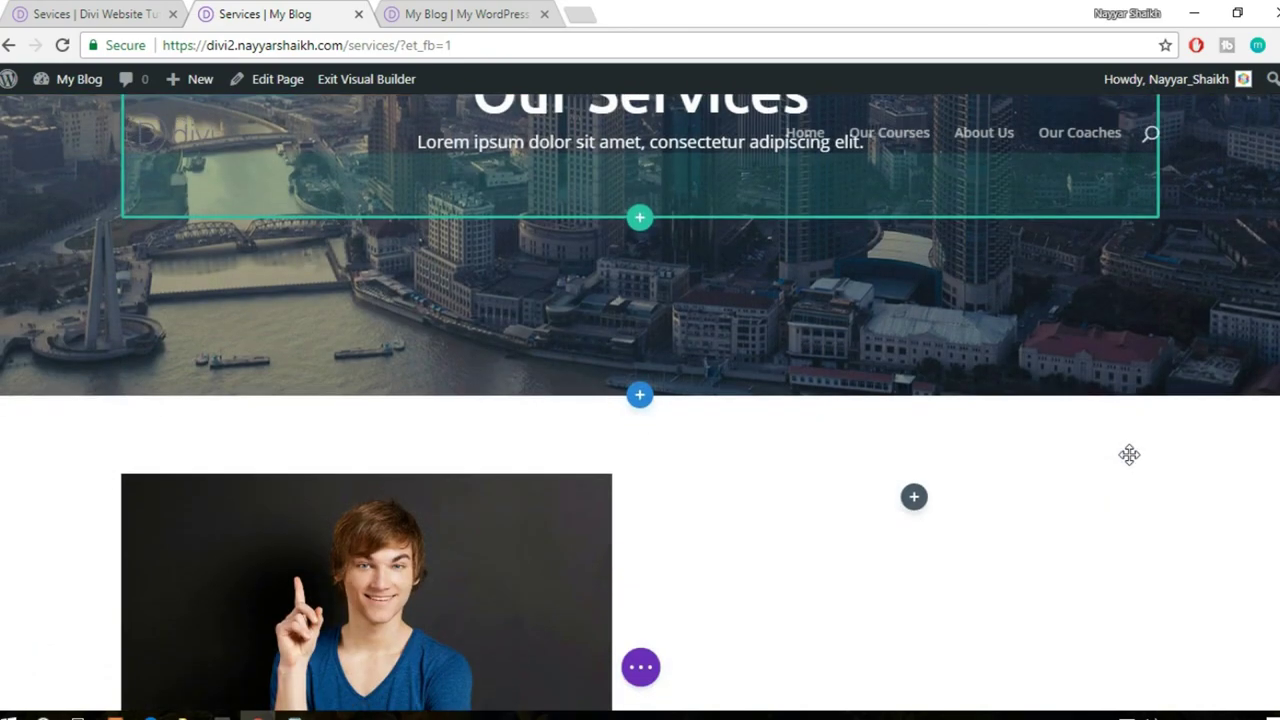
click(470, 14)
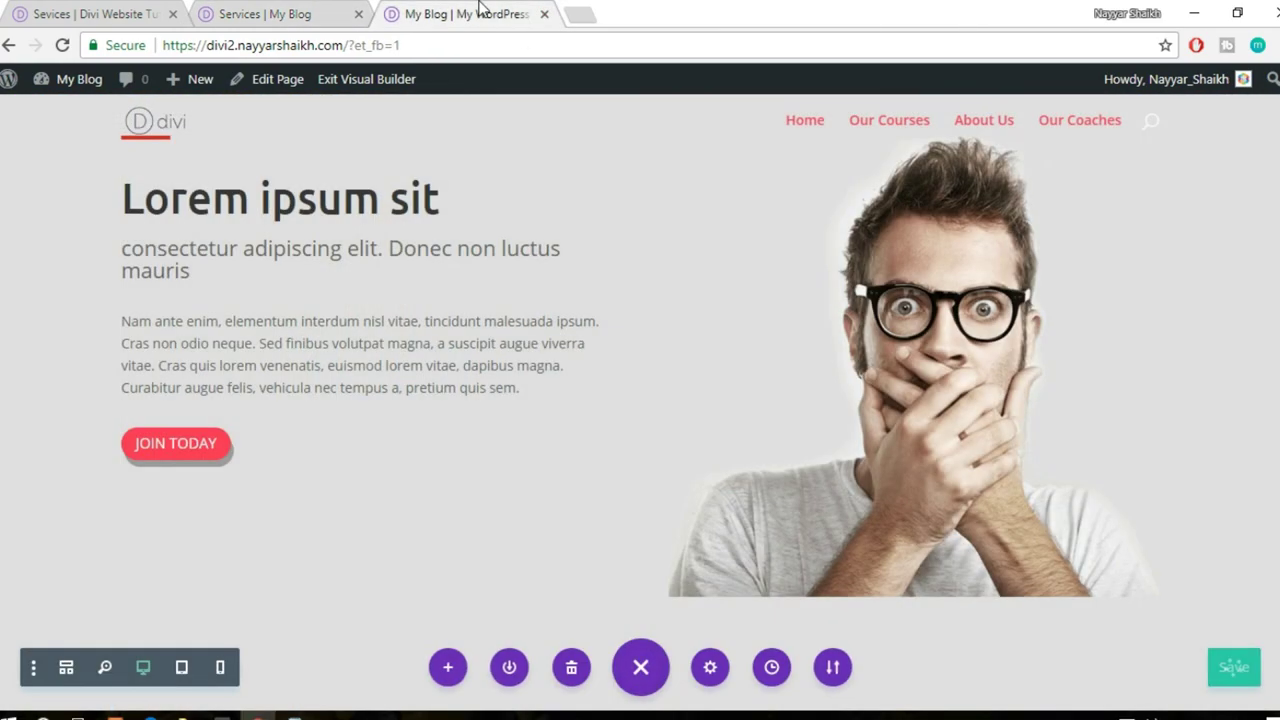
click(45, 10)
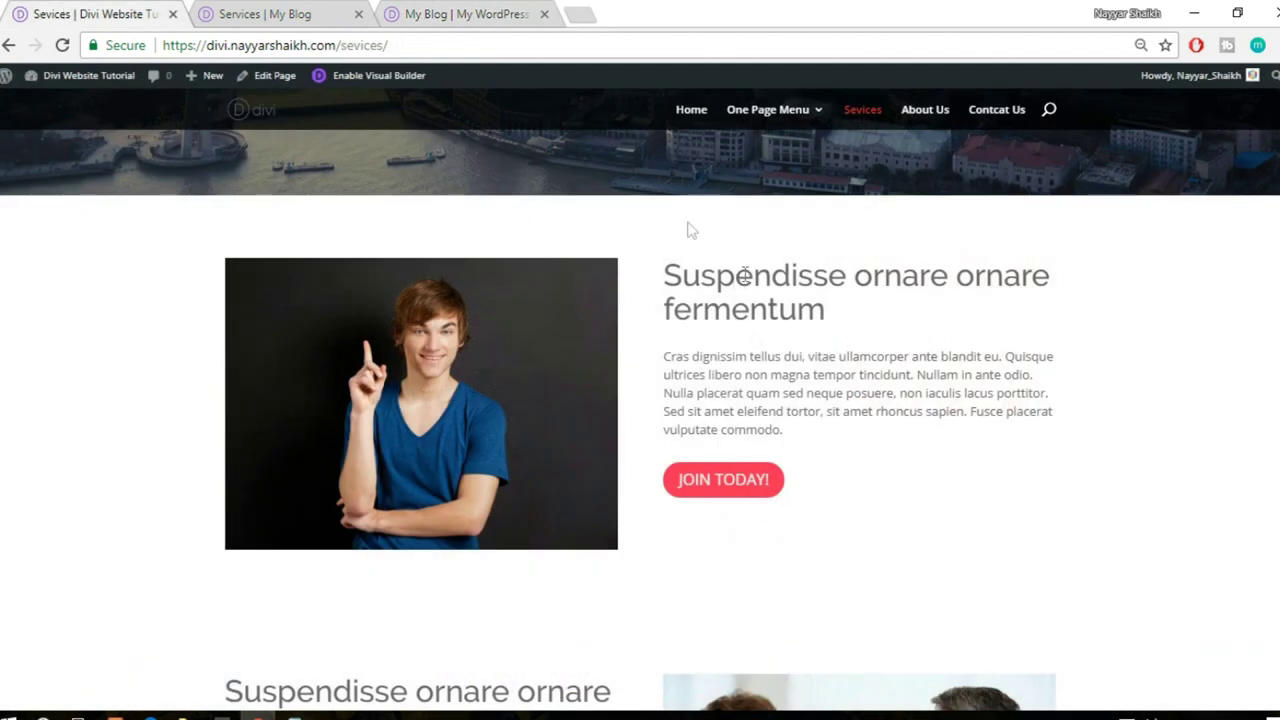
click(248, 10)
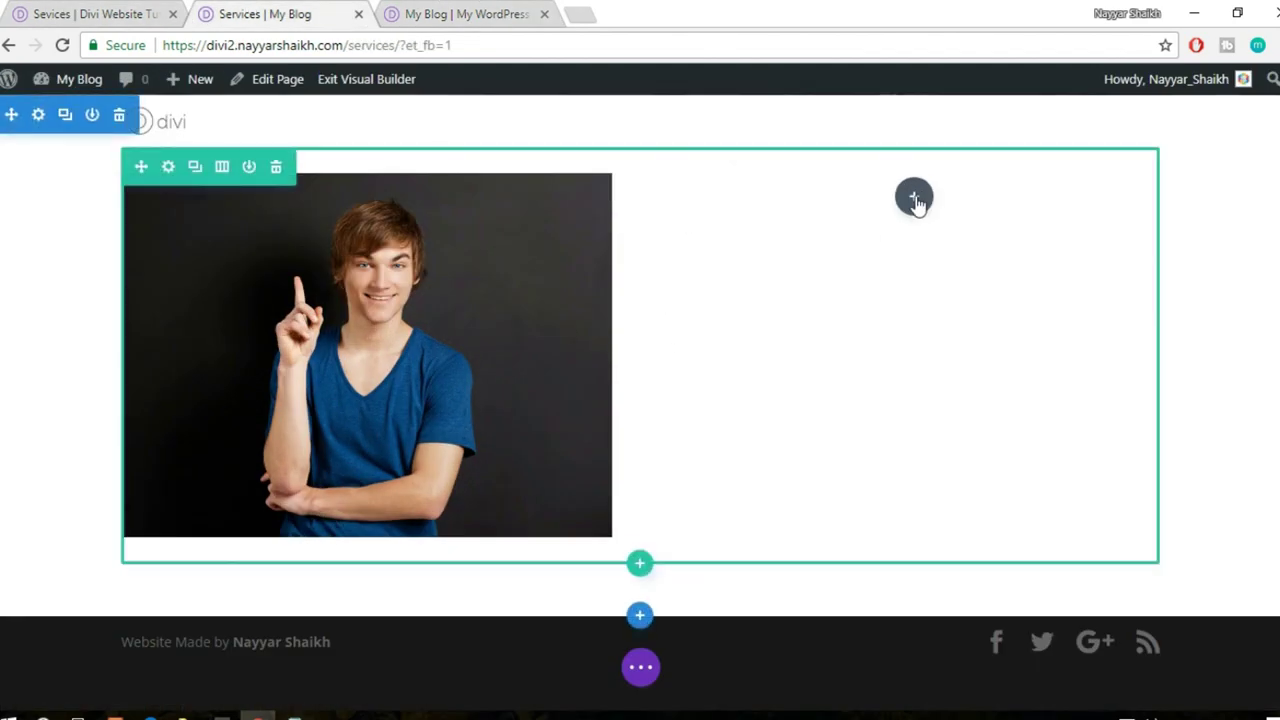
- Add the saved 'title' module from the library to the empty right column
click(914, 198)
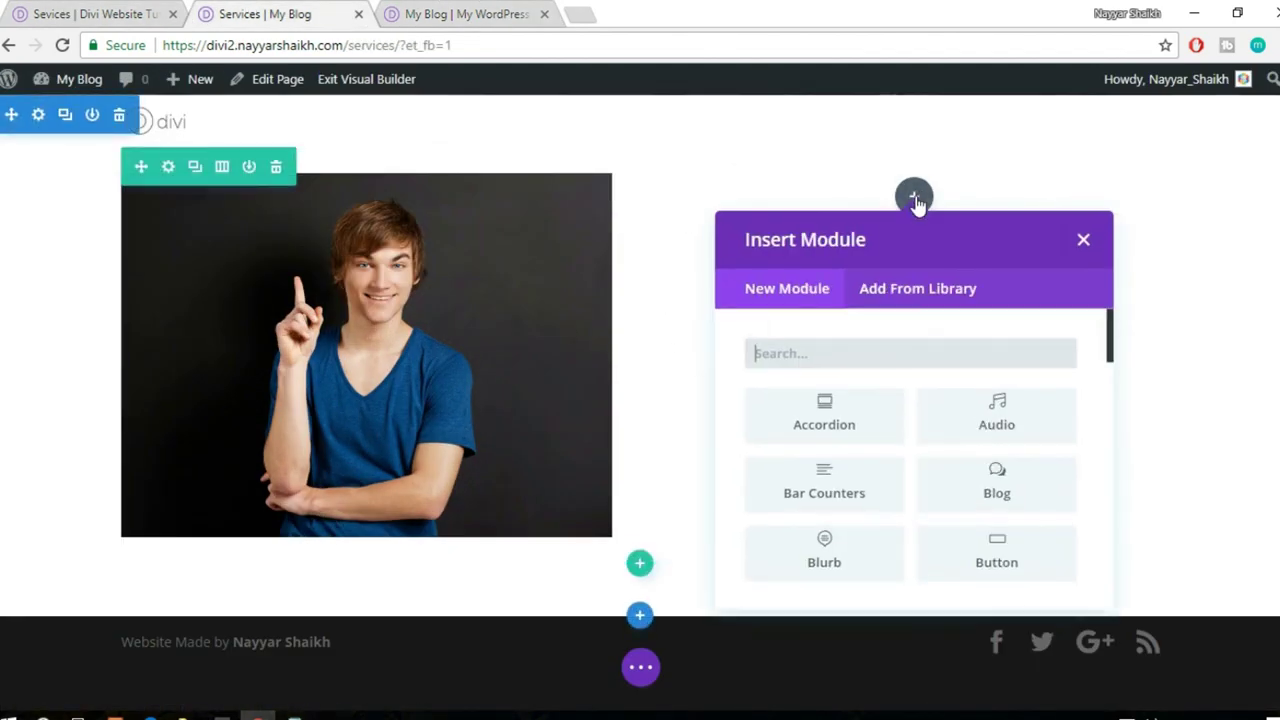
click(925, 290)
click(990, 406)
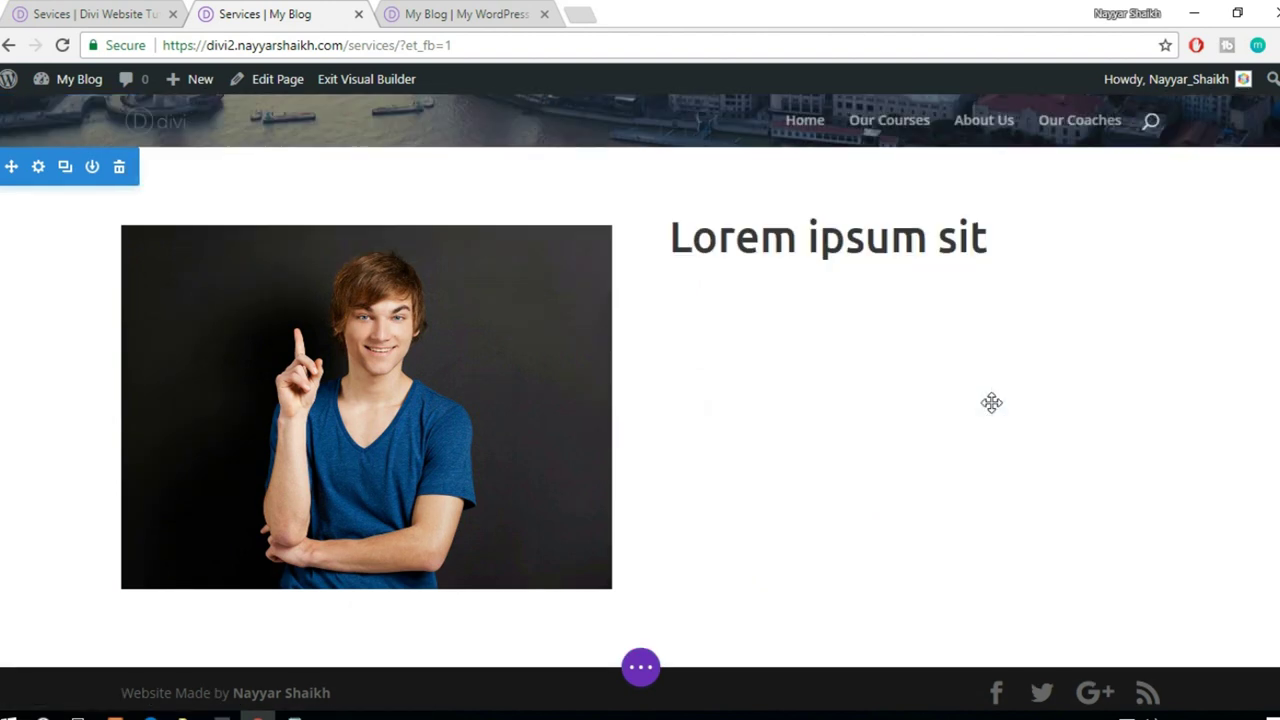
click(797, 240)
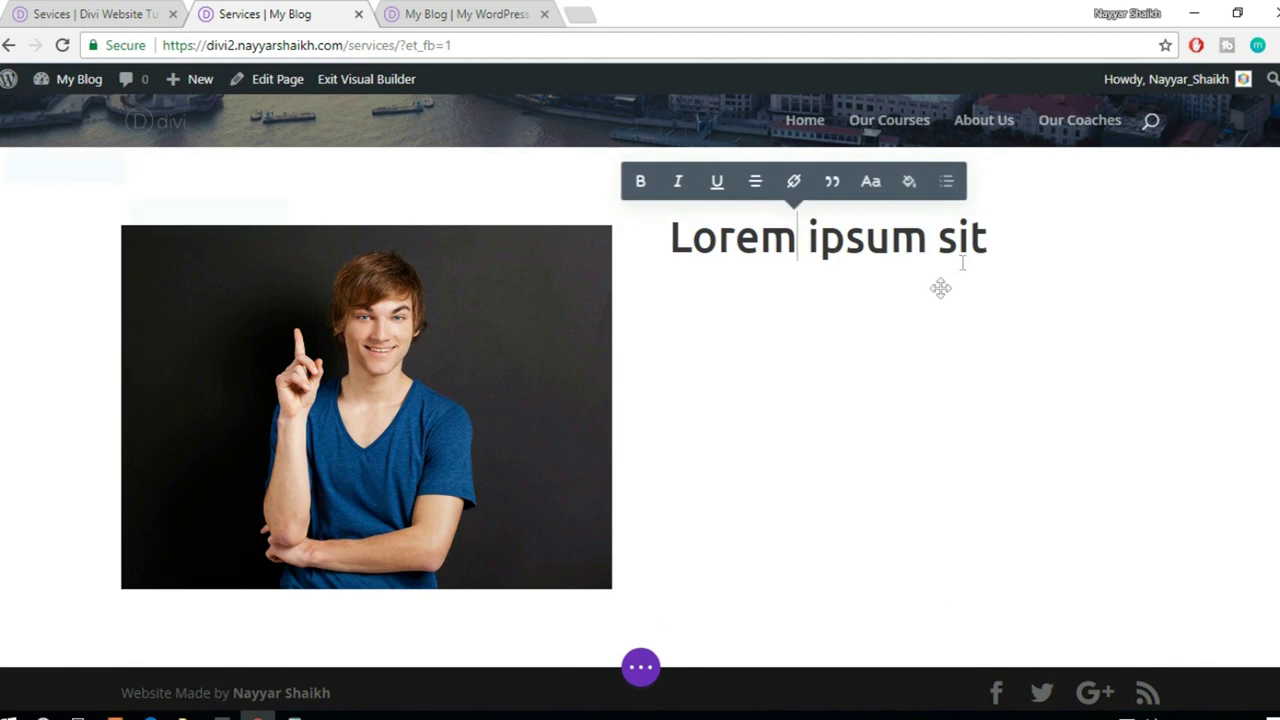
click(1192, 287)
mouse_move(914, 285)
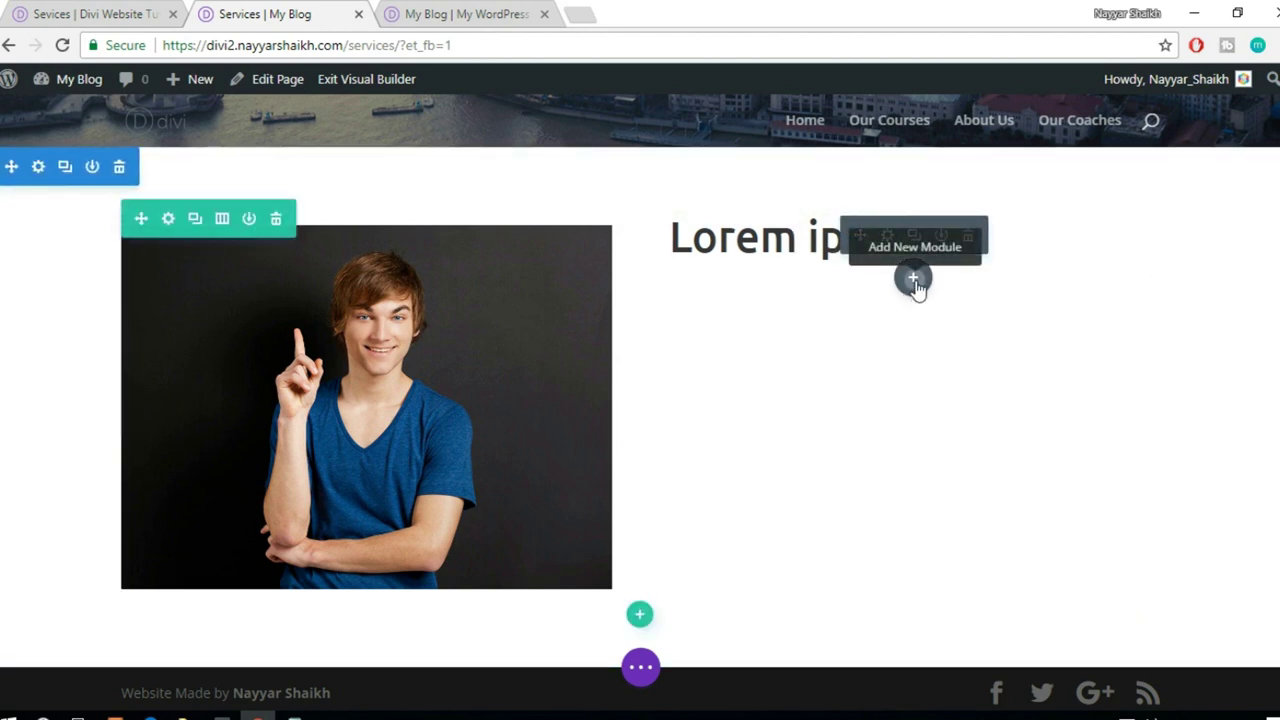
- Add the saved 'sub-title' module and a new Text module beneath the heading
click(914, 282)
click(928, 368)
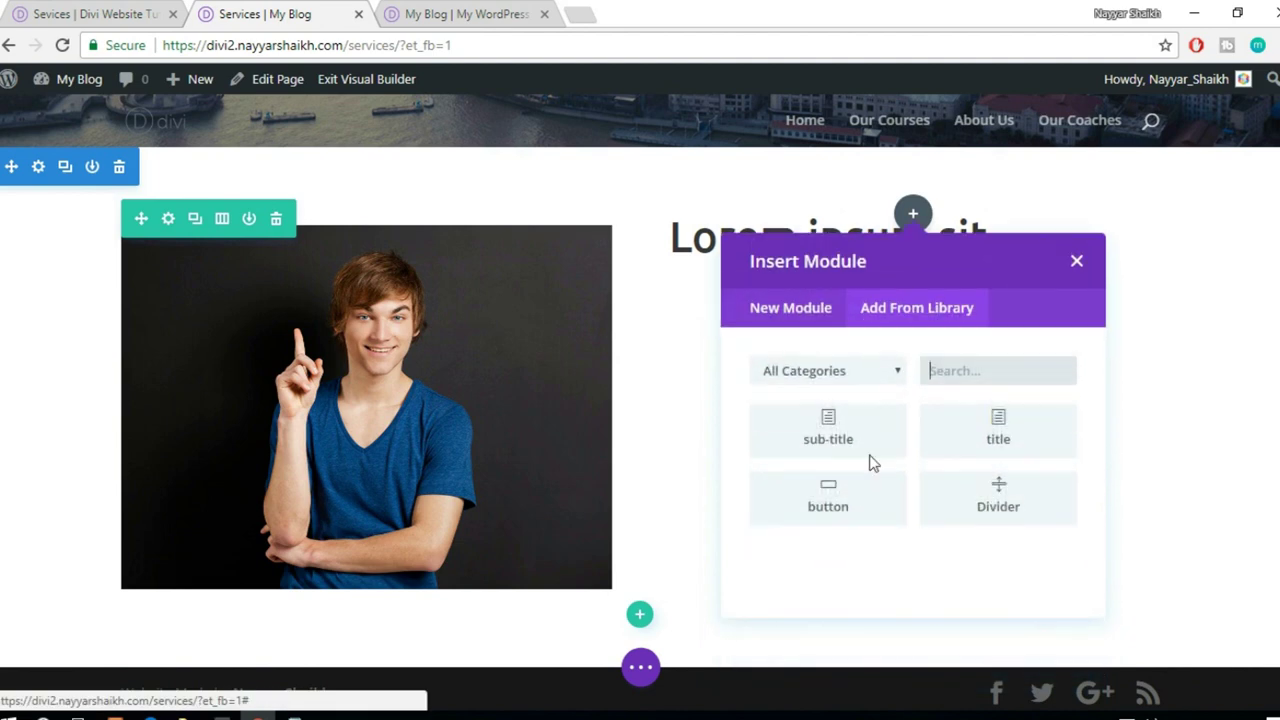
click(842, 446)
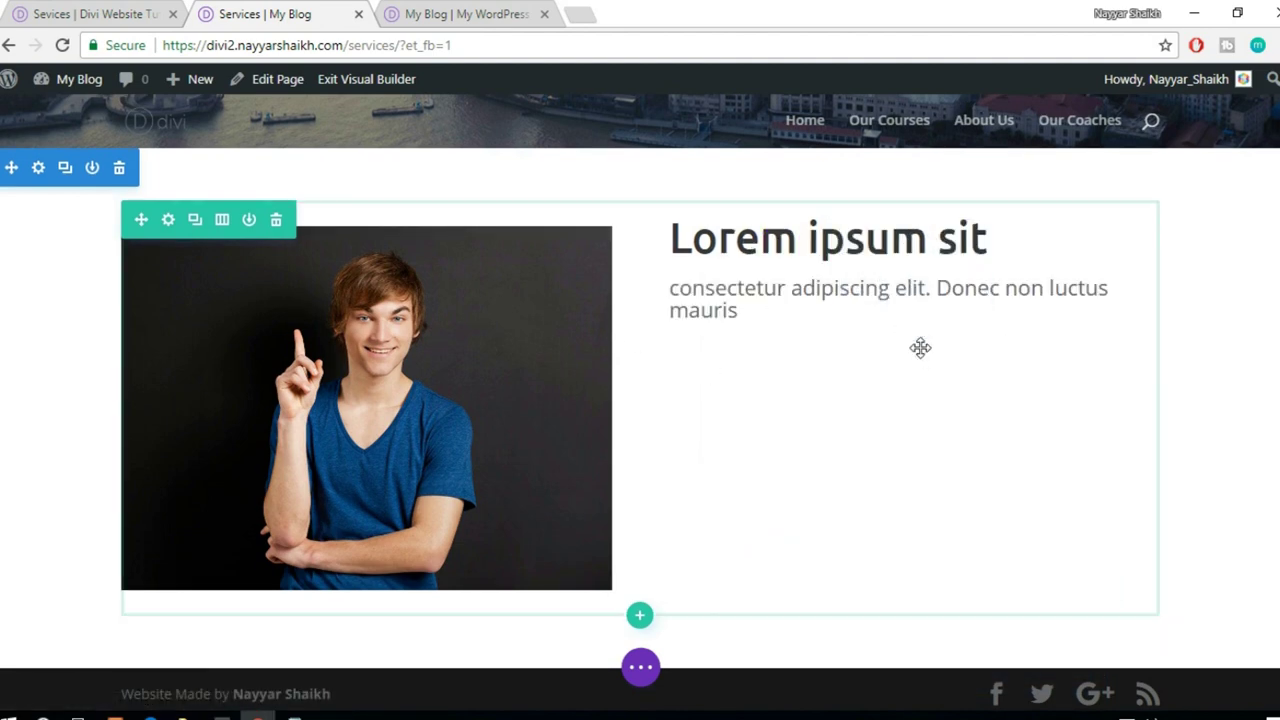
click(913, 330)
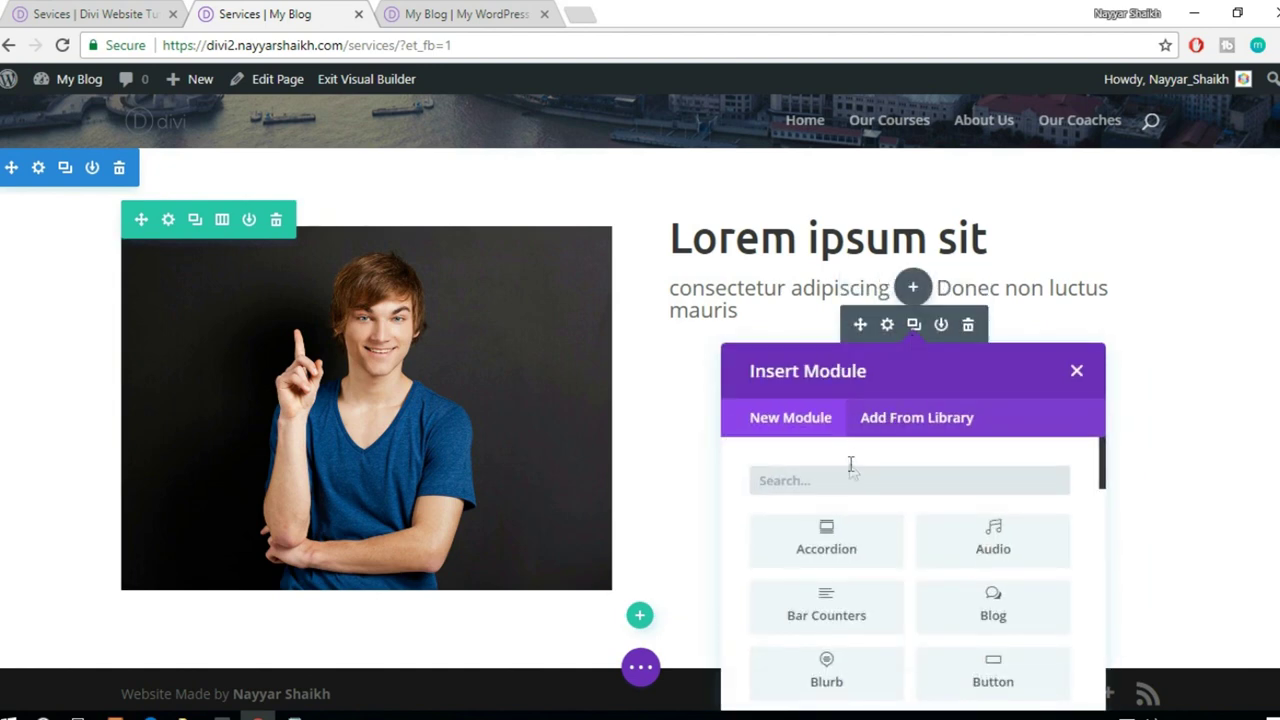
text(text)
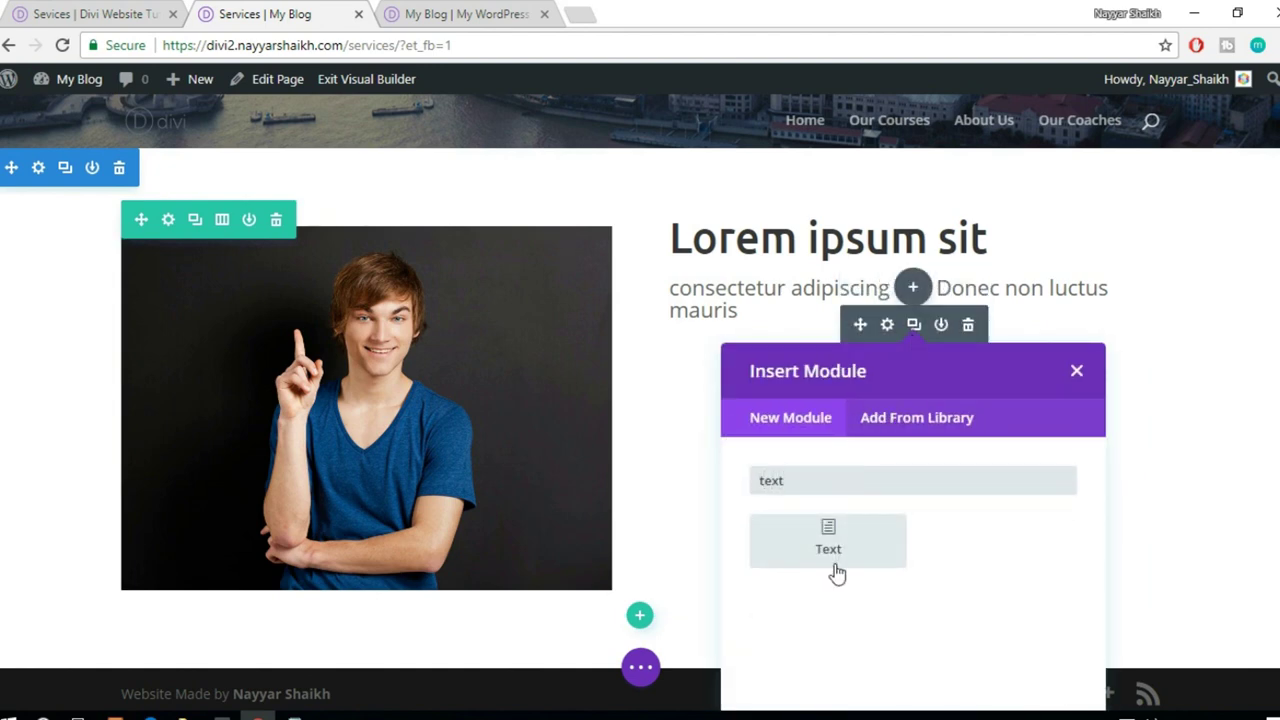
click(836, 572)
click(110, 12)
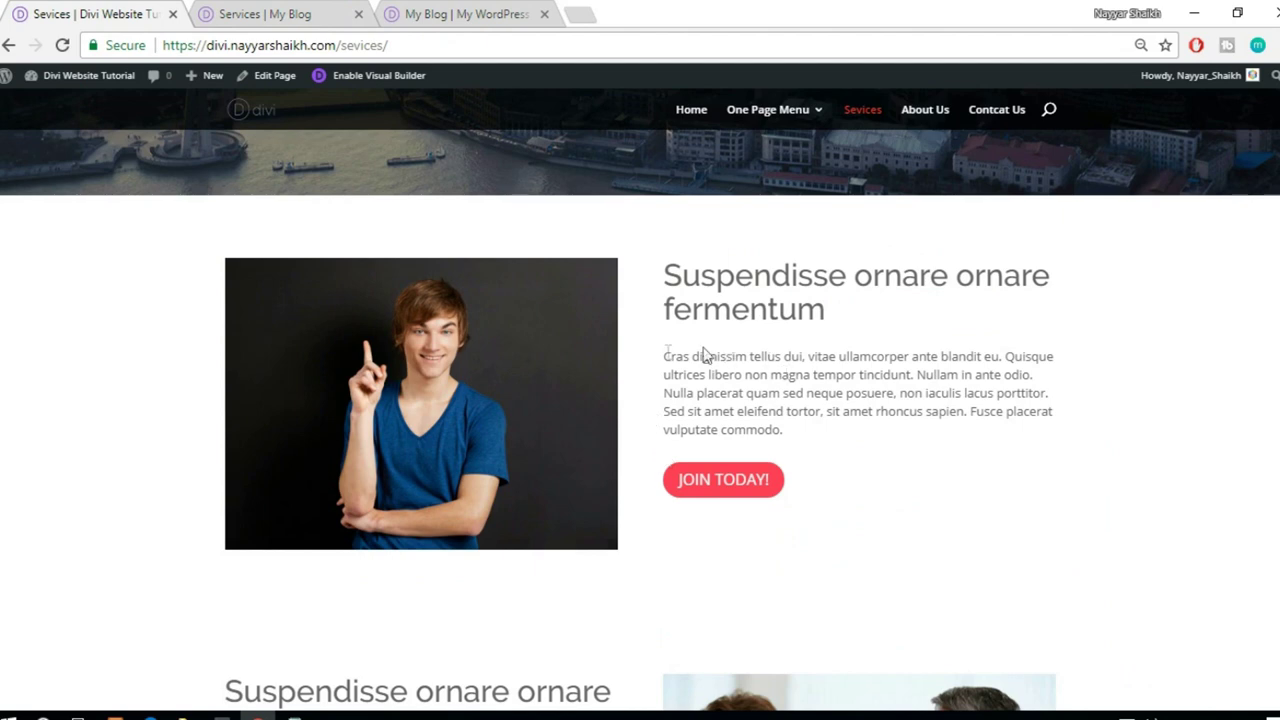
- Paste the demo's 'Cras dignissim tellus dui…' paragraph into the Text module and save it
drag(663, 352, 812, 437)
key(ctrl+c)
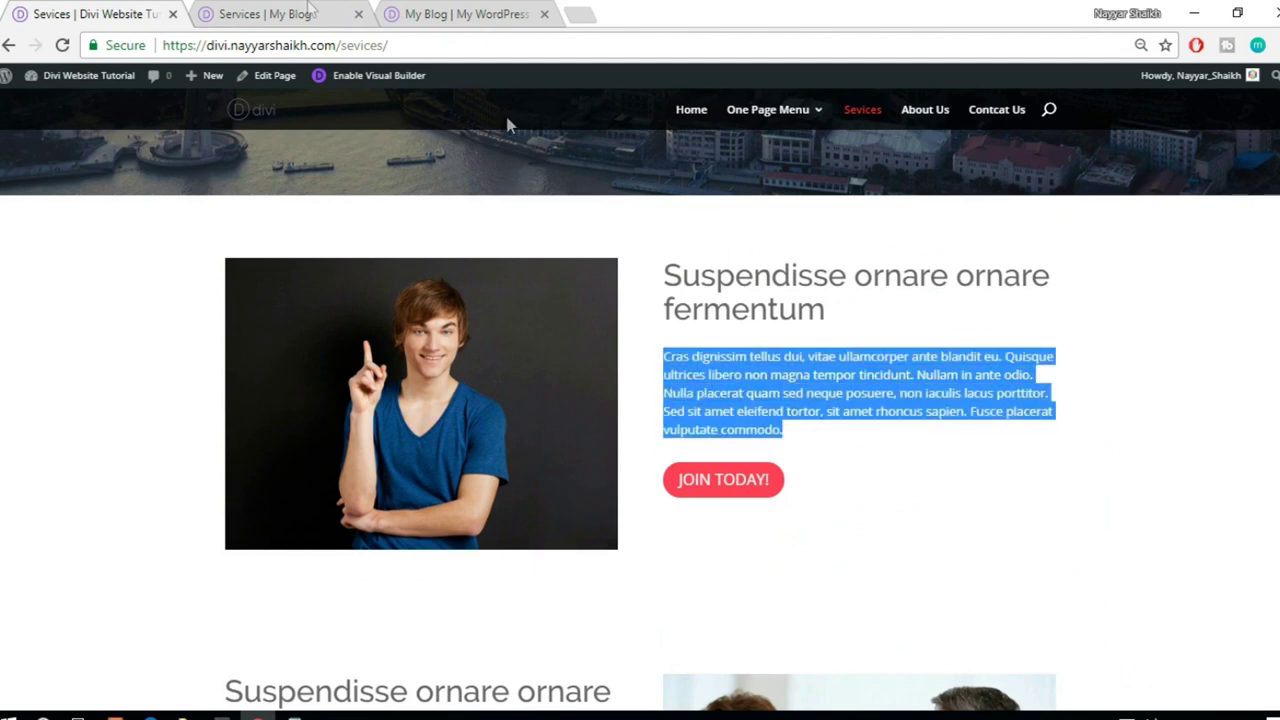
click(212, 12)
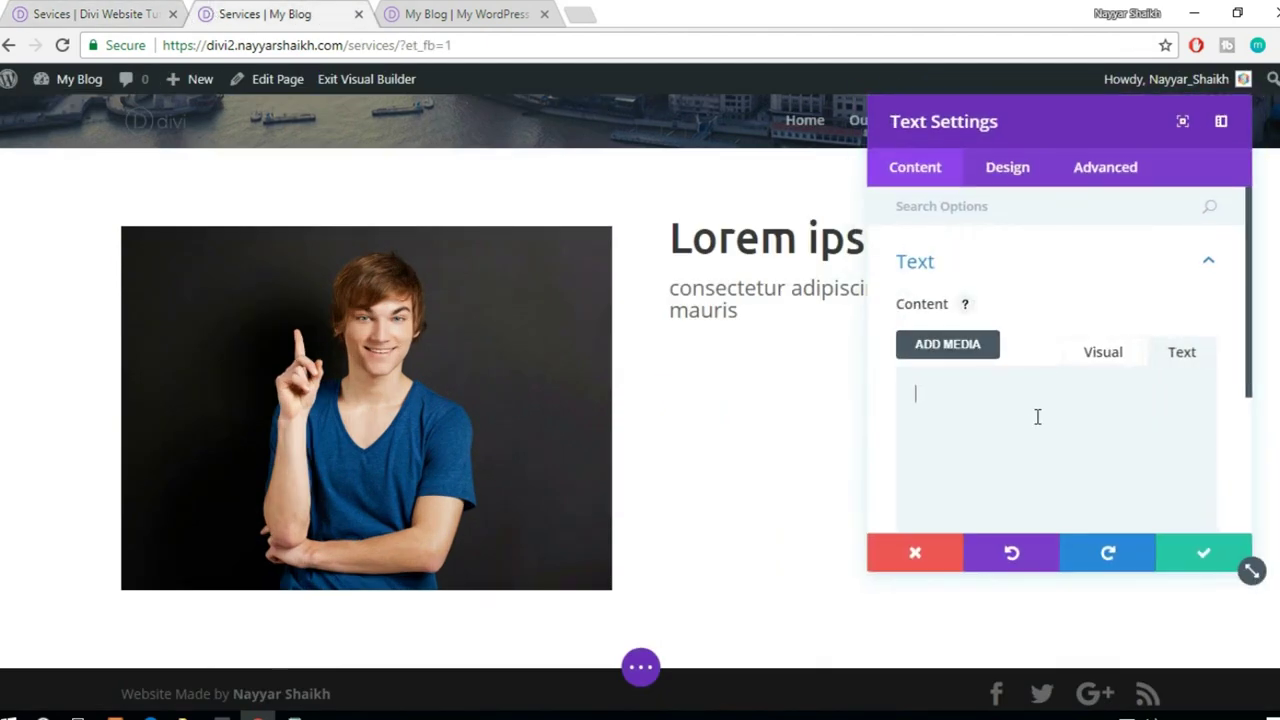
key(ctrl+v)
click(1179, 563)
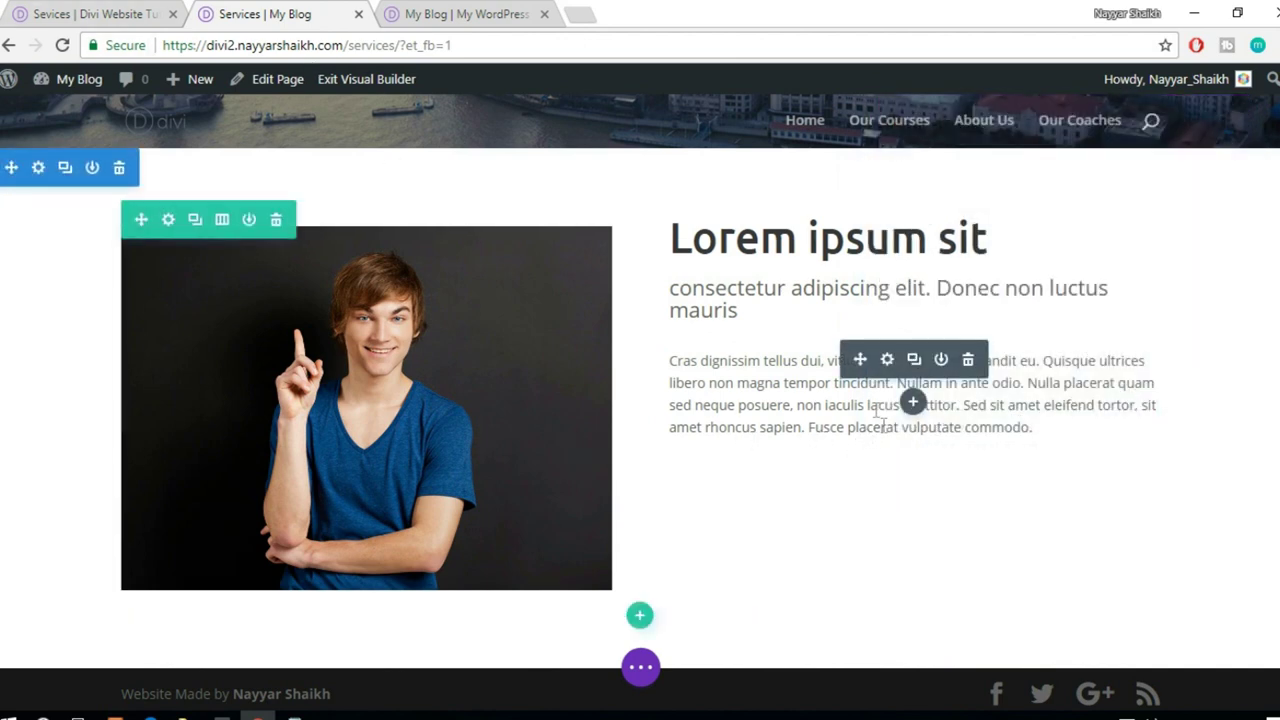
- Add the saved 'button' module from the library below the paragraph
click(913, 402)
click(948, 402)
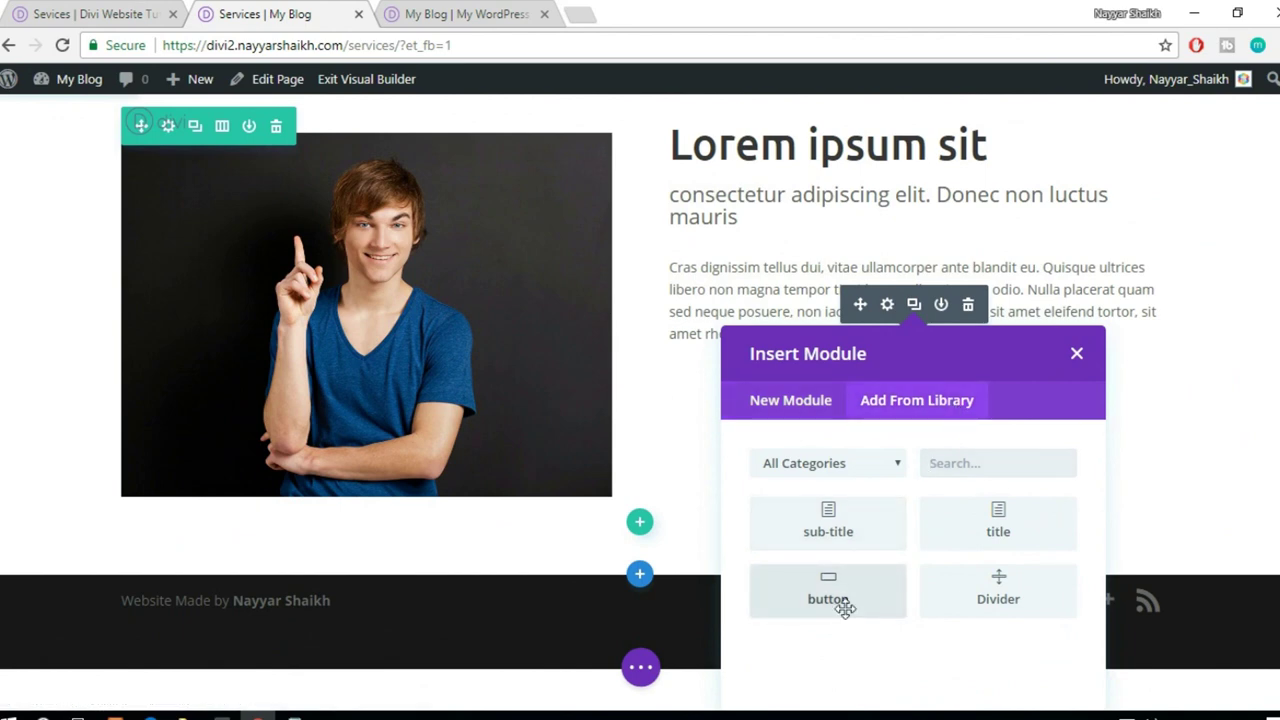
click(829, 595)
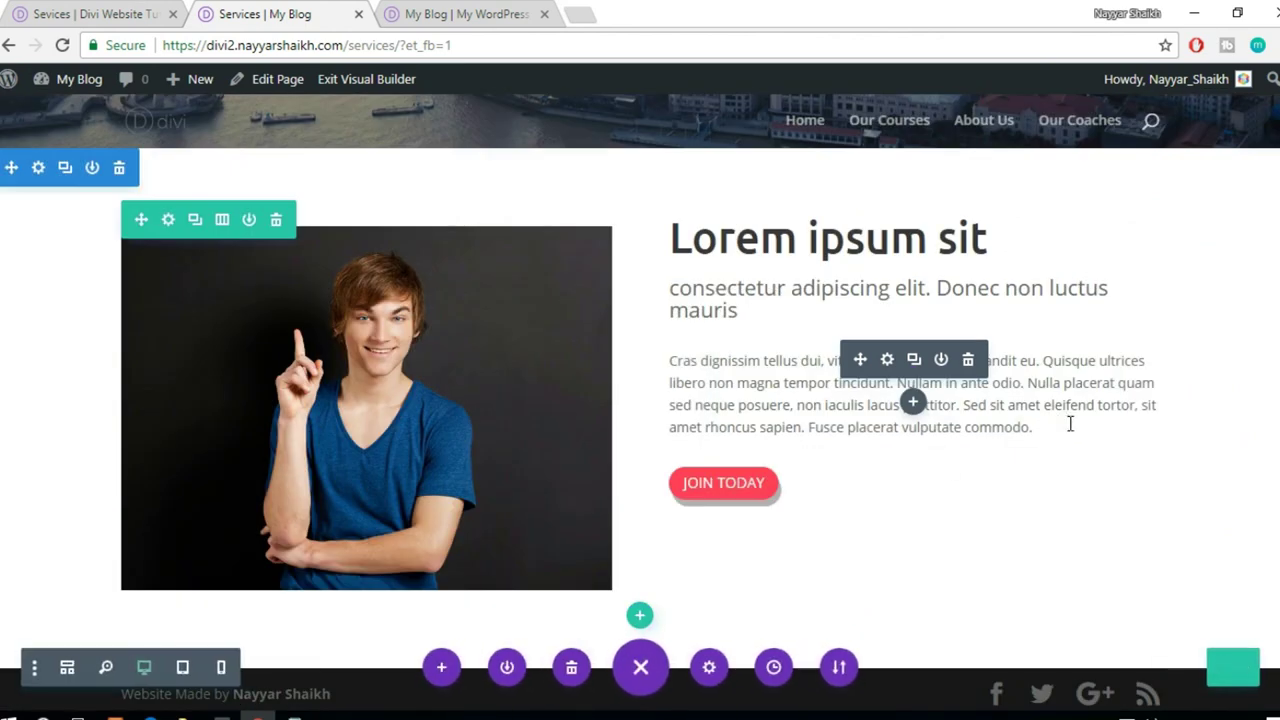
- Scroll through the live reference Services page, then return to the builder
scroll(1070, 424, down, 1)
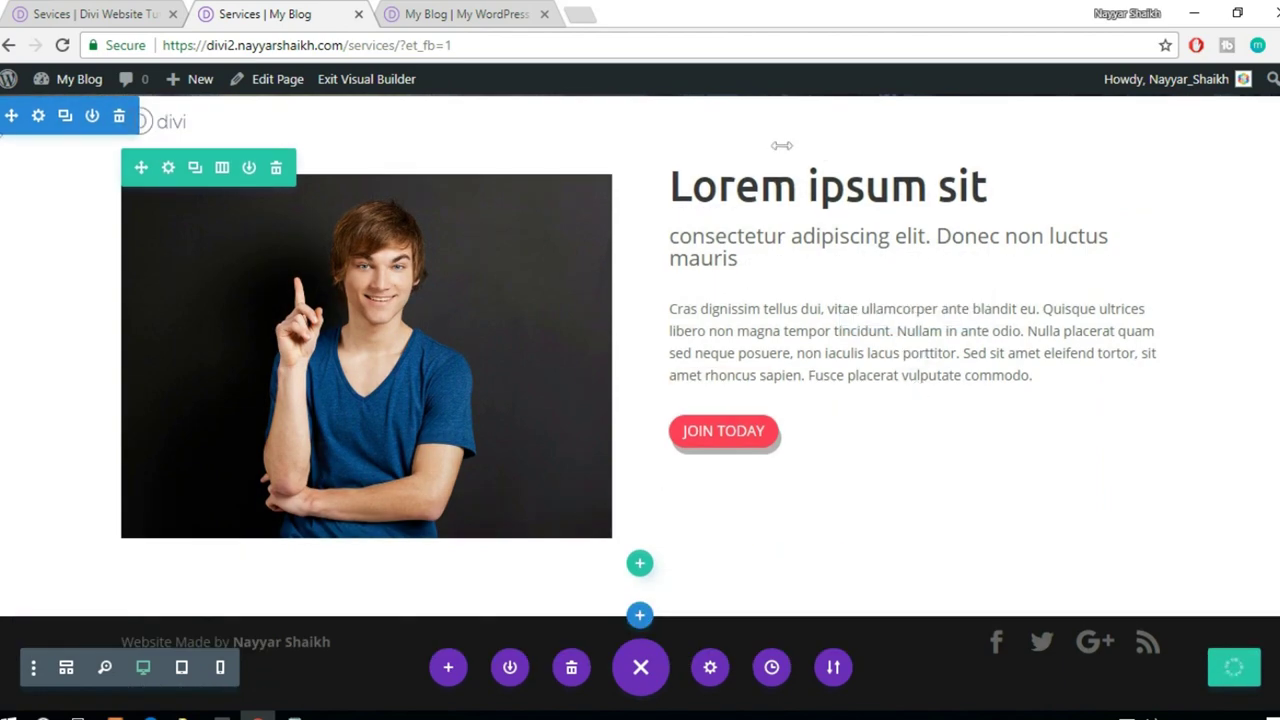
scroll(916, 391, up, 2)
click(44, 10)
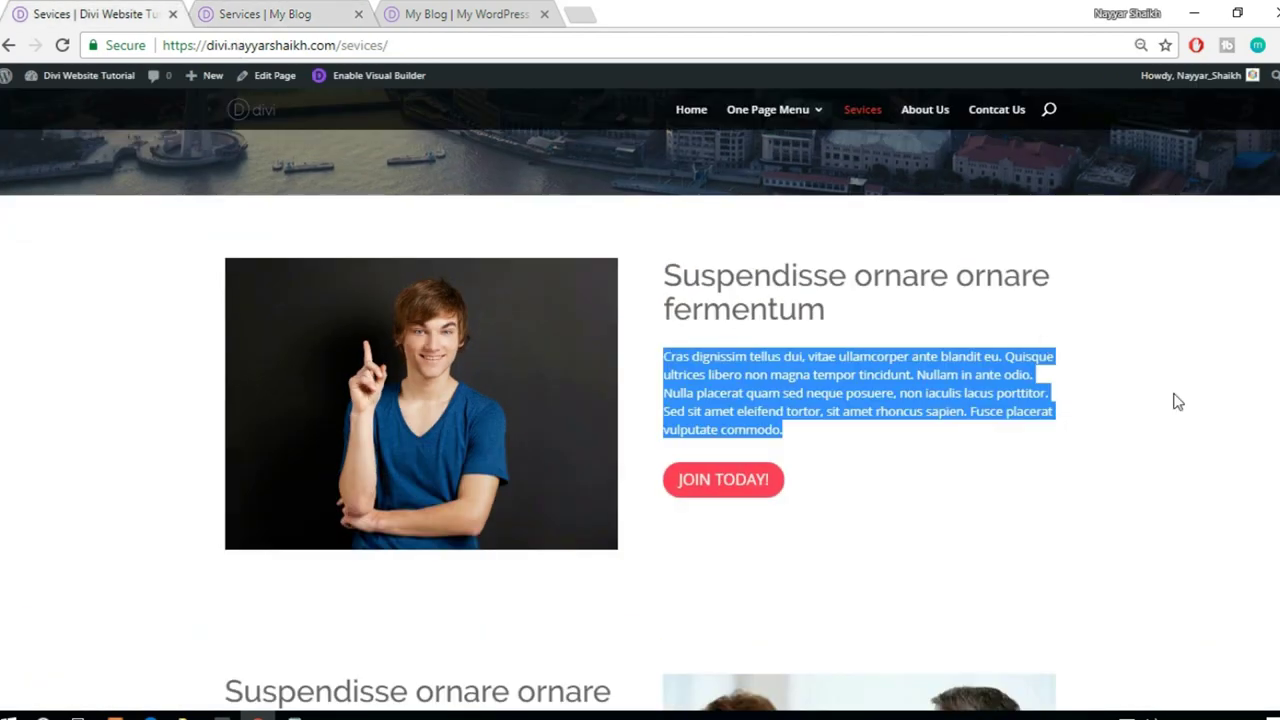
scroll(1174, 400, down, 4)
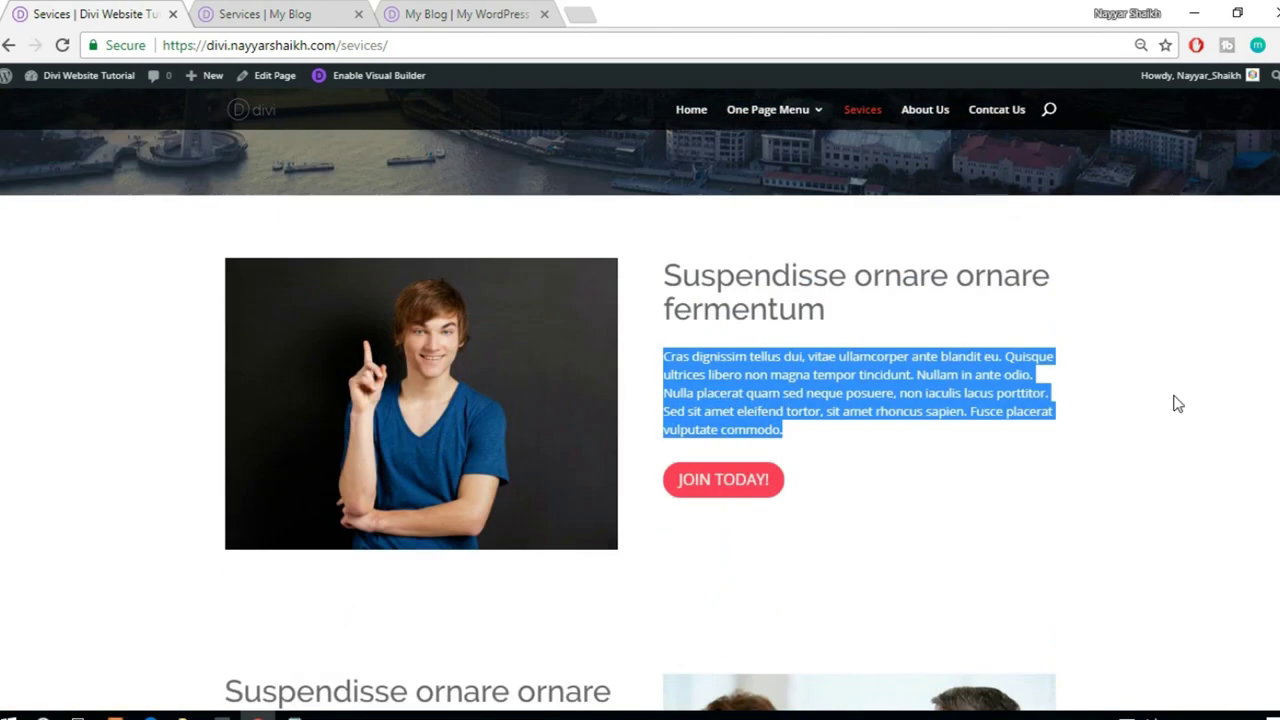
scroll(1177, 403, down, 1)
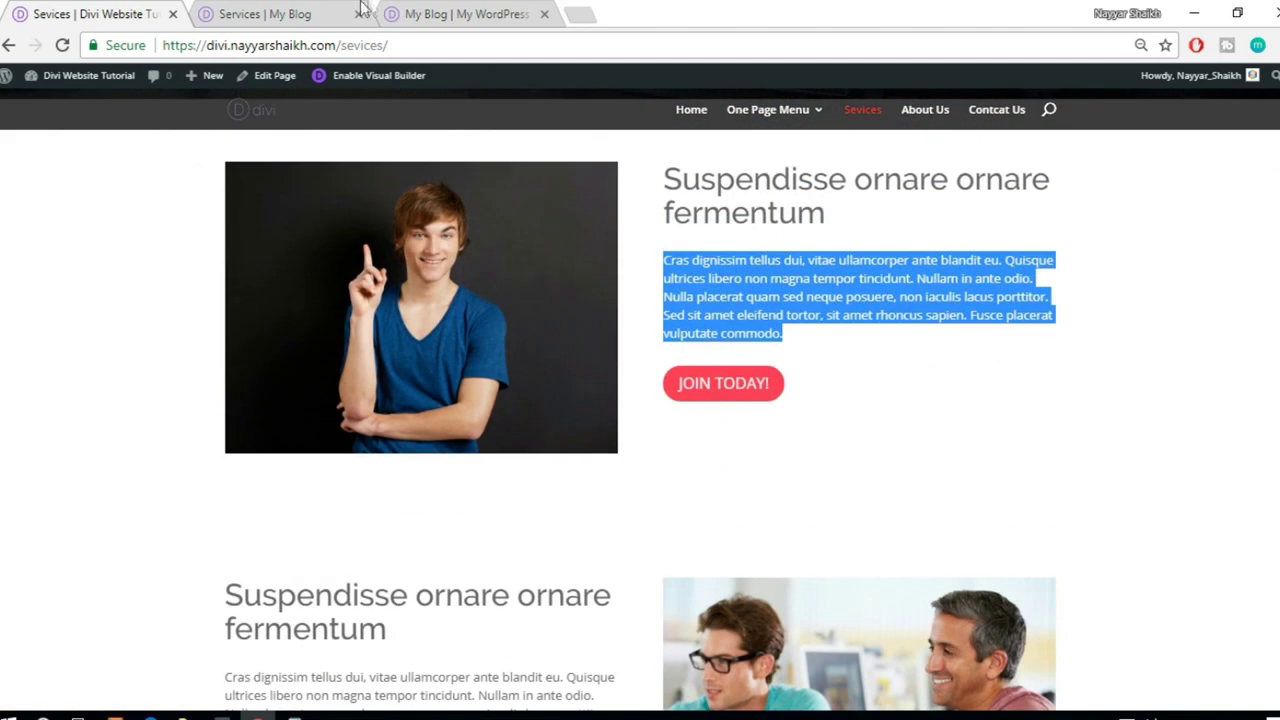
click(340, 10)
mouse_move(100, 210)
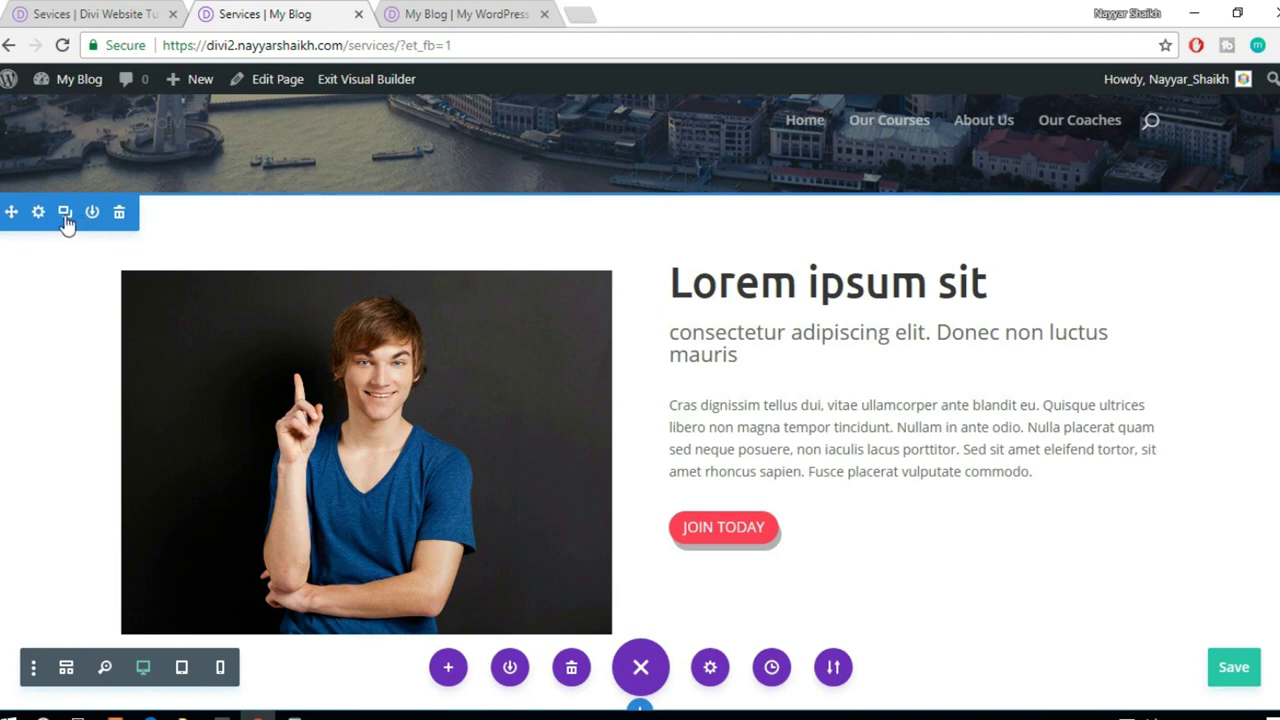
- Move the lower section's photo to the right column and the Lorem ipsum sit heading to the left
scroll(697, 381, down, 6)
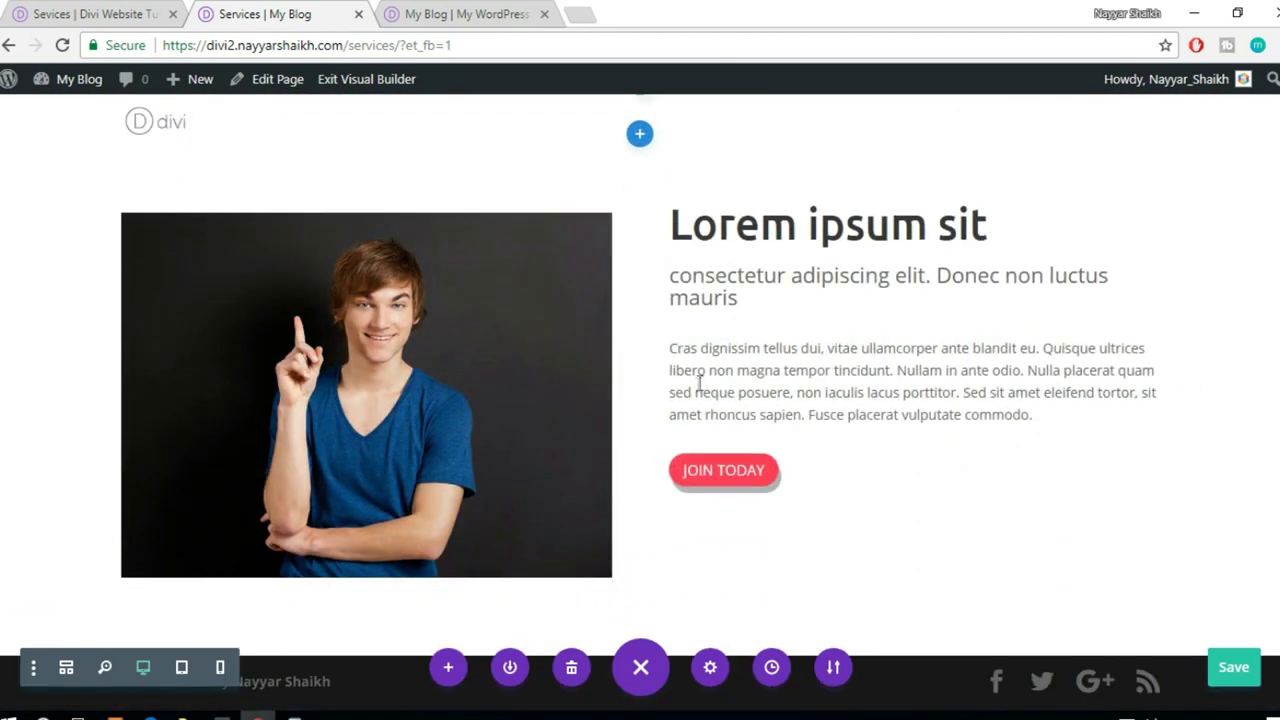
drag(423, 348, 866, 434)
scroll(860, 434, down, 3)
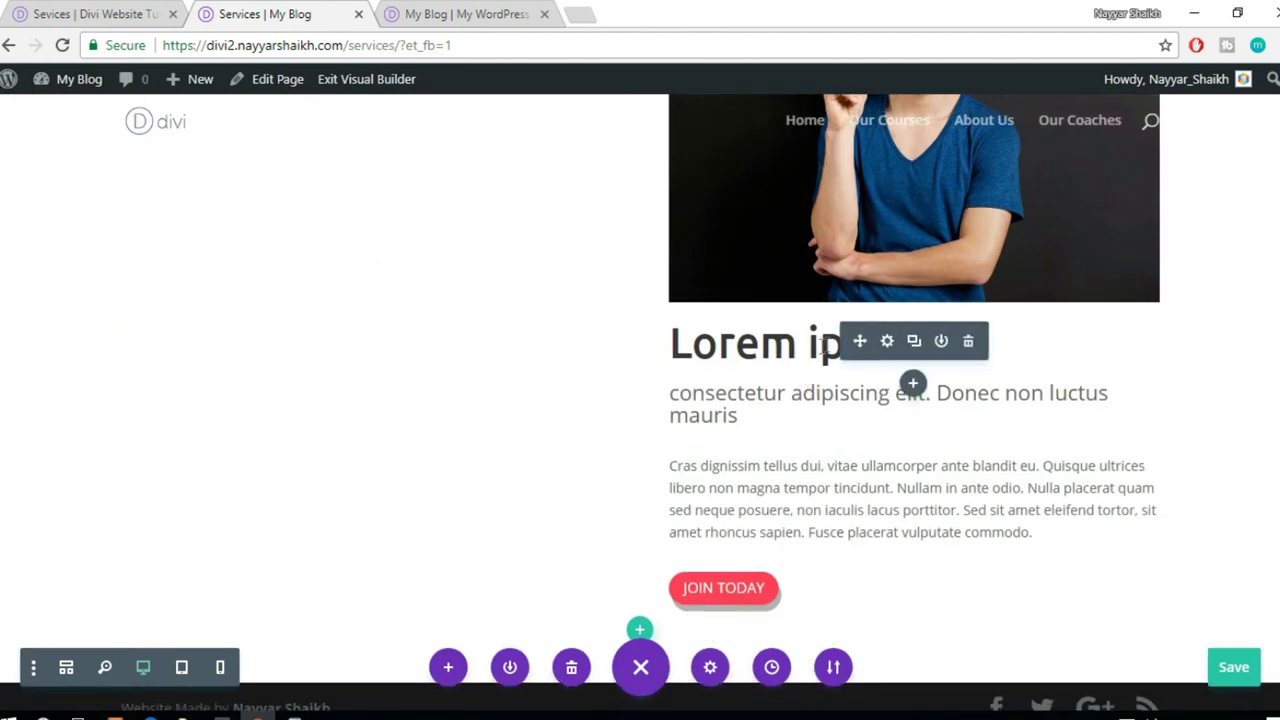
drag(800, 328, 409, 214)
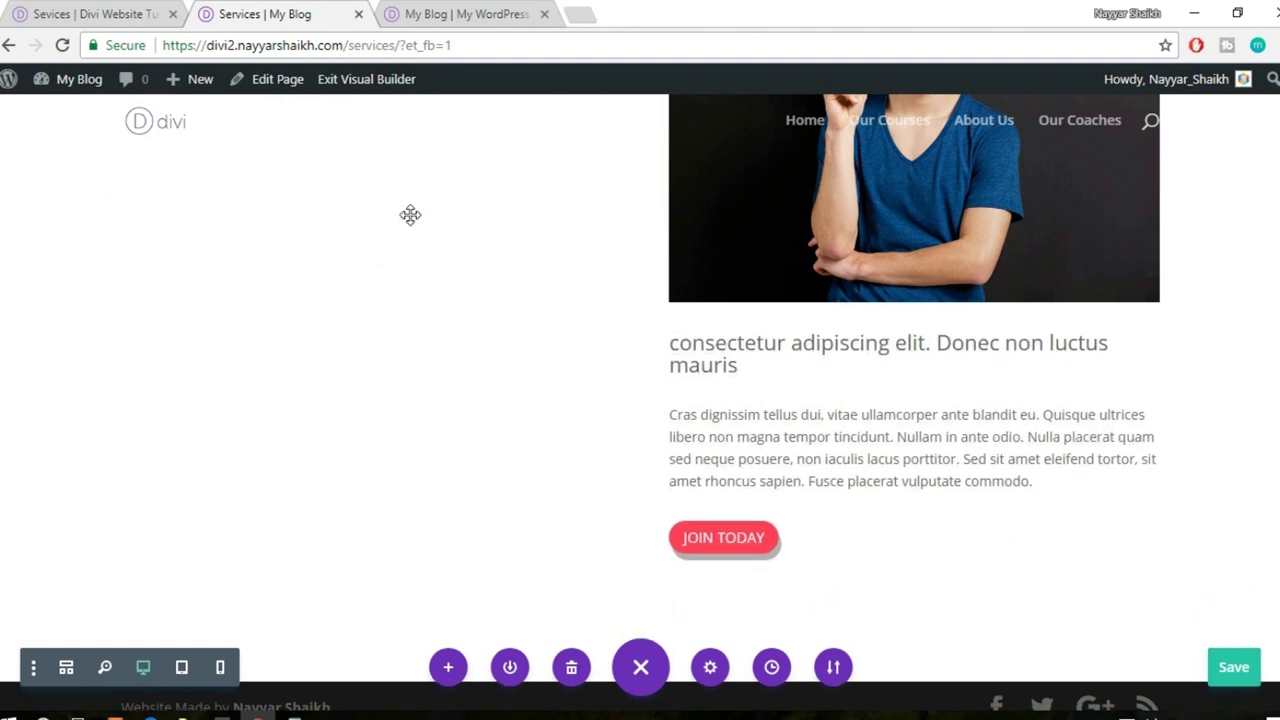
drag(857, 349, 806, 417)
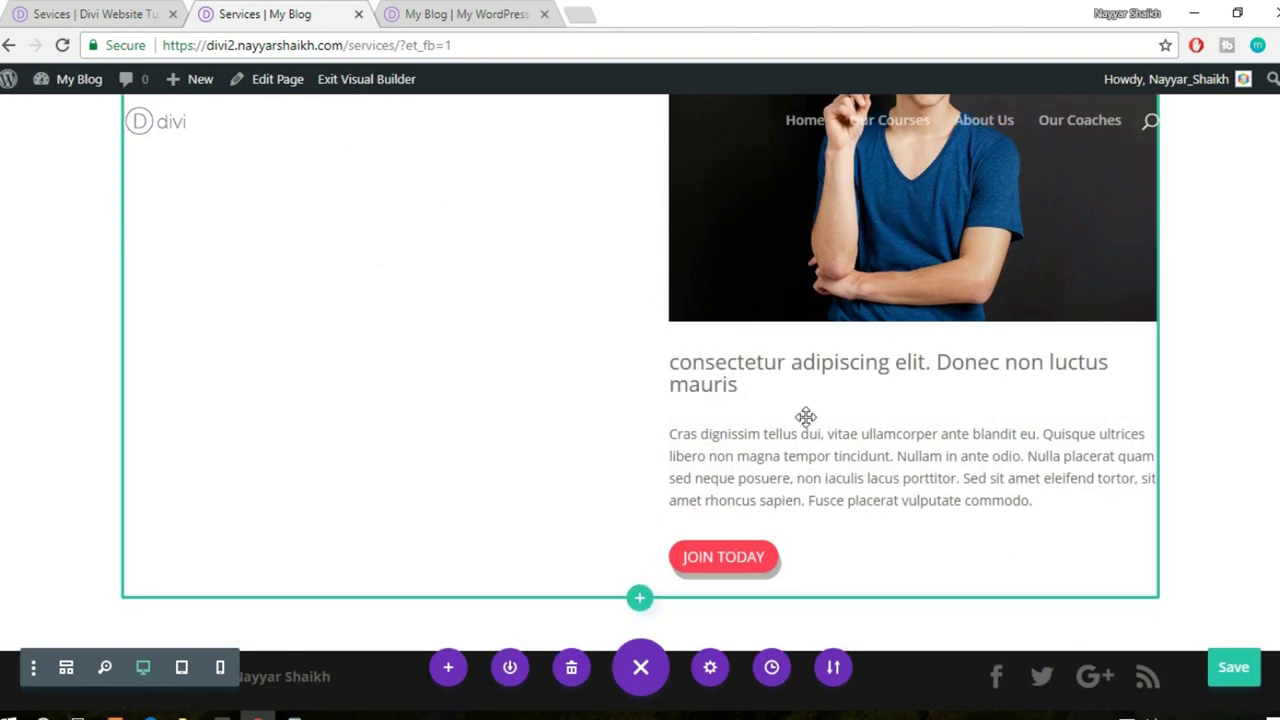
scroll(806, 477, up, 1)
drag(806, 477, 806, 475)
- Move the subheading, Cras dignissim paragraph and JOIN TODAY button into the left column
drag(855, 553, 340, 205)
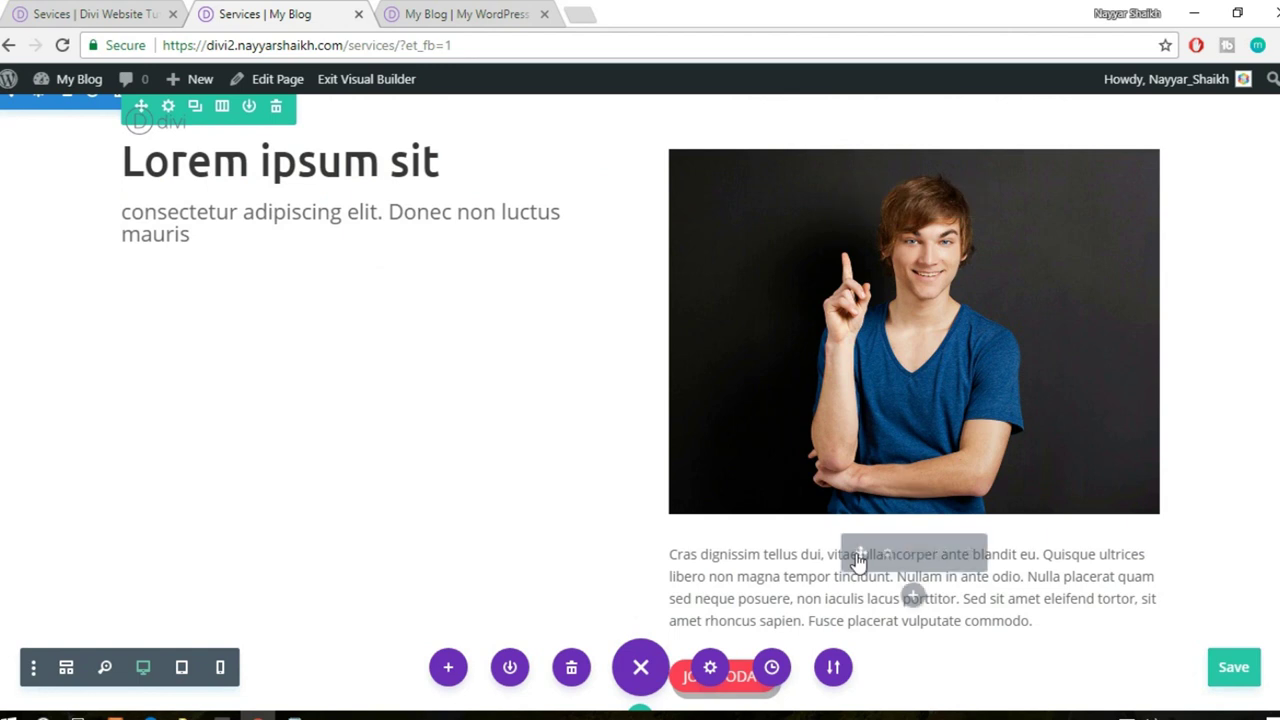
drag(858, 556, 264, 257)
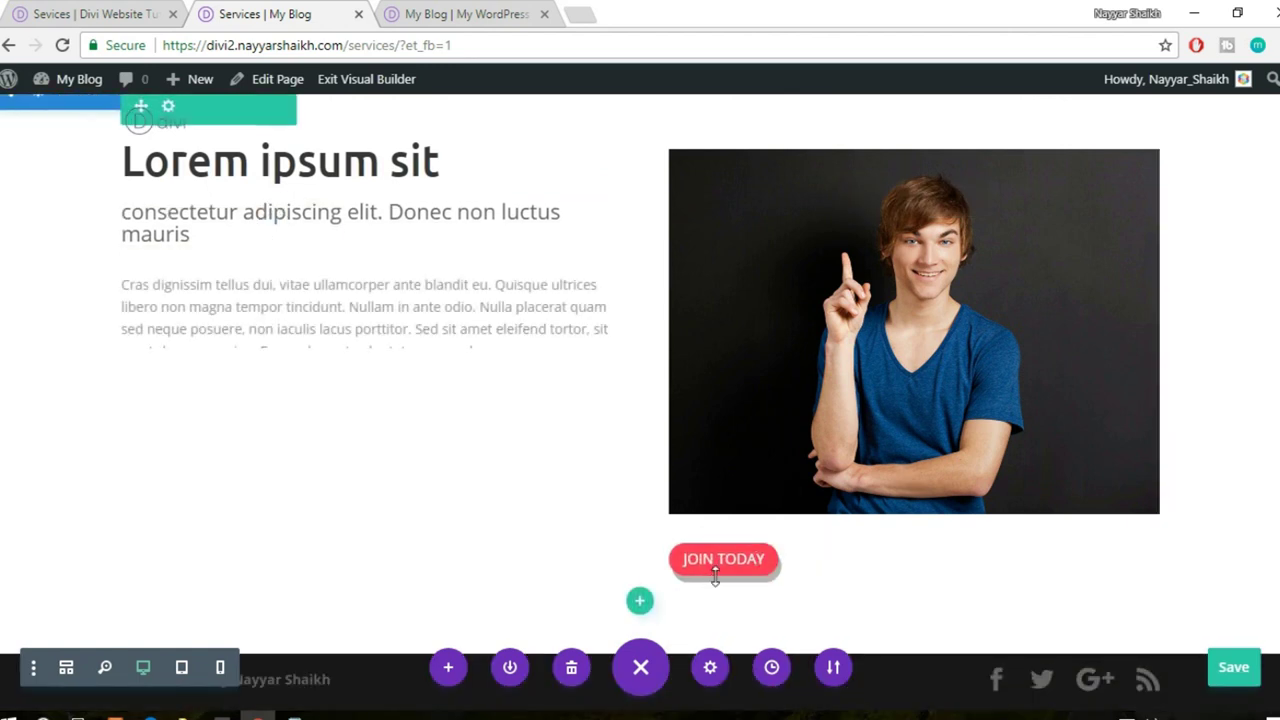
drag(859, 553, 322, 410)
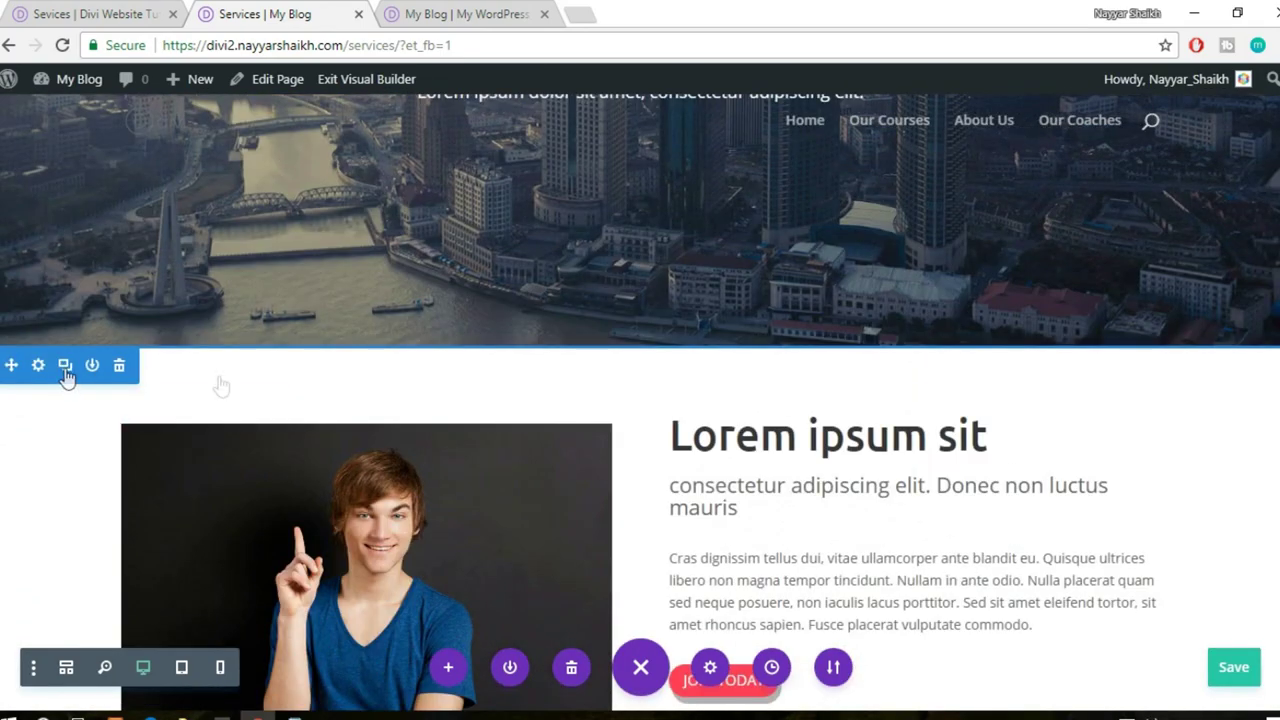
- Duplicate the photo-left Lorem ipsum section and scroll down to check the new copy
click(65, 366)
scroll(300, 380, down, 5)
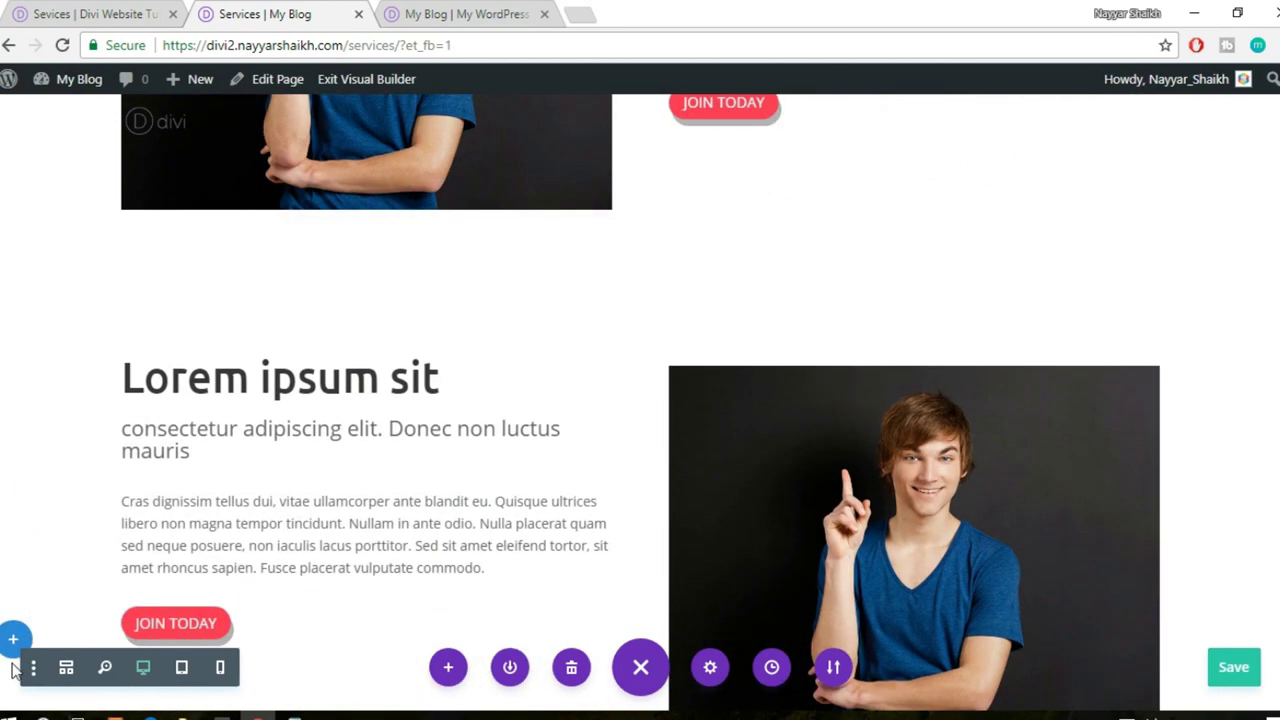
scroll(80, 572, down, 2)
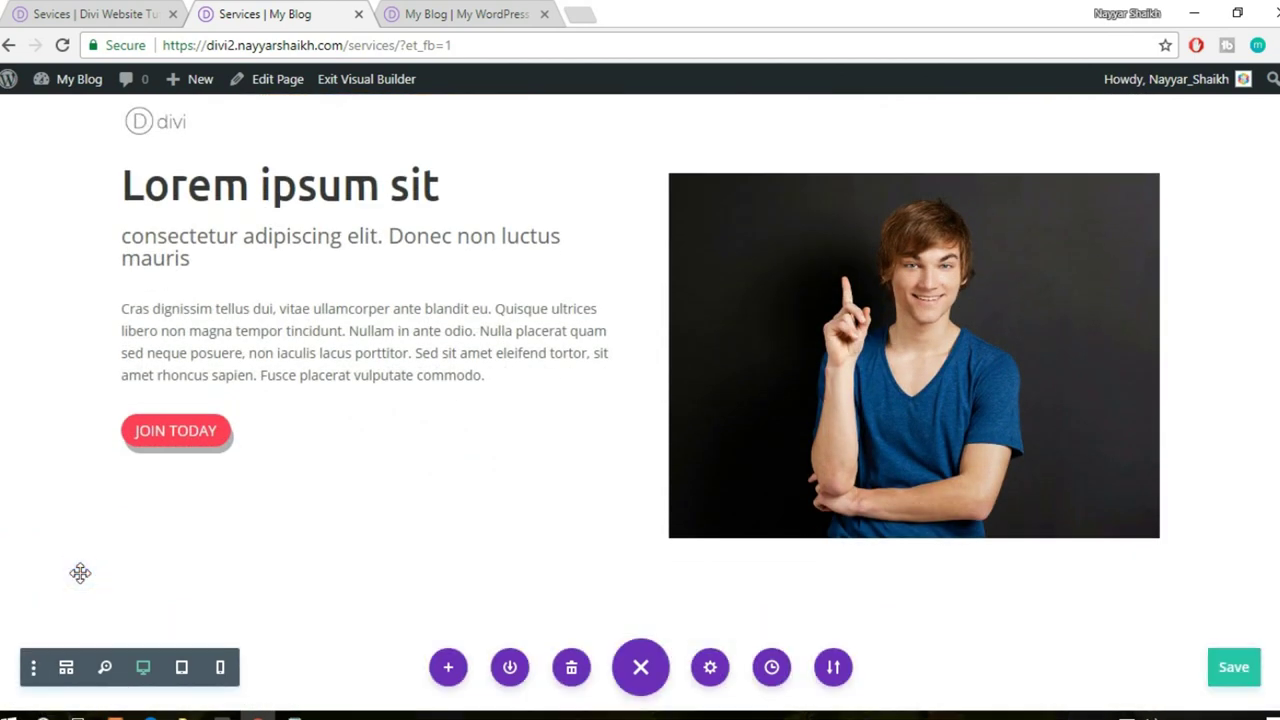
scroll(900, 463, down, 4)
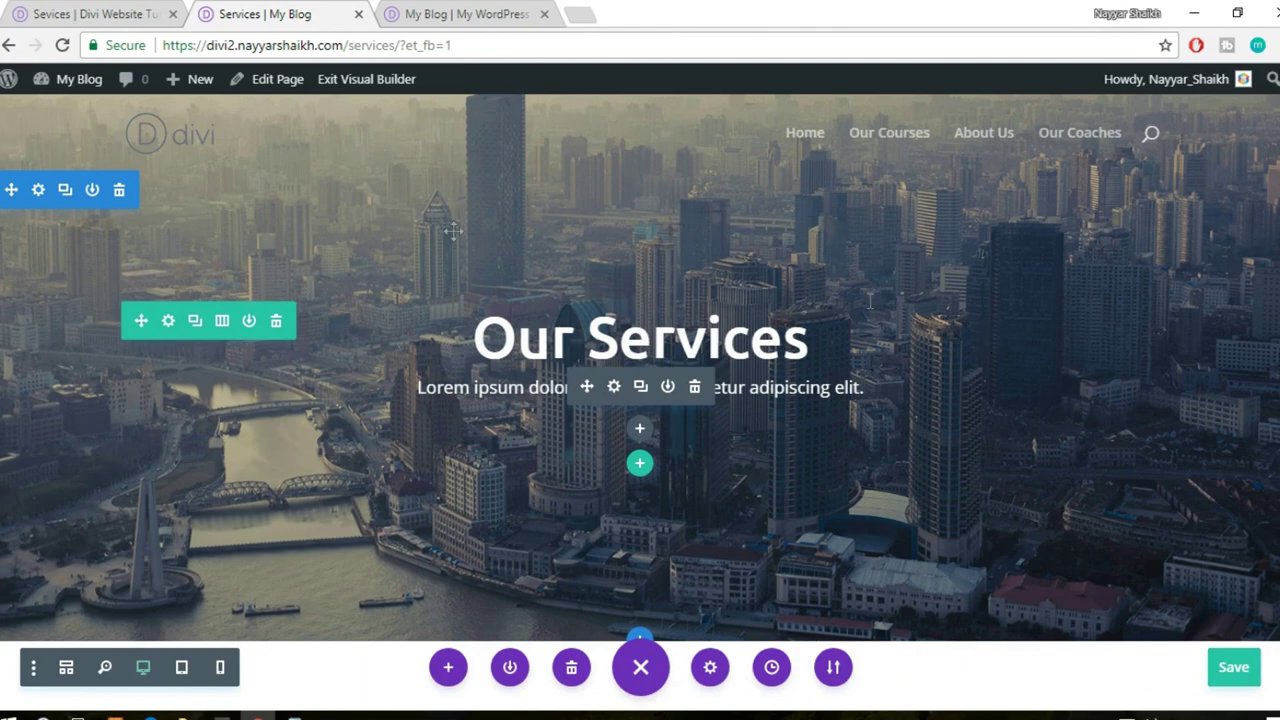
scroll(1162, 394, down, 10)
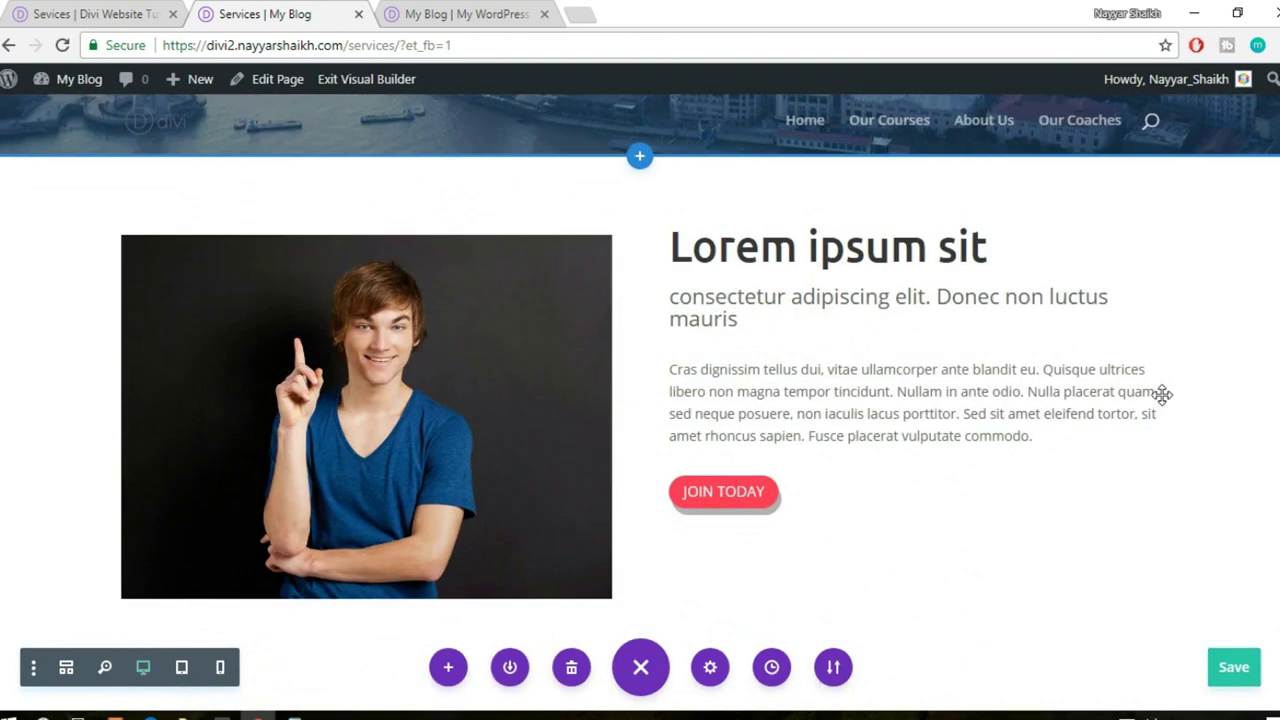
scroll(1162, 394, down, 5)
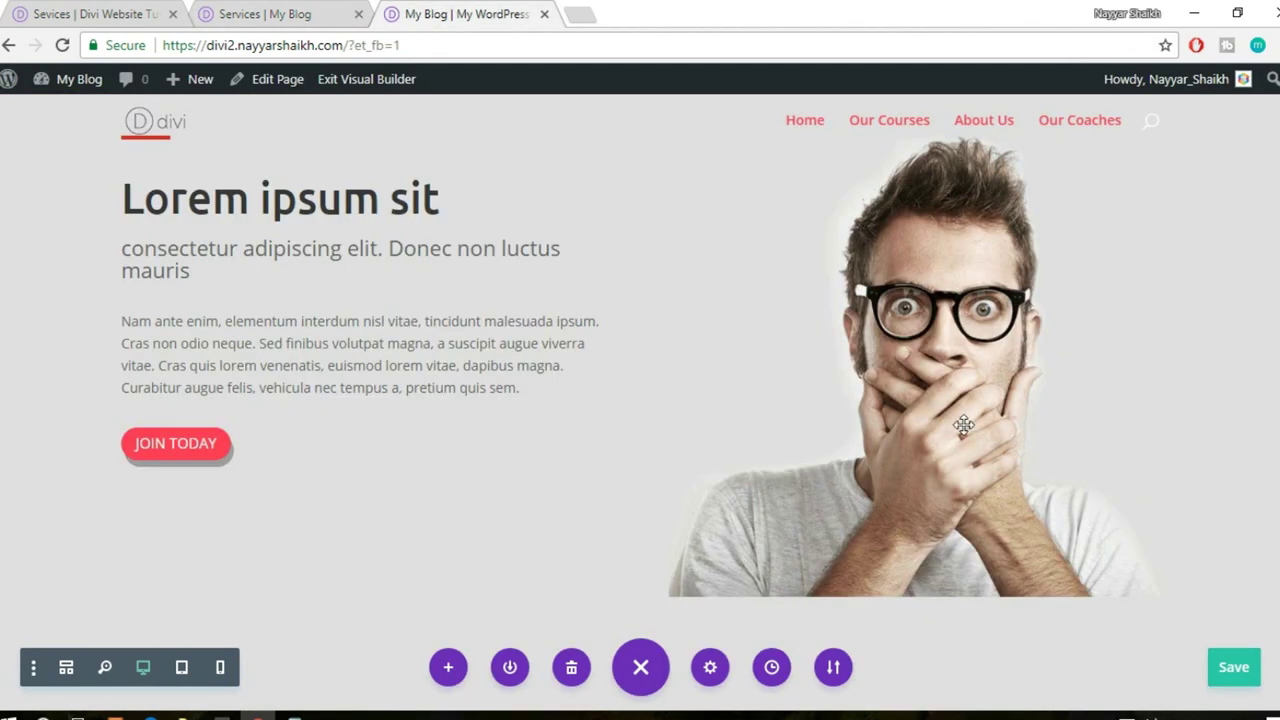
- Save the red subscribe section to the Divi library as footer1
scroll(963, 425, down, 15)
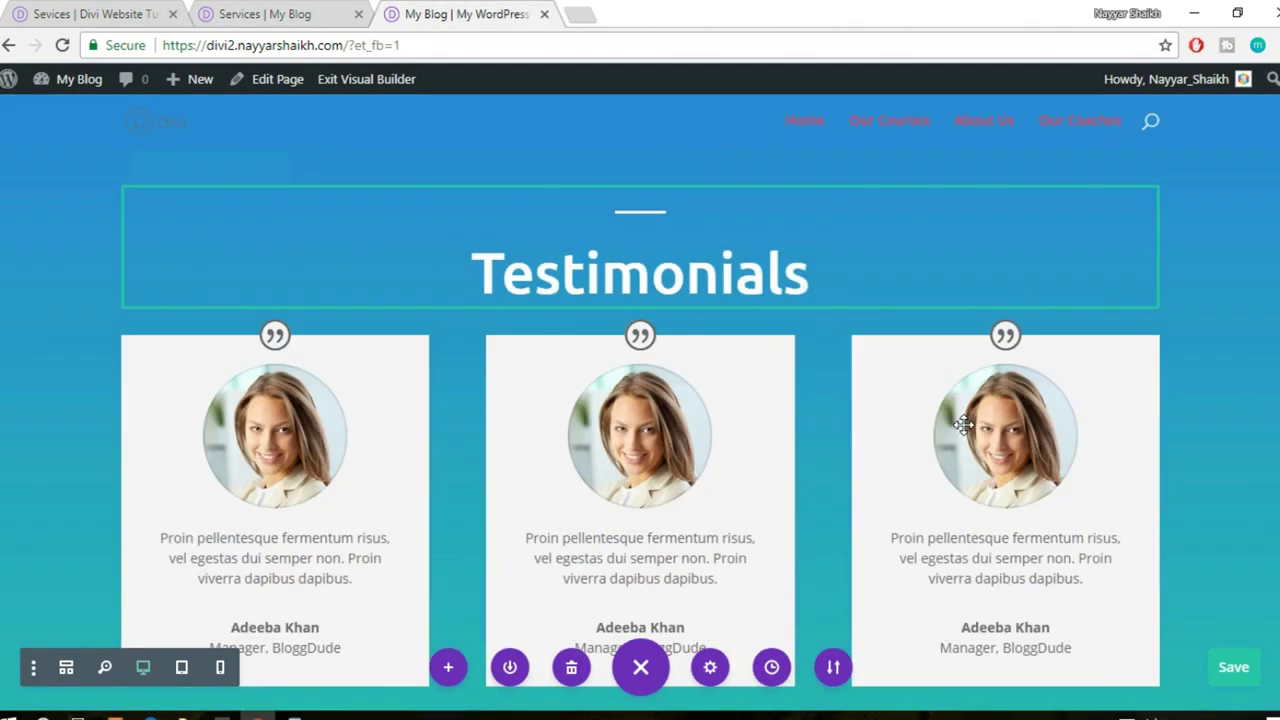
scroll(963, 425, down, 3)
scroll(600, 477, up, 3)
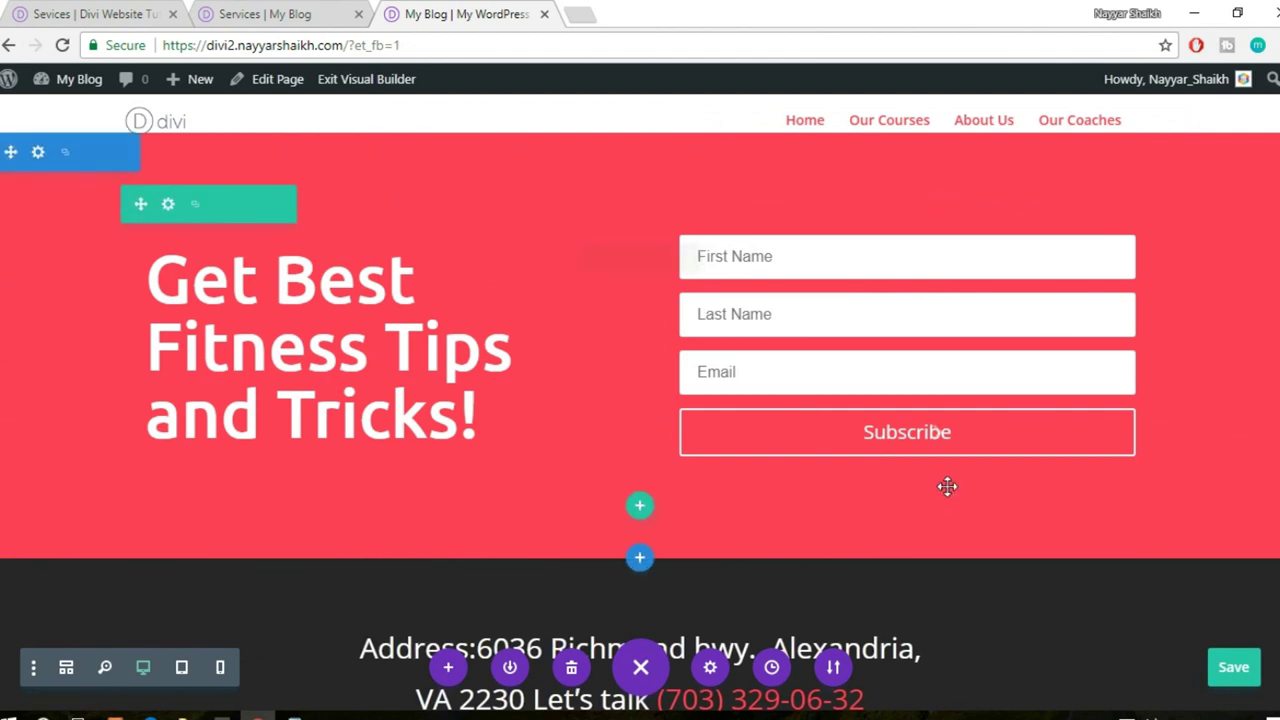
scroll(947, 490, down, 3)
scroll(946, 500, up, 3)
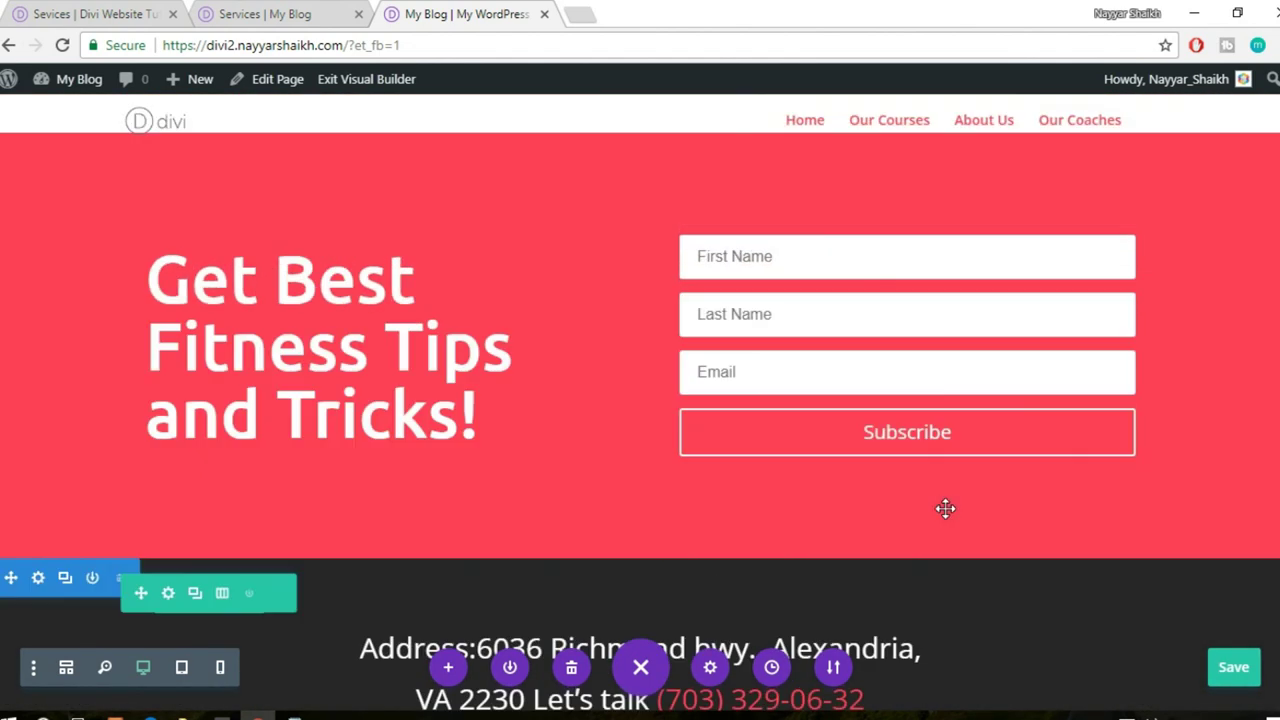
scroll(946, 509, up, 1)
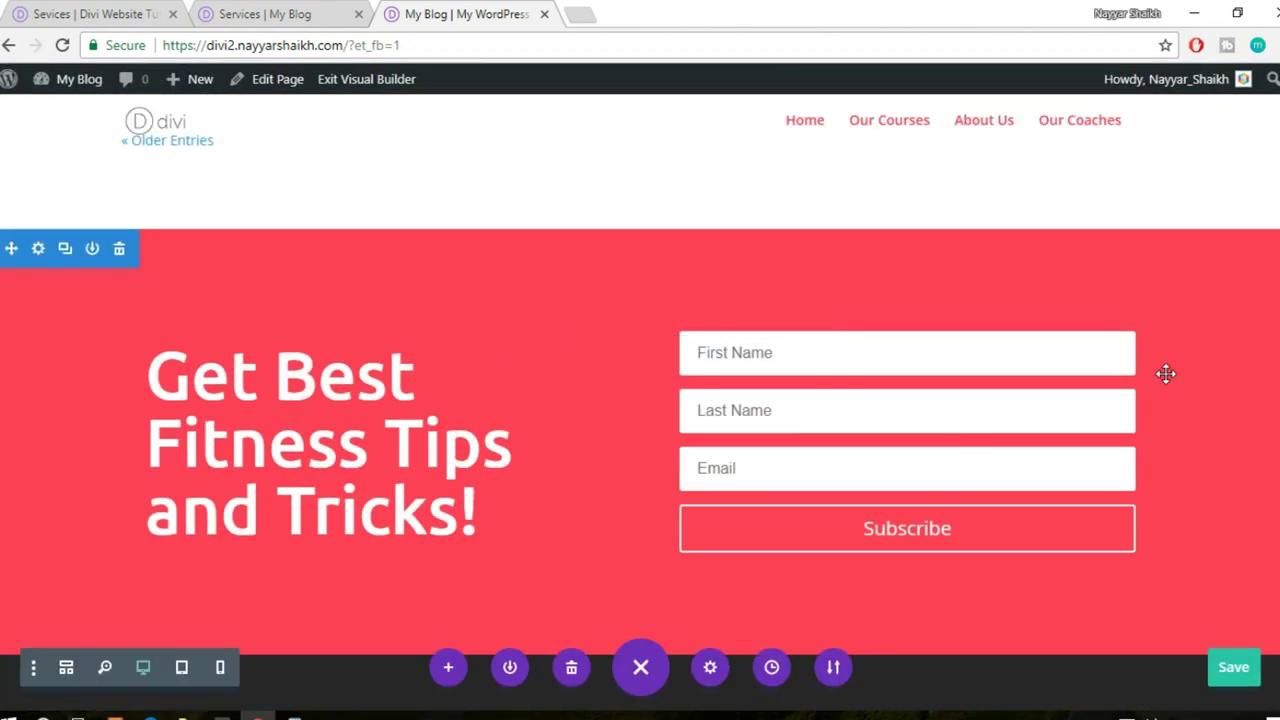
scroll(1142, 495, down, 4)
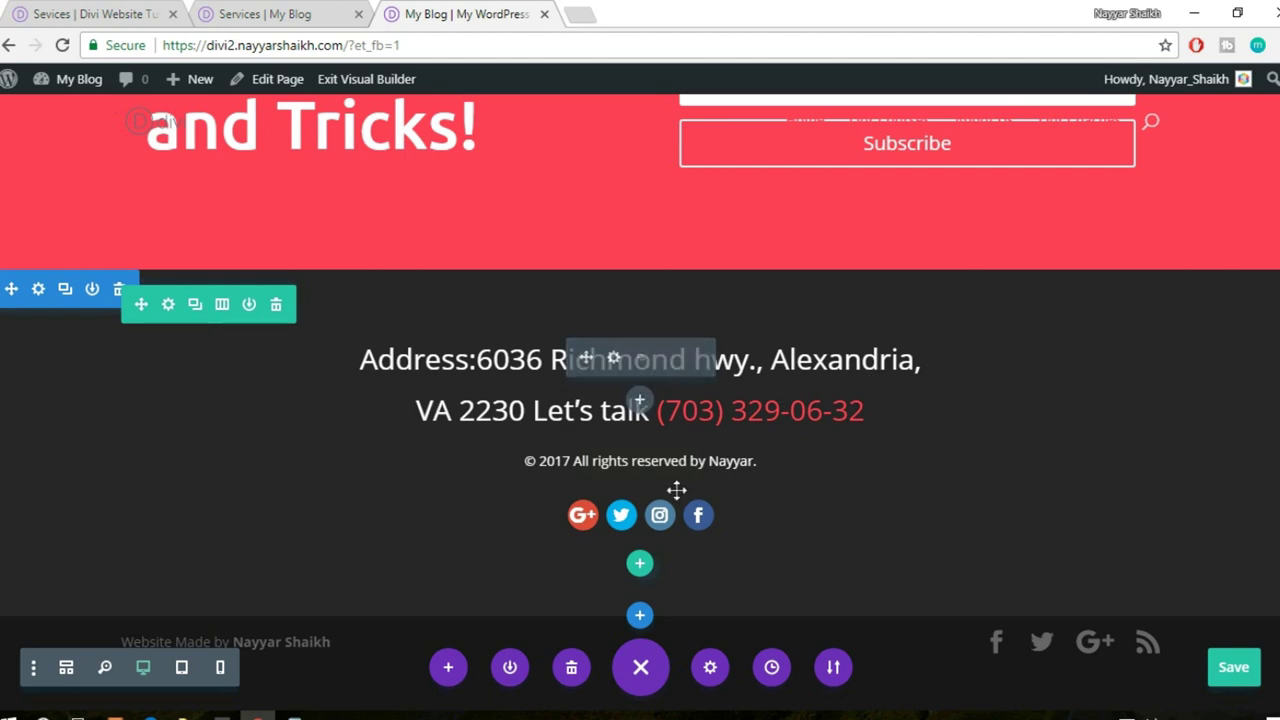
scroll(851, 520, up, 4)
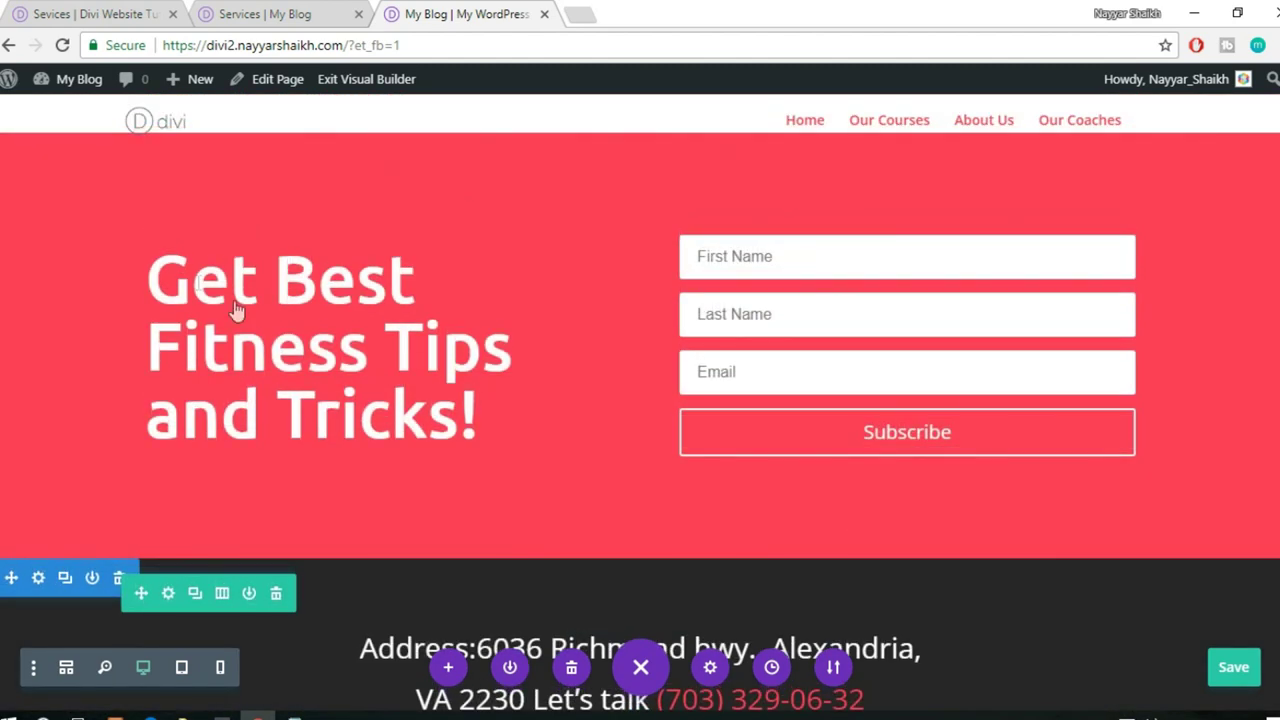
scroll(91, 286, up, 1)
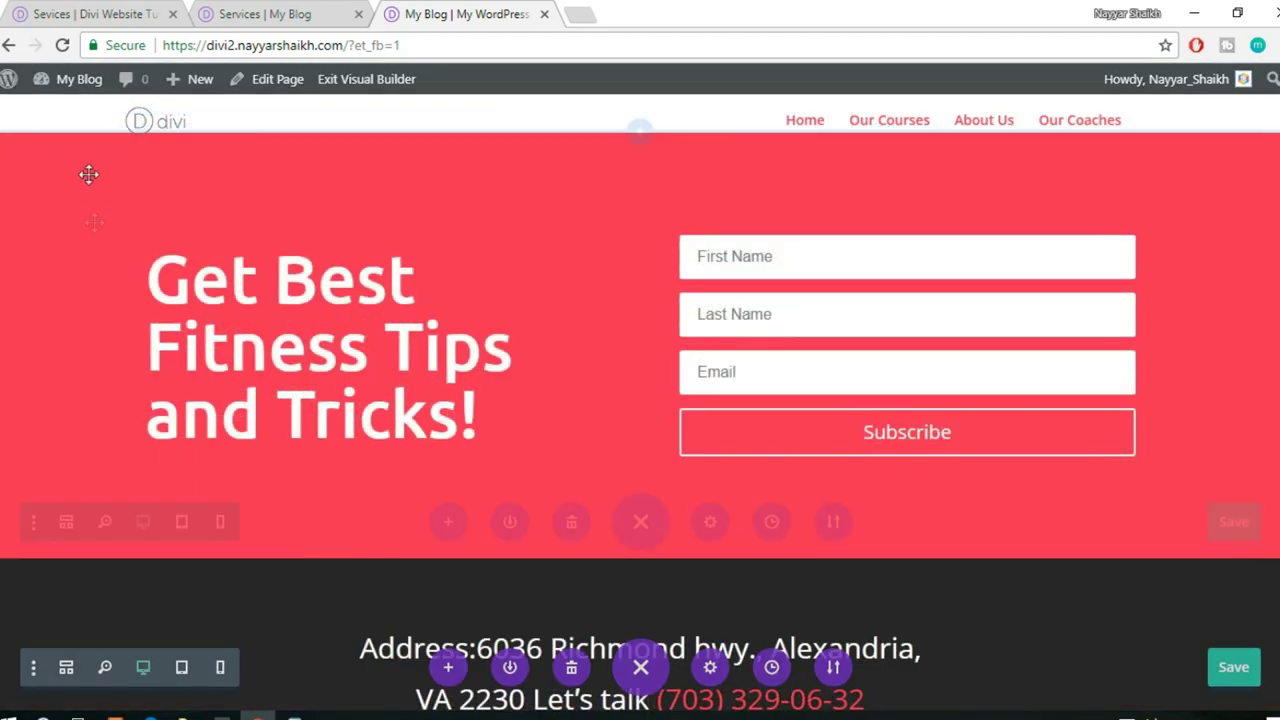
scroll(86, 174, down, 2)
click(91, 153)
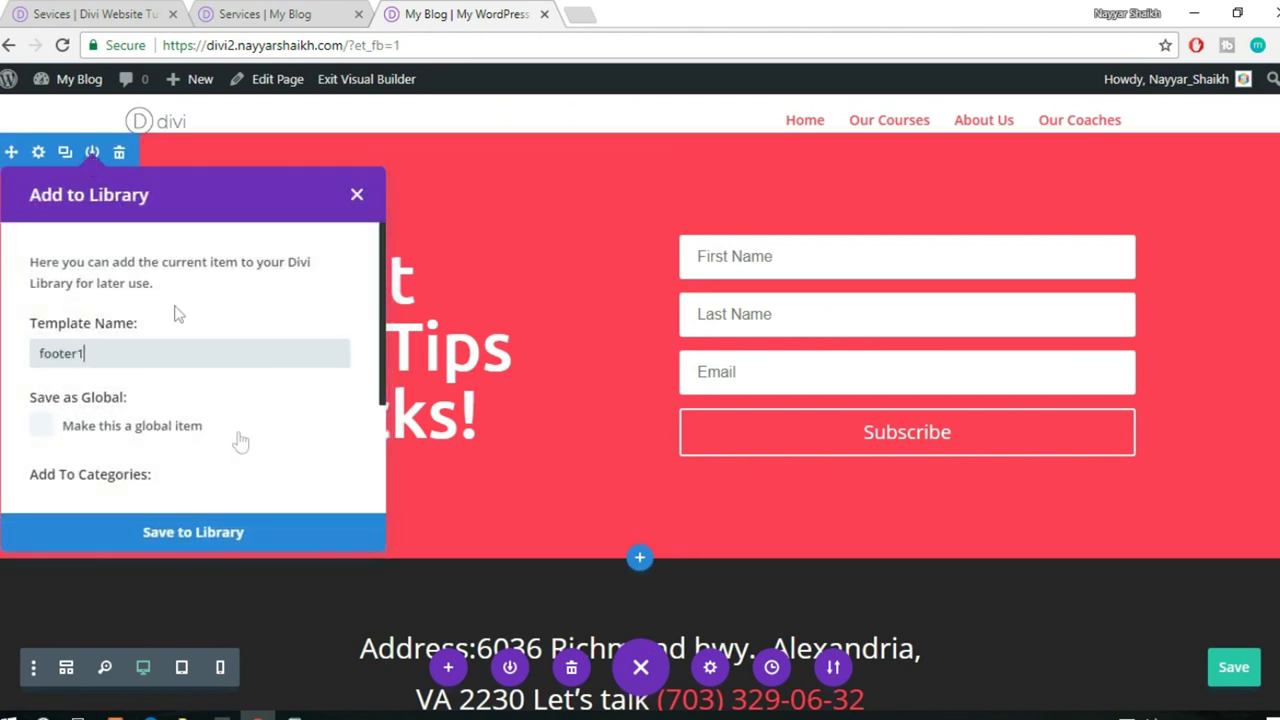
click(219, 545)
- Save the dark address footer section to the library as footer2, then go back to Services
scroll(418, 441, down, 3)
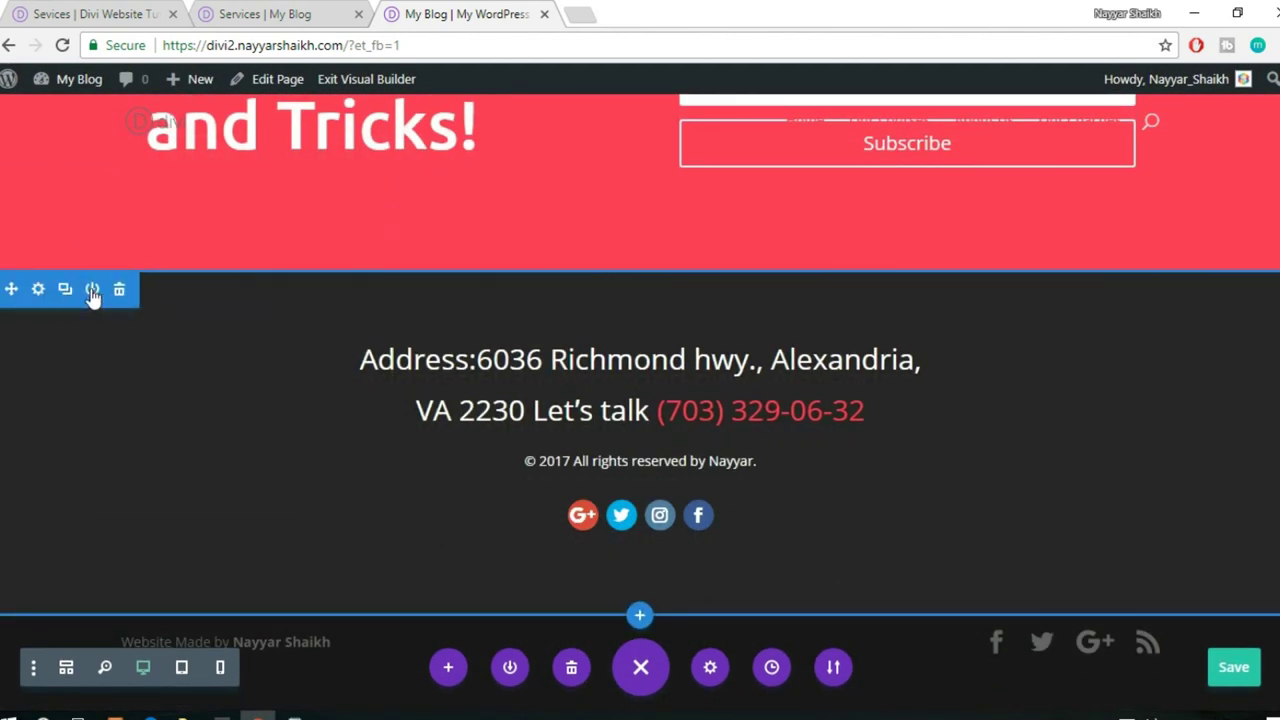
click(92, 290)
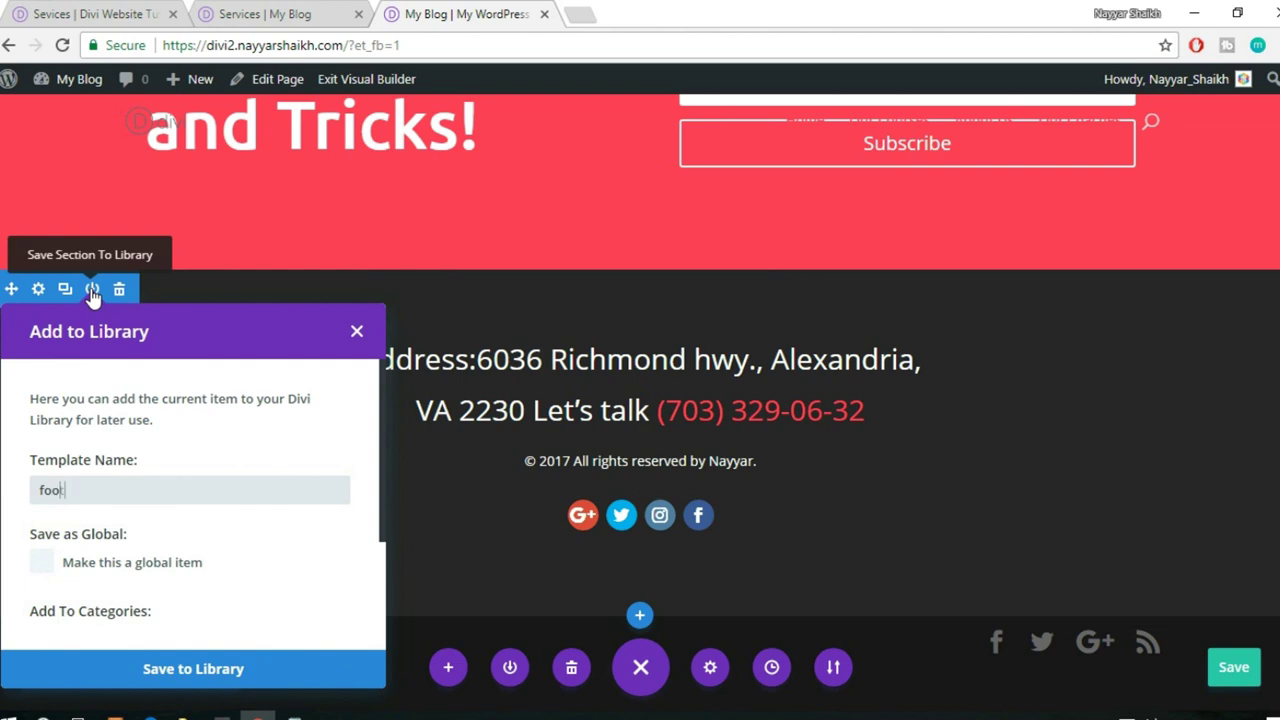
click(300, 668)
click(309, 8)
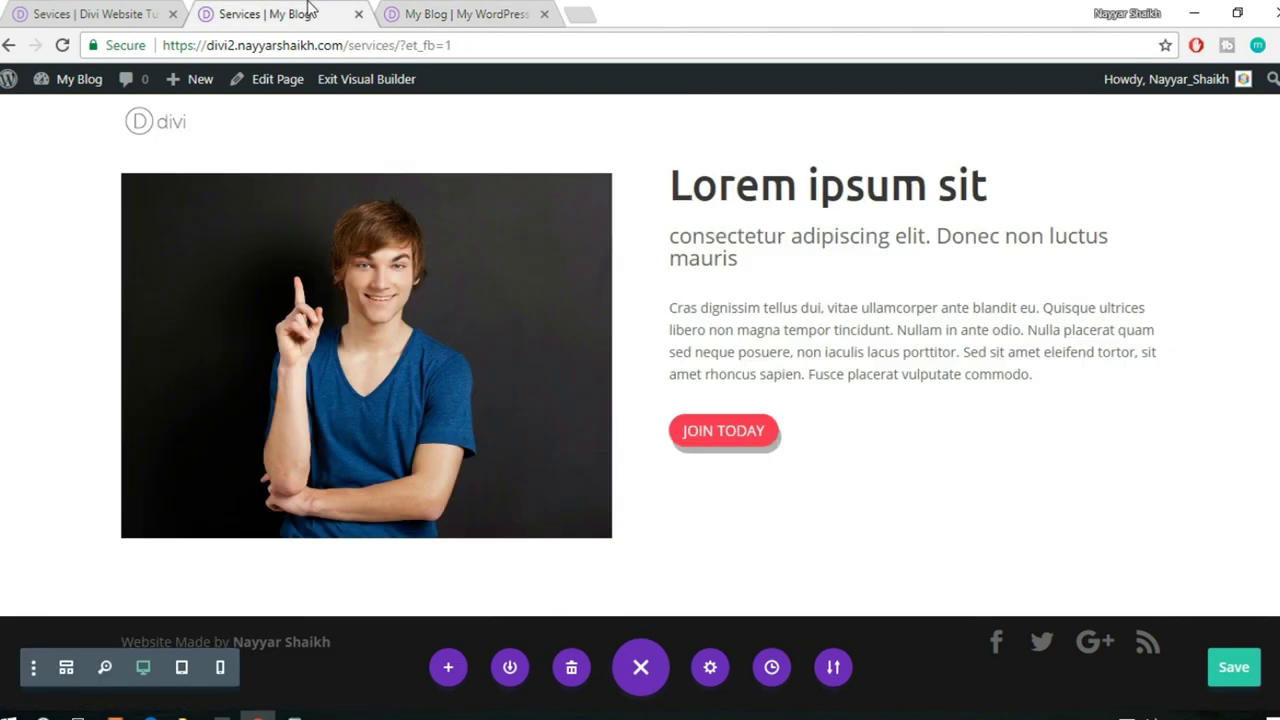
- Reload the Services builder page from the address bar, declining the first reload prompt
click(340, 45)
key(Return)
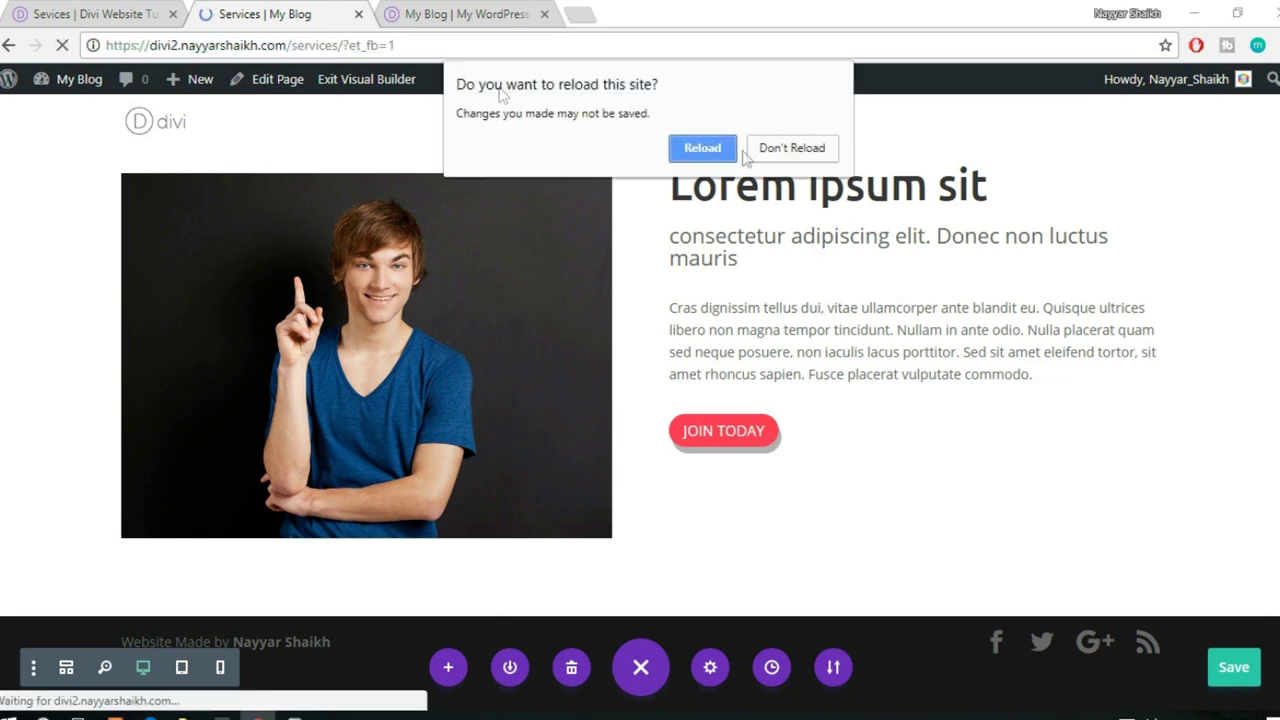
click(793, 150)
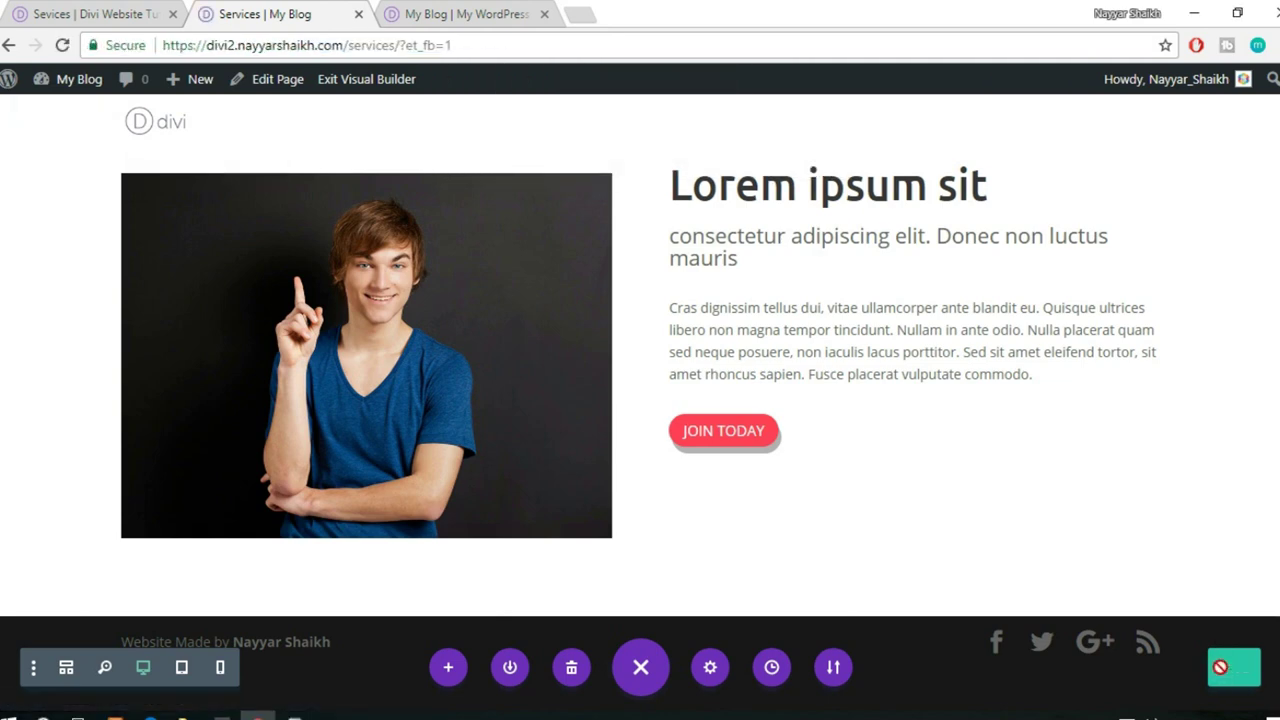
key(ctrl+Tab)
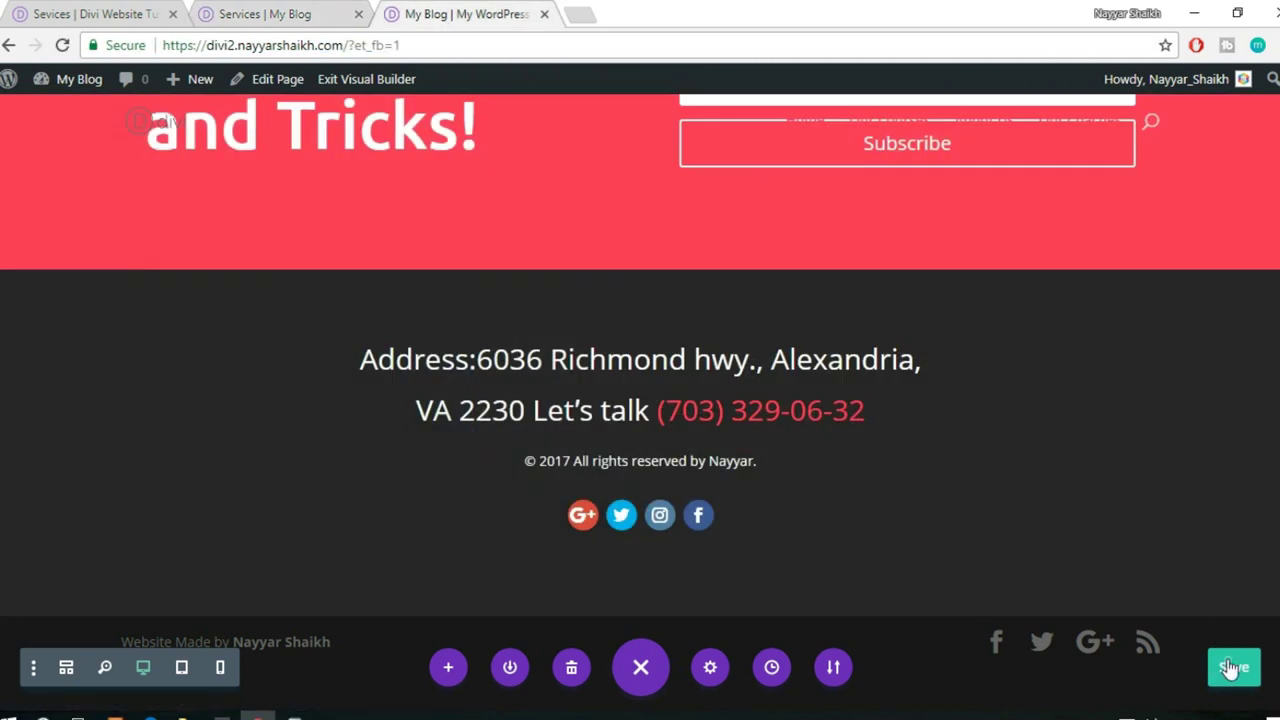
click(370, 14)
click(405, 48)
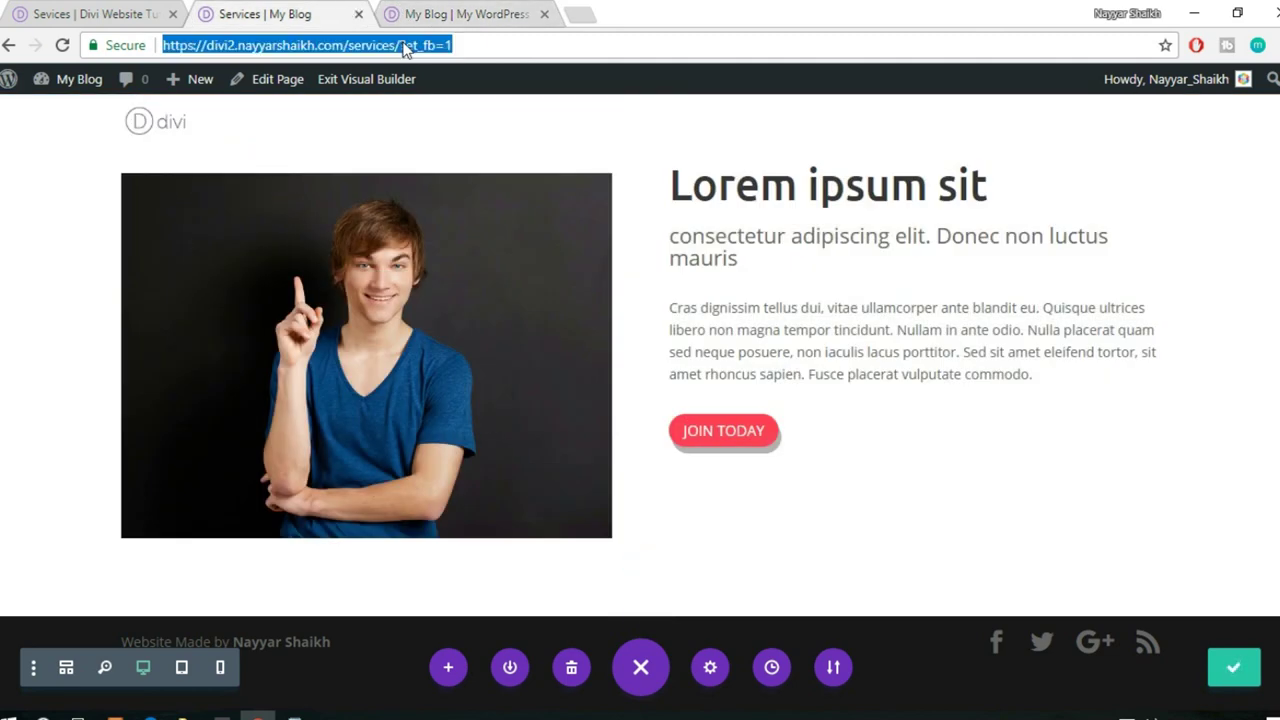
key(Return)
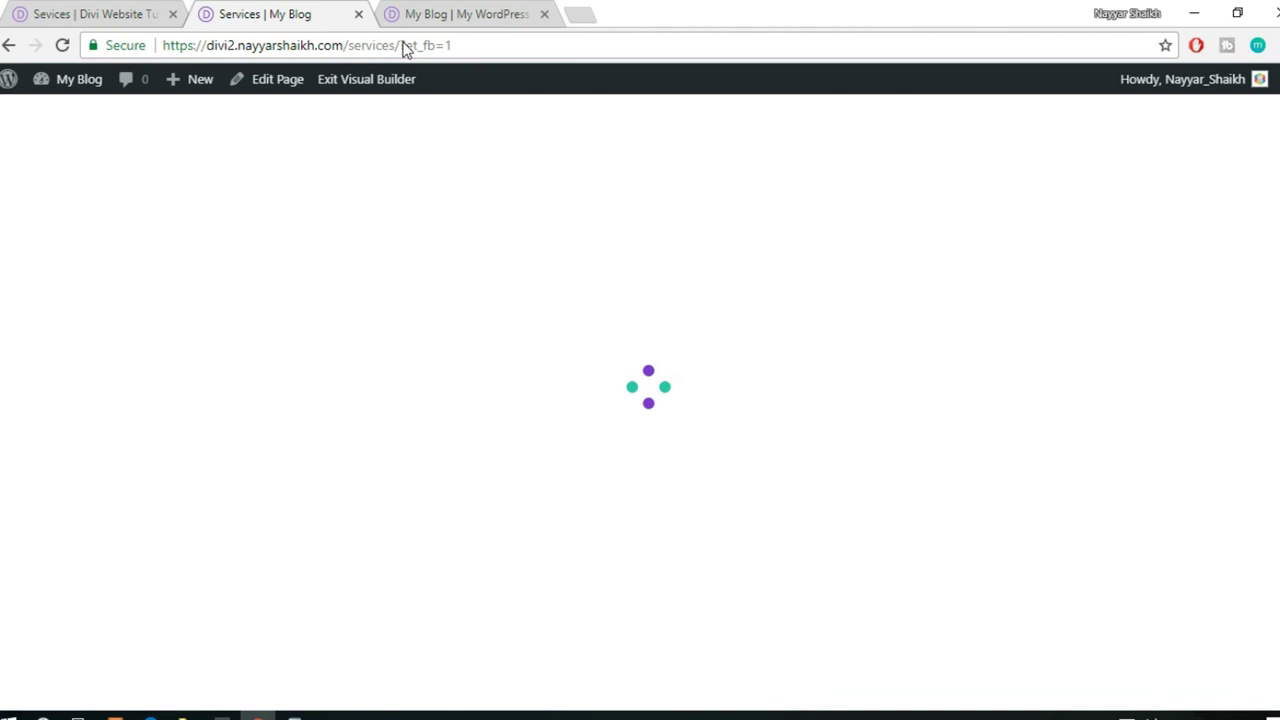
- Insert the saved footer1 subscribe section from the library at the bottom of the page
scroll(965, 577, down, 10)
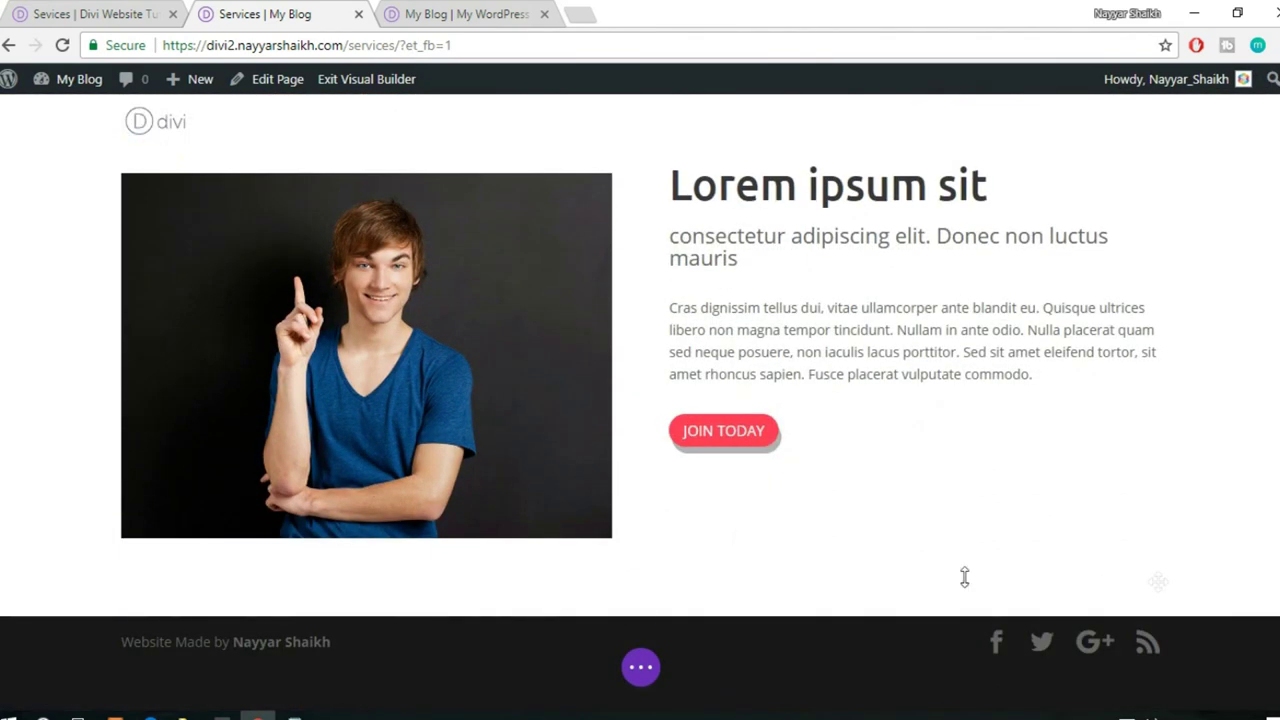
mouse_move(674, 586)
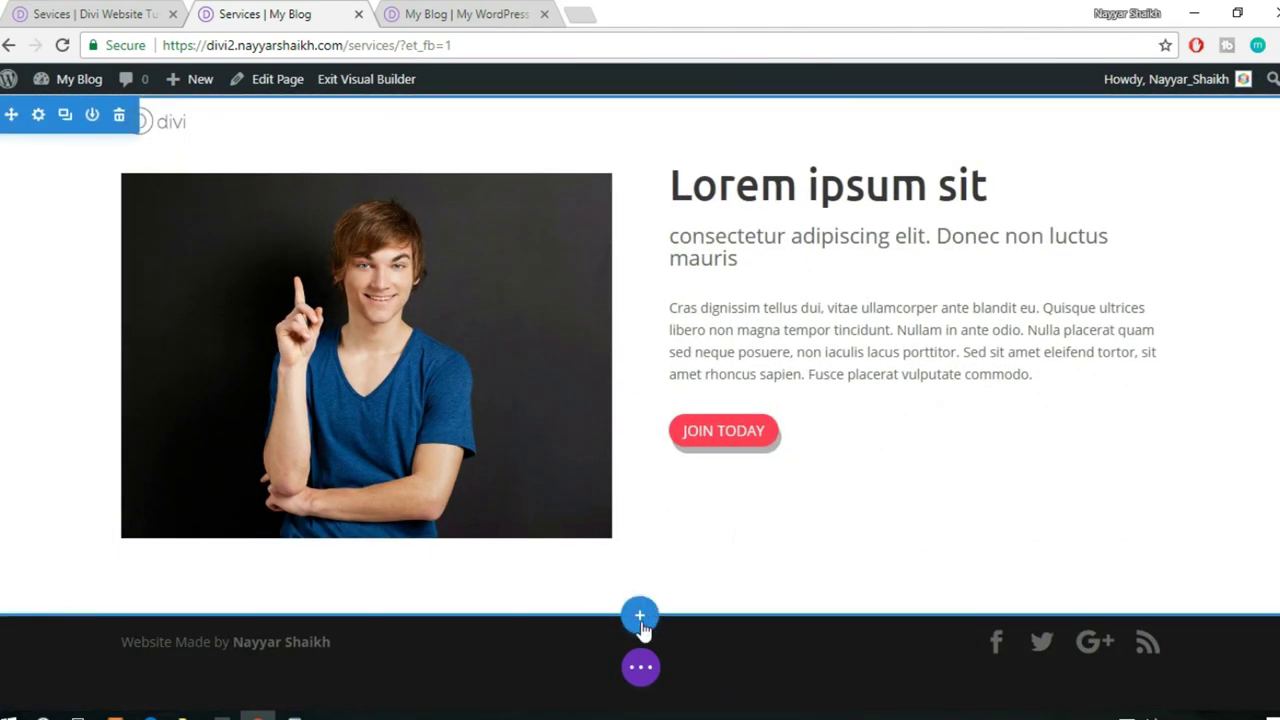
click(641, 621)
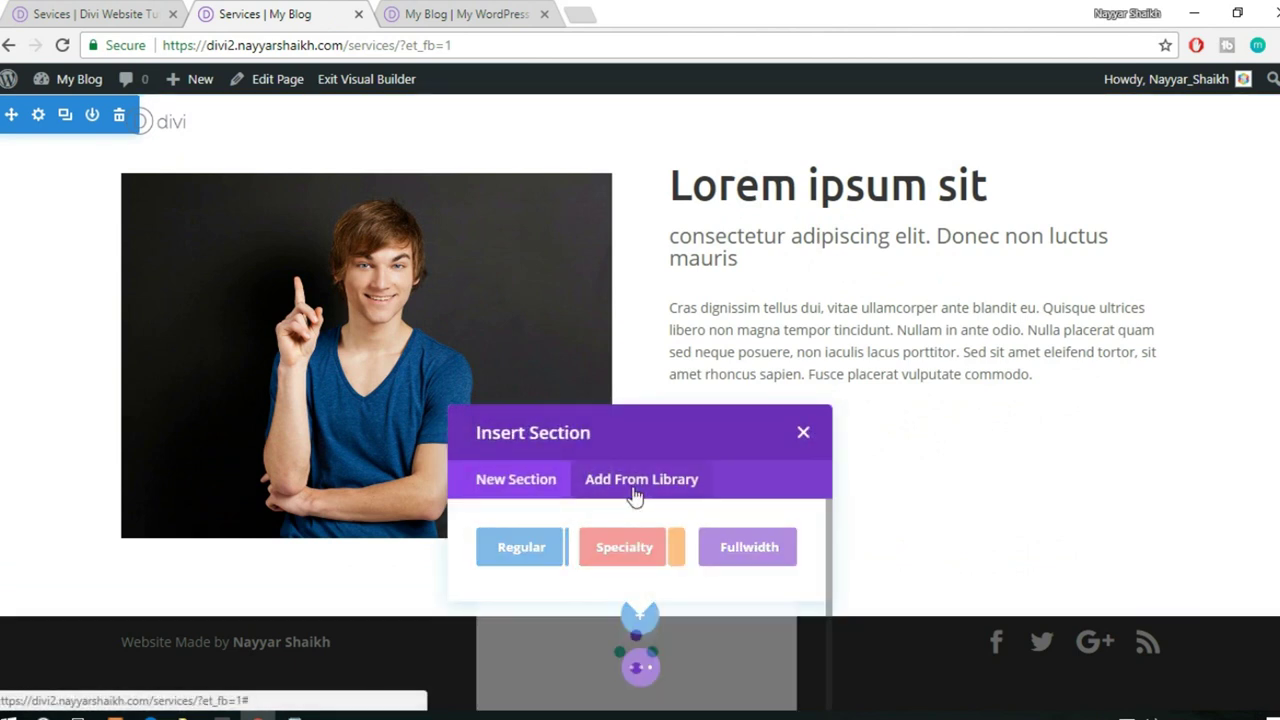
click(638, 488)
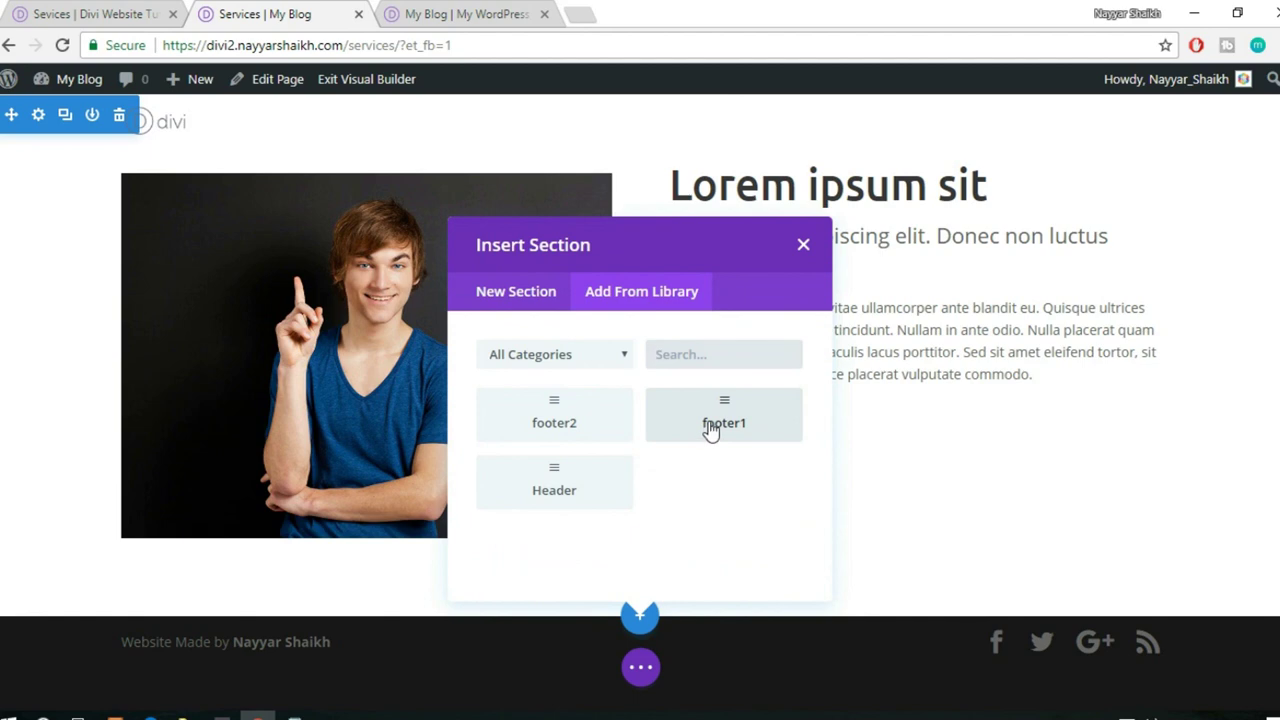
click(705, 430)
- Insert the saved footer2 address footer below the red subscribe section and review the result
scroll(755, 433, down, 4)
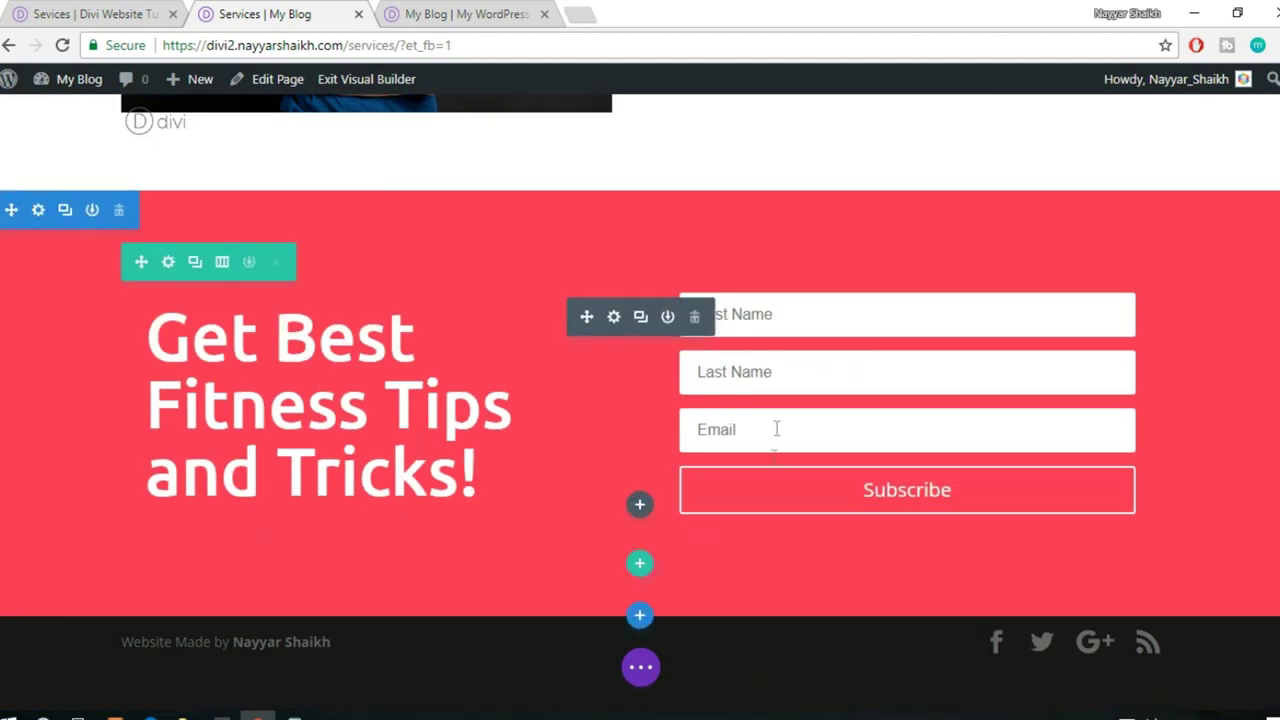
click(640, 614)
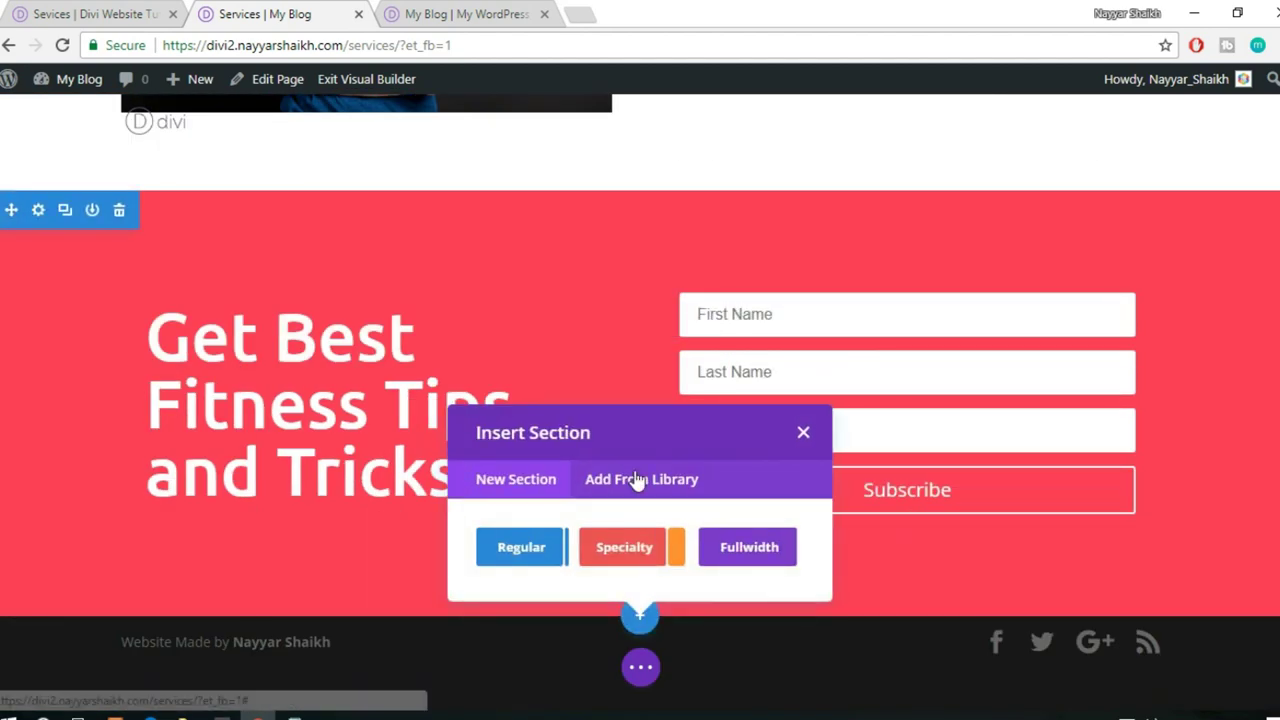
click(637, 481)
click(543, 430)
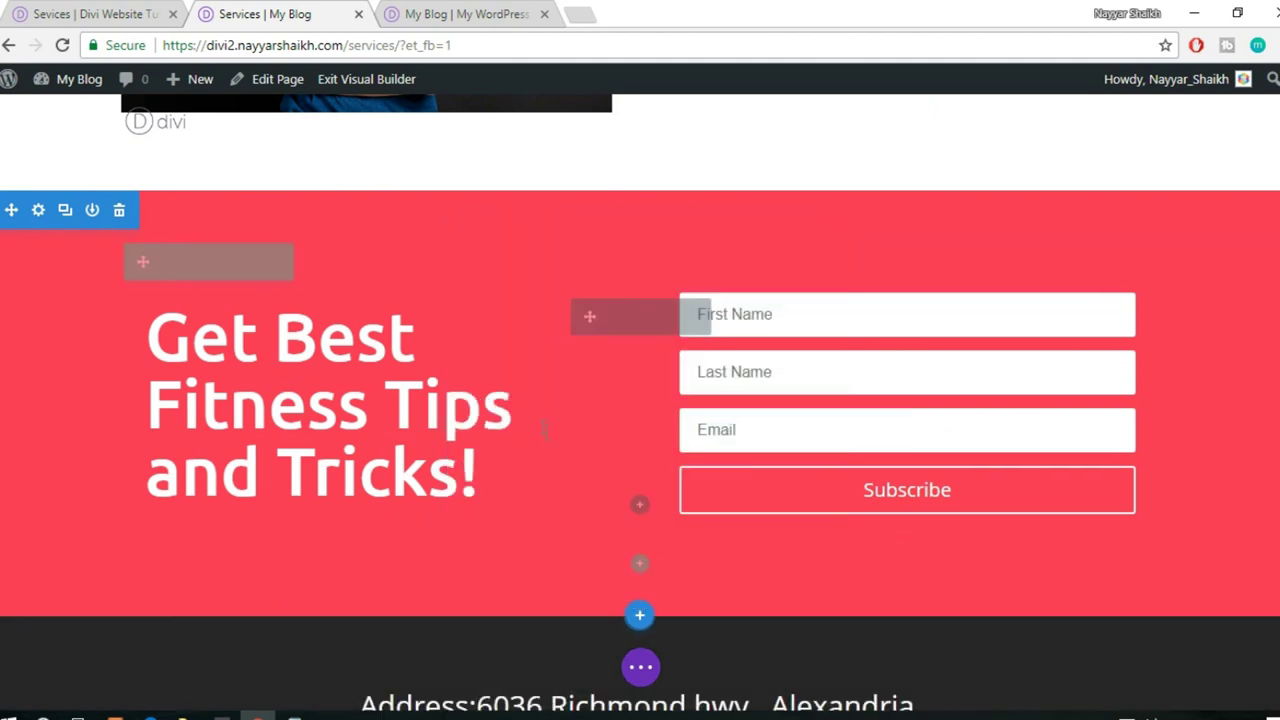
scroll(734, 463, down, 4)
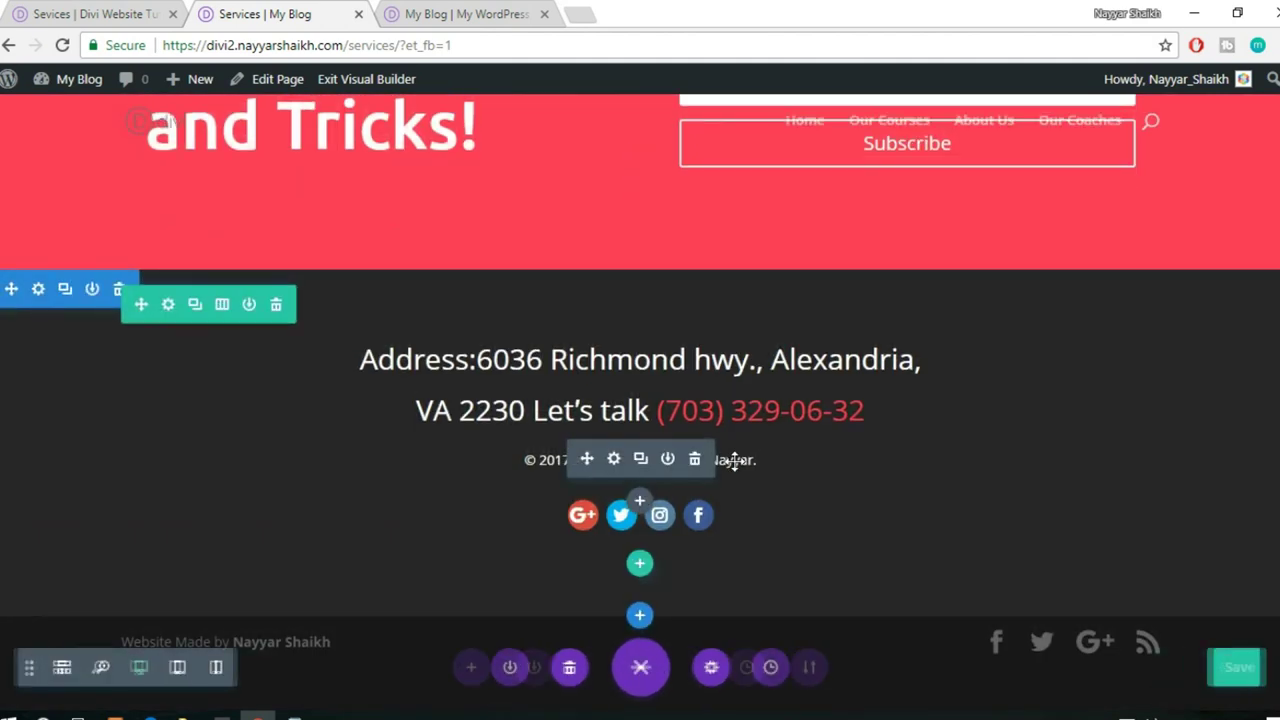
scroll(920, 440, up, 4)
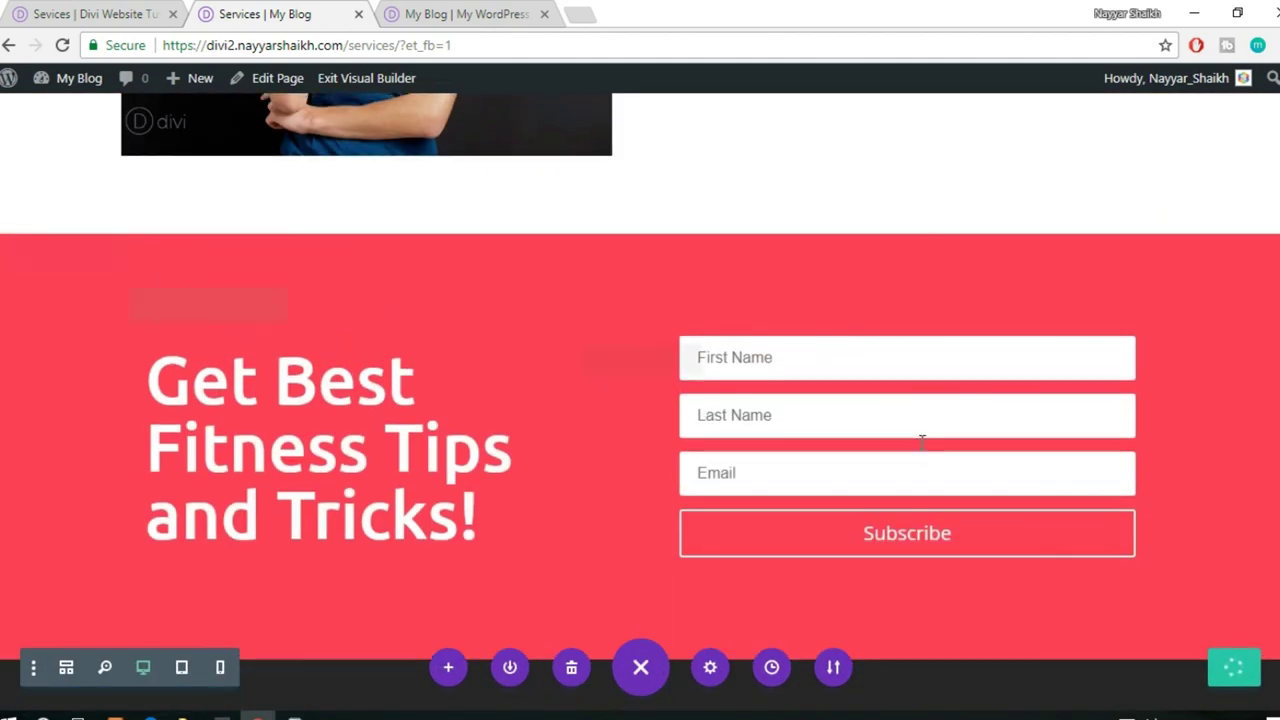
scroll(920, 440, up, 5)
scroll(920, 440, down, 2)
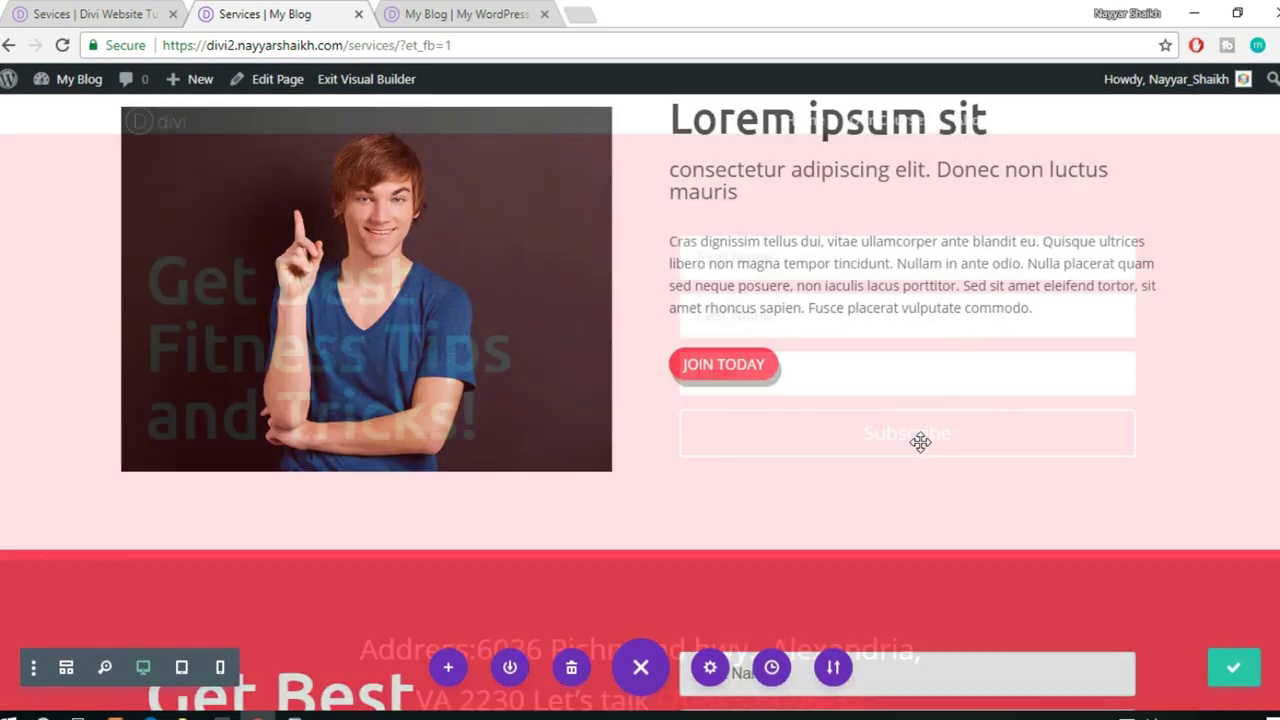
scroll(920, 442, down, 7)
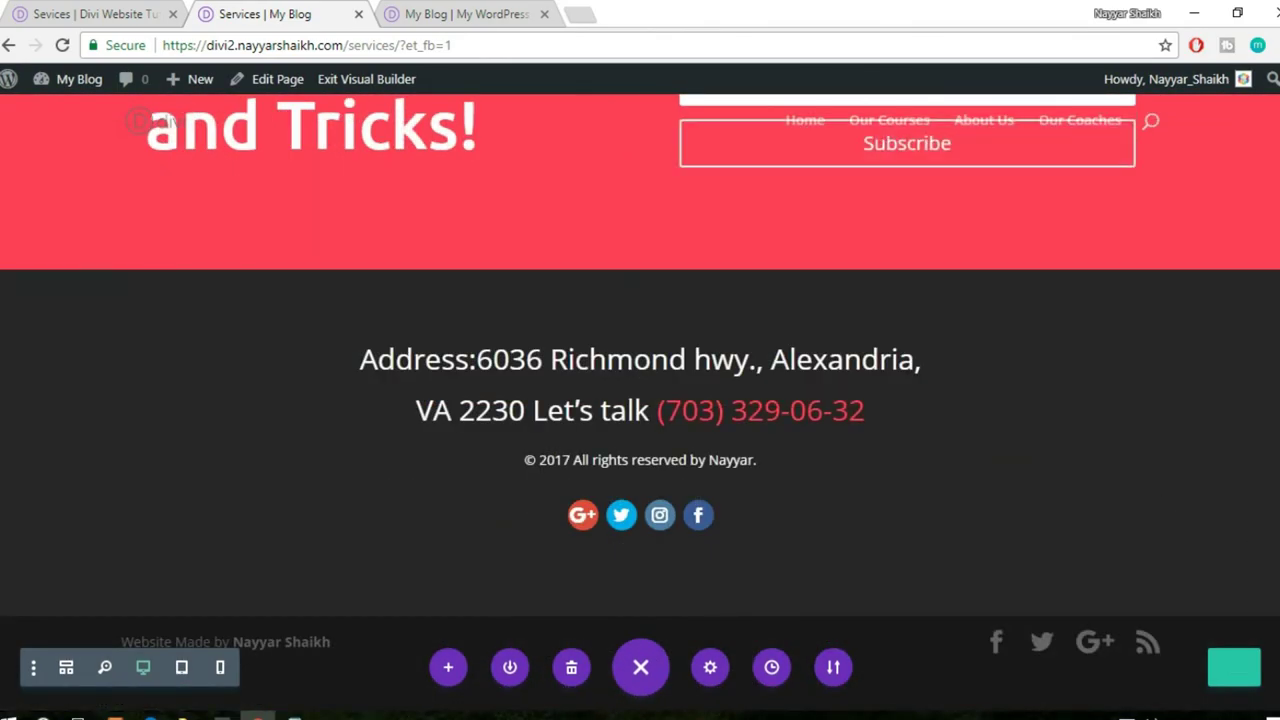
scroll(640, 400, up, 15)
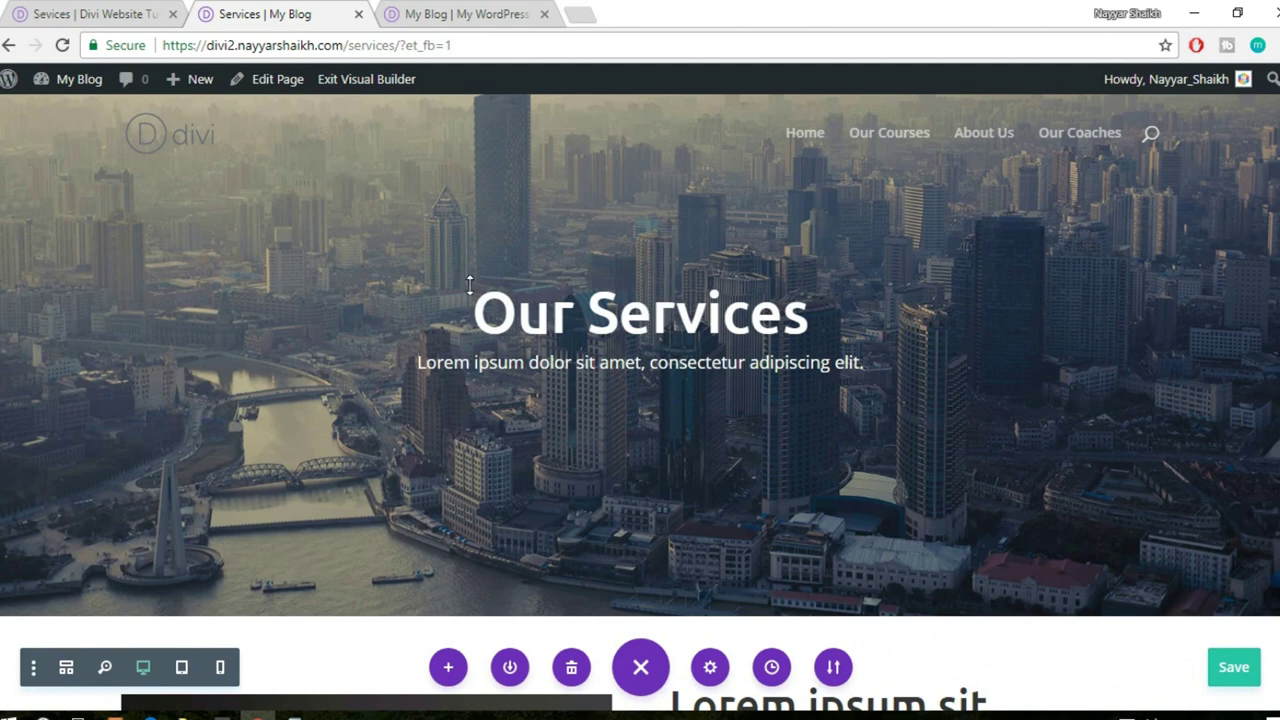
scroll(469, 285, up, 1)
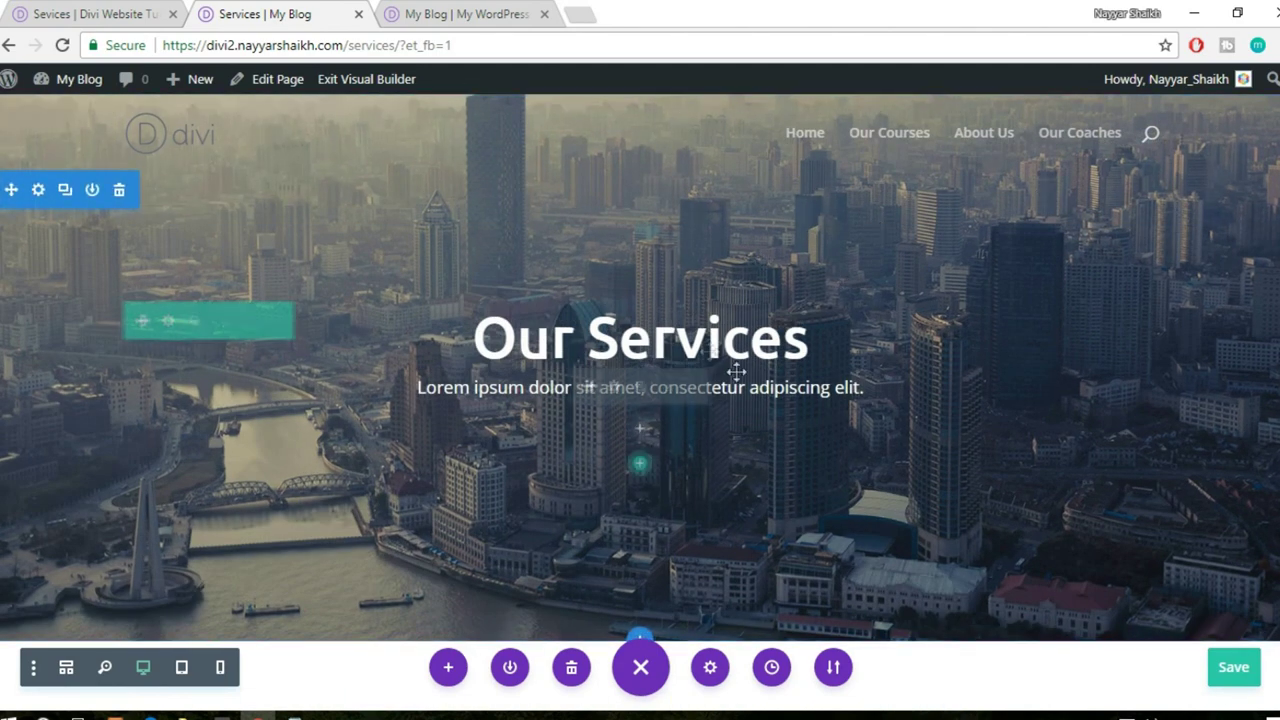
mouse_move(190, 88)
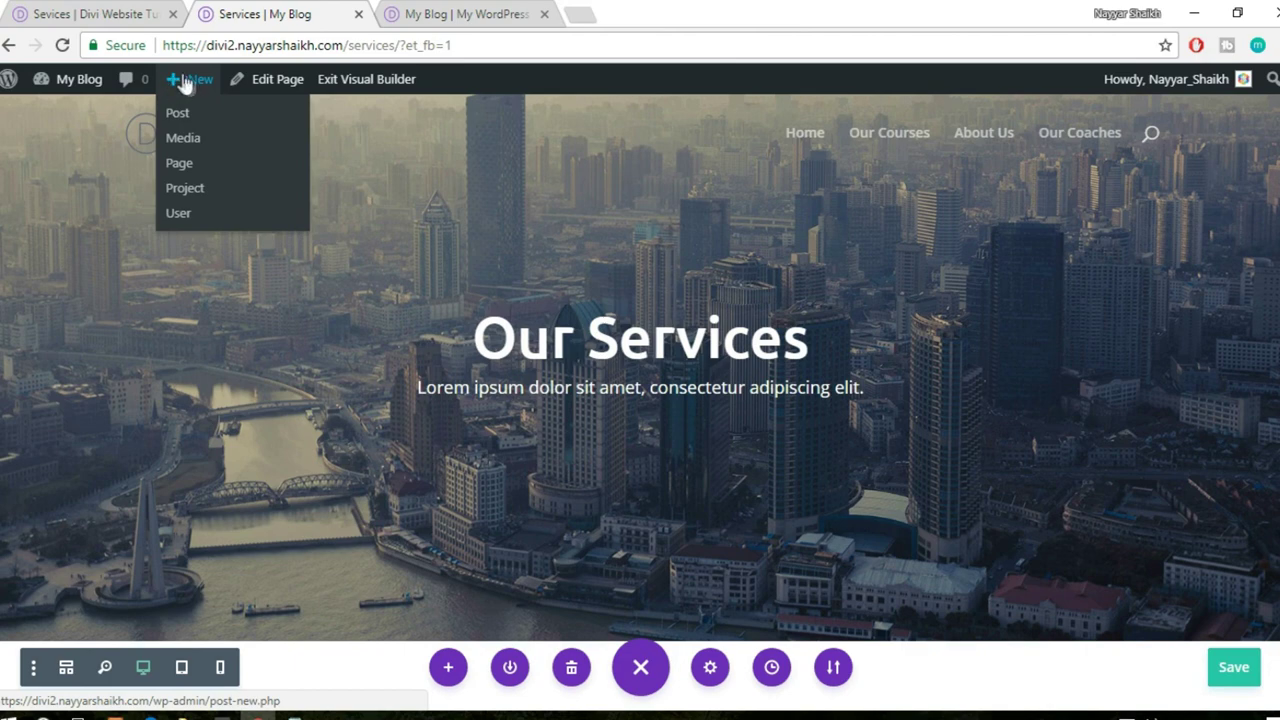
- Start a new page in another tab, then browse the demo site's About Us page
click(180, 165)
click(78, 14)
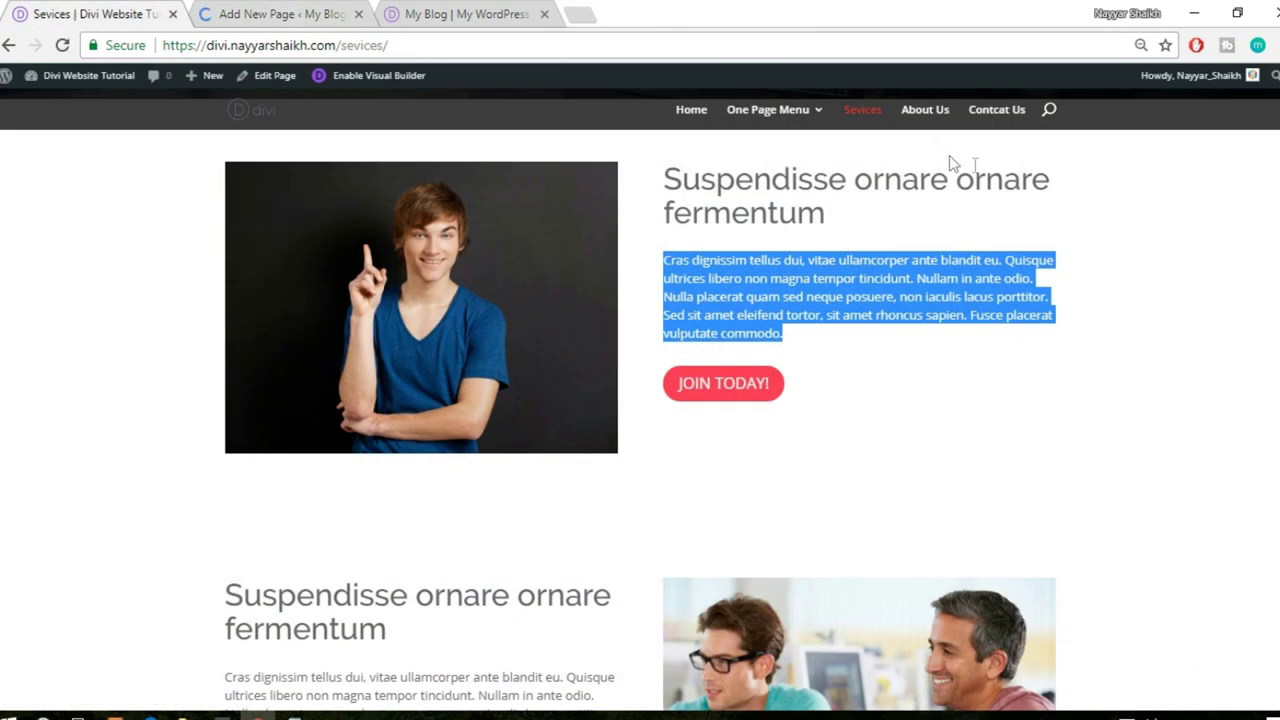
click(930, 124)
scroll(1033, 339, up, 5)
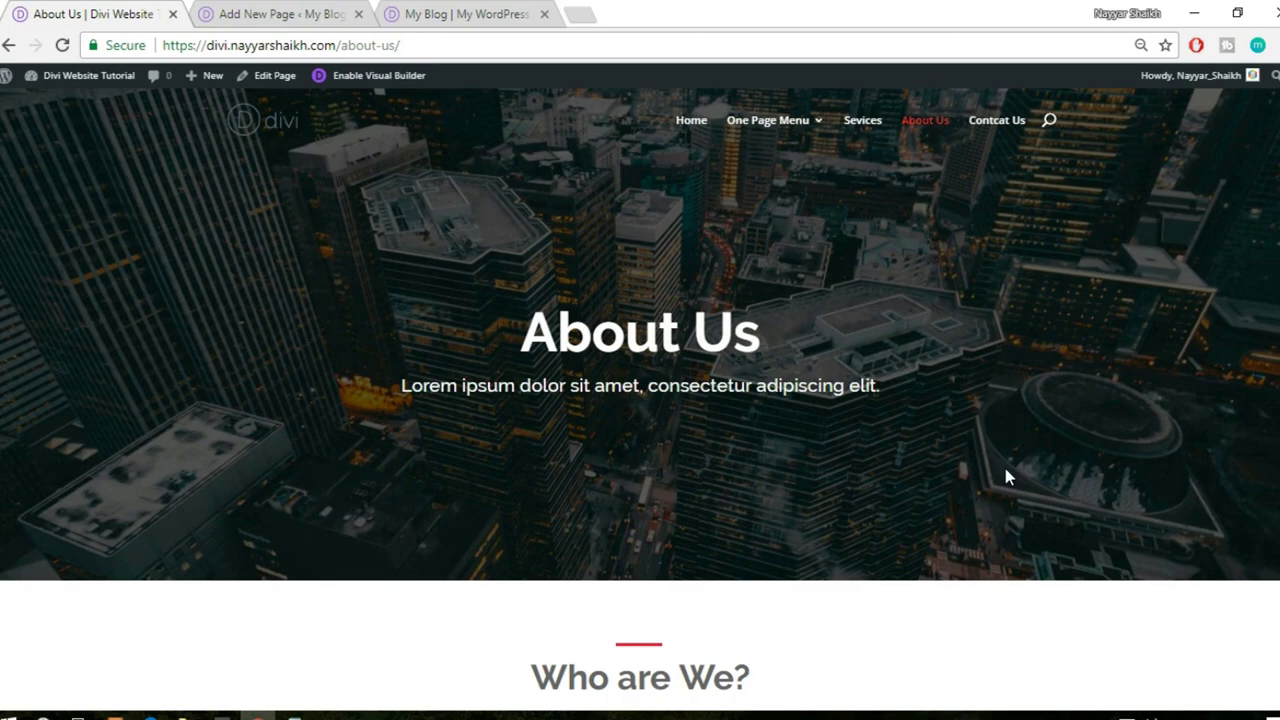
scroll(1006, 474, down, 4)
scroll(1008, 477, down, 15)
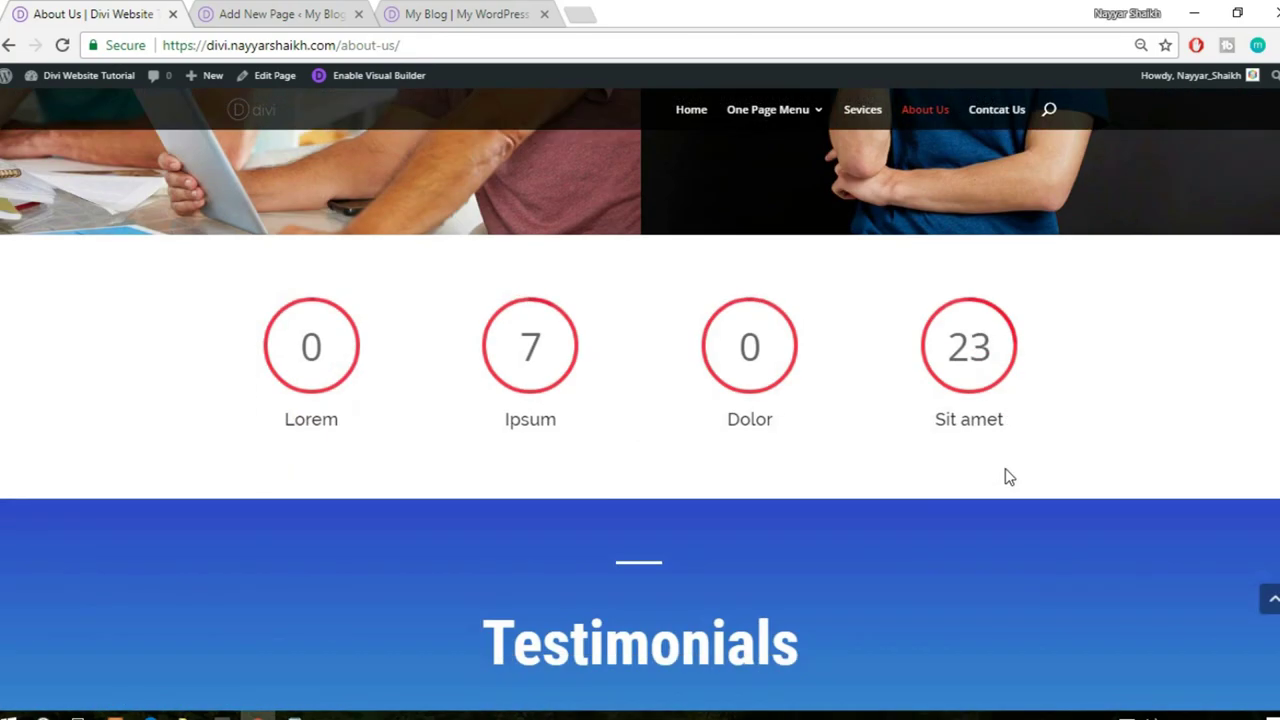
scroll(512, 507, up, 6)
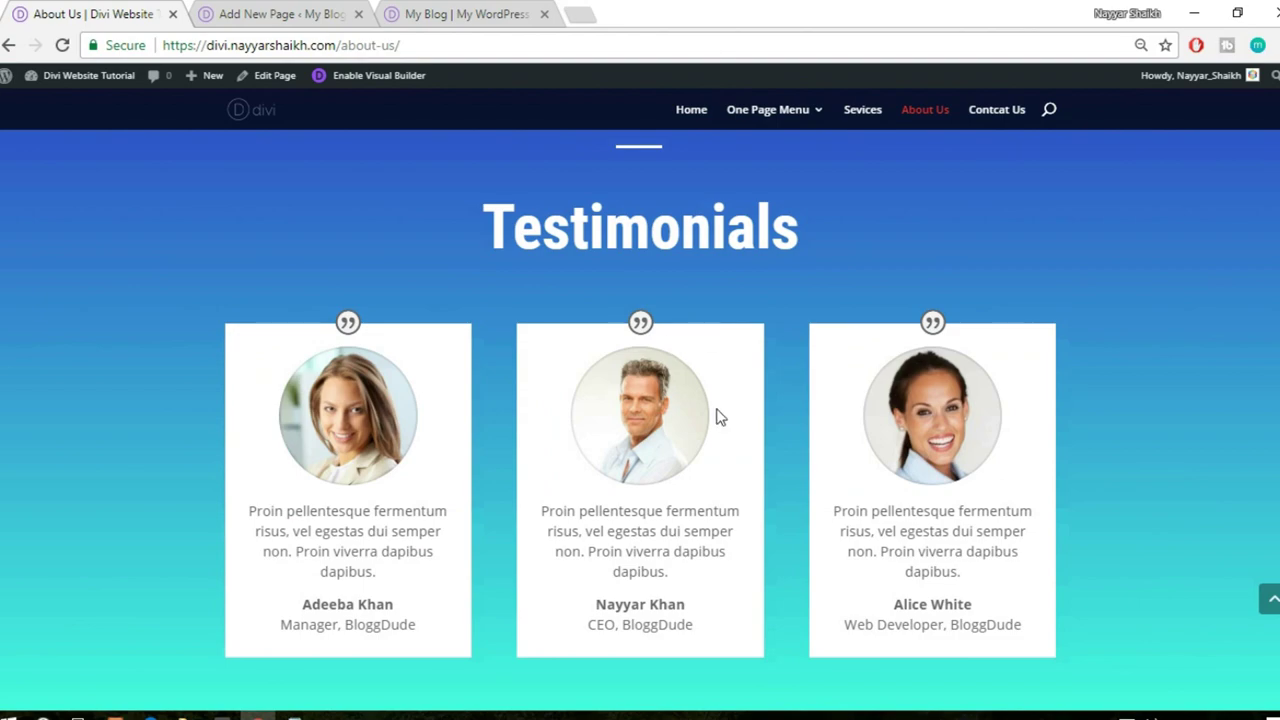
- Return to the blog's builder tab and scroll up to the Testimonials section
click(481, 12)
scroll(972, 463, up, 10)
scroll(972, 463, up, 5)
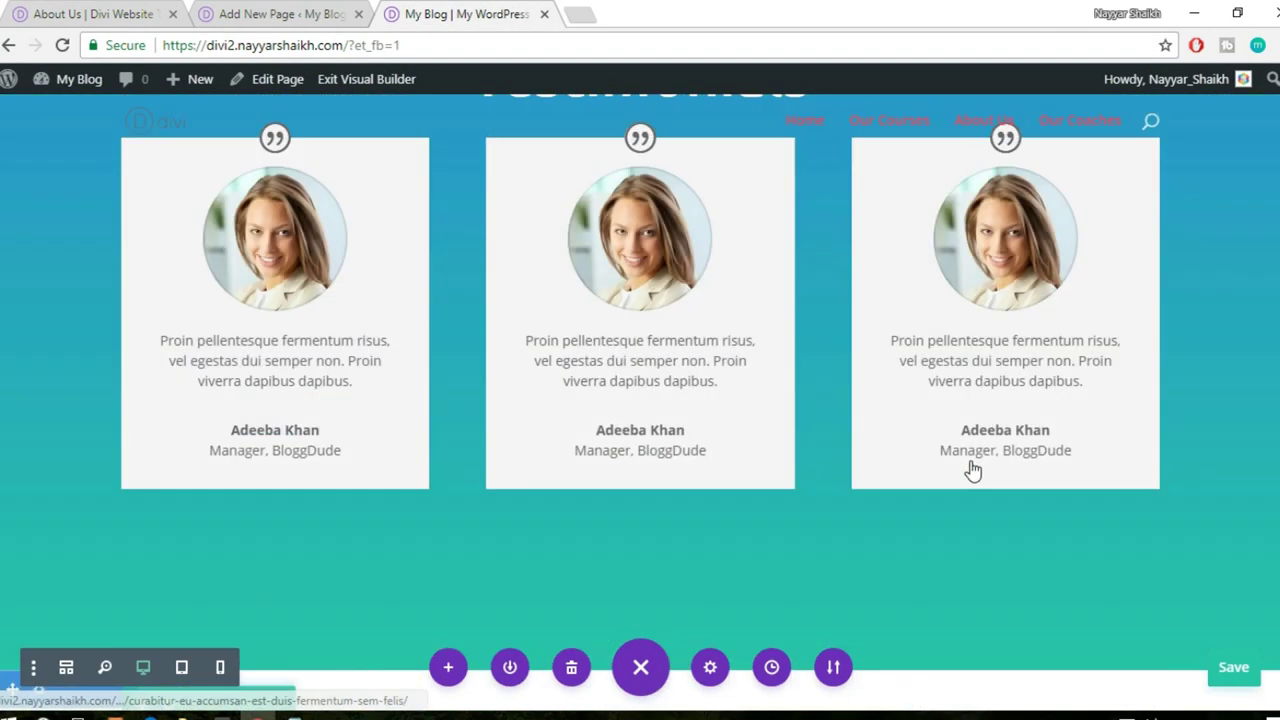
- Save the Testimonials section to the library as 'testimonials', then move to the new page tab
scroll(26, 340, up, 2)
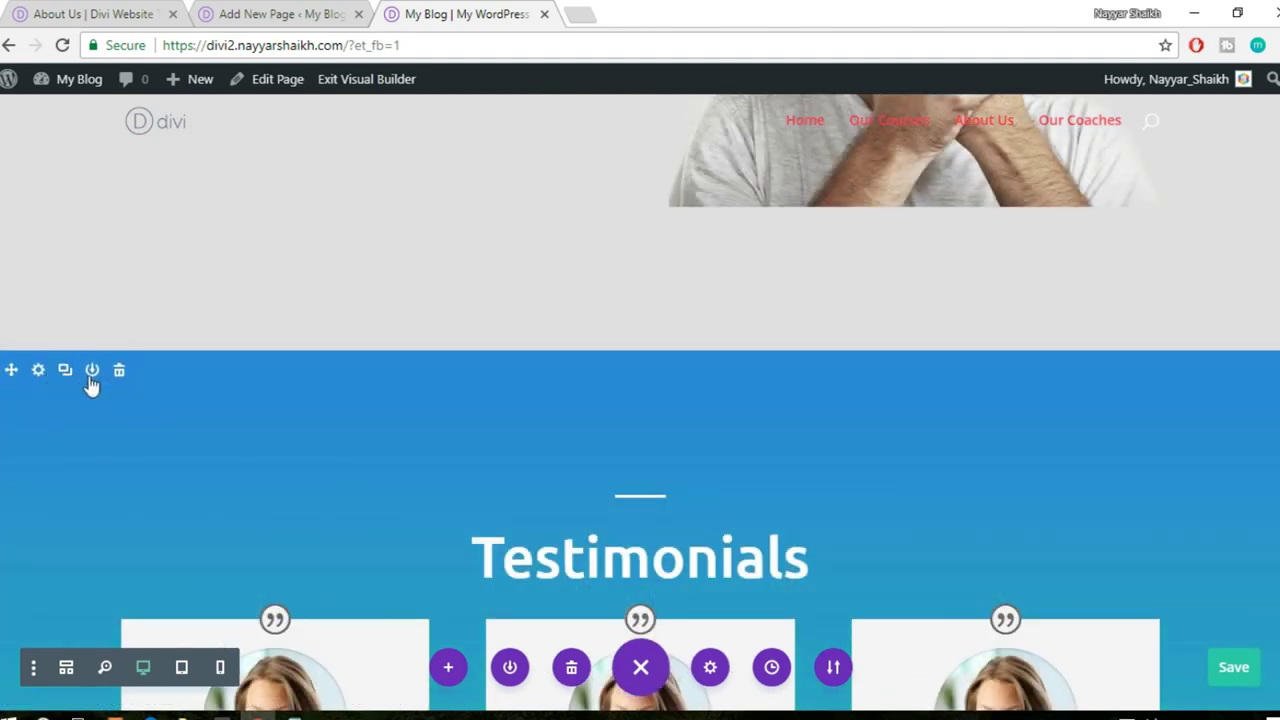
click(92, 371)
text(testimonials)
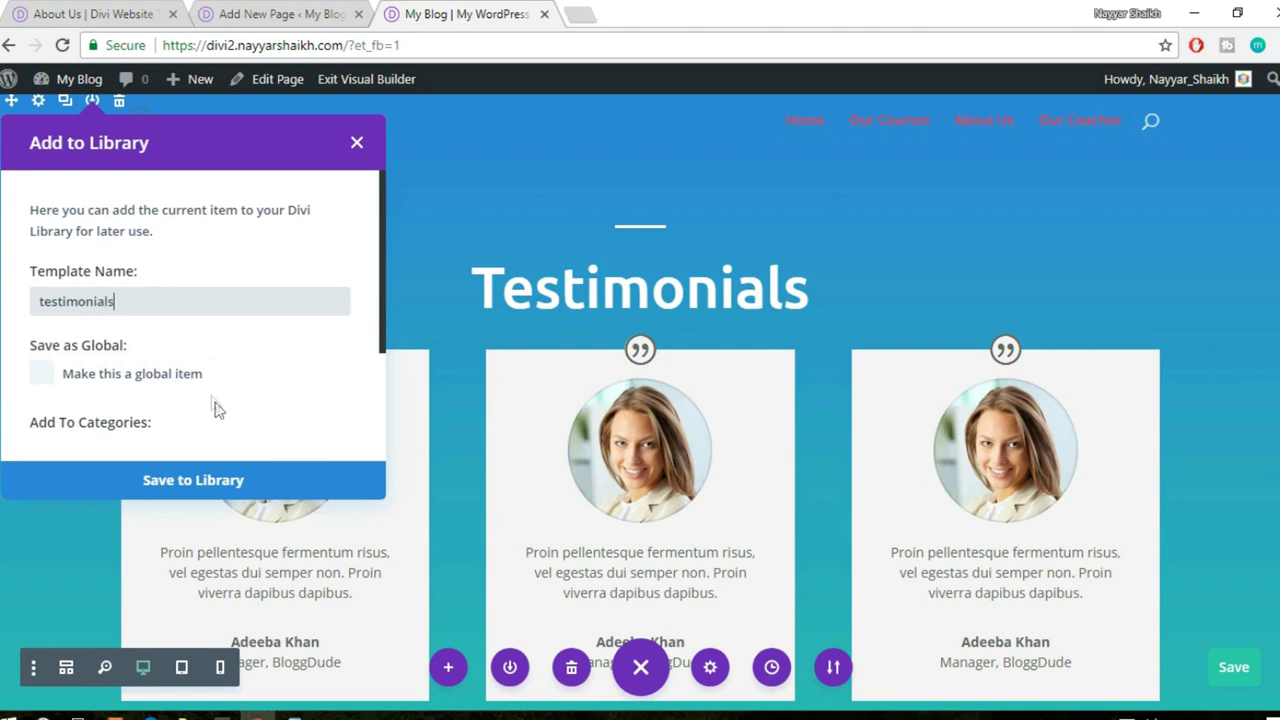
click(253, 490)
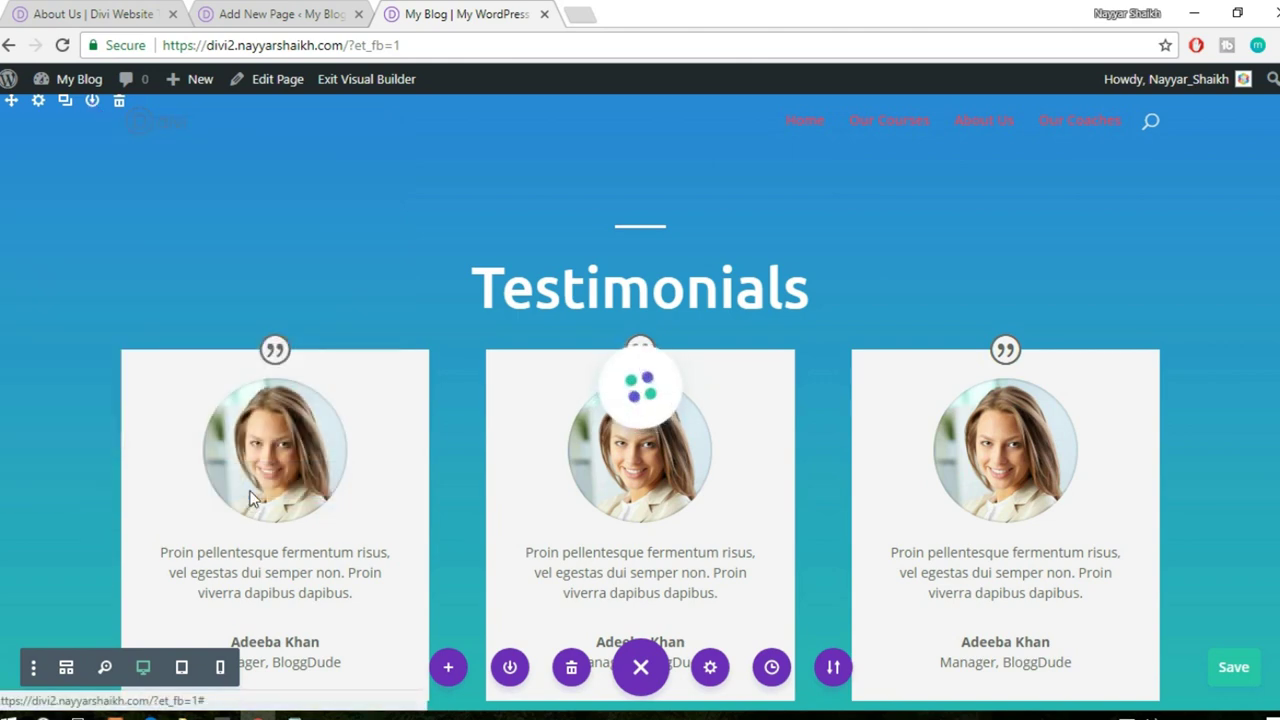
click(335, 18)
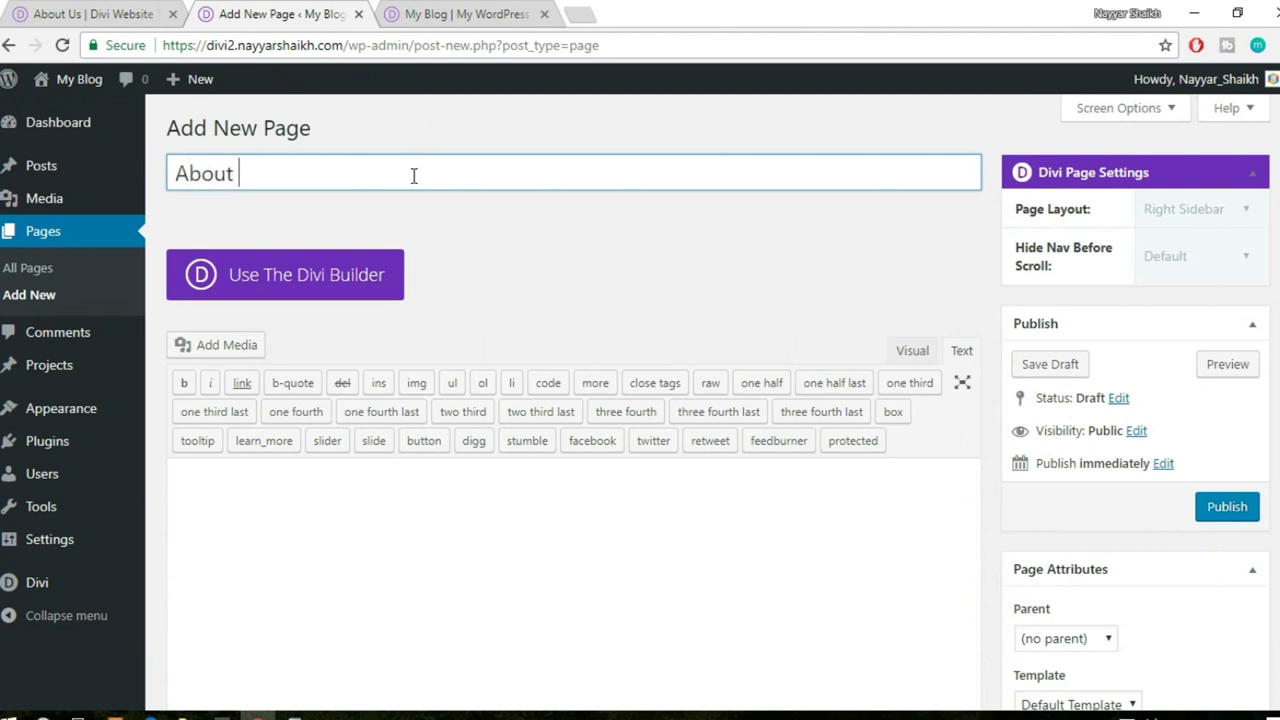
- Publish the About us page and open it in the Divi Visual Builder
click(1245, 508)
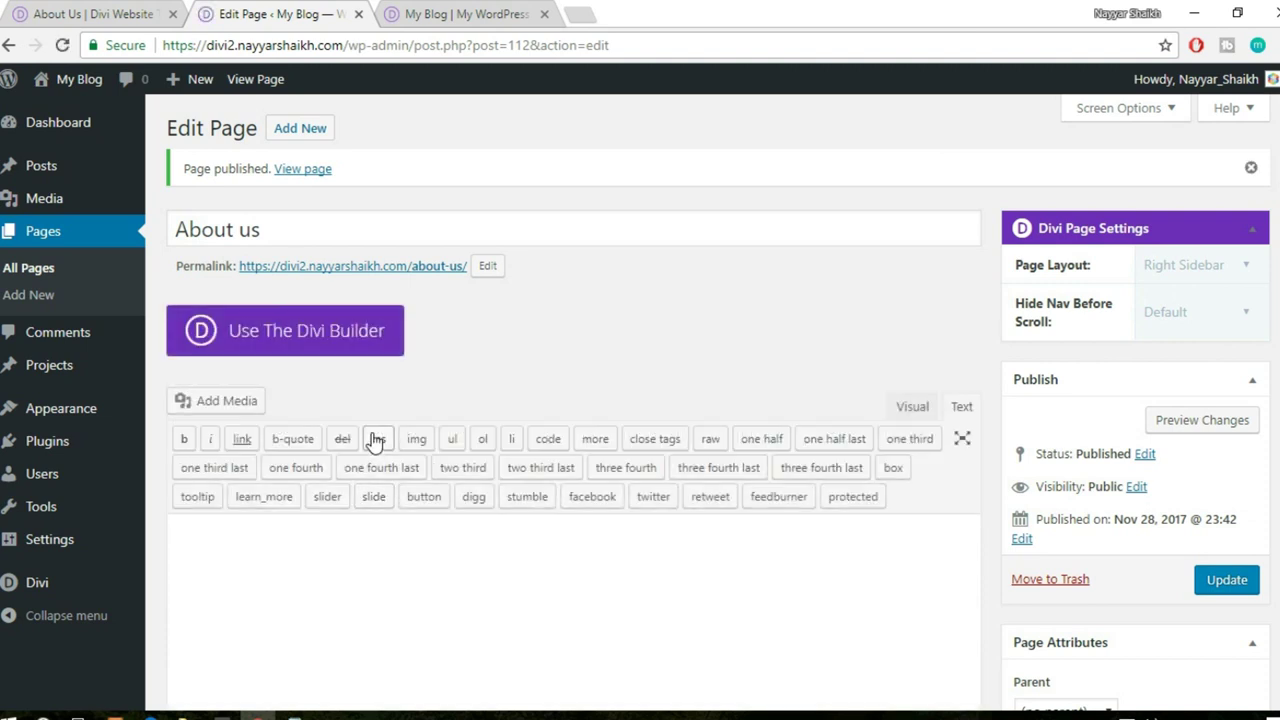
click(292, 342)
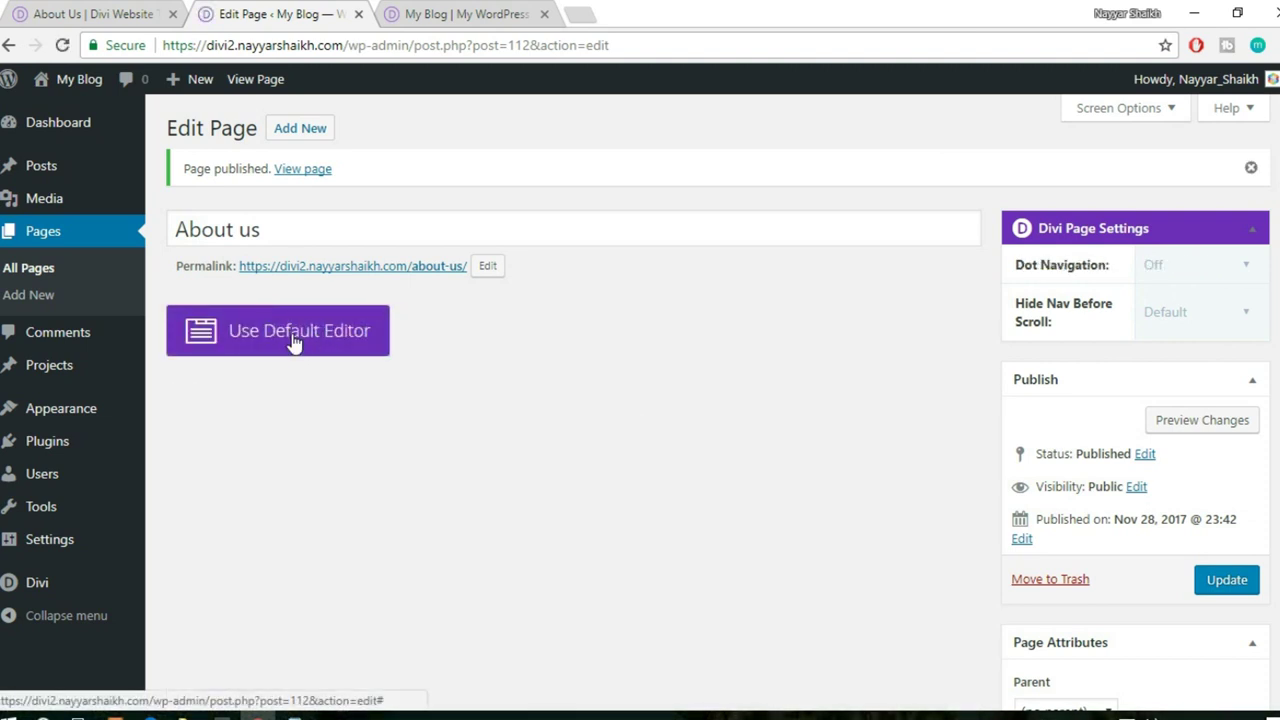
click(512, 338)
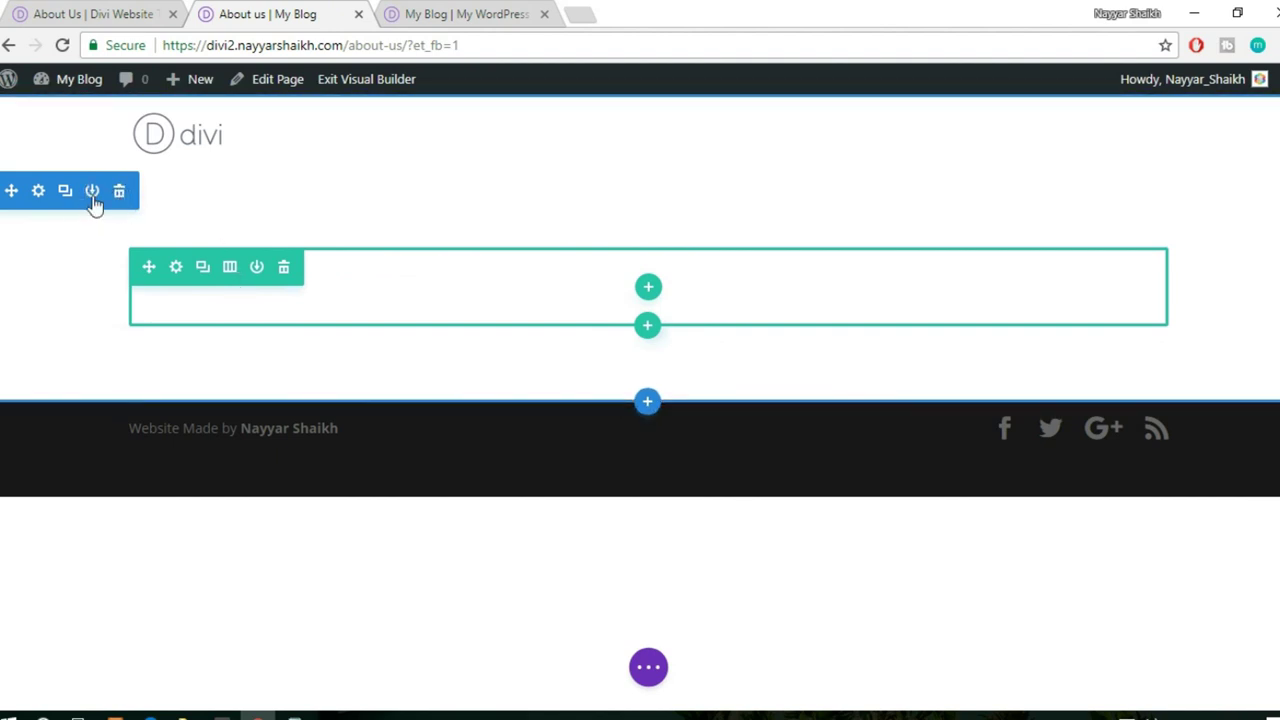
- Insert the saved Header hero section from the library and delete the empty starting section
click(648, 404)
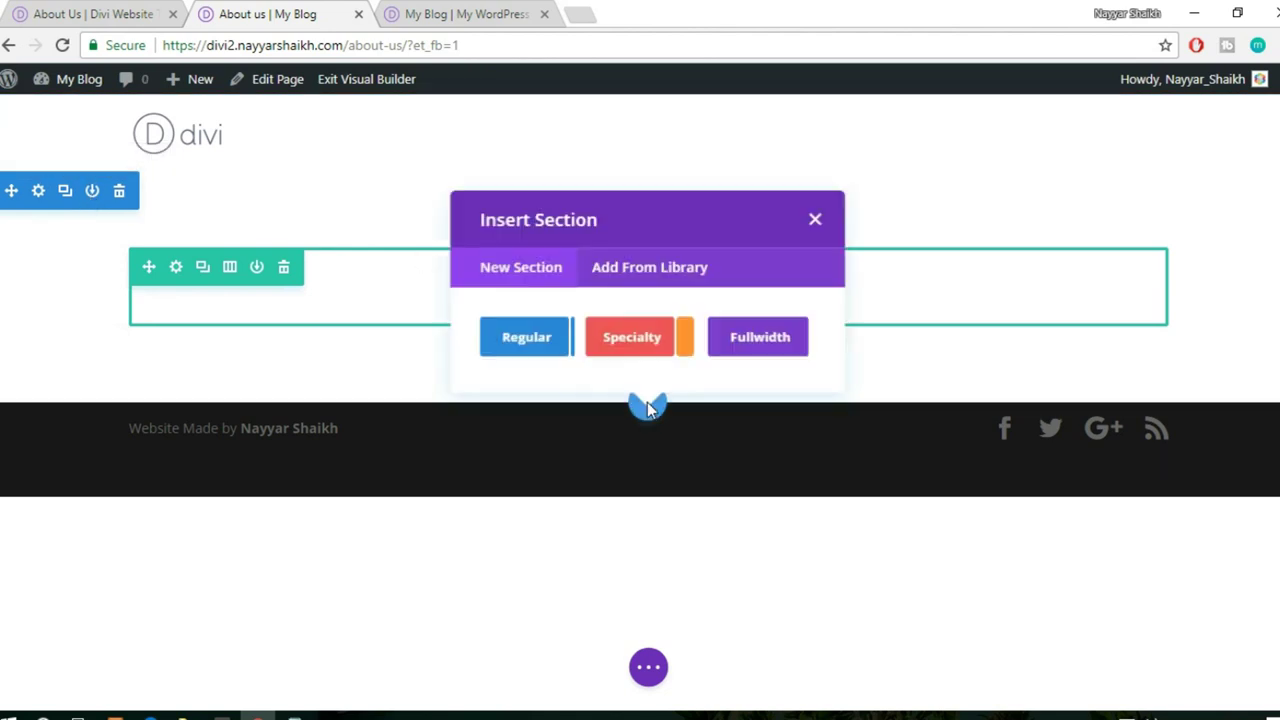
click(665, 270)
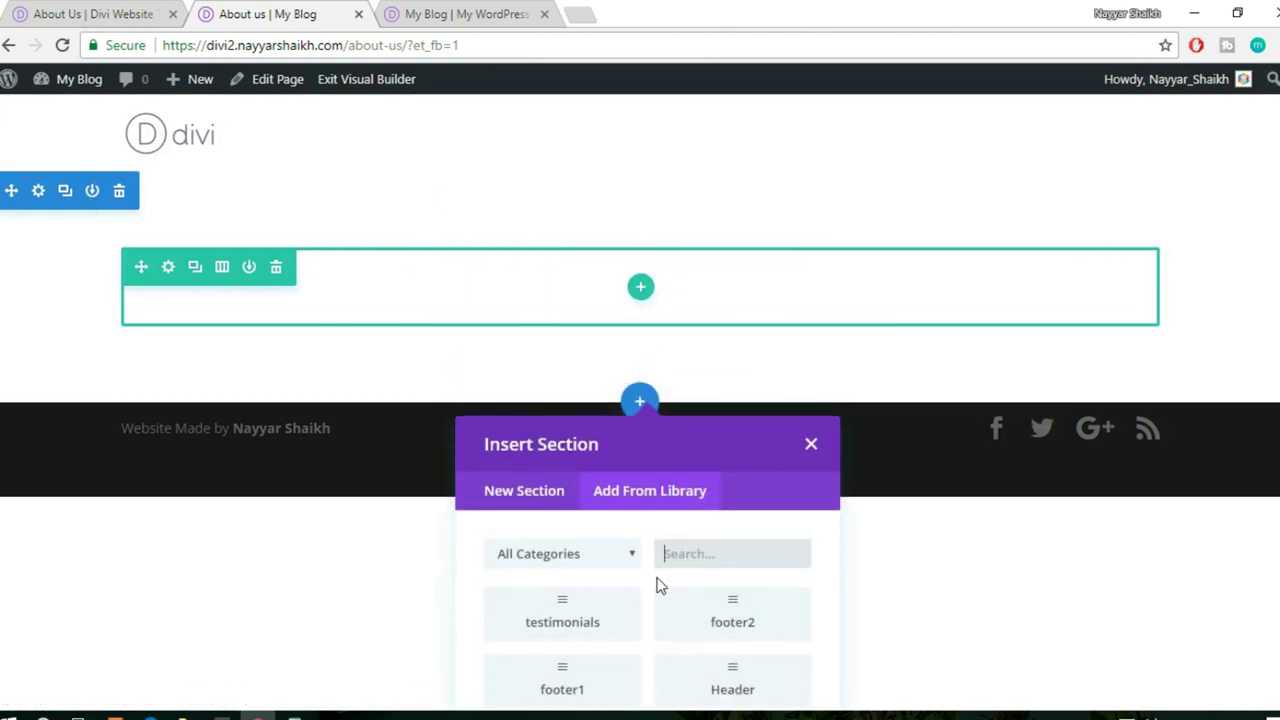
click(680, 690)
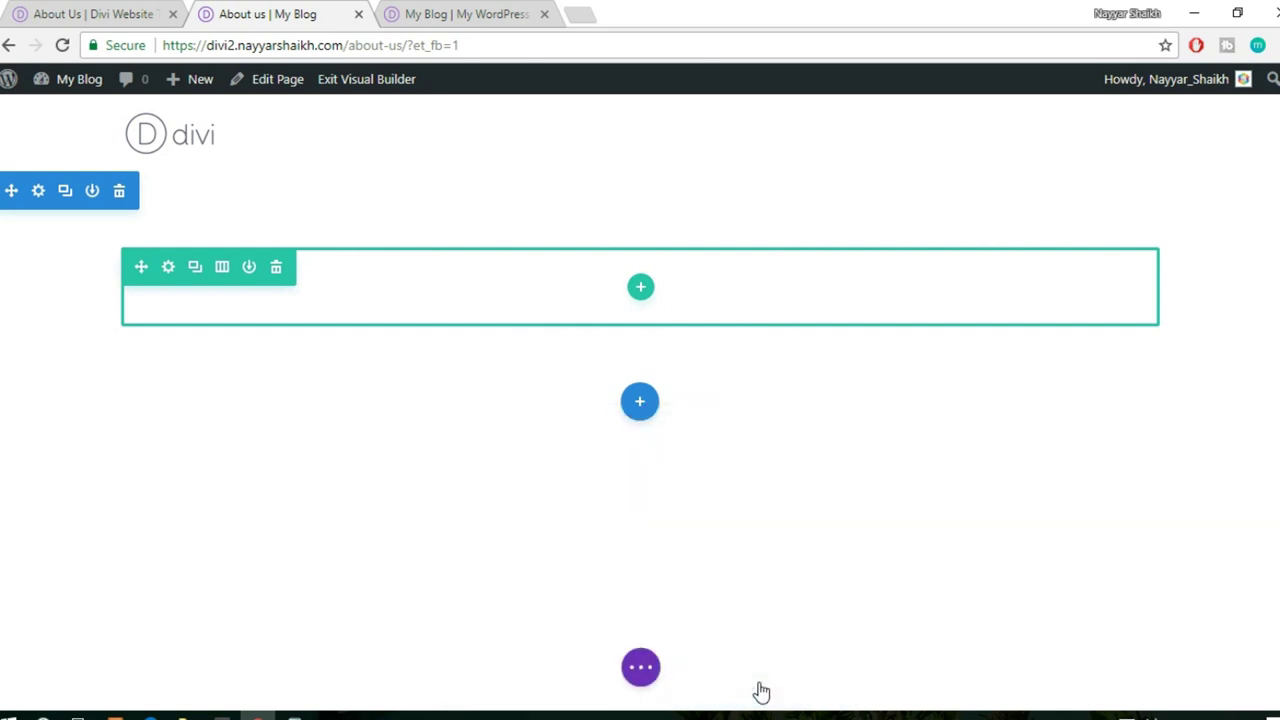
click(119, 194)
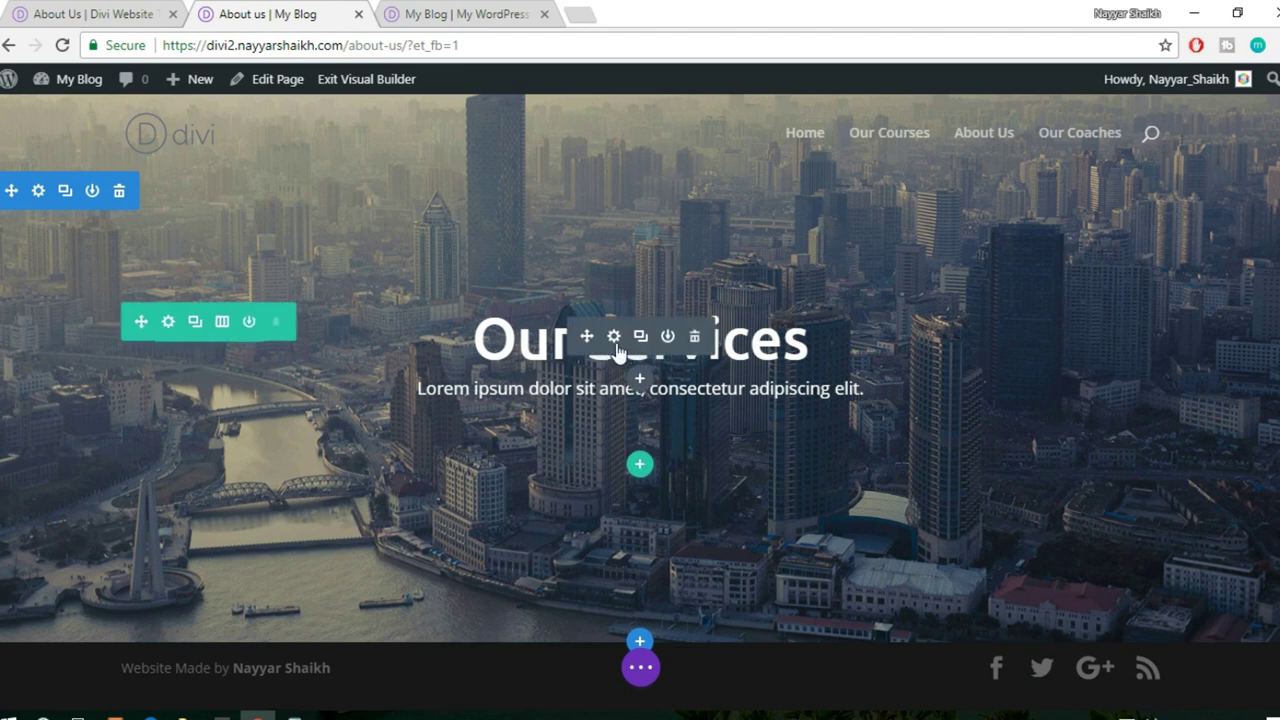
- Replace the hero heading 'Our Services' with 'About Us', then bring up the demo About Us page
click(806, 340)
drag(806, 340, 346, 365)
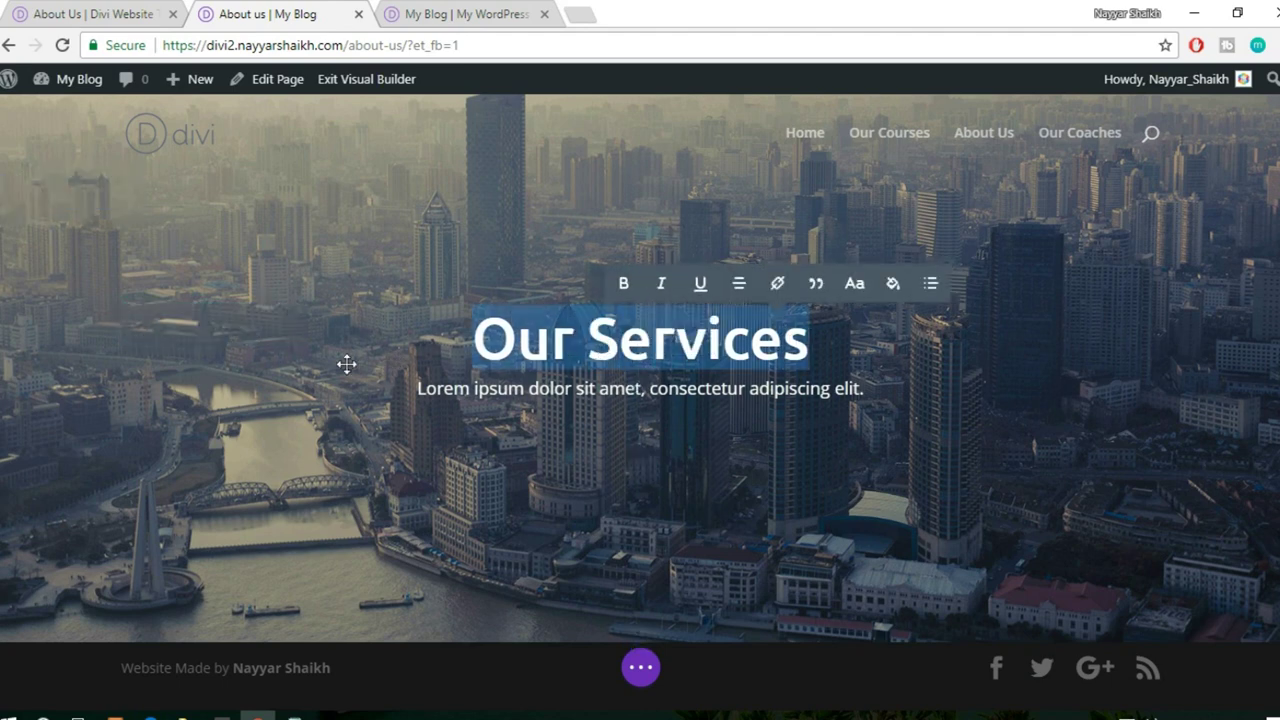
text(About )
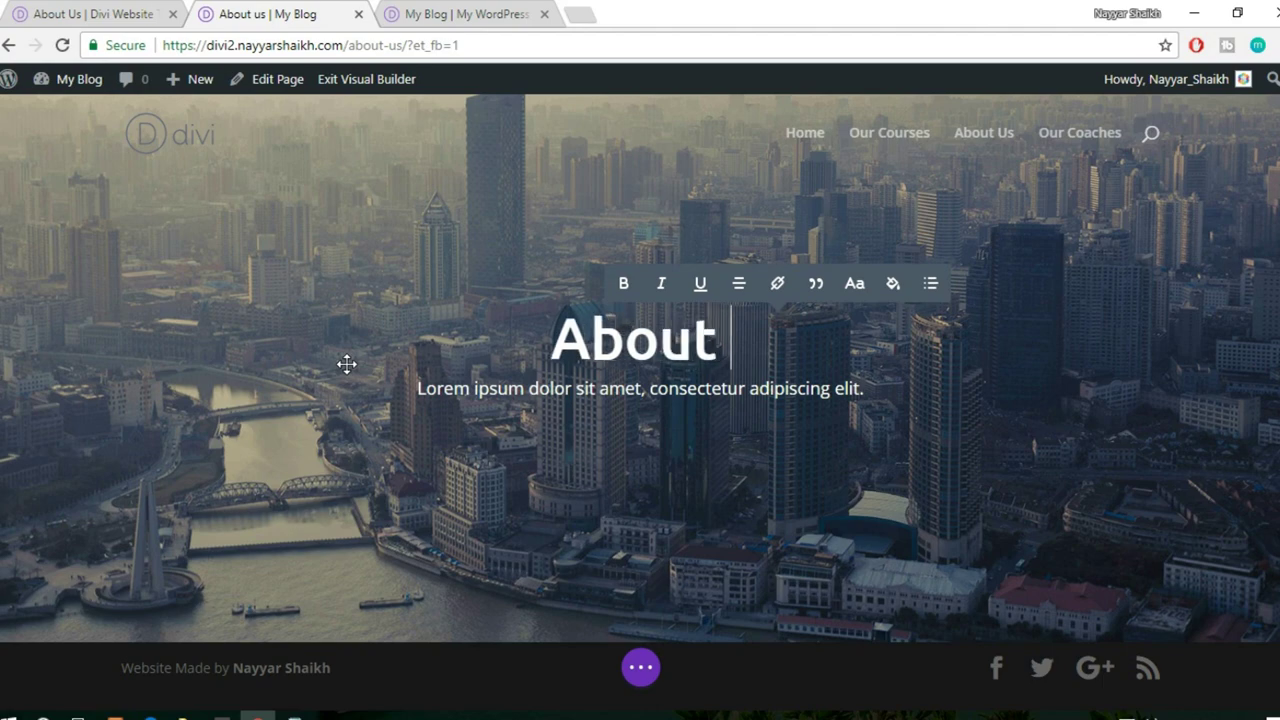
text(Us)
click(640, 667)
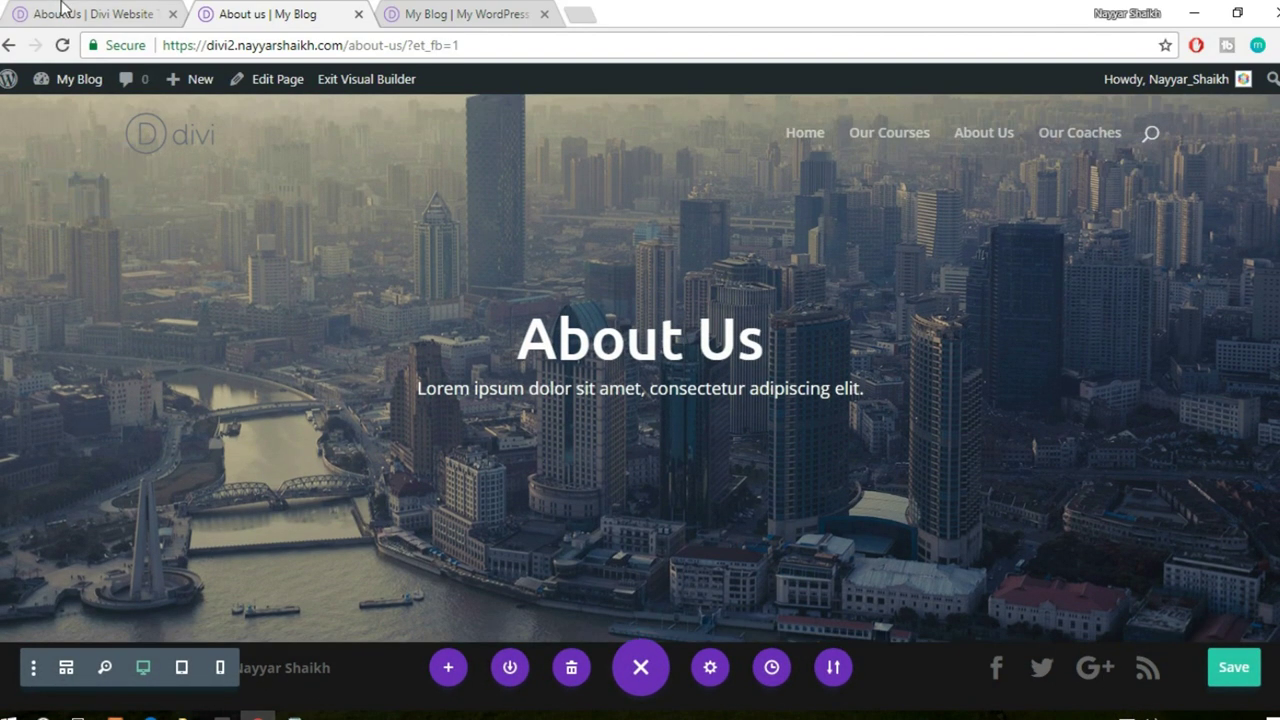
click(62, 8)
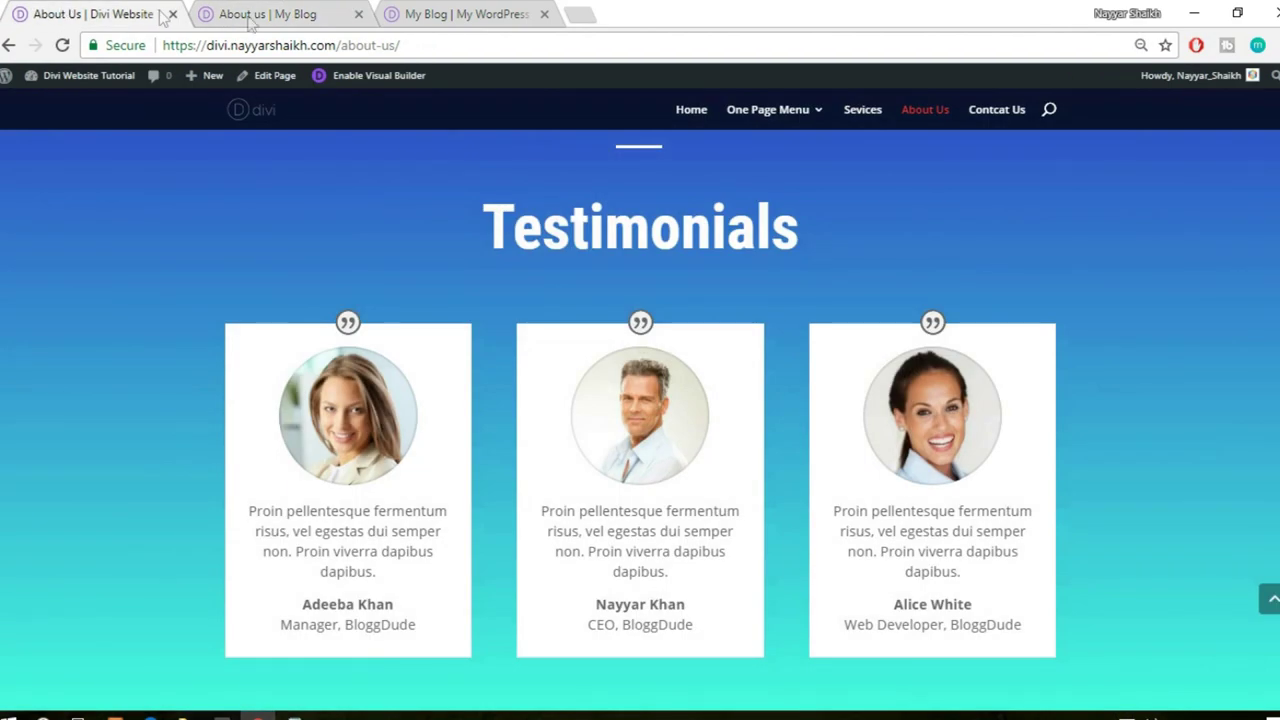
- Look over the demo About Us hero and Who are We? section, then return to the blog's builder
scroll(757, 408, down, 7)
scroll(771, 480, up, 4)
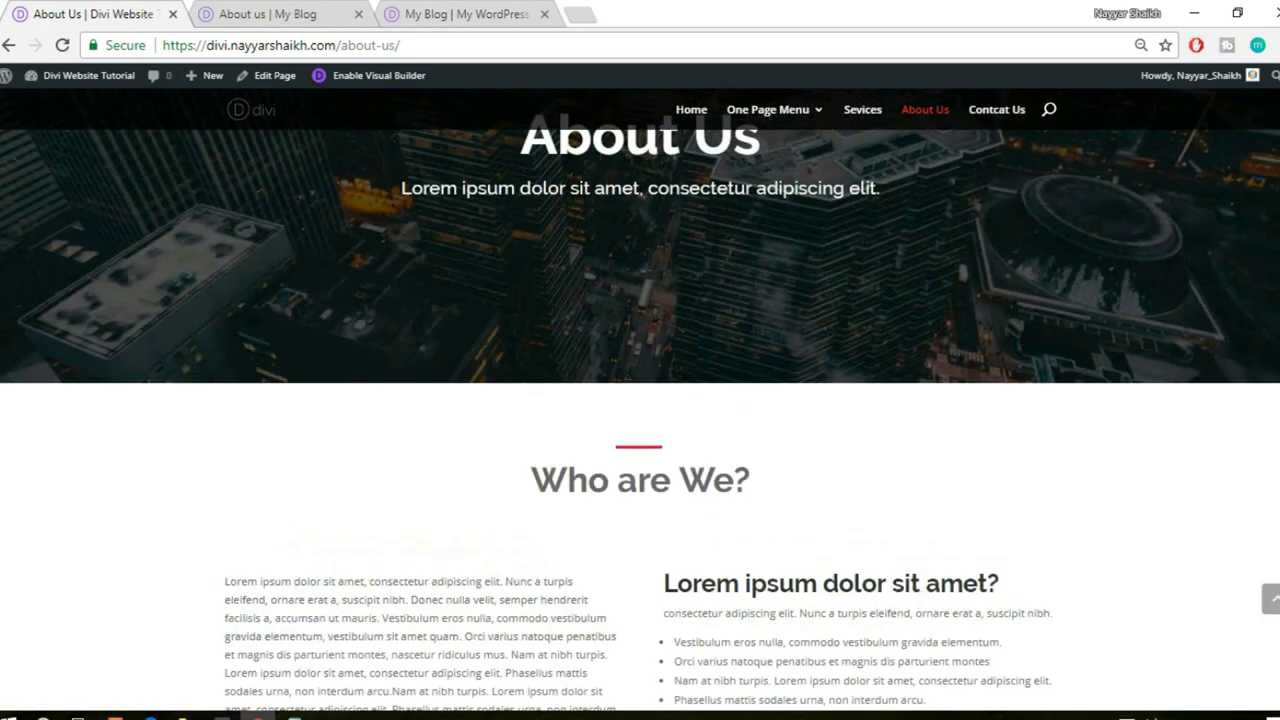
scroll(640, 400, down, 5)
scroll(640, 400, up, 3)
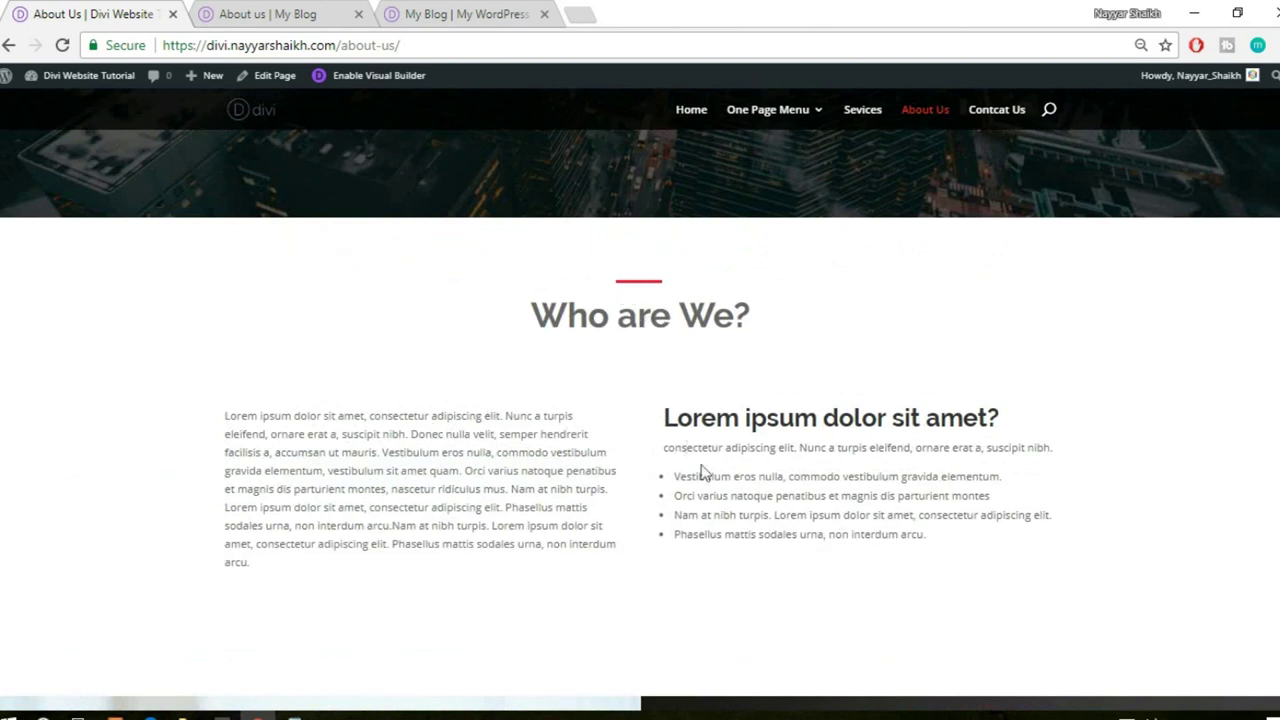
click(284, 12)
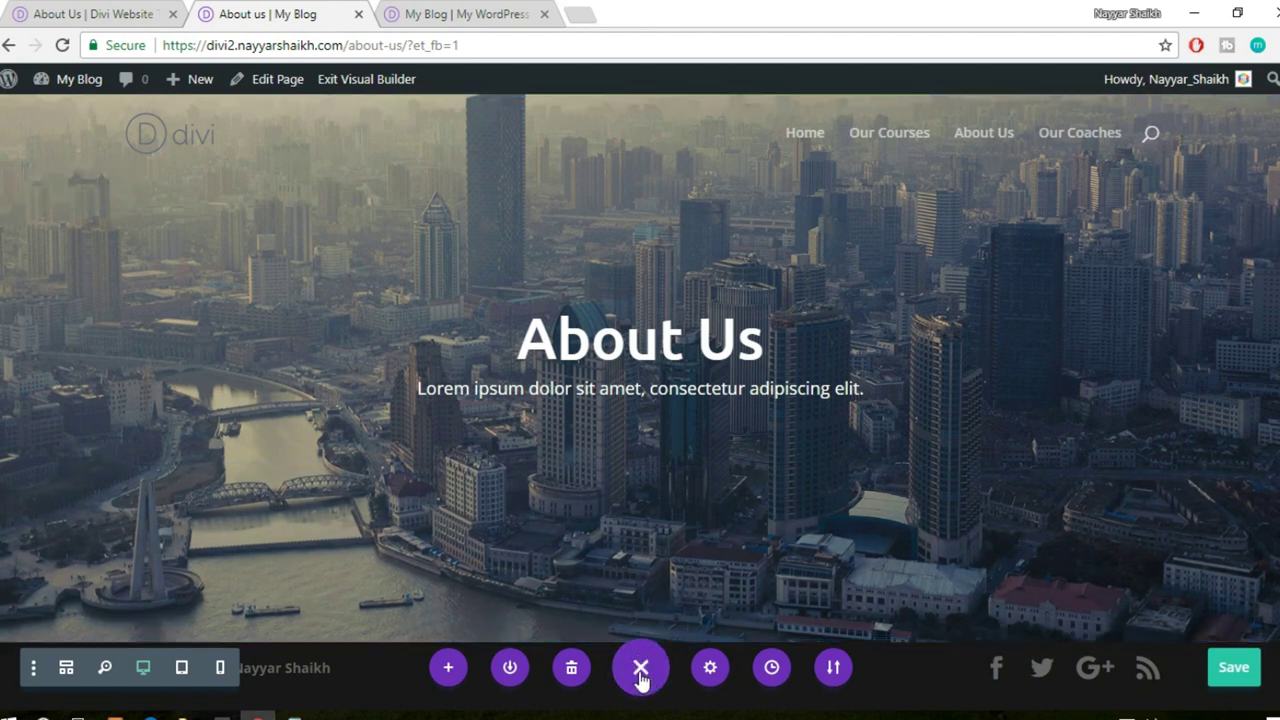
- Add a regular one-column section under the hero containing the saved Divider module from the library
click(640, 670)
click(640, 643)
click(522, 573)
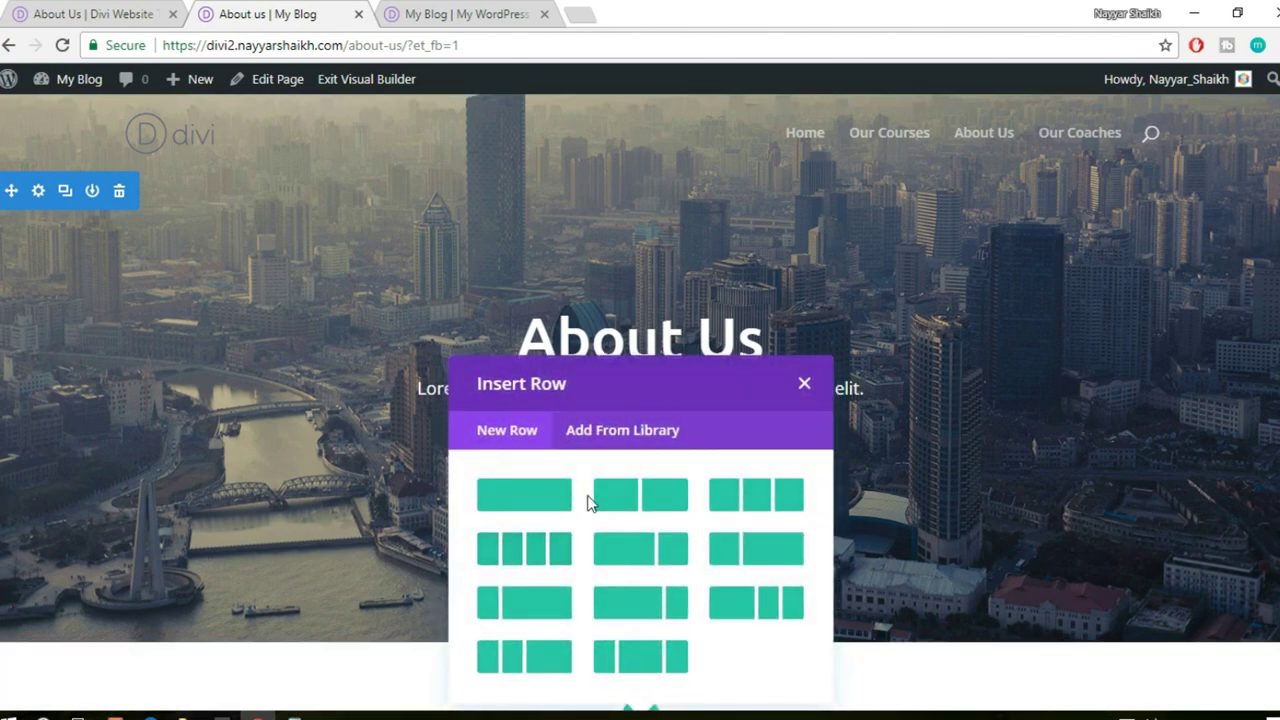
click(521, 484)
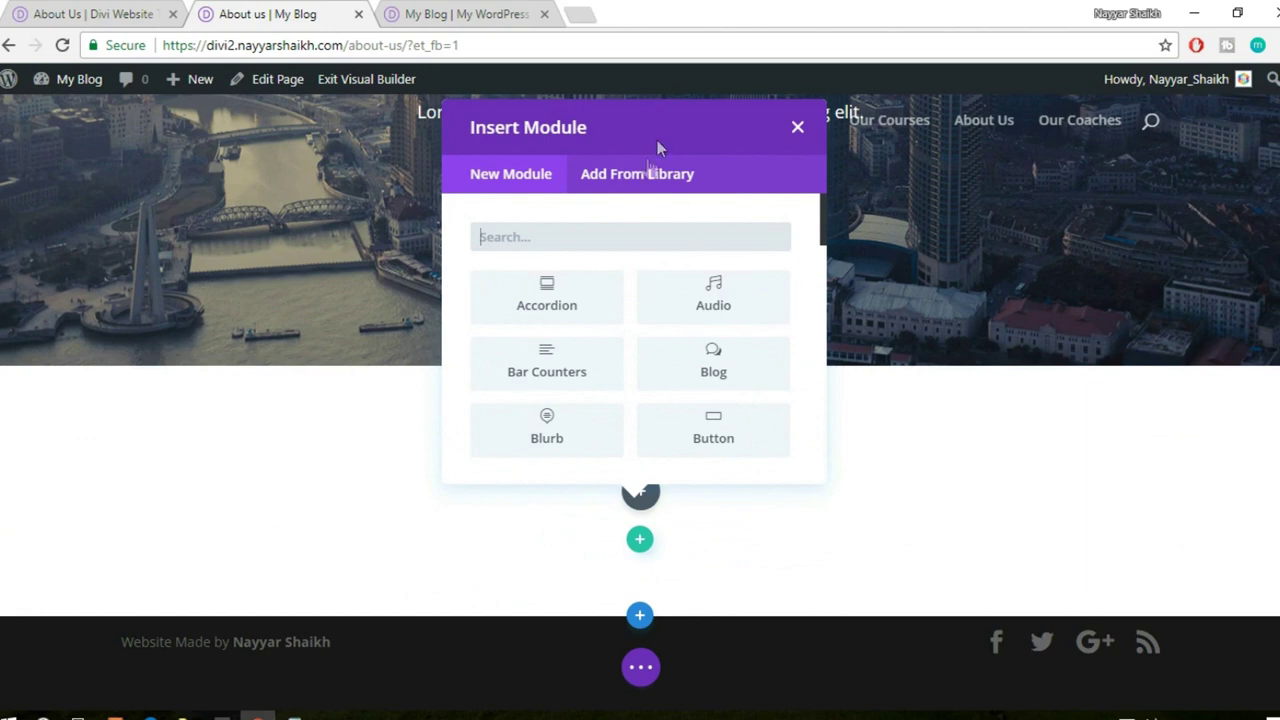
click(651, 172)
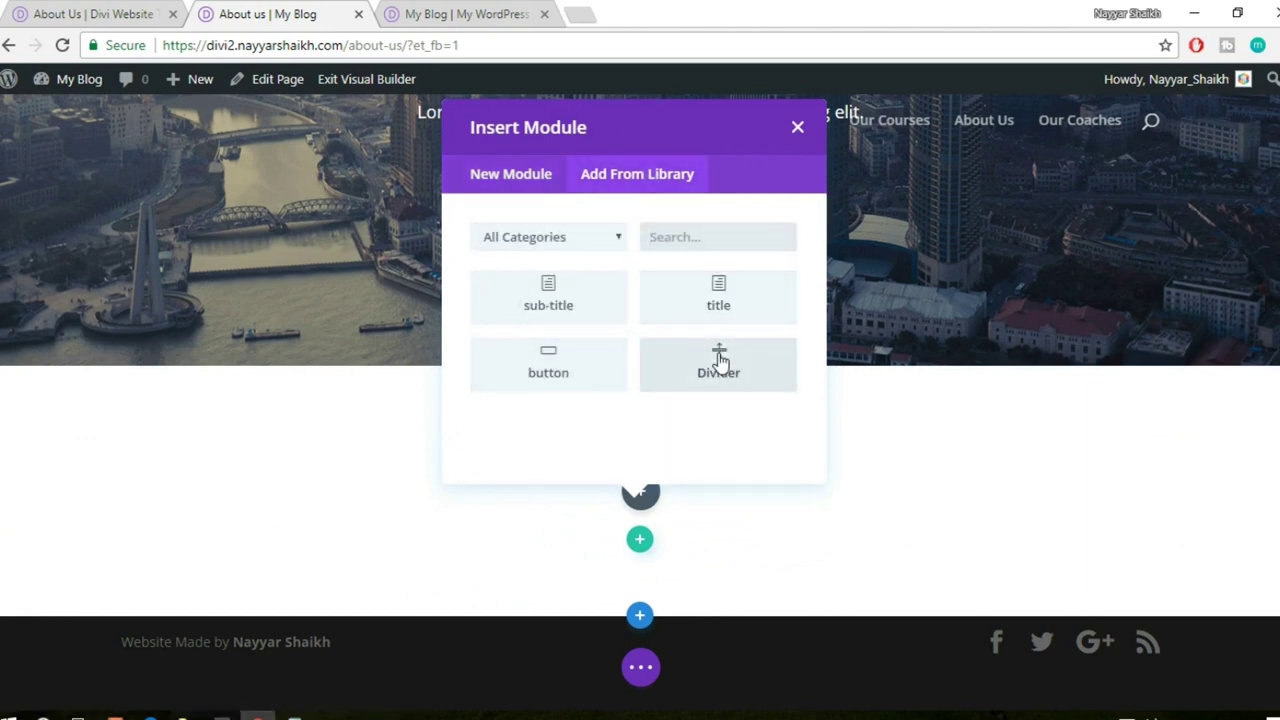
click(720, 360)
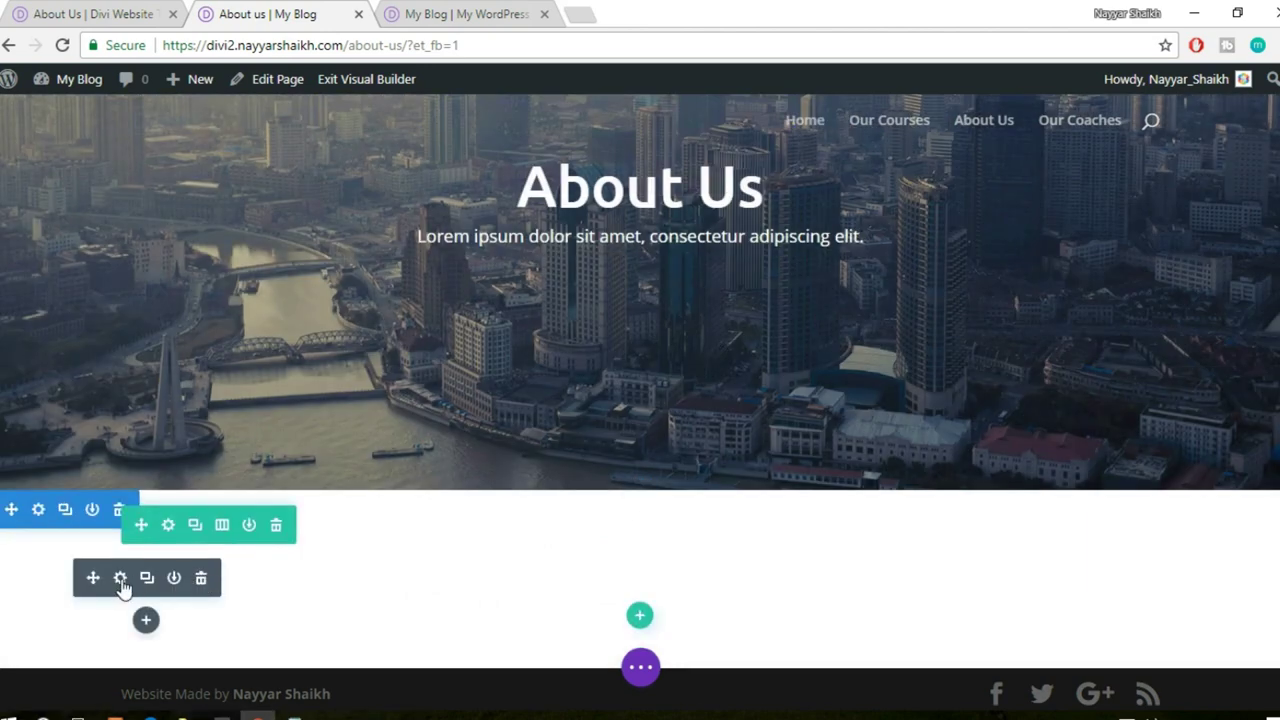
- Adjust the divider's Design > Sizing options so it is 5% wide and centred
click(119, 580)
click(1029, 172)
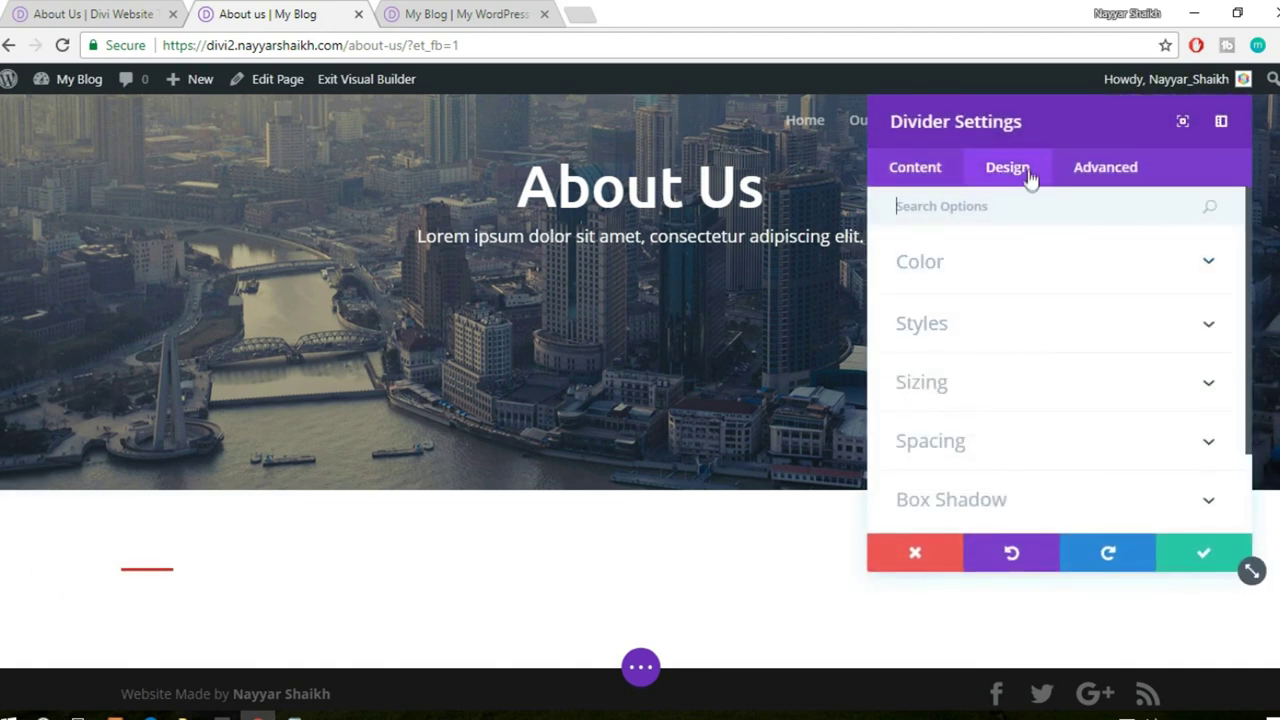
scroll(1081, 427, down, 1)
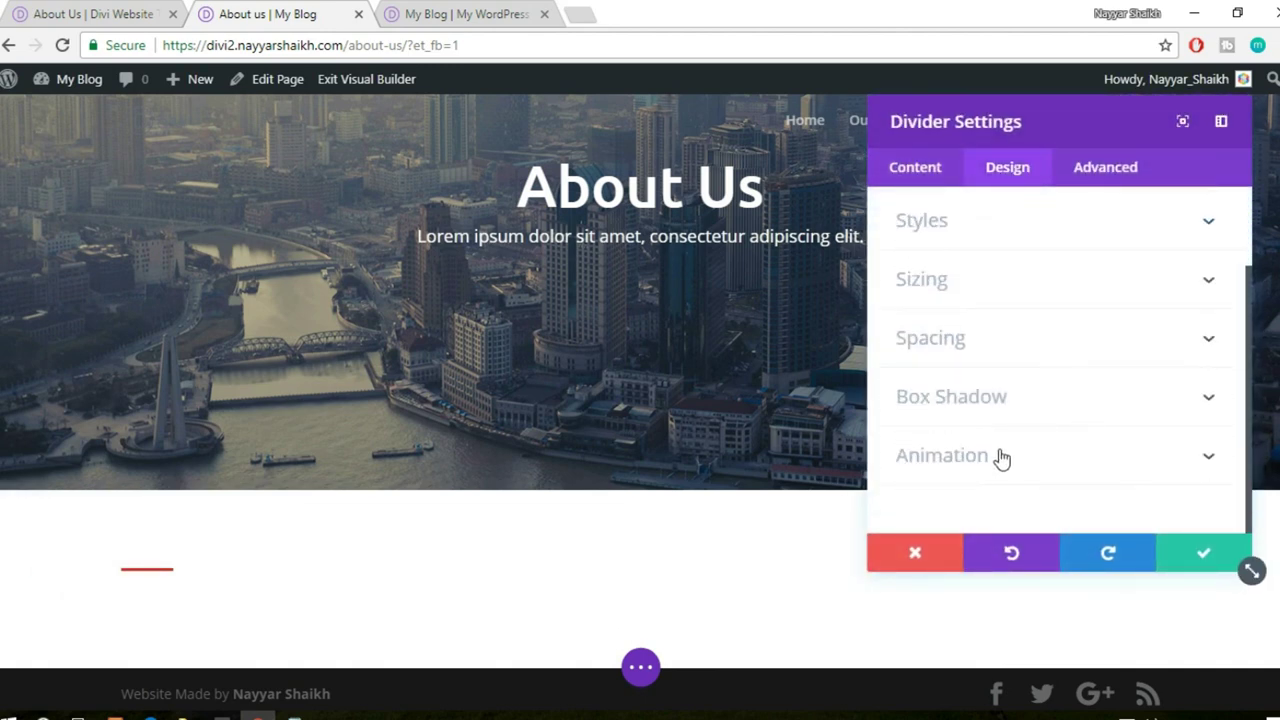
click(966, 285)
scroll(1063, 345, down, 2)
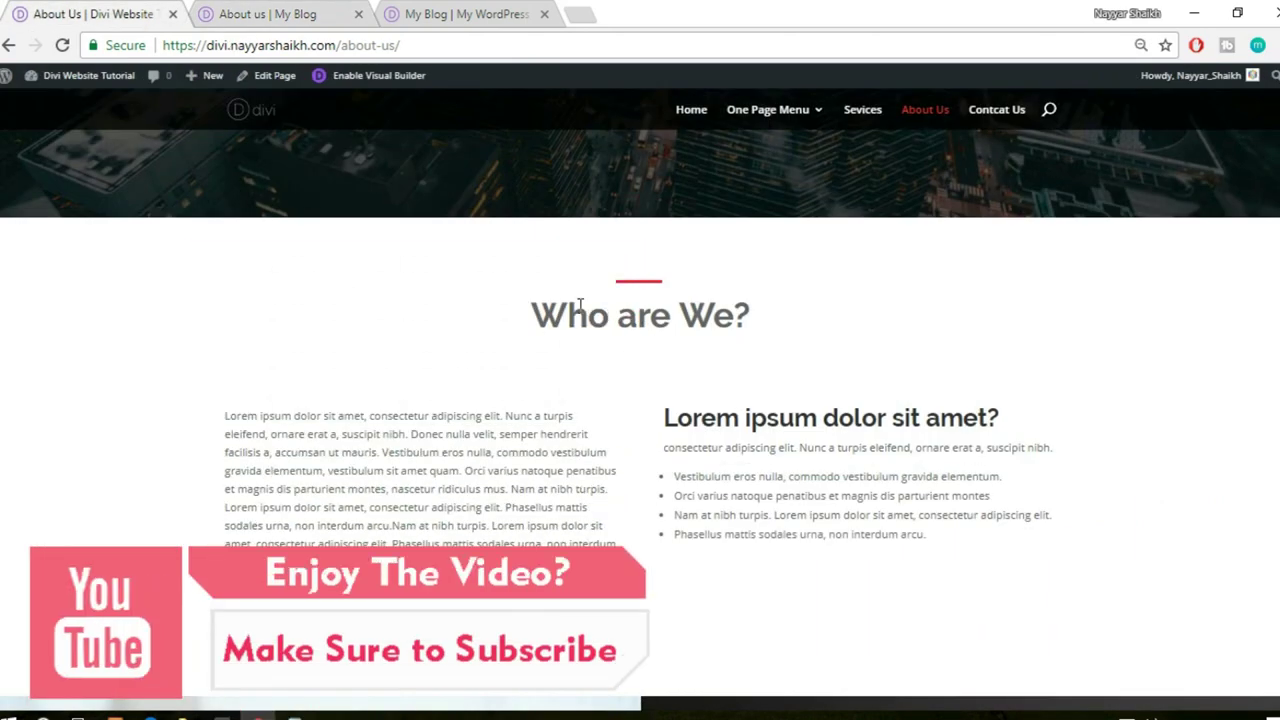
click(333, 10)
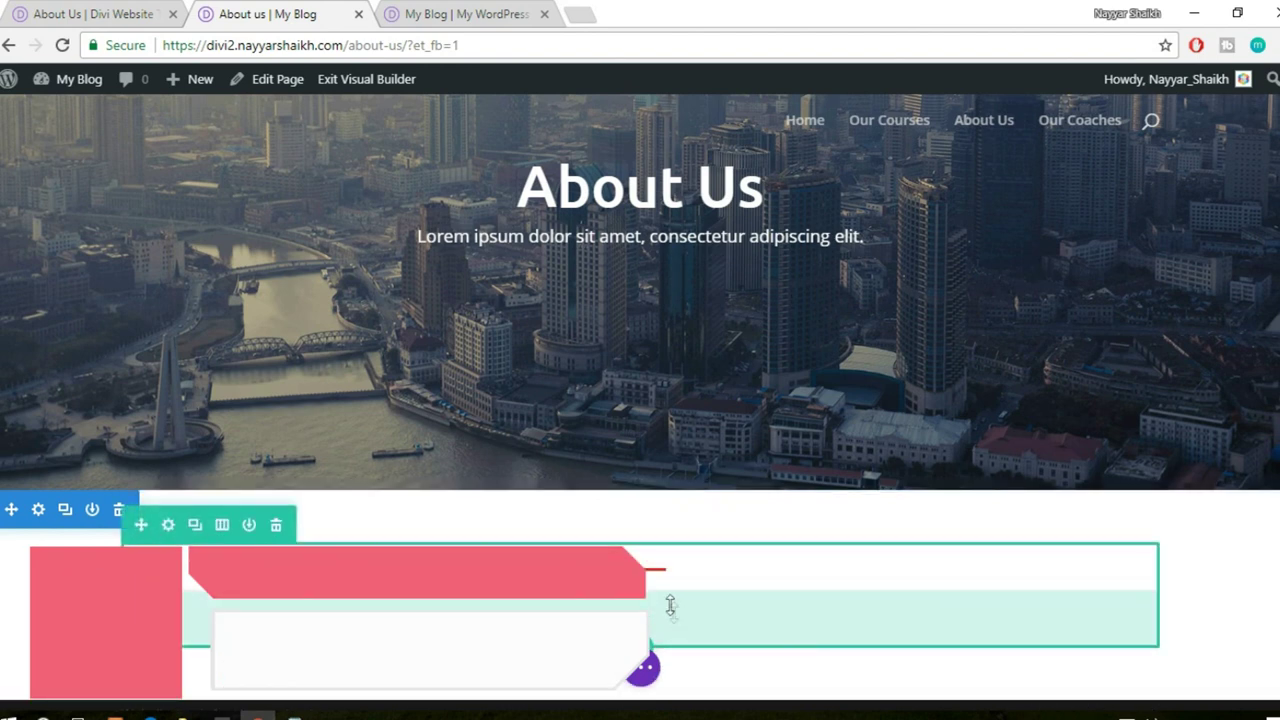
click(640, 622)
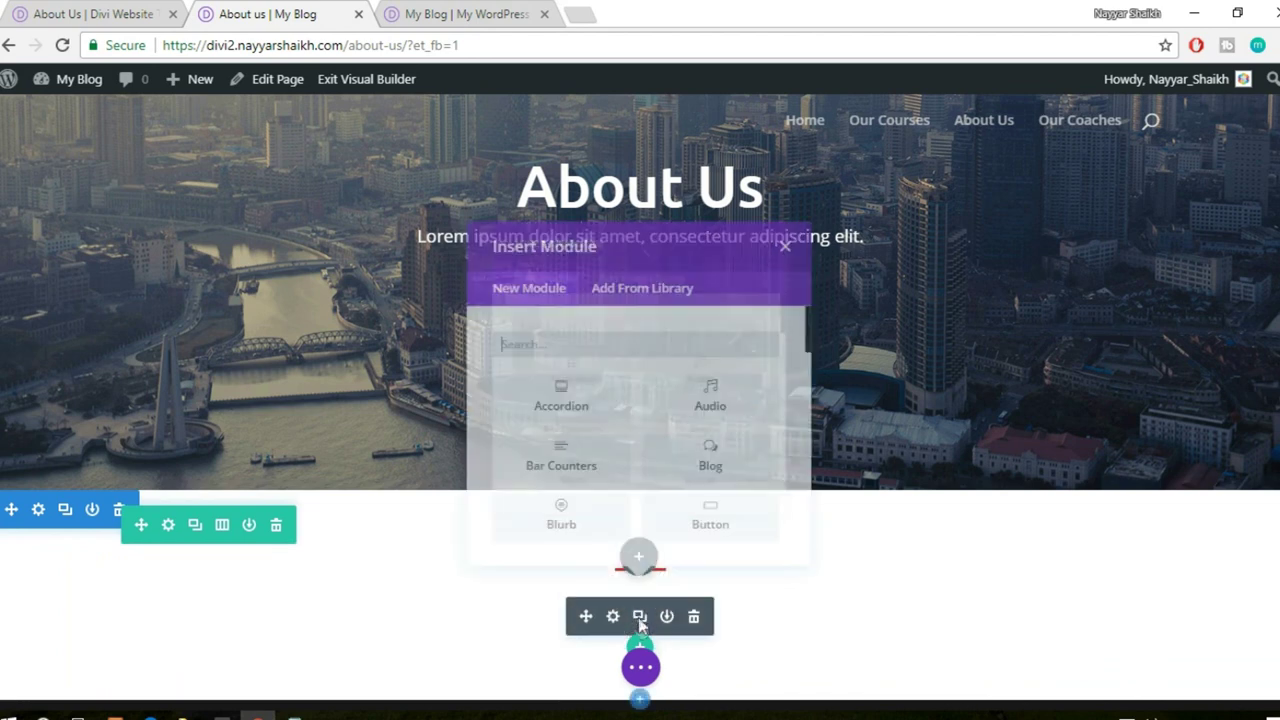
- Insert the saved 'Lorem ipsum sit' title module from the library under the divider
click(625, 312)
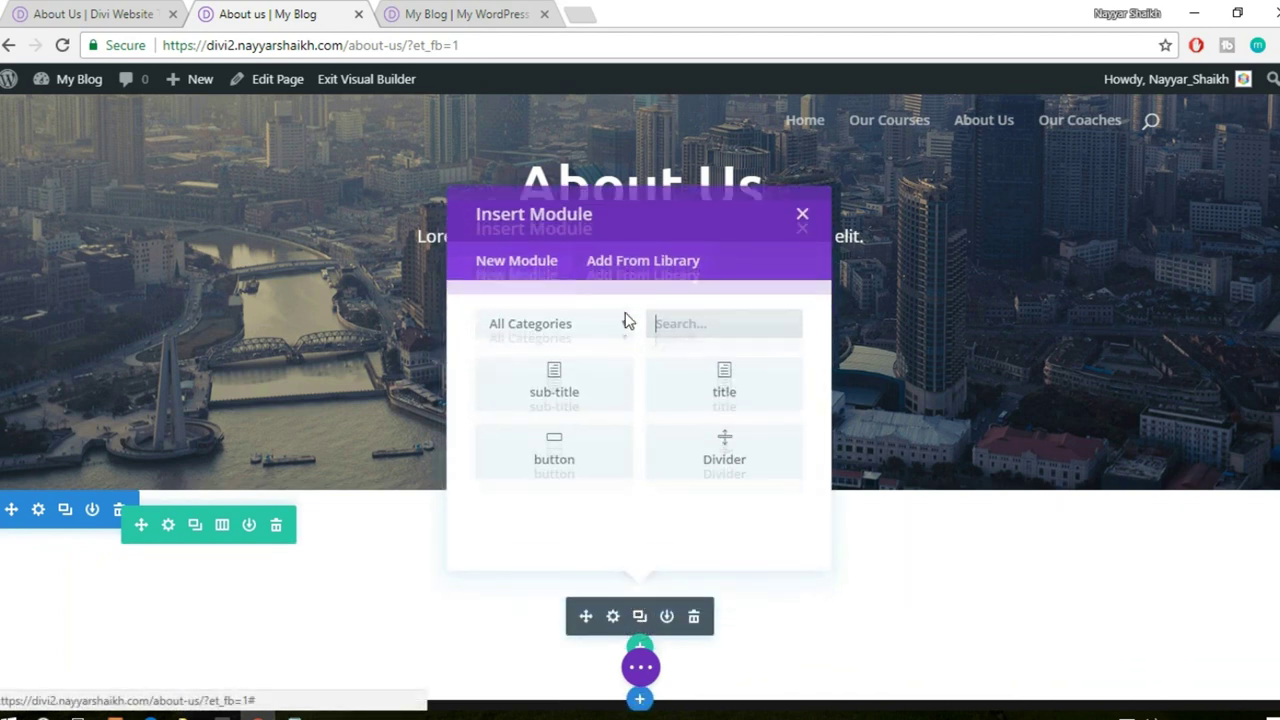
click(720, 362)
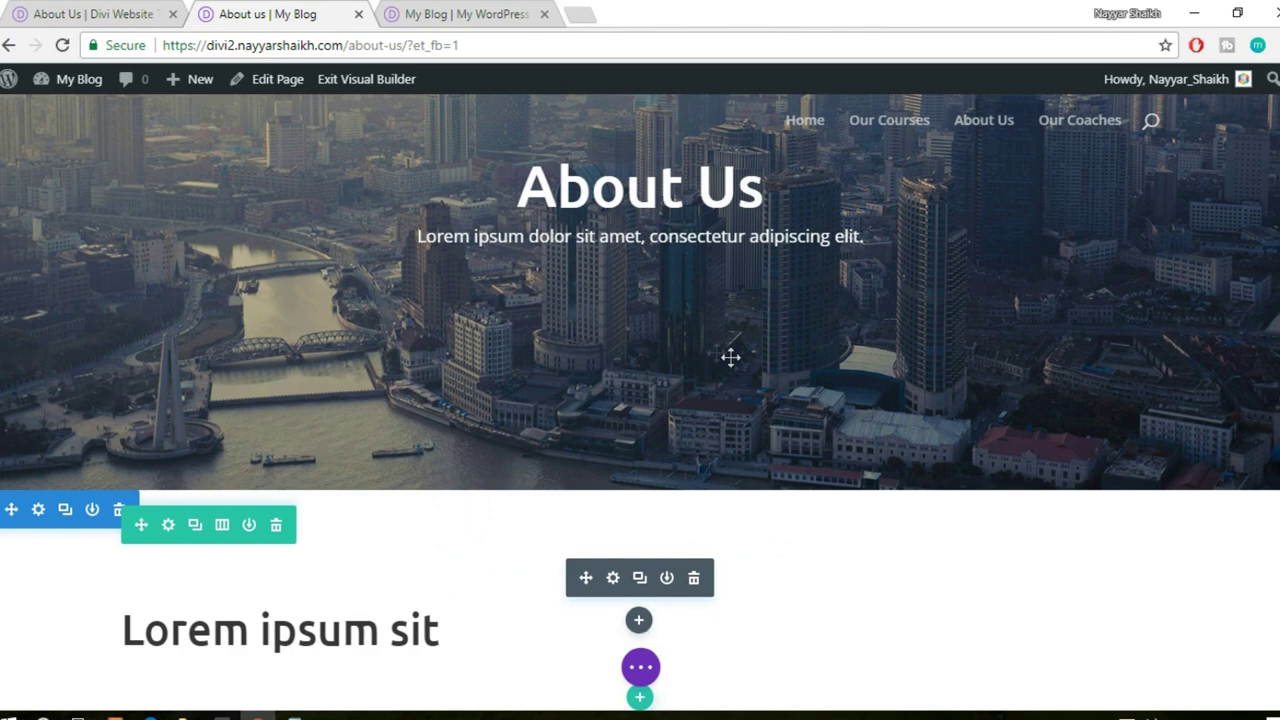
scroll(297, 509, down, 2)
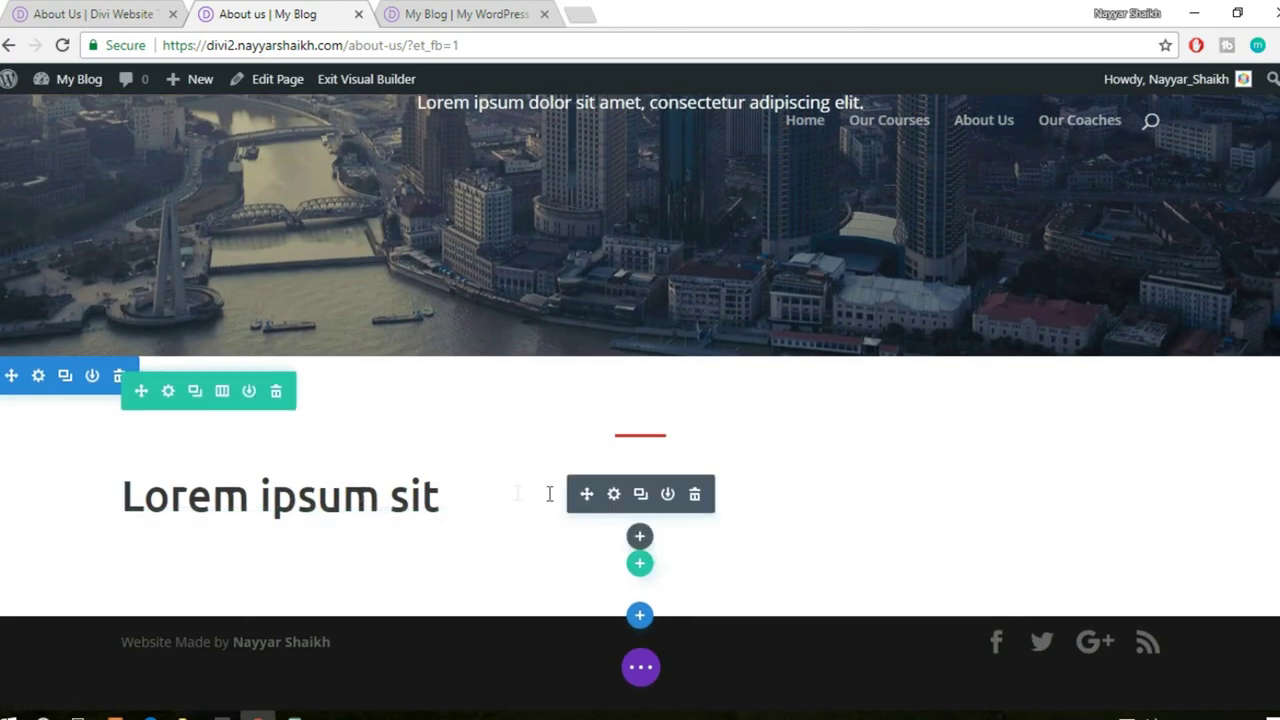
- Centre-align the heading's text orientation in its Design settings and save
click(616, 495)
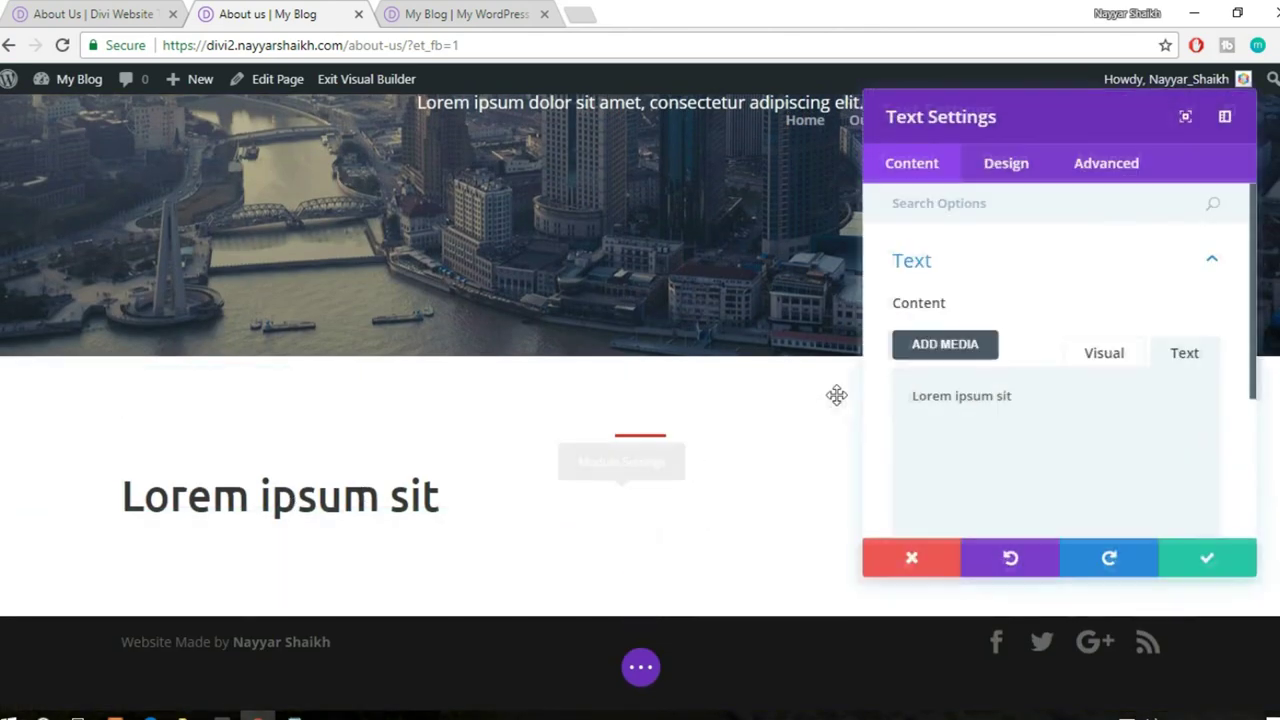
click(1017, 170)
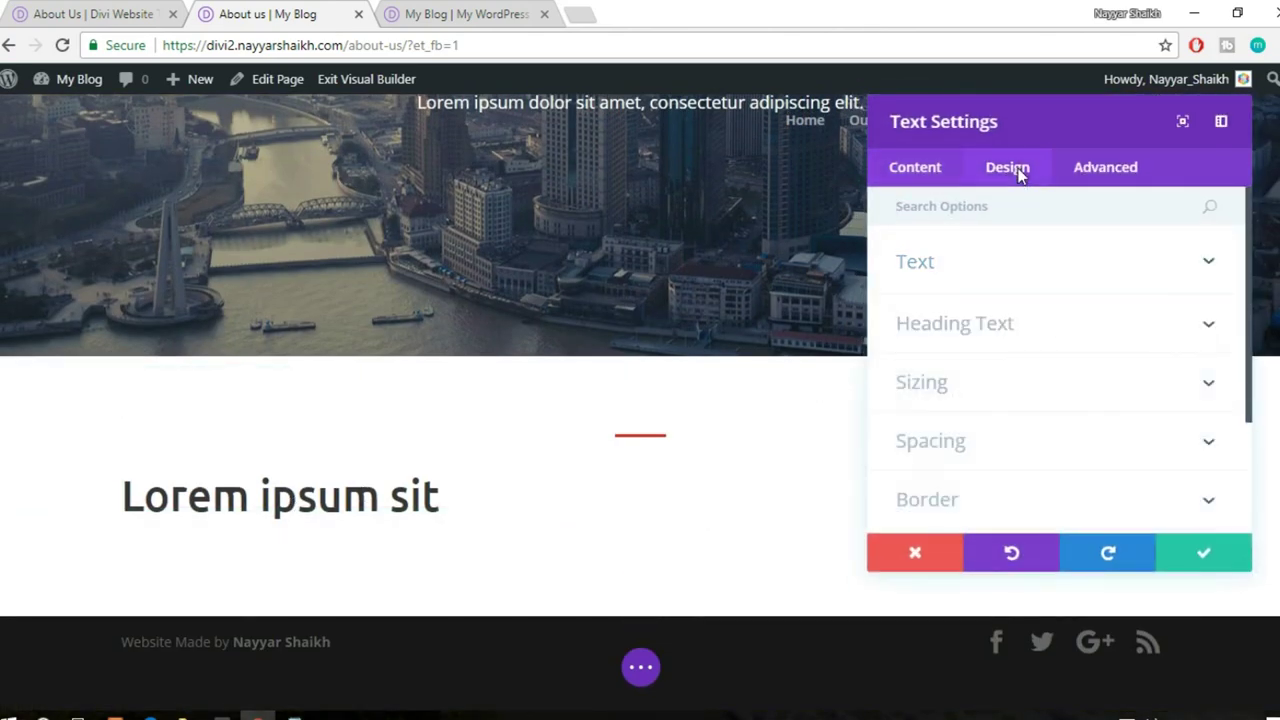
click(1008, 268)
scroll(1103, 453, down, 1)
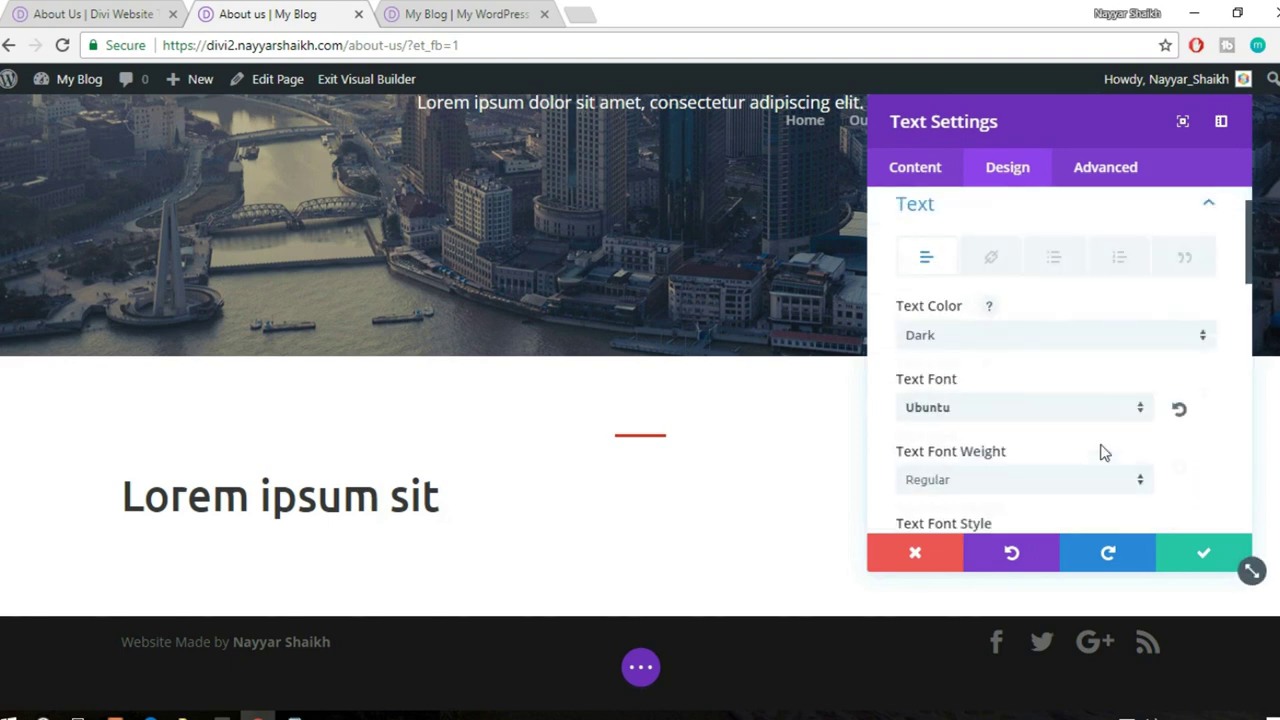
scroll(1103, 453, down, 5)
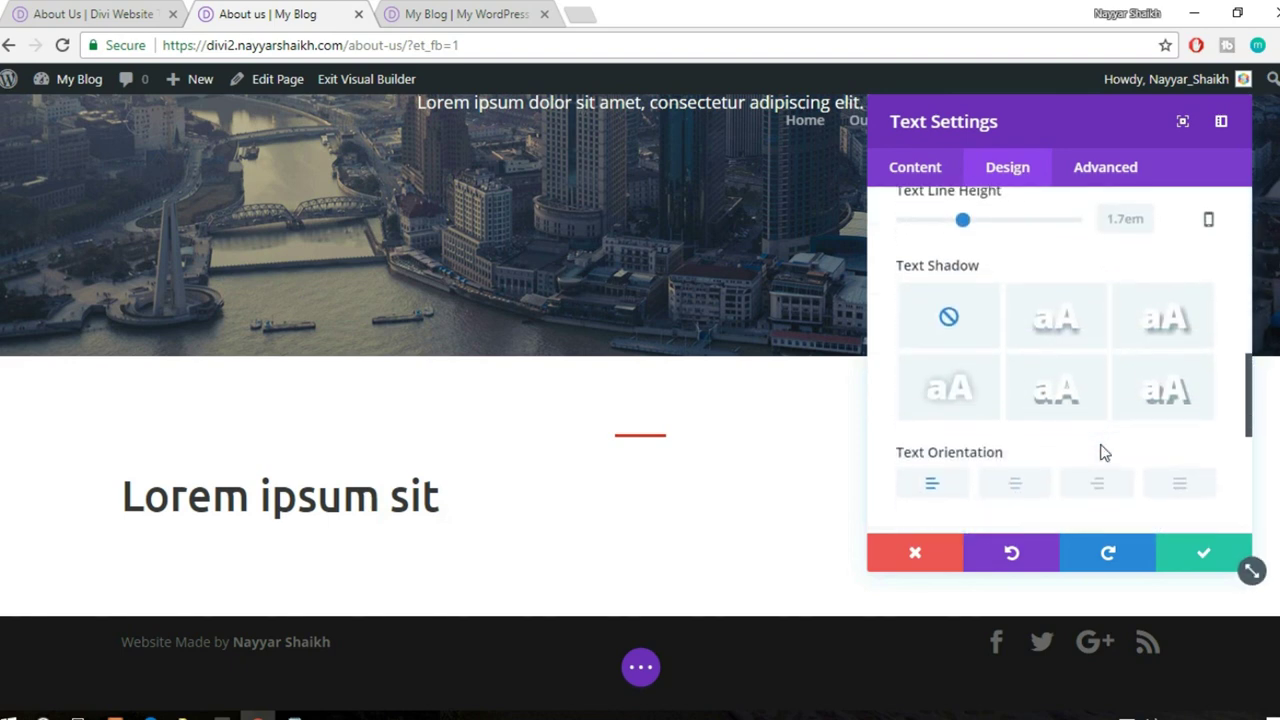
scroll(1103, 453, down, 1)
click(1036, 407)
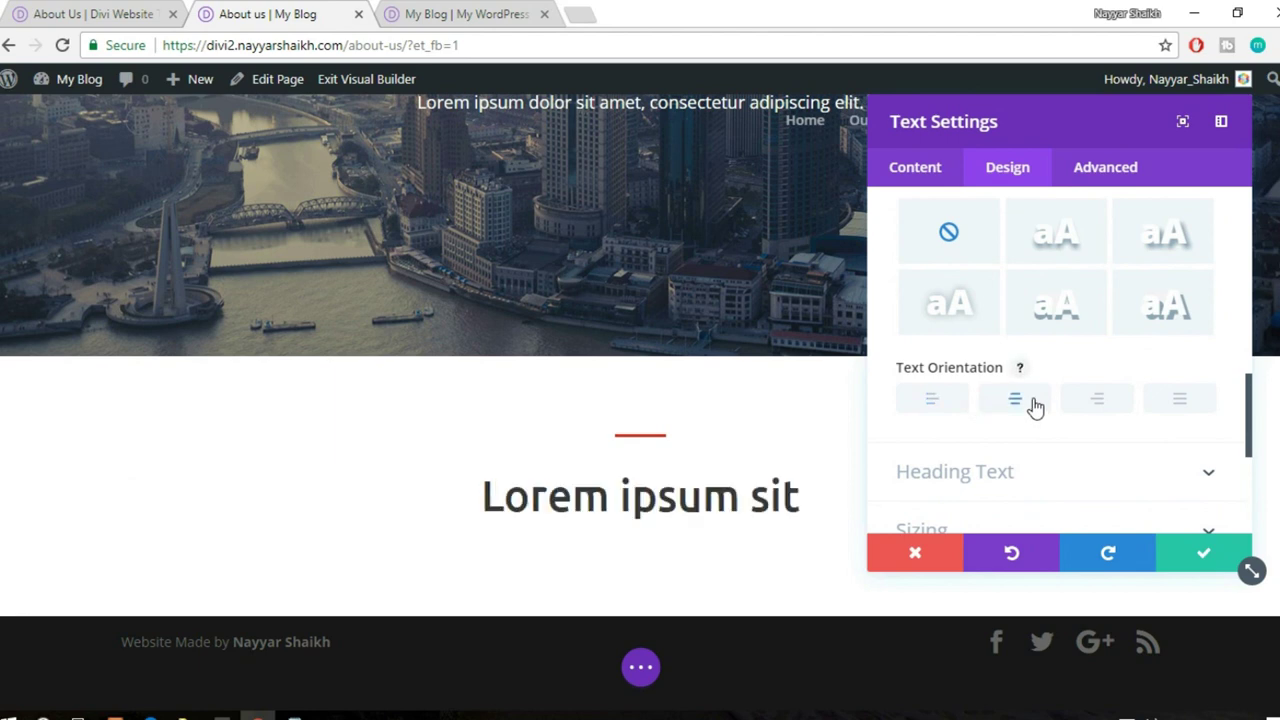
click(1201, 556)
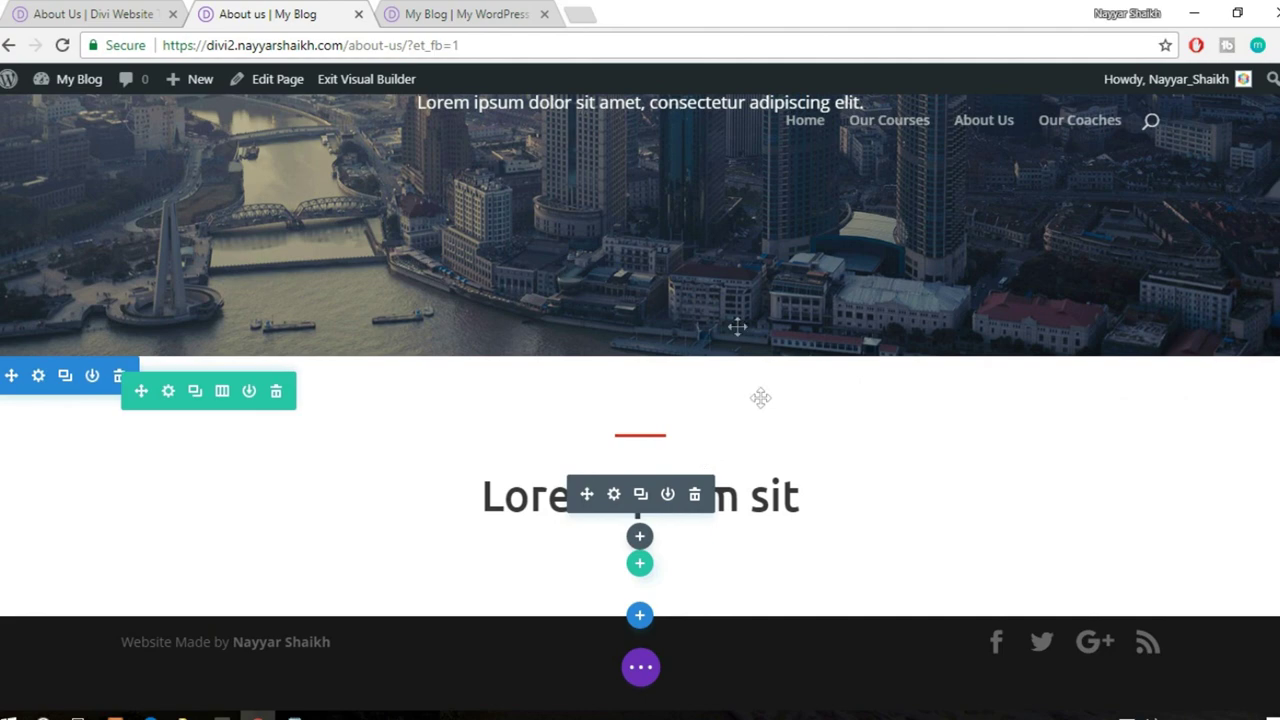
scroll(760, 394, up, 1)
- After checking the demo About Us page, add a two-column row and search modules for 'text'
click(126, 12)
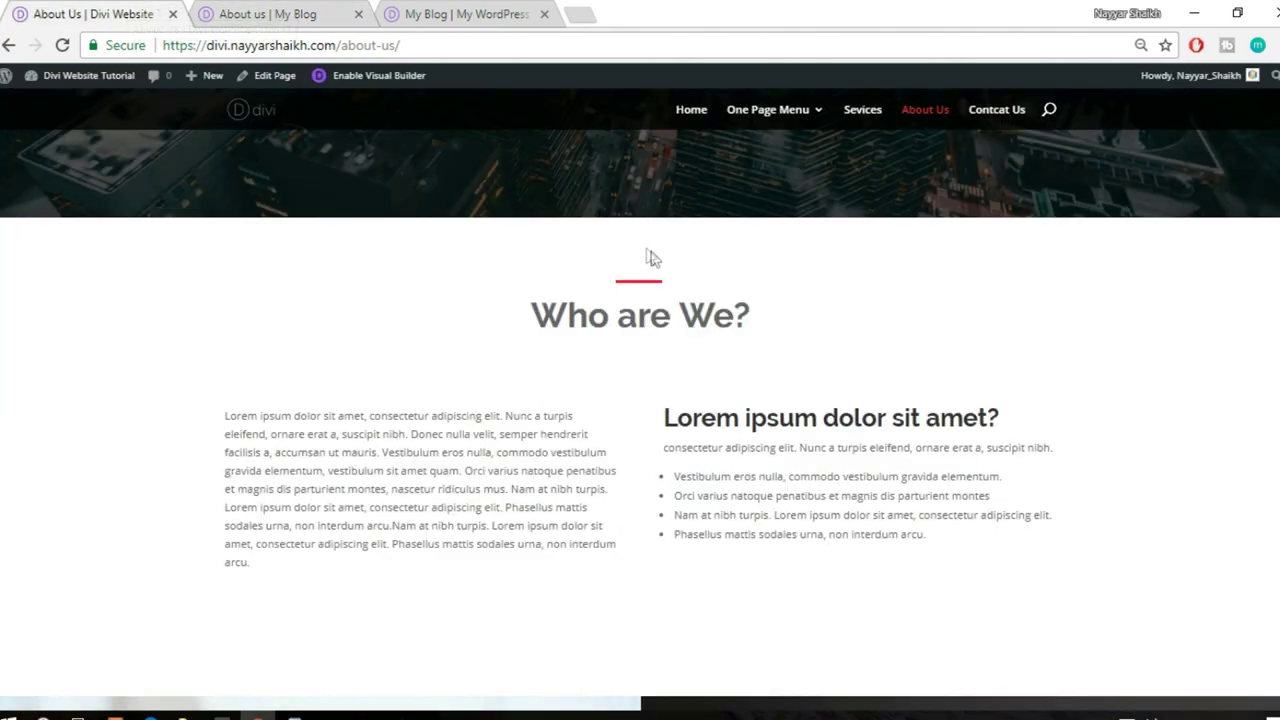
scroll(710, 408, down, 2)
drag(222, 320, 398, 477)
key(ctrl+c)
click(253, 12)
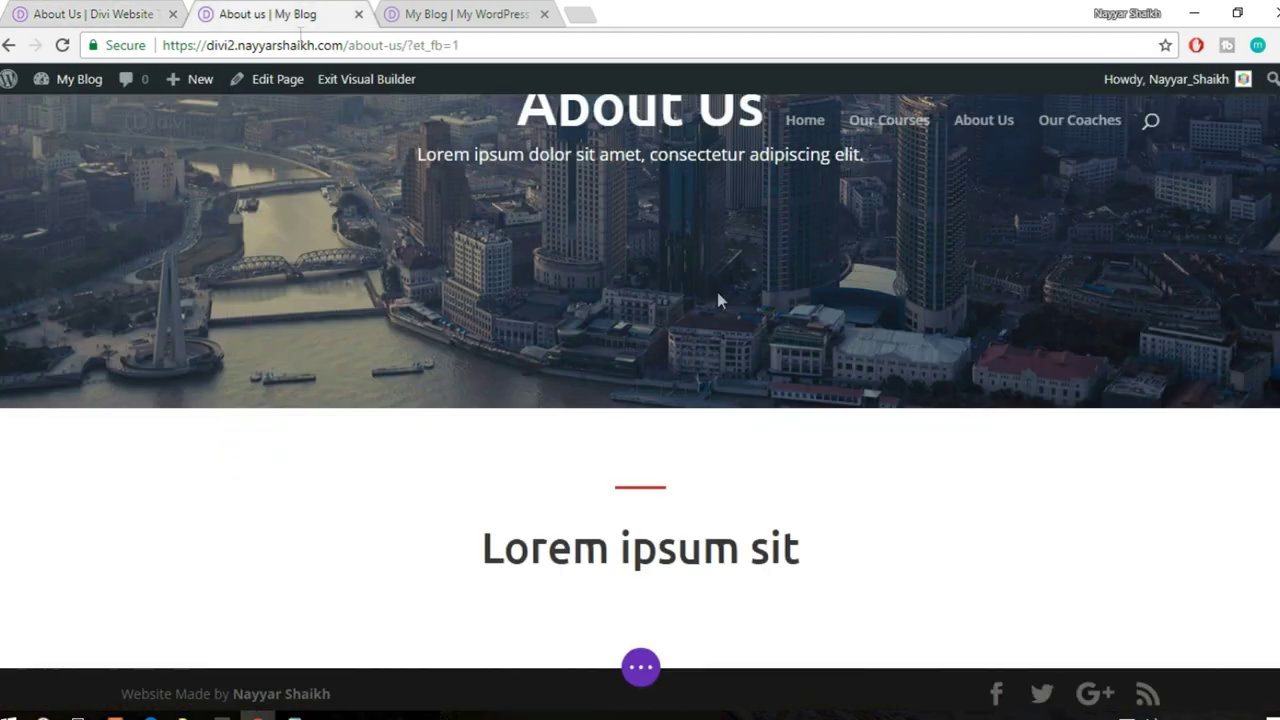
scroll(711, 504, down, 1)
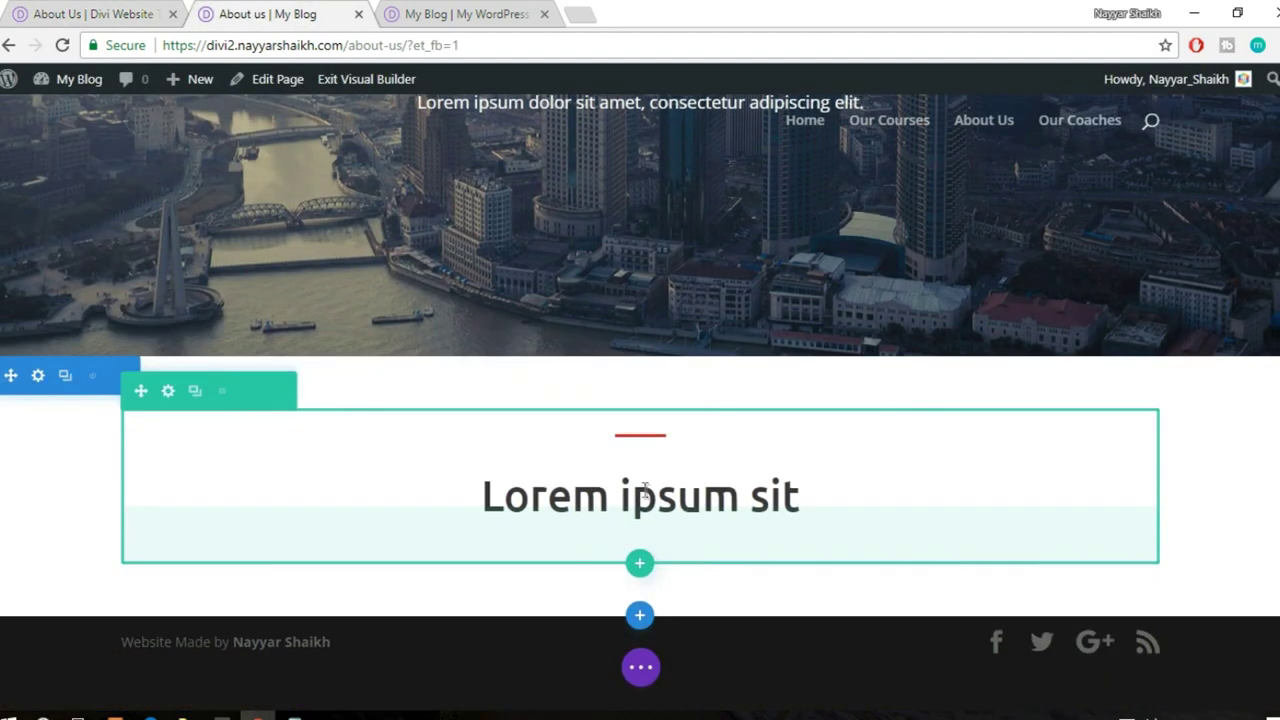
click(640, 563)
click(638, 358)
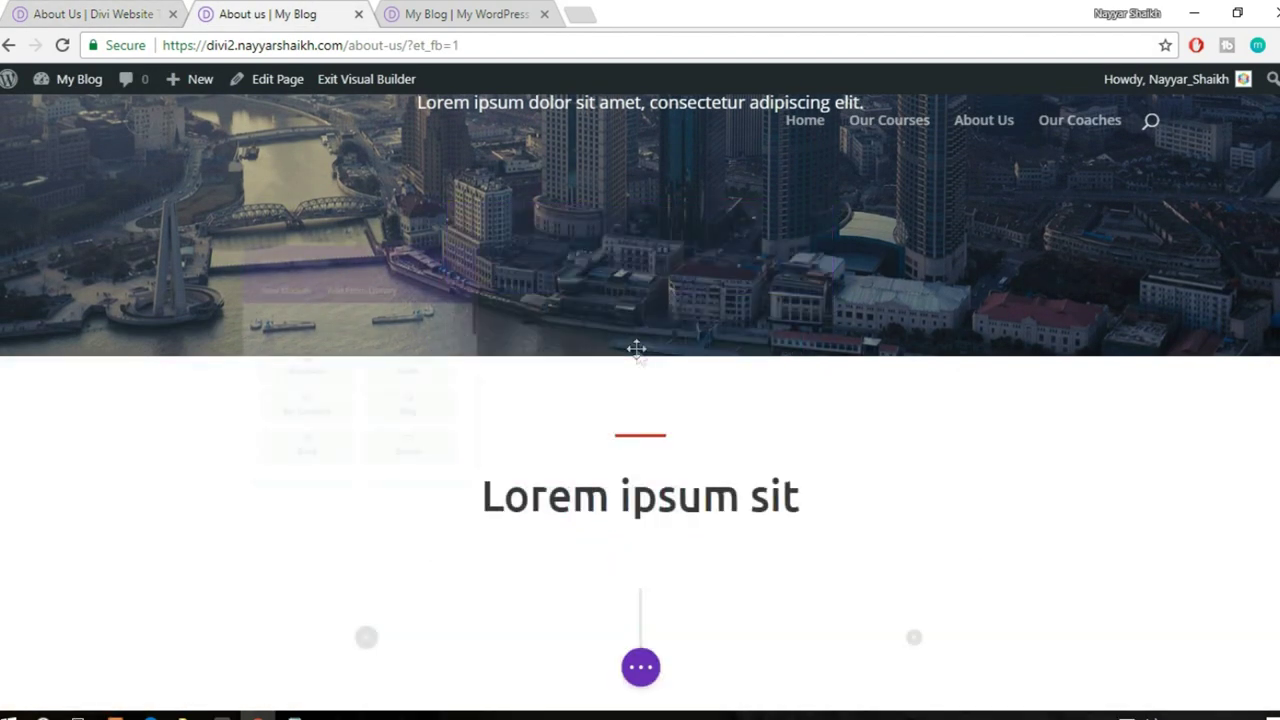
text(text)
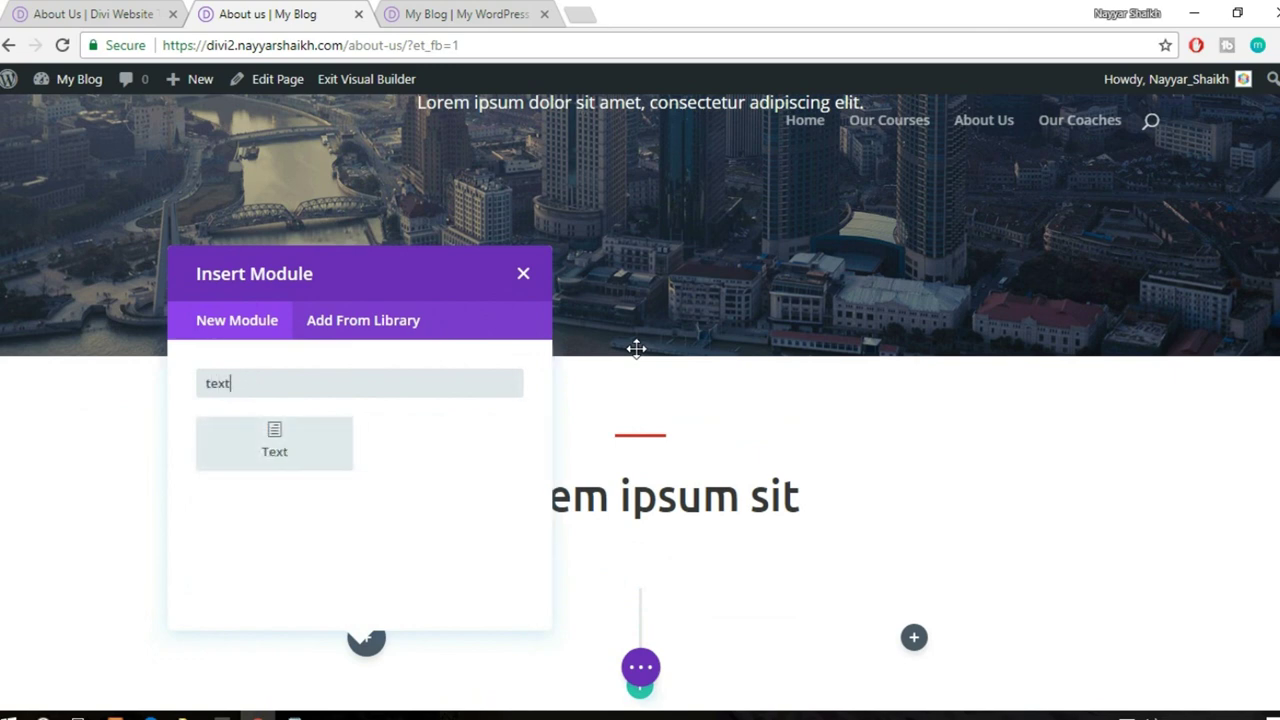
click(280, 452)
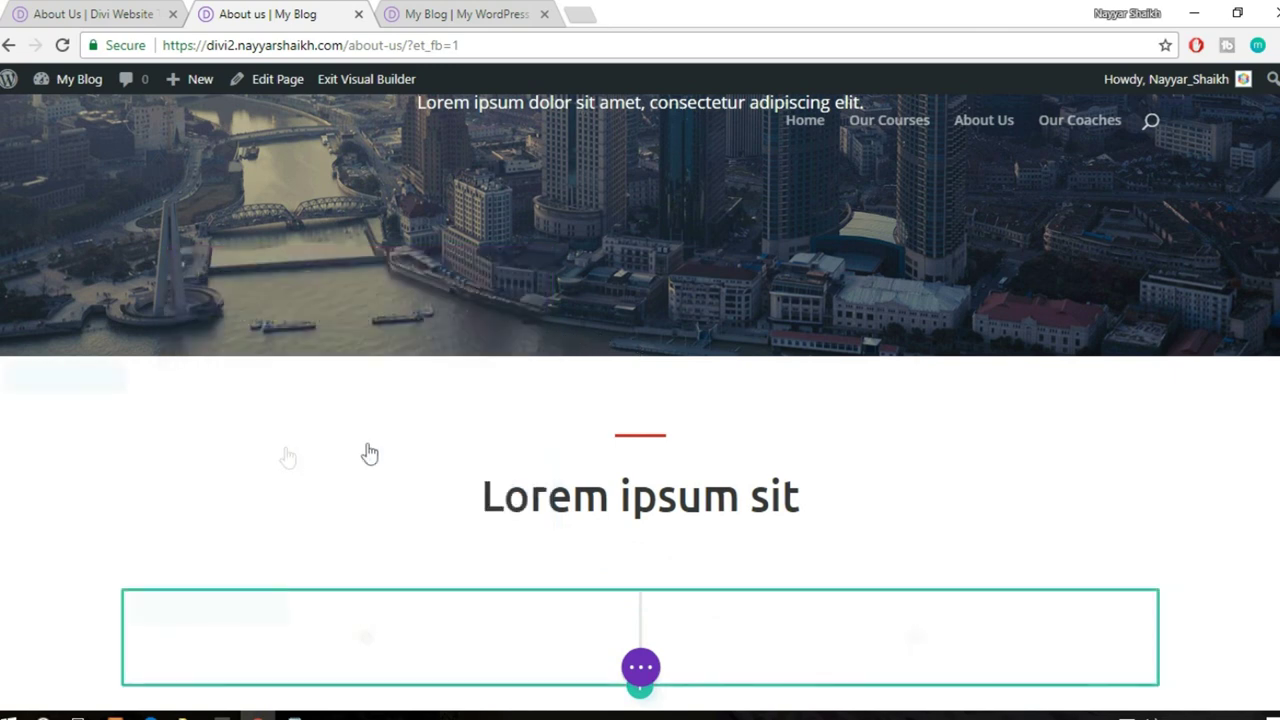
key(ctrl+v)
scroll(1083, 445, down, 5)
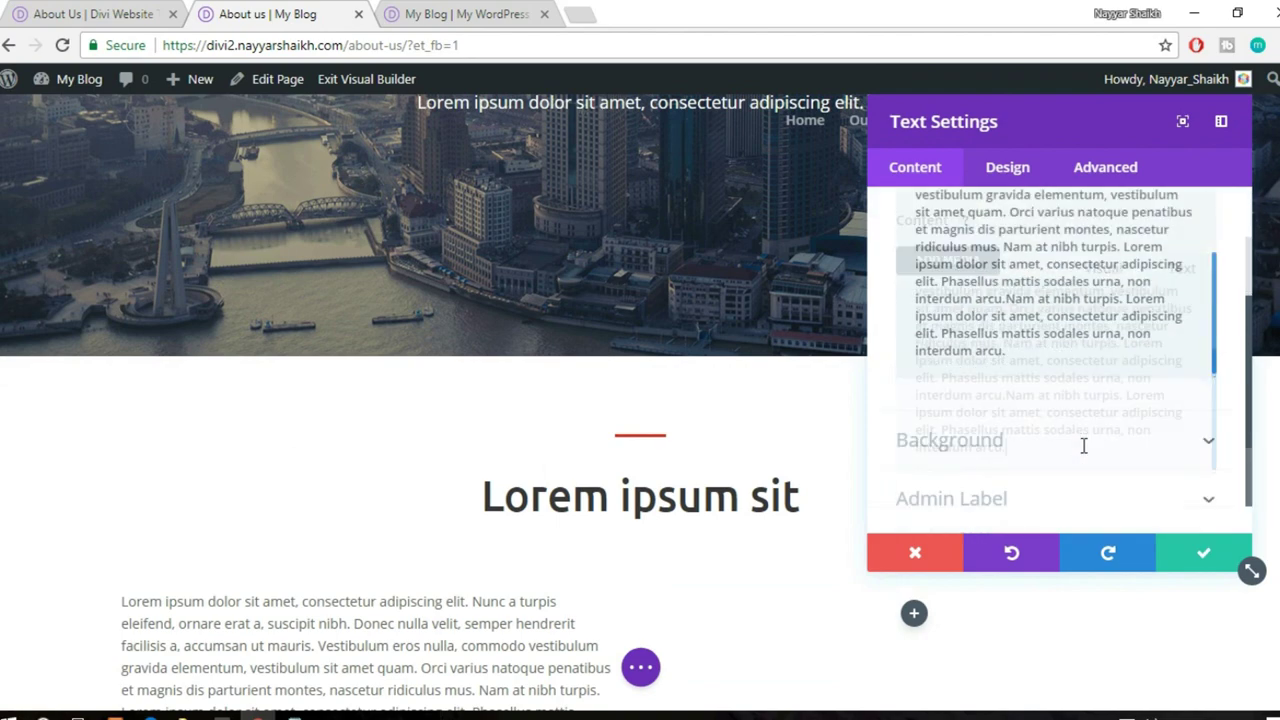
click(1195, 553)
scroll(1186, 543, down, 3)
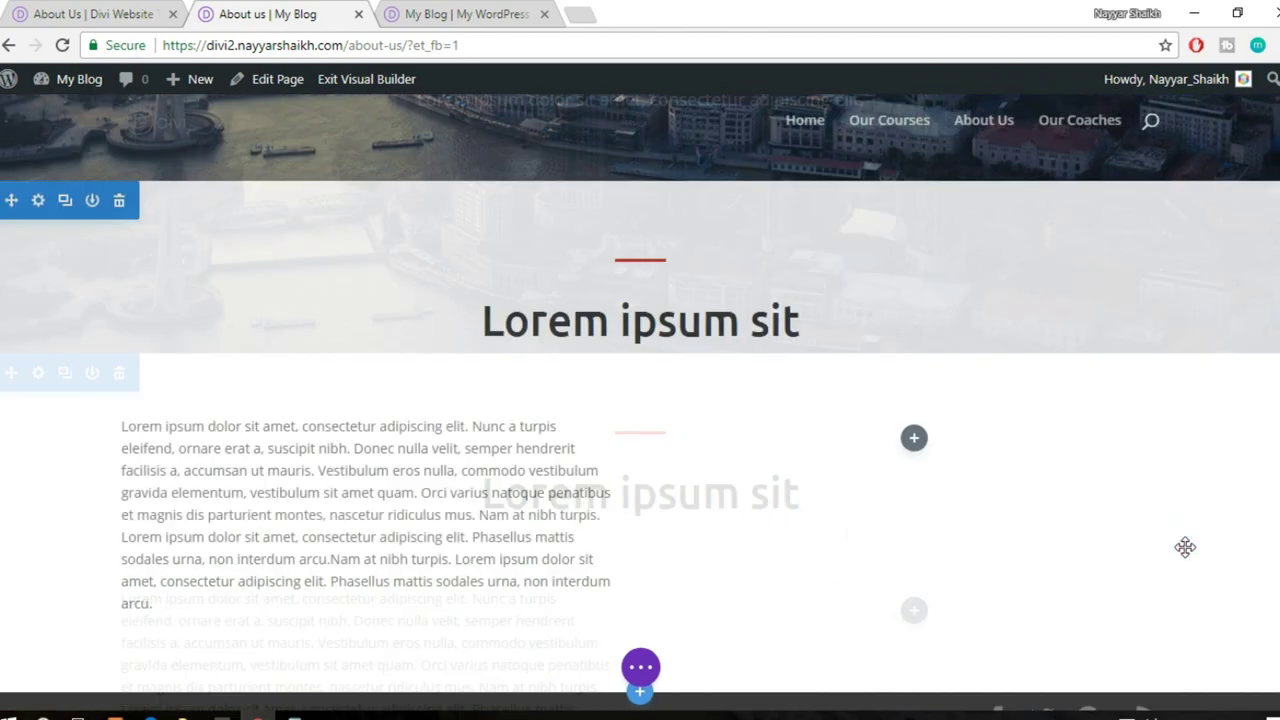
click(366, 390)
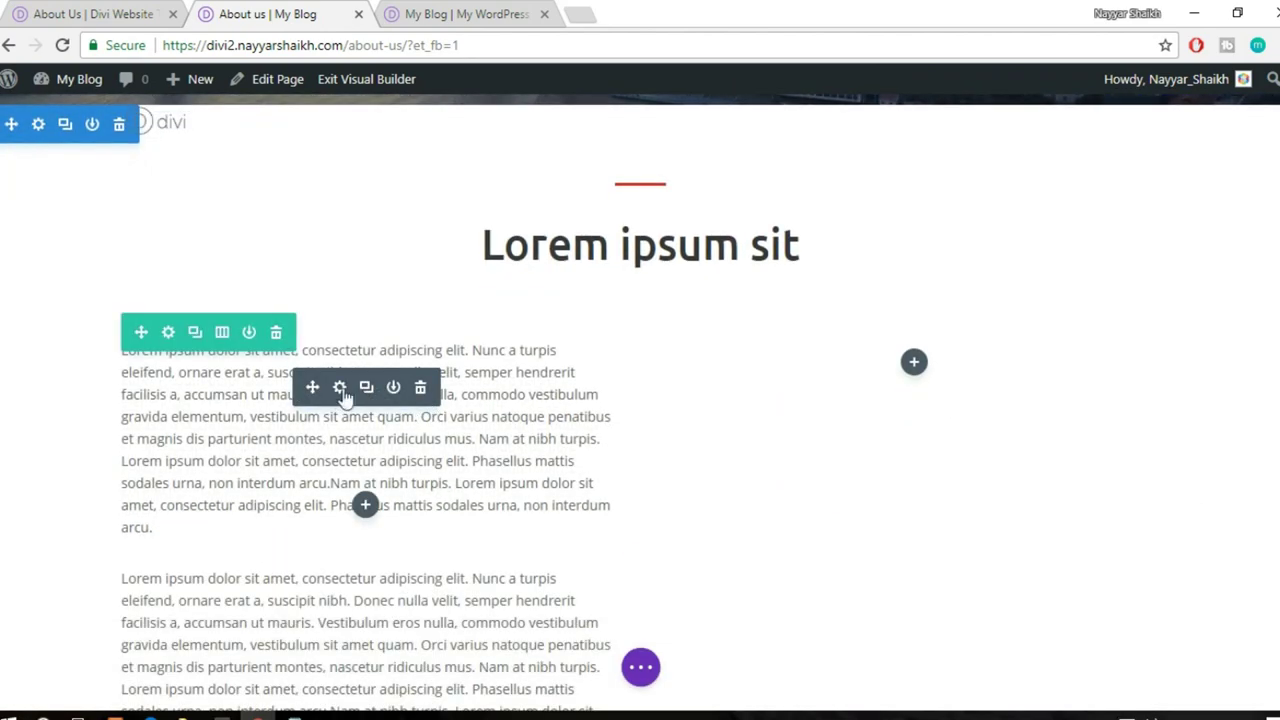
drag(392, 380, 943, 354)
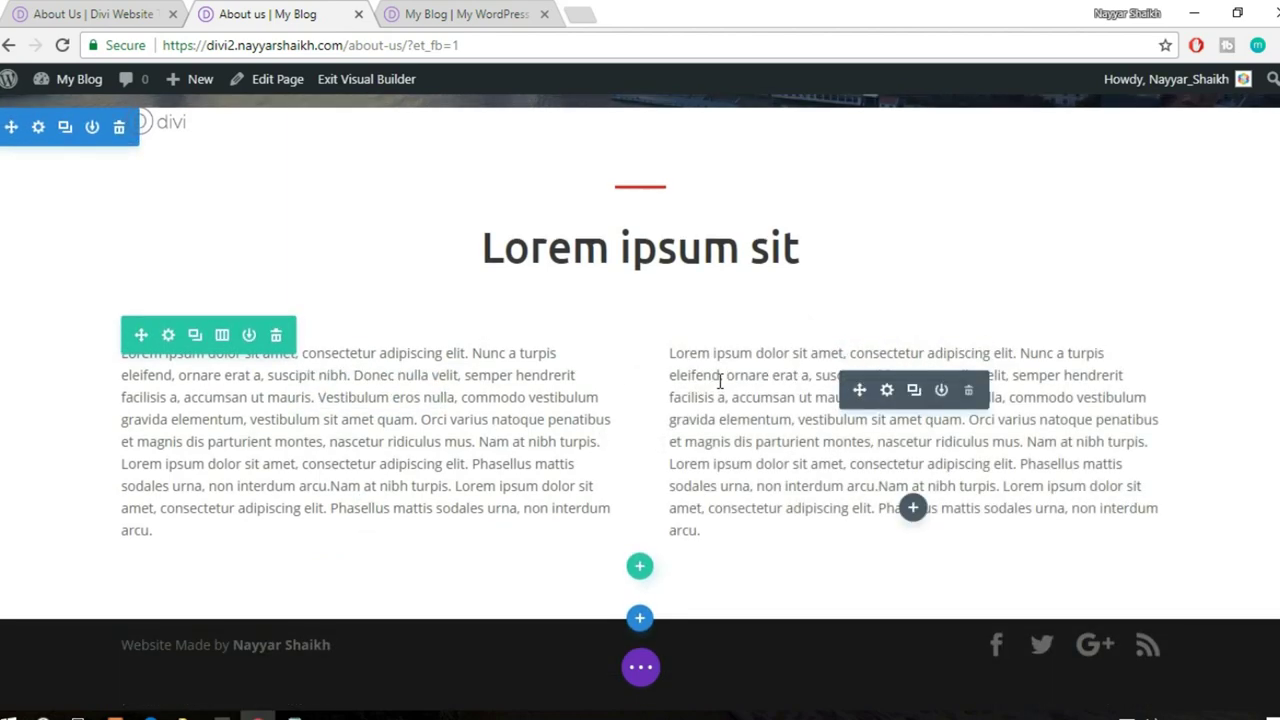
scroll(498, 366, up, 1)
scroll(828, 412, up, 4)
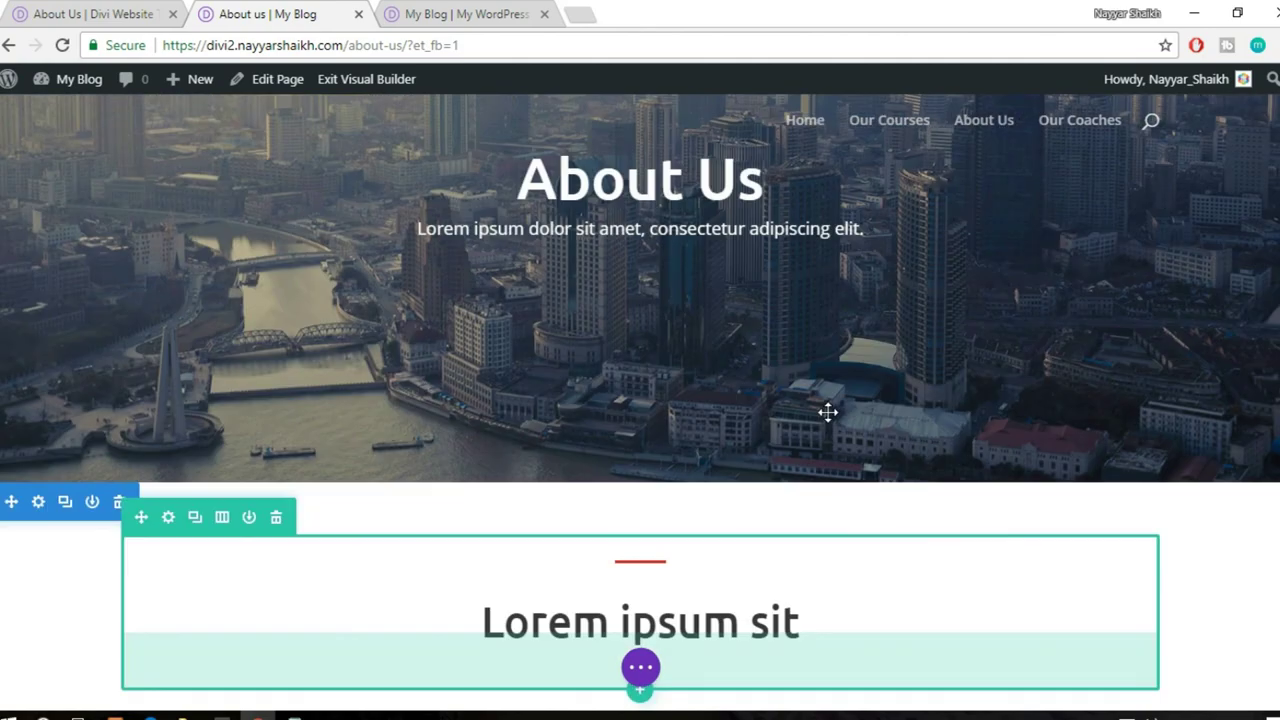
scroll(828, 412, down, 5)
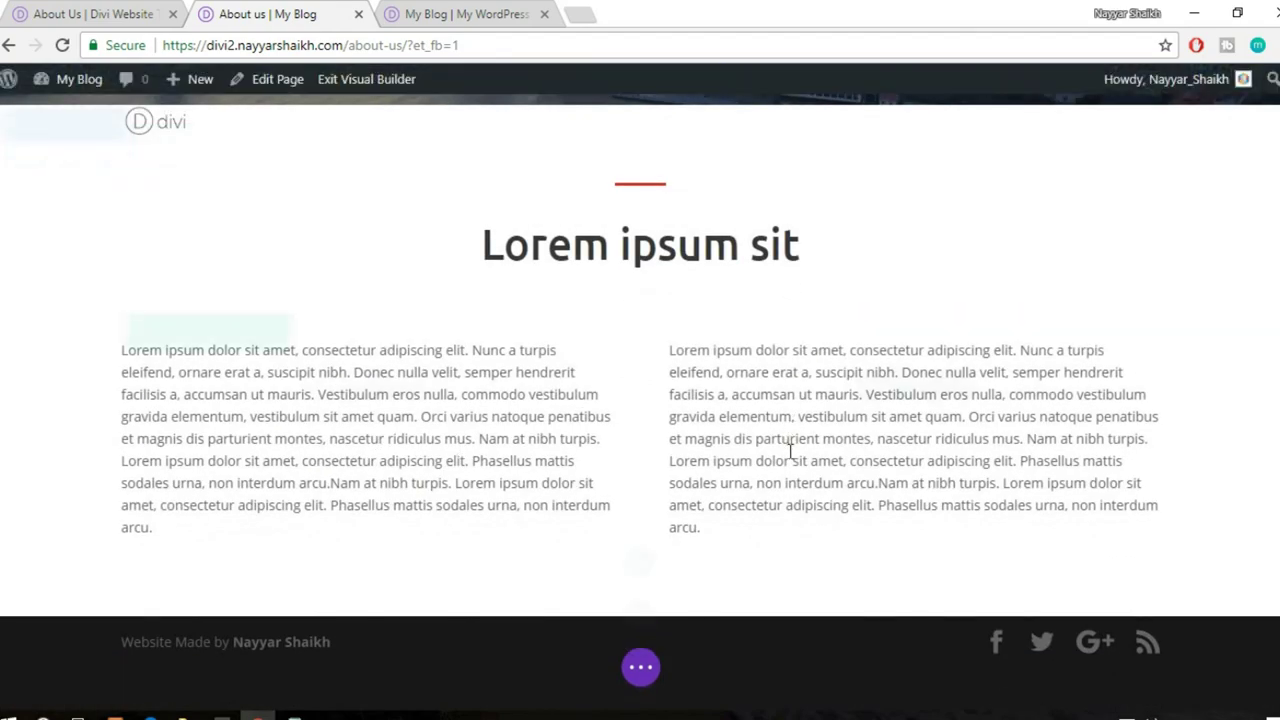
key(ctrl+shift+Tab)
scroll(920, 350, down, 5)
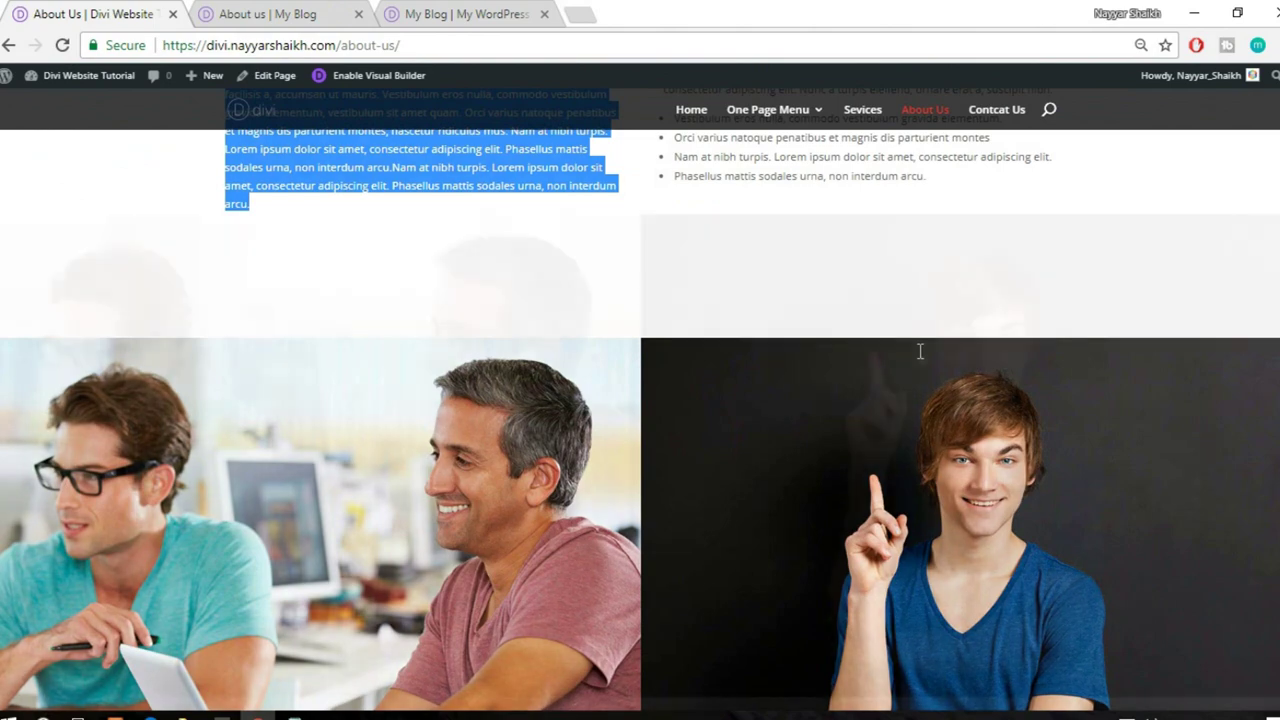
scroll(983, 313, up, 1)
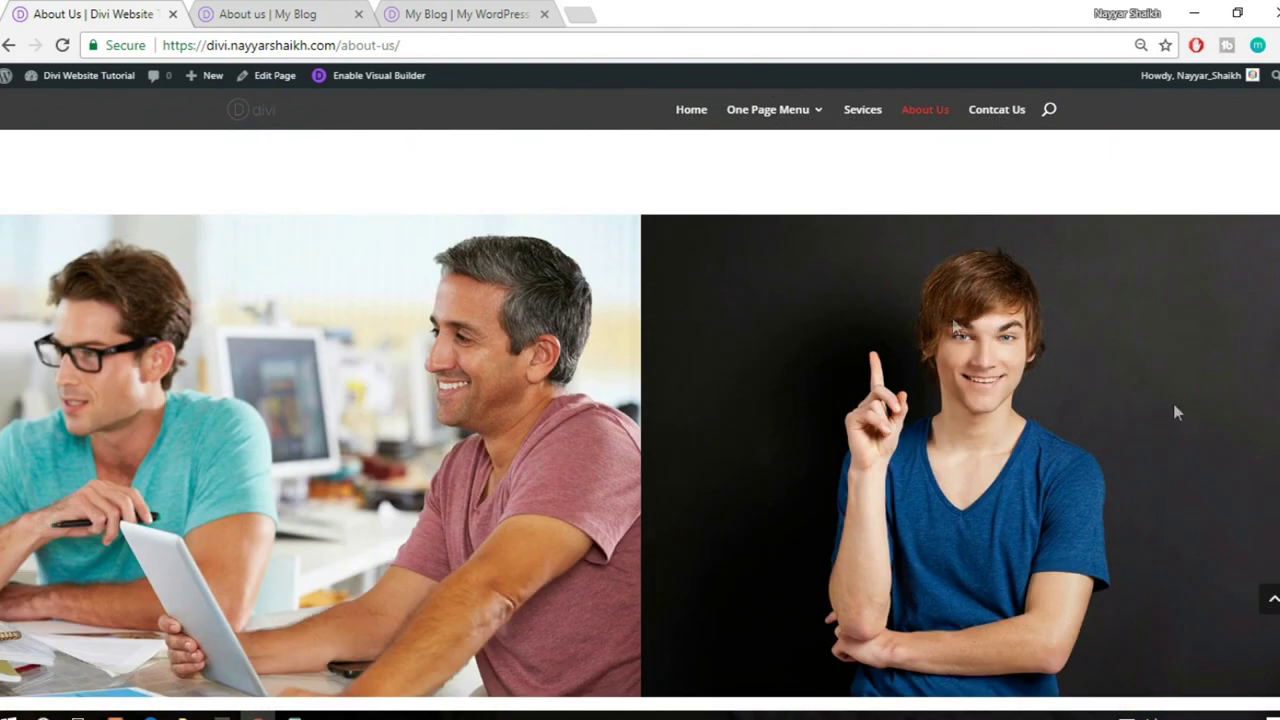
key(ctrl+Tab)
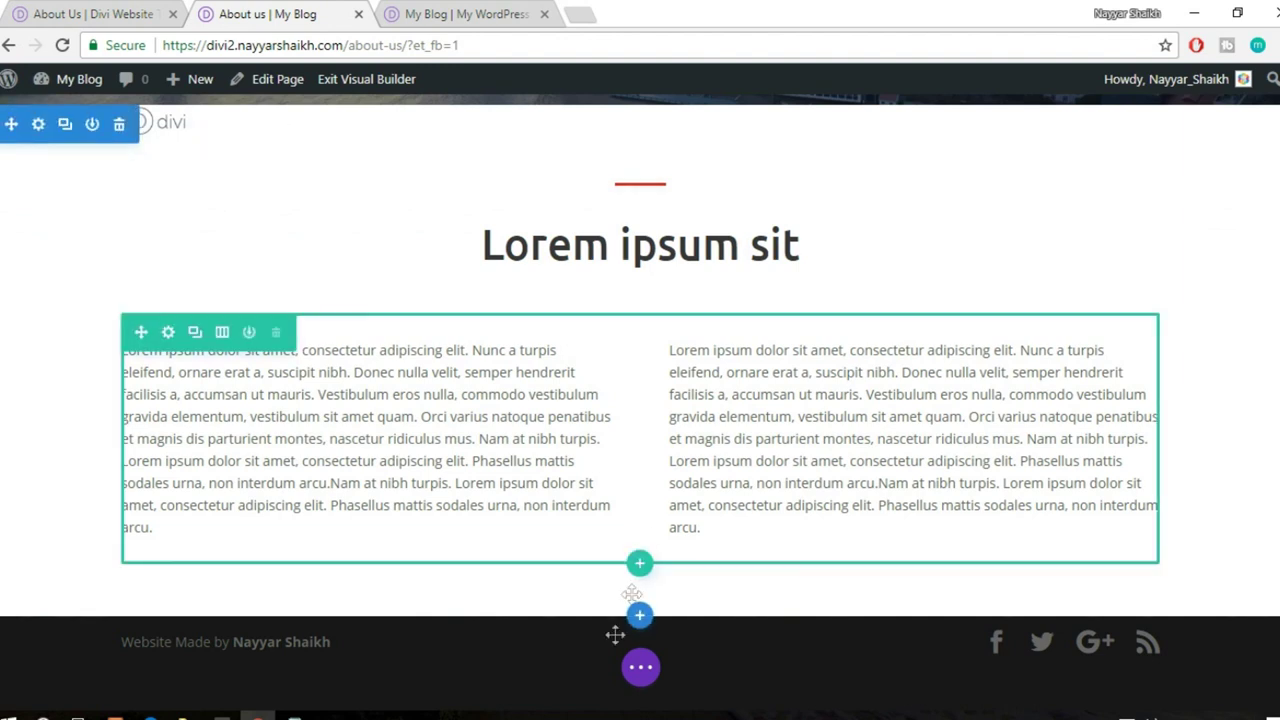
mouse_move(640, 611)
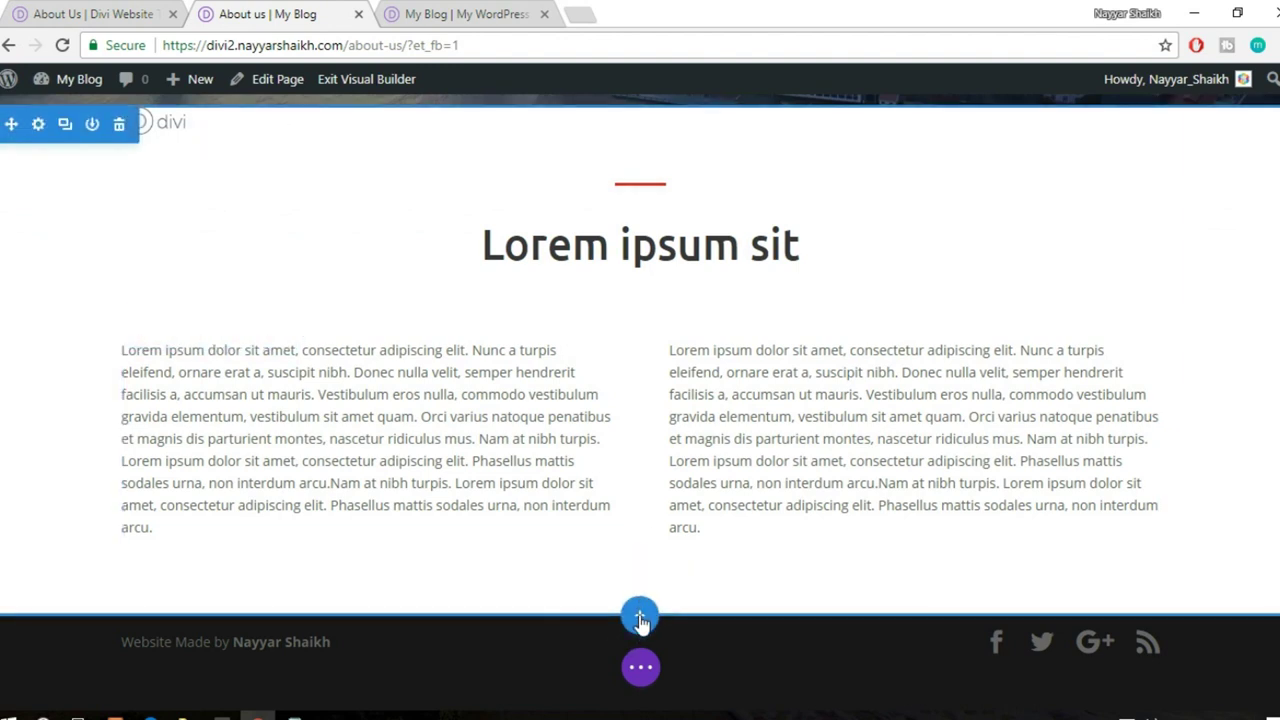
- Add a regular two-column section with the library's pointing young man photo (about-img2) on the left
click(640, 618)
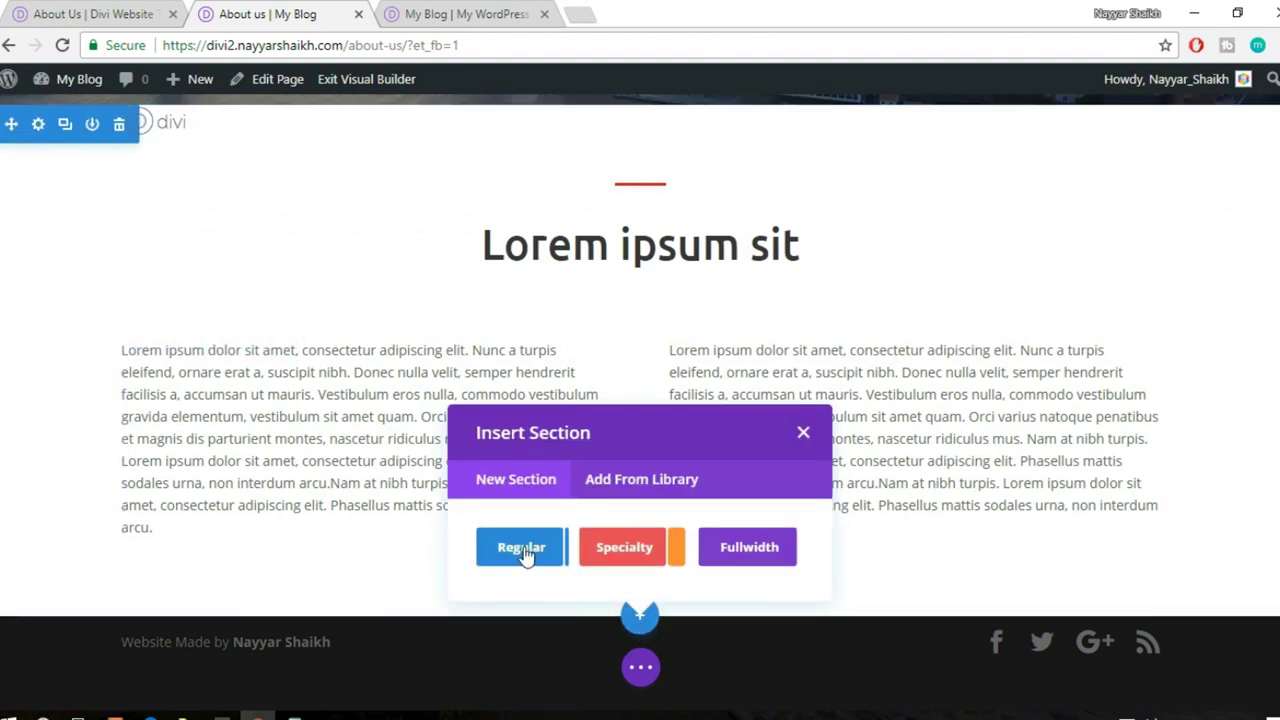
click(524, 556)
click(652, 474)
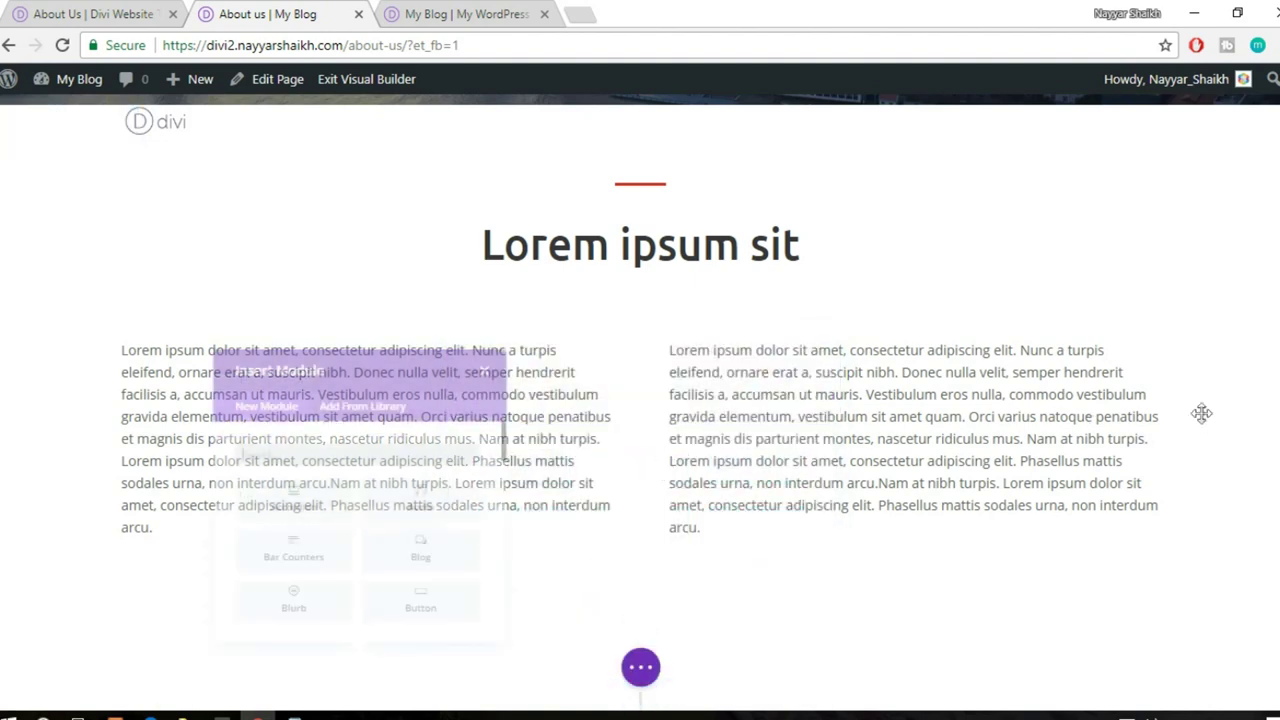
text(imag)
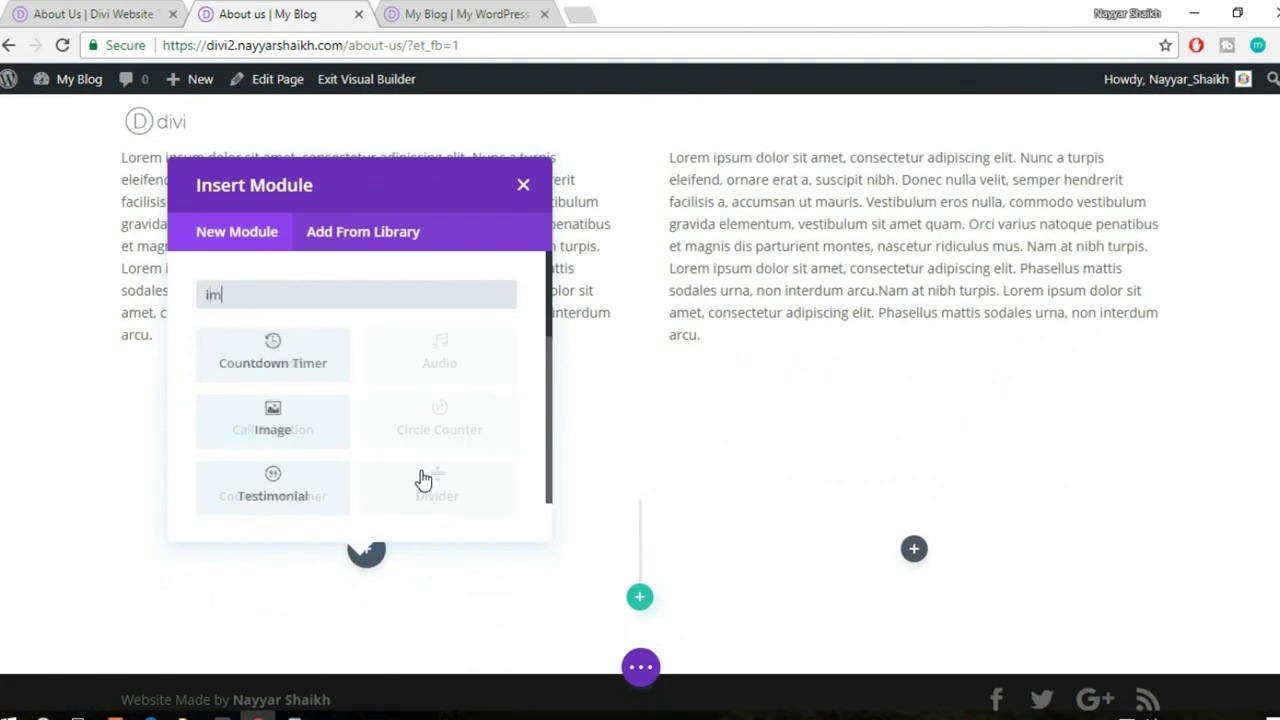
click(275, 360)
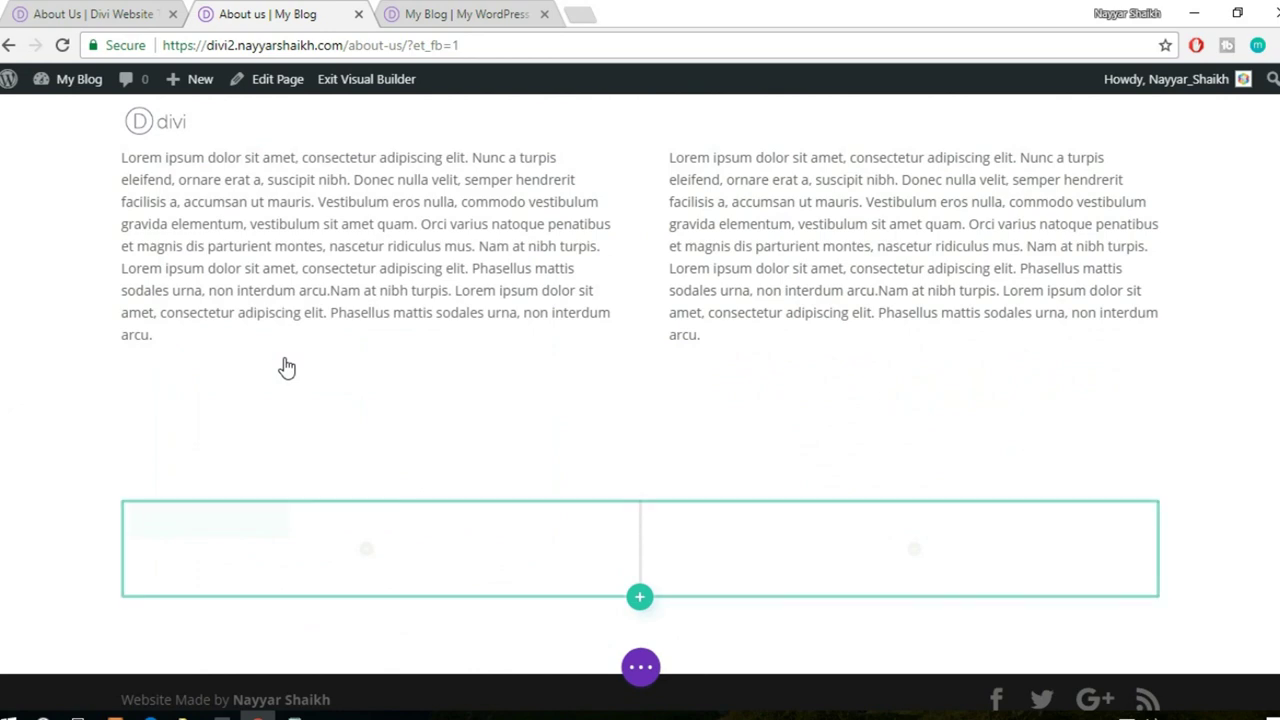
click(1196, 335)
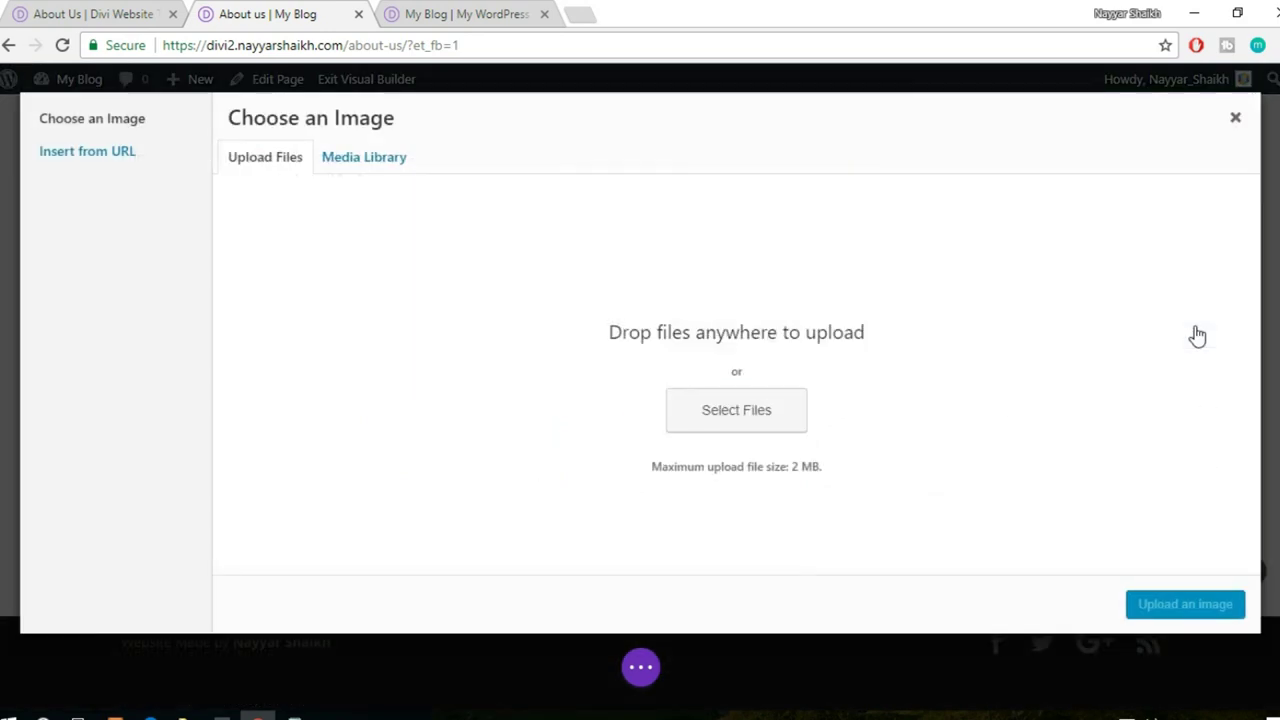
click(379, 170)
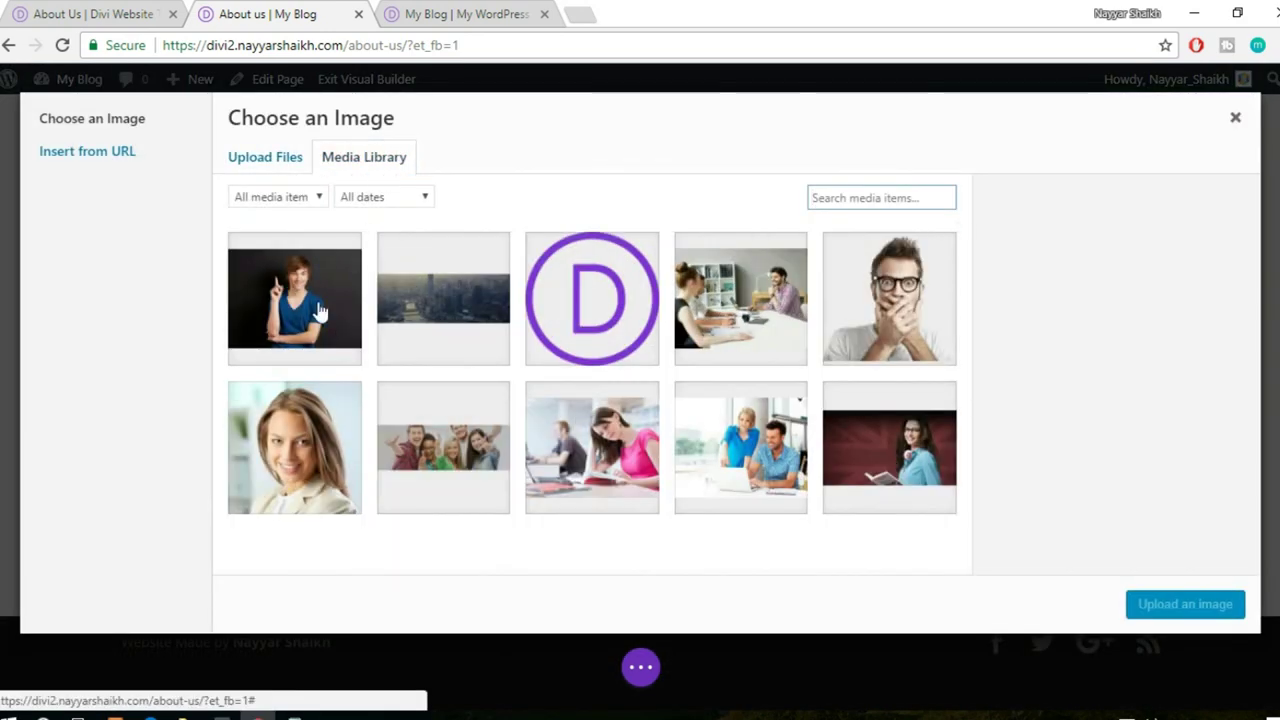
click(320, 310)
click(1186, 605)
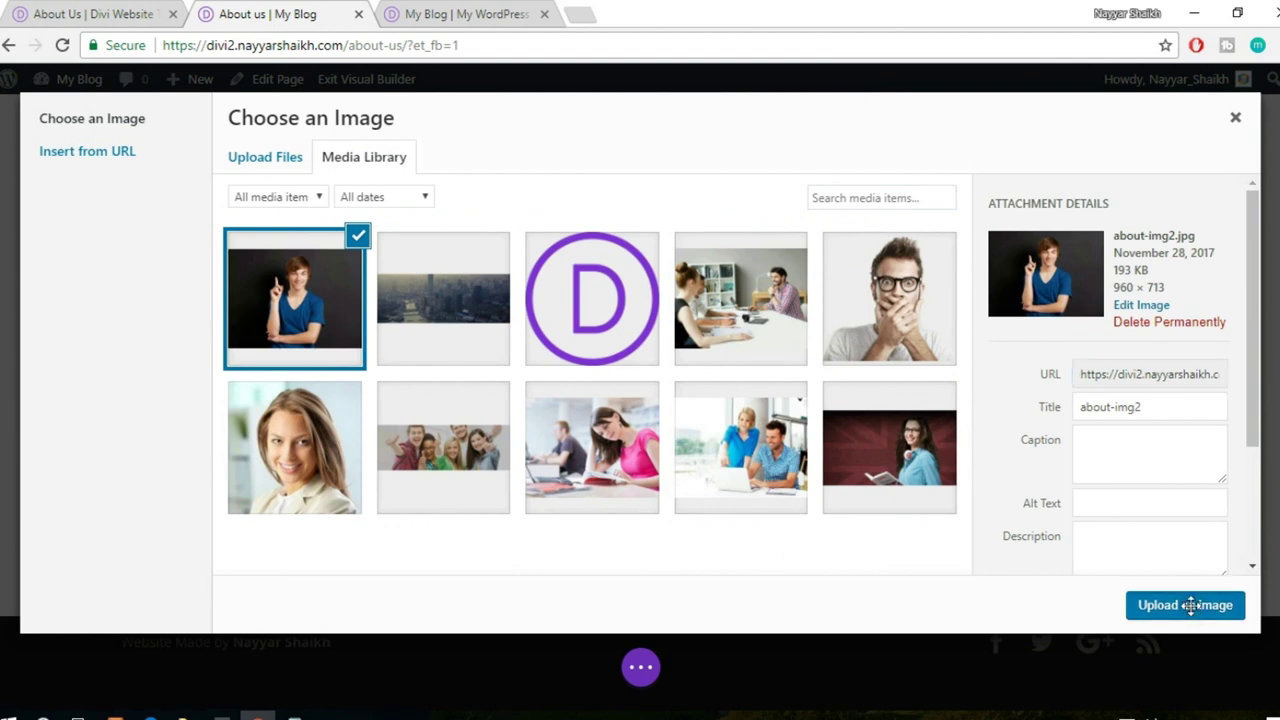
click(1220, 566)
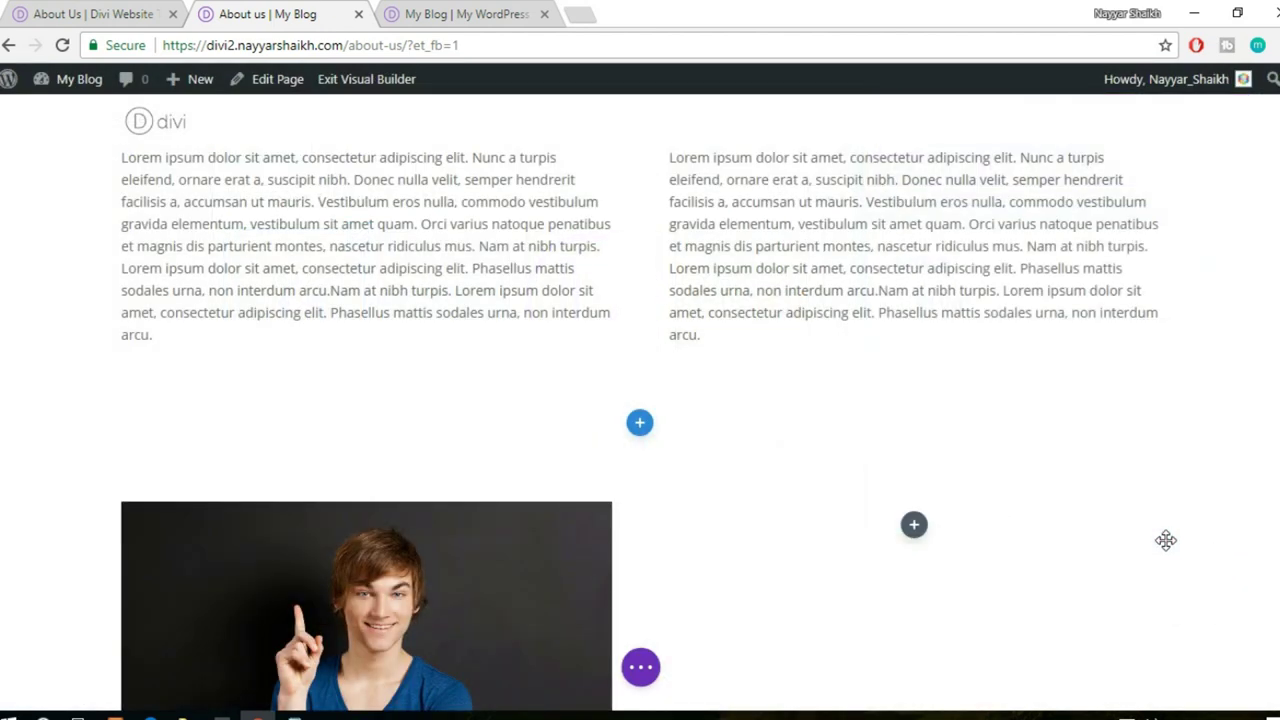
scroll(937, 483, down, 2)
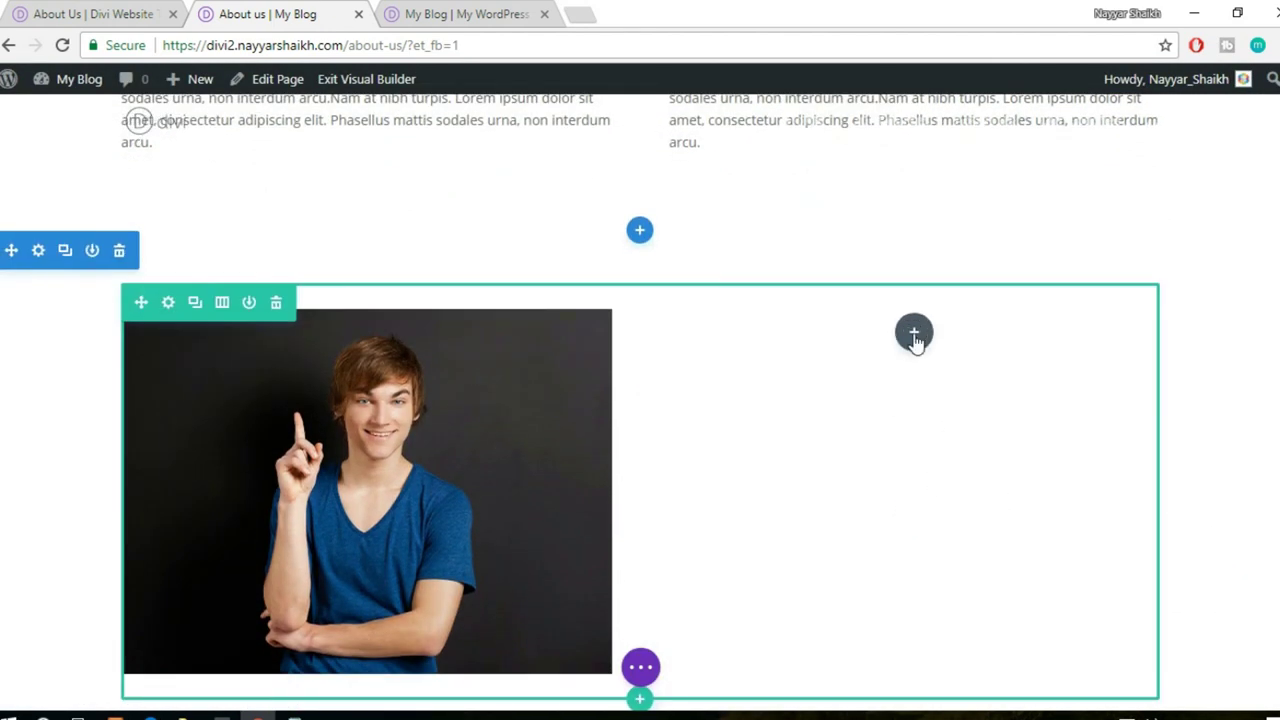
- Upload about-img1, the two men at a desk, into a right-column Image module and save
click(914, 334)
text(imag)
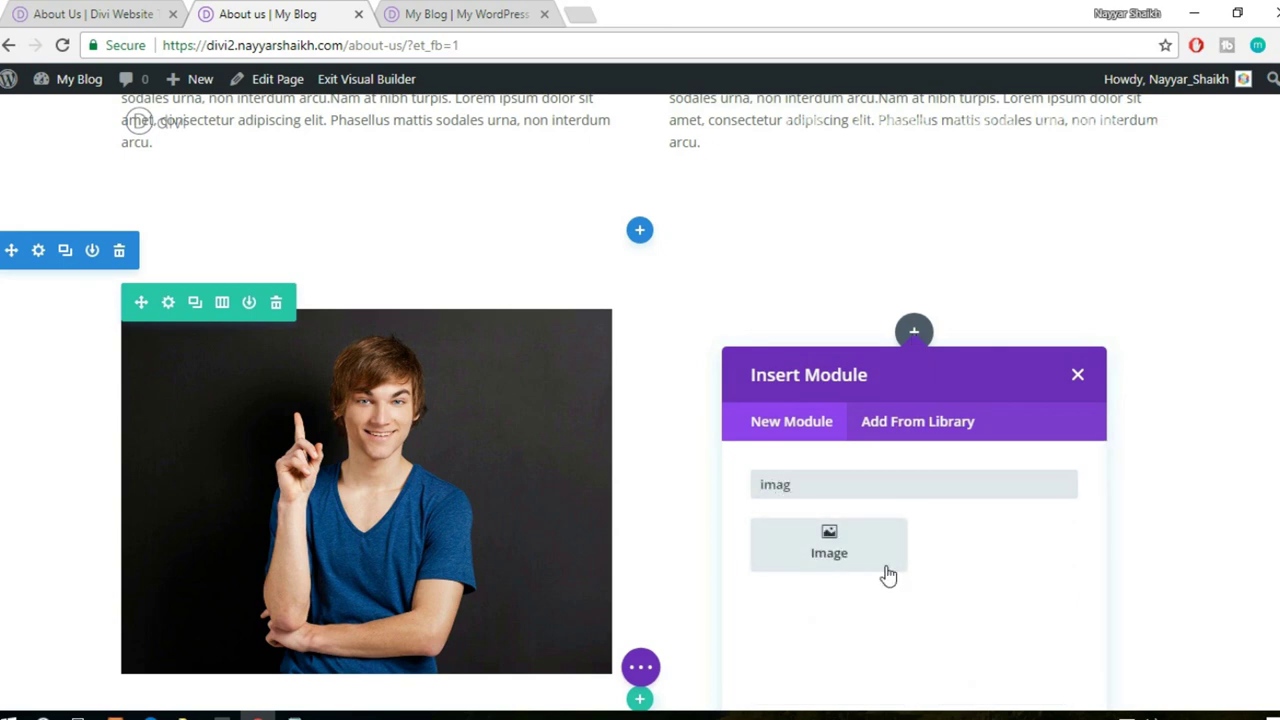
click(885, 565)
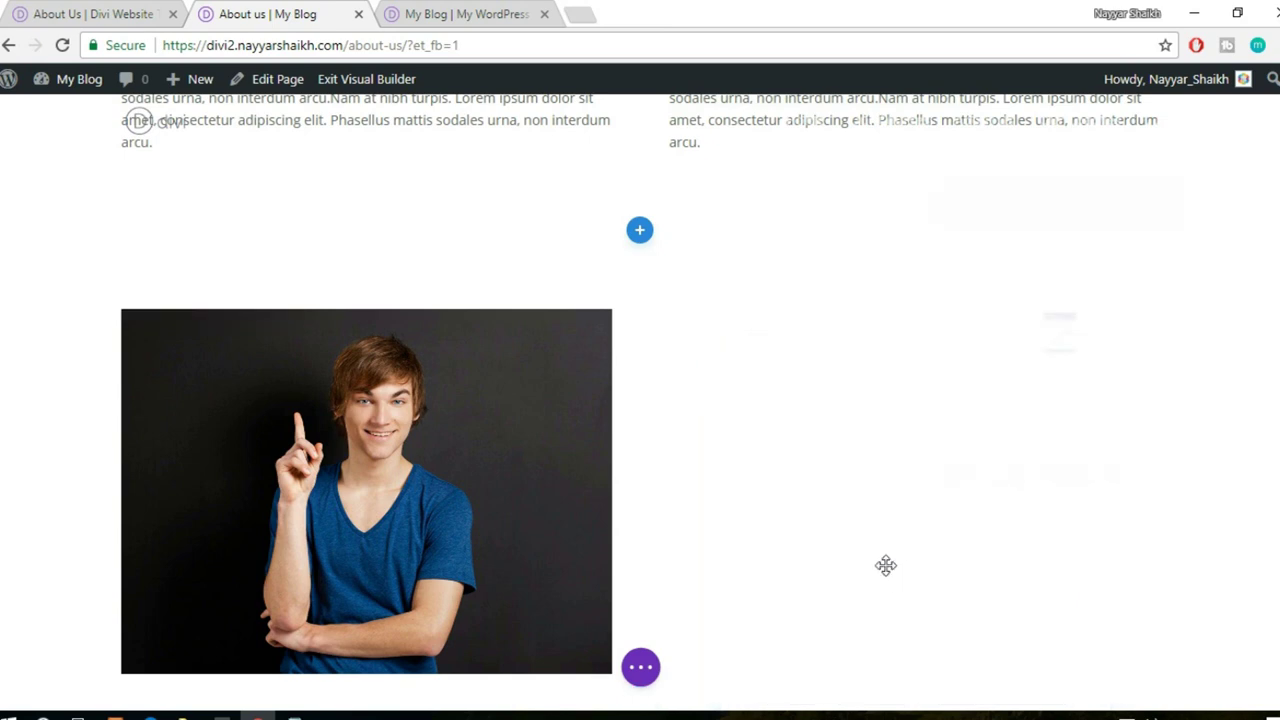
click(1145, 334)
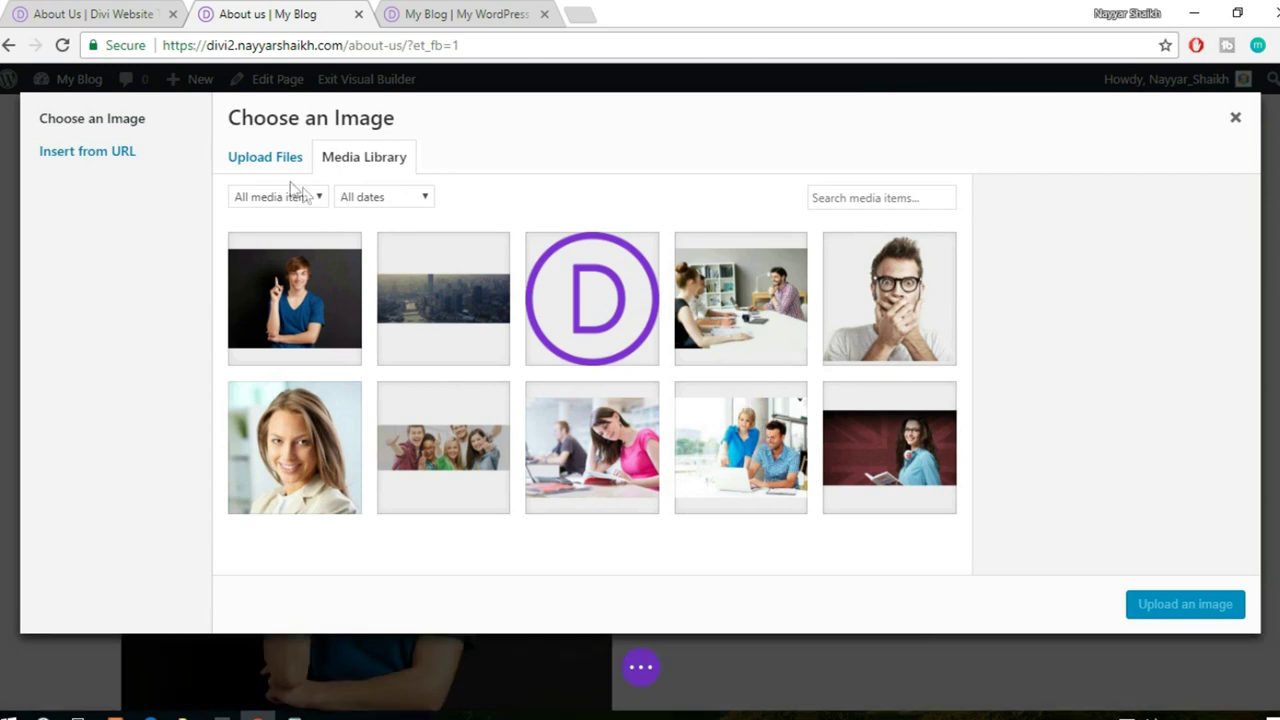
click(266, 158)
click(734, 410)
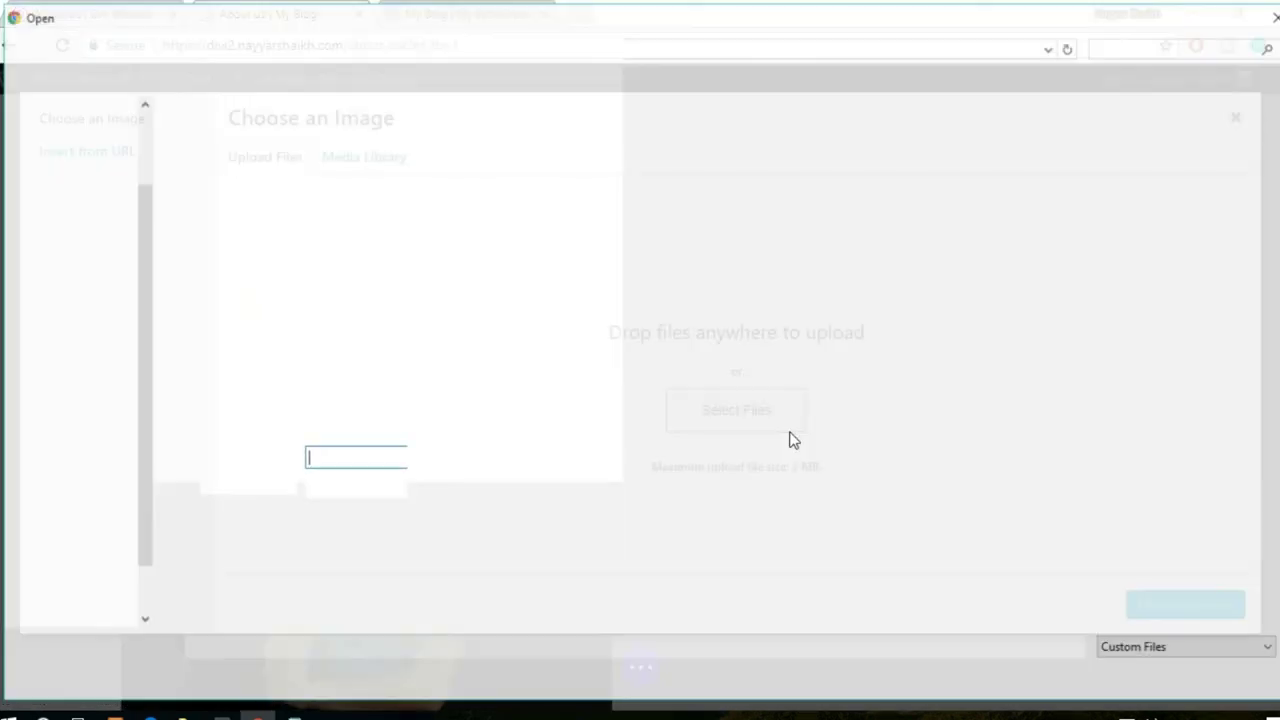
click(330, 190)
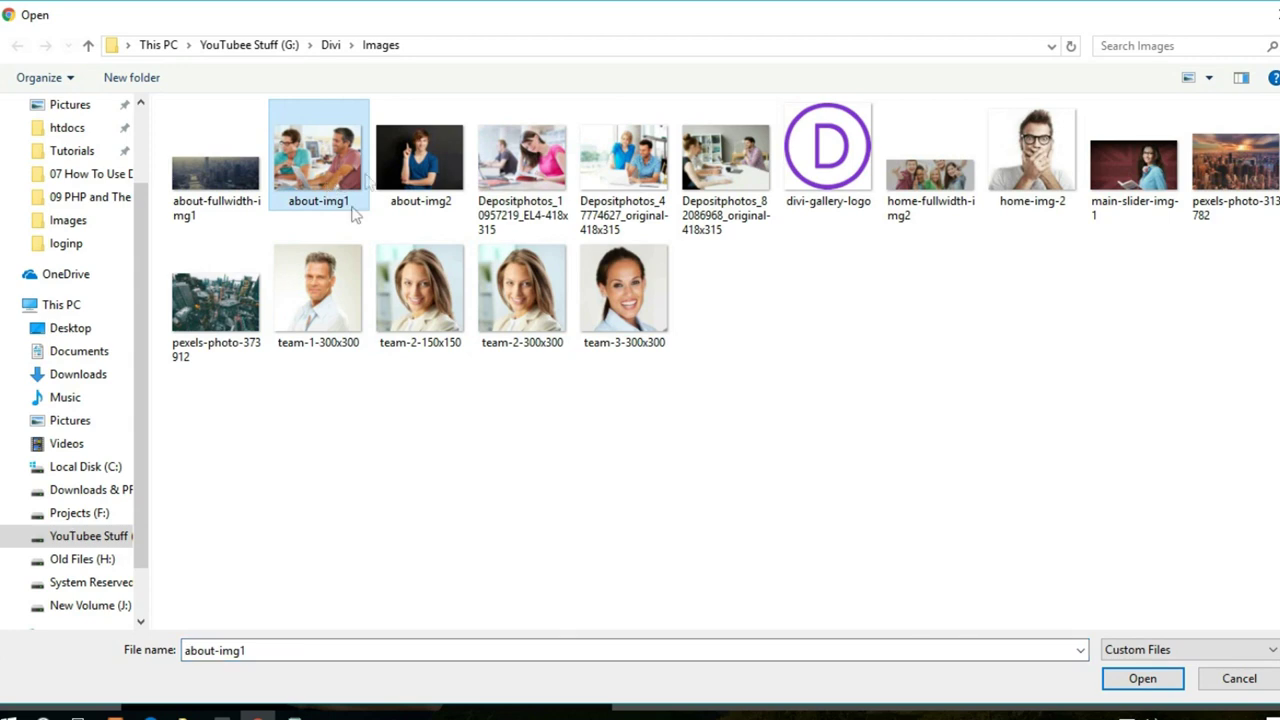
click(1140, 679)
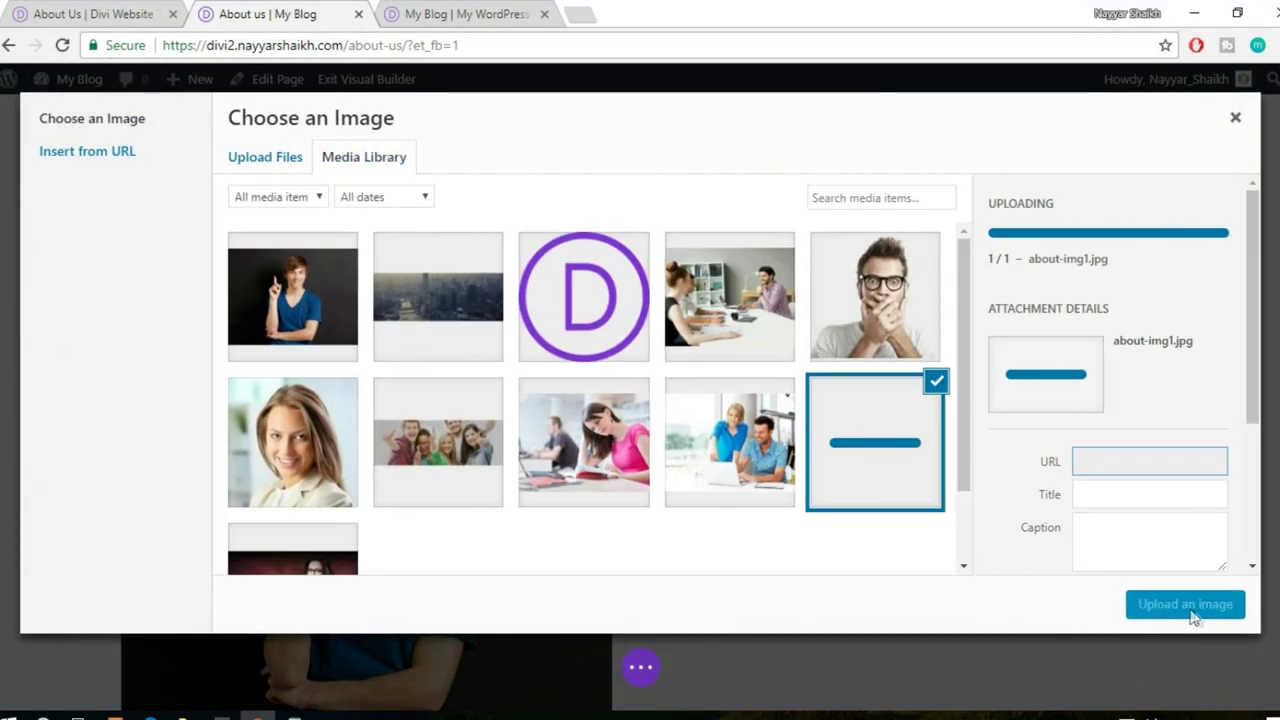
click(1178, 610)
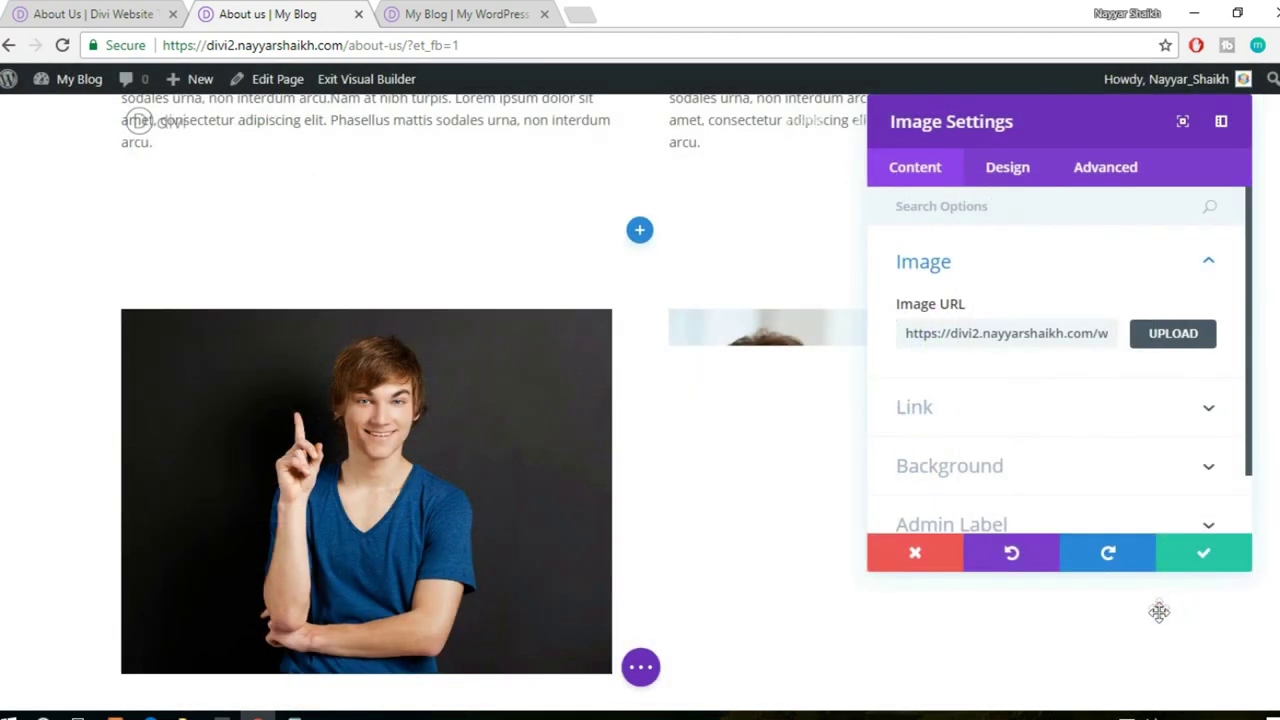
click(1206, 558)
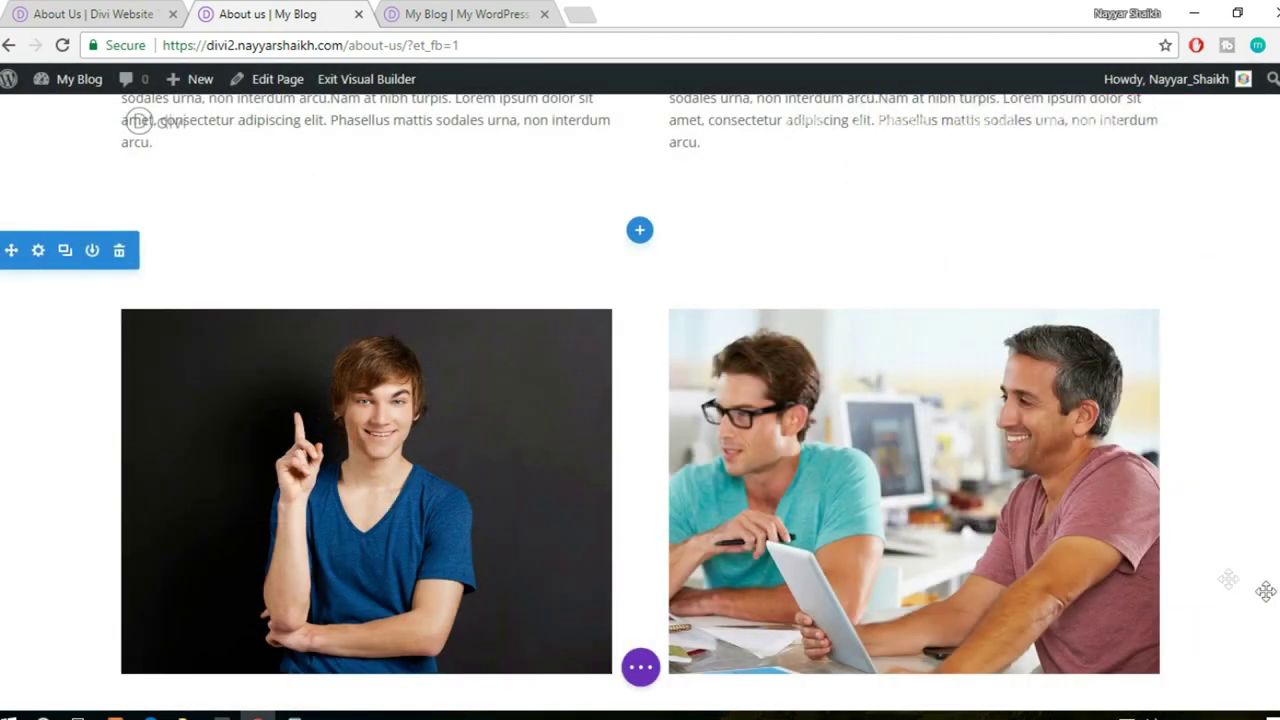
scroll(1103, 521, down, 3)
- Compare the new photo row against the demo site's About Us page
click(460, 14)
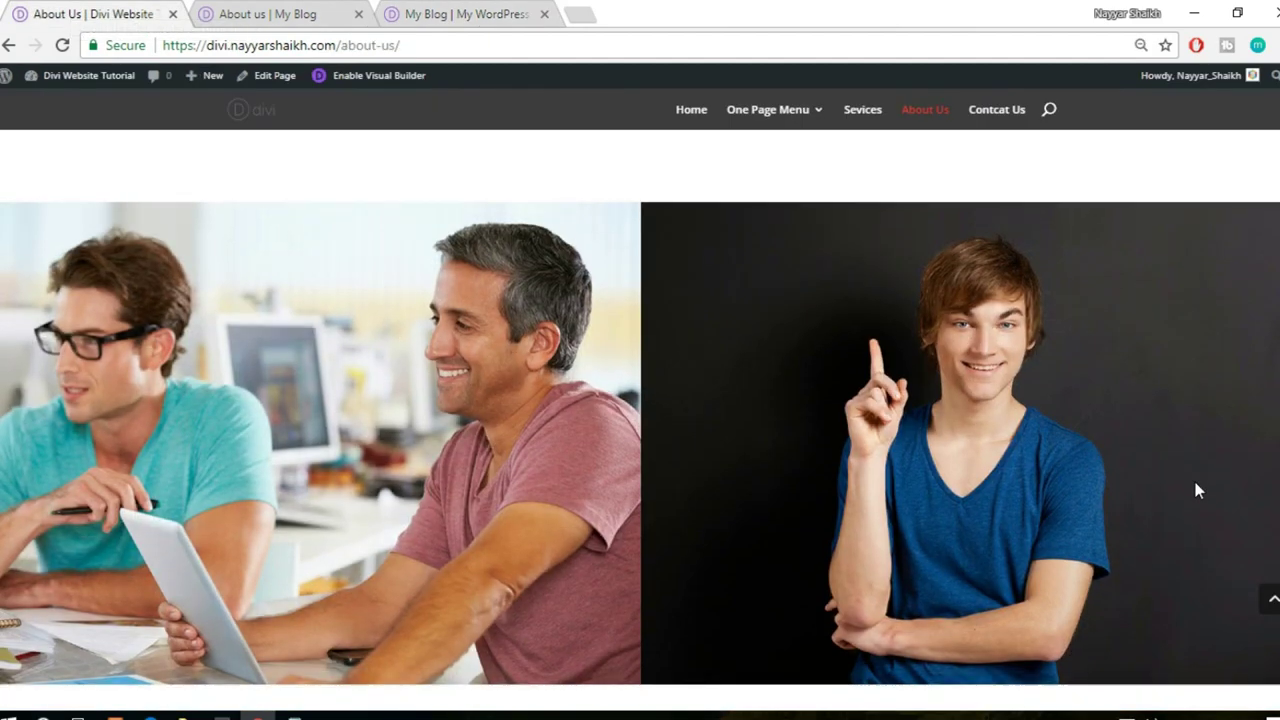
scroll(1194, 489, down, 2)
scroll(506, 191, up, 2)
click(270, 12)
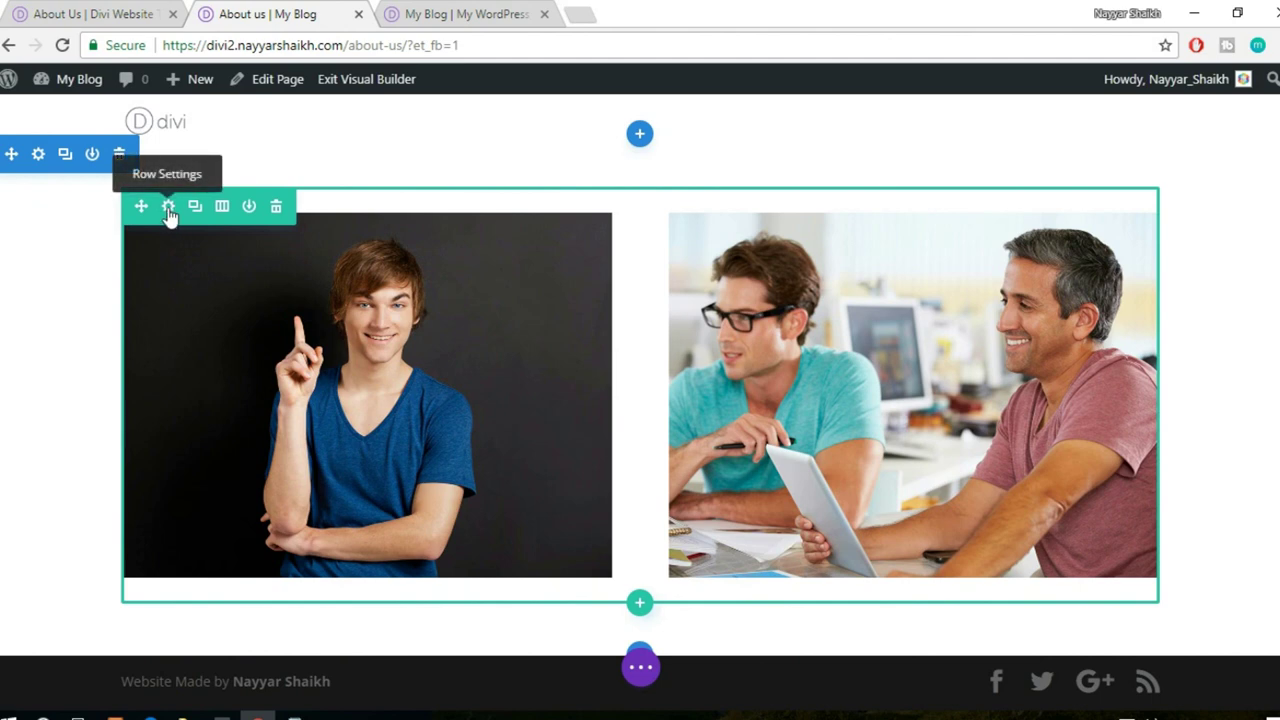
- Make the photo row full width with gutter width 1 so the photos meet, and save
click(168, 210)
click(1020, 168)
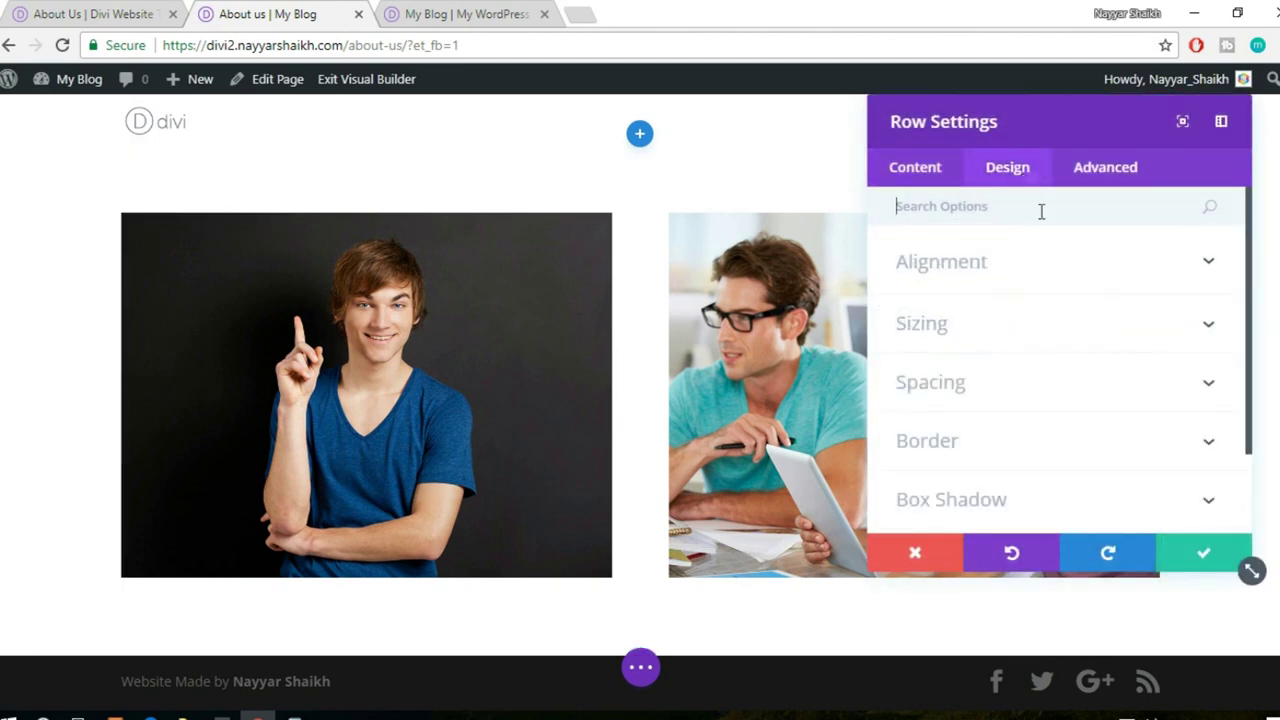
click(1037, 330)
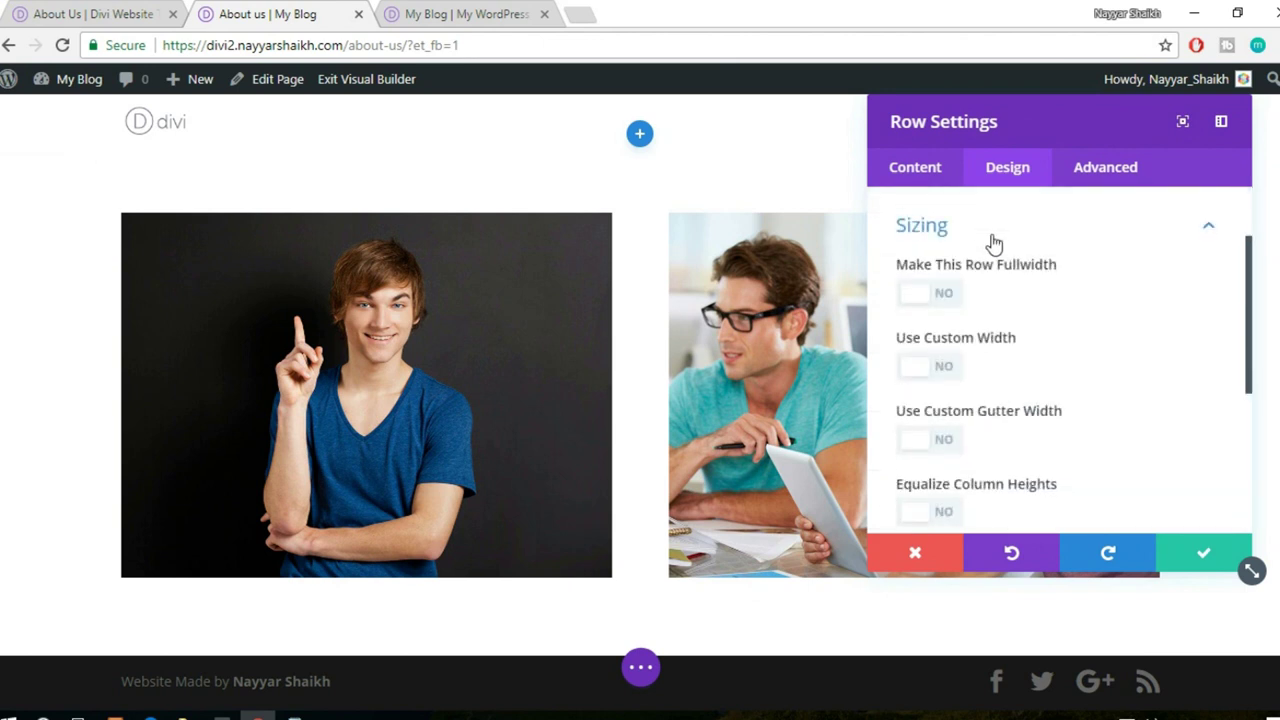
click(946, 295)
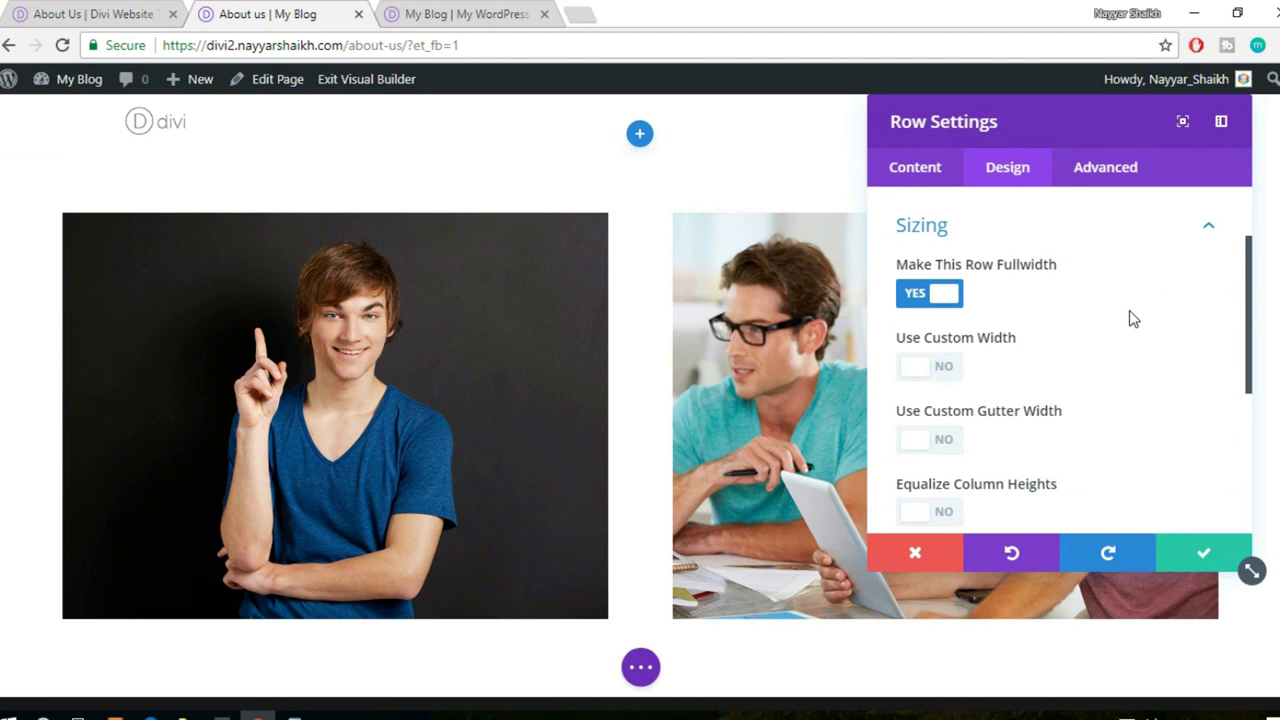
scroll(1070, 350, down, 1)
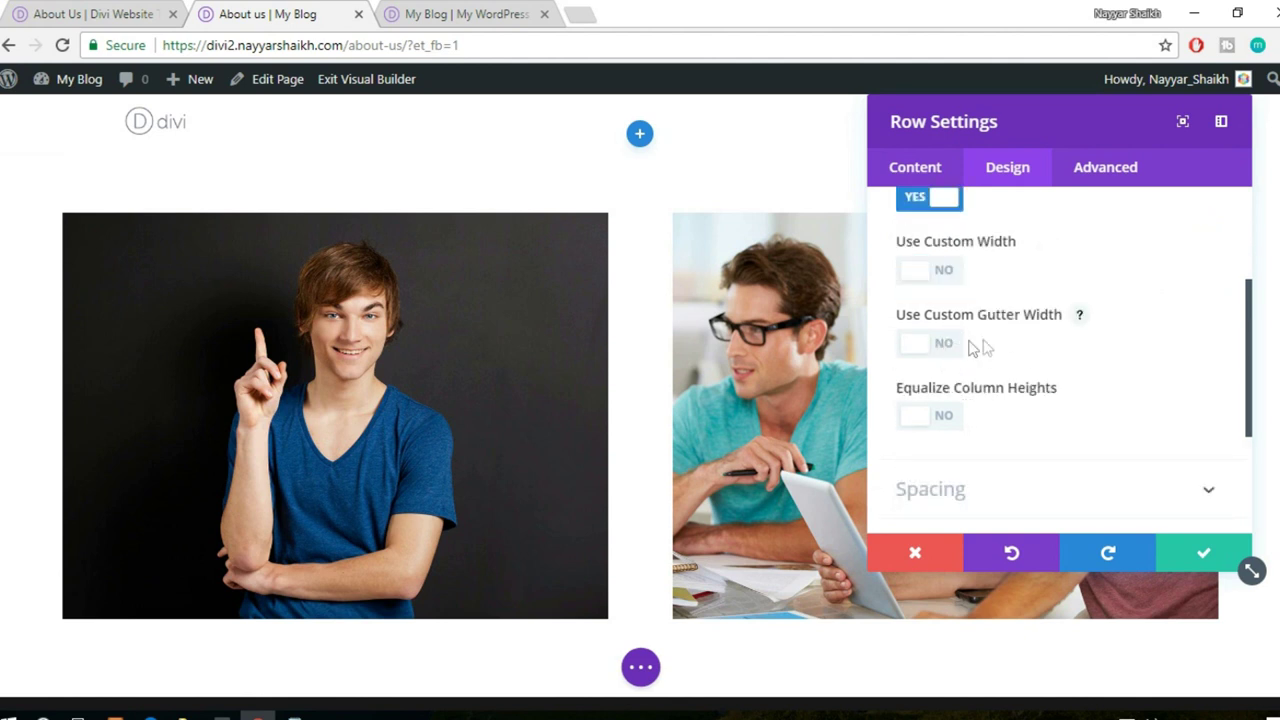
click(950, 350)
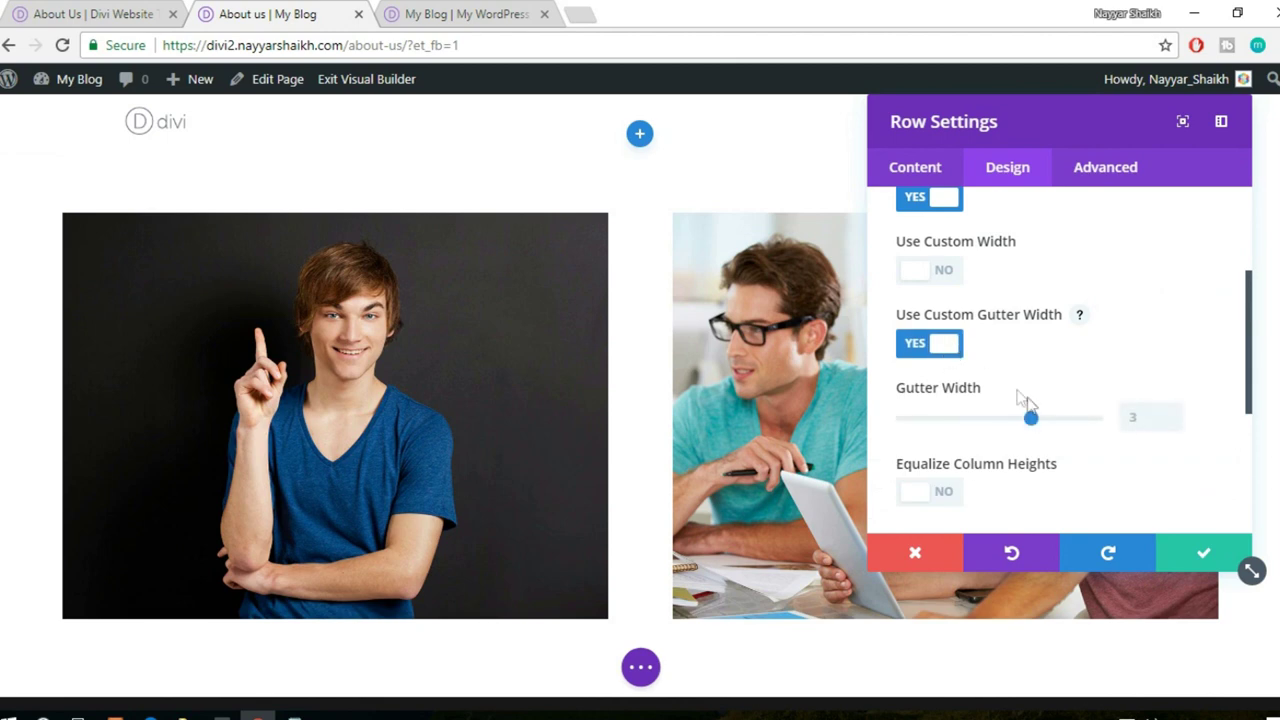
drag(950, 427, 834, 429)
scroll(609, 447, down, 2)
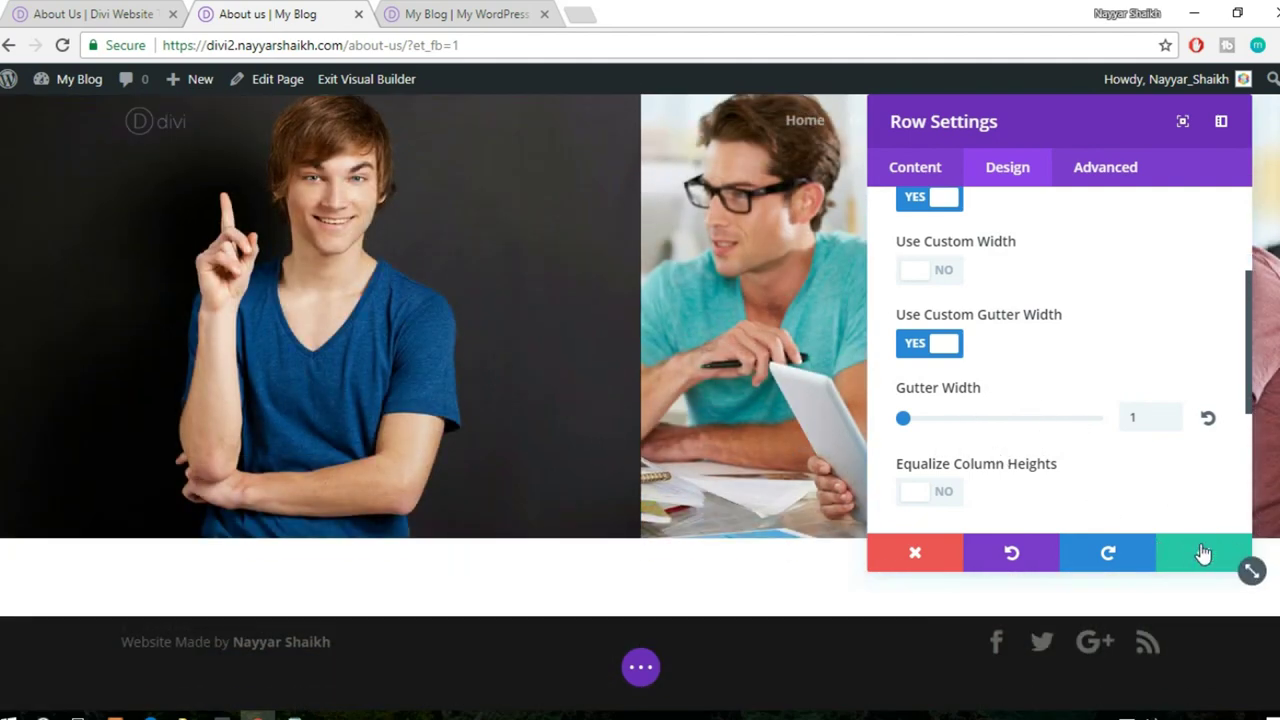
click(1203, 553)
scroll(1100, 510, up, 3)
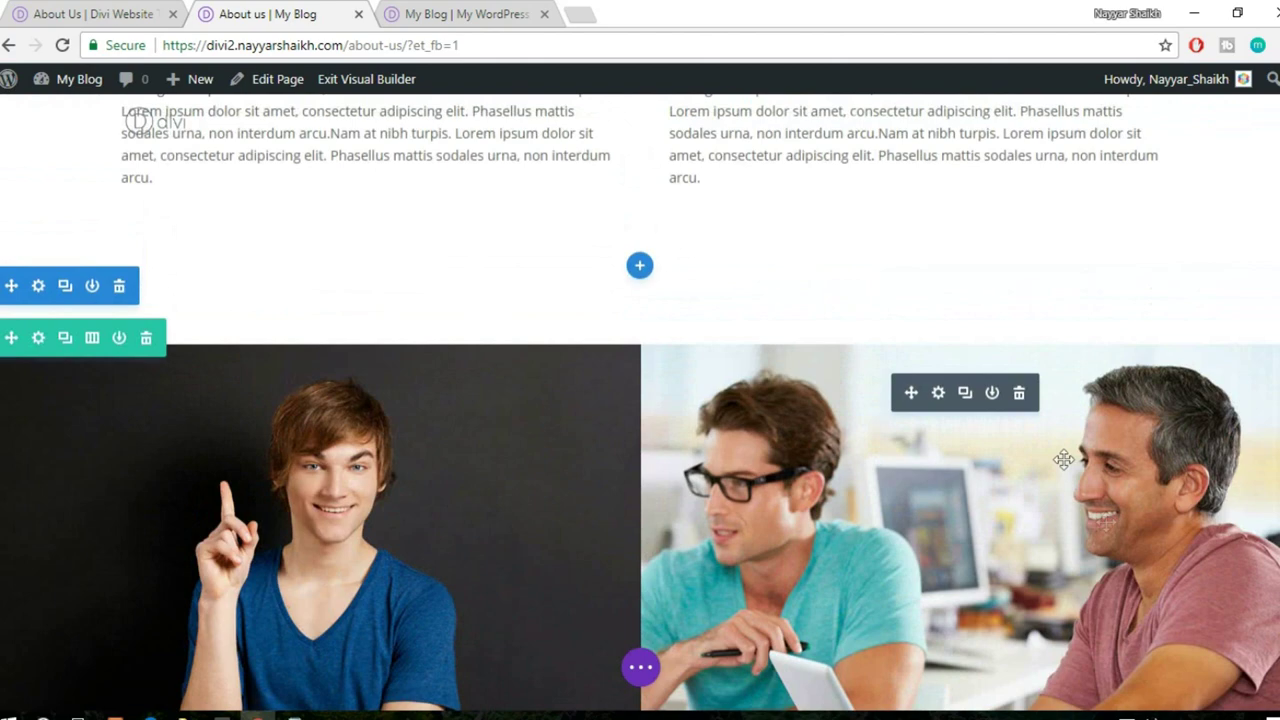
scroll(1006, 363, down, 3)
- Look at the demo site's four red circle counters, then return to the builder
click(79, 12)
scroll(568, 410, down, 5)
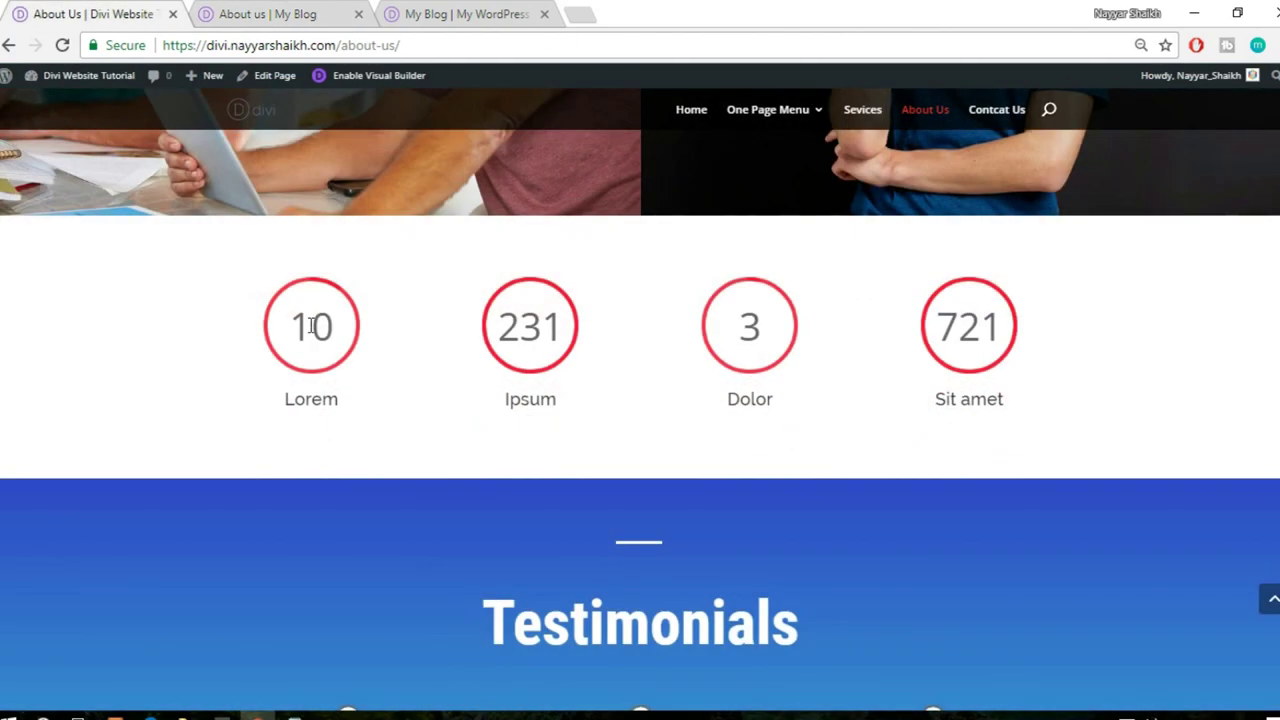
click(248, 12)
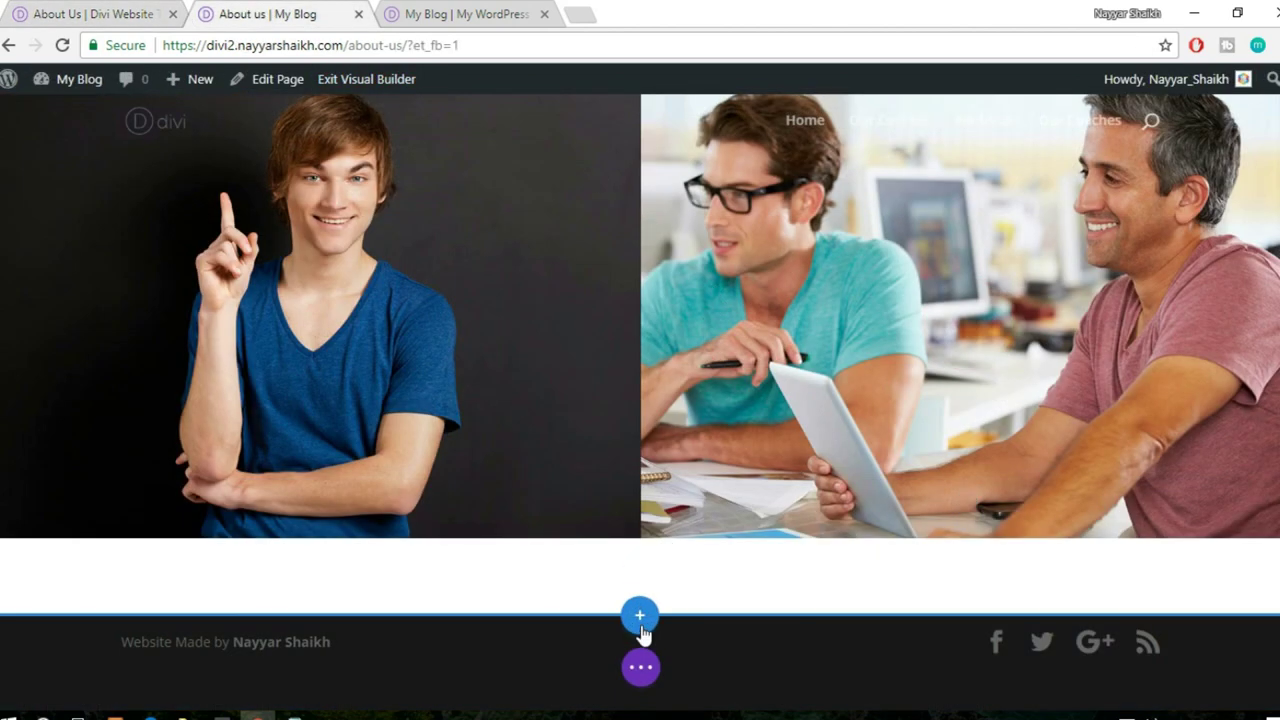
- Add a regular section with a four-column row and a Number Counter in the first column
click(640, 614)
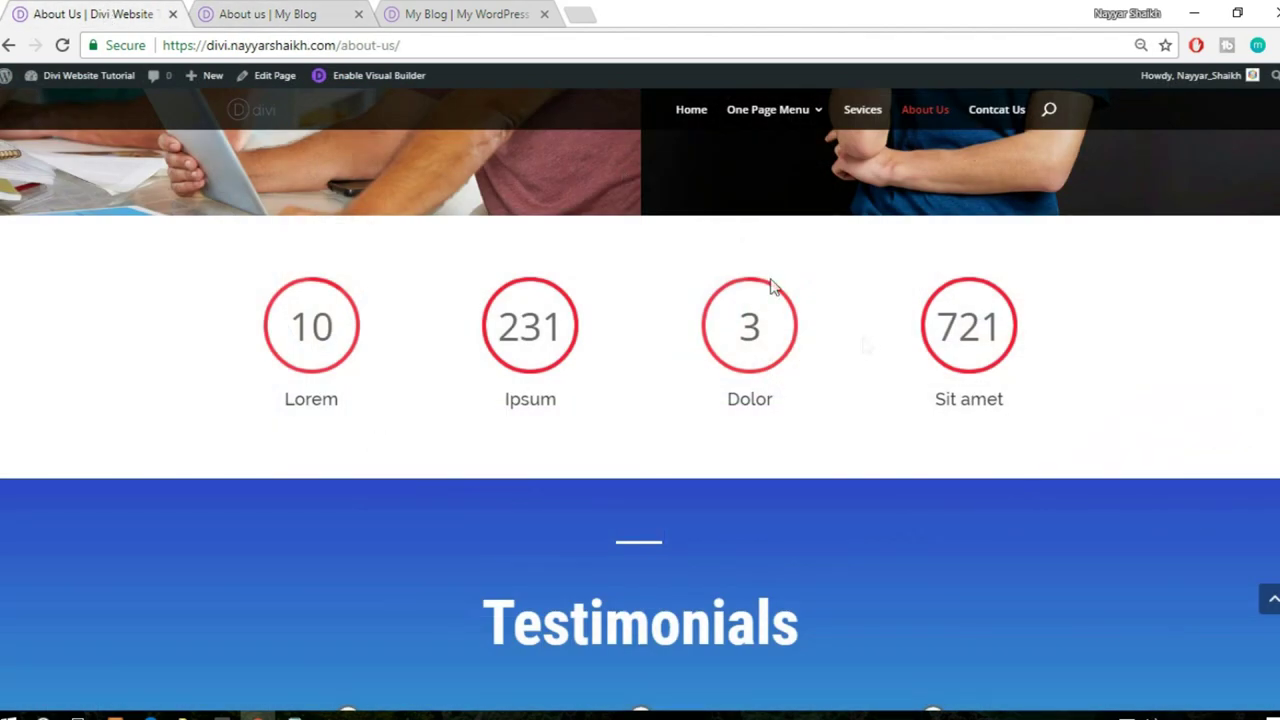
click(265, 12)
click(540, 548)
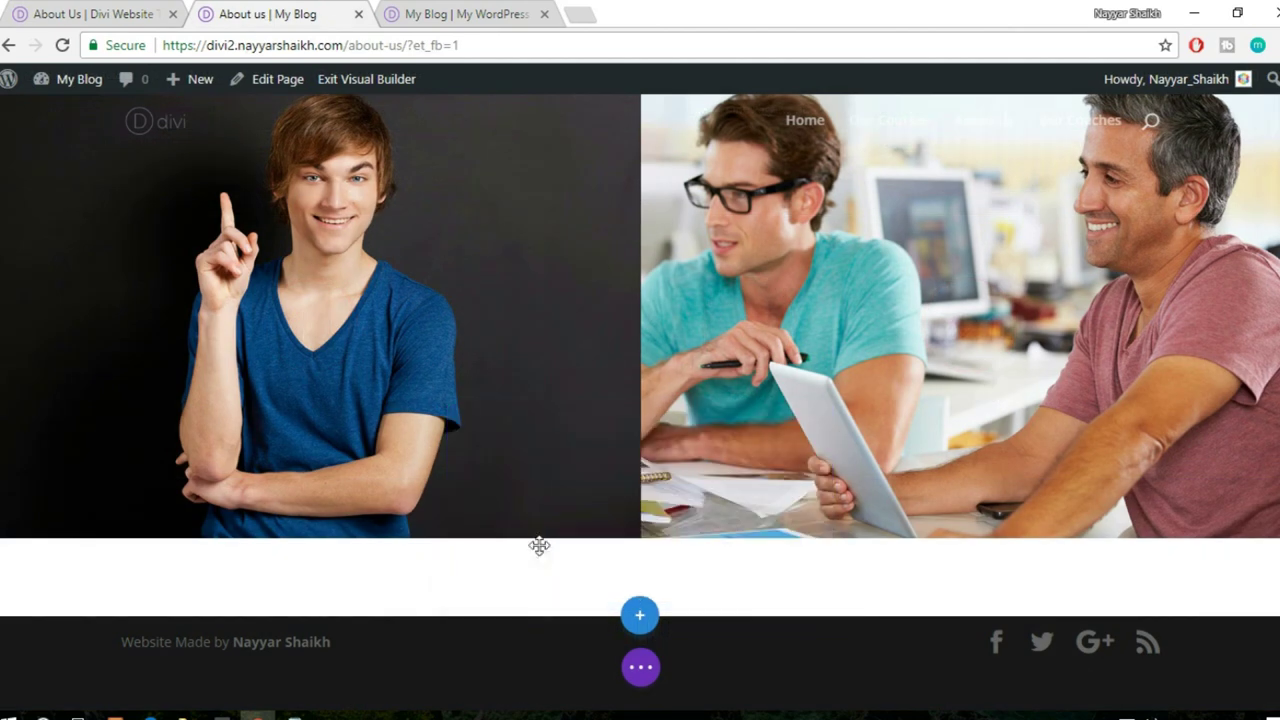
click(548, 526)
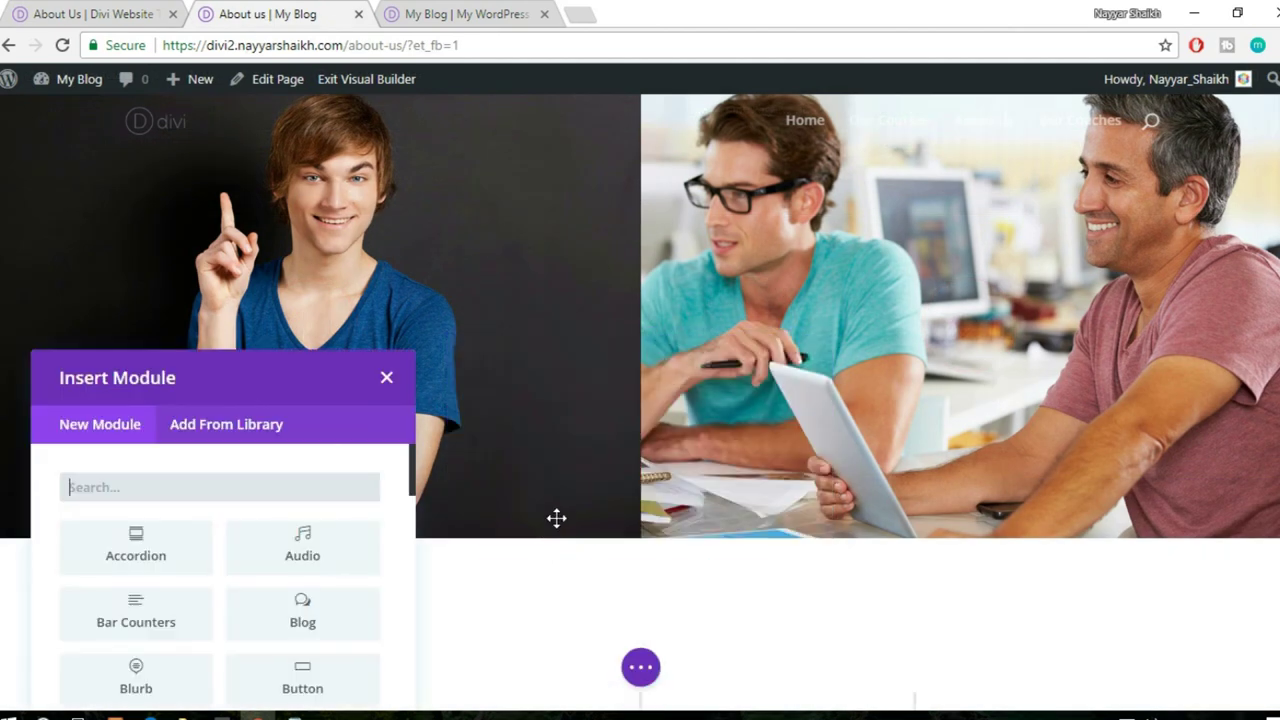
text(counter)
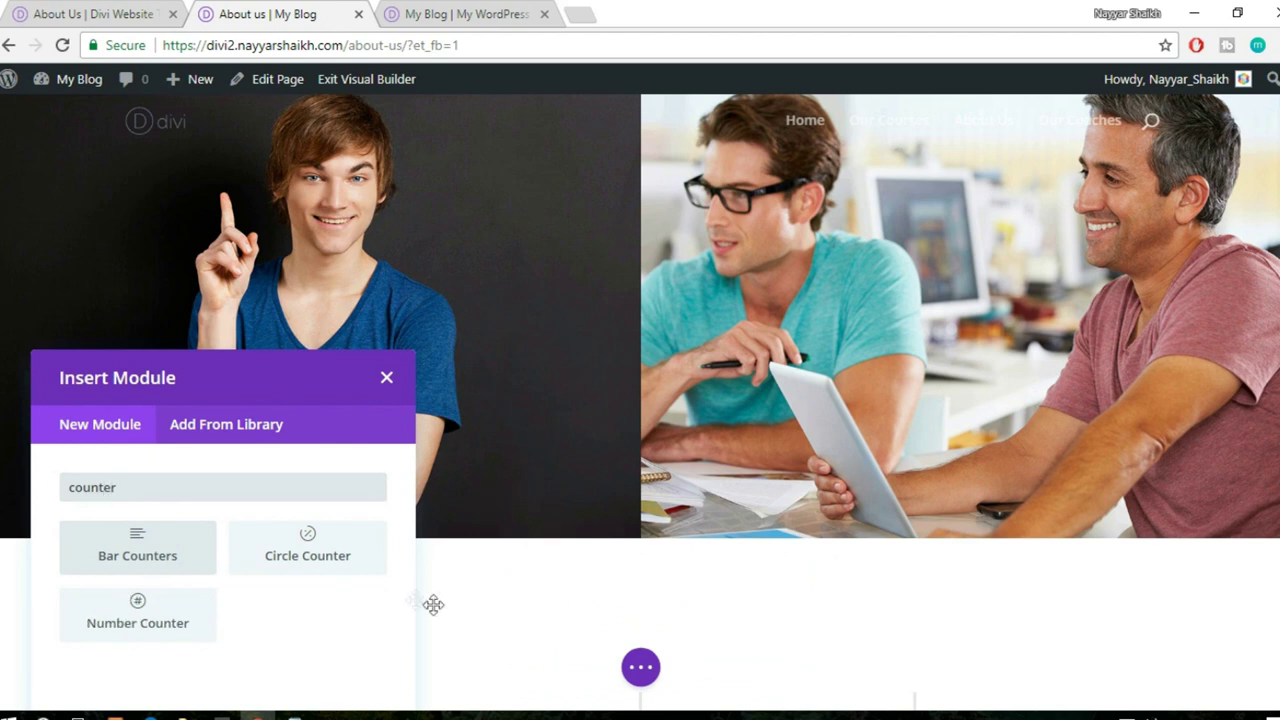
click(105, 10)
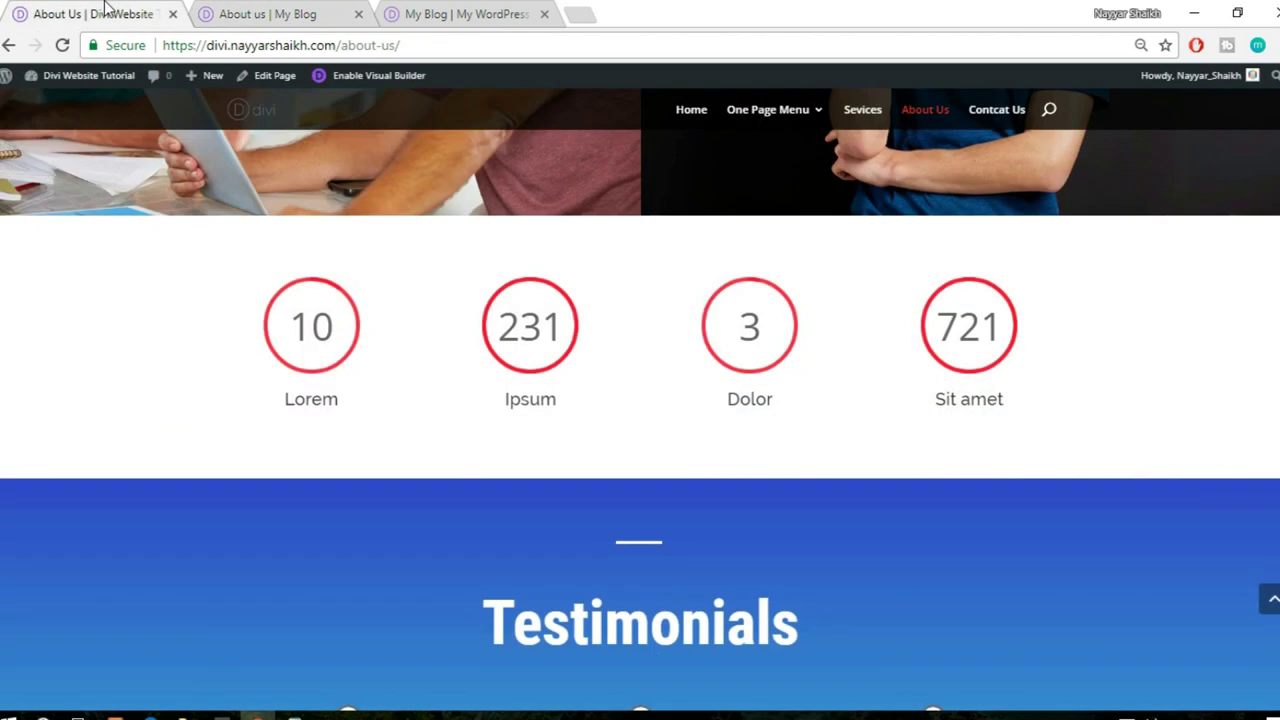
click(268, 14)
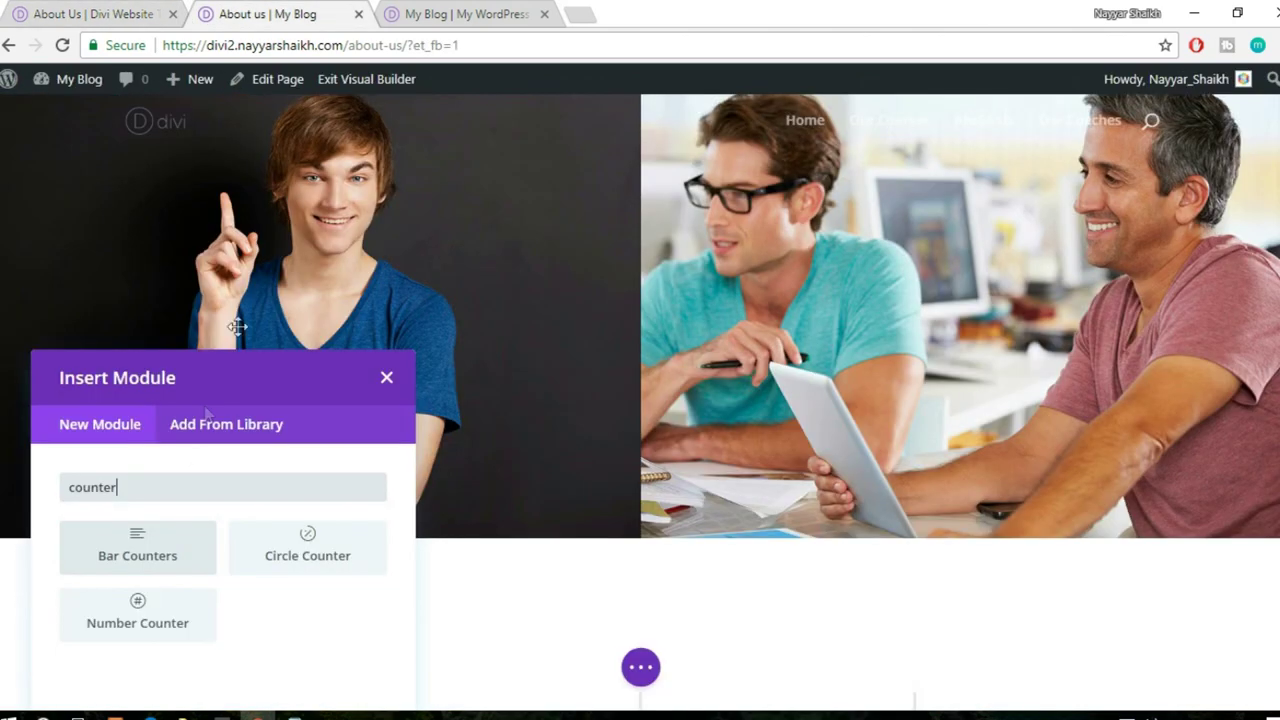
click(163, 641)
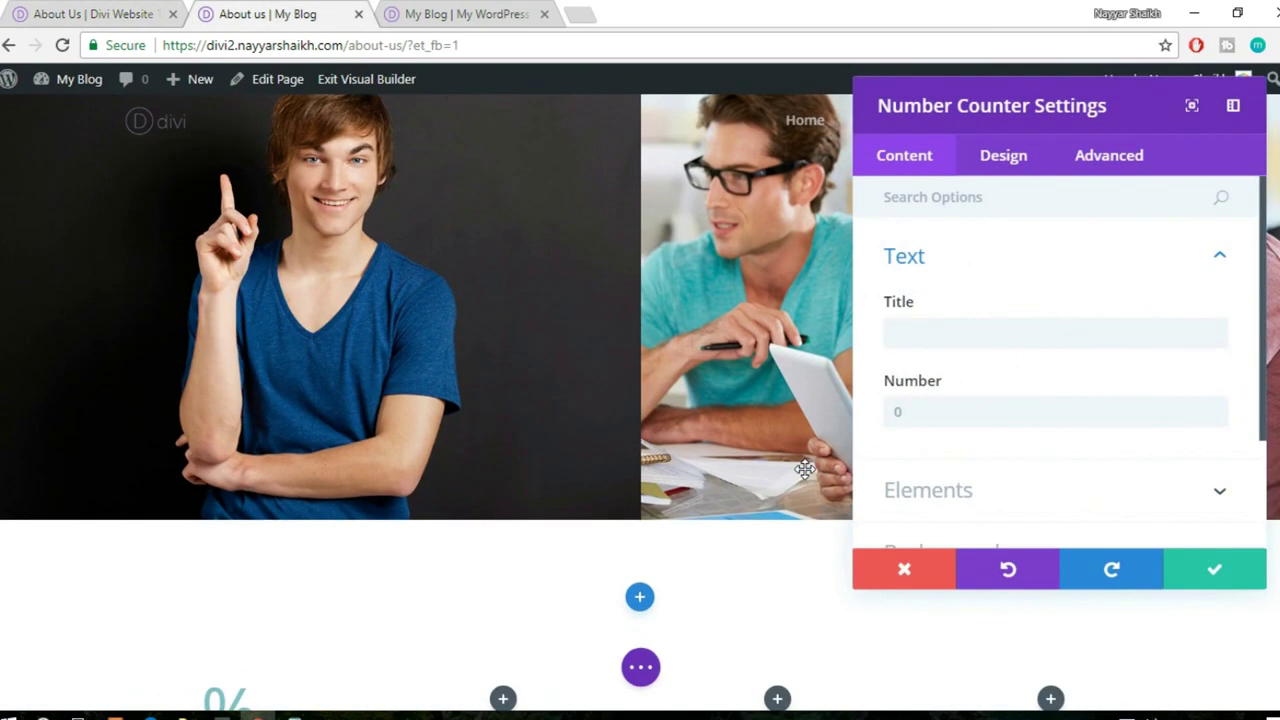
scroll(805, 469, down, 2)
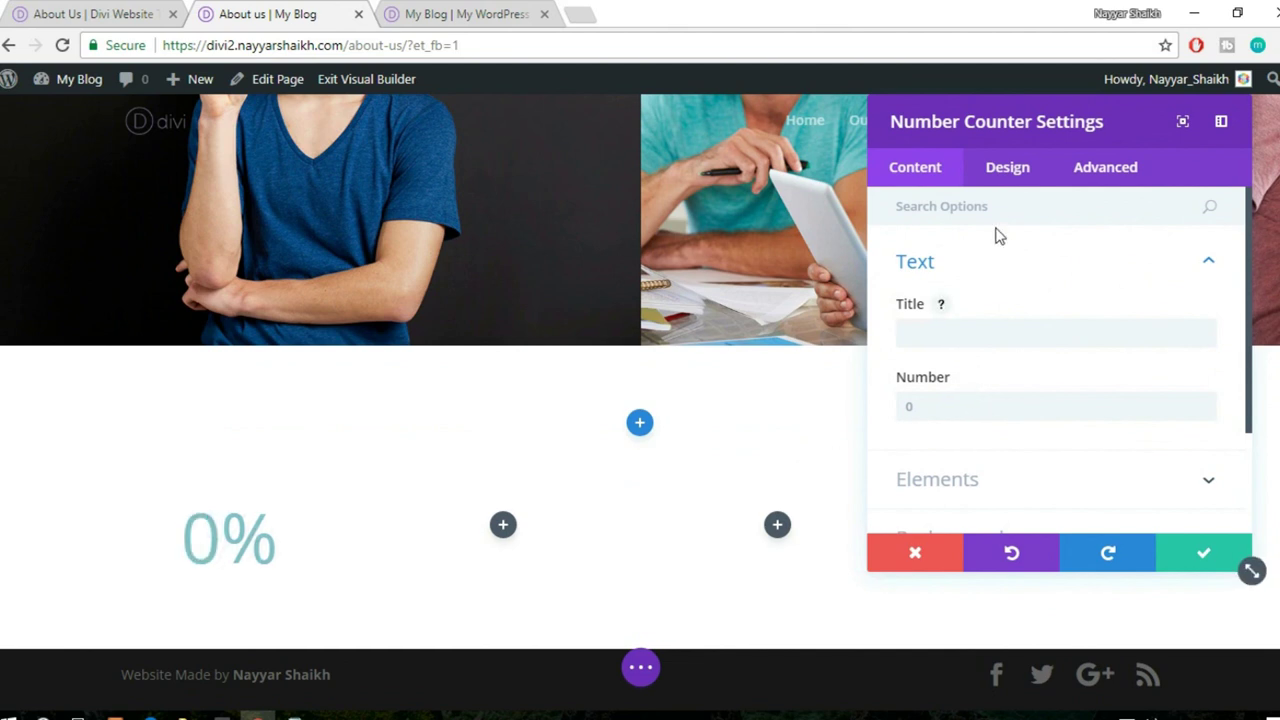
- Discard and delete the Number Counter, then insert a Circle Counter in the first column
click(907, 557)
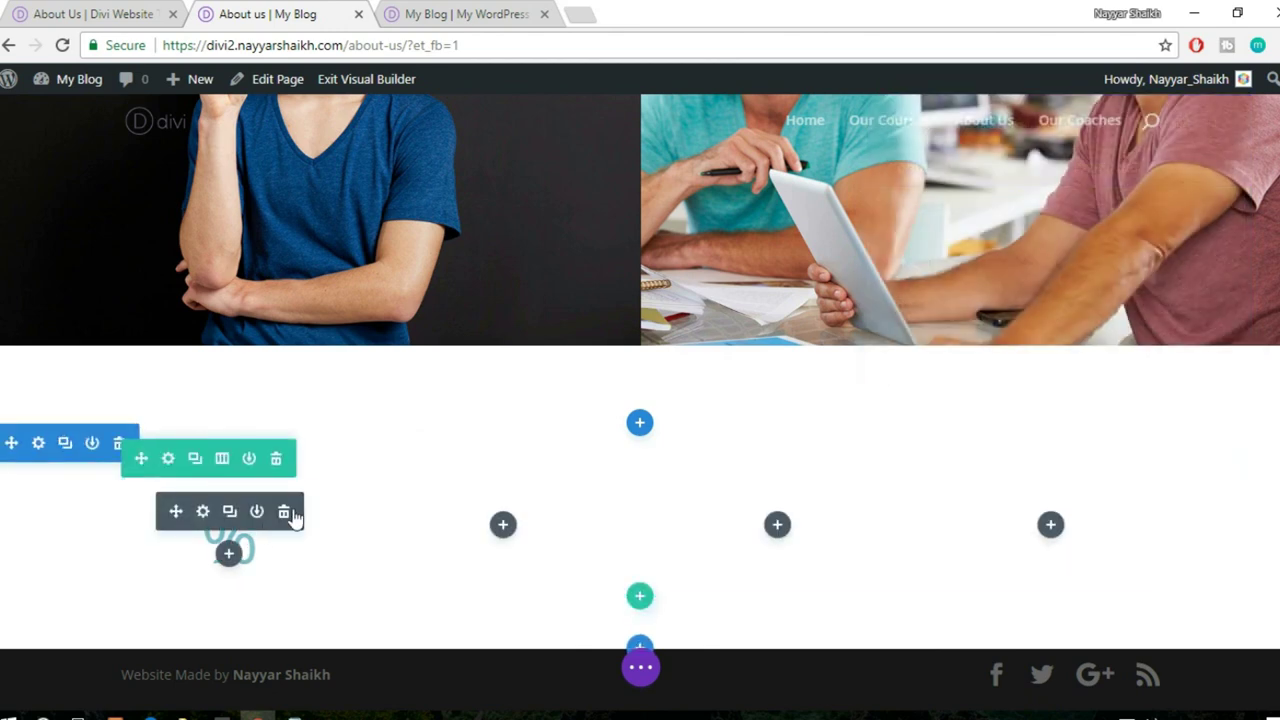
click(284, 512)
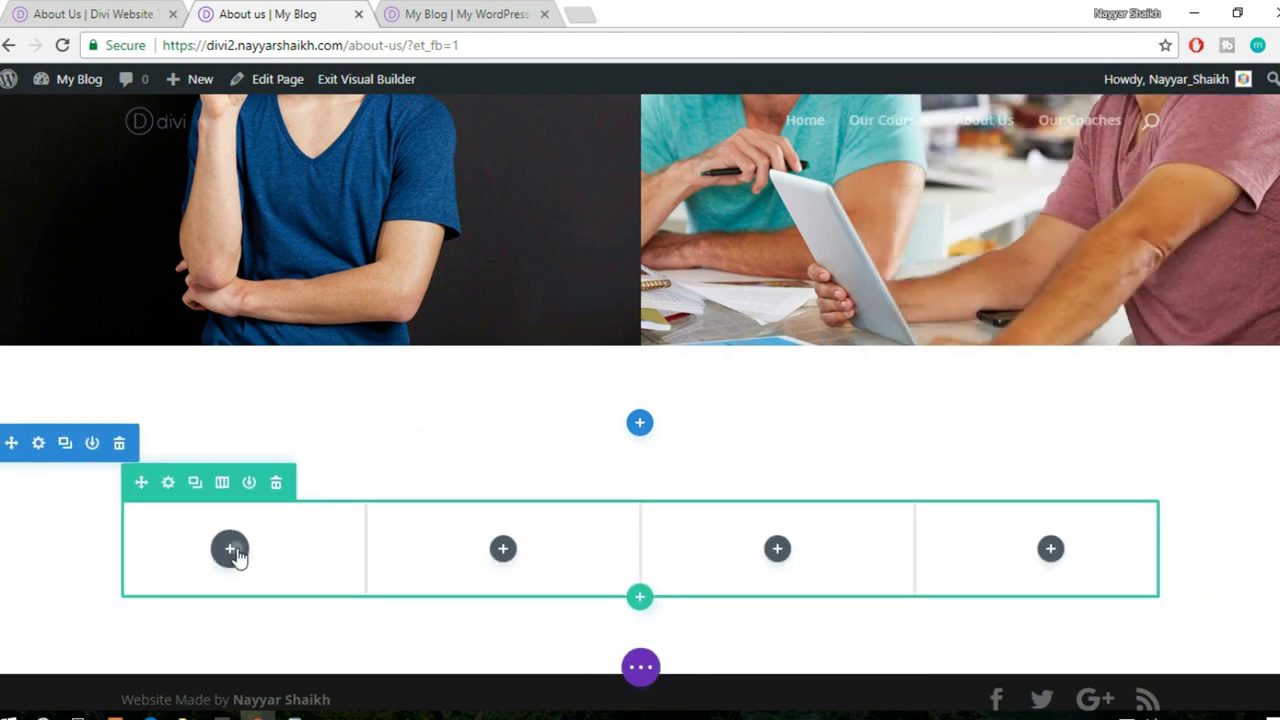
click(230, 549)
text(coun)
click(329, 361)
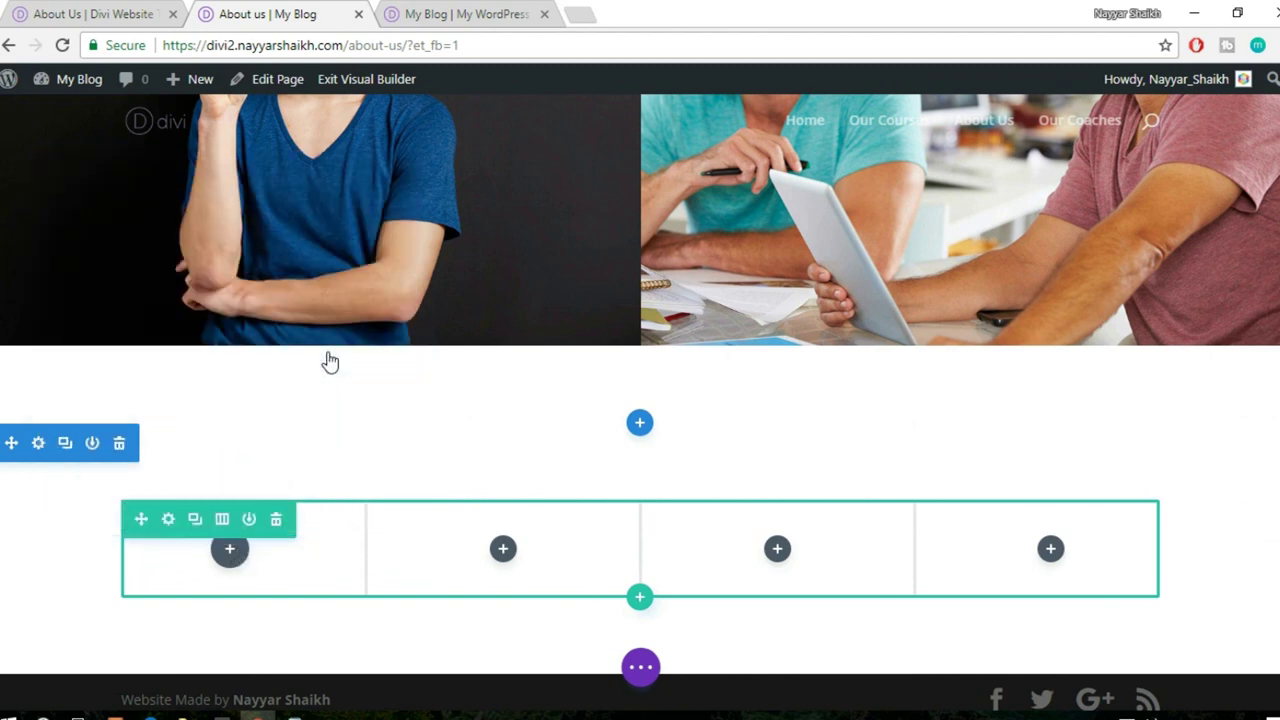
- Set the circle counter's number to 10 and turn the percent sign off
scroll(870, 400, down, 1)
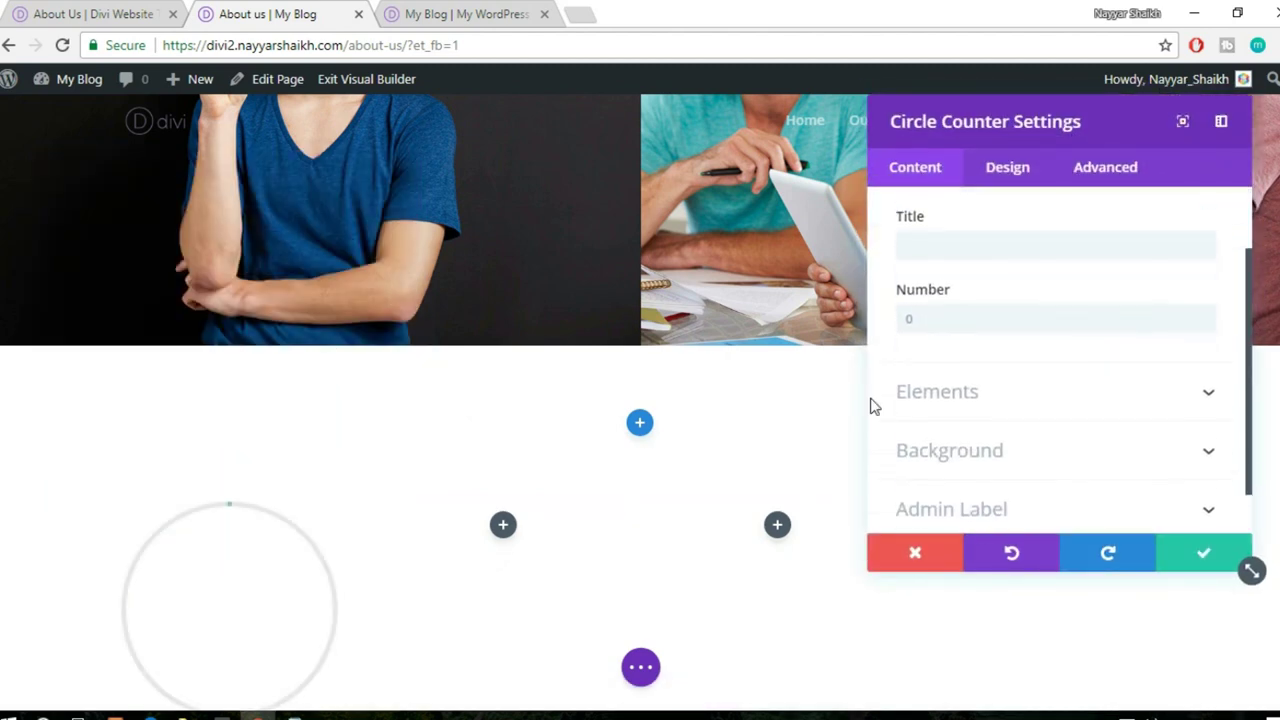
scroll(966, 323, down, 1)
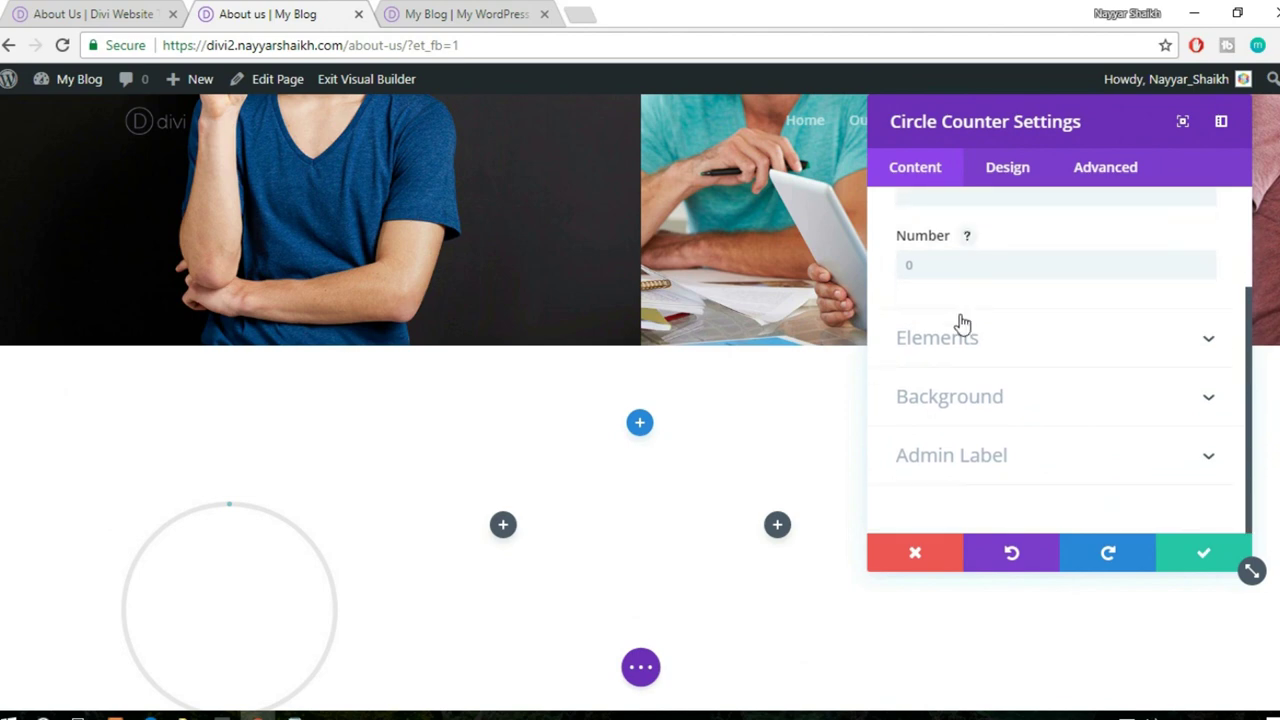
click(981, 259)
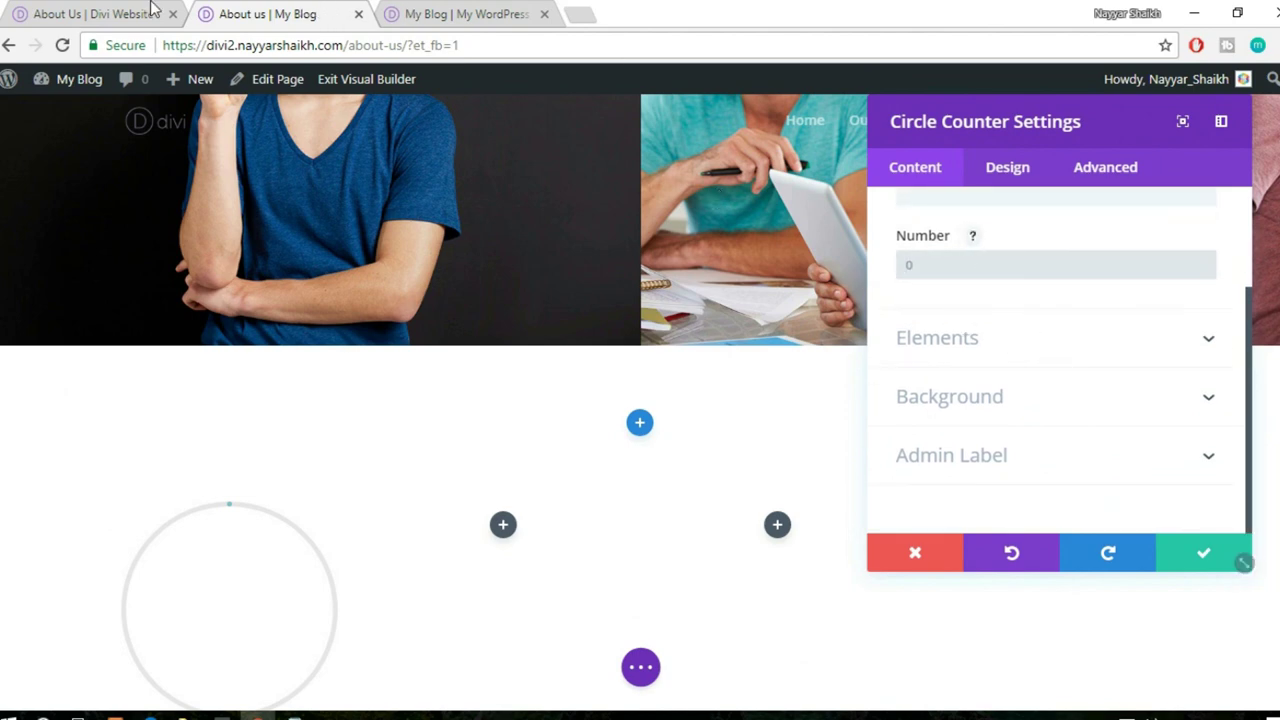
click(77, 10)
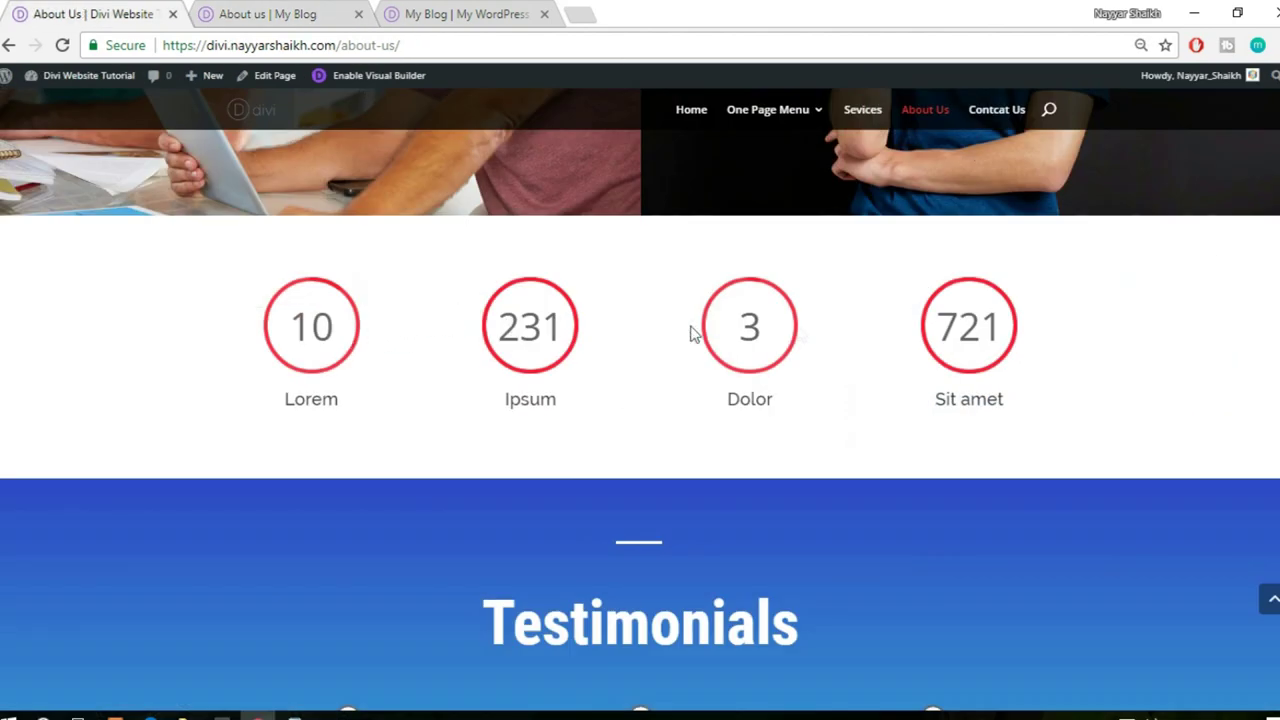
click(250, 12)
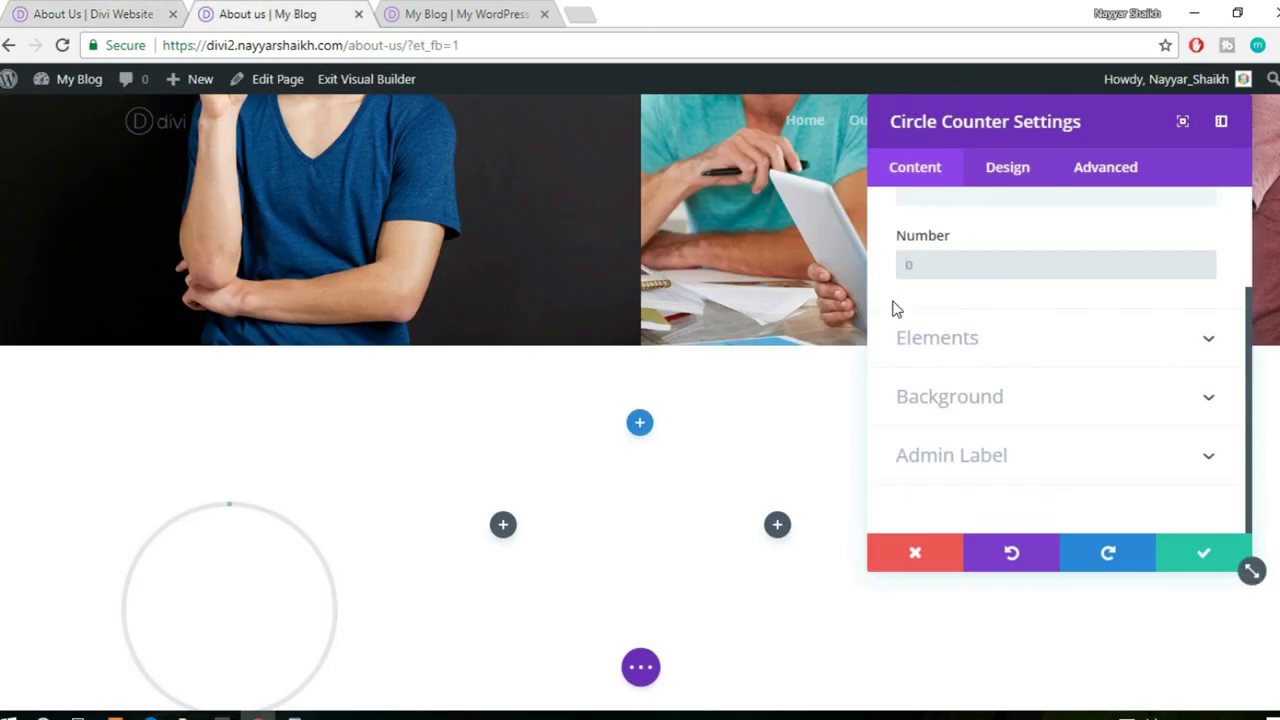
text(10)
scroll(423, 517, down, 1)
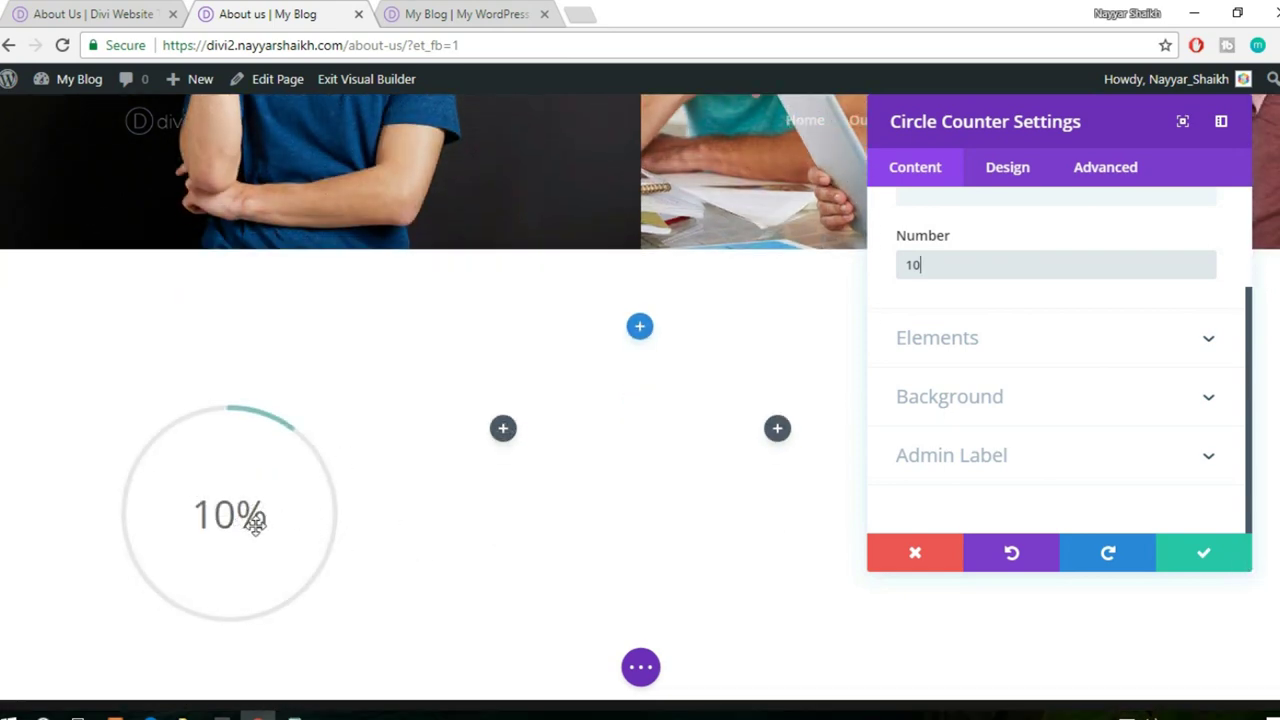
click(997, 337)
click(955, 328)
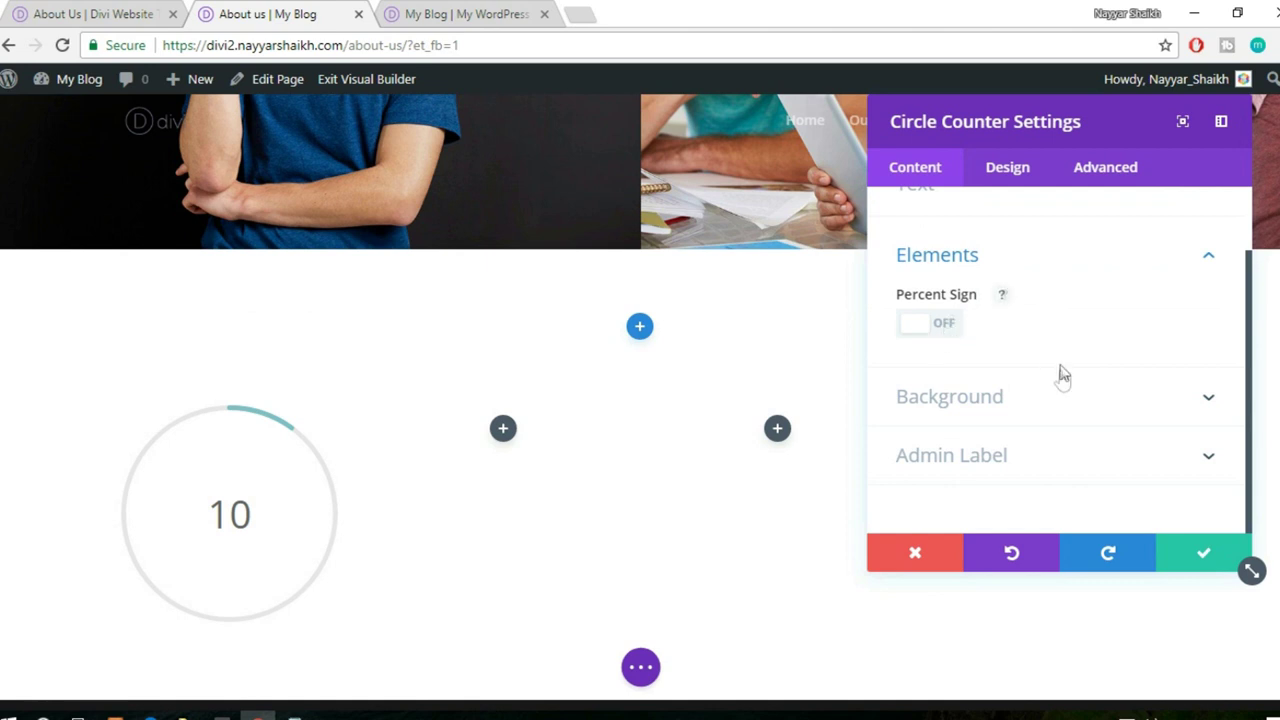
- Clear the counter's background, removing the #ff3f56 colour and gradient
click(1029, 406)
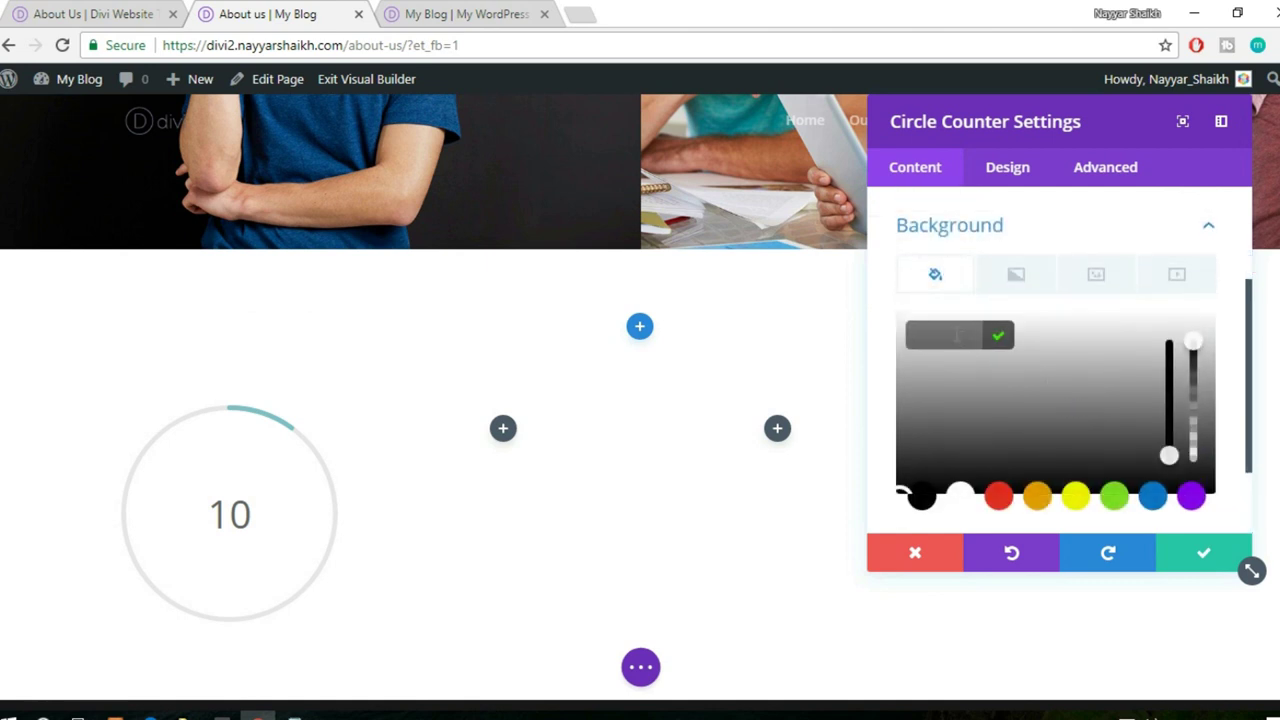
text(#)
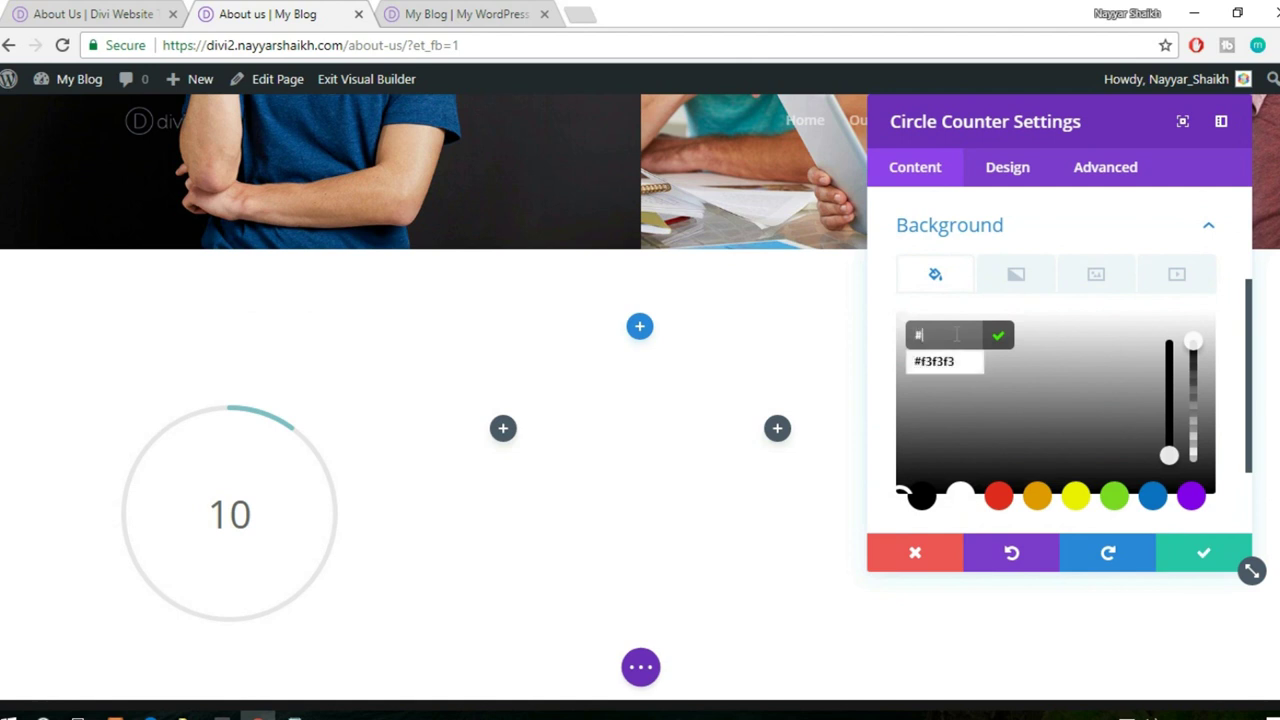
text(ff3f56)
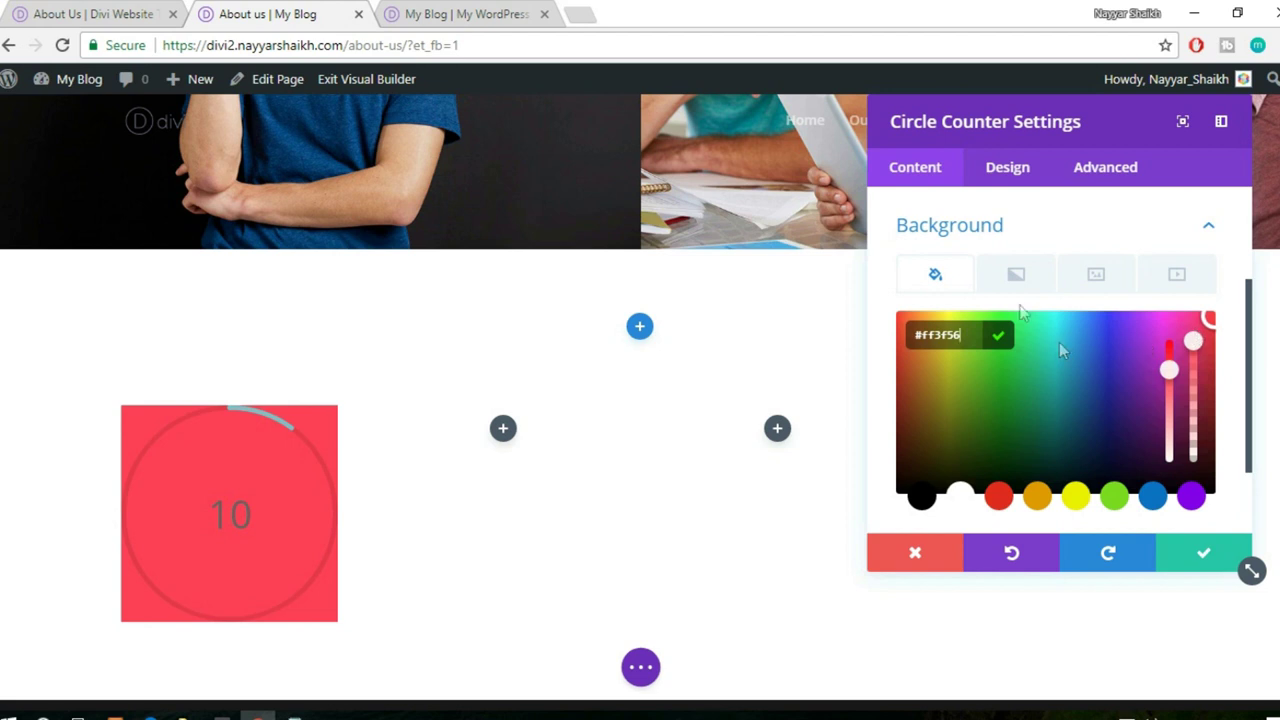
click(1016, 274)
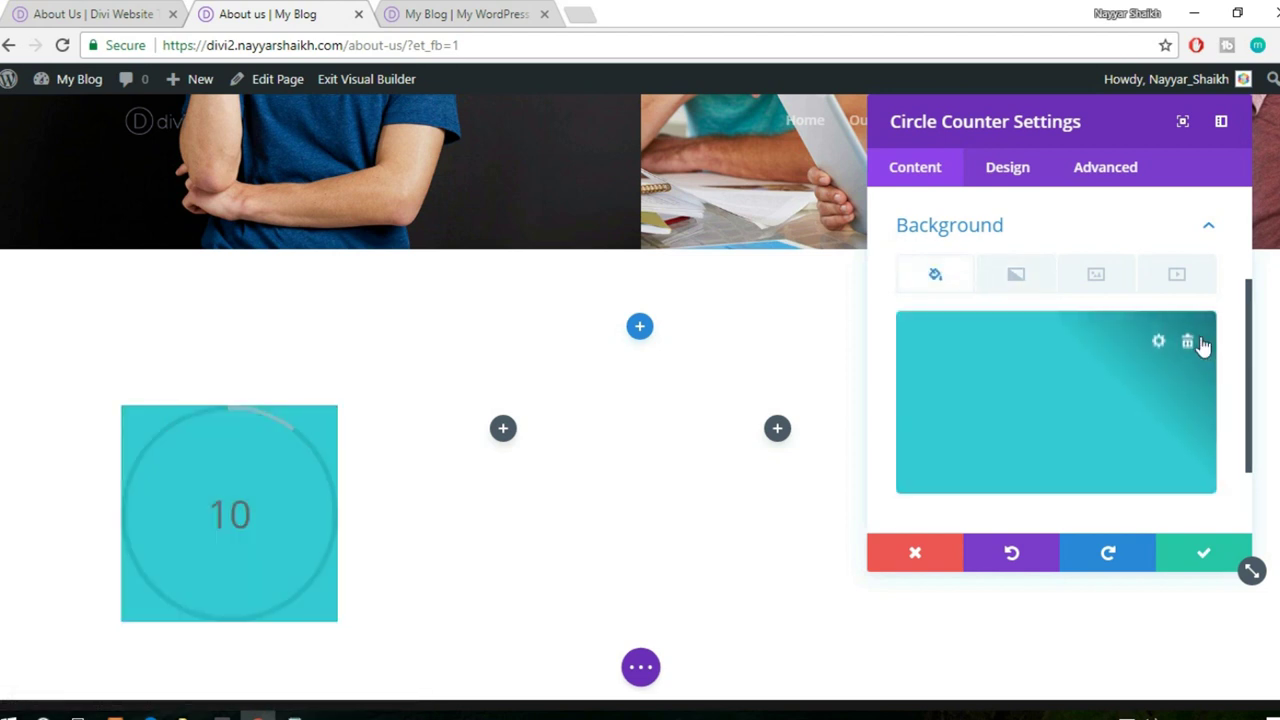
click(1190, 344)
click(1206, 228)
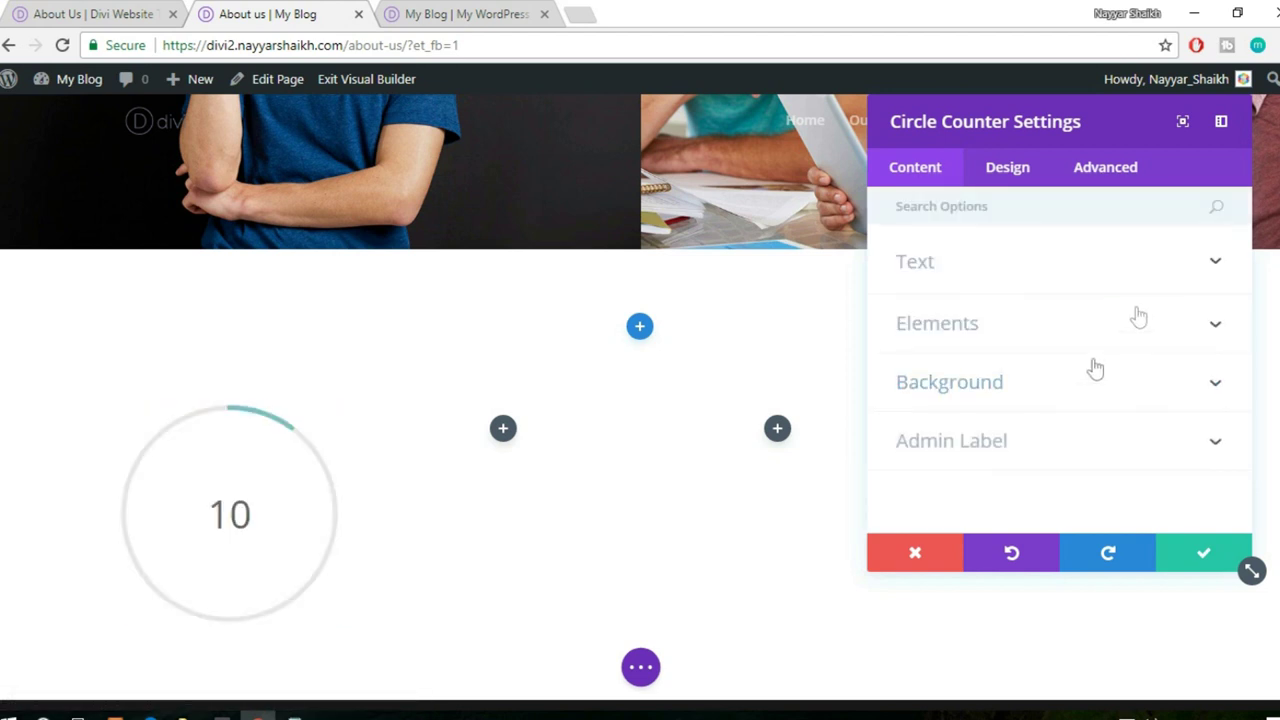
click(998, 172)
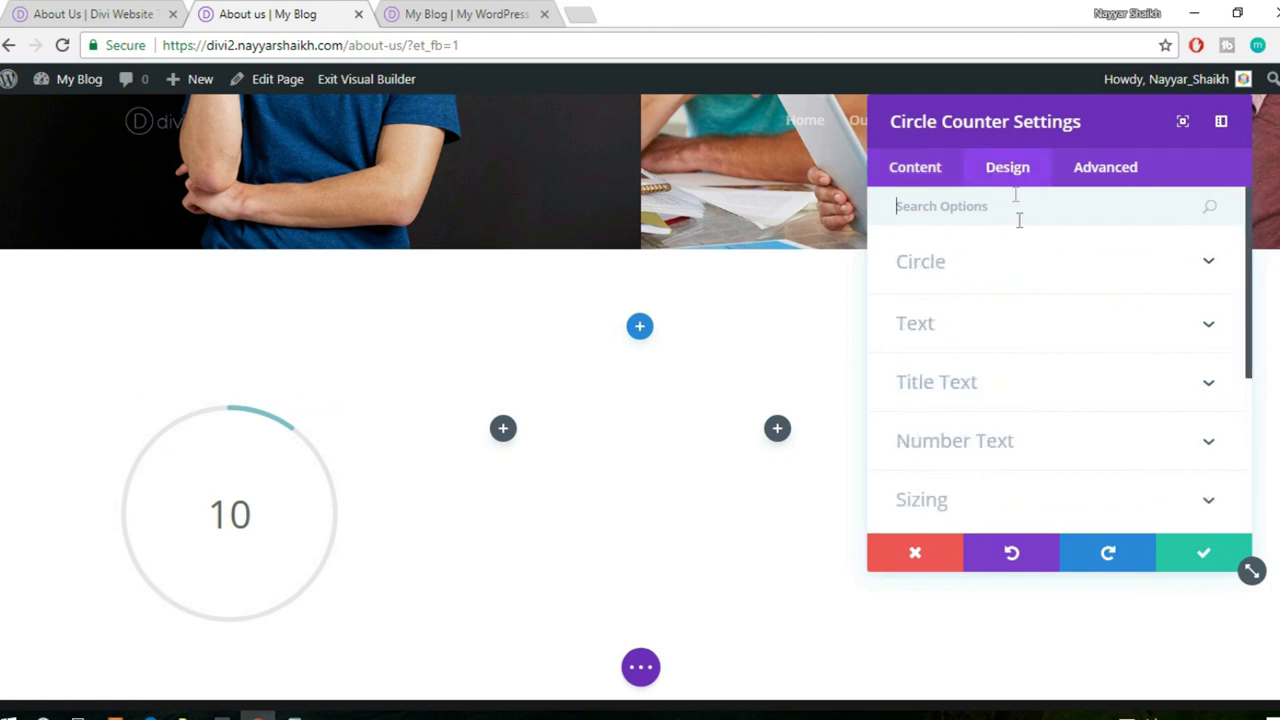
click(1004, 282)
scroll(1050, 332, down, 2)
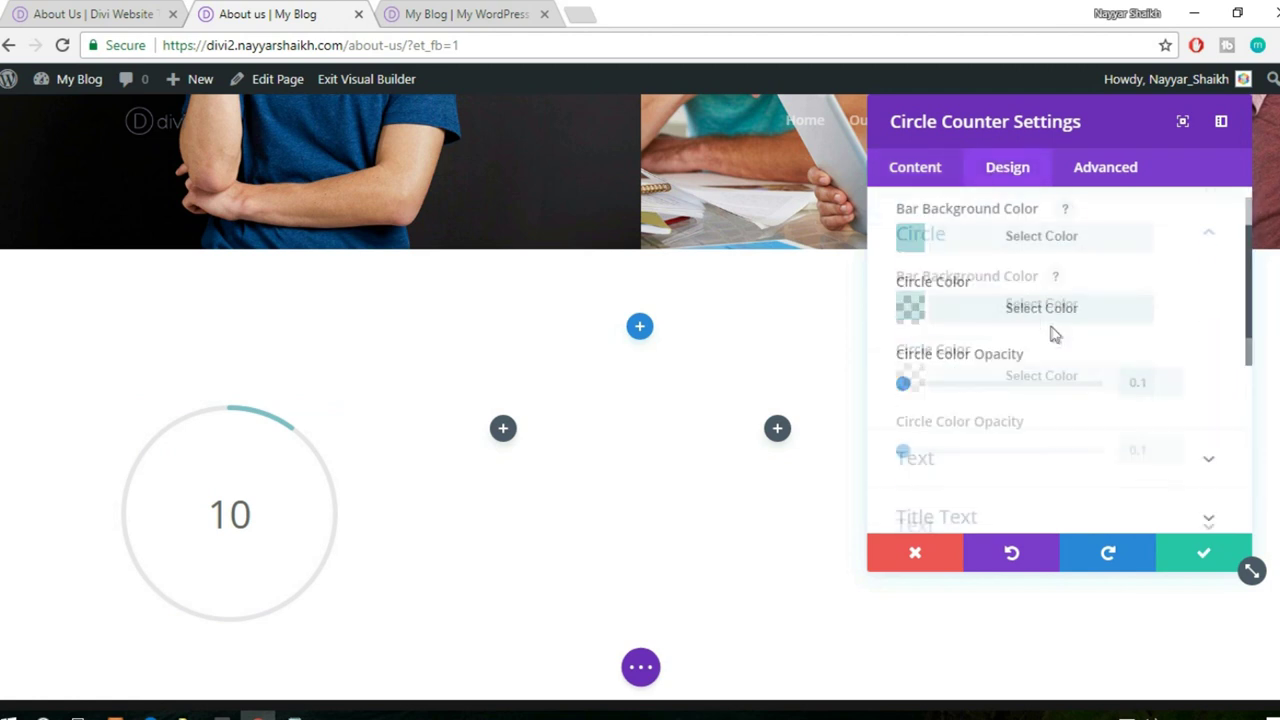
click(1020, 245)
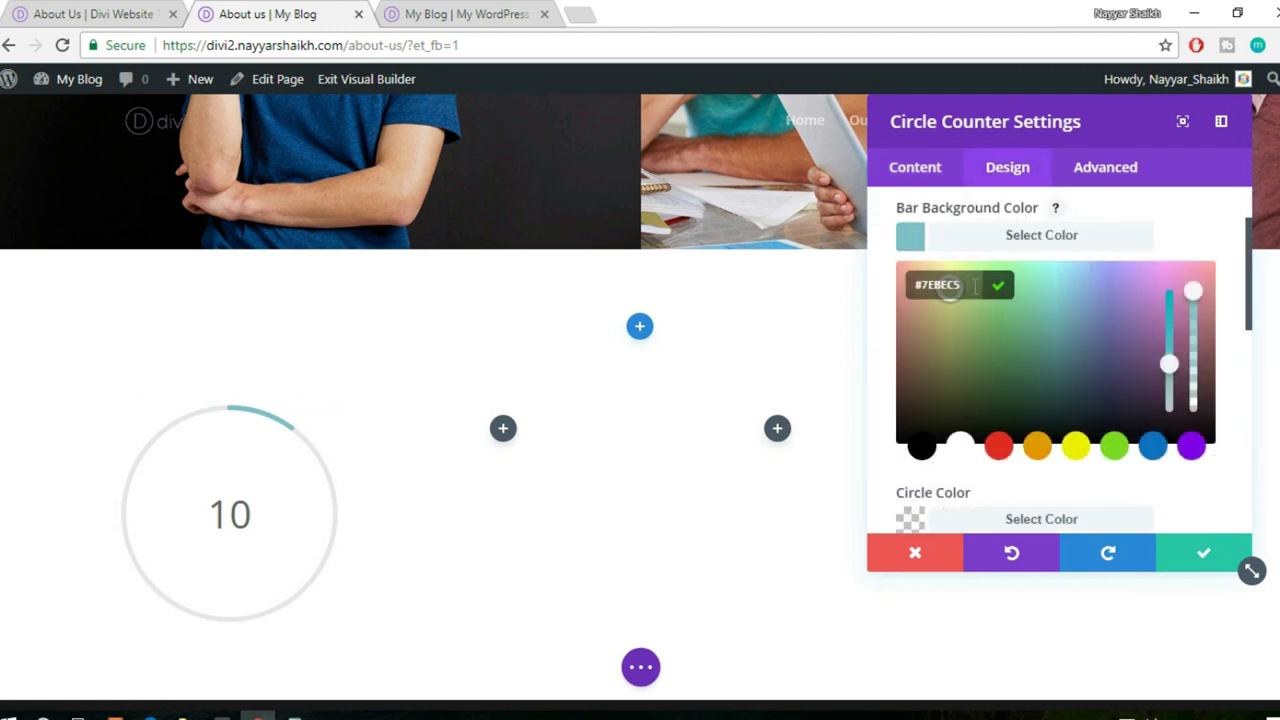
text(#)
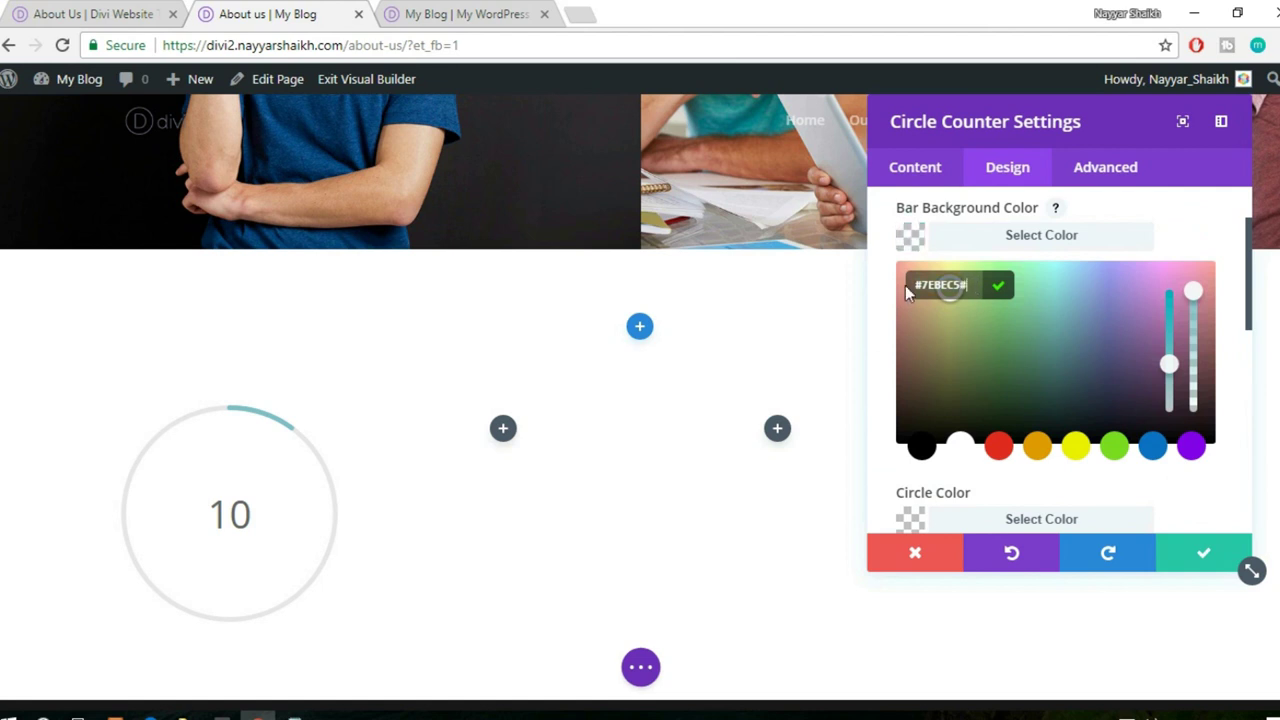
text(ff3f56)
click(783, 294)
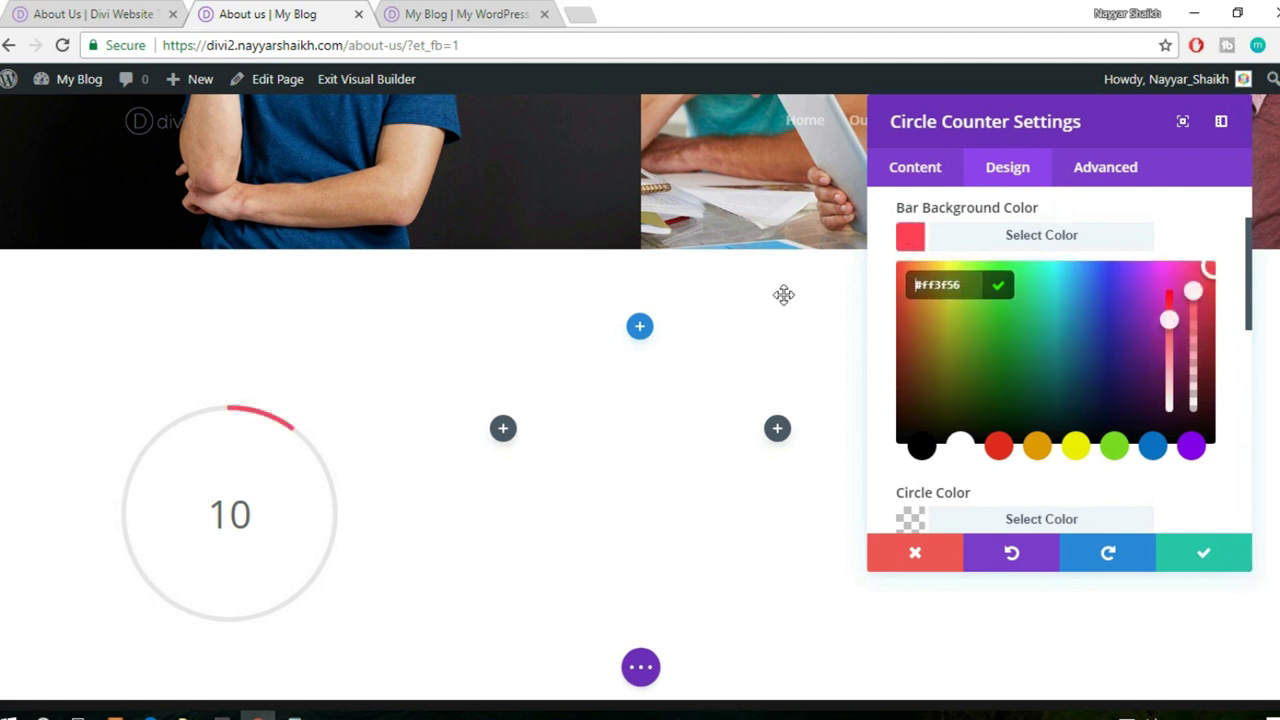
click(1111, 237)
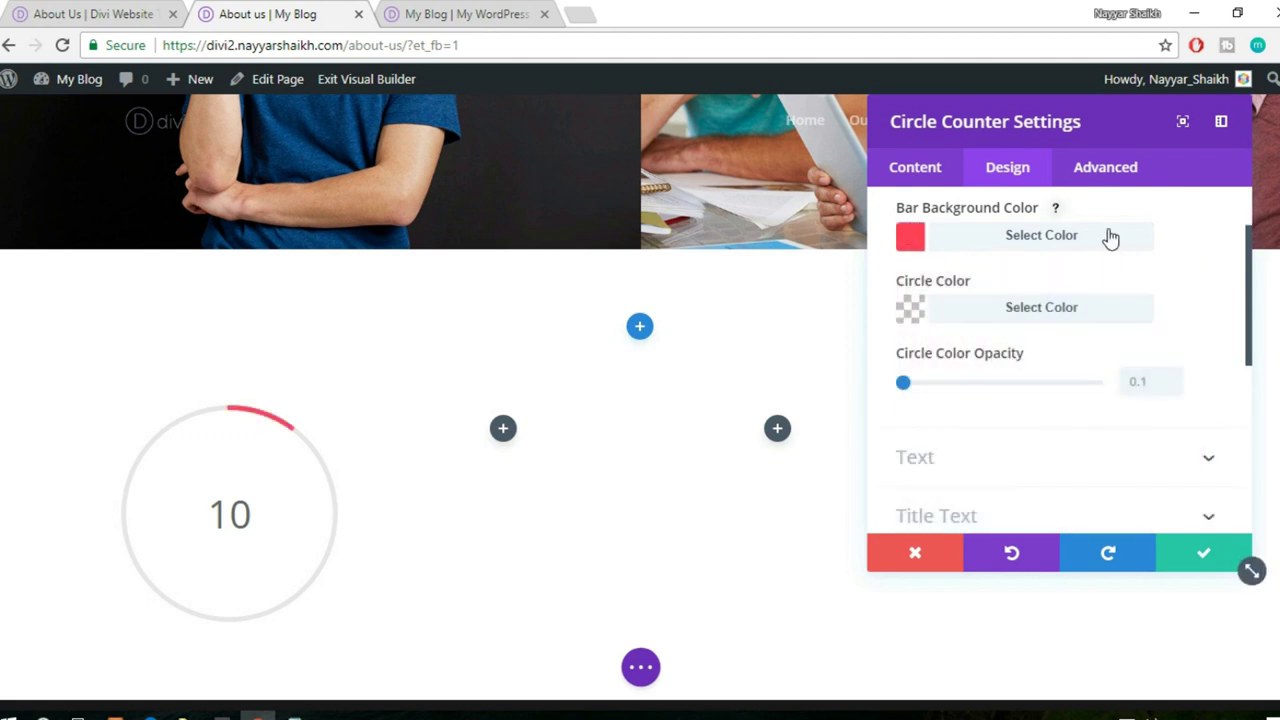
scroll(1058, 387, down, 4)
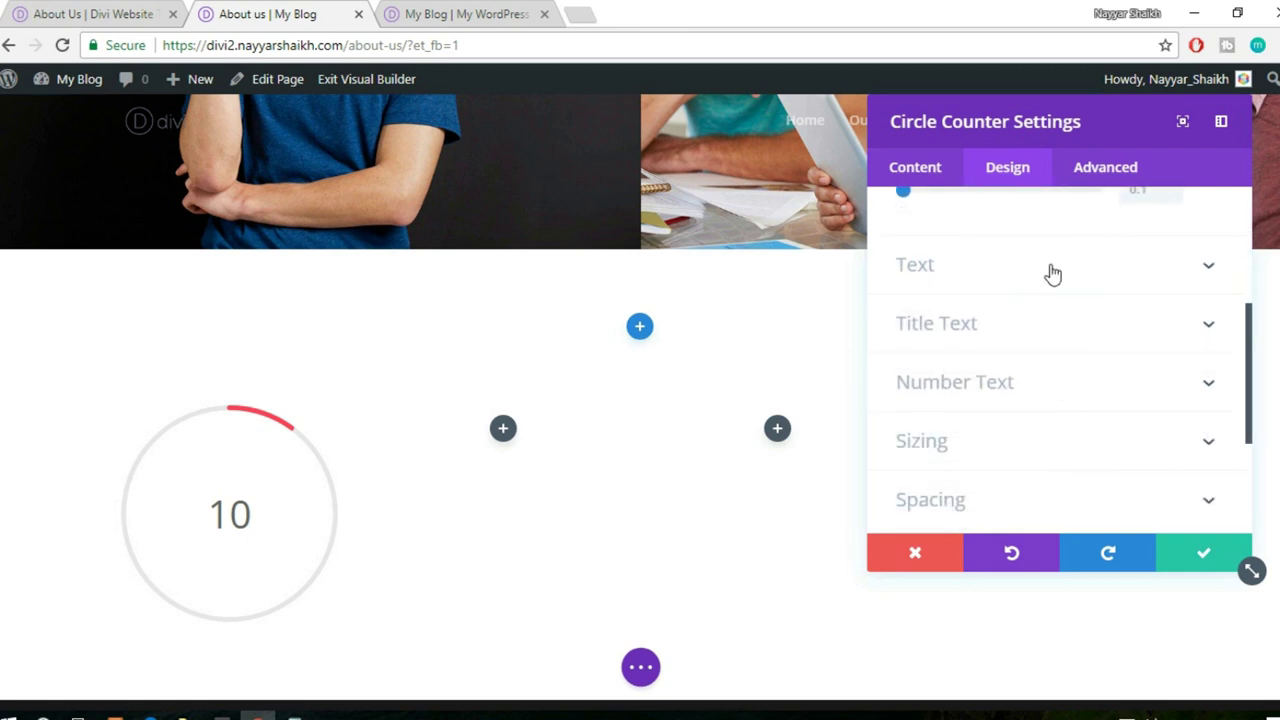
scroll(1049, 274, down, 2)
click(1055, 290)
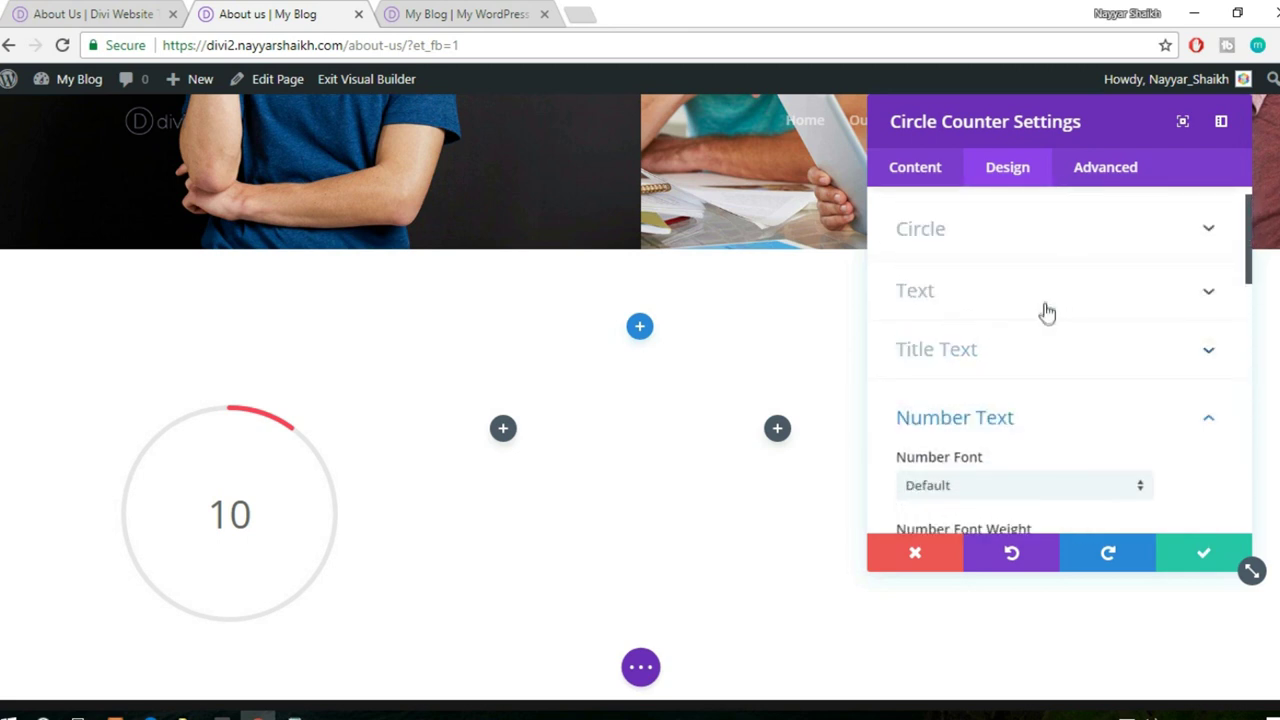
scroll(1152, 328, up, 1)
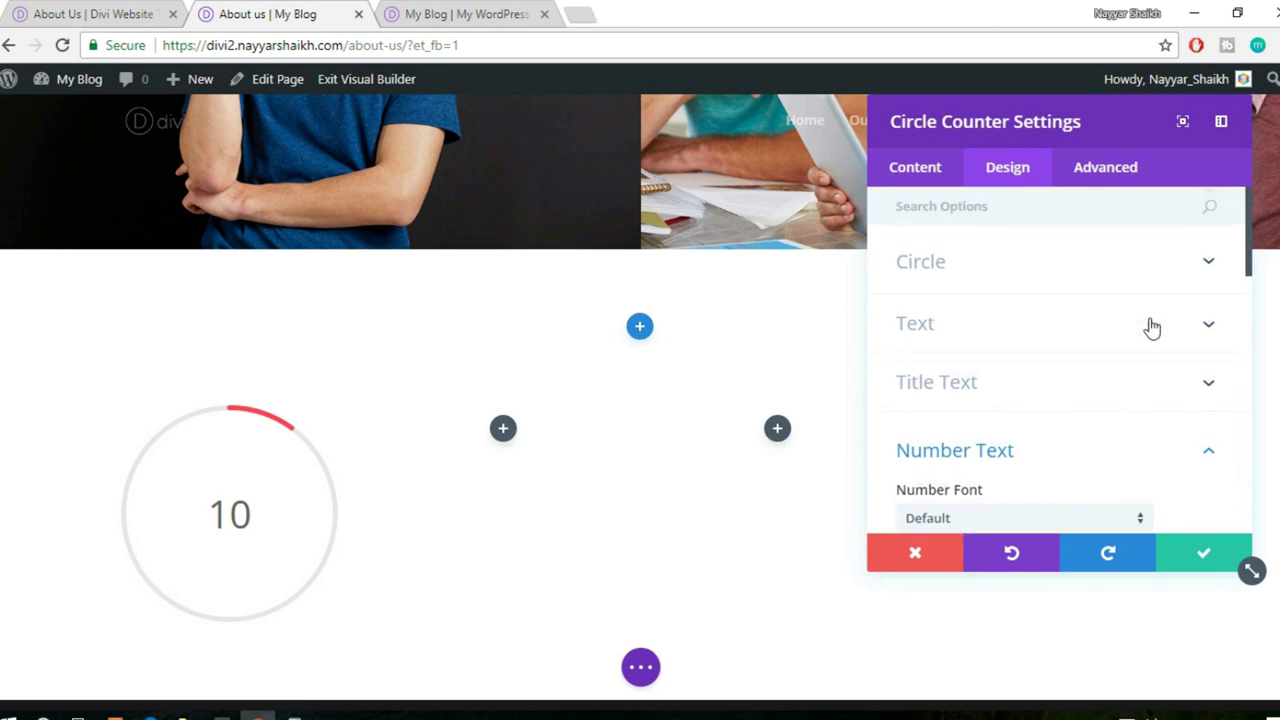
click(1035, 264)
scroll(1172, 313, down, 2)
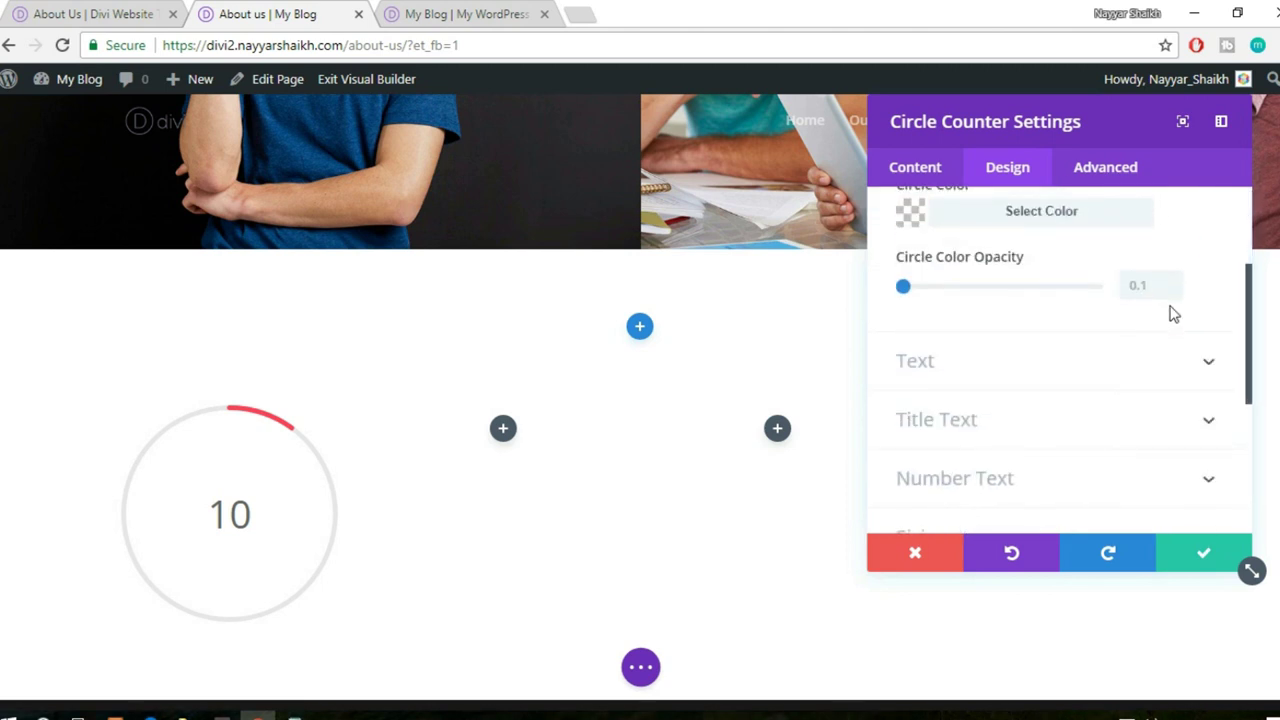
click(1027, 382)
scroll(1100, 367, down, 1)
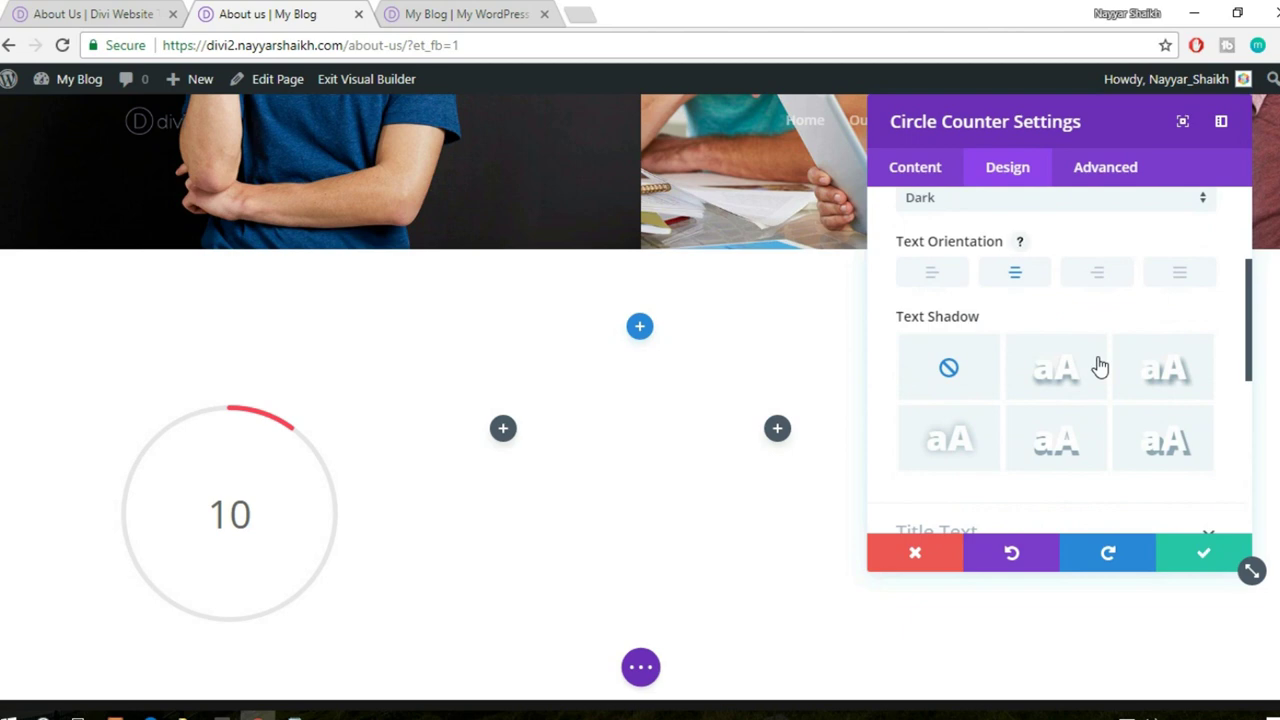
scroll(1100, 367, down, 3)
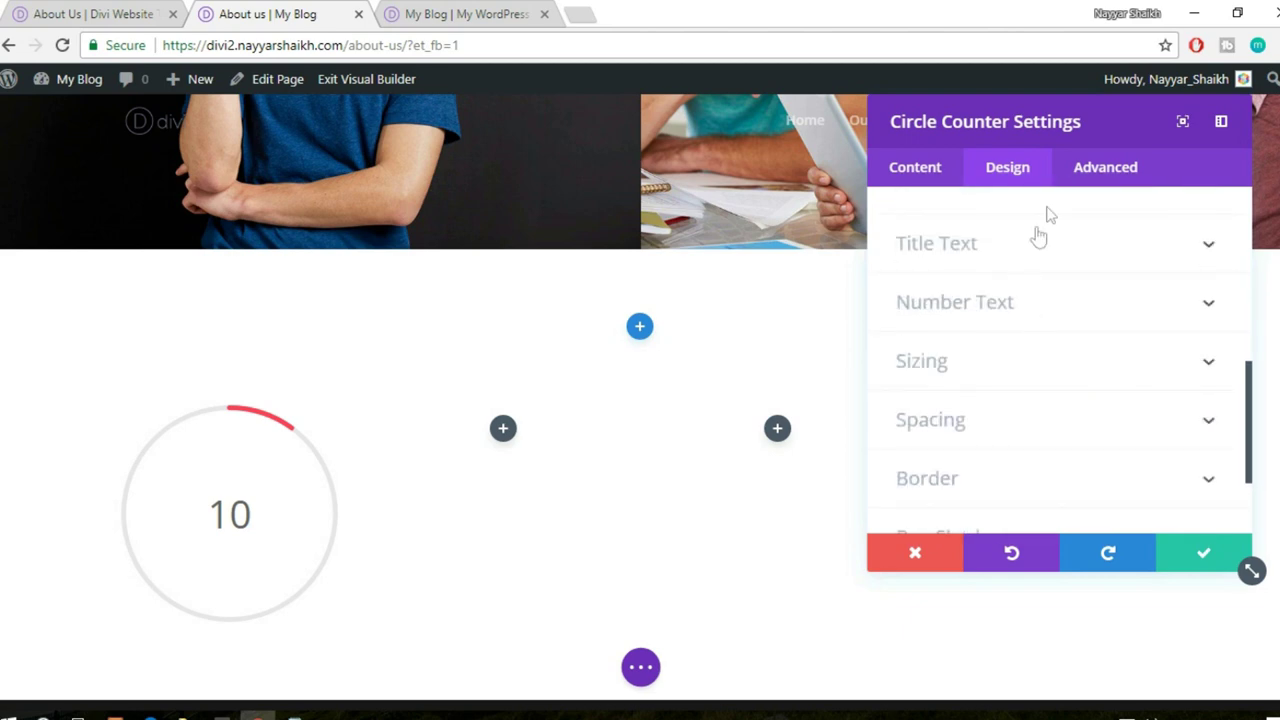
click(1045, 242)
scroll(1147, 290, down, 5)
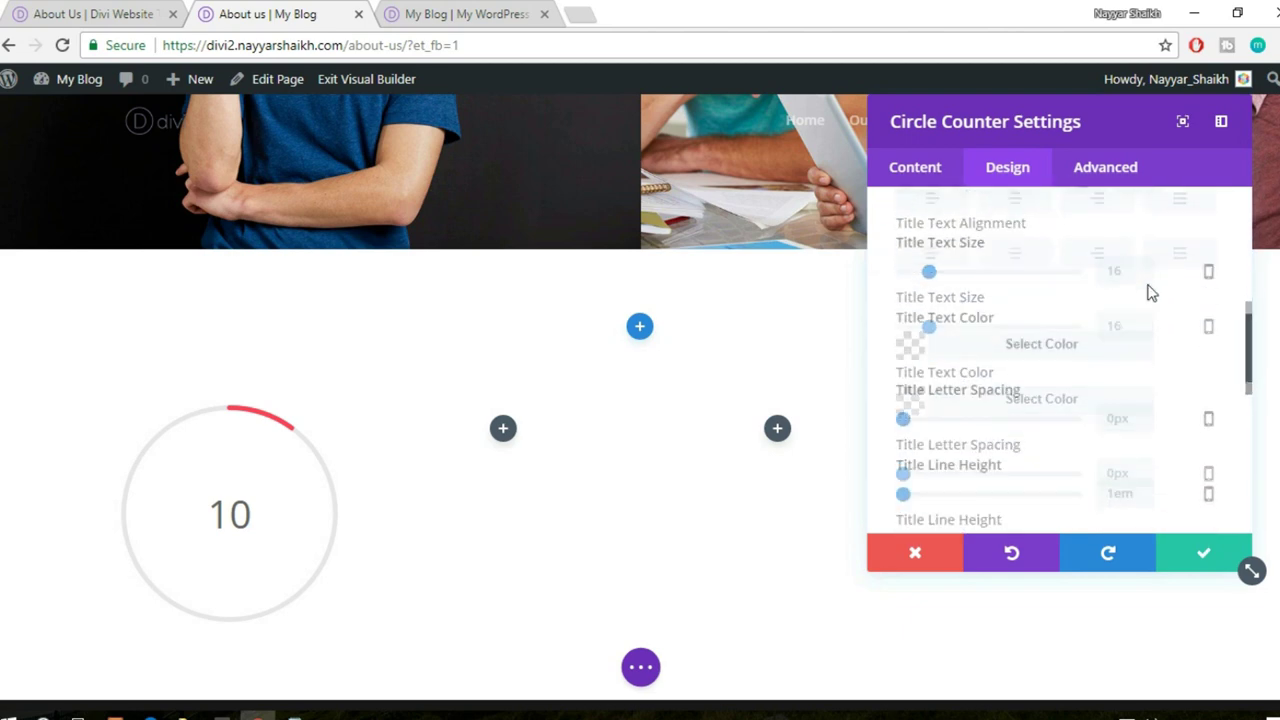
scroll(1147, 290, down, 3)
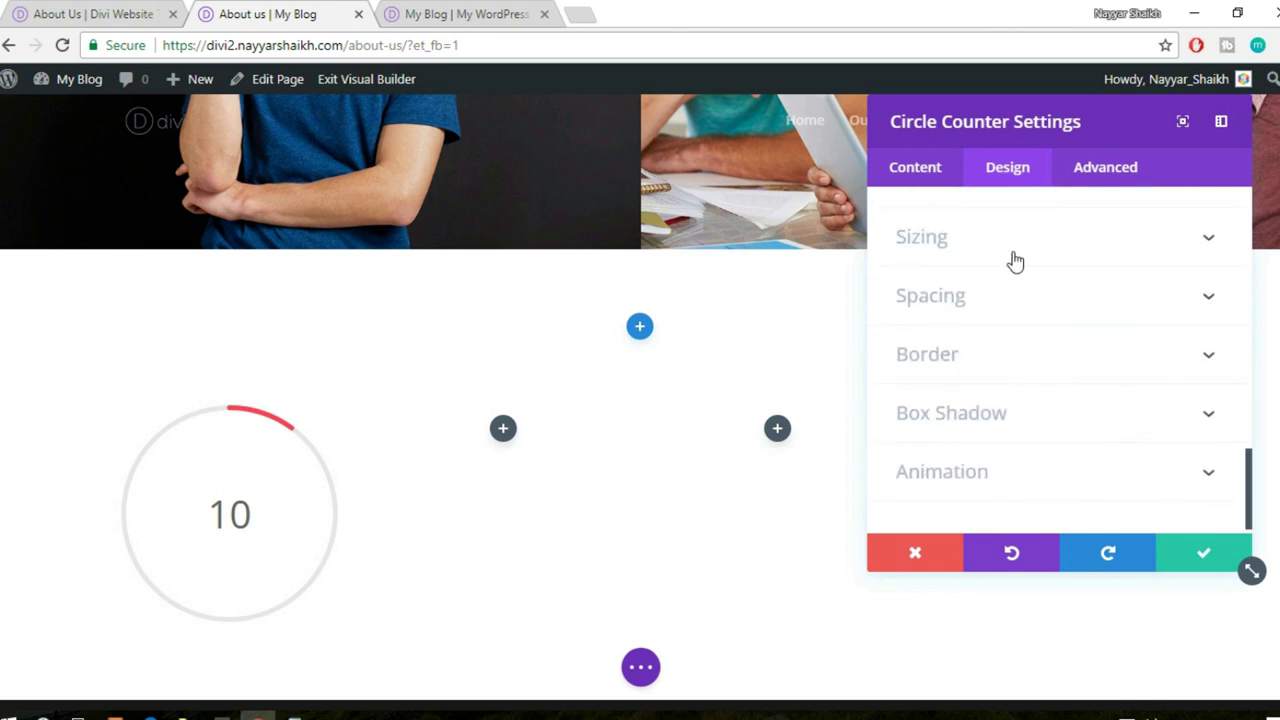
click(1014, 374)
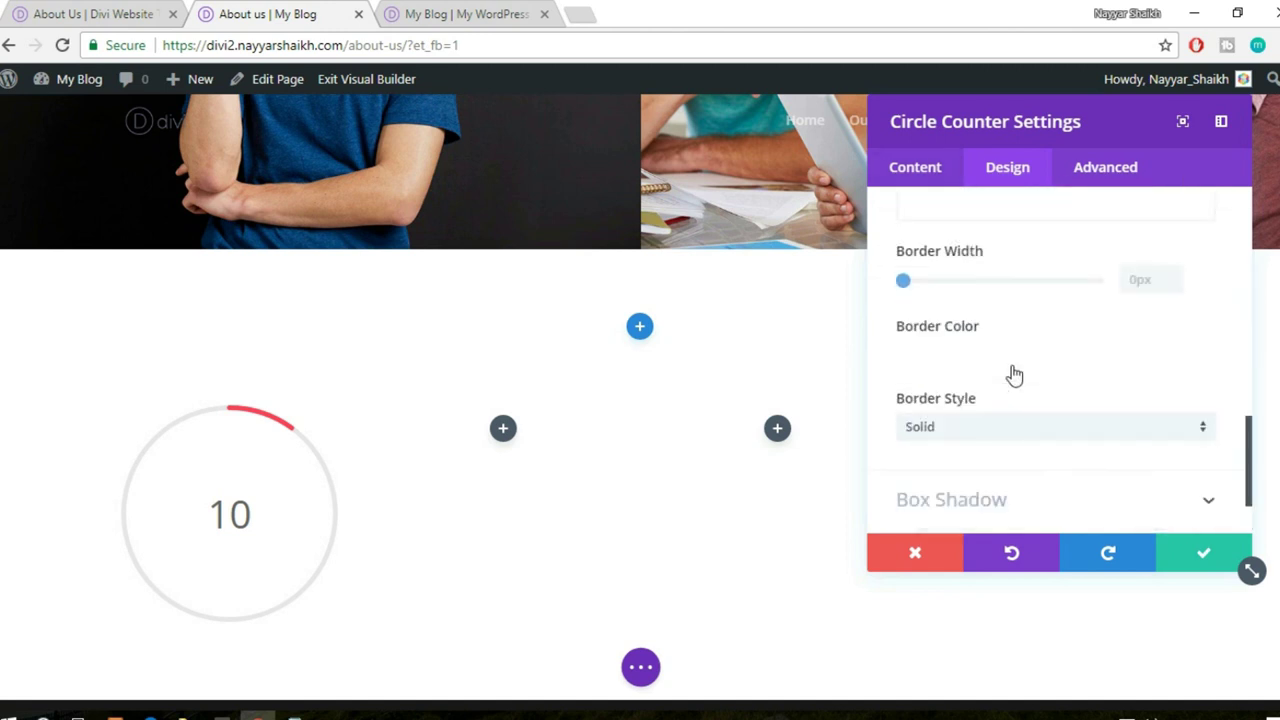
scroll(1183, 367, down, 2)
scroll(1184, 366, down, 4)
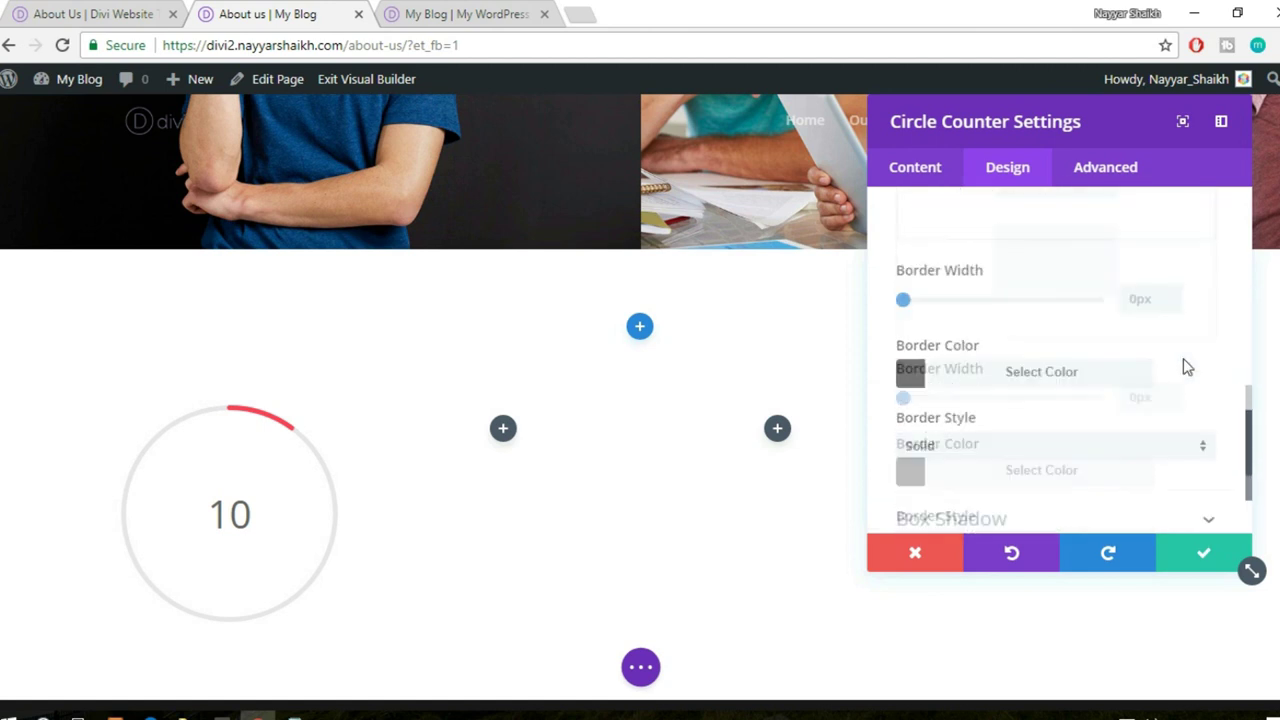
click(914, 166)
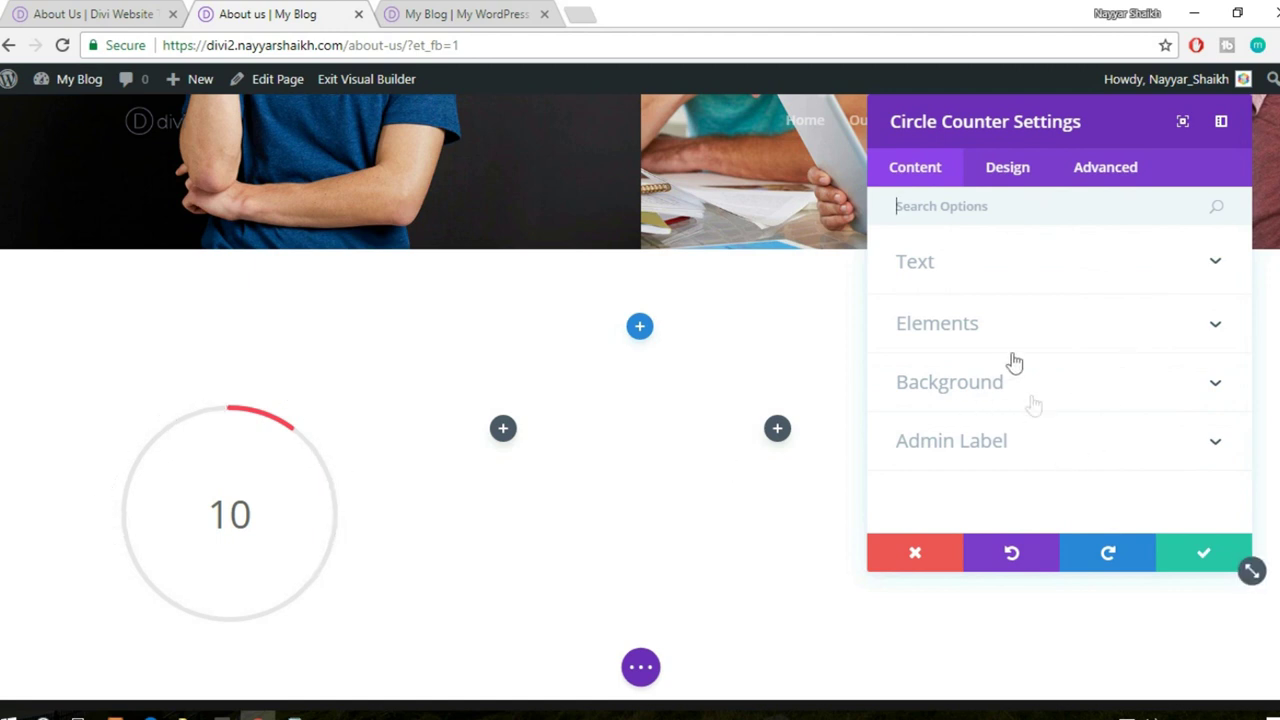
click(1027, 323)
scroll(1028, 349, up, 1)
click(991, 266)
click(995, 168)
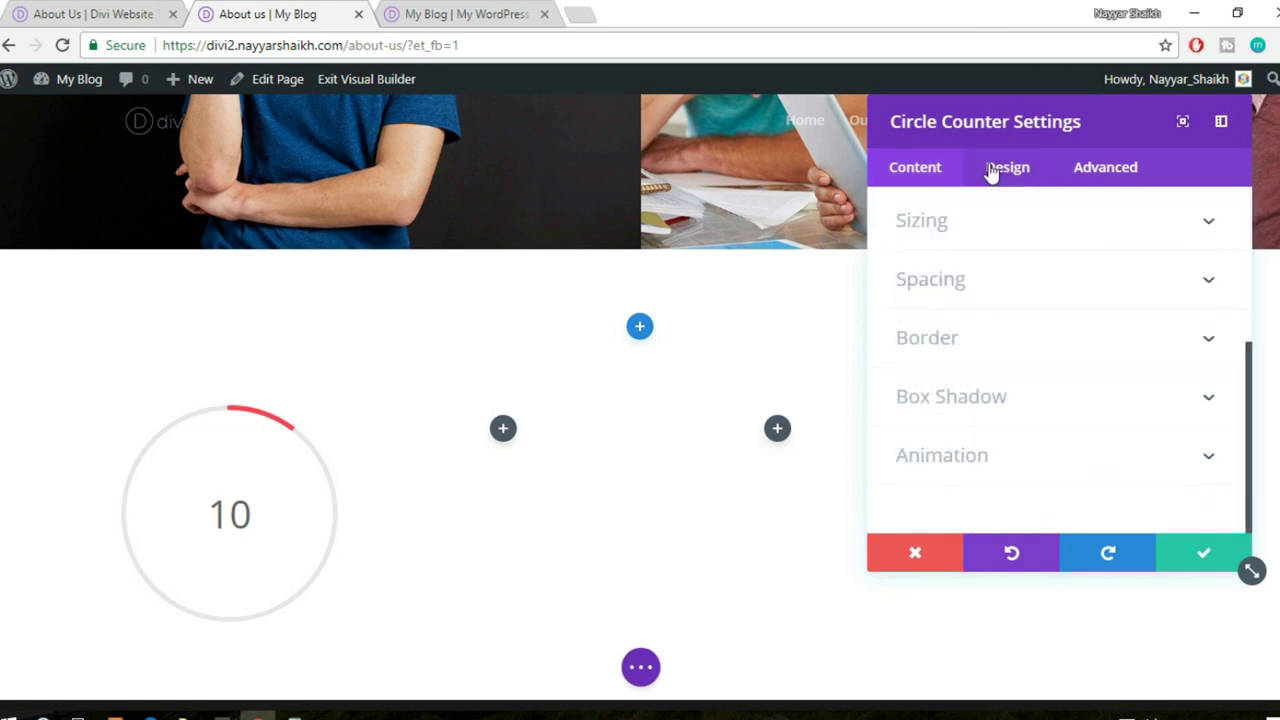
- Set the circle colour to #ff3f56 at full opacity
click(995, 263)
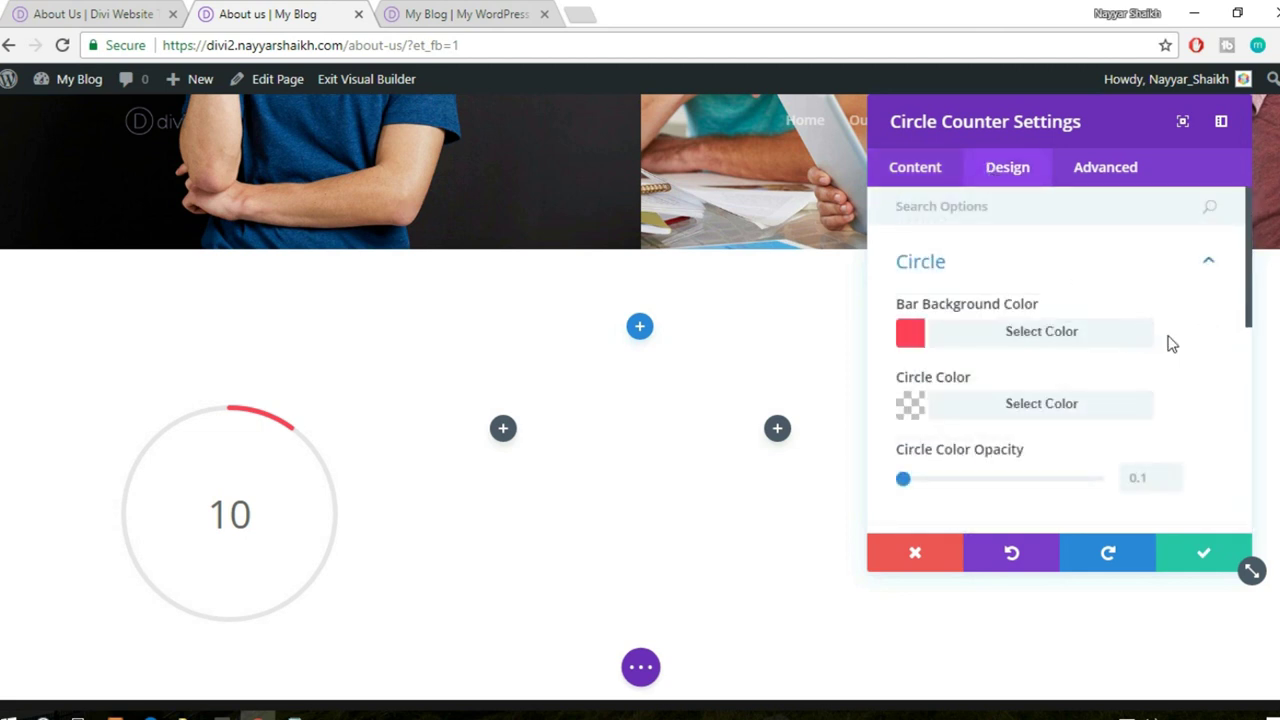
scroll(1166, 343, down, 1)
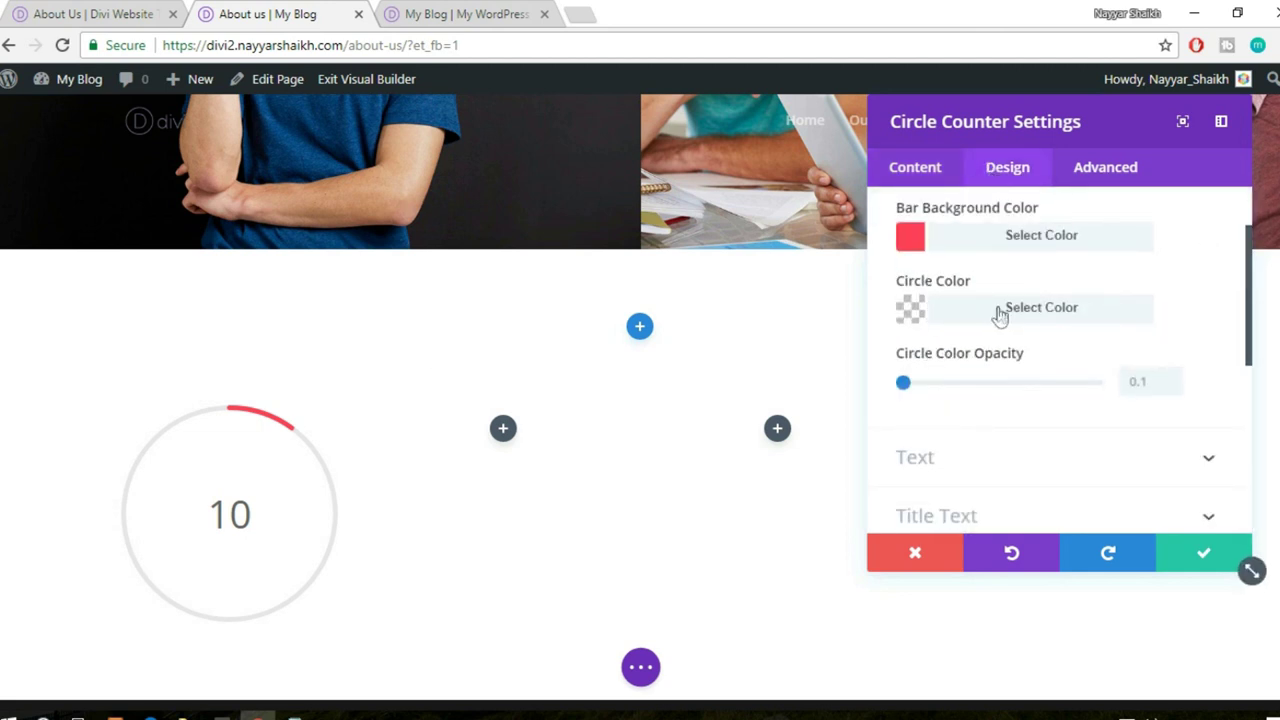
click(997, 314)
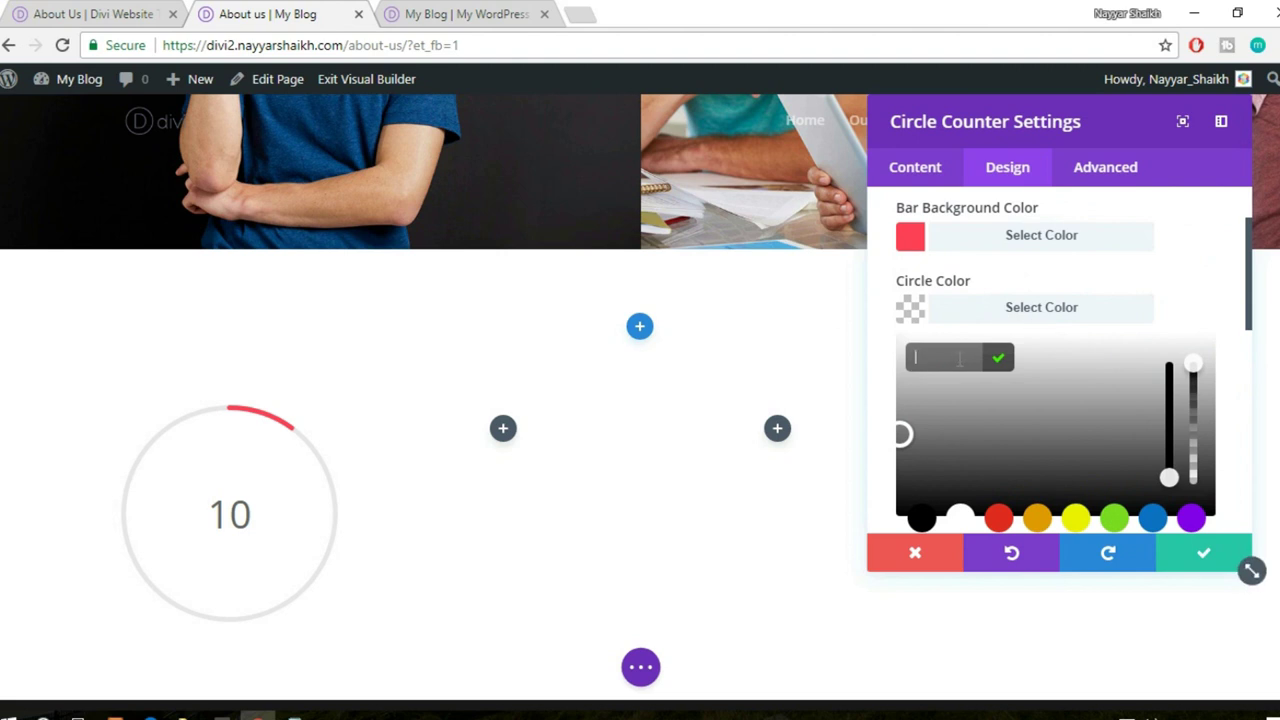
text(#ff3f56)
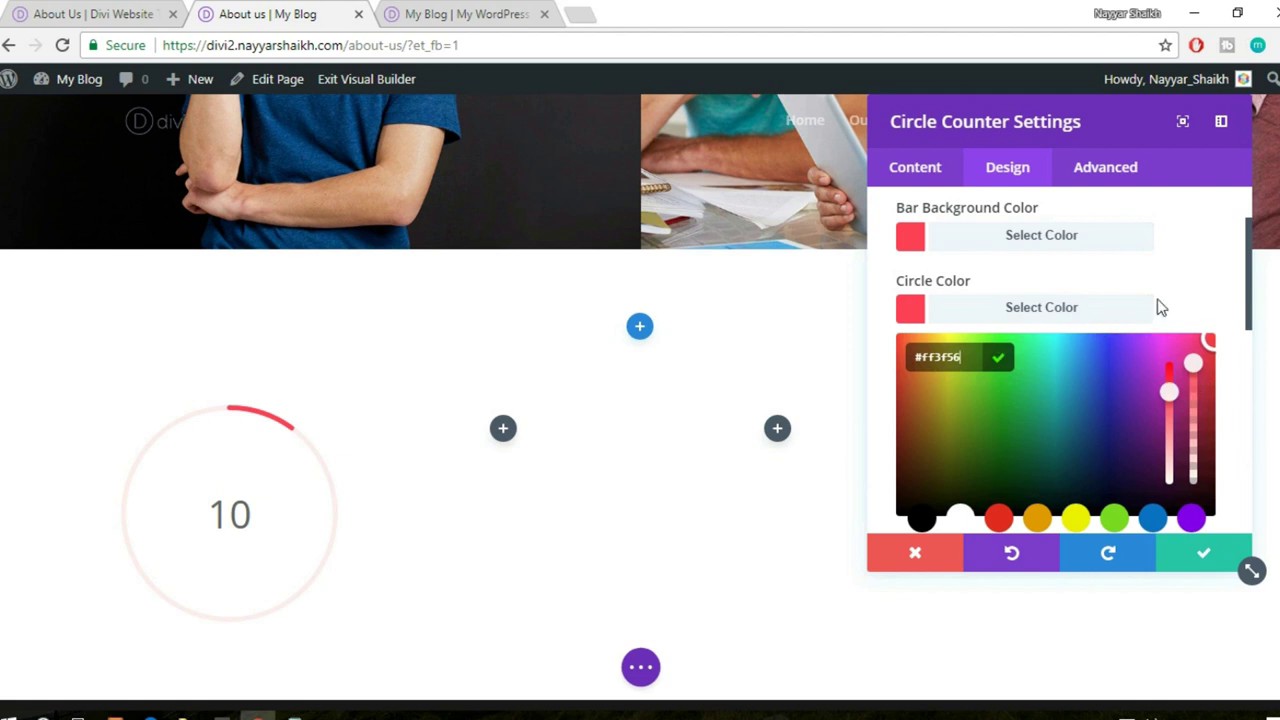
click(1106, 310)
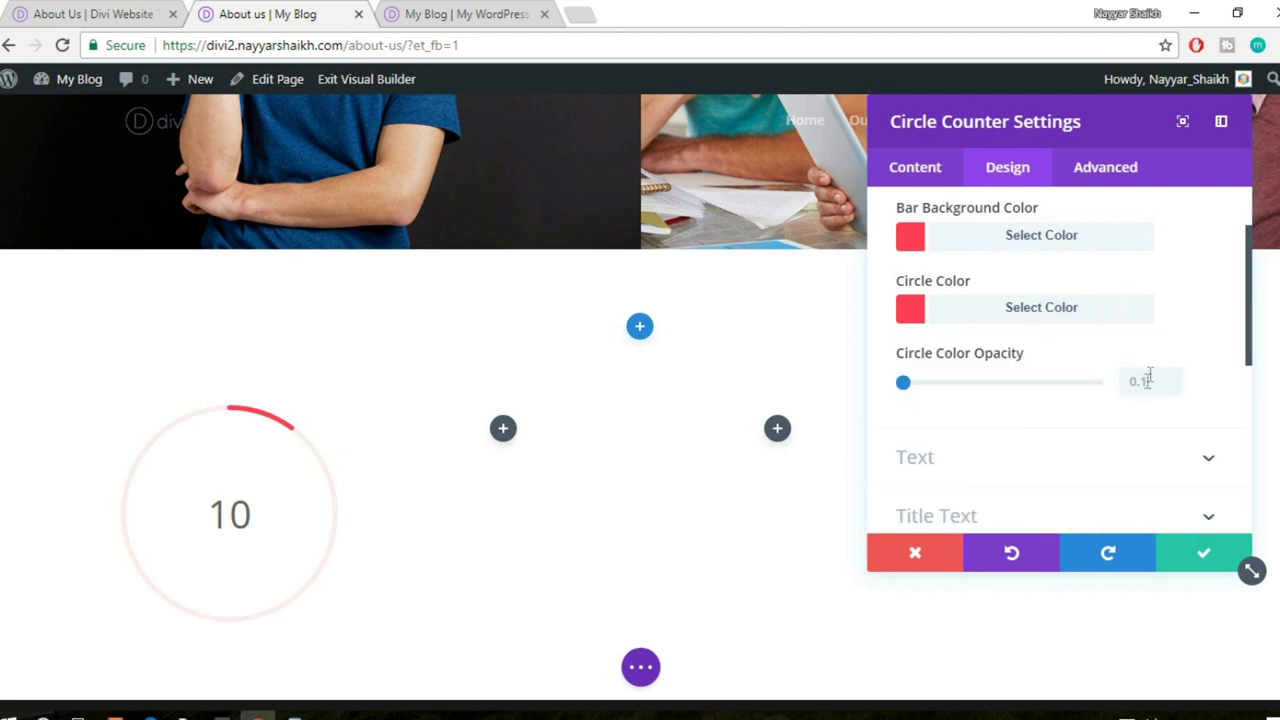
drag(984, 391, 1180, 405)
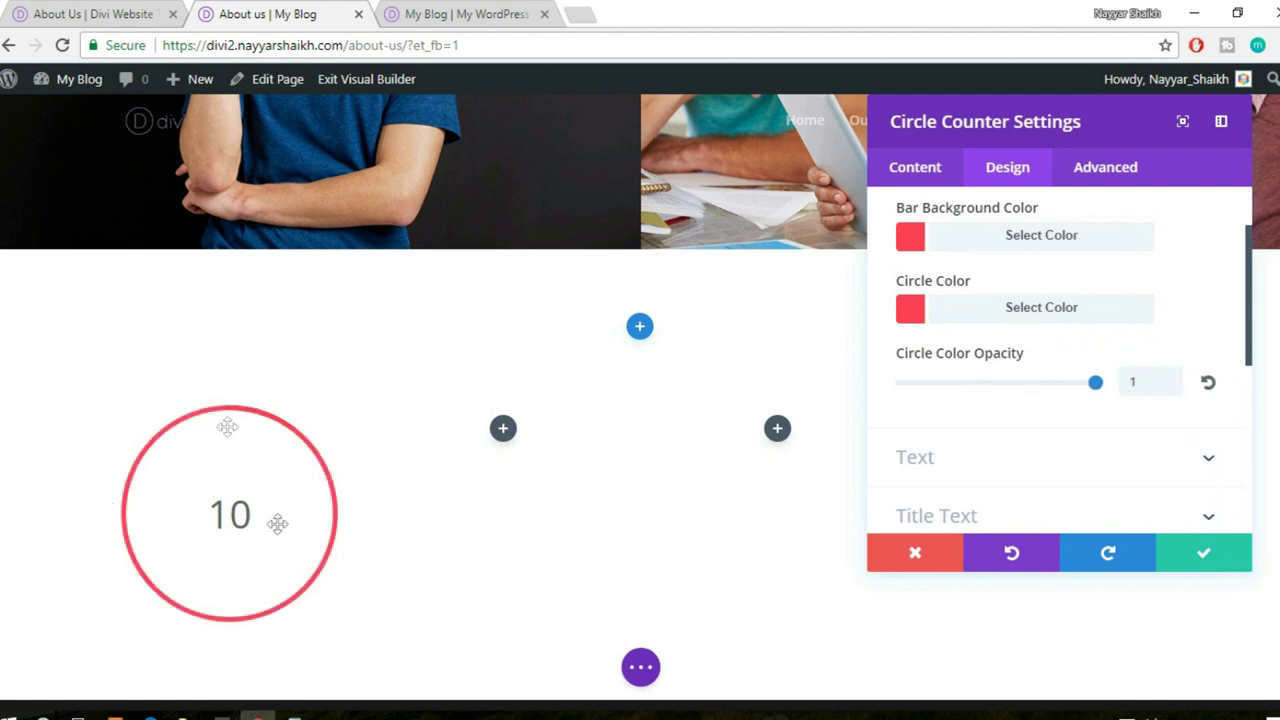
- Enlarge the counter's number text to 75px and save the module
scroll(1125, 460, down, 1)
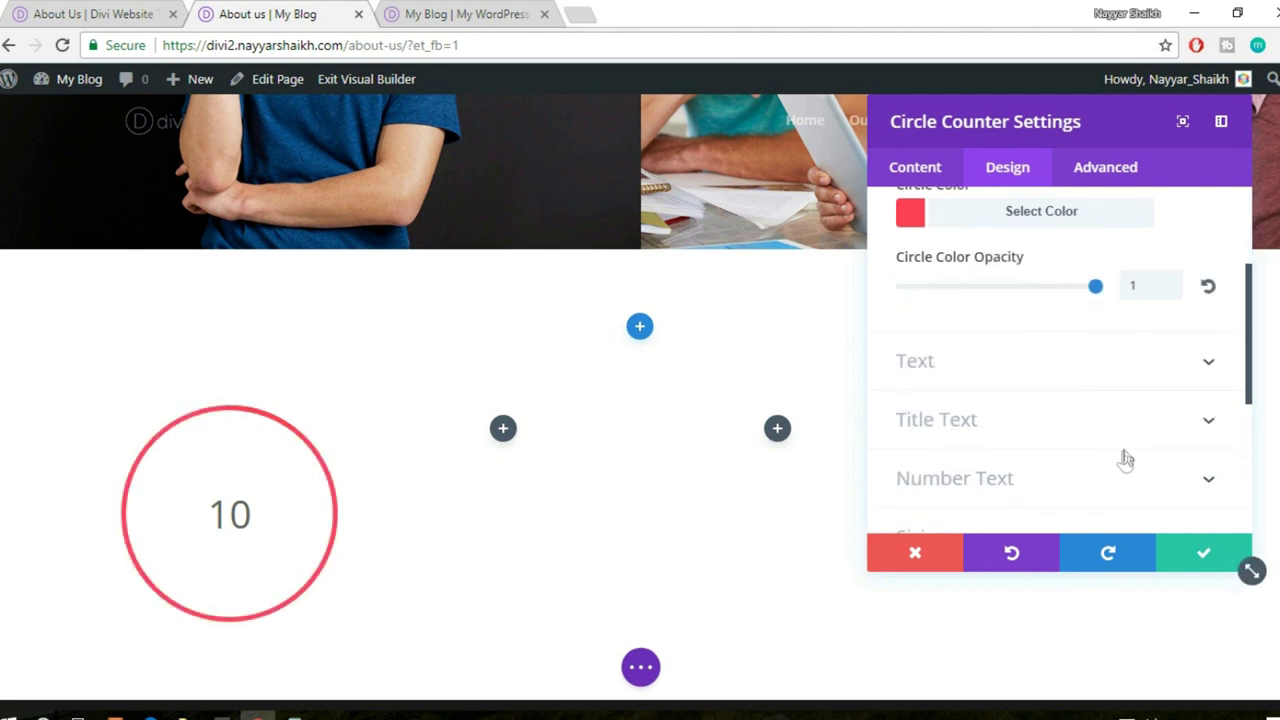
click(1031, 386)
scroll(1122, 381, down, 3)
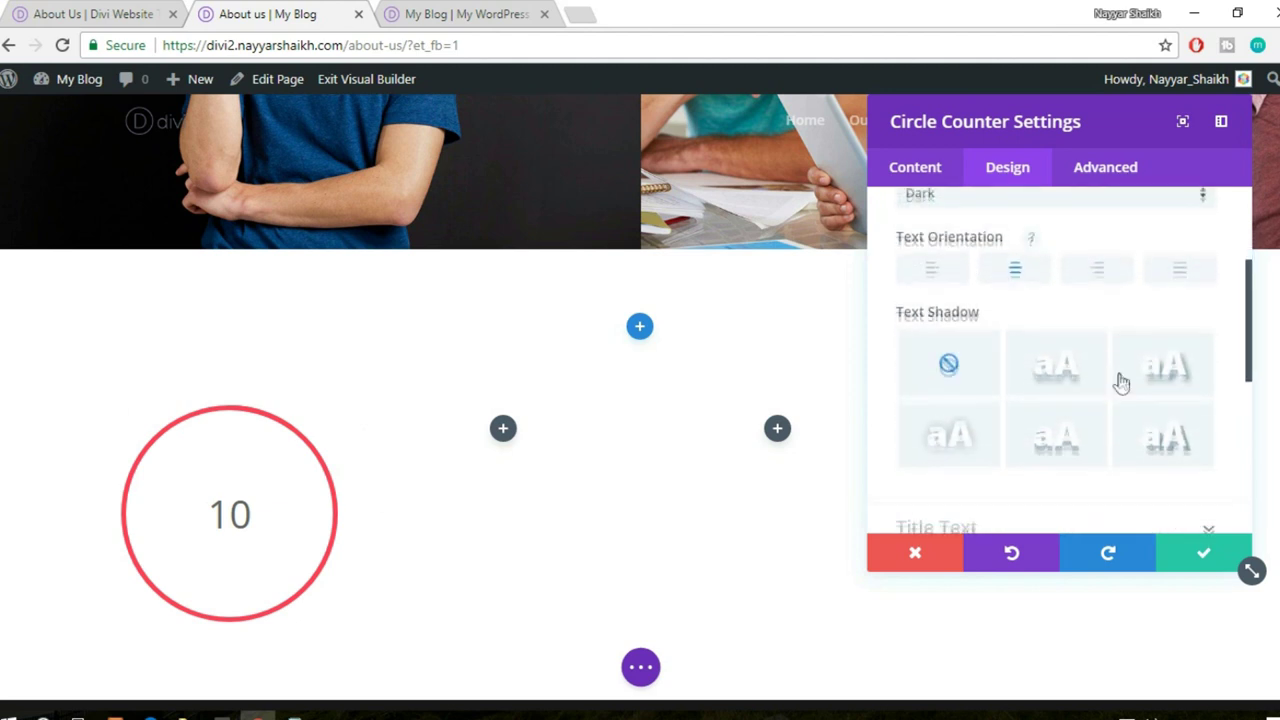
click(1083, 310)
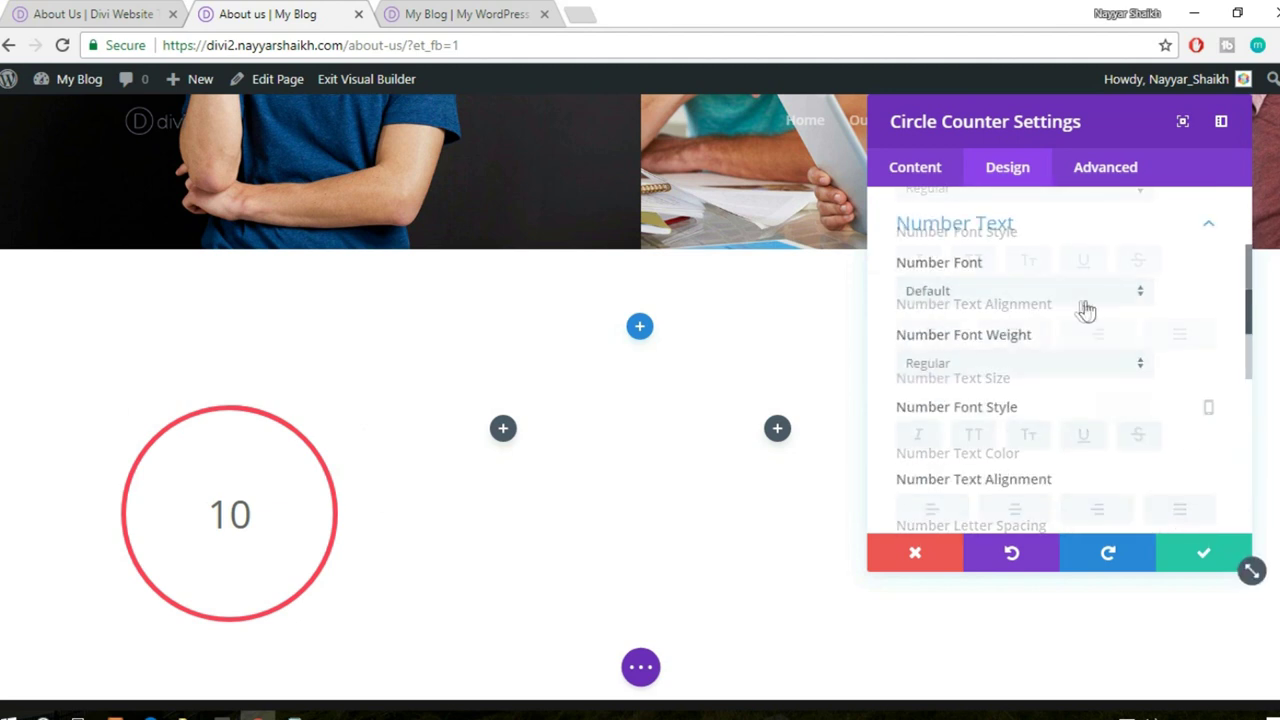
scroll(1080, 400, down, 1)
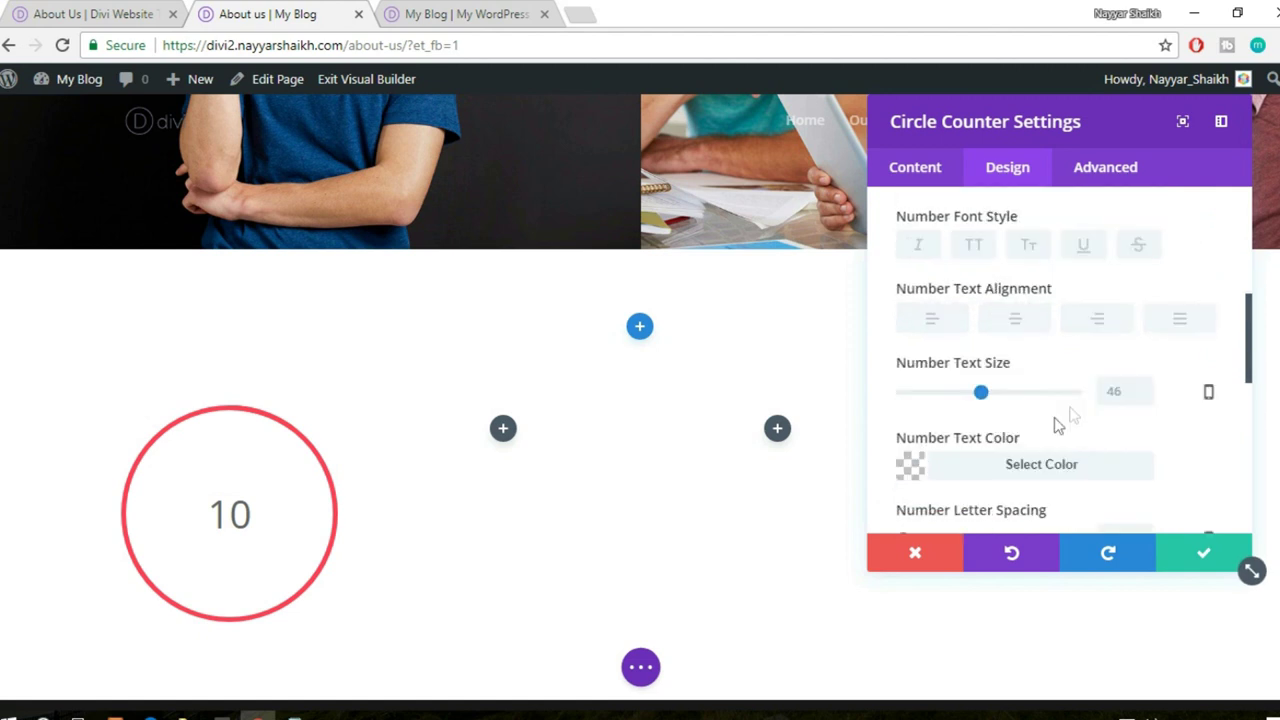
drag(987, 397, 1035, 398)
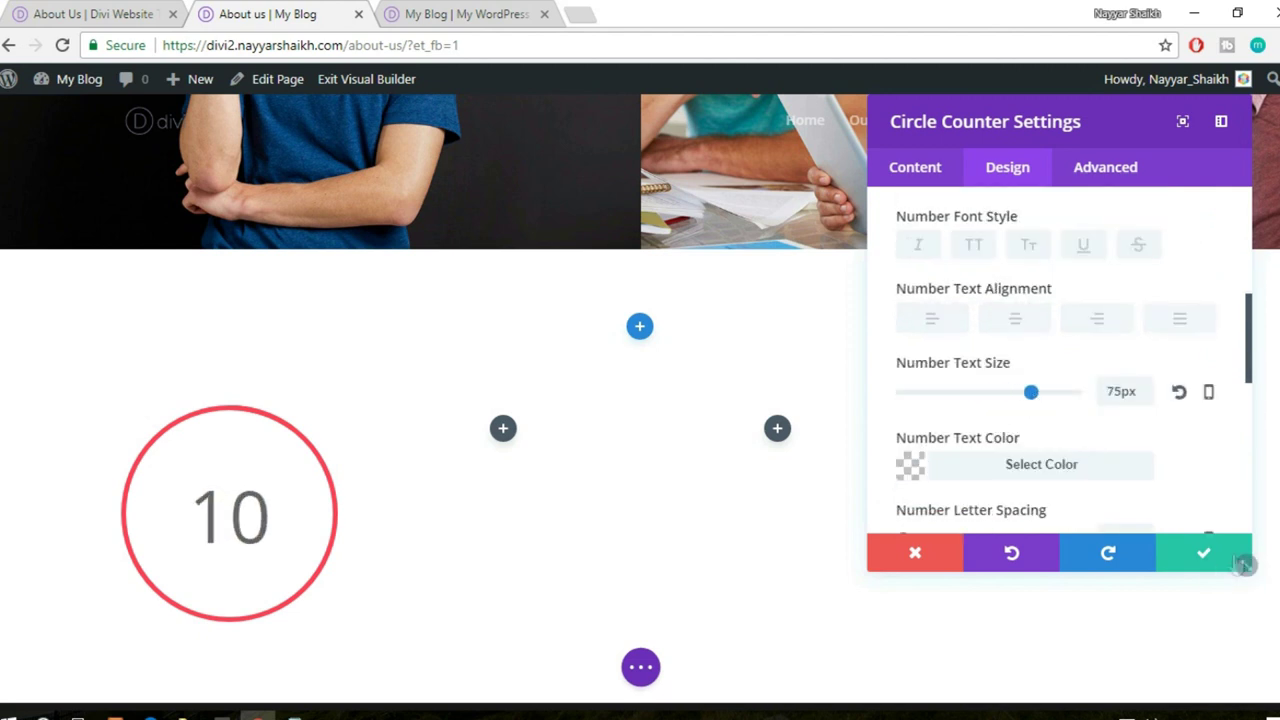
click(1190, 556)
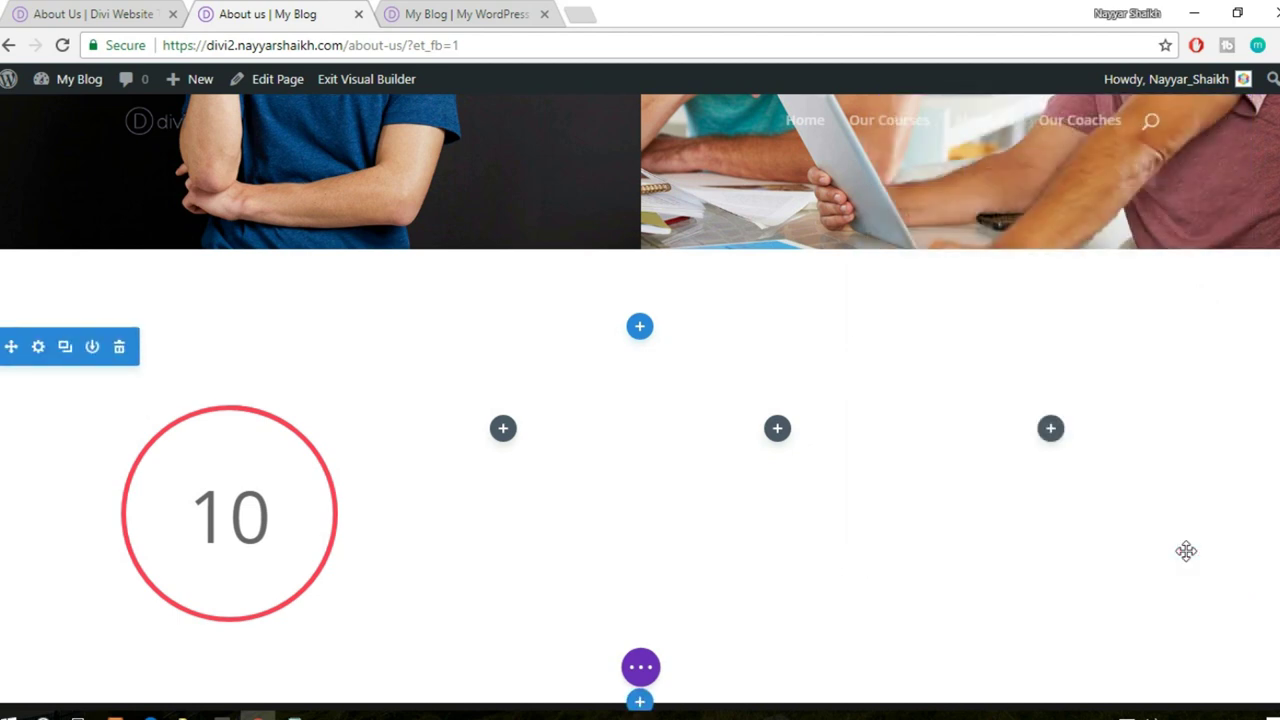
click(122, 13)
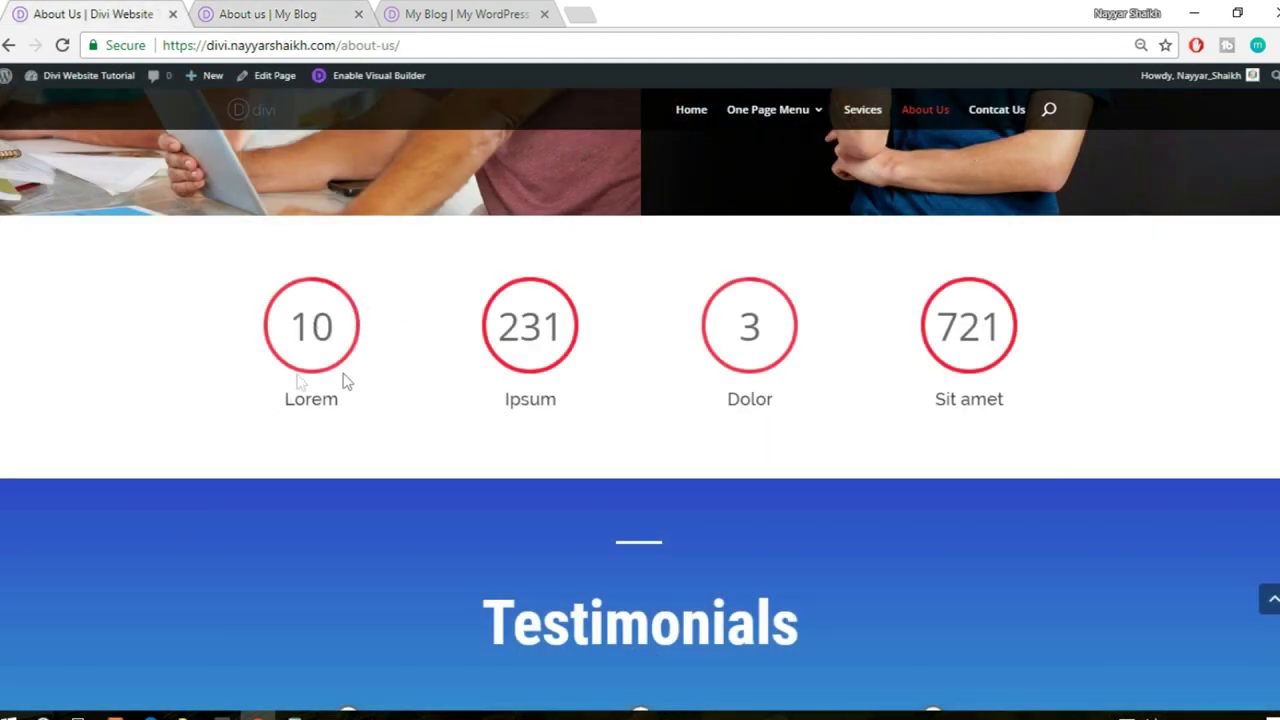
click(335, 11)
mouse_move(250, 487)
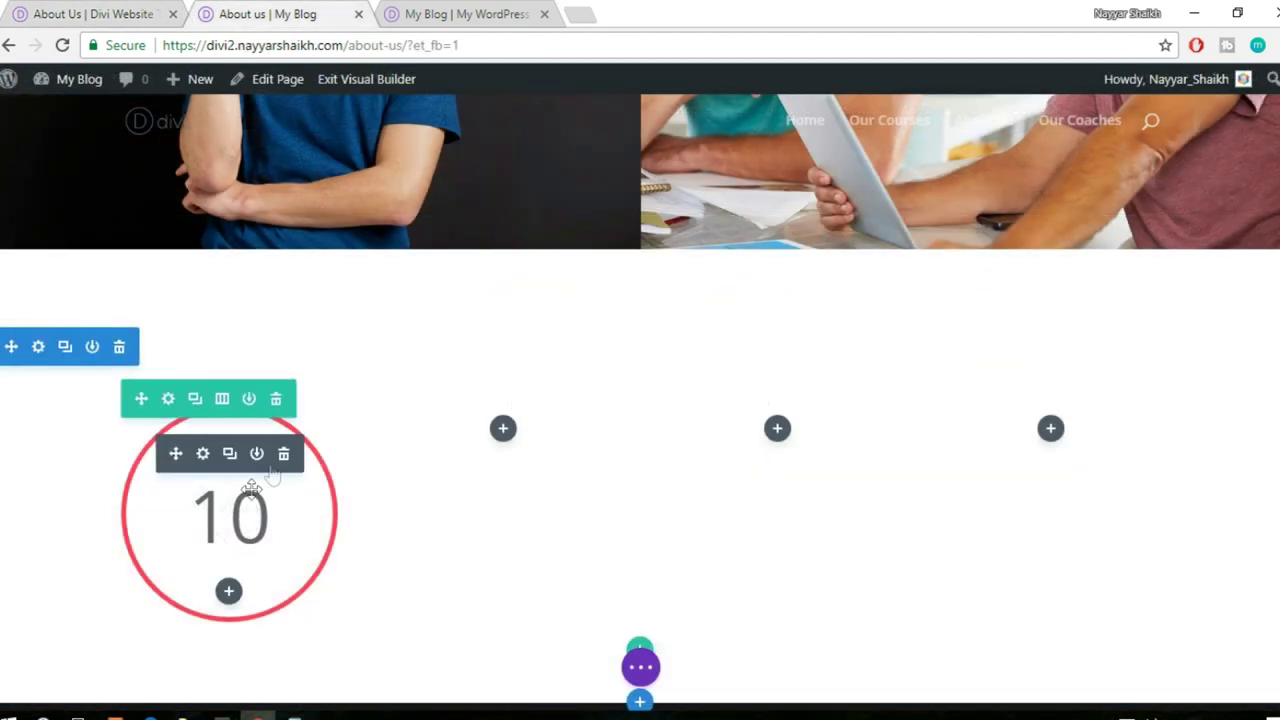
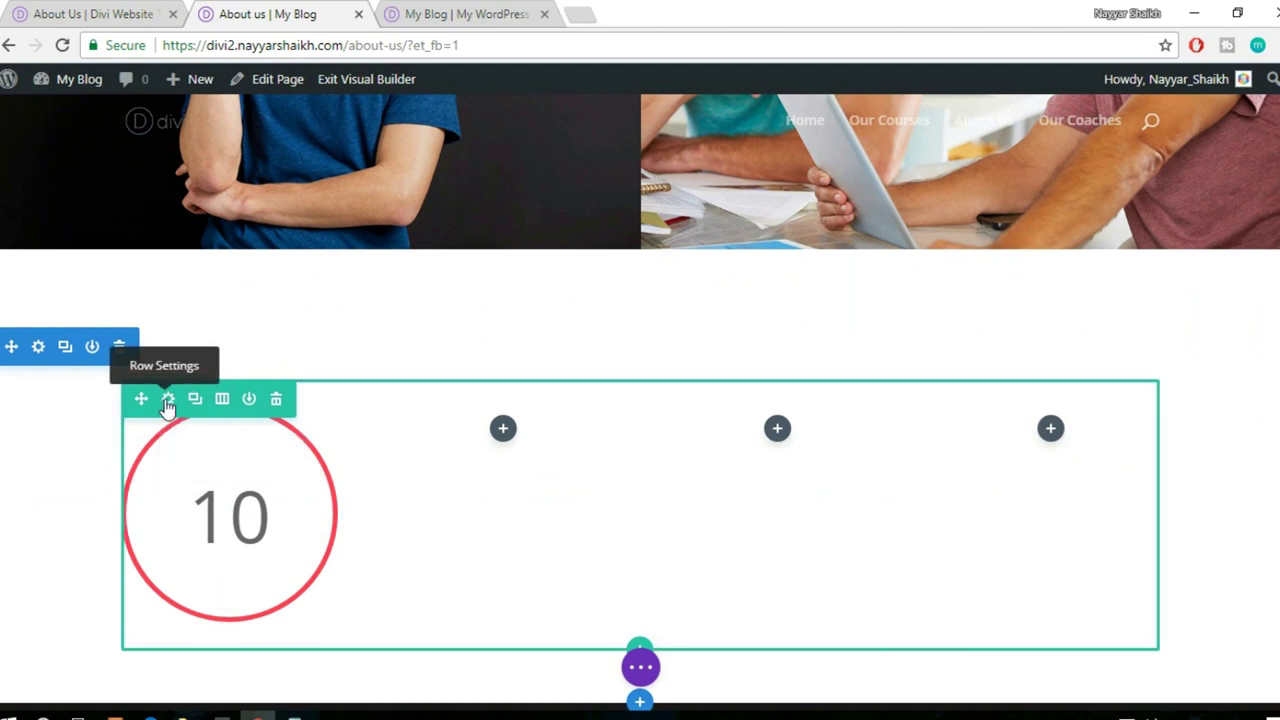
- In the row's spacing settings, give column 1 50px padding on every side
click(170, 402)
click(1022, 176)
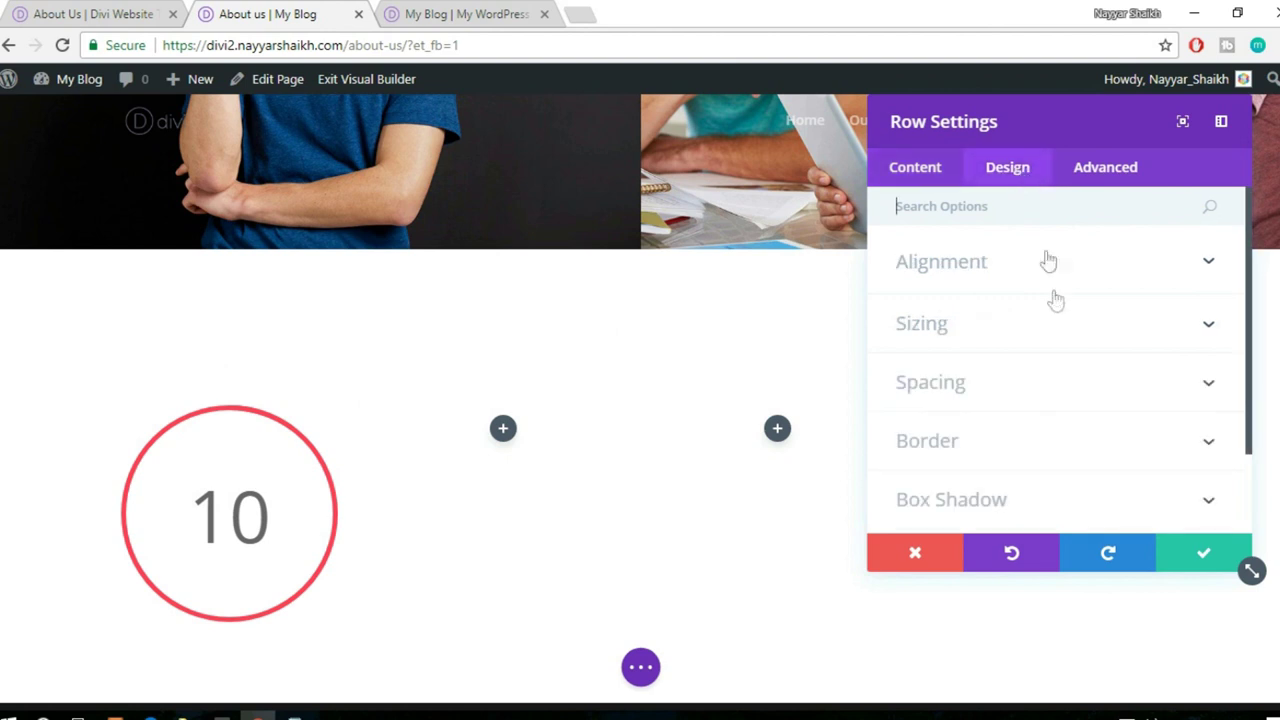
scroll(1057, 300, down, 1)
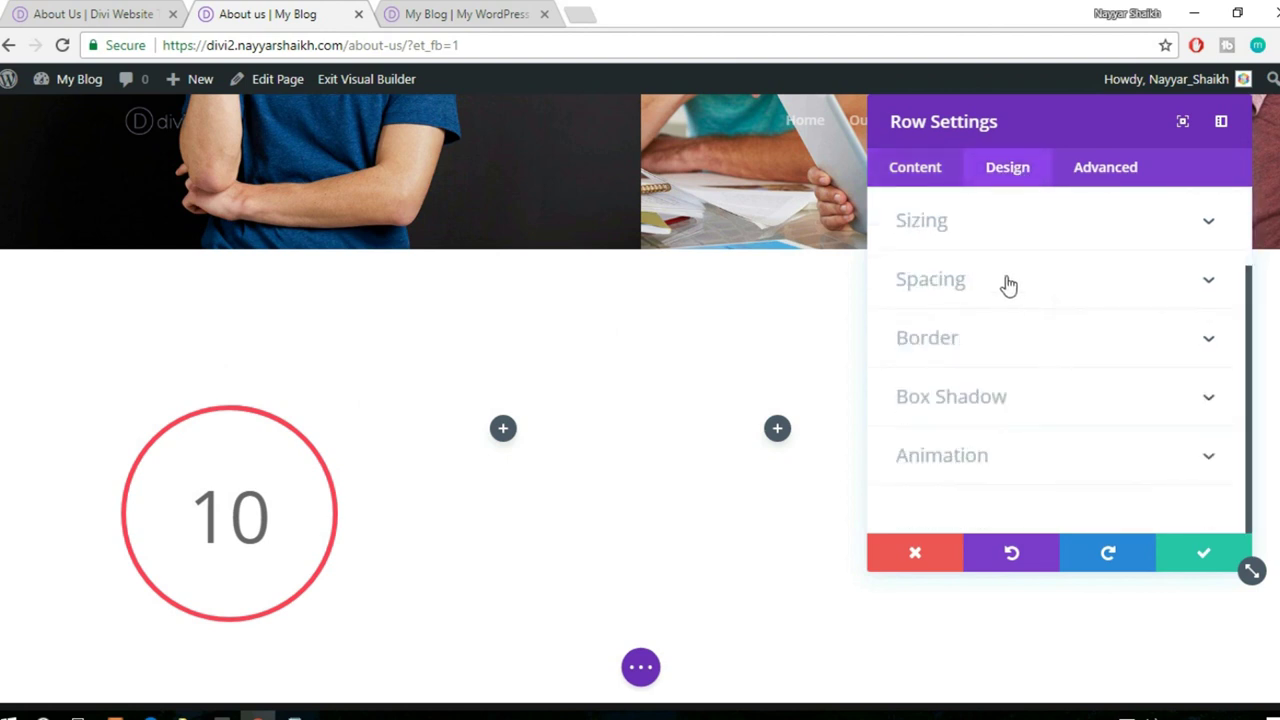
click(1008, 285)
scroll(1068, 360, down, 1)
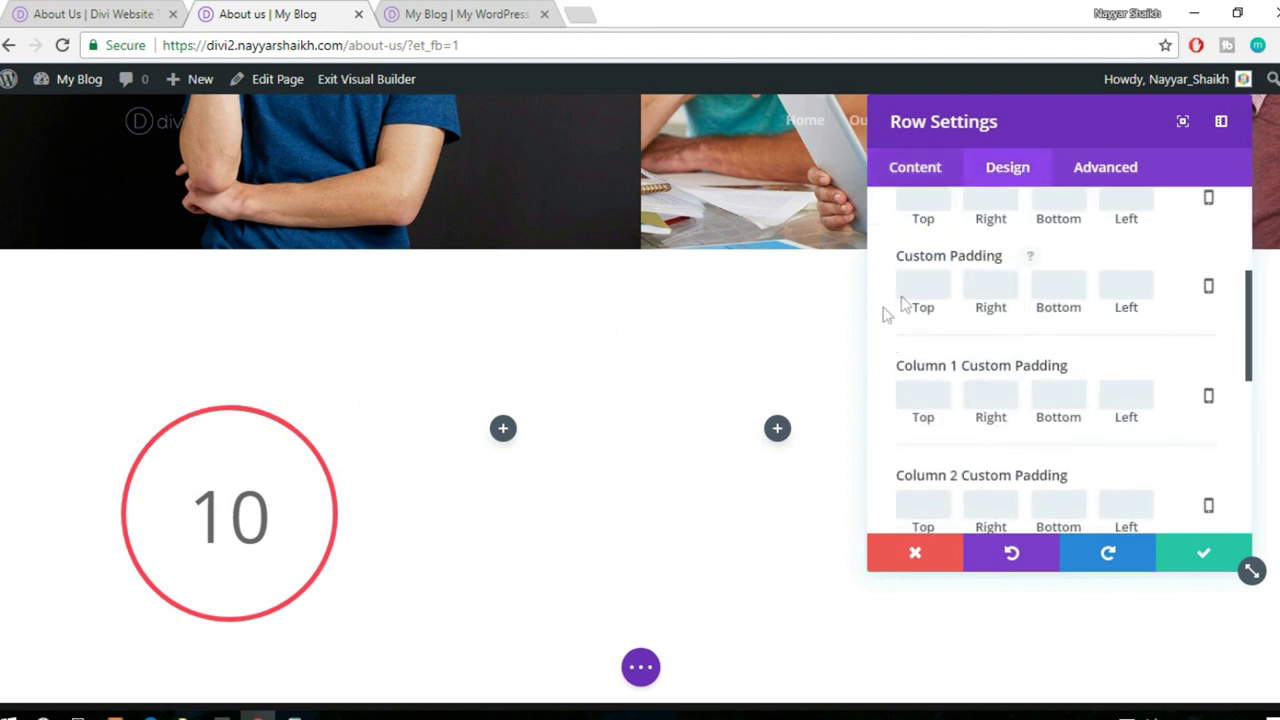
scroll(1045, 372, down, 1)
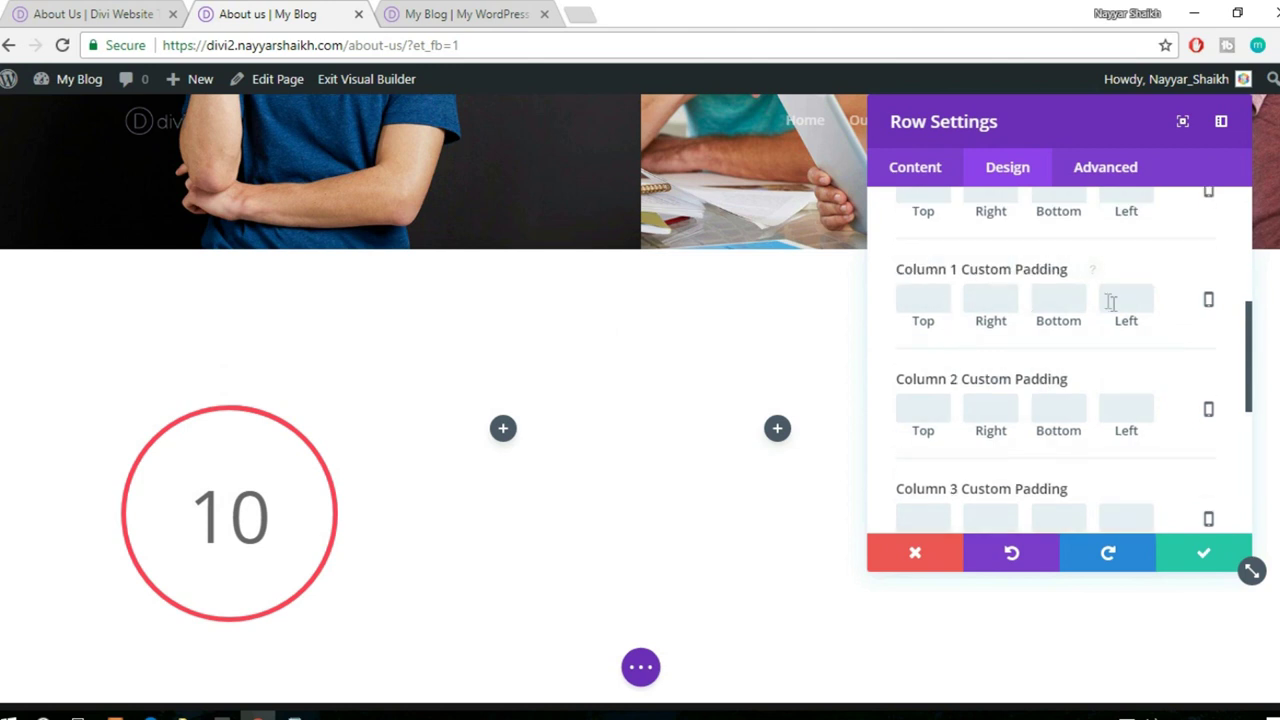
click(934, 293)
text(50px)
double_click(934, 293)
key(ctrl+c)
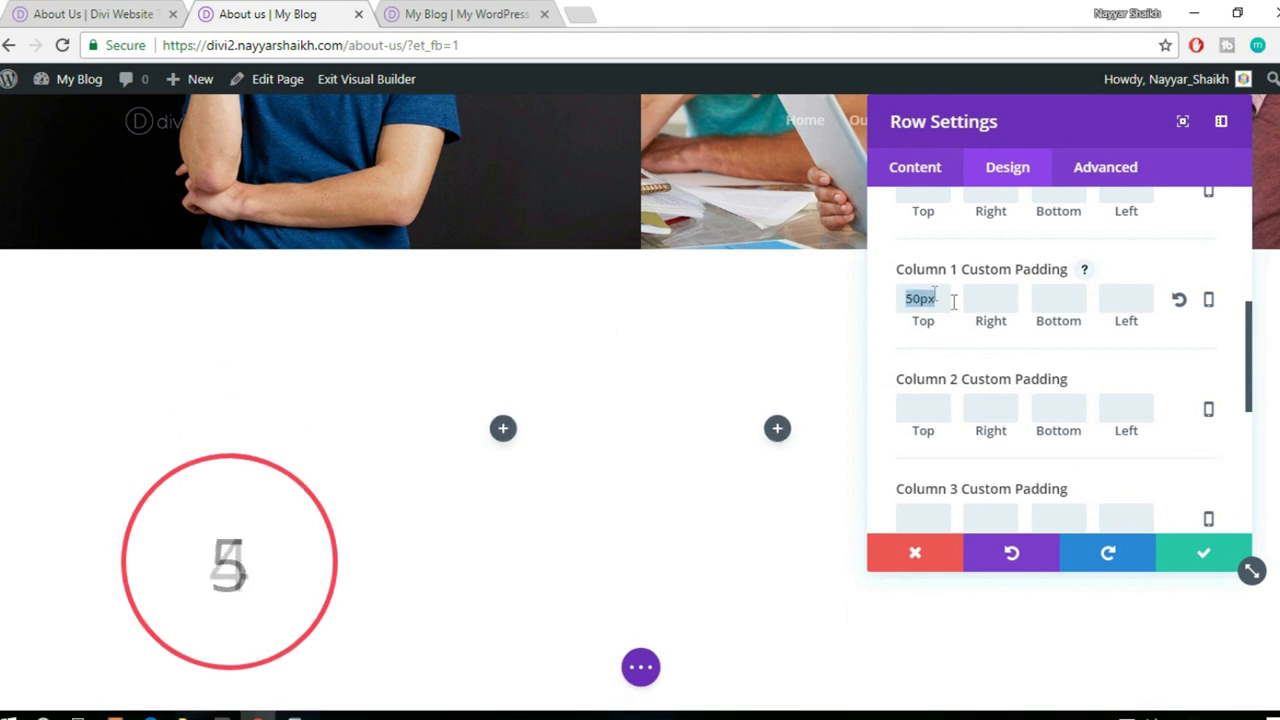
click(1008, 305)
key(ctrl+v)
click(1067, 300)
key(ctrl+v)
click(1111, 297)
- Paste 50px into all four padding sides of columns 2 and 3
key(ctrl+v)
scroll(1165, 320, down, 1)
click(912, 309)
key(ctrl+v)
click(991, 309)
key(ctrl+v)
click(1057, 314)
key(ctrl+v)
click(1124, 318)
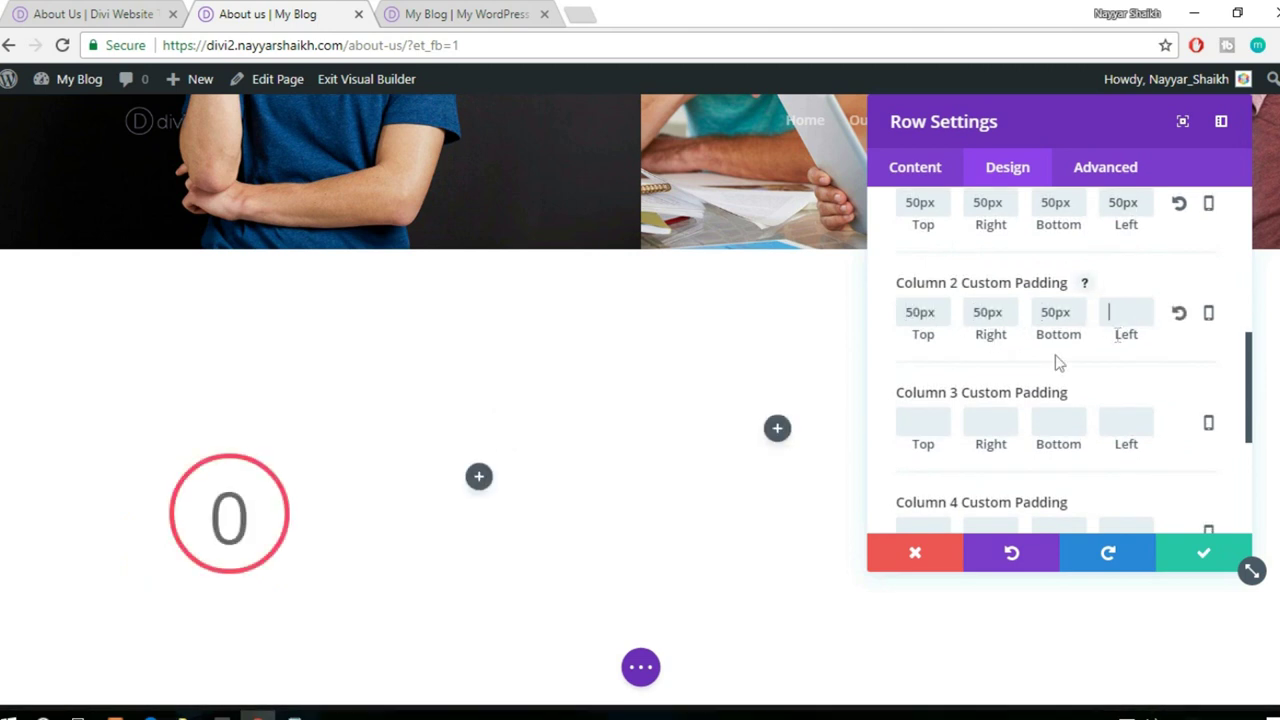
click(929, 422)
key(ctrl+v)
click(1006, 421)
key(ctrl+v)
click(1063, 421)
key(ctrl+v)
click(1144, 428)
- Give column 4 50px top, right and bottom padding
key(ctrl+v)
scroll(1143, 429, down, 2)
click(927, 342)
key(ctrl+v)
click(990, 341)
key(ctrl+v)
click(1055, 341)
key(ctrl+v)
click(1128, 341)
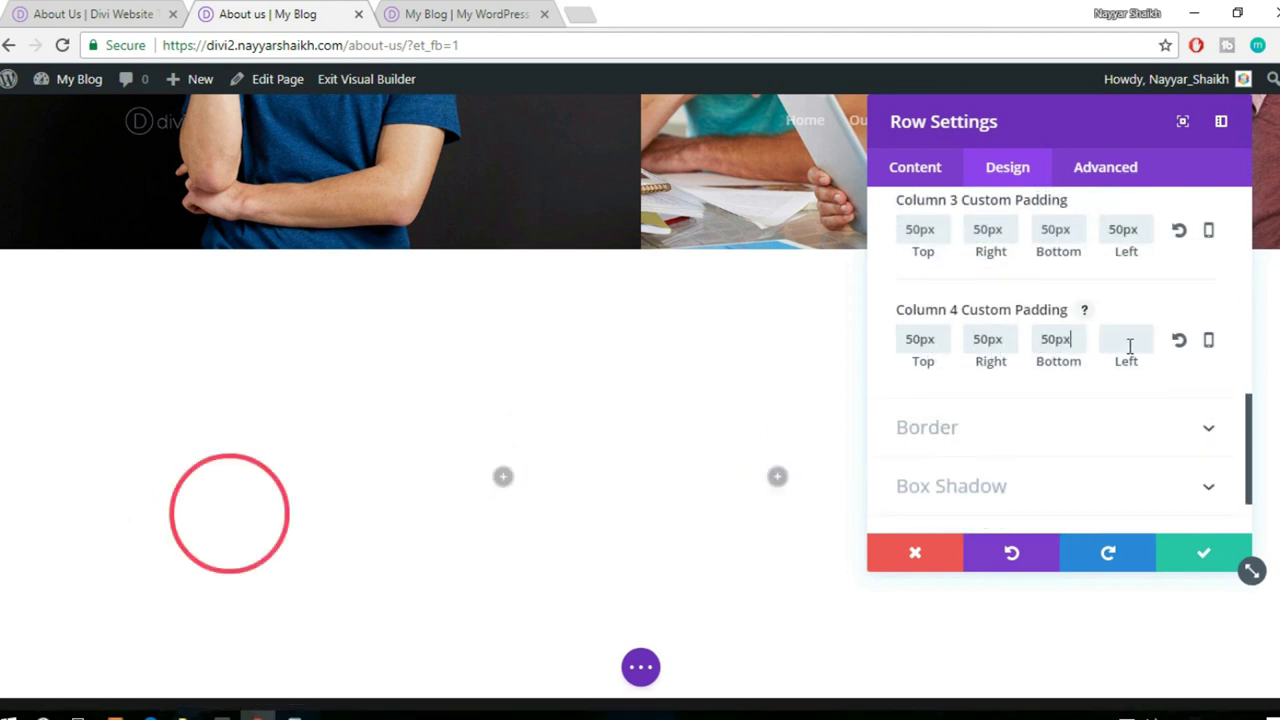
key(ctrl+v)
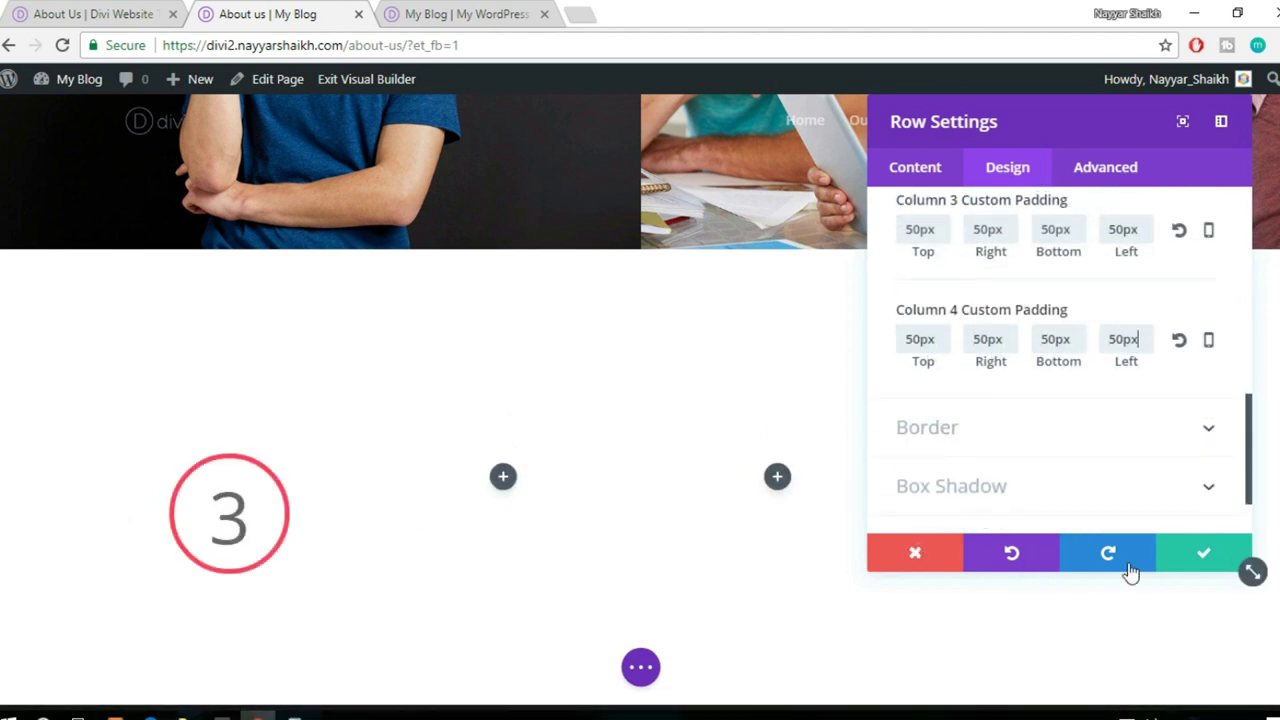
- Save the 50px row padding and copy the 10 circle counter into columns 2, 3 and 4
click(1198, 554)
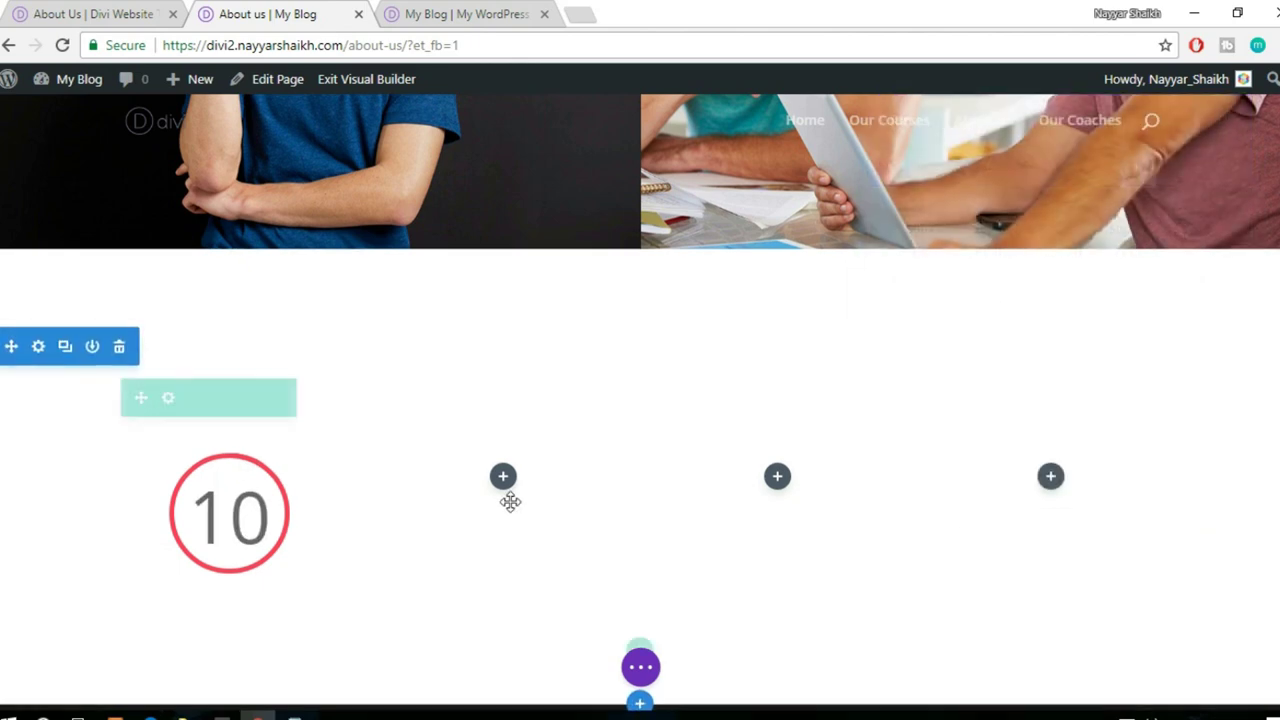
scroll(280, 428, down, 1)
click(230, 414)
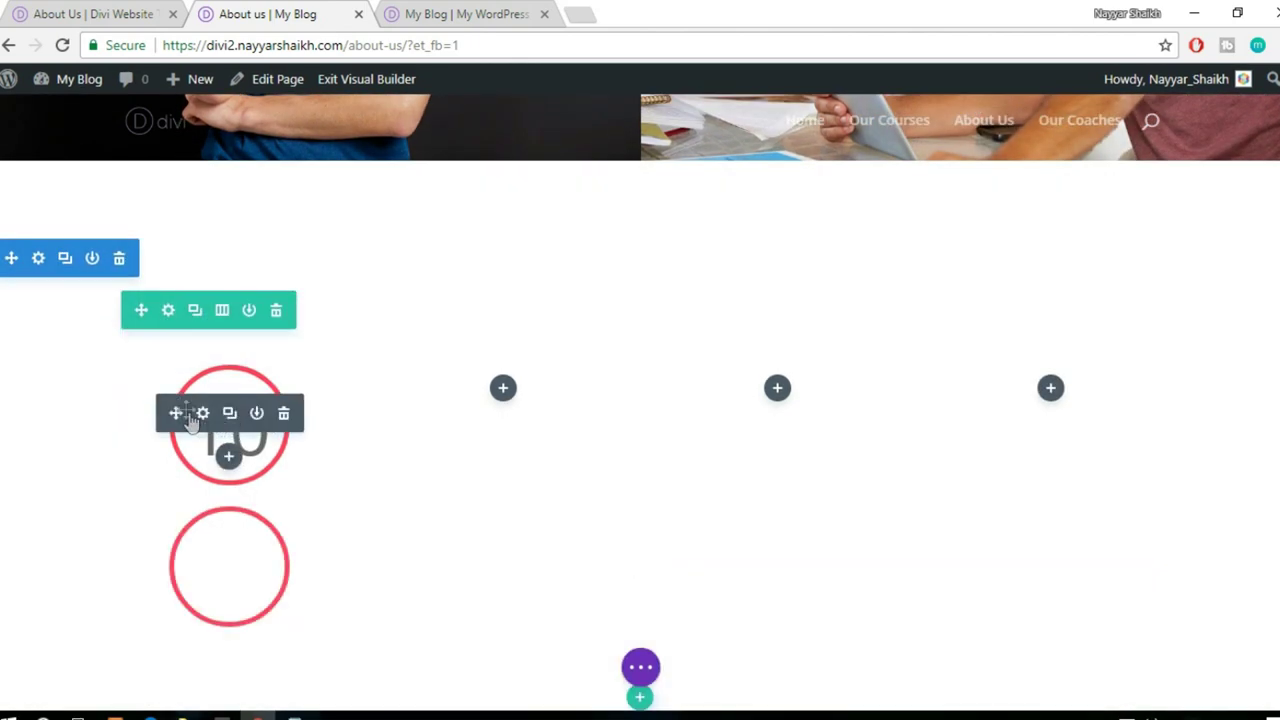
drag(408, 387, 491, 389)
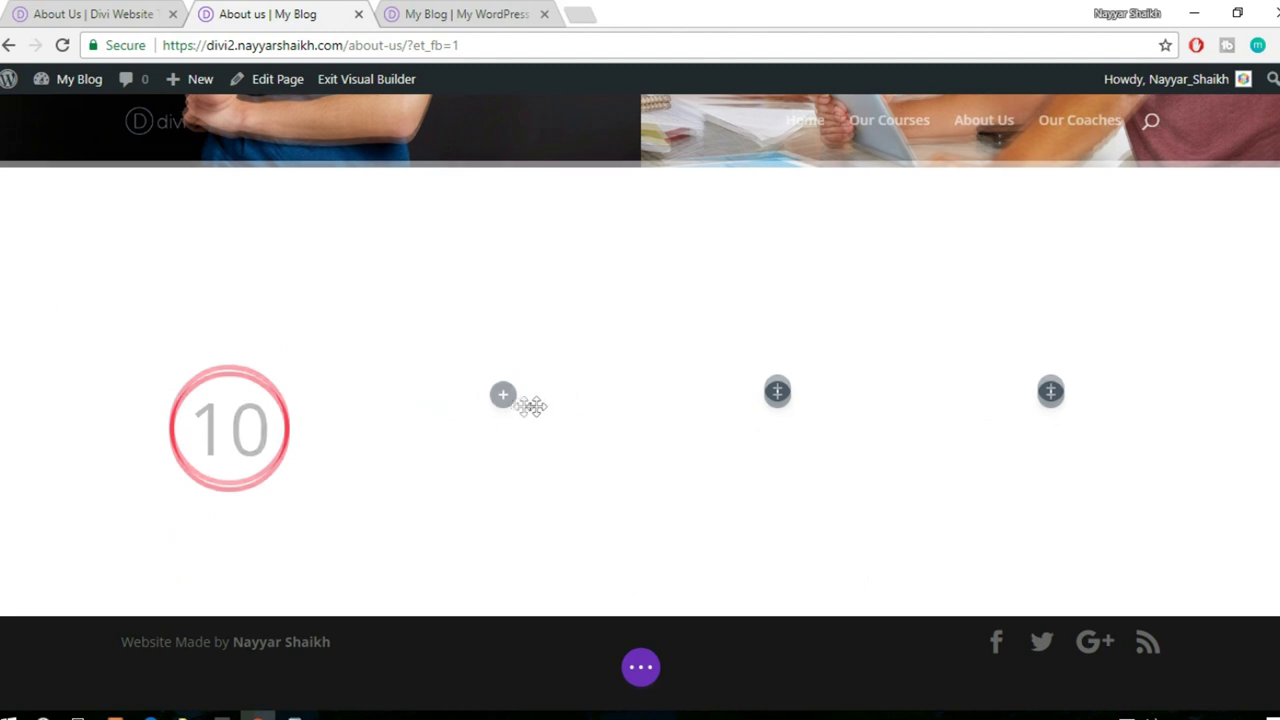
click(503, 374)
drag(446, 412, 777, 420)
click(780, 374)
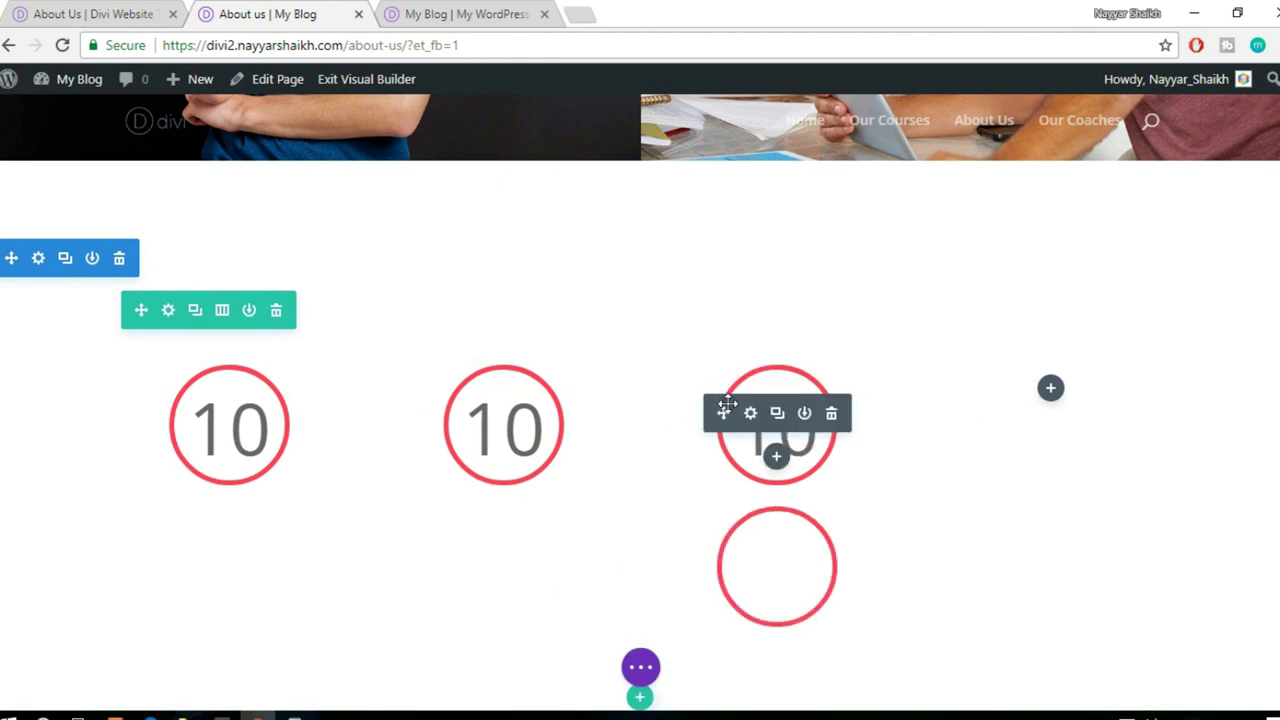
drag(1030, 390, 1103, 406)
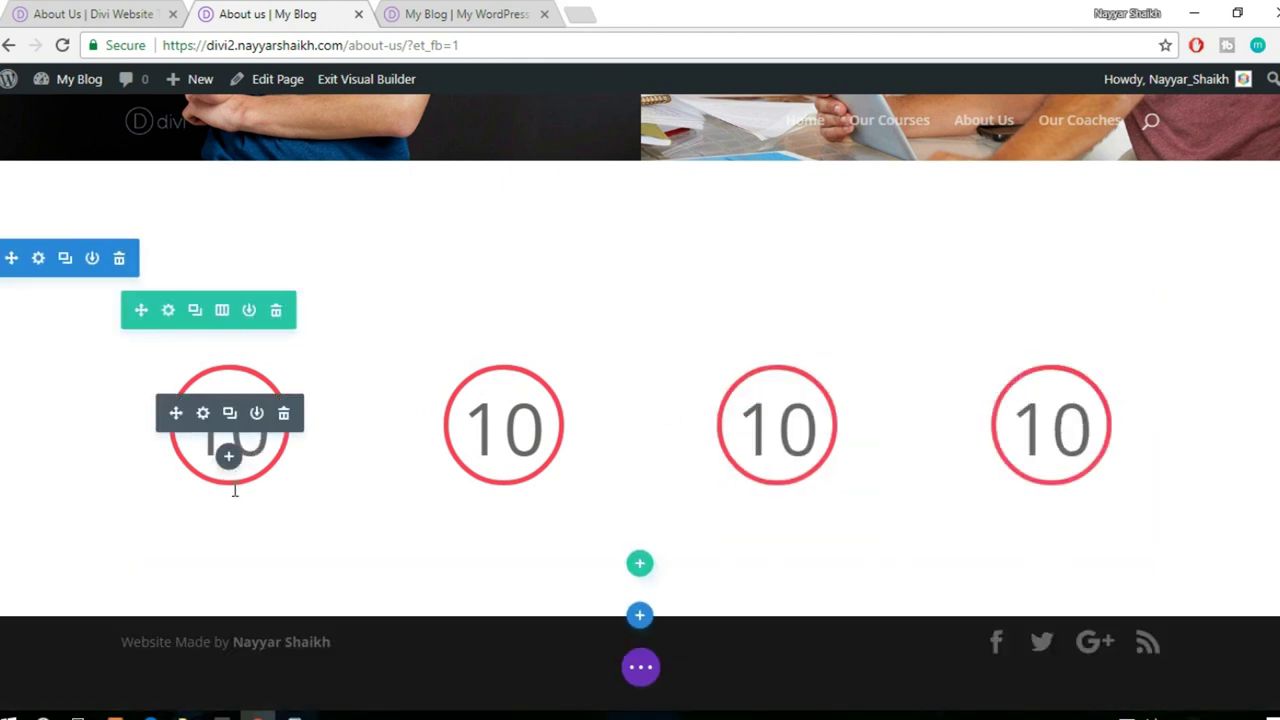
key(ctrl+shift+Tab)
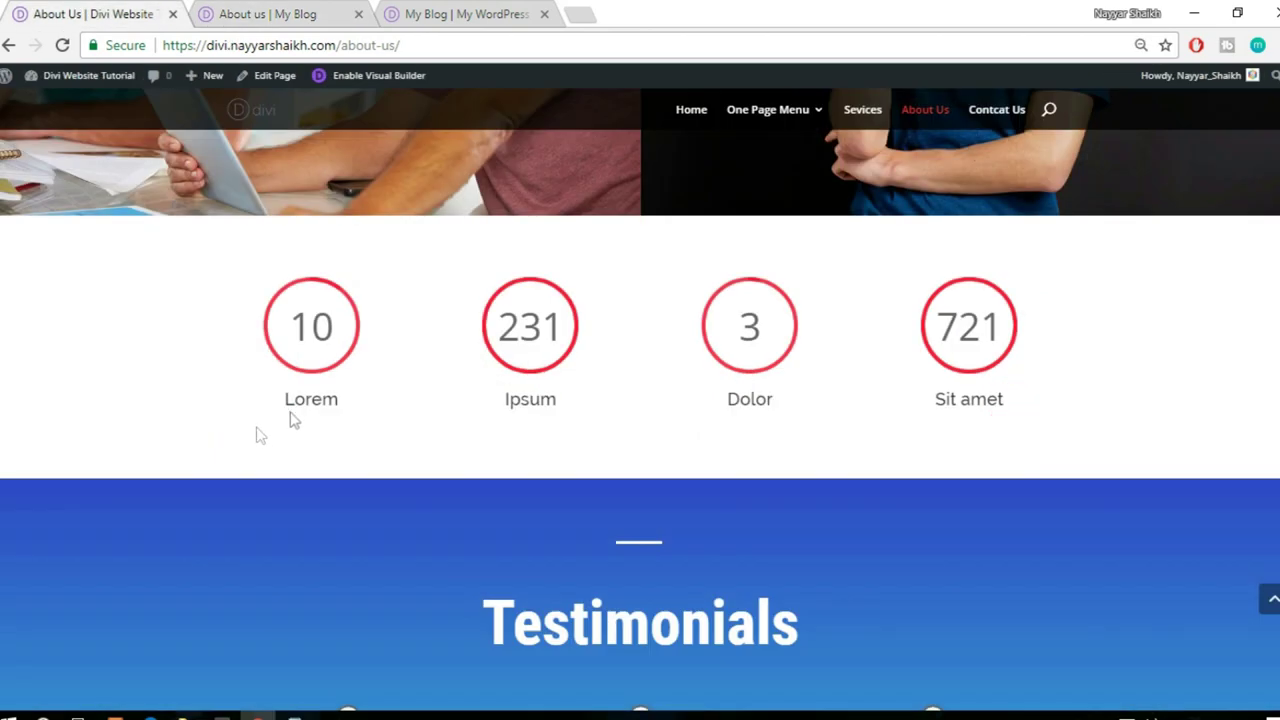
key(ctrl+Tab)
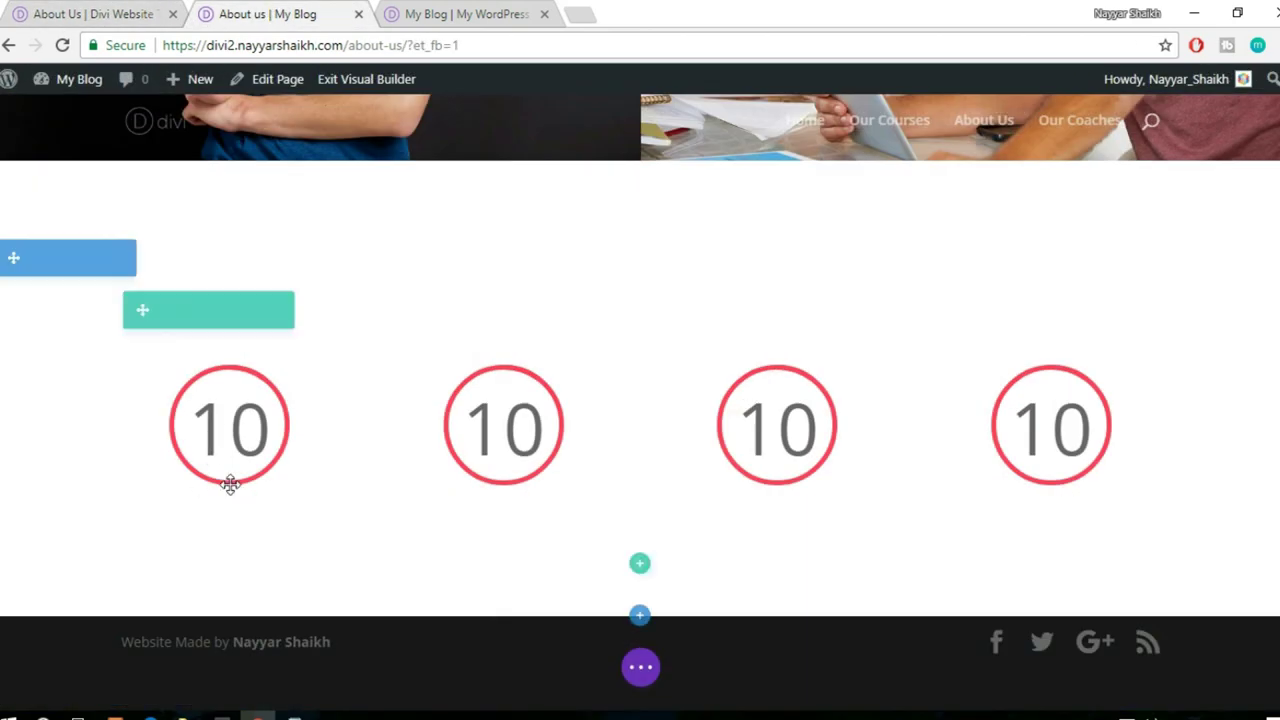
- Insert a Text module reading 'Lectures' under the first counter, centred at 21px, and save it
click(228, 458)
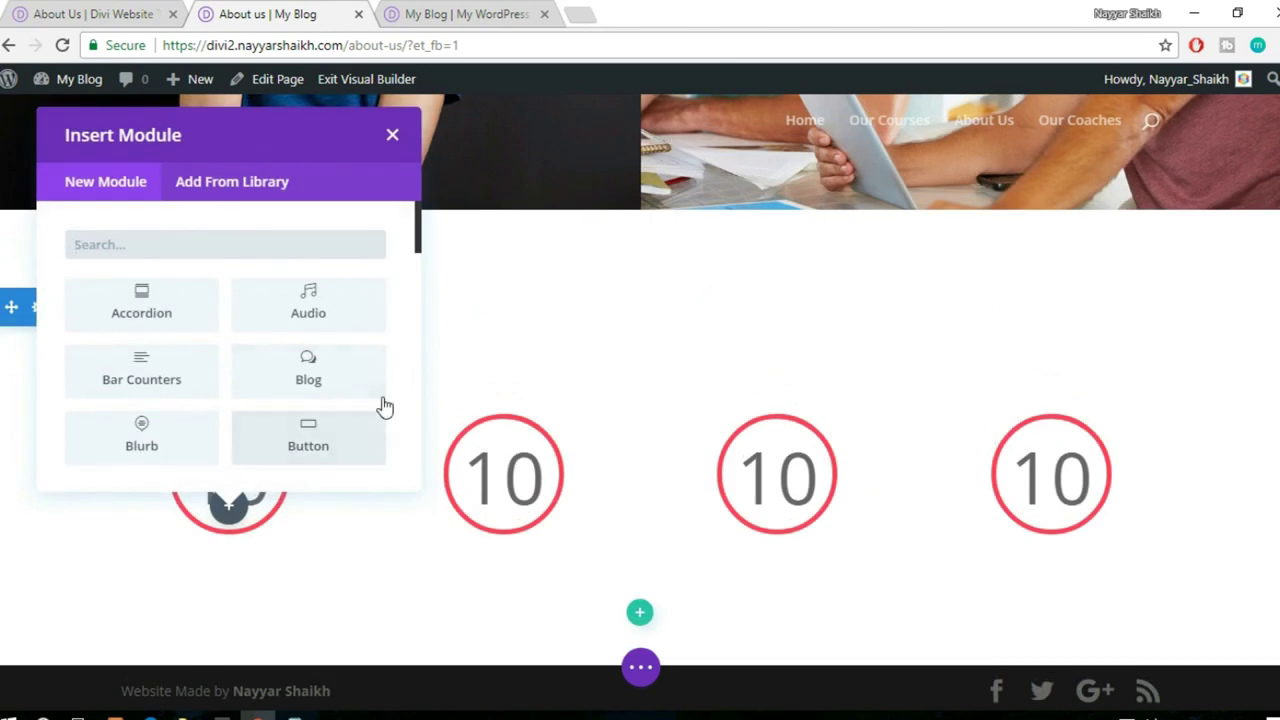
text(text)
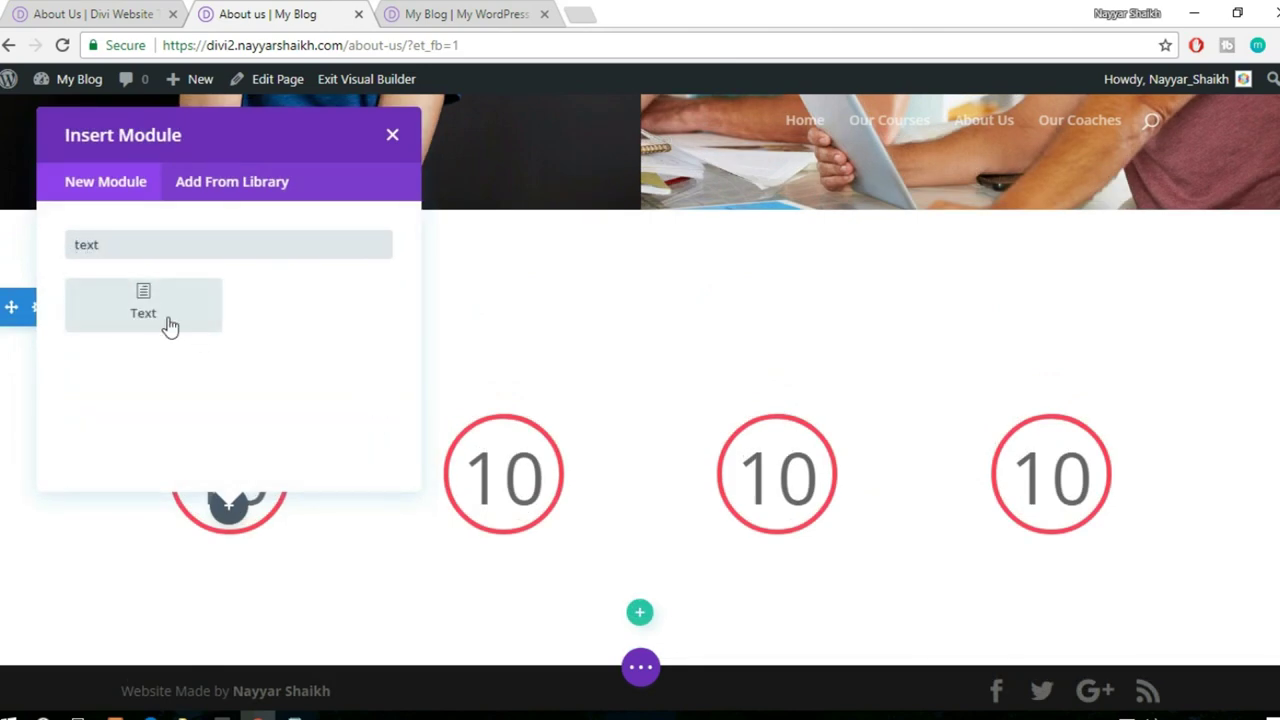
click(143, 305)
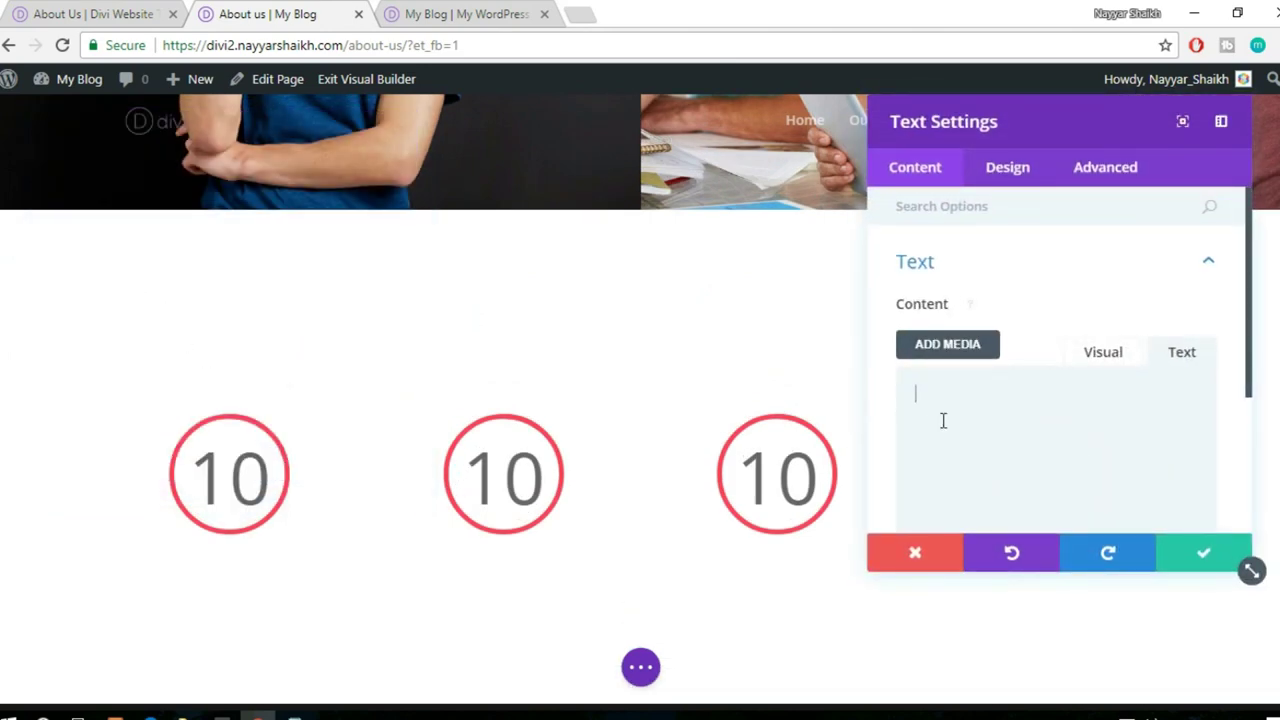
click(1070, 424)
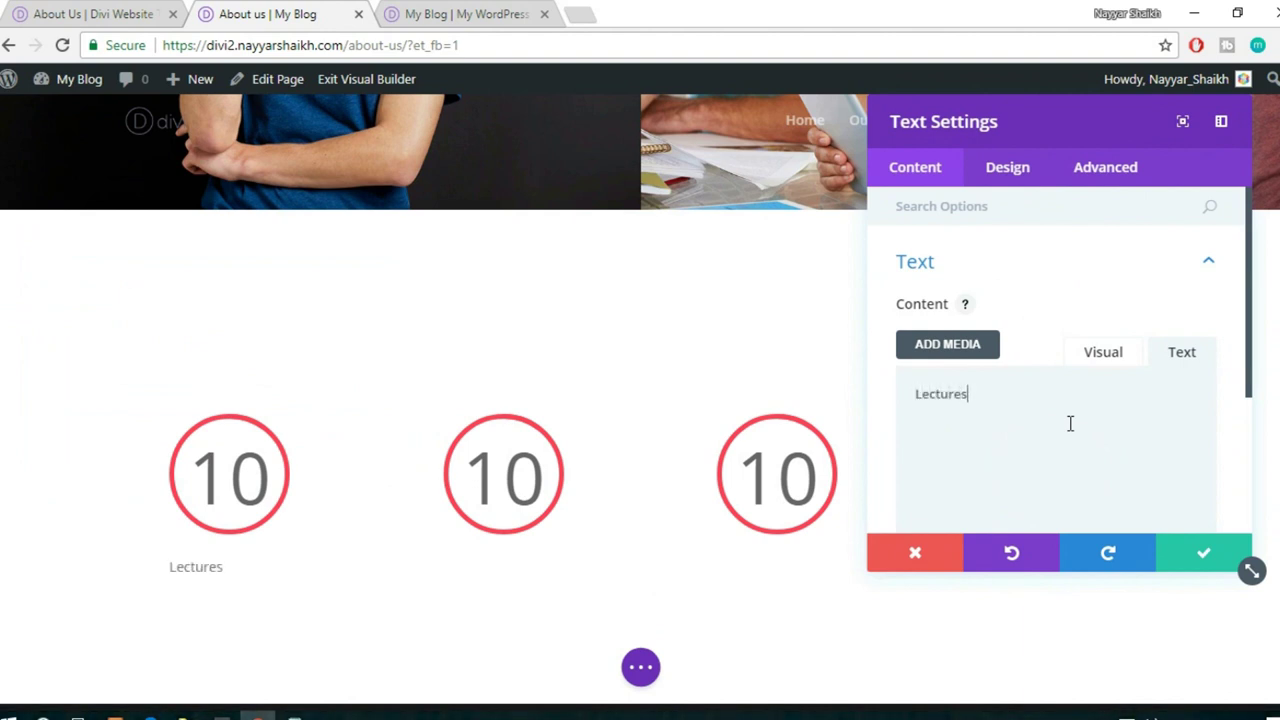
click(1026, 174)
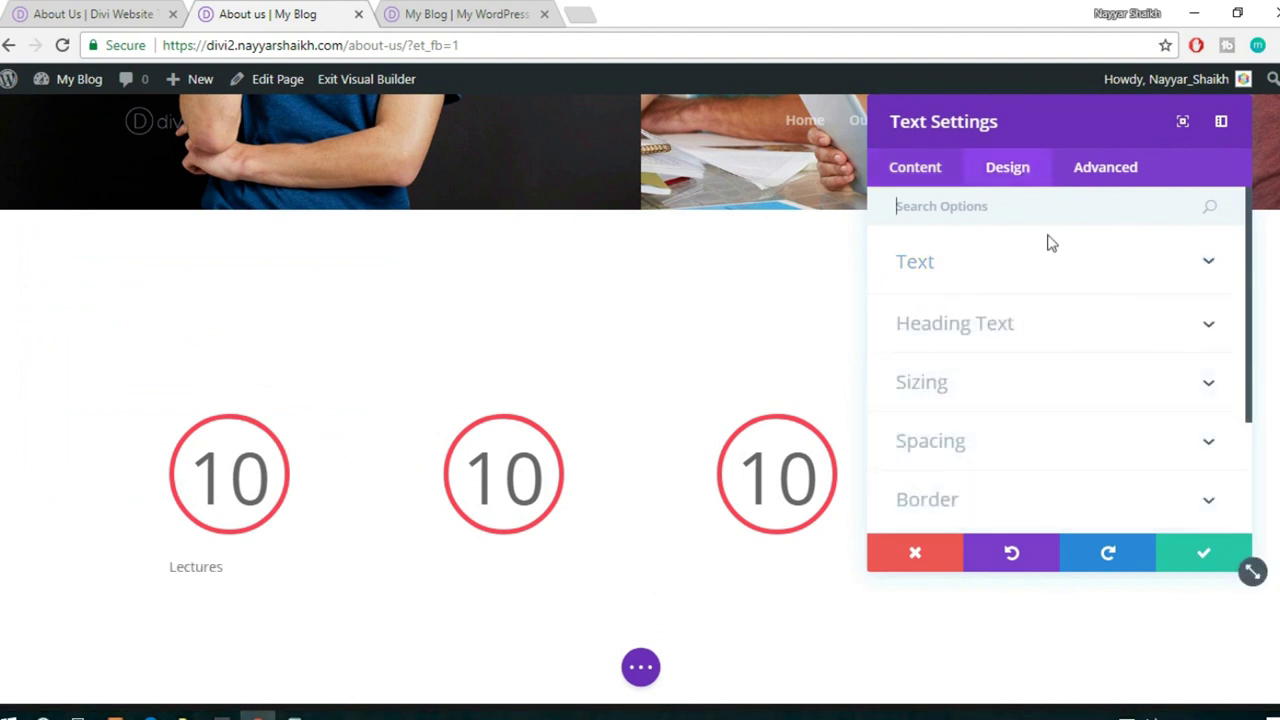
click(990, 277)
scroll(1194, 310, down, 2)
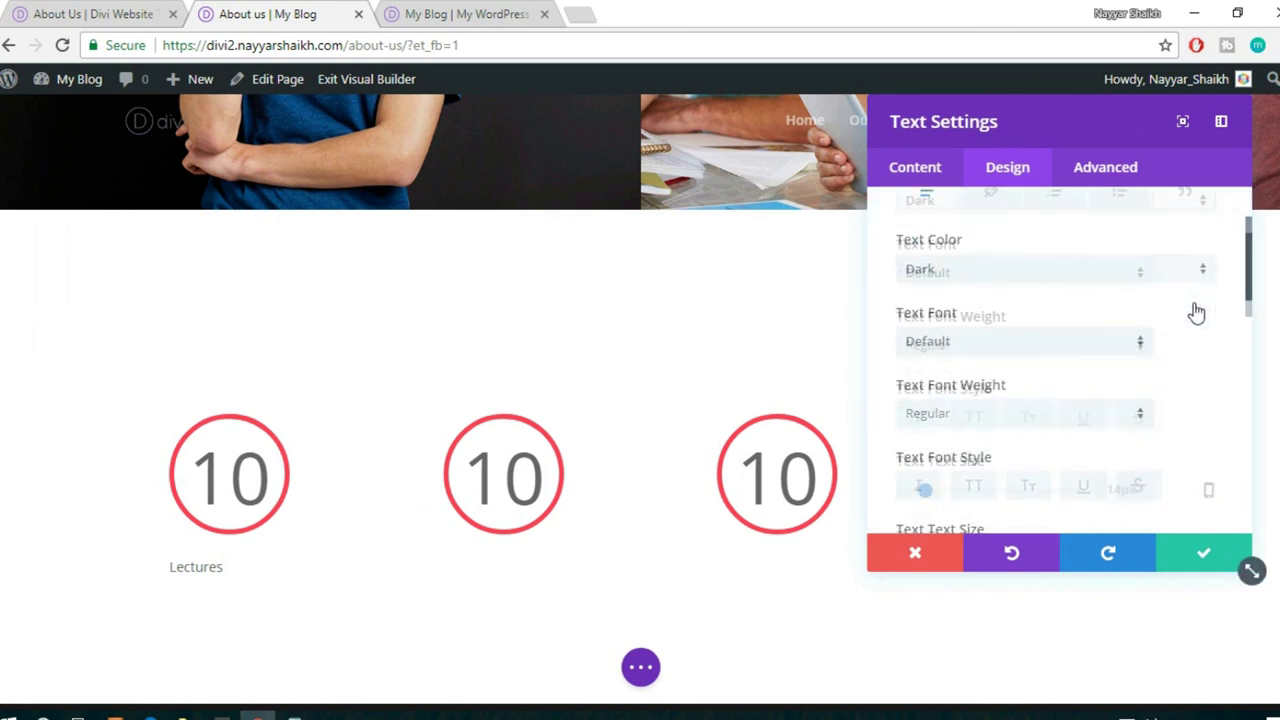
scroll(1194, 316, down, 2)
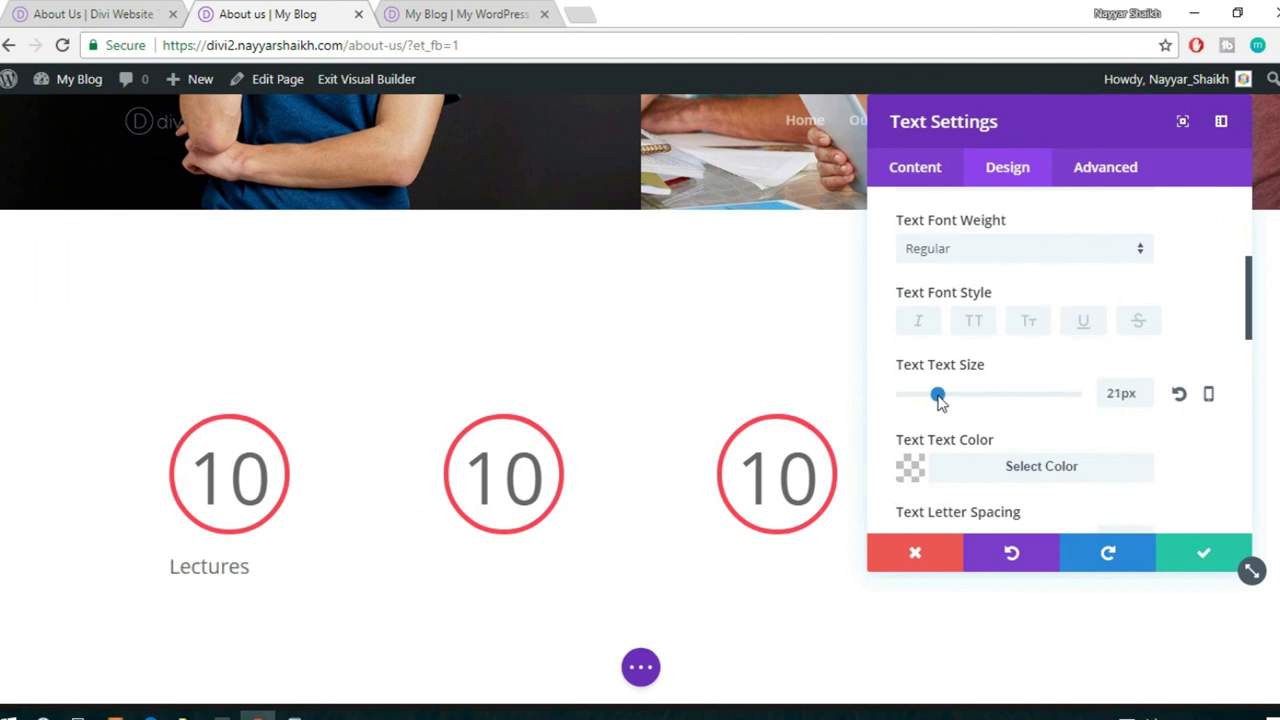
scroll(1100, 363, down, 10)
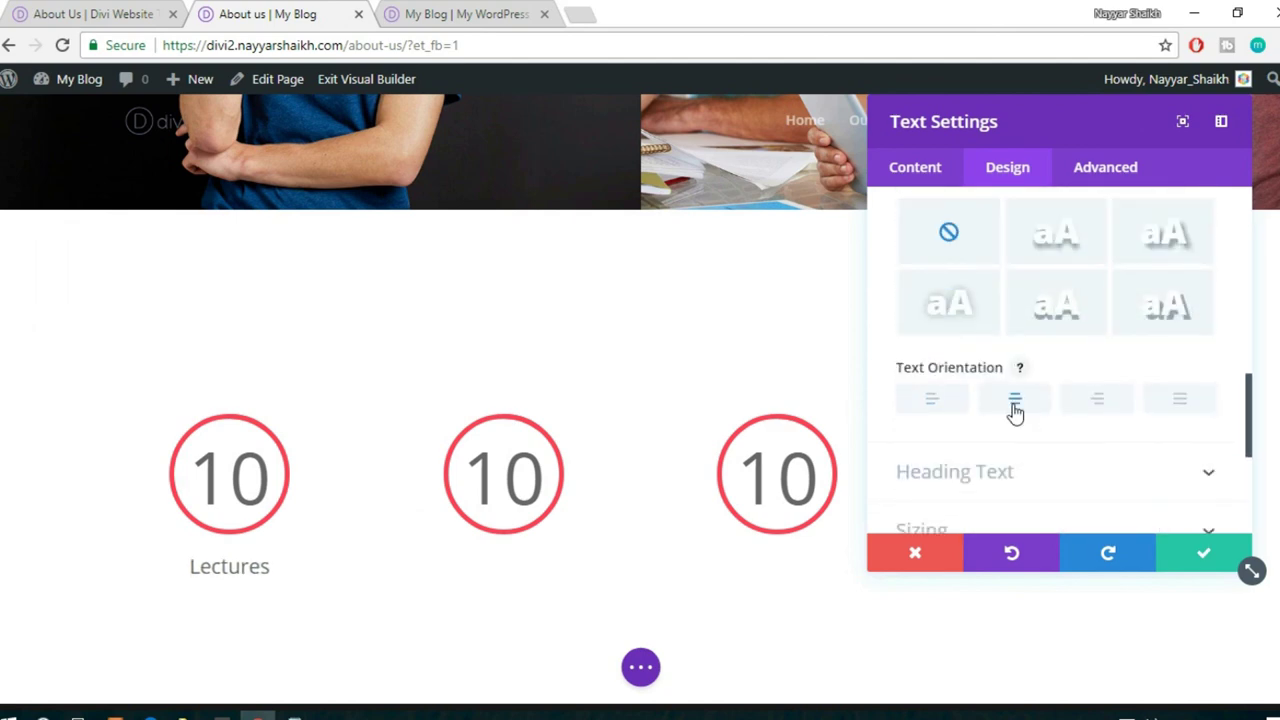
click(1197, 547)
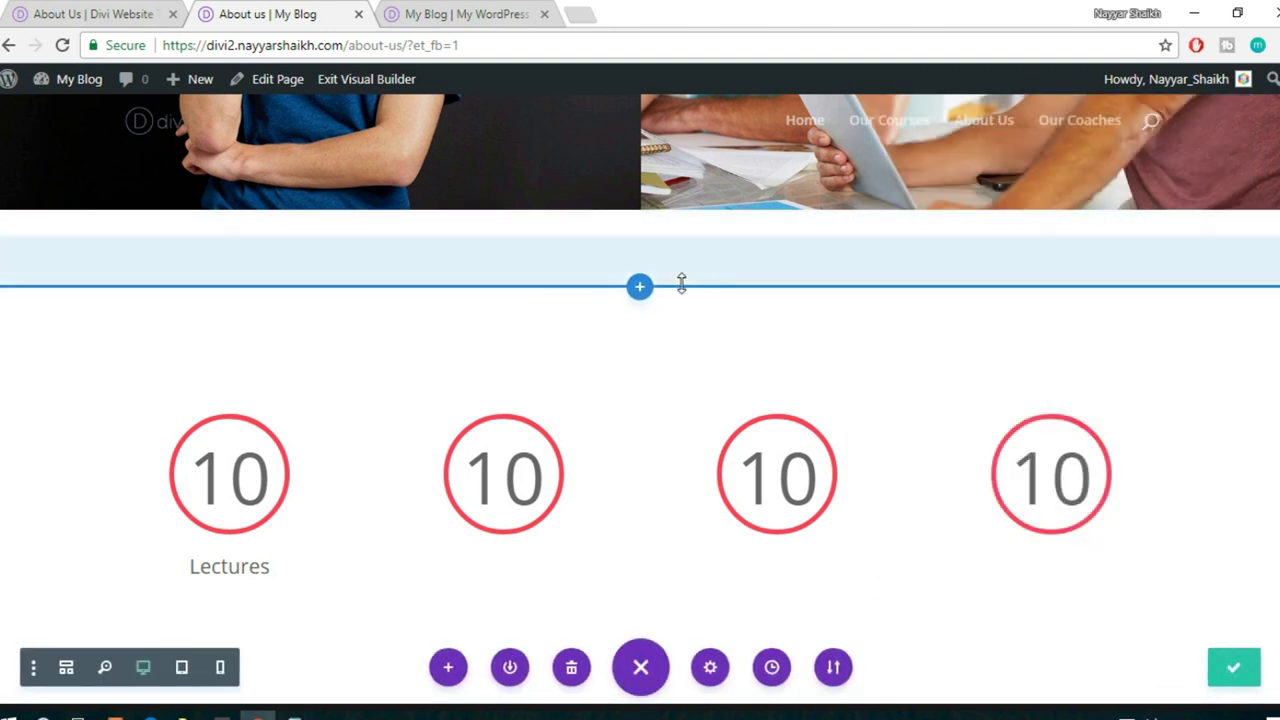
- Shrink the empty white gap between the header image and the counters
drag(688, 254, 695, 197)
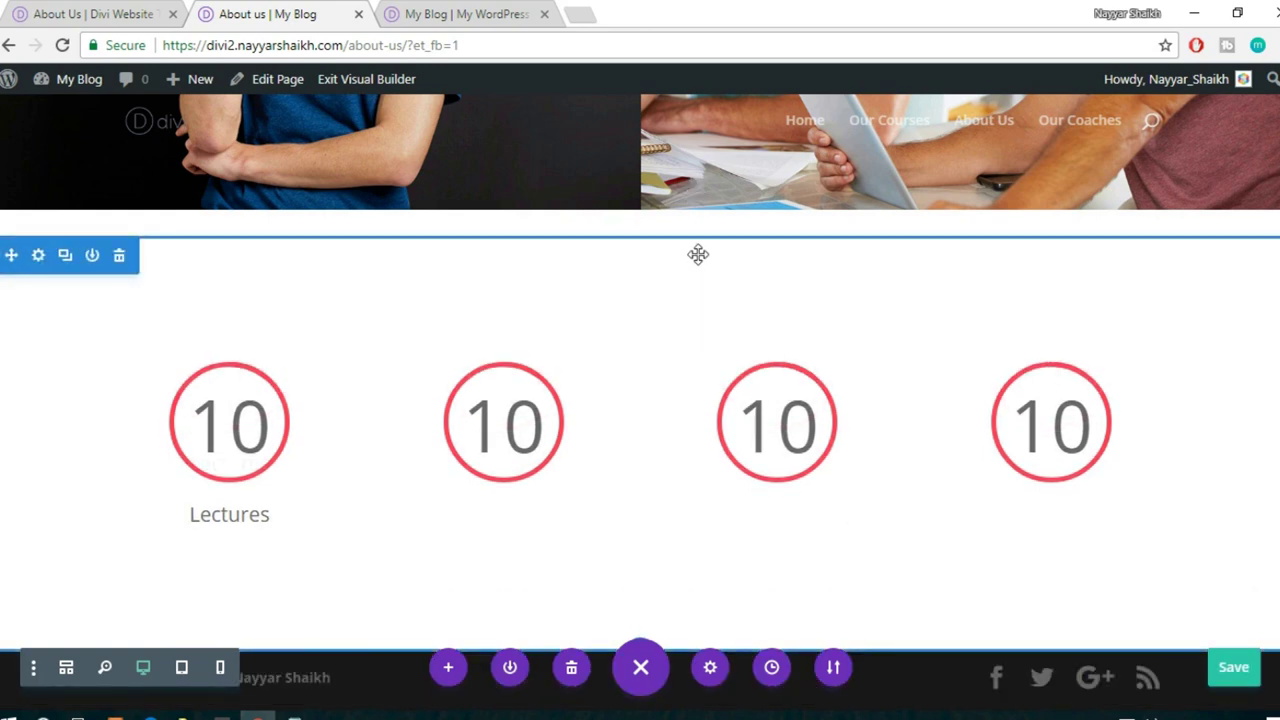
drag(704, 246, 730, 160)
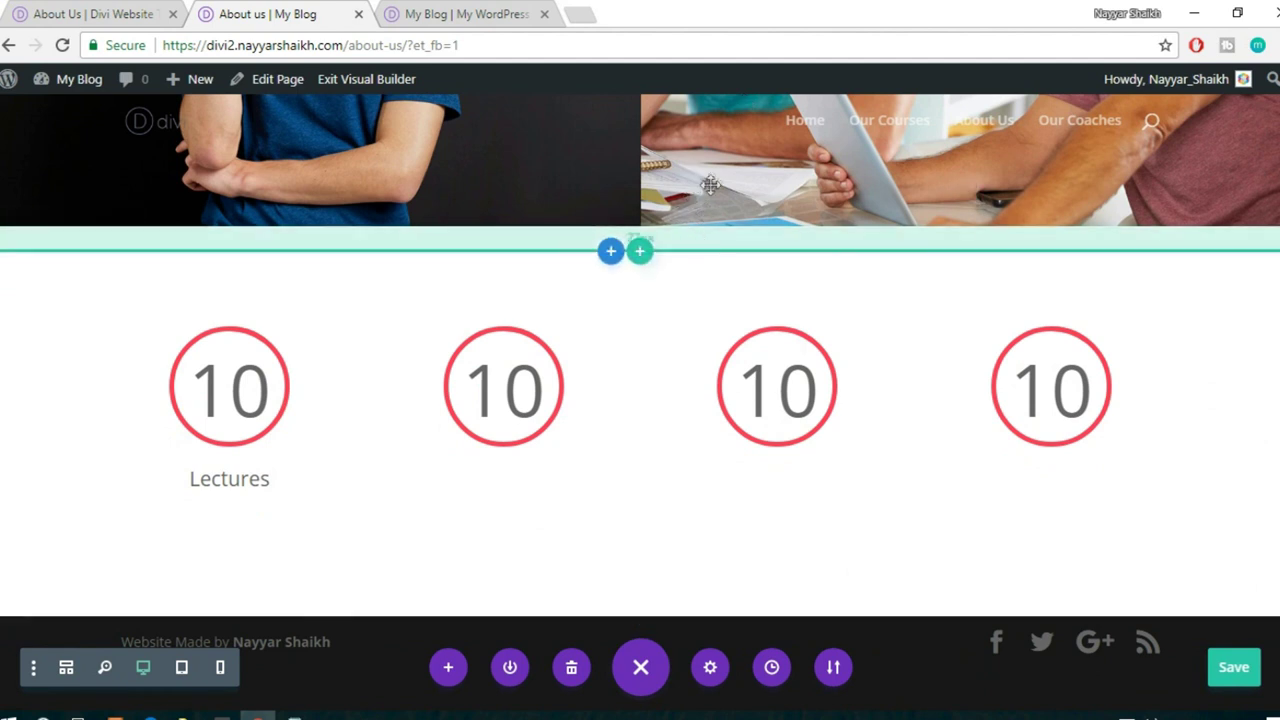
drag(697, 248, 714, 174)
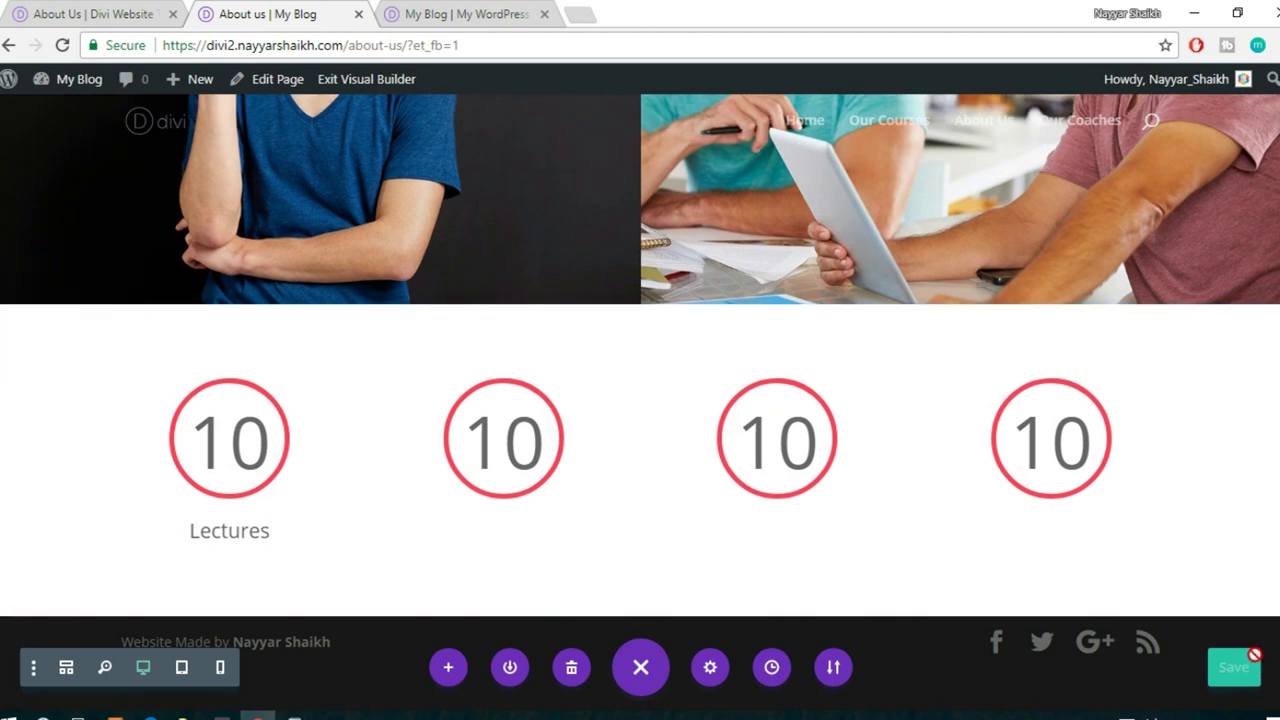
- Compare with the reference About Us page, then return to the blog's About us page in the builder
click(86, 12)
scroll(1154, 380, down, 5)
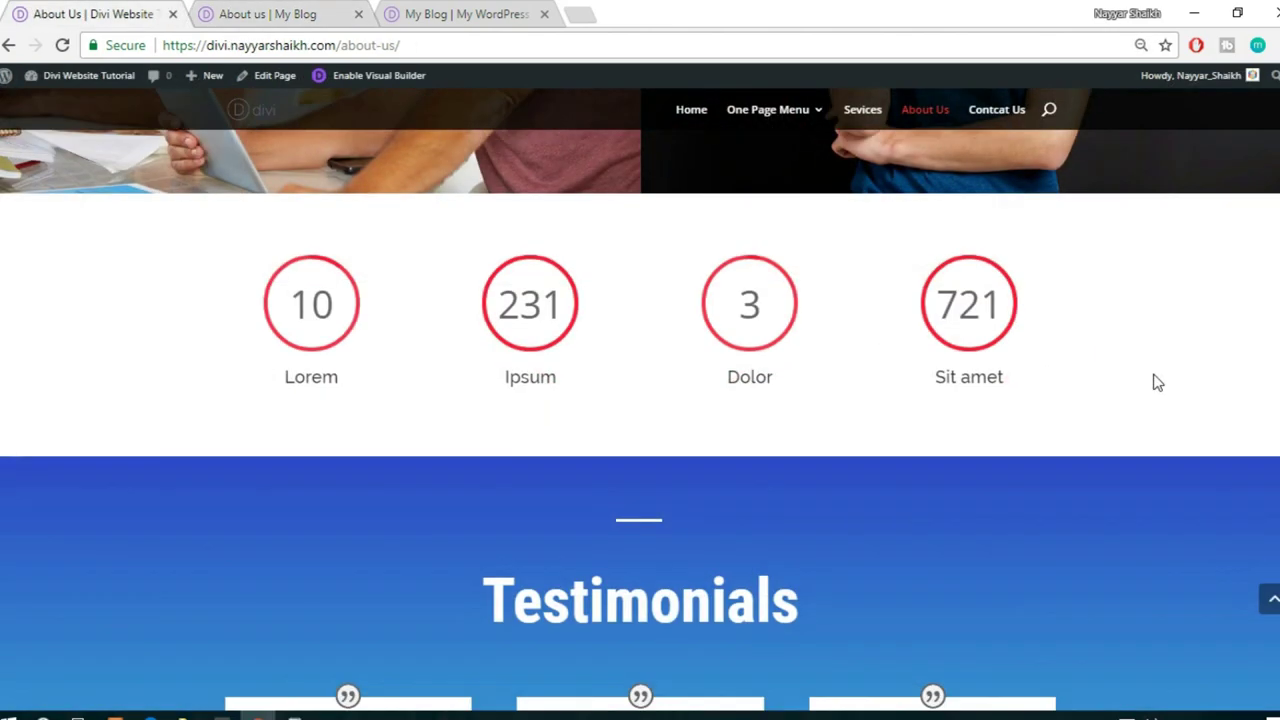
scroll(705, 348, down, 5)
scroll(705, 348, up, 4)
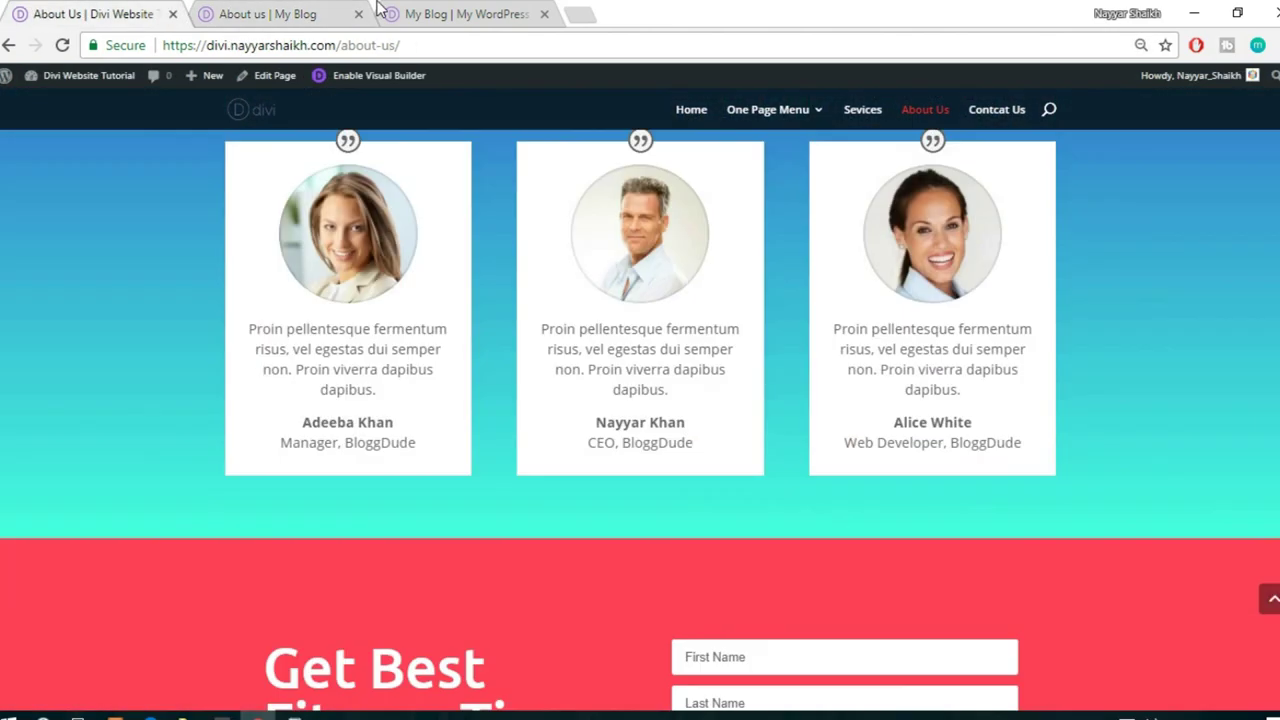
click(314, 10)
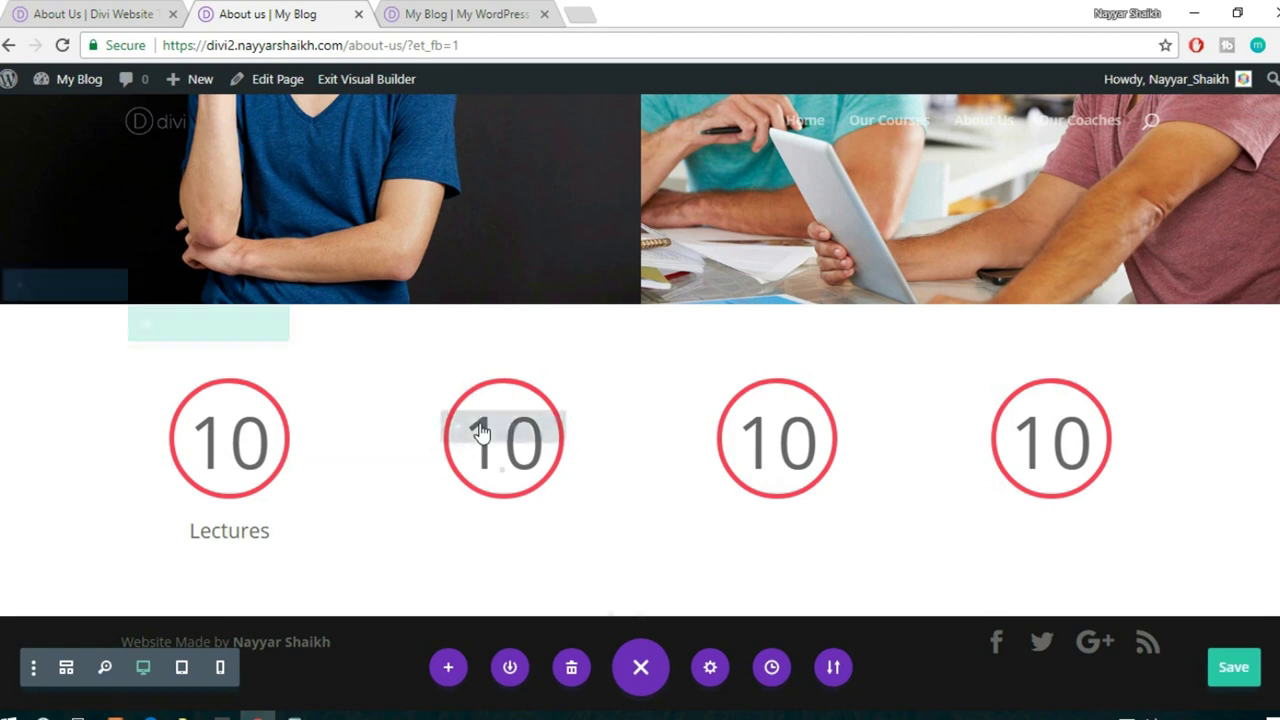
- Add the saved testimonials, footer1 and footer2 library layouts to the bottom of the About us page
click(610, 617)
click(634, 479)
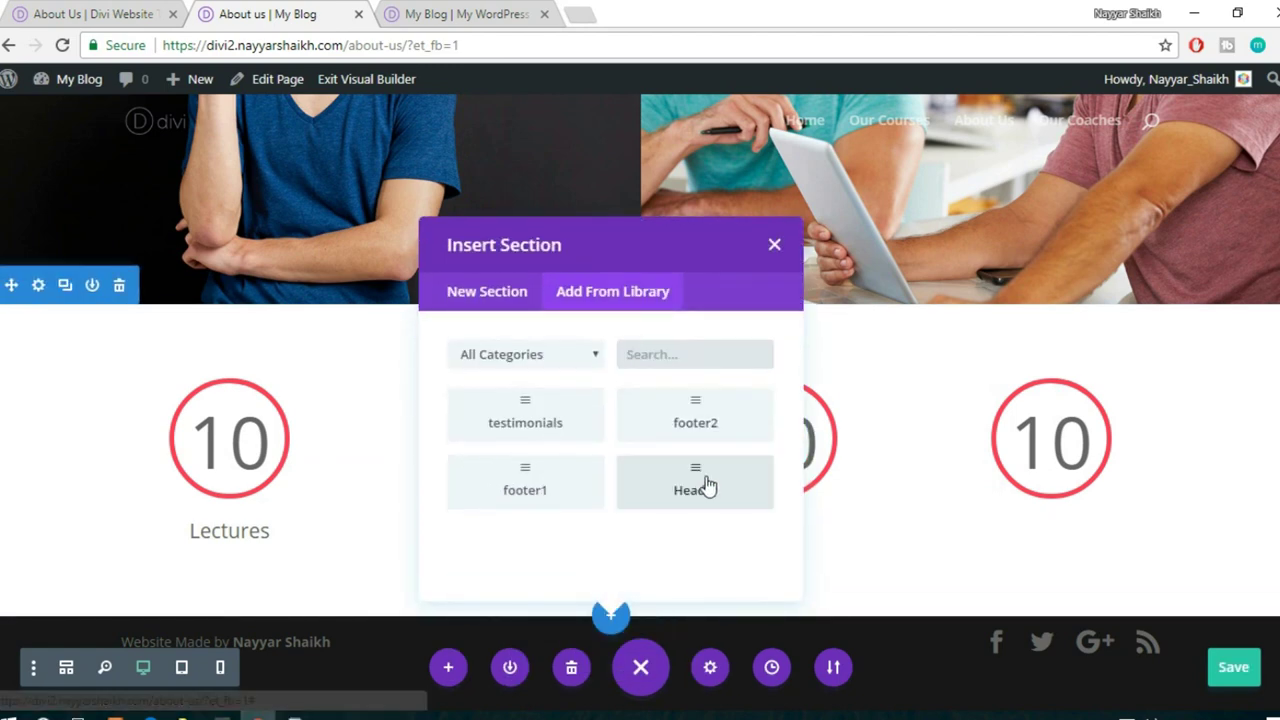
click(556, 425)
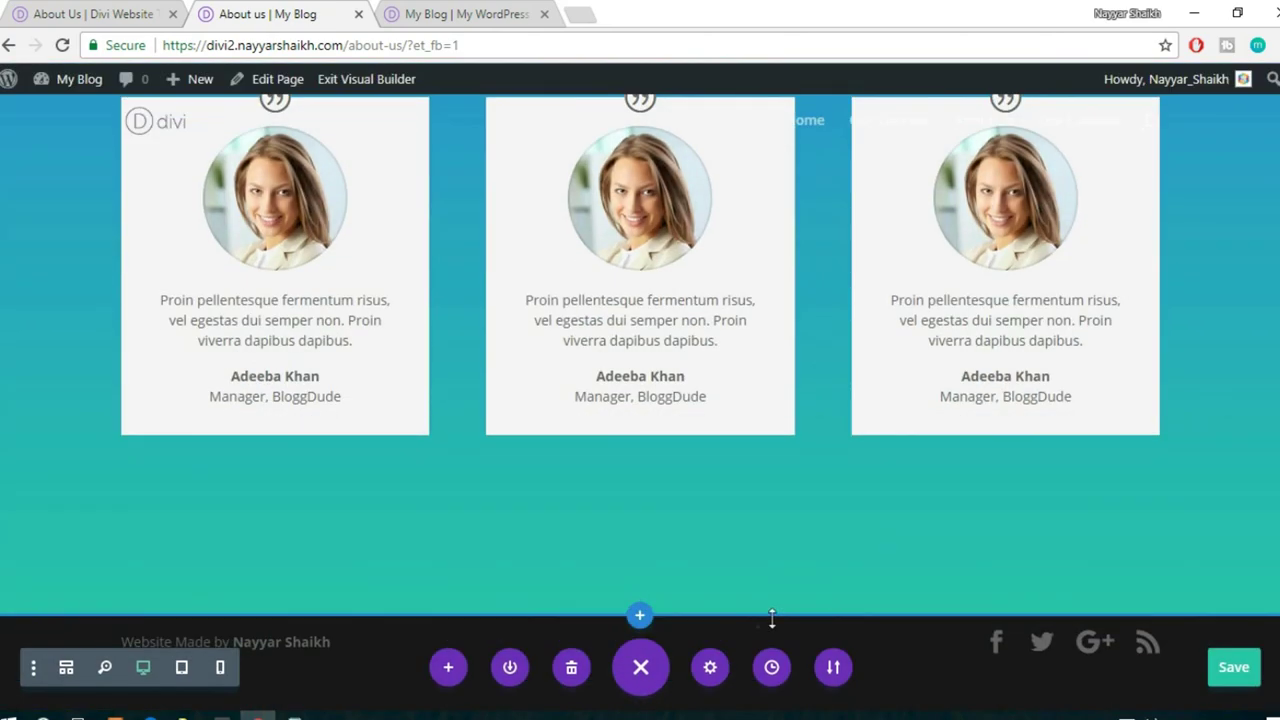
click(640, 617)
click(661, 500)
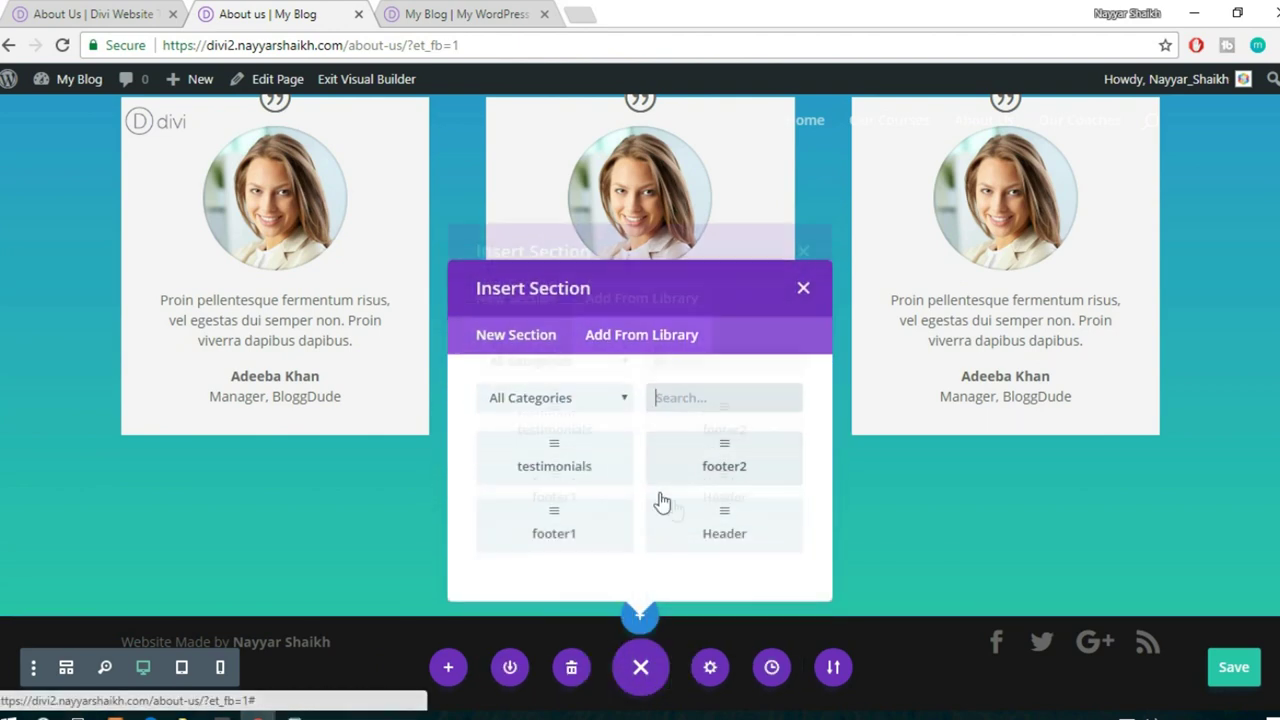
click(565, 486)
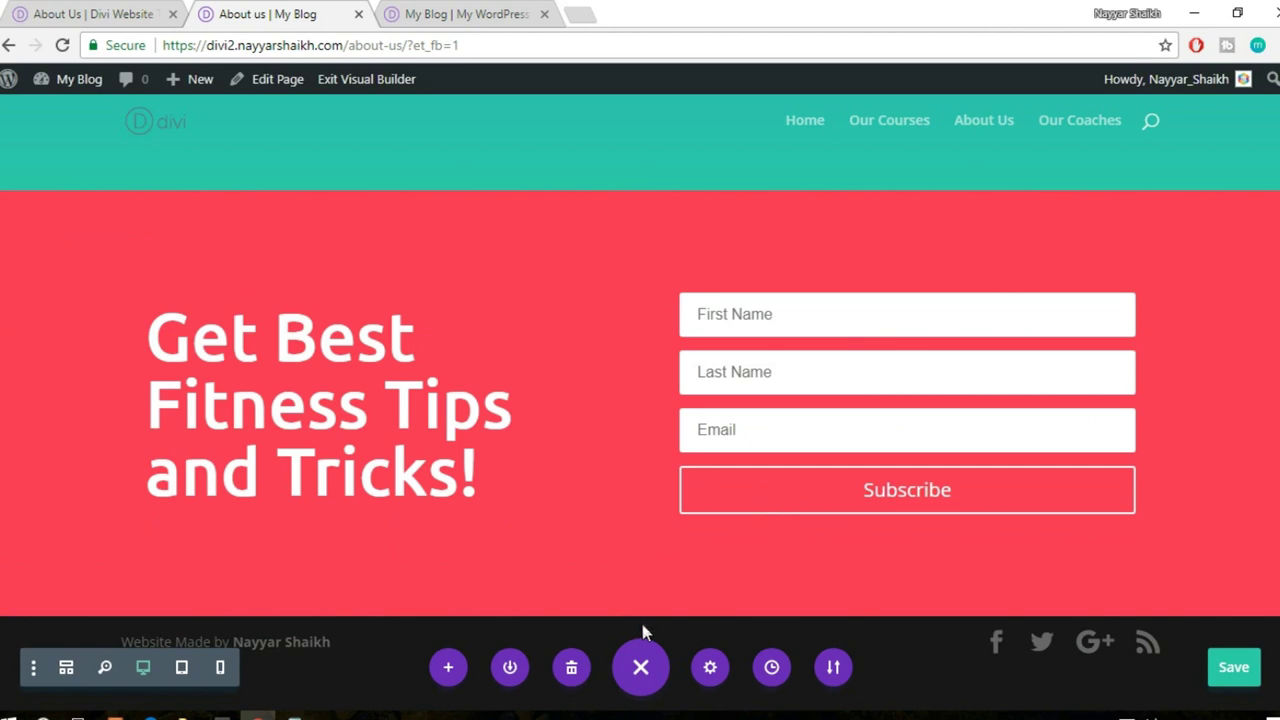
click(640, 613)
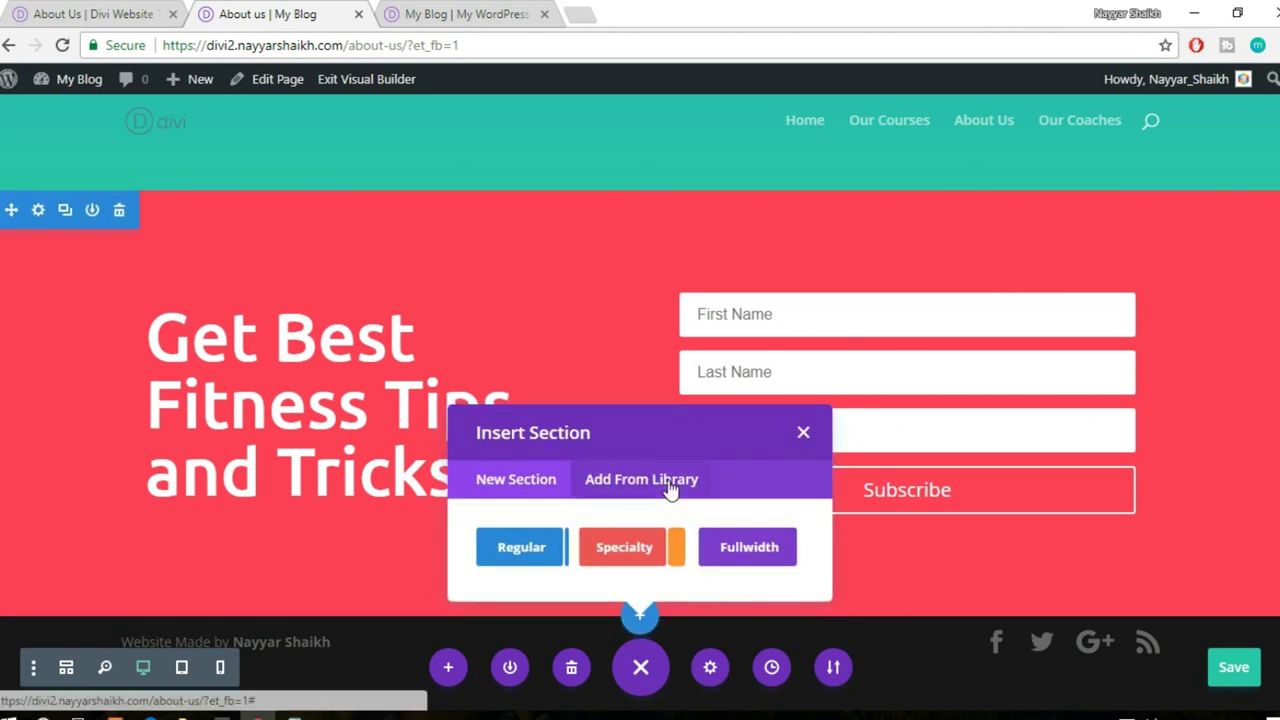
click(670, 484)
click(730, 425)
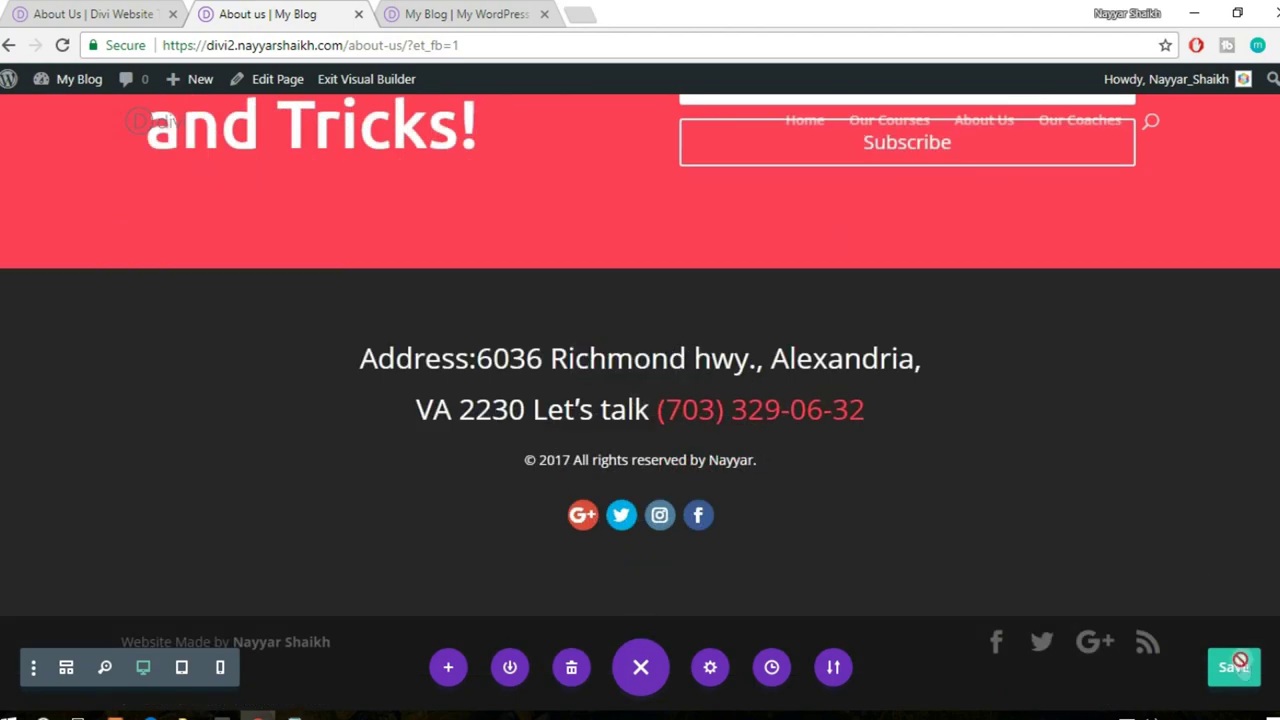
- Save the About us page changes and review the finished page
click(1238, 664)
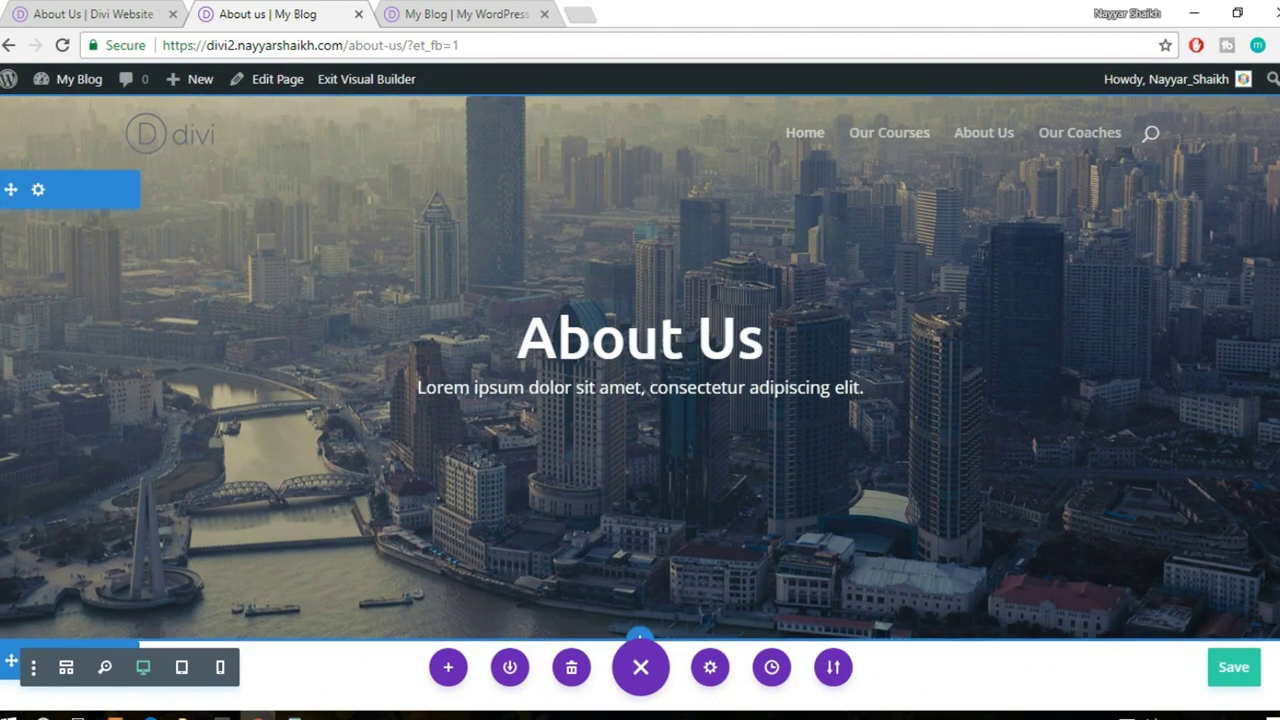
scroll(898, 220, down, 9)
scroll(640, 400, down, 15)
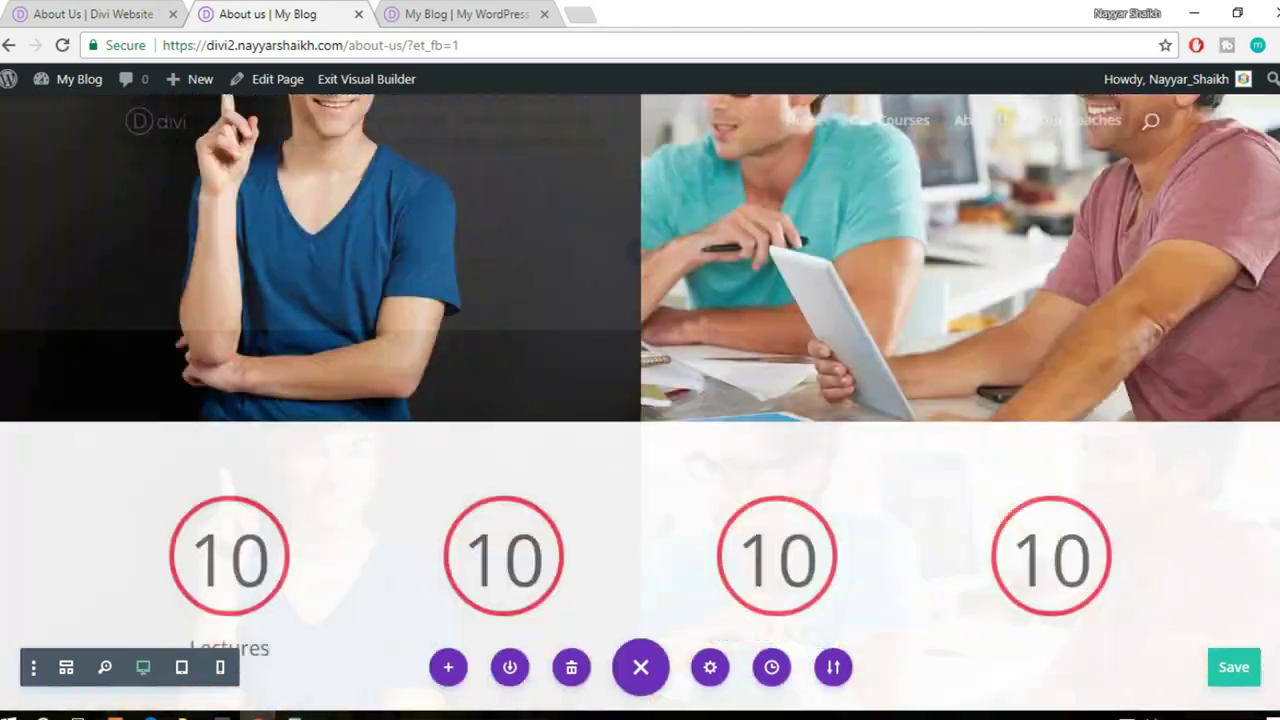
scroll(640, 400, up, 20)
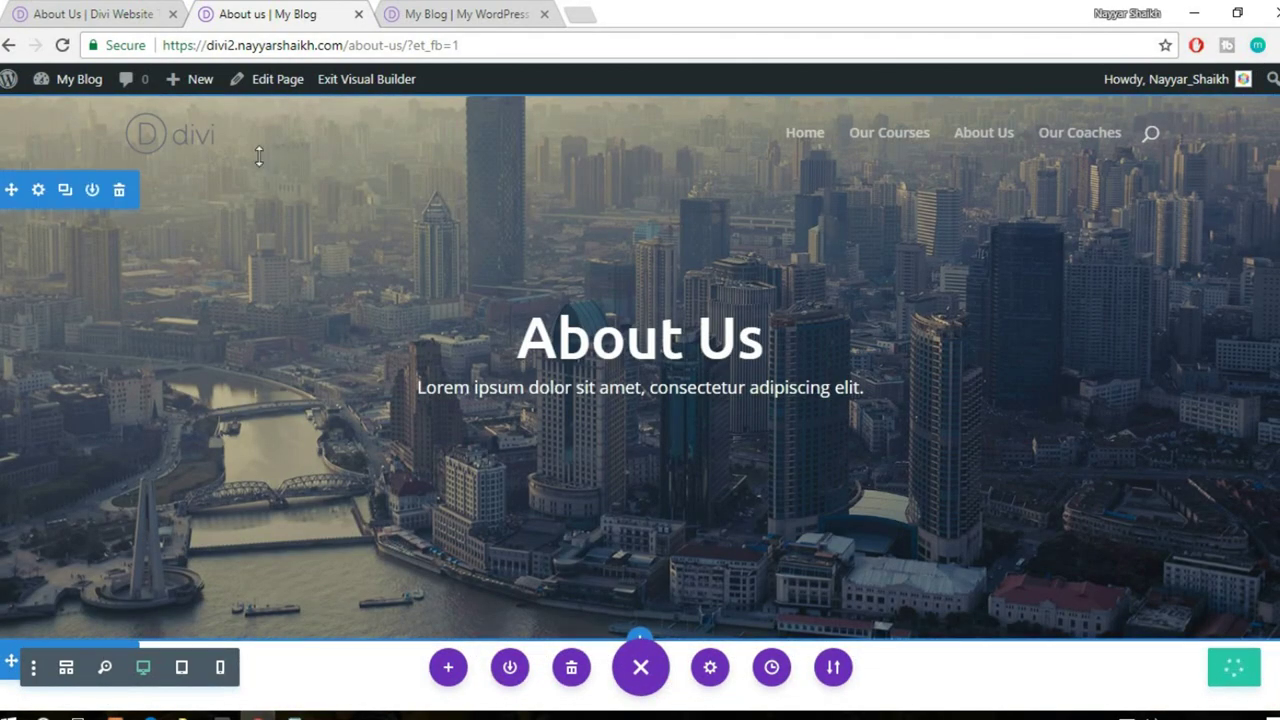
mouse_move(188, 79)
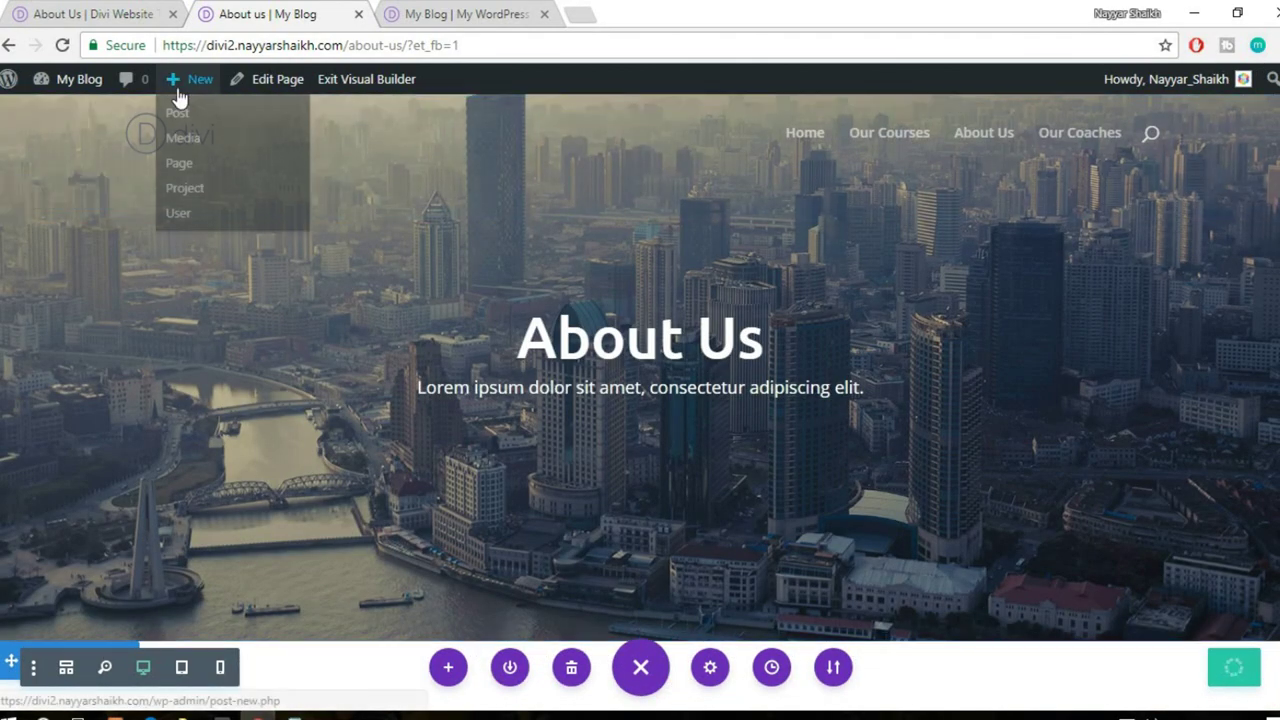
- Create and publish a page titled 'Contact Us', then switch it to the Divi Builder
click(197, 176)
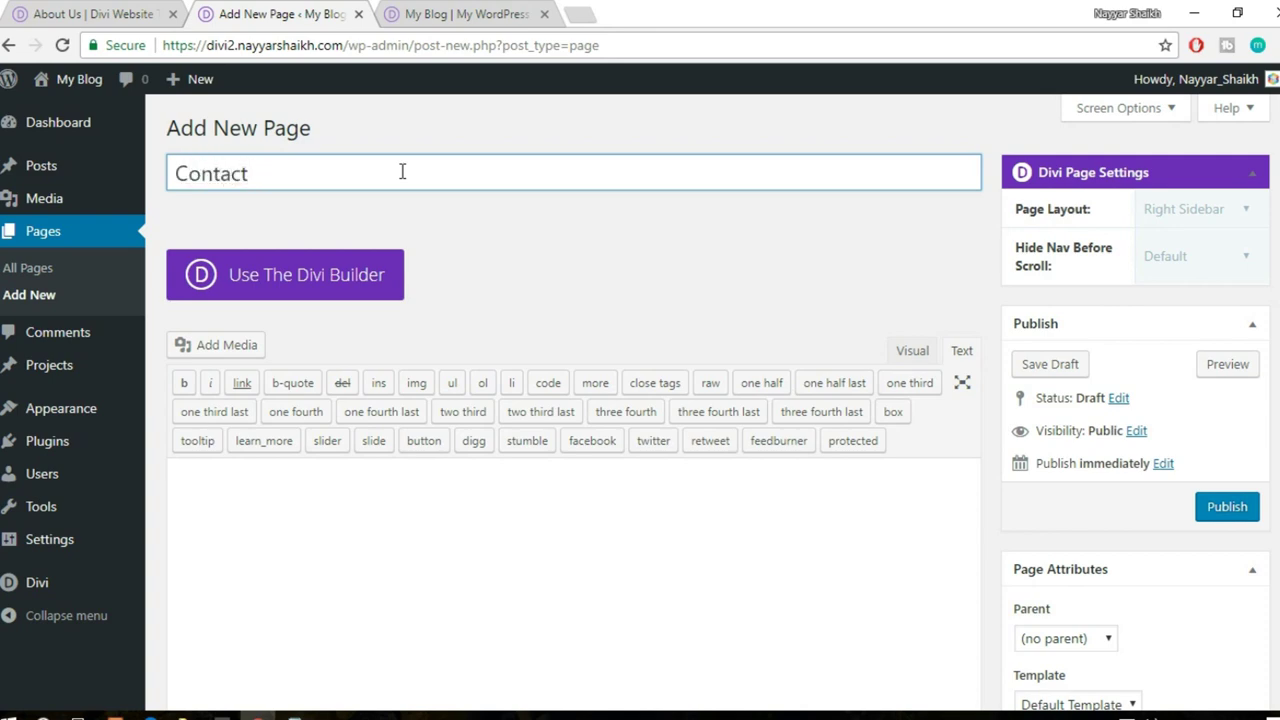
scroll(797, 290, down, 1)
click(1237, 418)
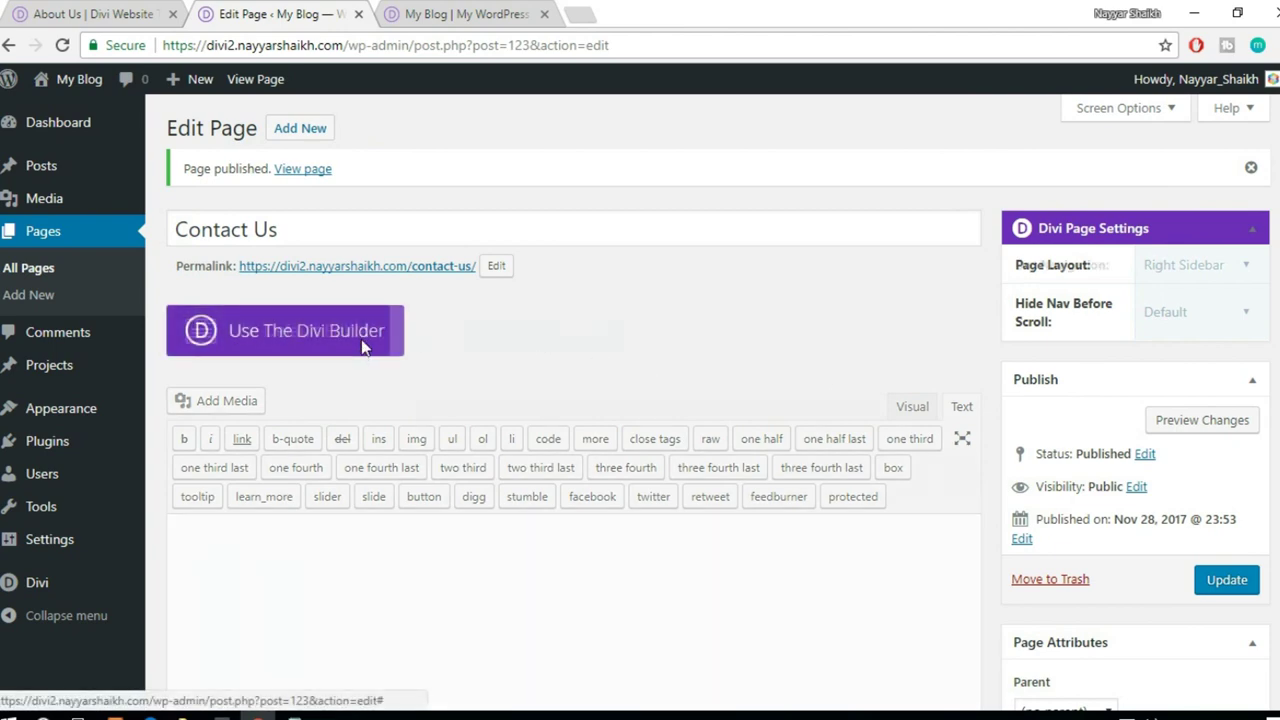
click(363, 347)
- Launch the Visual Builder on Contact Us and review the demo site's Contact Us page for reference
click(506, 340)
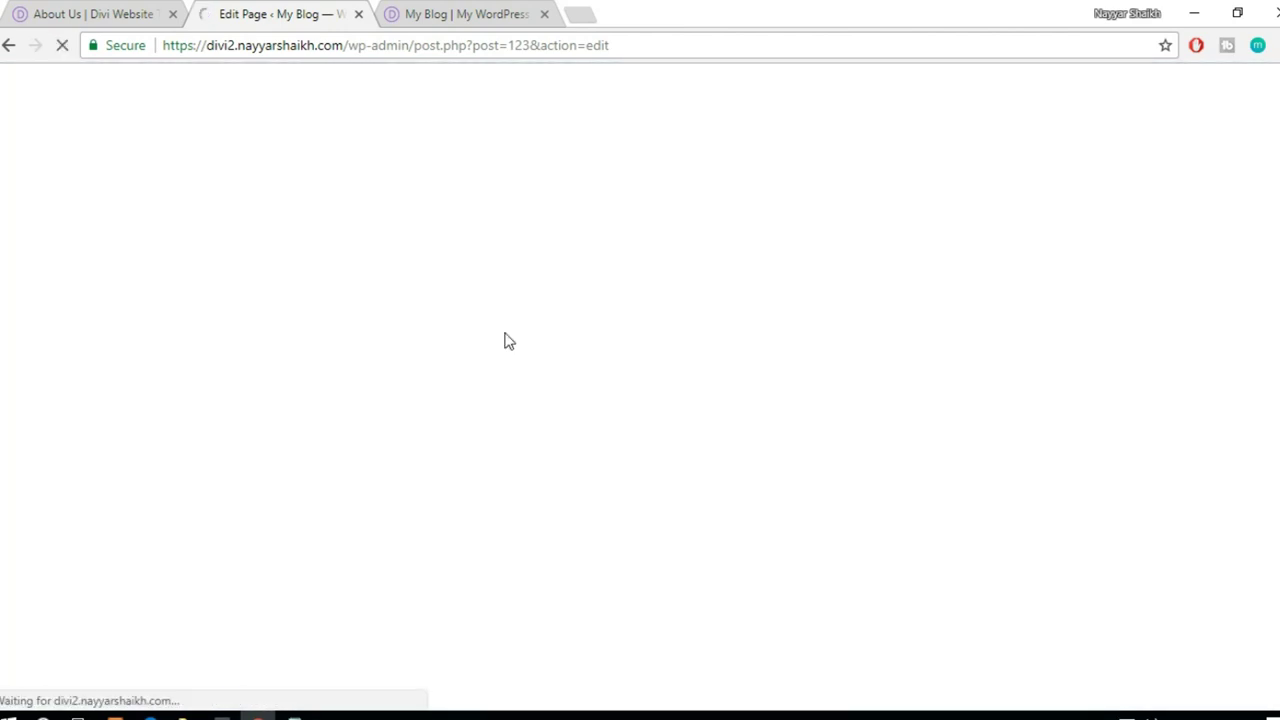
click(82, 12)
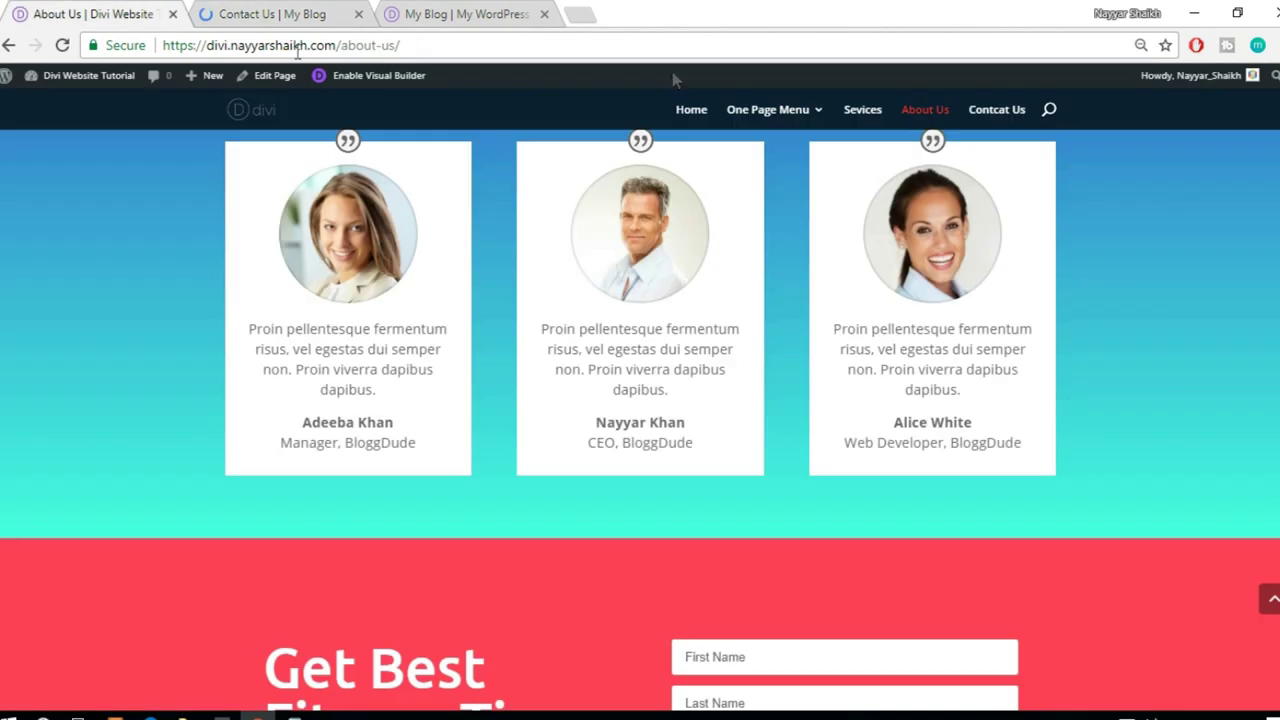
click(998, 121)
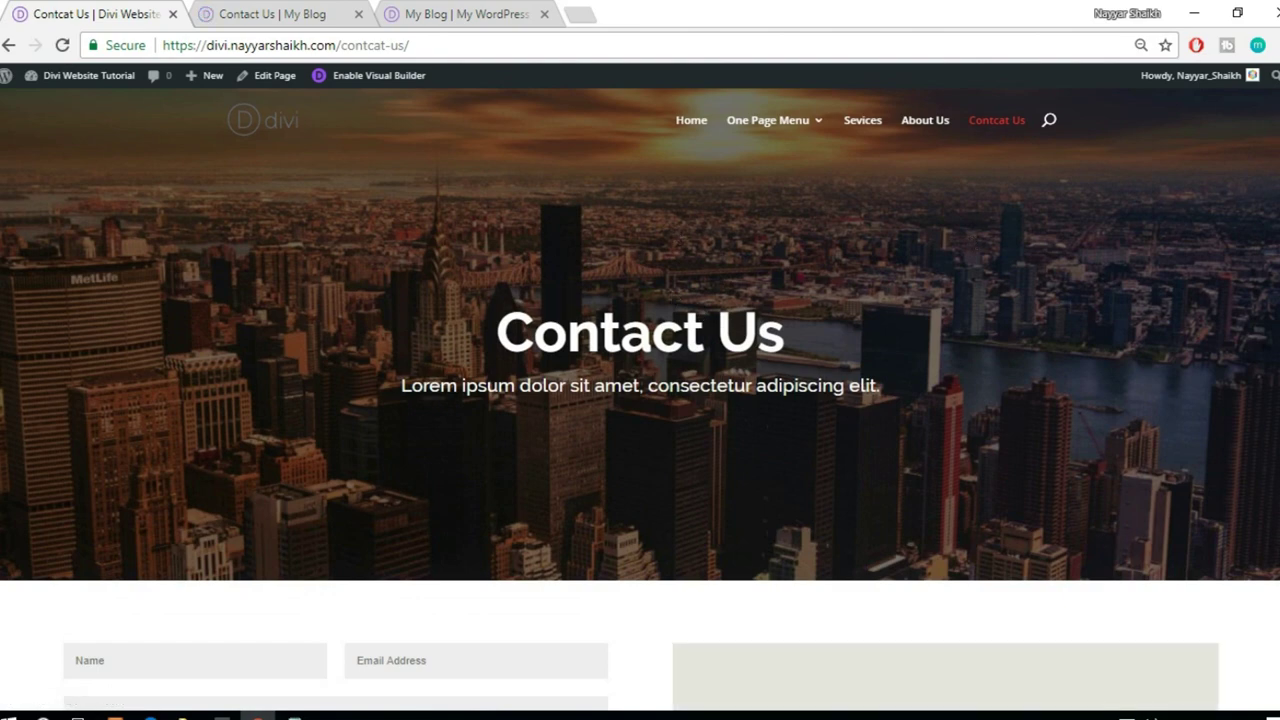
scroll(640, 400, down, 10)
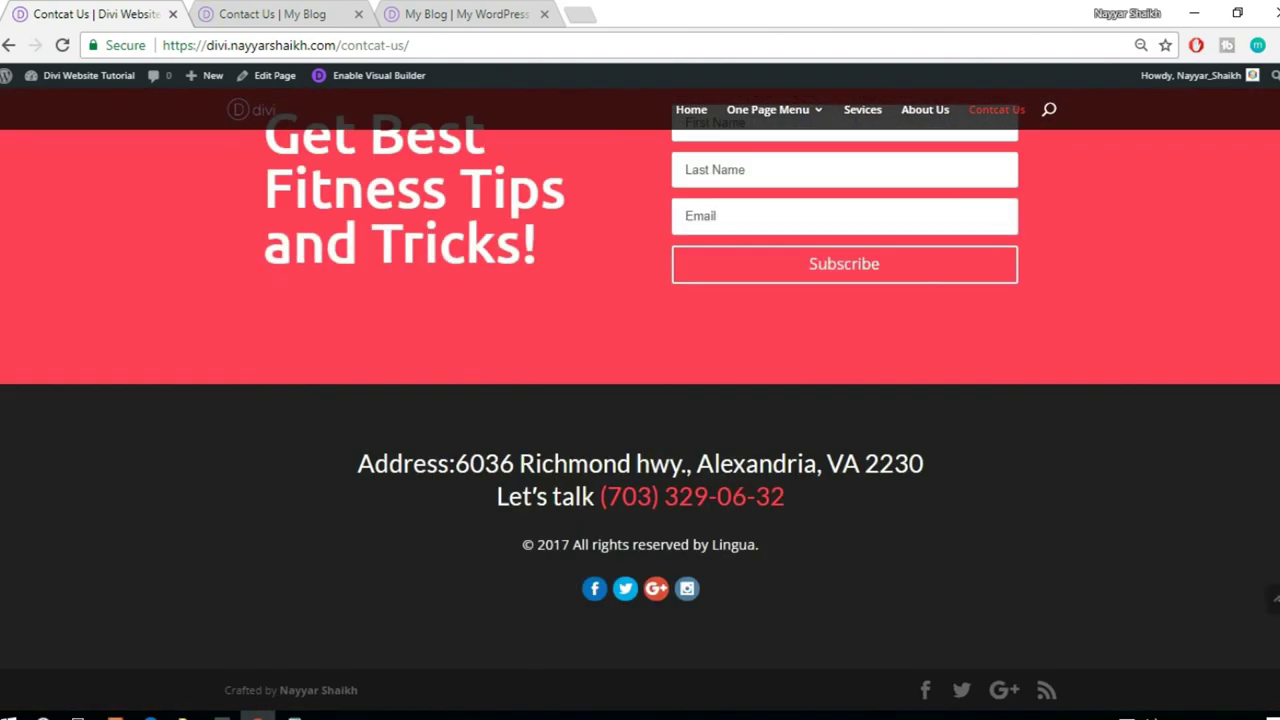
scroll(116, 454, up, 5)
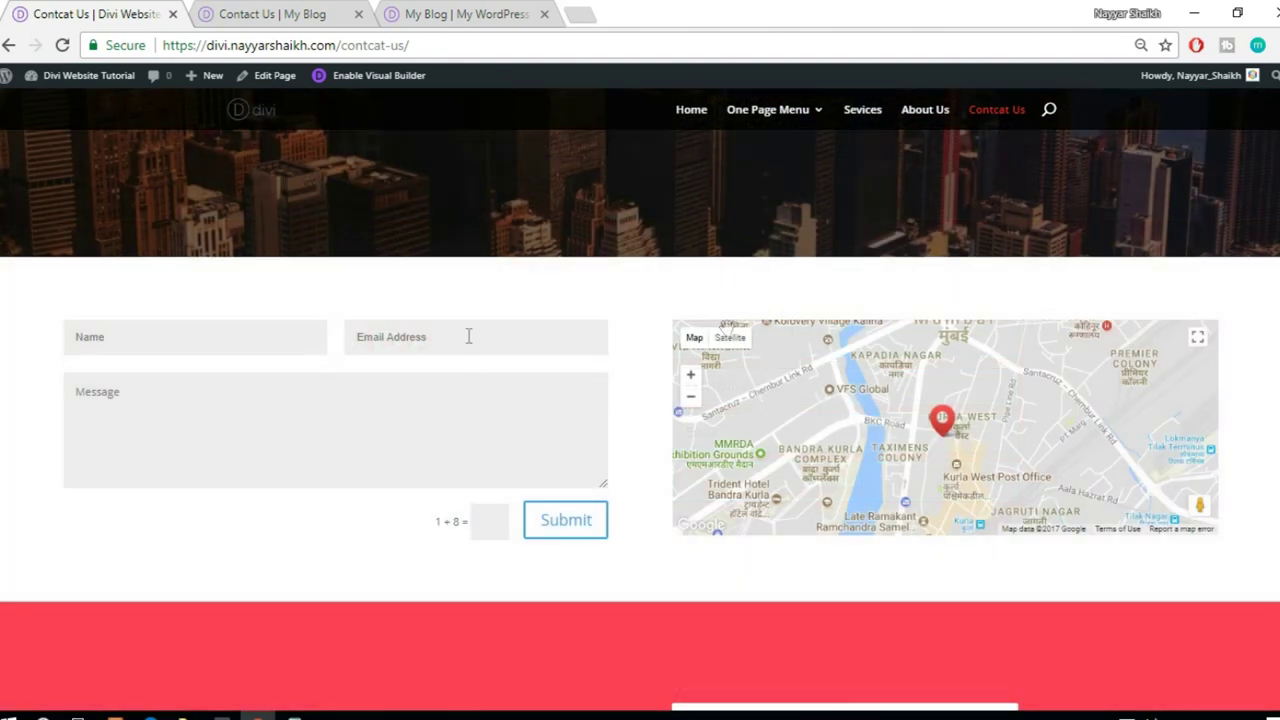
scroll(640, 400, down, 5)
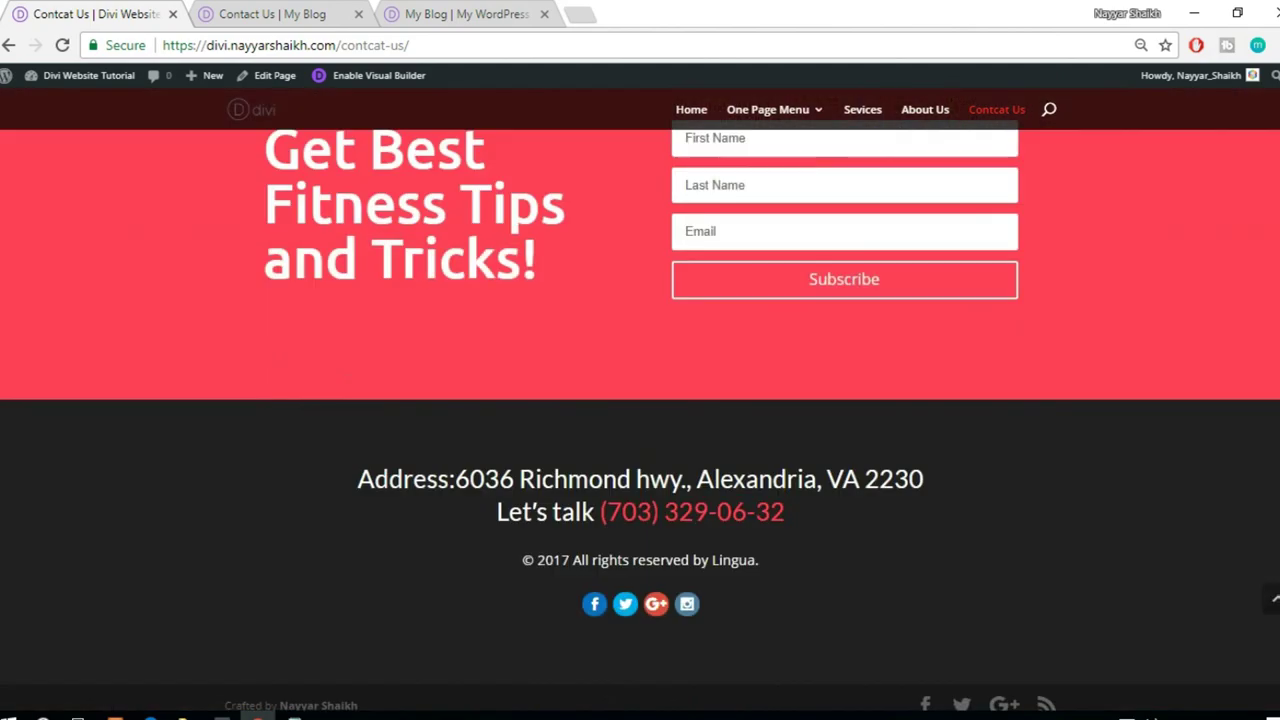
scroll(640, 400, up, 10)
click(212, 10)
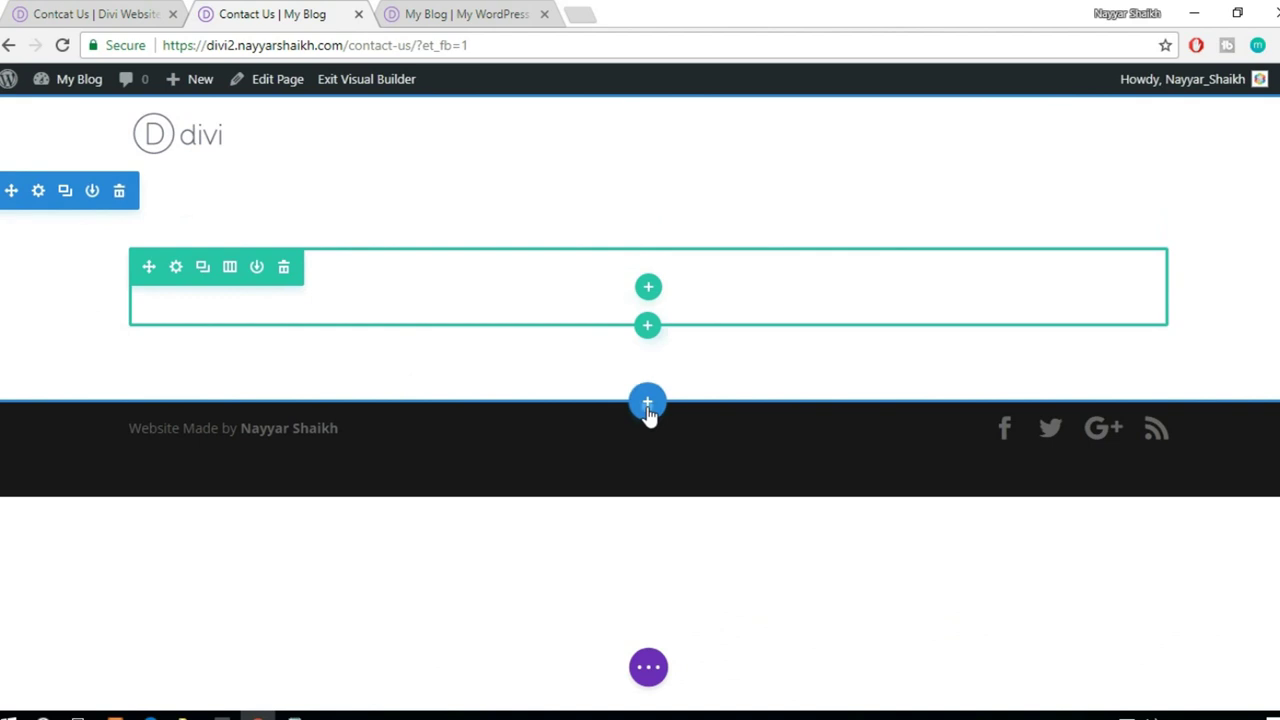
- Insert the saved Header layout with the city image and delete the empty default section
click(648, 403)
click(652, 281)
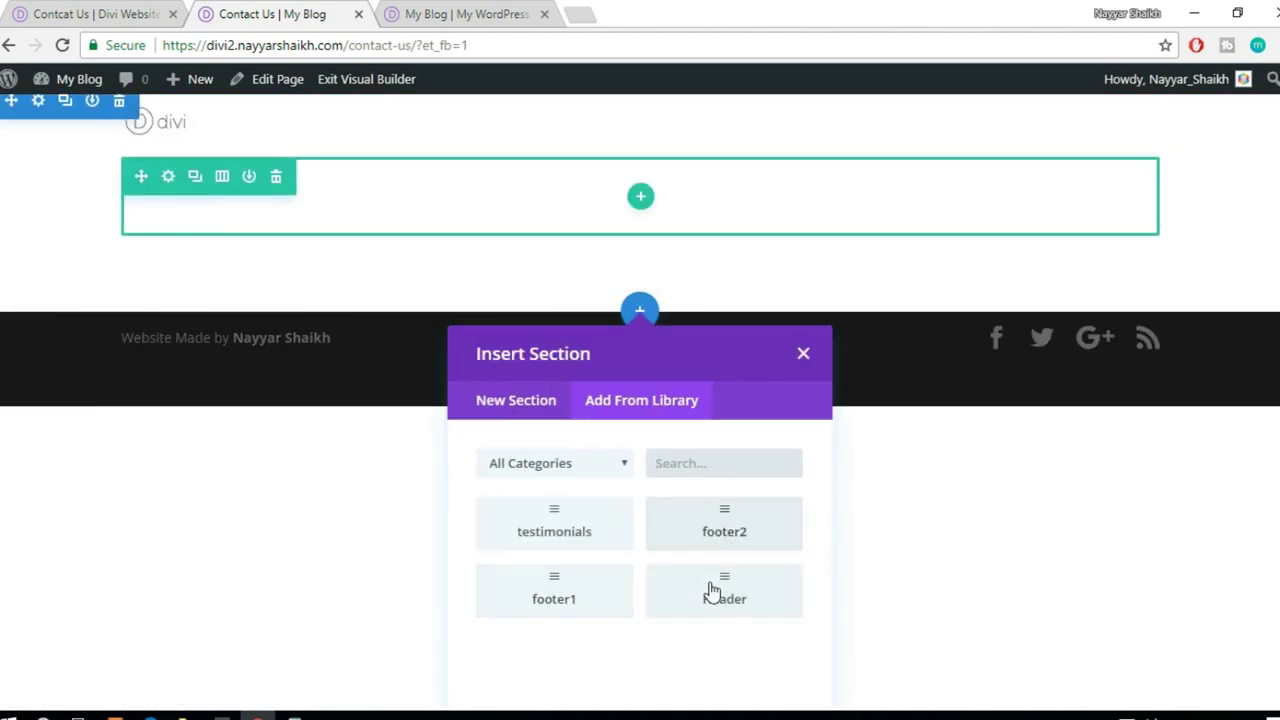
click(715, 592)
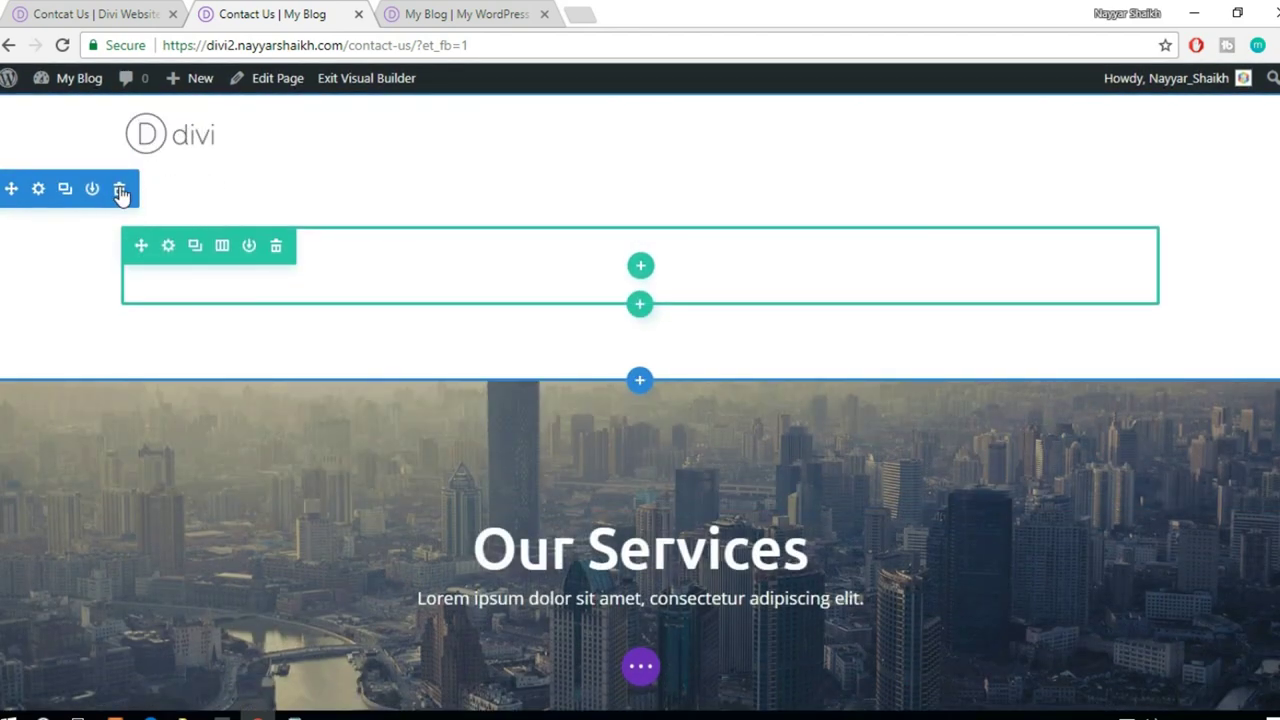
click(120, 191)
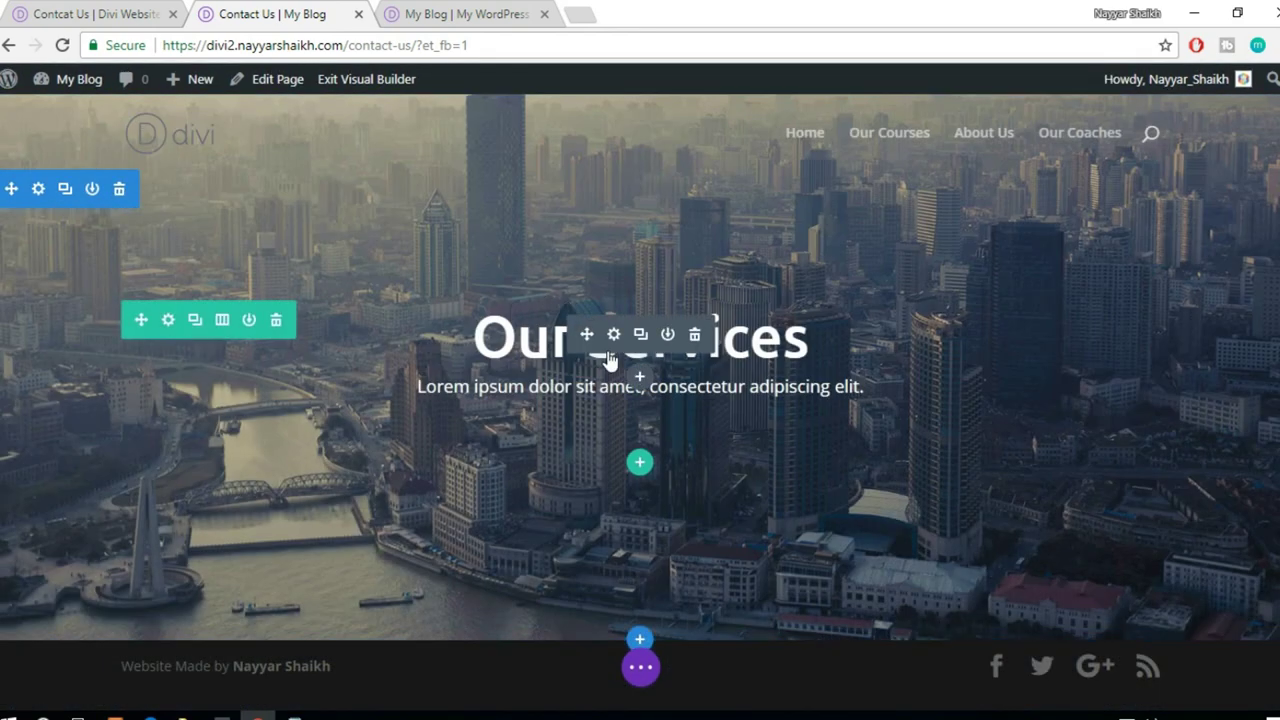
- Change the hero heading from 'Our Services' to 'Contact Us' and check it against the reference page
click(613, 334)
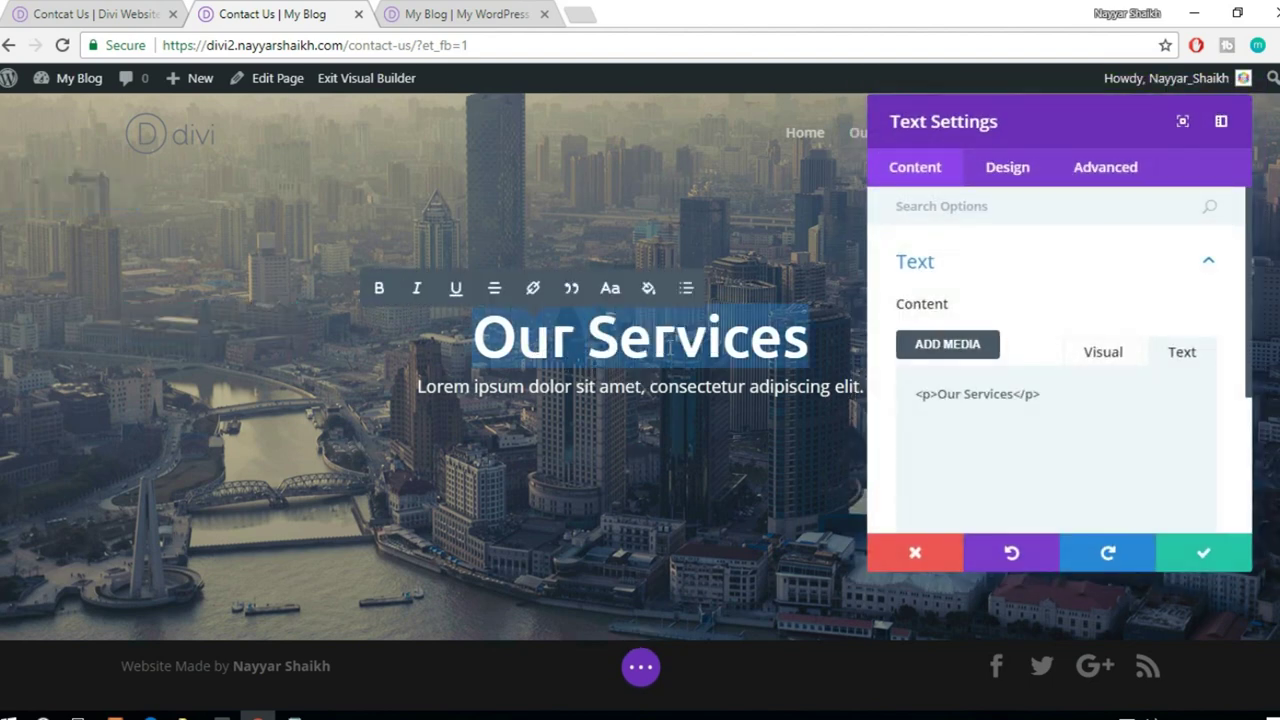
text(Contacv)
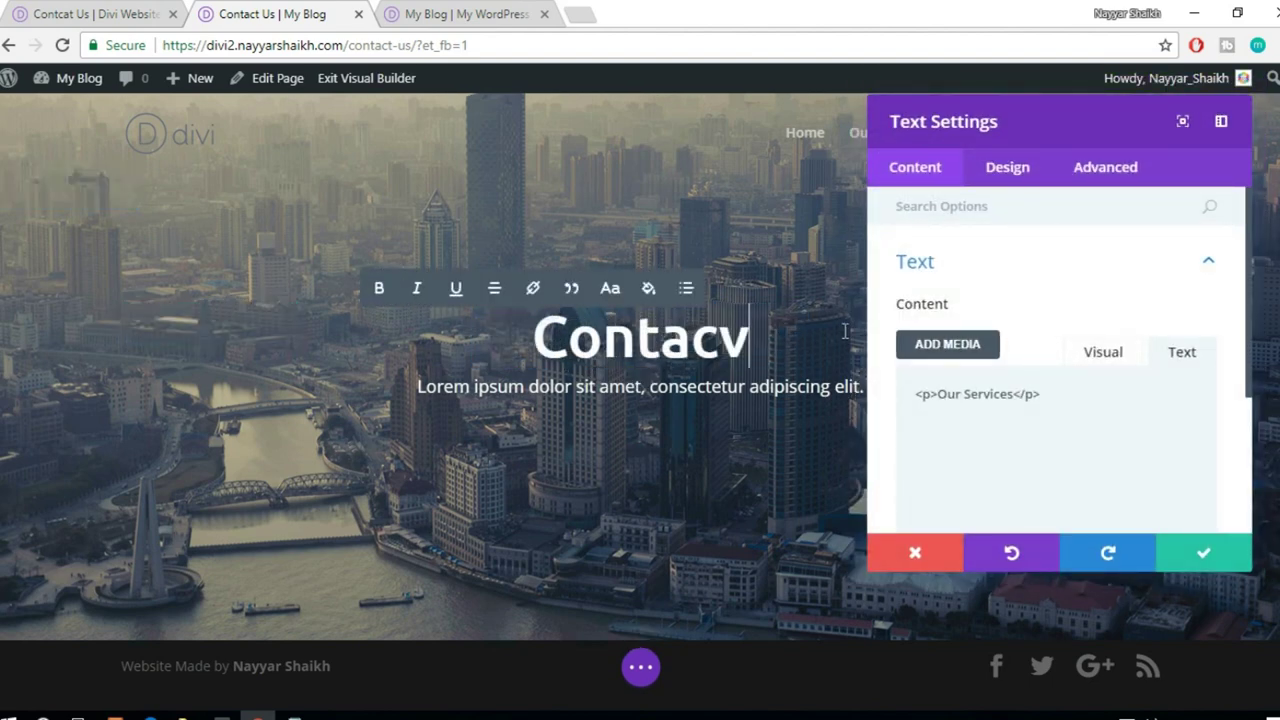
key(BackSpace)
key(BackSpace)
text(ct Us)
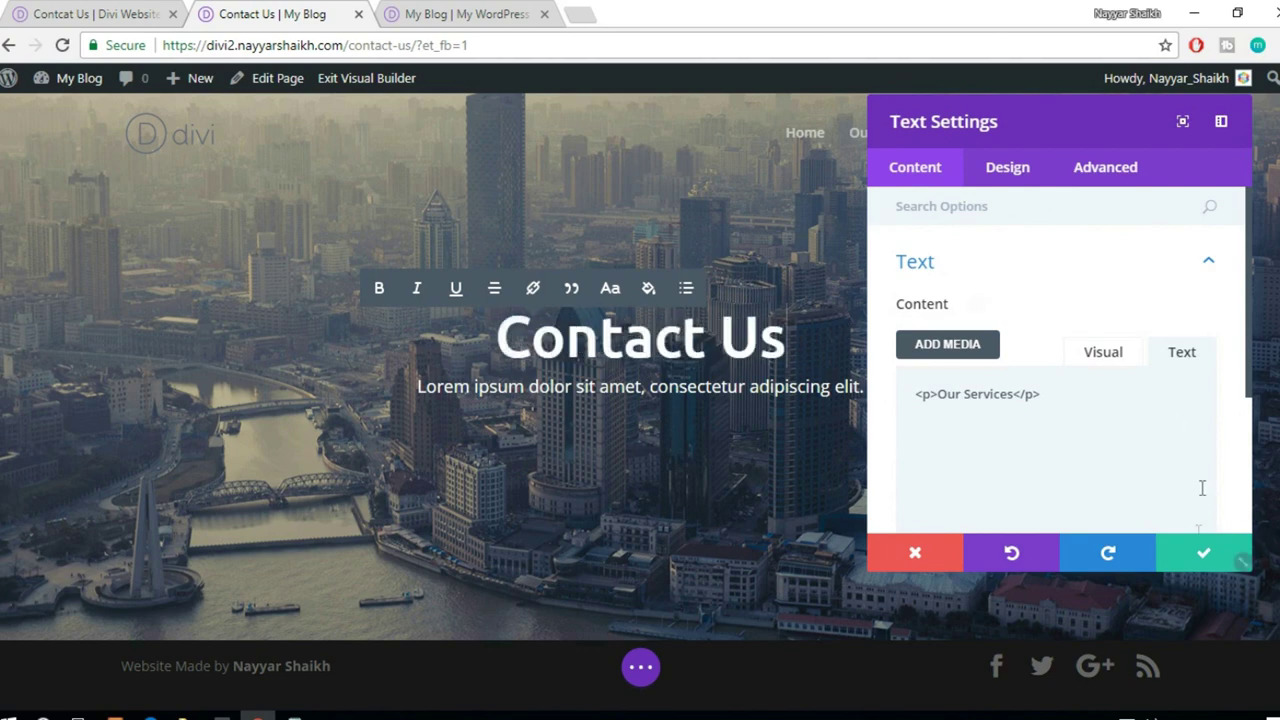
click(1203, 552)
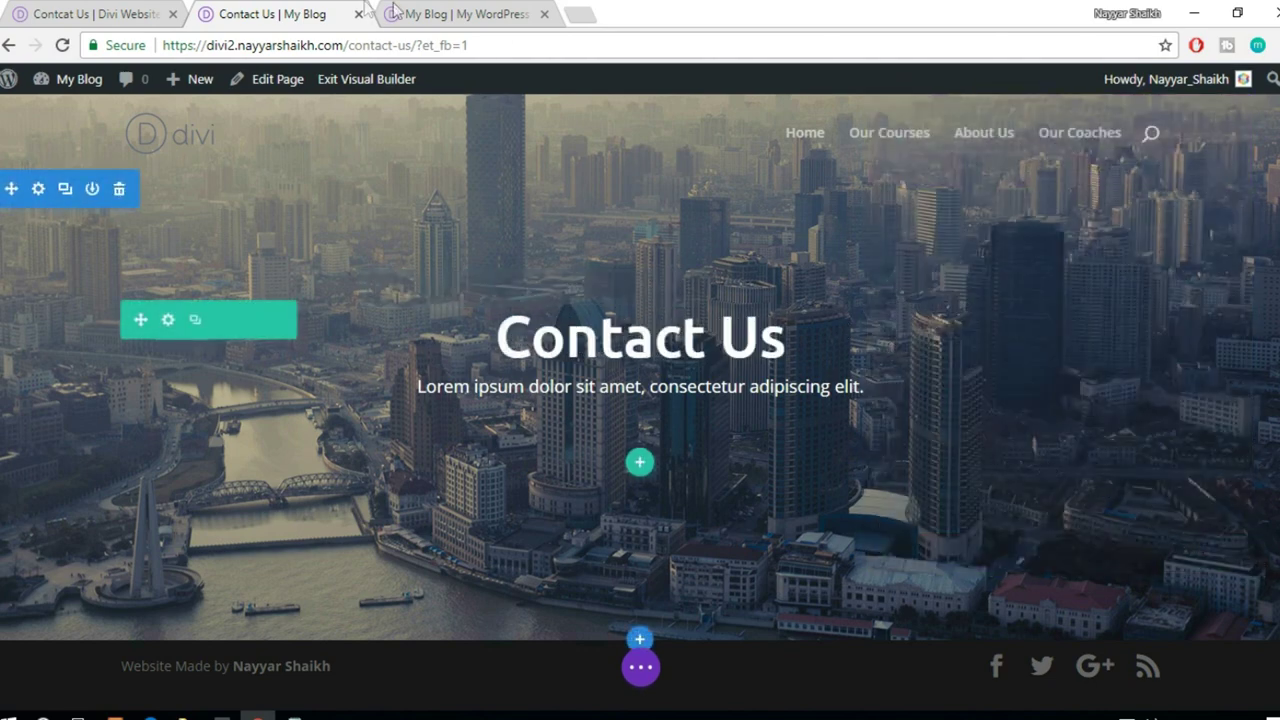
click(155, 10)
scroll(650, 518, down, 4)
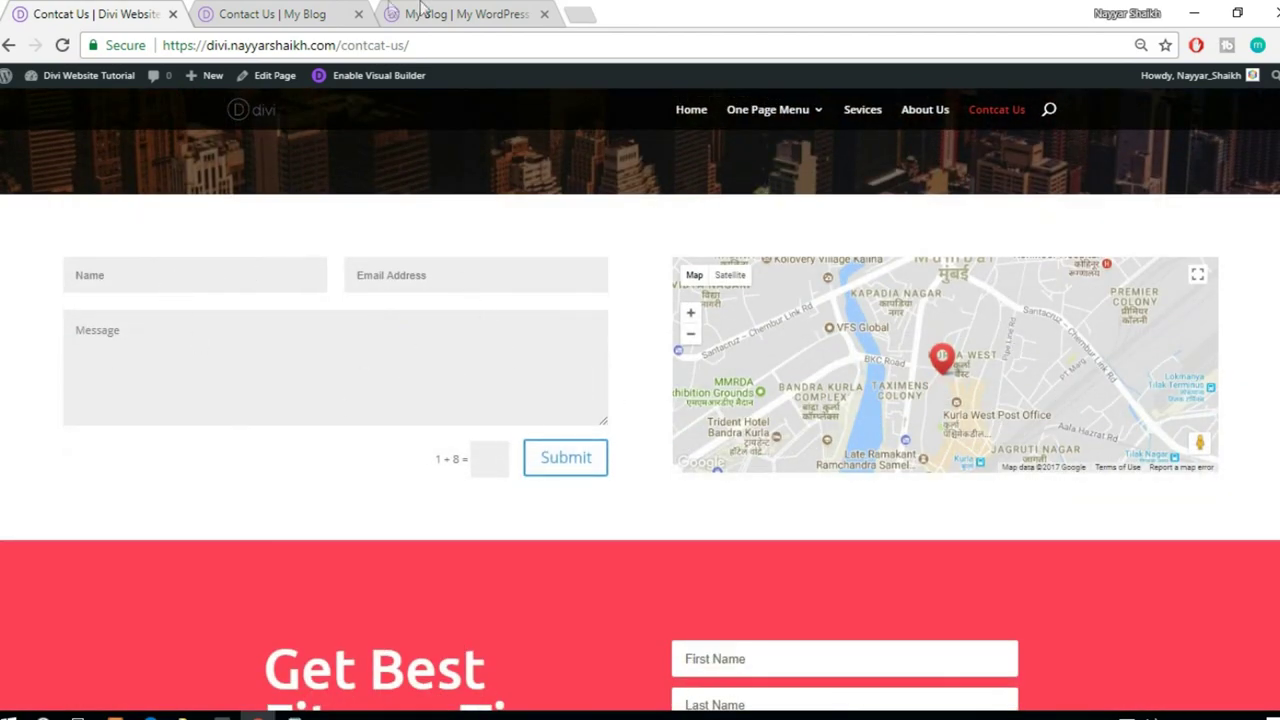
click(318, 10)
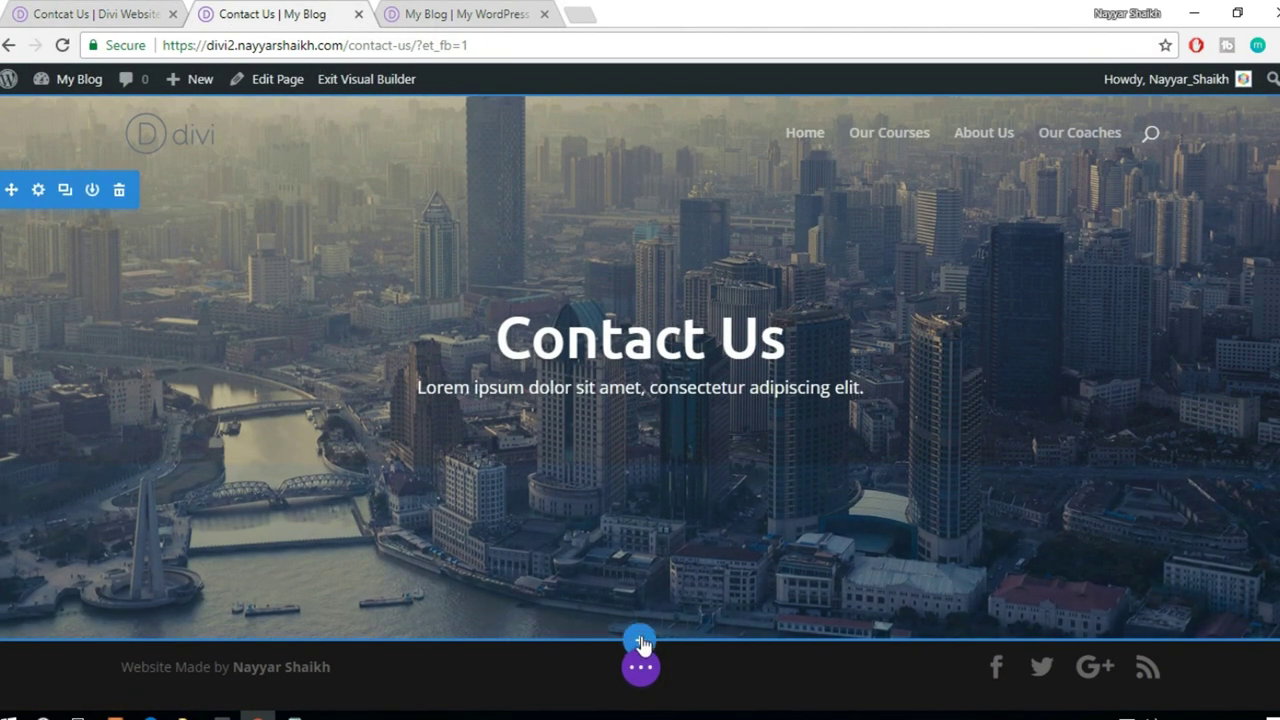
- Add a regular section with a two-column row and put a Contact Form in the left column
click(641, 645)
click(535, 588)
click(652, 502)
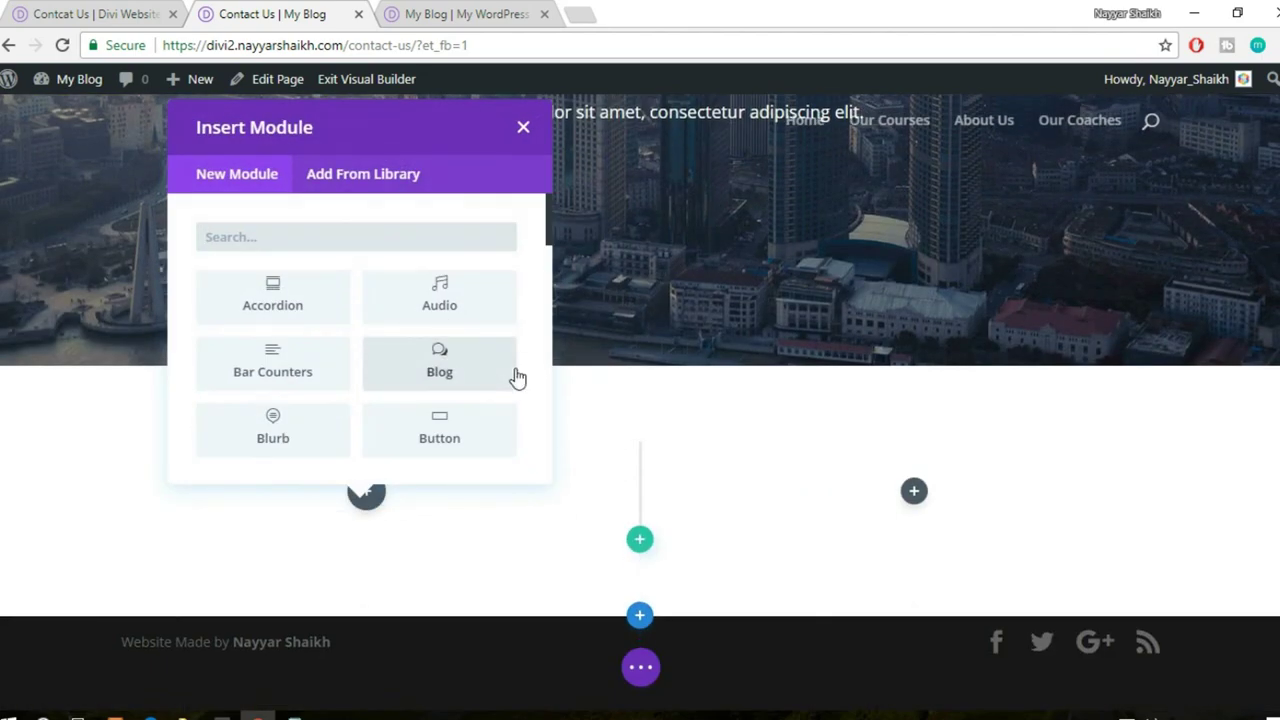
text(con)
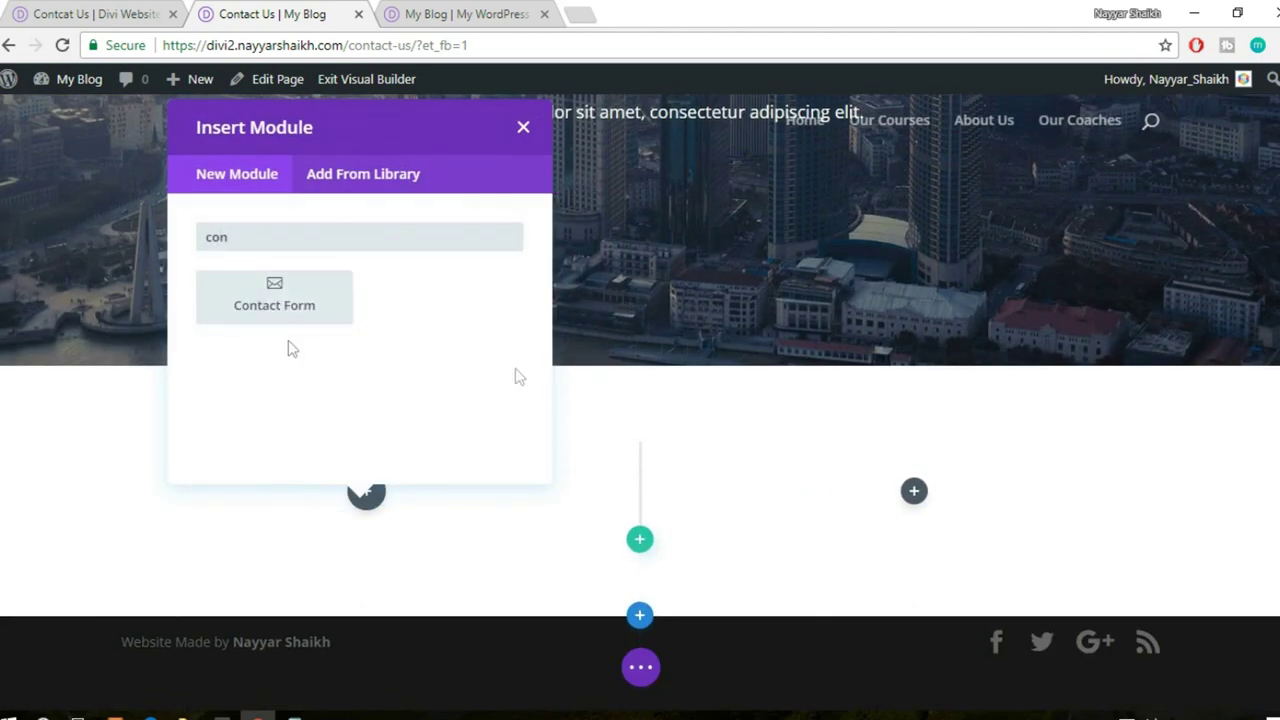
click(240, 305)
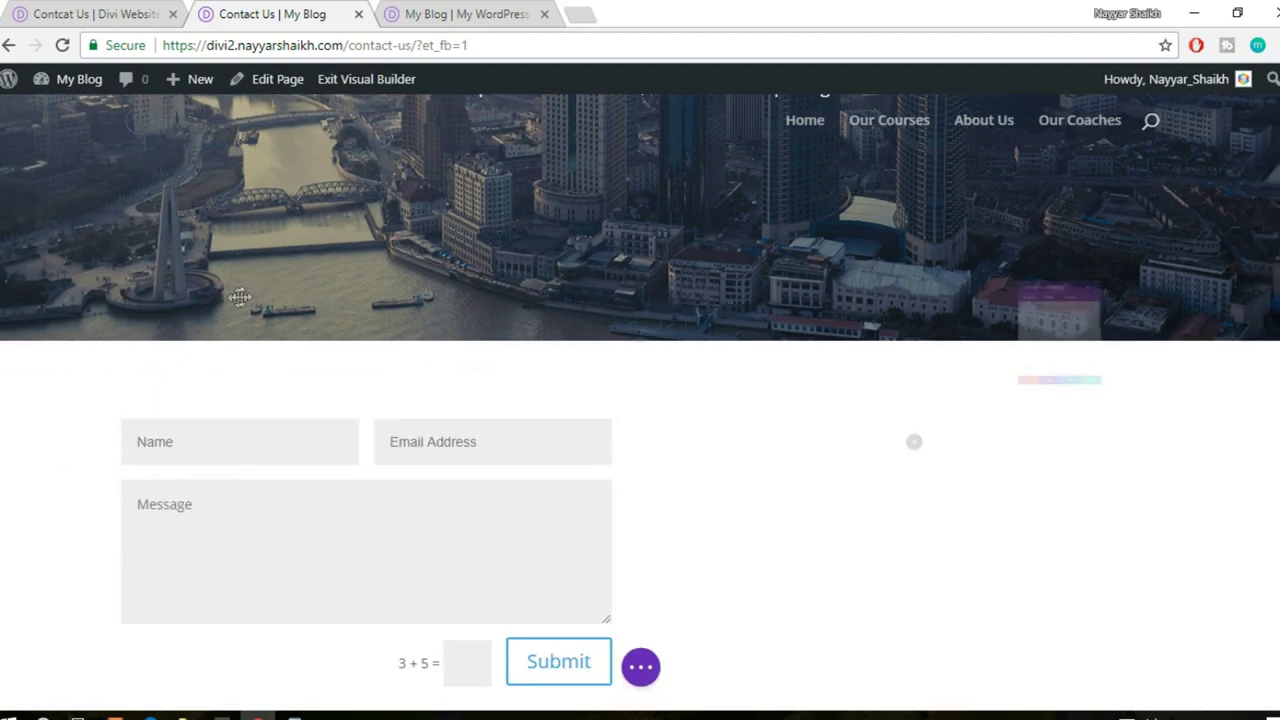
- Inspect the Name field's content, design and advanced options
scroll(577, 515, down, 3)
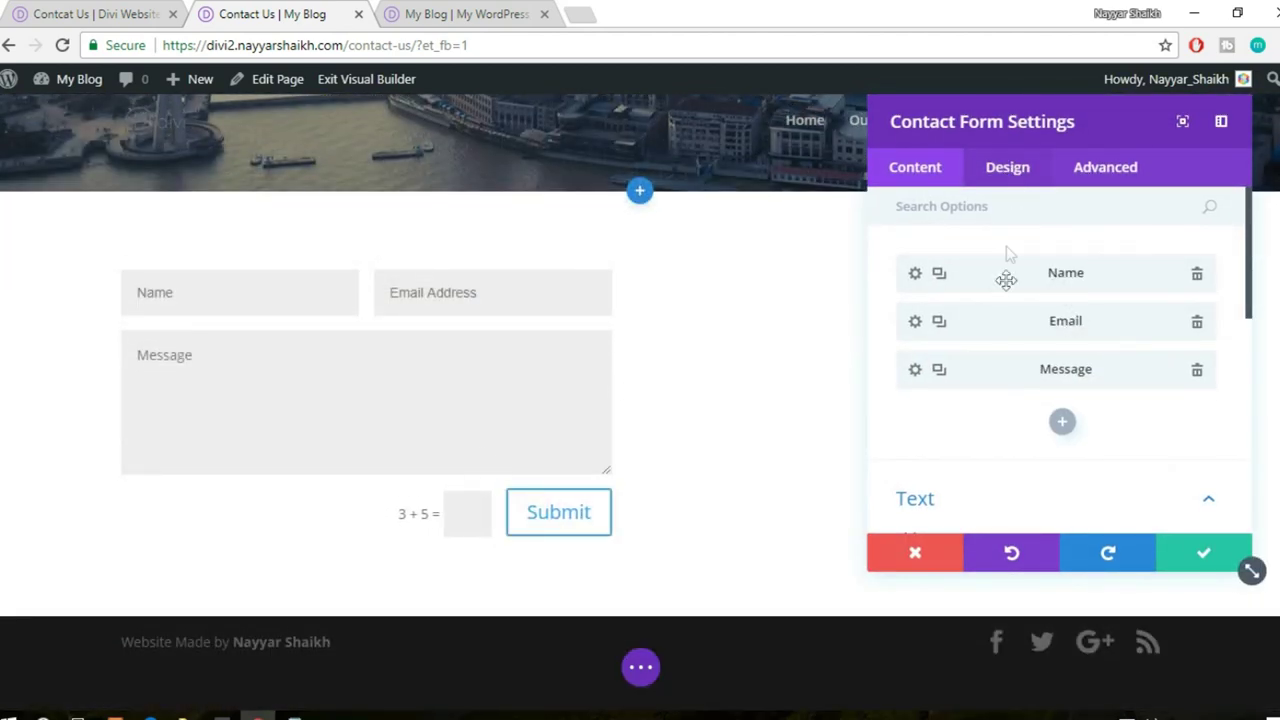
click(915, 275)
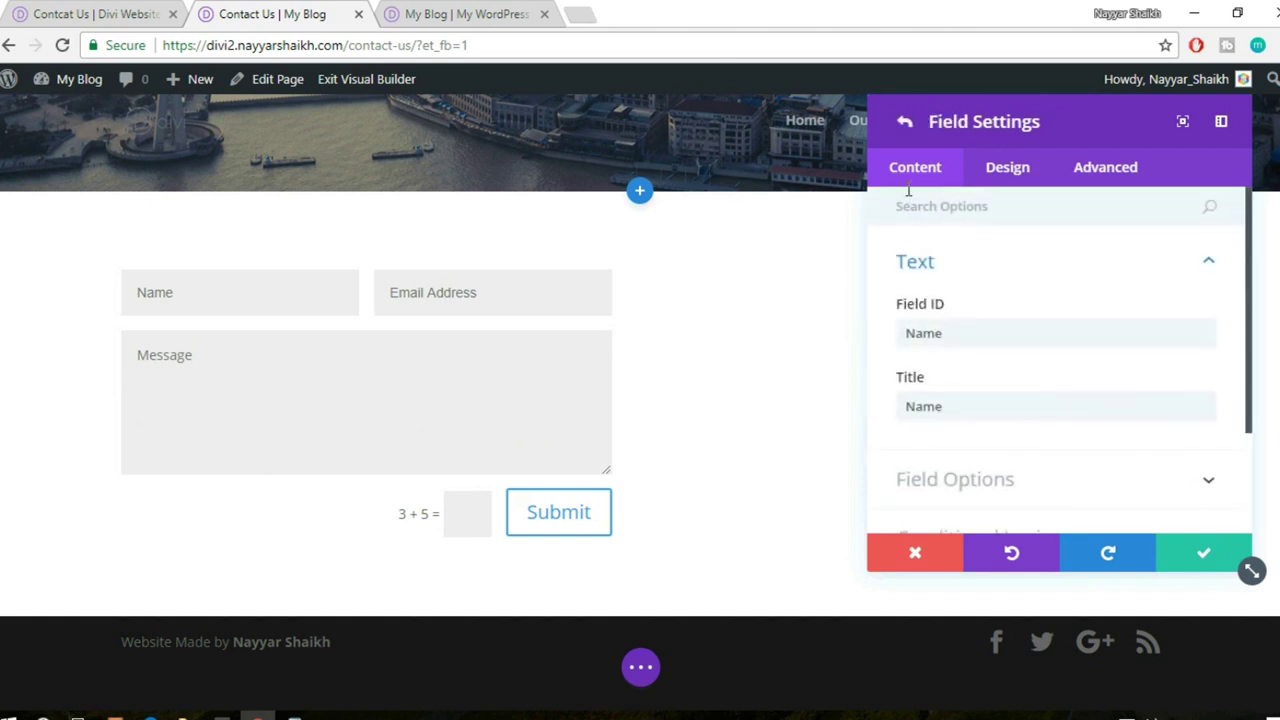
click(990, 178)
click(914, 170)
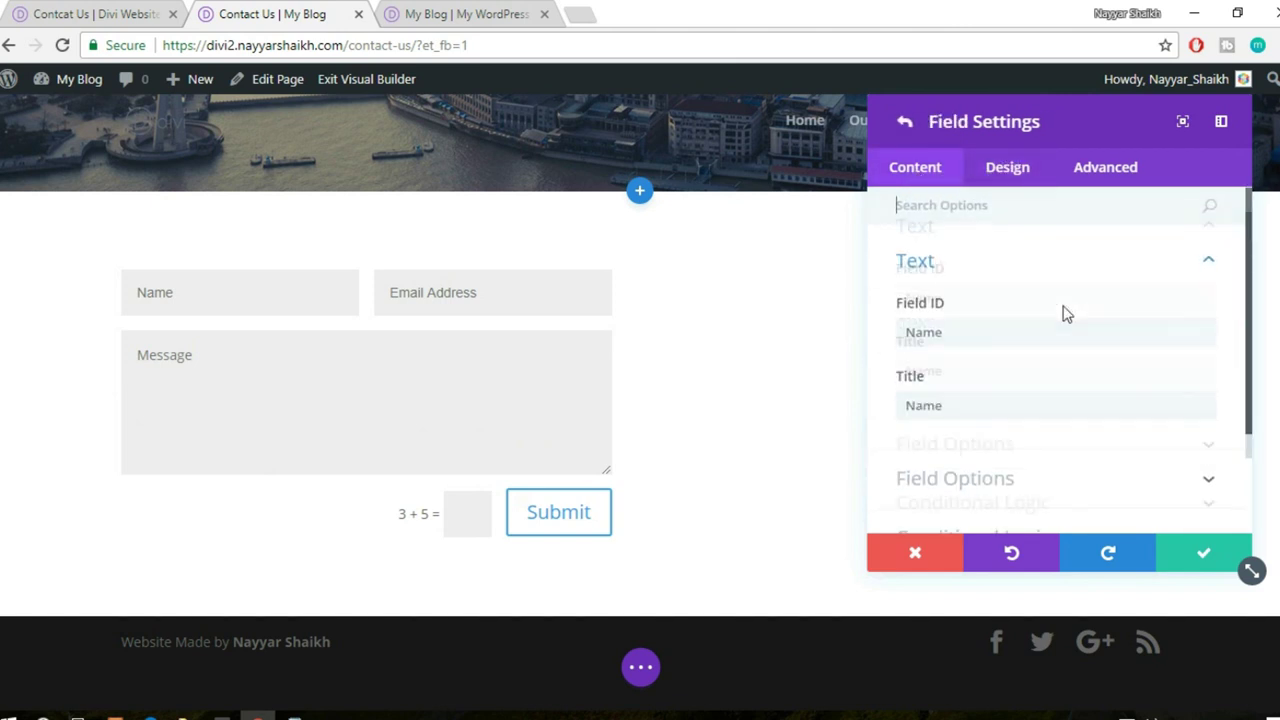
scroll(1070, 330, down, 2)
scroll(1020, 265, up, 3)
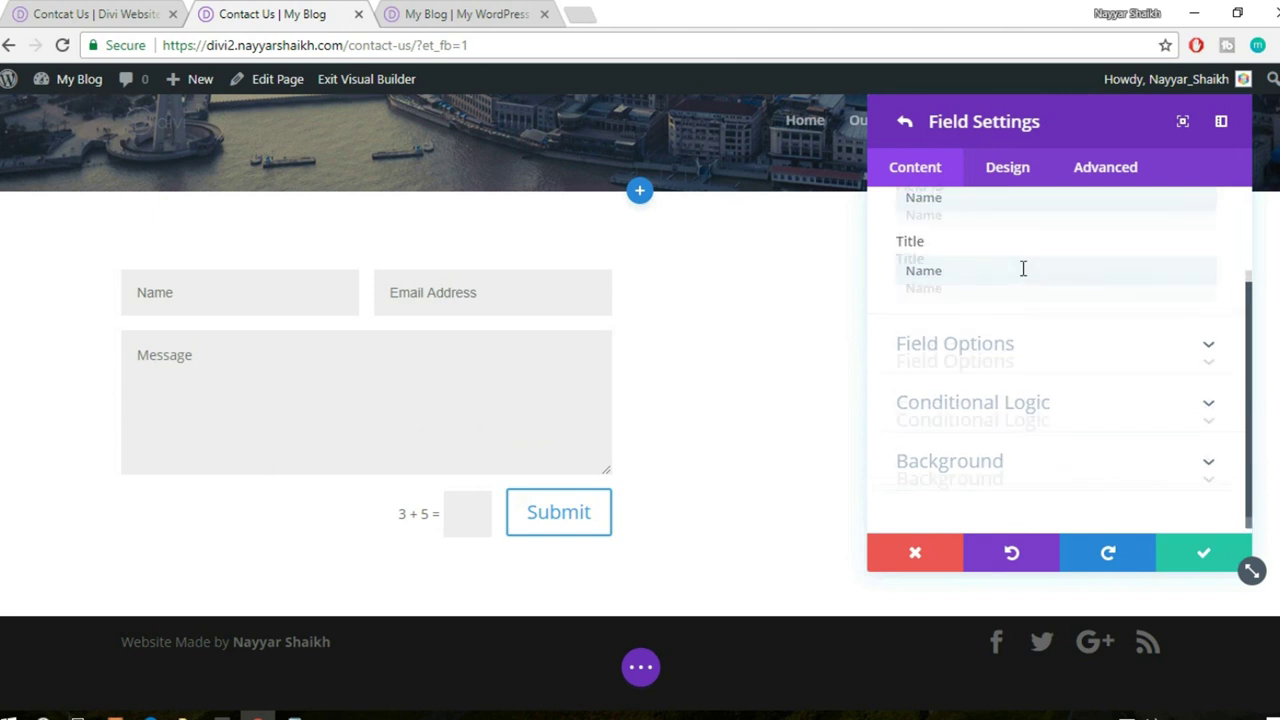
click(1016, 182)
scroll(1088, 349, down, 2)
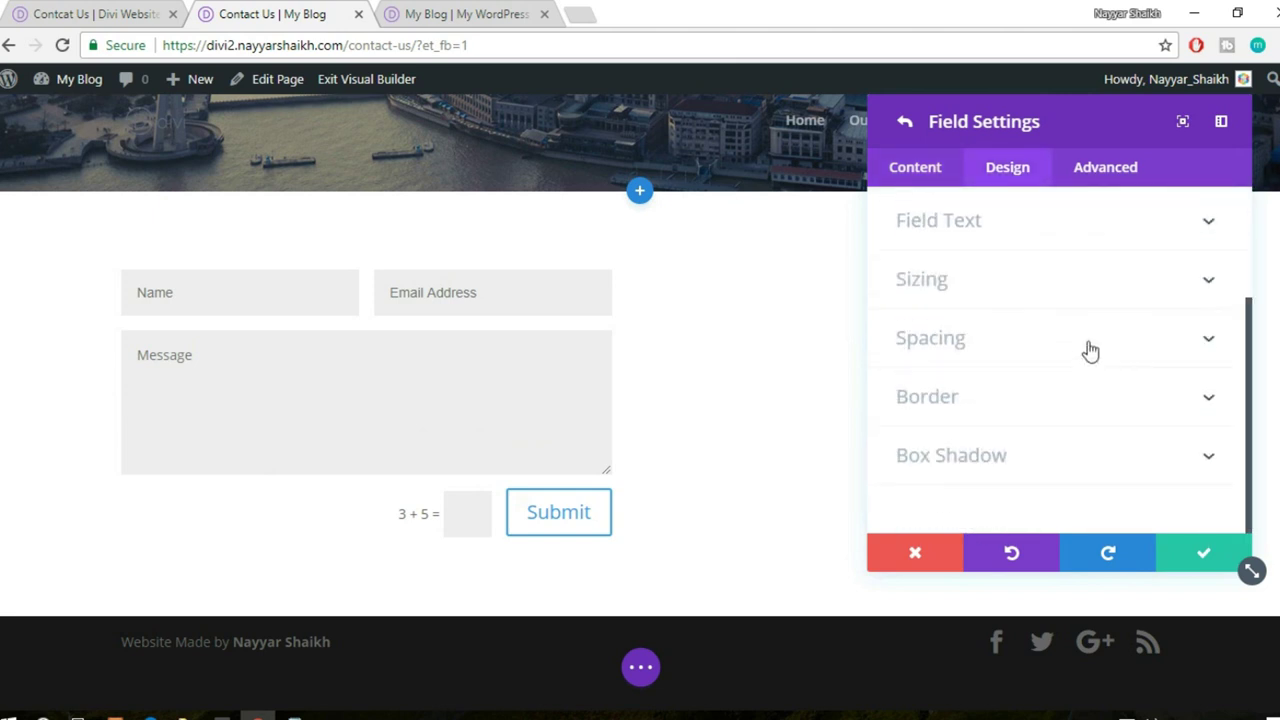
scroll(1086, 390, up, 2)
click(1084, 163)
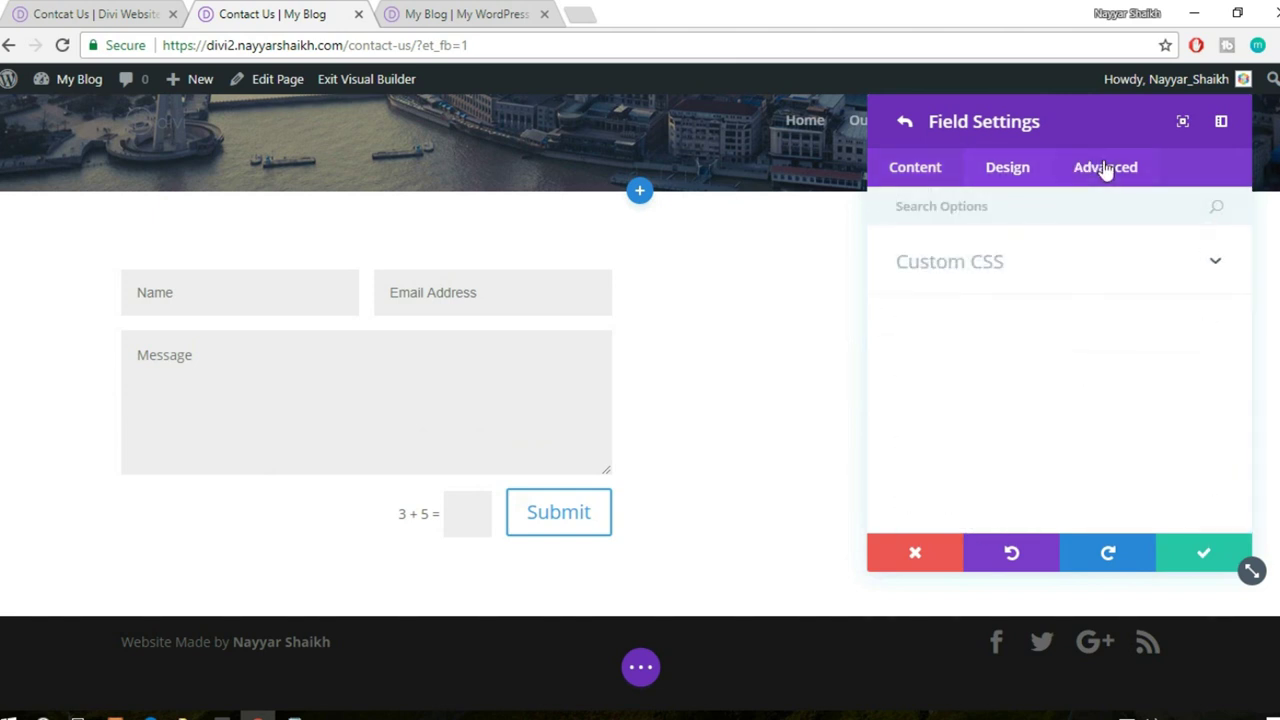
click(910, 188)
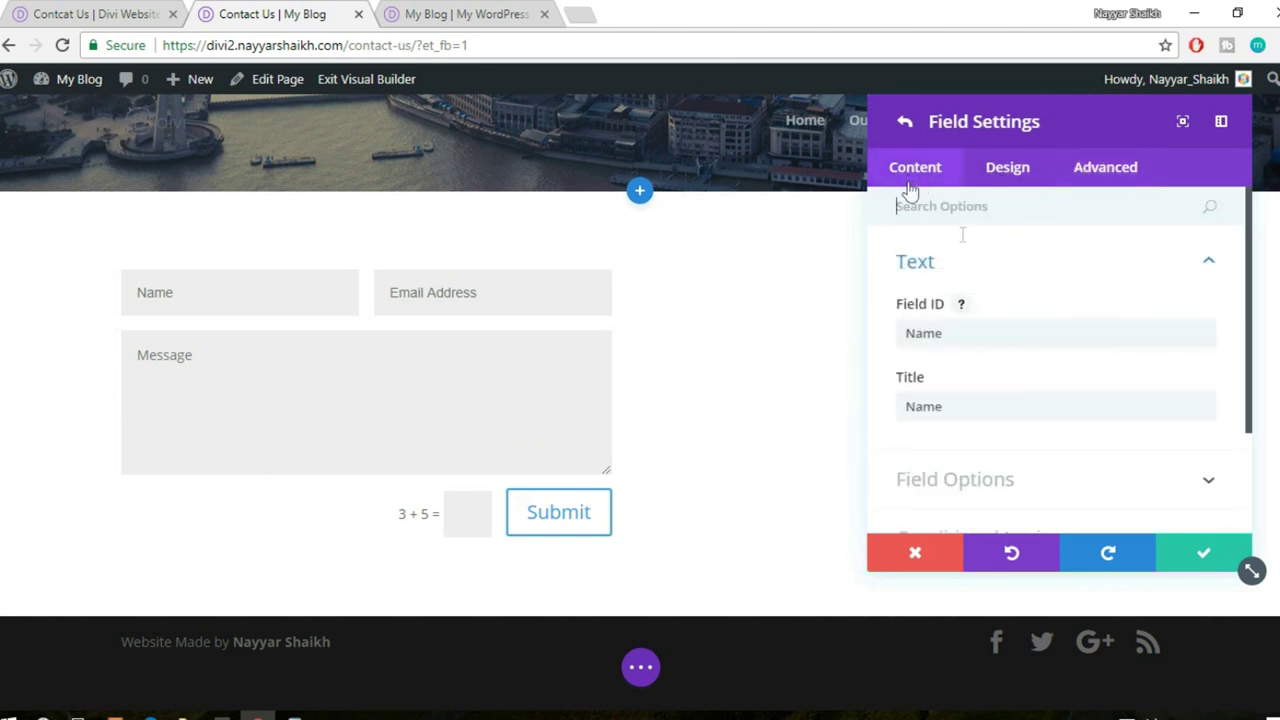
- Review the Name field's field options and background settings, then confirm the contact form settings
click(1043, 263)
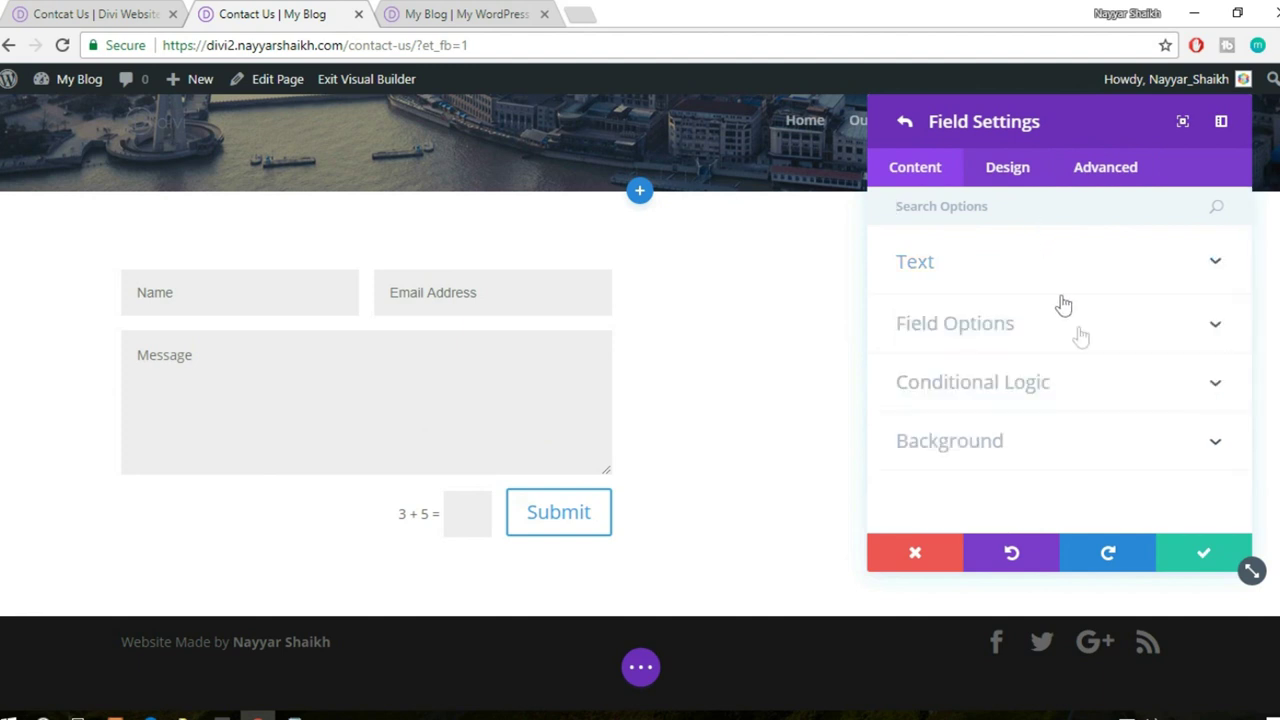
click(1080, 336)
scroll(1092, 343, down, 5)
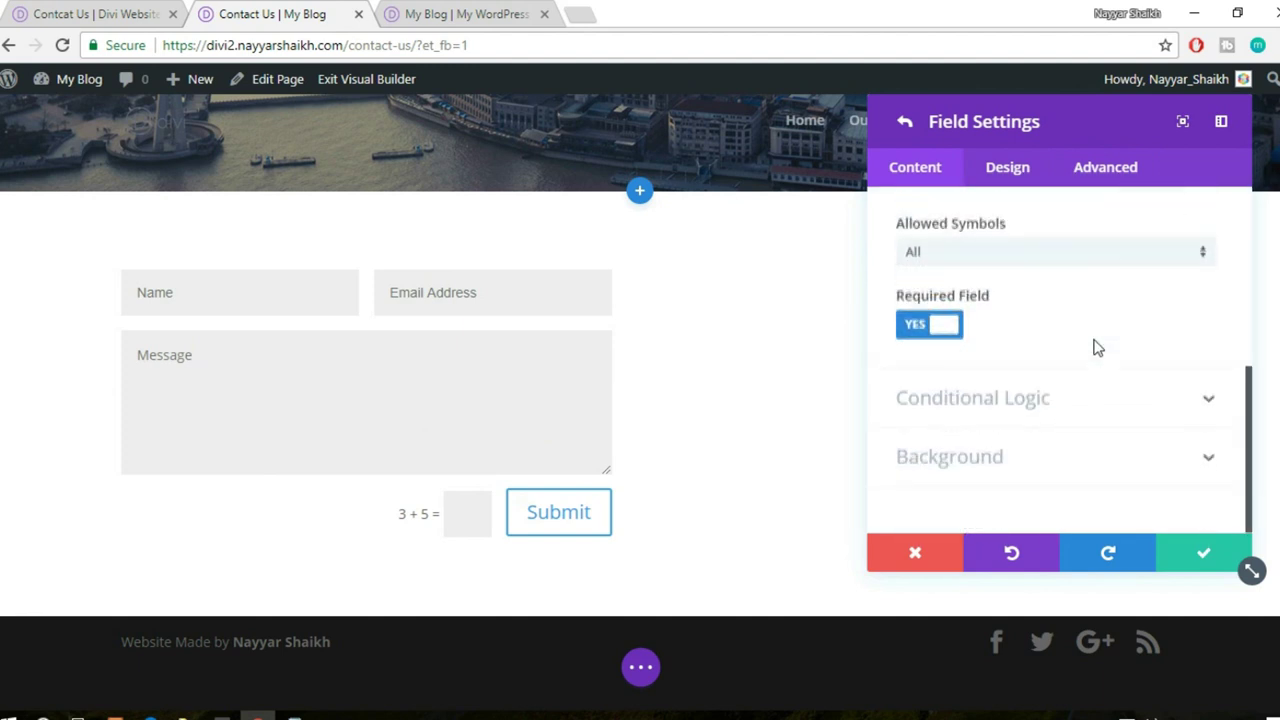
click(1066, 470)
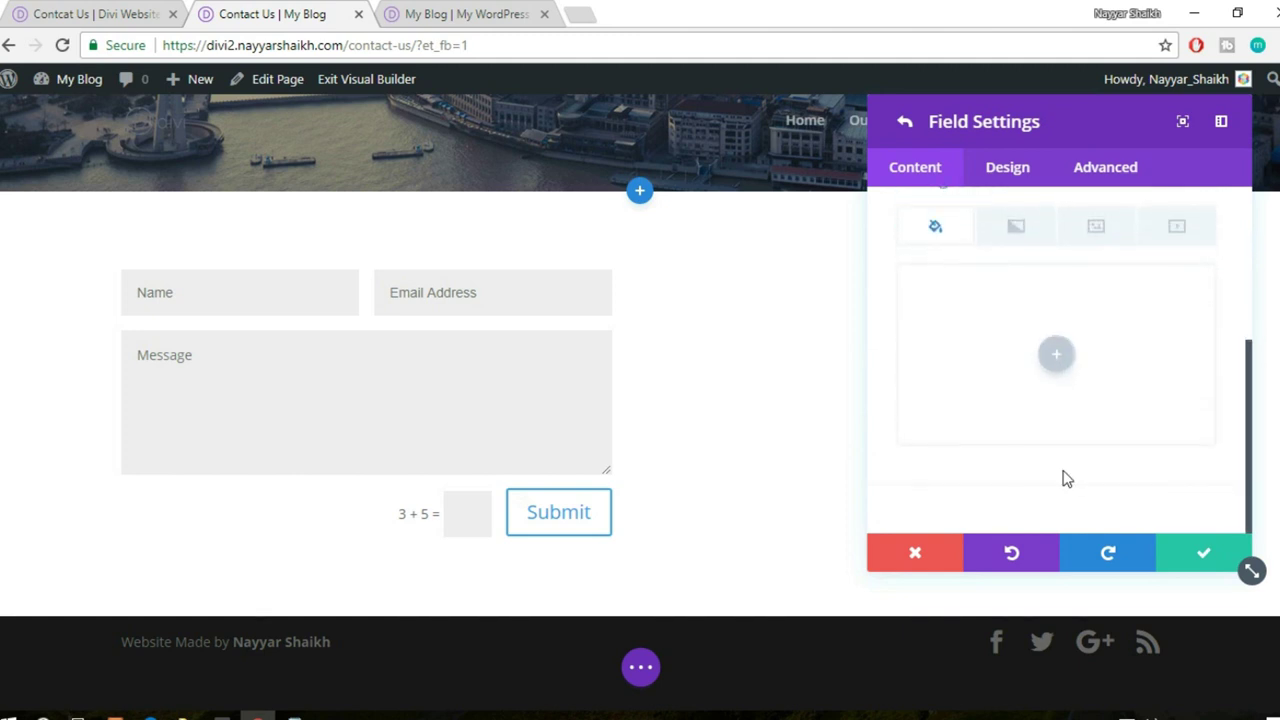
scroll(1066, 477, up, 3)
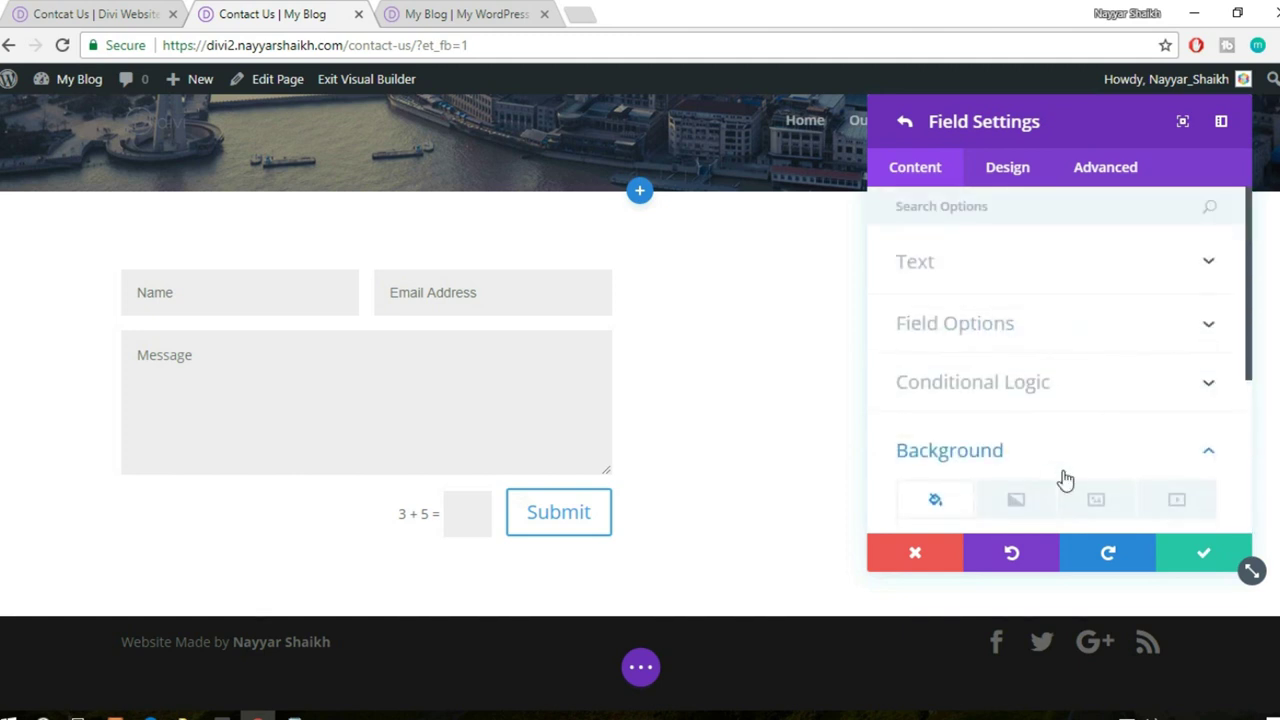
click(1203, 560)
click(1203, 558)
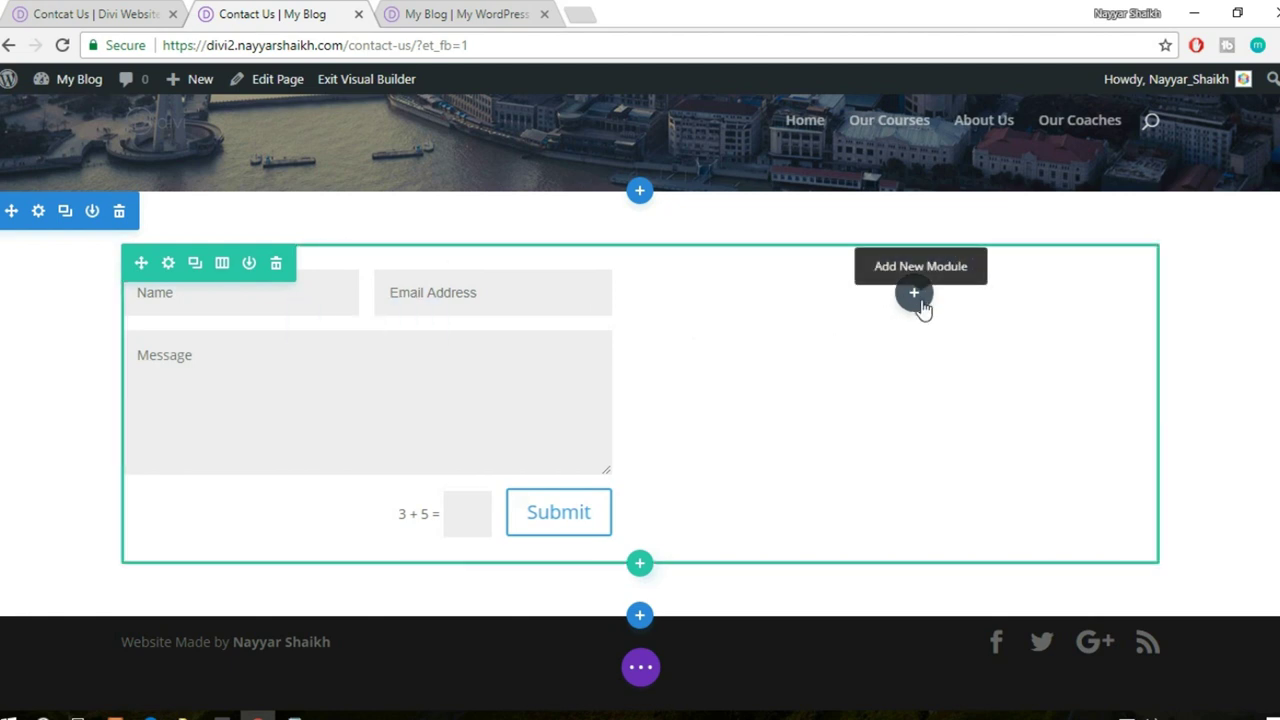
- Insert a Map module into the empty right column
click(916, 297)
text(map)
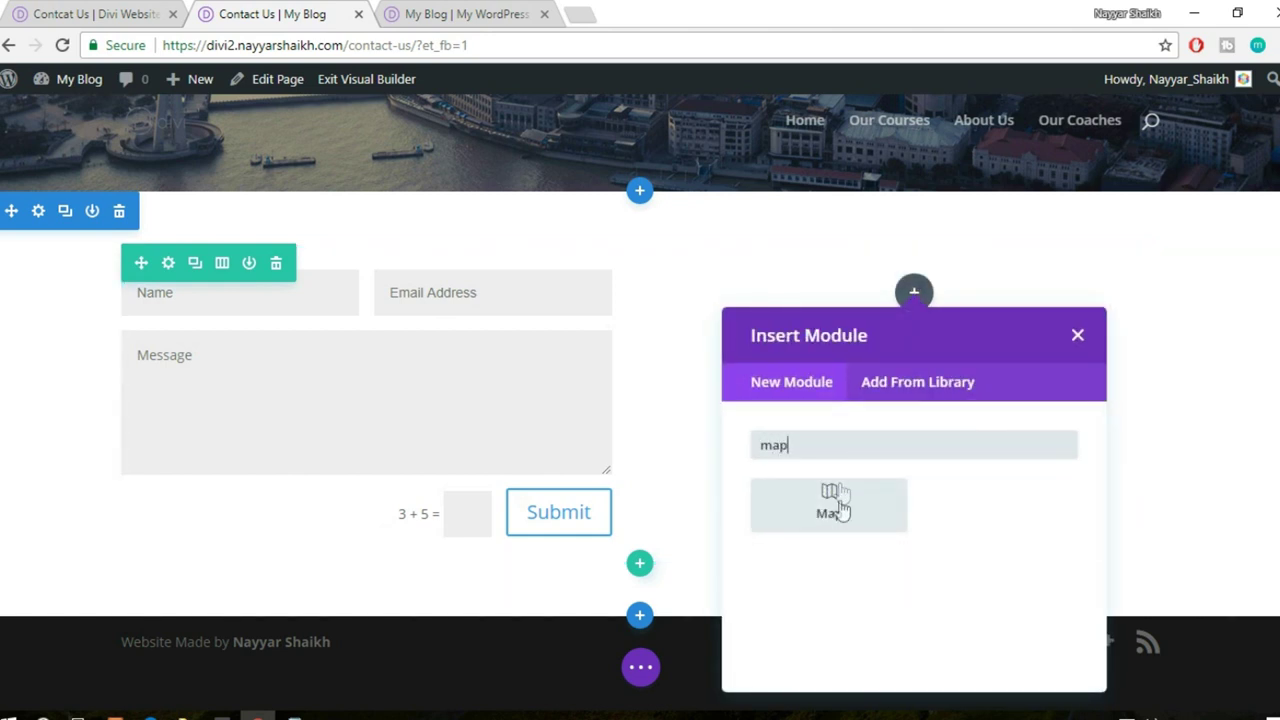
click(836, 498)
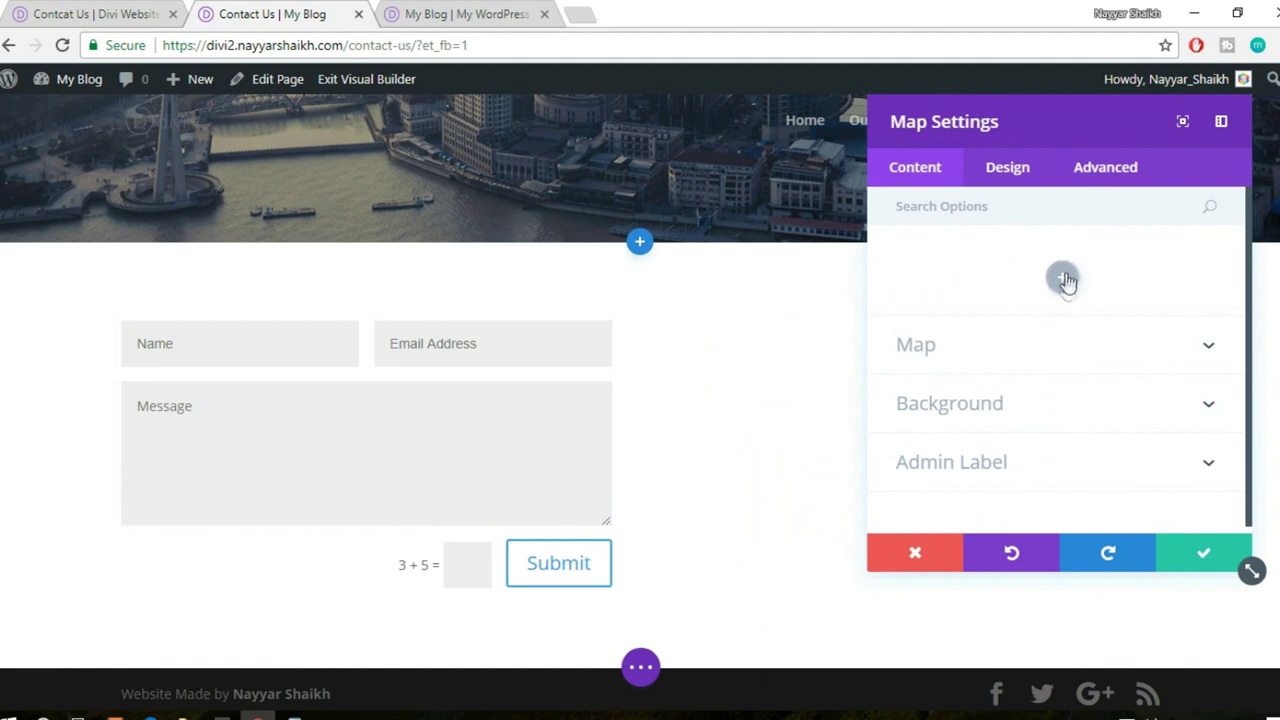
- Add a new pin to the map with its address located at mumbai
click(1063, 280)
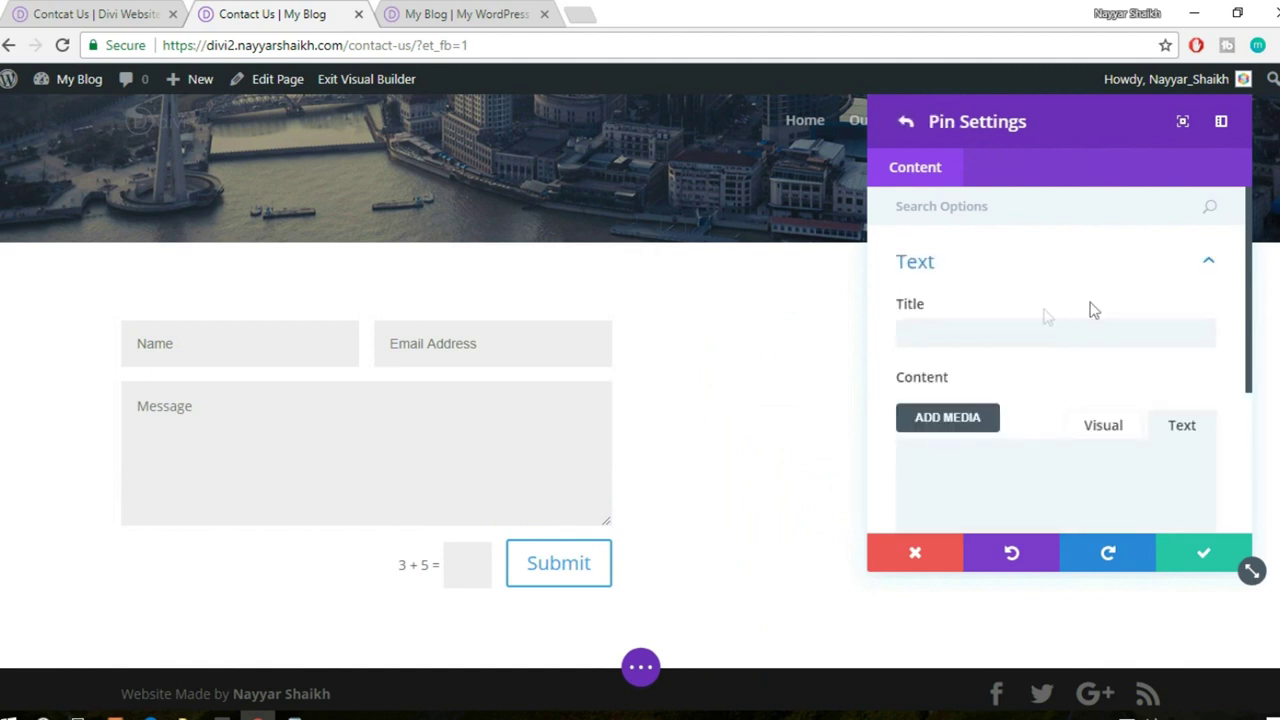
scroll(1066, 335, down, 2)
scroll(1066, 337, up, 1)
click(995, 247)
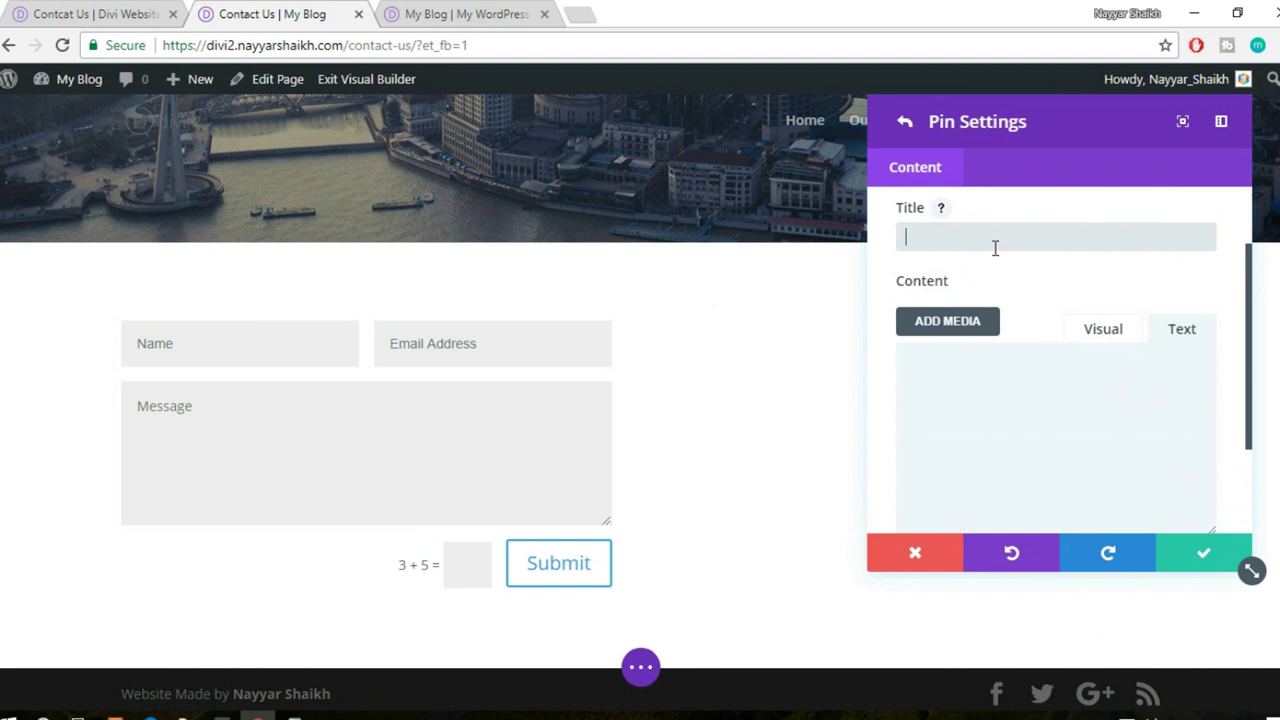
scroll(1018, 248, down, 2)
click(1043, 473)
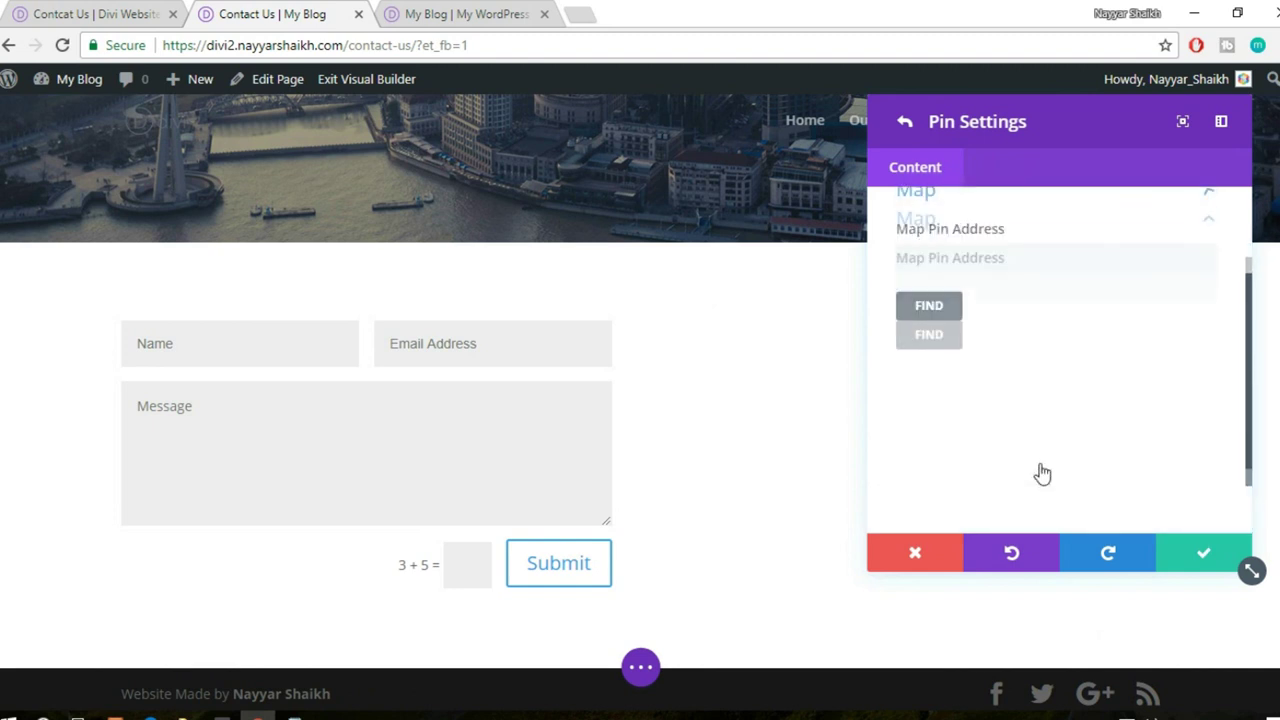
scroll(1014, 290, down, 1)
scroll(1015, 318, up, 1)
click(1008, 303)
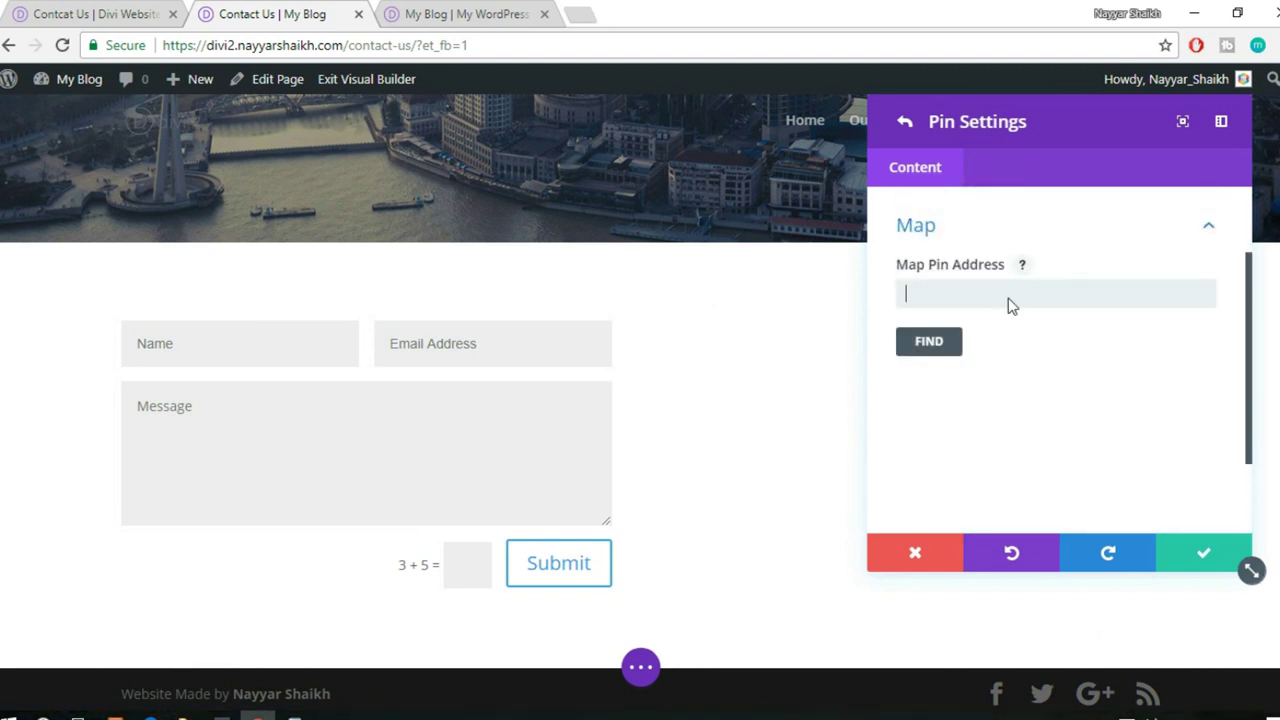
text(mumbai)
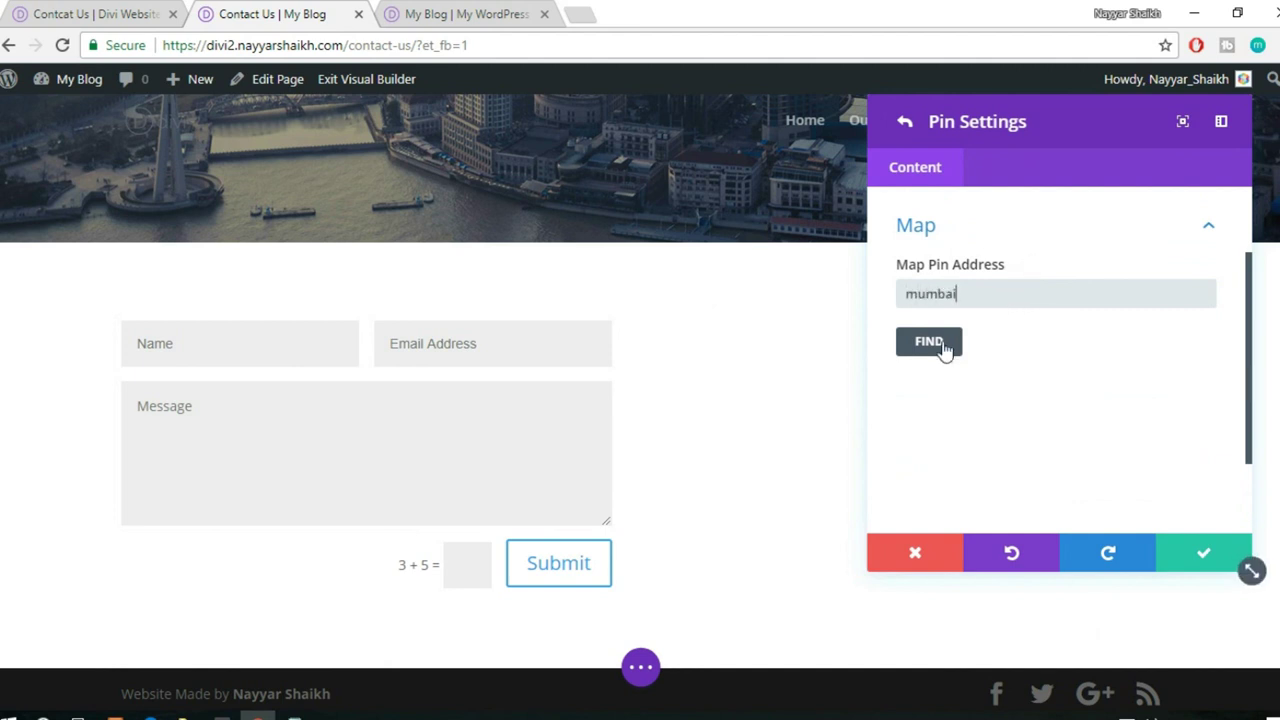
click(942, 345)
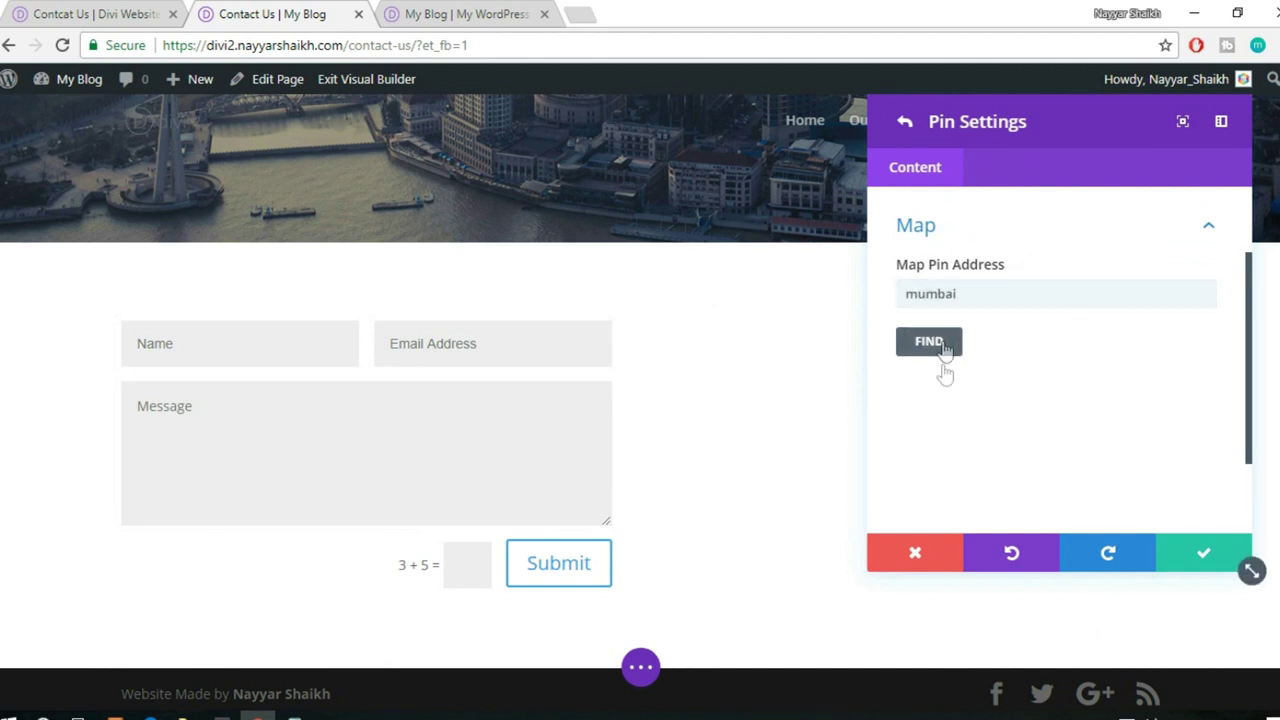
scroll(1095, 450, down, 3)
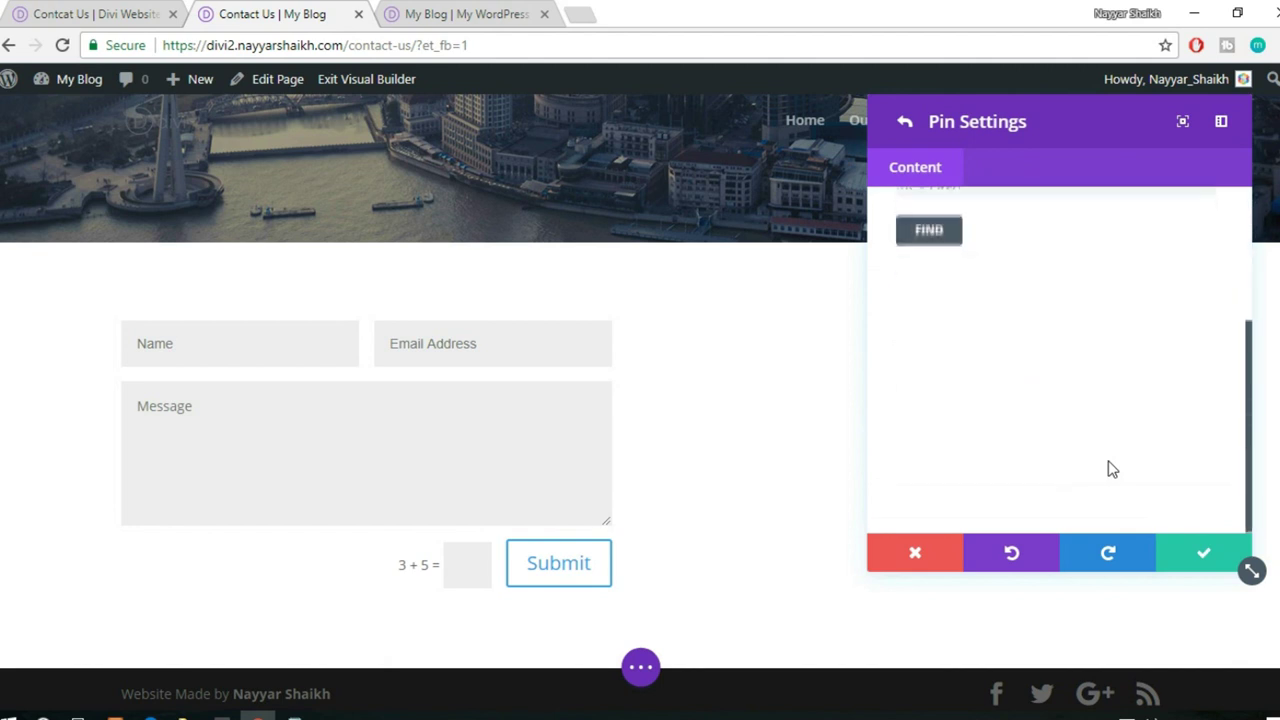
scroll(1176, 501, up, 3)
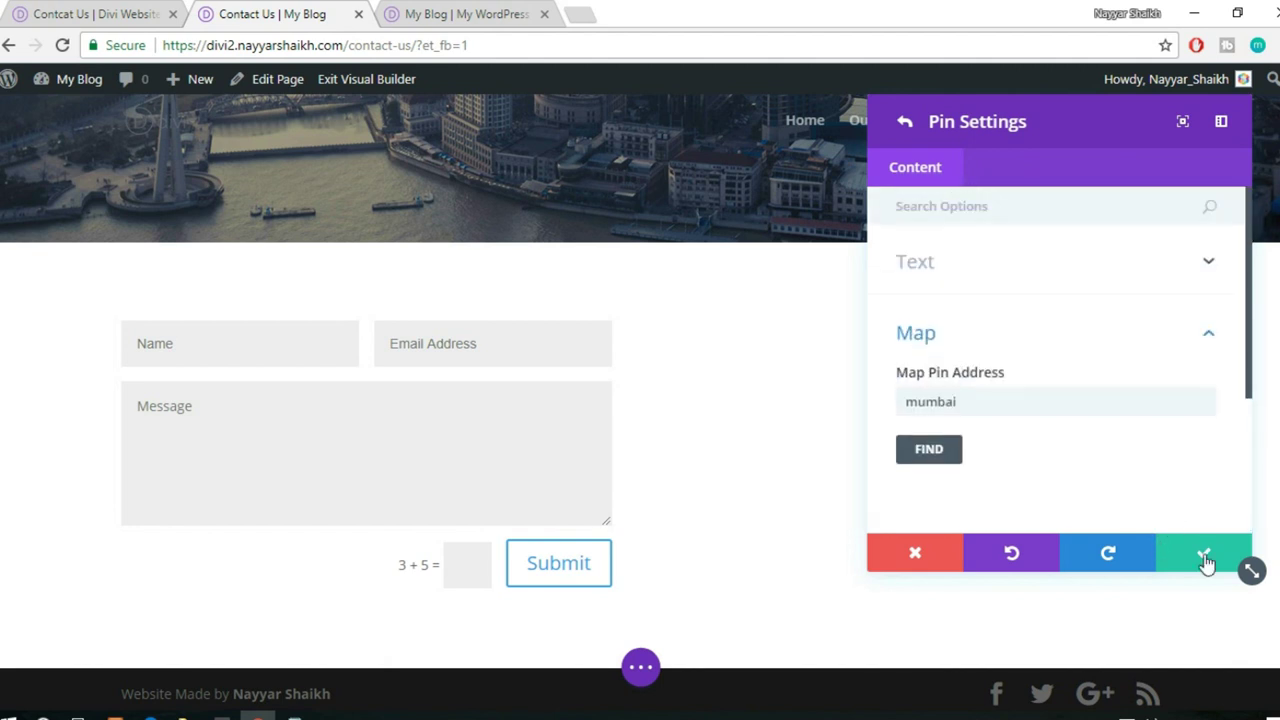
- Save the pin and map settings, then open a new browser tab
click(1205, 560)
click(1205, 560)
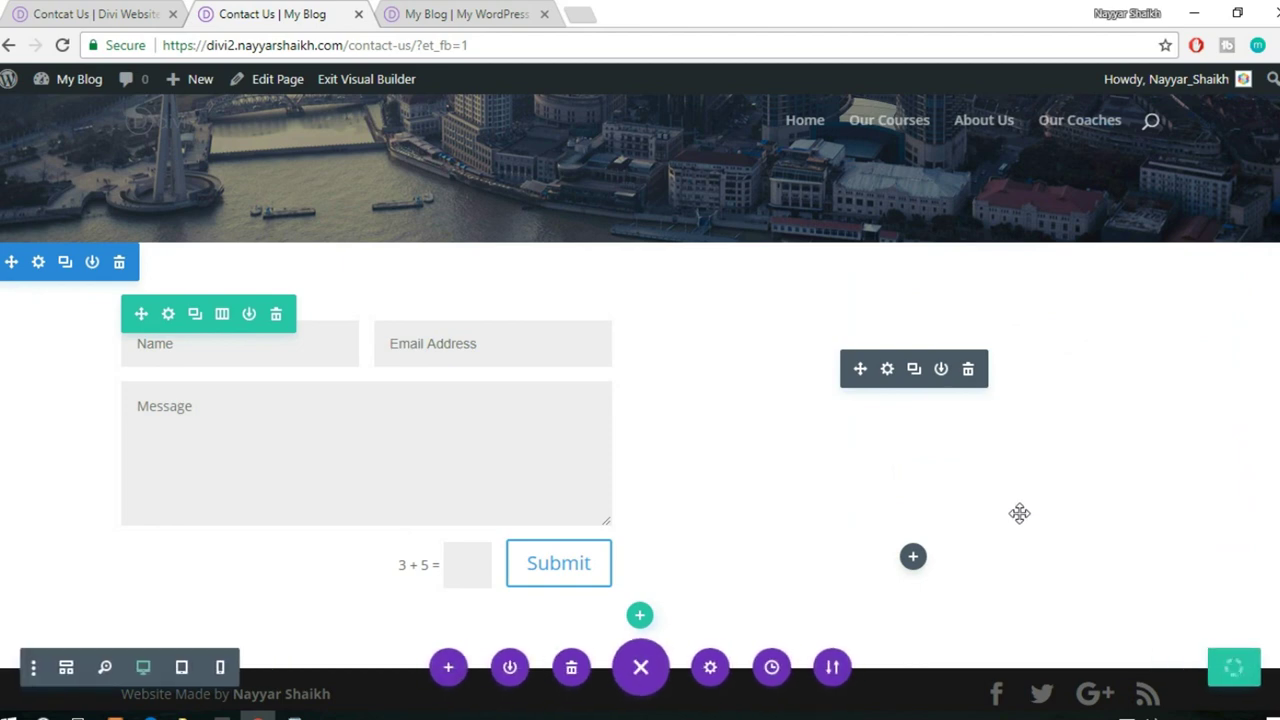
click(578, 14)
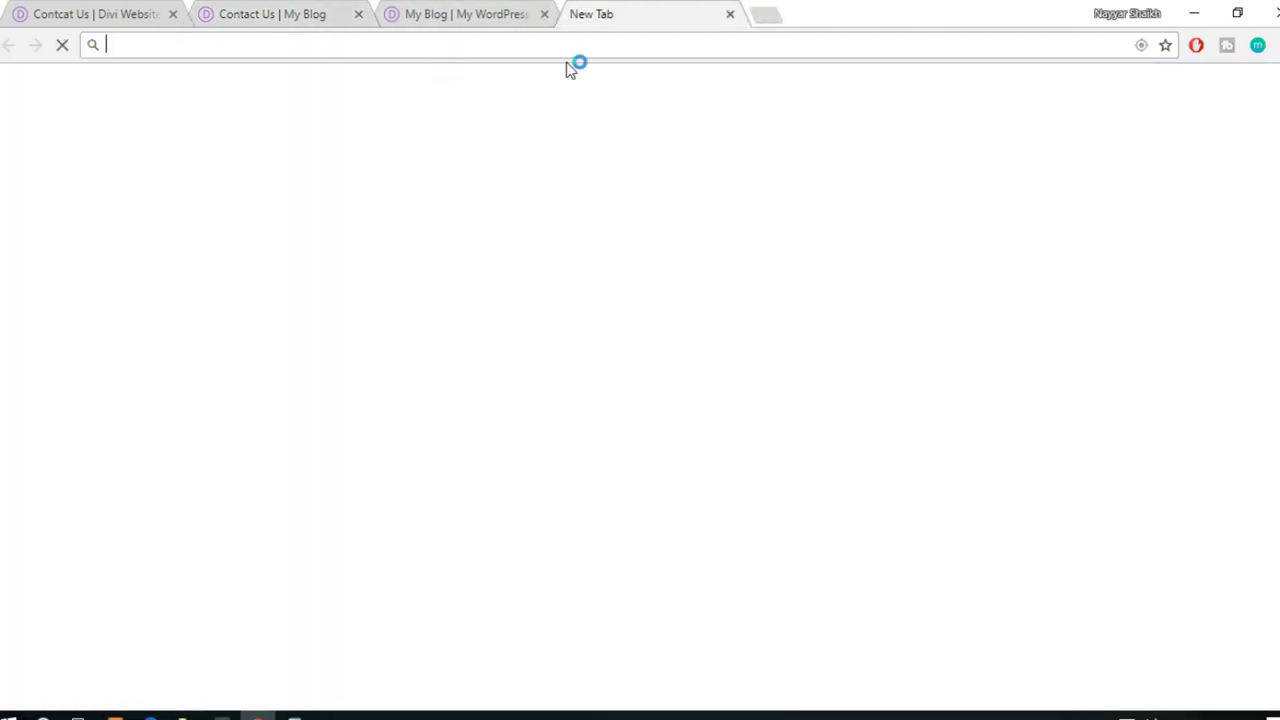
- Go to the Google API Console's Credentials > Domain verification page
text(console.developers.google.com)
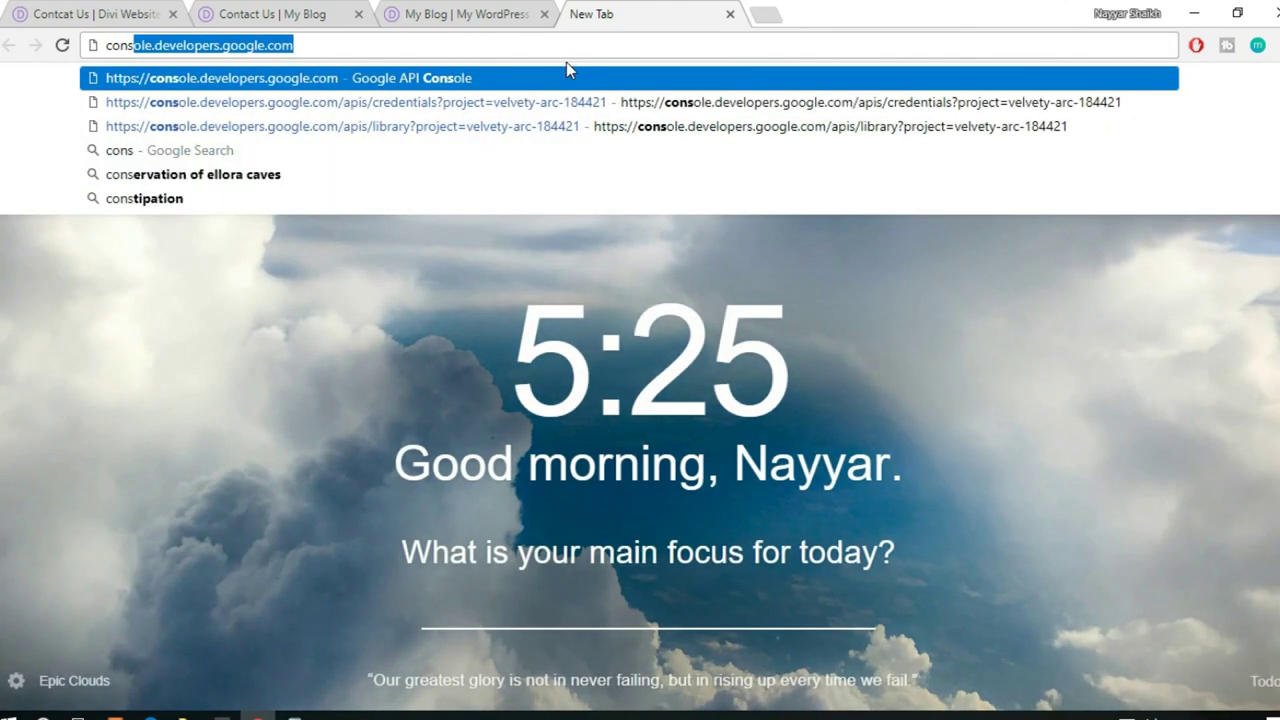
key(Return)
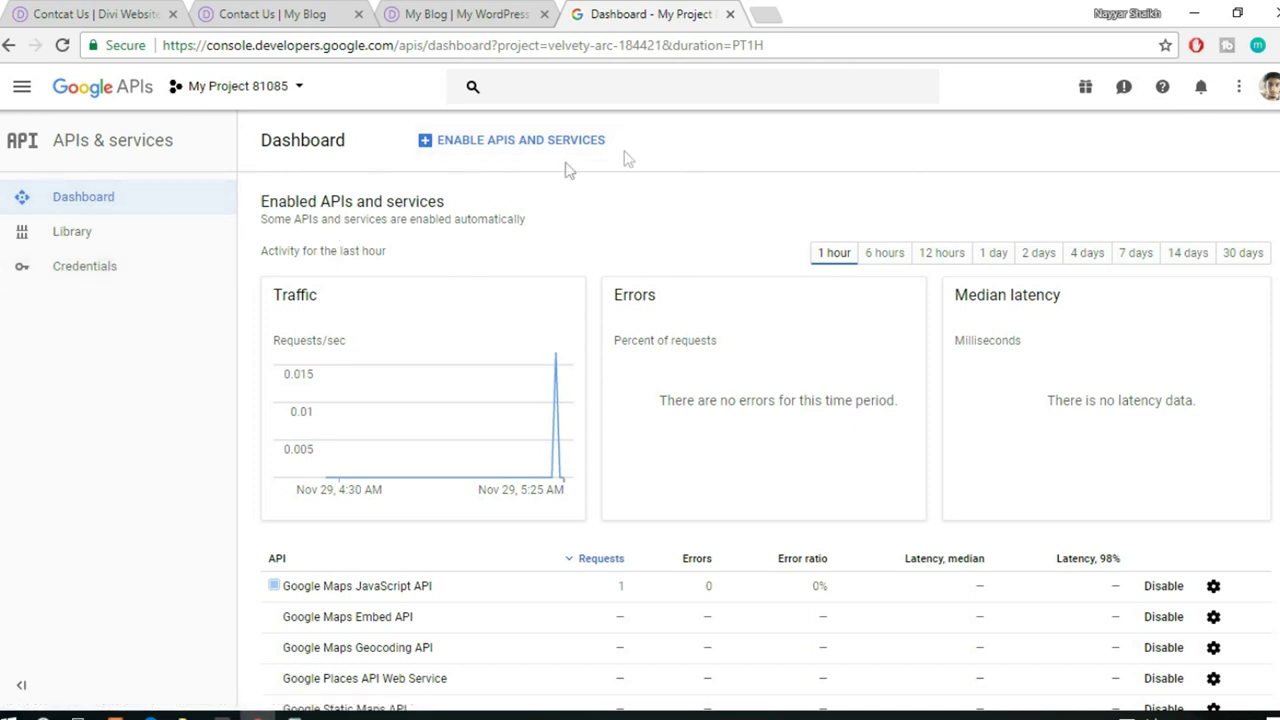
click(100, 276)
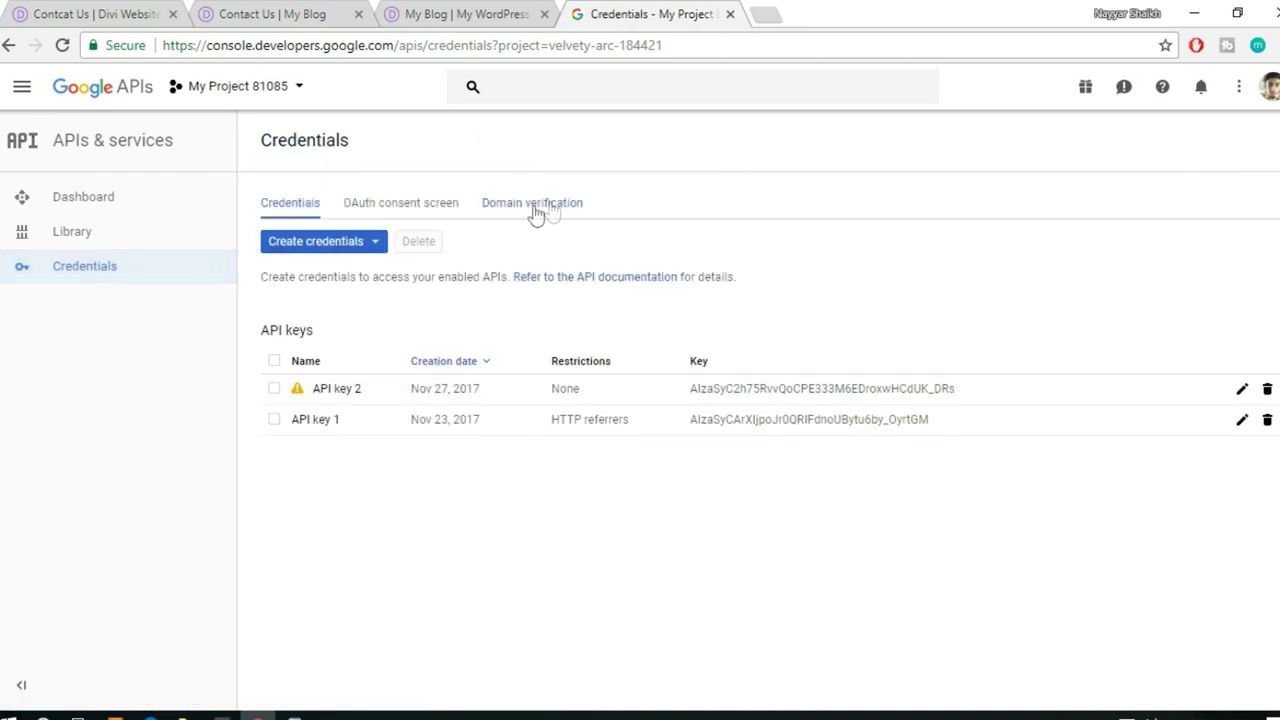
click(535, 210)
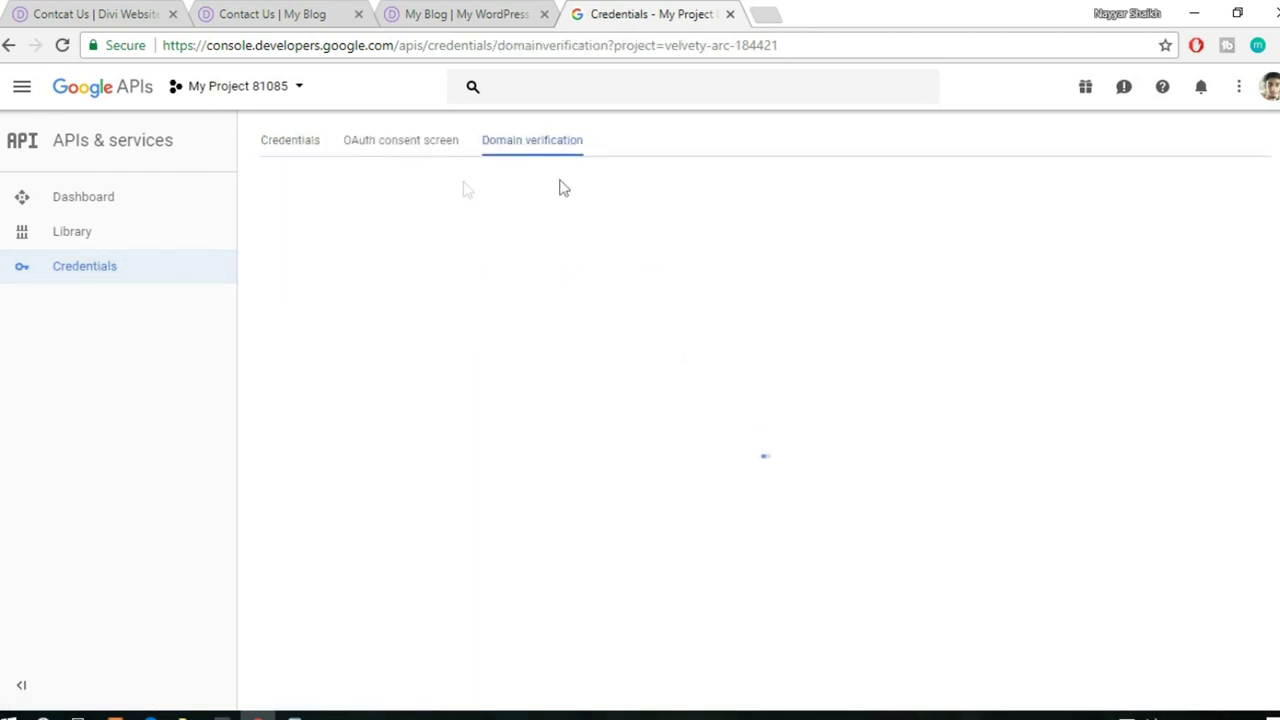
- Copy the divi2 site's address and submit it as a new allowed domain
click(281, 10)
drag(344, 45, 84, 28)
key(ctrl+c)
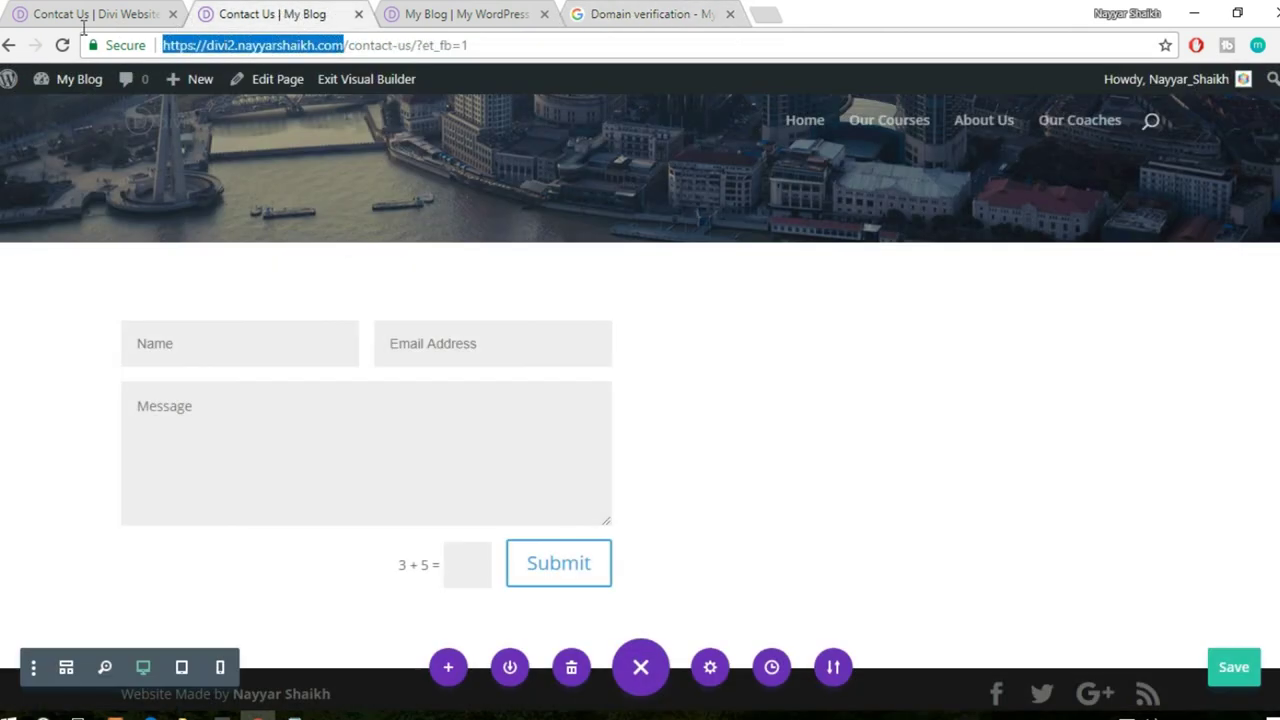
click(666, 20)
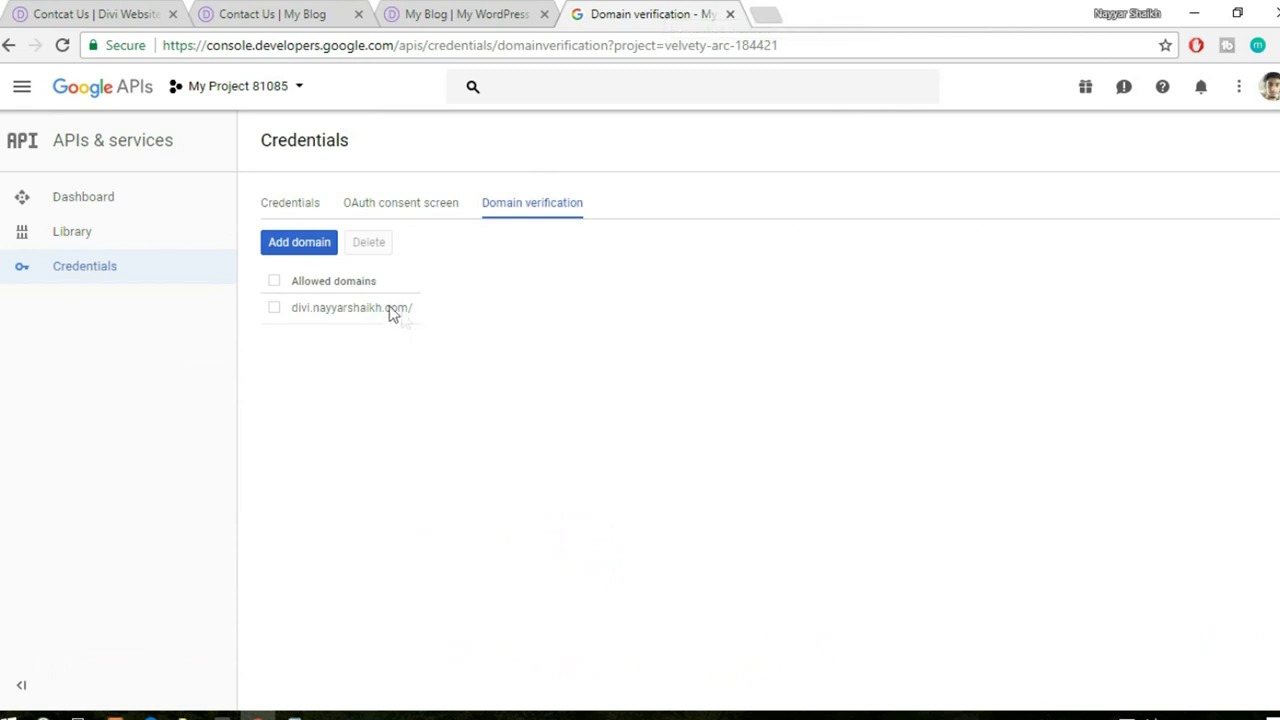
click(290, 245)
key(ctrl+v)
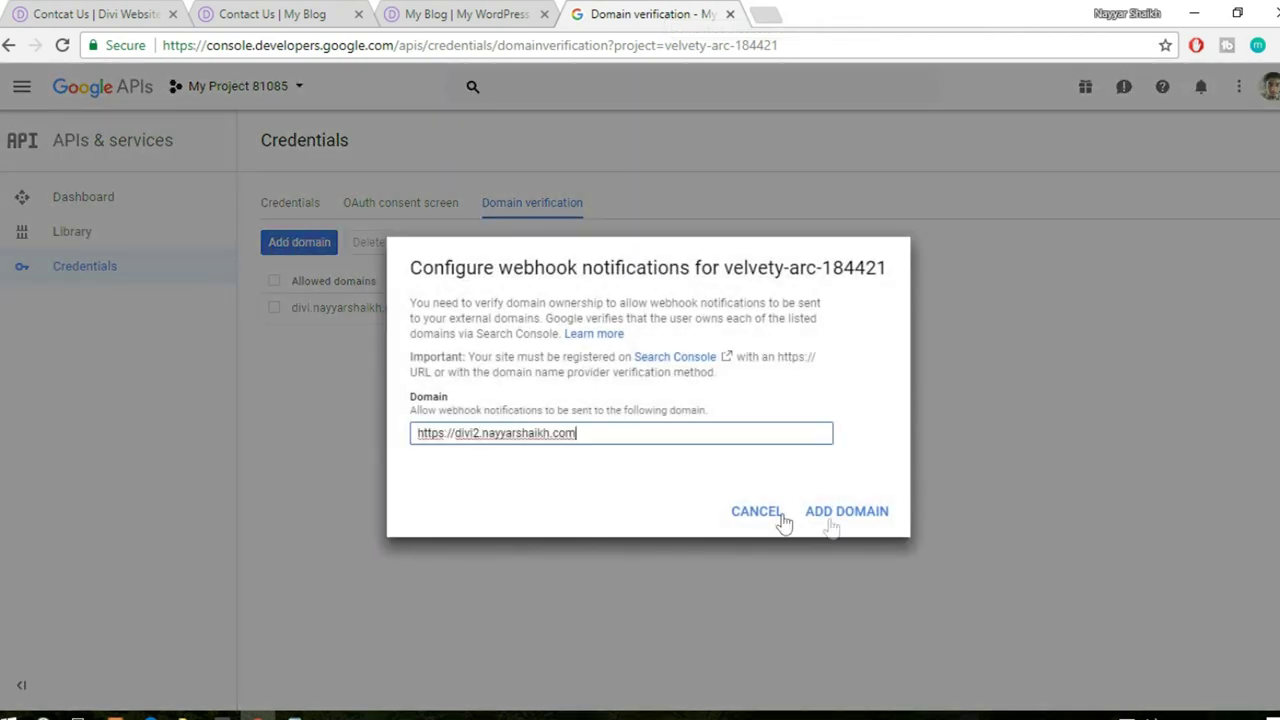
click(858, 519)
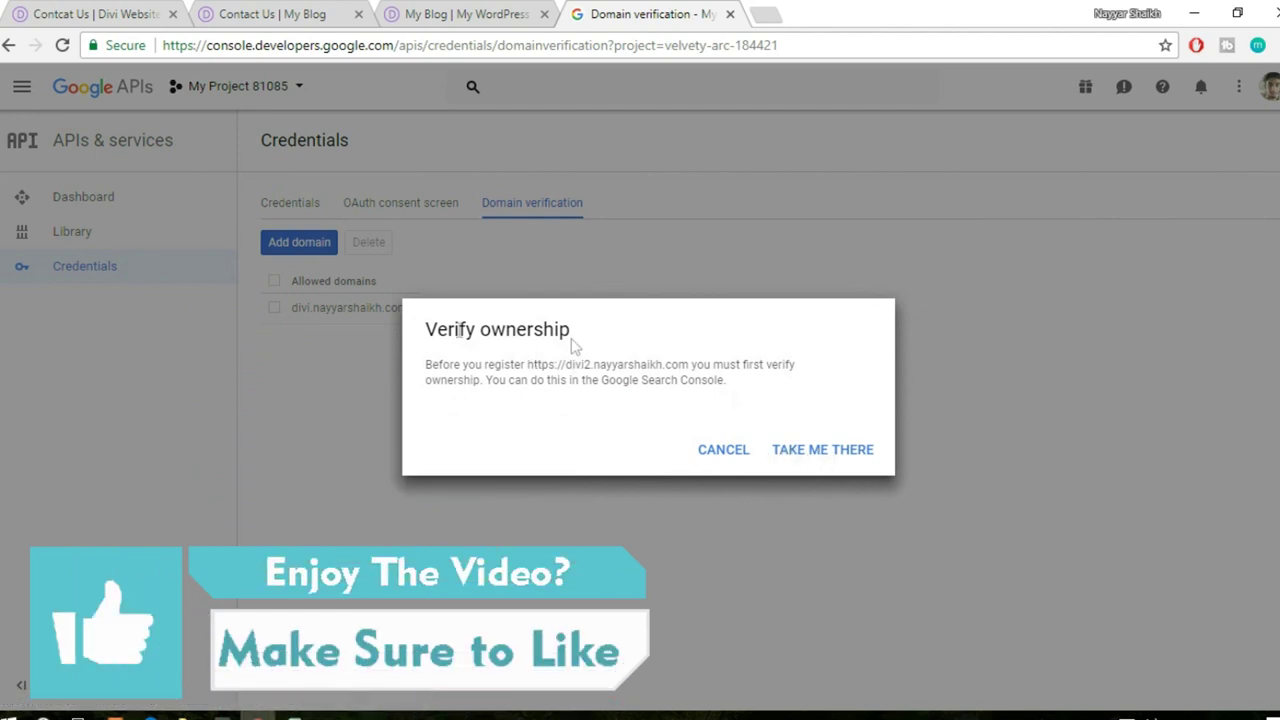
- Add the divi2 site's URL as a new property in Webmaster Central
click(806, 458)
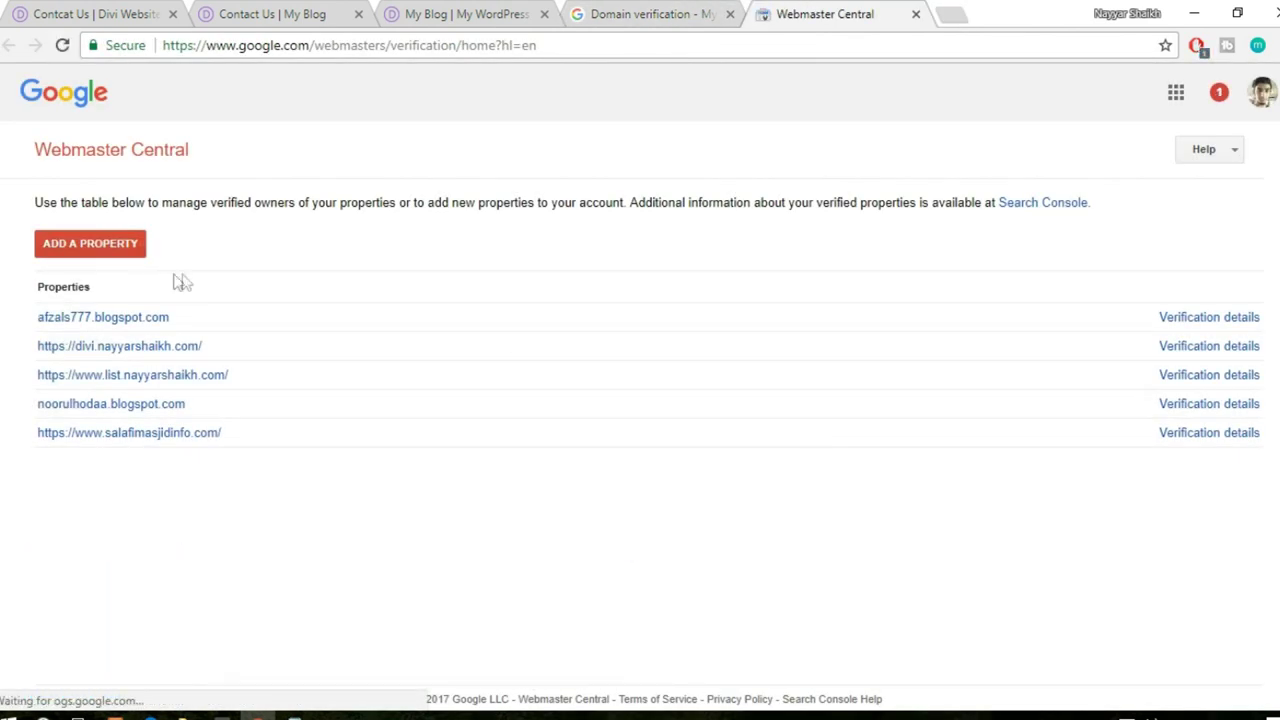
click(104, 256)
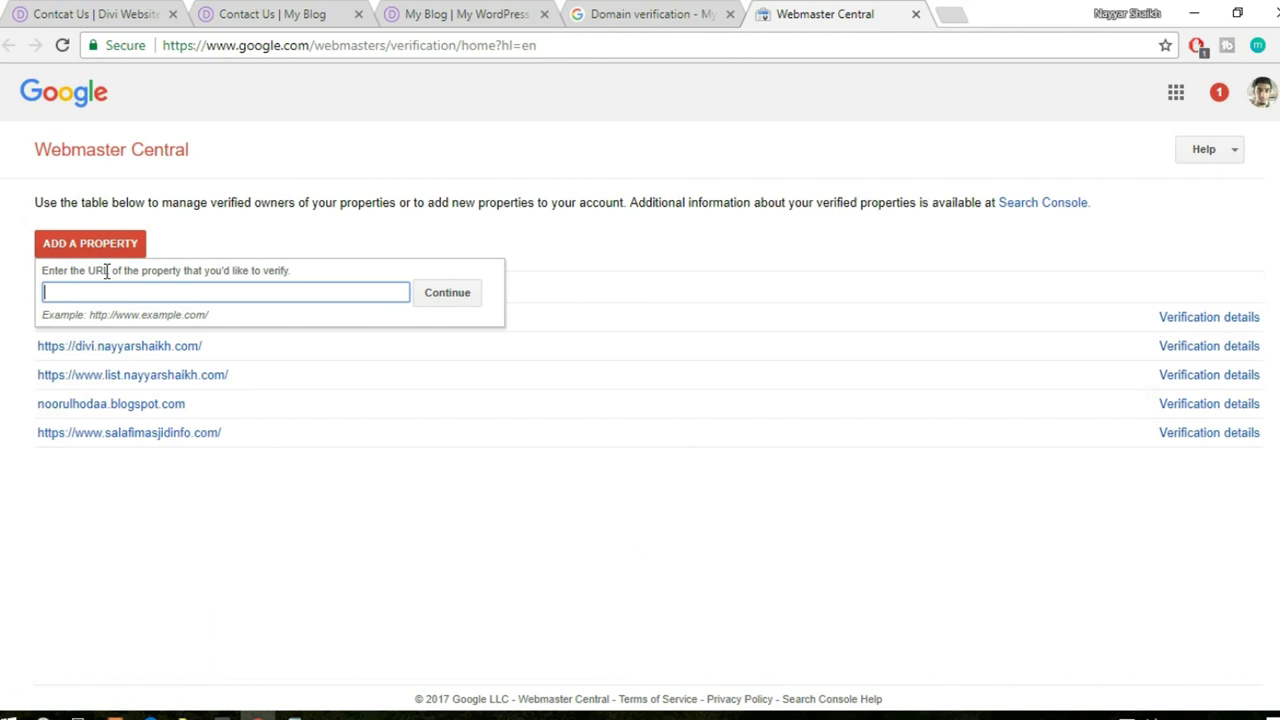
key(ctrl+v)
click(430, 300)
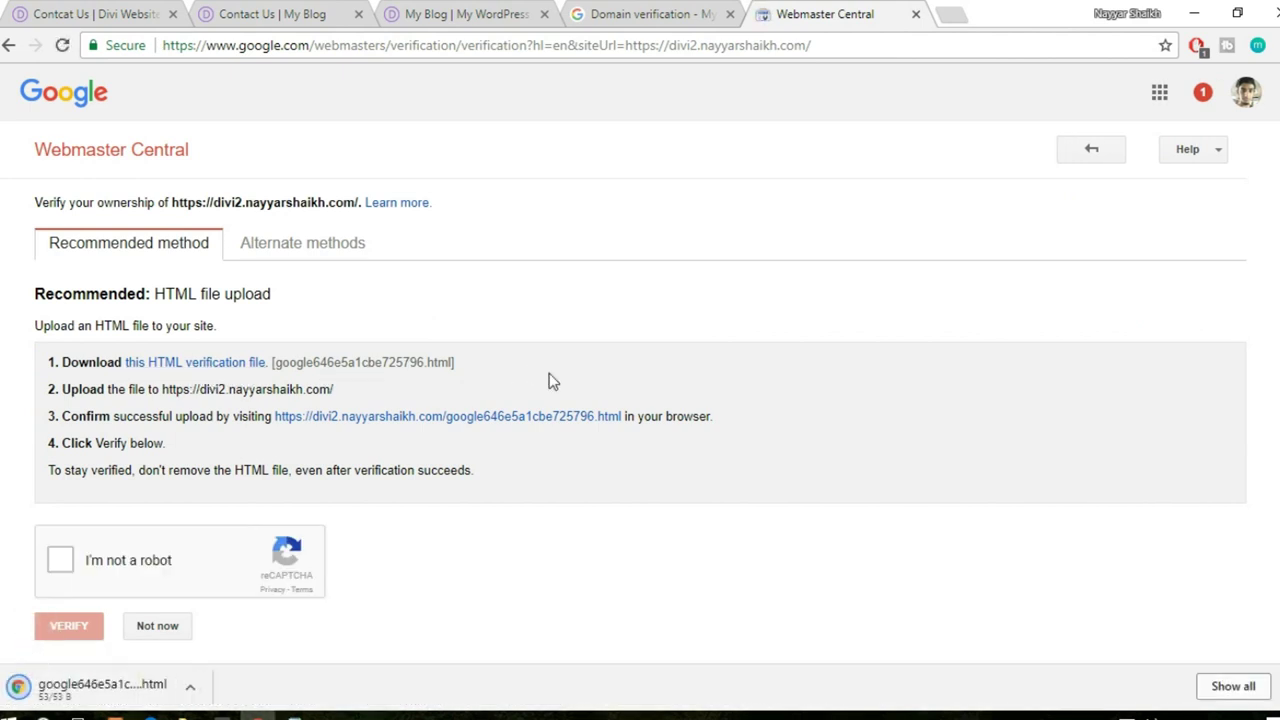
- Complete the 'I'm not a robot' check, then search Windows apps for 'file'
scroll(549, 378, down, 1)
click(60, 517)
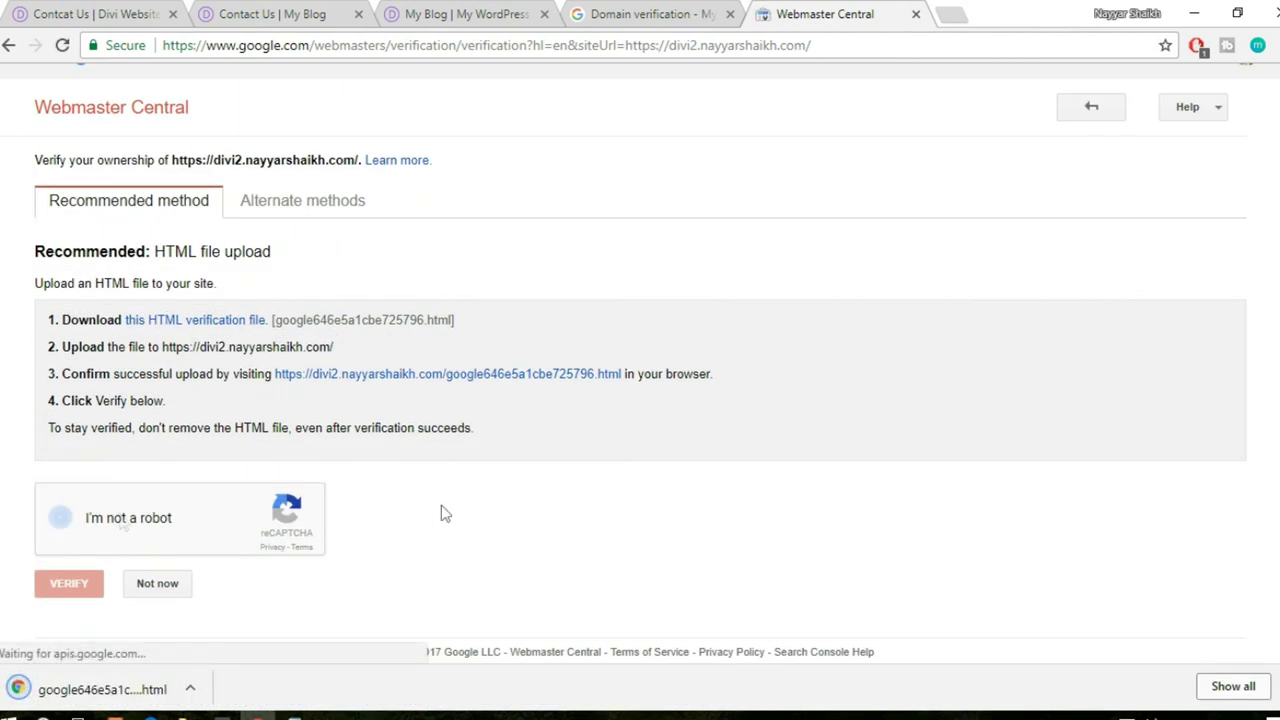
key(super)
key(super)
key(super)
text(file)
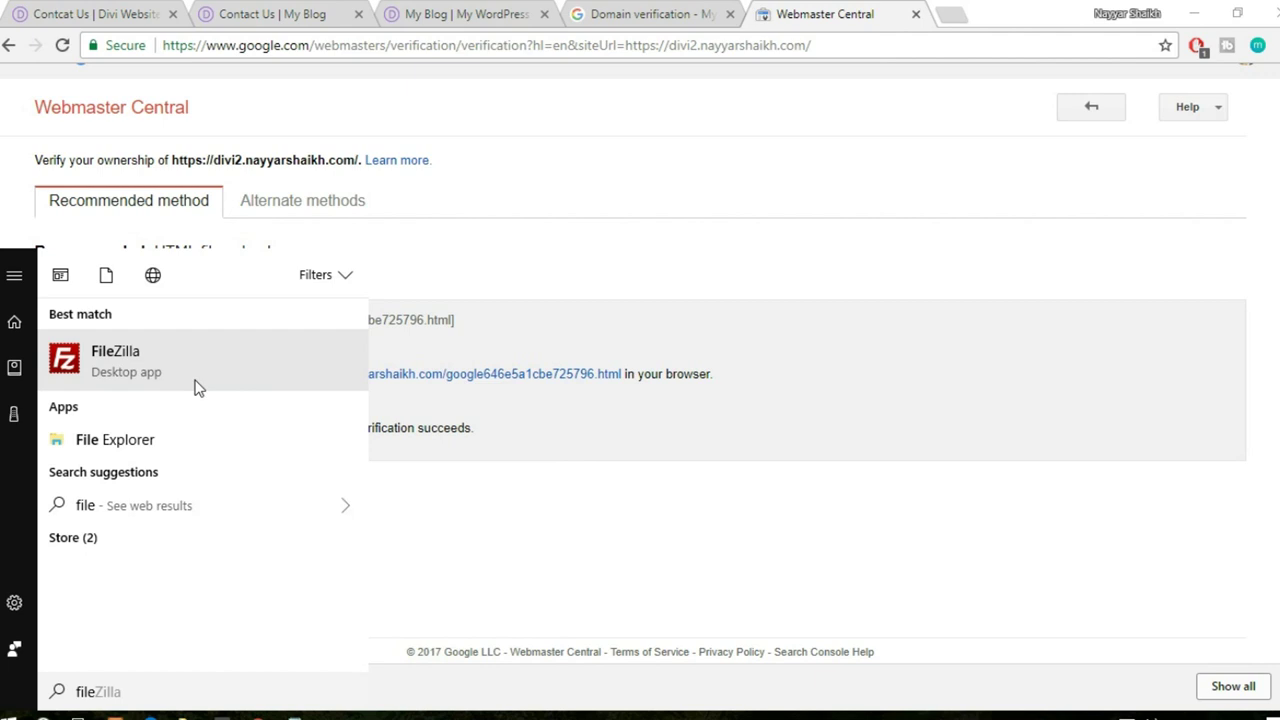
- Launch FileZilla, connect to the saved web server, and open the divi2 site folder
click(195, 387)
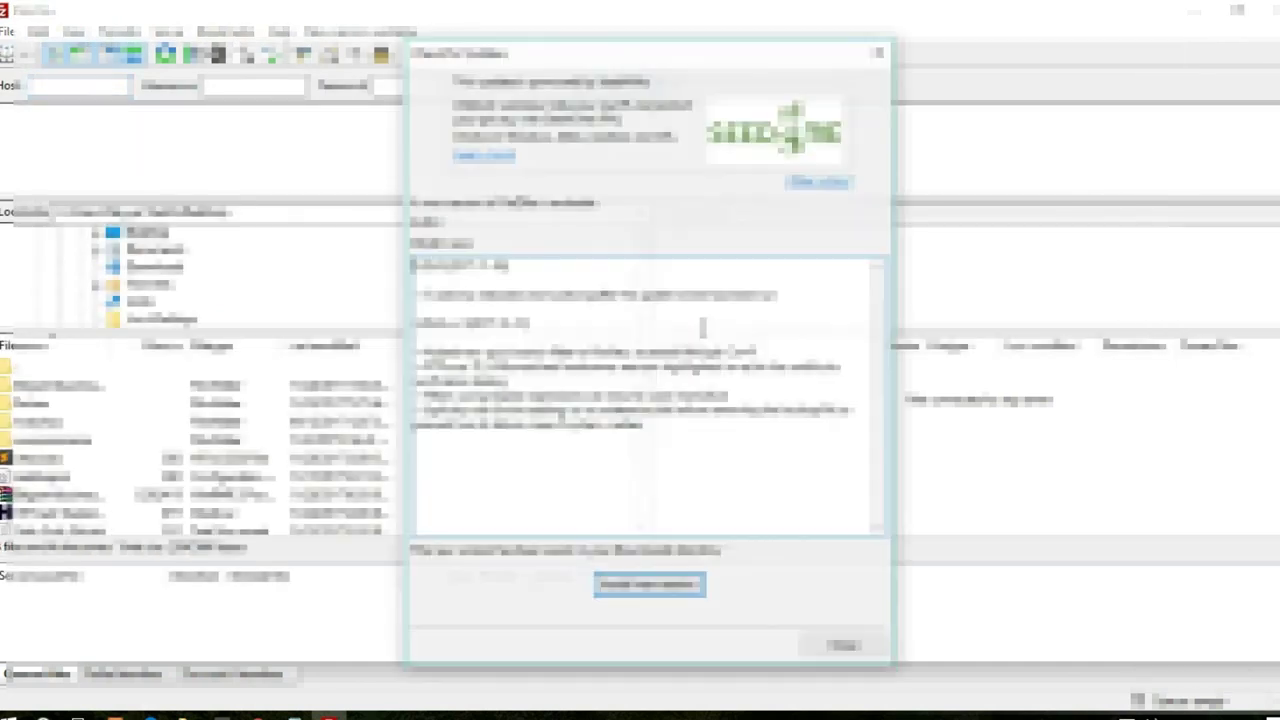
click(838, 650)
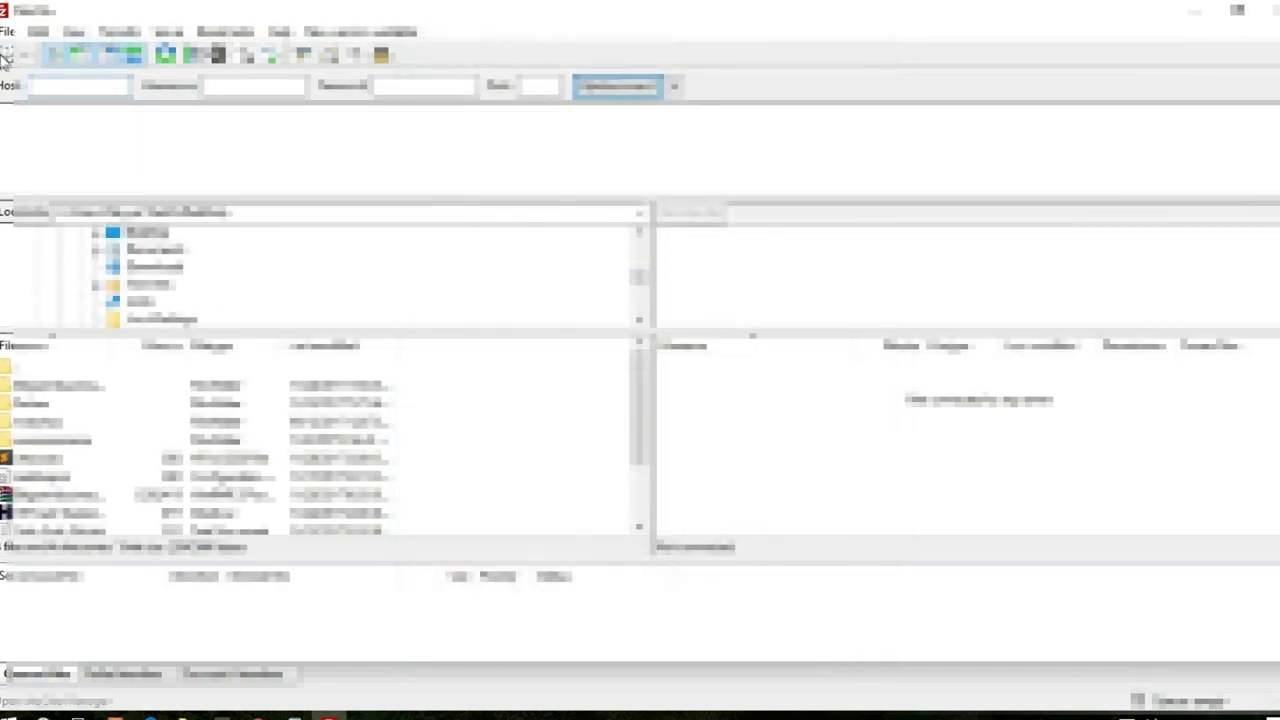
click(6, 55)
key(Return)
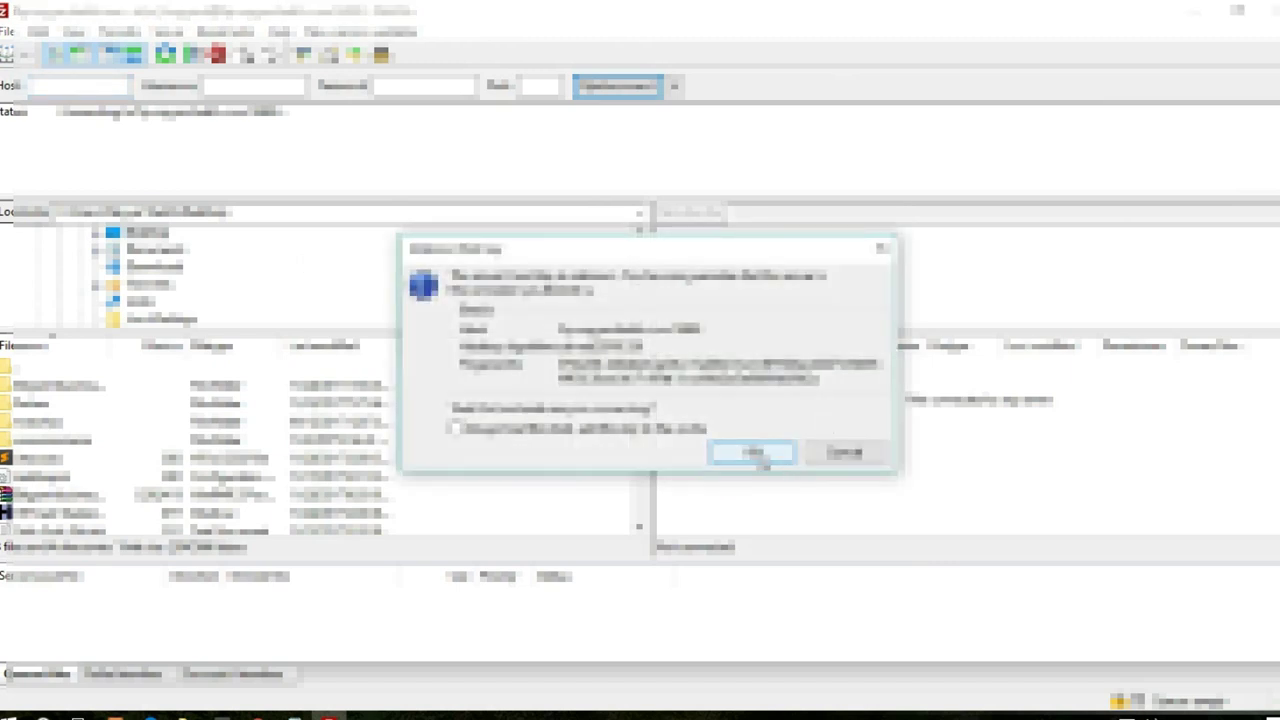
click(758, 456)
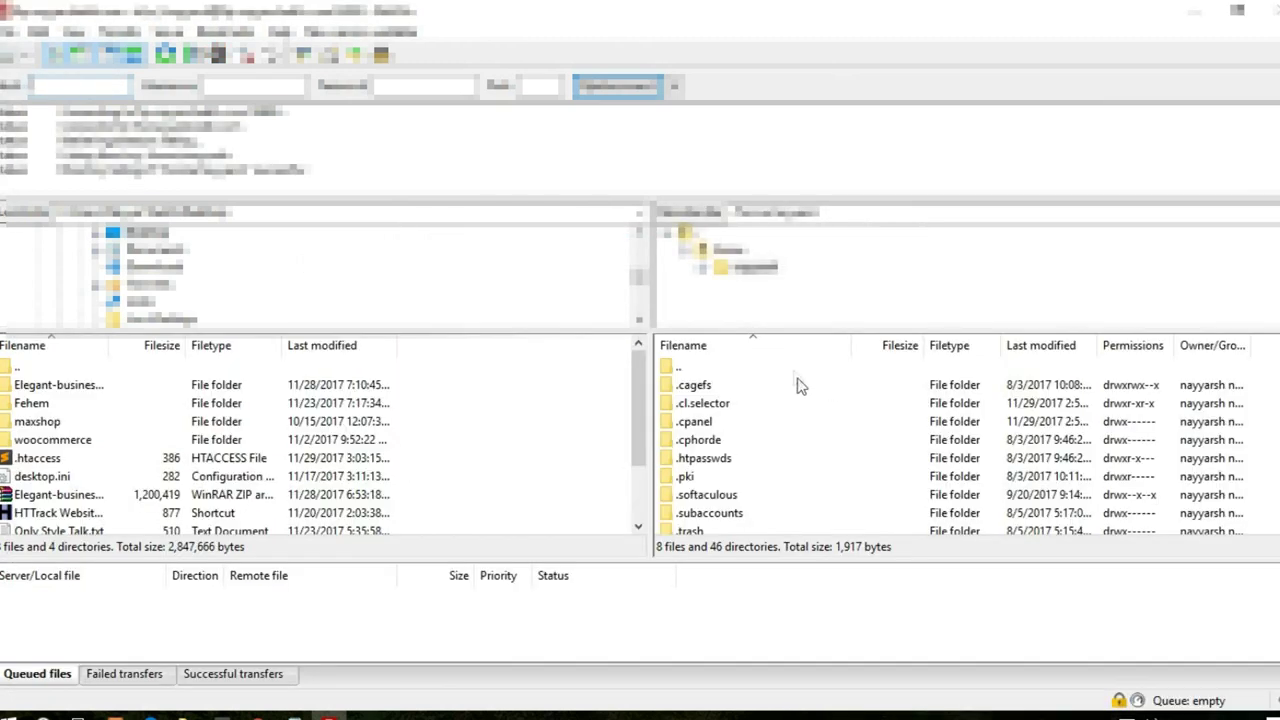
scroll(774, 350, down, 8)
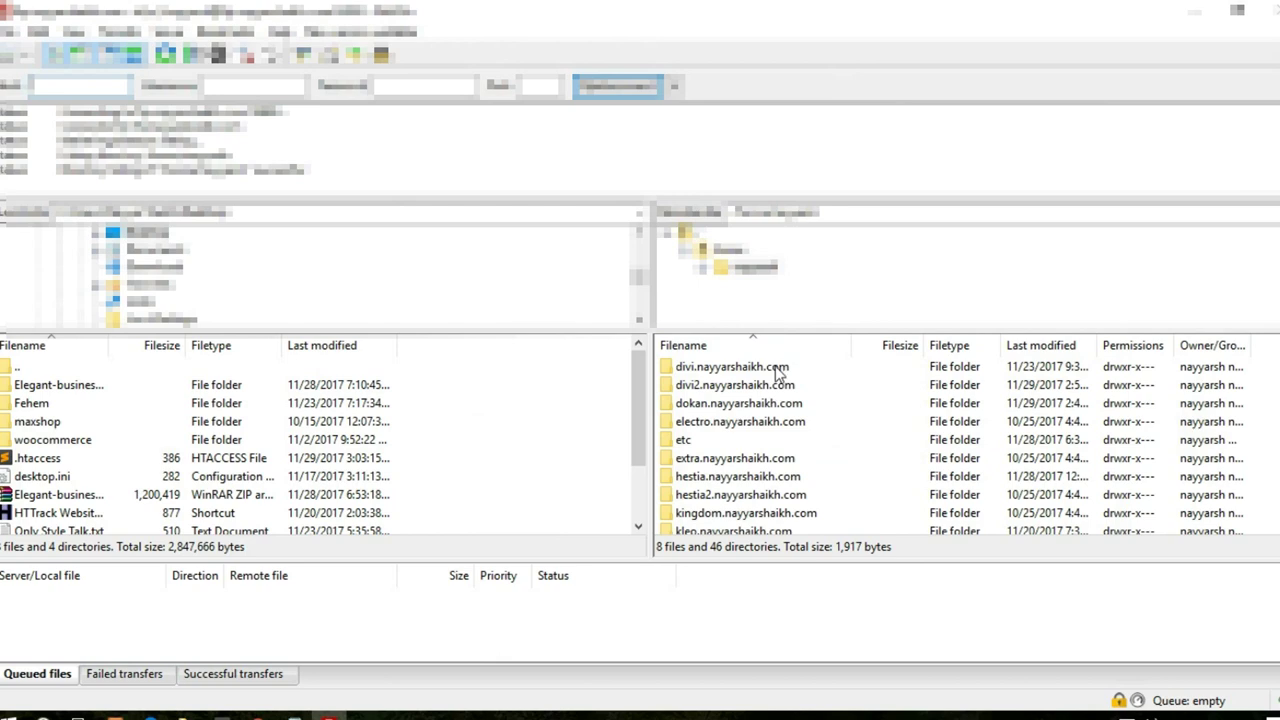
double_click(694, 388)
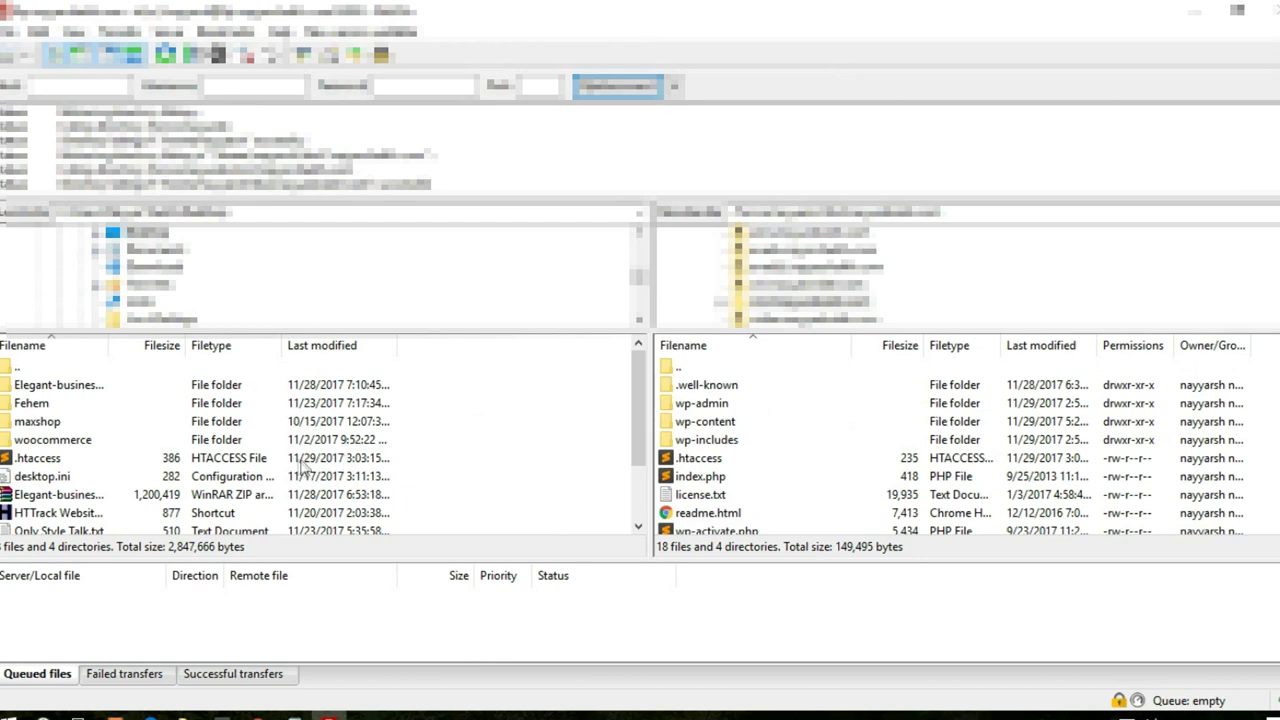
- Browse local folders and check the verification file's name in the browser
scroll(402, 446, down, 2)
scroll(402, 446, up, 2)
scroll(203, 466, down, 2)
scroll(203, 470, up, 2)
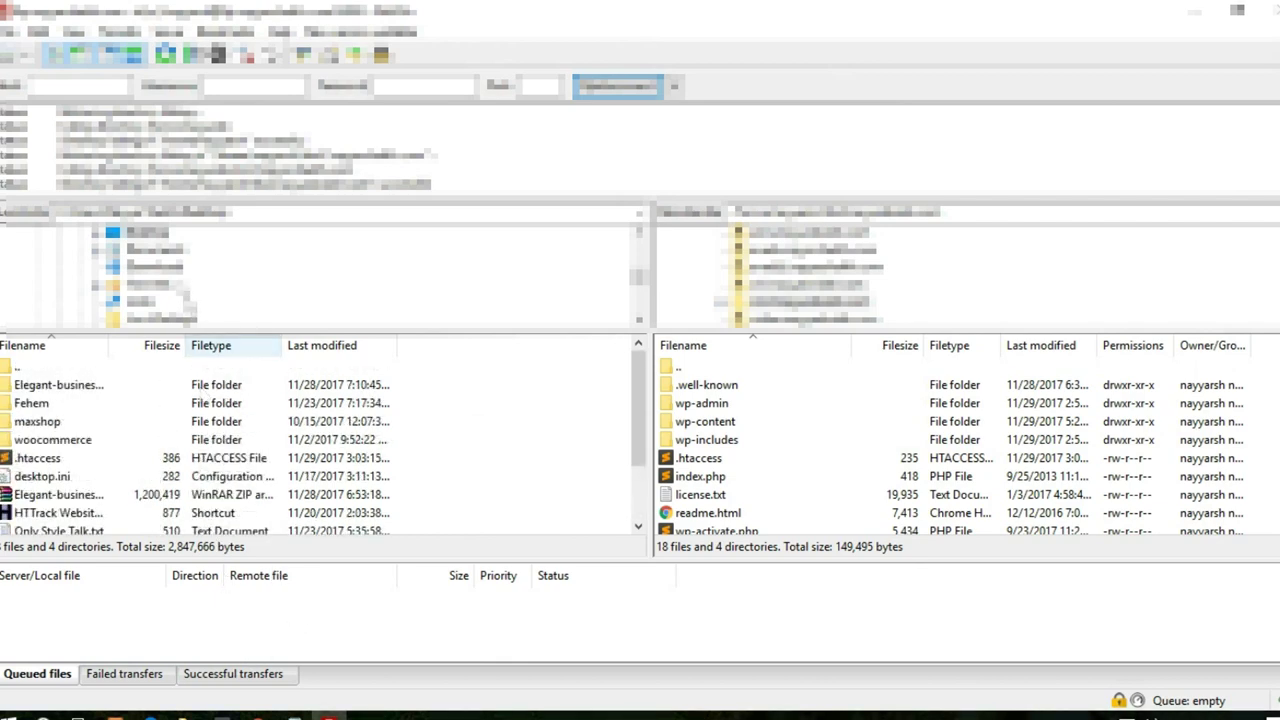
click(172, 268)
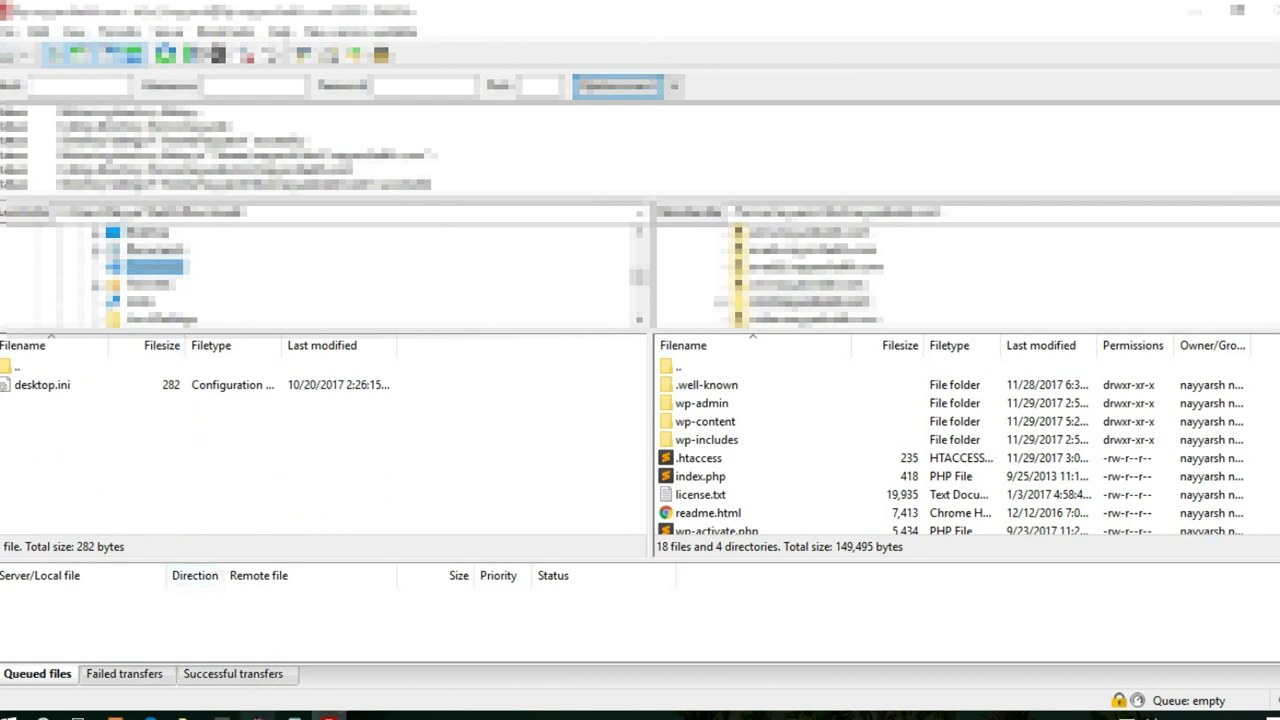
click(258, 714)
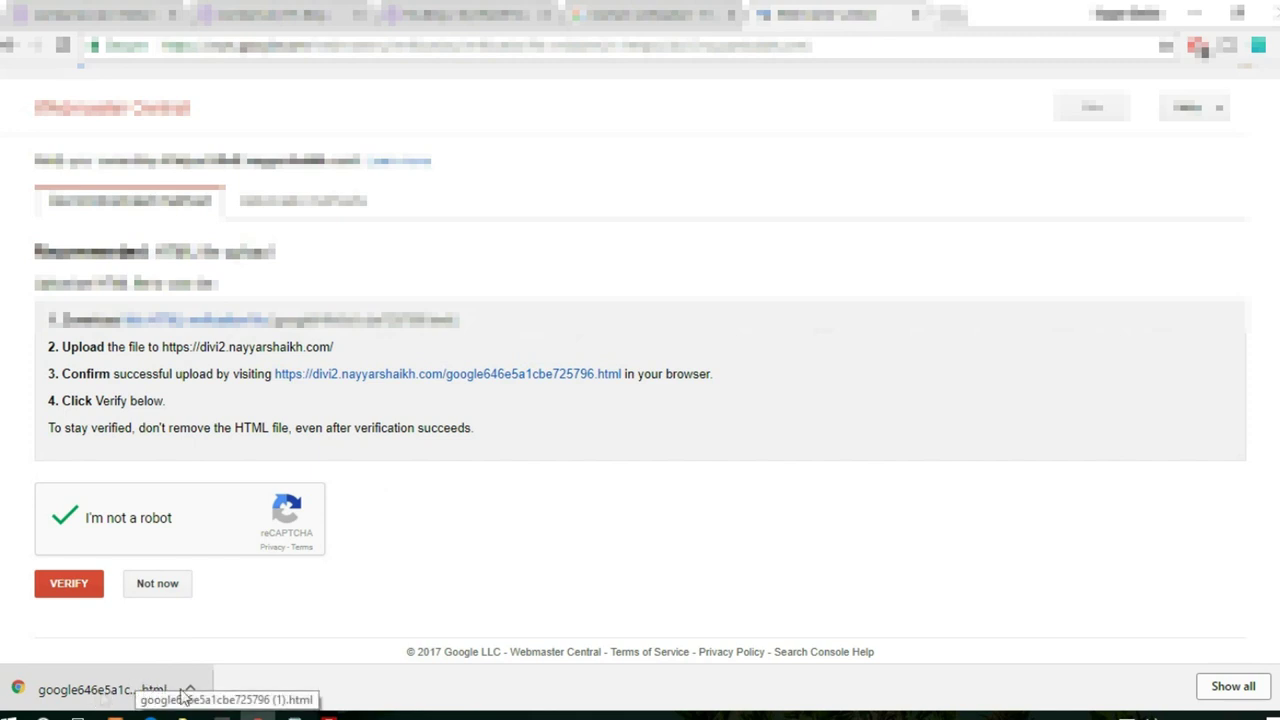
click(328, 713)
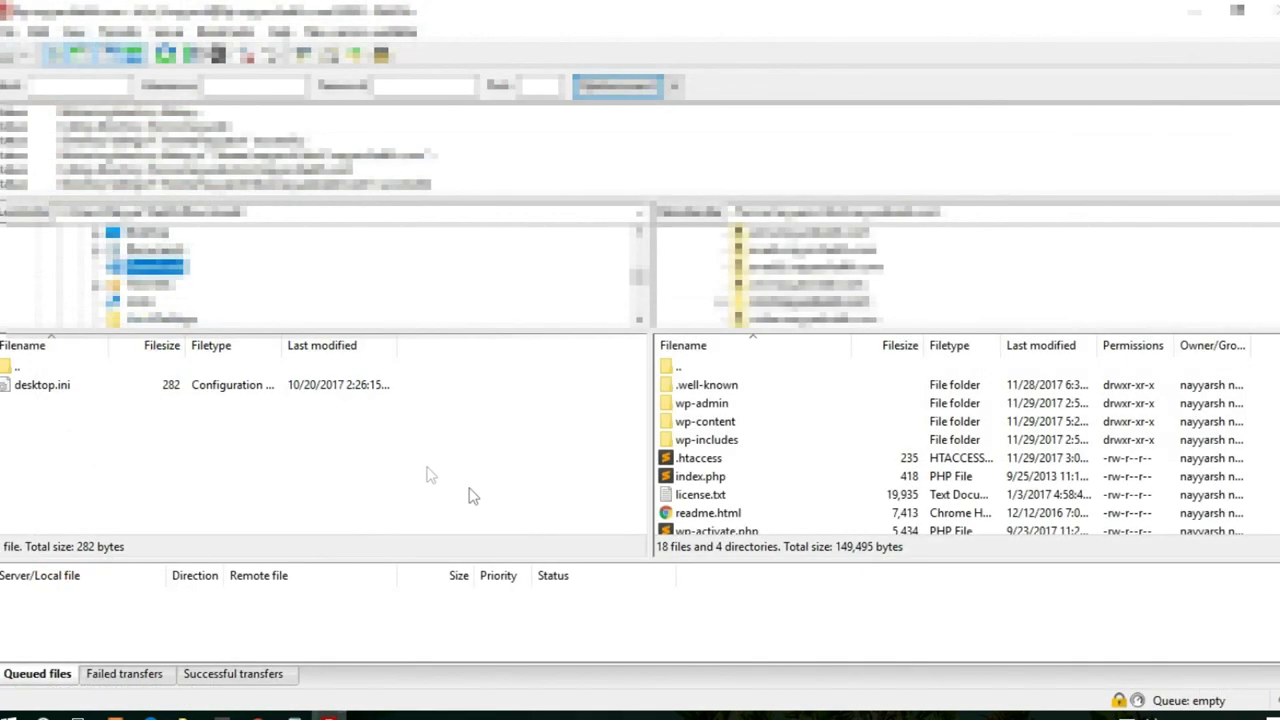
- Upload google646e5a1cbe725796.html from its local folder into the divi2 site root
scroll(225, 265, up, 3)
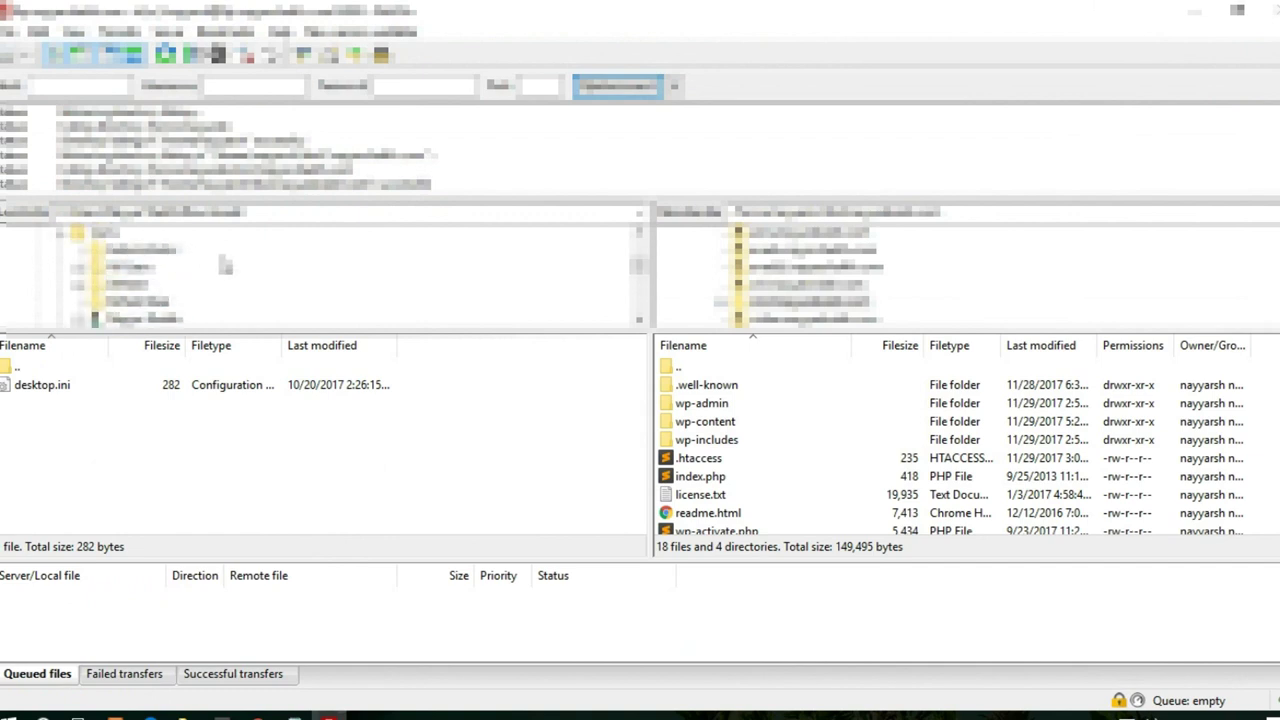
scroll(225, 265, down, 3)
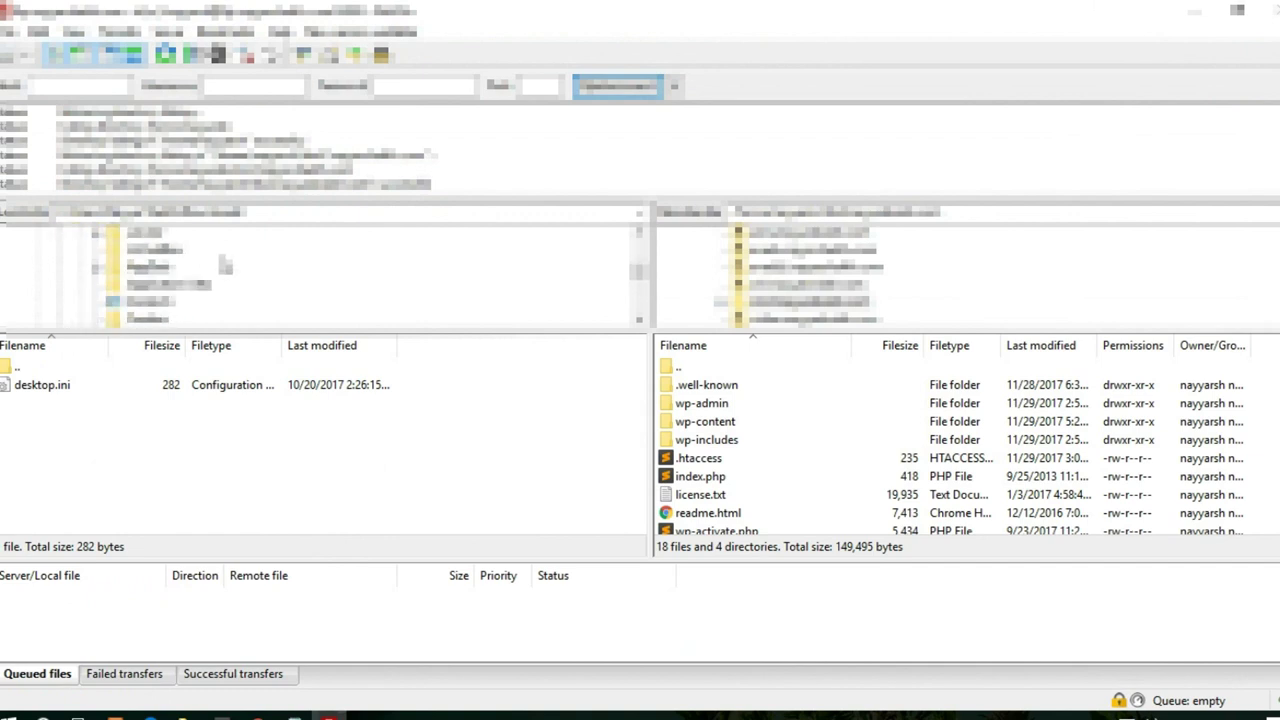
scroll(225, 277, up, 2)
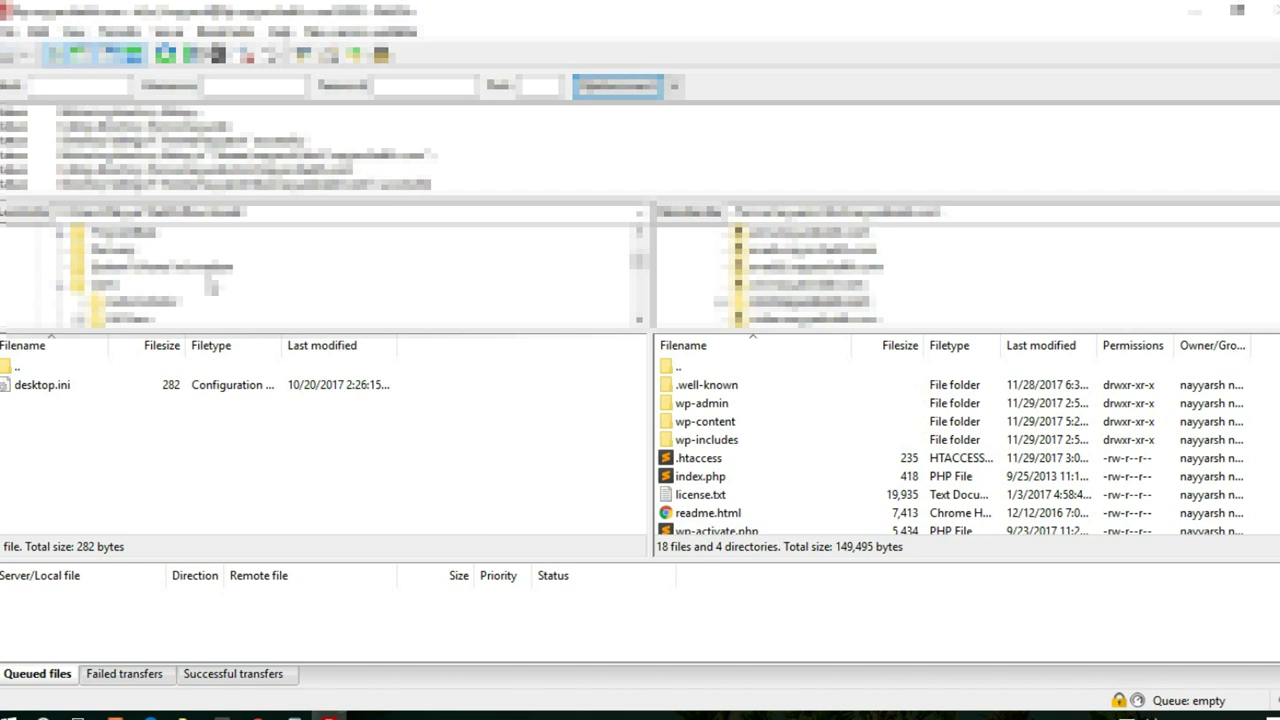
click(190, 302)
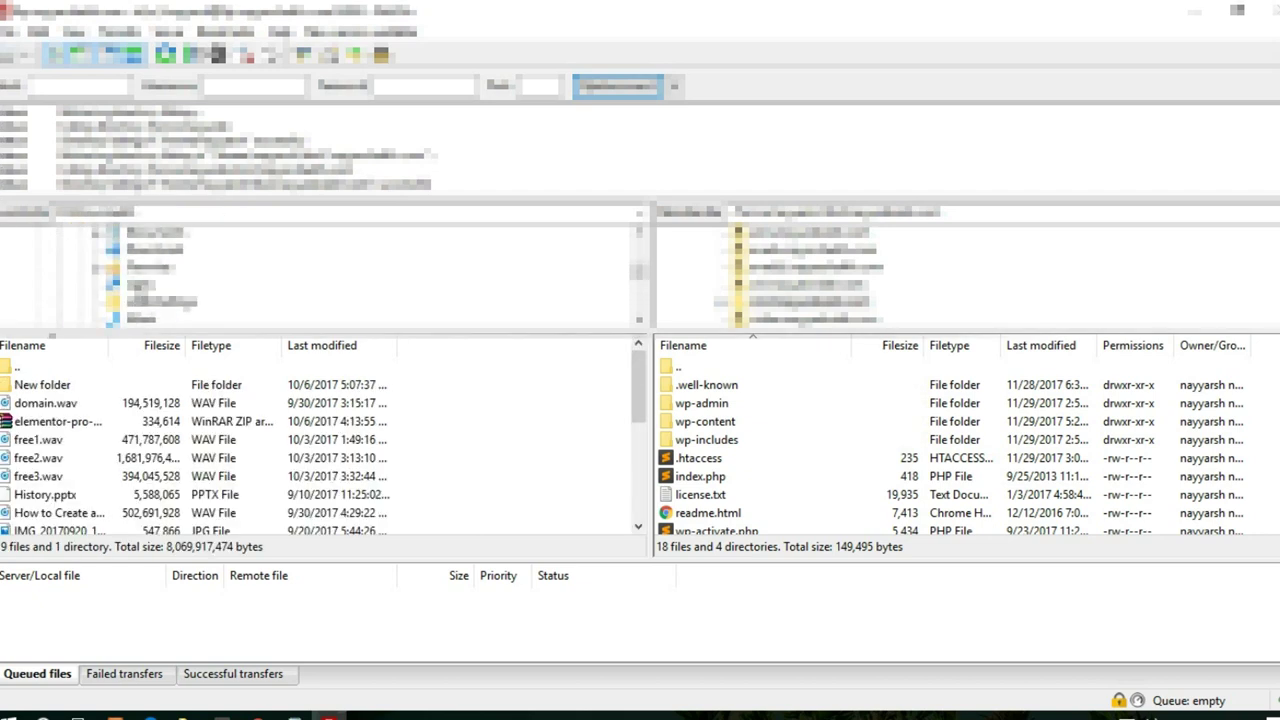
scroll(120, 270, down, 3)
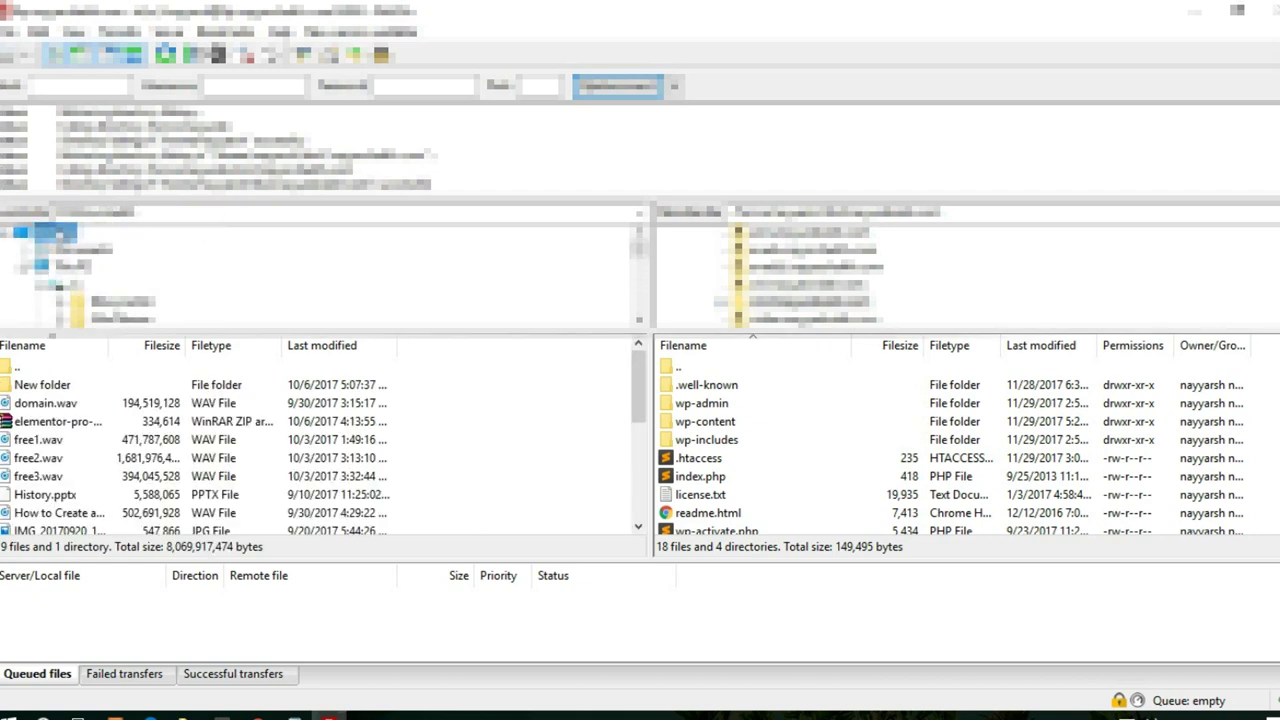
click(145, 301)
drag(100, 516, 820, 507)
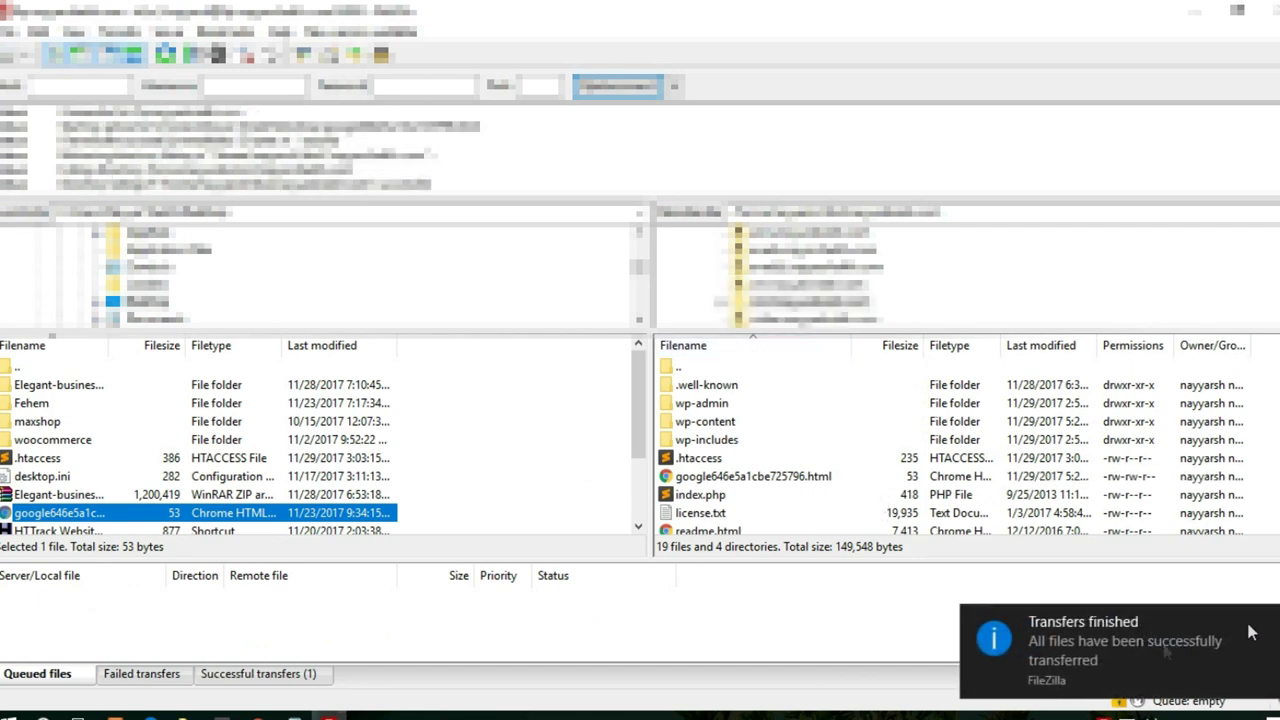
key(alt+Tab)
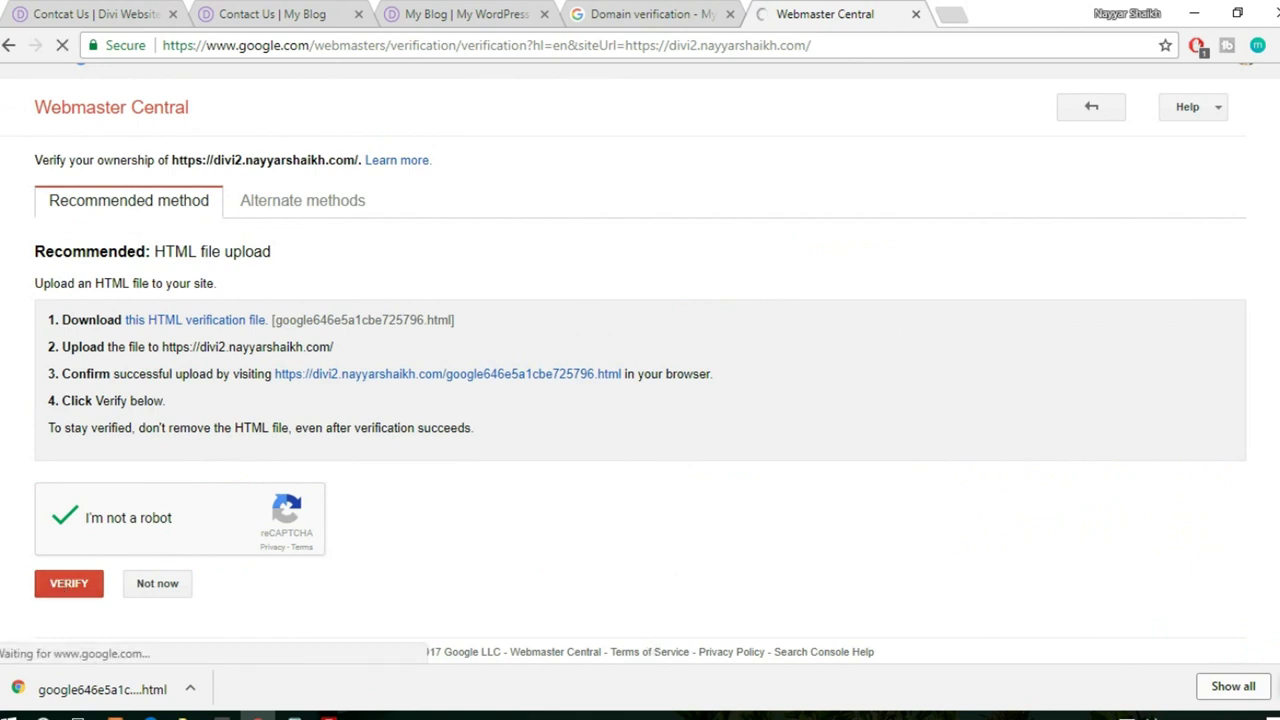
- Close the downloads bar and the divi2 verification confirmation tab
click(1272, 688)
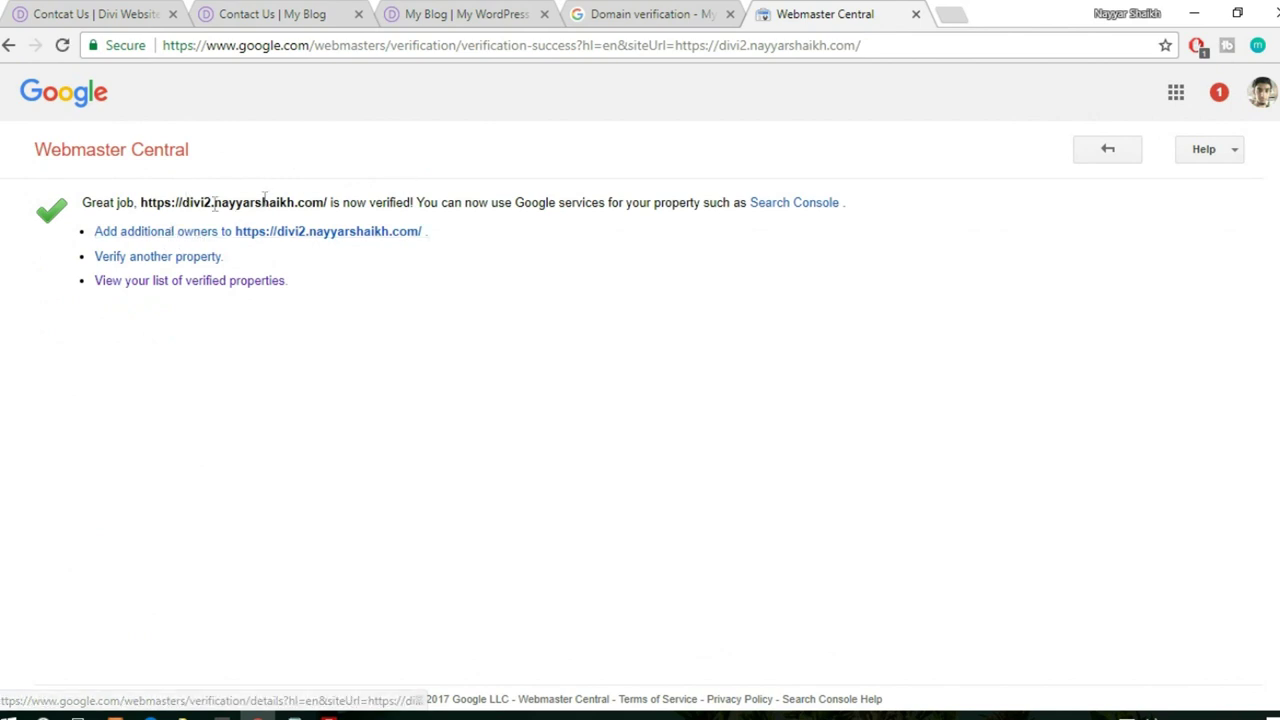
click(916, 16)
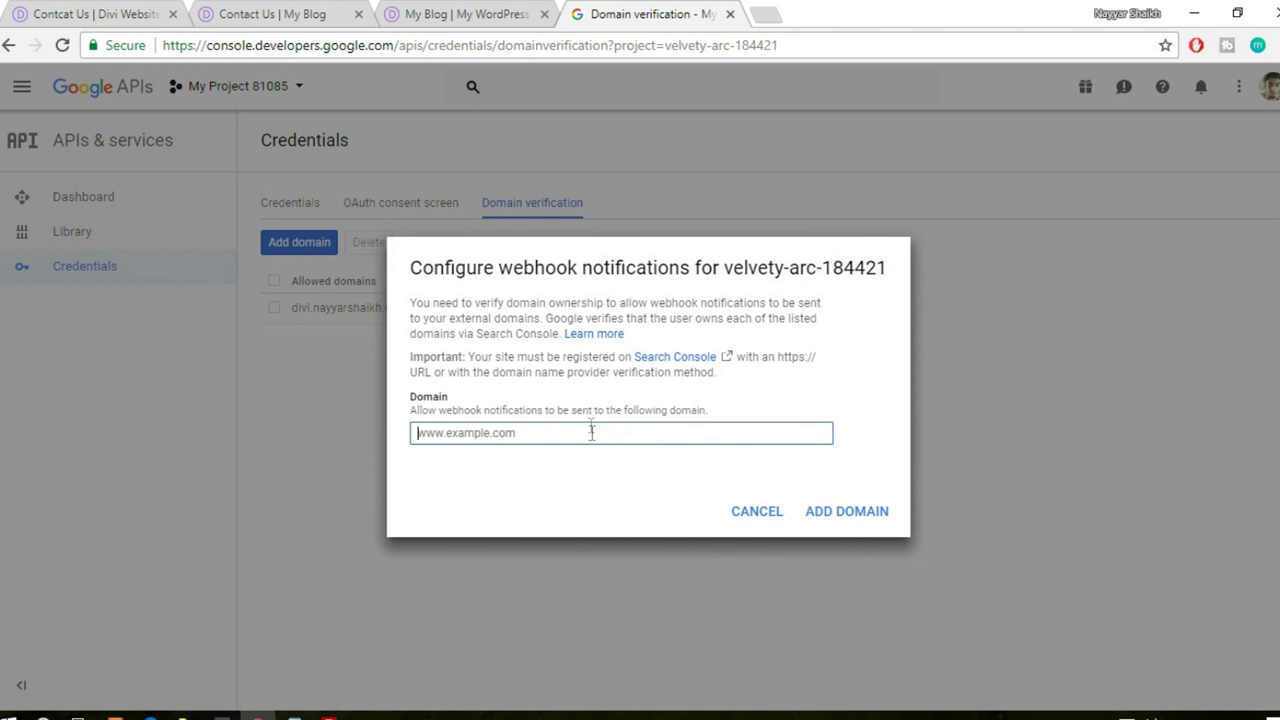
click(480, 14)
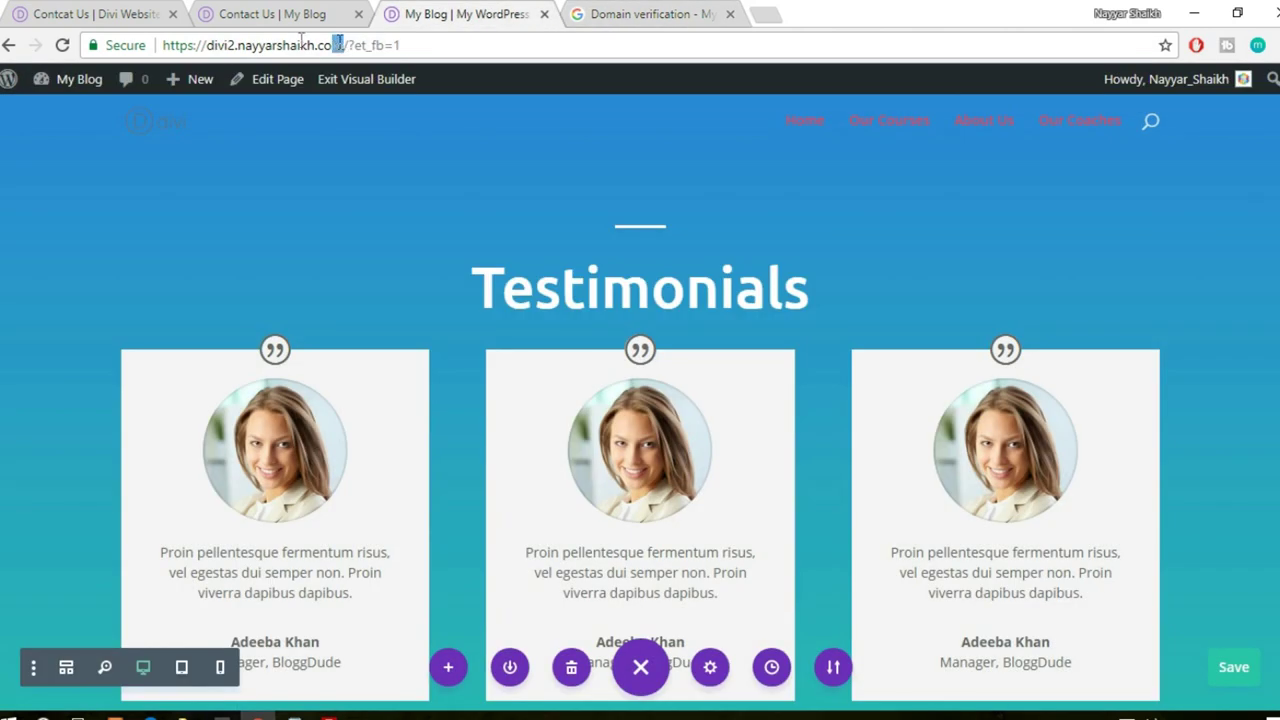
drag(301, 38, 80, 42)
key(ctrl+c)
click(634, 14)
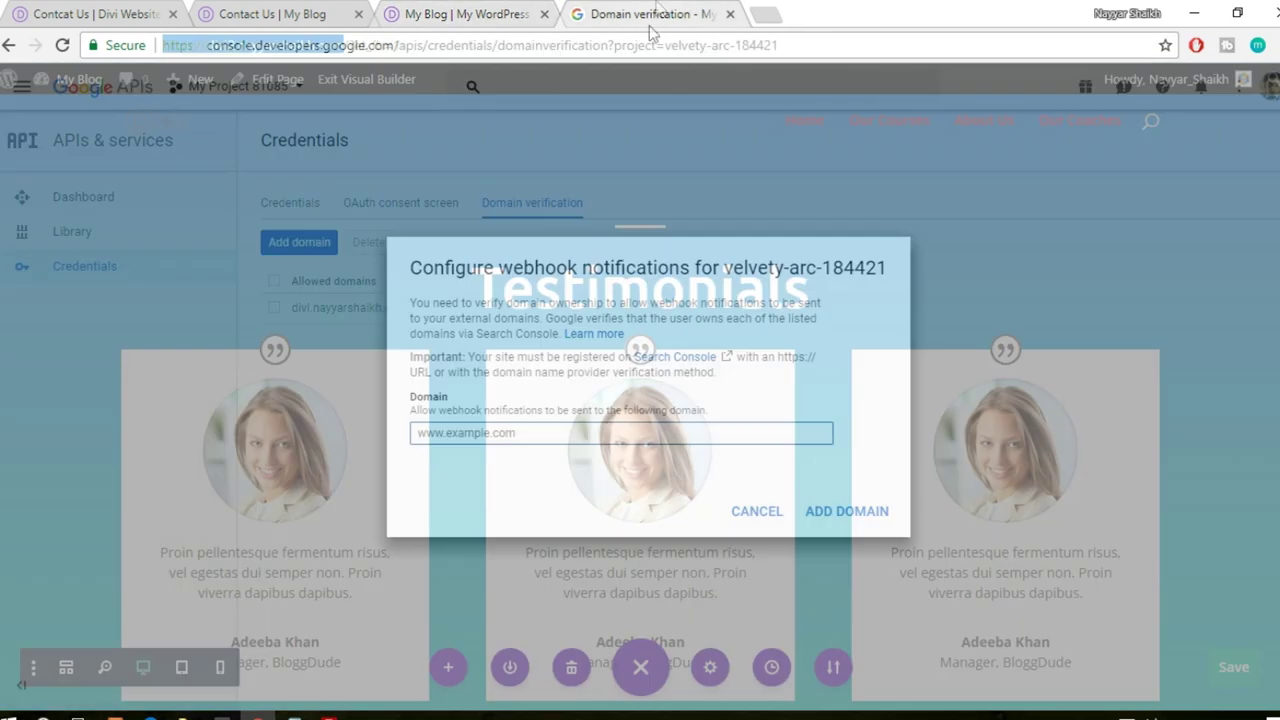
key(ctrl+v)
click(850, 511)
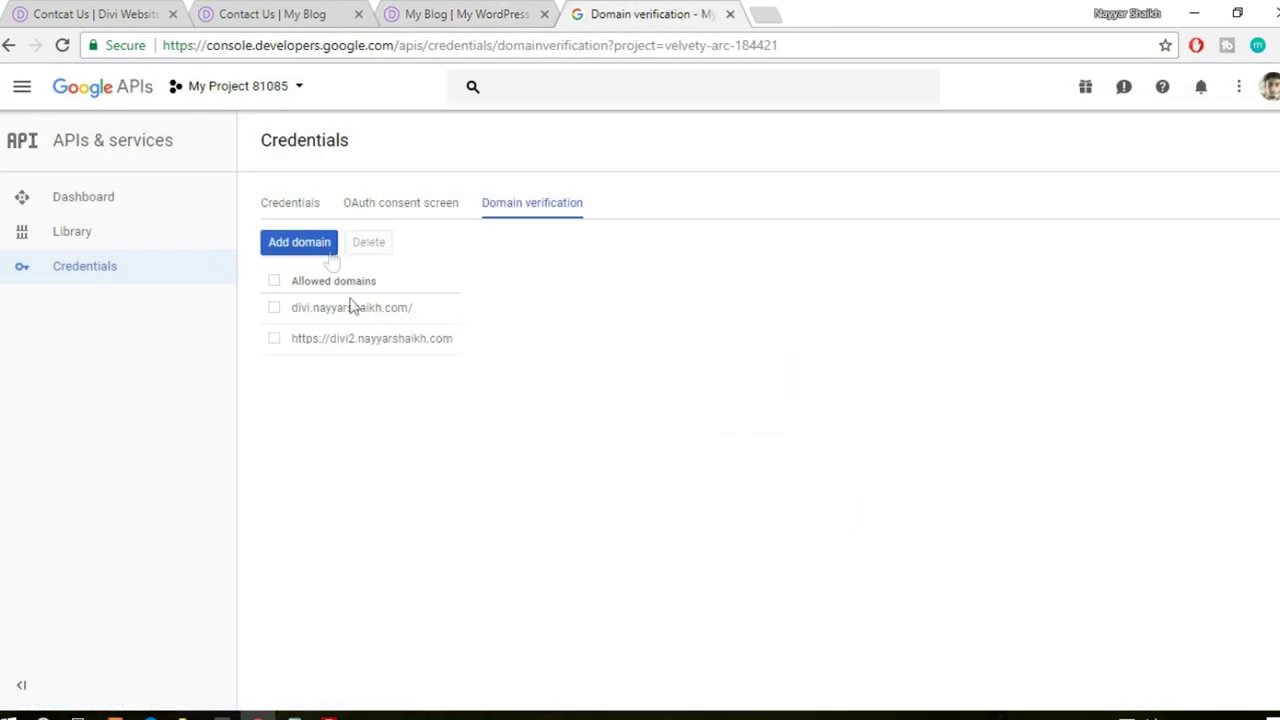
- Copy the API key 2 value from the Credentials list
click(289, 204)
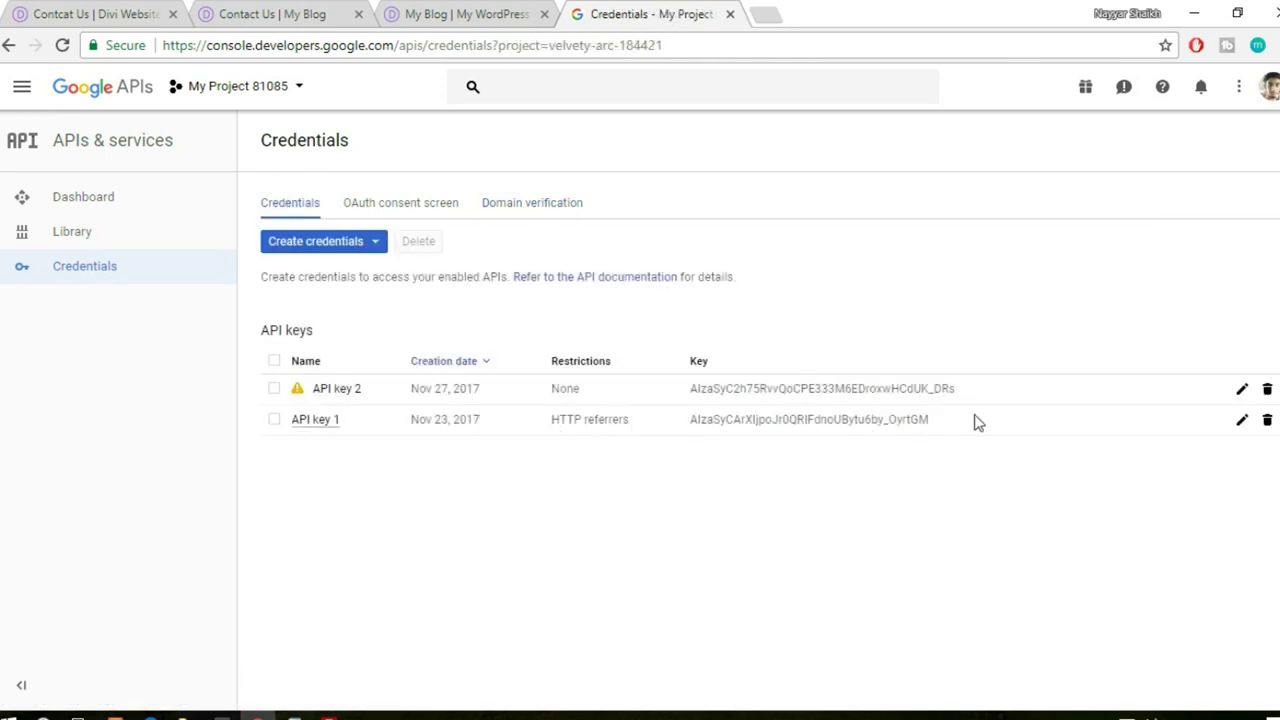
drag(975, 421, 740, 425)
click(688, 433)
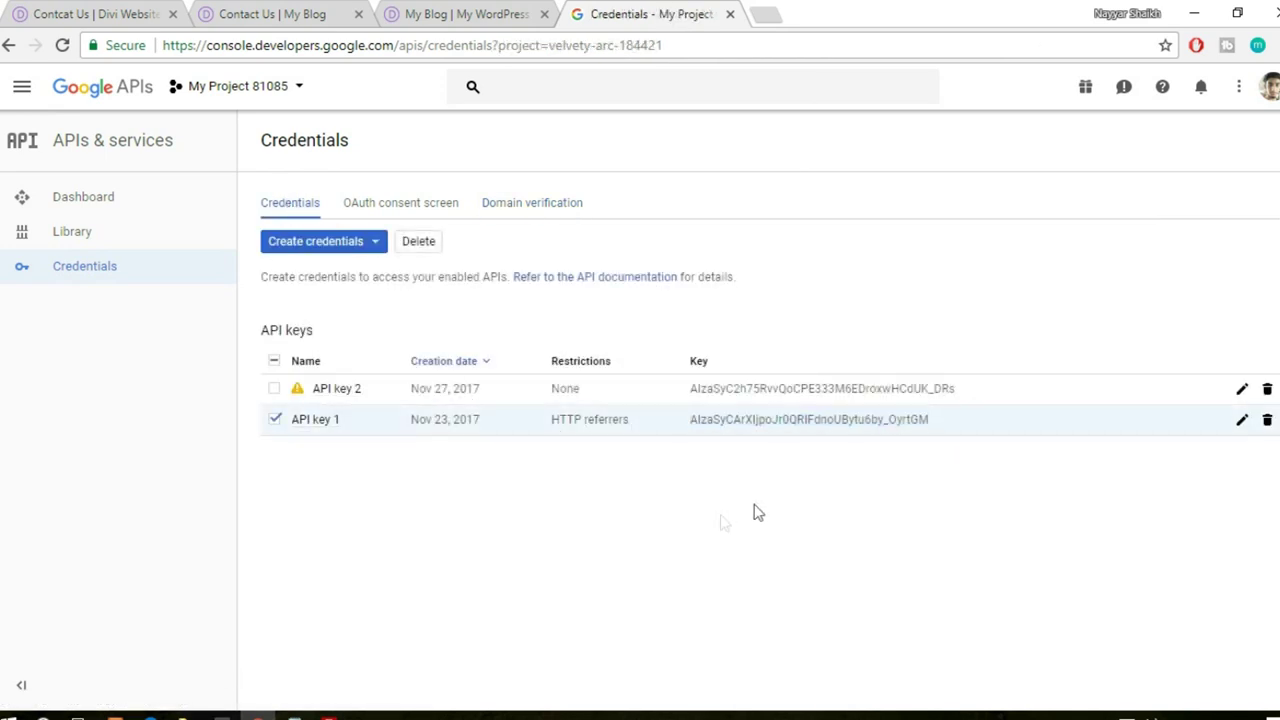
drag(972, 396, 690, 408)
click(291, 12)
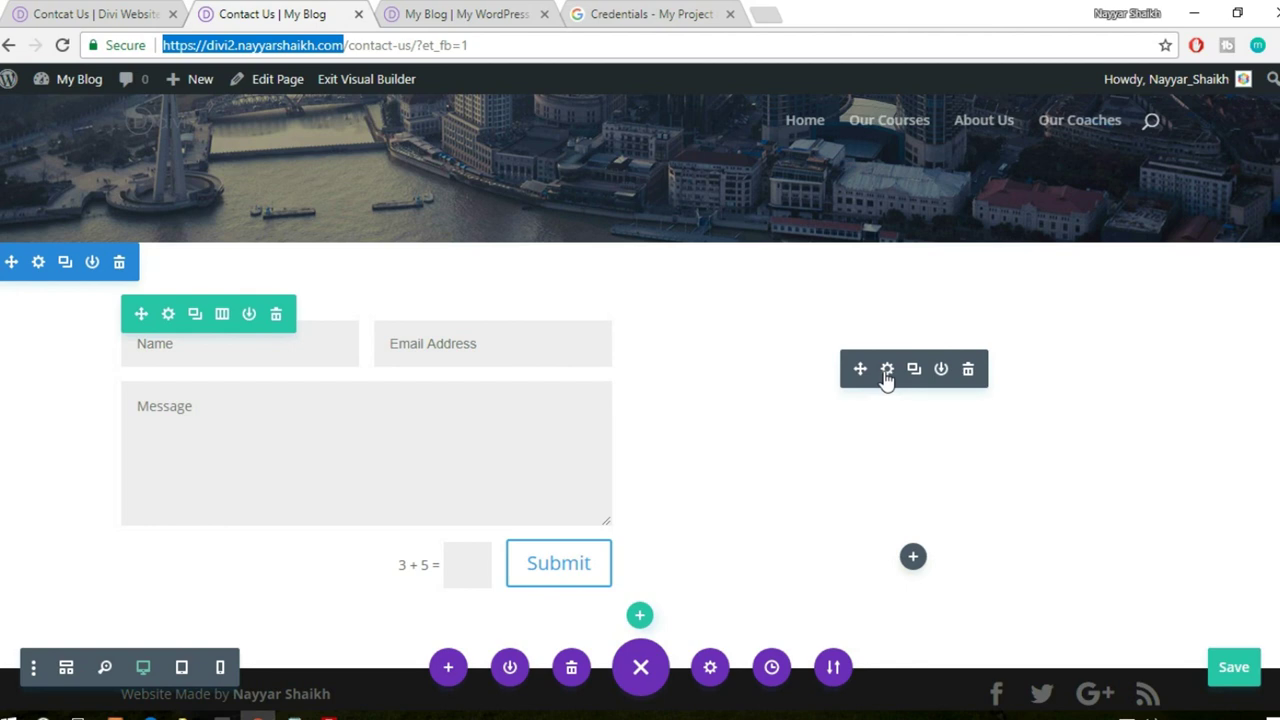
- Paste the Google API key into Divi Theme Options via the map's Change API Key link and save
click(887, 370)
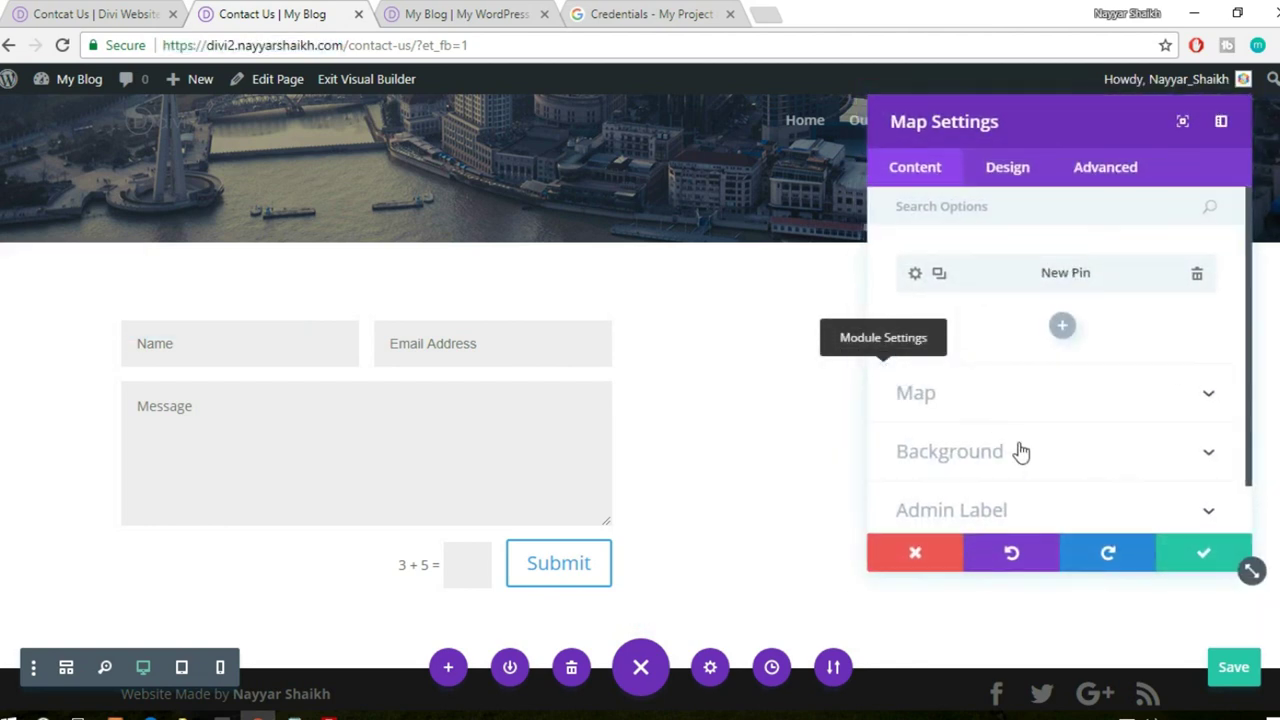
scroll(1020, 453, down, 1)
click(1015, 357)
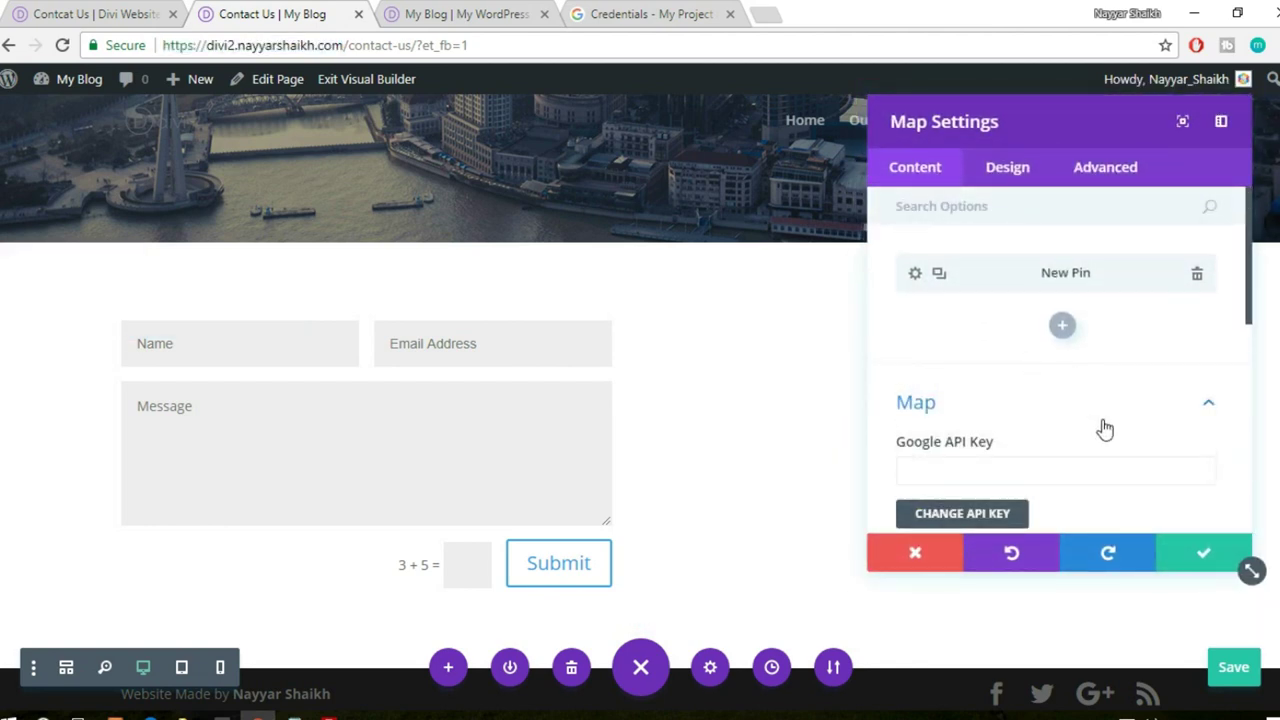
scroll(1030, 471, down, 1)
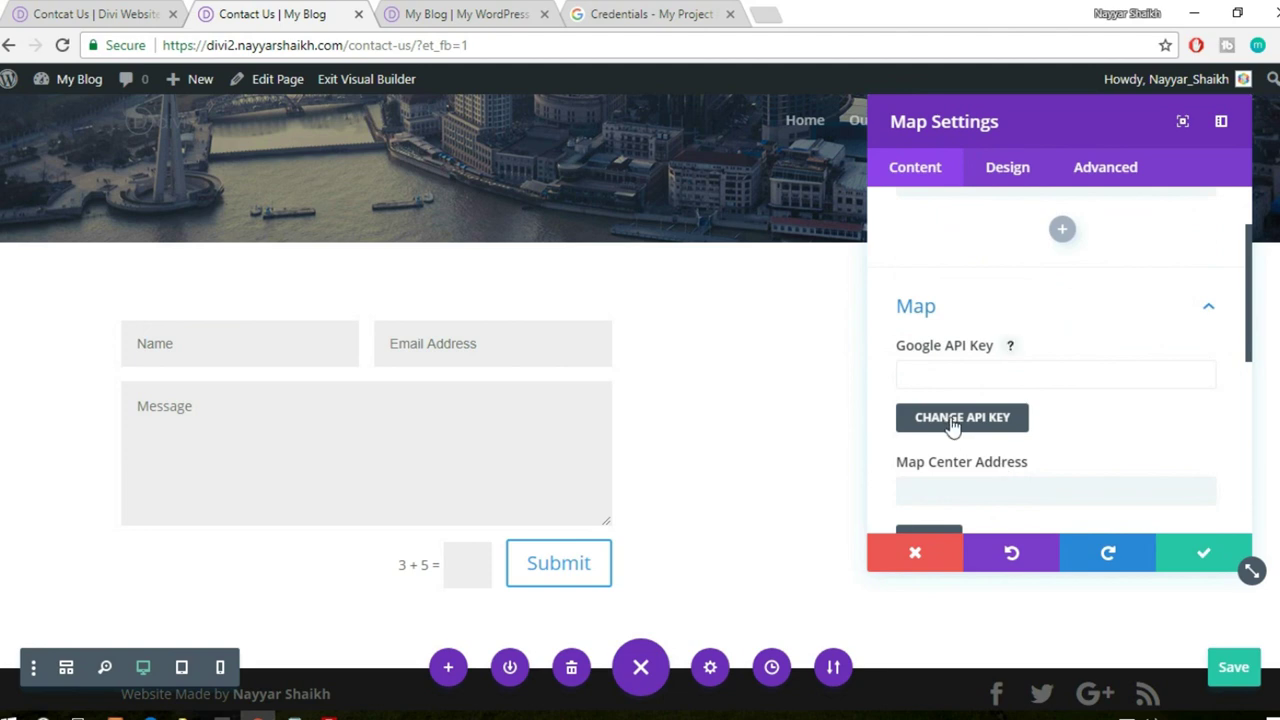
click(962, 418)
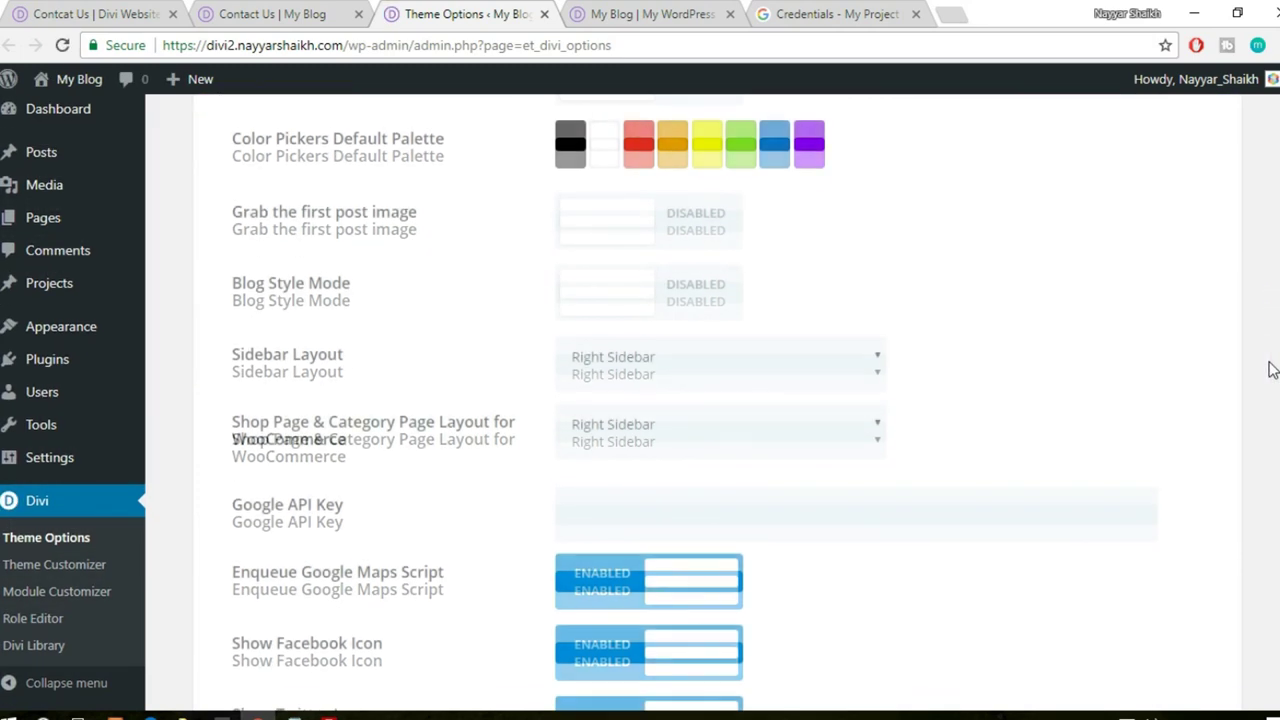
scroll(722, 403, down, 3)
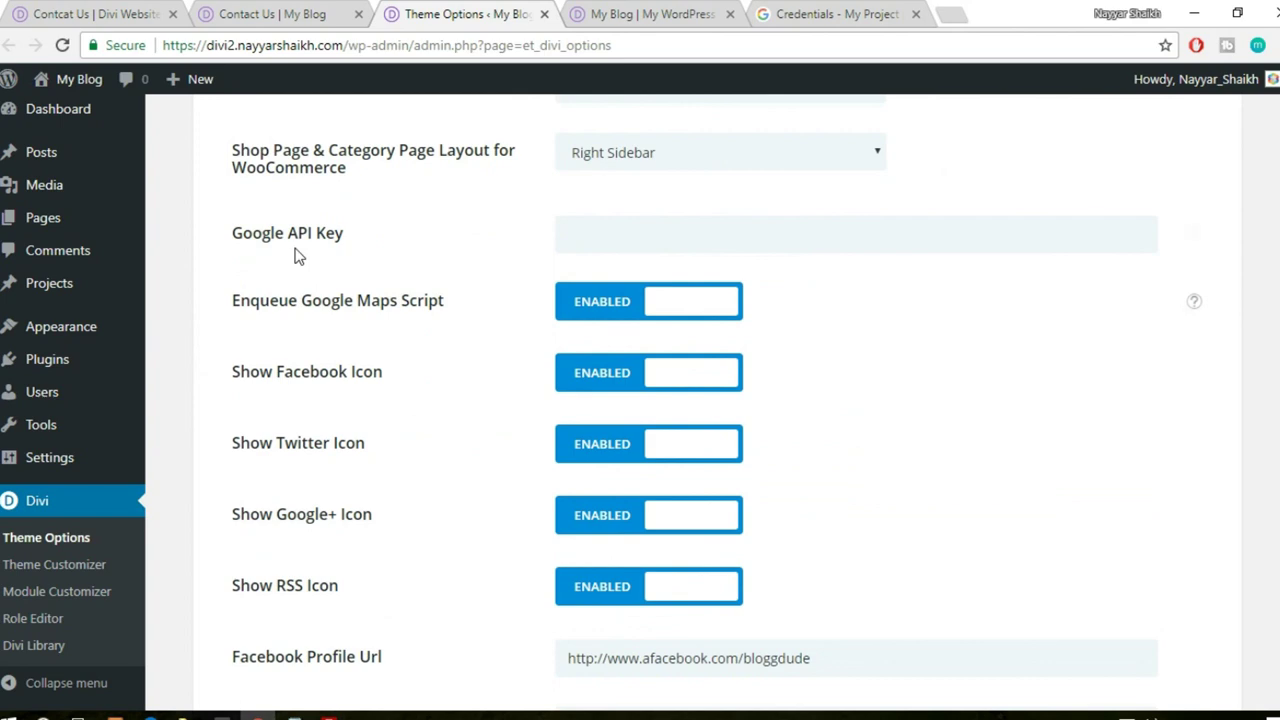
key(ctrl+v)
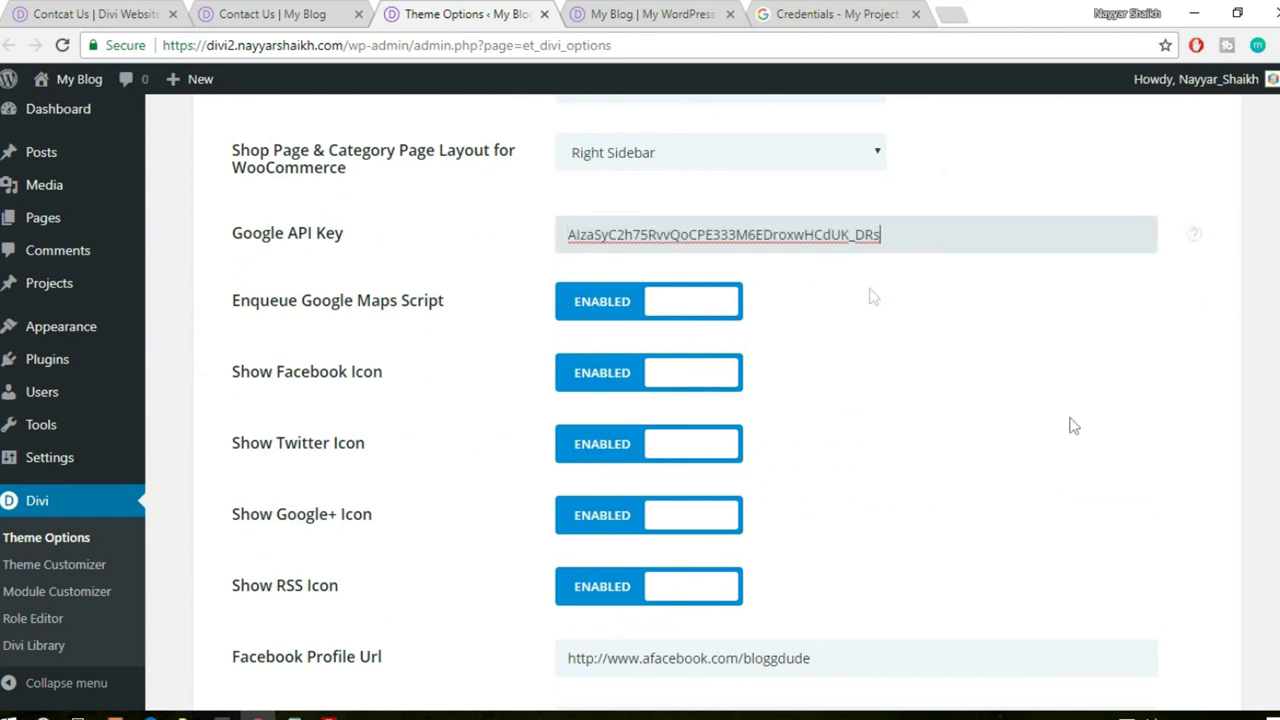
scroll(1070, 425, down, 5)
scroll(1106, 451, down, 10)
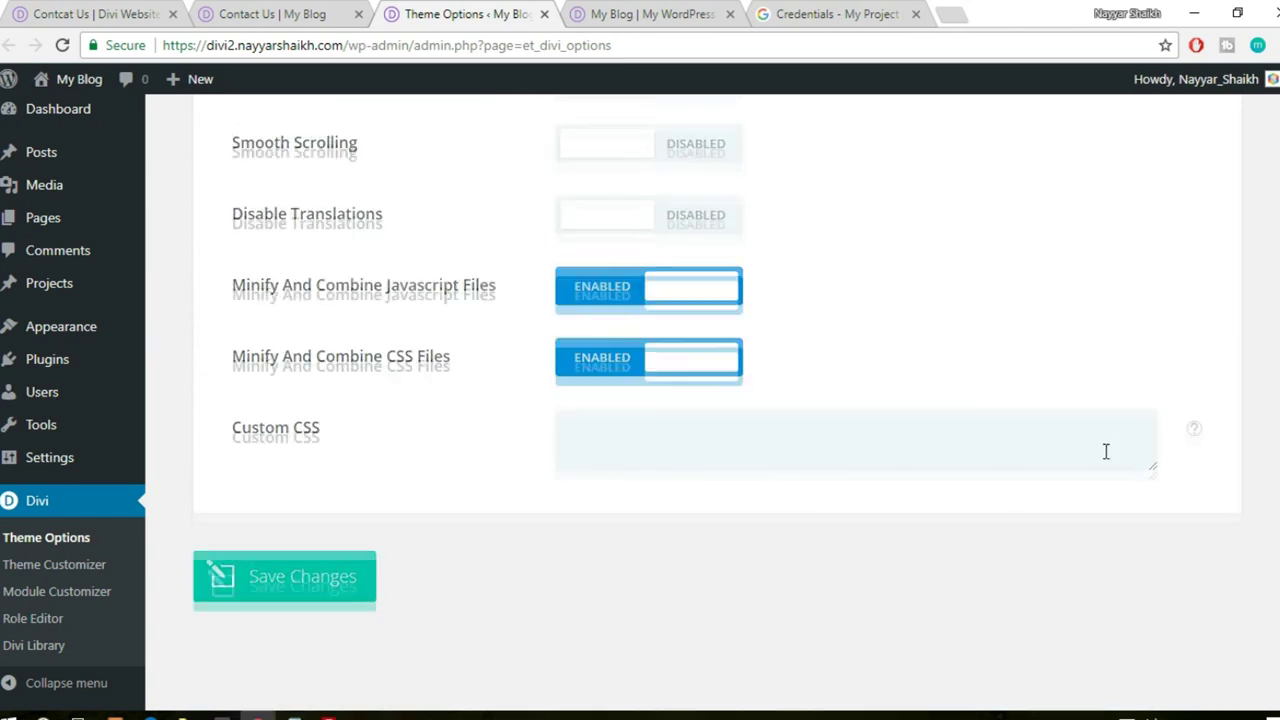
click(323, 577)
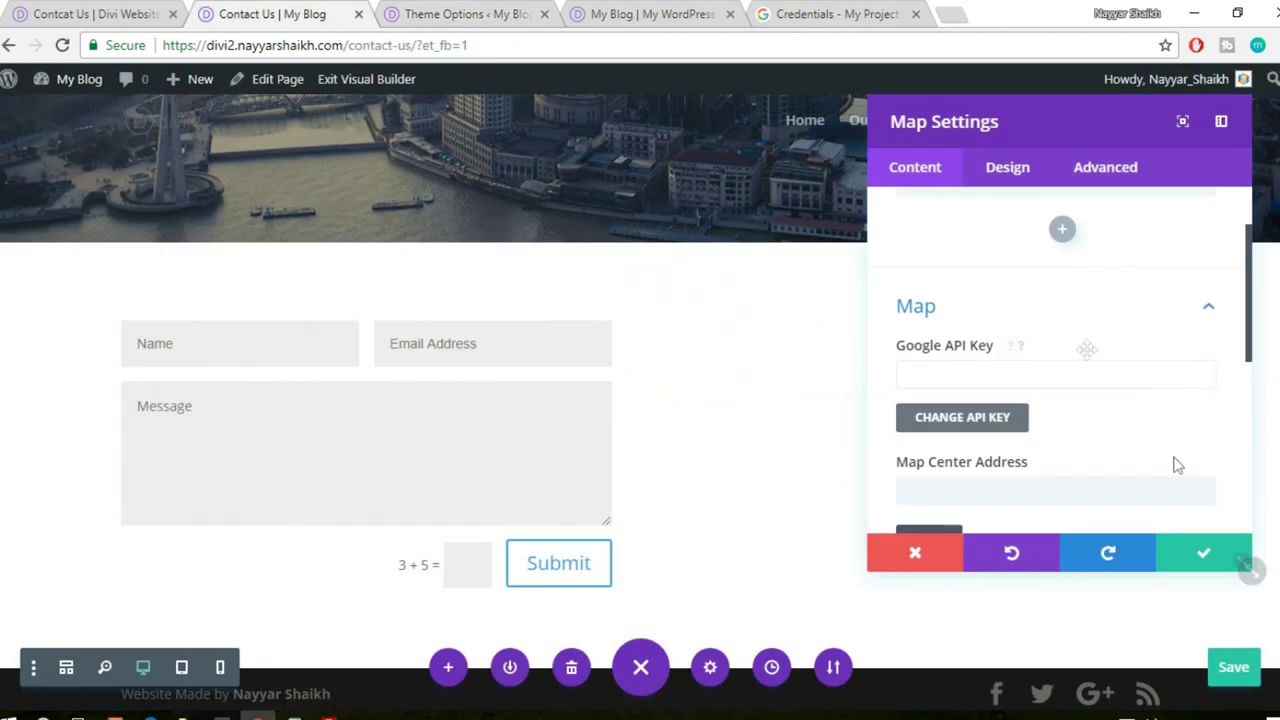
click(1203, 558)
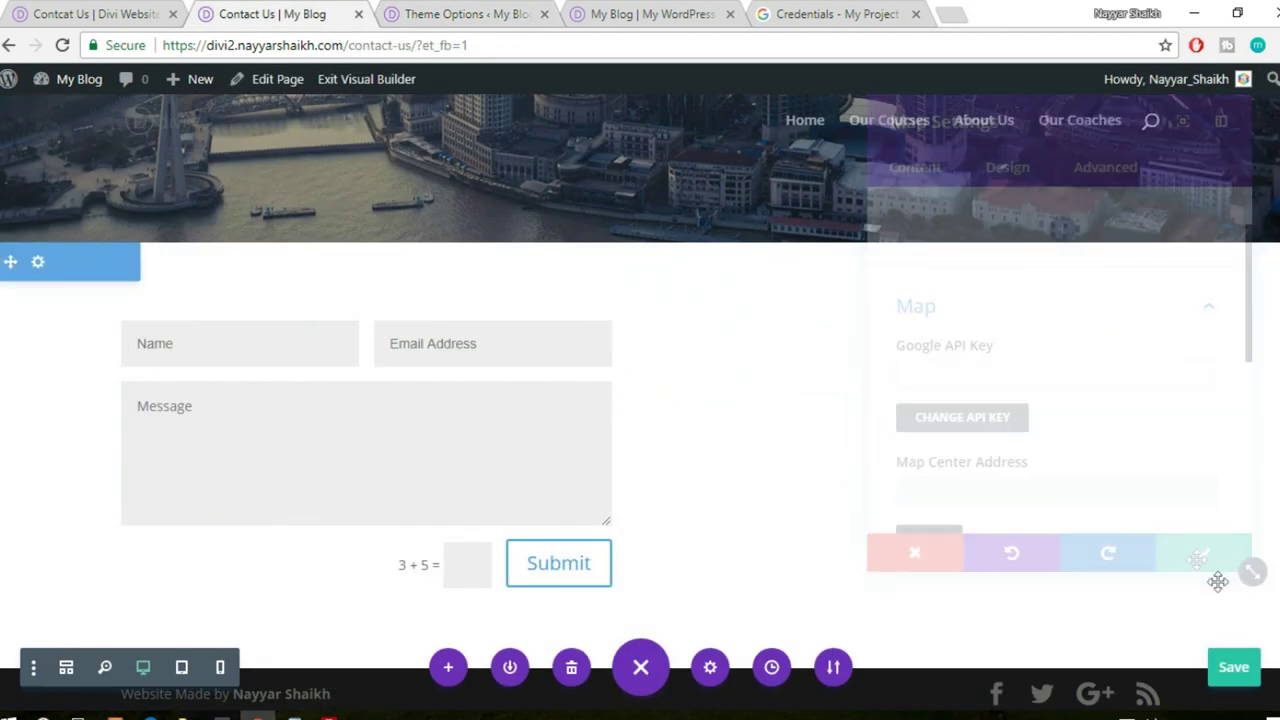
- Reload the Contact Us page and reopen the map settings, moving the panel aside
click(663, 53)
key(Return)
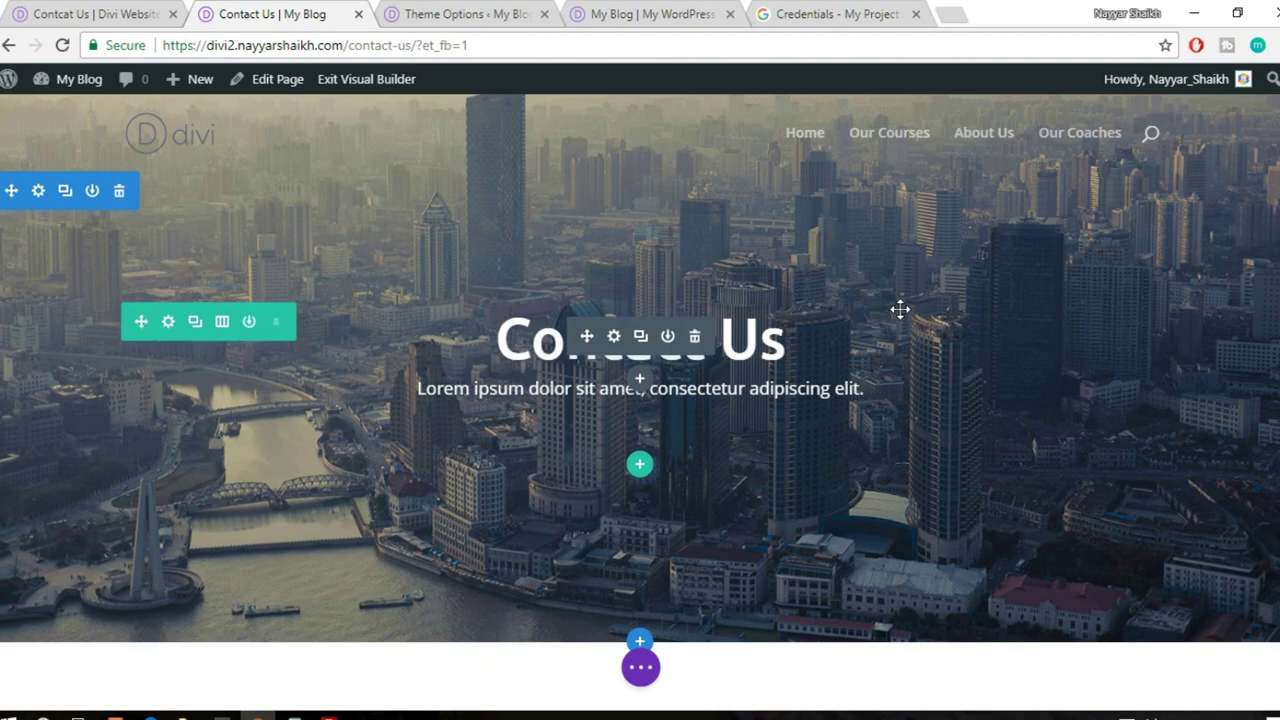
scroll(900, 310, down, 5)
scroll(850, 420, up, 1)
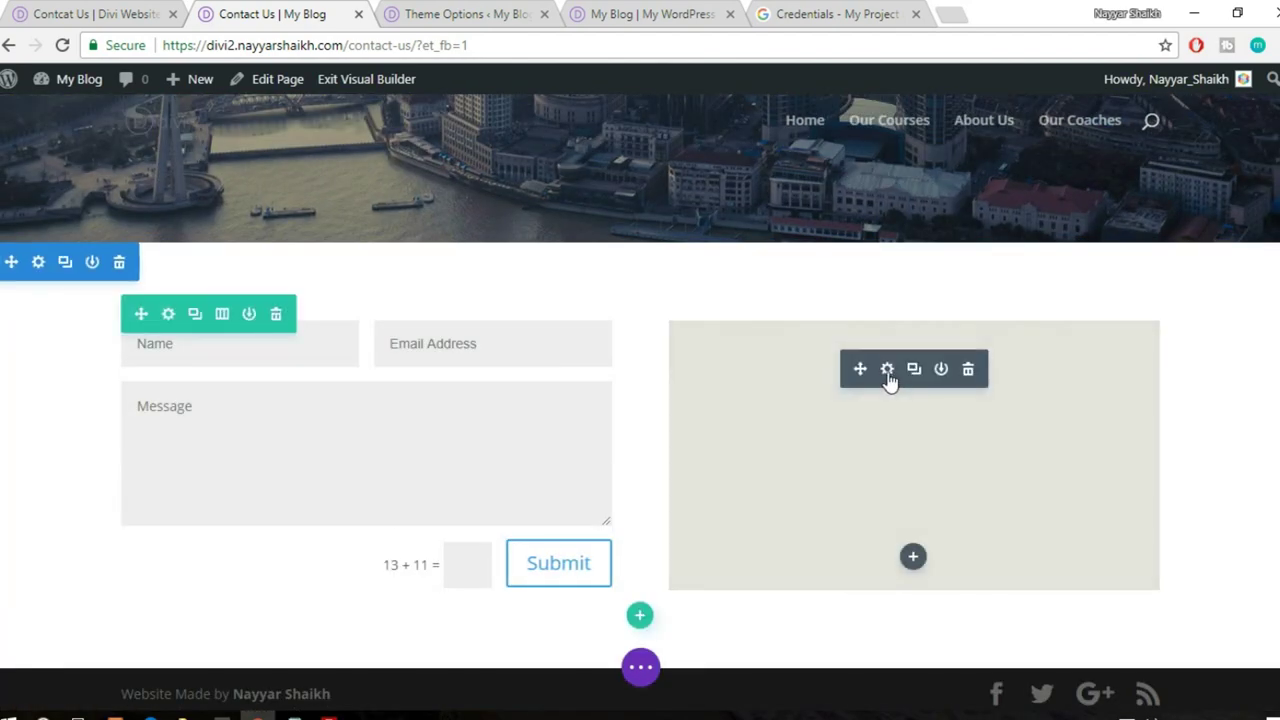
click(887, 370)
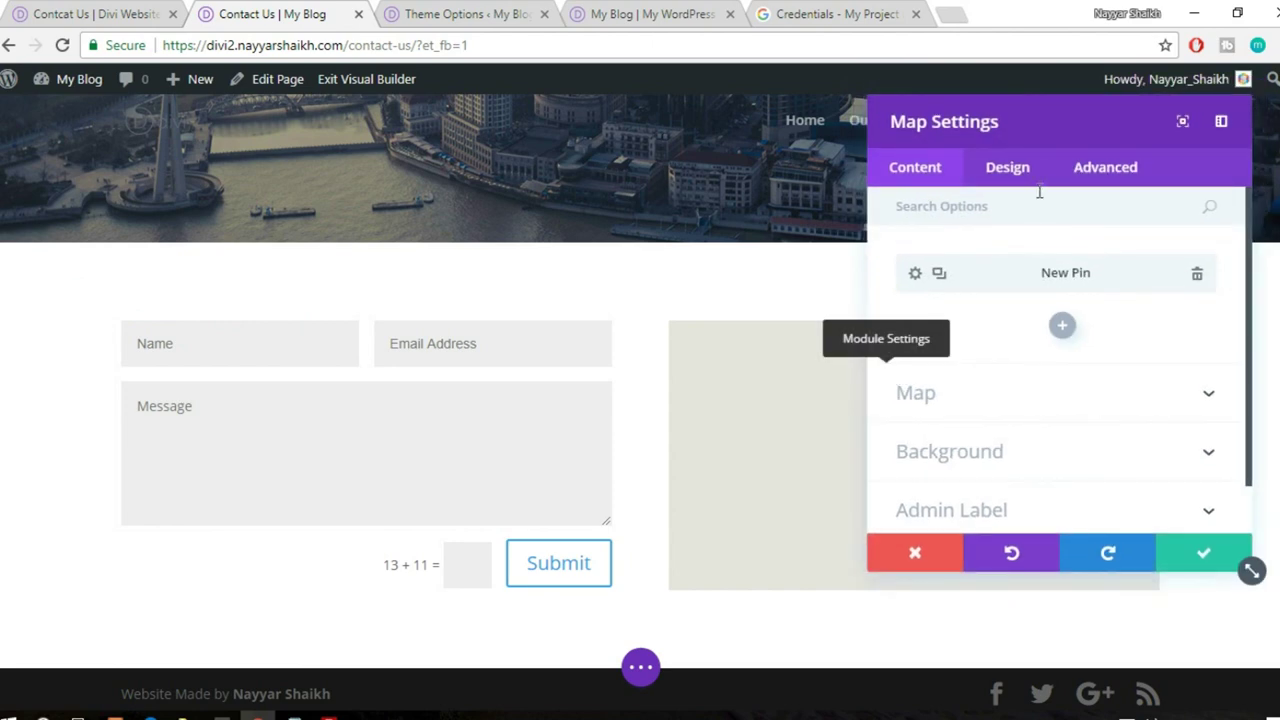
drag(1035, 123, 326, 158)
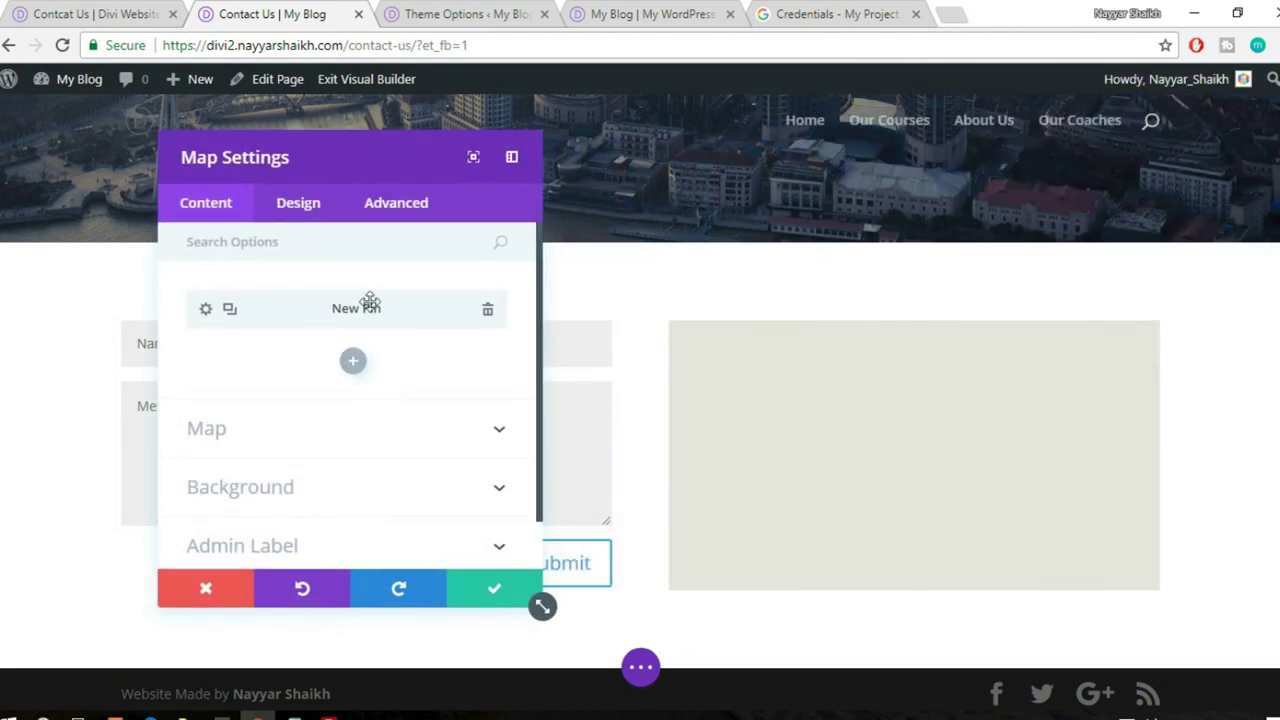
- Re-locate the map pin's address at mumbai and save the pin
click(205, 311)
scroll(409, 337, down, 5)
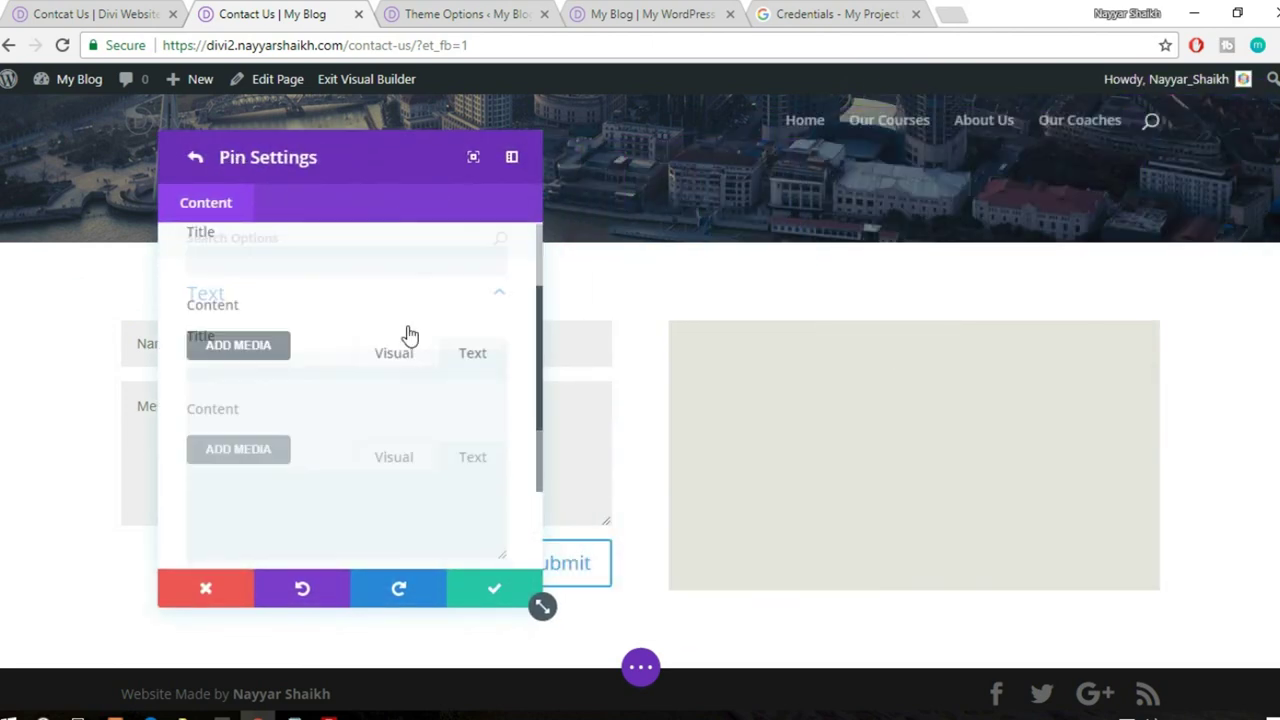
click(359, 505)
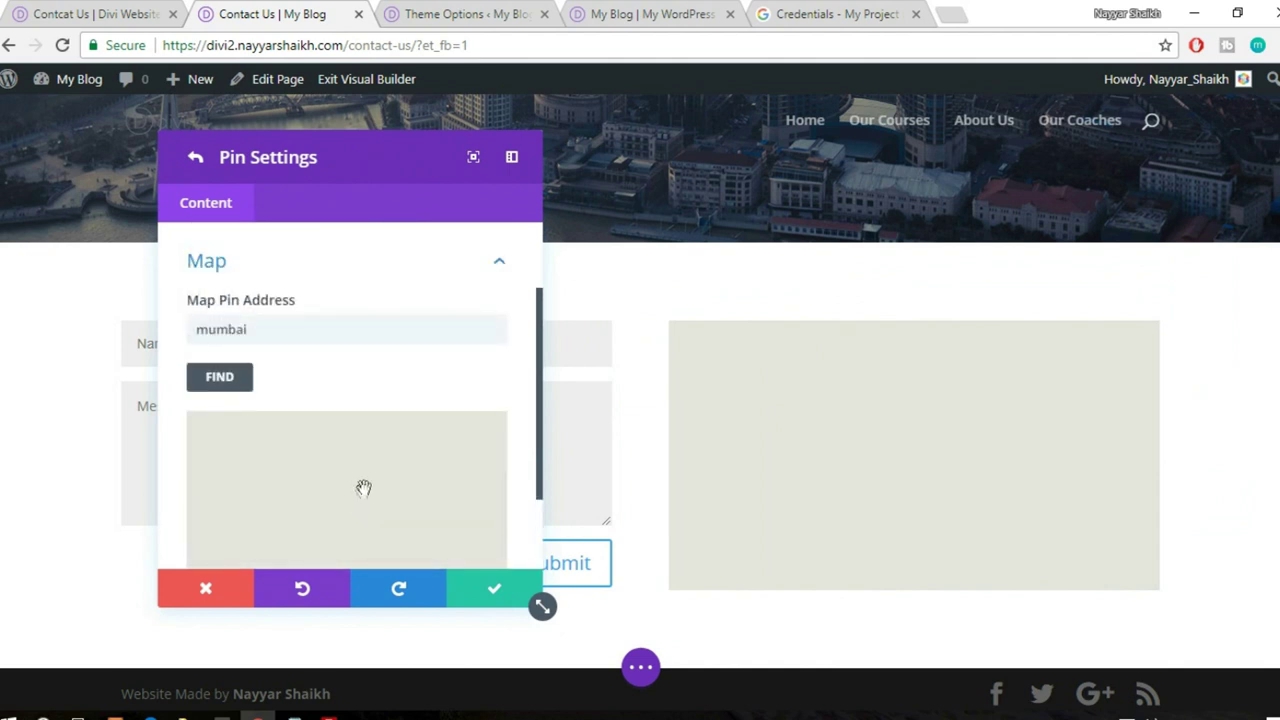
click(223, 380)
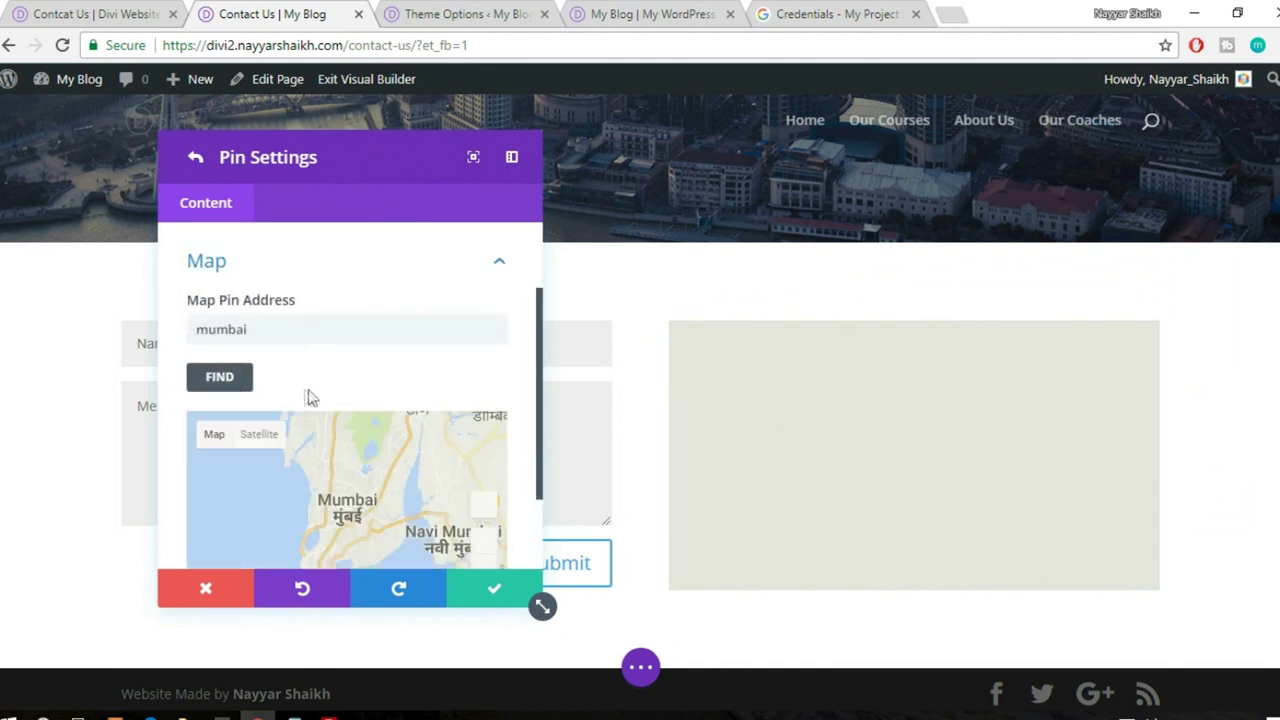
scroll(308, 393, down, 1)
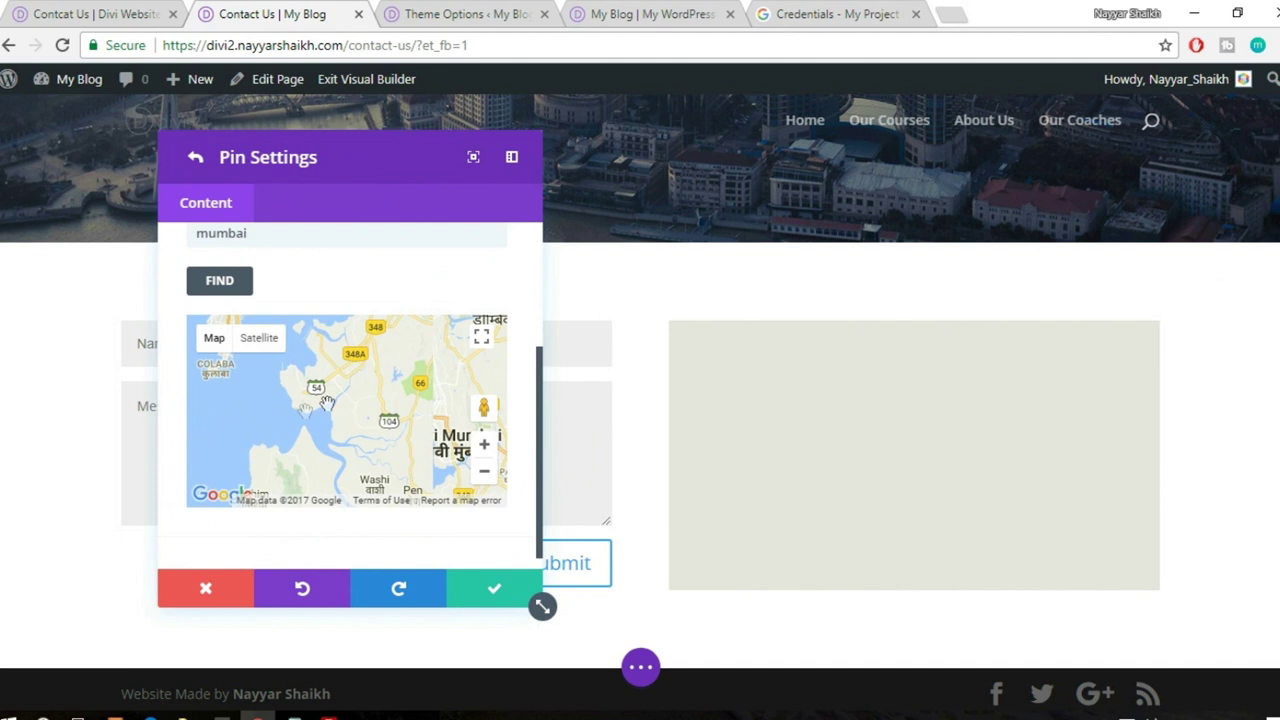
click(482, 589)
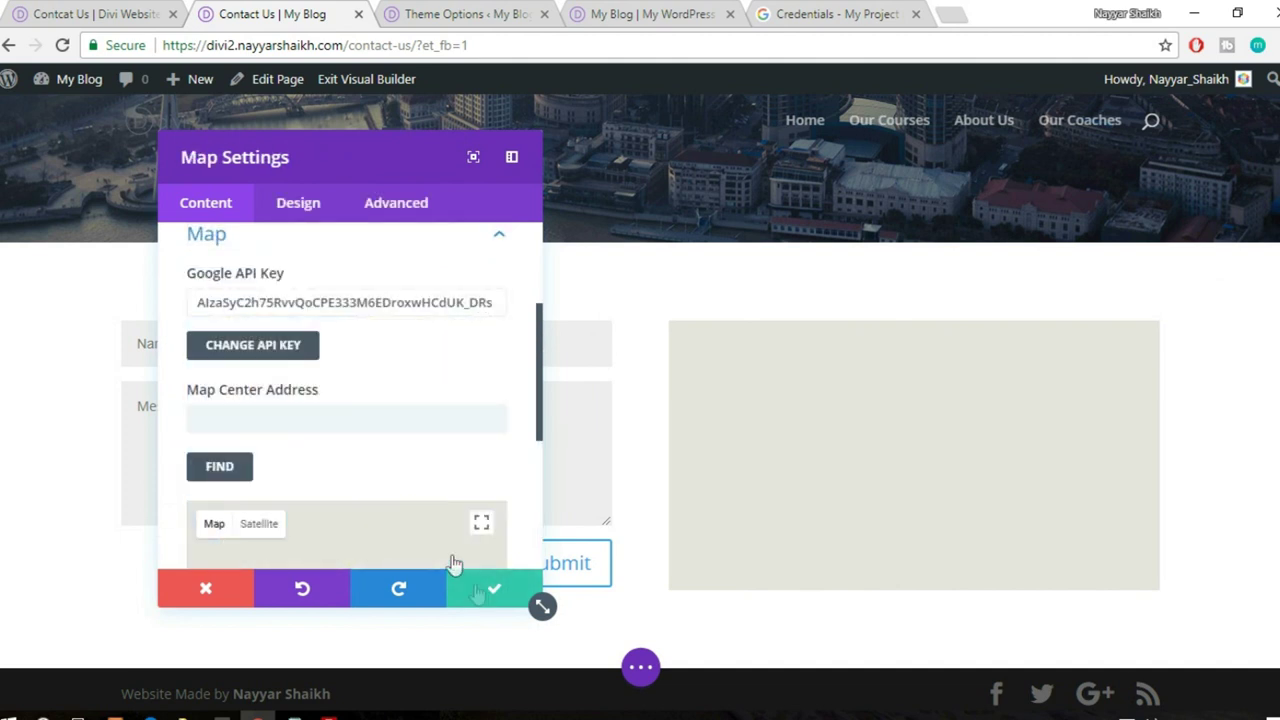
- Centre the map on mumbai, adjust the preview zoom in and out, and save
scroll(372, 476, down, 4)
scroll(371, 478, up, 2)
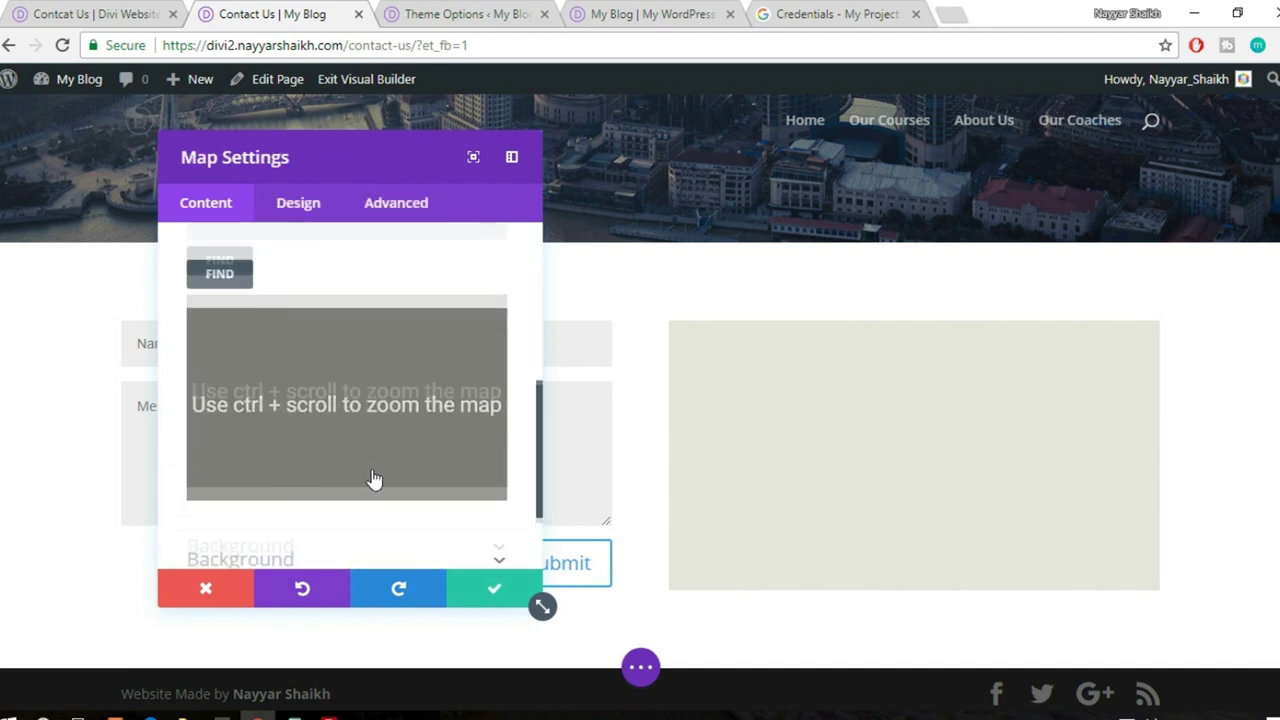
click(305, 316)
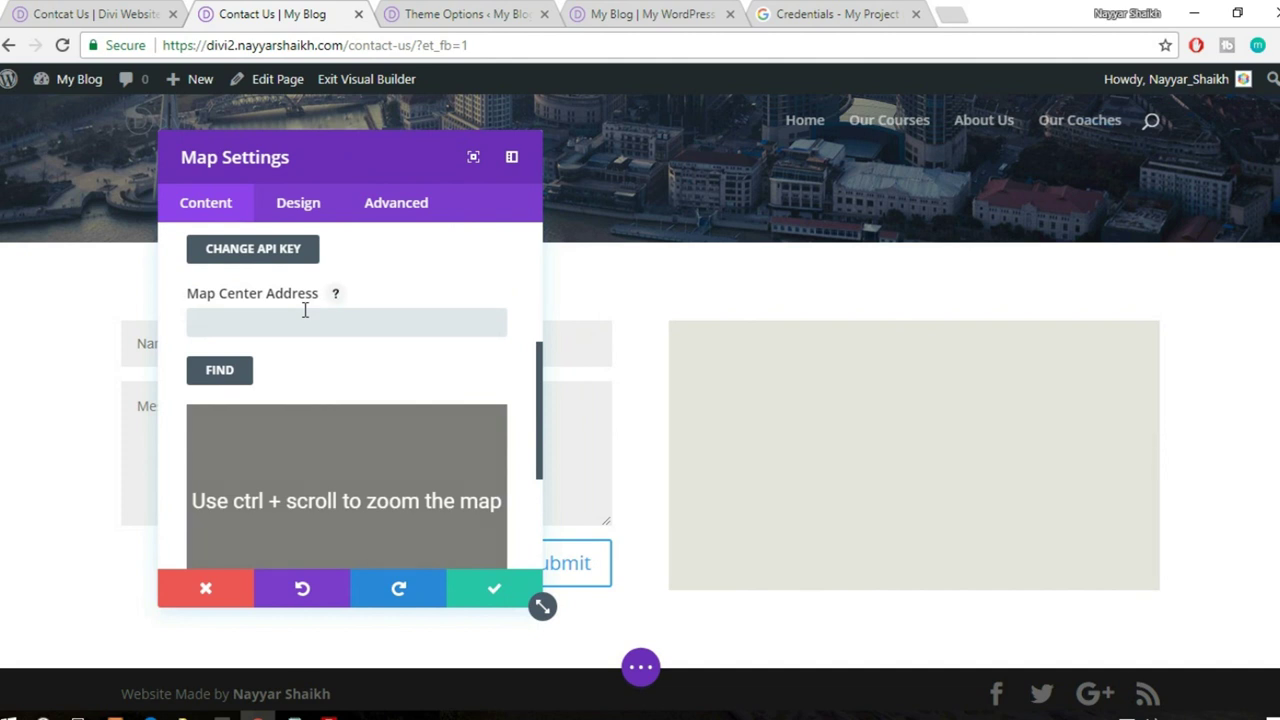
text(mumbai)
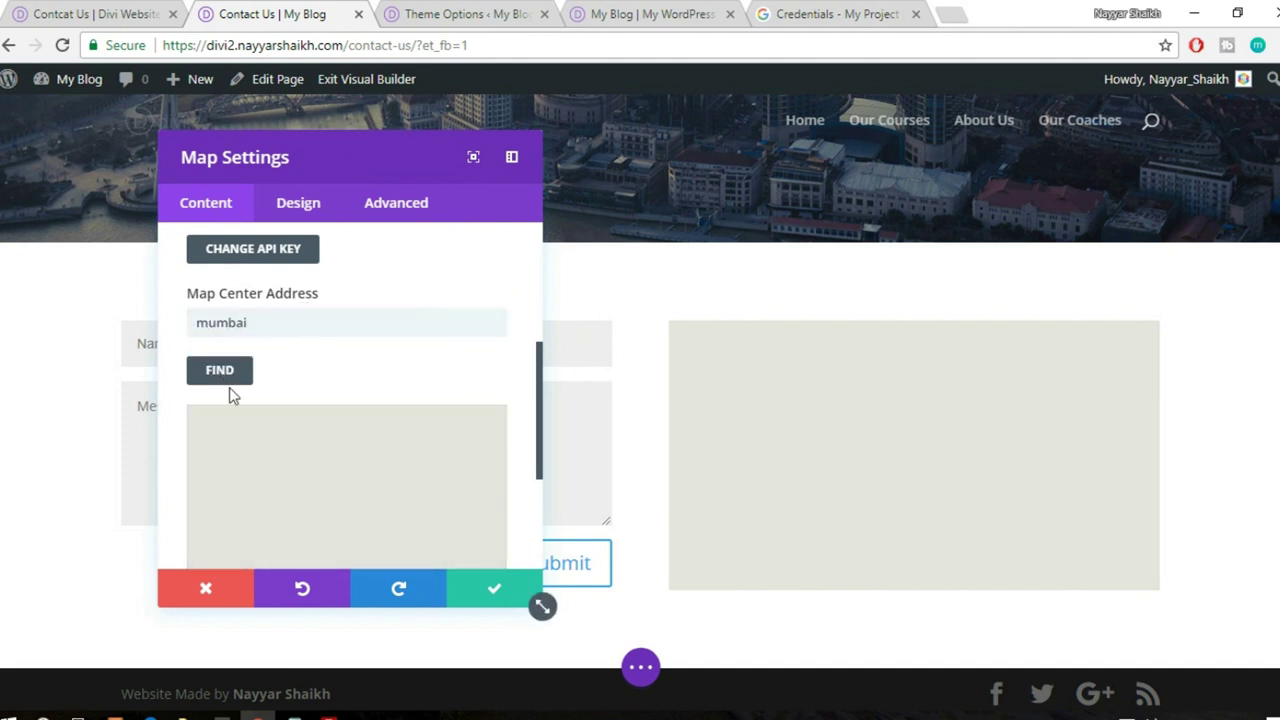
click(230, 378)
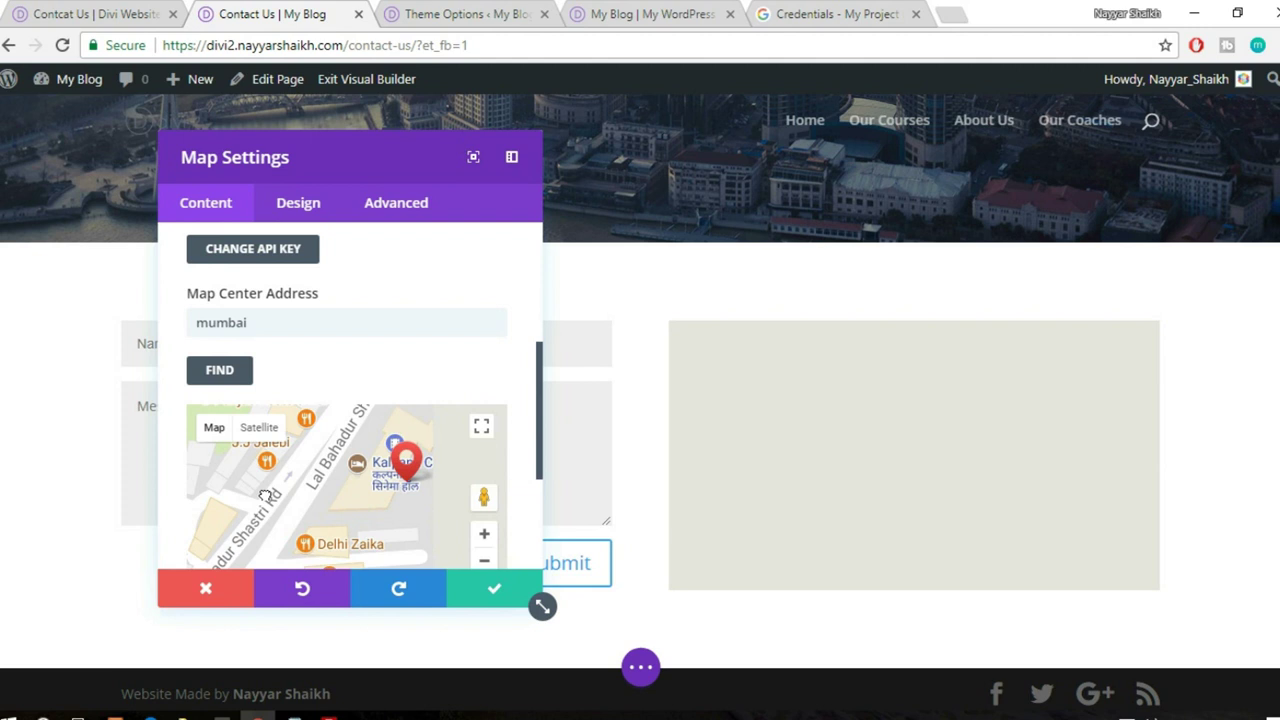
click(484, 533)
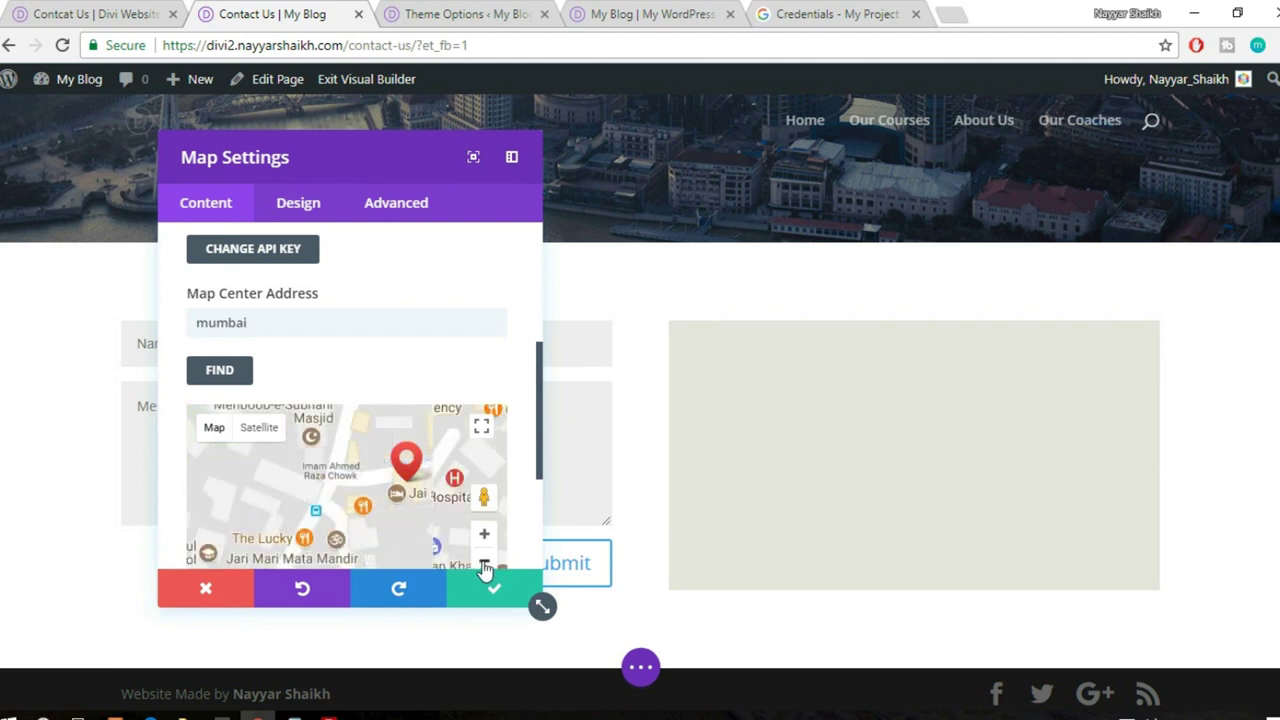
click(484, 565)
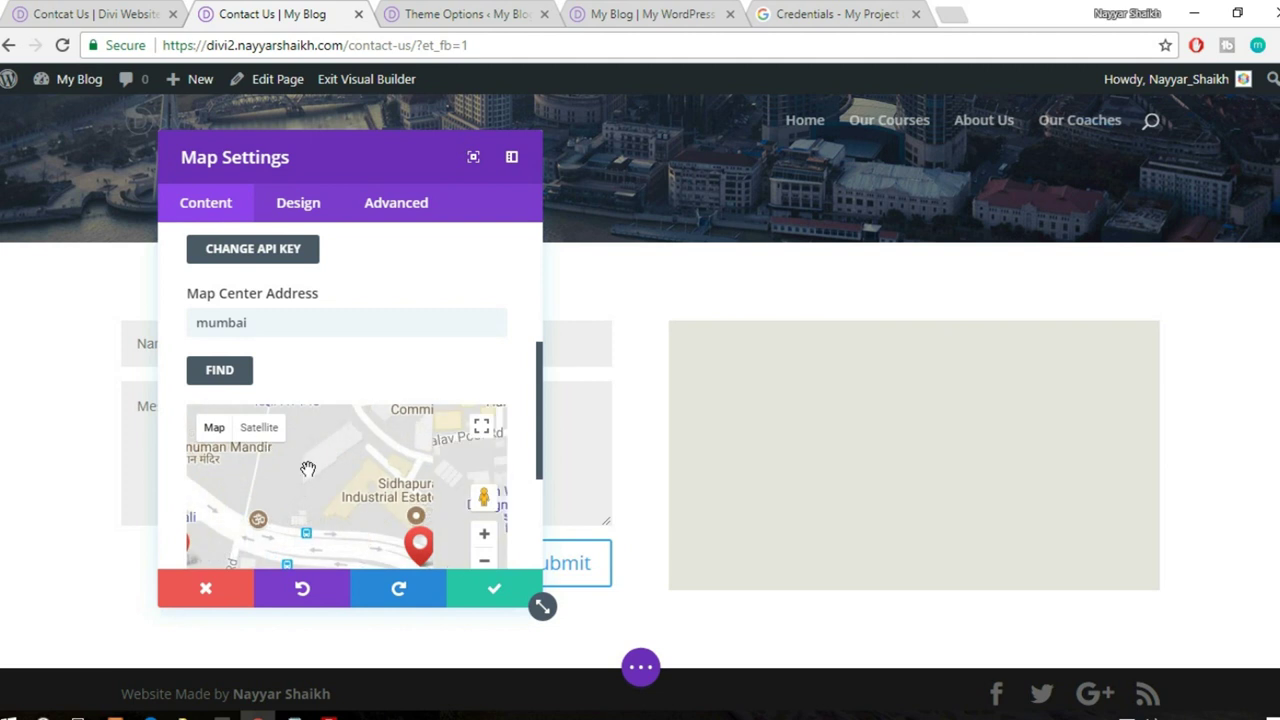
click(494, 590)
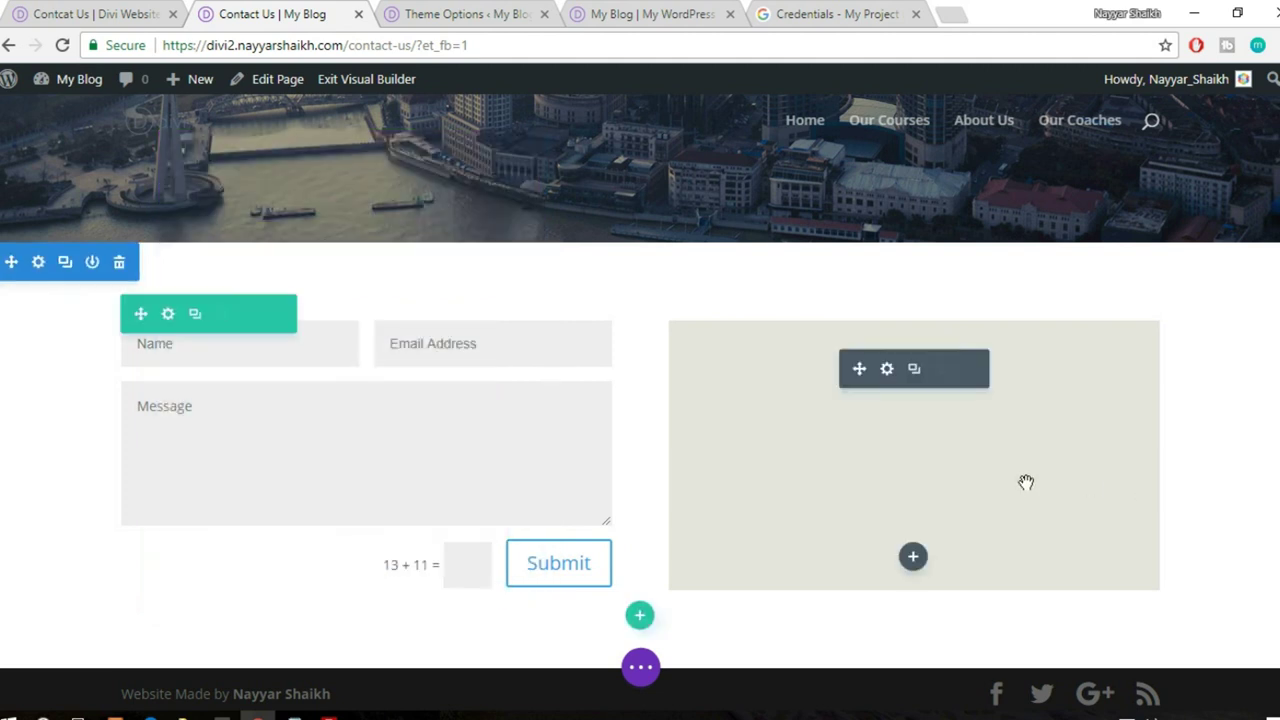
- Insert footer1, then footer2, from the Divi library as new sections below the map
click(640, 666)
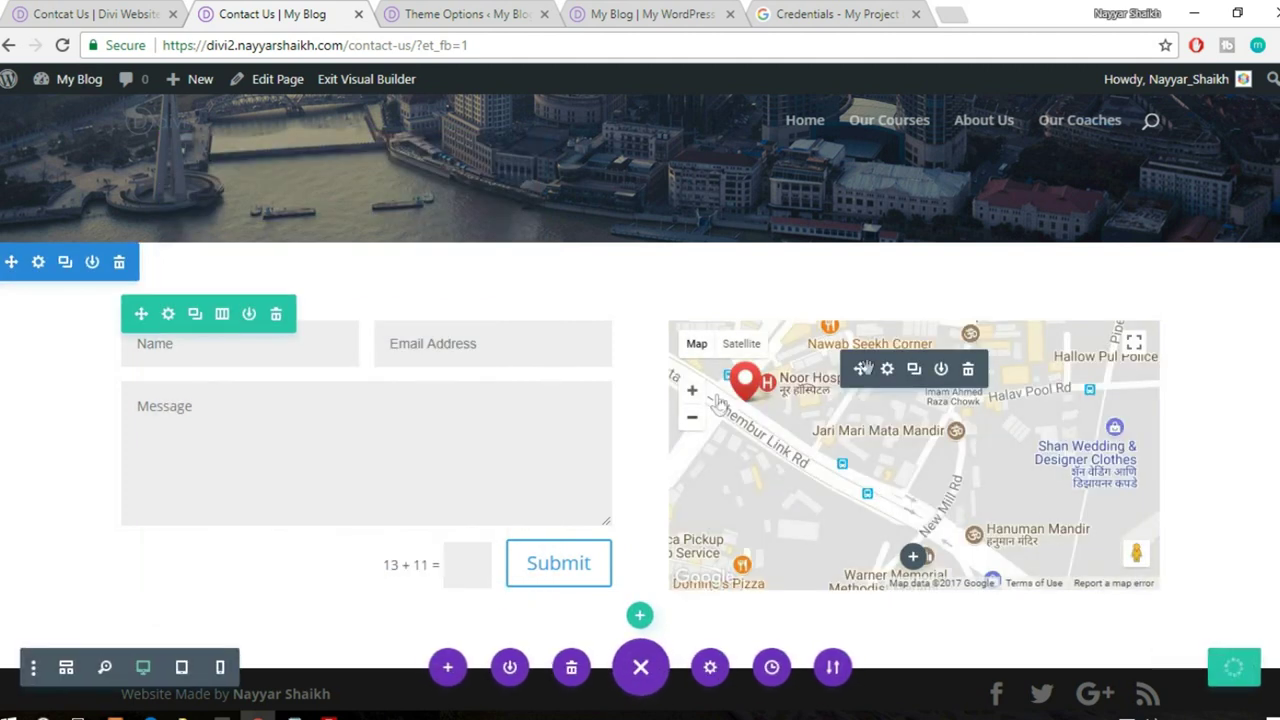
scroll(1150, 480, down, 1)
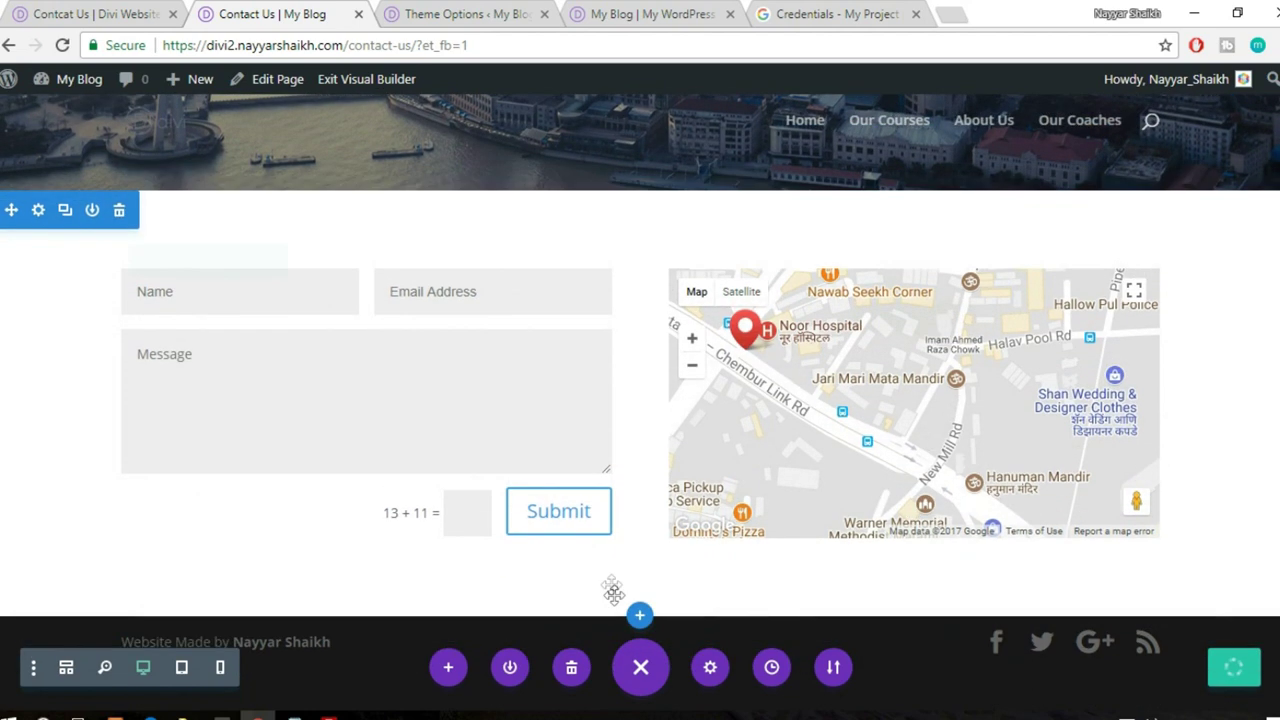
click(642, 616)
click(622, 482)
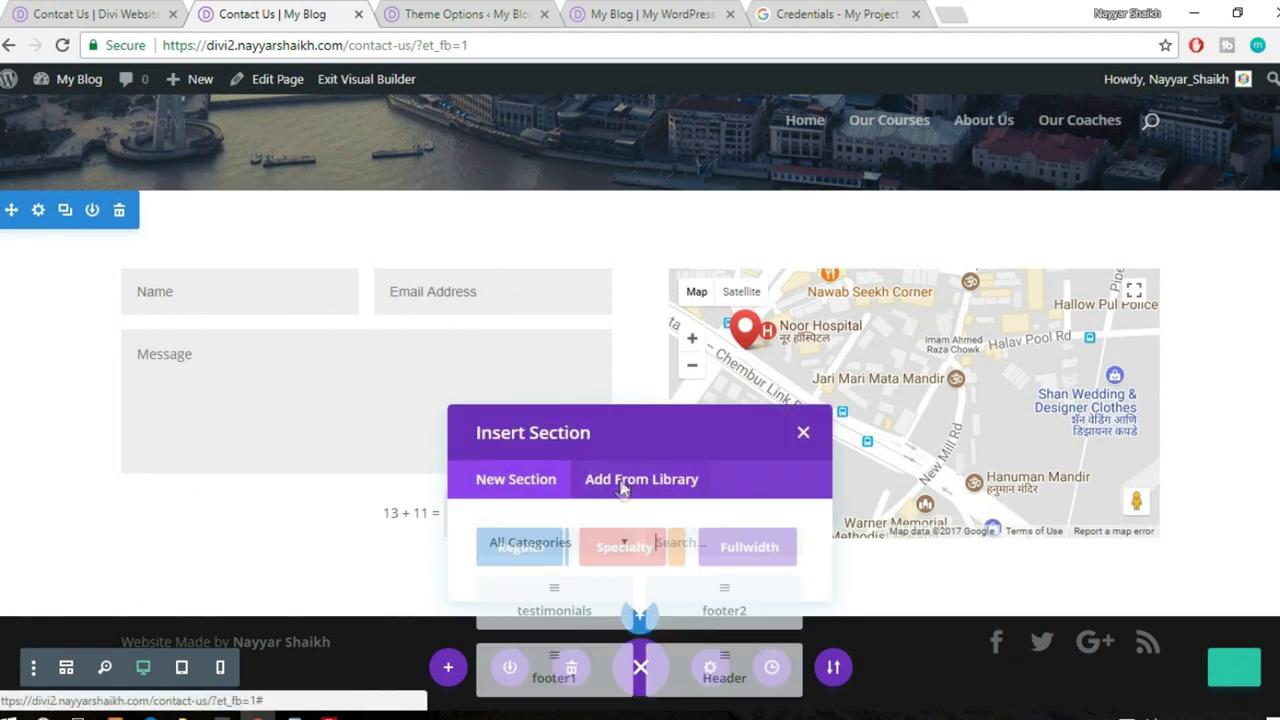
click(624, 487)
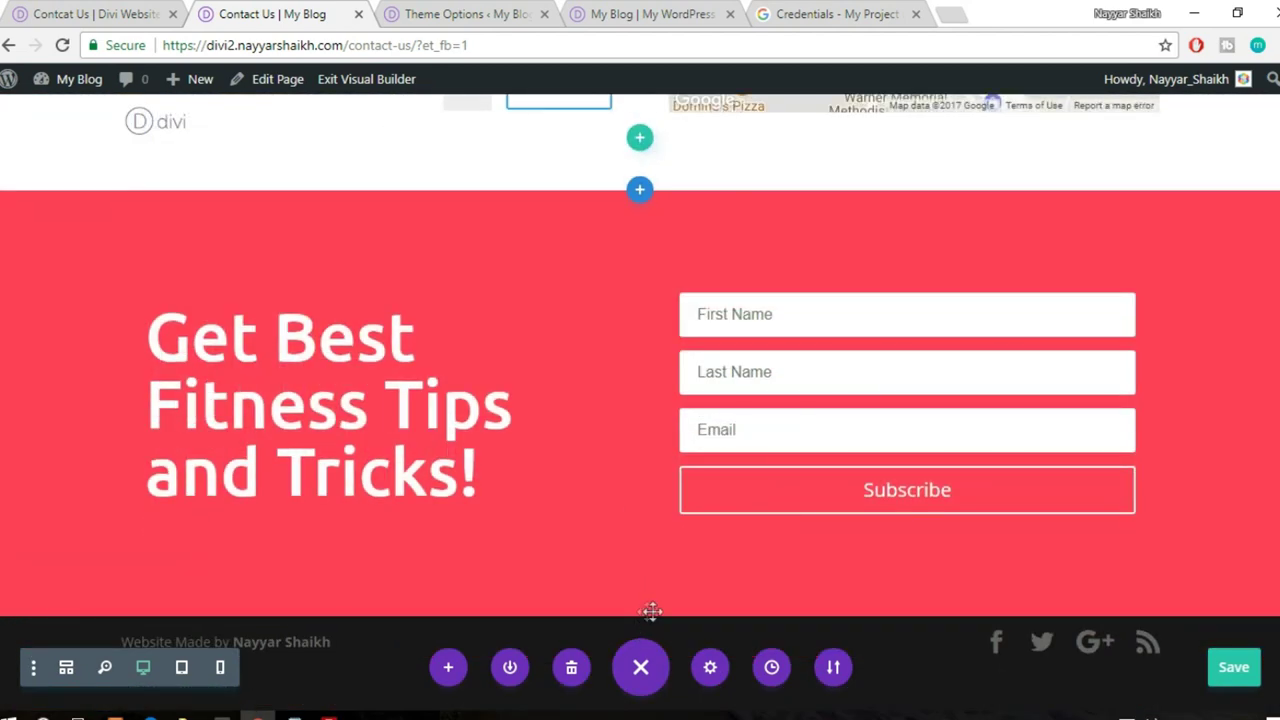
click(640, 610)
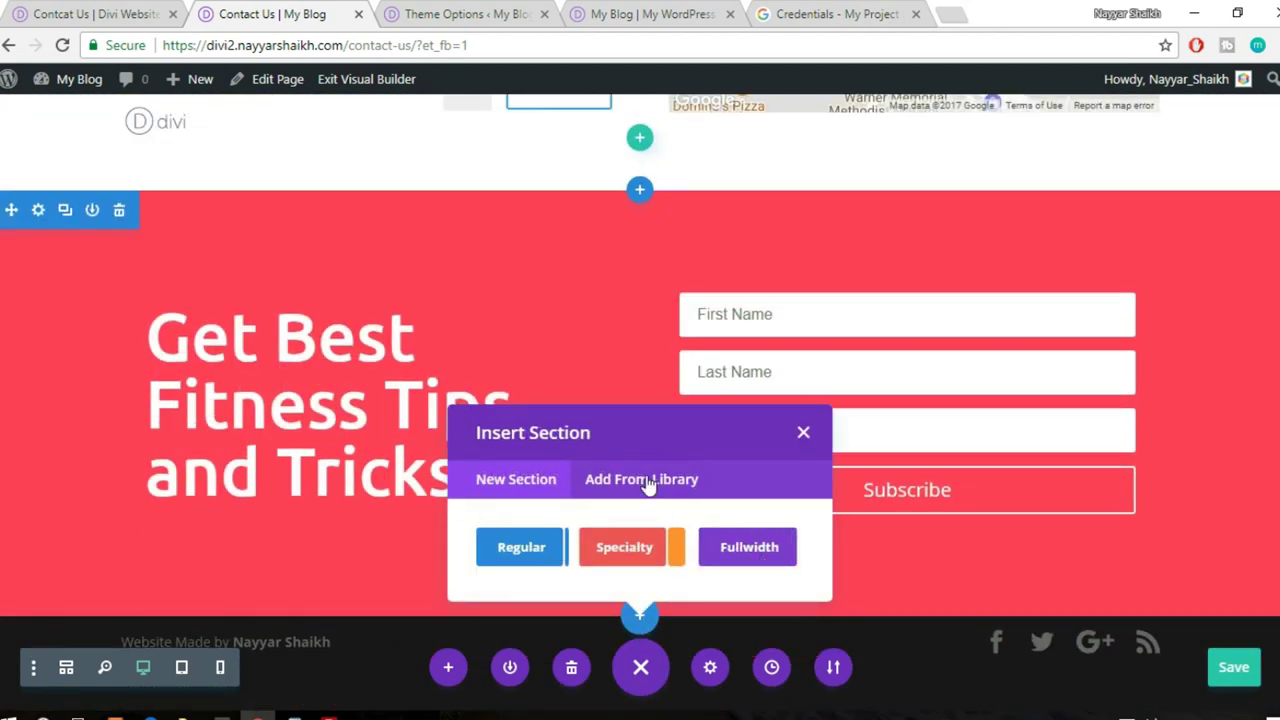
click(648, 480)
click(721, 425)
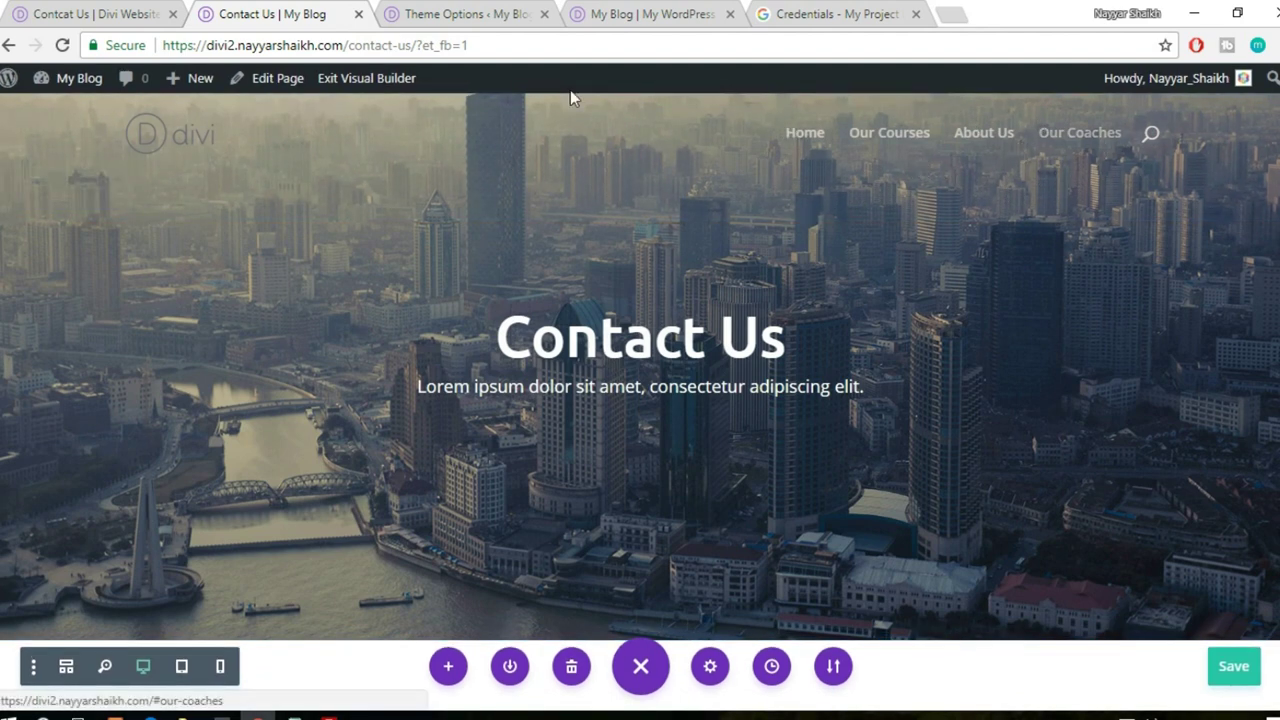
- Go to the WordPress Appearance > Menus page
click(490, 18)
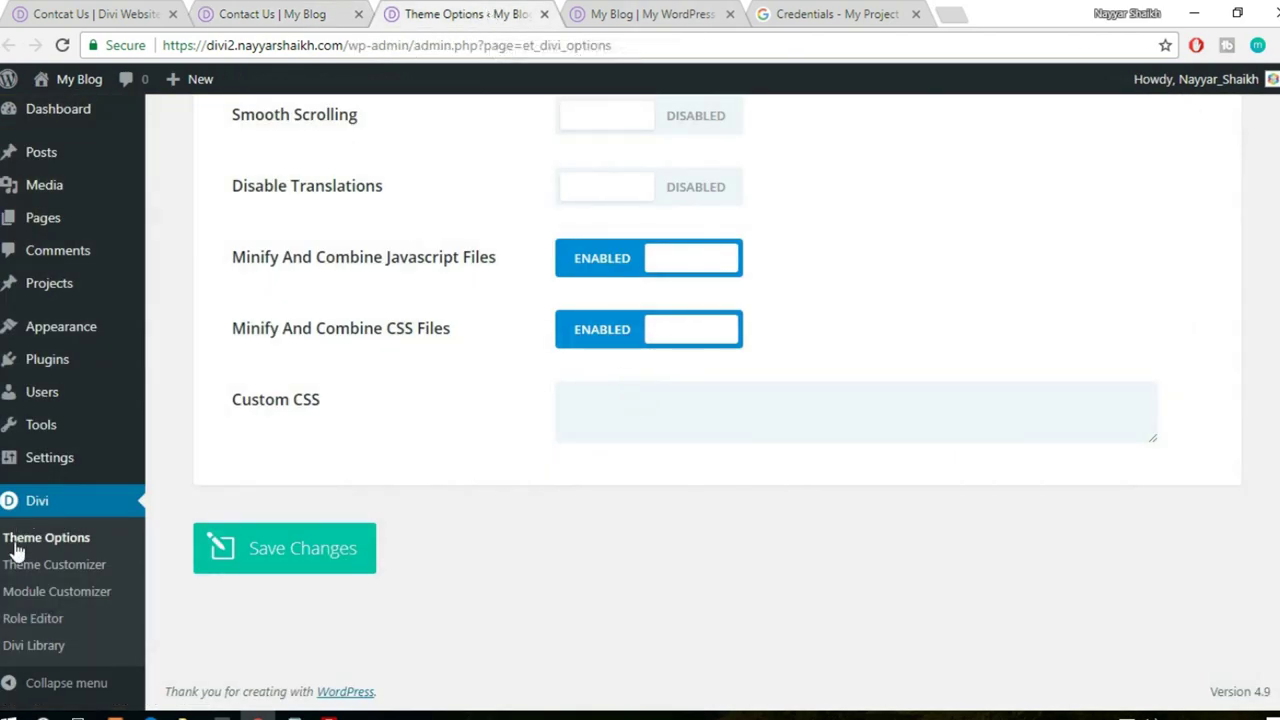
scroll(23, 530, up, 2)
mouse_move(89, 342)
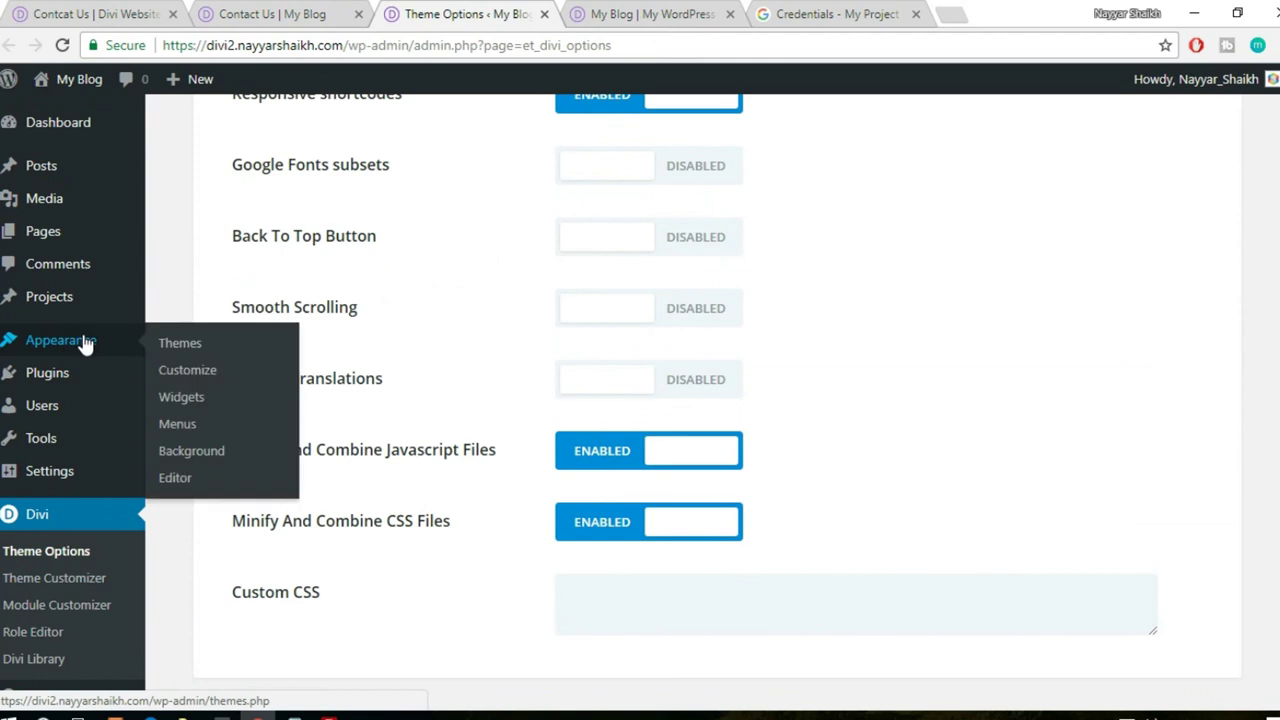
click(200, 426)
- Close the extra tabs and save the Contact Us page in the builder
click(729, 14)
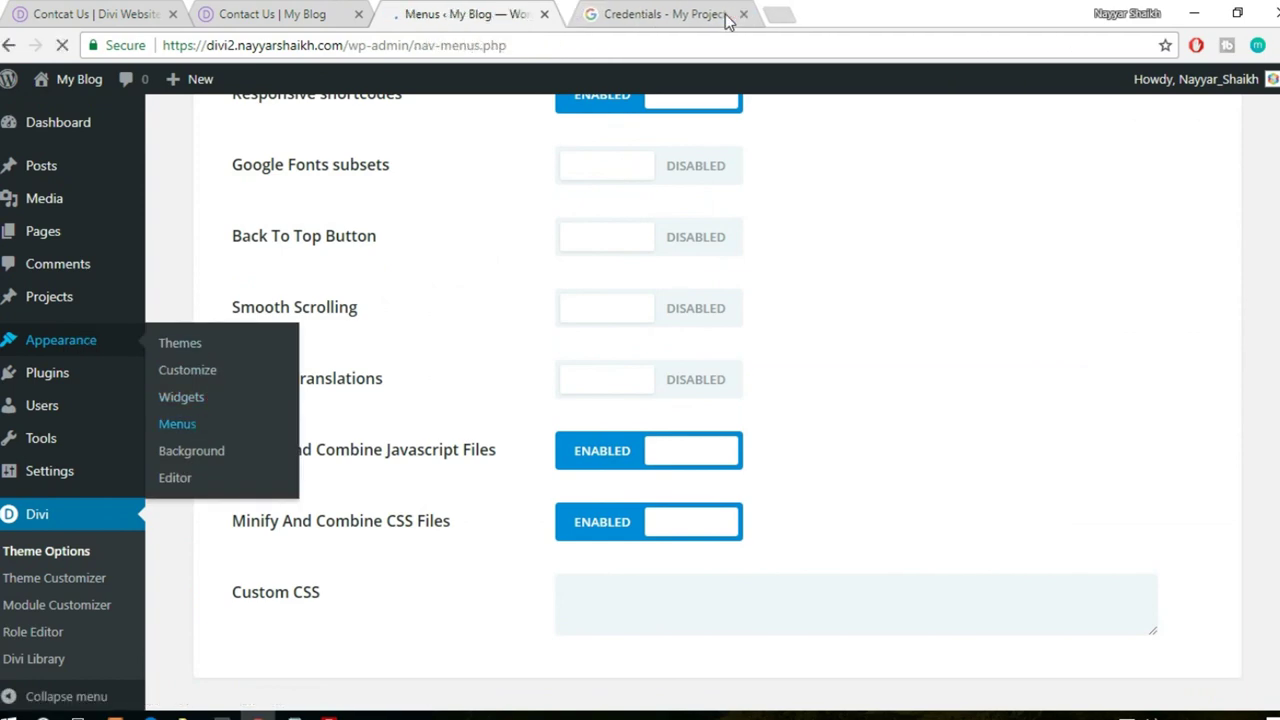
click(727, 14)
click(330, 18)
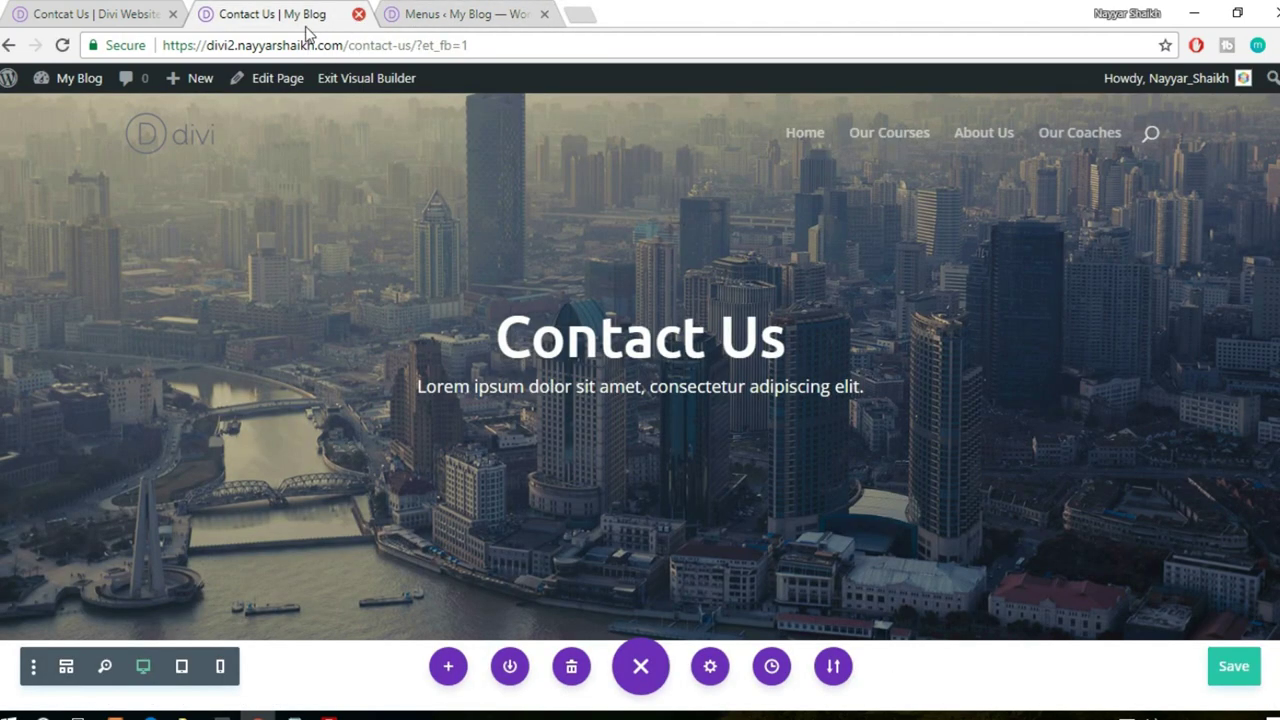
click(358, 14)
click(800, 150)
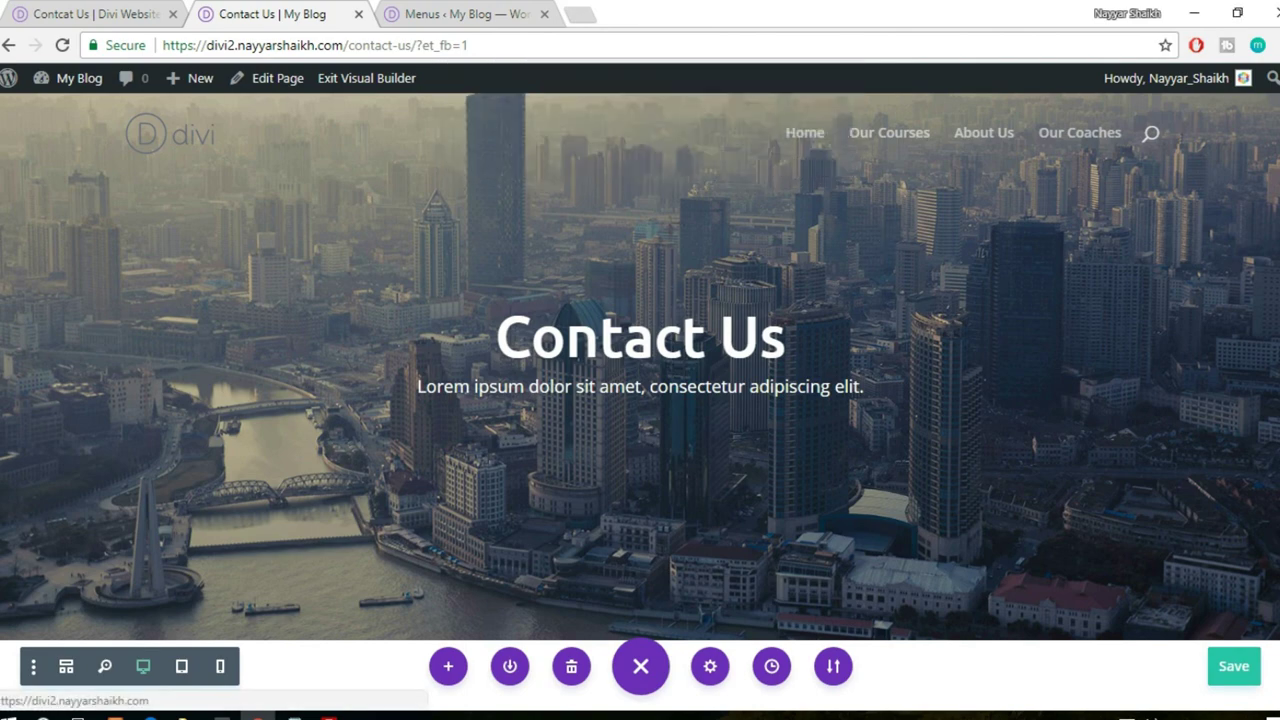
click(1233, 667)
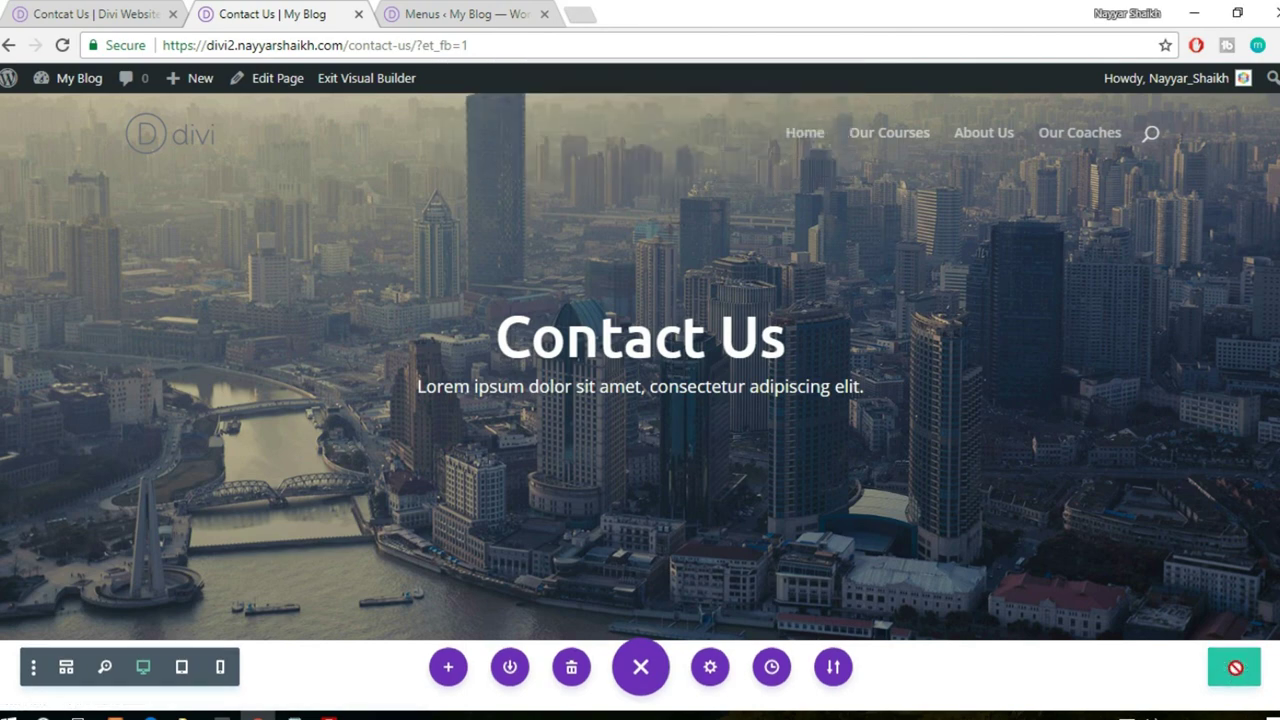
click(358, 14)
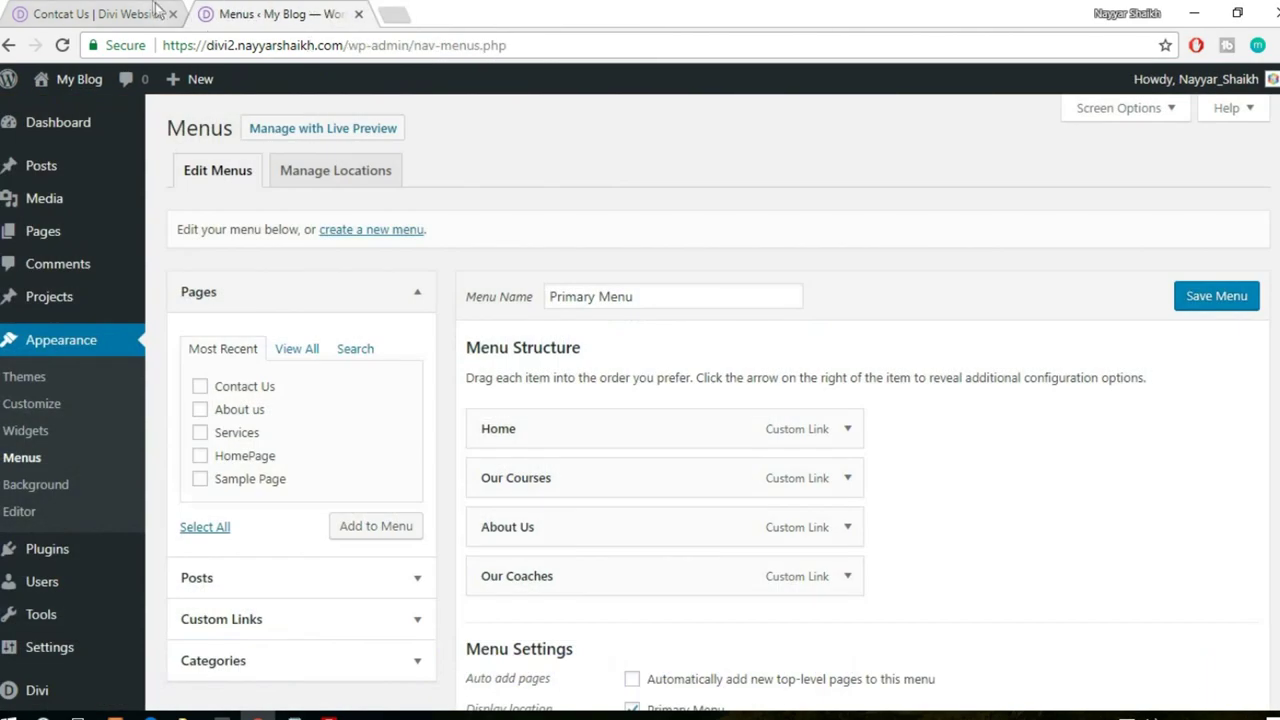
click(150, 14)
click(173, 14)
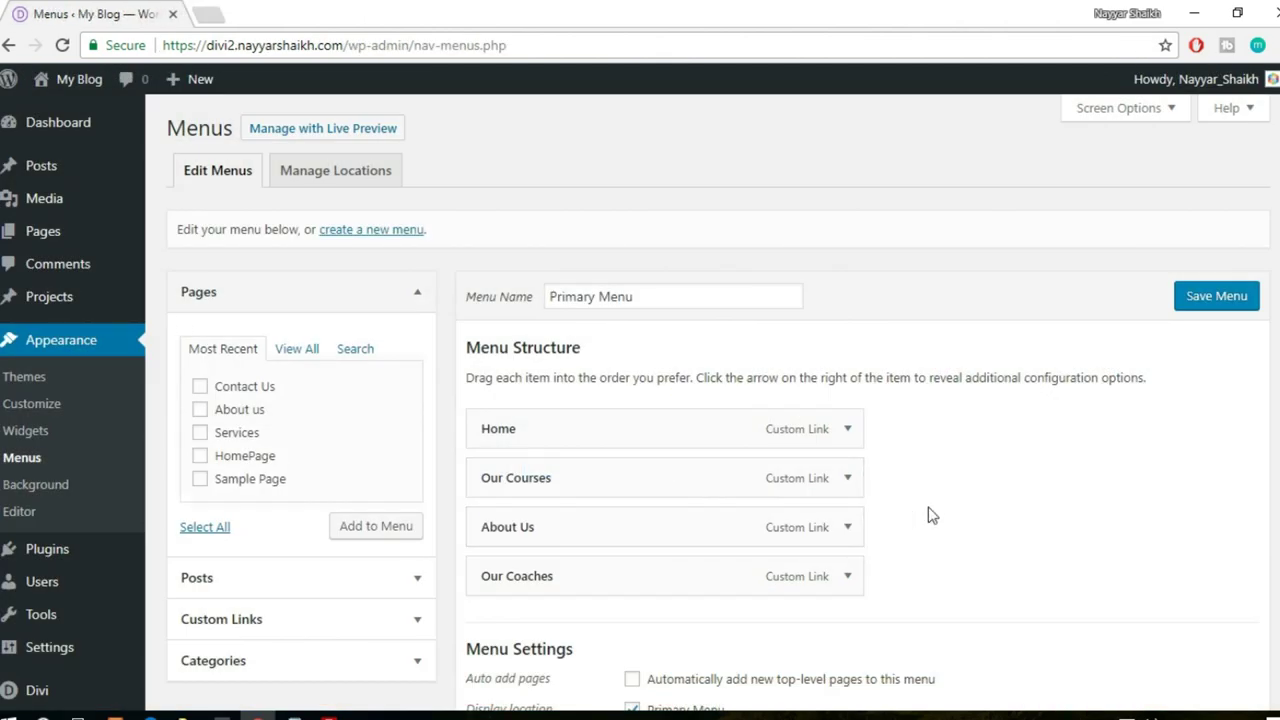
- Add Contact Us, About us and Services to the Primary Menu, save it, and visit the site
scroll(213, 333, down, 1)
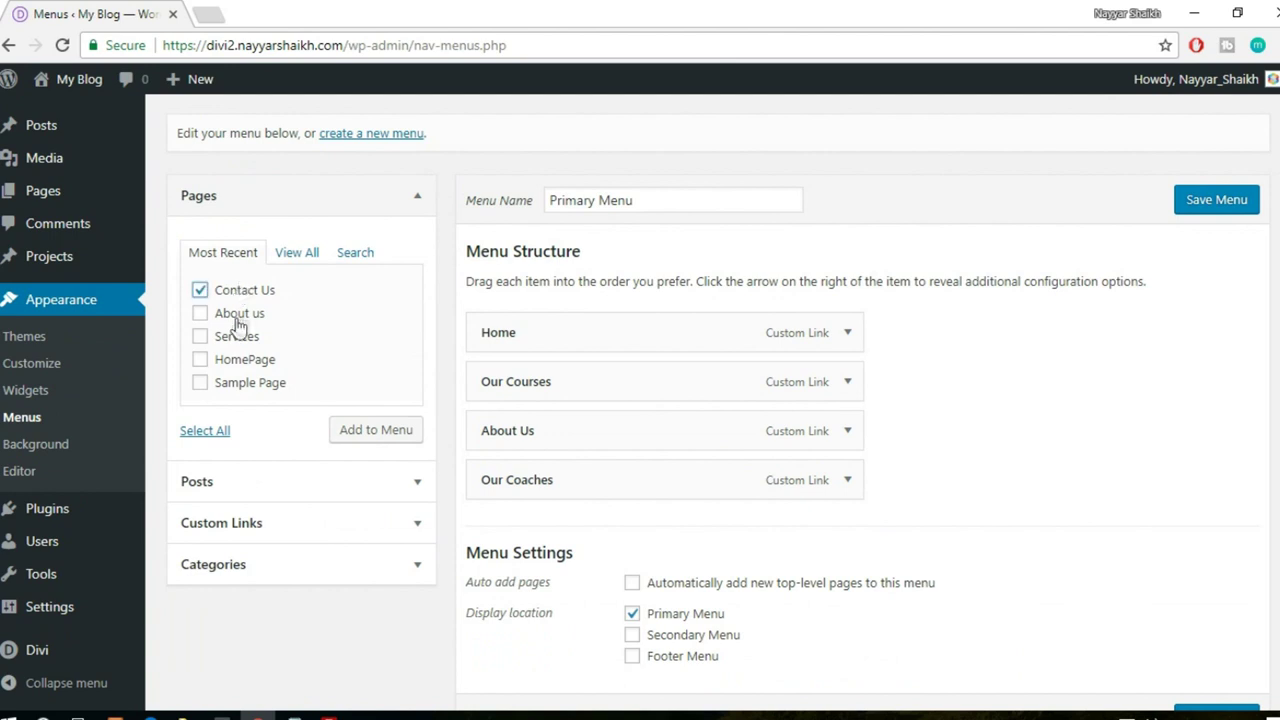
click(244, 316)
click(366, 429)
scroll(968, 432, down, 1)
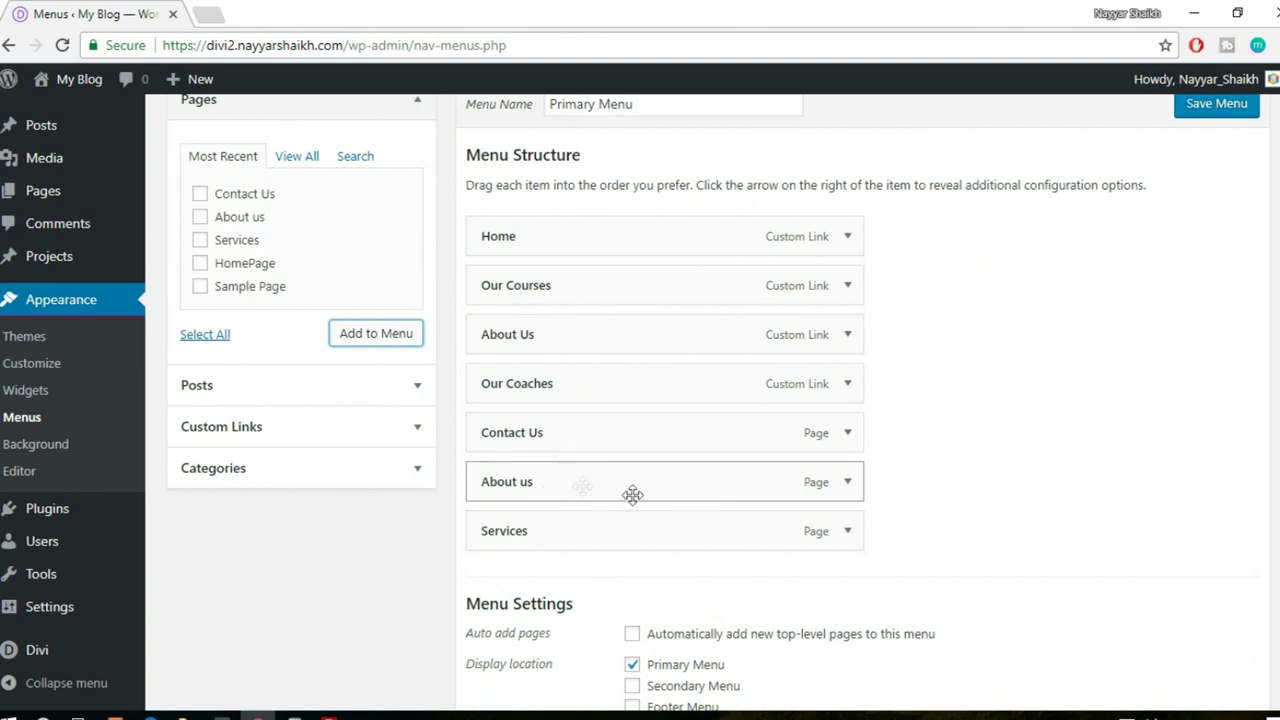
click(1220, 105)
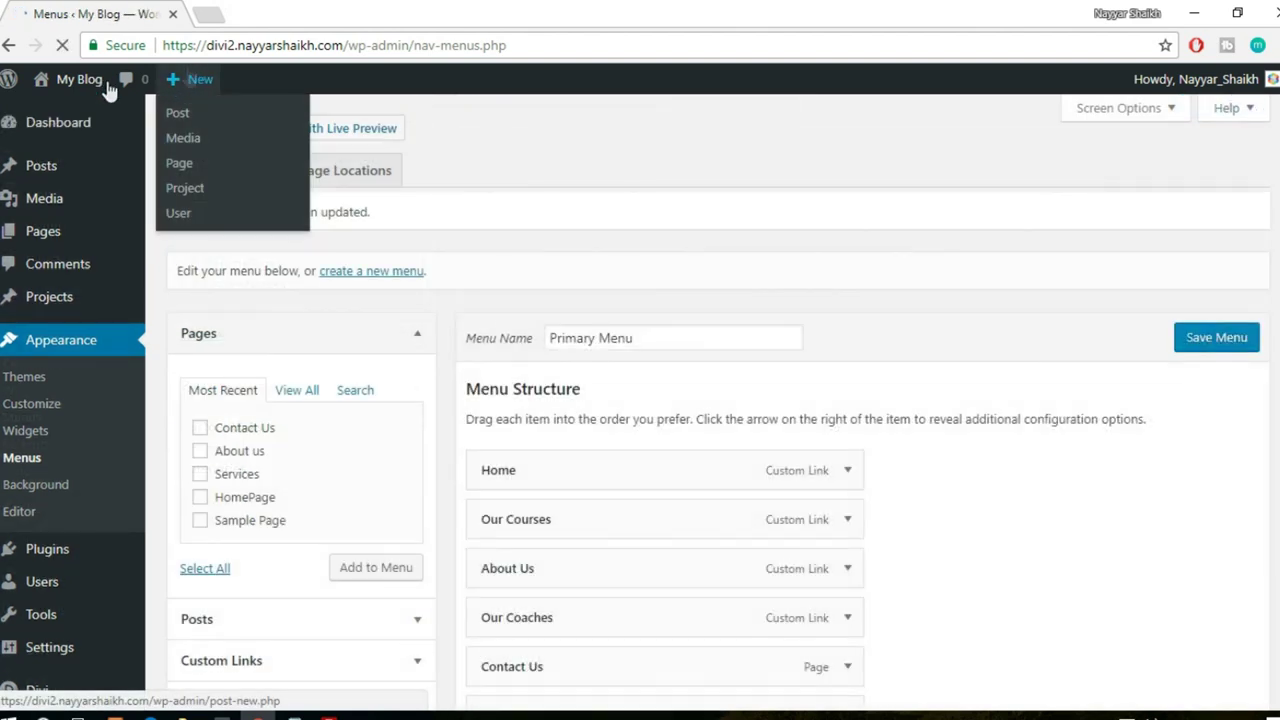
mouse_move(83, 82)
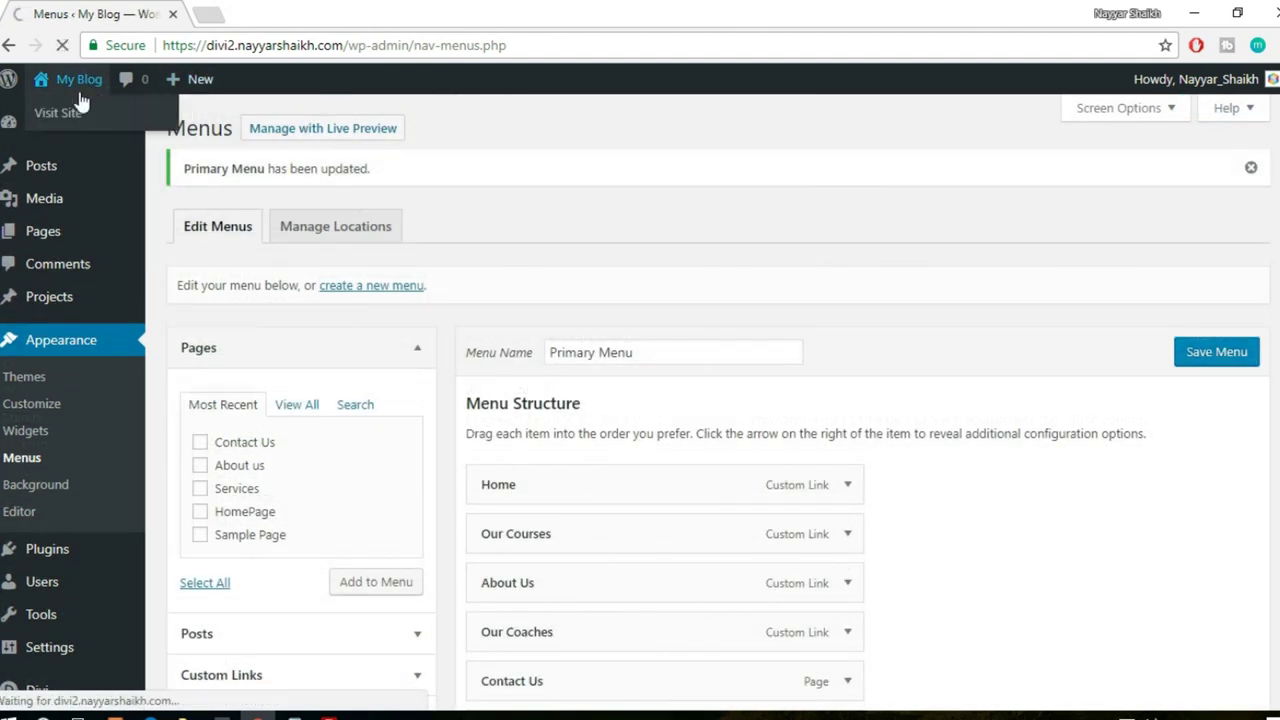
click(82, 103)
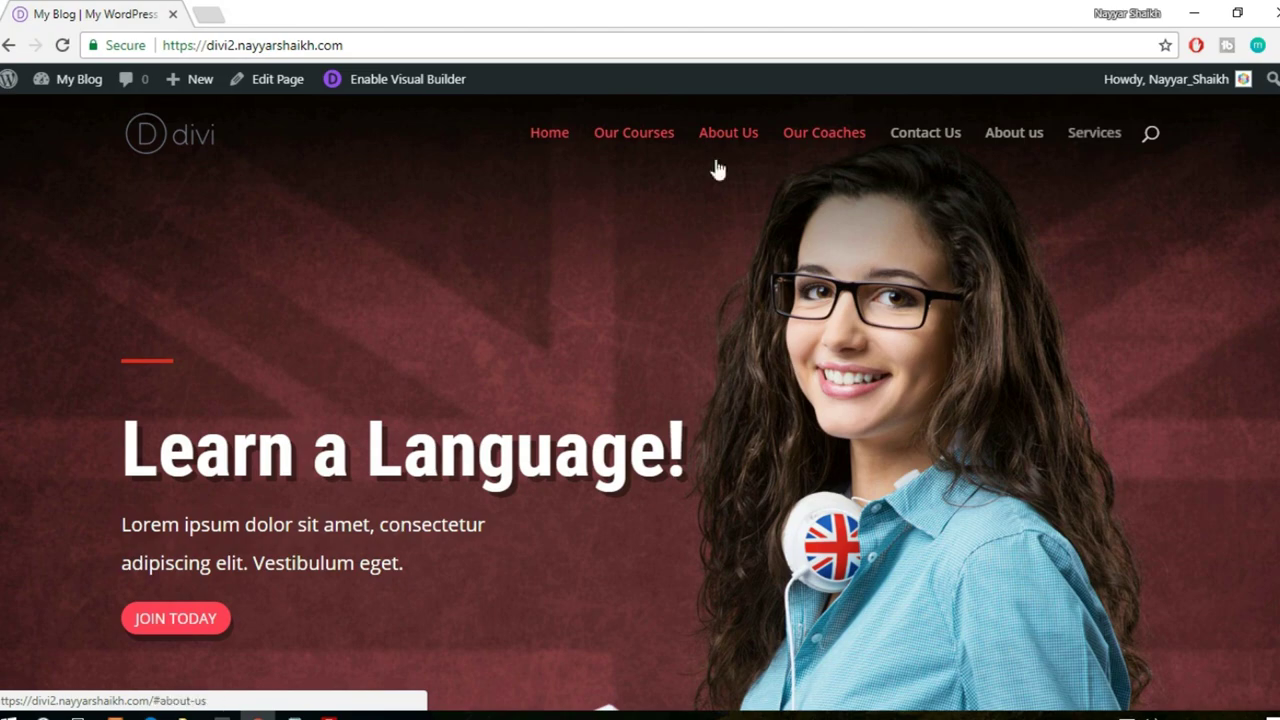
click(806, 140)
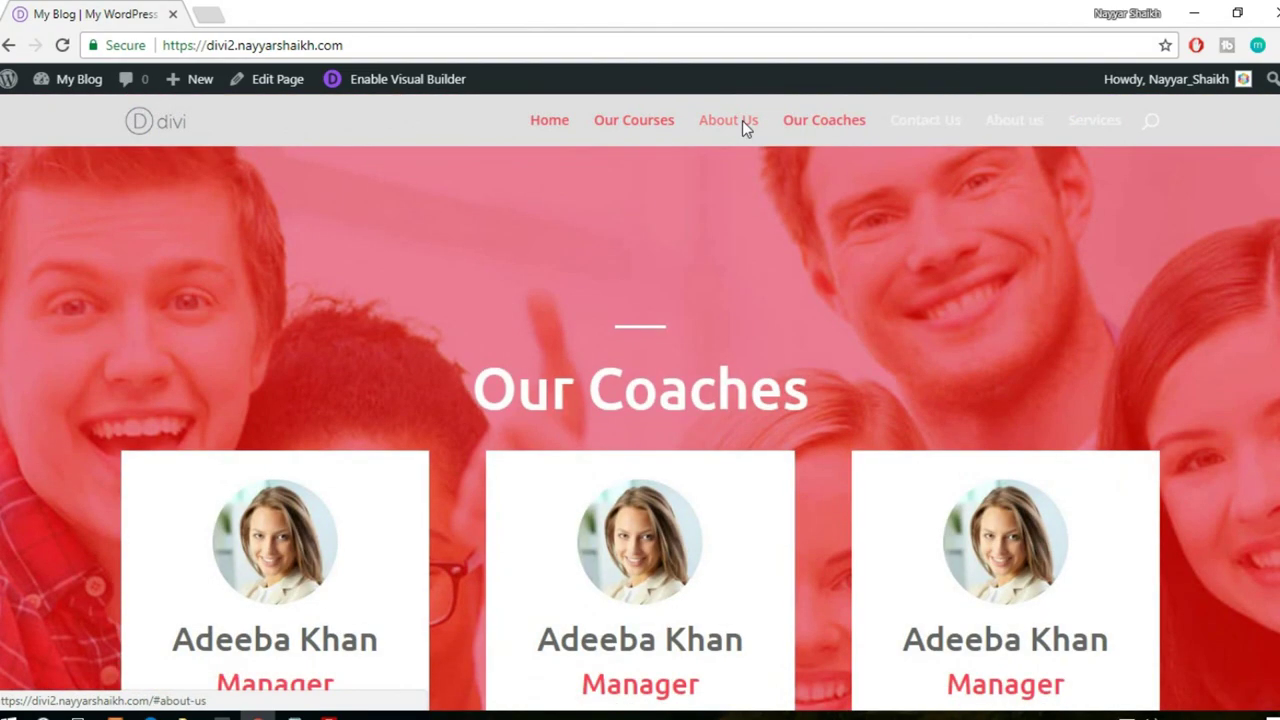
click(740, 122)
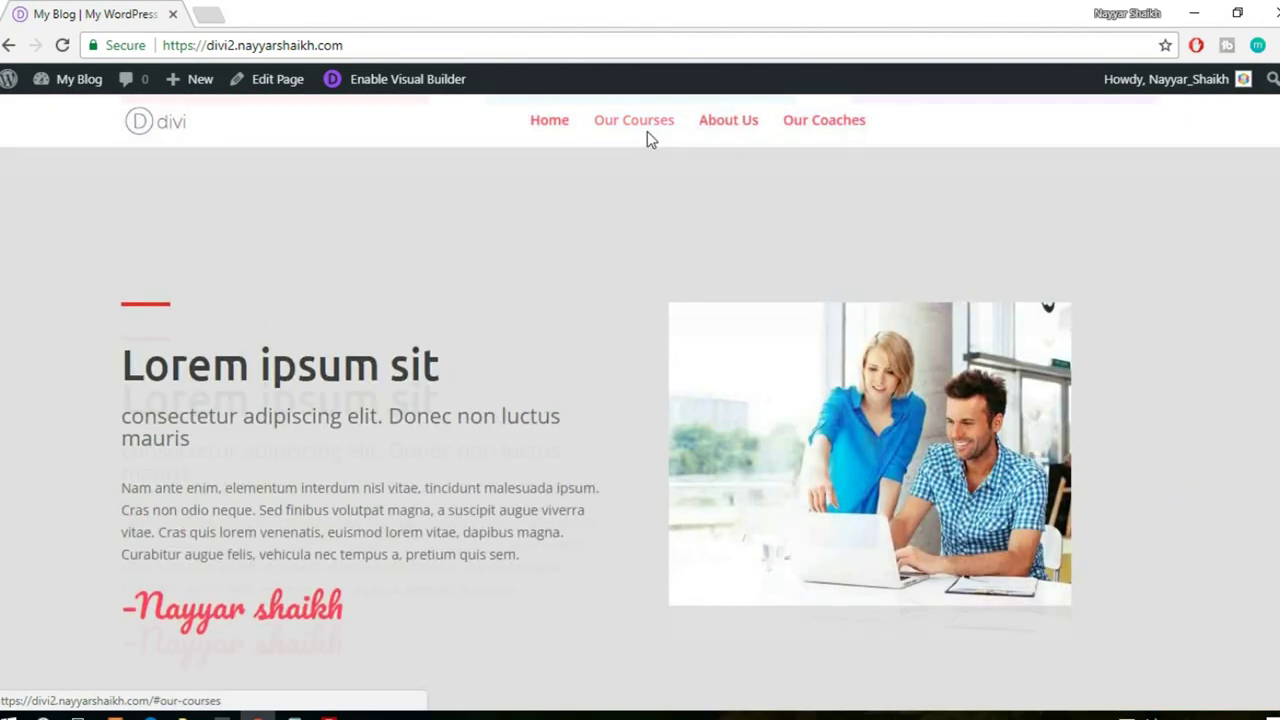
click(646, 132)
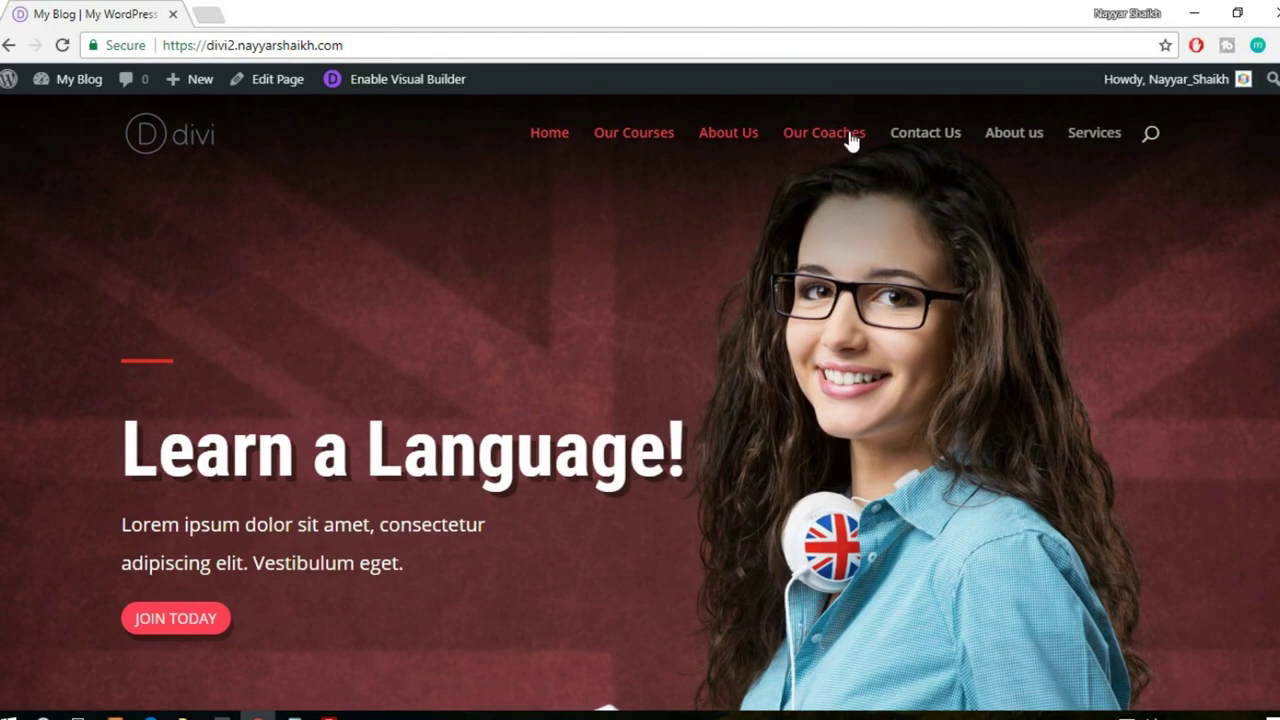
click(1094, 134)
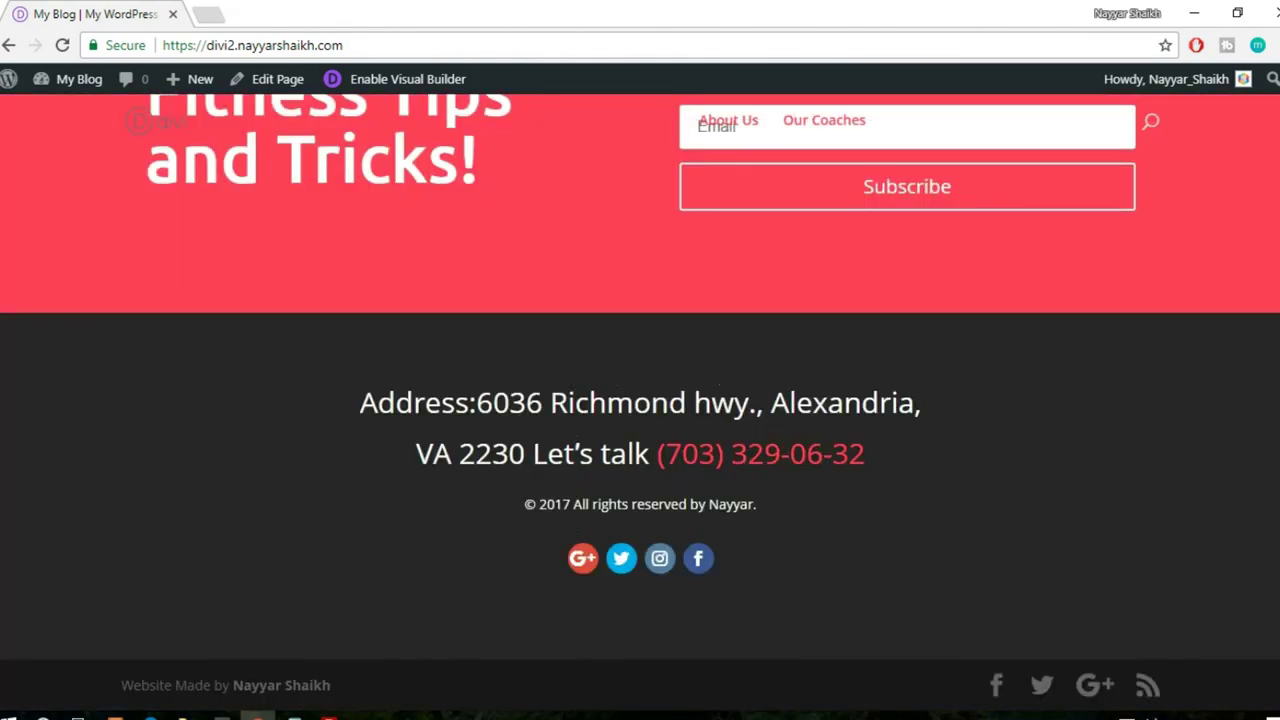
click(722, 122)
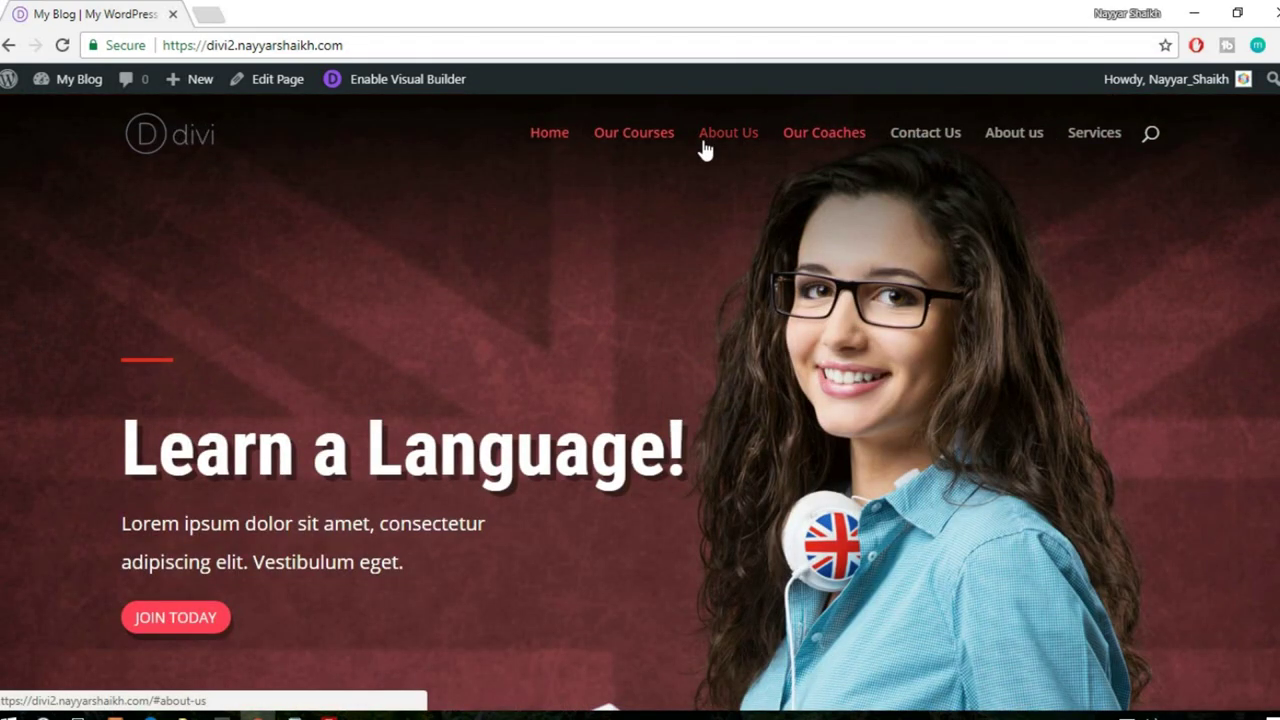